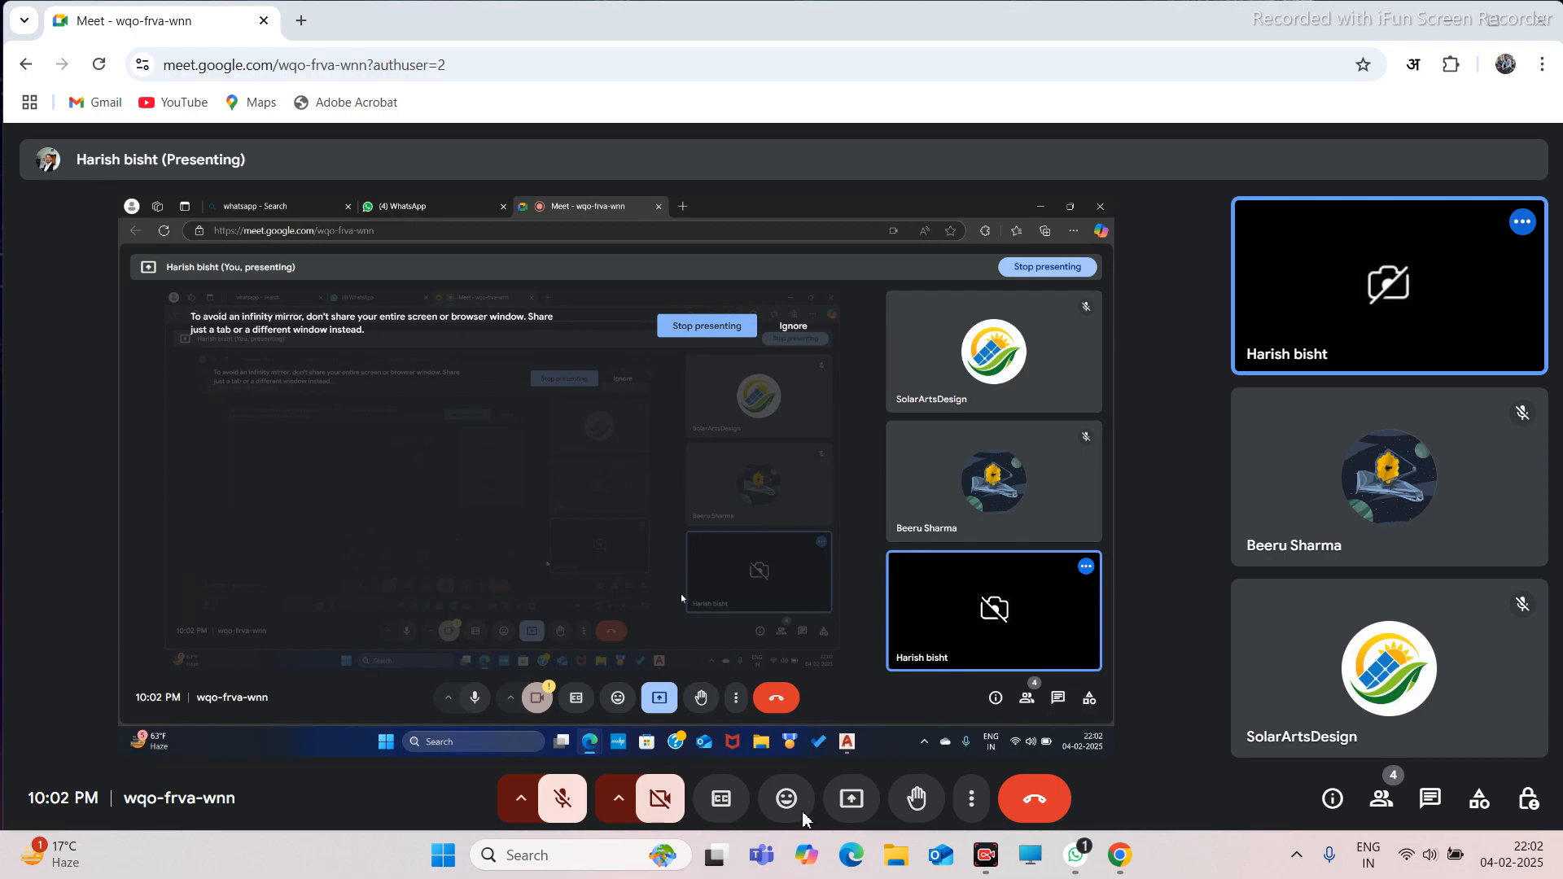
Take over as main presenter, share the entire screen in the meeting, and hide the sharing bar
{"action": "left_click", "coordinate": [865, 805]}
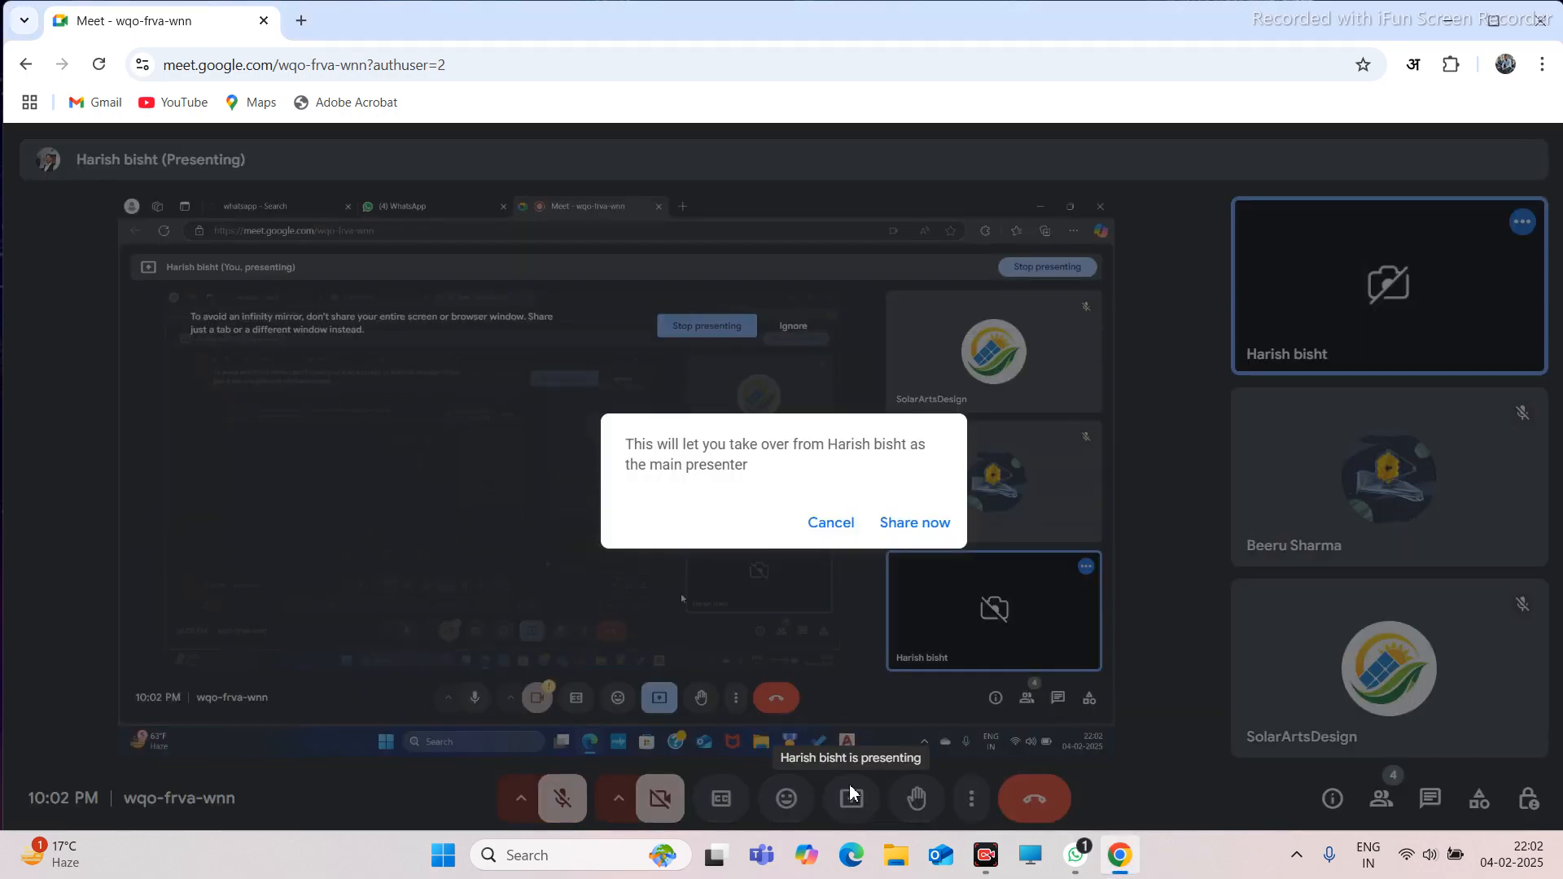
{"action": "left_click", "coordinate": [917, 526]}
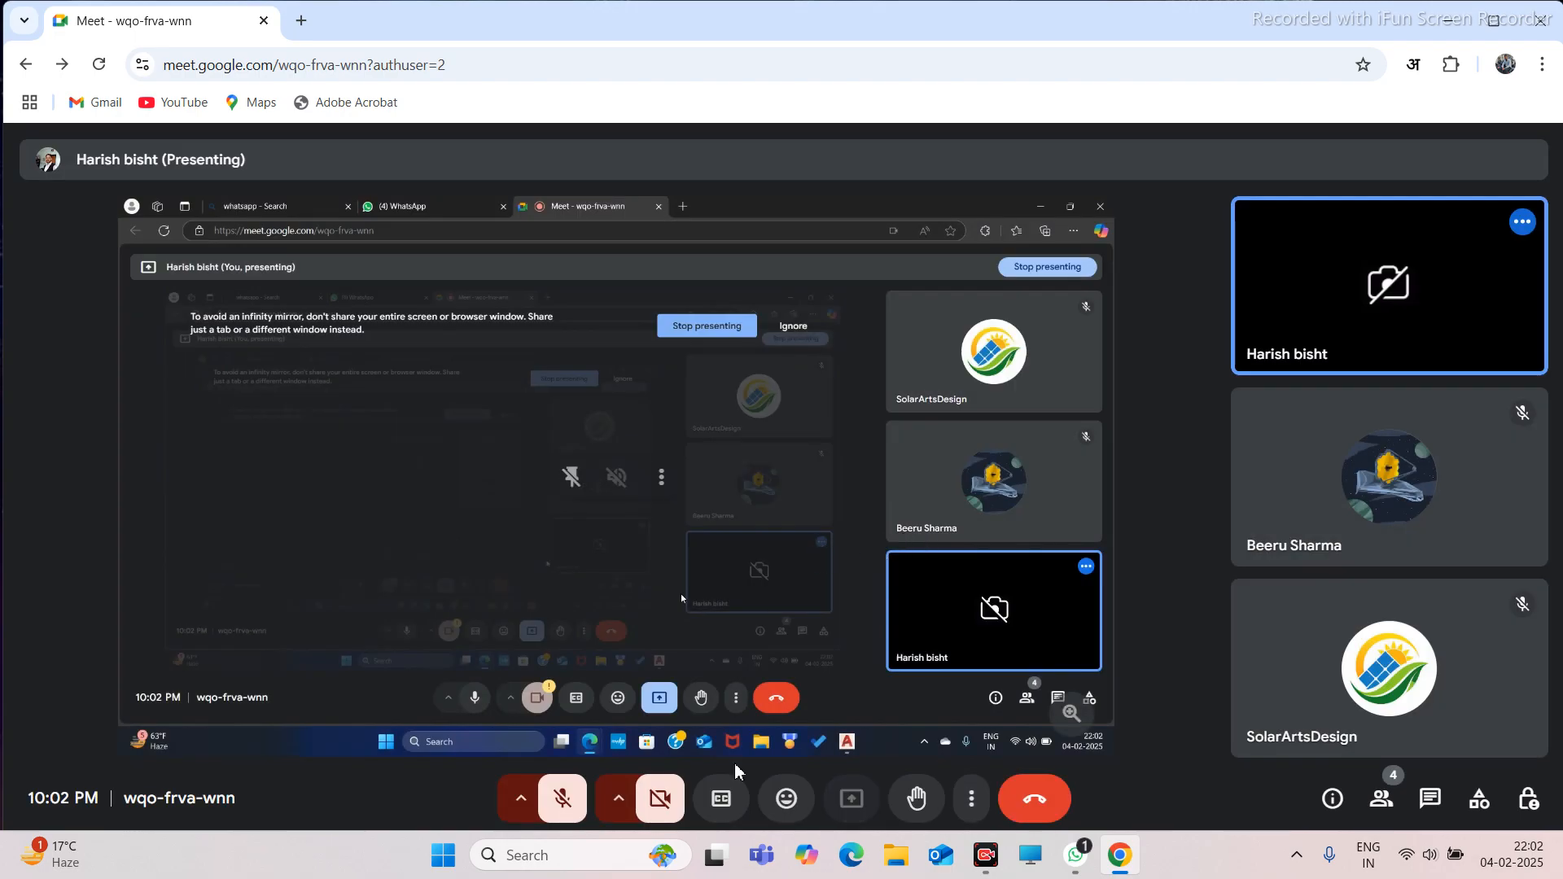
{"action": "left_click", "coordinate": [970, 188]}
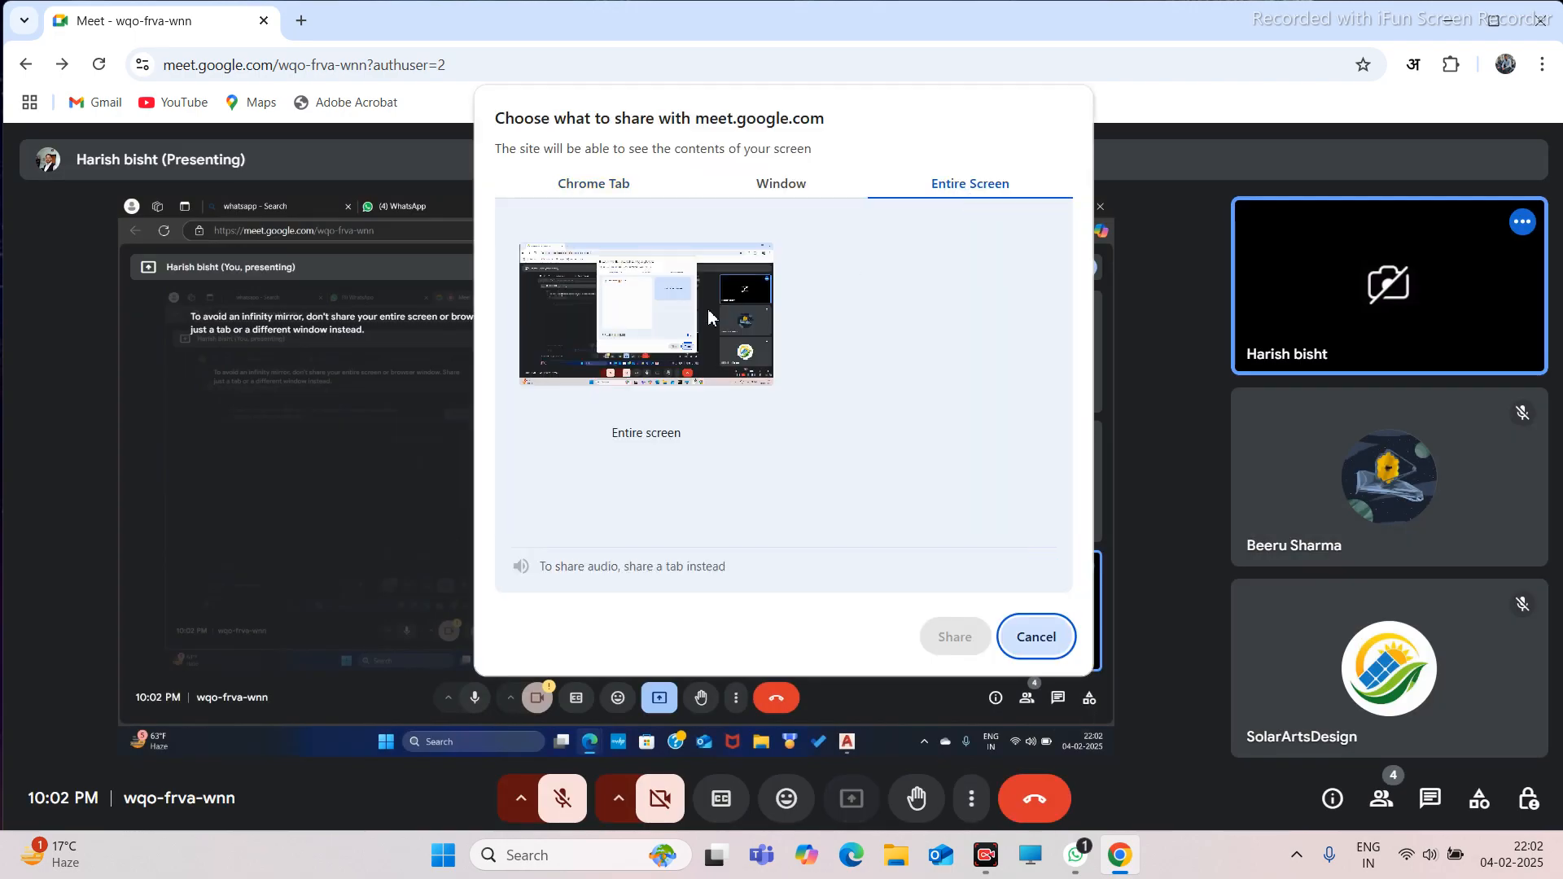
{"action": "left_click", "coordinate": [709, 317]}
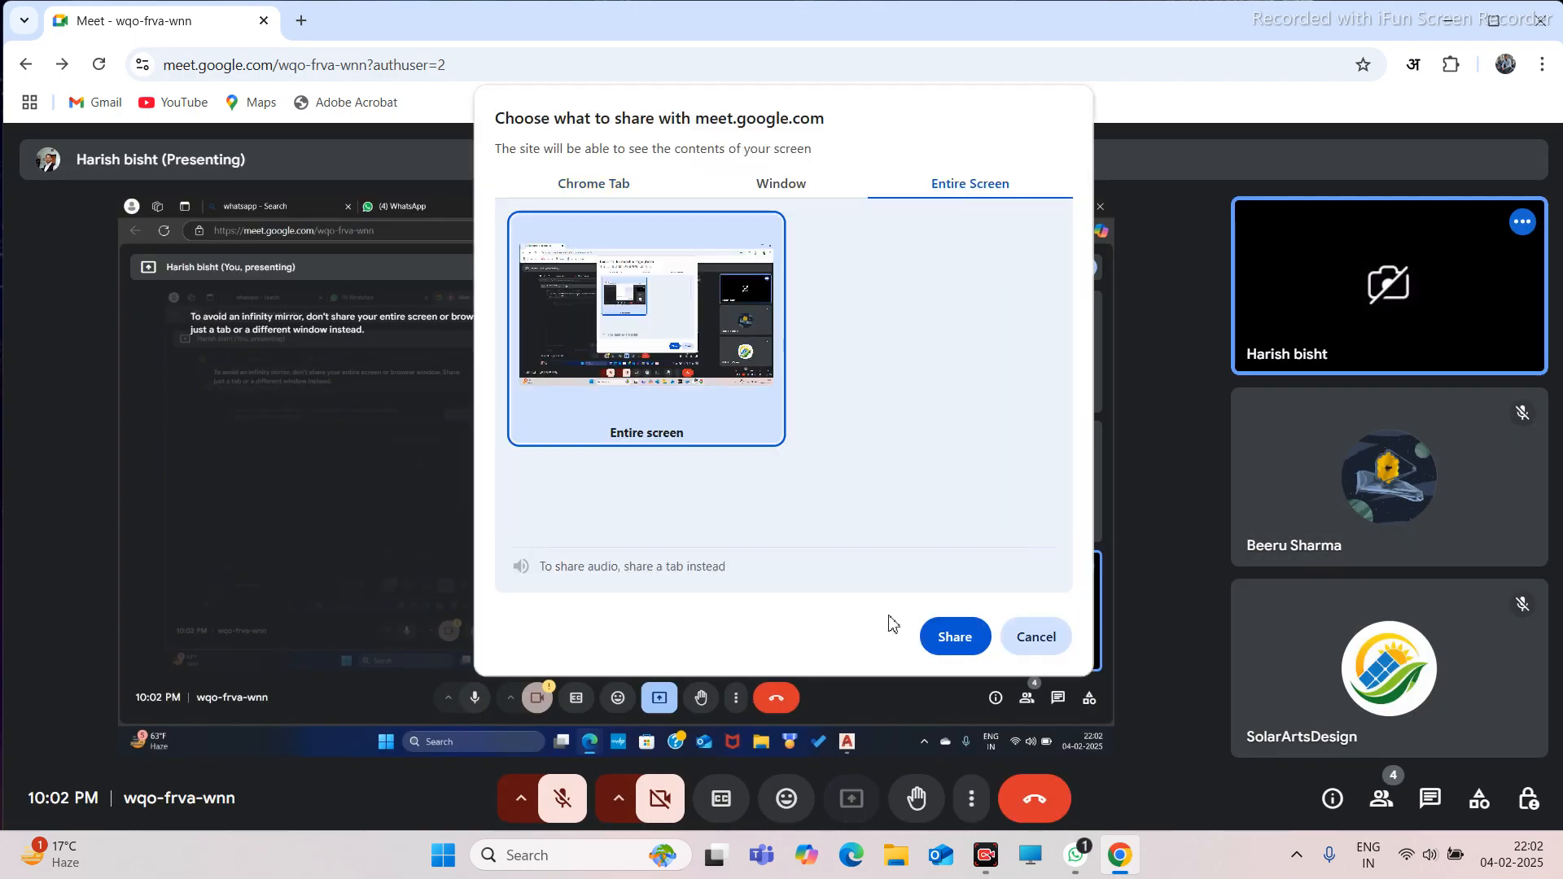
{"action": "left_click", "coordinate": [963, 638]}
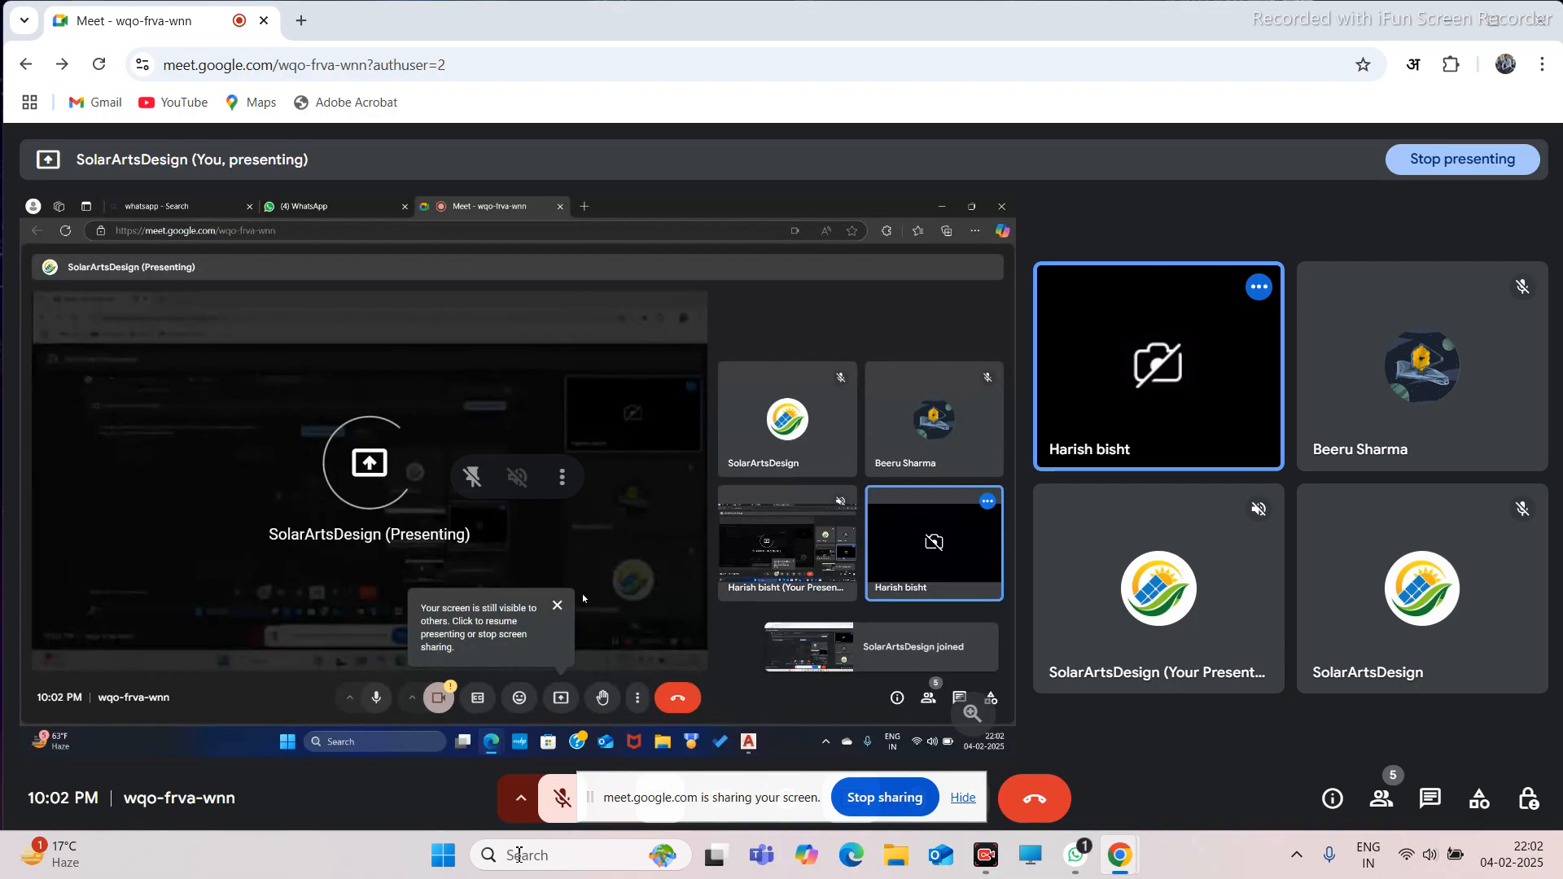
{"action": "left_click", "coordinate": [964, 799]}
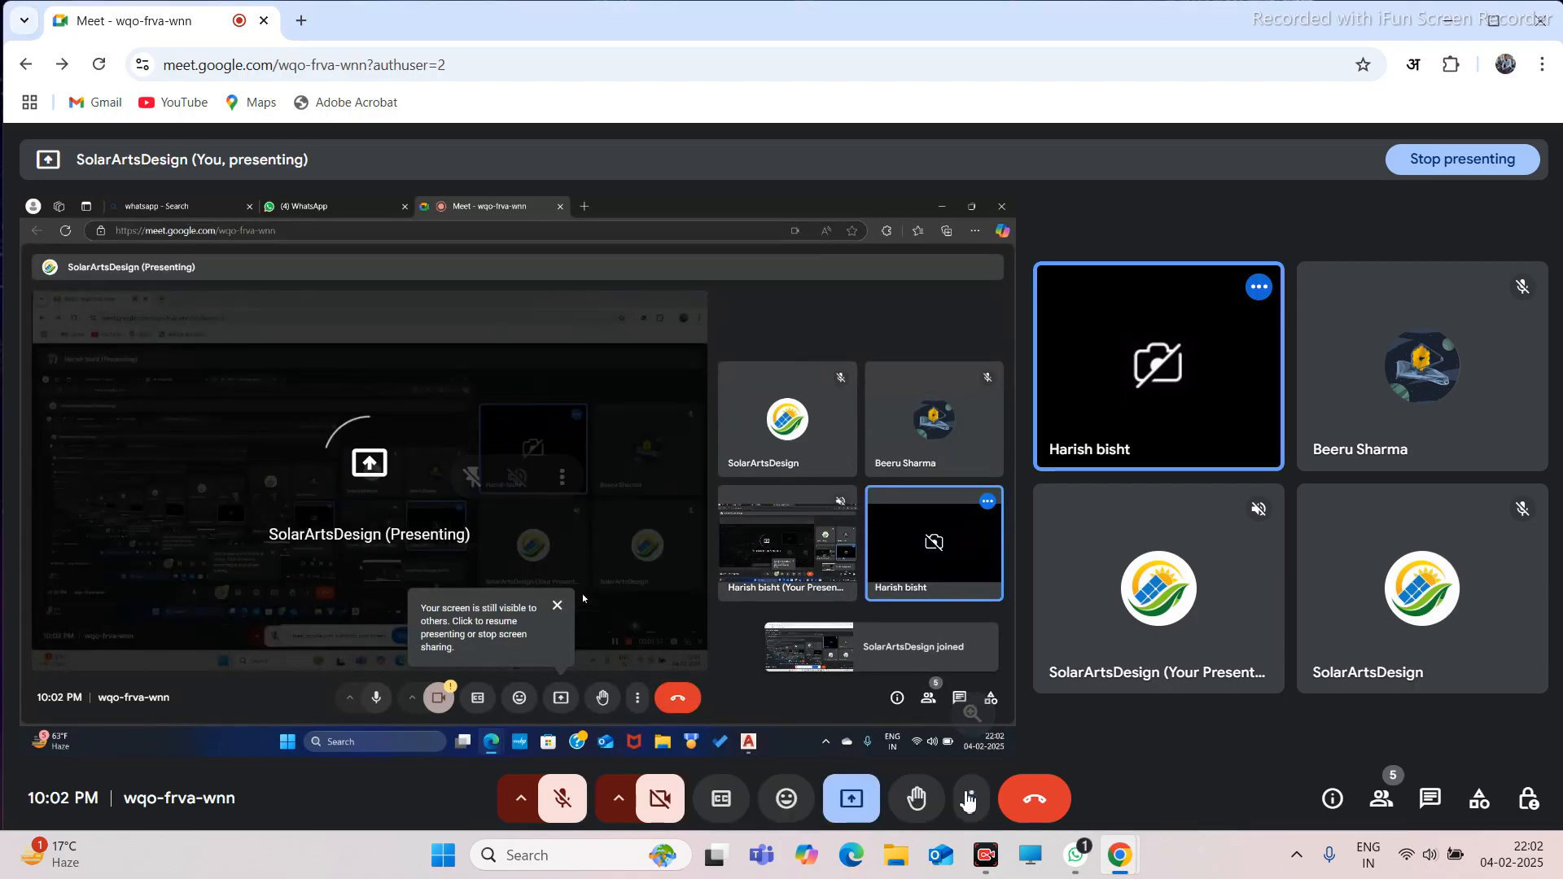
Try to unmute the microphone in the meeting and dismiss the microphone alerts
{"action": "left_click", "coordinate": [556, 806]}
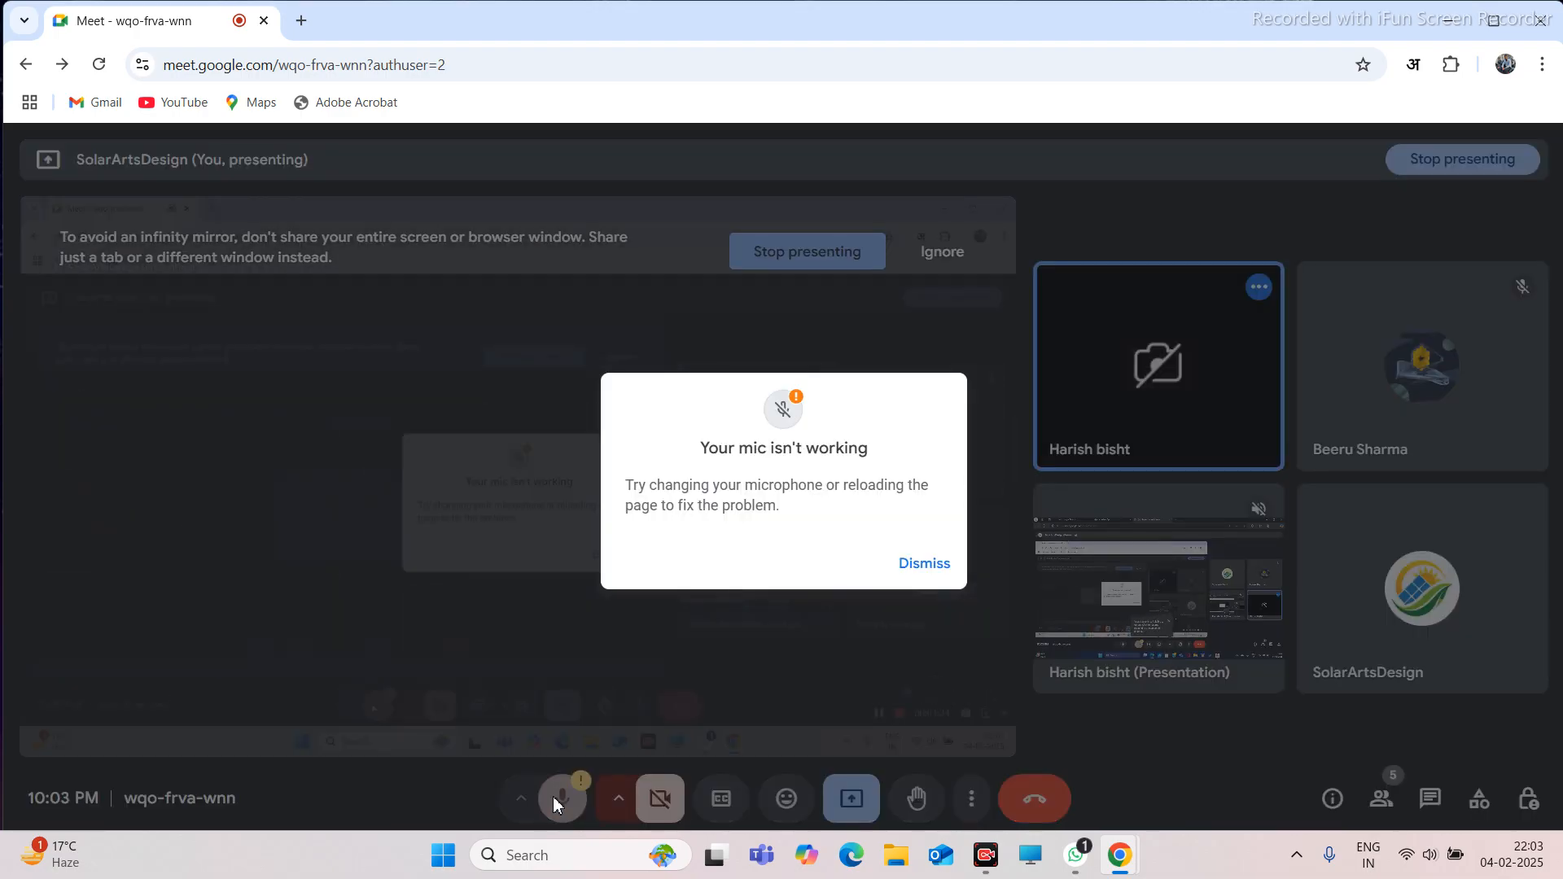
{"action": "left_click", "coordinate": [925, 565]}
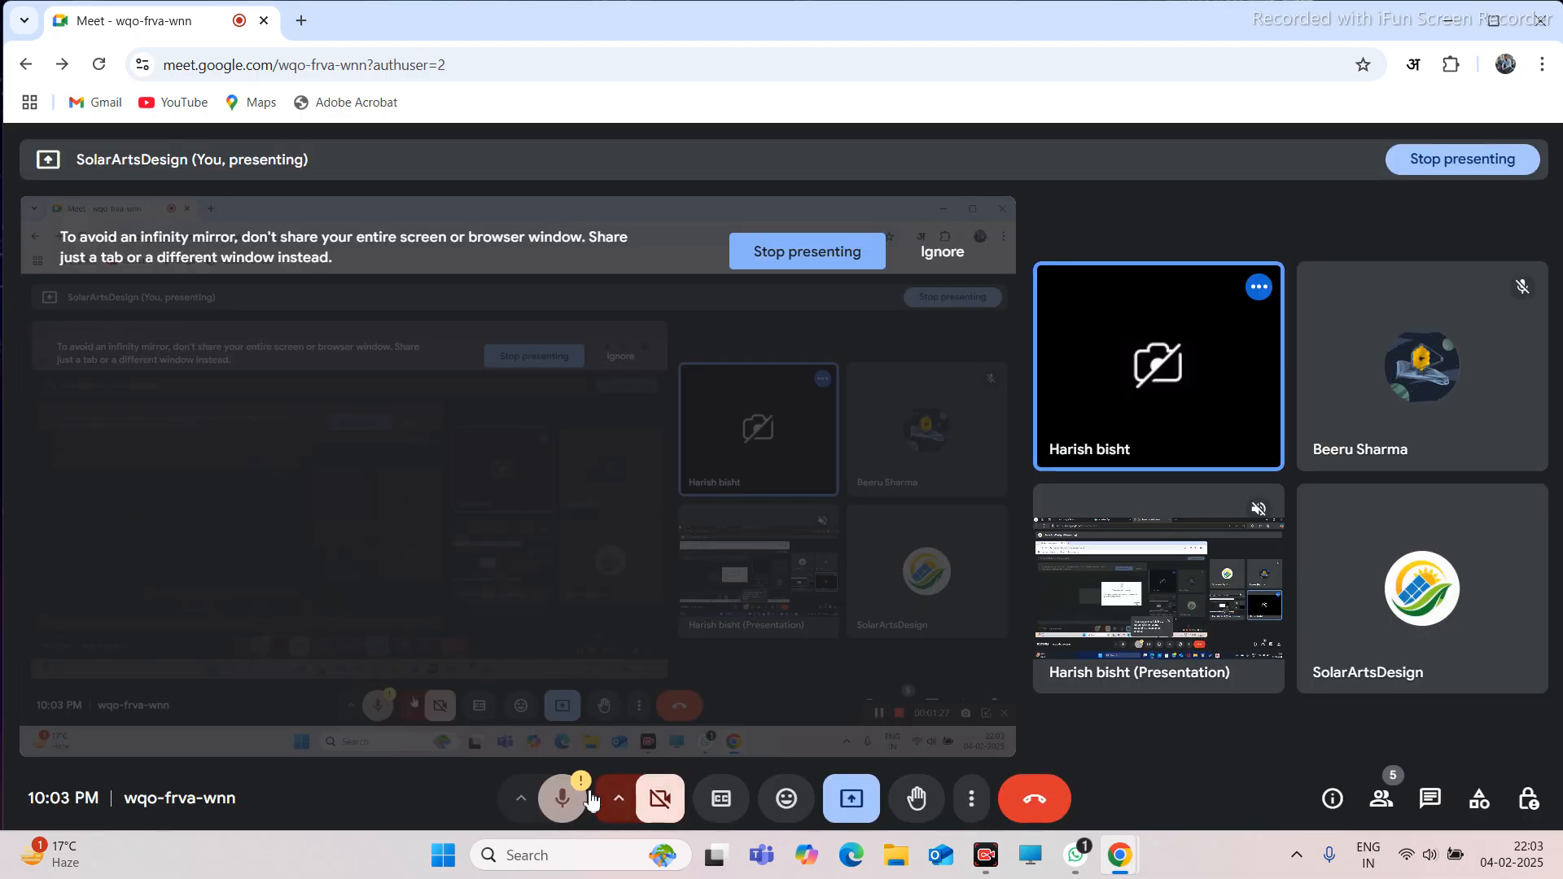
{"action": "left_click", "coordinate": [588, 790]}
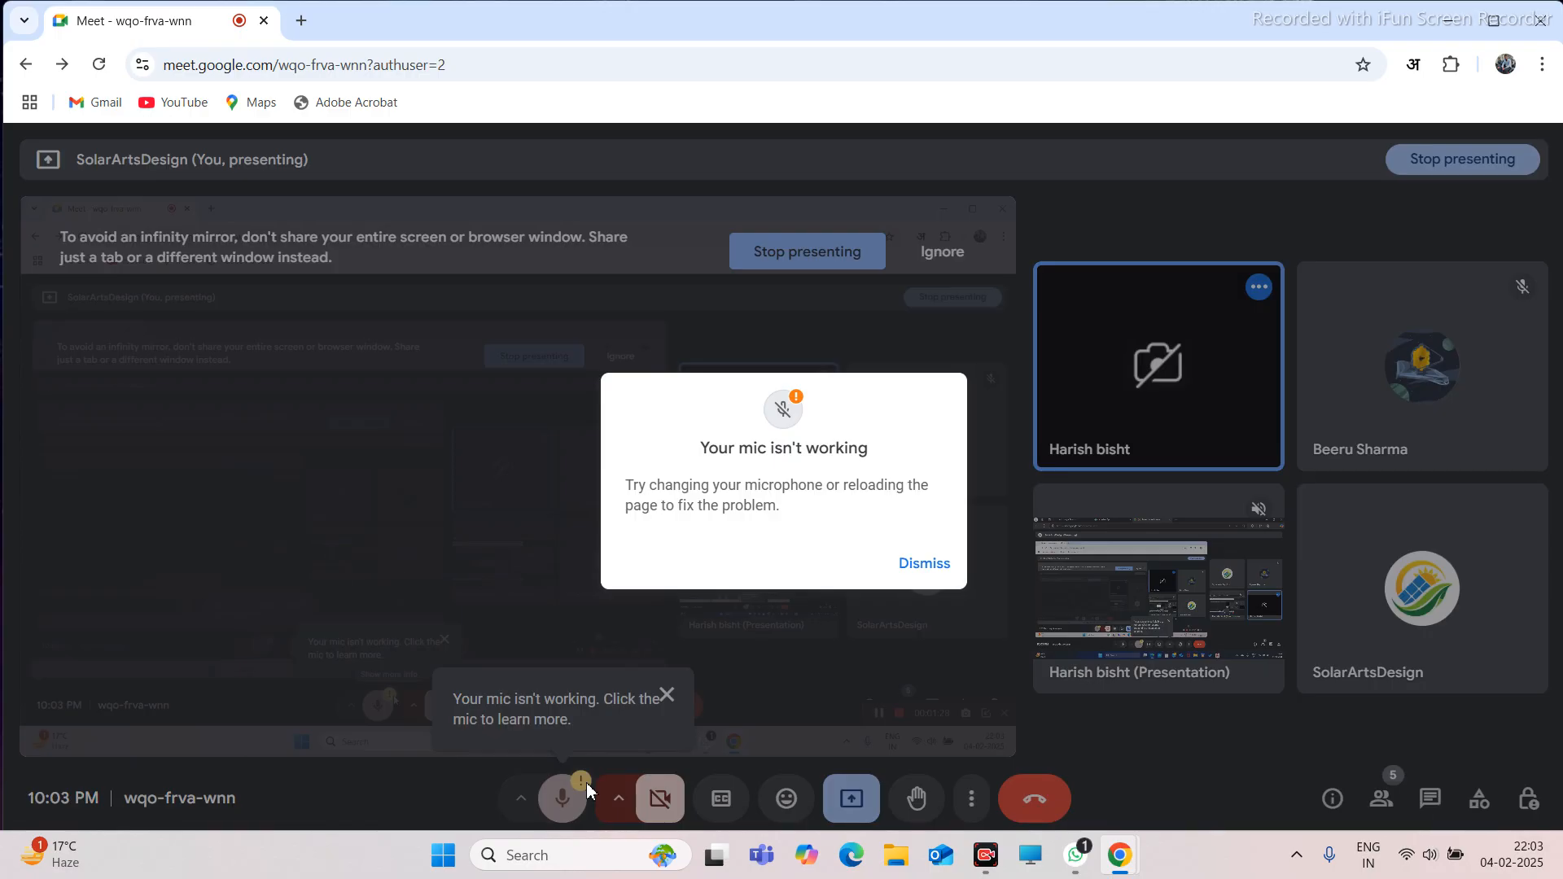
{"action": "left_click", "coordinate": [922, 567]}
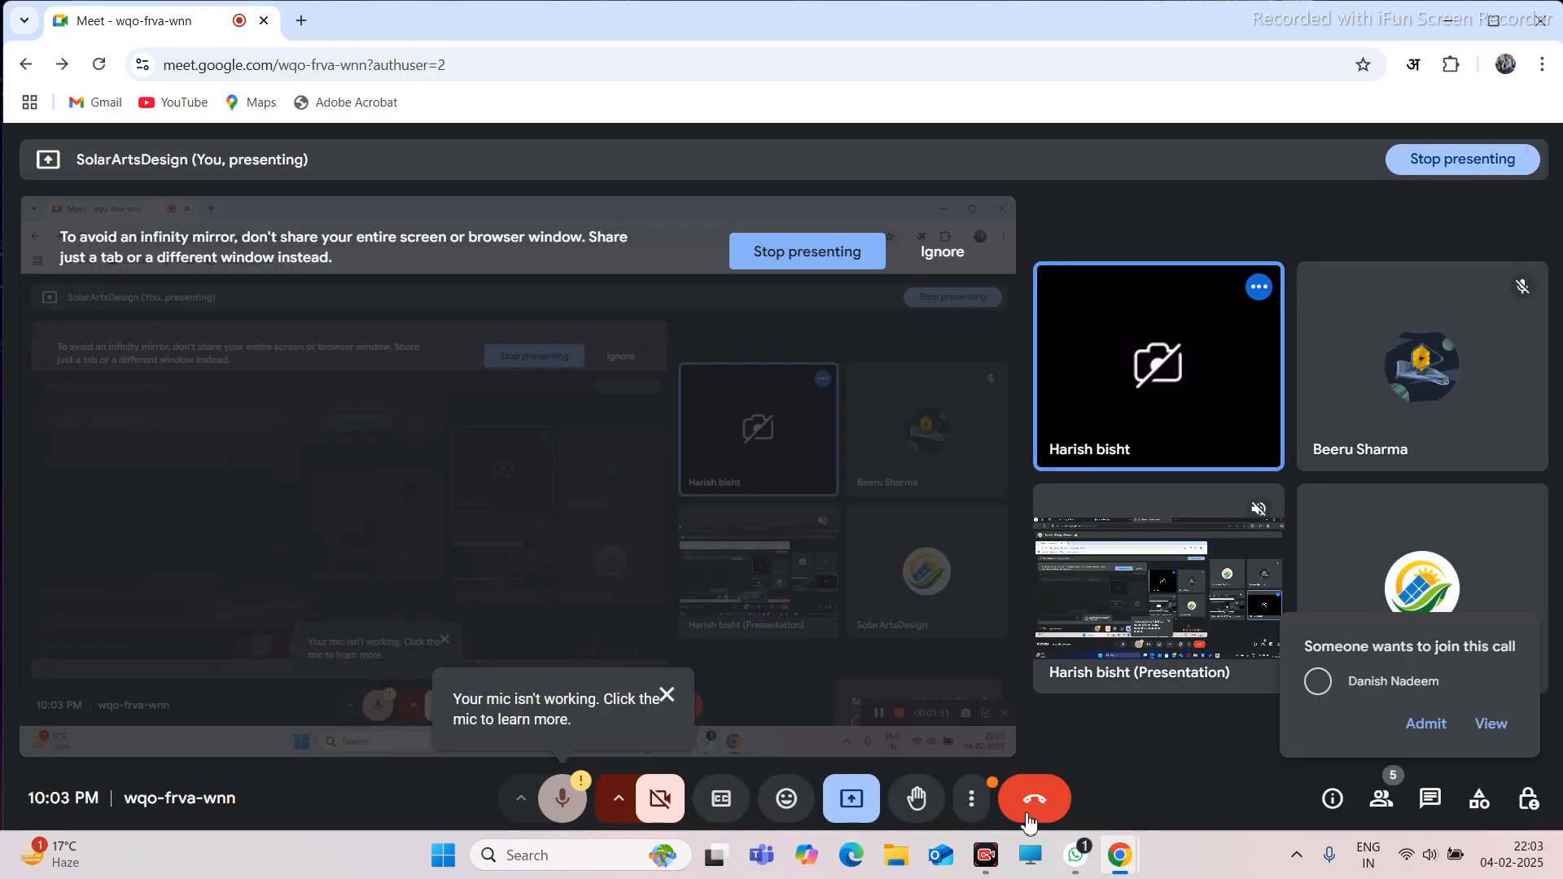
Admit the waiting participant, leave the meeting, and rejoin it with the camera turned off
{"action": "left_click", "coordinate": [1430, 736]}
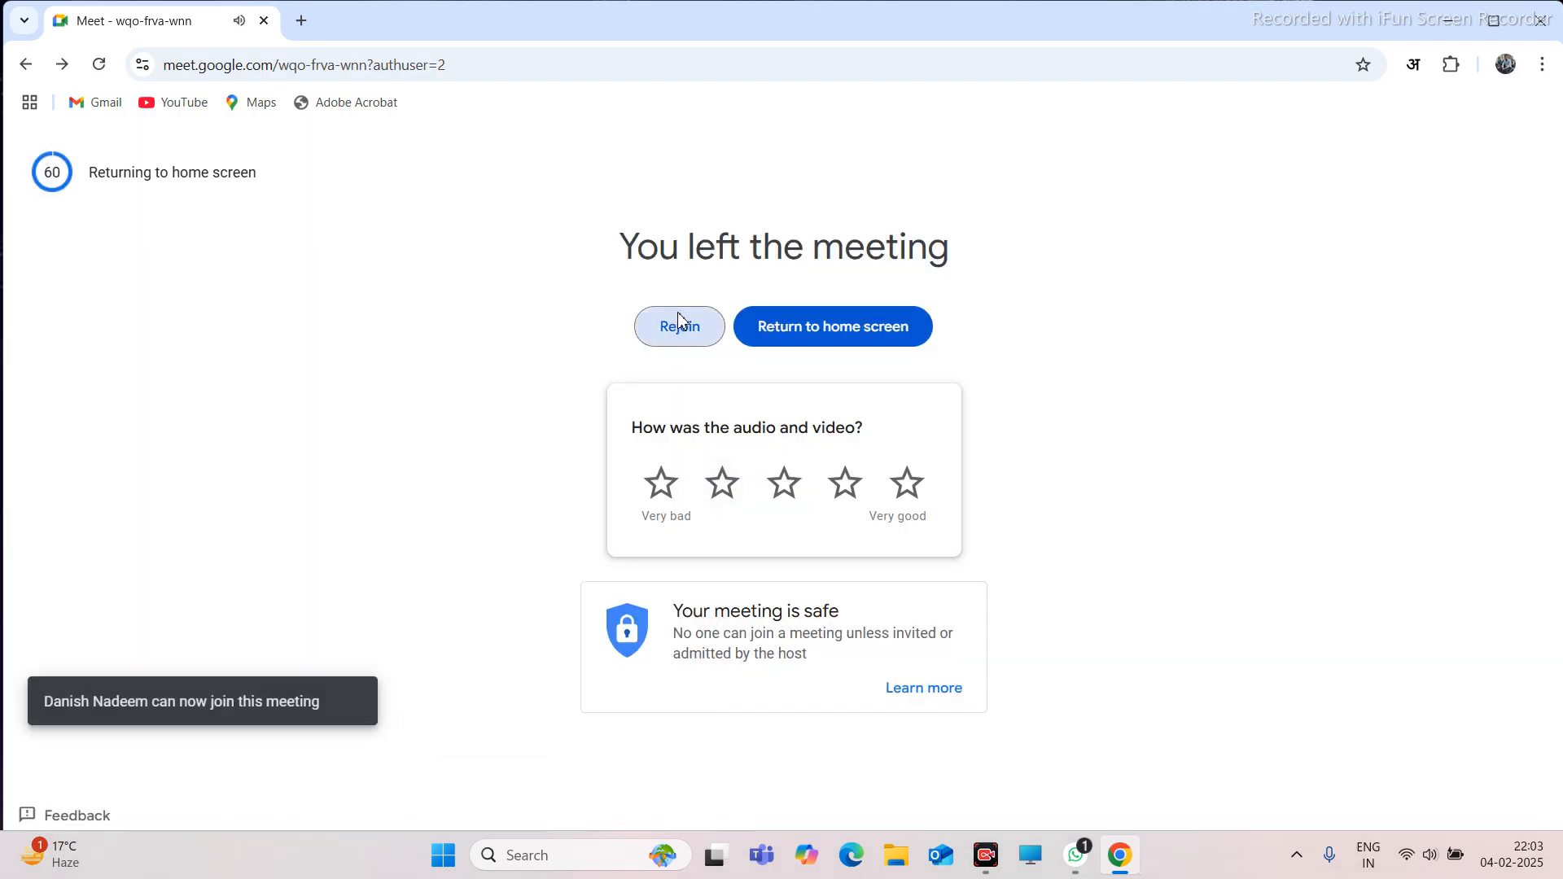
{"action": "left_click", "coordinate": [679, 324]}
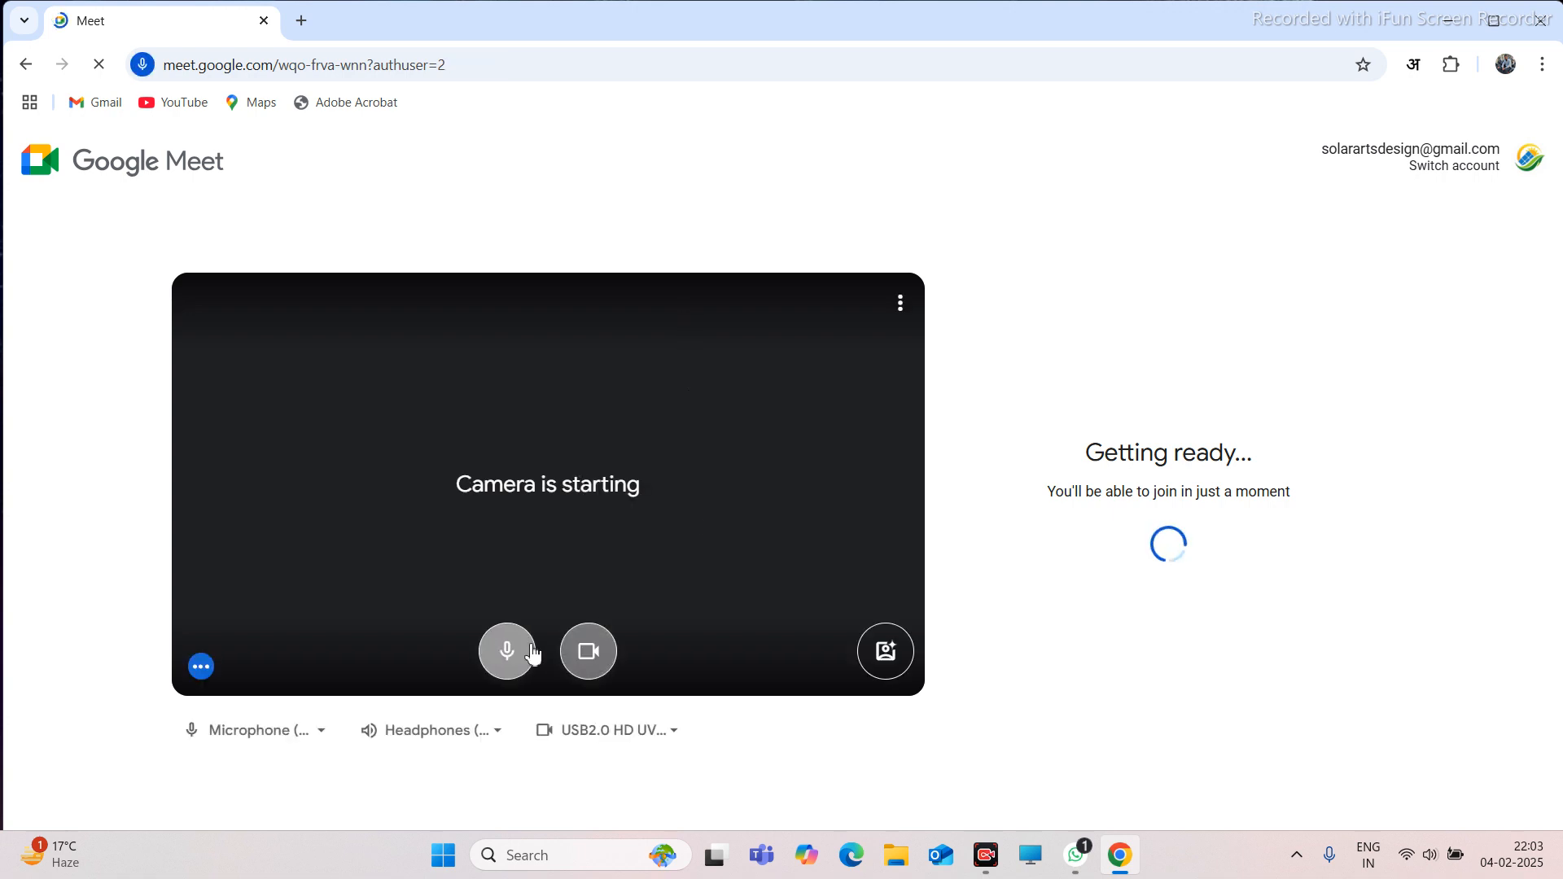
{"action": "left_click", "coordinate": [590, 652]}
{"action": "left_click", "coordinate": [1169, 541]}
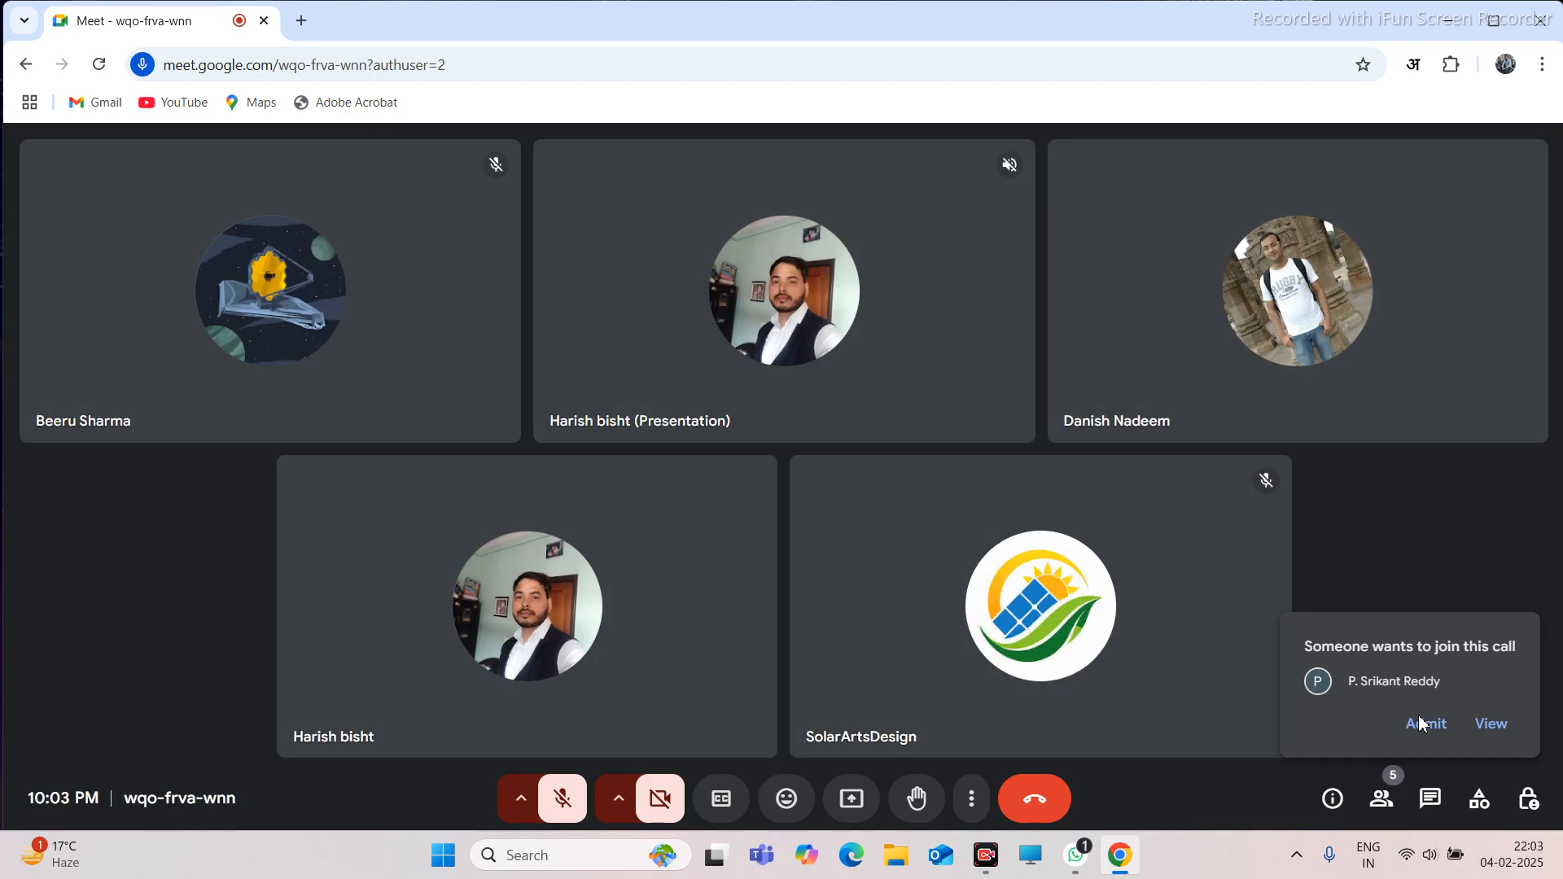
Admit the next waiting participant to the call and unmute the microphone
{"action": "left_click", "coordinate": [1426, 723]}
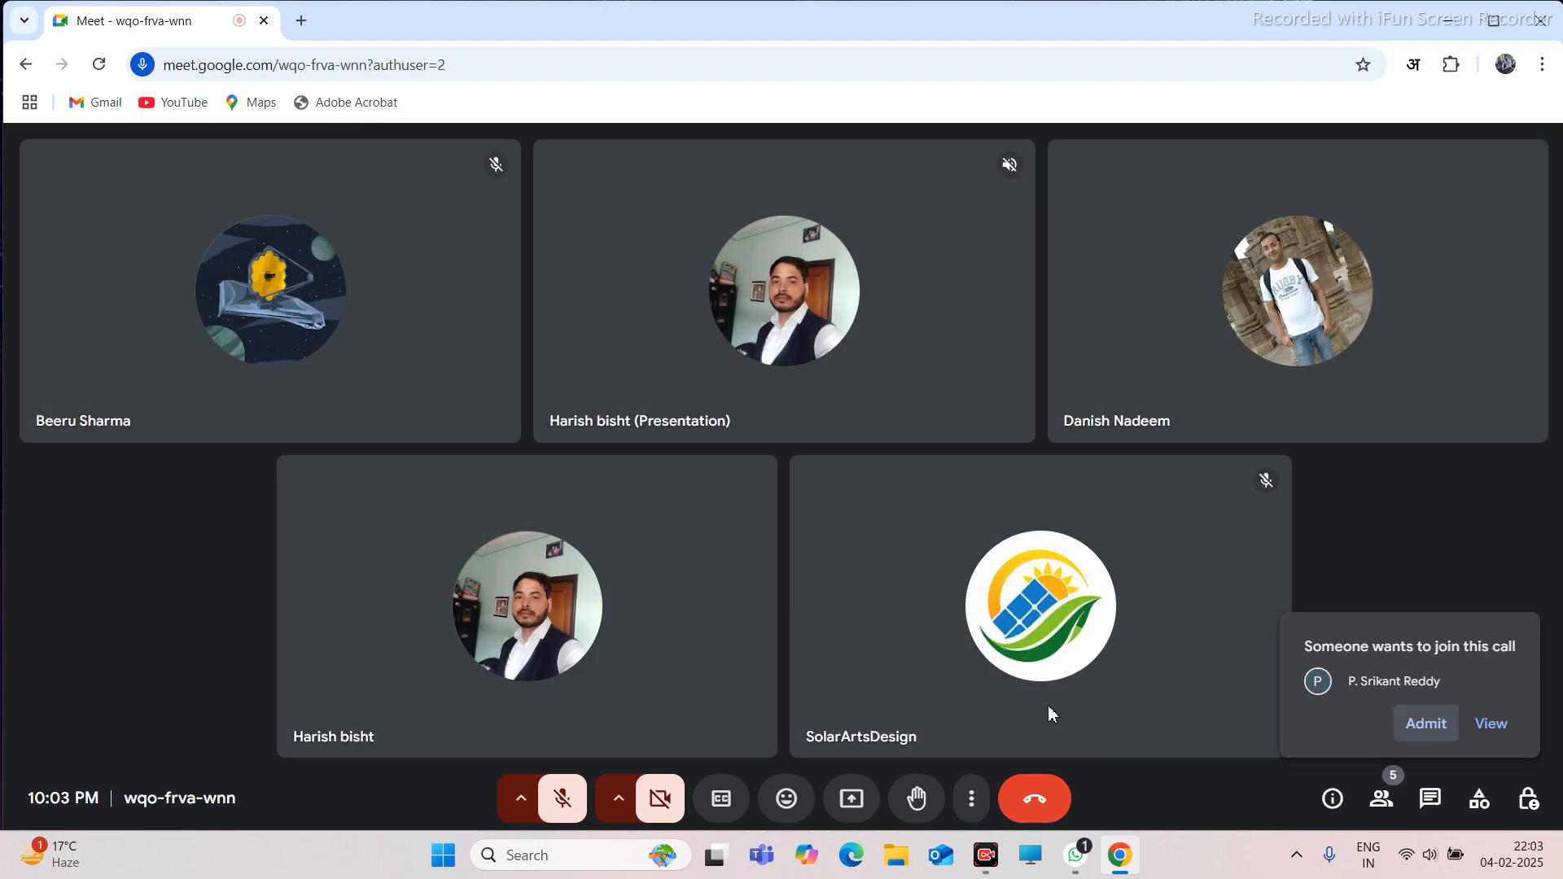
{"action": "left_click", "coordinate": [562, 802]}
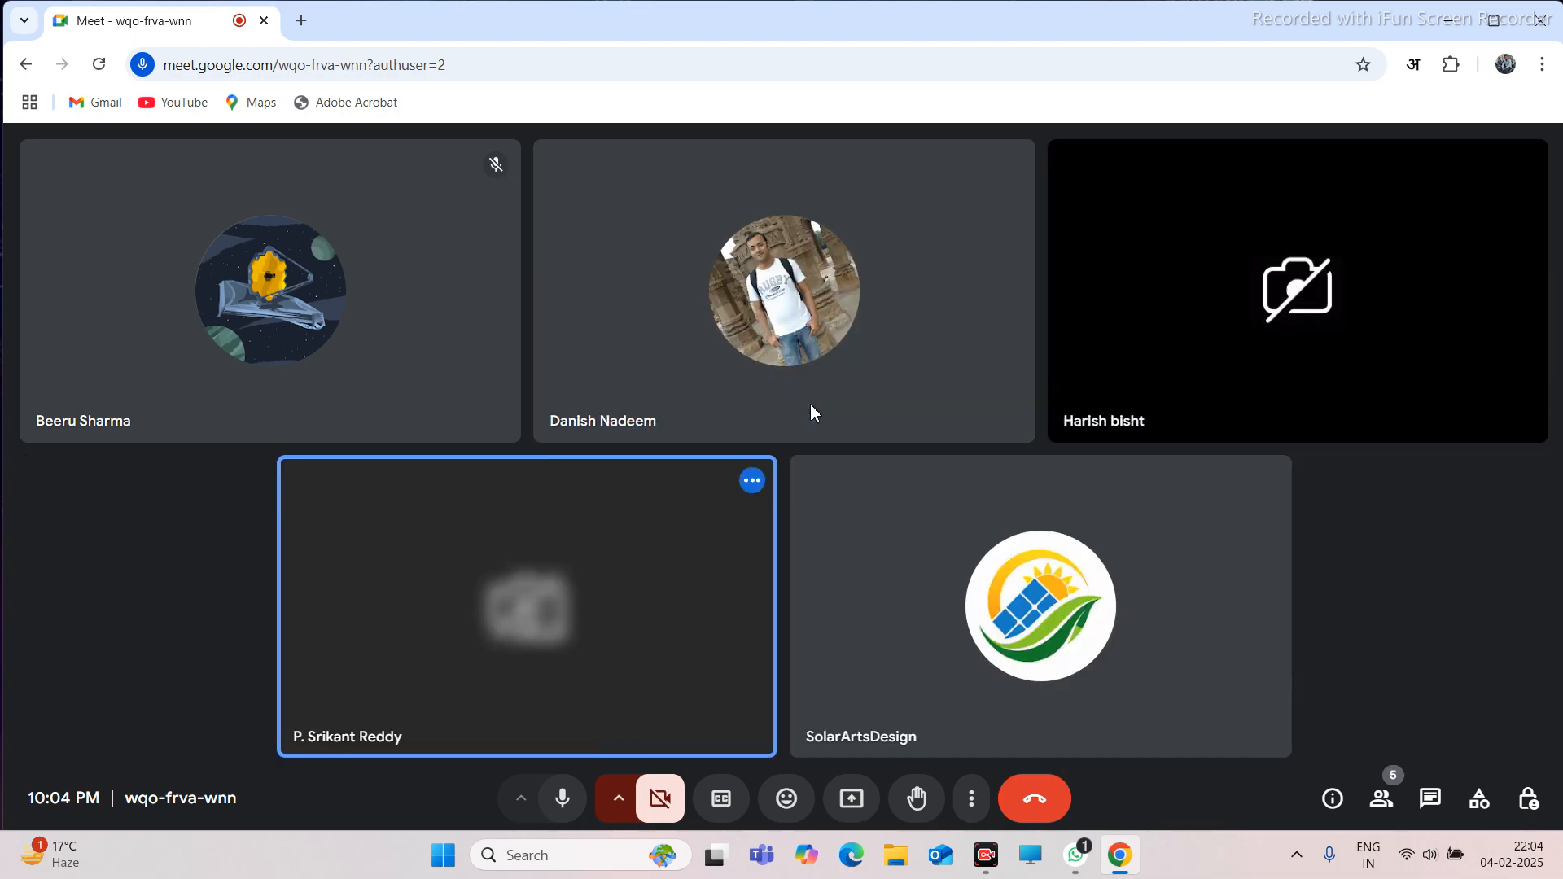
Present the entire screen in the meeting and minimize the browser to reveal the desktop
{"action": "left_click", "coordinate": [856, 807]}
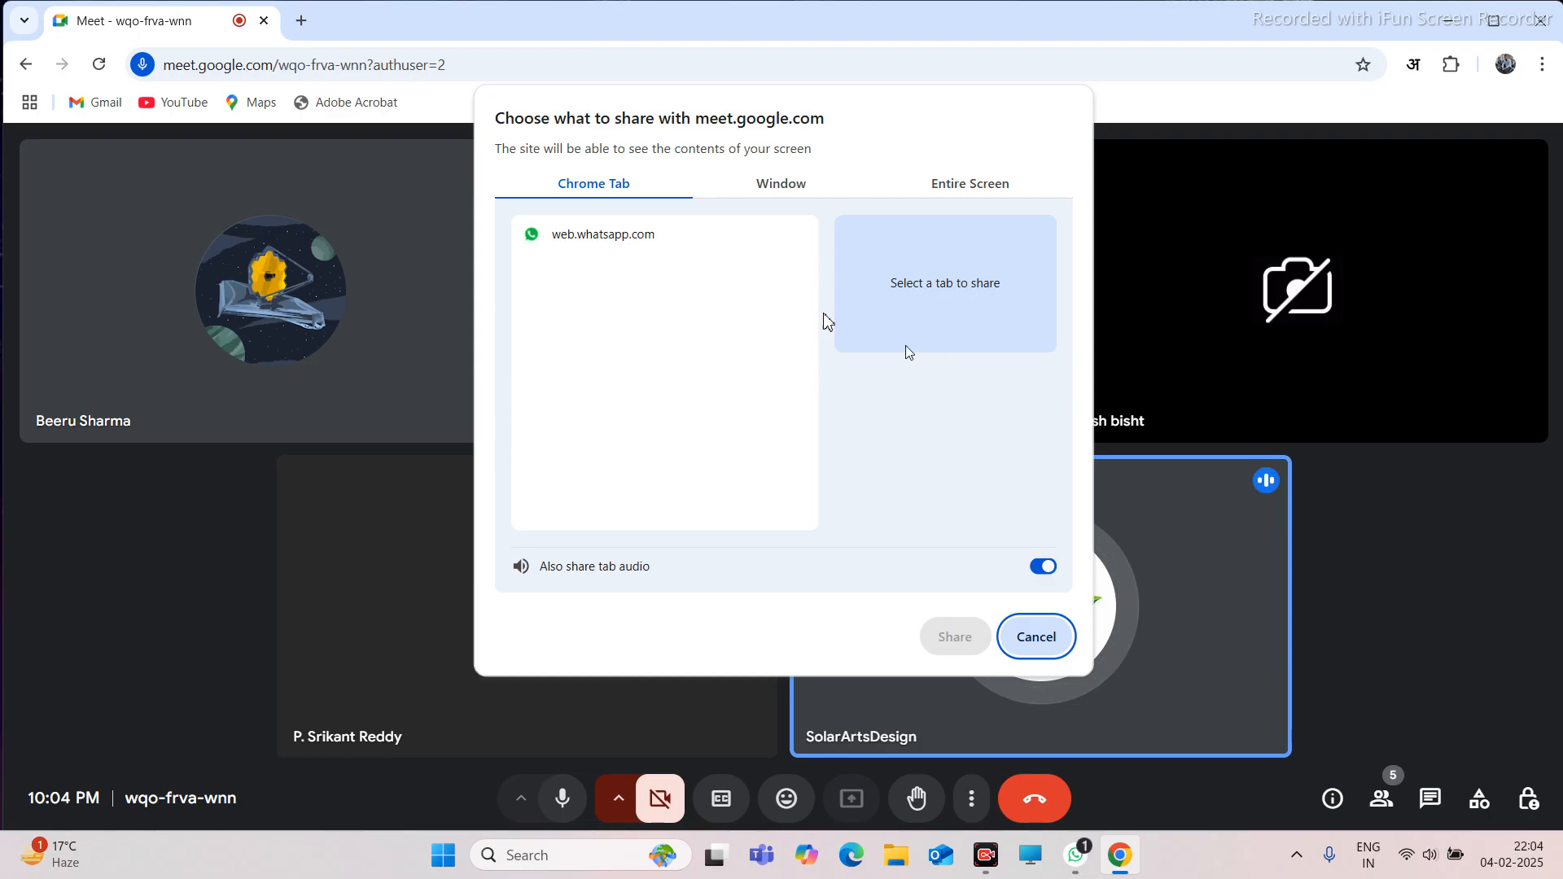
{"action": "left_click", "coordinate": [806, 186]}
{"action": "left_click", "coordinate": [961, 184]}
{"action": "left_click", "coordinate": [729, 376]}
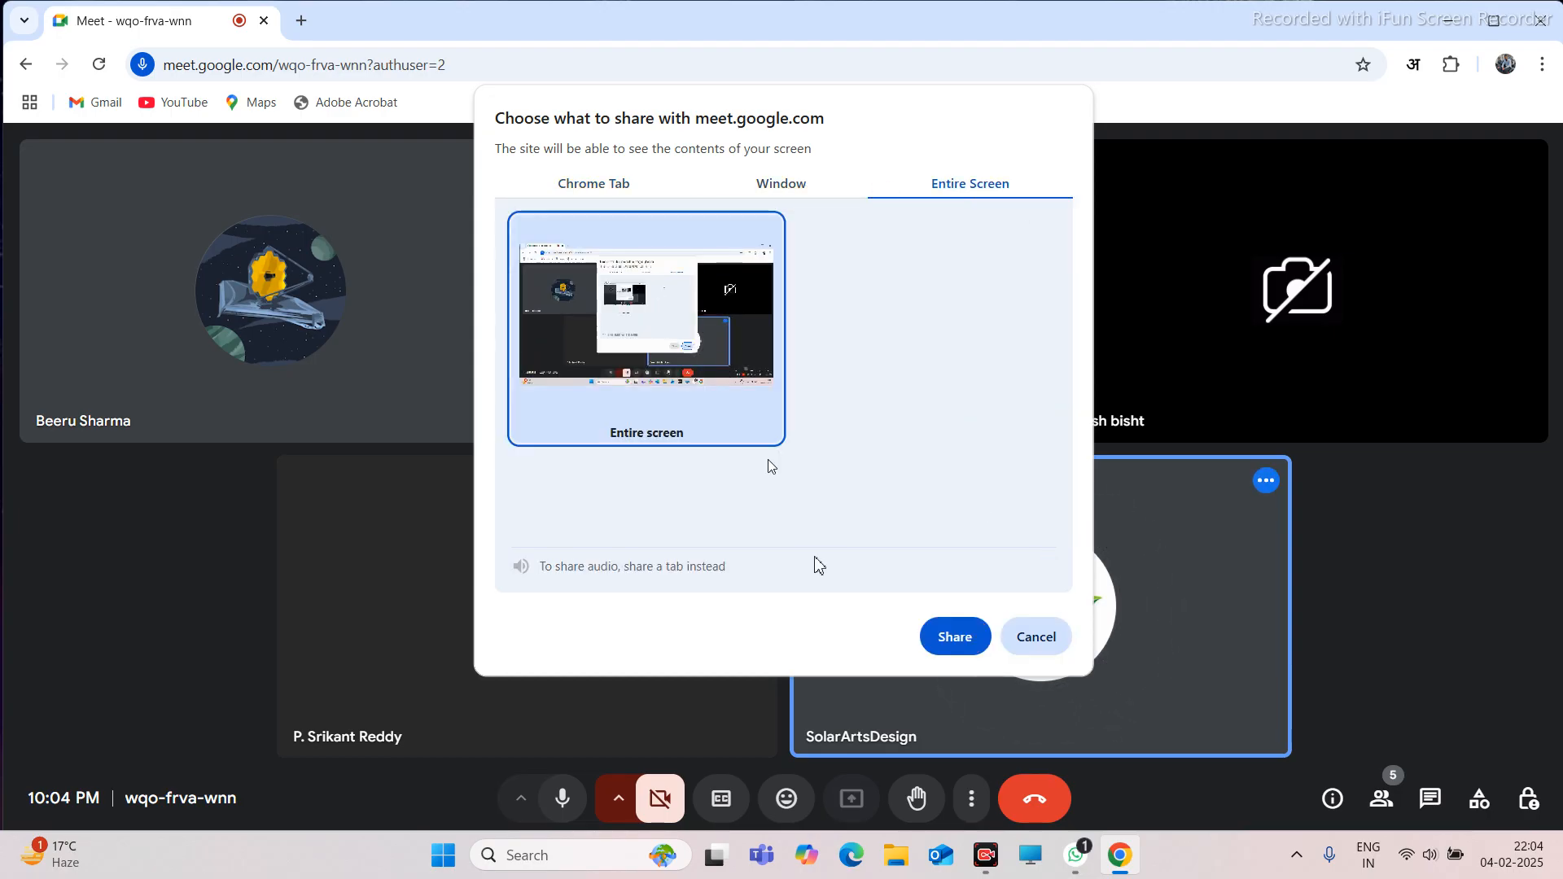
{"action": "left_click", "coordinate": [951, 639]}
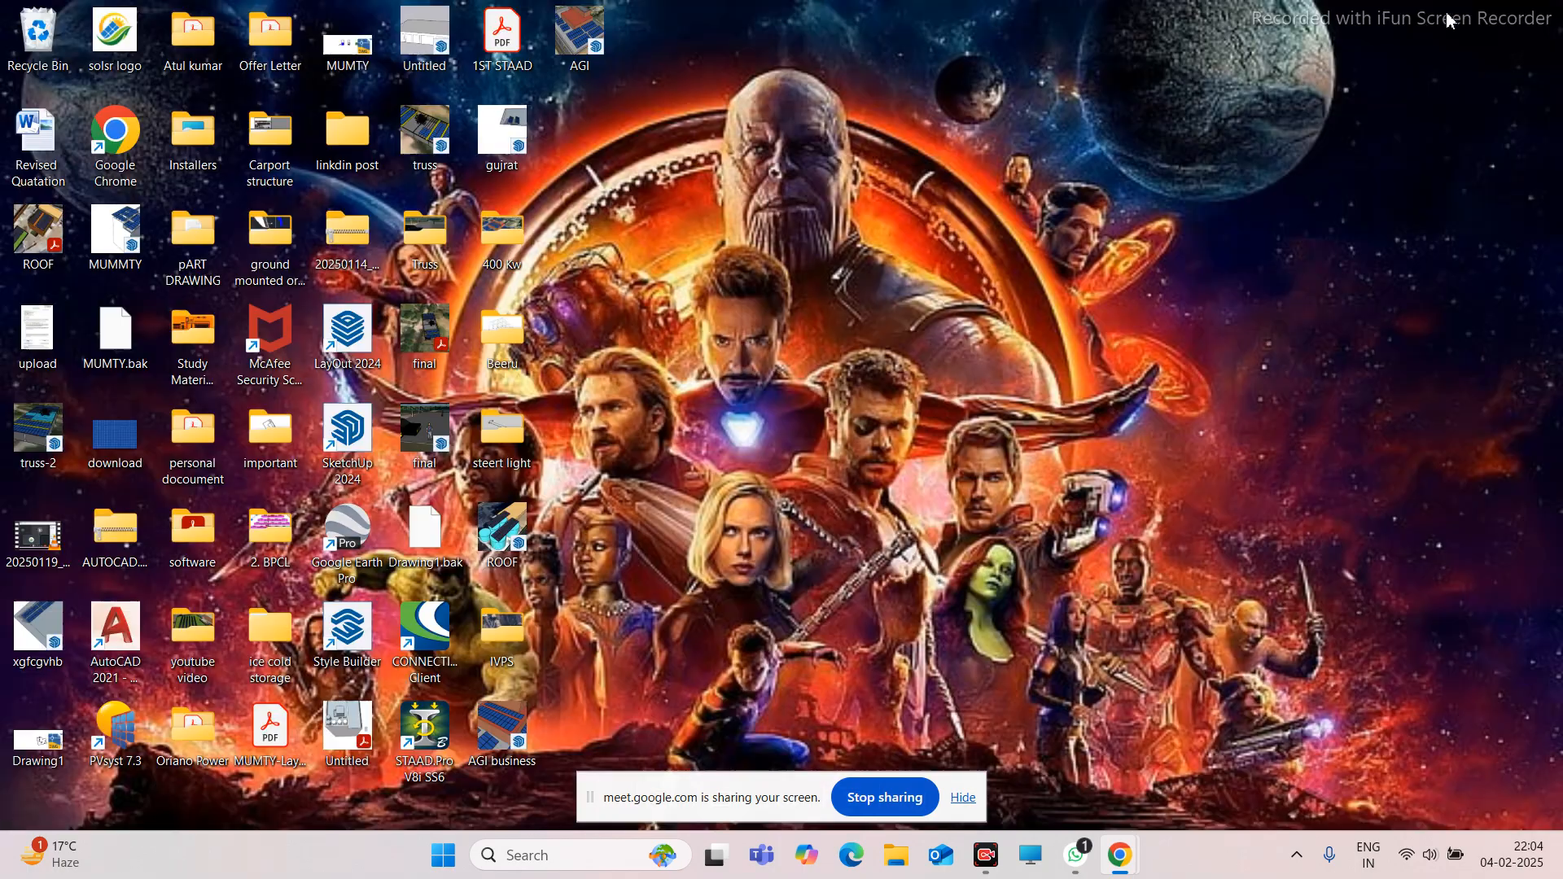
{"action": "left_click", "coordinate": [1433, 25]}
Launch SketchUp 2024 and start a new model from the Architectural Millimeters template
{"action": "double_click", "coordinate": [363, 473]}
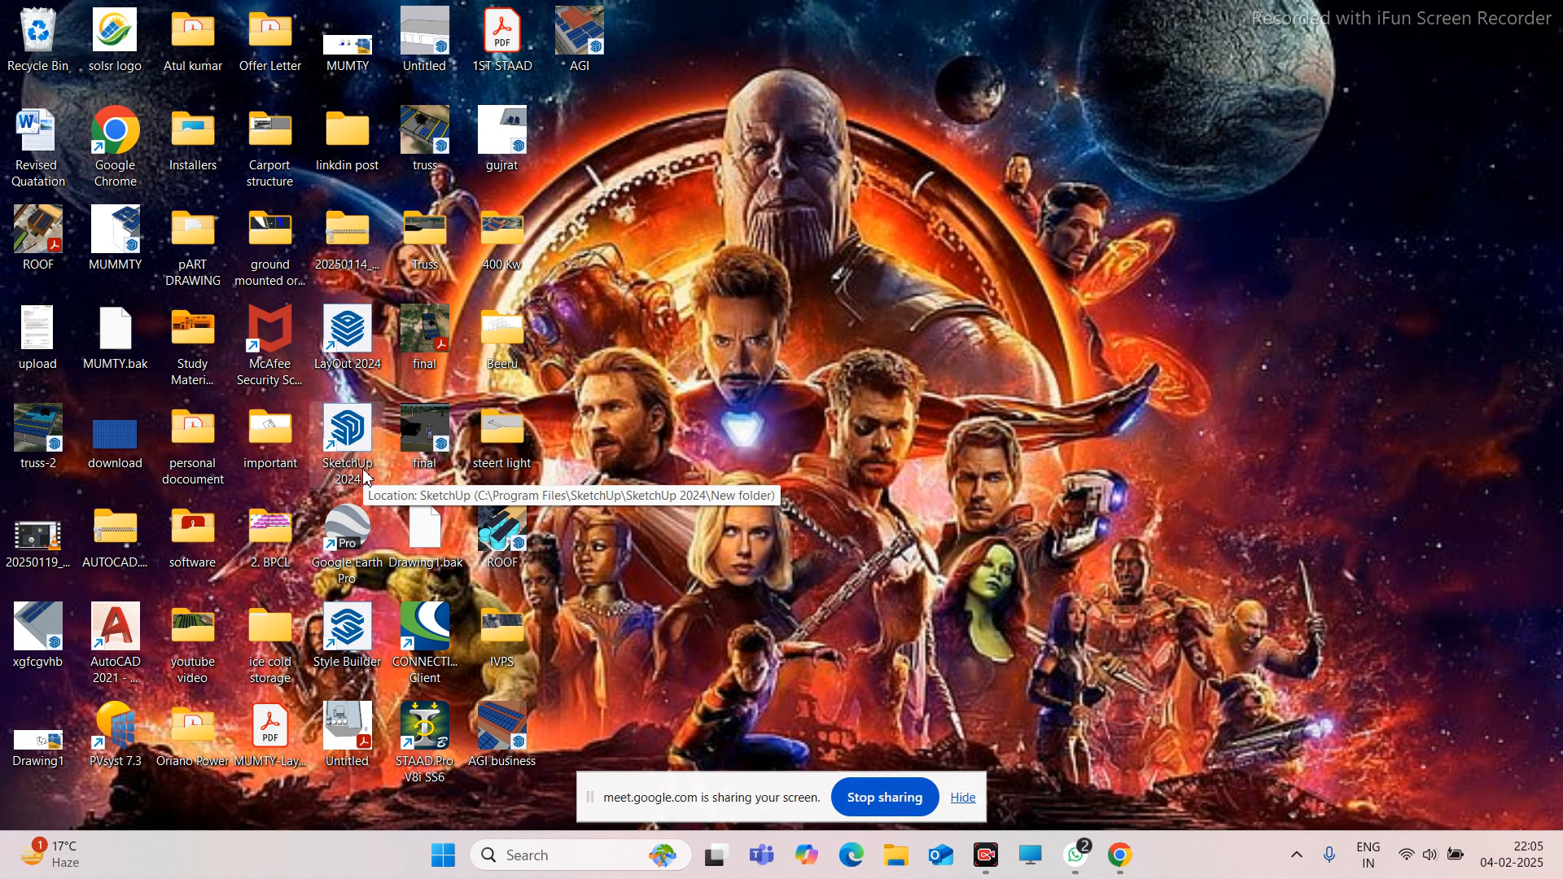
{"action": "double_click", "coordinate": [364, 476]}
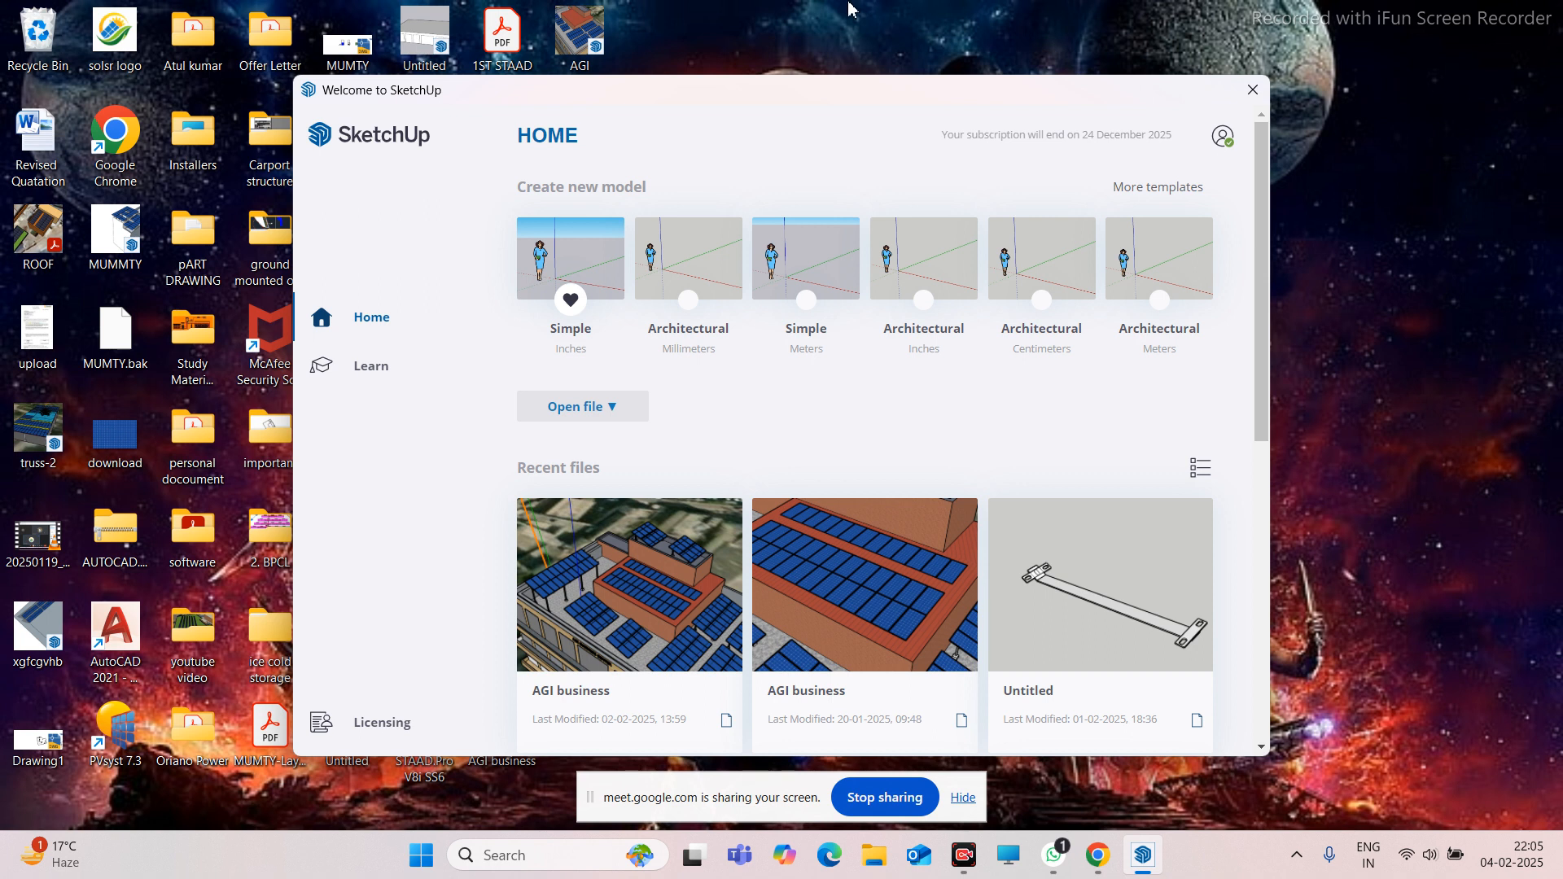
{"action": "left_click", "coordinate": [701, 266]}
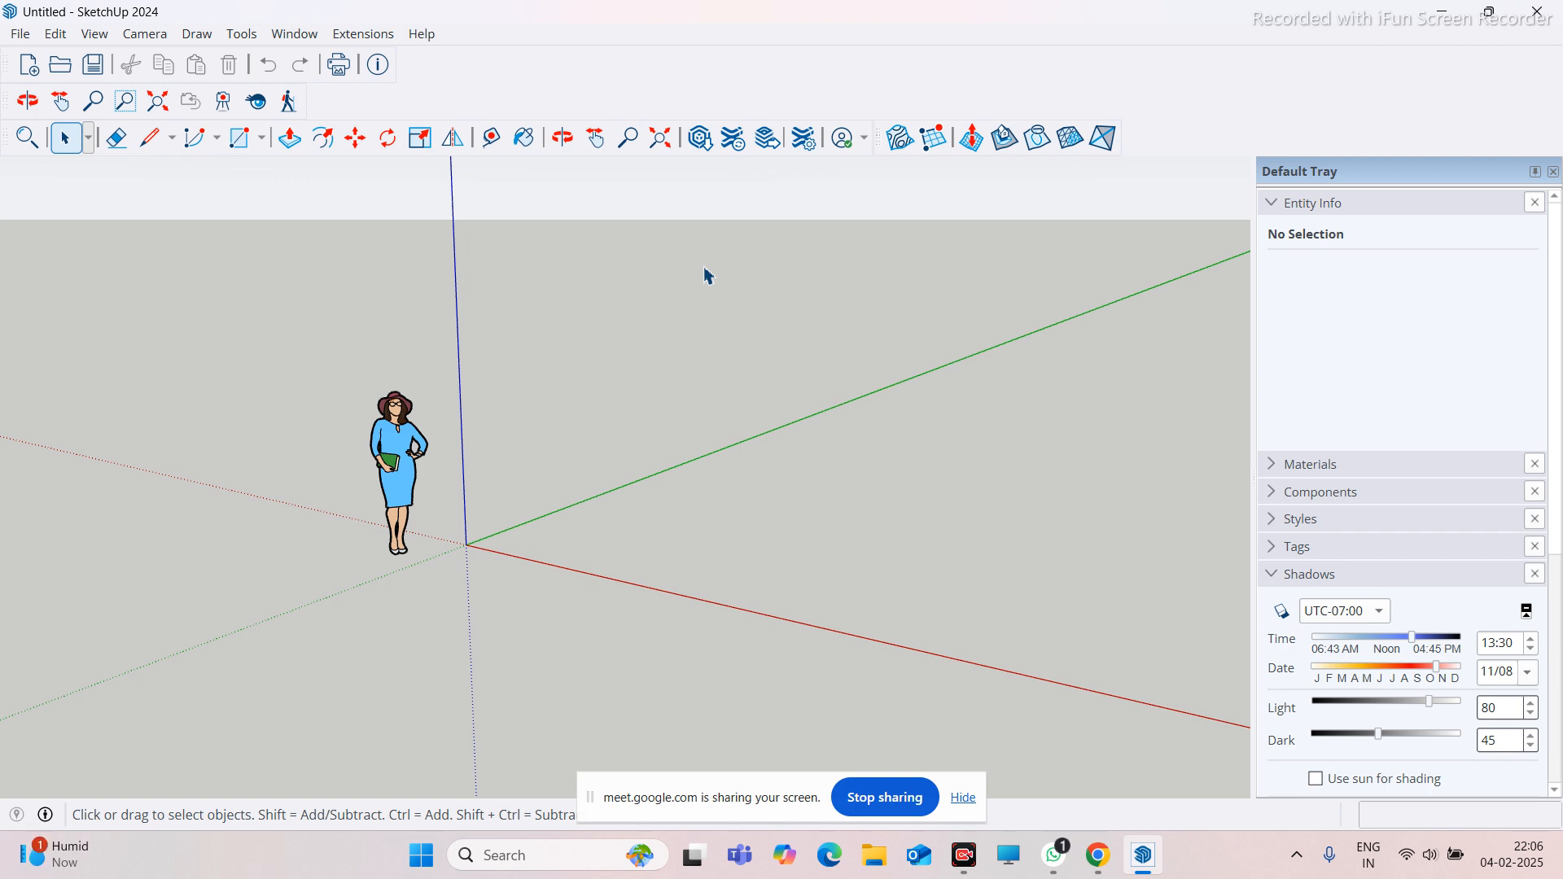
Hide the screen-sharing bar and examine the axes and scale figure of the empty model from different angles and distances
{"action": "middle_click_drag", "start_coordinate": [646, 353], "coordinate": [525, 634]}
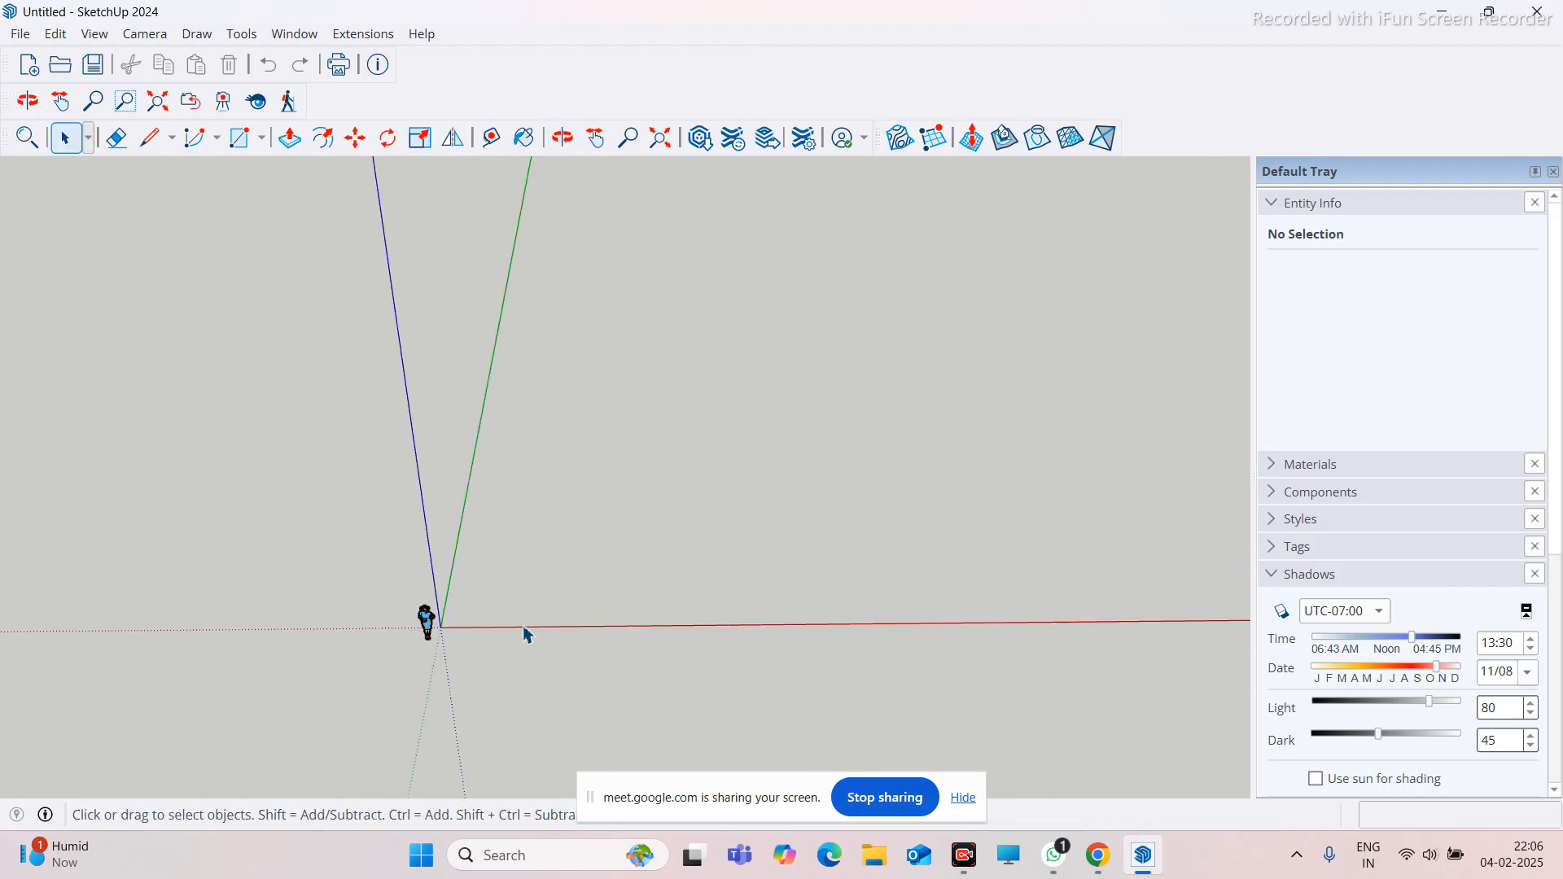
{"action": "left_click", "coordinate": [963, 798]}
{"action": "scroll", "coordinate": [622, 672], "scroll_direction": "up", "scroll_amount": 3}
{"action": "middle_click_drag", "start_coordinate": [396, 620], "coordinate": [358, 545]}
{"action": "scroll", "coordinate": [267, 631], "scroll_direction": "up", "scroll_amount": 2}
{"action": "scroll", "coordinate": [396, 551], "scroll_direction": "down", "scroll_amount": 2}
{"action": "scroll", "coordinate": [346, 572], "scroll_direction": "up", "scroll_amount": 3}
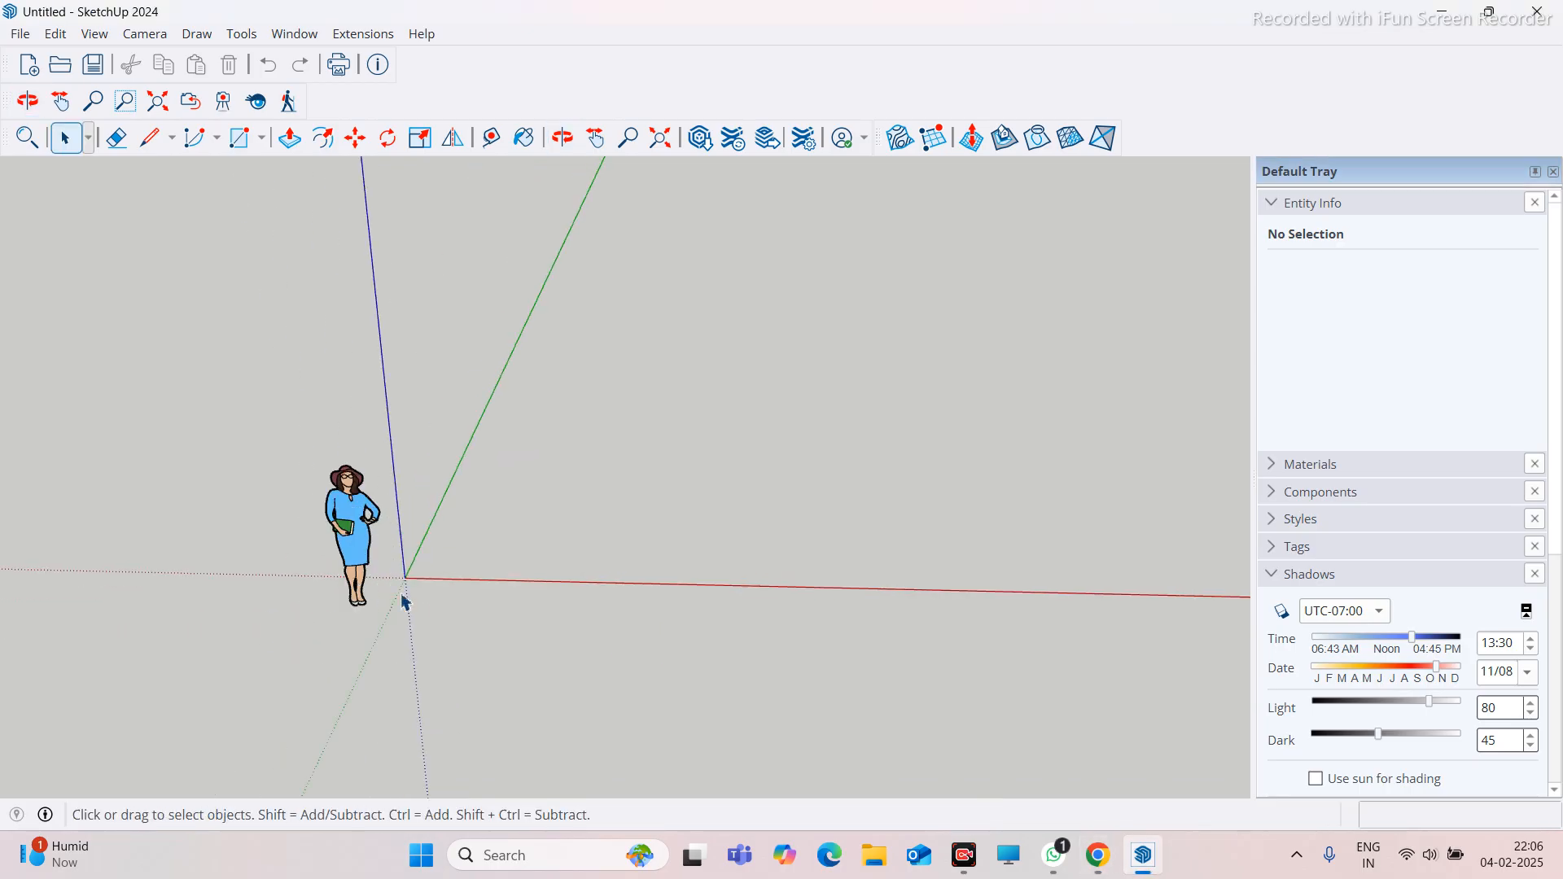
{"action": "scroll", "coordinate": [548, 641], "scroll_direction": "up", "scroll_amount": 3}
{"action": "scroll", "coordinate": [624, 528], "scroll_direction": "down", "scroll_amount": 2}
{"action": "mouse_move", "coordinate": [595, 531]}
{"action": "middle_mouse_down"}
{"action": "mouse_move", "coordinate": [562, 537]}
{"action": "mouse_move", "coordinate": [597, 534]}
{"action": "middle_mouse_up"}
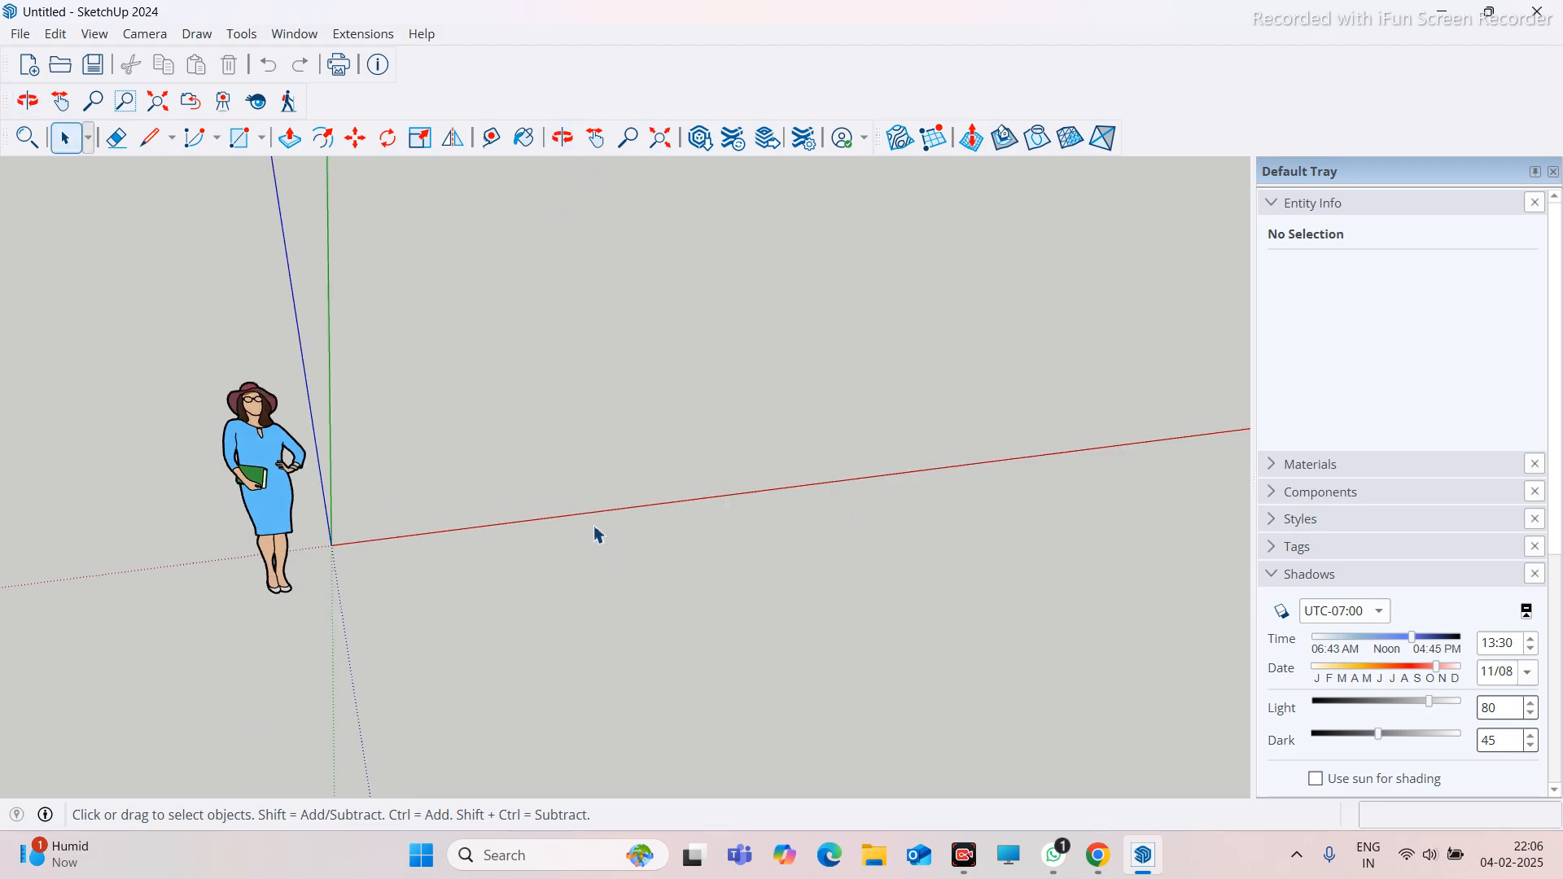
{"action": "middle_click_drag", "start_coordinate": [713, 653], "coordinate": [559, 583]}
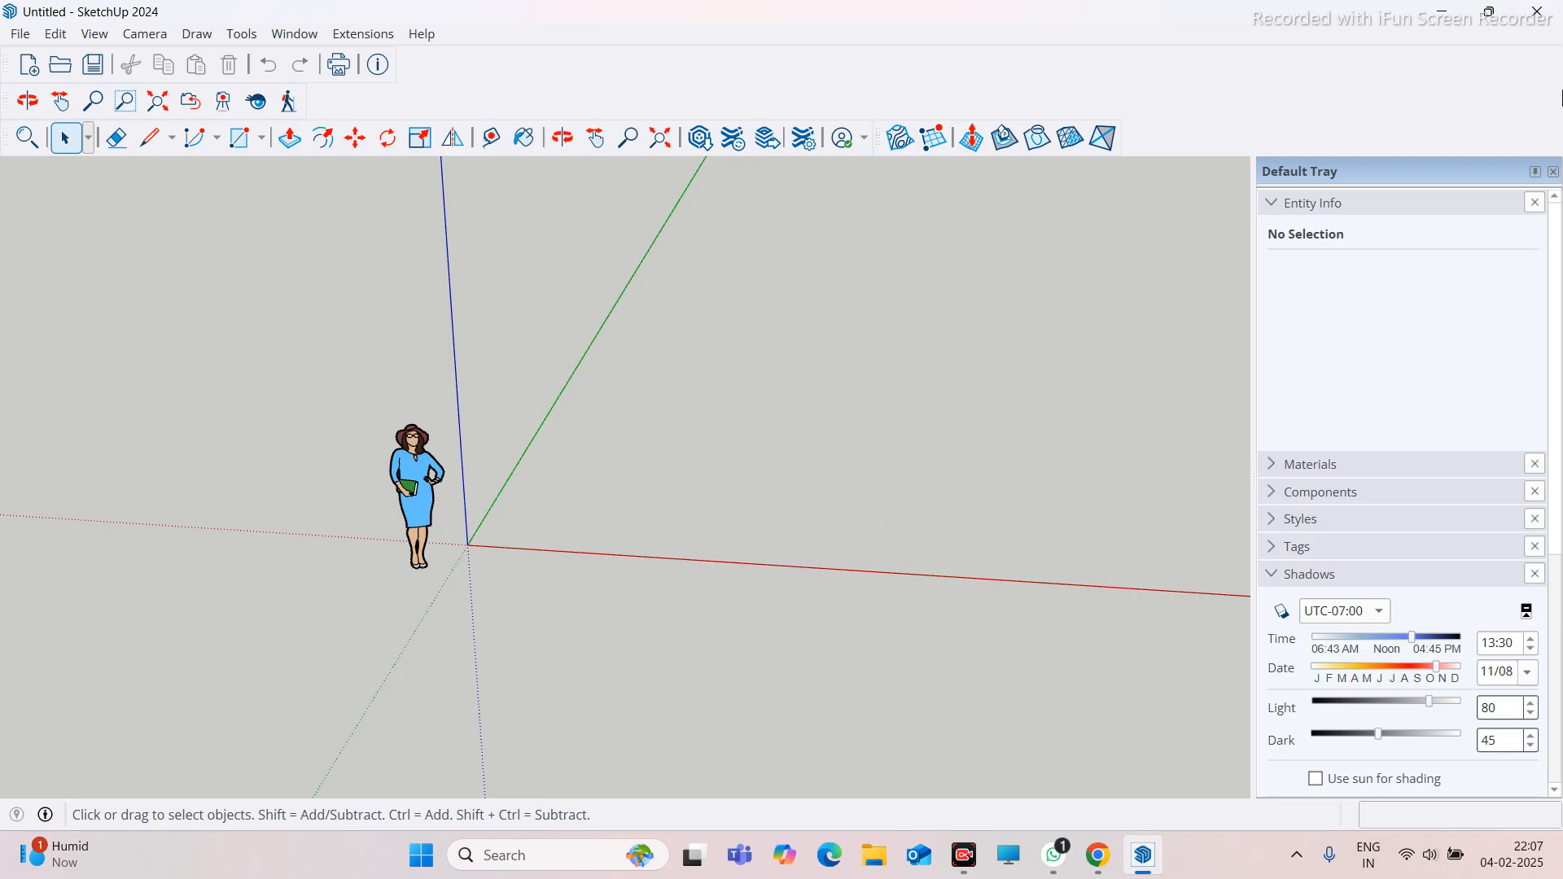
Close the empty model and relaunch SketchUp 2024 to its welcome window
{"action": "left_click", "coordinate": [1538, 14]}
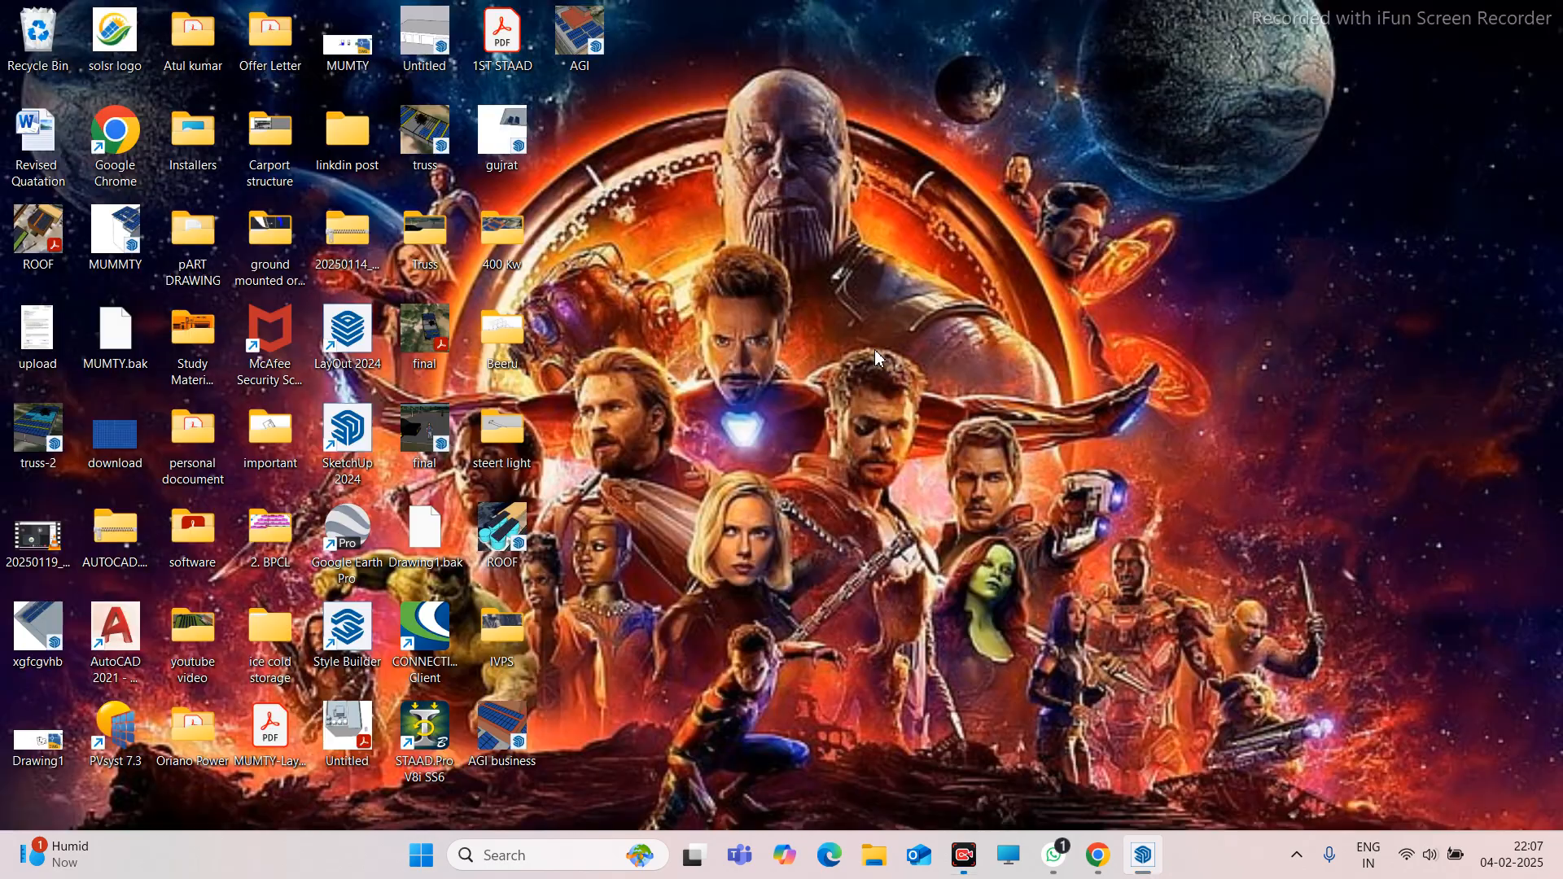
{"action": "double_click", "coordinate": [348, 435]}
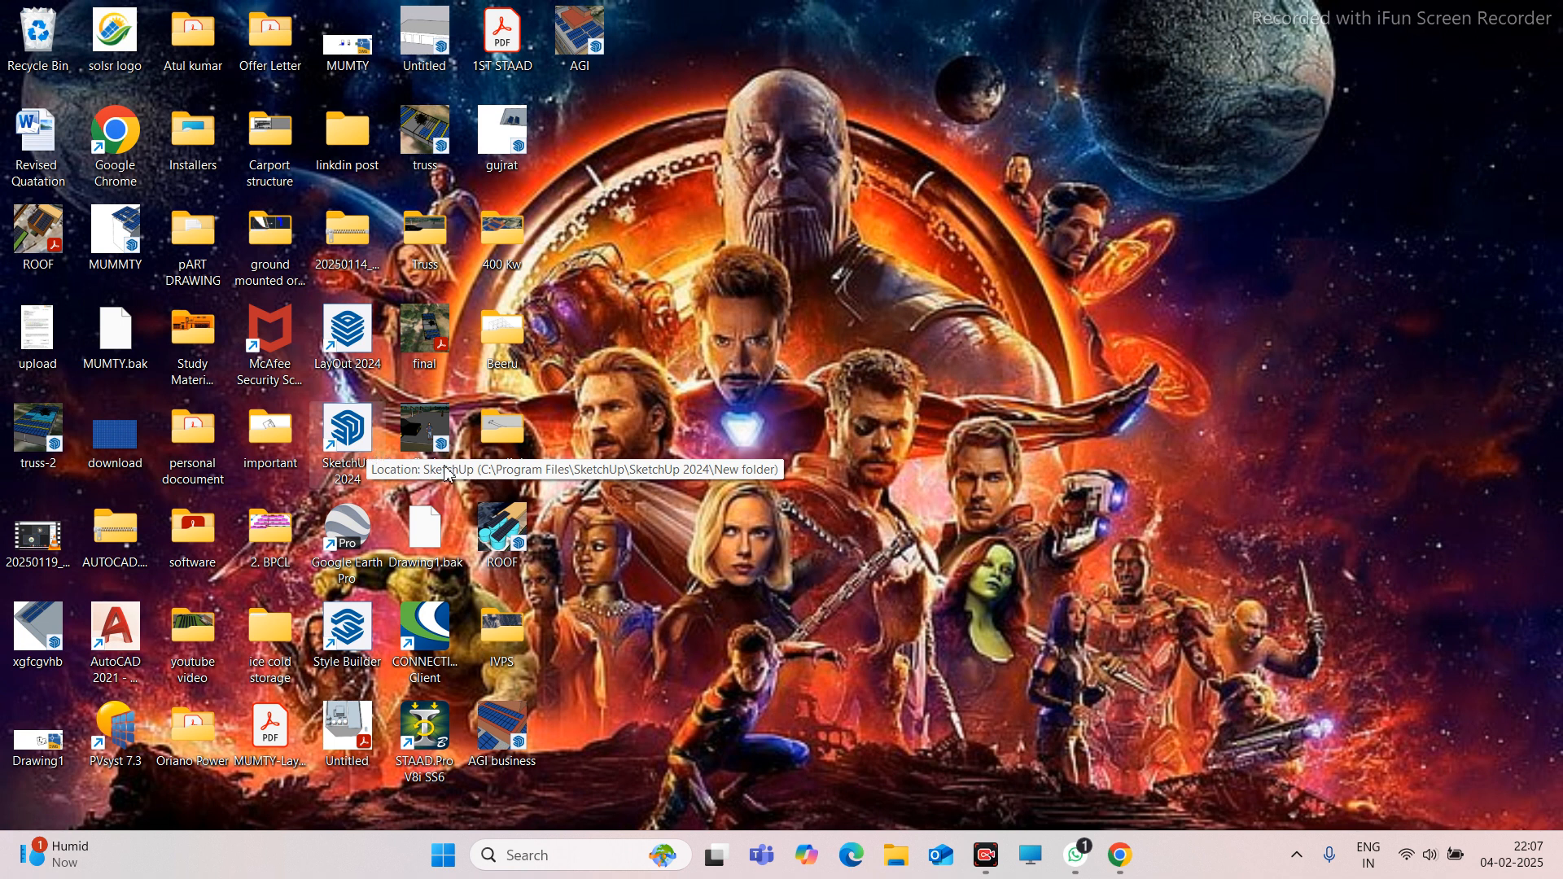
{"action": "double_click", "coordinate": [350, 473]}
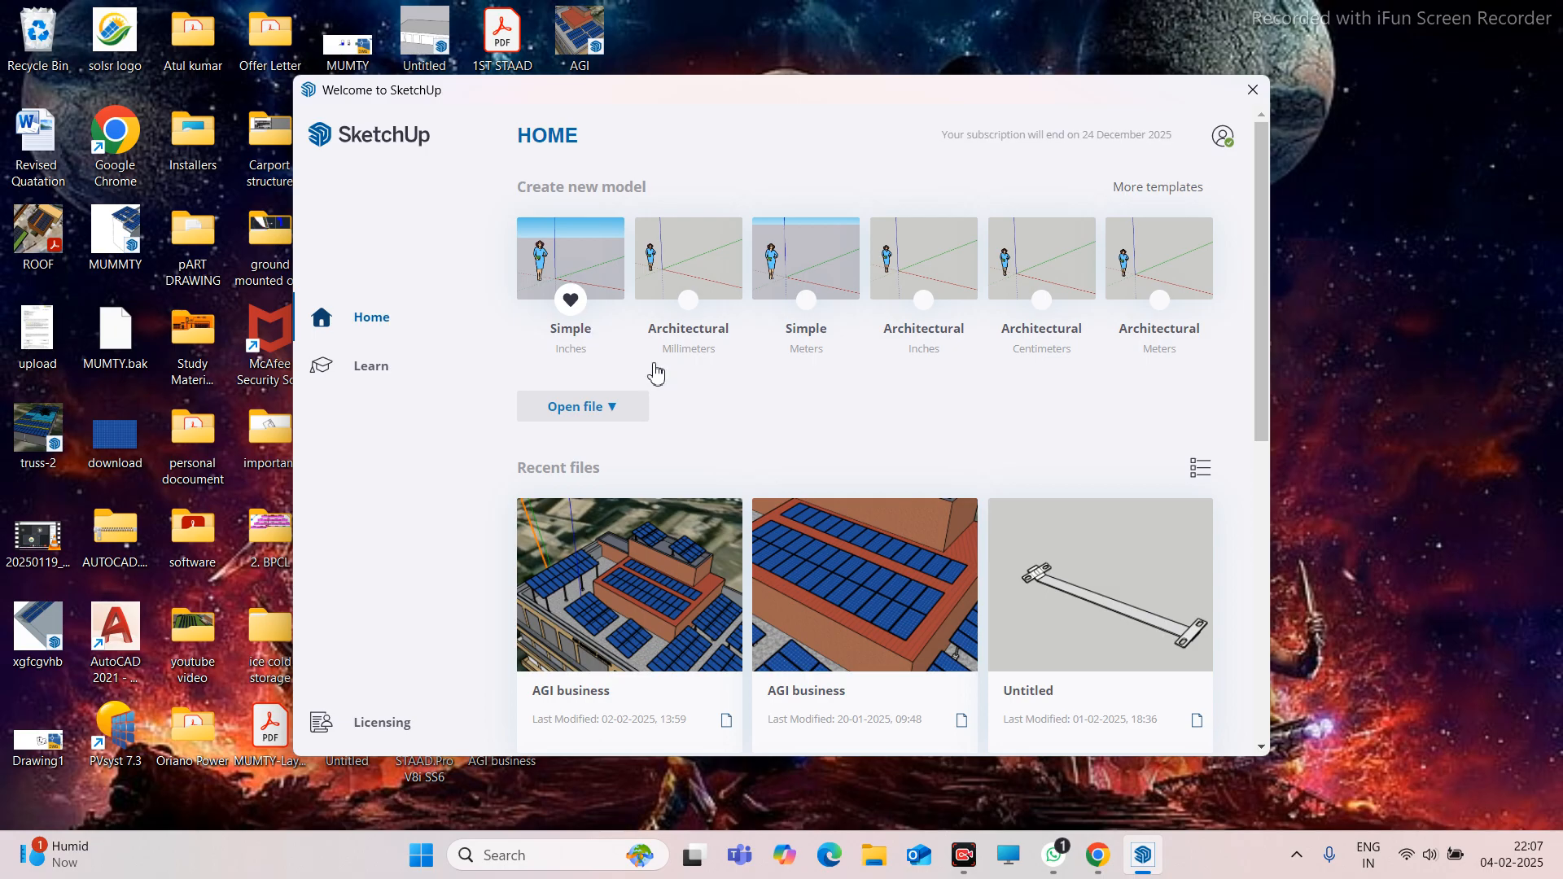
Look through the new-model templates and the recent files on SketchUp's welcome page
{"action": "scroll", "coordinate": [687, 366], "scroll_direction": "down", "scroll_amount": 5}
{"action": "scroll", "coordinate": [733, 477], "scroll_direction": "up", "scroll_amount": 5}
{"action": "scroll", "coordinate": [698, 512], "scroll_direction": "down", "scroll_amount": 5}
{"action": "scroll", "coordinate": [842, 419], "scroll_direction": "down", "scroll_amount": 3}
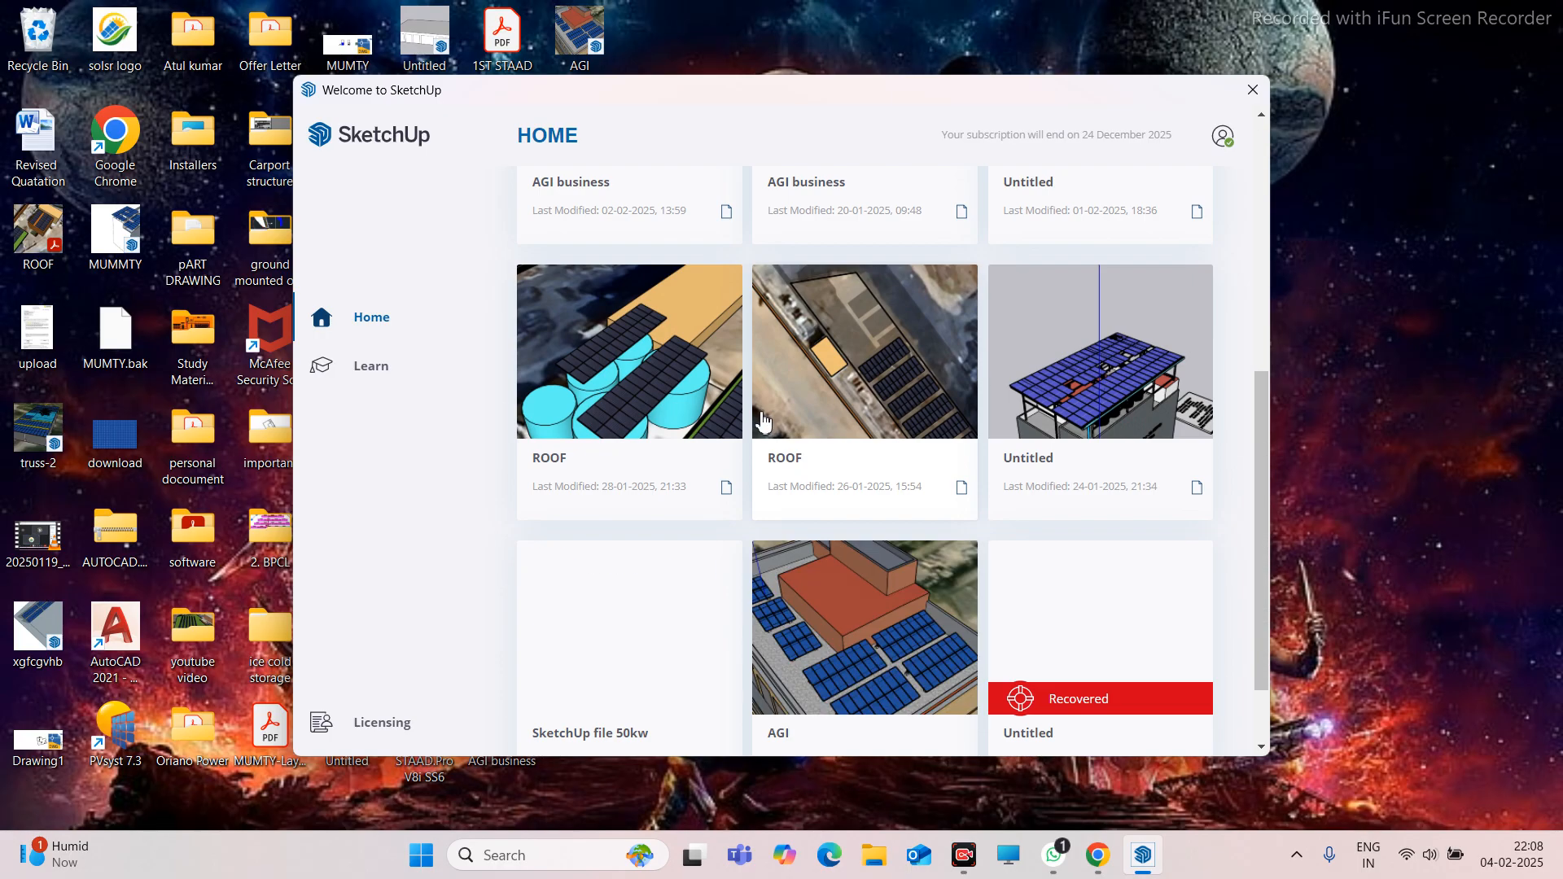
{"action": "scroll", "coordinate": [817, 432], "scroll_direction": "up", "scroll_amount": 6}
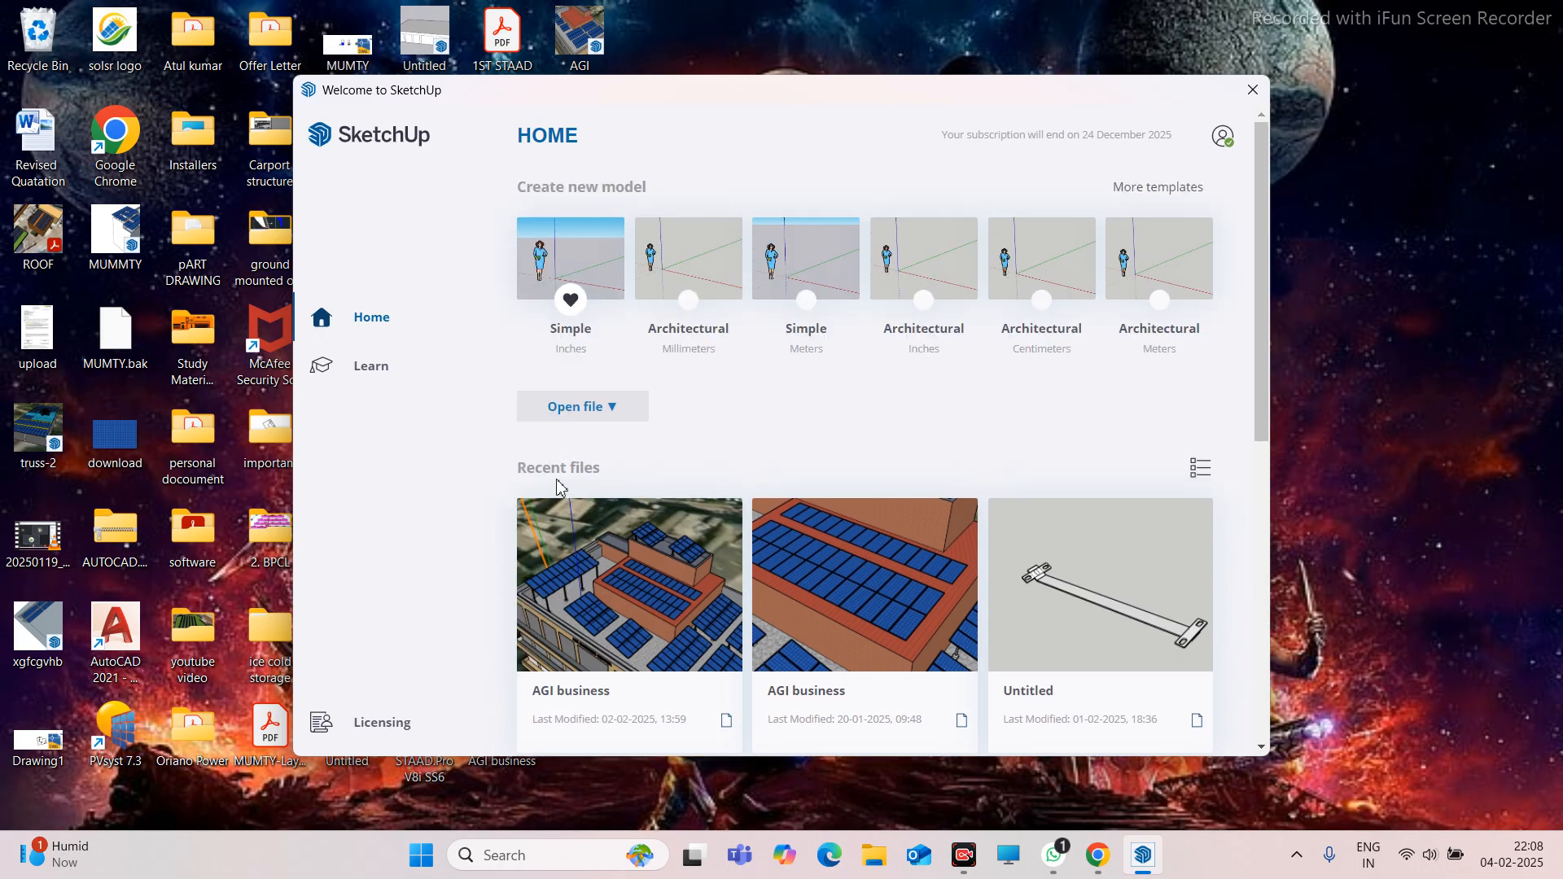
{"action": "scroll", "coordinate": [698, 480], "scroll_direction": "down", "scroll_amount": 2}
{"action": "scroll", "coordinate": [663, 416], "scroll_direction": "down", "scroll_amount": 3}
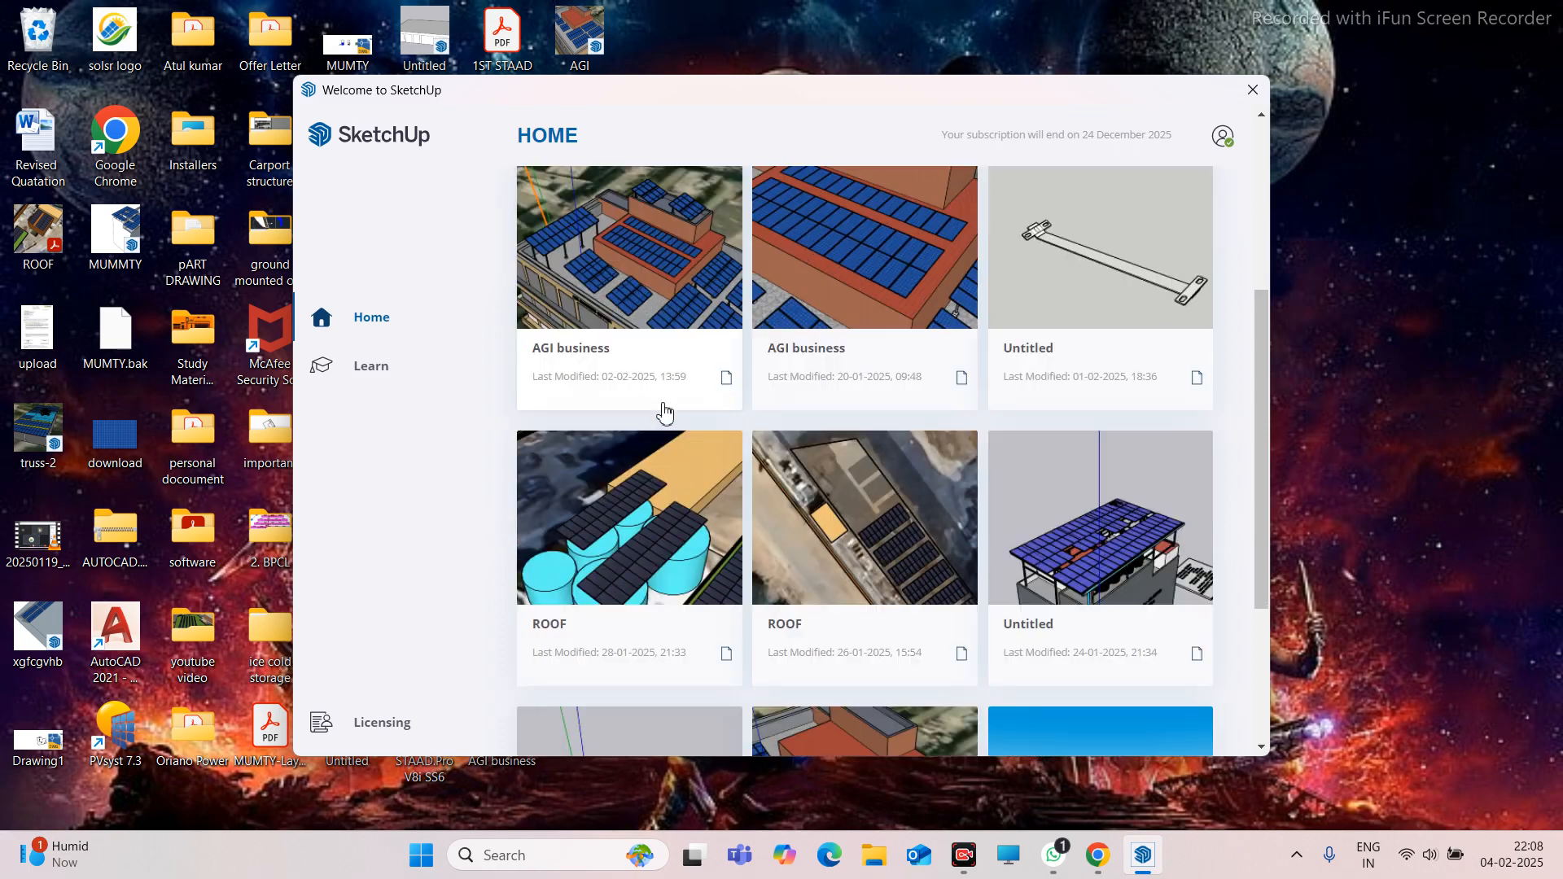
{"action": "scroll", "coordinate": [684, 416], "scroll_direction": "up", "scroll_amount": 3}
{"action": "scroll", "coordinate": [705, 430], "scroll_direction": "up", "scroll_amount": 3}
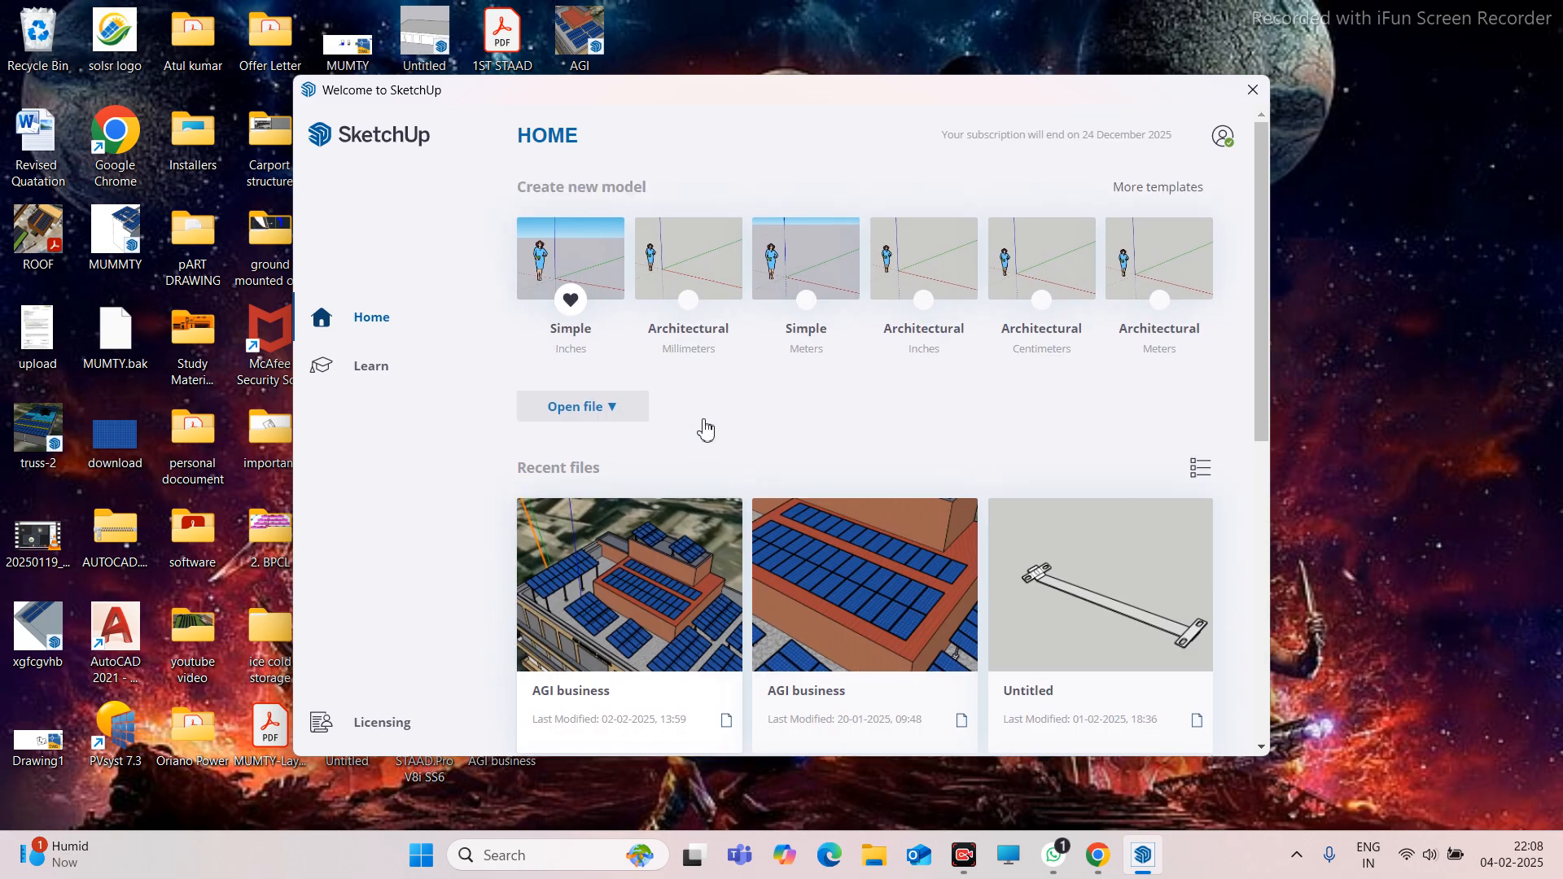
{"action": "scroll", "coordinate": [644, 488], "scroll_direction": "down", "scroll_amount": 4}
{"action": "scroll", "coordinate": [664, 487], "scroll_direction": "up", "scroll_amount": 4}
Try Architectural Millimeters, Simple Inches, Simple Meters and Architectural Inches in turn as the default template
{"action": "left_click", "coordinate": [688, 303]}
{"action": "left_click", "coordinate": [571, 303]}
{"action": "left_click", "coordinate": [688, 303]}
{"action": "left_click", "coordinate": [805, 308]}
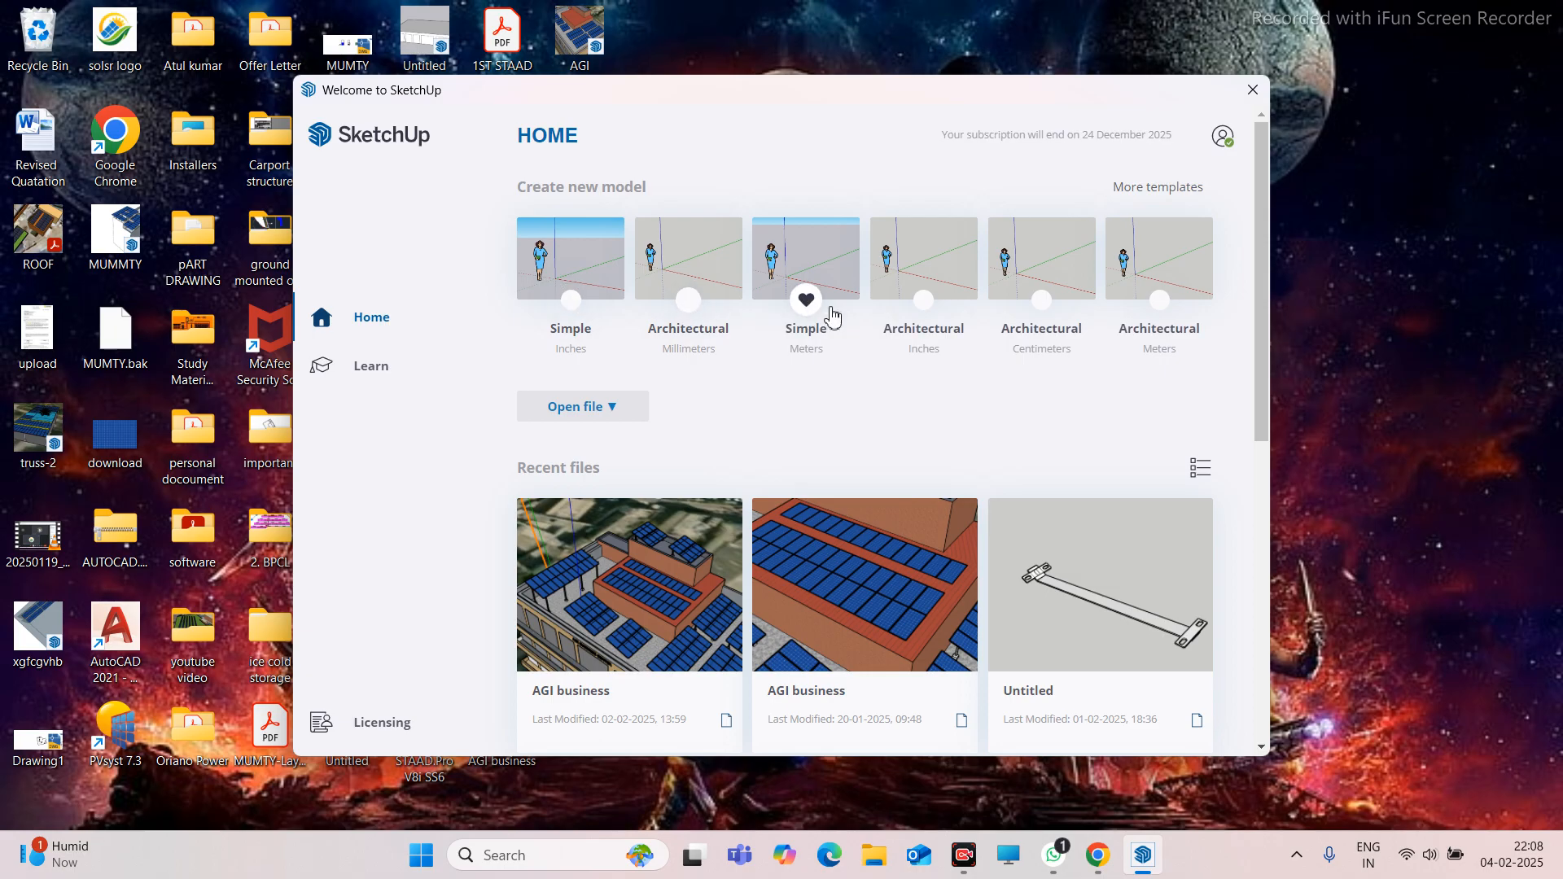
{"action": "left_click", "coordinate": [920, 305]}
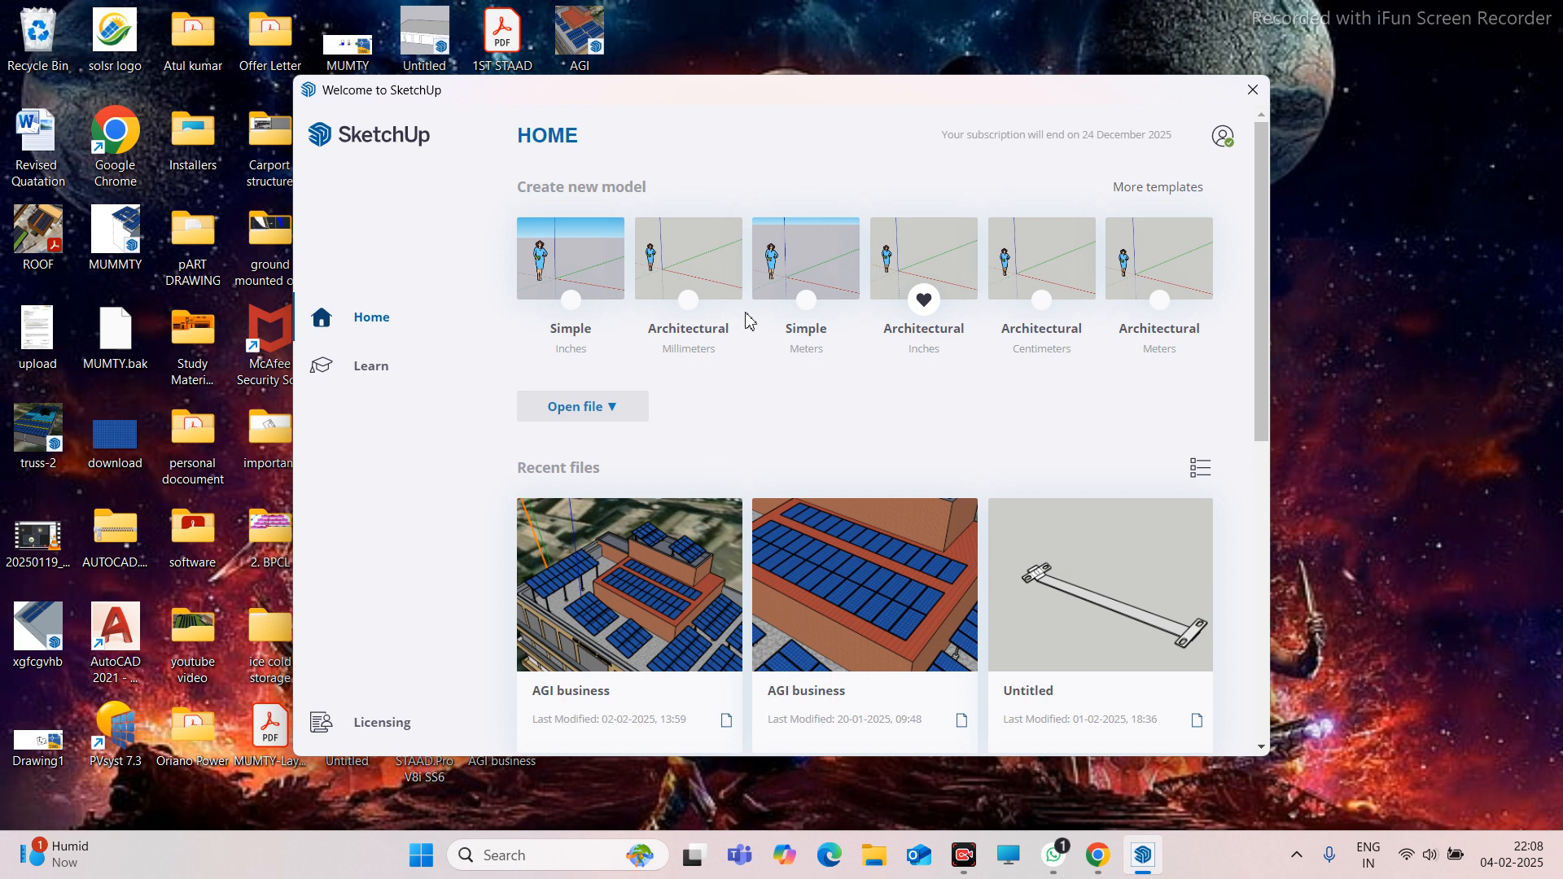
Set Architectural Millimeters as the default template and create a new model from it
{"action": "left_click", "coordinate": [692, 304]}
{"action": "left_click", "coordinate": [720, 265]}
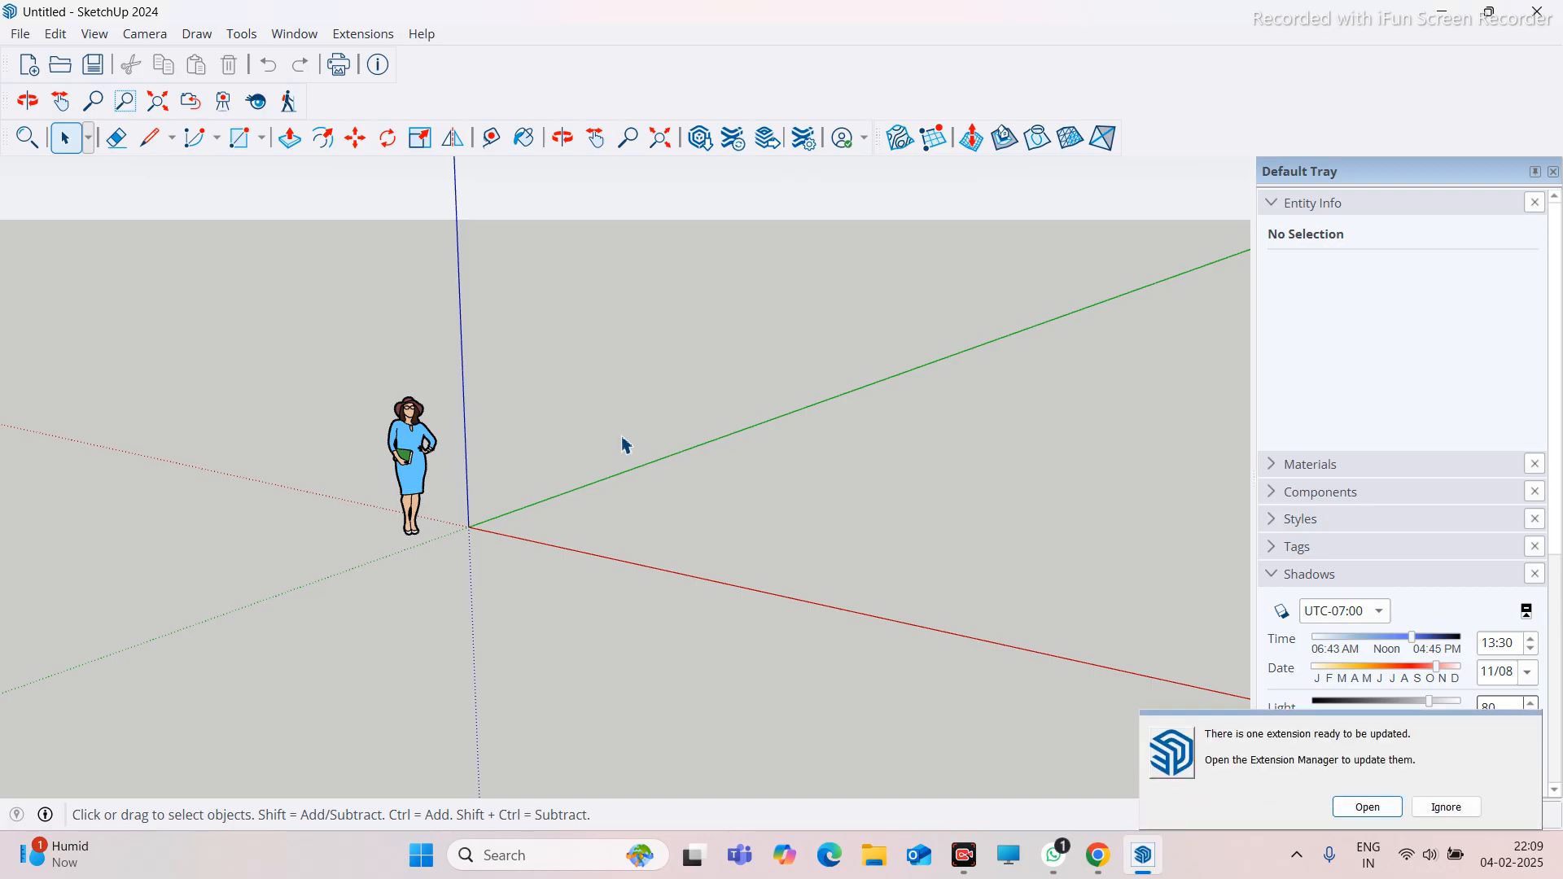
Ignore the extension update notice in the new model
{"action": "middle_click_drag", "start_coordinate": [663, 429], "coordinate": [677, 527]}
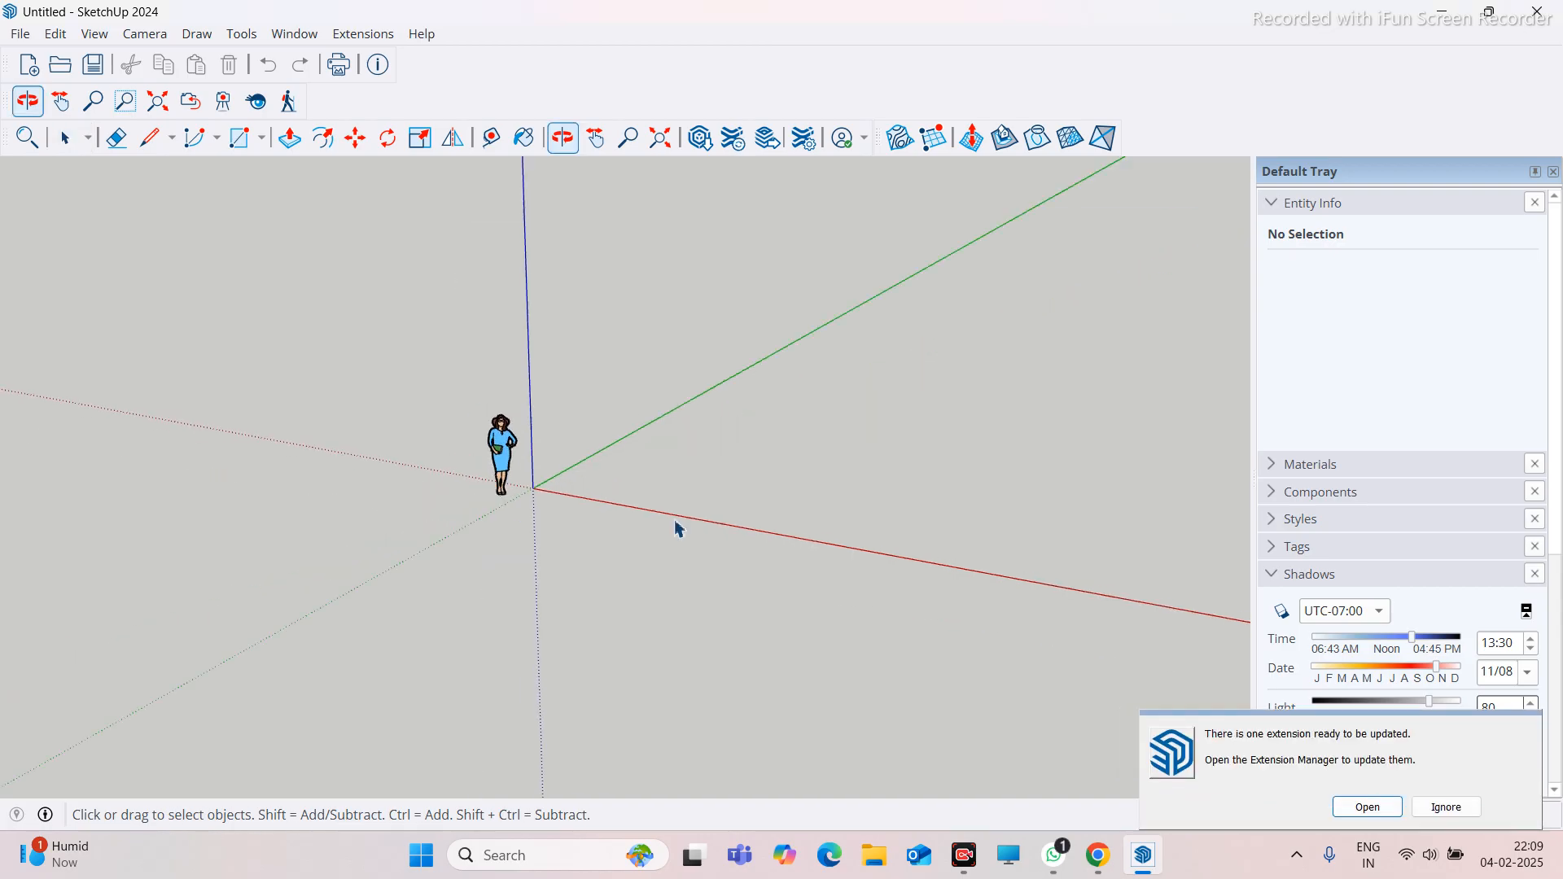
{"action": "middle_click_drag", "start_coordinate": [727, 456], "coordinate": [559, 515]}
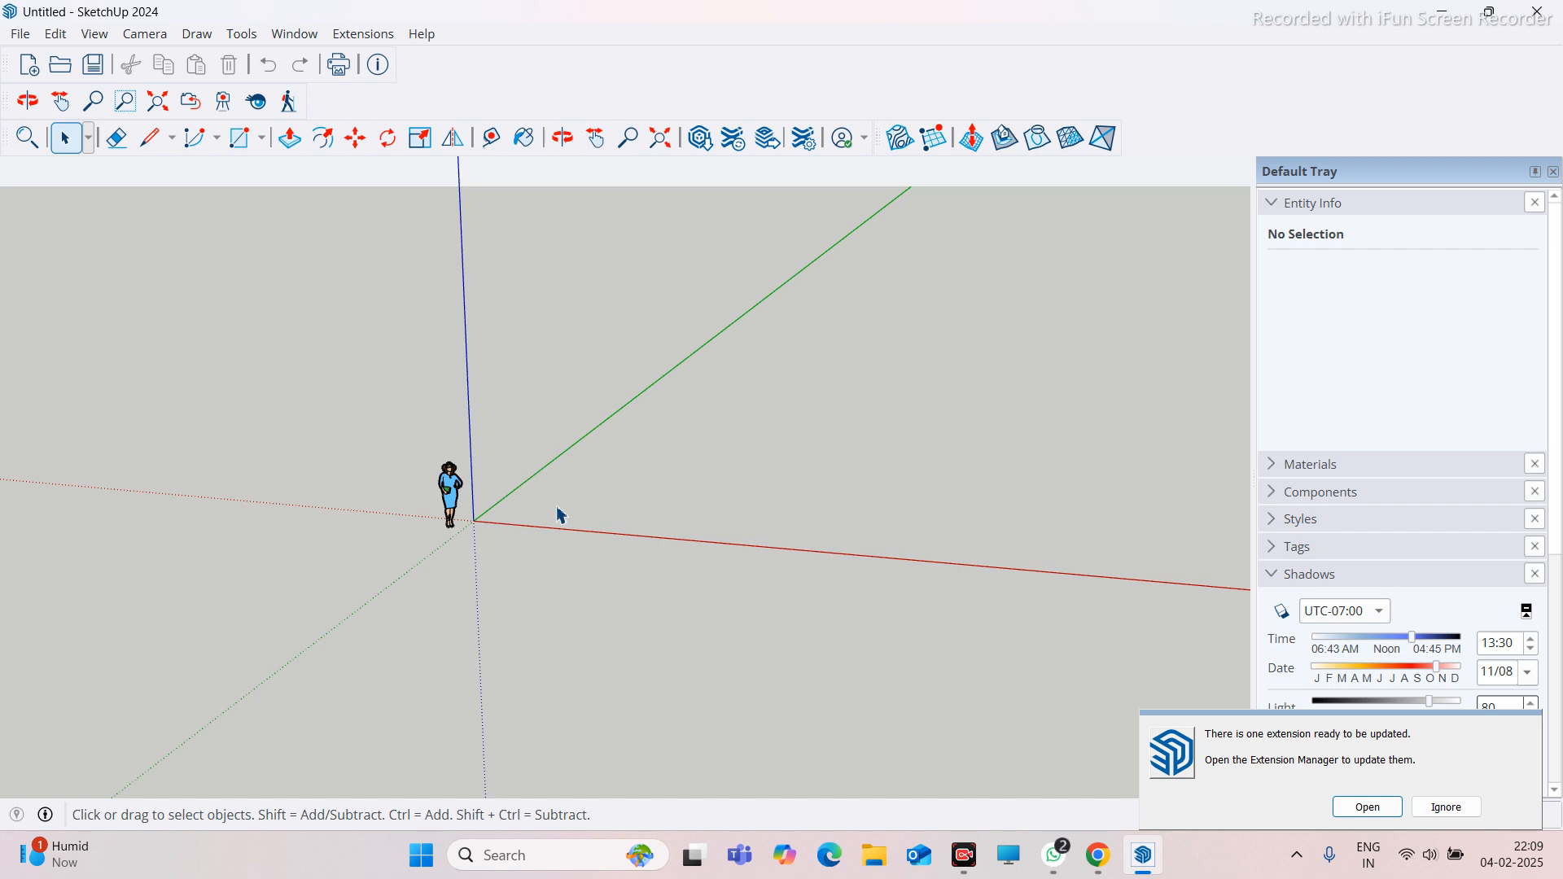
{"action": "middle_click_drag", "start_coordinate": [534, 583], "coordinate": [505, 554]}
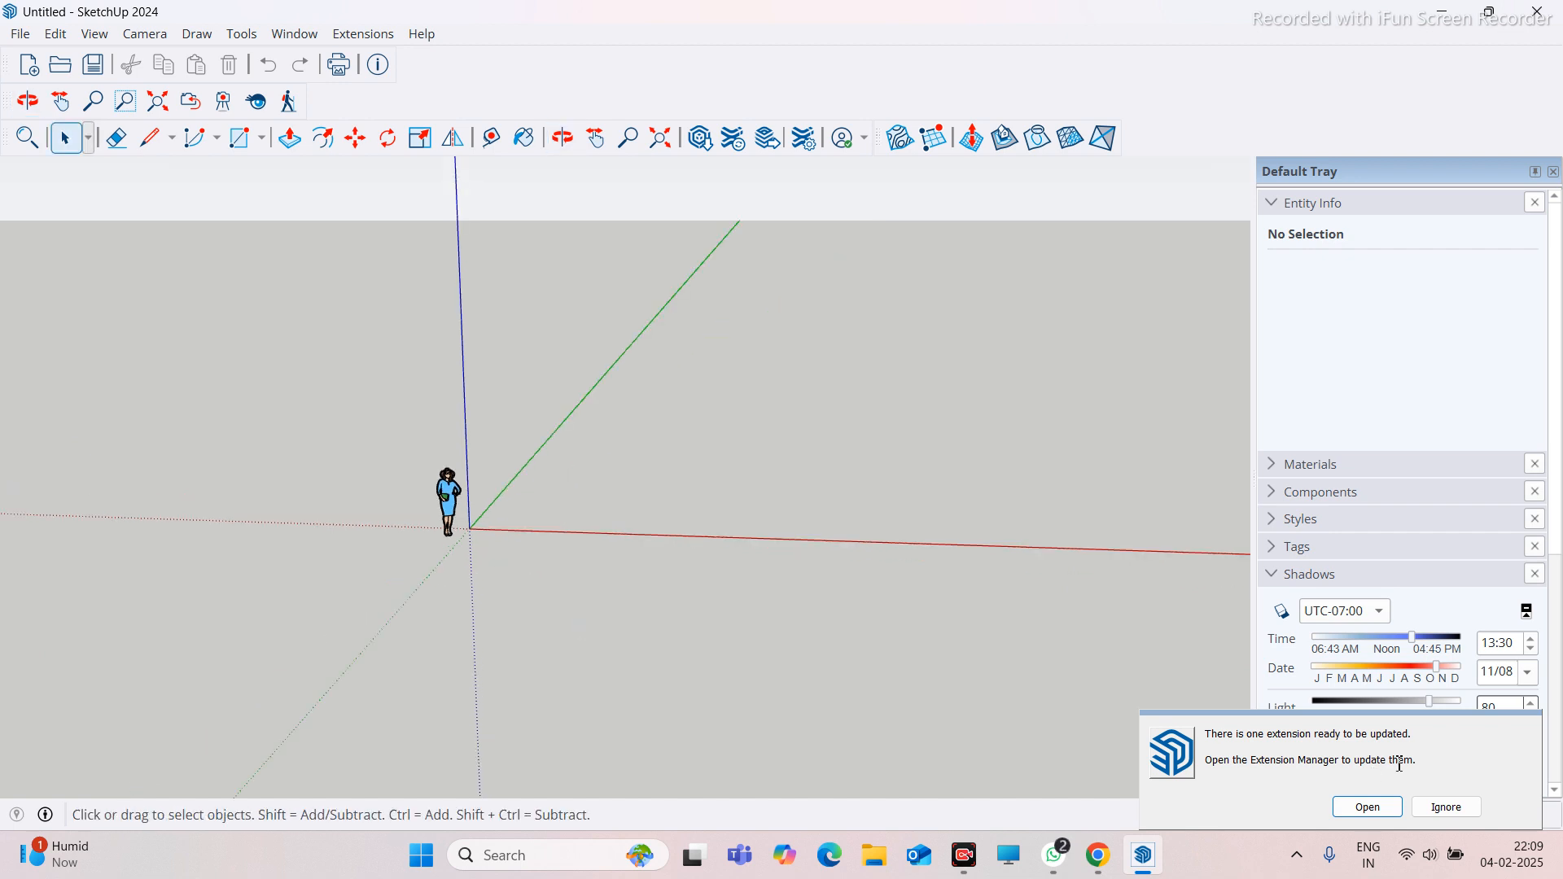
{"action": "left_click", "coordinate": [1447, 807]}
Examine the drawing axes and the standing scale figure from different angles and distances
{"action": "scroll", "coordinate": [523, 481], "scroll_direction": "up", "scroll_amount": 4}
{"action": "middle_click_drag", "start_coordinate": [486, 507], "coordinate": [663, 638]}
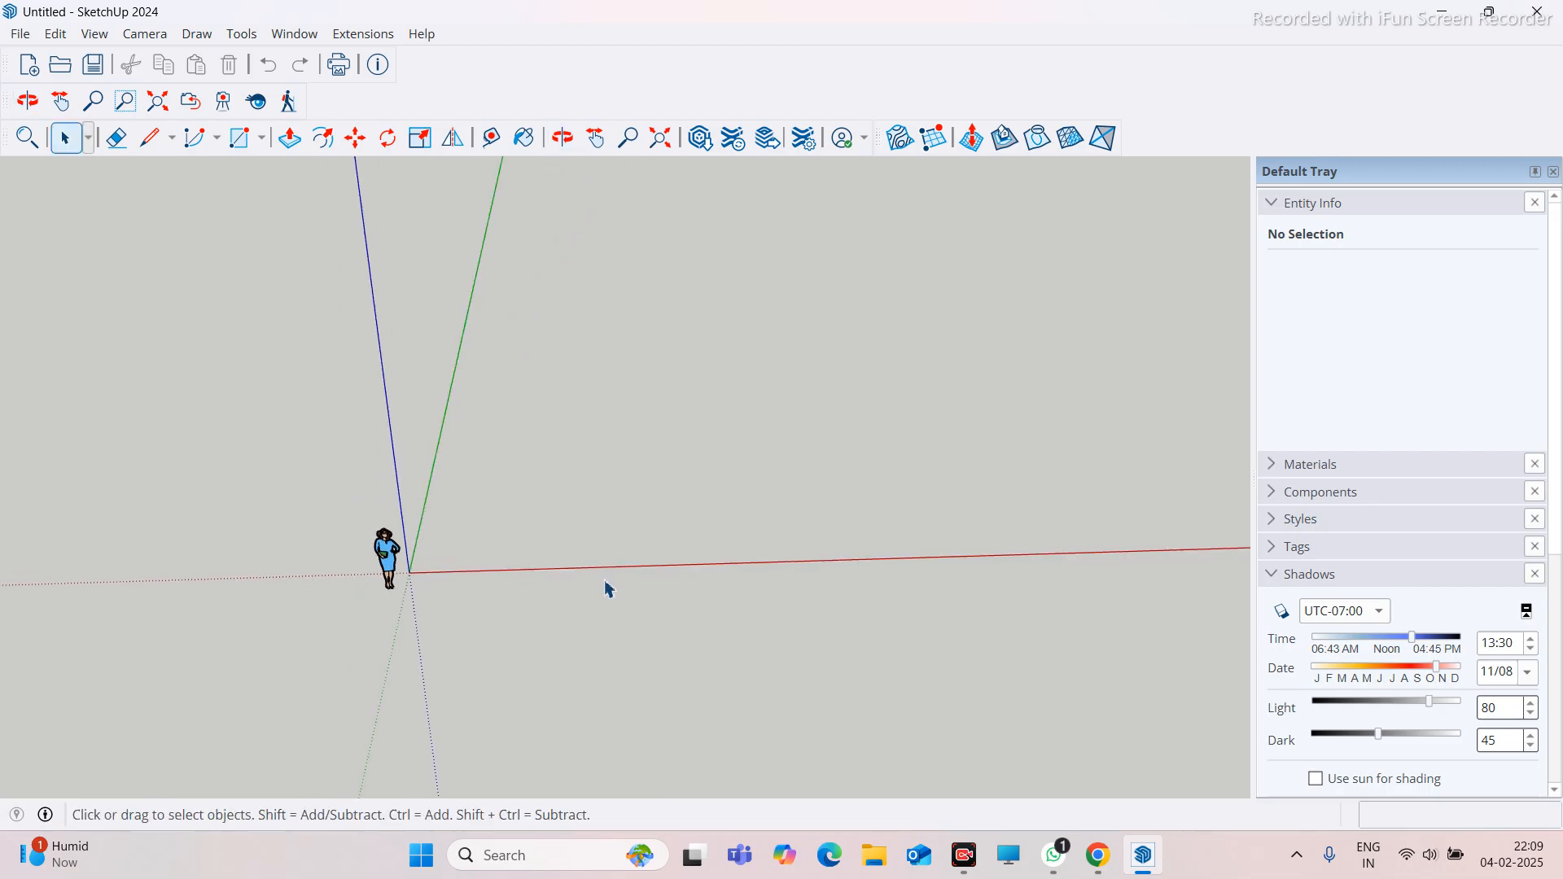
{"action": "left_click_drag", "start_coordinate": [593, 564], "coordinate": [871, 612]}
{"action": "left_click_drag", "start_coordinate": [623, 542], "coordinate": [1103, 719]}
{"action": "middle_click_drag", "start_coordinate": [699, 611], "coordinate": [745, 602]}
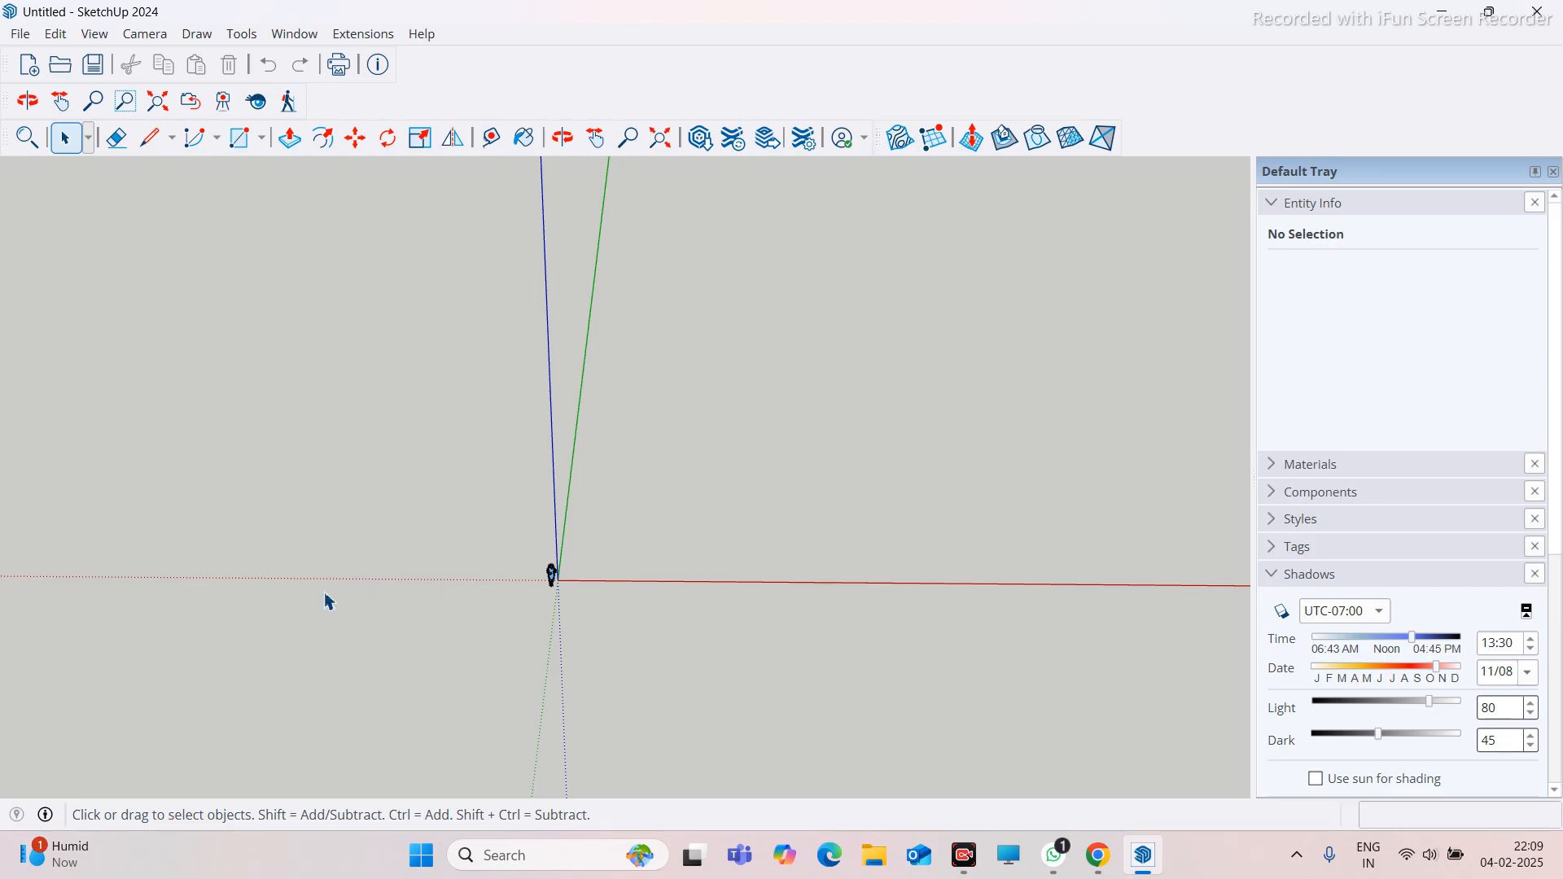
{"action": "scroll", "coordinate": [391, 517], "scroll_direction": "down", "scroll_amount": 2}
{"action": "middle_click_drag", "start_coordinate": [390, 525], "coordinate": [109, 523]}
{"action": "scroll", "coordinate": [109, 523], "scroll_direction": "down", "scroll_amount": 2}
{"action": "scroll", "coordinate": [697, 403], "scroll_direction": "down", "scroll_amount": 1}
{"action": "scroll", "coordinate": [586, 703], "scroll_direction": "up", "scroll_amount": 3}
{"action": "scroll", "coordinate": [507, 555], "scroll_direction": "down", "scroll_amount": 1}
{"action": "scroll", "coordinate": [432, 342], "scroll_direction": "up", "scroll_amount": 1}
{"action": "middle_click_drag", "start_coordinate": [404, 562], "coordinate": [488, 569]}
{"action": "scroll", "coordinate": [638, 586], "scroll_direction": "down", "scroll_amount": 2}
{"action": "middle_click_drag", "start_coordinate": [638, 587], "coordinate": [887, 564]}
{"action": "scroll", "coordinate": [737, 513], "scroll_direction": "down", "scroll_amount": 1}
{"action": "scroll", "coordinate": [782, 440], "scroll_direction": "up", "scroll_amount": 5}
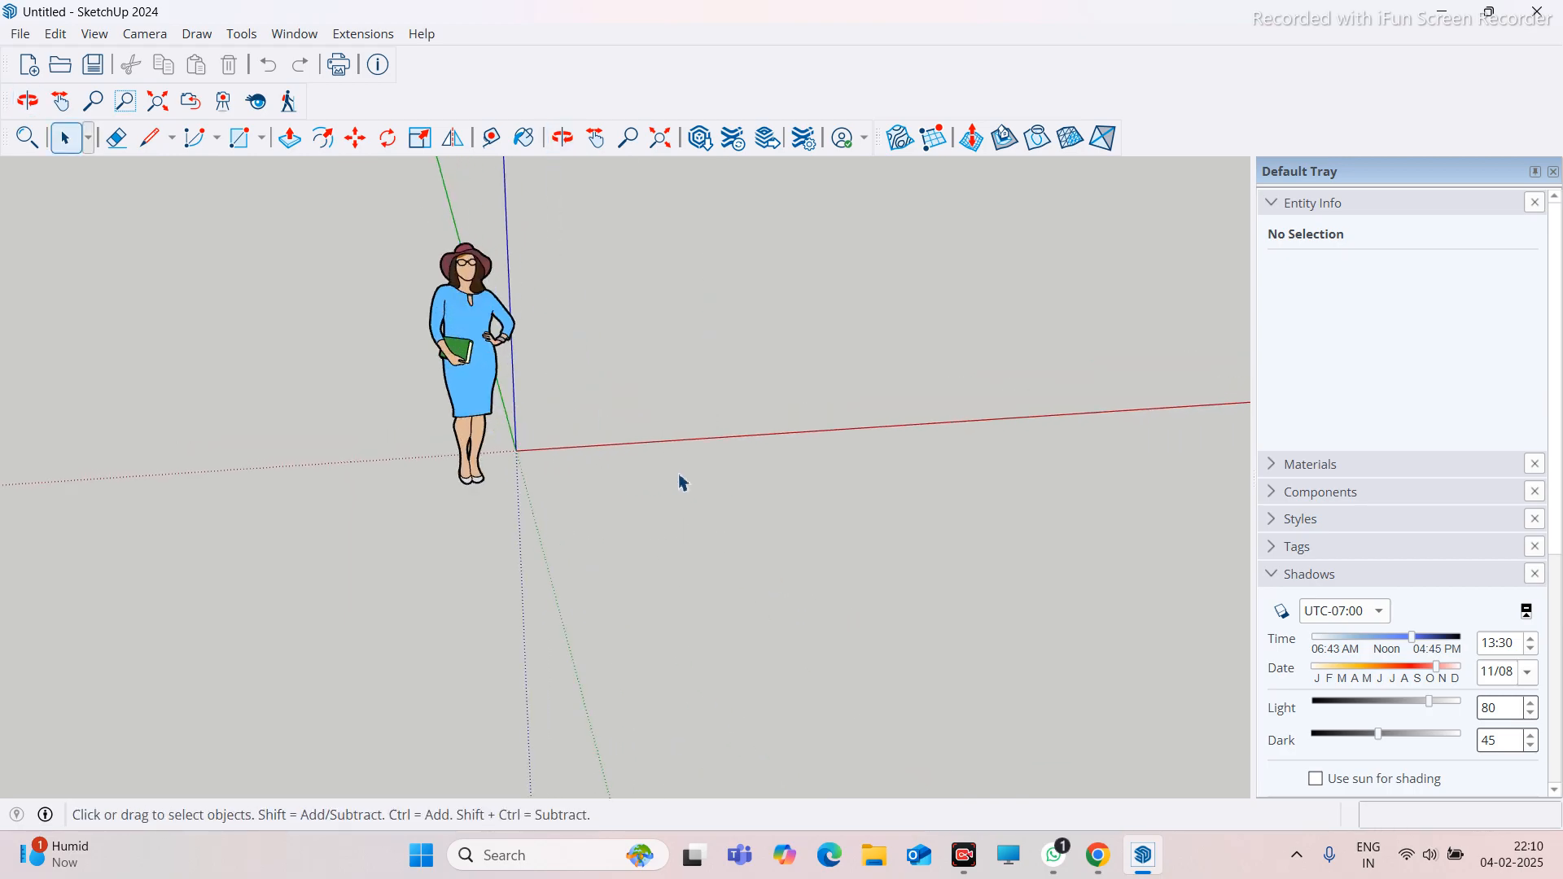
{"action": "scroll", "coordinate": [517, 448], "scroll_direction": "up", "scroll_amount": 1}
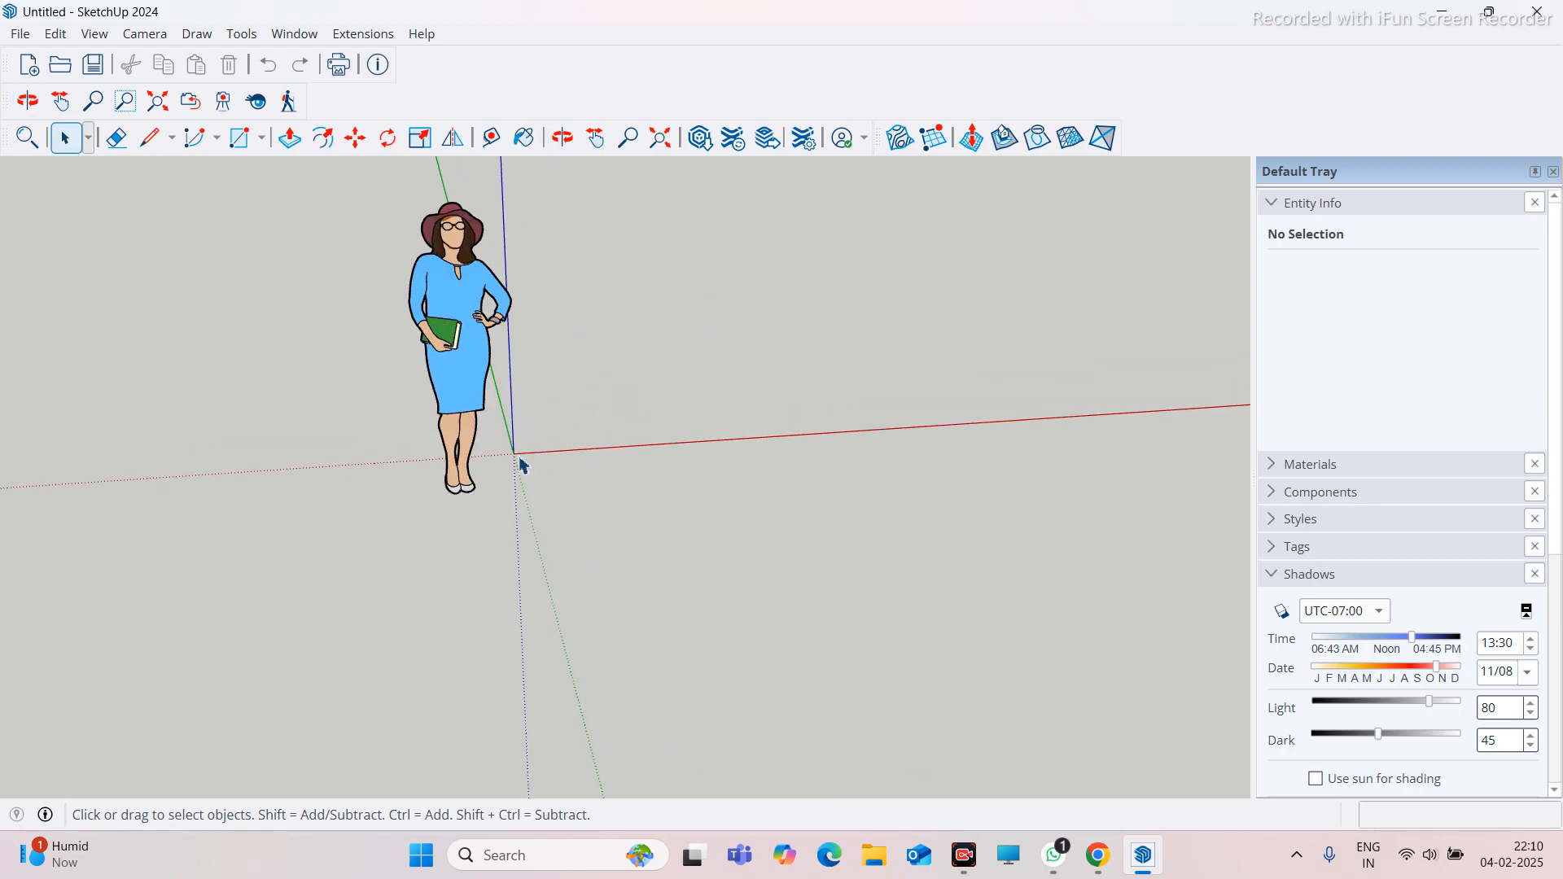
{"action": "scroll", "coordinate": [522, 464], "scroll_direction": "up", "scroll_amount": 1}
{"action": "mouse_move", "coordinate": [546, 444]}
{"action": "left_mouse_down"}
{"action": "mouse_move", "coordinate": [464, 515]}
{"action": "mouse_move", "coordinate": [533, 453]}
{"action": "left_mouse_up"}
{"action": "scroll", "coordinate": [533, 453], "scroll_direction": "up", "scroll_amount": 3}
{"action": "scroll", "coordinate": [538, 448], "scroll_direction": "down", "scroll_amount": 3}
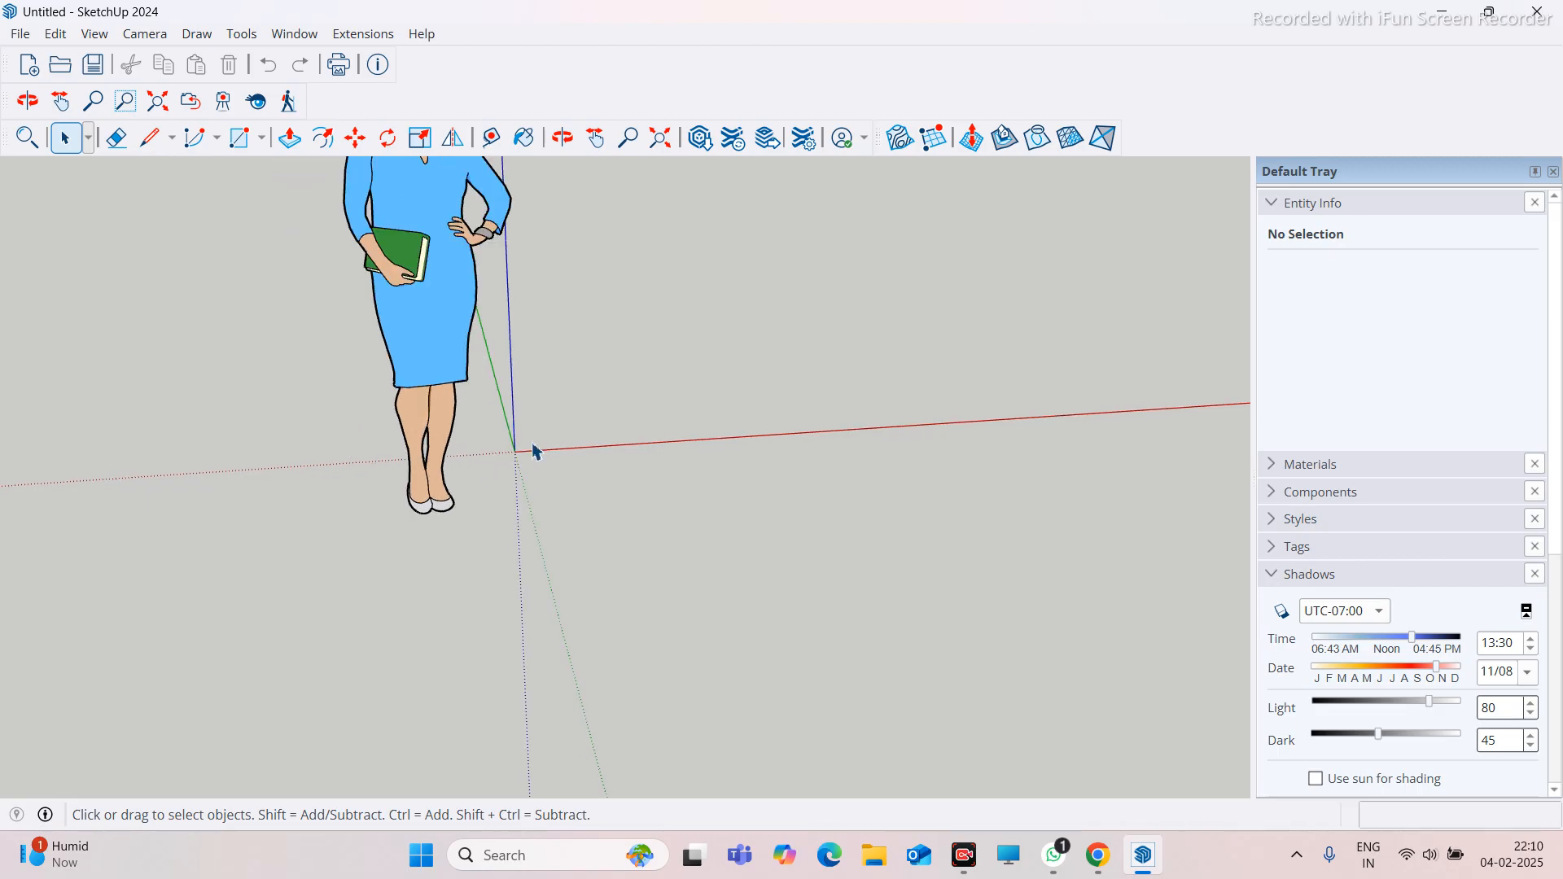
{"action": "scroll", "coordinate": [513, 464], "scroll_direction": "down", "scroll_amount": 2}
View the scale figure from another angle with the Orbit tool, and return to the Select tool
{"action": "key", "text": "o"}
{"action": "scroll", "coordinate": [486, 466], "scroll_direction": "down", "scroll_amount": 1}
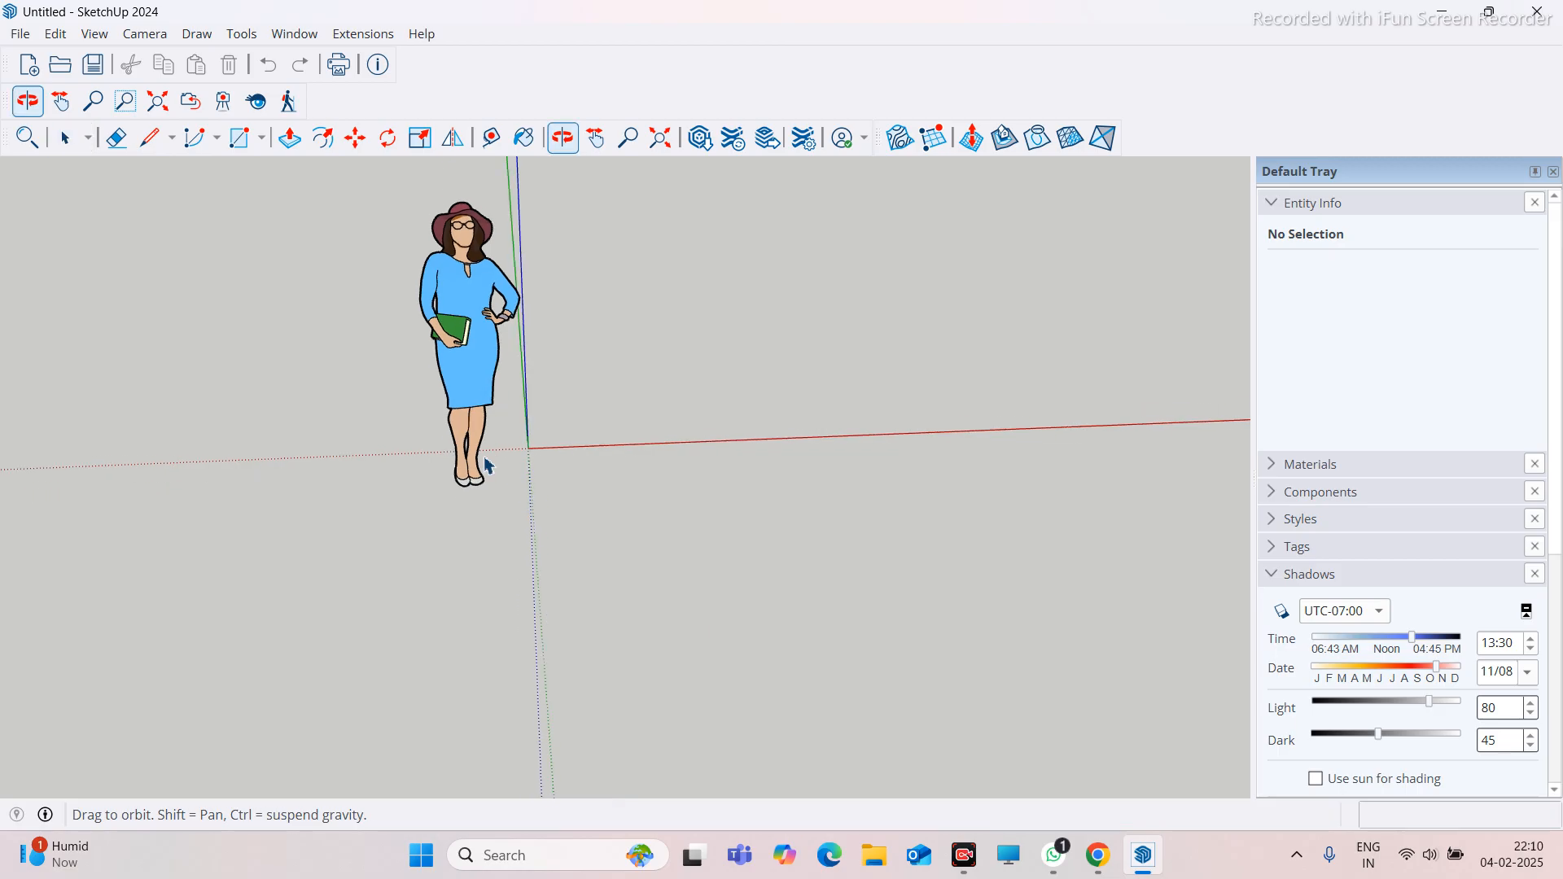
{"action": "left_click_drag", "start_coordinate": [485, 466], "coordinate": [544, 477]}
{"action": "key", "text": "space"}
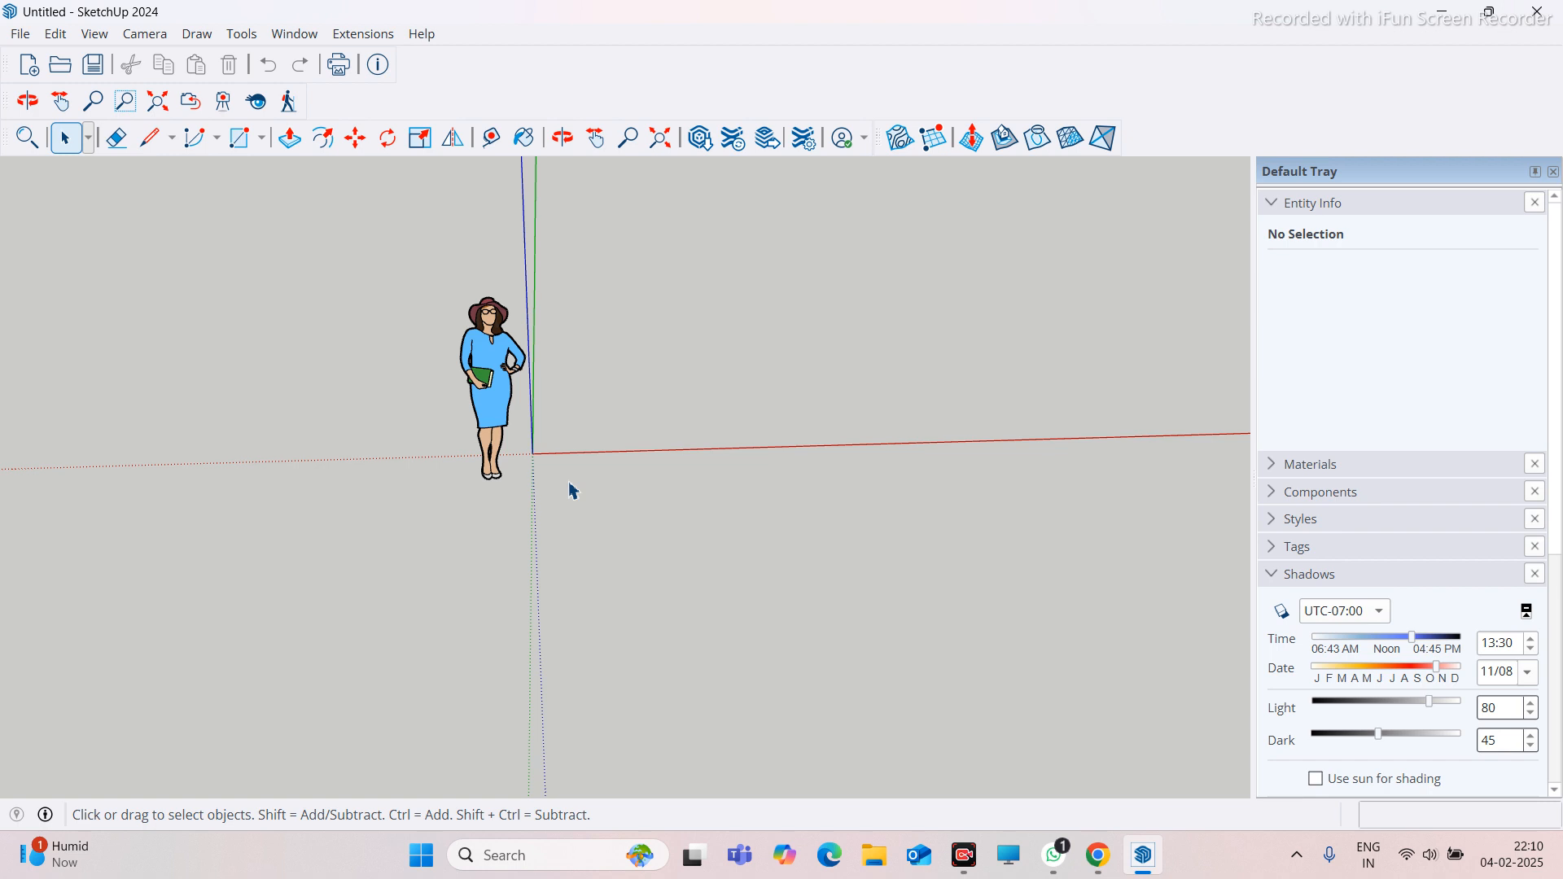
Delete the standing scale figure beside the origin
{"action": "middle_click_drag", "start_coordinate": [554, 464], "coordinate": [613, 468]}
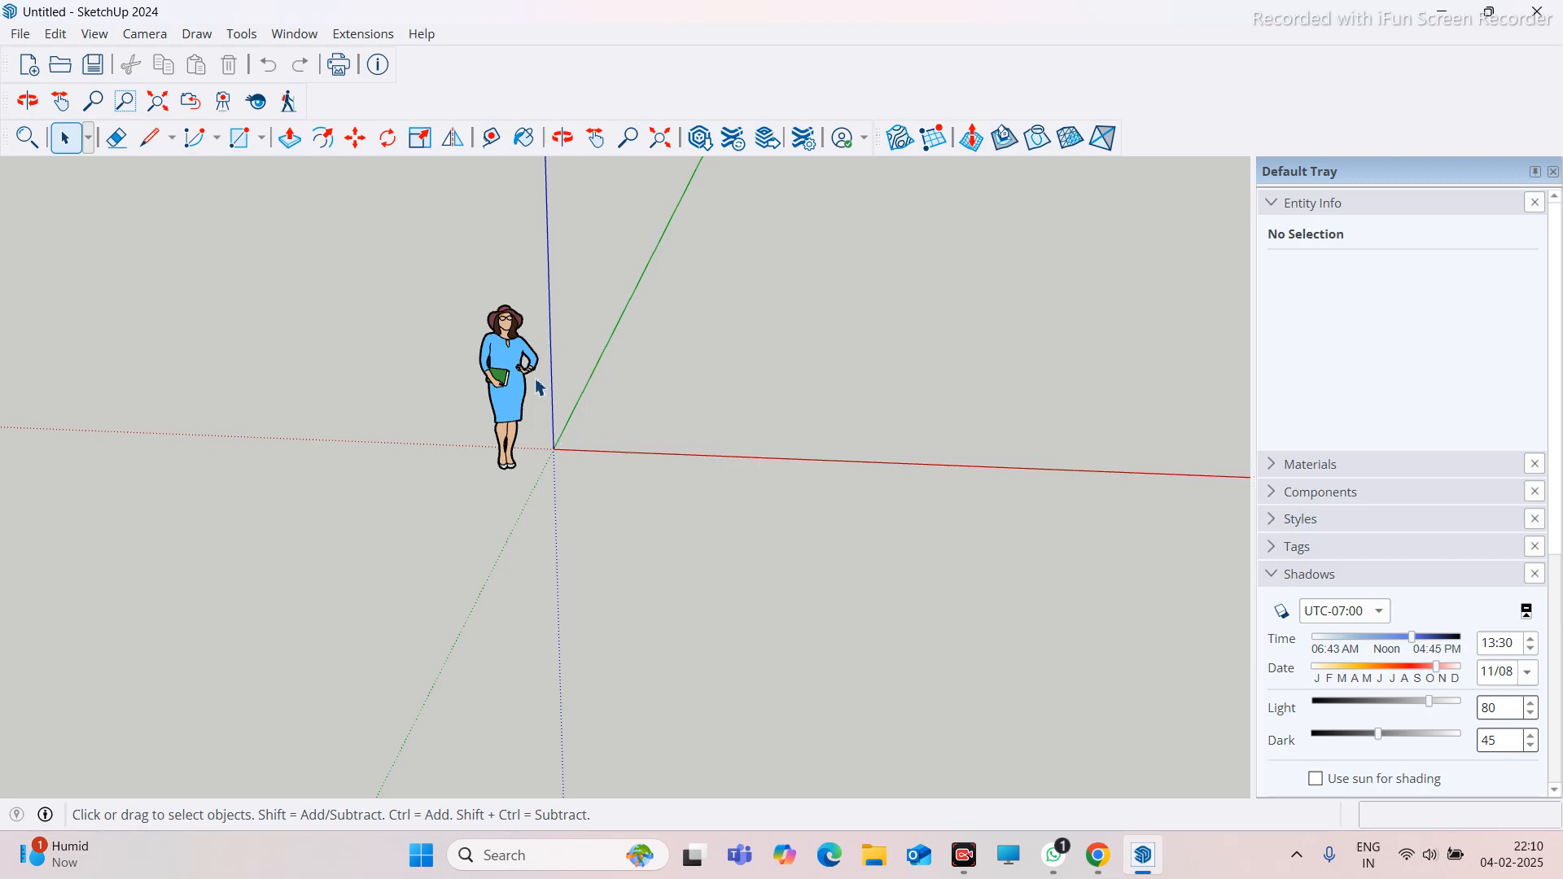
{"action": "middle_click_drag", "start_coordinate": [518, 372], "coordinate": [670, 394]}
{"action": "scroll", "coordinate": [523, 380], "scroll_direction": "up", "scroll_amount": 2}
{"action": "scroll", "coordinate": [562, 389], "scroll_direction": "down", "scroll_amount": 2}
{"action": "middle_click_drag", "start_coordinate": [572, 375], "coordinate": [603, 303]}
{"action": "left_click_drag", "start_coordinate": [600, 252], "coordinate": [417, 399]}
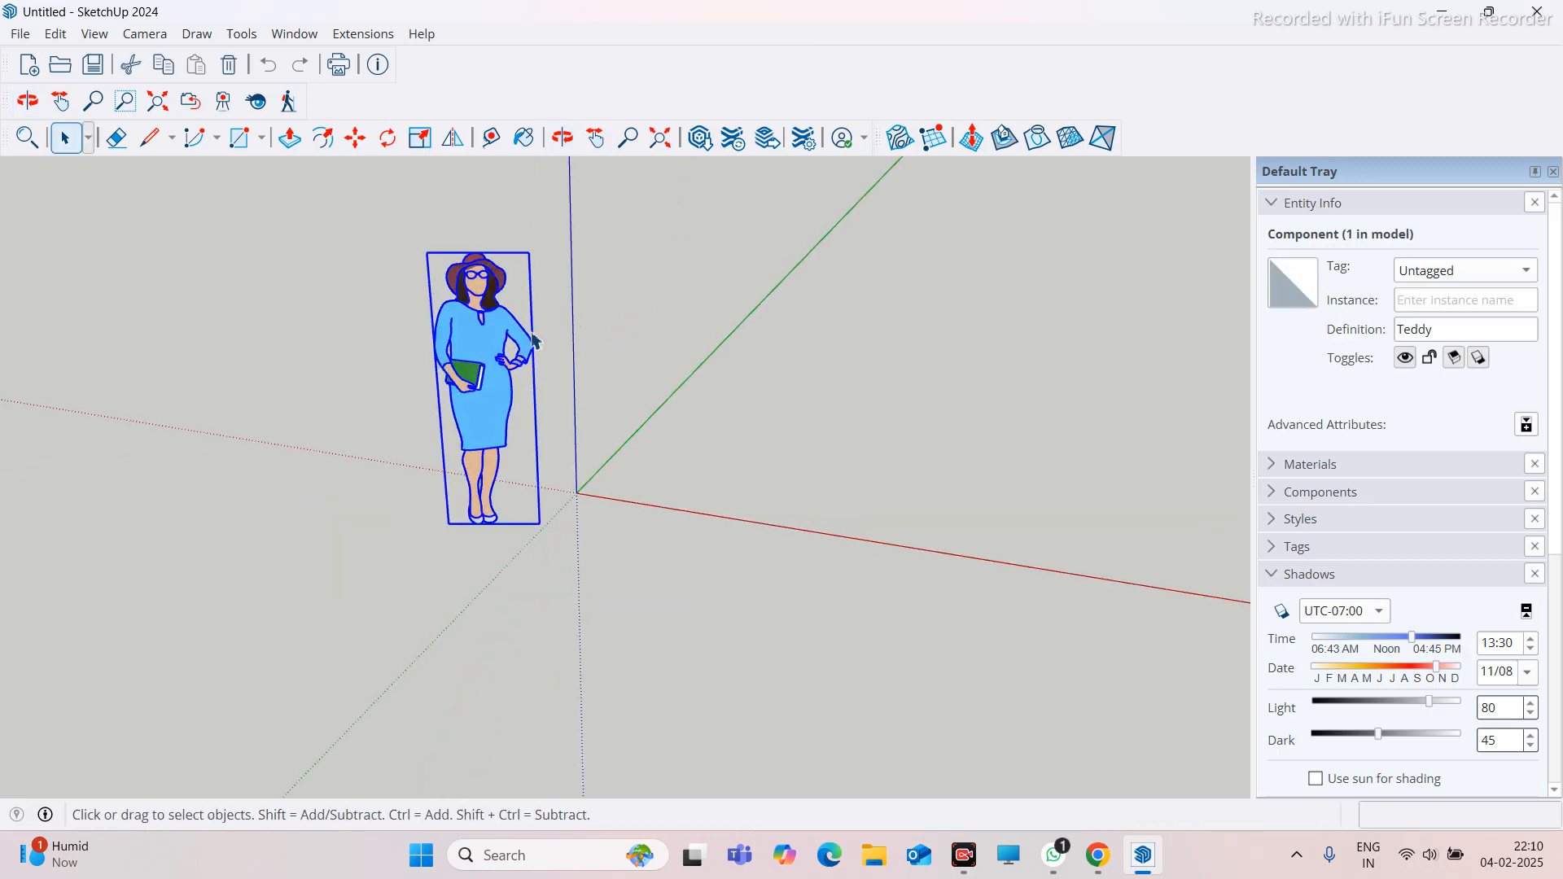
{"action": "scroll", "coordinate": [627, 302], "scroll_direction": "down", "scroll_amount": 2}
{"action": "left_click", "coordinate": [478, 417]}
{"action": "left_click", "coordinate": [531, 432]}
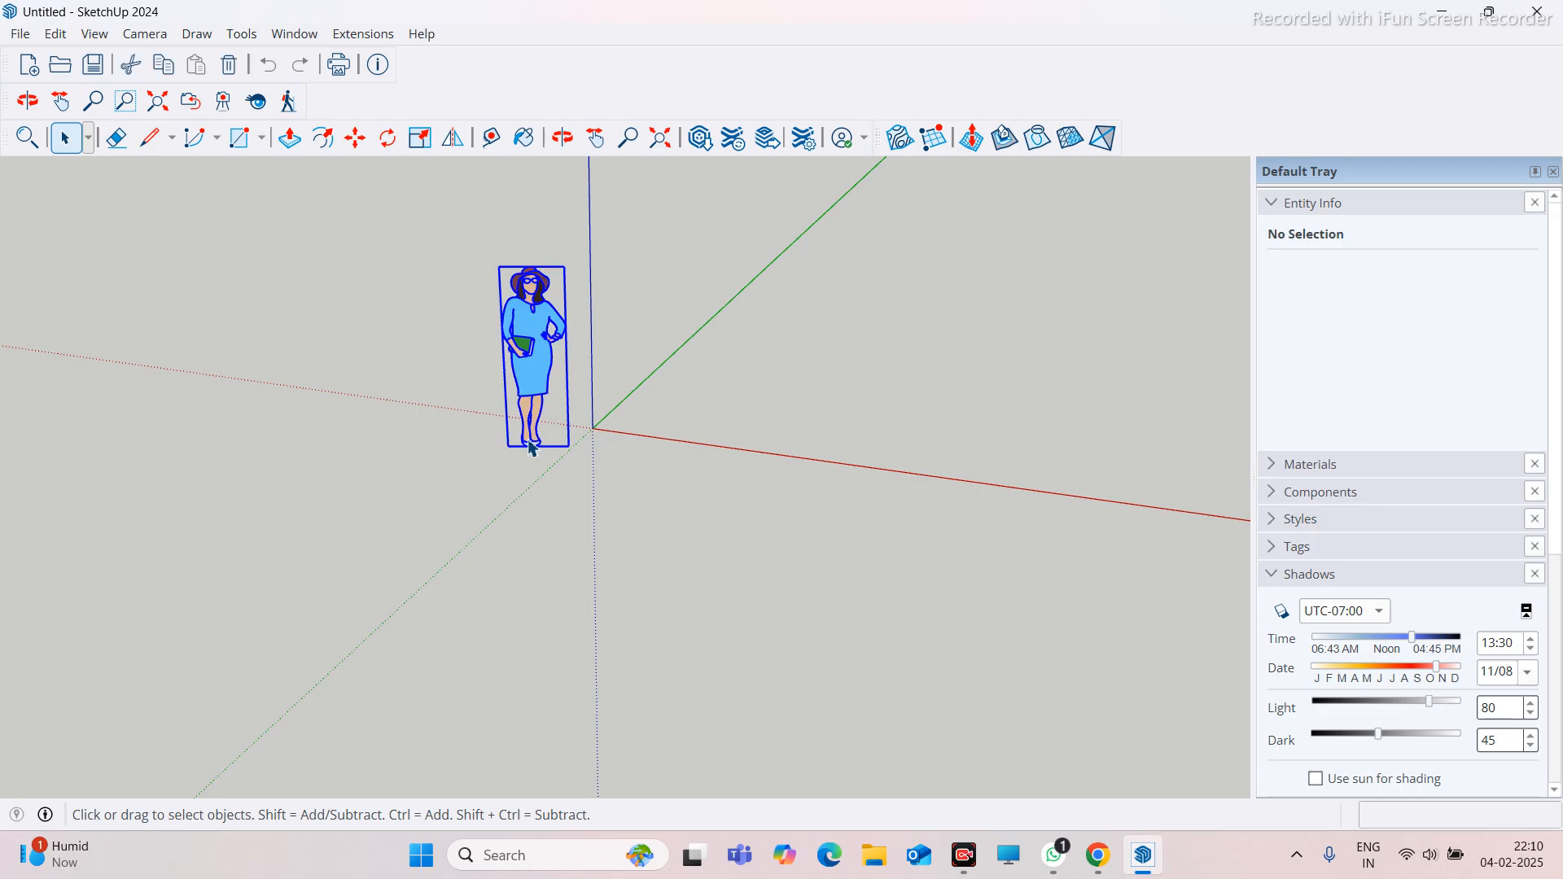
{"action": "key", "text": "Delete"}
Examine the red, green and blue axes of the empty model from several angles
{"action": "middle_click_drag", "start_coordinate": [394, 523], "coordinate": [537, 513]}
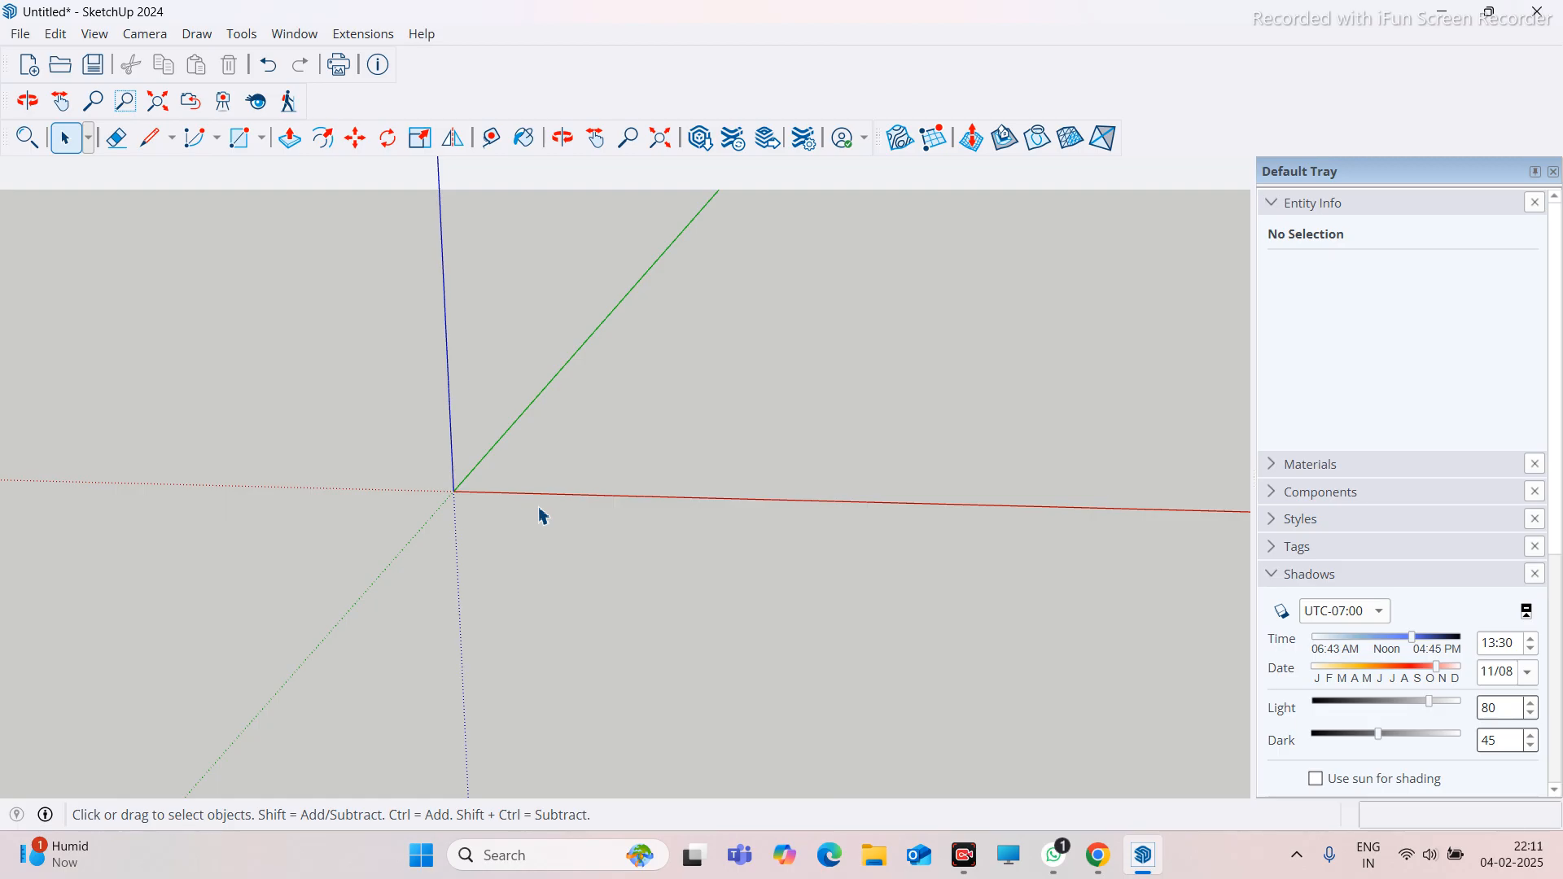
{"action": "middle_click_drag", "start_coordinate": [456, 635], "coordinate": [464, 589]}
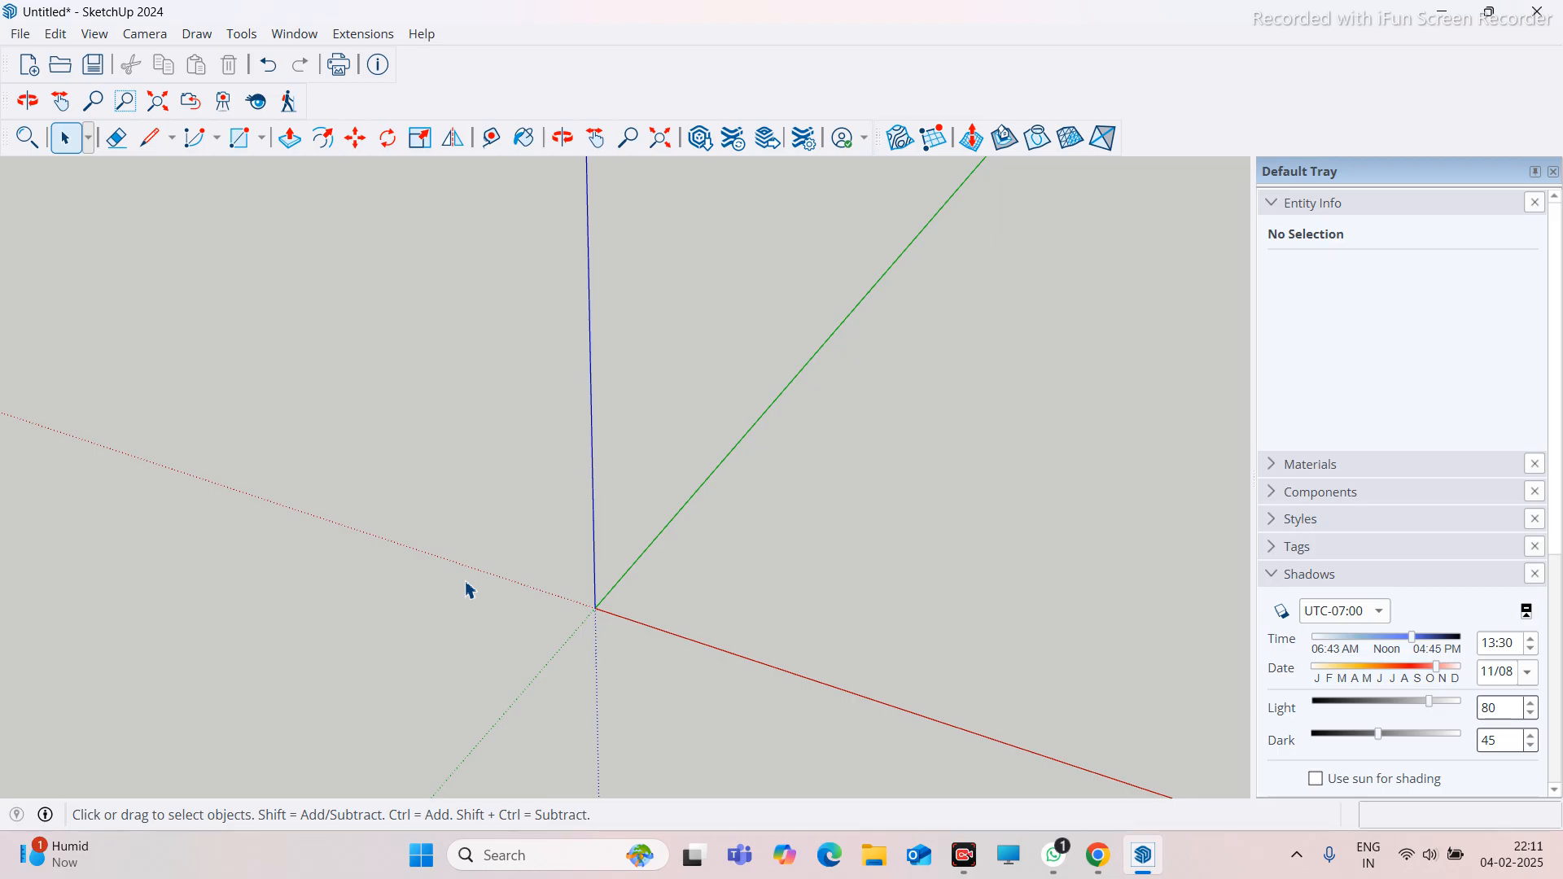
{"action": "middle_click_drag", "start_coordinate": [470, 590], "coordinate": [394, 618]}
{"action": "scroll", "coordinate": [301, 678], "scroll_direction": "up", "scroll_amount": 3}
{"action": "scroll", "coordinate": [506, 660], "scroll_direction": "down", "scroll_amount": 3}
{"action": "mouse_move", "coordinate": [505, 660]}
{"action": "middle_mouse_down"}
{"action": "mouse_move", "coordinate": [447, 663]}
{"action": "mouse_move", "coordinate": [447, 648]}
{"action": "mouse_move", "coordinate": [513, 652]}
{"action": "middle_mouse_up"}
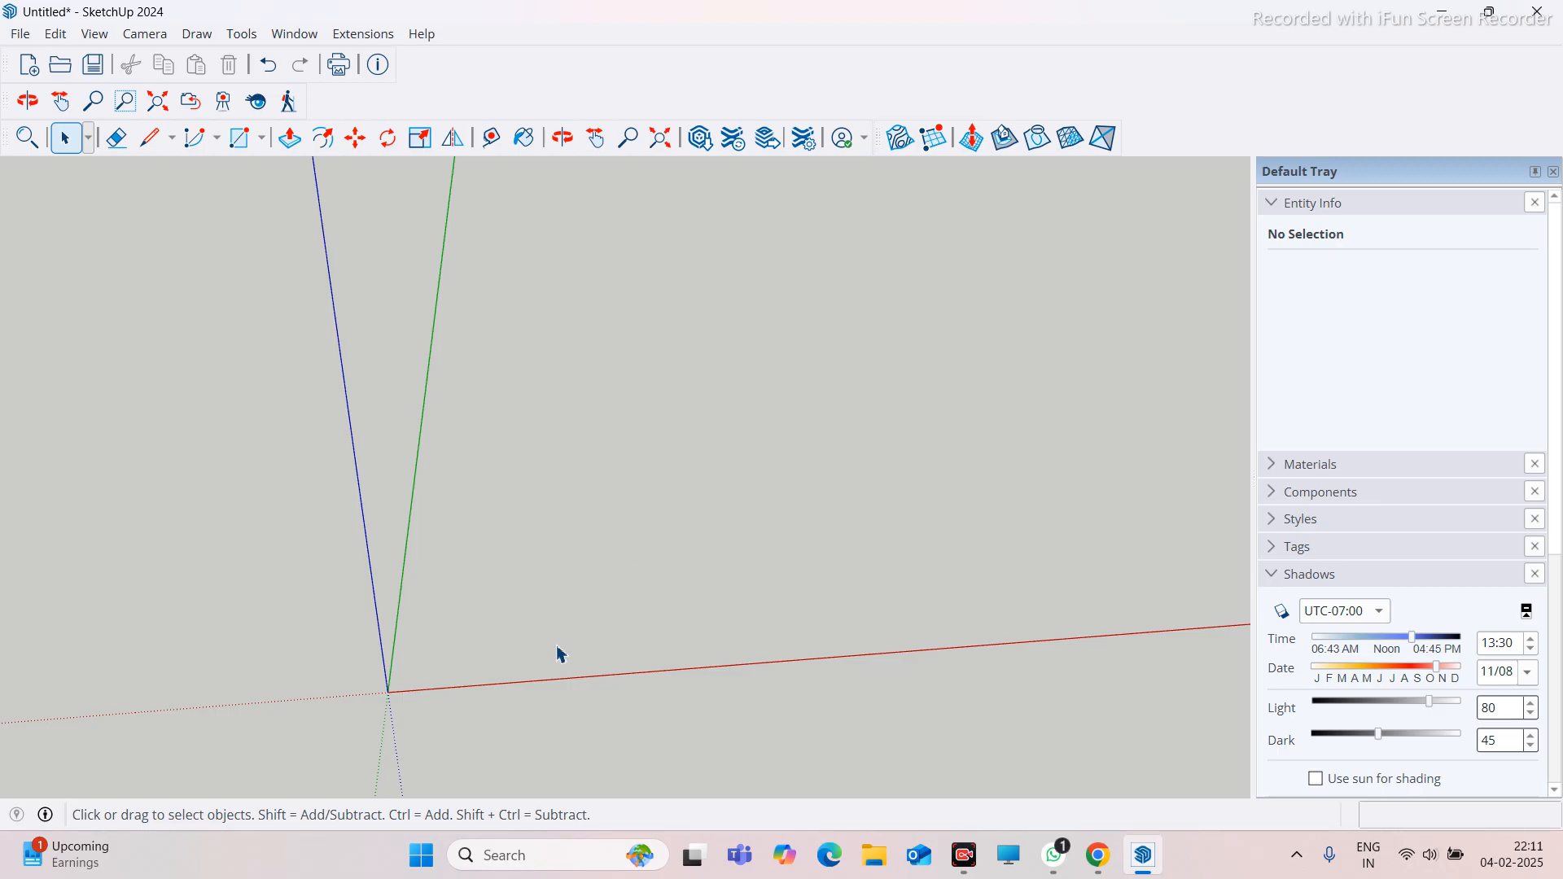
{"action": "scroll", "coordinate": [670, 495], "scroll_direction": "down", "scroll_amount": 3}
{"action": "middle_click_drag", "start_coordinate": [617, 538], "coordinate": [437, 595]}
{"action": "scroll", "coordinate": [436, 595], "scroll_direction": "down", "scroll_amount": 2}
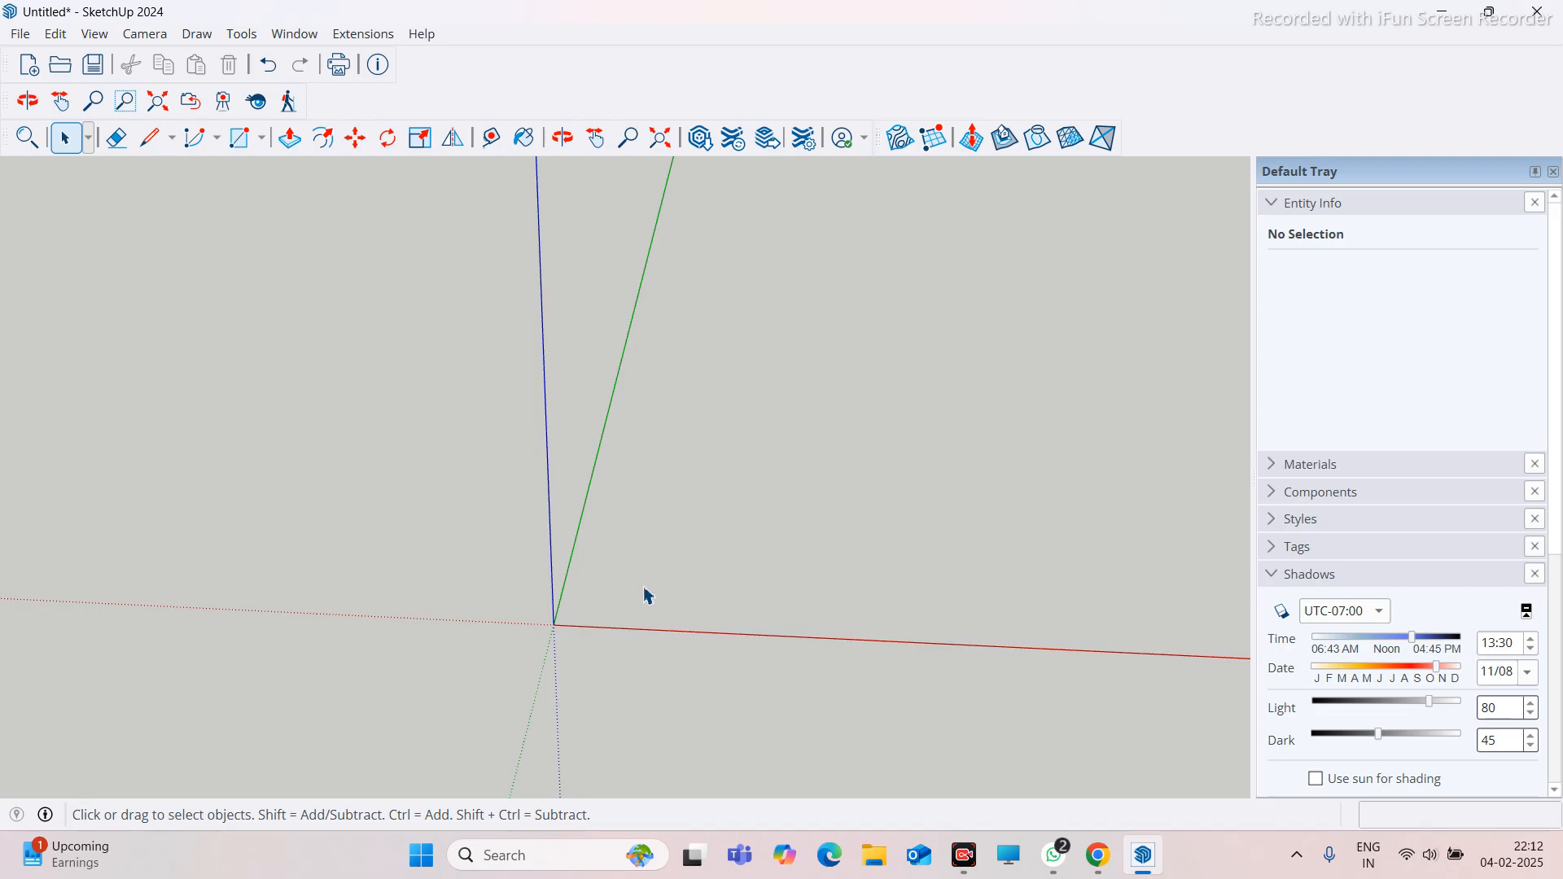
{"action": "scroll", "coordinate": [653, 585], "scroll_direction": "down", "scroll_amount": 2}
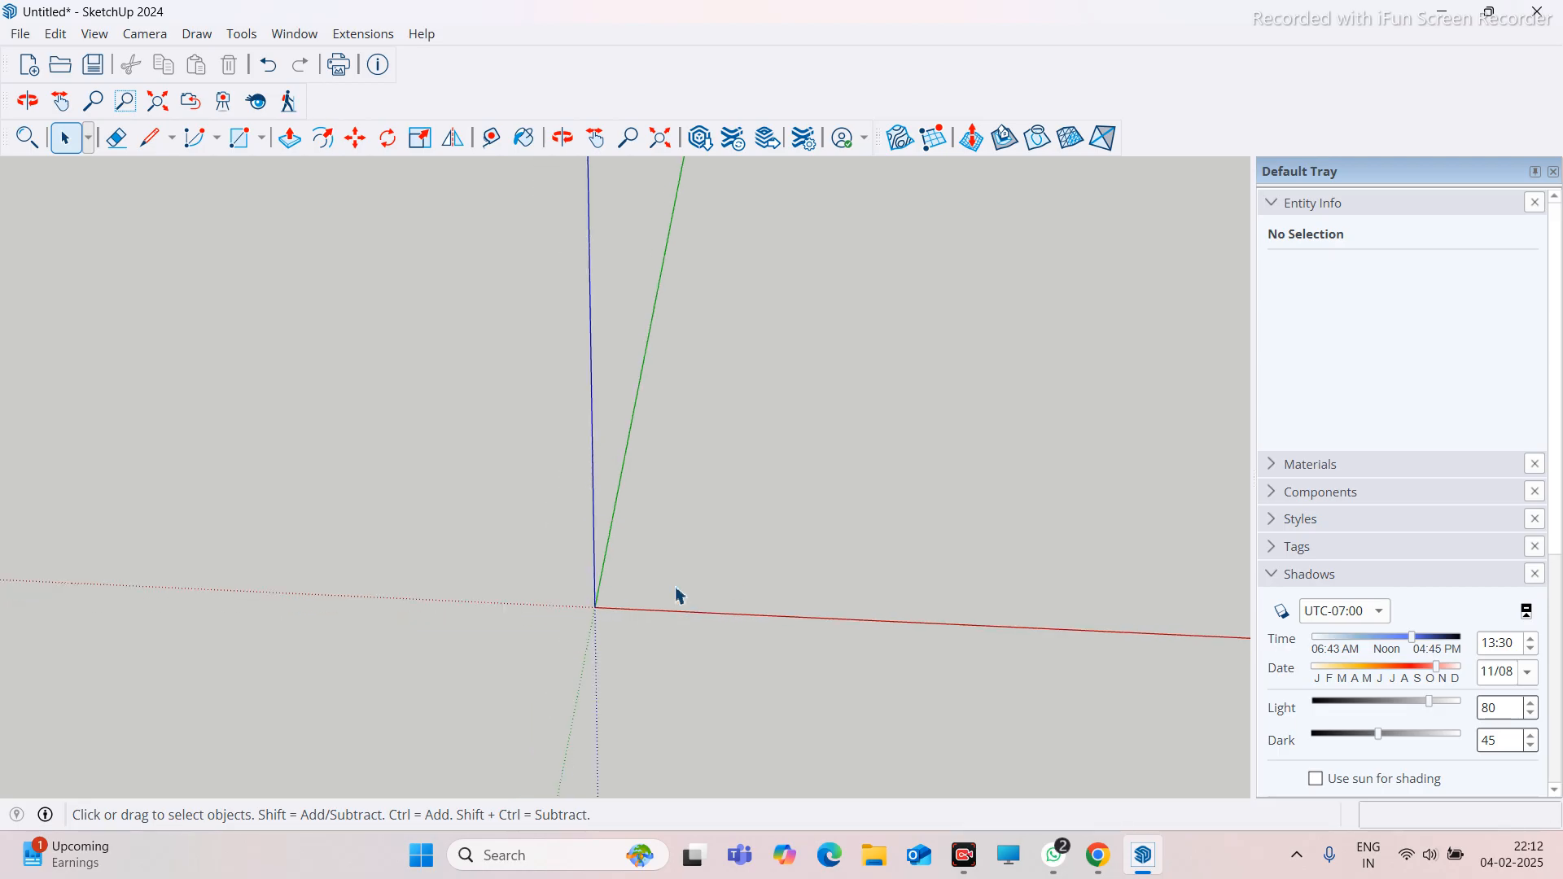
{"action": "scroll", "coordinate": [526, 545], "scroll_direction": "up", "scroll_amount": 2}
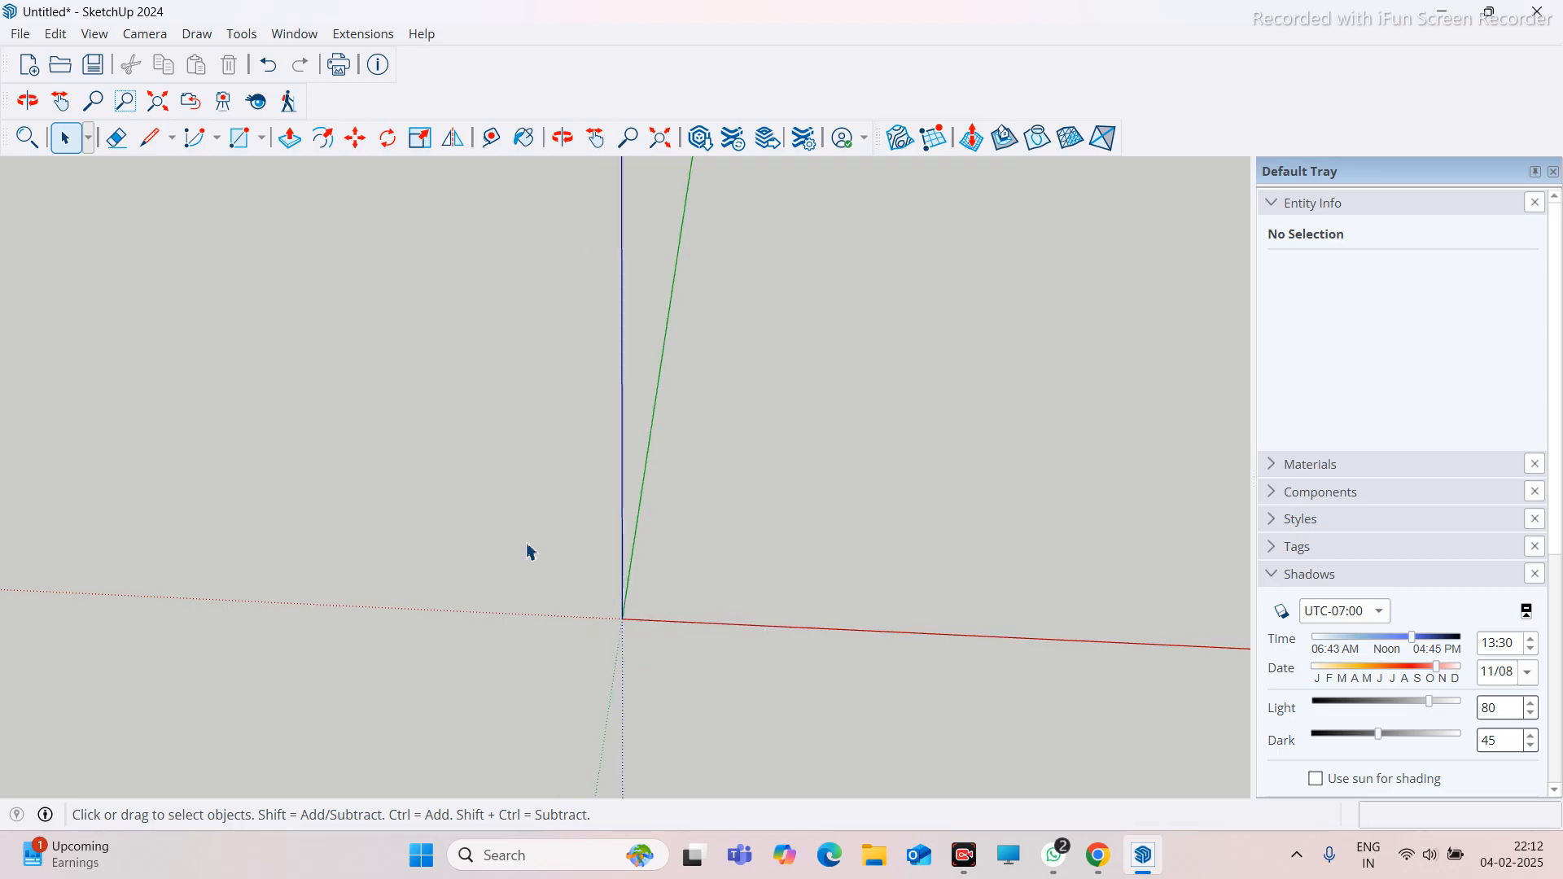
{"action": "scroll", "coordinate": [690, 610], "scroll_direction": "down", "scroll_amount": 1}
{"action": "mouse_move", "coordinate": [694, 613]}
{"action": "middle_mouse_down"}
{"action": "mouse_move", "coordinate": [482, 570]}
{"action": "mouse_move", "coordinate": [538, 588]}
{"action": "middle_mouse_up"}
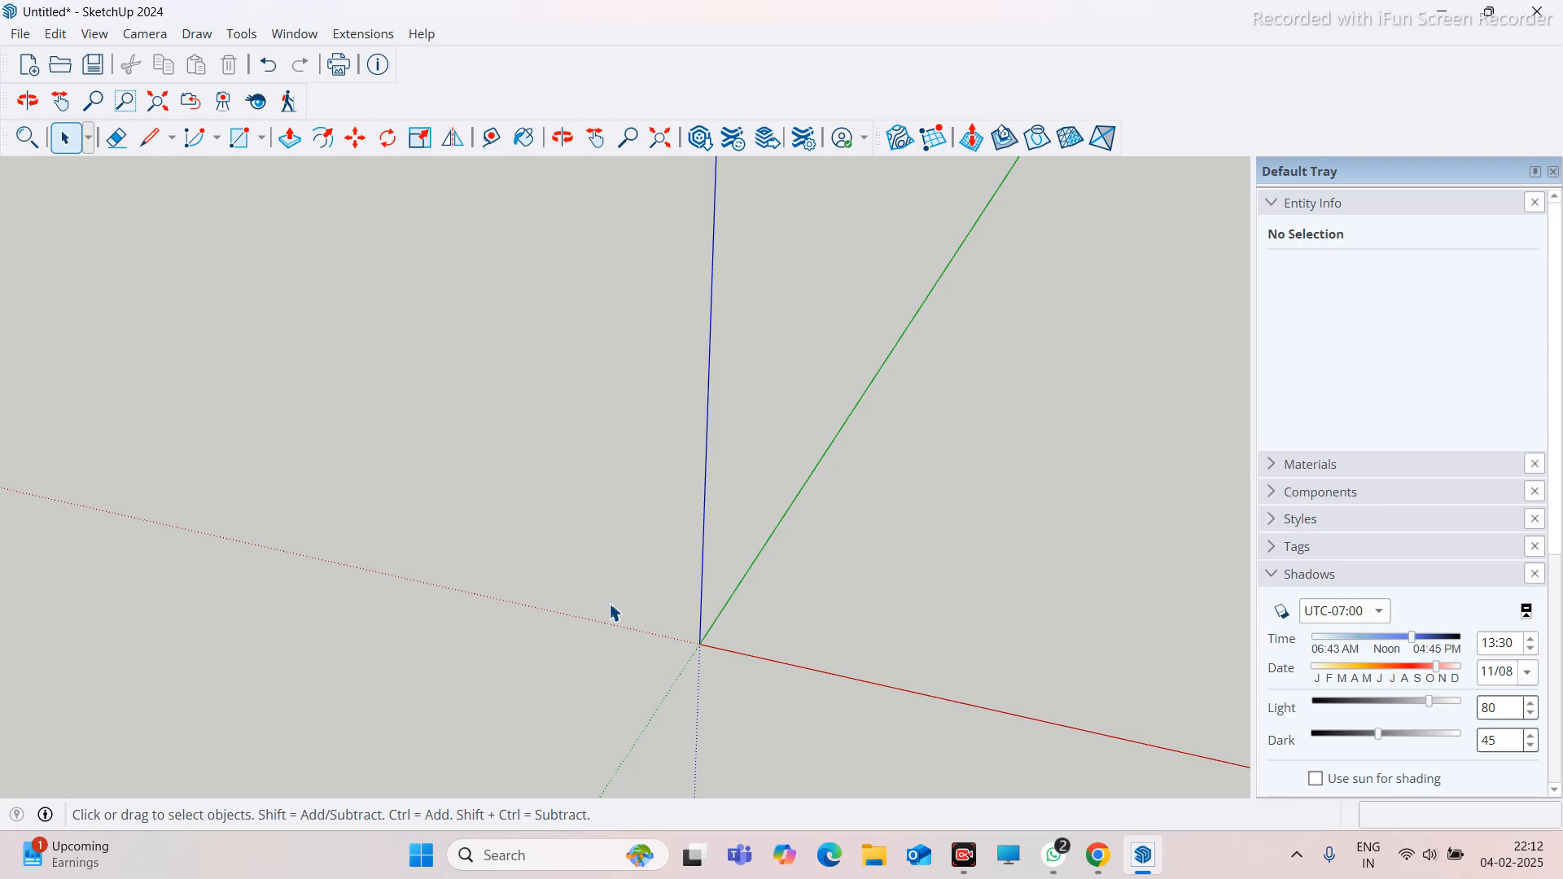
{"action": "mouse_move", "coordinate": [613, 612]}
{"action": "middle_mouse_down"}
{"action": "mouse_move", "coordinate": [436, 621]}
{"action": "mouse_move", "coordinate": [701, 663]}
{"action": "middle_mouse_up"}
{"action": "scroll", "coordinate": [701, 663], "scroll_direction": "down", "scroll_amount": 2}
{"action": "mouse_move", "coordinate": [583, 608]}
{"action": "middle_mouse_down"}
{"action": "mouse_move", "coordinate": [510, 593]}
{"action": "mouse_move", "coordinate": [583, 635]}
{"action": "middle_mouse_up"}
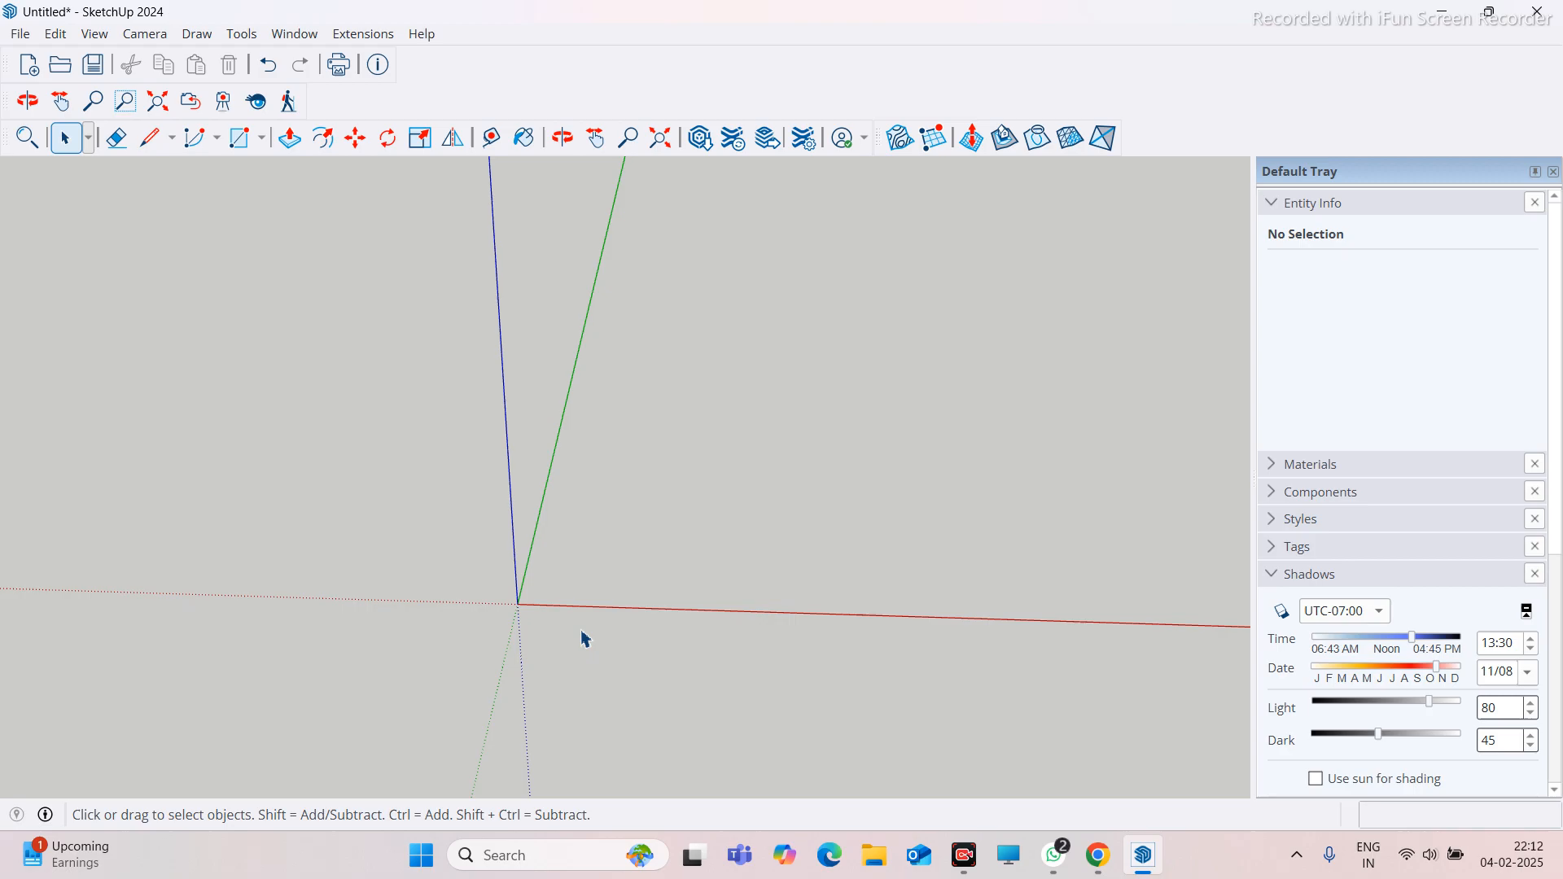
Minimize SketchUp, launch Google Earth Pro from the desktop and dismiss its start-up tips
{"action": "left_click", "coordinate": [1442, 12]}
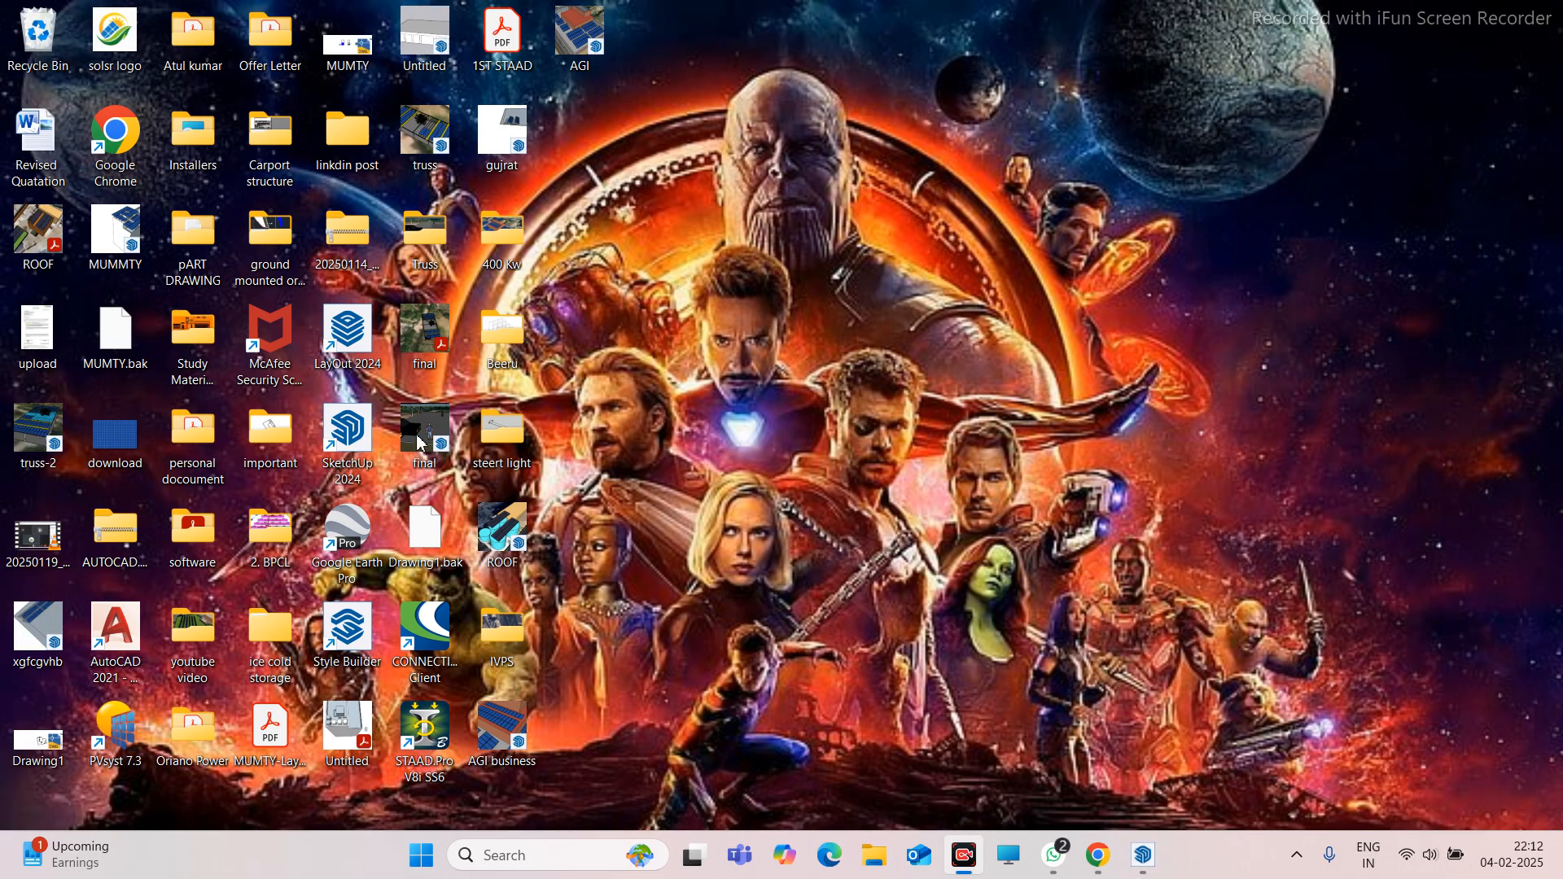
{"action": "double_click", "coordinate": [348, 533]}
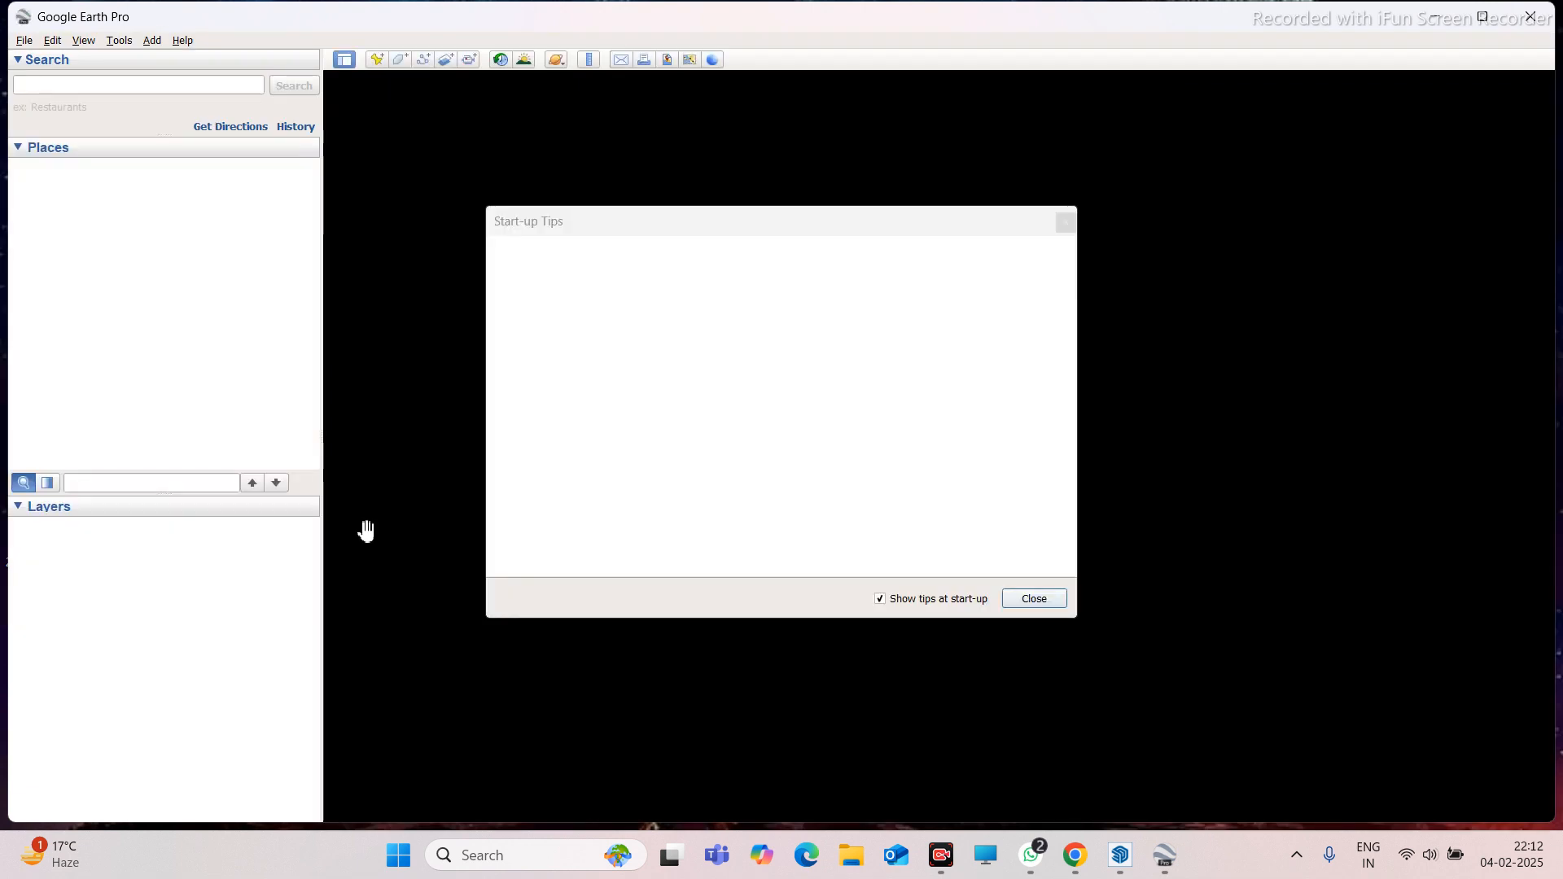
{"action": "left_click", "coordinate": [1032, 600]}
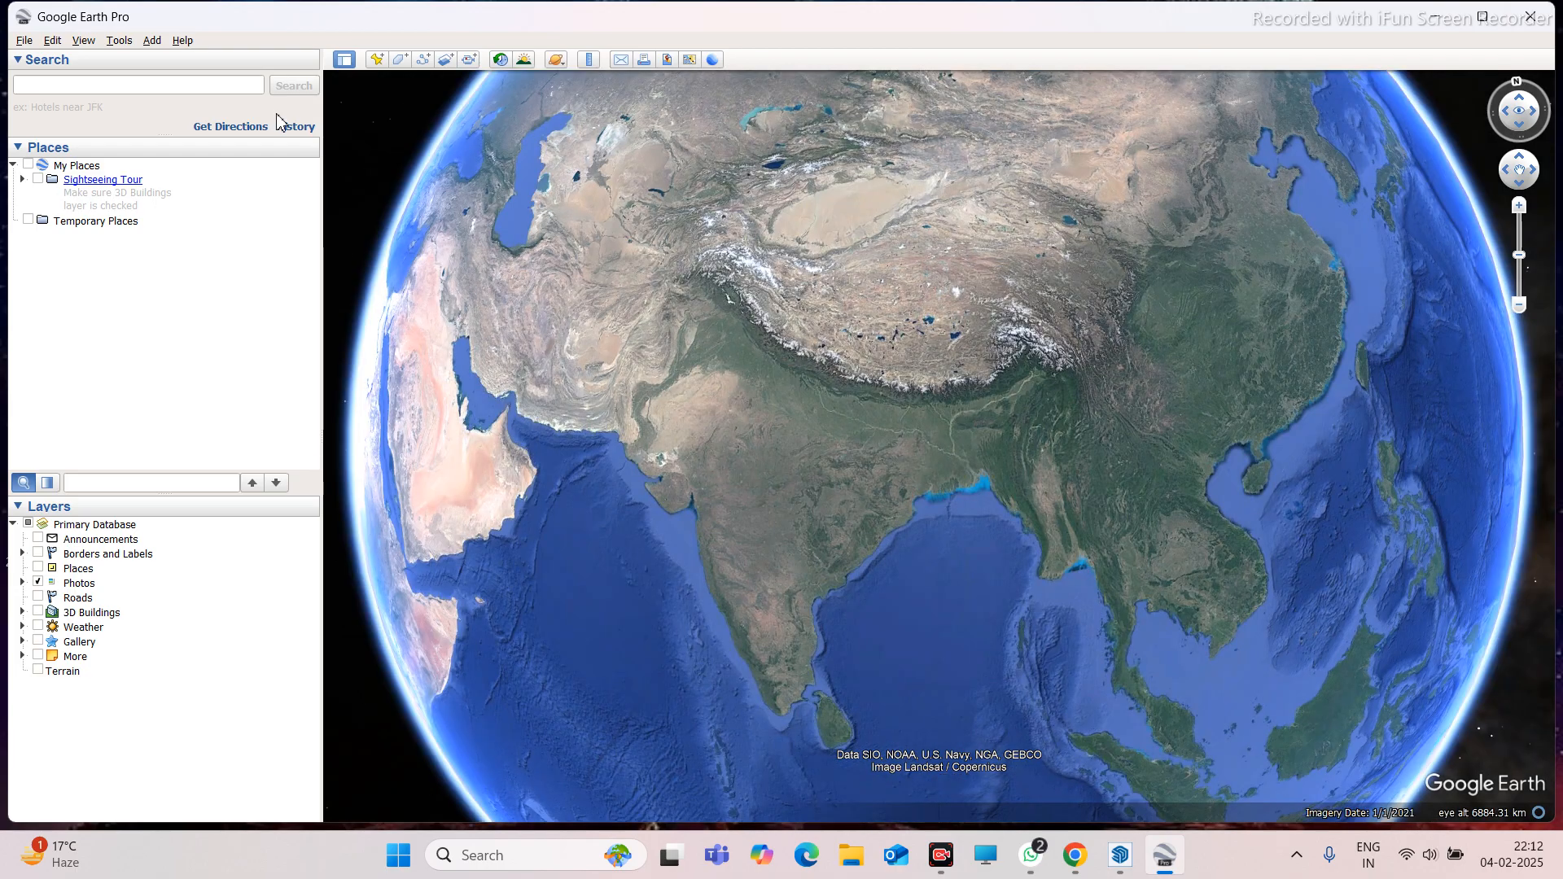
Search Google Earth for noida and fly to that location
{"action": "left_click", "coordinate": [230, 87]}
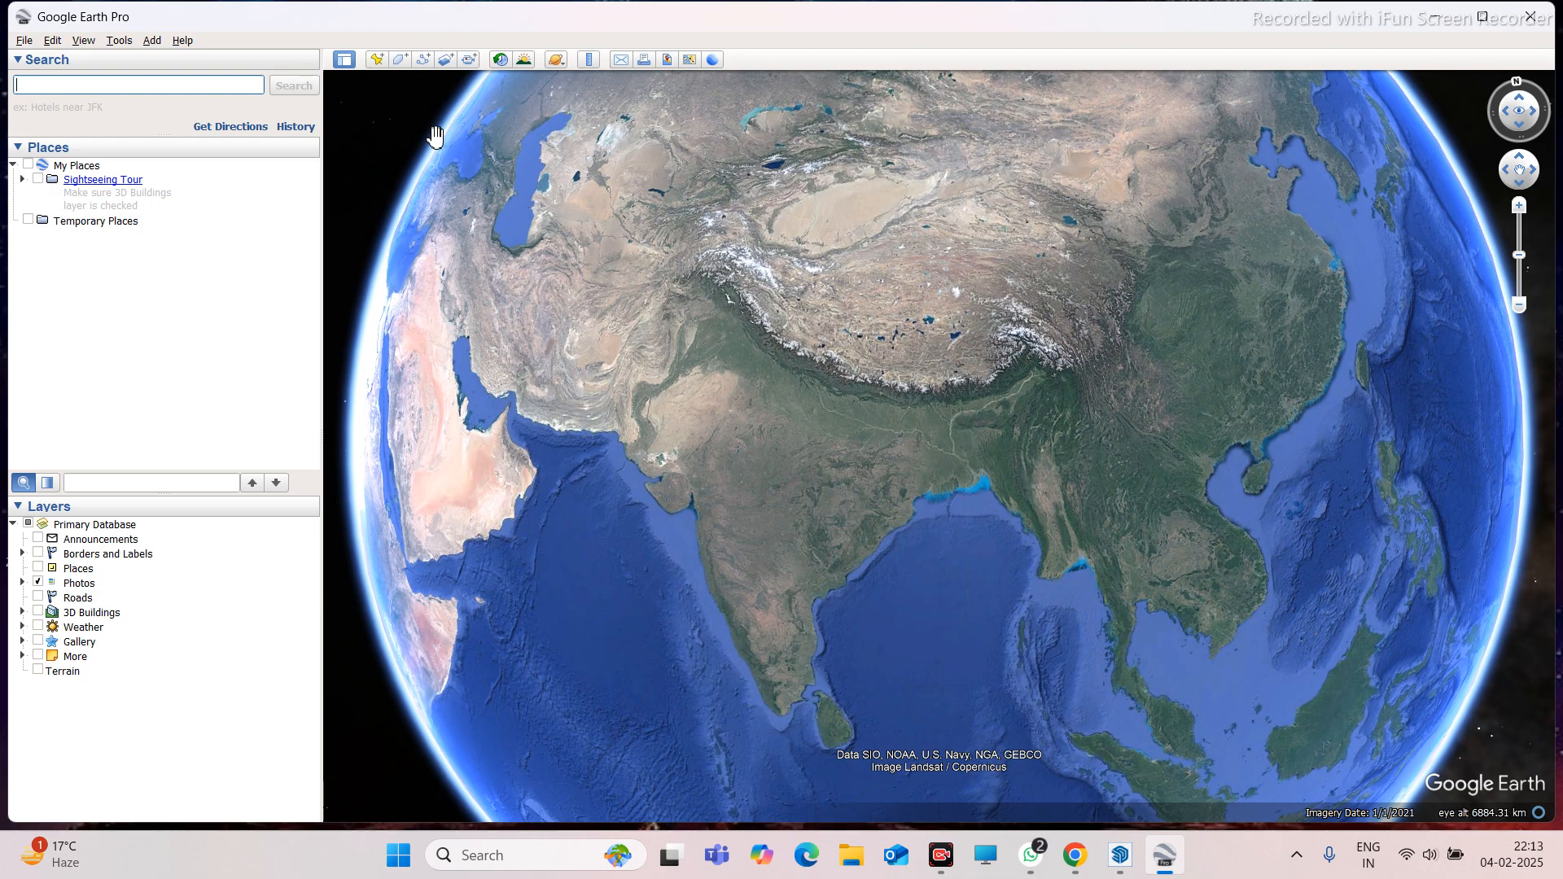
{"action": "type", "text": "noida"}
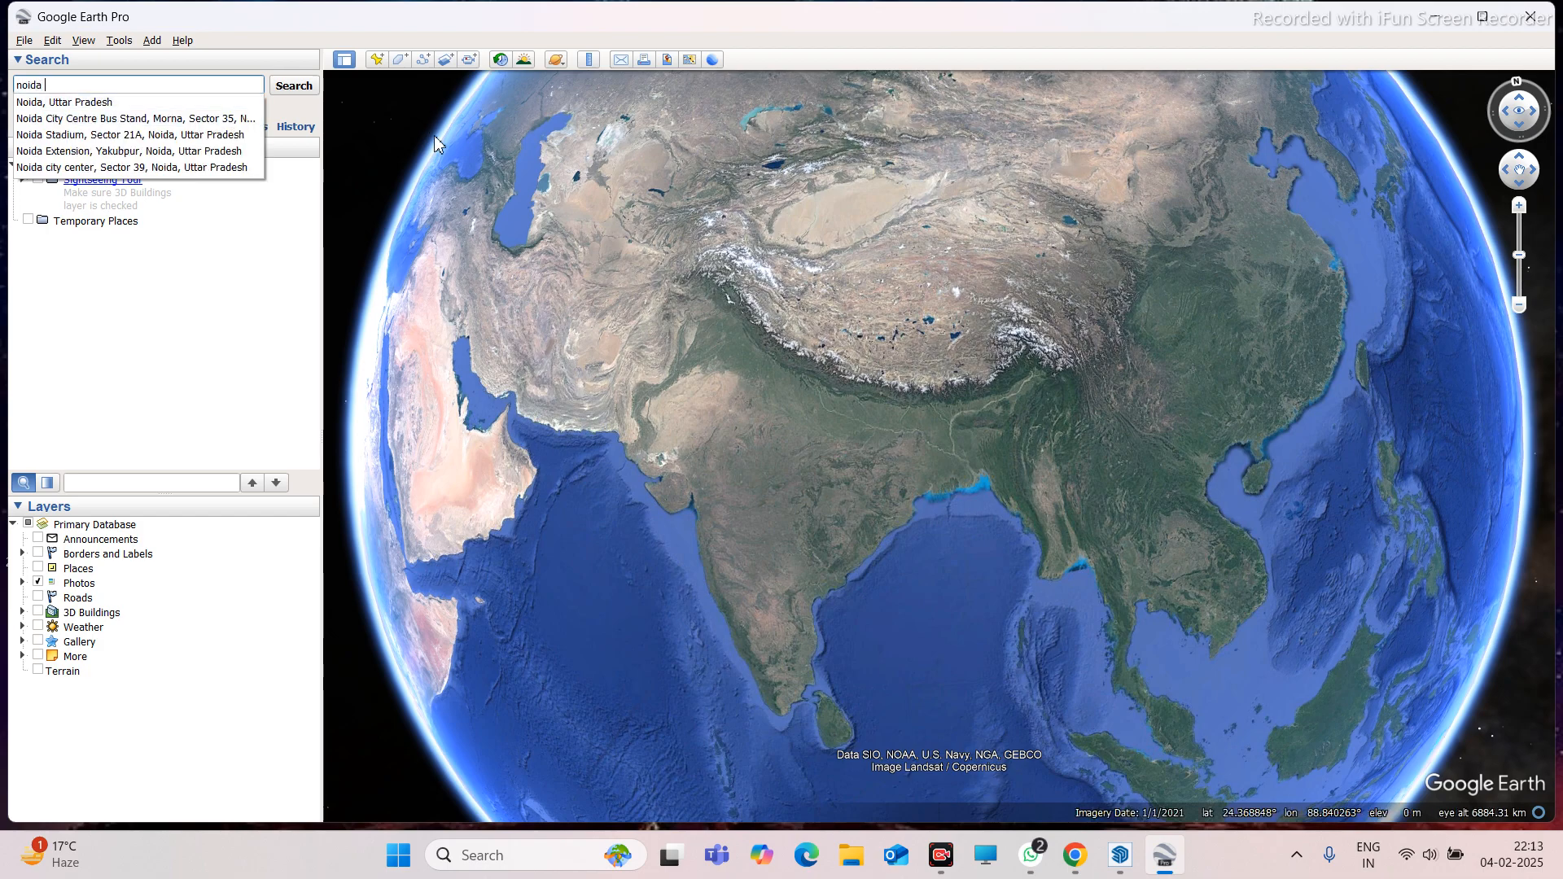
{"action": "left_click", "coordinate": [436, 136]}
{"action": "key", "text": "Return"}
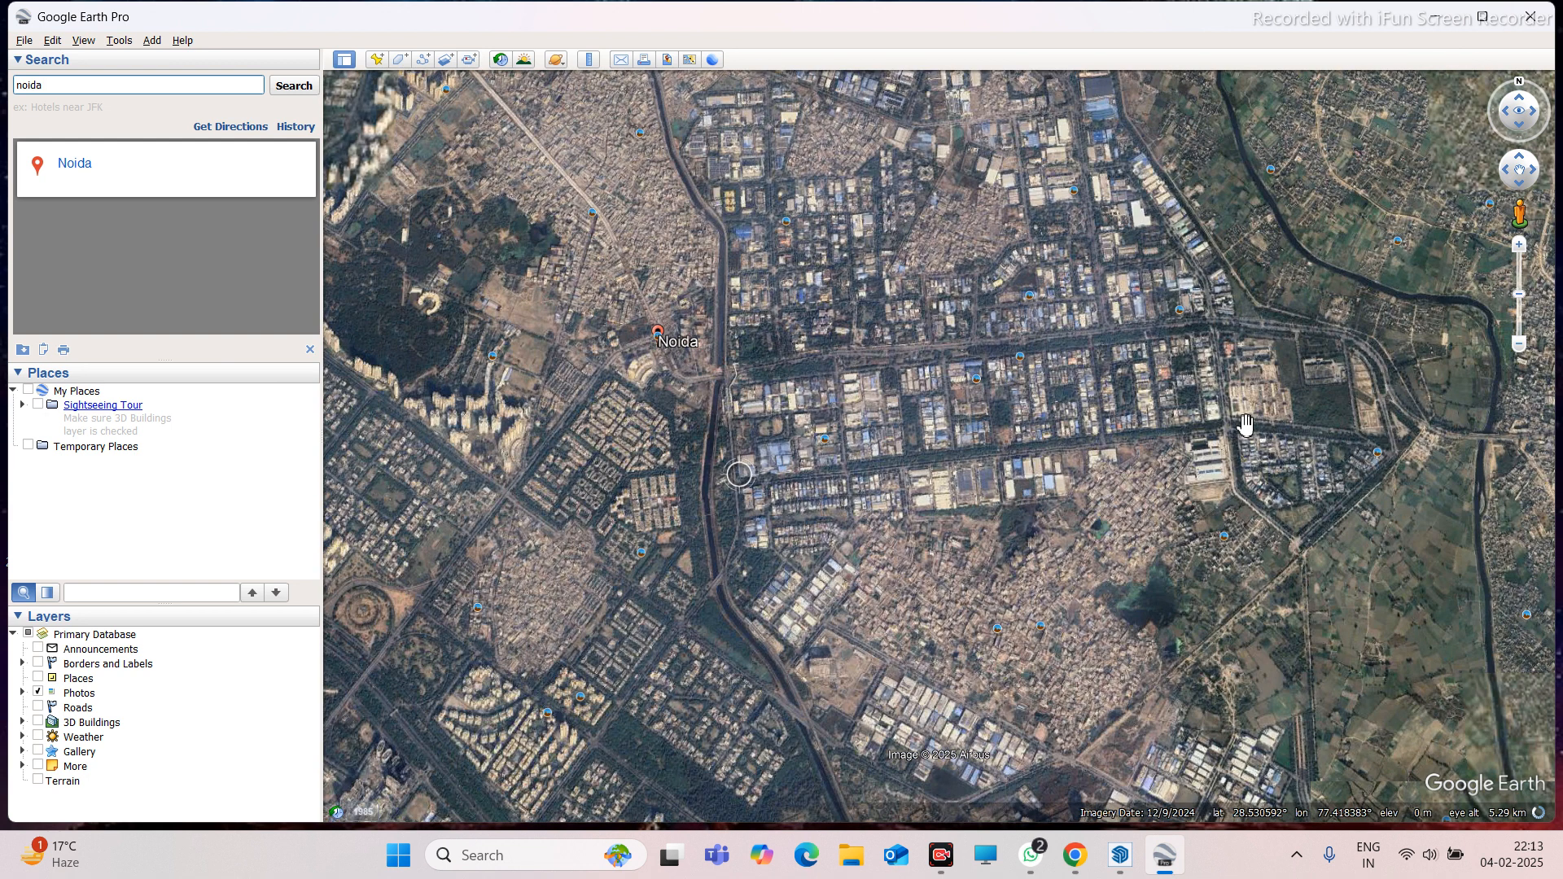
Frame the Noida industrial block with the brown, striped and blue roofs in close-up for an image capture
{"action": "scroll", "coordinate": [1246, 423], "scroll_direction": "up", "scroll_amount": 3}
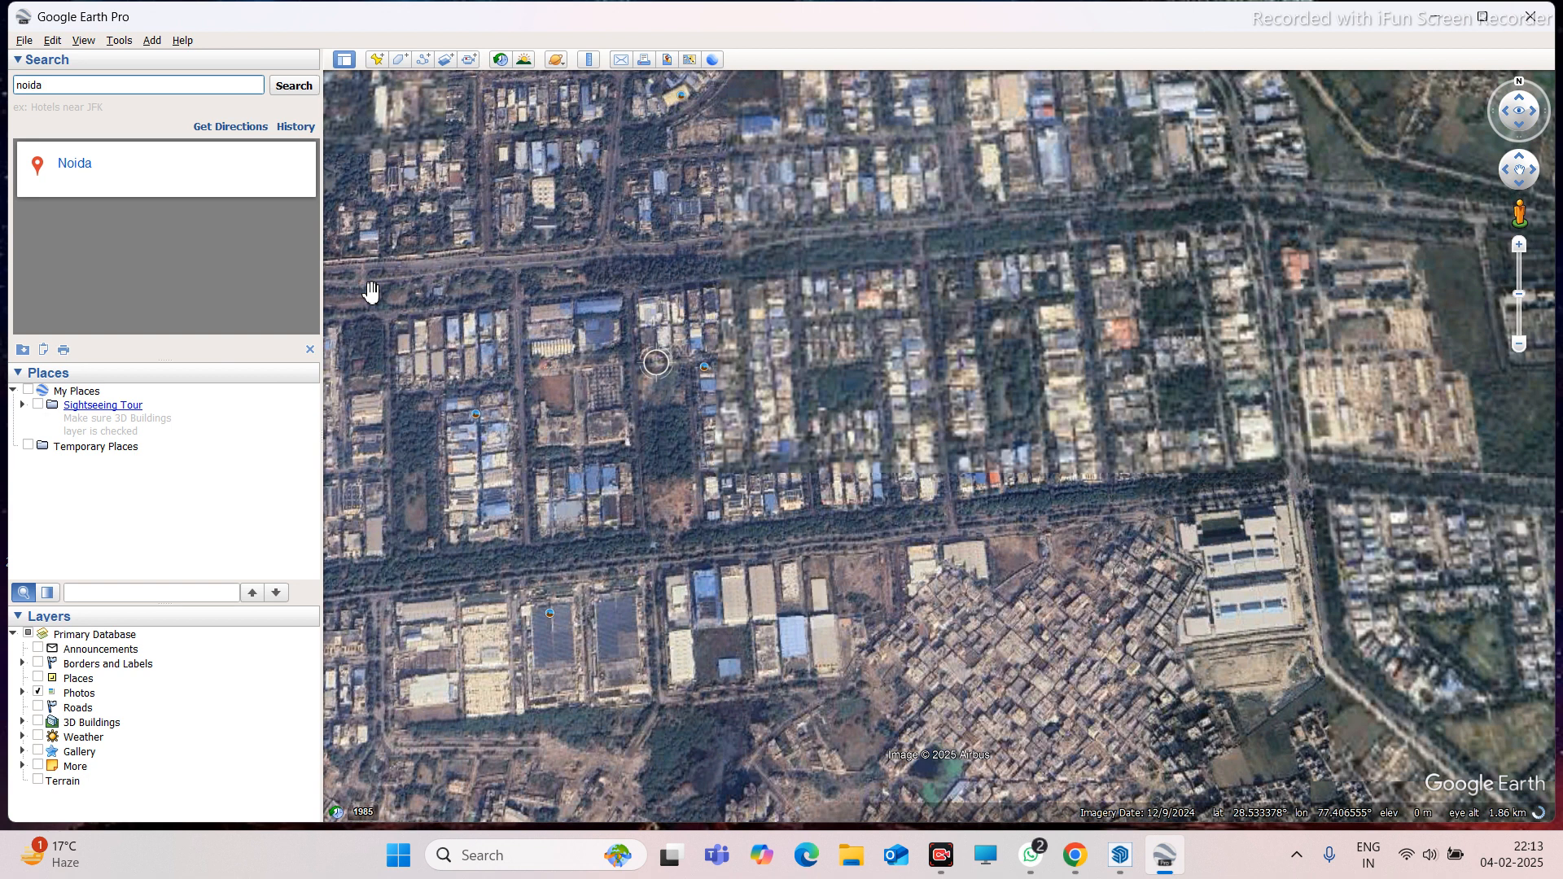
{"action": "scroll", "coordinate": [525, 214], "scroll_direction": "up", "scroll_amount": 5}
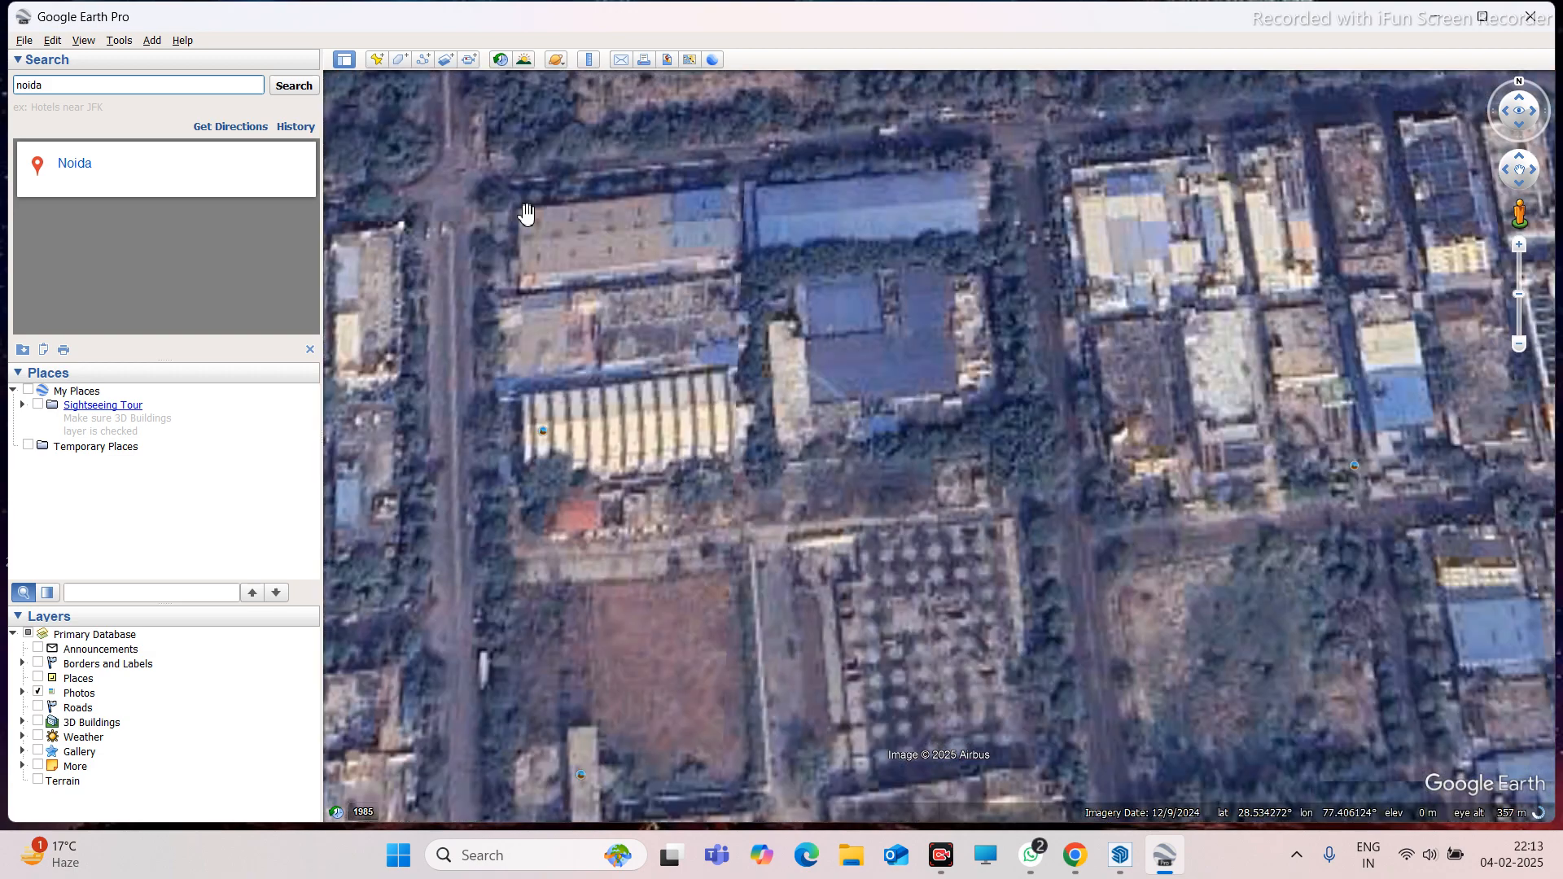
{"action": "scroll", "coordinate": [510, 366], "scroll_direction": "down", "scroll_amount": 2}
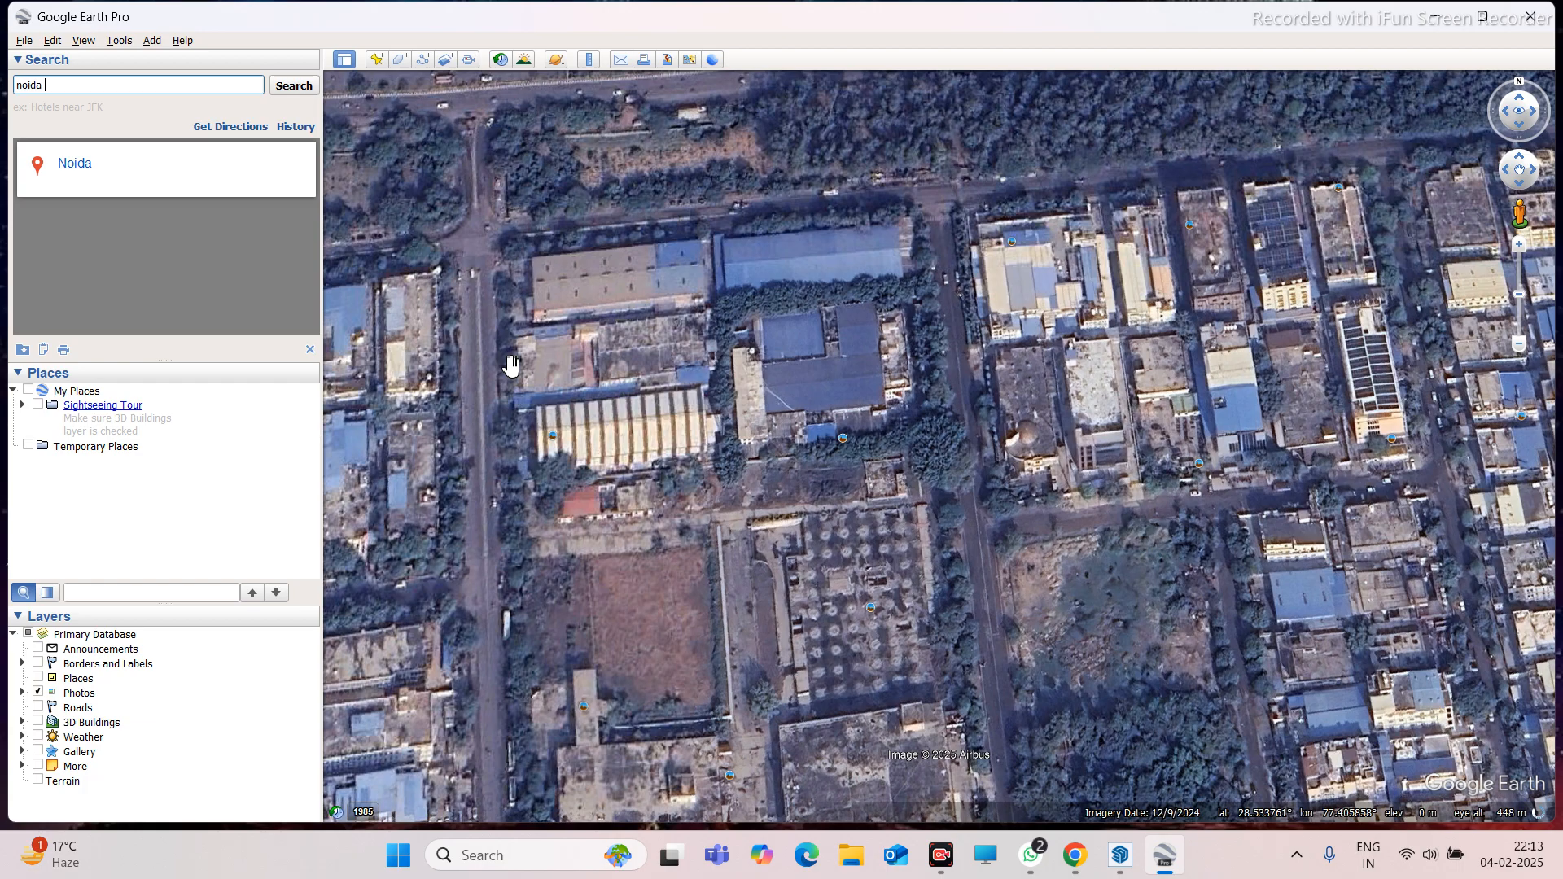
{"action": "scroll", "coordinate": [794, 343], "scroll_direction": "up", "scroll_amount": 2}
{"action": "scroll", "coordinate": [747, 358], "scroll_direction": "down", "scroll_amount": 1}
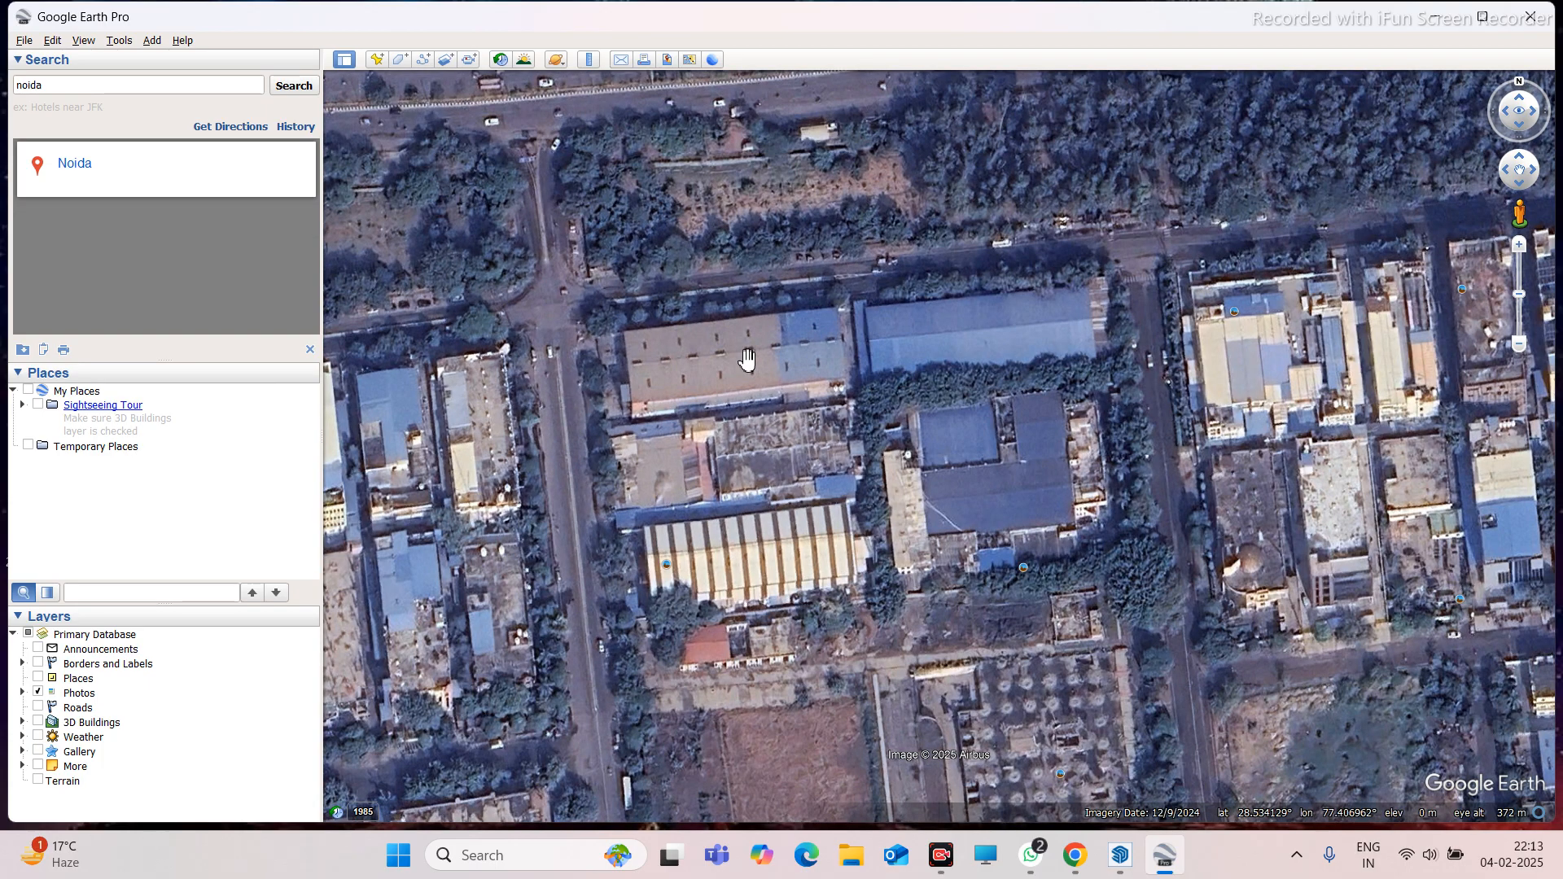
{"action": "scroll", "coordinate": [990, 511], "scroll_direction": "up", "scroll_amount": 1}
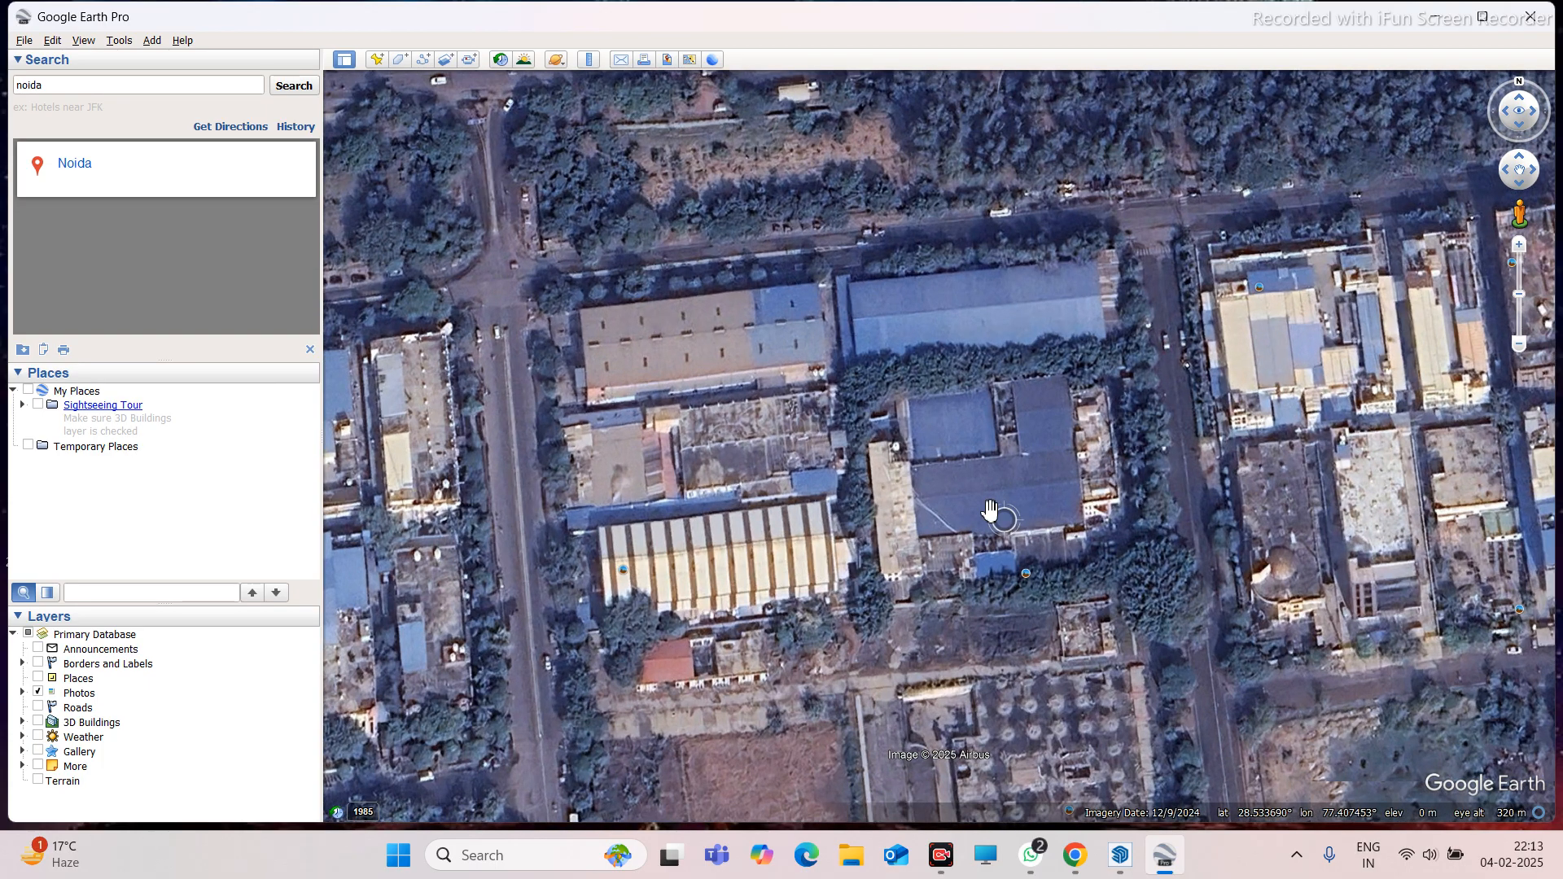
{"action": "scroll", "coordinate": [924, 439], "scroll_direction": "down", "scroll_amount": 1}
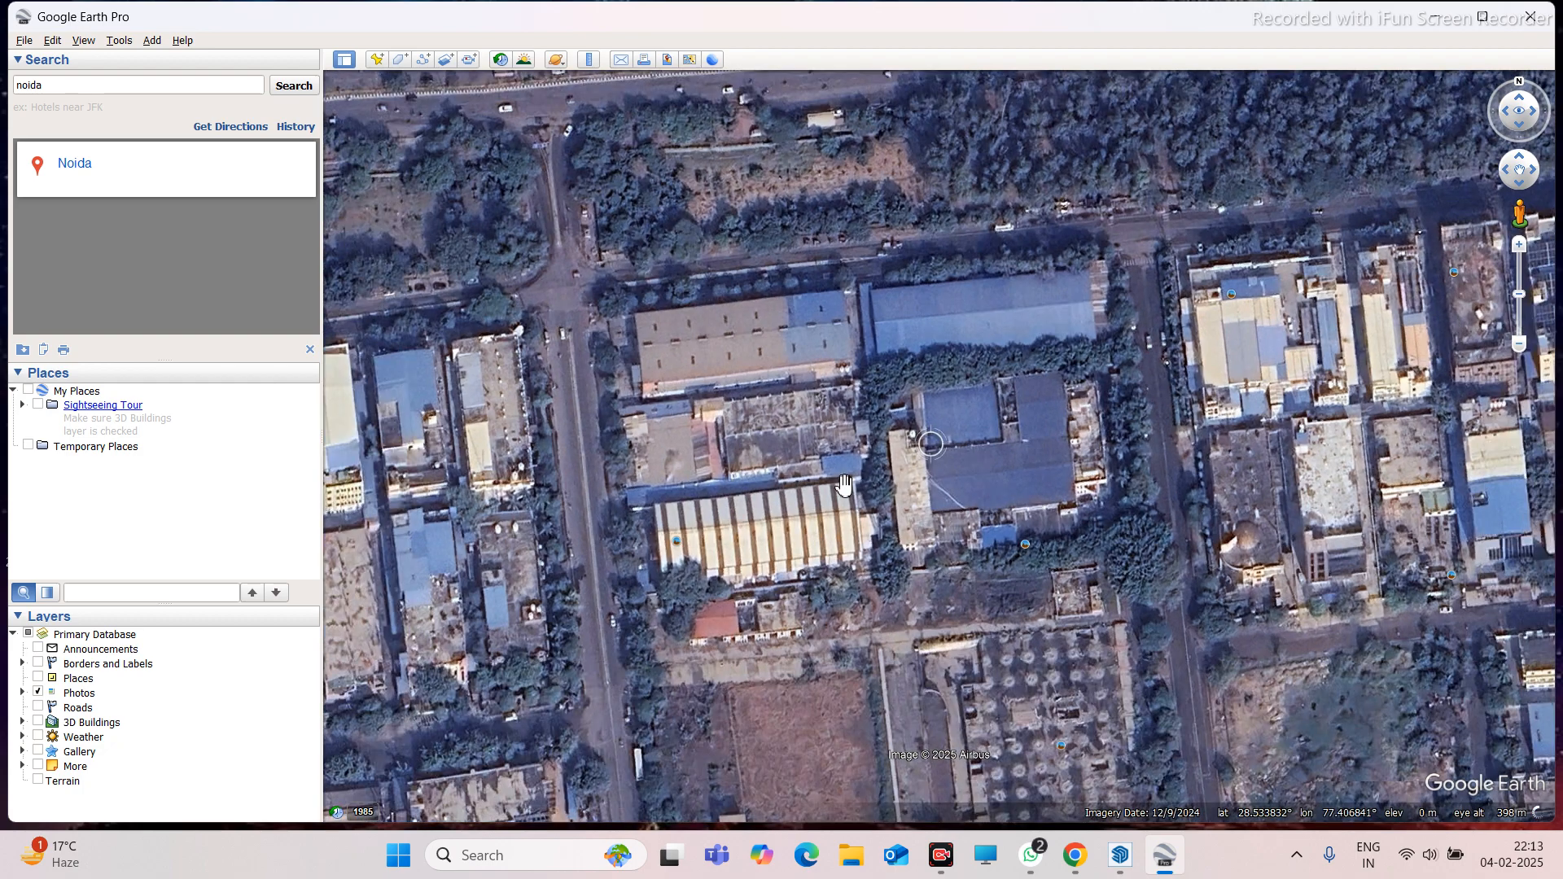
{"action": "scroll", "coordinate": [970, 507], "scroll_direction": "up", "scroll_amount": 1}
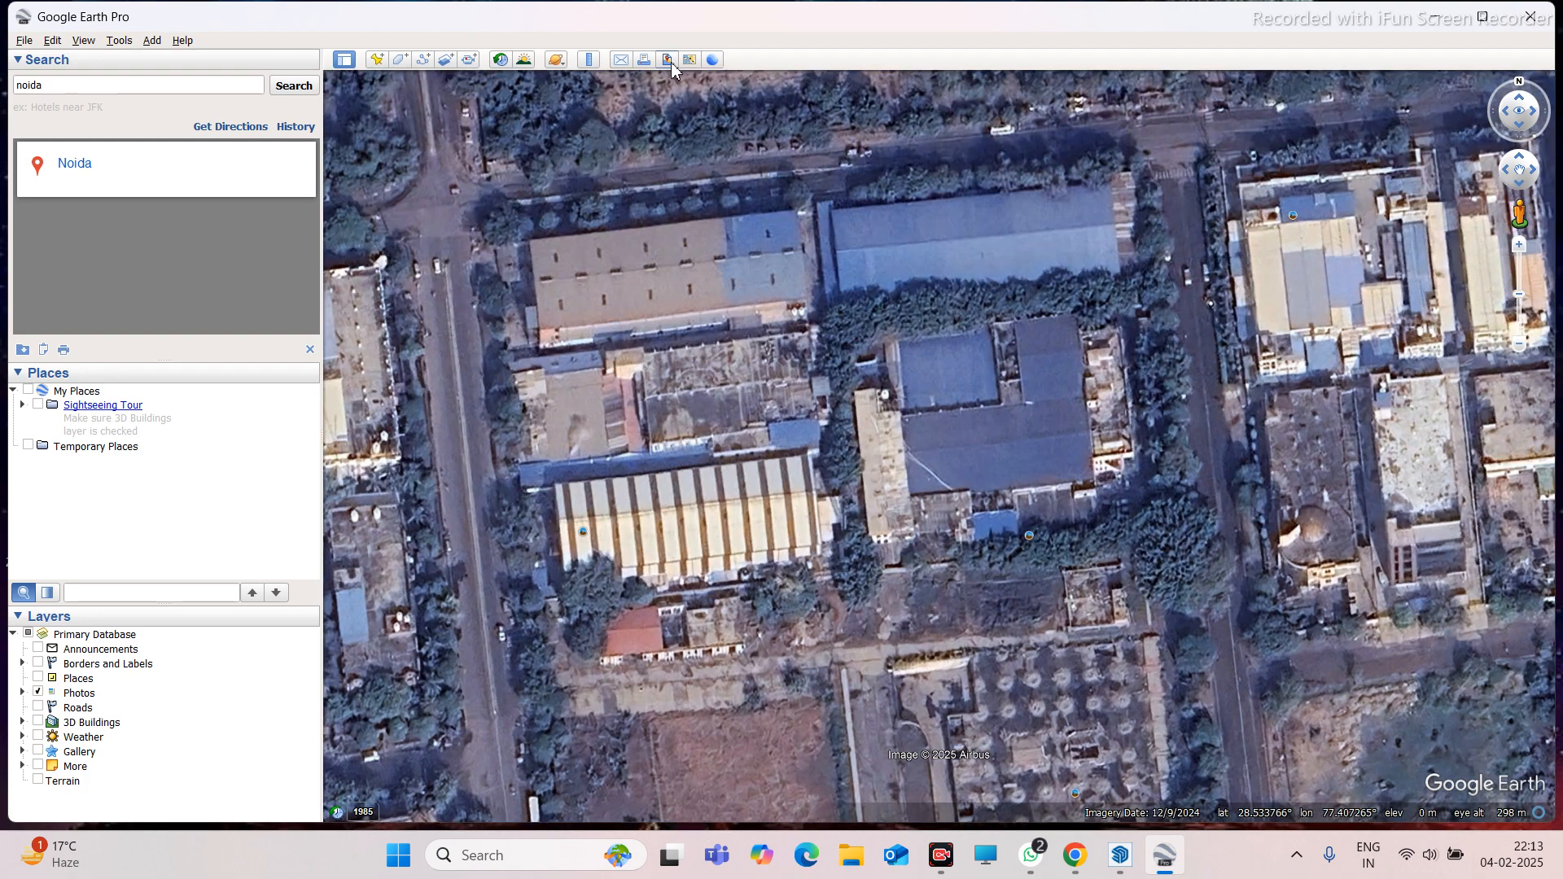
Save the current map view as a JPEG image named practice in the Desktop's 400 Kw folder
{"action": "left_click", "coordinate": [669, 62]}
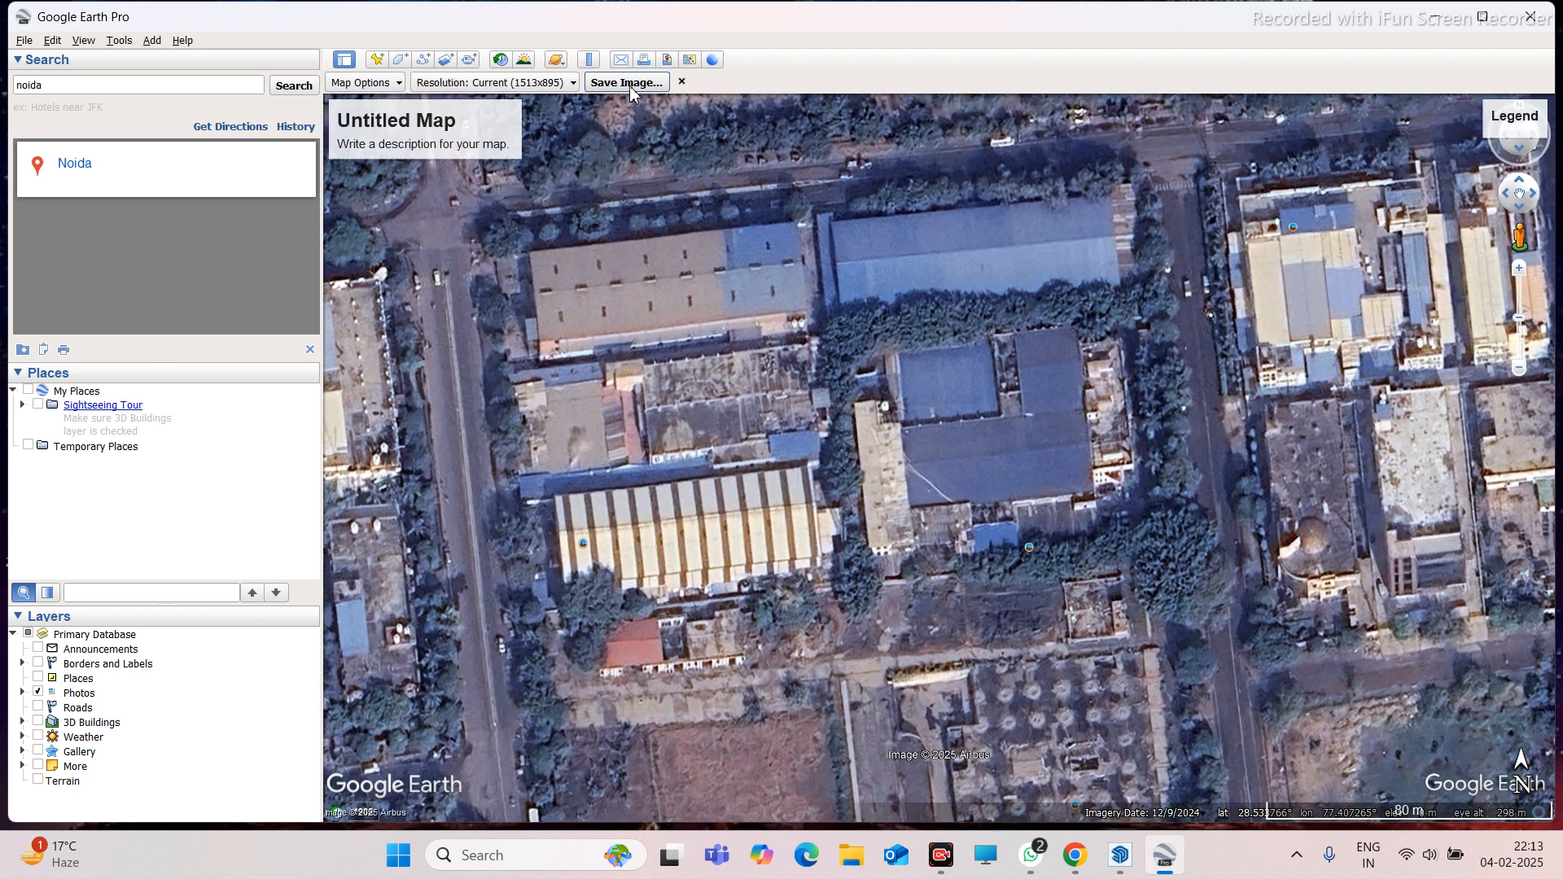
{"action": "left_click", "coordinate": [631, 86]}
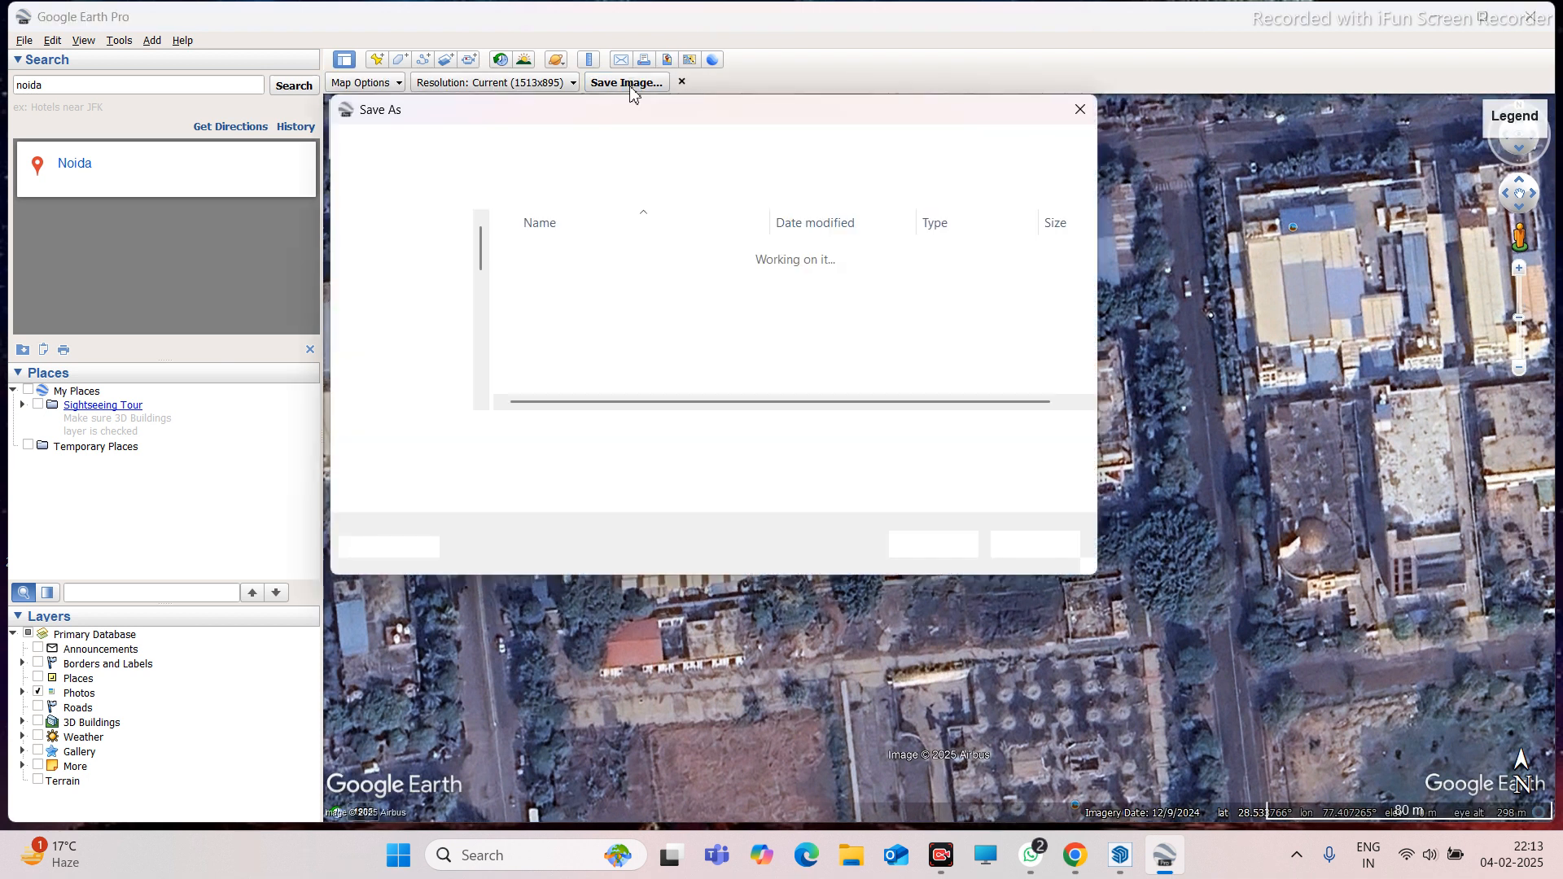
{"action": "left_click", "coordinate": [411, 361]}
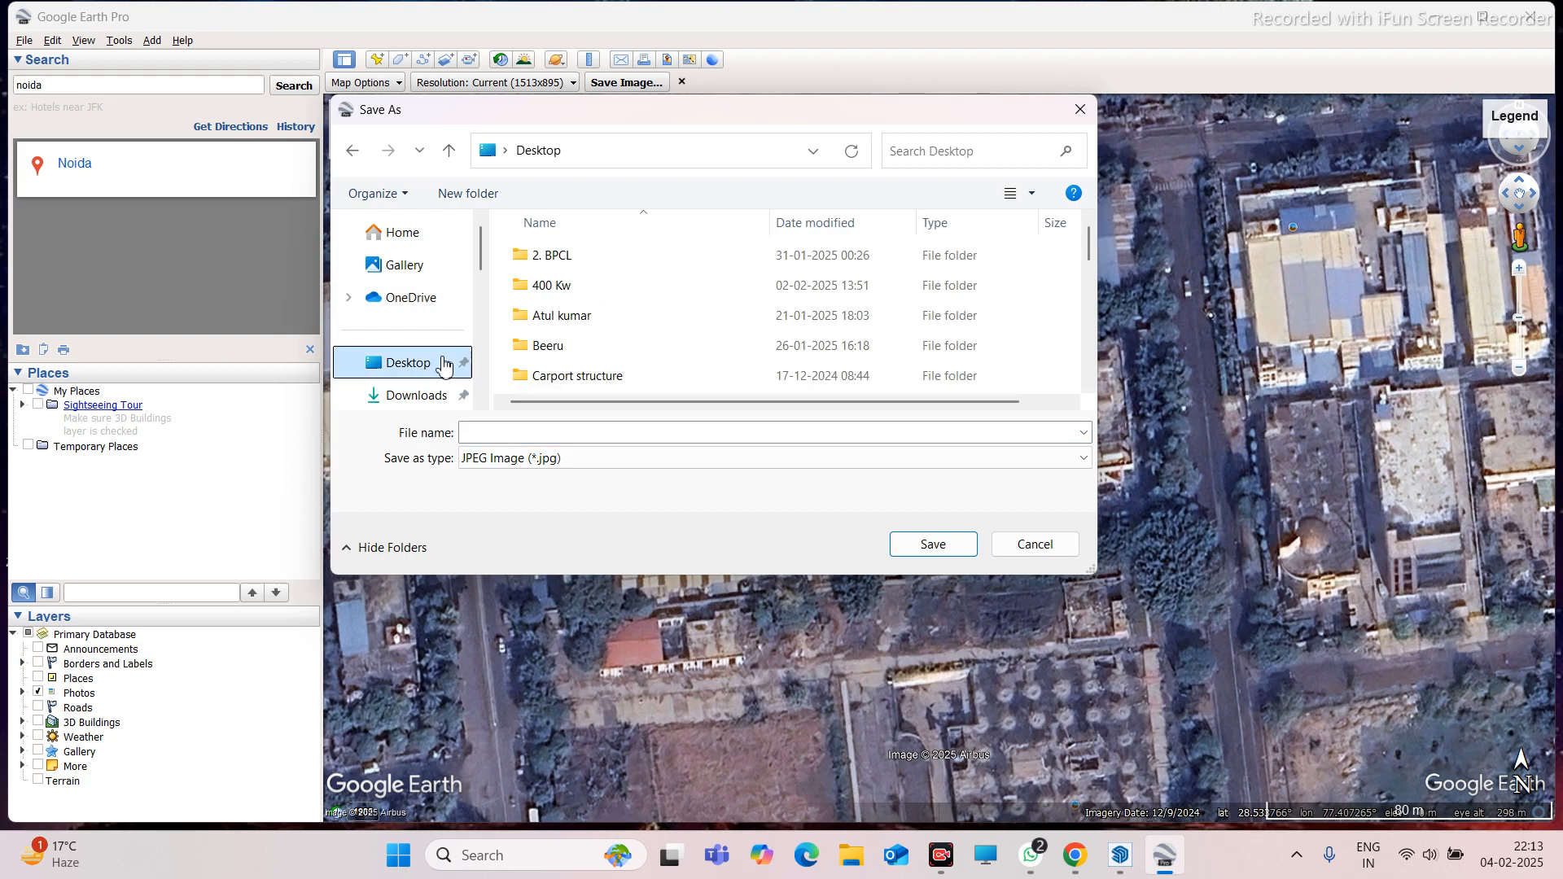
{"action": "double_click", "coordinate": [562, 285]}
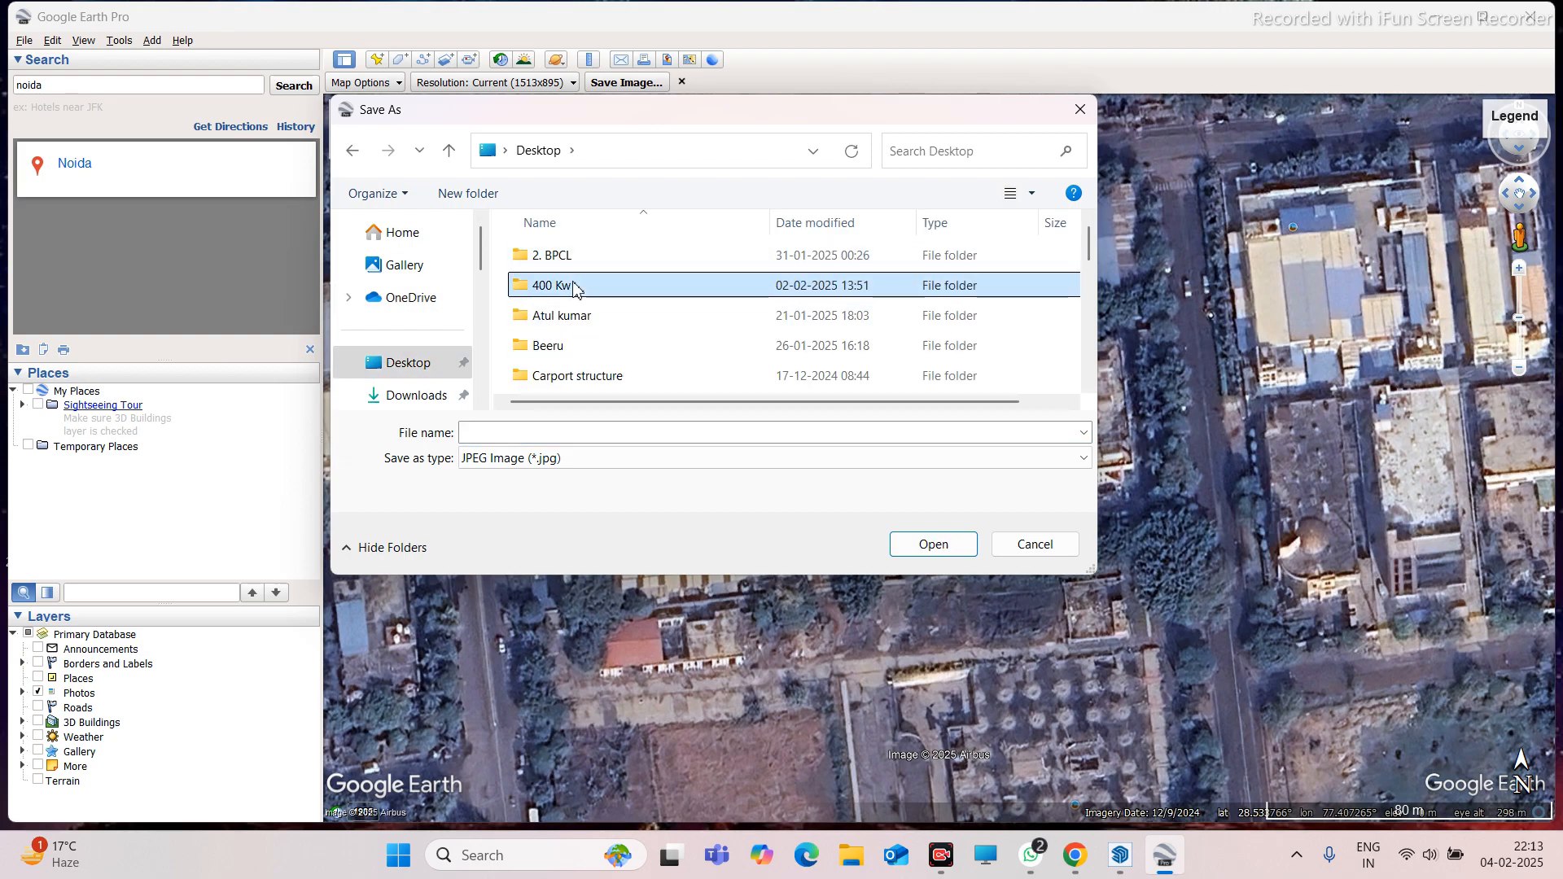
{"action": "left_click", "coordinate": [563, 432]}
{"action": "type", "text": "p"}
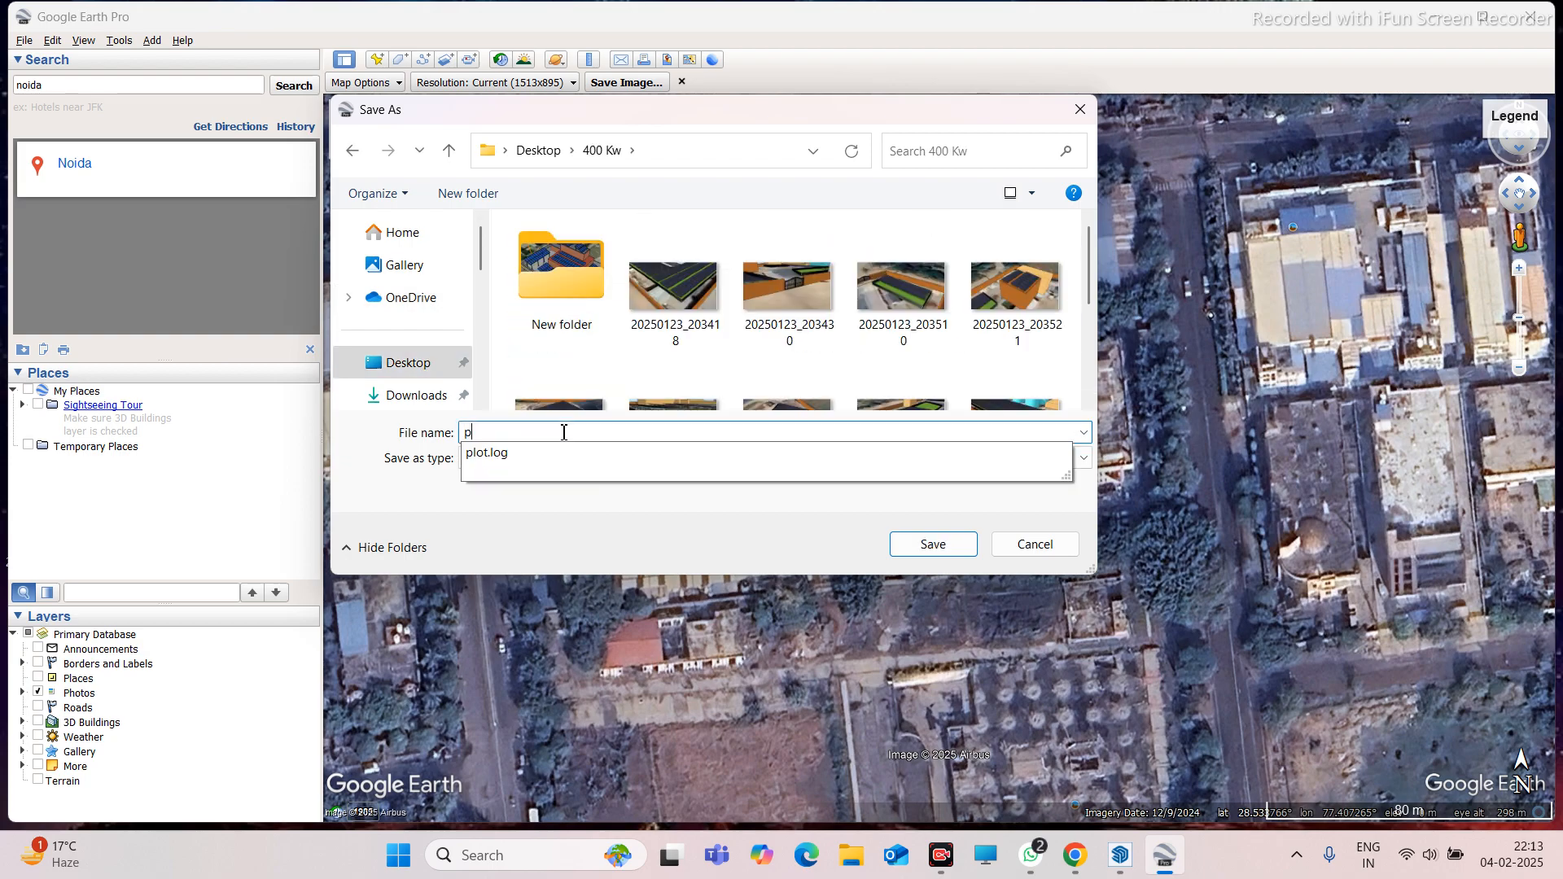
{"action": "type", "text": "ra"}
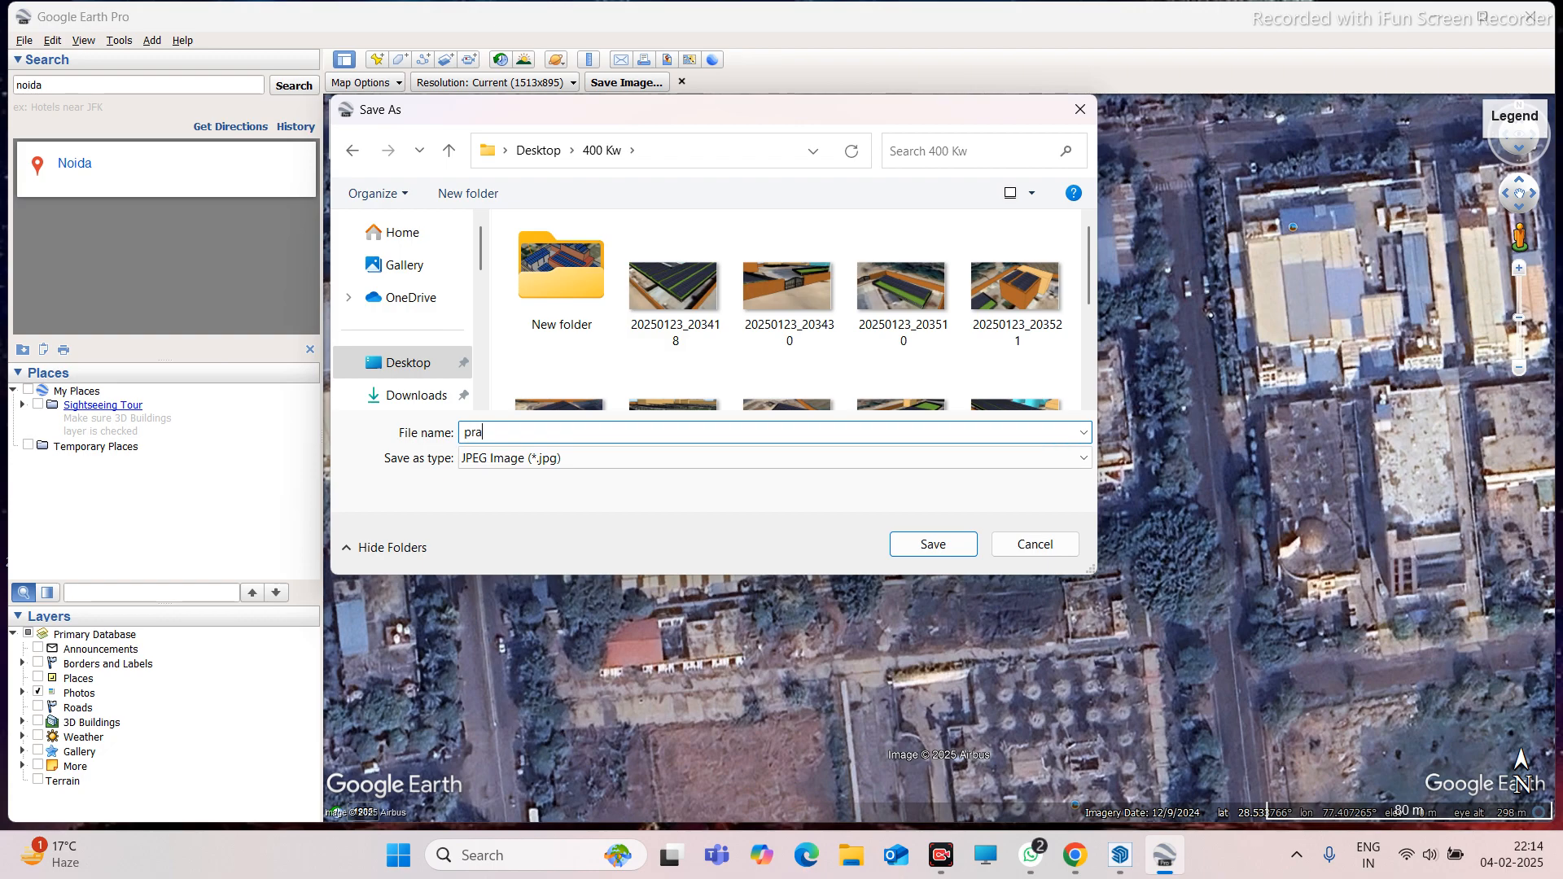
{"action": "type", "text": "ctice"}
{"action": "key", "text": "Return"}
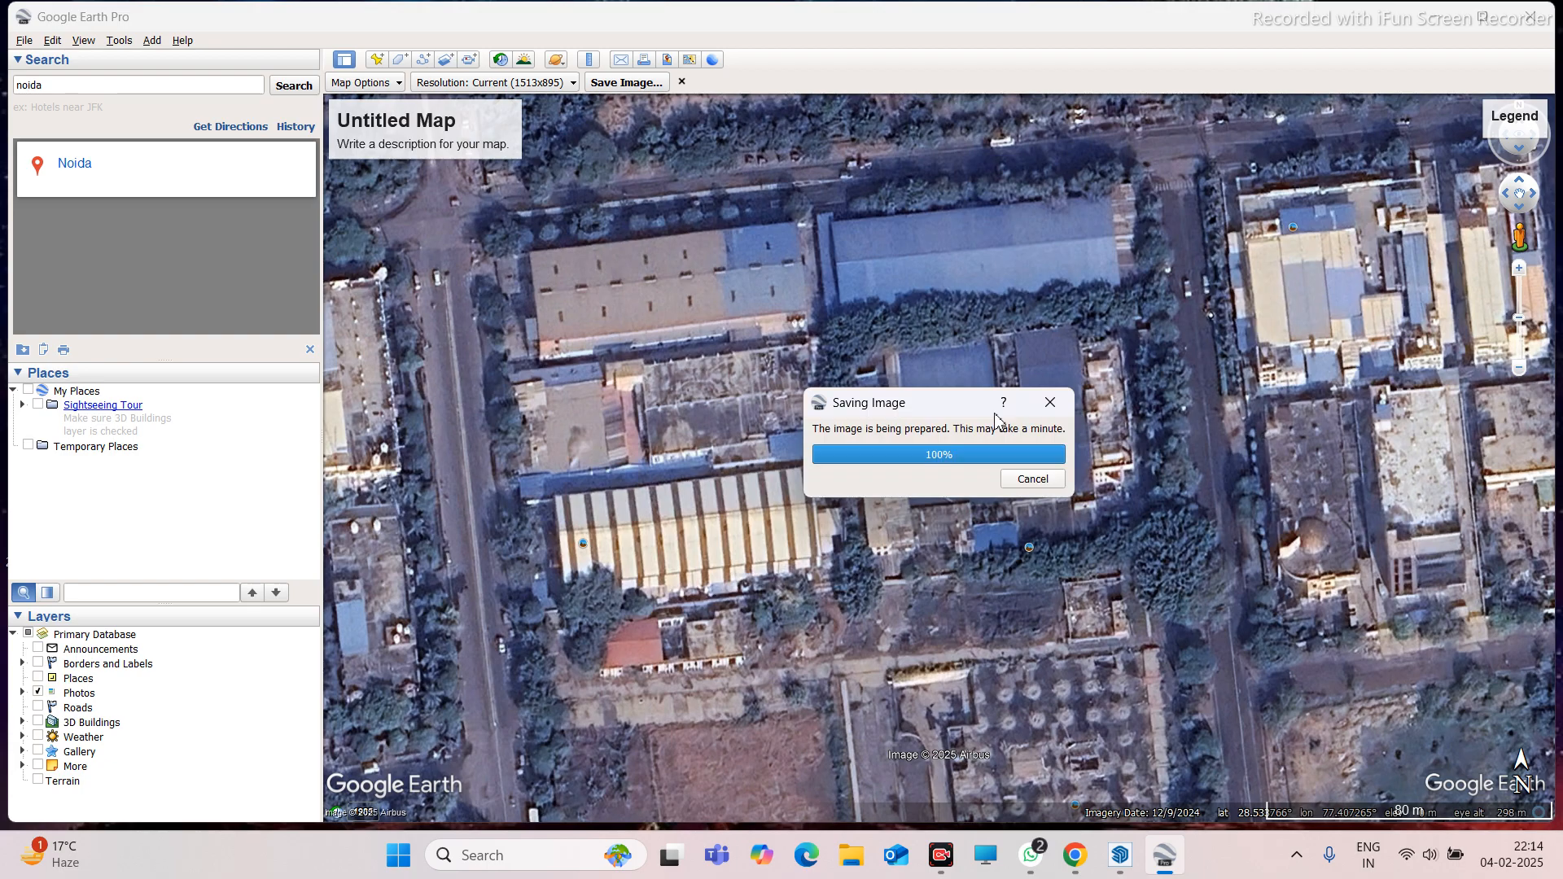
Minimize Google Earth Pro and launch AutoCAD 2021 with a new drawing that has its grid turned off
{"action": "left_click", "coordinate": [1435, 16]}
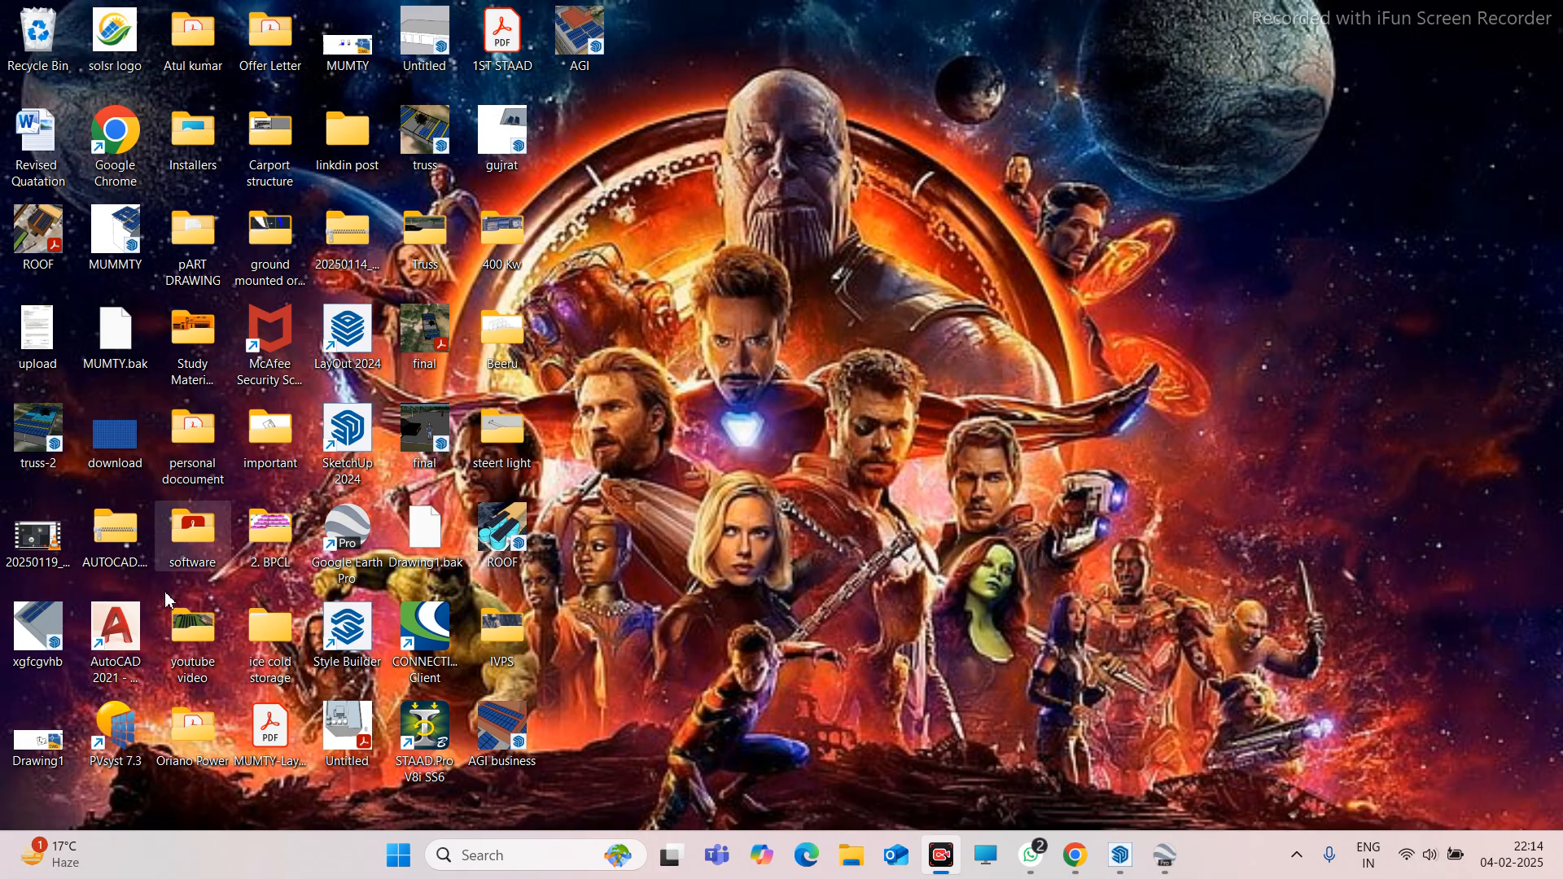
{"action": "double_click", "coordinate": [127, 643]}
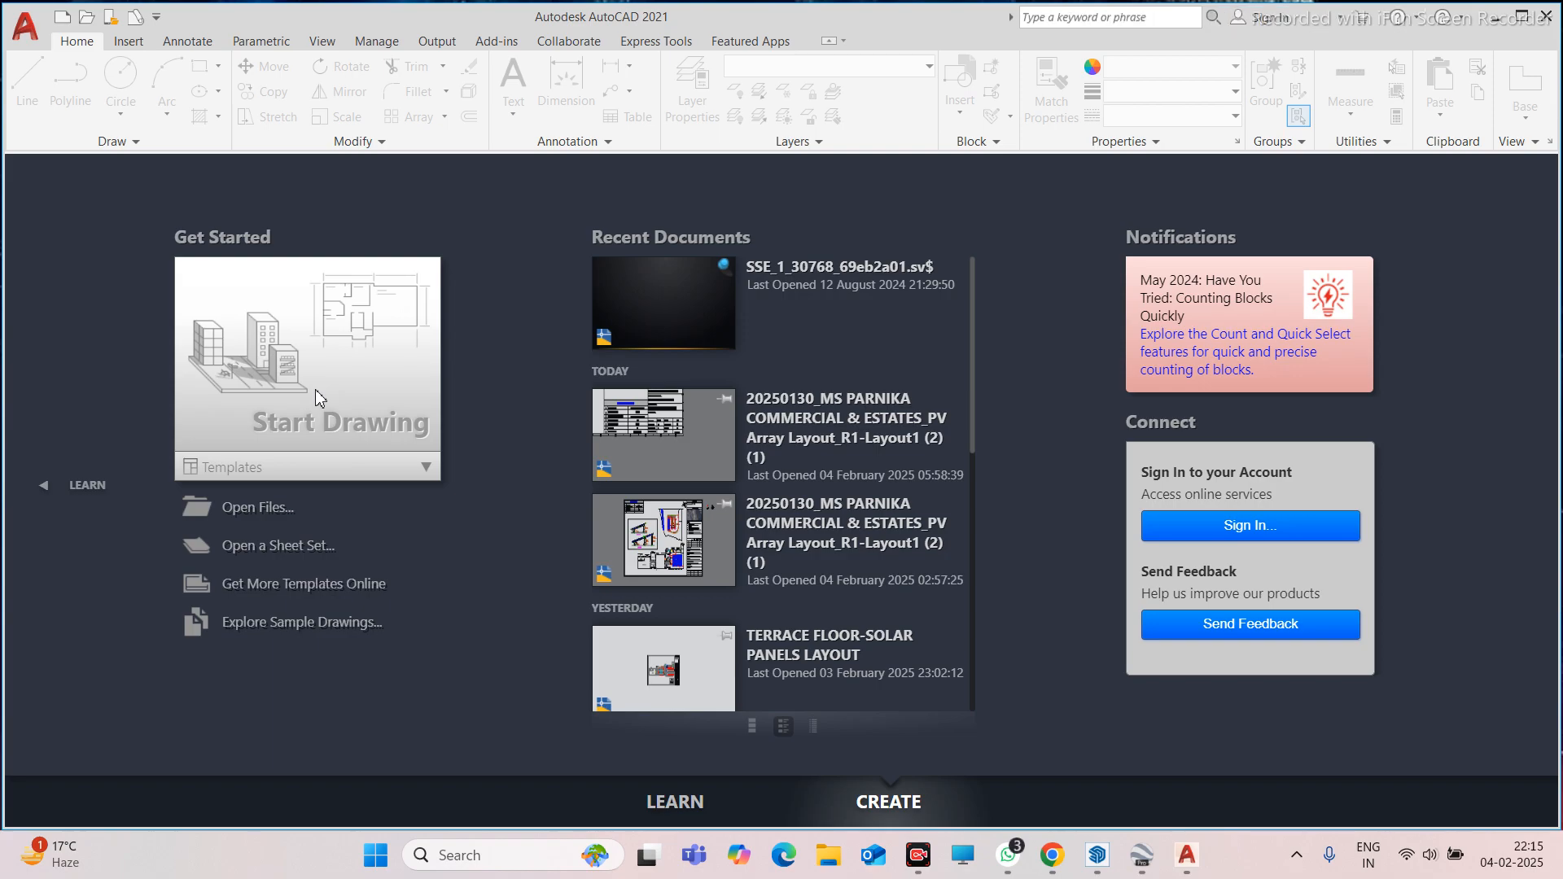
{"action": "left_click", "coordinate": [316, 391]}
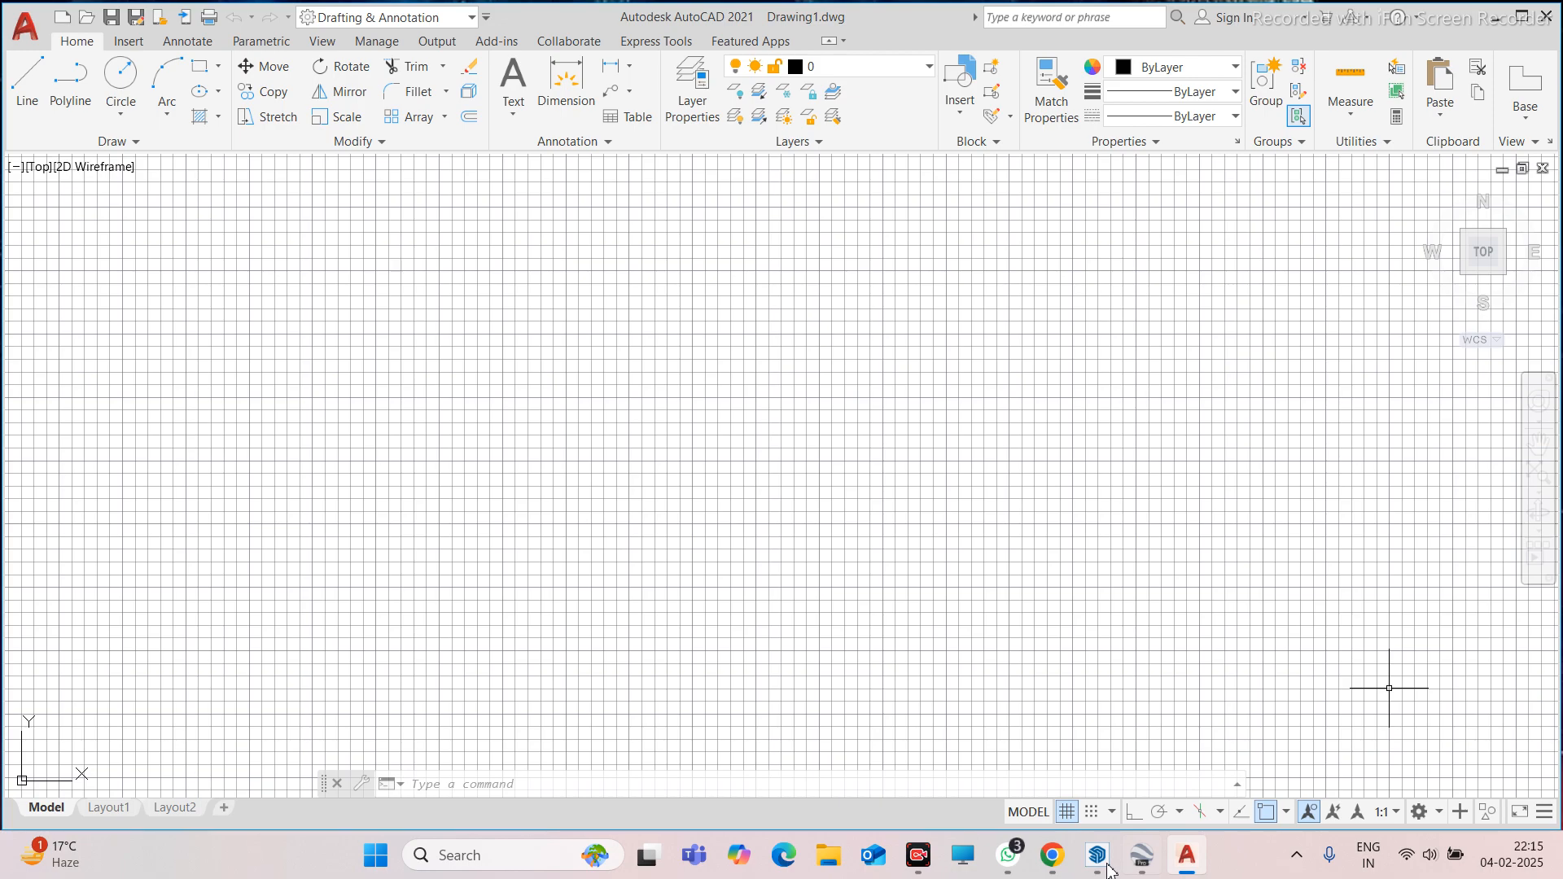
{"action": "key", "text": "F7"}
Attach the practice image from the Desktop's 400 Kw folder to the empty drawing at scale factor 1
{"action": "left_click", "coordinate": [129, 41]}
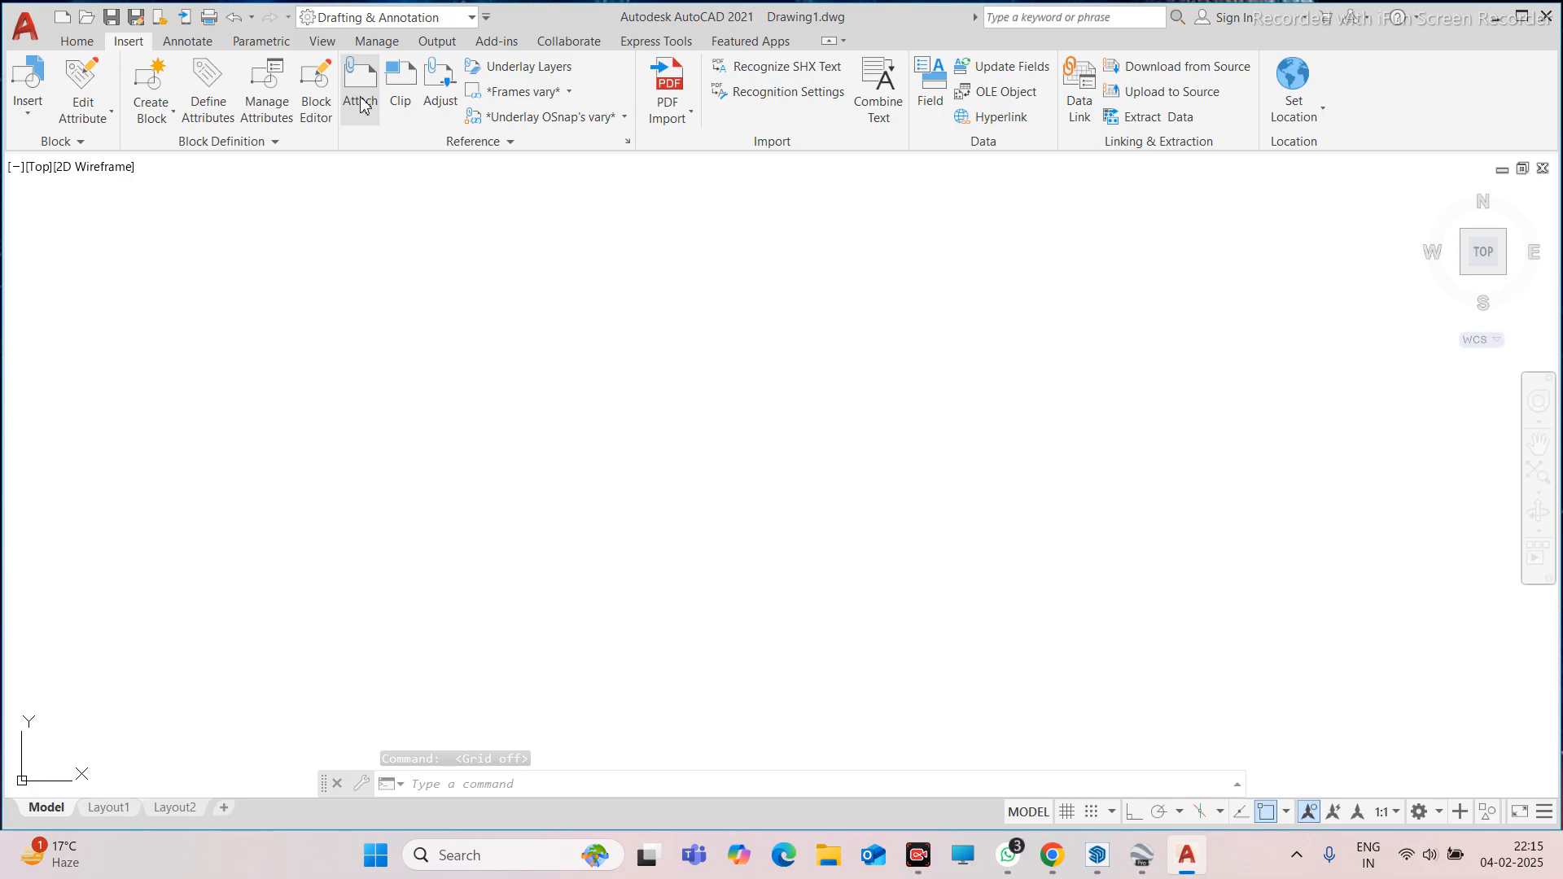
{"action": "left_click", "coordinate": [360, 90]}
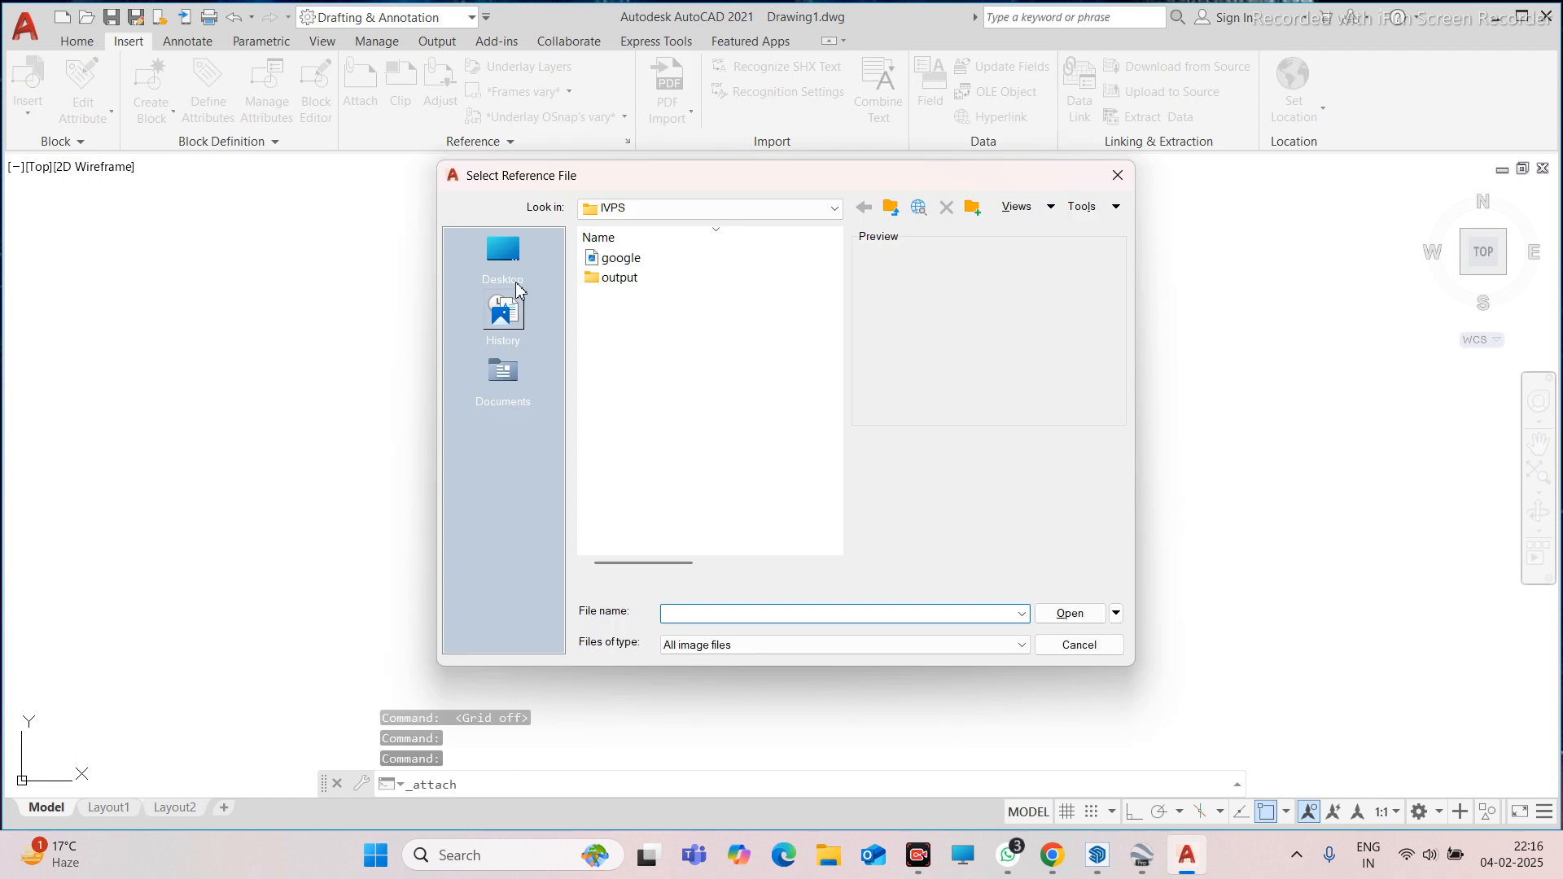
{"action": "left_click", "coordinate": [518, 289]}
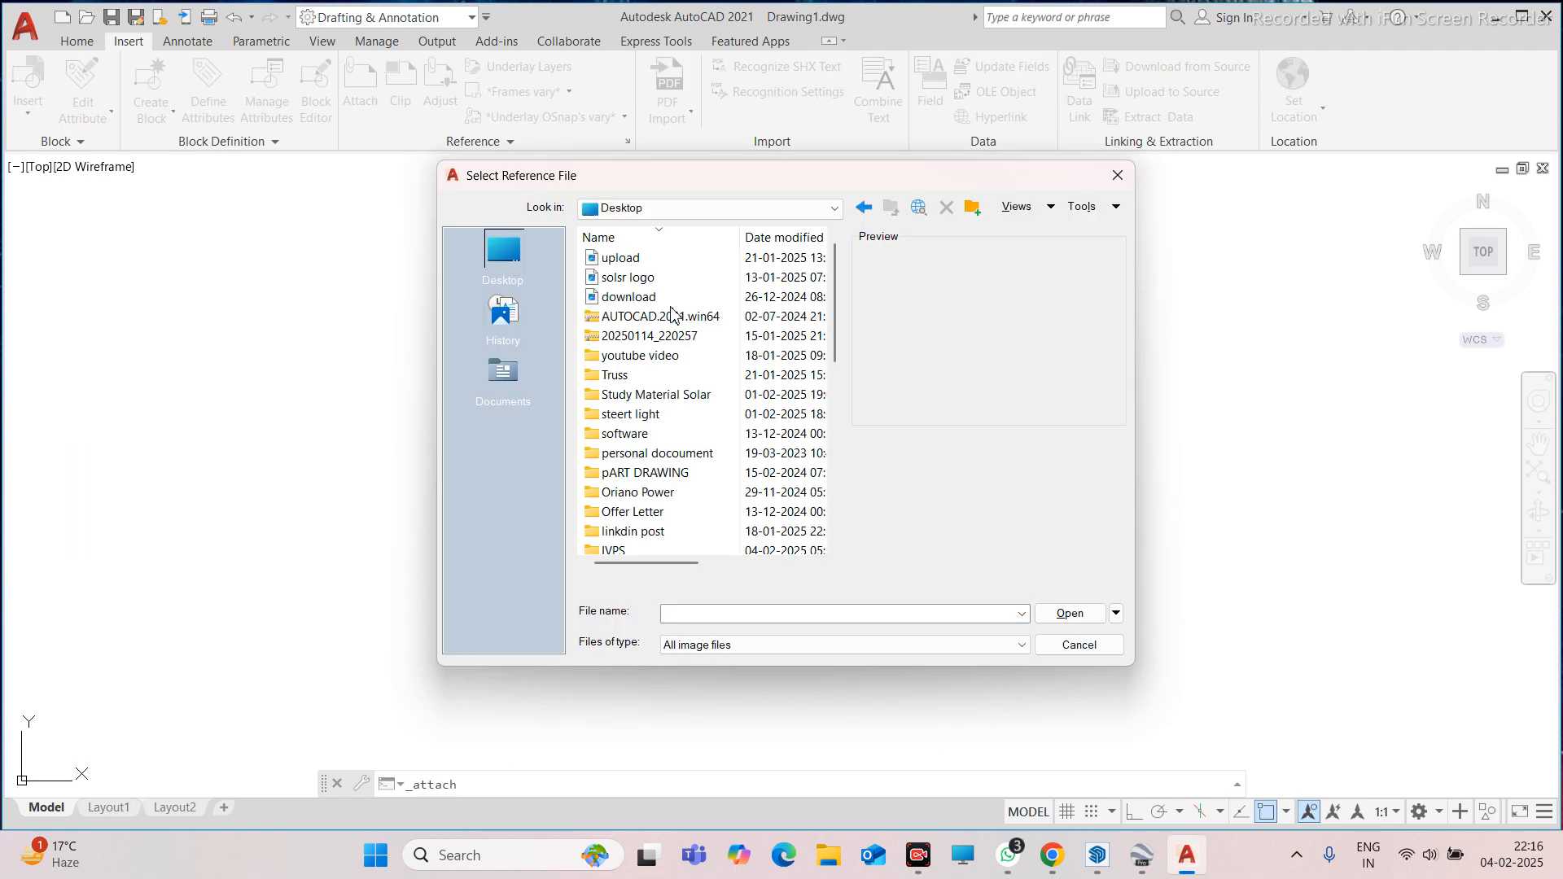
{"action": "scroll", "coordinate": [671, 314], "scroll_direction": "down", "scroll_amount": 4}
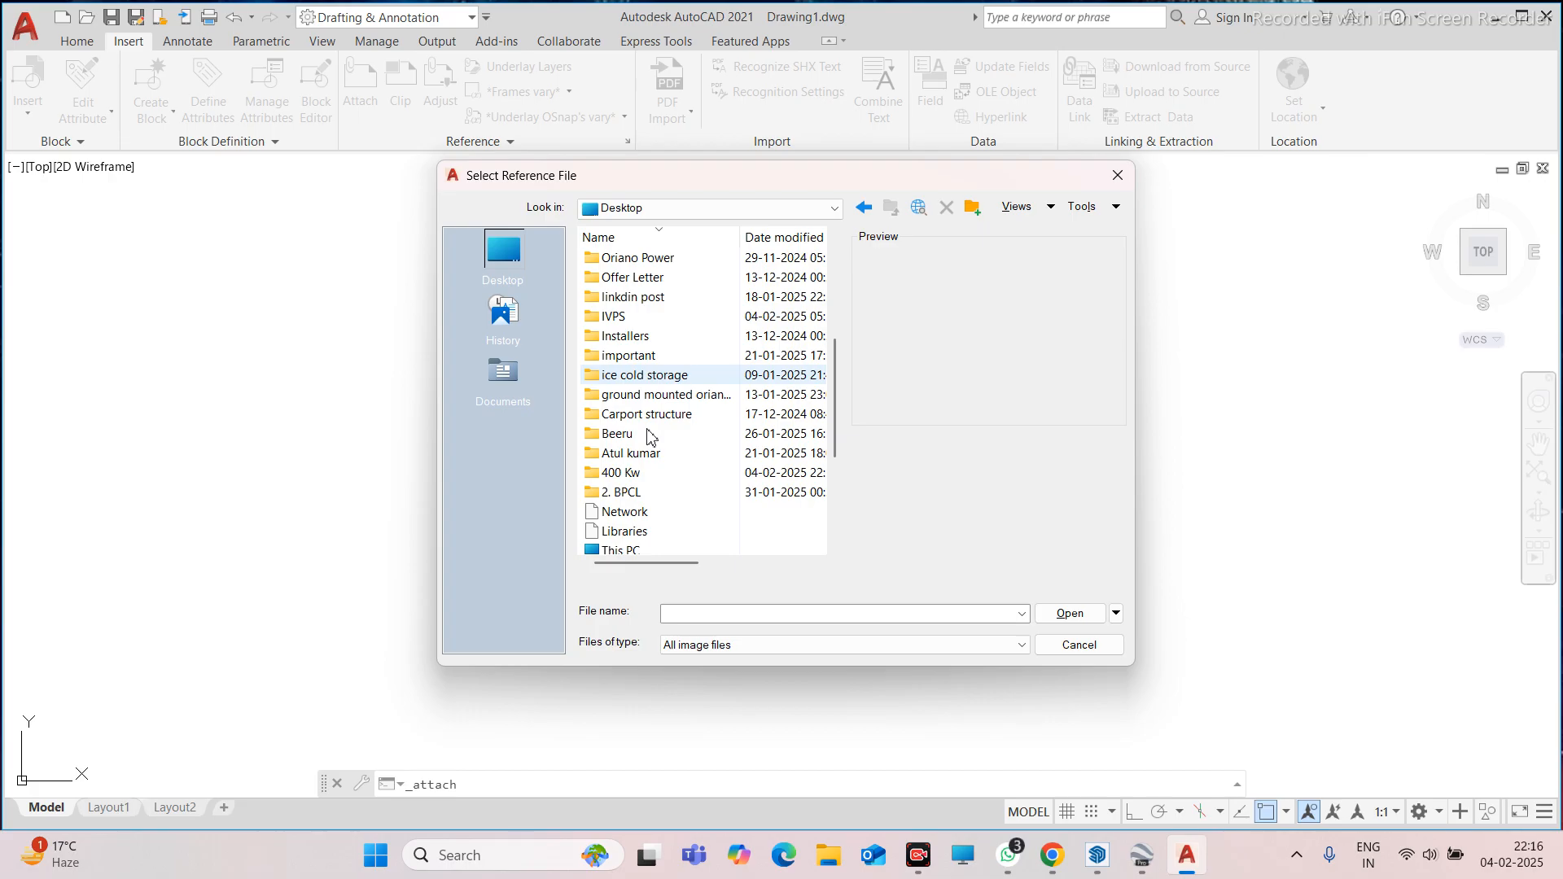
{"action": "double_click", "coordinate": [622, 474]}
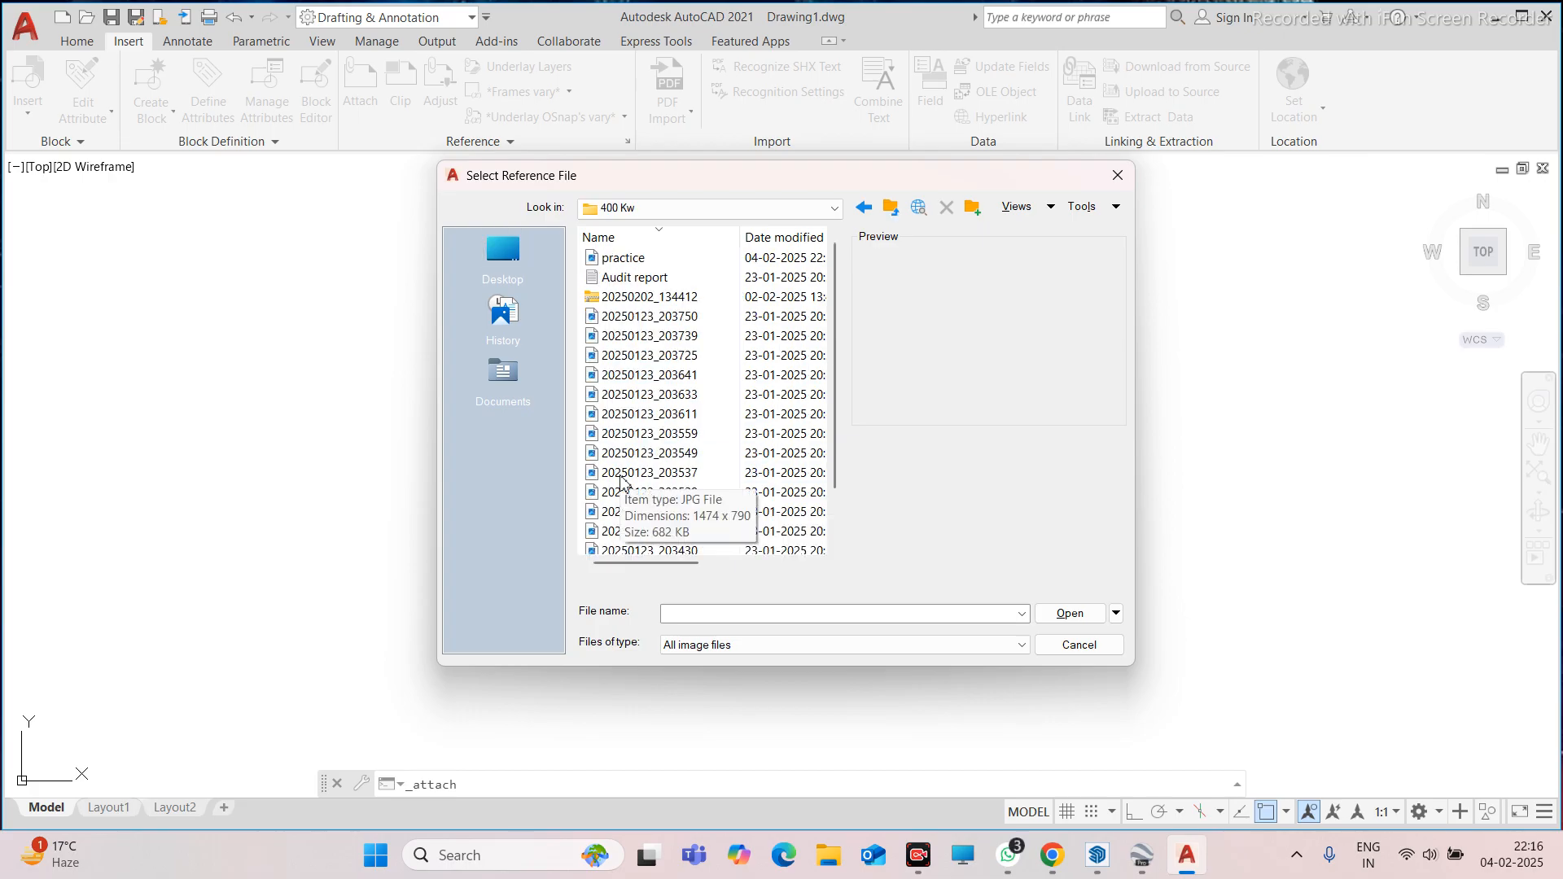
{"action": "left_click", "coordinate": [655, 261]}
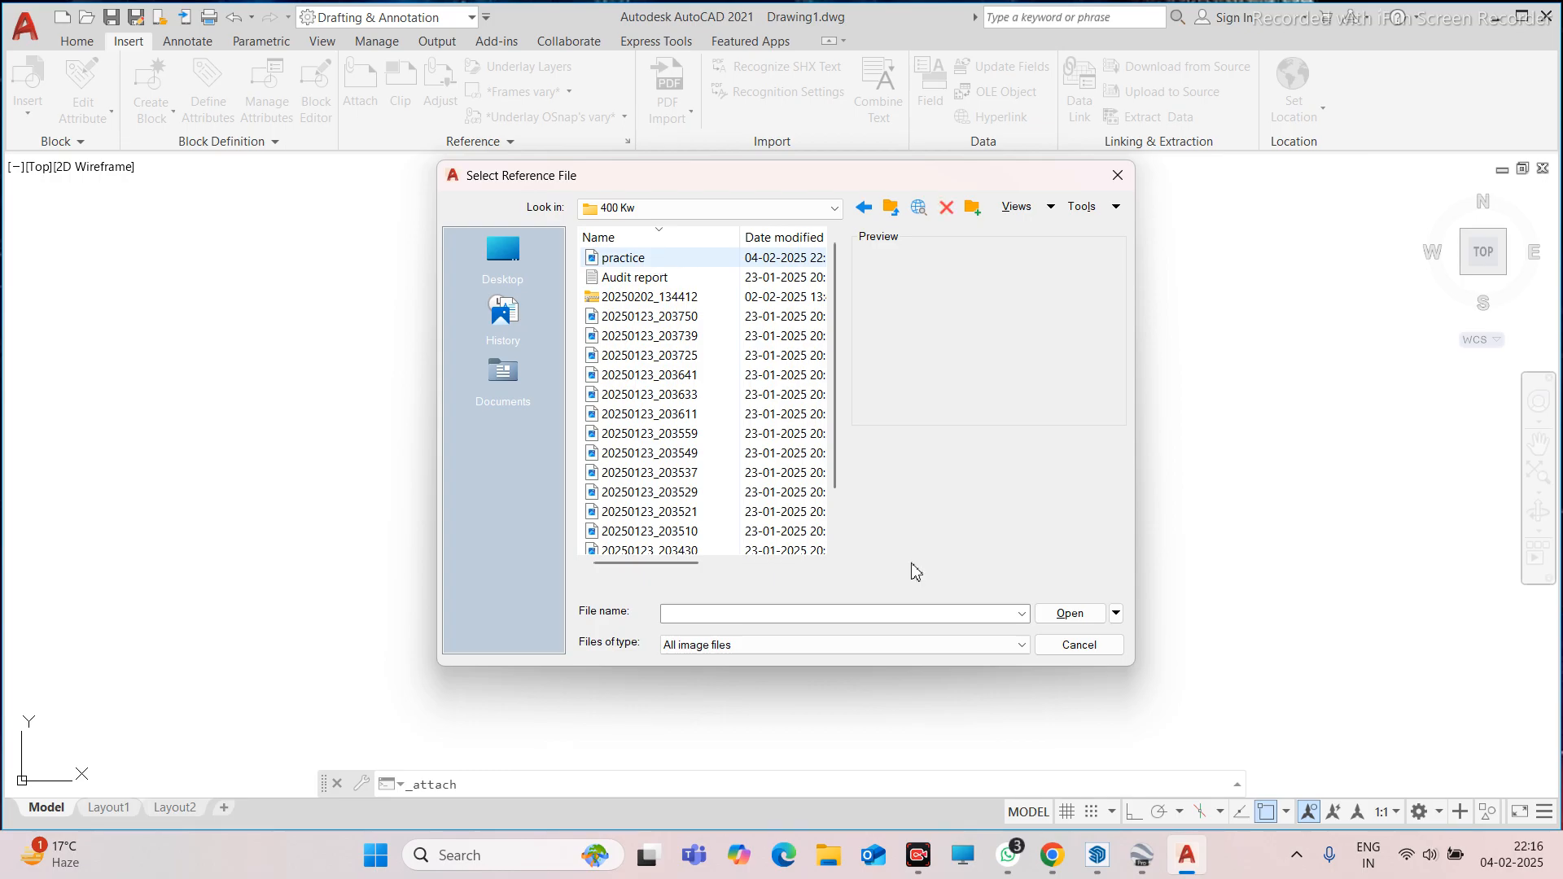
{"action": "left_click", "coordinate": [1067, 616]}
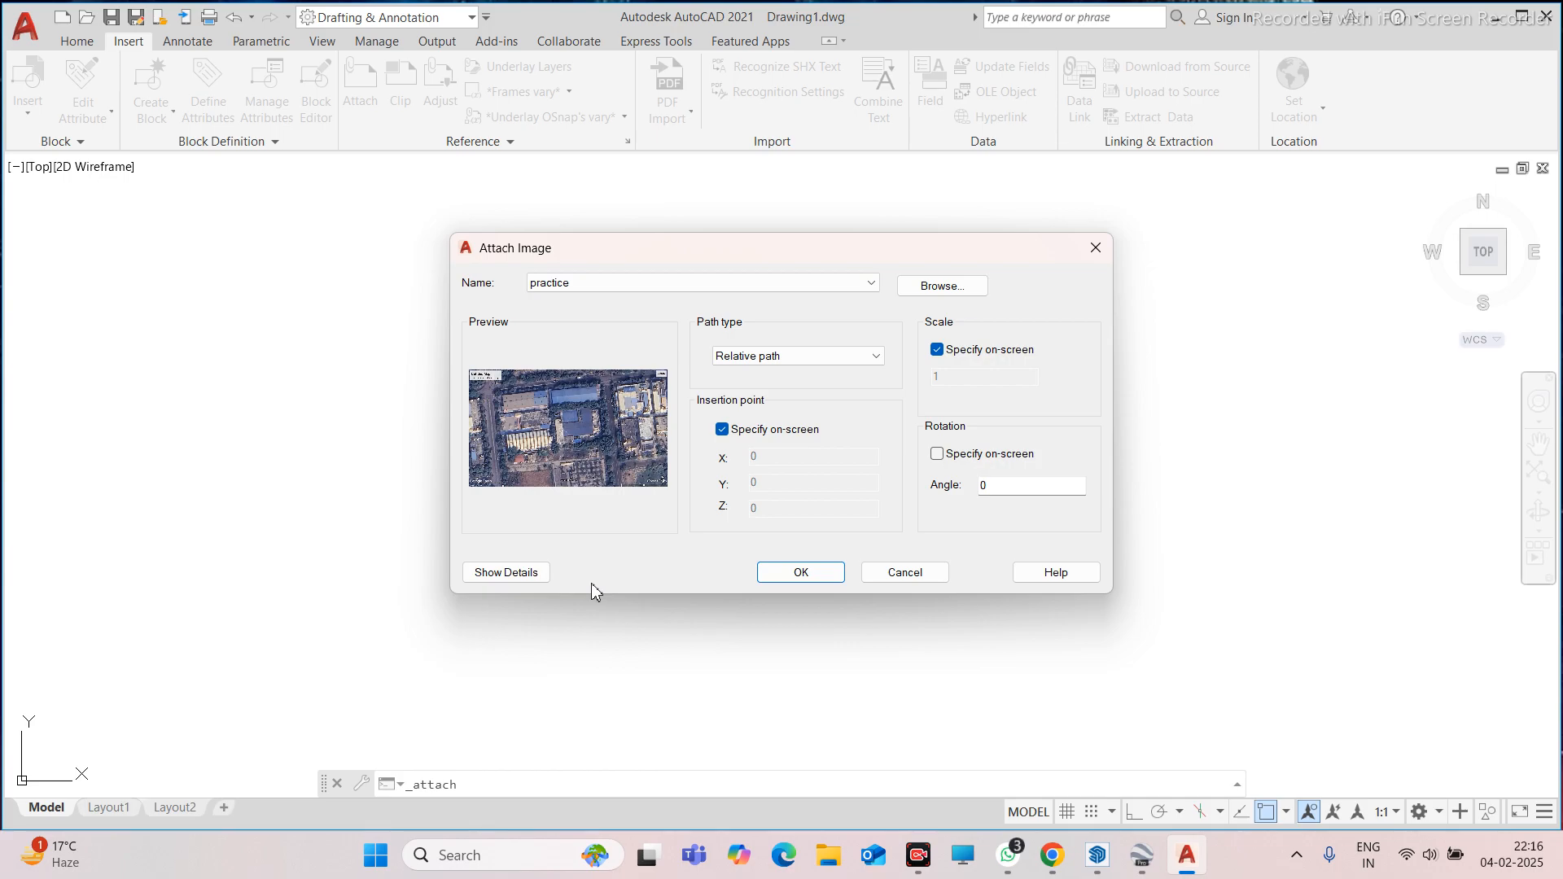
{"action": "key", "text": "Return"}
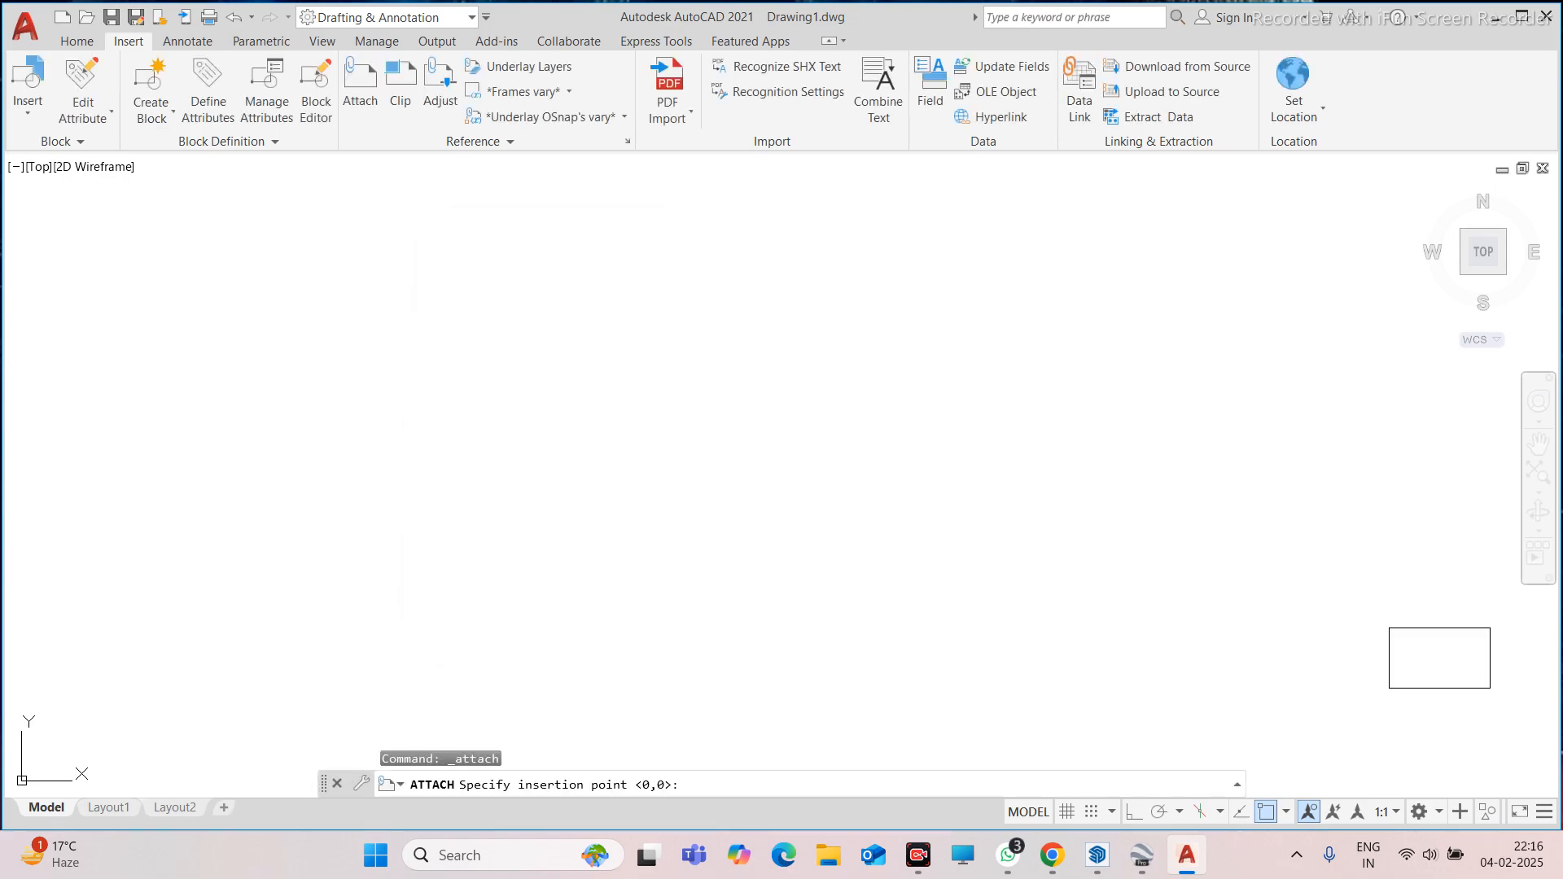
{"action": "left_click", "coordinate": [581, 602]}
{"action": "key", "text": "Return"}
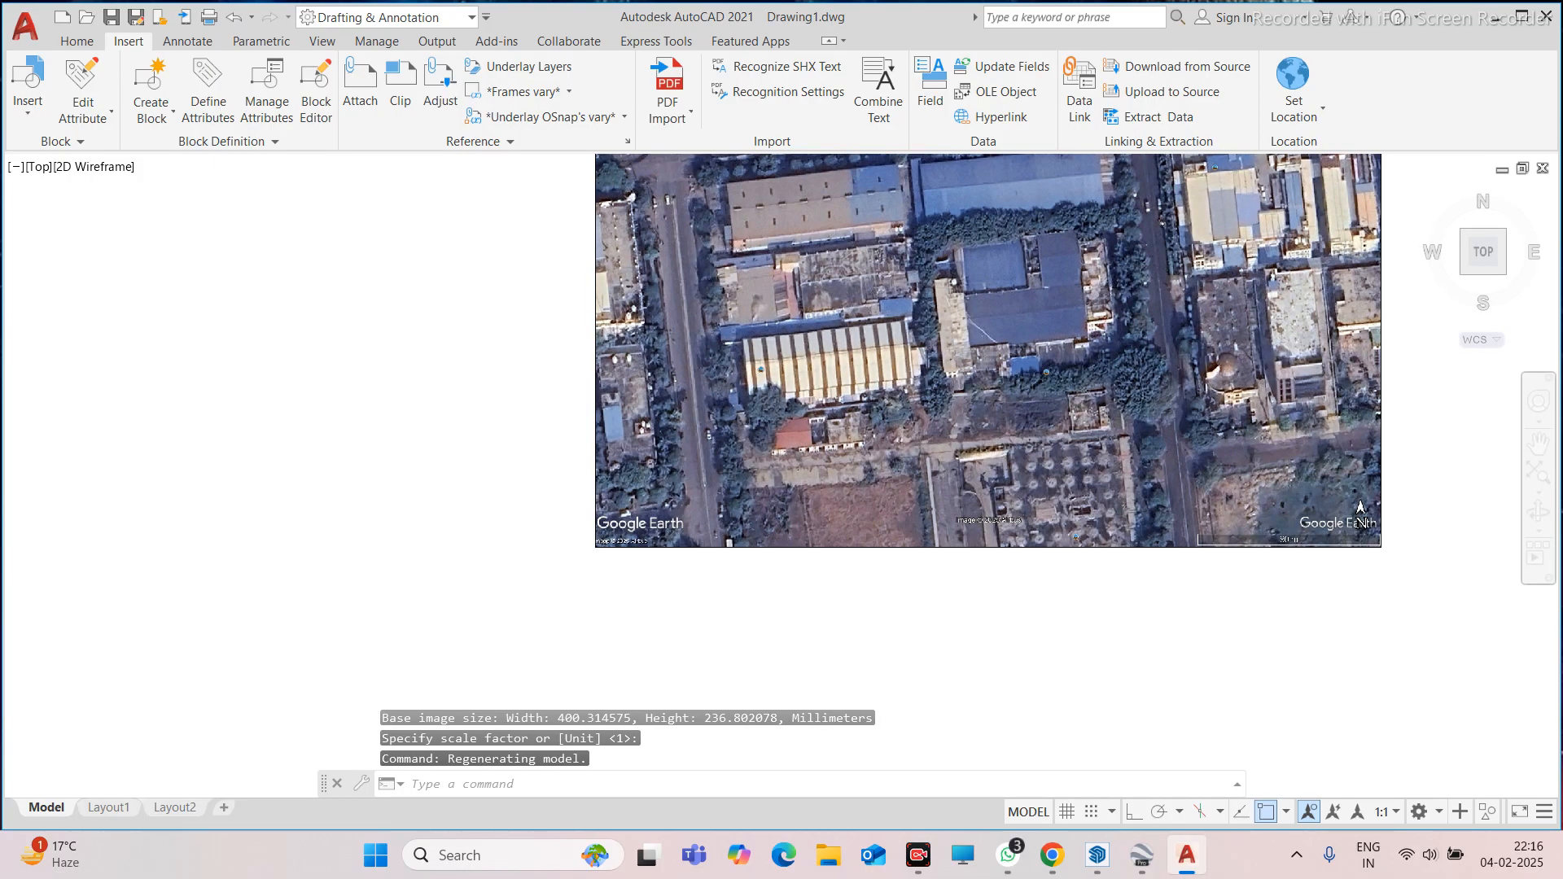
Trace the west edge of the brown-roofed building with a single-segment polyline about 6253 units long
{"action": "scroll", "coordinate": [704, 483], "scroll_direction": "down", "scroll_amount": 4}
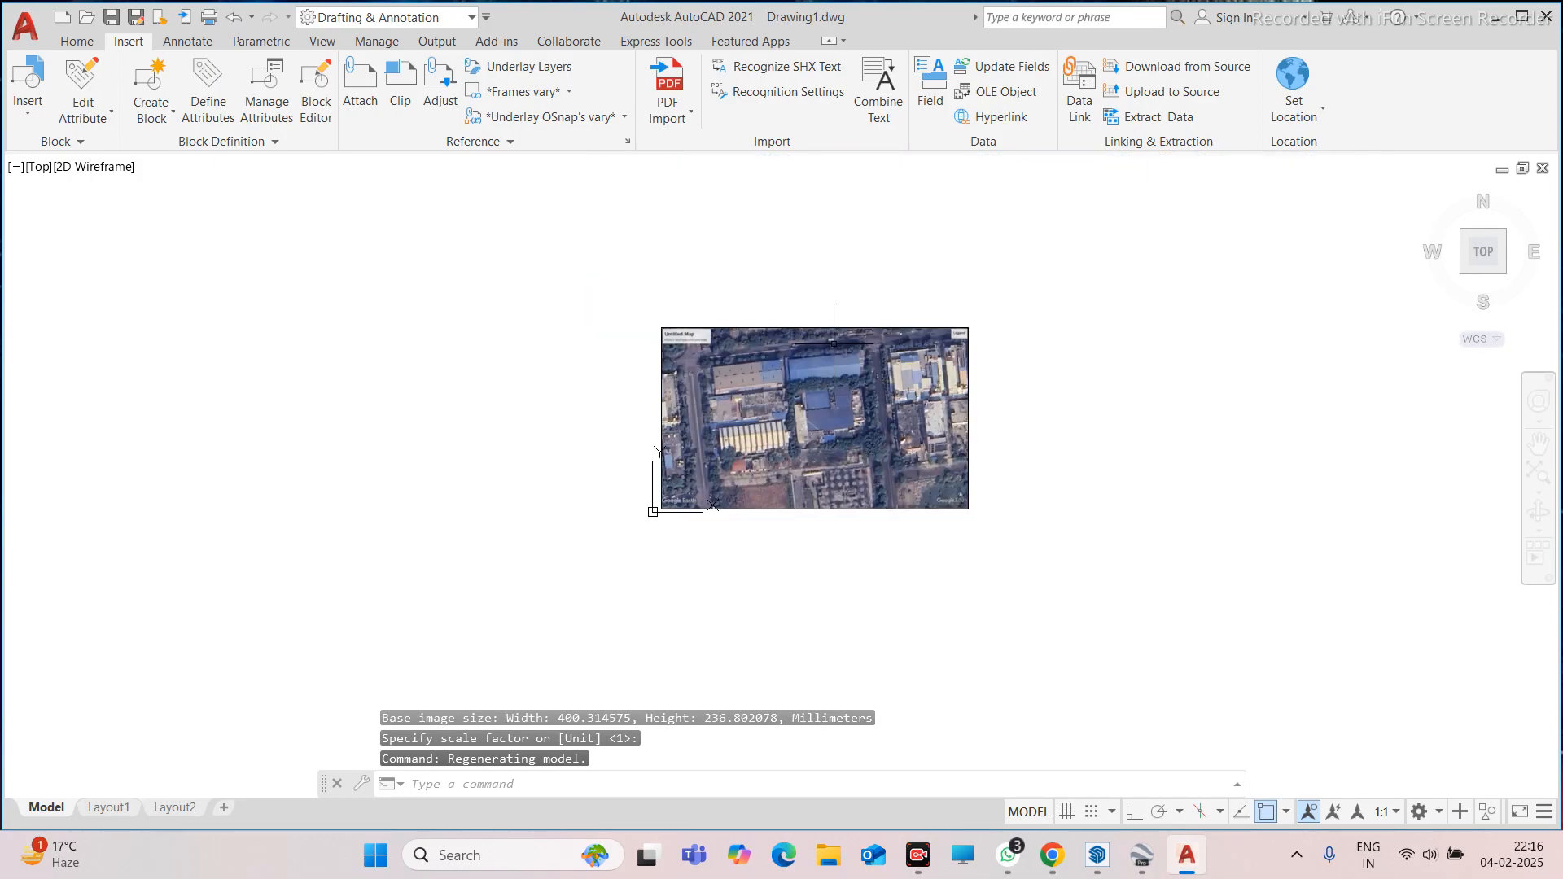
{"action": "scroll", "coordinate": [834, 343], "scroll_direction": "up", "scroll_amount": 5}
{"action": "left_click", "coordinate": [77, 41]}
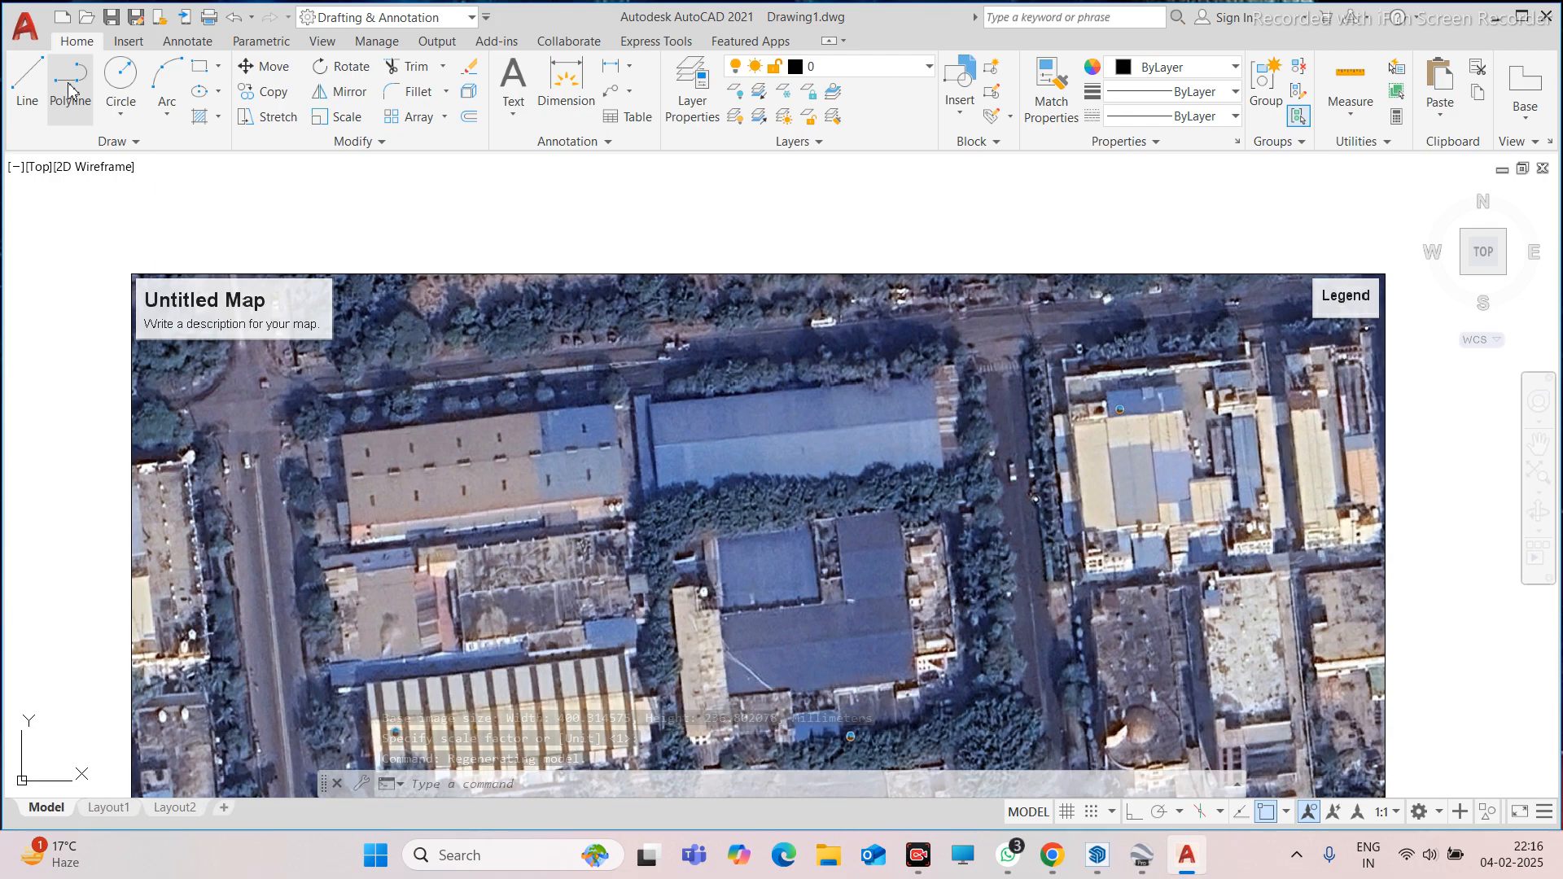
{"action": "left_click", "coordinate": [70, 89]}
{"action": "scroll", "coordinate": [344, 443], "scroll_direction": "up", "scroll_amount": 4}
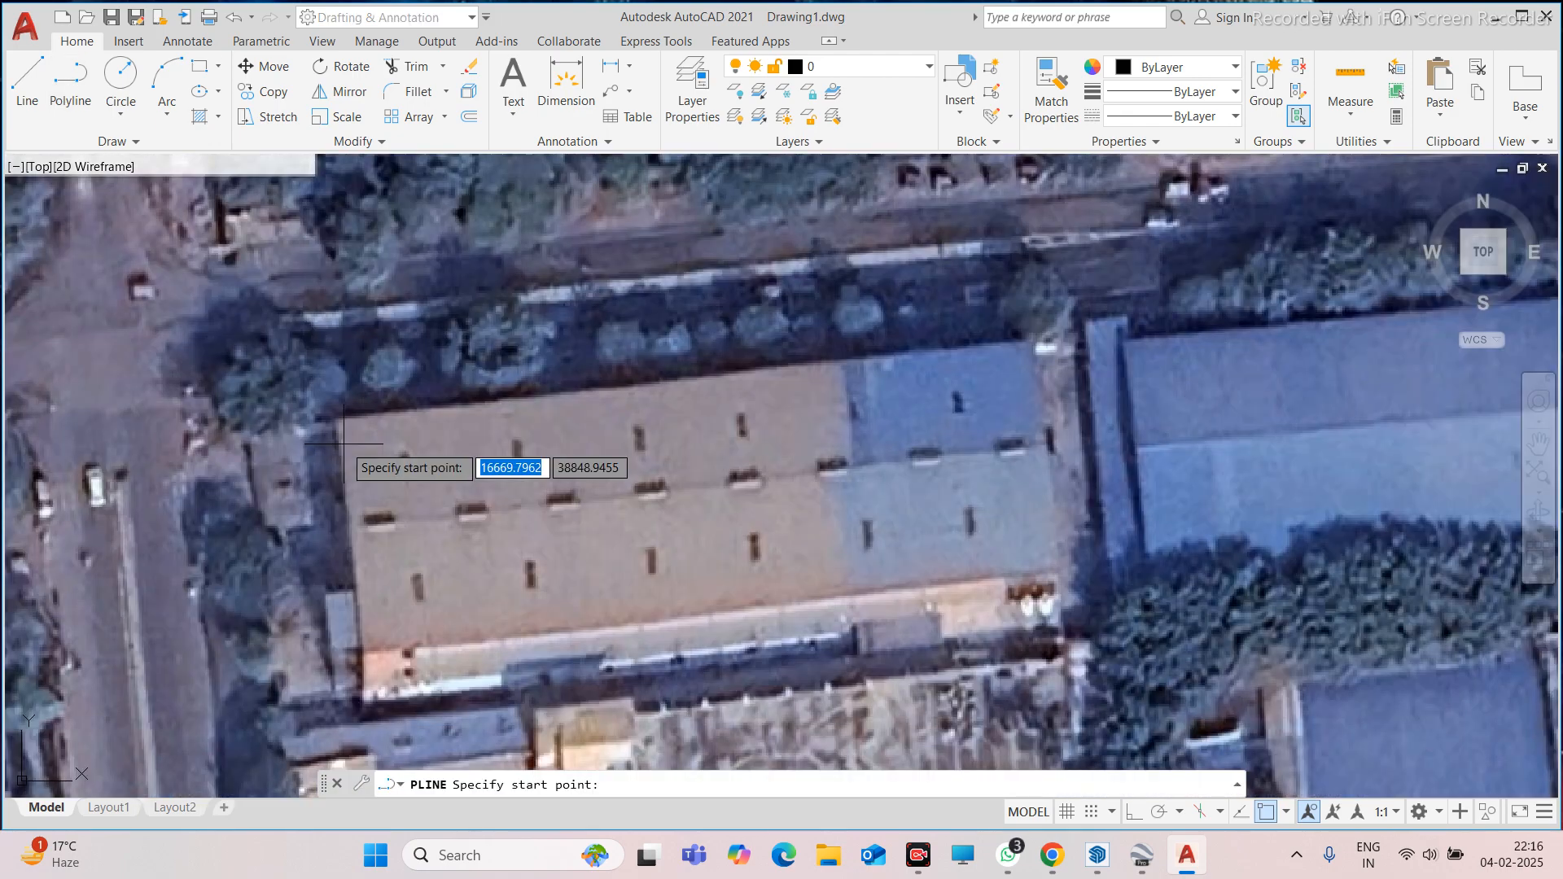
{"action": "left_click", "coordinate": [336, 419]}
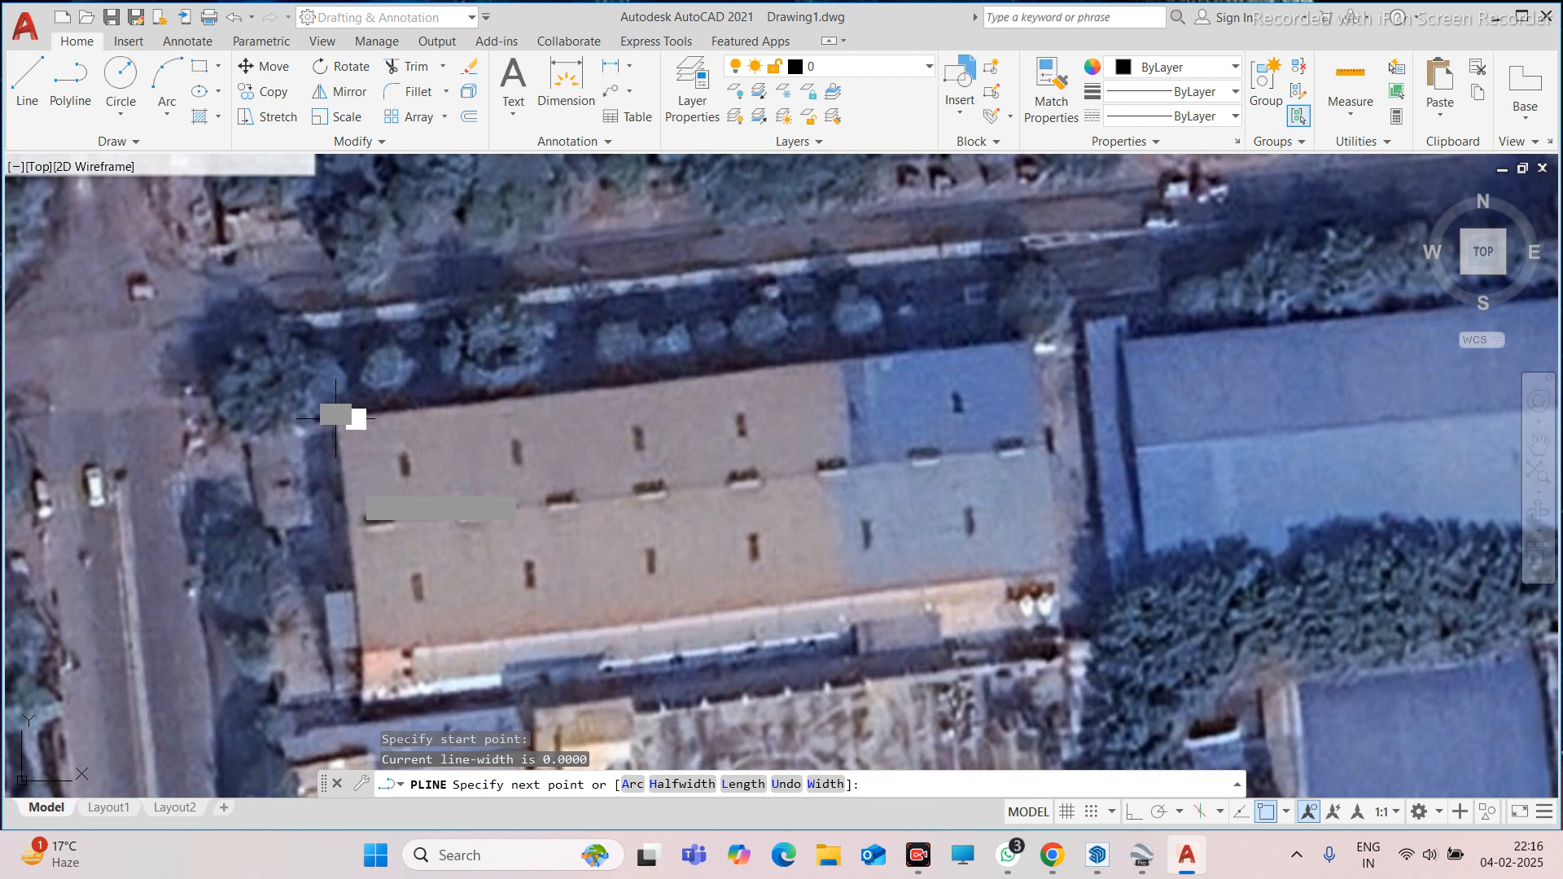
{"action": "left_click", "coordinate": [363, 660]}
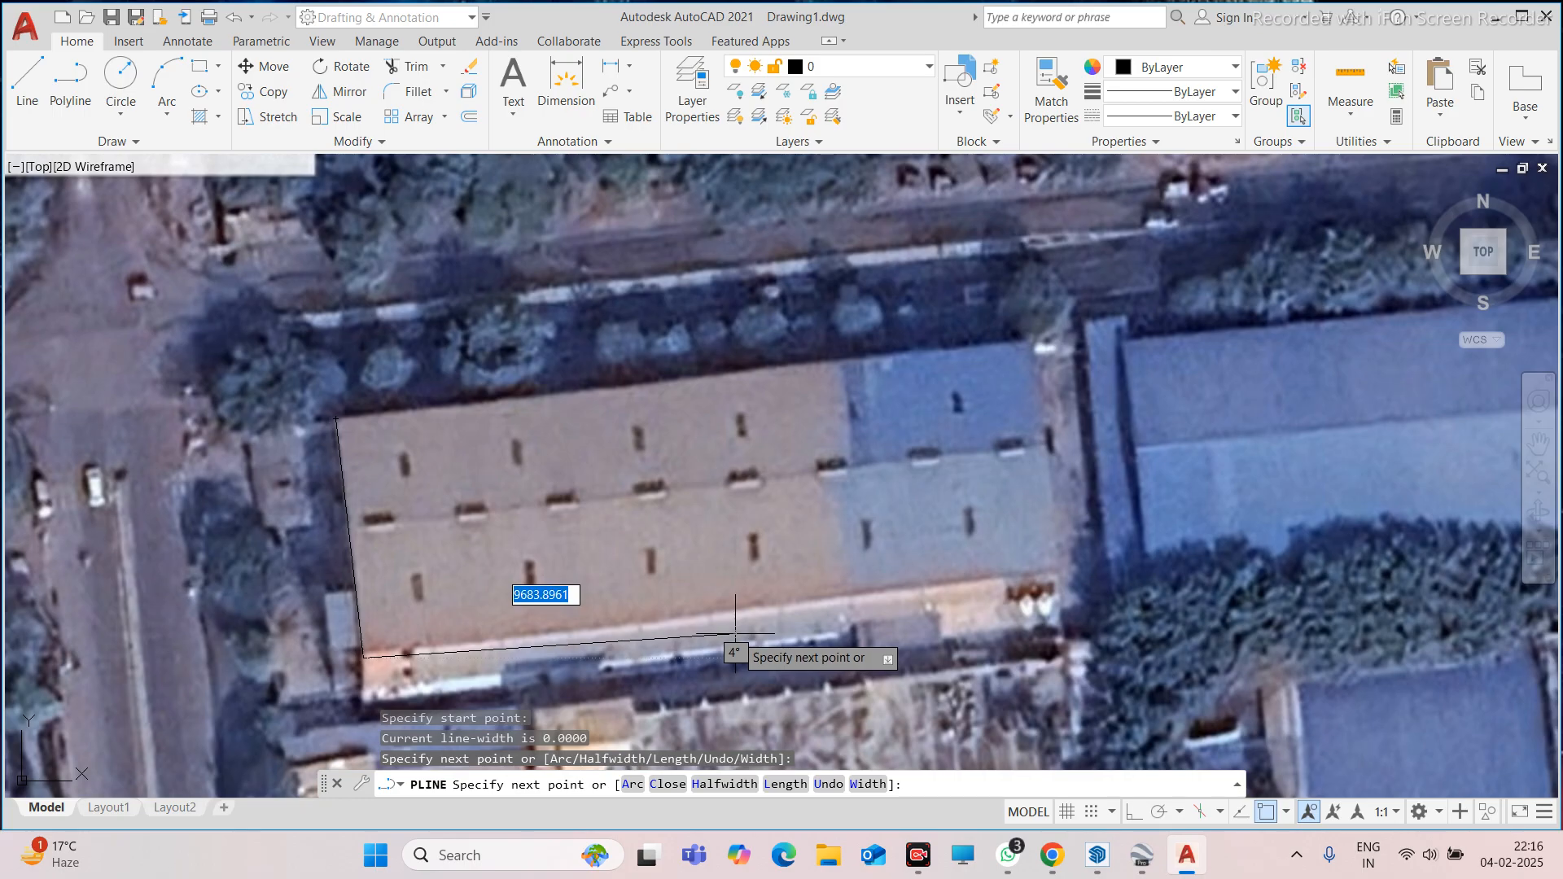
{"action": "key", "text": "Escape"}
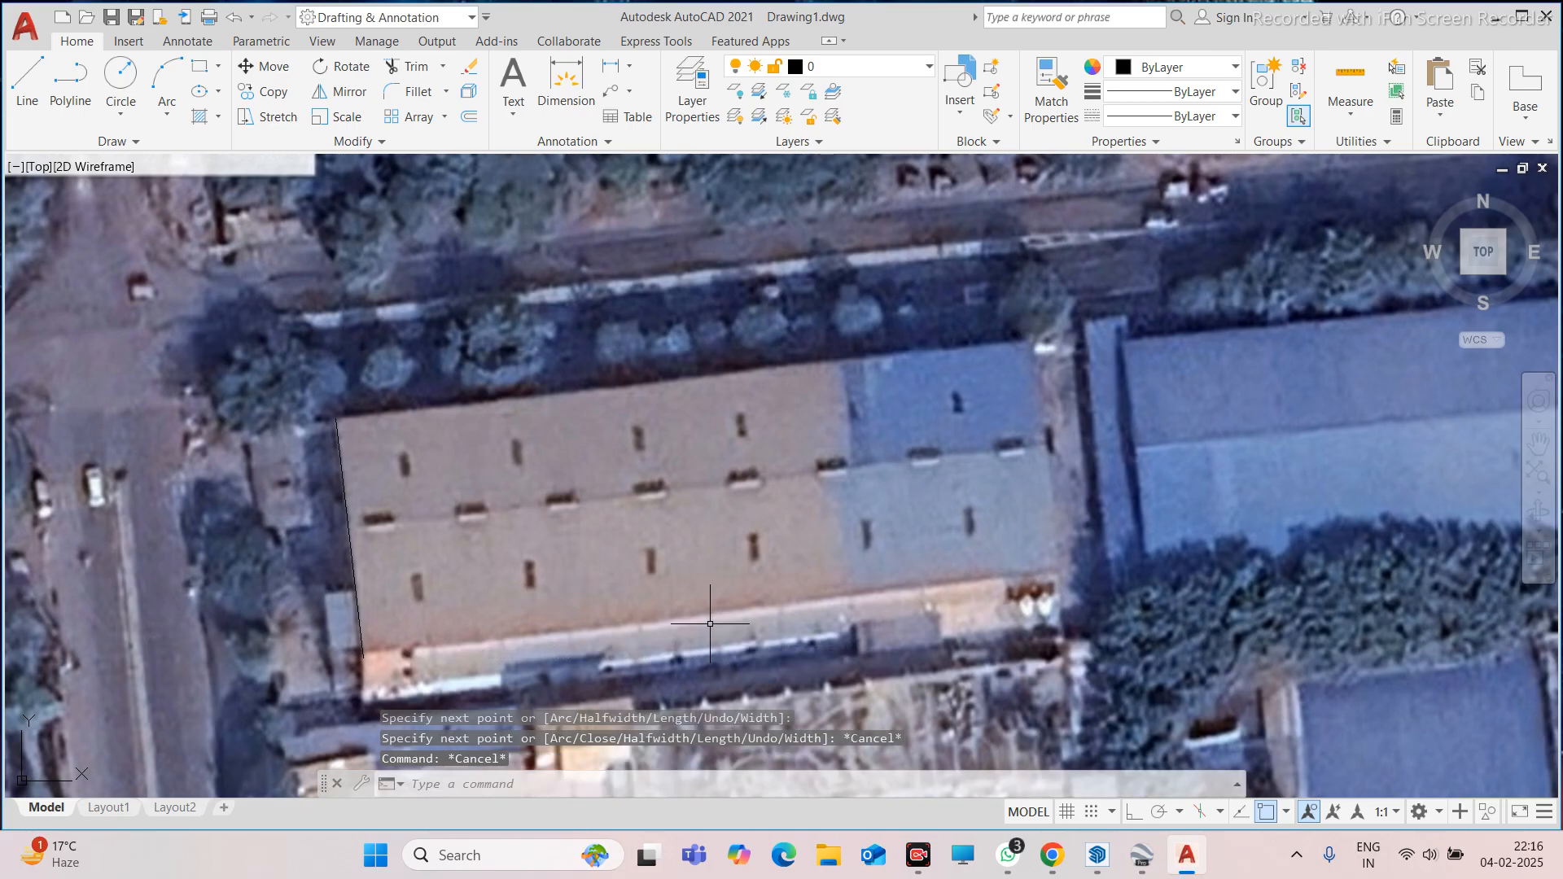
Define a new UCS with its origin at the brown roof's northwest corner and its X-axis along the traced west edge
{"action": "type", "text": "ucs"}
{"action": "key", "text": "Return"}
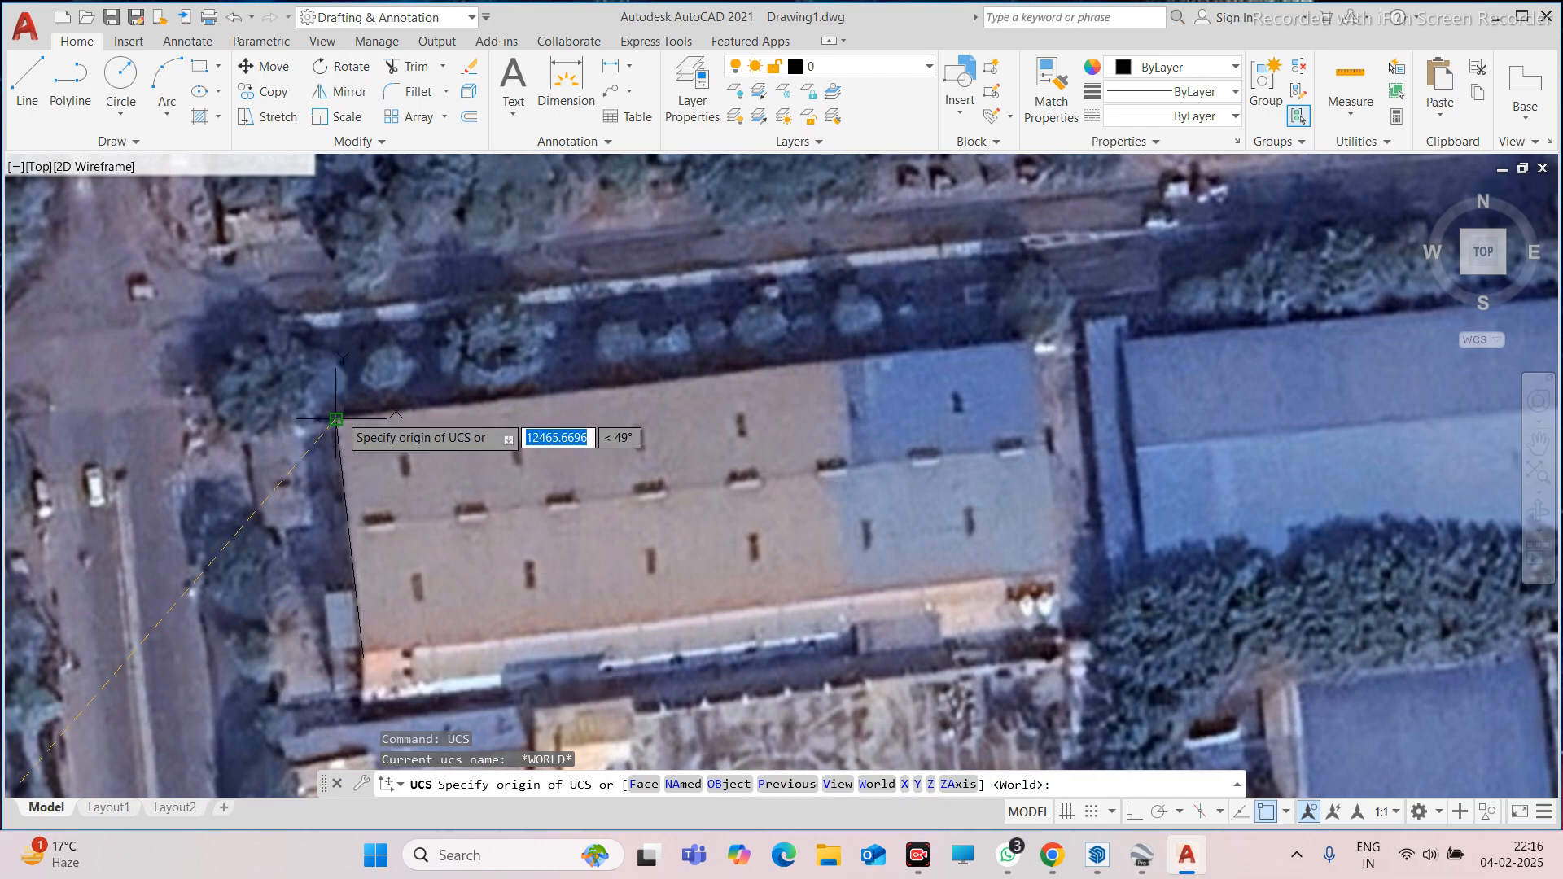
{"action": "left_click", "coordinate": [335, 420]}
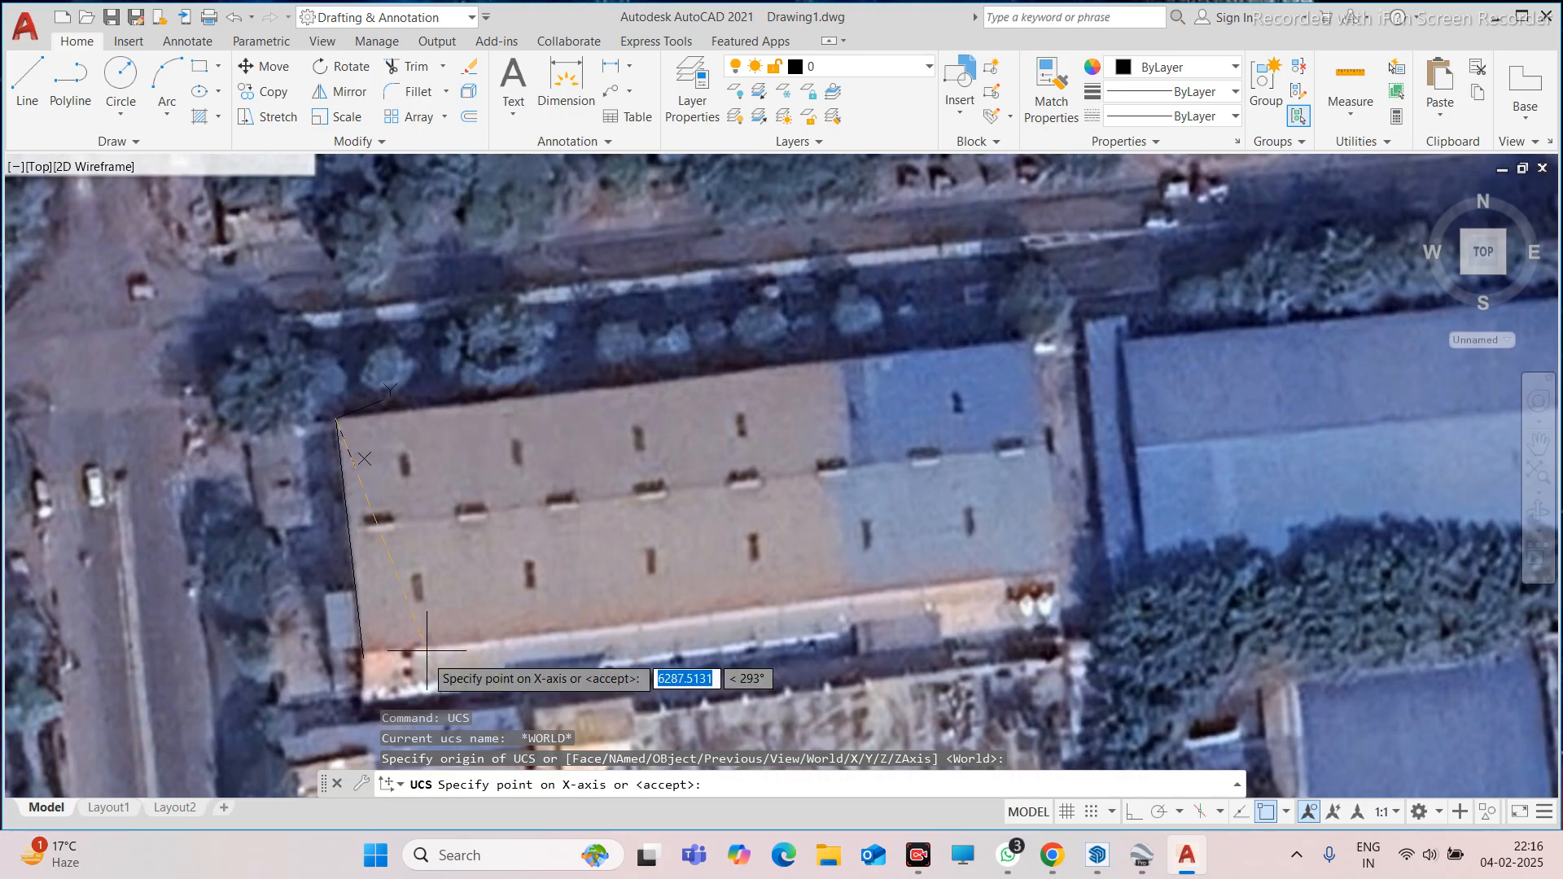
{"action": "left_click", "coordinate": [364, 657]}
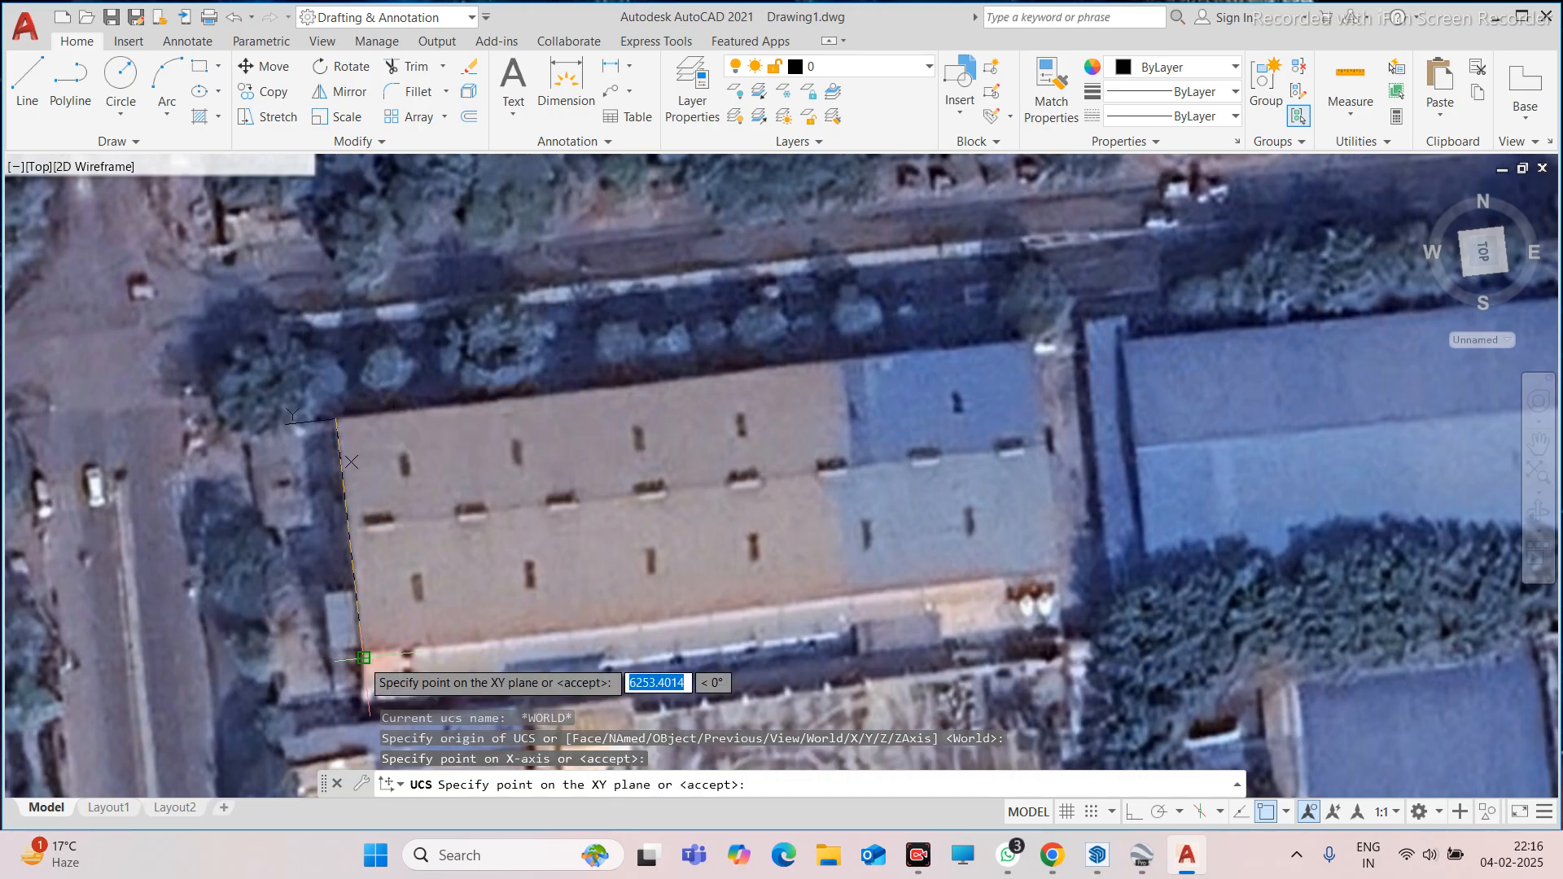
{"action": "key", "text": "Return"}
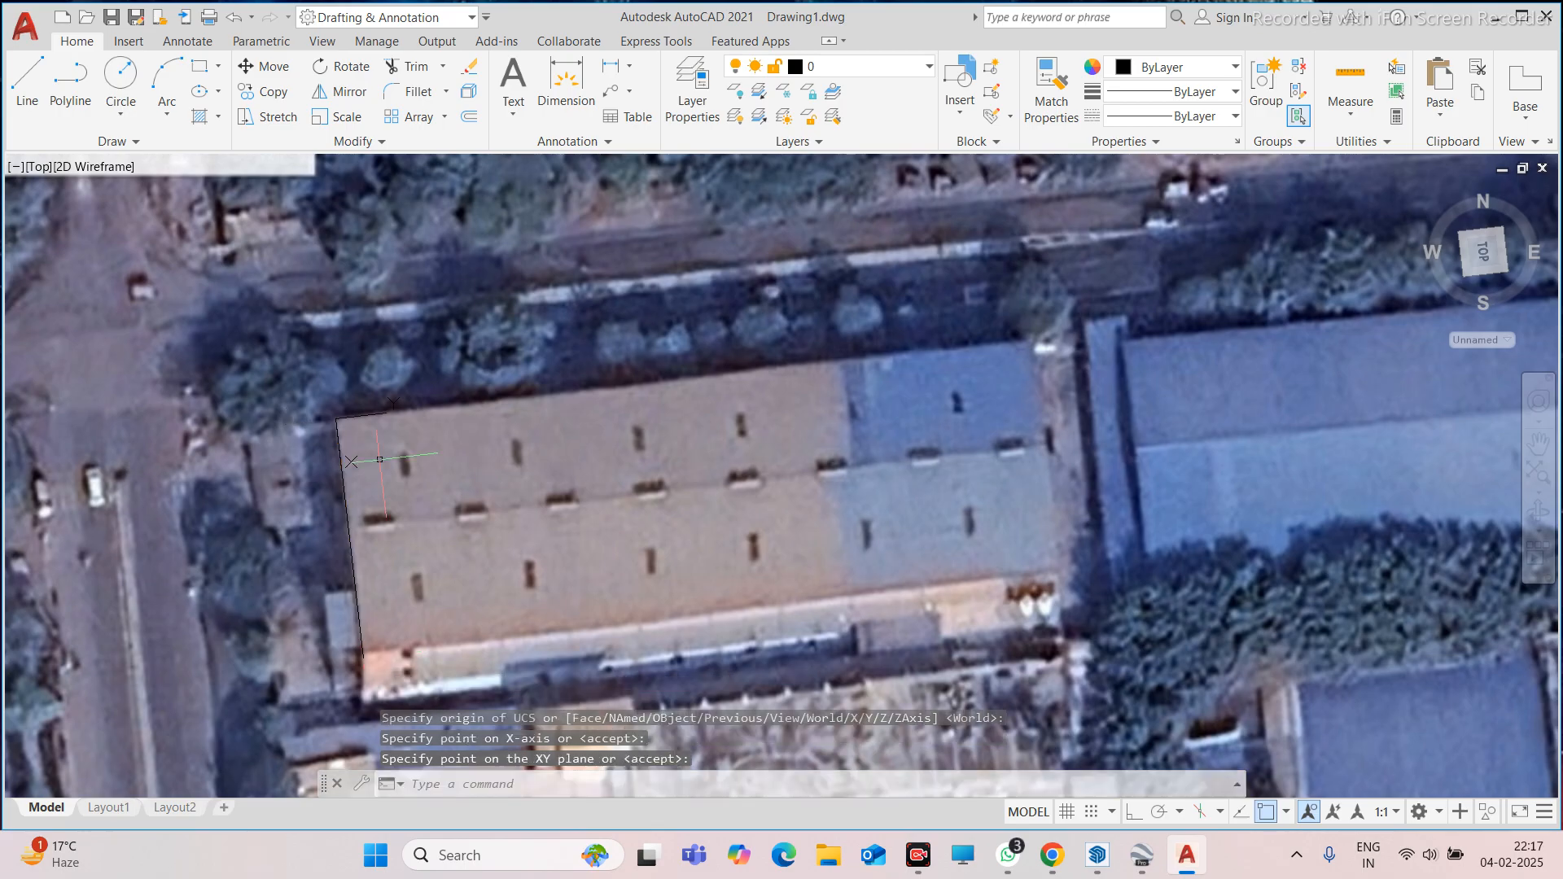
Inspect the realigned UCS at the brown roof's northwest corner and turn on Ortho mode
{"action": "scroll", "coordinate": [358, 448], "scroll_direction": "up", "scroll_amount": 3}
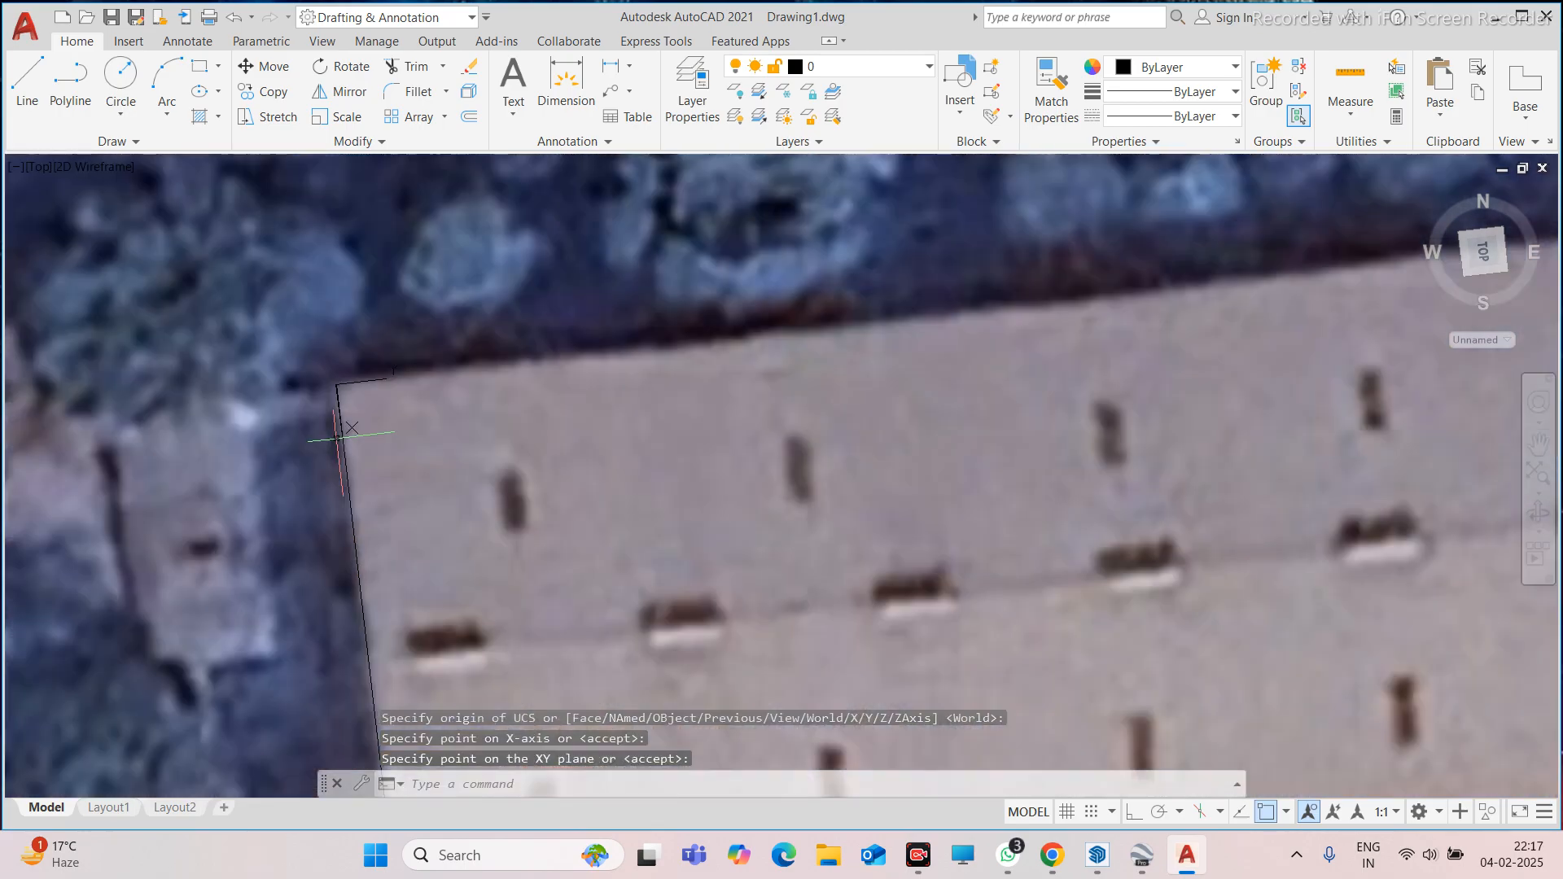
{"action": "left_click", "coordinate": [341, 416]}
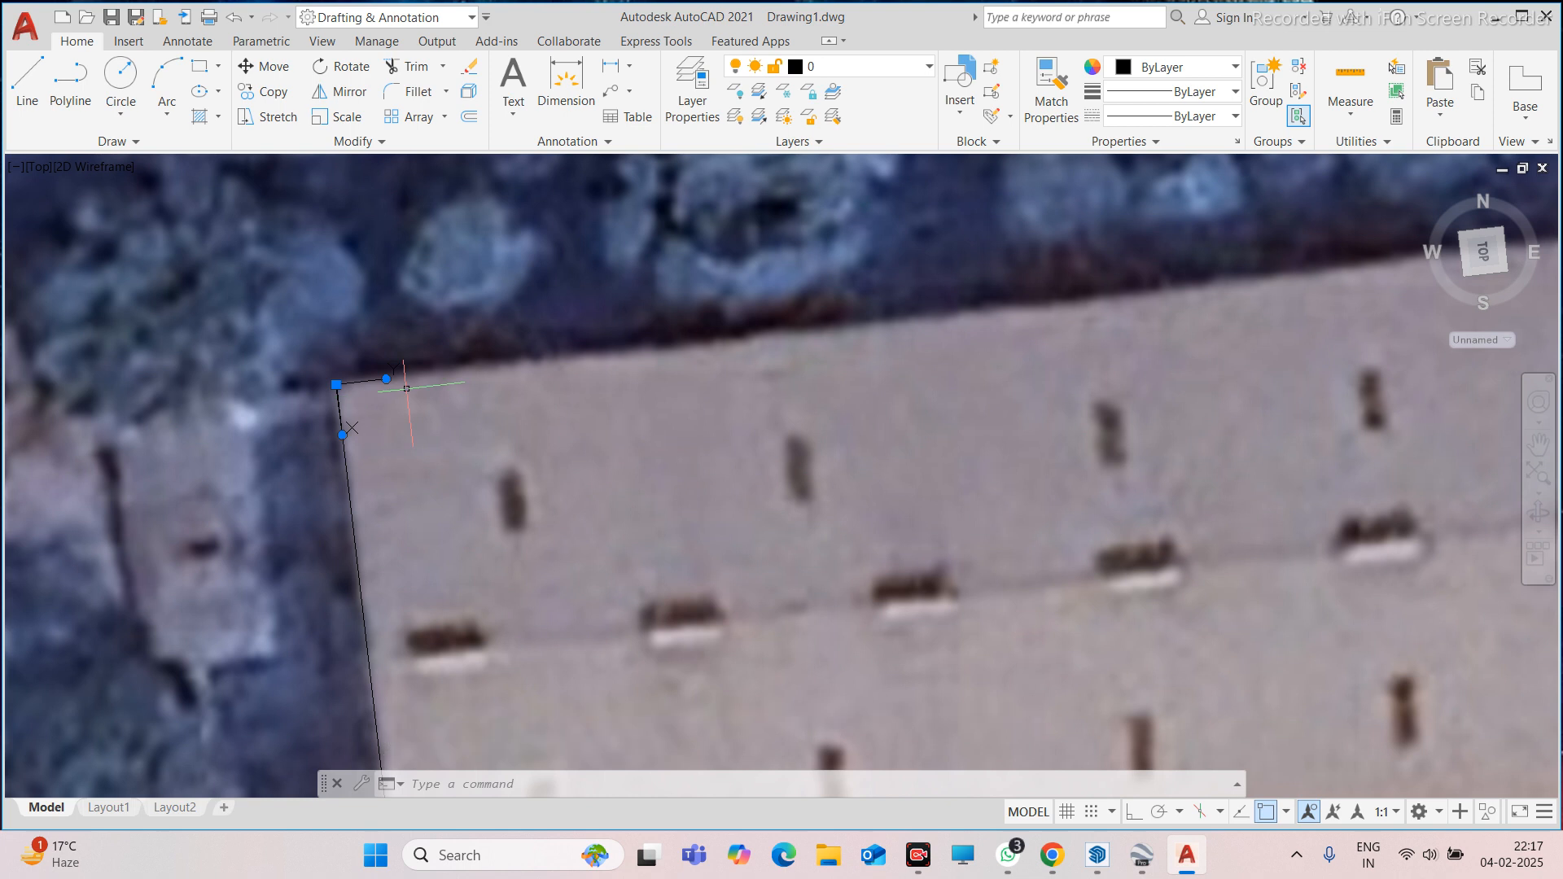
{"action": "scroll", "coordinate": [413, 386], "scroll_direction": "down", "scroll_amount": 3}
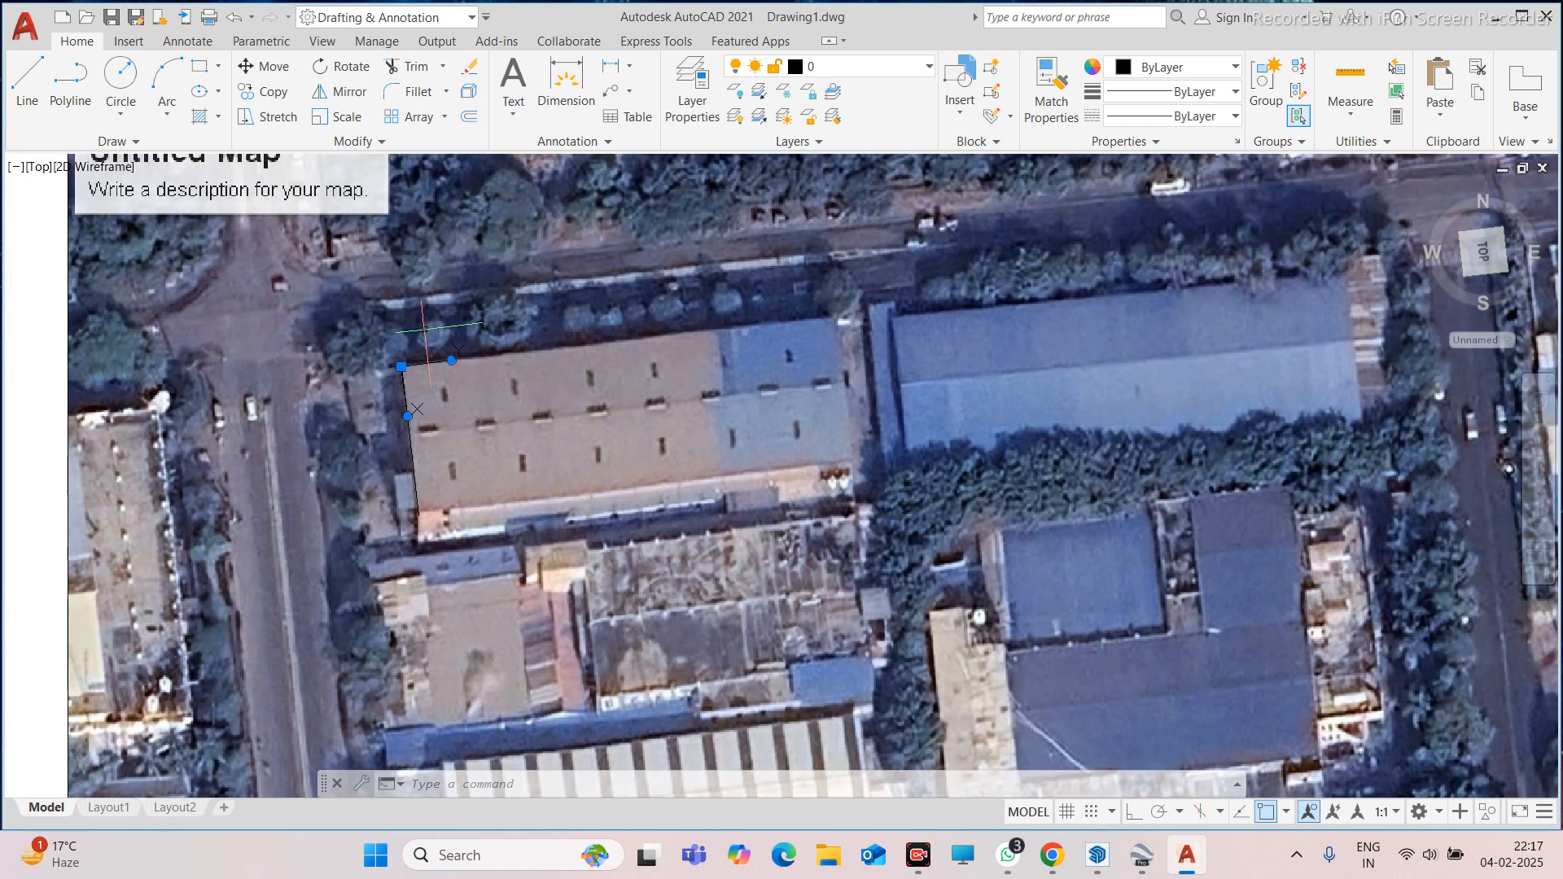
{"action": "scroll", "coordinate": [425, 328], "scroll_direction": "up", "scroll_amount": 4}
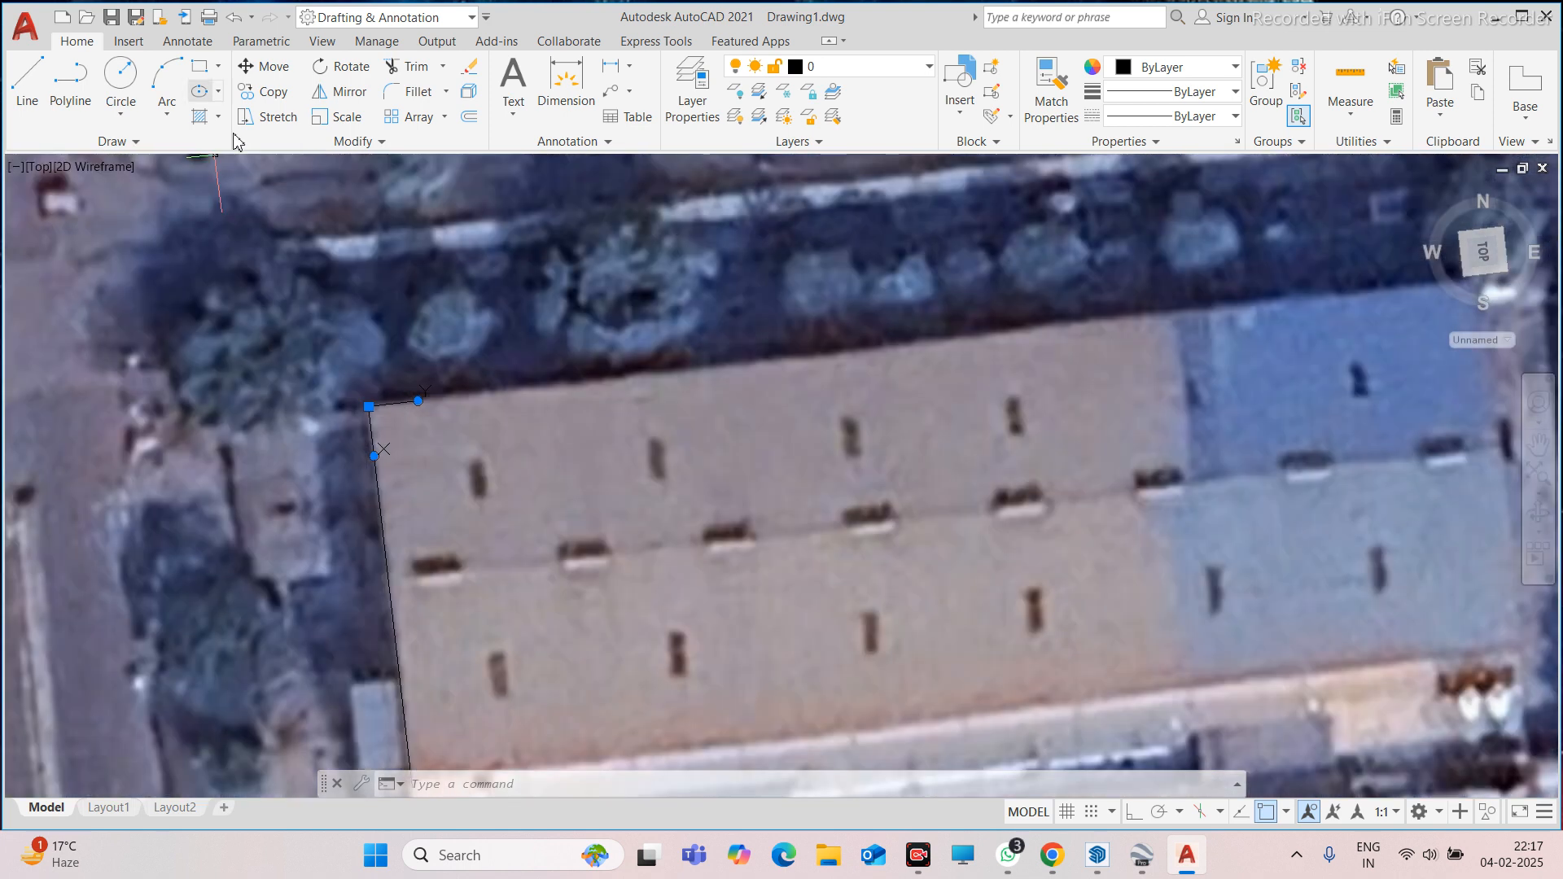
{"action": "left_click", "coordinate": [1136, 812]}
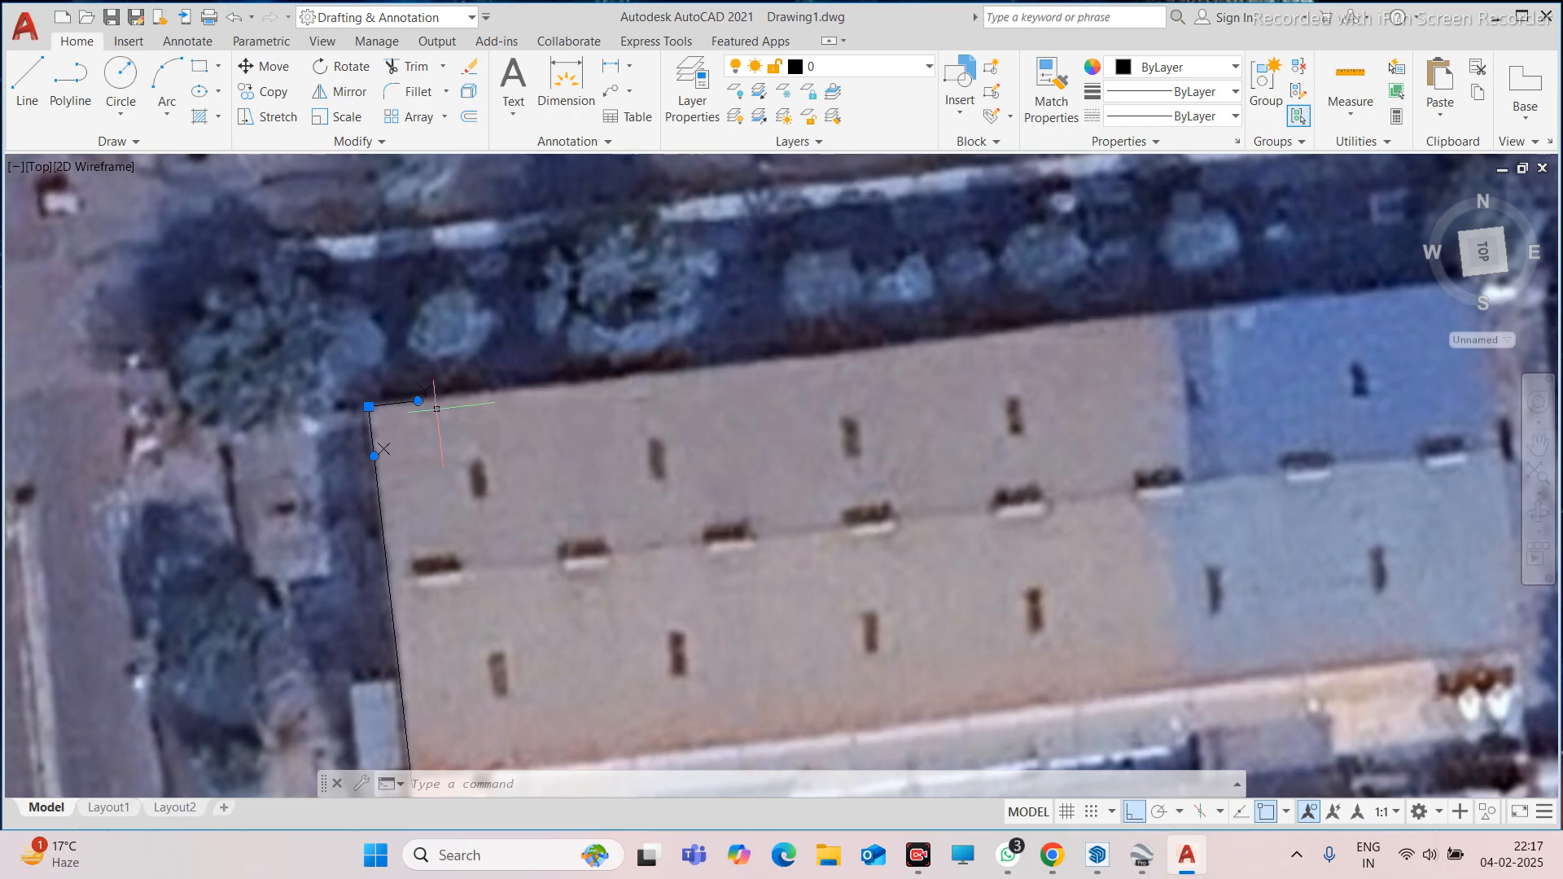
{"action": "left_click", "coordinate": [198, 69]}
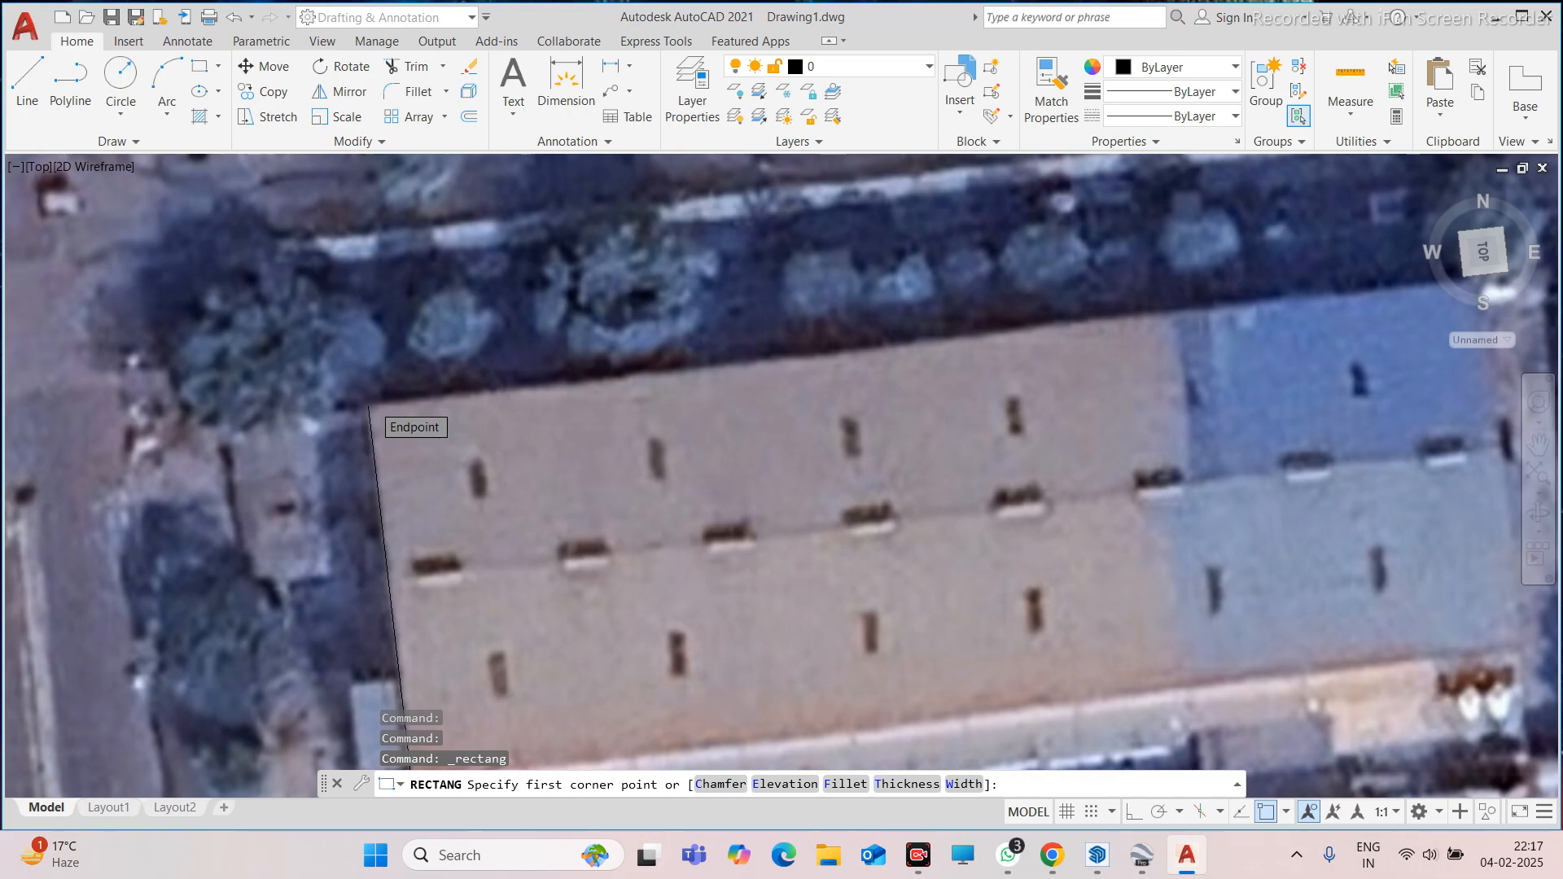
{"action": "scroll", "coordinate": [369, 406], "scroll_direction": "down", "scroll_amount": 2}
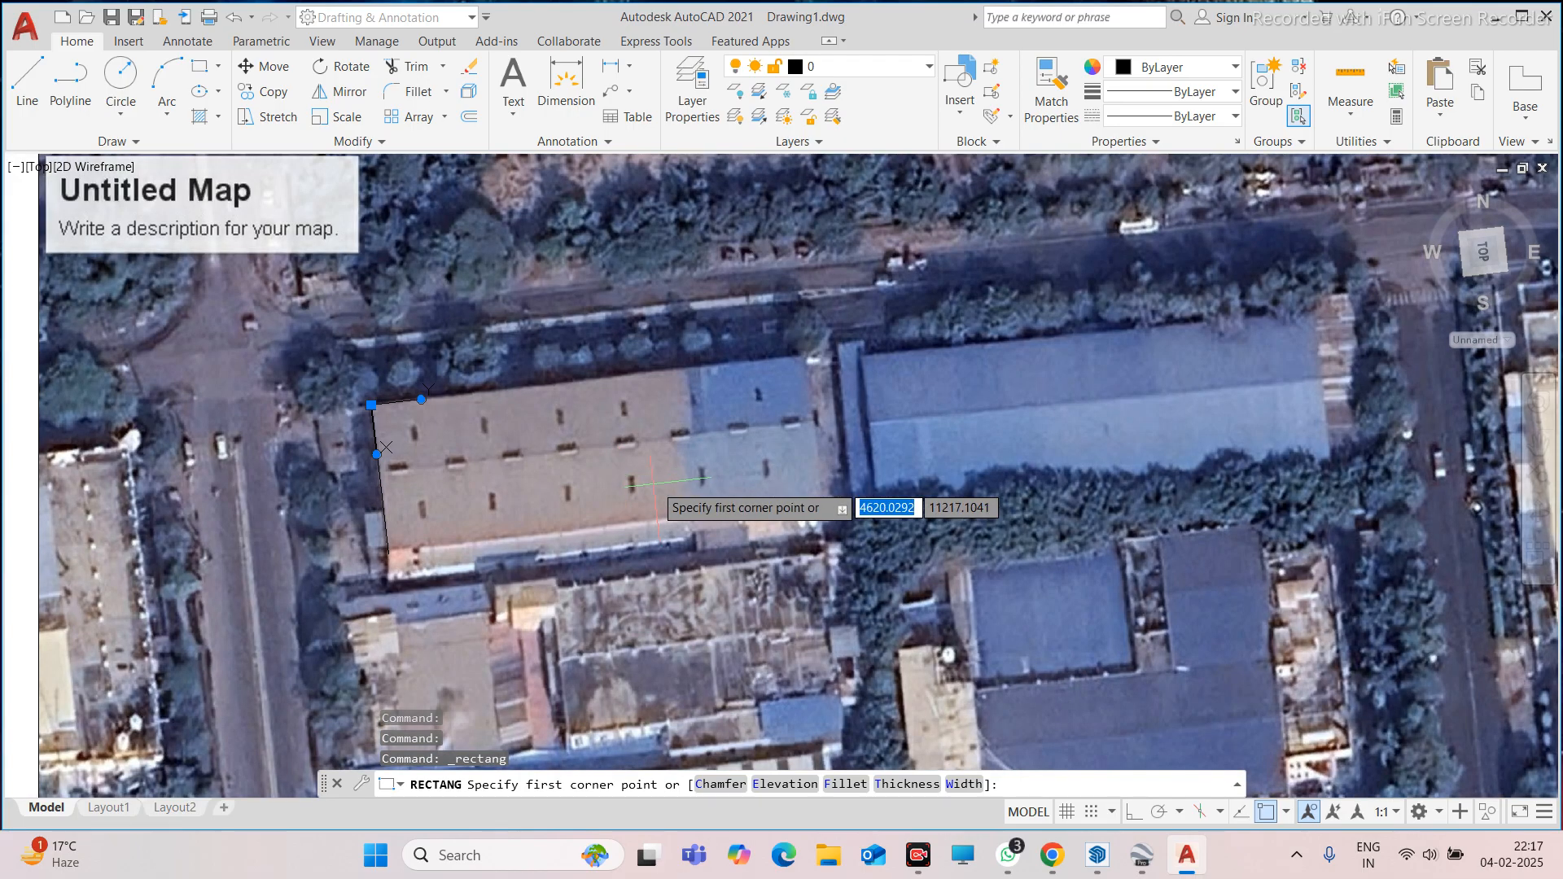
{"action": "scroll", "coordinate": [821, 498], "scroll_direction": "up", "scroll_amount": 2}
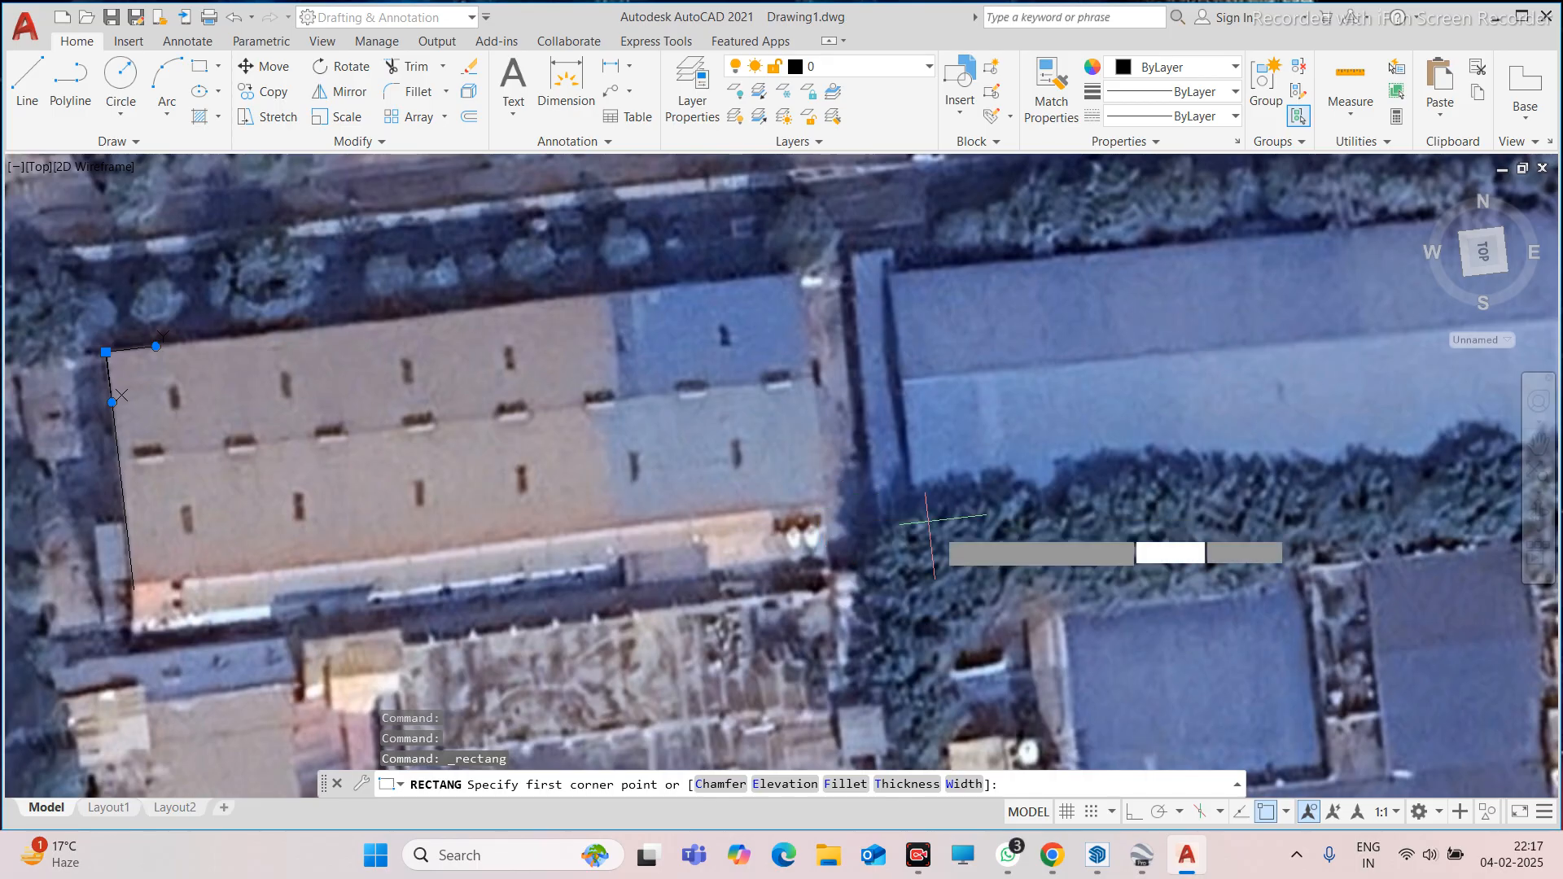
{"action": "left_click", "coordinate": [828, 503]}
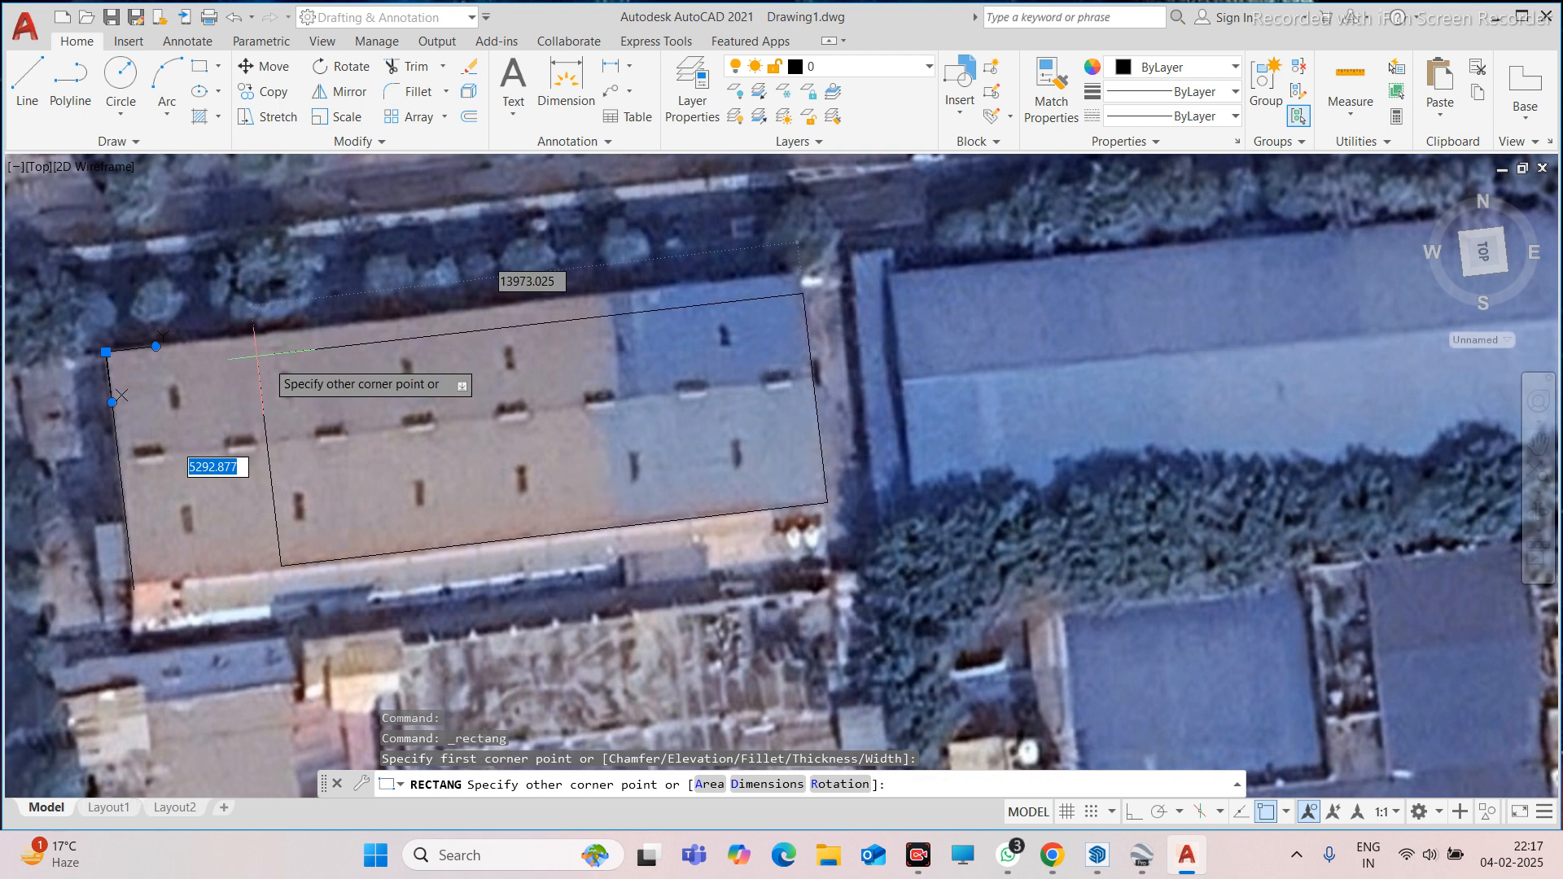
{"action": "left_click", "coordinate": [106, 352]}
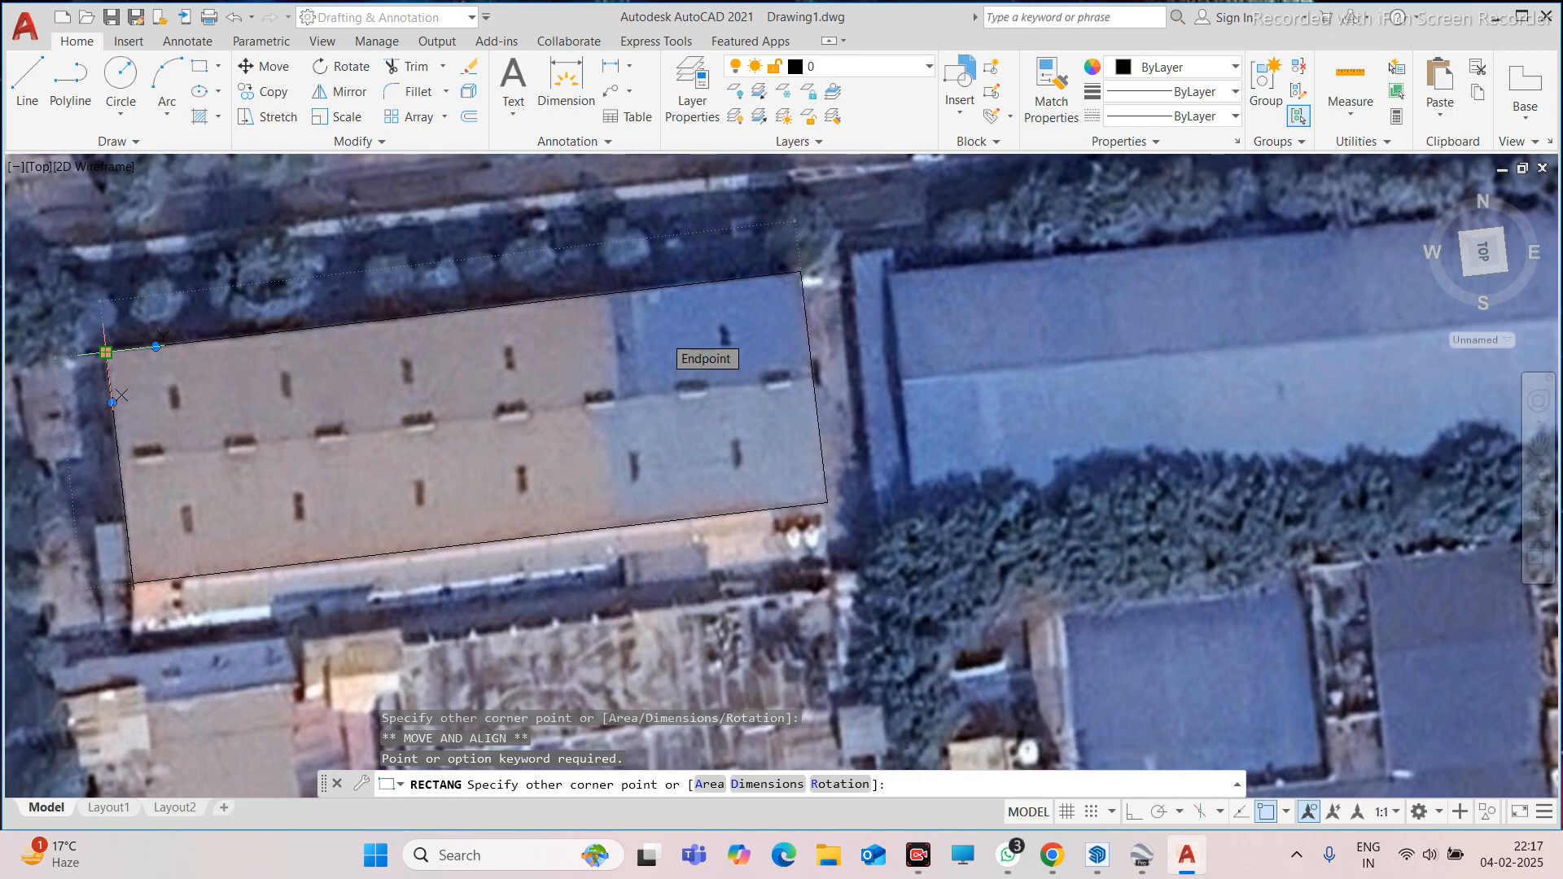
{"action": "key", "text": "Escape"}
{"action": "double_click", "coordinate": [822, 340]}
{"action": "key", "text": "Escape"}
Trace the brown-roofed building with a rectangle from its northwest corner to its southeast corner
{"action": "scroll", "coordinate": [606, 417], "scroll_direction": "down", "scroll_amount": 4}
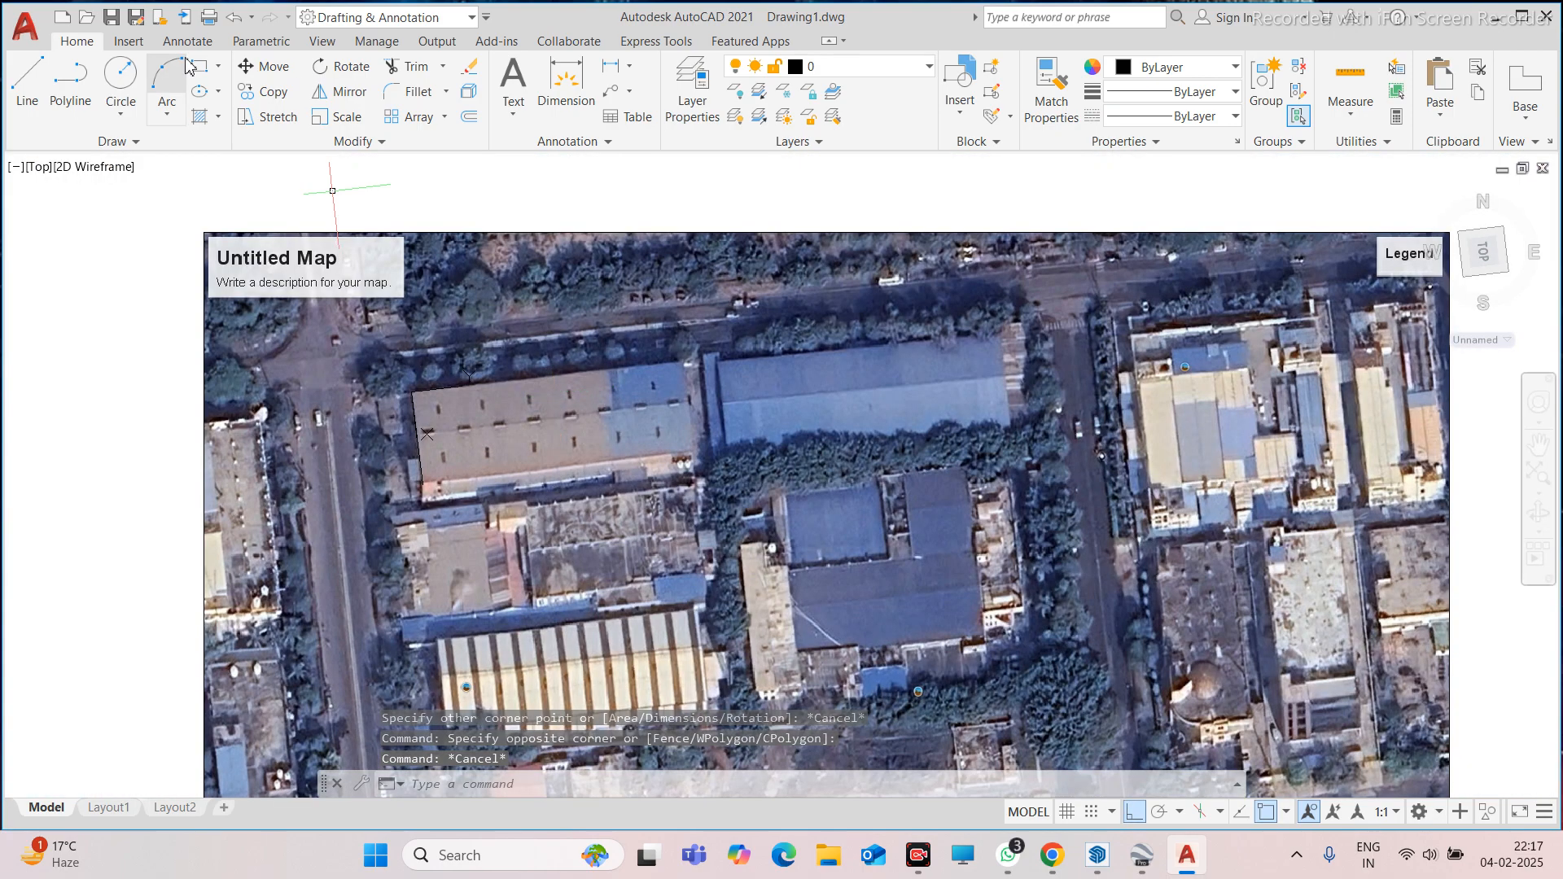
{"action": "scroll", "coordinate": [421, 383], "scroll_direction": "up", "scroll_amount": 4}
{"action": "key", "text": "Return"}
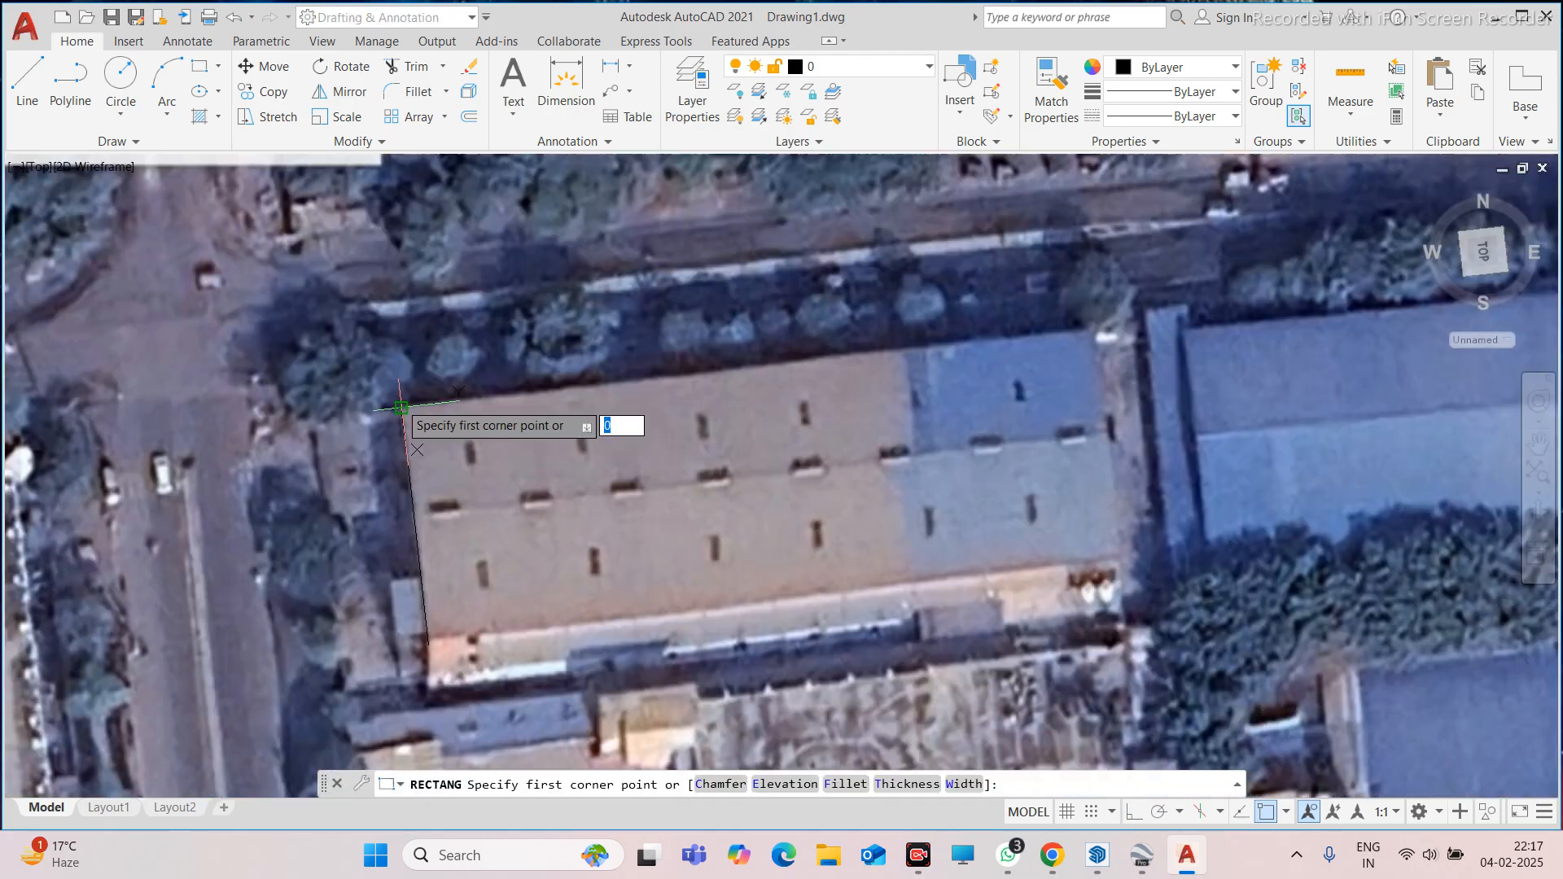
{"action": "left_click", "coordinate": [400, 407]}
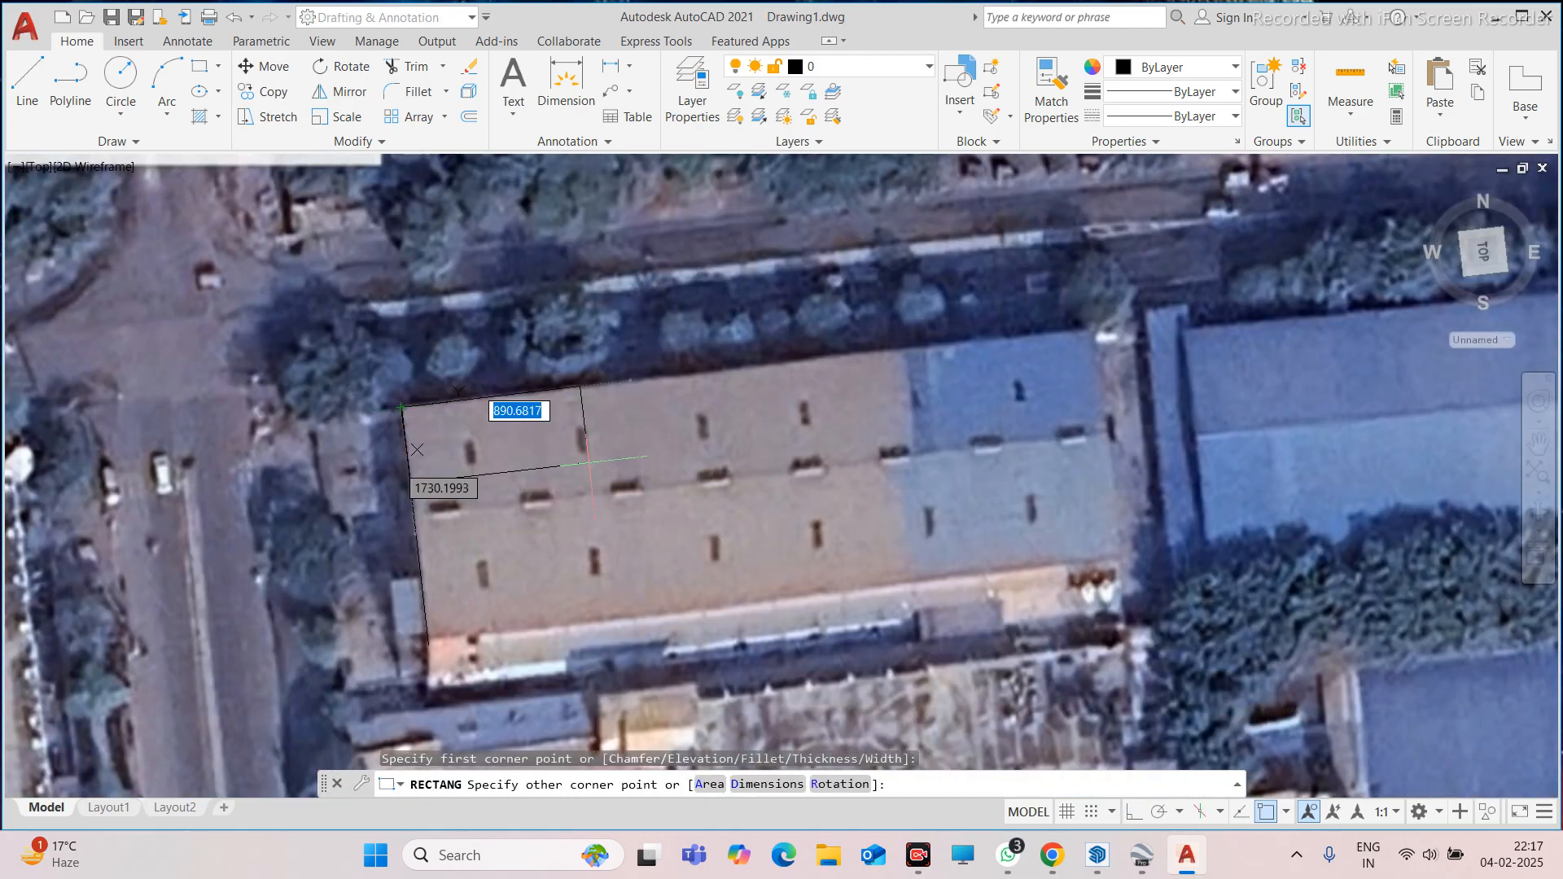
{"action": "left_click", "coordinate": [1132, 561]}
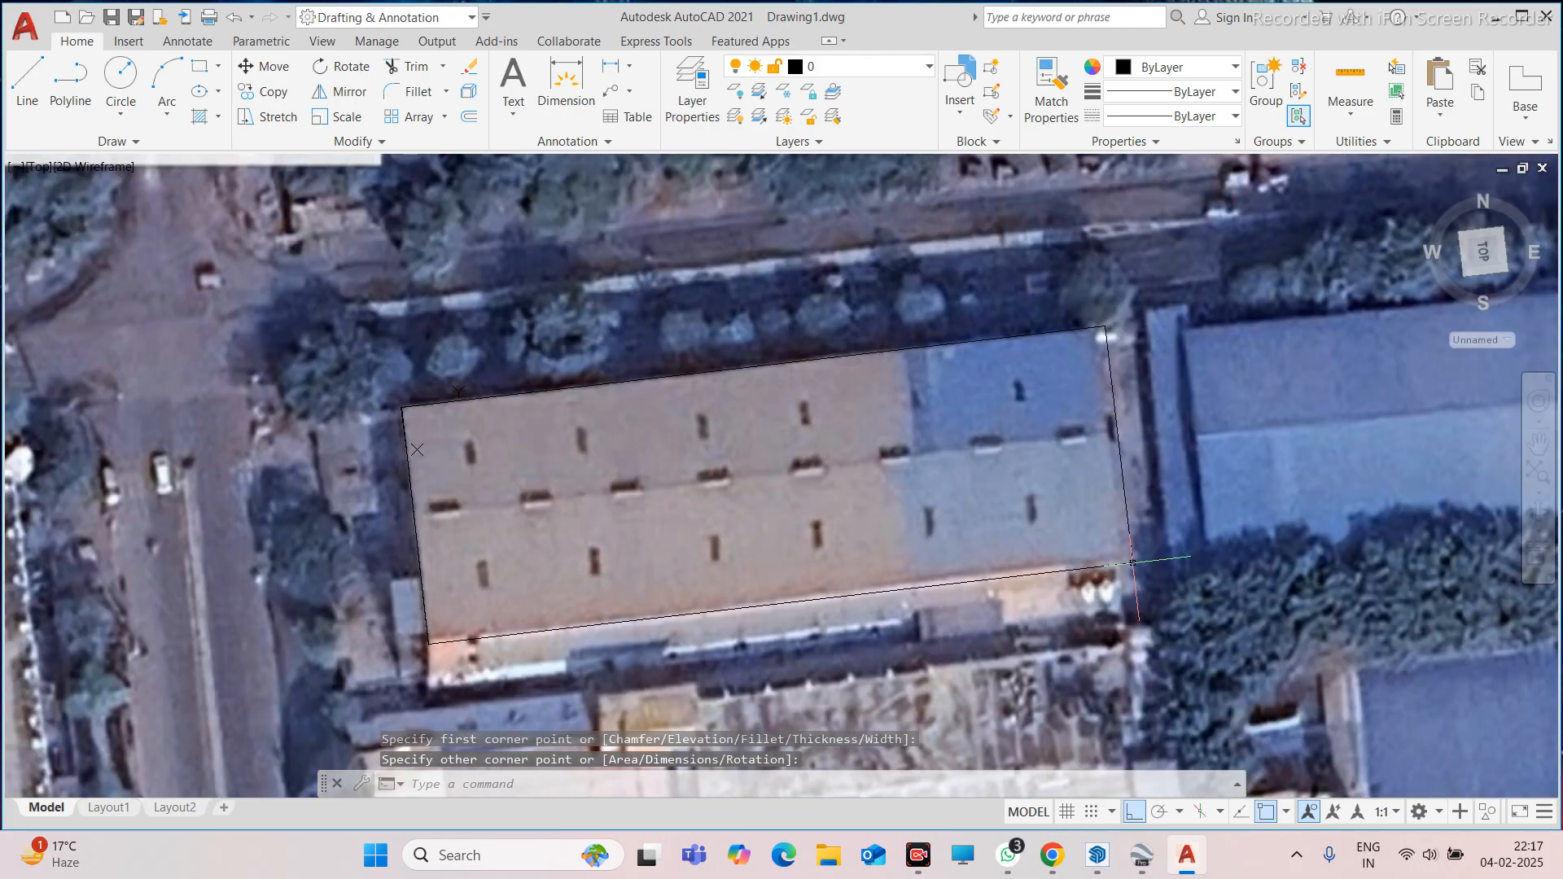
Trace the long blue roof east of the brown building with a rectangle about 18680 by 6699 units
{"action": "scroll", "coordinate": [753, 476], "scroll_direction": "down", "scroll_amount": 2}
{"action": "scroll", "coordinate": [725, 478], "scroll_direction": "down", "scroll_amount": 5}
{"action": "scroll", "coordinate": [988, 466], "scroll_direction": "up", "scroll_amount": 6}
{"action": "key", "text": "Return"}
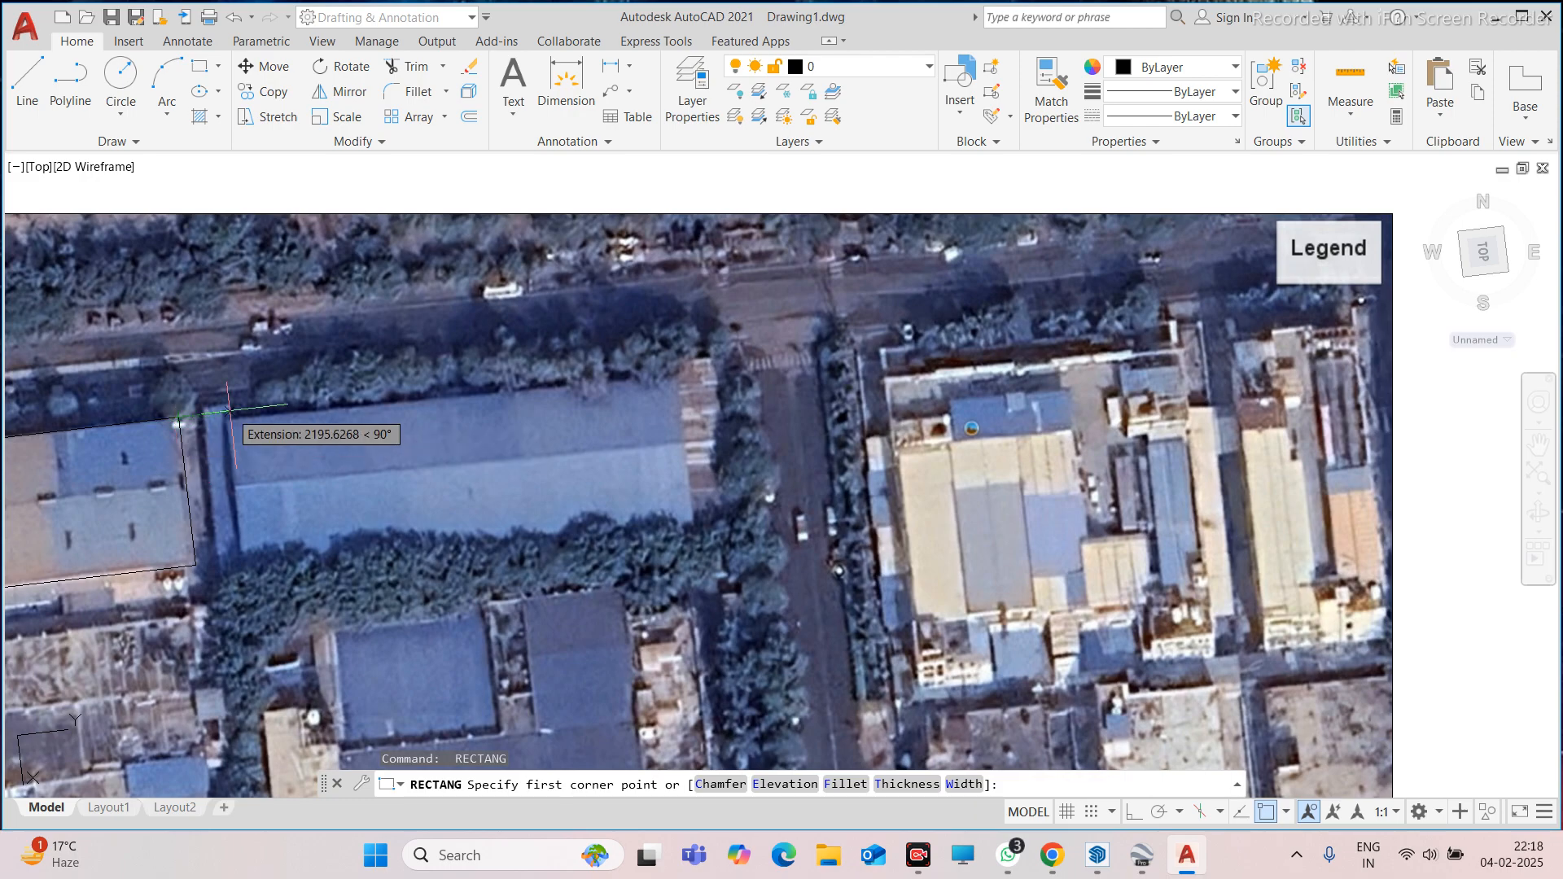
{"action": "left_click", "coordinate": [230, 412]}
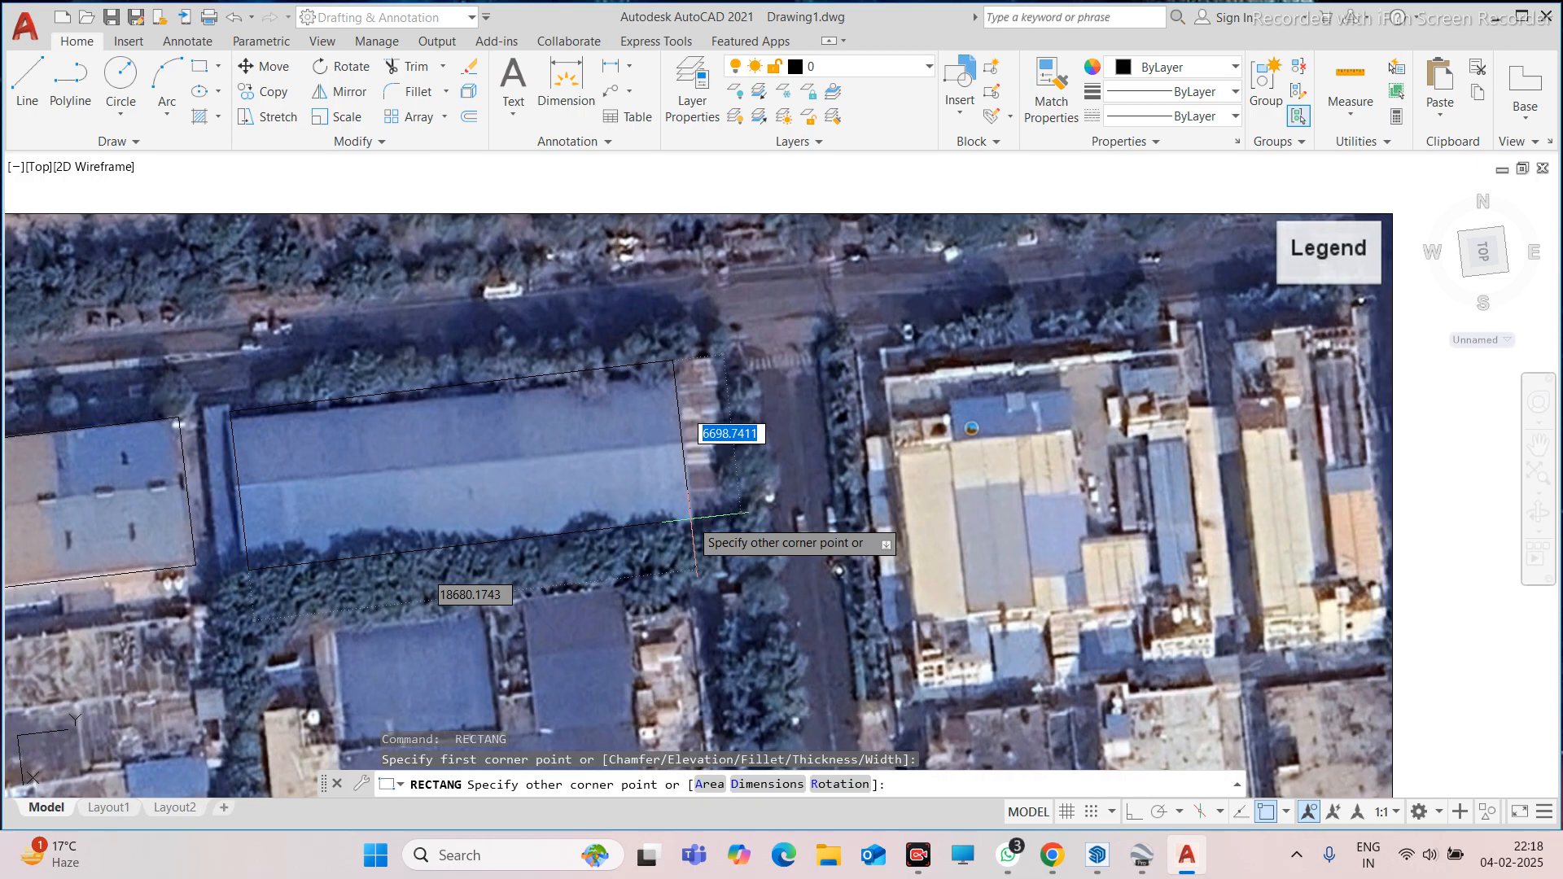
{"action": "left_click", "coordinate": [693, 521]}
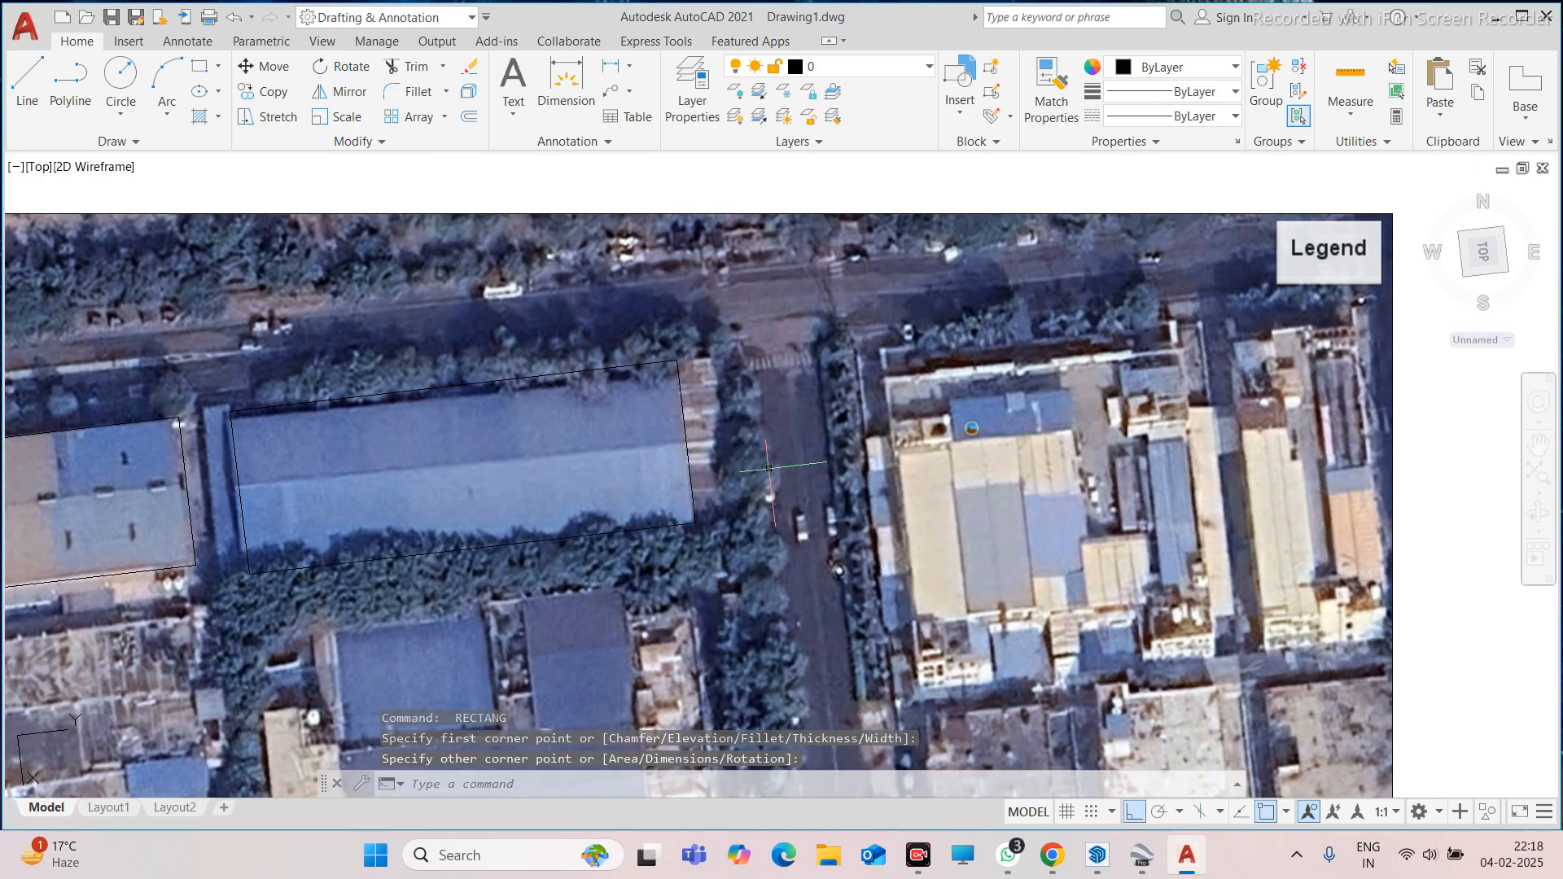
Trace the striped cream roof in the southwest of the block with a rectangle from its northwest to its southeast corner
{"action": "scroll", "coordinate": [768, 469], "scroll_direction": "down", "scroll_amount": 2}
{"action": "key", "text": "Return"}
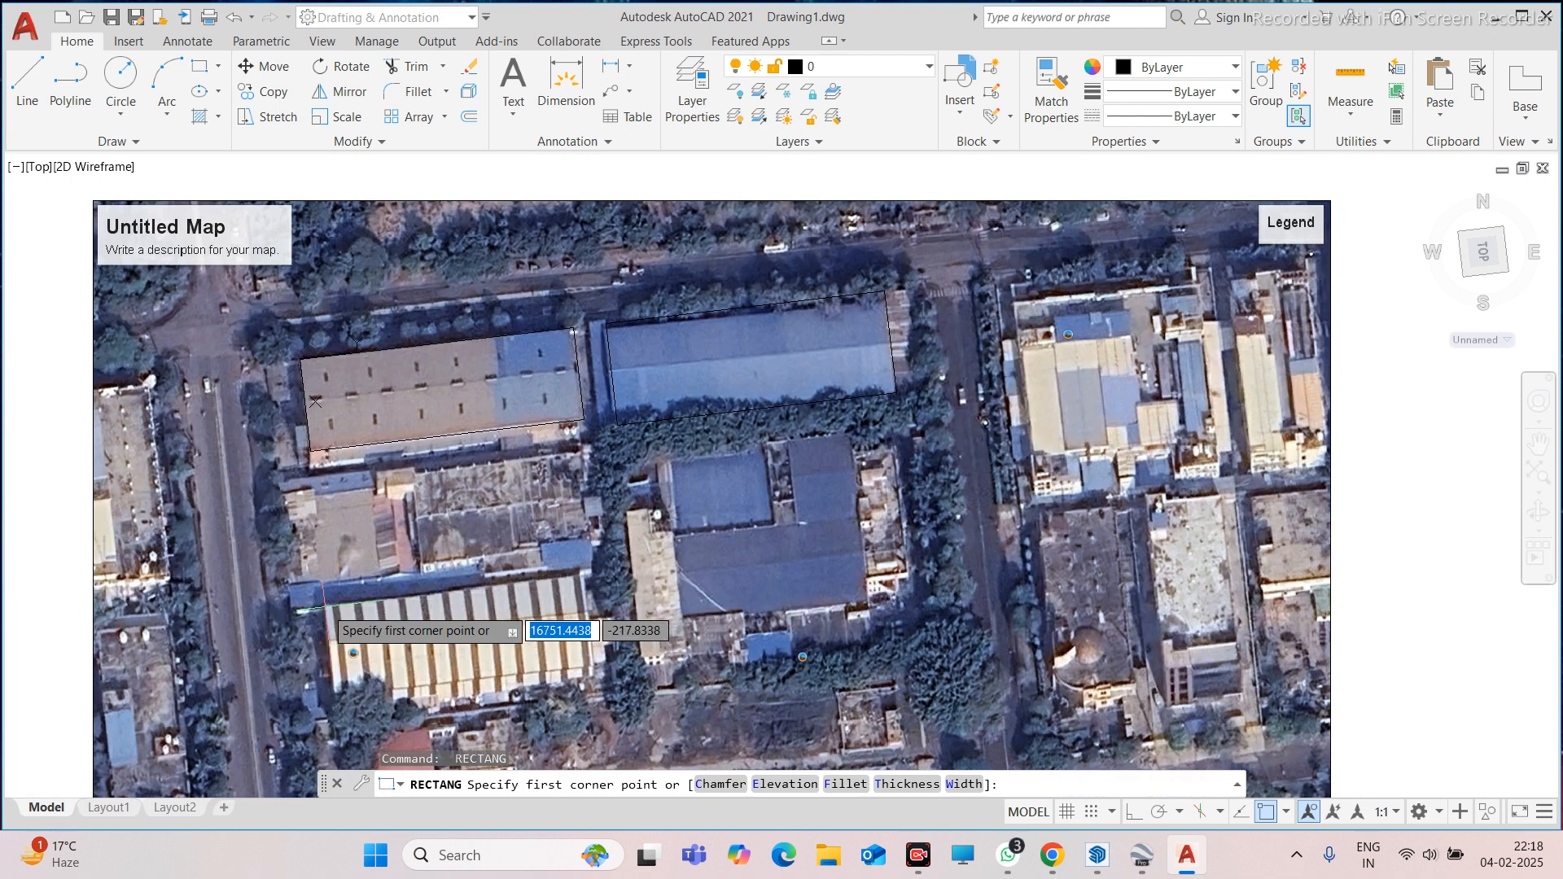
{"action": "left_click", "coordinate": [325, 607]}
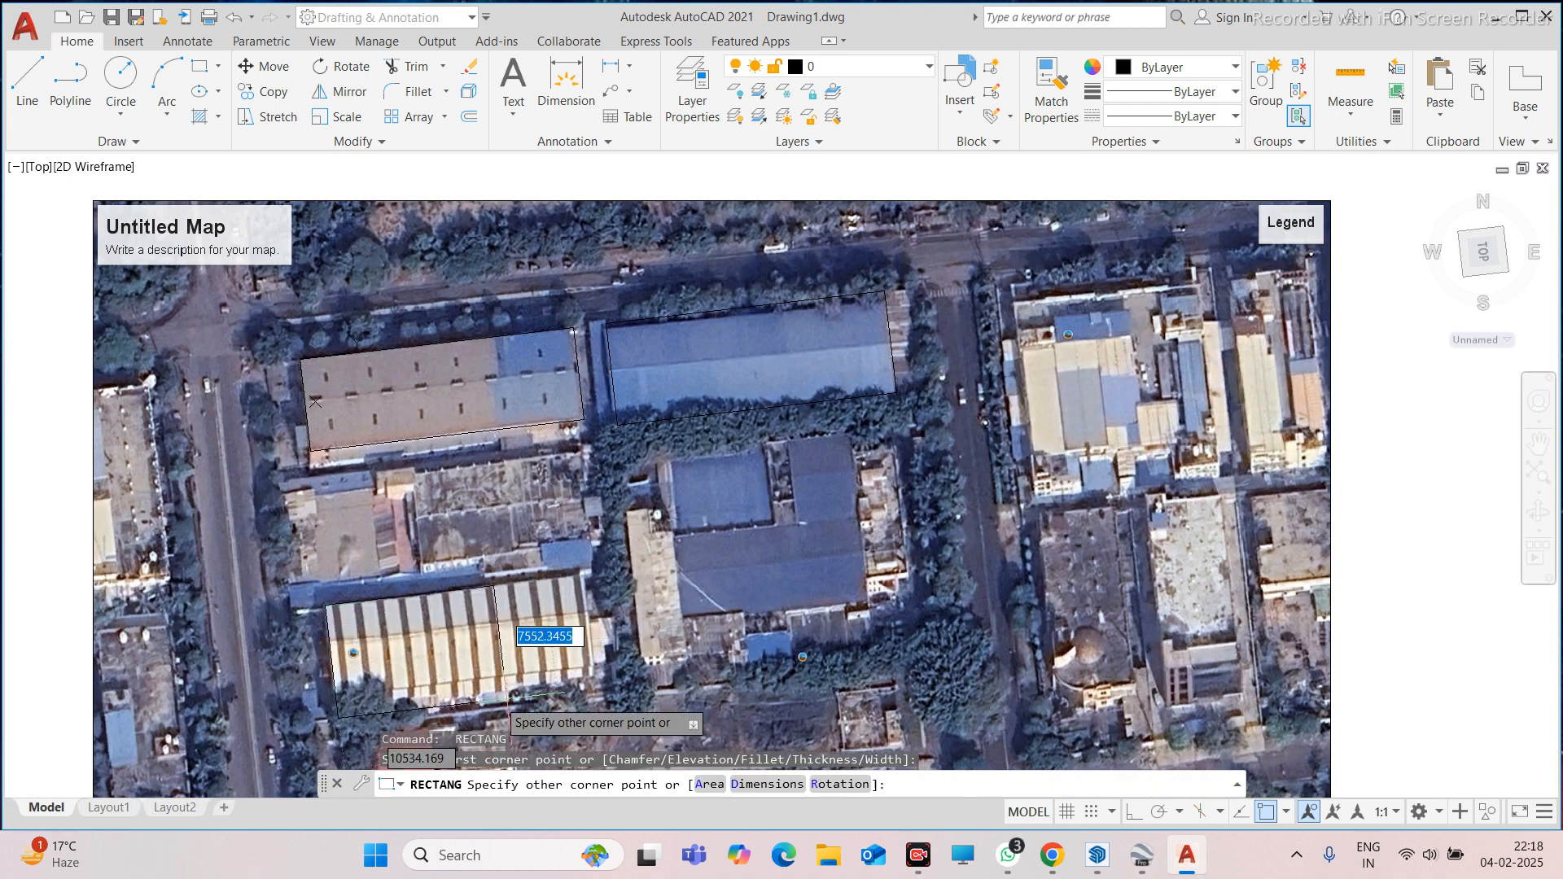
{"action": "left_click", "coordinate": [595, 671]}
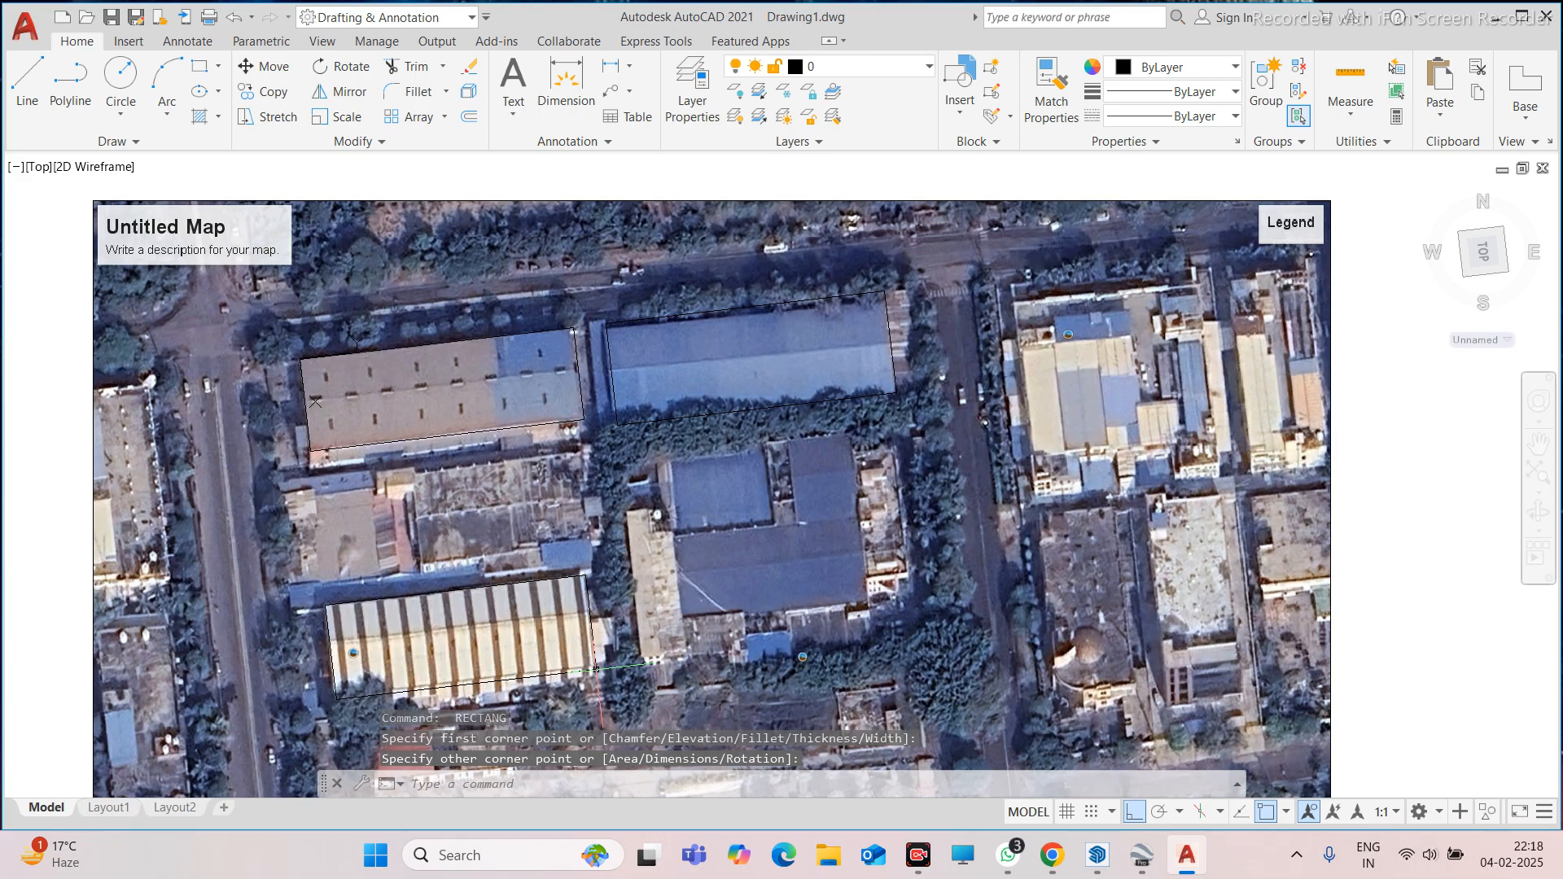
Draw rectangles over the large southern blue roof and the northeast blue roof of the central building
{"action": "key", "text": "Return"}
{"action": "left_click", "coordinate": [674, 537]}
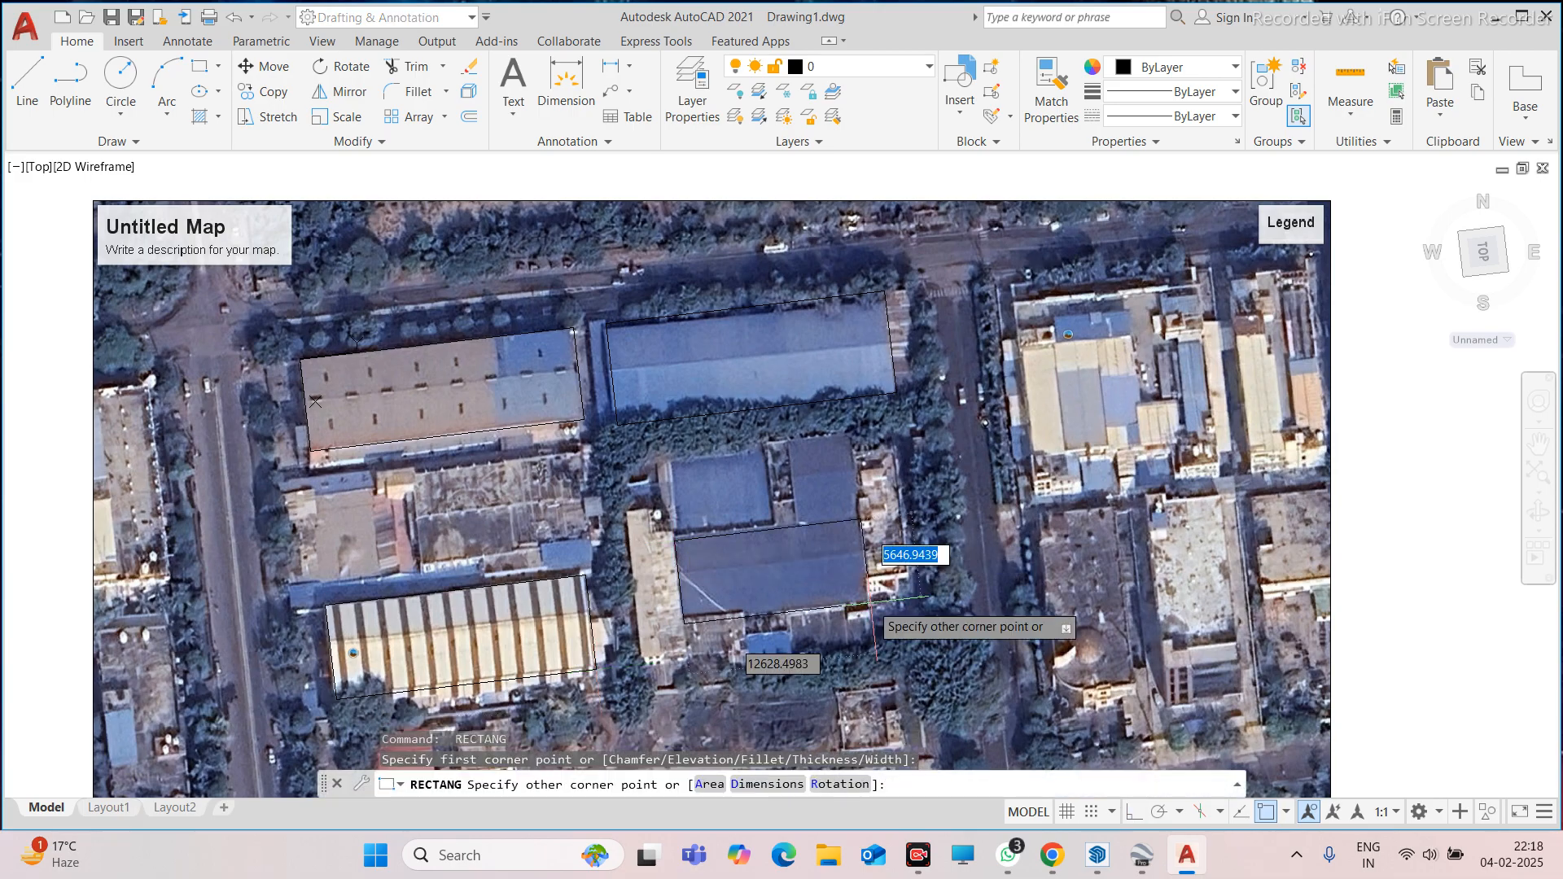
{"action": "left_click", "coordinate": [870, 603]}
{"action": "key", "text": "Return"}
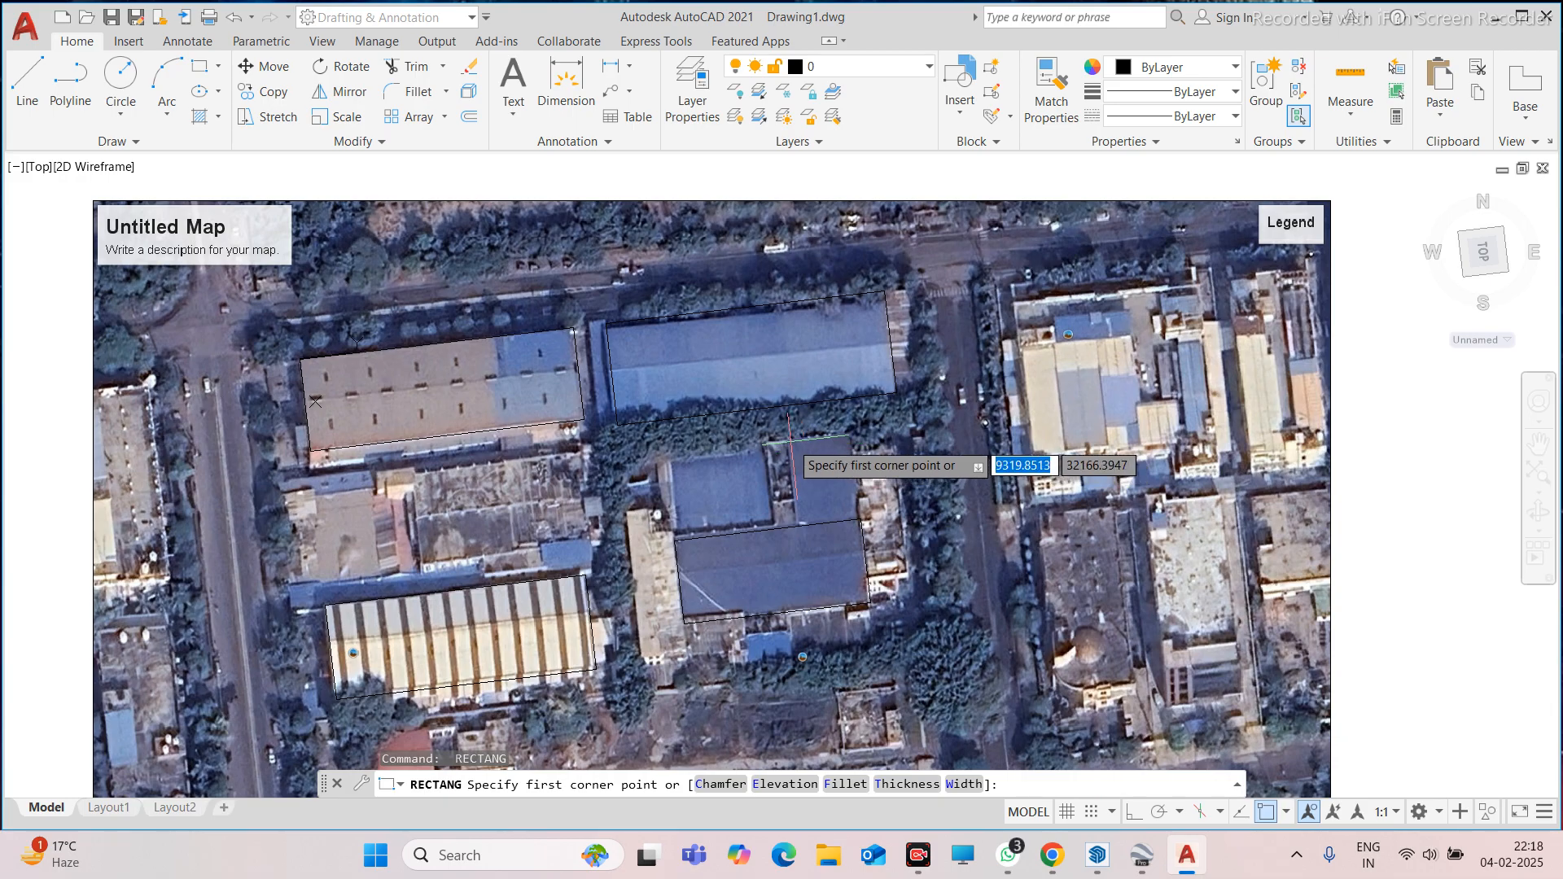
{"action": "left_click", "coordinate": [789, 441]}
{"action": "left_click", "coordinate": [862, 520]}
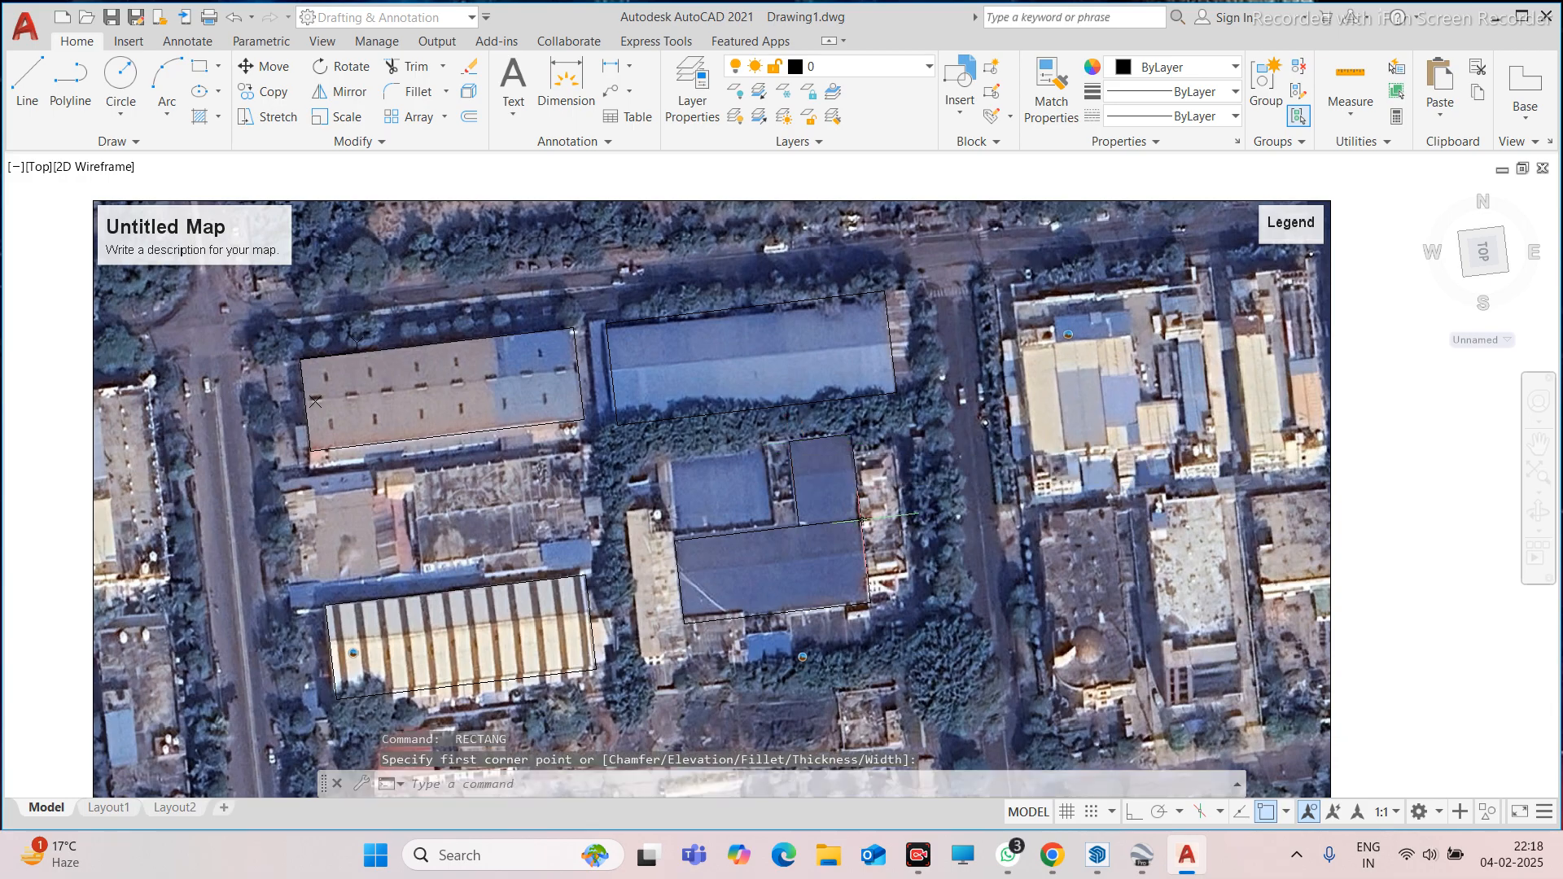
Trace the central building's northwest blue roof with a rectangle and stretch its east side out to the roof edge
{"action": "key", "text": "Return"}
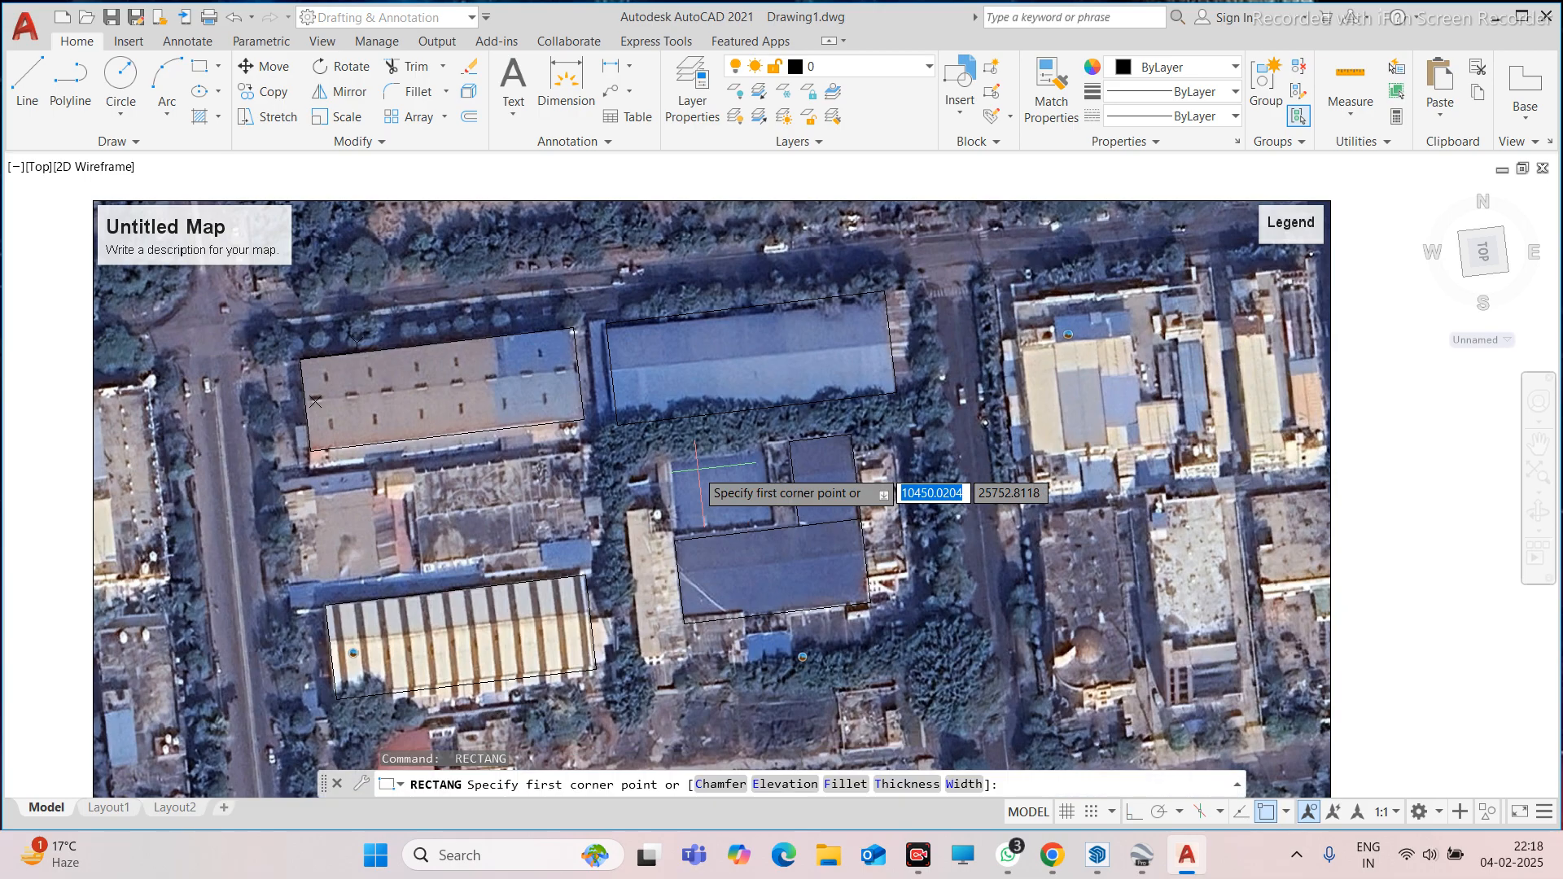
{"action": "left_click", "coordinate": [670, 448]}
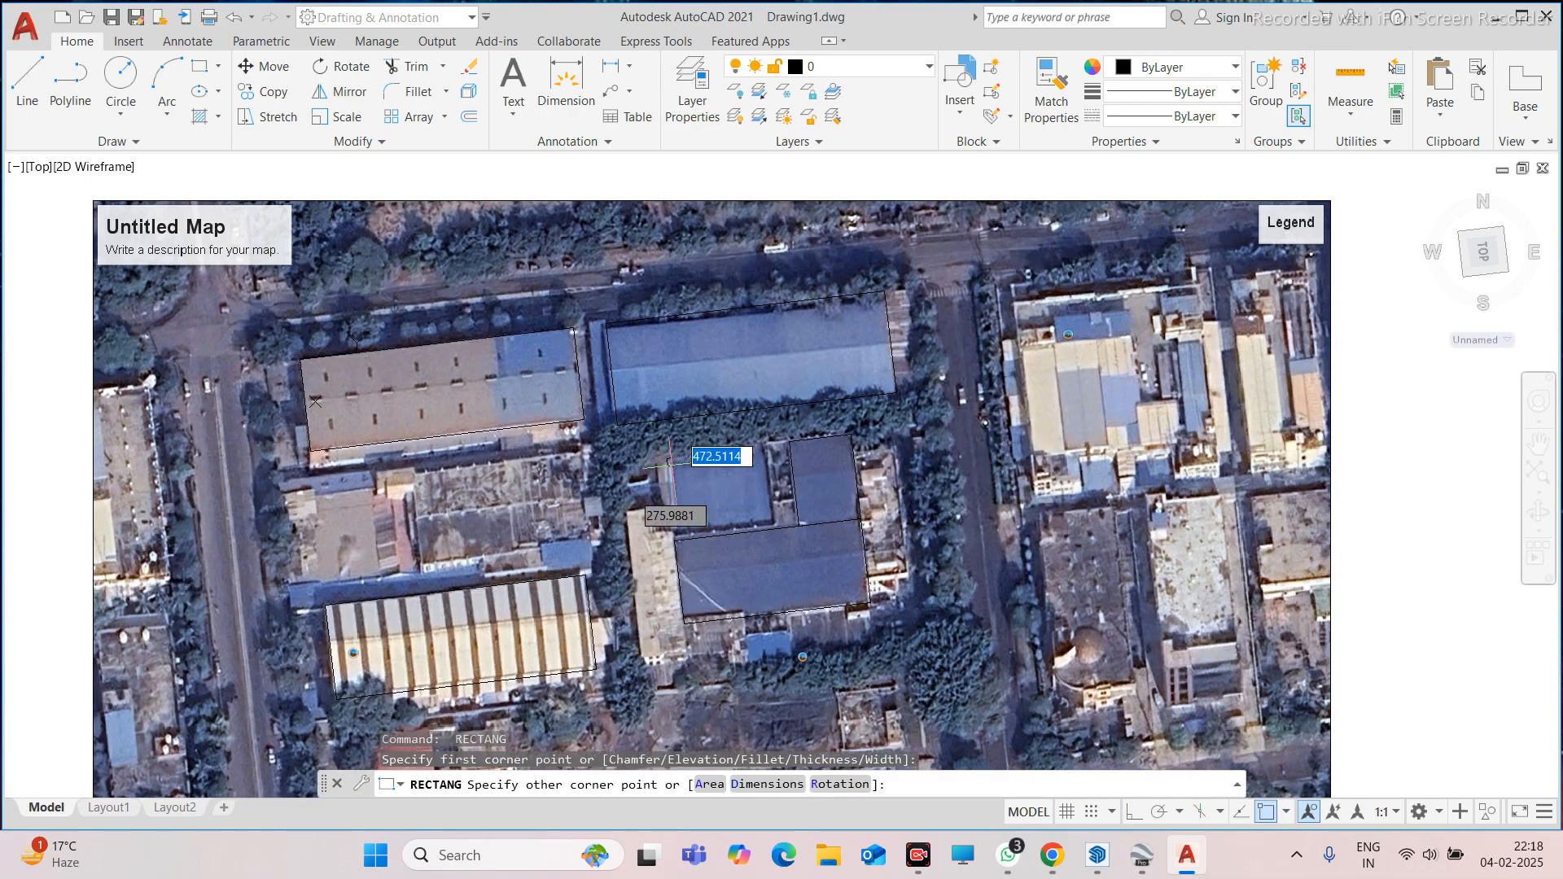
{"action": "left_click", "coordinate": [768, 528]}
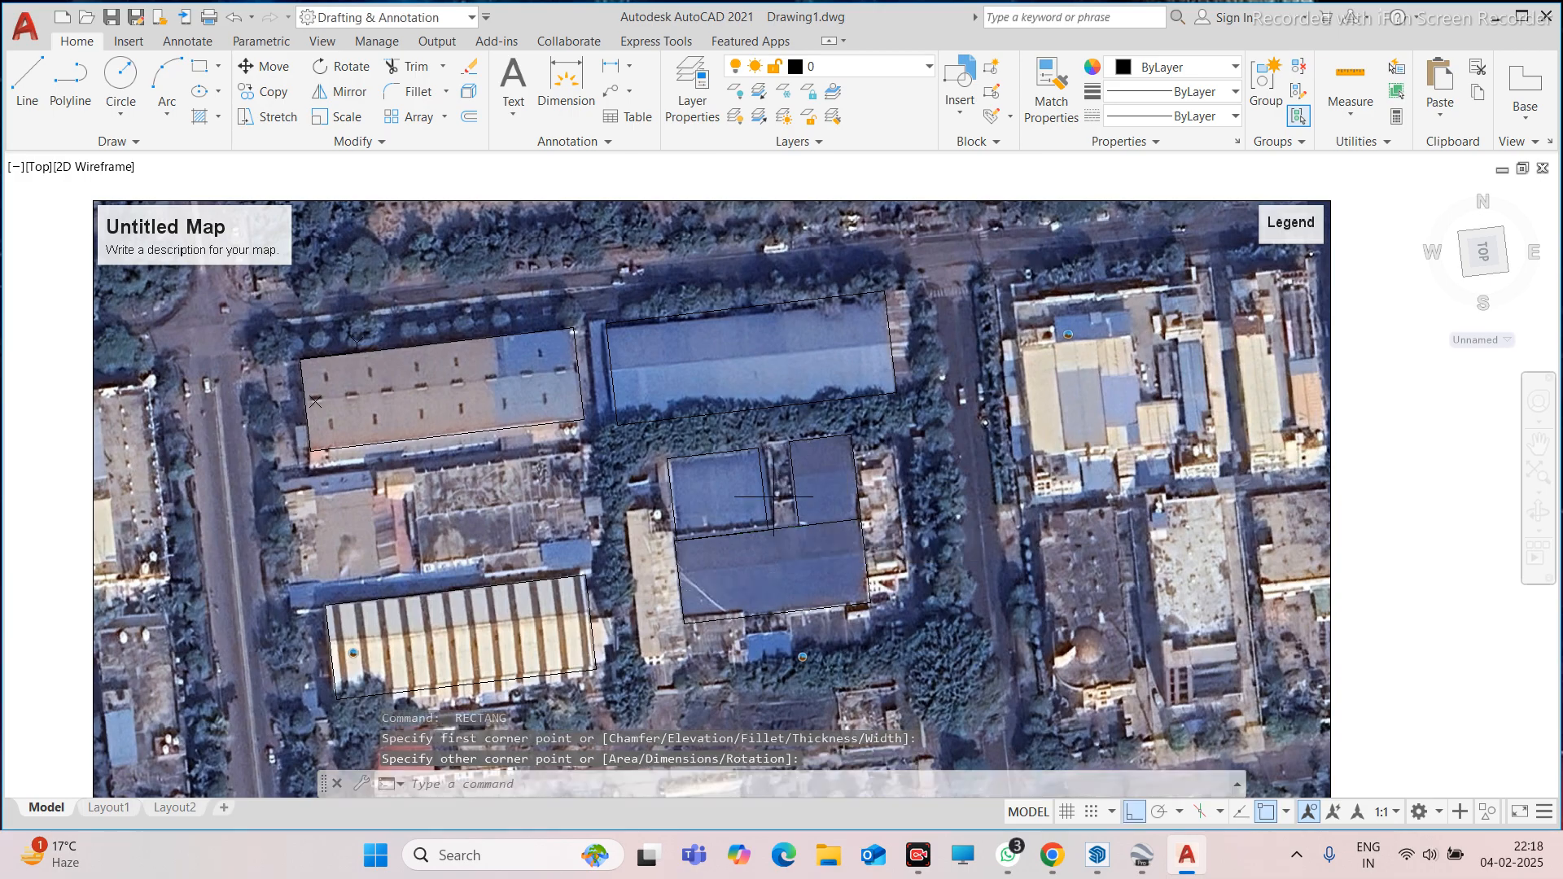
{"action": "left_click", "coordinate": [746, 498]}
{"action": "left_click", "coordinate": [762, 489]}
{"action": "scroll", "coordinate": [781, 487], "scroll_direction": "up", "scroll_amount": 4}
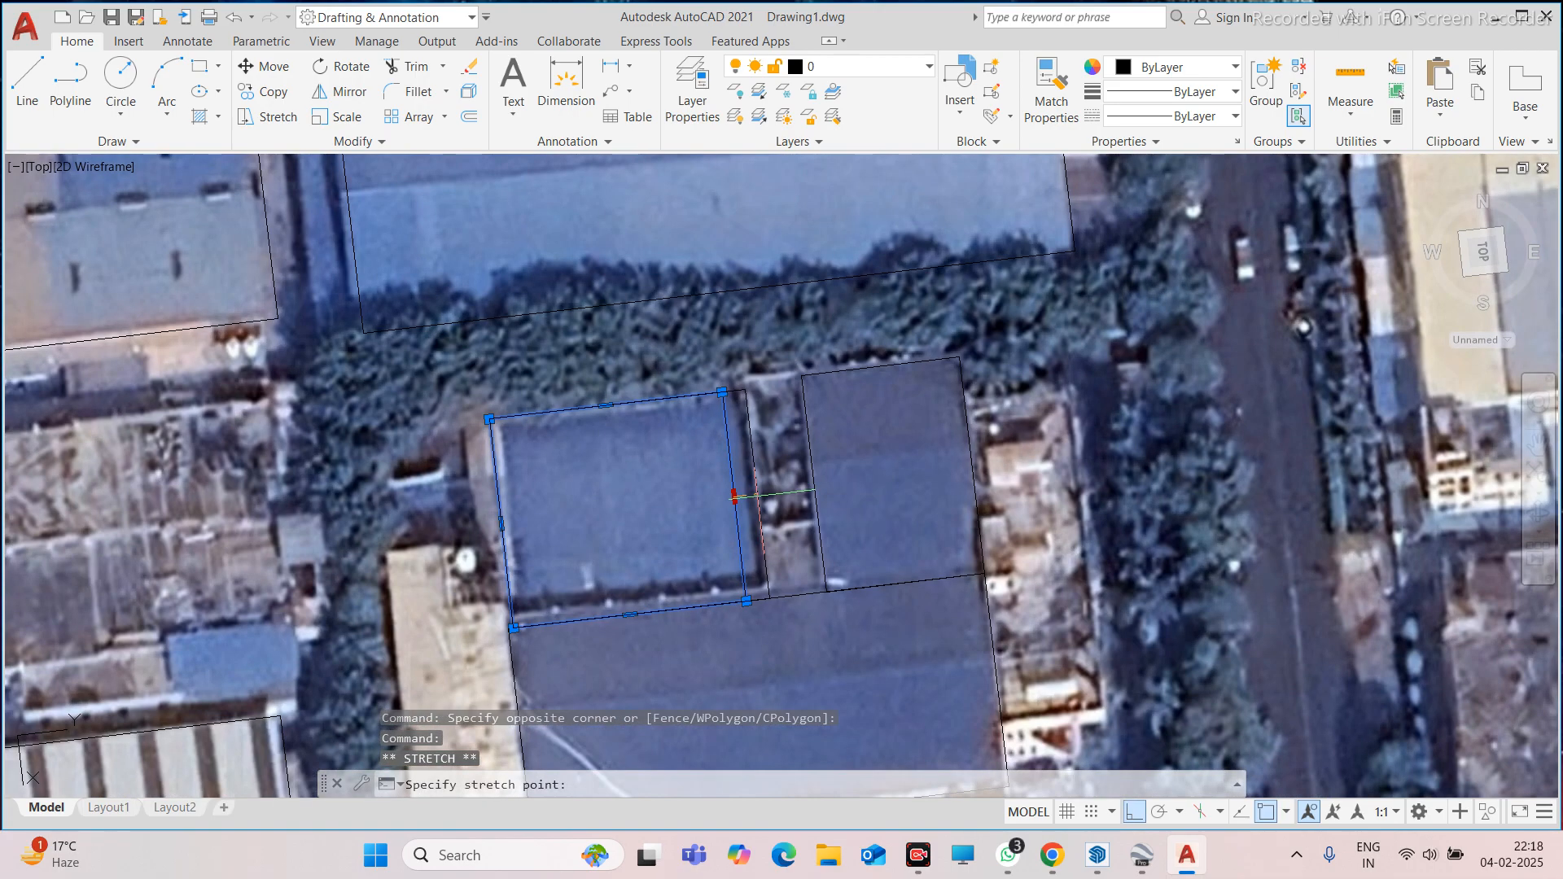
{"action": "left_click", "coordinate": [758, 494]}
{"action": "key", "text": "Escape"}
Trace the grey roof just south of the brown building with a rectangle about 11407 by 5820 units
{"action": "scroll", "coordinate": [747, 536], "scroll_direction": "down", "scroll_amount": 6}
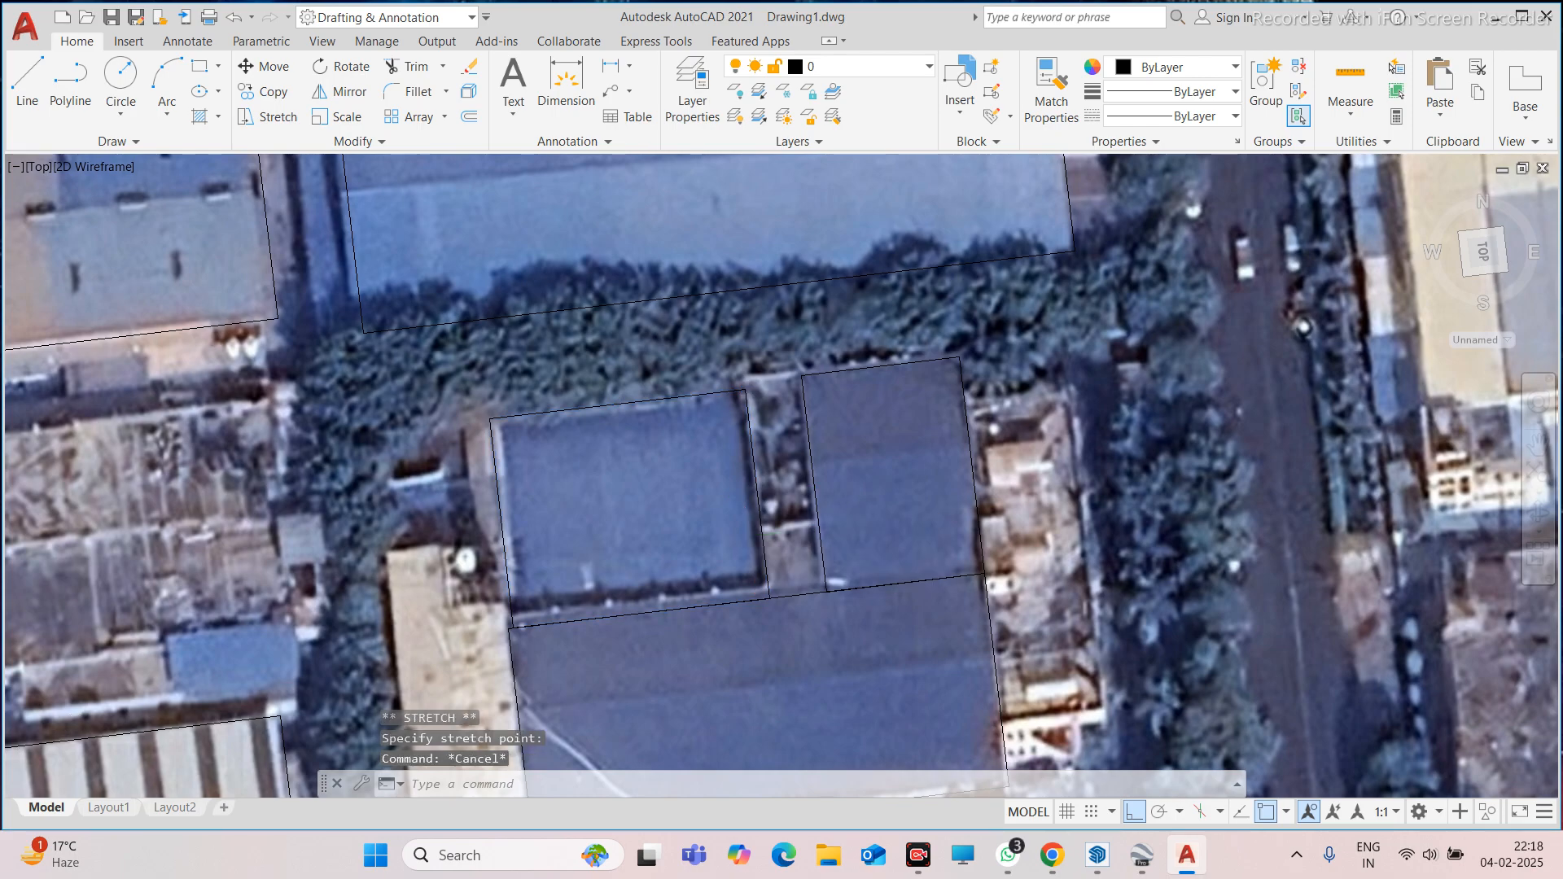
{"action": "scroll", "coordinate": [601, 576], "scroll_direction": "up", "scroll_amount": 4}
{"action": "scroll", "coordinate": [601, 577], "scroll_direction": "down", "scroll_amount": 2}
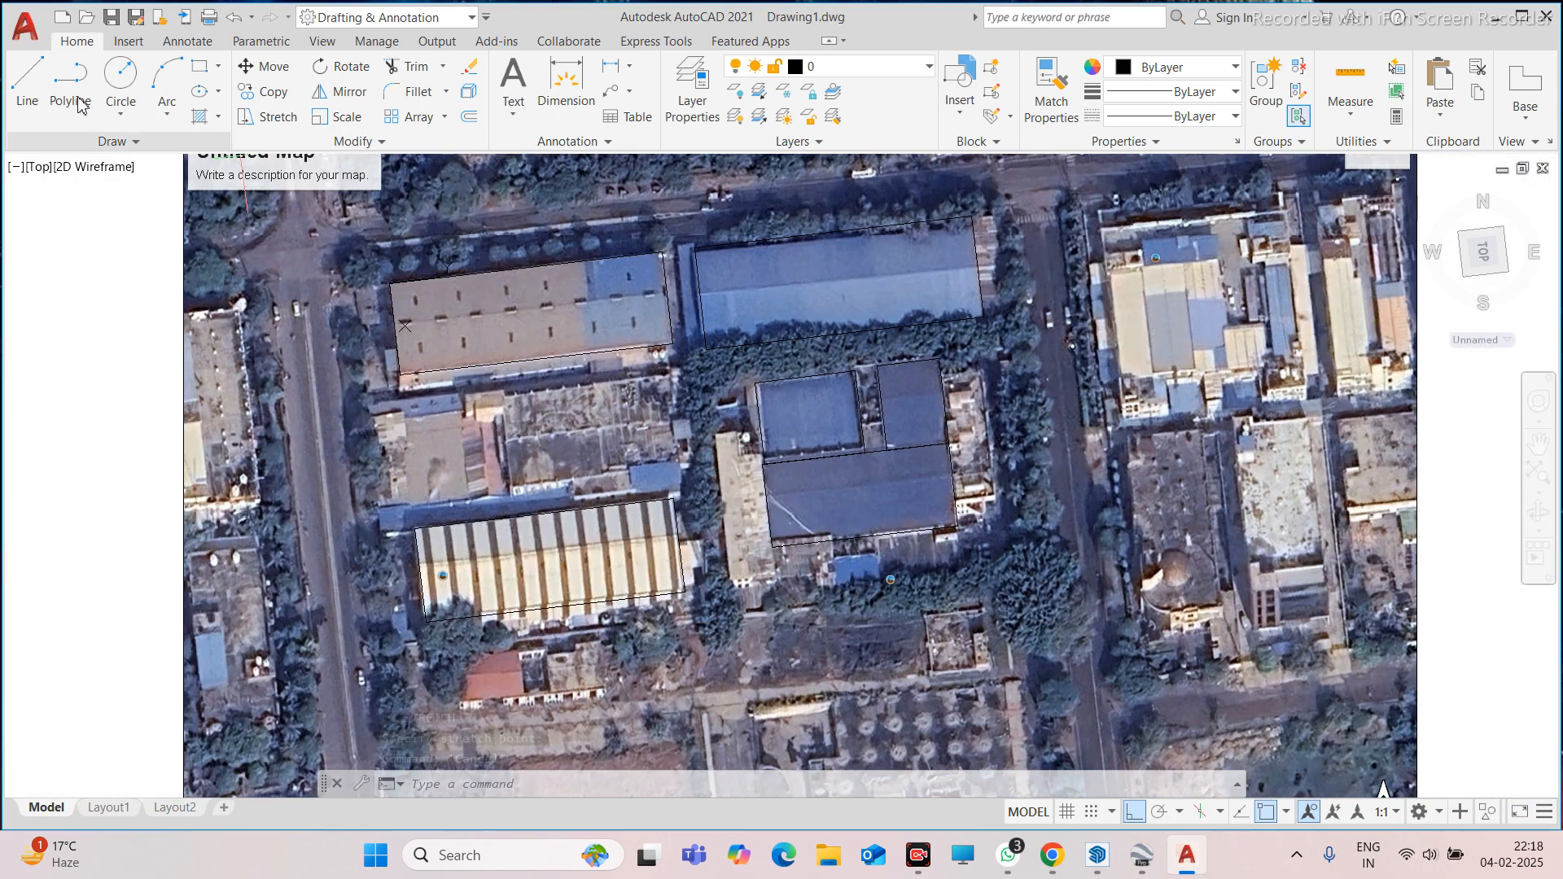
{"action": "left_click", "coordinate": [200, 65]}
{"action": "scroll", "coordinate": [520, 362], "scroll_direction": "up", "scroll_amount": 3}
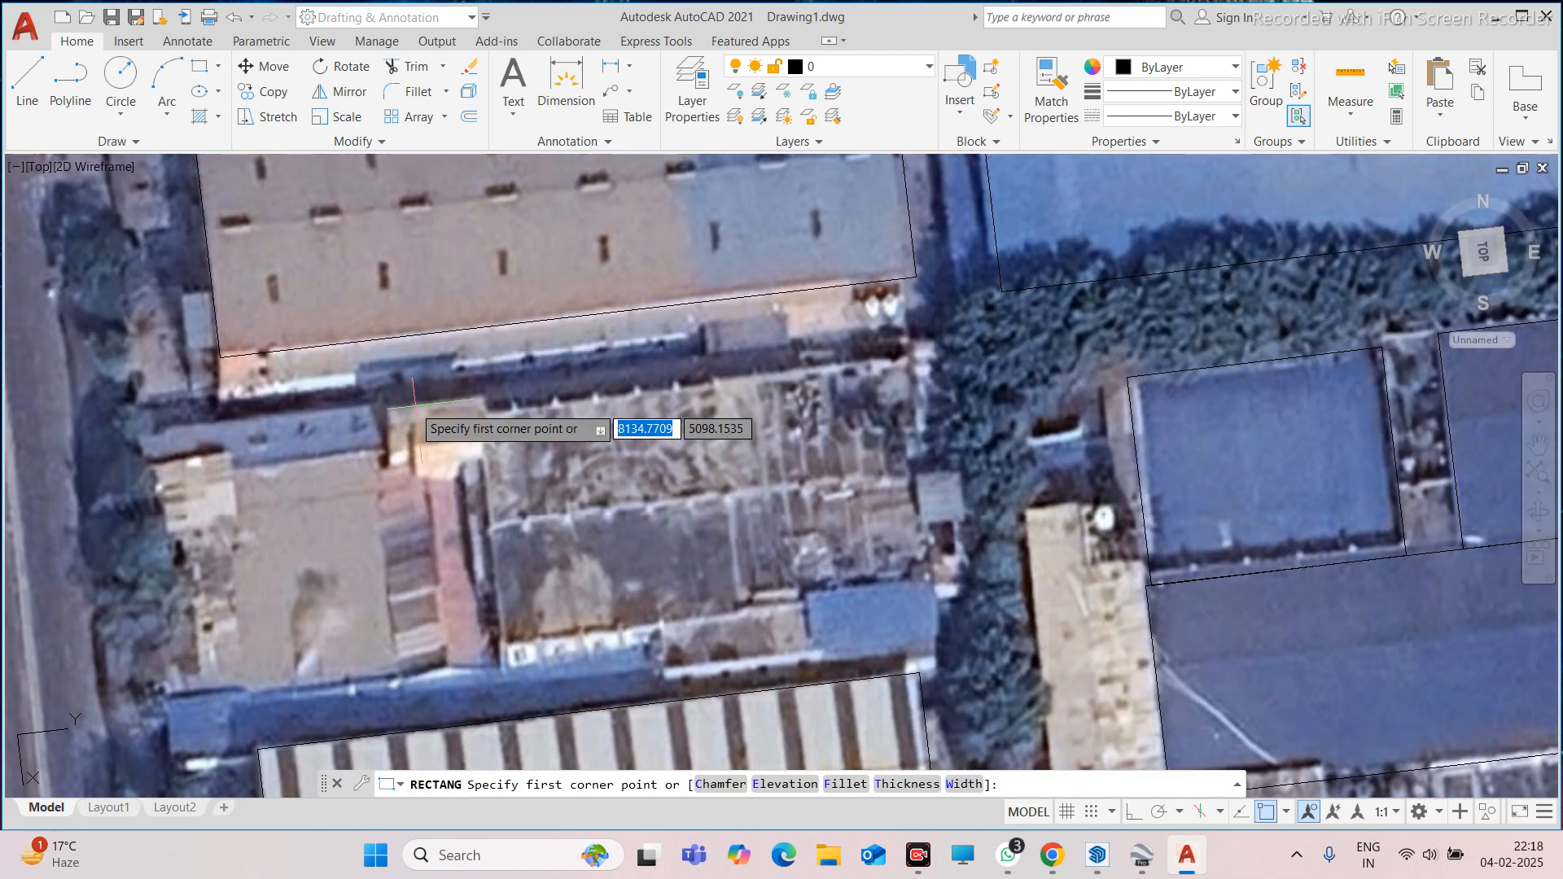
{"action": "left_click", "coordinate": [477, 405]}
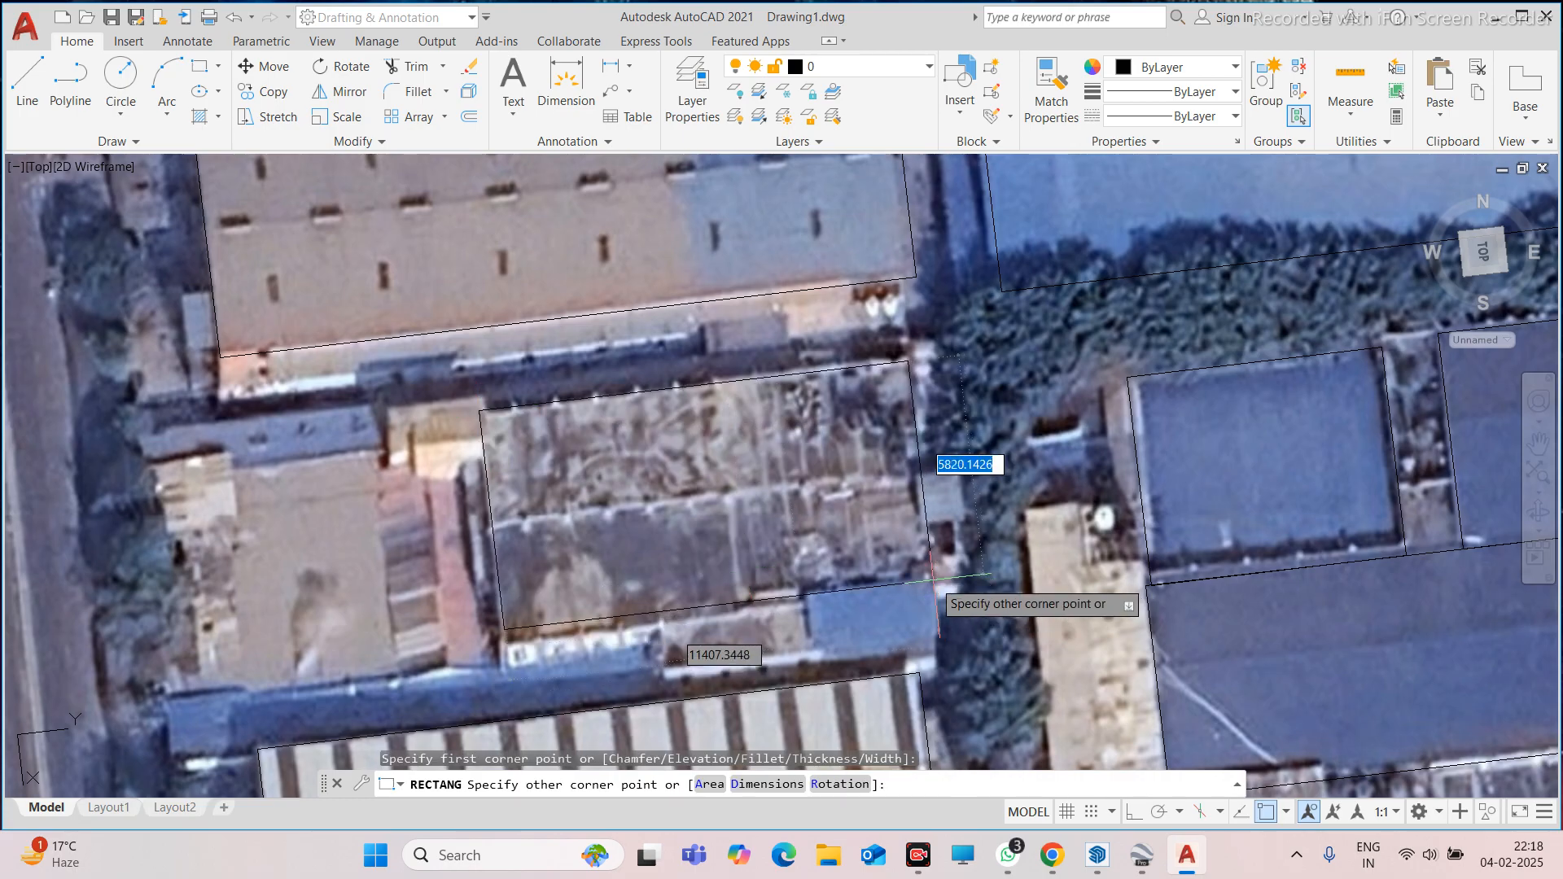
{"action": "left_click", "coordinate": [937, 580]}
{"action": "scroll", "coordinate": [692, 497], "scroll_direction": "down", "scroll_amount": 2}
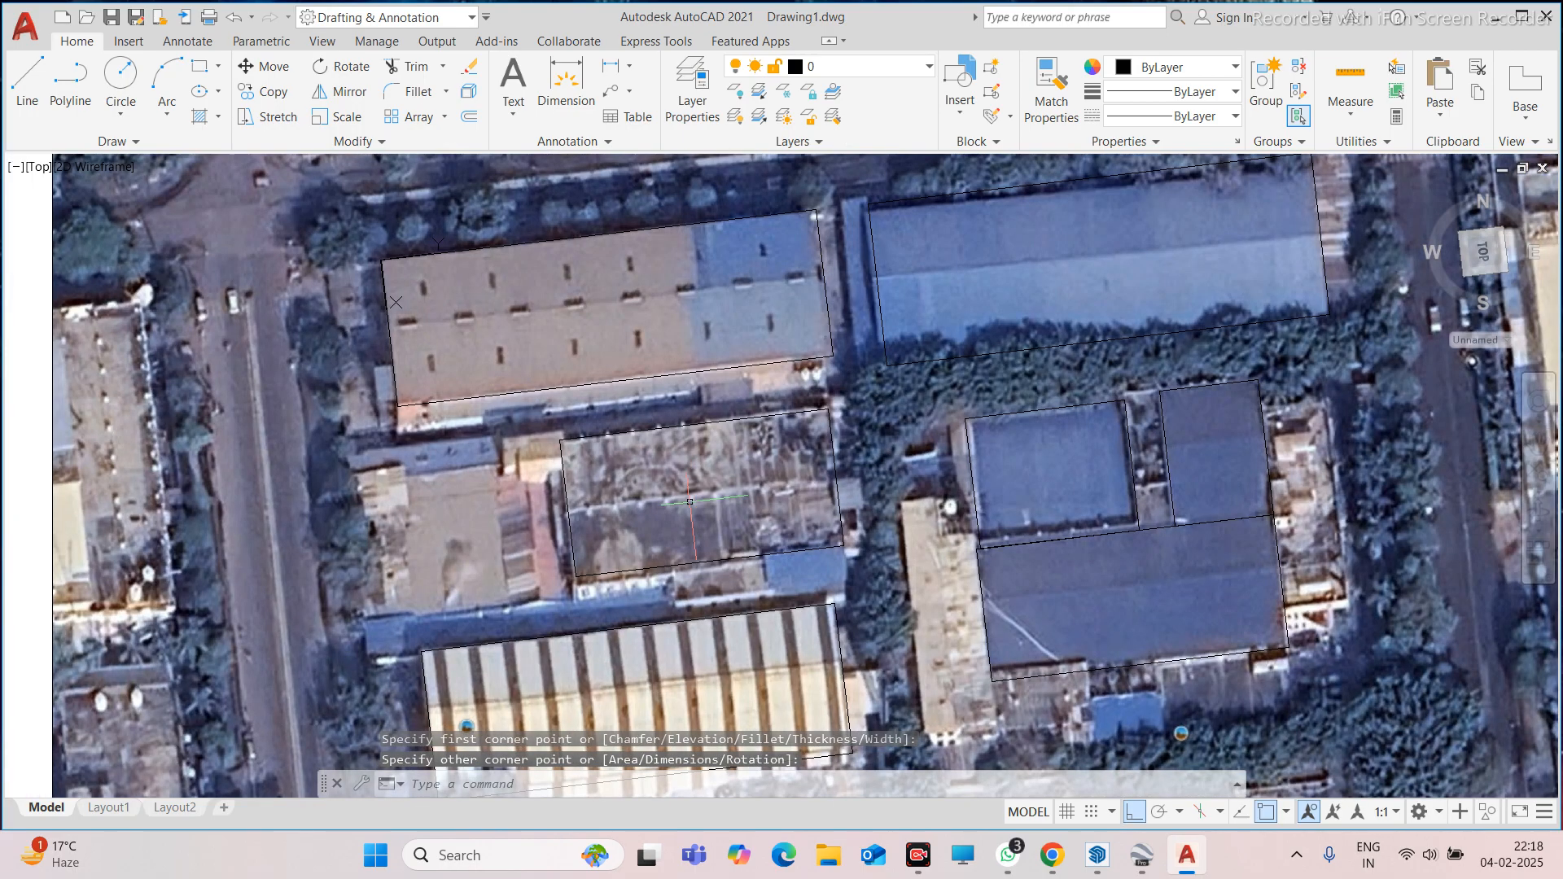
Draw a rectangle about 984 by 742 units around the westernmost vent on the brown roof's ridge line
{"action": "scroll", "coordinate": [556, 444], "scroll_direction": "down", "scroll_amount": 1}
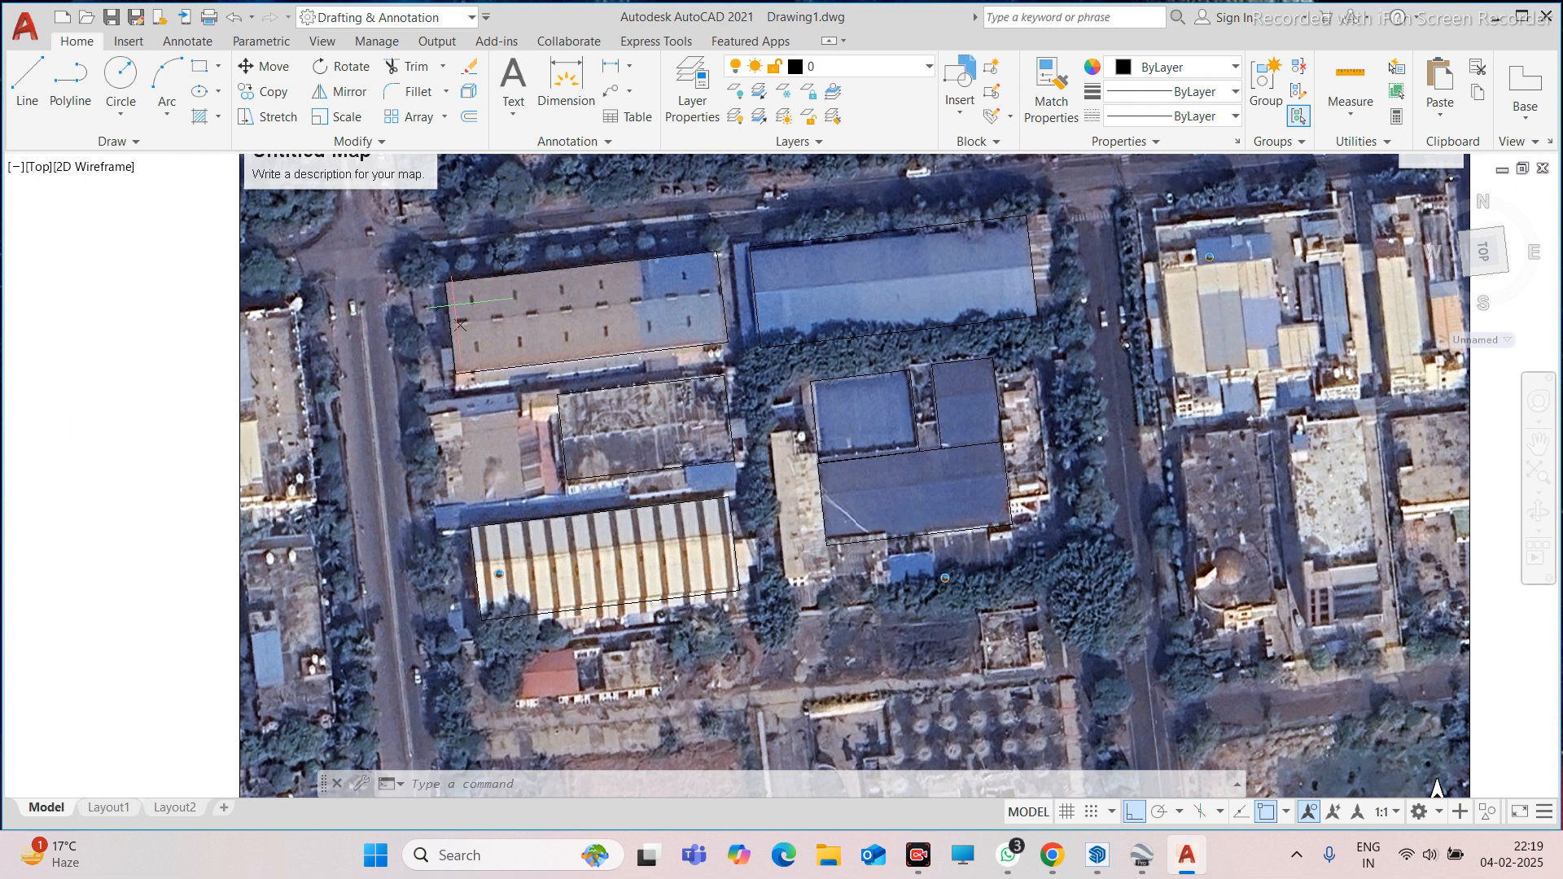
{"action": "scroll", "coordinate": [443, 275], "scroll_direction": "up", "scroll_amount": 8}
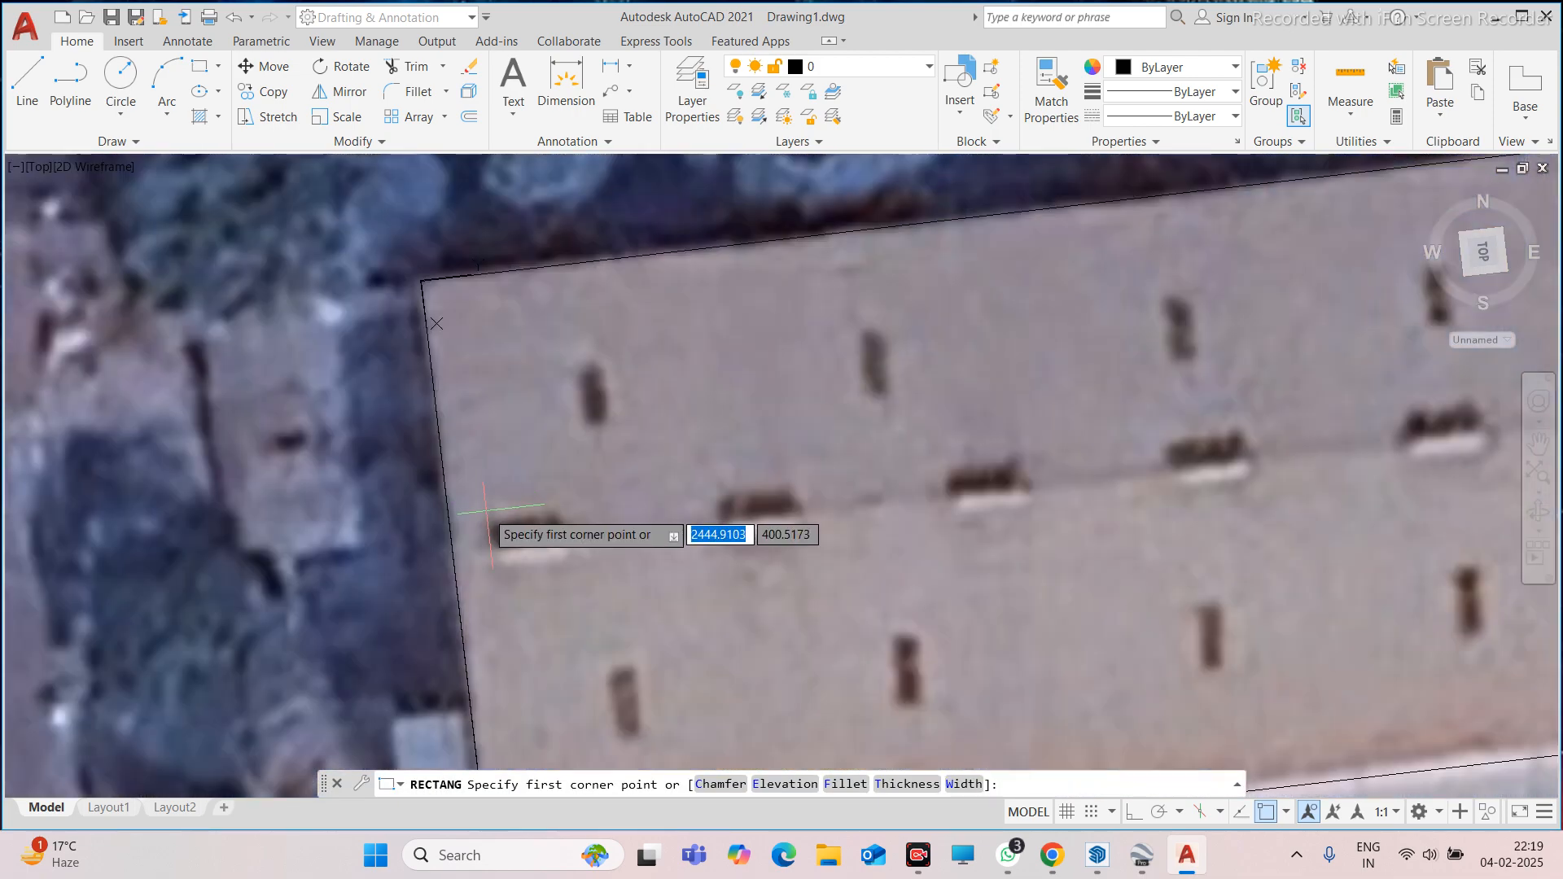
{"action": "left_click", "coordinate": [481, 500]}
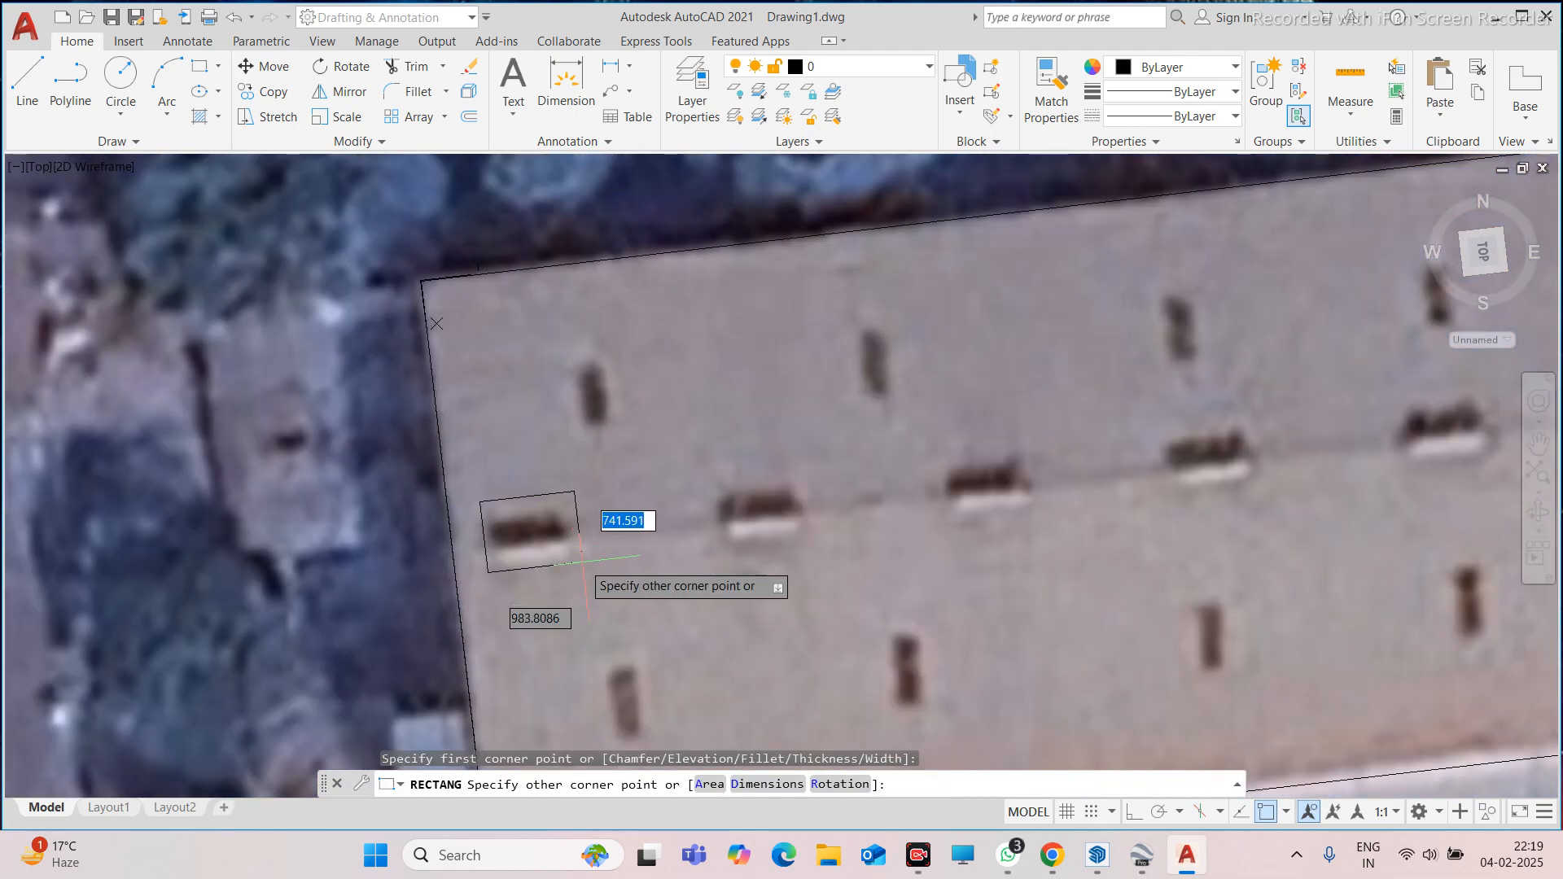
{"action": "left_click", "coordinate": [581, 561]}
Stretch the north and south edges of the vent rectangle inward to fit the ridge vent more closely
{"action": "left_click", "coordinate": [562, 526]}
{"action": "left_click", "coordinate": [527, 493]}
{"action": "scroll", "coordinate": [528, 493], "scroll_direction": "up", "scroll_amount": 3}
{"action": "left_click", "coordinate": [527, 493]}
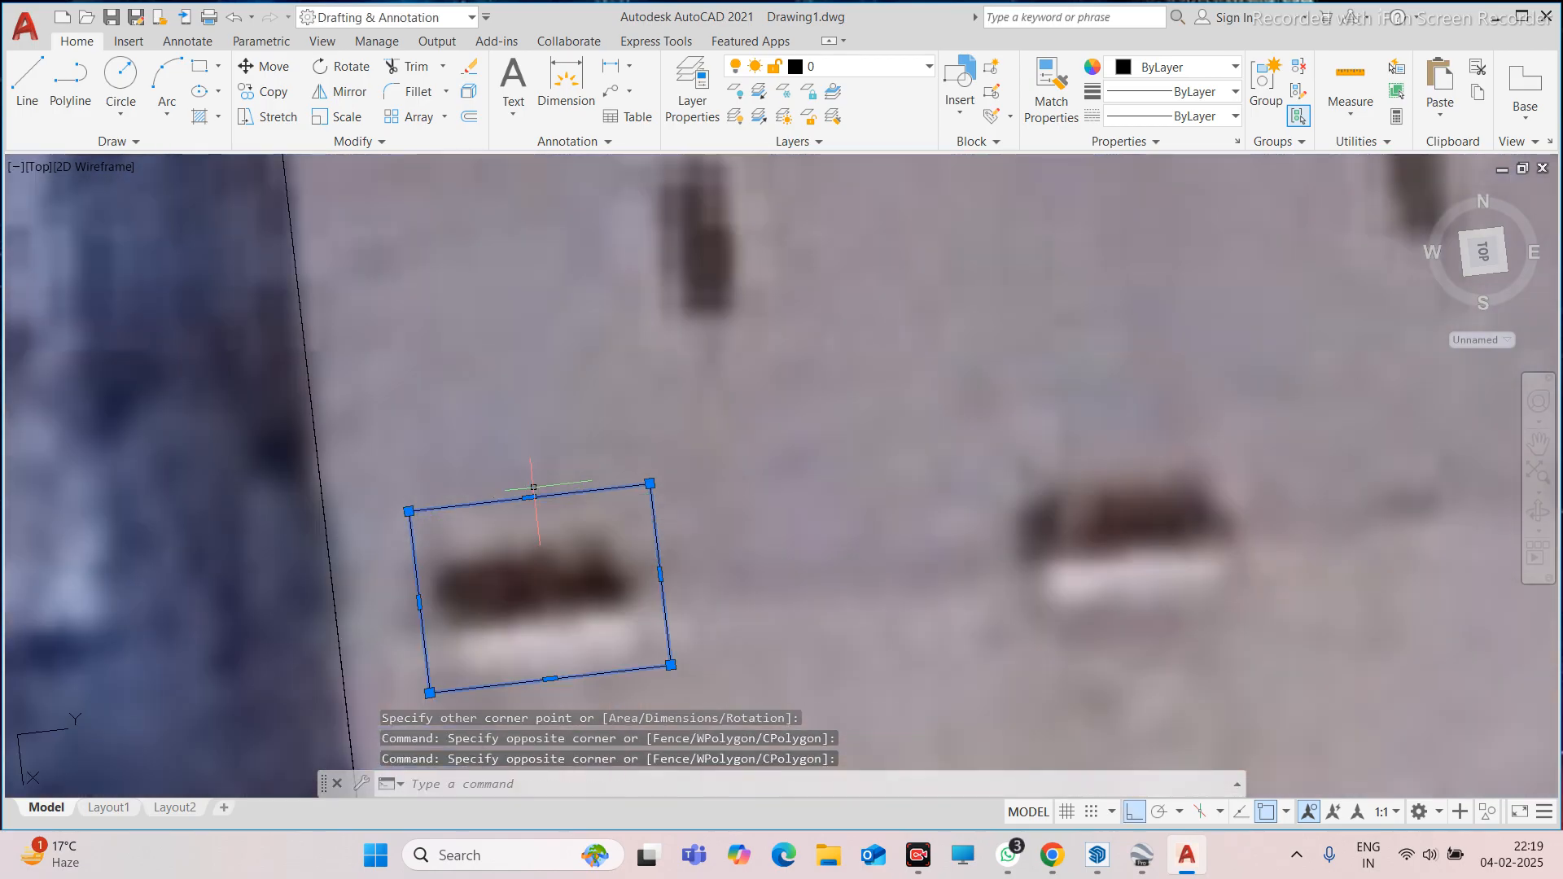
{"action": "left_click_drag", "start_coordinate": [530, 494], "coordinate": [533, 529]}
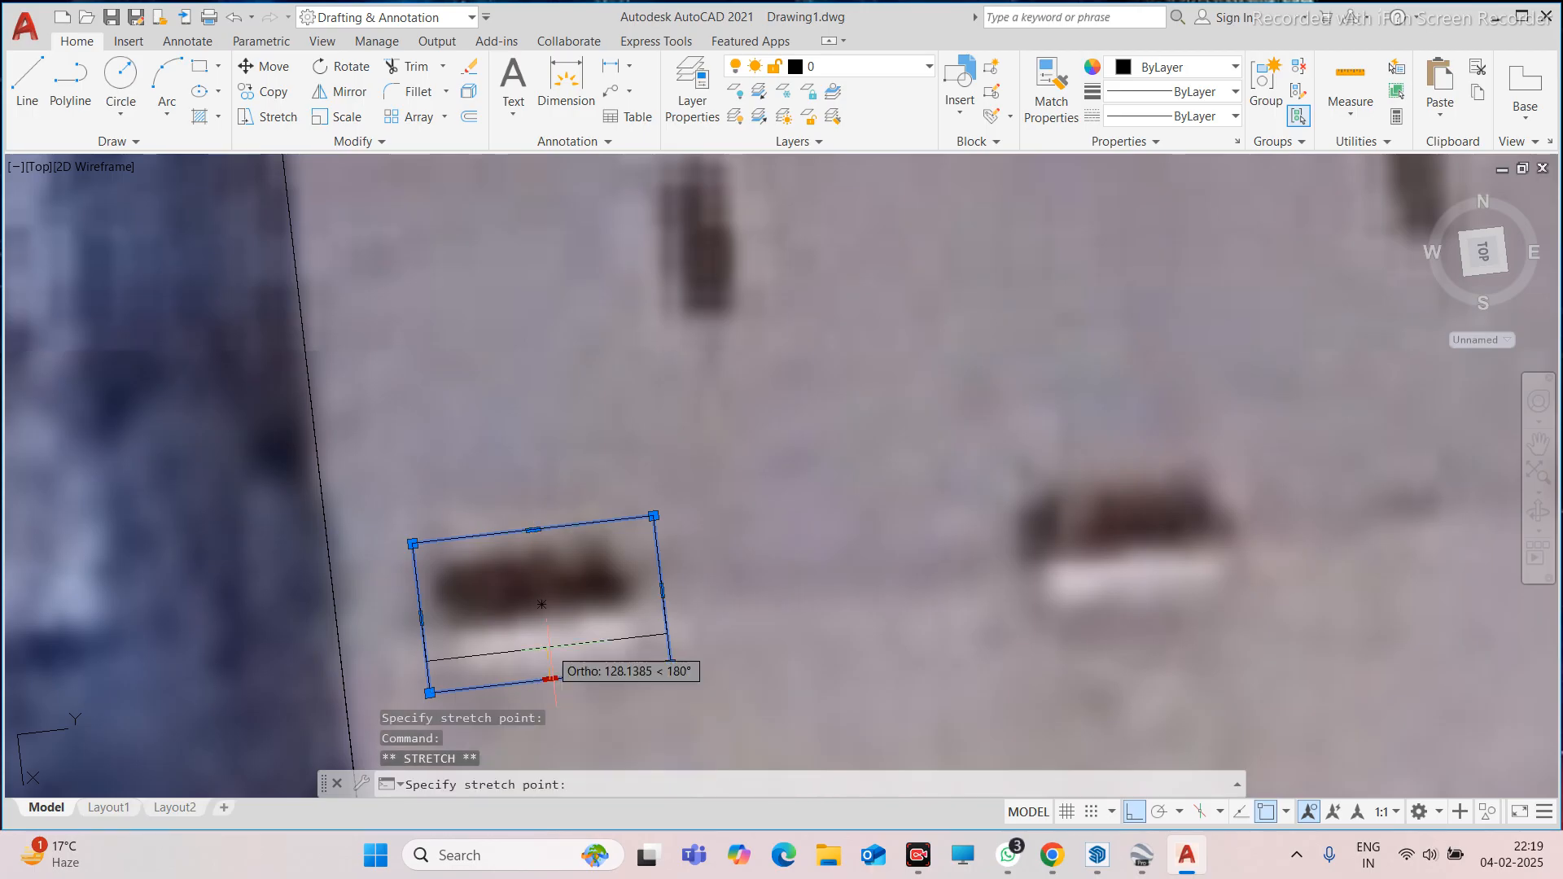
{"action": "scroll", "coordinate": [586, 516], "scroll_direction": "down", "scroll_amount": 6}
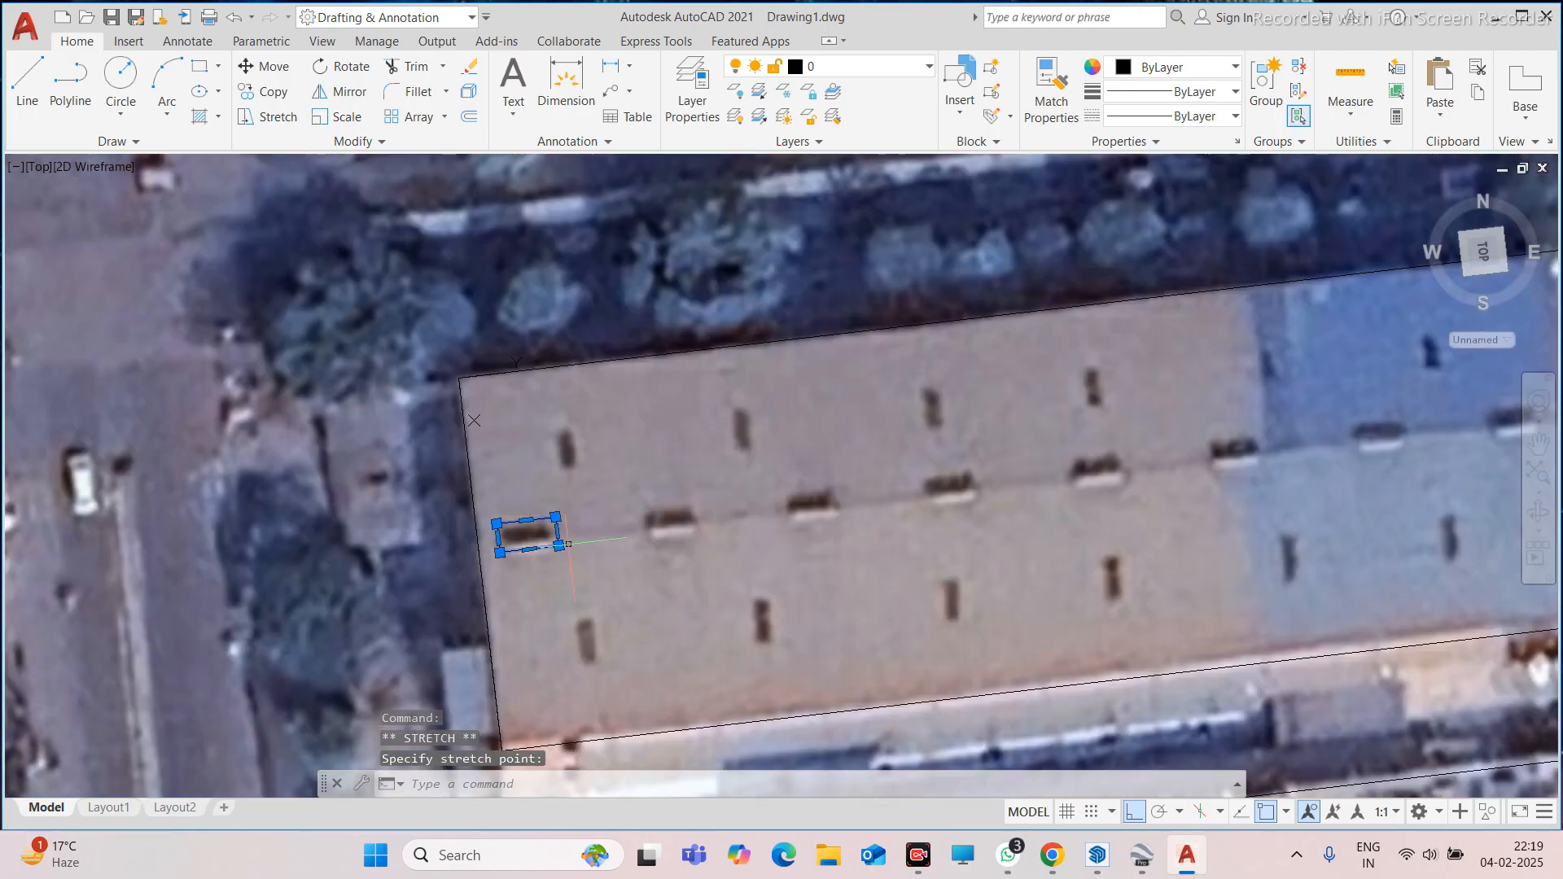
Copy the vent rectangle along the ridge with Ortho on, onto the next five vents to the east
{"action": "key", "text": "Escape"}
{"action": "type", "text": "co"}
{"action": "key", "text": "Return"}
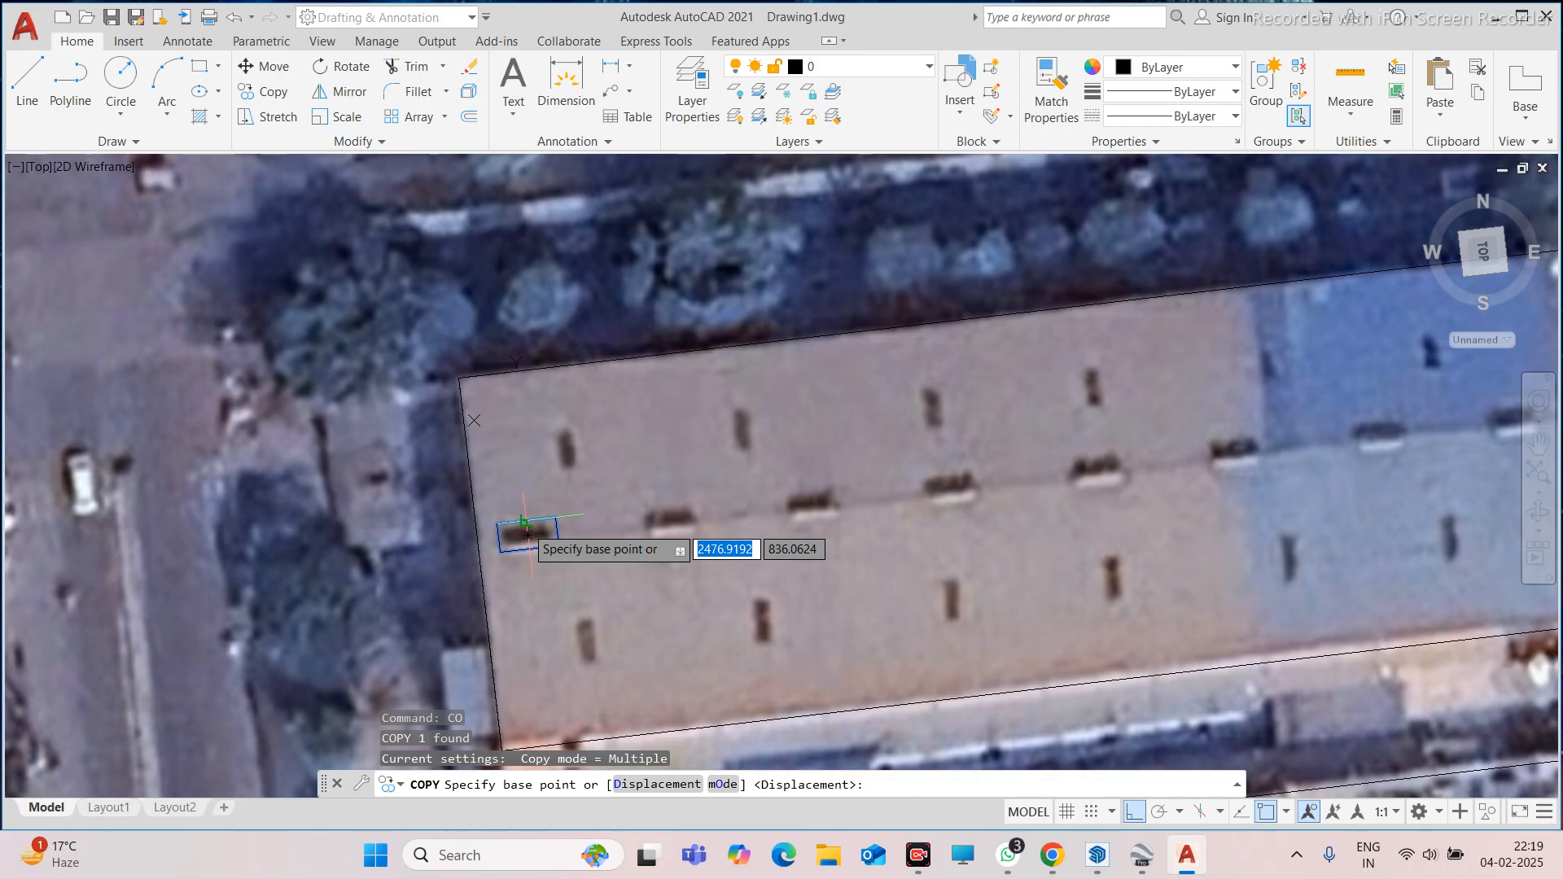
{"action": "left_click", "coordinate": [524, 521]}
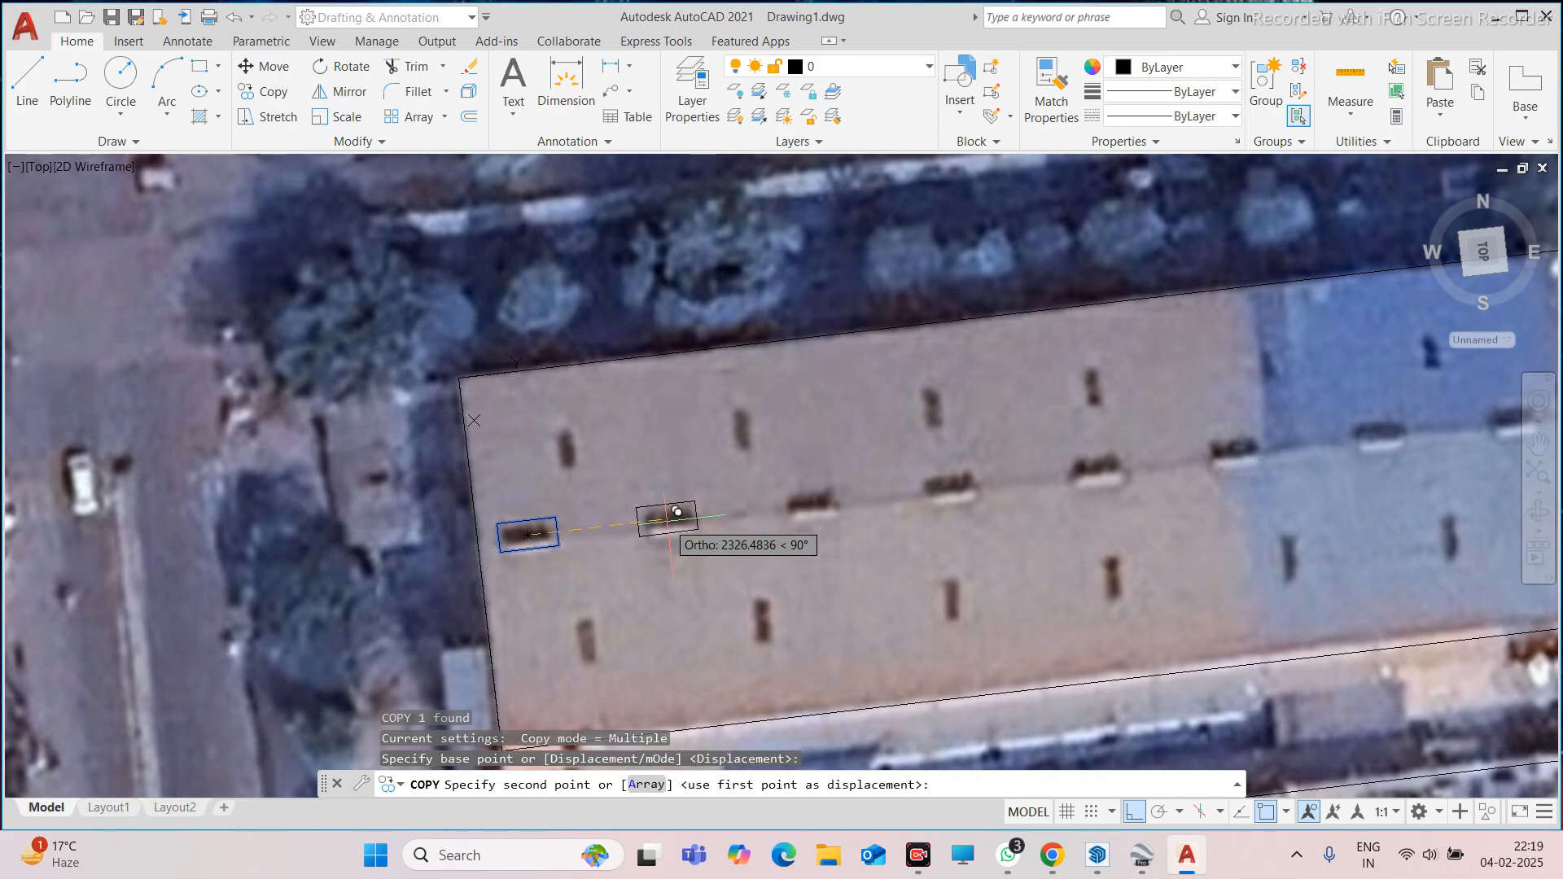
{"action": "left_click", "coordinate": [677, 512]}
{"action": "left_click", "coordinate": [821, 494]}
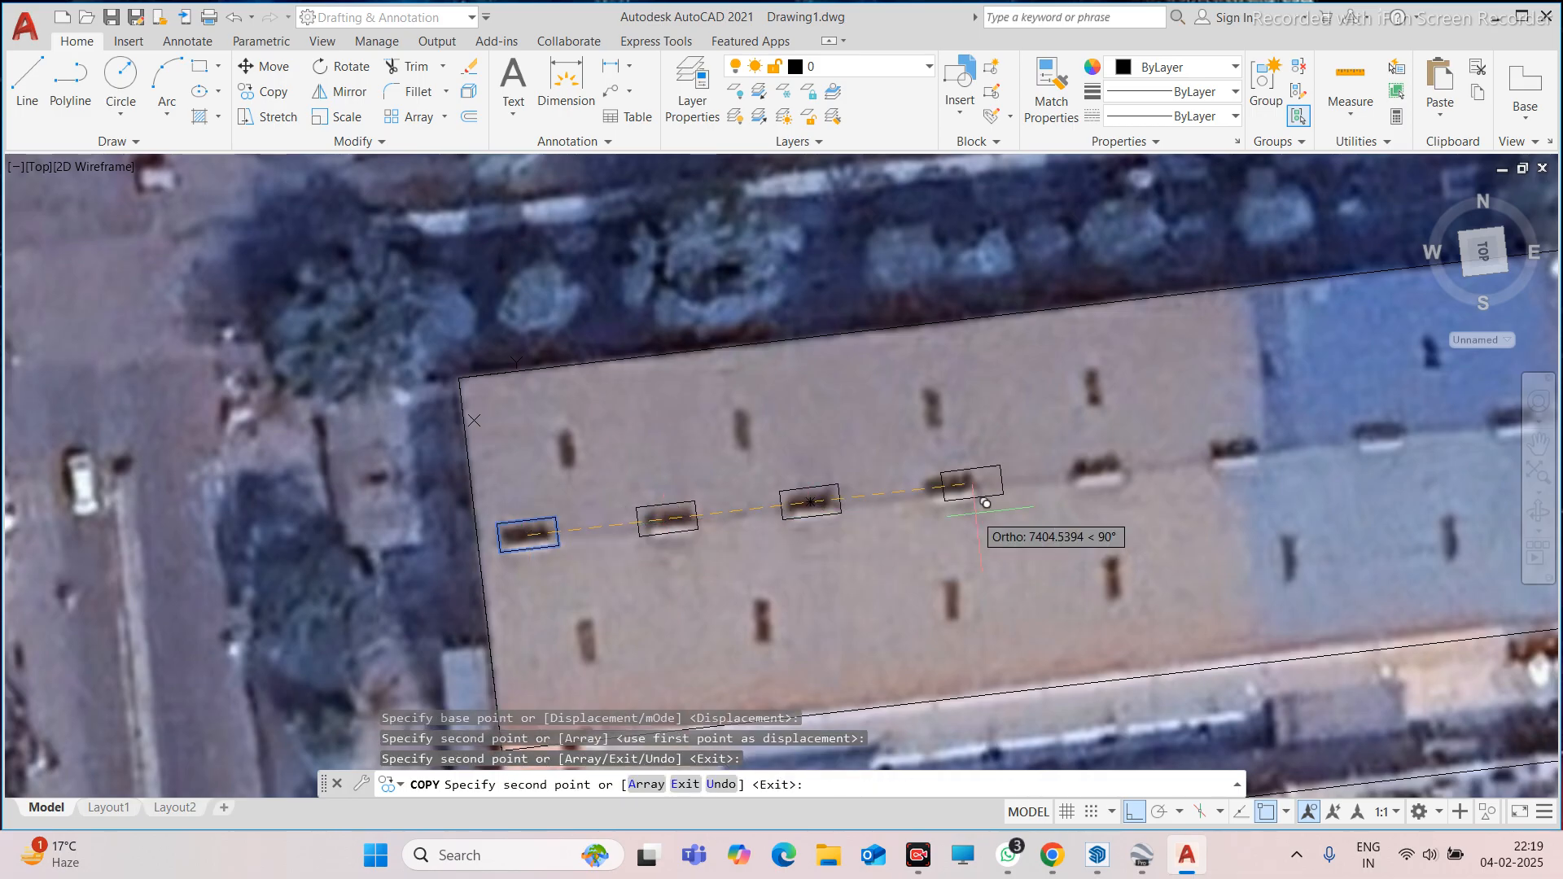
{"action": "left_click", "coordinate": [967, 500]}
{"action": "left_click", "coordinate": [1113, 482]}
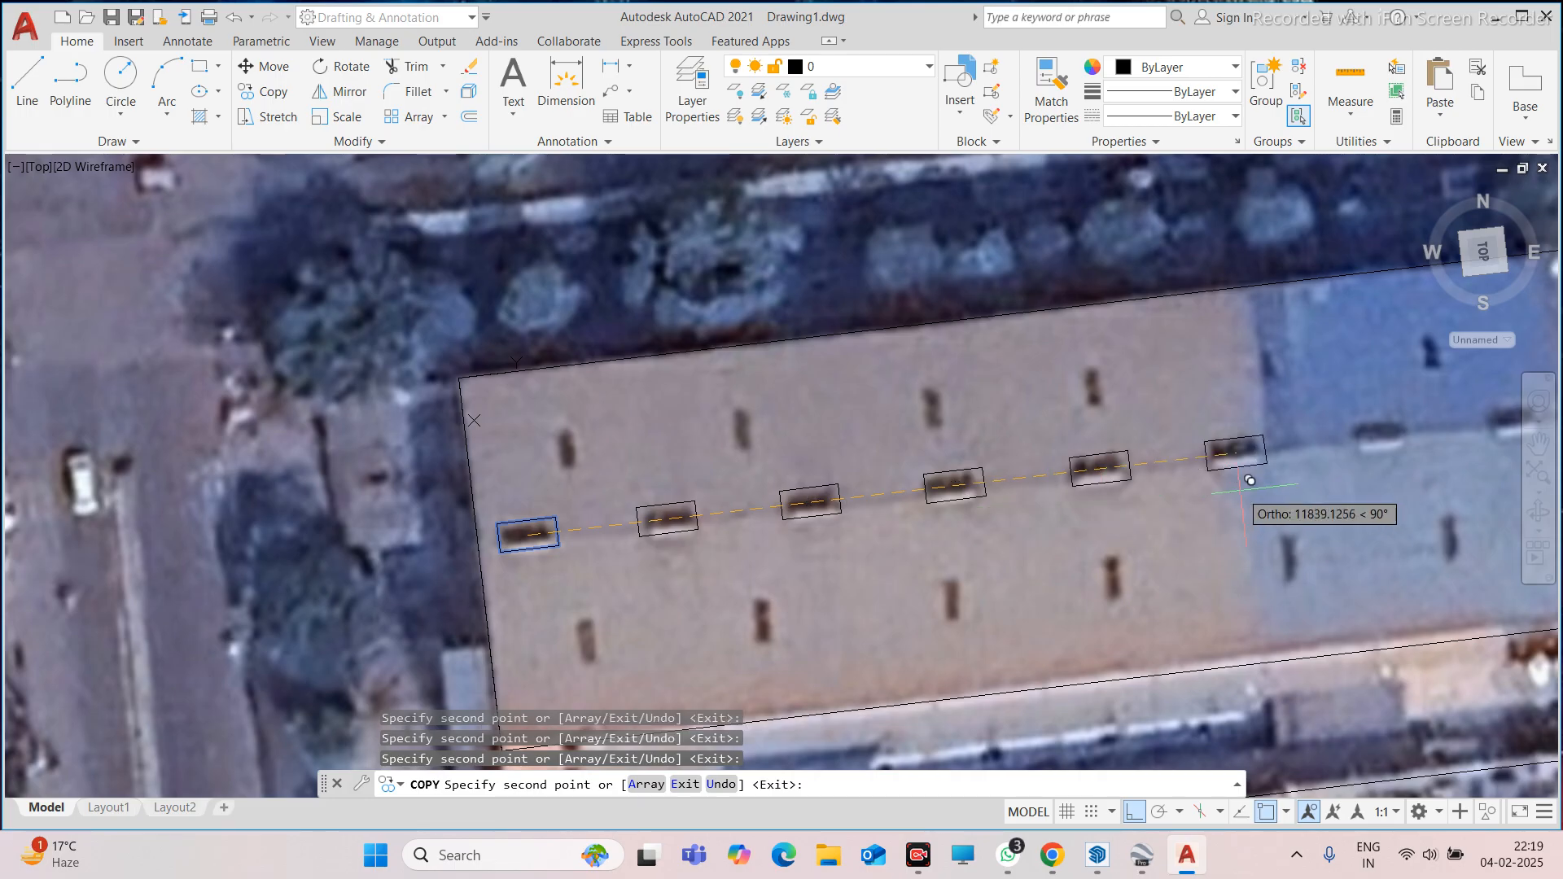
{"action": "left_click", "coordinate": [1246, 489]}
Place copies of the vent rectangle on the last two ridge vents at the roof's east end
{"action": "scroll", "coordinate": [1246, 490], "scroll_direction": "down", "scroll_amount": 4}
{"action": "middle_click_drag", "start_coordinate": [1245, 489], "coordinate": [863, 491]}
{"action": "scroll", "coordinate": [945, 479], "scroll_direction": "up", "scroll_amount": 6}
{"action": "left_click", "coordinate": [850, 476]}
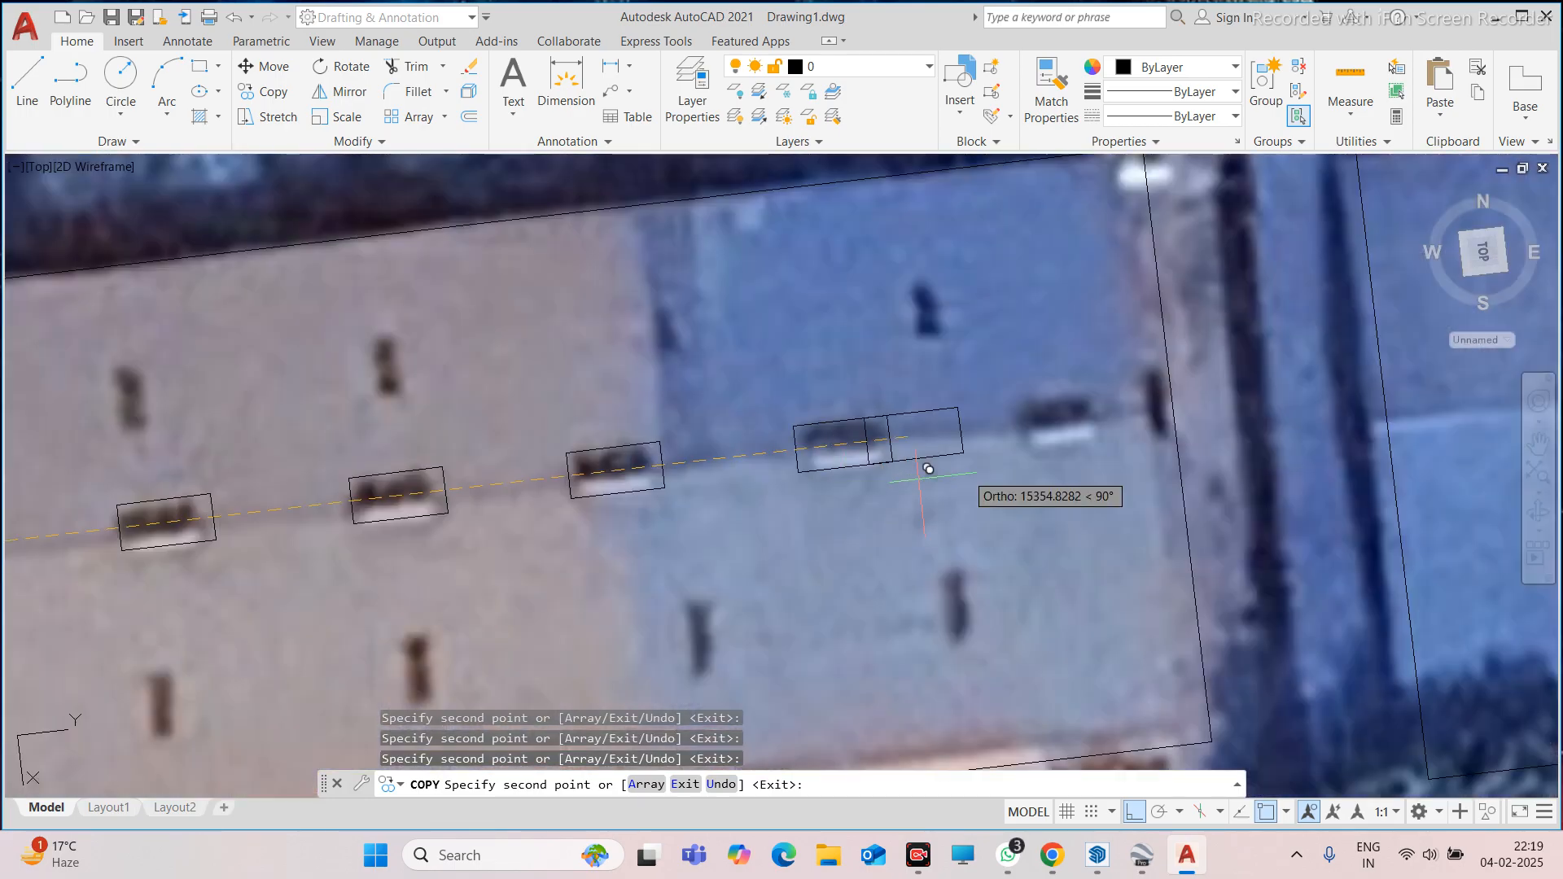
{"action": "left_click", "coordinate": [1071, 447]}
{"action": "scroll", "coordinate": [1058, 452], "scroll_direction": "down", "scroll_amount": 2}
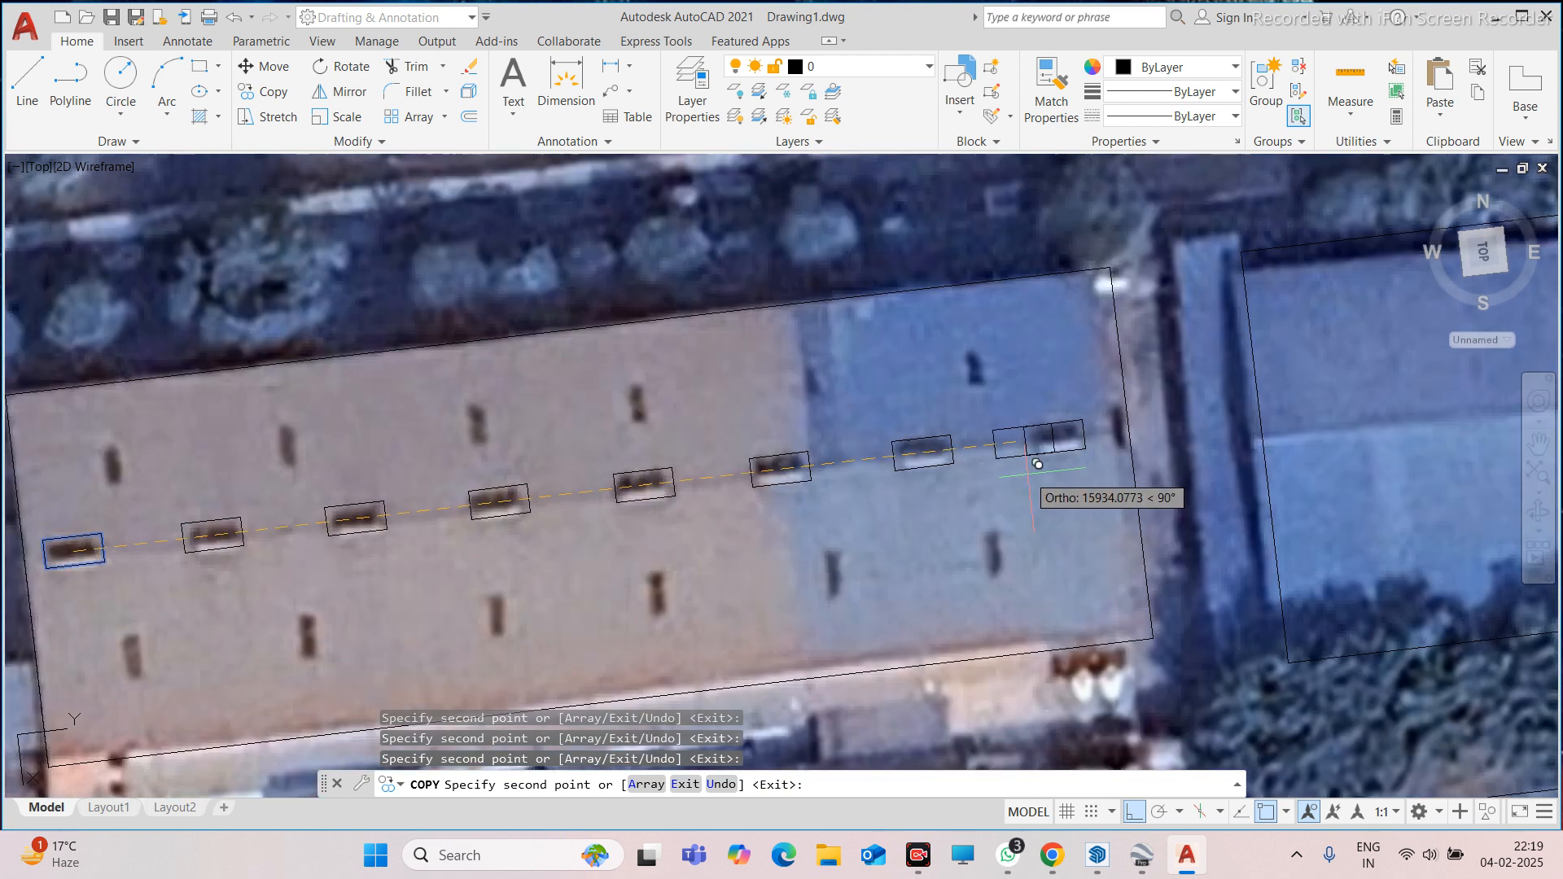
{"action": "scroll", "coordinate": [1037, 464], "scroll_direction": "down", "scroll_amount": 4}
{"action": "key", "text": "Escape"}
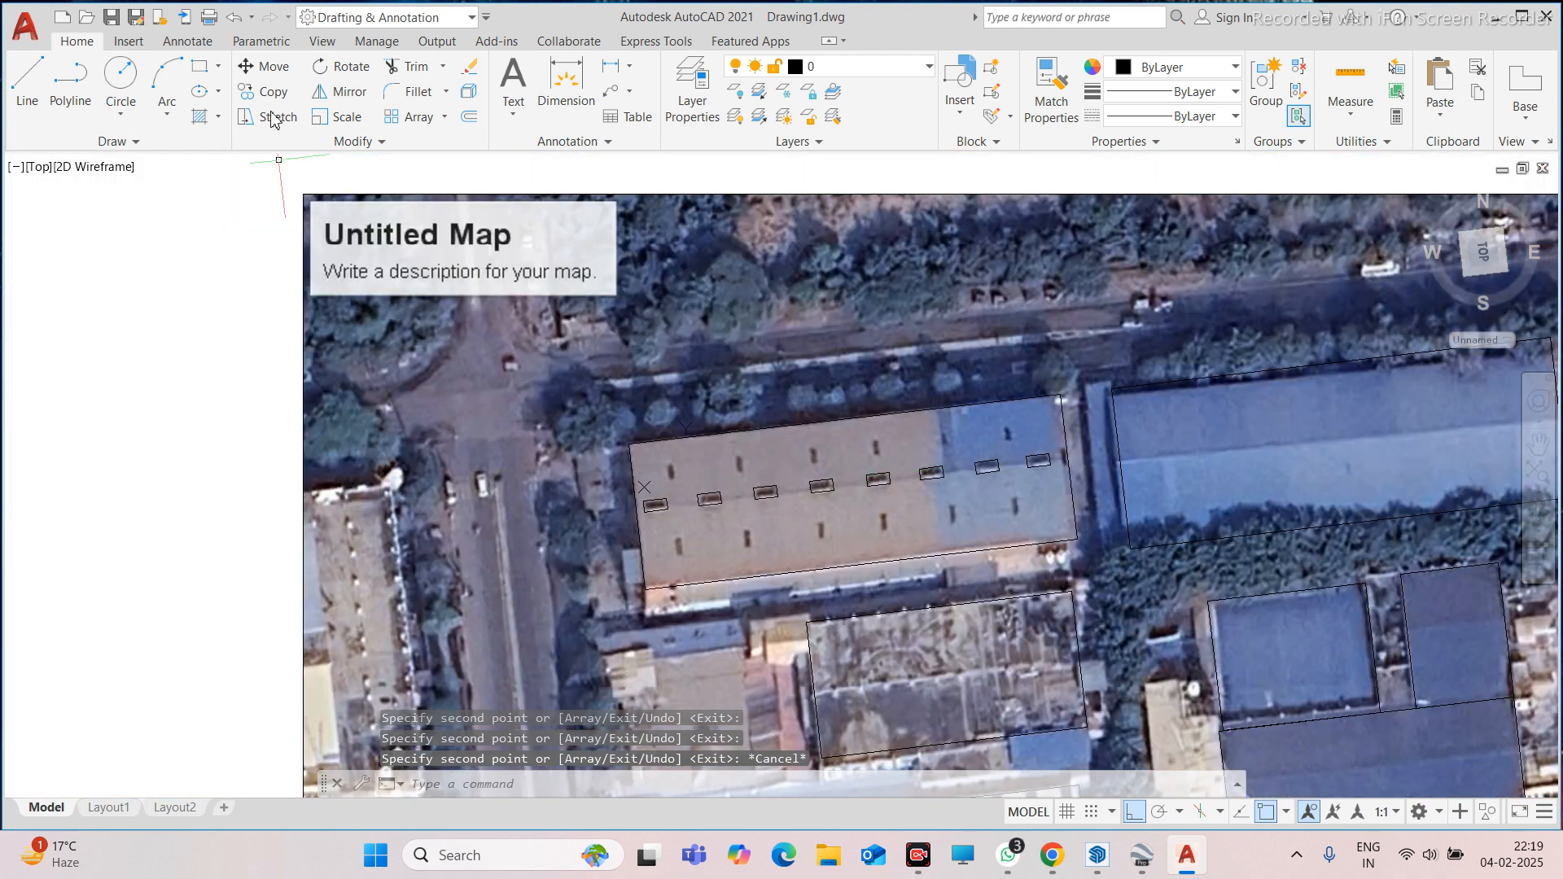
Draw an upright rectangle around the westernmost dark slot in the brown roof's northern row and select it
{"action": "left_click", "coordinate": [200, 66]}
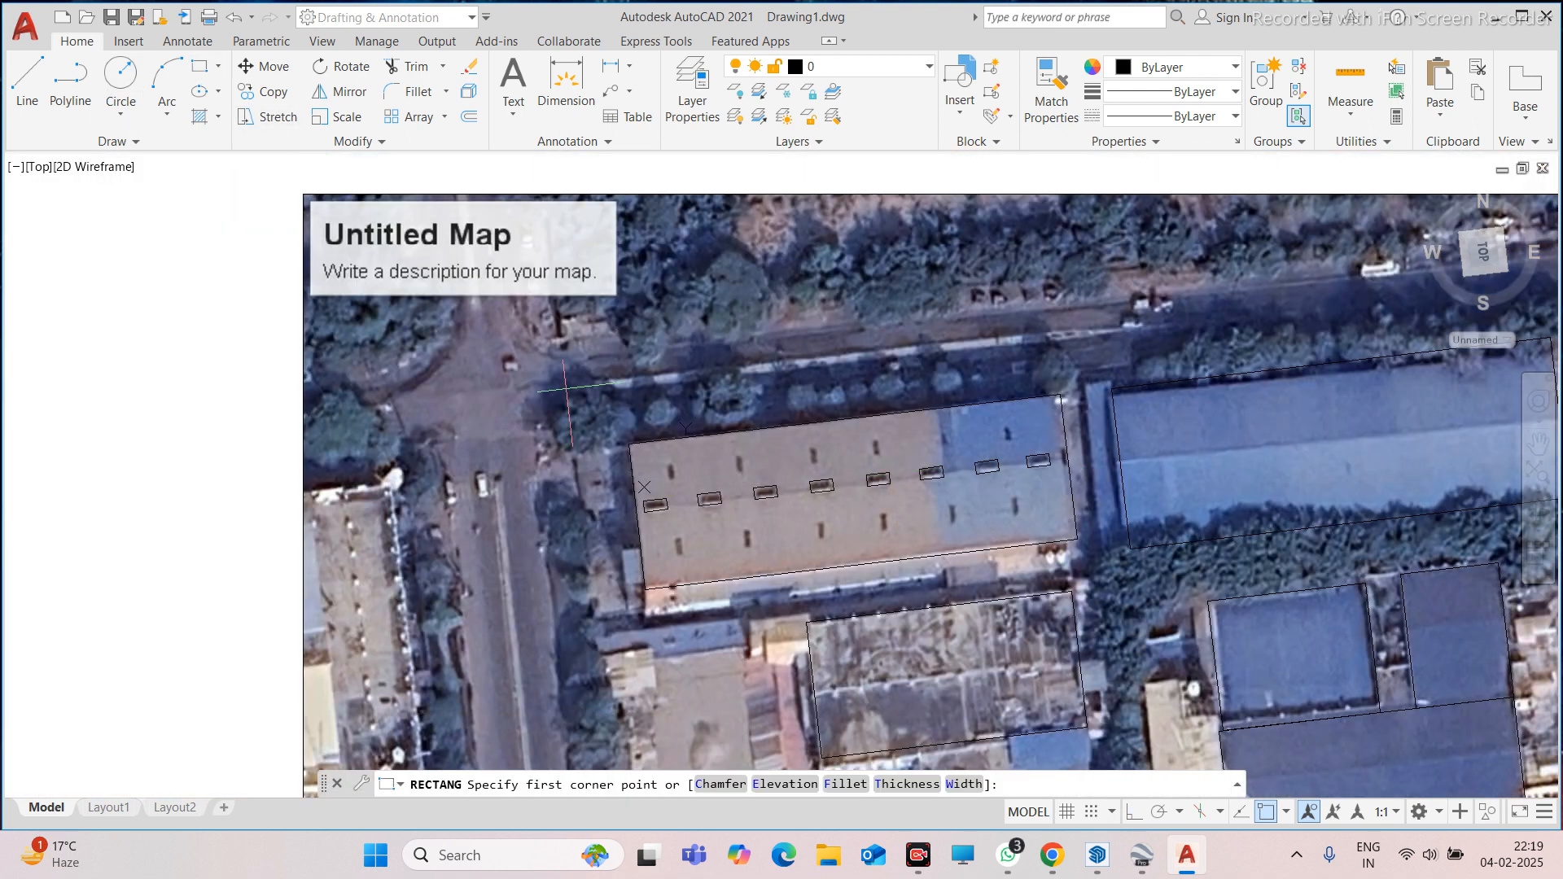
{"action": "scroll", "coordinate": [729, 500], "scroll_direction": "up", "scroll_amount": 2}
{"action": "scroll", "coordinate": [611, 444], "scroll_direction": "up", "scroll_amount": 4}
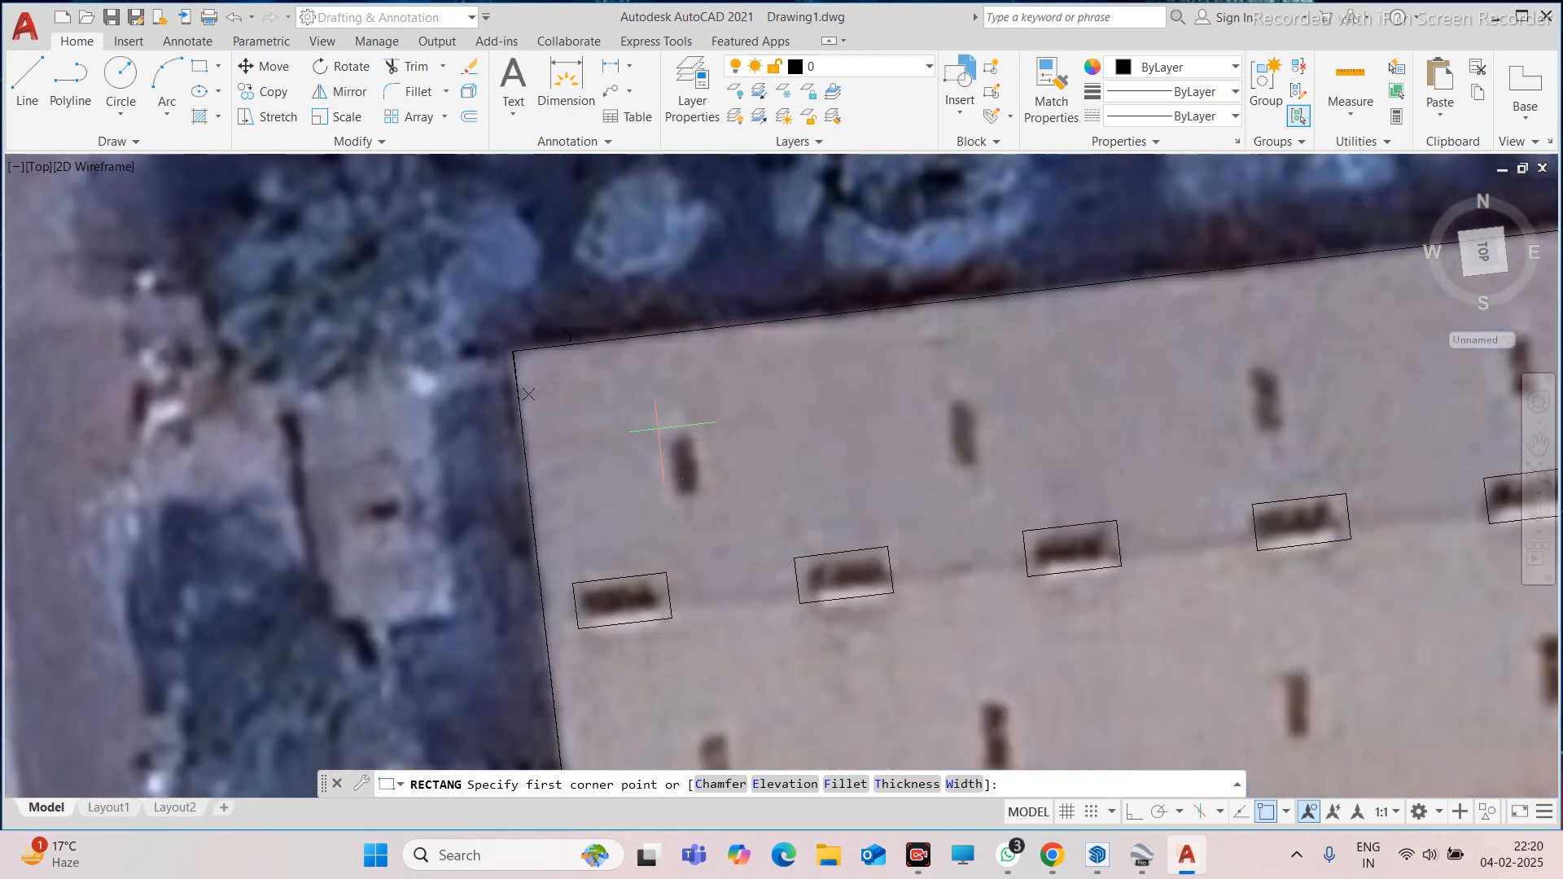
{"action": "left_click", "coordinate": [658, 428]}
{"action": "left_click", "coordinate": [713, 502]}
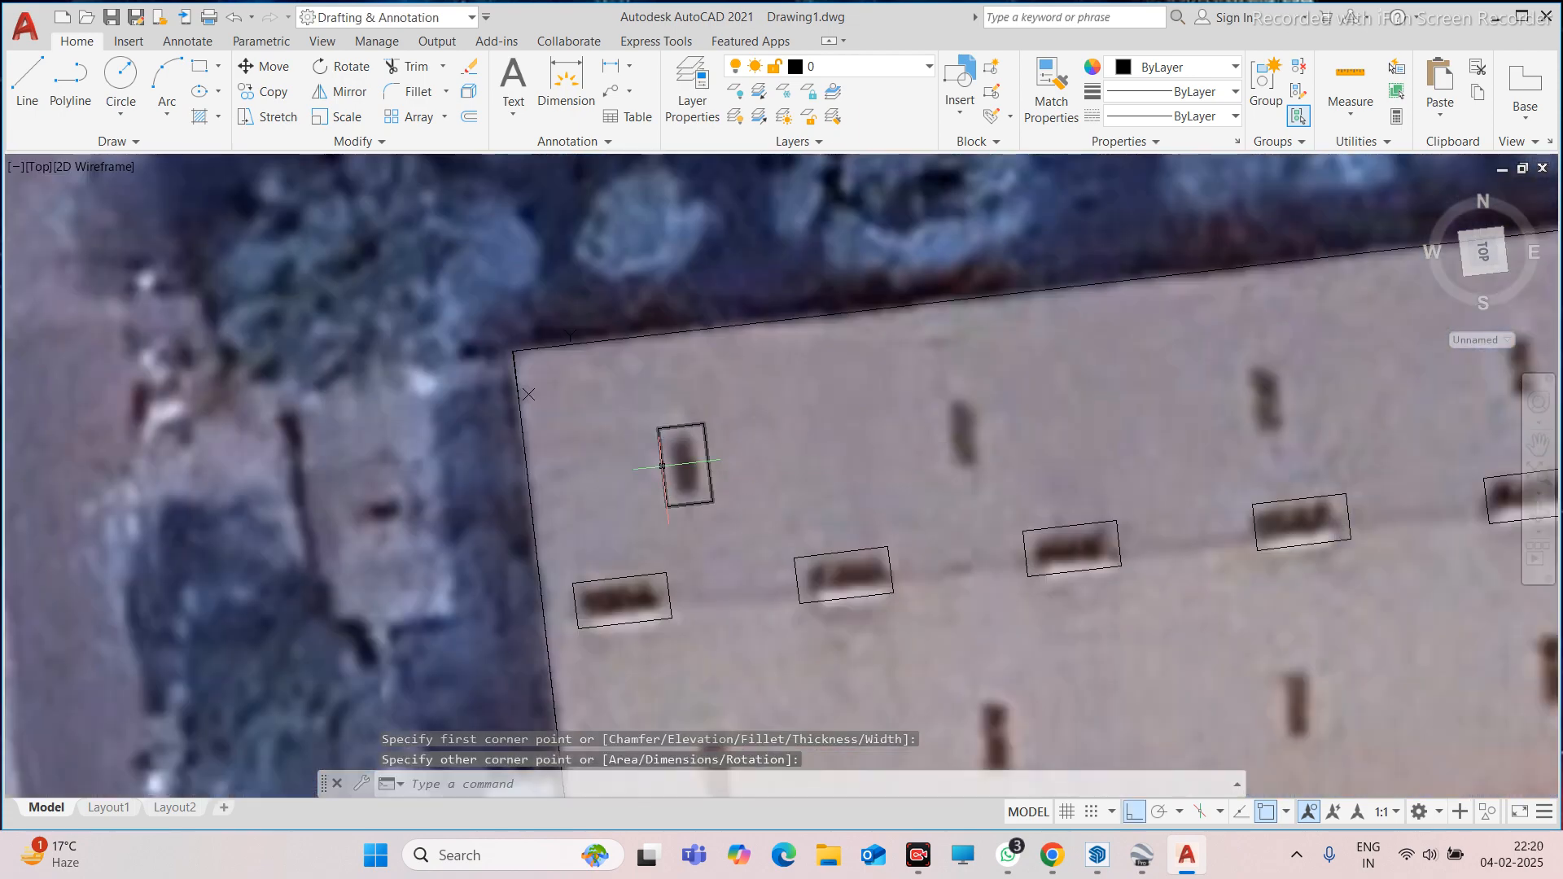
{"action": "scroll", "coordinate": [650, 467], "scroll_direction": "down", "scroll_amount": 4}
{"action": "left_click", "coordinate": [685, 465]}
{"action": "left_click", "coordinate": [644, 471]}
{"action": "mouse_move", "coordinate": [672, 469]}
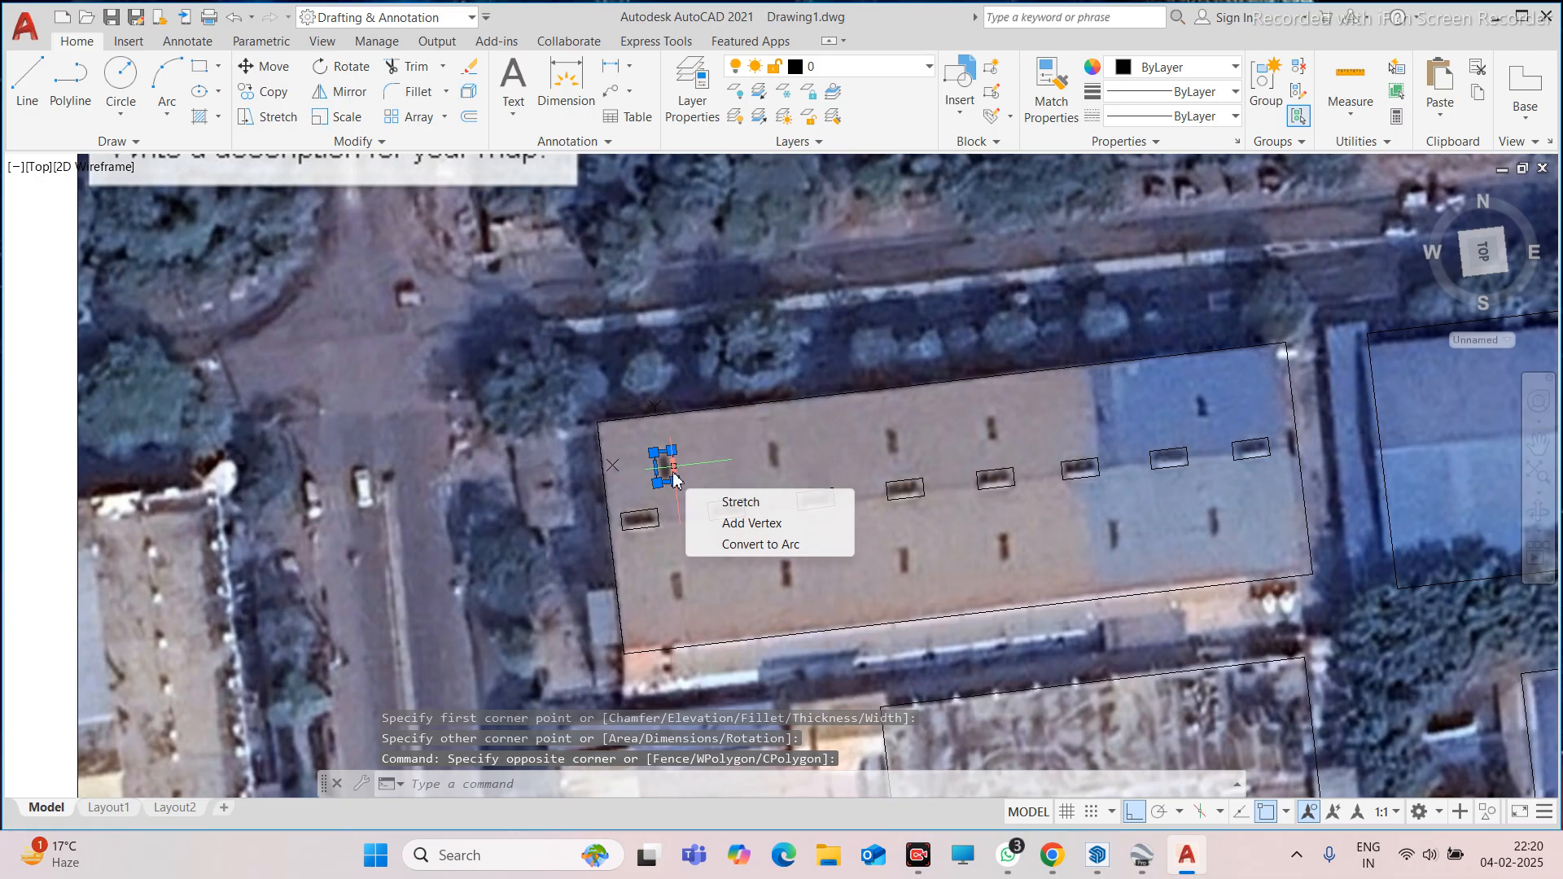
{"action": "type", "text": "co"}
{"action": "key", "text": "space"}
{"action": "key", "text": "Escape"}
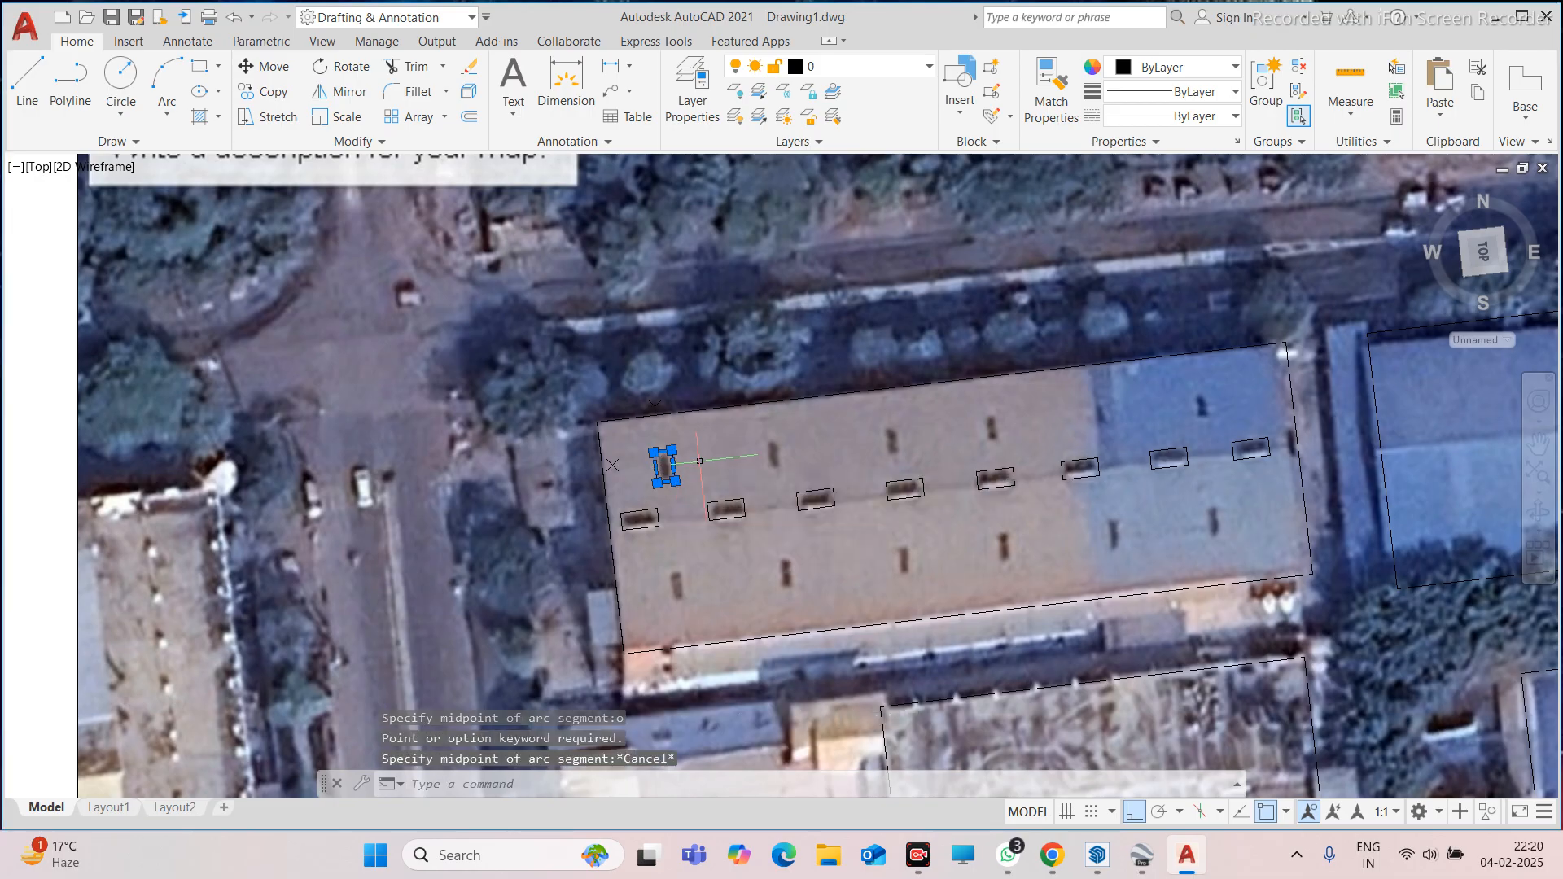
Copy the upright rectangle from its centre onto the second and third slots of the northern row
{"action": "type", "text": "co"}
{"action": "key", "text": "Return"}
{"action": "scroll", "coordinate": [697, 470], "scroll_direction": "up", "scroll_amount": 5}
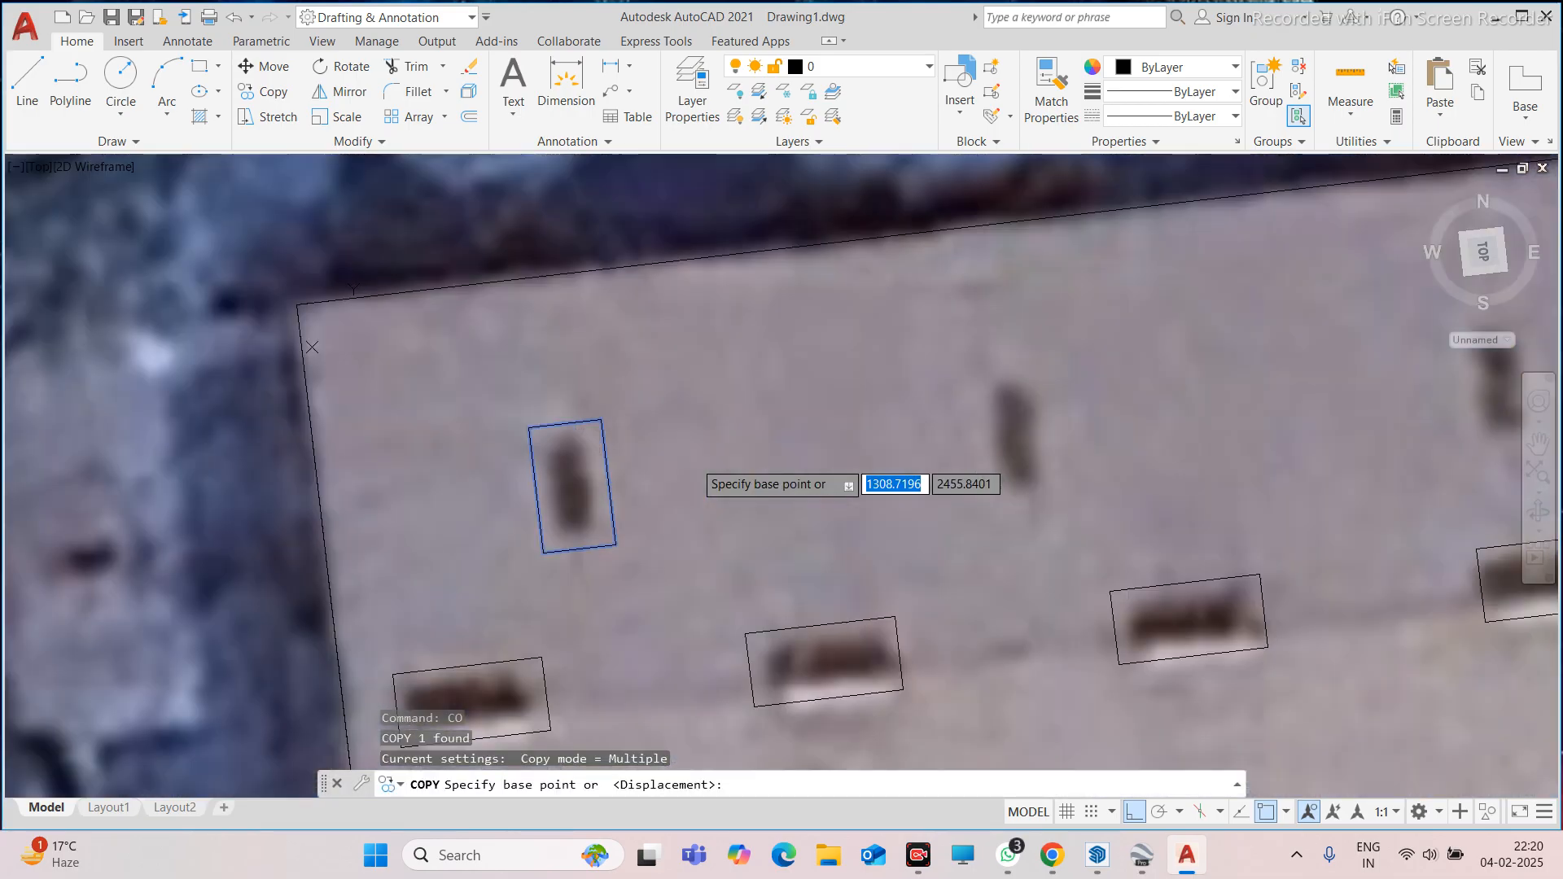
{"action": "left_click", "coordinate": [574, 481]}
{"action": "scroll", "coordinate": [912, 488], "scroll_direction": "down", "scroll_amount": 5}
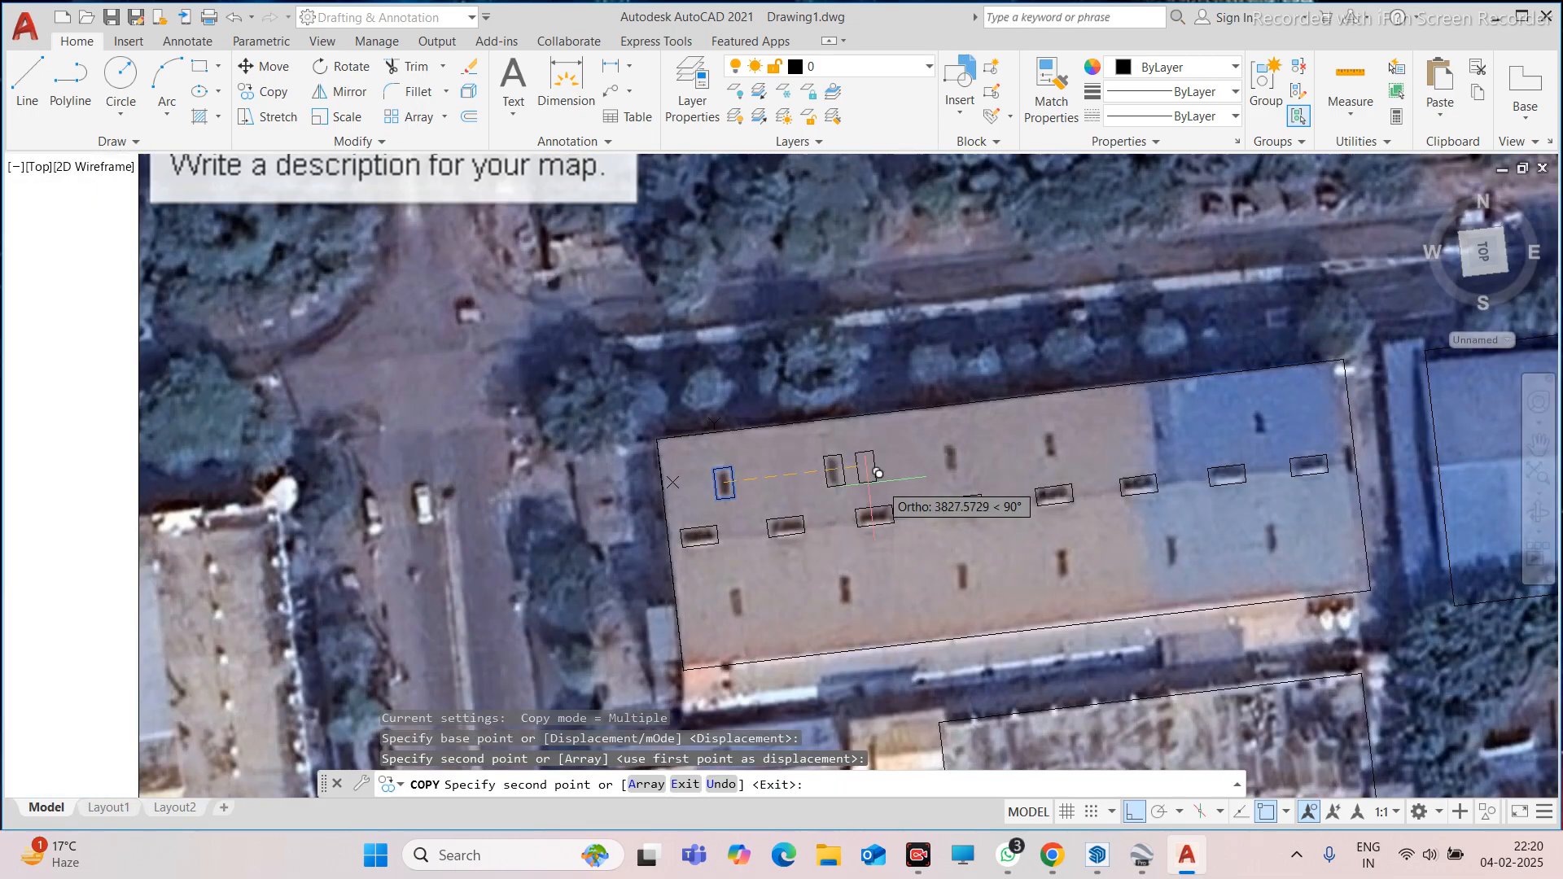
{"action": "scroll", "coordinate": [971, 469], "scroll_direction": "up", "scroll_amount": 5}
{"action": "scroll", "coordinate": [961, 432], "scroll_direction": "down", "scroll_amount": 2}
{"action": "scroll", "coordinate": [932, 369], "scroll_direction": "up", "scroll_amount": 5}
{"action": "left_click", "coordinate": [927, 376]}
Place copies of the upright rectangle on the fourth, fifth and sixth slots of the northern row
{"action": "scroll", "coordinate": [625, 465], "scroll_direction": "down", "scroll_amount": 5}
{"action": "scroll", "coordinate": [494, 463], "scroll_direction": "down", "scroll_amount": 5}
{"action": "scroll", "coordinate": [541, 433], "scroll_direction": "up", "scroll_amount": 7}
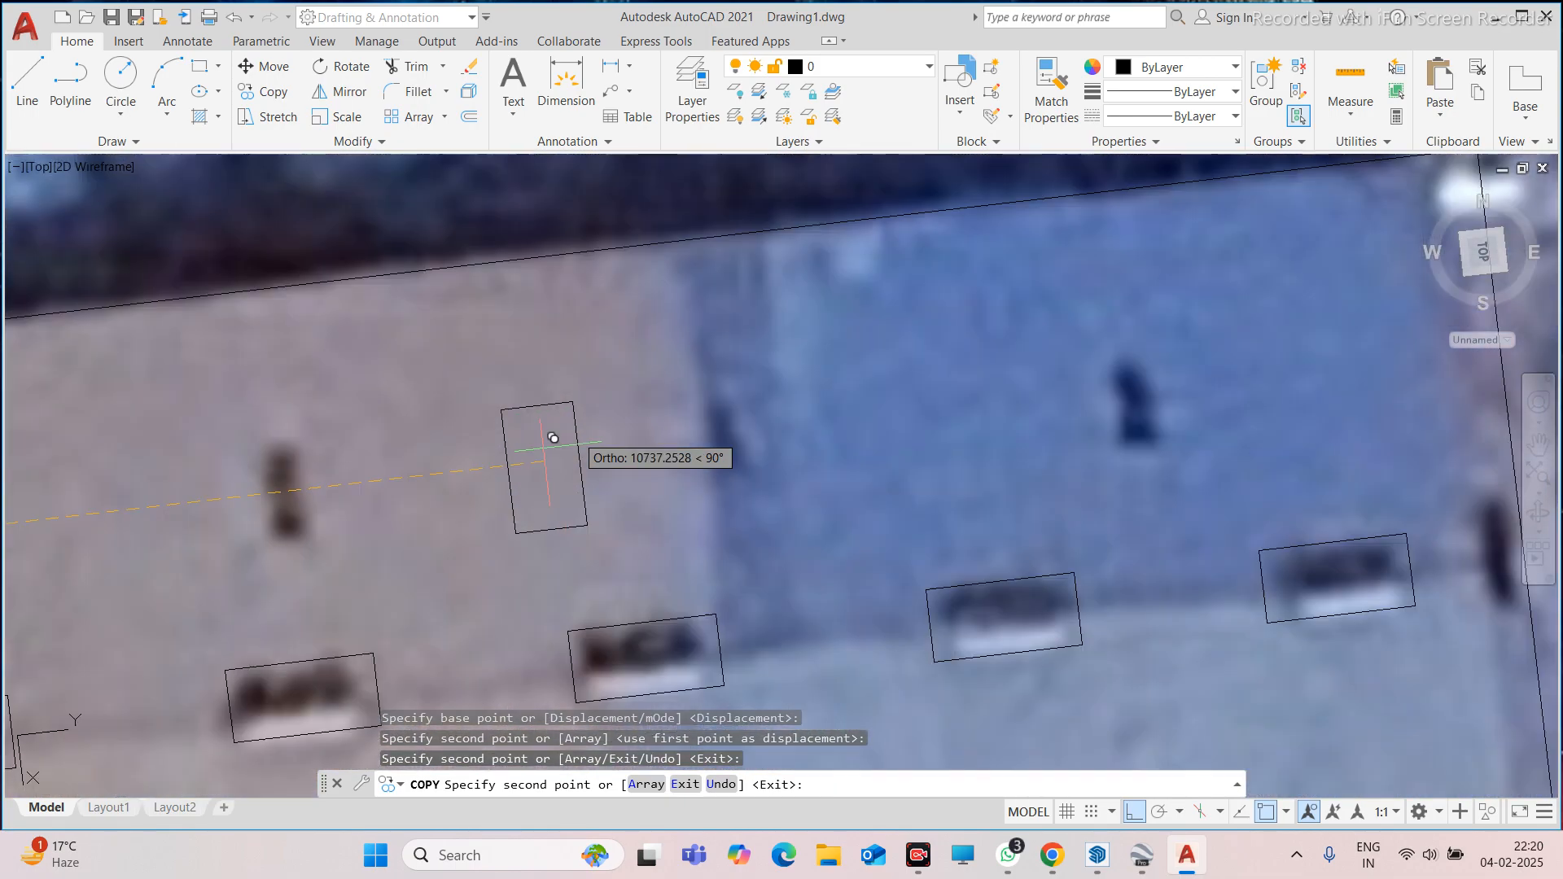
{"action": "scroll", "coordinate": [651, 424], "scroll_direction": "down", "scroll_amount": 7}
{"action": "scroll", "coordinate": [570, 440], "scroll_direction": "up", "scroll_amount": 7}
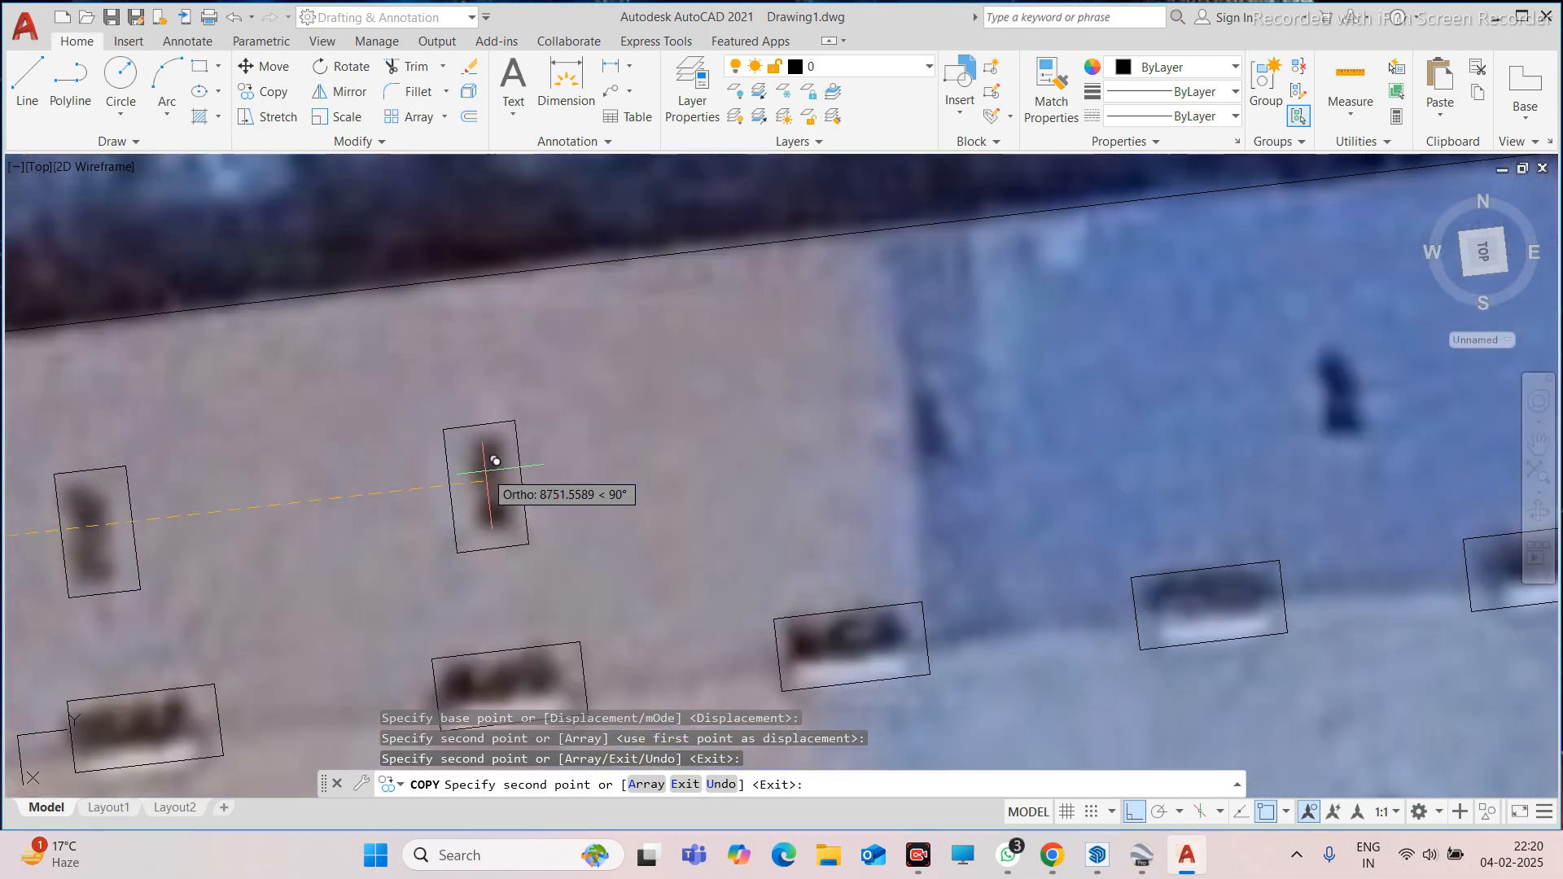
{"action": "left_click", "coordinate": [505, 461]}
{"action": "scroll", "coordinate": [497, 456], "scroll_direction": "down", "scroll_amount": 5}
{"action": "scroll", "coordinate": [338, 451], "scroll_direction": "up", "scroll_amount": 5}
{"action": "left_click", "coordinate": [339, 449]}
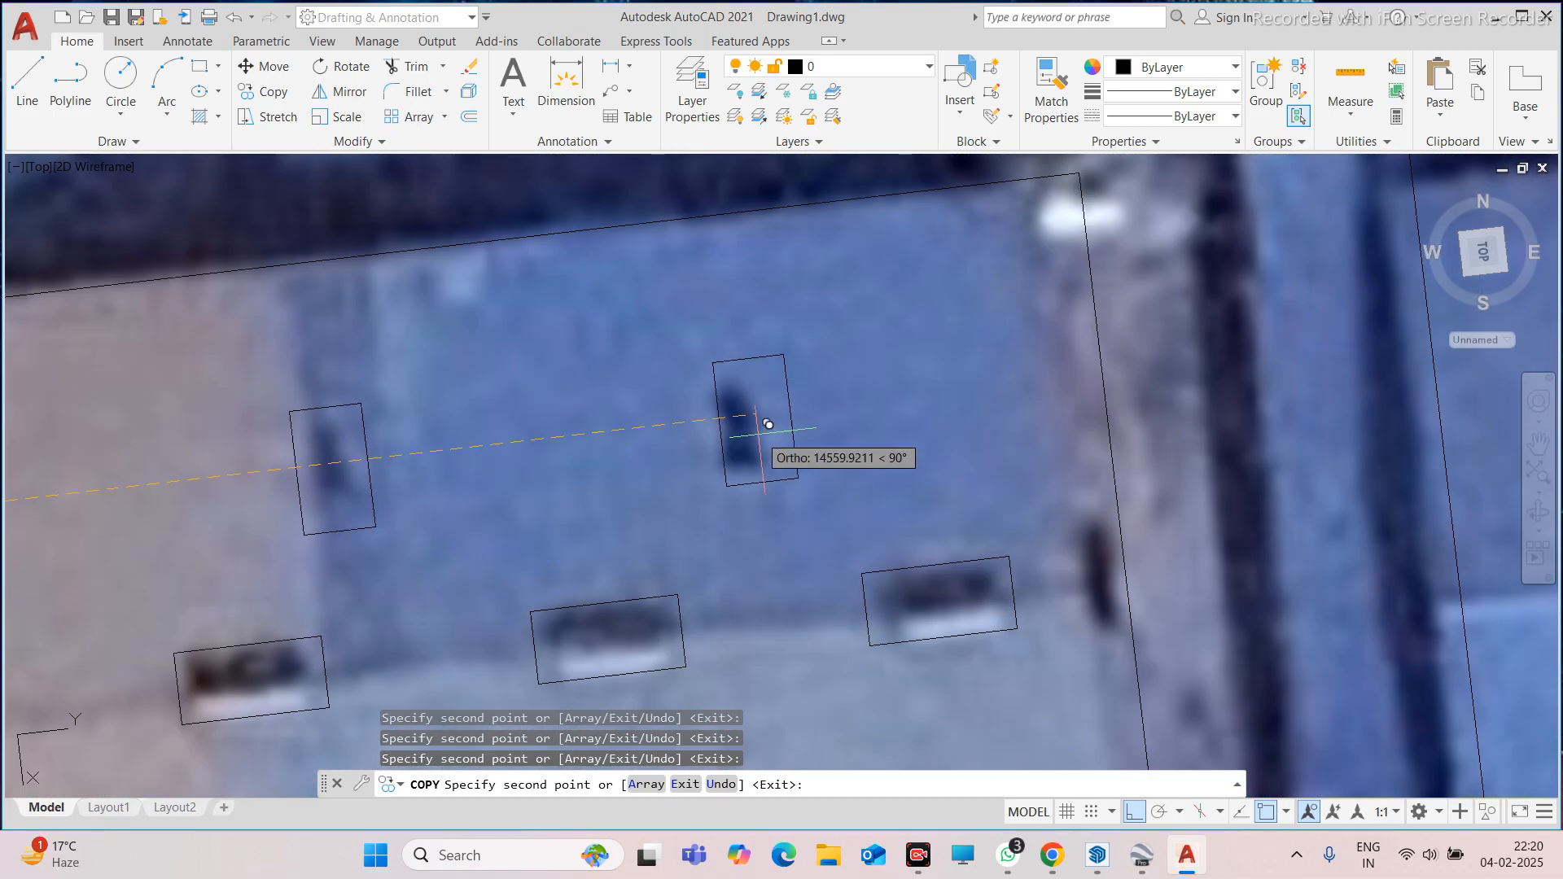
{"action": "left_click", "coordinate": [751, 427]}
{"action": "scroll", "coordinate": [790, 416], "scroll_direction": "down", "scroll_amount": 5}
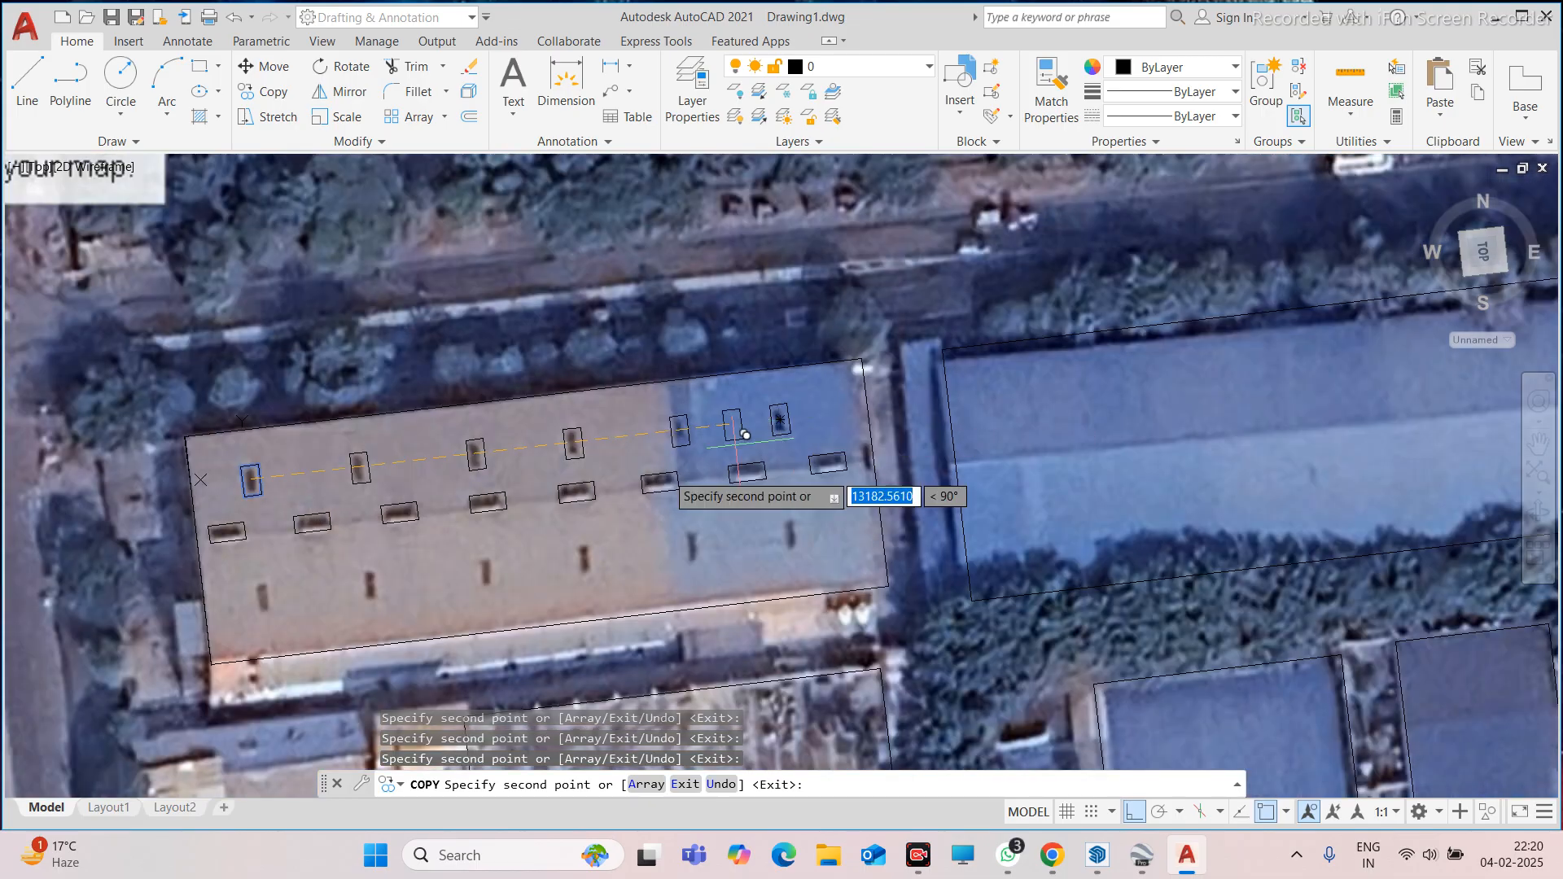
Copy the upright rectangle onto the first three slots of the southern row, turning Ortho off for free placement
{"action": "scroll", "coordinate": [297, 592], "scroll_direction": "up", "scroll_amount": 4}
{"action": "key", "text": "F8"}
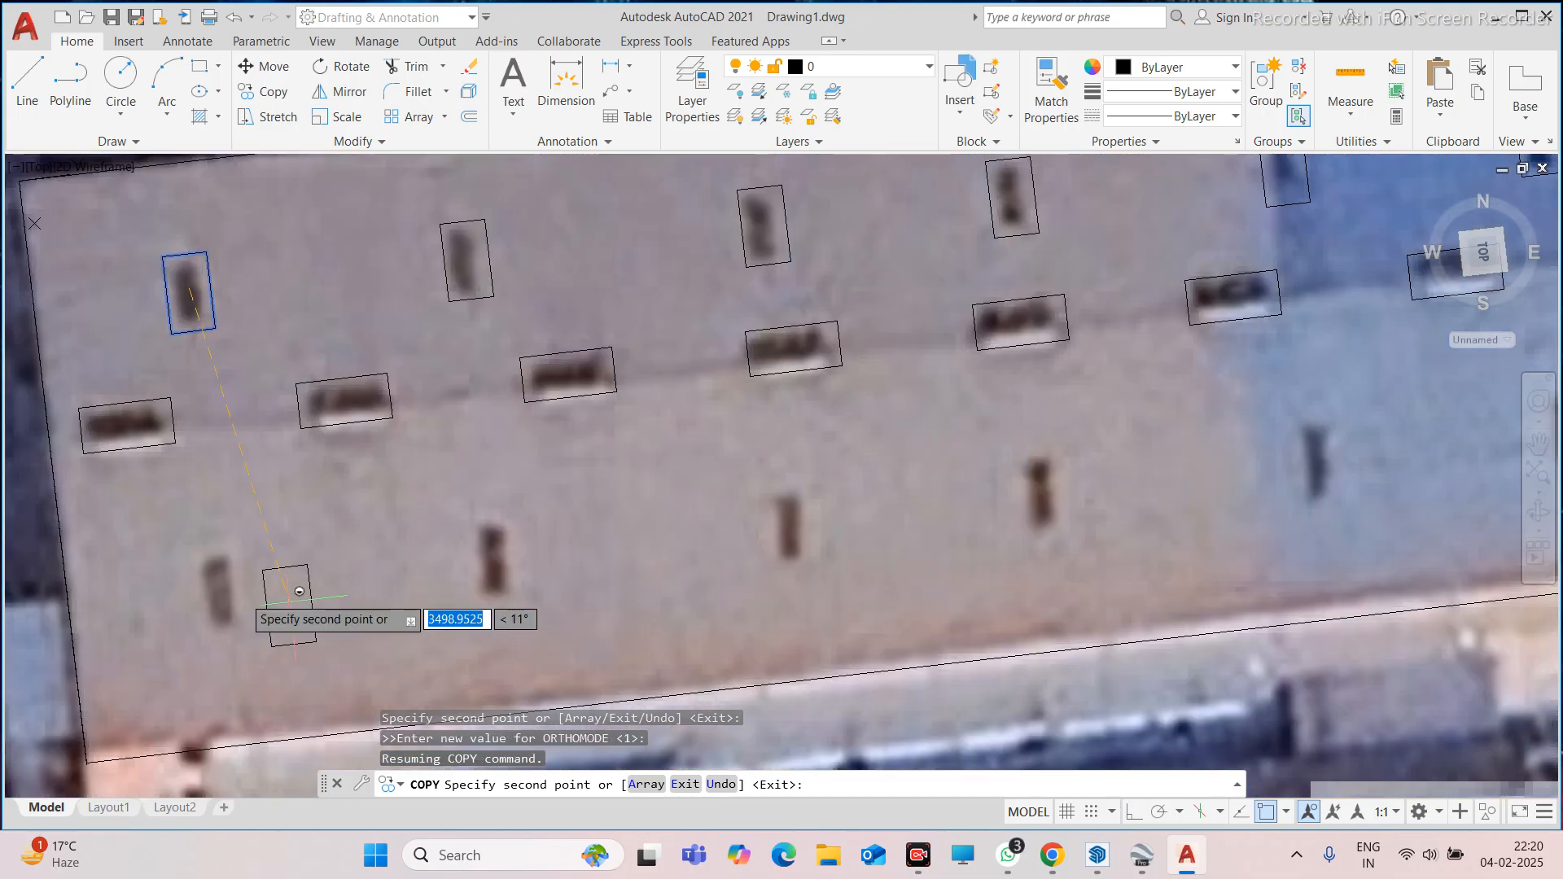
{"action": "scroll", "coordinate": [204, 575], "scroll_direction": "up", "scroll_amount": 4}
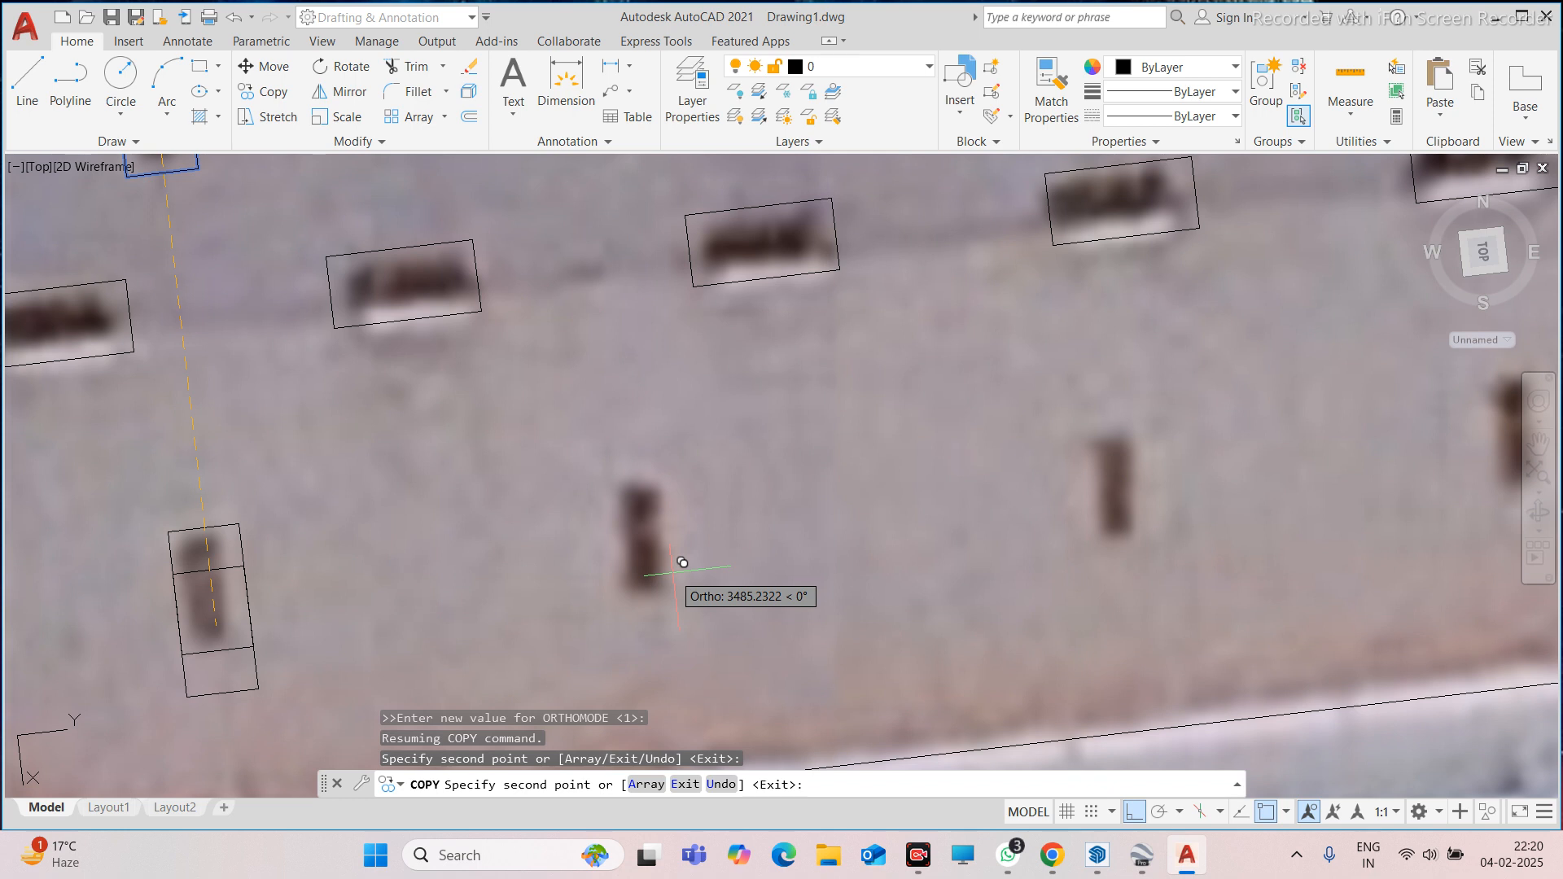
{"action": "key", "text": "F8"}
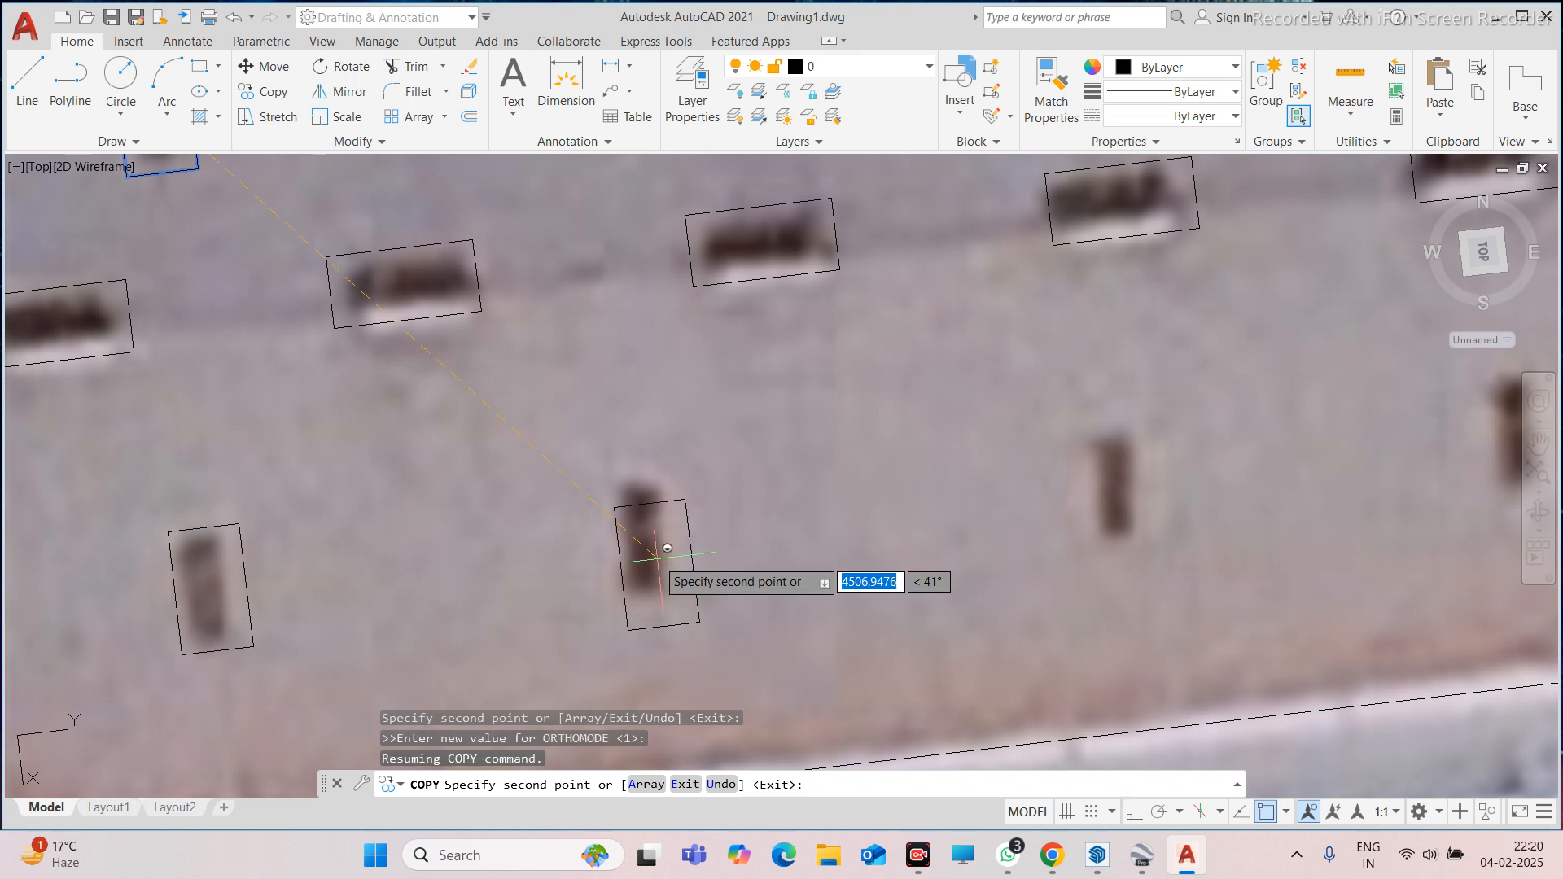
{"action": "left_click", "coordinate": [649, 528]}
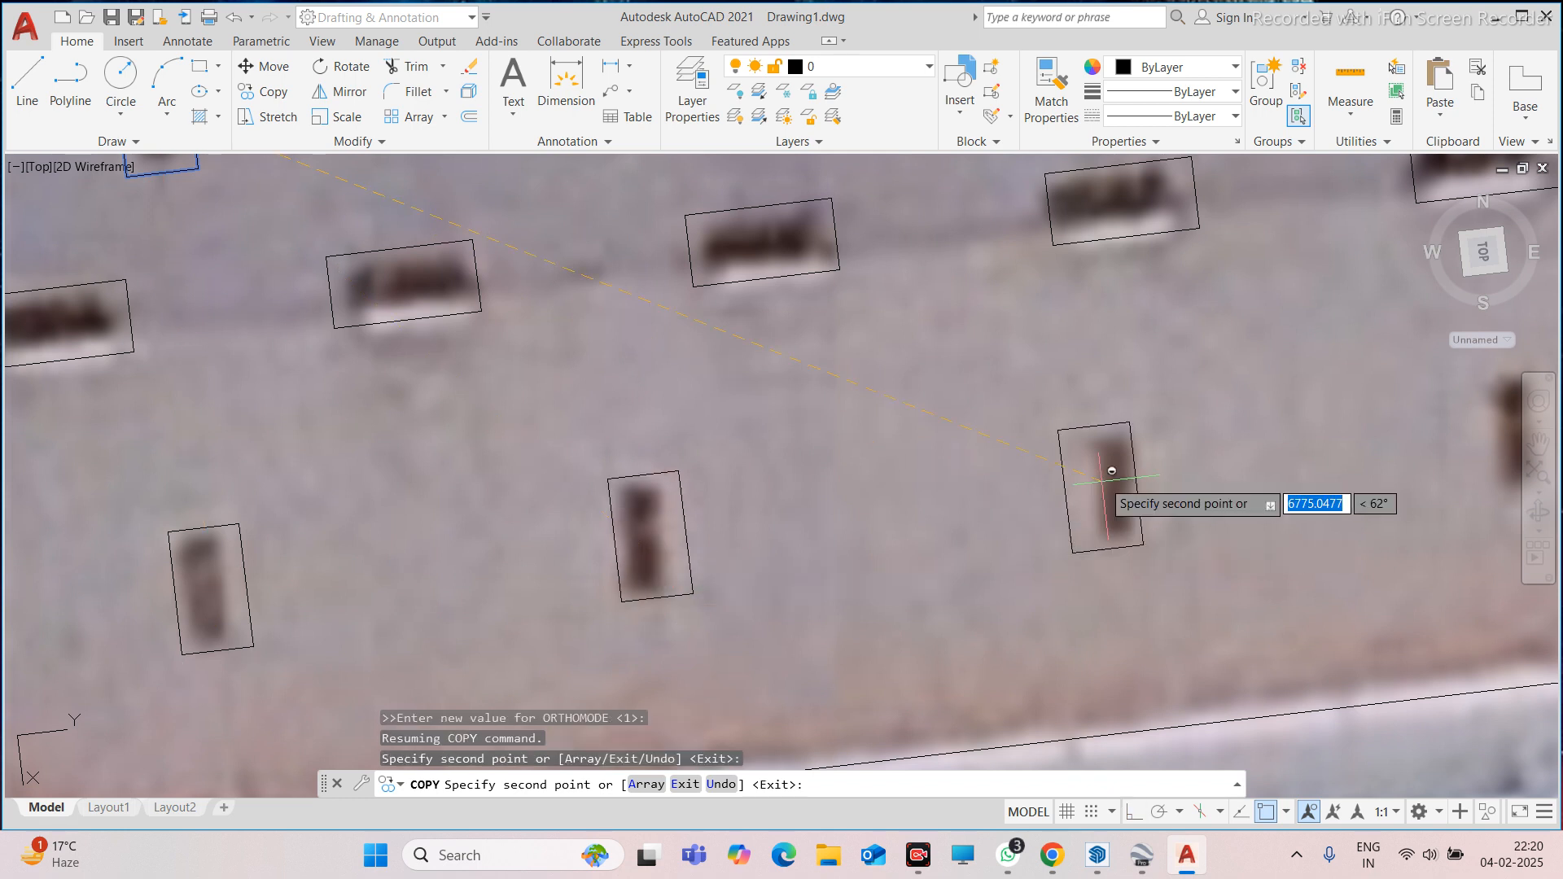
{"action": "left_click", "coordinate": [1112, 482]}
Place copies of the upright rectangle on the fourth, fifth and sixth slots of the southern row and end the copying
{"action": "scroll", "coordinate": [632, 557], "scroll_direction": "down", "scroll_amount": 3}
{"action": "scroll", "coordinate": [884, 543], "scroll_direction": "up", "scroll_amount": 1}
{"action": "scroll", "coordinate": [836, 512], "scroll_direction": "up", "scroll_amount": 1}
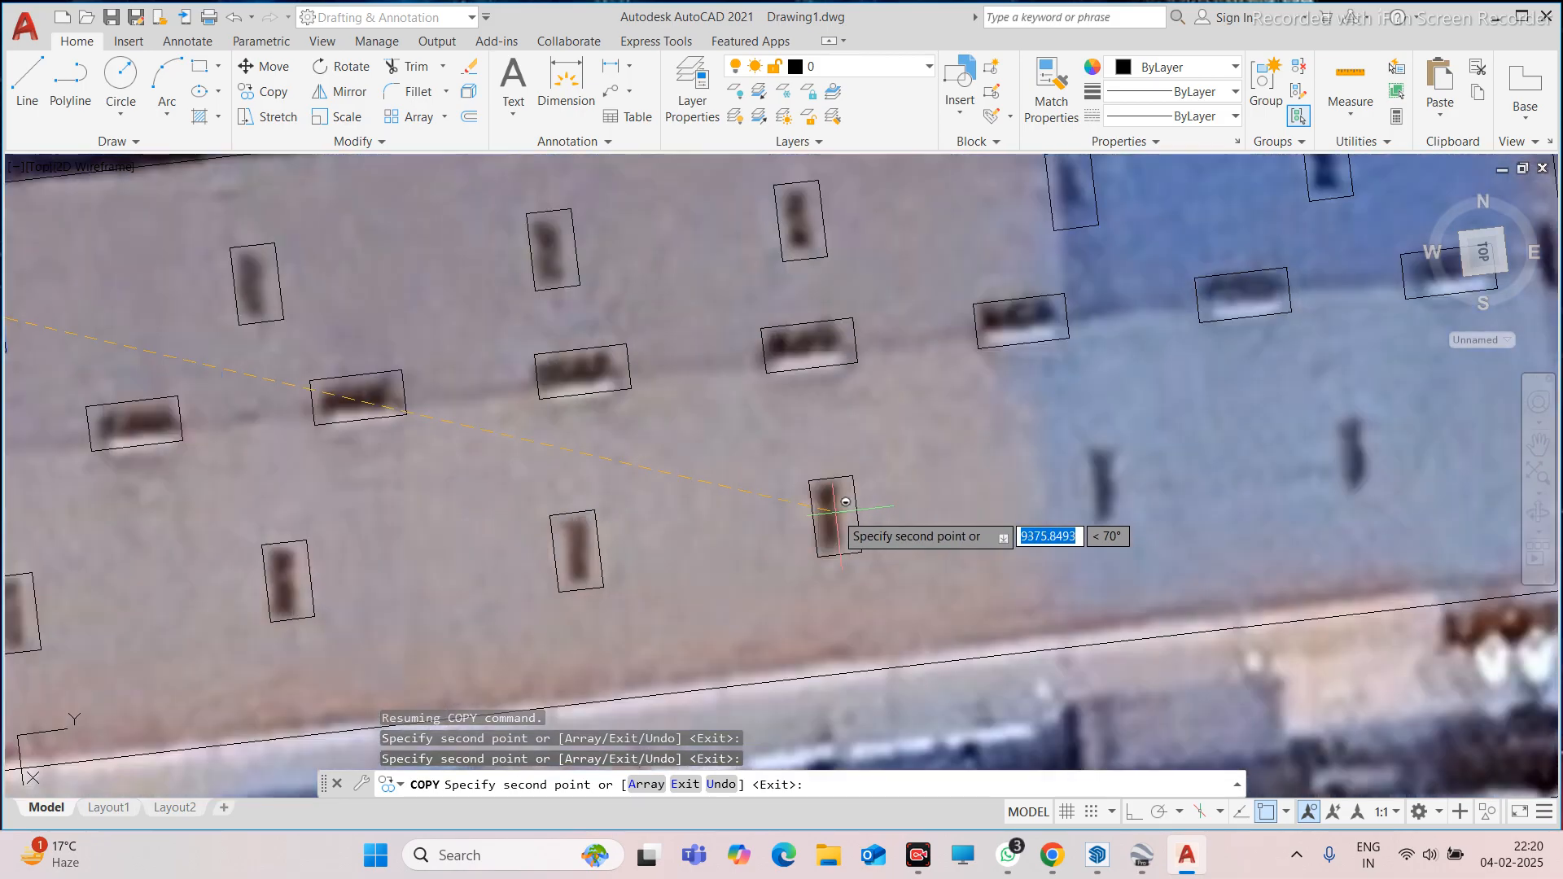
{"action": "left_click", "coordinate": [829, 511]}
{"action": "scroll", "coordinate": [781, 525], "scroll_direction": "down", "scroll_amount": 4}
{"action": "scroll", "coordinate": [717, 517], "scroll_direction": "up", "scroll_amount": 4}
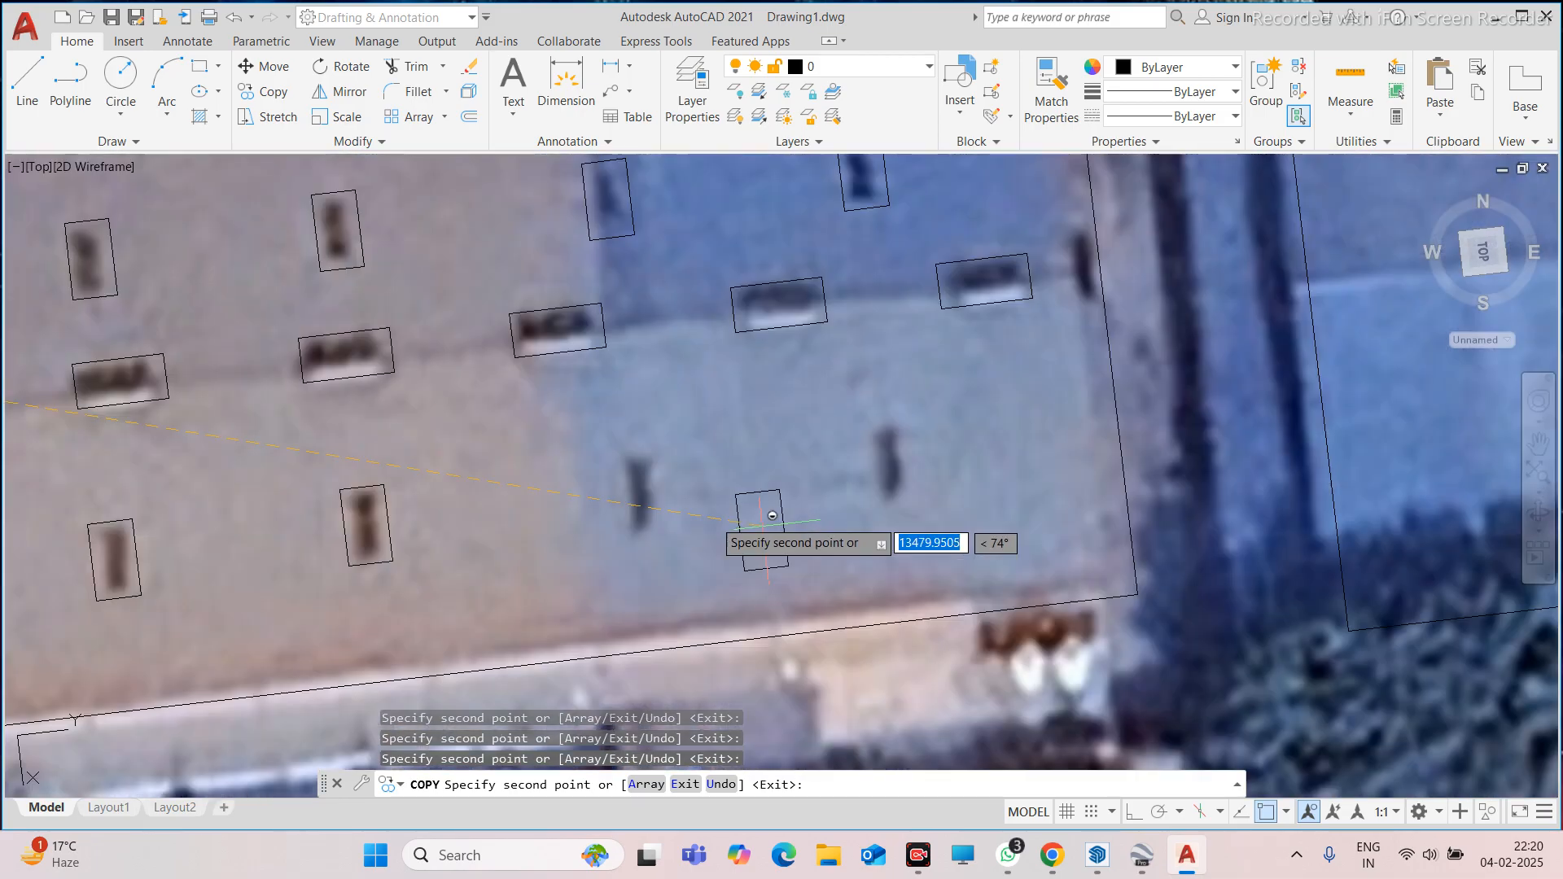
{"action": "left_click", "coordinate": [645, 491]}
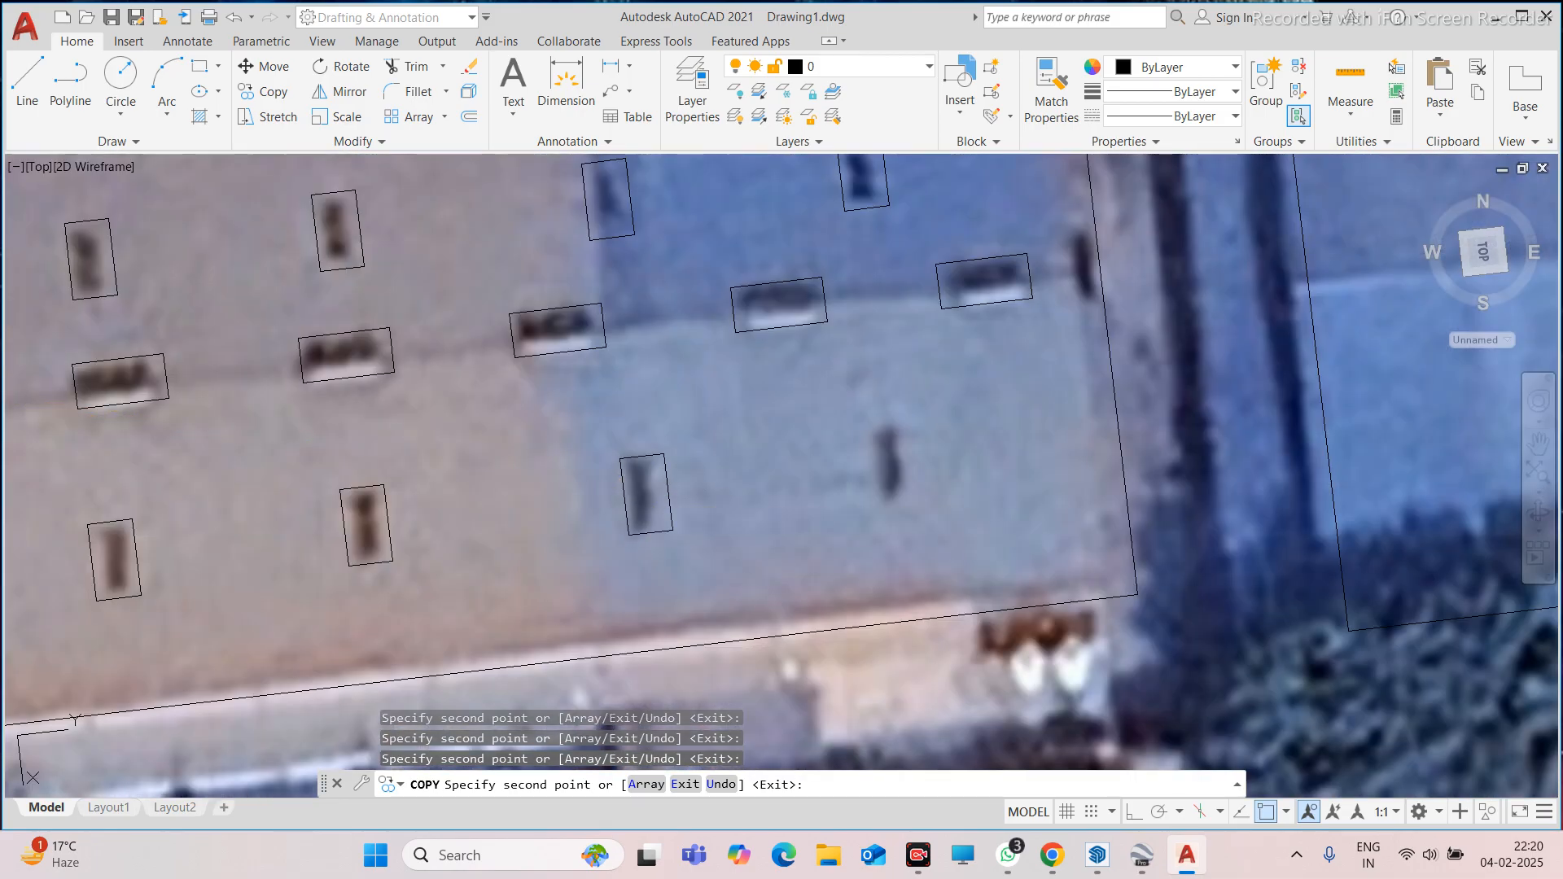
{"action": "left_click", "coordinate": [898, 463]}
{"action": "key", "text": "Escape"}
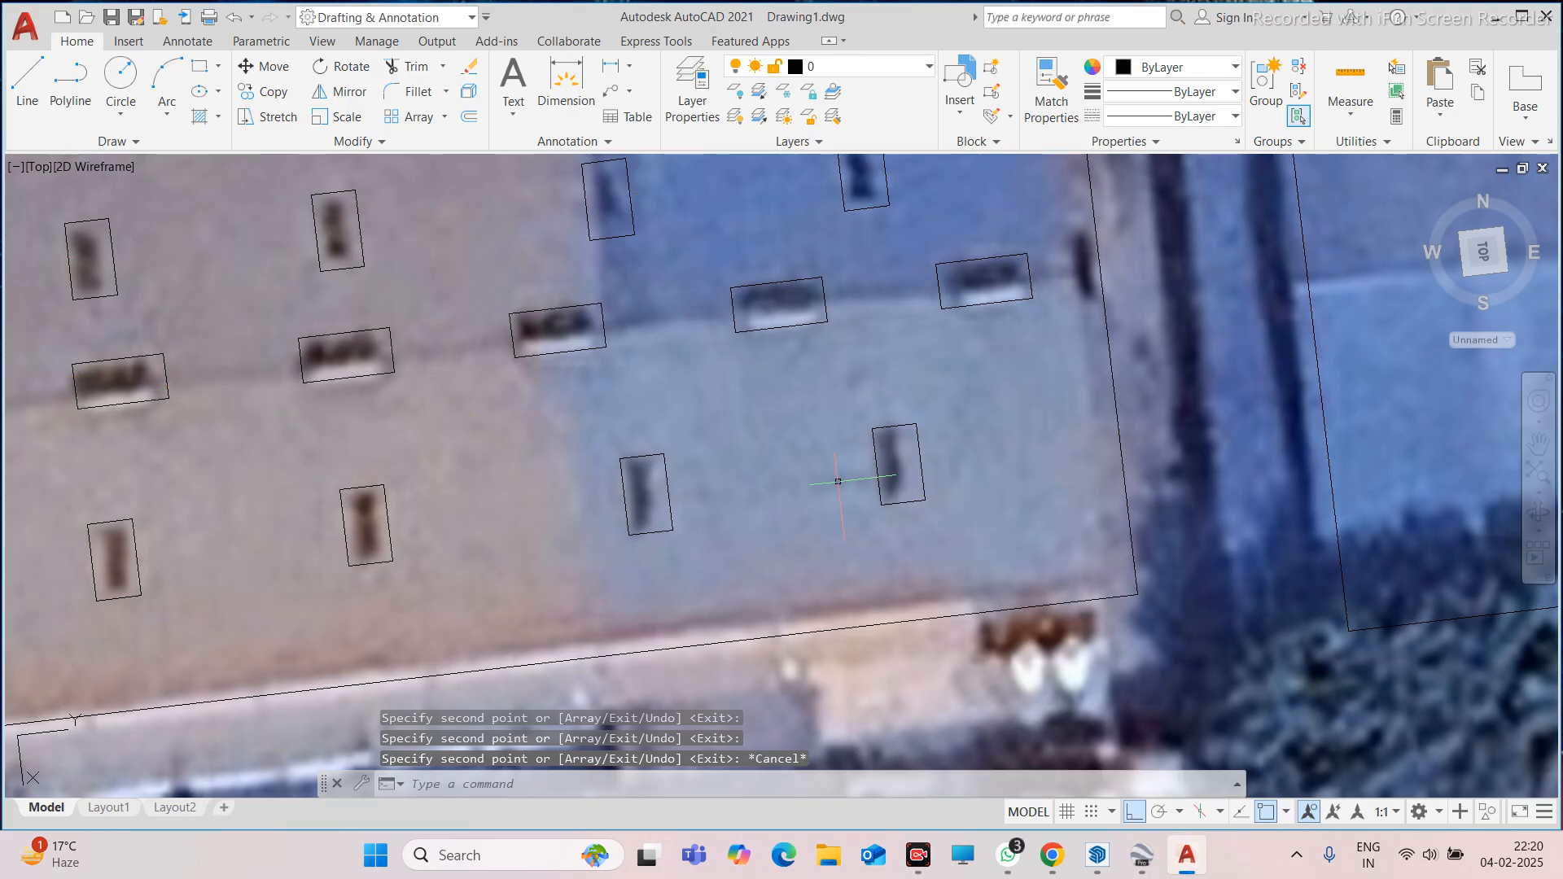
Draw a polyline ridge across the long blue roof, from the midpoint of its west edge to its east edge
{"action": "scroll", "coordinate": [838, 481], "scroll_direction": "down", "scroll_amount": 4}
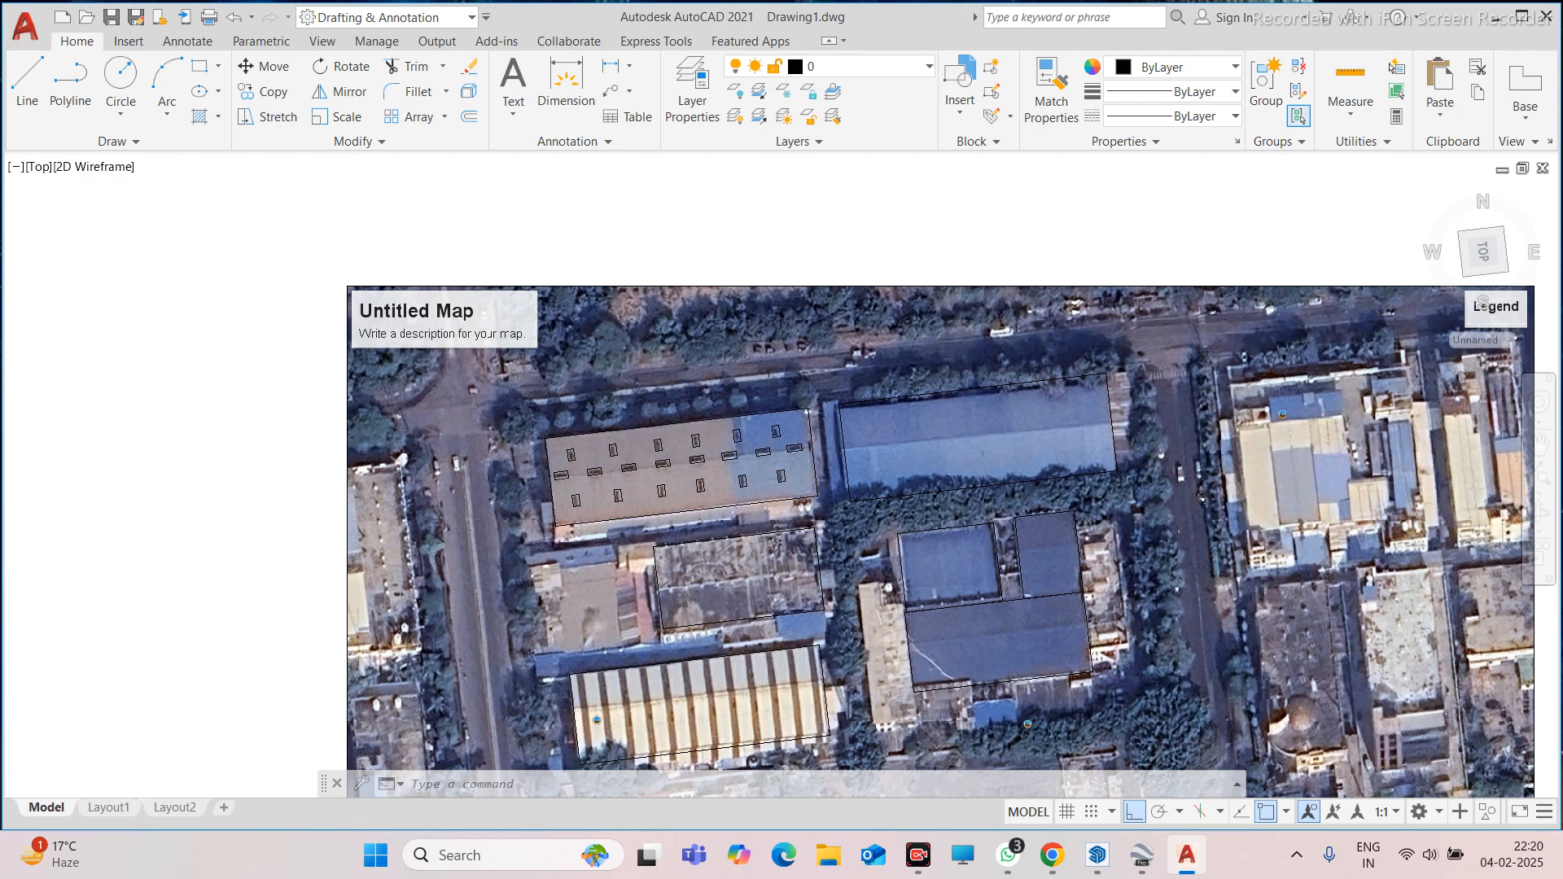
{"action": "scroll", "coordinate": [781, 538], "scroll_direction": "down", "scroll_amount": 4}
{"action": "scroll", "coordinate": [772, 563], "scroll_direction": "up", "scroll_amount": 2}
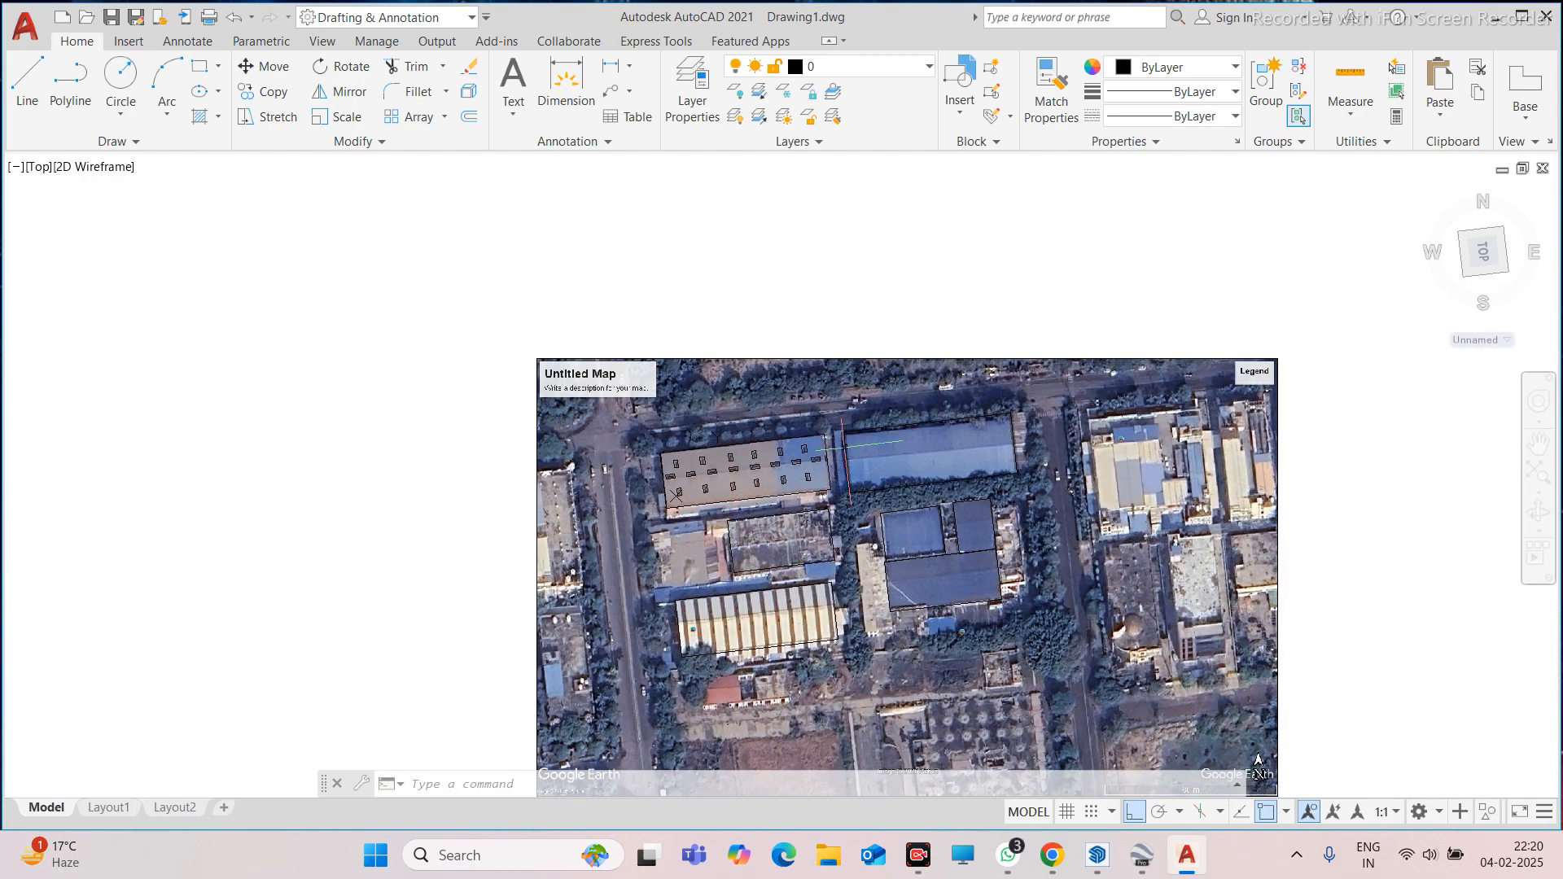
{"action": "left_click", "coordinate": [70, 81]}
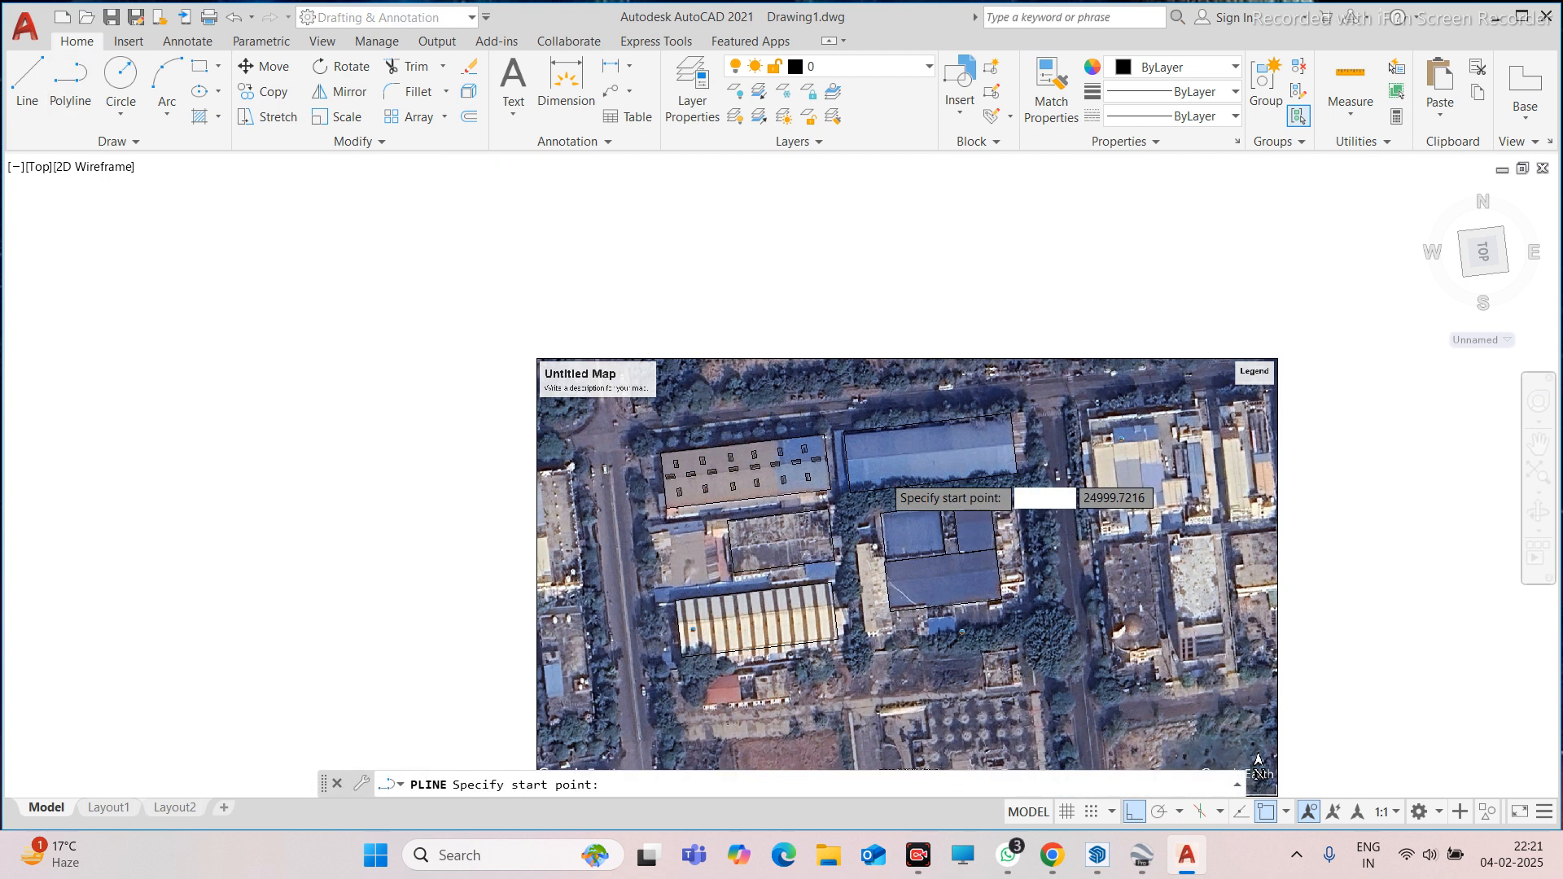
{"action": "scroll", "coordinate": [883, 477], "scroll_direction": "up", "scroll_amount": 4}
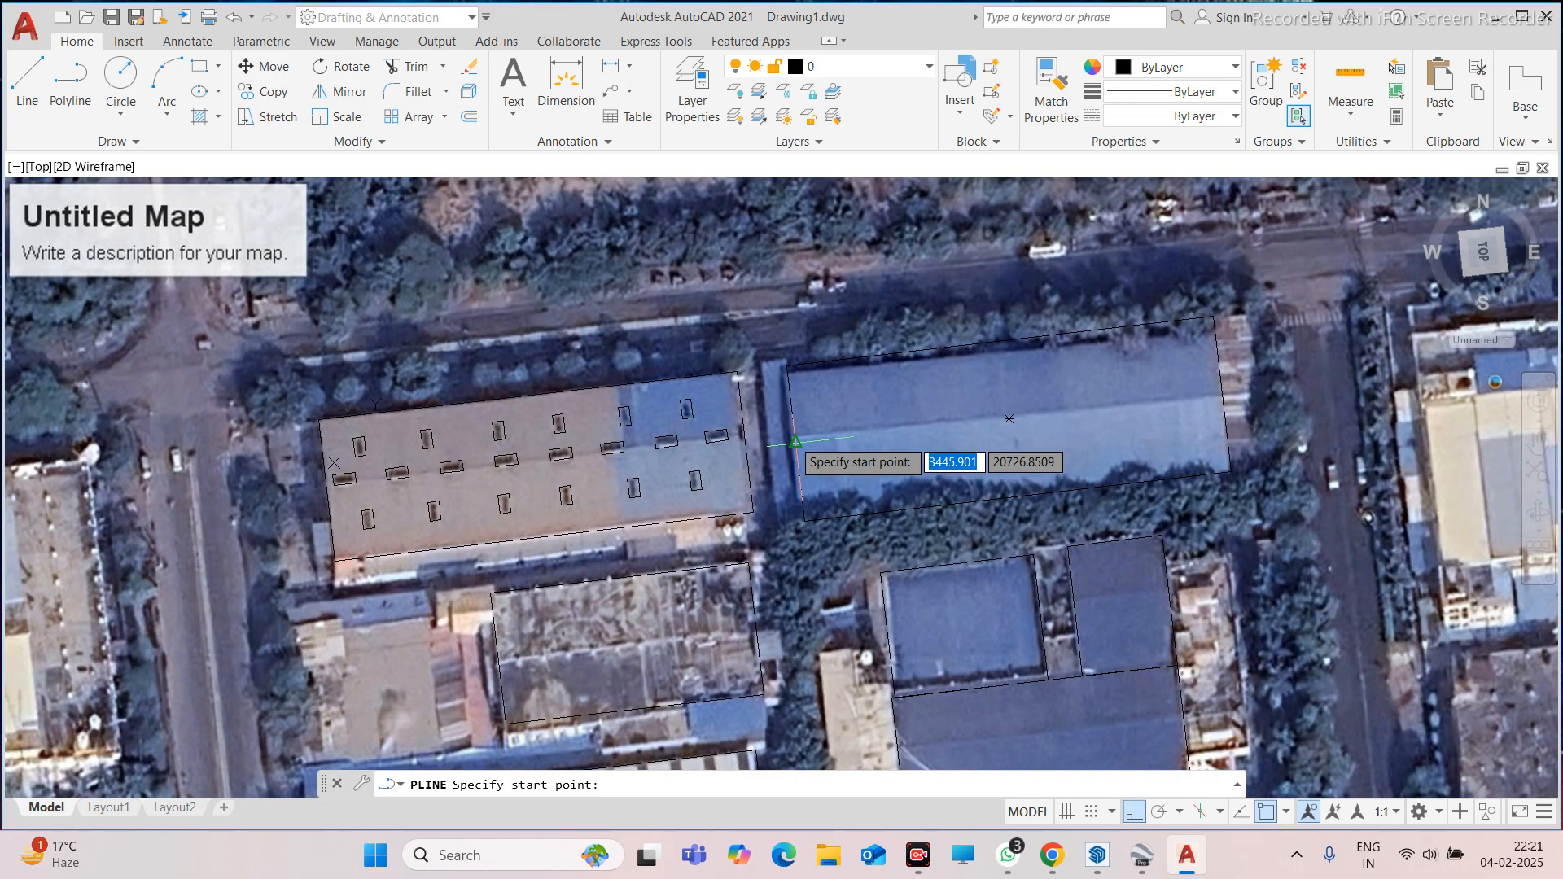
{"action": "left_click", "coordinate": [795, 441]}
{"action": "left_click", "coordinate": [1221, 395]}
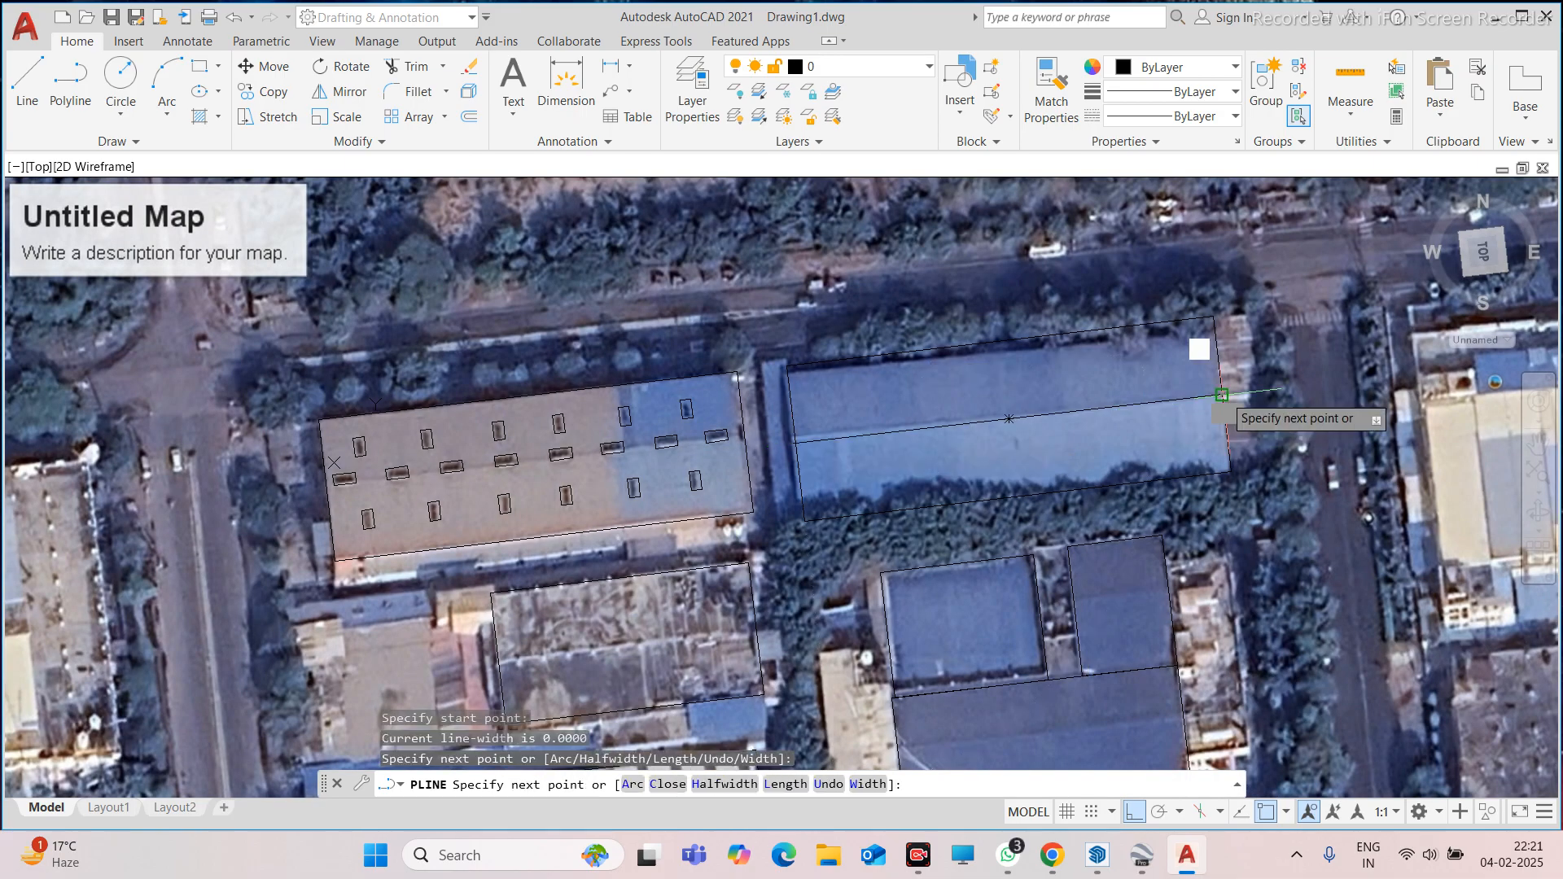
{"action": "key", "text": "Escape"}
{"action": "scroll", "coordinate": [845, 500], "scroll_direction": "down", "scroll_amount": 2}
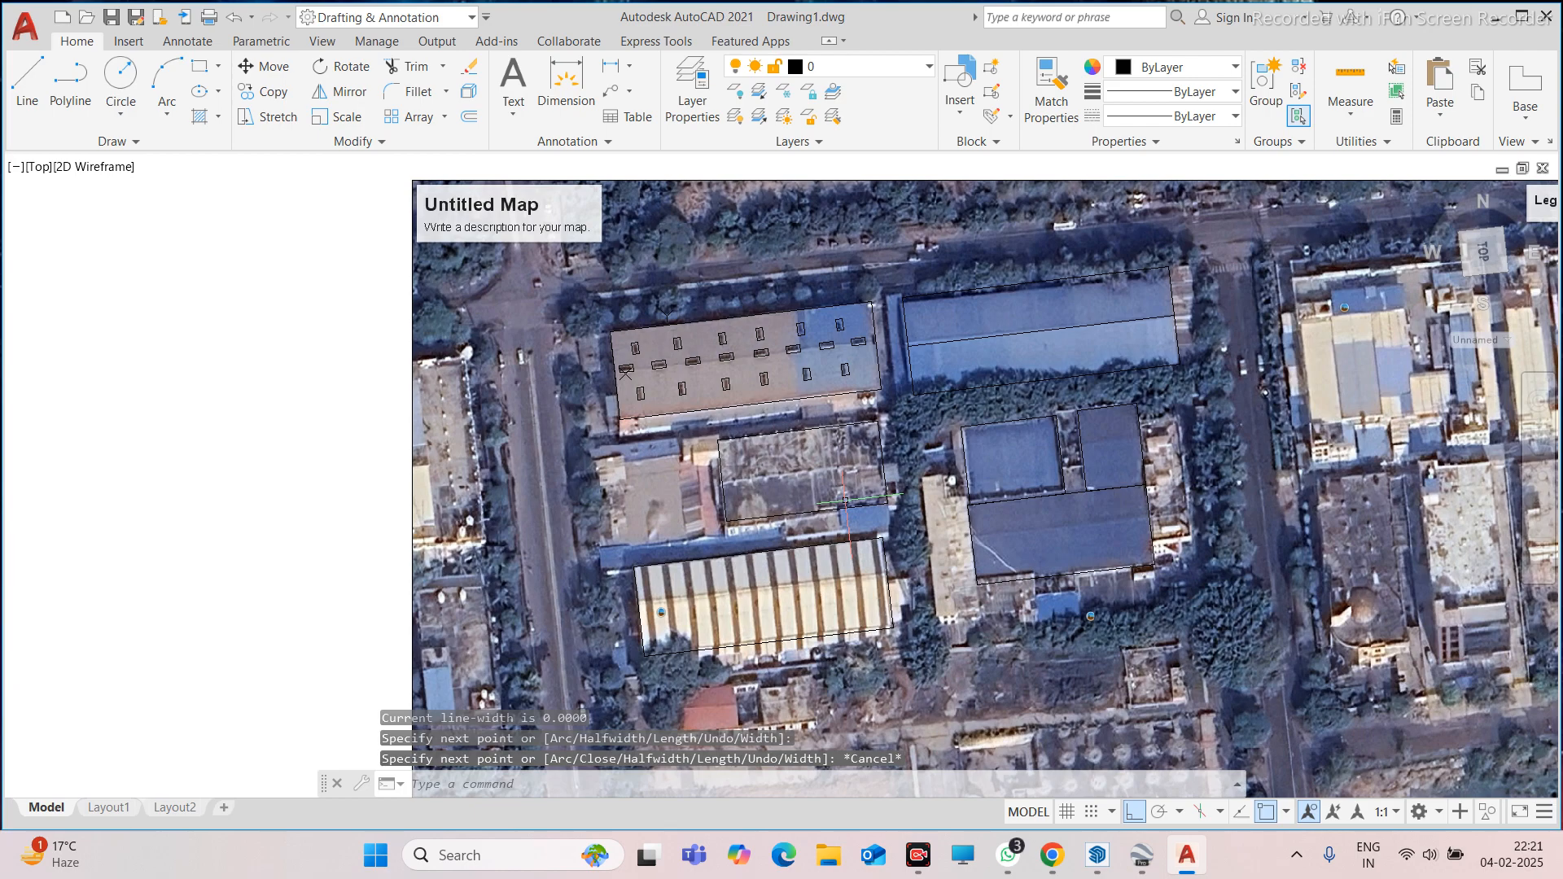
Draw polyline ridges from west-edge to east-edge midpoint on the large dark blue roof and on the smaller roof adjoining its northeast end
{"action": "key", "text": "Return"}
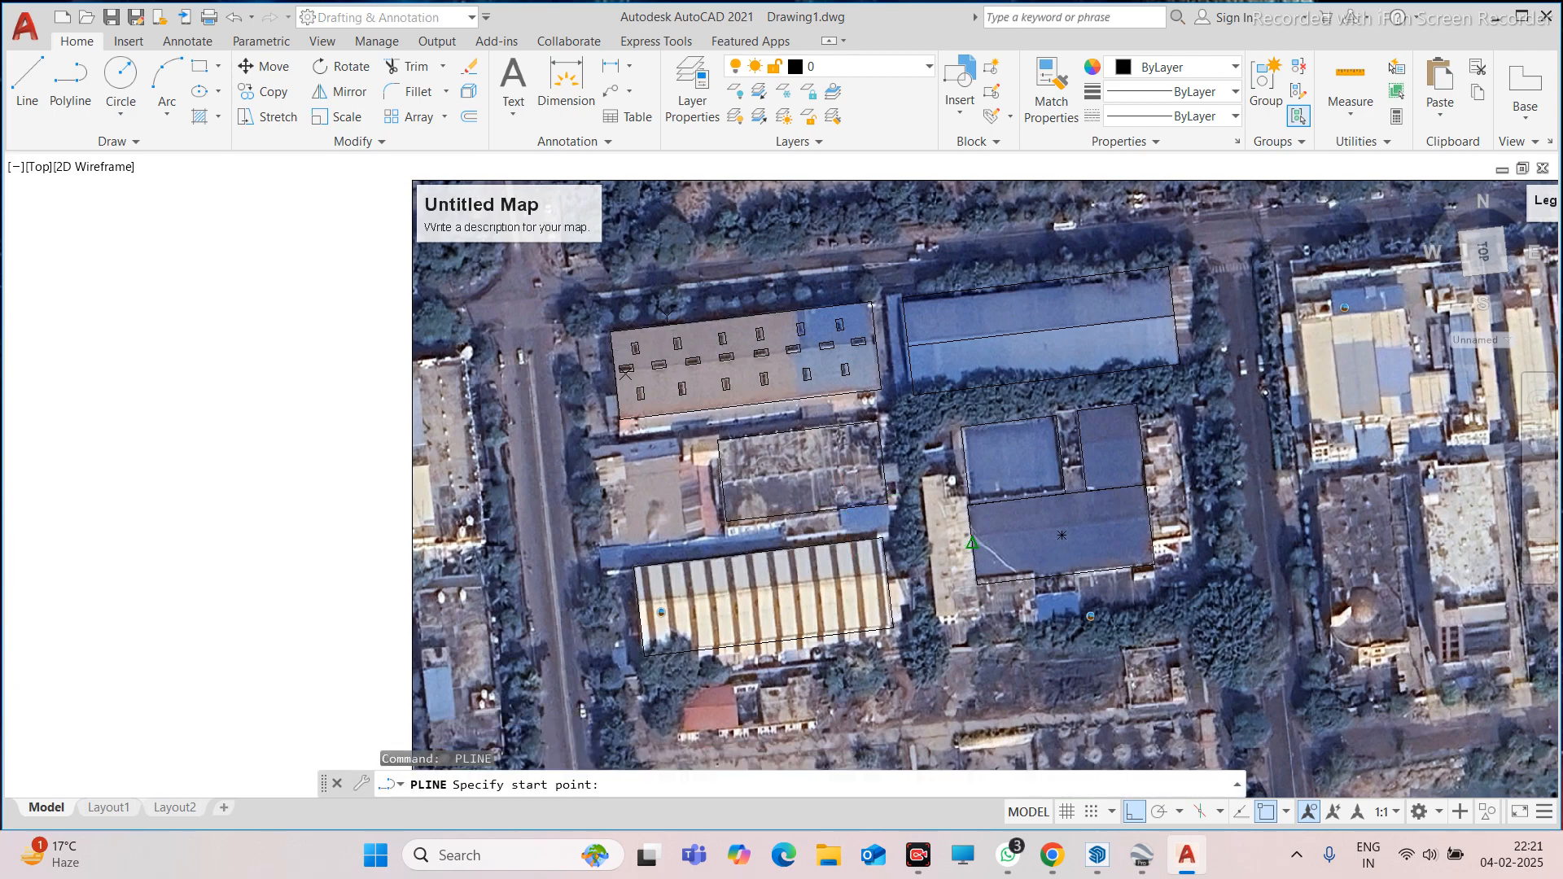
{"action": "left_click", "coordinate": [1062, 535]}
{"action": "left_click", "coordinate": [1148, 521]}
{"action": "key", "text": "Escape"}
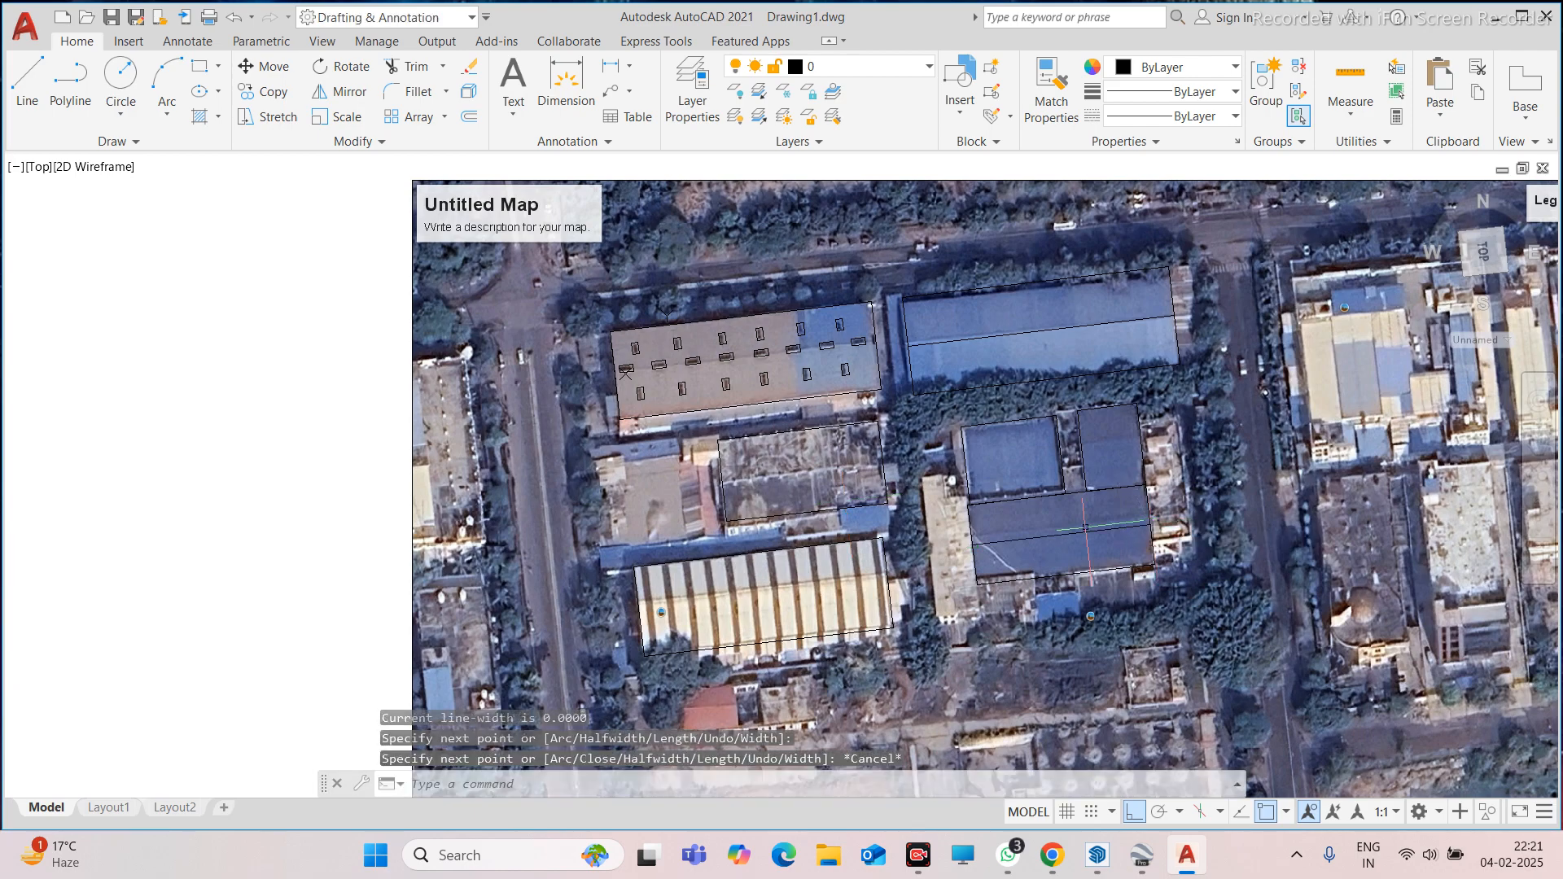
{"action": "key", "text": "Return"}
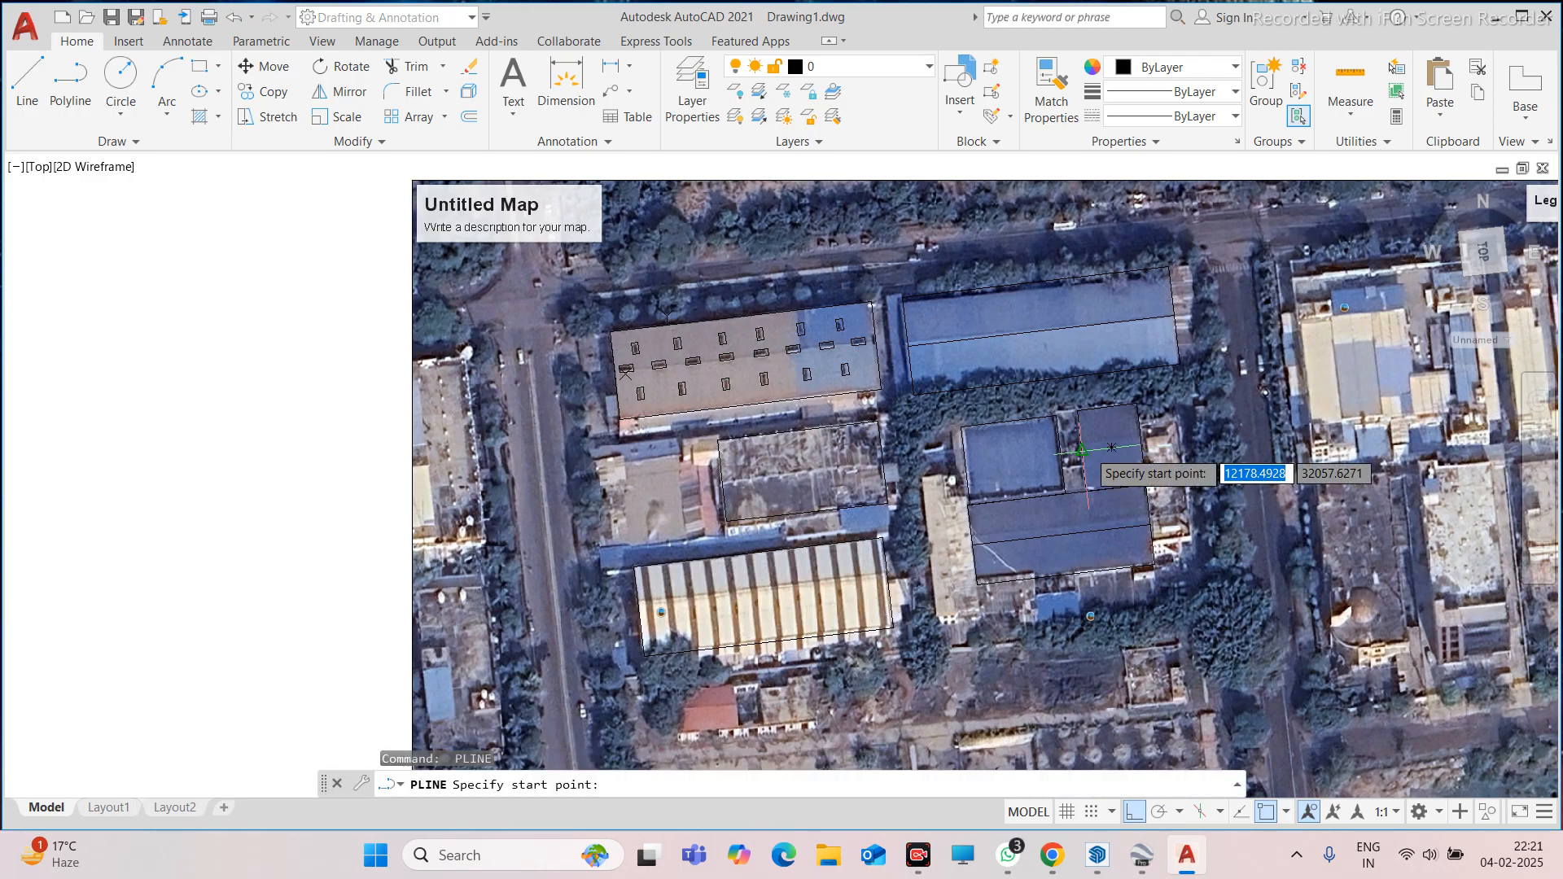
{"action": "left_click", "coordinate": [1082, 450]}
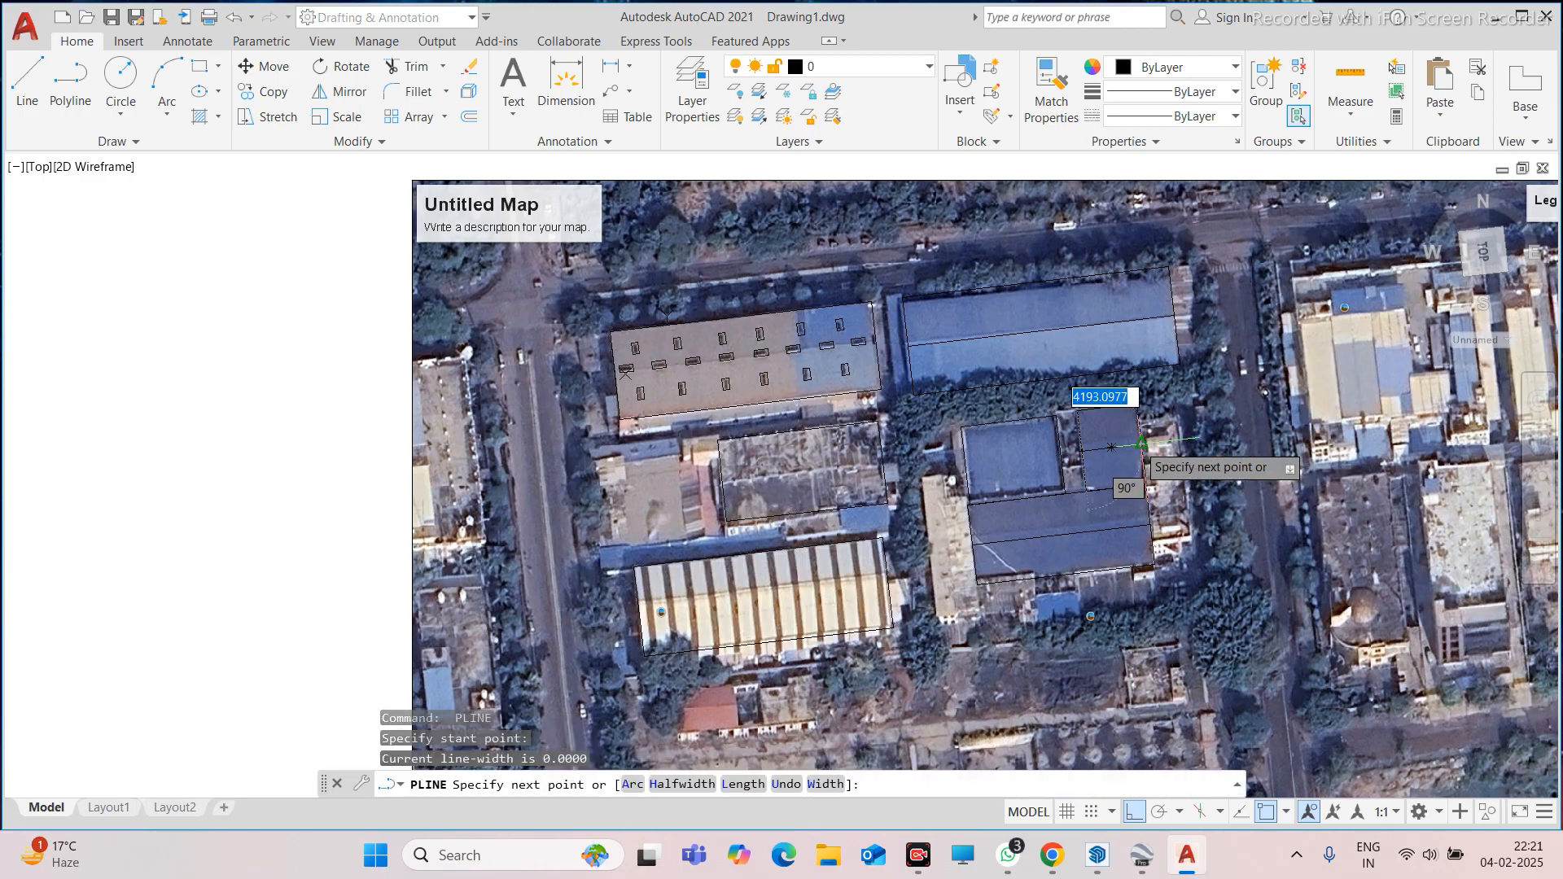
{"action": "left_click", "coordinate": [1142, 444]}
{"action": "key", "text": "Escape"}
{"action": "key", "text": "Return"}
{"action": "left_click", "coordinate": [637, 611]}
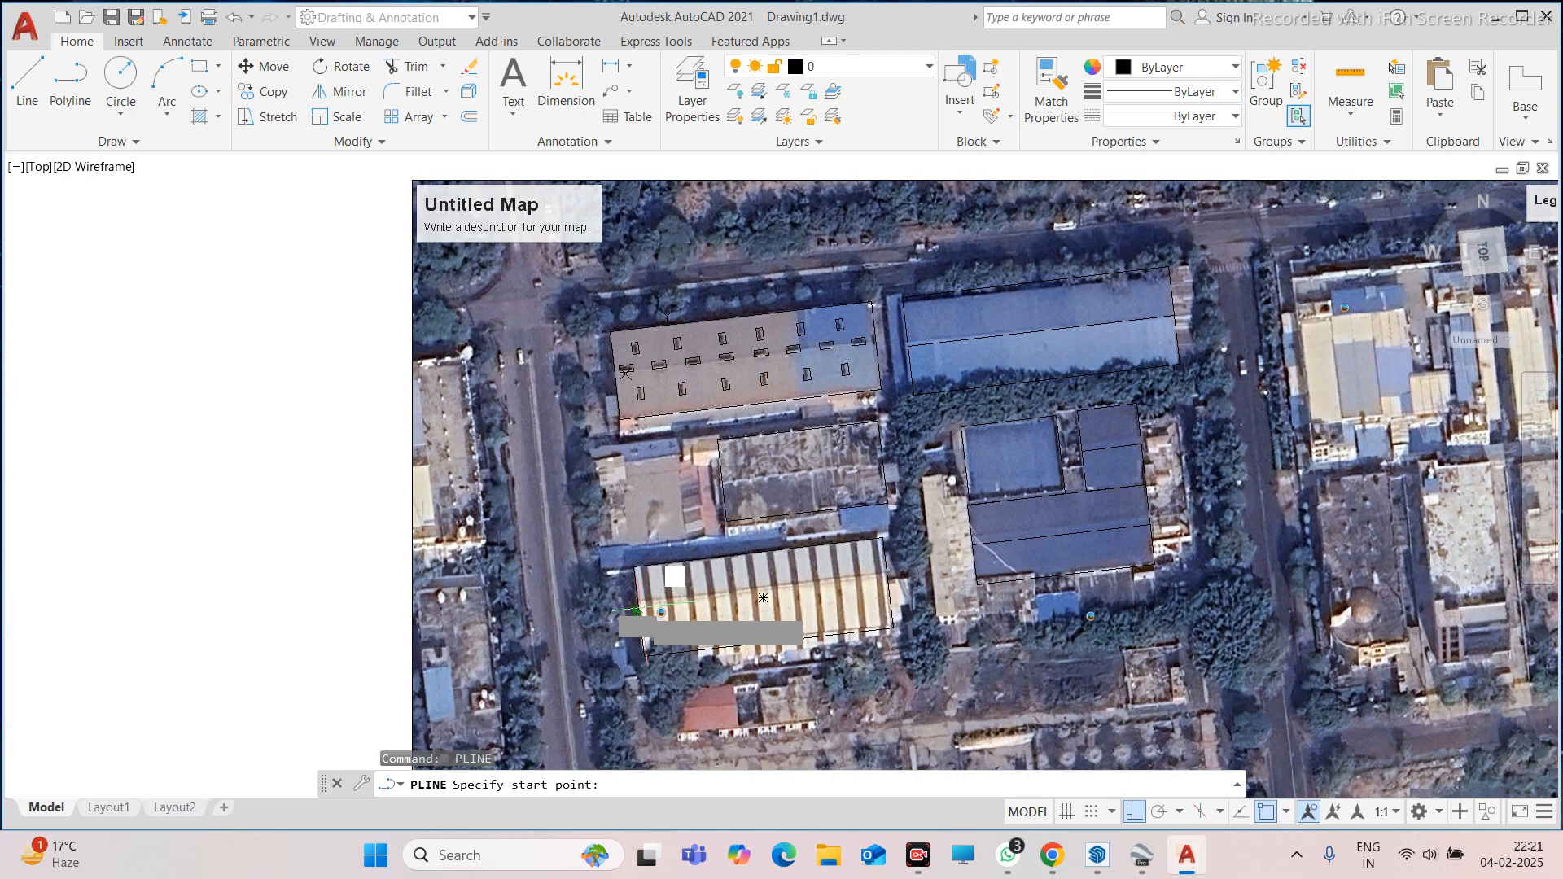
{"action": "key", "text": "Escape"}
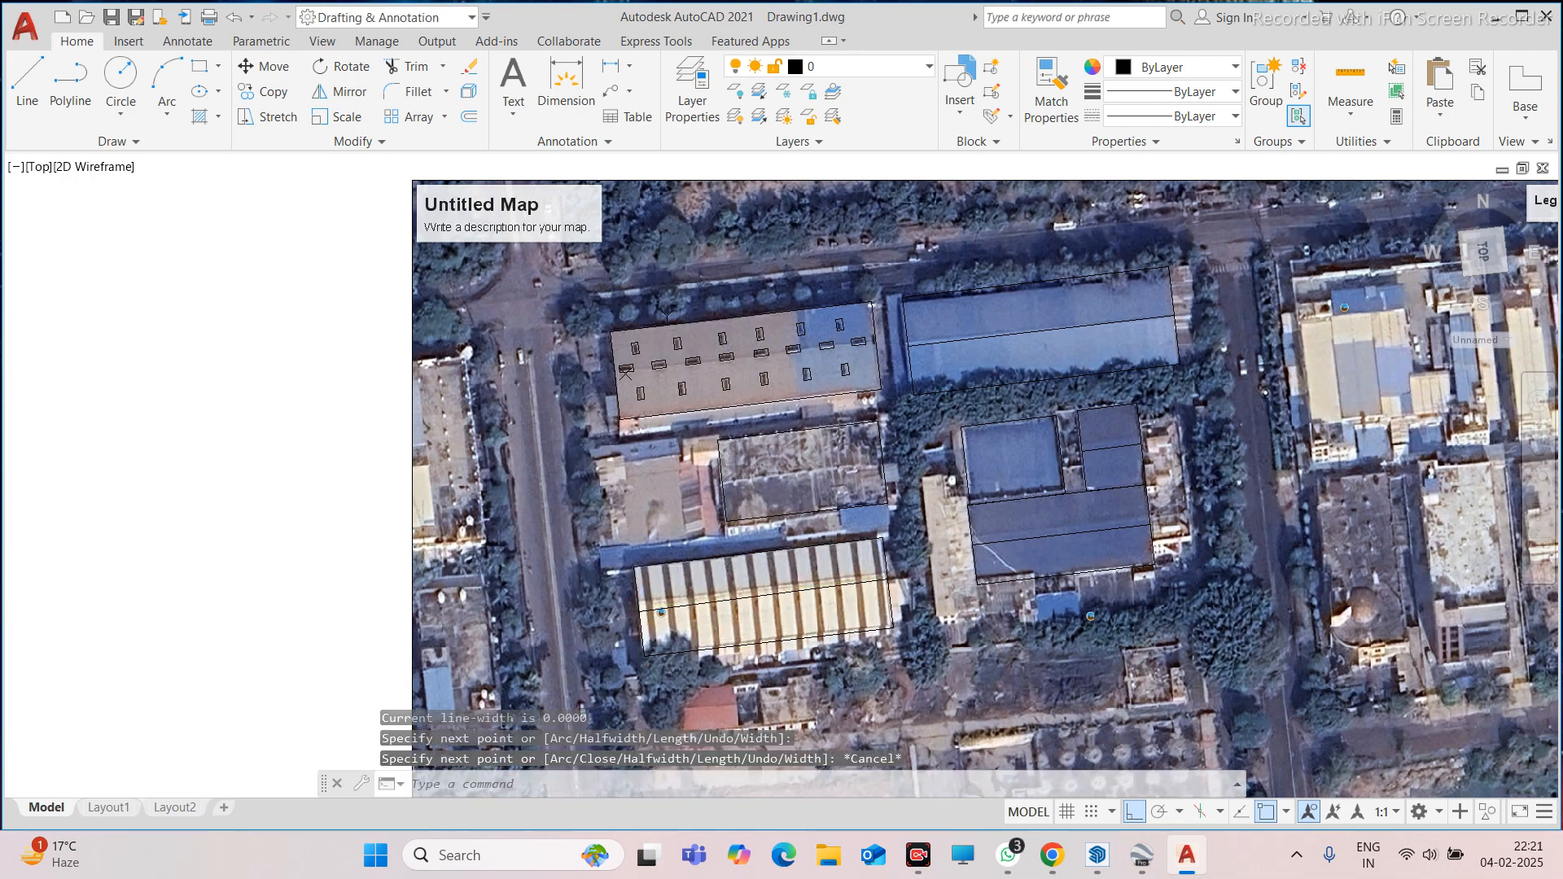
{"action": "key", "text": "ctrl+z"}
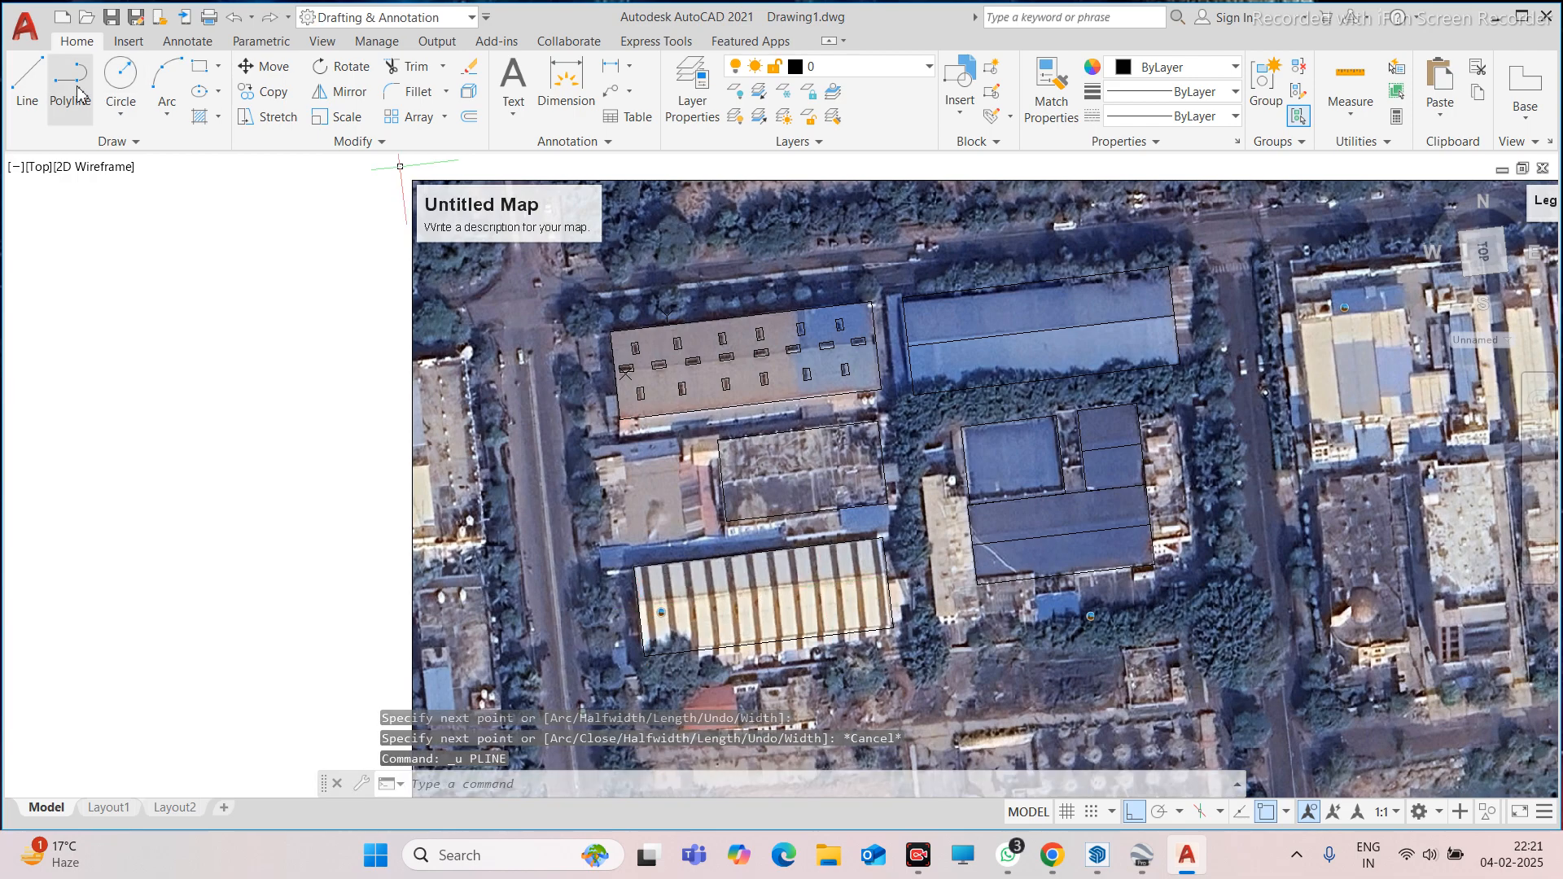
Draw a polyline ridge across the striped roof, from the midpoint of its west edge to its east edge
{"action": "left_click", "coordinate": [78, 90]}
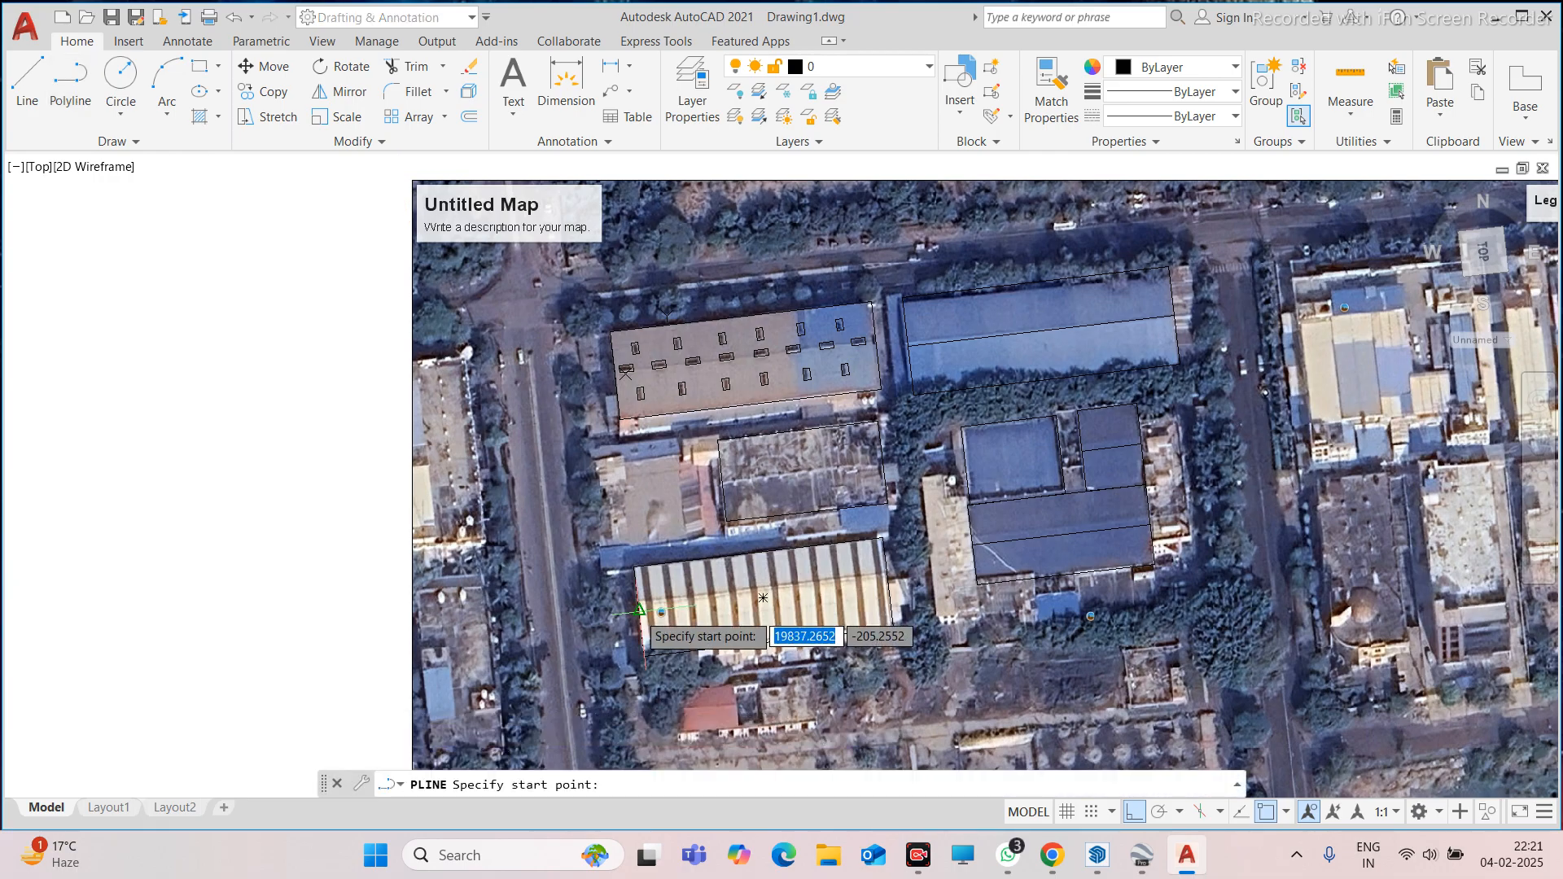
{"action": "left_click", "coordinate": [641, 611]}
{"action": "scroll", "coordinate": [895, 587], "scroll_direction": "up", "scroll_amount": 4}
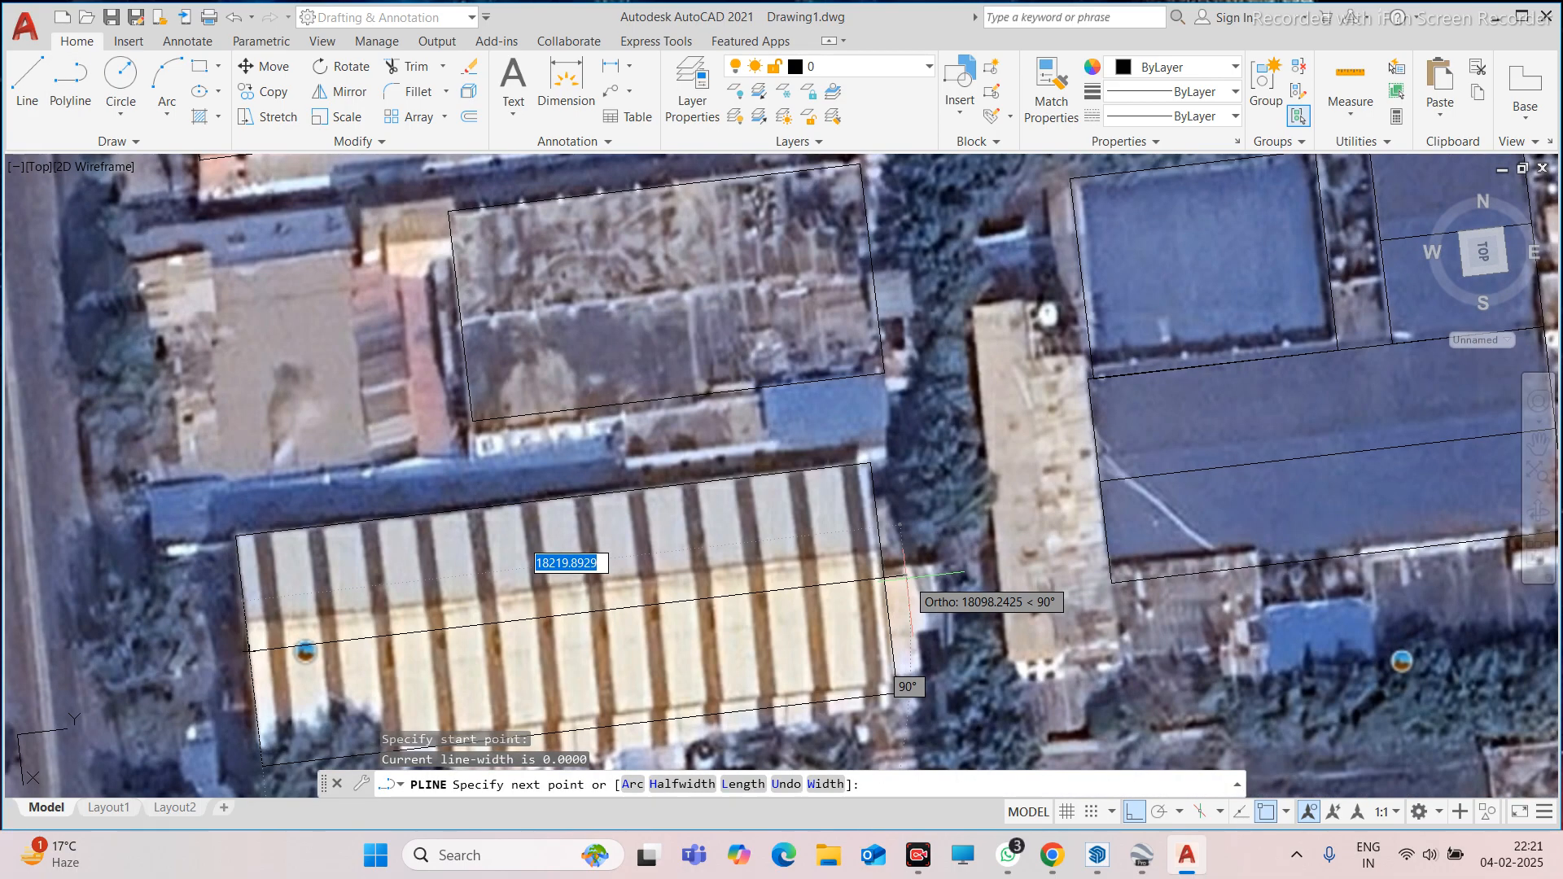
{"action": "key", "text": "Escape"}
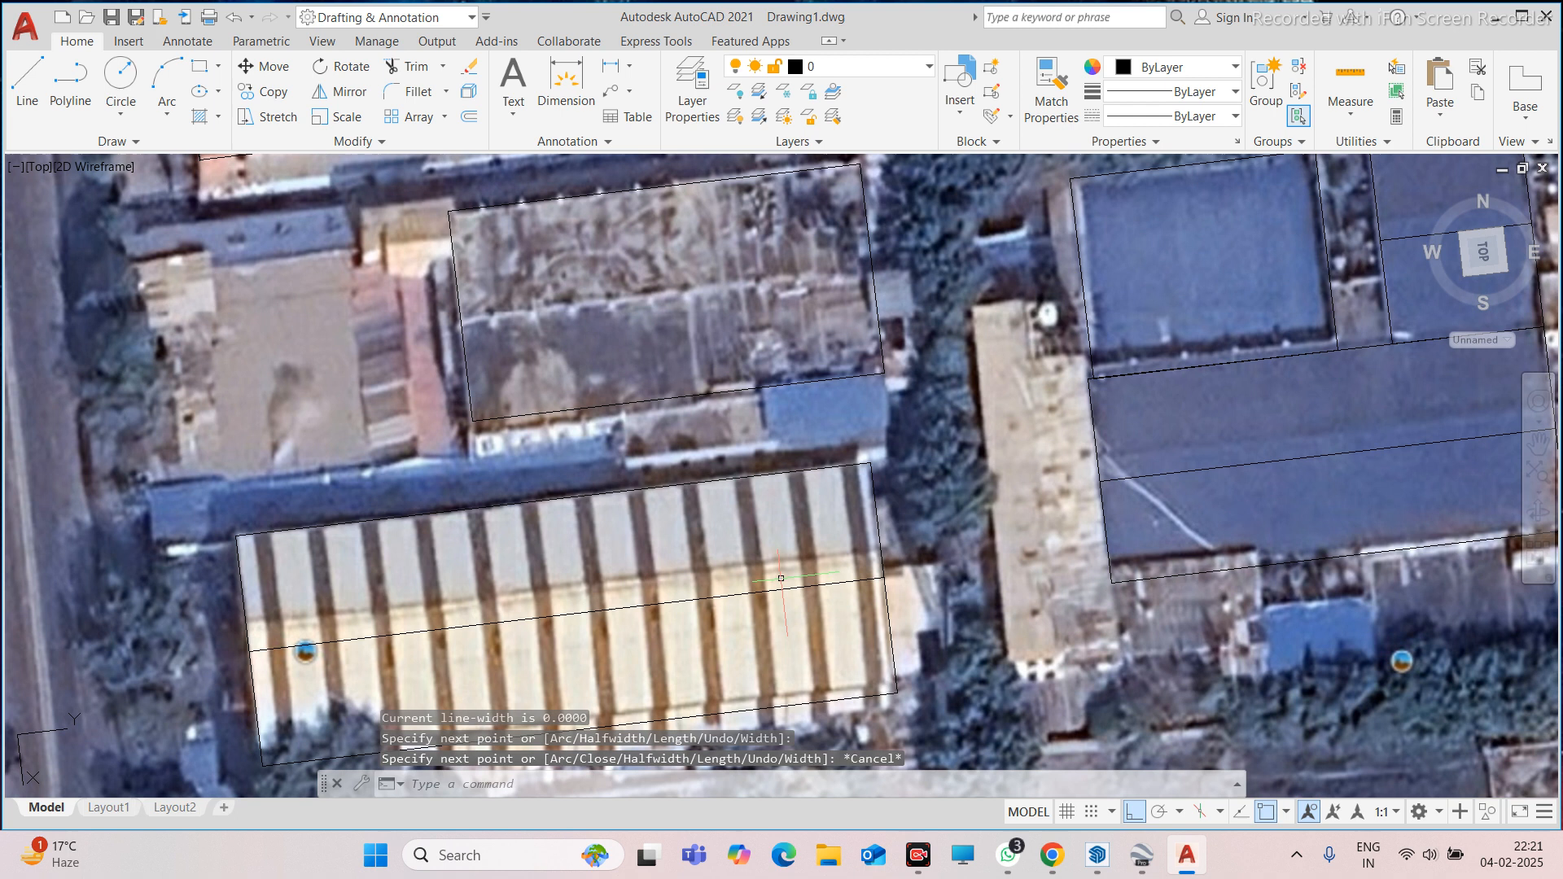
{"action": "scroll", "coordinate": [781, 578], "scroll_direction": "down", "scroll_amount": 6}
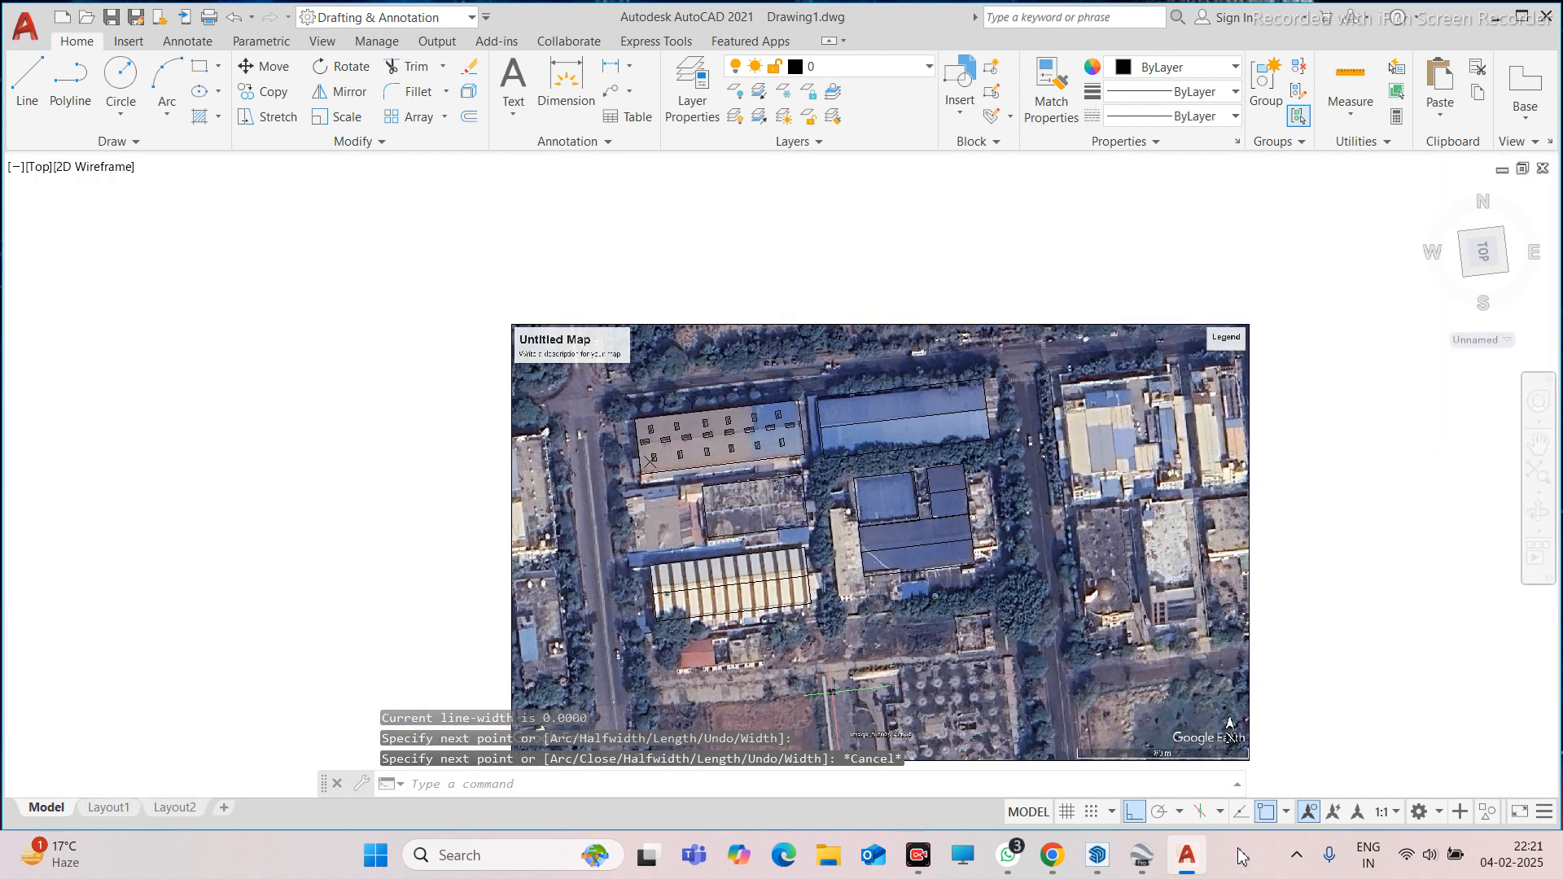
Switch to Google Earth Pro and measure the brown roof's northern edge in meters with the ruler
{"action": "left_click", "coordinate": [1144, 858]}
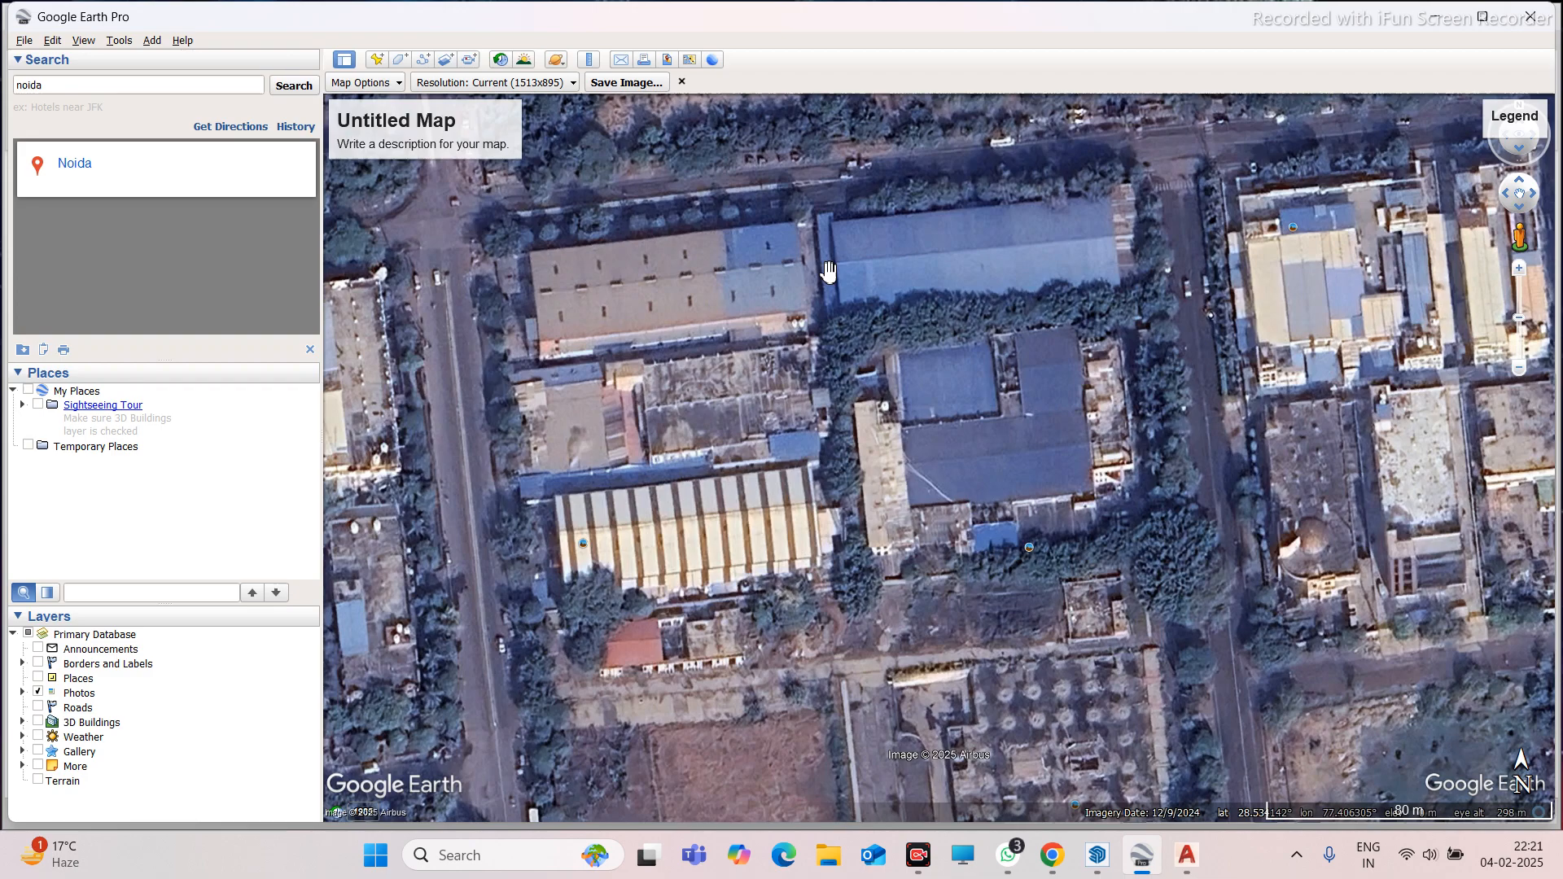
{"action": "left_click", "coordinate": [590, 59]}
{"action": "left_click_drag", "start_coordinate": [685, 341], "coordinate": [8, 351]}
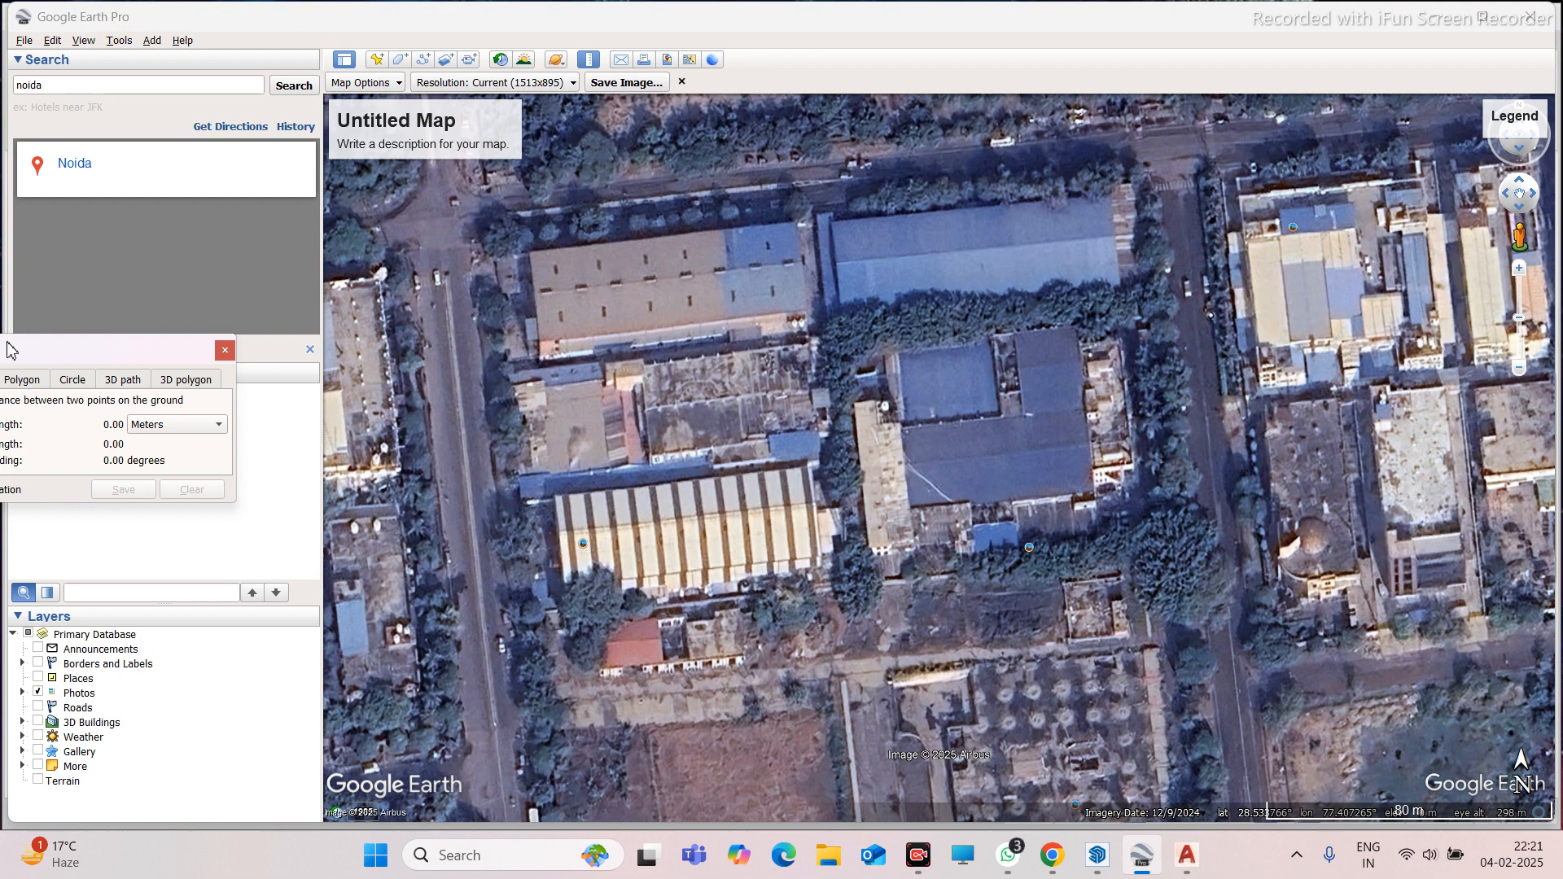
{"action": "left_click", "coordinate": [534, 253]}
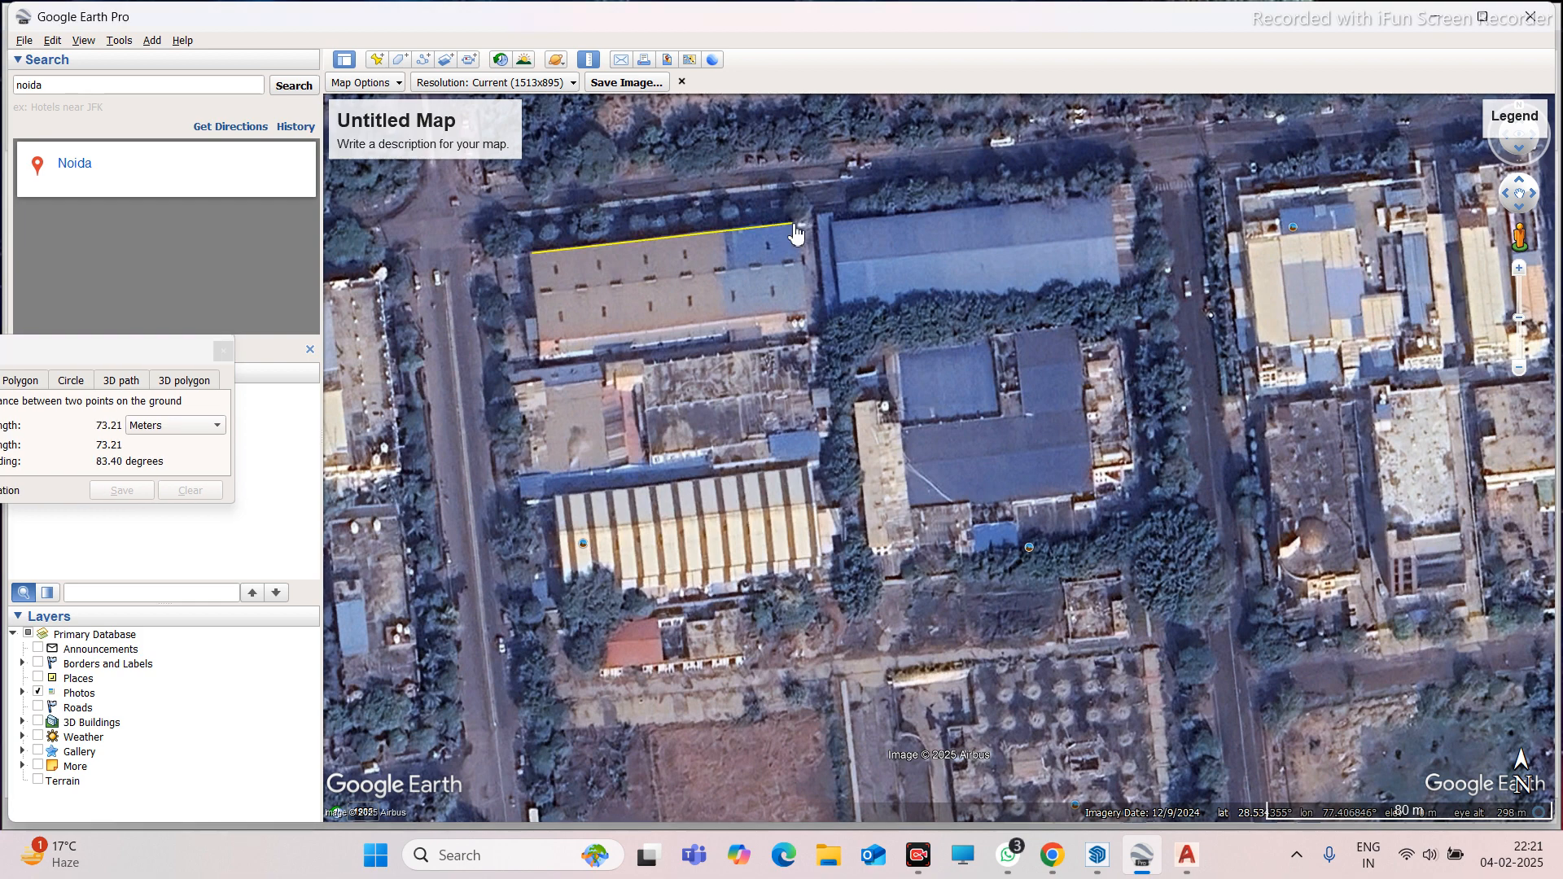
{"action": "left_click", "coordinate": [793, 225]}
Switch back to AutoCAD and draw a 73000-unit reference polyline from the brown roof's northwest corner along its northern edge
{"action": "left_click", "coordinate": [1187, 854]}
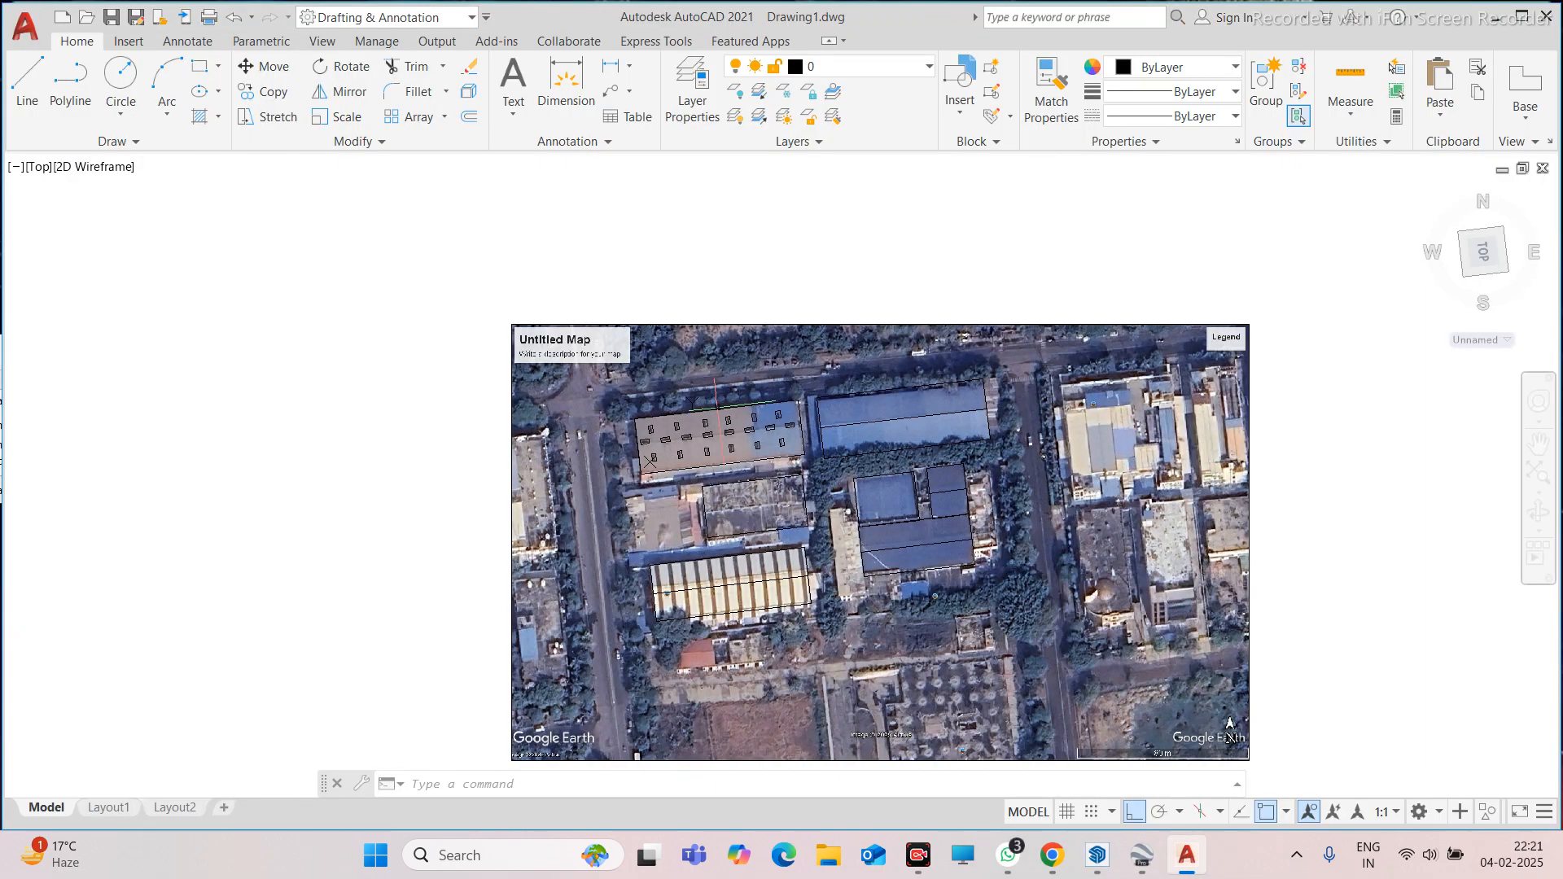
{"action": "scroll", "coordinate": [758, 405], "scroll_direction": "up", "scroll_amount": 4}
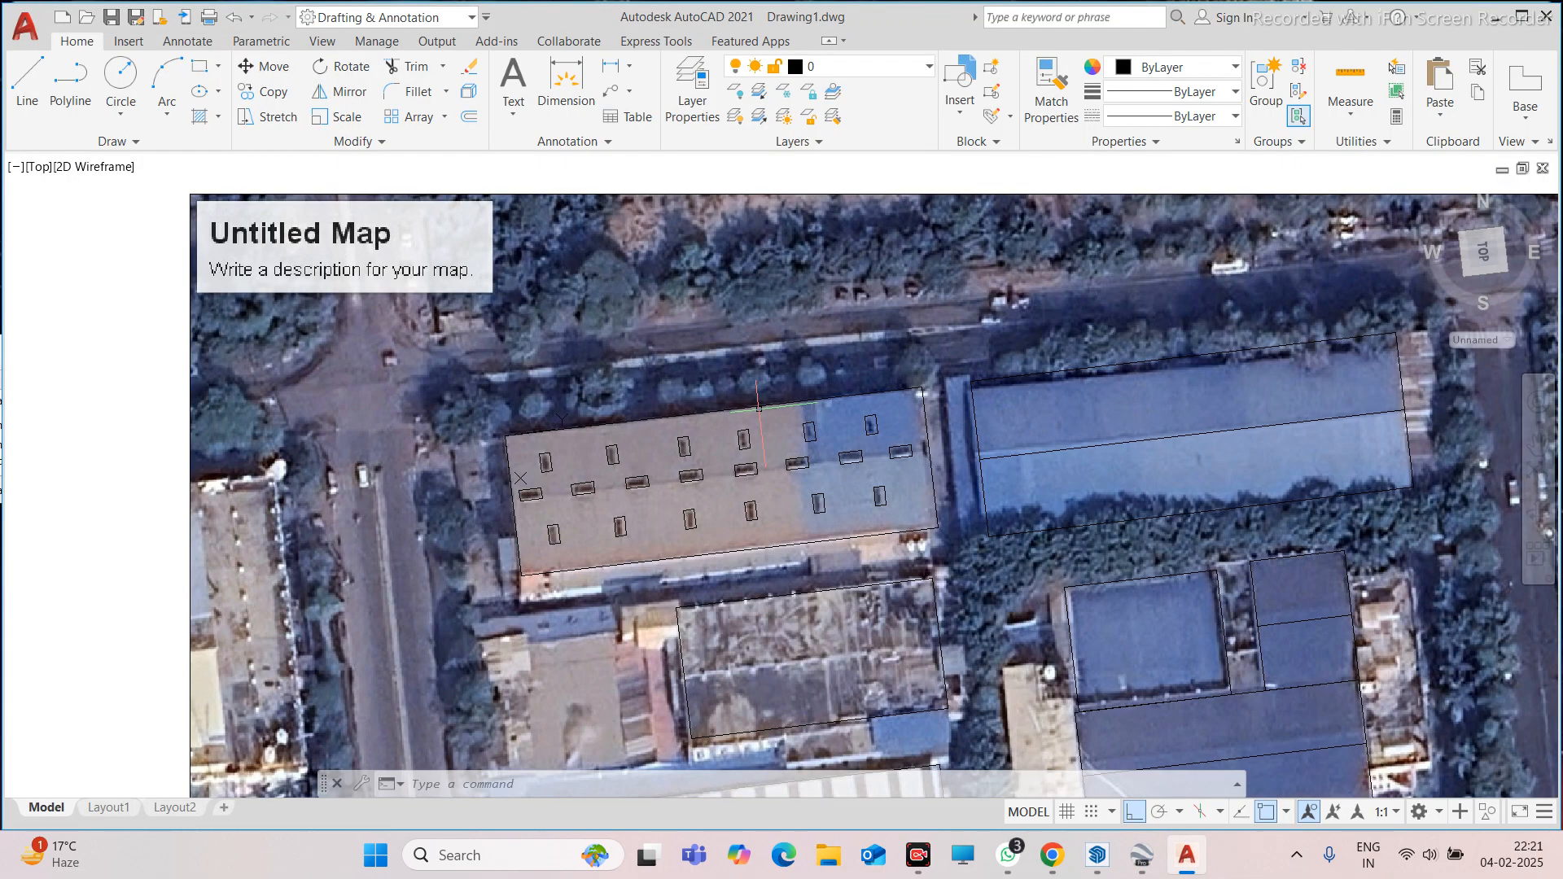
{"action": "left_click", "coordinate": [70, 82]}
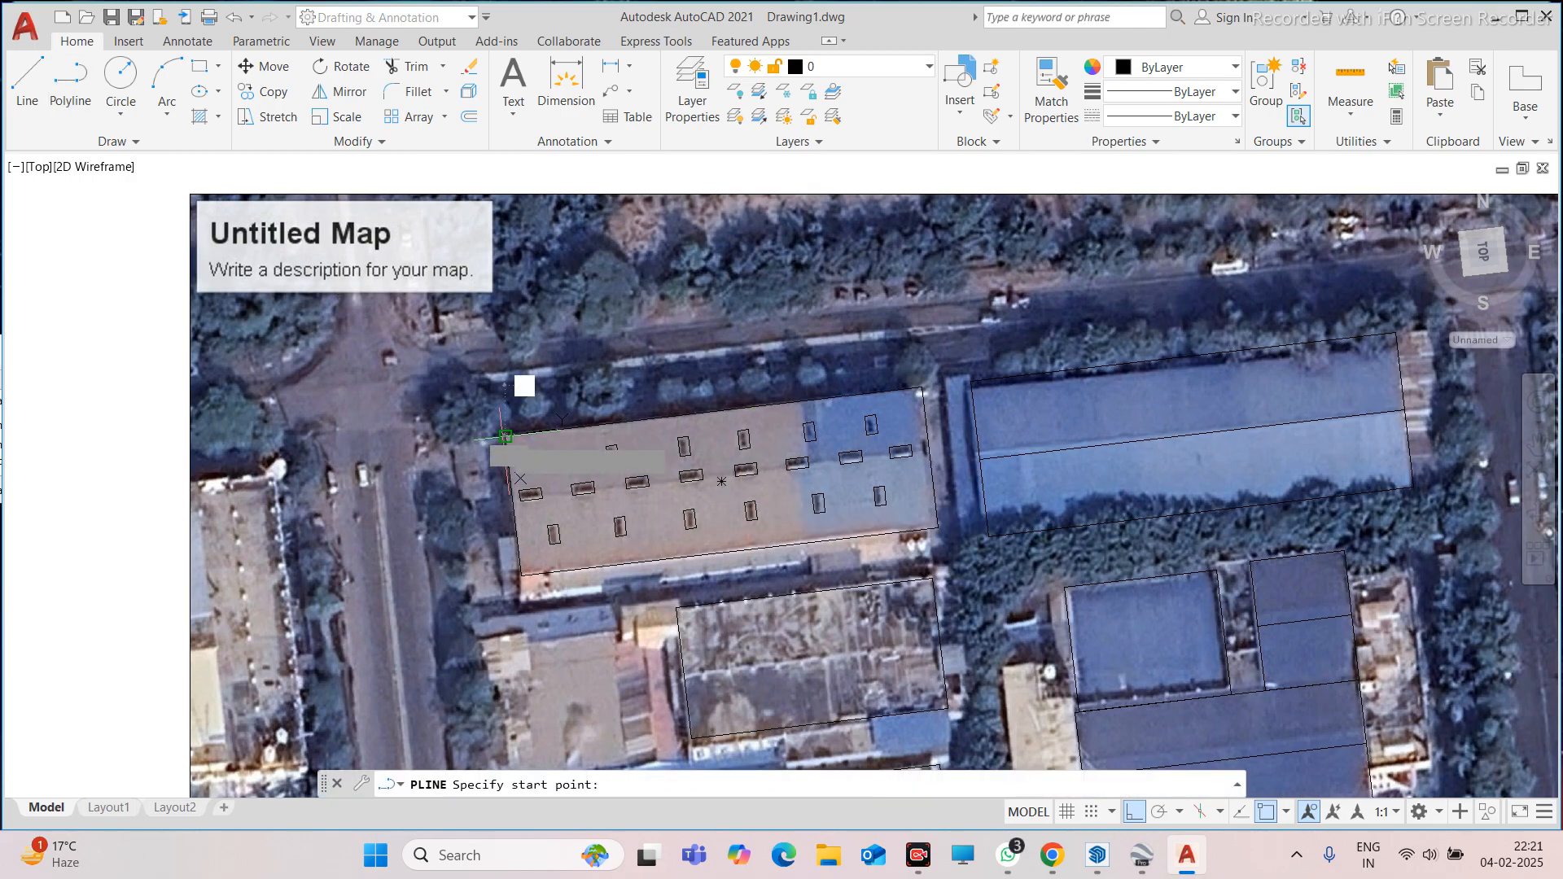
{"action": "left_click", "coordinate": [504, 436]}
{"action": "scroll", "coordinate": [541, 425], "scroll_direction": "down", "scroll_amount": 2}
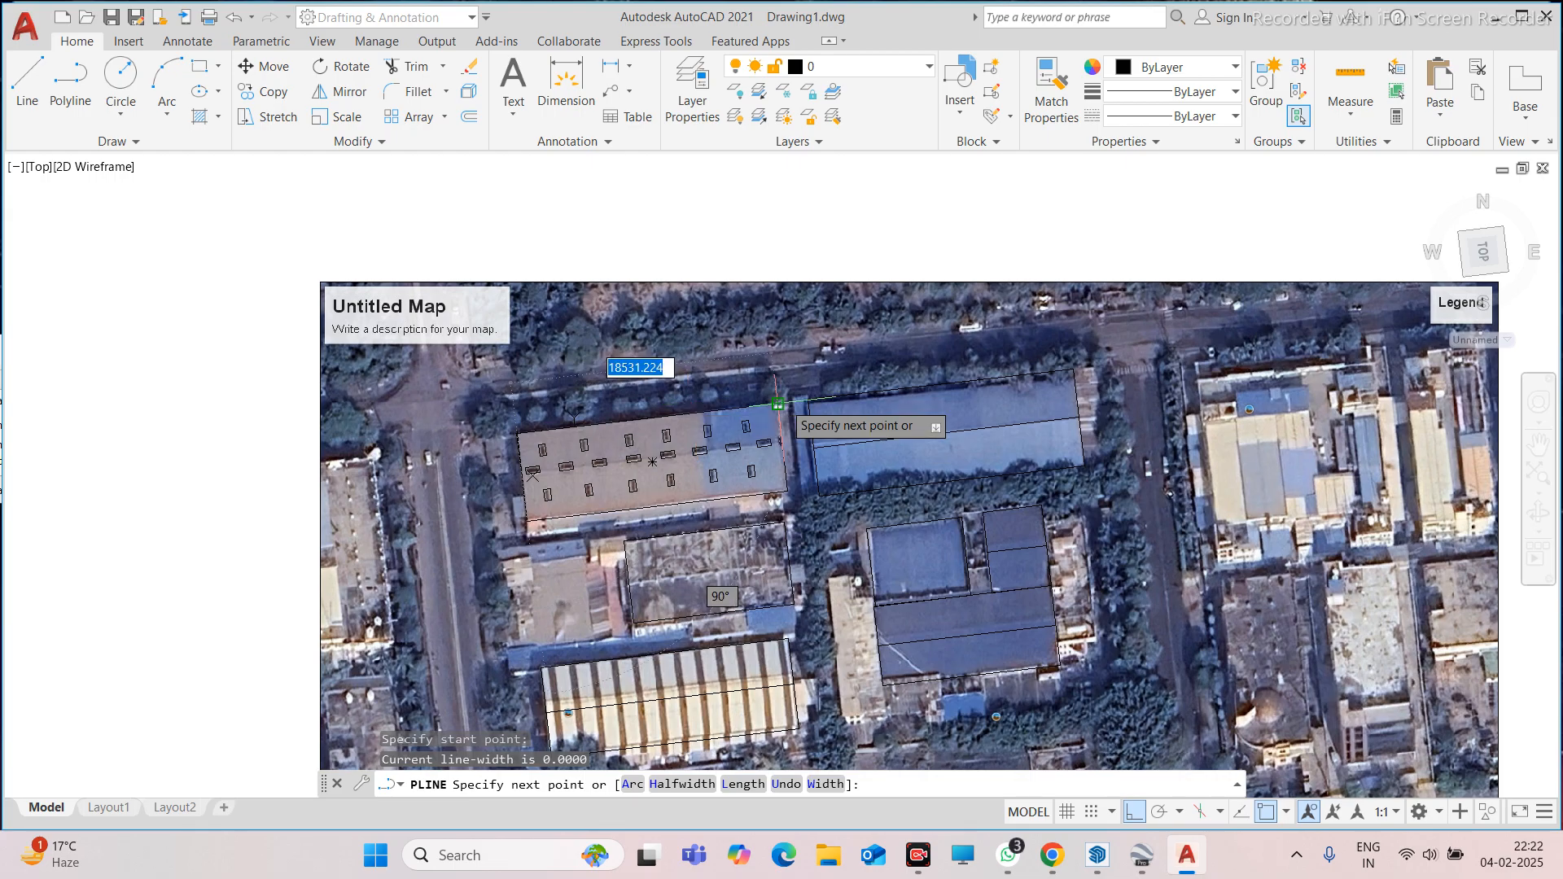
{"action": "type", "text": "73"}
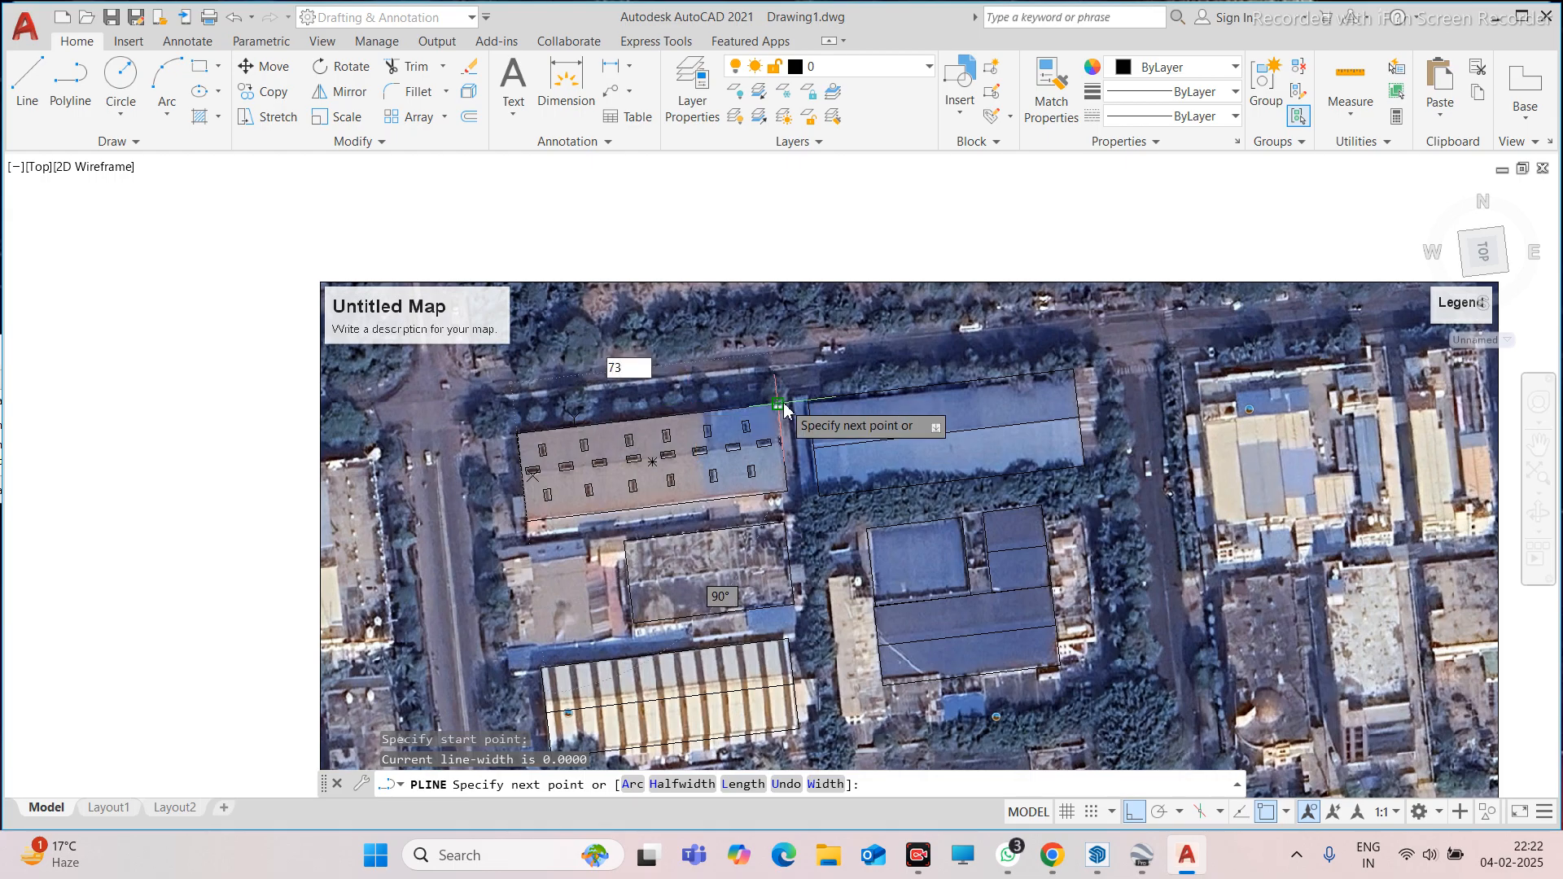
{"action": "type", "text": "000"}
{"action": "key", "text": "Return"}
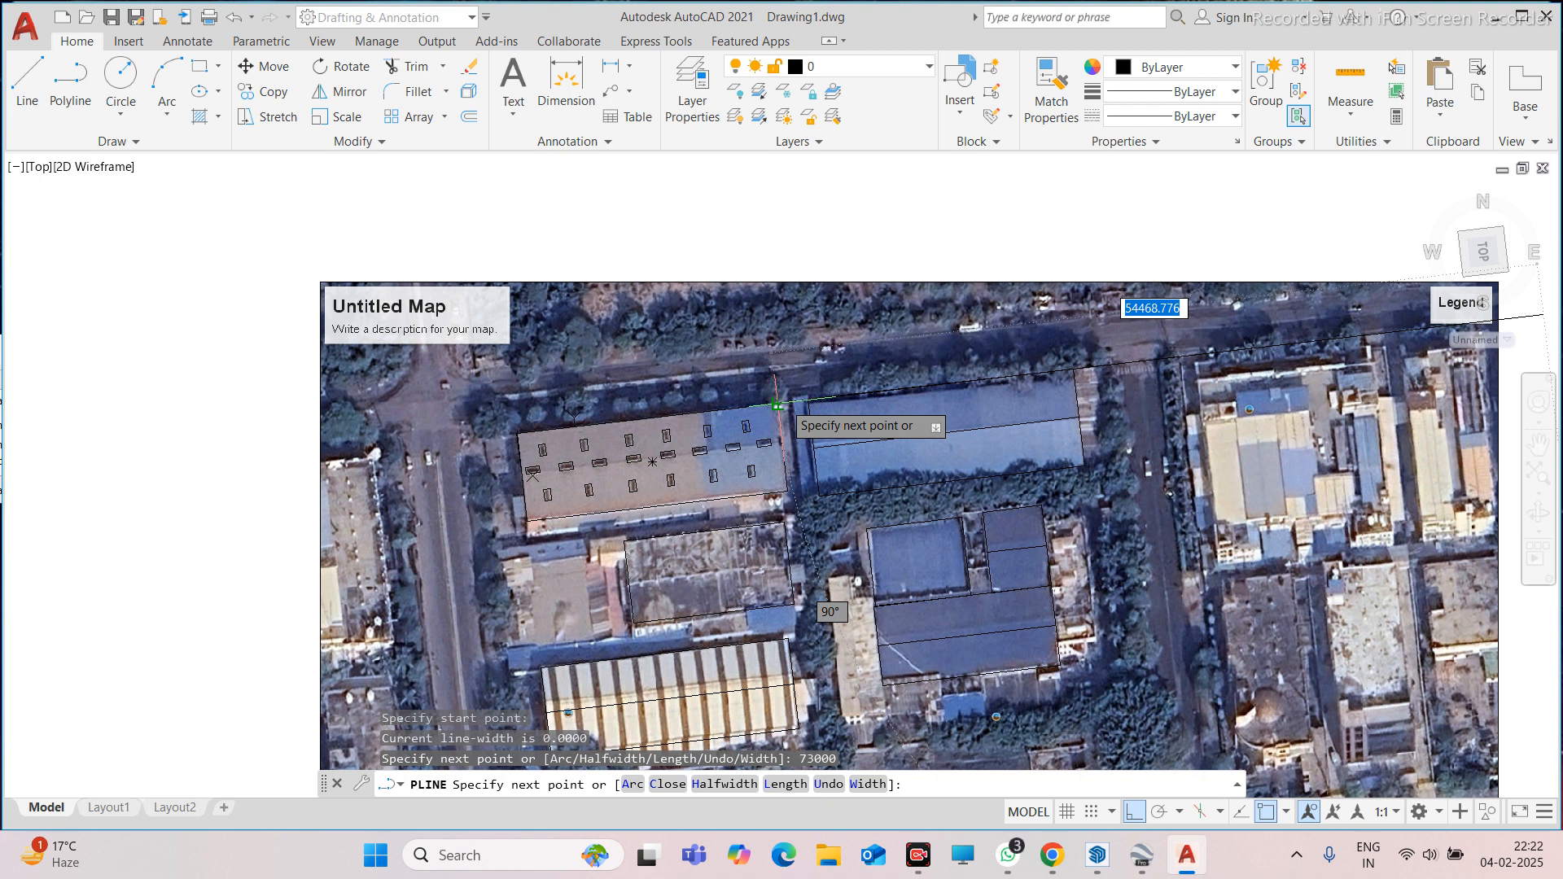
{"action": "scroll", "coordinate": [798, 401], "scroll_direction": "down", "scroll_amount": 6}
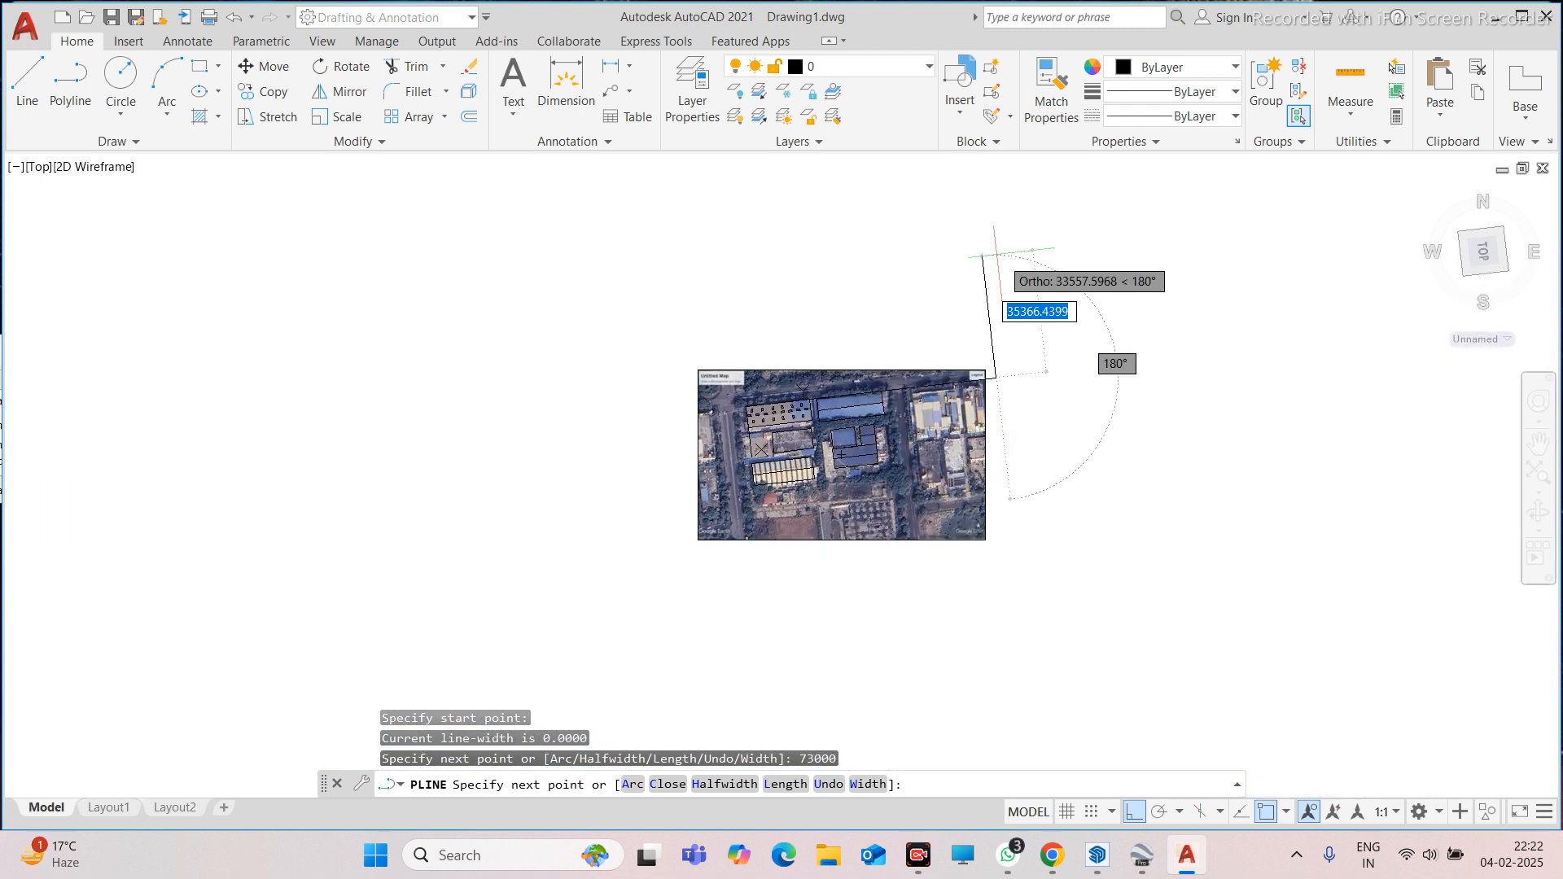
{"action": "scroll", "coordinate": [986, 214], "scroll_direction": "up", "scroll_amount": 2}
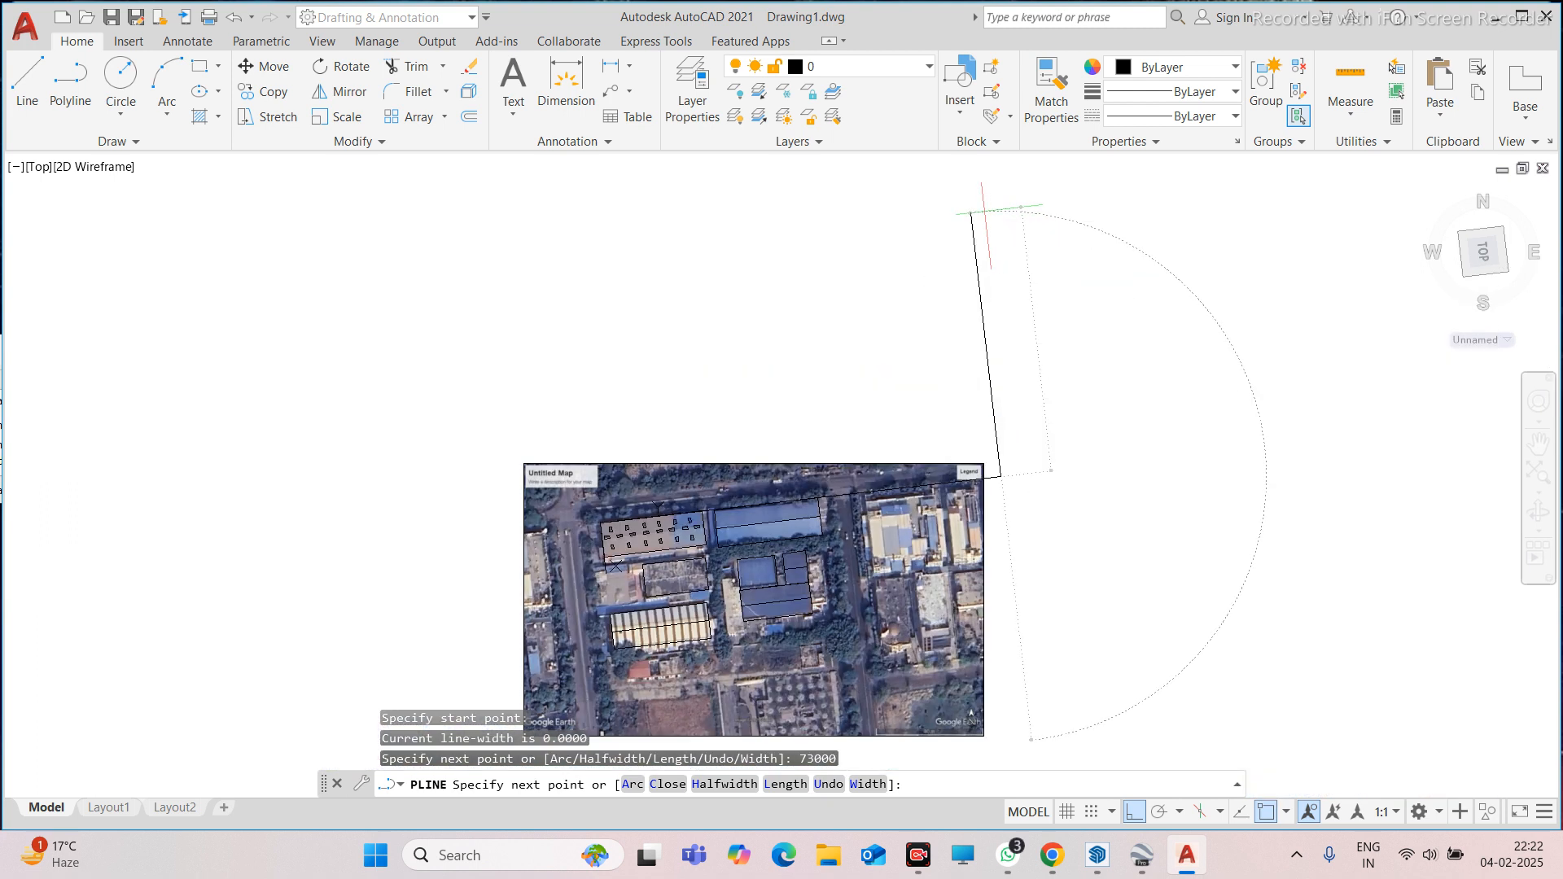
{"action": "key", "text": "Escape"}
Scale the site image and all roof tracings by reference from the brown roof's northwest corner, matching its northern edge to the reference polyline's 73000-unit segment
{"action": "scroll", "coordinate": [635, 367], "scroll_direction": "down", "scroll_amount": 3}
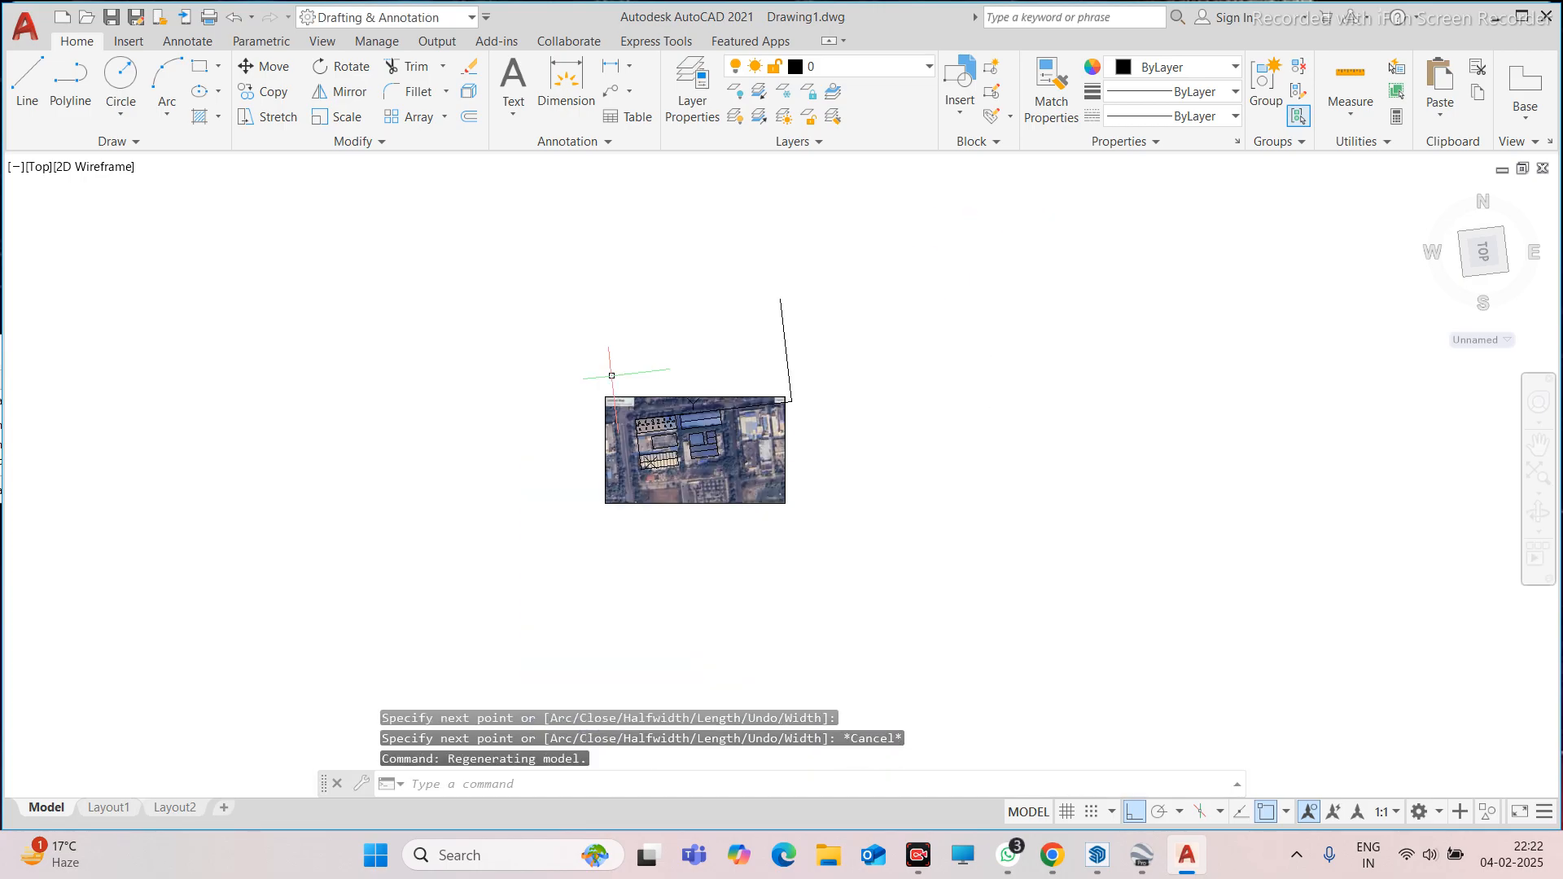
{"action": "left_click", "coordinate": [537, 375]}
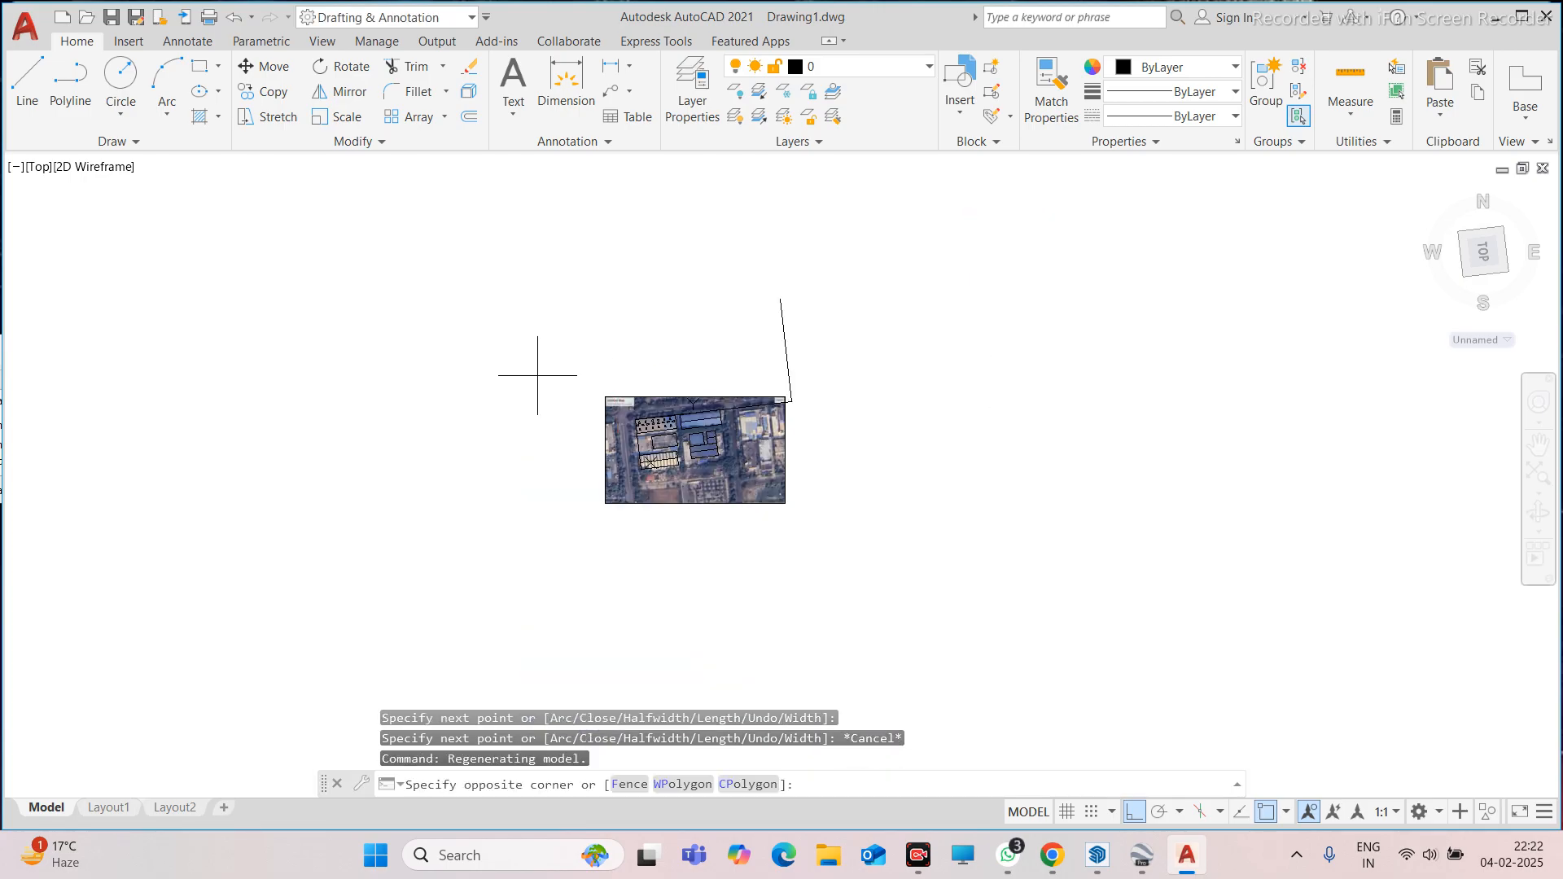
{"action": "left_click", "coordinate": [900, 561]}
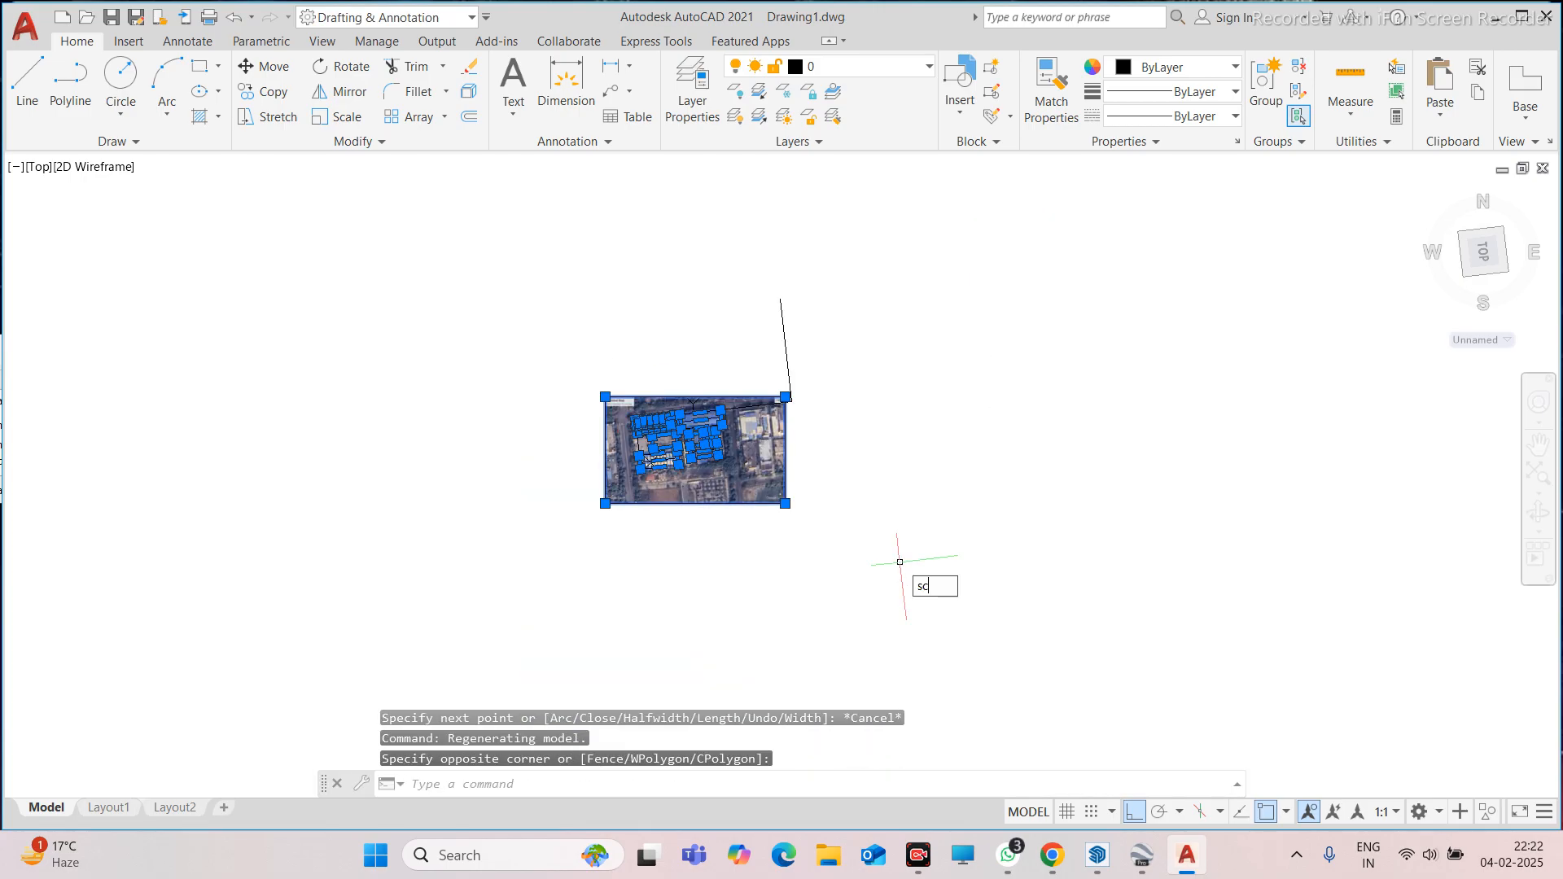
{"action": "type", "text": "sc"}
{"action": "key", "text": "Return"}
{"action": "scroll", "coordinate": [611, 382], "scroll_direction": "up", "scroll_amount": 7}
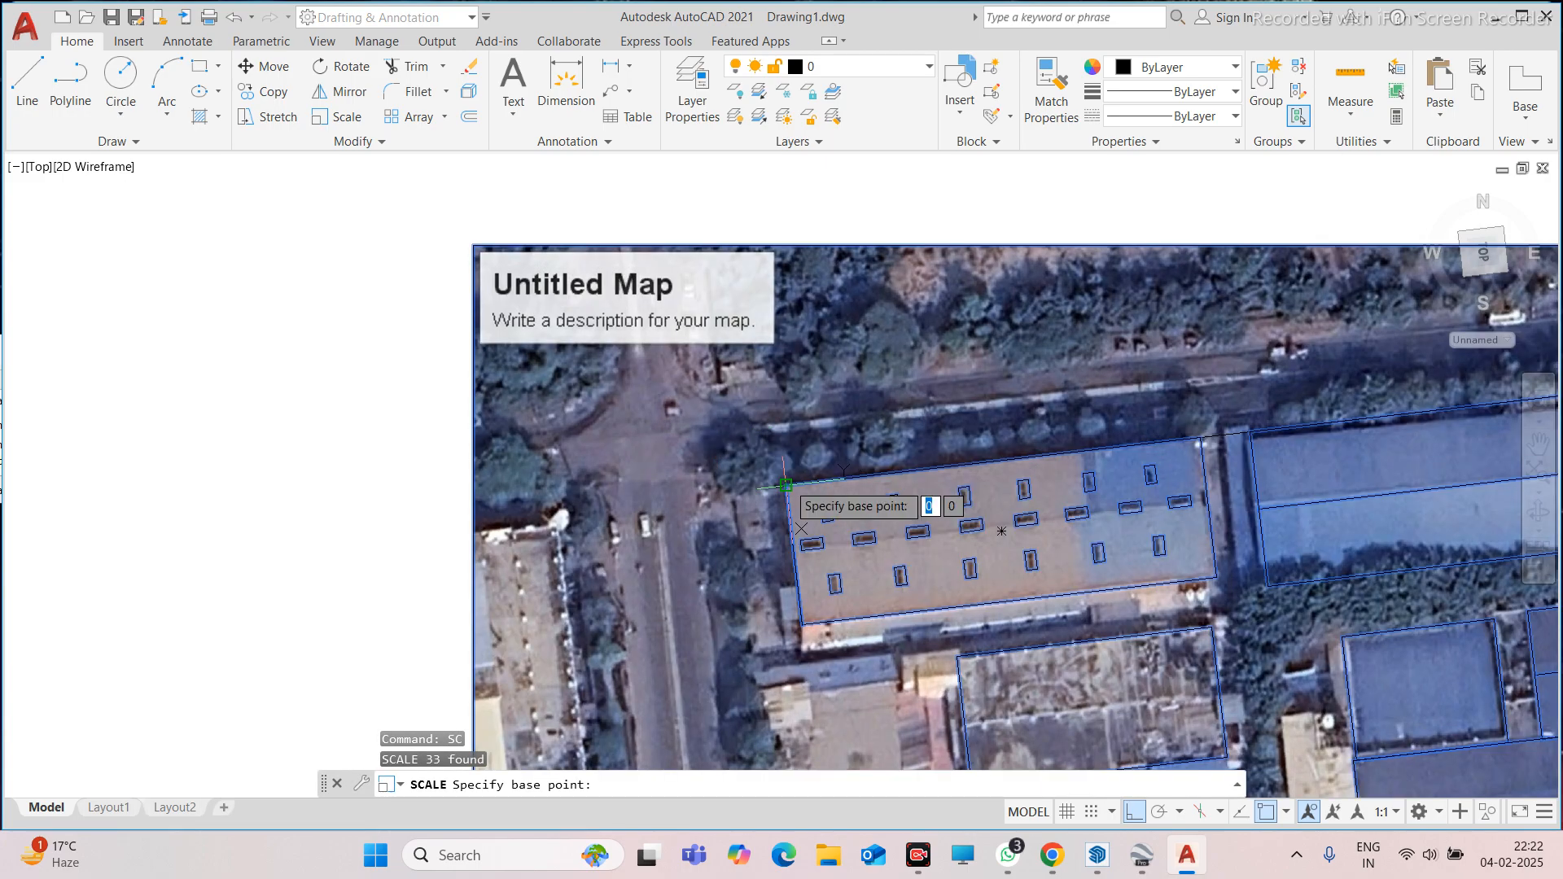
{"action": "left_click", "coordinate": [786, 486]}
{"action": "type", "text": "r"}
{"action": "key", "text": "Return"}
{"action": "left_click", "coordinate": [786, 485]}
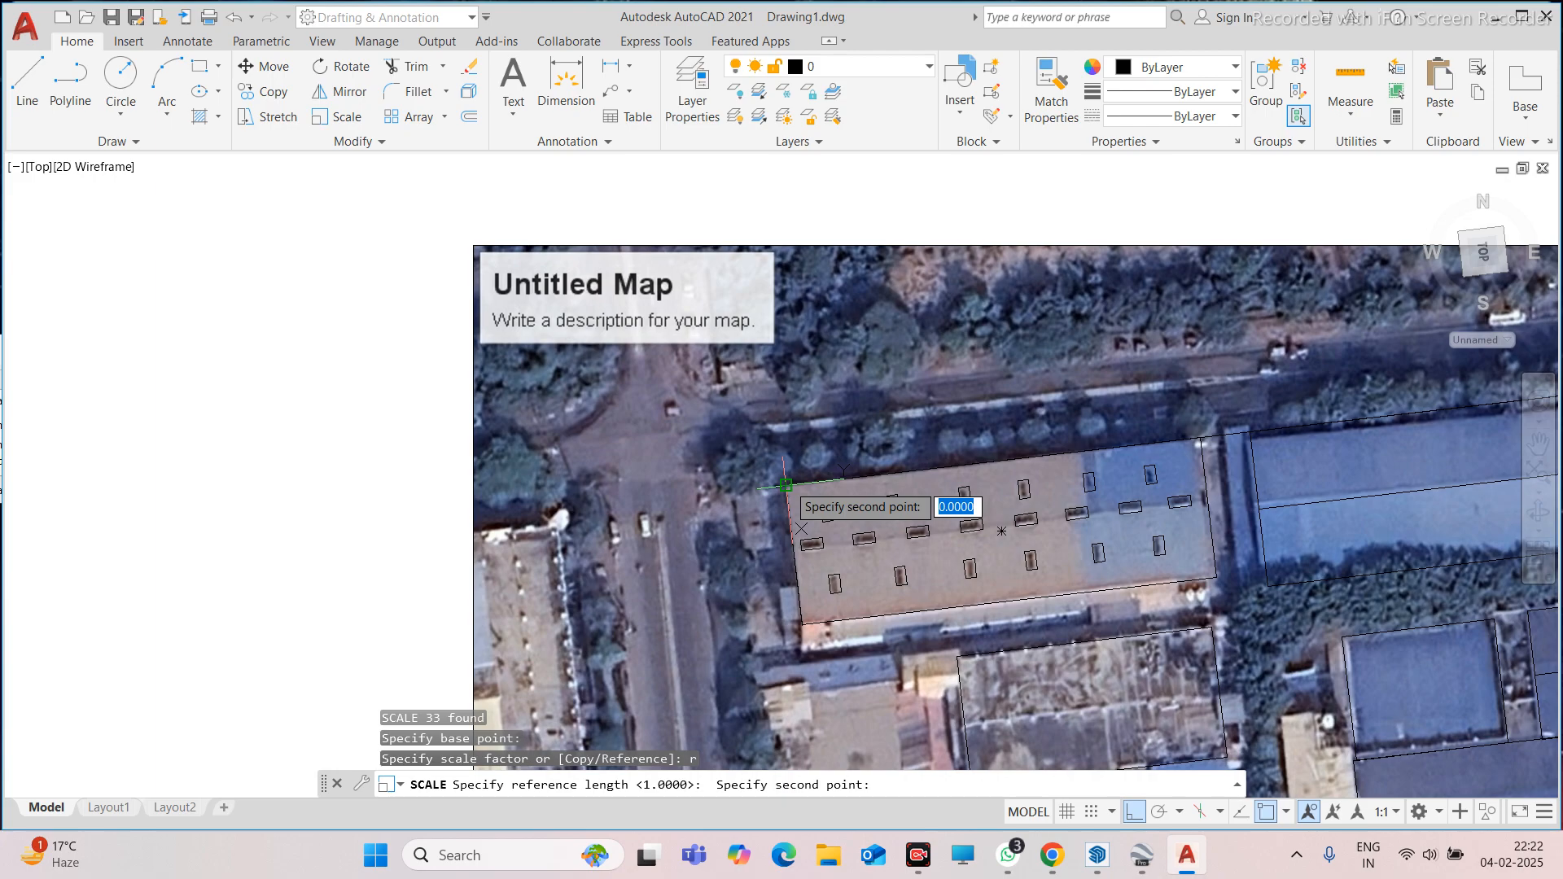
{"action": "scroll", "coordinate": [786, 486], "scroll_direction": "down", "scroll_amount": 4}
{"action": "scroll", "coordinate": [905, 477], "scroll_direction": "up", "scroll_amount": 4}
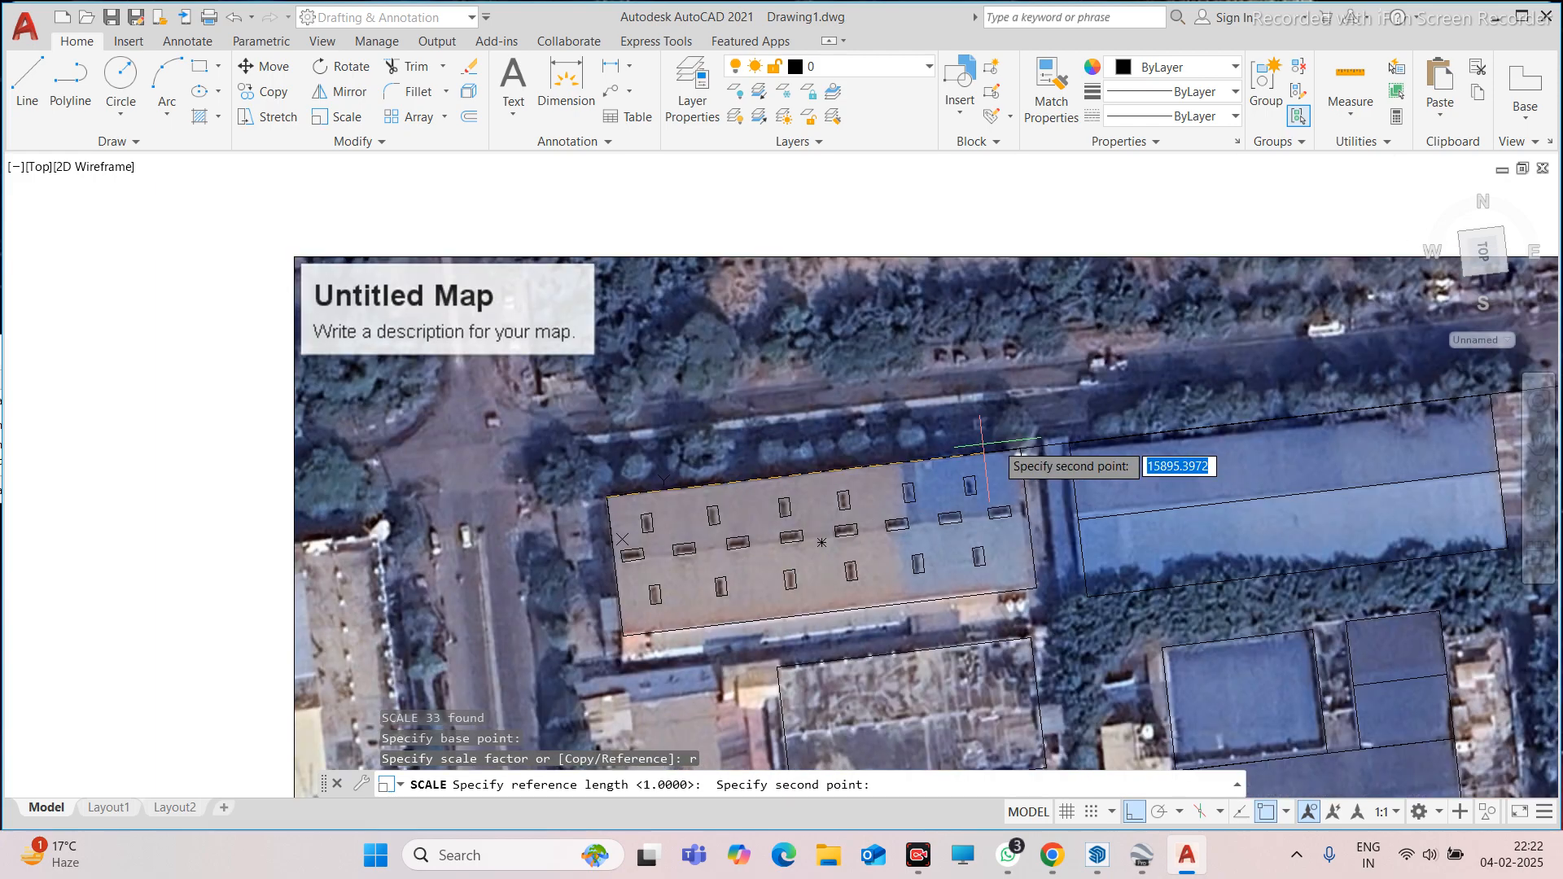
{"action": "left_click", "coordinate": [1020, 448]}
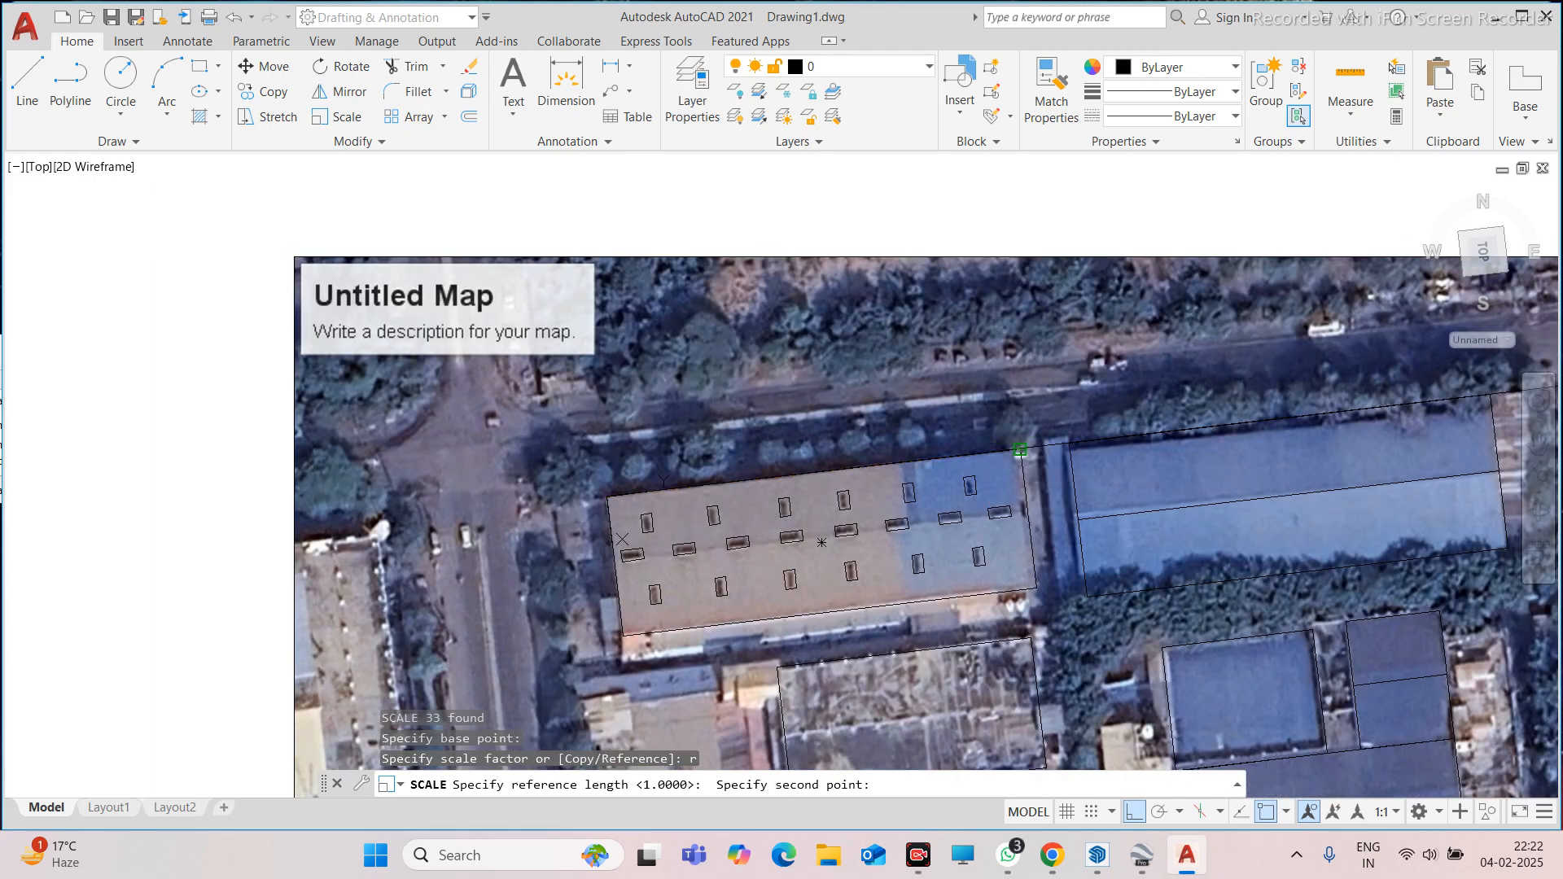
{"action": "scroll", "coordinate": [1019, 448], "scroll_direction": "down", "scroll_amount": 4}
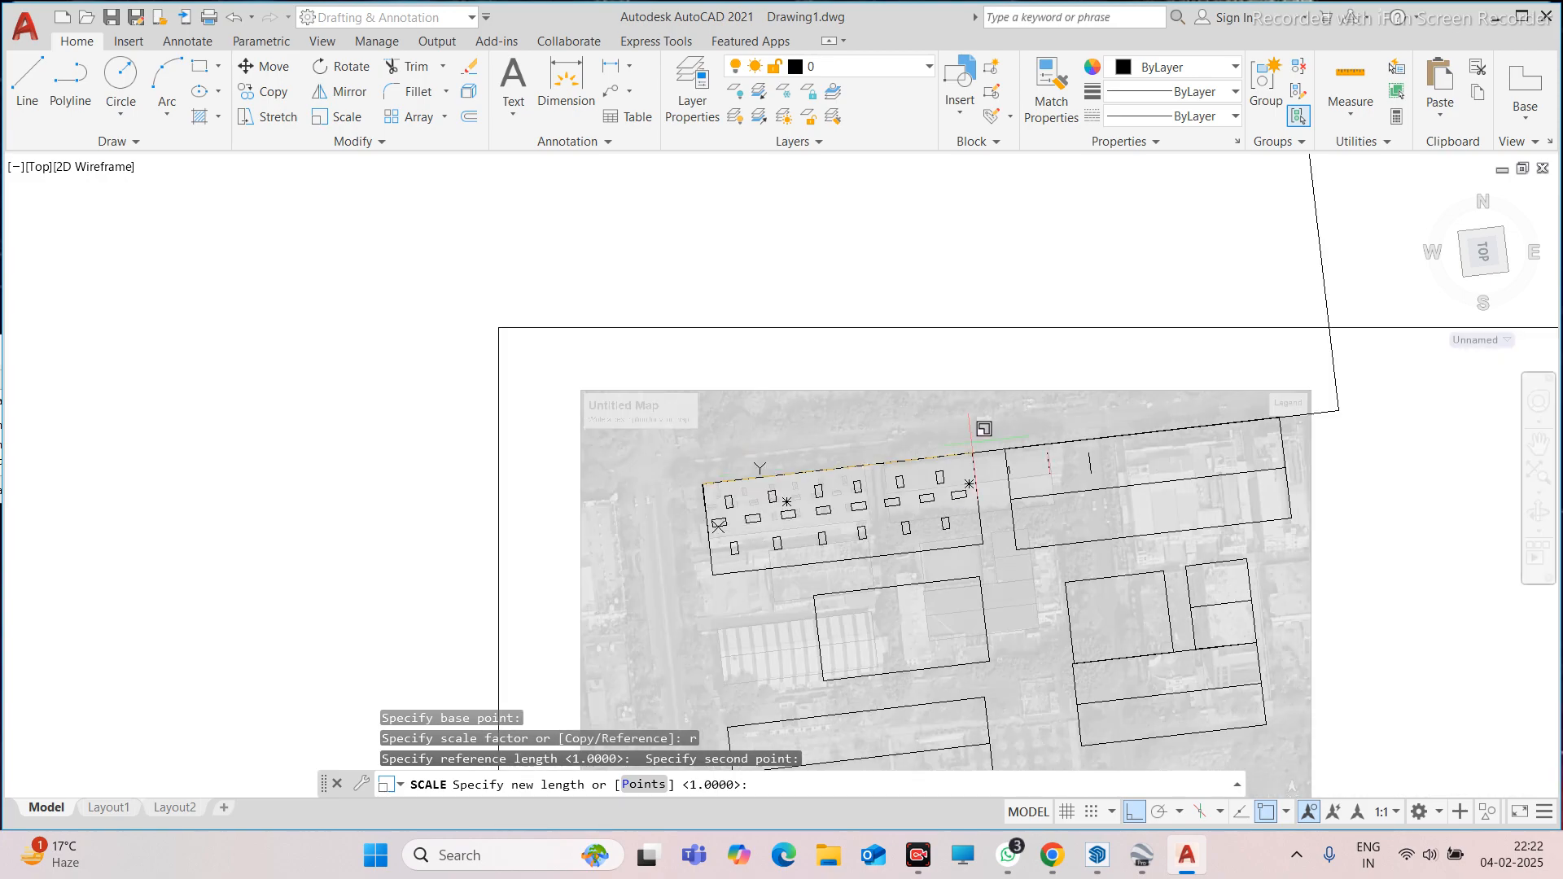
{"action": "left_click", "coordinate": [1335, 412]}
Delete the reference polyline beside the scaled site image
{"action": "scroll", "coordinate": [917, 416], "scroll_direction": "down", "scroll_amount": 7}
{"action": "left_click", "coordinate": [1019, 316]}
{"action": "left_click", "coordinate": [951, 355]}
{"action": "key", "text": "Delete"}
Add an aligned dimension between the brown roof's northwest and northeast corners, placing its line well north of the image
{"action": "scroll", "coordinate": [950, 418], "scroll_direction": "up", "scroll_amount": 4}
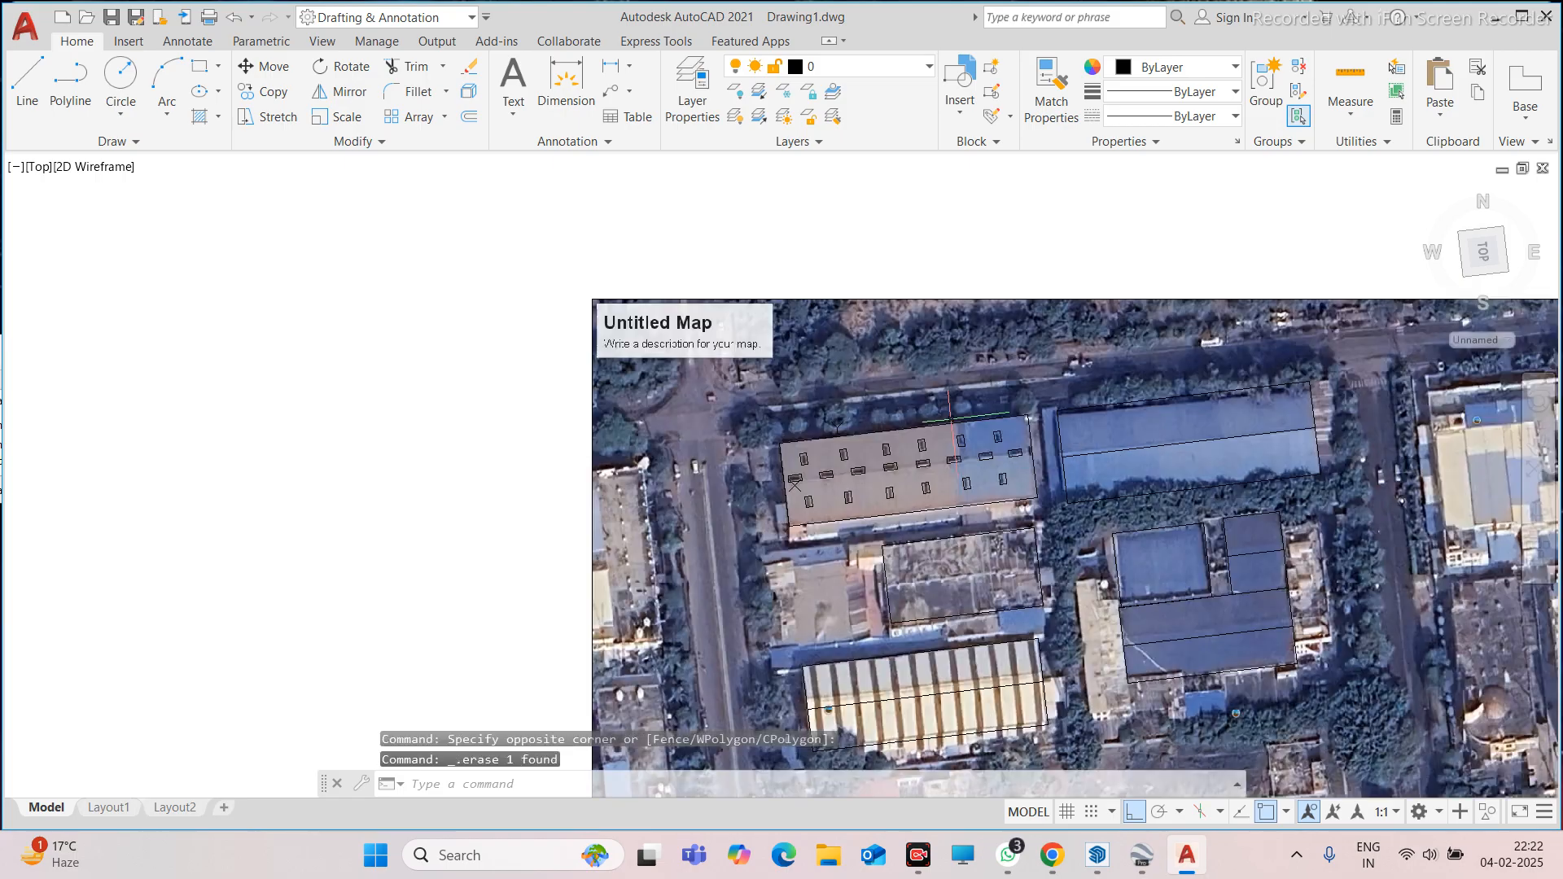
{"action": "left_click", "coordinate": [630, 91]}
{"action": "left_click", "coordinate": [659, 143]}
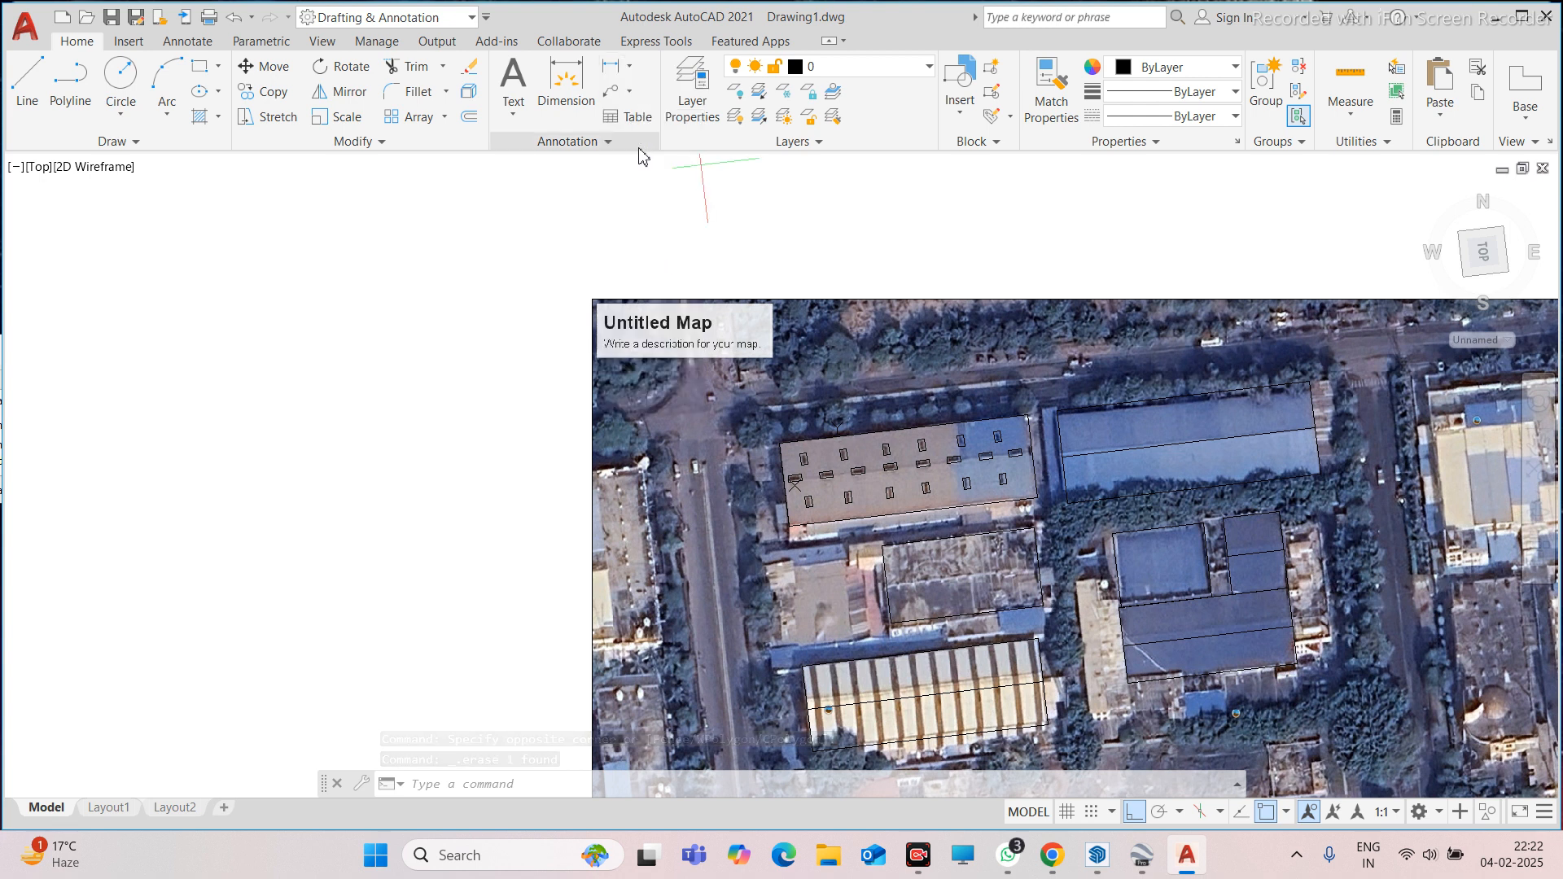
{"action": "scroll", "coordinate": [812, 436], "scroll_direction": "up", "scroll_amount": 4}
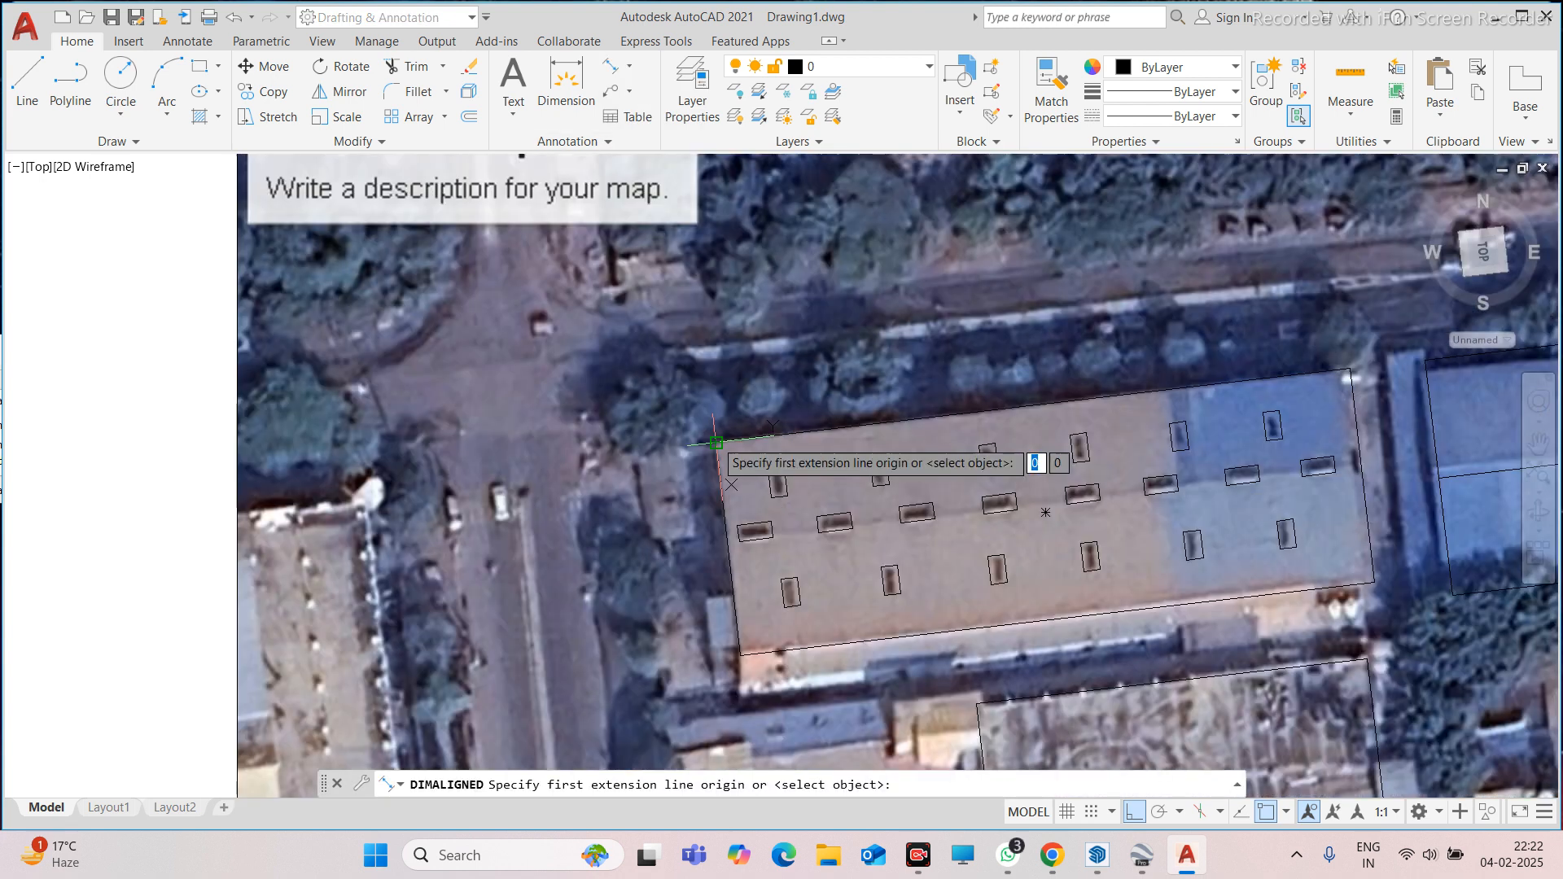
{"action": "left_click", "coordinate": [715, 442]}
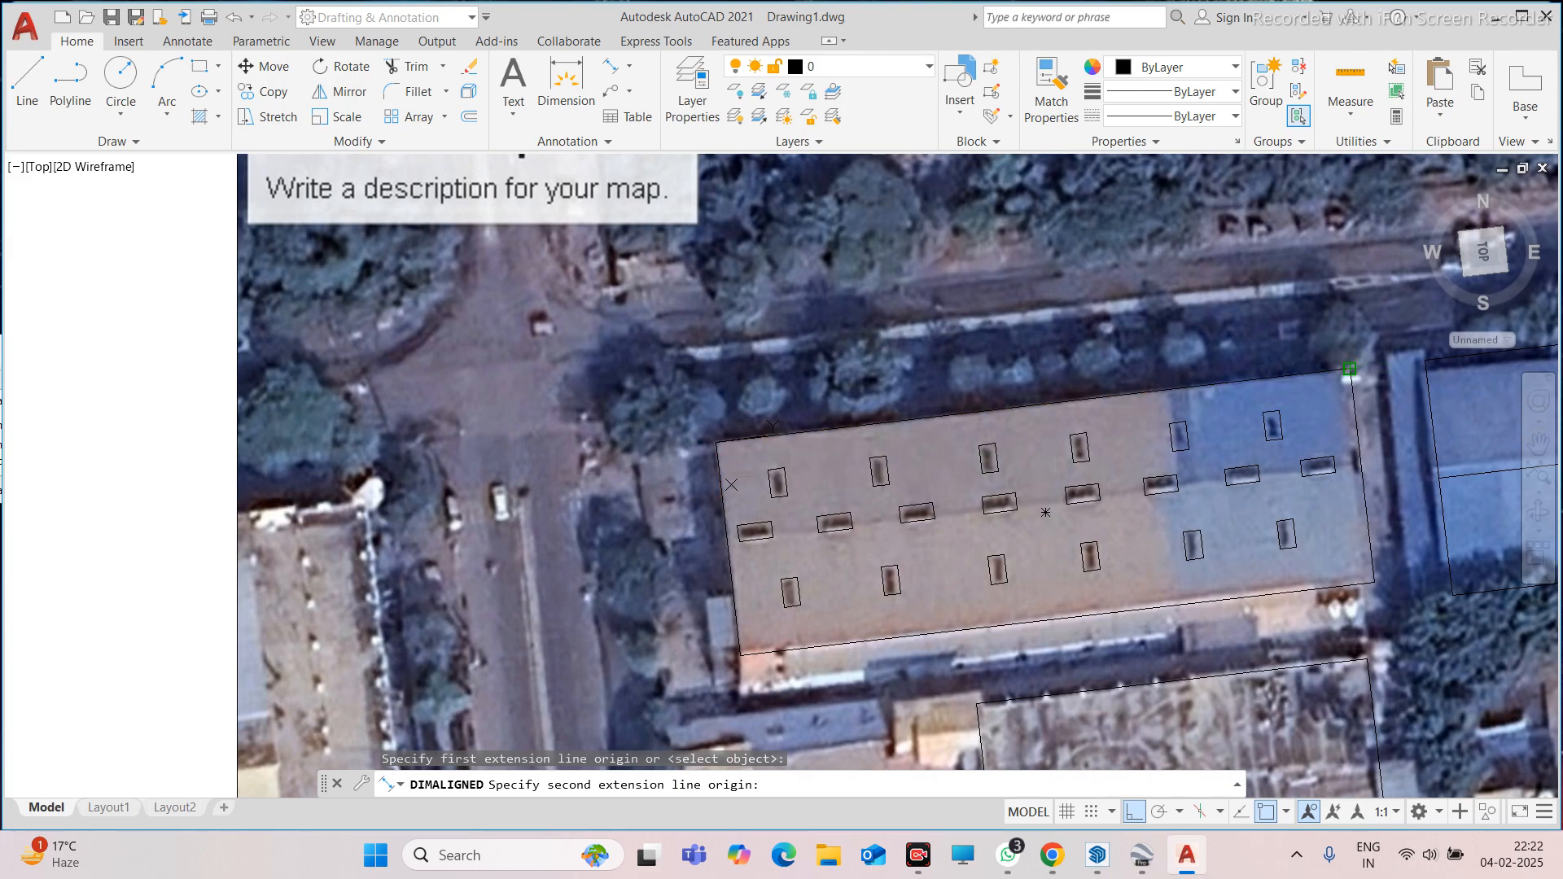
{"action": "left_click", "coordinate": [1349, 368]}
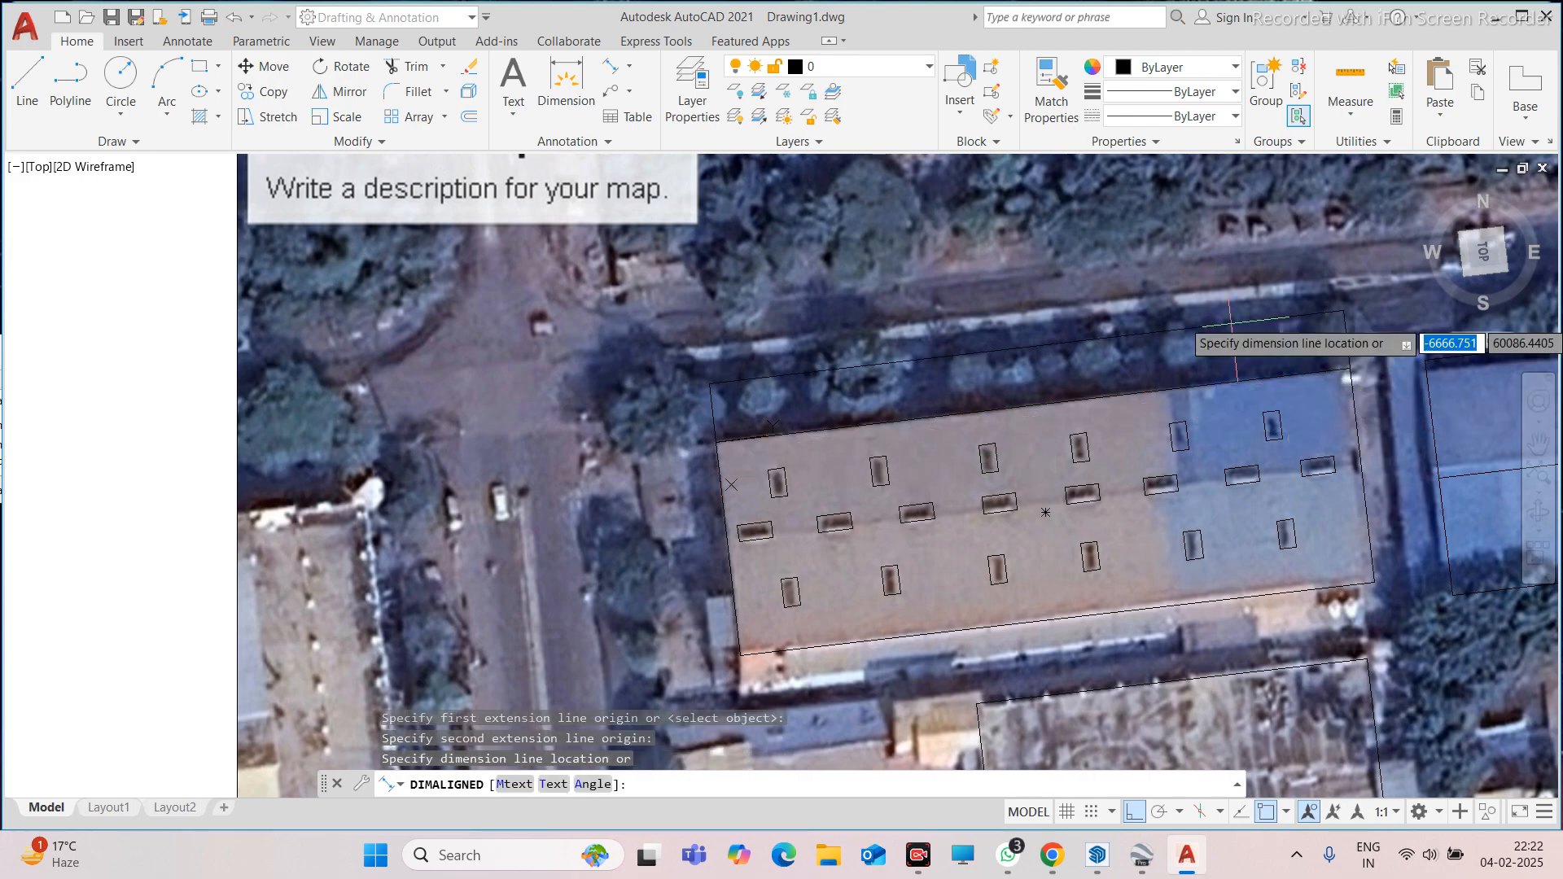
{"action": "scroll", "coordinate": [1213, 342], "scroll_direction": "down", "scroll_amount": 10}
{"action": "scroll", "coordinate": [784, 371], "scroll_direction": "up", "scroll_amount": 6}
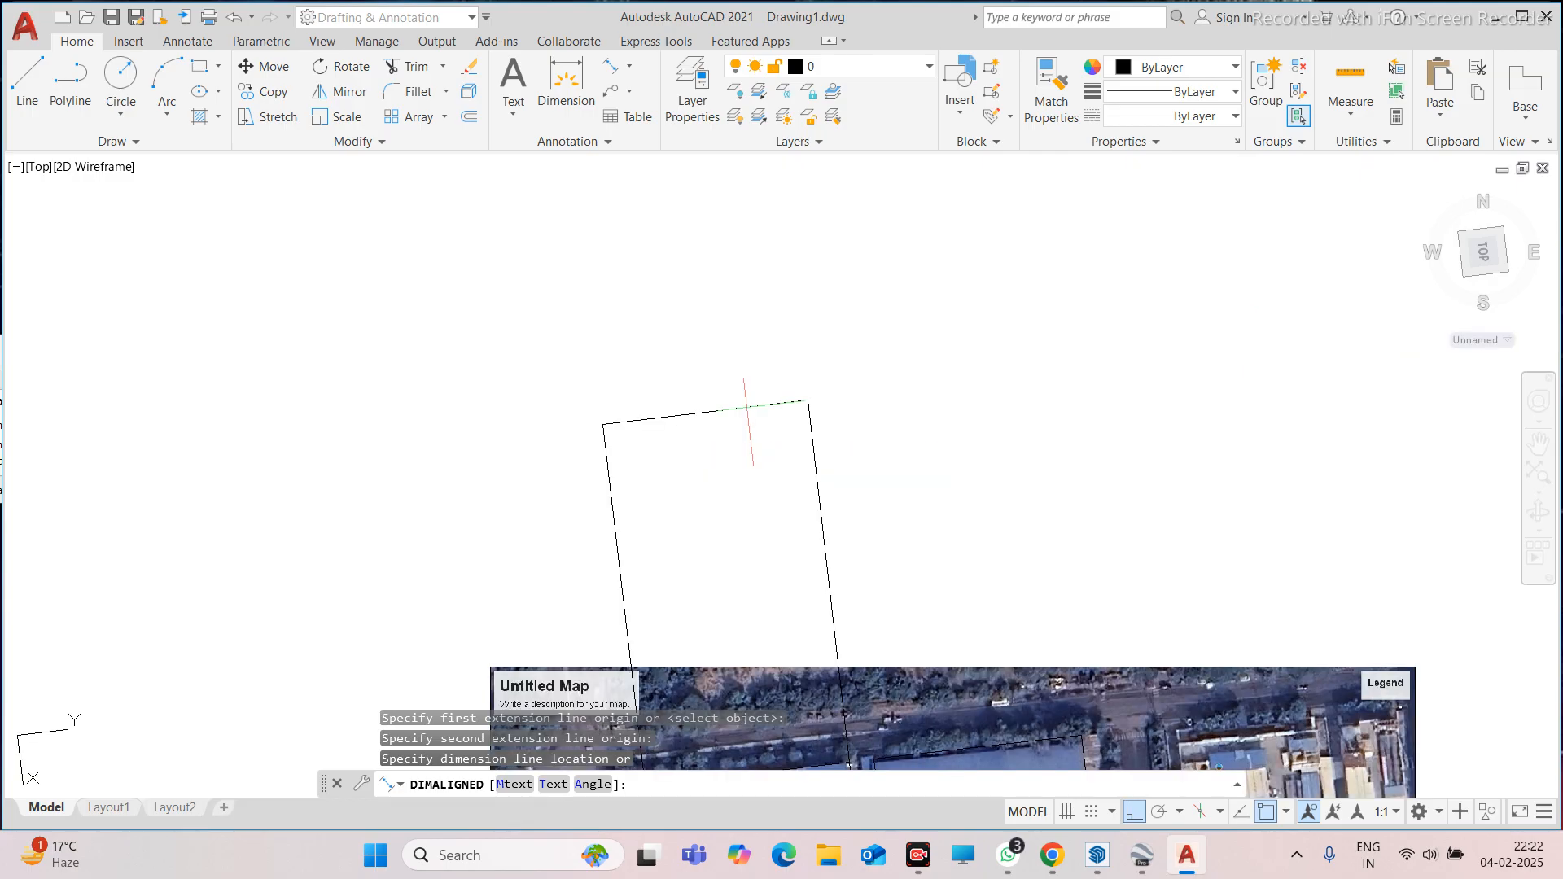
{"action": "left_click", "coordinate": [741, 408]}
Check the text of the aligned dimension on the brown roof's northern edge and delete the dimension
{"action": "left_click", "coordinate": [720, 401]}
{"action": "left_click", "coordinate": [676, 441]}
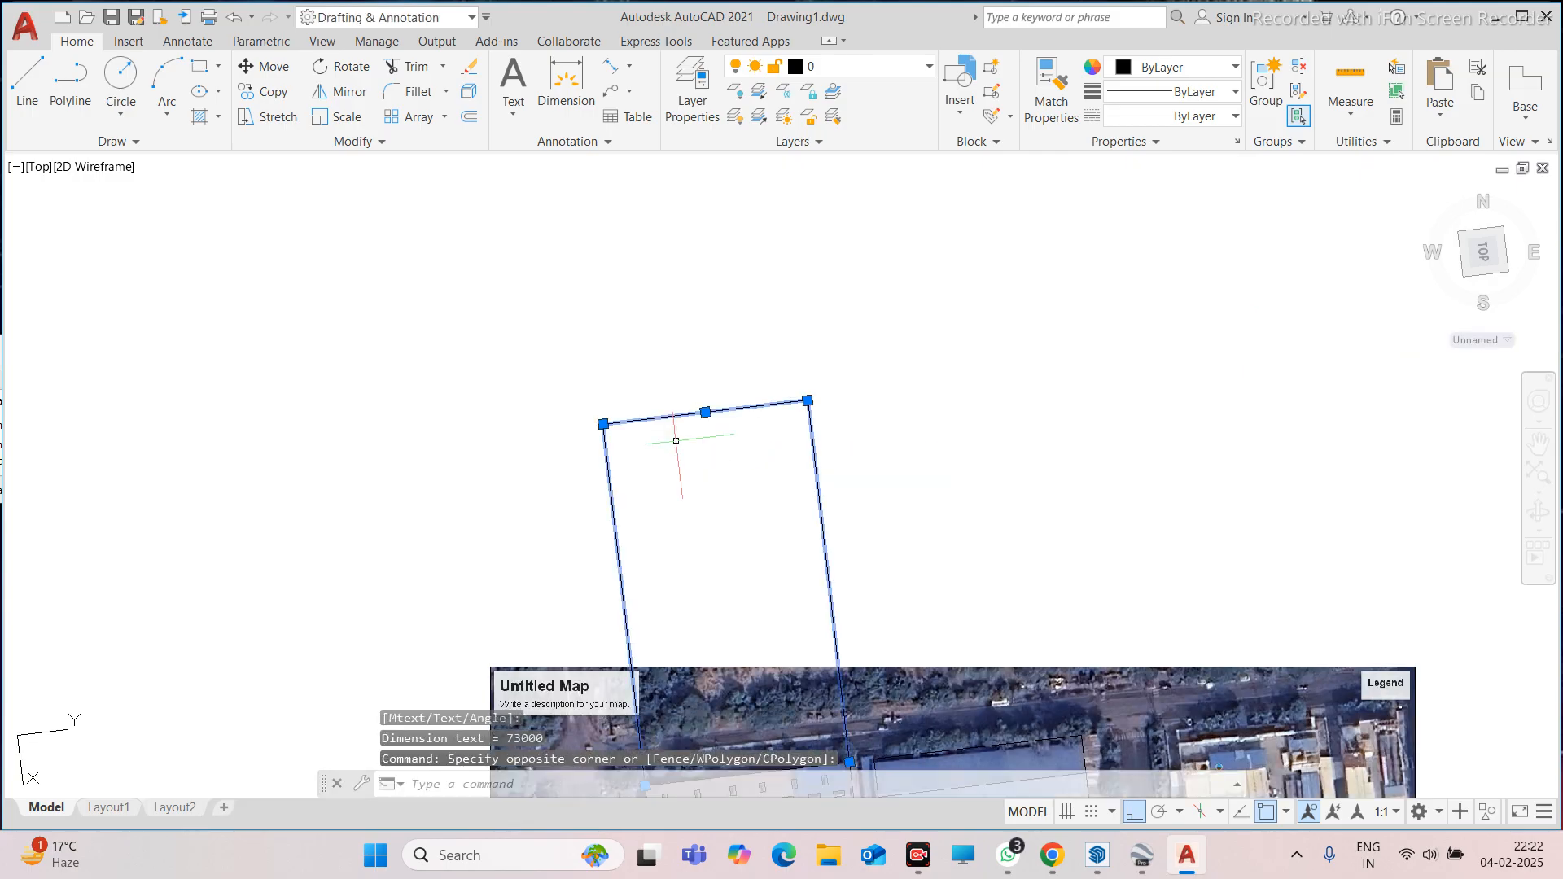
{"action": "scroll", "coordinate": [700, 407], "scroll_direction": "up", "scroll_amount": 8}
{"action": "scroll", "coordinate": [700, 285], "scroll_direction": "up", "scroll_amount": 6}
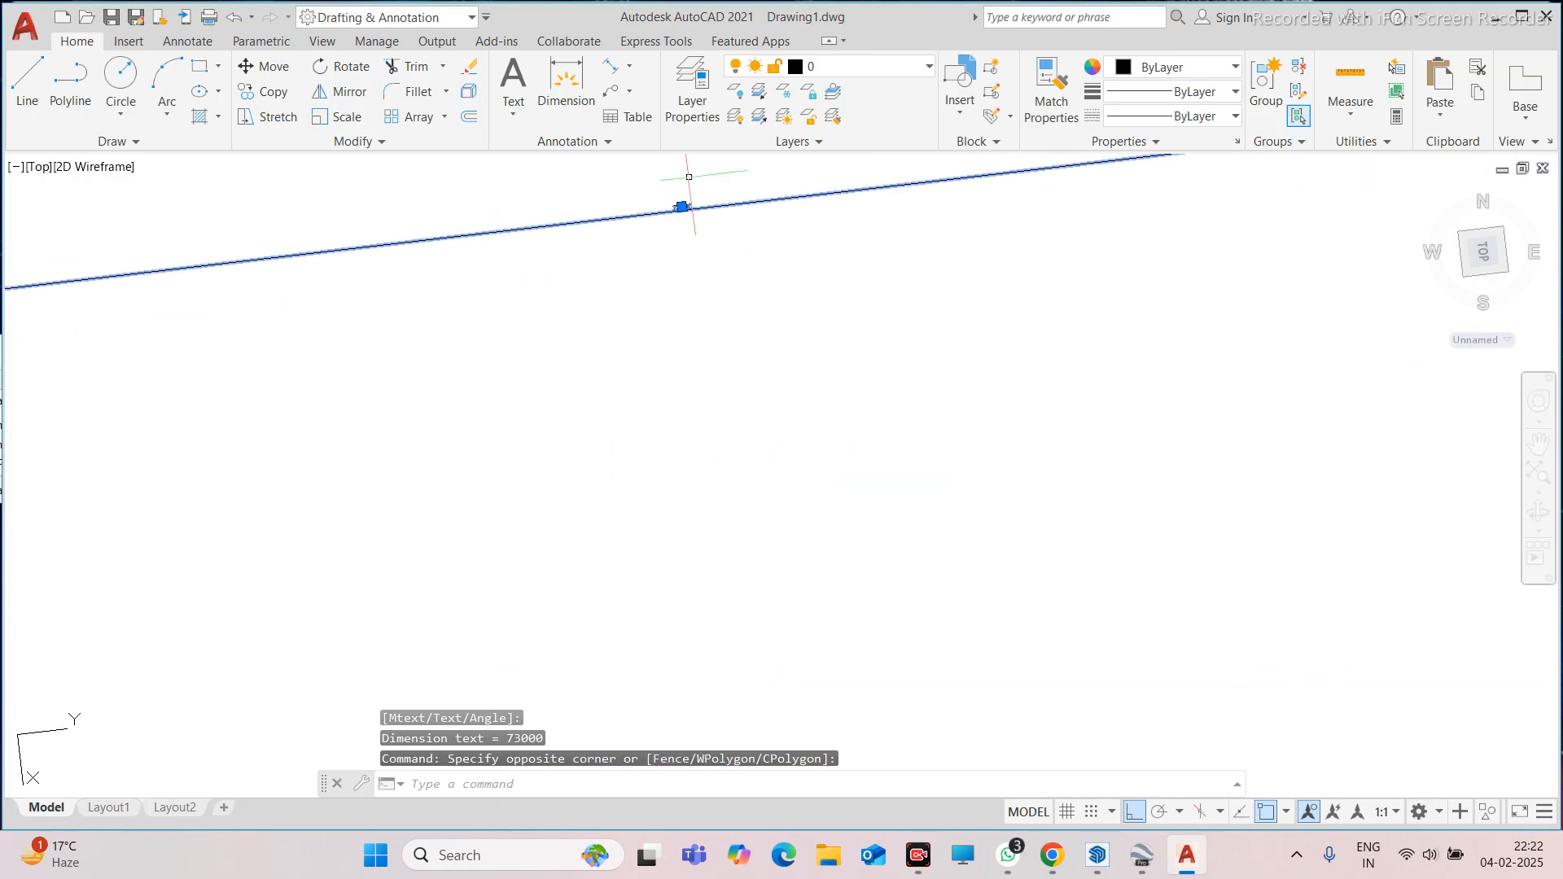
{"action": "scroll", "coordinate": [689, 177], "scroll_direction": "up", "scroll_amount": 5}
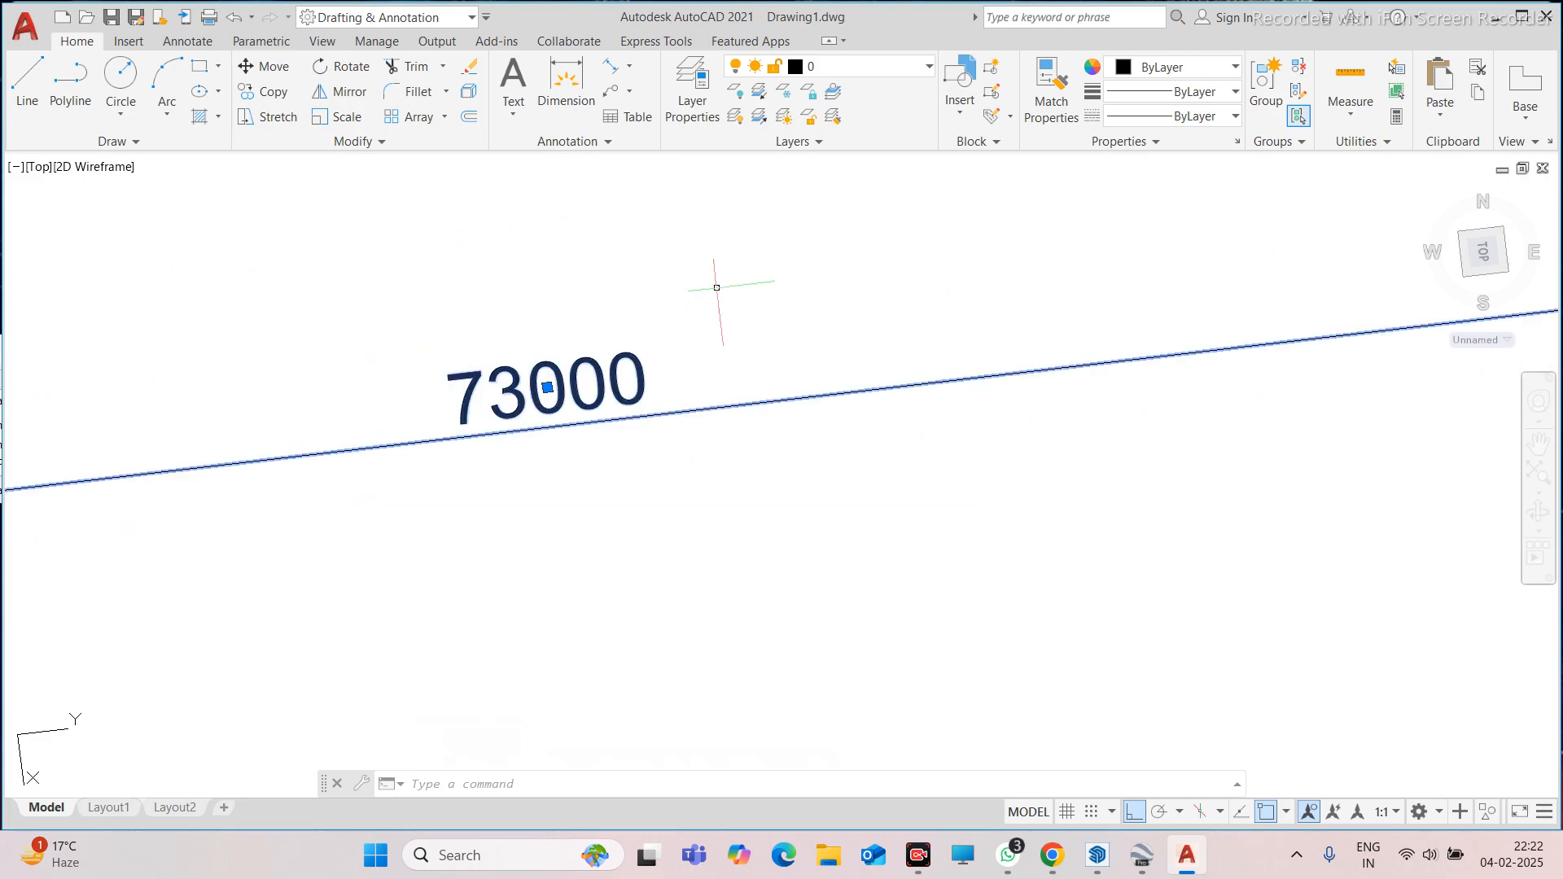
{"action": "scroll", "coordinate": [717, 288], "scroll_direction": "down", "scroll_amount": 2}
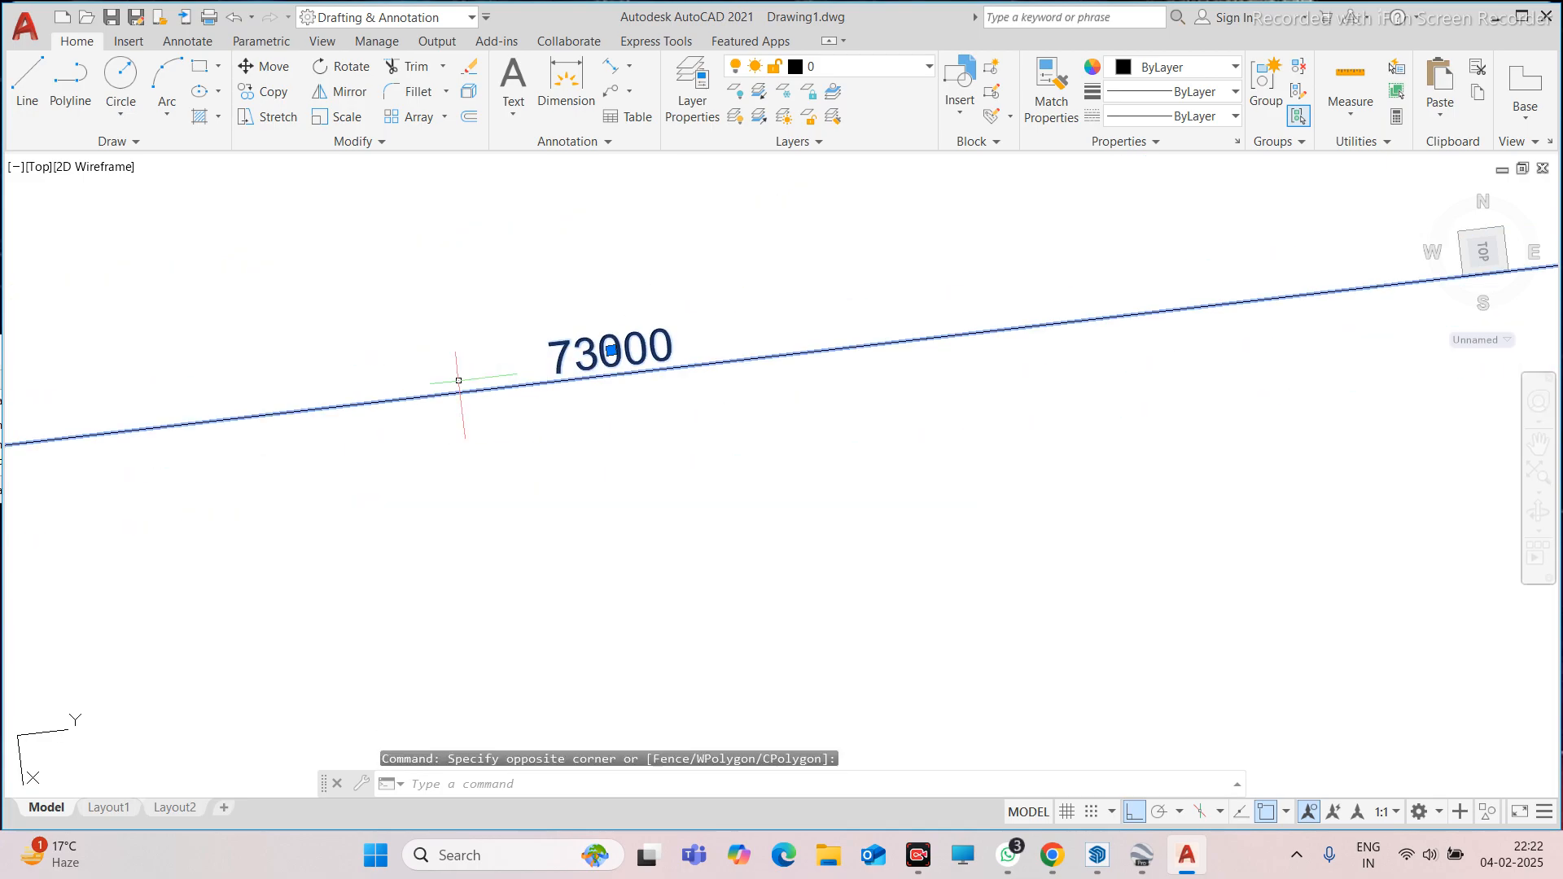
{"action": "key", "text": "Delete"}
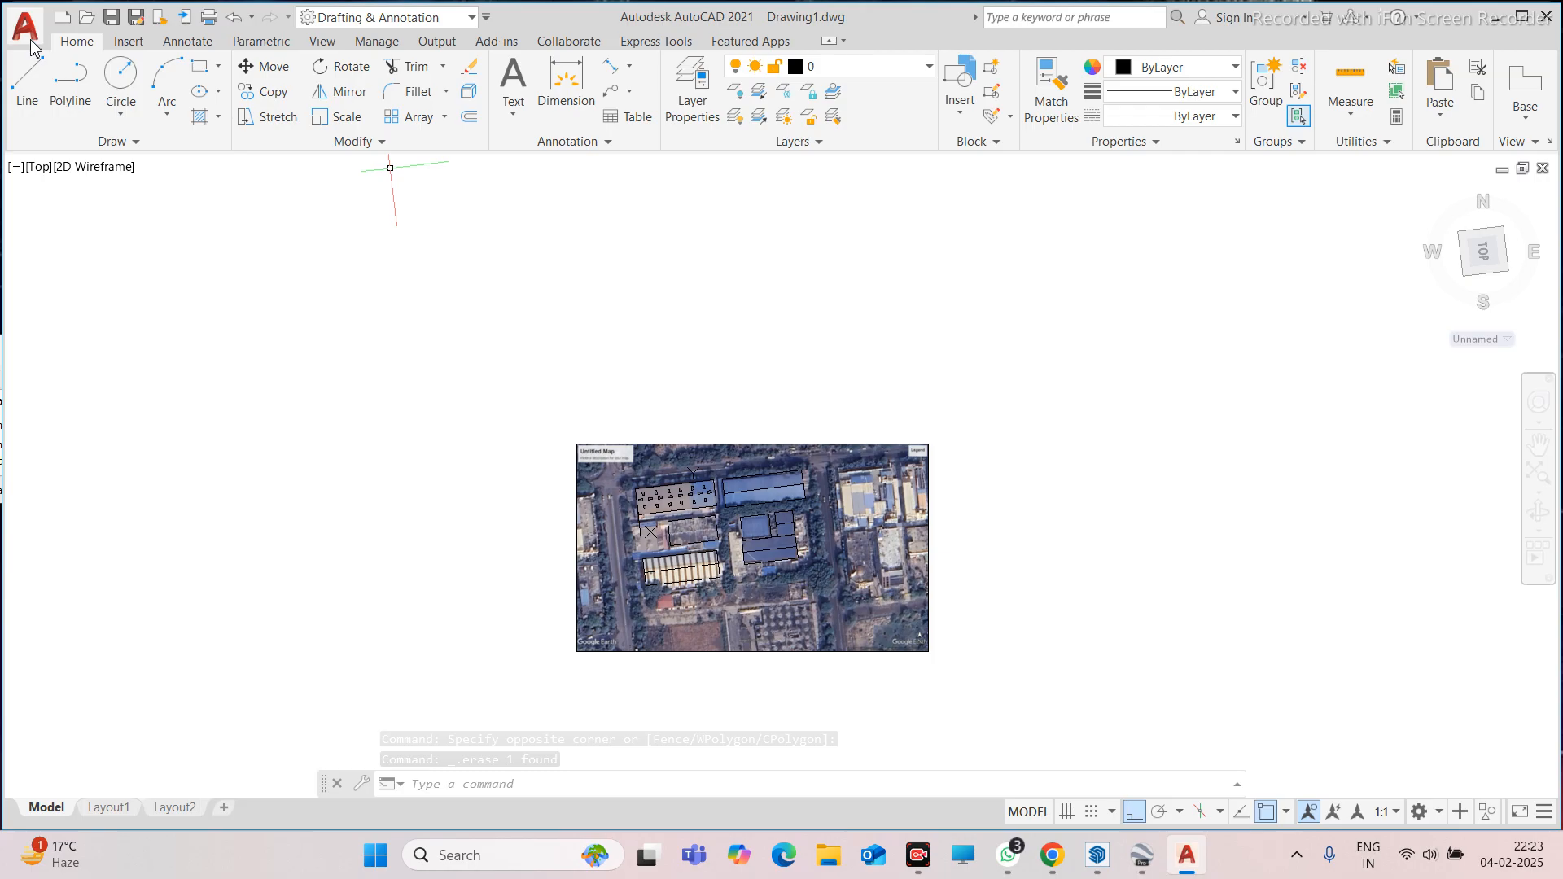
{"action": "left_click", "coordinate": [31, 42]}
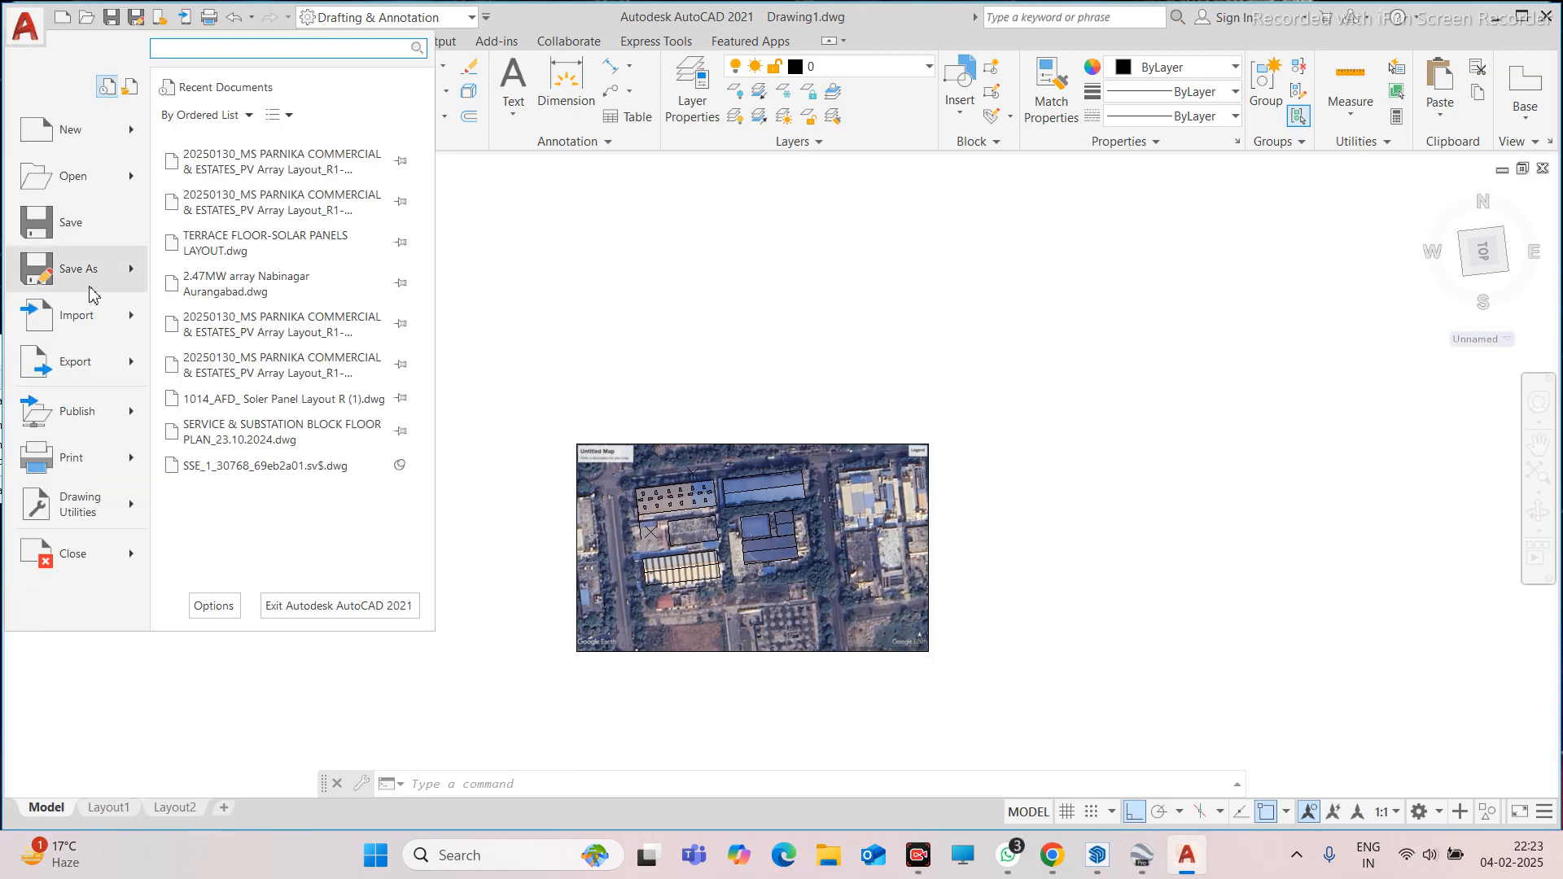
{"action": "mouse_move", "coordinate": [90, 288]}
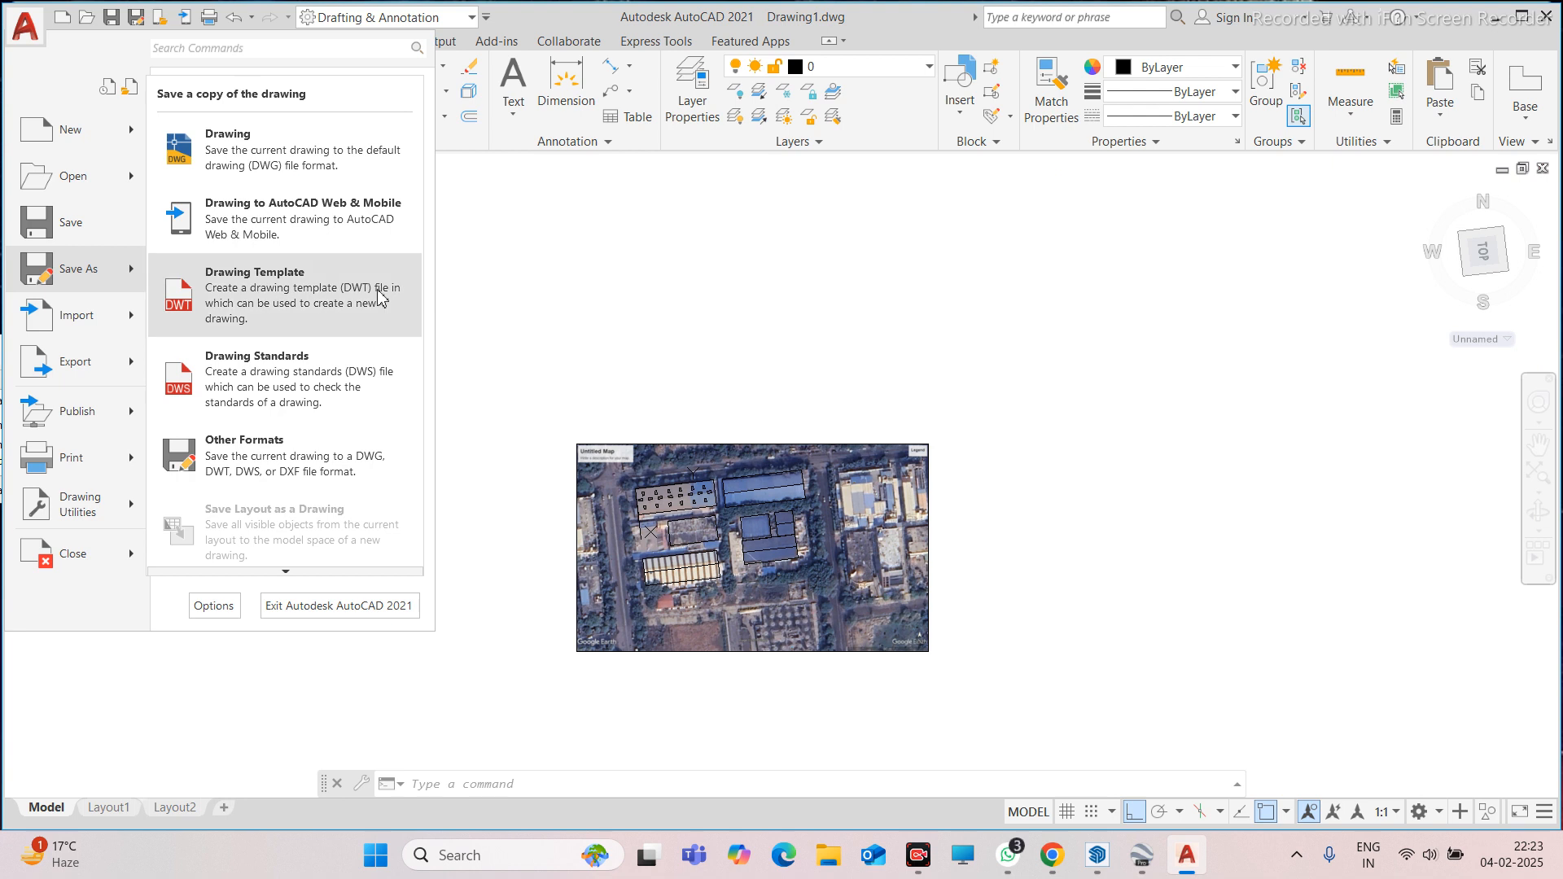
{"action": "left_click", "coordinate": [524, 292]}
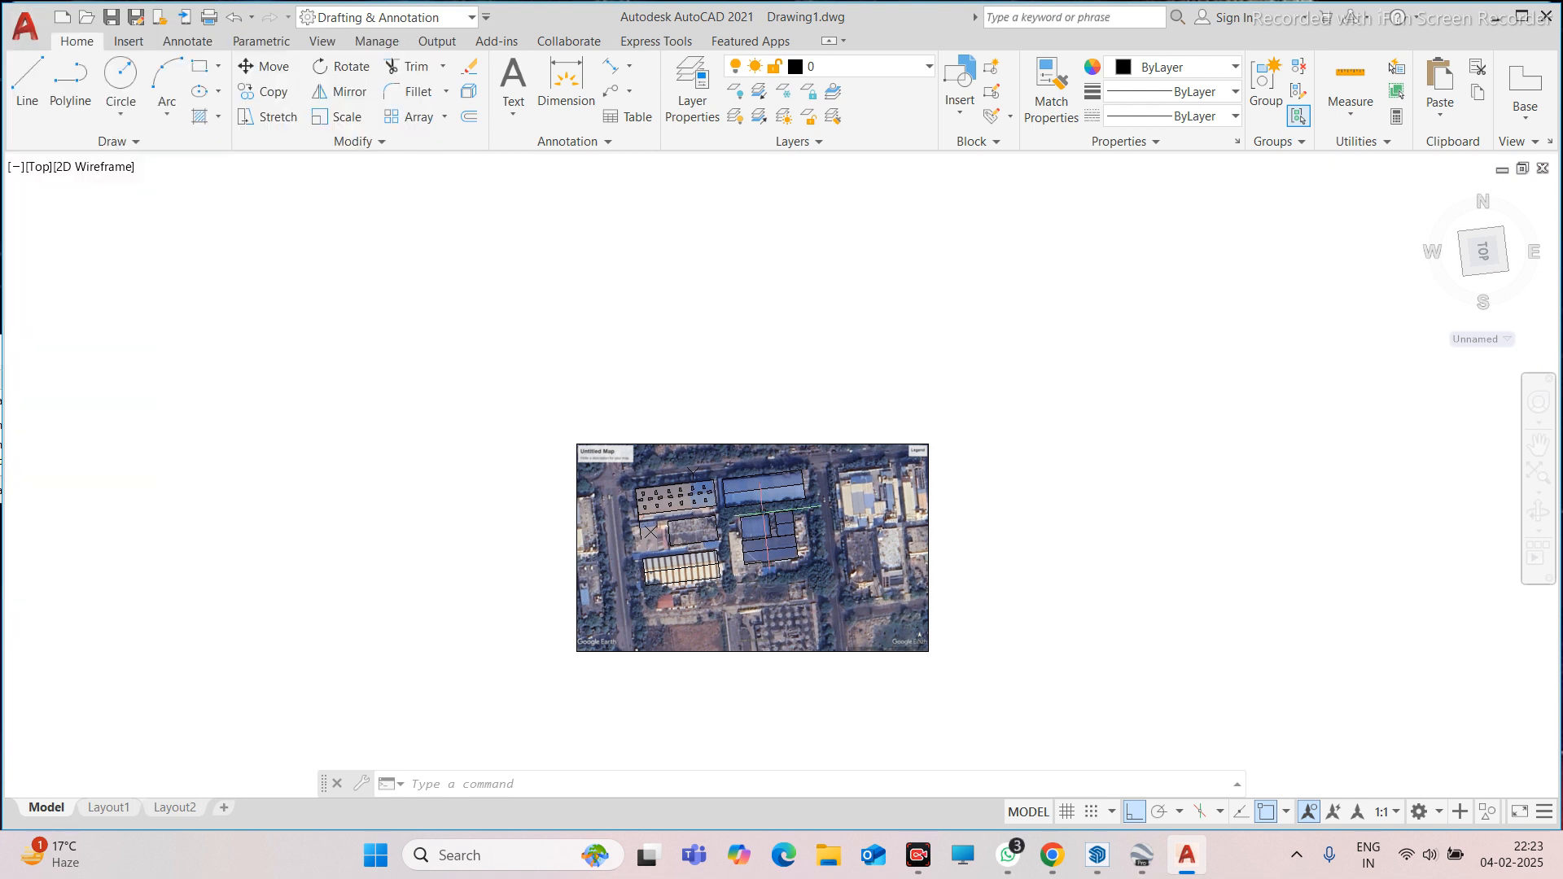
{"action": "scroll", "coordinate": [765, 498], "scroll_direction": "up", "scroll_amount": 2}
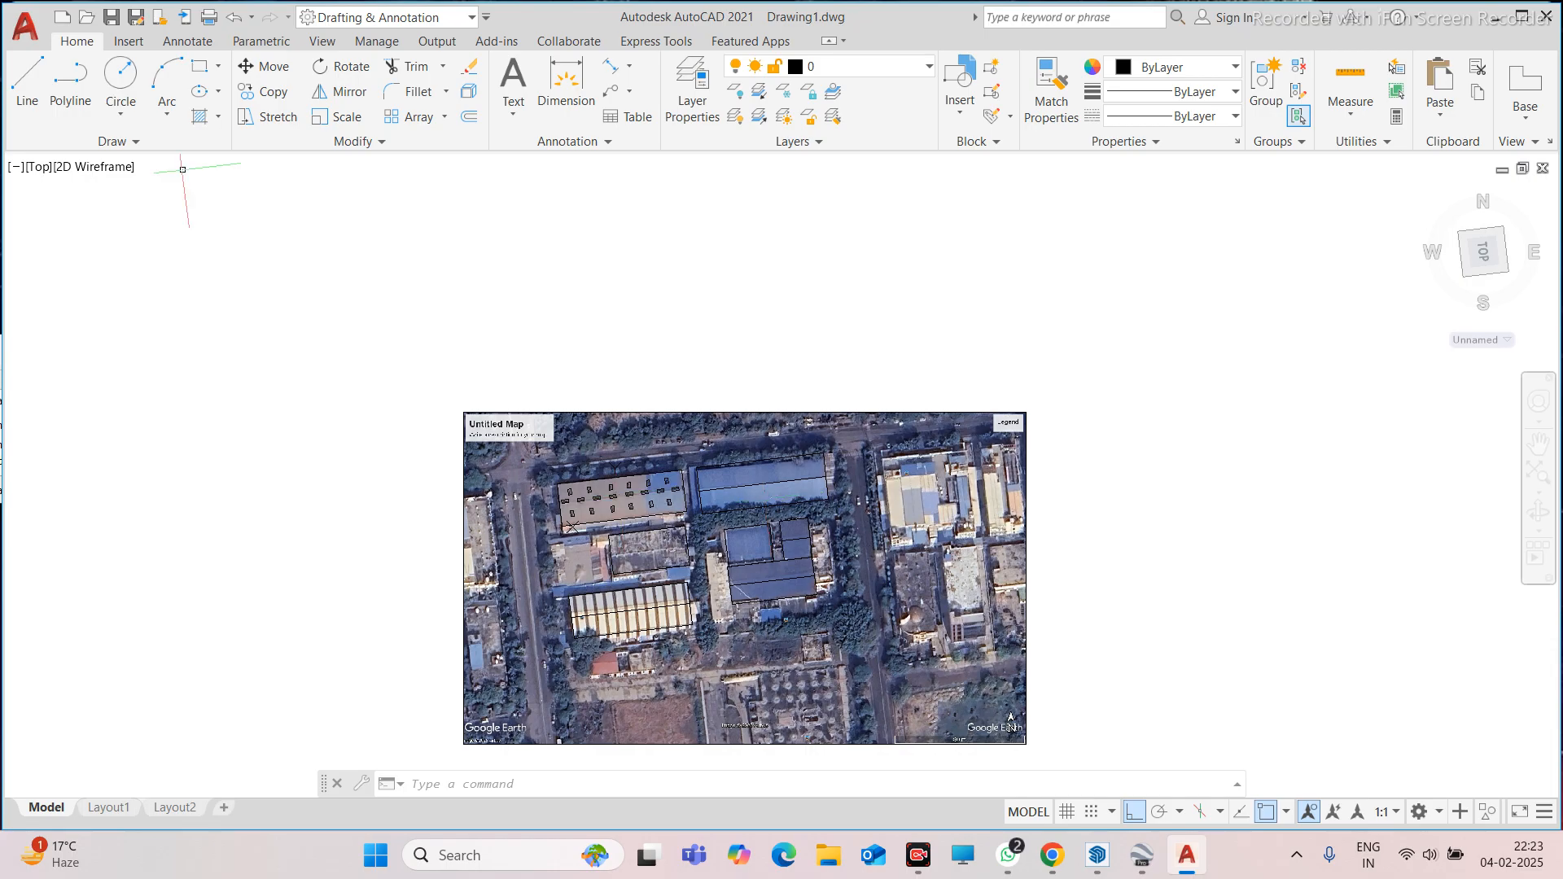
Save the drawing as "practice" in AutoCAD 2018 DWG format in the Desktop folder 400 Kw > New folder
{"action": "left_click", "coordinate": [27, 29]}
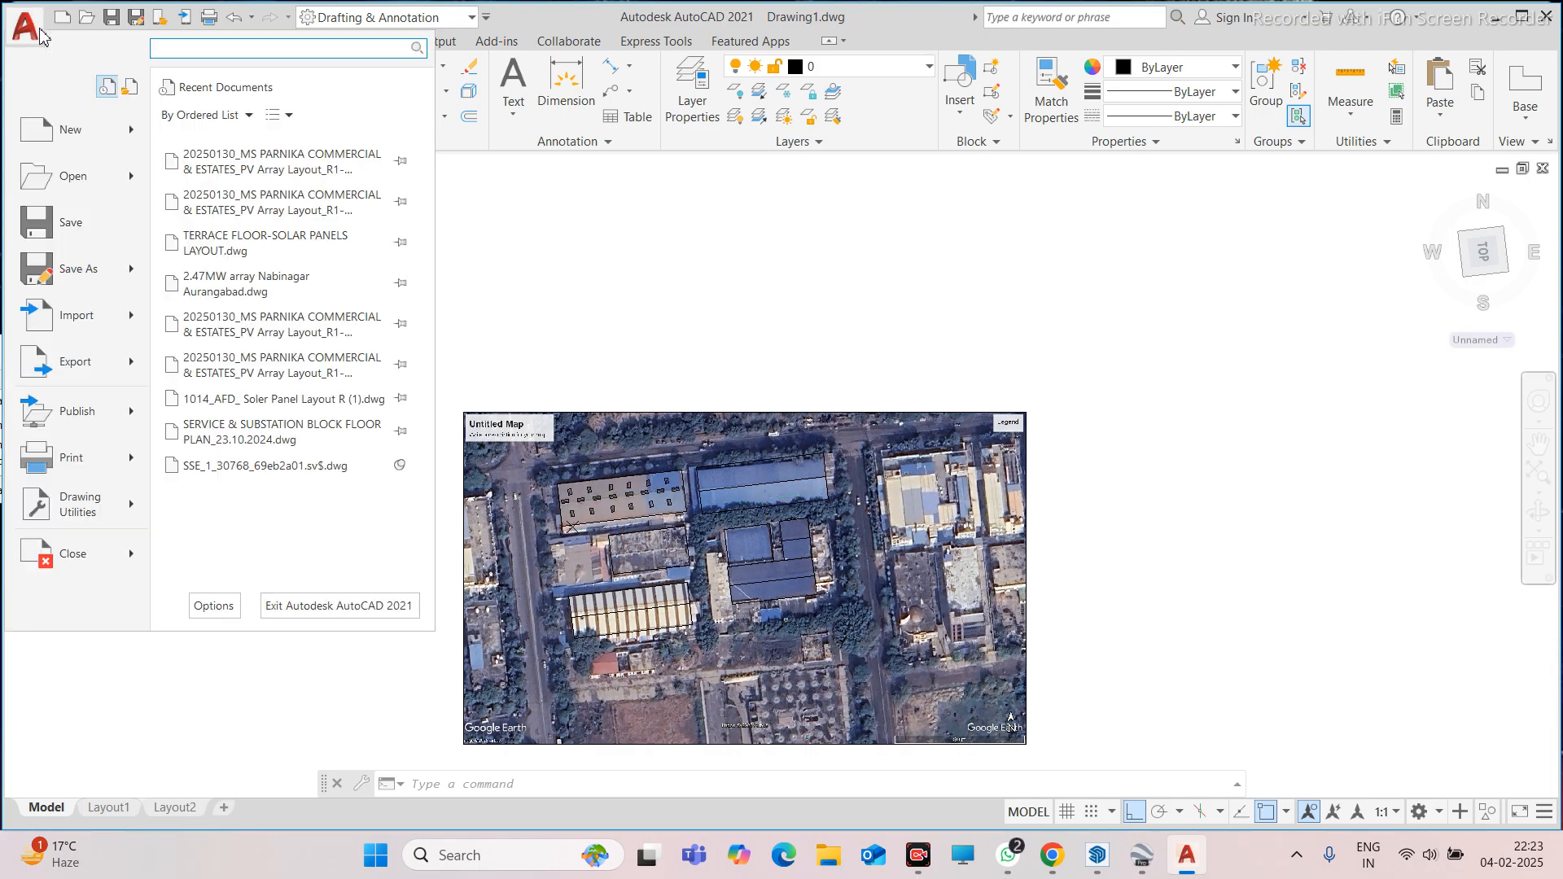
{"action": "left_click", "coordinate": [99, 274]}
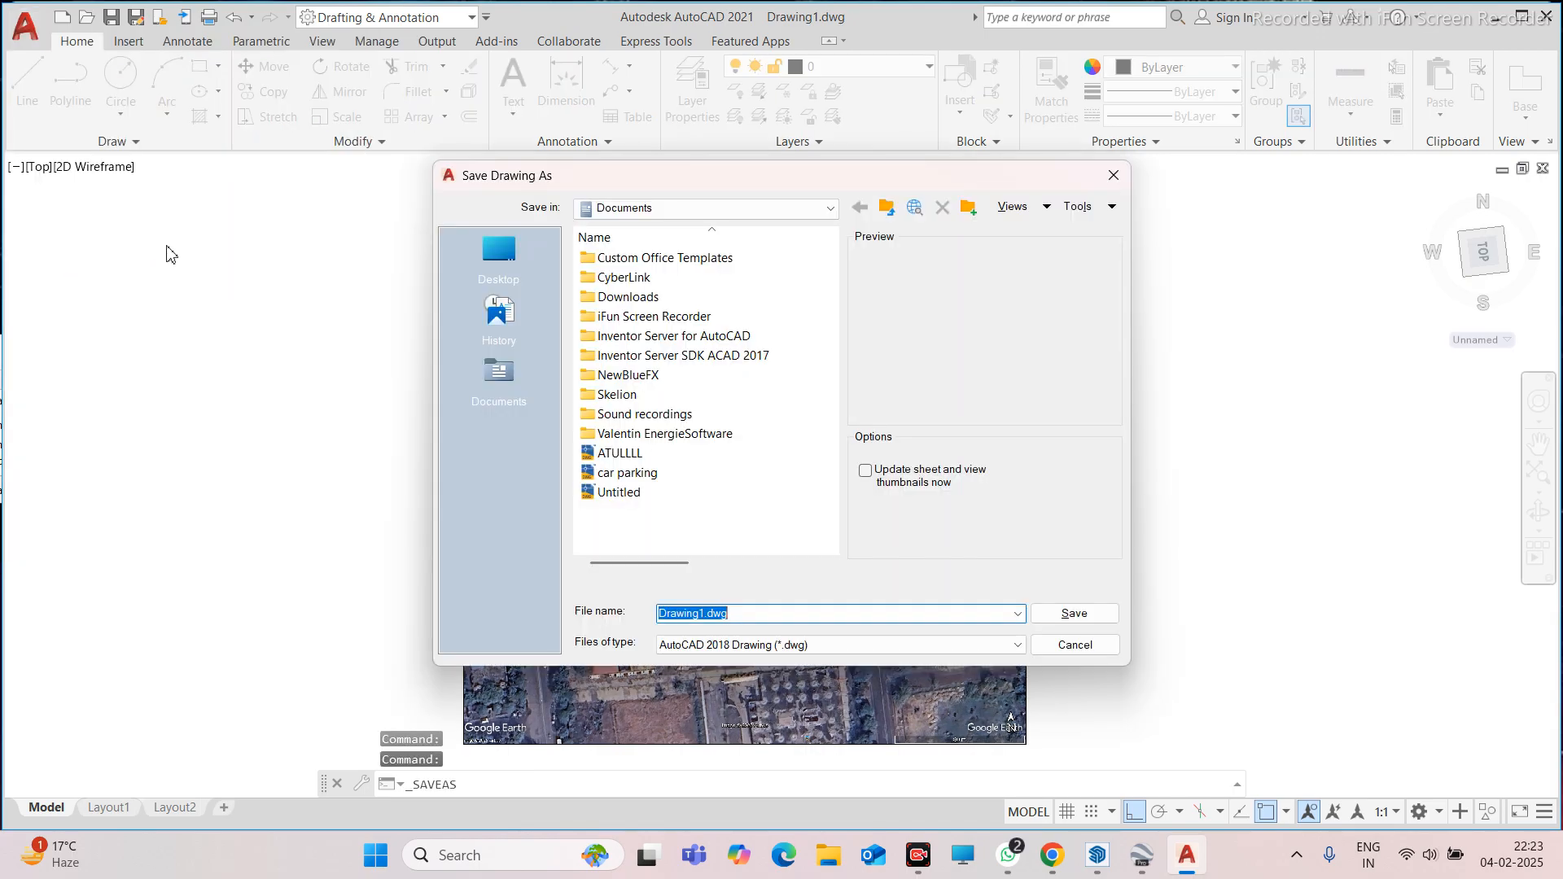
{"action": "left_click", "coordinate": [482, 265]}
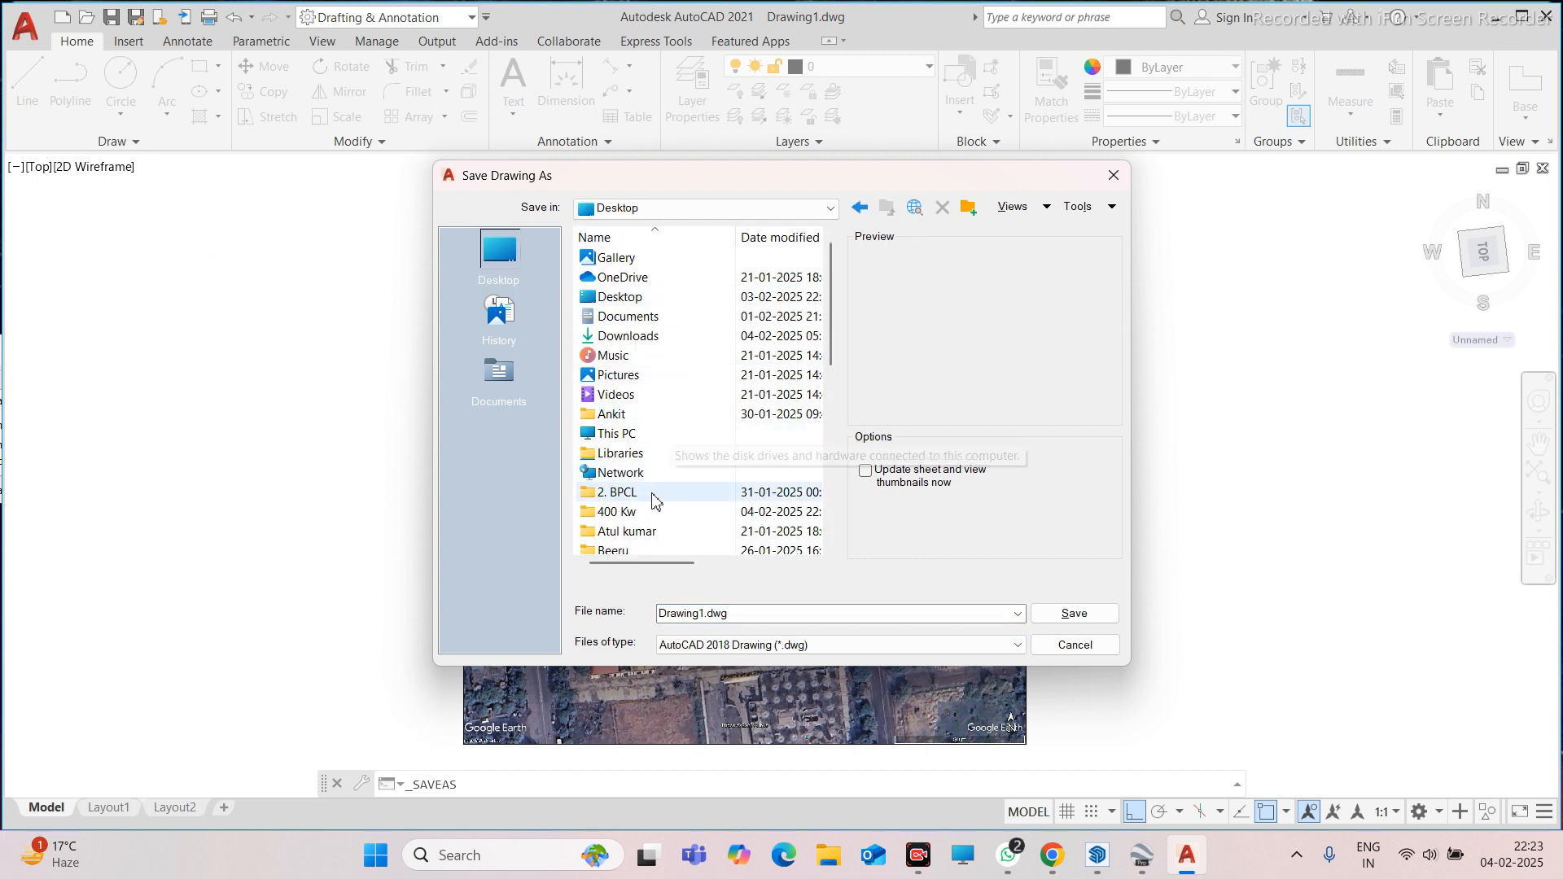
{"action": "double_click", "coordinate": [649, 517]}
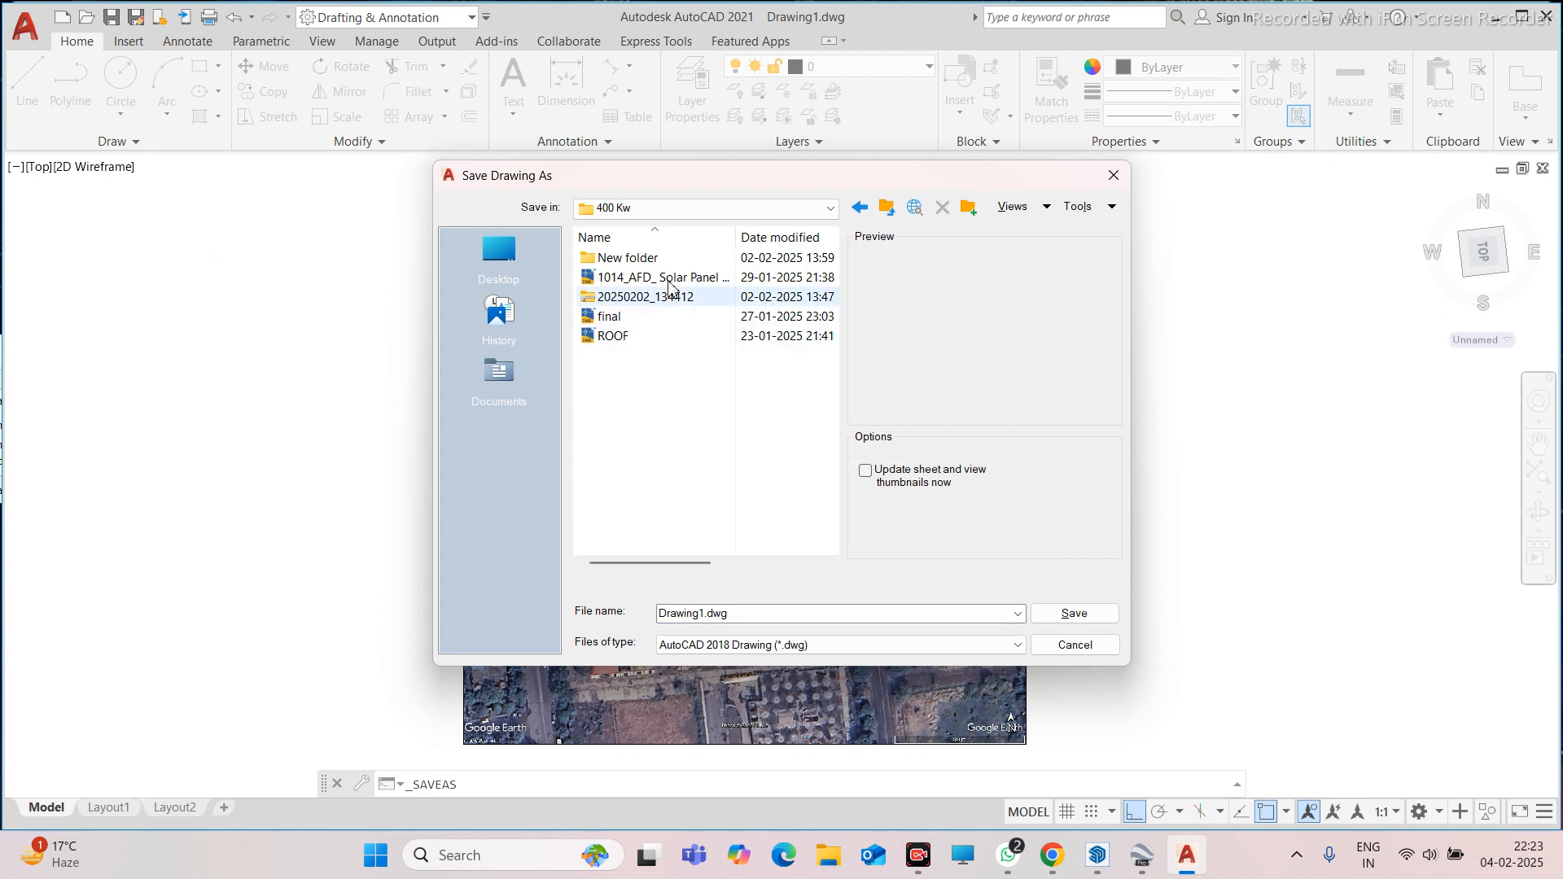
{"action": "double_click", "coordinate": [661, 259]}
{"action": "double_click", "coordinate": [733, 615]}
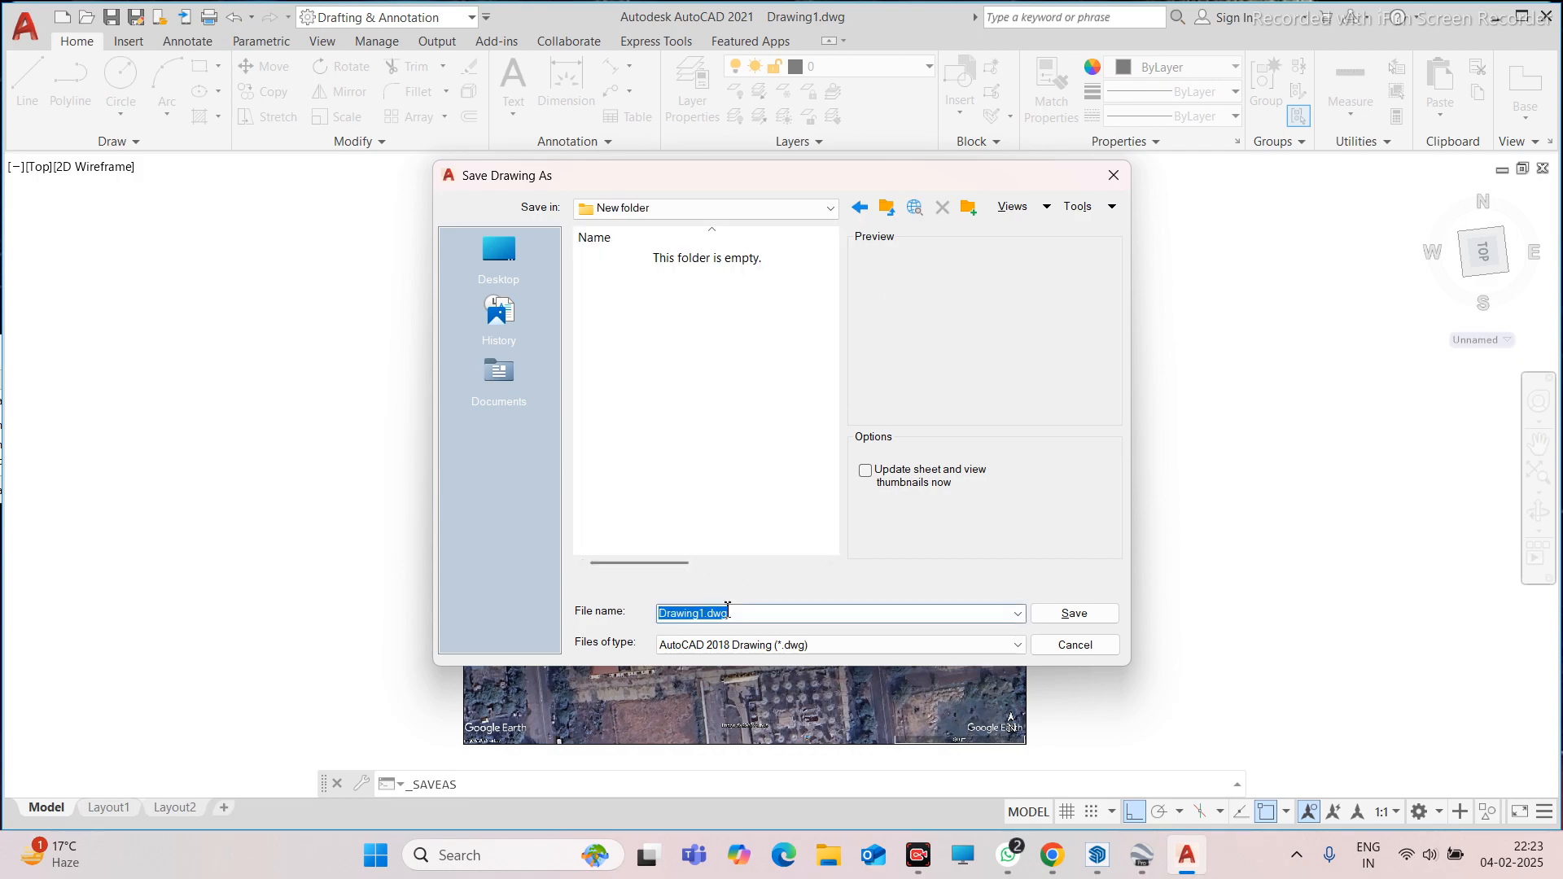
{"action": "key", "text": "BackSpace"}
{"action": "type", "text": "practice"}
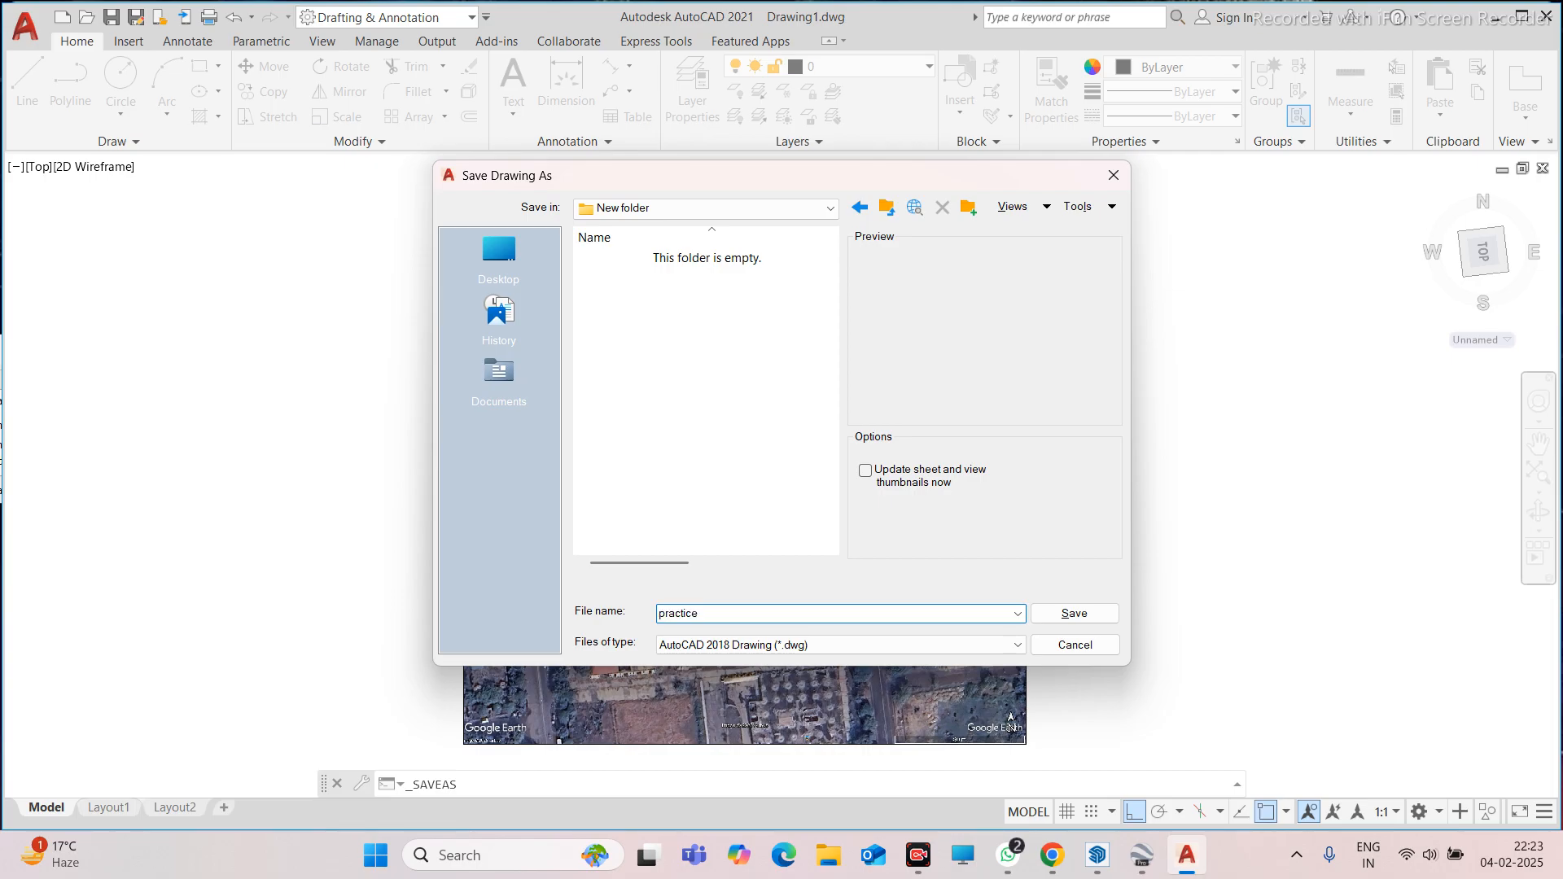
{"action": "key", "text": "Return"}
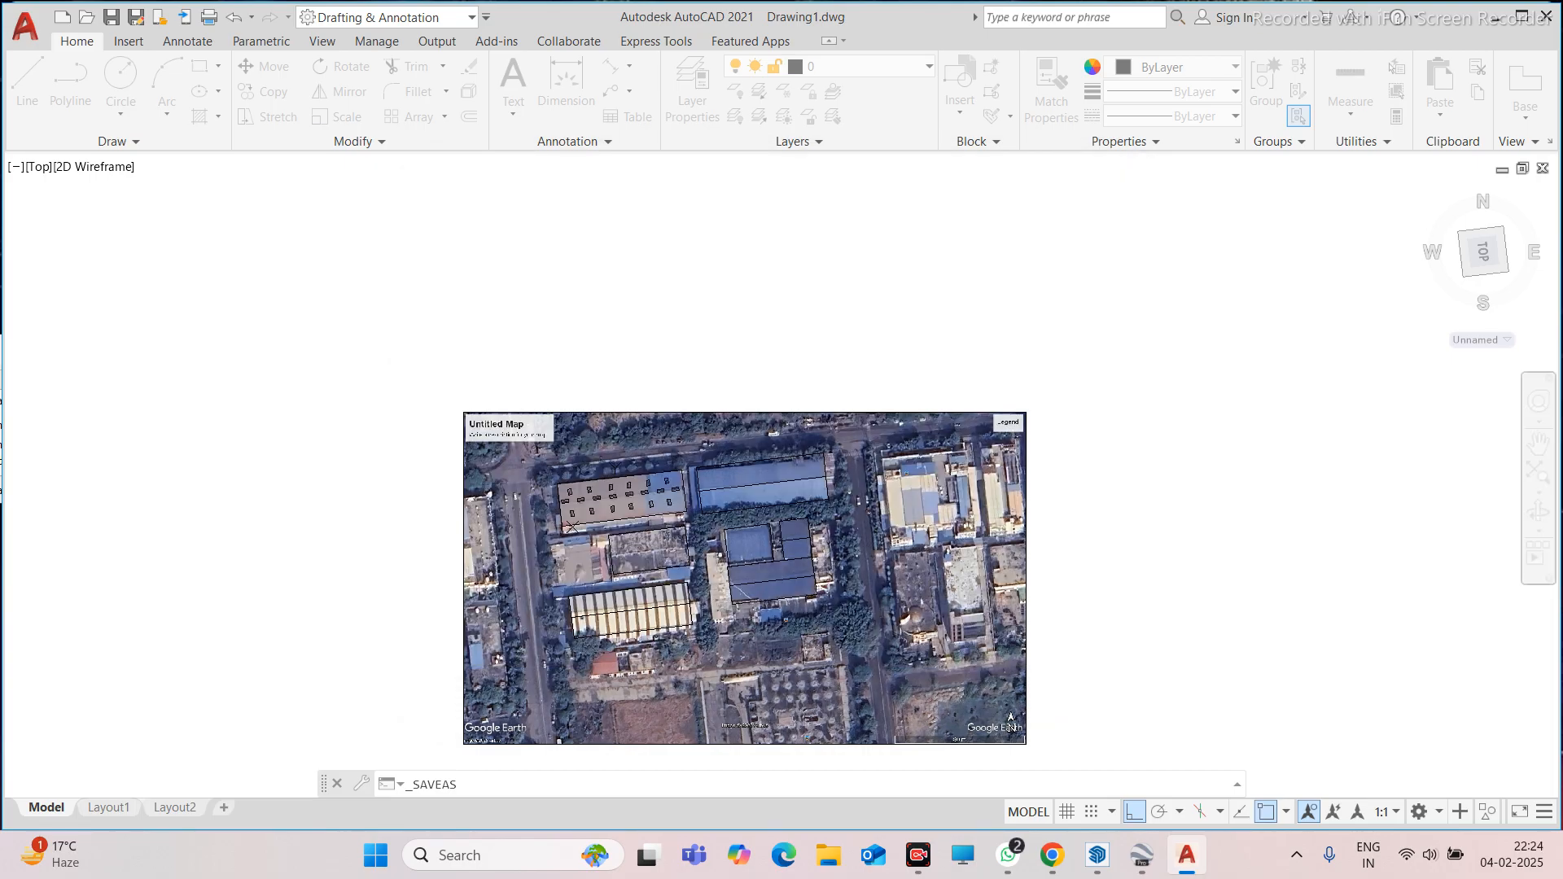
Close AutoCAD and Google Earth Pro, and switch to the untitled SketchUp 2024 model
{"action": "left_click", "coordinate": [1550, 22]}
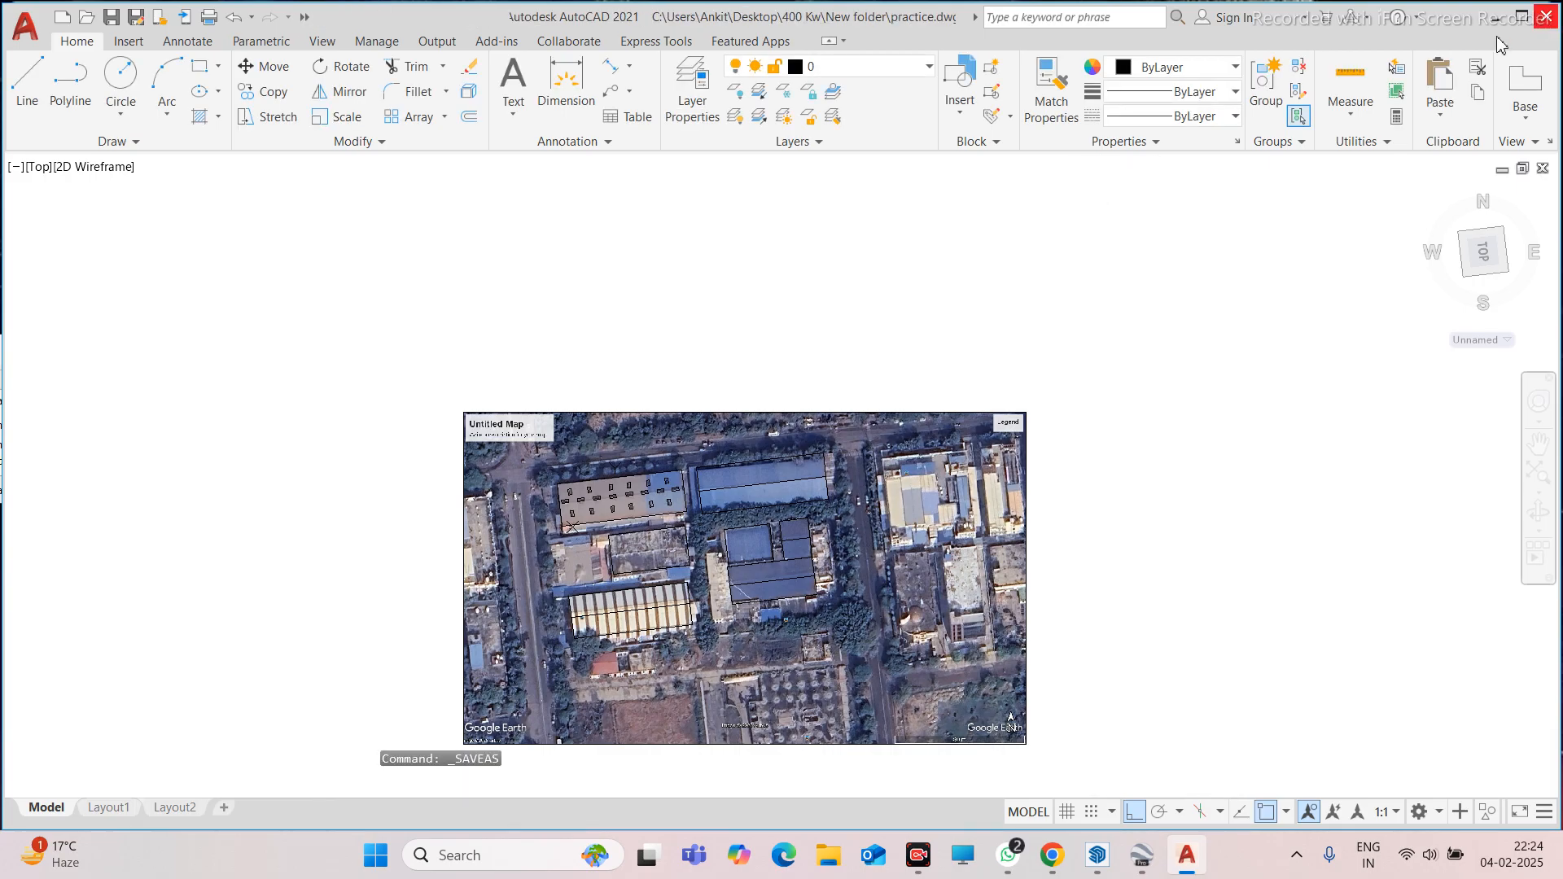
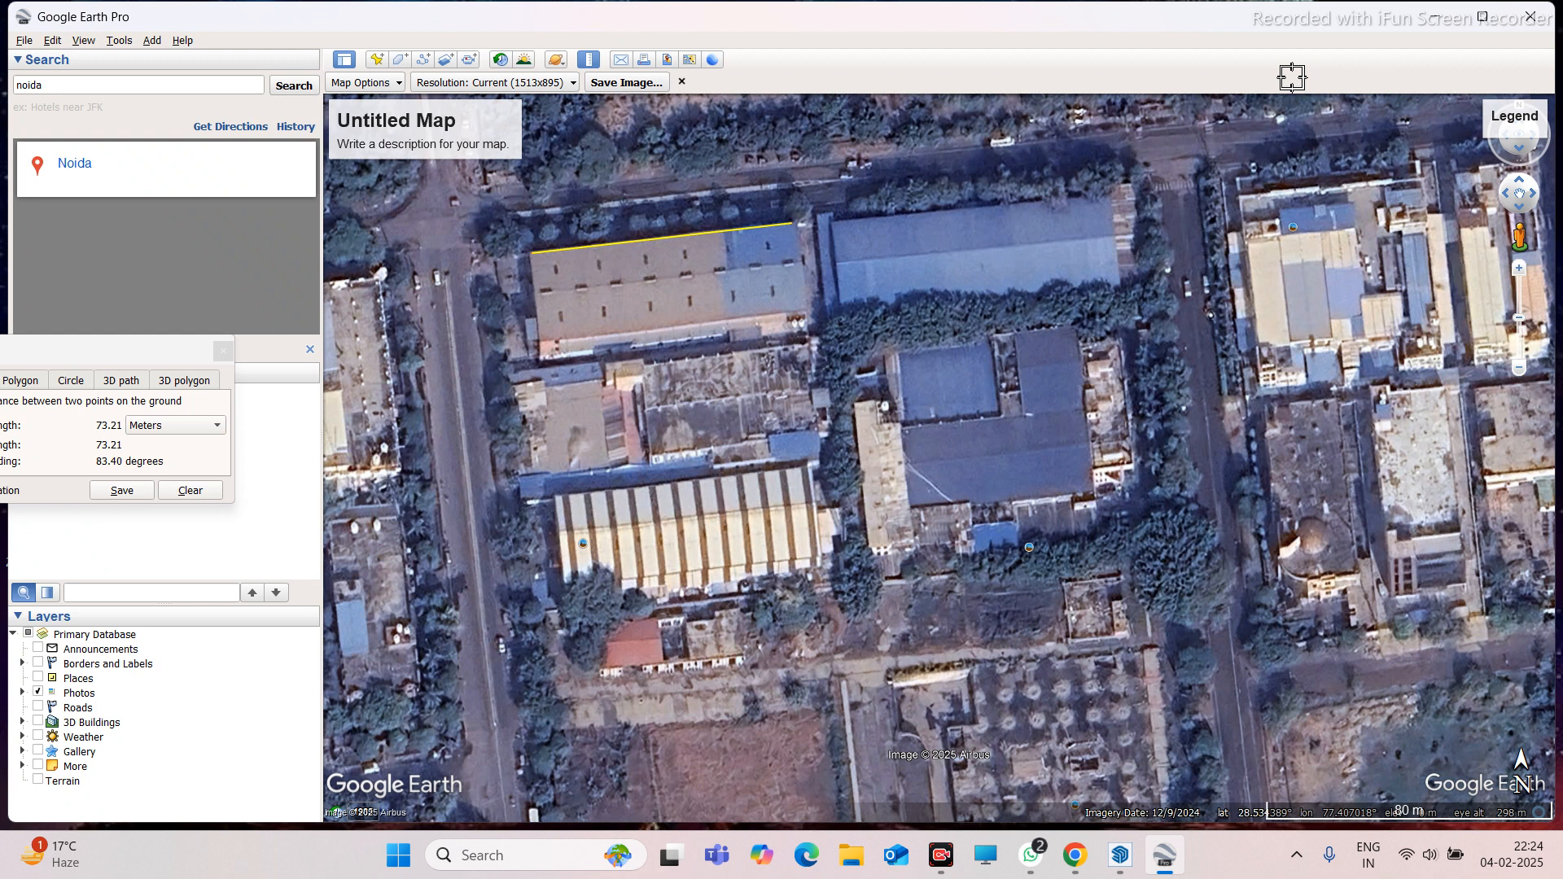
{"action": "left_click", "coordinate": [1531, 16]}
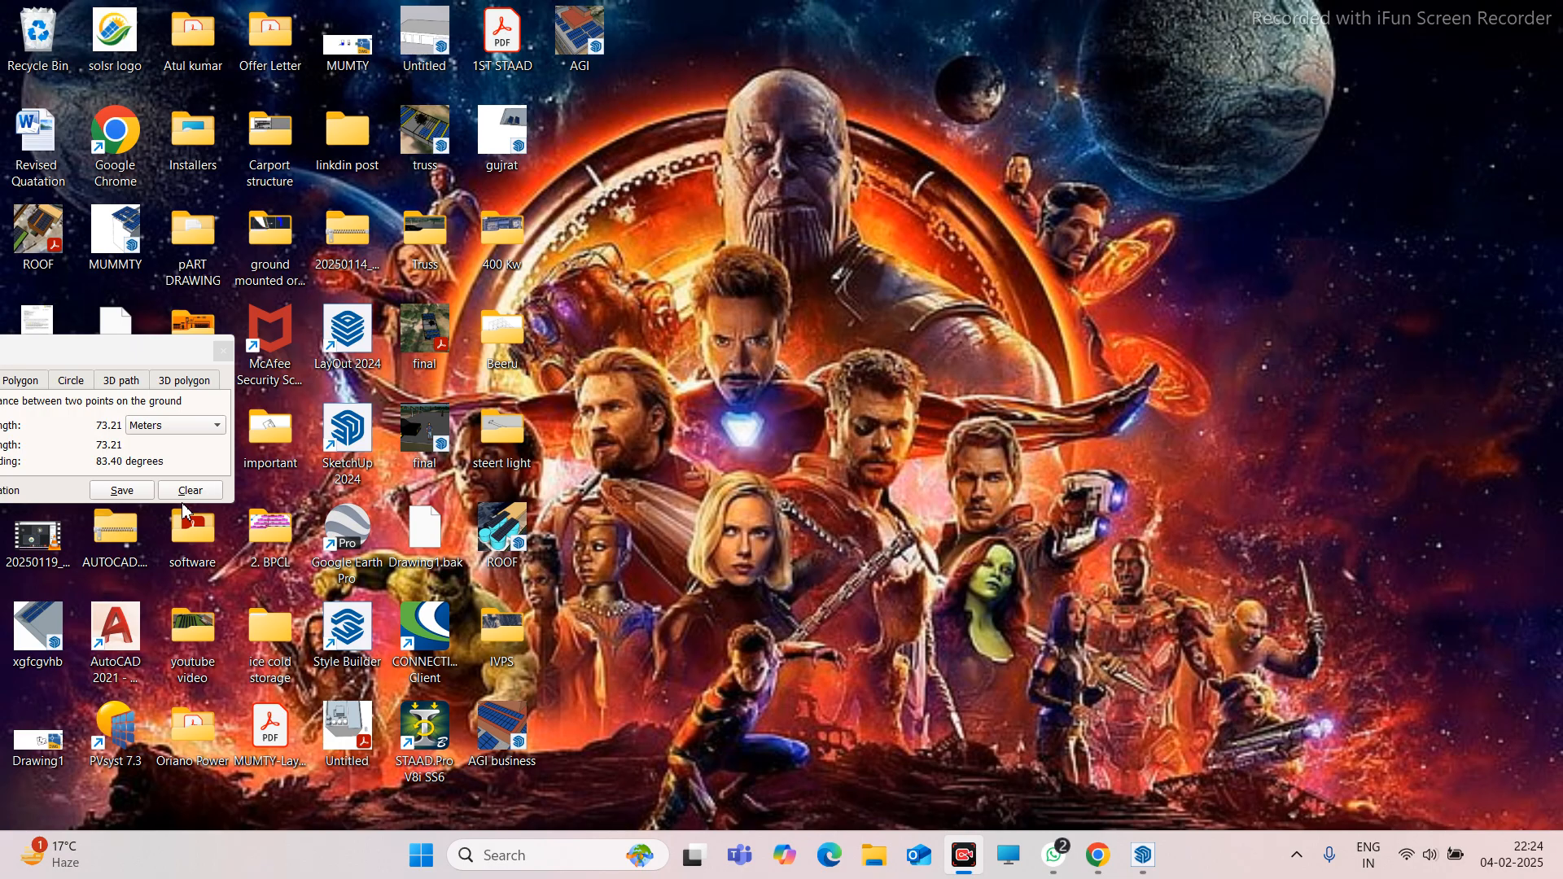
{"action": "left_click", "coordinate": [1143, 855]}
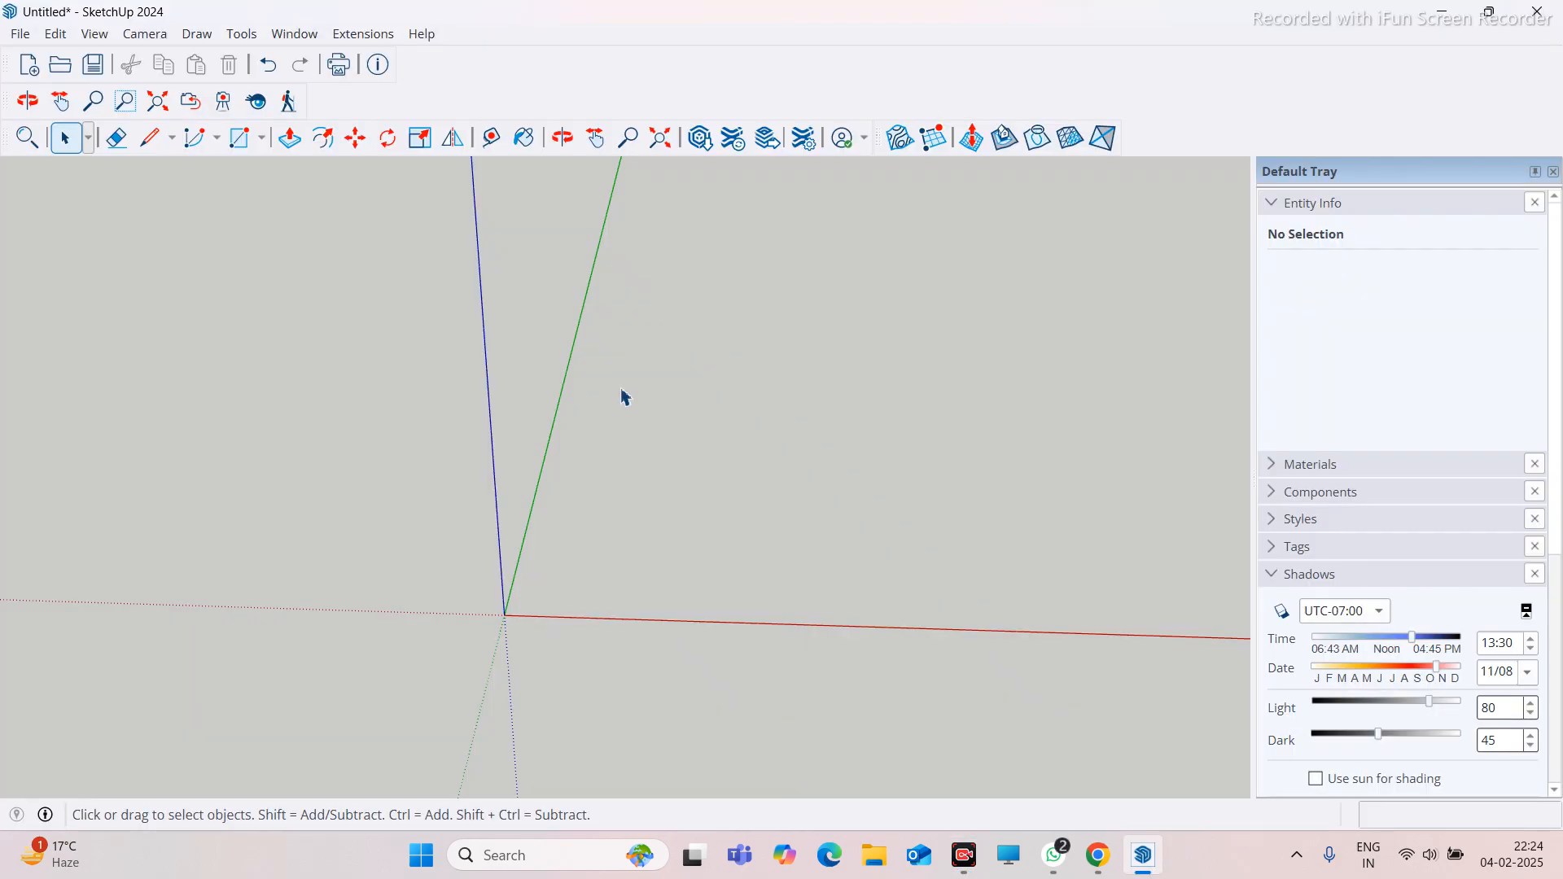
{"action": "middle_click_drag", "start_coordinate": [622, 397], "coordinate": [213, 422]}
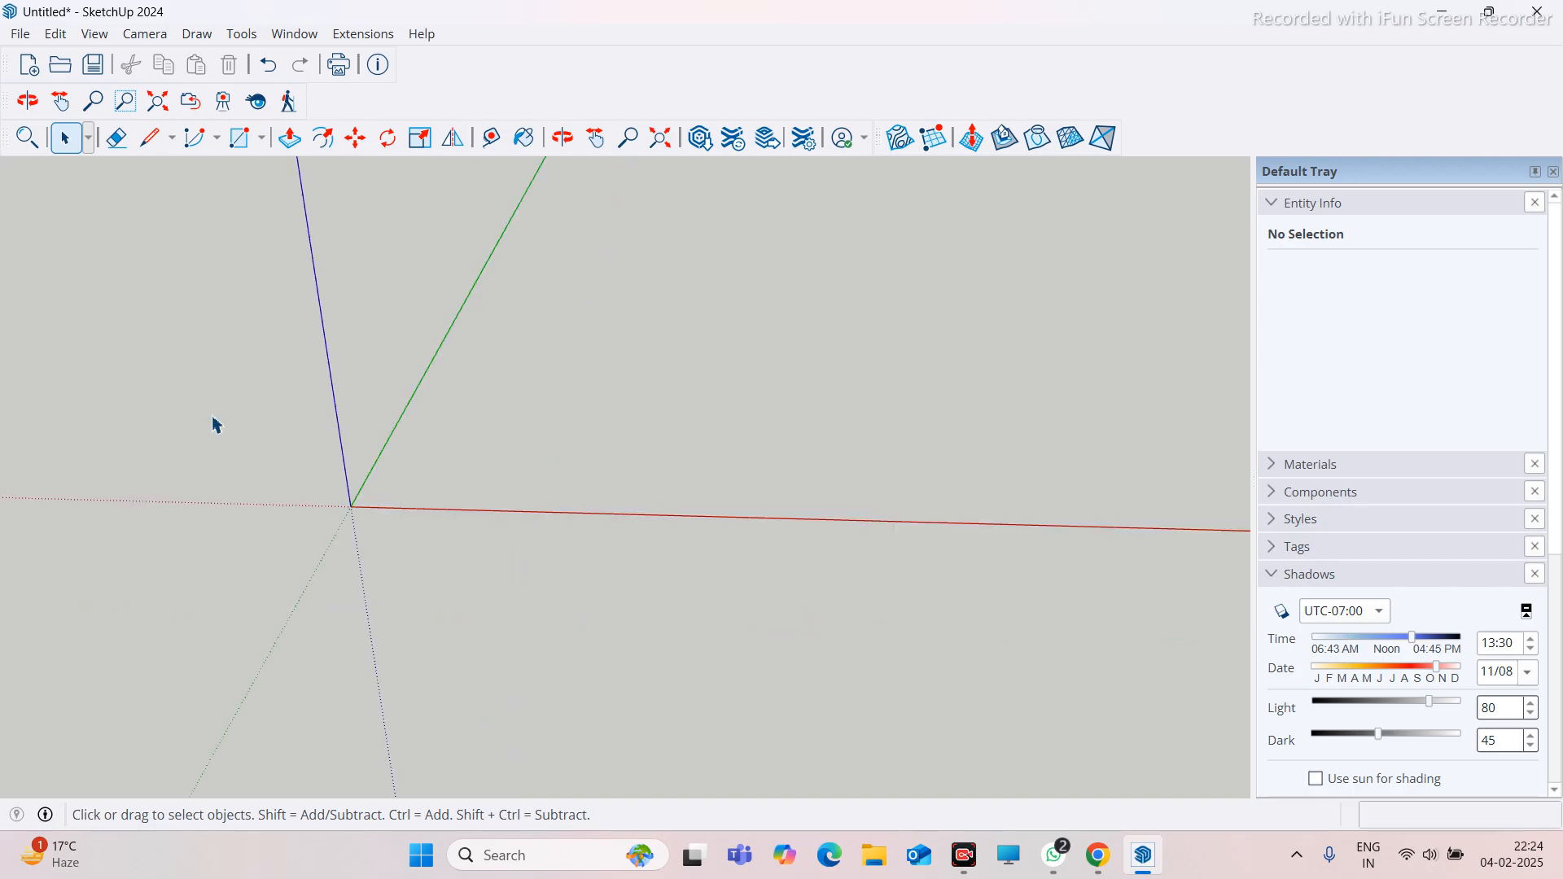
Draw a line parallel to the green axis across the red axis and add a two-stroke arrowhead at its near end
{"action": "middle_click_drag", "start_coordinate": [216, 425], "coordinate": [530, 521]}
{"action": "middle_click_drag", "start_coordinate": [628, 527], "coordinate": [363, 443]}
{"action": "middle_click_drag", "start_coordinate": [548, 499], "coordinate": [530, 506]}
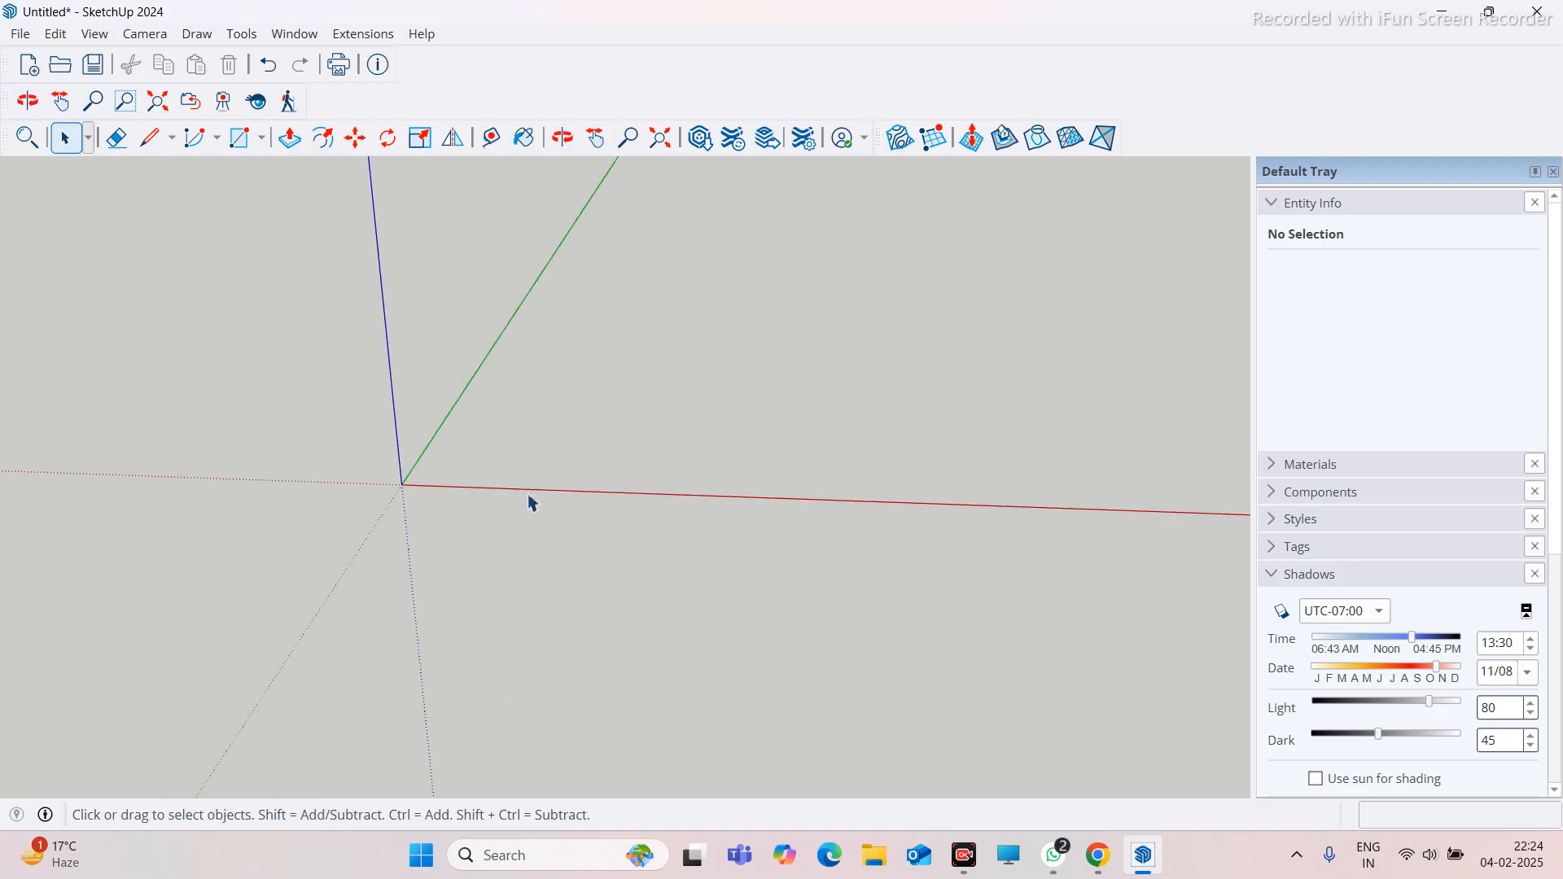
{"action": "left_click", "coordinate": [151, 139]}
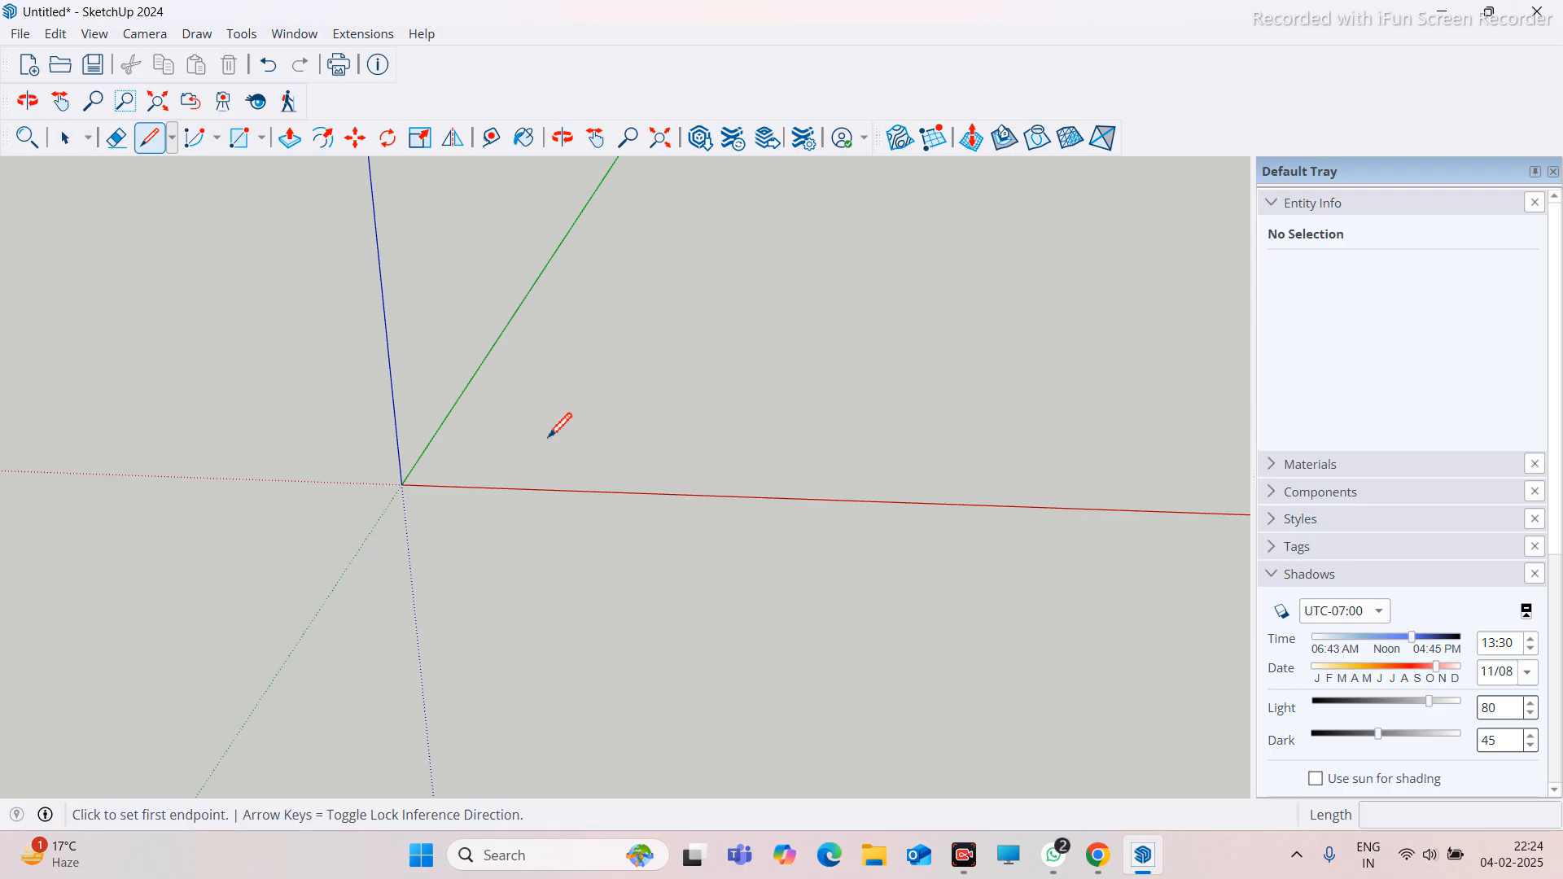
{"action": "left_click", "coordinate": [538, 446]}
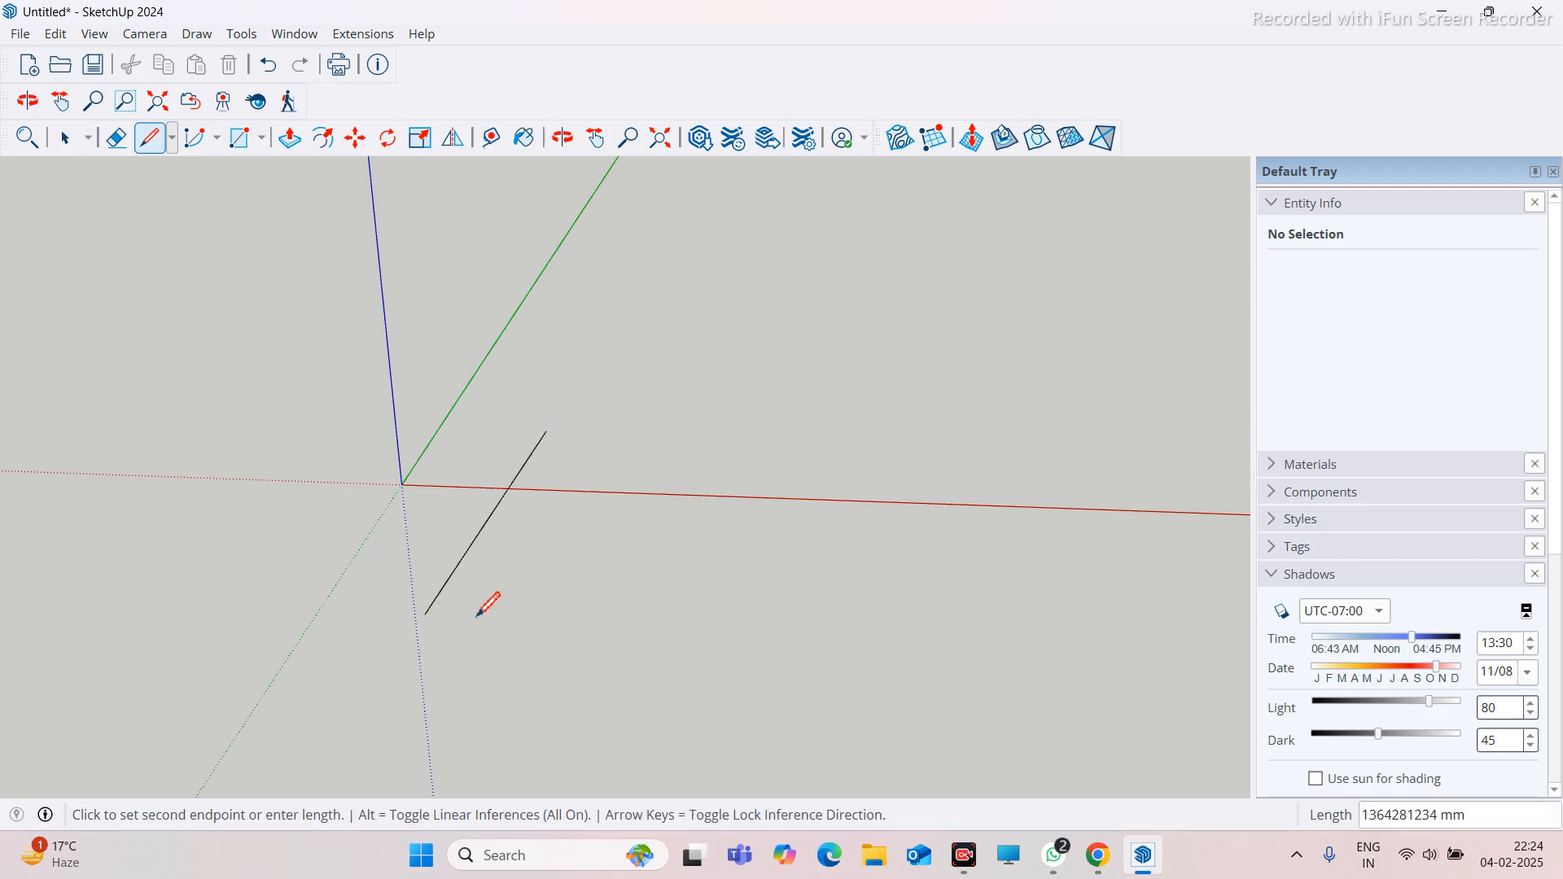
{"action": "left_click", "coordinate": [461, 650]}
{"action": "left_click", "coordinate": [434, 614]}
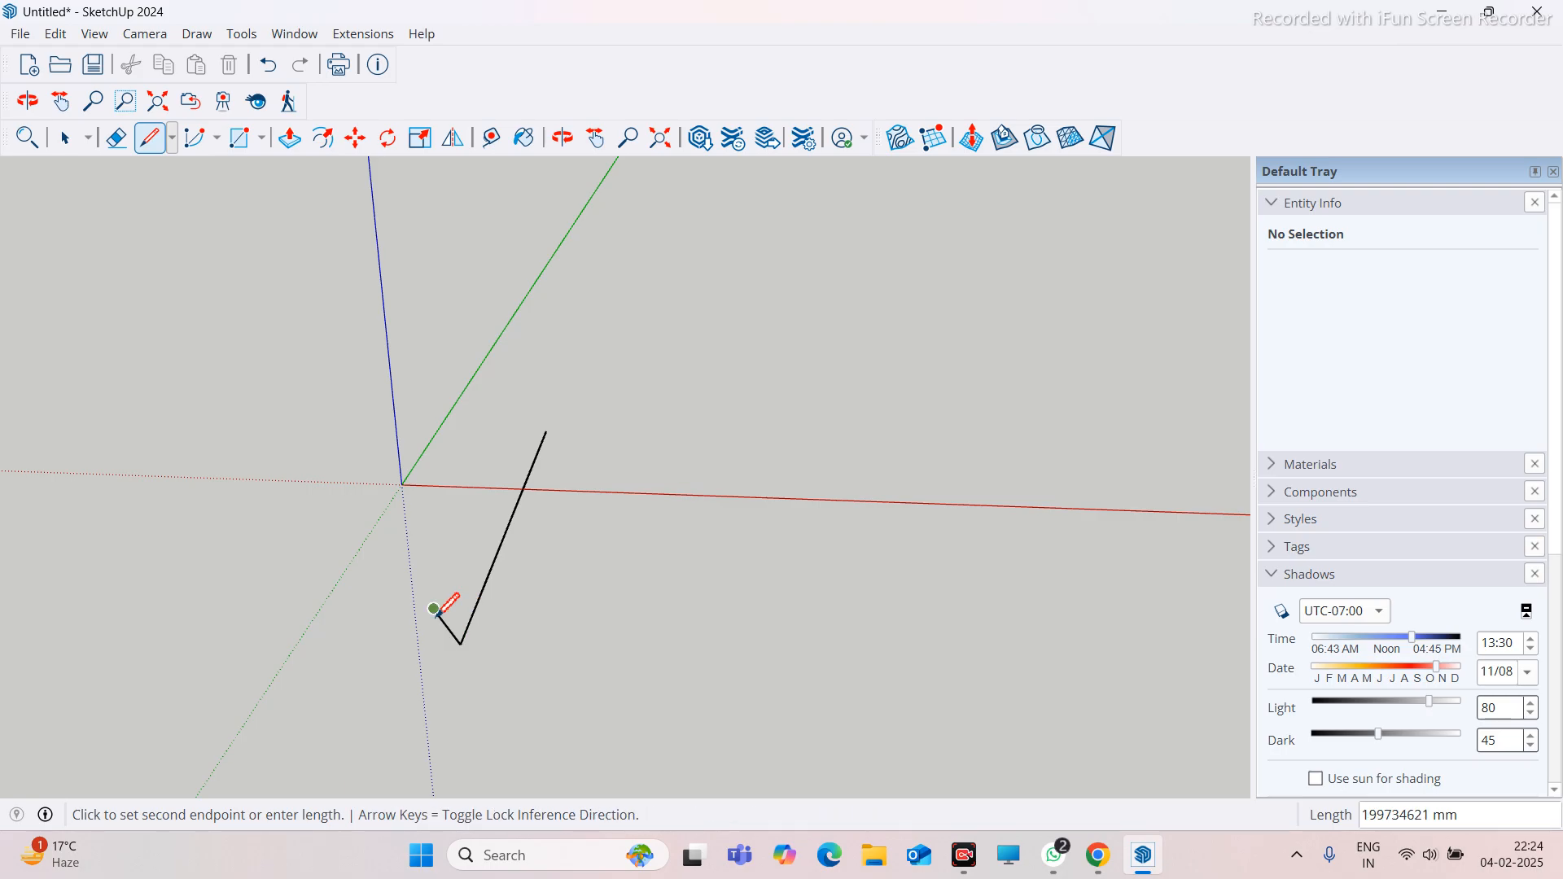
{"action": "key", "text": "Escape"}
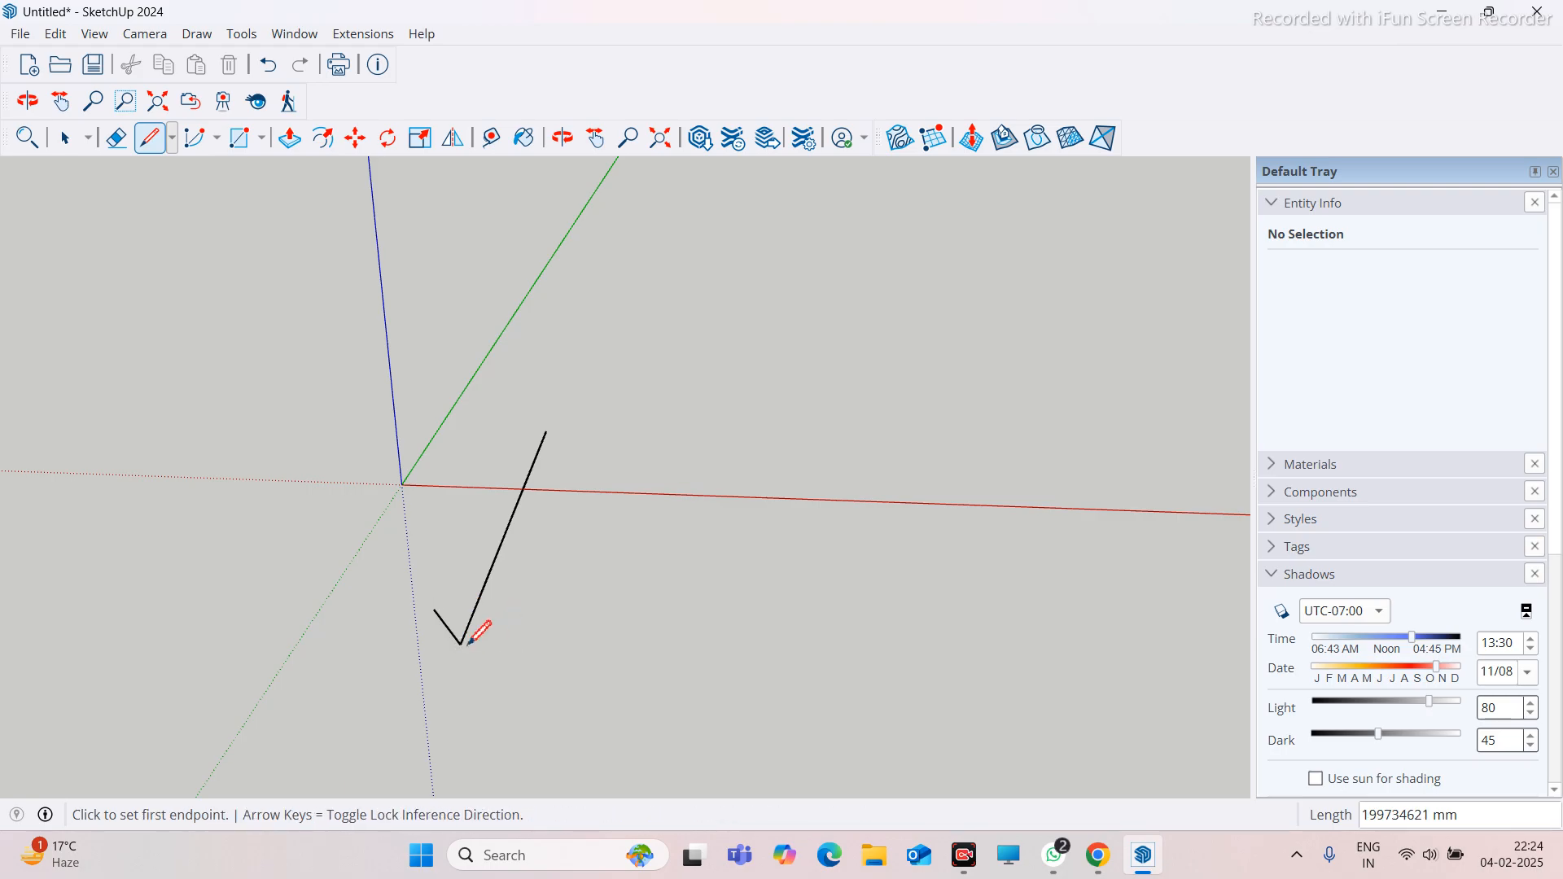
{"action": "left_click", "coordinate": [460, 644]}
{"action": "left_click", "coordinate": [513, 628]}
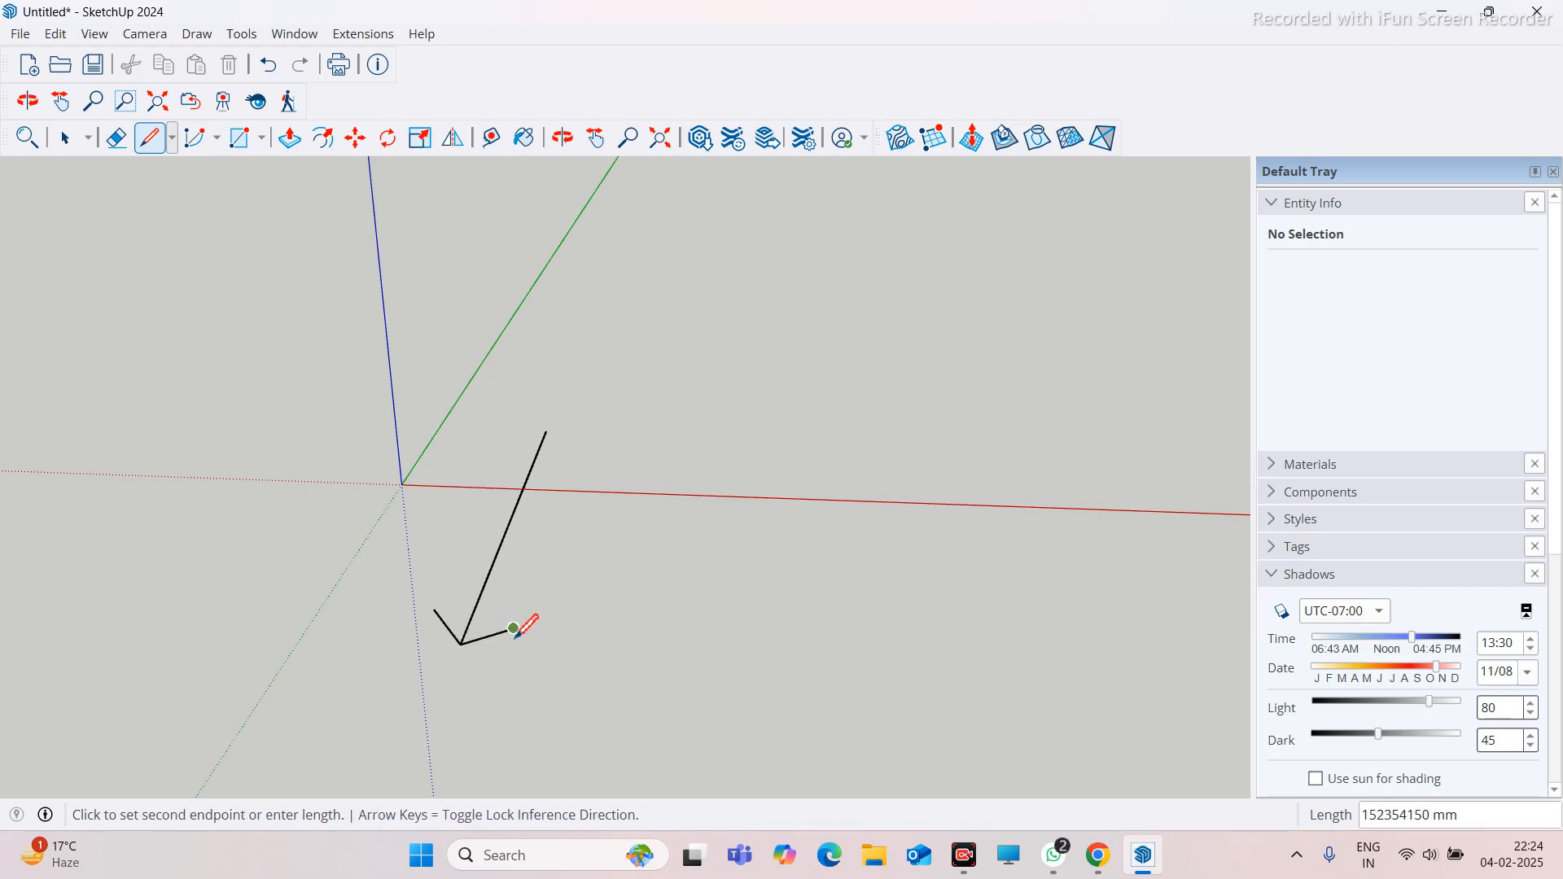
{"action": "key", "text": "Escape"}
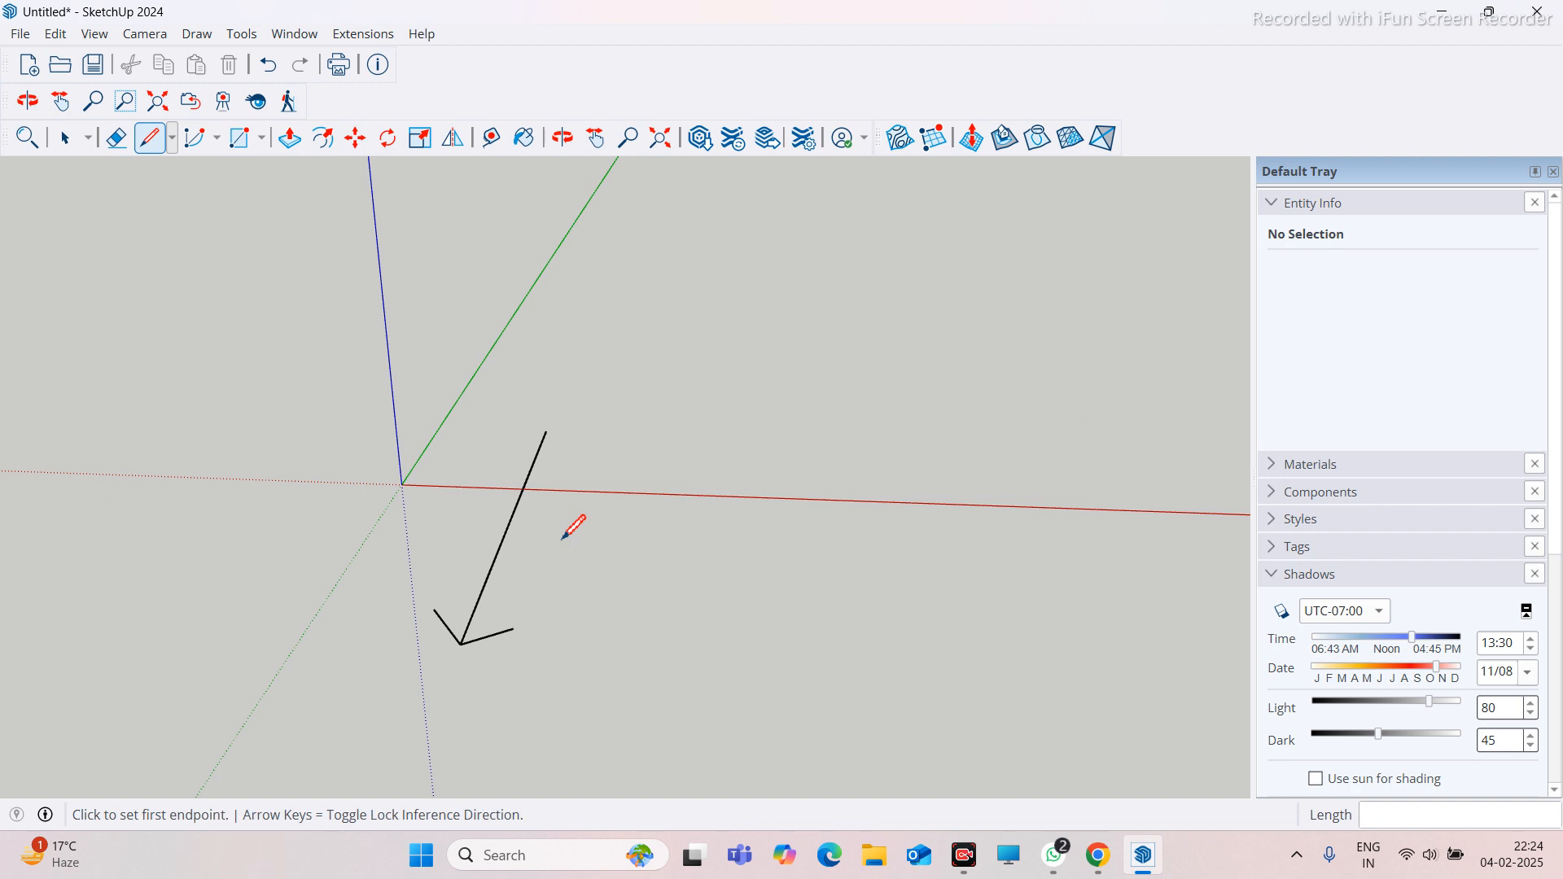
Extend the line at its far end by about 1,719,000,000 mm and add a two-stroke arrowhead there
{"action": "left_click", "coordinate": [546, 430]}
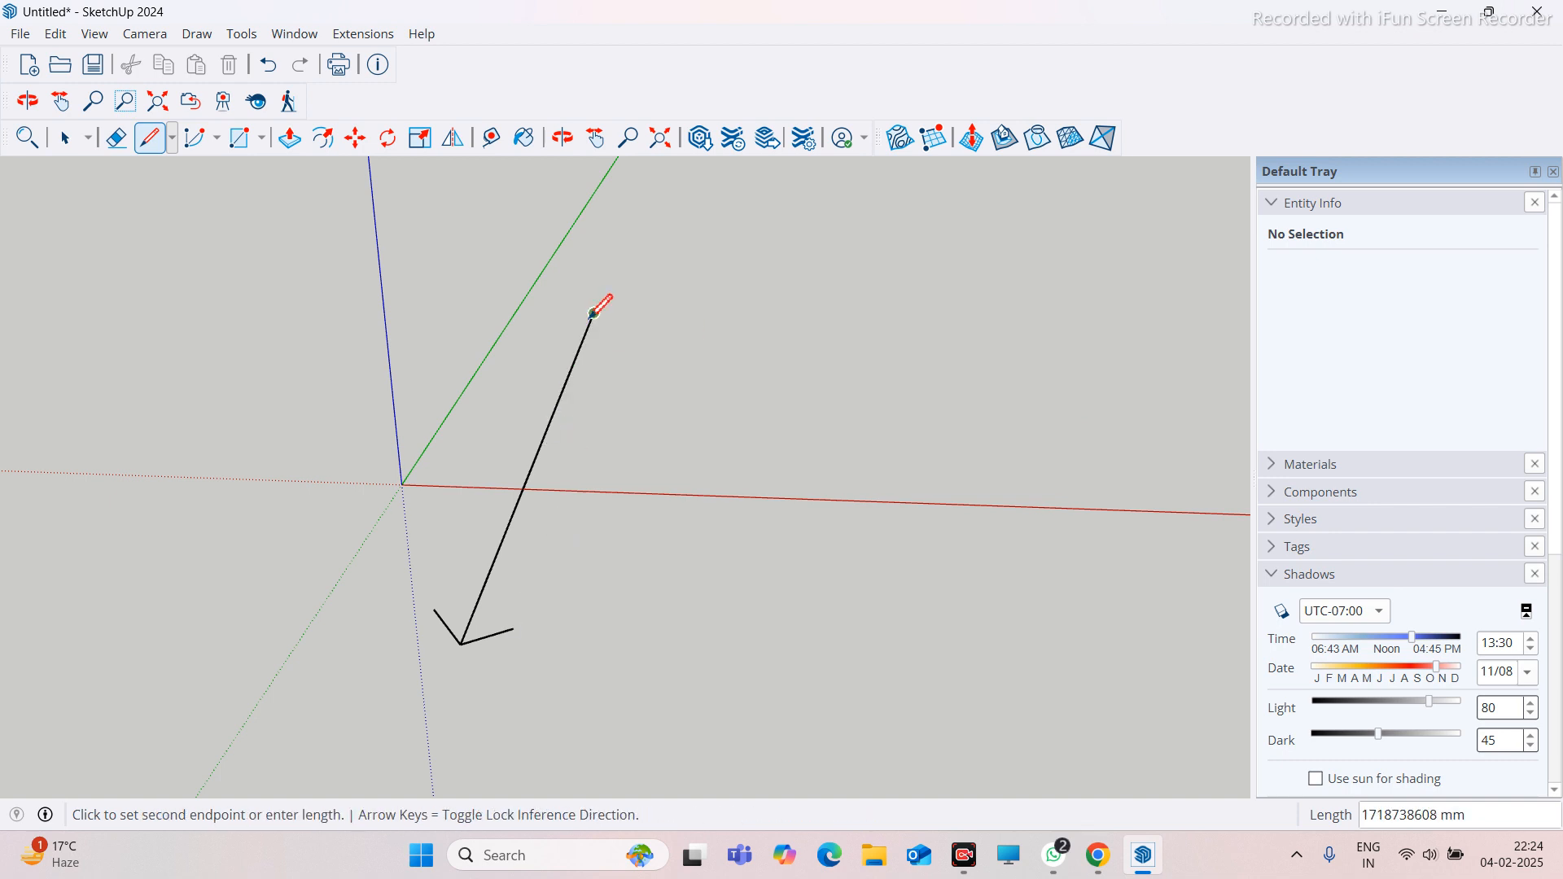
{"action": "left_click", "coordinate": [593, 314]}
{"action": "left_click", "coordinate": [547, 313]}
{"action": "key", "text": "Escape"}
{"action": "left_click", "coordinate": [621, 342]}
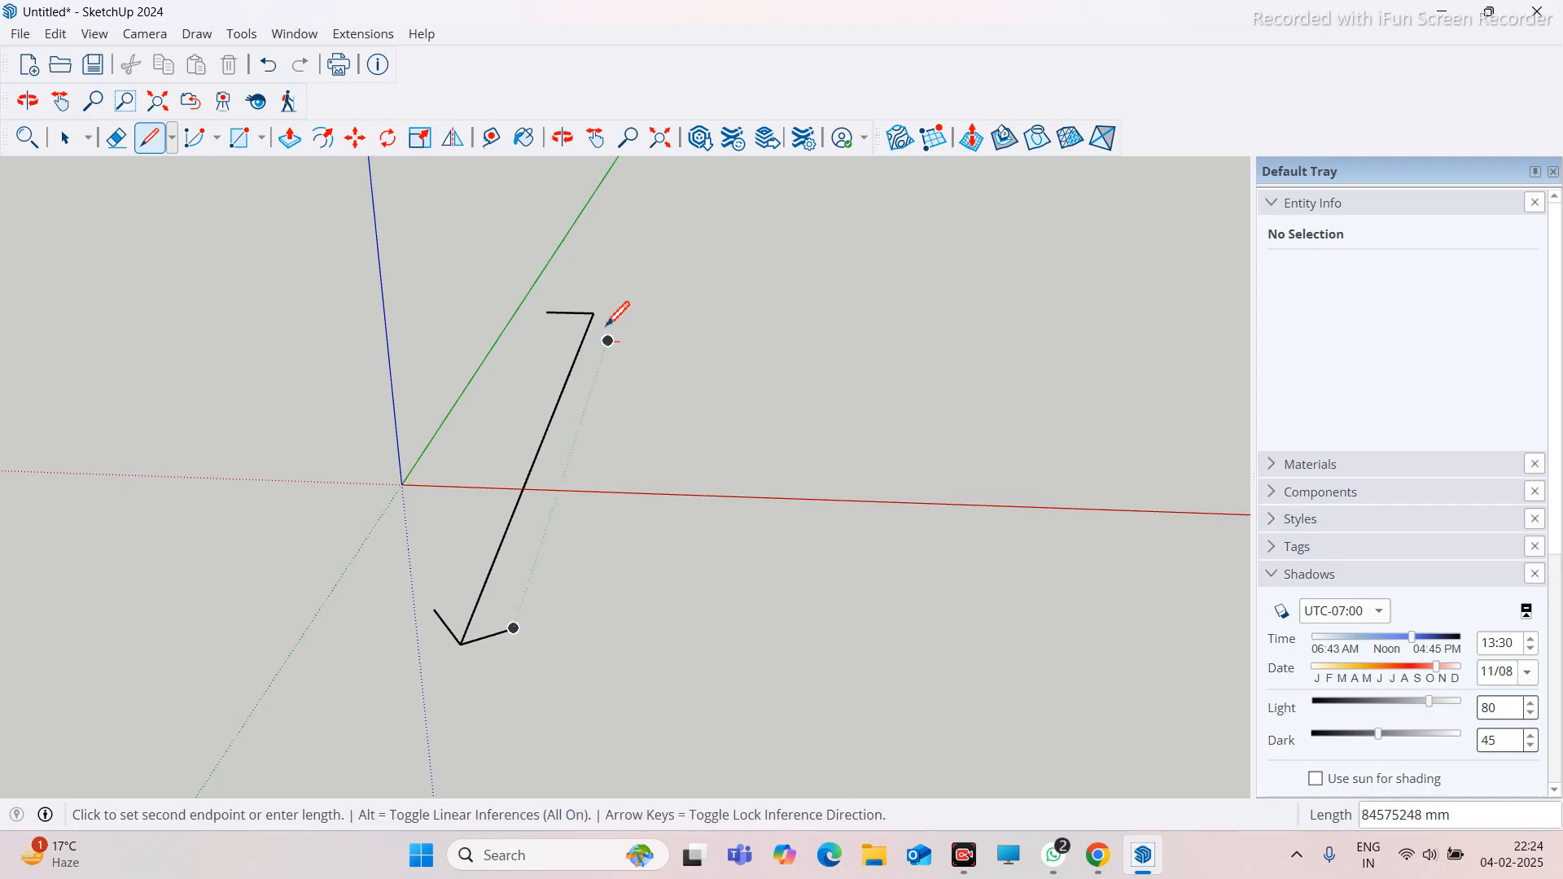
{"action": "left_click", "coordinate": [621, 320]}
{"action": "key", "text": "Escape"}
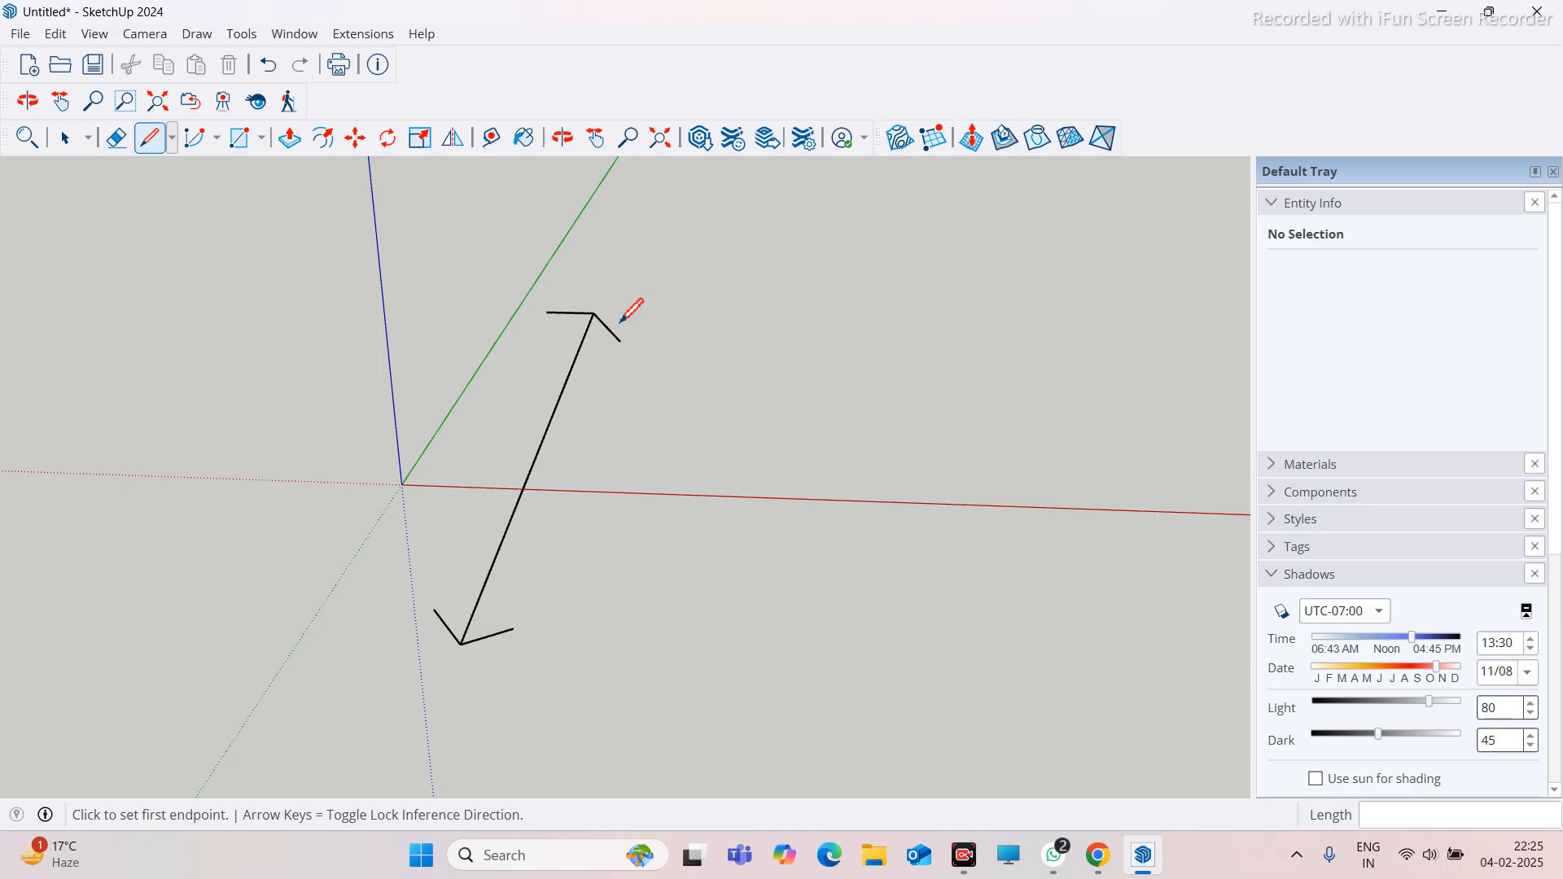
{"action": "left_click", "coordinate": [657, 270]}
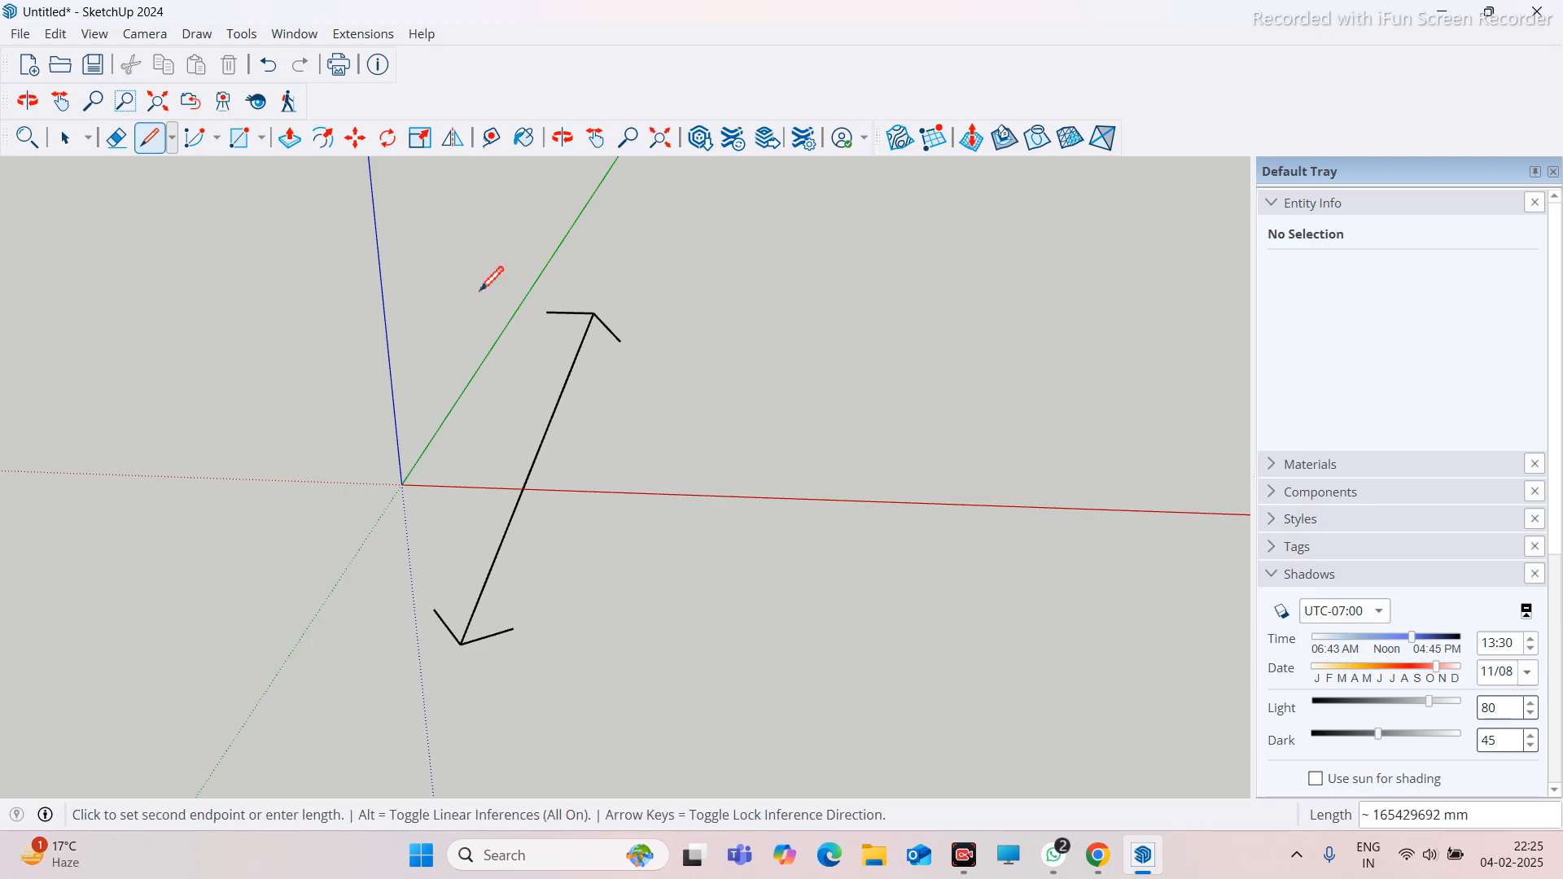
{"action": "key", "text": "Escape"}
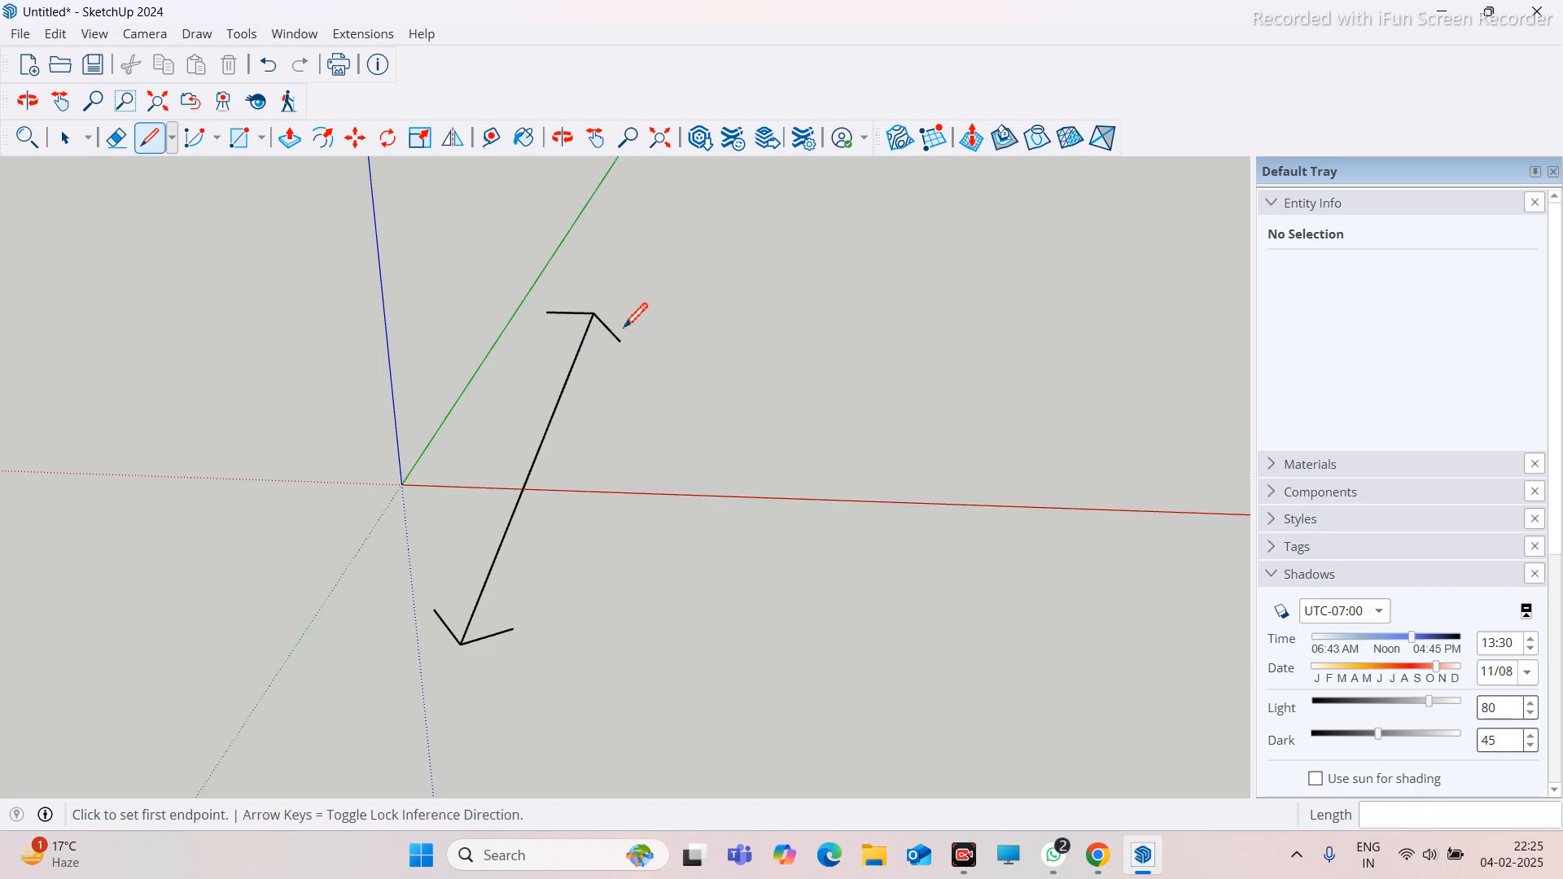
{"action": "left_click", "coordinate": [462, 644]}
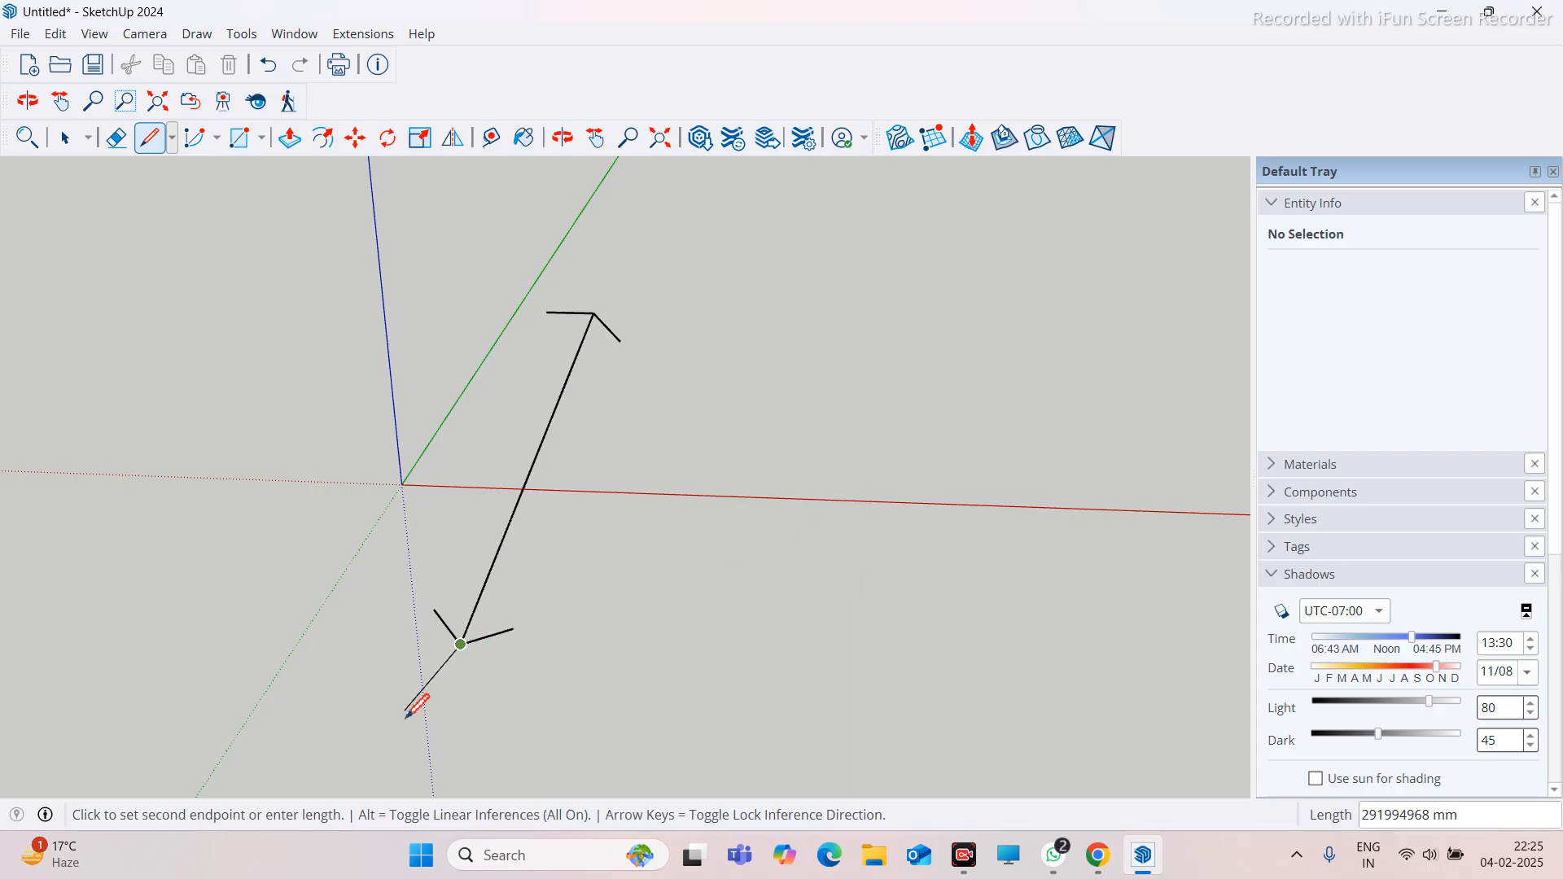
{"action": "key", "text": "Escape"}
Draw a line along the positive red axis from the arrow's crossing point and finish it with a two-stroke arrowhead
{"action": "left_click", "coordinate": [523, 490]}
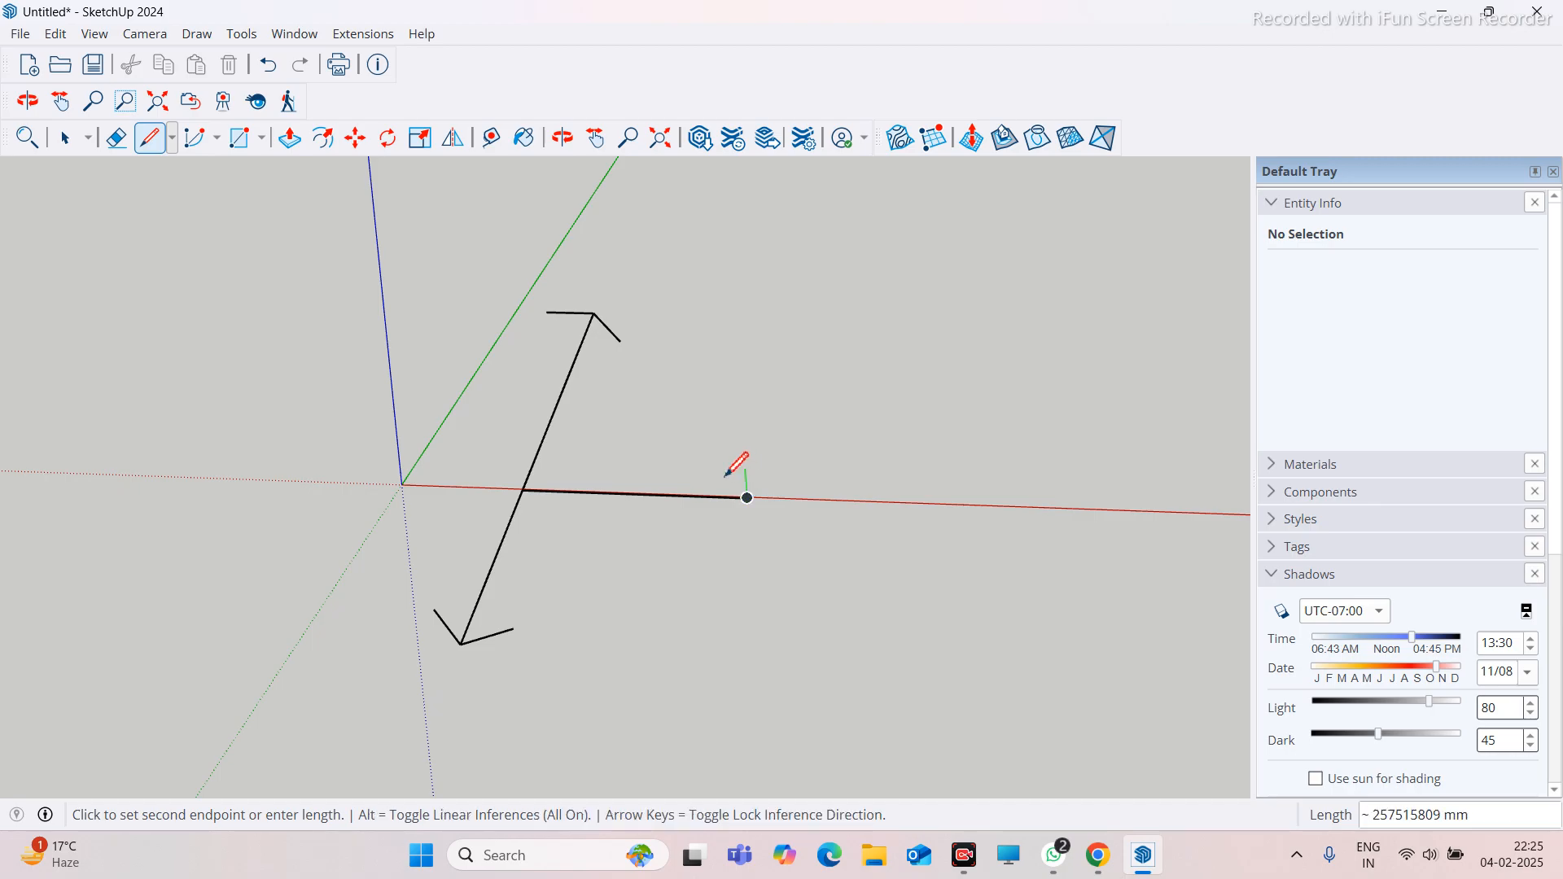
{"action": "left_click", "coordinate": [717, 467]}
{"action": "left_click", "coordinate": [746, 497]}
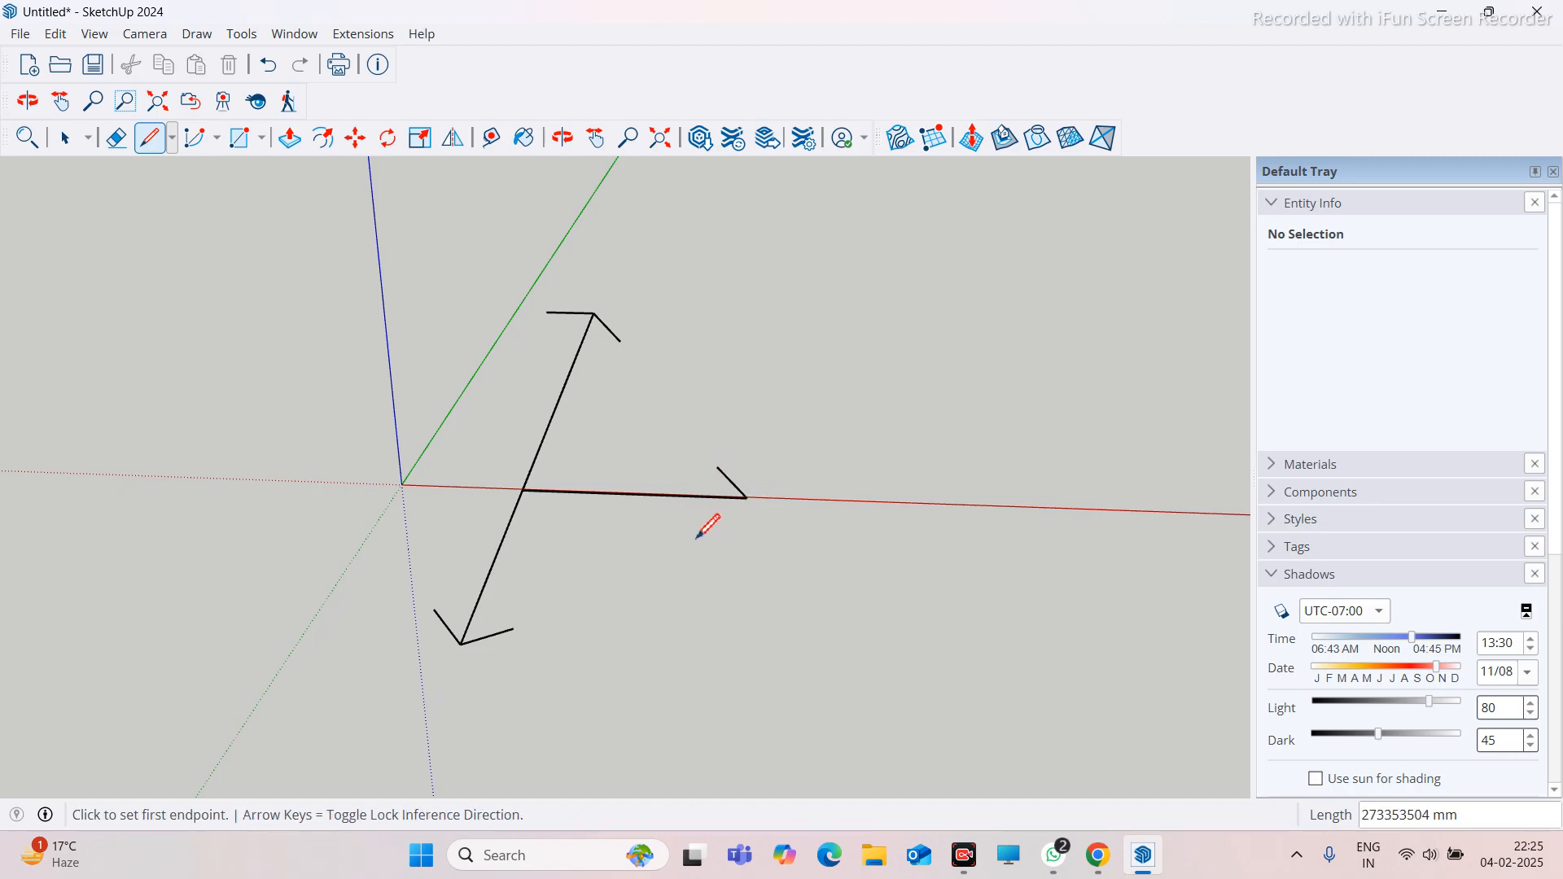
{"action": "left_click", "coordinate": [747, 497]}
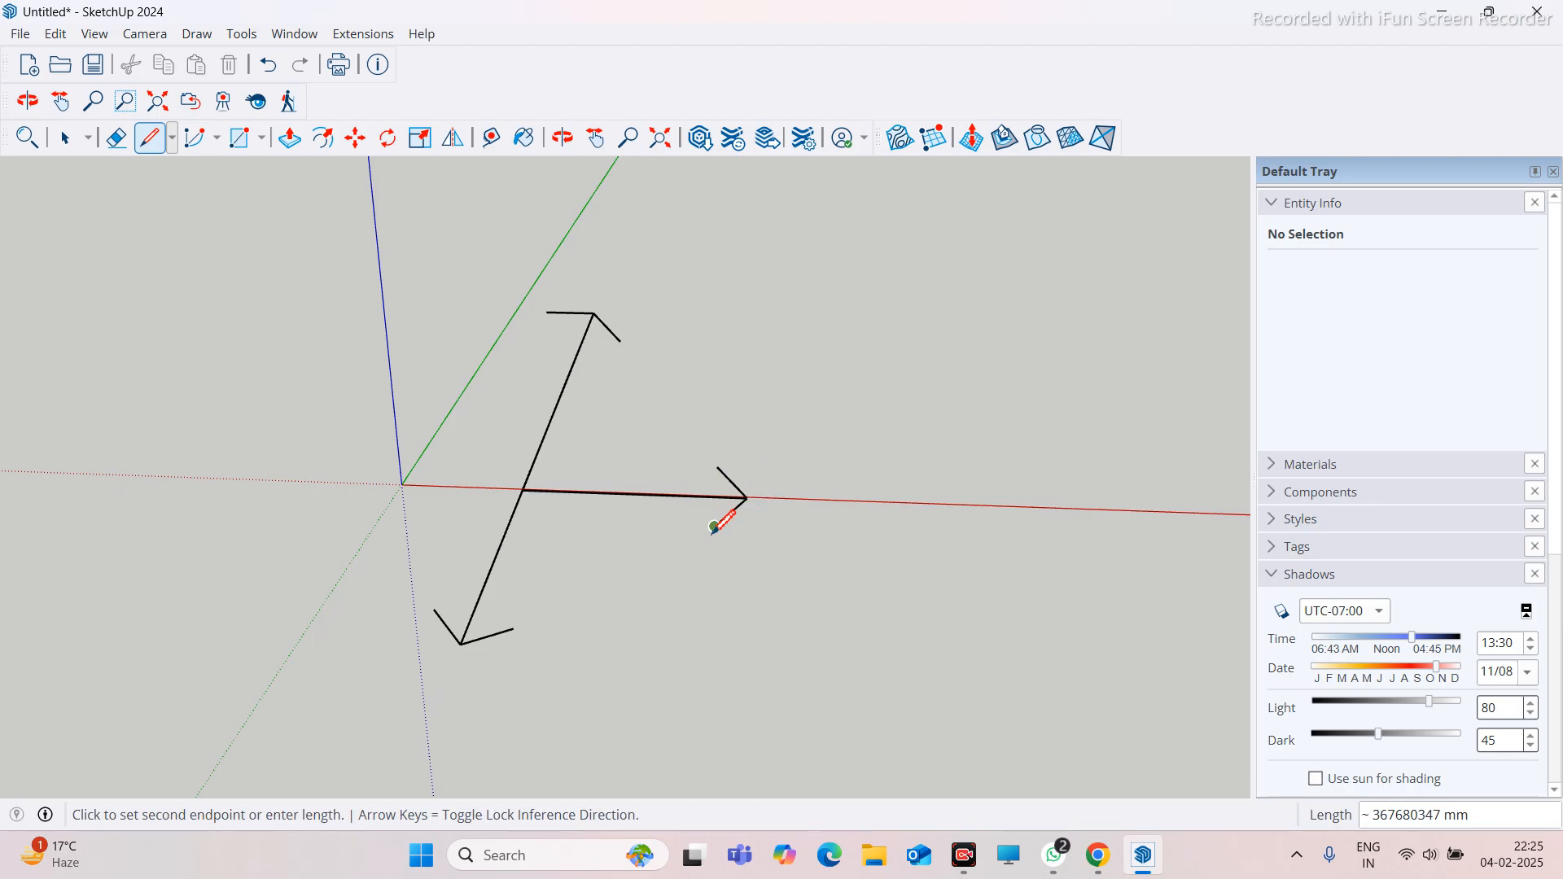
{"action": "key", "text": "Escape"}
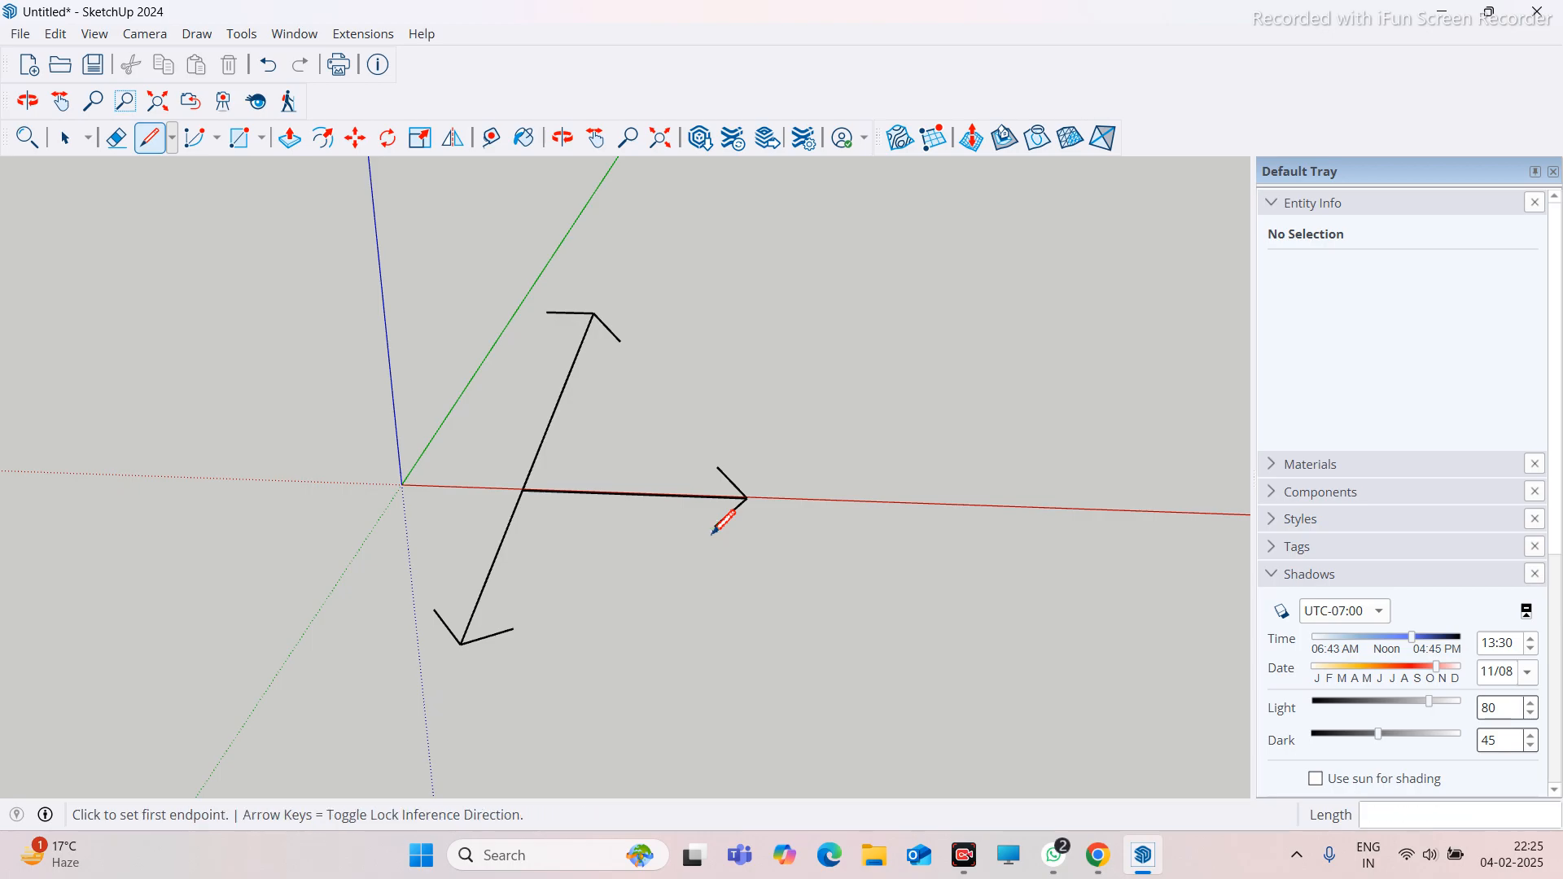
Draw the opposite arm from the crossing point past the origin along the red axis, ending in a two-stroke arrowhead
{"action": "left_click", "coordinate": [525, 490]}
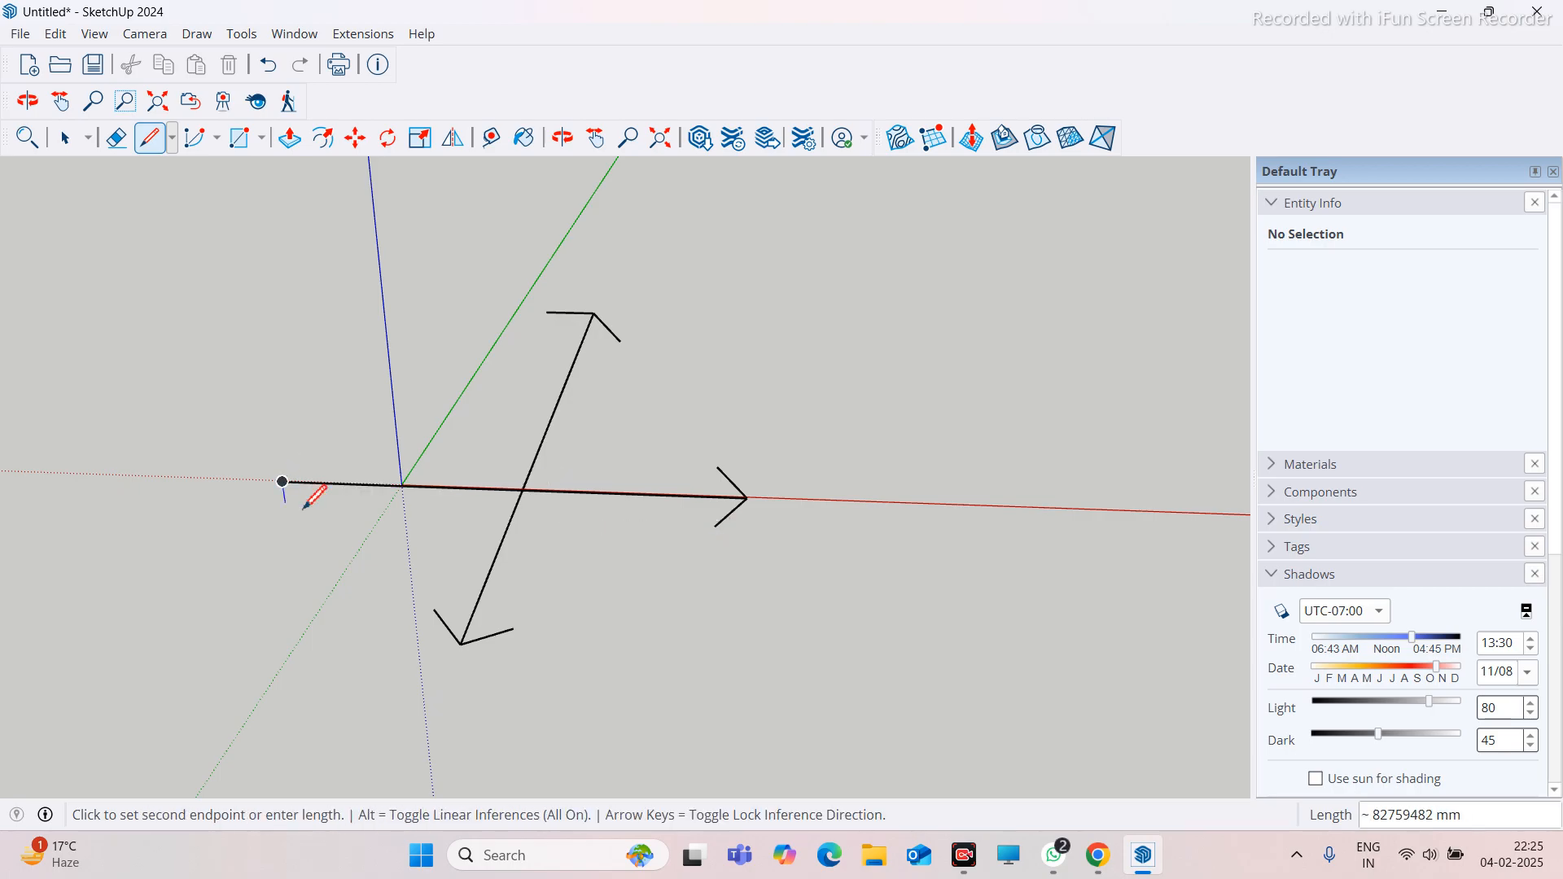
{"action": "left_click", "coordinate": [283, 484]}
{"action": "left_click", "coordinate": [318, 467]}
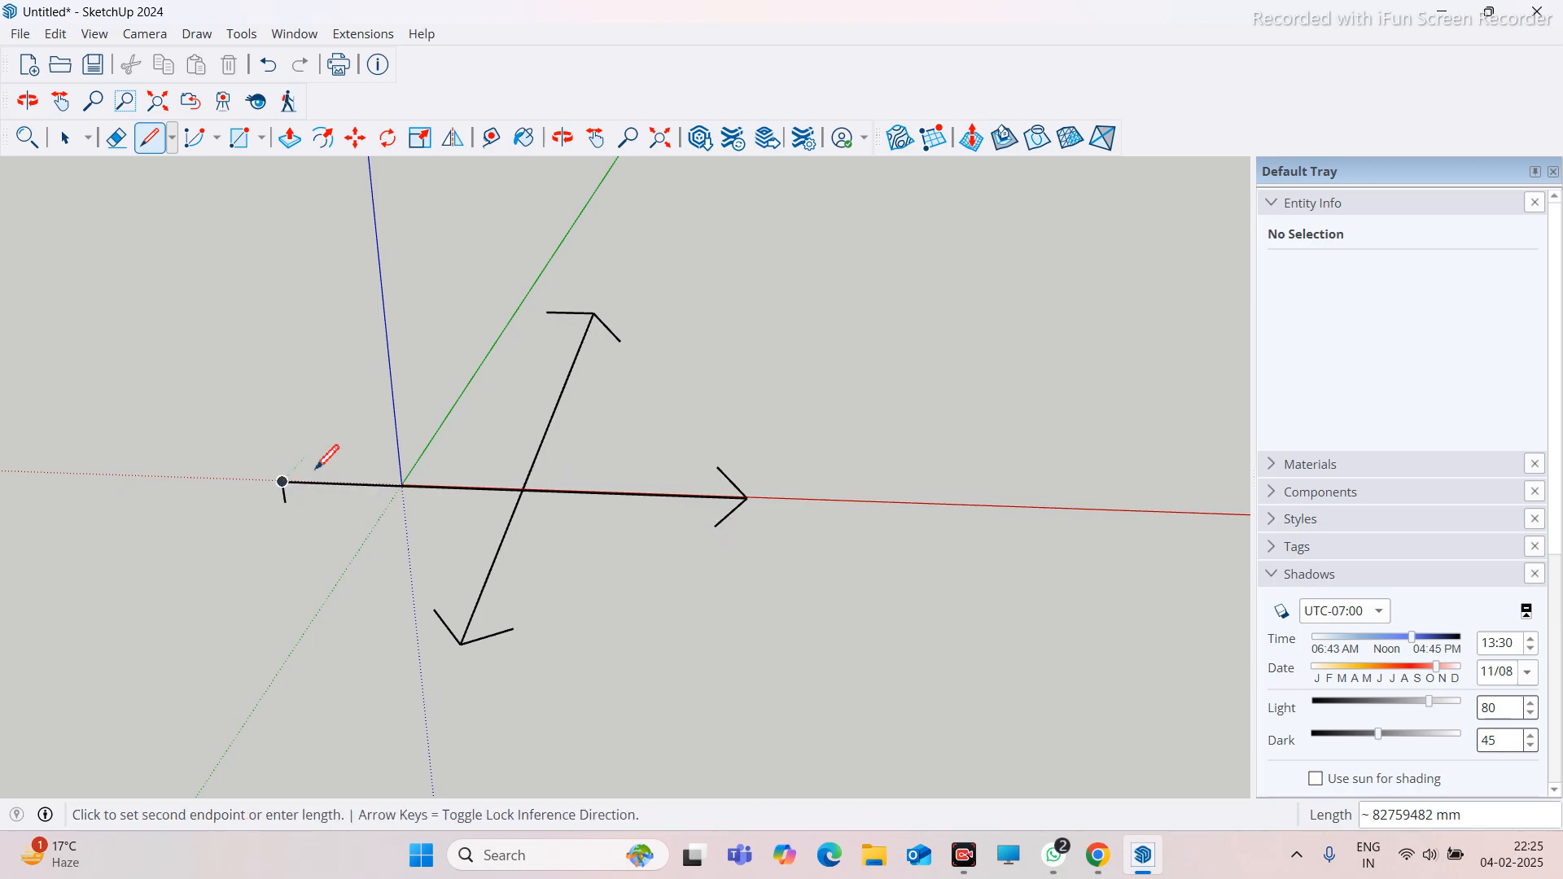
{"action": "left_click", "coordinate": [282, 483]}
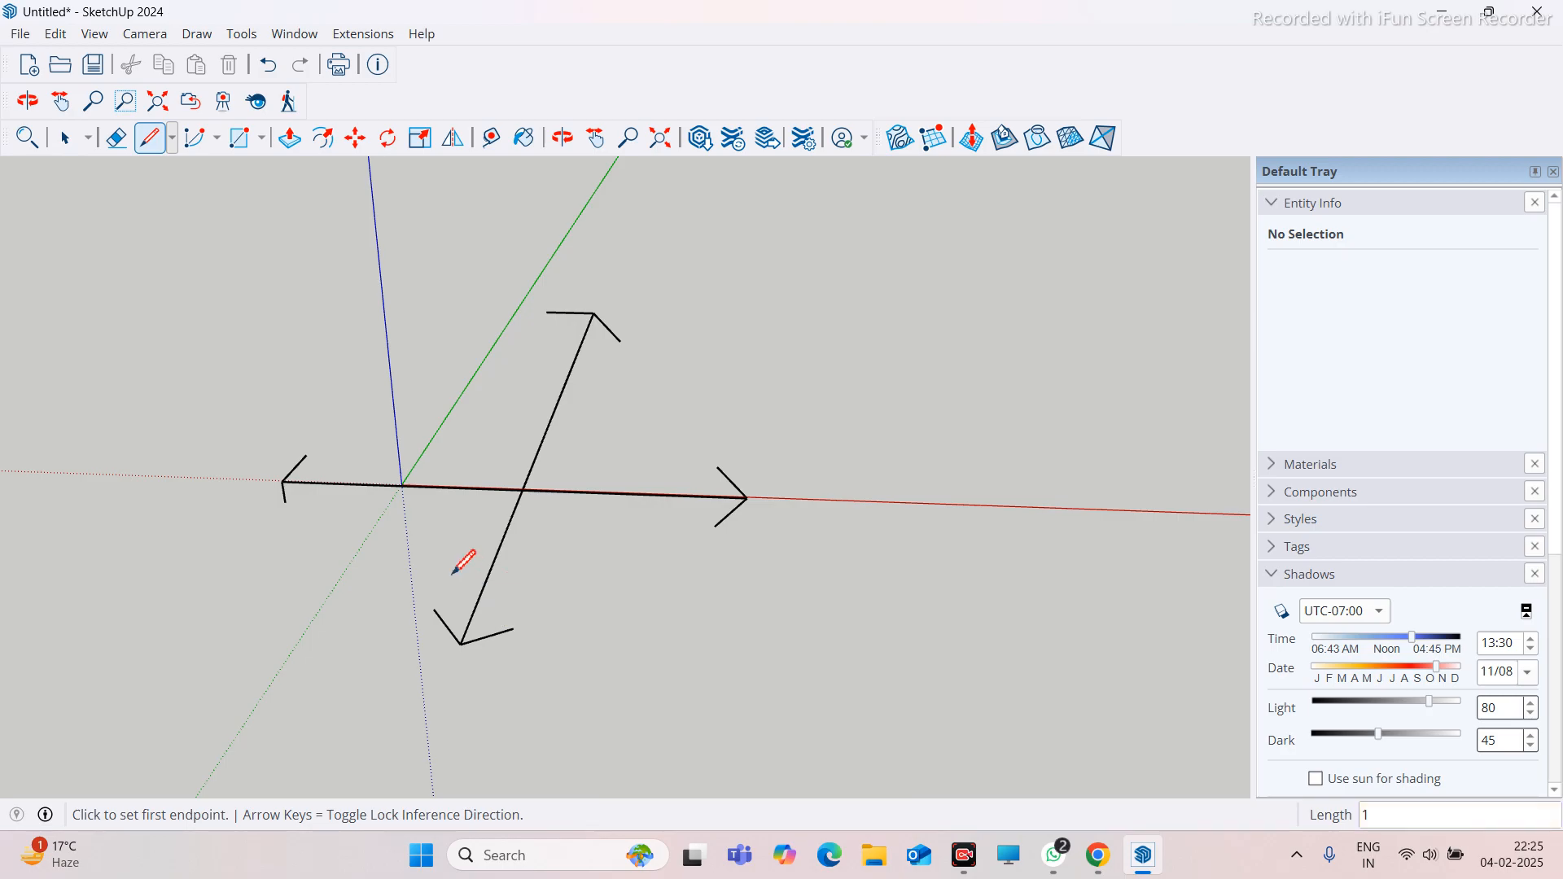
{"action": "left_click", "coordinate": [215, 140]}
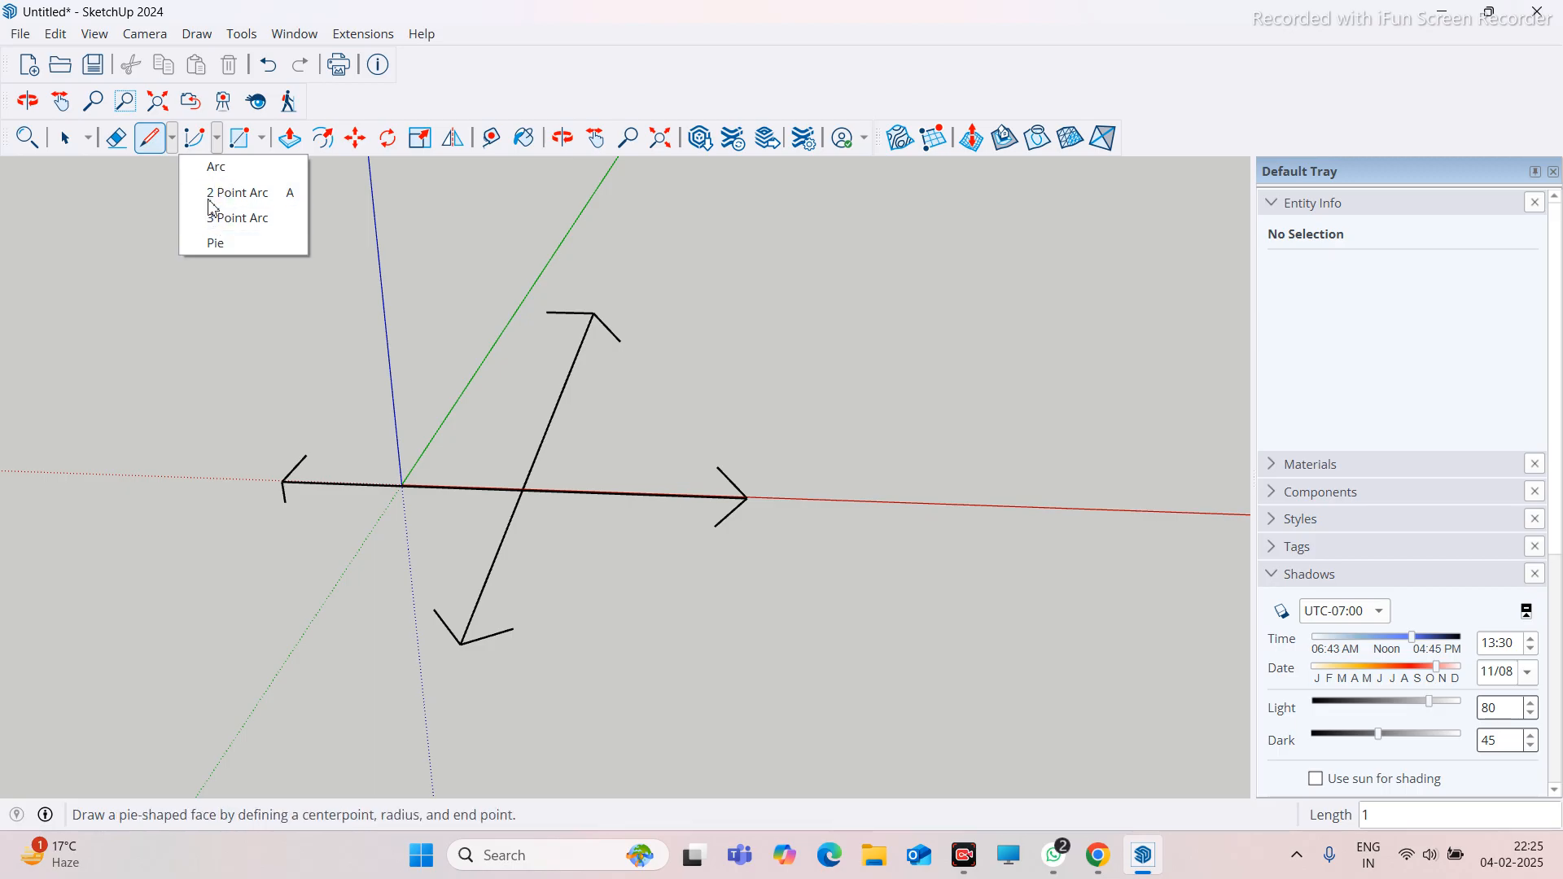
{"action": "left_click", "coordinate": [171, 140]}
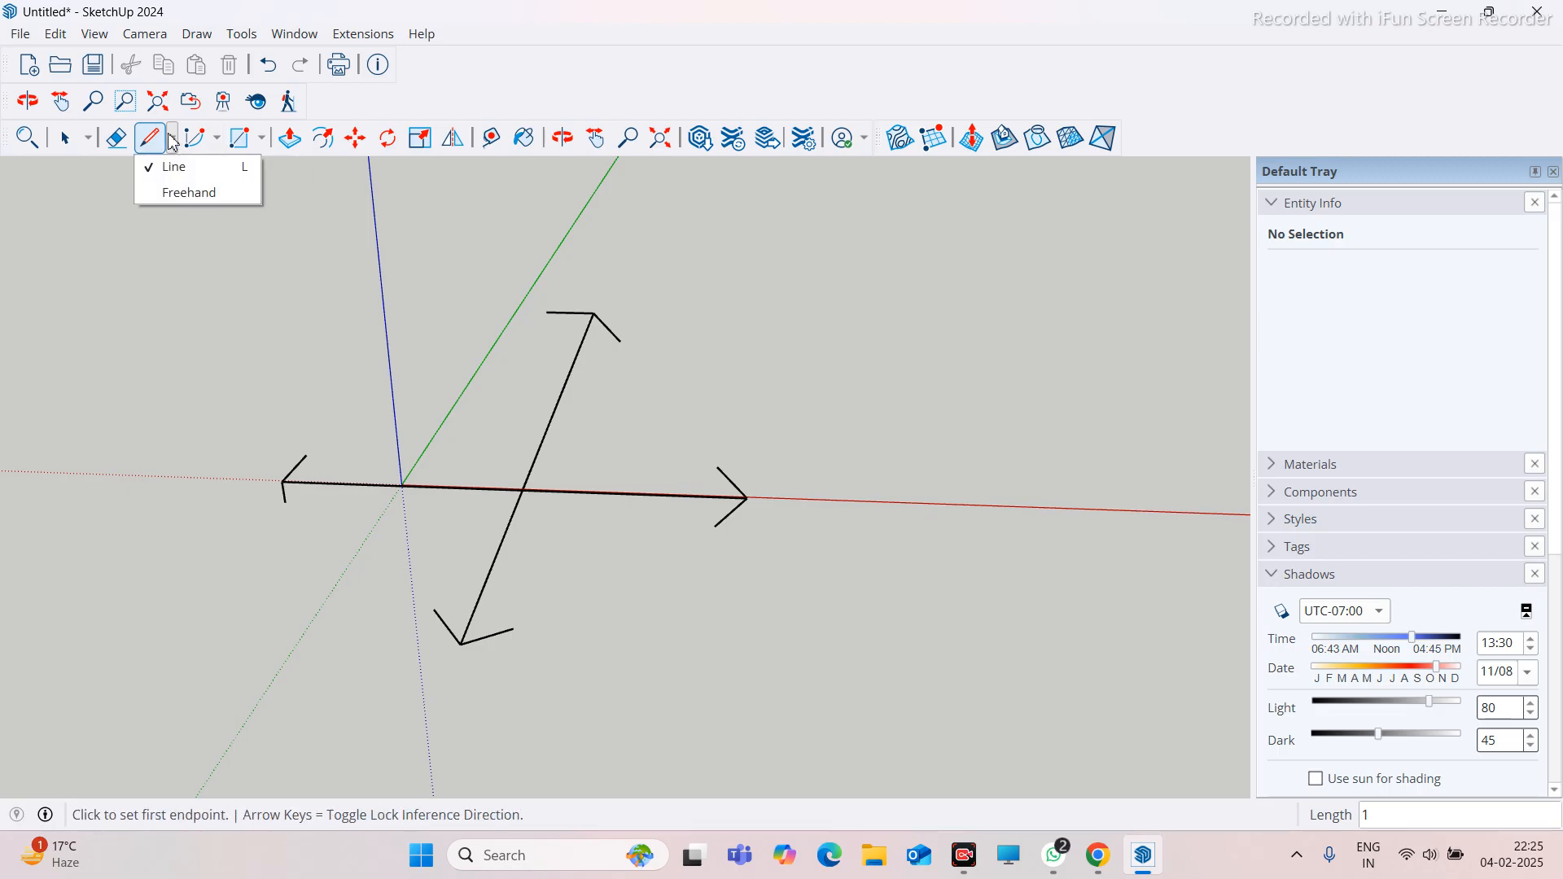
{"action": "left_click", "coordinate": [217, 140]}
Draw circles centred on the two red-axis arrow tips, radius about 374,000,000 mm on the positive side and 454,000,000 mm on the negative side
{"action": "left_click", "coordinate": [261, 140]}
{"action": "left_click", "coordinate": [262, 217]}
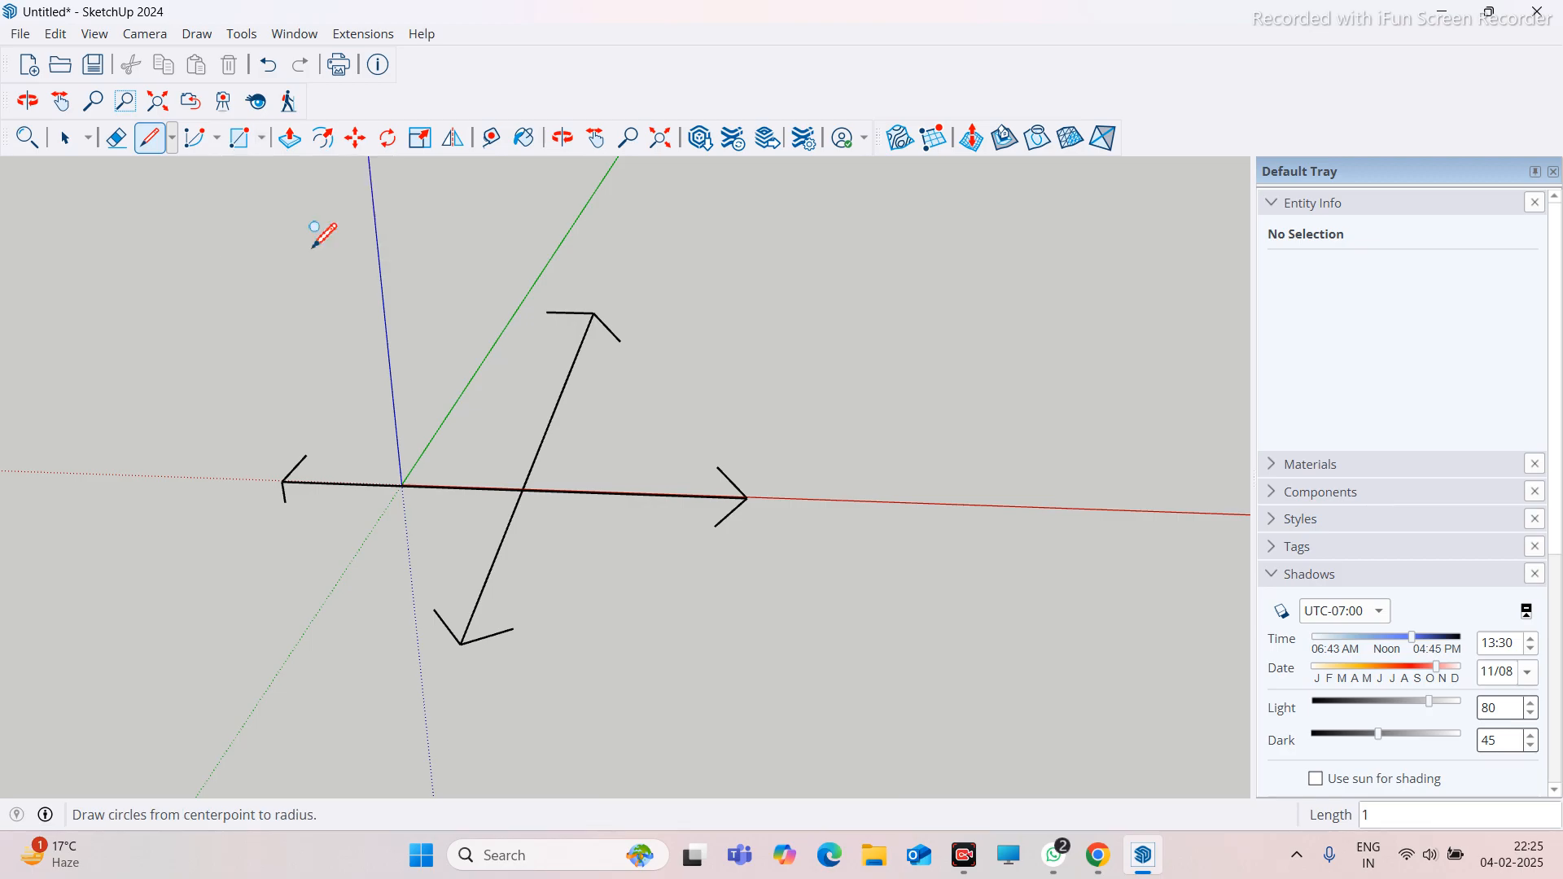
{"action": "left_click", "coordinate": [748, 495]}
{"action": "left_click", "coordinate": [834, 444]}
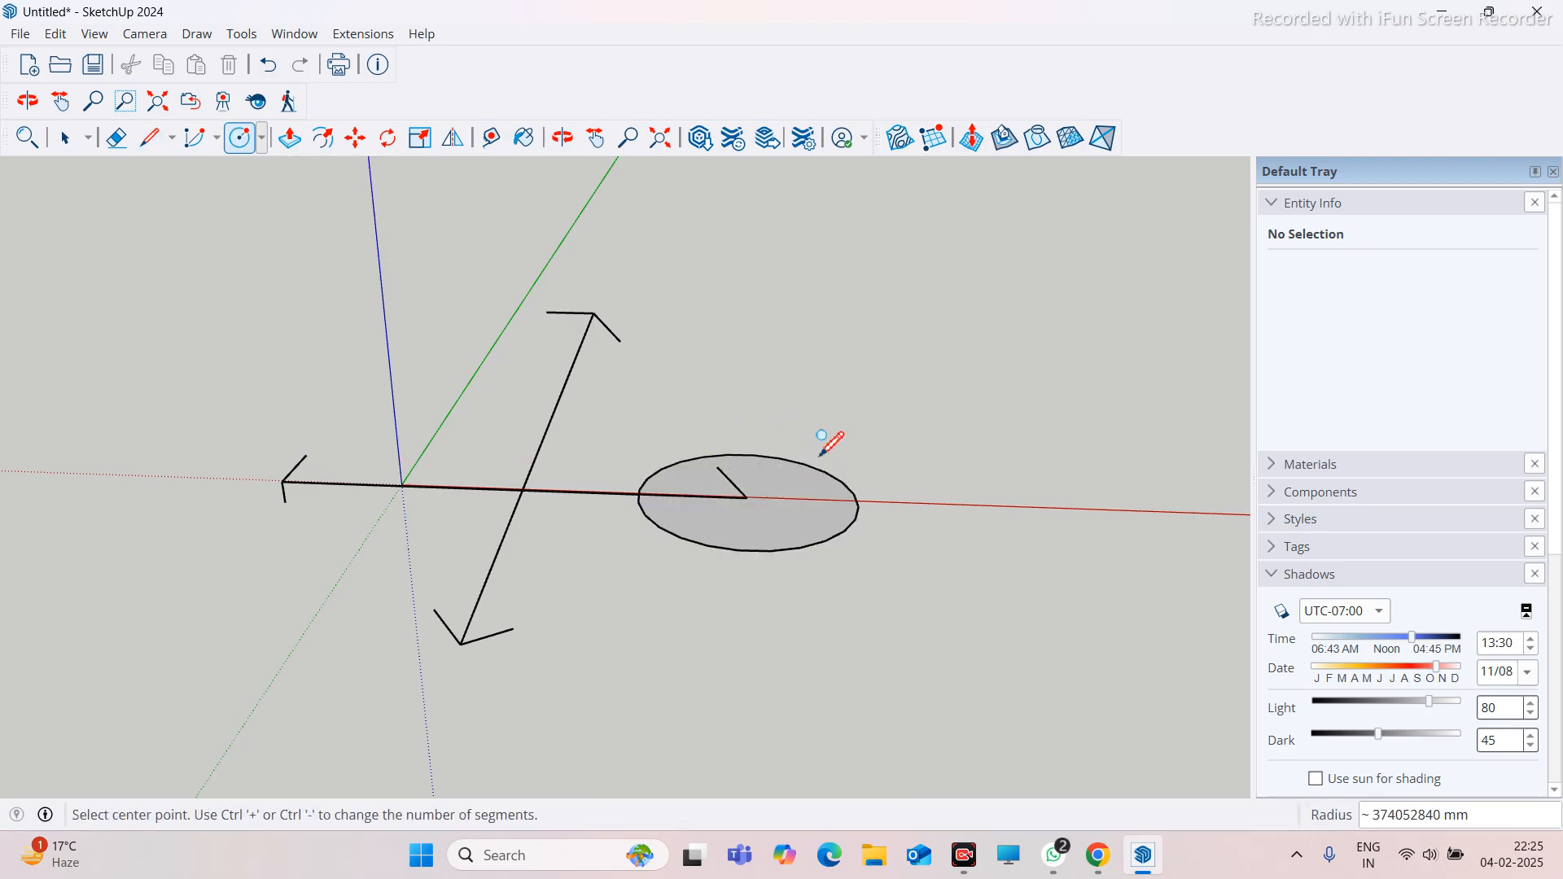
{"action": "left_click", "coordinate": [282, 481]}
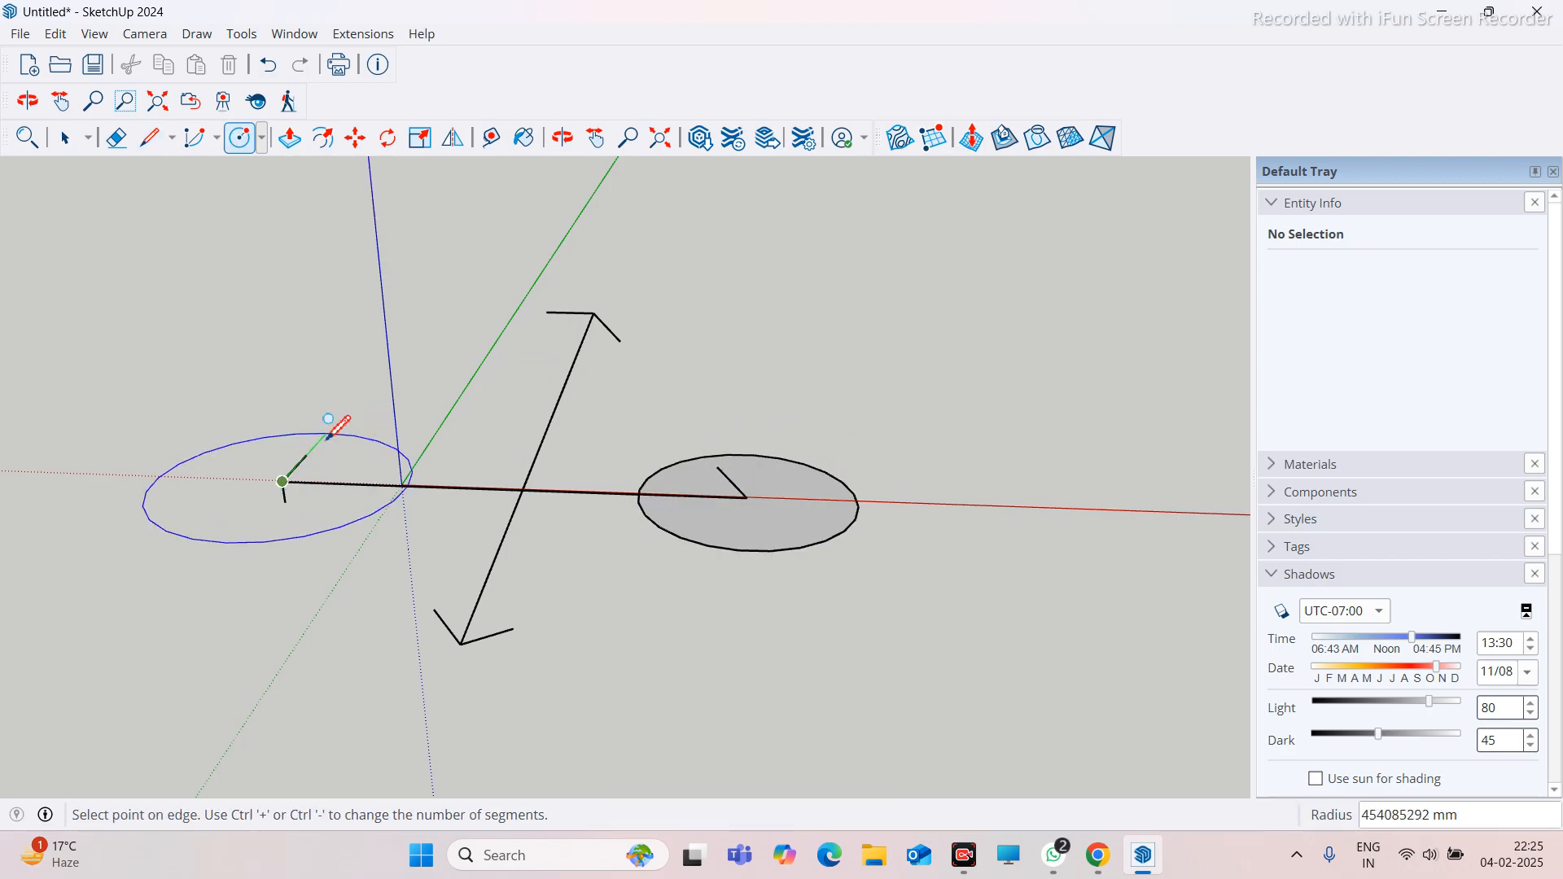
{"action": "left_click", "coordinate": [337, 427]}
Draw circles centred on the green-direction arrow tips, a large one of about 1,131,000,000 mm radius at the far tip and a small near one
{"action": "left_click", "coordinate": [594, 313]}
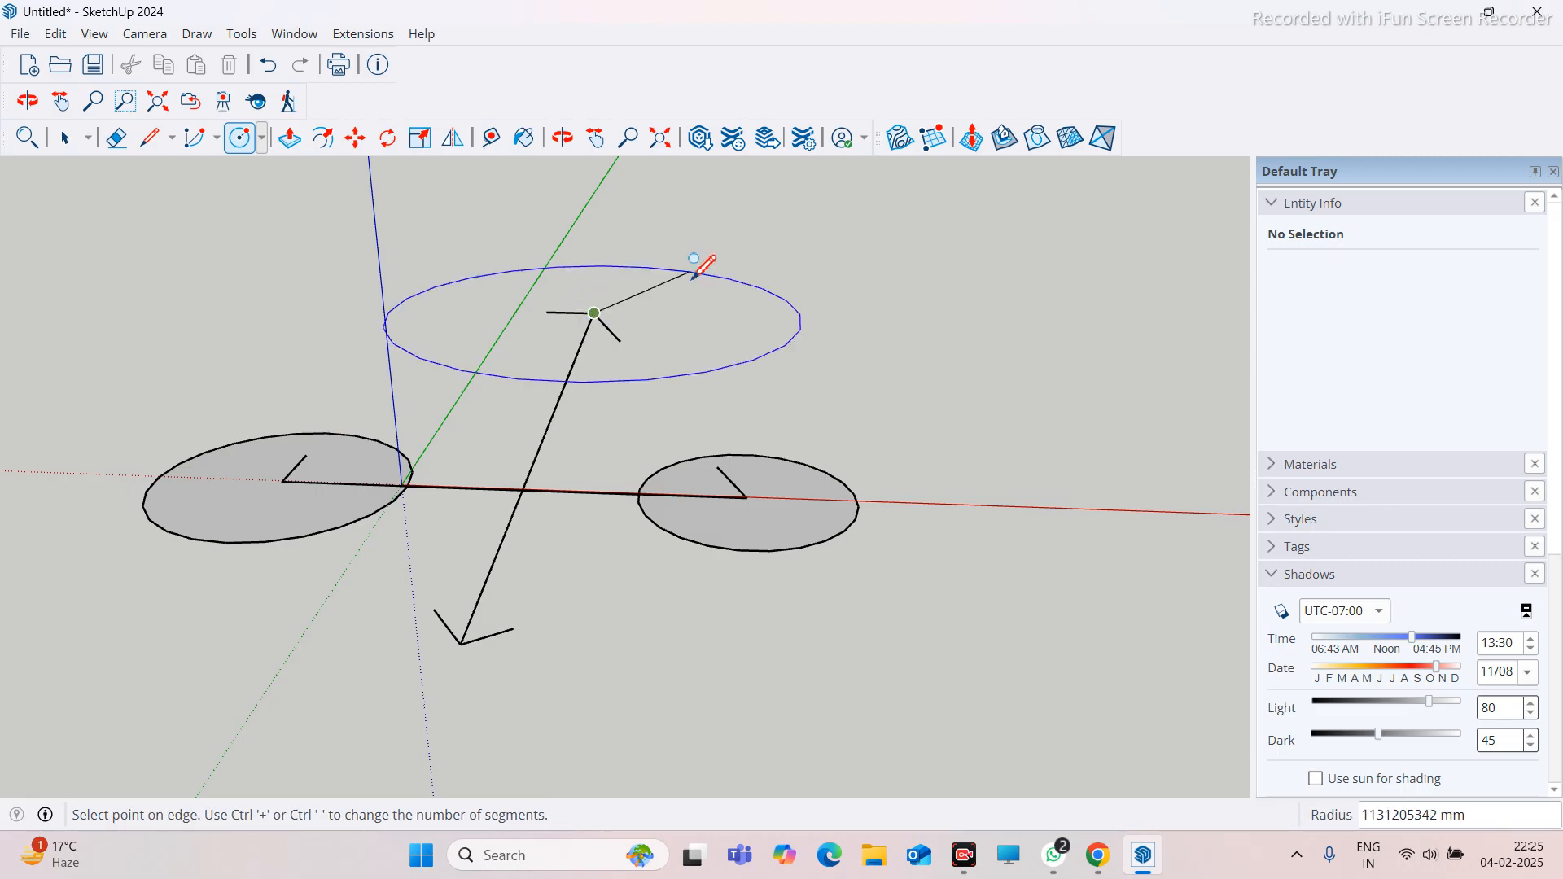
{"action": "left_click", "coordinate": [690, 270]}
{"action": "left_click", "coordinate": [461, 644]}
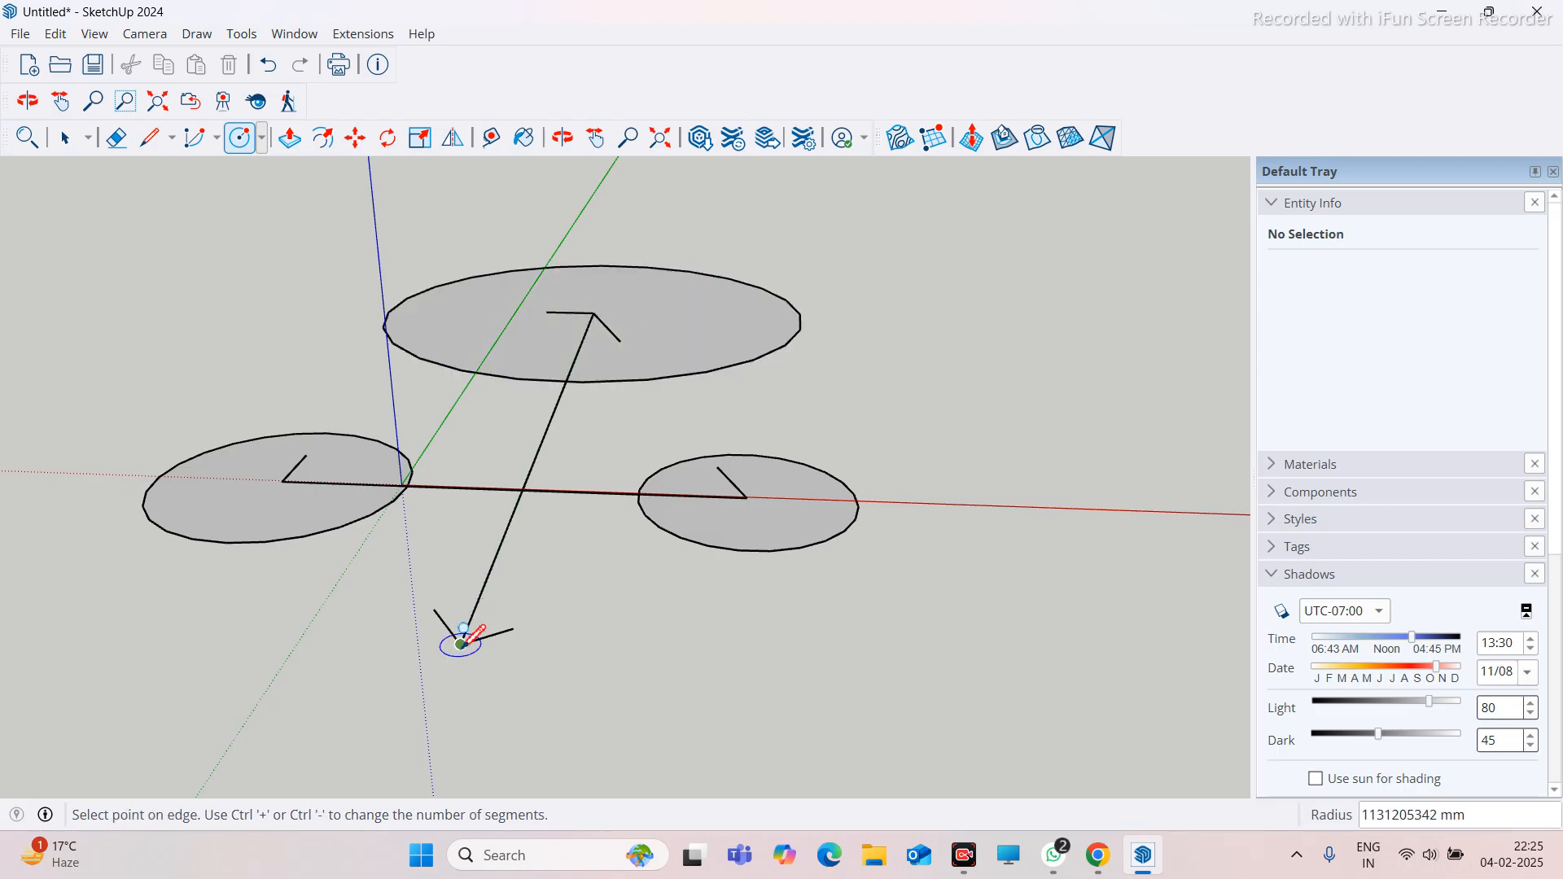
{"action": "left_click", "coordinate": [568, 612]}
Switch to the Top standard view and frame the compass figure's two side circles and the small lower circle
{"action": "middle_click_drag", "start_coordinate": [684, 534], "coordinate": [495, 643]}
{"action": "scroll", "coordinate": [464, 631], "scroll_direction": "down", "scroll_amount": 3}
{"action": "left_click", "coordinate": [147, 37]}
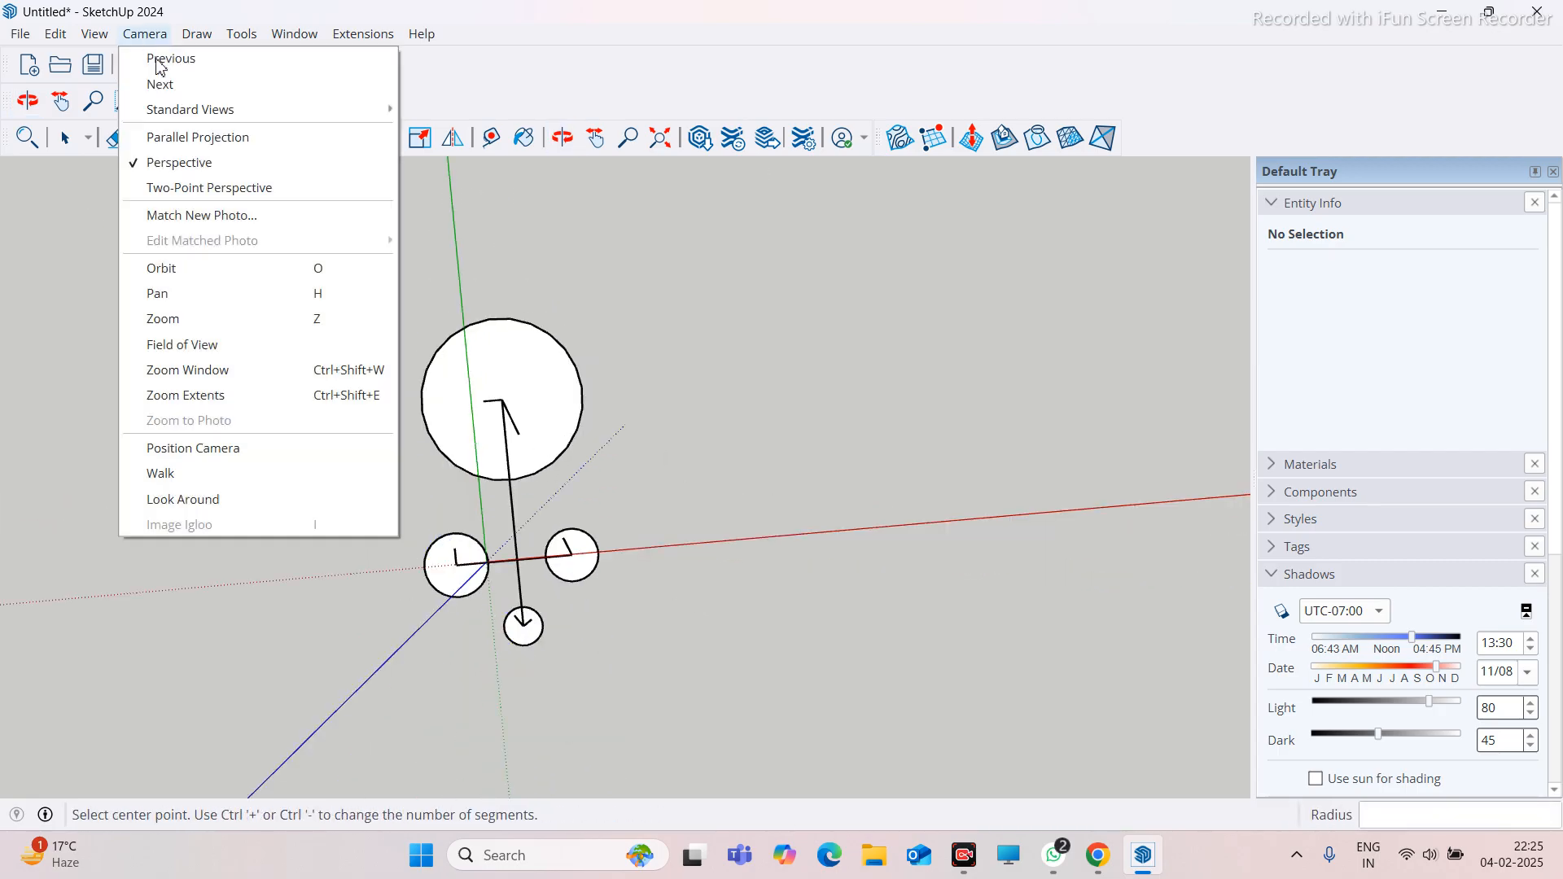
{"action": "mouse_move", "coordinate": [232, 112]}
{"action": "left_click", "coordinate": [488, 105]}
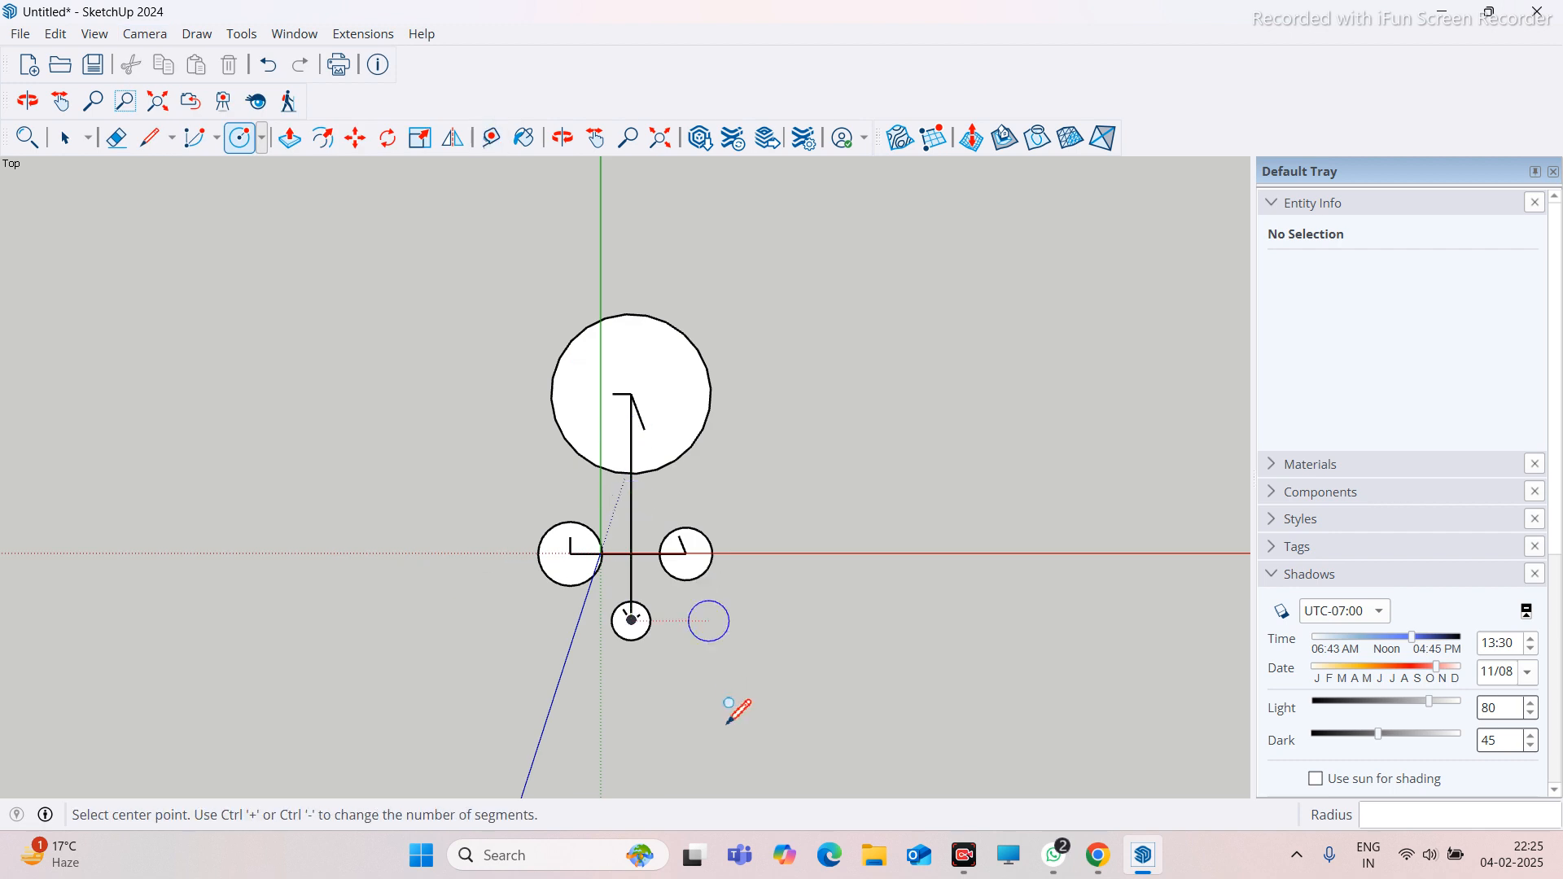
{"action": "scroll", "coordinate": [729, 704], "scroll_direction": "up", "scroll_amount": 2}
{"action": "scroll", "coordinate": [670, 479], "scroll_direction": "up", "scroll_amount": 2}
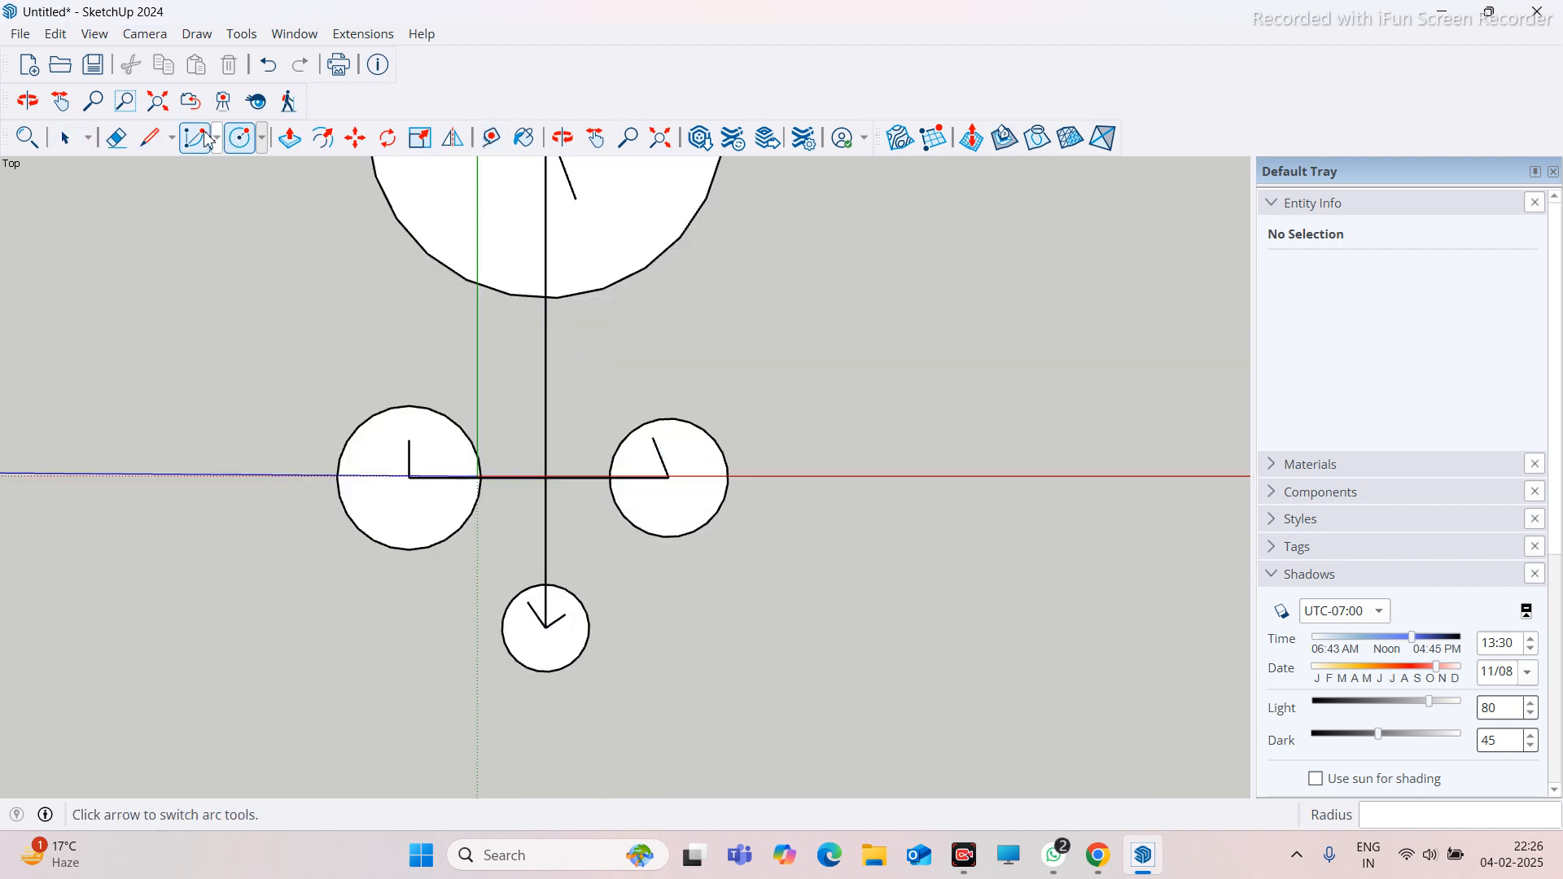
Draw a letter E with lines beyond the positive red-axis circle, about 454,000,000 mm tall with upper and middle strokes about 289,000,000 mm long
{"action": "key", "text": "l"}
{"action": "scroll", "coordinate": [737, 443], "scroll_direction": "up", "scroll_amount": 1}
{"action": "left_click", "coordinate": [809, 426]}
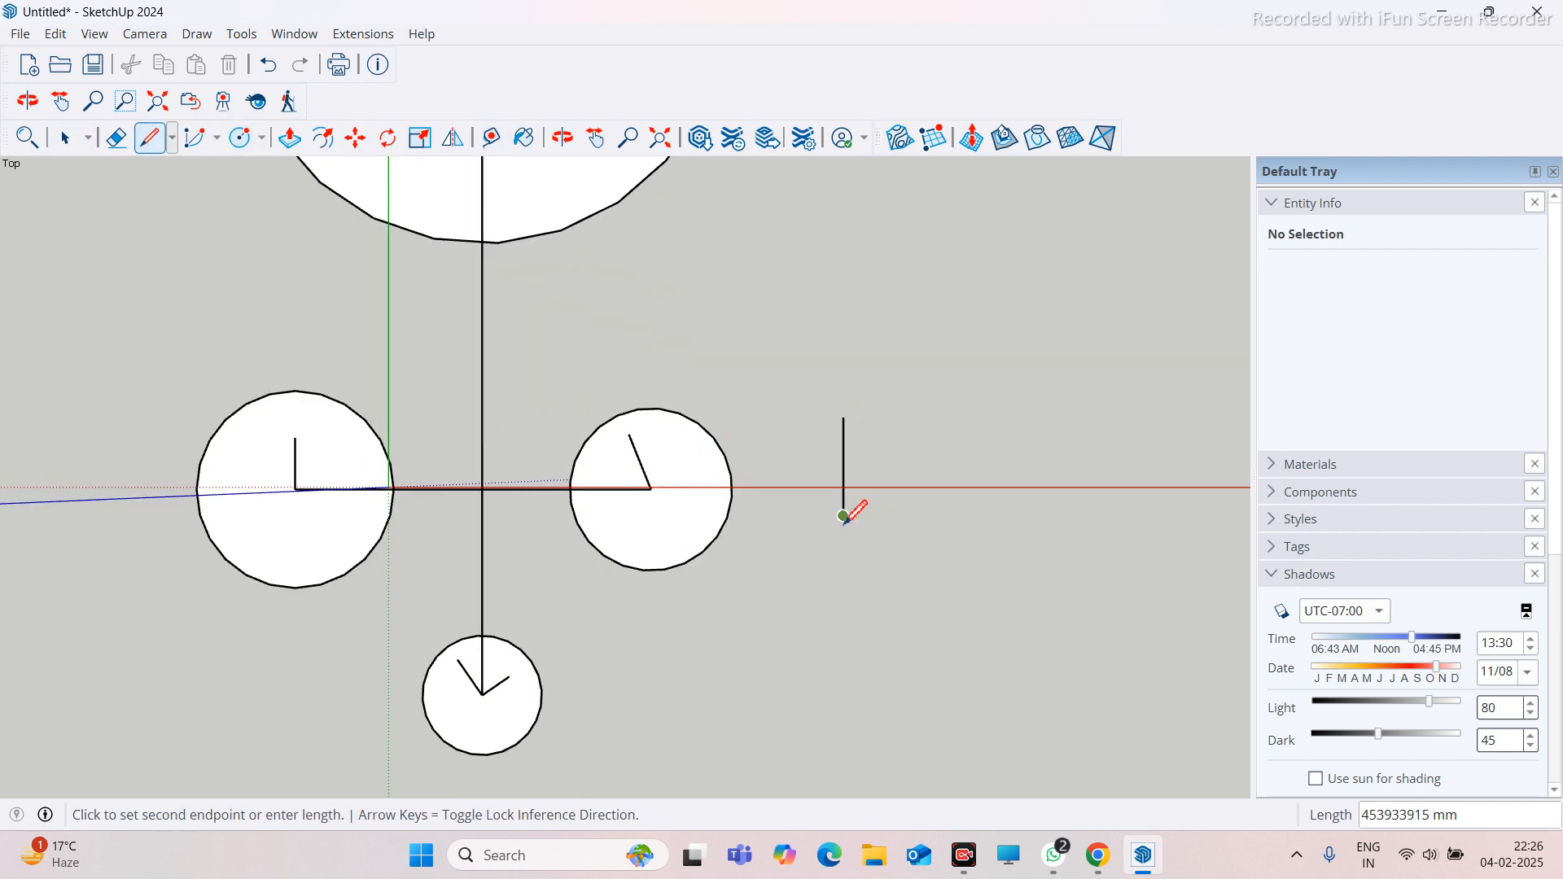
{"action": "left_click", "coordinate": [928, 515]}
{"action": "key", "text": "Escape"}
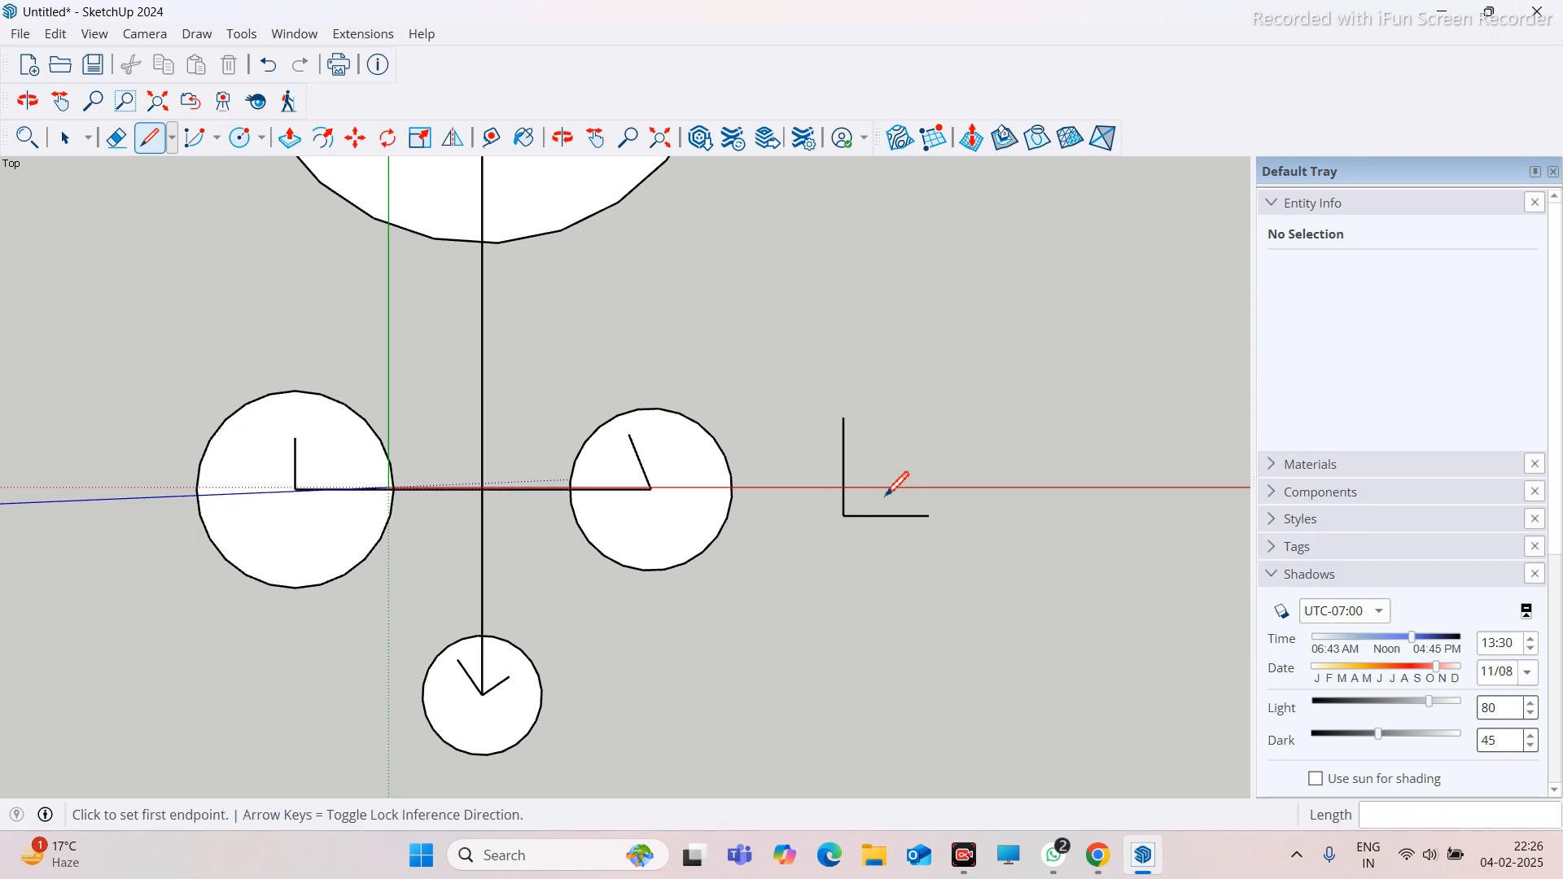
{"action": "left_click", "coordinate": [844, 466]}
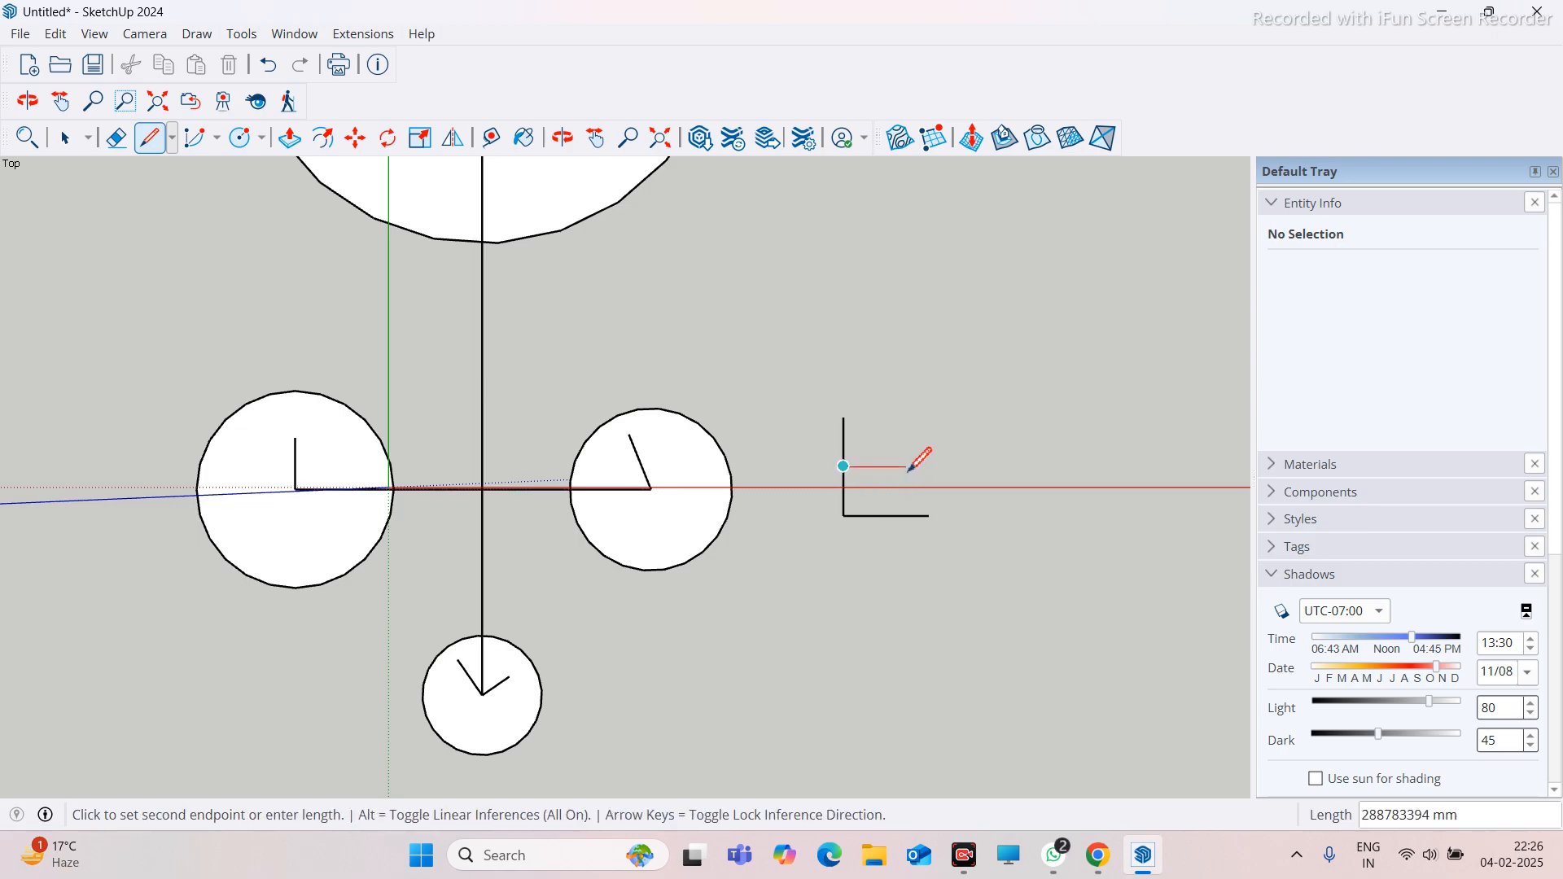
{"action": "left_click", "coordinate": [907, 467]}
{"action": "key", "text": "Escape"}
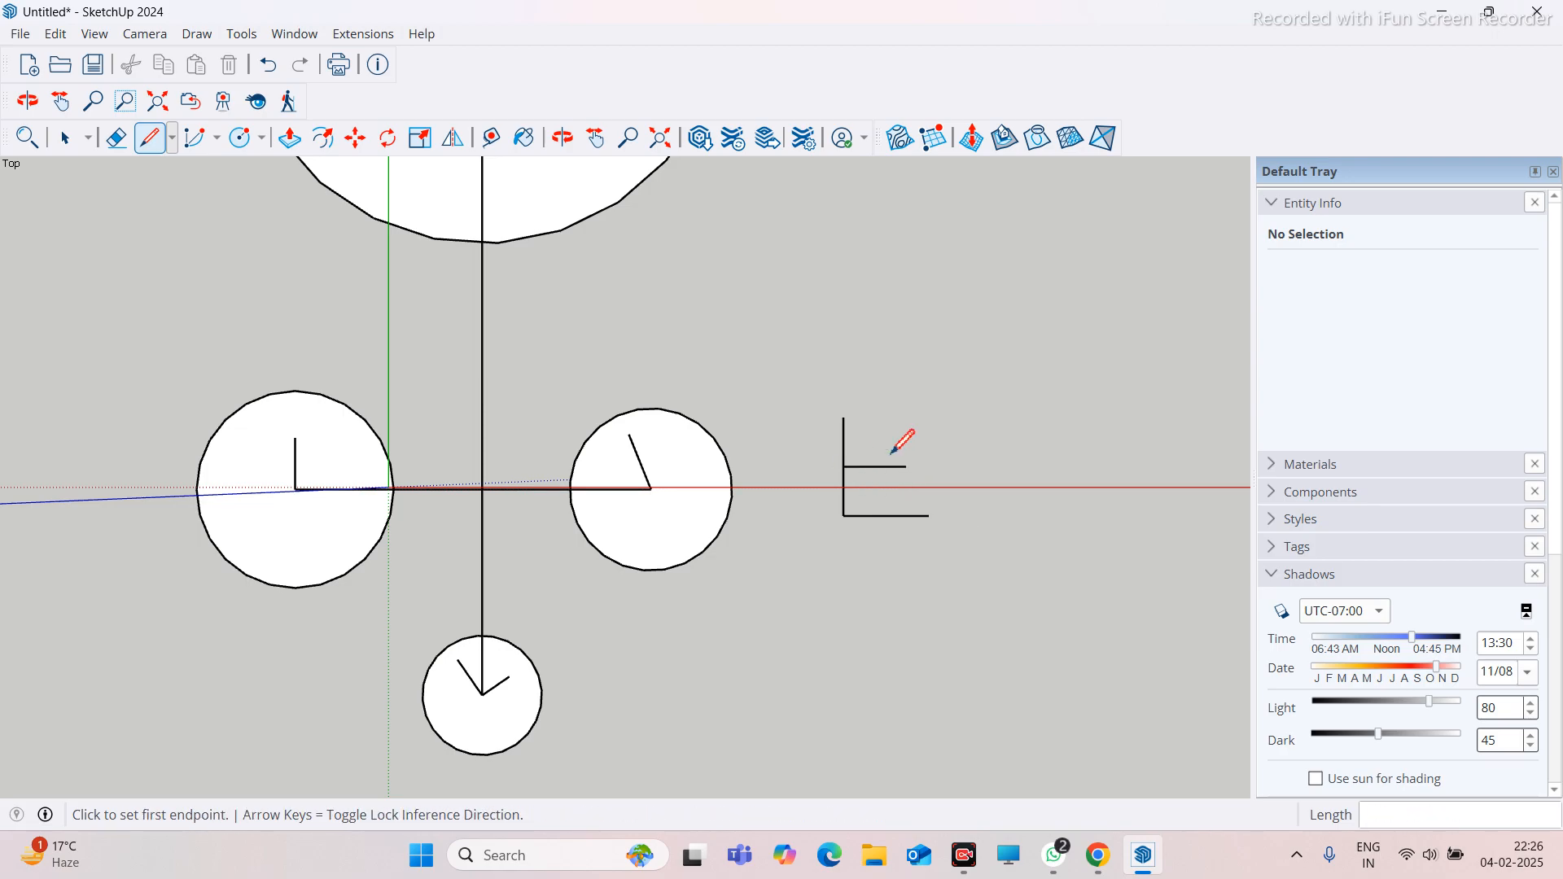
{"action": "left_click", "coordinate": [844, 419]}
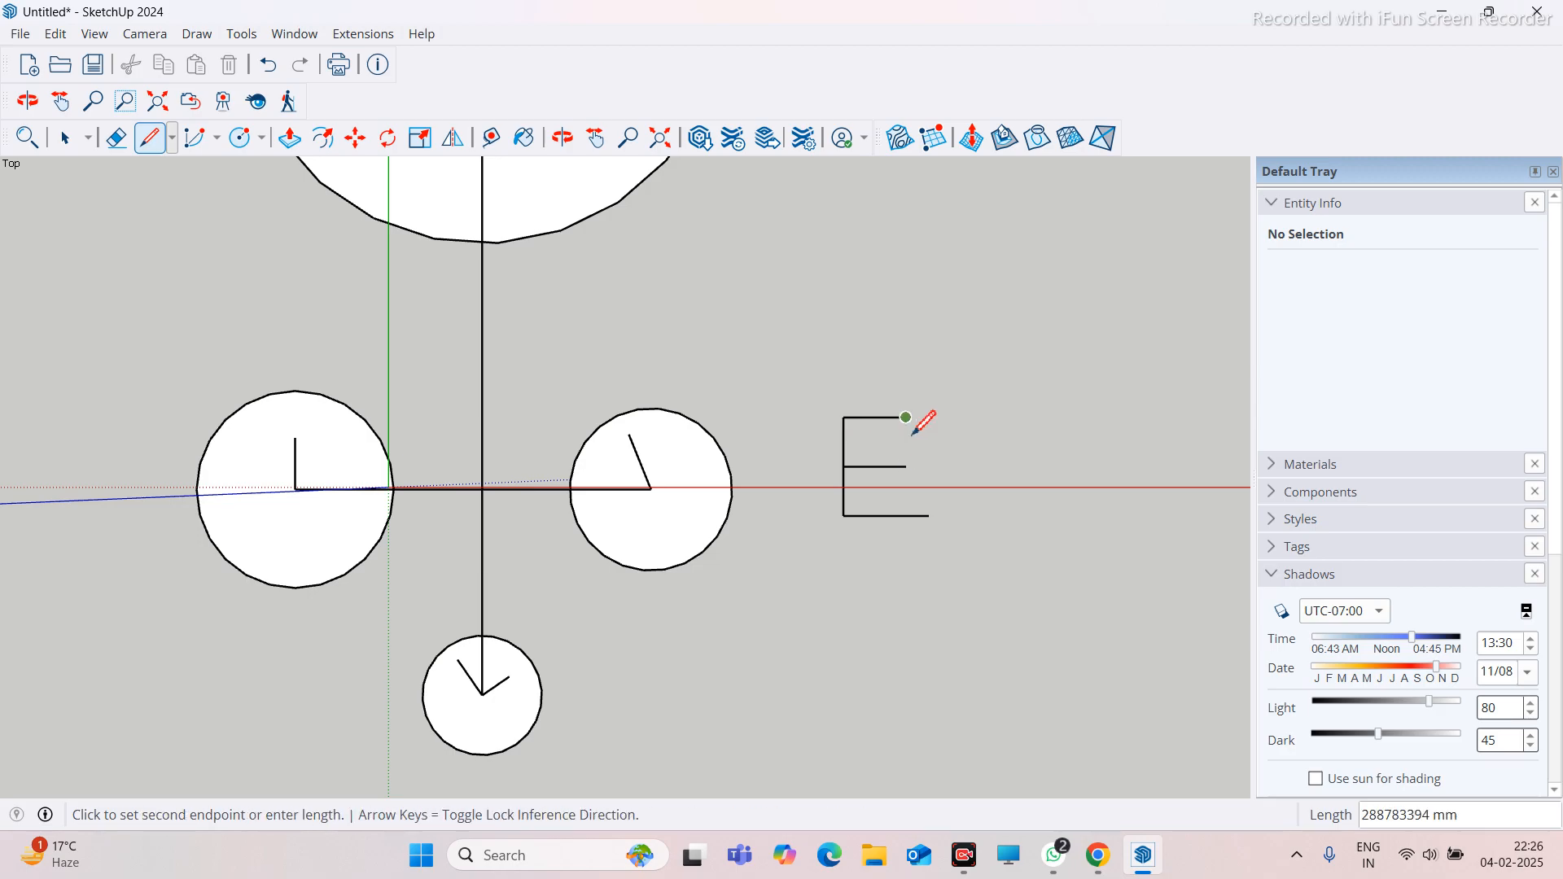
Complete the letter E's upper stroke and draw a letter W with four lines beyond the negative red-axis circle, its last stroke about 412,500,000 mm long
{"action": "left_click", "coordinate": [913, 434]}
{"action": "key", "text": "Escape"}
{"action": "scroll", "coordinate": [875, 444], "scroll_direction": "down", "scroll_amount": 2}
{"action": "left_click", "coordinate": [161, 425]}
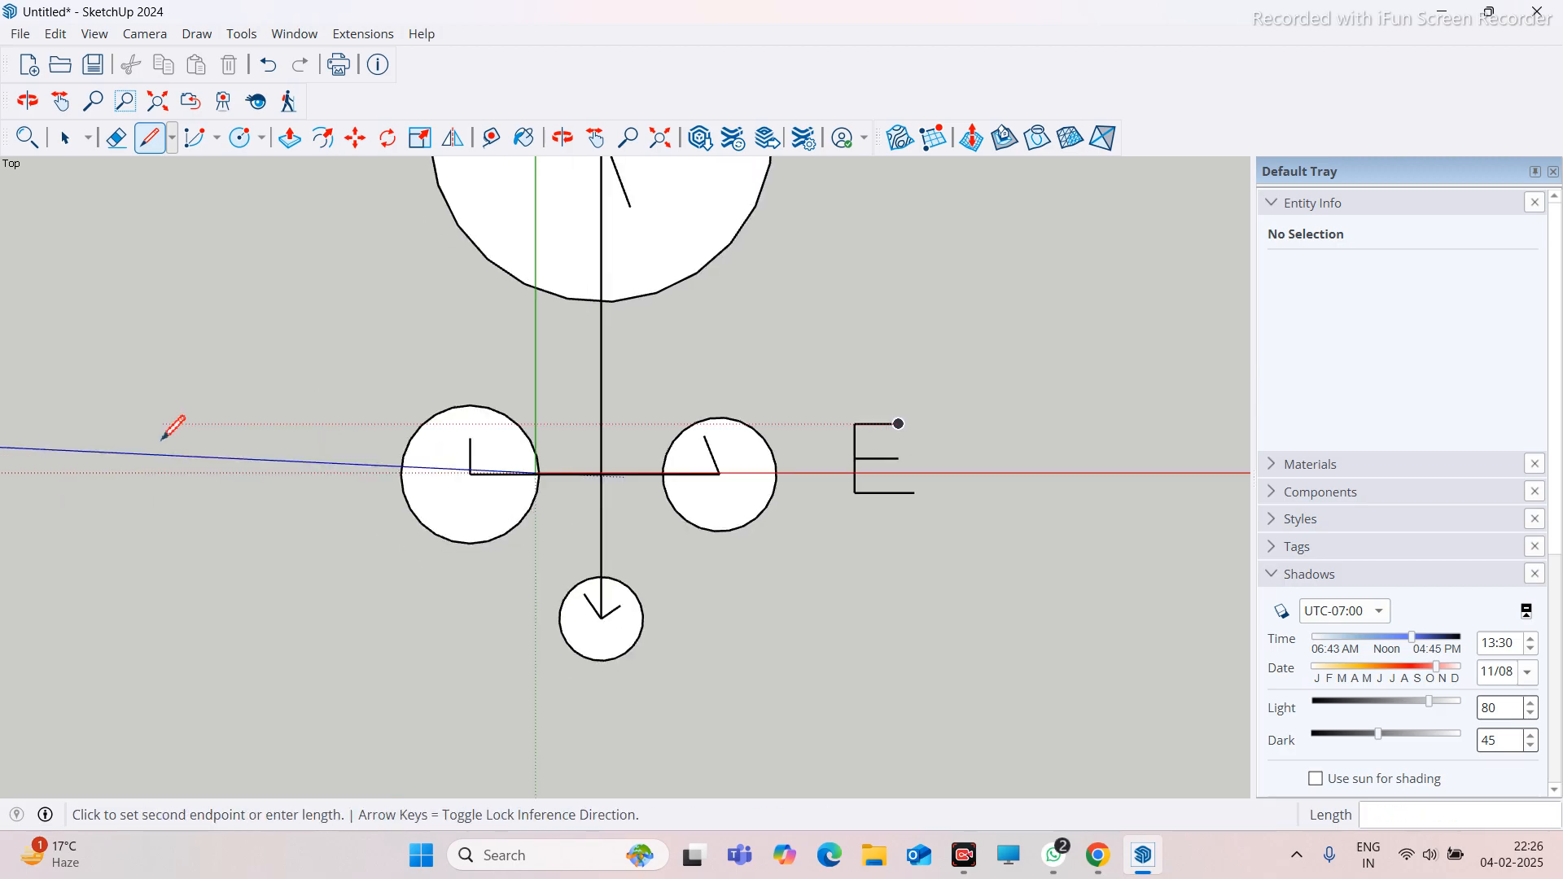
{"action": "left_click", "coordinate": [188, 491]}
{"action": "left_click", "coordinate": [216, 459]}
{"action": "left_click", "coordinate": [260, 492]}
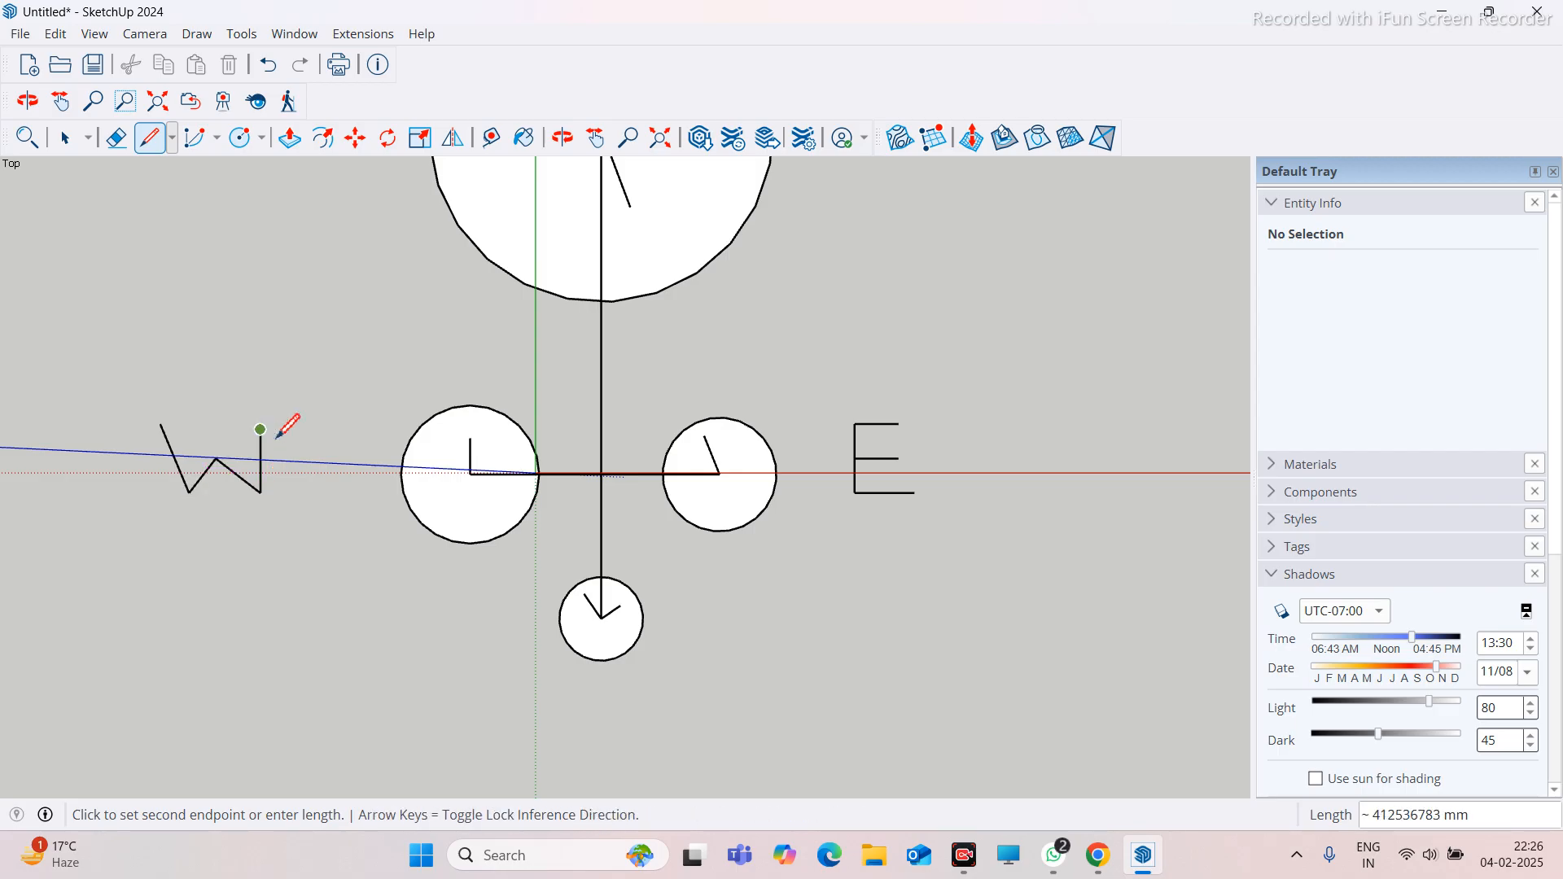
{"action": "left_click", "coordinate": [262, 430]}
{"action": "key", "text": "Escape"}
Draw a small letter N with three lines inside the large circle, just above the arrow tip
{"action": "scroll", "coordinate": [393, 625], "scroll_direction": "down", "scroll_amount": 4}
{"action": "scroll", "coordinate": [539, 262], "scroll_direction": "up", "scroll_amount": 4}
{"action": "left_click", "coordinate": [539, 252]}
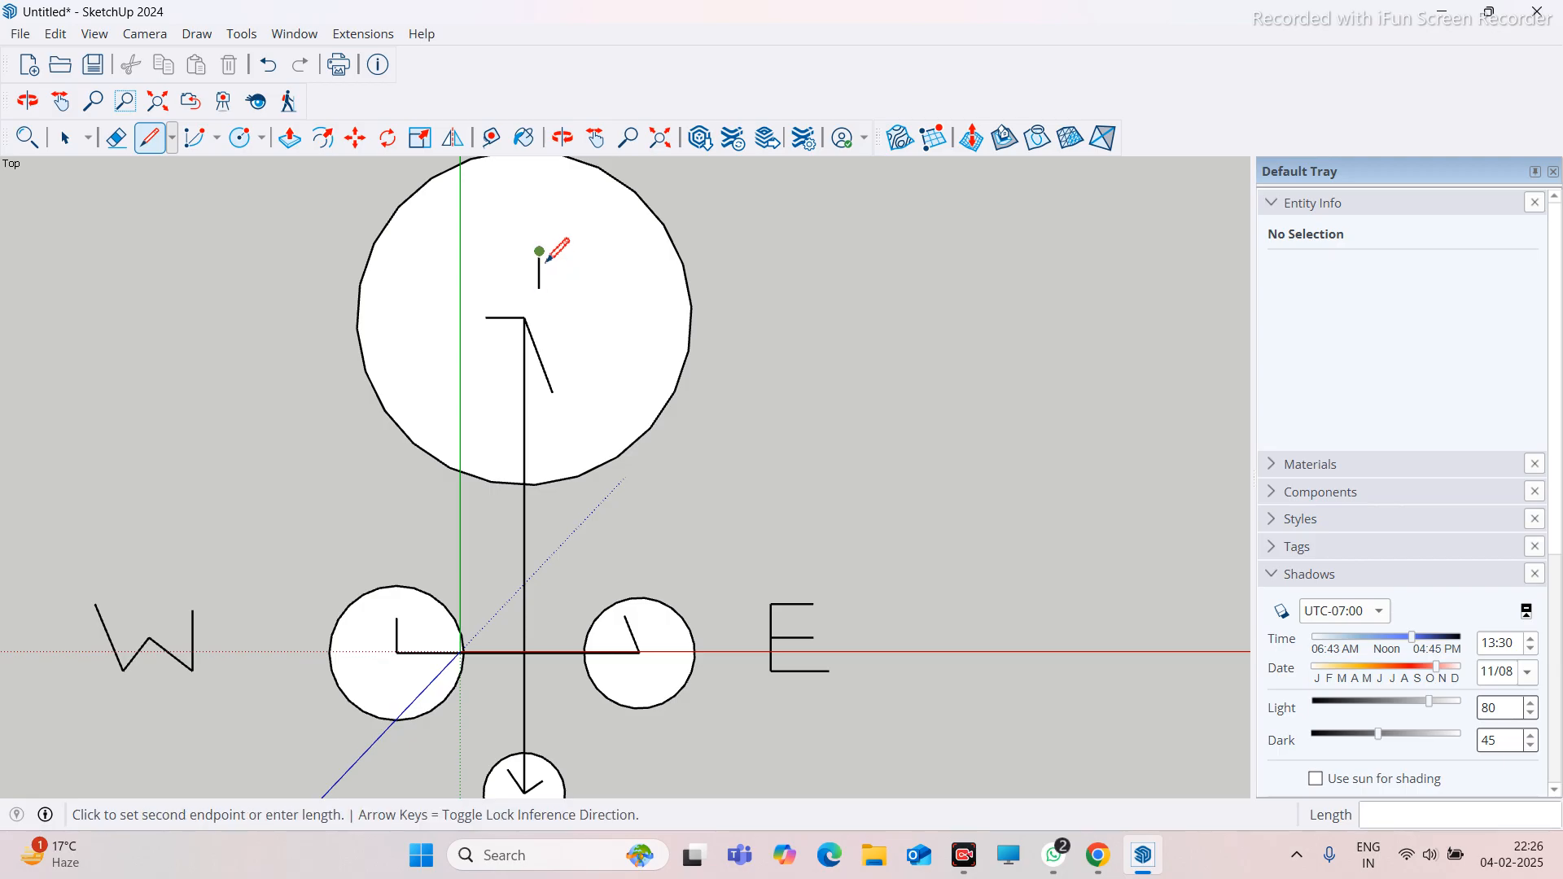
{"action": "left_click", "coordinate": [563, 276]}
{"action": "left_click", "coordinate": [574, 241]}
{"action": "key", "text": "Escape"}
{"action": "scroll", "coordinate": [585, 244], "scroll_direction": "down", "scroll_amount": 2}
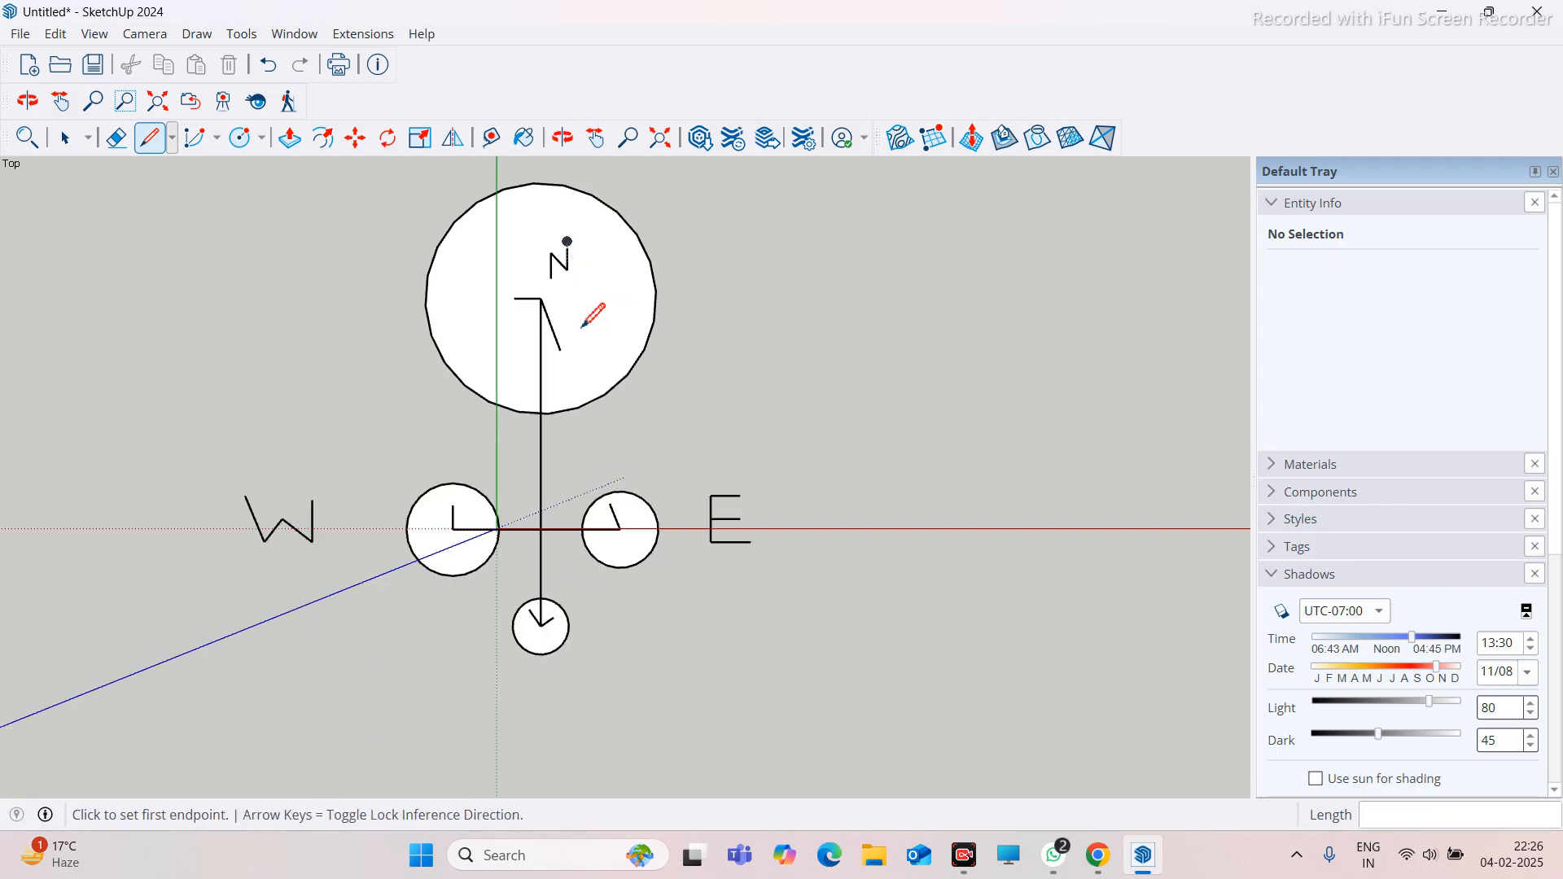
Draw an angular letter S with five connected lines below the small circle at the arrow's lower end
{"action": "left_click", "coordinate": [568, 671]}
{"action": "left_click", "coordinate": [521, 671]}
{"action": "left_click", "coordinate": [521, 722]}
{"action": "left_click", "coordinate": [567, 722]}
{"action": "left_click", "coordinate": [568, 762]}
{"action": "left_click", "coordinate": [521, 762]}
{"action": "key", "text": "Escape"}
{"action": "scroll", "coordinate": [570, 607], "scroll_direction": "down", "scroll_amount": 1}
{"action": "scroll", "coordinate": [570, 607], "scroll_direction": "down", "scroll_amount": 2}
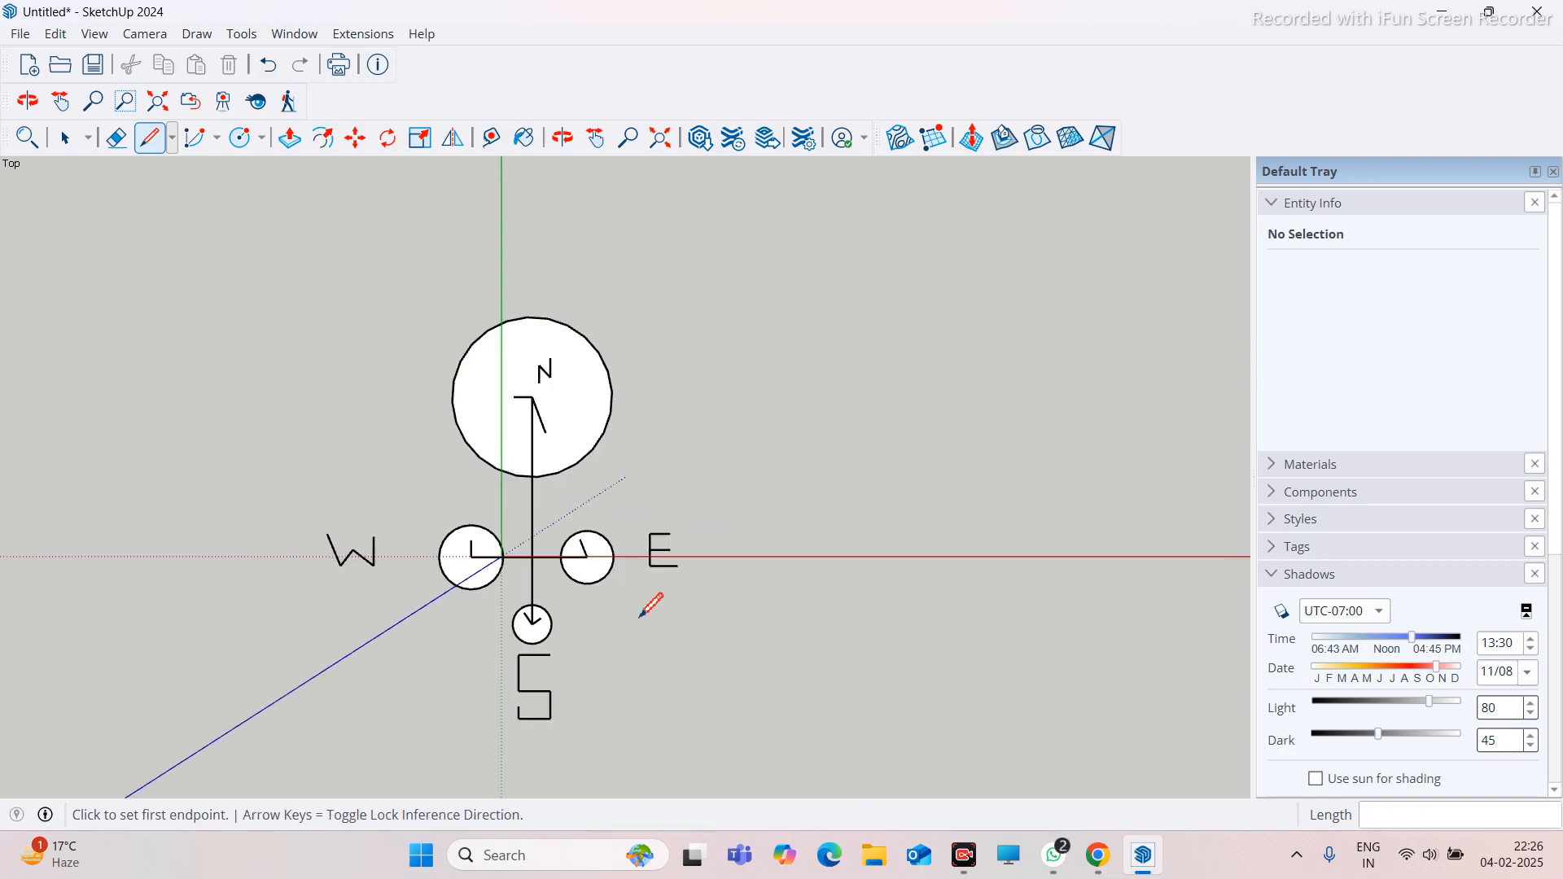
Draw a single vertical line beside the letter S, beneath the letter E
{"action": "scroll", "coordinate": [641, 608], "scroll_direction": "up", "scroll_amount": 4}
{"action": "left_click", "coordinate": [677, 643]}
{"action": "left_click", "coordinate": [677, 758]}
{"action": "key", "text": "Escape"}
{"action": "scroll", "coordinate": [666, 617], "scroll_direction": "down", "scroll_amount": 3}
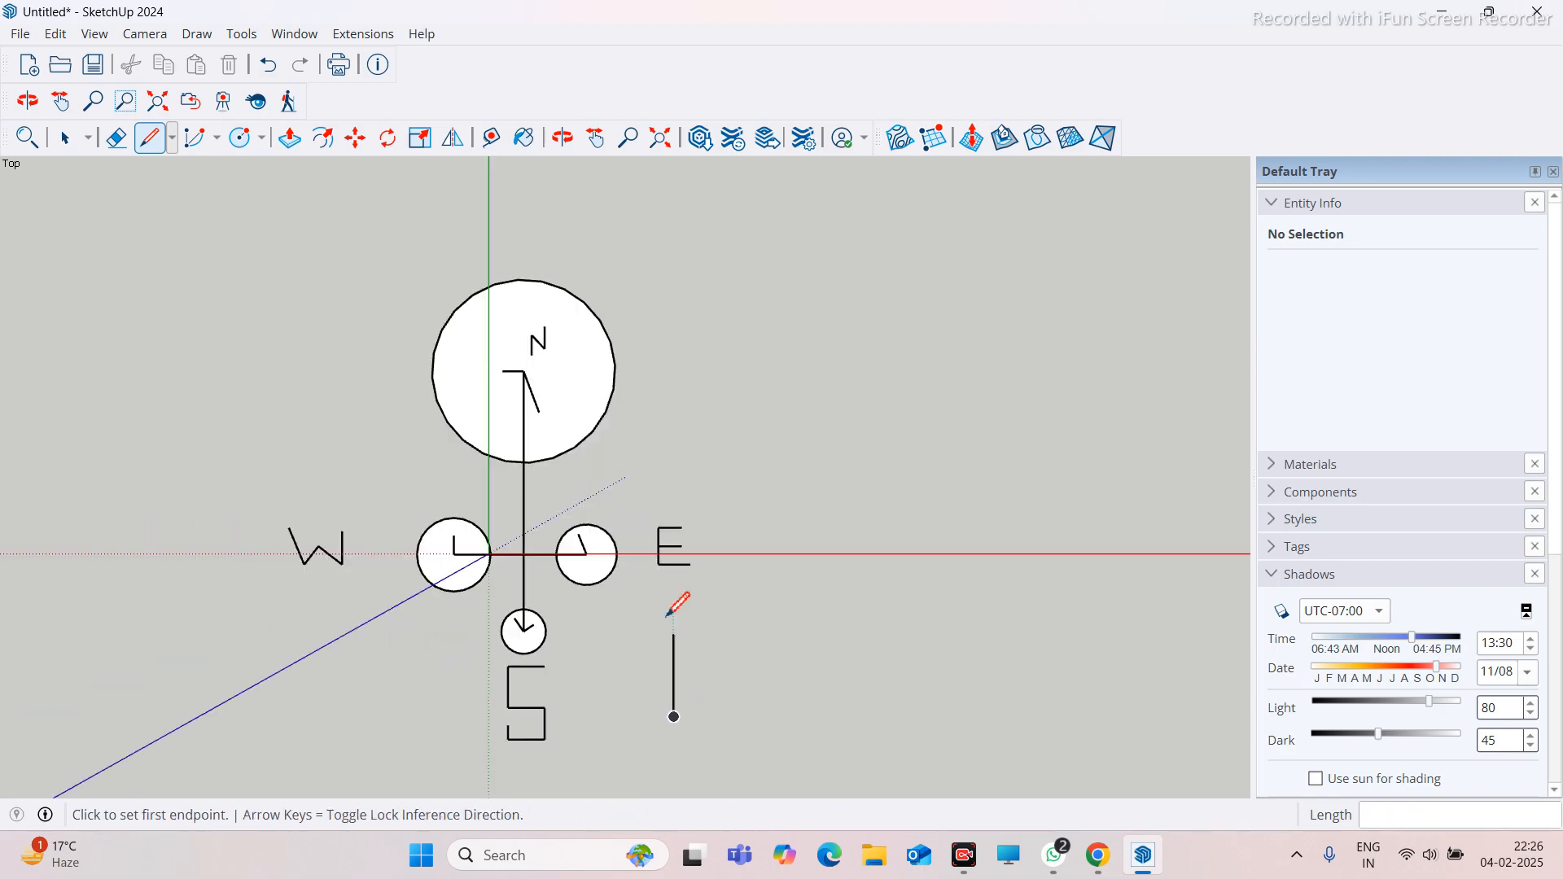
{"action": "scroll", "coordinate": [620, 448], "scroll_direction": "down", "scroll_amount": 1}
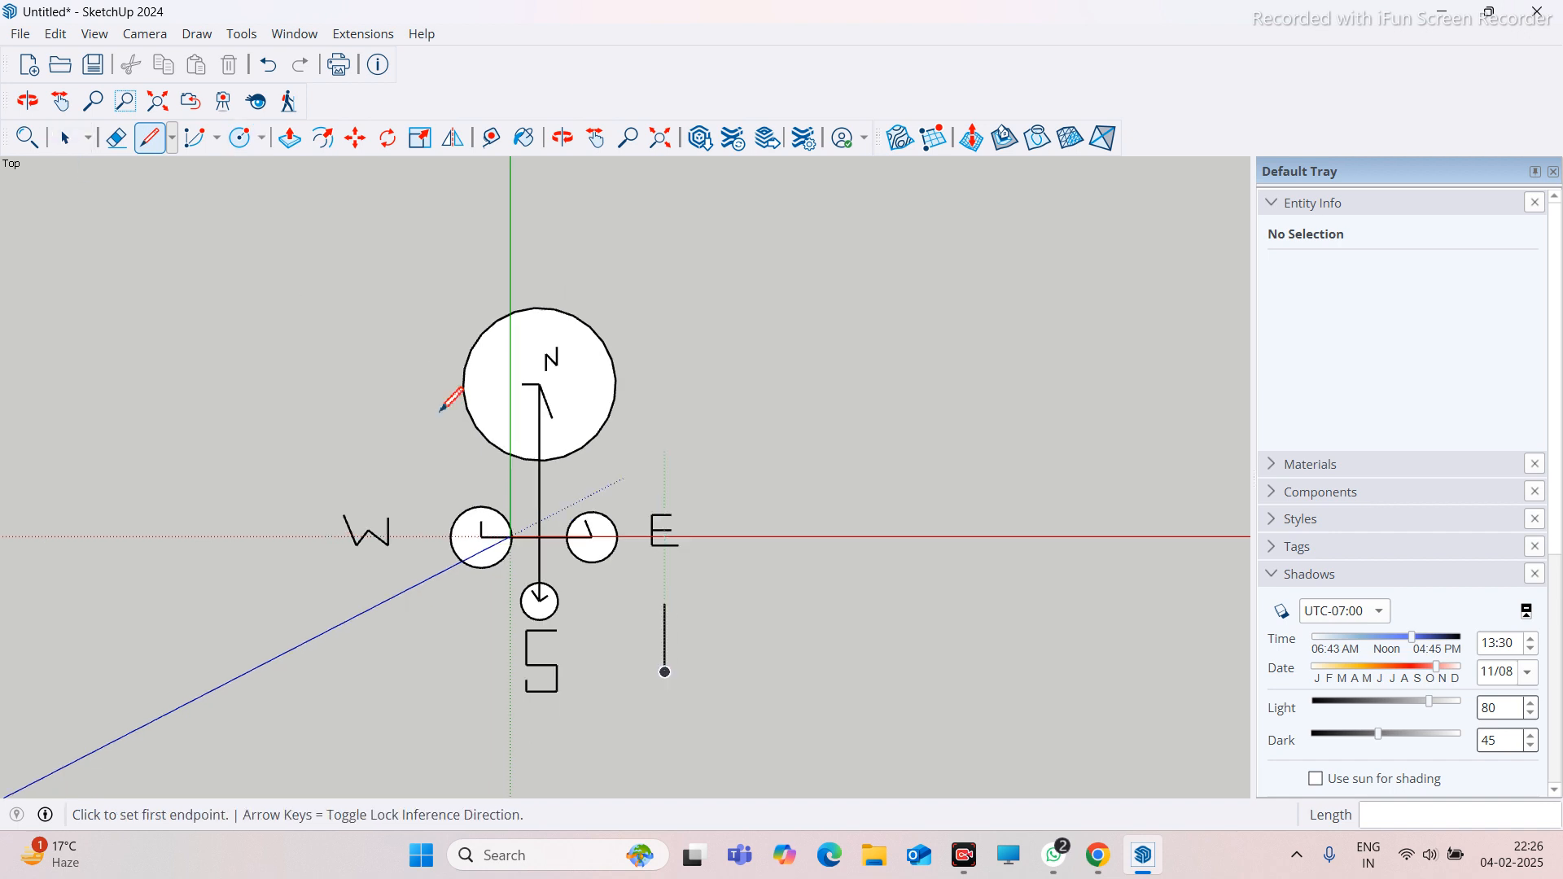
Select the entire compass figure with its circles and direction letters and delete it
{"action": "key", "text": "space"}
{"action": "scroll", "coordinate": [436, 529], "scroll_direction": "down", "scroll_amount": 1}
{"action": "left_click_drag", "start_coordinate": [220, 328], "coordinate": [897, 774]}
{"action": "key", "text": "Delete"}
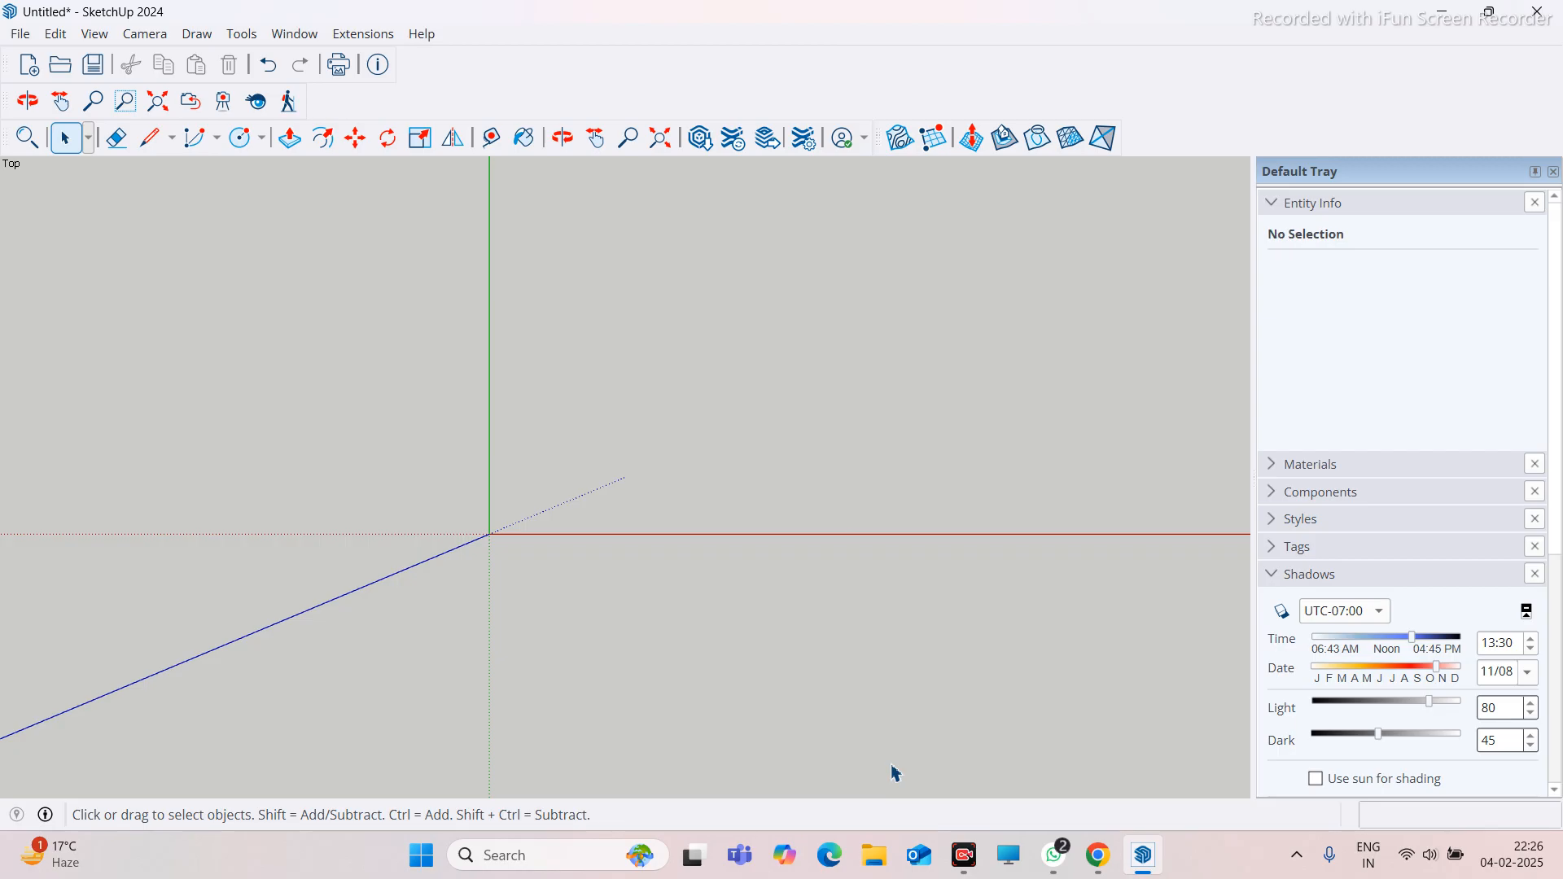
Examine the red, green and blue axes around the origin from several viewing angles
{"action": "middle_click_drag", "start_coordinate": [781, 767], "coordinate": [561, 714]}
{"action": "scroll", "coordinate": [705, 730], "scroll_direction": "up", "scroll_amount": 2}
{"action": "middle_click_drag", "start_coordinate": [405, 709], "coordinate": [575, 621]}
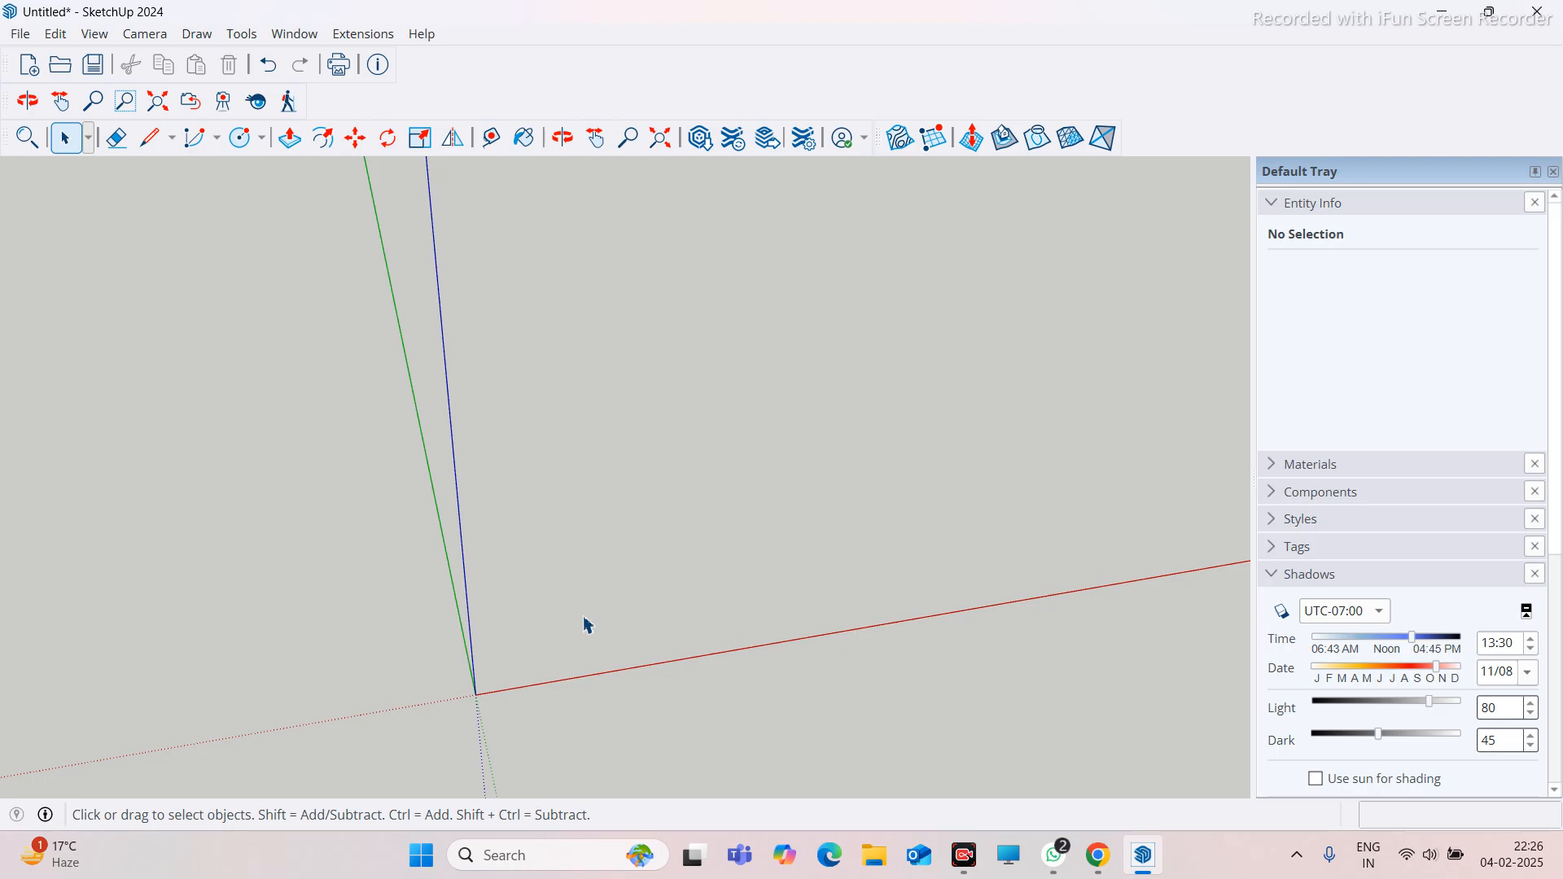
{"action": "middle_click_drag", "start_coordinate": [585, 624], "coordinate": [884, 504]}
{"action": "middle_click_drag", "start_coordinate": [713, 541], "coordinate": [547, 543]}
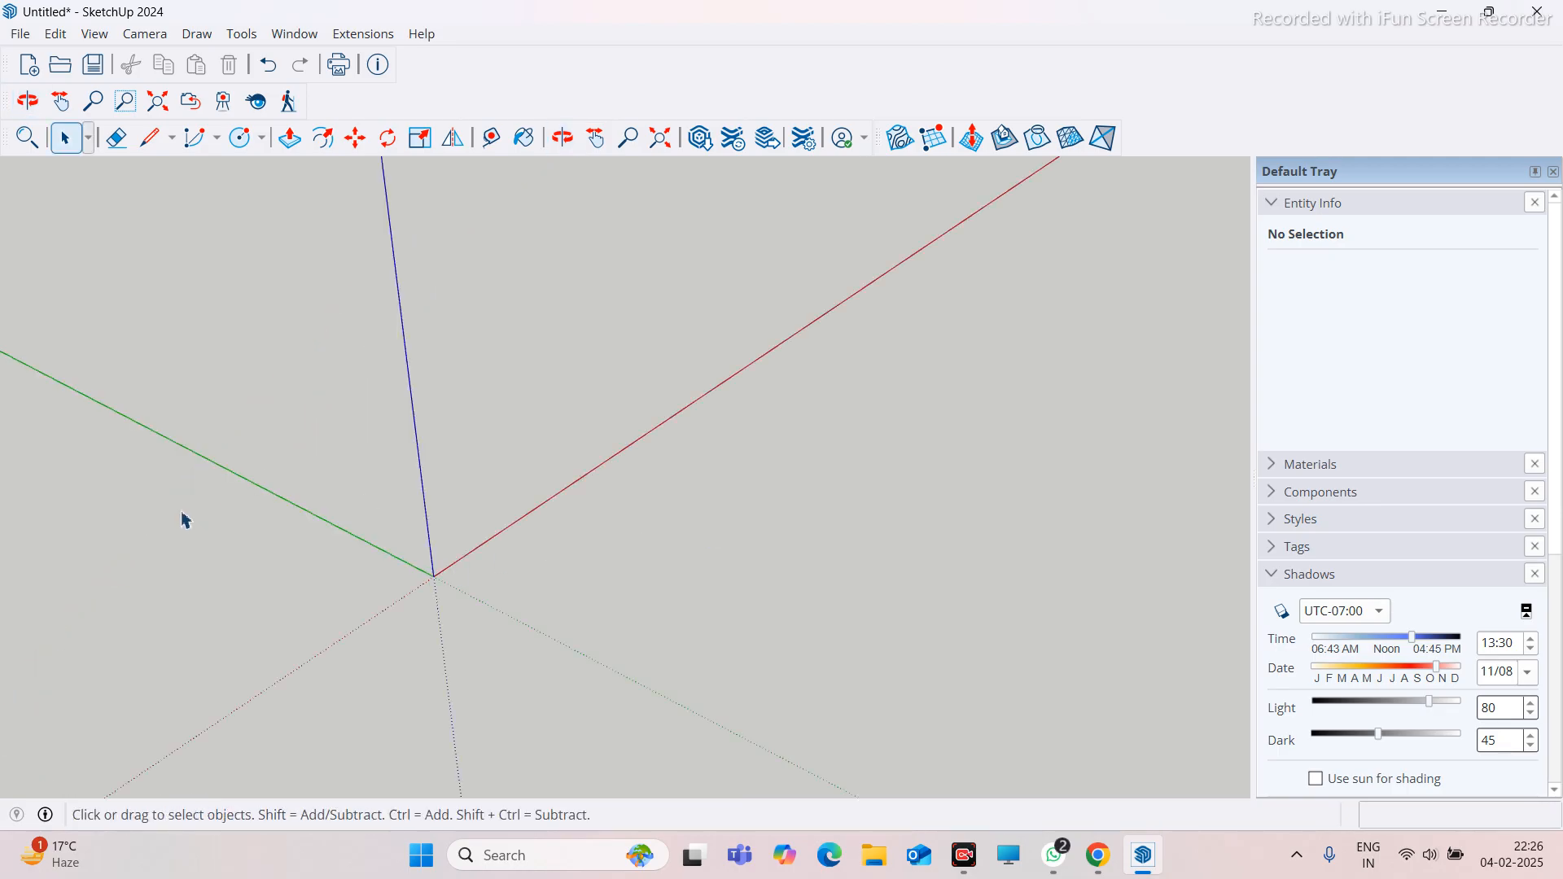
{"action": "middle_click_drag", "start_coordinate": [297, 499], "coordinate": [206, 546]}
{"action": "middle_click_drag", "start_coordinate": [543, 581], "coordinate": [303, 570]}
{"action": "middle_click_drag", "start_coordinate": [1033, 558], "coordinate": [630, 560]}
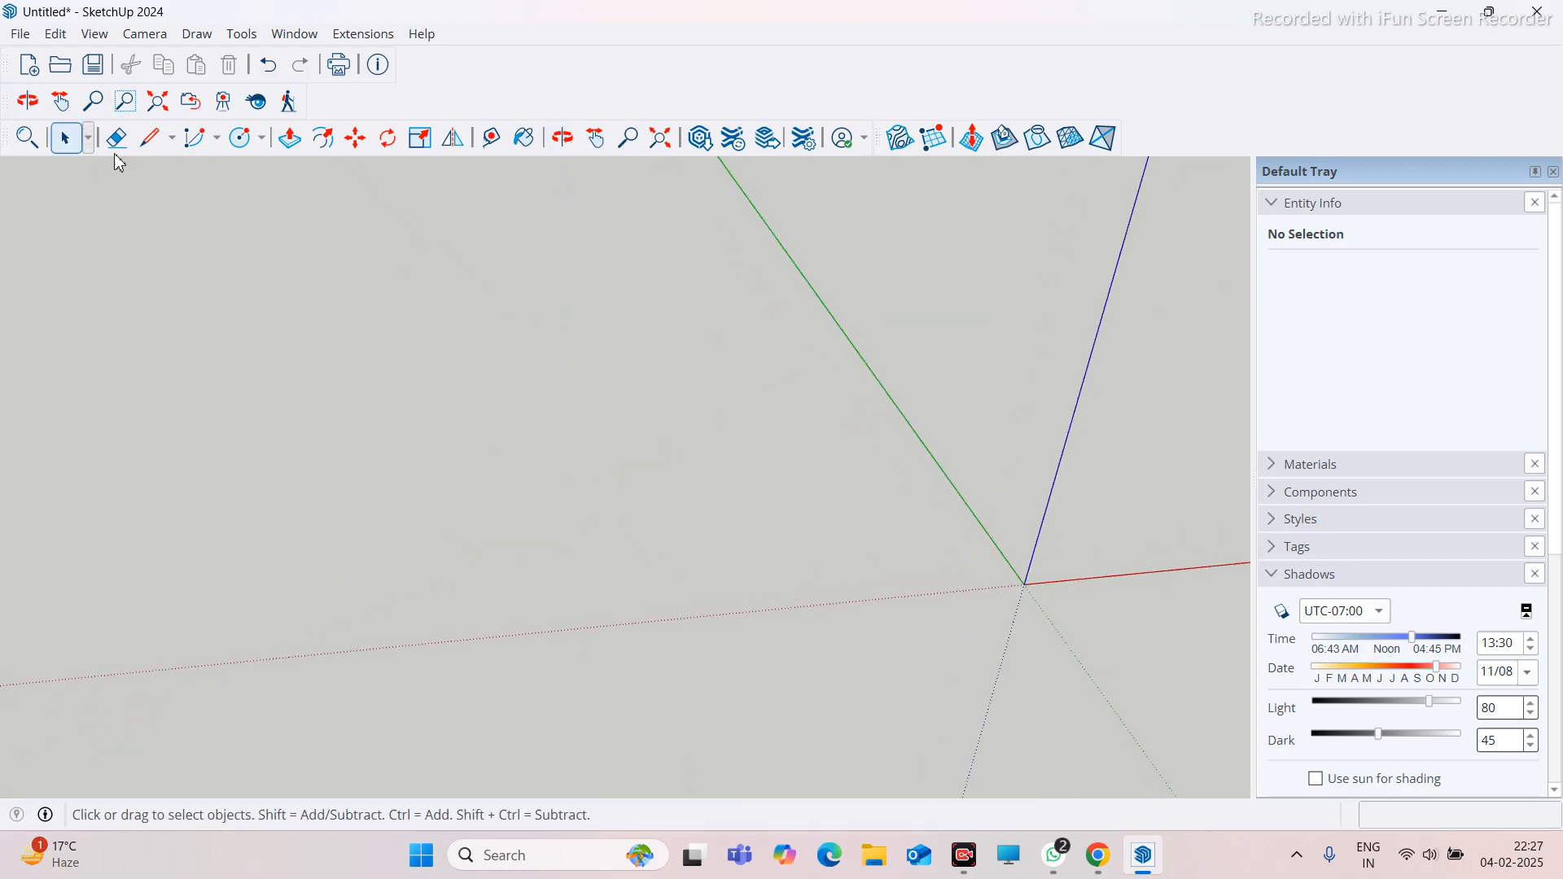
{"action": "left_click", "coordinate": [67, 135]}
{"action": "middle_click_drag", "start_coordinate": [783, 577], "coordinate": [764, 579]}
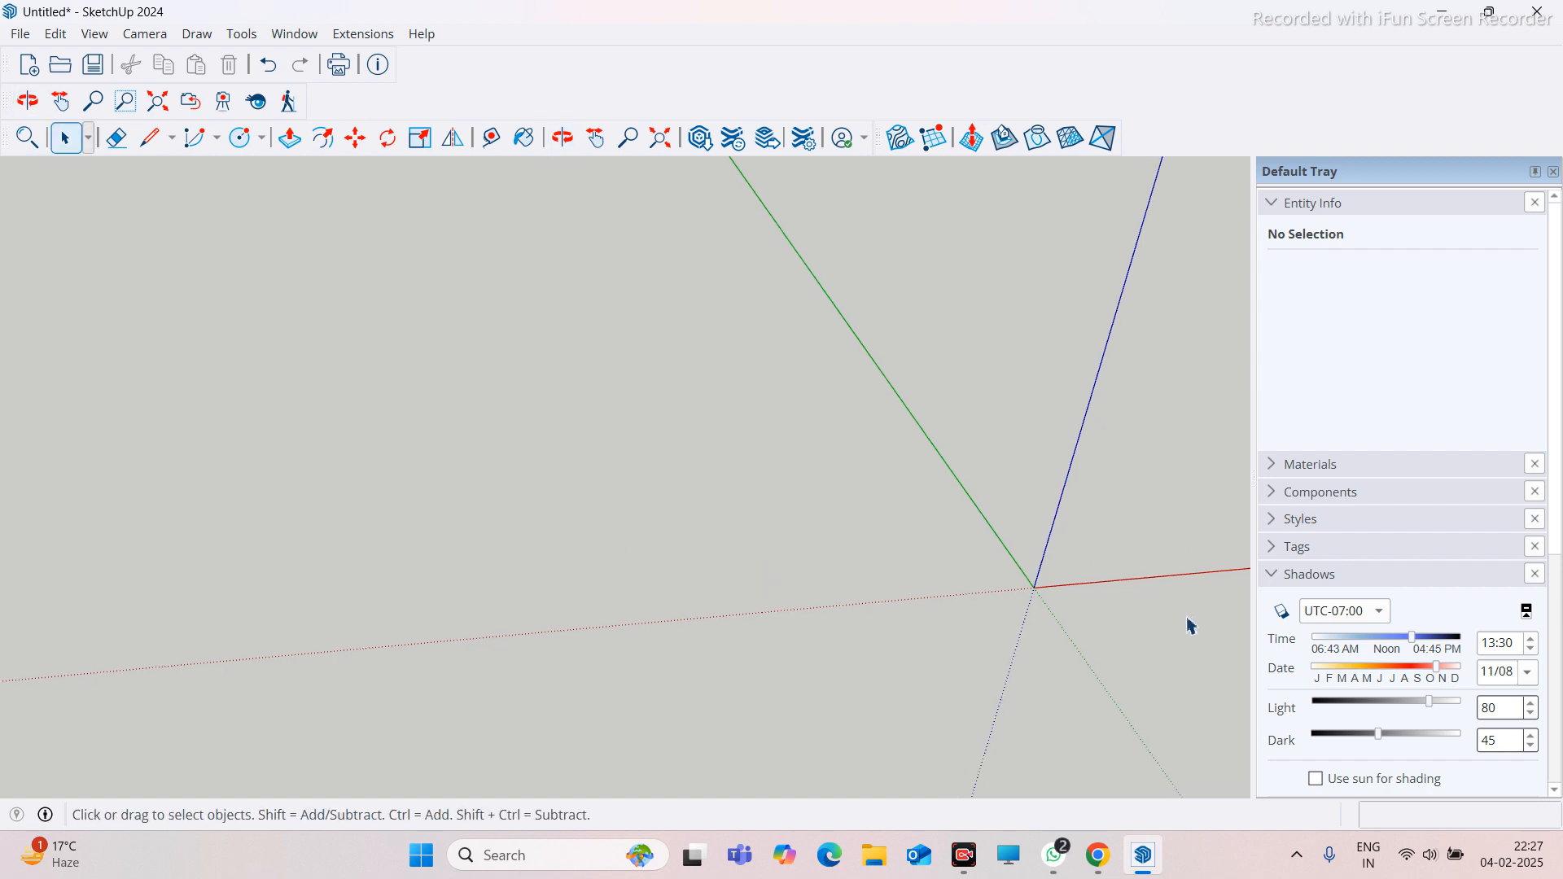
{"action": "left_click", "coordinate": [21, 33]}
{"action": "left_click", "coordinate": [138, 321]}
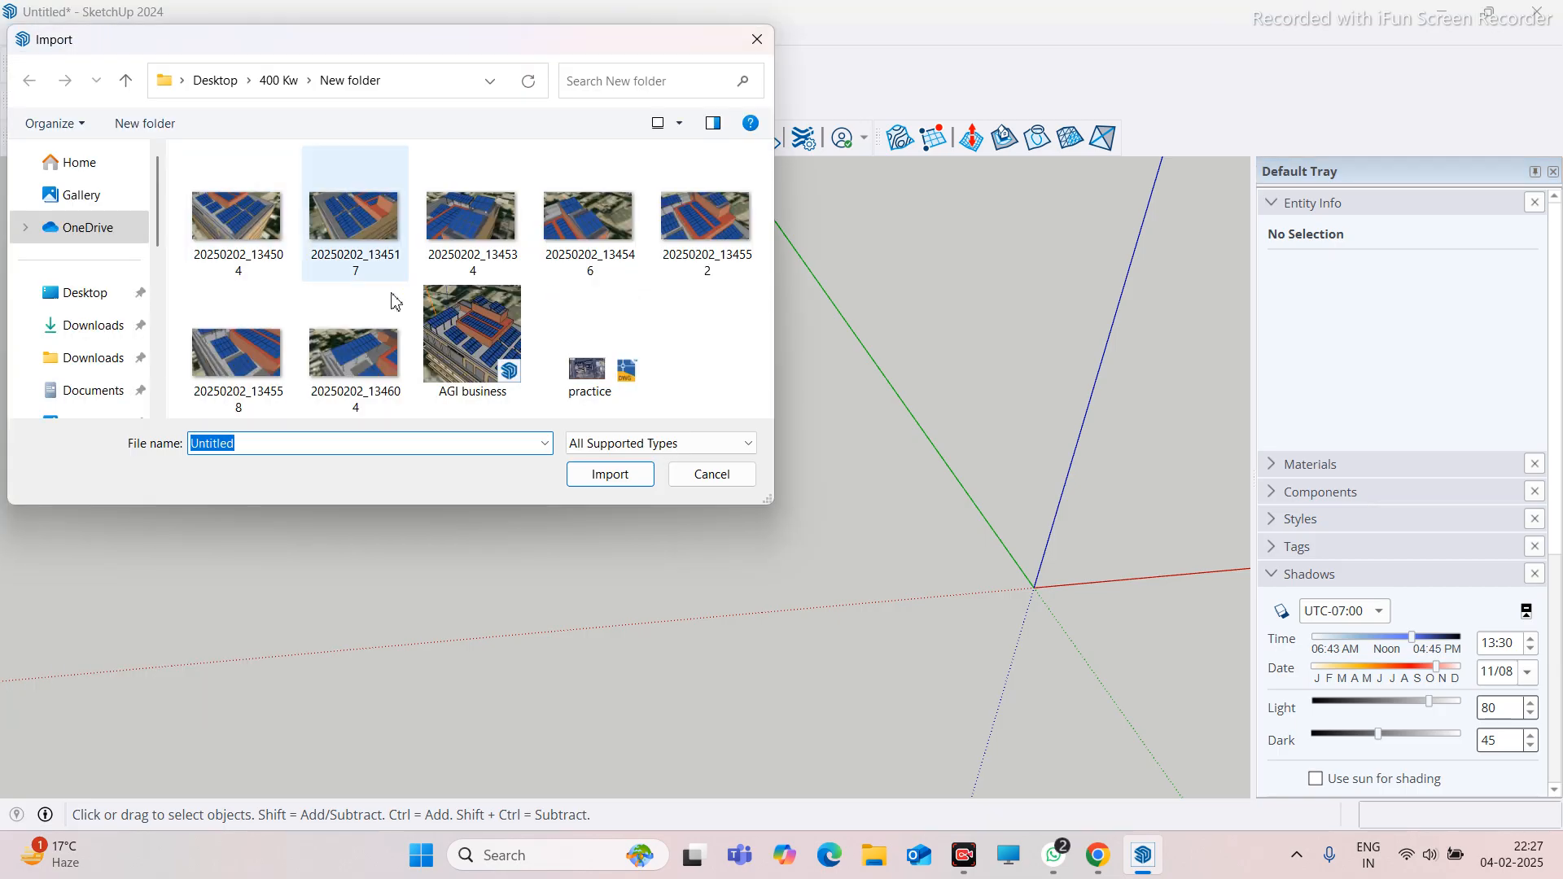
{"action": "left_click", "coordinate": [759, 47]}
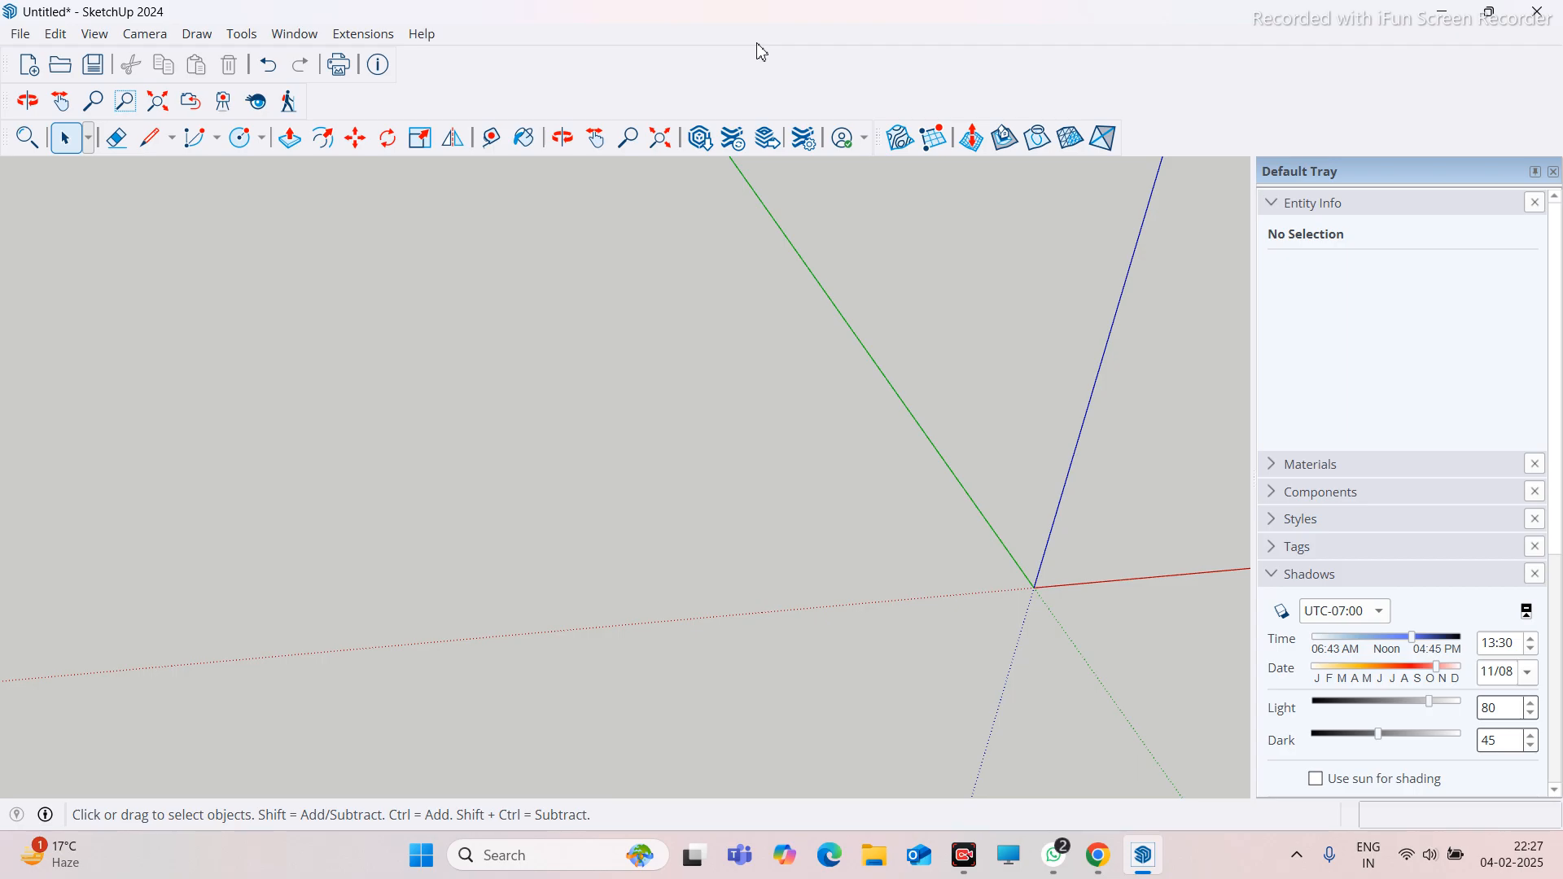
Import the AutoCAD drawing "practice" from the New folder inside 400 Kw and dismiss the import report
{"action": "left_click", "coordinate": [21, 39]}
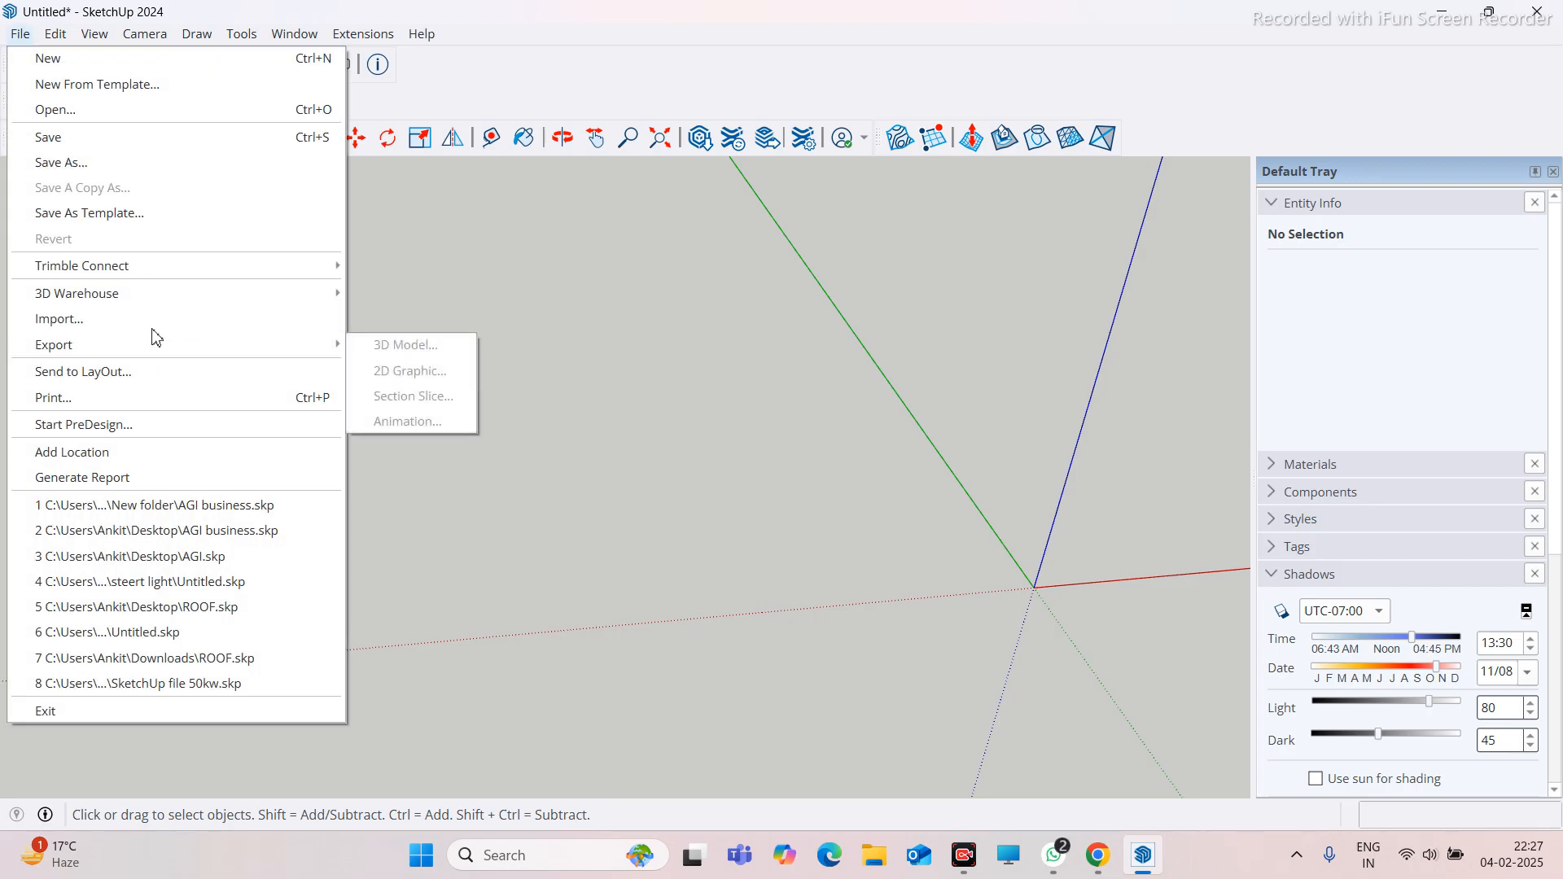
{"action": "left_click", "coordinate": [84, 322]}
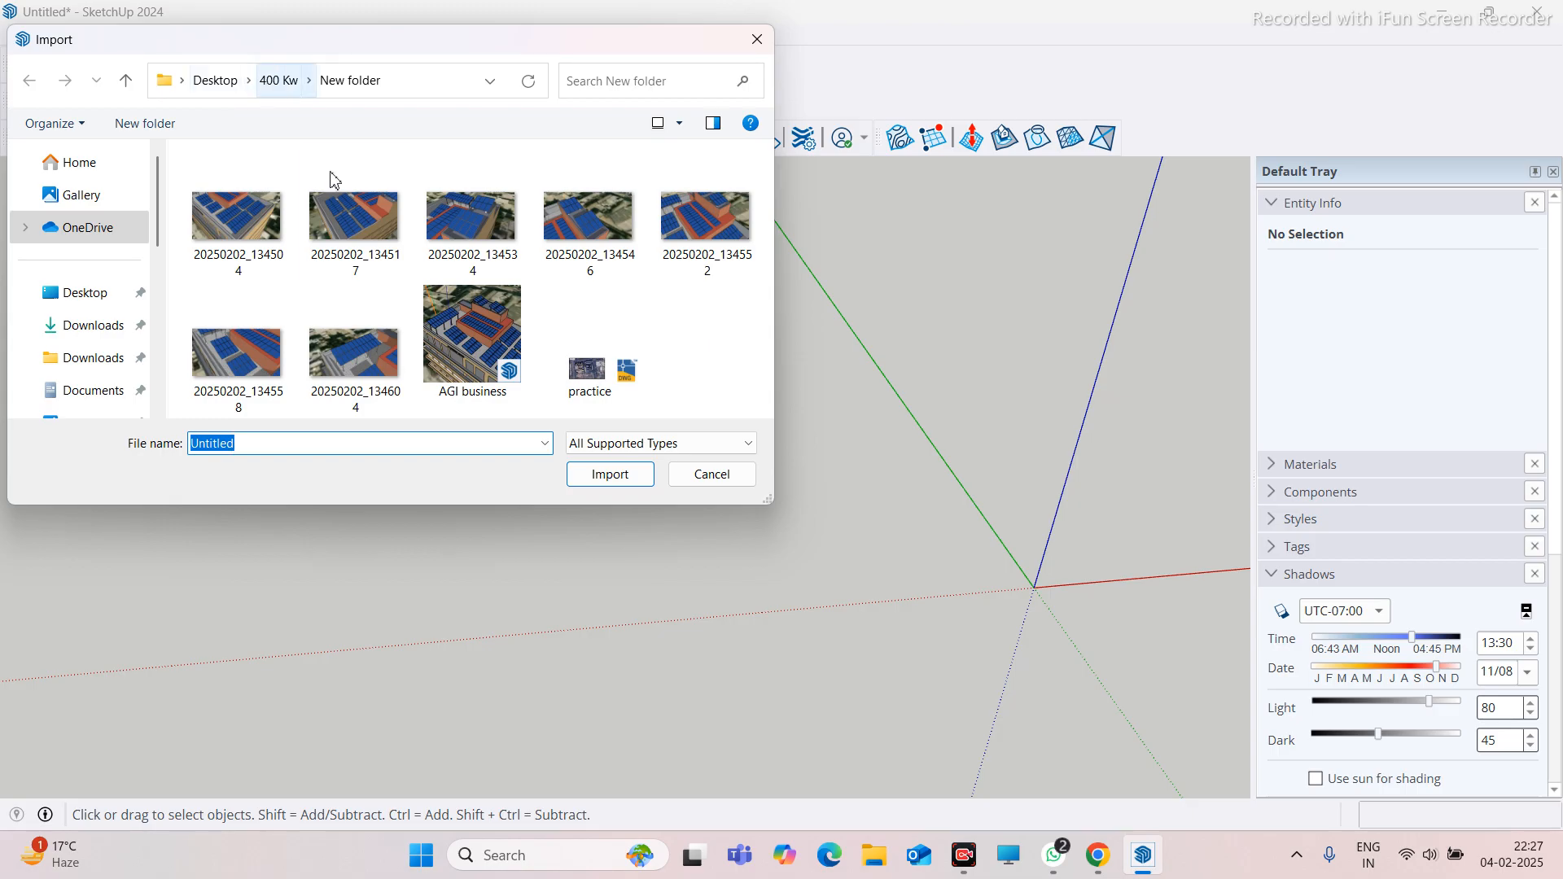
{"action": "left_click", "coordinate": [592, 381]}
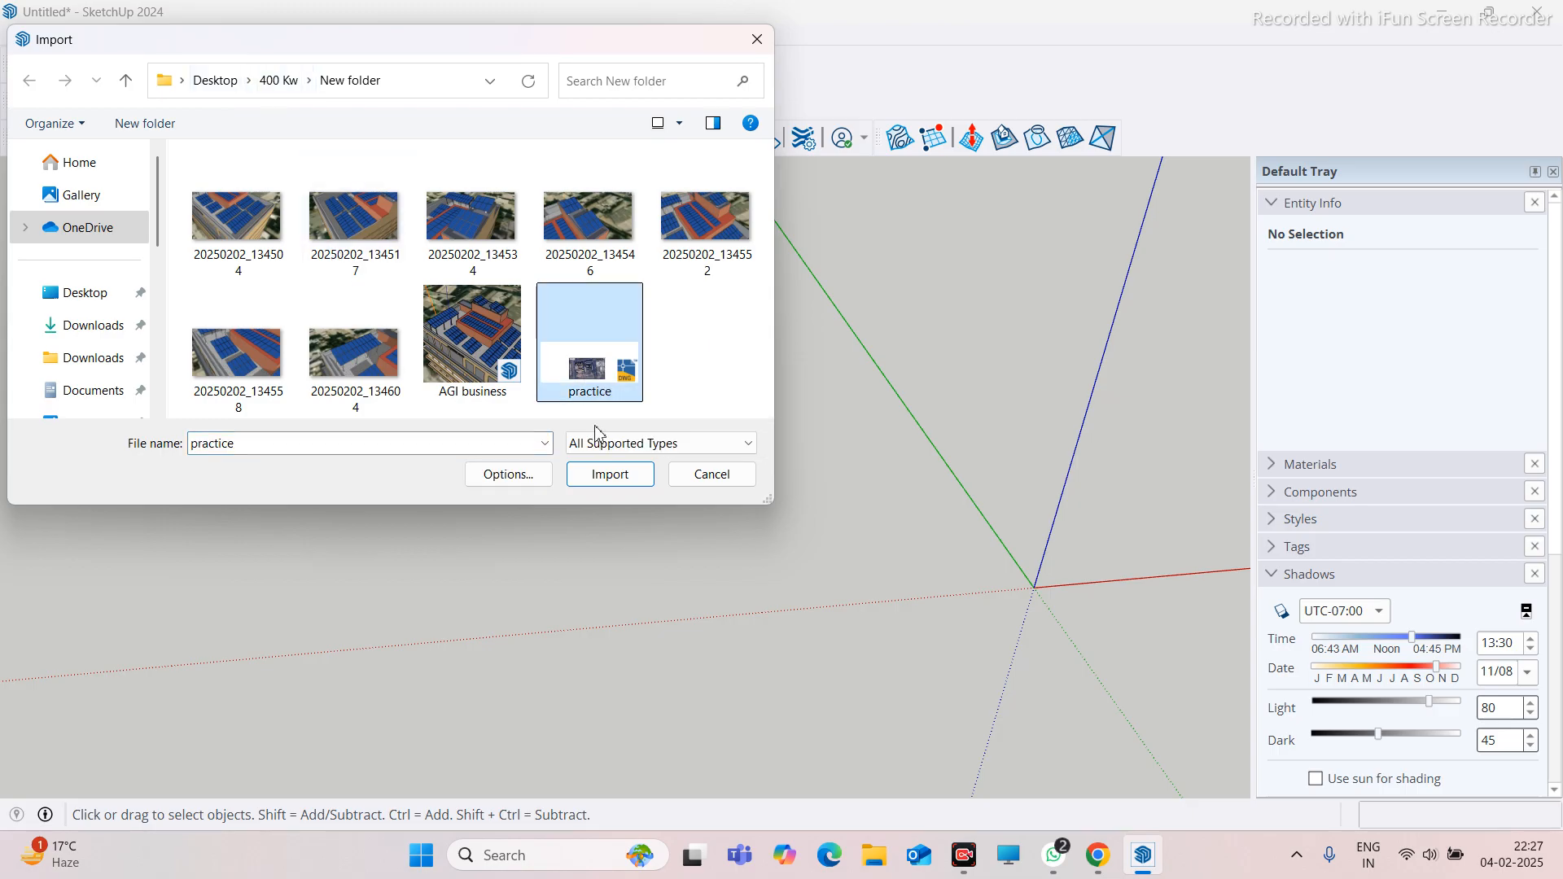
{"action": "left_click", "coordinate": [610, 475]}
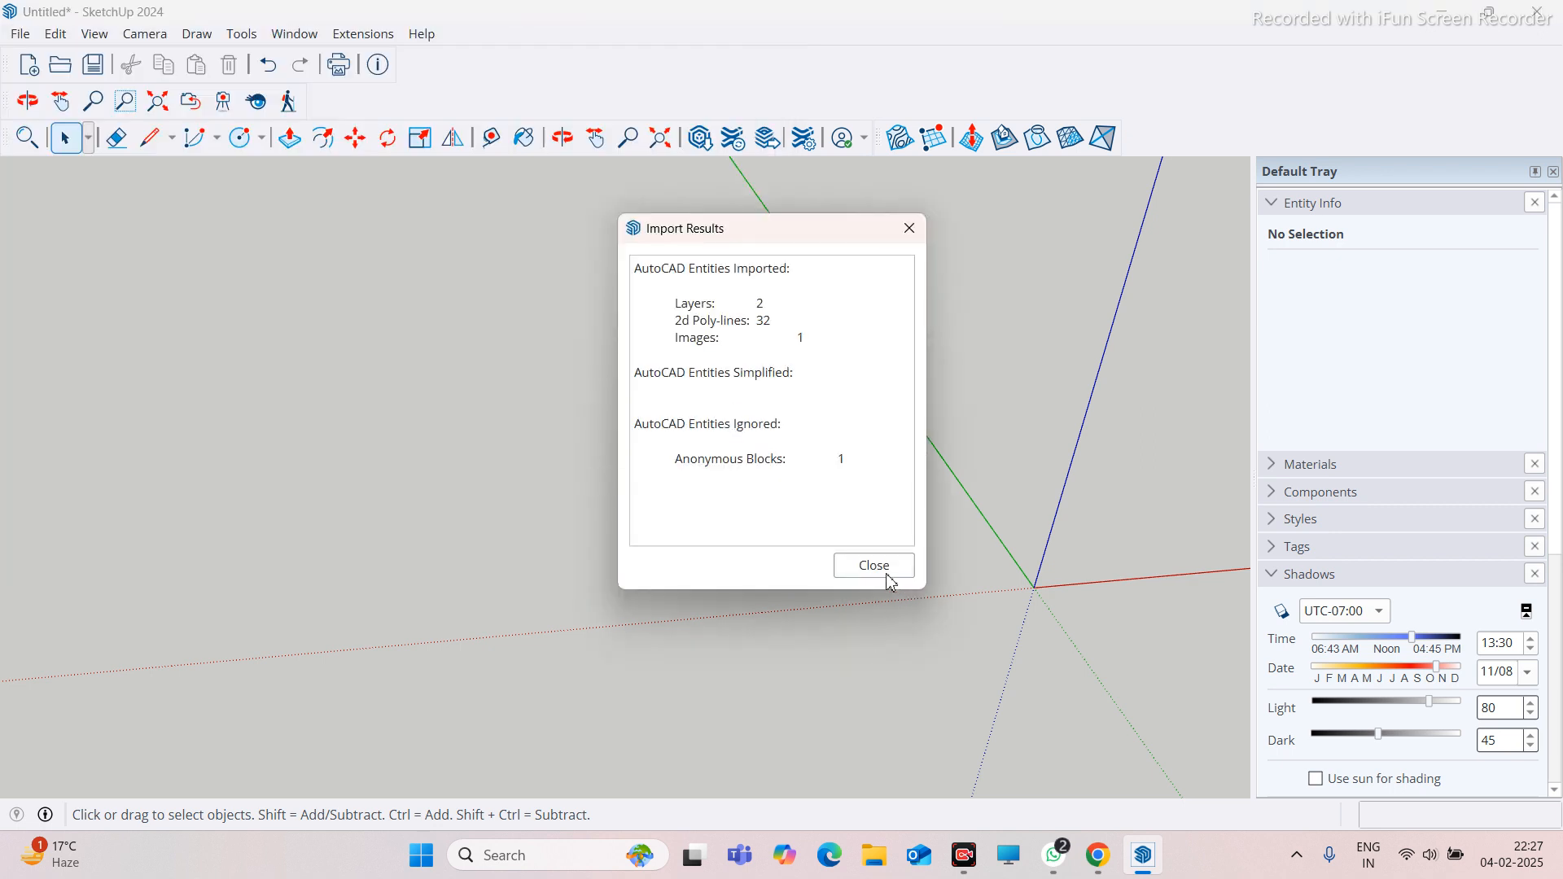
{"action": "left_click", "coordinate": [873, 565]}
Explode the imported practice.dwg component so the site image and the roof outlines become separate entities
{"action": "scroll", "coordinate": [525, 527], "scroll_direction": "up", "scroll_amount": 4}
{"action": "middle_click_drag", "start_coordinate": [517, 544], "coordinate": [498, 700]}
{"action": "scroll", "coordinate": [571, 512], "scroll_direction": "down", "scroll_amount": 3}
{"action": "scroll", "coordinate": [547, 473], "scroll_direction": "up", "scroll_amount": 3}
{"action": "scroll", "coordinate": [562, 493], "scroll_direction": "down", "scroll_amount": 8}
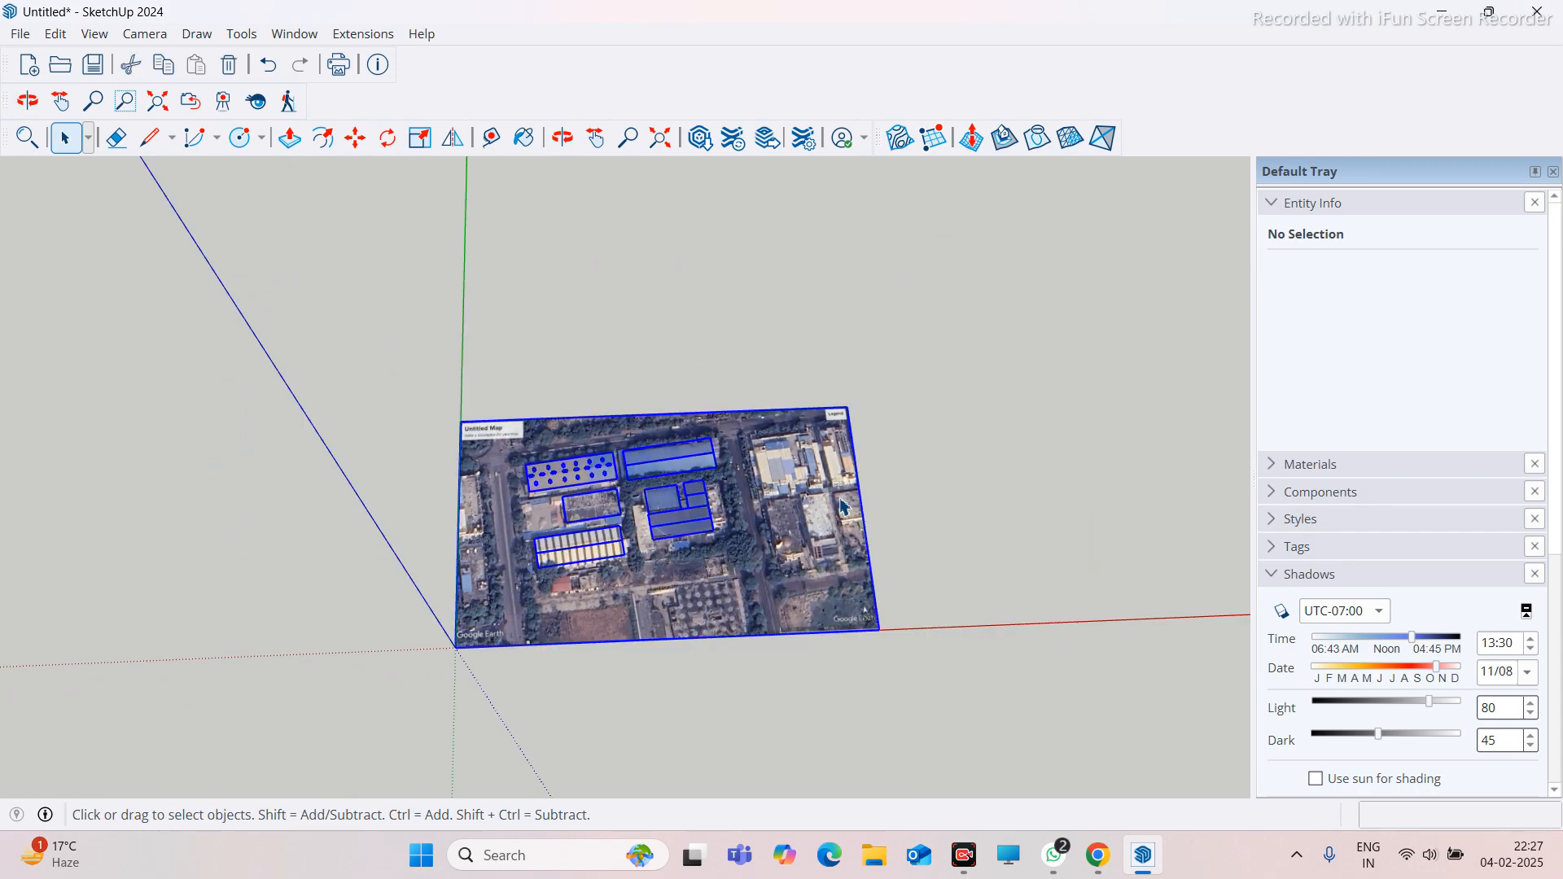
{"action": "right_click", "coordinate": [829, 497]}
{"action": "left_click", "coordinate": [687, 314]}
{"action": "scroll", "coordinate": [759, 461], "scroll_direction": "up", "scroll_amount": 3}
{"action": "left_click", "coordinate": [736, 479]}
{"action": "right_click", "coordinate": [736, 478]}
{"action": "left_click", "coordinate": [810, 169]}
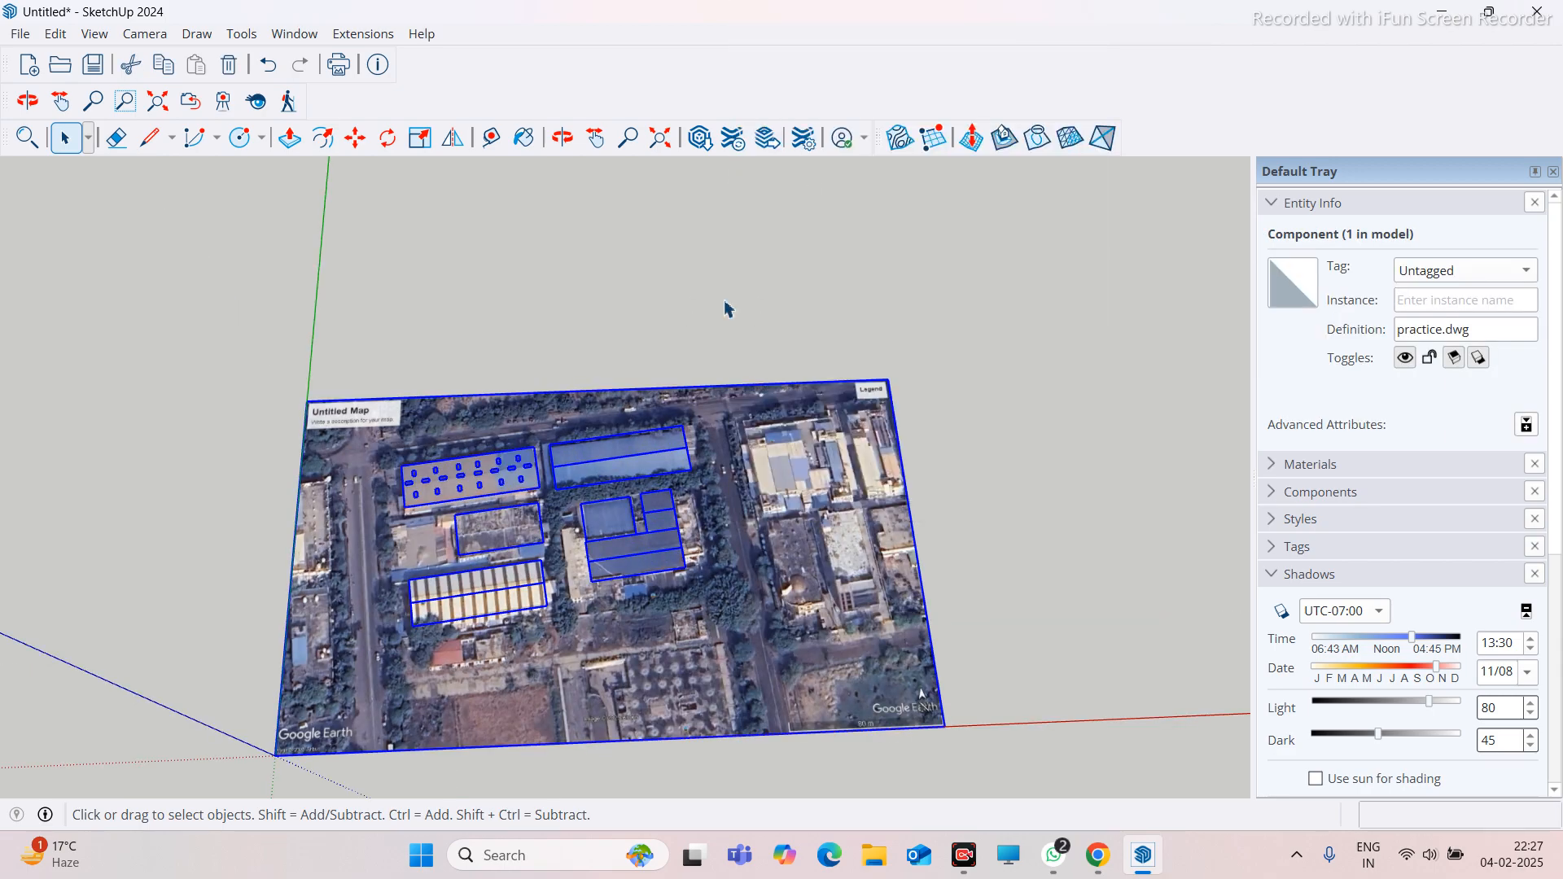
{"action": "left_click", "coordinate": [768, 350]}
Delete the Google Earth site image, leaving only the traced roof outlines
{"action": "scroll", "coordinate": [748, 500], "scroll_direction": "up", "scroll_amount": 2}
{"action": "scroll", "coordinate": [745, 495], "scroll_direction": "up", "scroll_amount": 2}
{"action": "scroll", "coordinate": [745, 494], "scroll_direction": "down", "scroll_amount": 3}
{"action": "scroll", "coordinate": [370, 700], "scroll_direction": "up", "scroll_amount": 3}
{"action": "scroll", "coordinate": [426, 493], "scroll_direction": "down", "scroll_amount": 2}
{"action": "left_click", "coordinate": [927, 471]}
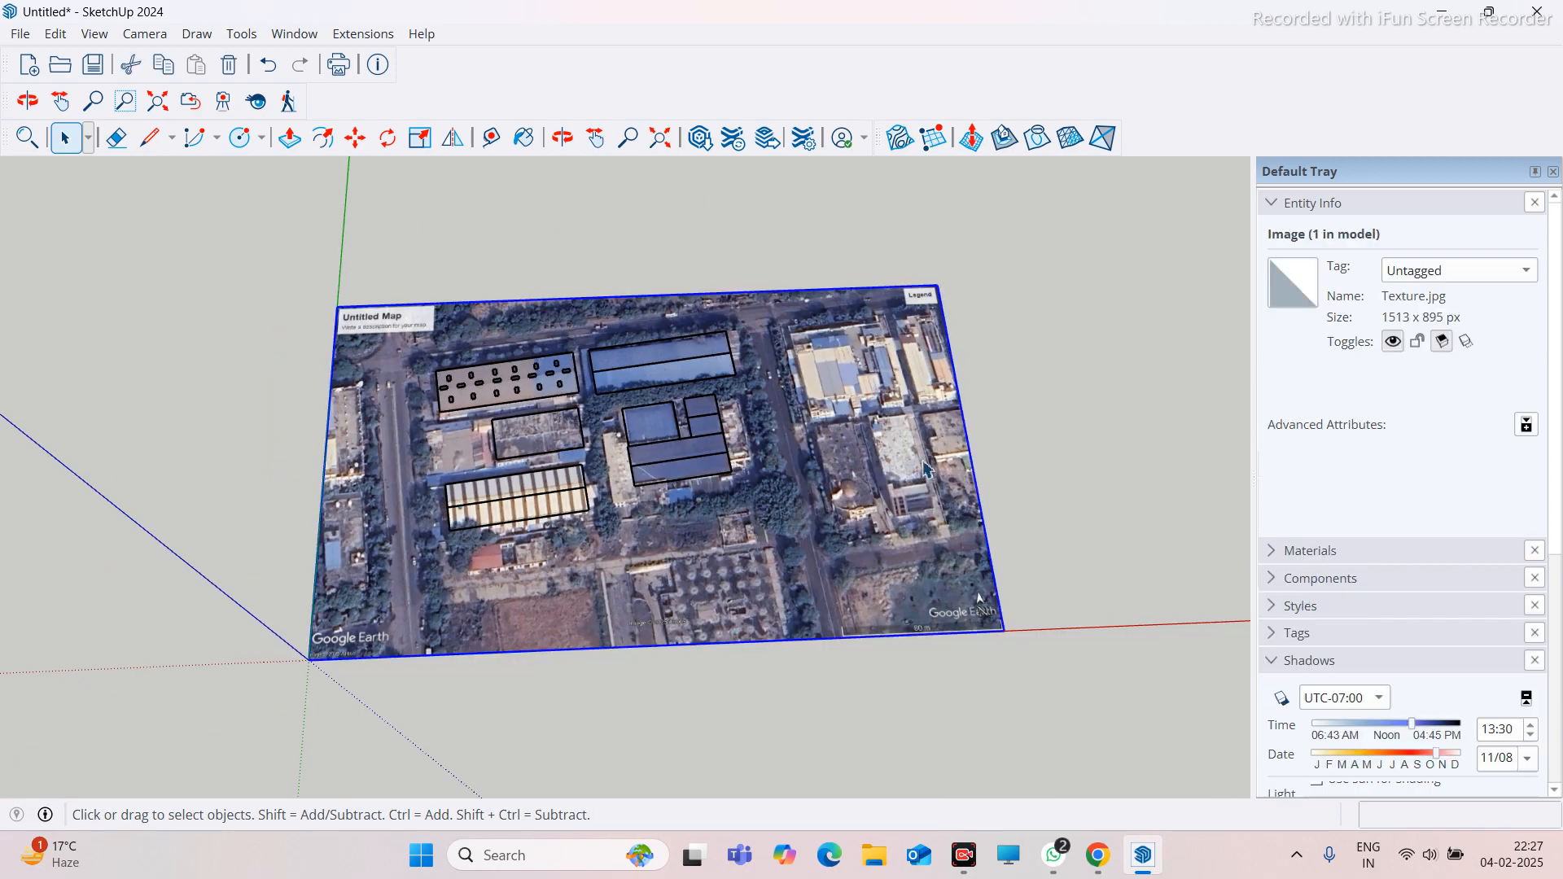
{"action": "key", "text": "Delete"}
Create a face on the first strip of the lowest two-strip roof by retracing its short end edge with a line
{"action": "scroll", "coordinate": [432, 394], "scroll_direction": "up", "scroll_amount": 5}
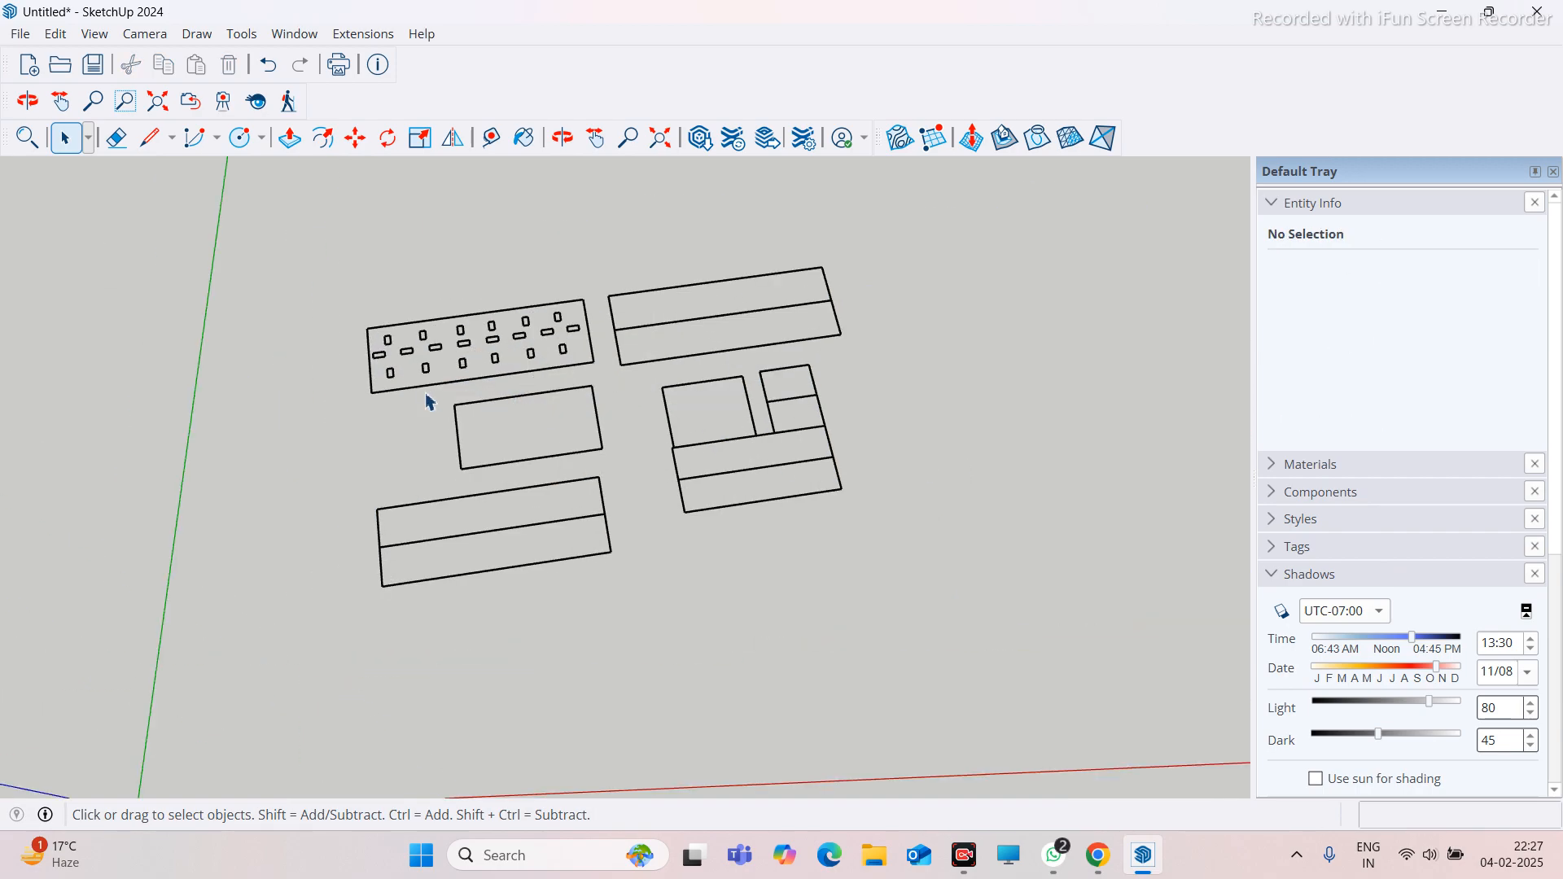
{"action": "scroll", "coordinate": [561, 401], "scroll_direction": "down", "scroll_amount": 3}
{"action": "mouse_move", "coordinate": [394, 502]}
{"action": "middle_mouse_down"}
{"action": "mouse_move", "coordinate": [691, 366]}
{"action": "mouse_move", "coordinate": [618, 530]}
{"action": "middle_mouse_up"}
{"action": "scroll", "coordinate": [618, 530], "scroll_direction": "up", "scroll_amount": 3}
{"action": "left_click", "coordinate": [149, 137]}
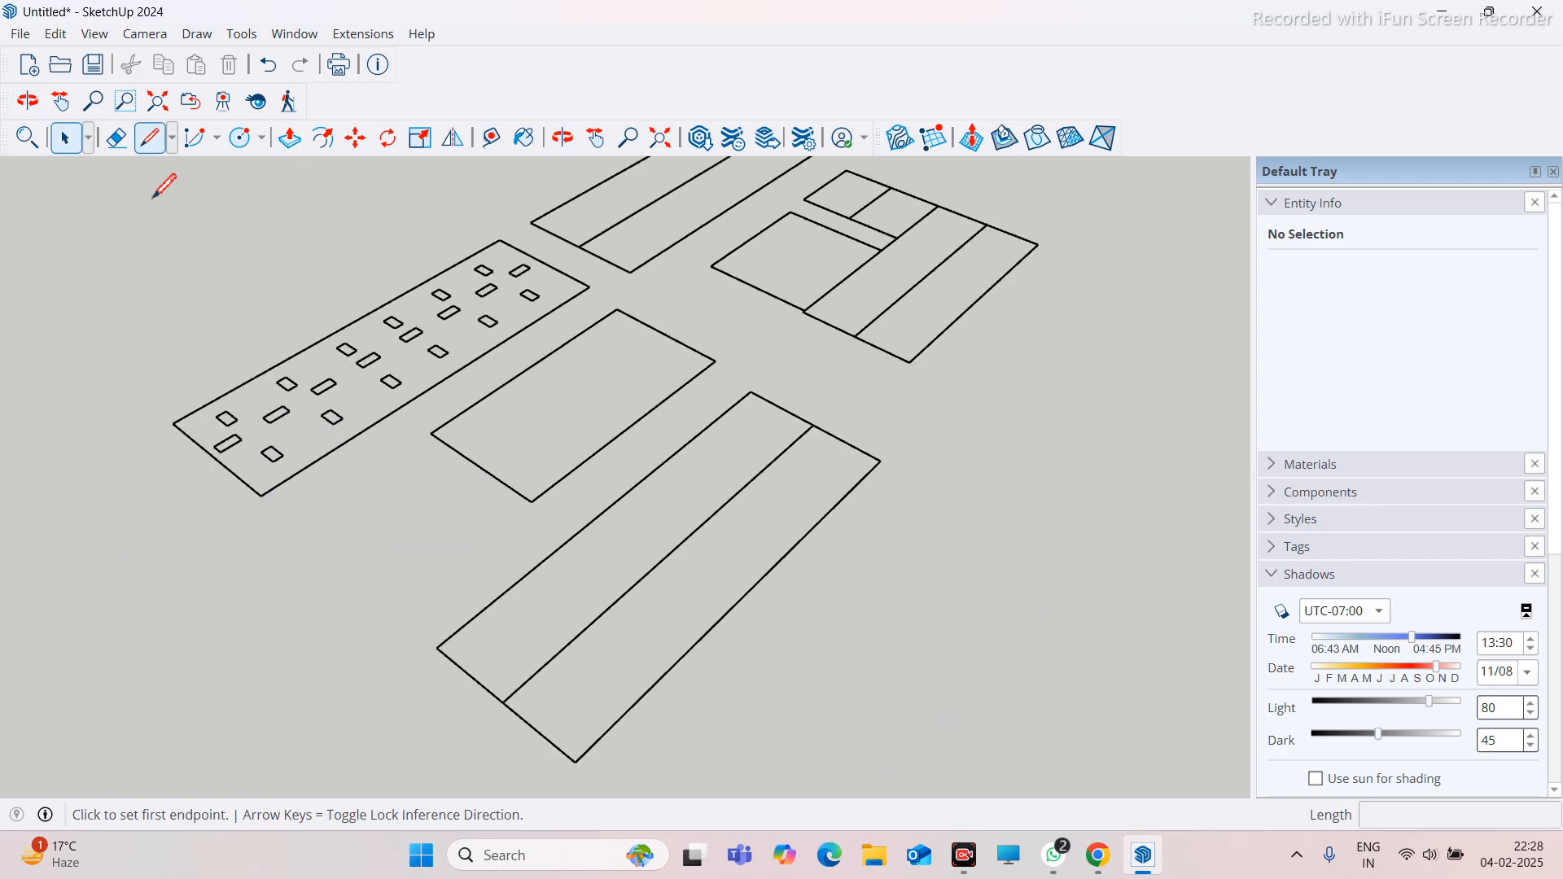
{"action": "scroll", "coordinate": [444, 593], "scroll_direction": "up", "scroll_amount": 2}
{"action": "left_click", "coordinate": [437, 662]}
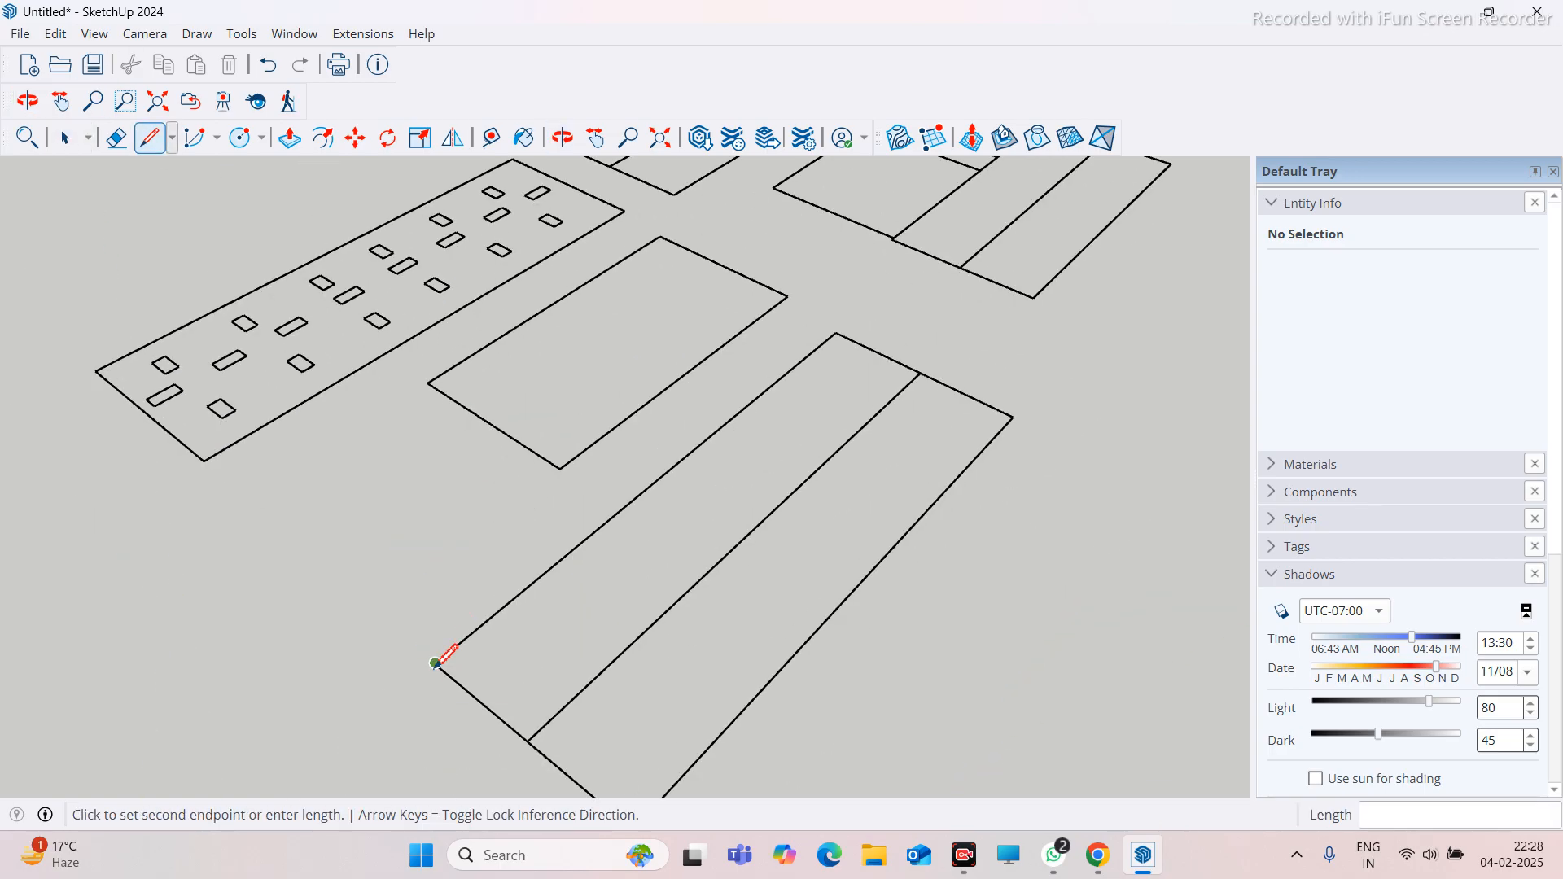
{"action": "key", "text": "Escape"}
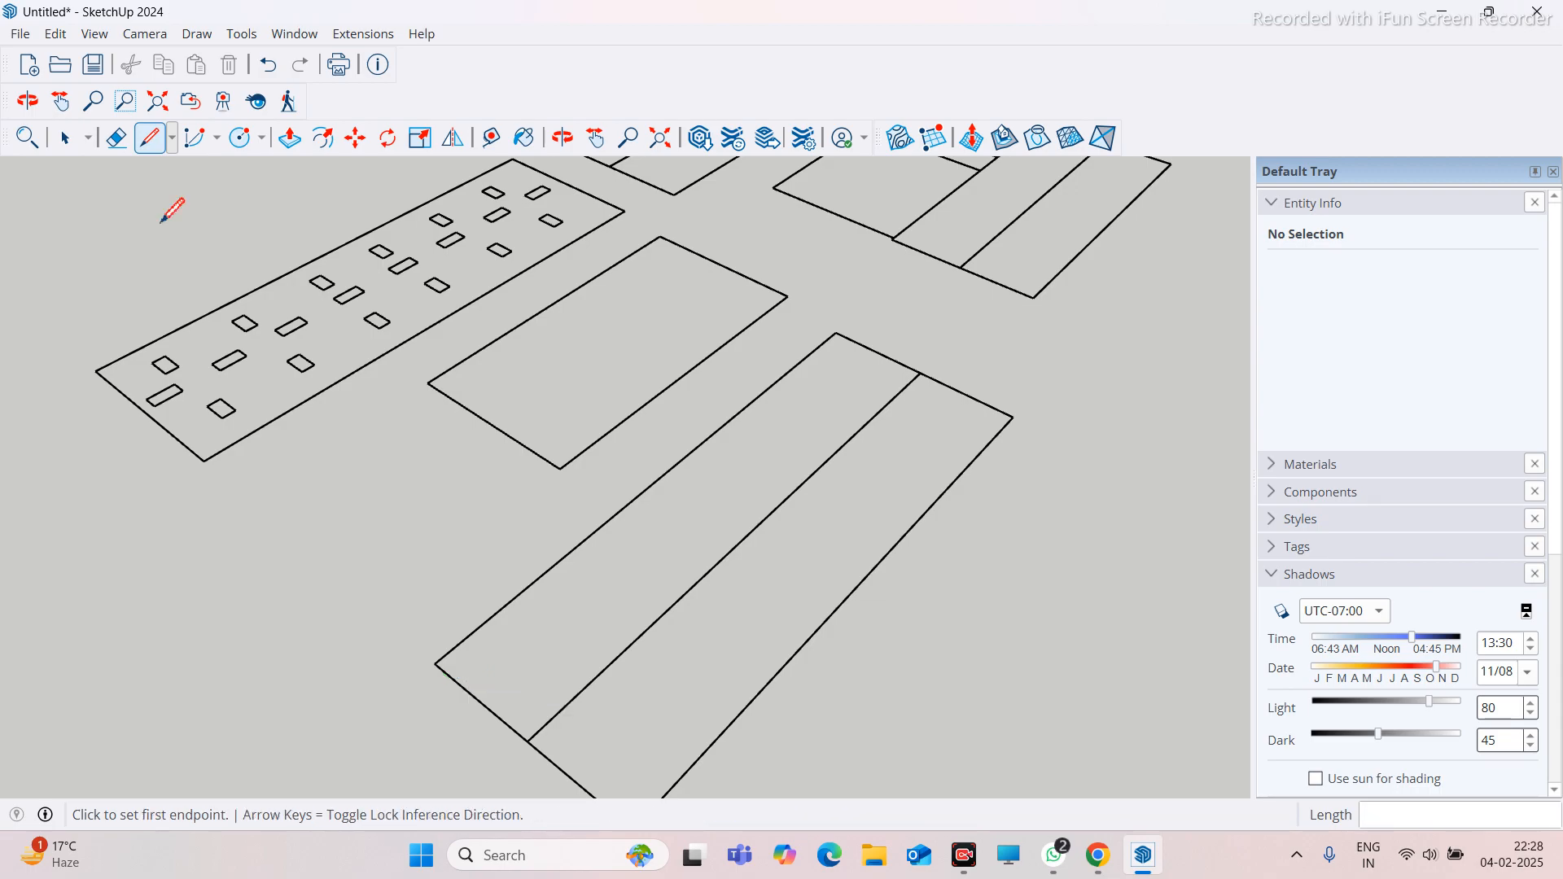
{"action": "left_click", "coordinate": [159, 143]}
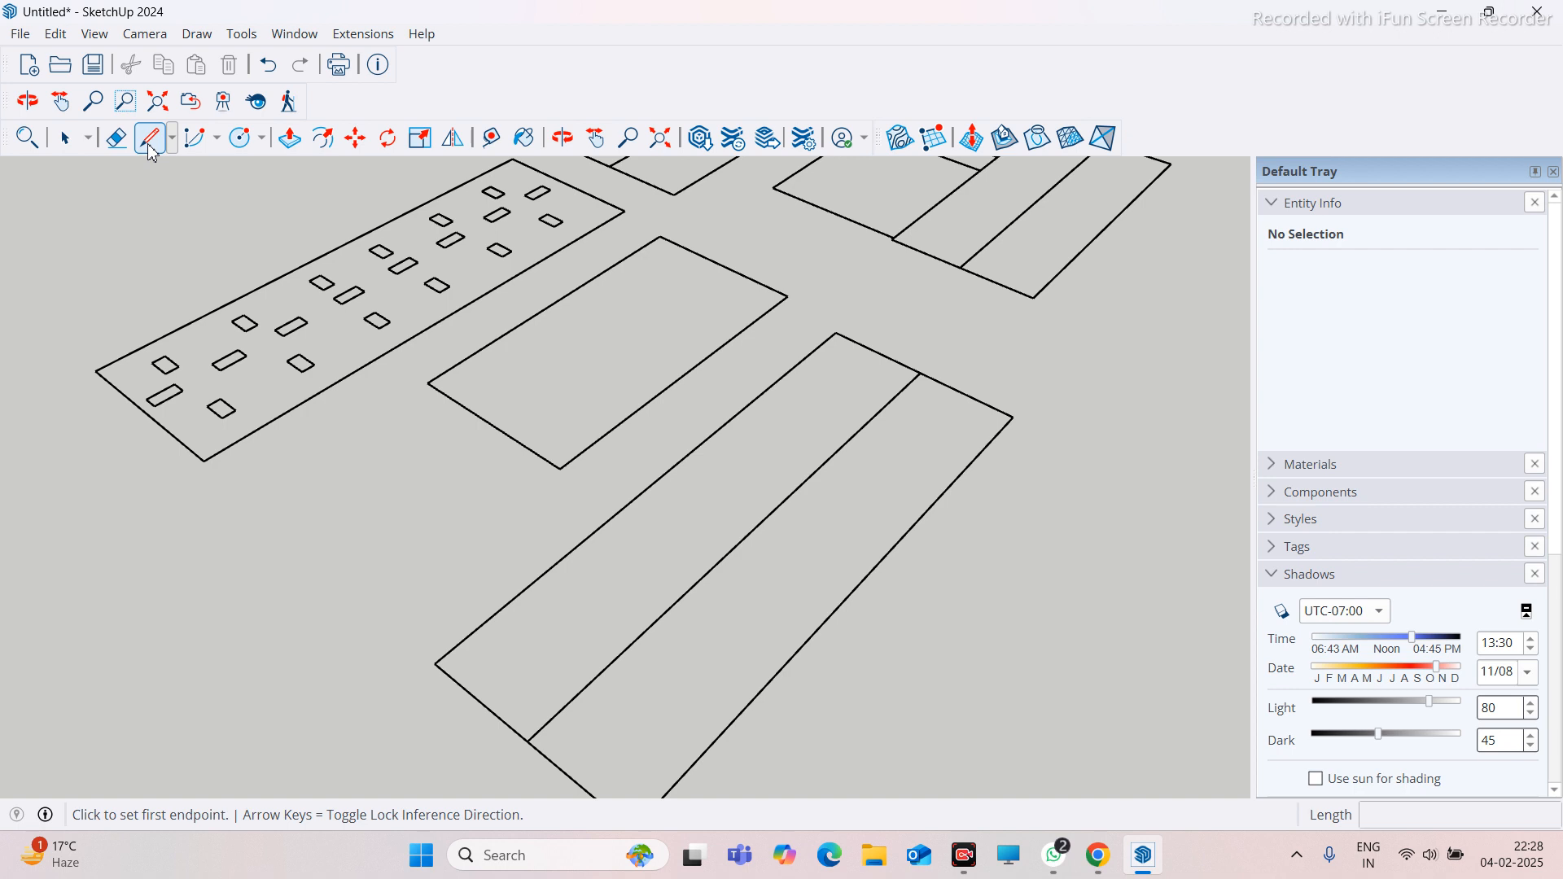
{"action": "left_click", "coordinate": [437, 662]}
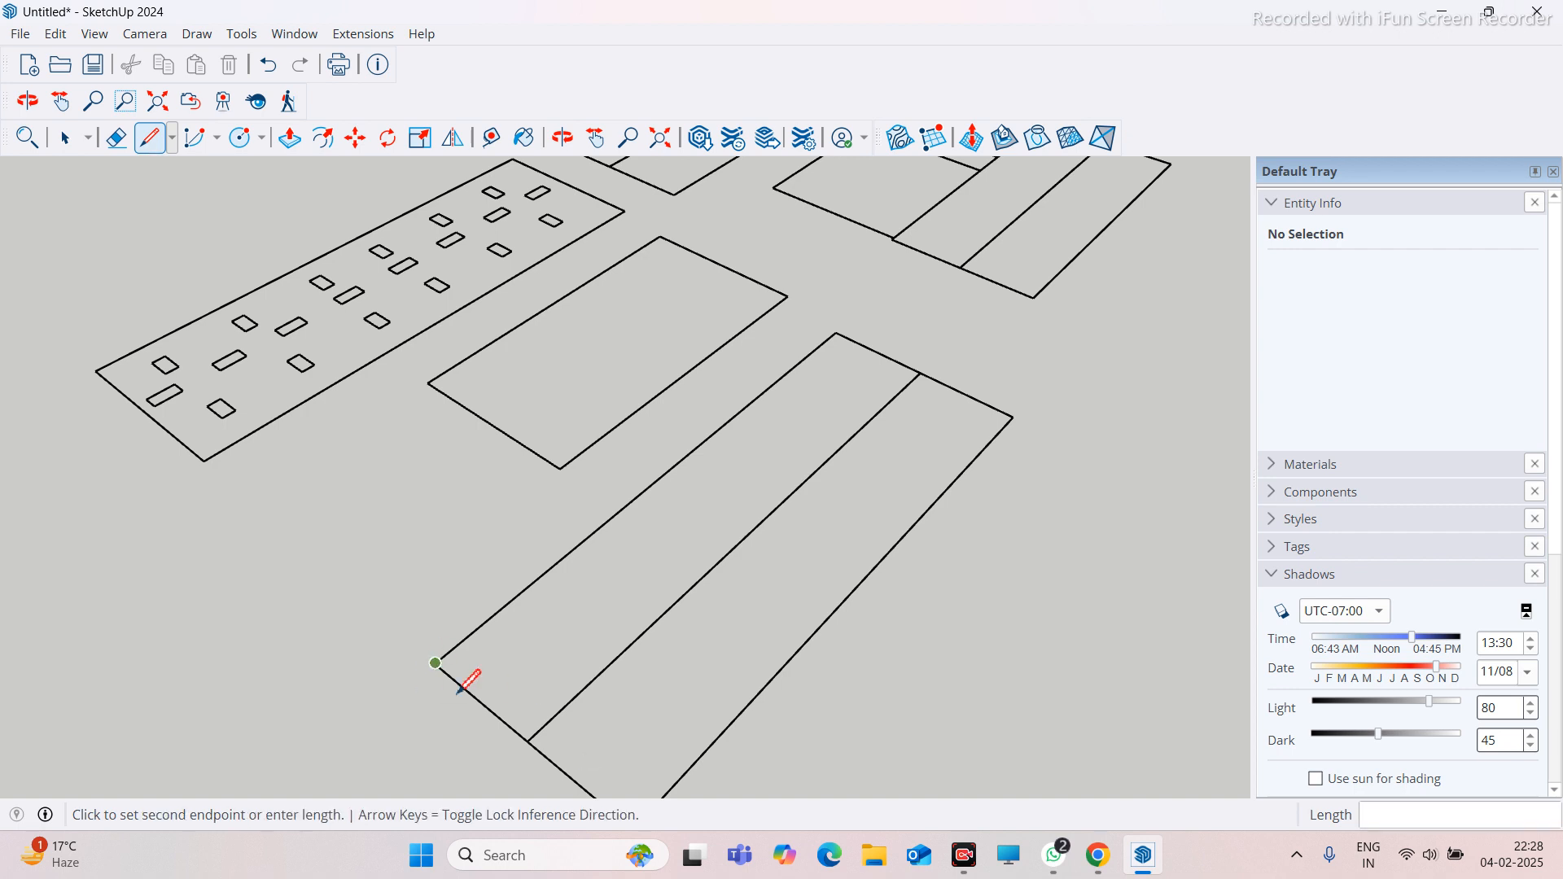
{"action": "left_click", "coordinate": [531, 740]}
Retrace the second strip's short end edge, about 12,584 mm, to create its face, and start a line at the dividing line's end
{"action": "scroll", "coordinate": [525, 736], "scroll_direction": "down", "scroll_amount": 2}
{"action": "scroll", "coordinate": [529, 733], "scroll_direction": "up", "scroll_amount": 1}
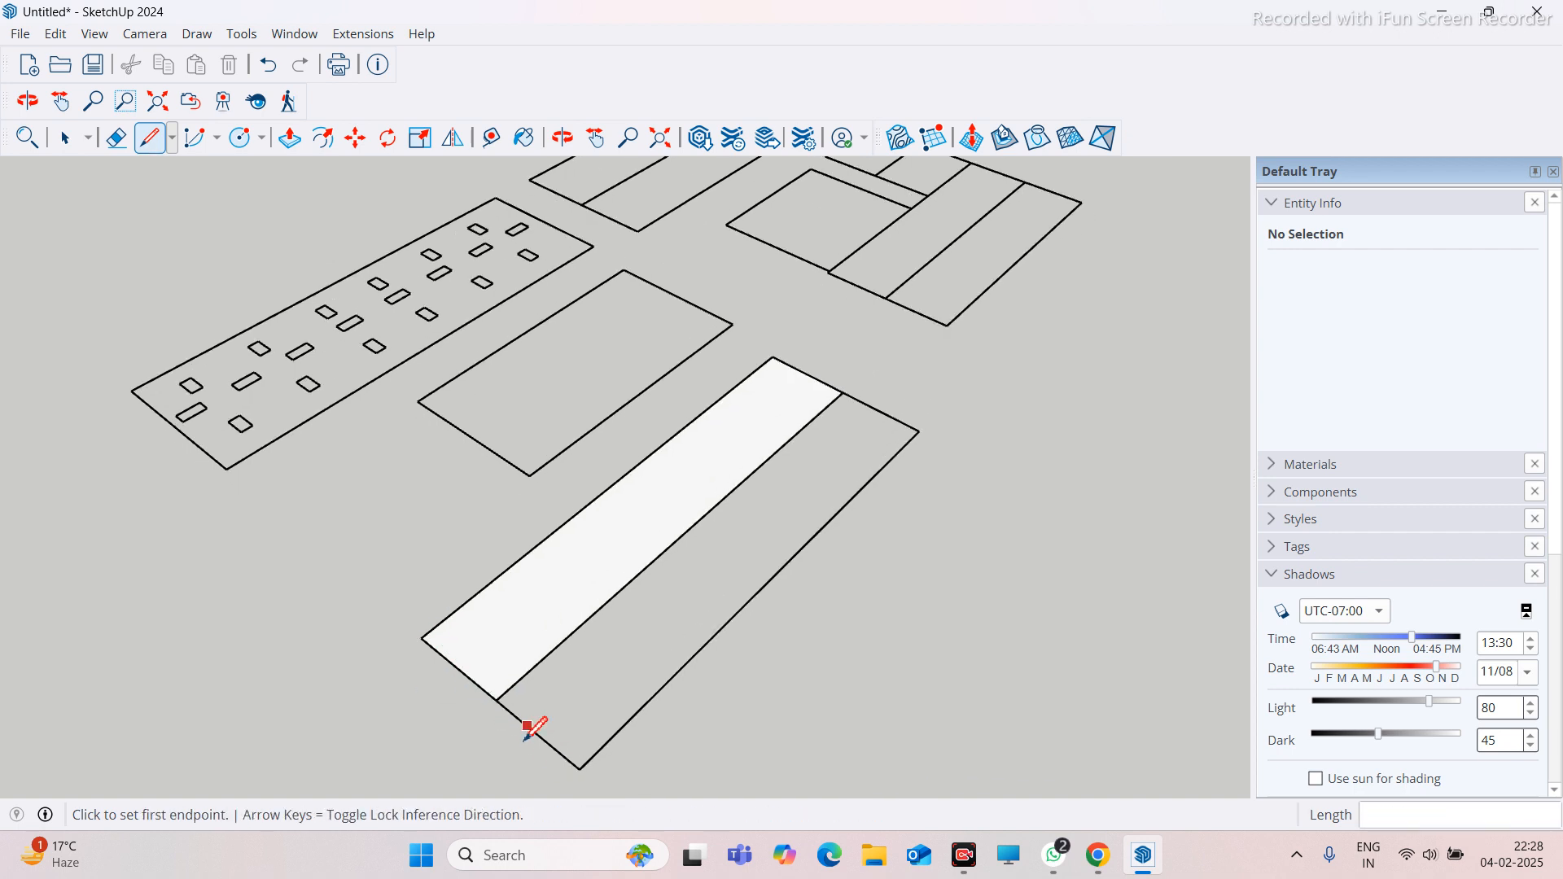
{"action": "left_click", "coordinate": [500, 704]}
{"action": "left_click", "coordinate": [581, 768]}
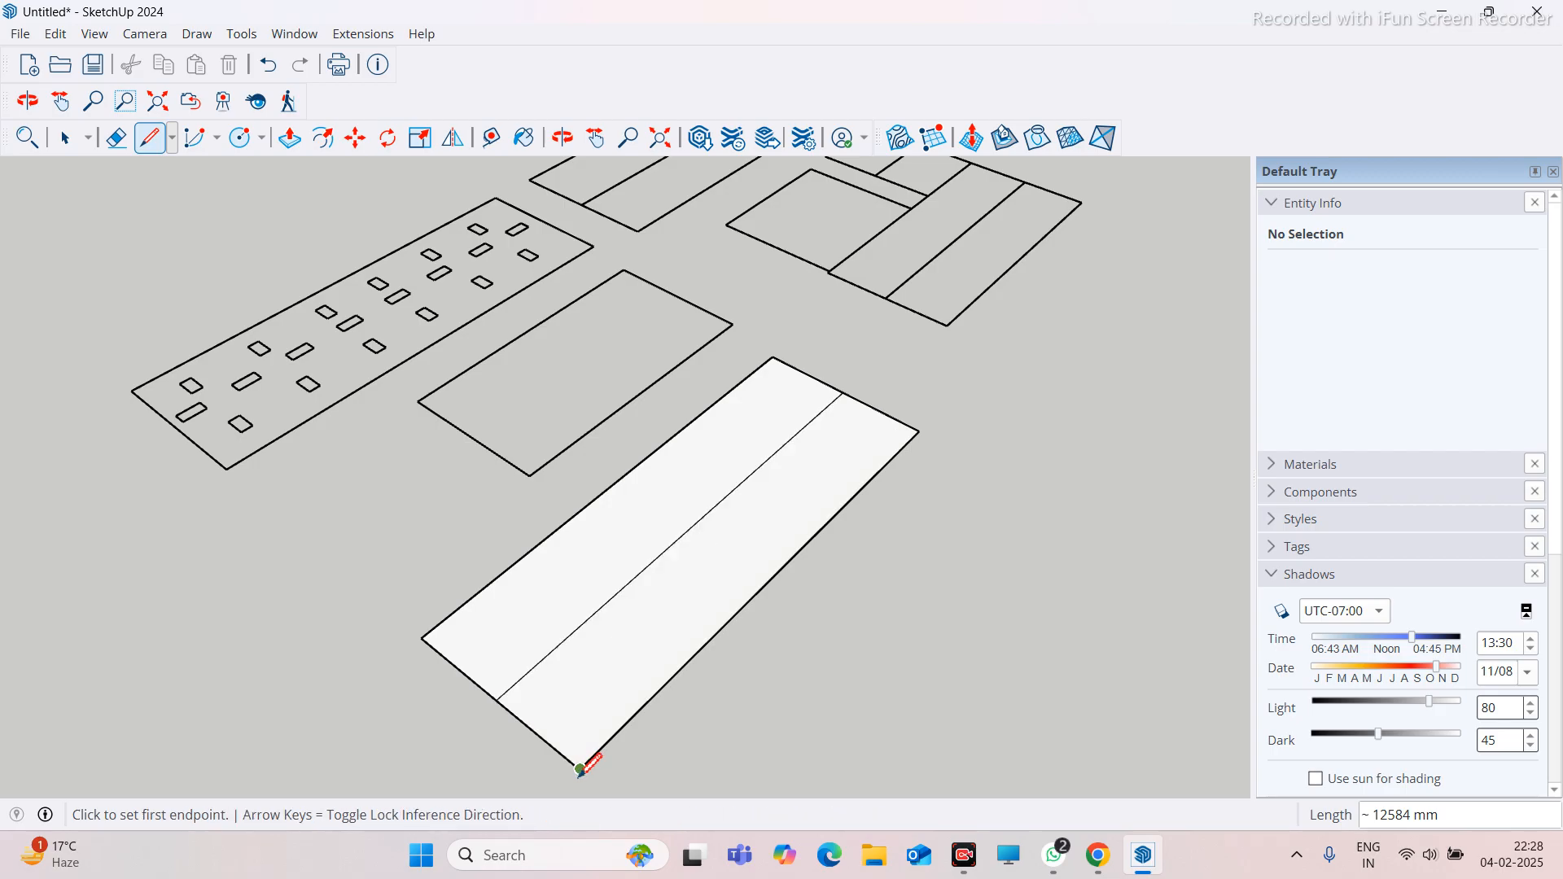
{"action": "left_click", "coordinate": [496, 700]}
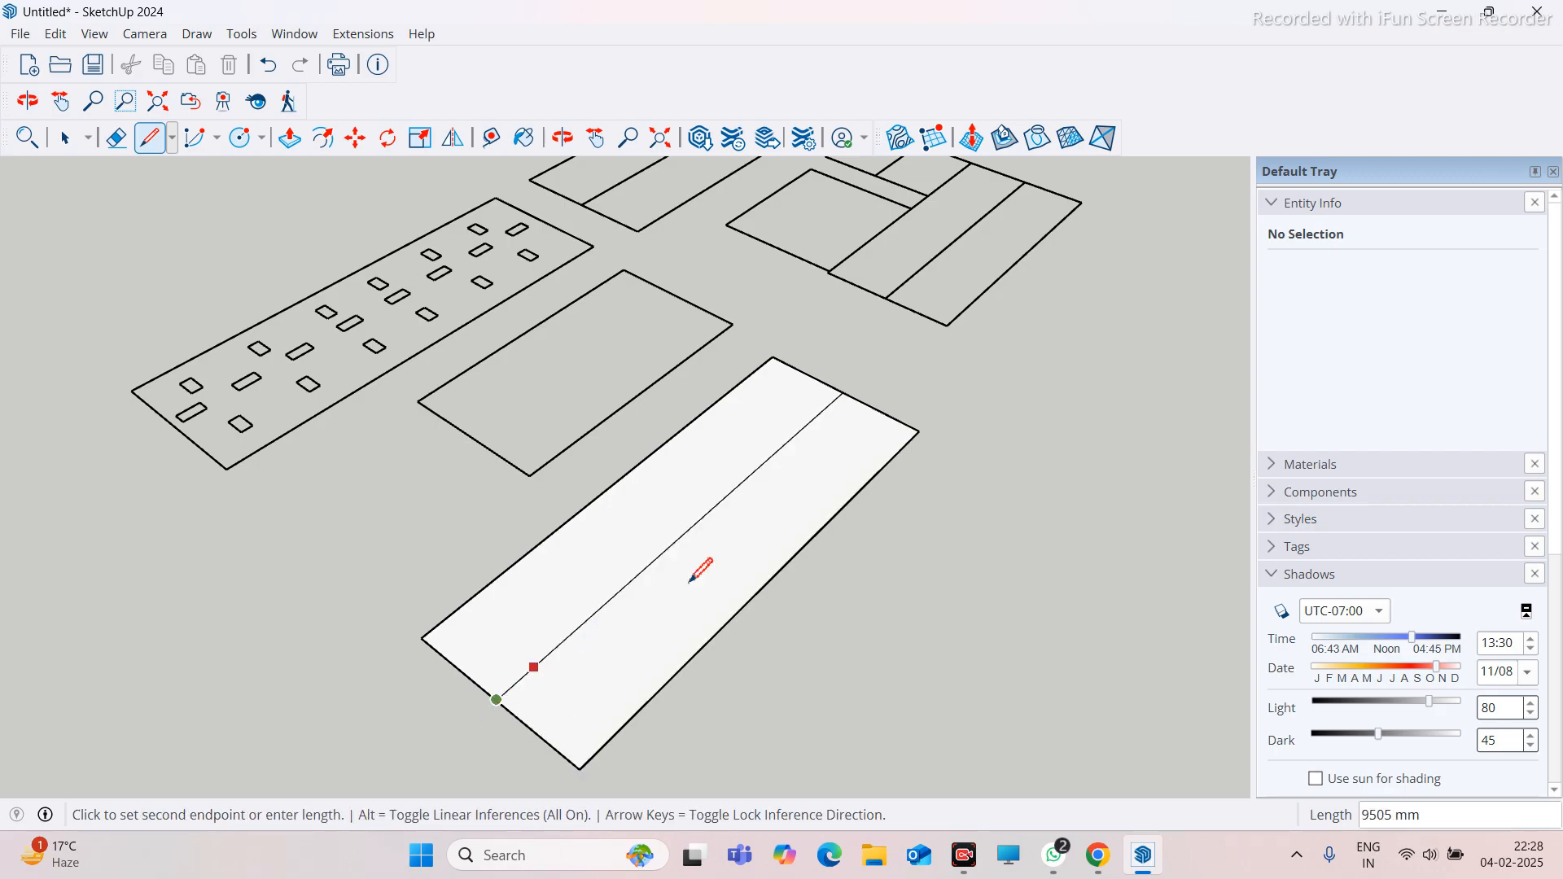
Trace the lengthwise dividing line of the large two-strip rectangle from edge to edge with the Line tool
{"action": "left_click", "coordinate": [832, 387]}
{"action": "scroll", "coordinate": [447, 664], "scroll_direction": "down", "scroll_amount": 2}
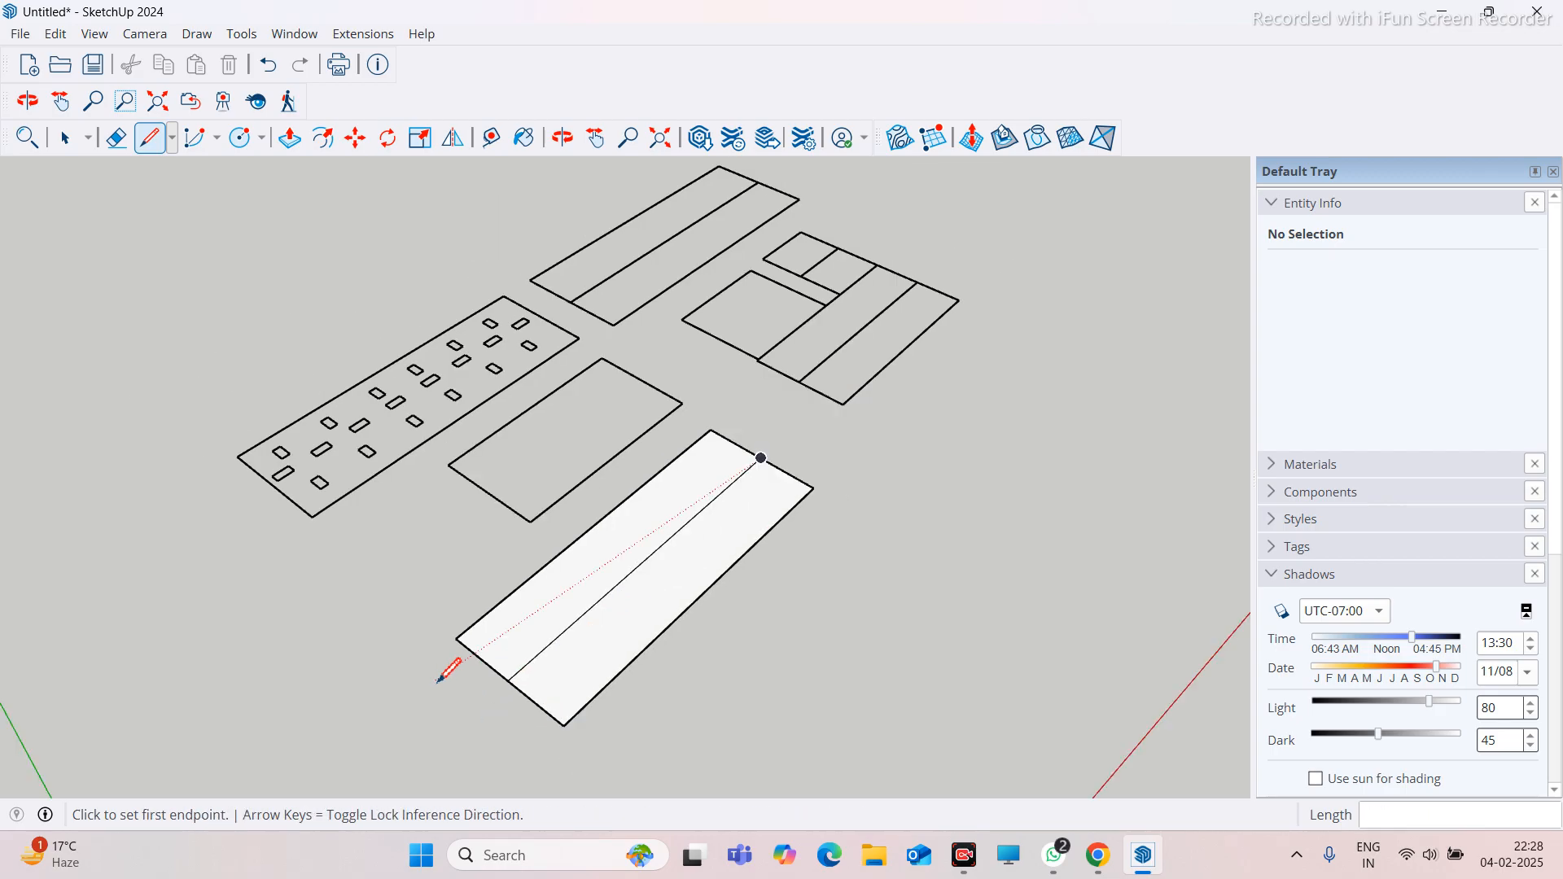
{"action": "scroll", "coordinate": [863, 432], "scroll_direction": "down", "scroll_amount": 1}
Create faces in the two long strips of the stepped outline by tracing their short end edges with the Line tool
{"action": "scroll", "coordinate": [649, 410], "scroll_direction": "up", "scroll_amount": 4}
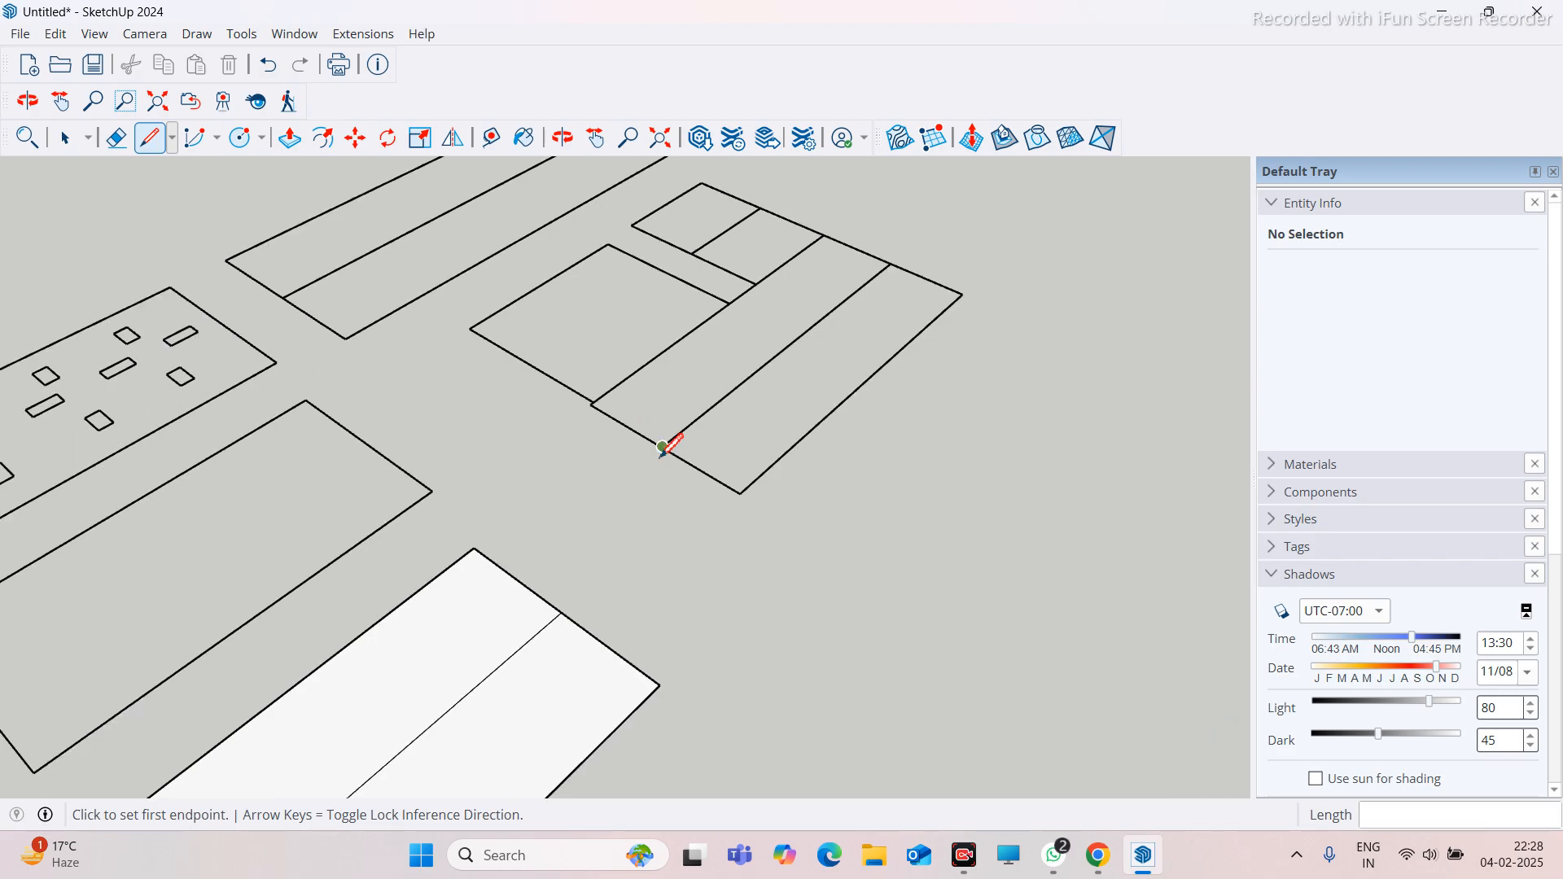
{"action": "left_click", "coordinate": [663, 446]}
{"action": "left_click", "coordinate": [740, 492]}
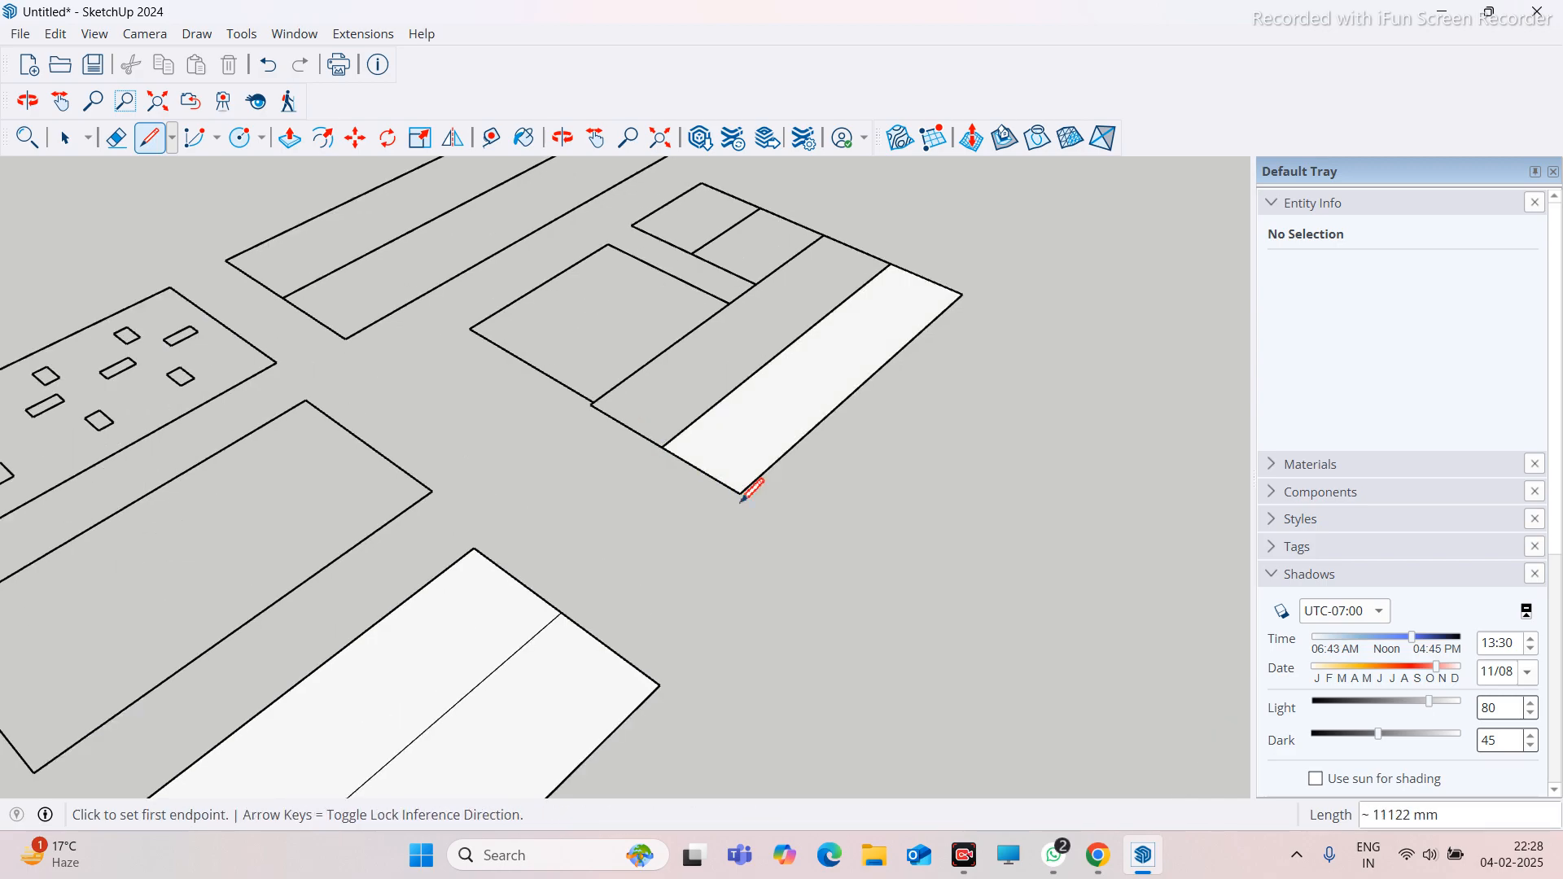
{"action": "scroll", "coordinate": [599, 414], "scroll_direction": "up", "scroll_amount": 4}
{"action": "left_click", "coordinate": [588, 399]}
{"action": "left_click", "coordinate": [790, 517]}
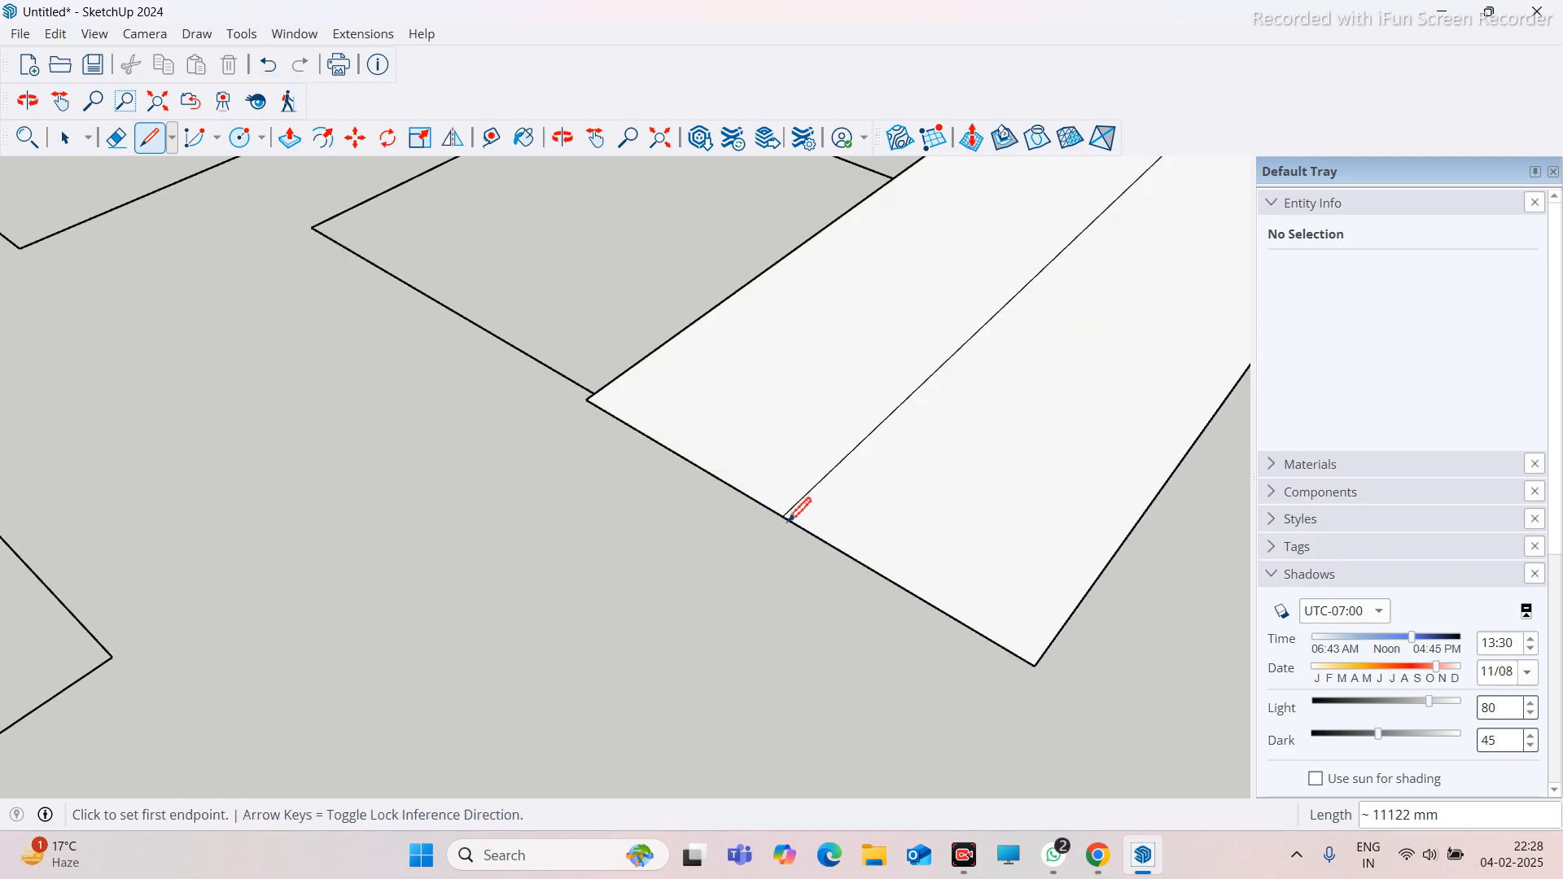
Create a face in the large rectangular block adjoining the long strips by tracing one of its edges
{"action": "scroll", "coordinate": [611, 391], "scroll_direction": "down", "scroll_amount": 3}
{"action": "scroll", "coordinate": [600, 443], "scroll_direction": "up", "scroll_amount": 3}
{"action": "left_click", "coordinate": [594, 452]}
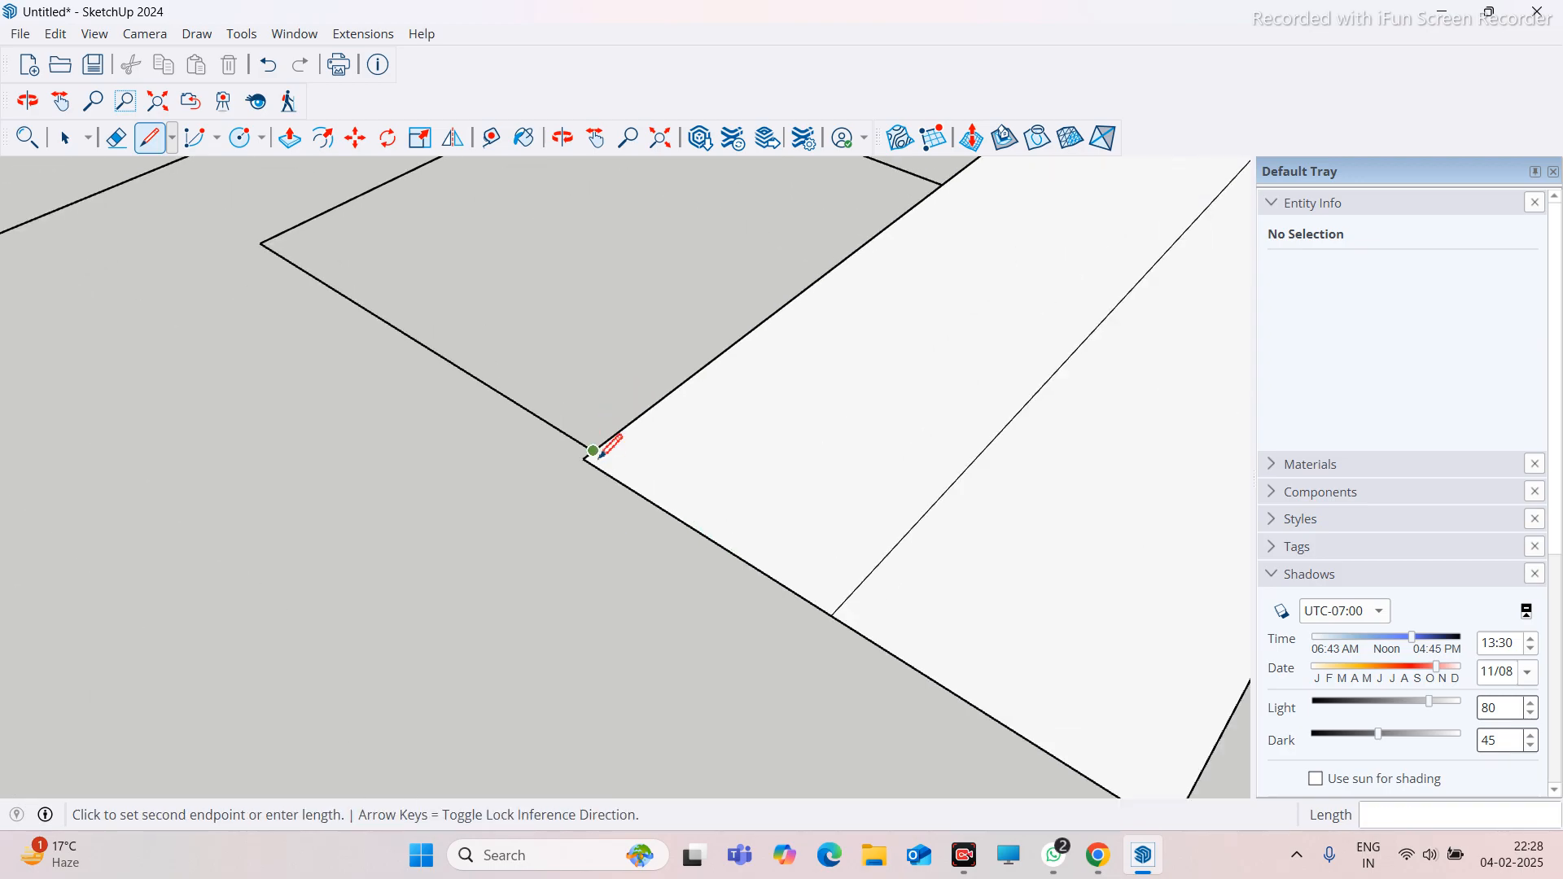
{"action": "scroll", "coordinate": [600, 450], "scroll_direction": "down", "scroll_amount": 2}
{"action": "scroll", "coordinate": [739, 272], "scroll_direction": "down", "scroll_amount": 3}
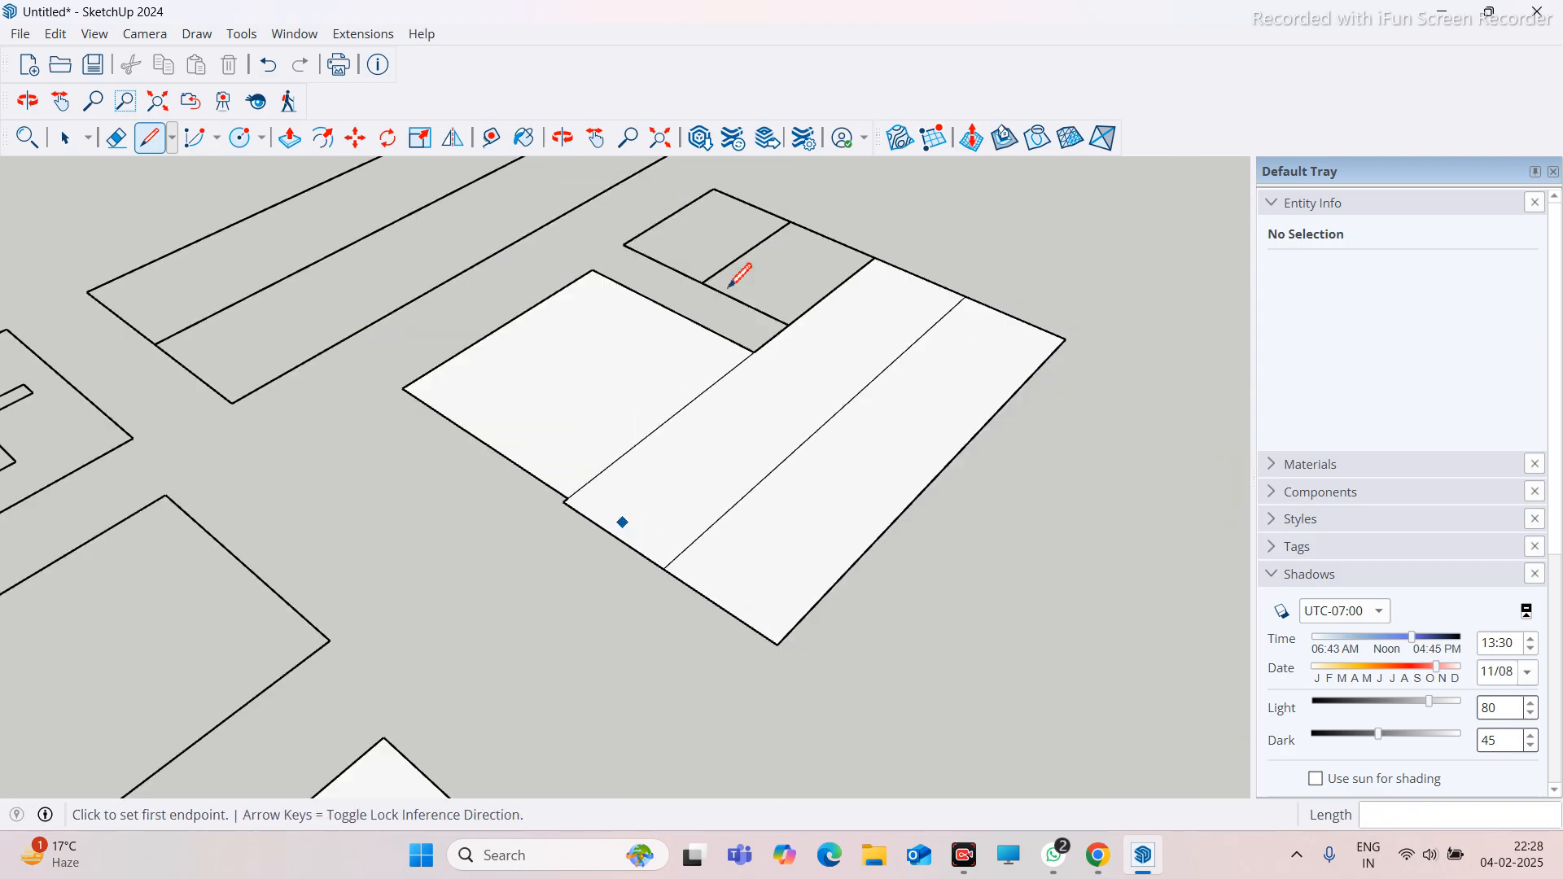
Create faces in the two small adjoining rectangles of the stepped outline by tracing one edge of each
{"action": "scroll", "coordinate": [723, 261], "scroll_direction": "up", "scroll_amount": 3}
{"action": "left_click", "coordinate": [687, 295]}
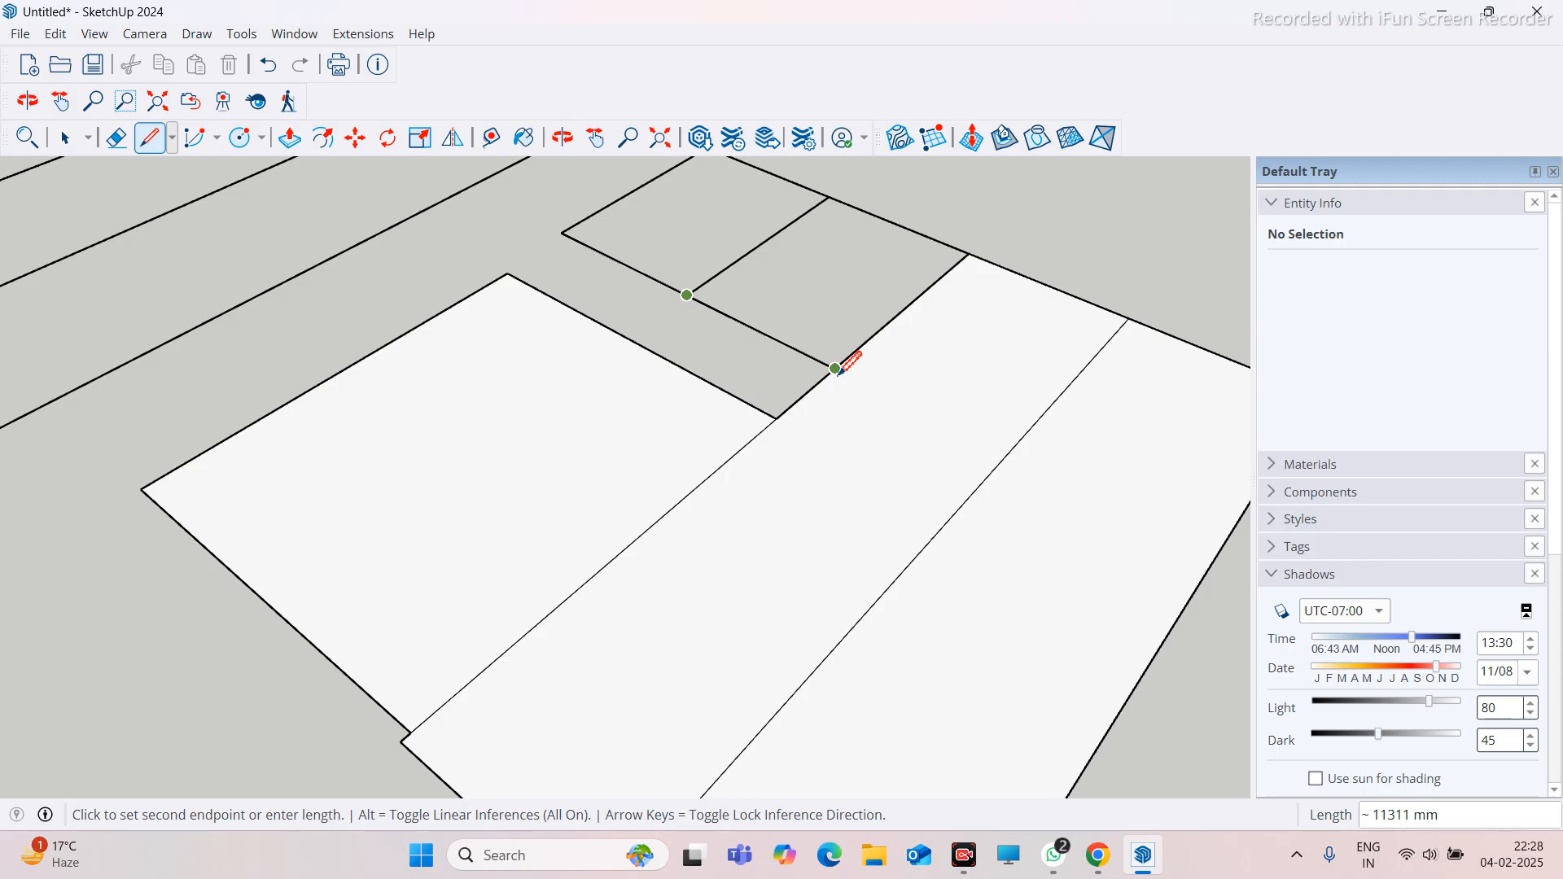
{"action": "left_click", "coordinate": [835, 368]}
{"action": "scroll", "coordinate": [709, 286], "scroll_direction": "down", "scroll_amount": 3}
{"action": "scroll", "coordinate": [618, 272], "scroll_direction": "up", "scroll_amount": 3}
{"action": "left_click", "coordinate": [587, 279]}
{"action": "left_click", "coordinate": [724, 350]}
Create faces in both strips of the unfilled two-strip rectangle by tracing their short end edges
{"action": "scroll", "coordinate": [835, 452], "scroll_direction": "down", "scroll_amount": 4}
{"action": "scroll", "coordinate": [400, 461], "scroll_direction": "up", "scroll_amount": 4}
{"action": "left_click", "coordinate": [416, 454]}
{"action": "left_click", "coordinate": [323, 390]}
{"action": "left_click", "coordinate": [415, 453]}
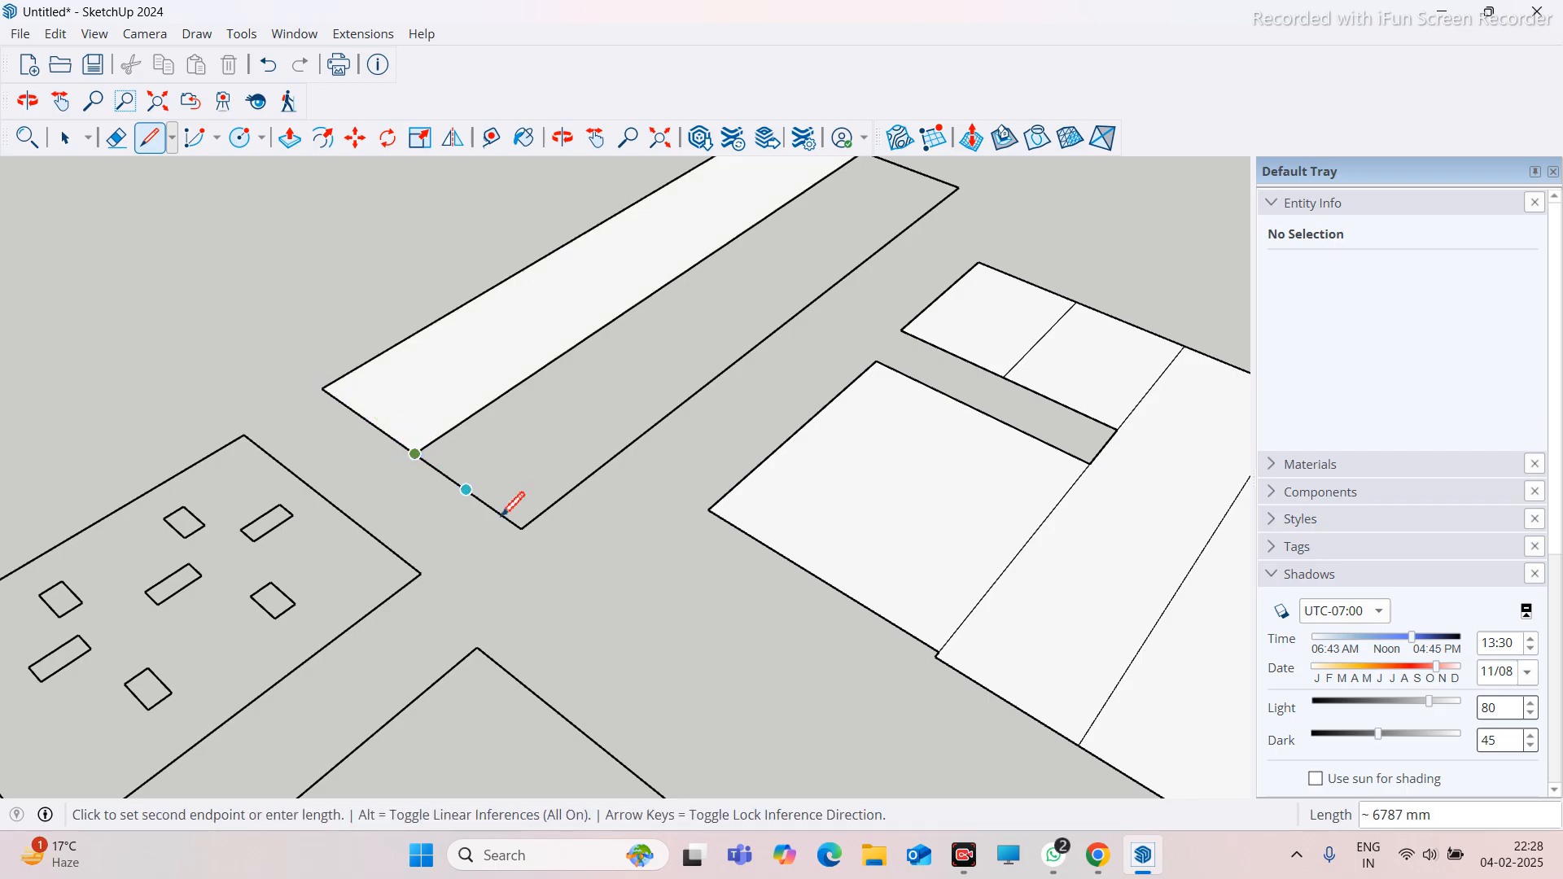
{"action": "left_click", "coordinate": [521, 530]}
Create a face in the long rectangle containing the small rectangular outlines by tracing its short edge
{"action": "scroll", "coordinate": [752, 468], "scroll_direction": "down", "scroll_amount": 3}
{"action": "scroll", "coordinate": [757, 460], "scroll_direction": "down", "scroll_amount": 3}
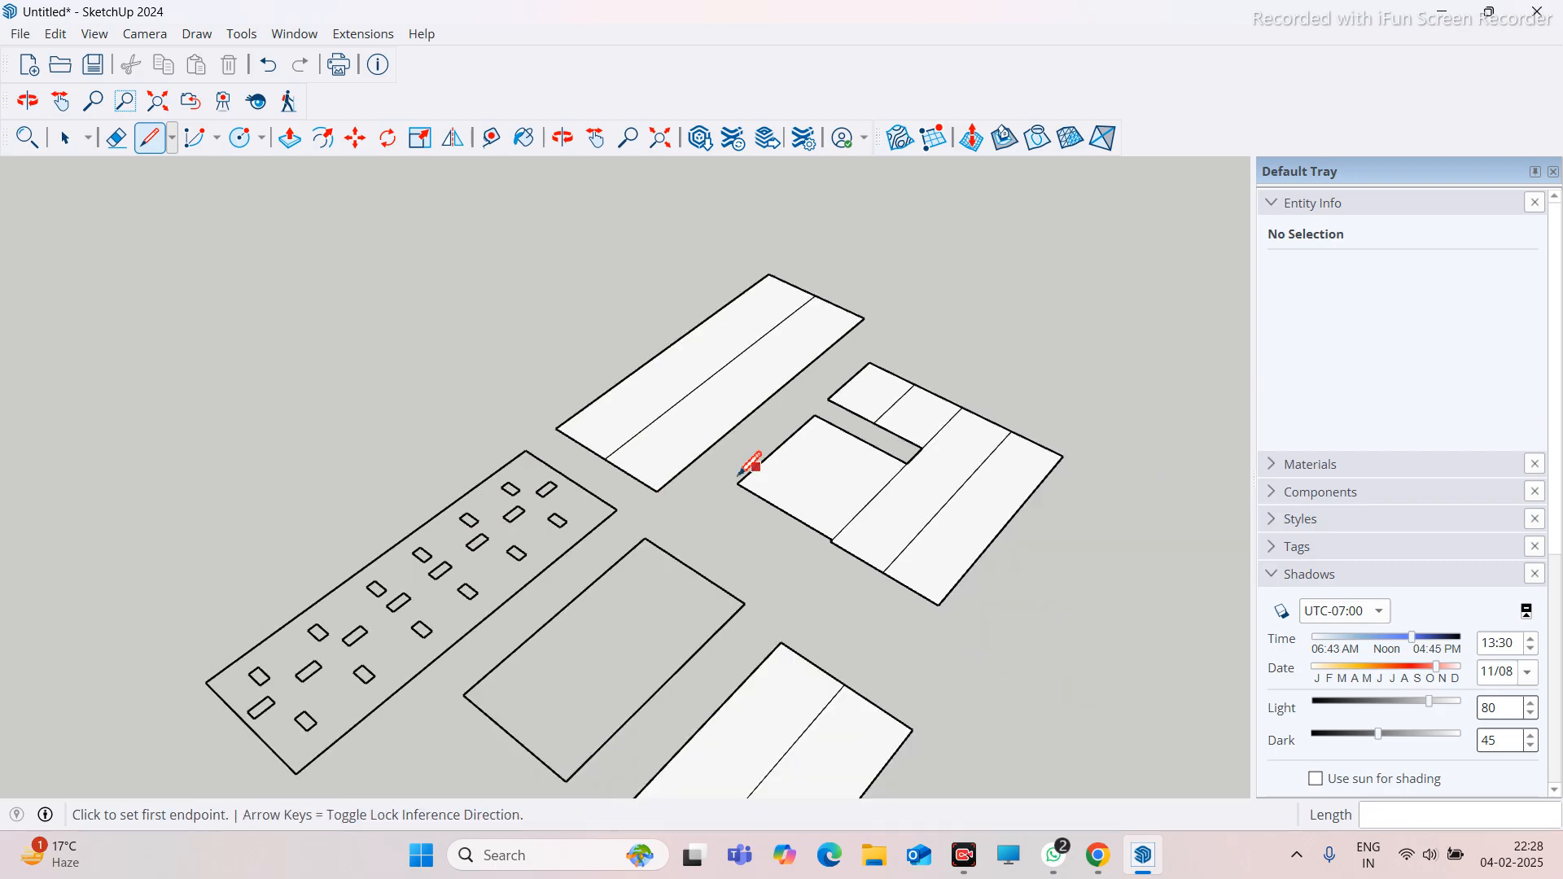
{"action": "scroll", "coordinate": [447, 600], "scroll_direction": "up", "scroll_amount": 4}
{"action": "left_click", "coordinate": [389, 588]}
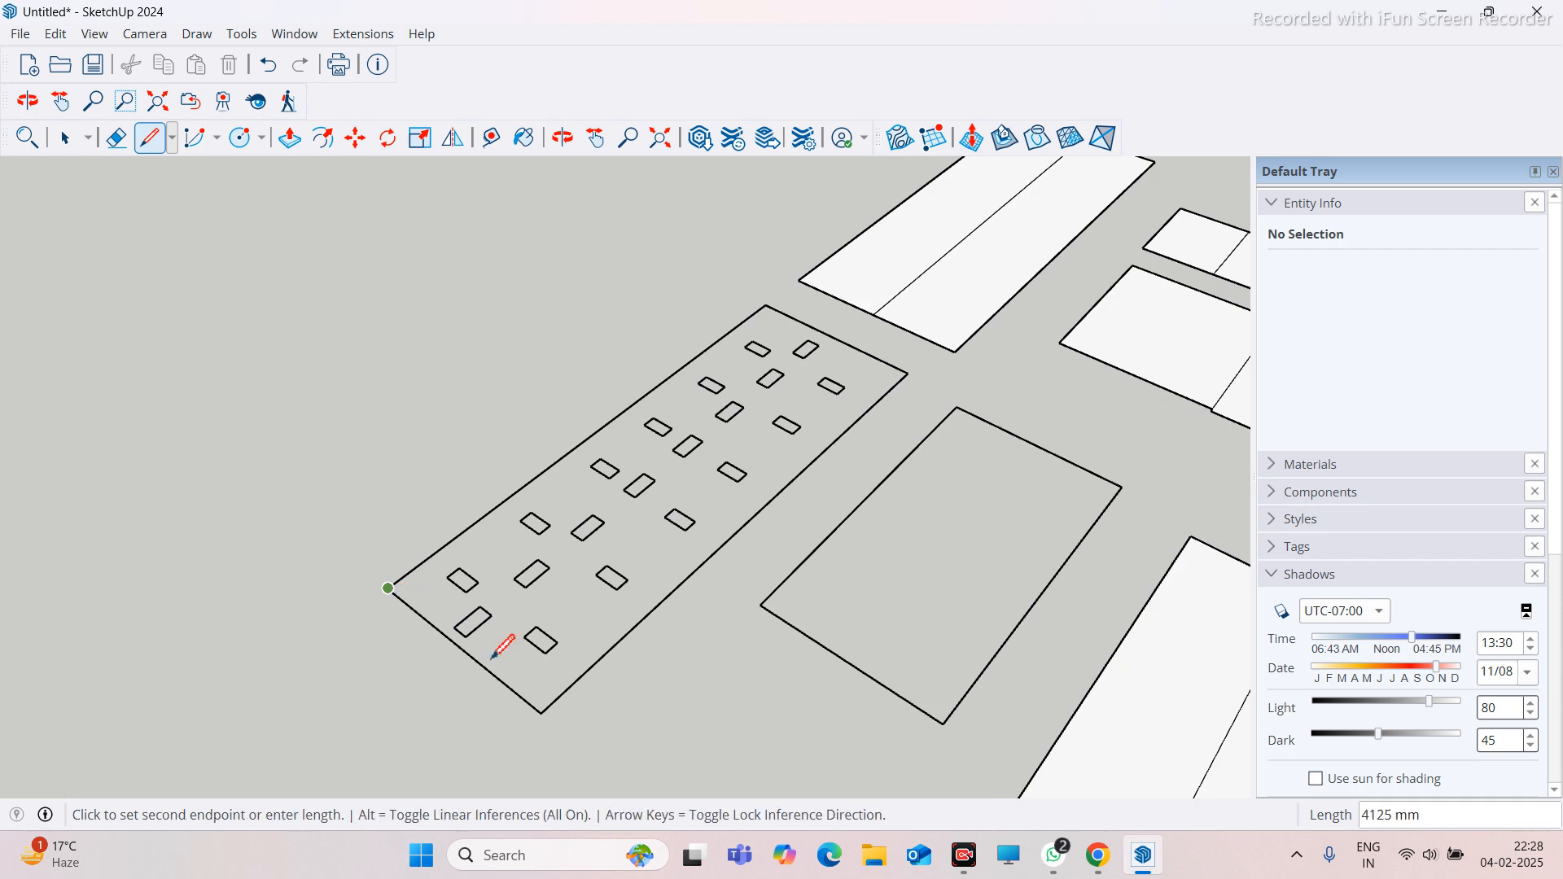
{"action": "left_click", "coordinate": [540, 714]}
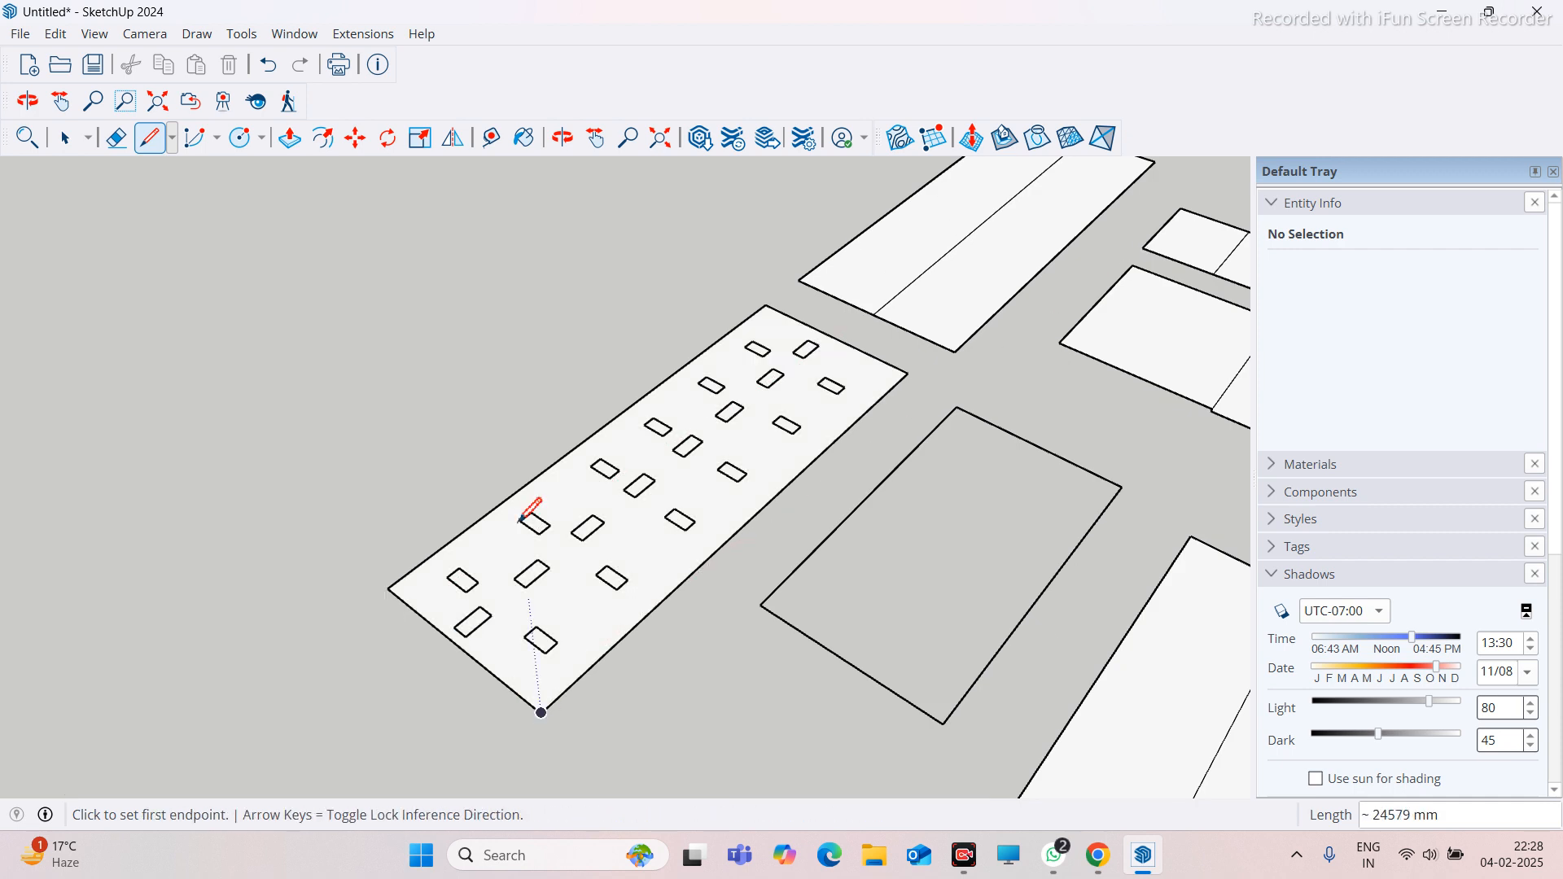
Create a face in the remaining plain rectangle by tracing its short edge, and leave the Line tool
{"action": "scroll", "coordinate": [383, 443], "scroll_direction": "up", "scroll_amount": 2}
{"action": "scroll", "coordinate": [628, 457], "scroll_direction": "down", "scroll_amount": 2}
{"action": "scroll", "coordinate": [542, 627], "scroll_direction": "down", "scroll_amount": 2}
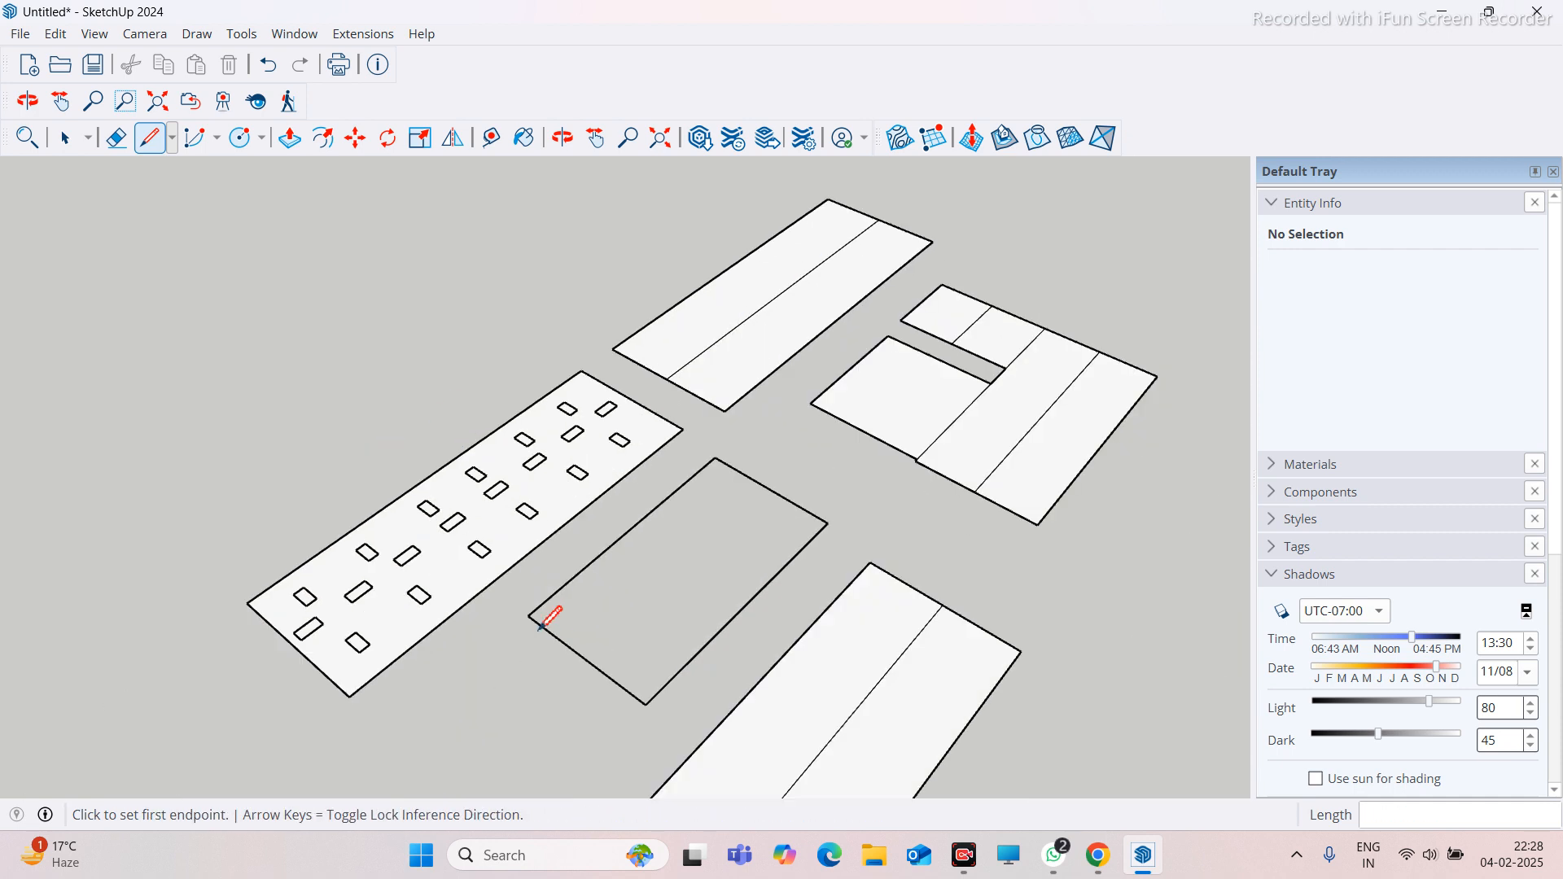
{"action": "left_click", "coordinate": [534, 619]}
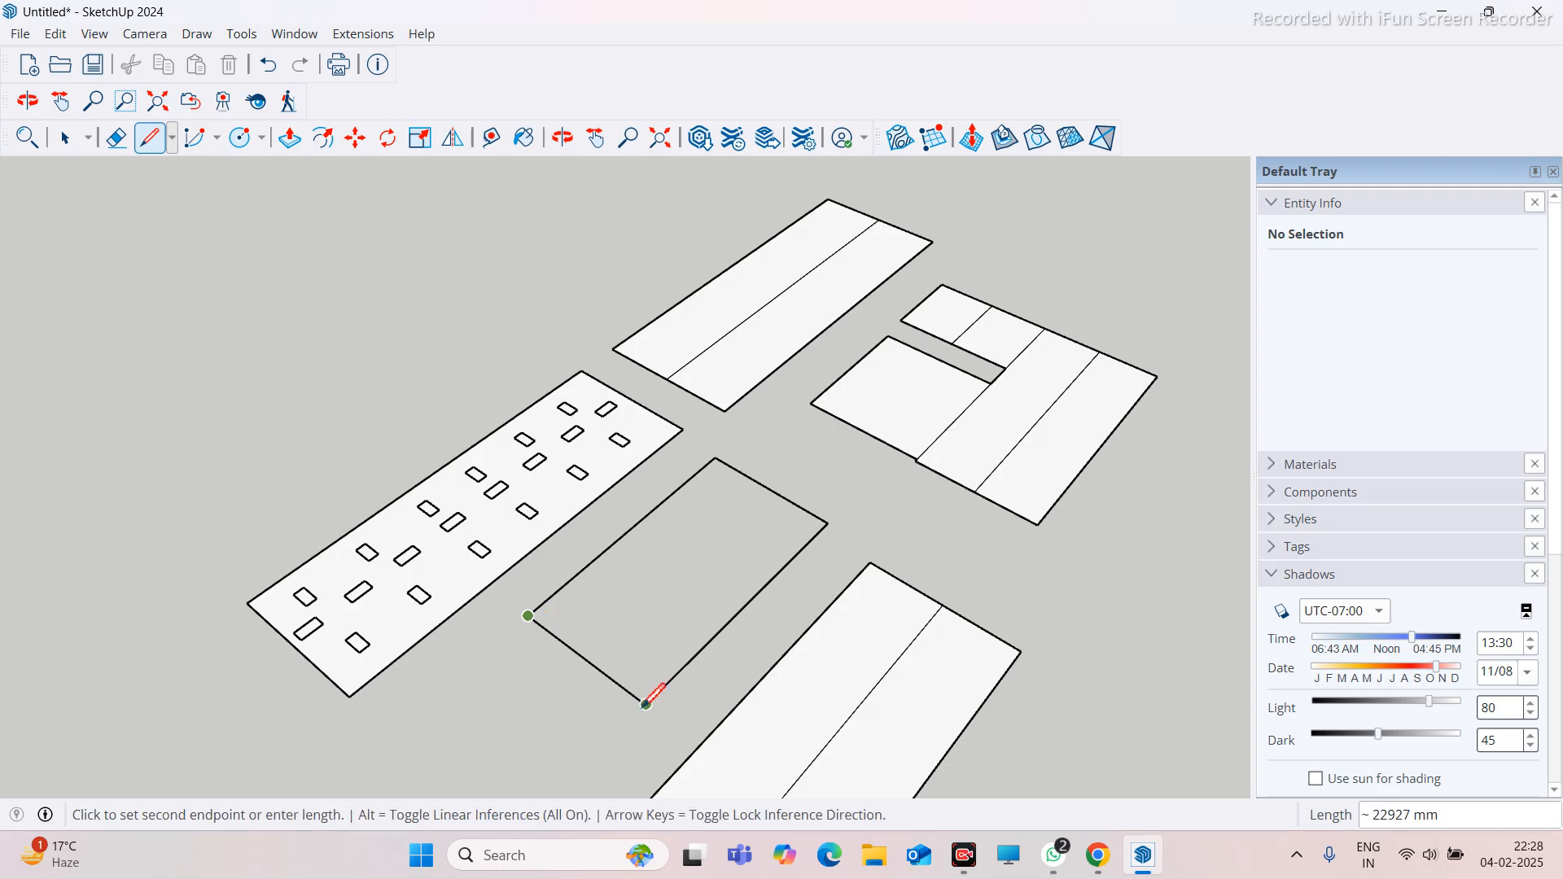
{"action": "left_click", "coordinate": [645, 703]}
{"action": "scroll", "coordinate": [685, 526], "scroll_direction": "down", "scroll_amount": 5}
{"action": "key", "text": "space"}
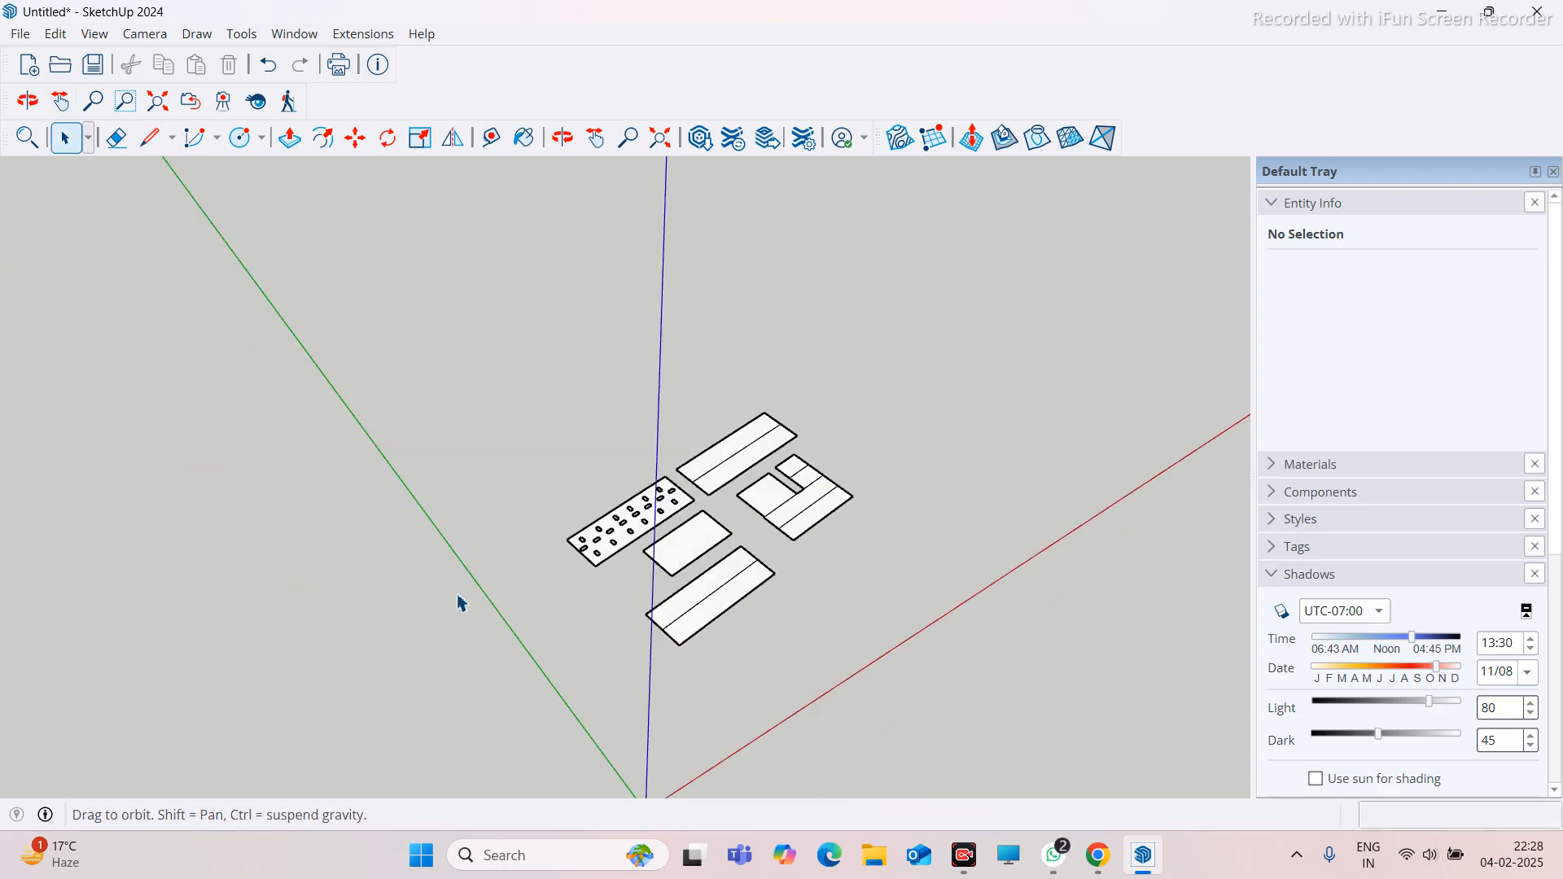
{"action": "middle_click_drag", "start_coordinate": [460, 603], "coordinate": [511, 539]}
{"action": "scroll", "coordinate": [549, 556], "scroll_direction": "up", "scroll_amount": 3}
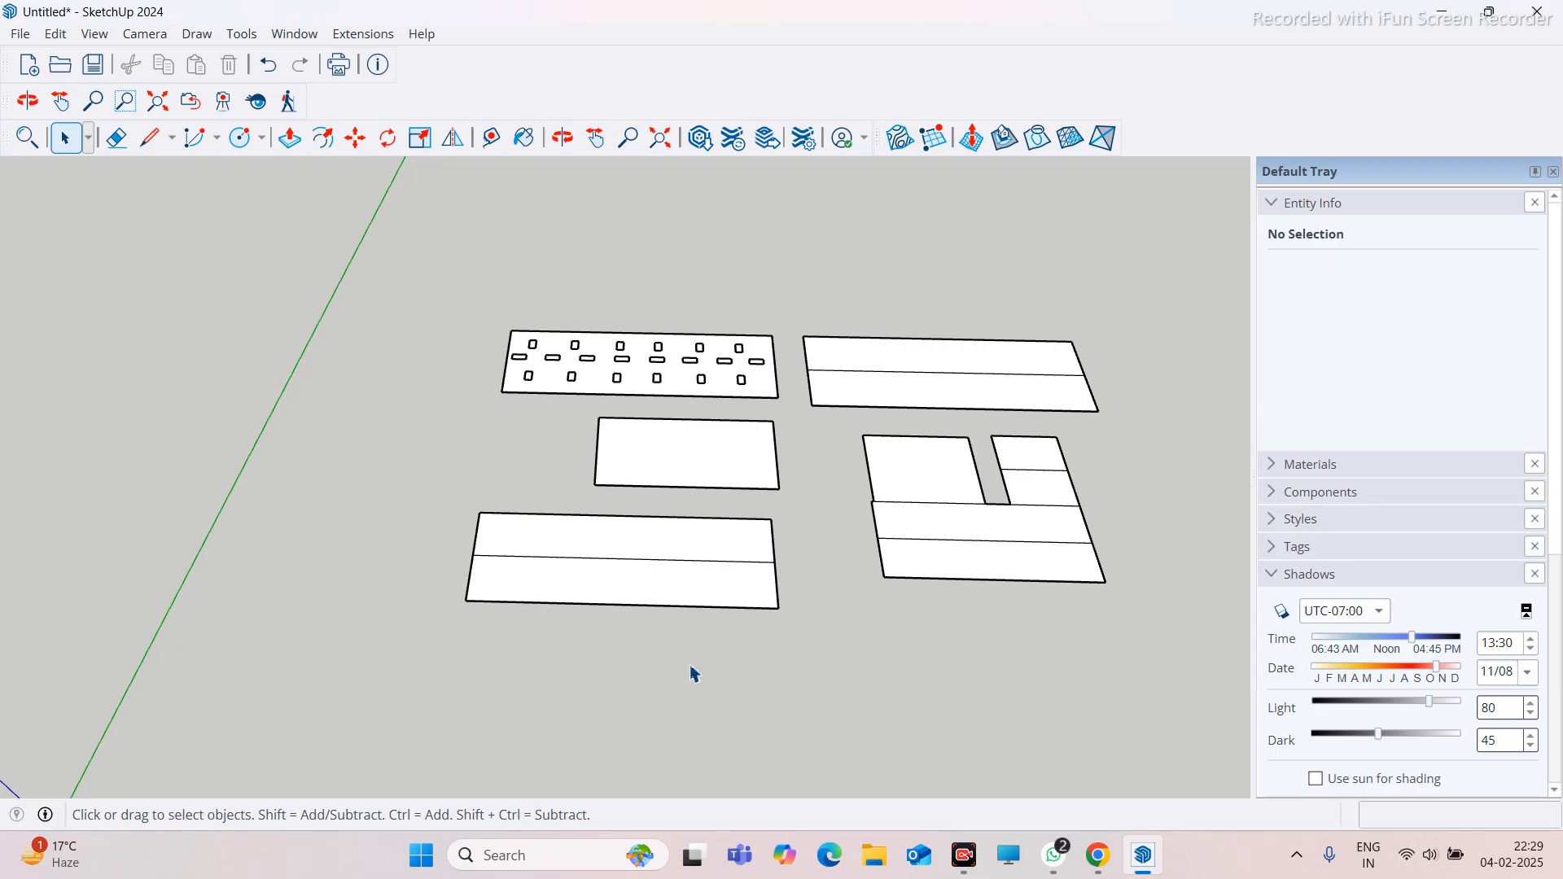
{"action": "left_click", "coordinate": [172, 142]}
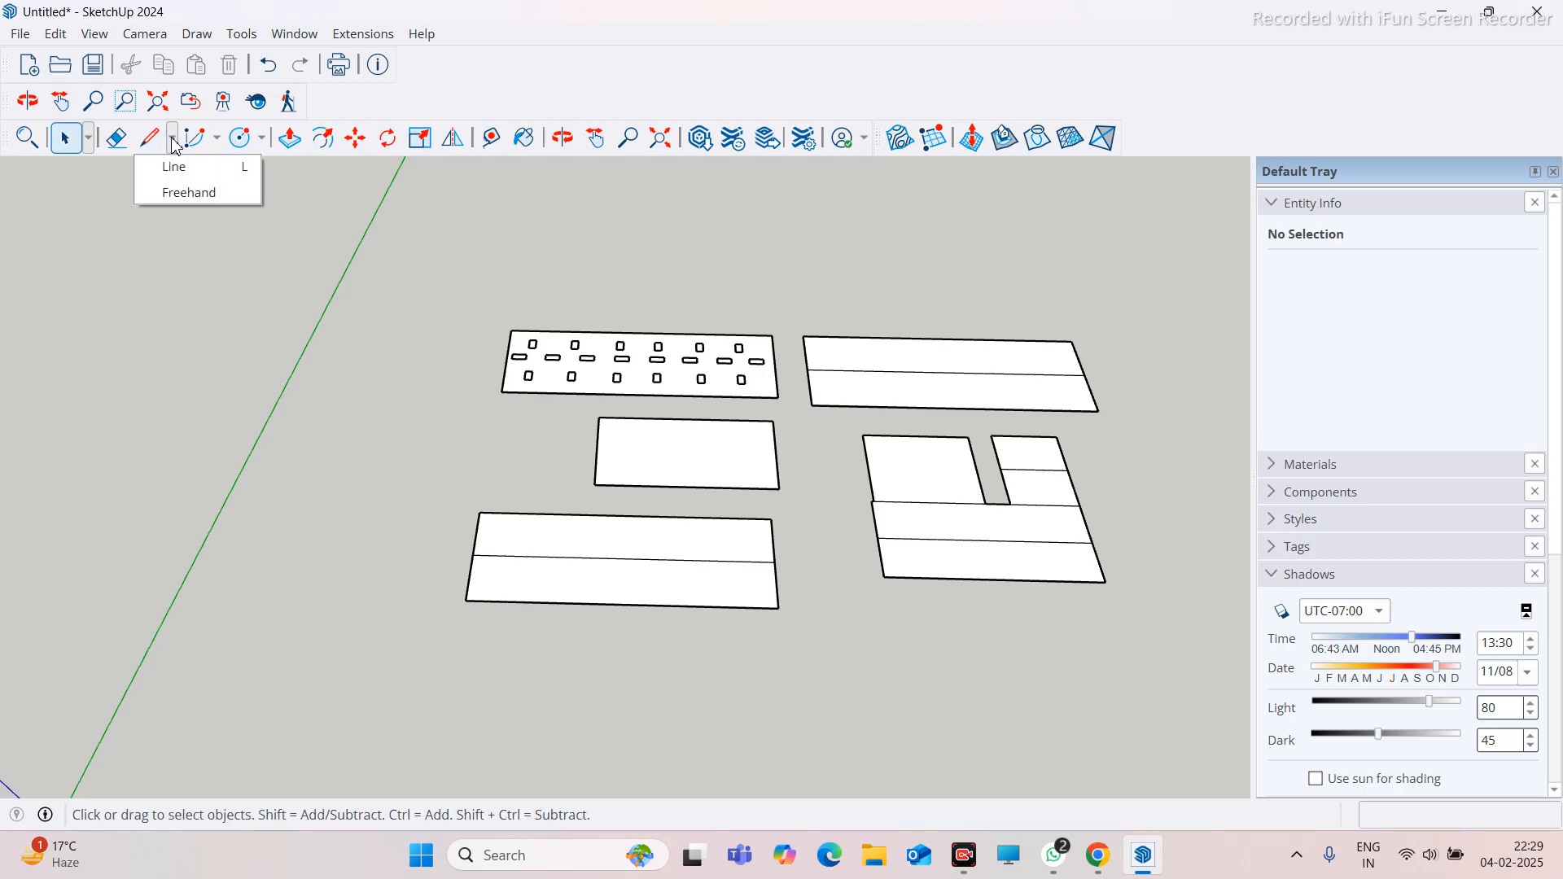
{"action": "left_click", "coordinate": [167, 164]}
{"action": "left_click", "coordinate": [373, 358]}
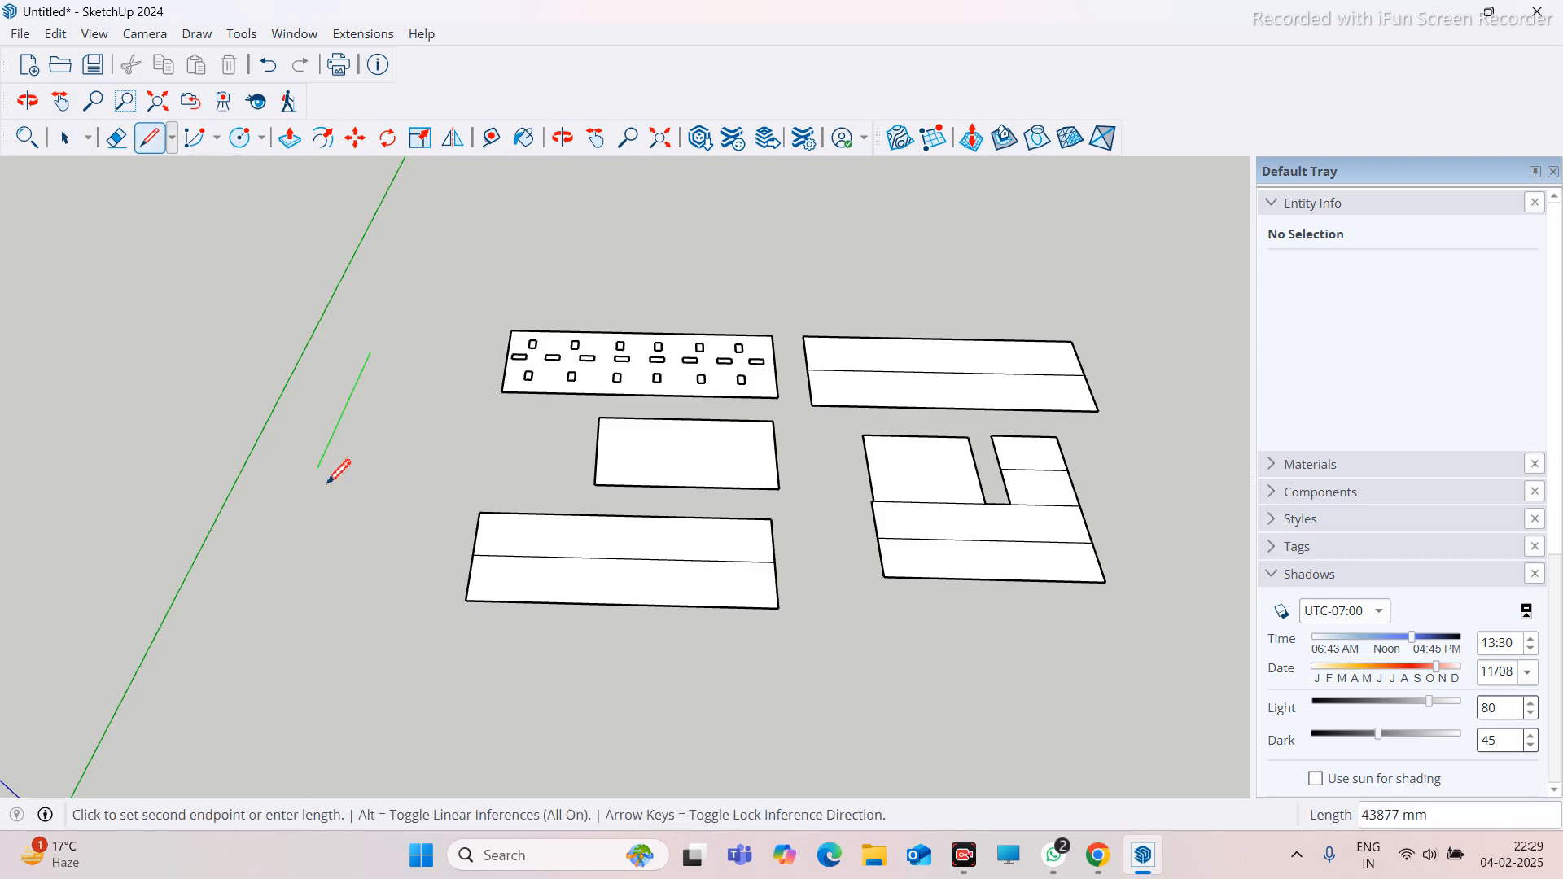
{"action": "scroll", "coordinate": [337, 458], "scroll_direction": "down", "scroll_amount": 3}
{"action": "scroll", "coordinate": [334, 480], "scroll_direction": "up", "scroll_amount": 3}
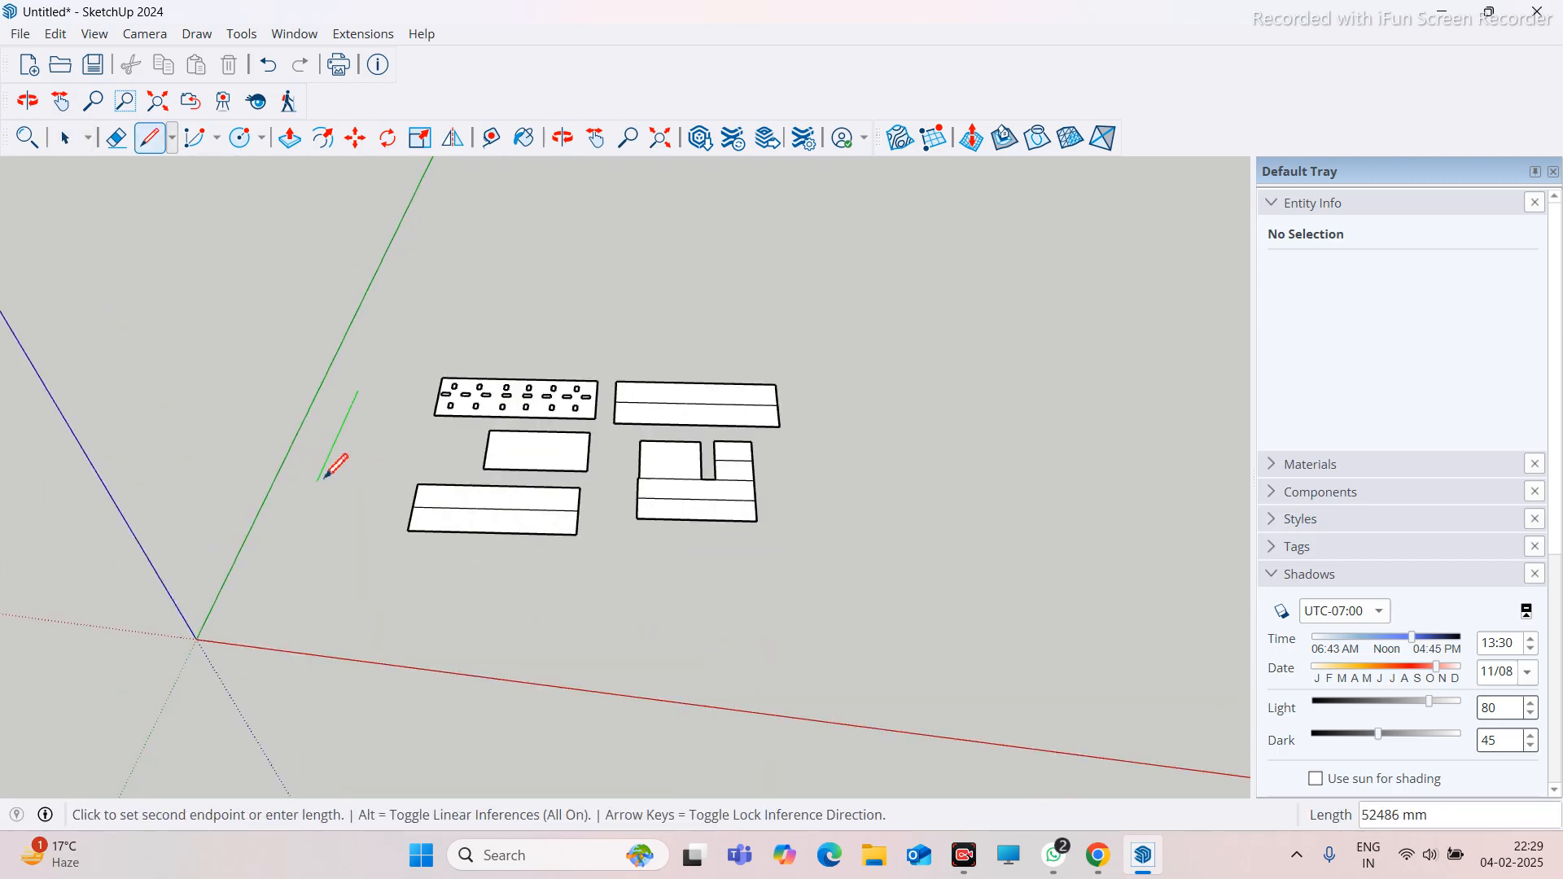
{"action": "scroll", "coordinate": [337, 455], "scroll_direction": "down", "scroll_amount": 1}
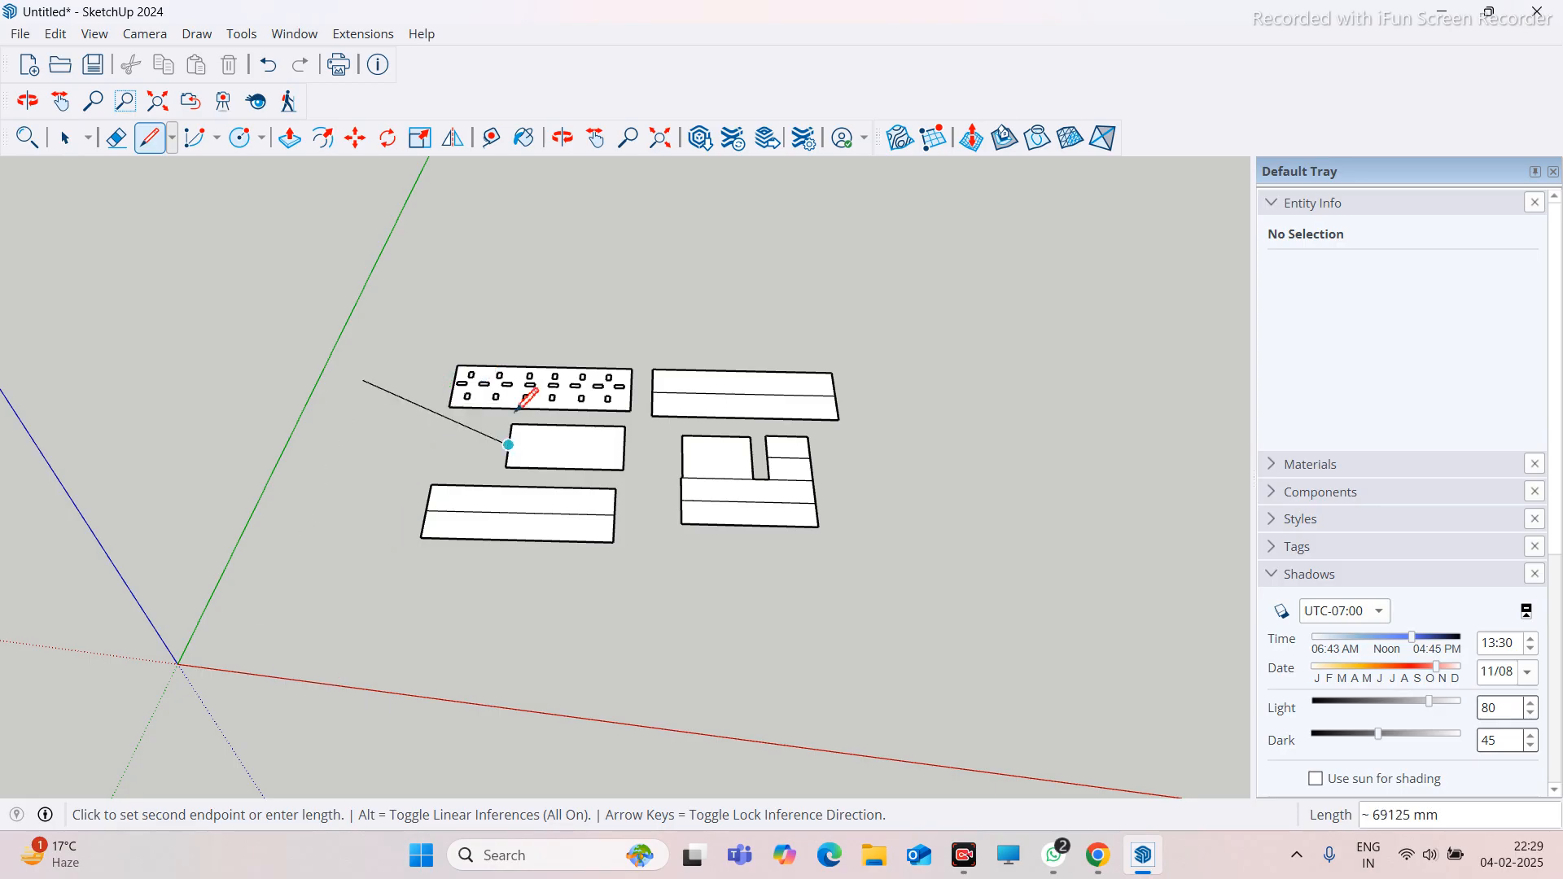
{"action": "scroll", "coordinate": [425, 374], "scroll_direction": "up", "scroll_amount": 1}
{"action": "scroll", "coordinate": [415, 387], "scroll_direction": "down", "scroll_amount": 1}
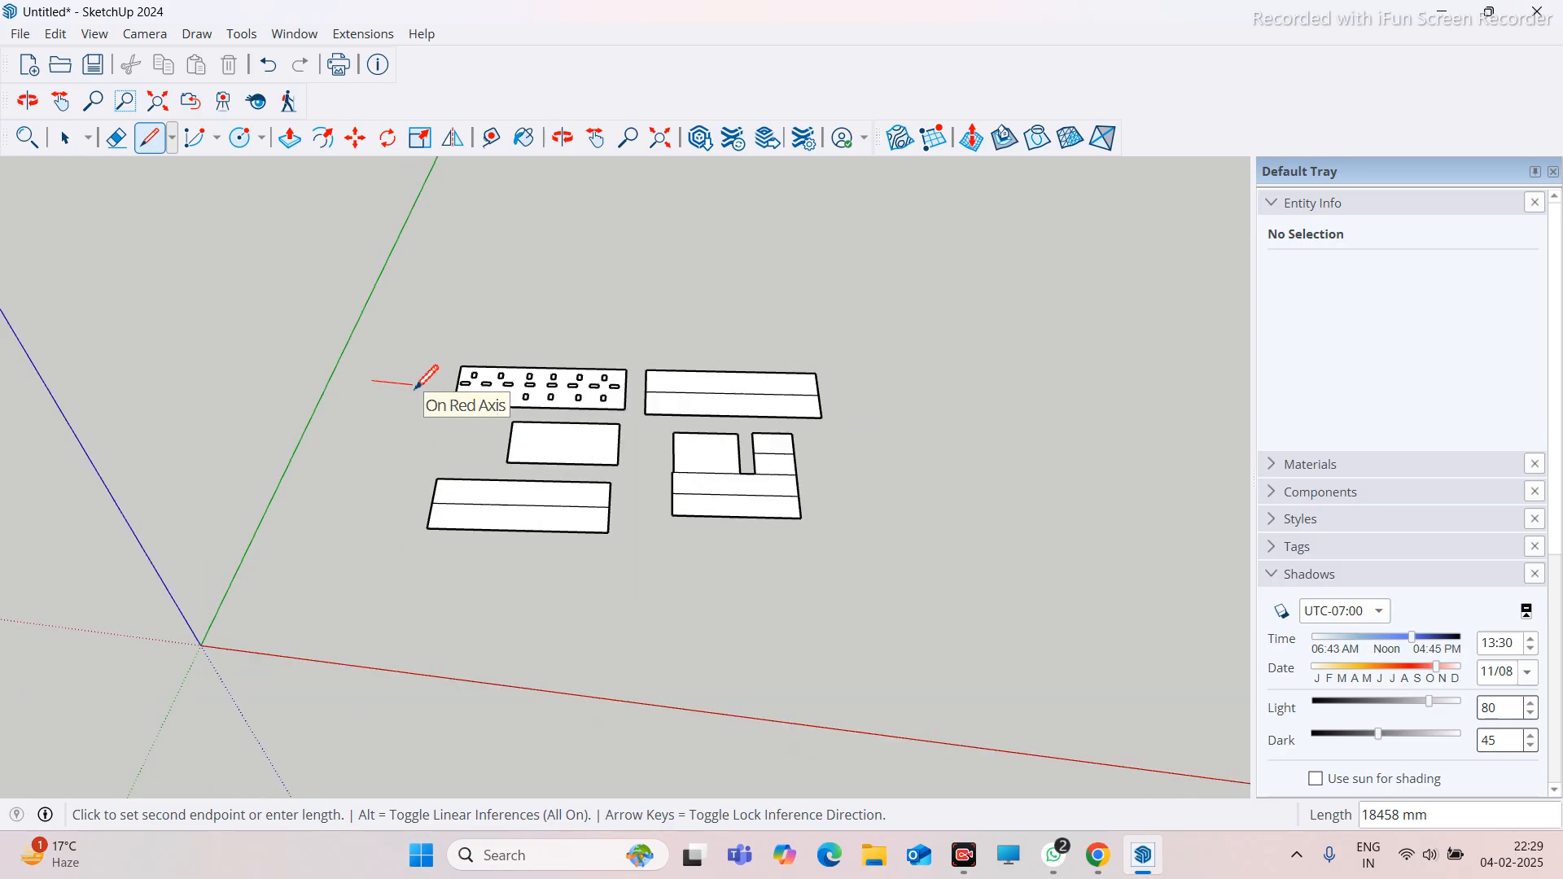
{"action": "scroll", "coordinate": [415, 388], "scroll_direction": "down", "scroll_amount": 1}
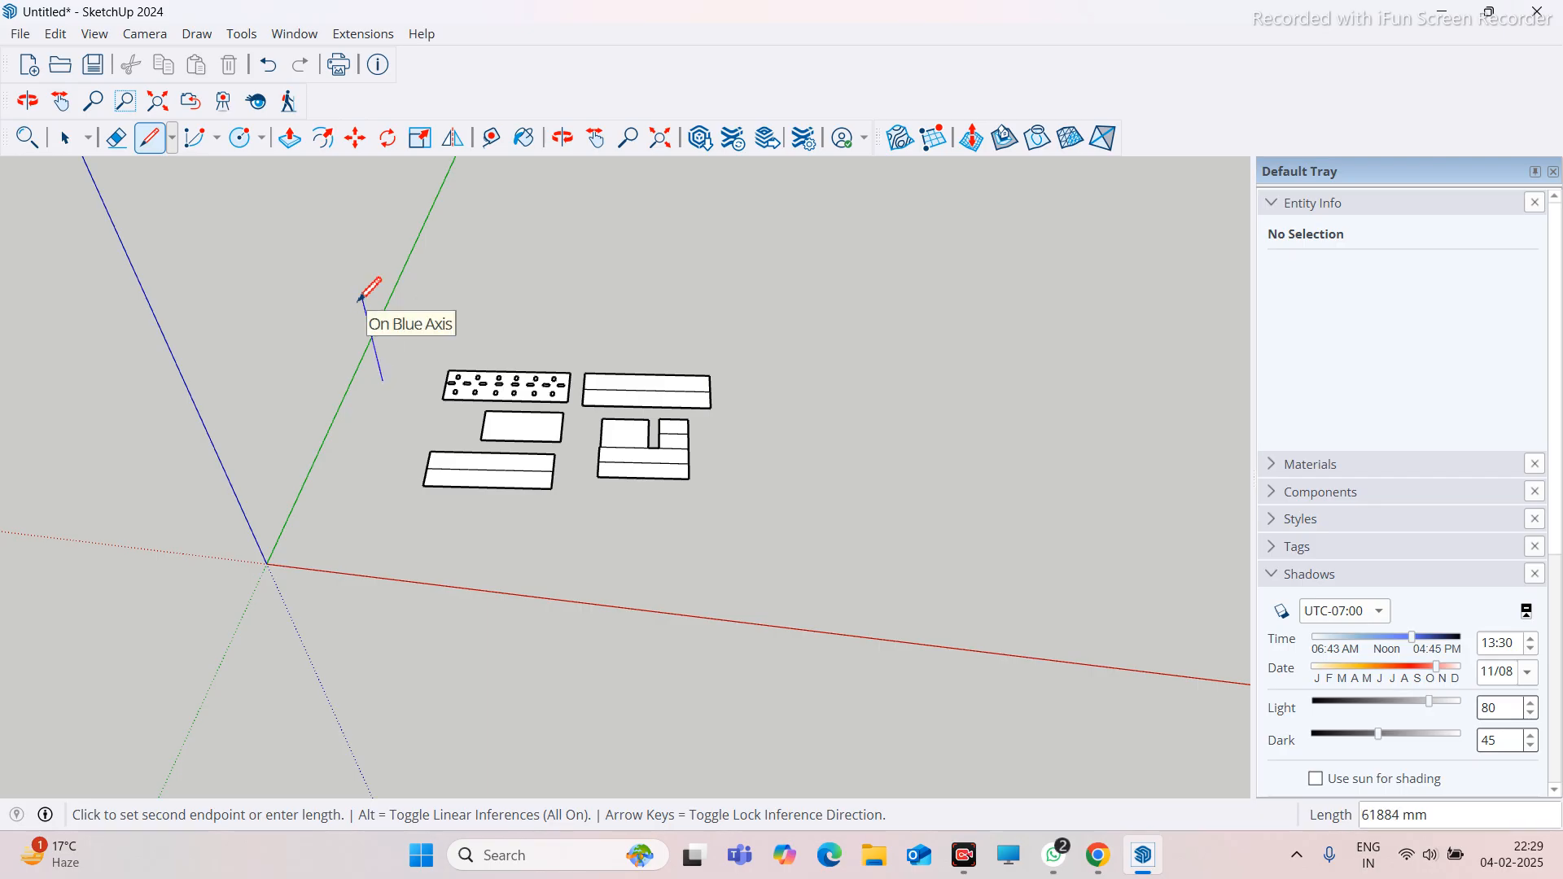
{"action": "middle_click_drag", "start_coordinate": [366, 279], "coordinate": [178, 293]}
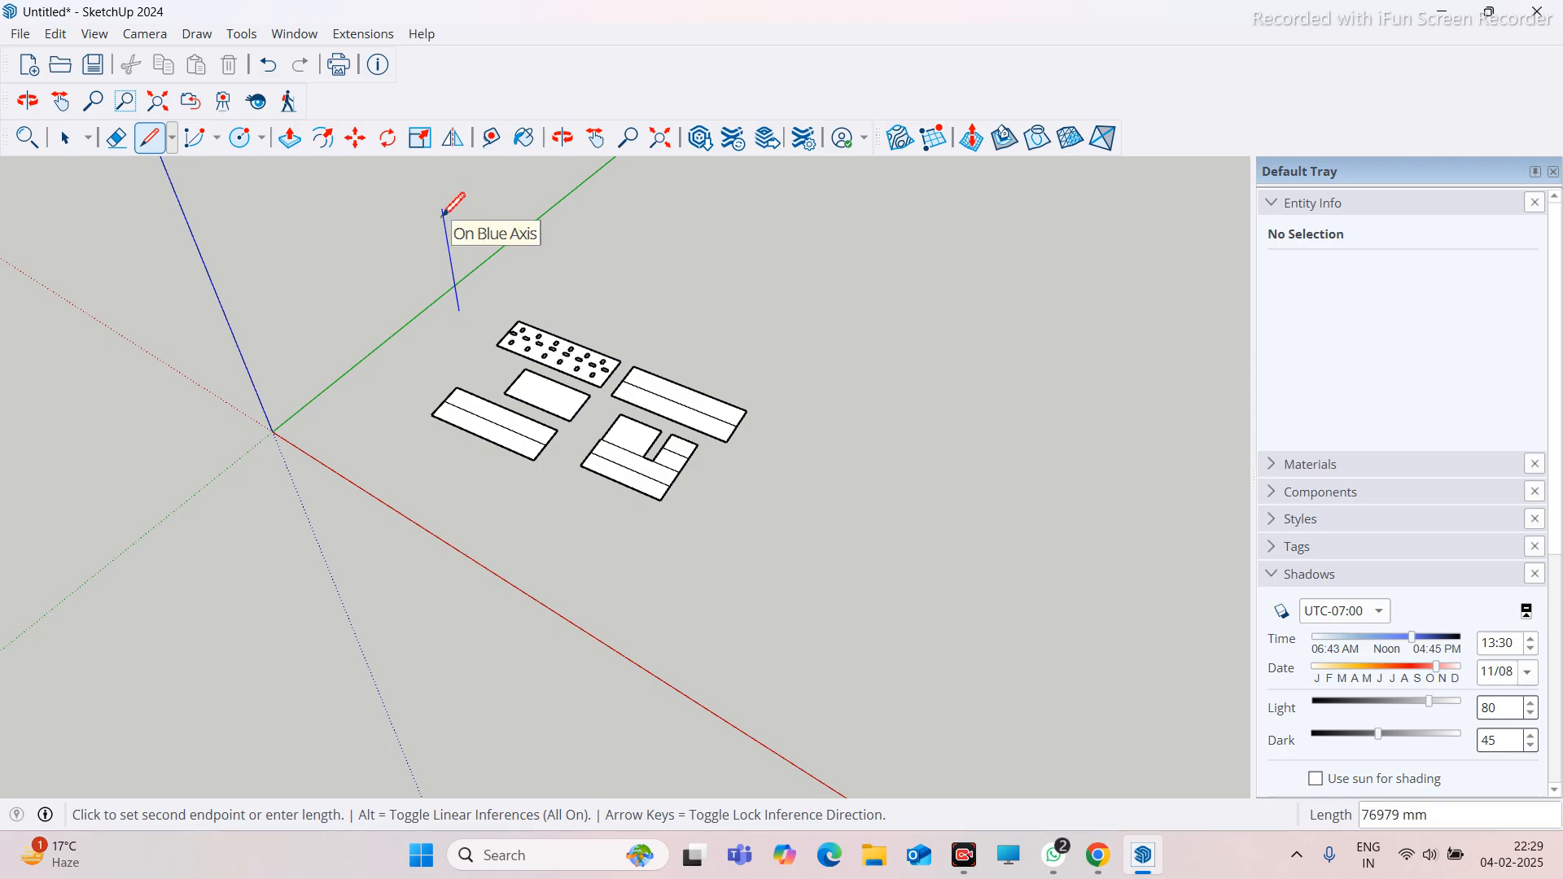
{"action": "scroll", "coordinate": [443, 212], "scroll_direction": "up", "scroll_amount": 1}
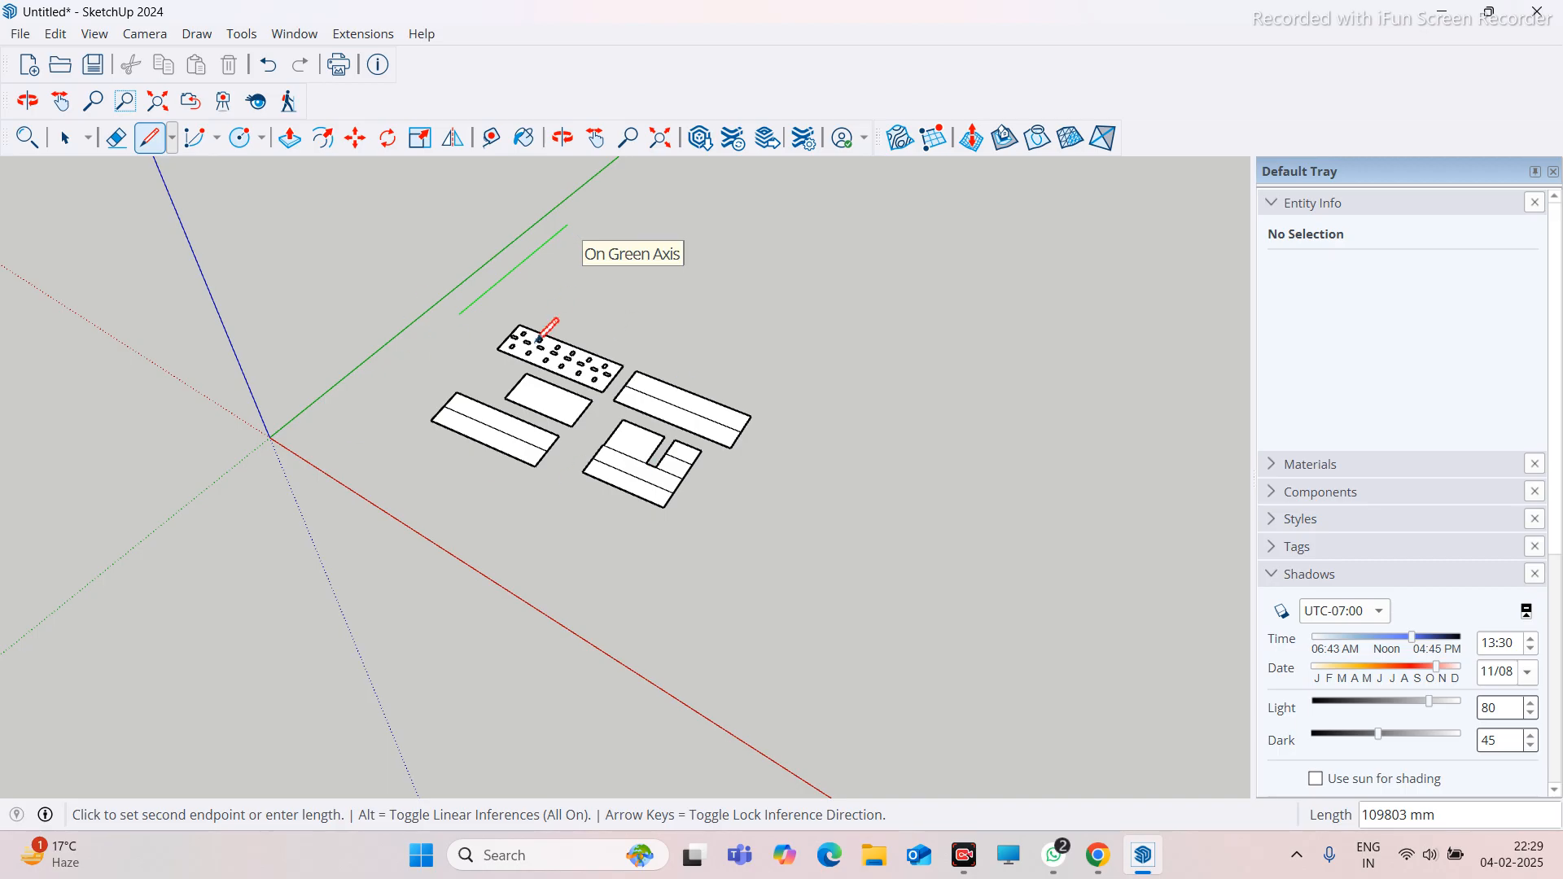
{"action": "middle_click_drag", "start_coordinate": [542, 335], "coordinate": [500, 377]}
{"action": "scroll", "coordinate": [419, 423], "scroll_direction": "up", "scroll_amount": 5}
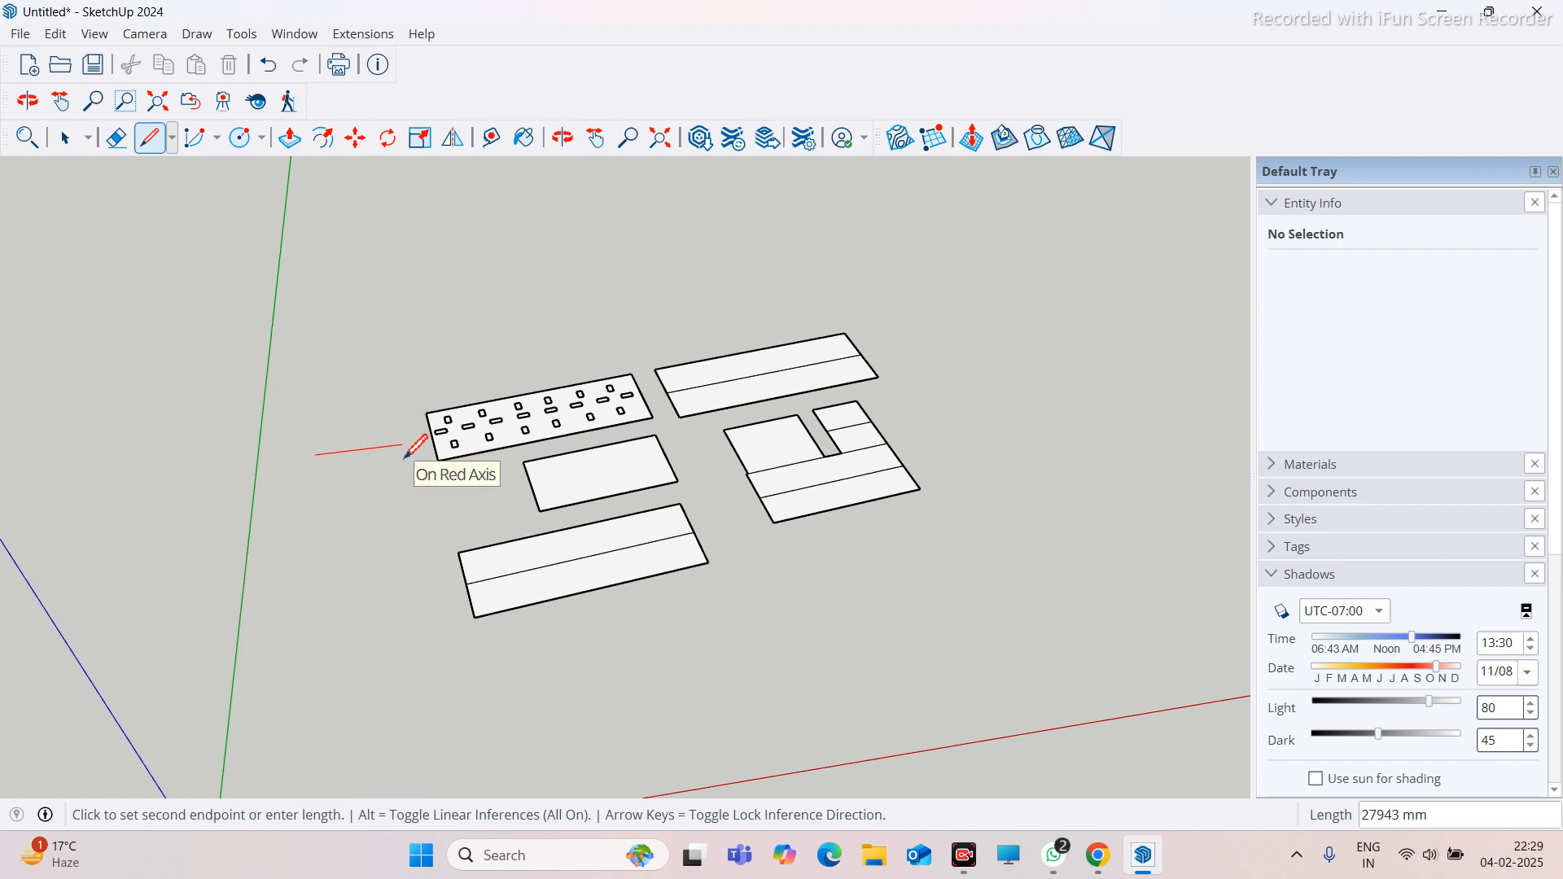
{"action": "scroll", "coordinate": [406, 458], "scroll_direction": "down", "scroll_amount": 5}
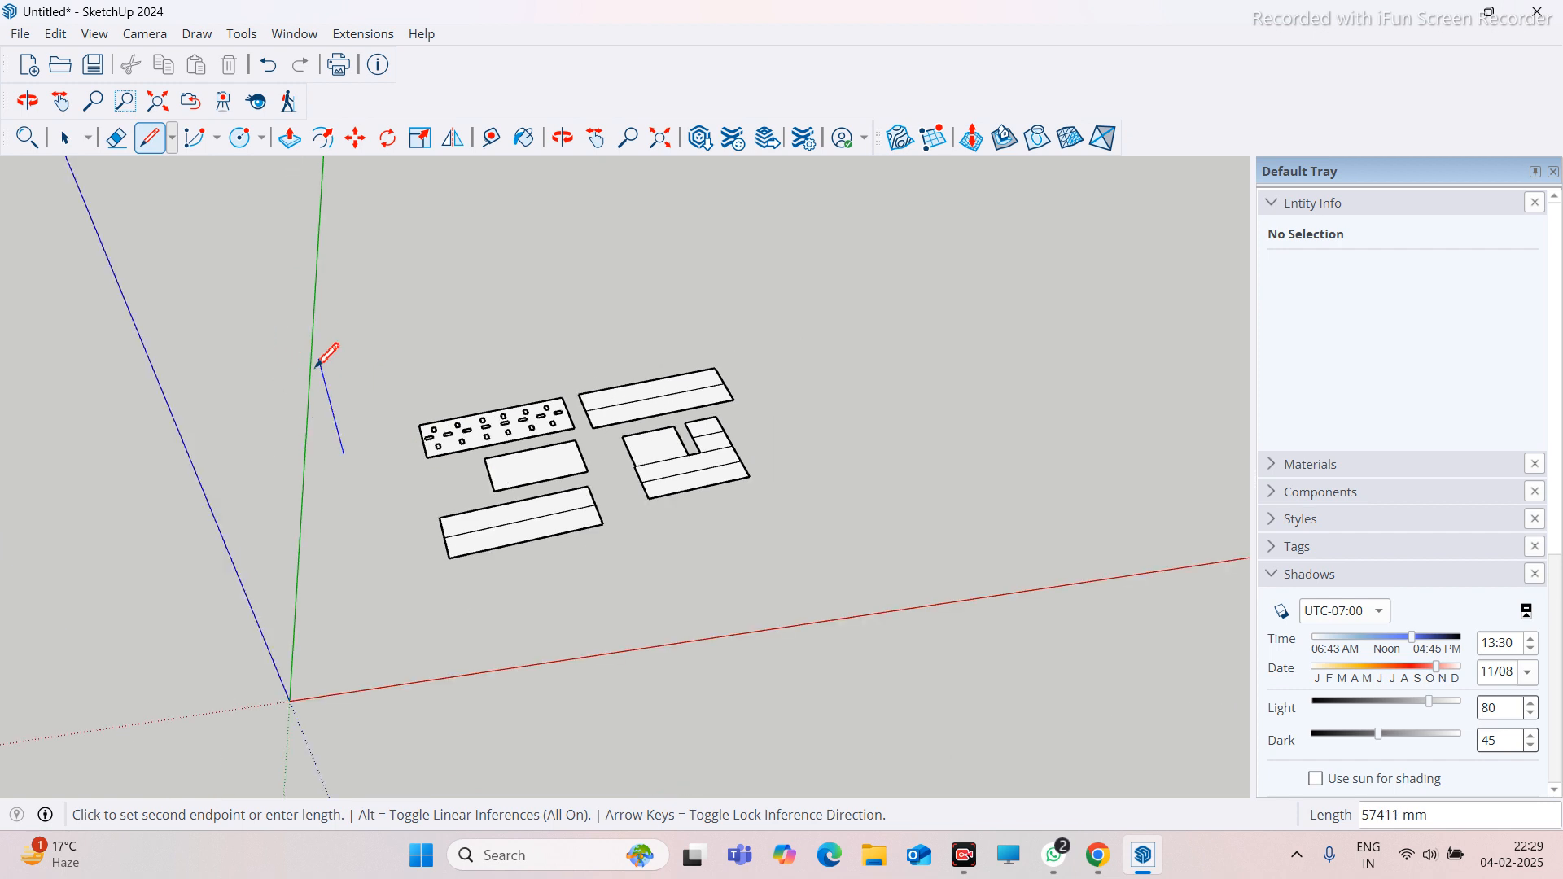
{"action": "middle_click_drag", "start_coordinate": [318, 362], "coordinate": [383, 241]}
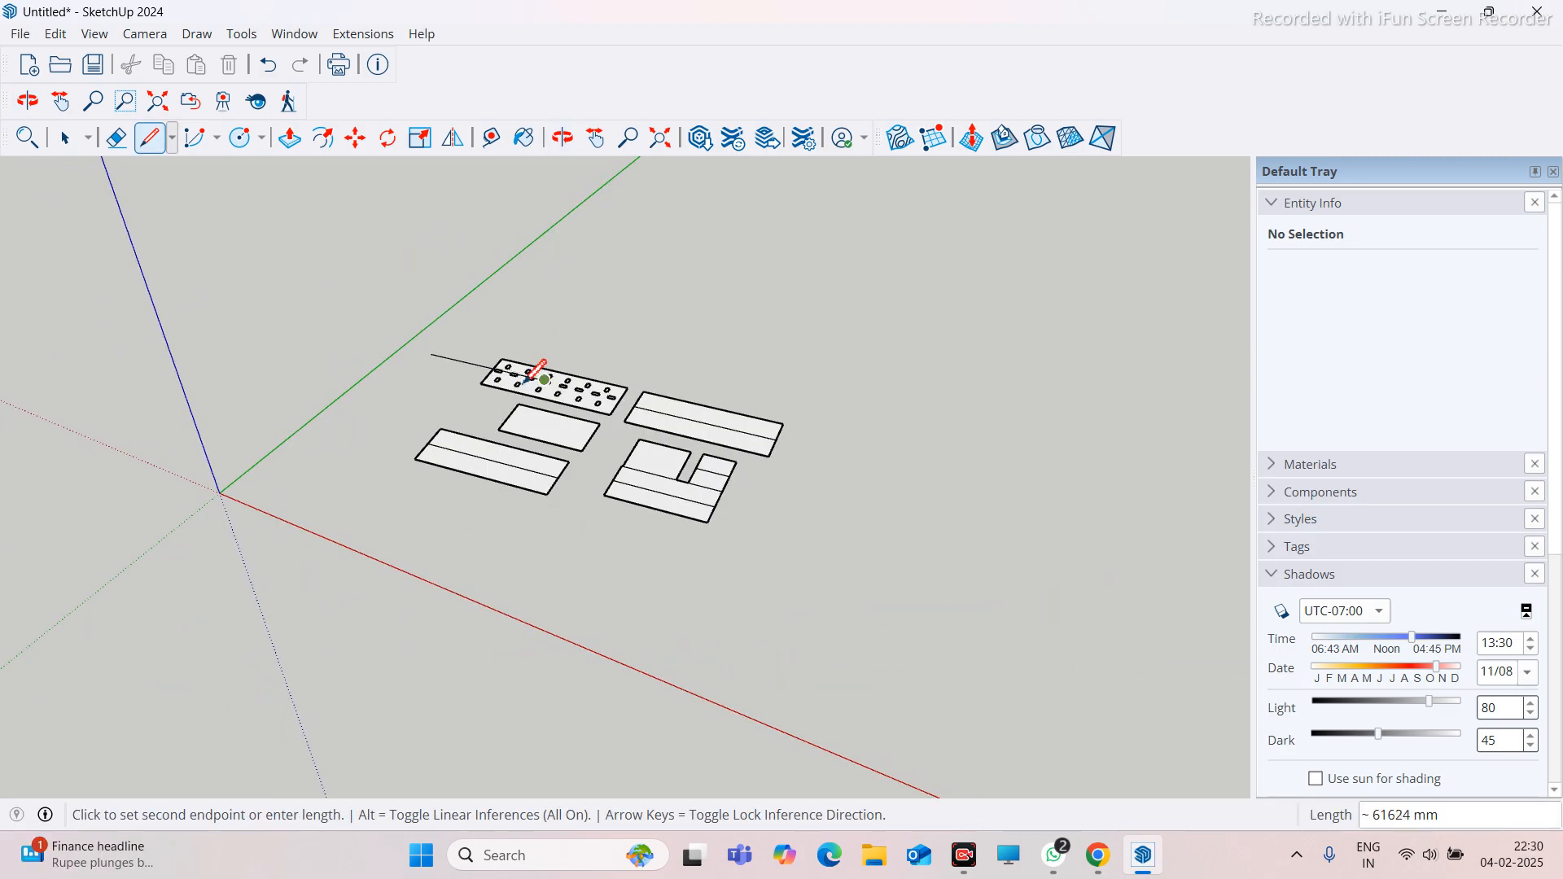
{"action": "middle_click_drag", "start_coordinate": [472, 369], "coordinate": [750, 350]}
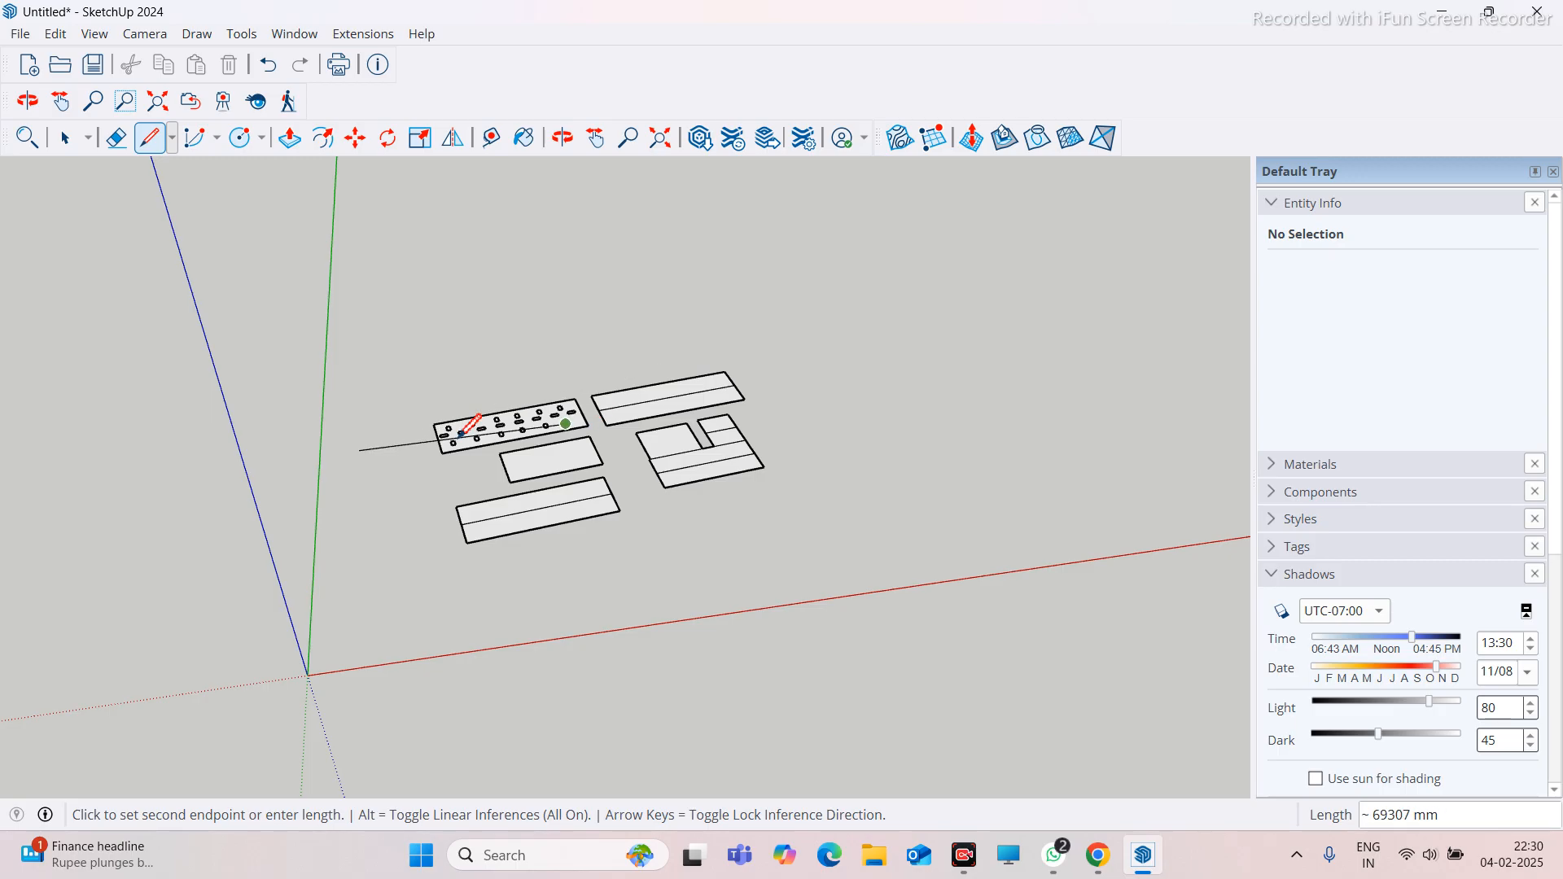
{"action": "scroll", "coordinate": [456, 420], "scroll_direction": "up", "scroll_amount": 2}
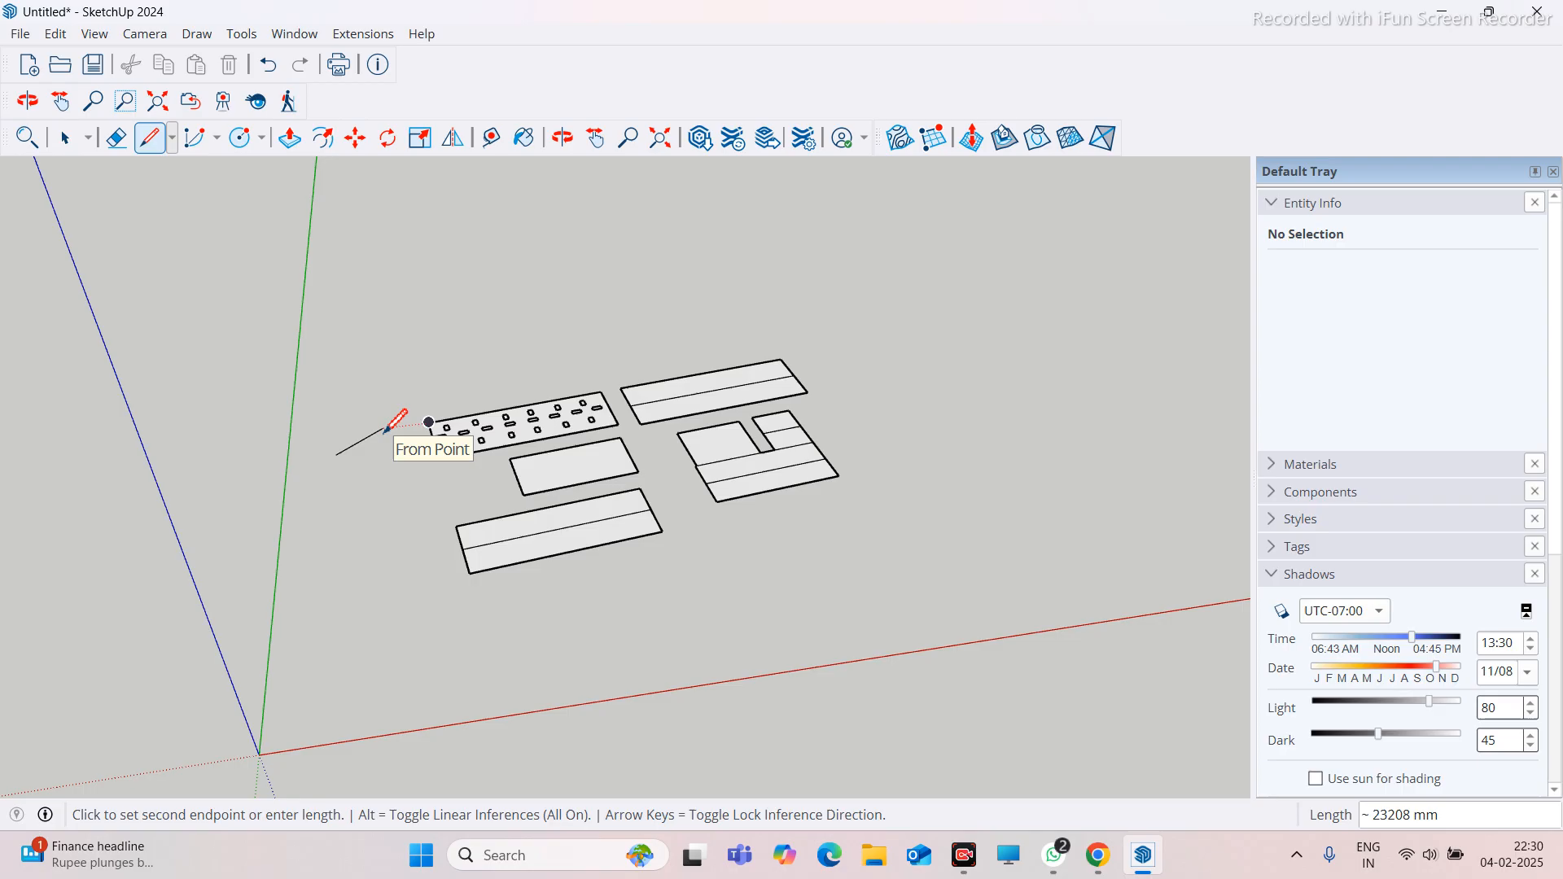
{"action": "scroll", "coordinate": [404, 450], "scroll_direction": "up", "scroll_amount": 1}
{"action": "scroll", "coordinate": [404, 447], "scroll_direction": "up", "scroll_amount": 1}
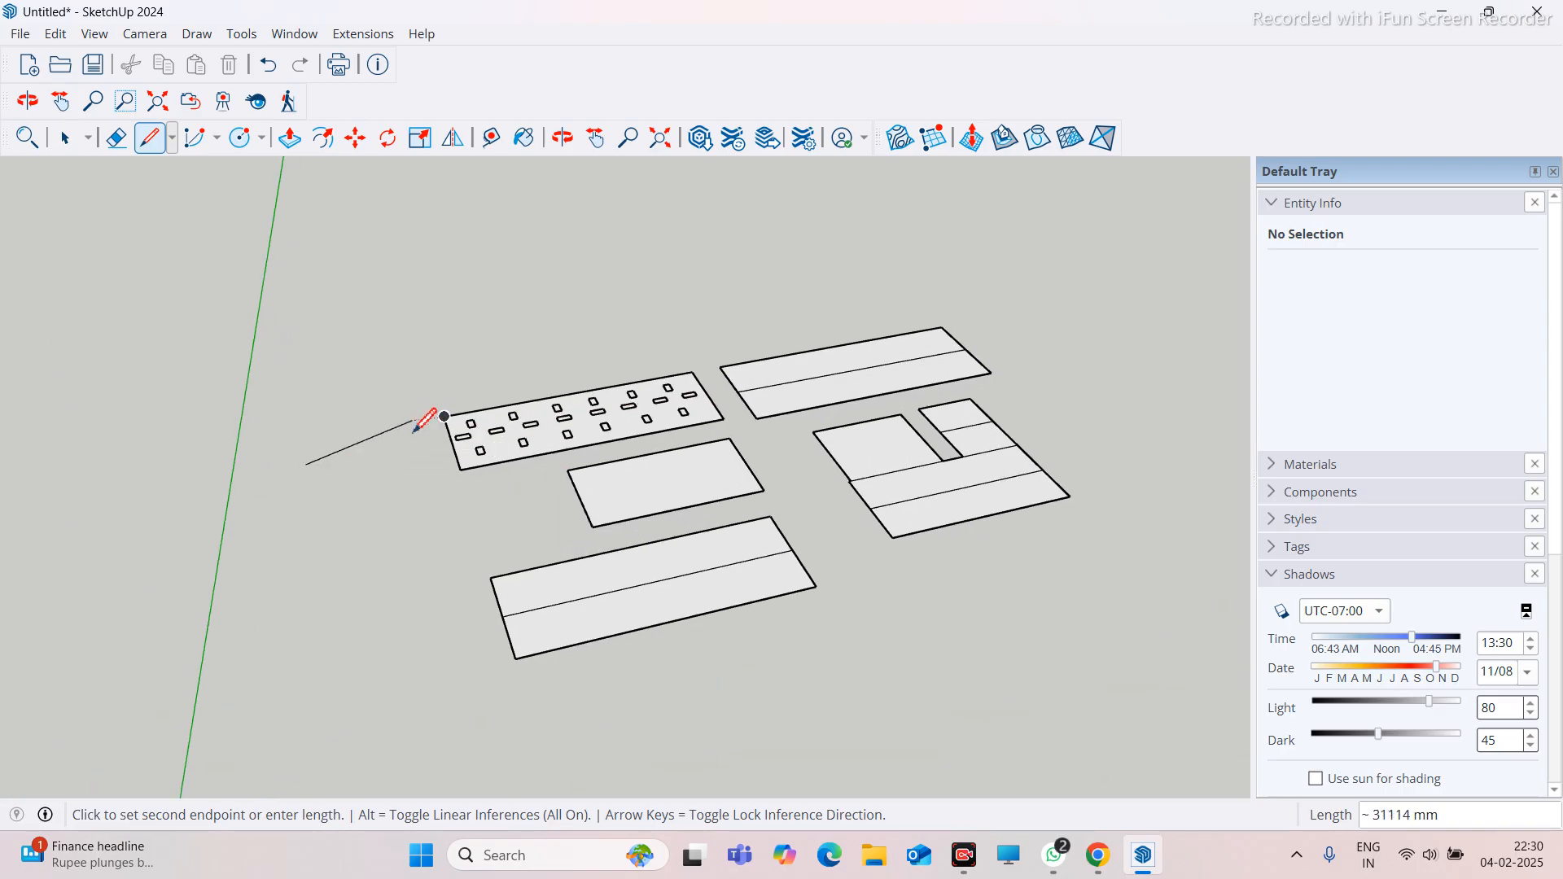
{"action": "scroll", "coordinate": [412, 435], "scroll_direction": "up", "scroll_amount": 2}
{"action": "scroll", "coordinate": [413, 437], "scroll_direction": "down", "scroll_amount": 2}
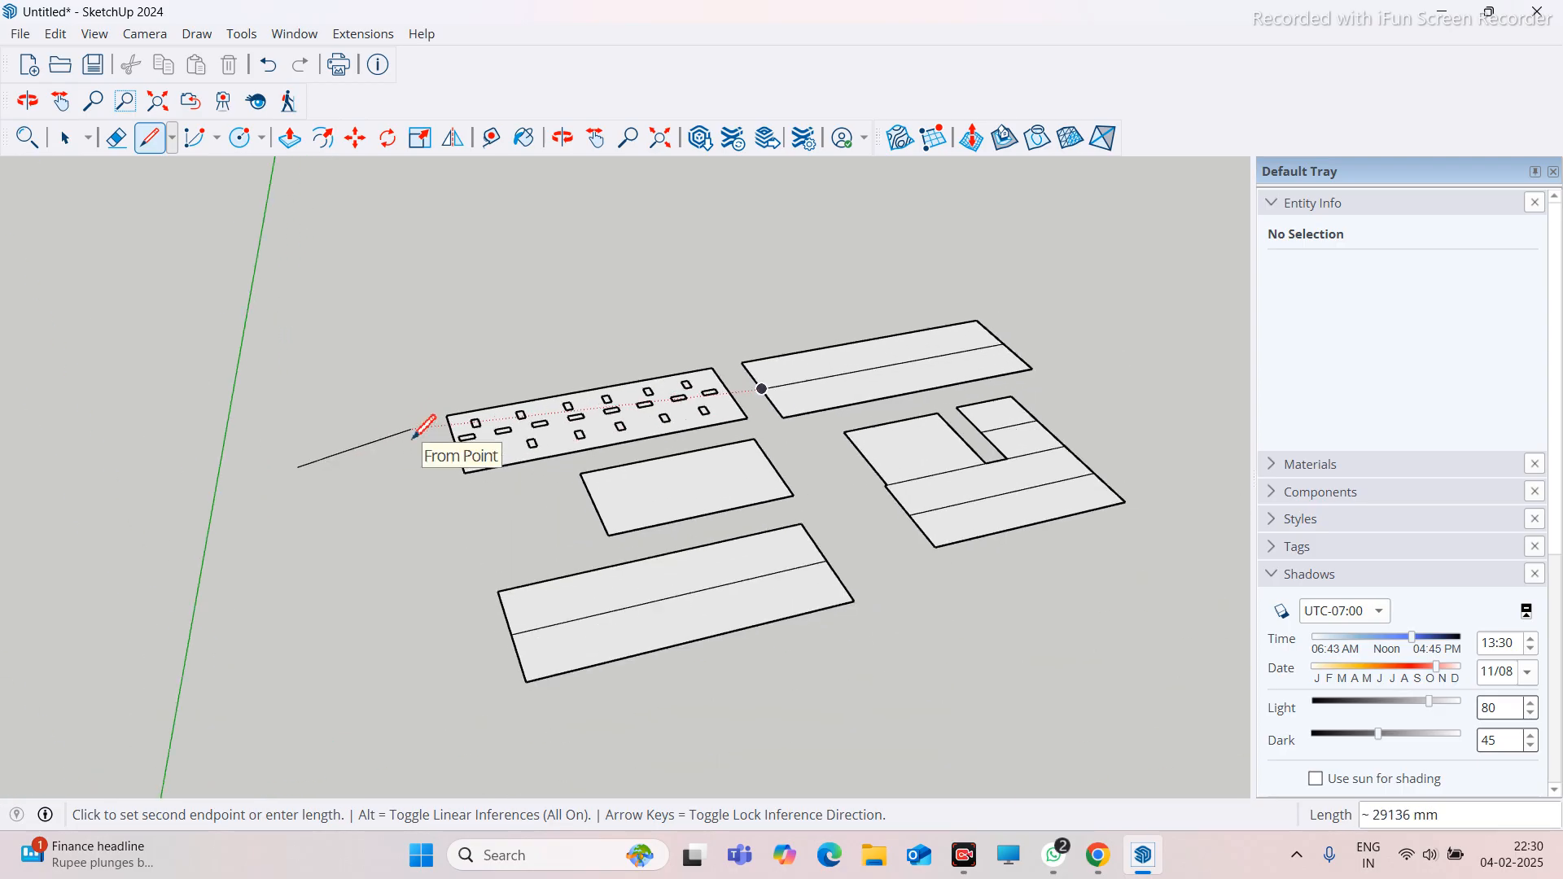
{"action": "scroll", "coordinate": [419, 437], "scroll_direction": "down", "scroll_amount": 1}
{"action": "scroll", "coordinate": [420, 436], "scroll_direction": "down", "scroll_amount": 1}
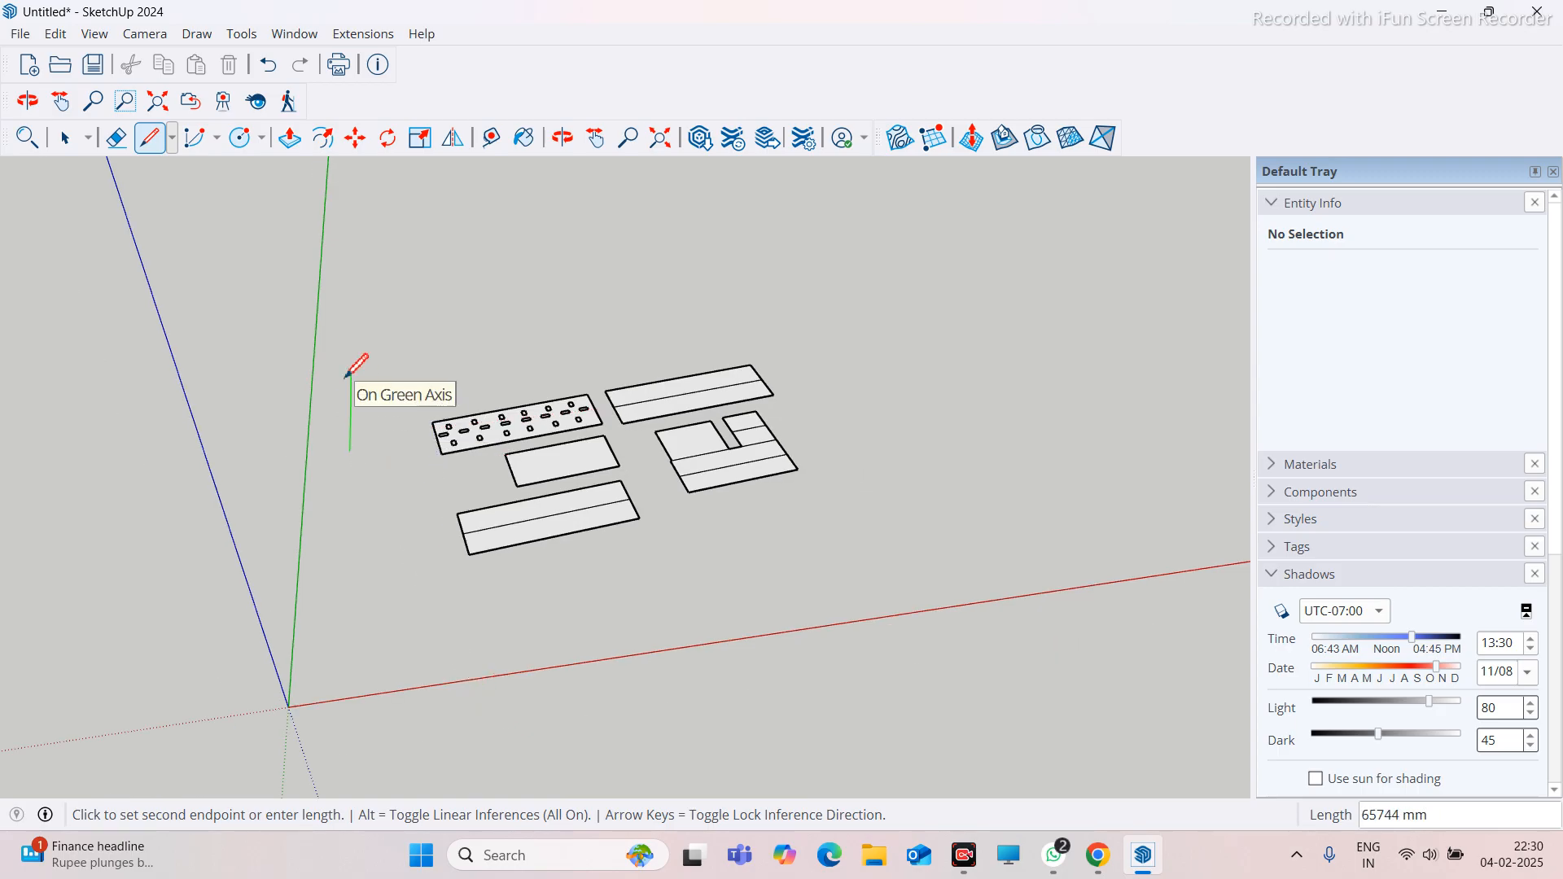
{"action": "scroll", "coordinate": [353, 389], "scroll_direction": "up", "scroll_amount": 3}
{"action": "scroll", "coordinate": [340, 378], "scroll_direction": "up", "scroll_amount": 1}
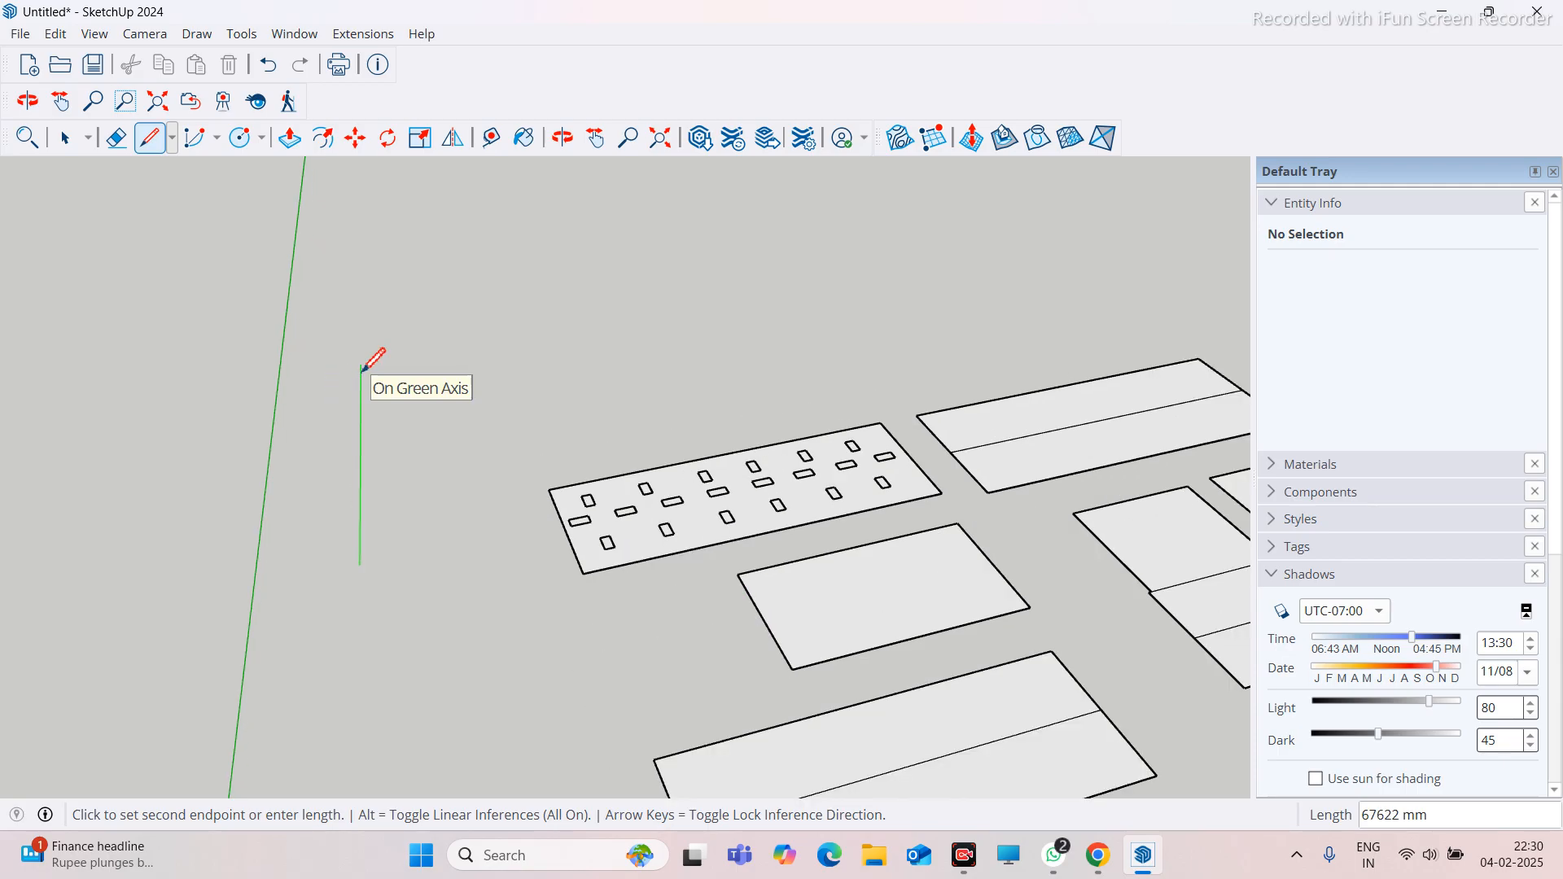
{"action": "scroll", "coordinate": [363, 371], "scroll_direction": "down", "scroll_amount": 1}
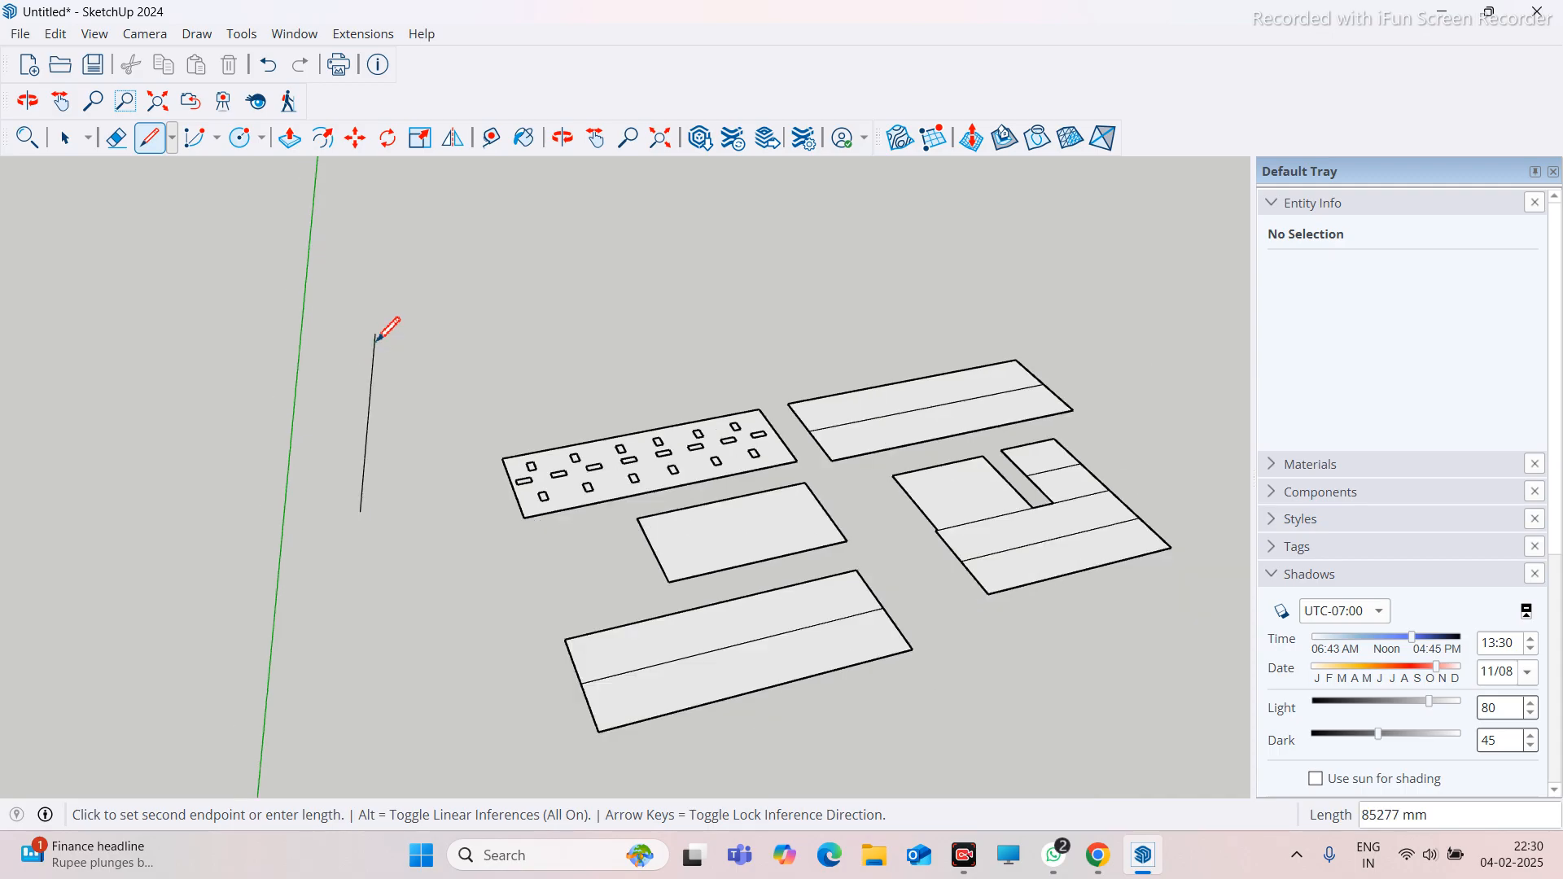
{"action": "scroll", "coordinate": [383, 325], "scroll_direction": "down", "scroll_amount": 1}
{"action": "scroll", "coordinate": [374, 371], "scroll_direction": "up", "scroll_amount": 1}
{"action": "scroll", "coordinate": [358, 342], "scroll_direction": "down", "scroll_amount": 3}
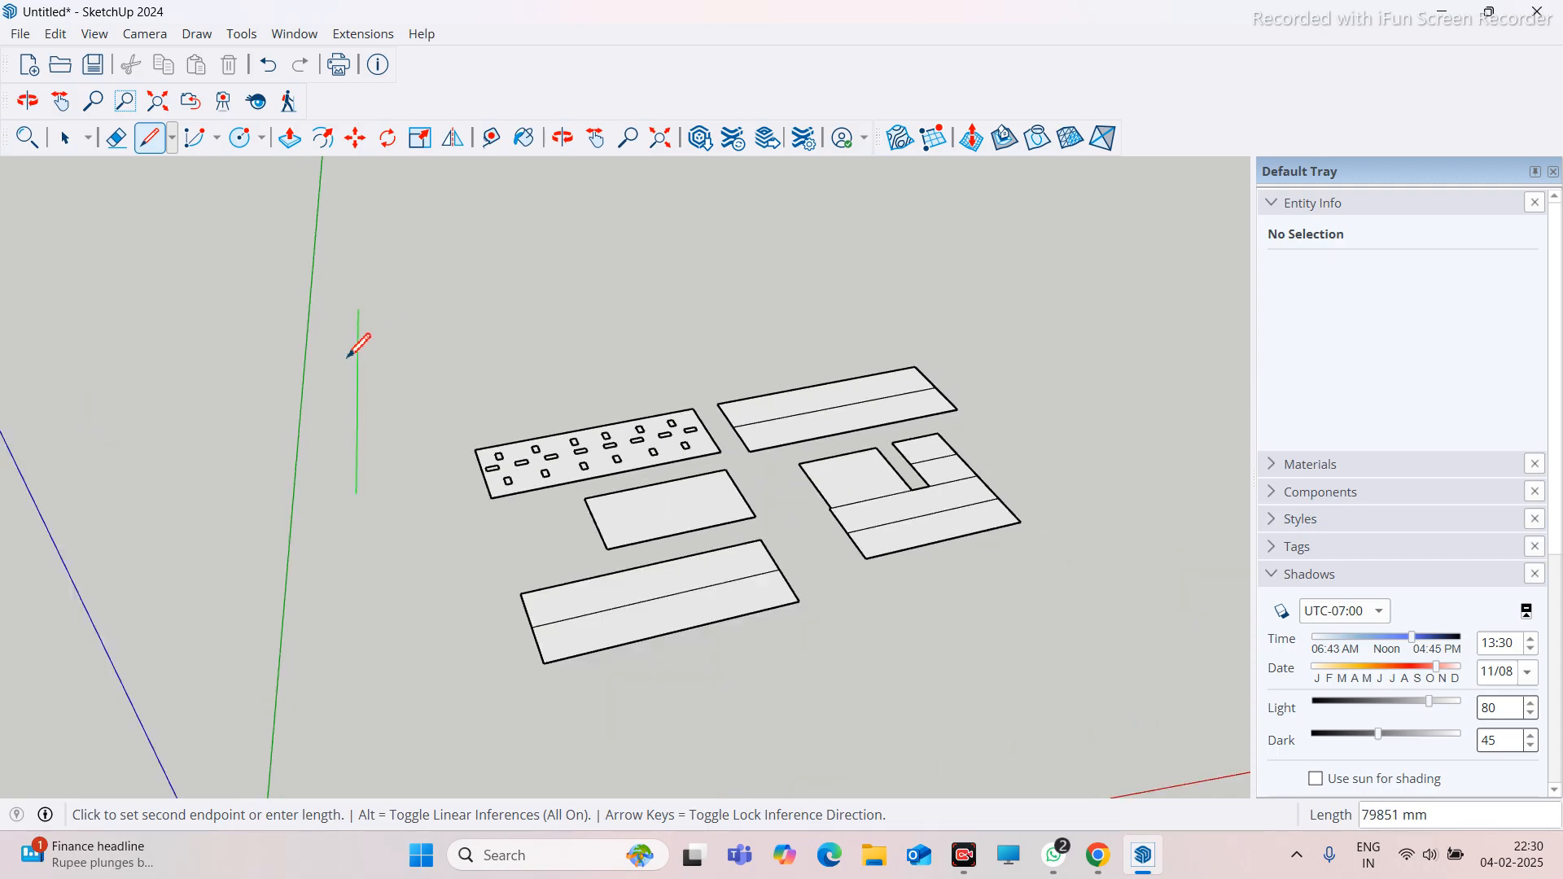
{"action": "key", "text": "Escape"}
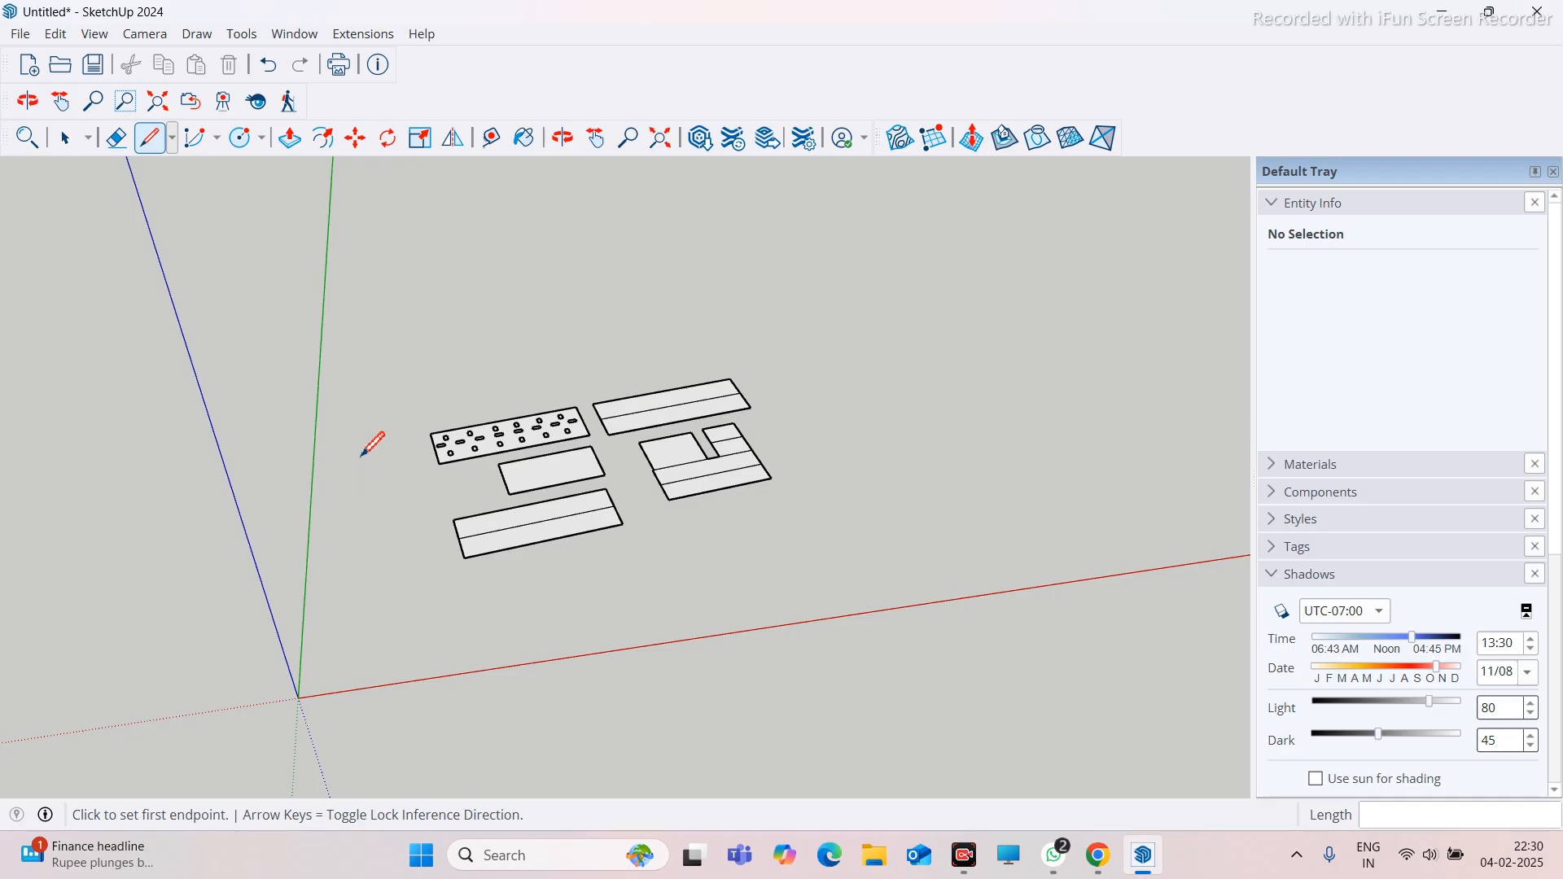
Try raising the plain middle rectangle into a block with Push/Pull
{"action": "left_click", "coordinate": [289, 139]}
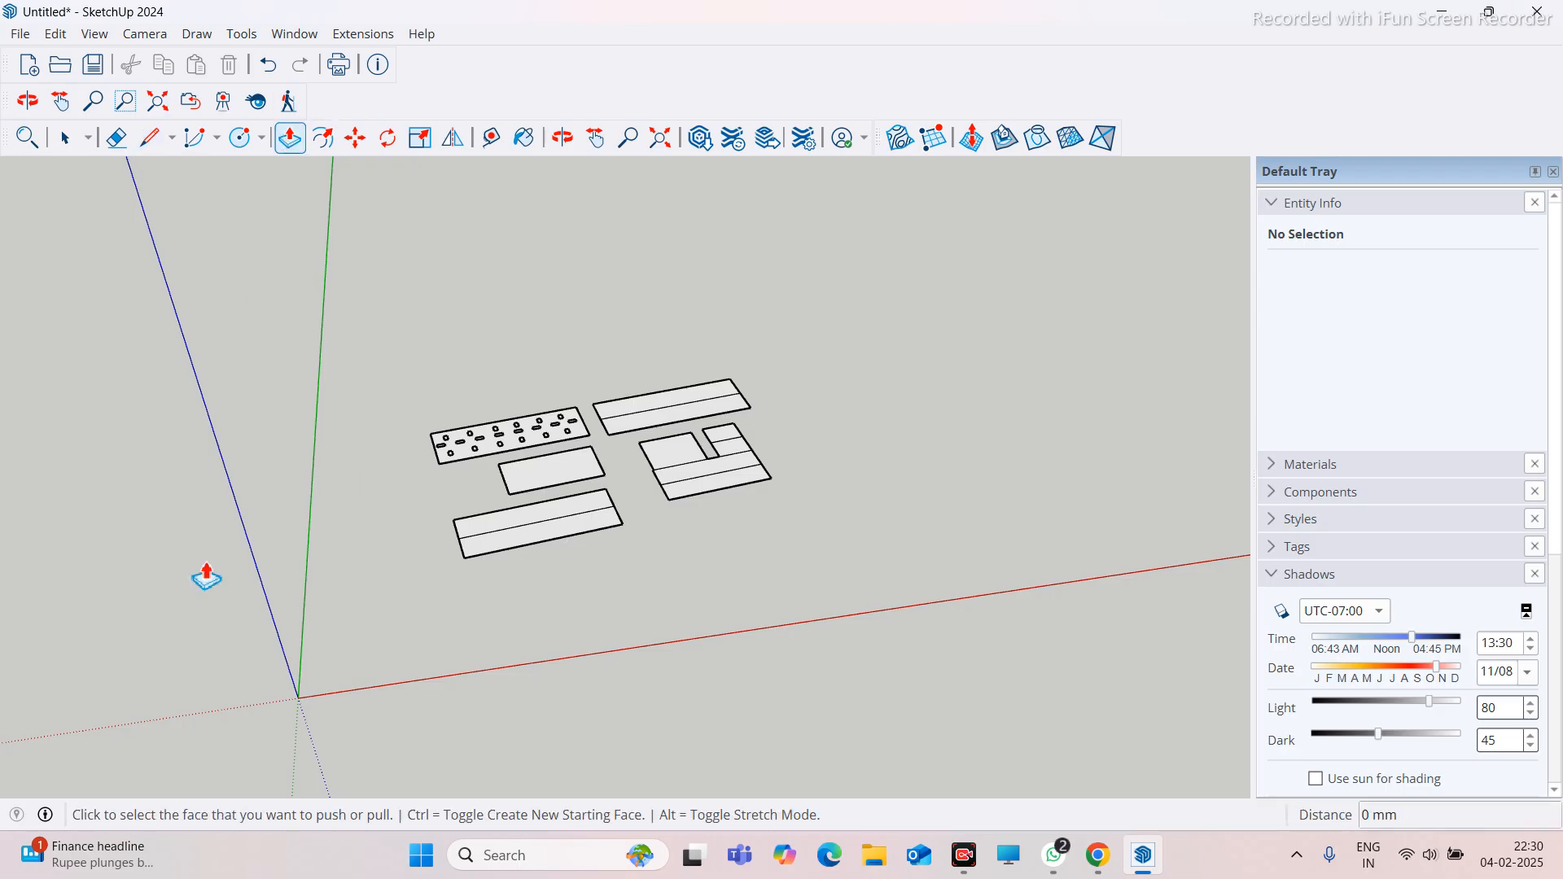
{"action": "middle_click_drag", "start_coordinate": [540, 652], "coordinate": [662, 627]}
{"action": "scroll", "coordinate": [684, 606], "scroll_direction": "up", "scroll_amount": 8}
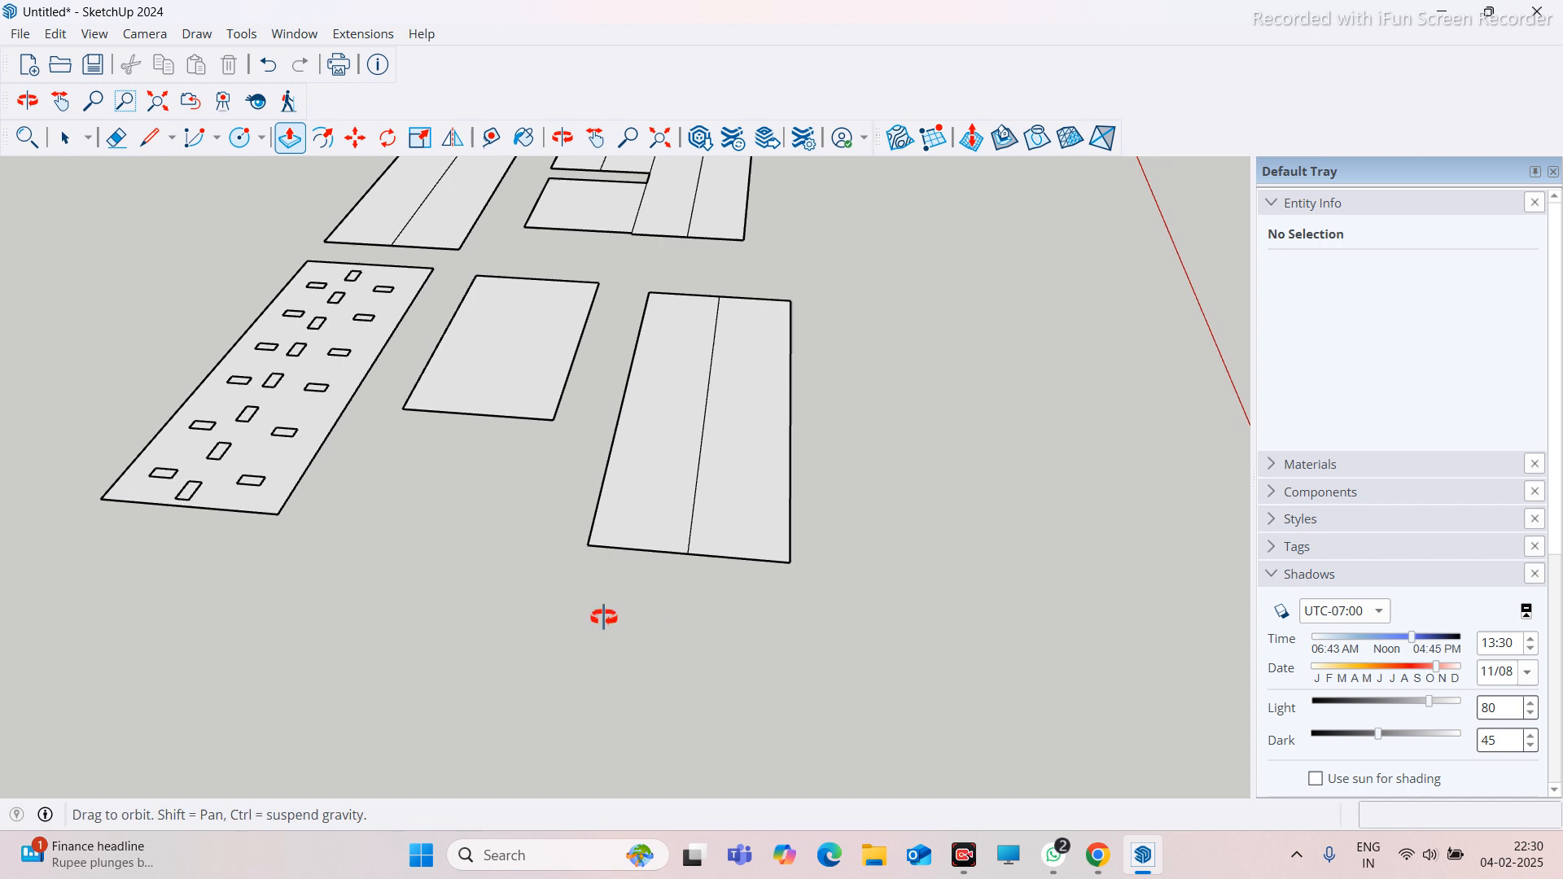
{"action": "scroll", "coordinate": [386, 554], "scroll_direction": "down", "scroll_amount": 8}
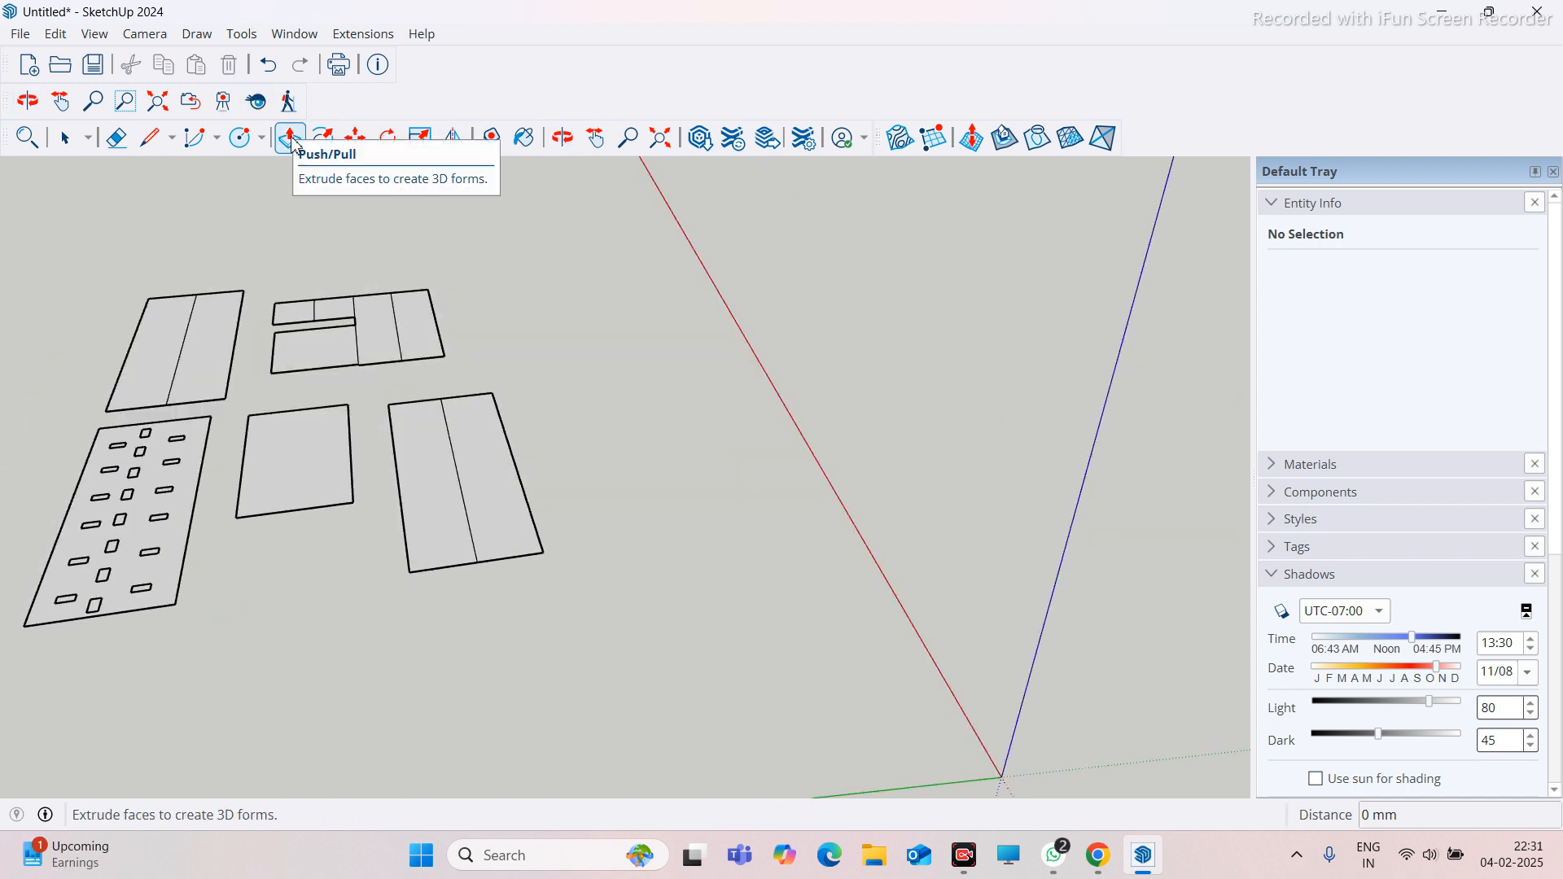
{"action": "left_click", "coordinate": [321, 468]}
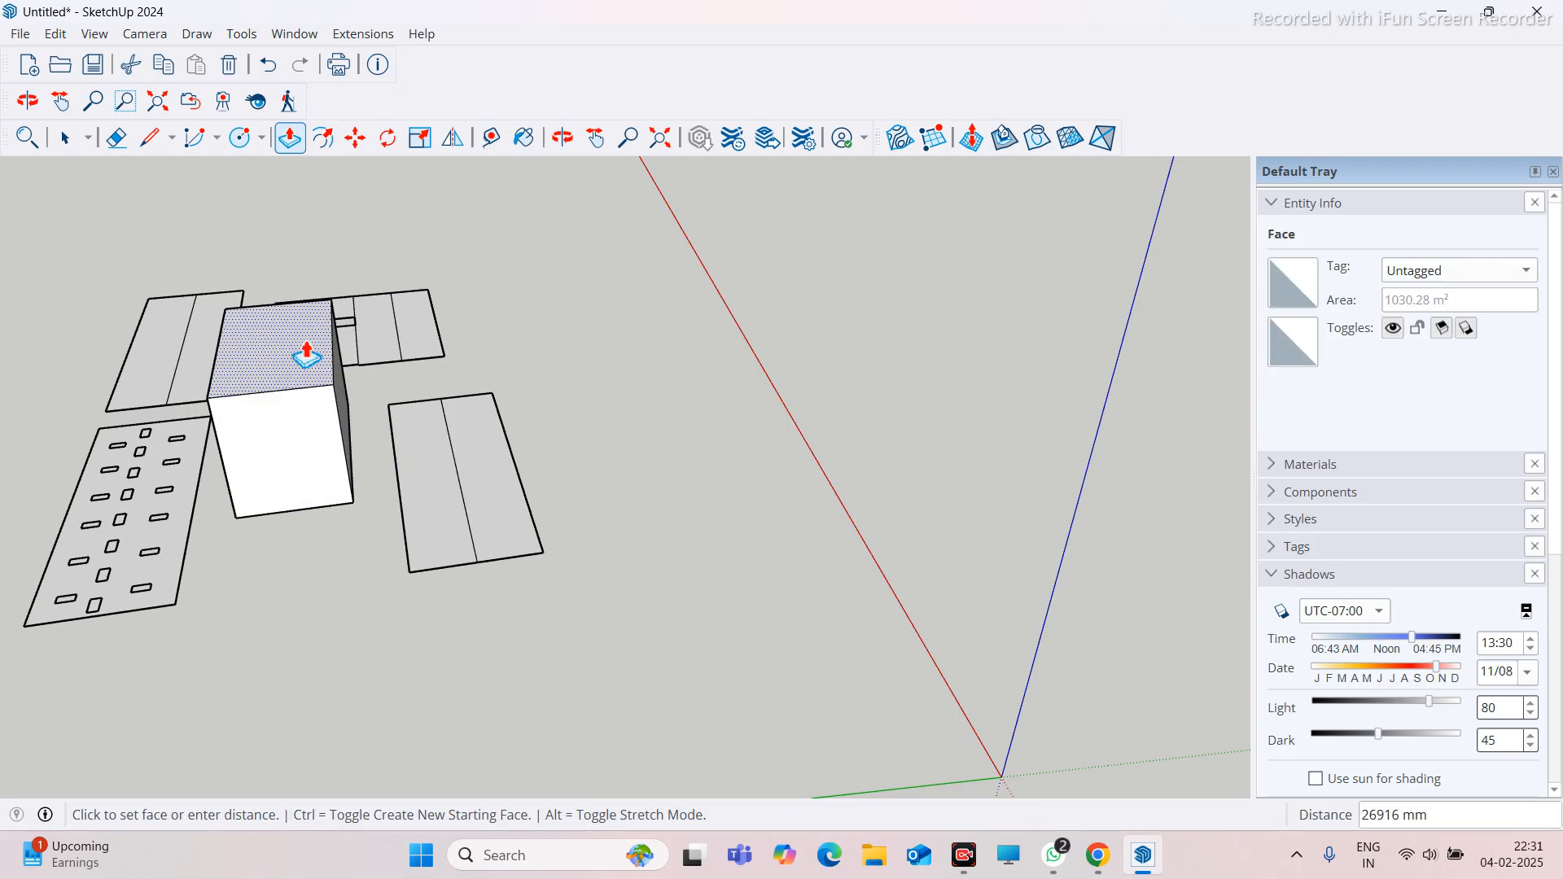
{"action": "key", "text": "Escape"}
{"action": "left_click", "coordinate": [305, 479]}
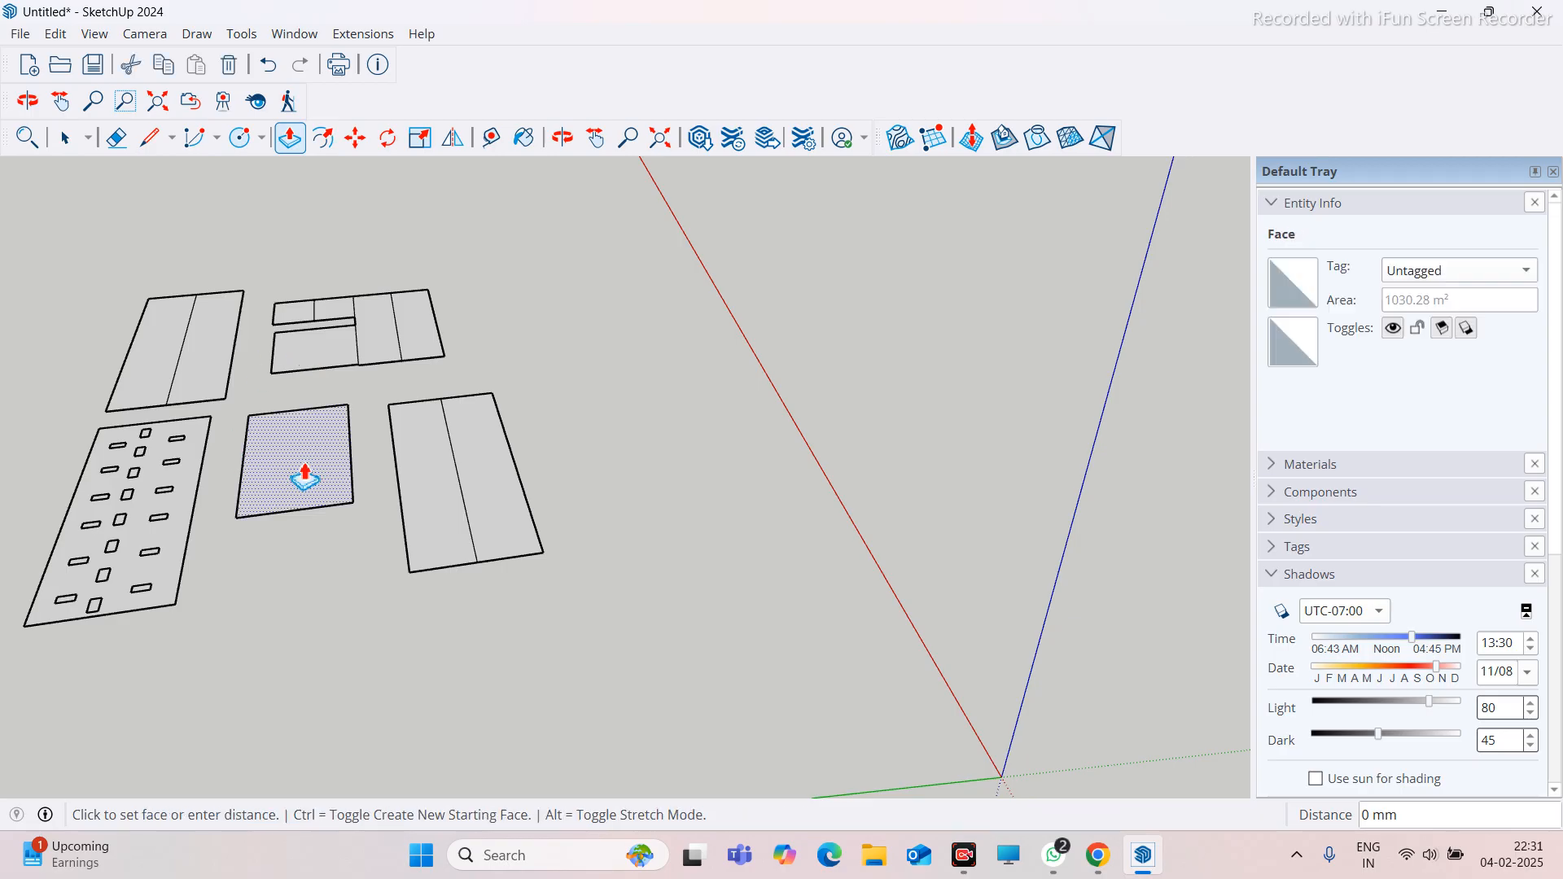
{"action": "left_click", "coordinate": [290, 345]}
Try enlarging the trial block by pulling its end face outward about 86364 mm and its long front face toward the origin
{"action": "middle_click_drag", "start_coordinate": [352, 405], "coordinate": [426, 349]}
{"action": "left_click", "coordinate": [433, 355]}
{"action": "left_click", "coordinate": [774, 468]}
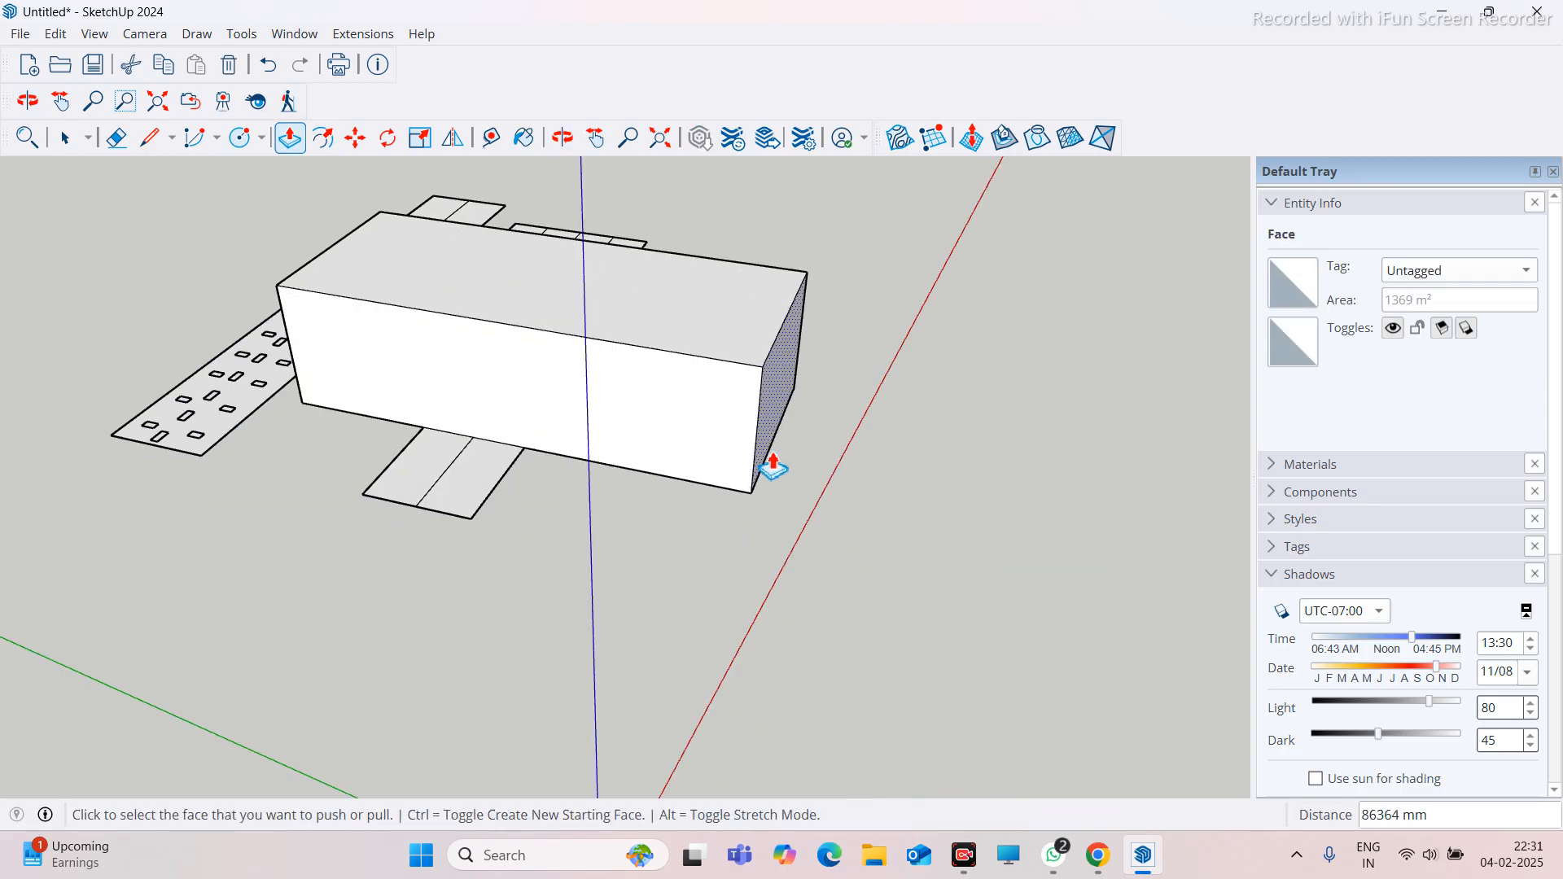
{"action": "left_click", "coordinate": [567, 393]}
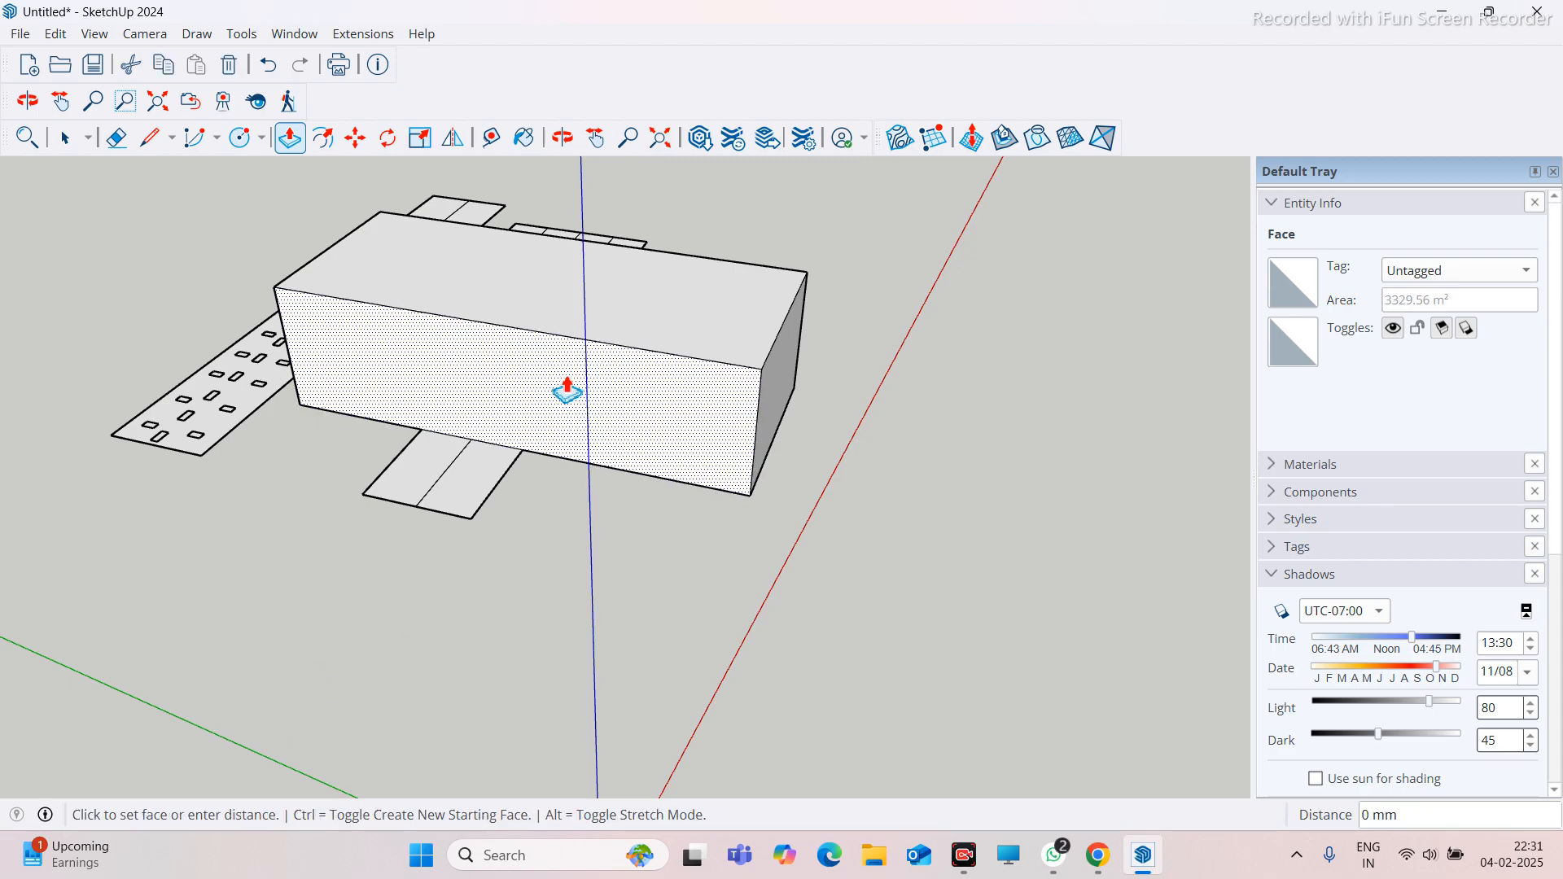
{"action": "scroll", "coordinate": [224, 702], "scroll_direction": "down", "scroll_amount": 2}
{"action": "left_click", "coordinate": [235, 692]}
Try different heights for the enlarged block by pushing and pulling its top face
{"action": "middle_click_drag", "start_coordinate": [552, 603], "coordinate": [565, 454]}
{"action": "left_click", "coordinate": [442, 478]}
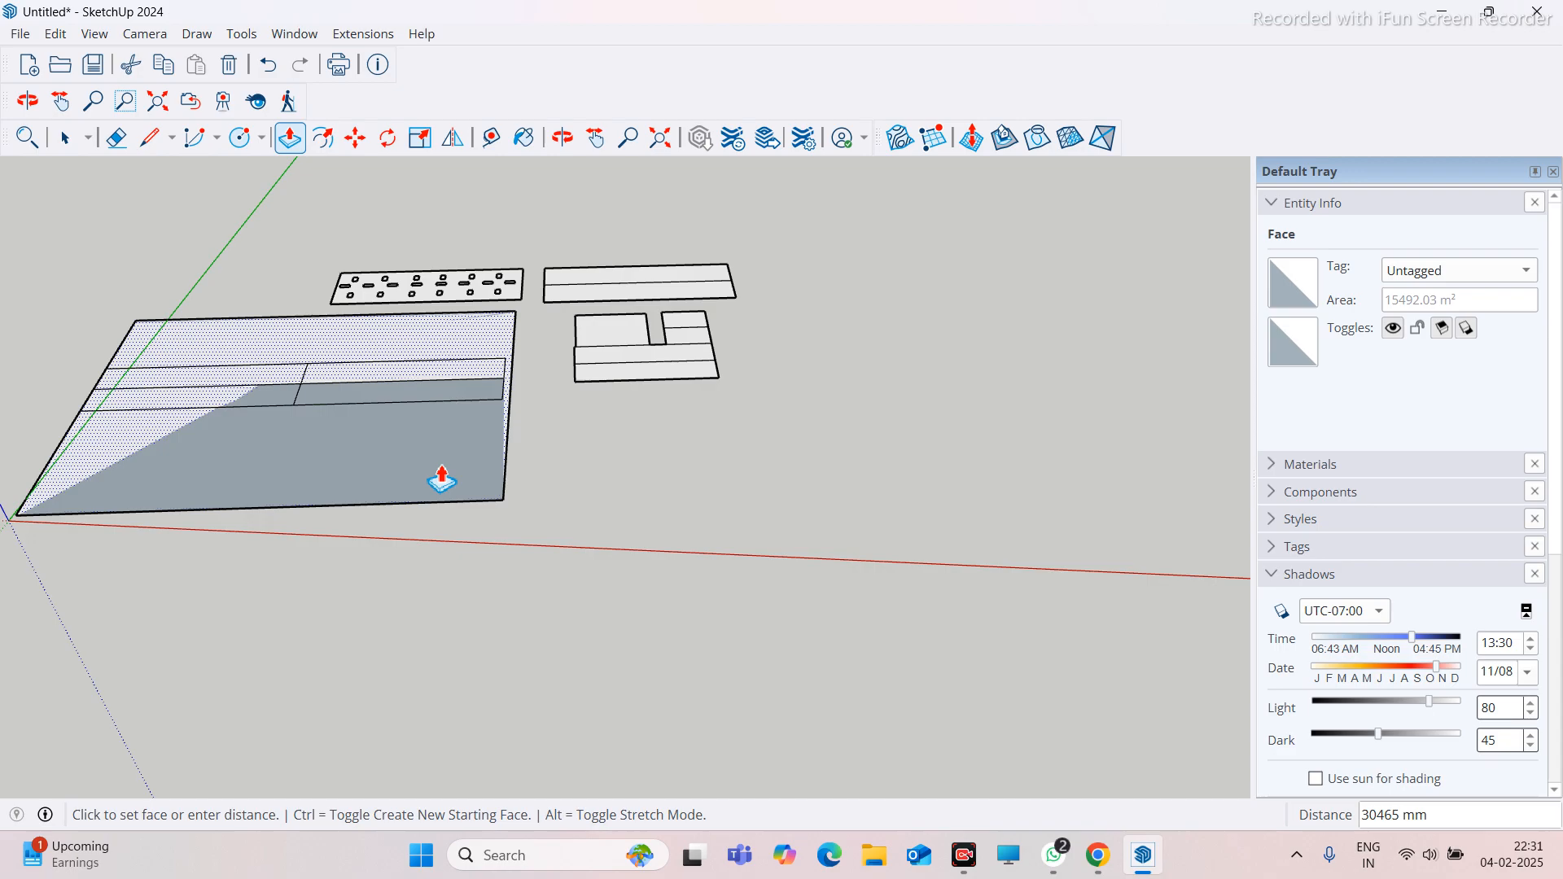
{"action": "left_click", "coordinate": [465, 357]}
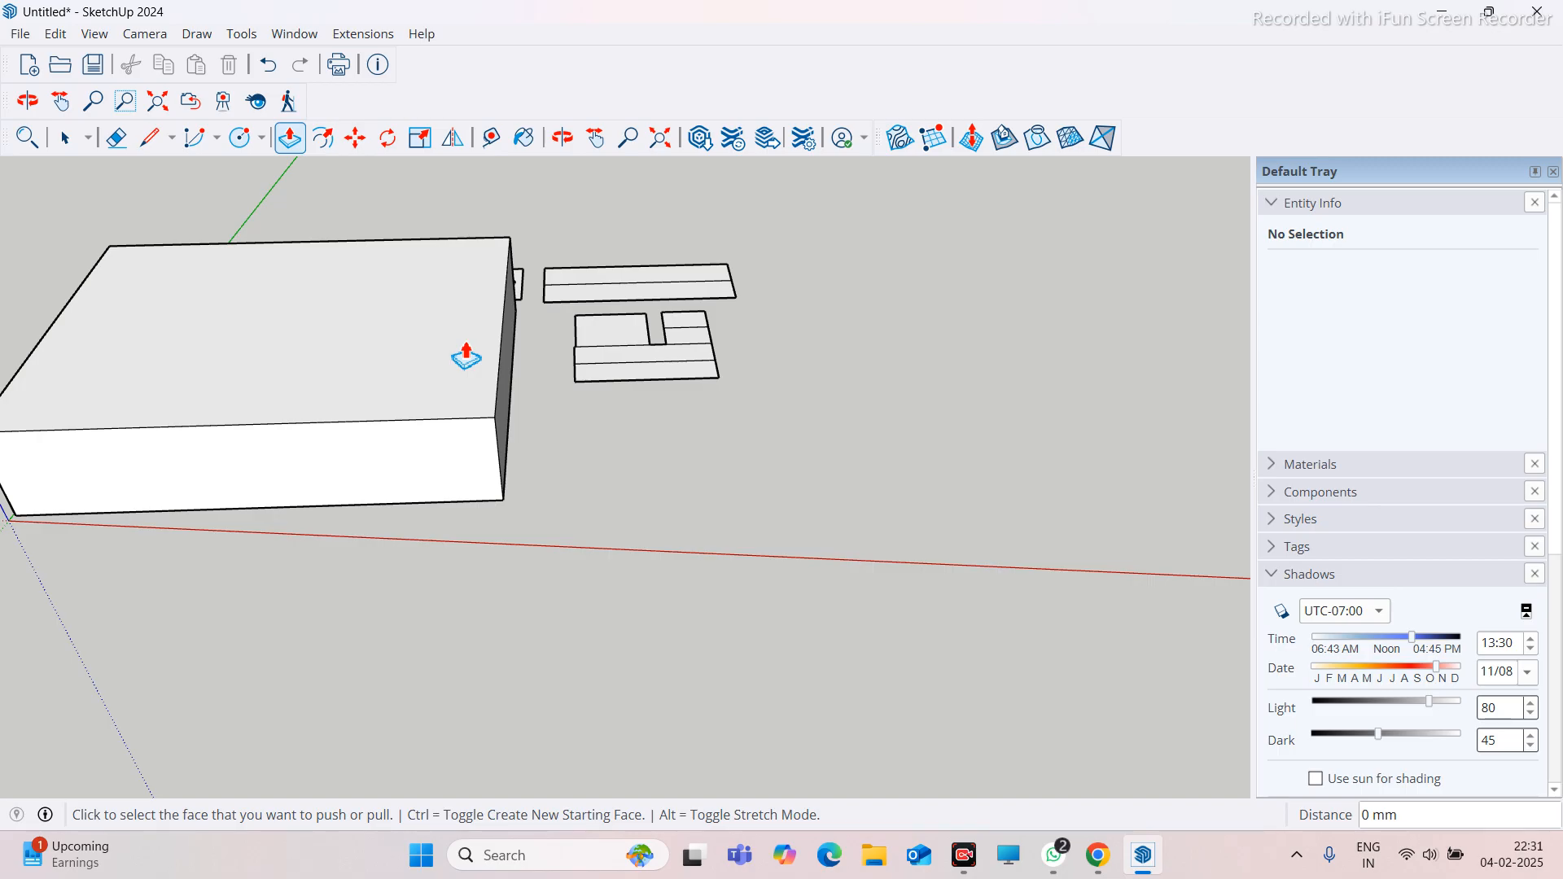
{"action": "left_click", "coordinate": [461, 361]}
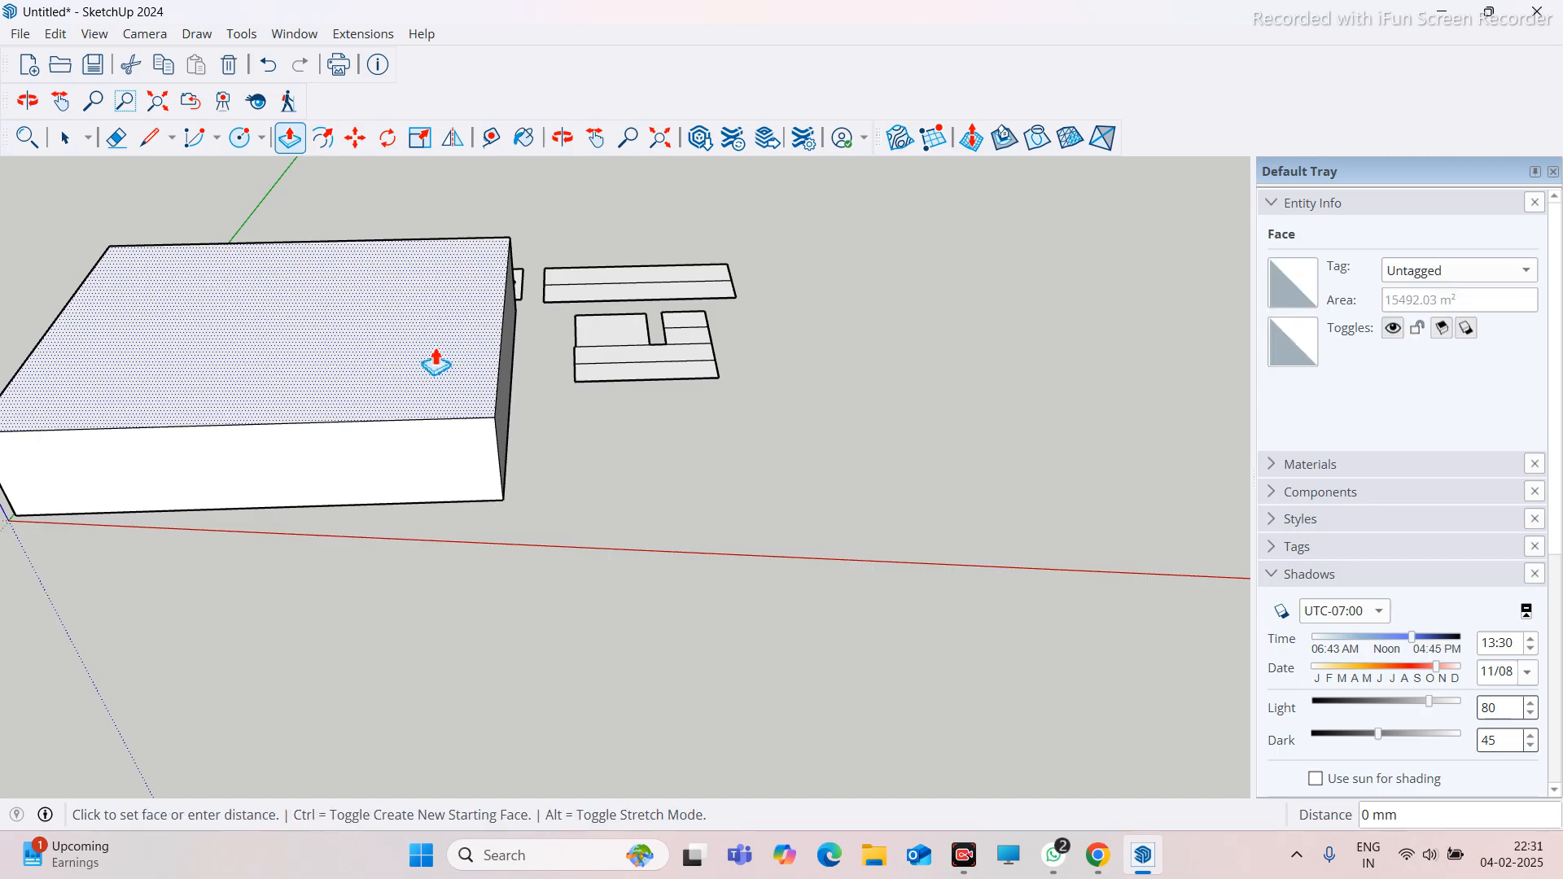
{"action": "left_click", "coordinate": [398, 217]}
{"action": "left_click", "coordinate": [392, 200]}
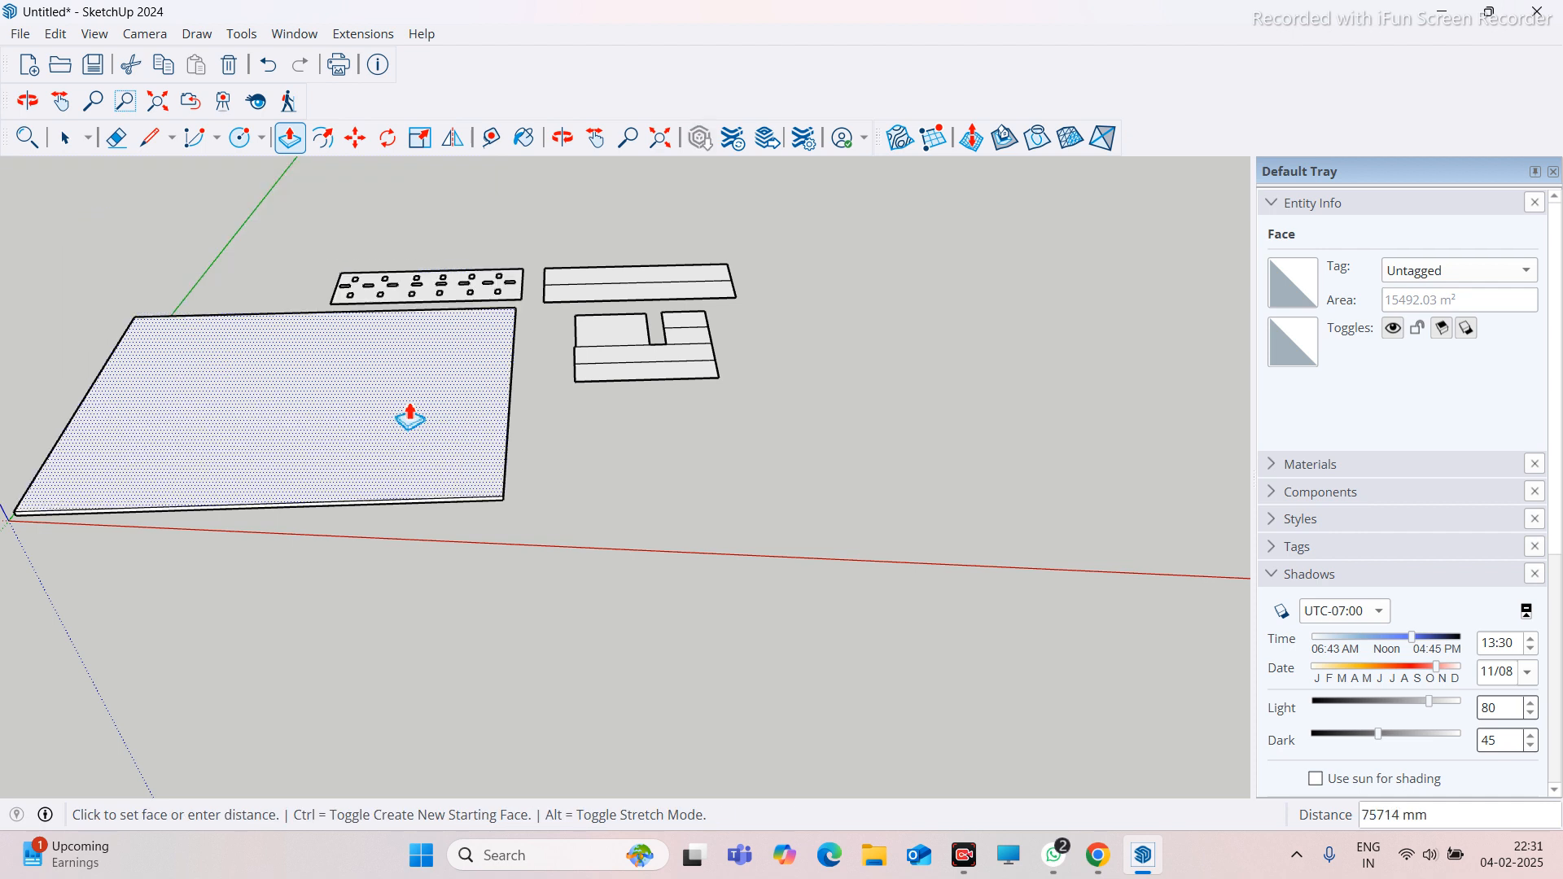
{"action": "left_click", "coordinate": [384, 458]}
Push the enlarged block's front face back about 51739 mm, and undo all the trial Push/Pull edits
{"action": "left_click", "coordinate": [394, 501]}
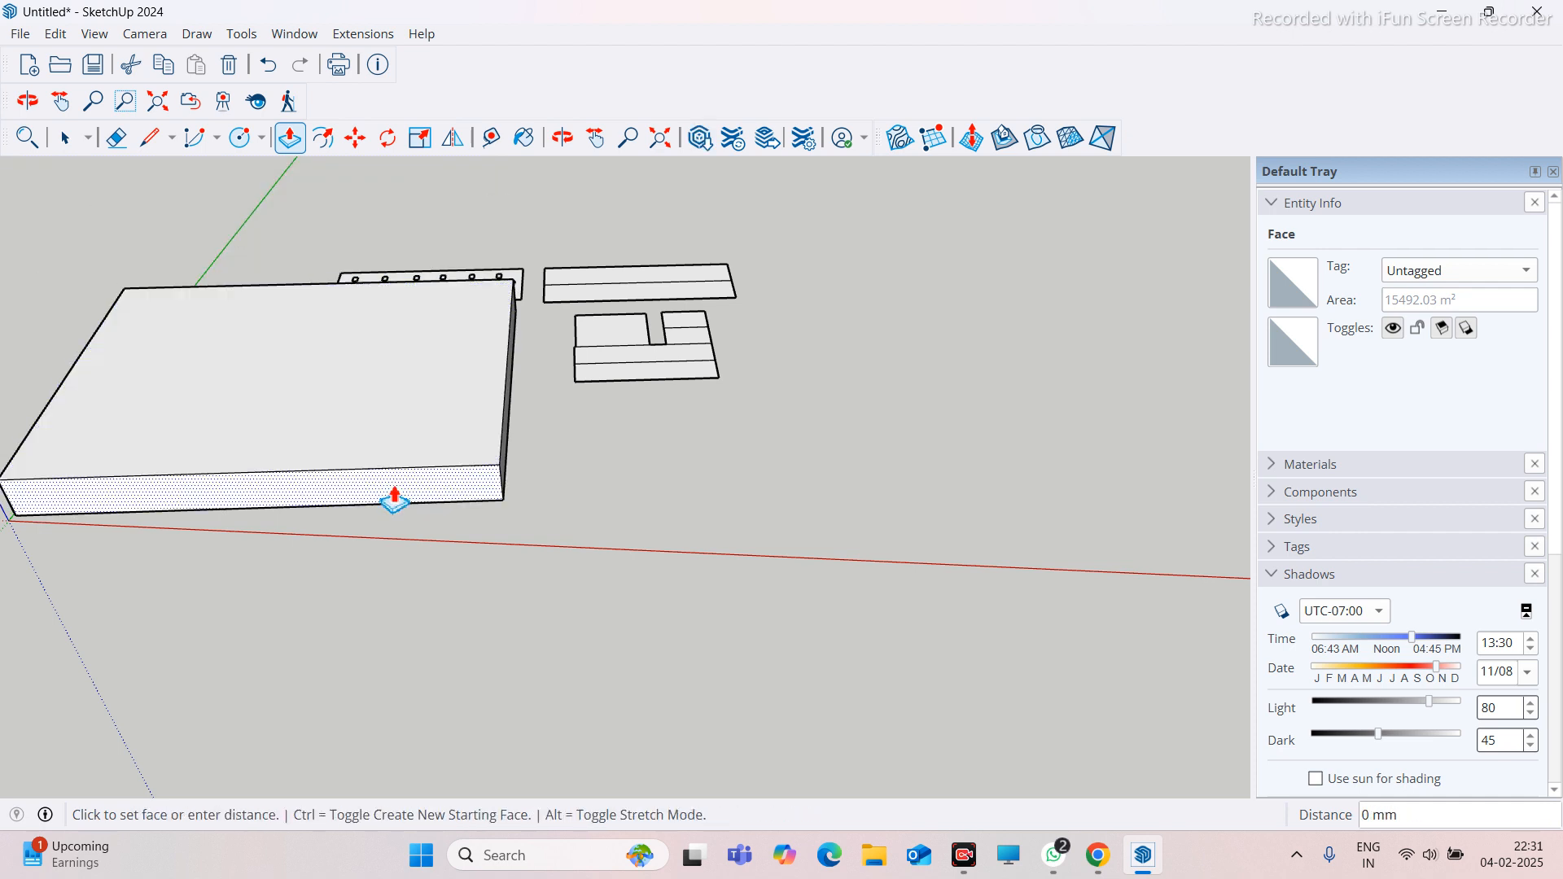
{"action": "left_click", "coordinate": [423, 368]}
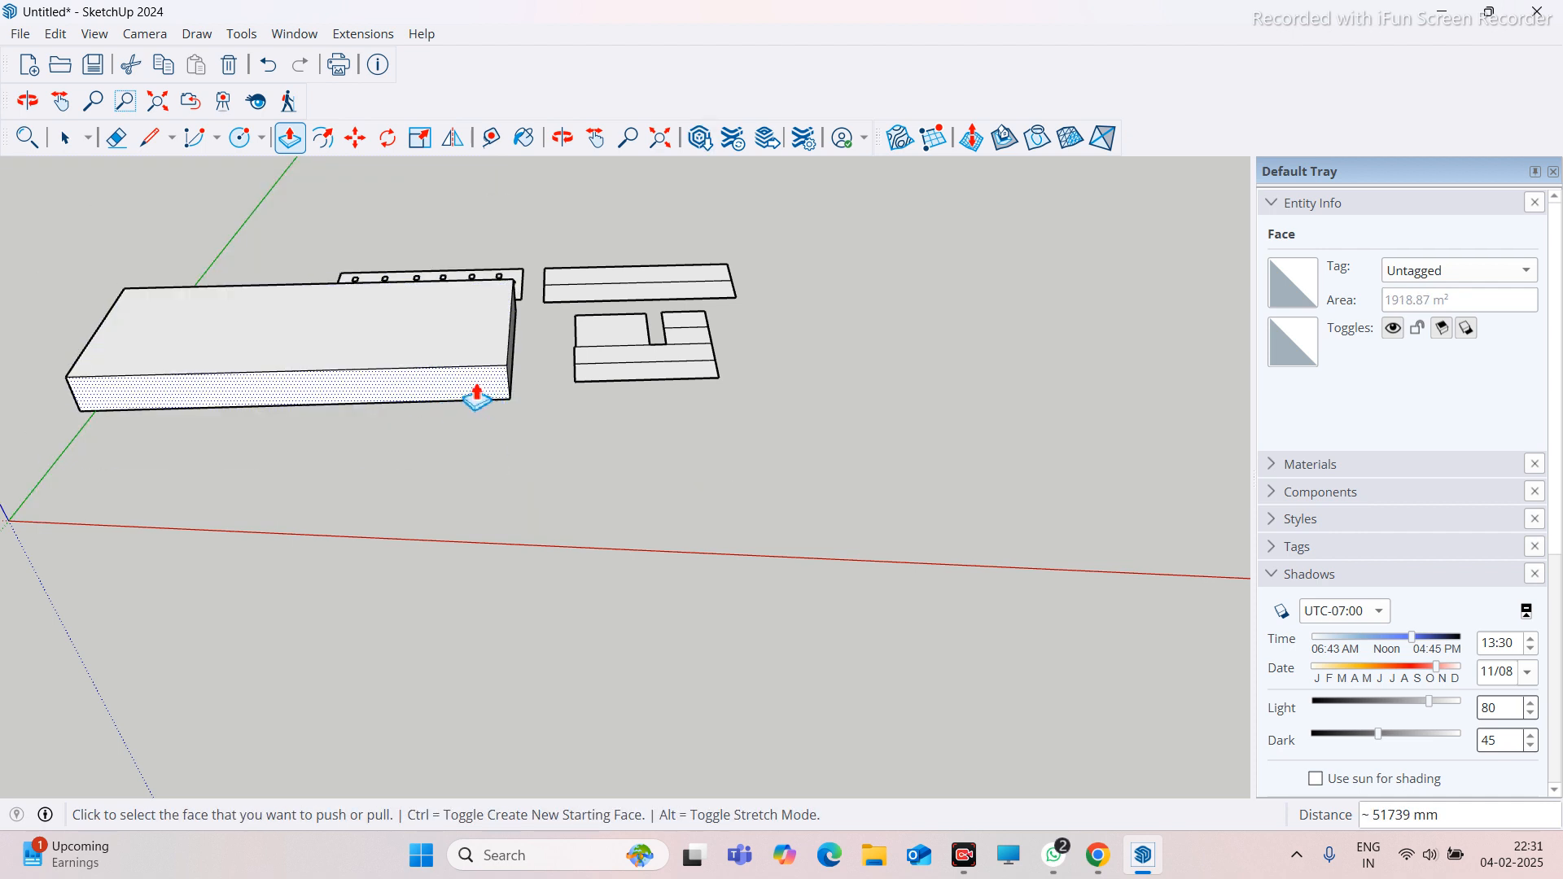
{"action": "key", "text": "ctrl+z"}
{"action": "key", "text": "ctrl+z"}
{"action": "key", "text": "ctrl+z"}
{"action": "key", "text": "ctrl+z"}
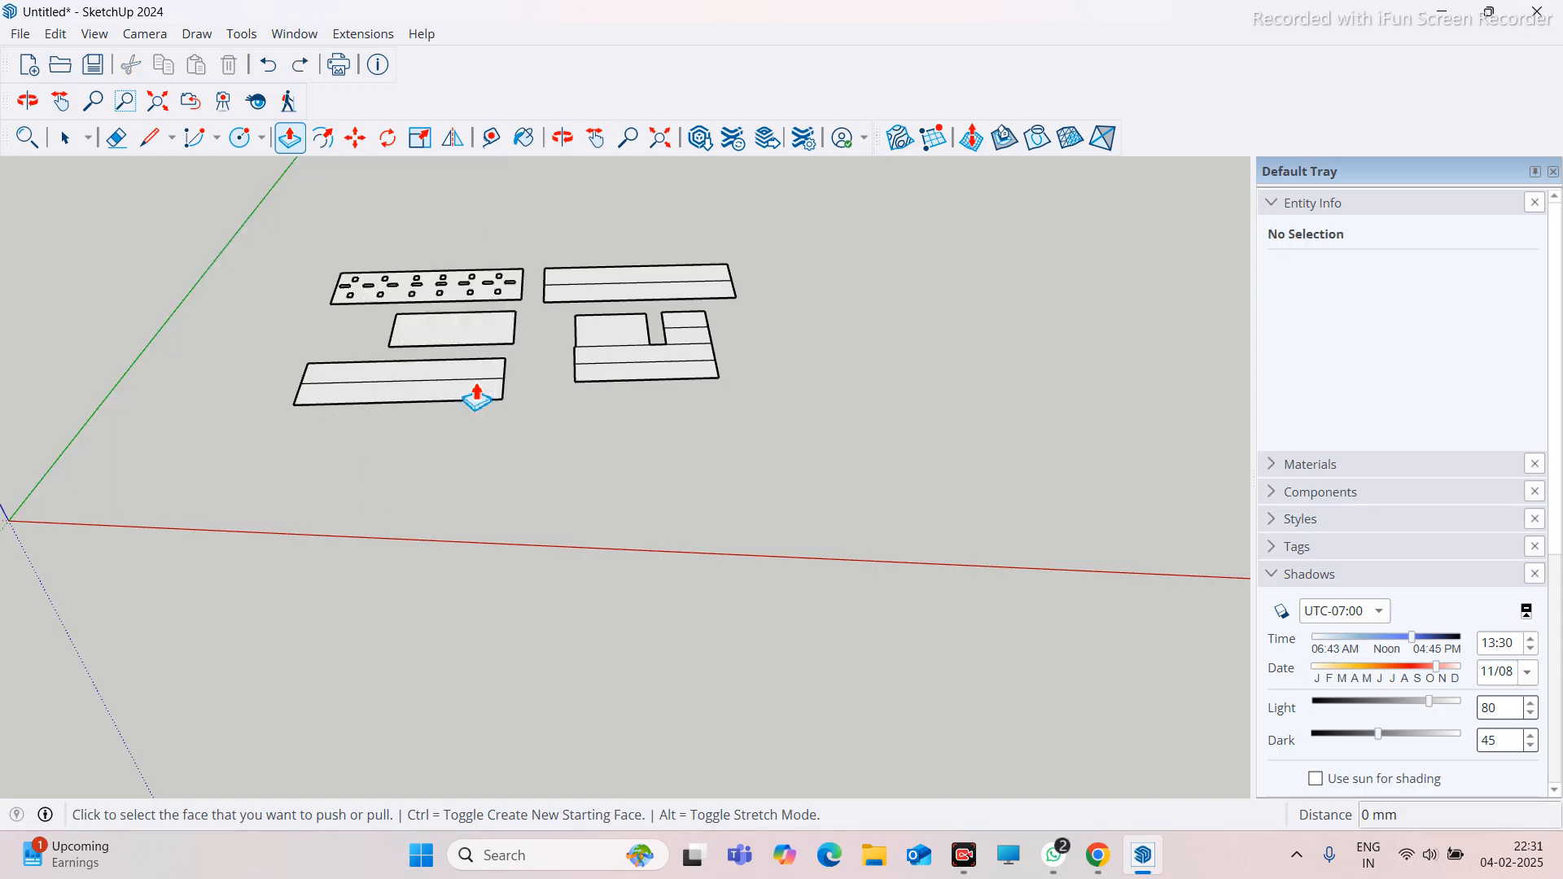
{"action": "middle_click_drag", "start_coordinate": [394, 464], "coordinate": [506, 649]}
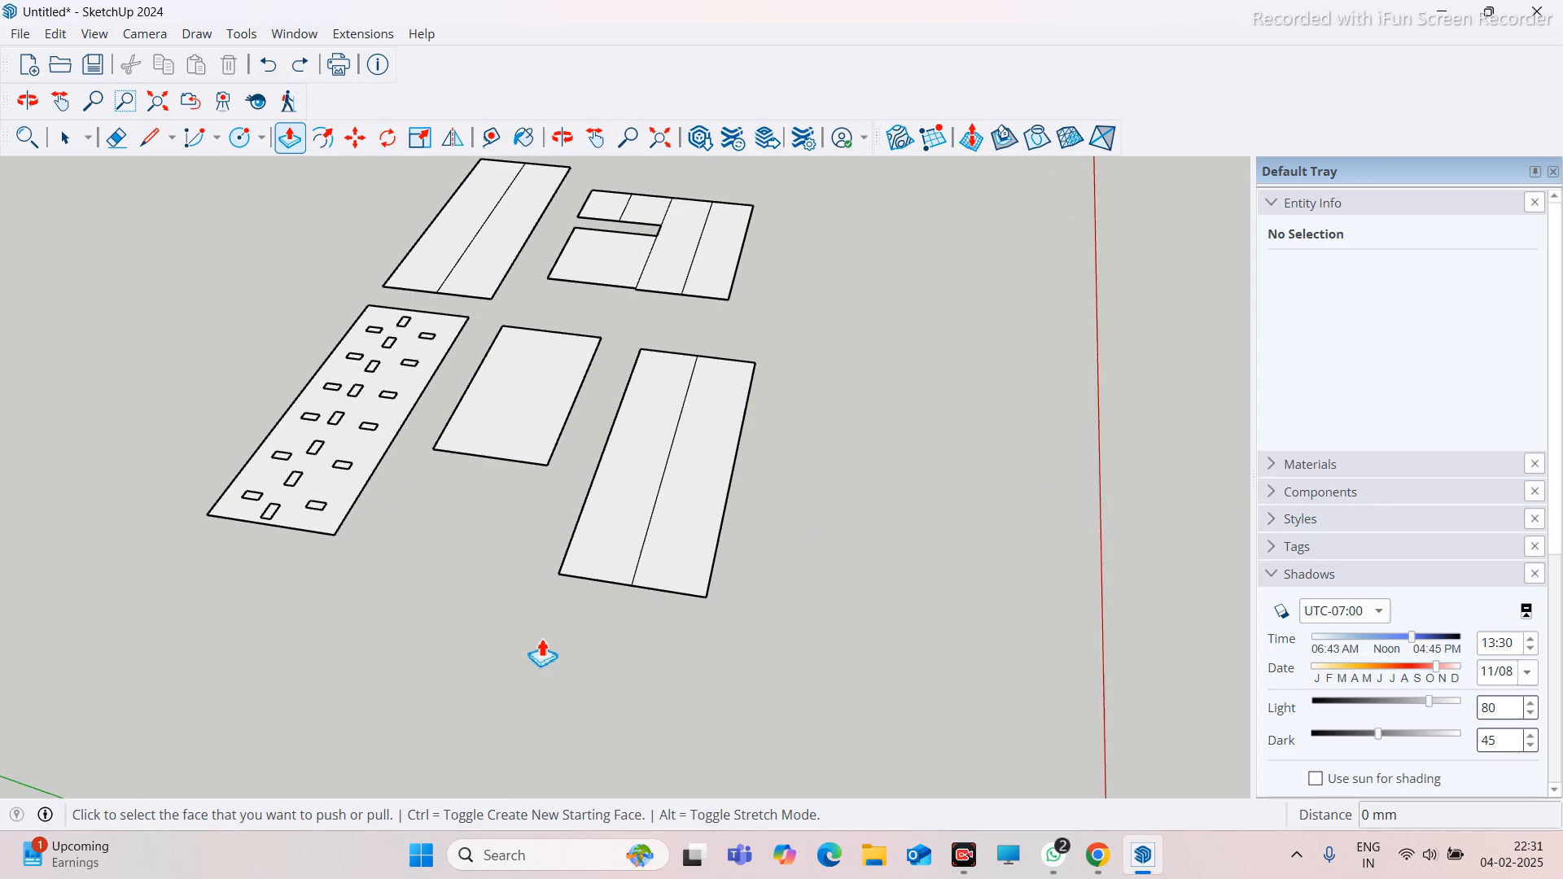
{"action": "scroll", "coordinate": [768, 491], "scroll_direction": "up", "scroll_amount": 4}
{"action": "left_click", "coordinate": [767, 486]}
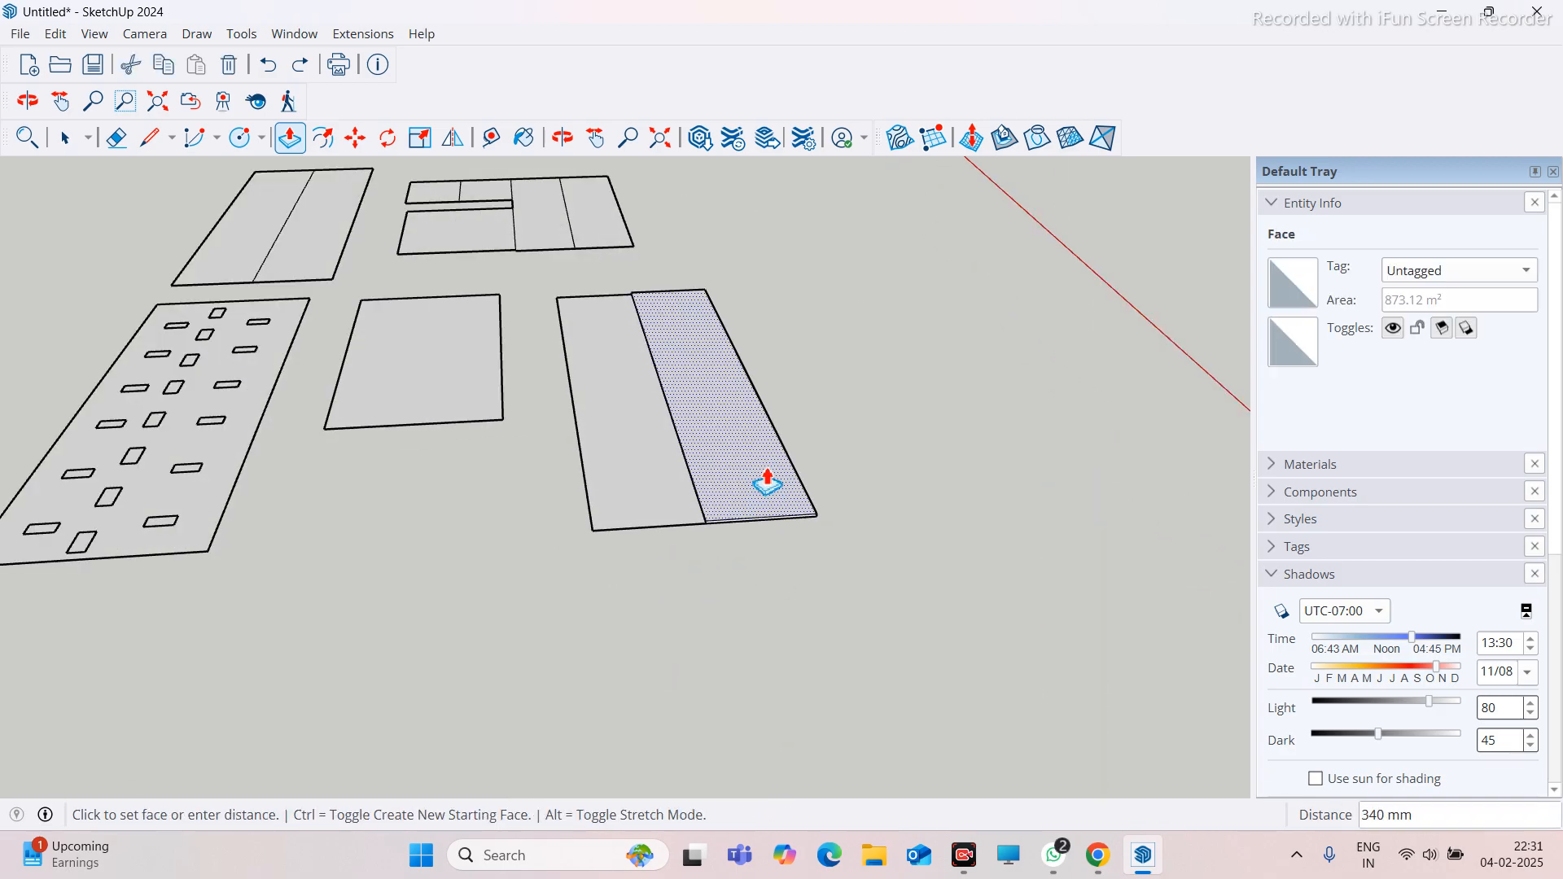
{"action": "key", "text": "Escape"}
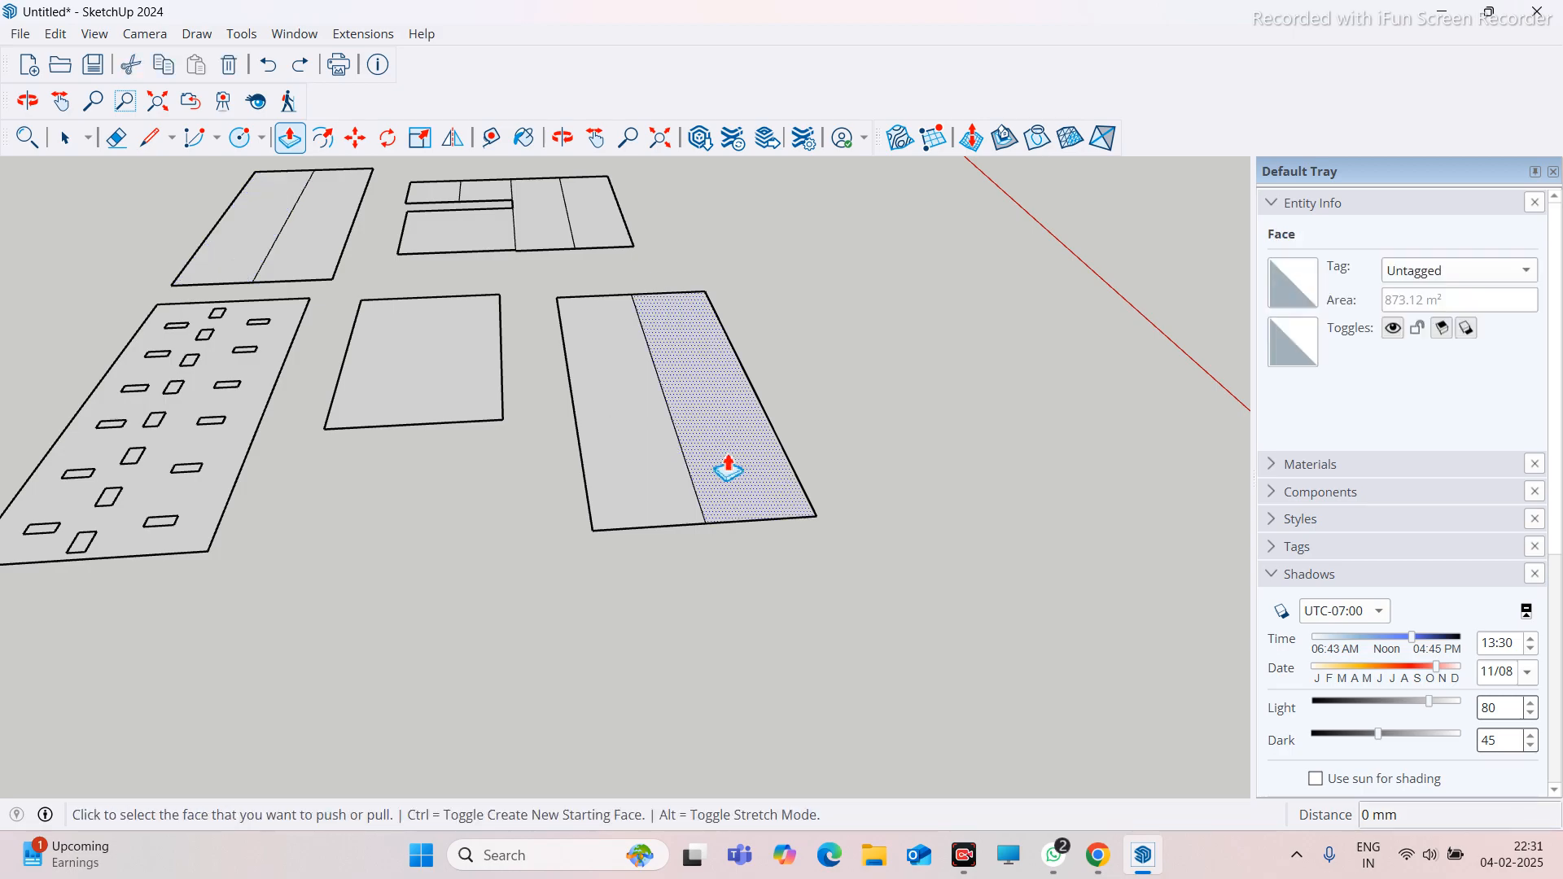
{"action": "scroll", "coordinate": [728, 471], "scroll_direction": "up", "scroll_amount": 2}
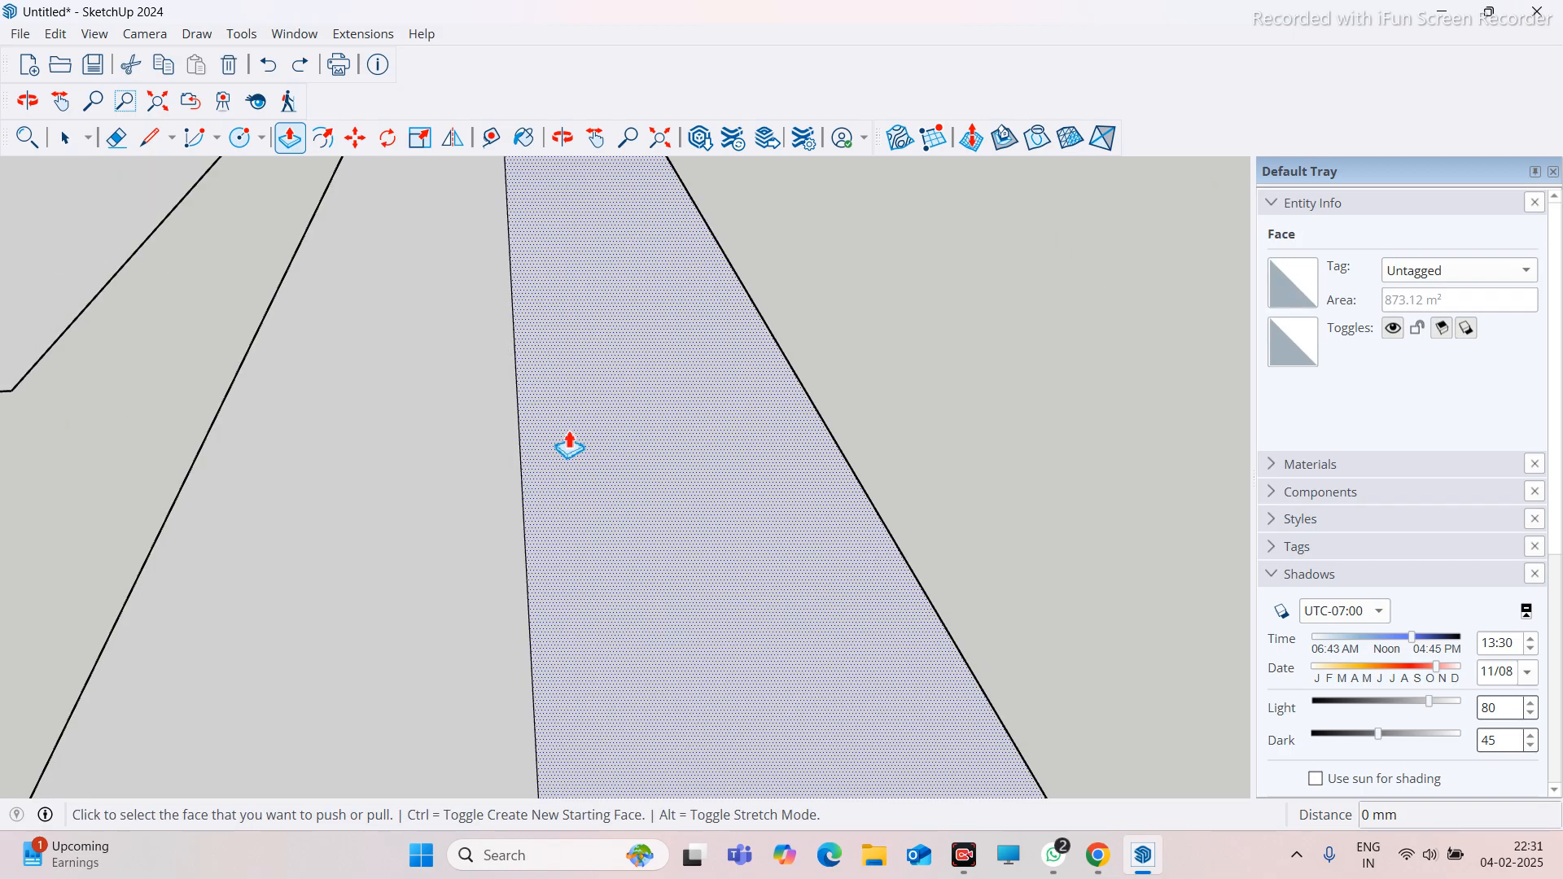
{"action": "scroll", "coordinate": [569, 443], "scroll_direction": "down", "scroll_amount": 3}
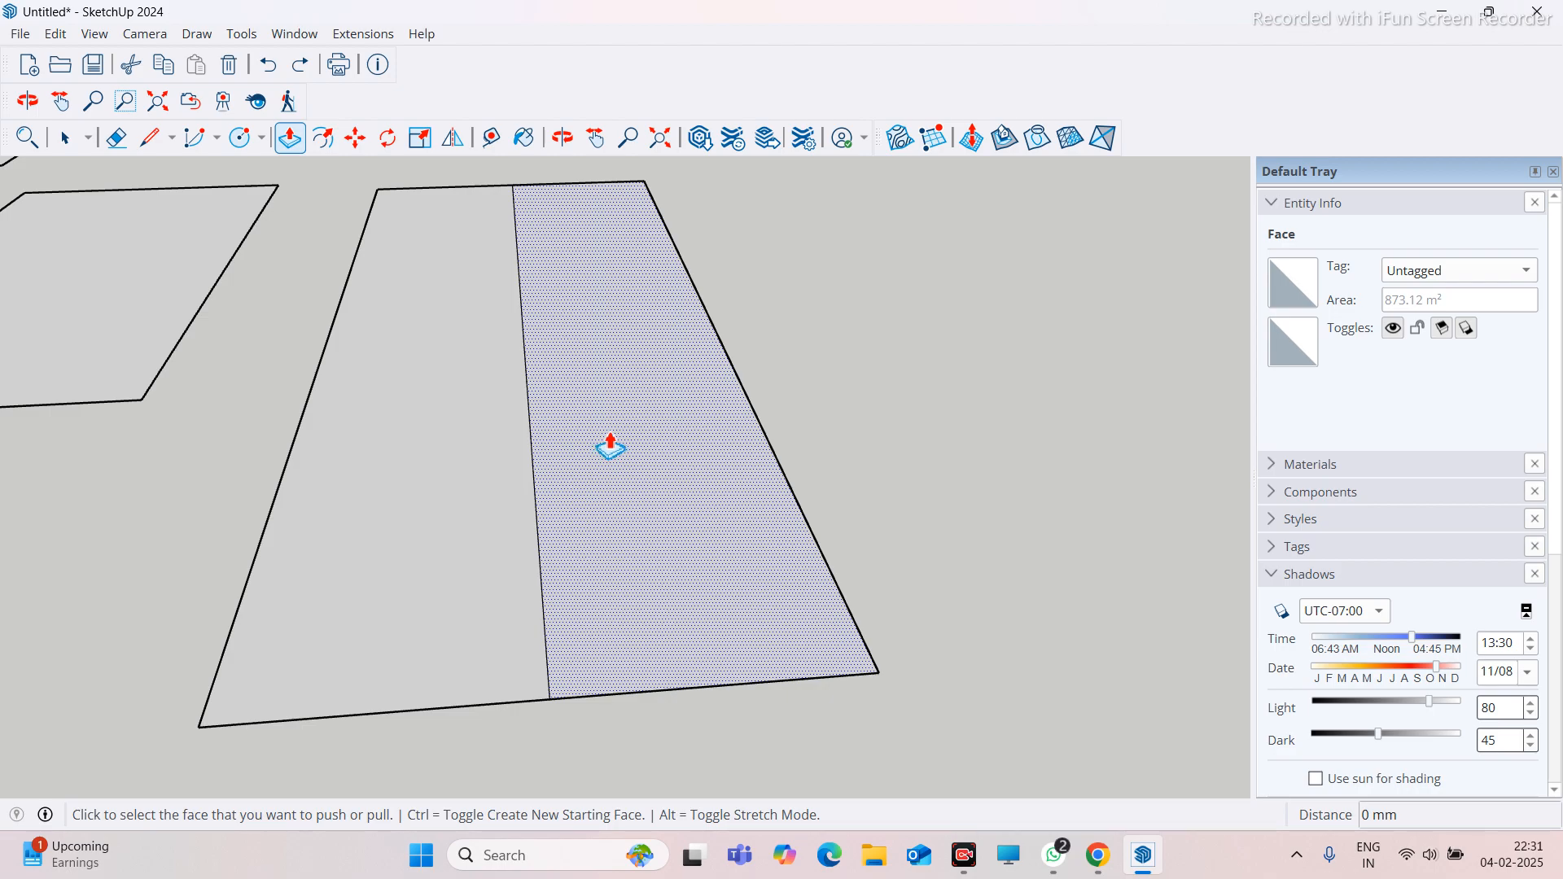
{"action": "scroll", "coordinate": [666, 479], "scroll_direction": "up", "scroll_amount": 4}
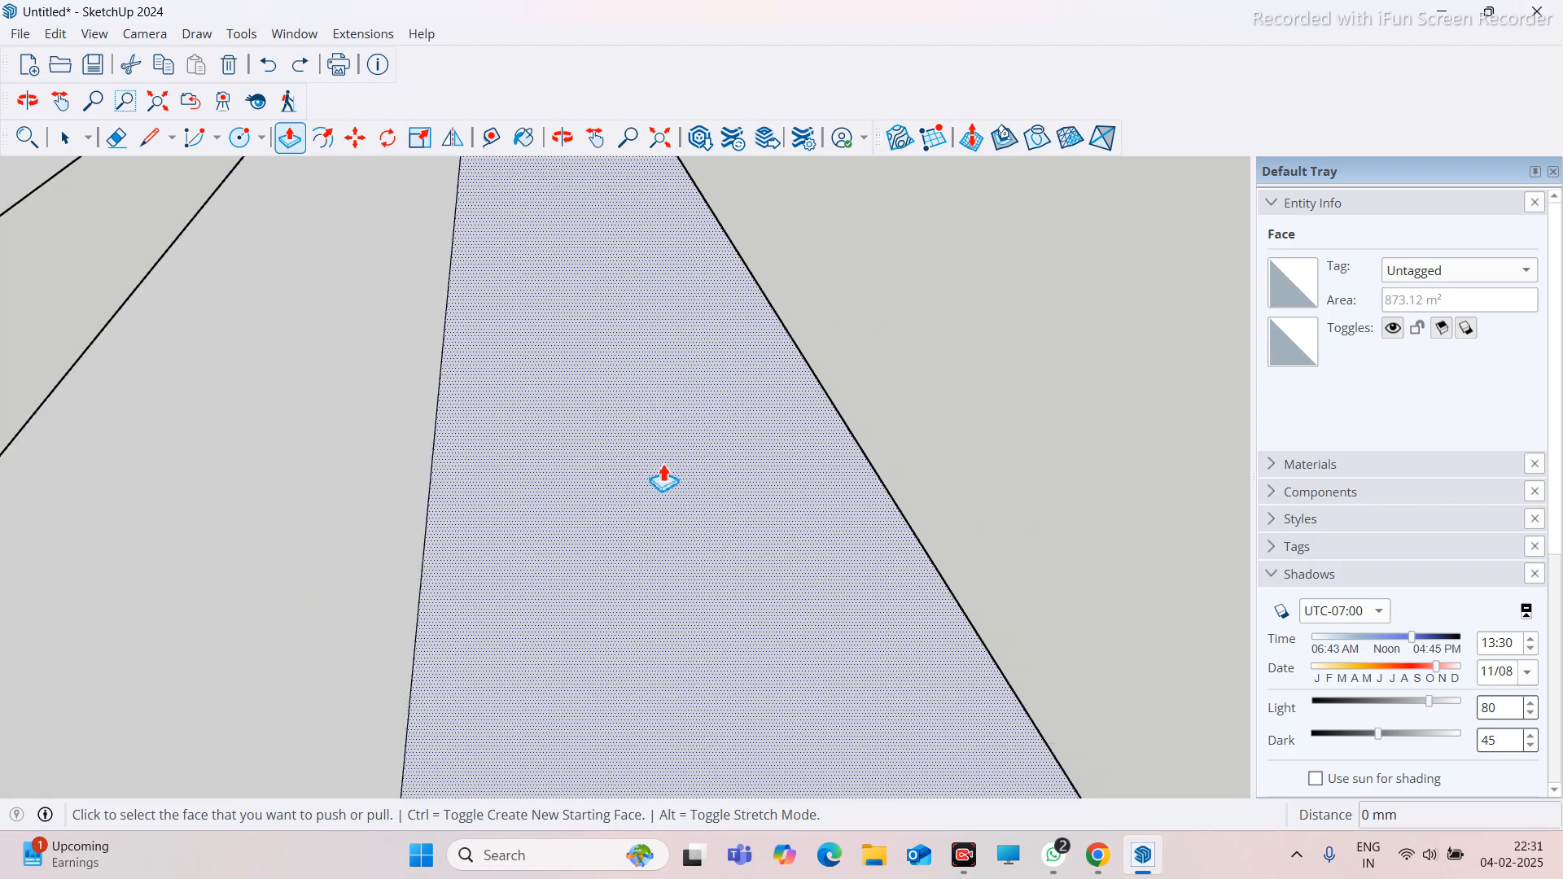
{"action": "scroll", "coordinate": [640, 472], "scroll_direction": "down", "scroll_amount": 4}
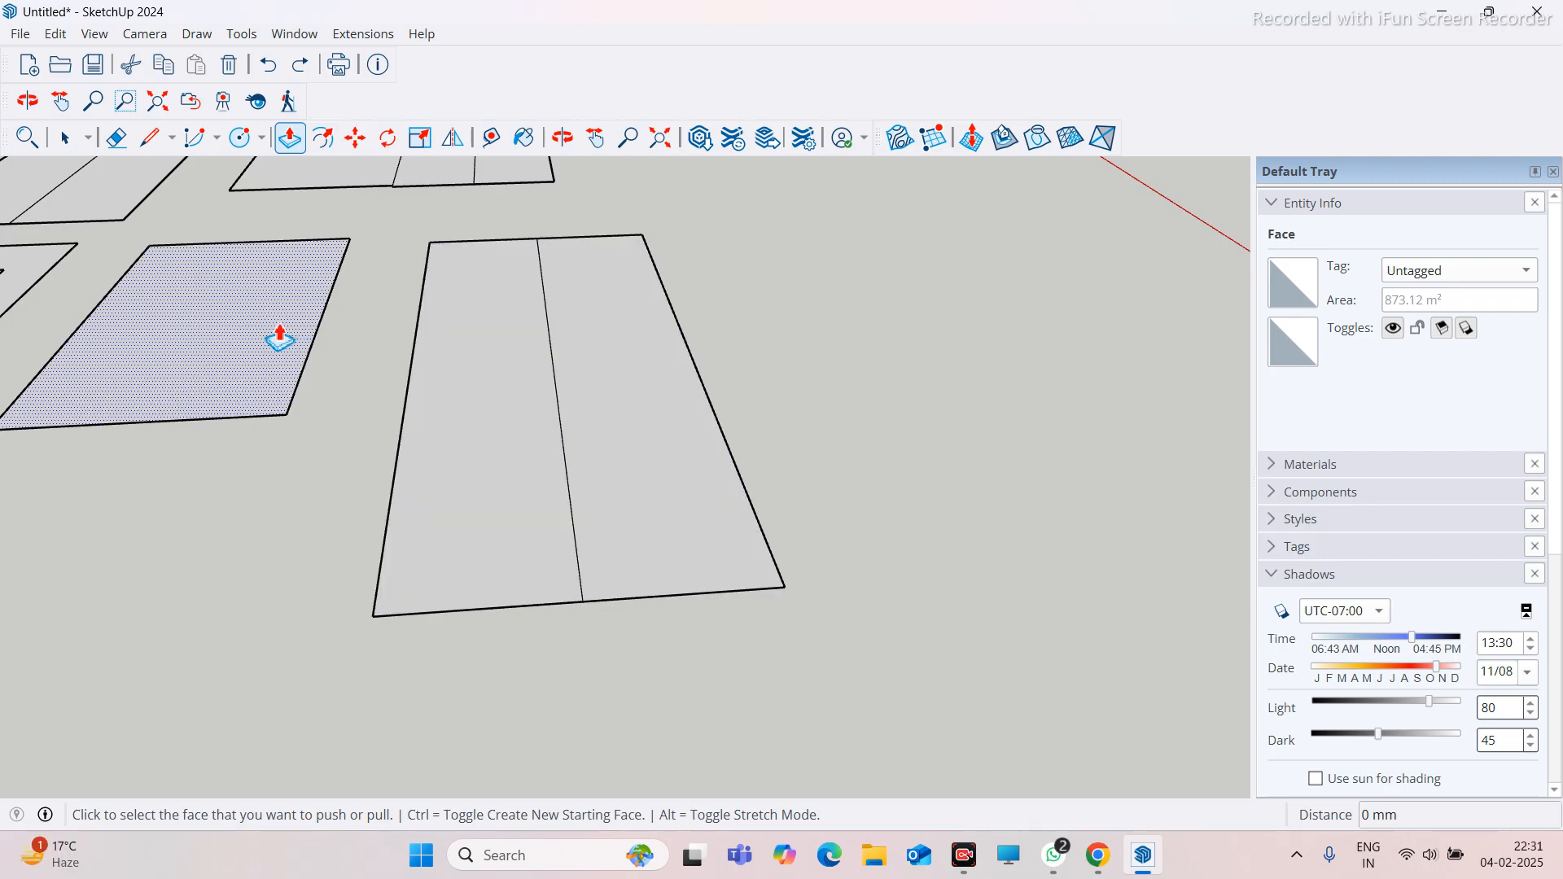
{"action": "scroll", "coordinate": [663, 499], "scroll_direction": "up", "scroll_amount": 4}
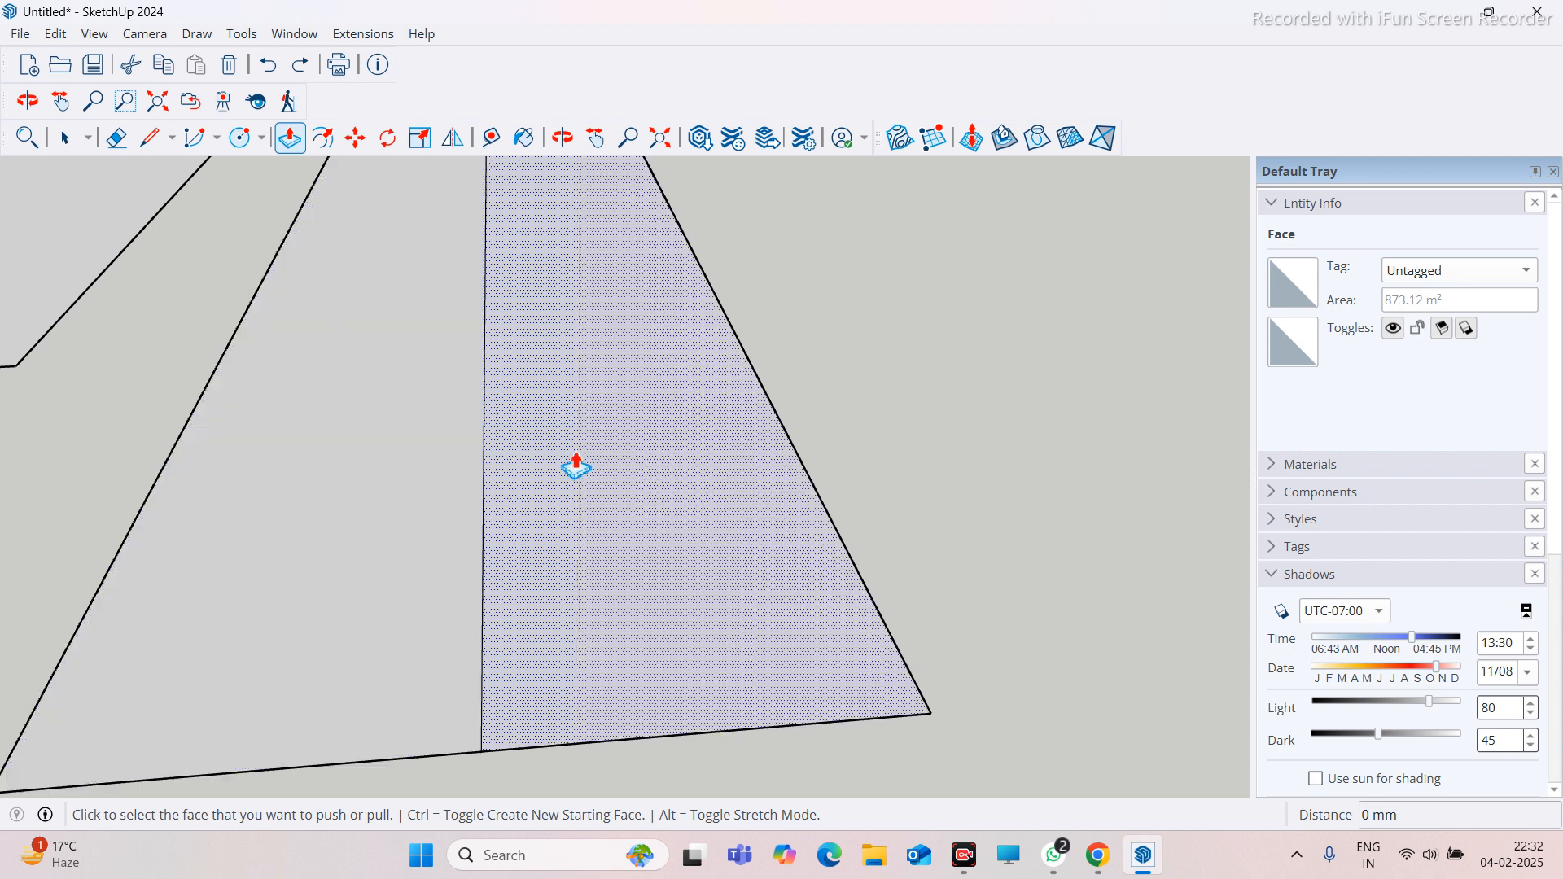
{"action": "scroll", "coordinate": [623, 460], "scroll_direction": "up", "scroll_amount": 2}
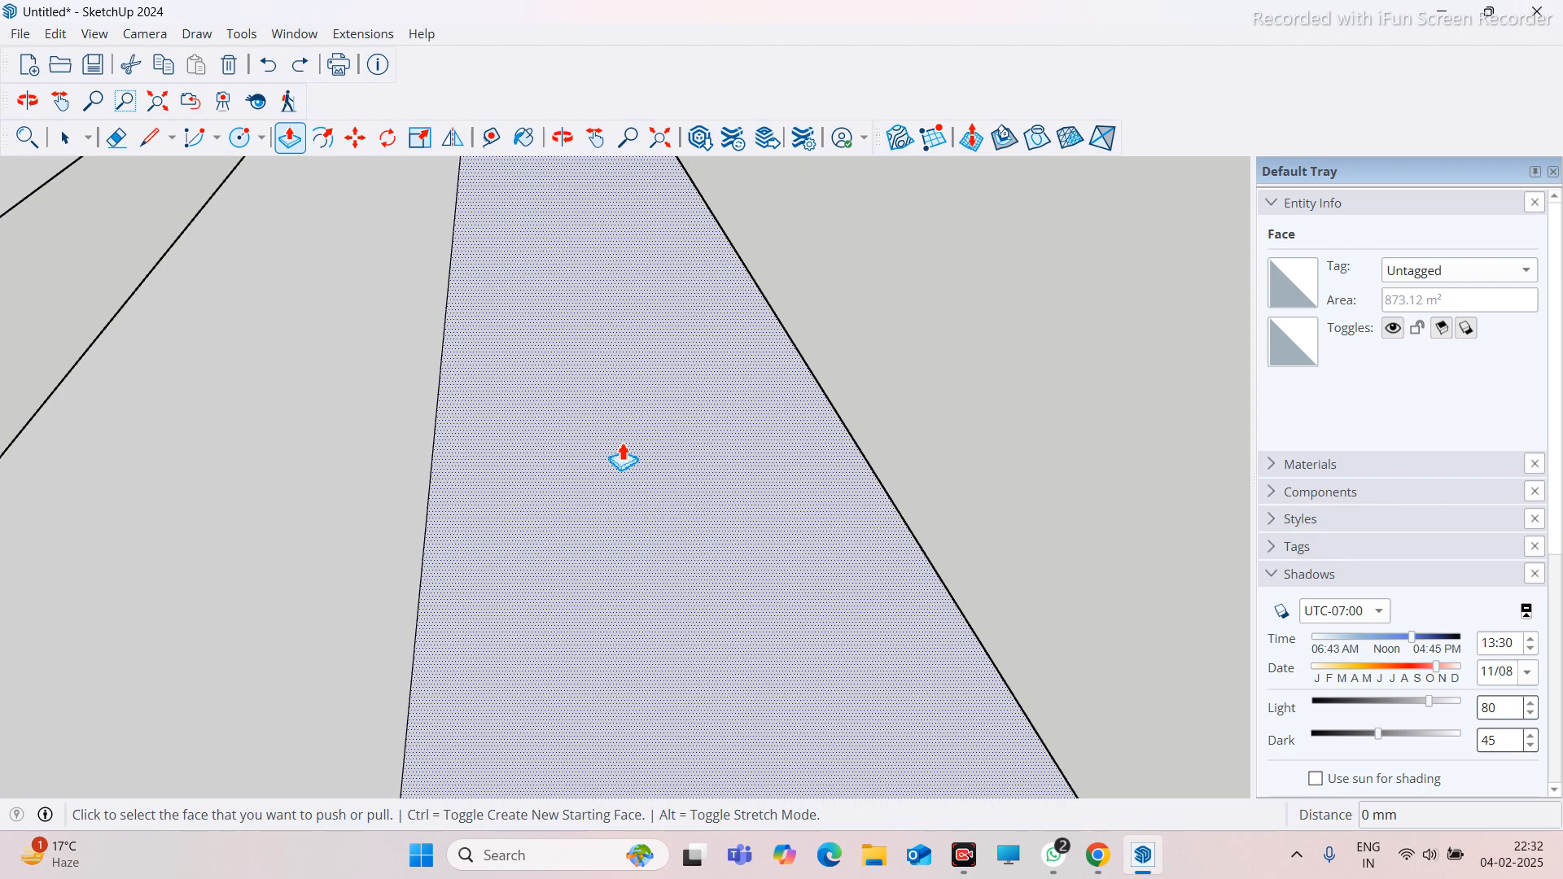
{"action": "scroll", "coordinate": [623, 460], "scroll_direction": "down", "scroll_amount": 5}
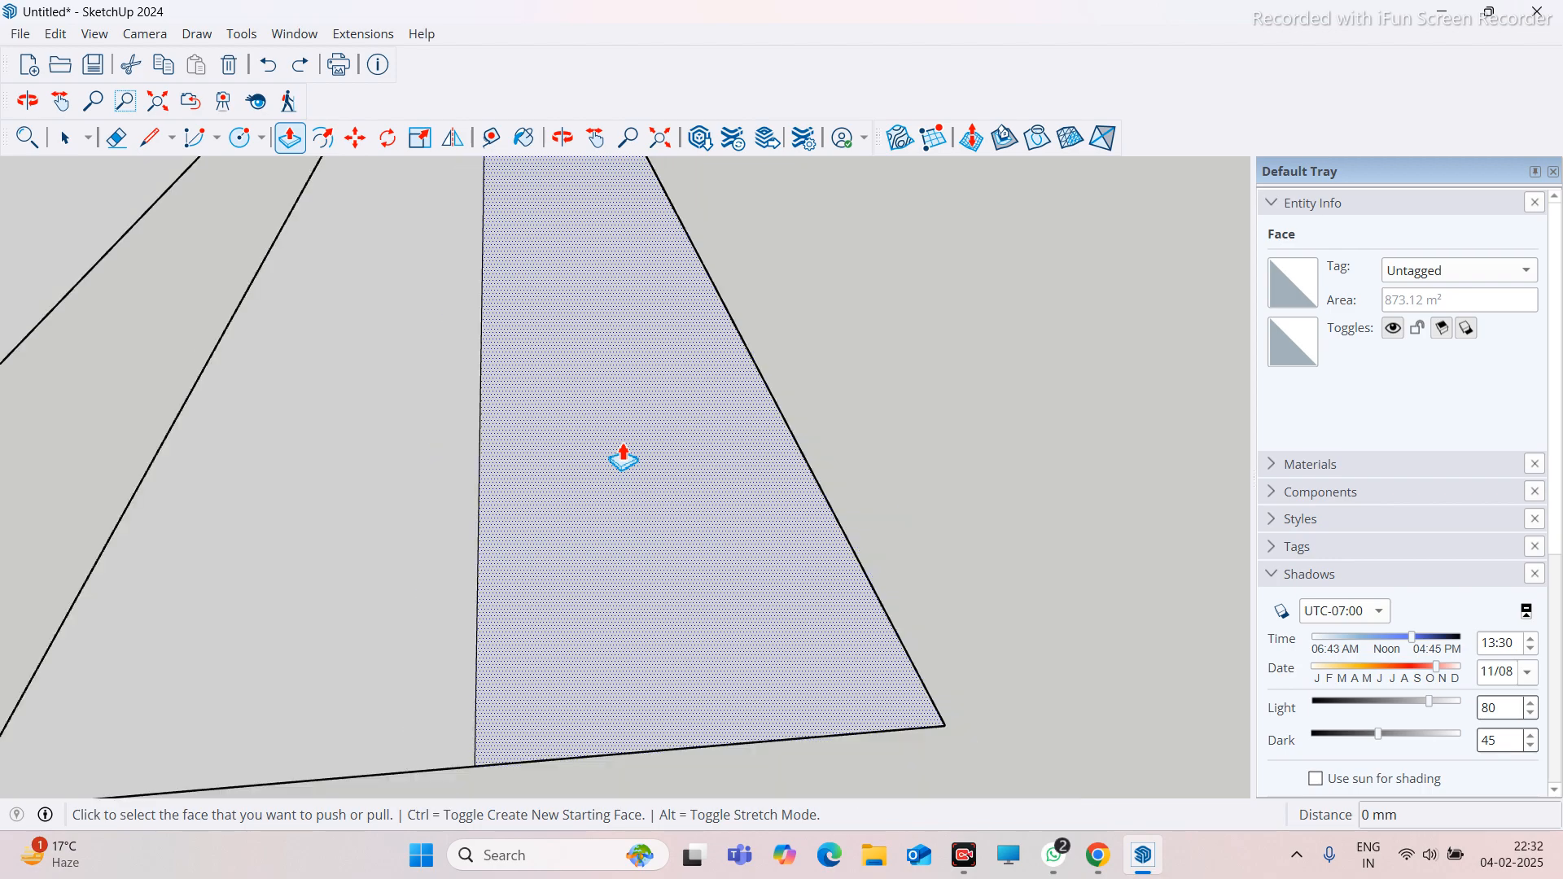
Extrude the outer strip of the two-strip rectangle beside the plain rectangle upward by 15000 mm
{"action": "left_click", "coordinate": [634, 486]}
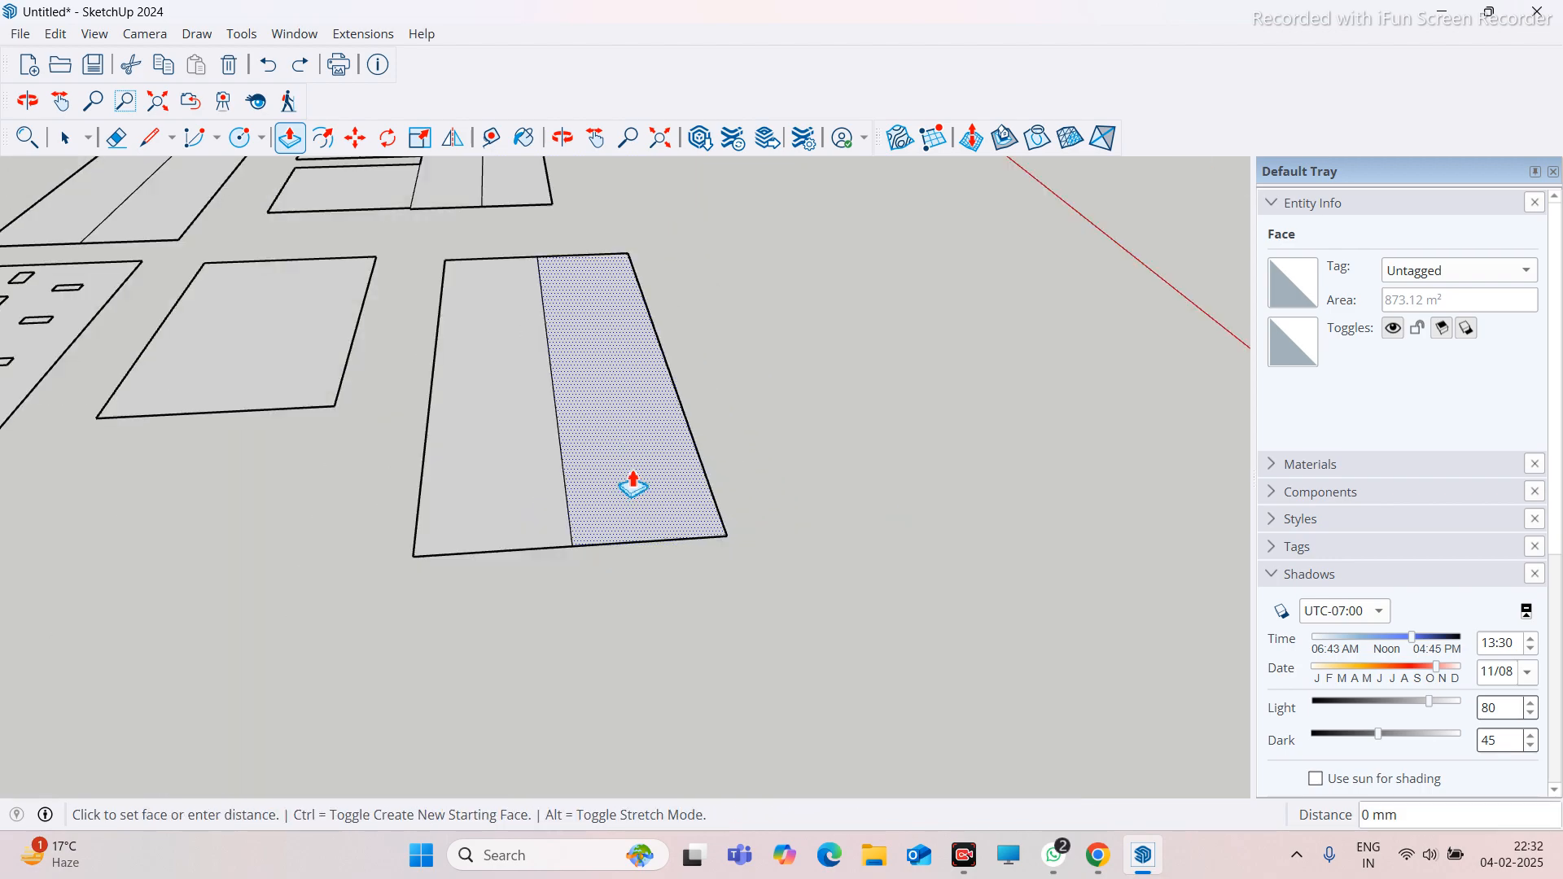
{"action": "type", "text": "1"}
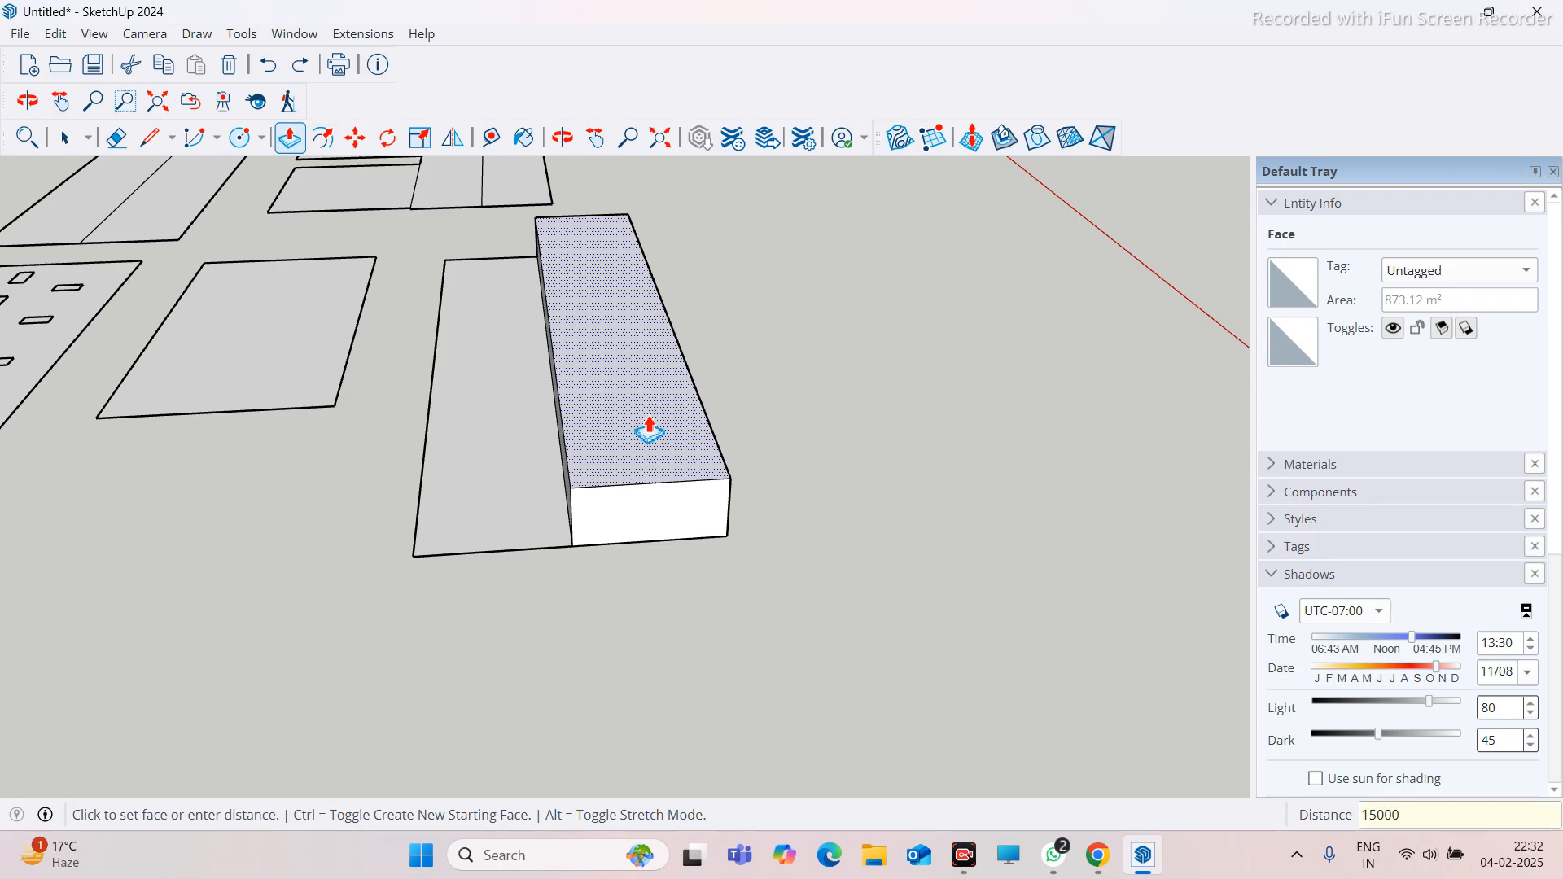
{"action": "type", "text": "5000"}
{"action": "key", "text": "Return"}
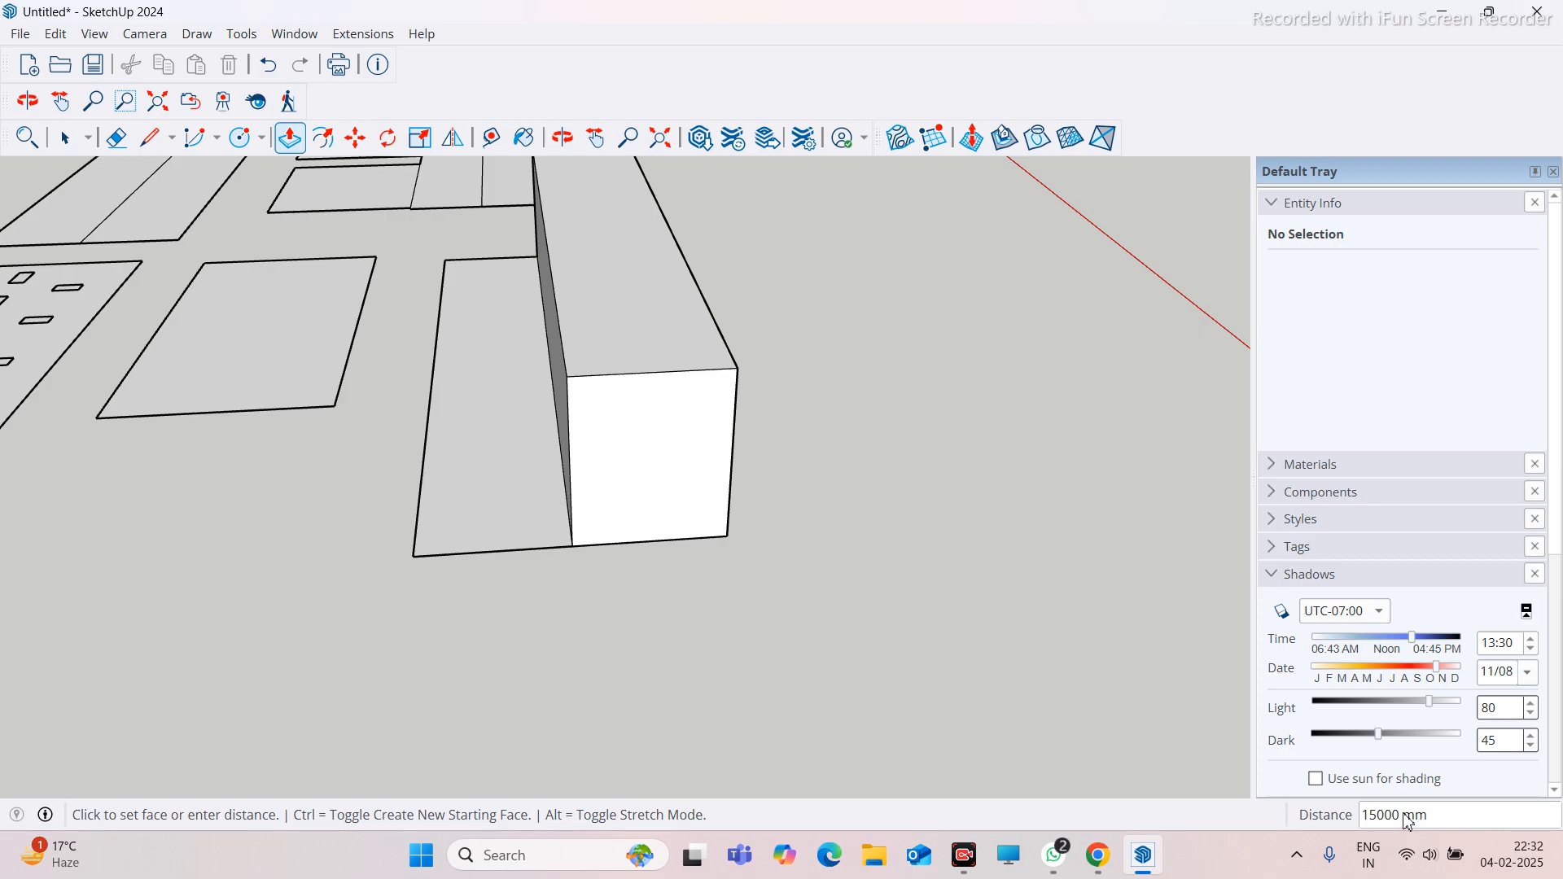
Extrude the adjoining inner strip of the same rectangle upward by 15000 mm
{"action": "scroll", "coordinate": [1209, 796], "scroll_direction": "down", "scroll_amount": 2}
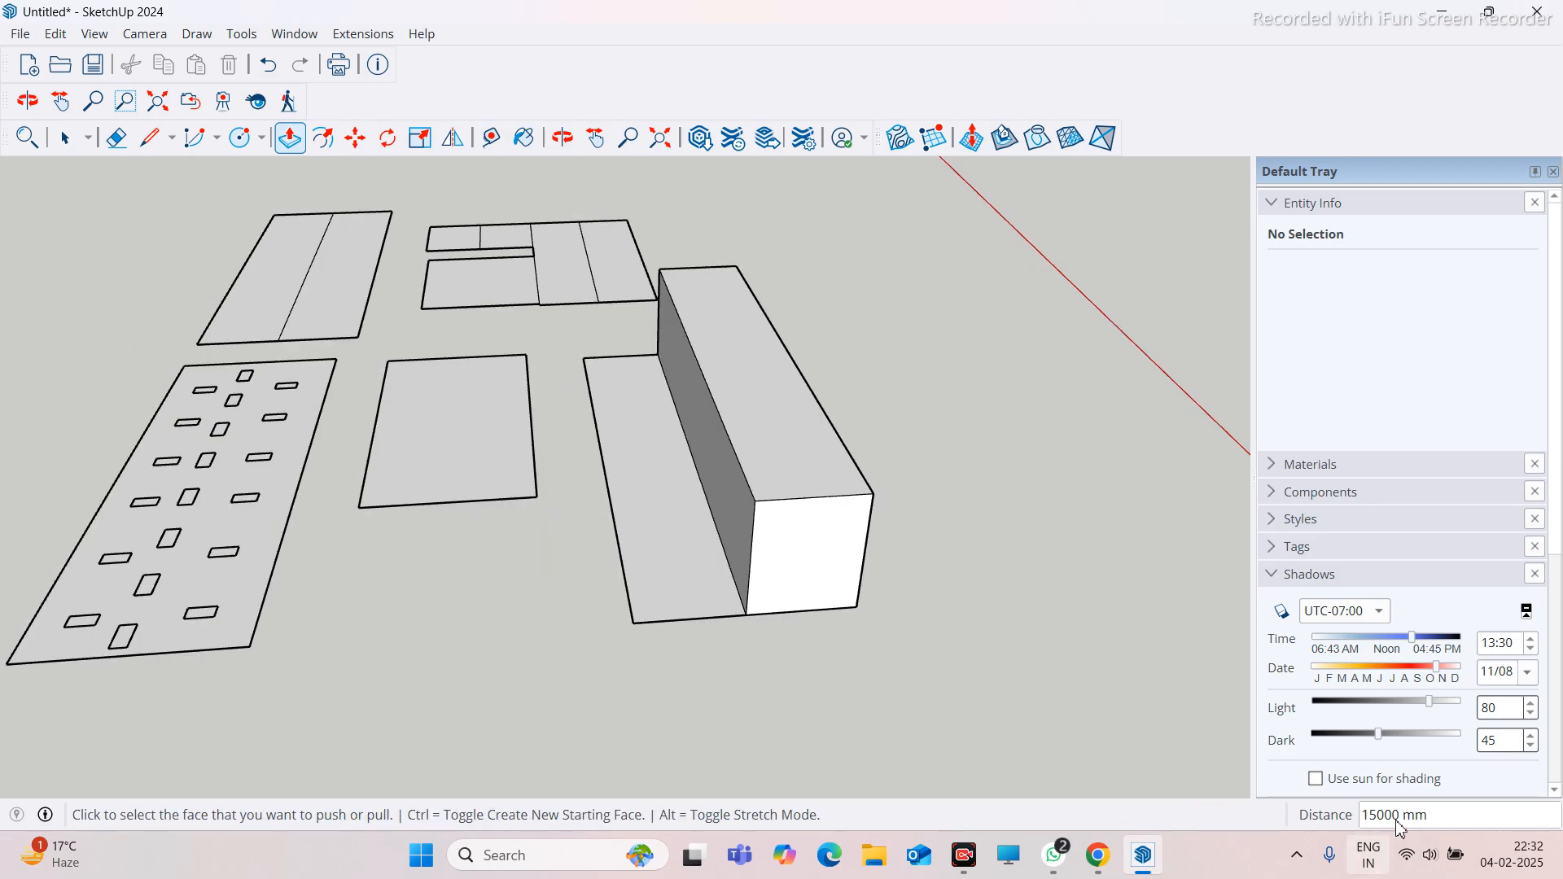
{"action": "left_click", "coordinate": [661, 489]}
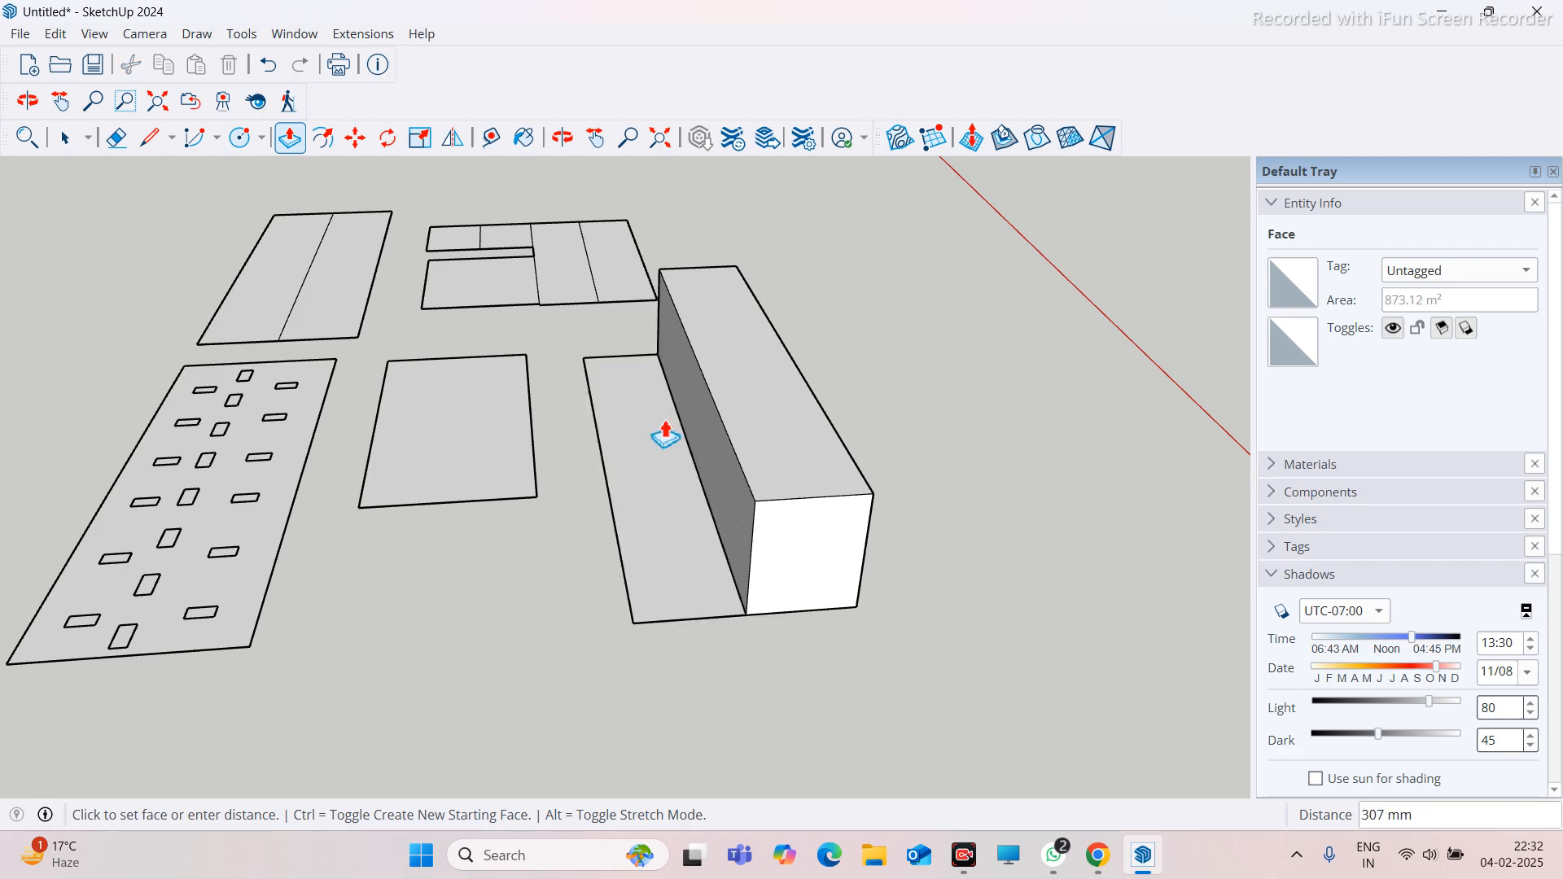
{"action": "type", "text": "15000"}
{"action": "key", "text": "Return"}
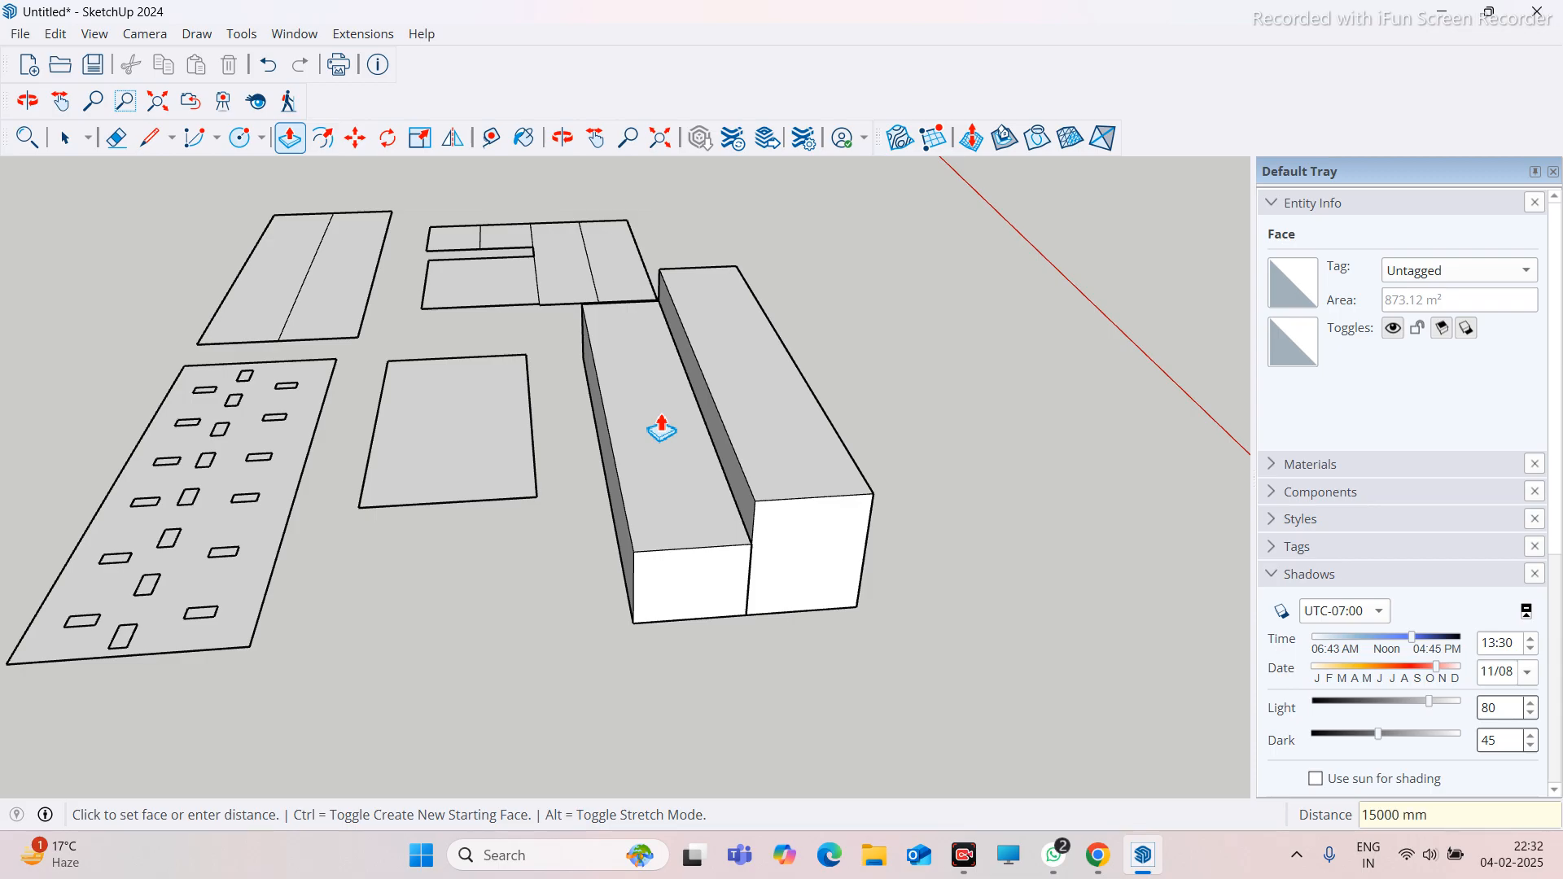
Erase the vertical edge dividing the two extruded strips on the block's front end face
{"action": "scroll", "coordinate": [661, 429], "scroll_direction": "down", "scroll_amount": 3}
{"action": "middle_click_drag", "start_coordinate": [621, 499], "coordinate": [485, 635]}
{"action": "scroll", "coordinate": [517, 506], "scroll_direction": "up", "scroll_amount": 3}
{"action": "middle_click_drag", "start_coordinate": [768, 444], "coordinate": [856, 531]}
{"action": "scroll", "coordinate": [619, 483], "scroll_direction": "up", "scroll_amount": 3}
{"action": "scroll", "coordinate": [618, 483], "scroll_direction": "down", "scroll_amount": 3}
{"action": "middle_click_drag", "start_coordinate": [619, 483], "coordinate": [610, 499]}
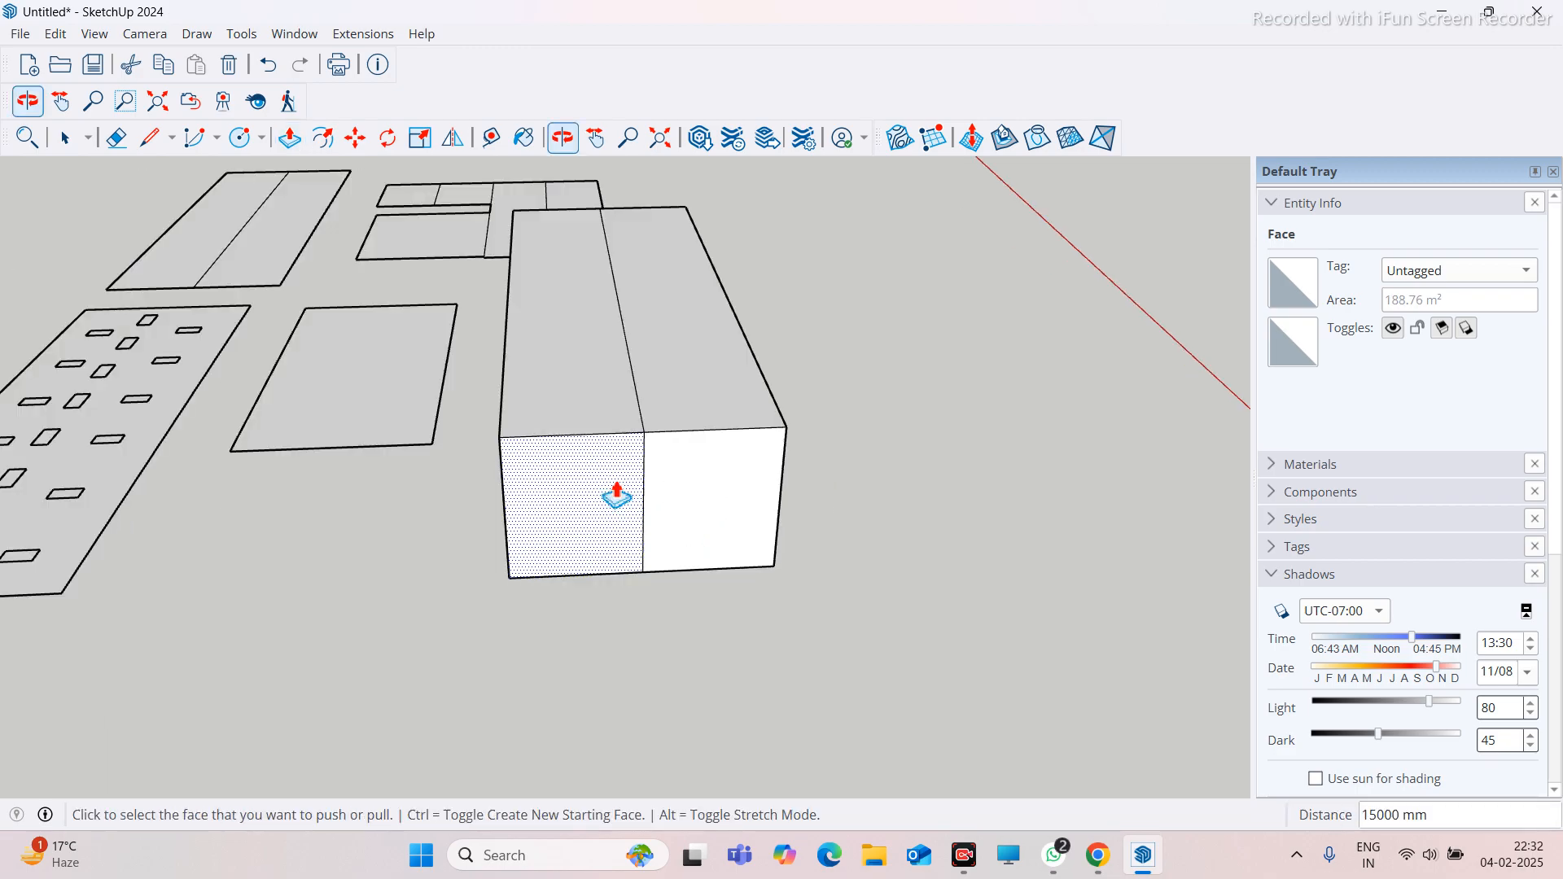
{"action": "left_click", "coordinate": [117, 138]}
{"action": "scroll", "coordinate": [523, 548], "scroll_direction": "up", "scroll_amount": 2}
{"action": "left_click_drag", "start_coordinate": [727, 515], "coordinate": [646, 509]}
Examine the extruded block and the surrounding flat outlines from several angles
{"action": "scroll", "coordinate": [679, 511], "scroll_direction": "down", "scroll_amount": 2}
{"action": "mouse_move", "coordinate": [679, 511]}
{"action": "middle_mouse_down"}
{"action": "mouse_move", "coordinate": [391, 565]}
{"action": "mouse_move", "coordinate": [41, 587]}
{"action": "middle_mouse_up"}
{"action": "scroll", "coordinate": [391, 565], "scroll_direction": "down", "scroll_amount": 3}
{"action": "scroll", "coordinate": [644, 423], "scroll_direction": "up", "scroll_amount": 2}
{"action": "scroll", "coordinate": [527, 443], "scroll_direction": "down", "scroll_amount": 3}
{"action": "middle_click_drag", "start_coordinate": [528, 443], "coordinate": [1180, 416]}
{"action": "scroll", "coordinate": [869, 388], "scroll_direction": "up", "scroll_amount": 3}
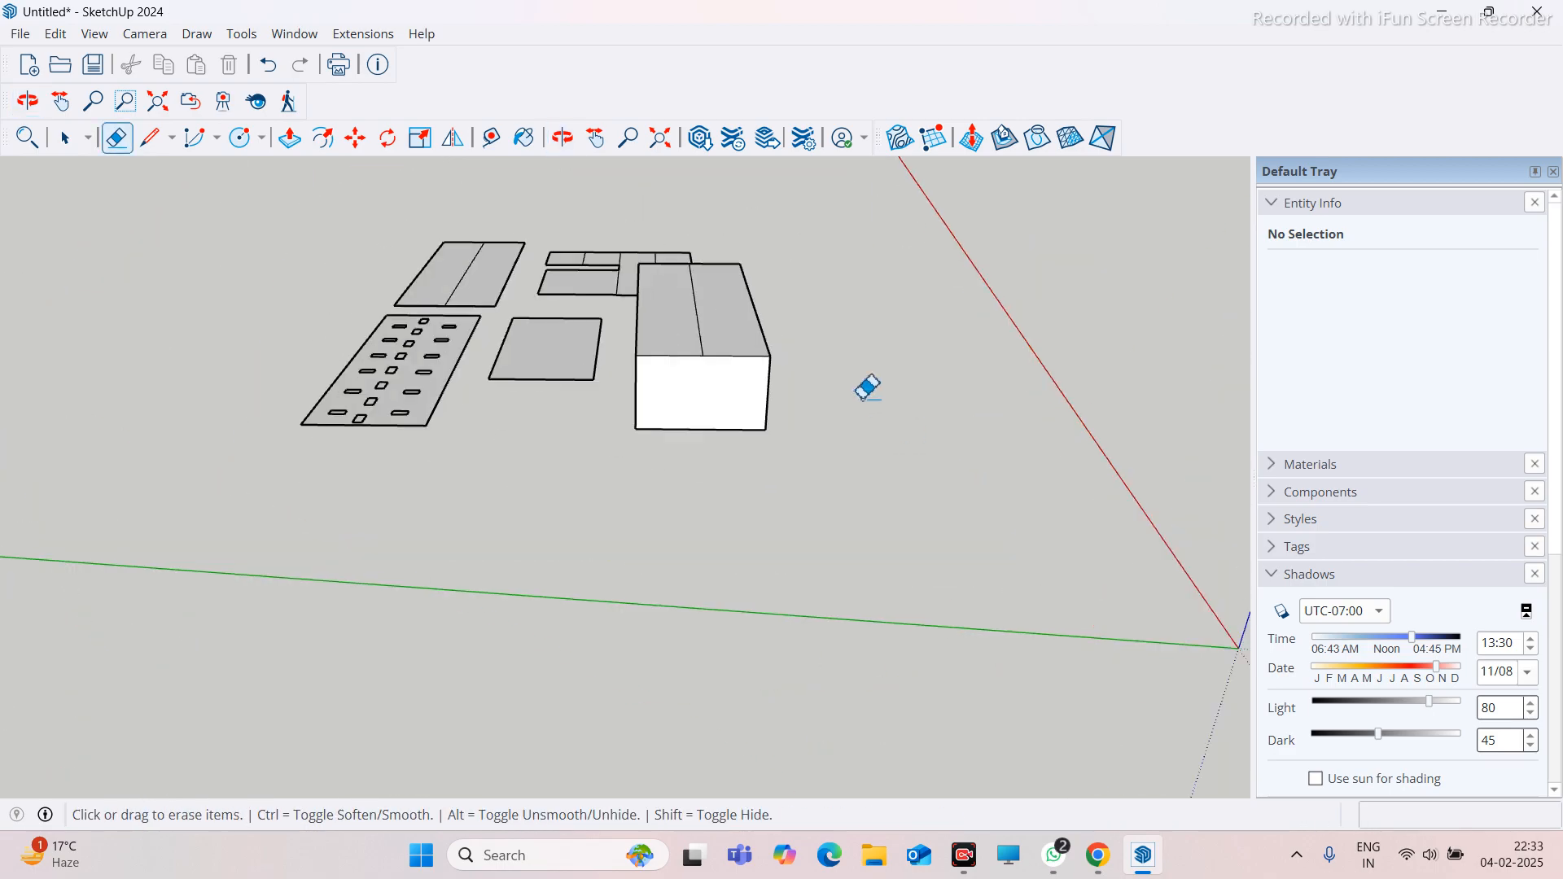
{"action": "middle_click_drag", "start_coordinate": [583, 432], "coordinate": [802, 506]}
{"action": "scroll", "coordinate": [843, 407], "scroll_direction": "up", "scroll_amount": 4}
{"action": "scroll", "coordinate": [769, 411], "scroll_direction": "down", "scroll_amount": 2}
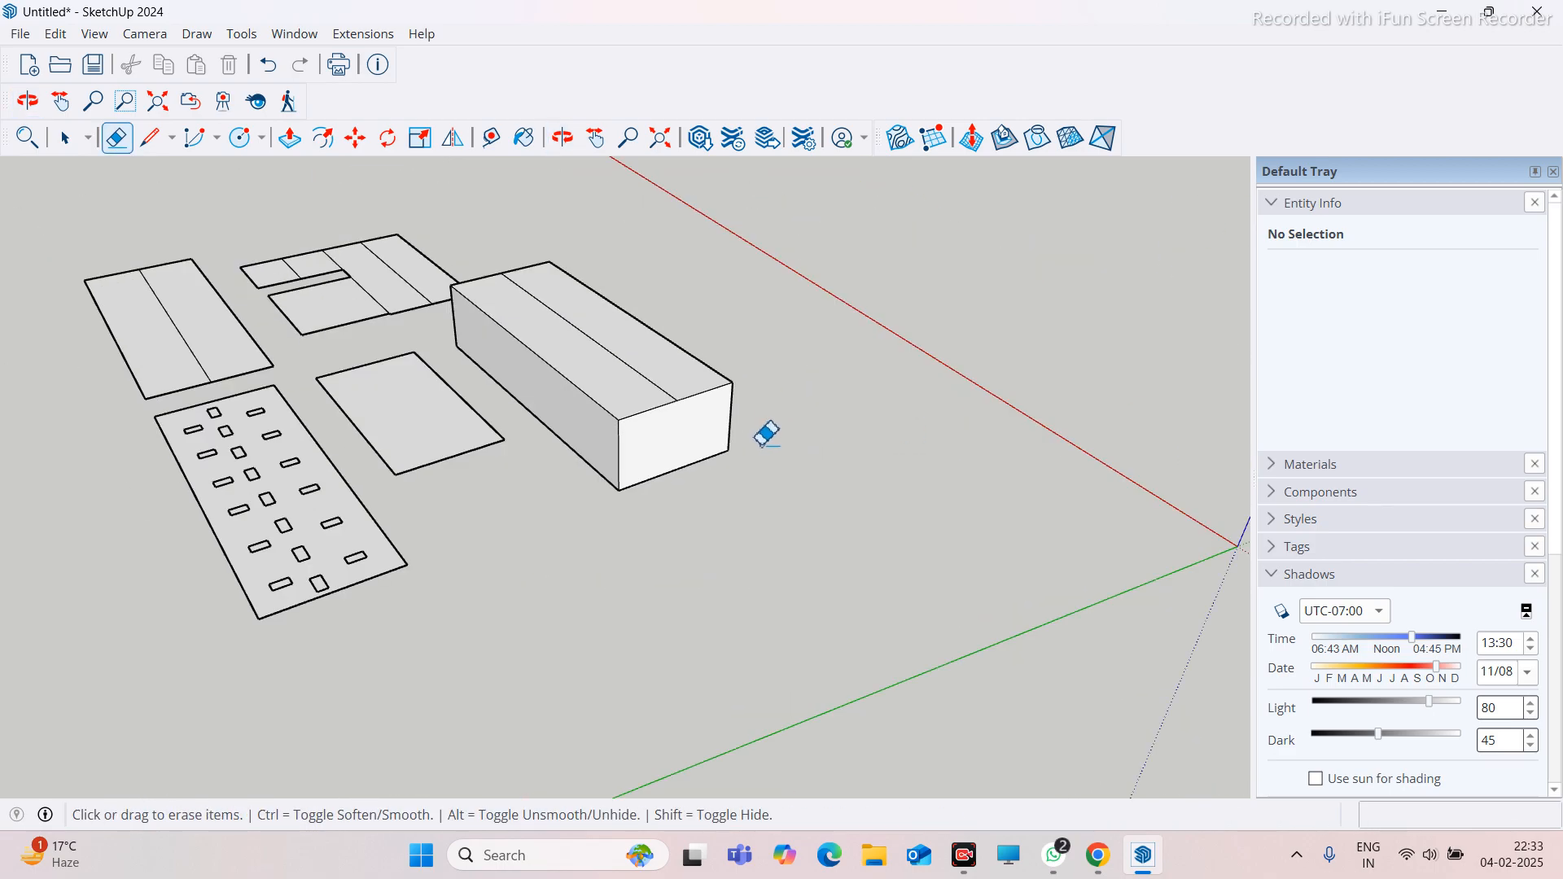
{"action": "middle_click_drag", "start_coordinate": [1010, 784], "coordinate": [716, 545]}
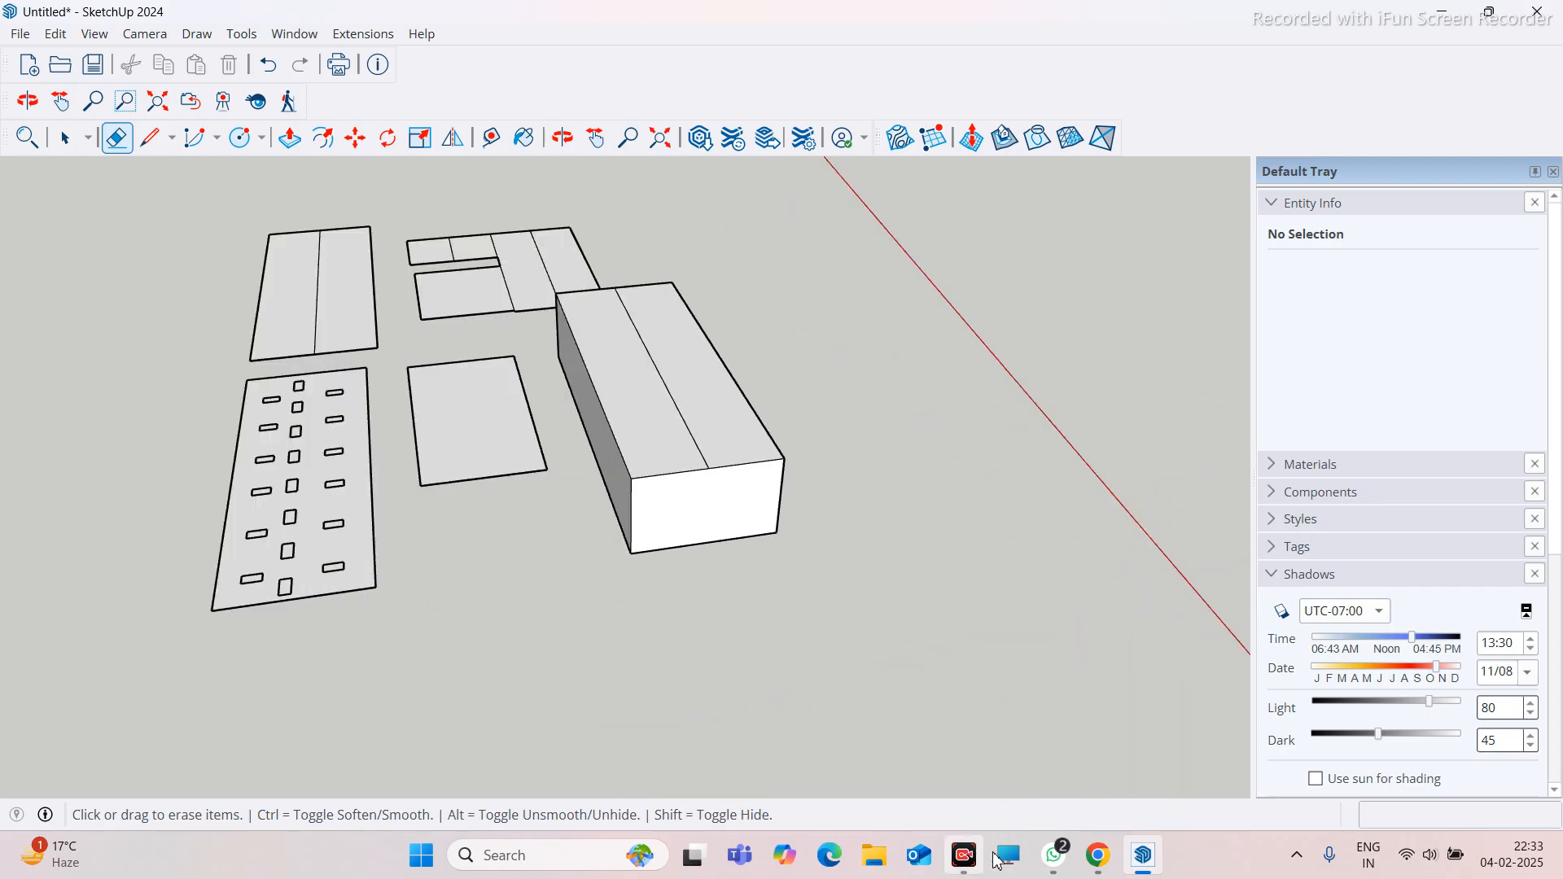
{"action": "mouse_move", "coordinate": [1046, 848]}
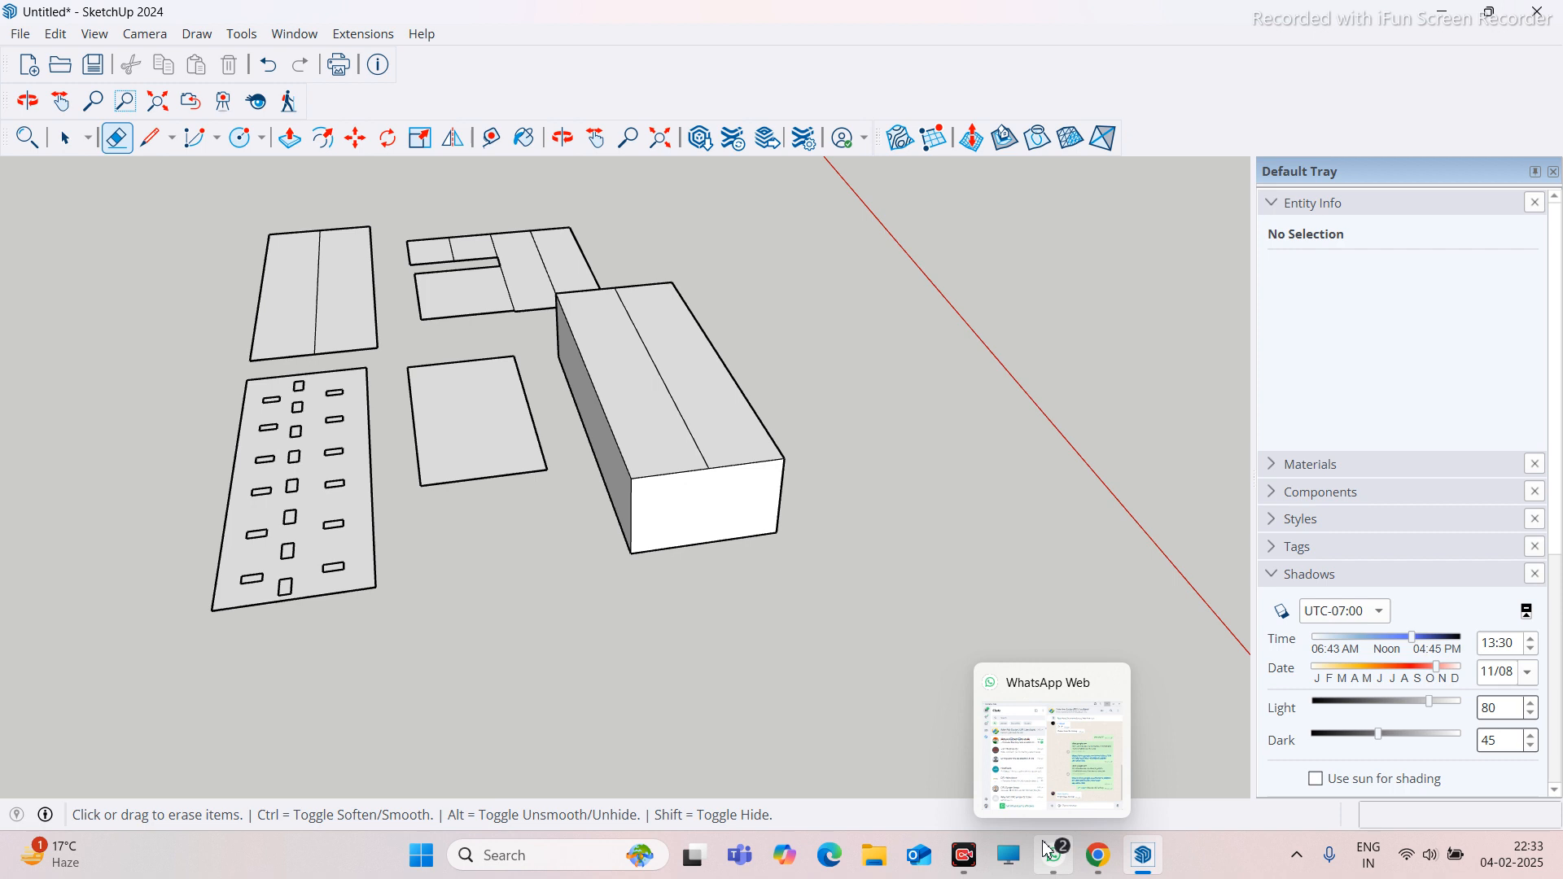
Switch to the Google Meet call window and return to the SketchUp model
{"action": "mouse_move", "coordinate": [1098, 854]}
{"action": "left_click", "coordinate": [926, 770]}
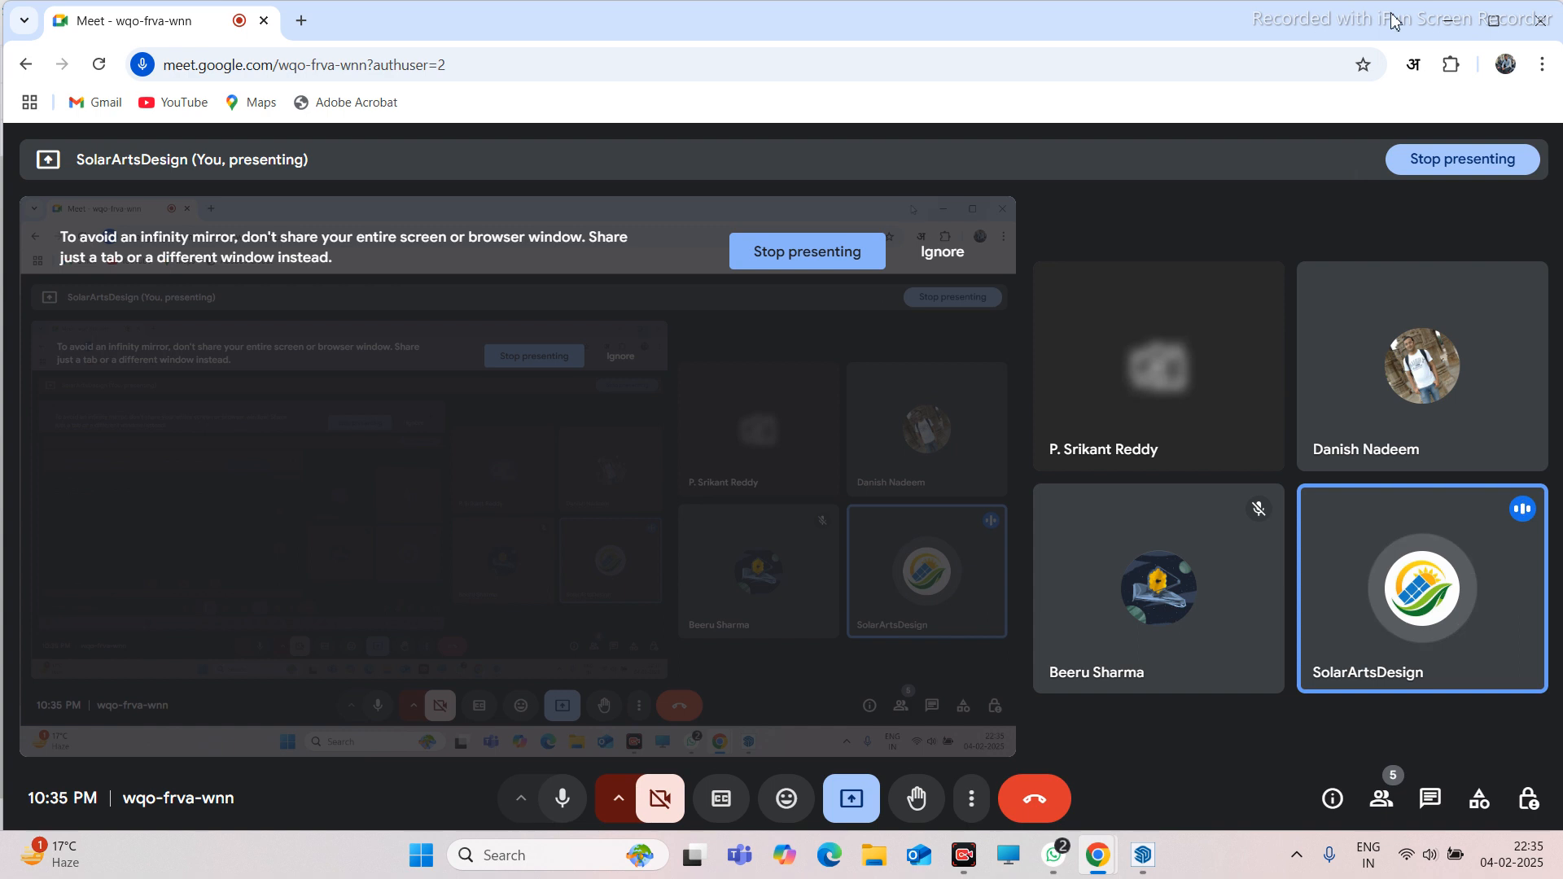
{"action": "left_click", "coordinate": [1455, 19]}
Draw a closed four-sided outline with the Line tool on the empty ground beside the rectangle with small slots
{"action": "mouse_move", "coordinate": [715, 611]}
{"action": "middle_mouse_down"}
{"action": "mouse_move", "coordinate": [778, 594]}
{"action": "mouse_move", "coordinate": [613, 464]}
{"action": "middle_mouse_up"}
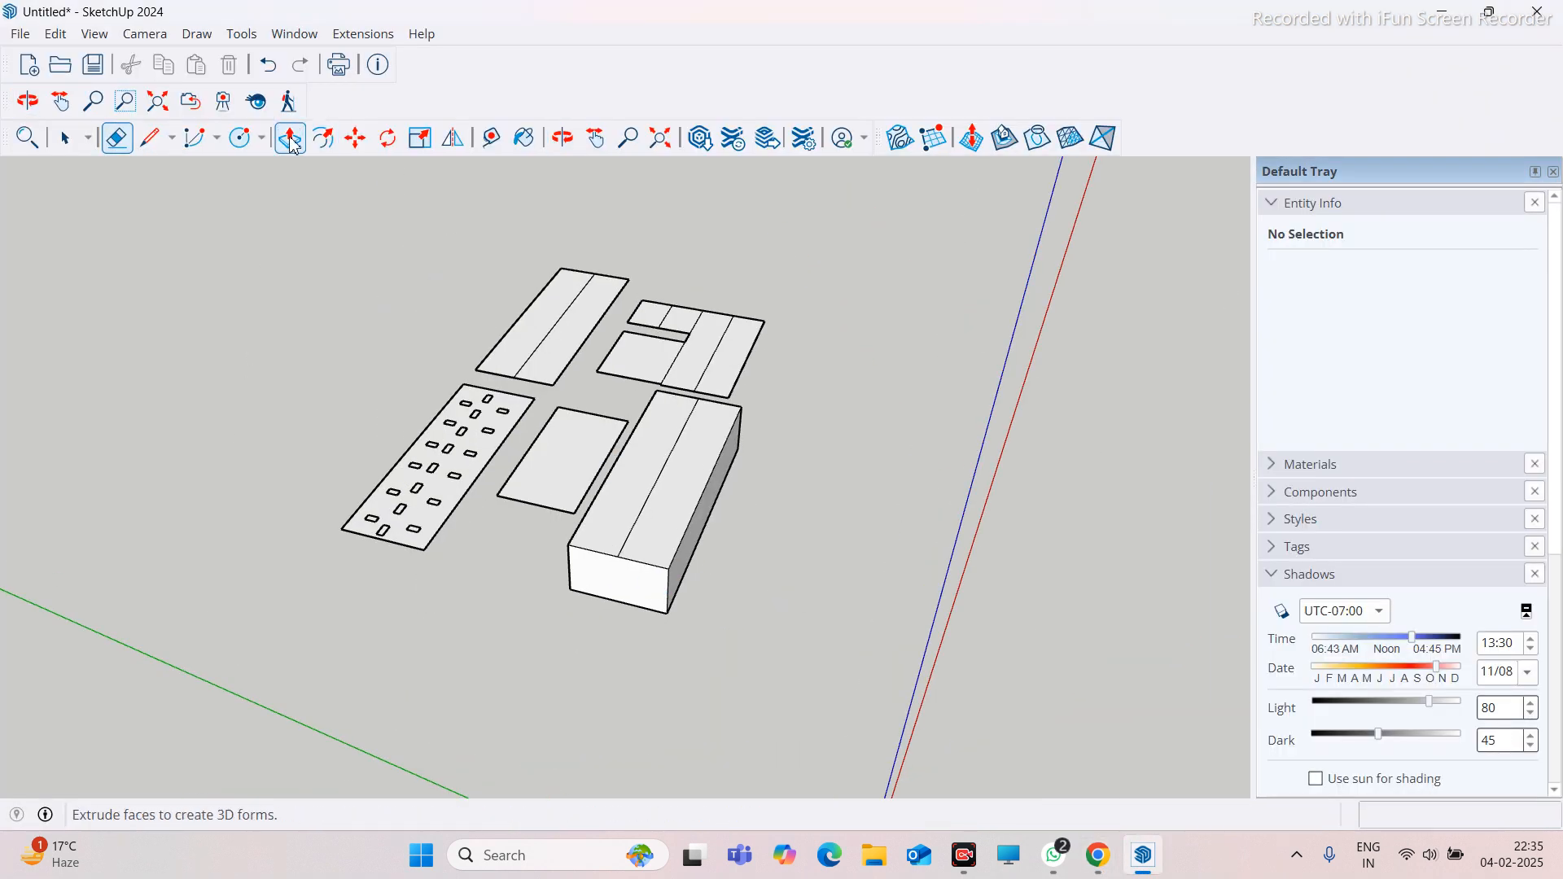
{"action": "left_click", "coordinate": [162, 141]}
{"action": "left_click", "coordinate": [265, 506]}
{"action": "left_click", "coordinate": [374, 376]}
{"action": "left_click", "coordinate": [277, 346]}
{"action": "left_click", "coordinate": [169, 424]}
{"action": "left_click", "coordinate": [265, 506]}
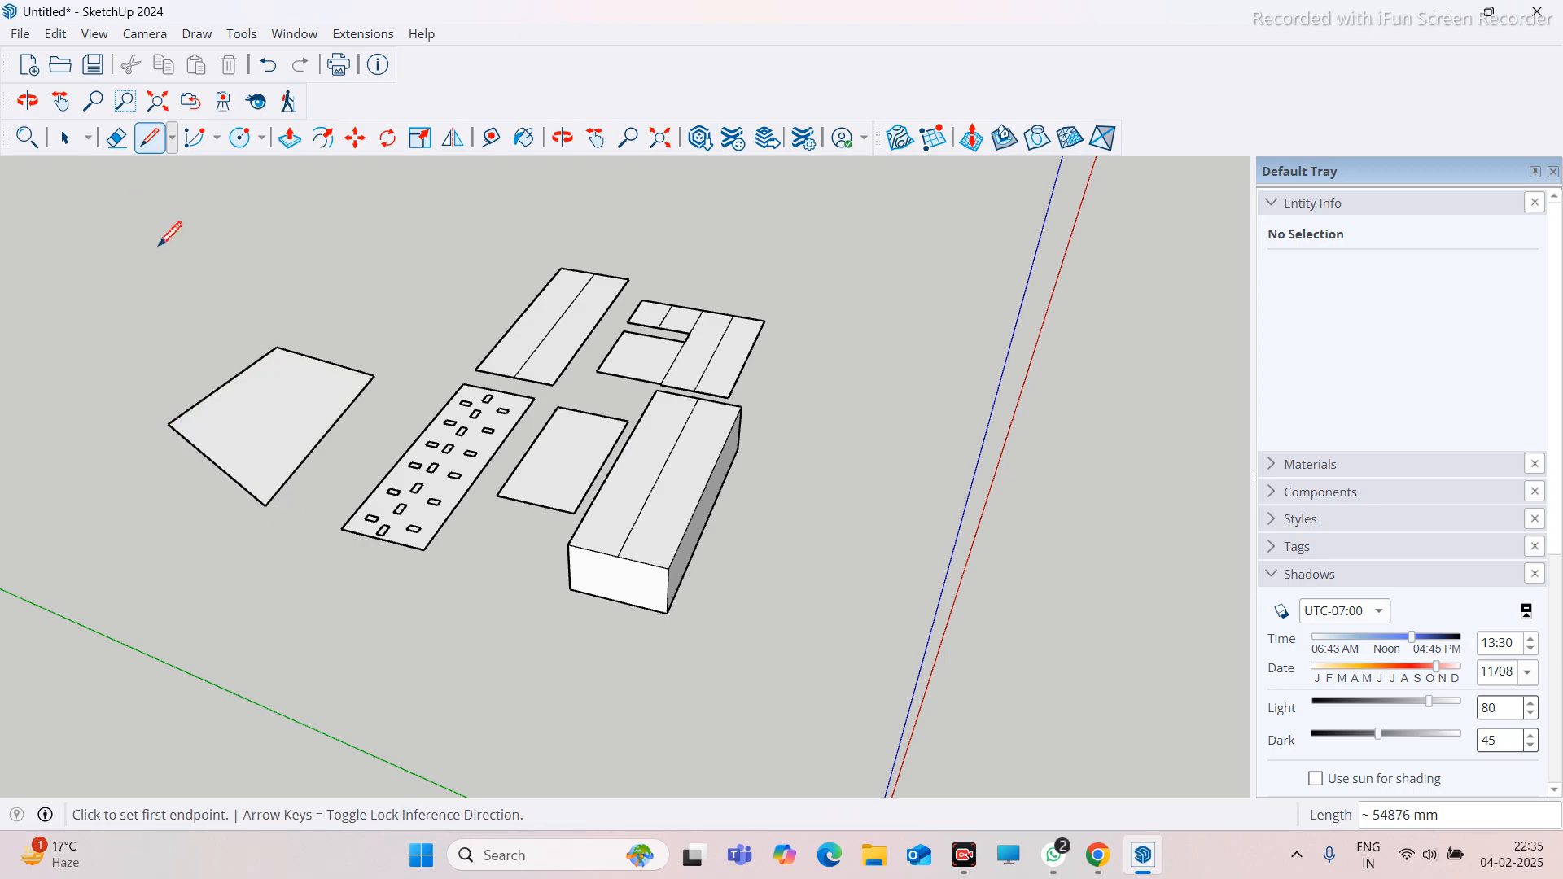
Draw a triangle near the new four-sided face, leaving a gap at one corner, and close it with a line about 1677 mm long
{"action": "scroll", "coordinate": [143, 332], "scroll_direction": "up", "scroll_amount": 2}
{"action": "scroll", "coordinate": [342, 550], "scroll_direction": "up", "scroll_amount": 3}
{"action": "scroll", "coordinate": [307, 548], "scroll_direction": "up", "scroll_amount": 2}
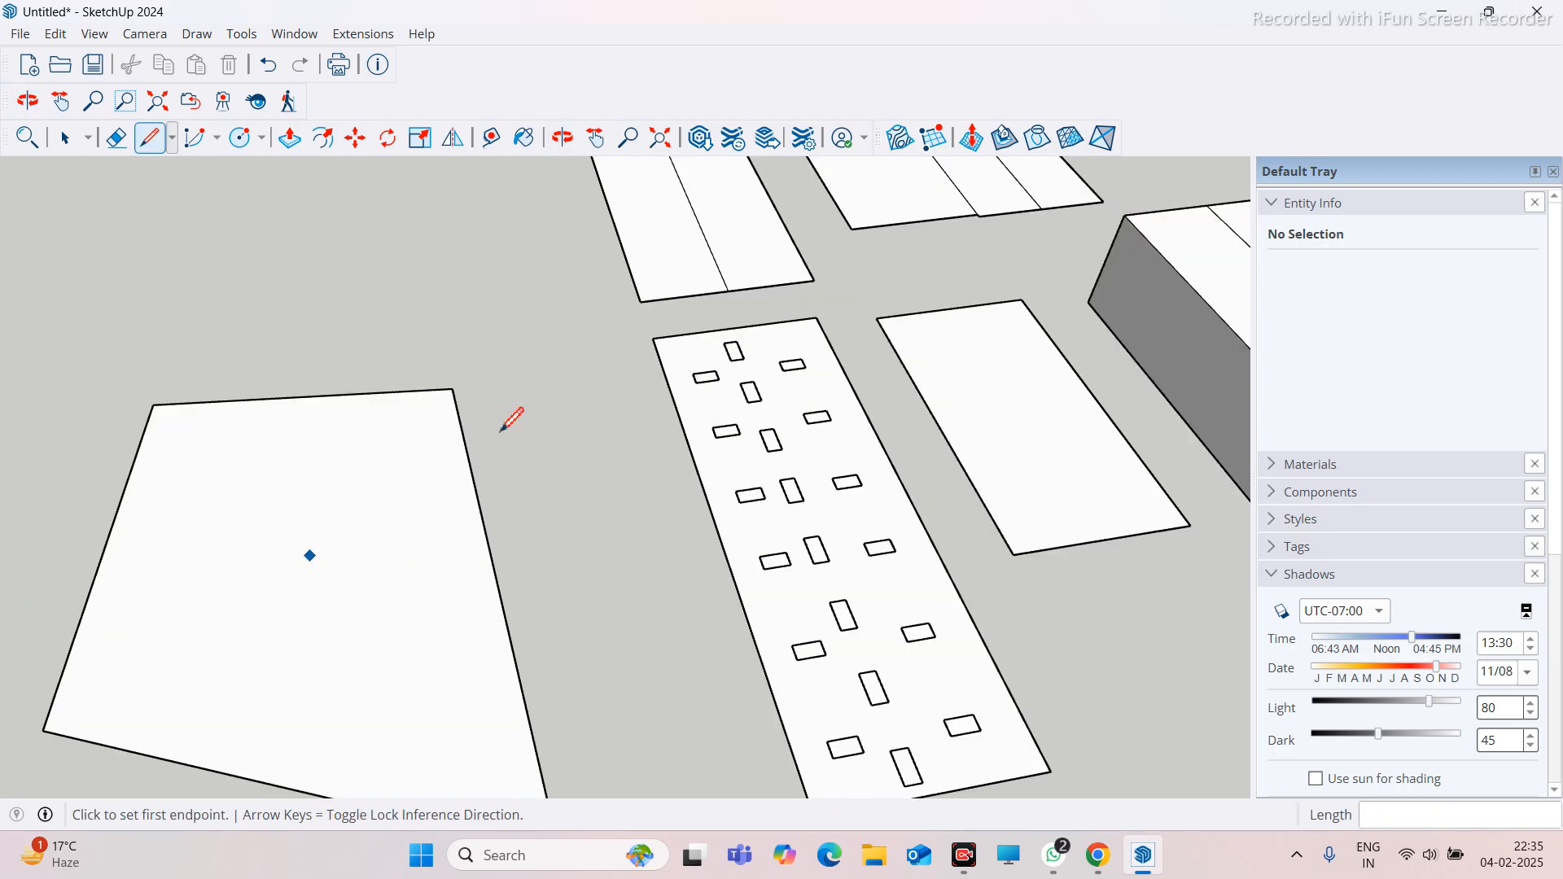
{"action": "scroll", "coordinate": [308, 513], "scroll_direction": "up", "scroll_amount": 1}
{"action": "left_click", "coordinate": [100, 329]}
{"action": "left_click", "coordinate": [188, 273]}
{"action": "left_click", "coordinate": [169, 331]}
{"action": "scroll", "coordinate": [100, 328], "scroll_direction": "up", "scroll_amount": 3}
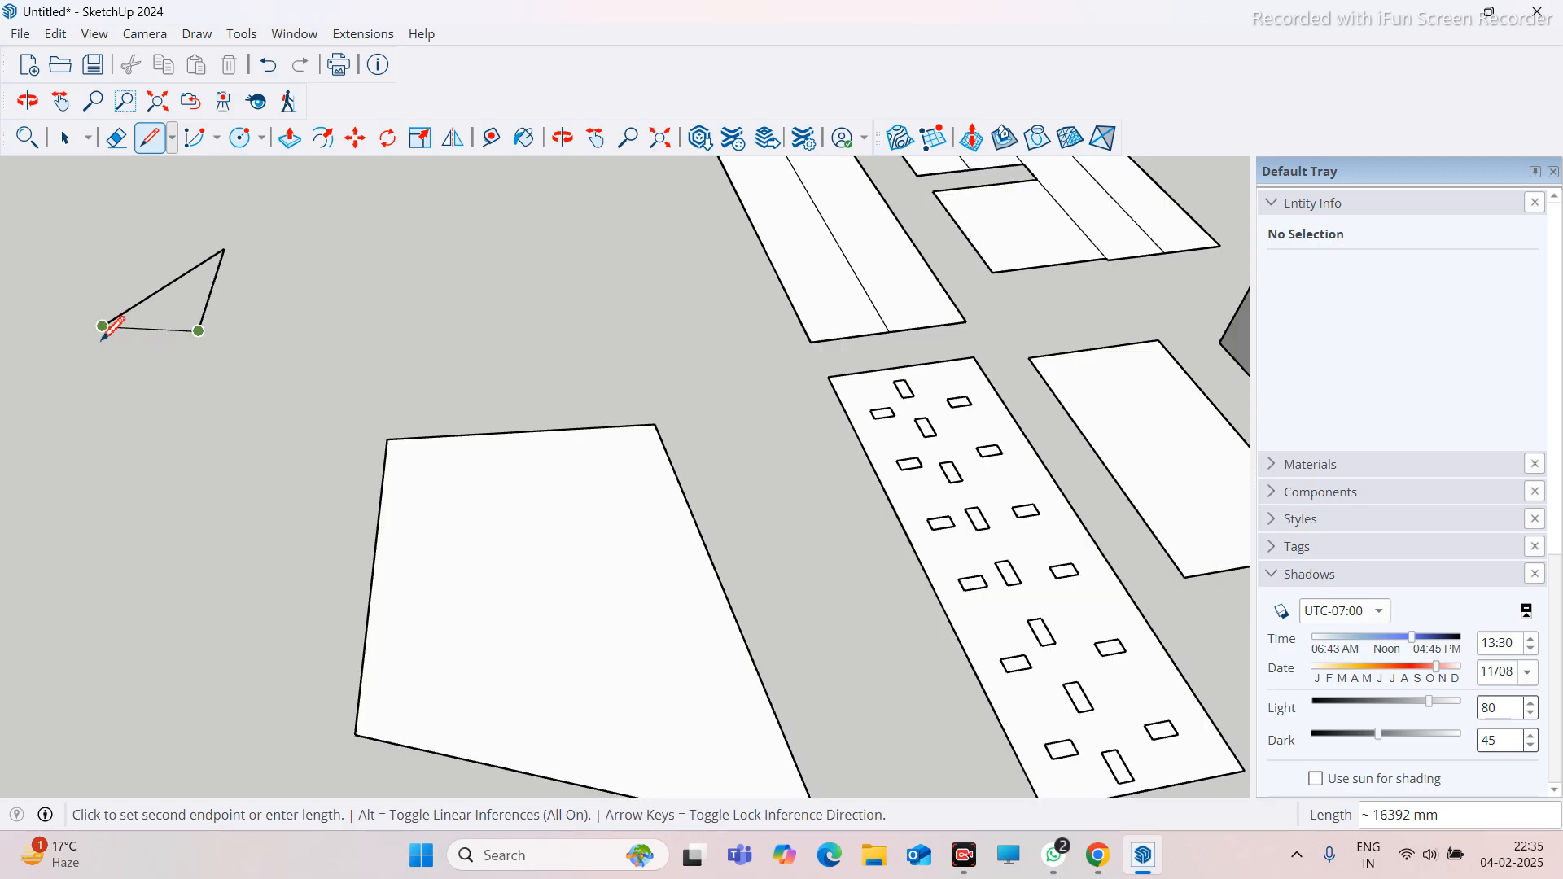
{"action": "scroll", "coordinate": [102, 323], "scroll_direction": "up", "scroll_amount": 4}
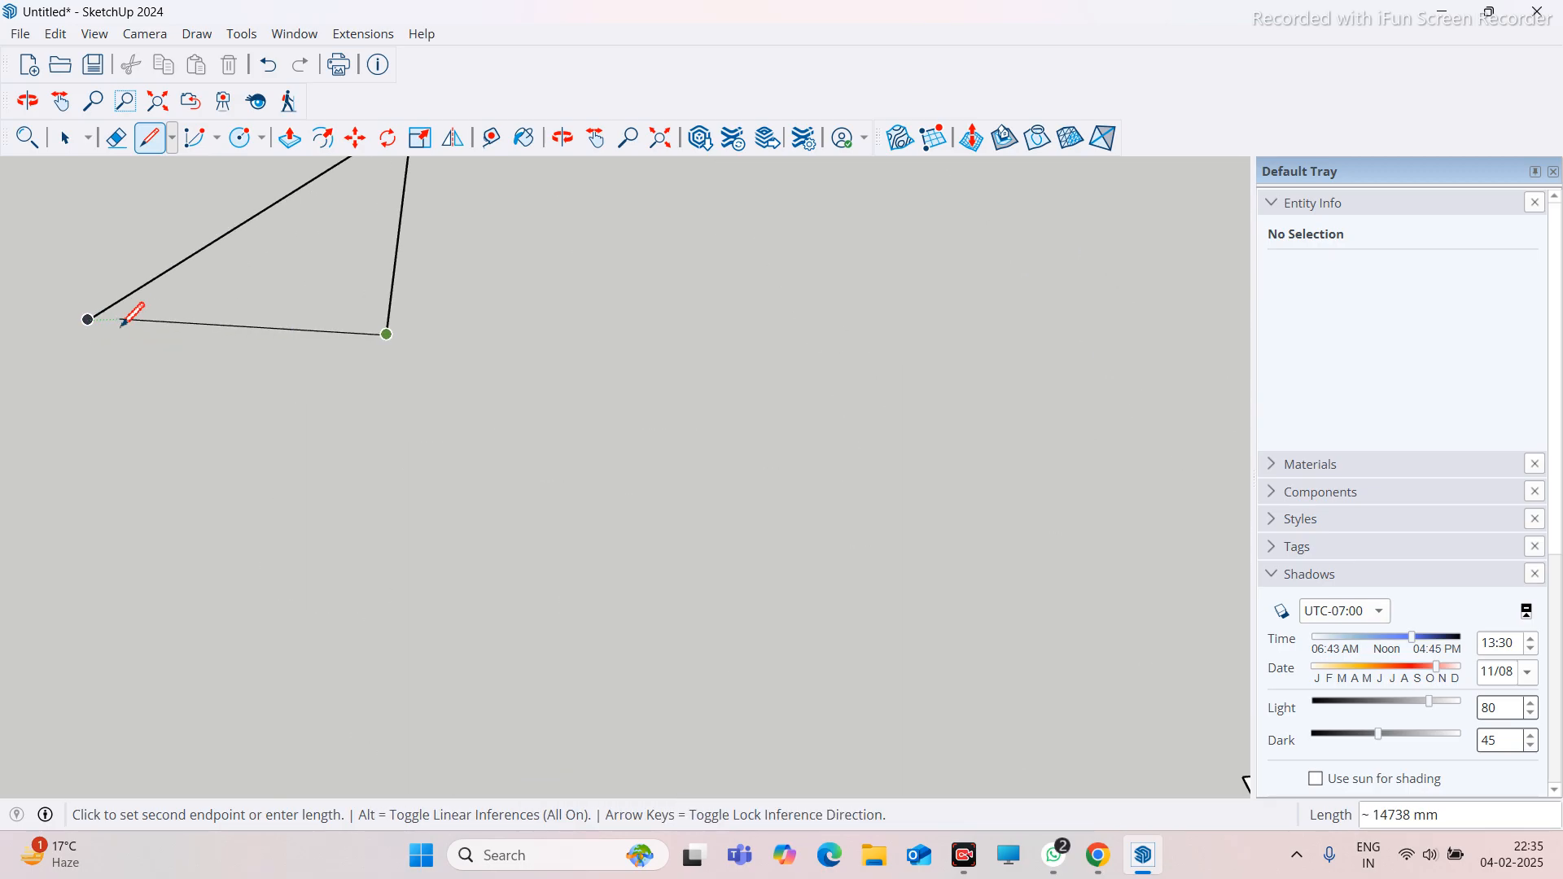
{"action": "left_click", "coordinate": [120, 318]}
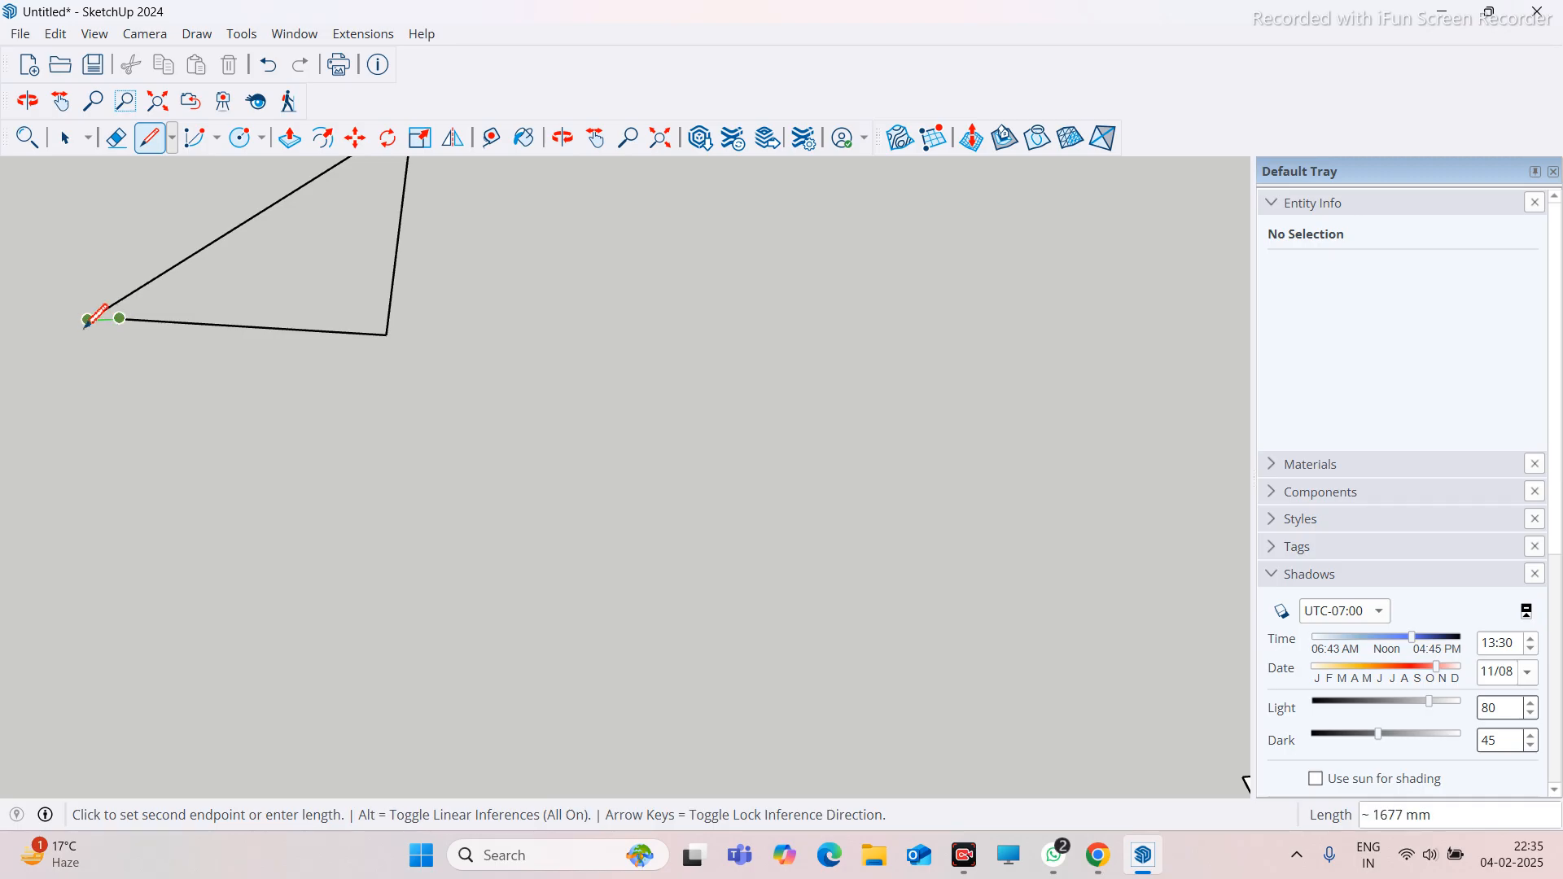
{"action": "left_click", "coordinate": [88, 320]}
Erase the practice triangle and the four-sided face next to it
{"action": "mouse_move", "coordinate": [395, 486]}
{"action": "middle_mouse_down"}
{"action": "mouse_move", "coordinate": [415, 481]}
{"action": "mouse_move", "coordinate": [402, 391]}
{"action": "mouse_move", "coordinate": [255, 383]}
{"action": "mouse_move", "coordinate": [597, 524]}
{"action": "mouse_move", "coordinate": [314, 545]}
{"action": "middle_mouse_up"}
{"action": "left_click", "coordinate": [130, 145]}
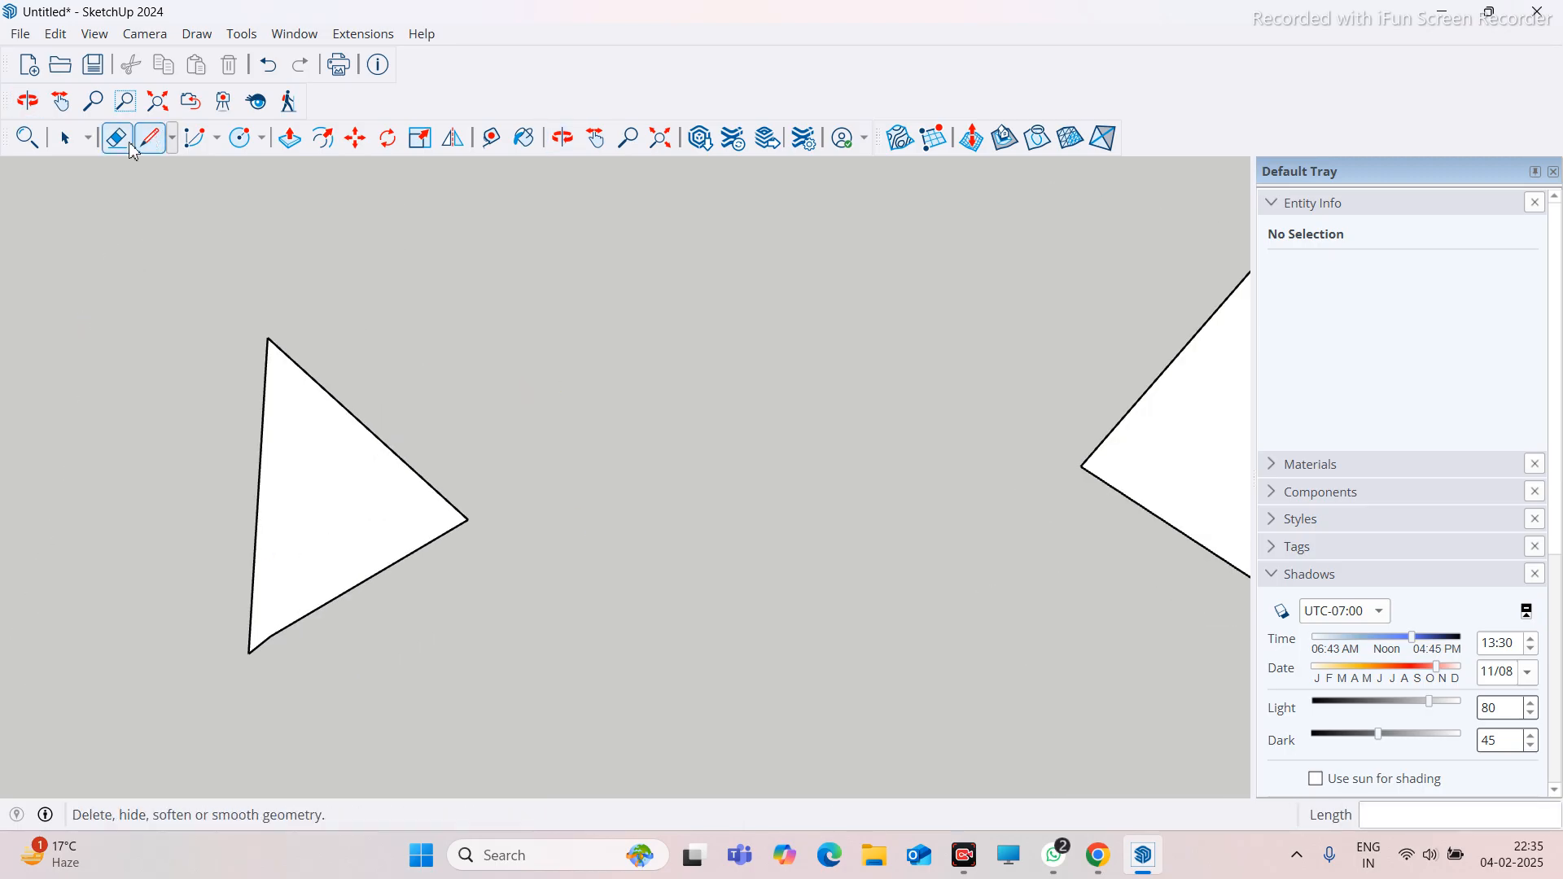
{"action": "mouse_move", "coordinate": [304, 464]}
{"action": "left_mouse_down"}
{"action": "mouse_move", "coordinate": [275, 436]}
{"action": "mouse_move", "coordinate": [400, 606]}
{"action": "mouse_move", "coordinate": [374, 548]}
{"action": "left_mouse_up"}
{"action": "left_click_drag", "start_coordinate": [286, 651], "coordinate": [196, 621]}
{"action": "scroll", "coordinate": [196, 621], "scroll_direction": "down", "scroll_amount": 3}
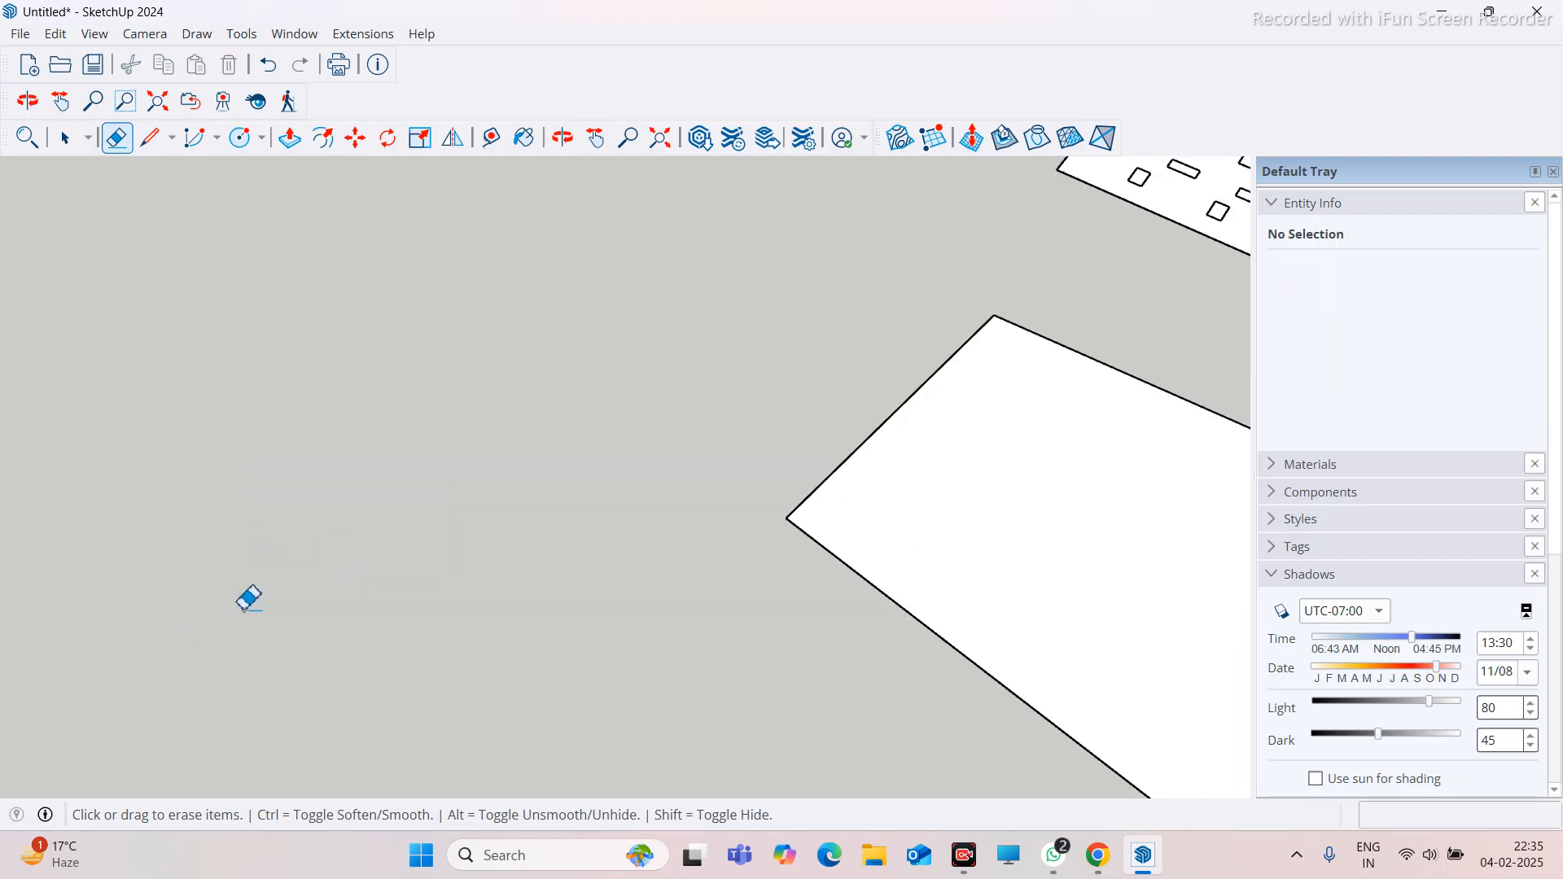
{"action": "scroll", "coordinate": [248, 599], "scroll_direction": "down", "scroll_amount": 2}
{"action": "mouse_move", "coordinate": [810, 475]}
{"action": "left_mouse_down"}
{"action": "mouse_move", "coordinate": [730, 443]}
{"action": "mouse_move", "coordinate": [760, 632]}
{"action": "mouse_move", "coordinate": [959, 753]}
{"action": "left_mouse_up"}
Draw four connected edges of a roughly rectangular outline on the empty ground, ending the last edge short of the starting corner
{"action": "left_click", "coordinate": [157, 101]}
{"action": "left_click", "coordinate": [149, 138]}
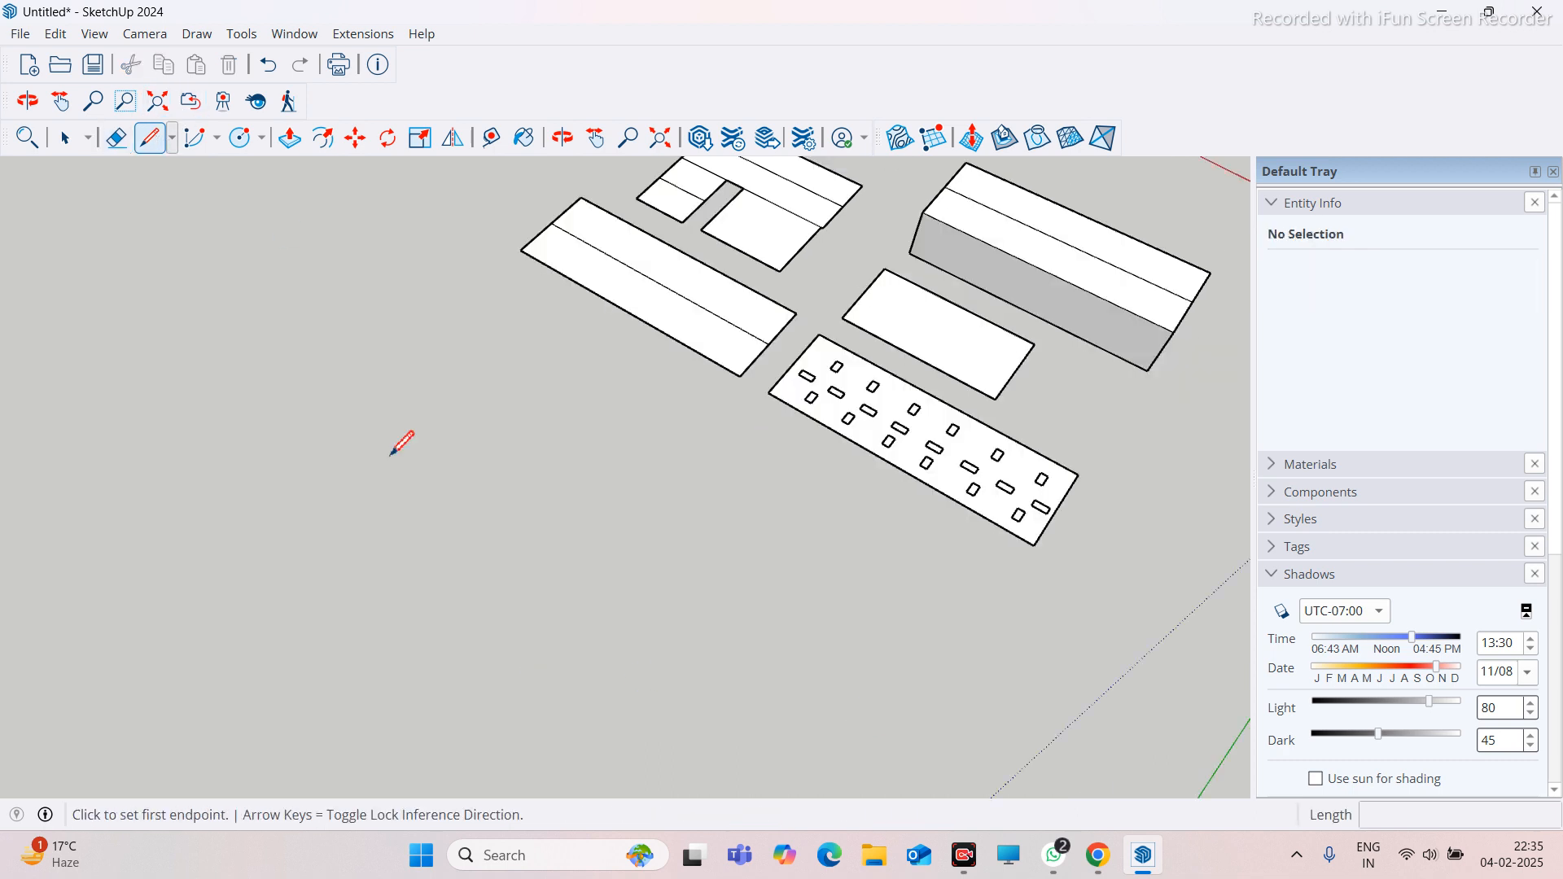
{"action": "left_click", "coordinate": [388, 446]}
{"action": "left_click", "coordinate": [498, 400]}
{"action": "left_click", "coordinate": [540, 469]}
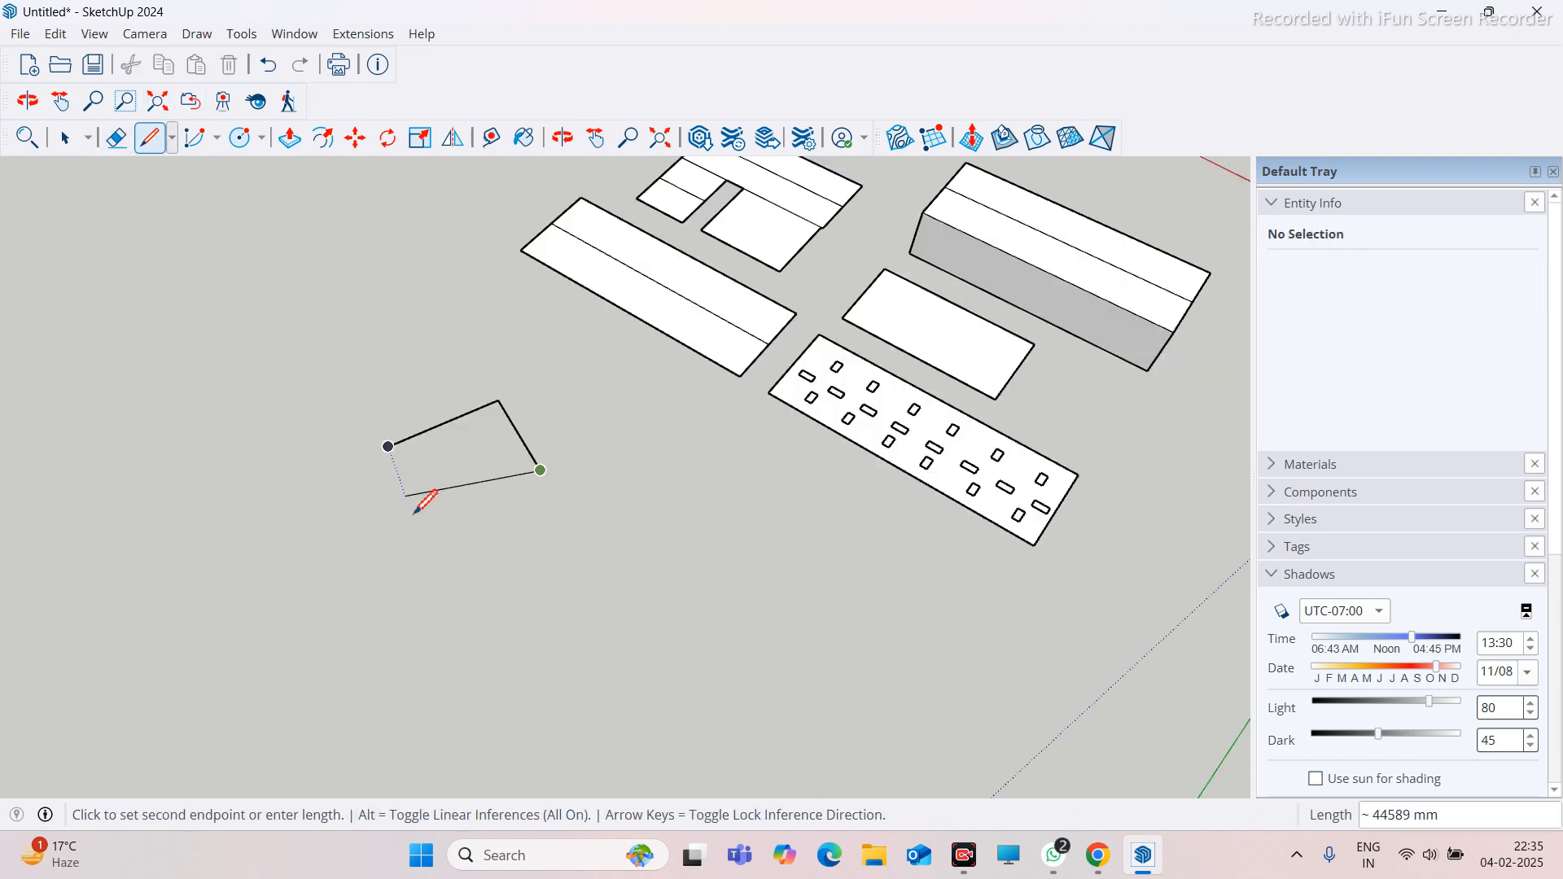
{"action": "left_click", "coordinate": [426, 521]}
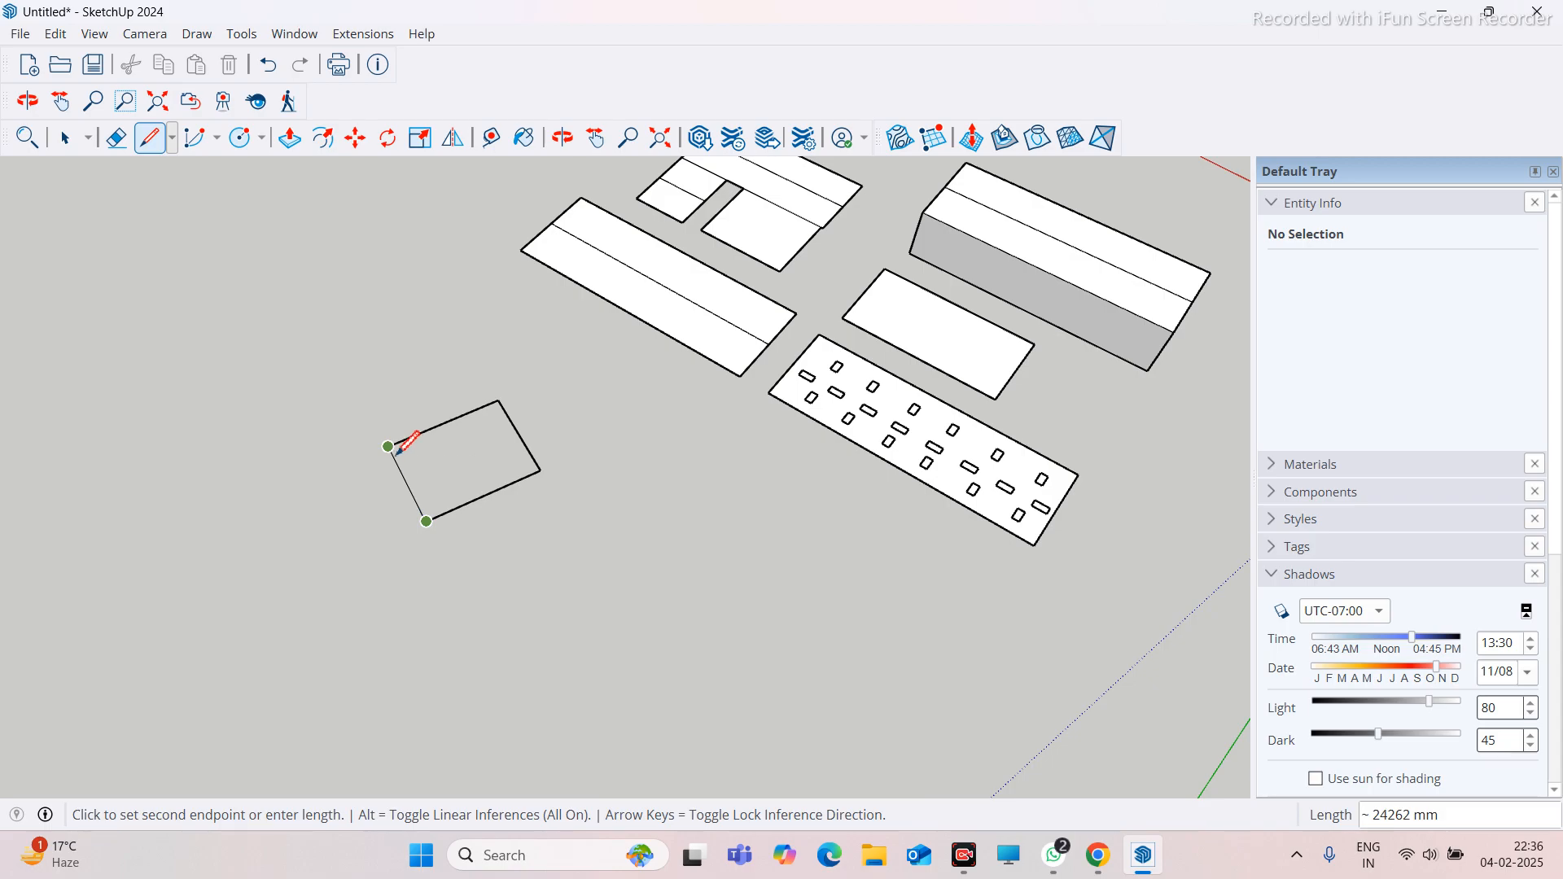
{"action": "scroll", "coordinate": [397, 452], "scroll_direction": "up", "scroll_amount": 5}
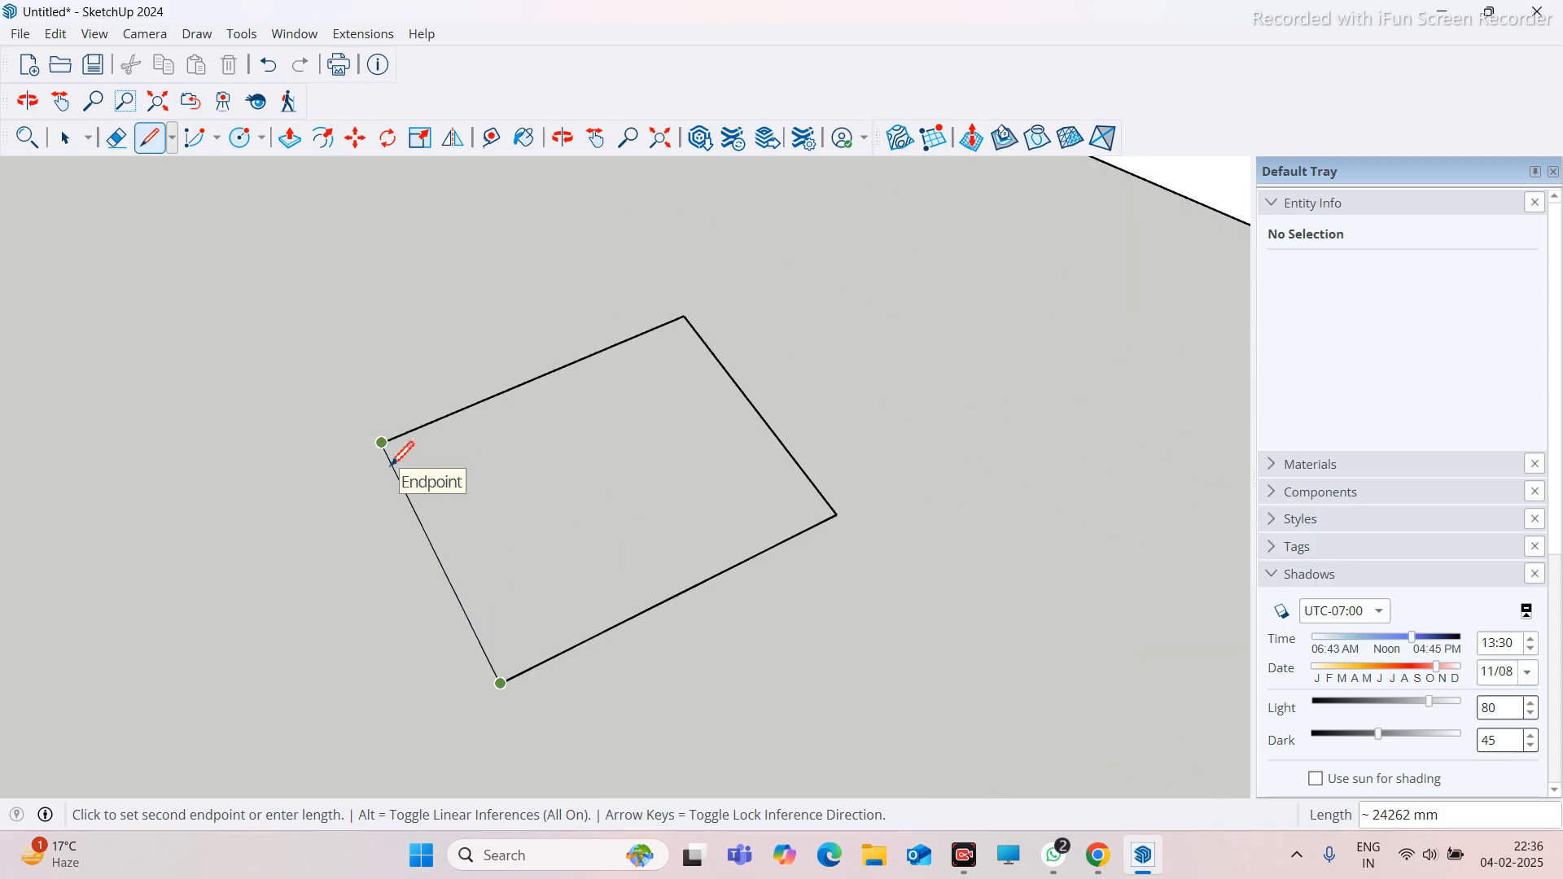
{"action": "scroll", "coordinate": [397, 453], "scroll_direction": "up", "scroll_amount": 2}
{"action": "scroll", "coordinate": [389, 432], "scroll_direction": "up", "scroll_amount": 4}
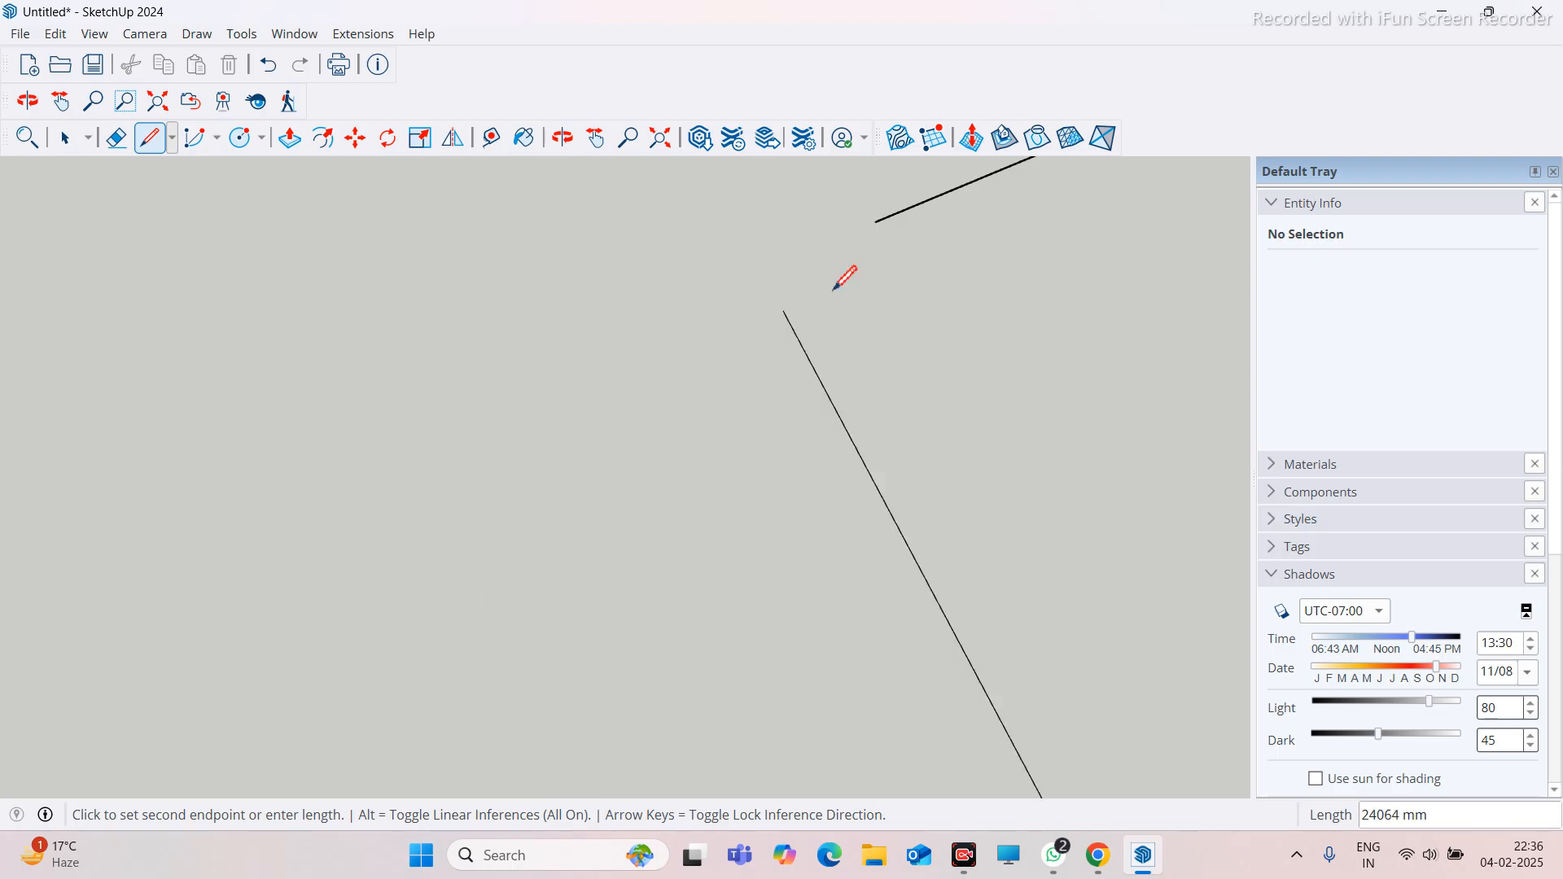
{"action": "left_click", "coordinate": [853, 275]}
Close the outline's gap with a line about 5533 mm long from the loose end to the starting corner
{"action": "scroll", "coordinate": [28, 552], "scroll_direction": "down", "scroll_amount": 2}
{"action": "scroll", "coordinate": [285, 562], "scroll_direction": "down", "scroll_amount": 2}
{"action": "scroll", "coordinate": [440, 510], "scroll_direction": "down", "scroll_amount": 1}
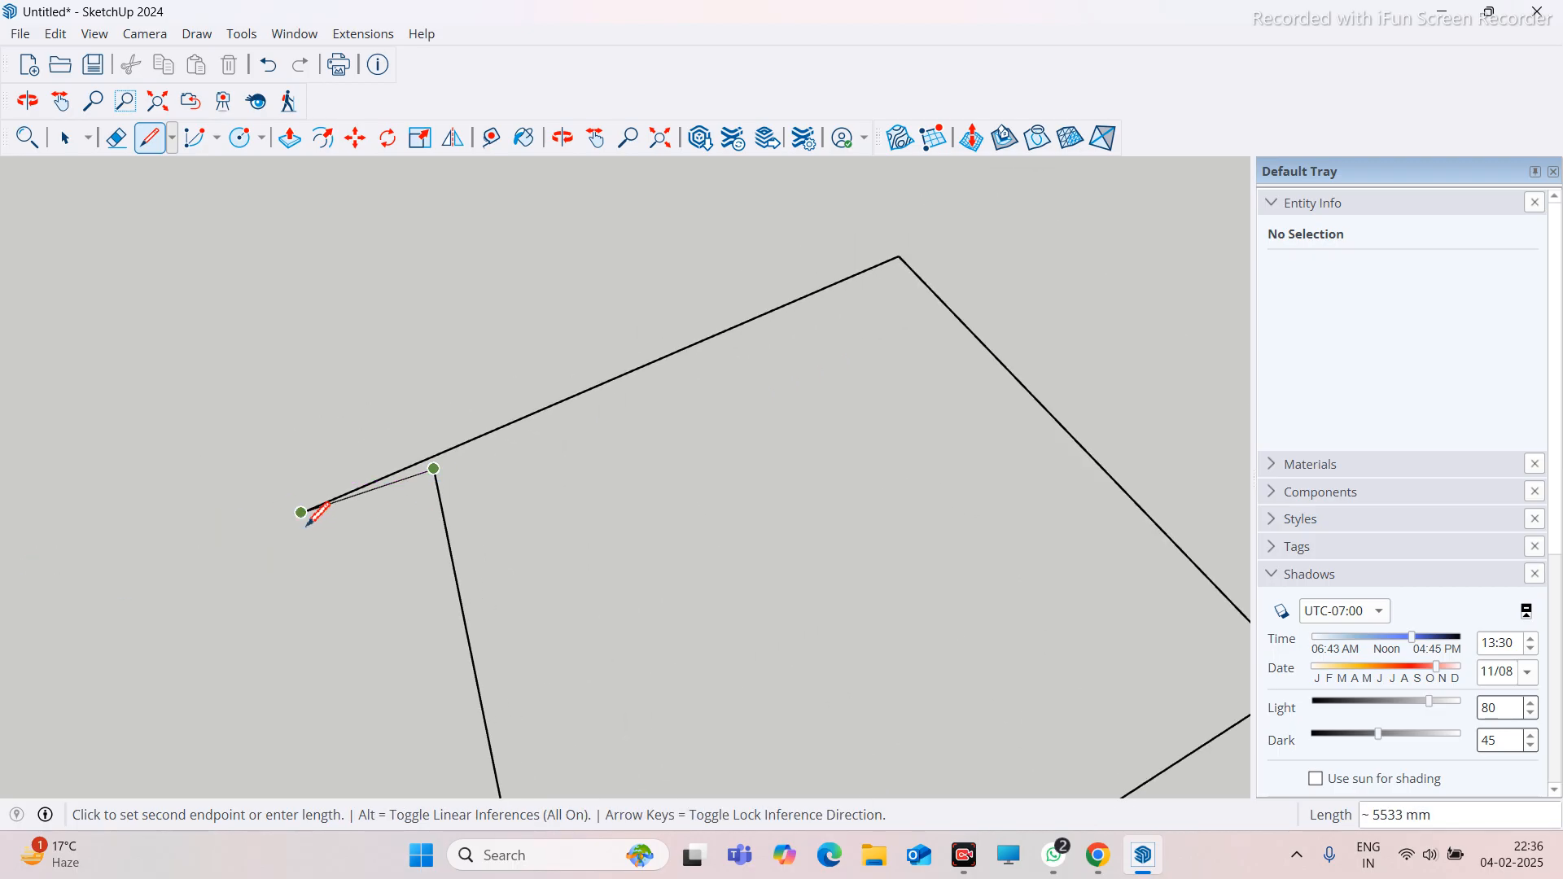
{"action": "scroll", "coordinate": [300, 514], "scroll_direction": "up", "scroll_amount": 1}
{"action": "left_click", "coordinate": [300, 514]}
{"action": "scroll", "coordinate": [304, 510], "scroll_direction": "down", "scroll_amount": 1}
{"action": "scroll", "coordinate": [447, 481], "scroll_direction": "down", "scroll_amount": 1}
{"action": "scroll", "coordinate": [492, 453], "scroll_direction": "down", "scroll_amount": 1}
{"action": "scroll", "coordinate": [503, 527], "scroll_direction": "up", "scroll_amount": 2}
{"action": "scroll", "coordinate": [426, 524], "scroll_direction": "up", "scroll_amount": 1}
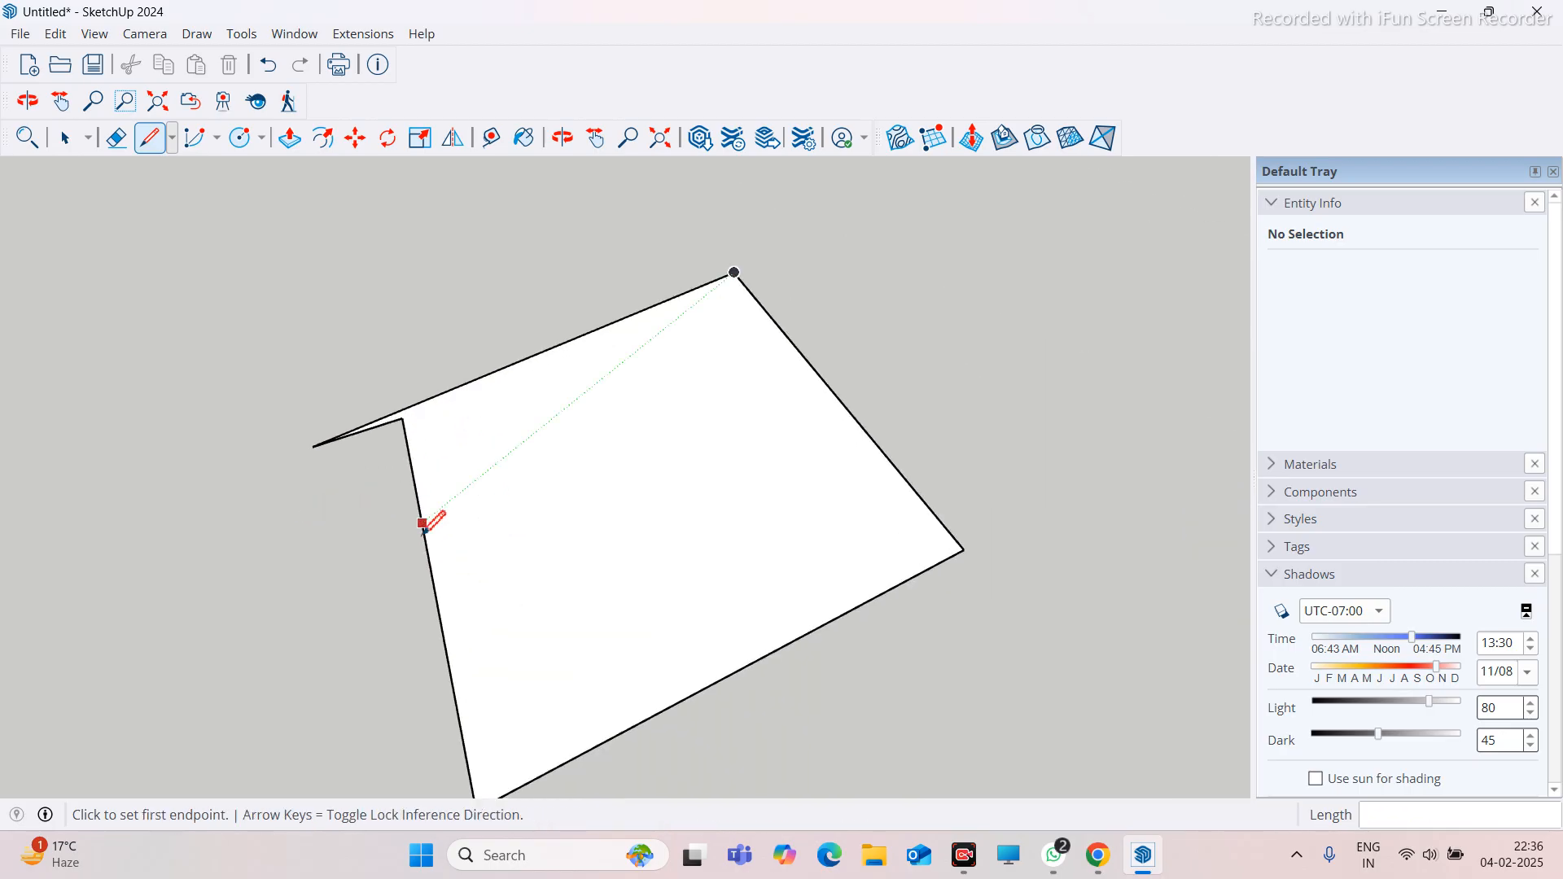
{"action": "scroll", "coordinate": [232, 232], "scroll_direction": "down", "scroll_amount": 1}
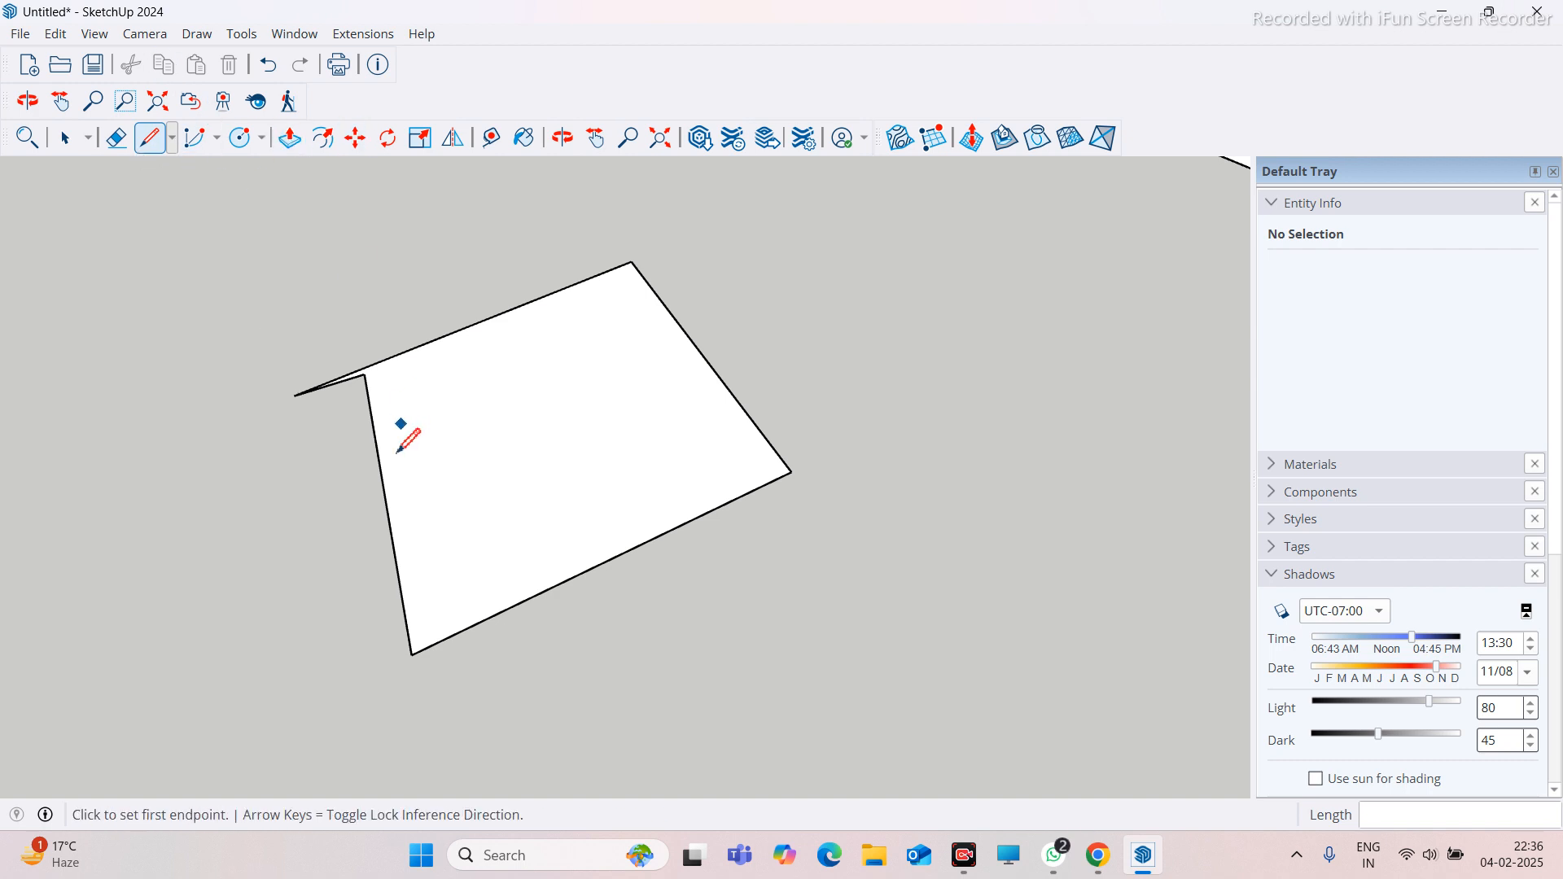
Extrude the new irregular face upward into a block with Push/Pull
{"action": "left_click", "coordinate": [290, 138]}
{"action": "left_click", "coordinate": [513, 411]}
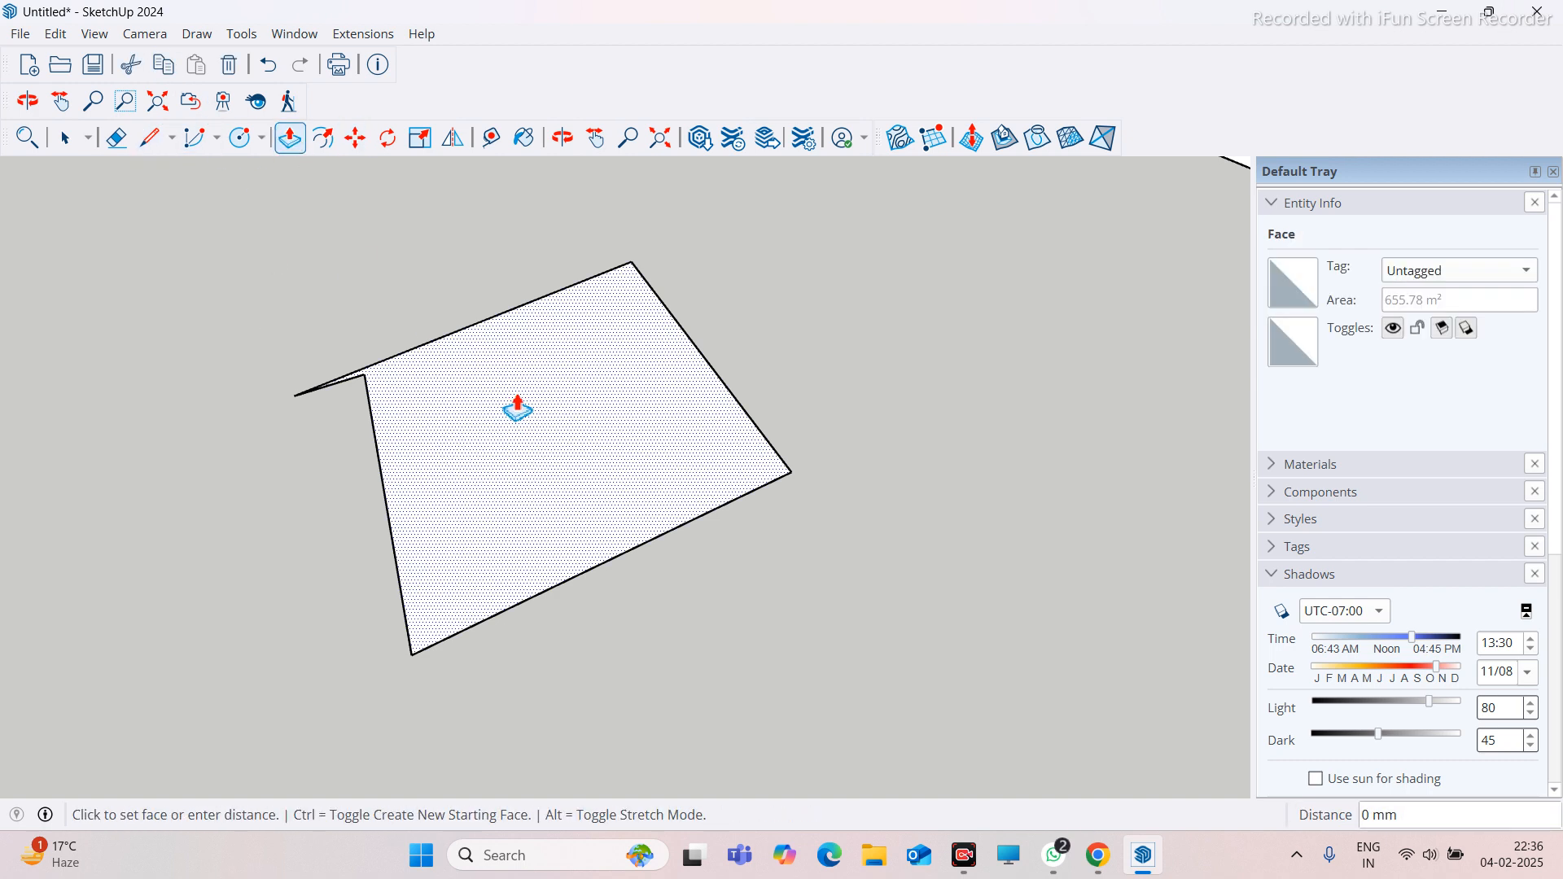
{"action": "left_click", "coordinate": [513, 345]}
{"action": "middle_click_drag", "start_coordinate": [97, 471], "coordinate": [318, 419]}
{"action": "left_click", "coordinate": [342, 551]}
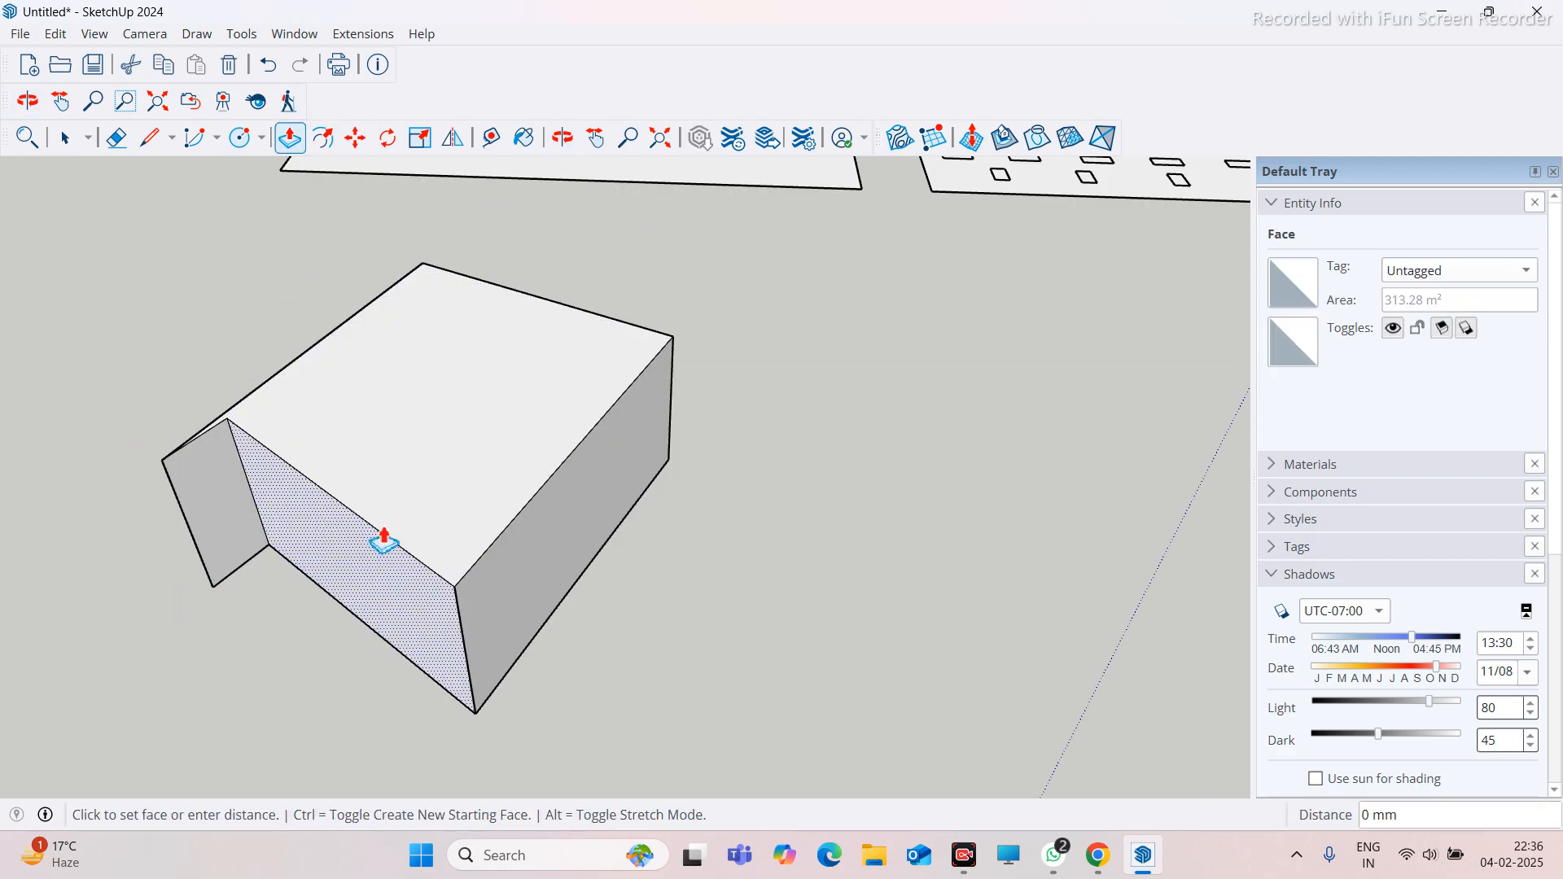
{"action": "key", "text": "Escape"}
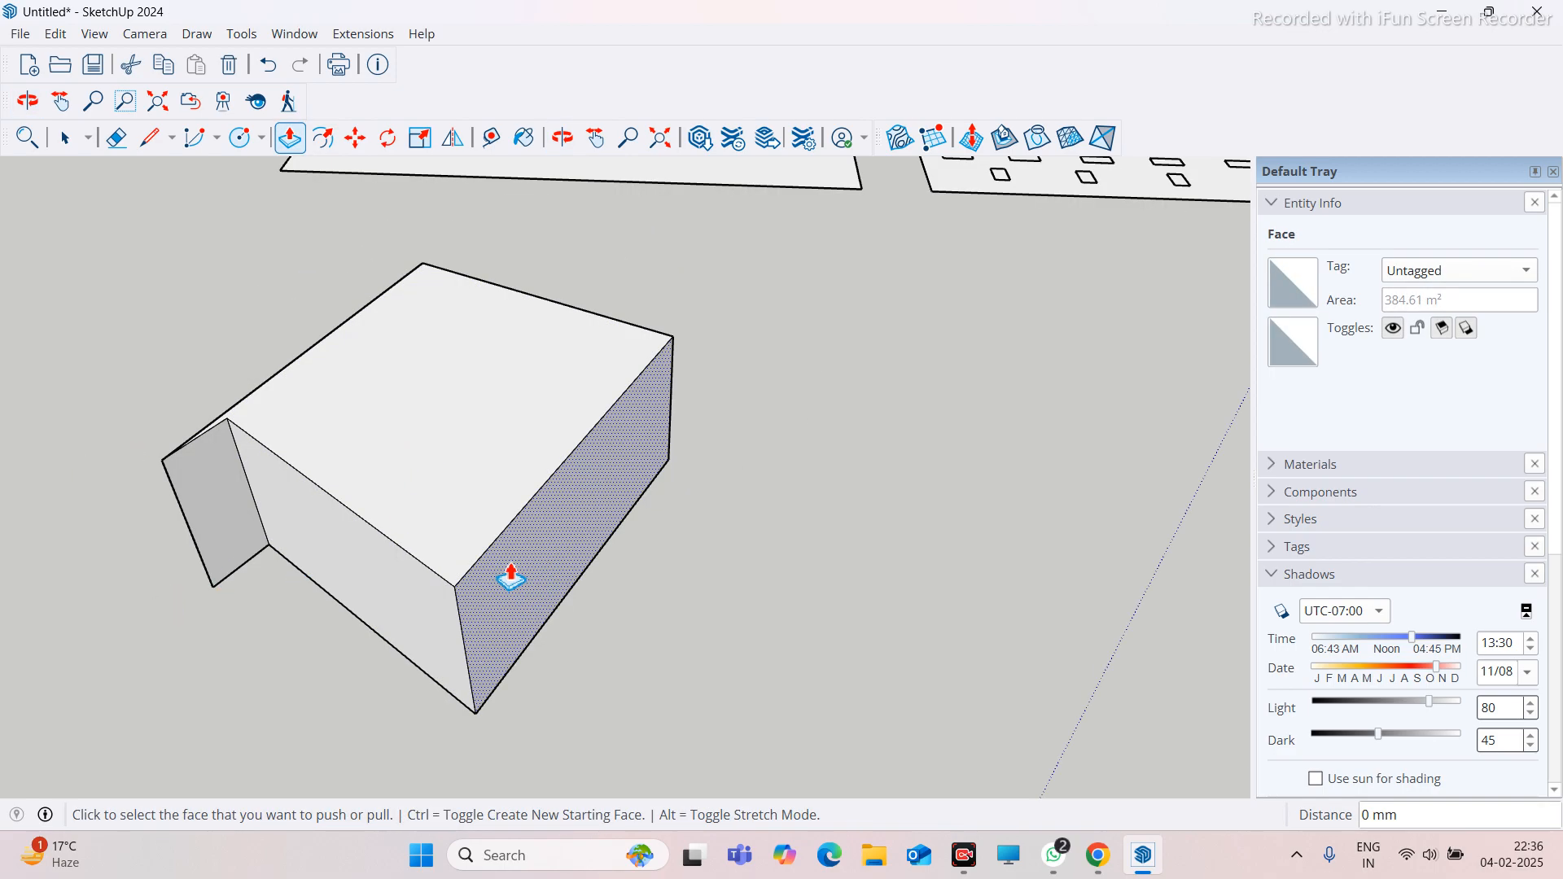
Examine the side and top faces of the irregular block from several angles
{"action": "scroll", "coordinate": [512, 579], "scroll_direction": "up", "scroll_amount": 3}
{"action": "middle_click_drag", "start_coordinate": [551, 594], "coordinate": [428, 466]}
{"action": "scroll", "coordinate": [427, 466], "scroll_direction": "up", "scroll_amount": 2}
{"action": "scroll", "coordinate": [414, 456], "scroll_direction": "down", "scroll_amount": 2}
{"action": "scroll", "coordinate": [408, 448], "scroll_direction": "up", "scroll_amount": 2}
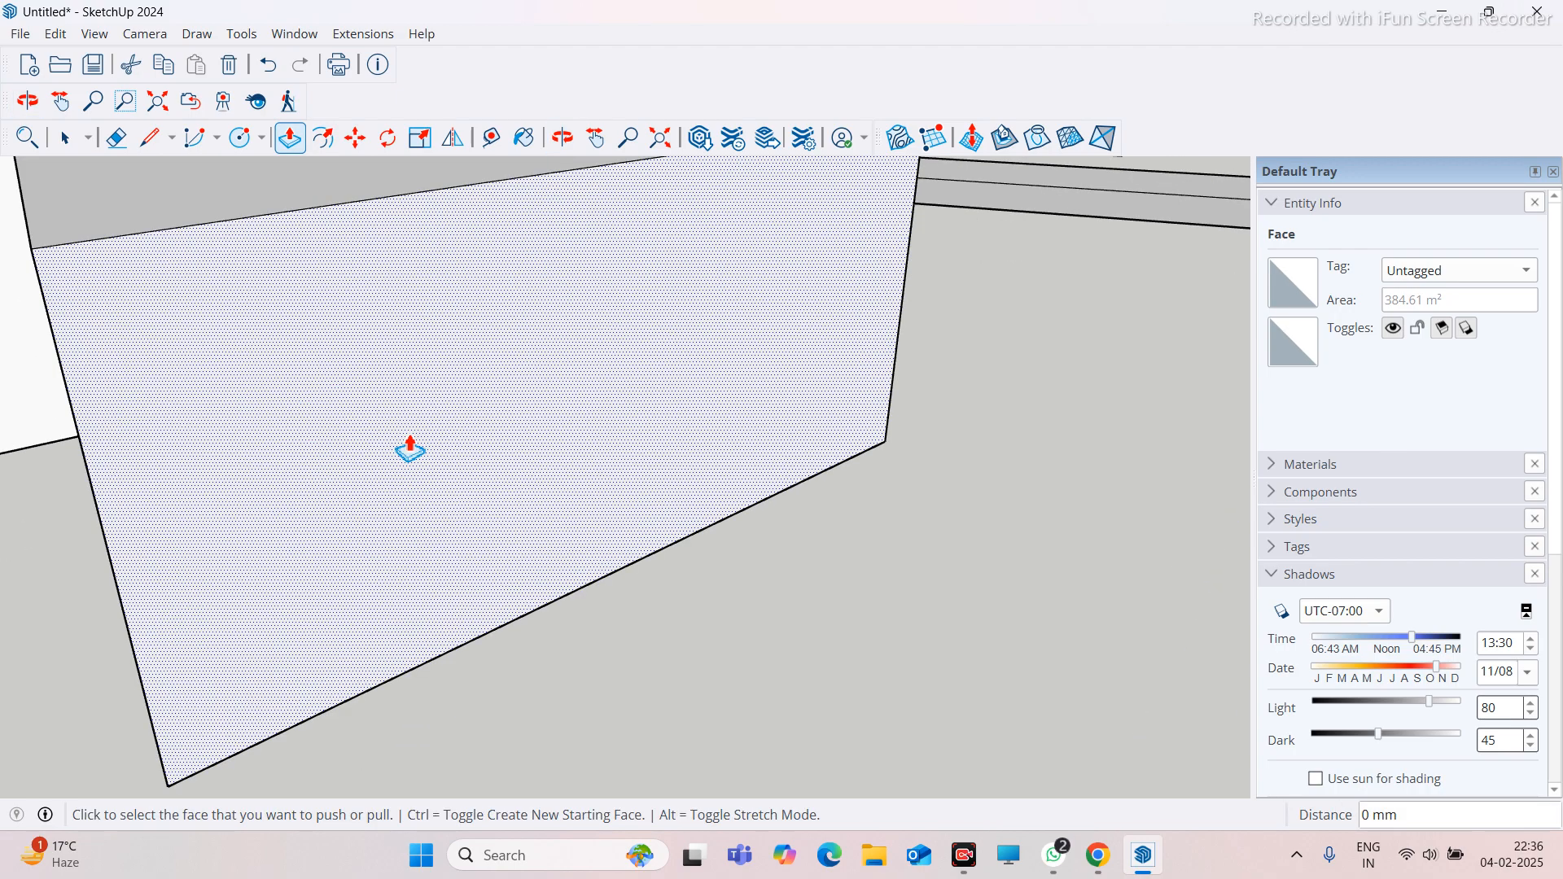
{"action": "scroll", "coordinate": [424, 448], "scroll_direction": "up", "scroll_amount": 2}
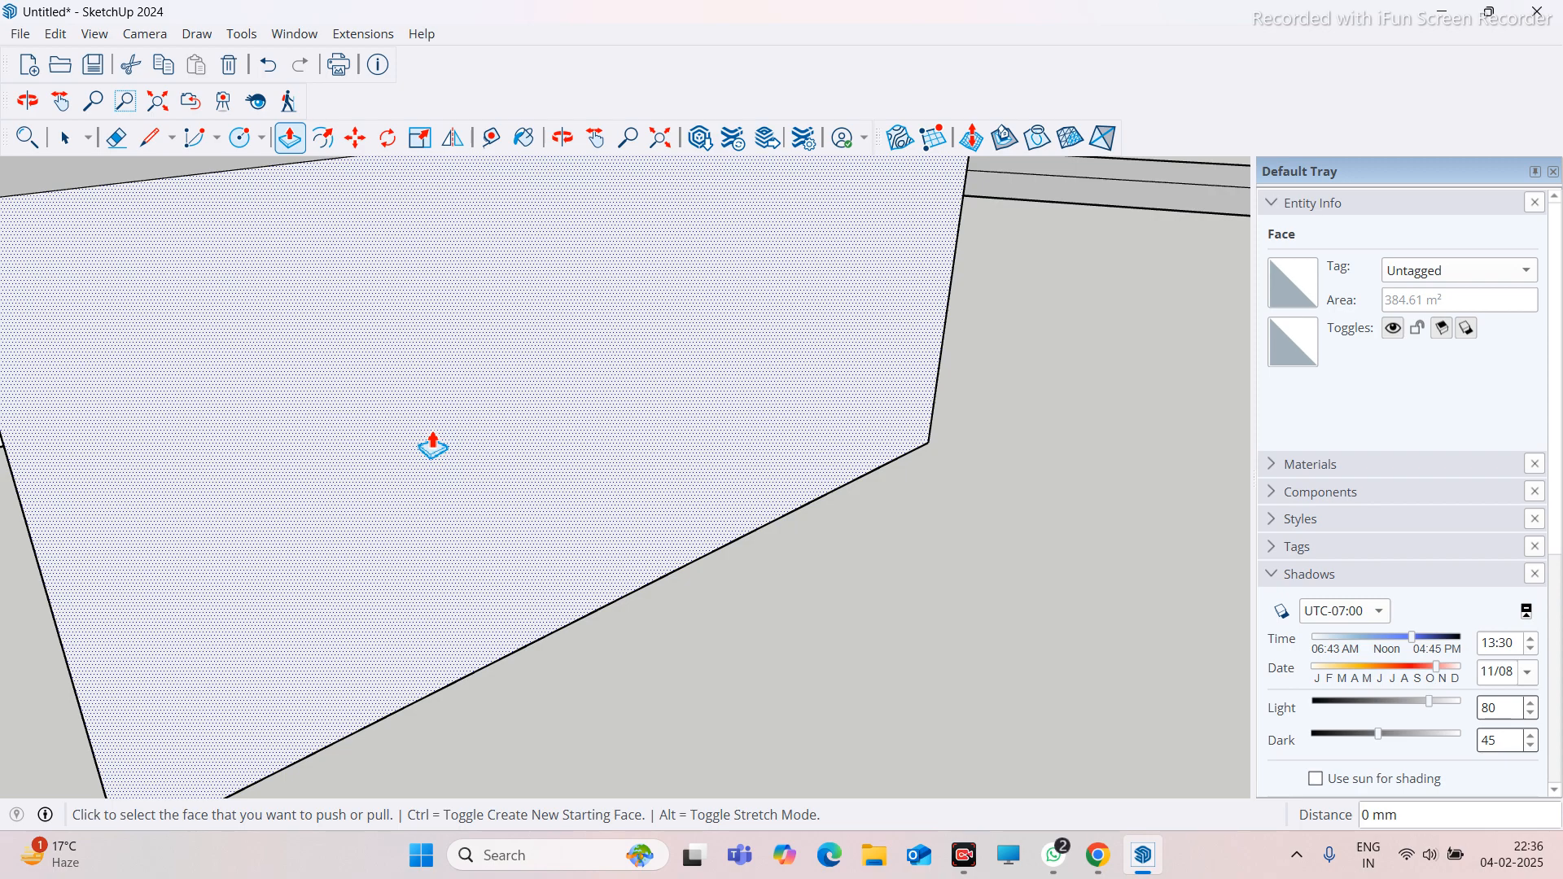
{"action": "scroll", "coordinate": [431, 444], "scroll_direction": "down", "scroll_amount": 5}
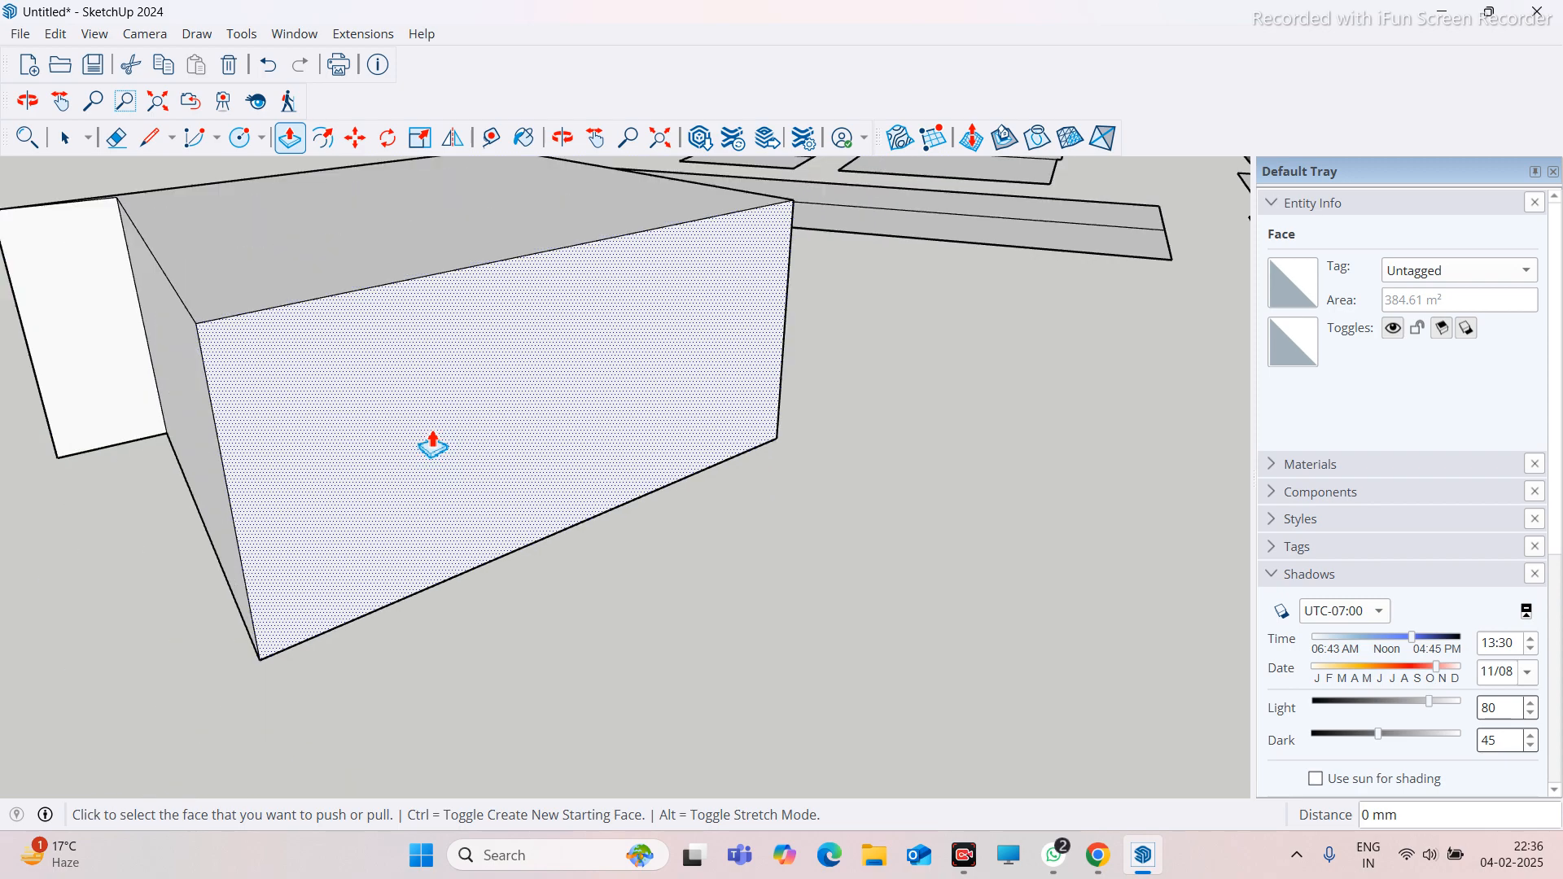
{"action": "middle_click_drag", "start_coordinate": [350, 454], "coordinate": [415, 539]}
{"action": "left_click", "coordinate": [415, 539]}
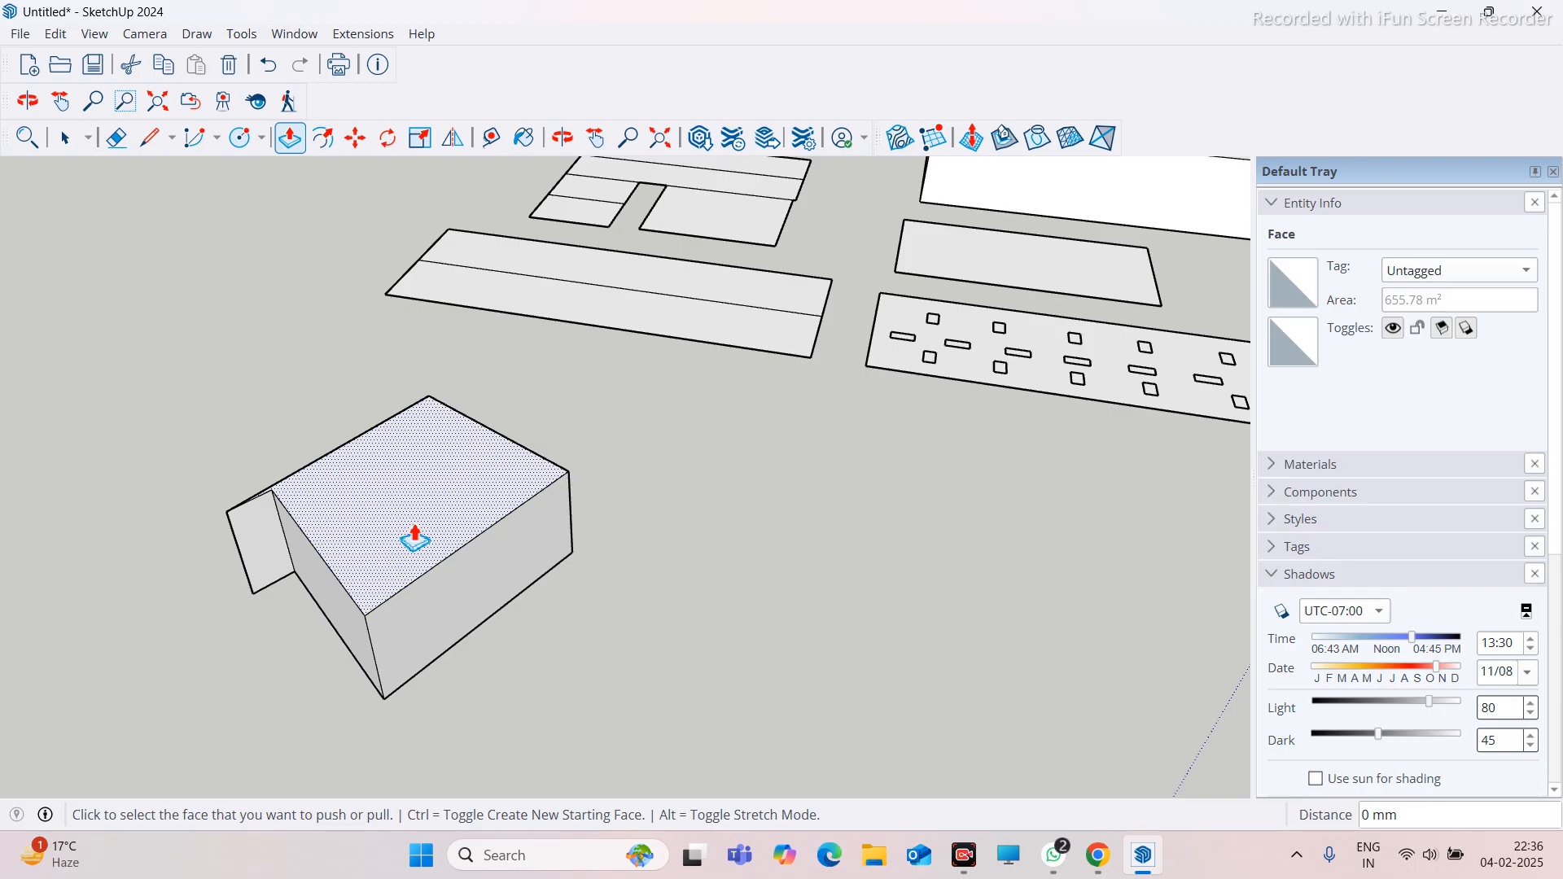
{"action": "scroll", "coordinate": [415, 539], "scroll_direction": "down", "scroll_amount": 10}
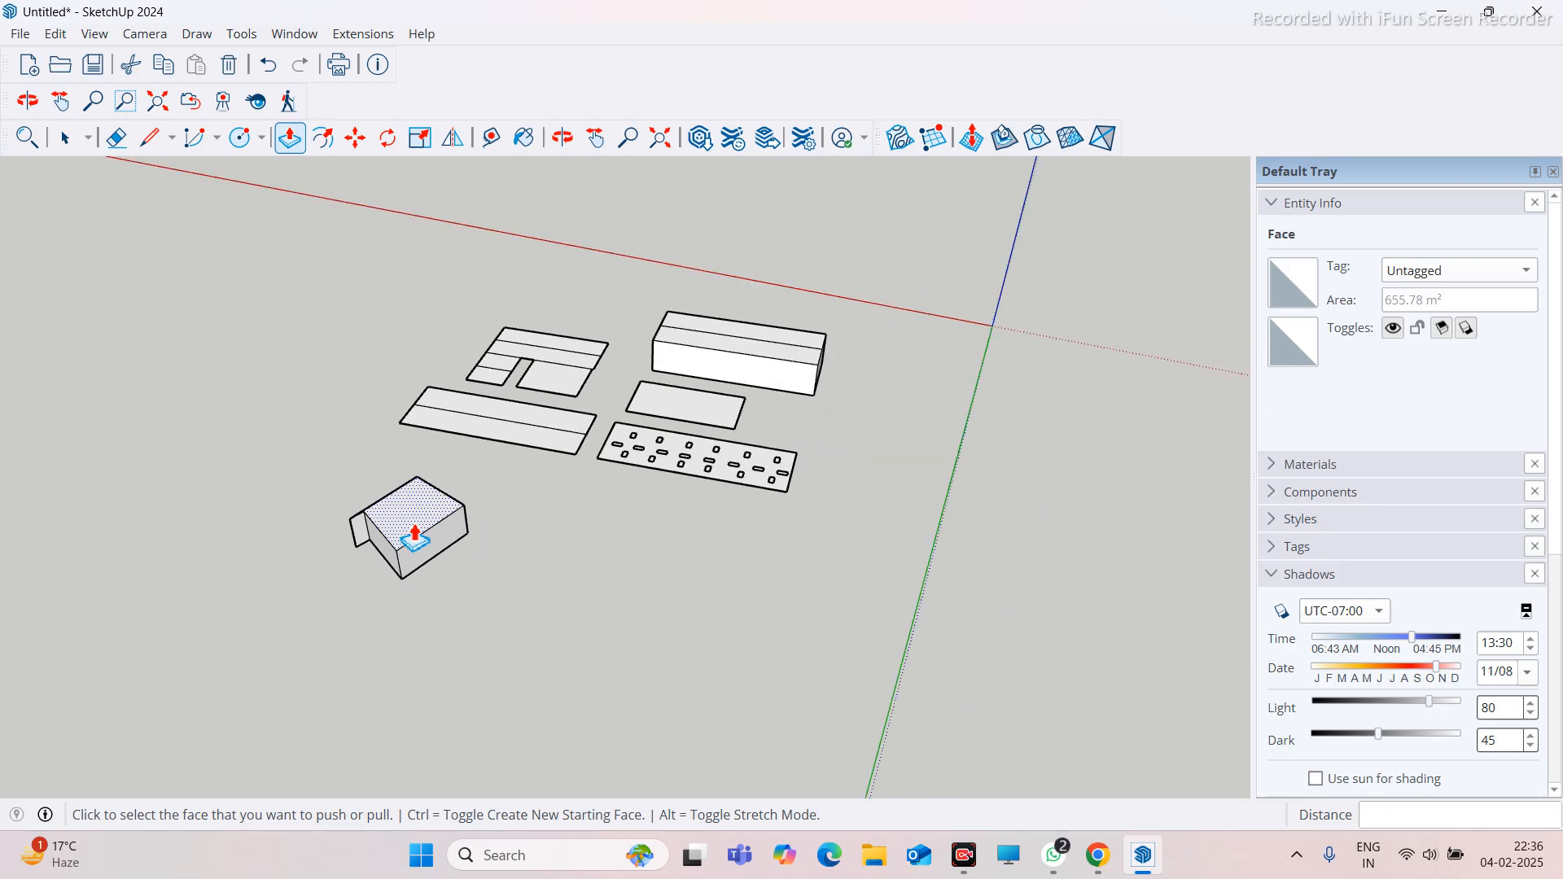
{"action": "scroll", "coordinate": [415, 539], "scroll_direction": "down", "scroll_amount": 3}
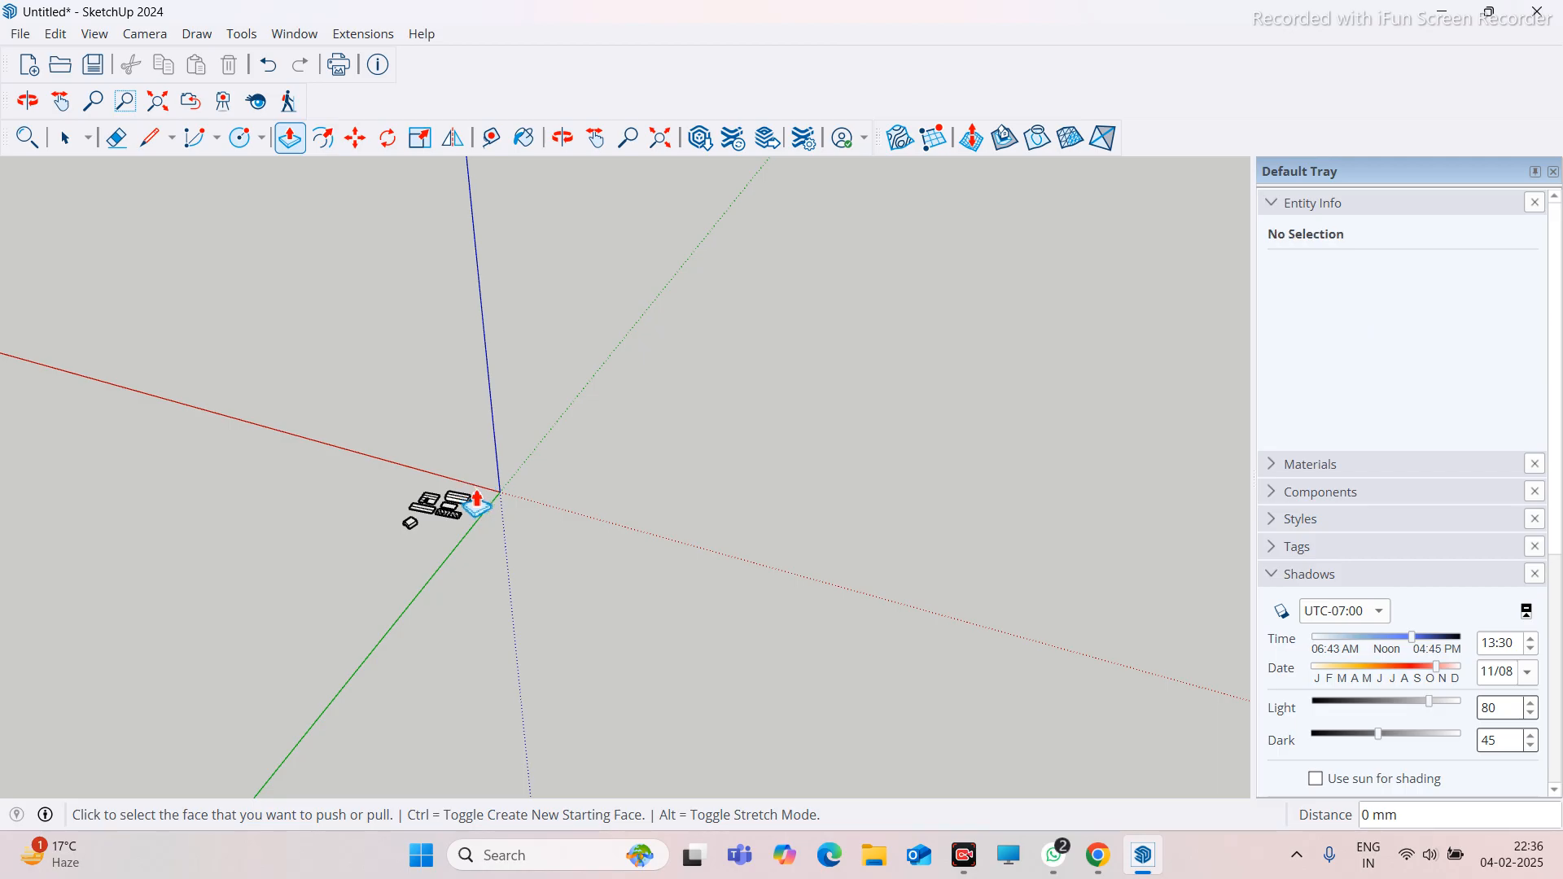
{"action": "scroll", "coordinate": [477, 505], "scroll_direction": "up", "scroll_amount": 2}
{"action": "scroll", "coordinate": [470, 507], "scroll_direction": "up", "scroll_amount": 8}
{"action": "scroll", "coordinate": [431, 525], "scroll_direction": "up", "scroll_amount": 6}
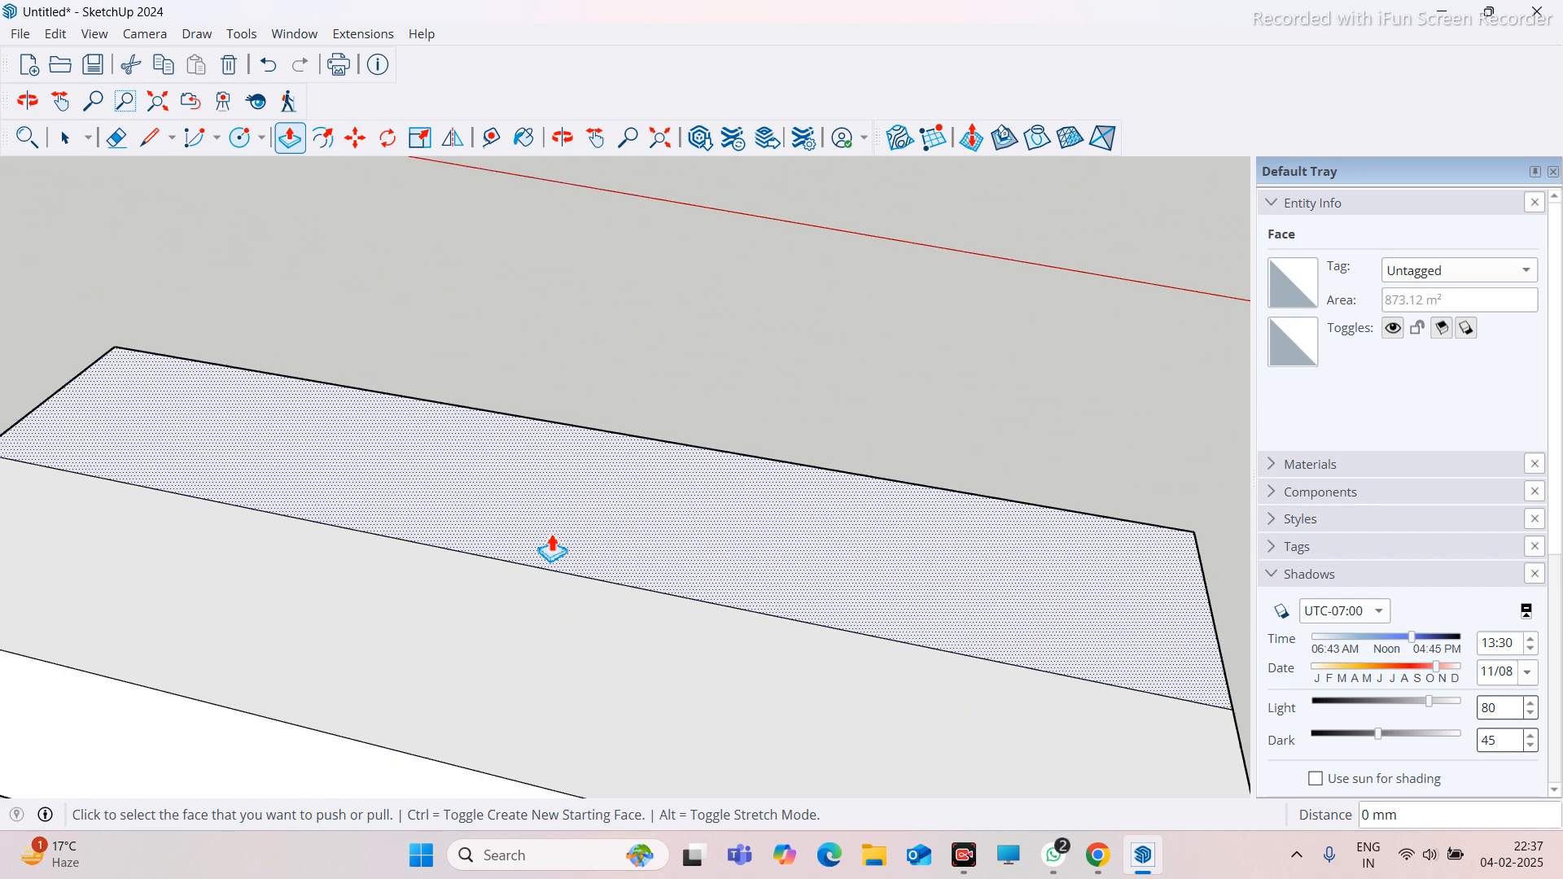
{"action": "scroll", "coordinate": [549, 552], "scroll_direction": "down", "scroll_amount": 10}
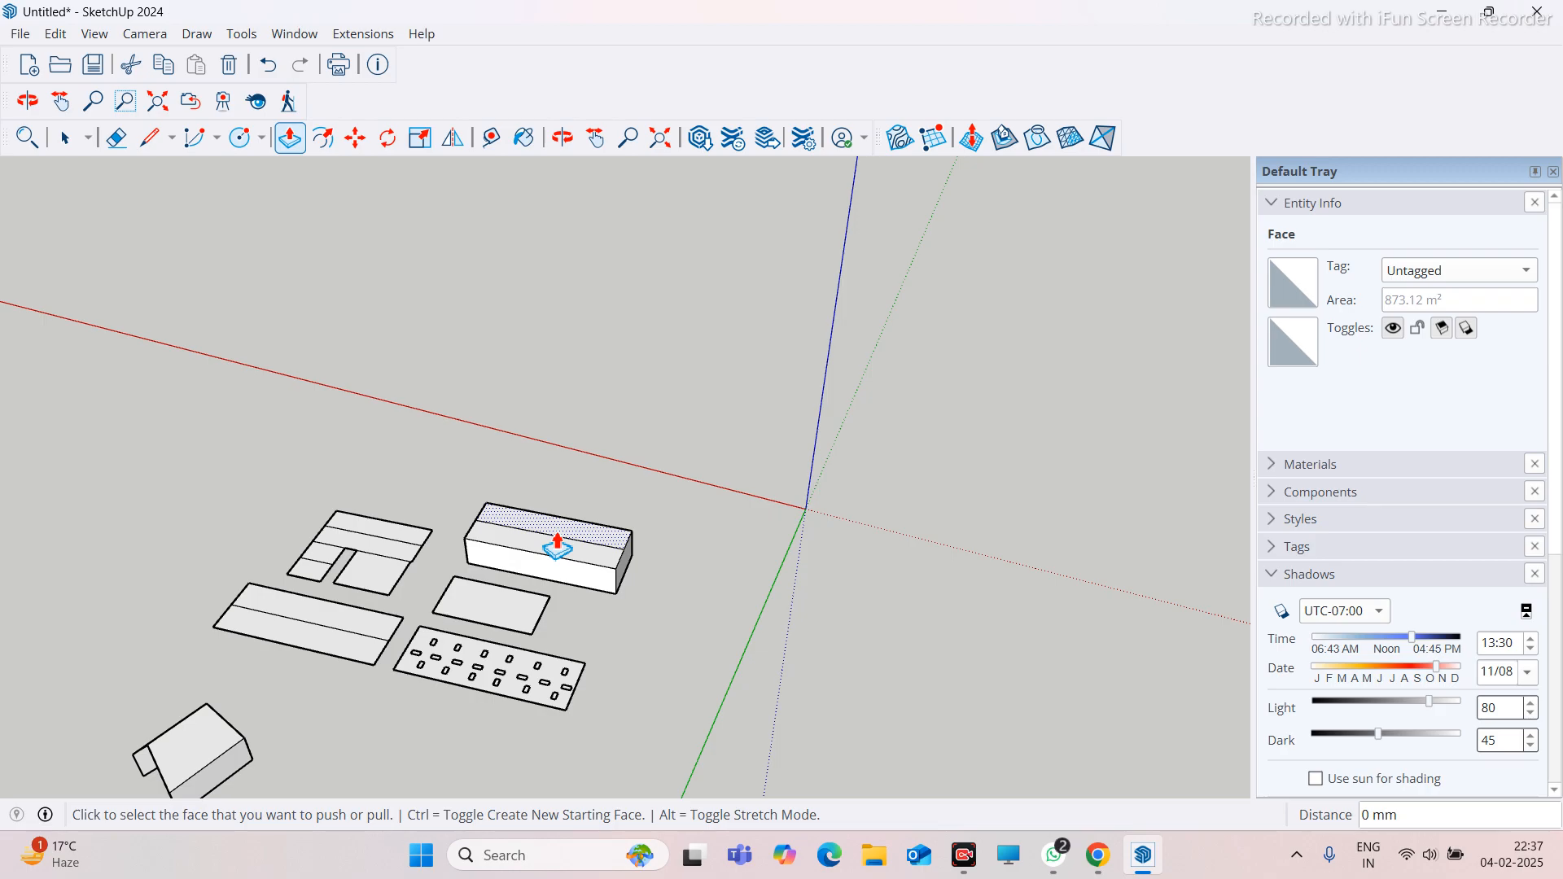
{"action": "scroll", "coordinate": [558, 544], "scroll_direction": "down", "scroll_amount": 4}
{"action": "scroll", "coordinate": [557, 544], "scroll_direction": "up", "scroll_amount": 3}
{"action": "scroll", "coordinate": [557, 544], "scroll_direction": "down", "scroll_amount": 5}
{"action": "scroll", "coordinate": [557, 544], "scroll_direction": "down", "scroll_amount": 2}
{"action": "scroll", "coordinate": [554, 546], "scroll_direction": "up", "scroll_amount": 7}
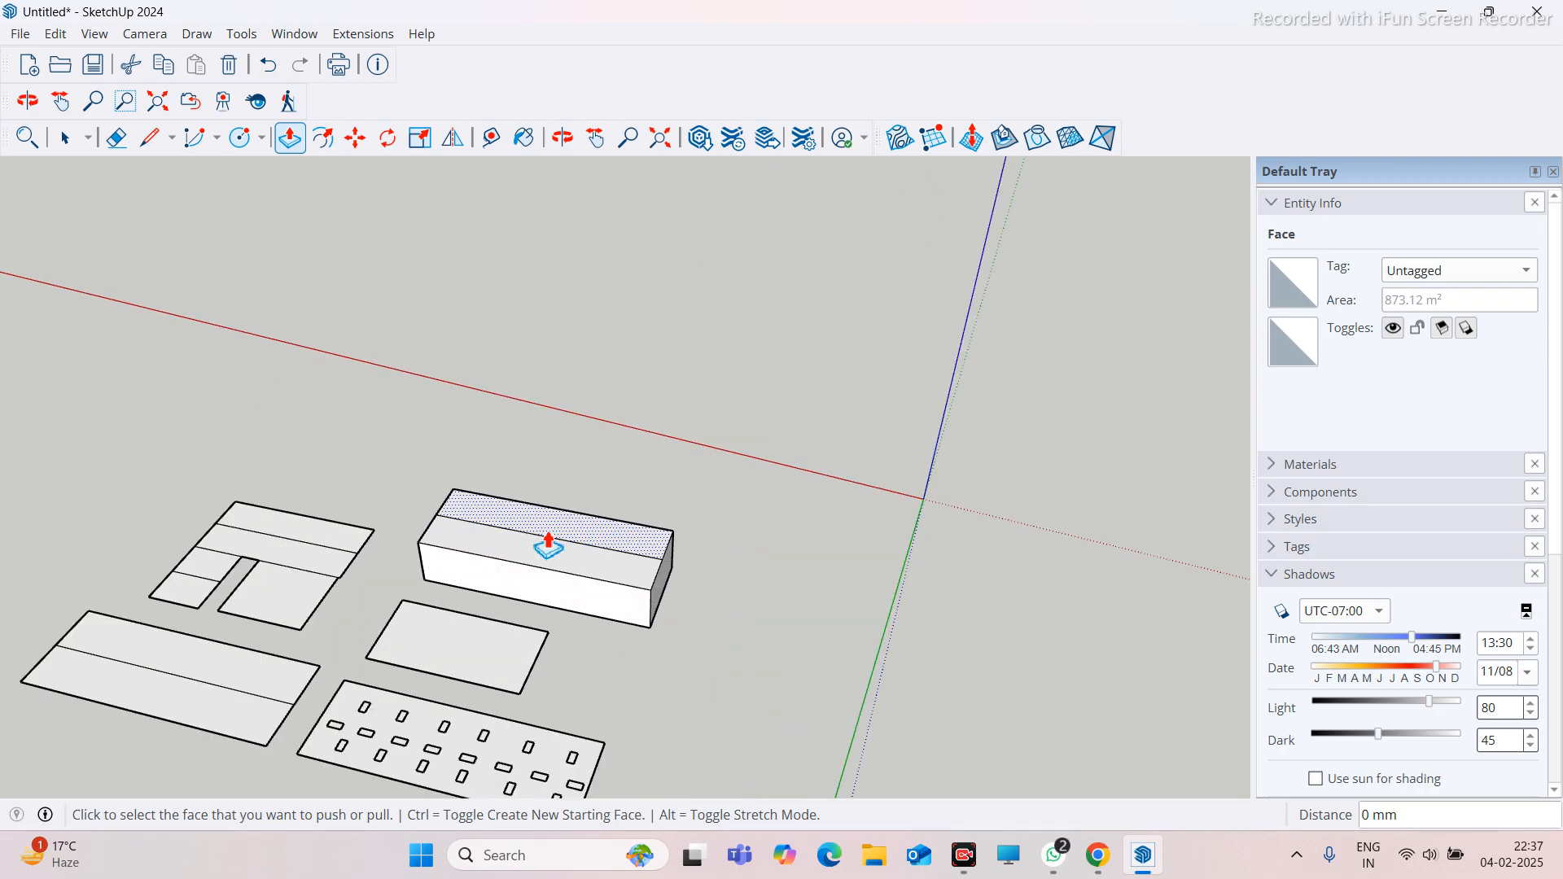
{"action": "scroll", "coordinate": [548, 547], "scroll_direction": "down", "scroll_amount": 3}
{"action": "scroll", "coordinate": [293, 681], "scroll_direction": "up", "scroll_amount": 2}
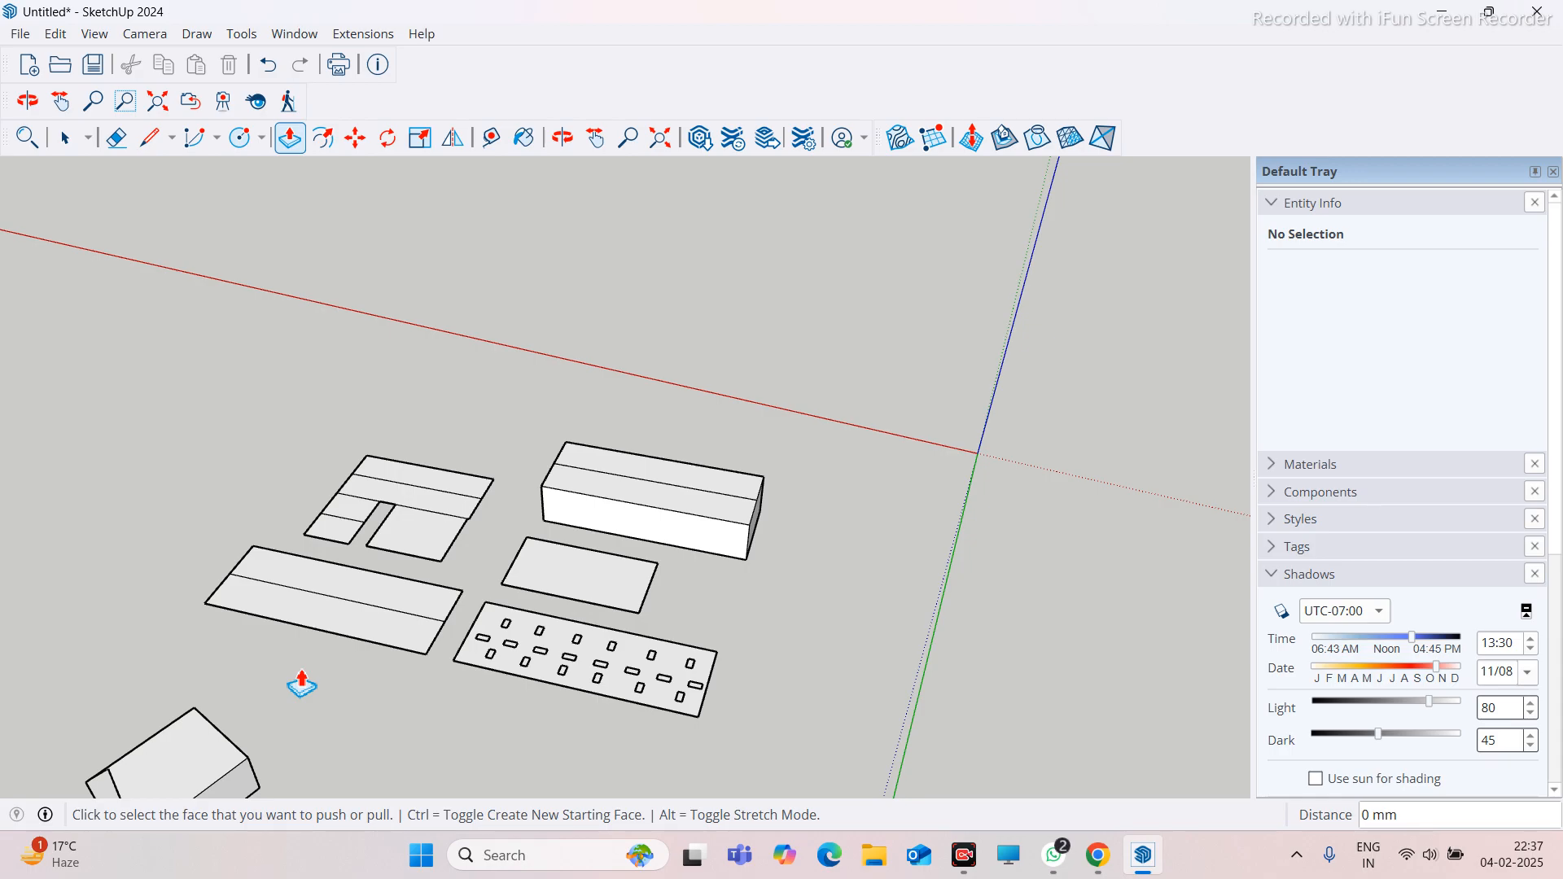
{"action": "scroll", "coordinate": [561, 619], "scroll_direction": "down", "scroll_amount": 6}
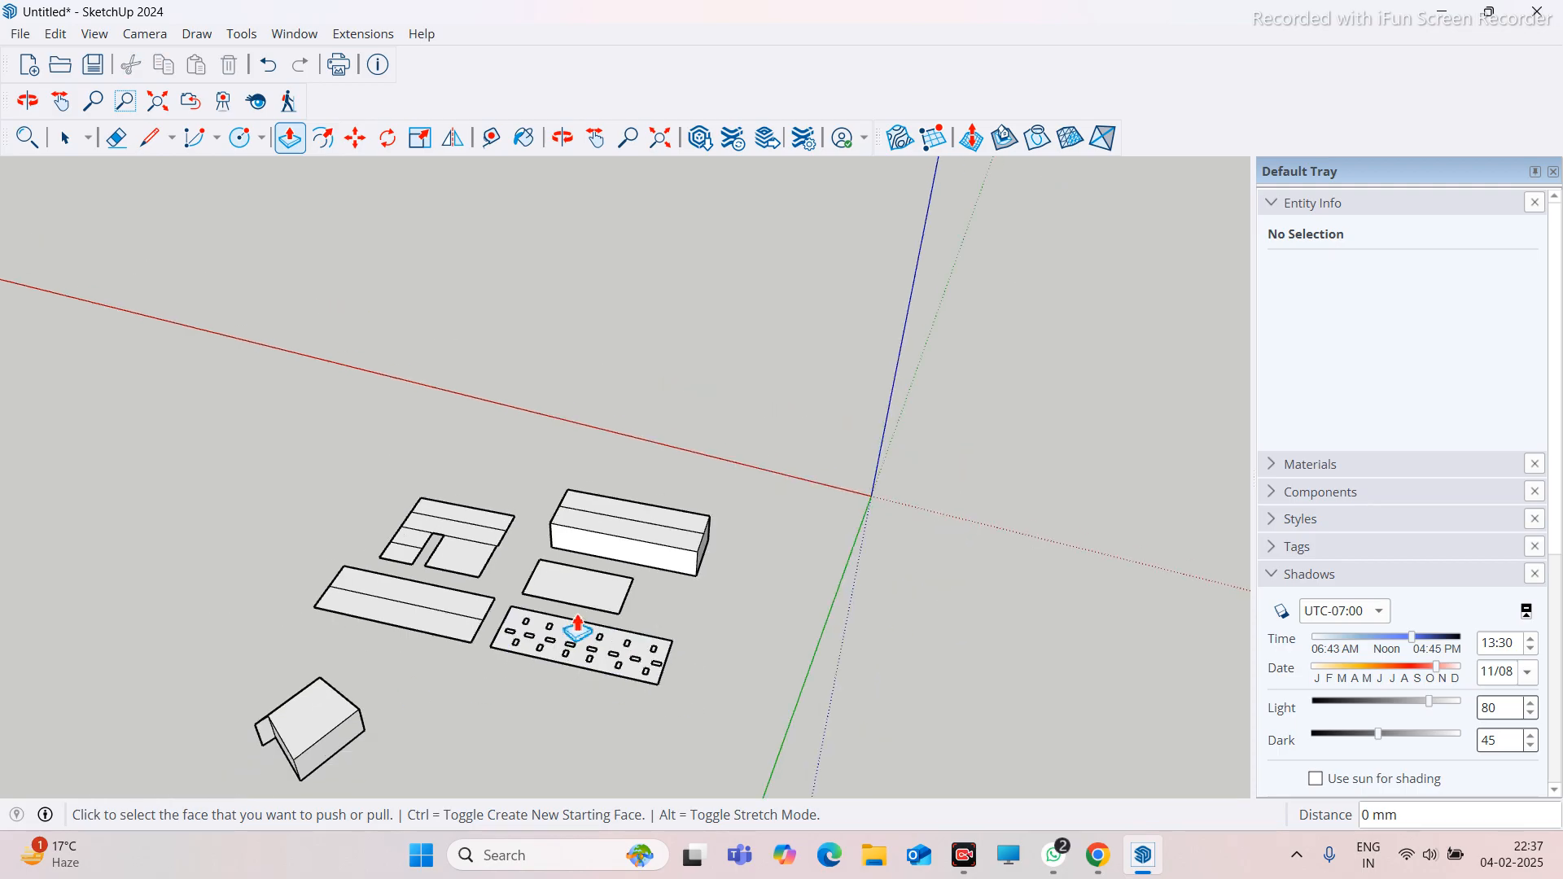
Draw a short vertical line upward from the end of the dividing edge, at the middle of the long block's top end edge
{"action": "middle_click_drag", "start_coordinate": [607, 599], "coordinate": [519, 562]}
{"action": "scroll", "coordinate": [518, 561], "scroll_direction": "up", "scroll_amount": 5}
{"action": "middle_click_drag", "start_coordinate": [774, 601], "coordinate": [673, 670]}
{"action": "mouse_move", "coordinate": [647, 731]}
{"action": "middle_mouse_down"}
{"action": "mouse_move", "coordinate": [663, 656]}
{"action": "mouse_move", "coordinate": [696, 649]}
{"action": "middle_mouse_up"}
{"action": "scroll", "coordinate": [786, 649], "scroll_direction": "up", "scroll_amount": 3}
{"action": "scroll", "coordinate": [623, 641], "scroll_direction": "down", "scroll_amount": 2}
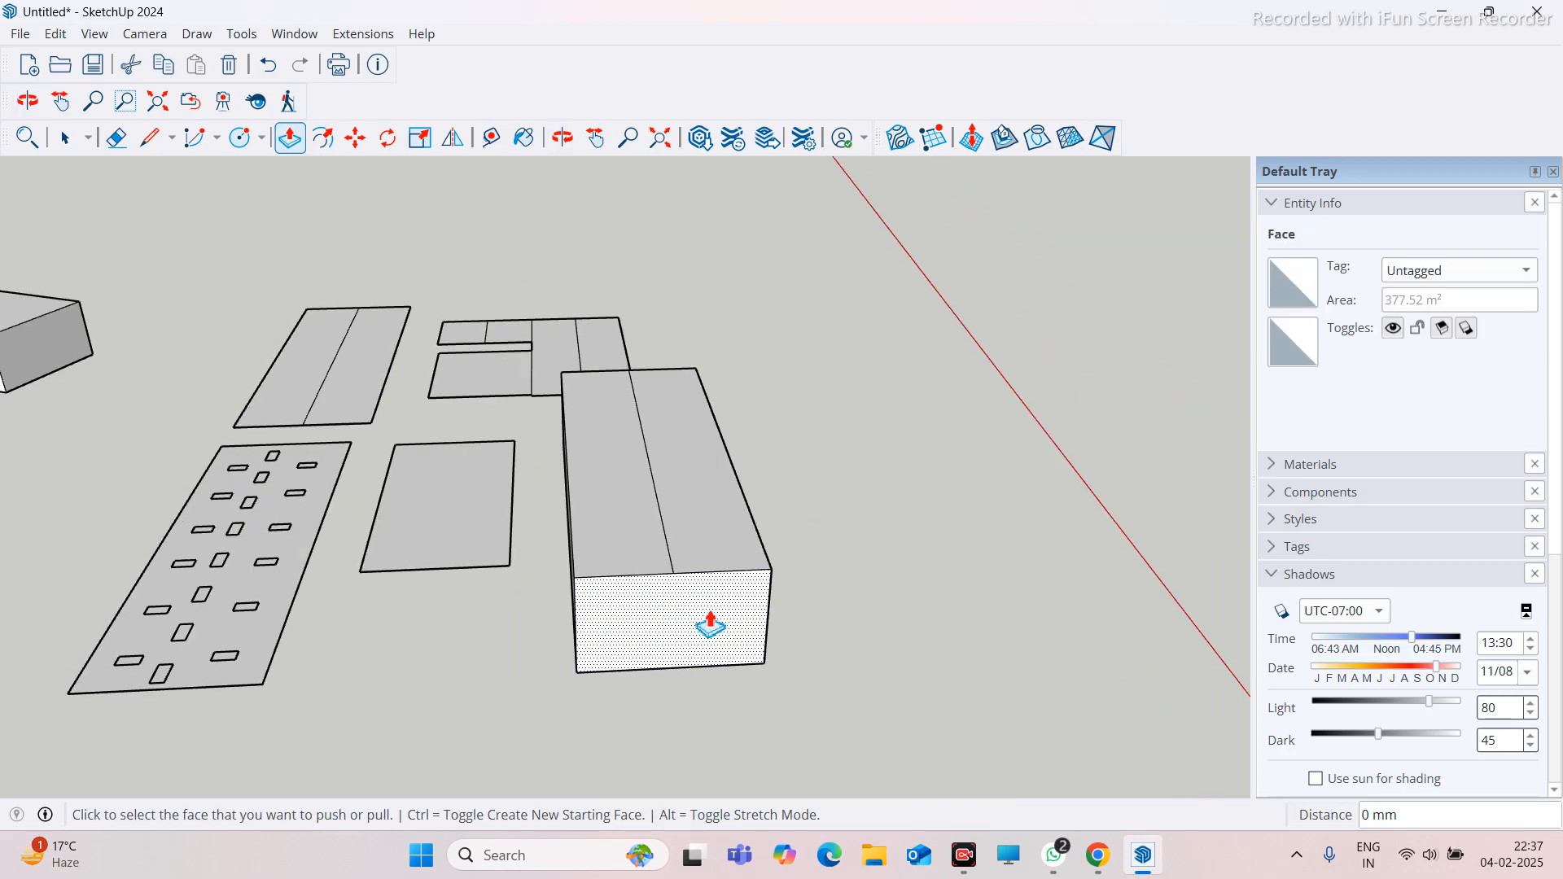
{"action": "scroll", "coordinate": [710, 627], "scroll_direction": "up", "scroll_amount": 3}
{"action": "left_click", "coordinate": [164, 140]}
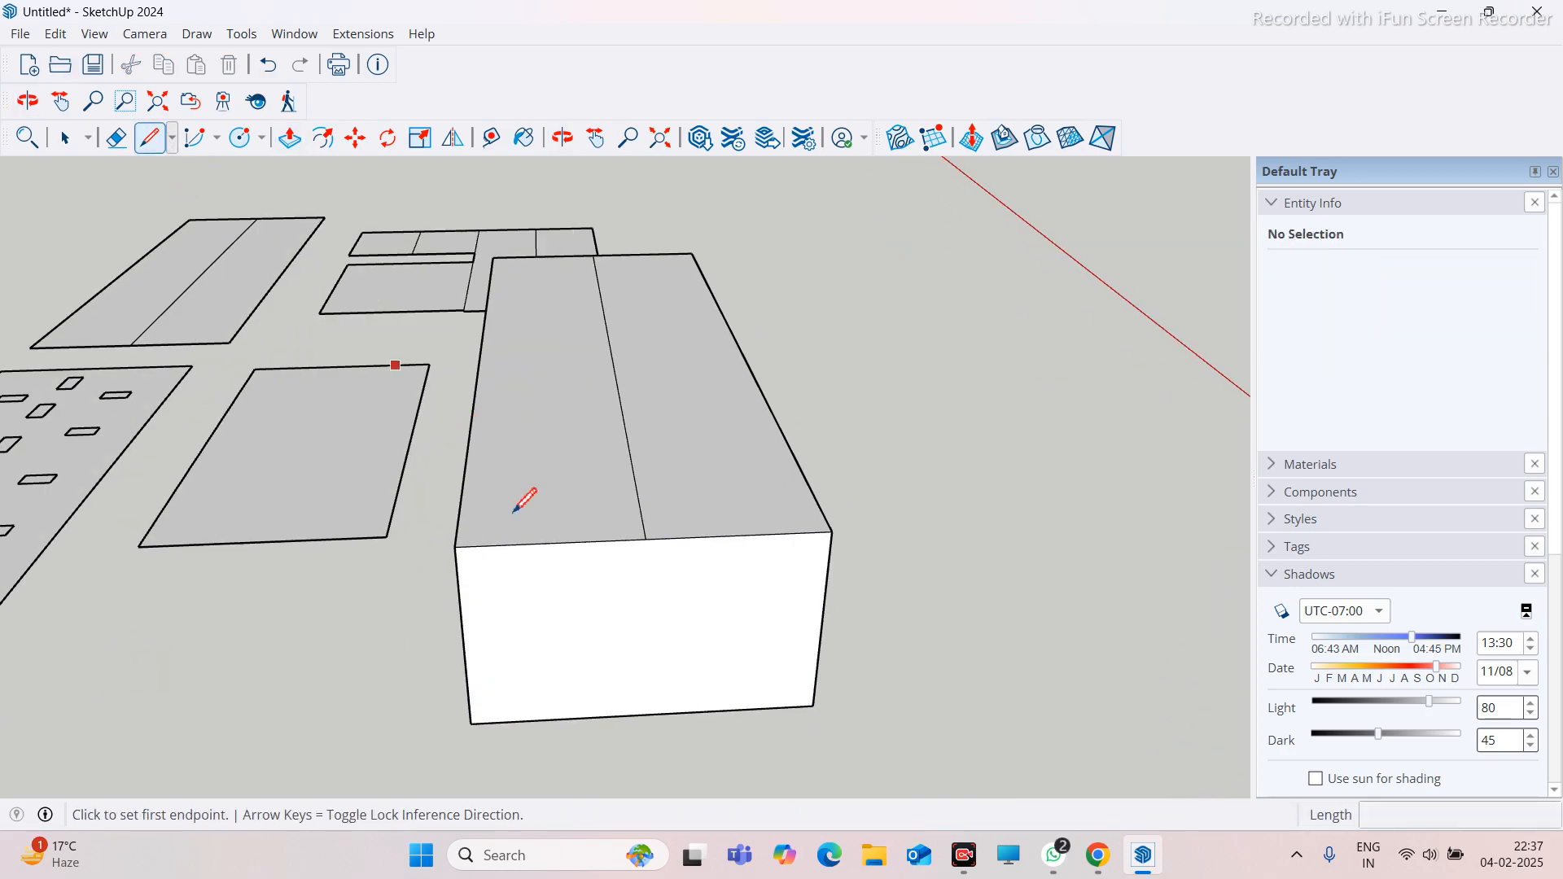
{"action": "scroll", "coordinate": [673, 551], "scroll_direction": "up", "scroll_amount": 5}
{"action": "left_click", "coordinate": [742, 551]}
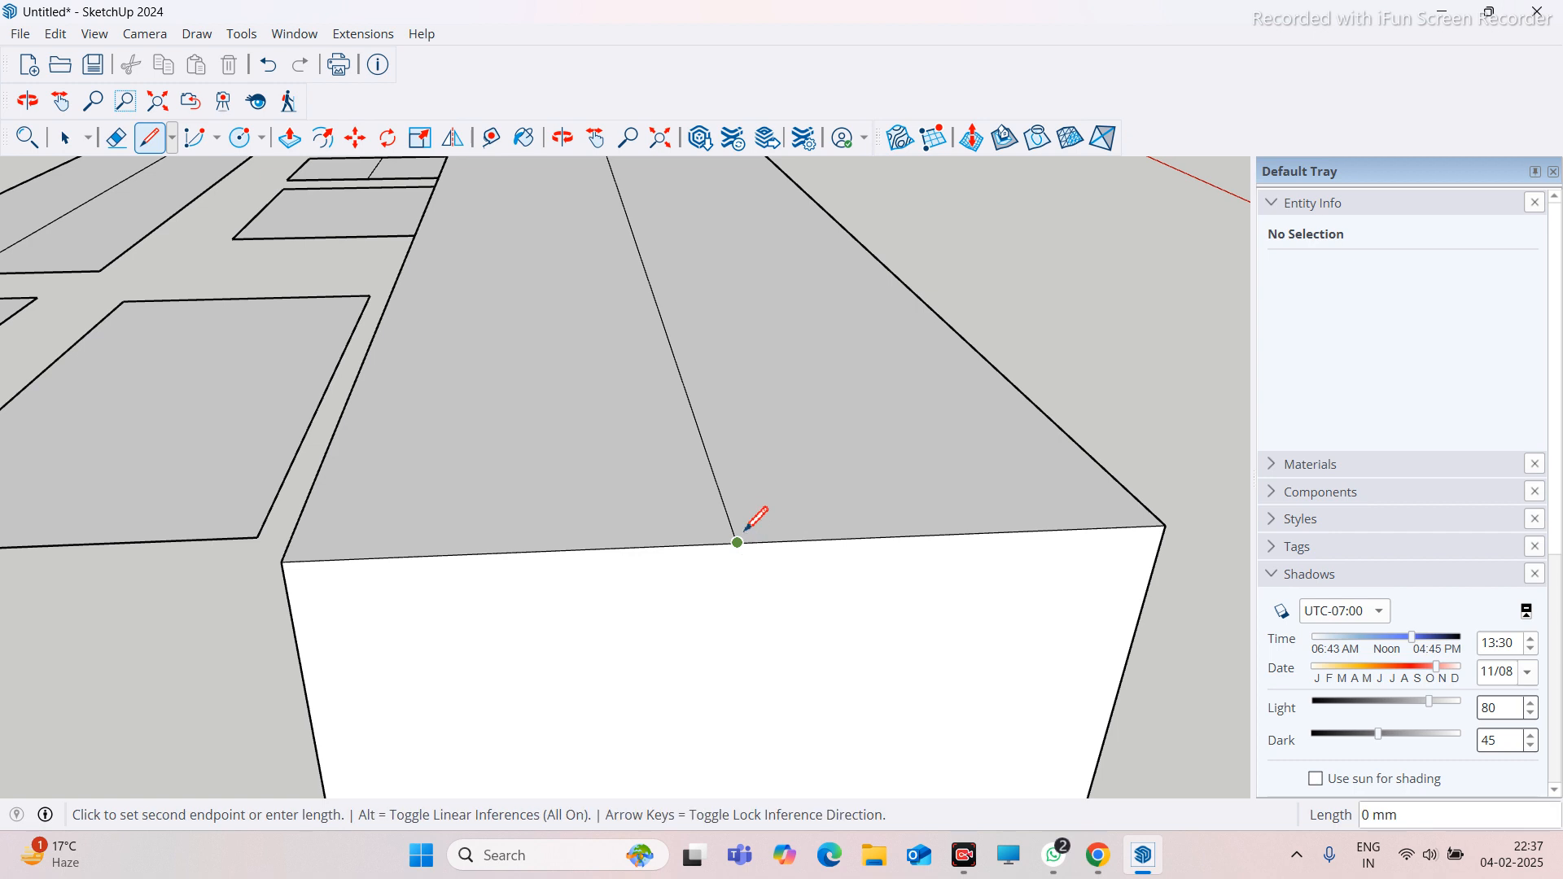
{"action": "middle_click_drag", "start_coordinate": [722, 504], "coordinate": [768, 436]}
{"action": "scroll", "coordinate": [748, 464], "scroll_direction": "up", "scroll_amount": 2}
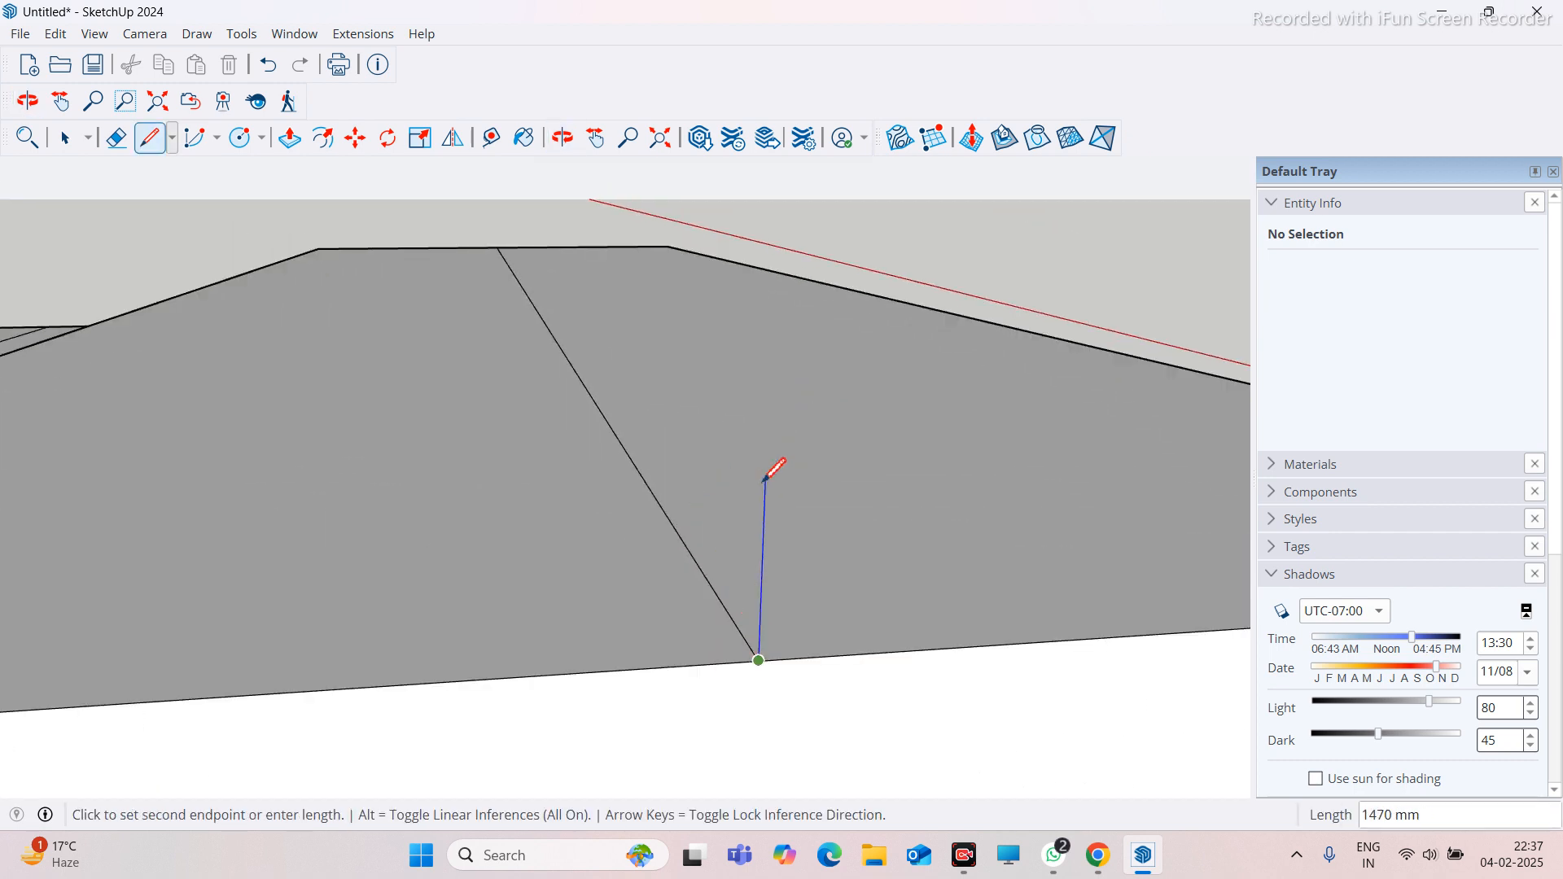
{"action": "scroll", "coordinate": [717, 528], "scroll_direction": "down", "scroll_amount": 2}
{"action": "scroll", "coordinate": [715, 529], "scroll_direction": "down", "scroll_amount": 3}
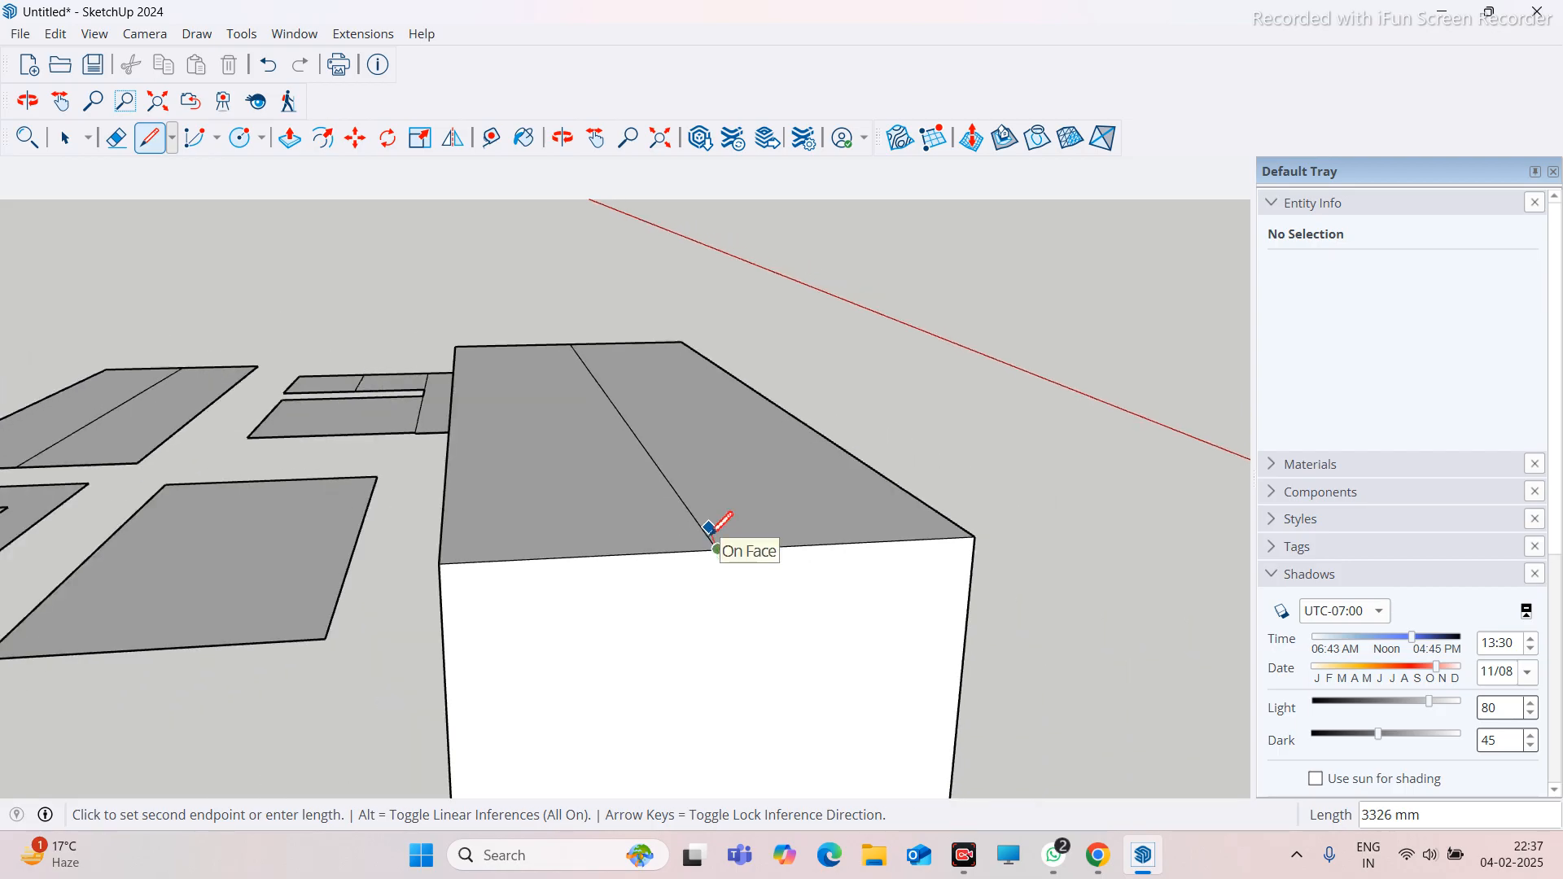
{"action": "scroll", "coordinate": [802, 480], "scroll_direction": "up", "scroll_amount": 4}
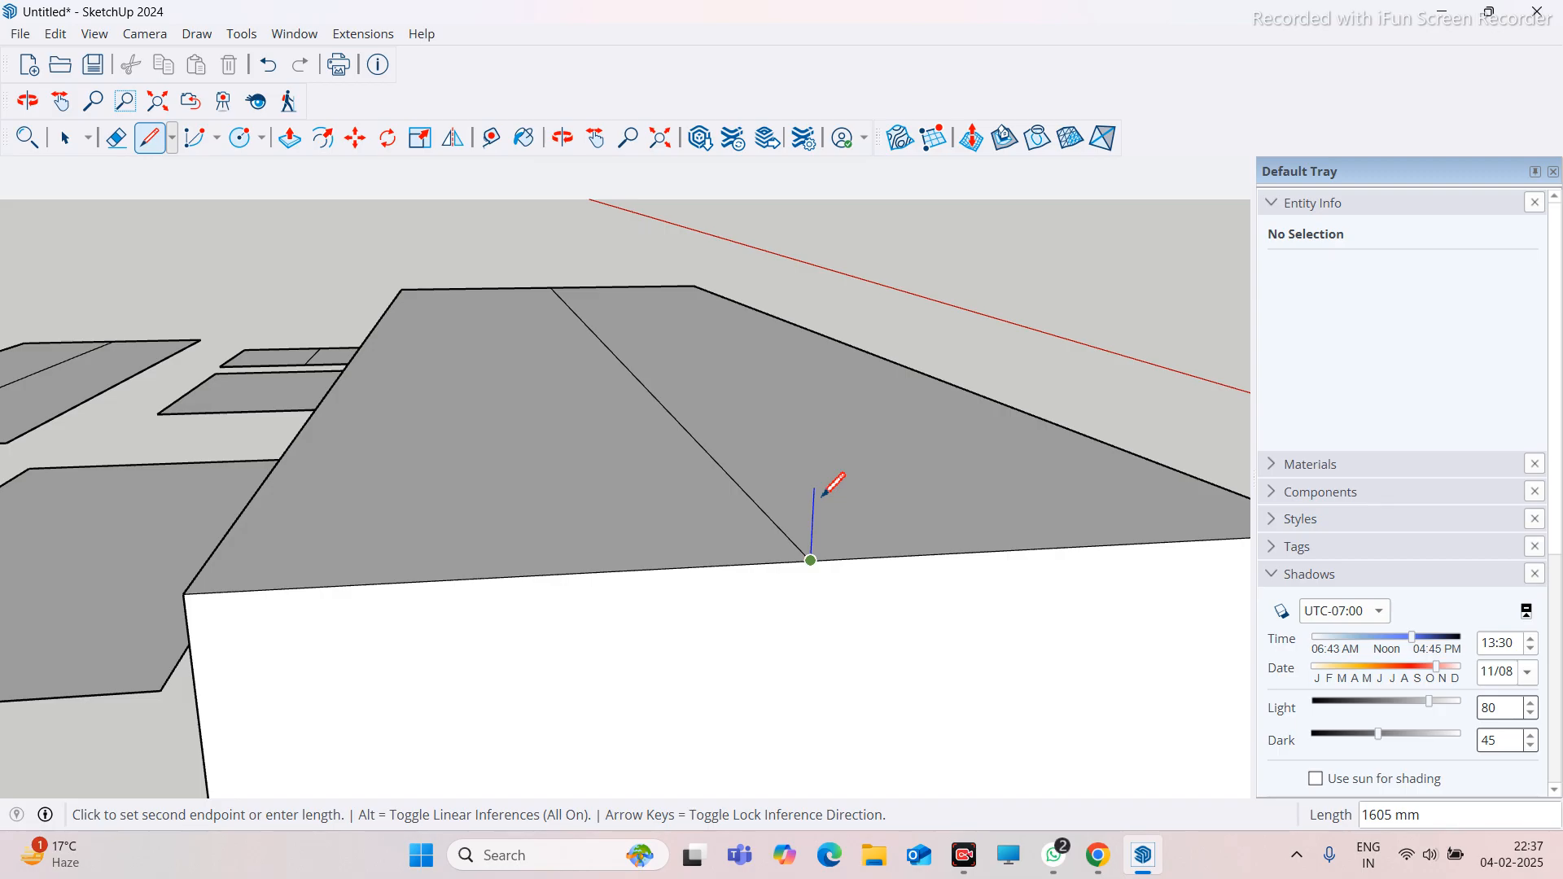
{"action": "scroll", "coordinate": [821, 497], "scroll_direction": "up", "scroll_amount": 1}
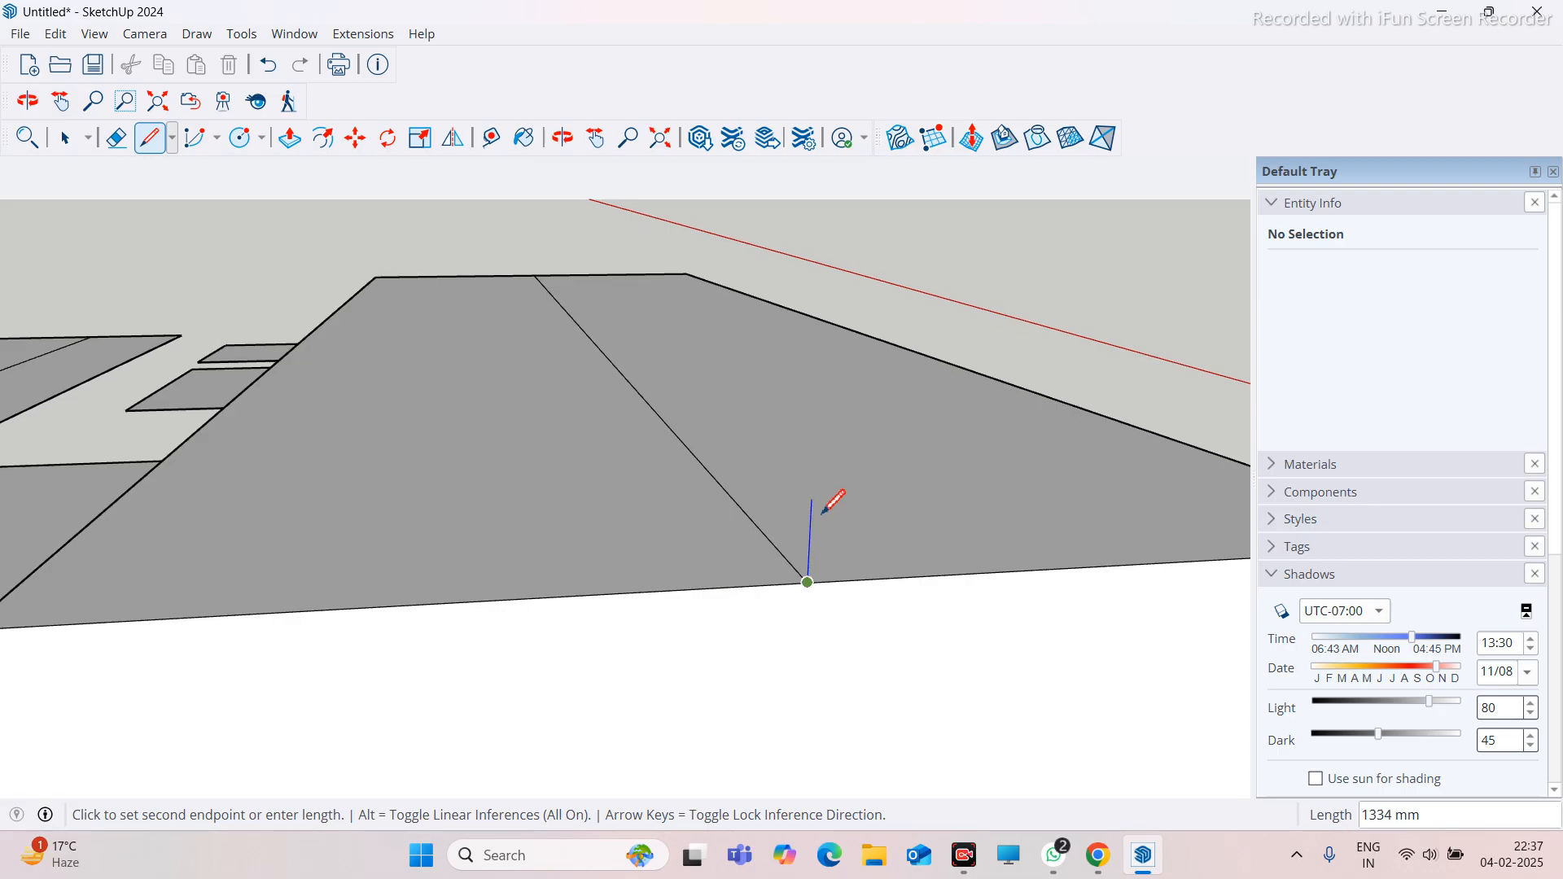
{"action": "left_click", "coordinate": [811, 545]}
Connect the vertical line's upper end to both top corners of the long block's end with sloping lines, forming a low gable
{"action": "scroll", "coordinate": [811, 545], "scroll_direction": "down", "scroll_amount": 2}
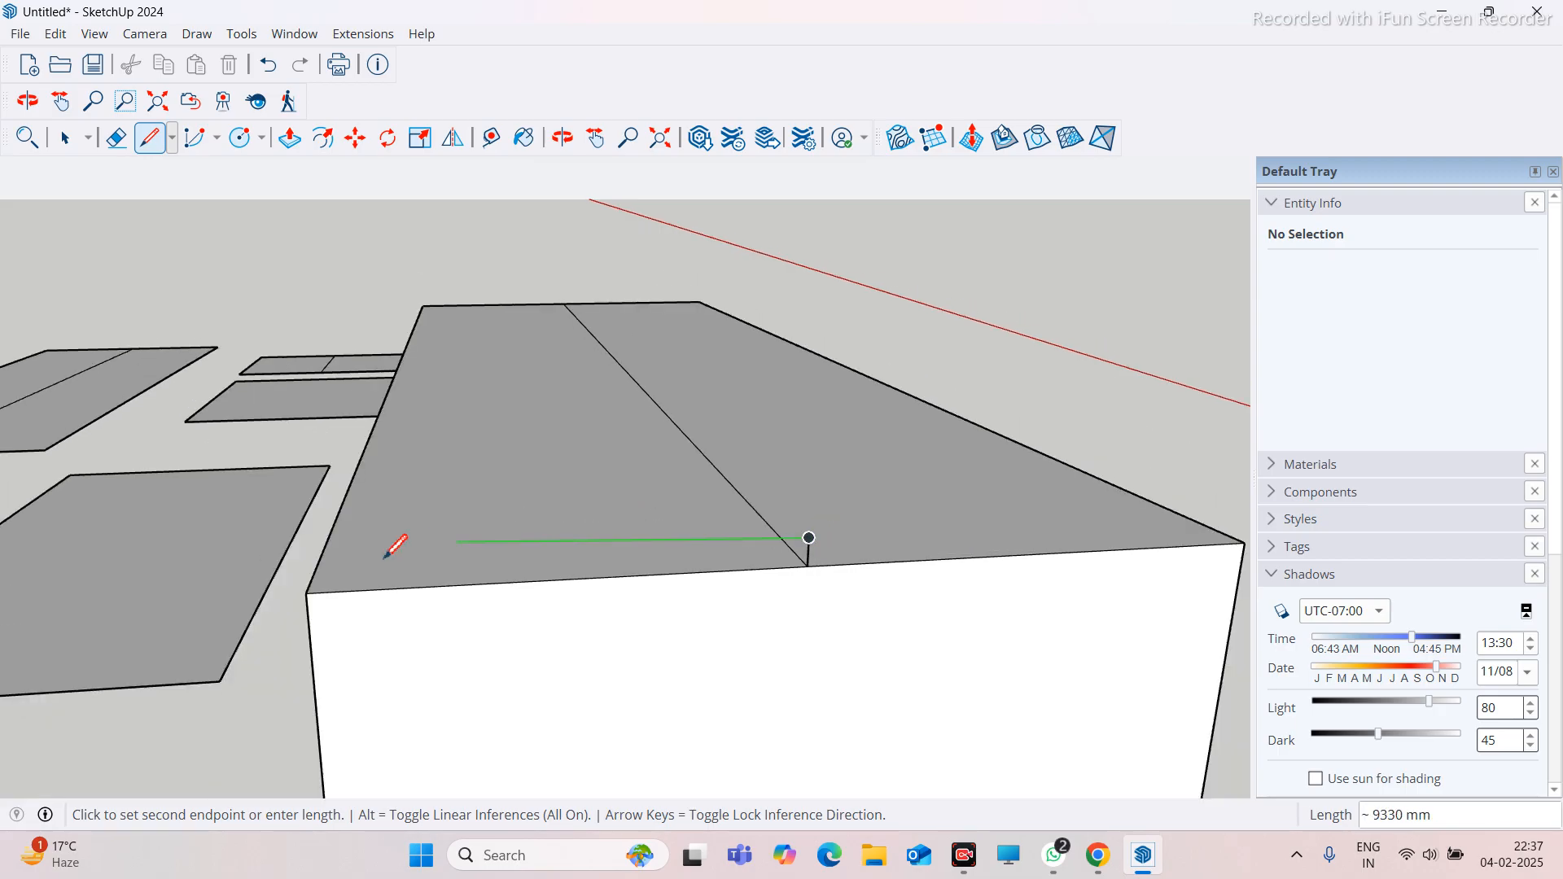
{"action": "left_click", "coordinate": [306, 593]}
{"action": "left_click", "coordinate": [809, 565]}
{"action": "scroll", "coordinate": [1033, 557], "scroll_direction": "down", "scroll_amount": 2}
{"action": "scroll", "coordinate": [1044, 539], "scroll_direction": "up", "scroll_amount": 2}
{"action": "left_click", "coordinate": [1038, 526]}
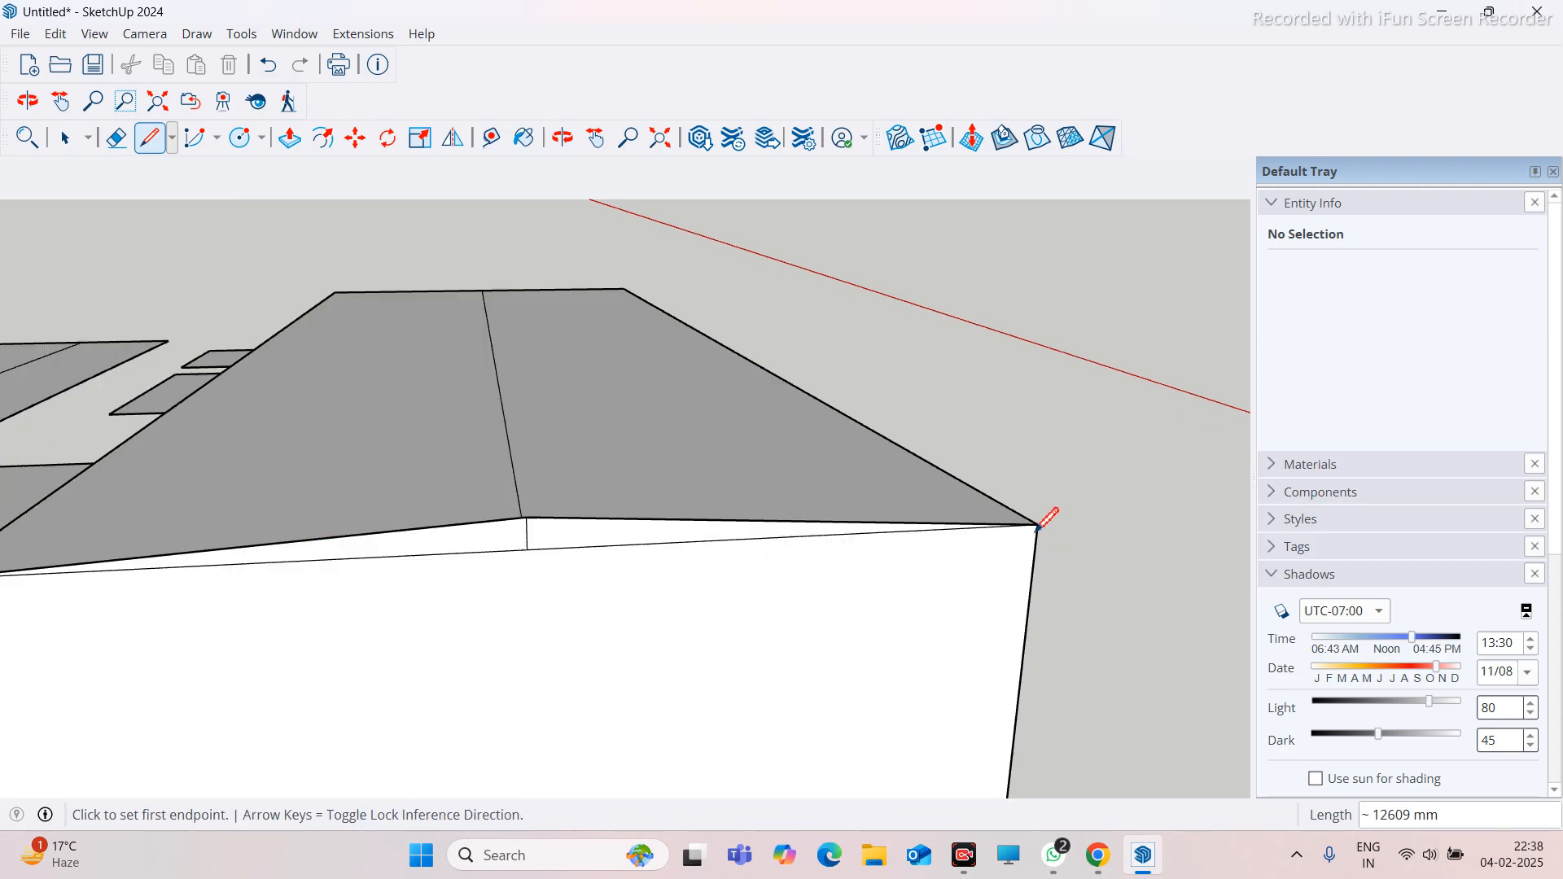
Erase the gable's vertical line and both sloping lines from the long block's end
{"action": "left_click", "coordinate": [117, 138]}
{"action": "mouse_move", "coordinate": [517, 530]}
{"action": "middle_mouse_down"}
{"action": "mouse_move", "coordinate": [384, 516]}
{"action": "mouse_move", "coordinate": [736, 579]}
{"action": "mouse_move", "coordinate": [643, 559]}
{"action": "middle_mouse_up"}
{"action": "scroll", "coordinate": [644, 559], "scroll_direction": "up", "scroll_amount": 2}
{"action": "mouse_move", "coordinate": [659, 499]}
{"action": "middle_mouse_down"}
{"action": "mouse_move", "coordinate": [538, 475]}
{"action": "mouse_move", "coordinate": [688, 489]}
{"action": "middle_mouse_up"}
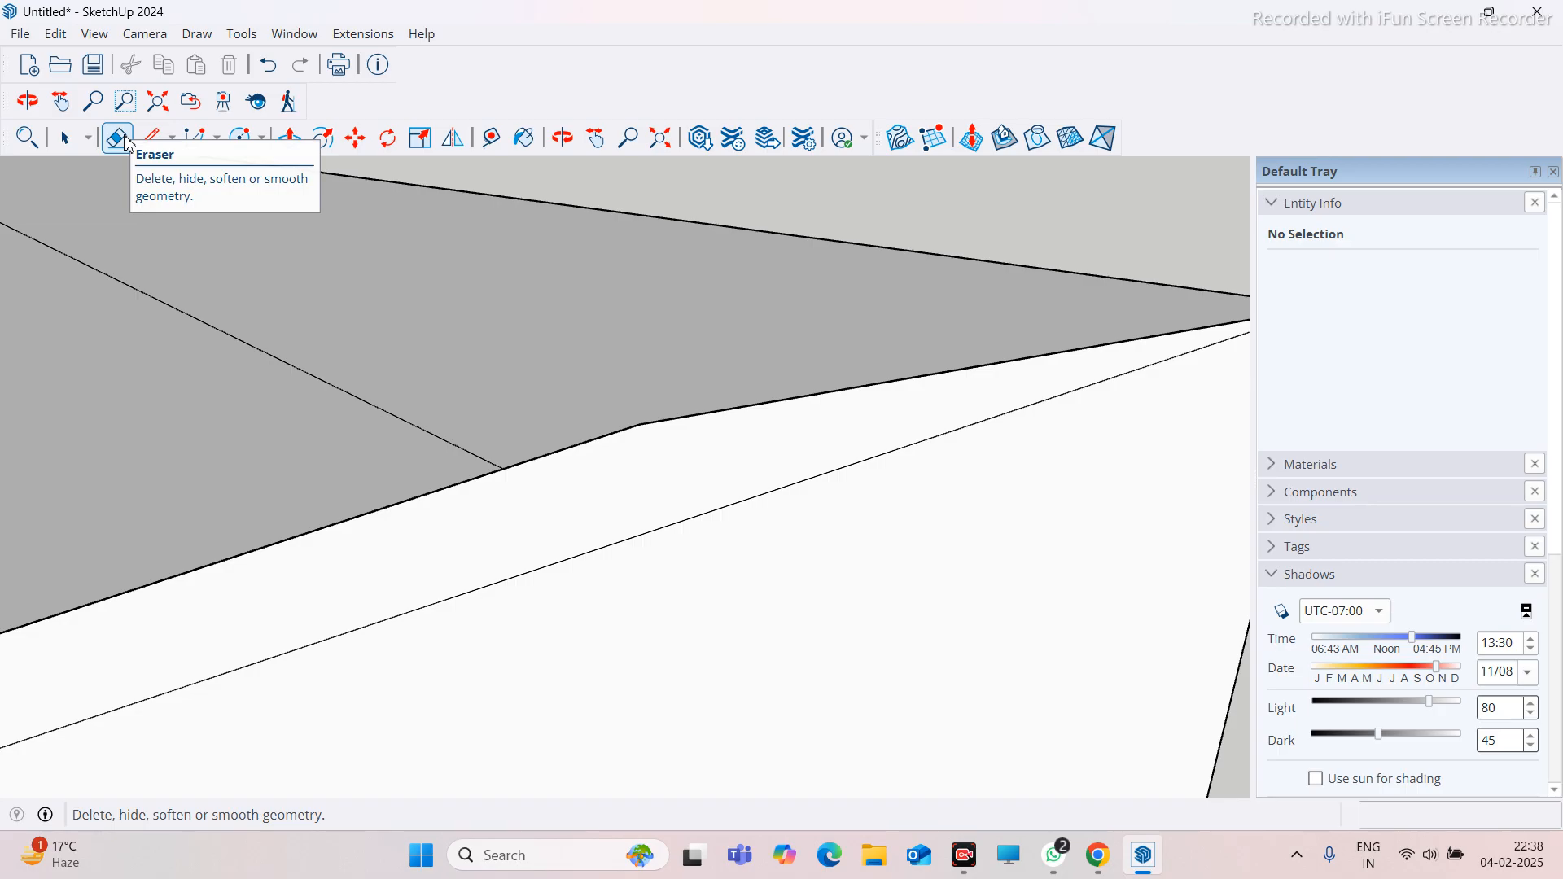
{"action": "scroll", "coordinate": [600, 521], "scroll_direction": "down", "scroll_amount": 4}
{"action": "mouse_move", "coordinate": [600, 521]}
{"action": "middle_mouse_down"}
{"action": "mouse_move", "coordinate": [461, 562]}
{"action": "mouse_move", "coordinate": [662, 521]}
{"action": "middle_mouse_up"}
{"action": "scroll", "coordinate": [554, 545], "scroll_direction": "up", "scroll_amount": 3}
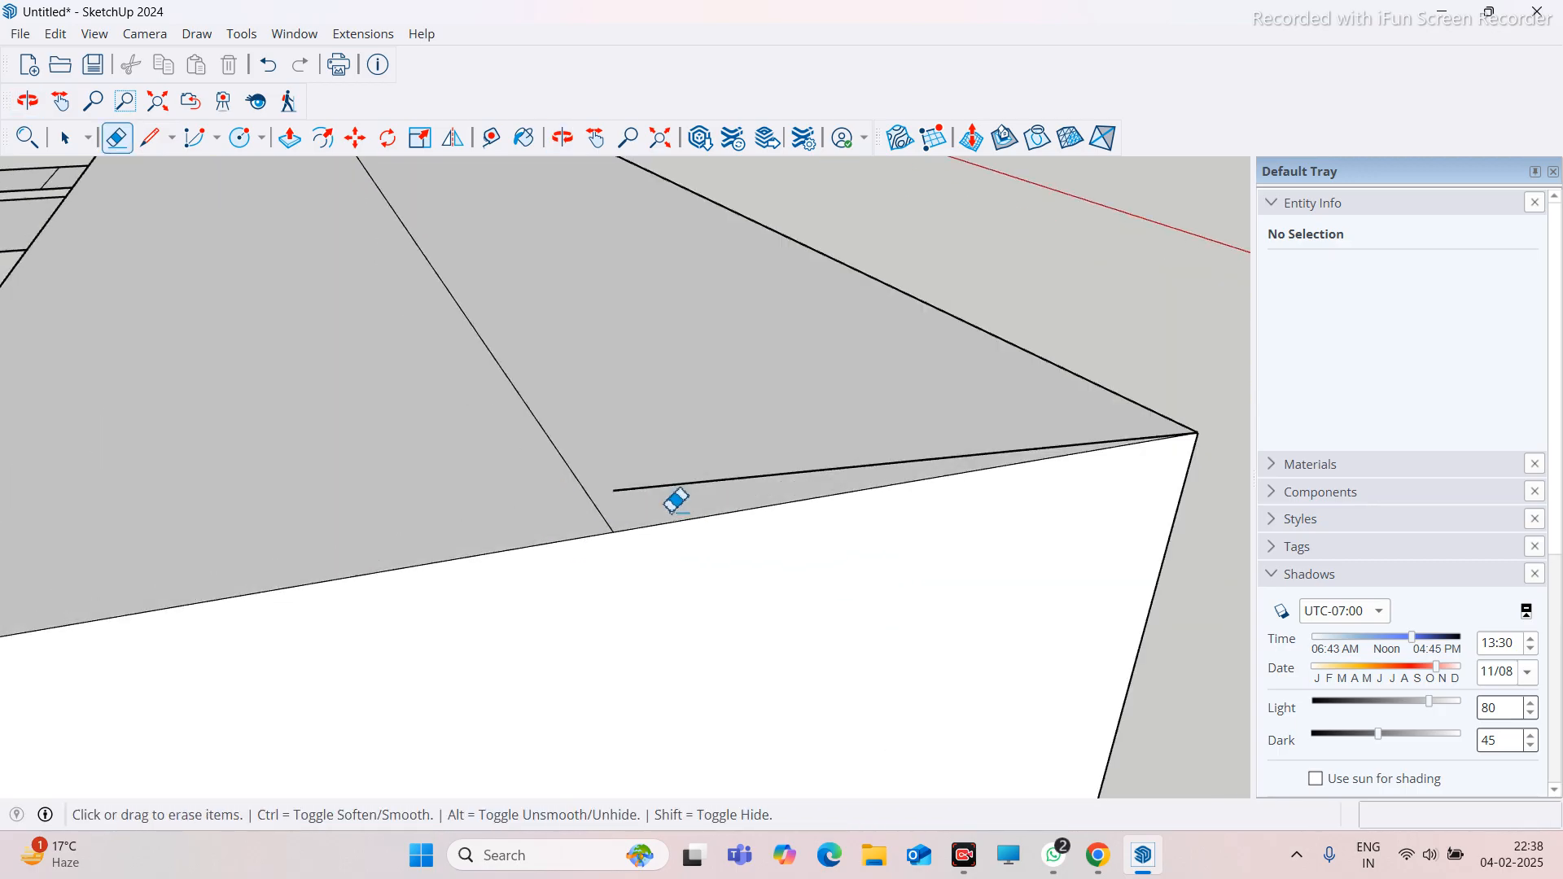
{"action": "scroll", "coordinate": [696, 465], "scroll_direction": "down", "scroll_amount": 4}
{"action": "mouse_move", "coordinate": [600, 492]}
{"action": "middle_mouse_down"}
{"action": "mouse_move", "coordinate": [554, 394]}
{"action": "mouse_move", "coordinate": [461, 429]}
{"action": "mouse_move", "coordinate": [632, 425]}
{"action": "middle_mouse_up"}
{"action": "scroll", "coordinate": [586, 570], "scroll_direction": "down", "scroll_amount": 2}
{"action": "scroll", "coordinate": [677, 652], "scroll_direction": "up", "scroll_amount": 6}
{"action": "scroll", "coordinate": [583, 583], "scroll_direction": "down", "scroll_amount": 4}
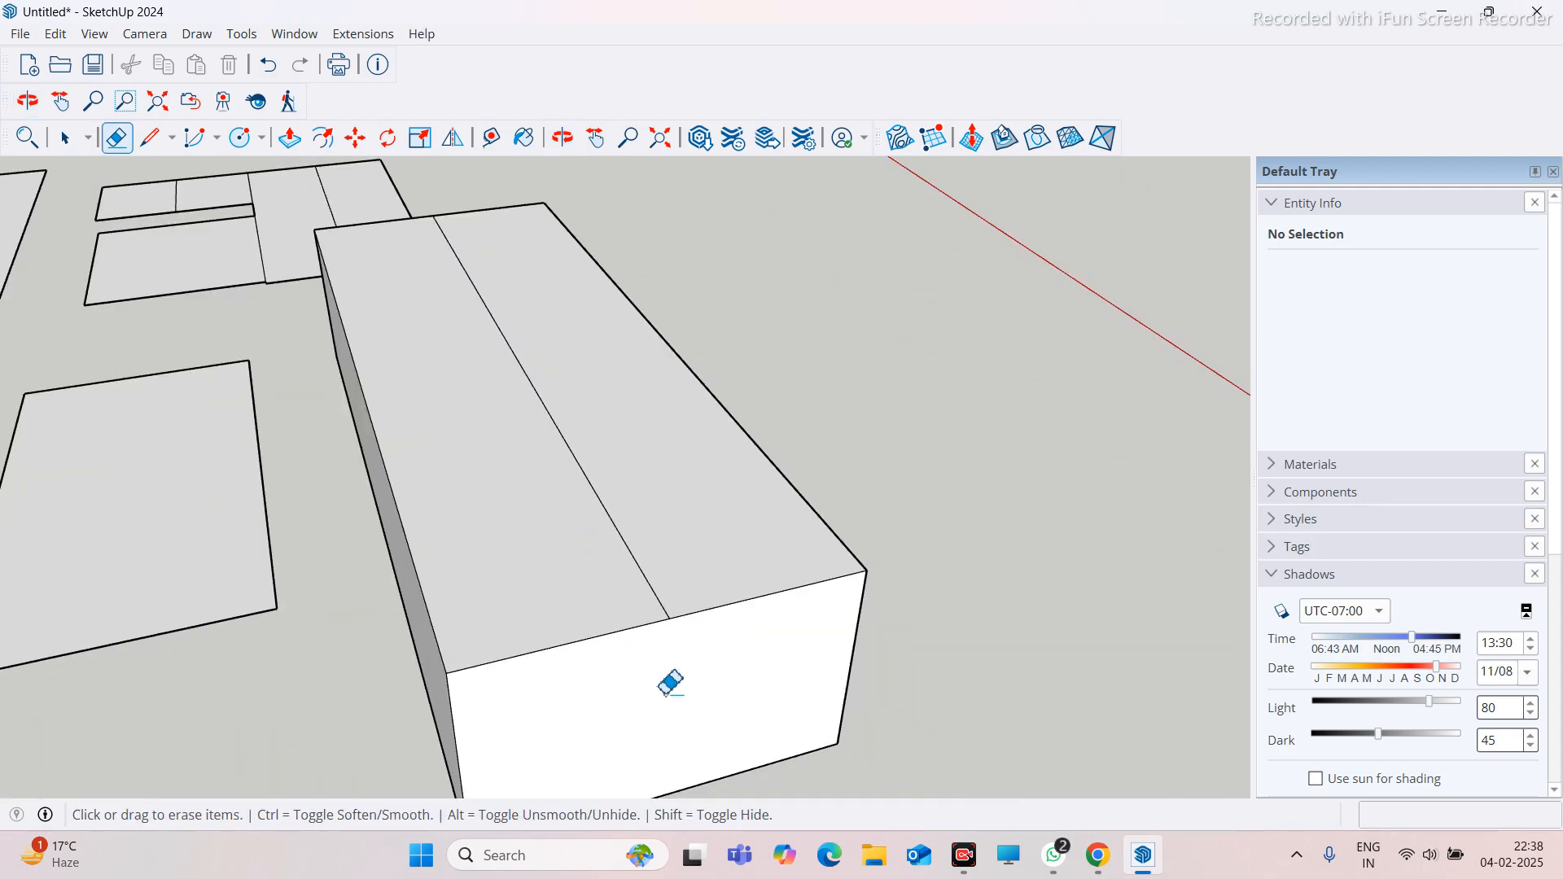
Draw a 500 mm vertical line upward from the end of the dividing edge on the long block's top end edge
{"action": "scroll", "coordinate": [523, 541], "scroll_direction": "up", "scroll_amount": 5}
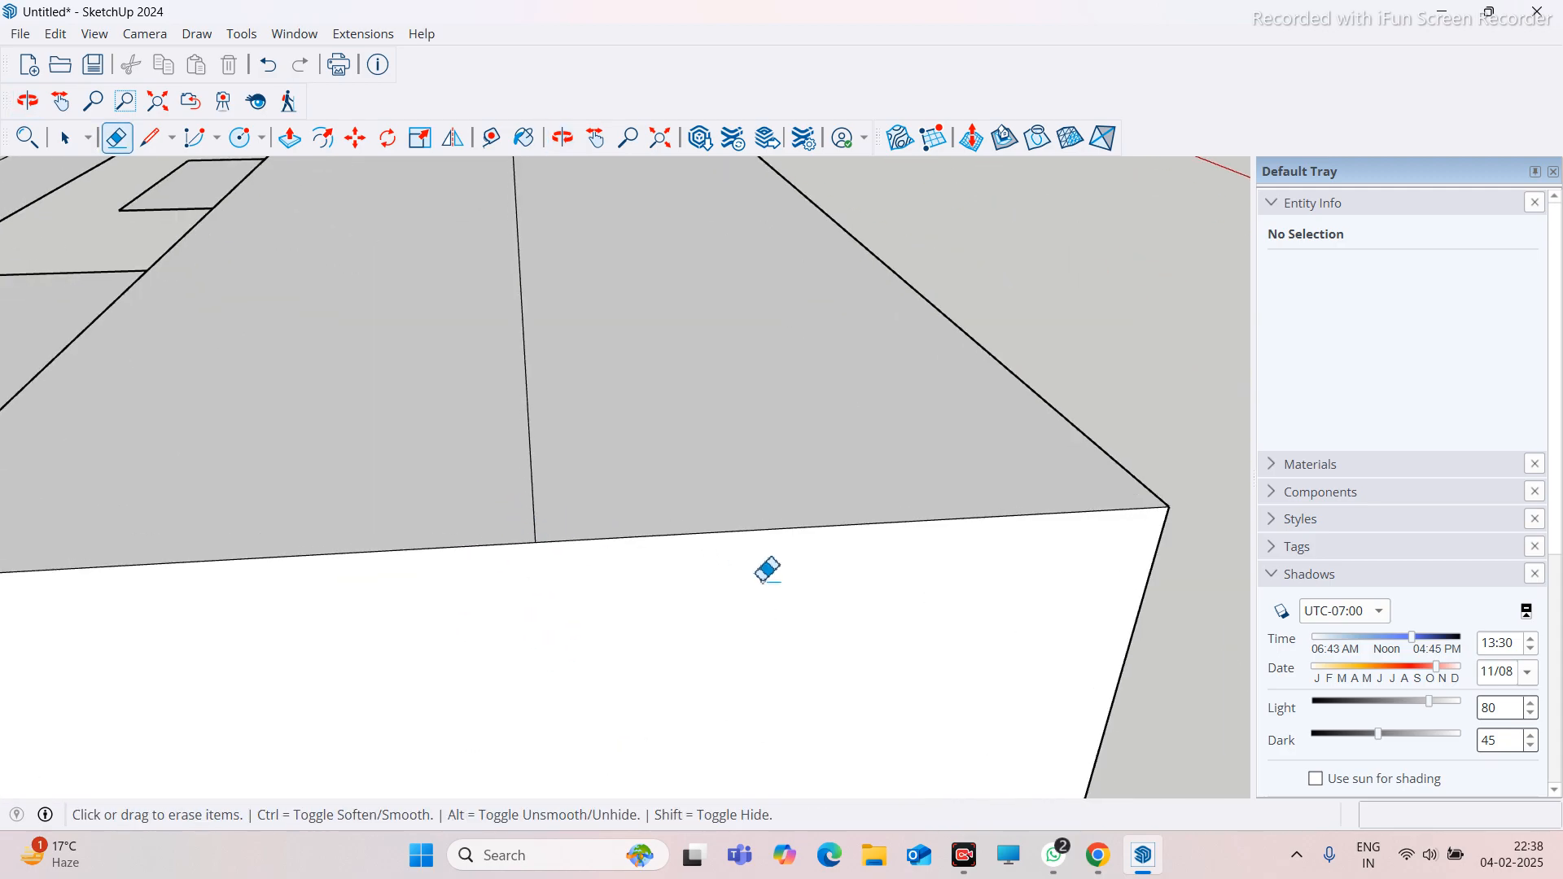
{"action": "scroll", "coordinate": [764, 565], "scroll_direction": "down", "scroll_amount": 2}
{"action": "left_click", "coordinate": [150, 138]}
{"action": "scroll", "coordinate": [586, 546], "scroll_direction": "up", "scroll_amount": 2}
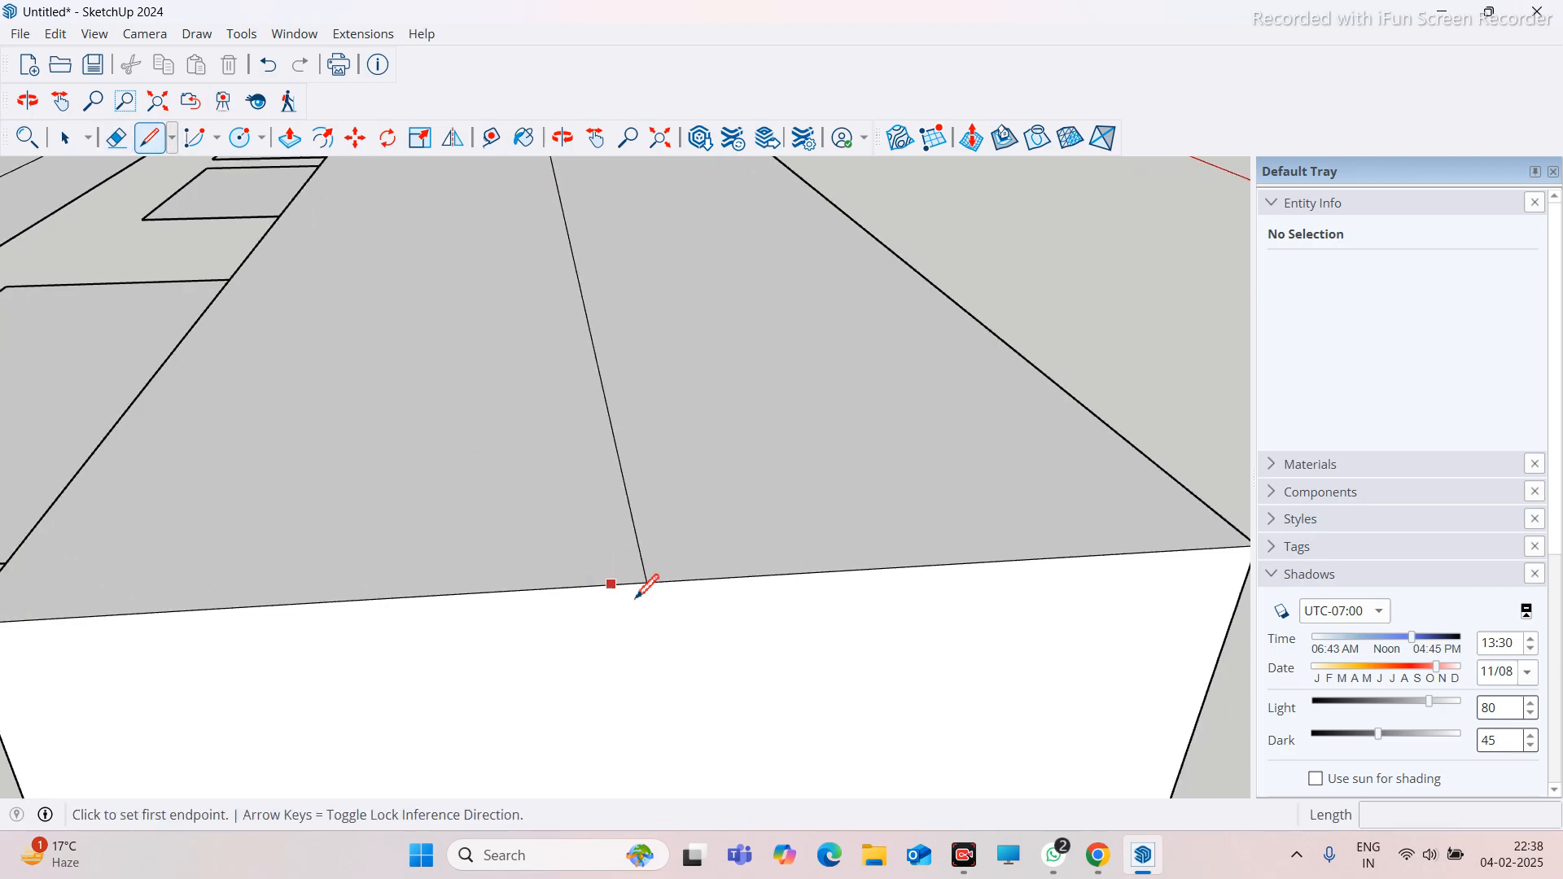
{"action": "left_click", "coordinate": [647, 583]}
{"action": "scroll", "coordinate": [647, 583], "scroll_direction": "down", "scroll_amount": 2}
{"action": "scroll", "coordinate": [655, 572], "scroll_direction": "up", "scroll_amount": 2}
{"action": "middle_click_drag", "start_coordinate": [696, 507], "coordinate": [705, 453]}
{"action": "scroll", "coordinate": [669, 576], "scroll_direction": "up", "scroll_amount": 2}
{"action": "scroll", "coordinate": [680, 562], "scroll_direction": "up", "scroll_amount": 1}
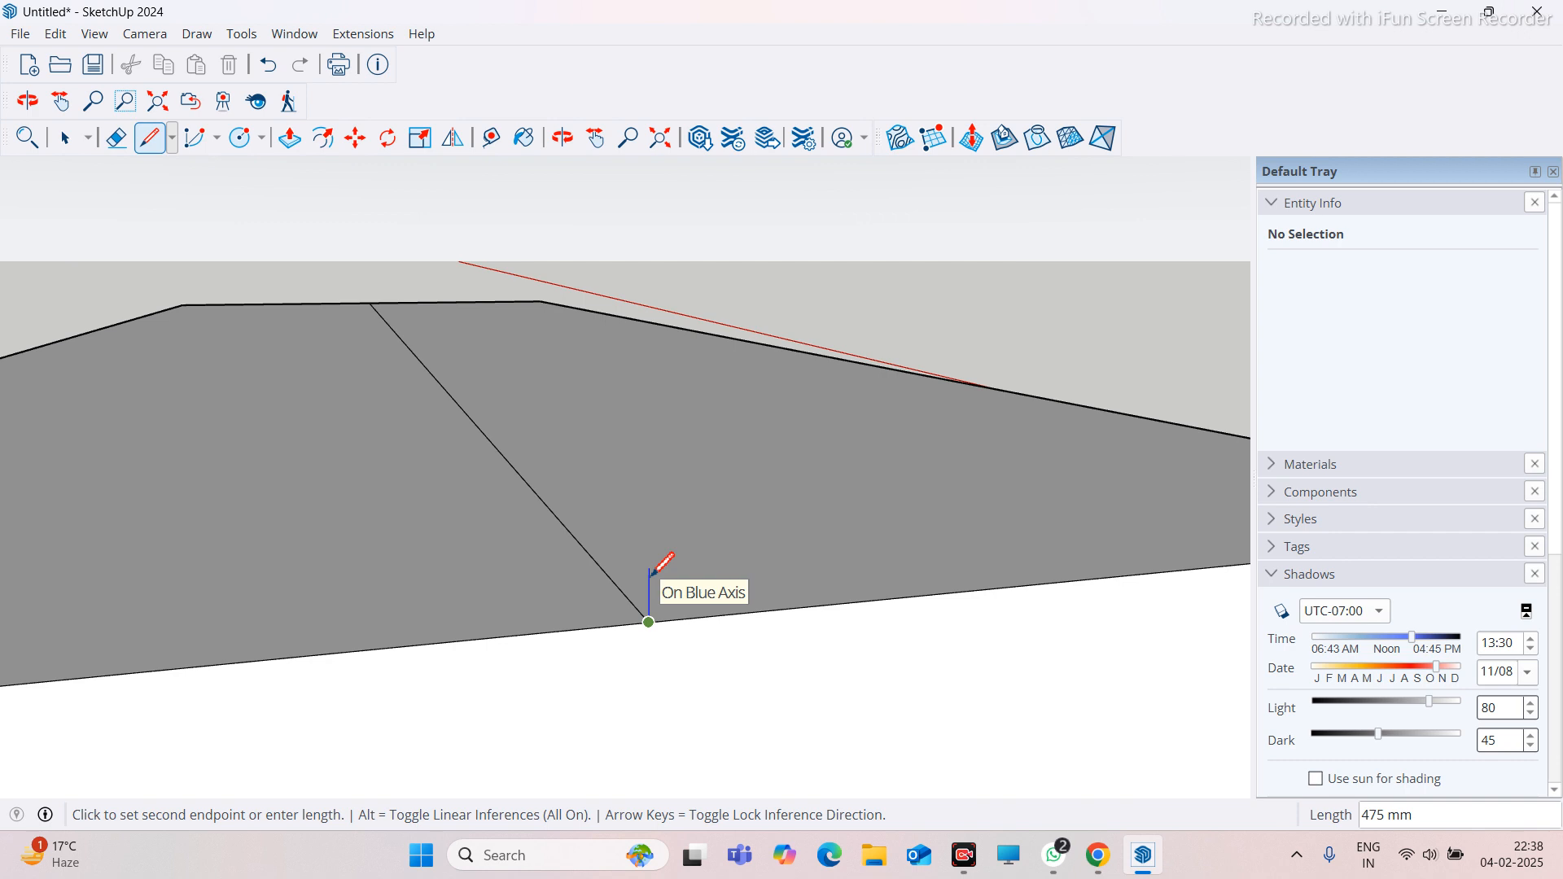
{"action": "type", "text": "5"}
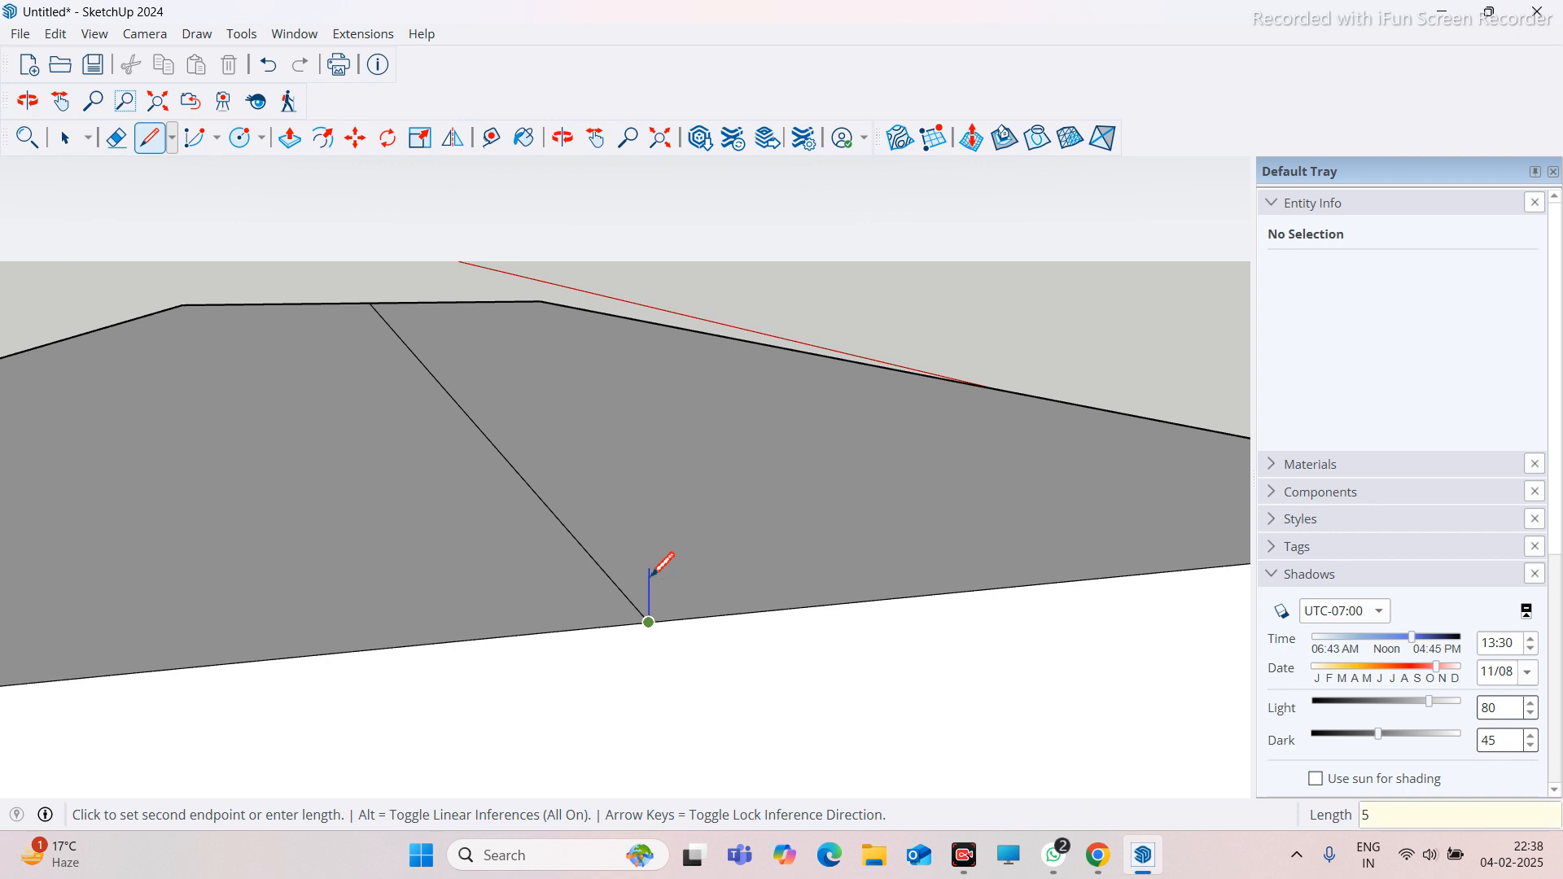
{"action": "type", "text": "00"}
{"action": "key", "text": "Return"}
{"action": "scroll", "coordinate": [655, 573], "scroll_direction": "down", "scroll_amount": 4}
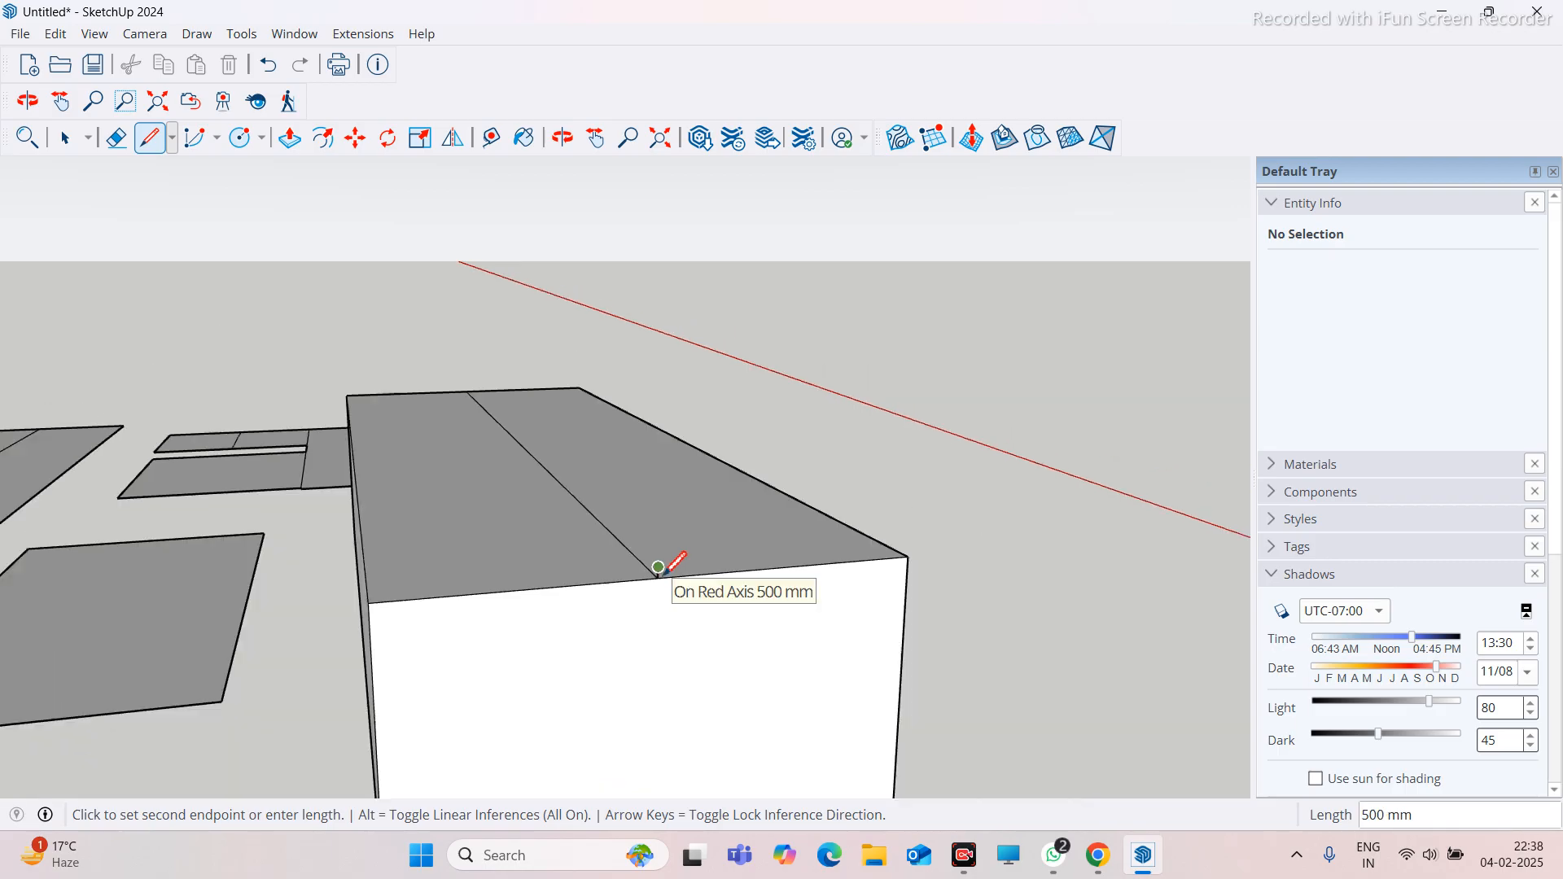
Draw sloping lines from the top of the 500 mm line to both top corners of the long block's end
{"action": "left_click", "coordinate": [306, 611]}
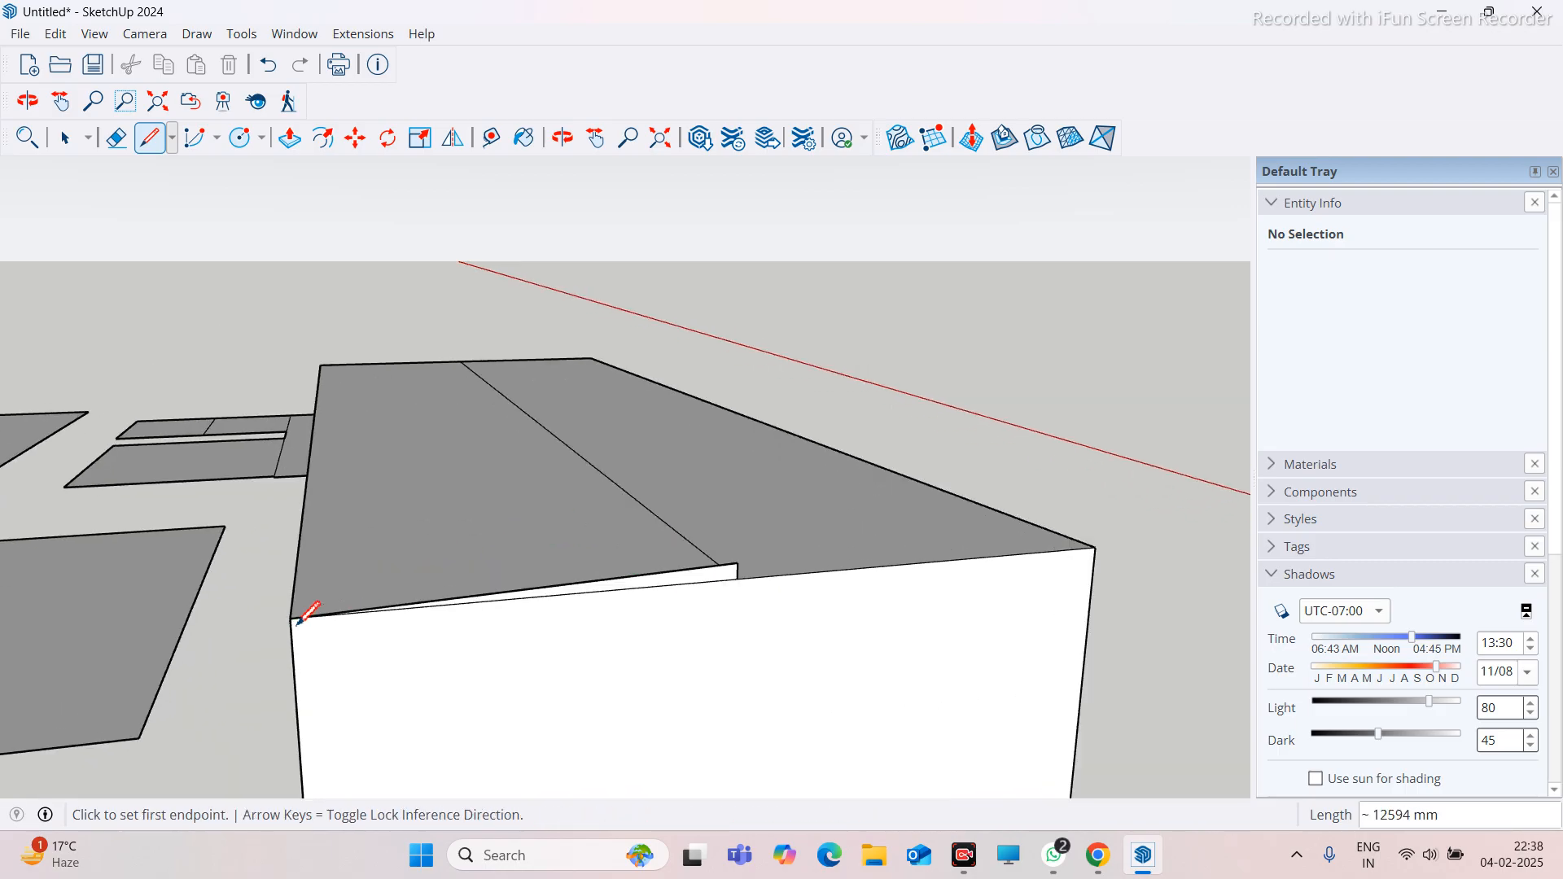
{"action": "scroll", "coordinate": [700, 570], "scroll_direction": "up", "scroll_amount": 3}
{"action": "left_click", "coordinate": [708, 552]}
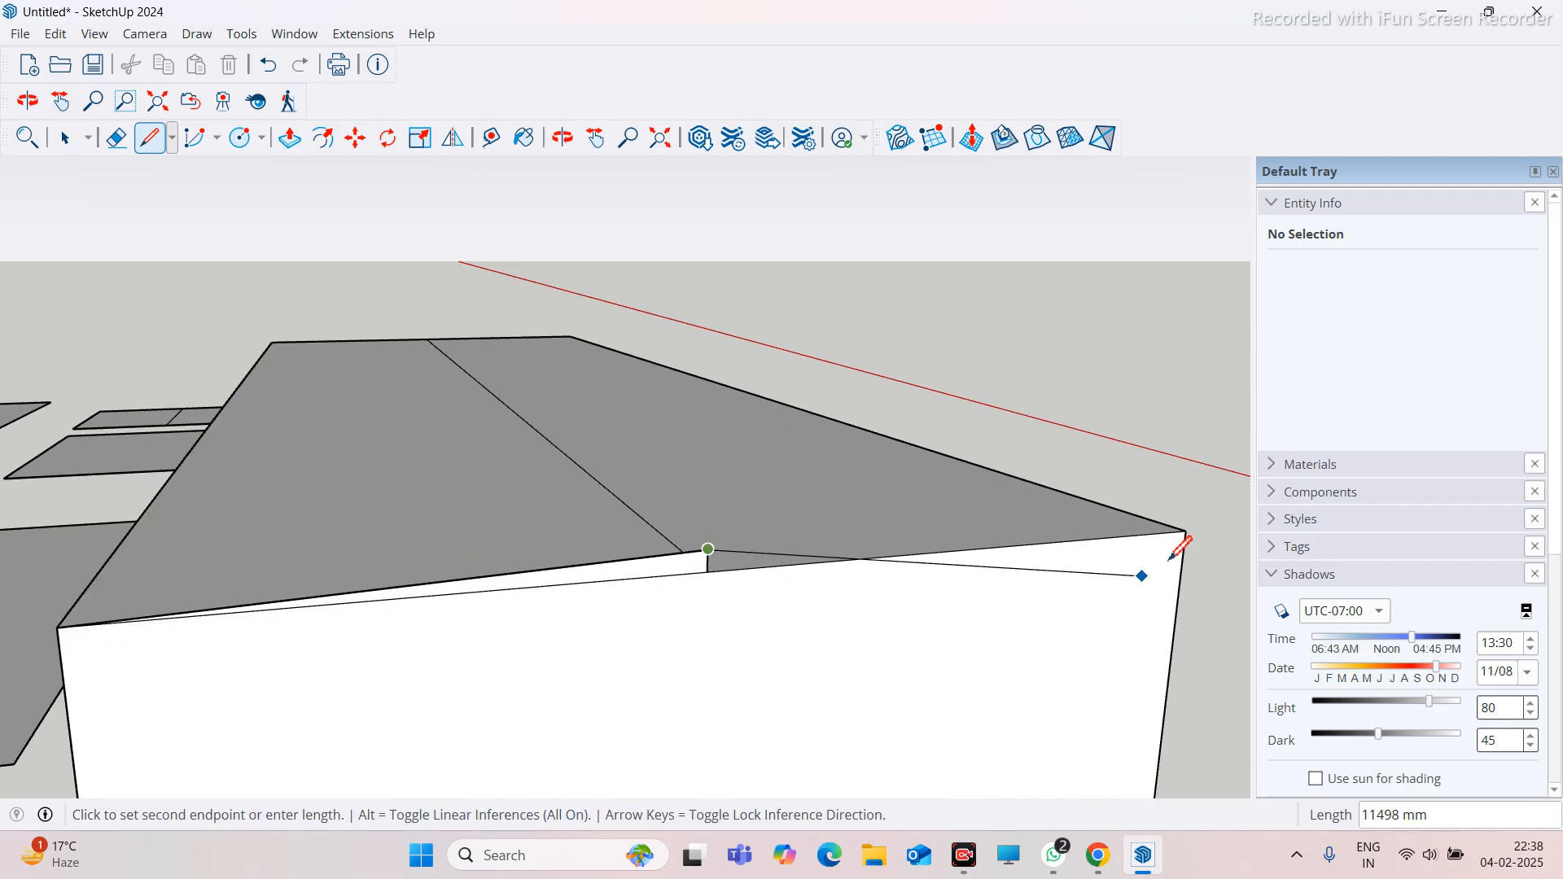
{"action": "left_click", "coordinate": [1186, 532]}
Erase the vertical line inside the gable, leaving one undivided triangular face on the long block's end
{"action": "scroll", "coordinate": [729, 624], "scroll_direction": "up", "scroll_amount": 3}
{"action": "middle_click_drag", "start_coordinate": [696, 624], "coordinate": [832, 595]}
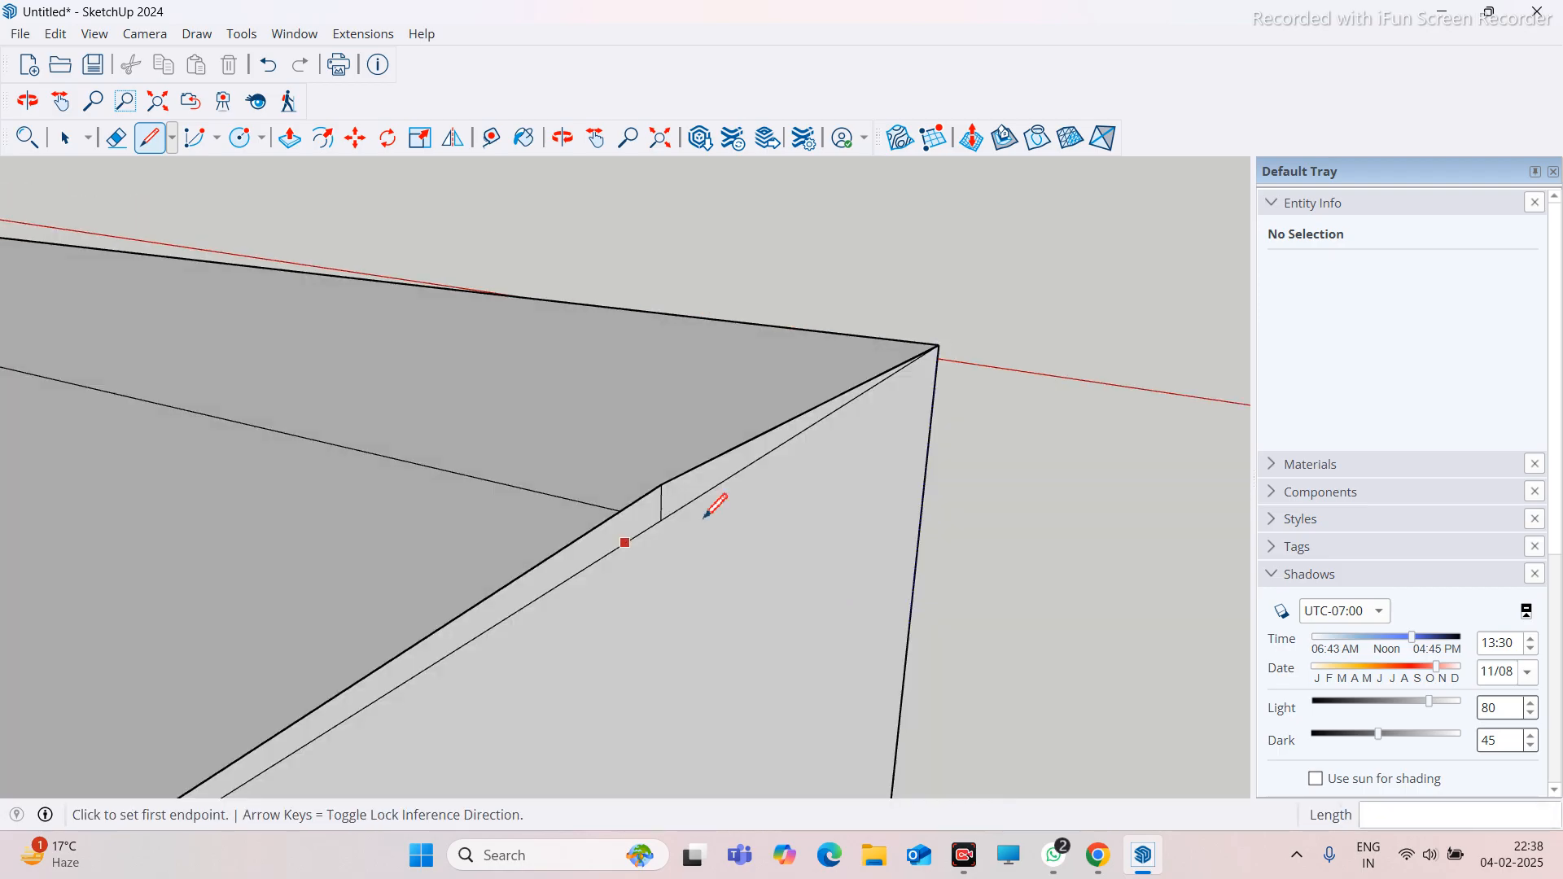
{"action": "scroll", "coordinate": [631, 538], "scroll_direction": "up", "scroll_amount": 3}
{"action": "middle_click_drag", "start_coordinate": [698, 502], "coordinate": [663, 499]}
{"action": "scroll", "coordinate": [698, 495], "scroll_direction": "up", "scroll_amount": 2}
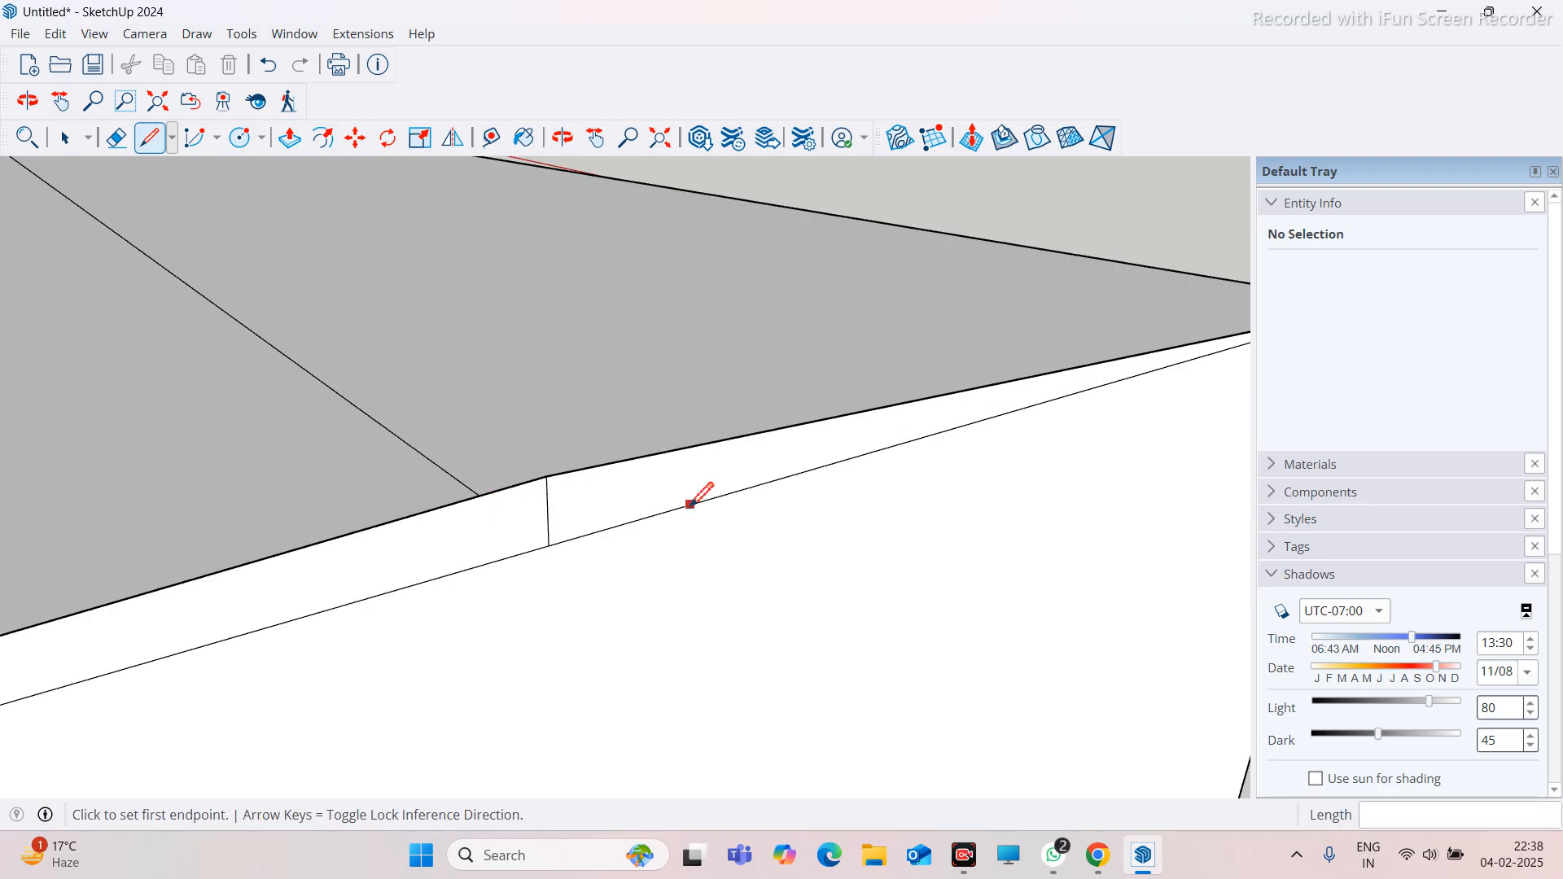
{"action": "scroll", "coordinate": [569, 499], "scroll_direction": "down", "scroll_amount": 2}
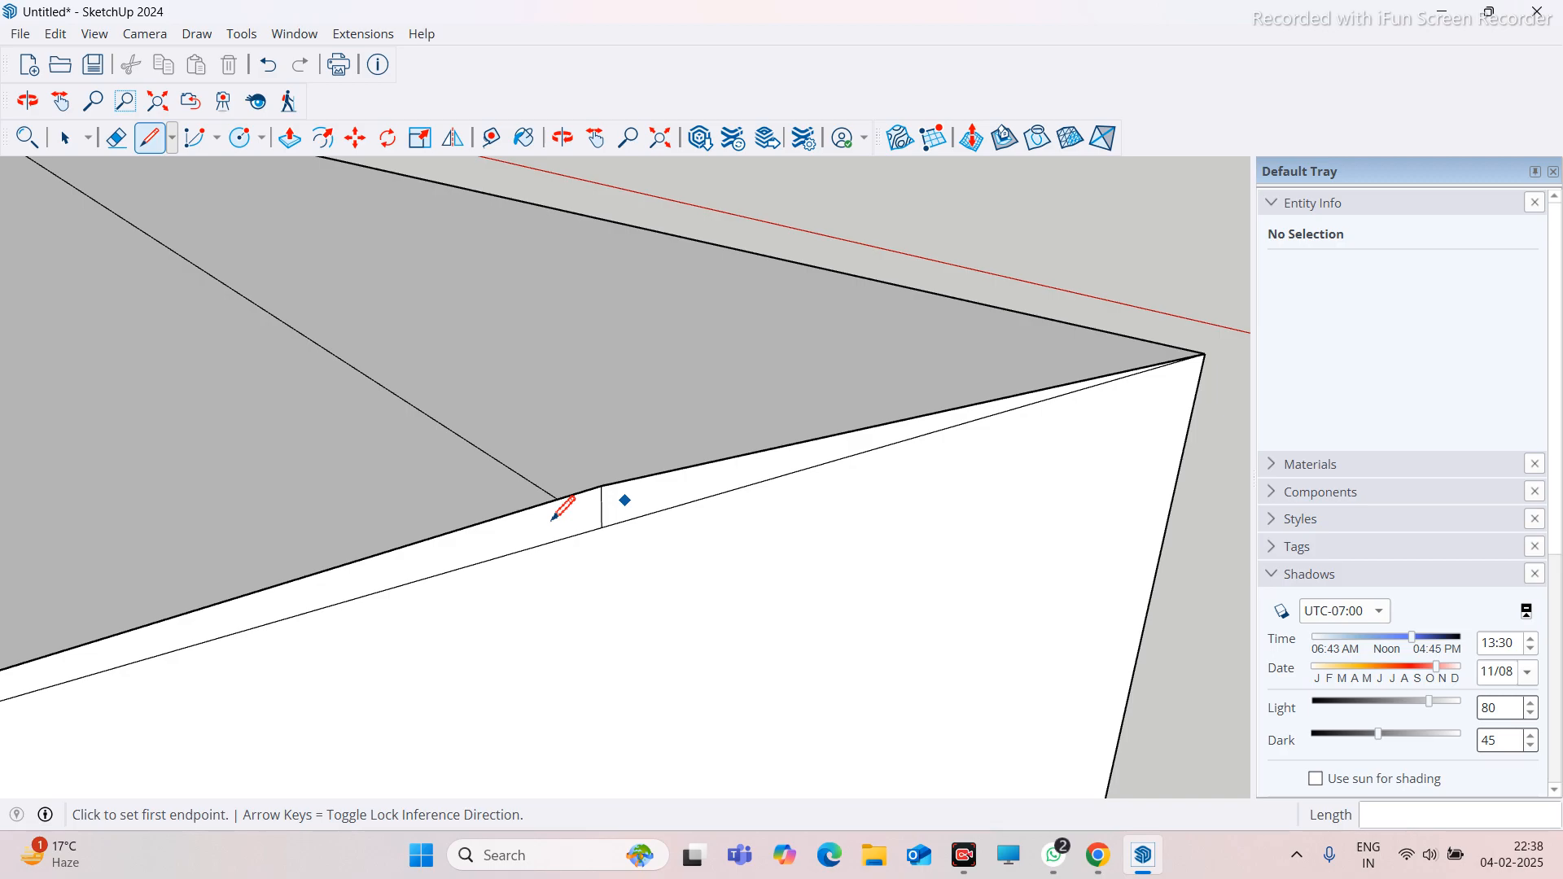
{"action": "left_click", "coordinate": [116, 138]}
{"action": "scroll", "coordinate": [529, 503], "scroll_direction": "up", "scroll_amount": 2}
{"action": "left_click", "coordinate": [640, 526]}
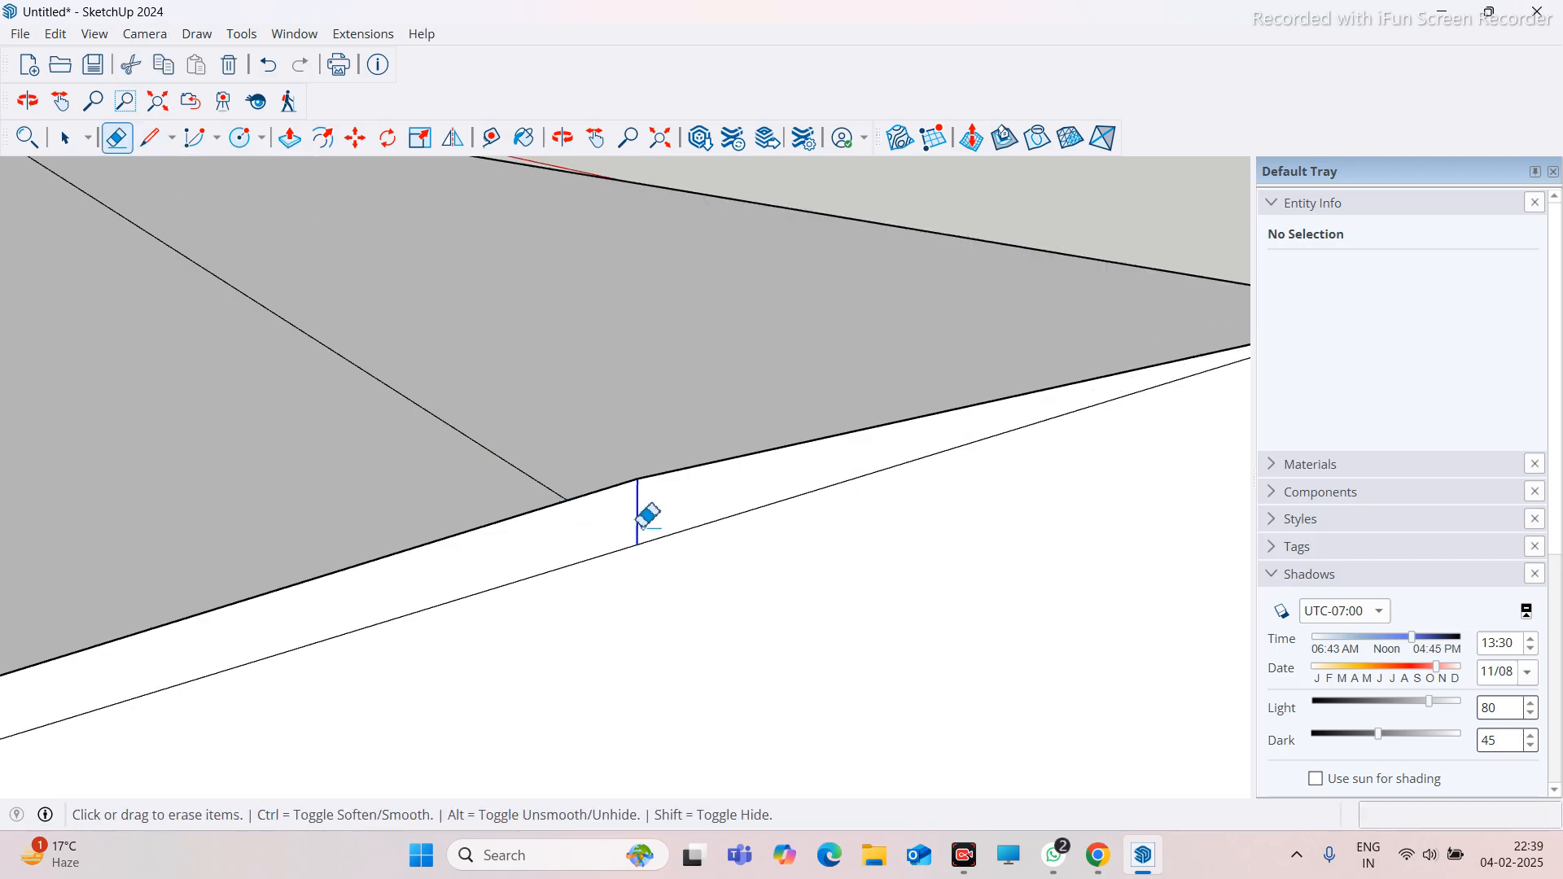
{"action": "scroll", "coordinate": [638, 497], "scroll_direction": "down", "scroll_amount": 2}
{"action": "scroll", "coordinate": [642, 484], "scroll_direction": "down", "scroll_amount": 1}
{"action": "scroll", "coordinate": [570, 525], "scroll_direction": "down", "scroll_amount": 1}
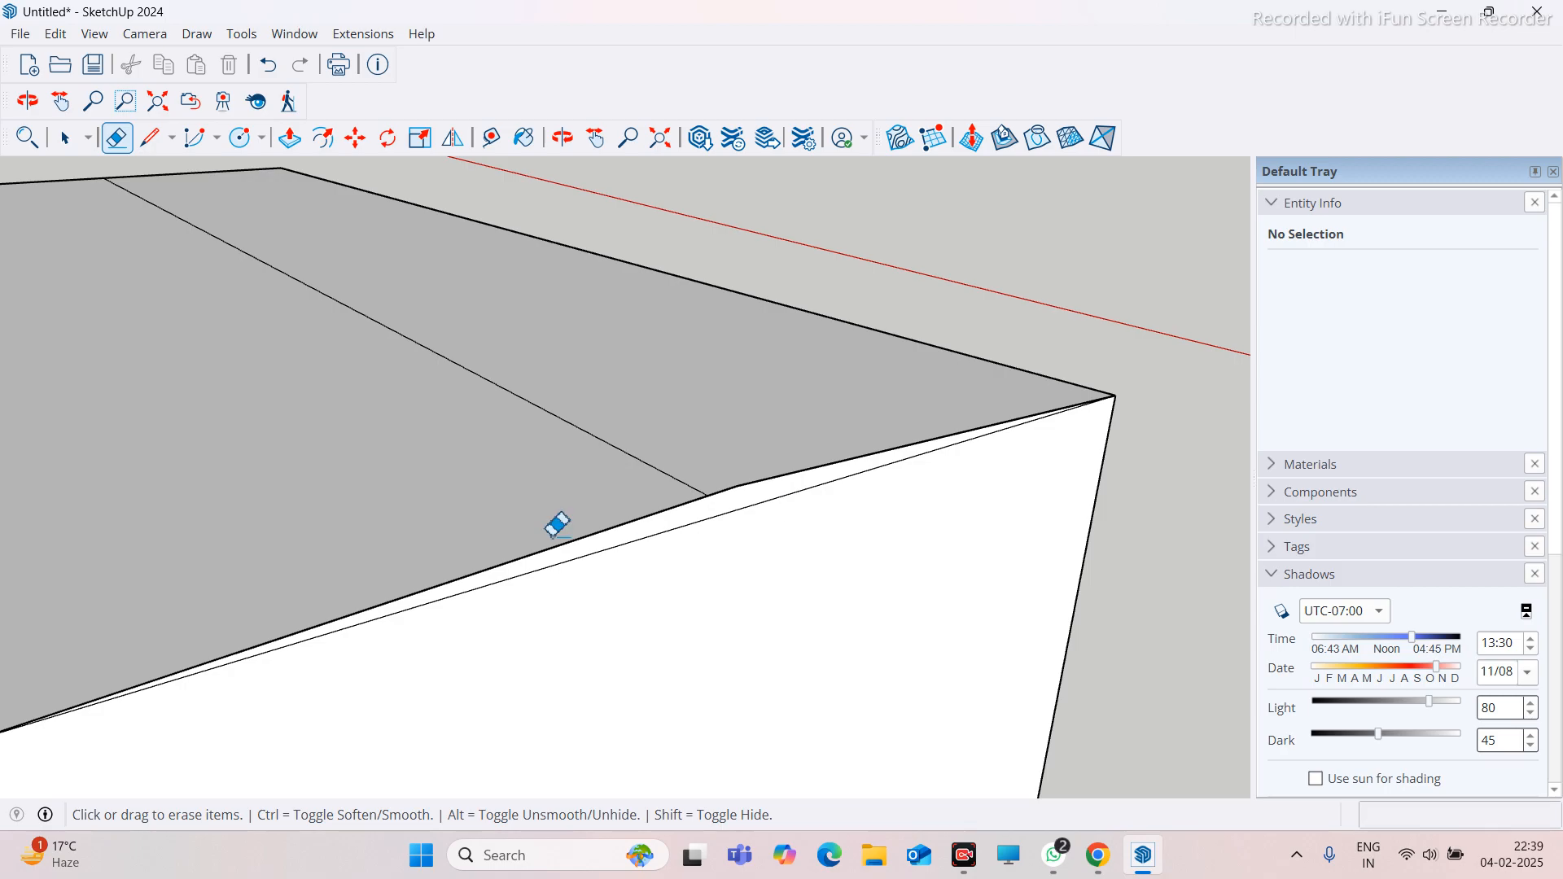
{"action": "scroll", "coordinate": [568, 537], "scroll_direction": "down", "scroll_amount": 1}
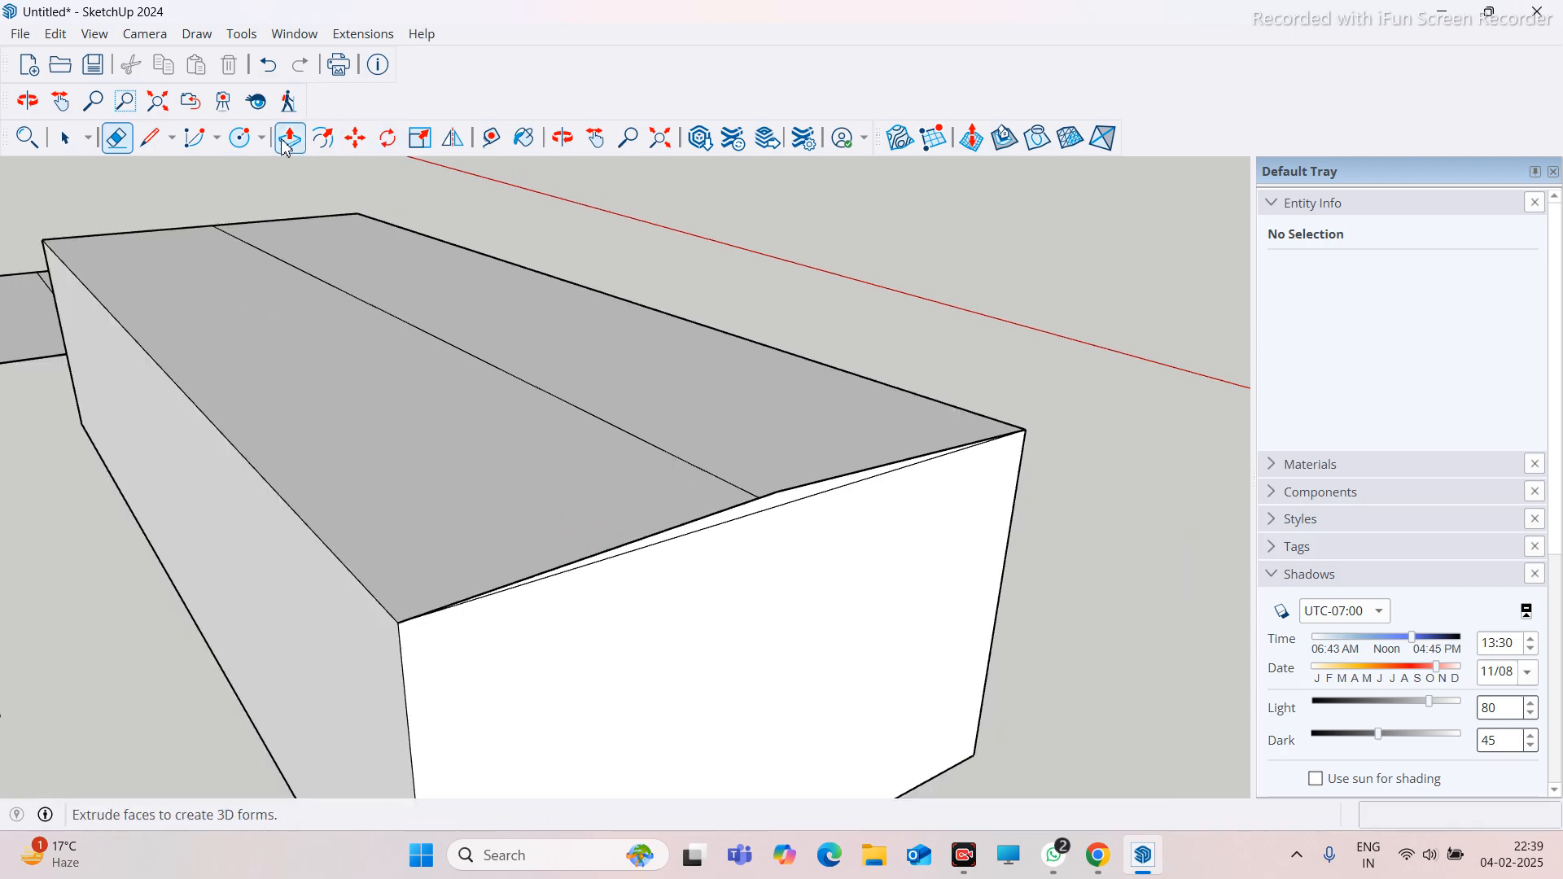
Examine the thin triangular gable face and the adjoining top and end faces from several angles, with Push/Pull active
{"action": "scroll", "coordinate": [668, 521], "scroll_direction": "up", "scroll_amount": 2}
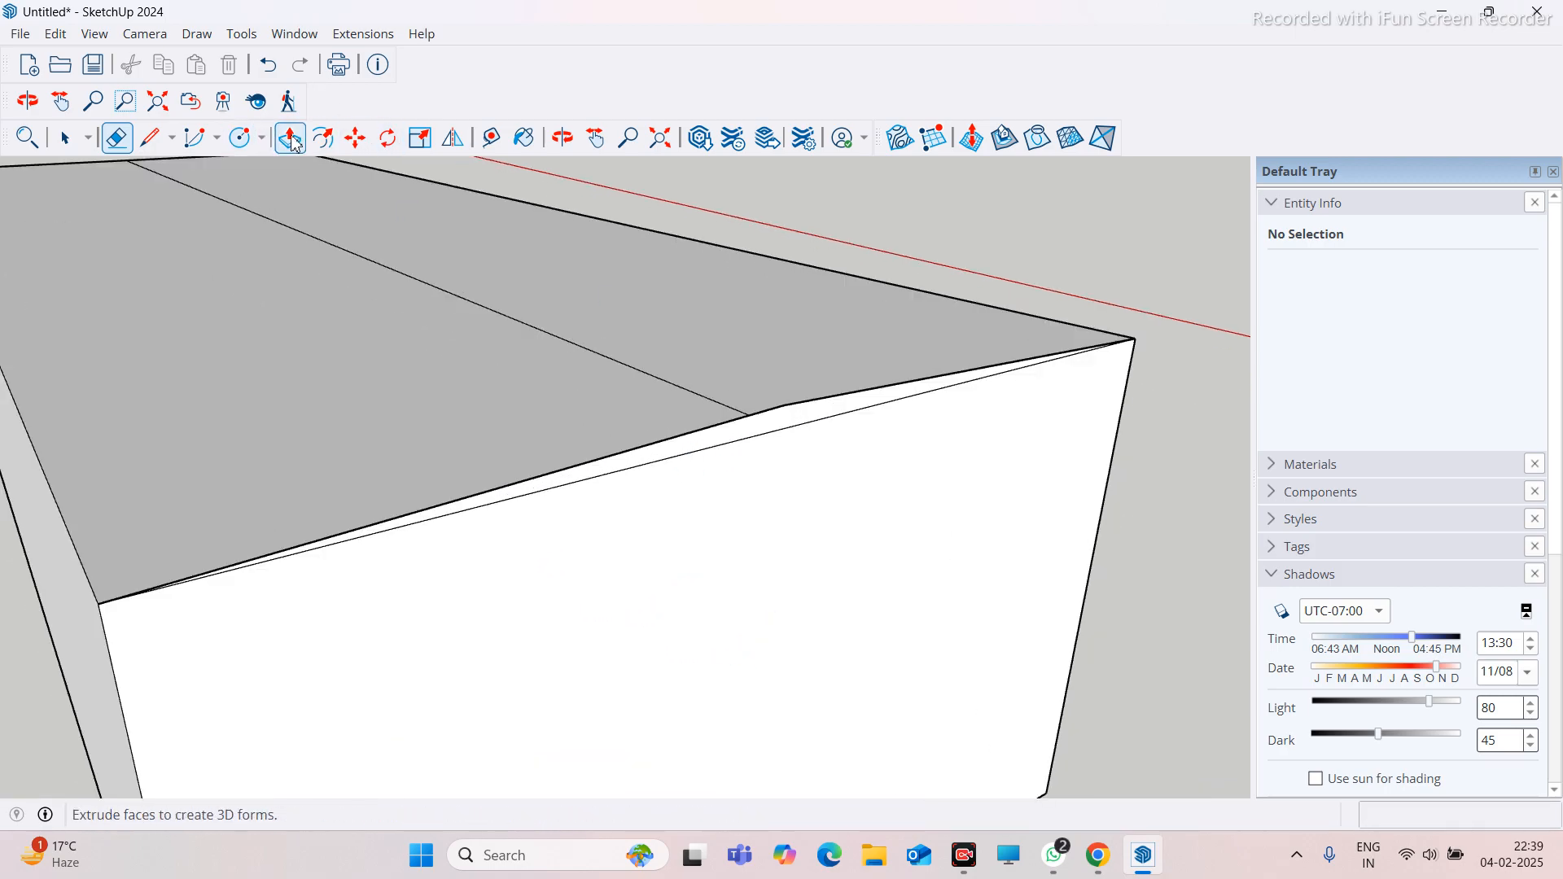
{"action": "middle_click_drag", "start_coordinate": [694, 535], "coordinate": [725, 305]}
{"action": "scroll", "coordinate": [722, 342], "scroll_direction": "up", "scroll_amount": 1}
{"action": "scroll", "coordinate": [924, 354], "scroll_direction": "down", "scroll_amount": 6}
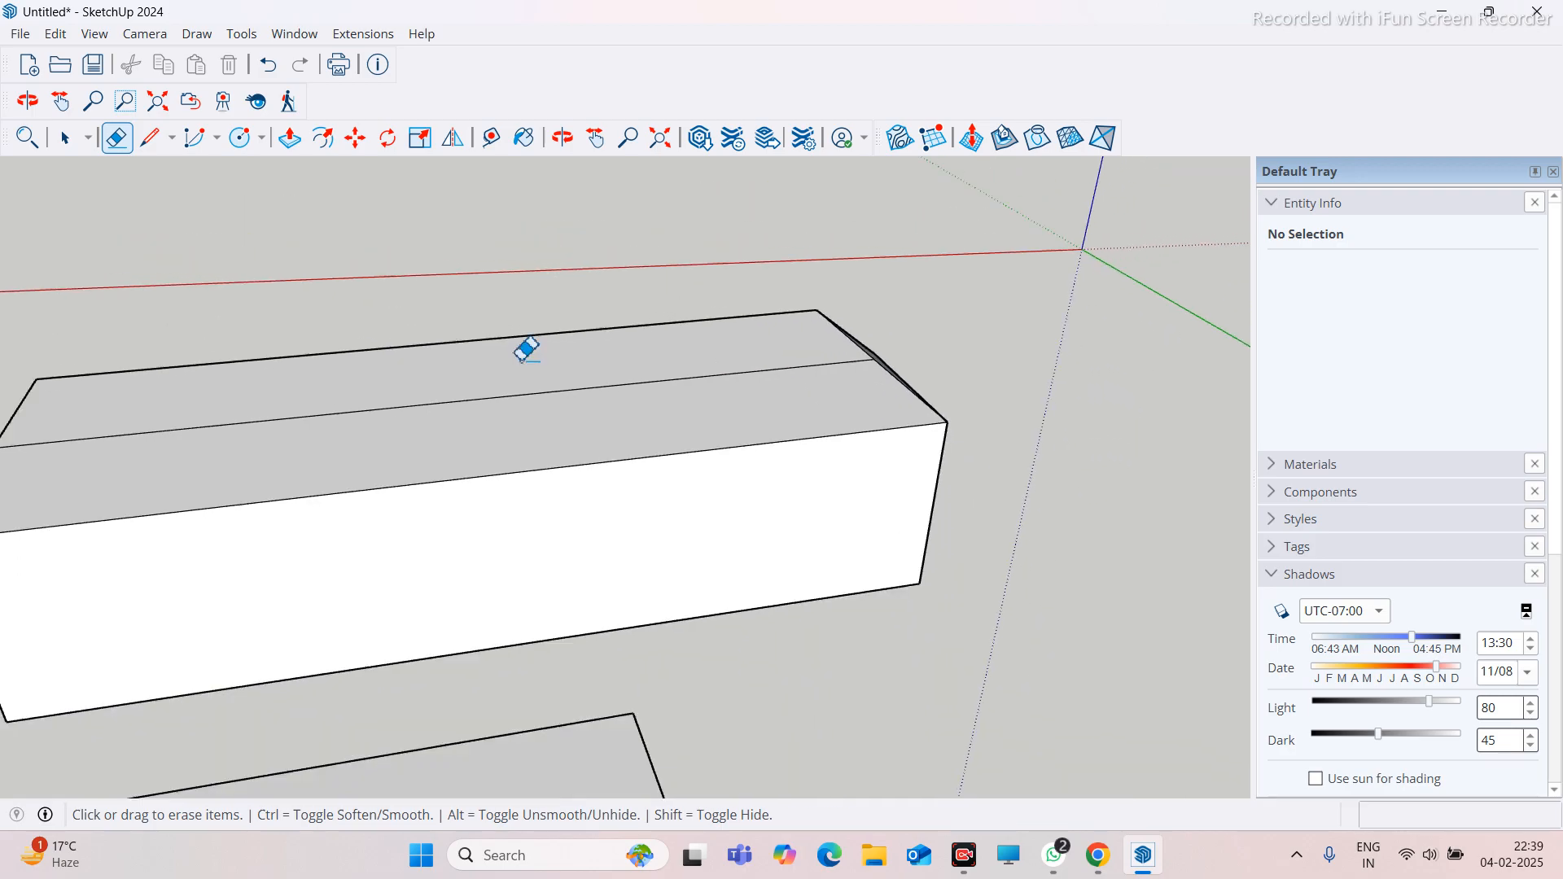
{"action": "left_click", "coordinate": [290, 138]}
{"action": "scroll", "coordinate": [863, 387], "scroll_direction": "up", "scroll_amount": 2}
{"action": "scroll", "coordinate": [896, 349], "scroll_direction": "up", "scroll_amount": 2}
{"action": "middle_click_drag", "start_coordinate": [1047, 408], "coordinate": [572, 410]}
{"action": "scroll", "coordinate": [751, 411], "scroll_direction": "down", "scroll_amount": 2}
{"action": "scroll", "coordinate": [572, 412], "scroll_direction": "up", "scroll_amount": 3}
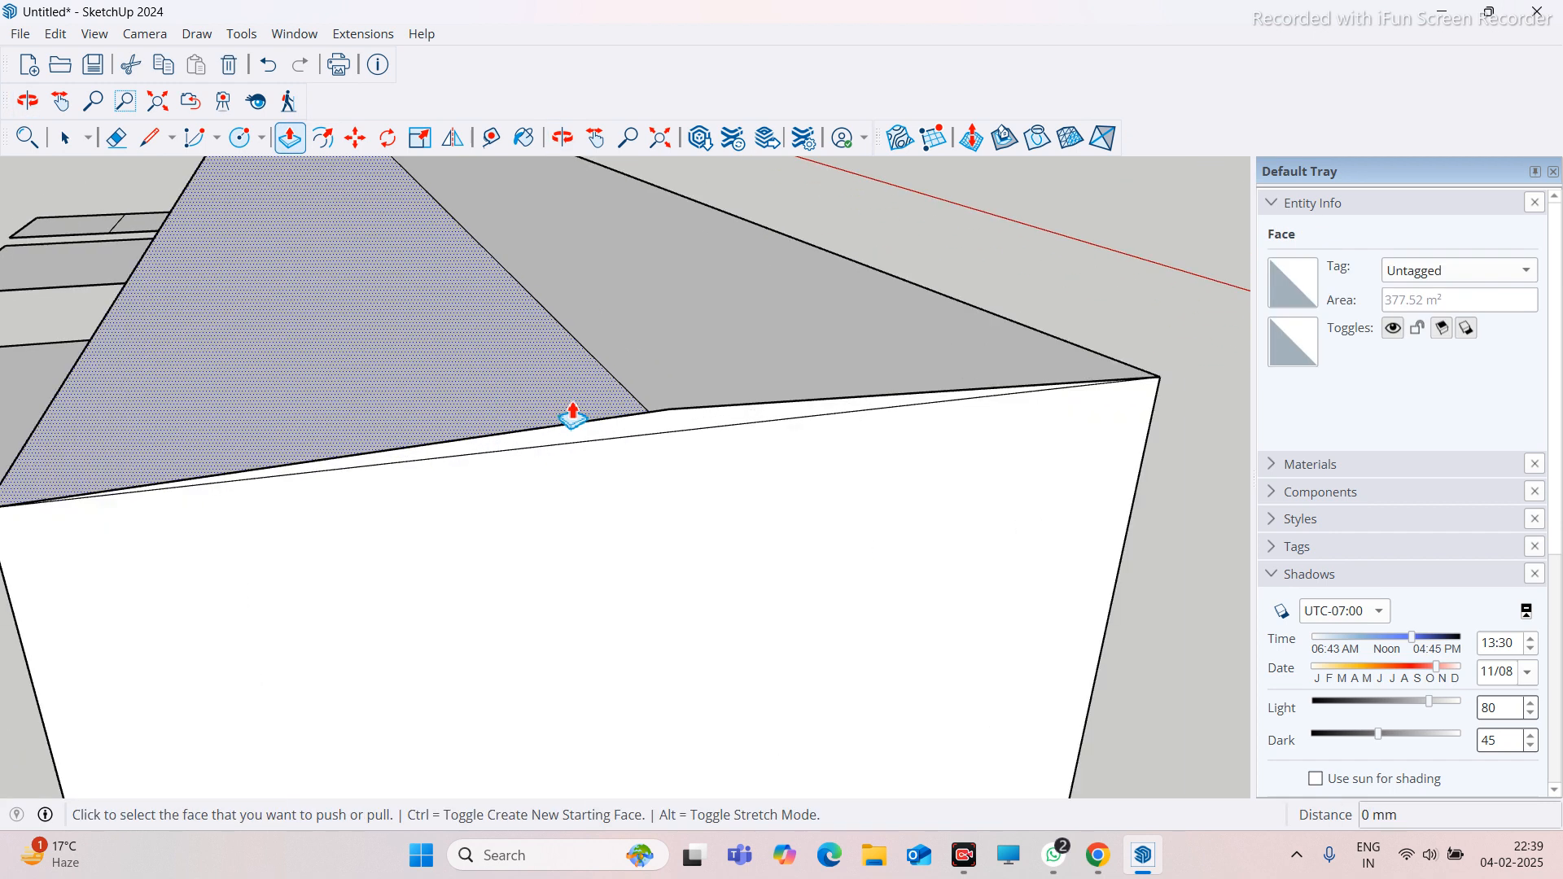
{"action": "scroll", "coordinate": [712, 440], "scroll_direction": "up", "scroll_amount": 2}
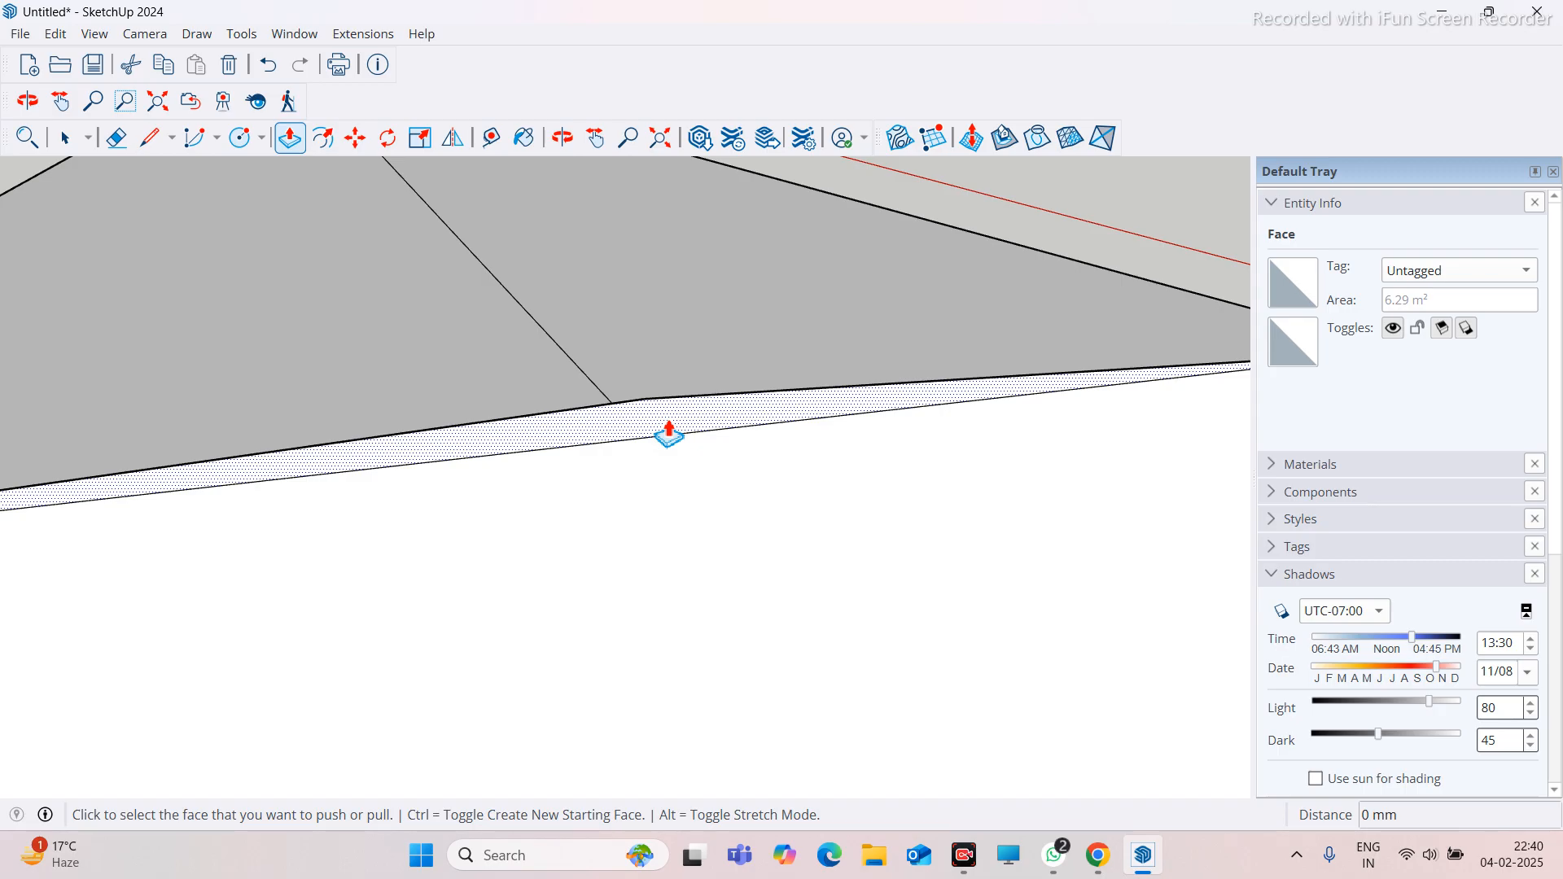
{"action": "scroll", "coordinate": [896, 562], "scroll_direction": "down", "scroll_amount": 3}
{"action": "scroll", "coordinate": [884, 546], "scroll_direction": "up", "scroll_amount": 4}
{"action": "scroll", "coordinate": [874, 548], "scroll_direction": "down", "scroll_amount": 3}
{"action": "scroll", "coordinate": [525, 541], "scroll_direction": "down", "scroll_amount": 1}
{"action": "middle_click_drag", "start_coordinate": [517, 541], "coordinate": [618, 771]}
{"action": "scroll", "coordinate": [947, 653], "scroll_direction": "down", "scroll_amount": 2}
{"action": "scroll", "coordinate": [392, 684], "scroll_direction": "up", "scroll_amount": 2}
{"action": "scroll", "coordinate": [393, 684], "scroll_direction": "up", "scroll_amount": 2}
{"action": "scroll", "coordinate": [733, 548], "scroll_direction": "up", "scroll_amount": 2}
{"action": "scroll", "coordinate": [540, 589], "scroll_direction": "down", "scroll_amount": 2}
{"action": "middle_click_drag", "start_coordinate": [540, 589], "coordinate": [682, 520]}
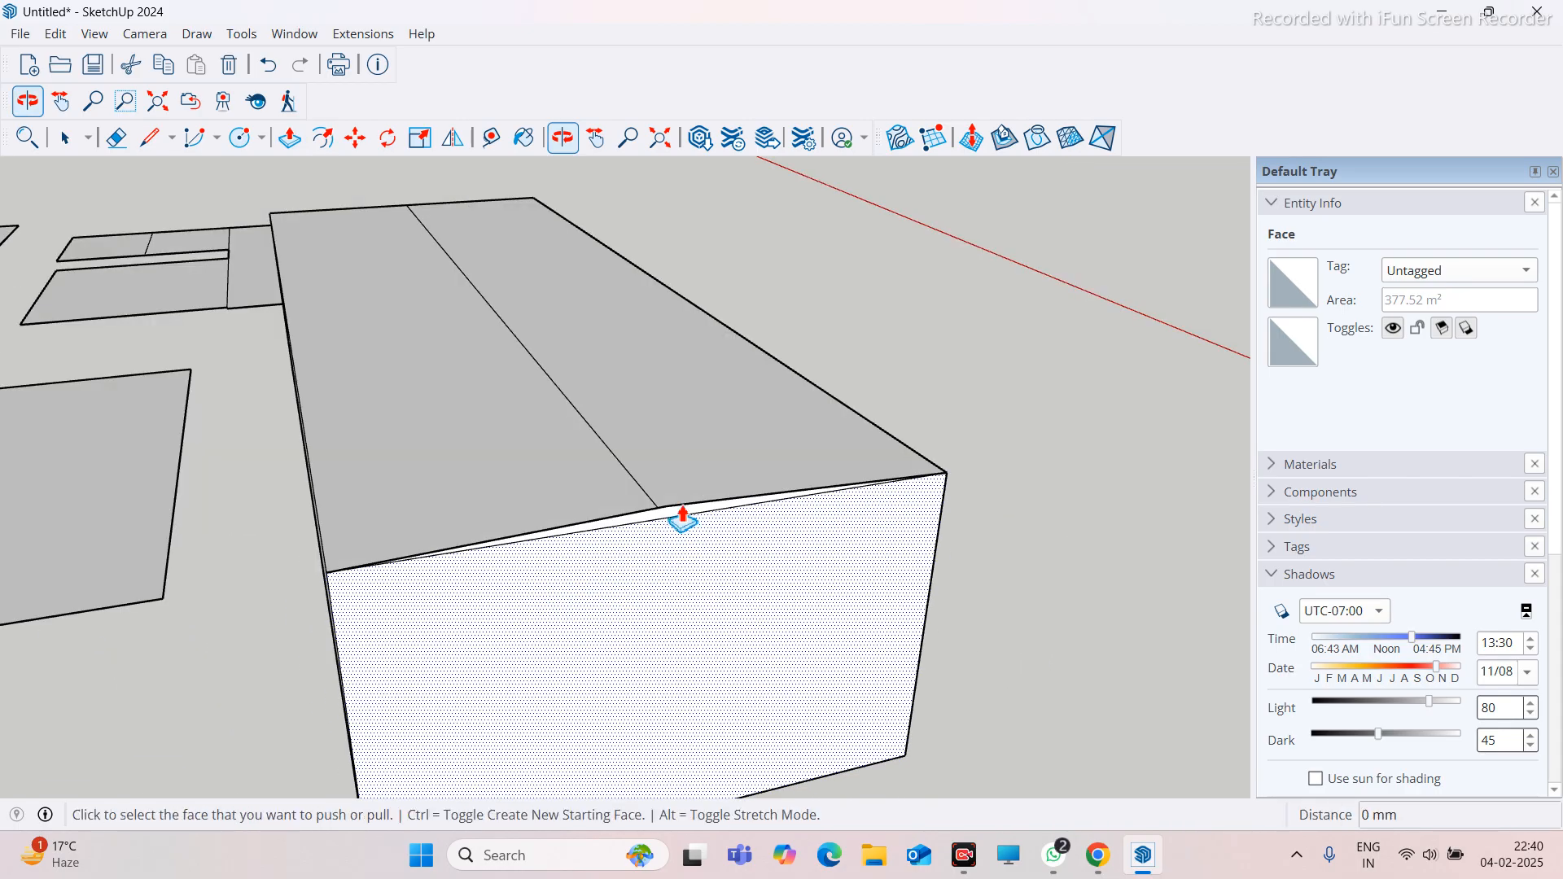
{"action": "scroll", "coordinate": [683, 520], "scroll_direction": "up", "scroll_amount": 4}
{"action": "scroll", "coordinate": [838, 554], "scroll_direction": "down", "scroll_amount": 2}
{"action": "middle_click_drag", "start_coordinate": [628, 593], "coordinate": [799, 624]}
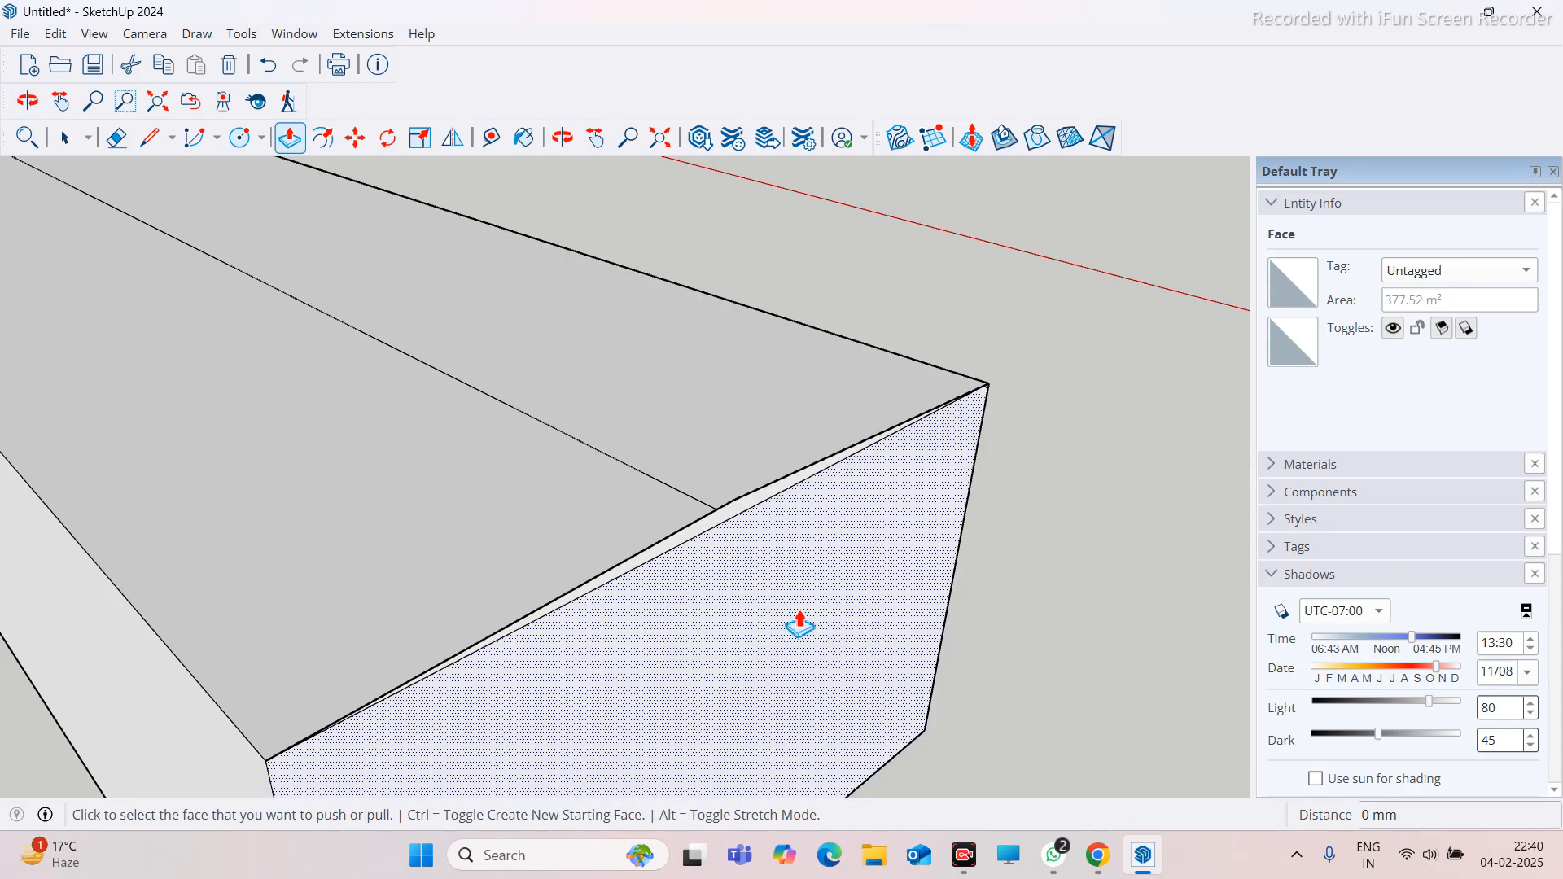
{"action": "scroll", "coordinate": [680, 548], "scroll_direction": "up", "scroll_amount": 3}
{"action": "scroll", "coordinate": [781, 503], "scroll_direction": "down", "scroll_amount": 2}
{"action": "middle_click_drag", "start_coordinate": [656, 539], "coordinate": [1023, 562]}
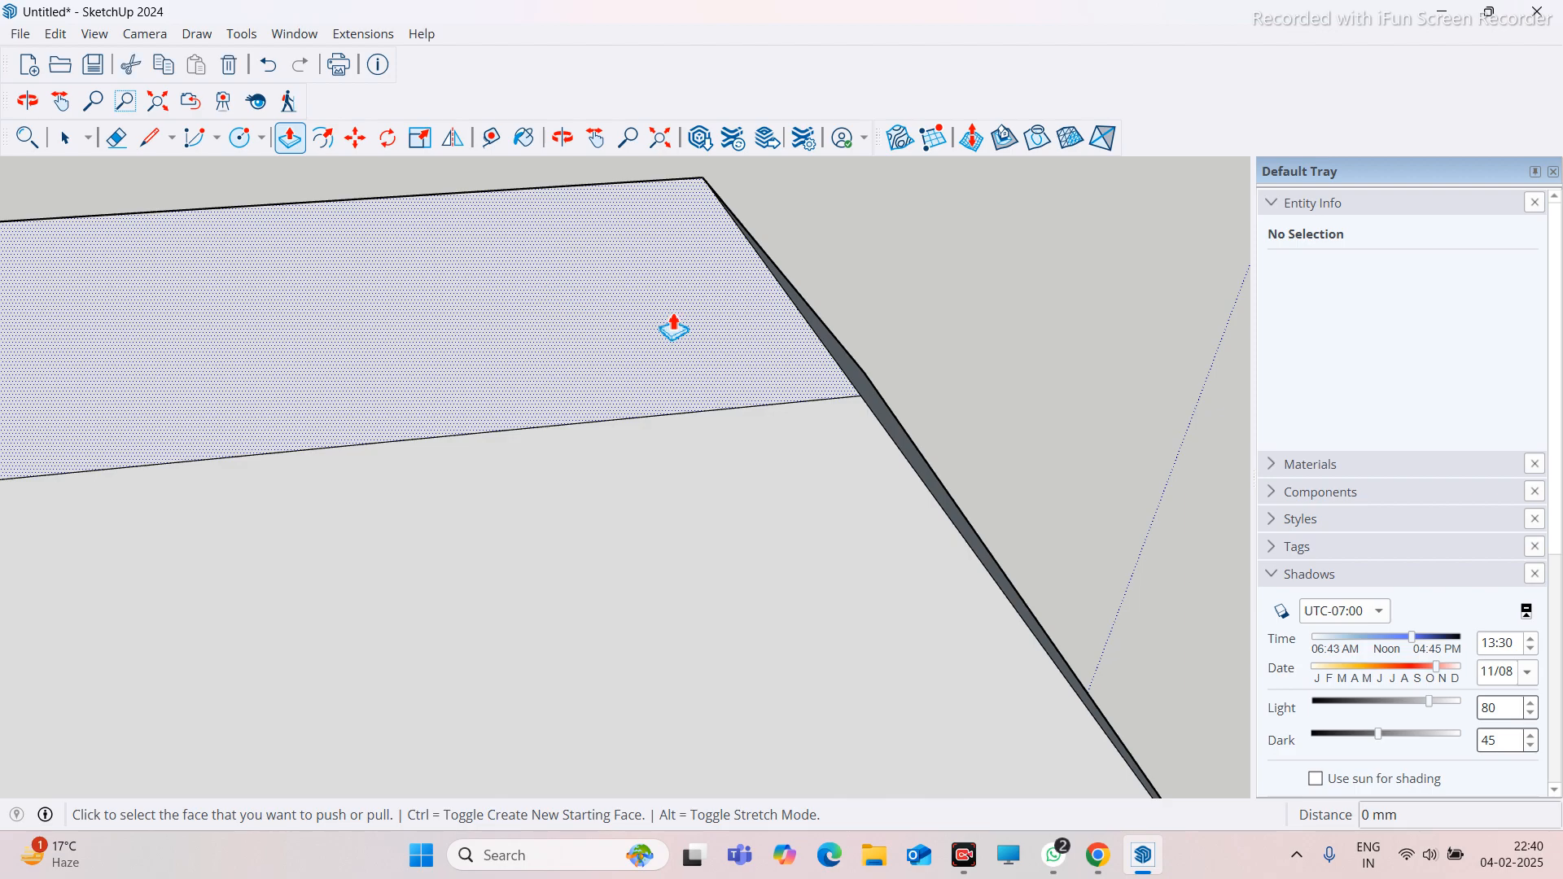
Extrude the triangular gable face along the full length of the long block to its opposite end
{"action": "scroll", "coordinate": [597, 313], "scroll_direction": "up", "scroll_amount": 2}
{"action": "middle_click_drag", "start_coordinate": [1008, 458], "coordinate": [456, 521]}
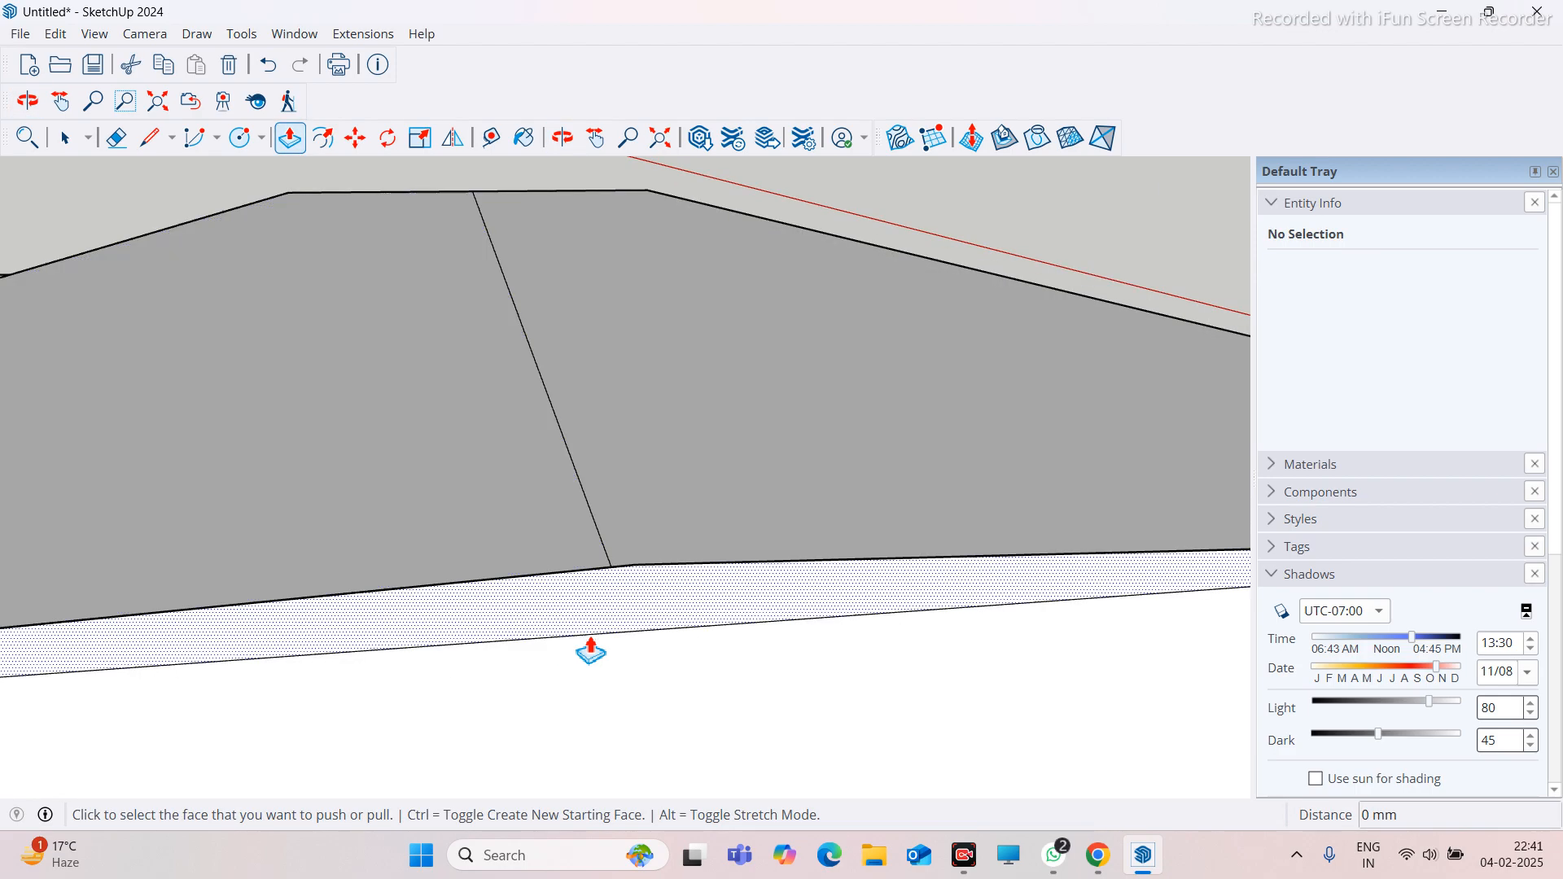
{"action": "left_click", "coordinate": [632, 617]}
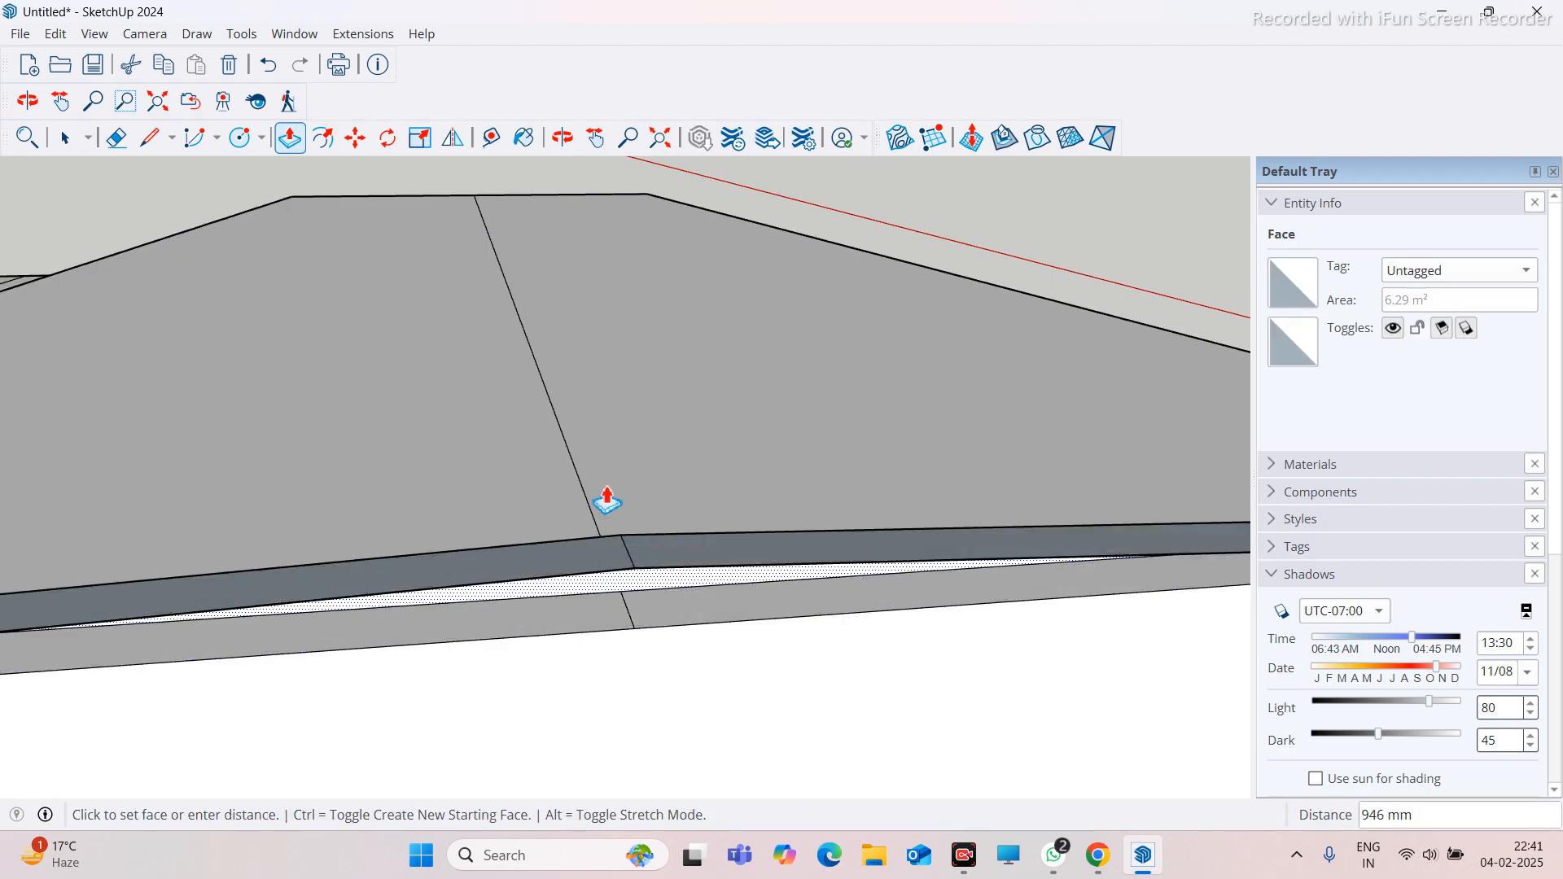
{"action": "scroll", "coordinate": [643, 505], "scroll_direction": "down", "scroll_amount": 2}
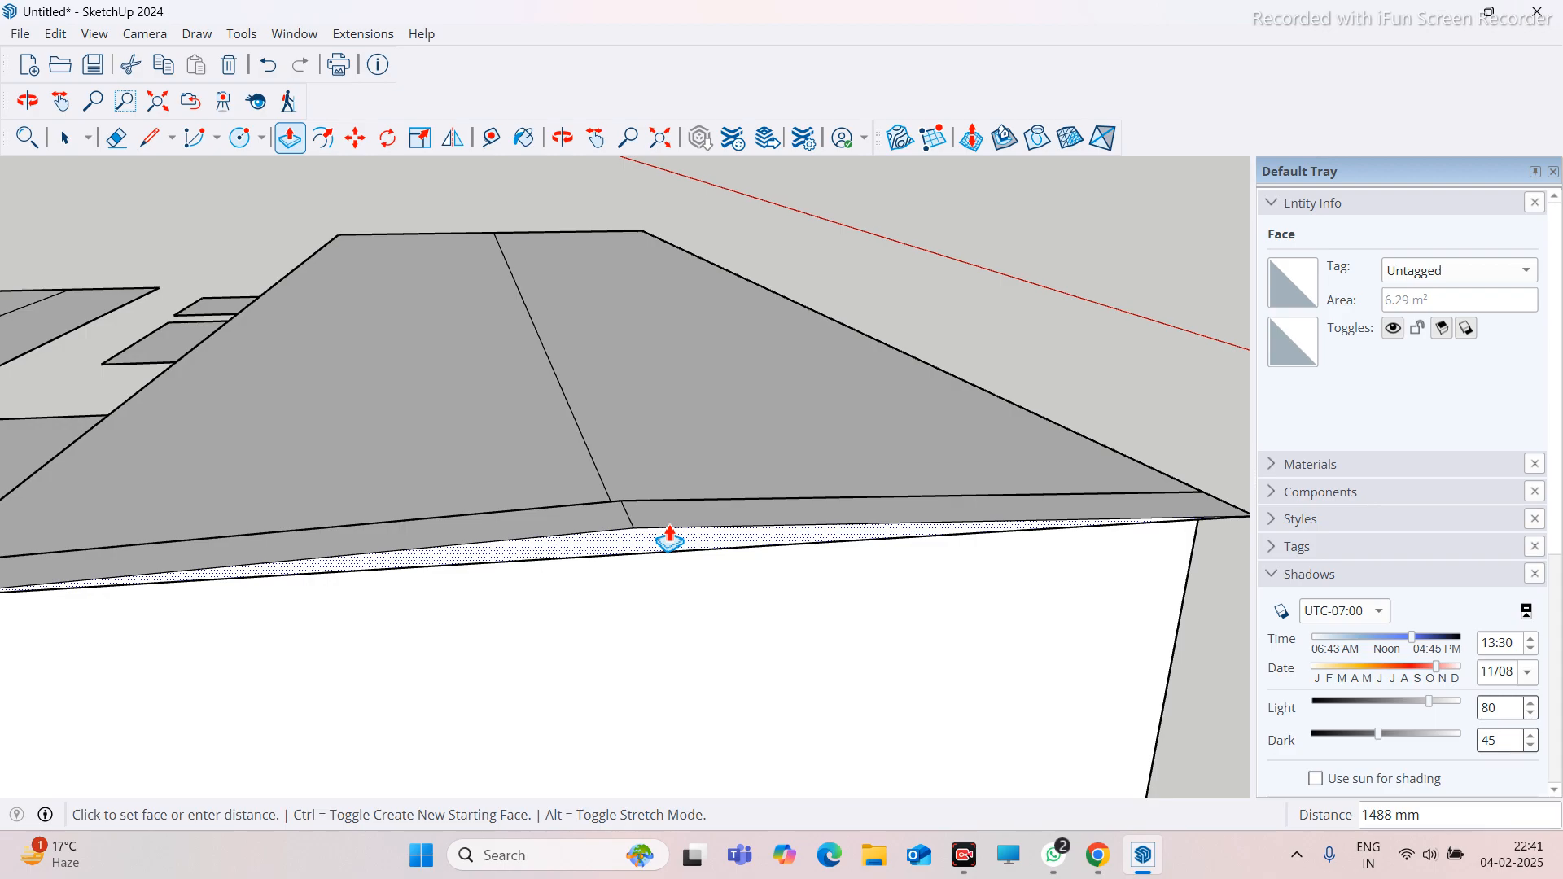
{"action": "scroll", "coordinate": [677, 542], "scroll_direction": "down", "scroll_amount": 2}
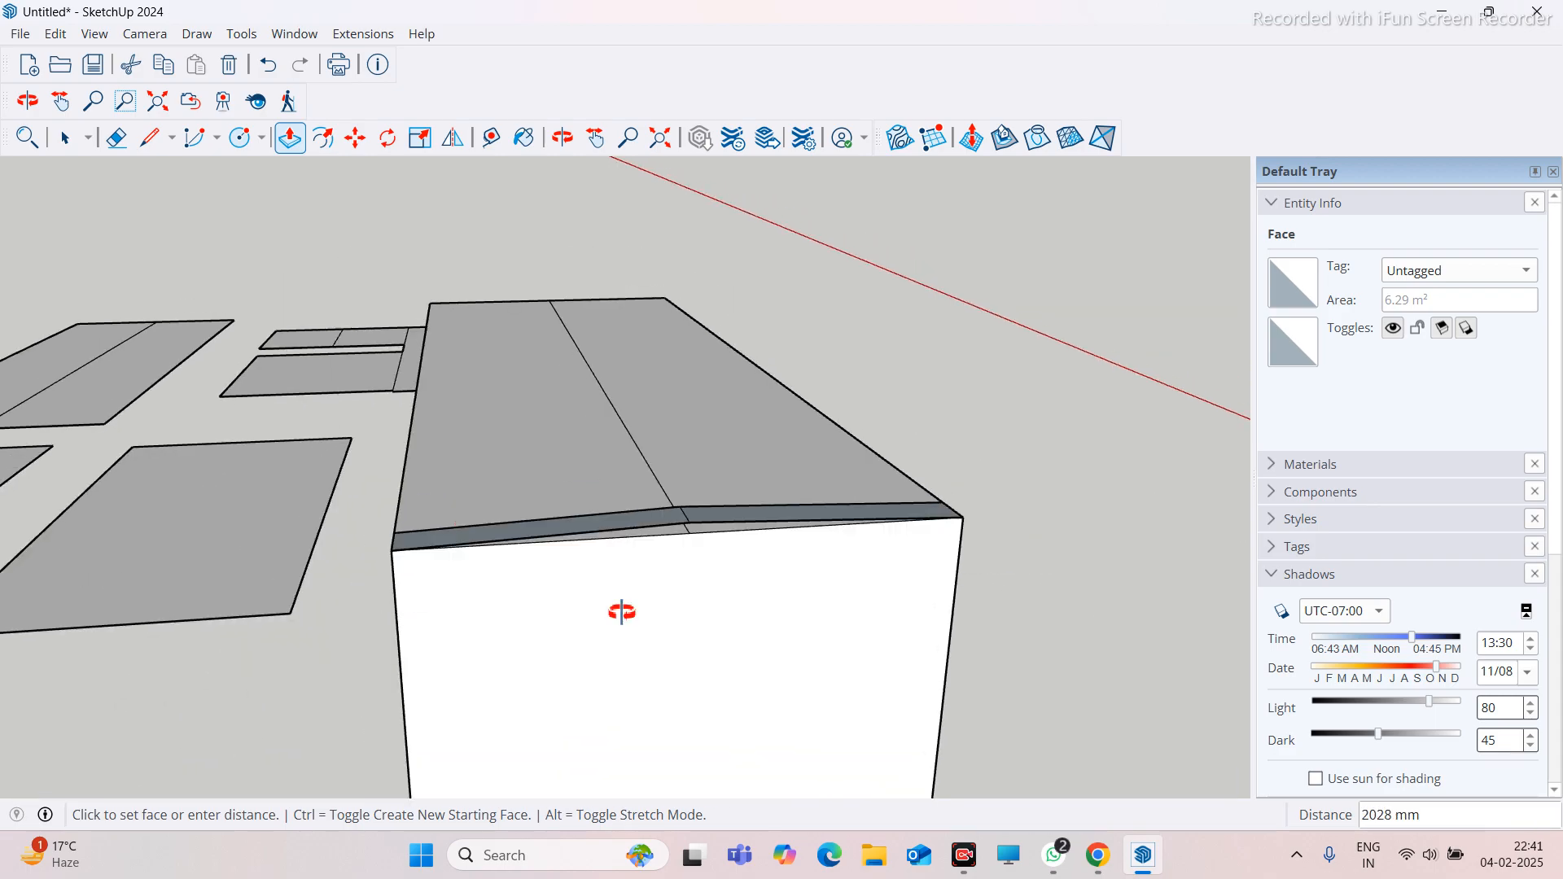
{"action": "scroll", "coordinate": [929, 598], "scroll_direction": "down", "scroll_amount": 1}
{"action": "scroll", "coordinate": [785, 548], "scroll_direction": "down", "scroll_amount": 3}
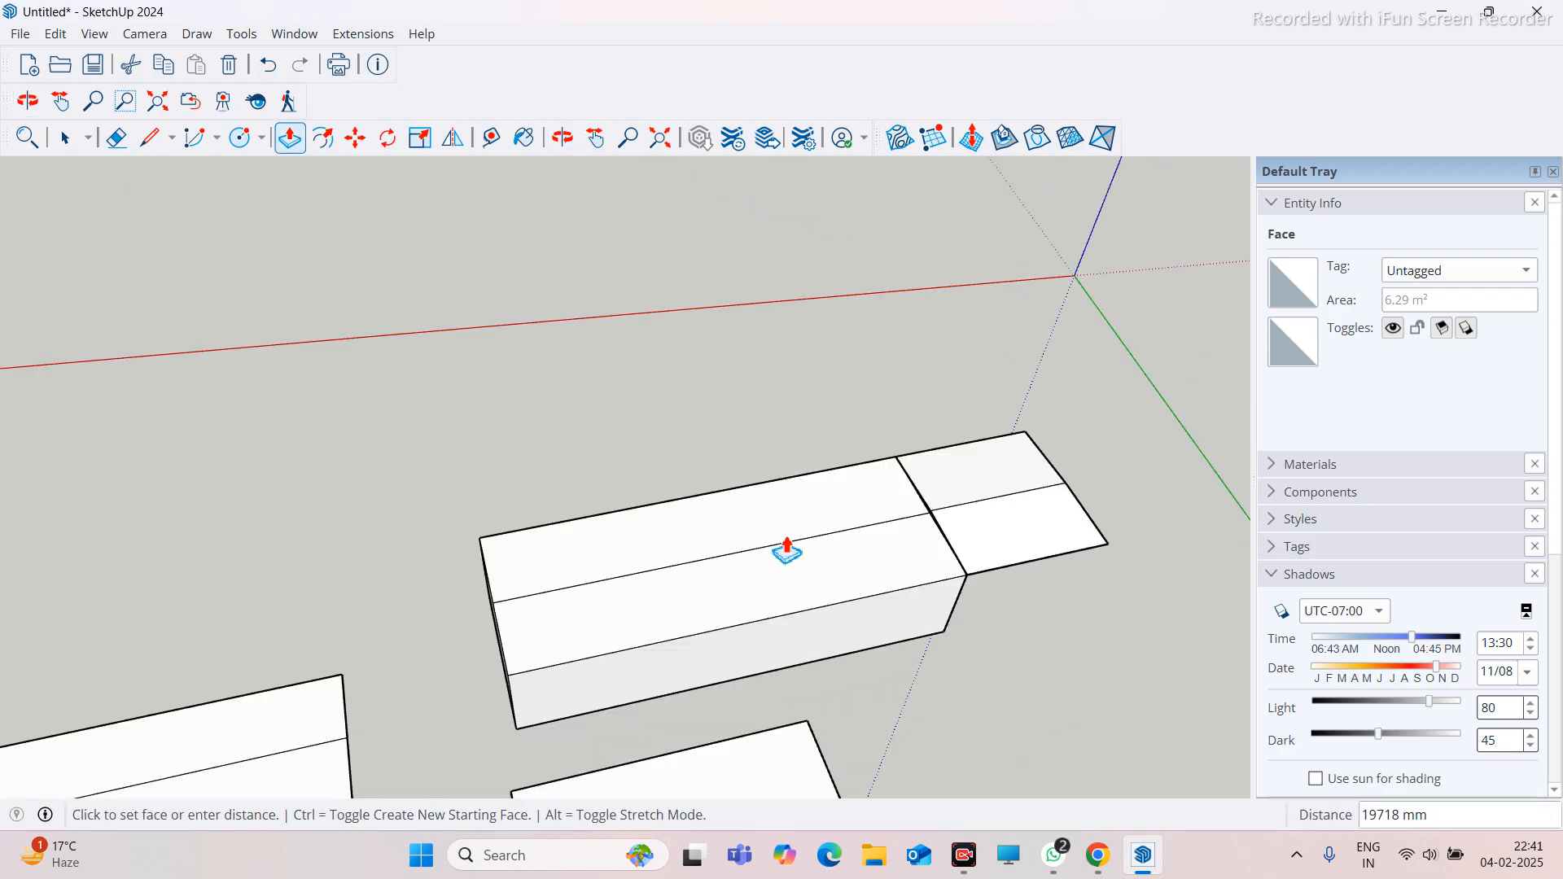
{"action": "scroll", "coordinate": [499, 642], "scroll_direction": "up", "scroll_amount": 2}
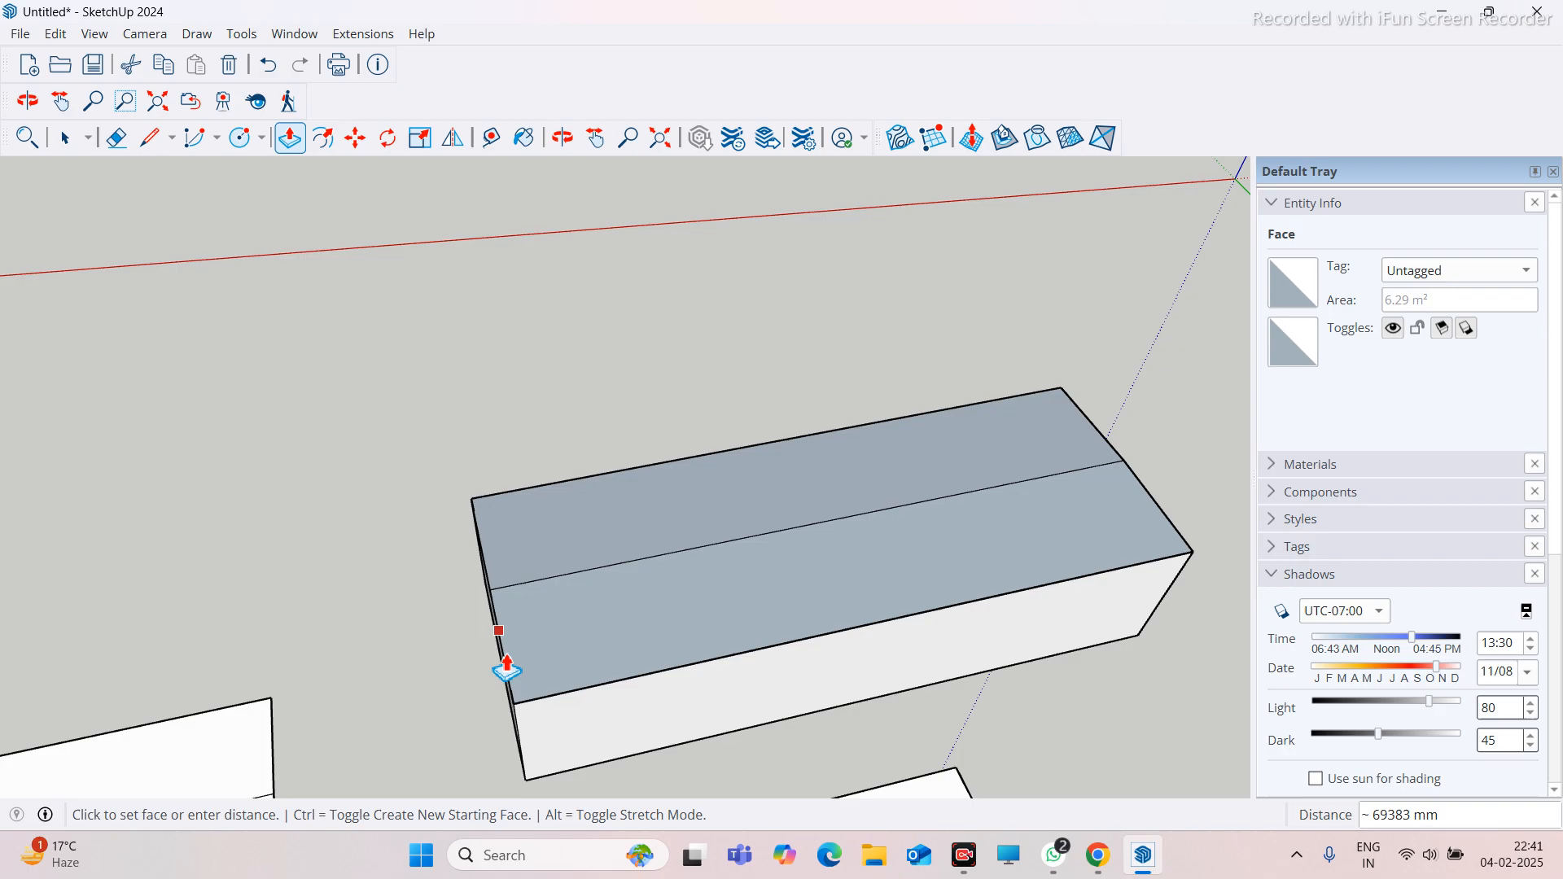
{"action": "left_click", "coordinate": [516, 706]}
Examine the extruded roof slopes and the gable end of the long block from close up and from a distance
{"action": "middle_click_drag", "start_coordinate": [348, 609], "coordinate": [447, 526]}
{"action": "scroll", "coordinate": [781, 603], "scroll_direction": "up", "scroll_amount": 3}
{"action": "scroll", "coordinate": [456, 448], "scroll_direction": "down", "scroll_amount": 3}
{"action": "middle_click_drag", "start_coordinate": [467, 367], "coordinate": [432, 314]}
{"action": "scroll", "coordinate": [544, 320], "scroll_direction": "up", "scroll_amount": 2}
{"action": "key", "text": "space"}
{"action": "scroll", "coordinate": [512, 317], "scroll_direction": "up", "scroll_amount": 2}
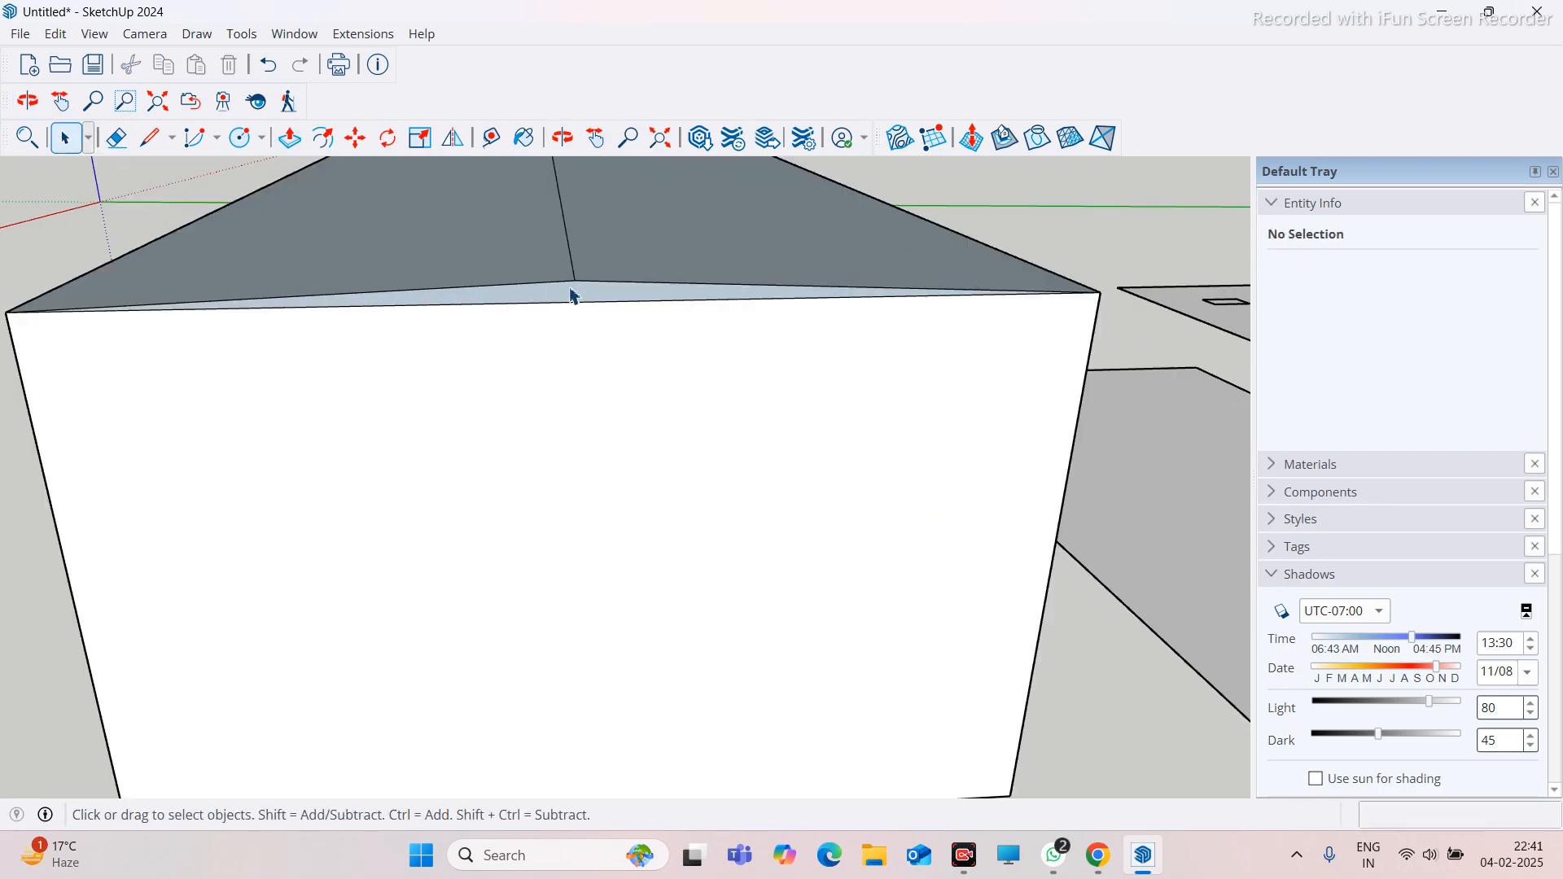
{"action": "scroll", "coordinate": [621, 312], "scroll_direction": "down", "scroll_amount": 2}
{"action": "middle_click_drag", "start_coordinate": [761, 486], "coordinate": [729, 562]}
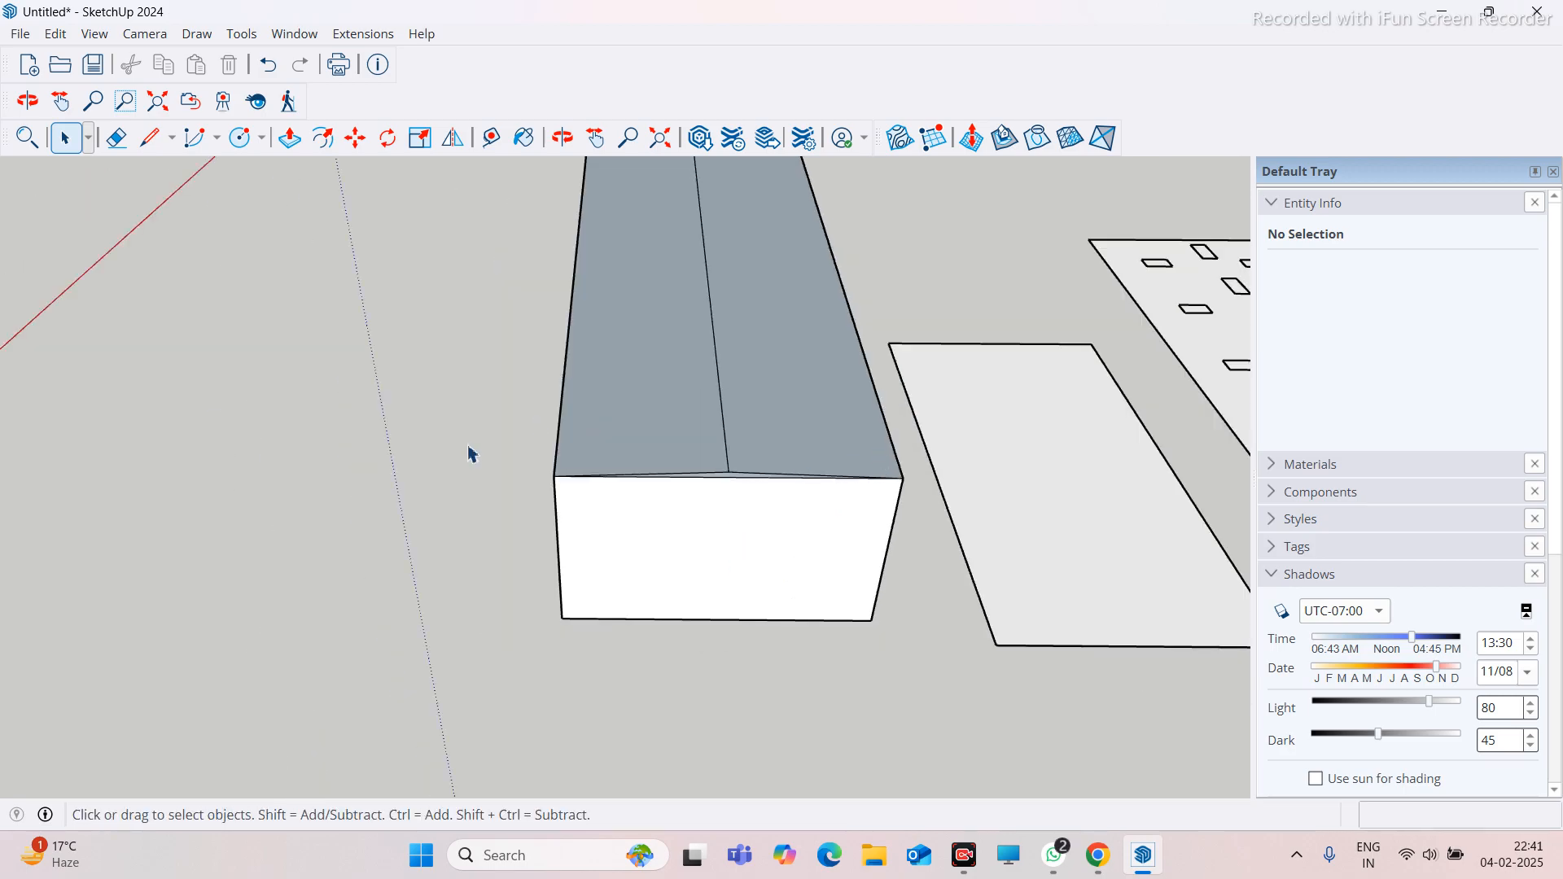
{"action": "scroll", "coordinate": [467, 450], "scroll_direction": "down", "scroll_amount": 2}
Paint both roof slopes of the long block with the blue material Color I03
{"action": "left_click", "coordinate": [1355, 464]}
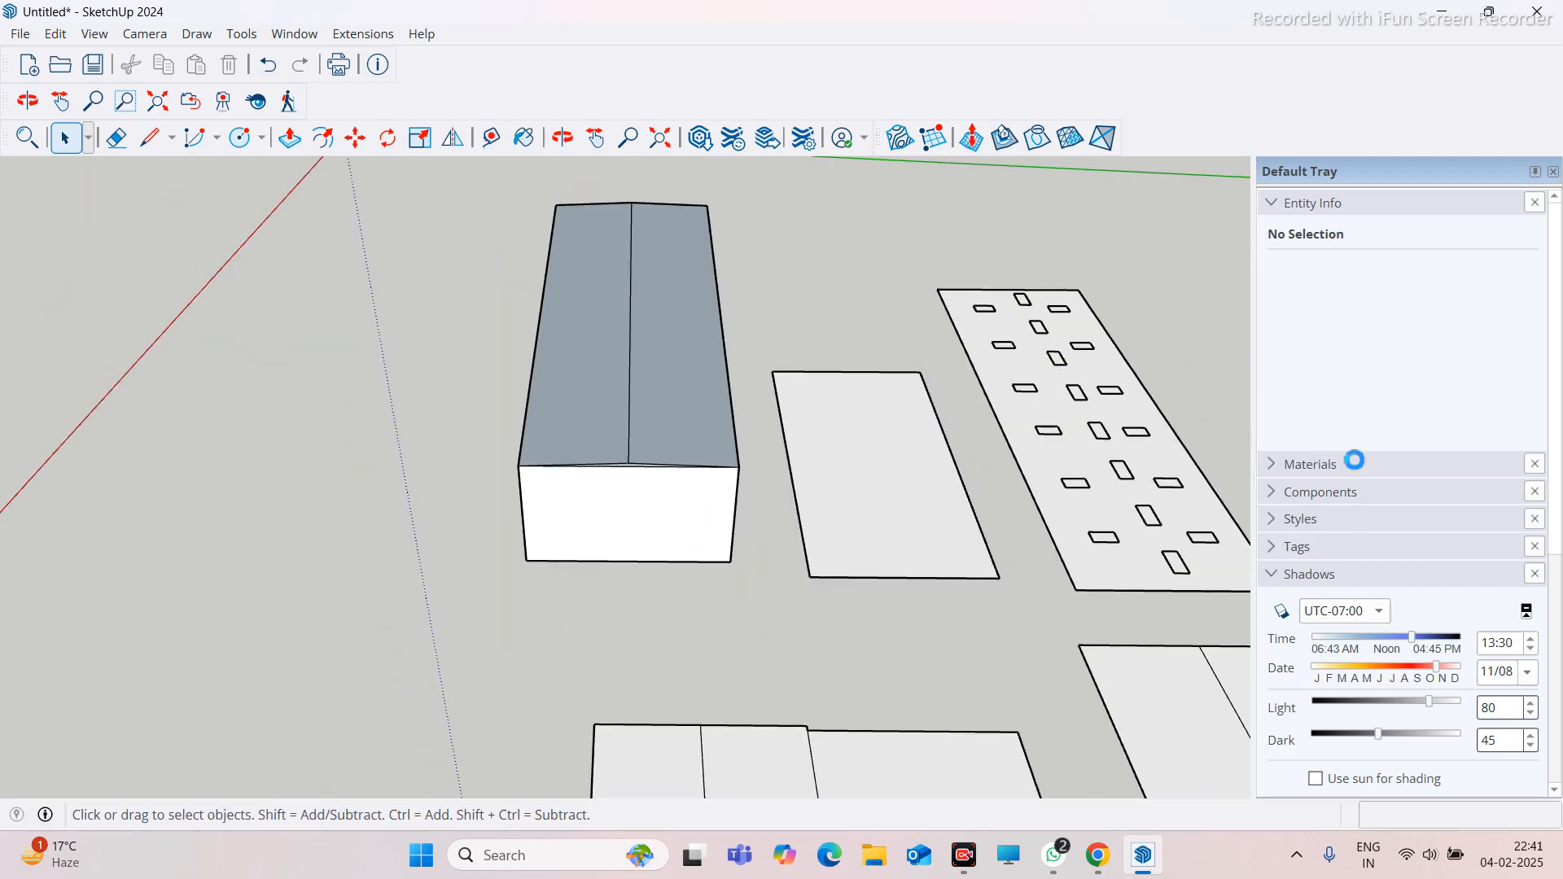
{"action": "scroll", "coordinate": [1356, 602], "scroll_direction": "down", "scroll_amount": 6}
{"action": "scroll", "coordinate": [1355, 598], "scroll_direction": "down", "scroll_amount": 3}
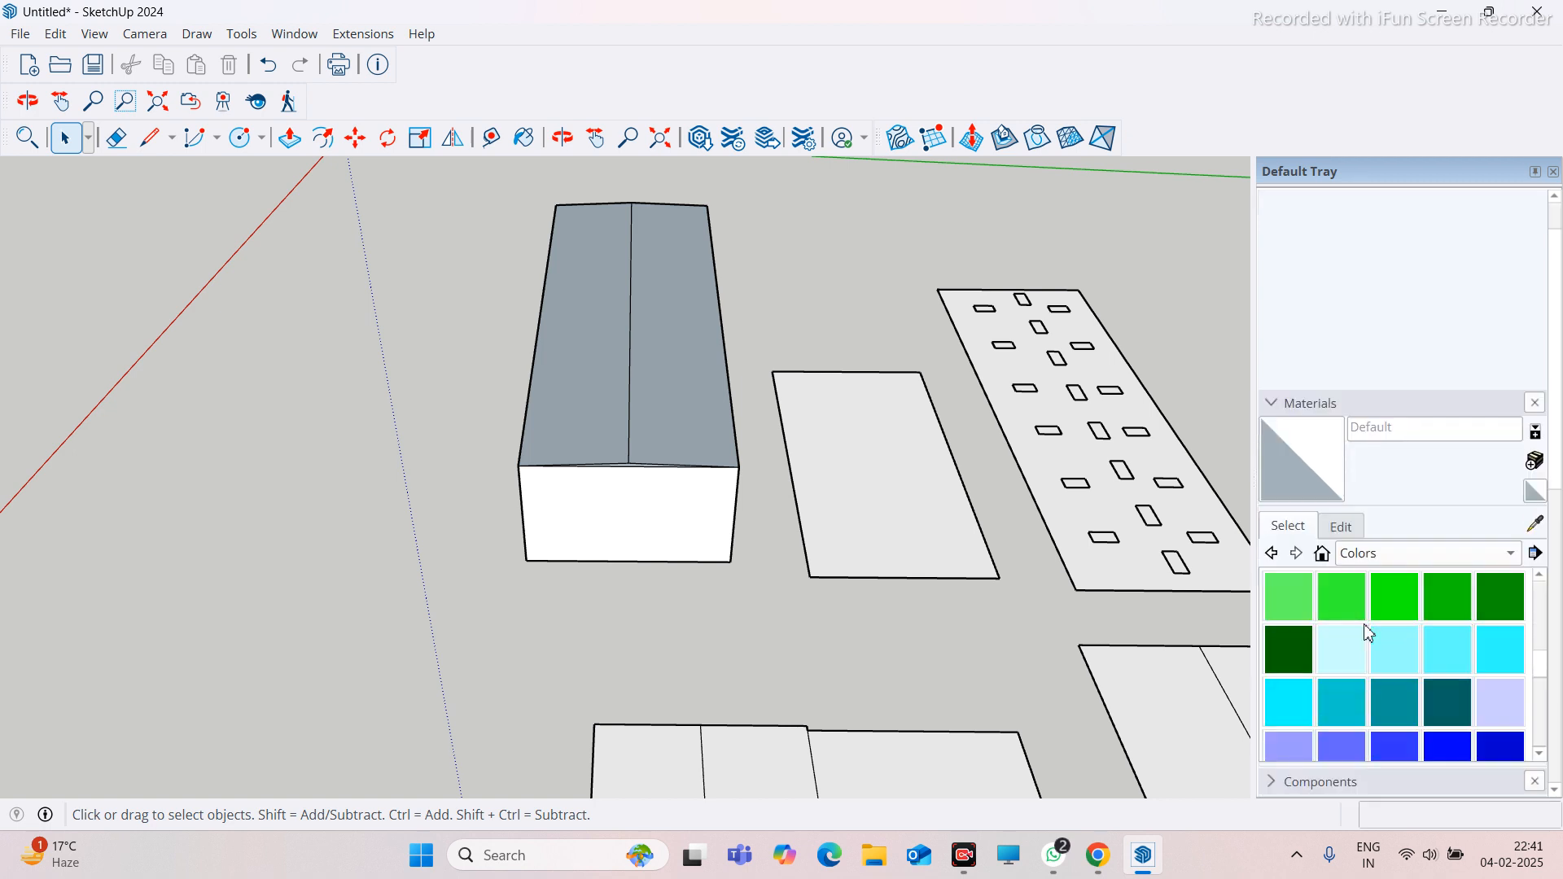
{"action": "left_click", "coordinate": [1343, 666]}
{"action": "scroll", "coordinate": [678, 425], "scroll_direction": "up", "scroll_amount": 2}
{"action": "left_click", "coordinate": [696, 423]}
{"action": "left_click", "coordinate": [575, 428]}
Draw a 500 mm vertical line from the roof ridge's end down to the end wall's top edge, closing the gable with faces
{"action": "scroll", "coordinate": [619, 464], "scroll_direction": "up", "scroll_amount": 4}
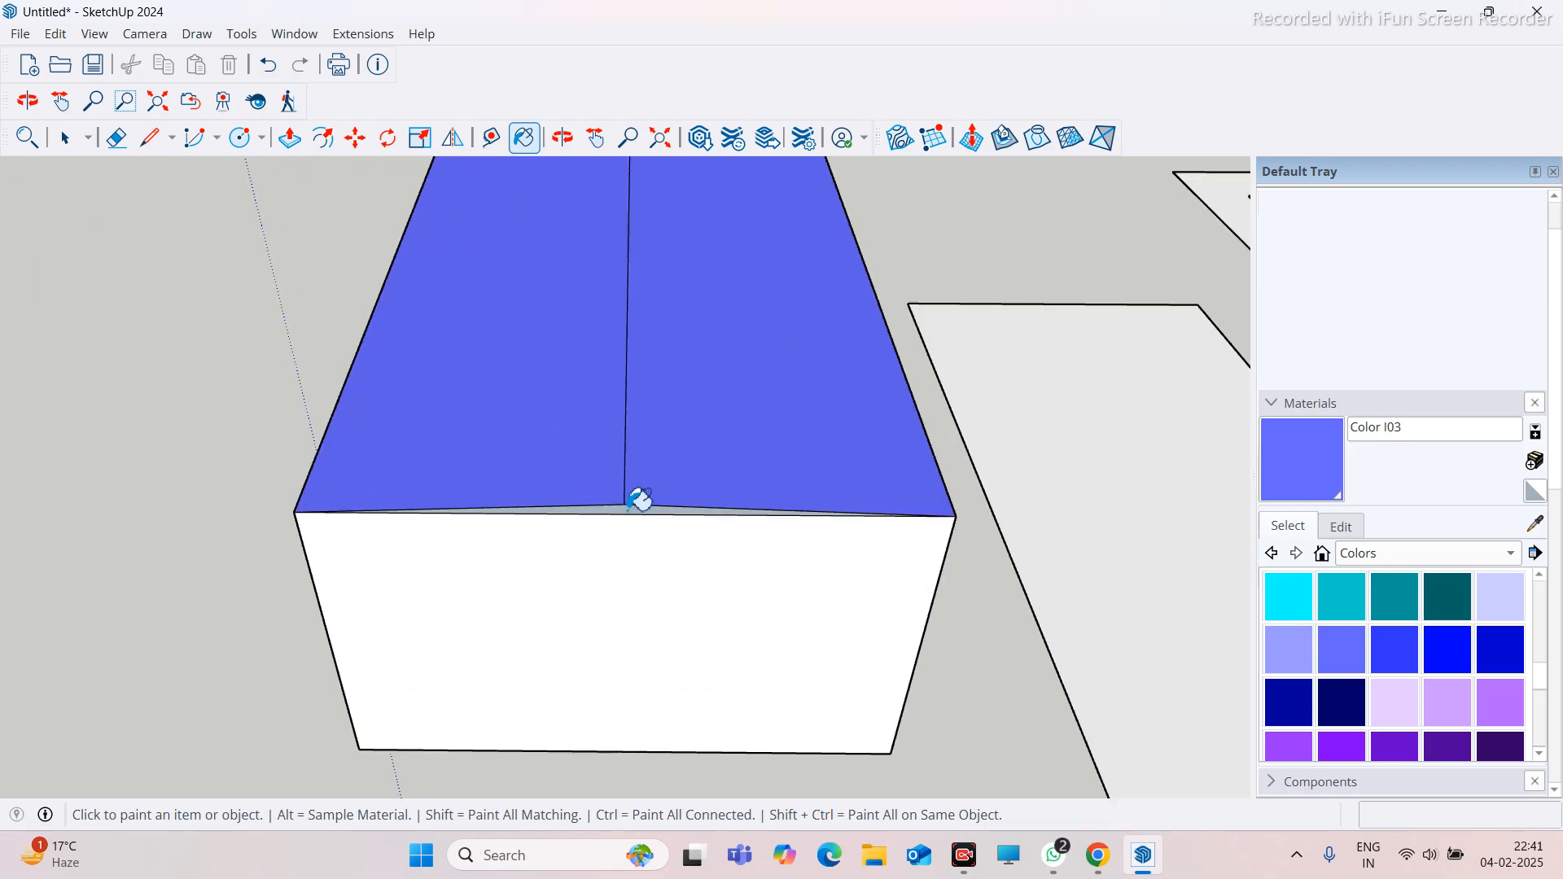
{"action": "middle_click_drag", "start_coordinate": [559, 499], "coordinate": [905, 499]}
{"action": "scroll", "coordinate": [959, 464], "scroll_direction": "down", "scroll_amount": 5}
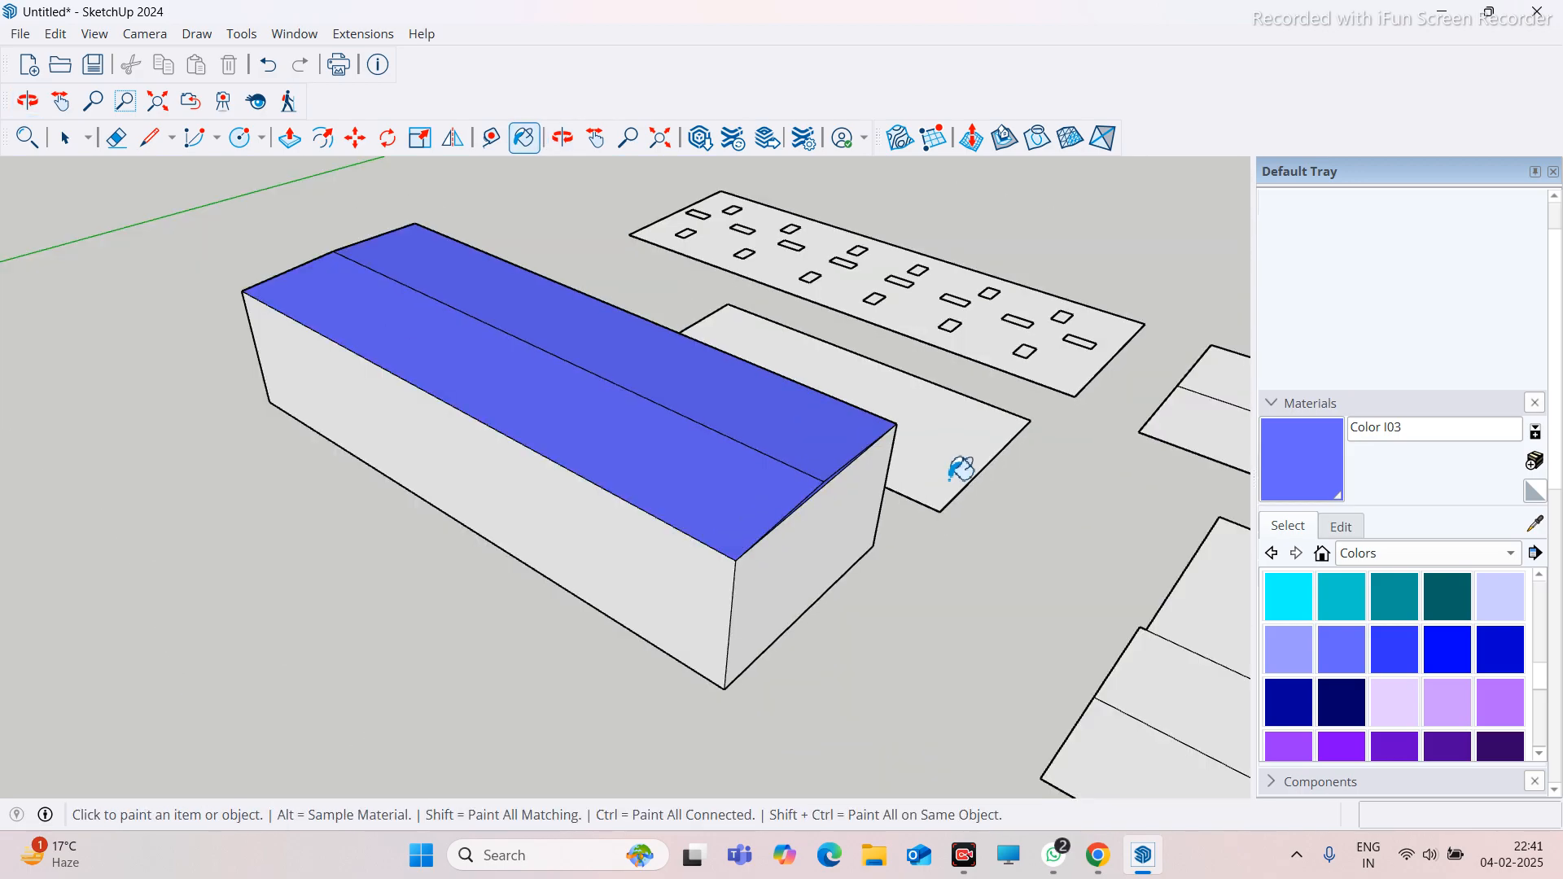
{"action": "middle_click_drag", "start_coordinate": [436, 380], "coordinate": [478, 433]}
{"action": "scroll", "coordinate": [691, 347], "scroll_direction": "up", "scroll_amount": 5}
{"action": "scroll", "coordinate": [691, 348], "scroll_direction": "up", "scroll_amount": 6}
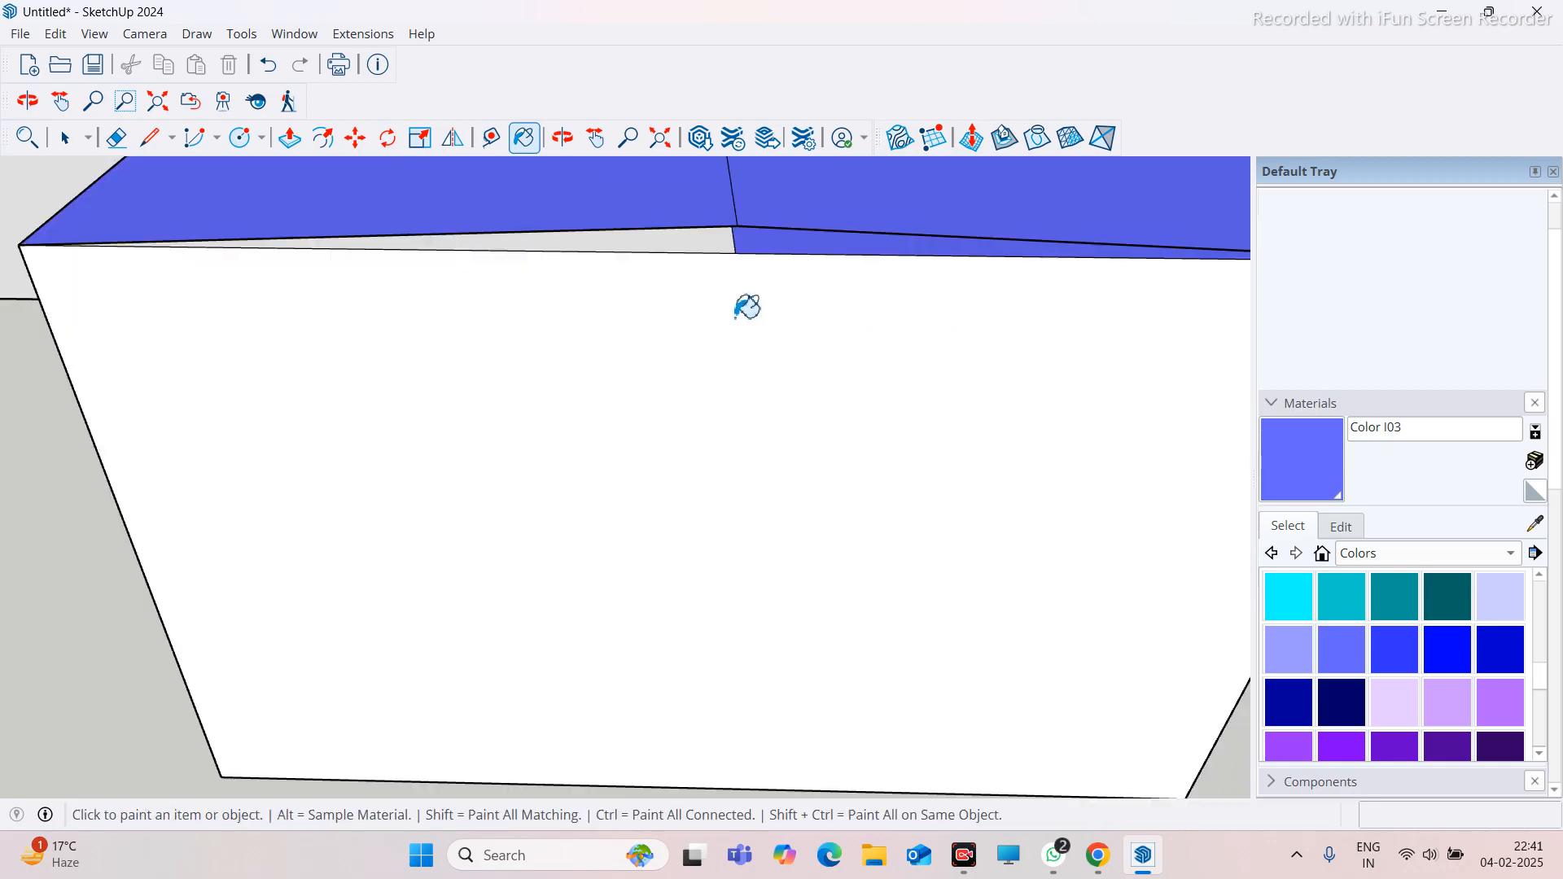
{"action": "middle_click_drag", "start_coordinate": [748, 307], "coordinate": [551, 293]}
{"action": "left_click", "coordinate": [149, 138]}
{"action": "scroll", "coordinate": [810, 248], "scroll_direction": "up", "scroll_amount": 3}
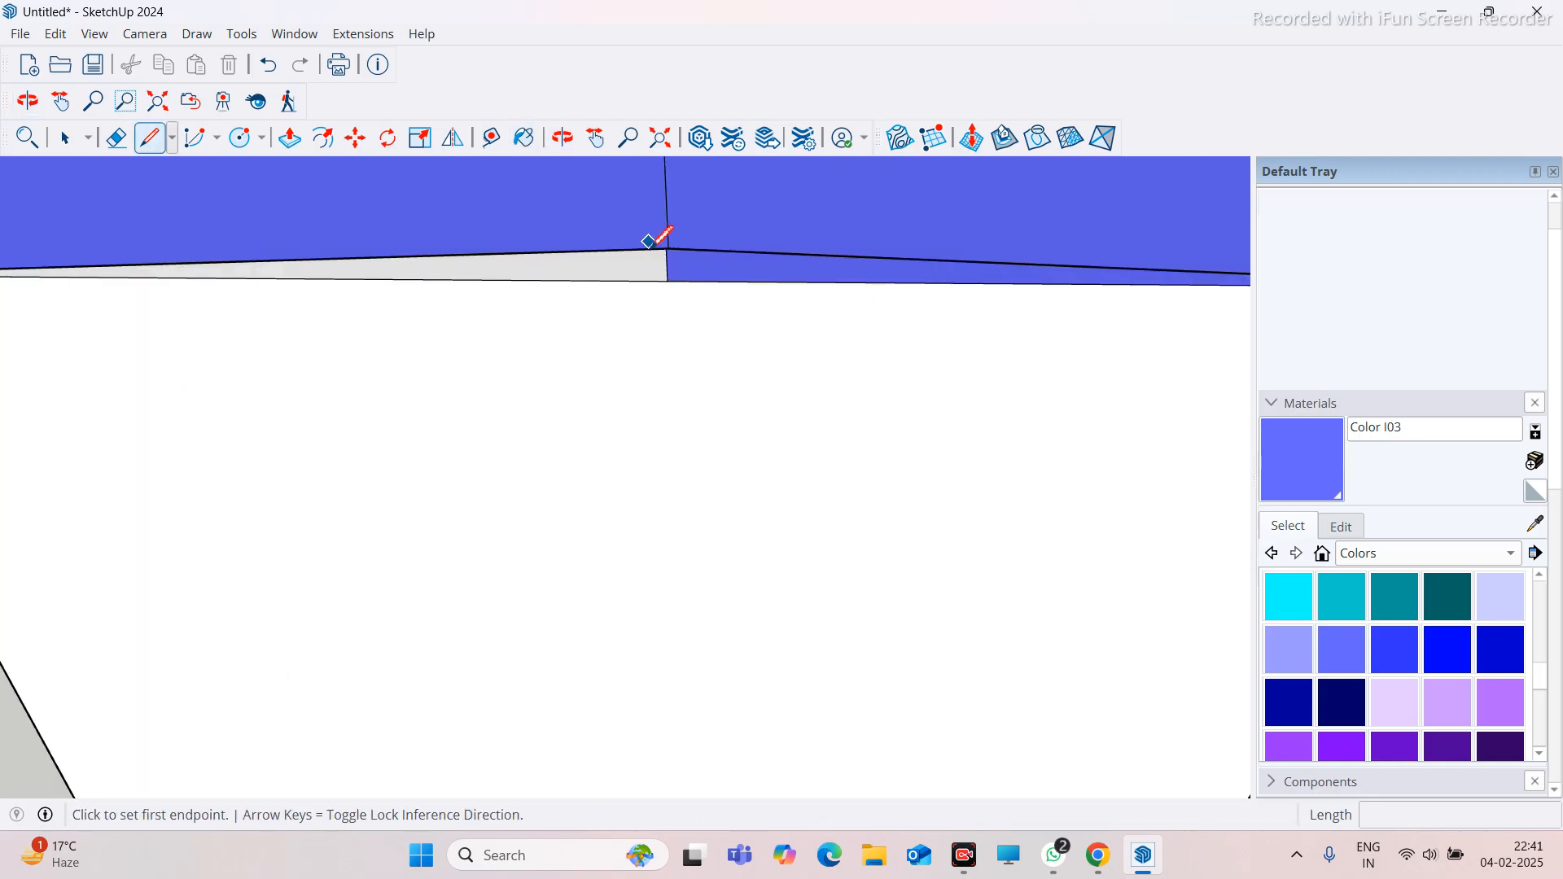
{"action": "left_click", "coordinate": [668, 247]}
{"action": "left_click", "coordinate": [668, 280]}
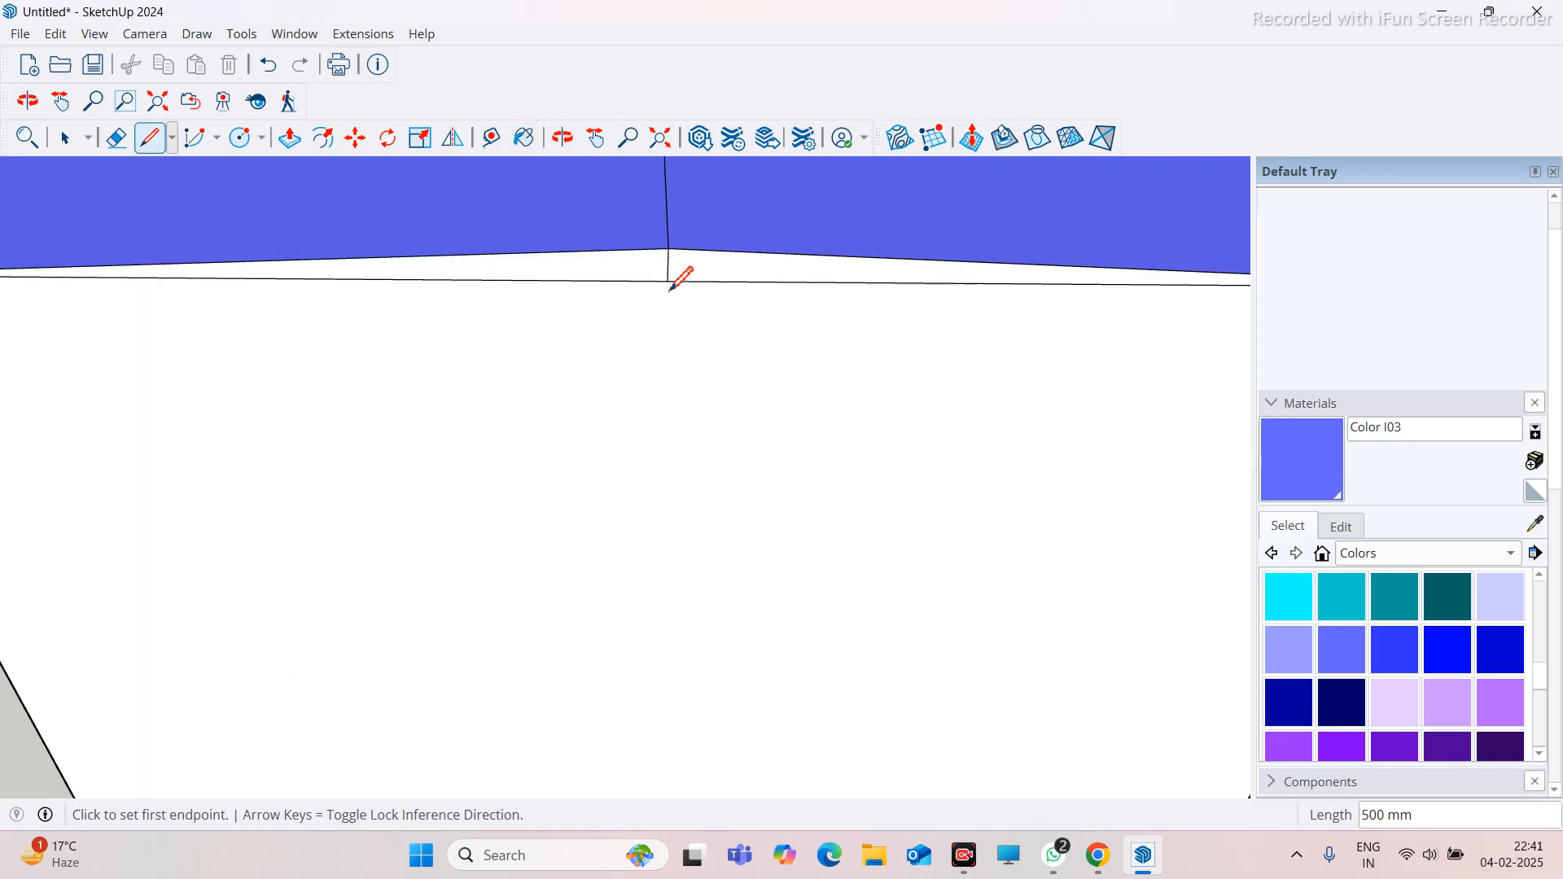
Paint both triangular halves of the gable with Color I03
{"action": "scroll", "coordinate": [583, 276], "scroll_direction": "down", "scroll_amount": 2}
{"action": "key", "text": "b"}
{"action": "scroll", "coordinate": [737, 305], "scroll_direction": "up", "scroll_amount": 1}
{"action": "left_click", "coordinate": [724, 264]}
{"action": "left_click", "coordinate": [639, 258]}
Examine the painted roof and gable of the long block from several angles
{"action": "scroll", "coordinate": [603, 285], "scroll_direction": "down", "scroll_amount": 3}
{"action": "middle_click_drag", "start_coordinate": [650, 336], "coordinate": [861, 367]}
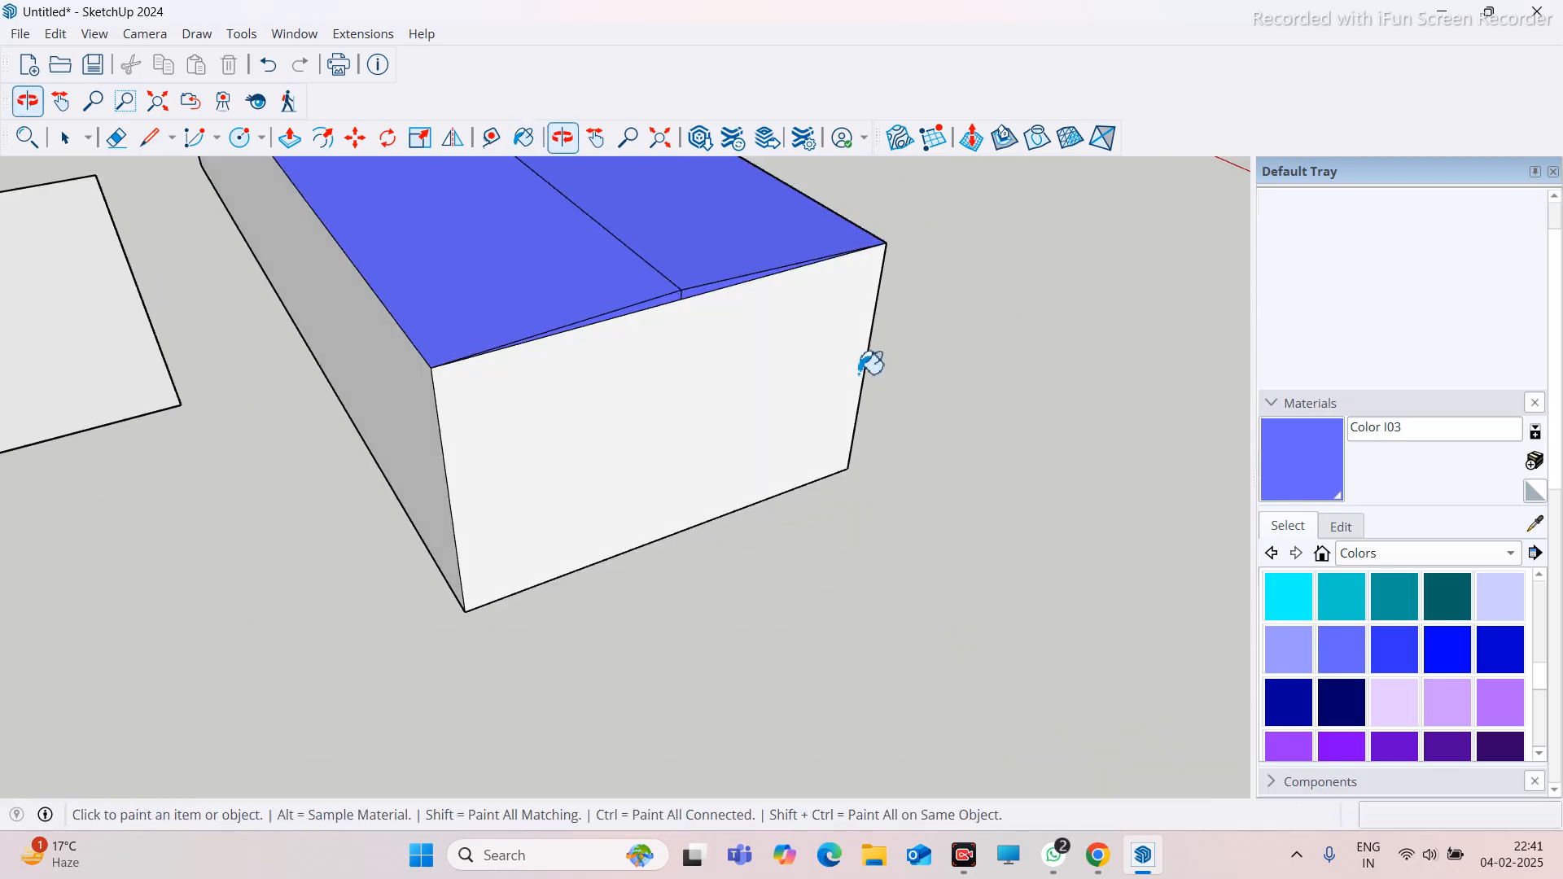
{"action": "scroll", "coordinate": [862, 367], "scroll_direction": "down", "scroll_amount": 4}
{"action": "middle_click_drag", "start_coordinate": [666, 357], "coordinate": [579, 267]}
{"action": "scroll", "coordinate": [581, 265], "scroll_direction": "up", "scroll_amount": 4}
{"action": "middle_click_drag", "start_coordinate": [843, 367], "coordinate": [663, 349]}
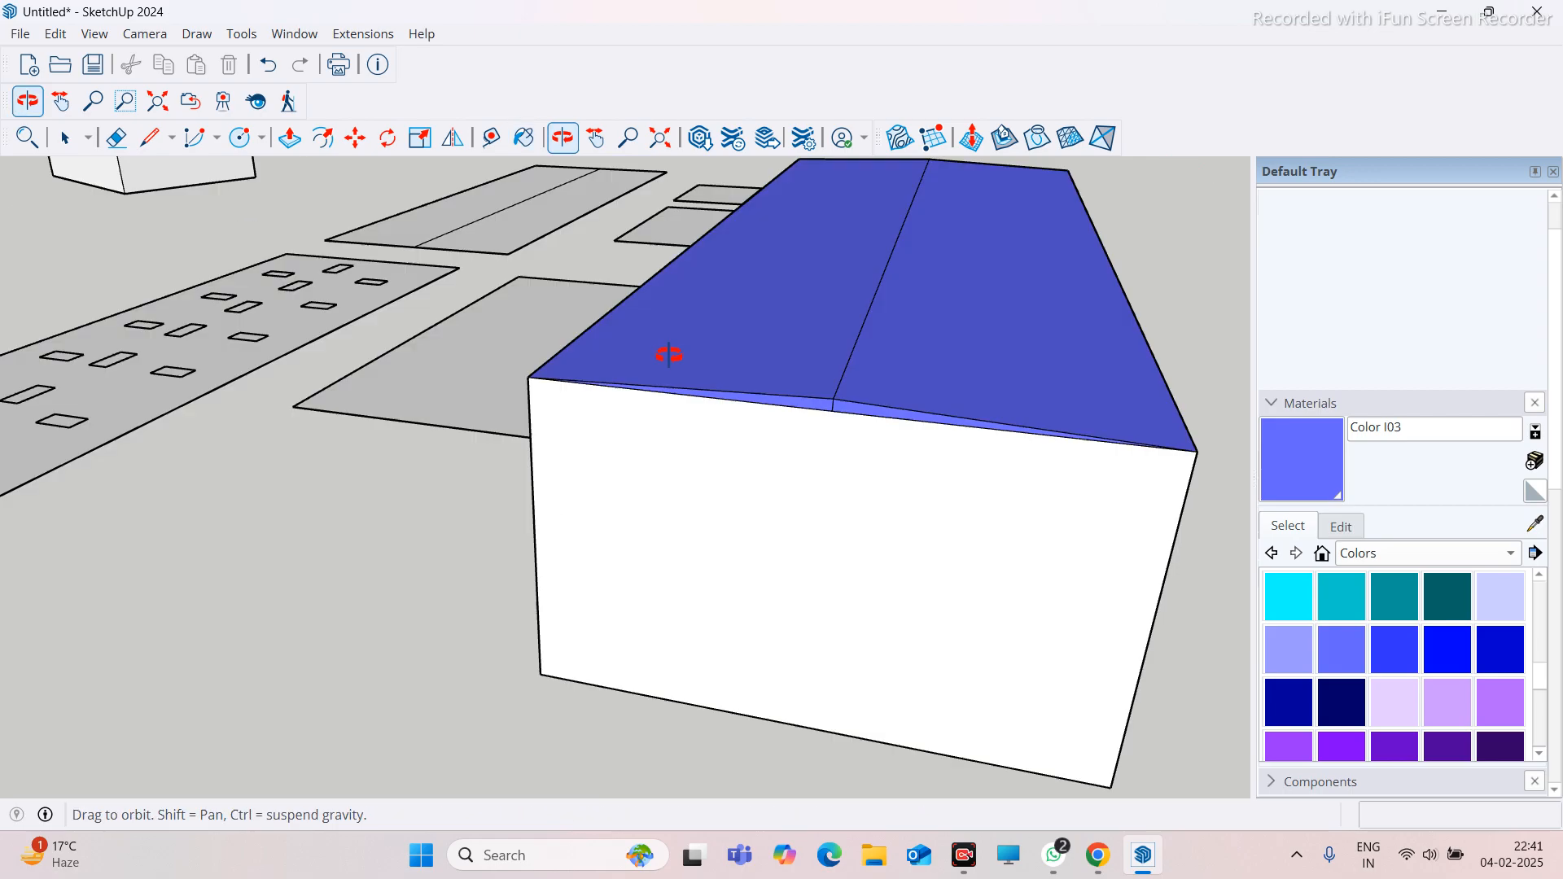
{"action": "scroll", "coordinate": [566, 374], "scroll_direction": "up", "scroll_amount": 3}
{"action": "scroll", "coordinate": [566, 374], "scroll_direction": "down", "scroll_amount": 3}
{"action": "middle_click_drag", "start_coordinate": [570, 376], "coordinate": [643, 388]}
{"action": "scroll", "coordinate": [758, 454], "scroll_direction": "down", "scroll_amount": 3}
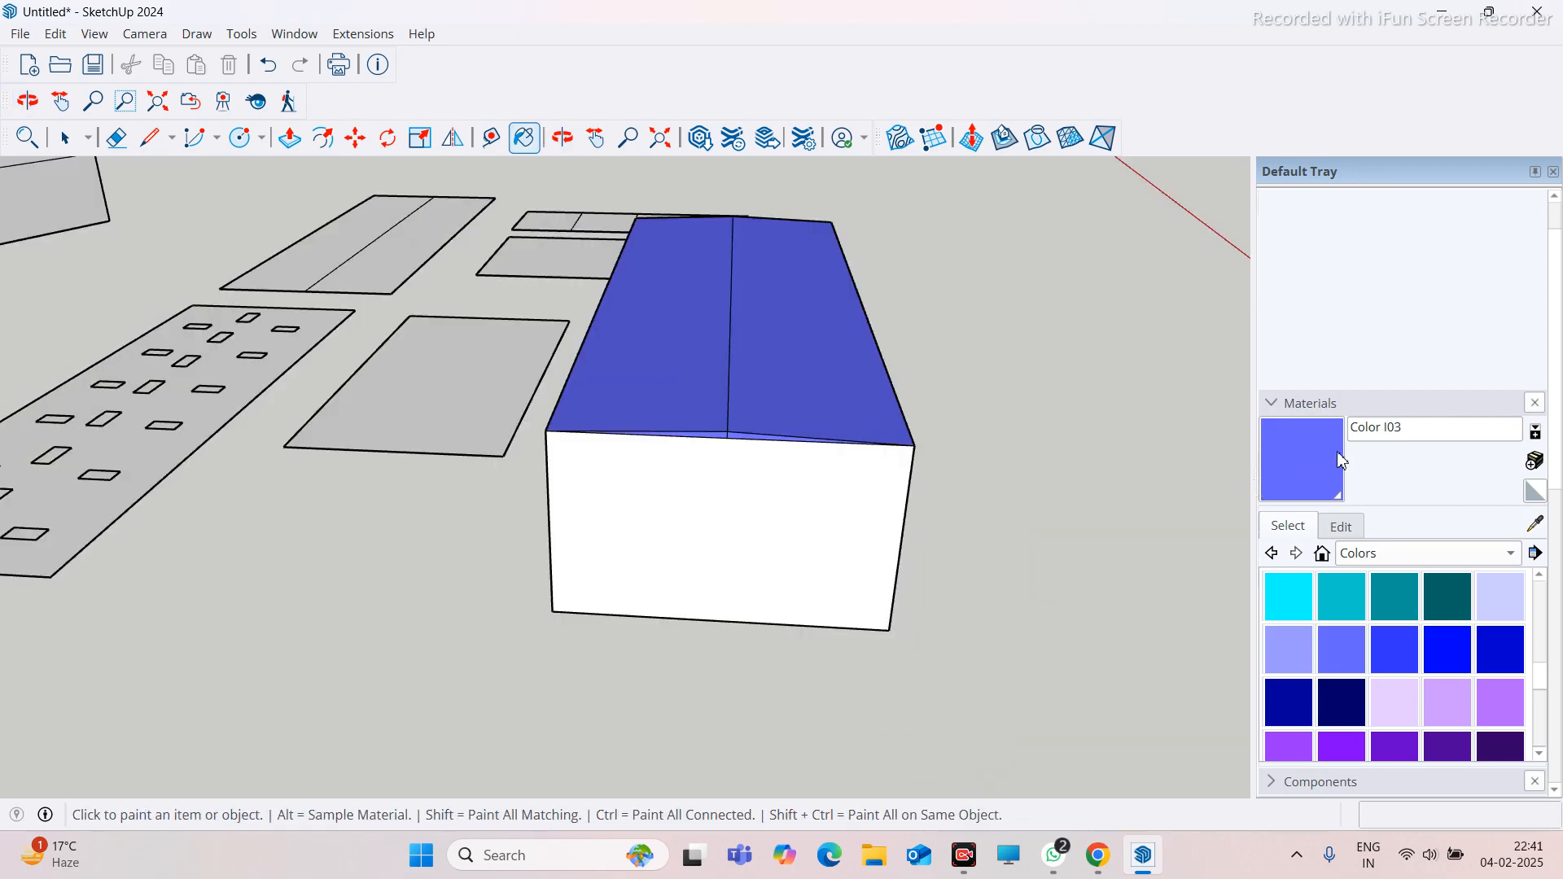
Paint the long block's end wall with Translucent Glass Tinted from the Glass and Mirrors collection
{"action": "scroll", "coordinate": [1337, 452], "scroll_direction": "down", "scroll_amount": 10}
{"action": "scroll", "coordinate": [1384, 429], "scroll_direction": "up", "scroll_amount": 3}
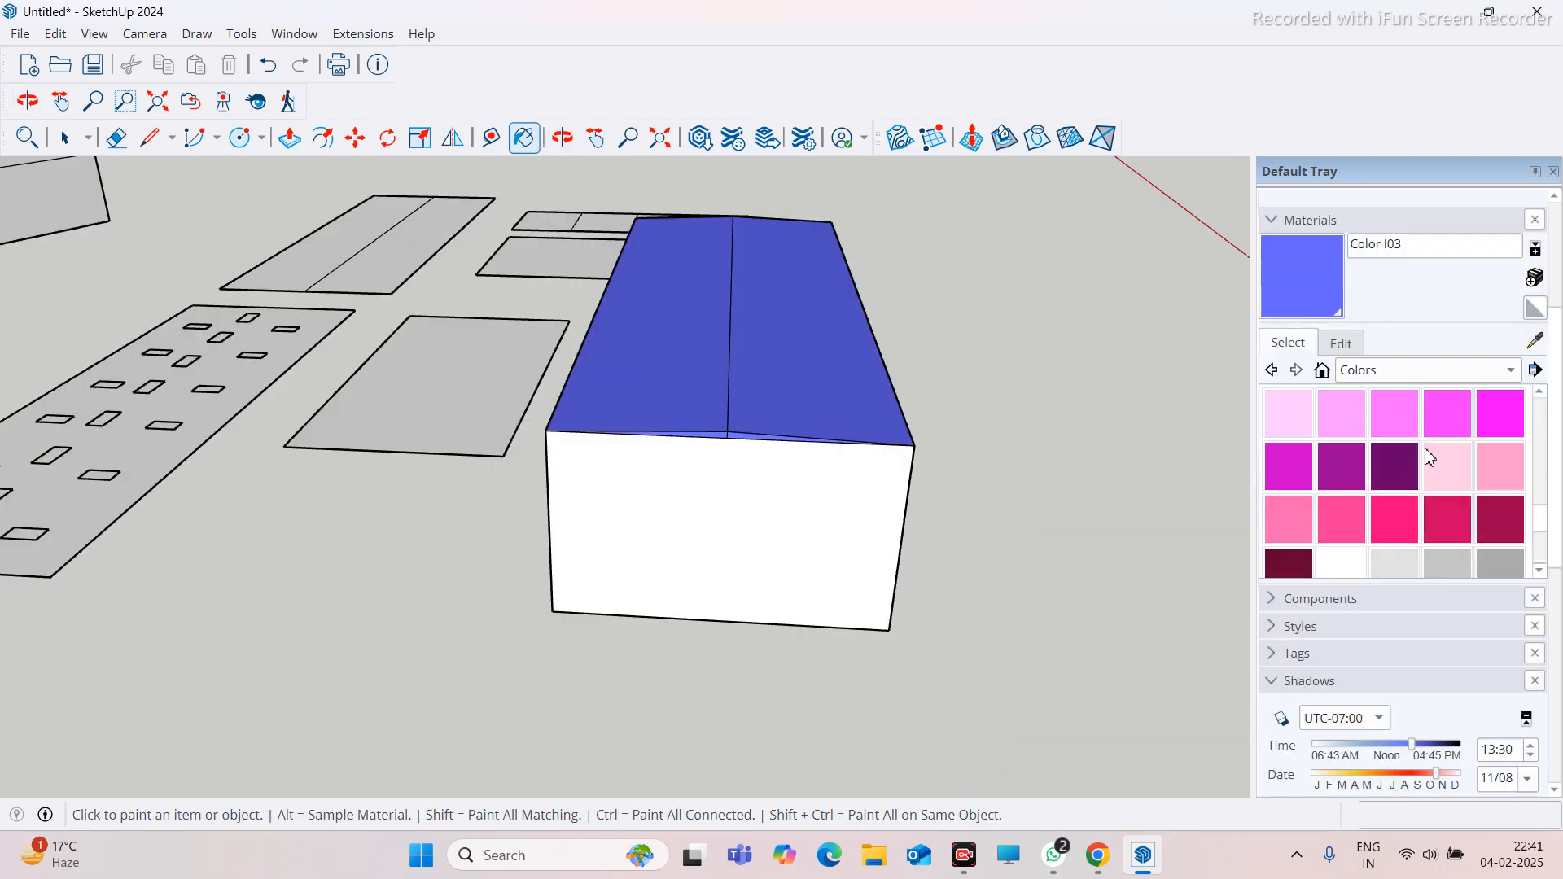
{"action": "scroll", "coordinate": [1382, 457], "scroll_direction": "up", "scroll_amount": 3}
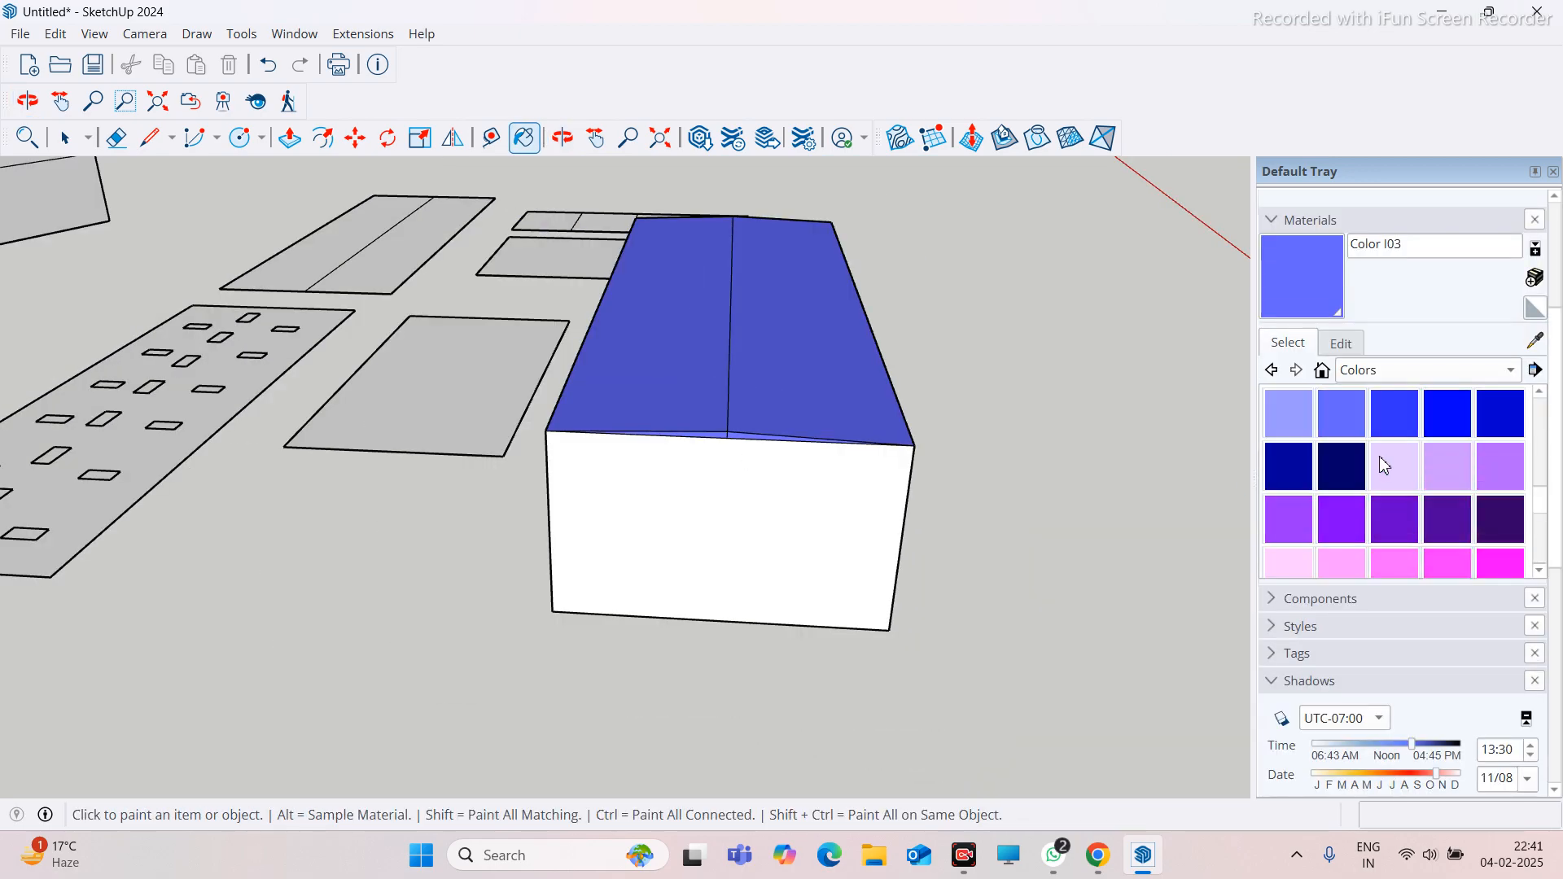
{"action": "left_click", "coordinate": [1468, 371]}
{"action": "left_click", "coordinate": [1406, 400]}
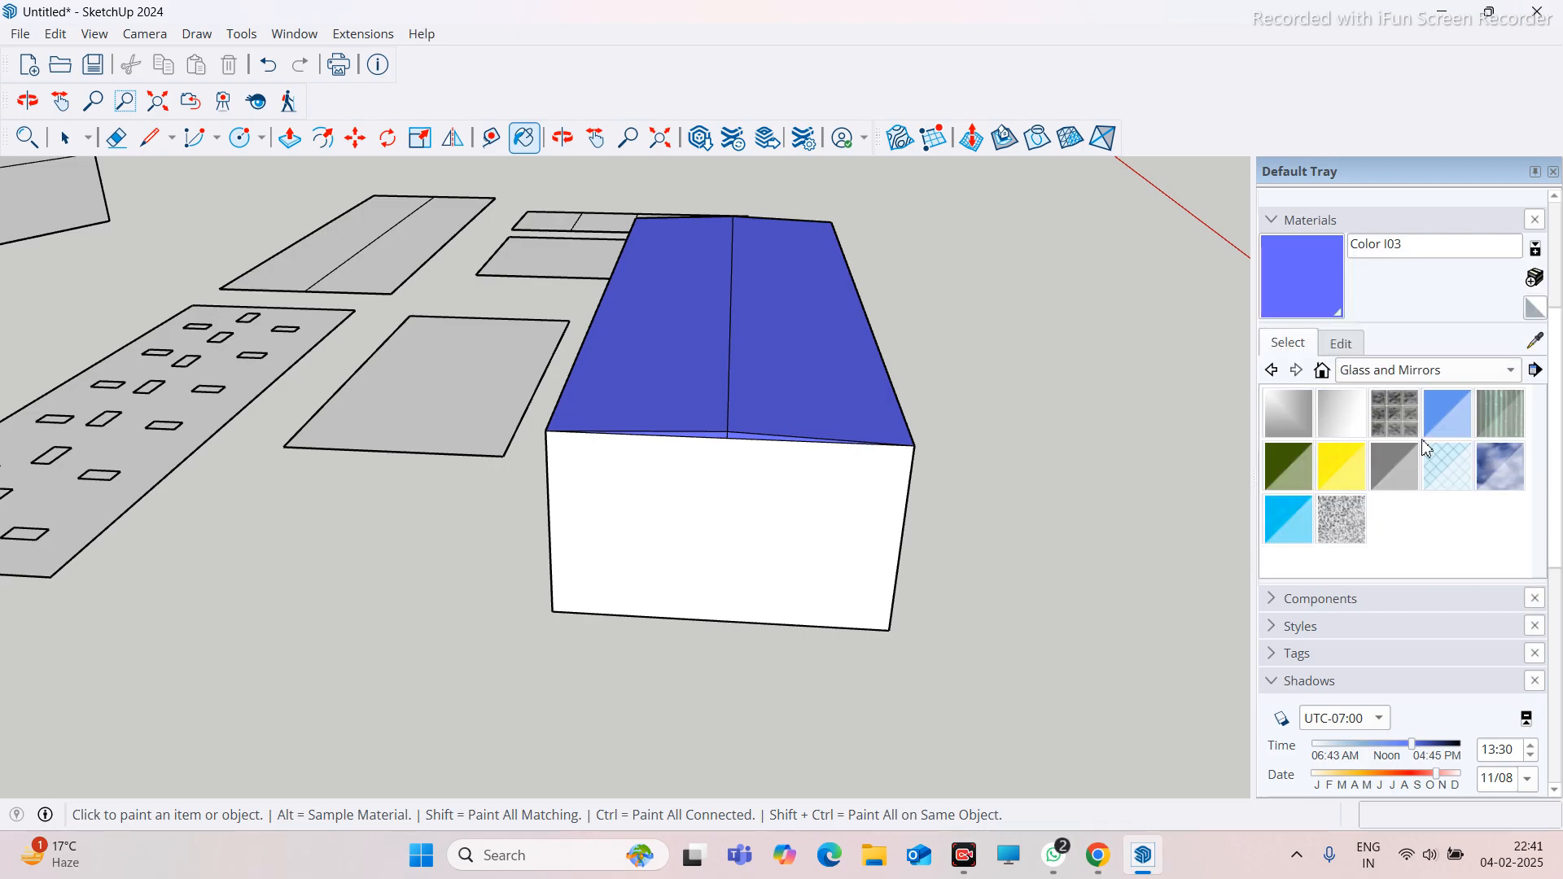
{"action": "left_click", "coordinate": [1283, 531]}
{"action": "mouse_move", "coordinate": [672, 486]}
{"action": "middle_mouse_down"}
{"action": "mouse_move", "coordinate": [747, 509]}
{"action": "mouse_move", "coordinate": [785, 366]}
{"action": "mouse_move", "coordinate": [684, 405]}
{"action": "mouse_move", "coordinate": [624, 450]}
{"action": "mouse_move", "coordinate": [544, 456]}
{"action": "mouse_move", "coordinate": [698, 439]}
{"action": "mouse_move", "coordinate": [760, 373]}
{"action": "mouse_move", "coordinate": [608, 366]}
{"action": "mouse_move", "coordinate": [803, 350]}
{"action": "mouse_move", "coordinate": [621, 402]}
{"action": "mouse_move", "coordinate": [803, 415]}
{"action": "middle_mouse_up"}
{"action": "left_click", "coordinate": [760, 502]}
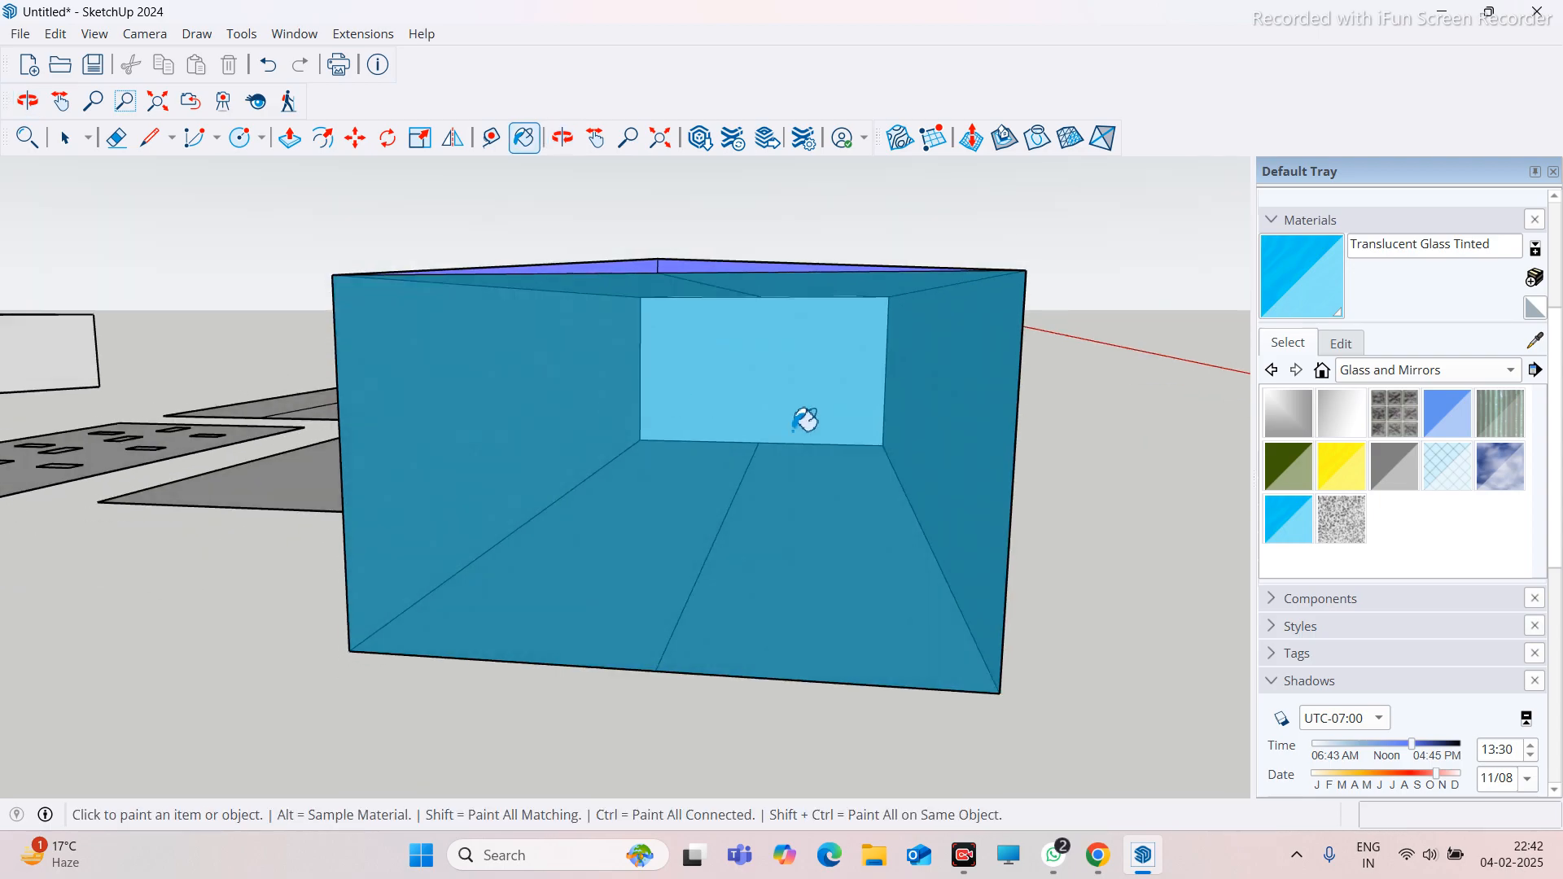
Paint the long block's end wall with the Mirror 01 material
{"action": "left_click", "coordinate": [1290, 419]}
{"action": "left_click", "coordinate": [691, 414]}
{"action": "mouse_move", "coordinate": [692, 413]}
{"action": "middle_mouse_down"}
{"action": "mouse_move", "coordinate": [702, 499]}
{"action": "mouse_move", "coordinate": [960, 481]}
{"action": "middle_mouse_up"}
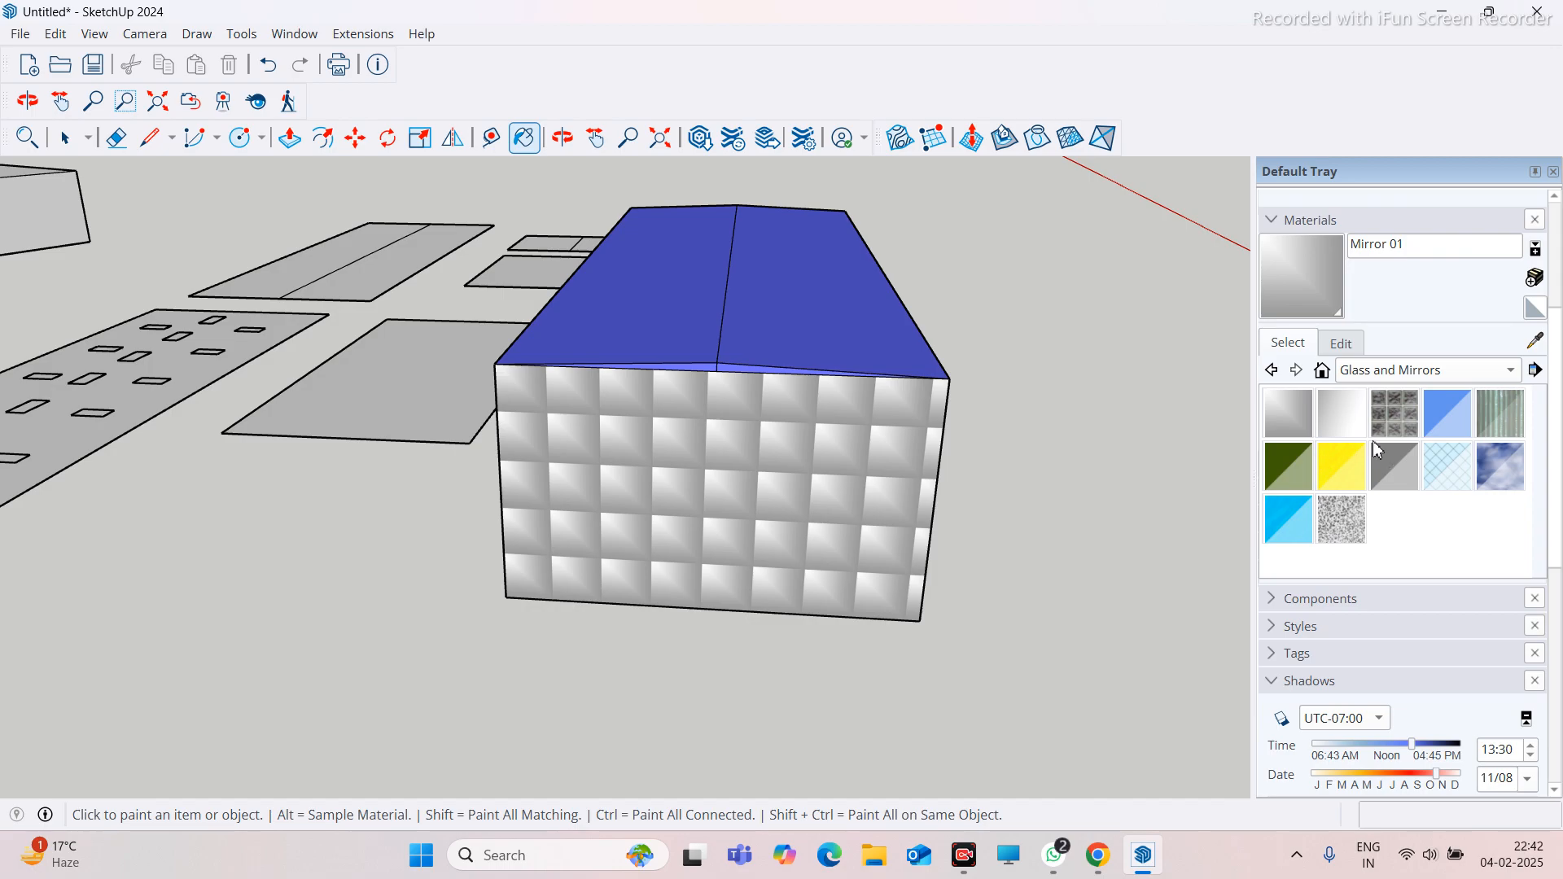
Paint the long block's end wall with the Translucent Glass Safety material
{"action": "left_click", "coordinate": [1445, 465]}
{"action": "left_click", "coordinate": [710, 472]}
{"action": "middle_click_drag", "start_coordinate": [718, 467], "coordinate": [1074, 479]}
Paint the long block's end wall with Concrete Block Retaining Gray from the Landscaping, Fencing and Vegetation collection
{"action": "left_click", "coordinate": [1513, 371]}
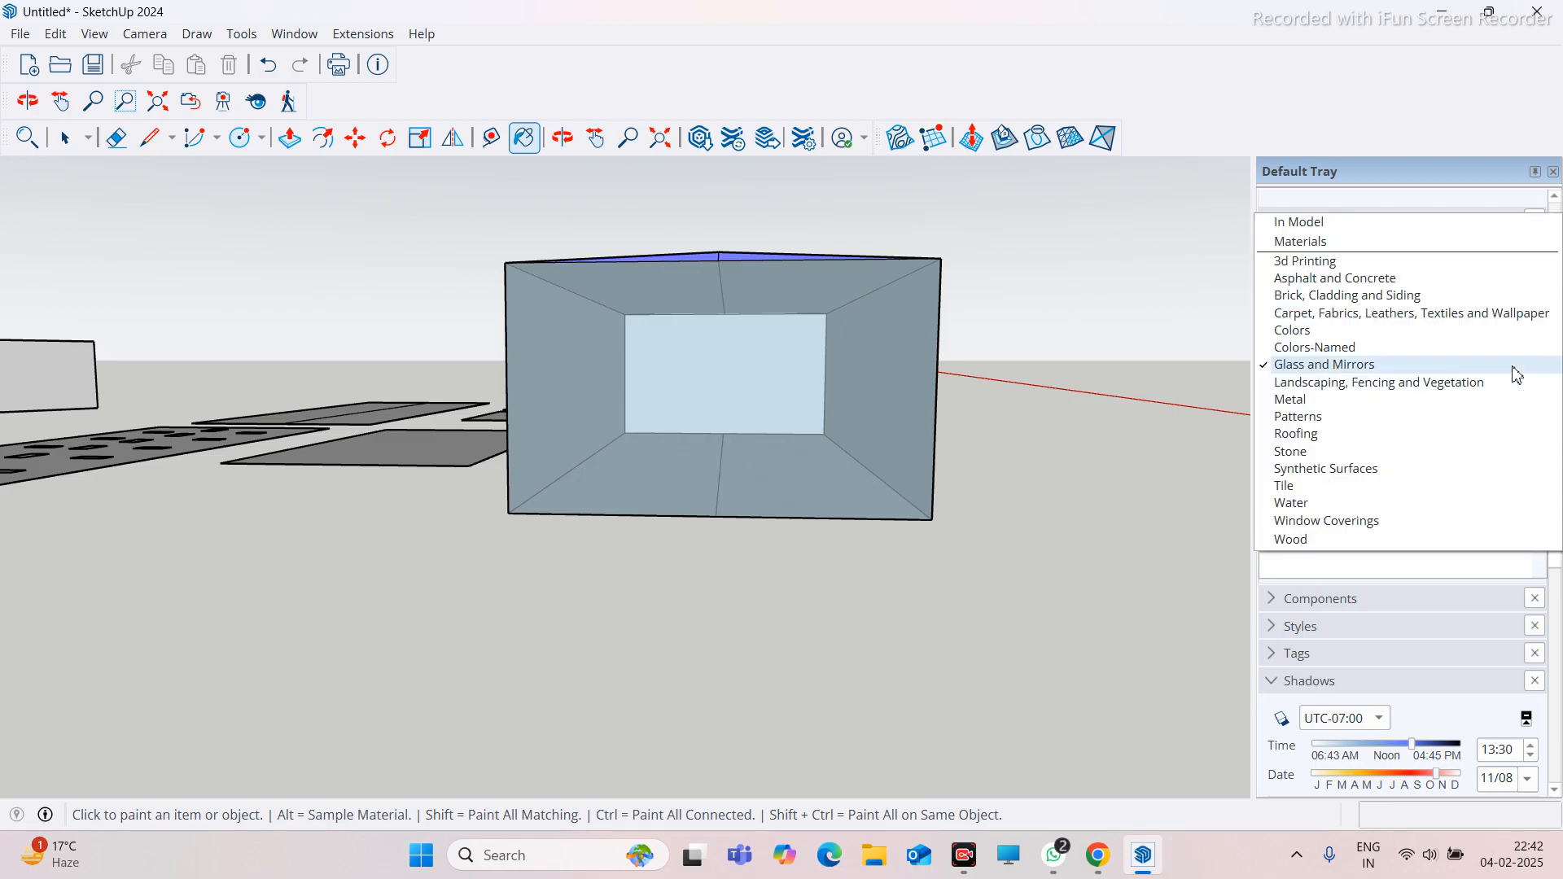
{"action": "left_click", "coordinate": [1367, 389]}
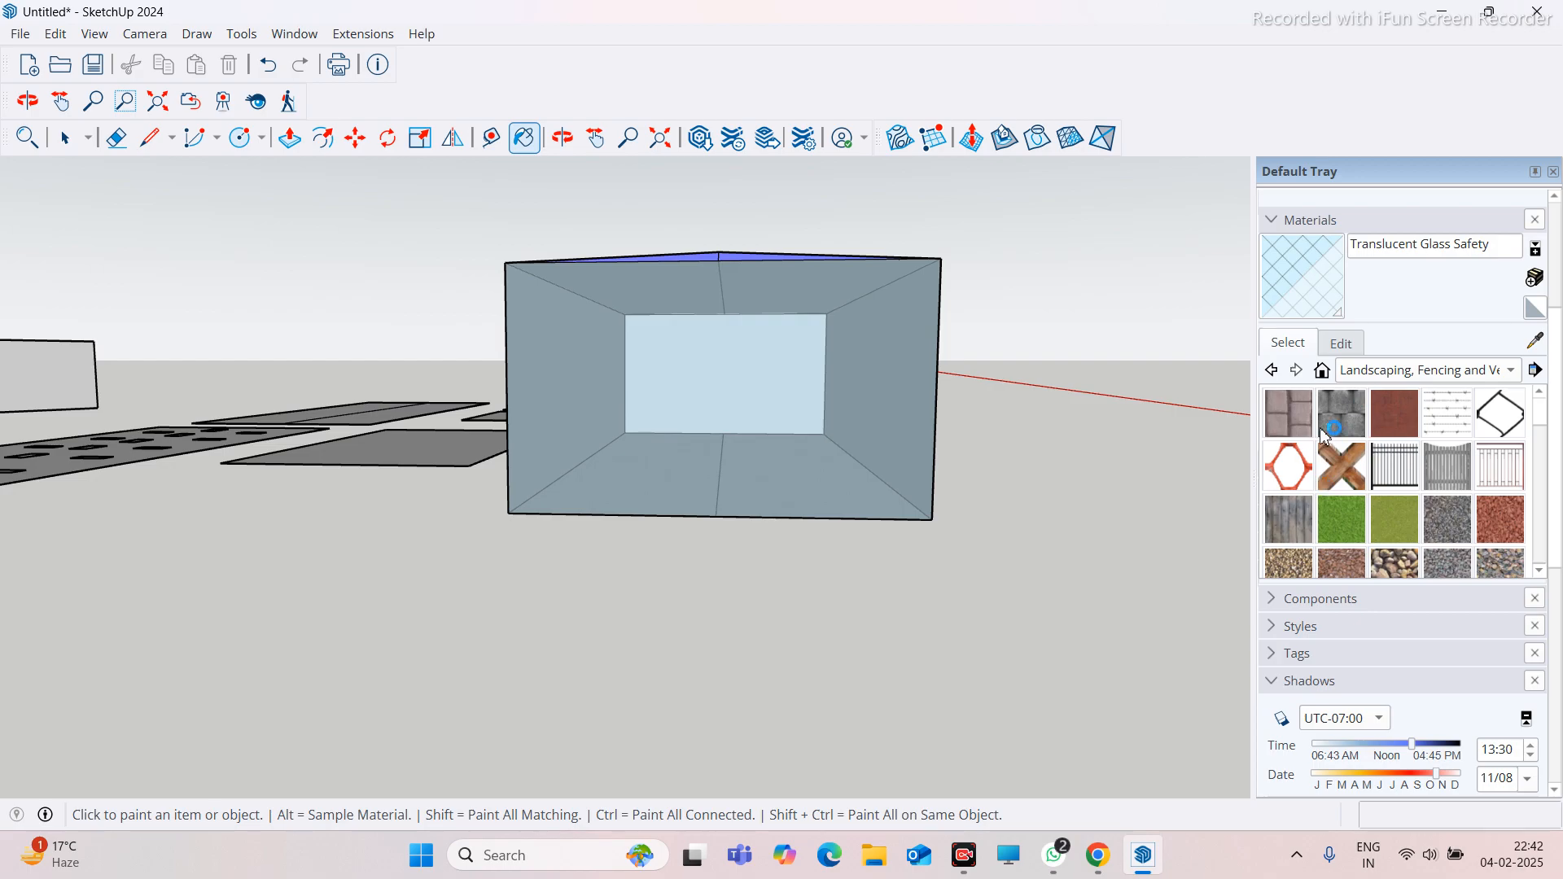
{"action": "left_click", "coordinate": [1328, 433]}
{"action": "left_click", "coordinate": [691, 412]}
{"action": "mouse_move", "coordinate": [691, 412]}
{"action": "middle_mouse_down"}
{"action": "mouse_move", "coordinate": [655, 509]}
{"action": "mouse_move", "coordinate": [760, 554]}
{"action": "mouse_move", "coordinate": [524, 551]}
{"action": "mouse_move", "coordinate": [774, 499]}
{"action": "mouse_move", "coordinate": [391, 551]}
{"action": "mouse_move", "coordinate": [607, 521]}
{"action": "mouse_move", "coordinate": [307, 594]}
{"action": "mouse_move", "coordinate": [576, 548]}
{"action": "mouse_move", "coordinate": [1168, 594]}
{"action": "middle_mouse_up"}
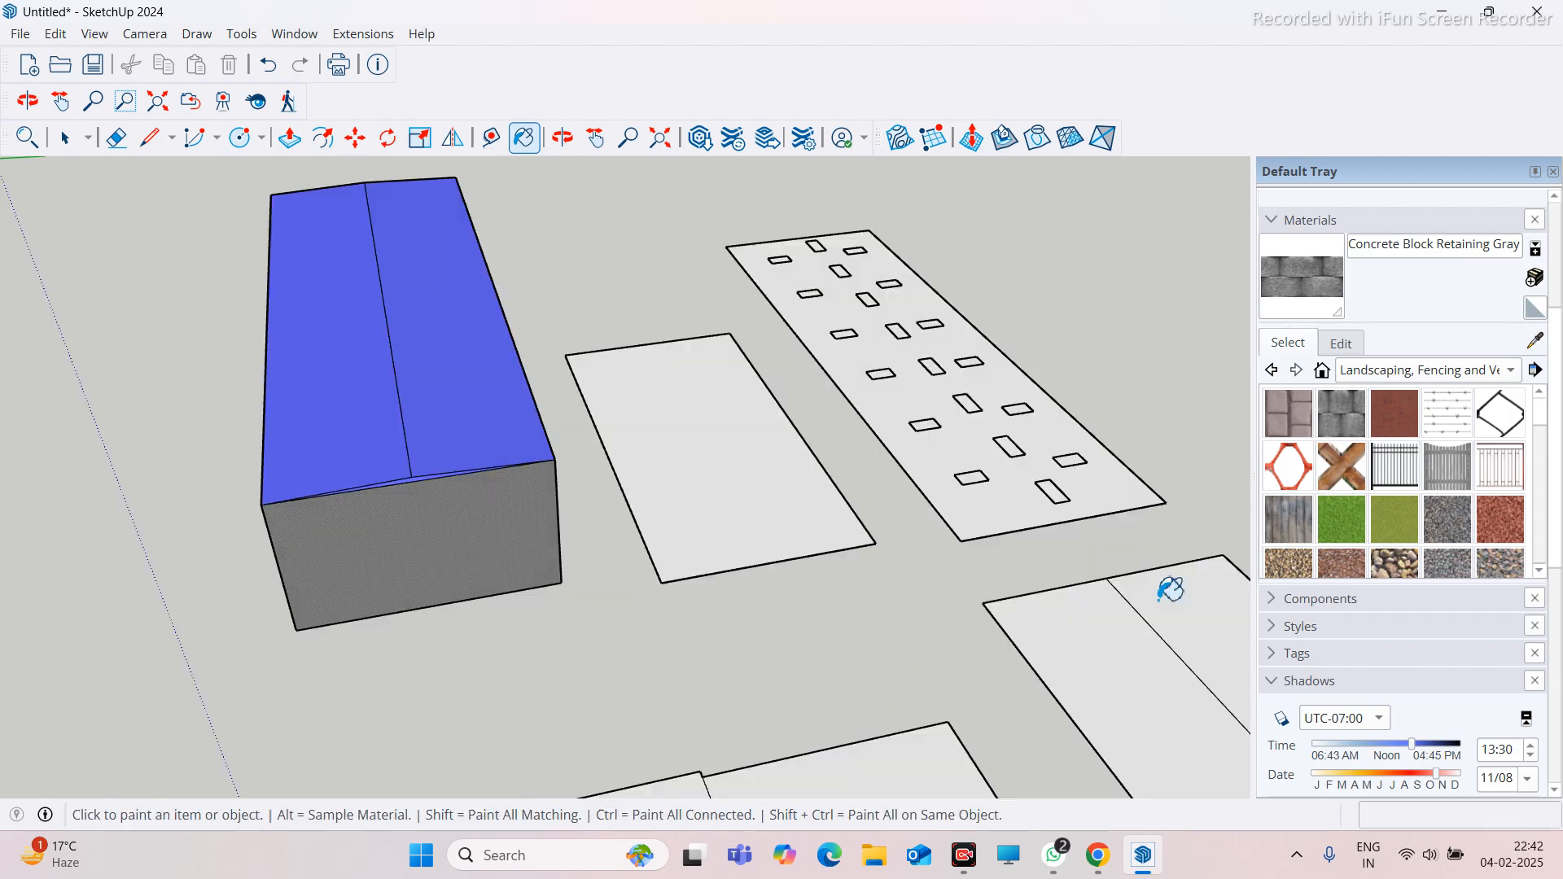
Paint the plain rectangle beside the long block with Grass Dark Green and inspect the texture up close
{"action": "left_click", "coordinate": [1356, 525]}
{"action": "scroll", "coordinate": [1356, 525], "scroll_direction": "down", "scroll_amount": 3}
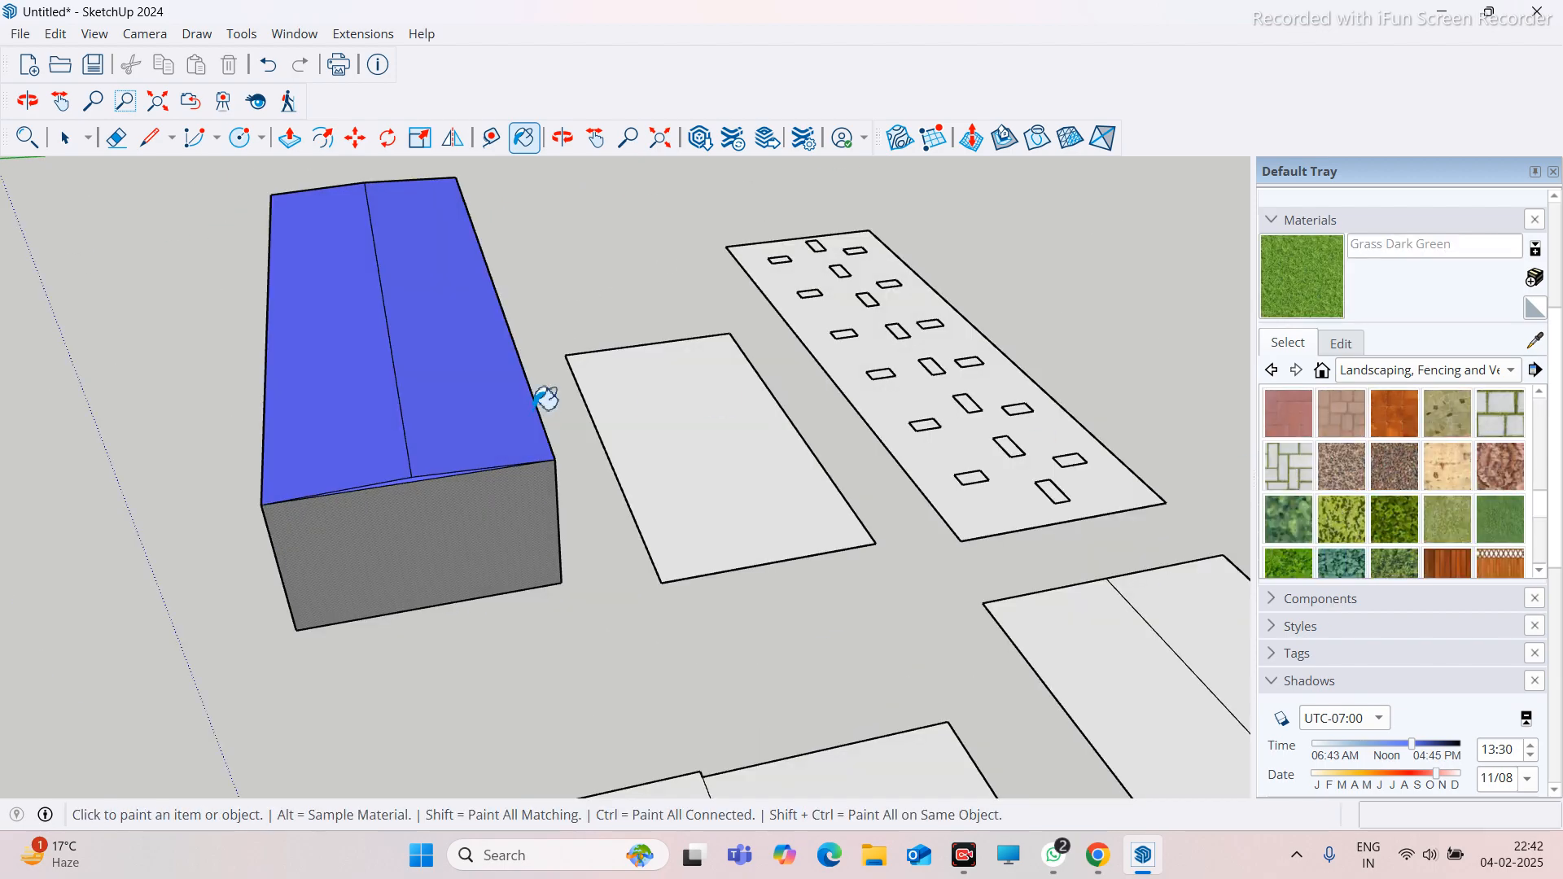
{"action": "scroll", "coordinate": [733, 458], "scroll_direction": "up", "scroll_amount": 2}
{"action": "scroll", "coordinate": [723, 468], "scroll_direction": "up", "scroll_amount": 1}
{"action": "left_click", "coordinate": [686, 468]}
{"action": "scroll", "coordinate": [684, 469], "scroll_direction": "down", "scroll_amount": 4}
{"action": "middle_click_drag", "start_coordinate": [562, 498], "coordinate": [399, 513]}
{"action": "scroll", "coordinate": [547, 534], "scroll_direction": "up", "scroll_amount": 7}
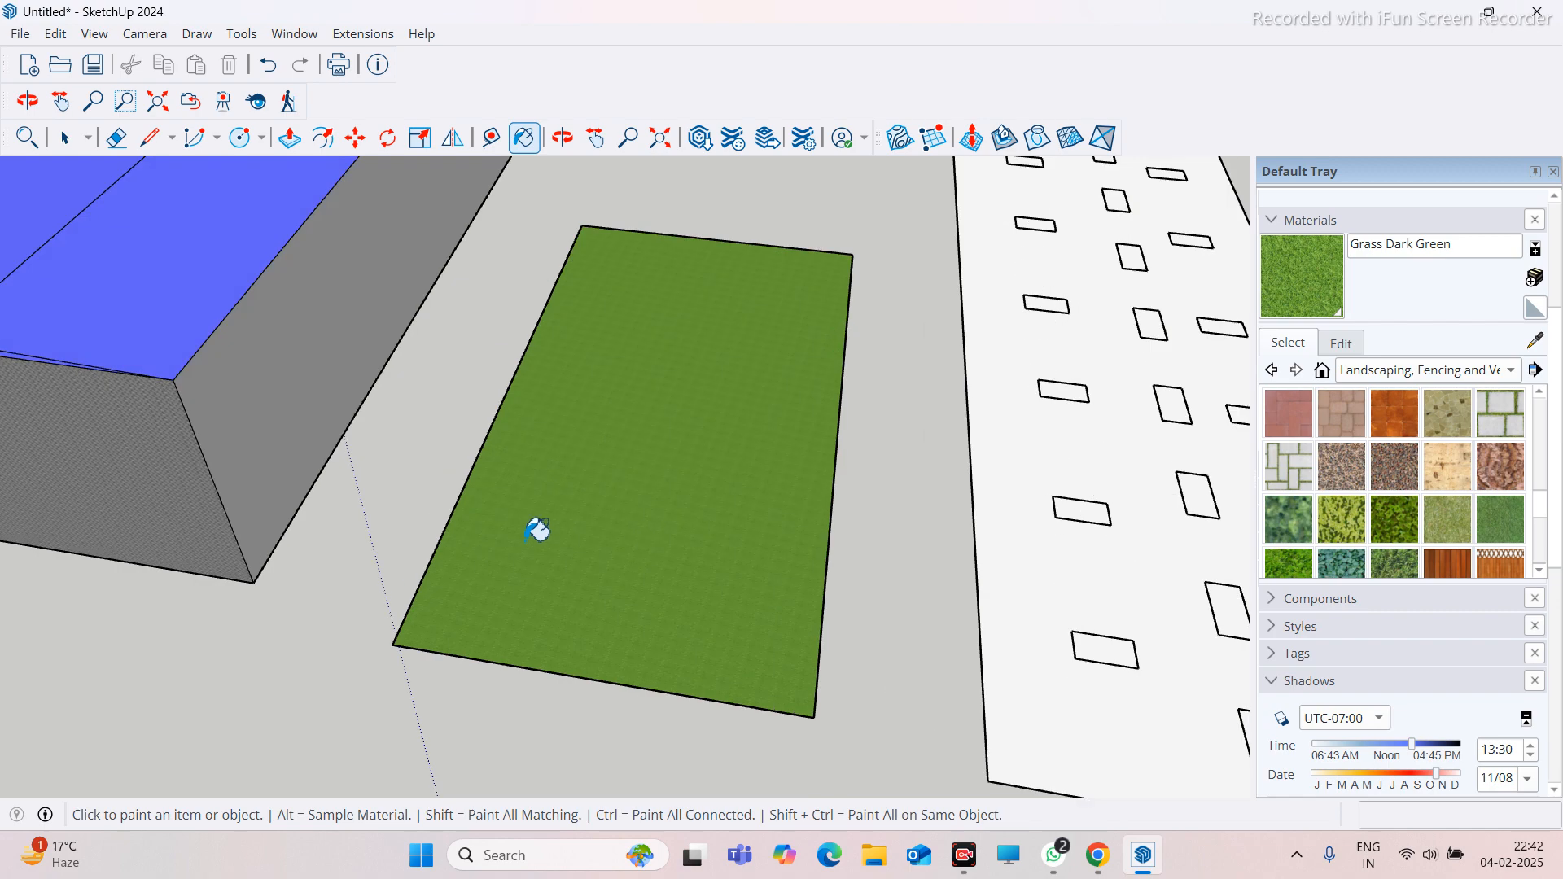
{"action": "scroll", "coordinate": [610, 499], "scroll_direction": "up", "scroll_amount": 8}
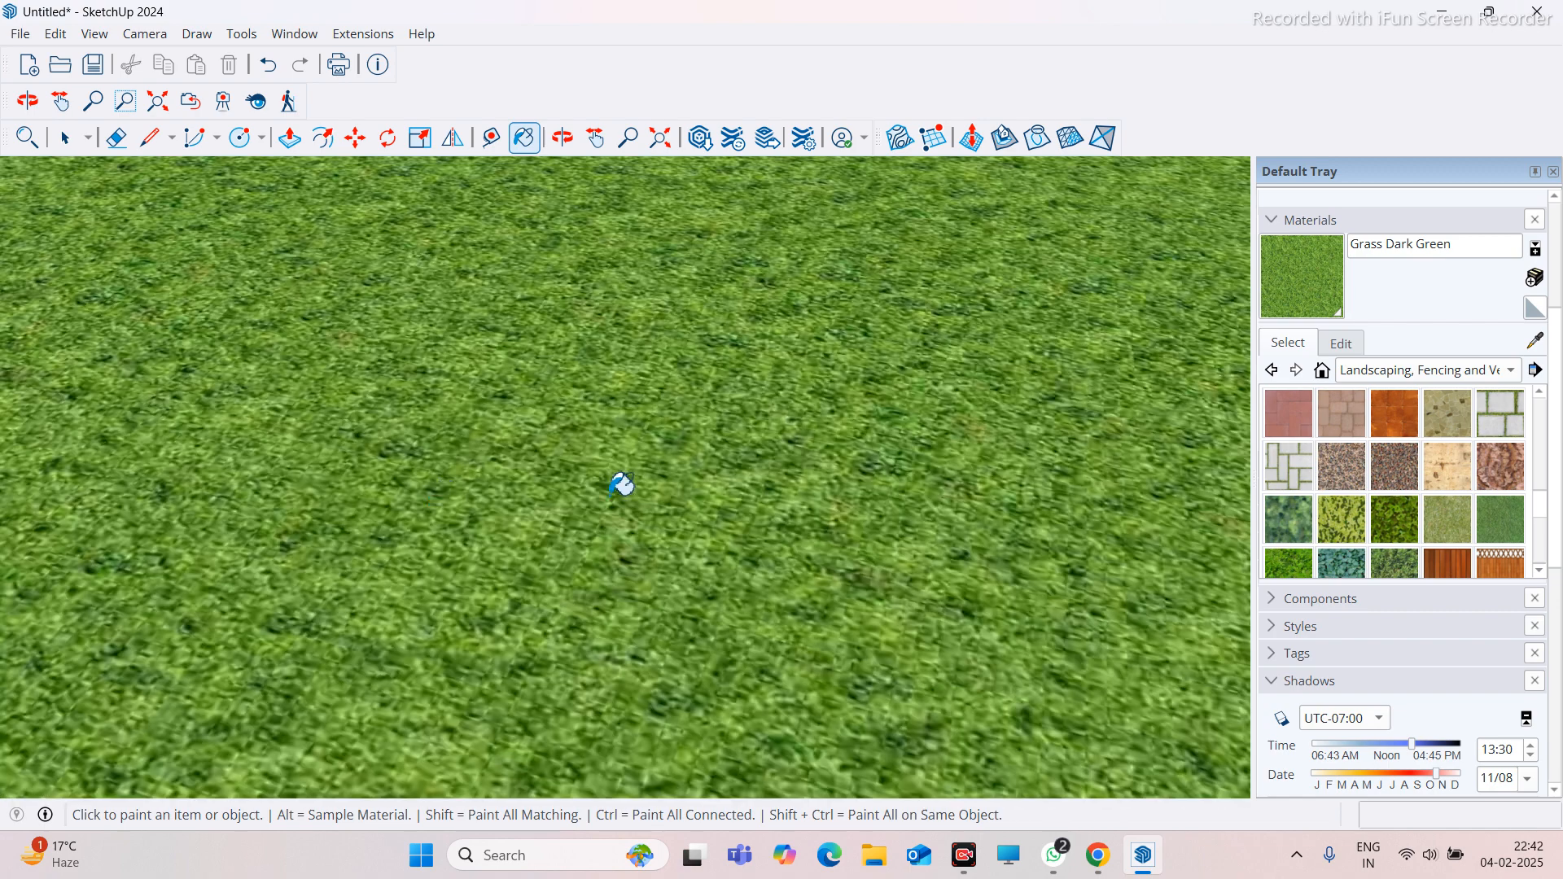
{"action": "middle_click_drag", "start_coordinate": [611, 496], "coordinate": [640, 479]}
{"action": "scroll", "coordinate": [640, 479], "scroll_direction": "down", "scroll_amount": 8}
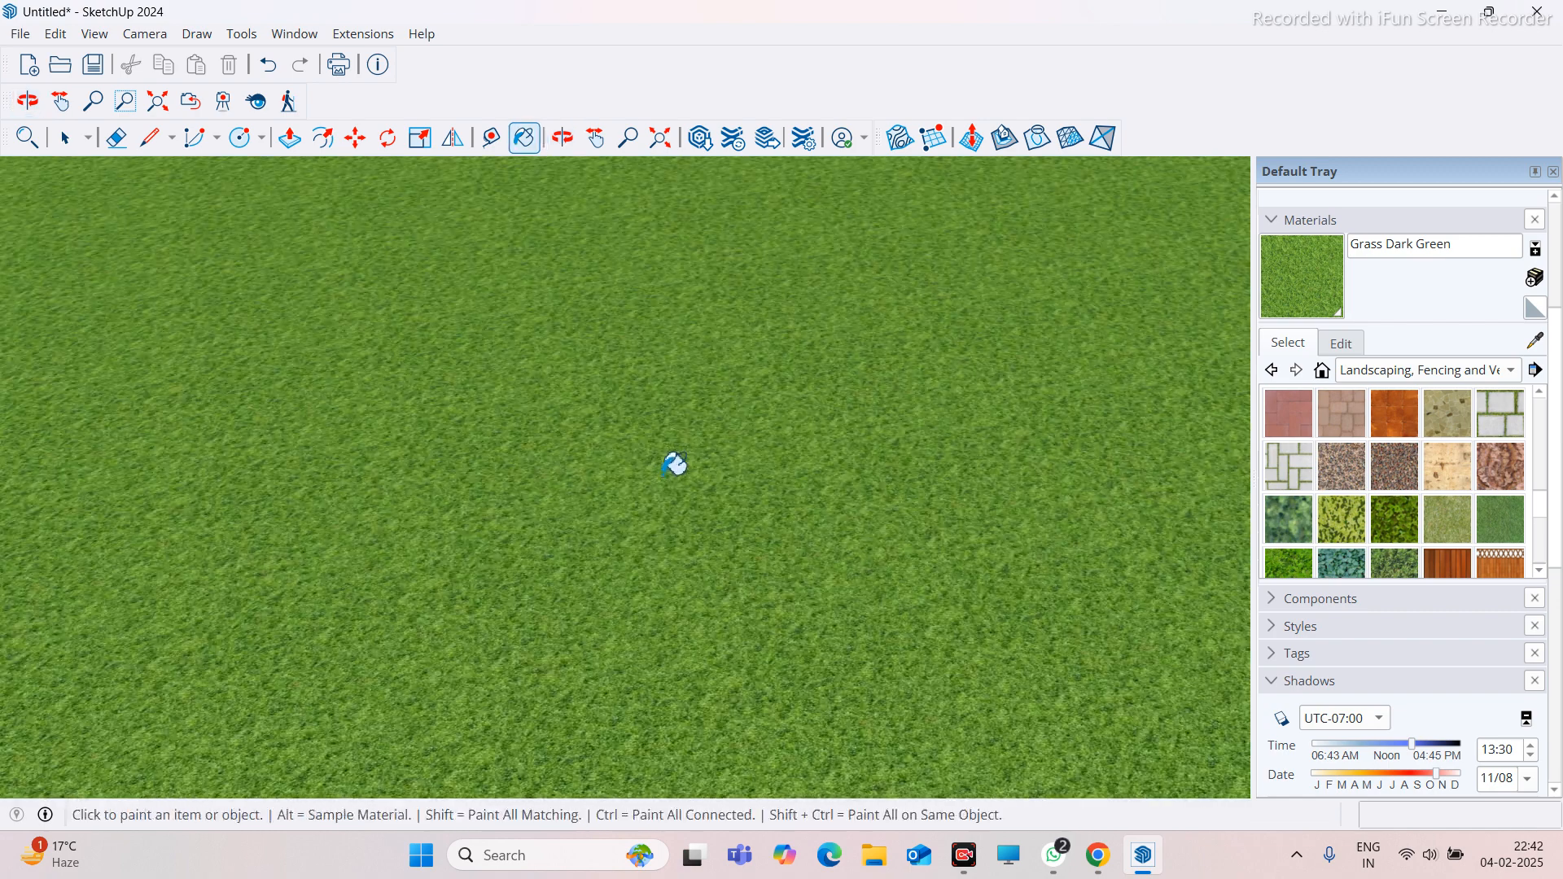
{"action": "scroll", "coordinate": [673, 460], "scroll_direction": "down", "scroll_amount": 10}
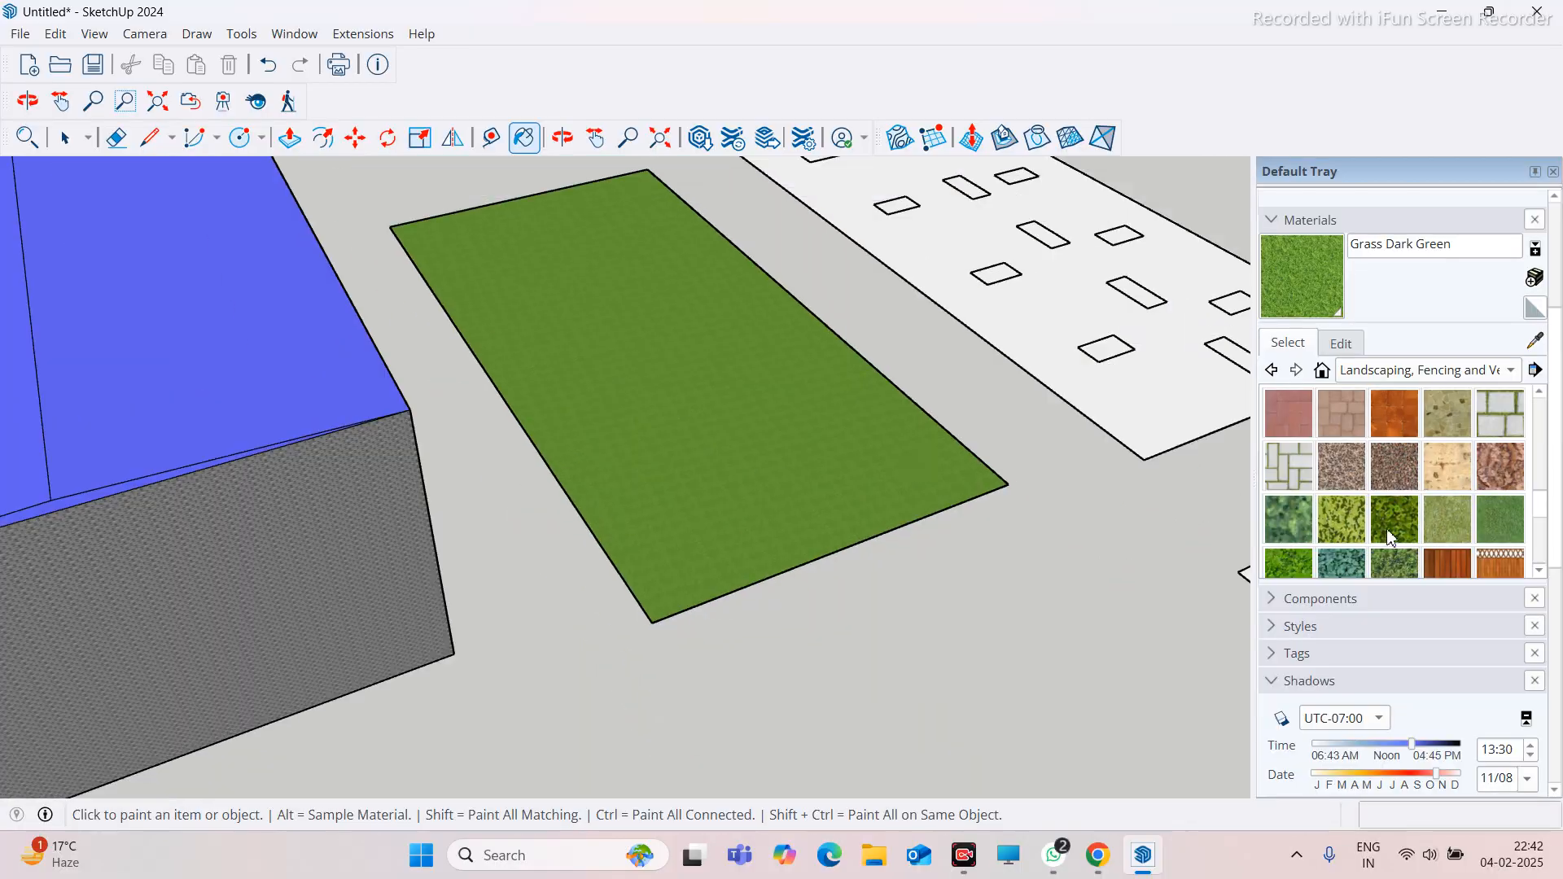
Paint the plain rectangle beside the long block with the Wood Fence material and inspect the texture up close
{"action": "scroll", "coordinate": [1385, 534], "scroll_direction": "down", "scroll_amount": 3}
{"action": "left_click", "coordinate": [1482, 432]}
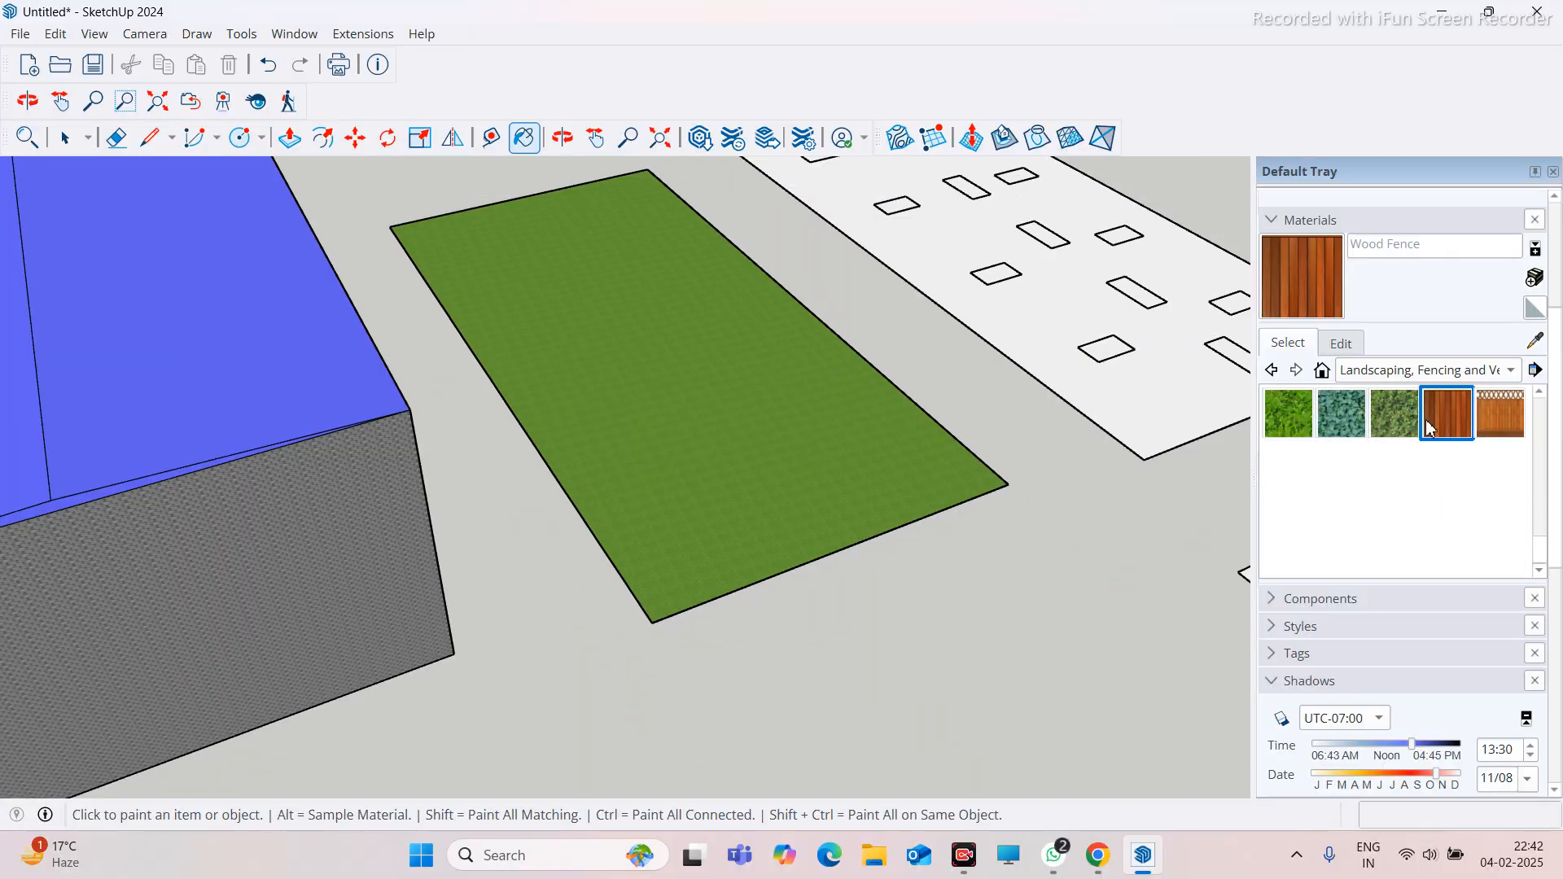
{"action": "left_click", "coordinate": [824, 405]}
{"action": "scroll", "coordinate": [821, 404], "scroll_direction": "up", "scroll_amount": 5}
{"action": "scroll", "coordinate": [708, 422], "scroll_direction": "up", "scroll_amount": 6}
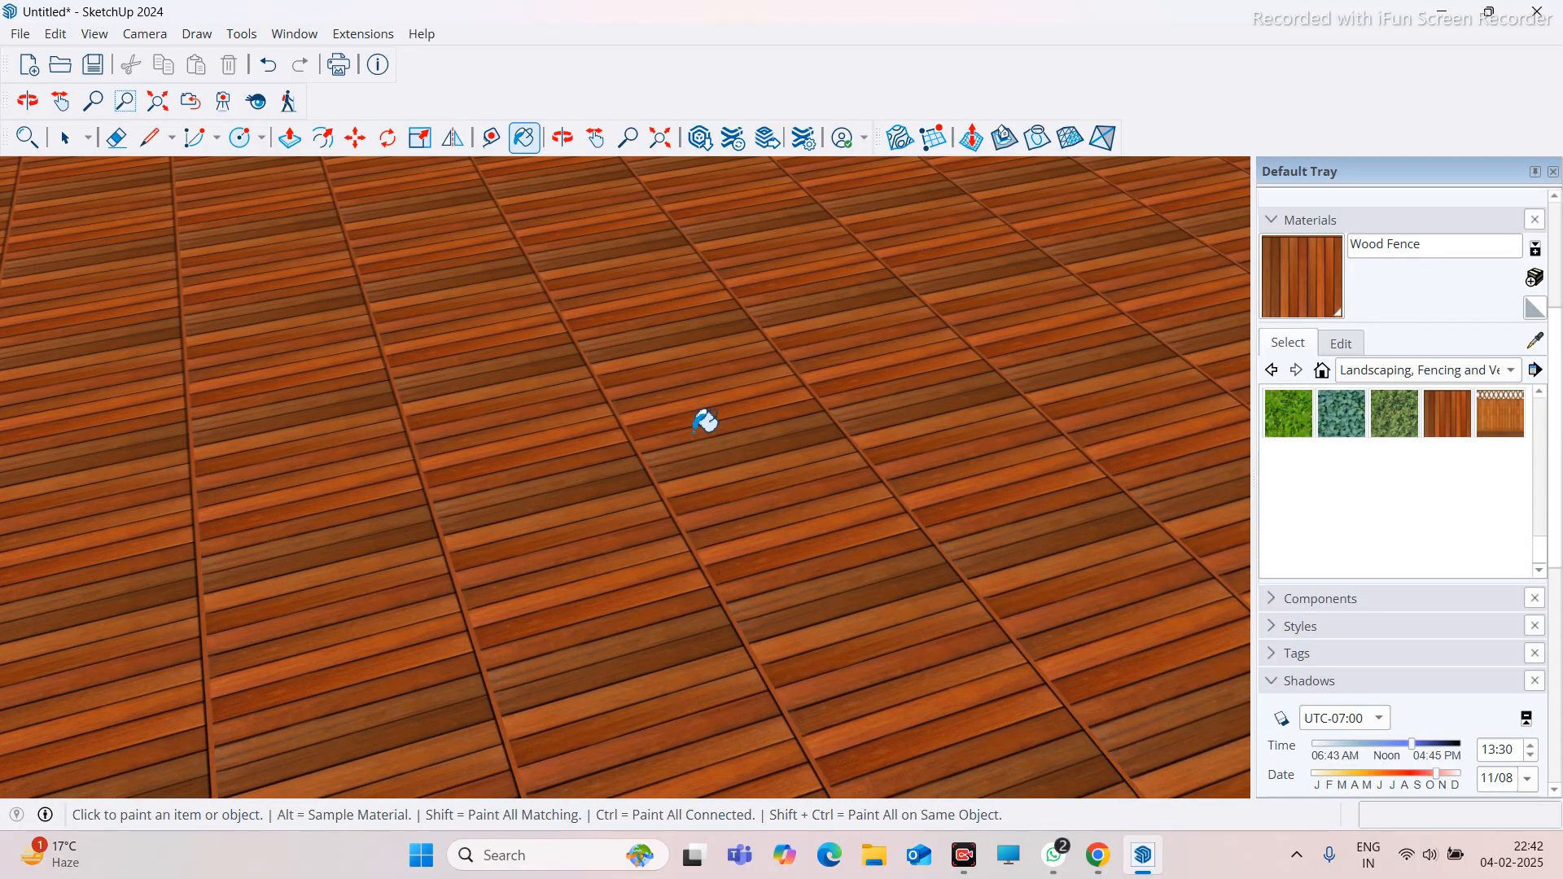
{"action": "scroll", "coordinate": [705, 418], "scroll_direction": "down", "scroll_amount": 3}
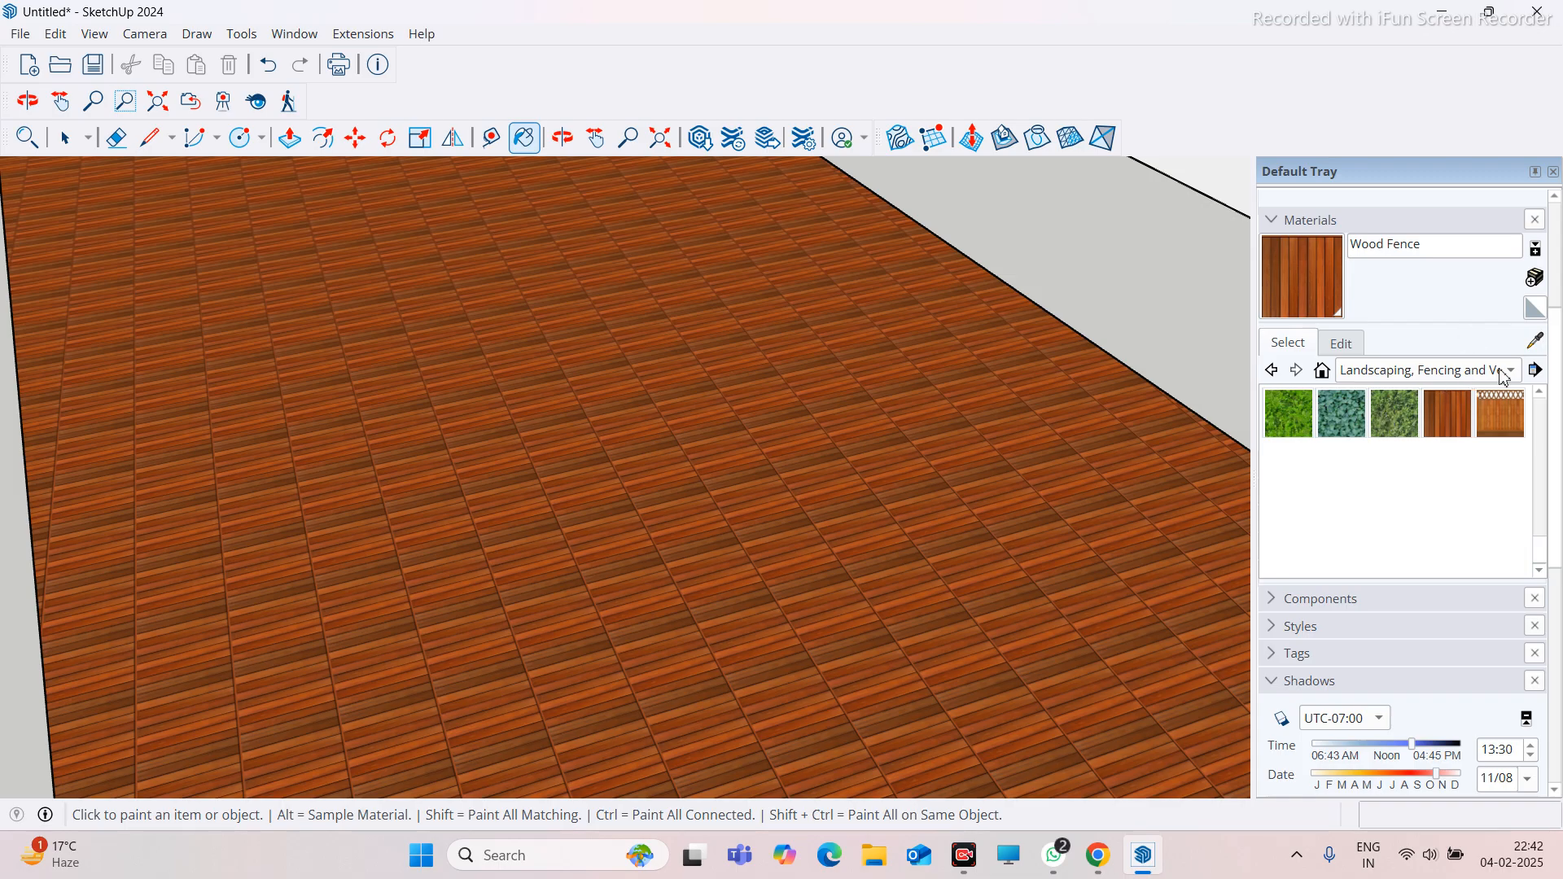
Paint the plain rectangle beside the long block with Metal Rusted from the Metal collection
{"action": "left_click", "coordinate": [1512, 370]}
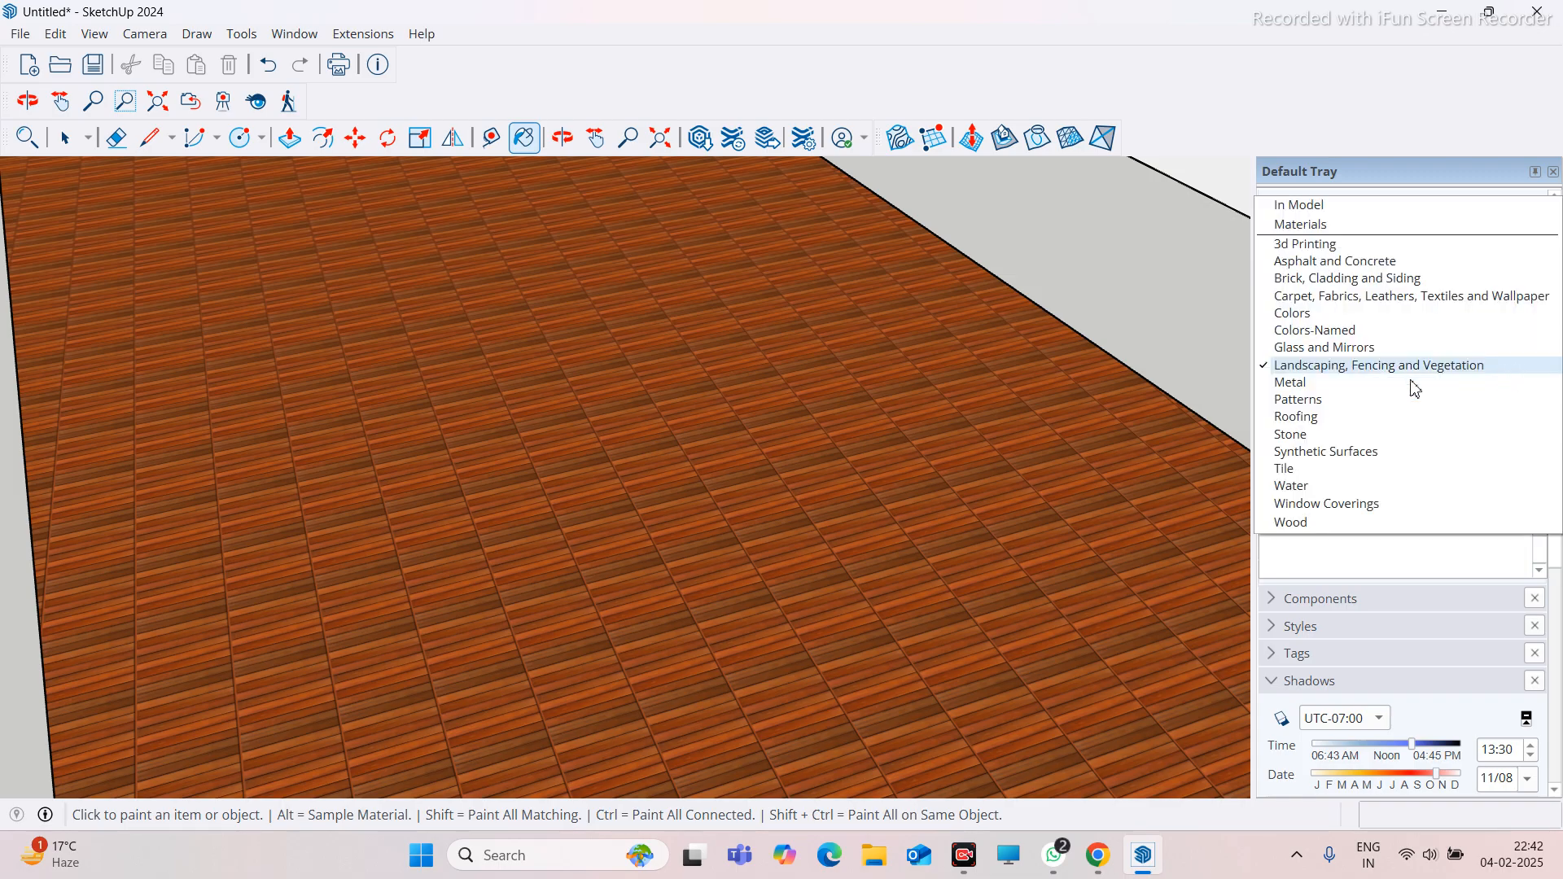
{"action": "left_click", "coordinate": [1319, 388]}
{"action": "left_click", "coordinate": [1278, 469]}
{"action": "left_click", "coordinate": [869, 412]}
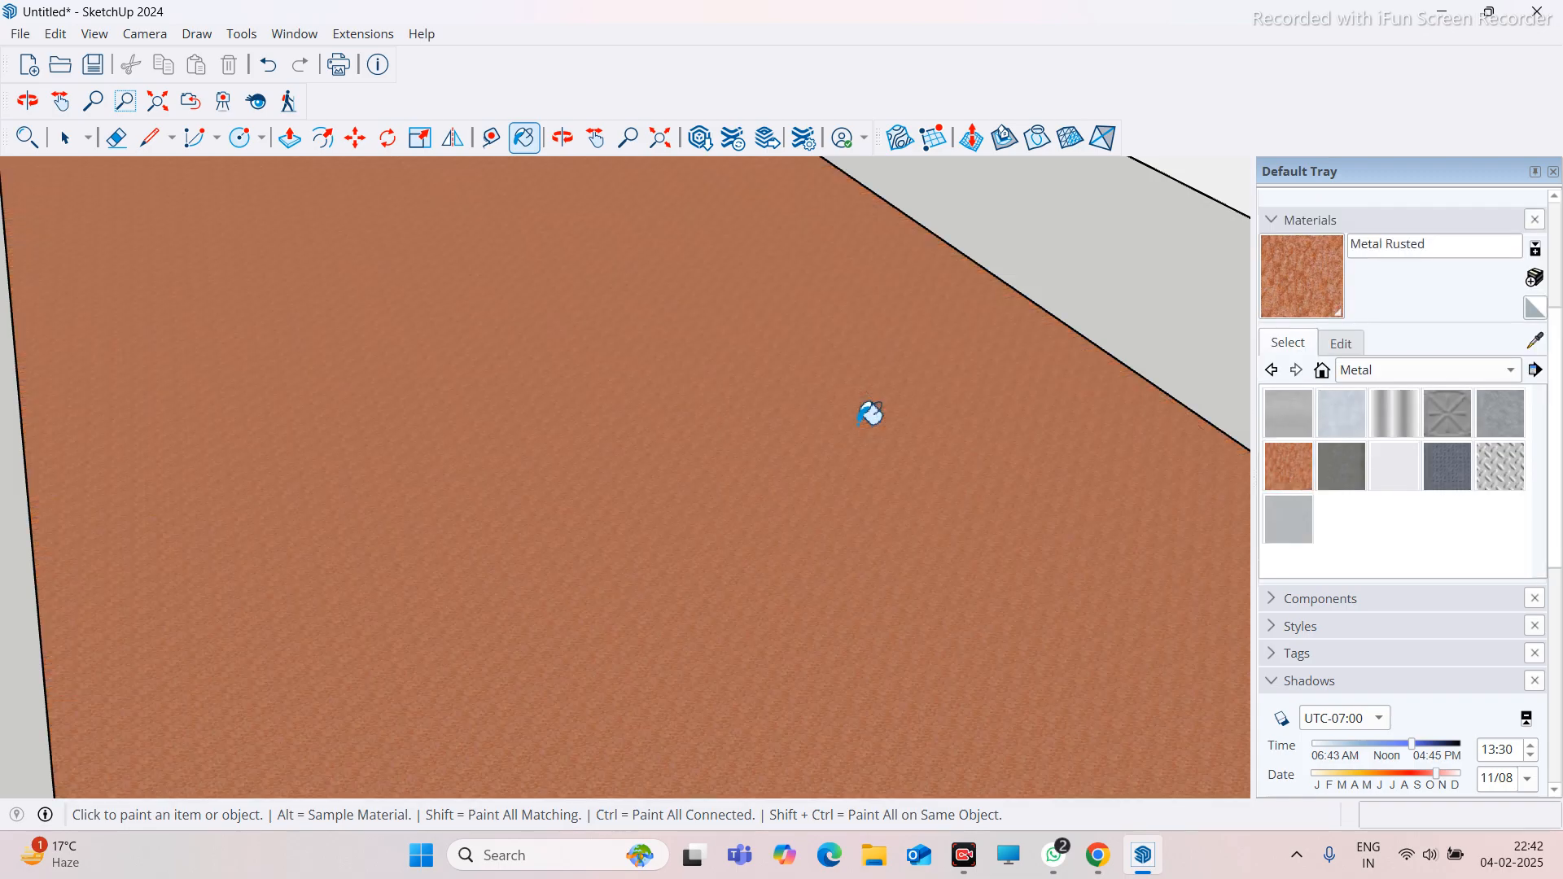
{"action": "scroll", "coordinate": [830, 412], "scroll_direction": "down", "scroll_amount": 5}
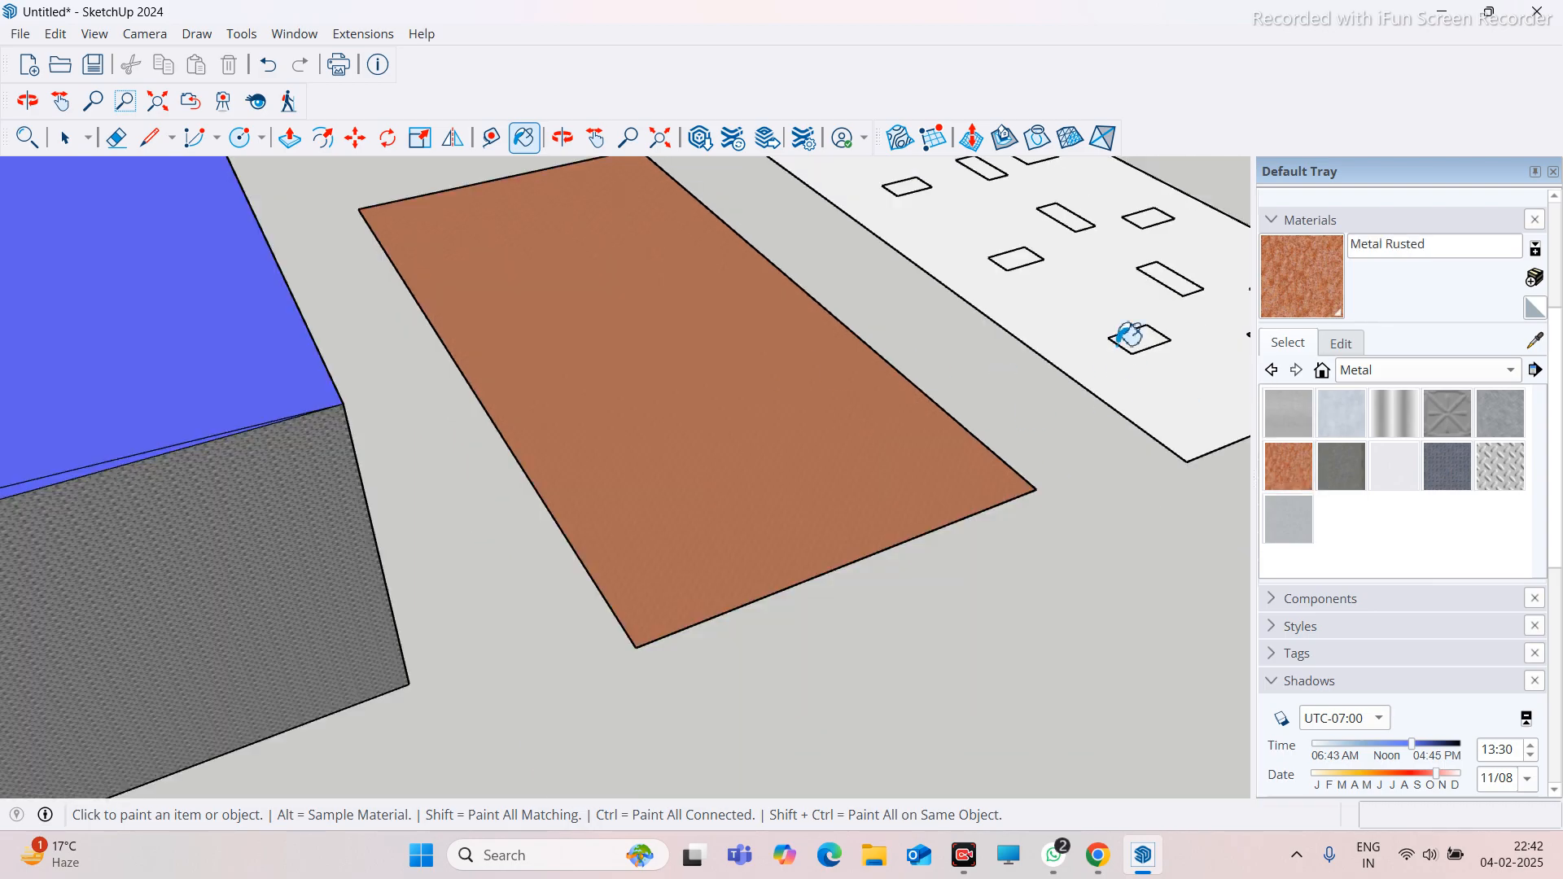
Paint the long flat strip with the small rectangular outlines in Metal Steel Textured
{"action": "scroll", "coordinate": [1129, 336], "scroll_direction": "up", "scroll_amount": 2}
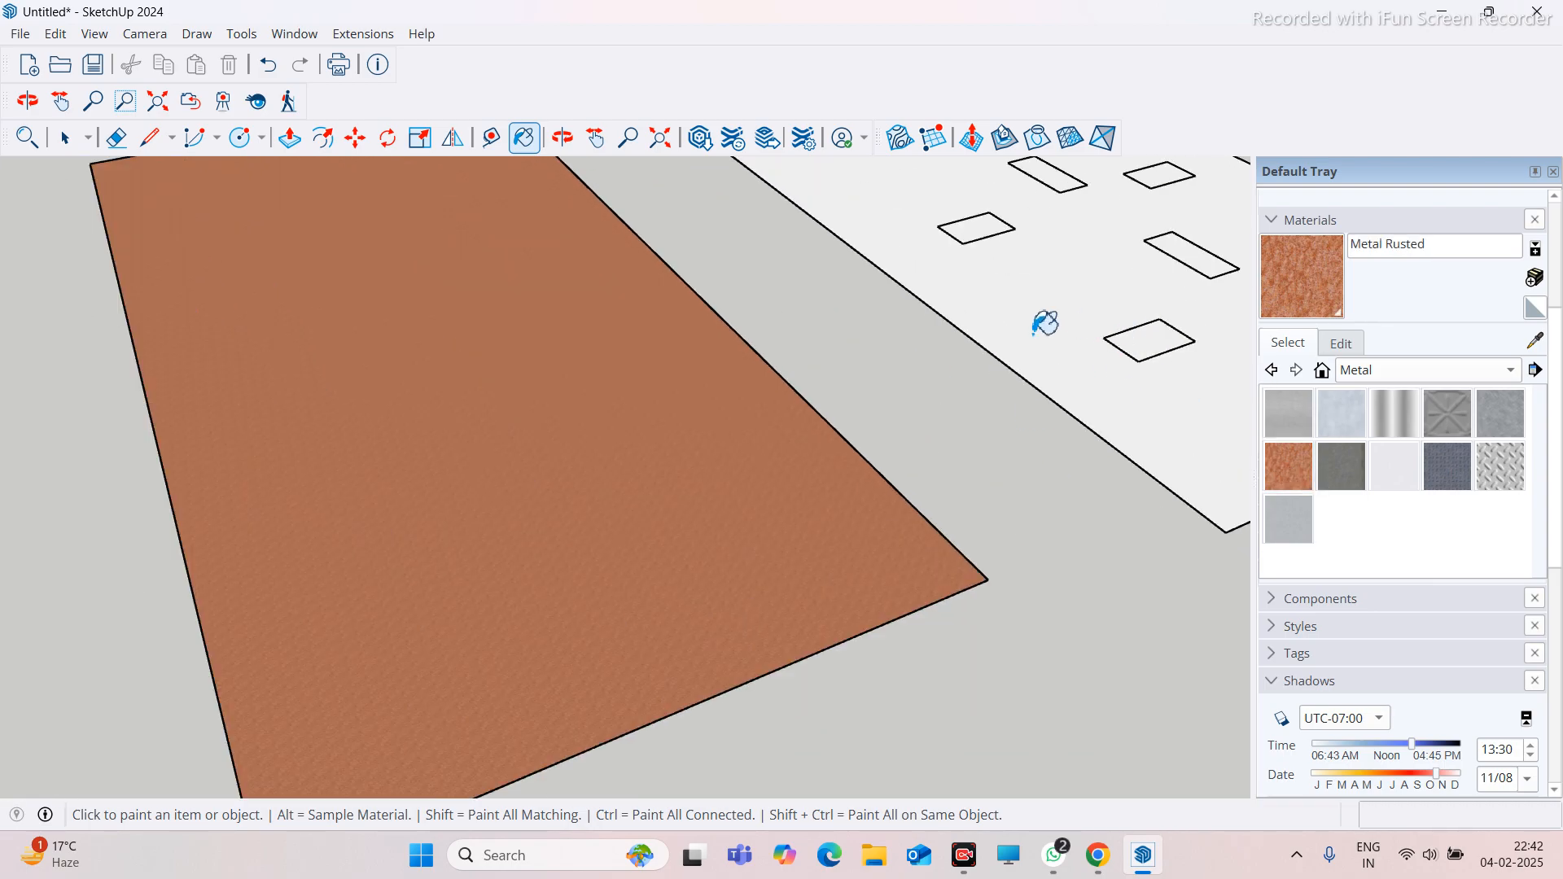
{"action": "left_click", "coordinate": [1450, 464]}
{"action": "left_click", "coordinate": [1028, 292]}
{"action": "scroll", "coordinate": [798, 509], "scroll_direction": "down", "scroll_amount": 3}
{"action": "scroll", "coordinate": [1030, 359], "scroll_direction": "down", "scroll_amount": 2}
{"action": "scroll", "coordinate": [963, 419], "scroll_direction": "up", "scroll_amount": 4}
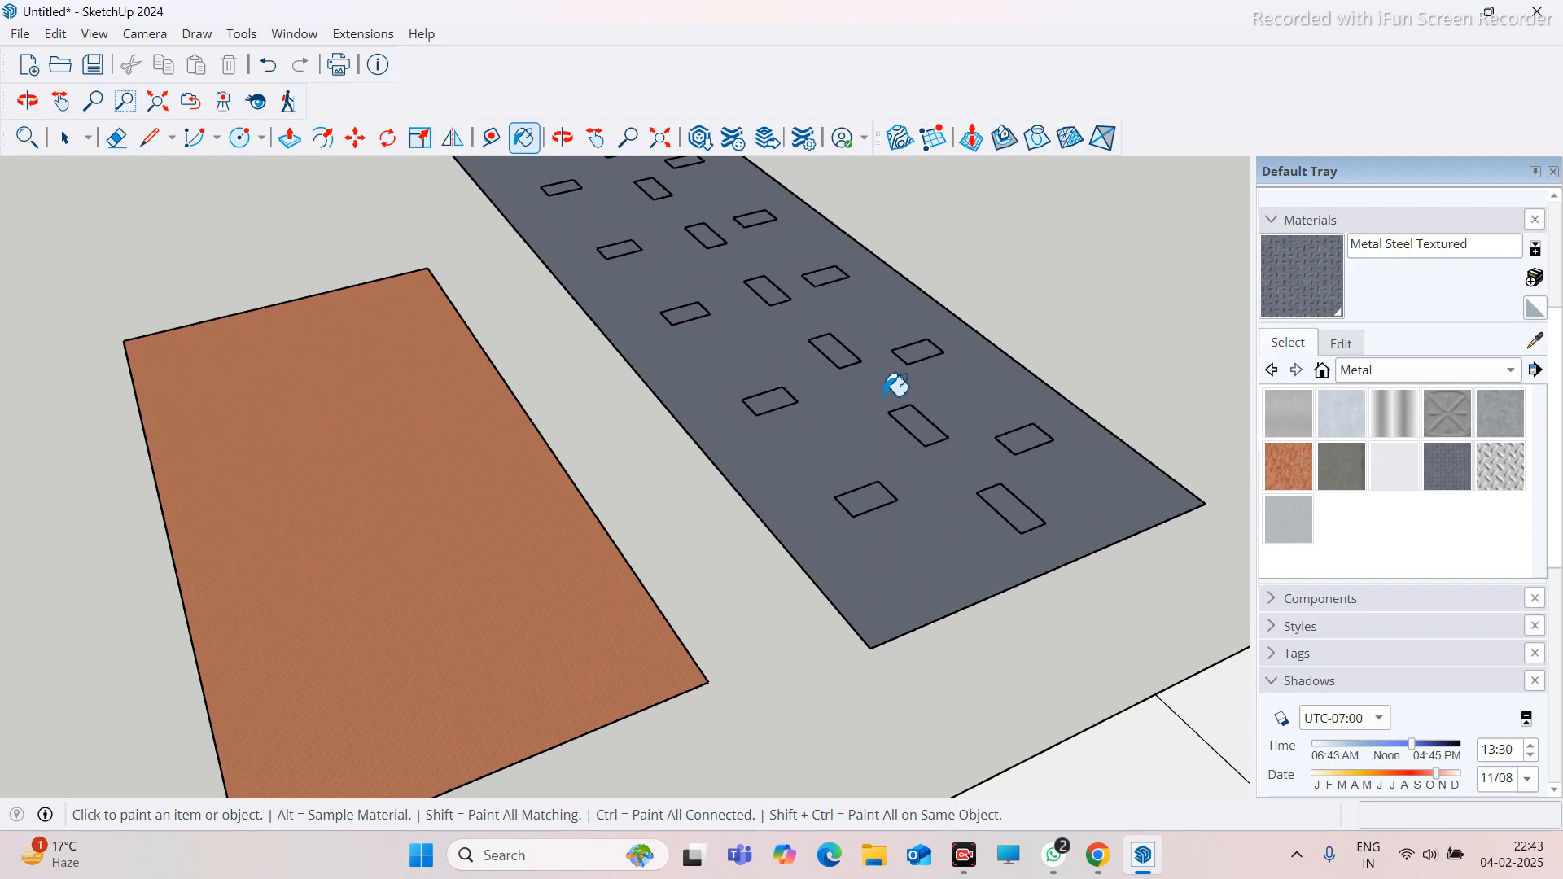
Undo the material painting on the plain rectangle and the strip with the small rectangles
{"action": "key", "text": "ctrl+z"}
{"action": "key", "text": "ctrl+z"}
{"action": "key", "text": "ctrl+z"}
Look over the flat shapes beside the long block from several angles, ending close to the plain rectangle
{"action": "scroll", "coordinate": [808, 459], "scroll_direction": "down", "scroll_amount": 5}
{"action": "middle_click_drag", "start_coordinate": [814, 457], "coordinate": [946, 510]}
{"action": "scroll", "coordinate": [870, 511], "scroll_direction": "down", "scroll_amount": 3}
{"action": "middle_click_drag", "start_coordinate": [705, 548], "coordinate": [839, 488]}
{"action": "scroll", "coordinate": [567, 543], "scroll_direction": "up", "scroll_amount": 3}
{"action": "middle_click_drag", "start_coordinate": [642, 516], "coordinate": [879, 505]}
{"action": "scroll", "coordinate": [643, 635], "scroll_direction": "down", "scroll_amount": 3}
{"action": "scroll", "coordinate": [798, 371], "scroll_direction": "up", "scroll_amount": 3}
{"action": "middle_click_drag", "start_coordinate": [743, 447], "coordinate": [1061, 457]}
{"action": "scroll", "coordinate": [761, 412], "scroll_direction": "up", "scroll_amount": 3}
{"action": "middle_click_drag", "start_coordinate": [757, 450], "coordinate": [534, 583]}
{"action": "scroll", "coordinate": [878, 586], "scroll_direction": "down", "scroll_amount": 4}
{"action": "scroll", "coordinate": [941, 377], "scroll_direction": "up", "scroll_amount": 3}
{"action": "scroll", "coordinate": [945, 374], "scroll_direction": "down", "scroll_amount": 3}
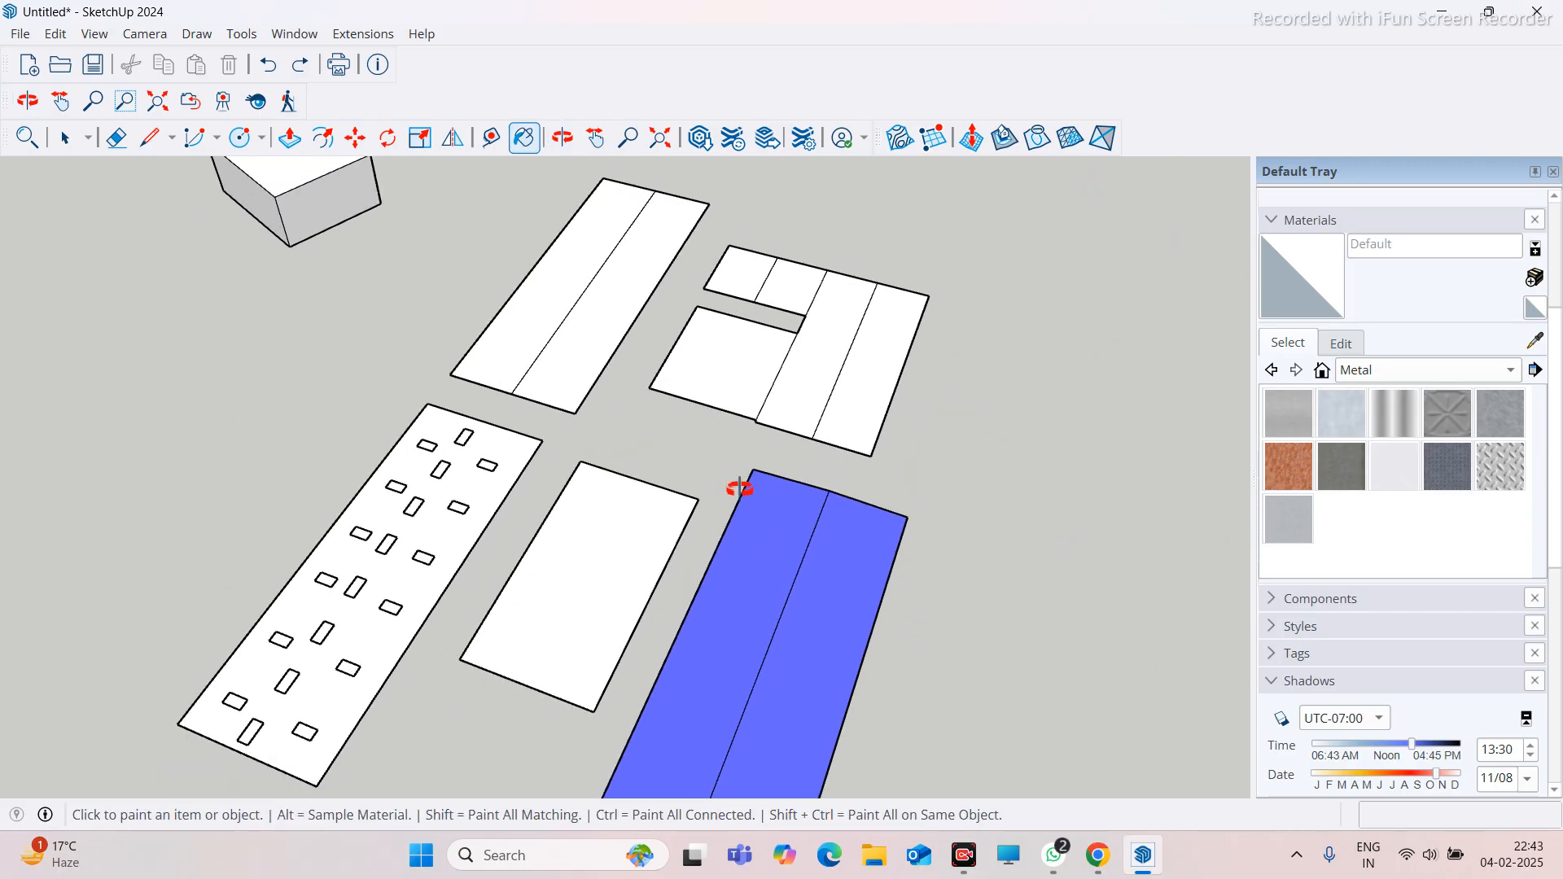
{"action": "middle_click_drag", "start_coordinate": [733, 485], "coordinate": [765, 456]}
{"action": "scroll", "coordinate": [604, 513], "scroll_direction": "up", "scroll_amount": 3}
{"action": "middle_click_drag", "start_coordinate": [603, 513], "coordinate": [731, 474]}
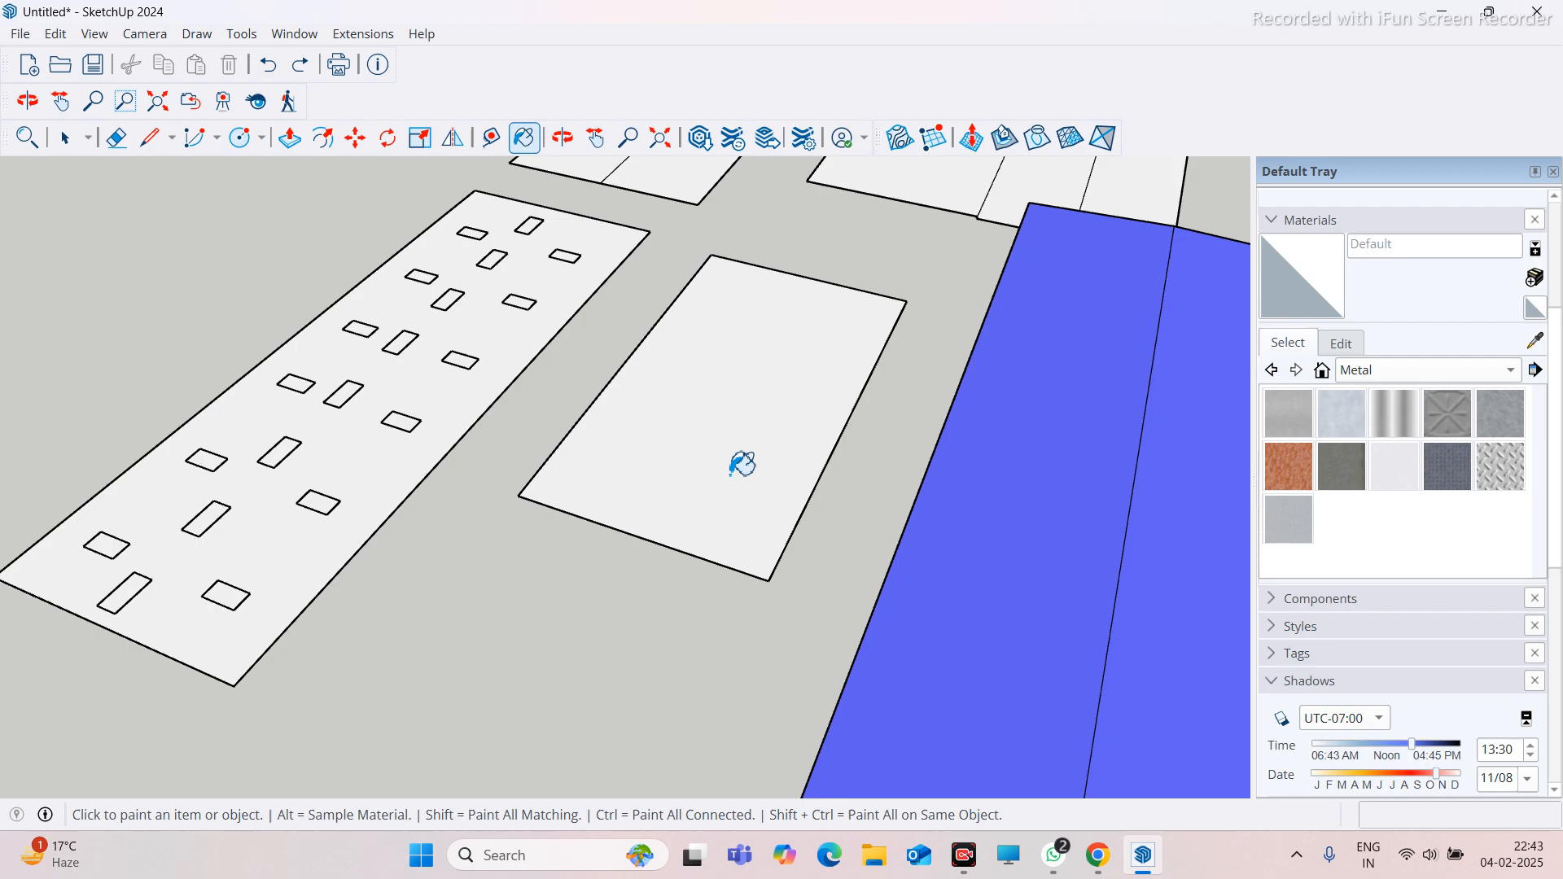
{"action": "scroll", "coordinate": [728, 472], "scroll_direction": "up", "scroll_amount": 3}
{"action": "middle_click_drag", "start_coordinate": [579, 520], "coordinate": [762, 534]}
{"action": "scroll", "coordinate": [695, 570], "scroll_direction": "down", "scroll_amount": 3}
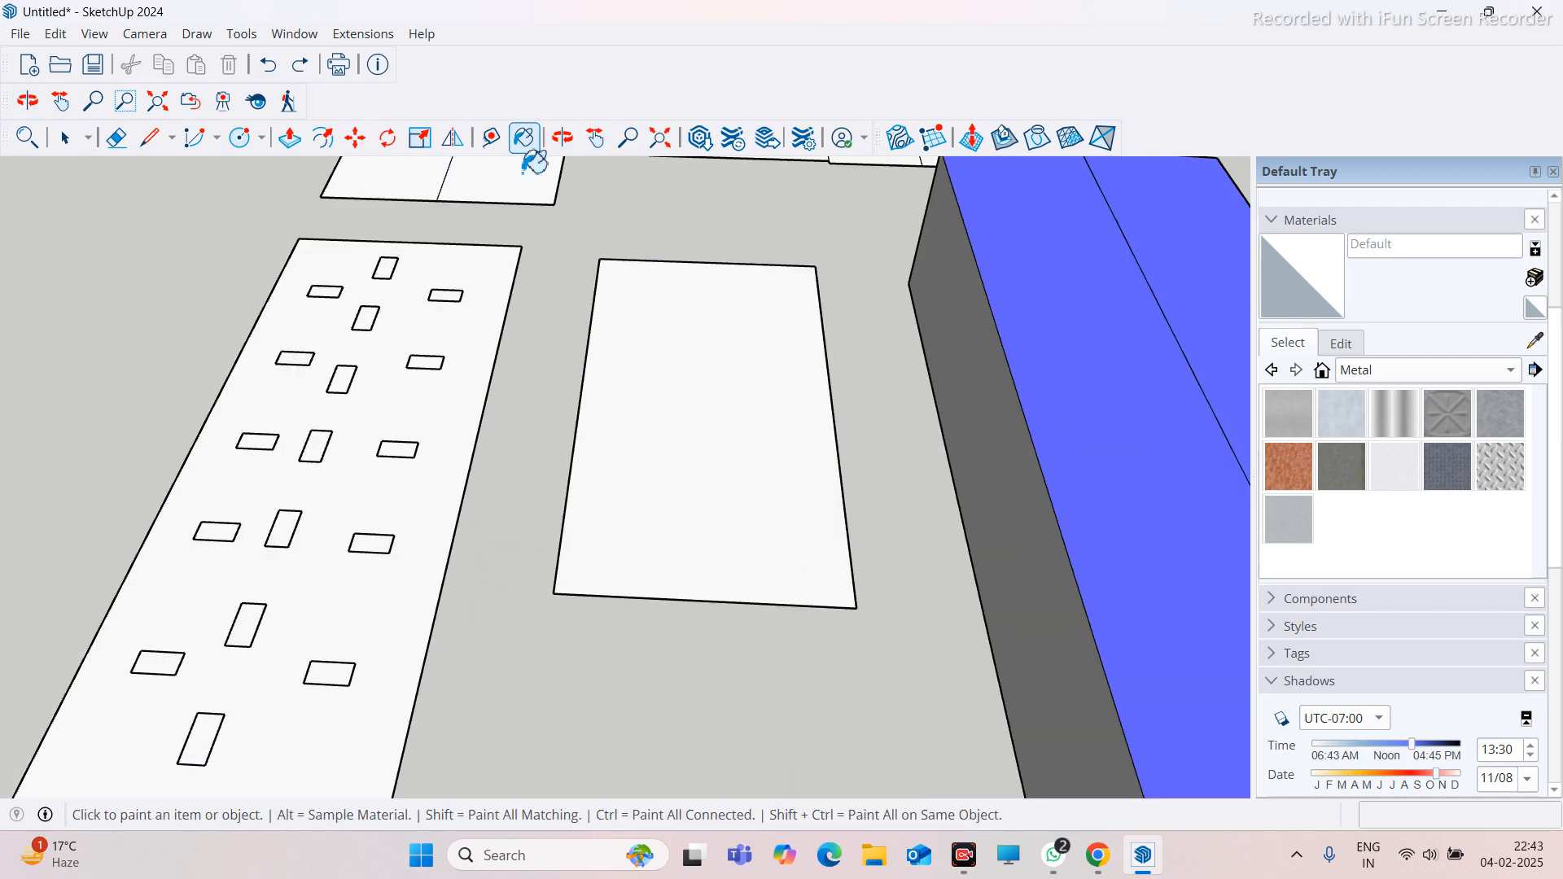
Extrude the plain rectangle beside the long block upward by 8000 mm with Push/Pull
{"action": "left_click", "coordinate": [294, 149]}
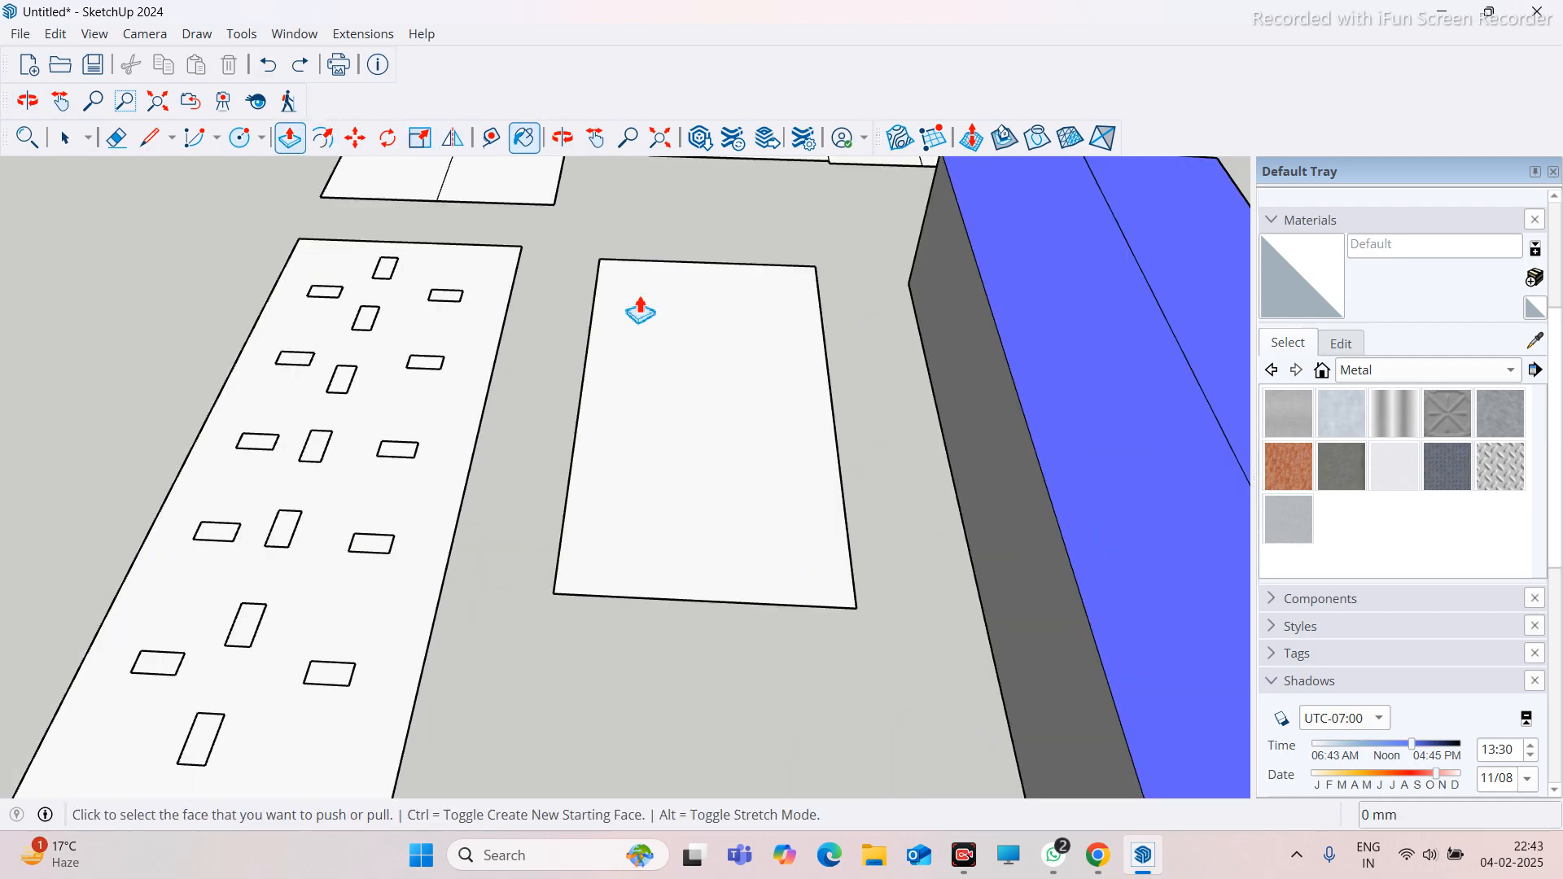
{"action": "left_click", "coordinate": [708, 422]}
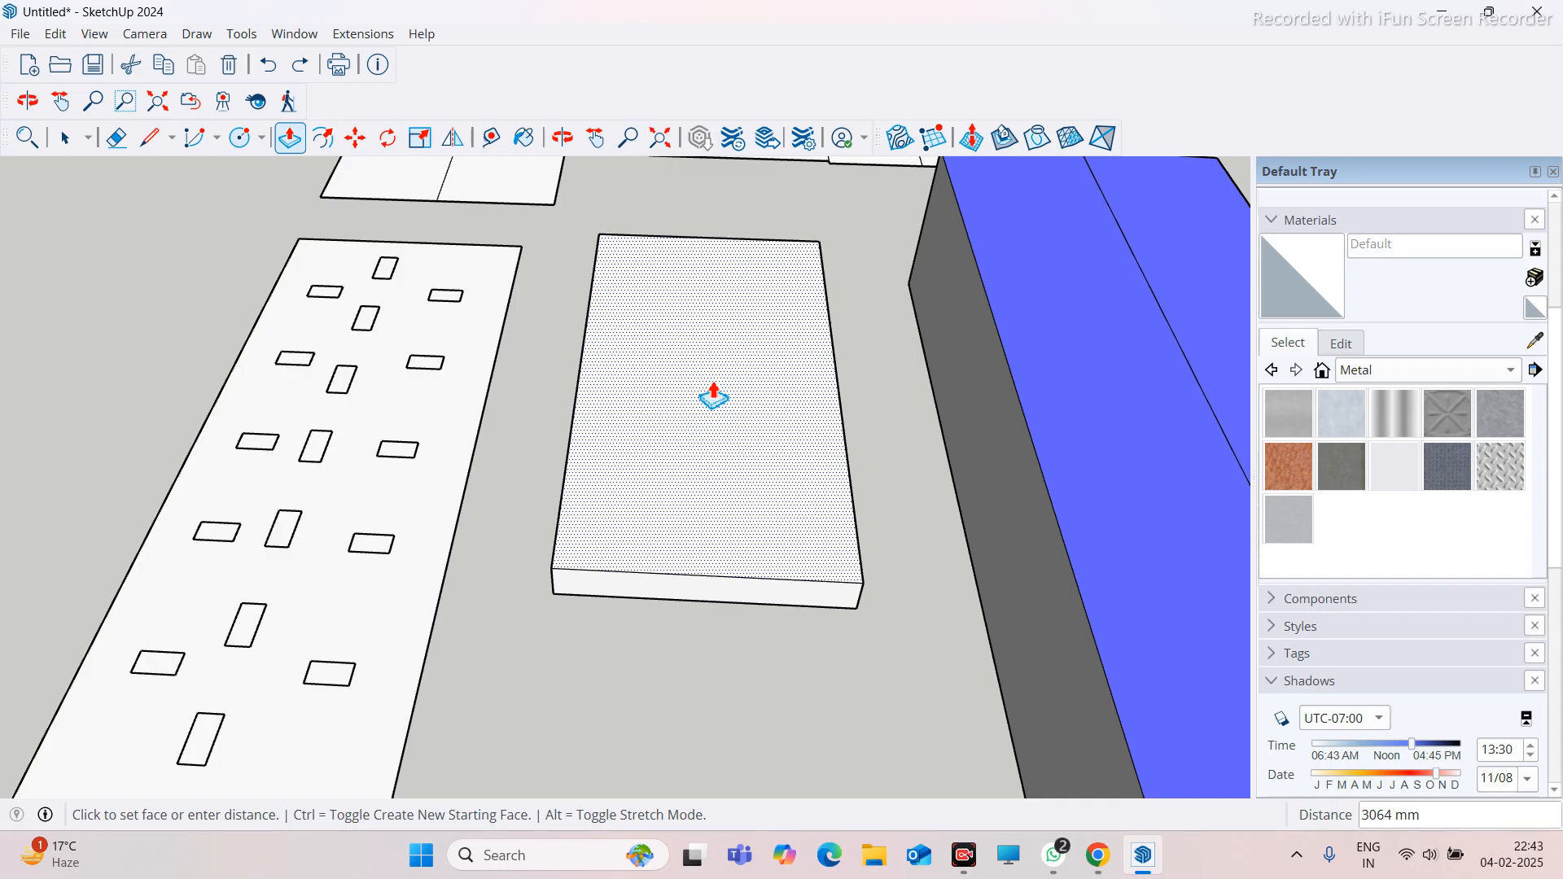
{"action": "type", "text": "8"}
{"action": "key", "text": "Return"}
Examine the newly extruded block and its top face from several angles
{"action": "scroll", "coordinate": [725, 483], "scroll_direction": "down", "scroll_amount": 2}
{"action": "middle_click_drag", "start_coordinate": [725, 482], "coordinate": [758, 433]}
{"action": "scroll", "coordinate": [758, 433], "scroll_direction": "up", "scroll_amount": 4}
{"action": "middle_click_drag", "start_coordinate": [706, 602], "coordinate": [325, 728]}
{"action": "scroll", "coordinate": [747, 663], "scroll_direction": "down", "scroll_amount": 3}
{"action": "middle_click_drag", "start_coordinate": [746, 662], "coordinate": [1123, 391]}
{"action": "scroll", "coordinate": [728, 547], "scroll_direction": "up", "scroll_amount": 3}
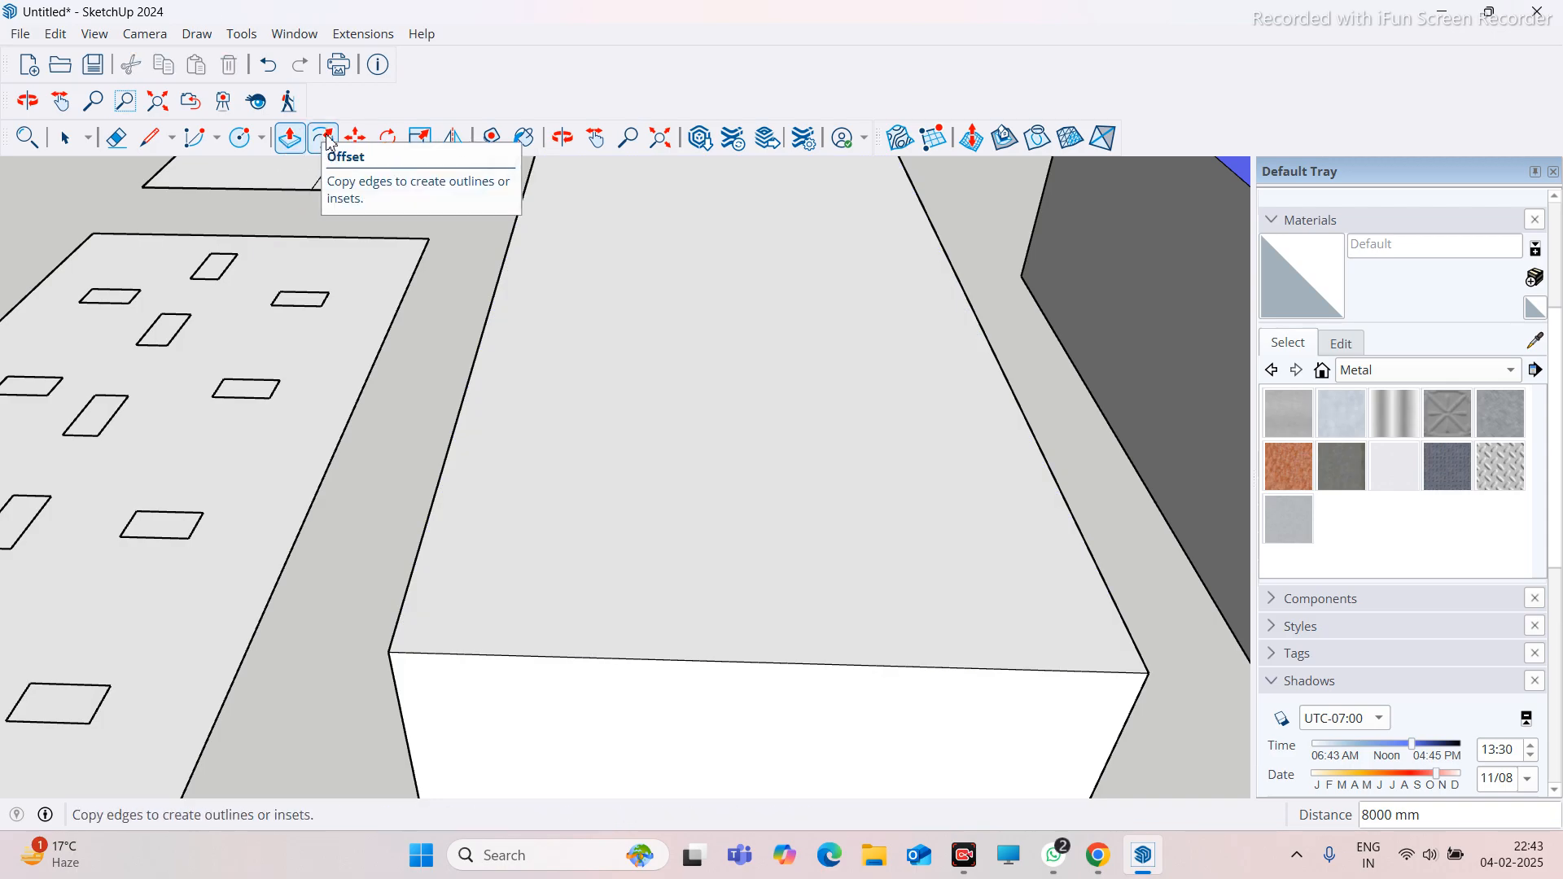
{"action": "scroll", "coordinate": [352, 251], "scroll_direction": "down", "scroll_amount": 5}
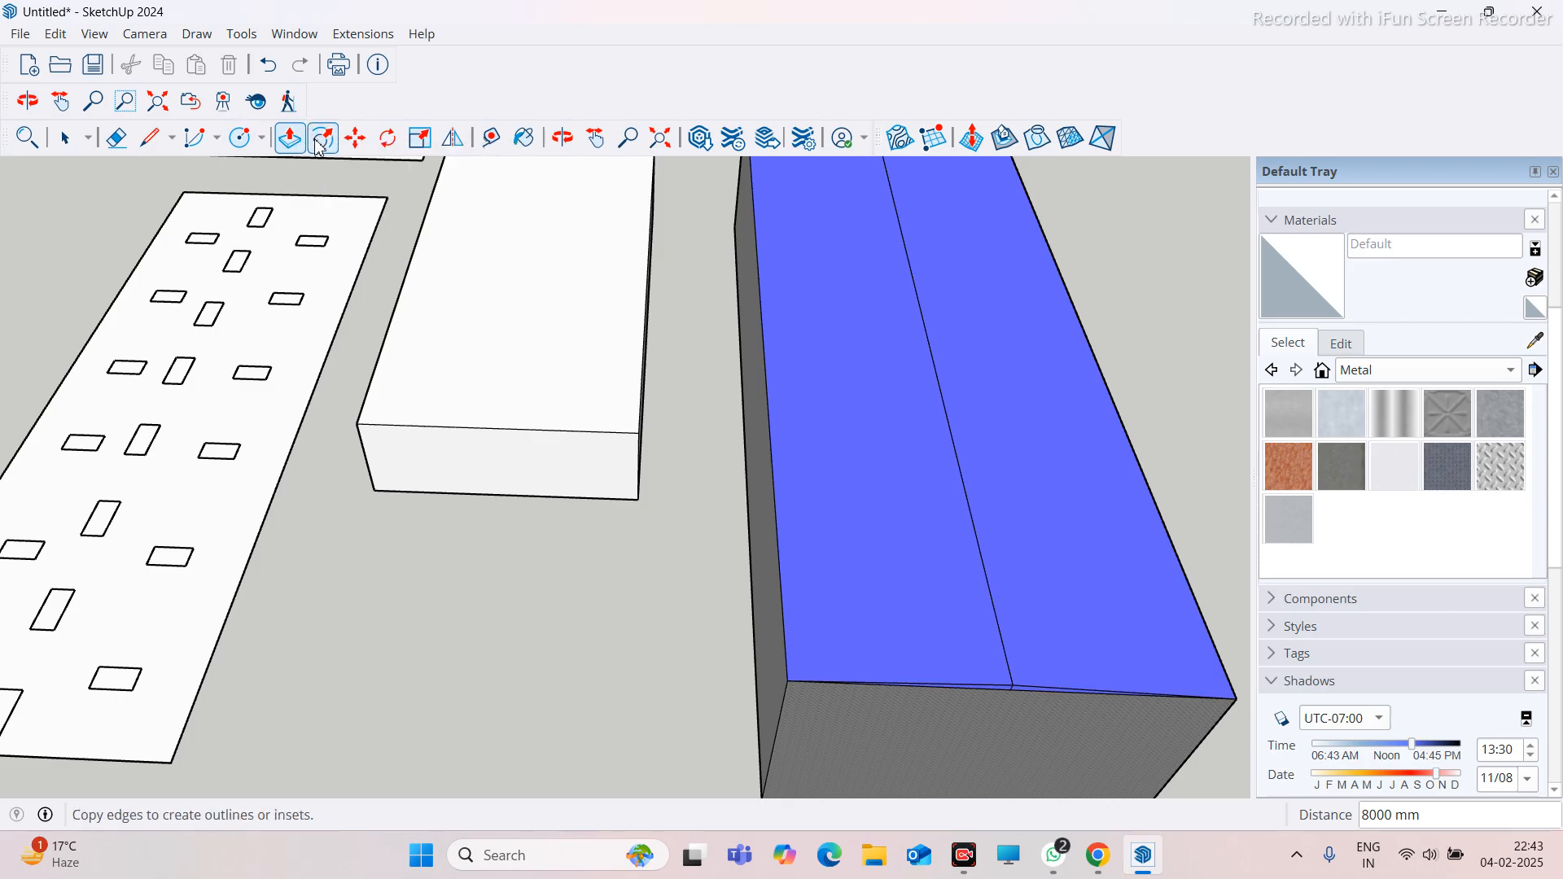
{"action": "middle_click_drag", "start_coordinate": [426, 325], "coordinate": [489, 523]}
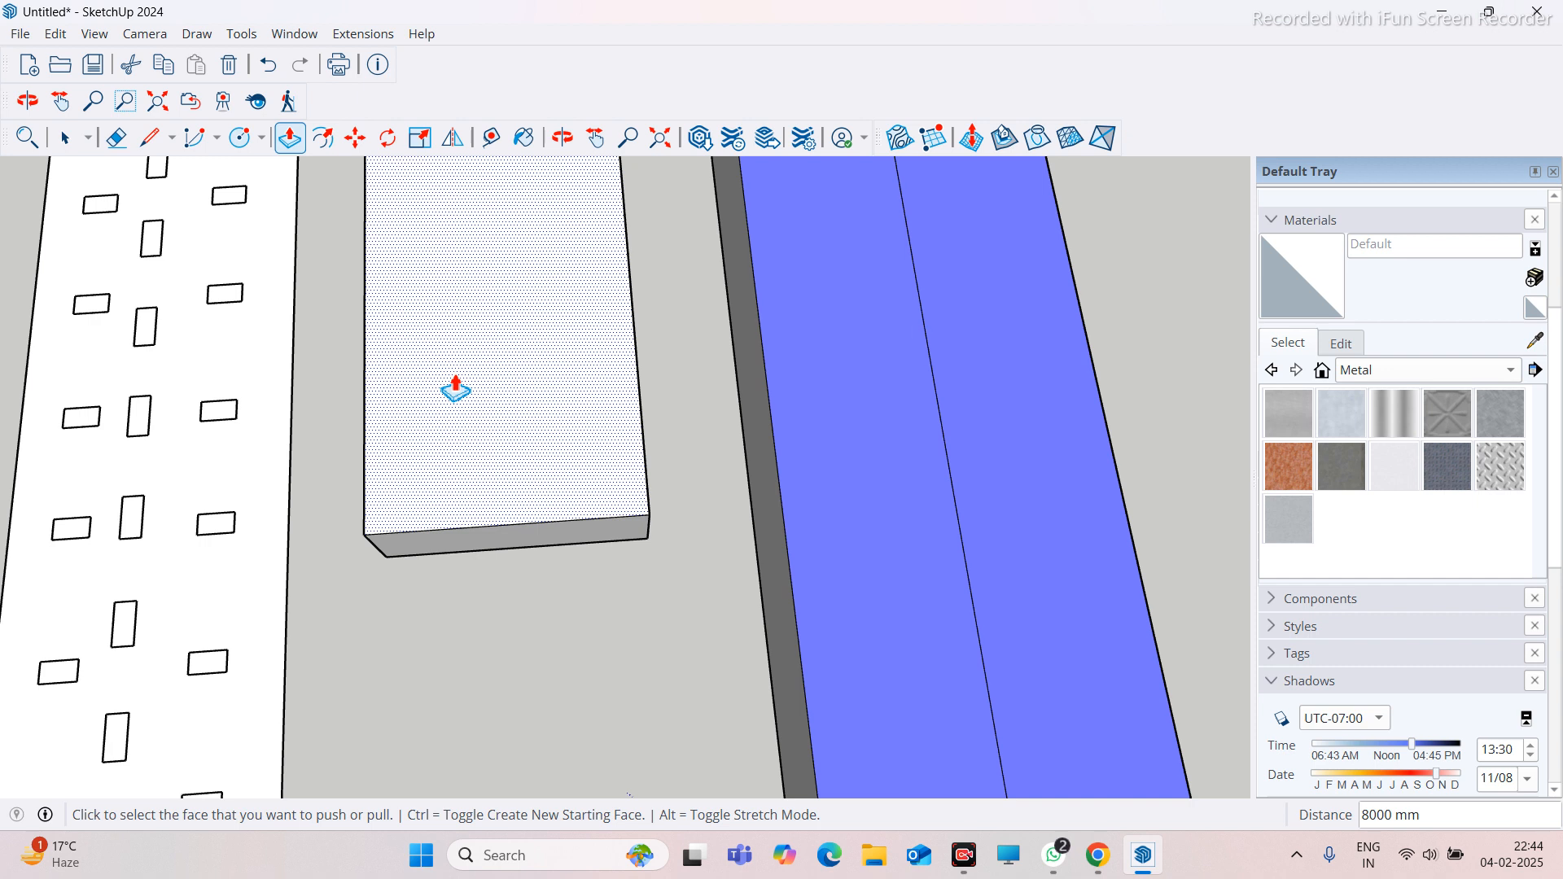
Offset the edges of the new block's top face inward by 150 mm and check the narrow border at its corner
{"action": "left_click", "coordinate": [330, 141]}
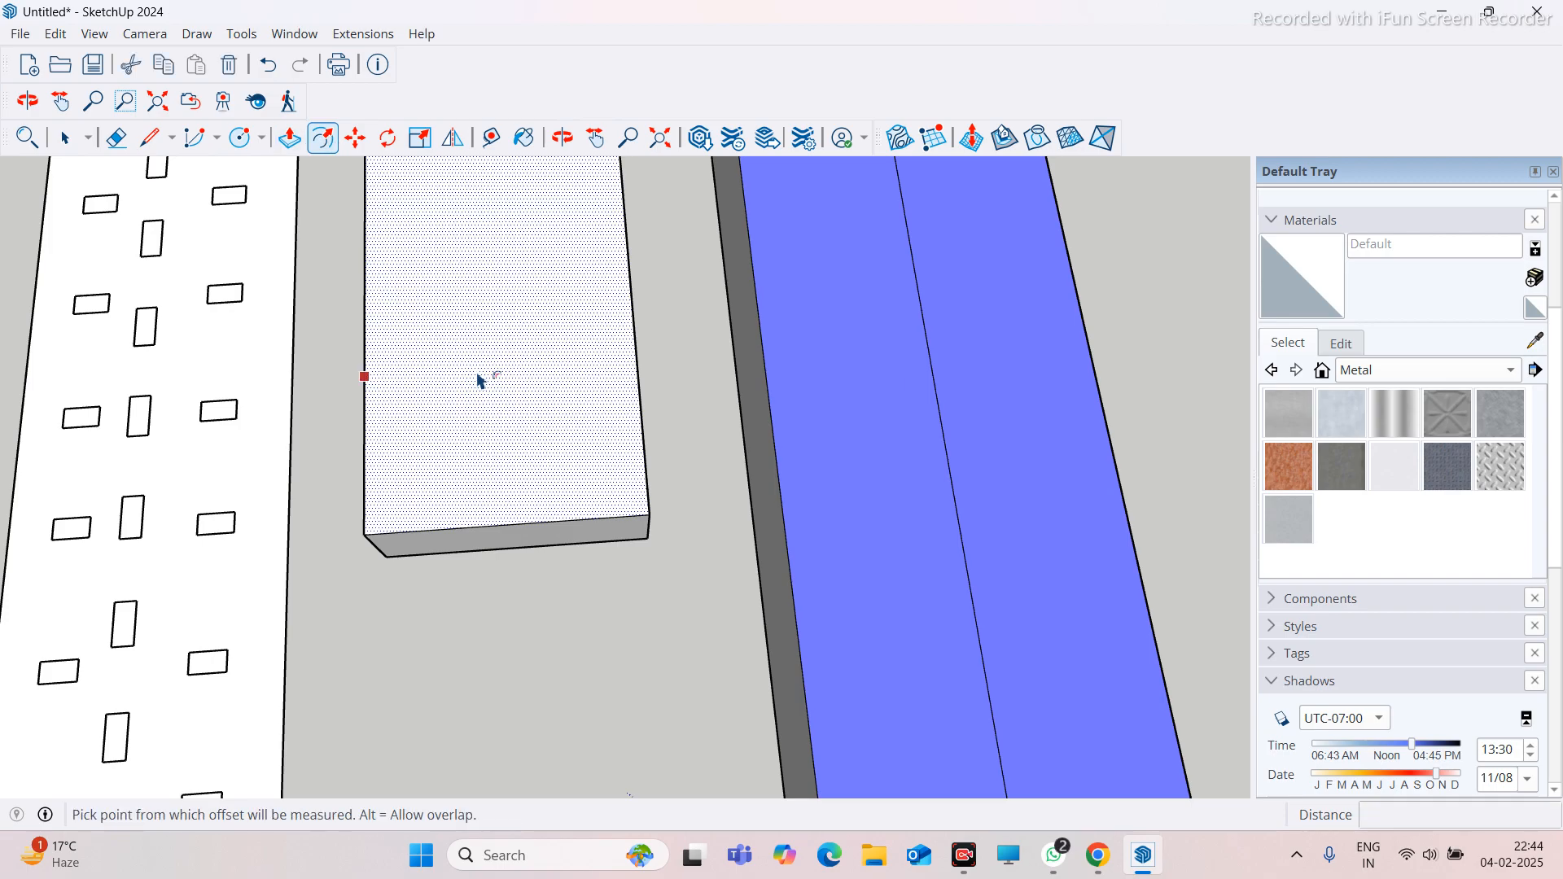
{"action": "scroll", "coordinate": [489, 370], "scroll_direction": "up", "scroll_amount": 5}
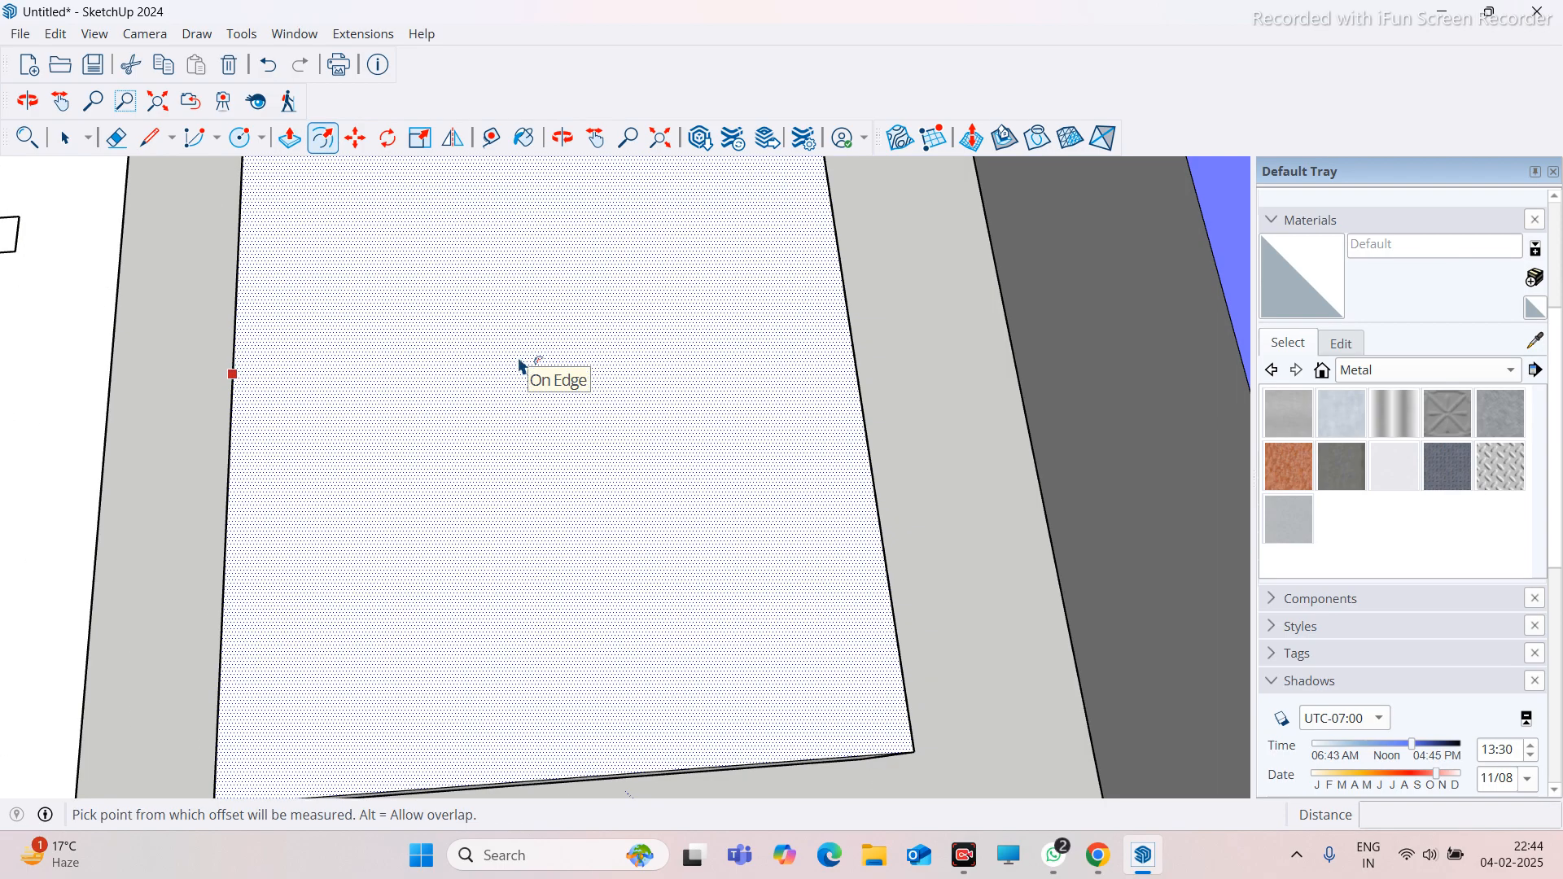
{"action": "scroll", "coordinate": [514, 371], "scroll_direction": "up", "scroll_amount": 2}
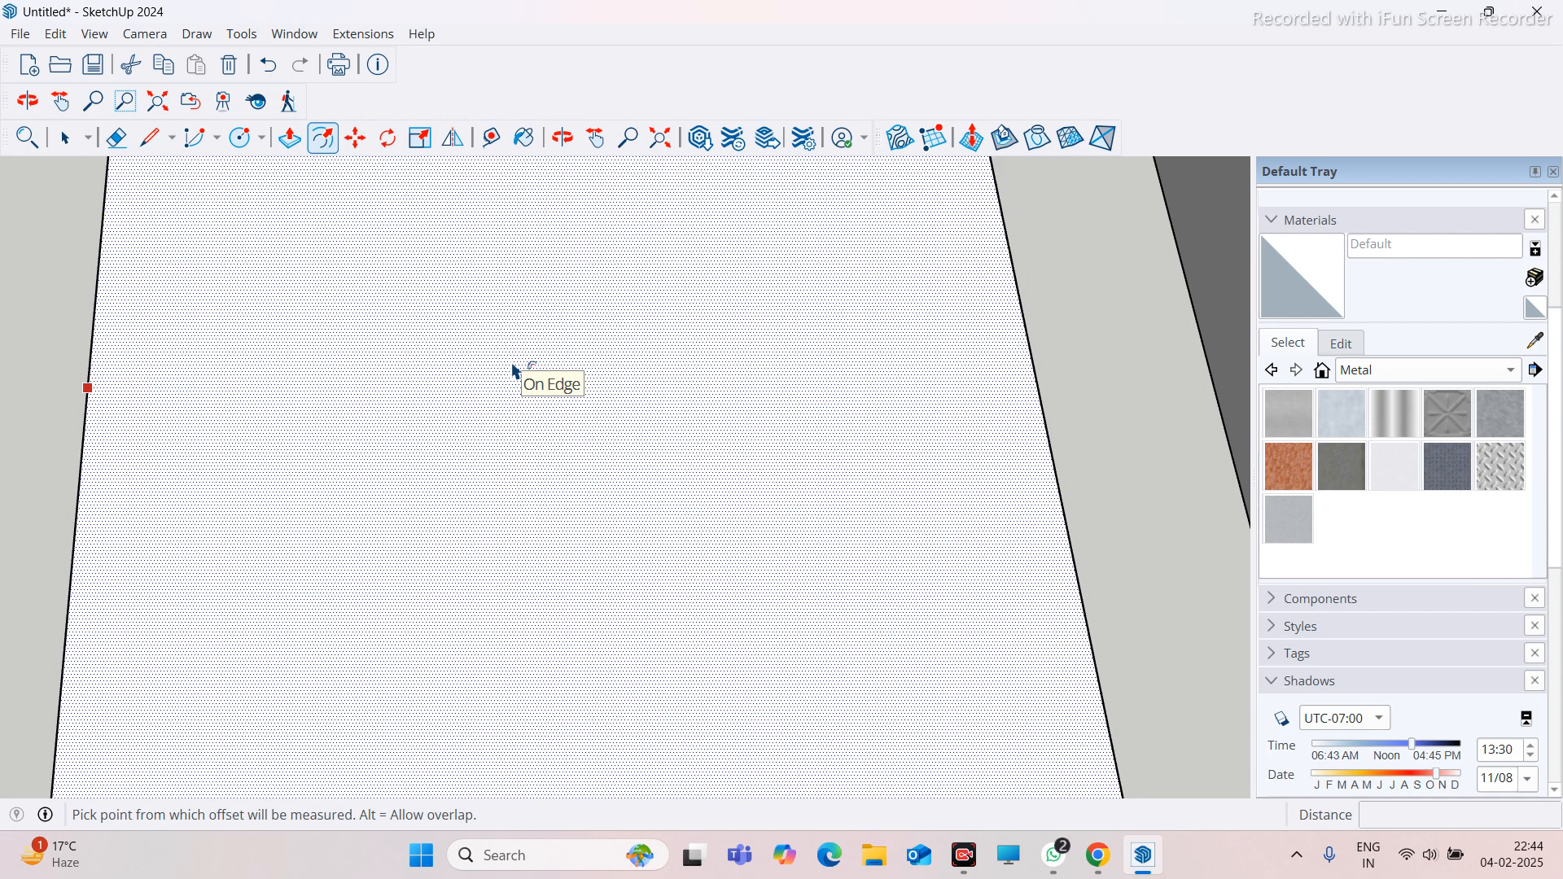
{"action": "scroll", "coordinate": [514, 372], "scroll_direction": "down", "scroll_amount": 4}
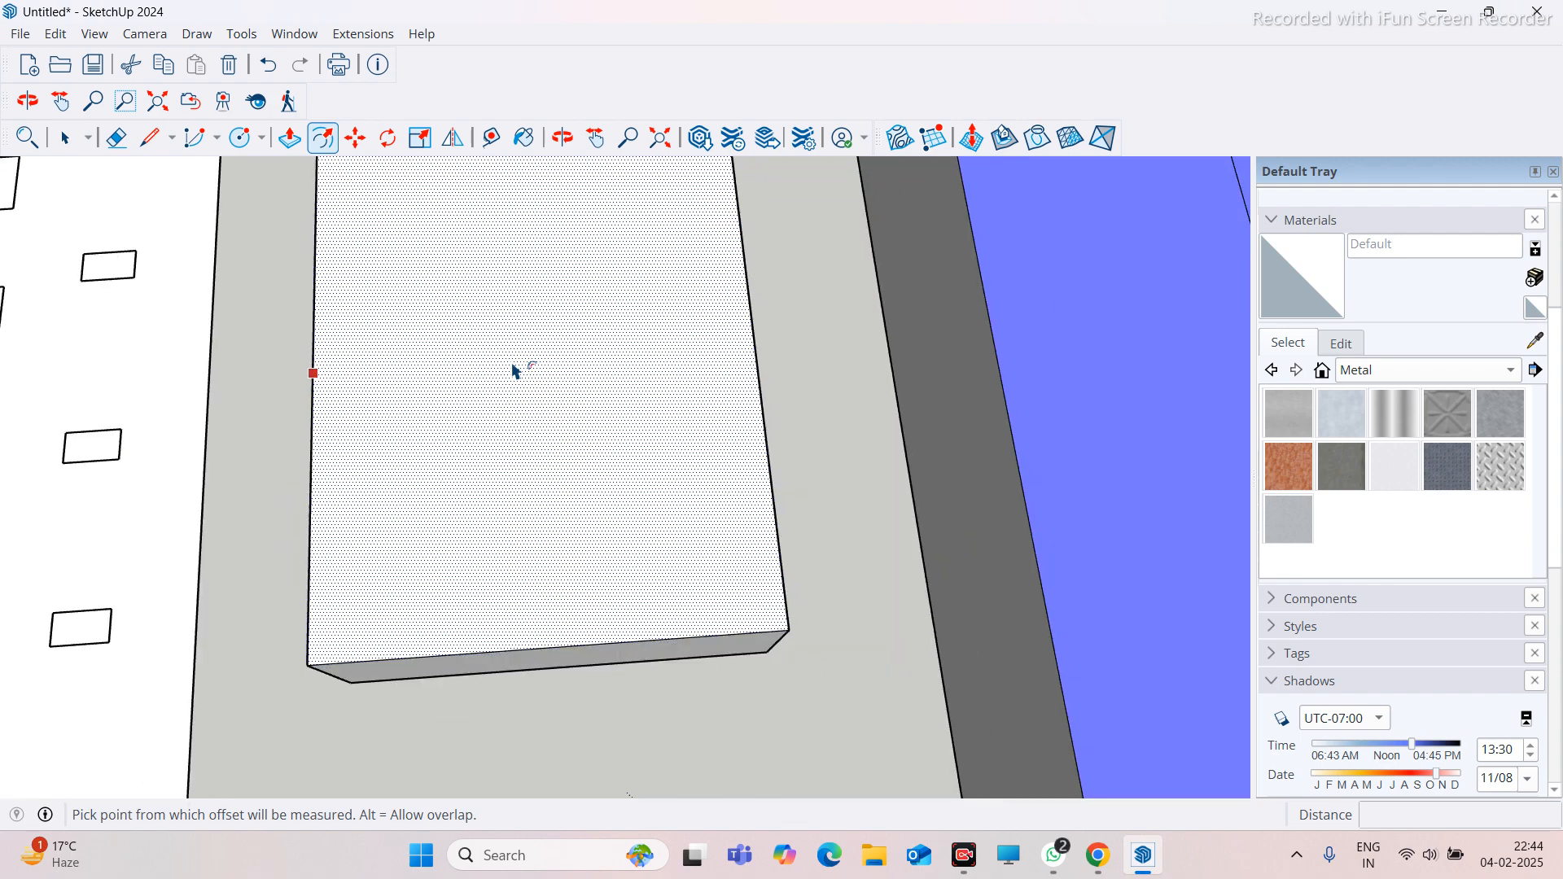
{"action": "left_click", "coordinate": [514, 371]}
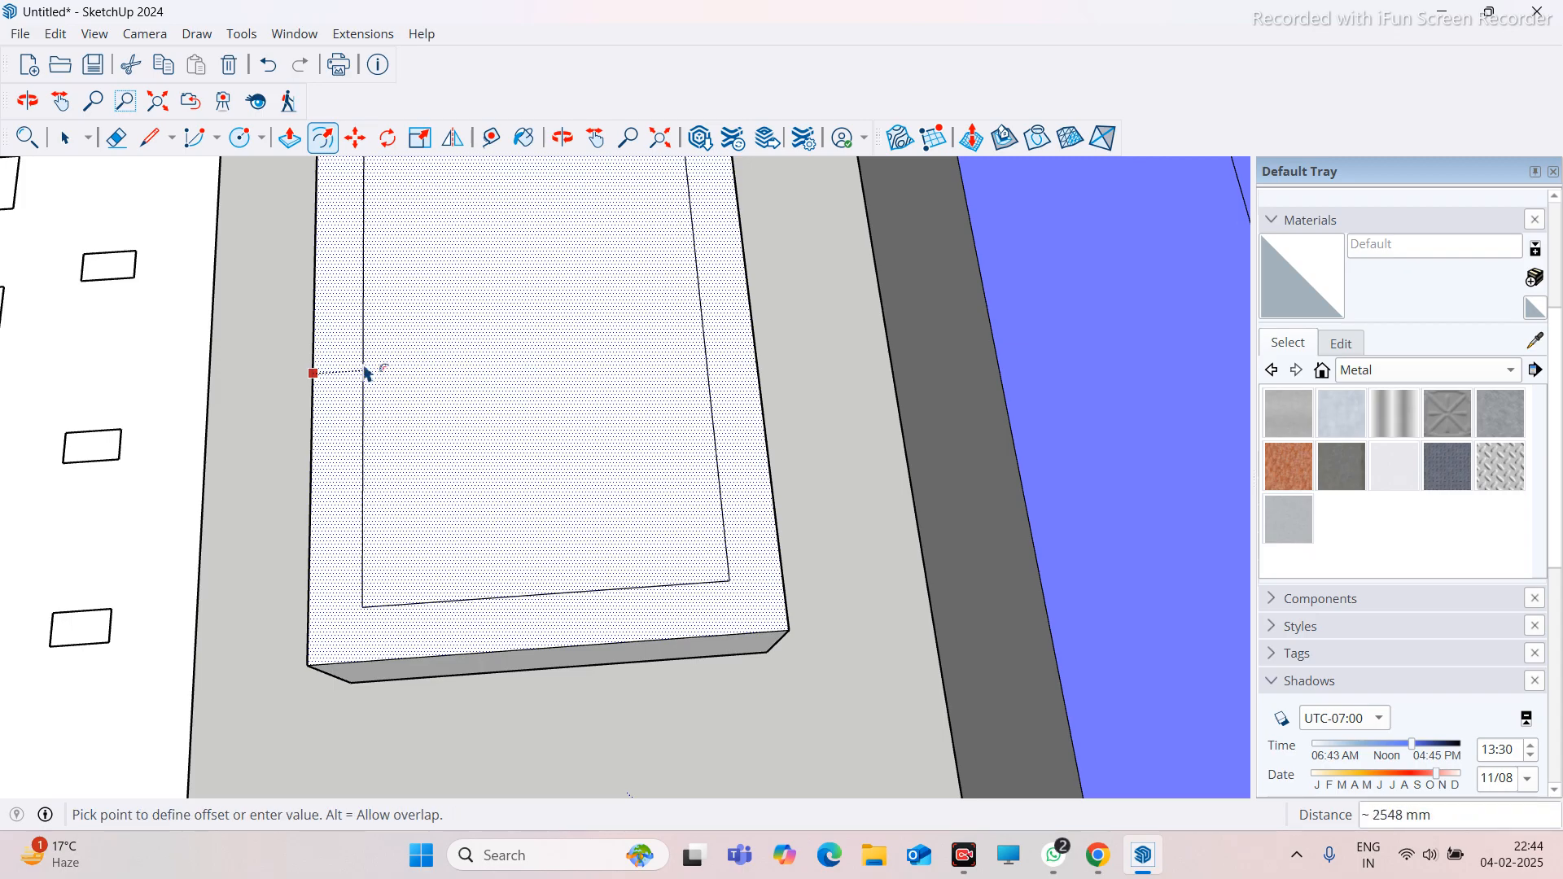
{"action": "scroll", "coordinate": [350, 397], "scroll_direction": "up", "scroll_amount": 1}
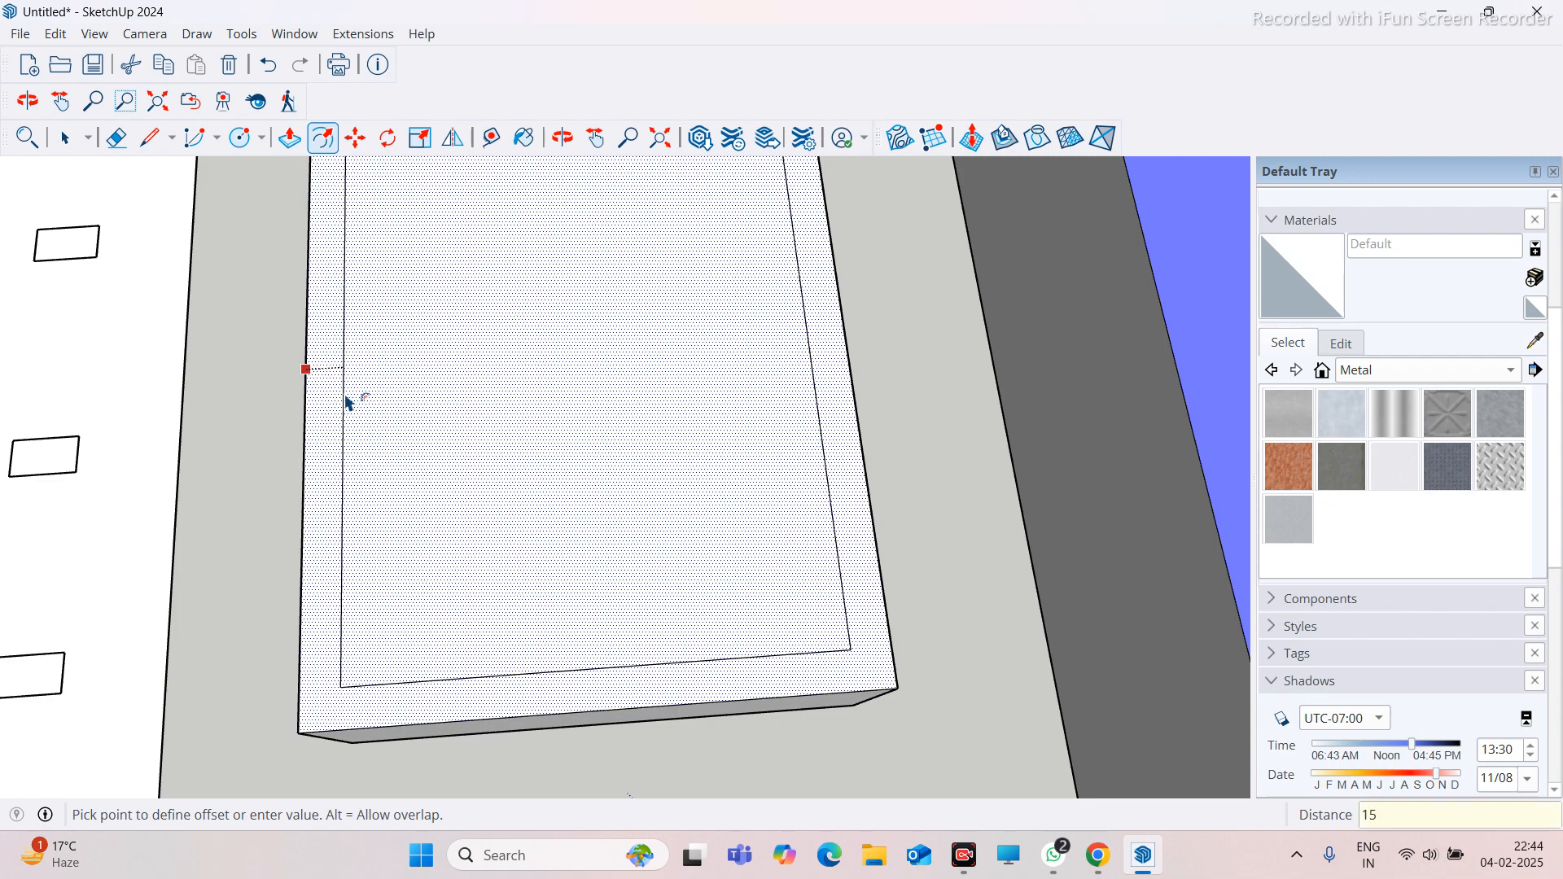
{"action": "key", "text": "Return"}
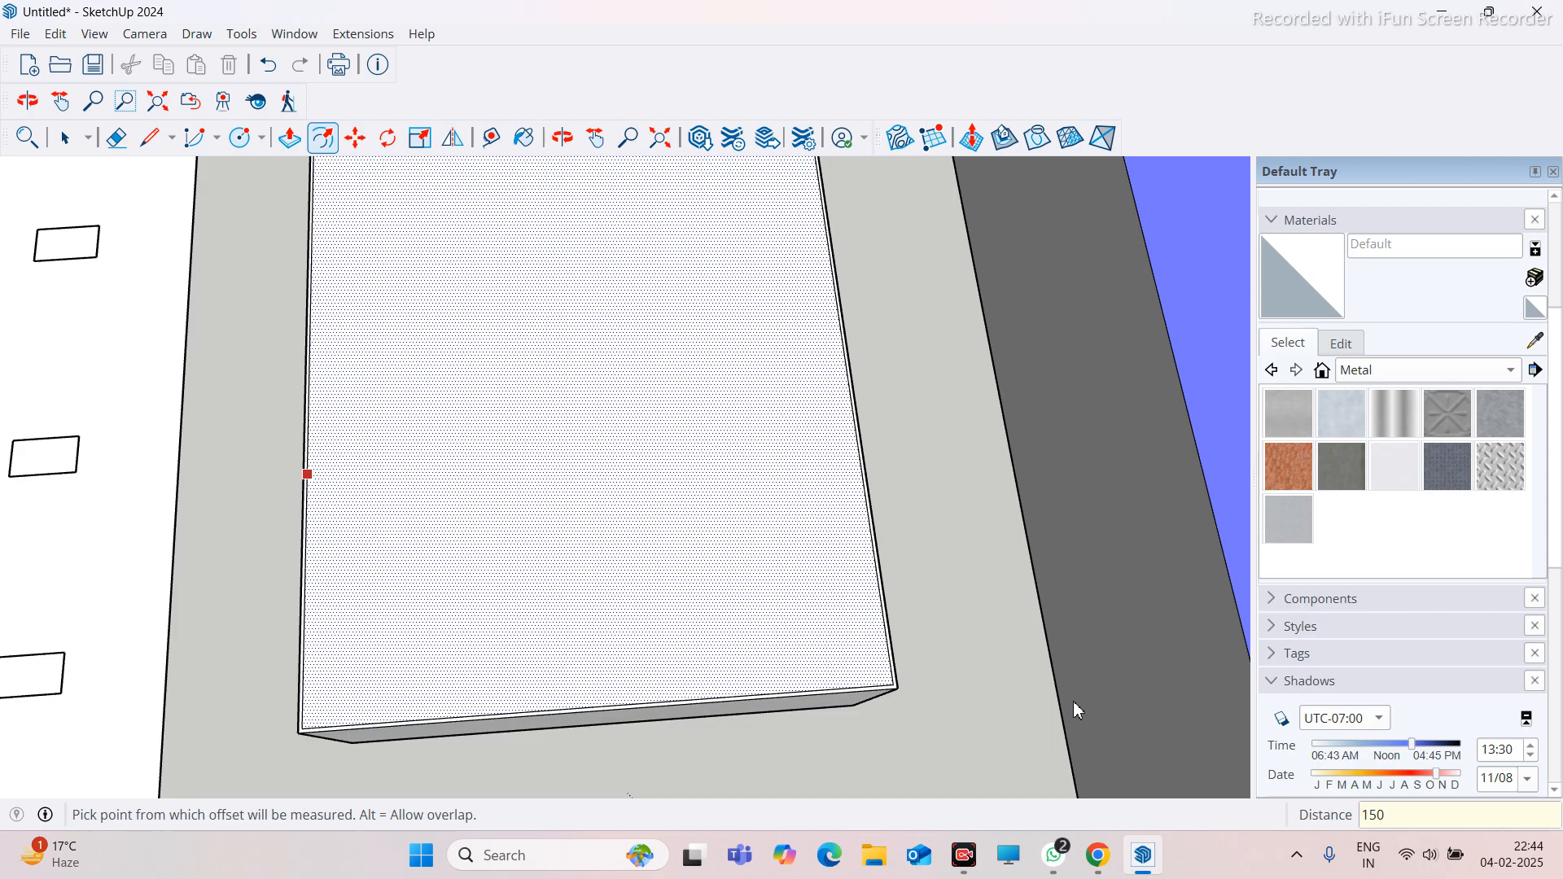
{"action": "middle_click_drag", "start_coordinate": [1056, 694], "coordinate": [787, 743]}
{"action": "key", "text": "f"}
{"action": "scroll", "coordinate": [787, 743], "scroll_direction": "up", "scroll_amount": 5}
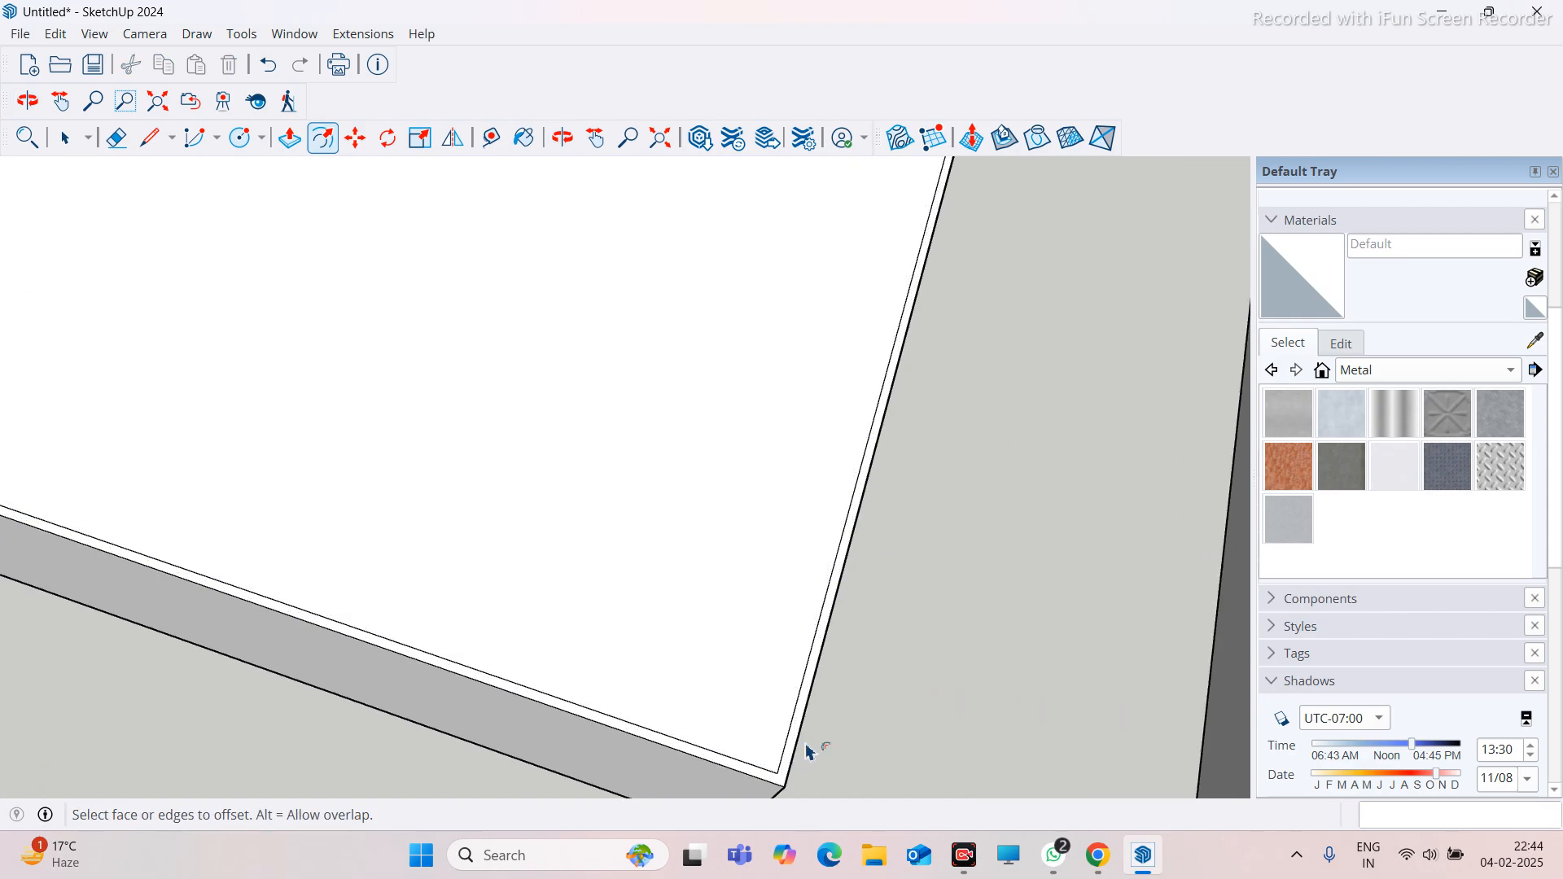
{"action": "middle_click_drag", "start_coordinate": [554, 658], "coordinate": [848, 594]}
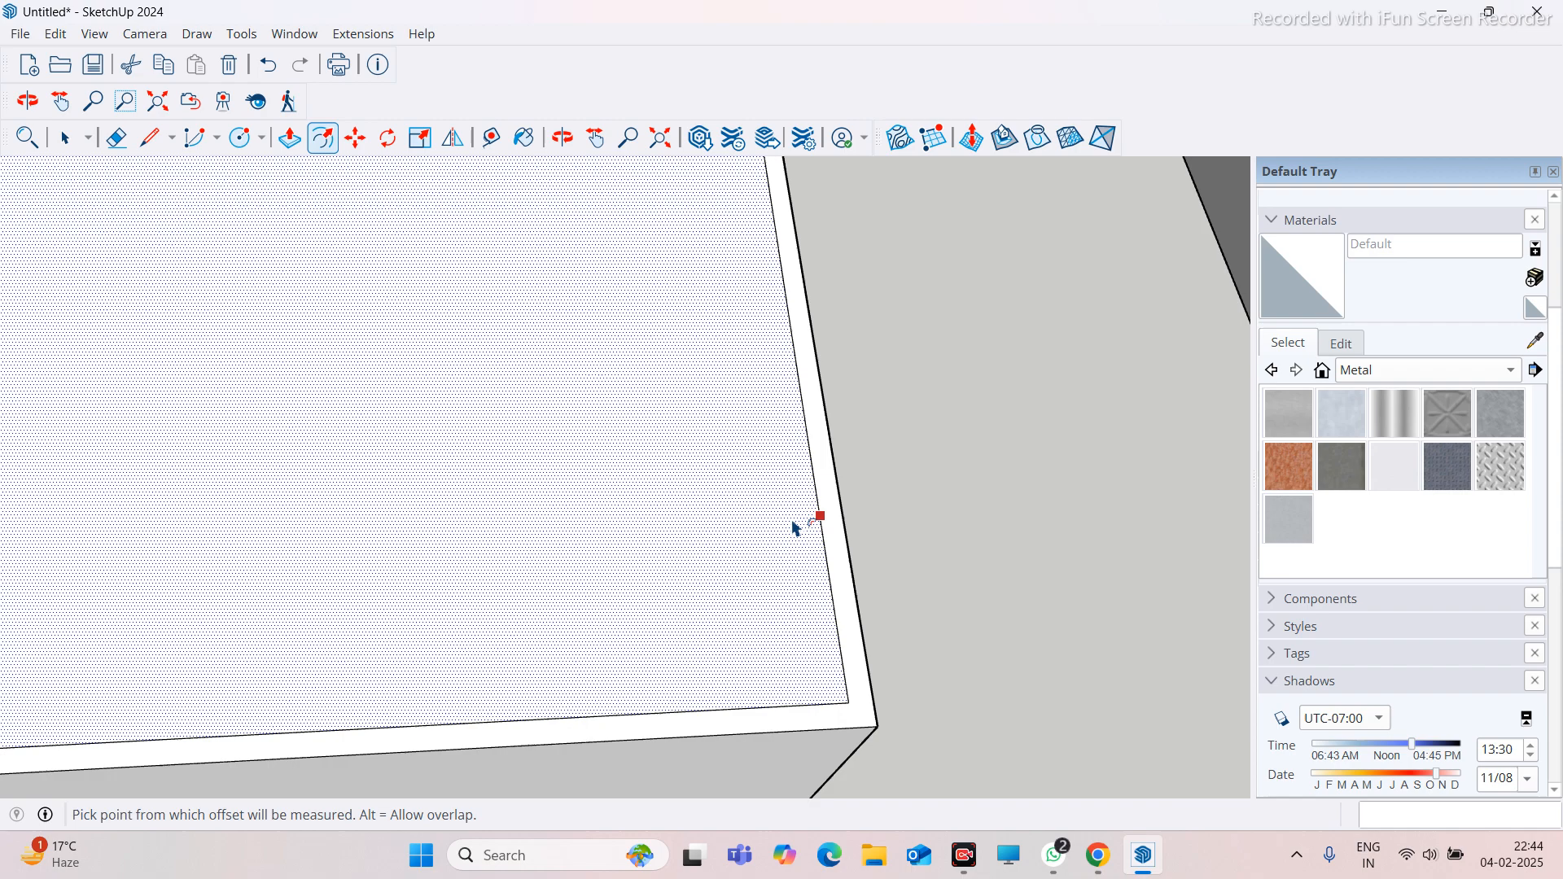
{"action": "middle_click_drag", "start_coordinate": [794, 527], "coordinate": [786, 526]}
{"action": "scroll", "coordinate": [595, 500], "scroll_direction": "down", "scroll_amount": 3}
{"action": "left_click", "coordinate": [299, 143]}
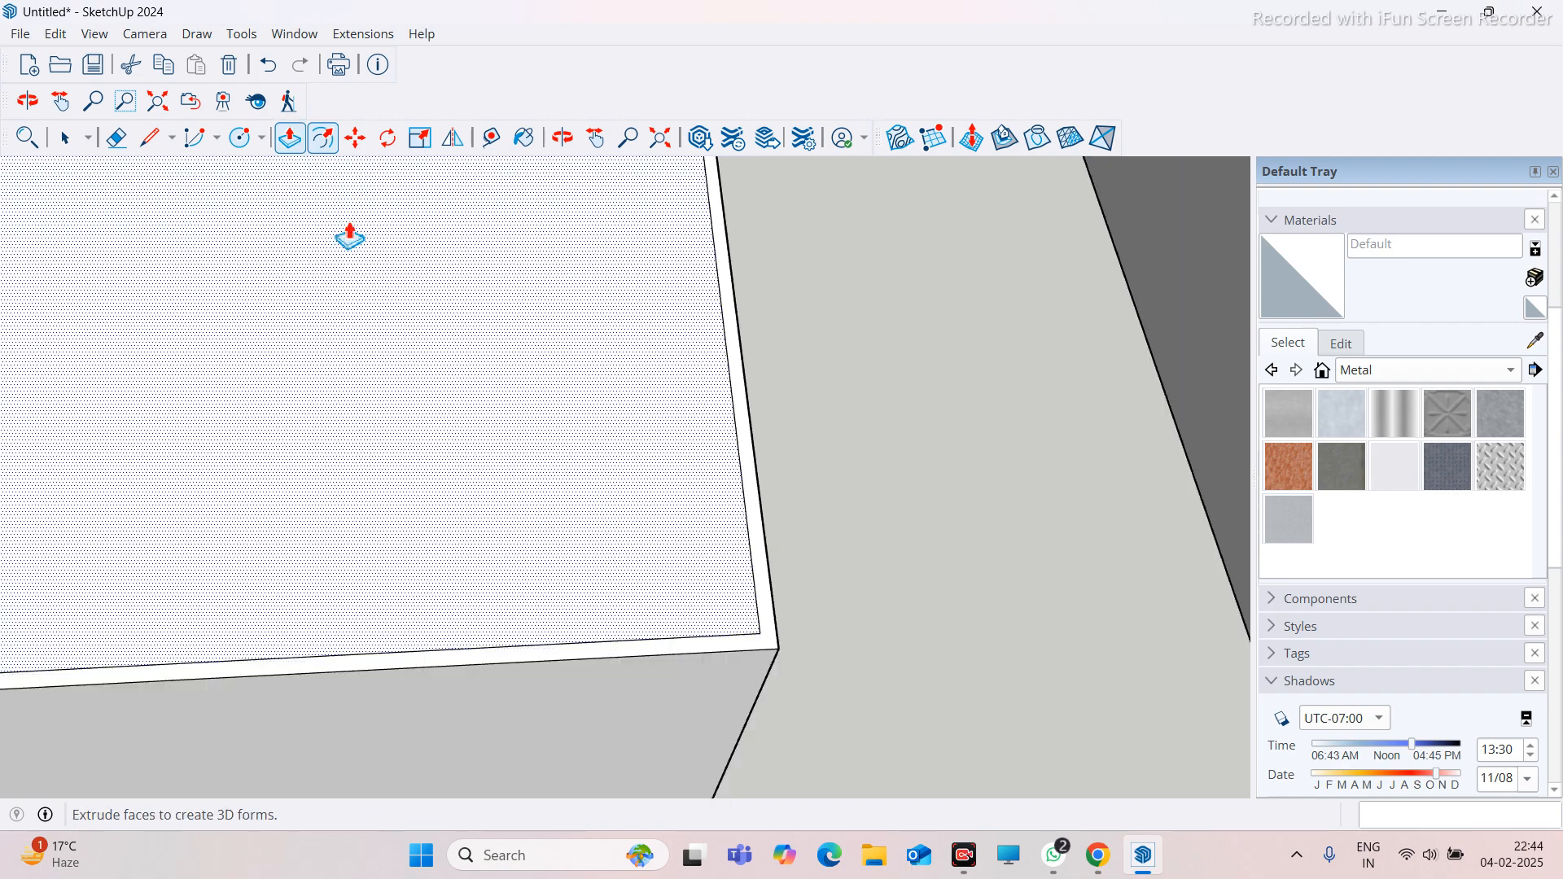
{"action": "middle_click_drag", "start_coordinate": [632, 617], "coordinate": [684, 570]}
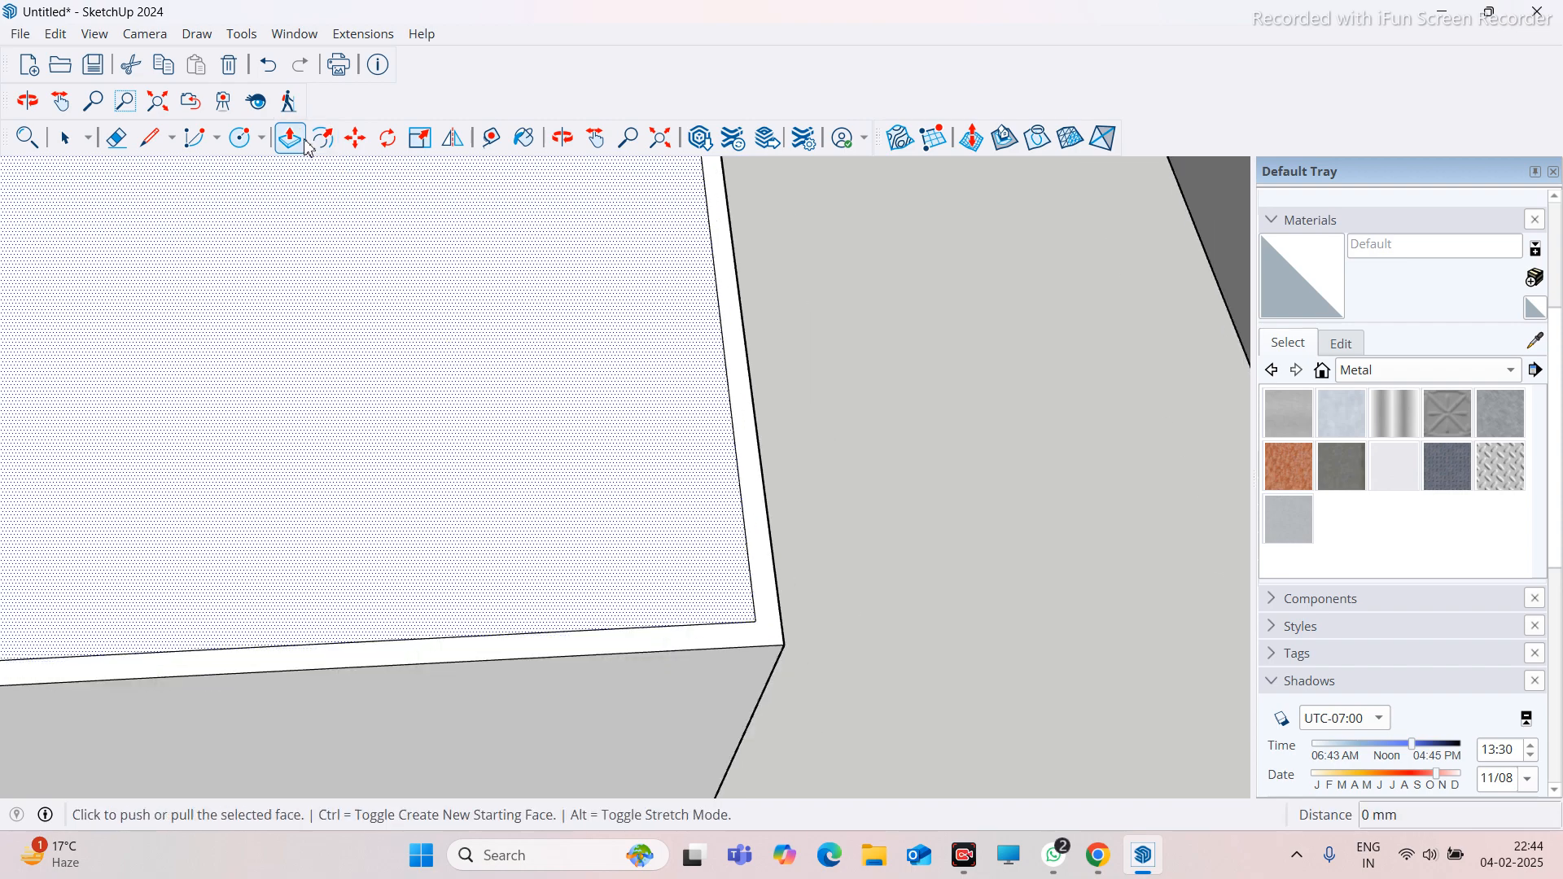
{"action": "left_click", "coordinate": [830, 599]}
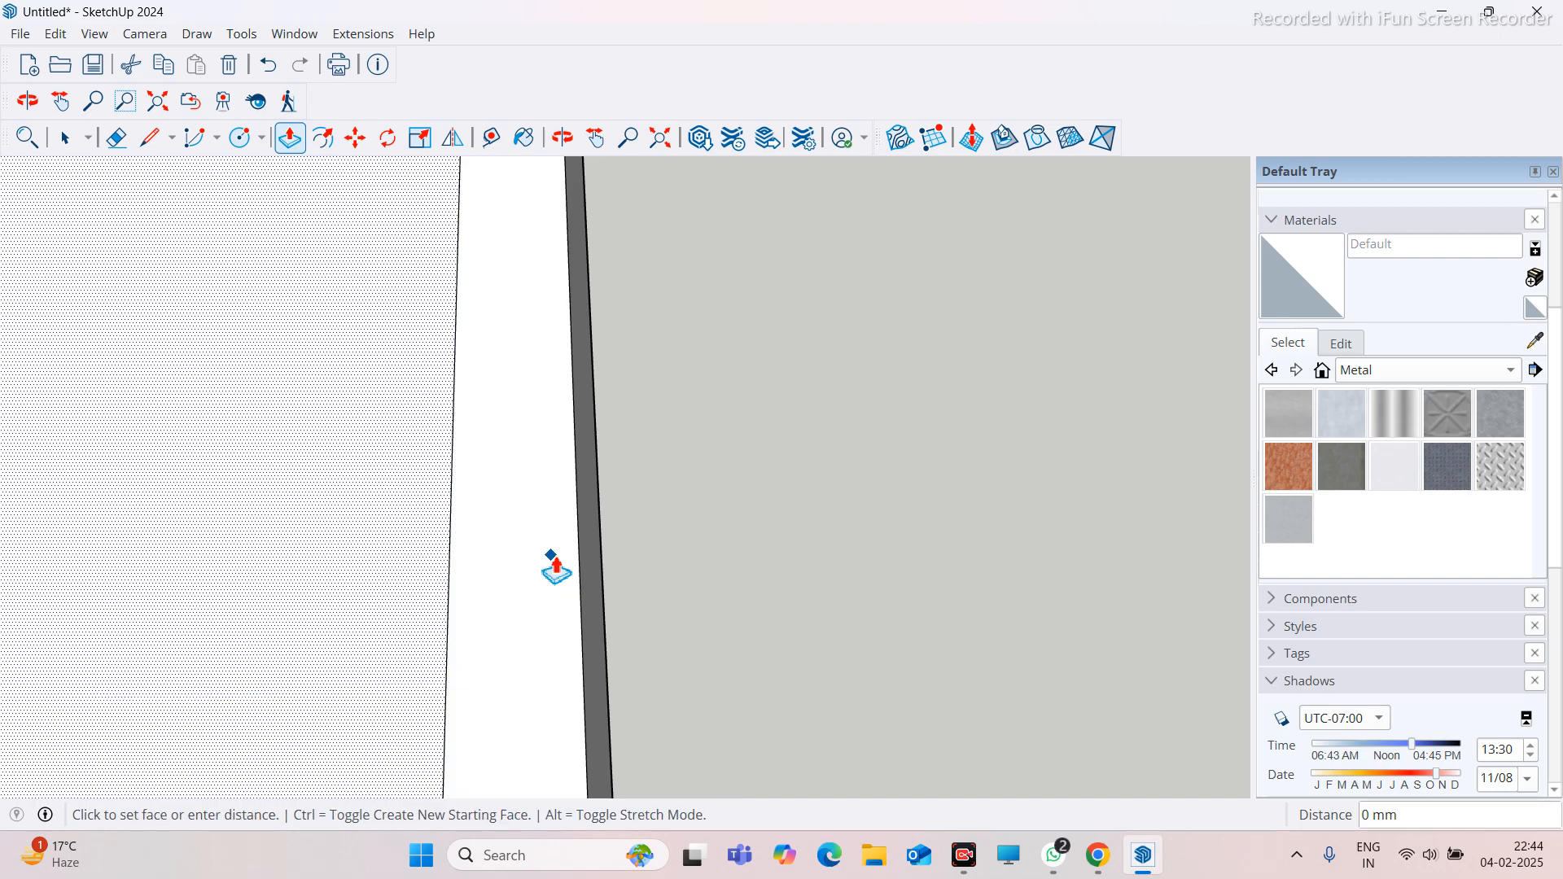
{"action": "left_click", "coordinate": [591, 553]}
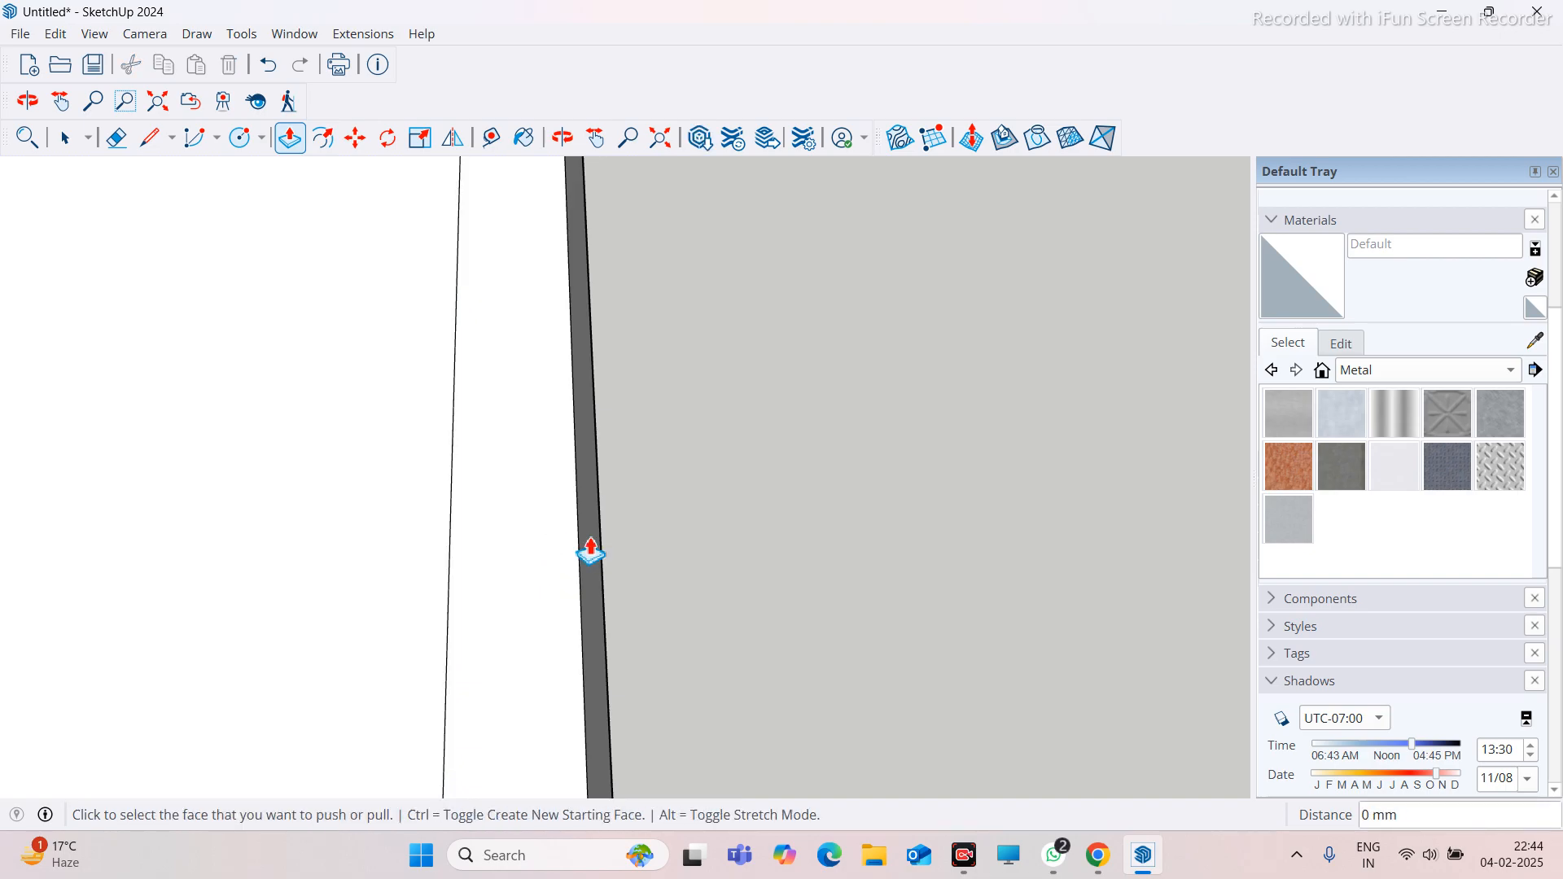
Select the narrow border face around the new block's top and extrude it upward 1000 mm as a parapet
{"action": "left_click", "coordinate": [66, 138]}
{"action": "left_click", "coordinate": [510, 361]}
{"action": "left_click", "coordinate": [289, 138]}
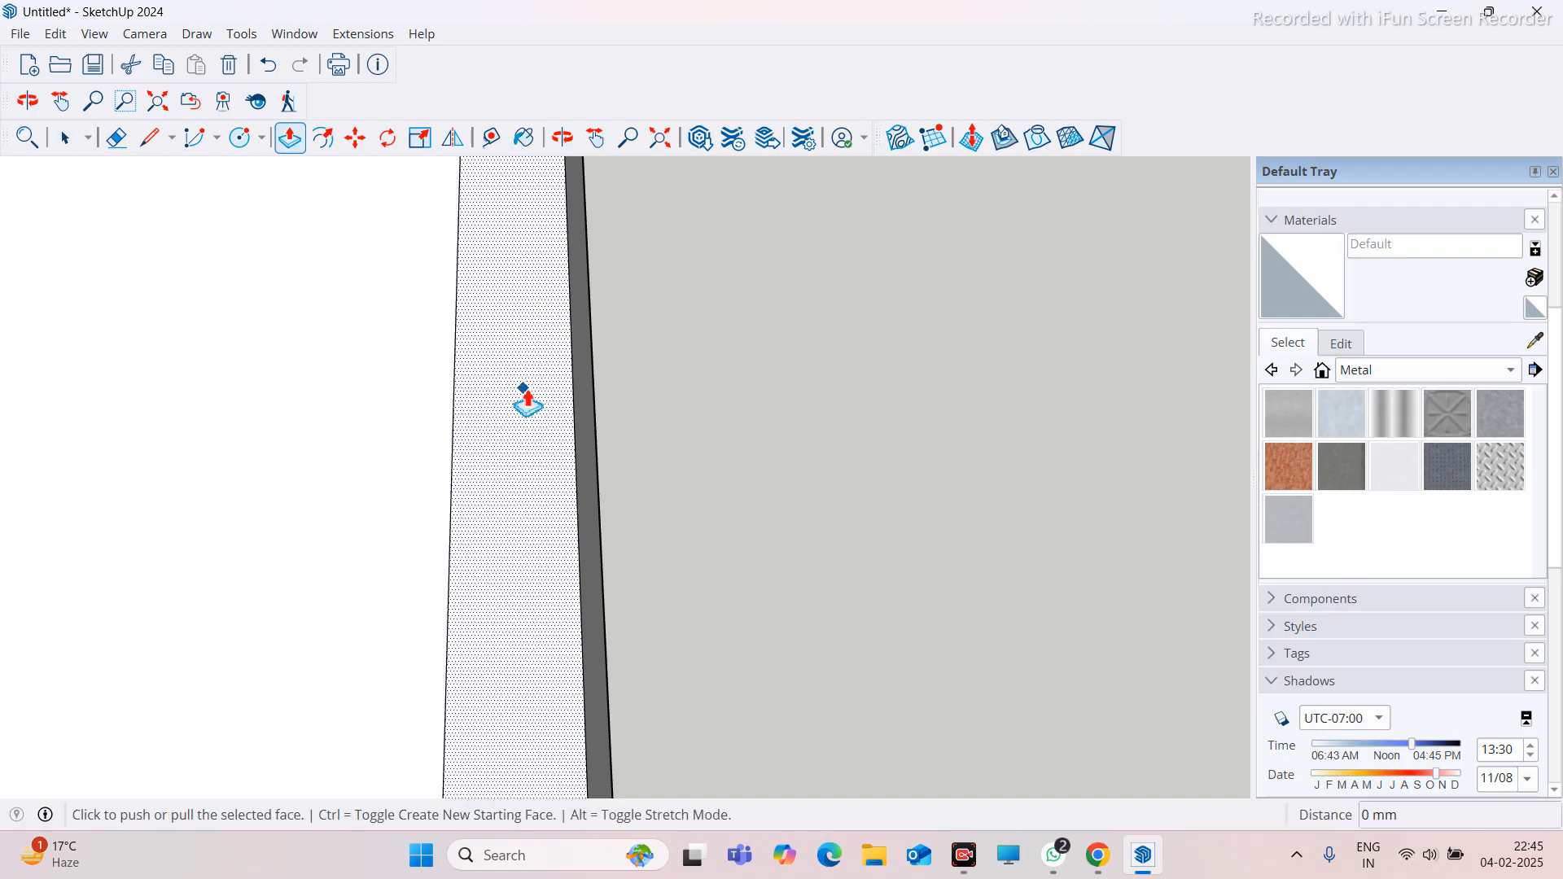
{"action": "left_click", "coordinate": [521, 398]}
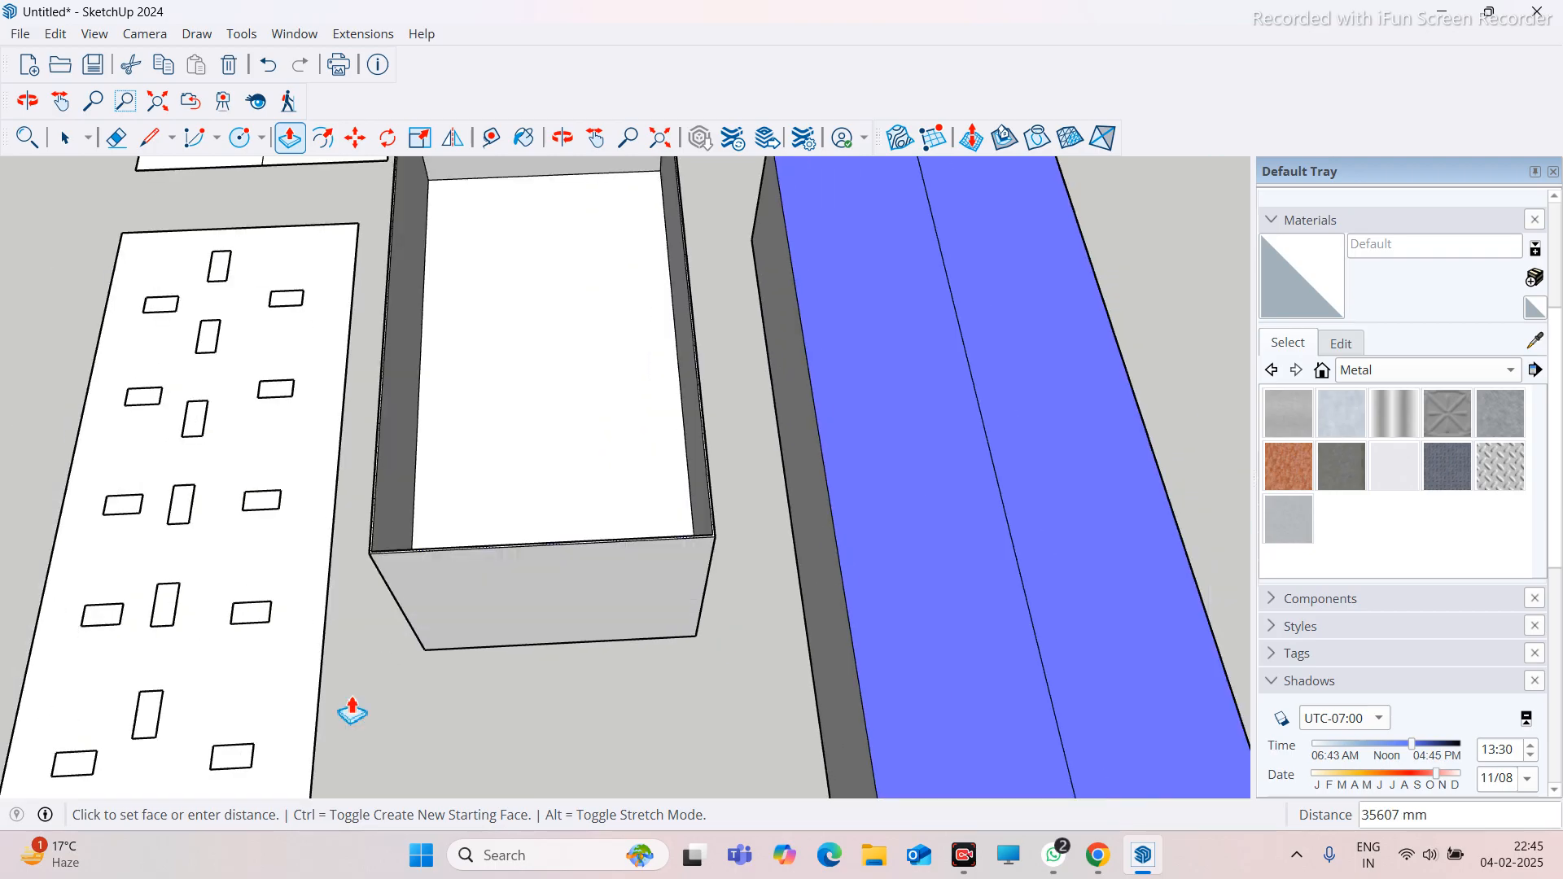
{"action": "scroll", "coordinate": [454, 568], "scroll_direction": "down", "scroll_amount": 5}
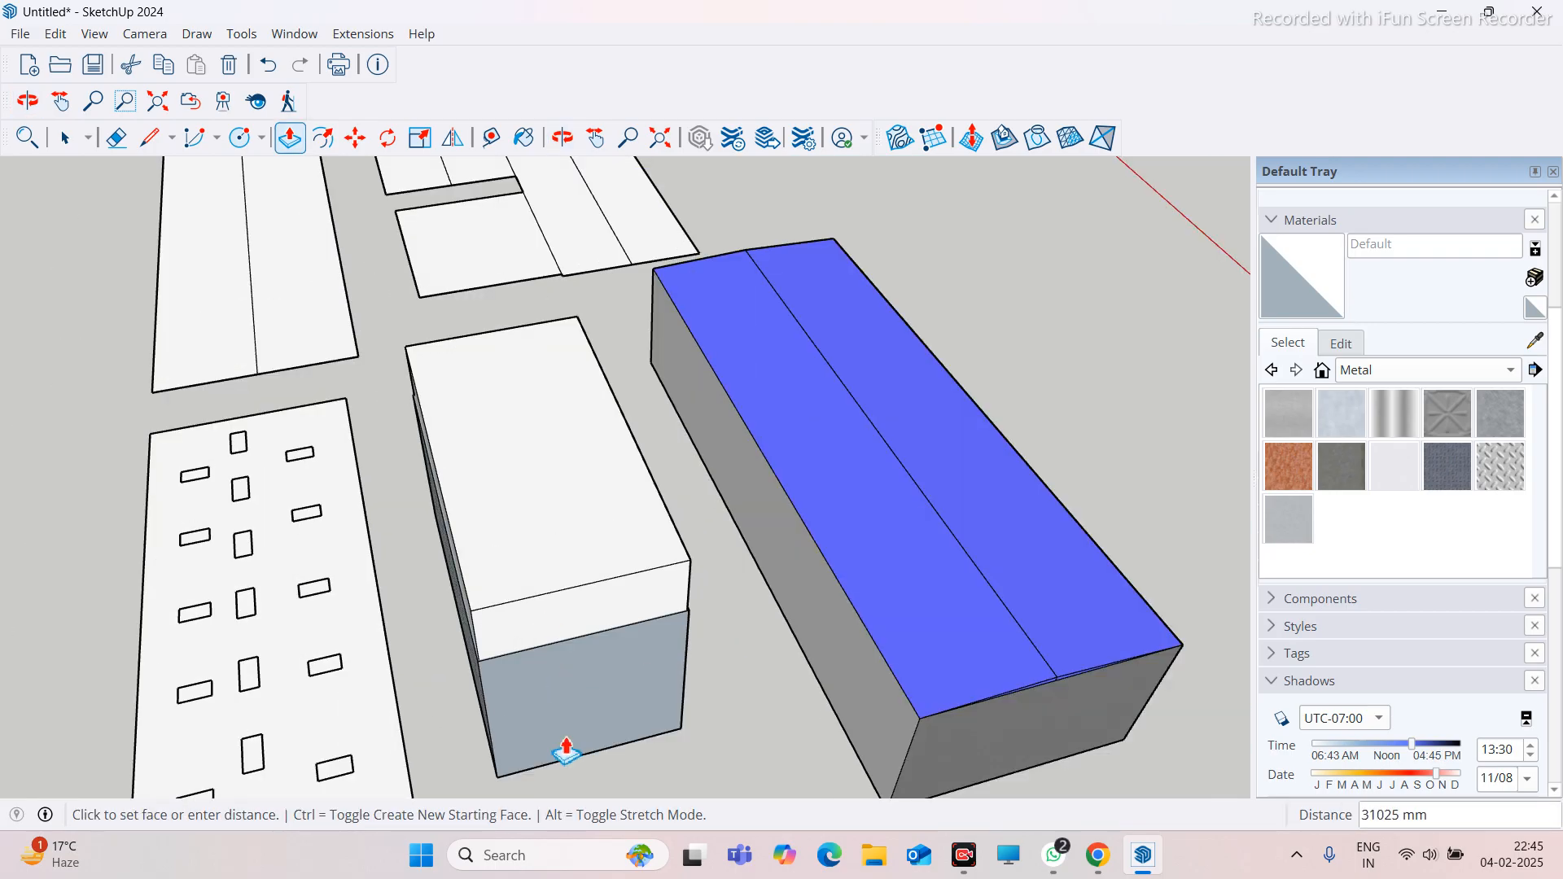
{"action": "scroll", "coordinate": [509, 517], "scroll_direction": "up", "scroll_amount": 1}
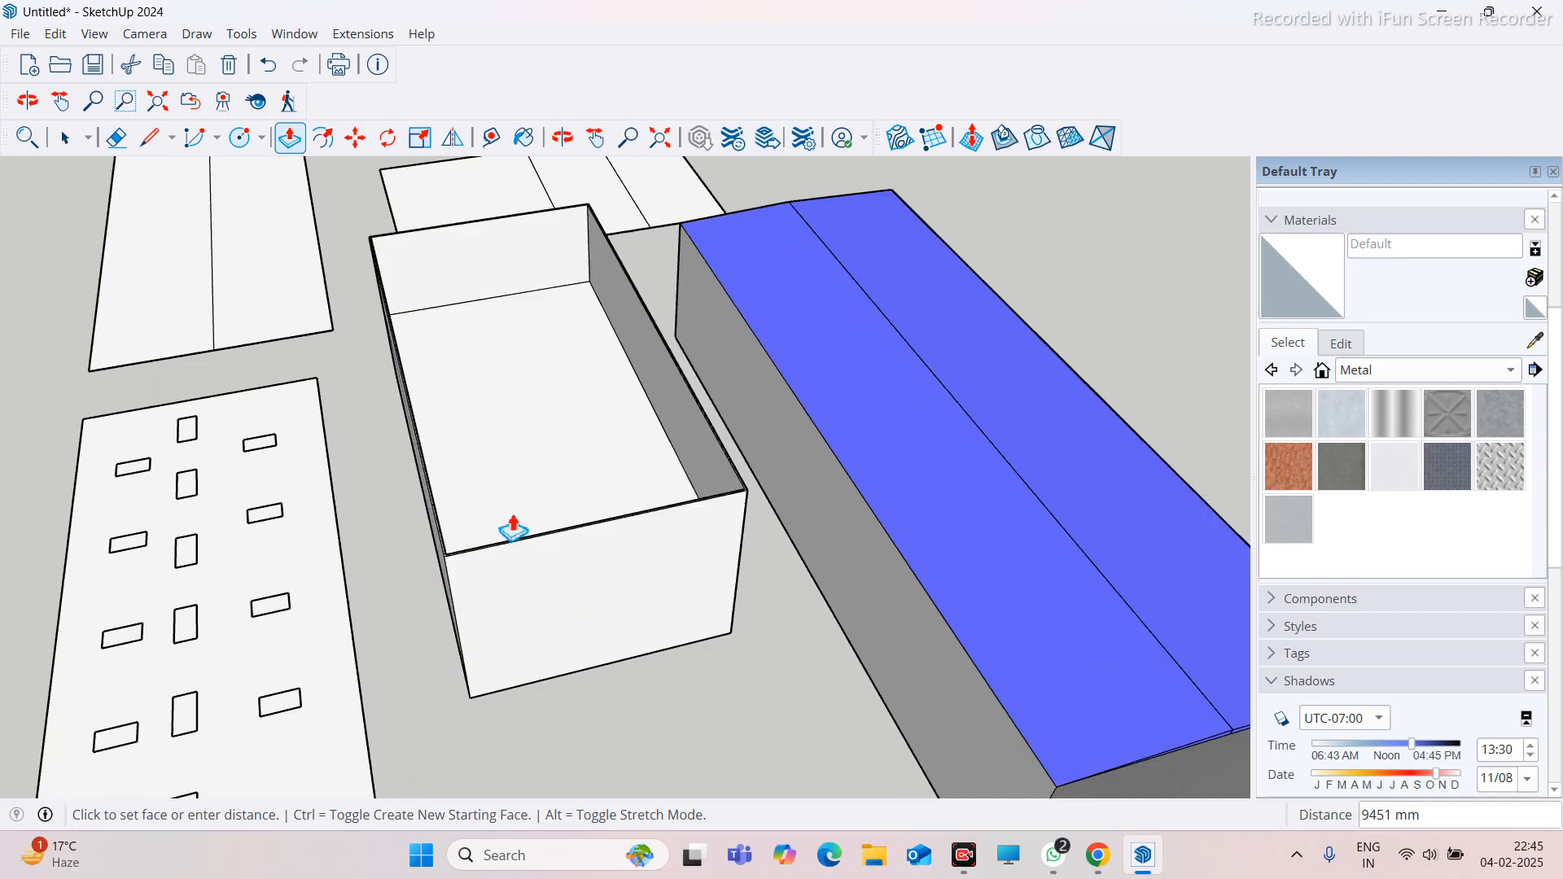
{"action": "left_click", "coordinate": [543, 493]}
{"action": "middle_click_drag", "start_coordinate": [729, 471], "coordinate": [883, 446]}
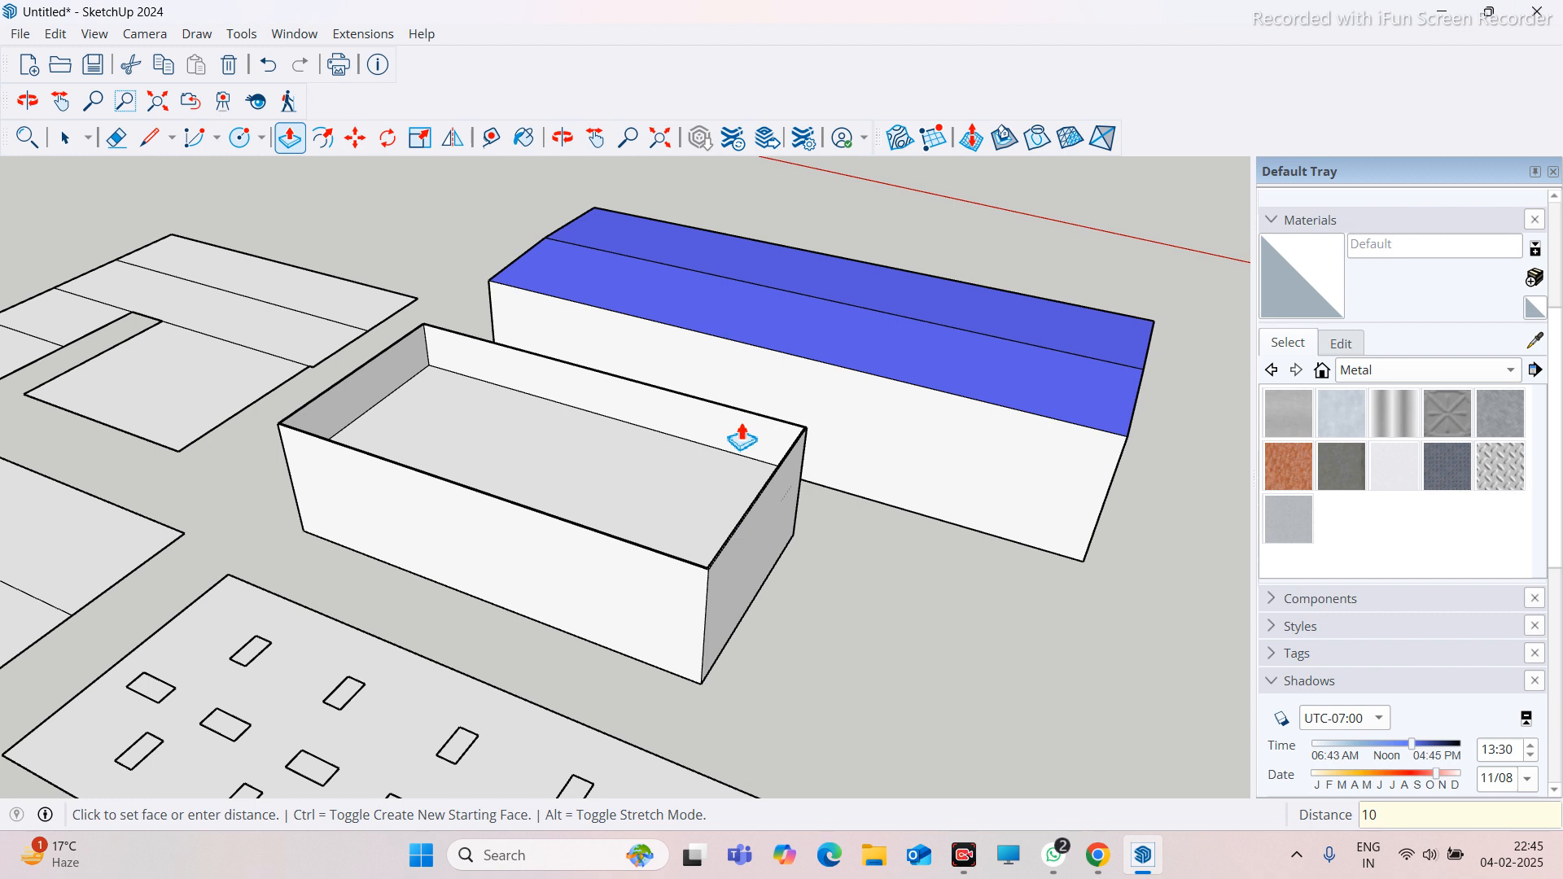
{"action": "key", "text": "Return"}
Examine the raised parapet and the recessed roof face up close, from different angles and from further away
{"action": "scroll", "coordinate": [732, 462], "scroll_direction": "up", "scroll_amount": 5}
{"action": "middle_click_drag", "start_coordinate": [1197, 597], "coordinate": [1094, 437]}
{"action": "middle_click_drag", "start_coordinate": [1006, 291], "coordinate": [387, 462]}
{"action": "scroll", "coordinate": [796, 402], "scroll_direction": "down", "scroll_amount": 3}
{"action": "scroll", "coordinate": [918, 399], "scroll_direction": "down", "scroll_amount": 1}
{"action": "middle_click_drag", "start_coordinate": [925, 384], "coordinate": [407, 417]}
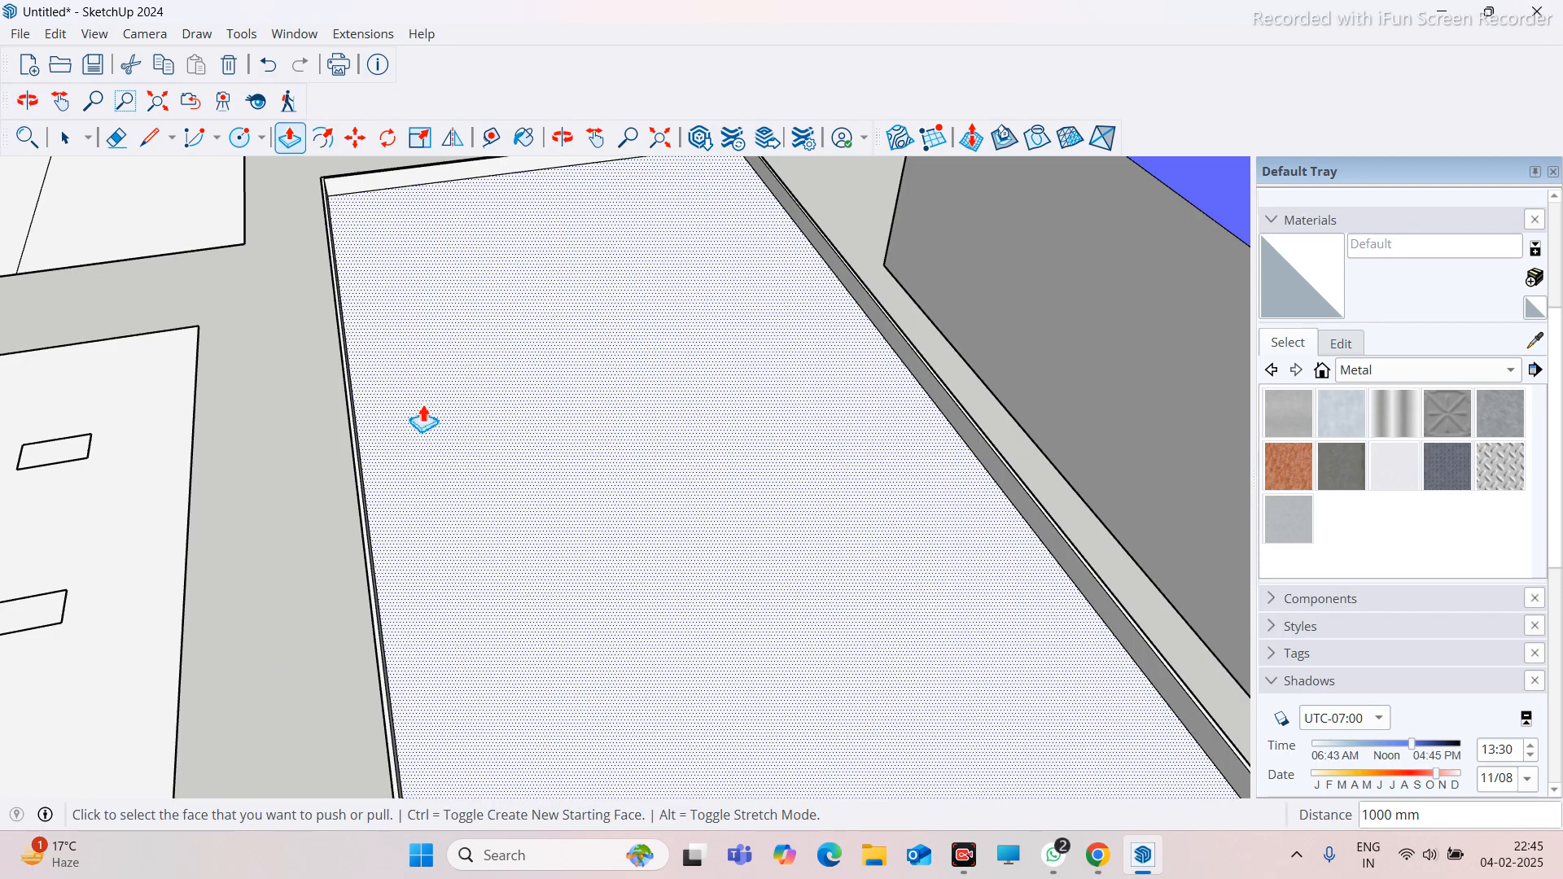
{"action": "scroll", "coordinate": [428, 422], "scroll_direction": "down", "scroll_amount": 2}
{"action": "scroll", "coordinate": [433, 419], "scroll_direction": "up", "scroll_amount": 4}
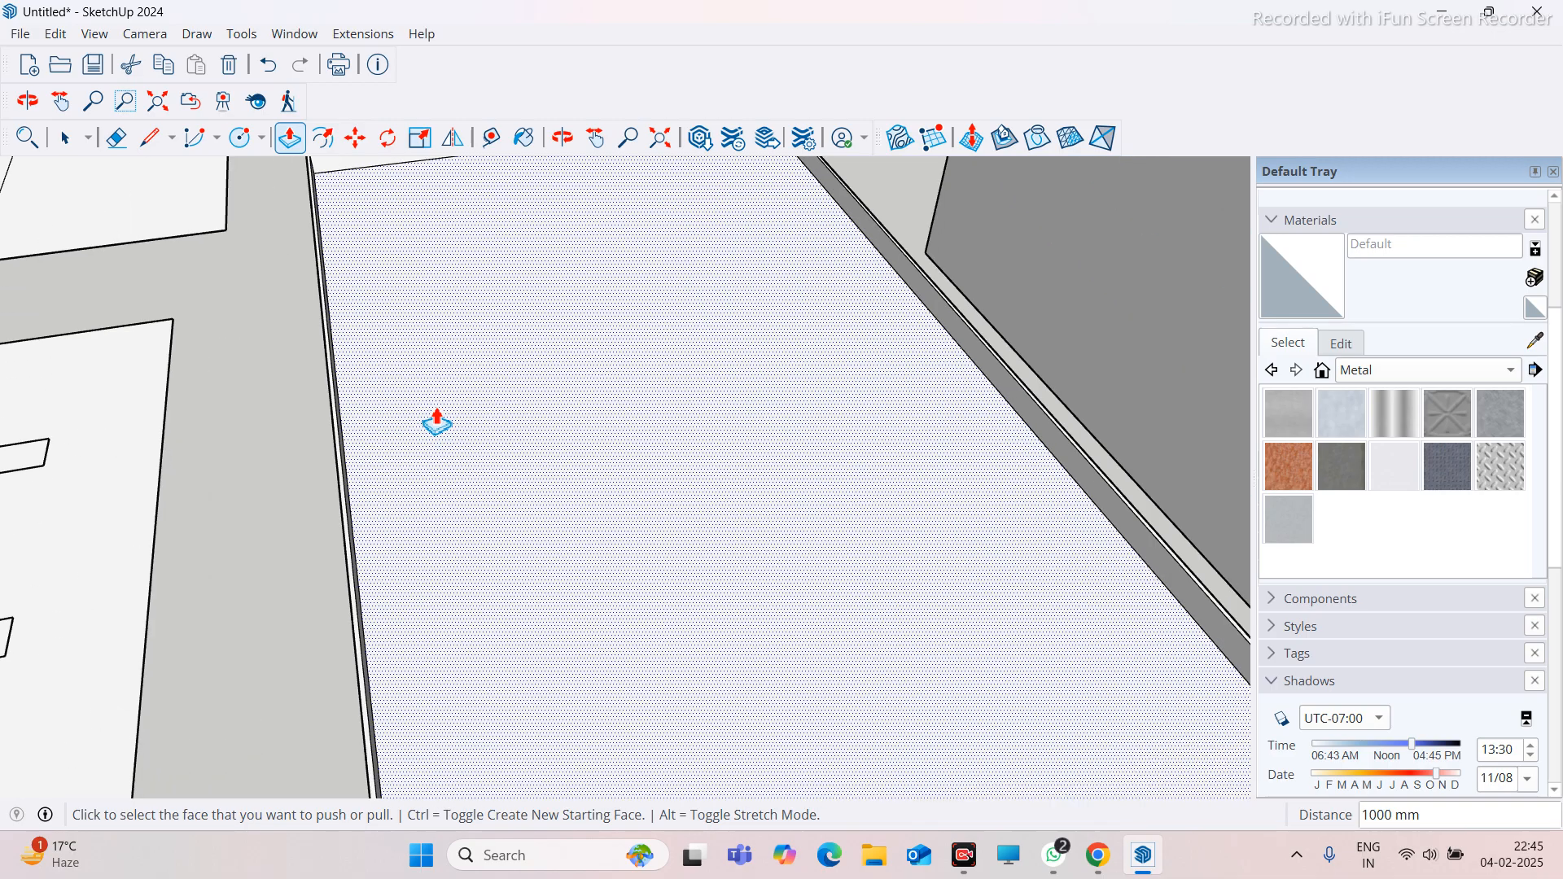
{"action": "middle_click_drag", "start_coordinate": [433, 444], "coordinate": [484, 413]}
{"action": "scroll", "coordinate": [389, 472], "scroll_direction": "down", "scroll_amount": 3}
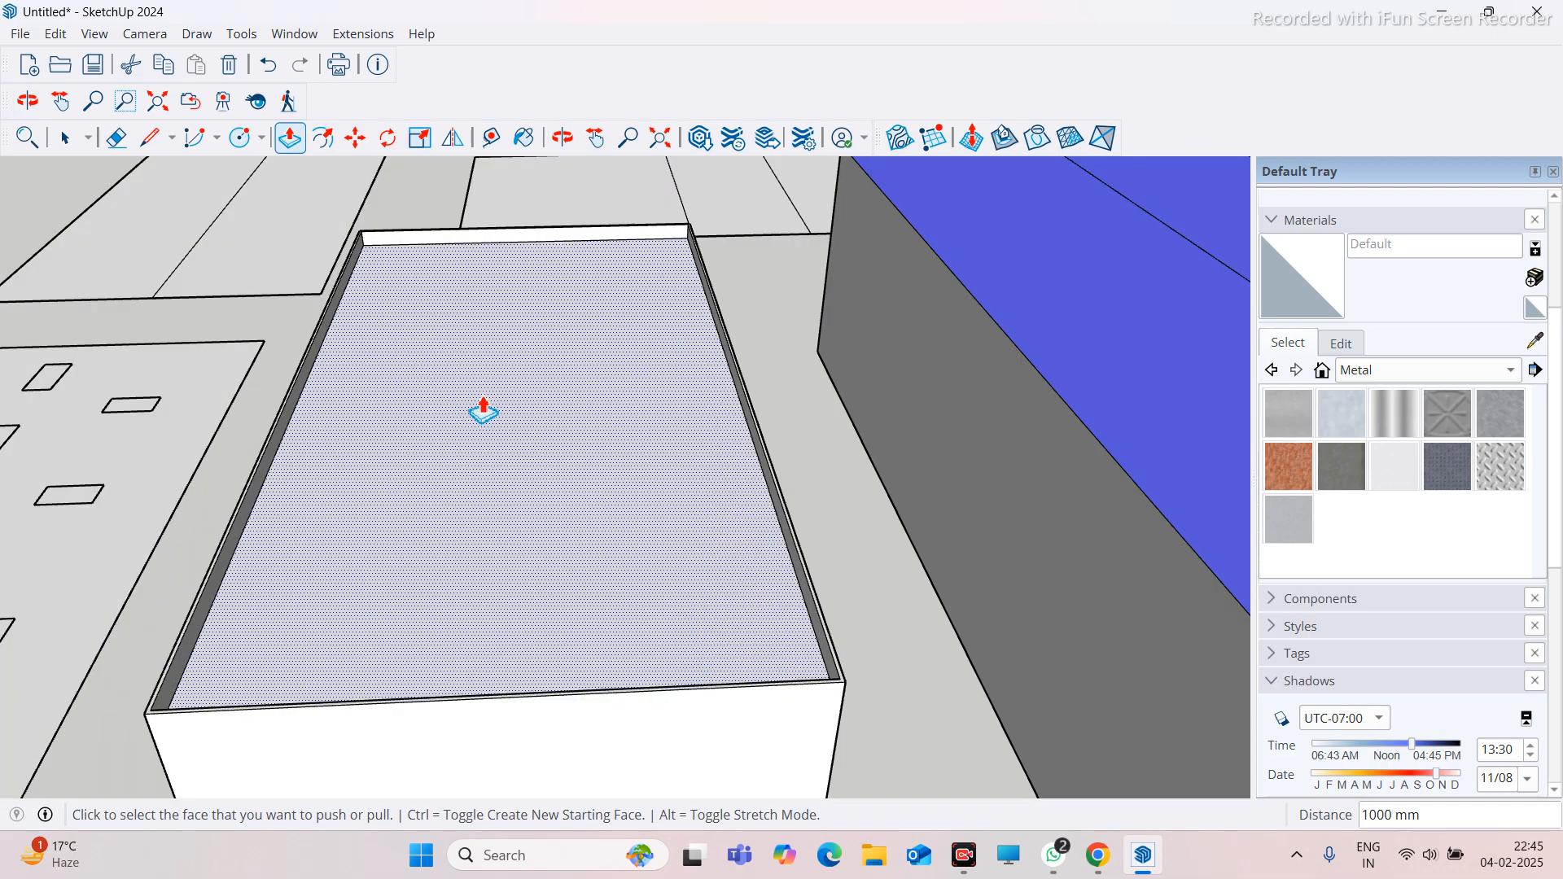
{"action": "middle_click_drag", "start_coordinate": [489, 475], "coordinate": [534, 513]}
{"action": "scroll", "coordinate": [536, 513], "scroll_direction": "down", "scroll_amount": 6}
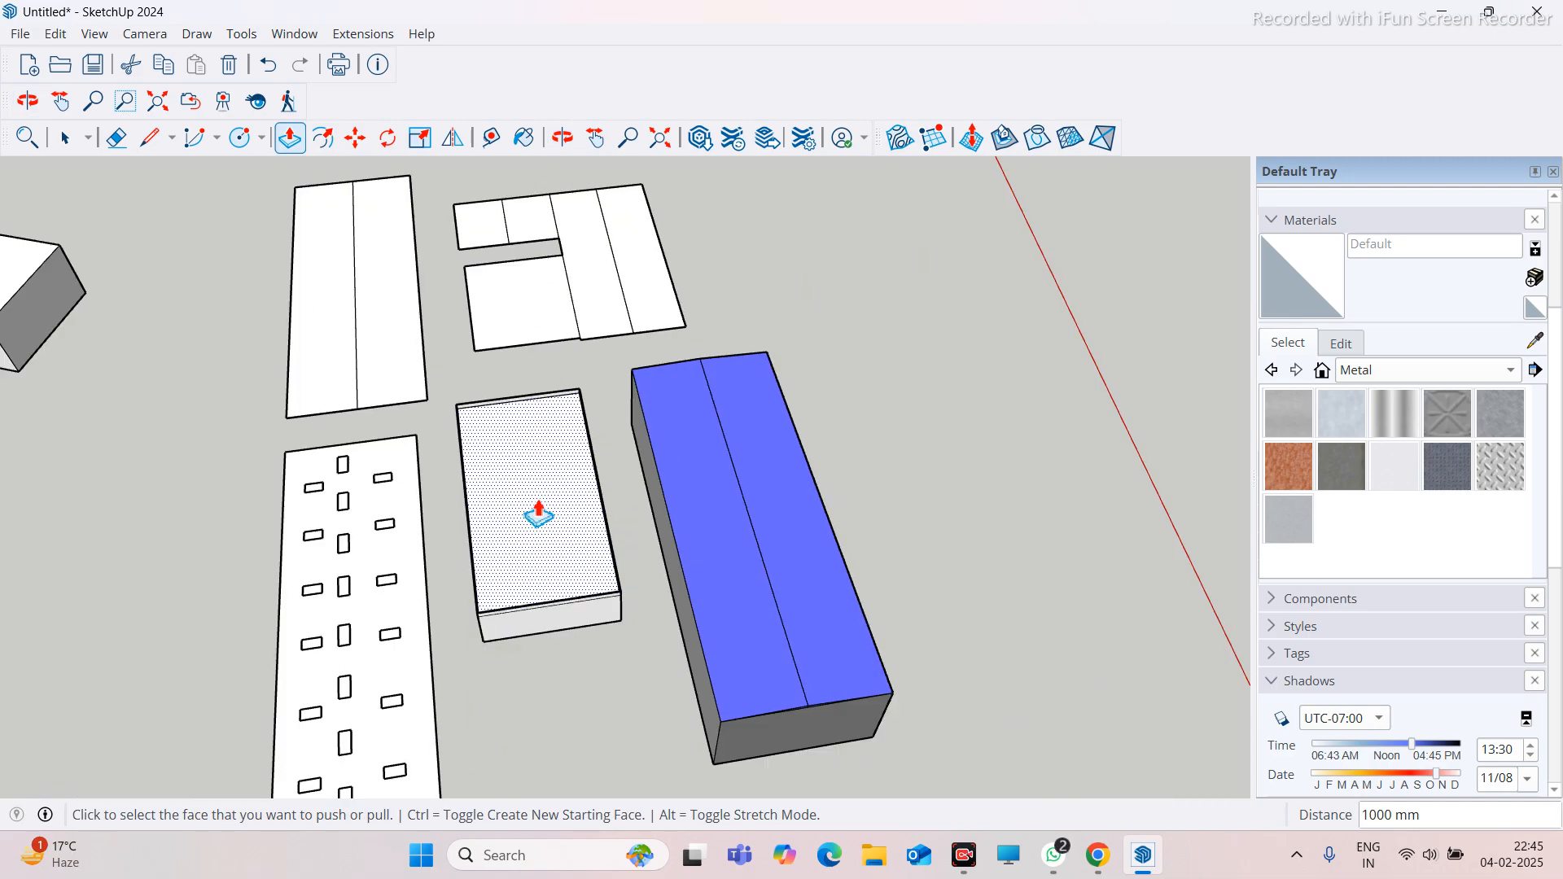
Undo the parapet and the block's earlier edits, then extrude the plain rectangle beside the blue building upward again into a block
{"action": "scroll", "coordinate": [541, 514], "scroll_direction": "up", "scroll_amount": 3}
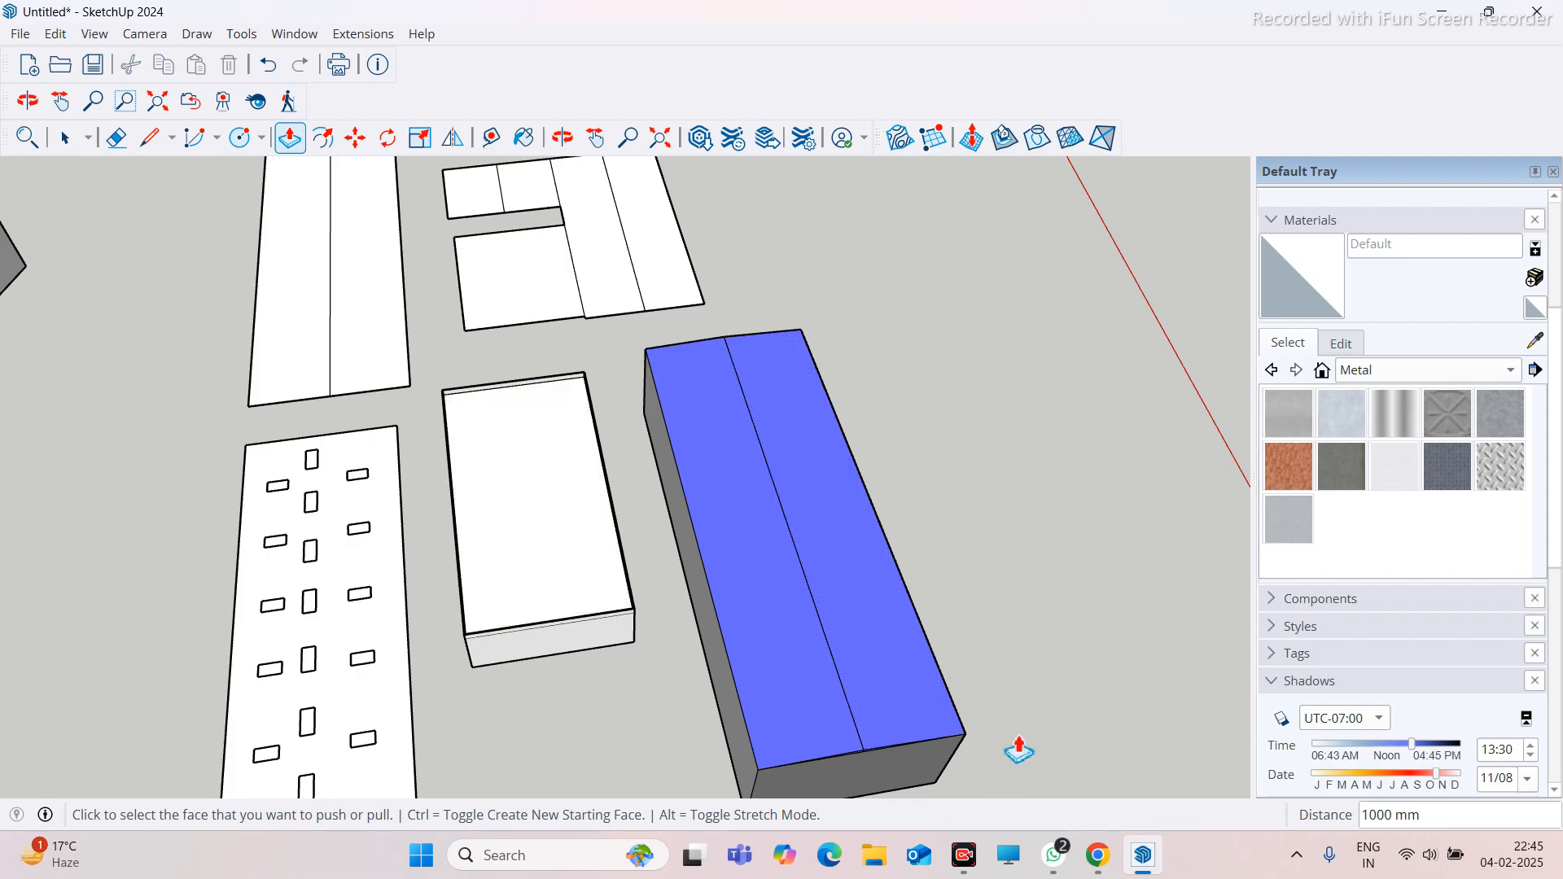
{"action": "scroll", "coordinate": [508, 597], "scroll_direction": "up", "scroll_amount": 3}
{"action": "middle_click_drag", "start_coordinate": [508, 597], "coordinate": [599, 600]}
{"action": "key", "text": "ctrl+z"}
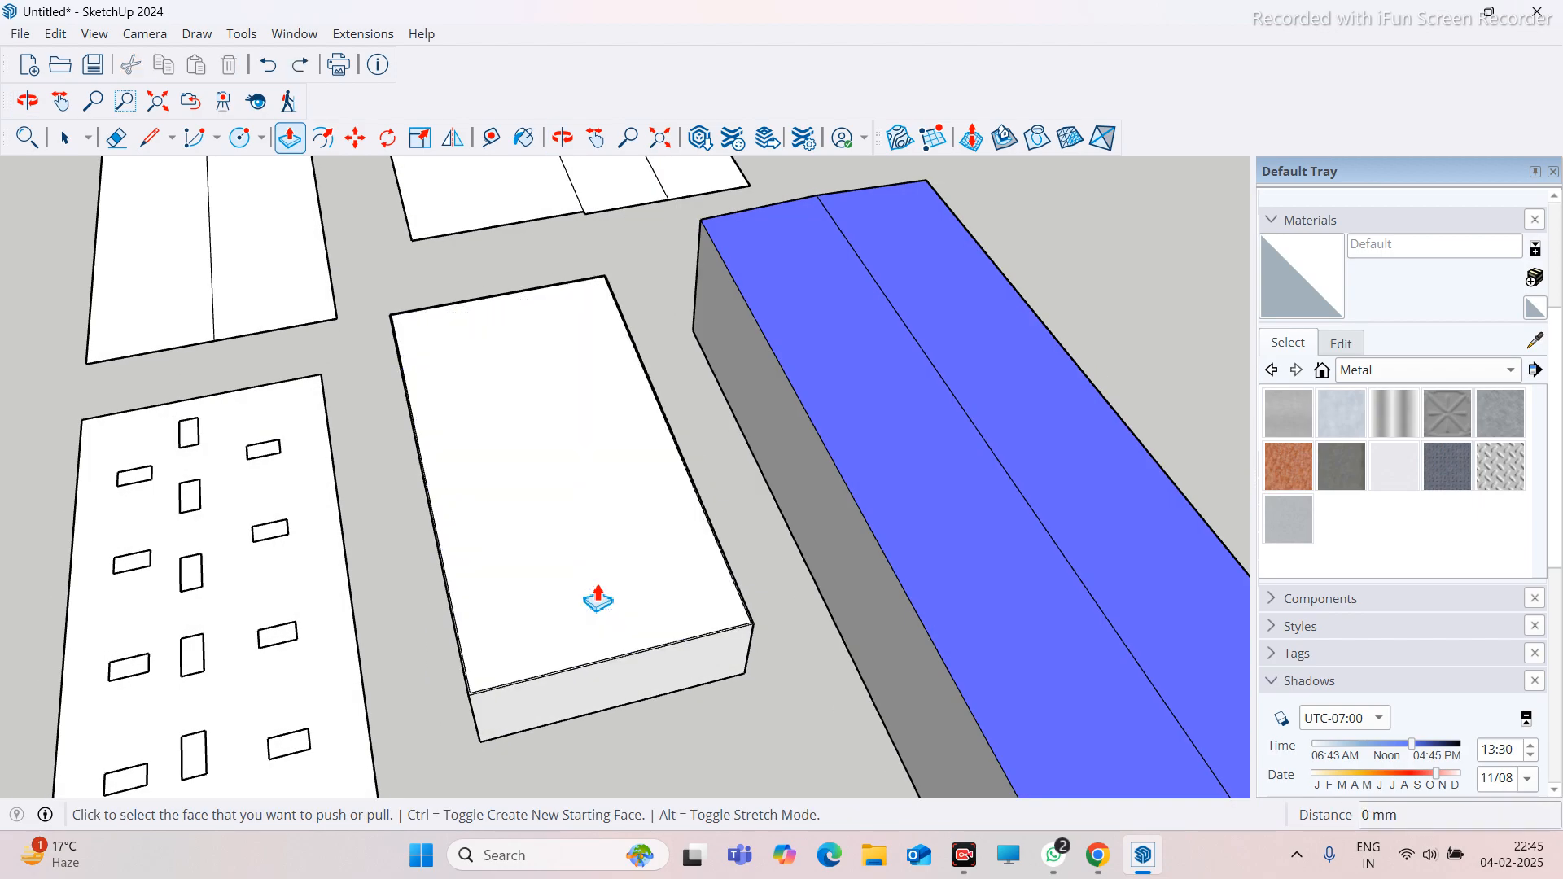
{"action": "middle_click_drag", "start_coordinate": [599, 600], "coordinate": [579, 656]}
{"action": "scroll", "coordinate": [453, 663], "scroll_direction": "up", "scroll_amount": 4}
{"action": "left_click", "coordinate": [560, 544]}
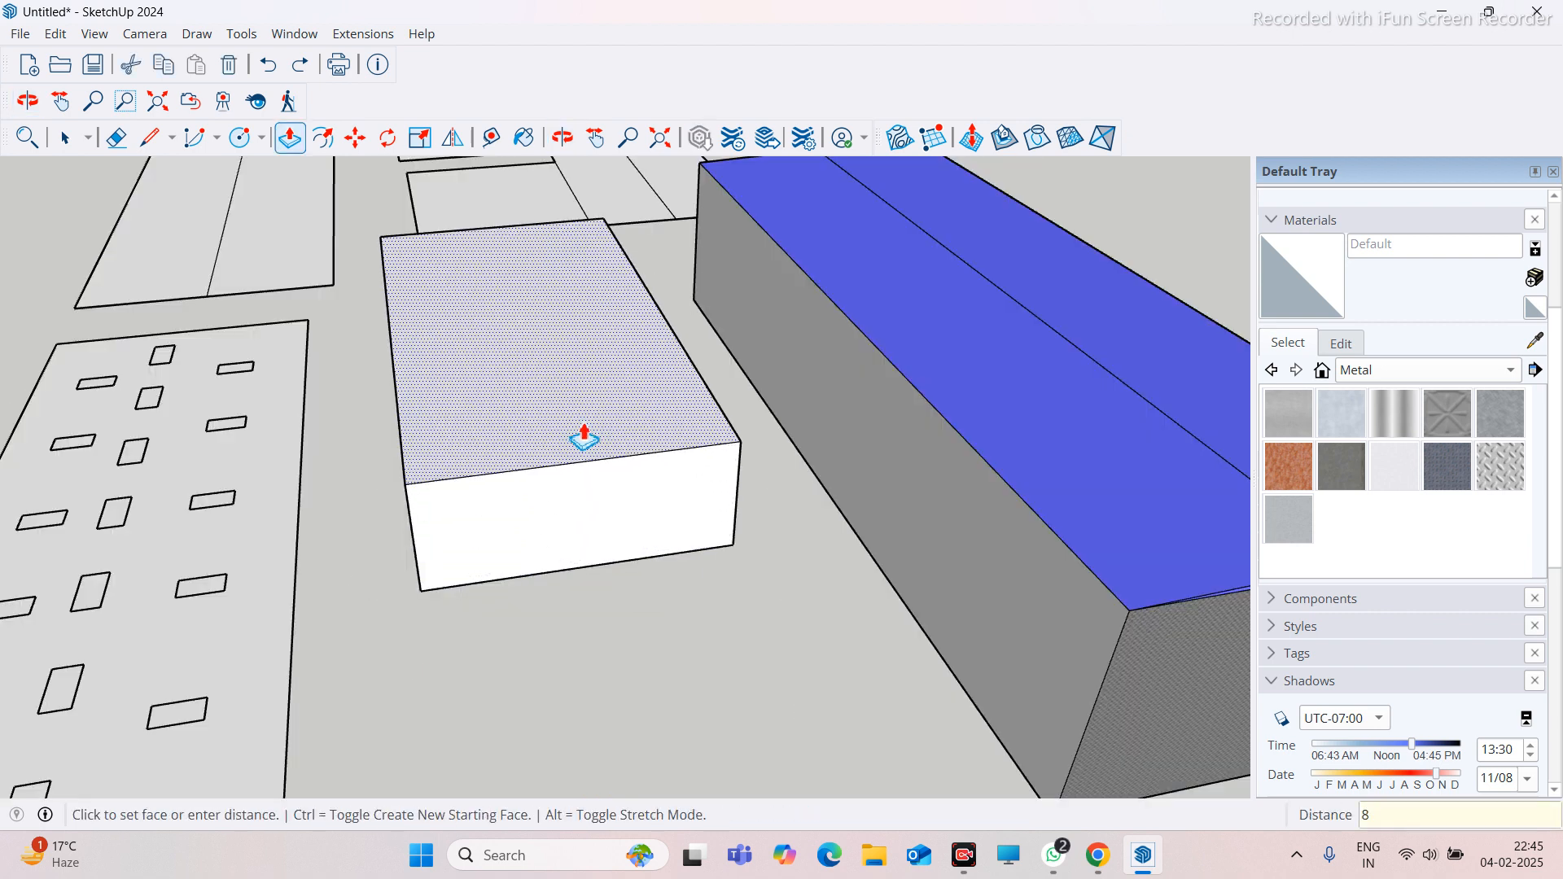
{"action": "key", "text": "Return"}
Offset the edges of the re-extruded block's top face inward by 150 mm and check the narrow border at its corner
{"action": "scroll", "coordinate": [586, 464], "scroll_direction": "down", "scroll_amount": 3}
{"action": "middle_click_drag", "start_coordinate": [587, 468], "coordinate": [569, 682]}
{"action": "scroll", "coordinate": [538, 342], "scroll_direction": "up", "scroll_amount": 2}
{"action": "left_click", "coordinate": [562, 356]}
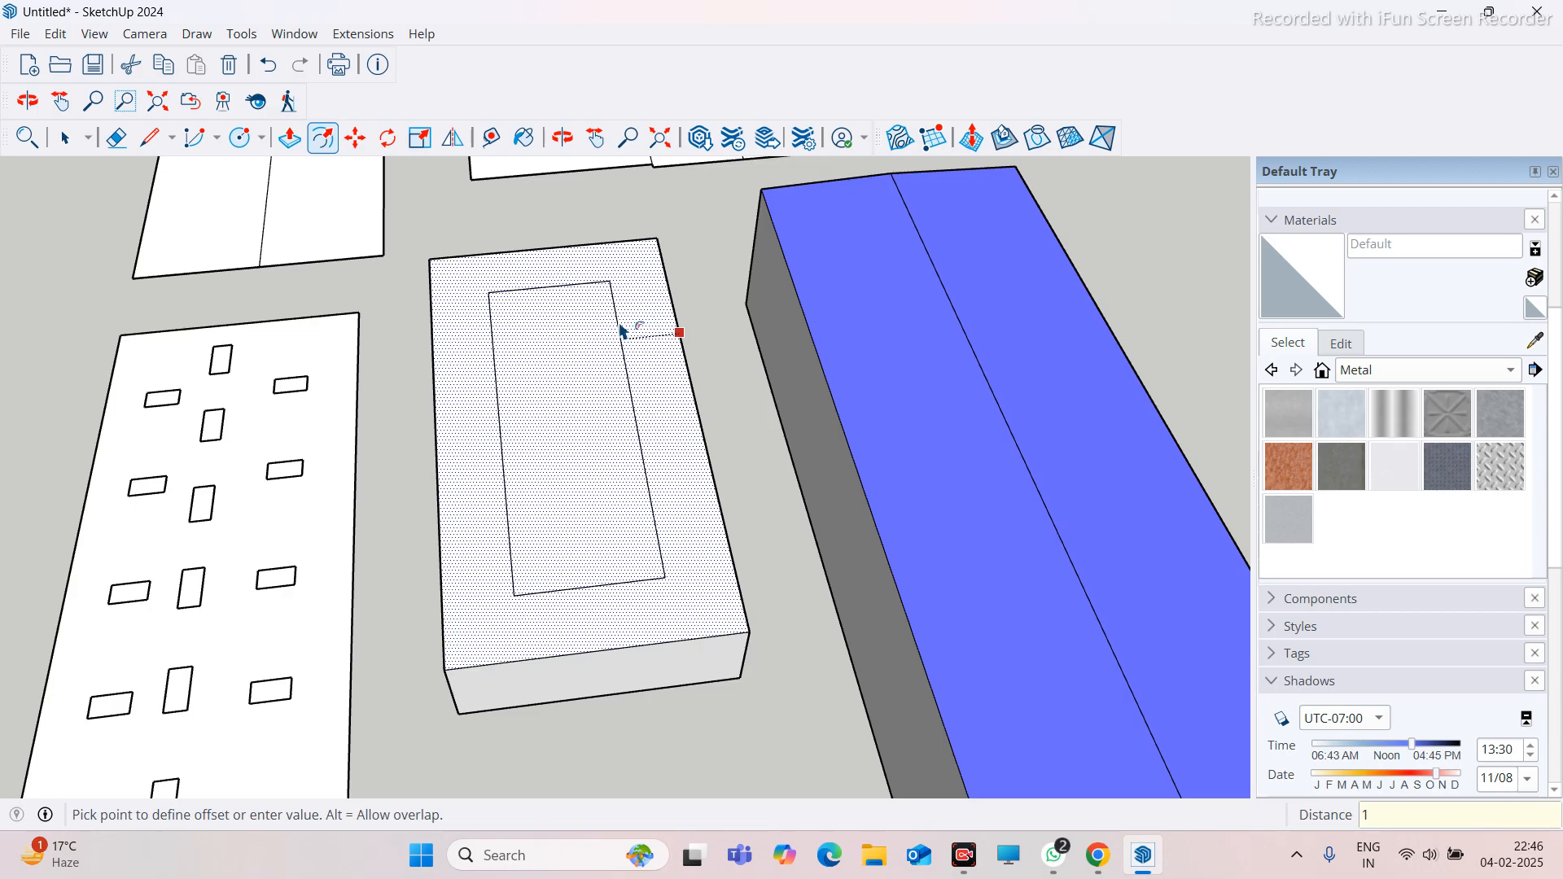
{"action": "key", "text": "Return"}
{"action": "key", "text": "ctrl+z"}
{"action": "left_click", "coordinate": [432, 355]}
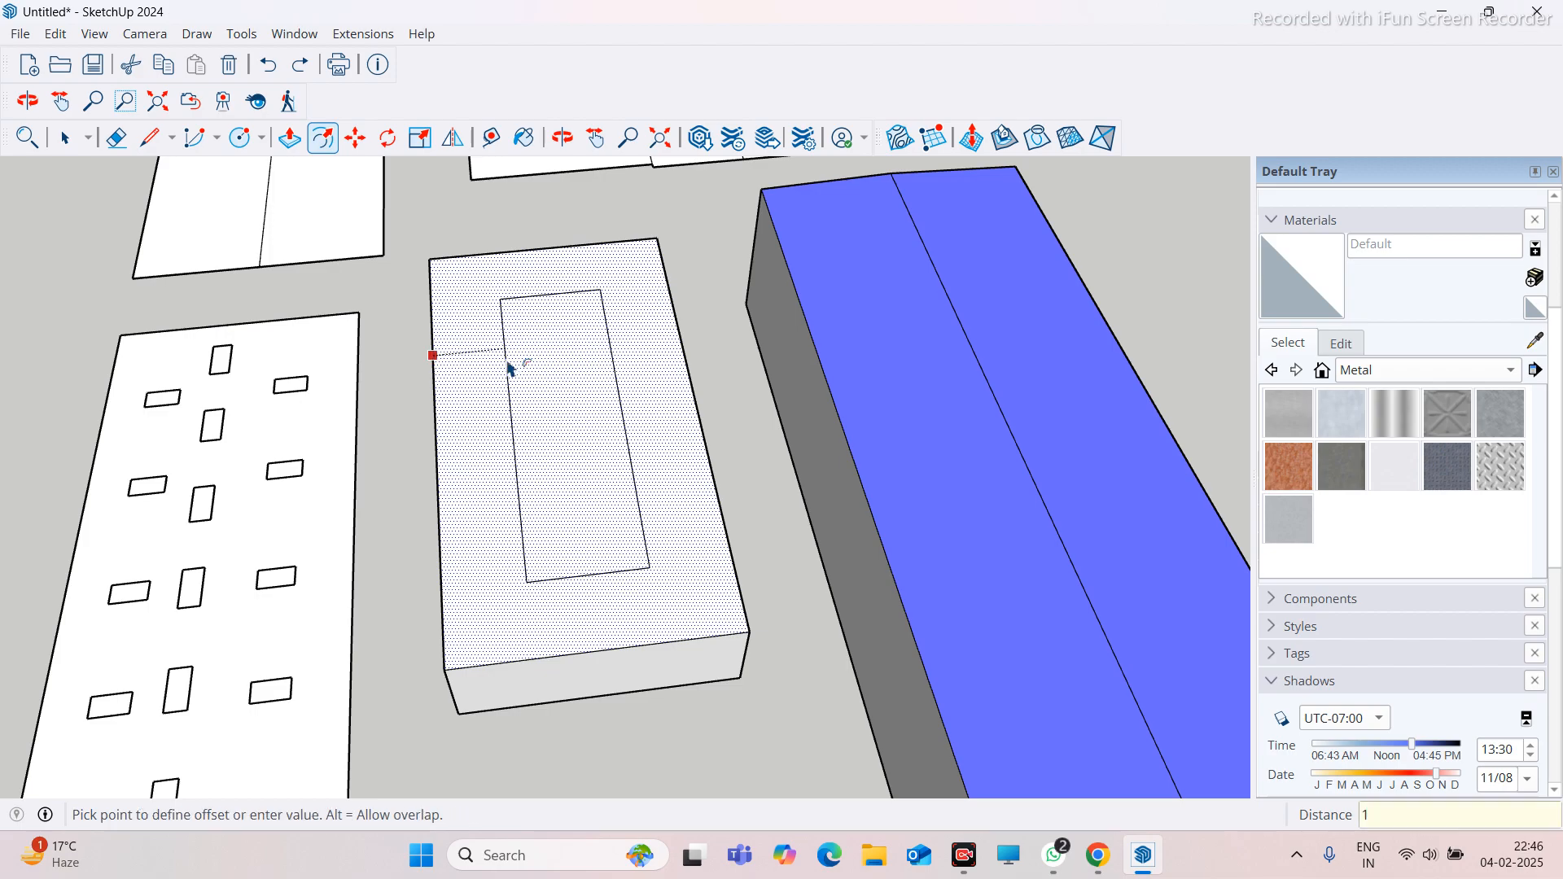
{"action": "key", "text": "Escape"}
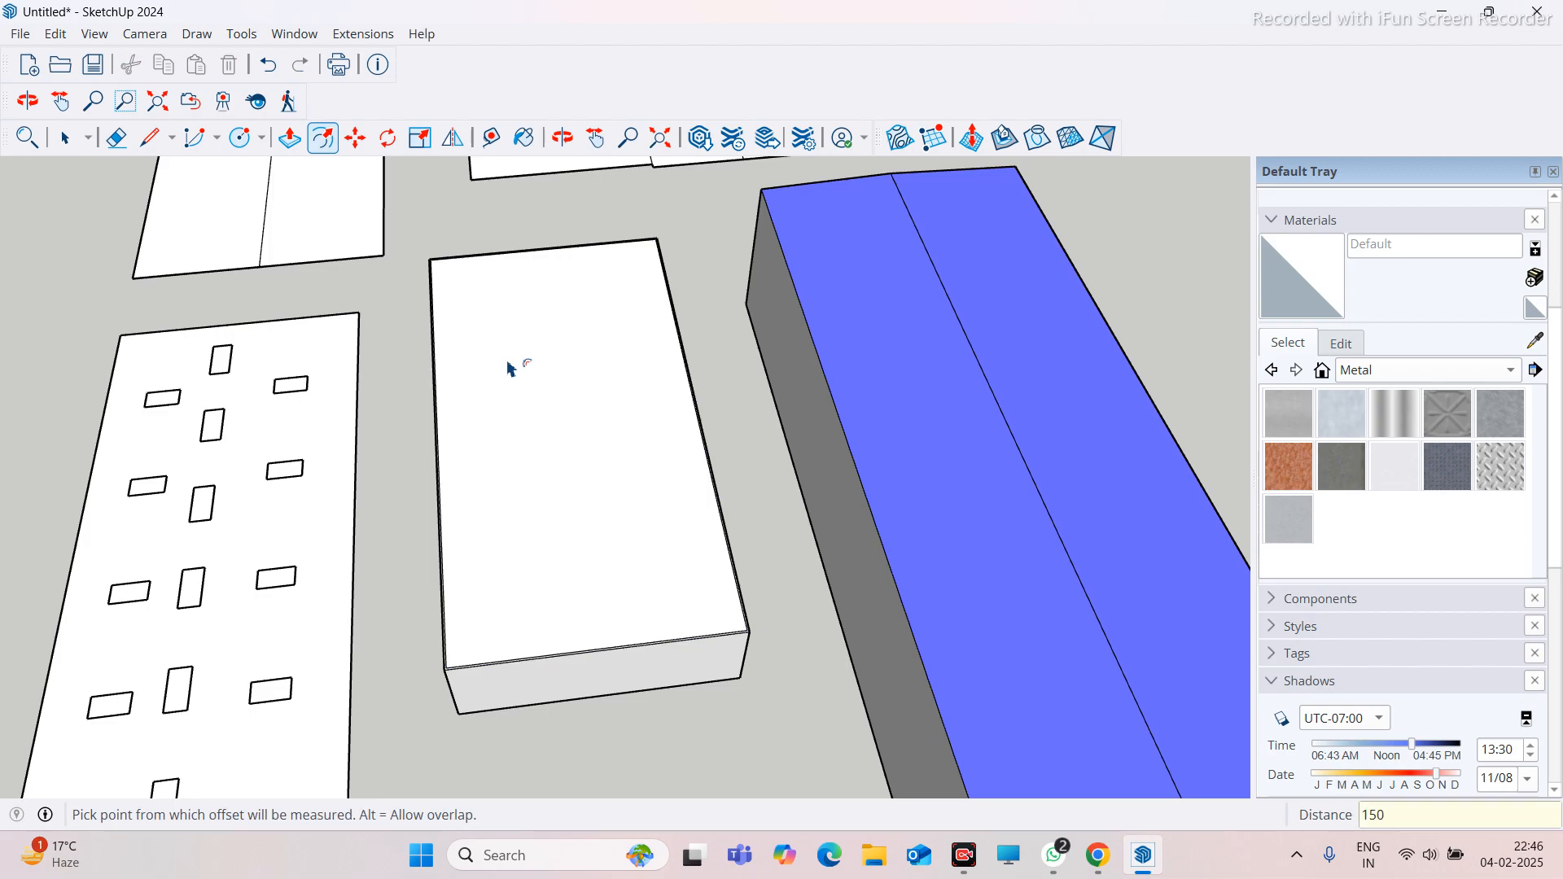
{"action": "scroll", "coordinate": [490, 767], "scroll_direction": "up", "scroll_amount": 1}
{"action": "scroll", "coordinate": [429, 727], "scroll_direction": "up", "scroll_amount": 5}
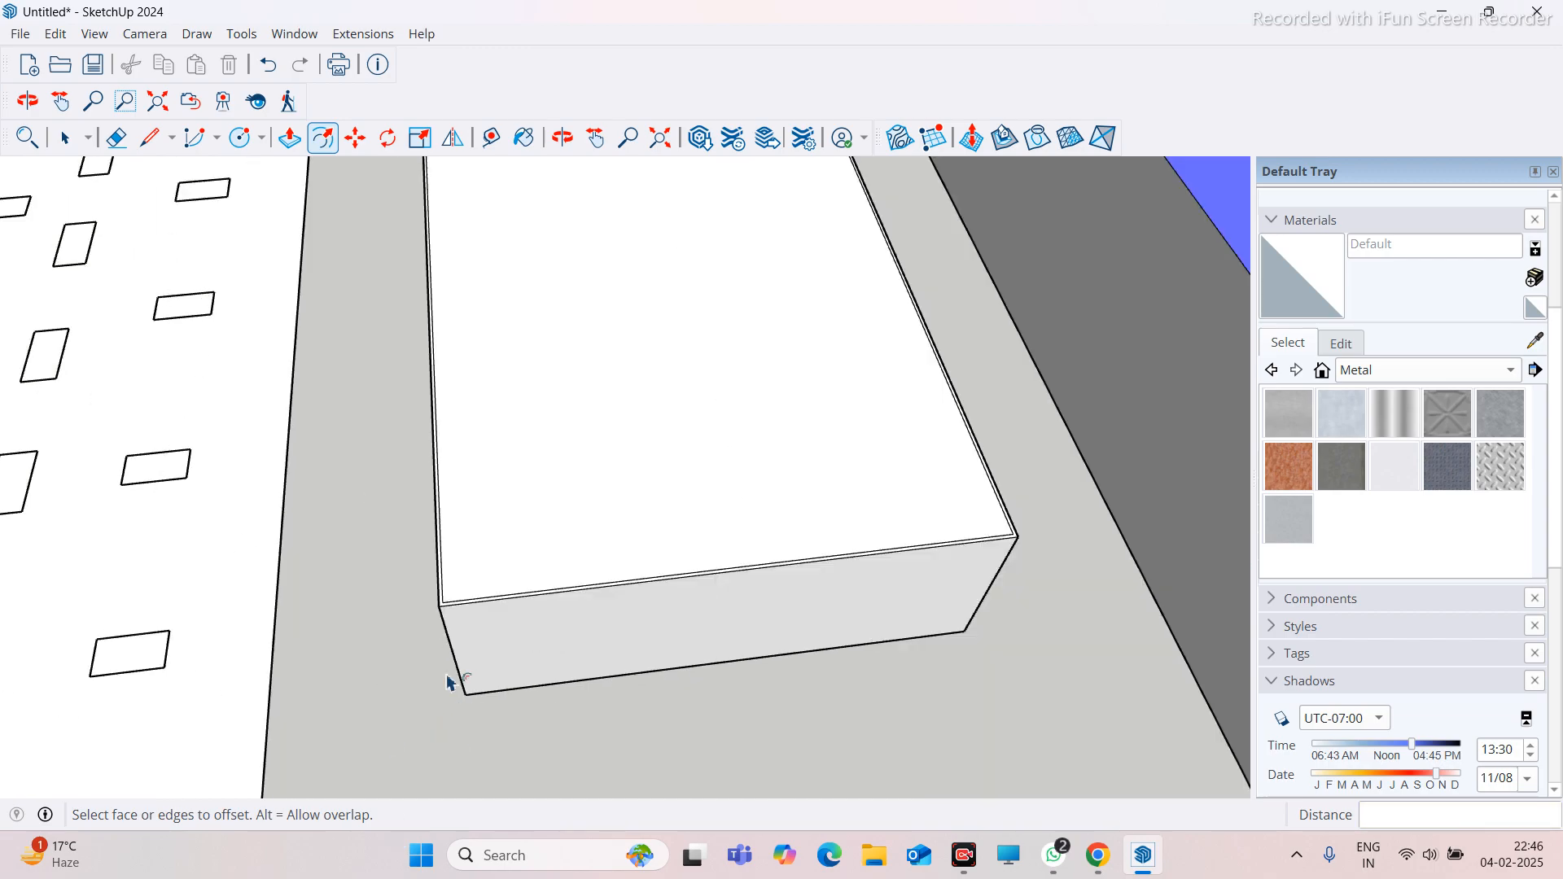
{"action": "middle_click_drag", "start_coordinate": [422, 531], "coordinate": [558, 530]}
{"action": "scroll", "coordinate": [544, 527], "scroll_direction": "down", "scroll_amount": 1}
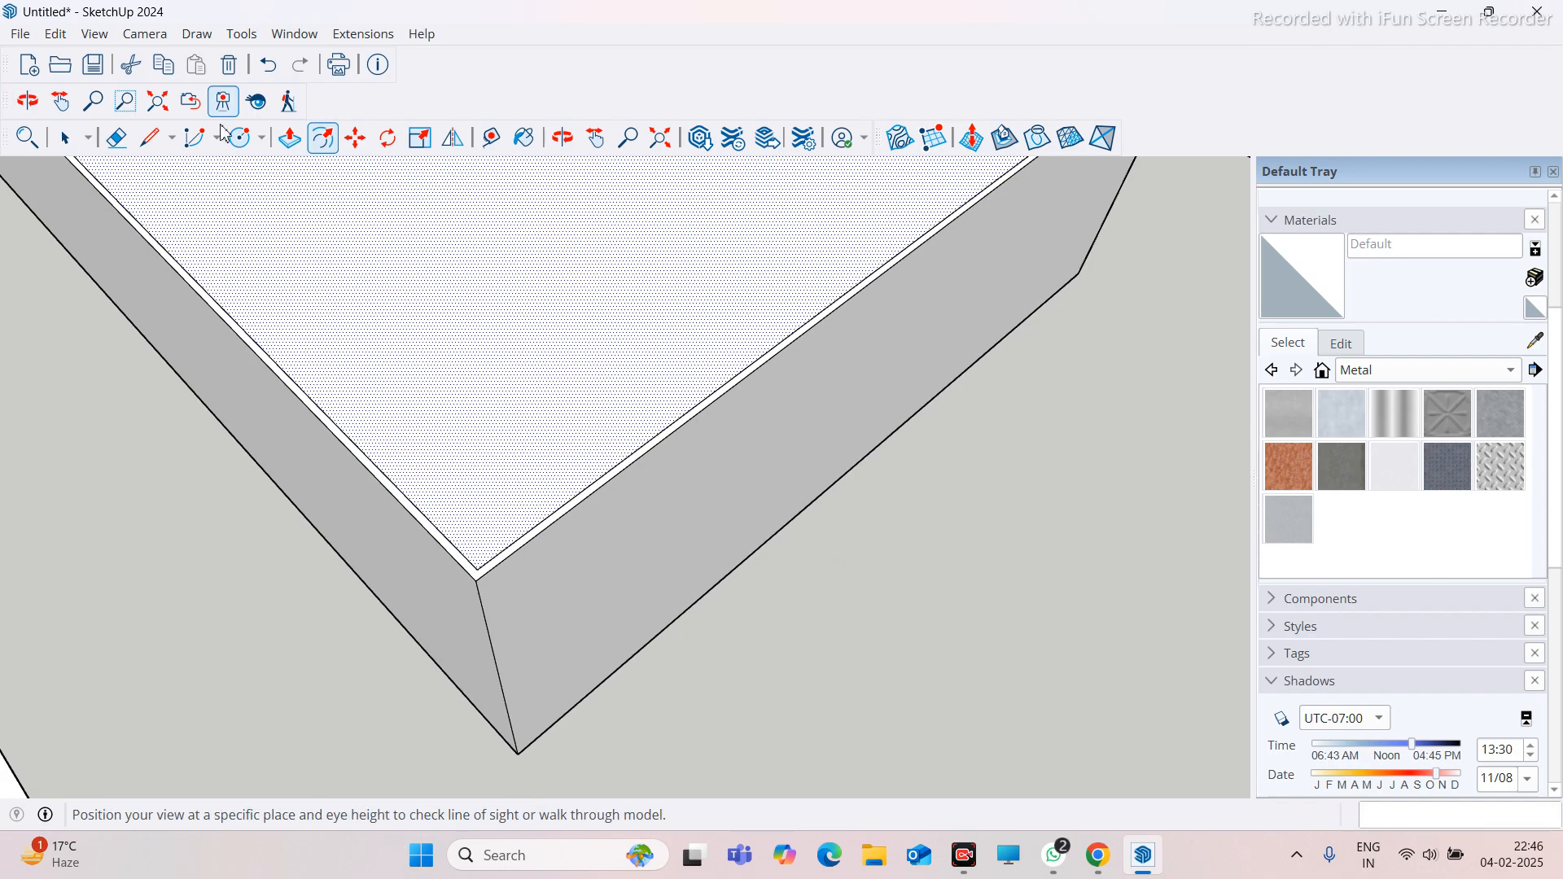
Select only the narrow border face on the block's top and extrude it upward 1000 mm with Push/Pull
{"action": "left_click", "coordinate": [294, 149]}
{"action": "scroll", "coordinate": [274, 515], "scroll_direction": "up", "scroll_amount": 5}
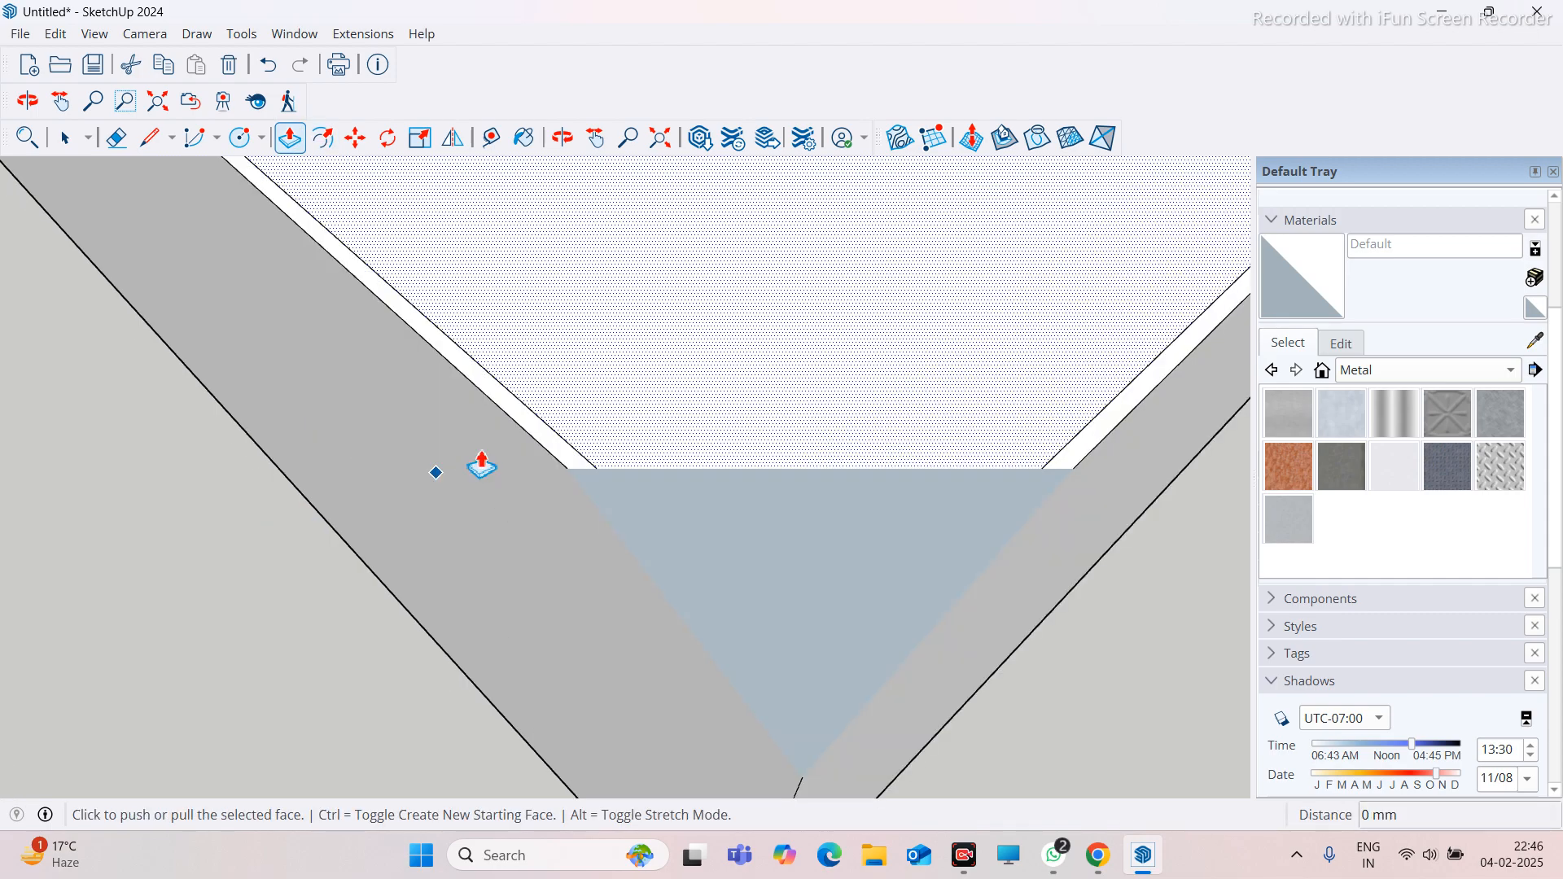
{"action": "left_click", "coordinate": [65, 137]}
{"action": "double_click", "coordinate": [455, 324]}
{"action": "scroll", "coordinate": [446, 384], "scroll_direction": "down", "scroll_amount": 3}
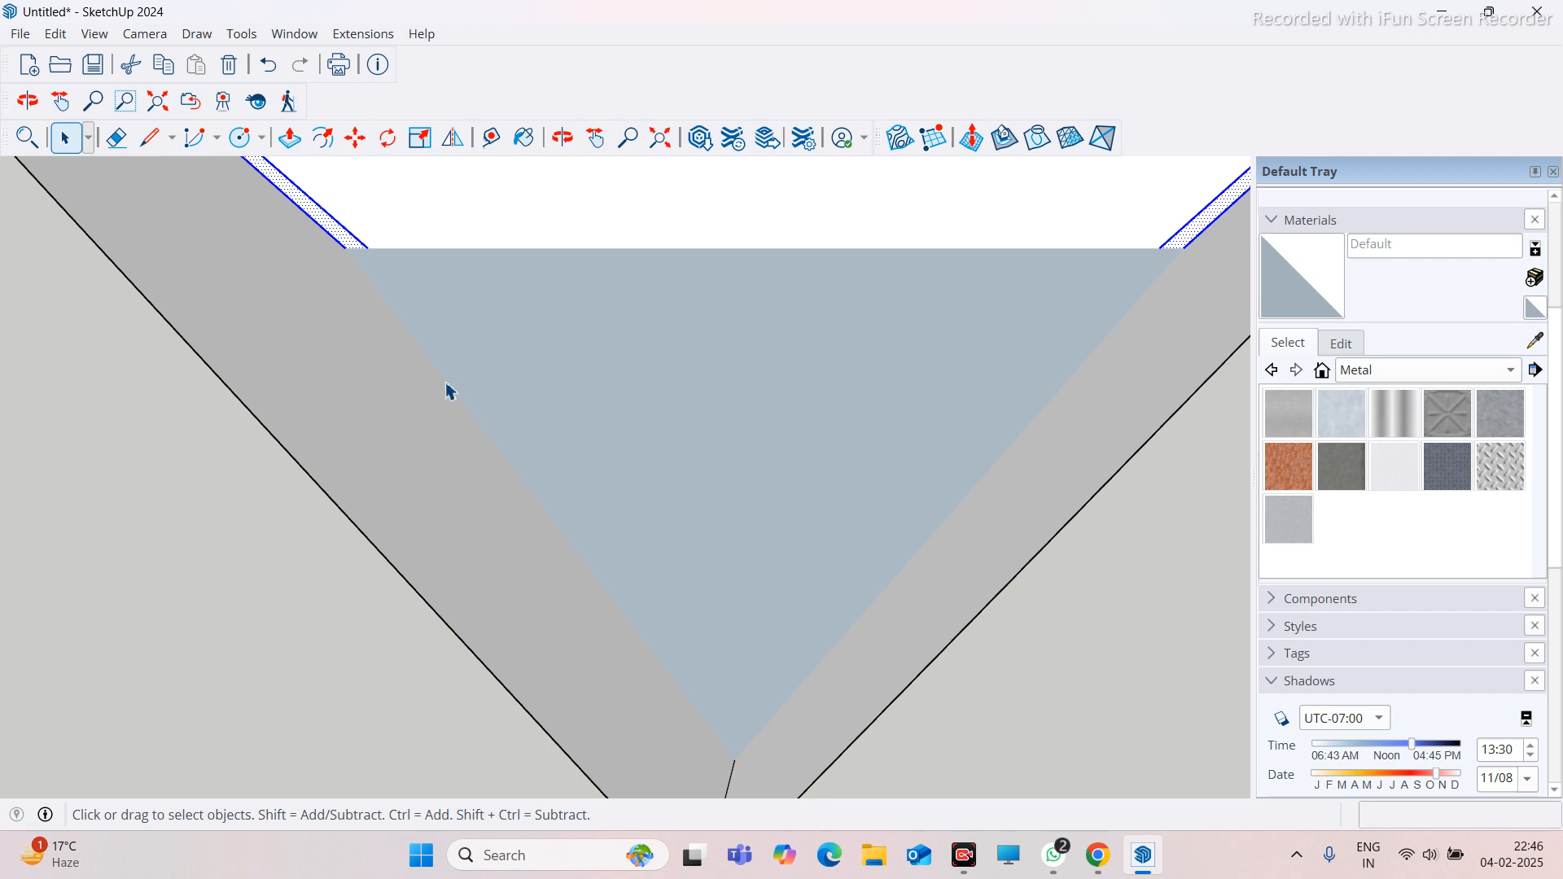
{"action": "left_click", "coordinate": [173, 445]}
{"action": "scroll", "coordinate": [382, 487], "scroll_direction": "down", "scroll_amount": 3}
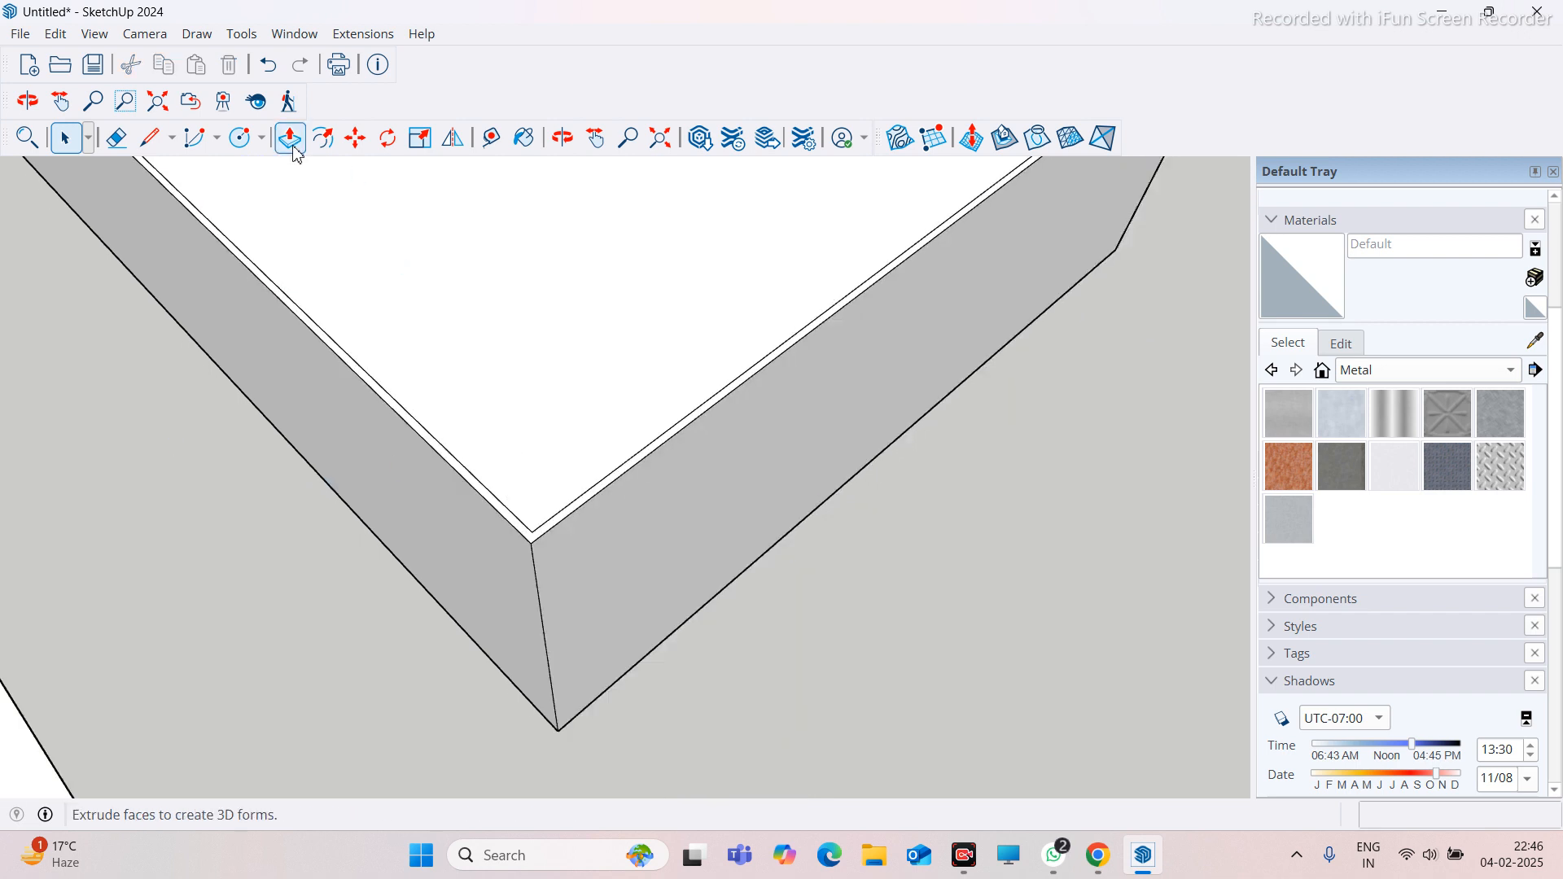
{"action": "scroll", "coordinate": [342, 367], "scroll_direction": "up", "scroll_amount": 2}
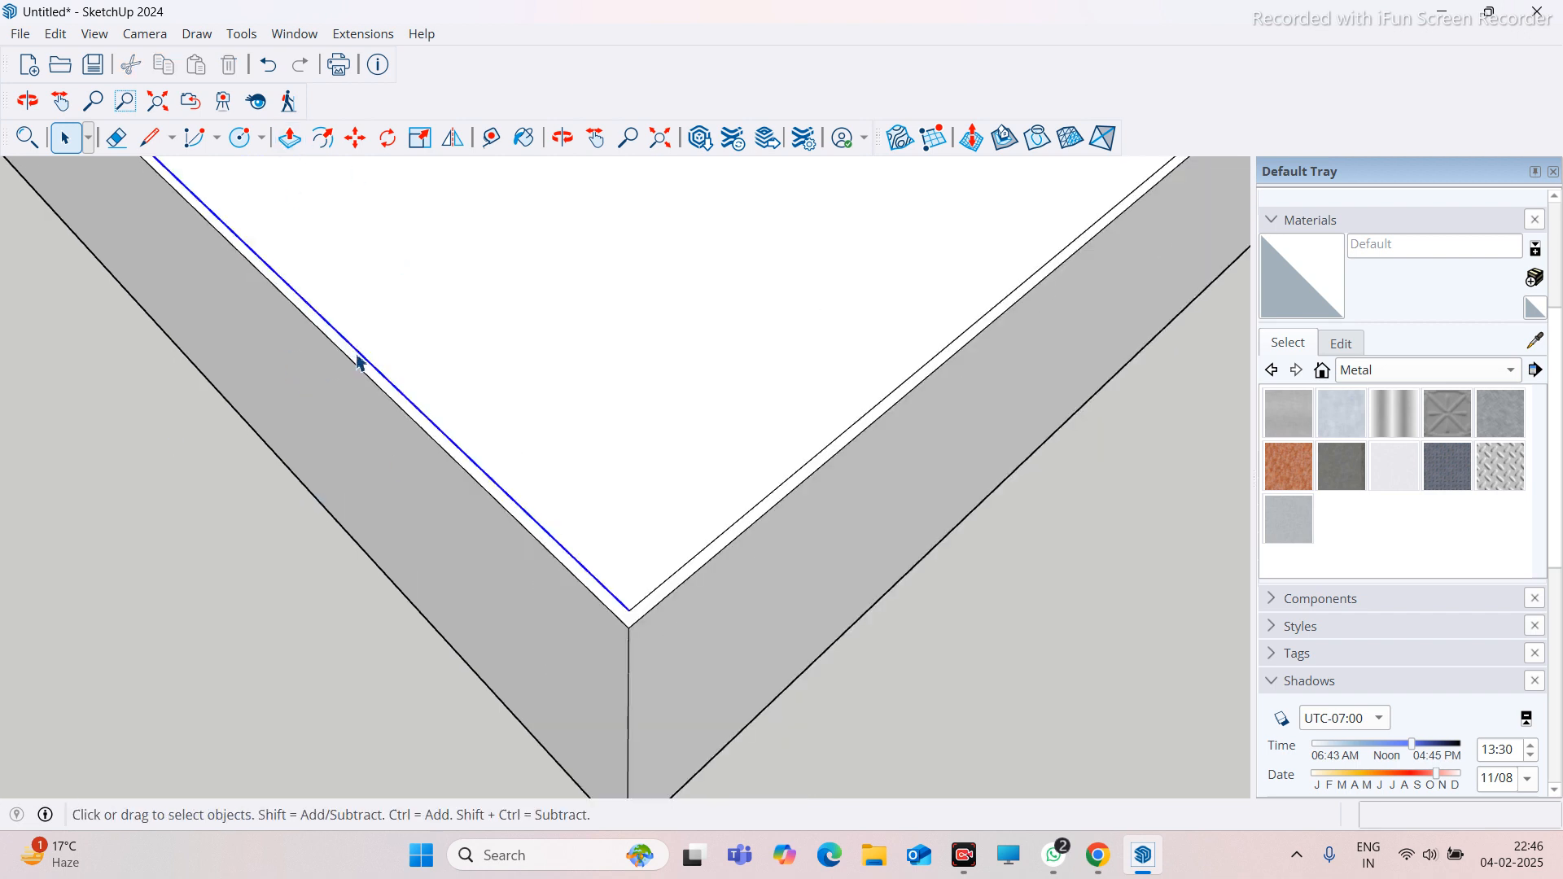
{"action": "left_click", "coordinate": [352, 360]}
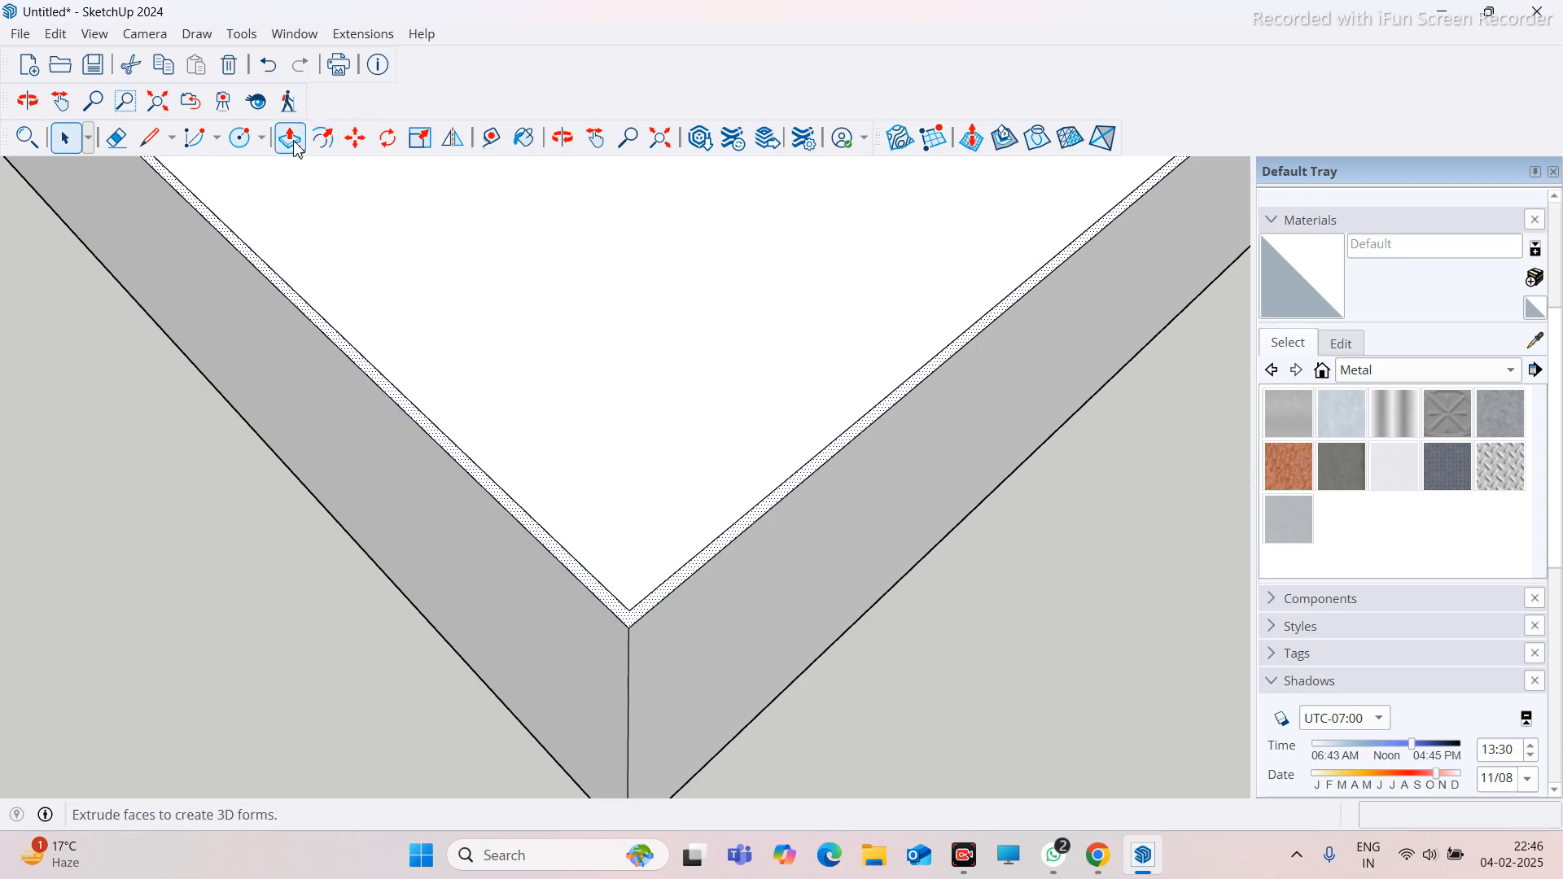
{"action": "left_click", "coordinate": [290, 139]}
{"action": "scroll", "coordinate": [339, 353], "scroll_direction": "up", "scroll_amount": 1}
{"action": "left_click", "coordinate": [342, 352]}
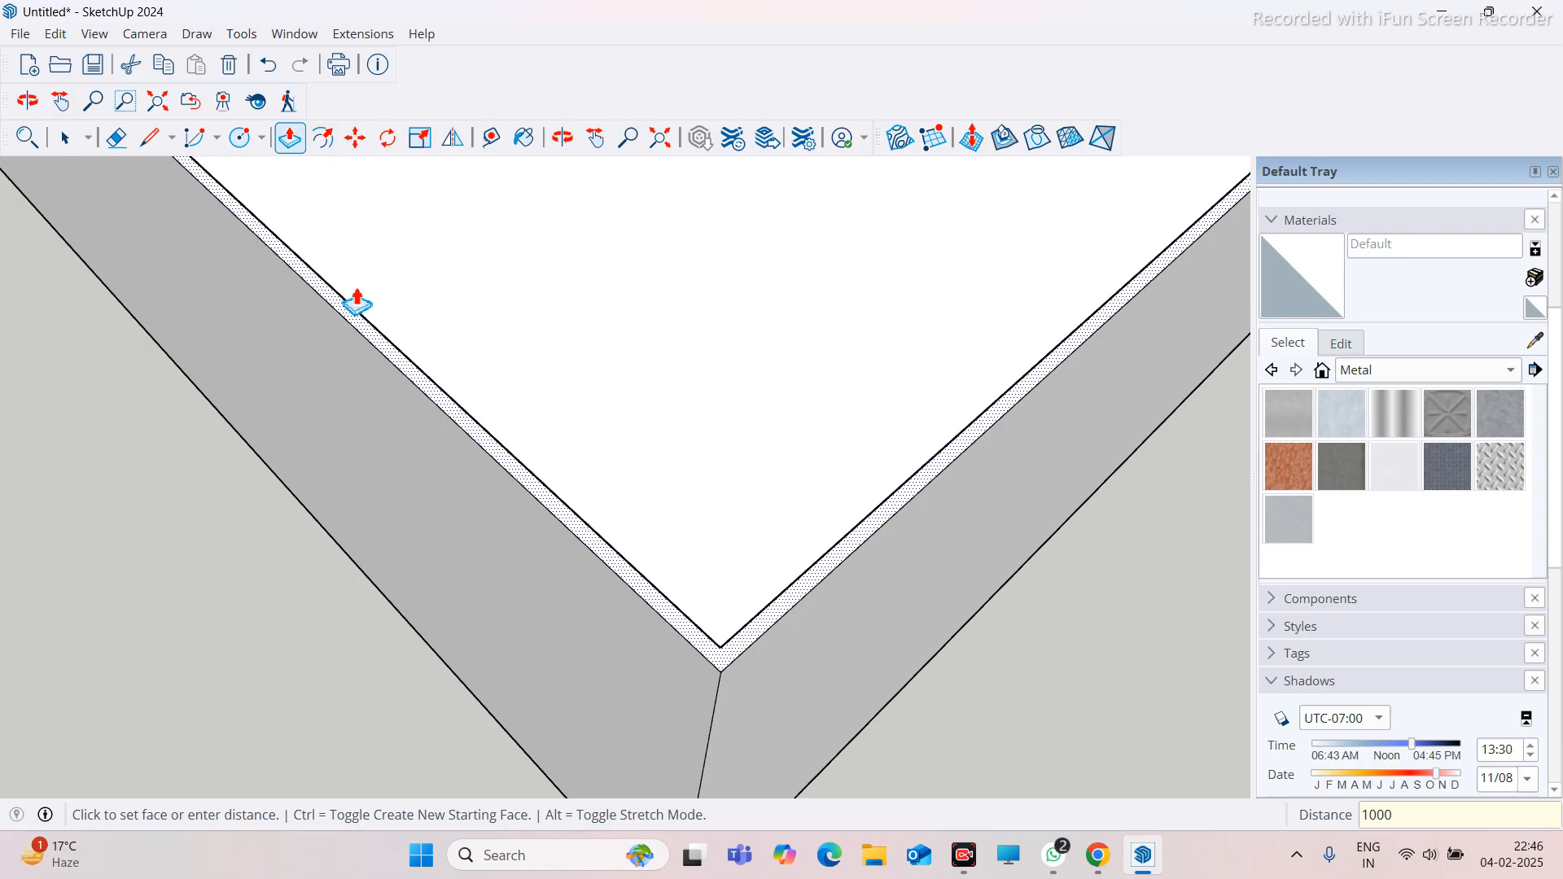
{"action": "key", "text": "Return"}
{"action": "scroll", "coordinate": [521, 602], "scroll_direction": "down", "scroll_amount": 6}
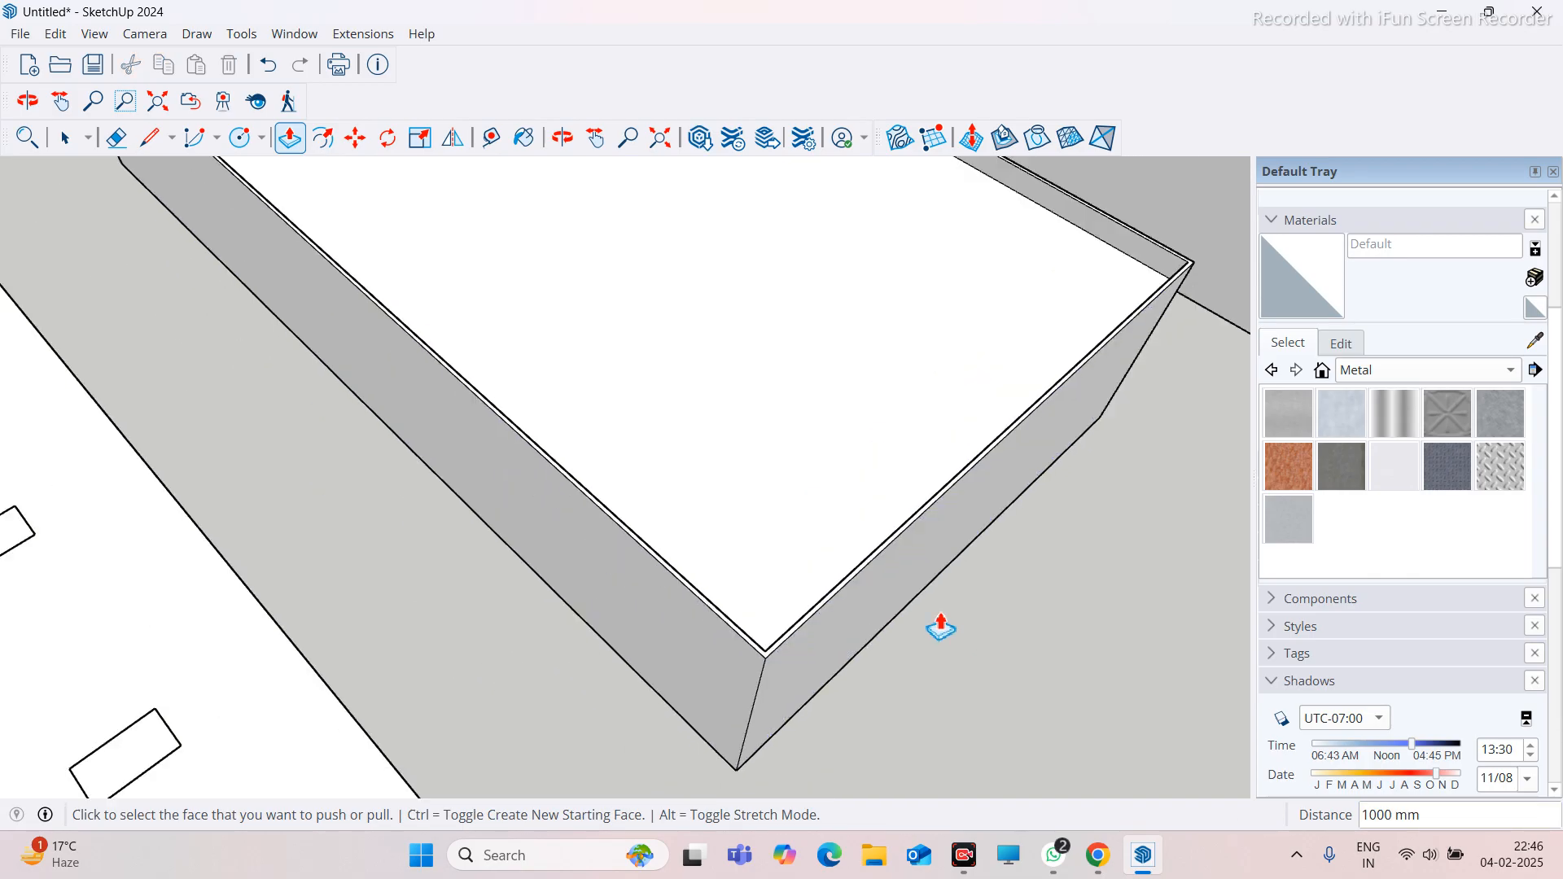
Examine the rebuilt parapet and recessed roof from several angles and distances
{"action": "middle_click_drag", "start_coordinate": [511, 650], "coordinate": [961, 619]}
{"action": "scroll", "coordinate": [961, 619], "scroll_direction": "down", "scroll_amount": 1}
{"action": "scroll", "coordinate": [186, 366], "scroll_direction": "up", "scroll_amount": 4}
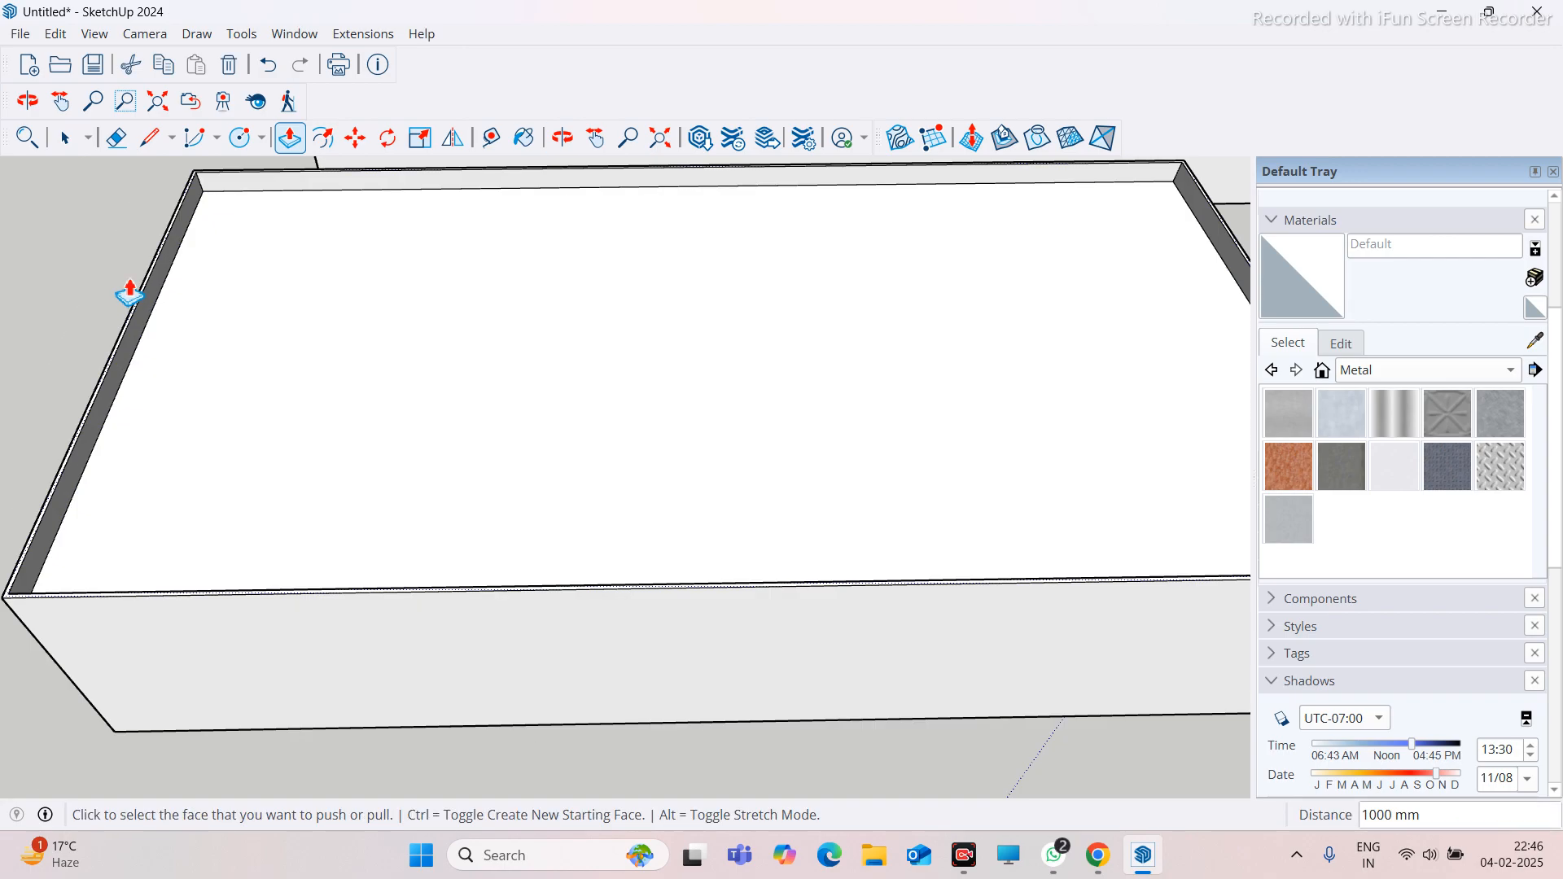
{"action": "scroll", "coordinate": [390, 286], "scroll_direction": "up", "scroll_amount": 4}
{"action": "scroll", "coordinate": [464, 306], "scroll_direction": "down", "scroll_amount": 1}
{"action": "scroll", "coordinate": [436, 279], "scroll_direction": "down", "scroll_amount": 2}
{"action": "scroll", "coordinate": [478, 516], "scroll_direction": "down", "scroll_amount": 2}
{"action": "scroll", "coordinate": [480, 268], "scroll_direction": "down", "scroll_amount": 2}
{"action": "scroll", "coordinate": [480, 269], "scroll_direction": "up", "scroll_amount": 4}
{"action": "scroll", "coordinate": [478, 492], "scroll_direction": "down", "scroll_amount": 2}
{"action": "middle_click_drag", "start_coordinate": [502, 471], "coordinate": [407, 534]}
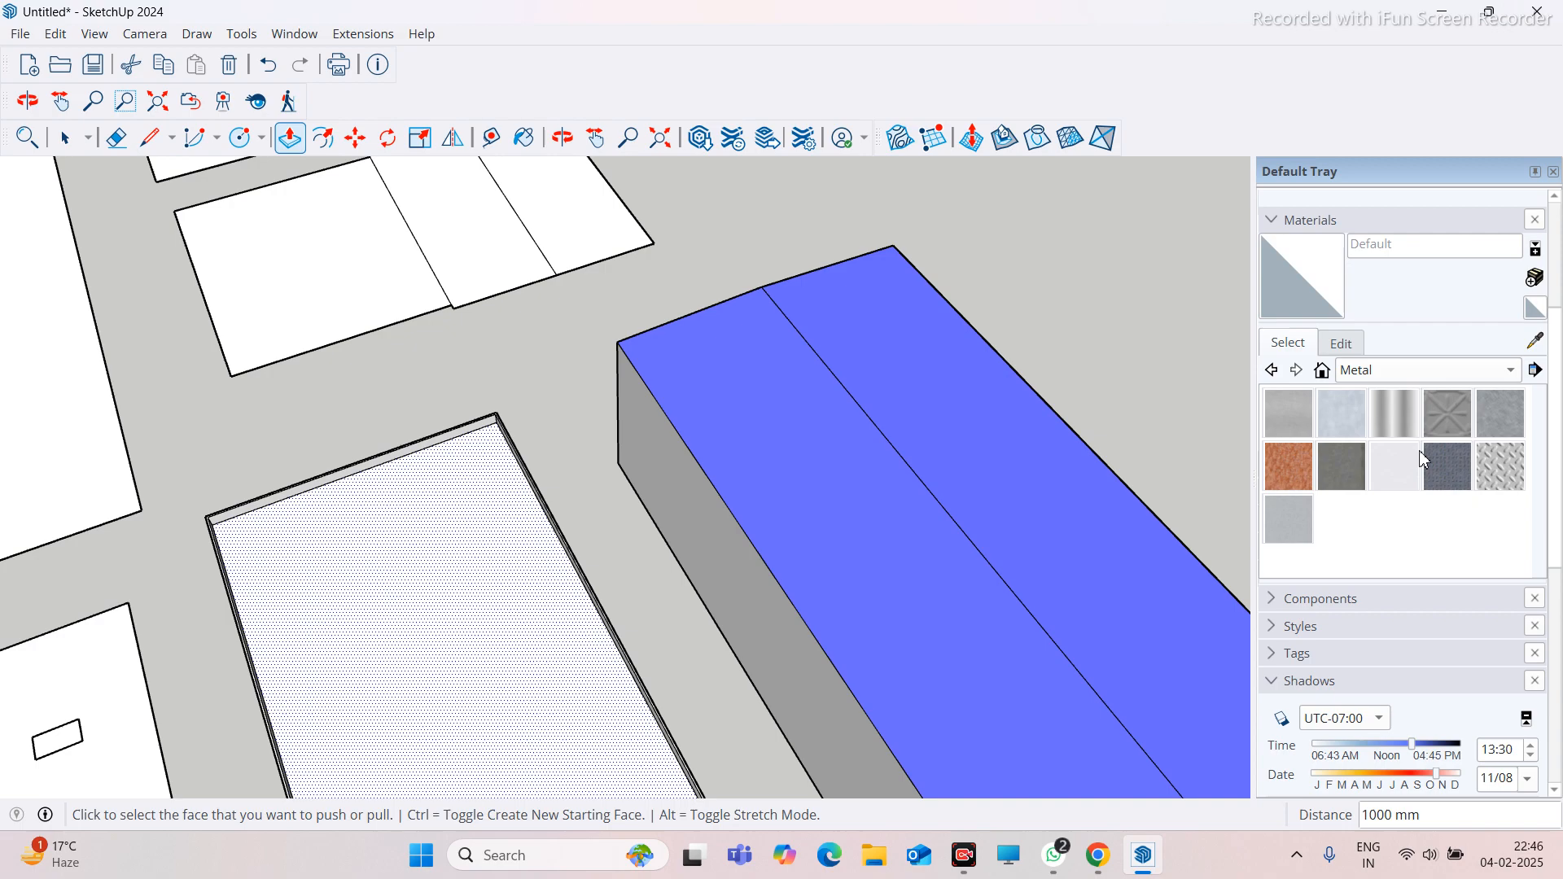
Paint the parapet's rim and its first inner wall faces with the Metal Rusted material
{"action": "scroll", "coordinate": [440, 468], "scroll_direction": "up", "scroll_amount": 5}
{"action": "scroll", "coordinate": [493, 346], "scroll_direction": "up", "scroll_amount": 2}
{"action": "left_click", "coordinate": [465, 345]}
{"action": "mouse_move", "coordinate": [438, 366]}
{"action": "middle_mouse_down"}
{"action": "mouse_move", "coordinate": [774, 244]}
{"action": "mouse_move", "coordinate": [746, 252]}
{"action": "middle_mouse_up"}
{"action": "left_click", "coordinate": [742, 254]}
{"action": "scroll", "coordinate": [355, 405], "scroll_direction": "down", "scroll_amount": 3}
{"action": "middle_click_drag", "start_coordinate": [356, 404], "coordinate": [642, 412]}
{"action": "scroll", "coordinate": [514, 456], "scroll_direction": "down", "scroll_amount": 2}
{"action": "scroll", "coordinate": [1362, 285], "scroll_direction": "up", "scroll_amount": 3}
{"action": "scroll", "coordinate": [1167, 277], "scroll_direction": "up", "scroll_amount": 6}
{"action": "left_click", "coordinate": [1140, 303]}
{"action": "scroll", "coordinate": [797, 332], "scroll_direction": "down", "scroll_amount": 2}
Paint the remaining long inner parapet face with Metal Rusted
{"action": "middle_click_drag", "start_coordinate": [797, 332], "coordinate": [784, 434]}
{"action": "scroll", "coordinate": [383, 476], "scroll_direction": "down", "scroll_amount": 4}
{"action": "scroll", "coordinate": [1080, 322], "scroll_direction": "up", "scroll_amount": 3}
{"action": "scroll", "coordinate": [783, 434], "scroll_direction": "up", "scroll_amount": 1}
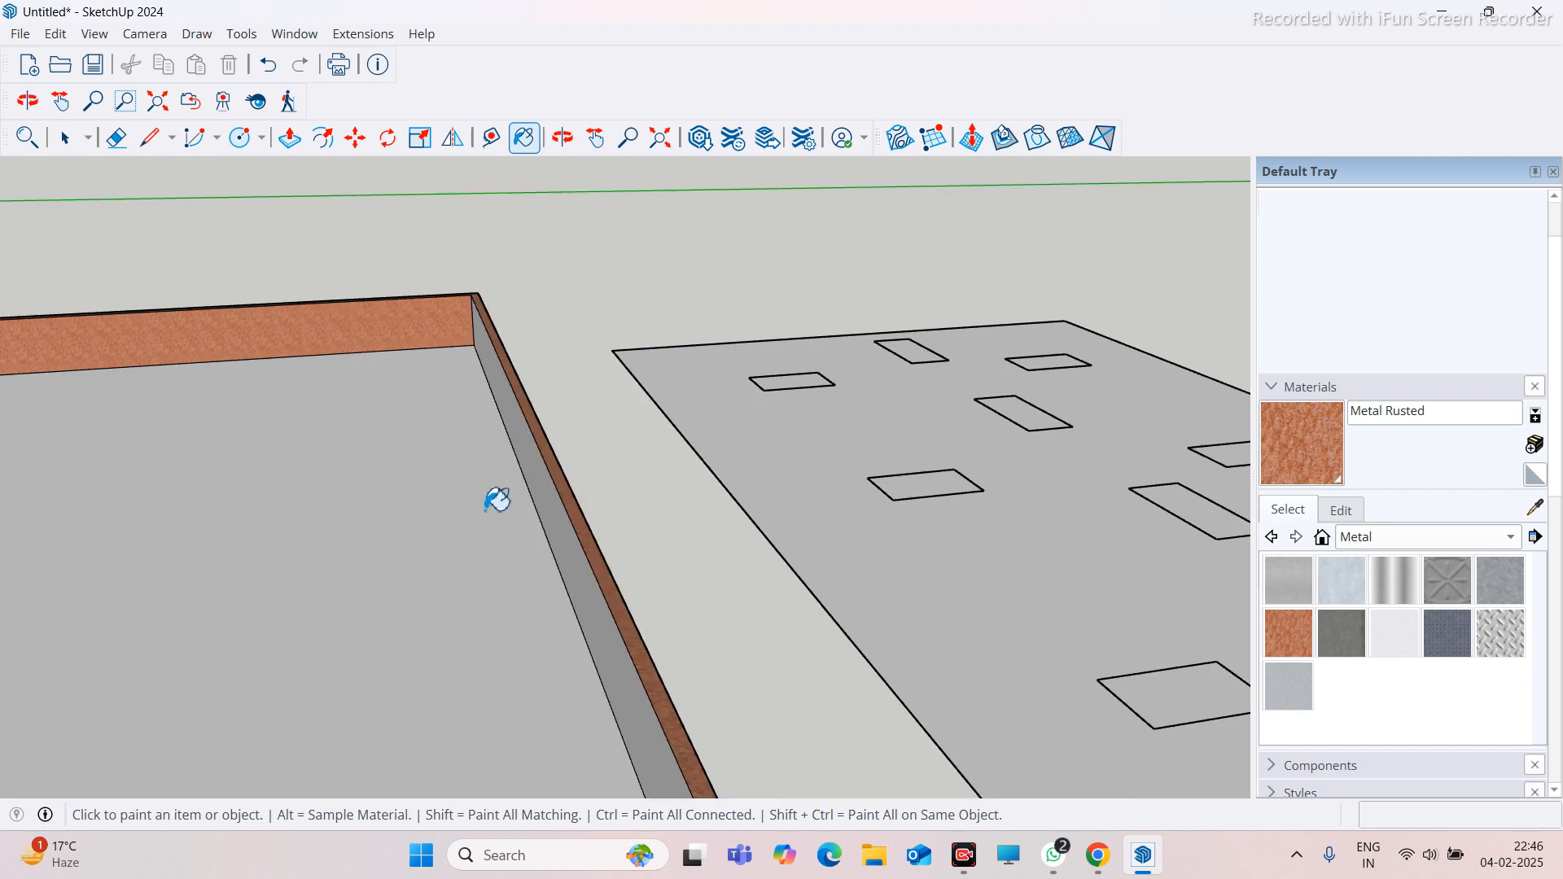
{"action": "middle_click_drag", "start_coordinate": [481, 510], "coordinate": [619, 486]}
{"action": "left_click", "coordinate": [685, 447]}
{"action": "scroll", "coordinate": [590, 467], "scroll_direction": "down", "scroll_amount": 2}
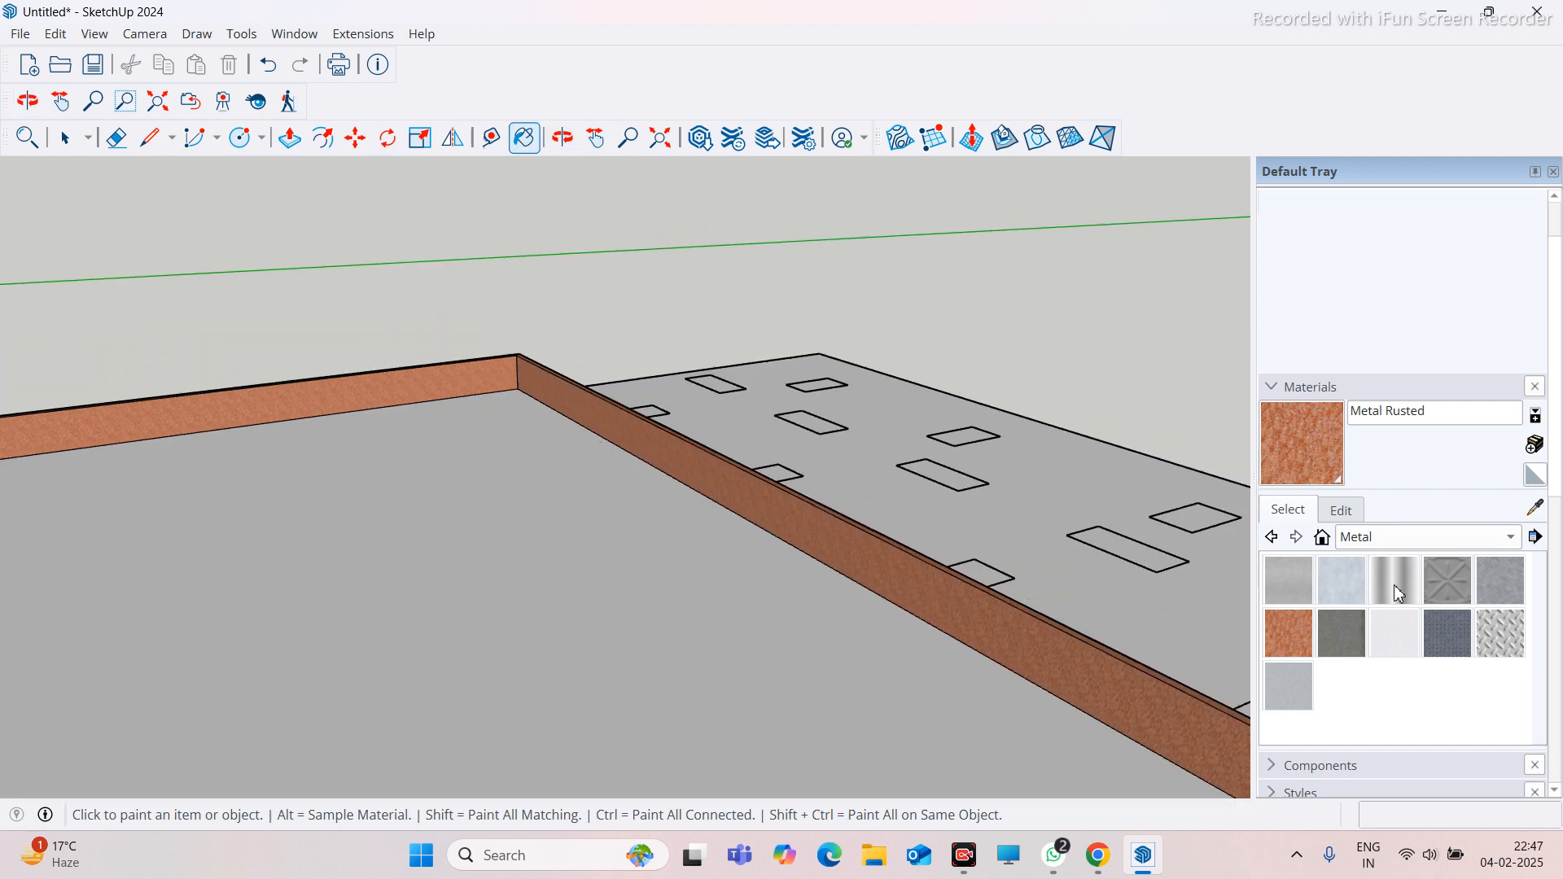
Paint the recessed roof face inside the parapet with Metal Aluminum Anodized
{"action": "left_click", "coordinate": [1327, 579]}
{"action": "left_click", "coordinate": [646, 621]}
{"action": "scroll", "coordinate": [640, 594], "scroll_direction": "down", "scroll_amount": 1}
{"action": "middle_click_drag", "start_coordinate": [636, 590], "coordinate": [594, 734]}
{"action": "scroll", "coordinate": [698, 502], "scroll_direction": "down", "scroll_amount": 5}
{"action": "scroll", "coordinate": [559, 541], "scroll_direction": "down", "scroll_amount": 1}
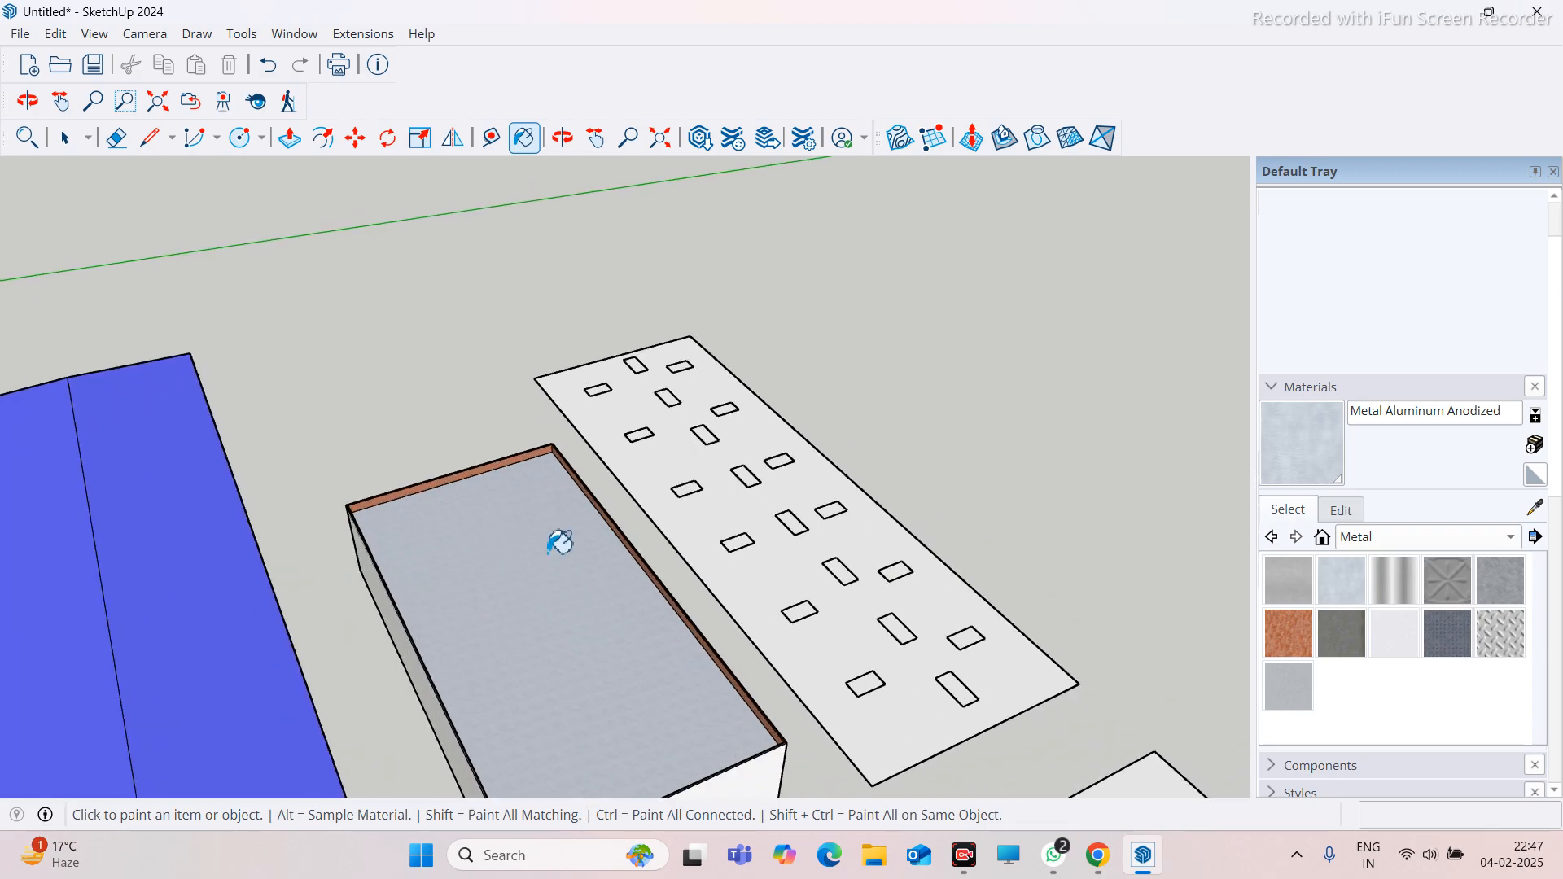
{"action": "scroll", "coordinate": [643, 657], "scroll_direction": "down", "scroll_amount": 2}
Choose Formica Laminate Light from the Synthetic Surfaces materials and paint the parapet block's outer side walls with it
{"action": "scroll", "coordinate": [684, 700], "scroll_direction": "up", "scroll_amount": 6}
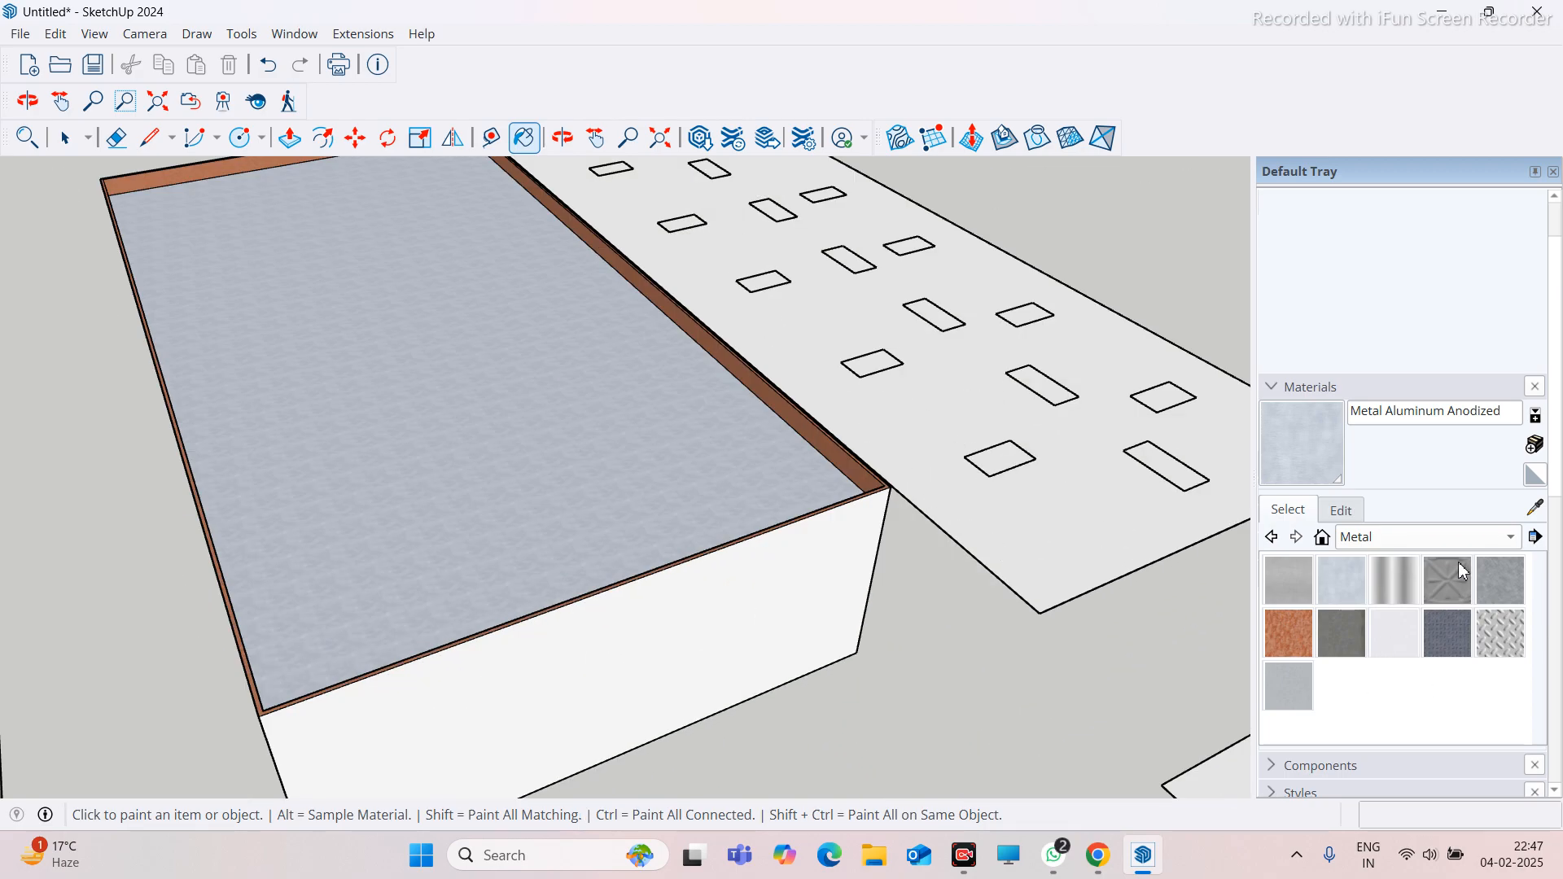
{"action": "left_click", "coordinate": [1507, 542]}
{"action": "left_click", "coordinate": [1362, 600]}
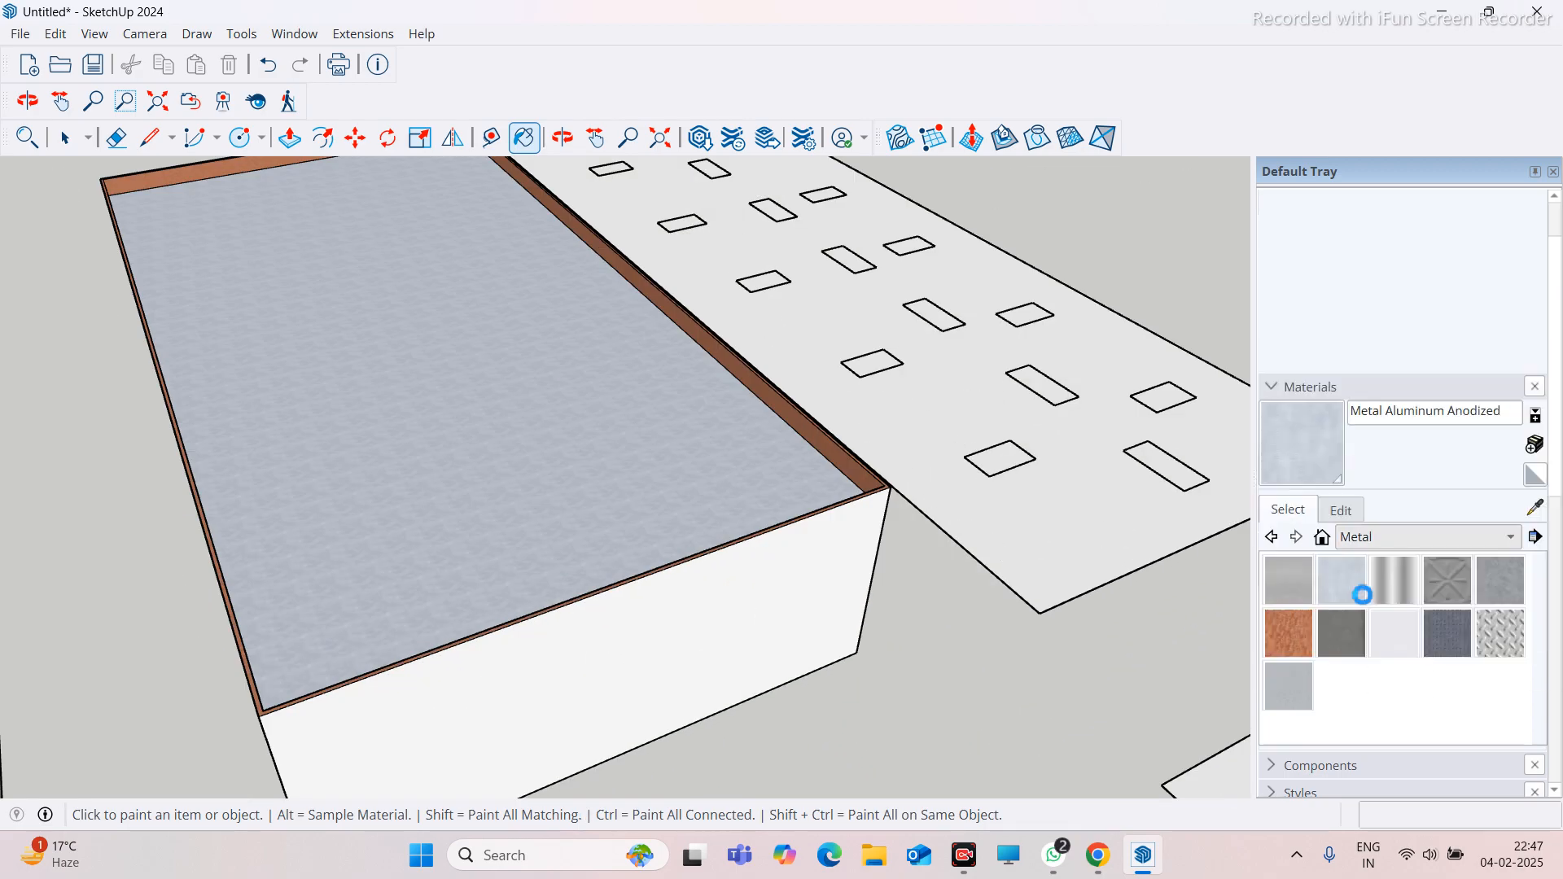
{"action": "left_click", "coordinate": [1489, 583]}
{"action": "left_click", "coordinate": [795, 613]}
{"action": "middle_click_drag", "start_coordinate": [782, 569], "coordinate": [594, 558]}
{"action": "left_click", "coordinate": [736, 551]}
{"action": "mouse_move", "coordinate": [736, 551]}
{"action": "middle_mouse_down"}
{"action": "mouse_move", "coordinate": [772, 581]}
{"action": "mouse_move", "coordinate": [325, 534]}
{"action": "mouse_move", "coordinate": [648, 505]}
{"action": "mouse_move", "coordinate": [364, 481]}
{"action": "mouse_move", "coordinate": [847, 524]}
{"action": "mouse_move", "coordinate": [701, 618]}
{"action": "mouse_move", "coordinate": [816, 604]}
{"action": "middle_mouse_up"}
{"action": "left_click", "coordinate": [684, 489]}
{"action": "left_click", "coordinate": [889, 521]}
{"action": "scroll", "coordinate": [541, 446], "scroll_direction": "up", "scroll_amount": 3}
{"action": "scroll", "coordinate": [519, 446], "scroll_direction": "up", "scroll_amount": 2}
{"action": "scroll", "coordinate": [947, 364], "scroll_direction": "up", "scroll_amount": 2}
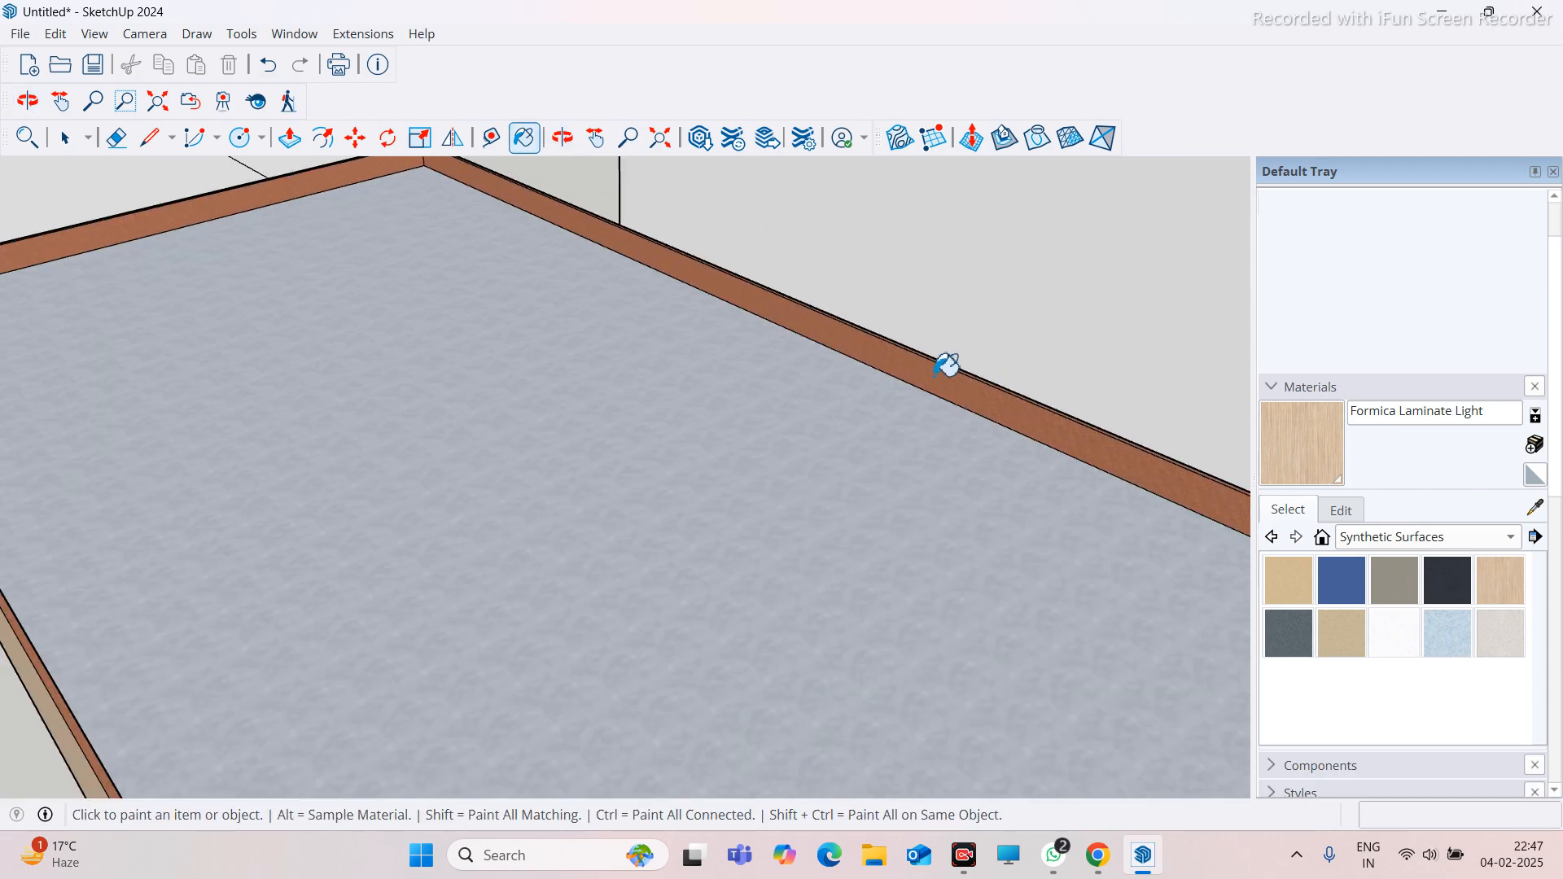
Extrude the outer long strip of the divided footprint behind the painted block upward 10000 mm
{"action": "scroll", "coordinate": [735, 407], "scroll_direction": "down", "scroll_amount": 4}
{"action": "mouse_move", "coordinate": [635, 447]}
{"action": "middle_mouse_down"}
{"action": "mouse_move", "coordinate": [534, 516]}
{"action": "mouse_move", "coordinate": [656, 440]}
{"action": "mouse_move", "coordinate": [500, 545]}
{"action": "mouse_move", "coordinate": [793, 607]}
{"action": "mouse_move", "coordinate": [530, 608]}
{"action": "mouse_move", "coordinate": [894, 651]}
{"action": "mouse_move", "coordinate": [363, 736]}
{"action": "mouse_move", "coordinate": [604, 355]}
{"action": "mouse_move", "coordinate": [633, 589]}
{"action": "mouse_move", "coordinate": [521, 688]}
{"action": "mouse_move", "coordinate": [652, 642]}
{"action": "middle_mouse_up"}
{"action": "scroll", "coordinate": [893, 651], "scroll_direction": "down", "scroll_amount": 2}
{"action": "scroll", "coordinate": [953, 555], "scroll_direction": "up", "scroll_amount": 2}
{"action": "scroll", "coordinate": [513, 695], "scroll_direction": "down", "scroll_amount": 2}
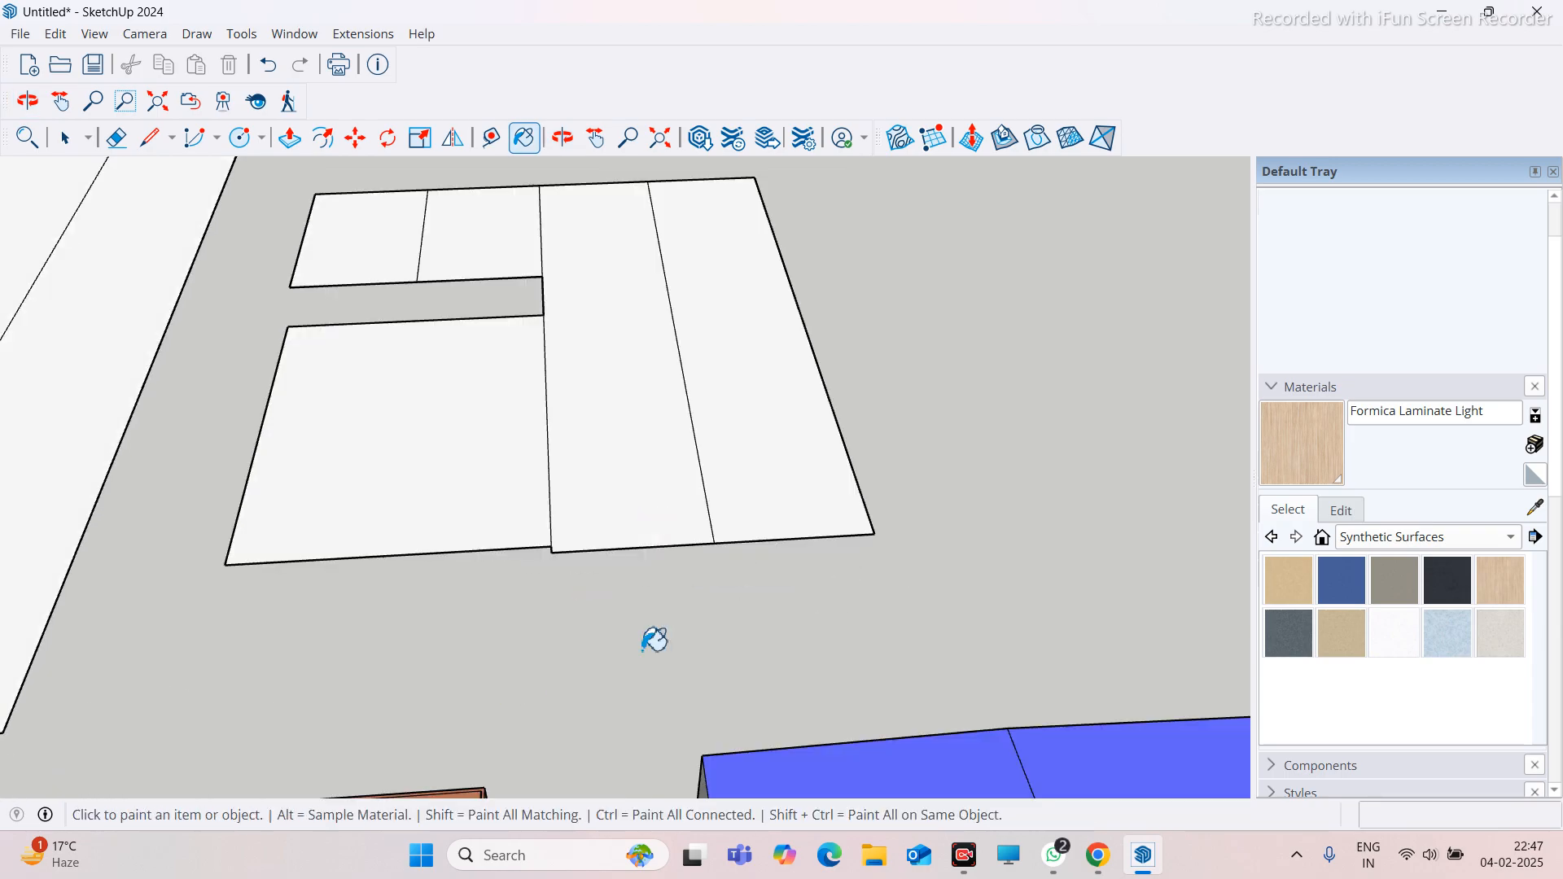
{"action": "scroll", "coordinate": [652, 643], "scroll_direction": "down", "scroll_amount": 3}
{"action": "left_click", "coordinate": [290, 138]}
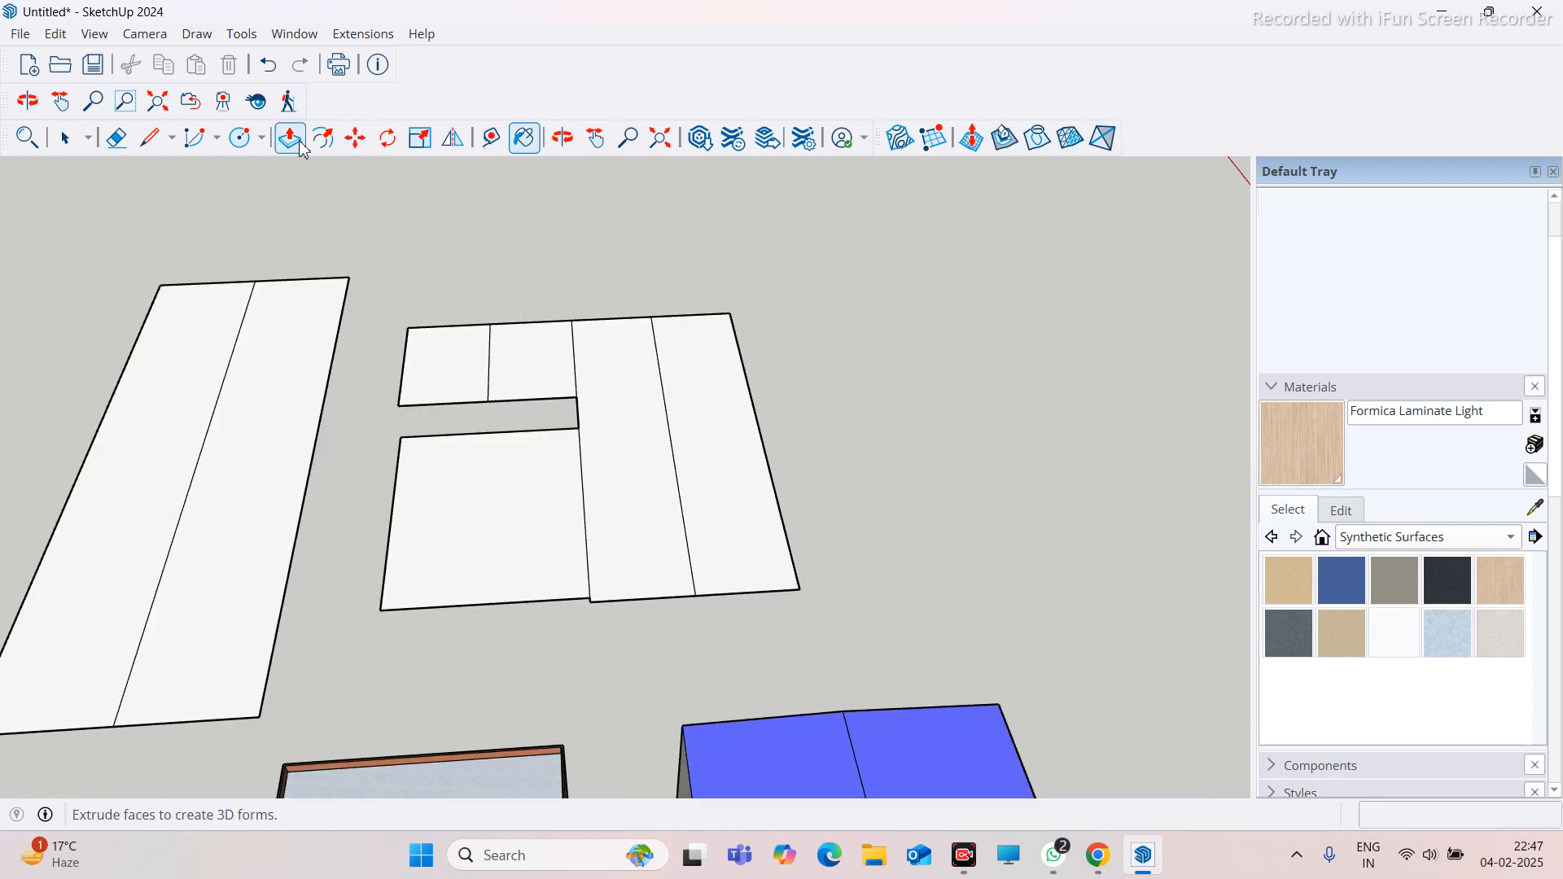
{"action": "left_click", "coordinate": [736, 534]}
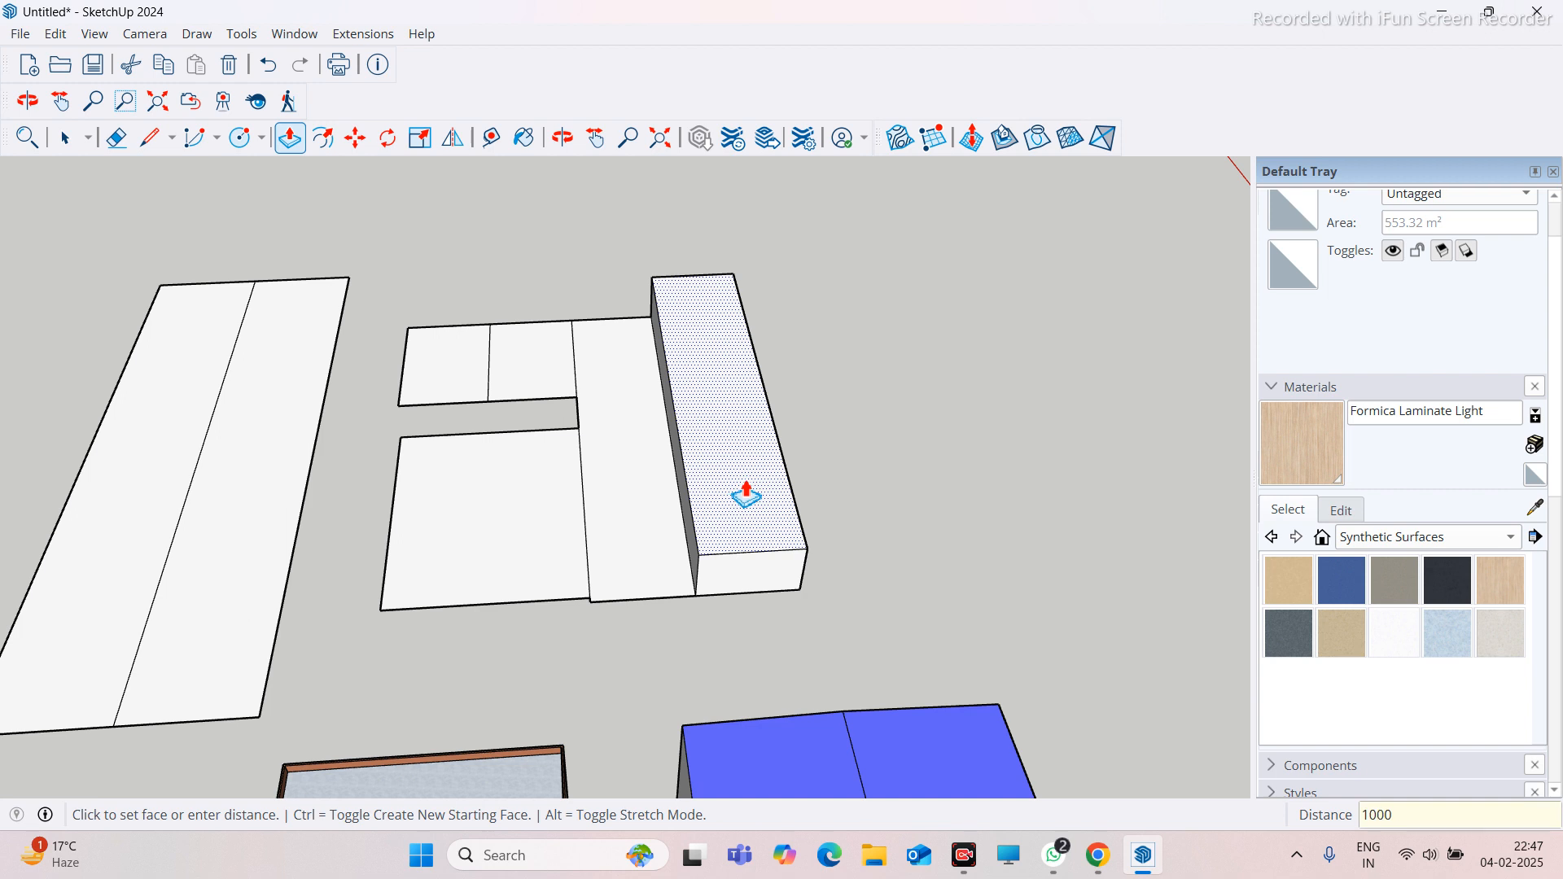
{"action": "type", "text": "10000"}
{"action": "key", "text": "Return"}
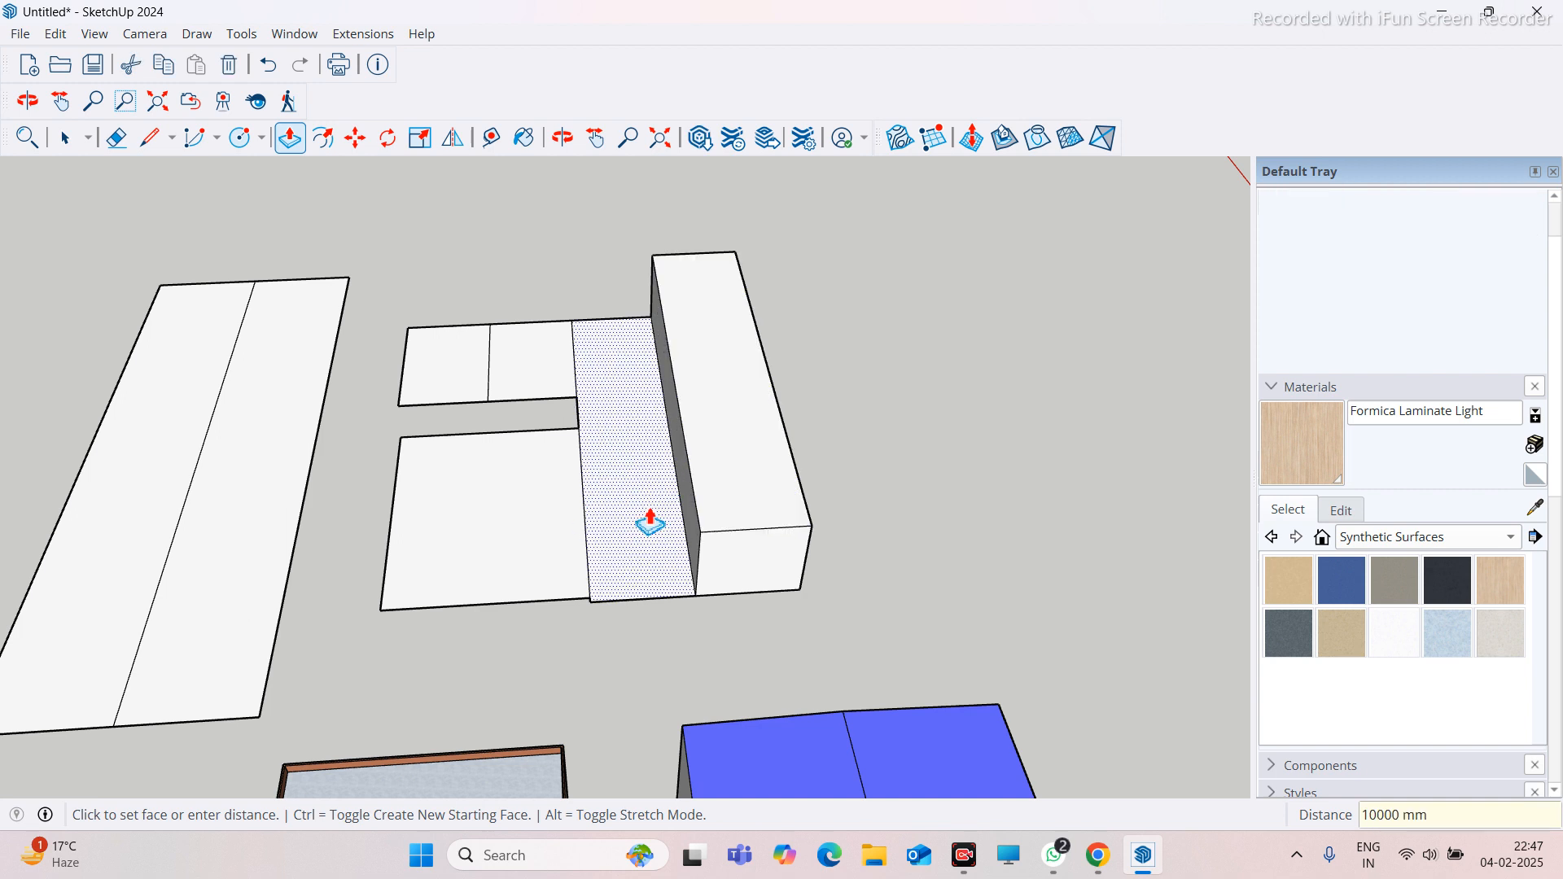
Extrude the adjoining long strip level with the 10000 mm block and the large face beside it upward 8000 mm
{"action": "left_click", "coordinate": [649, 479]}
{"action": "left_click", "coordinate": [727, 424]}
{"action": "scroll", "coordinate": [662, 492], "scroll_direction": "down", "scroll_amount": 3}
{"action": "scroll", "coordinate": [554, 497], "scroll_direction": "up", "scroll_amount": 3}
{"action": "left_click", "coordinate": [545, 499]}
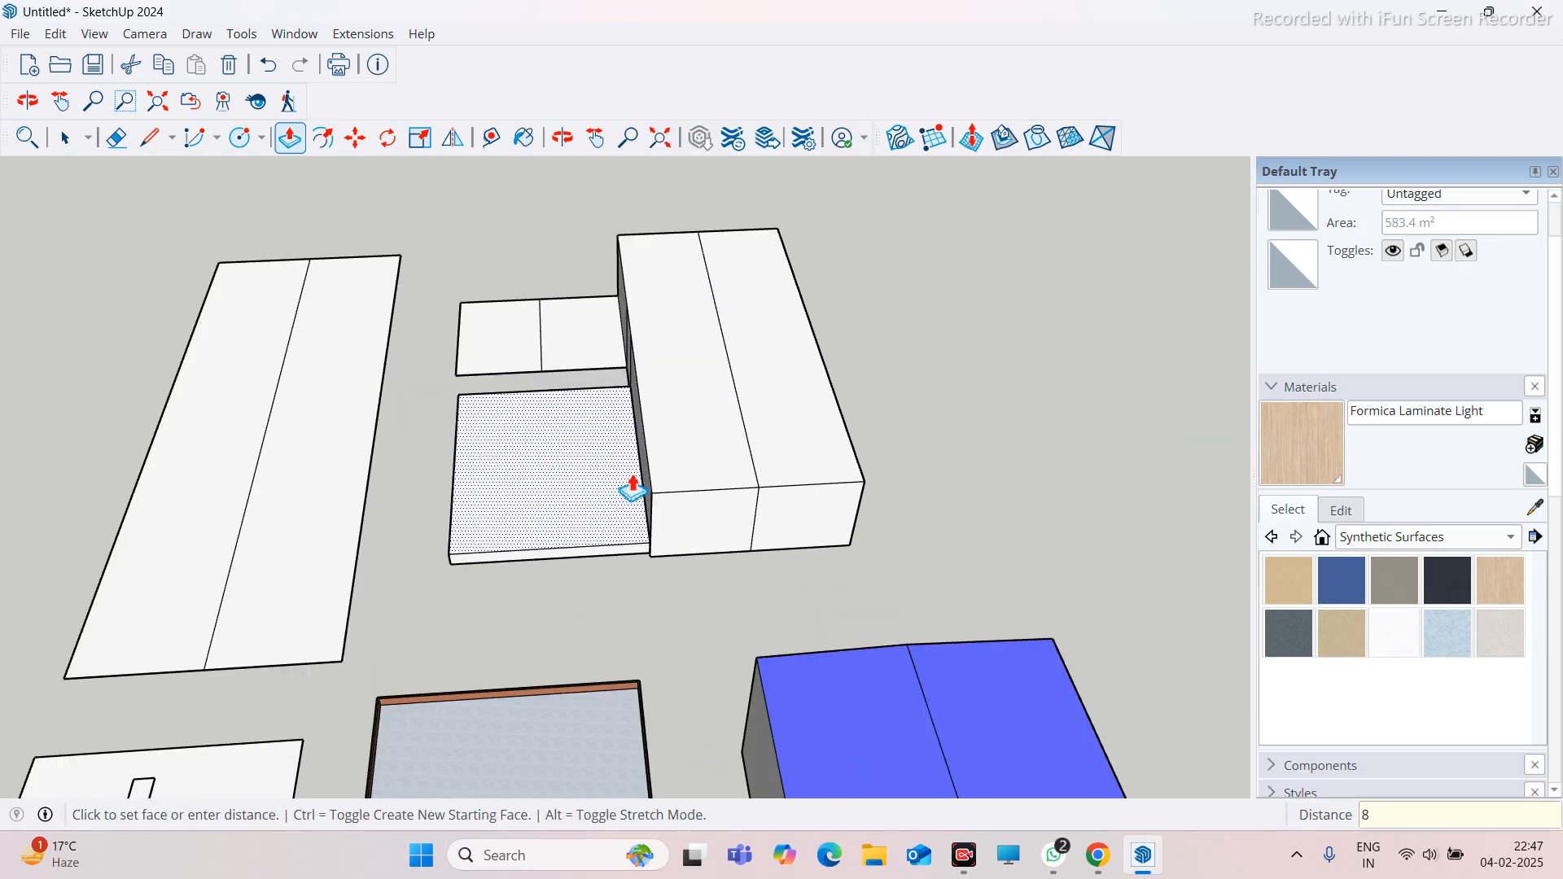
{"action": "key", "text": "Return"}
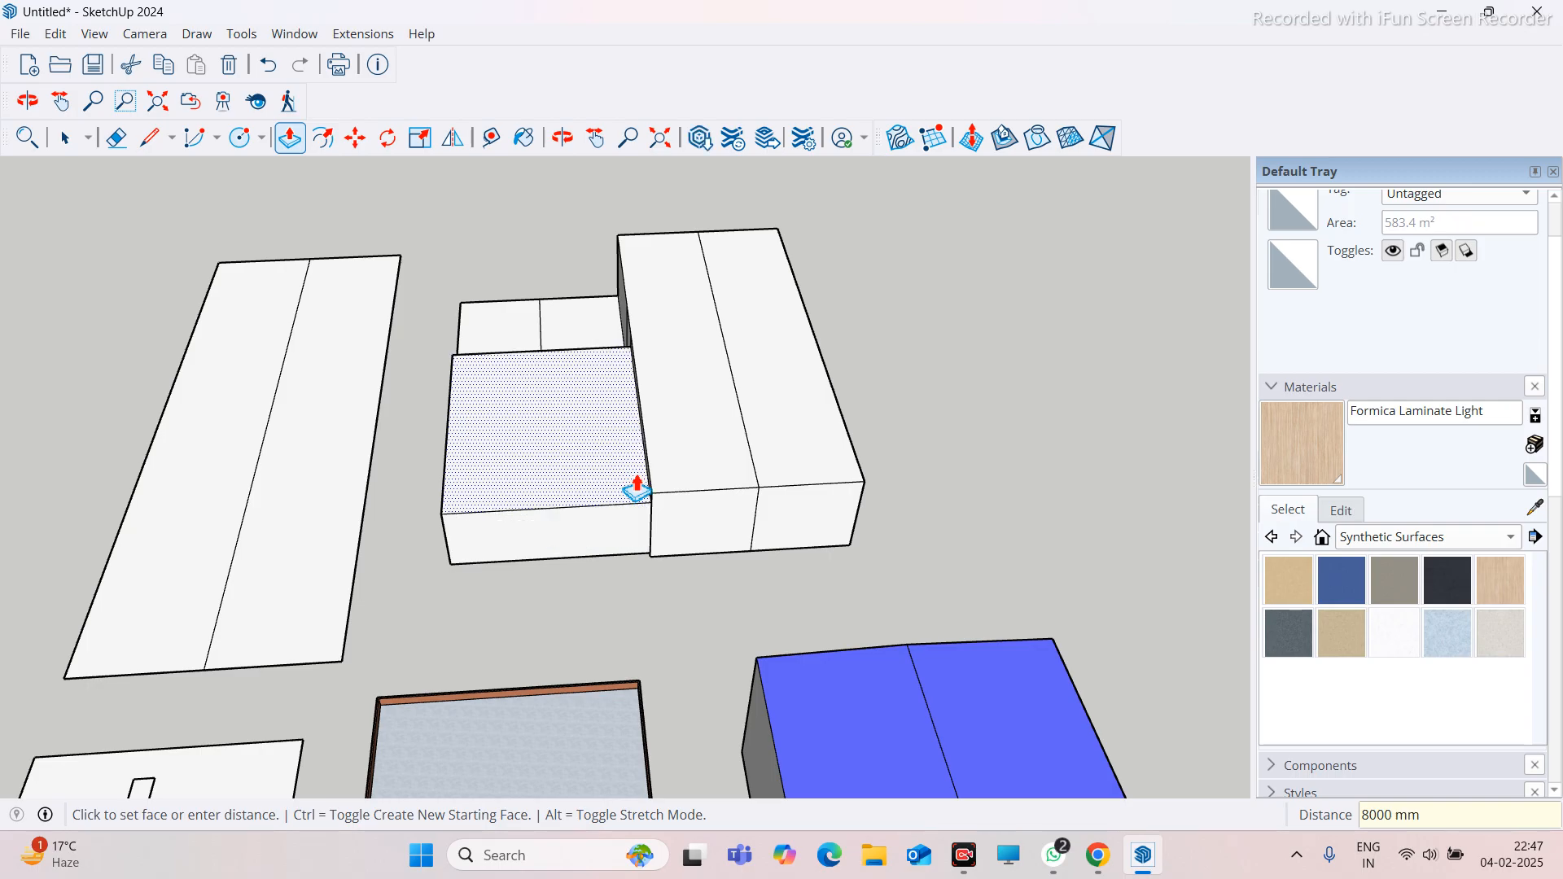
Extrude the footprint's two small adjoining faces upward, matching the height of the neighbouring 8000 mm block
{"action": "middle_click_drag", "start_coordinate": [602, 489], "coordinate": [799, 454]}
{"action": "scroll", "coordinate": [377, 457], "scroll_direction": "up", "scroll_amount": 5}
{"action": "left_click", "coordinate": [380, 454]}
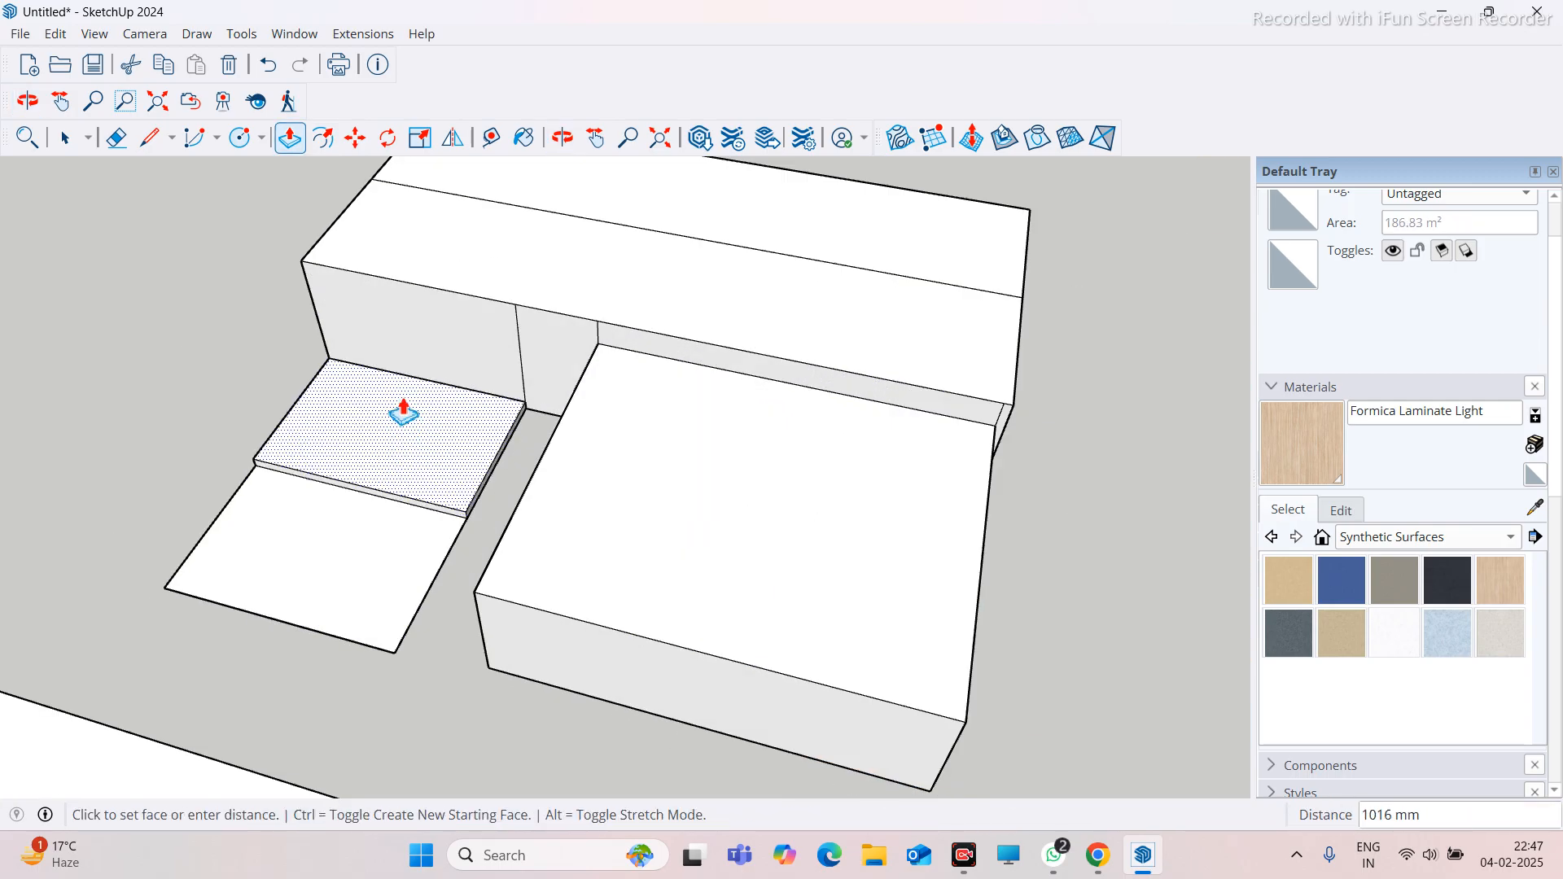
{"action": "left_click", "coordinate": [562, 423]}
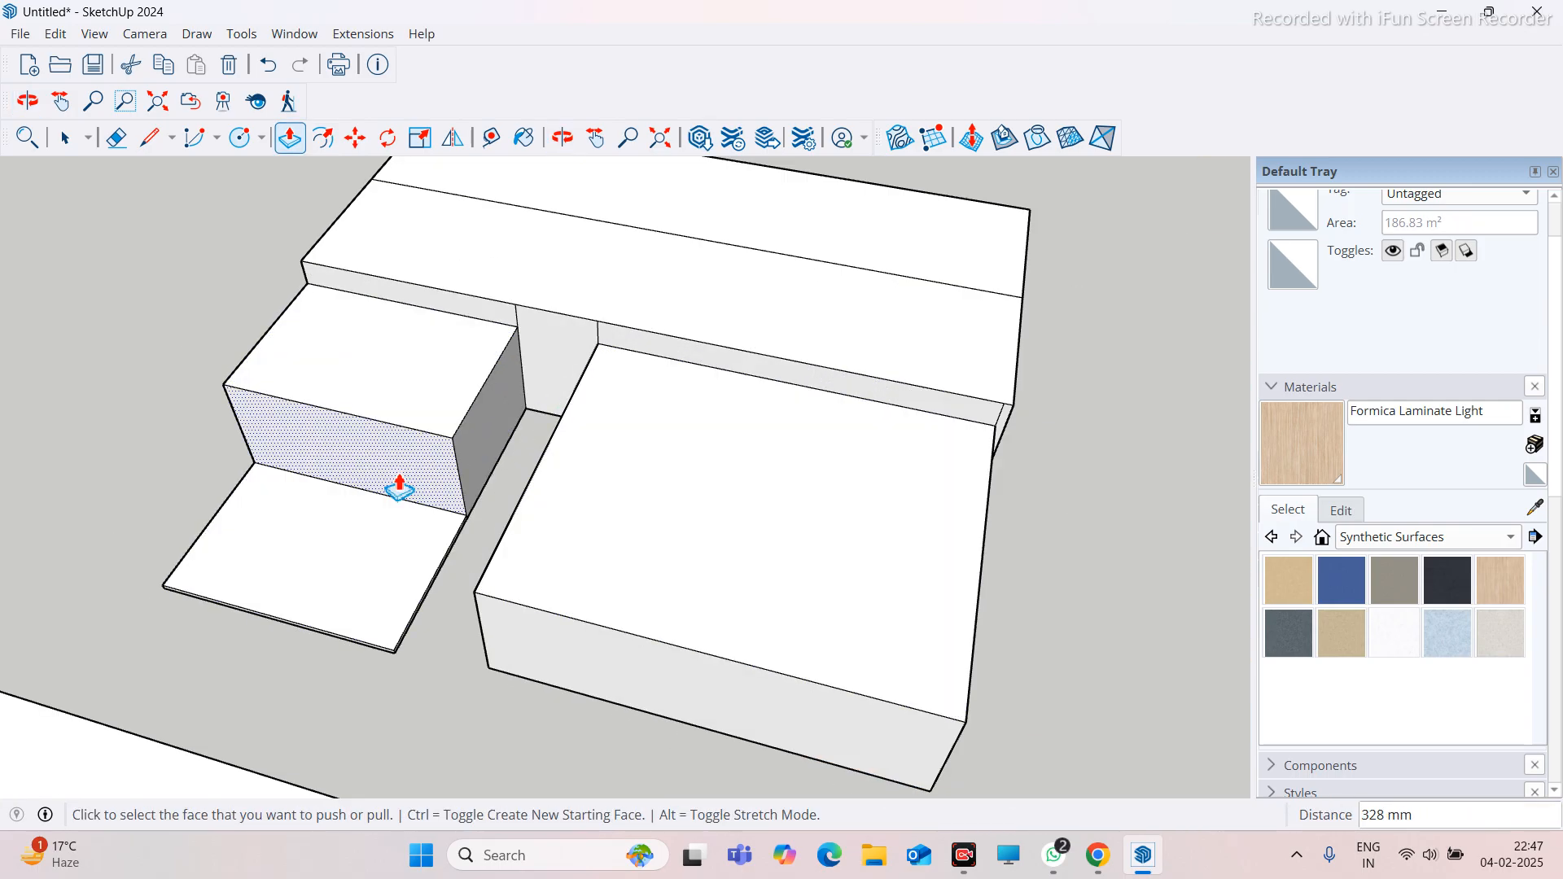
{"action": "left_click", "coordinate": [368, 565]}
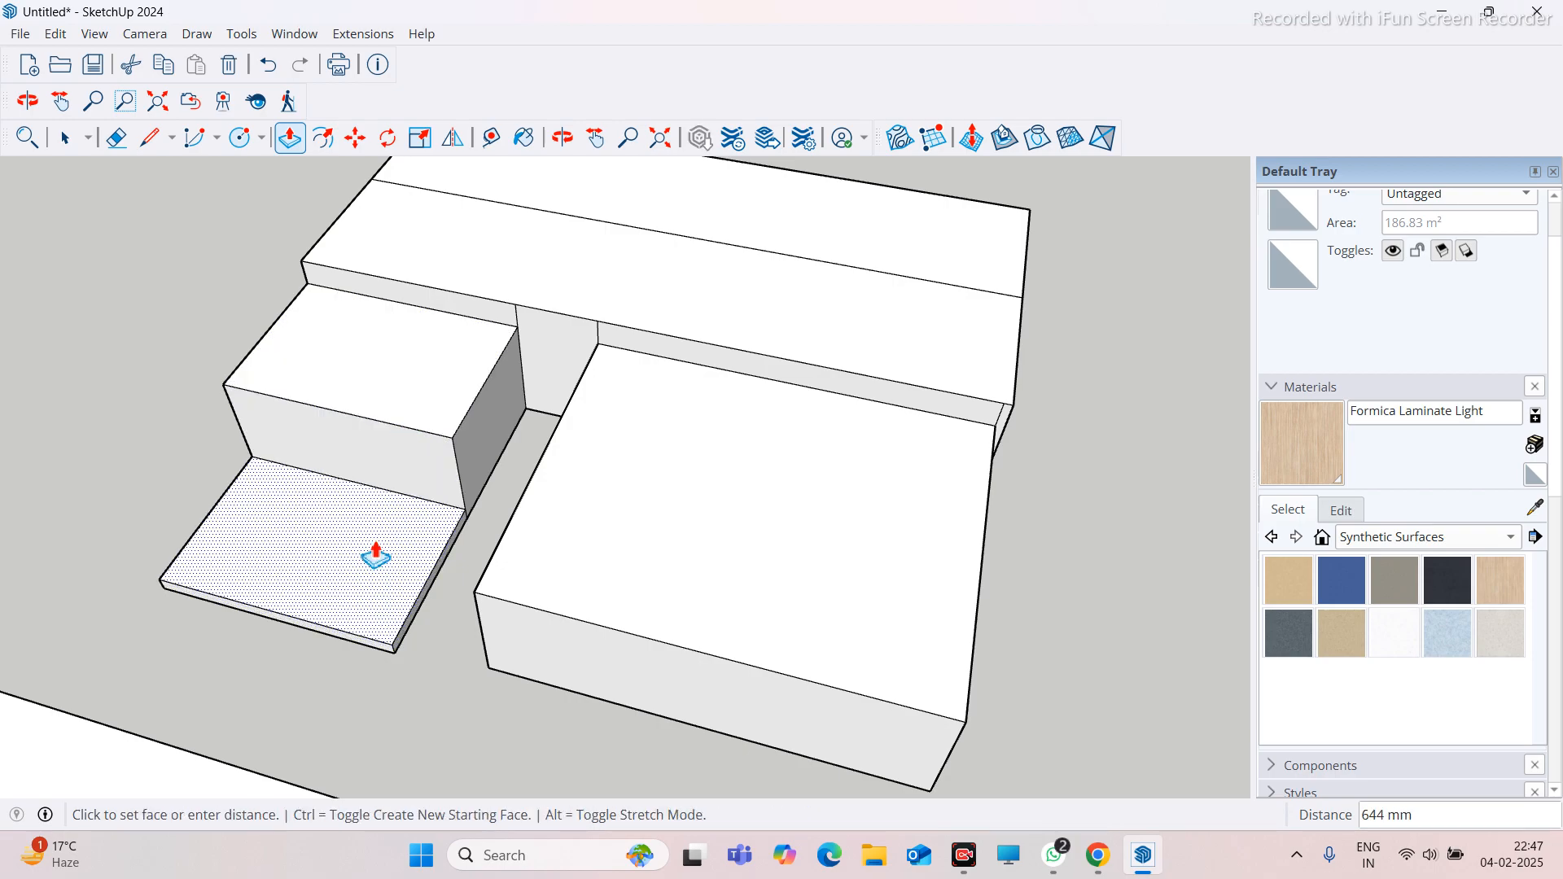
{"action": "left_click", "coordinate": [468, 420]}
Extrude both strips of the long two-part rectangle upward 15000 mm, matching the height of the blue building
{"action": "scroll", "coordinate": [453, 487], "scroll_direction": "down", "scroll_amount": 4}
{"action": "middle_click_drag", "start_coordinate": [454, 487], "coordinate": [455, 617]}
{"action": "scroll", "coordinate": [419, 586], "scroll_direction": "down", "scroll_amount": 3}
{"action": "left_click", "coordinate": [455, 617]}
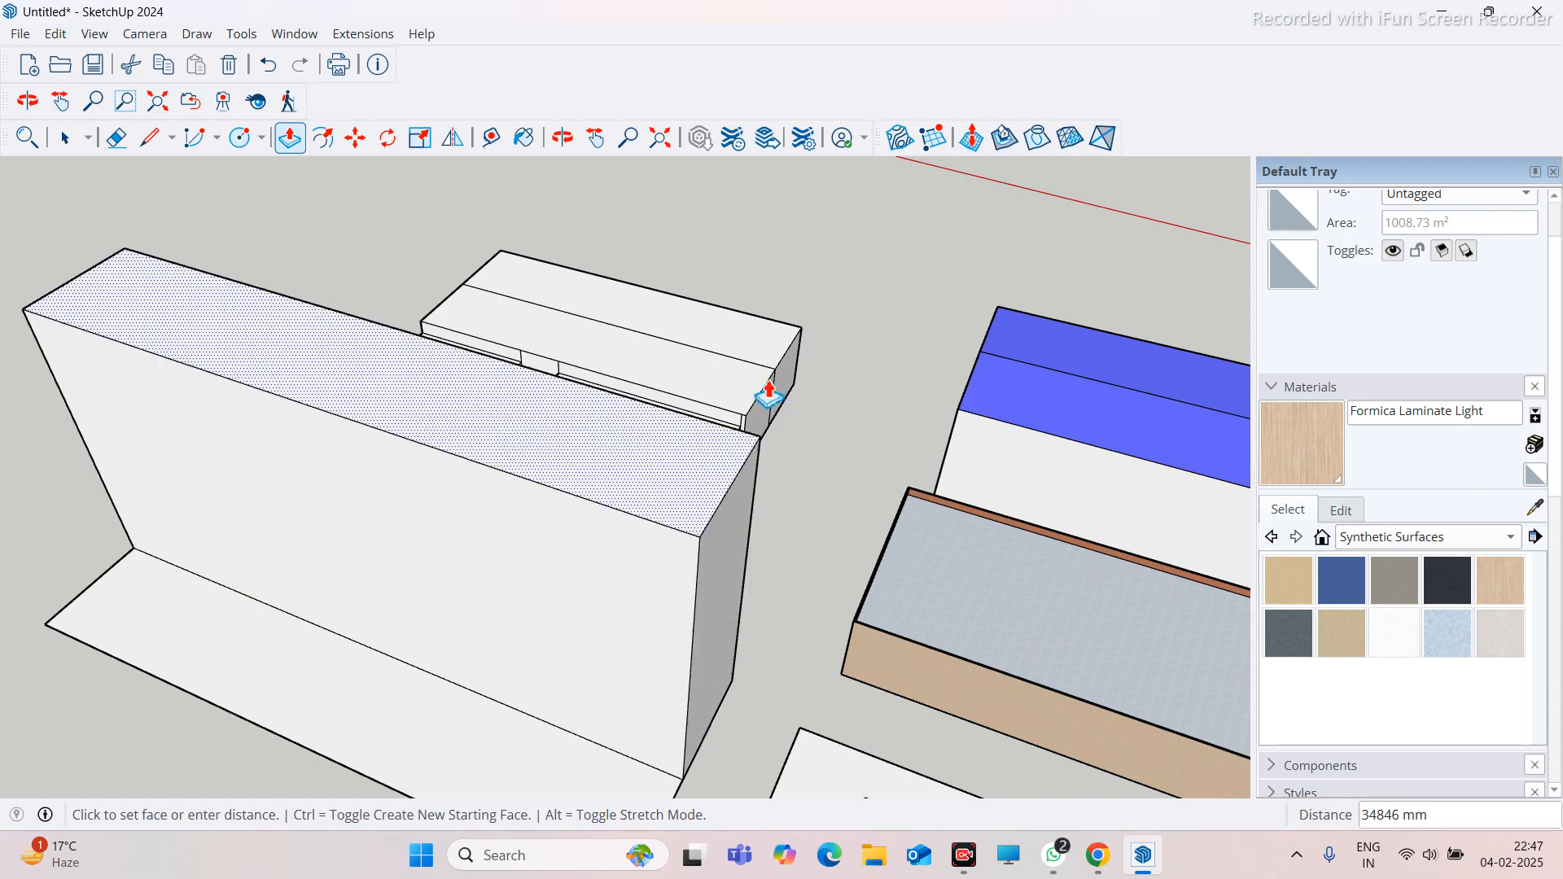
{"action": "left_click", "coordinate": [971, 424]}
{"action": "middle_click_drag", "start_coordinate": [559, 534], "coordinate": [394, 600]}
{"action": "left_click", "coordinate": [394, 600]}
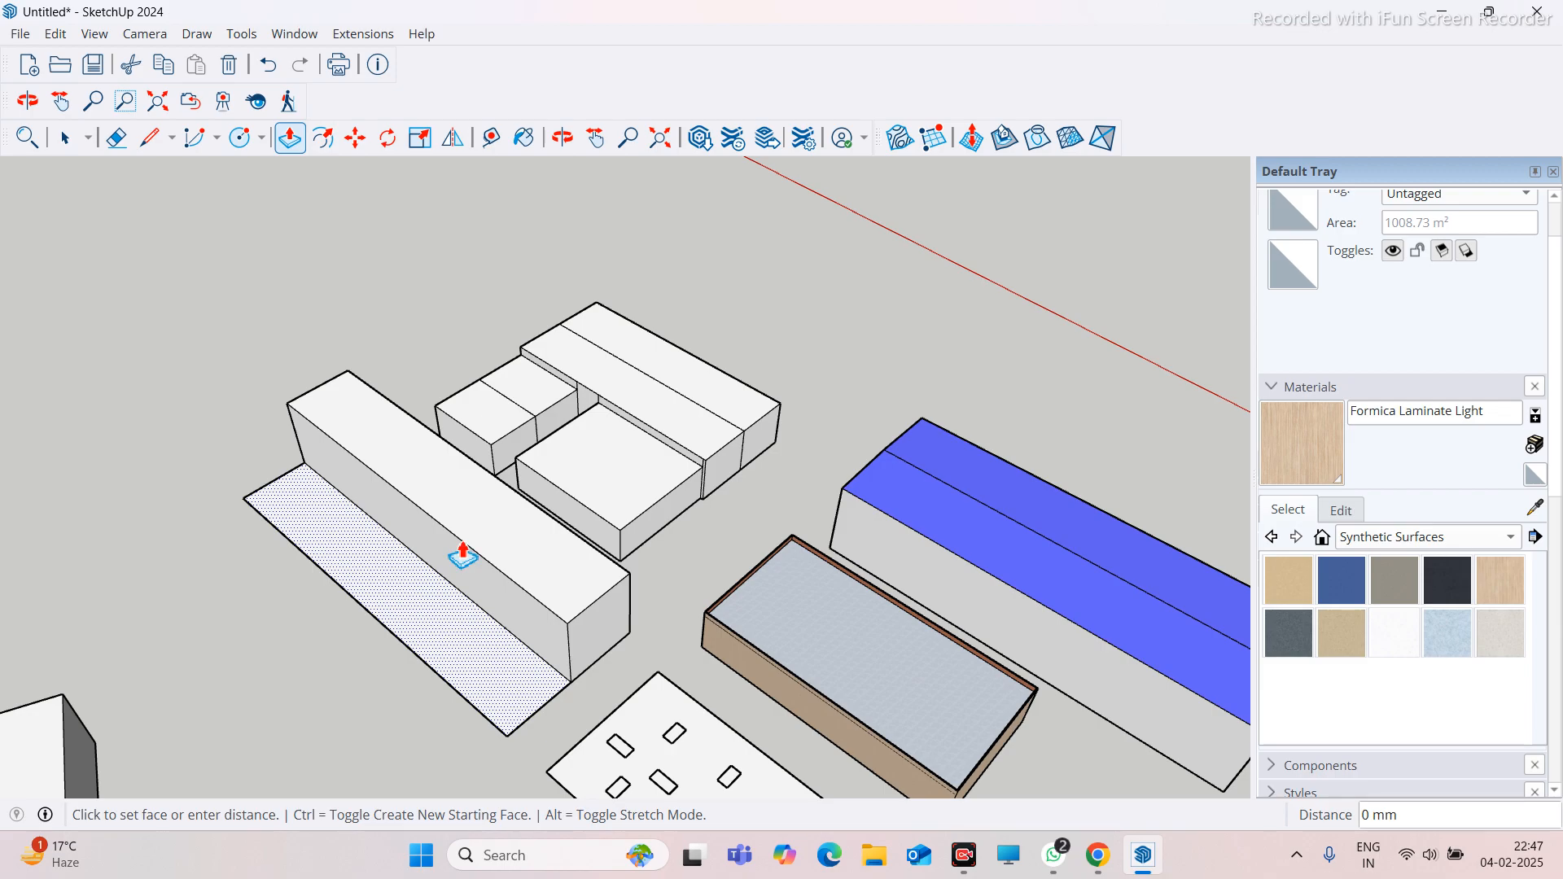
{"action": "left_click", "coordinate": [523, 548]}
{"action": "scroll", "coordinate": [540, 551], "scroll_direction": "down", "scroll_amount": 2}
{"action": "middle_click_drag", "start_coordinate": [541, 552], "coordinate": [401, 545]}
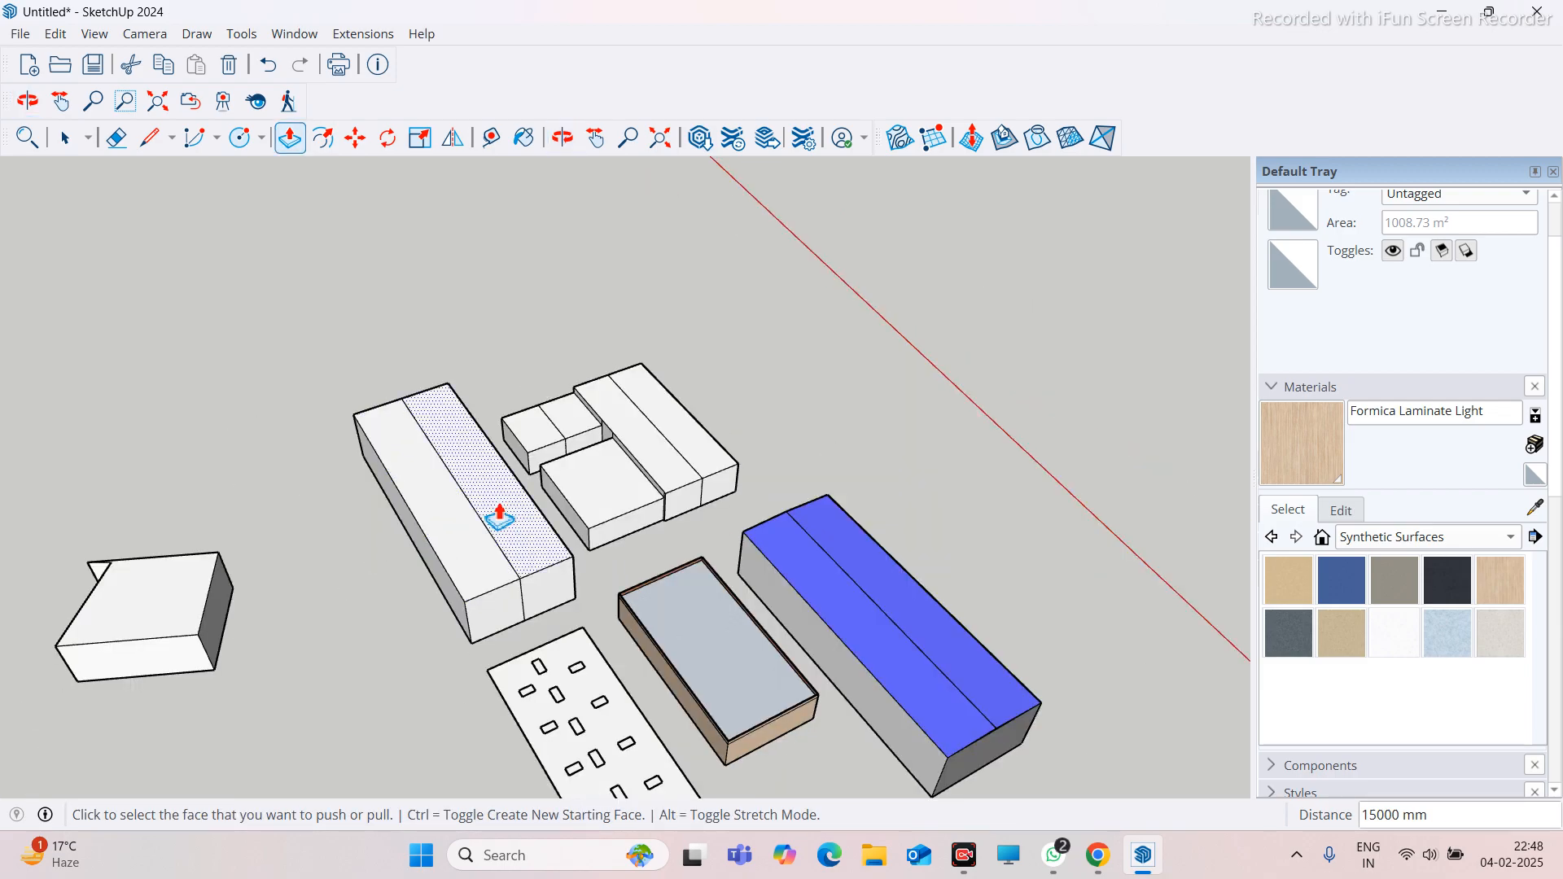
Erase the stray small block standing apart from the other buildings
{"action": "middle_click_drag", "start_coordinate": [499, 517], "coordinate": [357, 542]}
{"action": "left_click", "coordinate": [116, 138]}
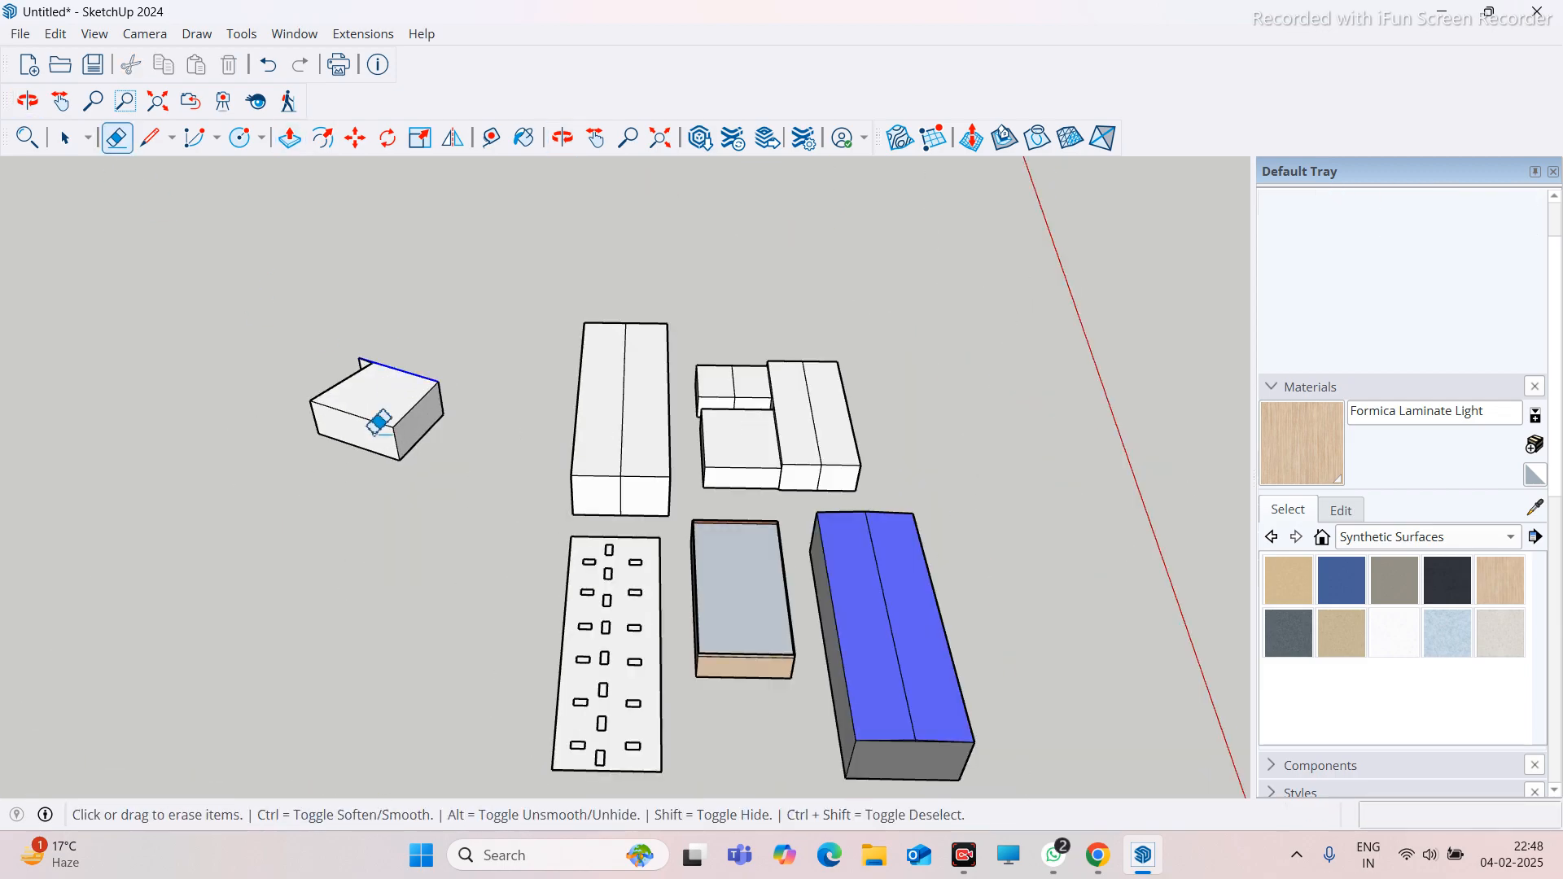
{"action": "left_click_drag", "start_coordinate": [368, 384], "coordinate": [362, 355]}
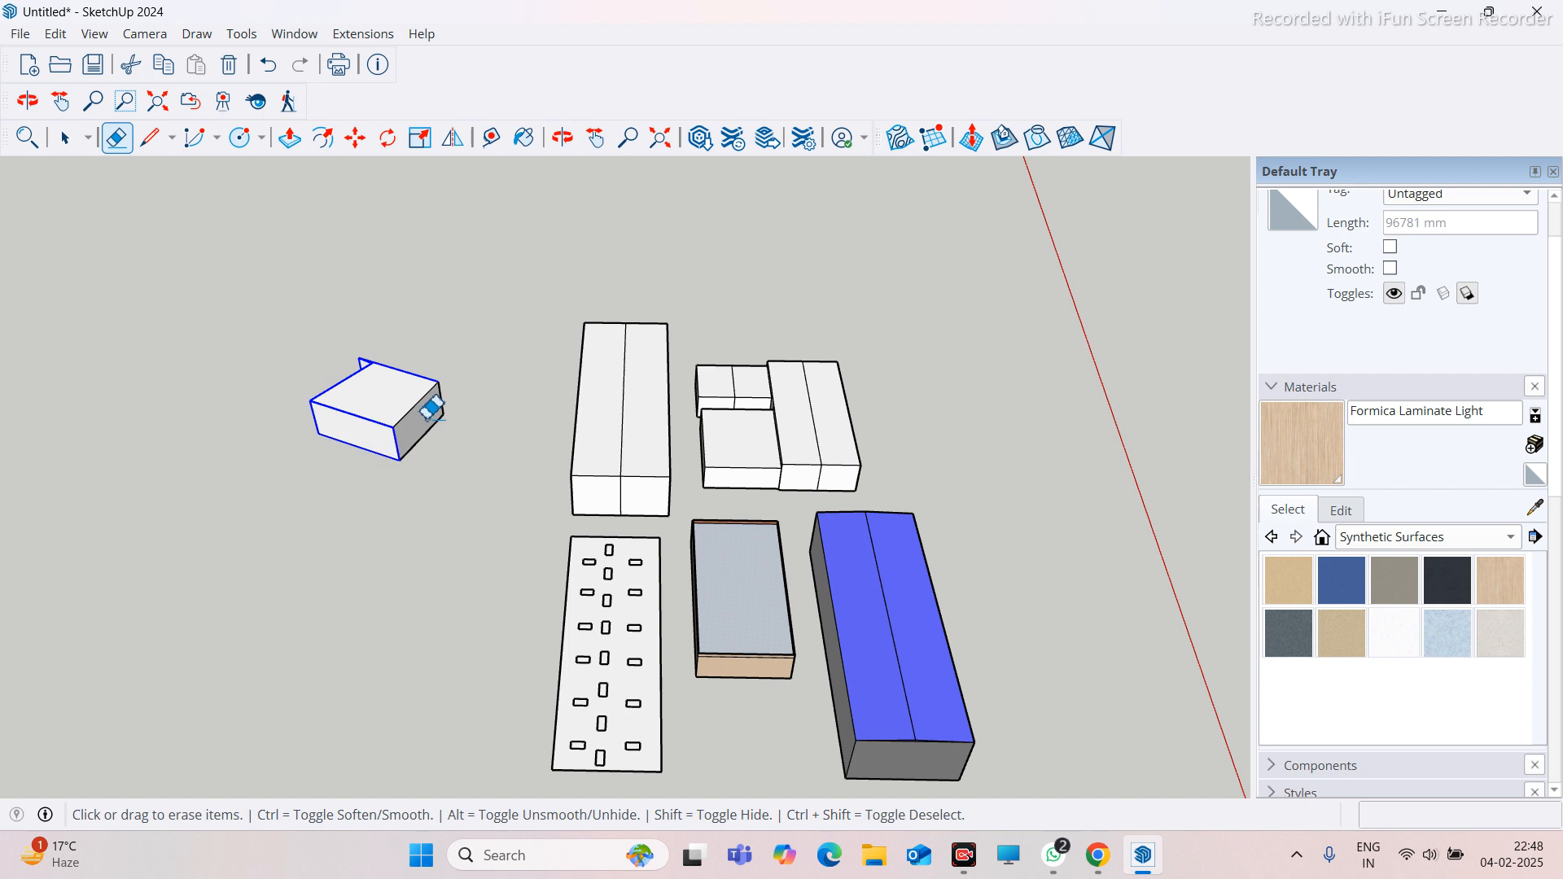
{"action": "mouse_move", "coordinate": [446, 400]}
{"action": "left_mouse_down"}
{"action": "mouse_move", "coordinate": [383, 376]}
{"action": "mouse_move", "coordinate": [419, 399]}
{"action": "mouse_move", "coordinate": [374, 397]}
{"action": "mouse_move", "coordinate": [376, 416]}
{"action": "left_mouse_up"}
{"action": "scroll", "coordinate": [358, 399], "scroll_direction": "up", "scroll_amount": 1}
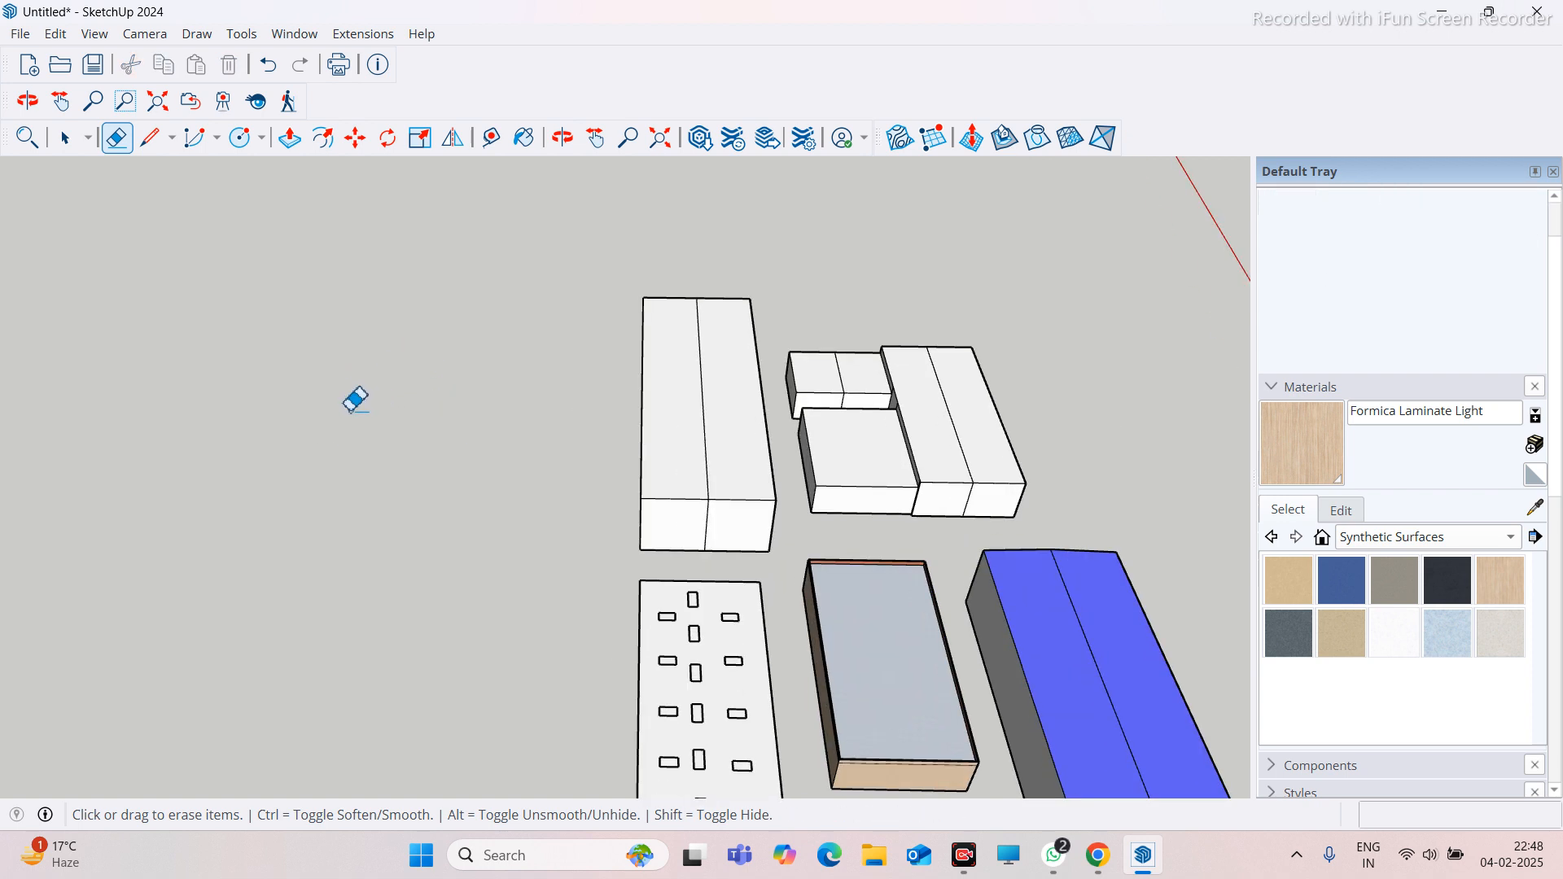
{"action": "scroll", "coordinate": [355, 398], "scroll_direction": "down", "scroll_amount": 2}
{"action": "middle_click_drag", "start_coordinate": [511, 474], "coordinate": [481, 505]}
{"action": "scroll", "coordinate": [473, 609], "scroll_direction": "up", "scroll_amount": 2}
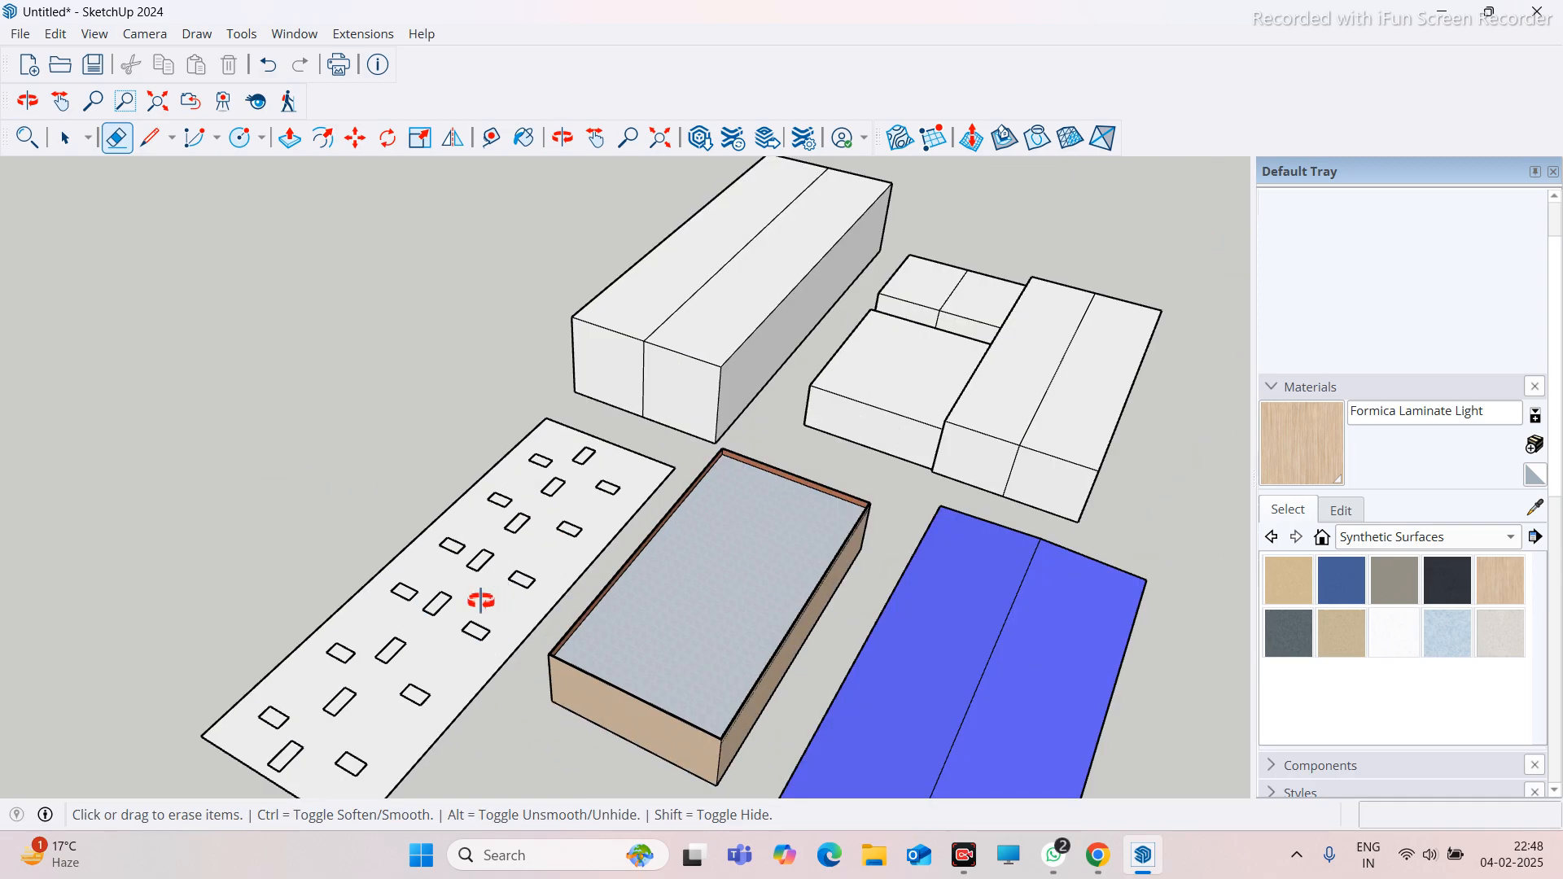
{"action": "middle_click_drag", "start_coordinate": [481, 600], "coordinate": [384, 604]}
{"action": "scroll", "coordinate": [423, 592], "scroll_direction": "down", "scroll_amount": 2}
{"action": "middle_click_drag", "start_coordinate": [160, 687], "coordinate": [705, 564]}
{"action": "scroll", "coordinate": [702, 554], "scroll_direction": "up", "scroll_amount": 3}
{"action": "scroll", "coordinate": [607, 515], "scroll_direction": "down", "scroll_amount": 3}
{"action": "middle_click_drag", "start_coordinate": [296, 673], "coordinate": [265, 303]}
{"action": "left_click", "coordinate": [161, 148]}
{"action": "scroll", "coordinate": [509, 582], "scroll_direction": "up", "scroll_amount": 6}
{"action": "scroll", "coordinate": [498, 565], "scroll_direction": "up", "scroll_amount": 1}
{"action": "scroll", "coordinate": [459, 535], "scroll_direction": "down", "scroll_amount": 1}
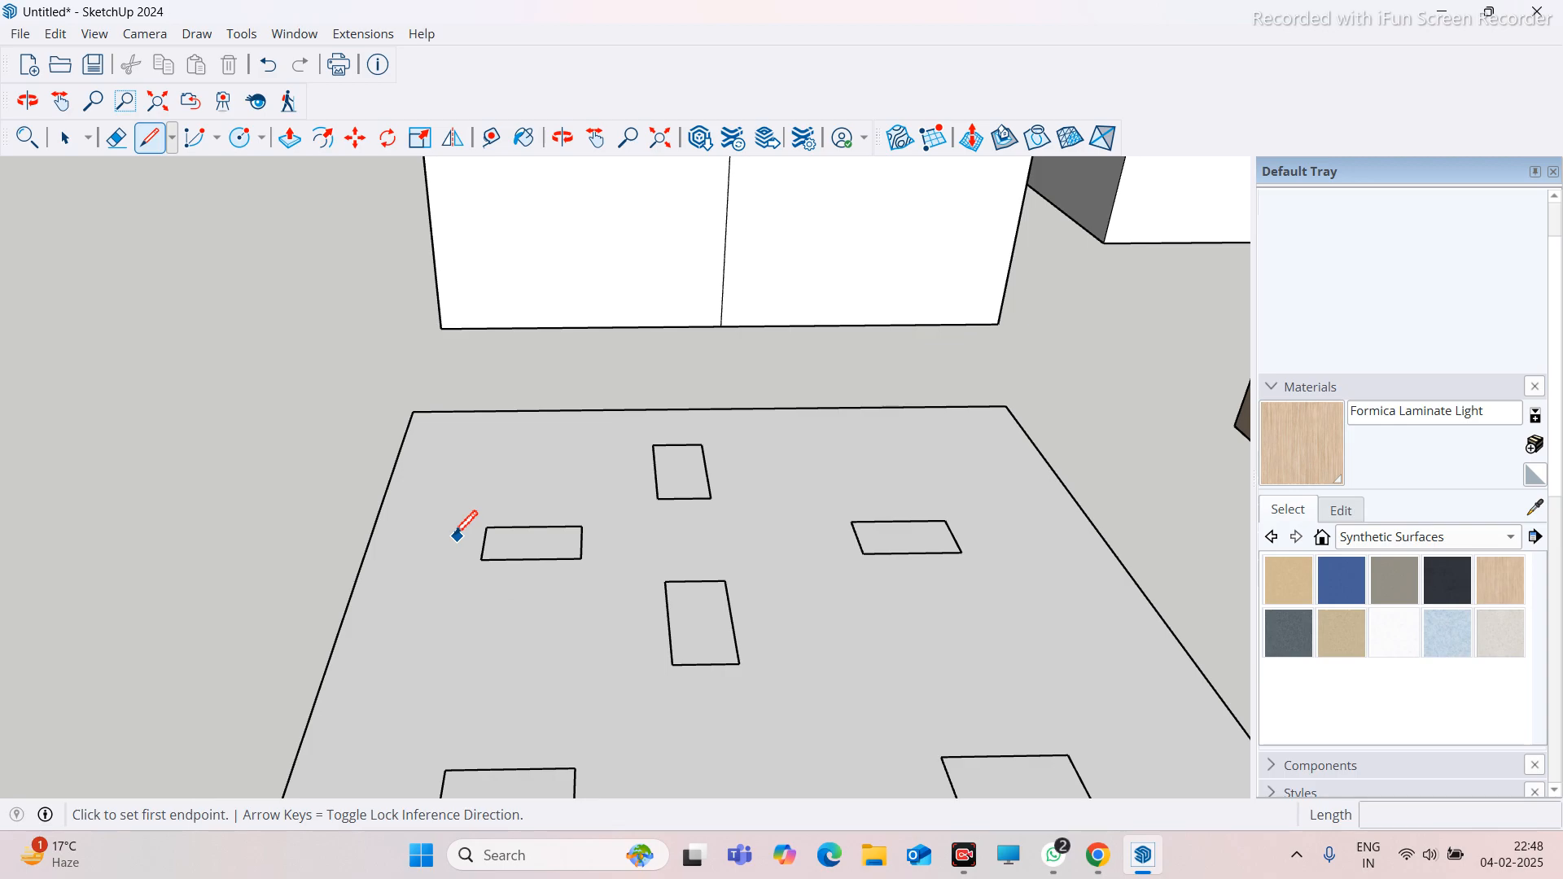
{"action": "middle_click_drag", "start_coordinate": [505, 606], "coordinate": [480, 570]}
{"action": "left_click", "coordinate": [290, 138]}
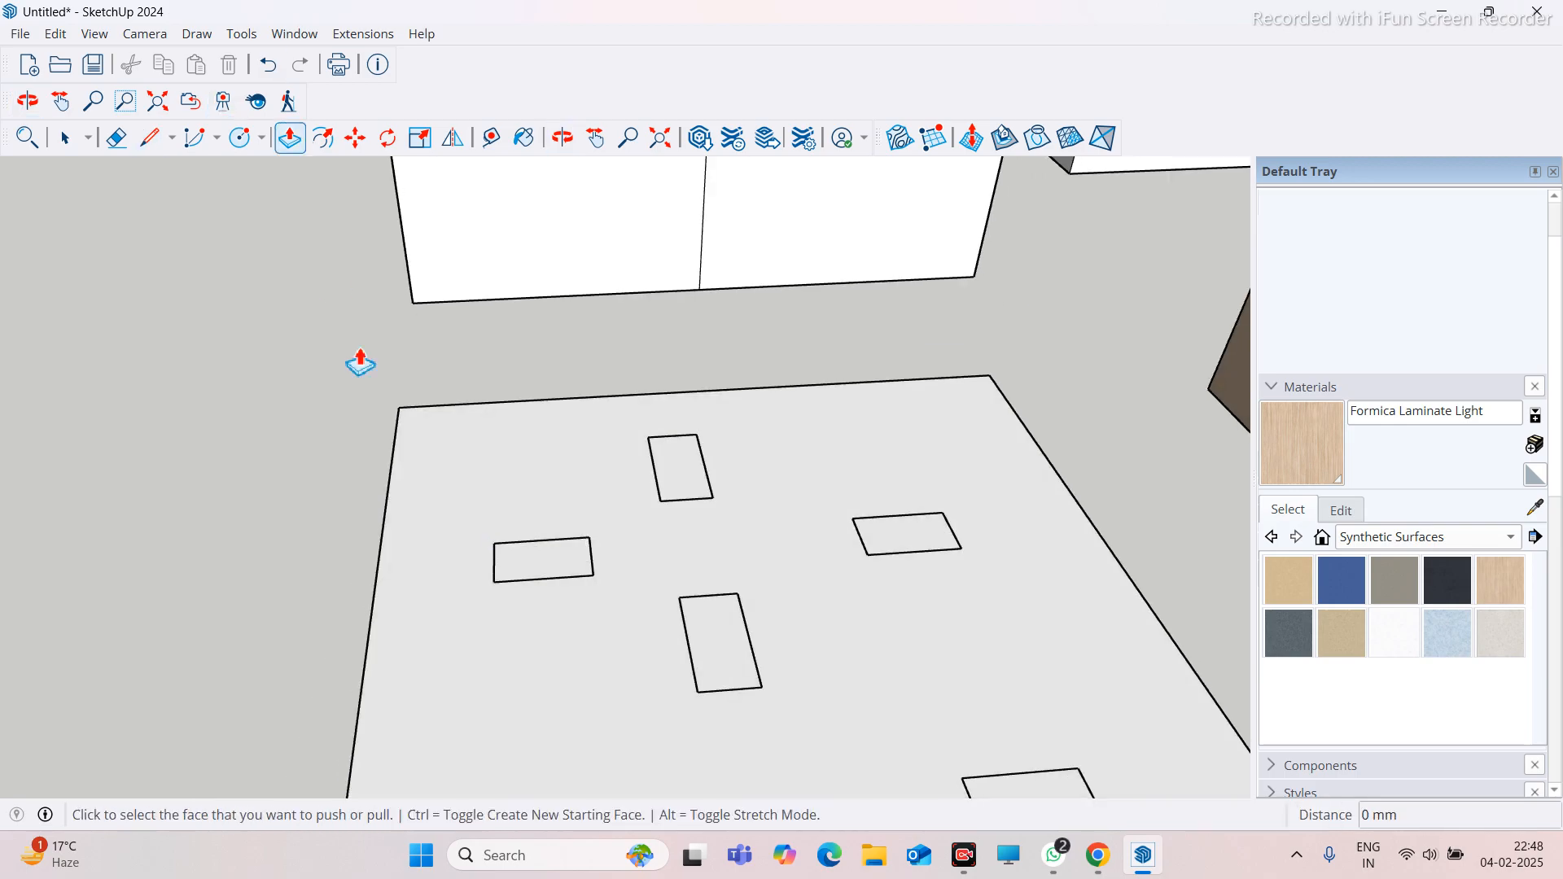
{"action": "left_click", "coordinate": [442, 496]}
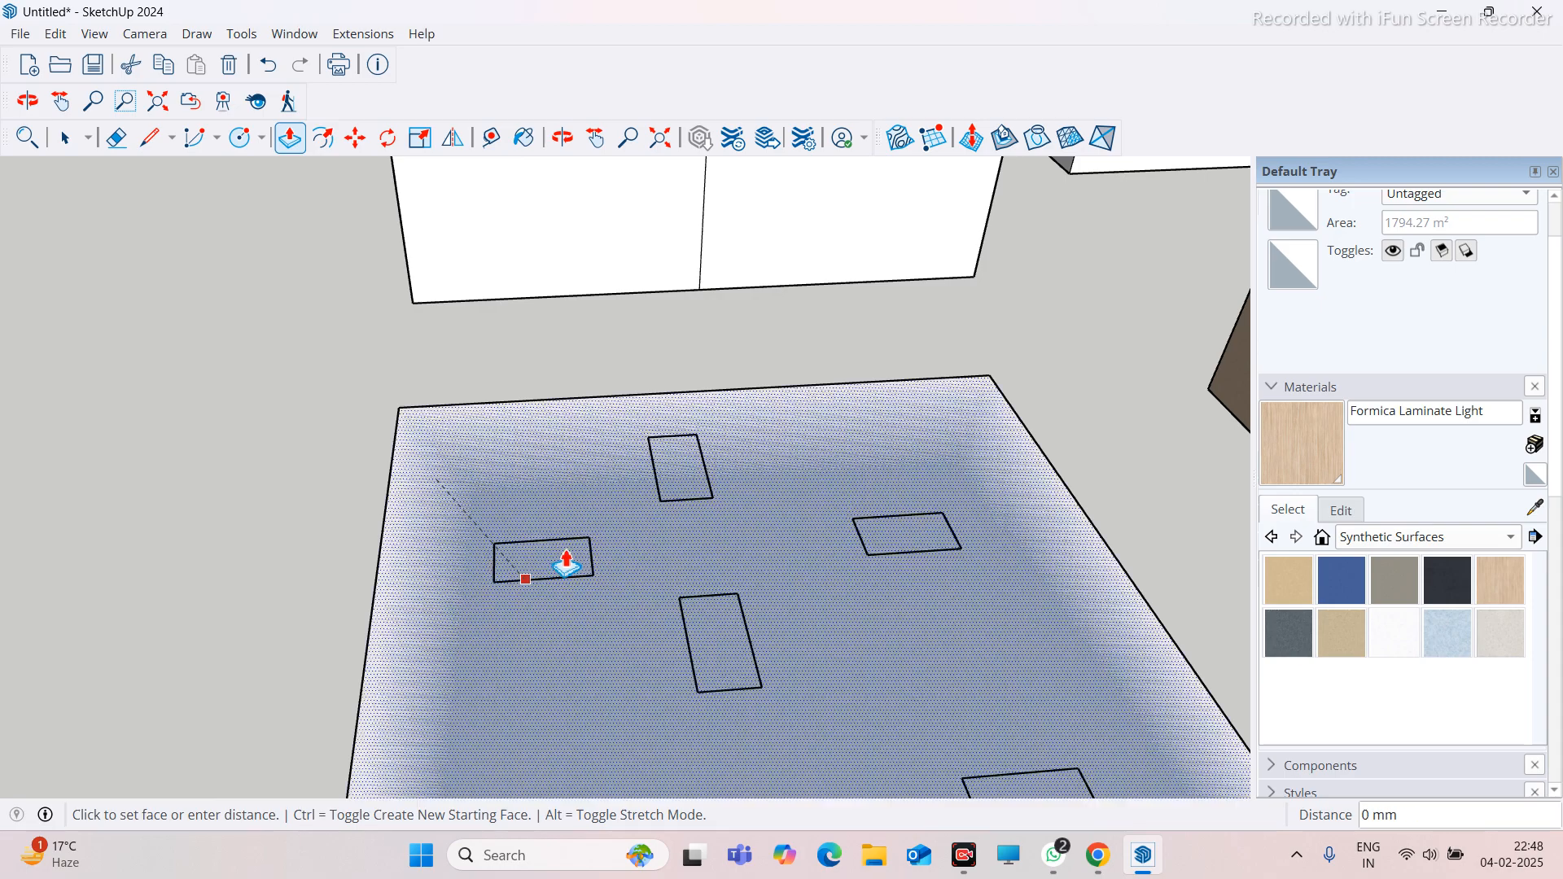
{"action": "scroll", "coordinate": [481, 457], "scroll_direction": "down", "scroll_amount": 2}
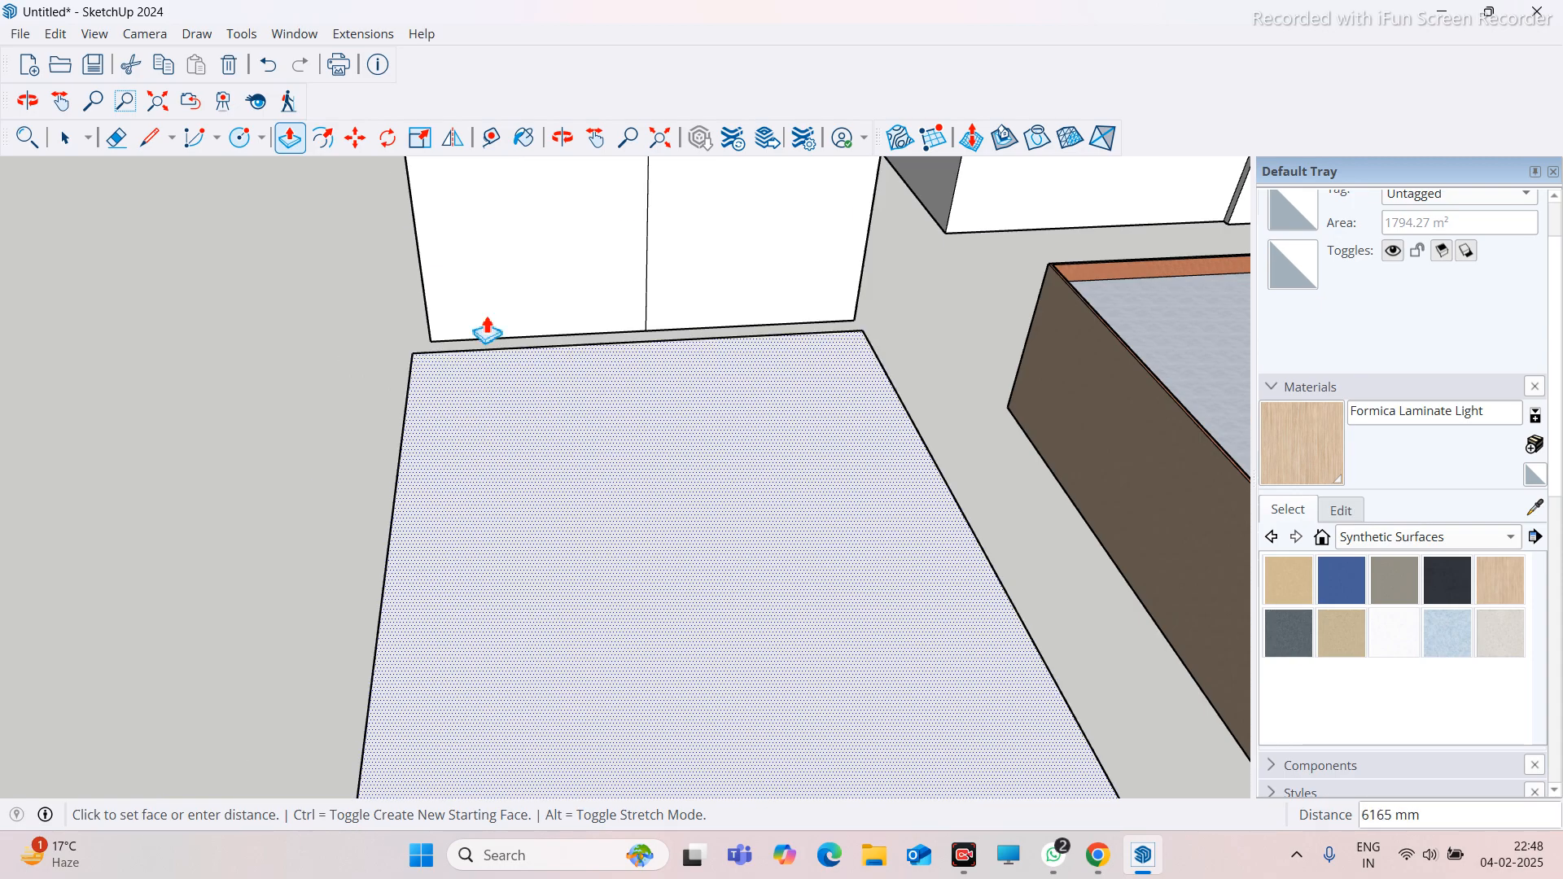
{"action": "scroll", "coordinate": [485, 342], "scroll_direction": "down", "scroll_amount": 2}
{"action": "key", "text": "Escape"}
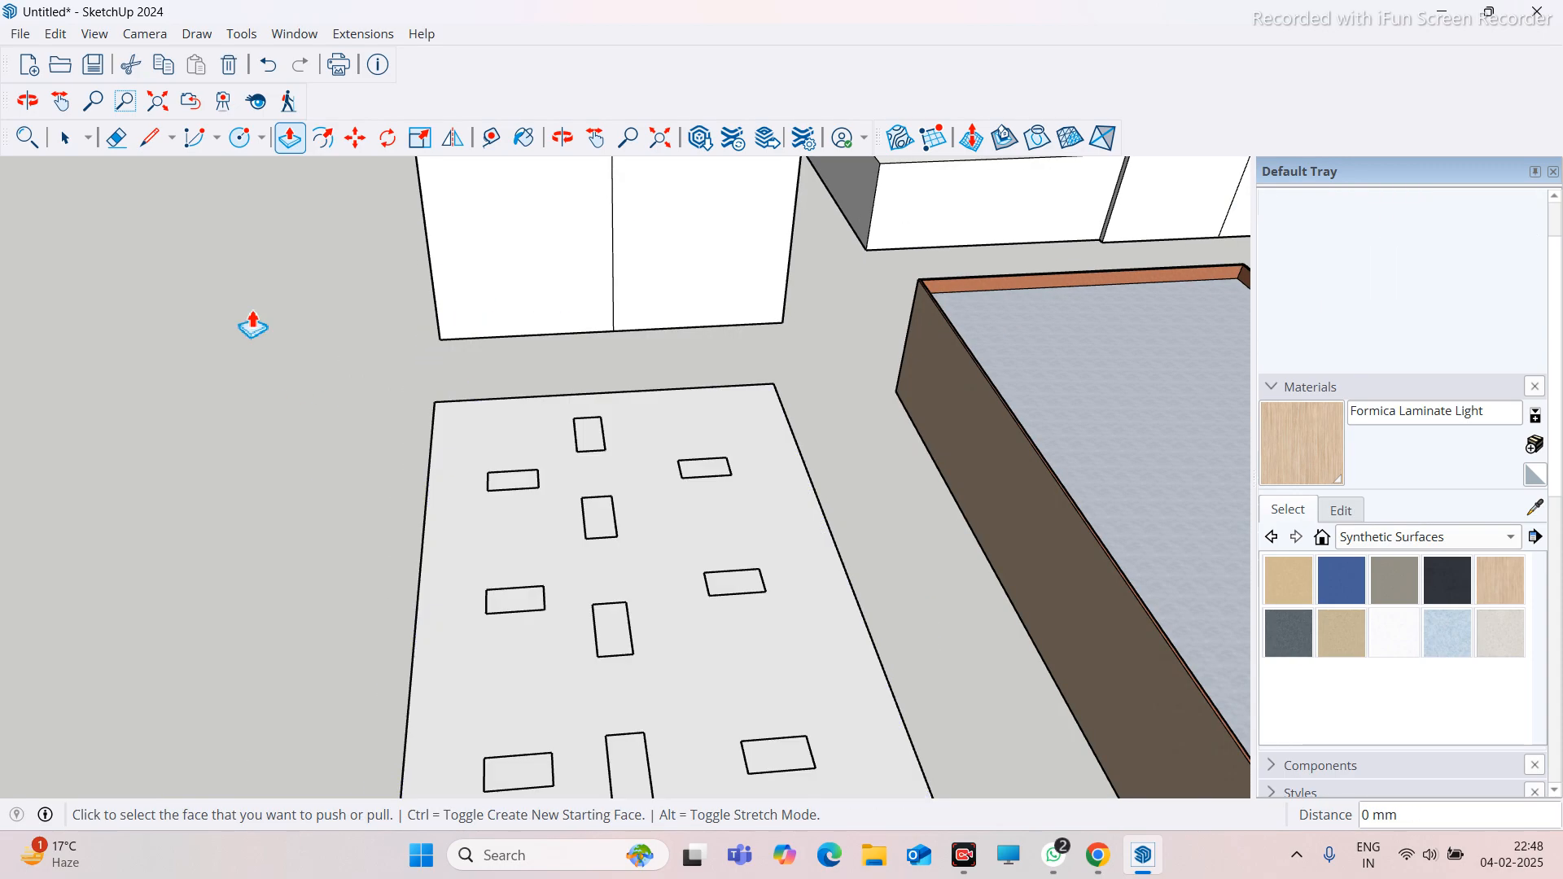
Retrace one edge of the first left-hand rectangle and one of the first centre rectangle at the flat footprint's far end with lines
{"action": "left_click", "coordinate": [149, 138]}
{"action": "scroll", "coordinate": [482, 444], "scroll_direction": "up", "scroll_amount": 2}
{"action": "scroll", "coordinate": [491, 491], "scroll_direction": "up", "scroll_amount": 2}
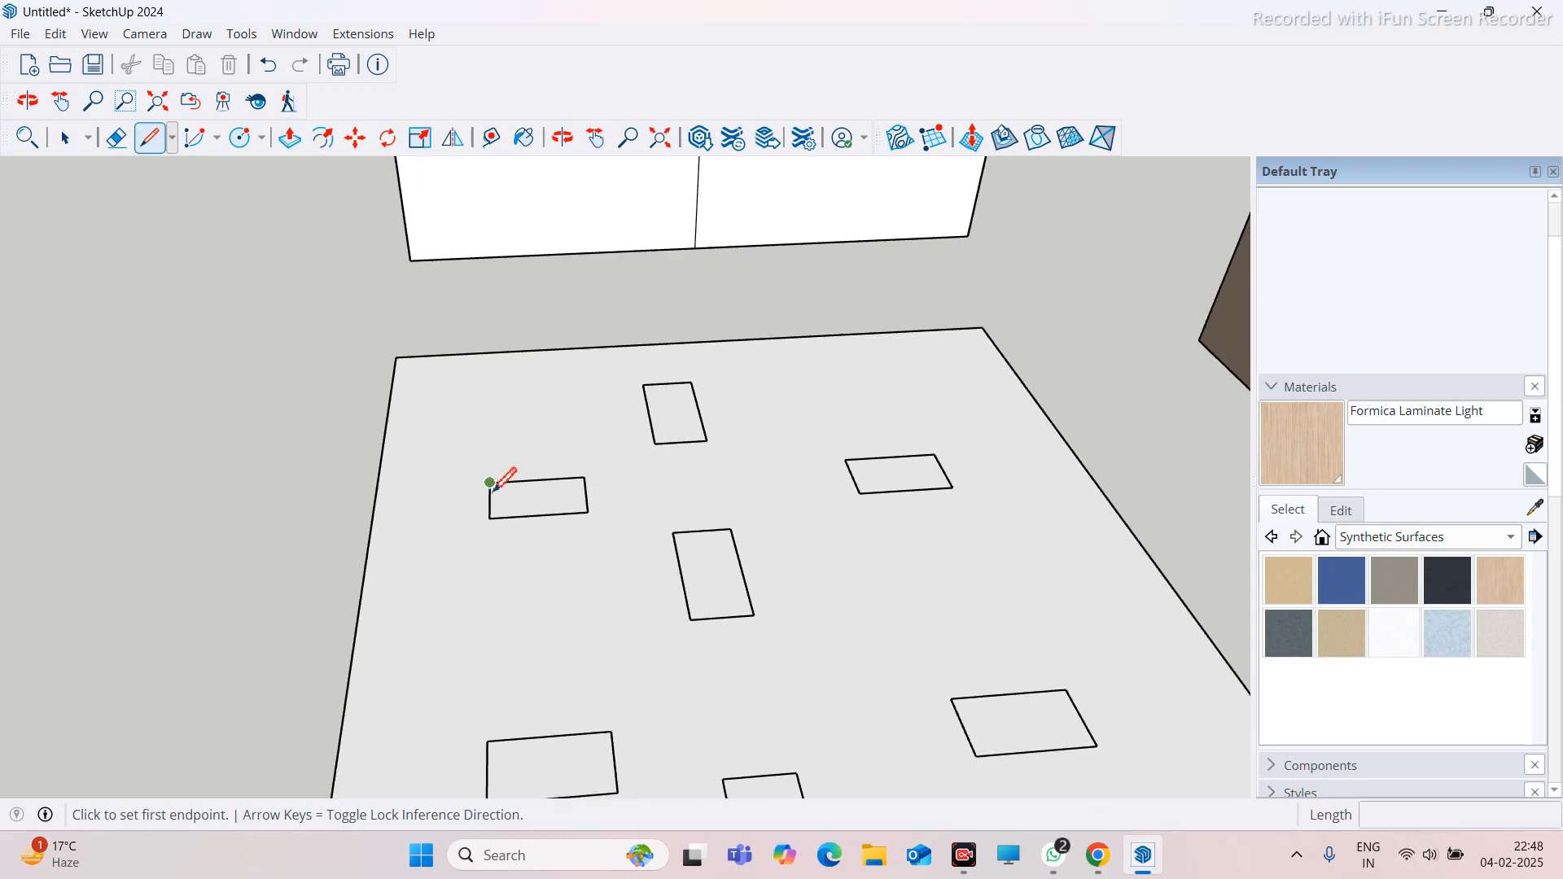
{"action": "left_click", "coordinate": [491, 484]}
{"action": "left_click", "coordinate": [490, 518]}
{"action": "scroll", "coordinate": [686, 414], "scroll_direction": "up", "scroll_amount": 2}
{"action": "left_click", "coordinate": [641, 458]}
{"action": "left_click", "coordinate": [713, 454]}
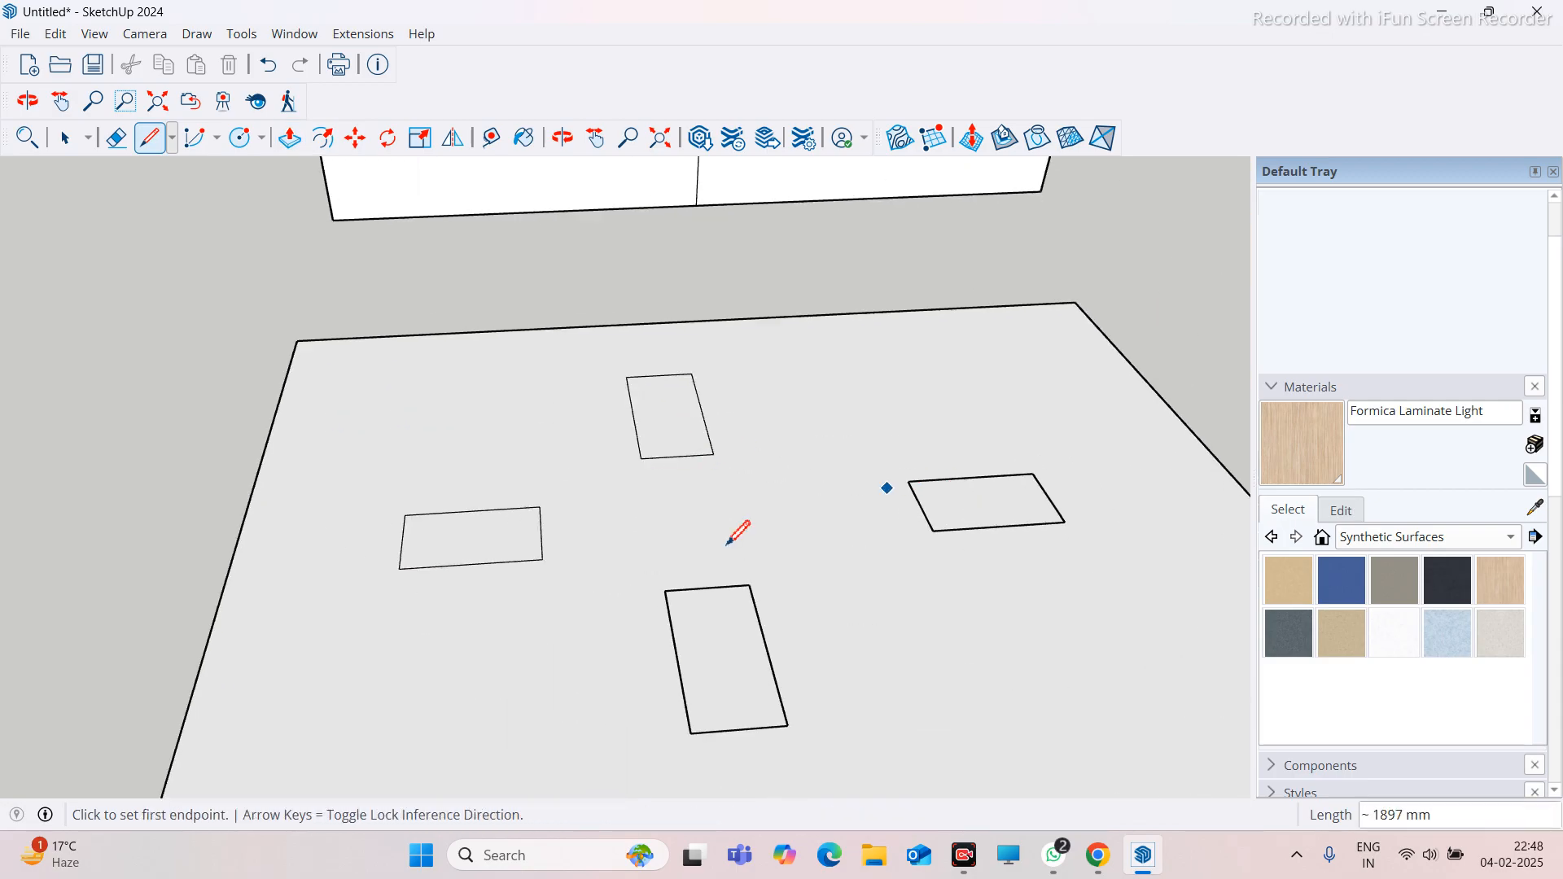
Retrace the far edge of the second centre rectangle and the inner edge of the first right-hand rectangle with lines
{"action": "scroll", "coordinate": [577, 551], "scroll_direction": "up", "scroll_amount": 2}
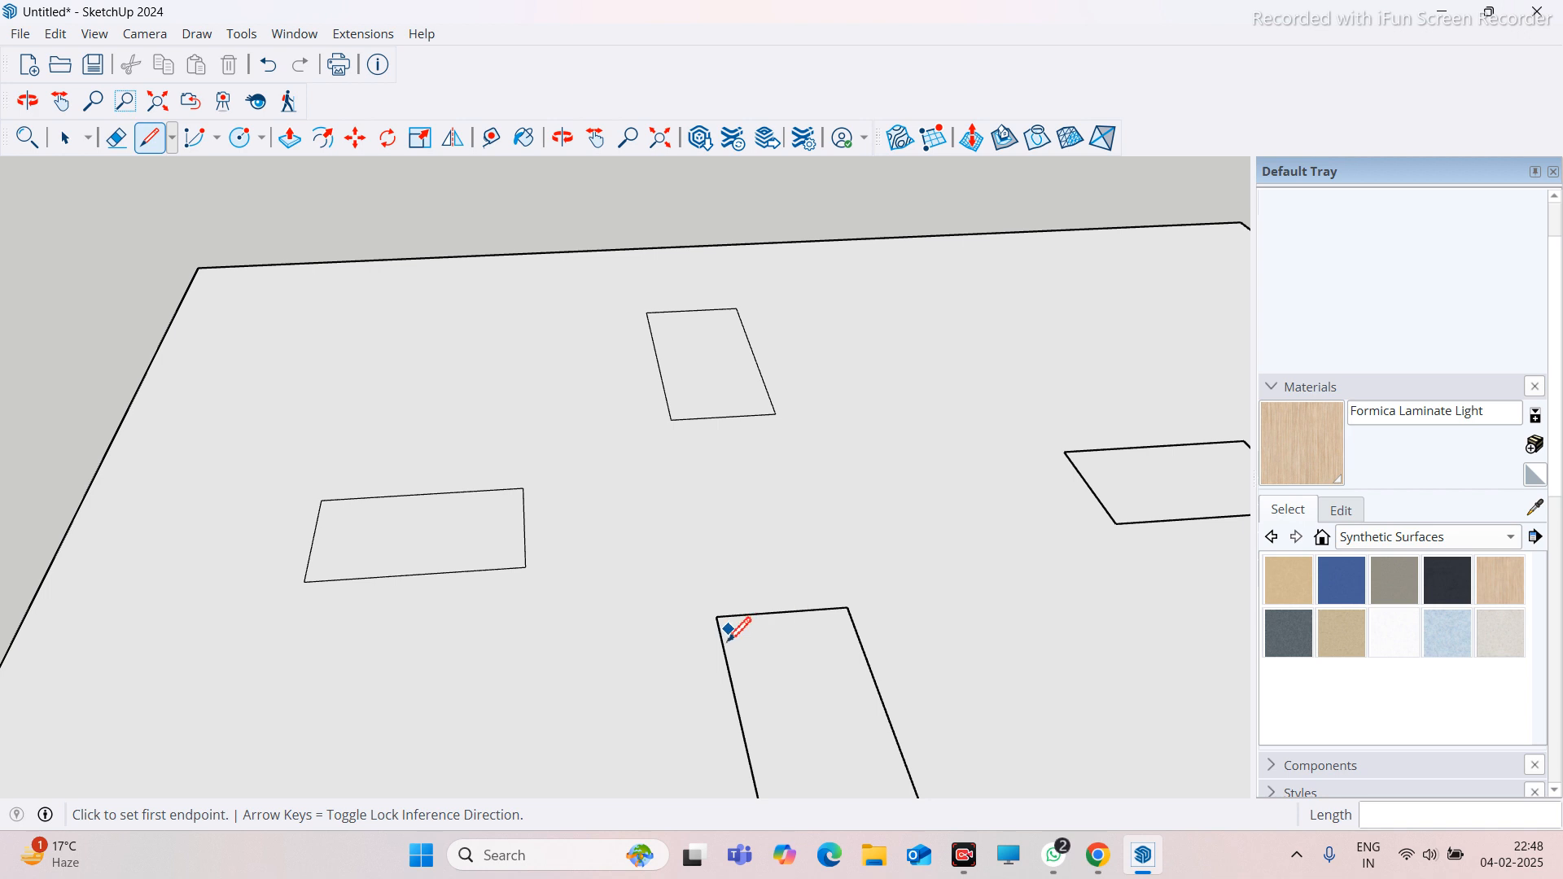
{"action": "scroll", "coordinate": [802, 673], "scroll_direction": "up", "scroll_amount": 3}
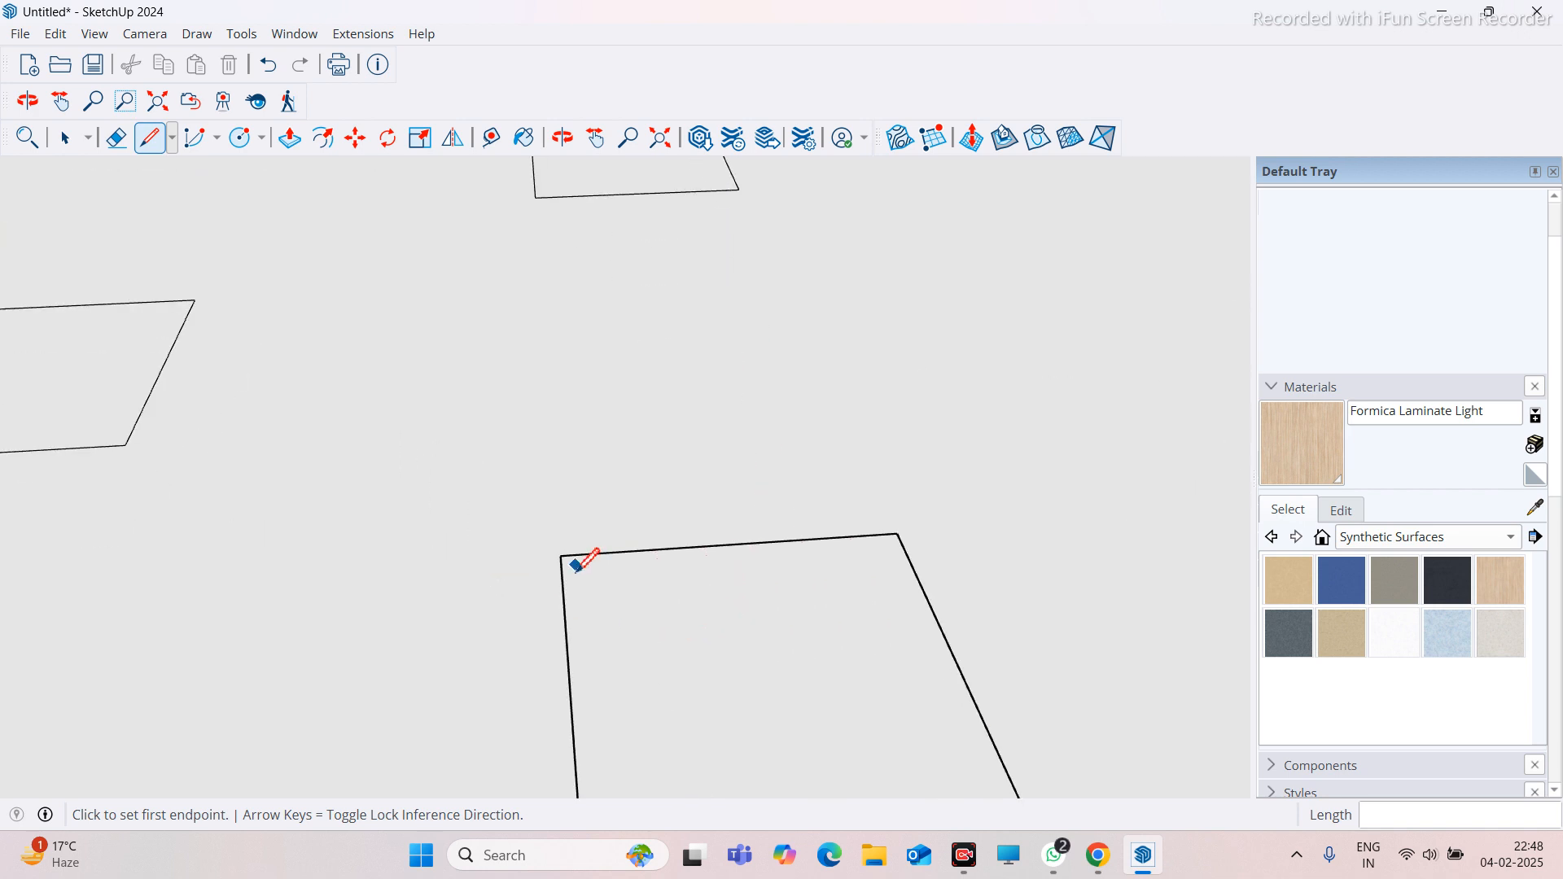
{"action": "left_click", "coordinate": [564, 556]}
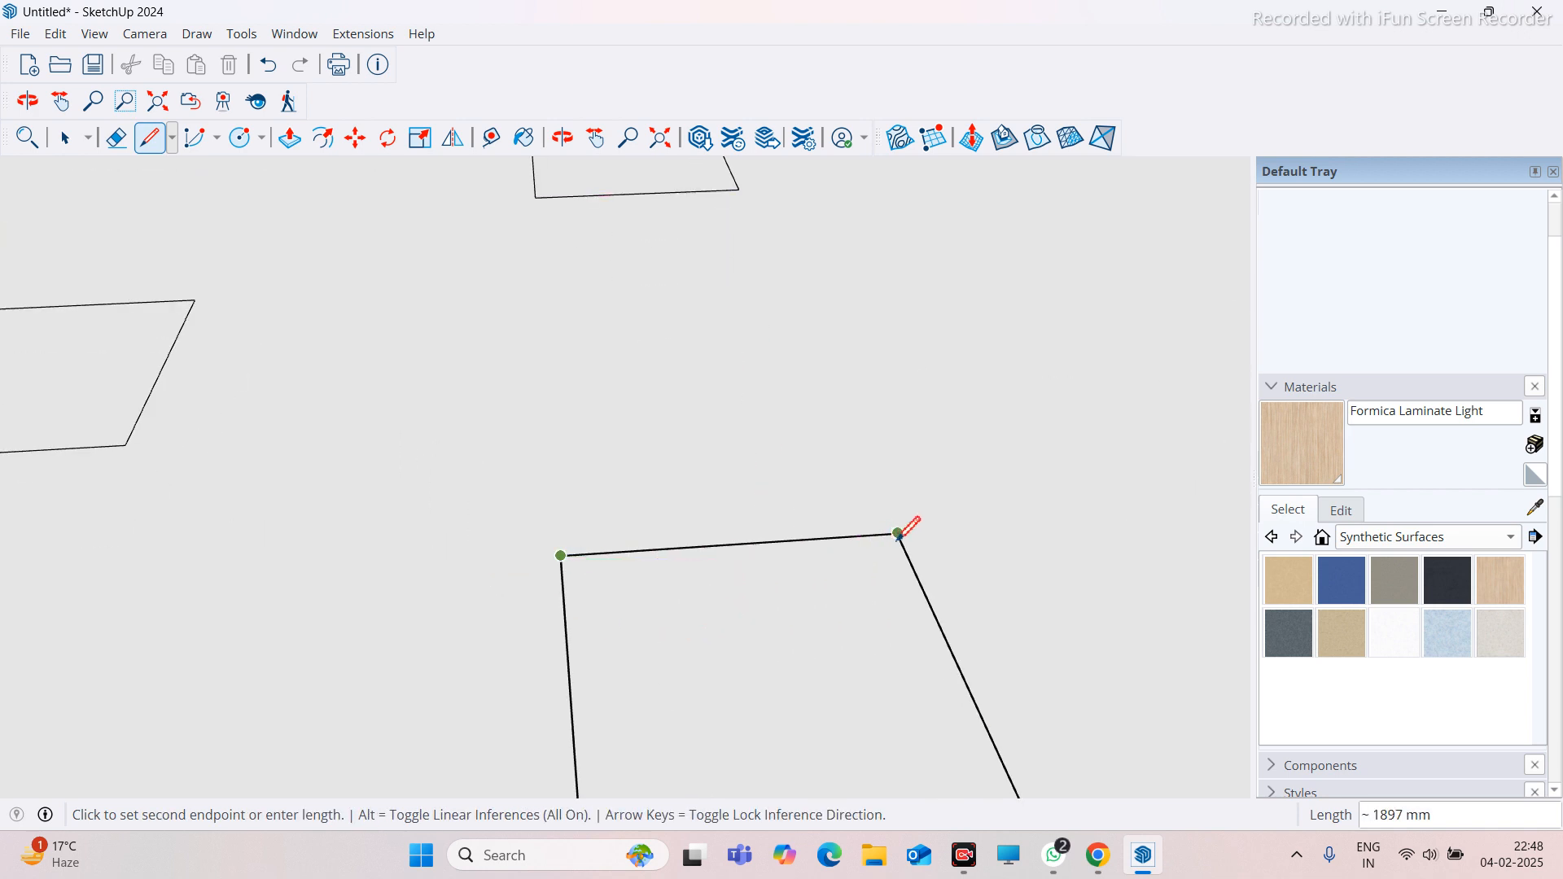
{"action": "left_click", "coordinate": [898, 534]}
{"action": "scroll", "coordinate": [565, 524], "scroll_direction": "down", "scroll_amount": 5}
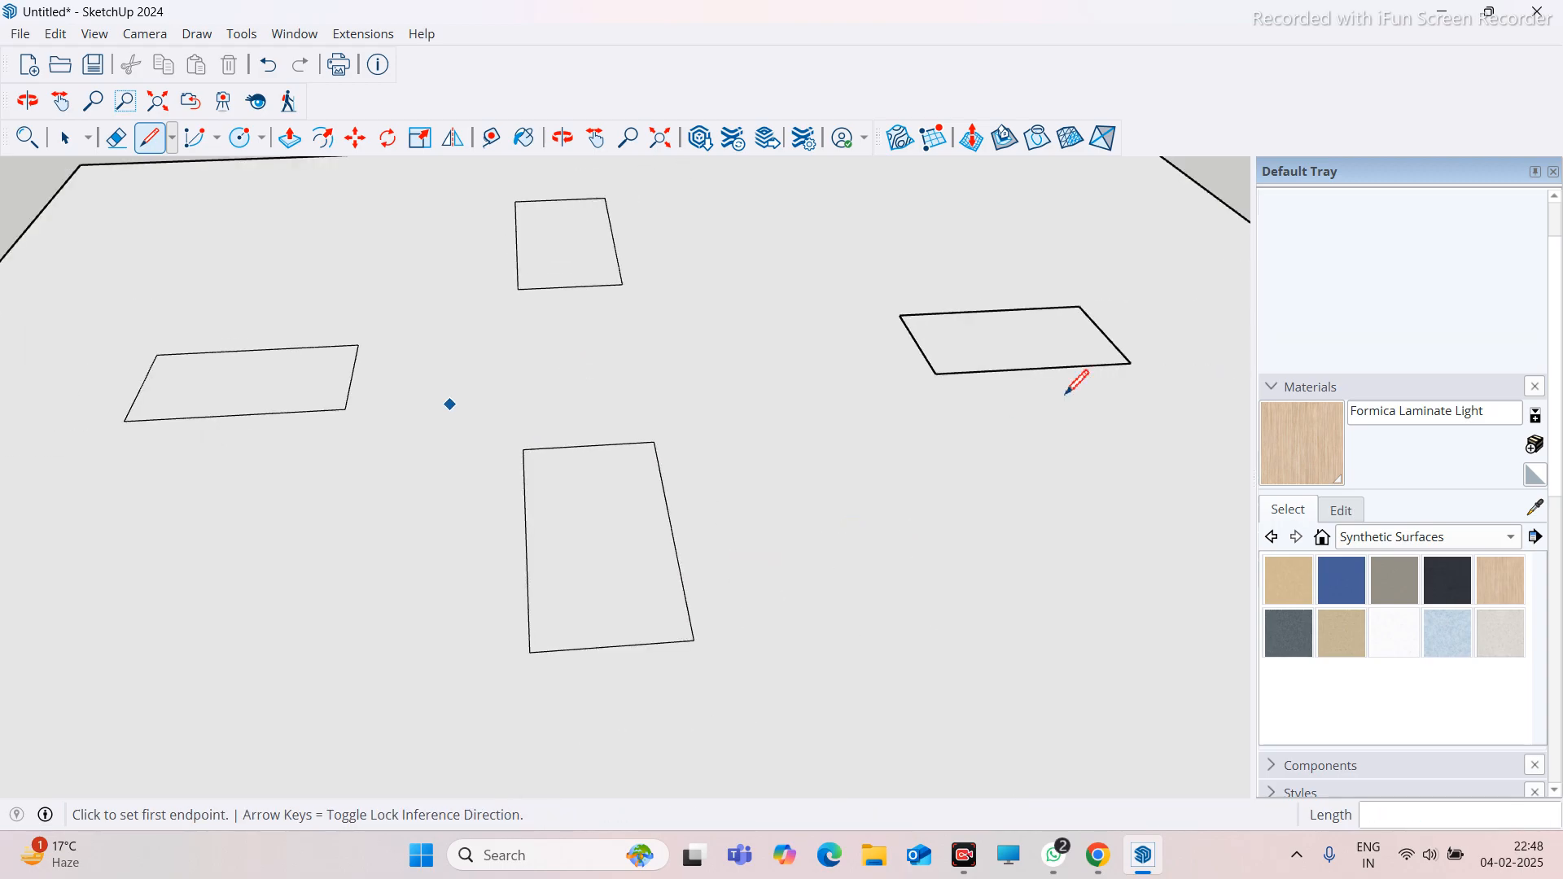
{"action": "scroll", "coordinate": [806, 293], "scroll_direction": "up", "scroll_amount": 3}
{"action": "left_click", "coordinate": [793, 277]}
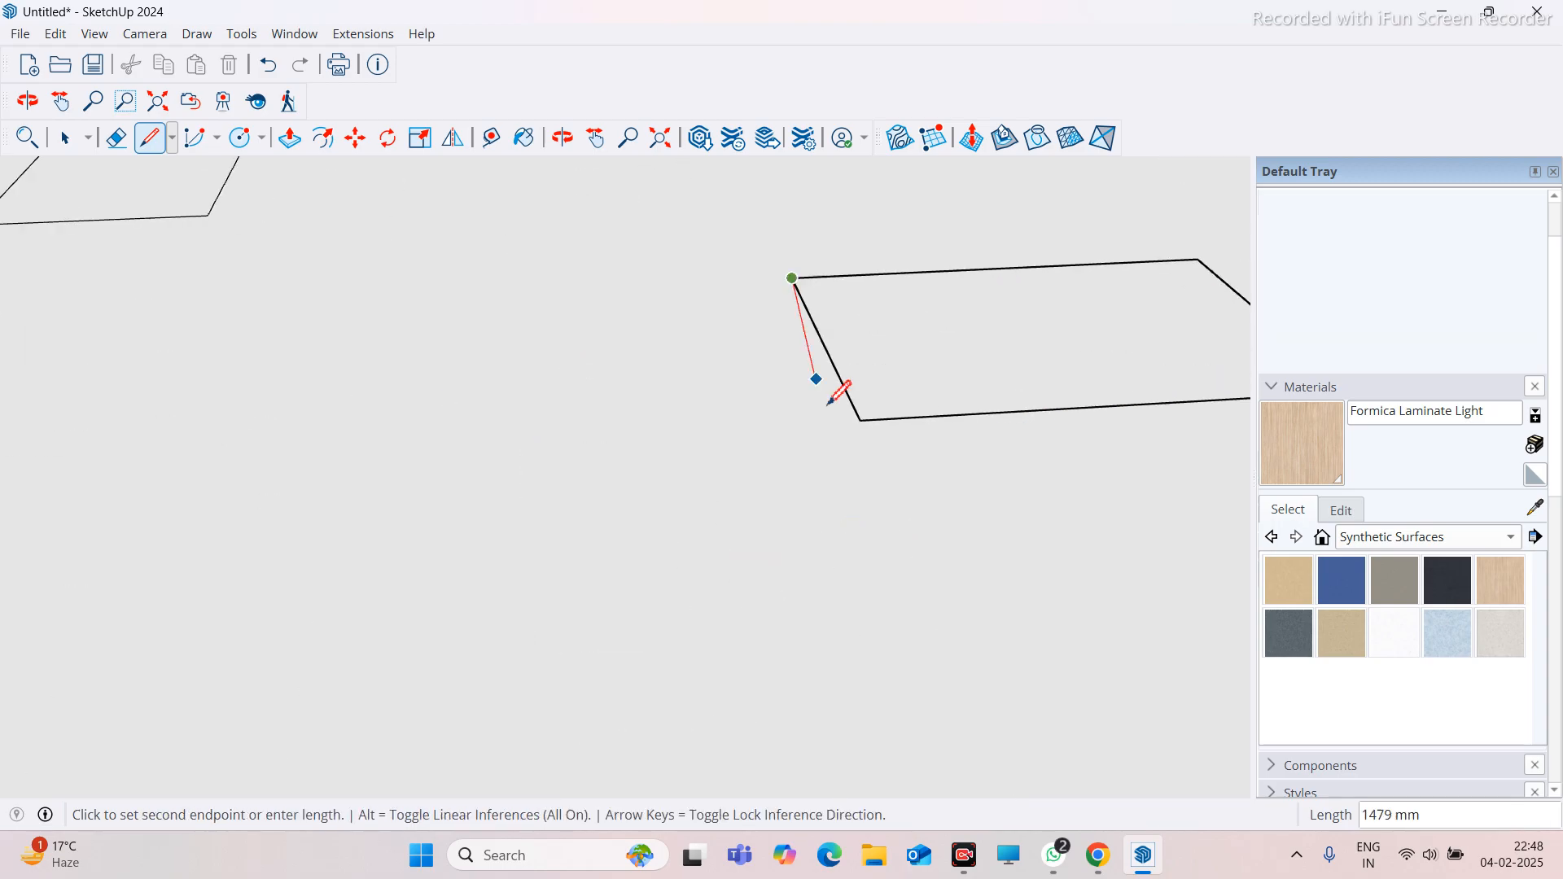
{"action": "left_click", "coordinate": [859, 418]}
Retrace the far edge of the third centre rectangle and the inner edge of the second right-hand rectangle with lines
{"action": "scroll", "coordinate": [725, 334], "scroll_direction": "down", "scroll_amount": 5}
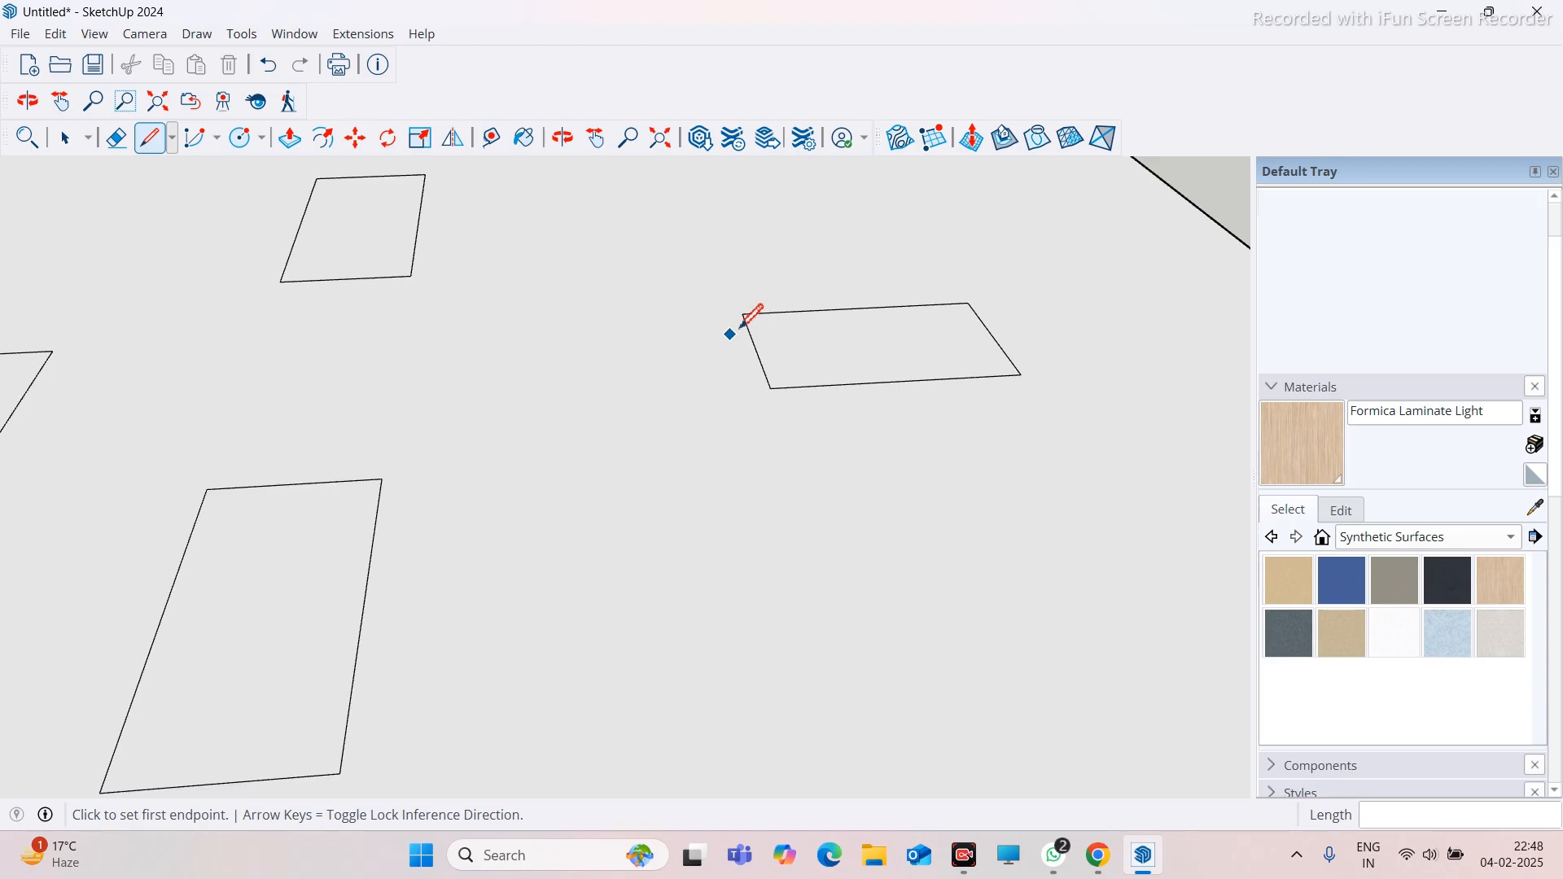
{"action": "scroll", "coordinate": [741, 318], "scroll_direction": "down", "scroll_amount": 3}
{"action": "scroll", "coordinate": [612, 471], "scroll_direction": "up", "scroll_amount": 4}
{"action": "left_click", "coordinate": [595, 461]}
{"action": "left_click", "coordinate": [688, 455]}
{"action": "left_click", "coordinate": [884, 392]}
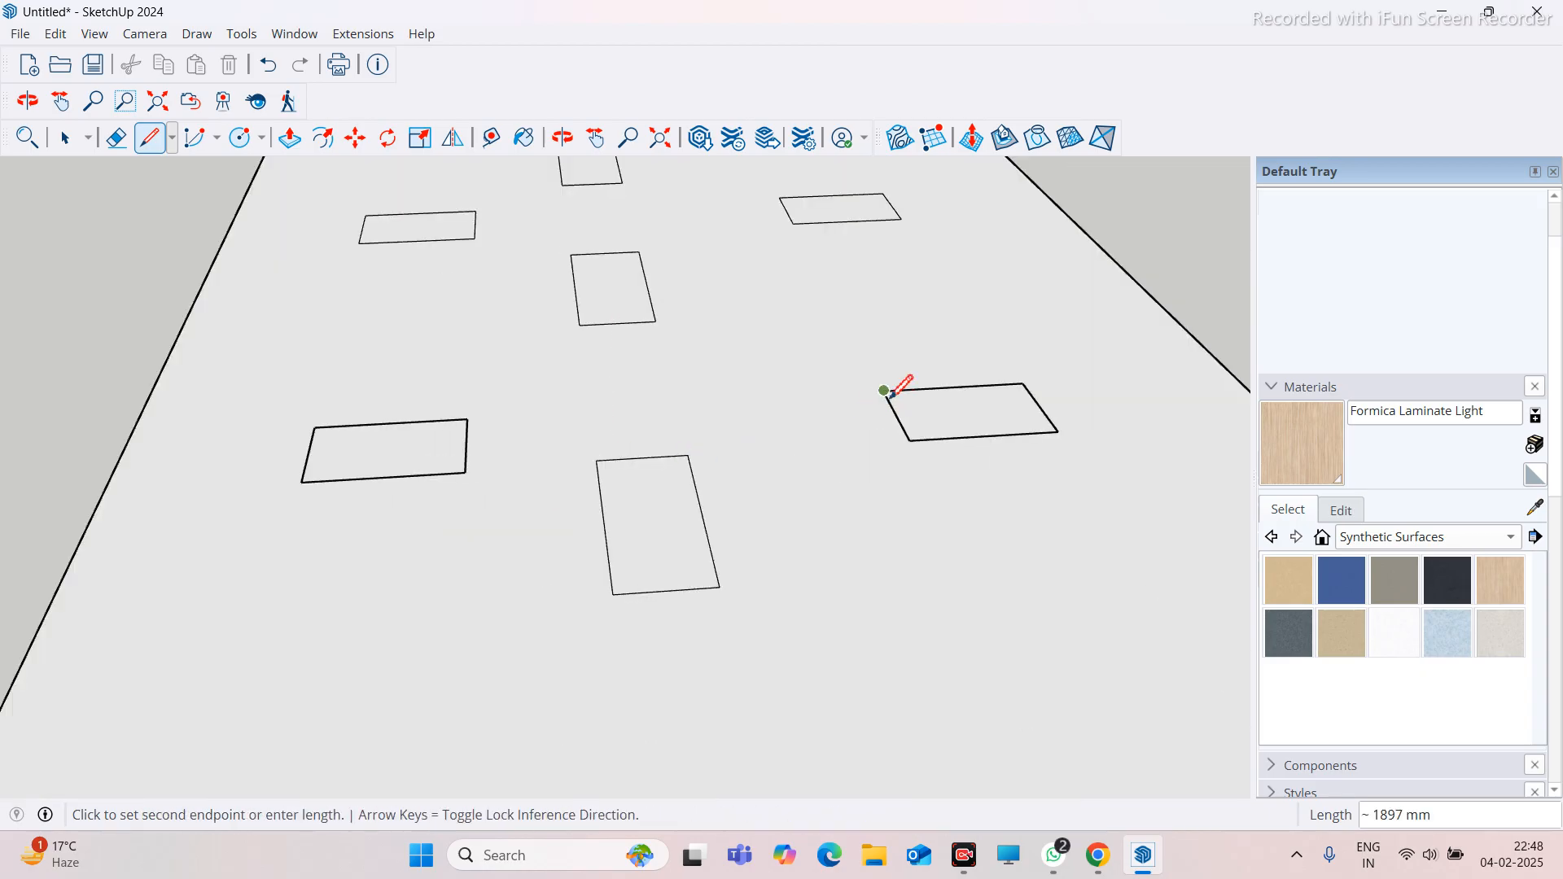
{"action": "left_click", "coordinate": [909, 440]}
{"action": "left_click", "coordinate": [468, 420]}
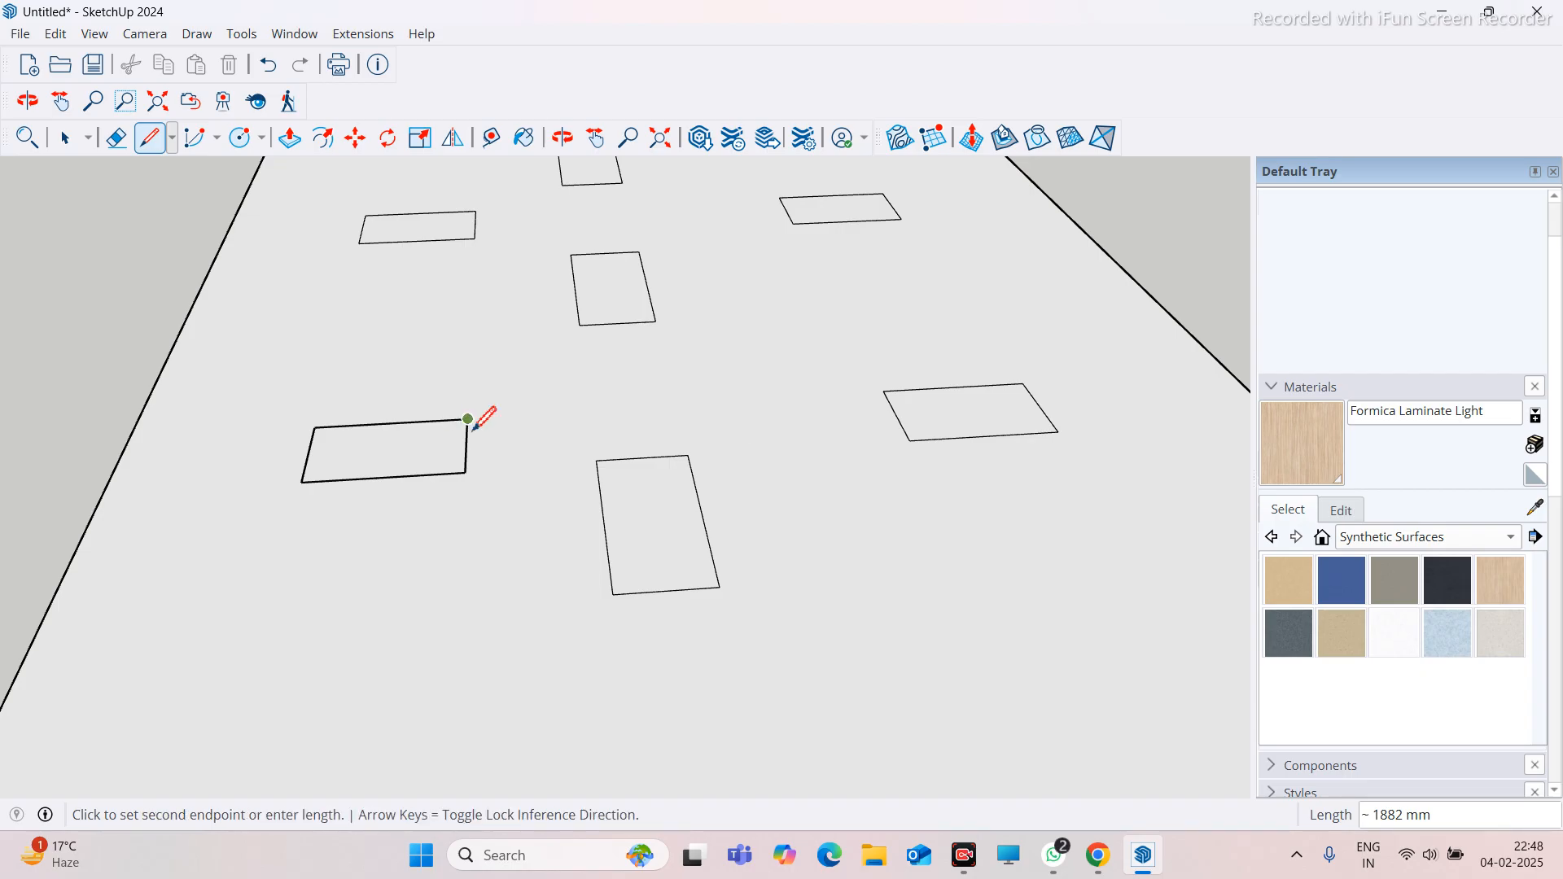
{"action": "left_click", "coordinate": [453, 476]}
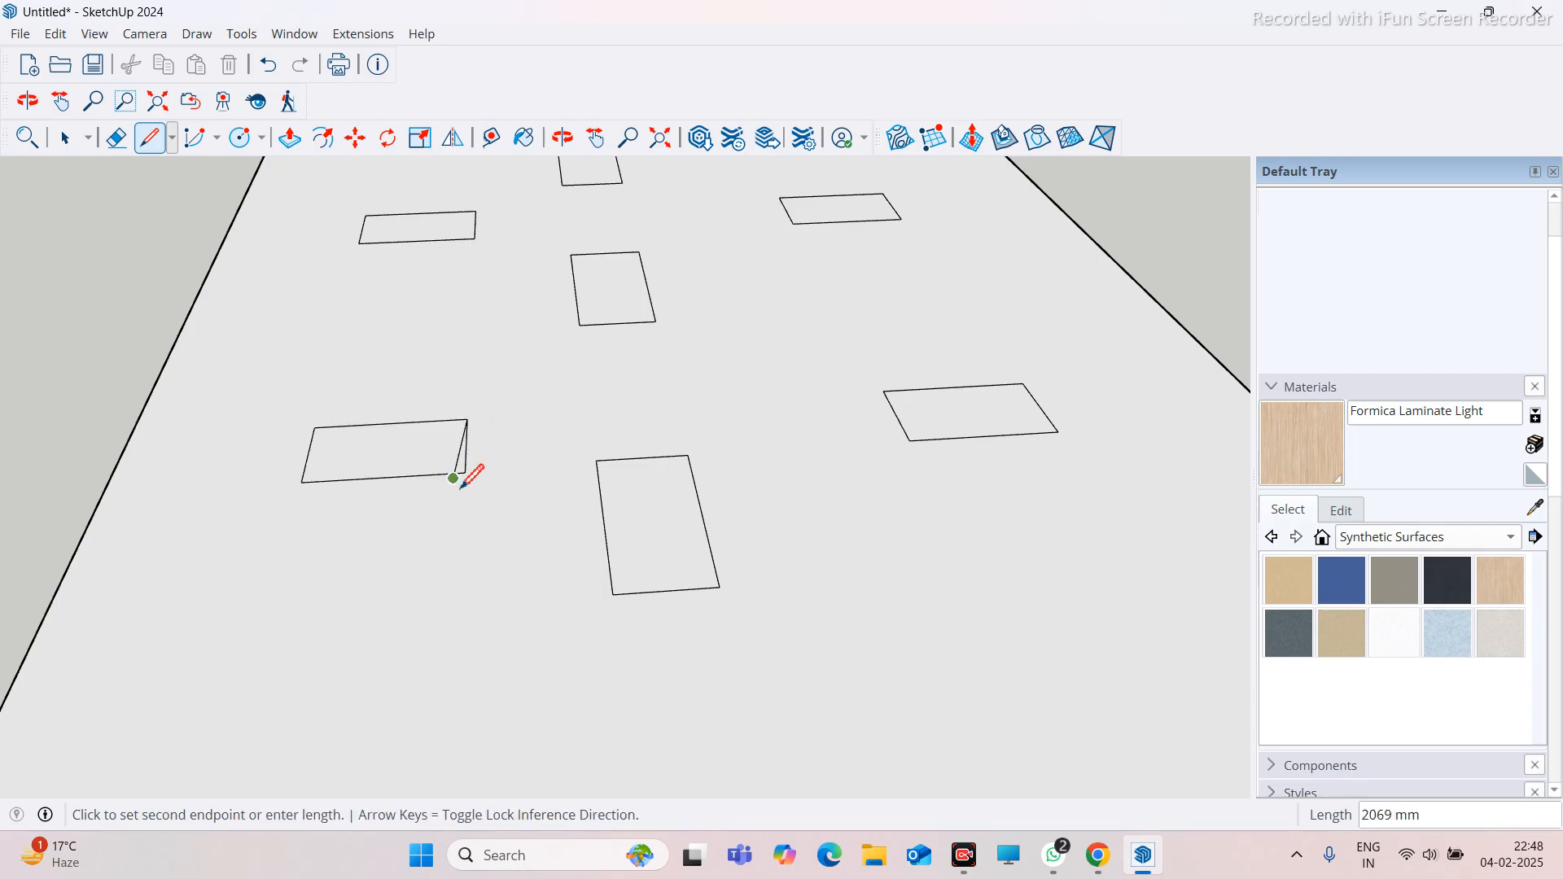
{"action": "left_click", "coordinate": [455, 480]}
{"action": "key", "text": "ctrl+z"}
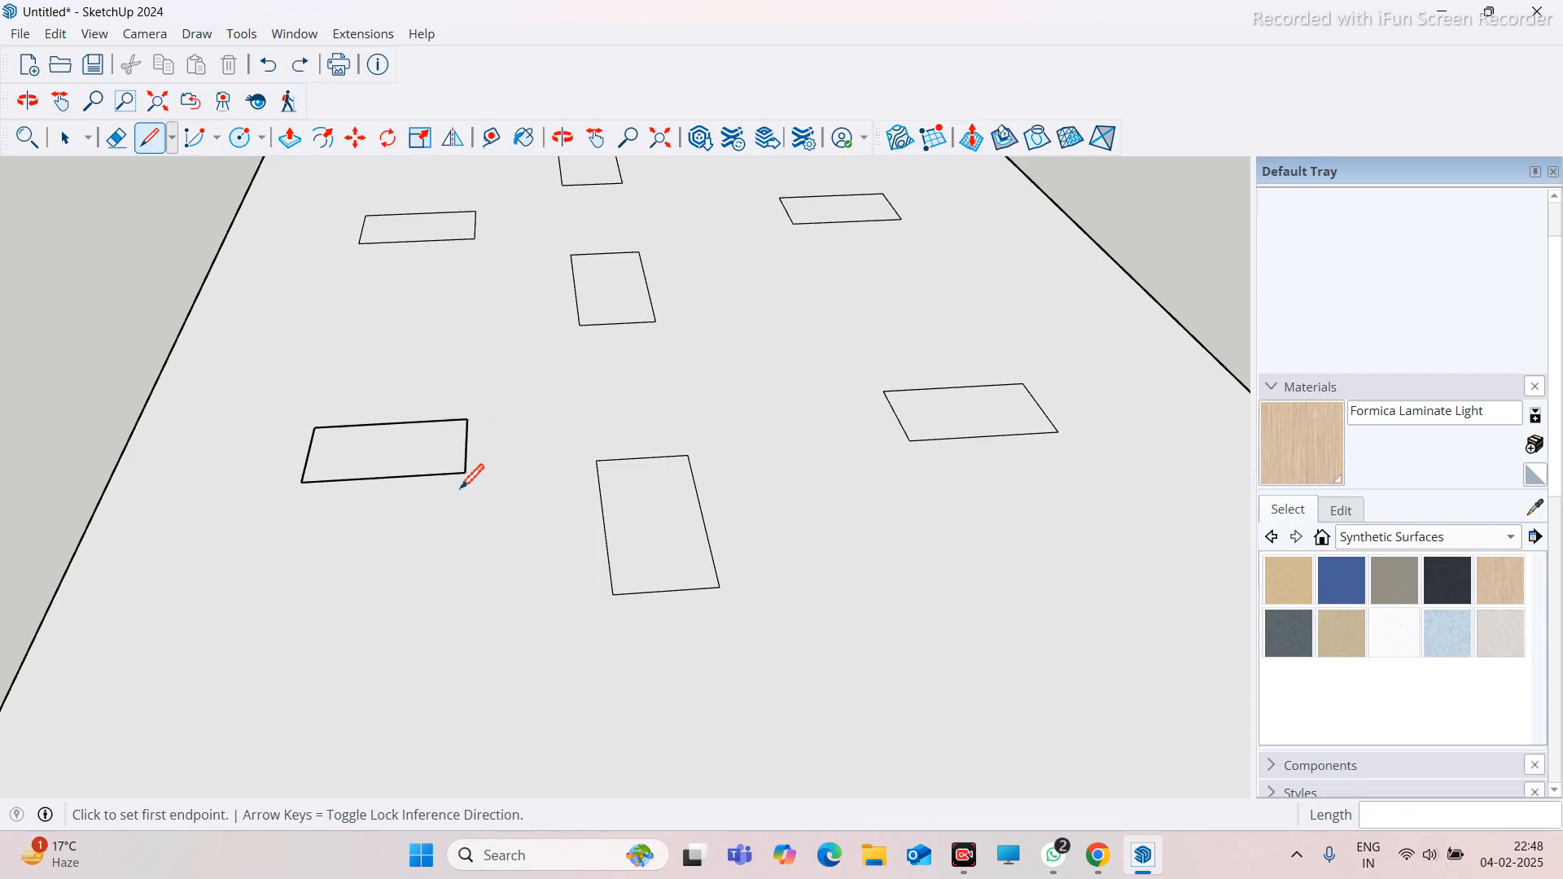
{"action": "left_click", "coordinate": [469, 421]}
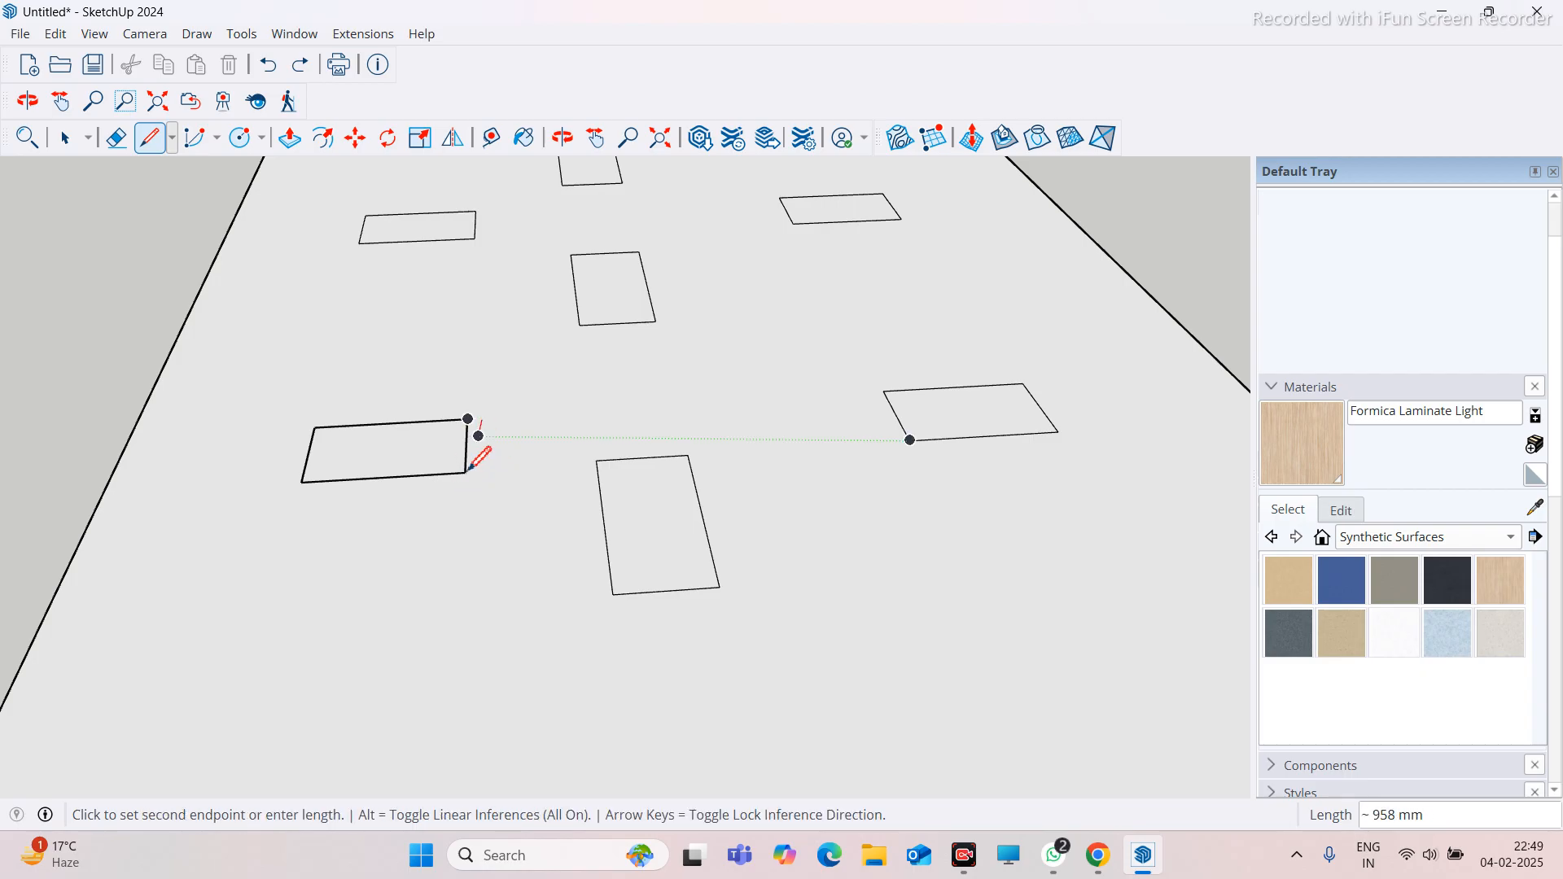
{"action": "key", "text": "Escape"}
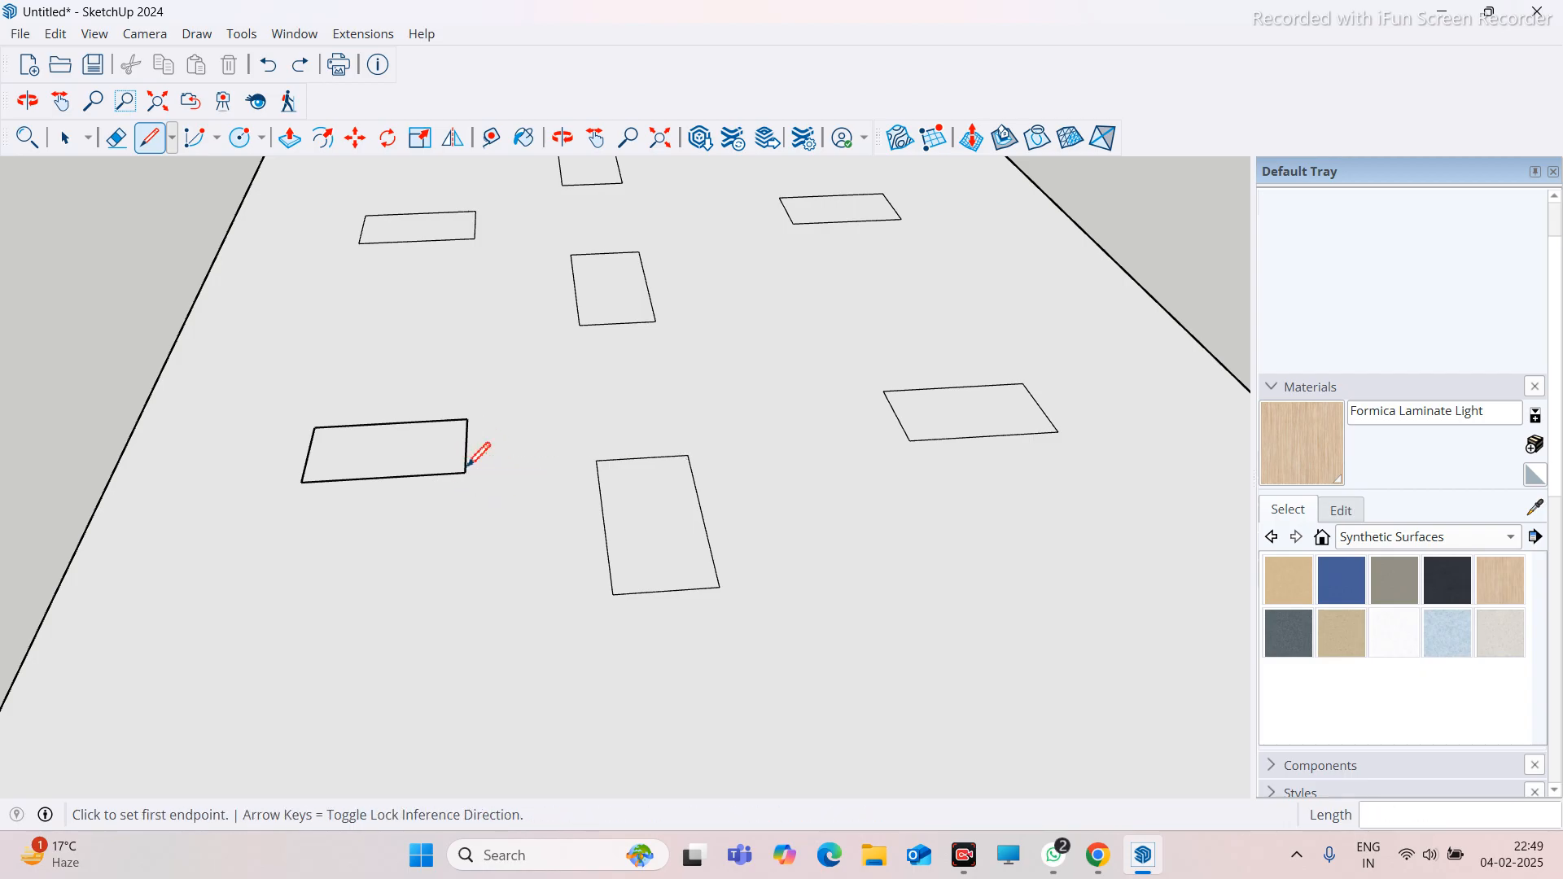
Retrace one edge of the second left-hand rectangle and of each of the three rectangles in the third row with lines
{"action": "left_click", "coordinate": [469, 420]}
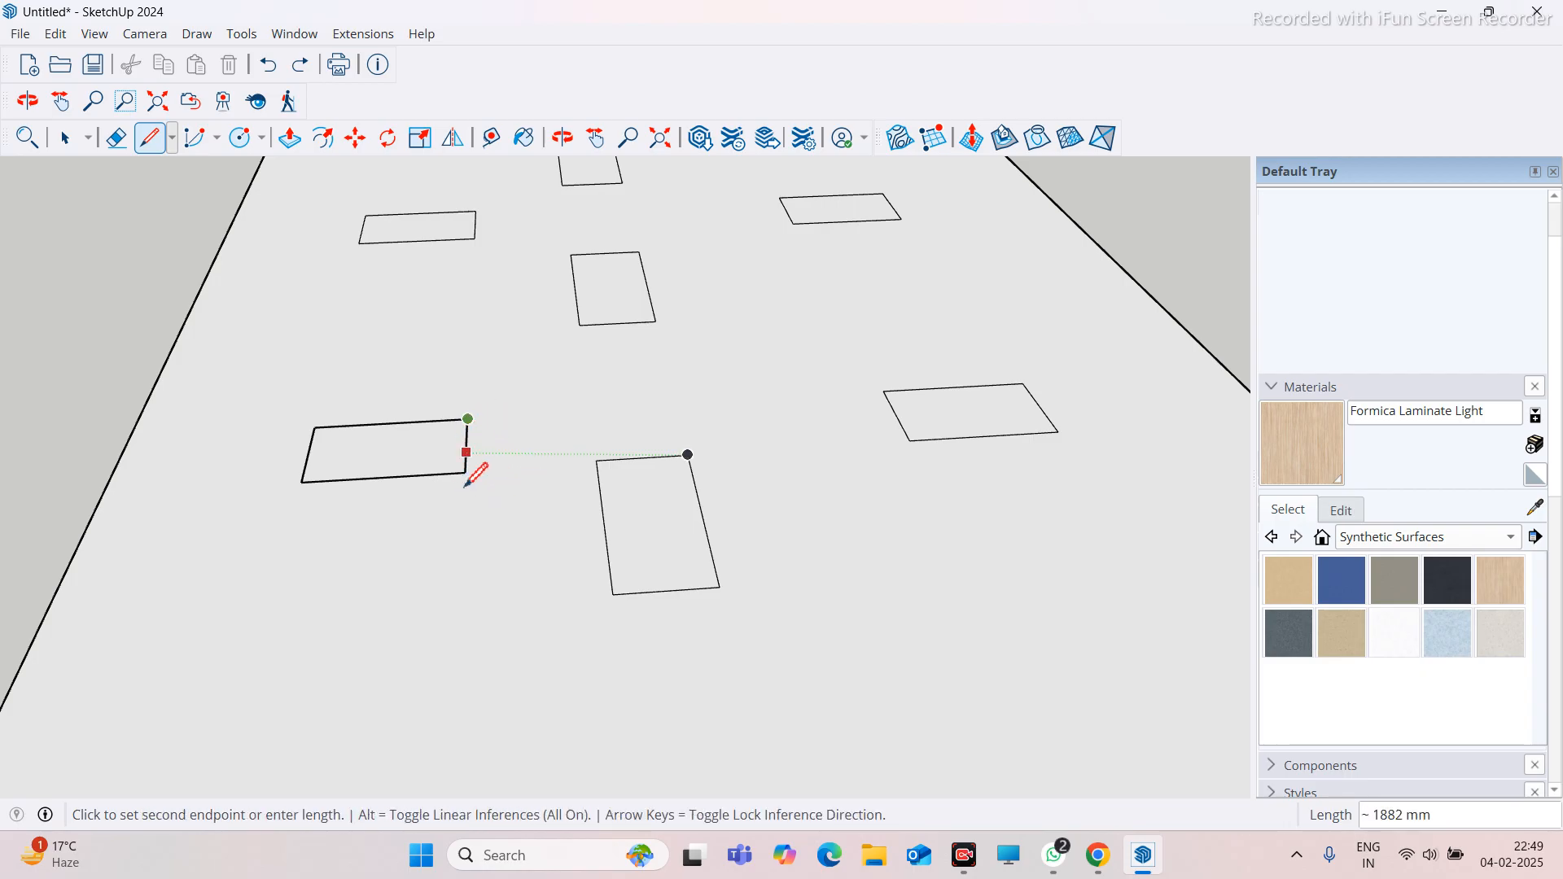
{"action": "left_click", "coordinate": [467, 474]}
{"action": "scroll", "coordinate": [467, 474], "scroll_direction": "down", "scroll_amount": 3}
{"action": "scroll", "coordinate": [570, 488], "scroll_direction": "down", "scroll_amount": 3}
{"action": "scroll", "coordinate": [570, 489], "scroll_direction": "up", "scroll_amount": 5}
{"action": "left_click", "coordinate": [605, 515]}
{"action": "left_click", "coordinate": [686, 511]}
{"action": "left_click", "coordinate": [871, 470]}
{"action": "left_click", "coordinate": [849, 430]}
{"action": "left_click", "coordinate": [489, 442]}
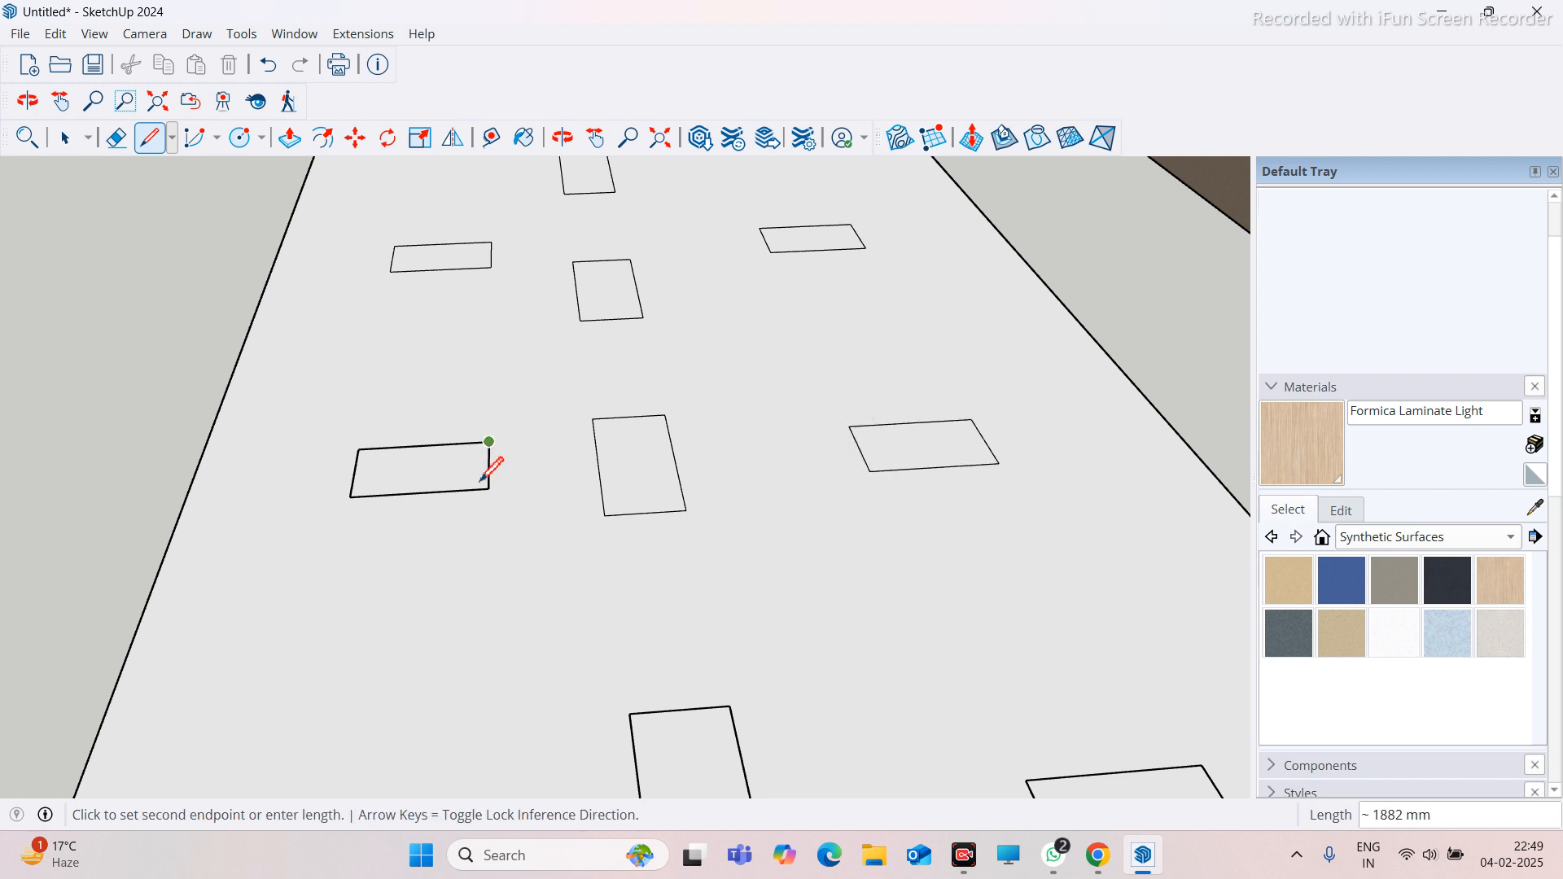
{"action": "left_click", "coordinate": [488, 491]}
Retrace one edge of the fifth centre rectangle and the inner edges of the fourth right-hand and left-hand rectangles with lines
{"action": "scroll", "coordinate": [493, 487], "scroll_direction": "down", "scroll_amount": 2}
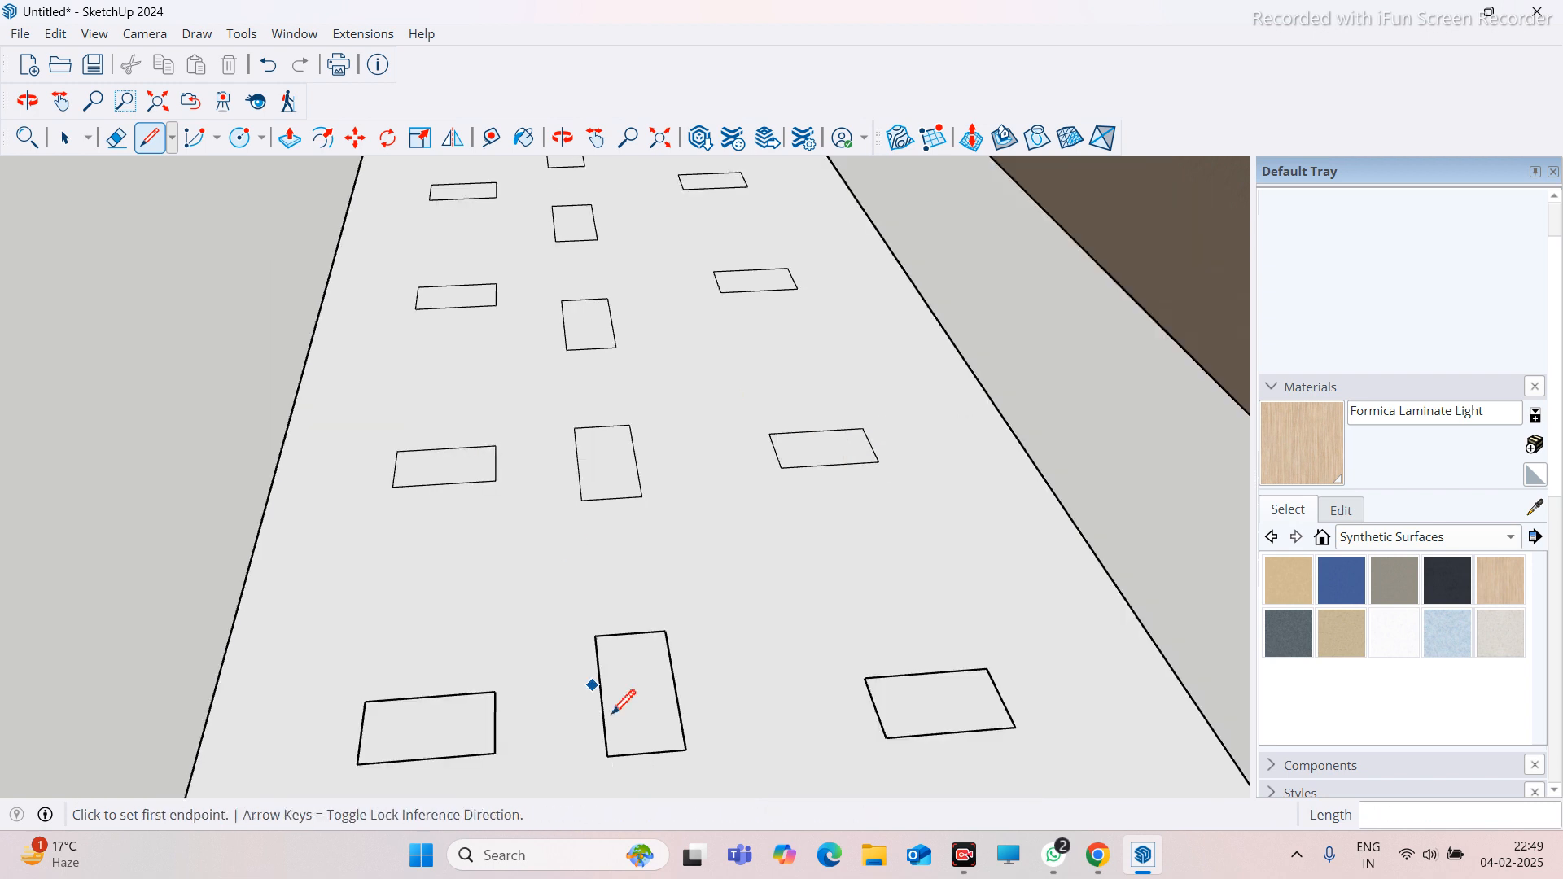
{"action": "scroll", "coordinate": [600, 597], "scroll_direction": "up", "scroll_amount": 3}
{"action": "left_click", "coordinate": [587, 604]}
{"action": "left_click", "coordinate": [690, 599]}
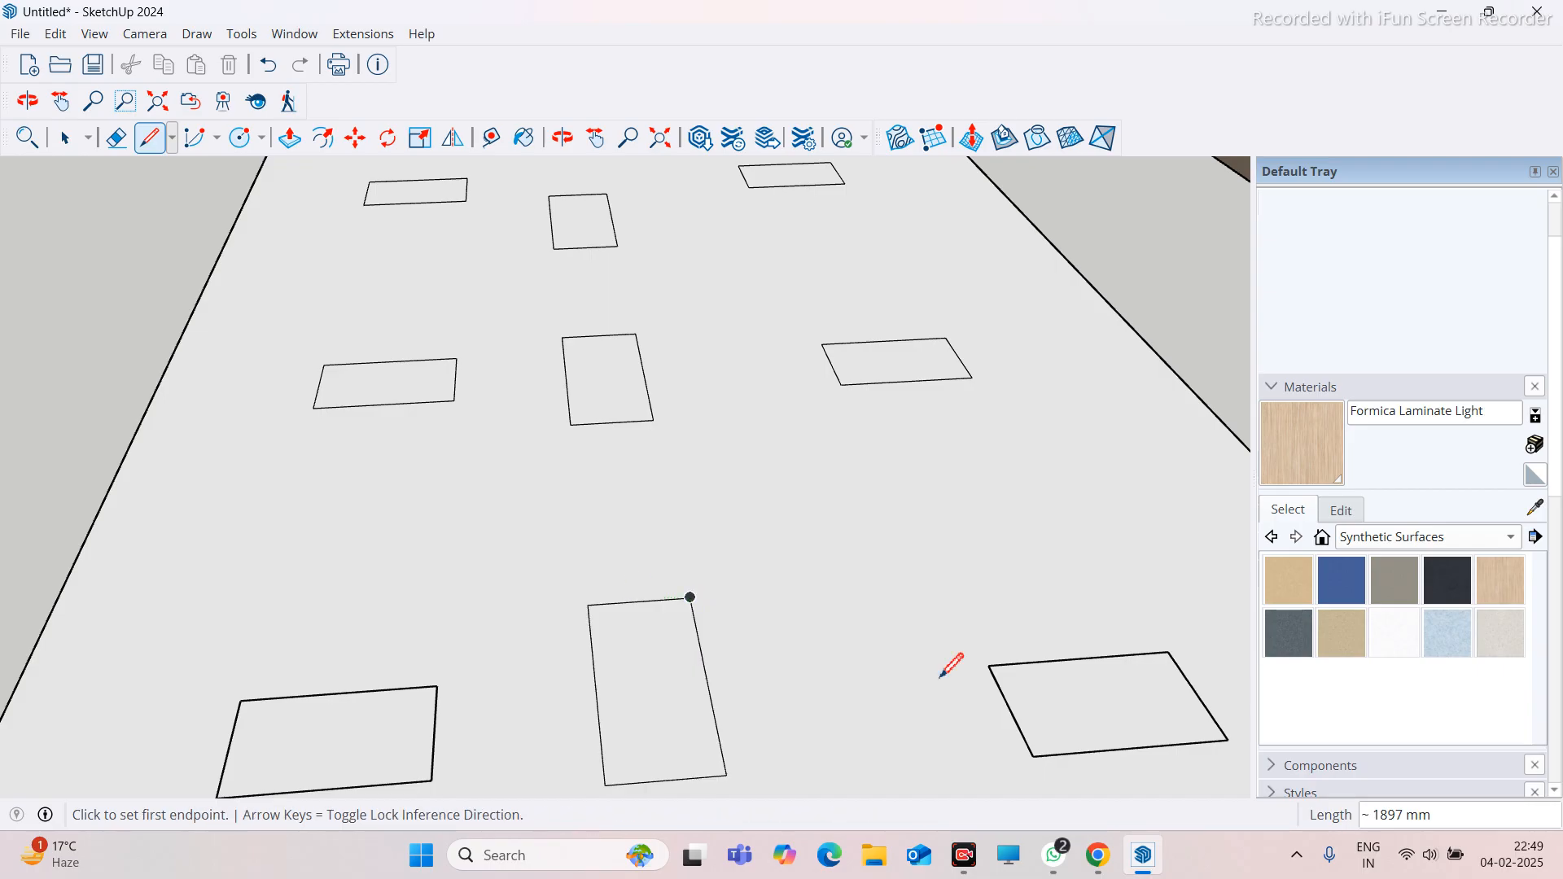
{"action": "scroll", "coordinate": [690, 599], "scroll_direction": "down", "scroll_amount": 4}
{"action": "scroll", "coordinate": [941, 672], "scroll_direction": "up", "scroll_amount": 5}
{"action": "left_click", "coordinate": [857, 634]}
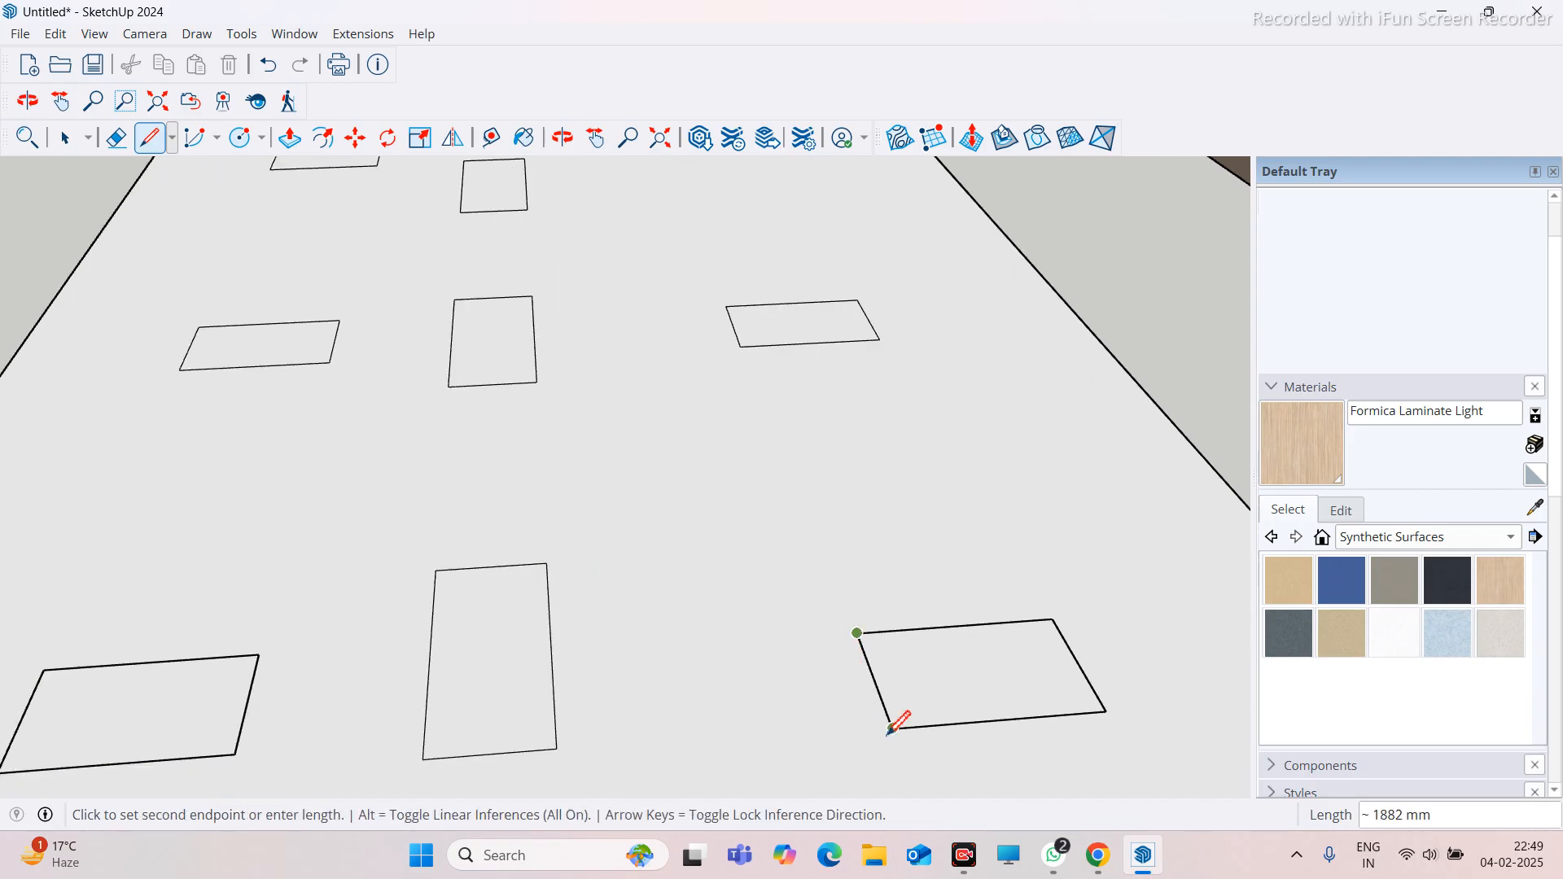
{"action": "left_click", "coordinate": [891, 727]}
{"action": "scroll", "coordinate": [749, 684], "scroll_direction": "down", "scroll_amount": 2}
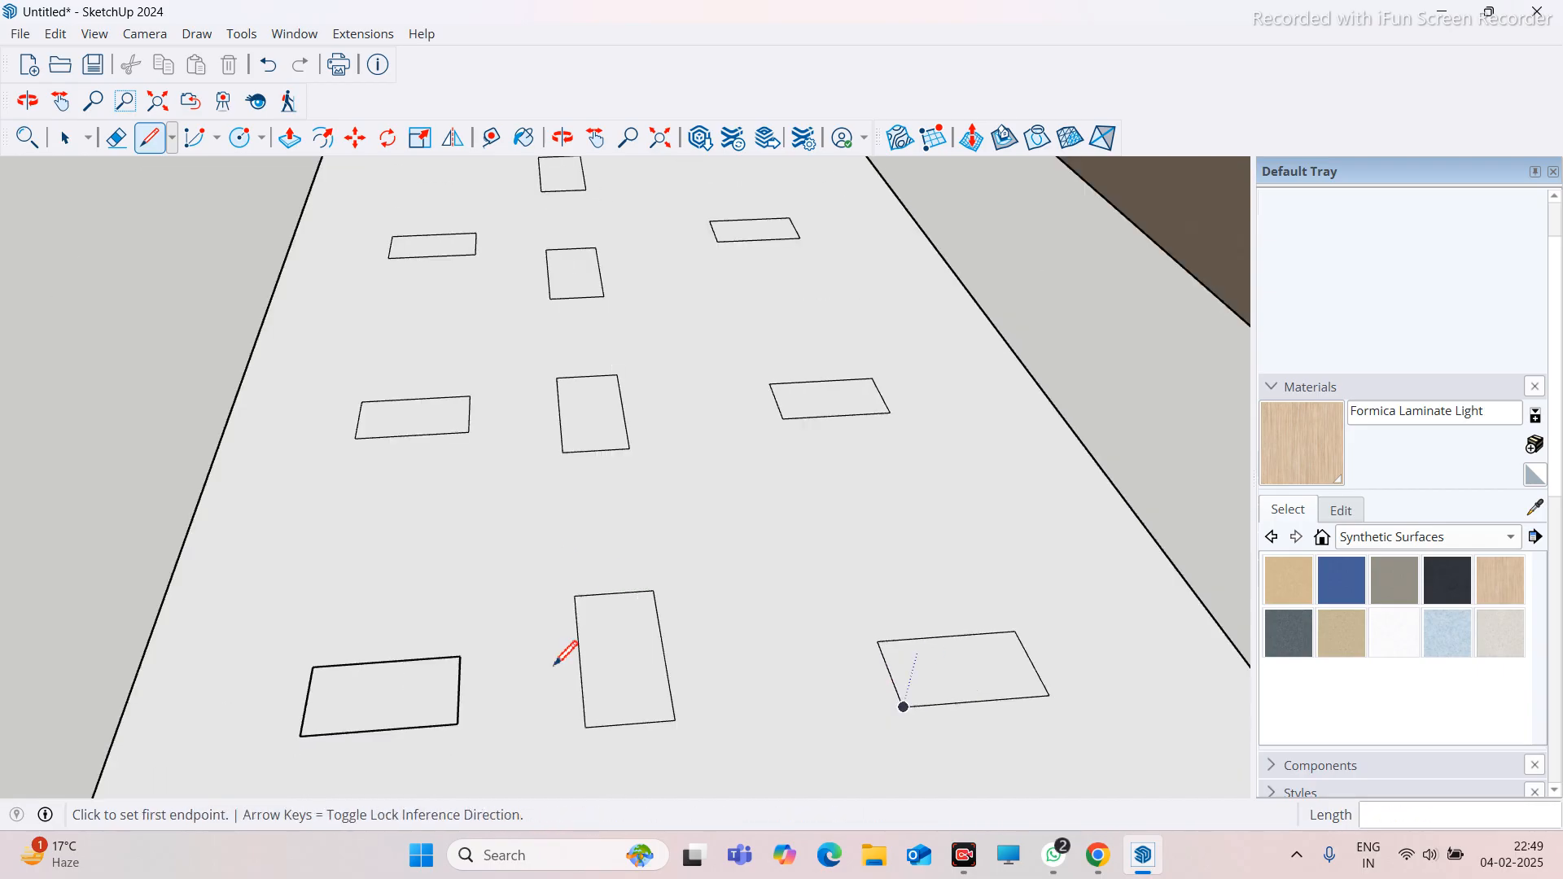
{"action": "left_click", "coordinate": [461, 656]}
{"action": "left_click", "coordinate": [459, 723]}
Retrace one edge of the sixth centre rectangle and the inner edges of the fifth right-hand and left-hand rectangles with lines
{"action": "scroll", "coordinate": [625, 583], "scroll_direction": "down", "scroll_amount": 2}
{"action": "scroll", "coordinate": [547, 521], "scroll_direction": "down", "scroll_amount": 2}
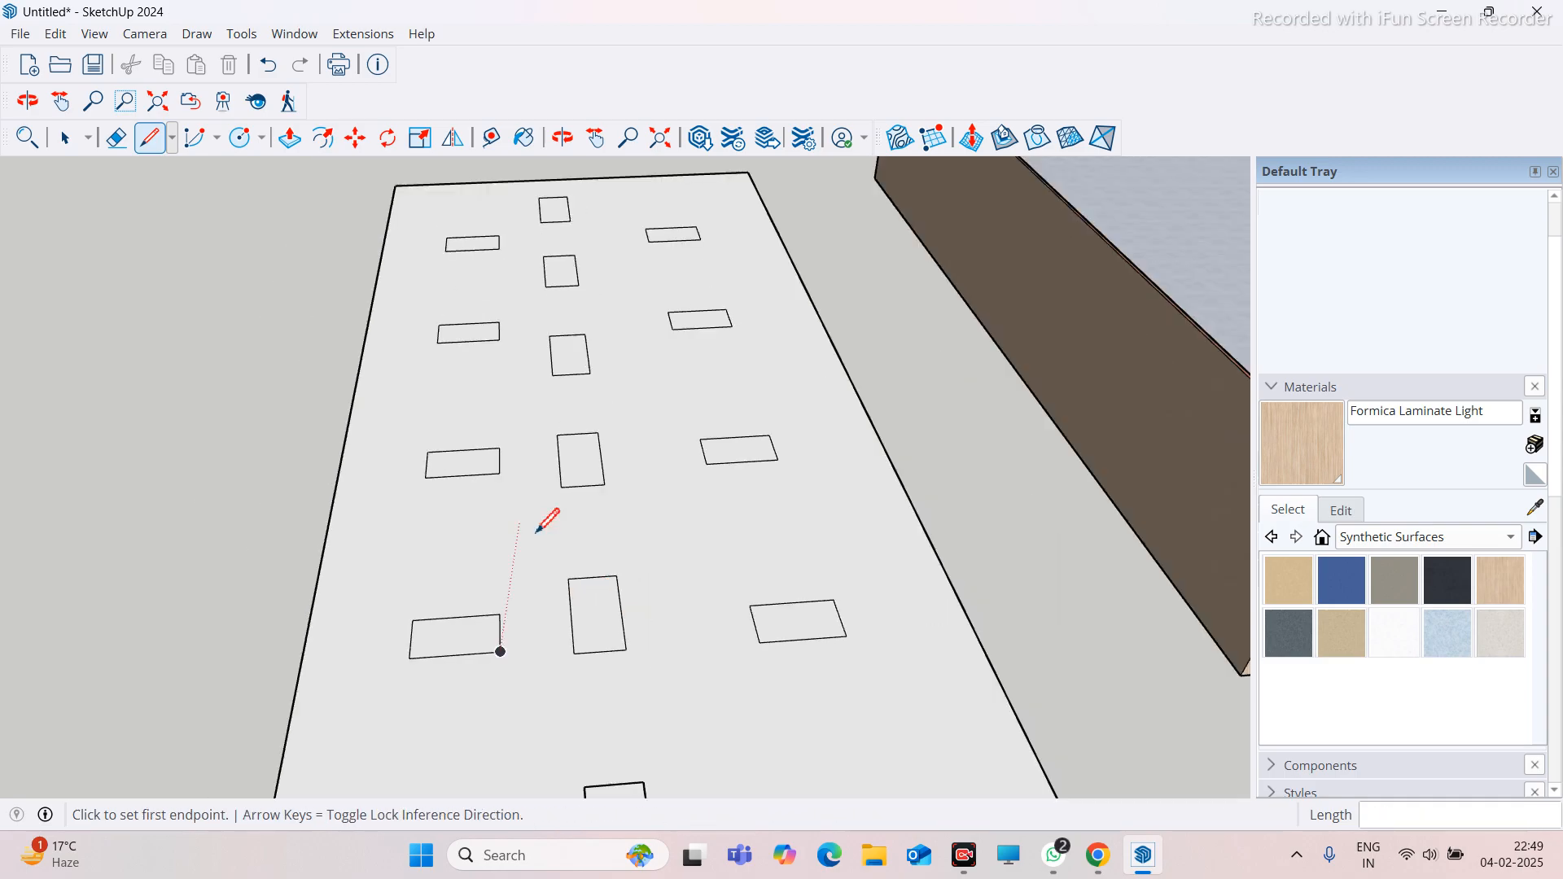
{"action": "scroll", "coordinate": [578, 530], "scroll_direction": "down", "scroll_amount": 4}
{"action": "scroll", "coordinate": [553, 640], "scroll_direction": "up", "scroll_amount": 4}
{"action": "left_click", "coordinate": [575, 640]}
{"action": "left_click", "coordinate": [628, 638]}
{"action": "left_click", "coordinate": [772, 646]}
{"action": "left_click", "coordinate": [782, 690]}
{"action": "scroll", "coordinate": [541, 649], "scroll_direction": "up", "scroll_amount": 2}
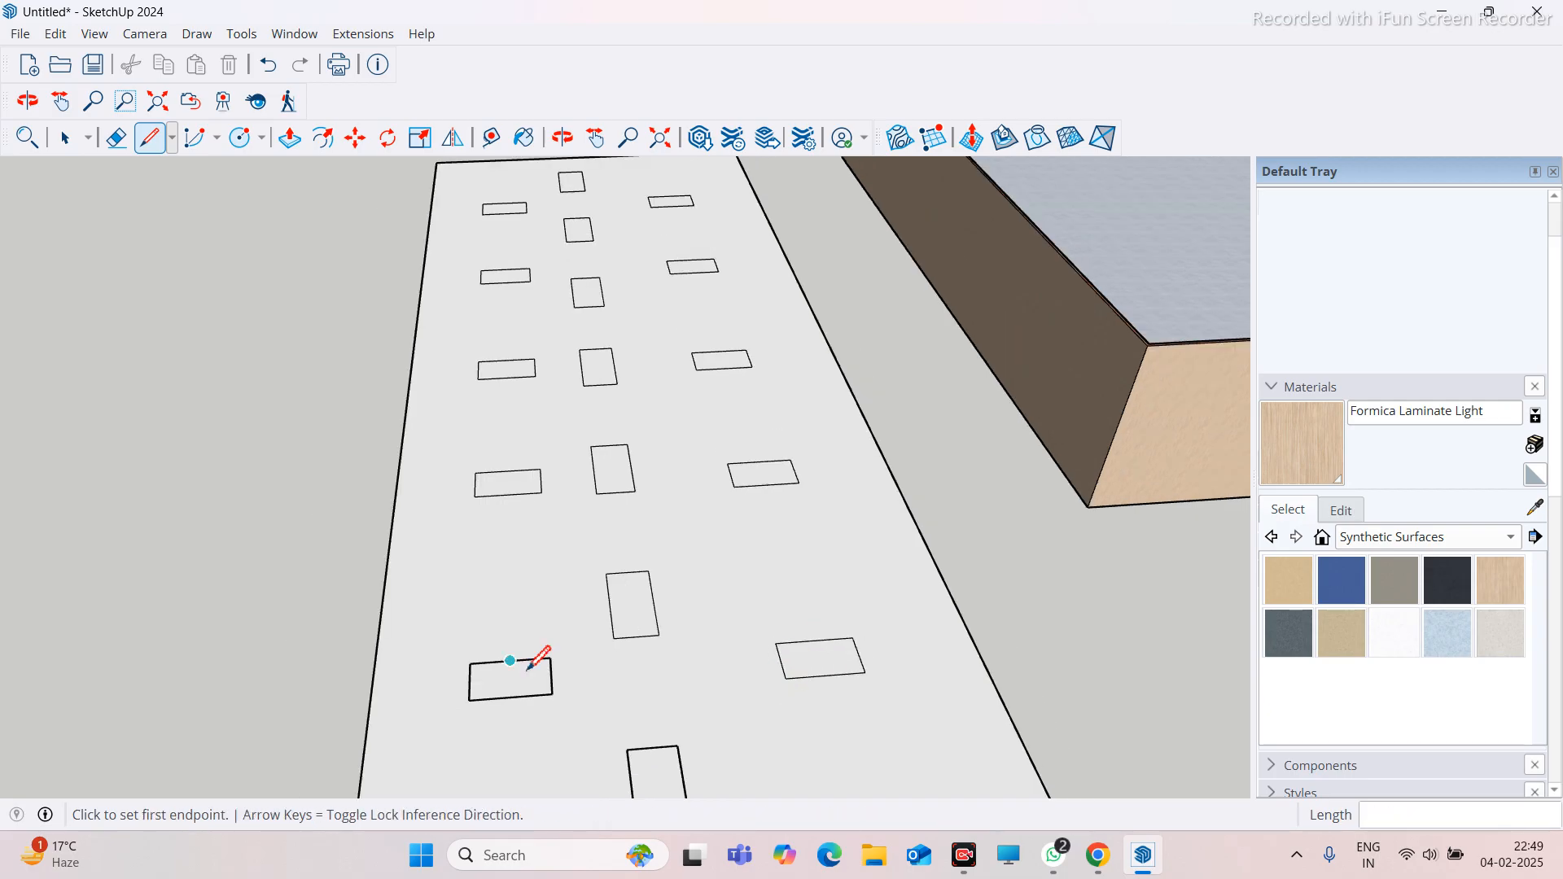
{"action": "left_click", "coordinate": [562, 656]}
{"action": "left_click", "coordinate": [563, 710]}
{"action": "scroll", "coordinate": [649, 579], "scroll_direction": "down", "scroll_amount": 4}
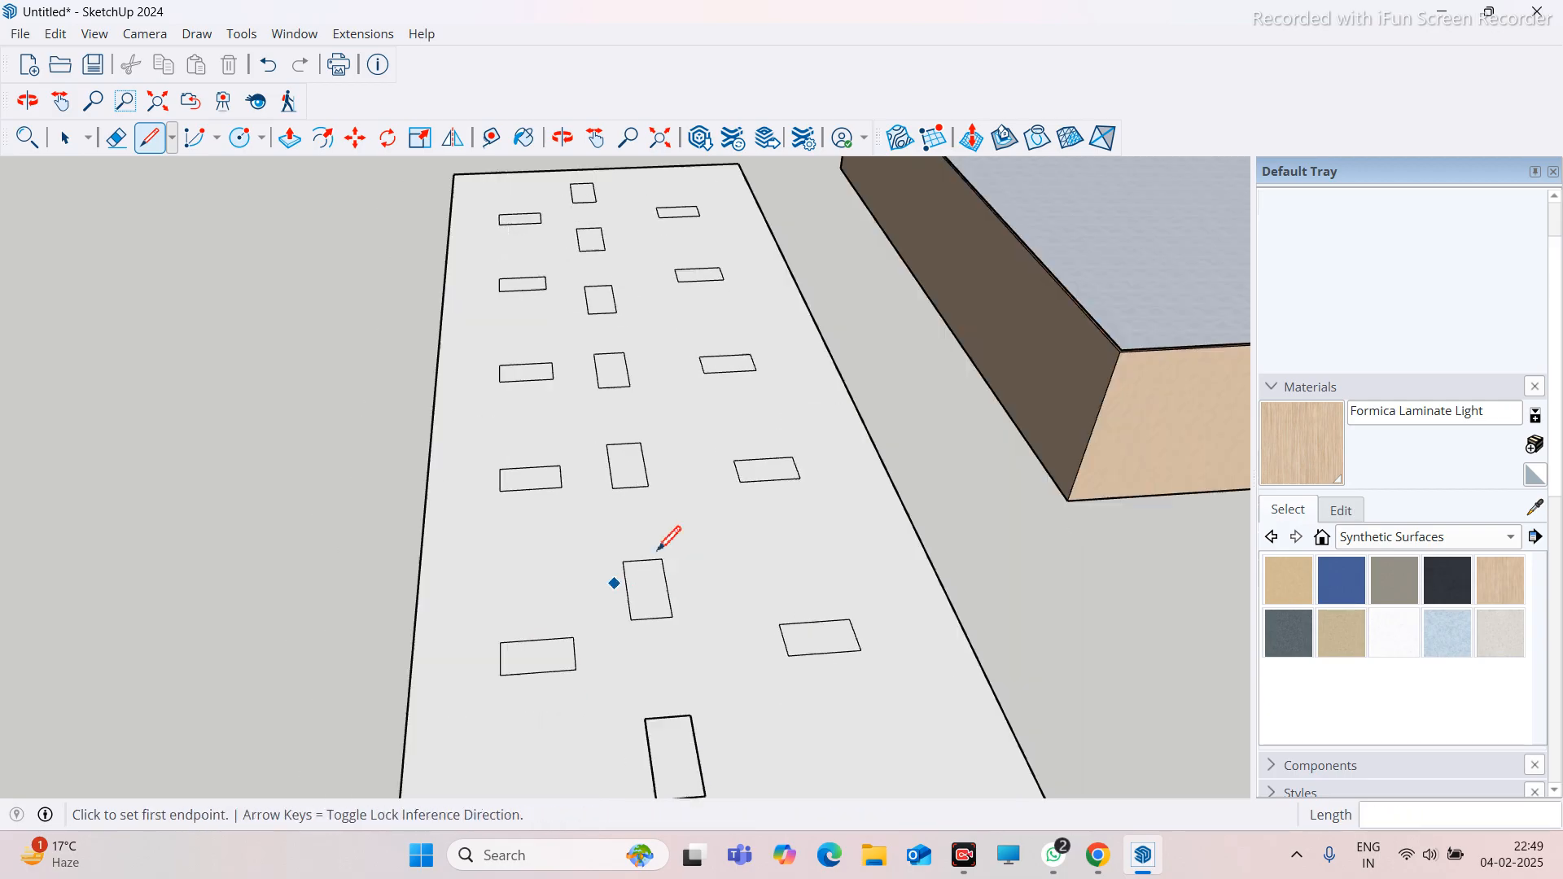
Retrace one edge of the last two centre rectangles and the inner edges of the last right-hand and left-hand rectangles with lines
{"action": "scroll", "coordinate": [660, 651], "scroll_direction": "up", "scroll_amount": 4}
{"action": "left_click", "coordinate": [657, 639]}
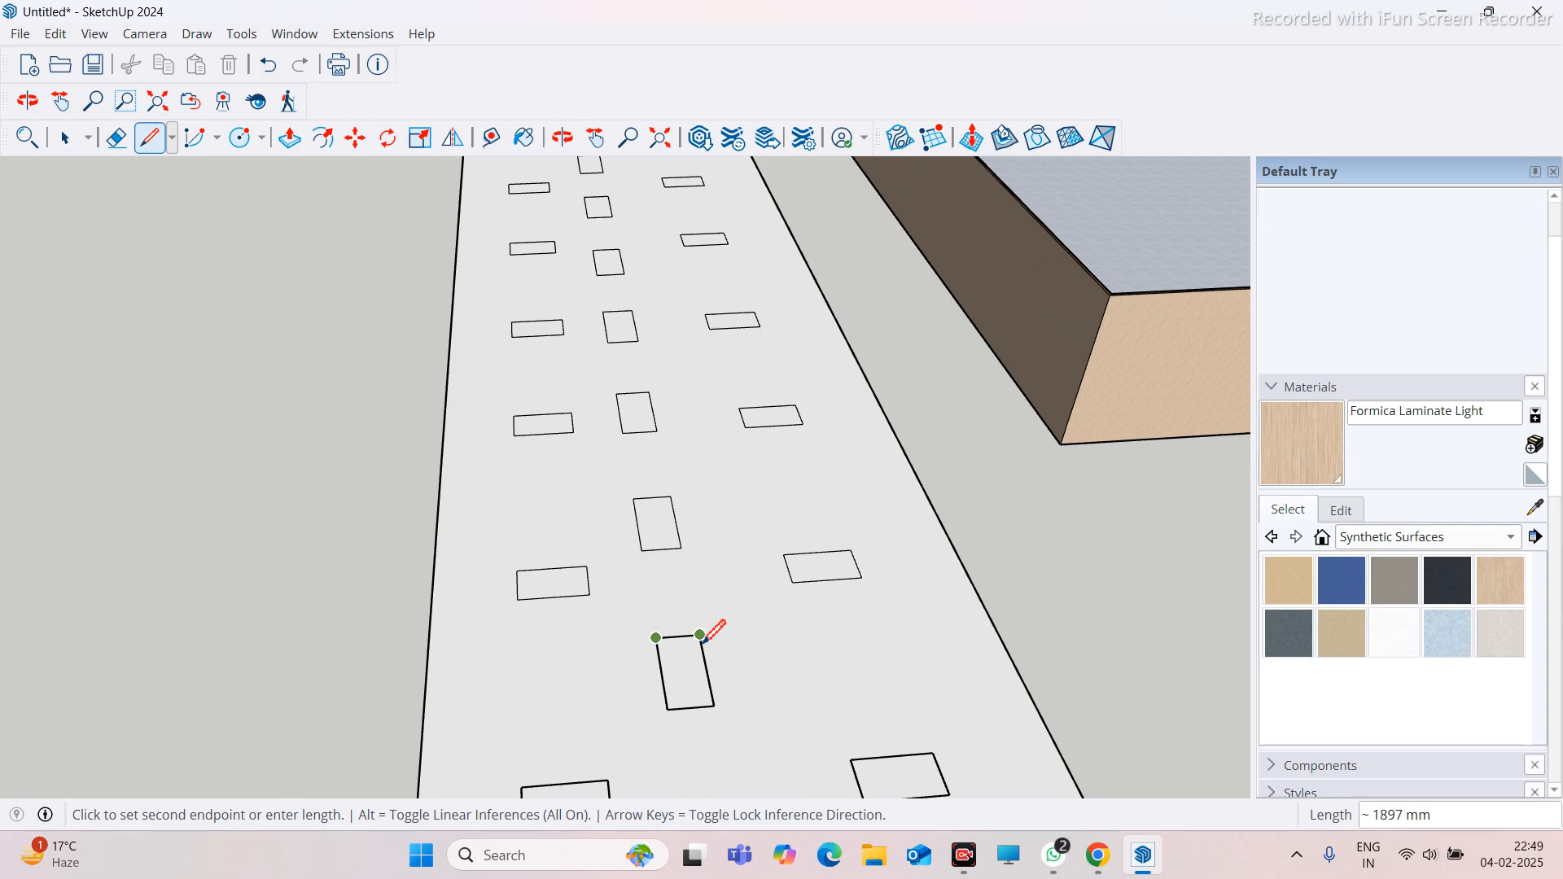
{"action": "left_click", "coordinate": [698, 634]}
{"action": "scroll", "coordinate": [699, 633], "scroll_direction": "down", "scroll_amount": 2}
{"action": "scroll", "coordinate": [690, 624], "scroll_direction": "down", "scroll_amount": 2}
{"action": "scroll", "coordinate": [786, 697], "scroll_direction": "up", "scroll_amount": 3}
{"action": "left_click", "coordinate": [775, 700]}
{"action": "left_click", "coordinate": [782, 731]}
{"action": "left_click", "coordinate": [641, 748]}
{"action": "left_click", "coordinate": [682, 746]}
{"action": "left_click", "coordinate": [579, 715]}
{"action": "left_click", "coordinate": [581, 750]}
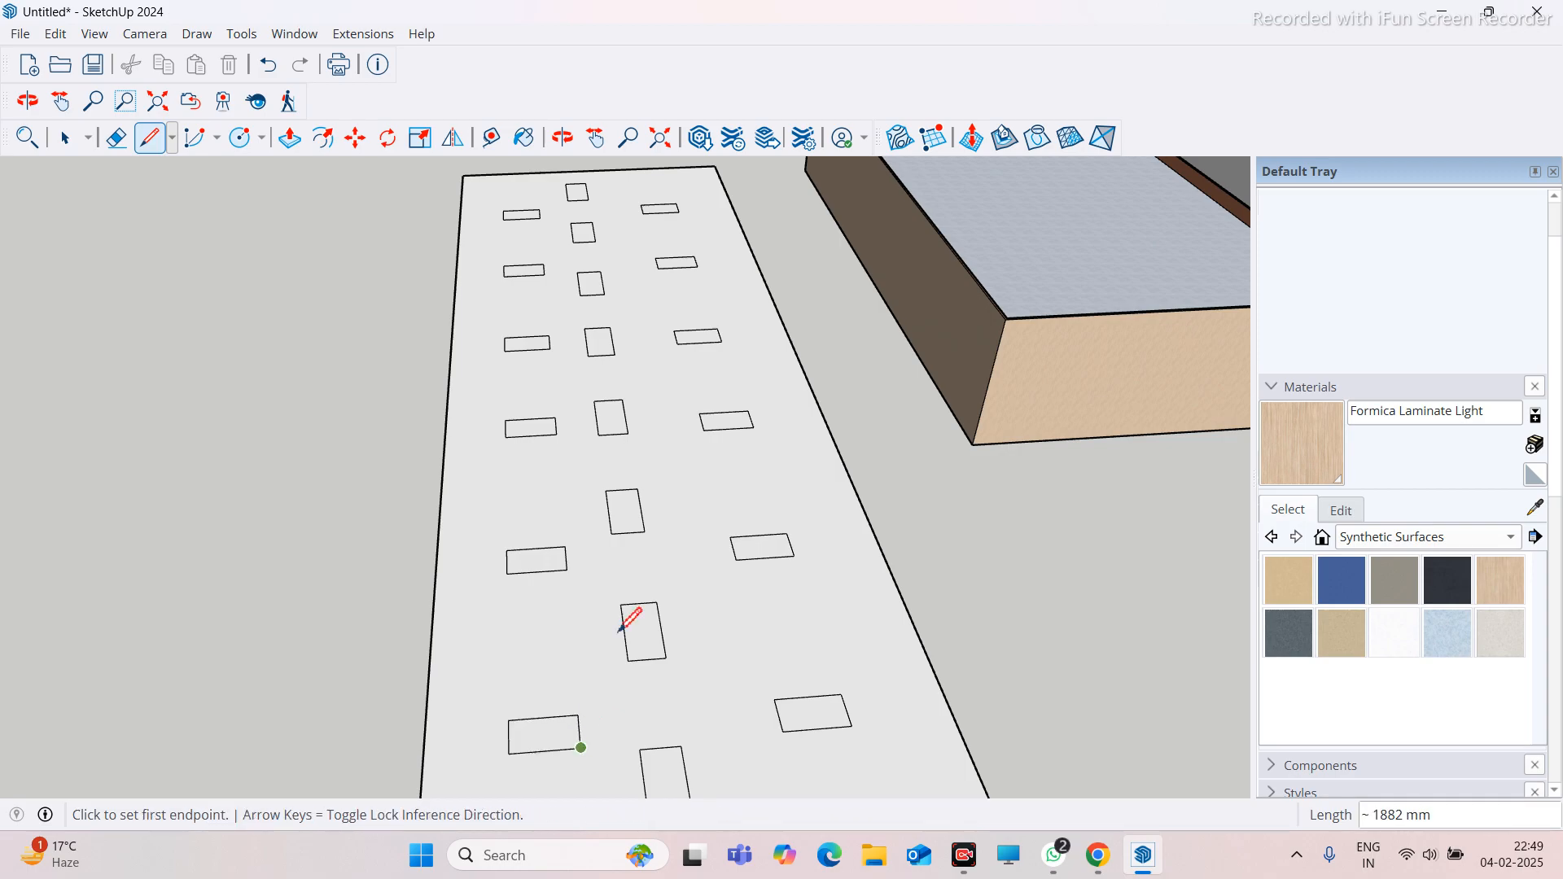
{"action": "scroll", "coordinate": [570, 591], "scroll_direction": "down", "scroll_amount": 5}
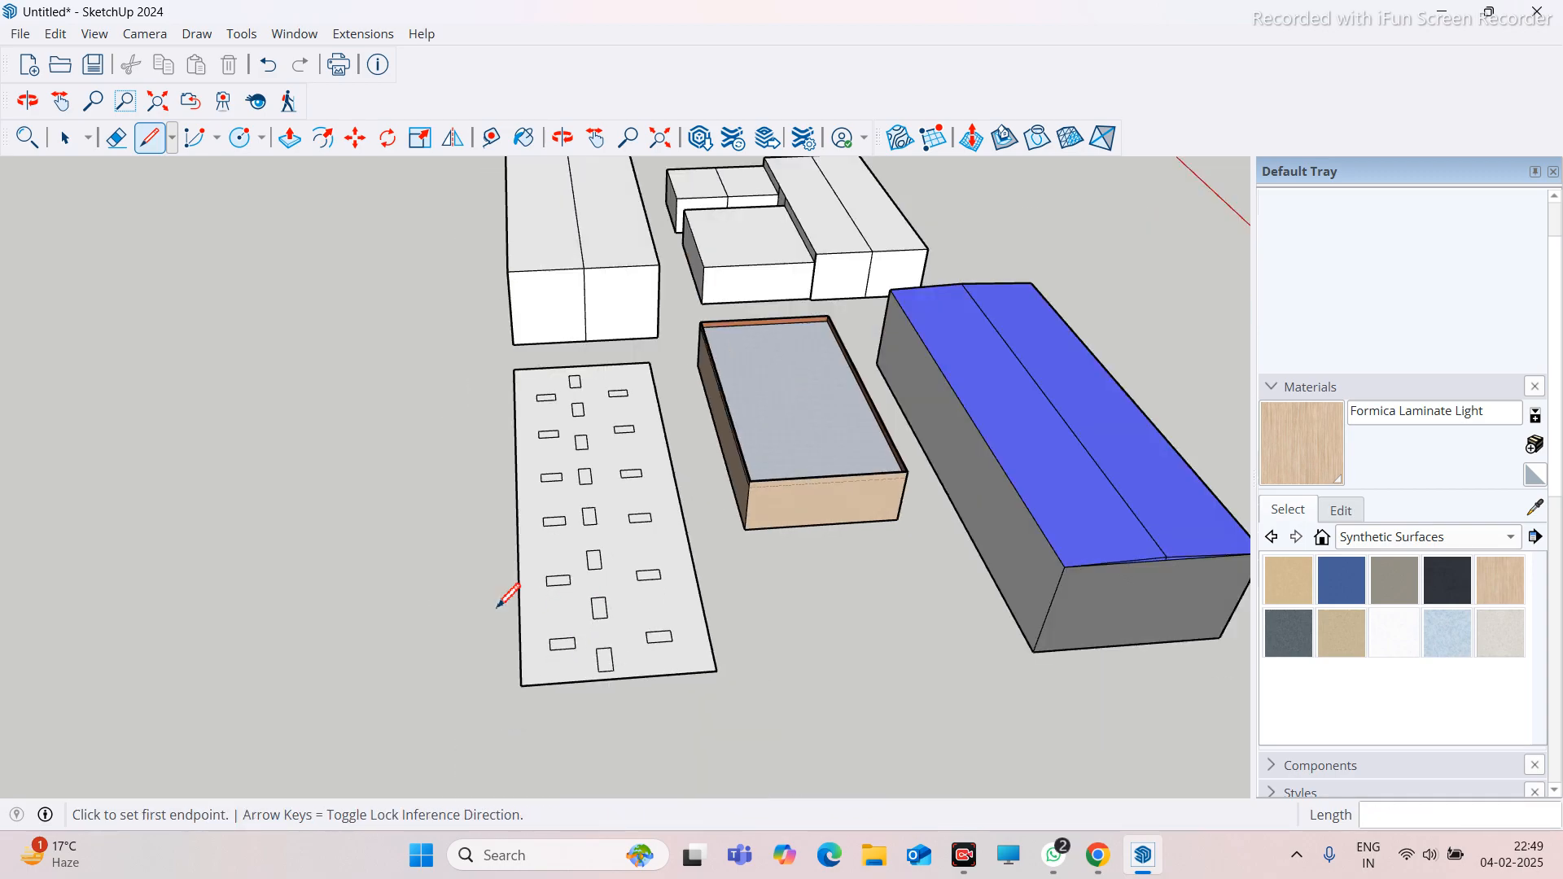
Extrude the last footprint's face around the small rectangles upward about 17,819 mm with Push/Pull
{"action": "scroll", "coordinate": [625, 569], "scroll_direction": "up", "scroll_amount": 6}
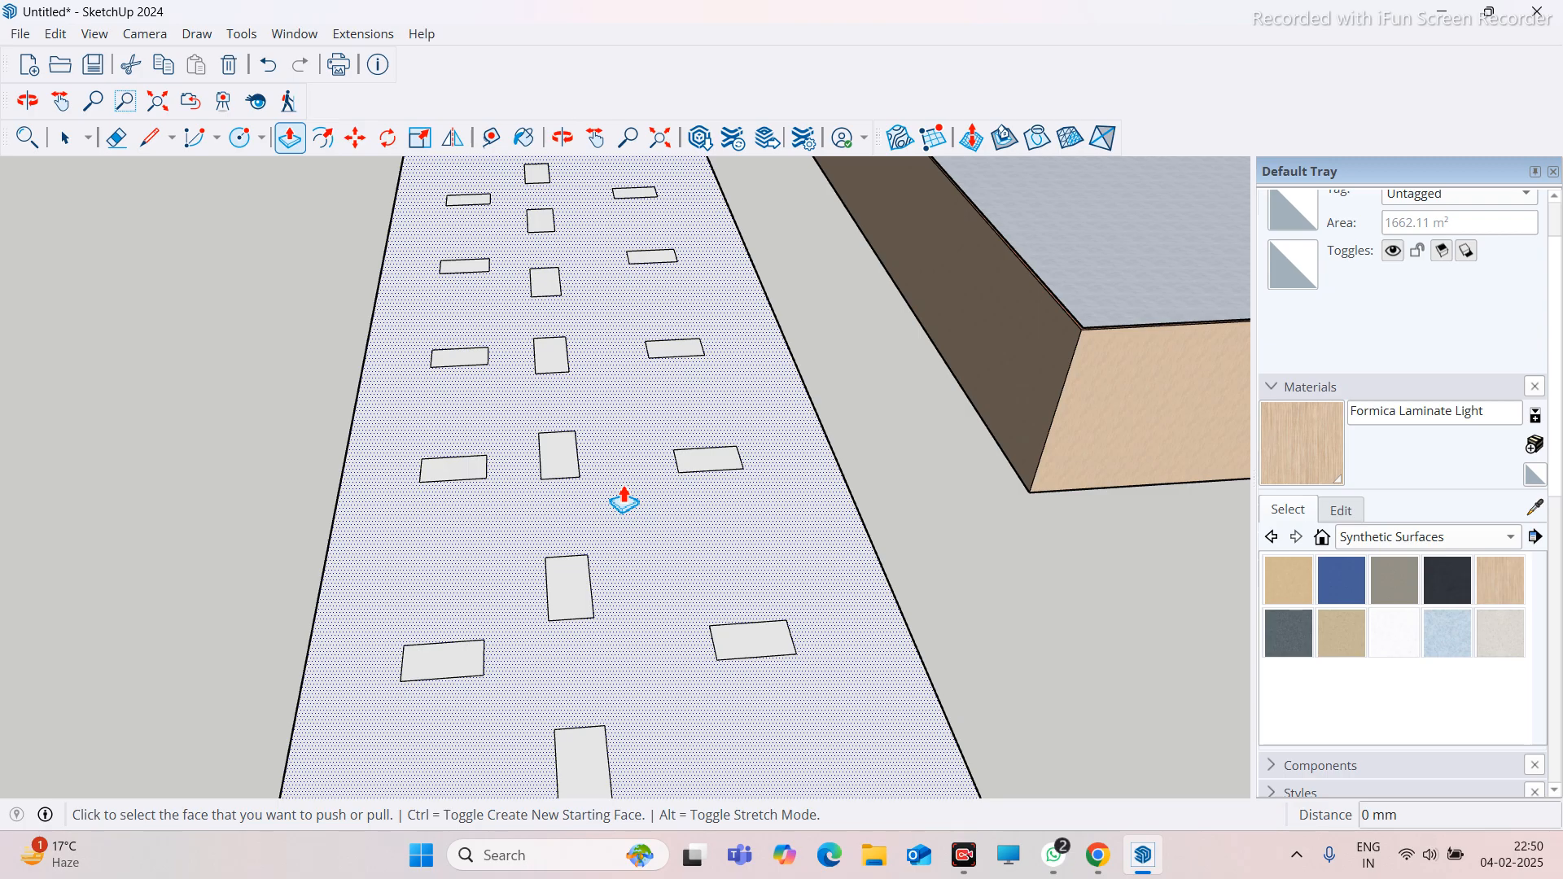
{"action": "left_click", "coordinate": [638, 494]}
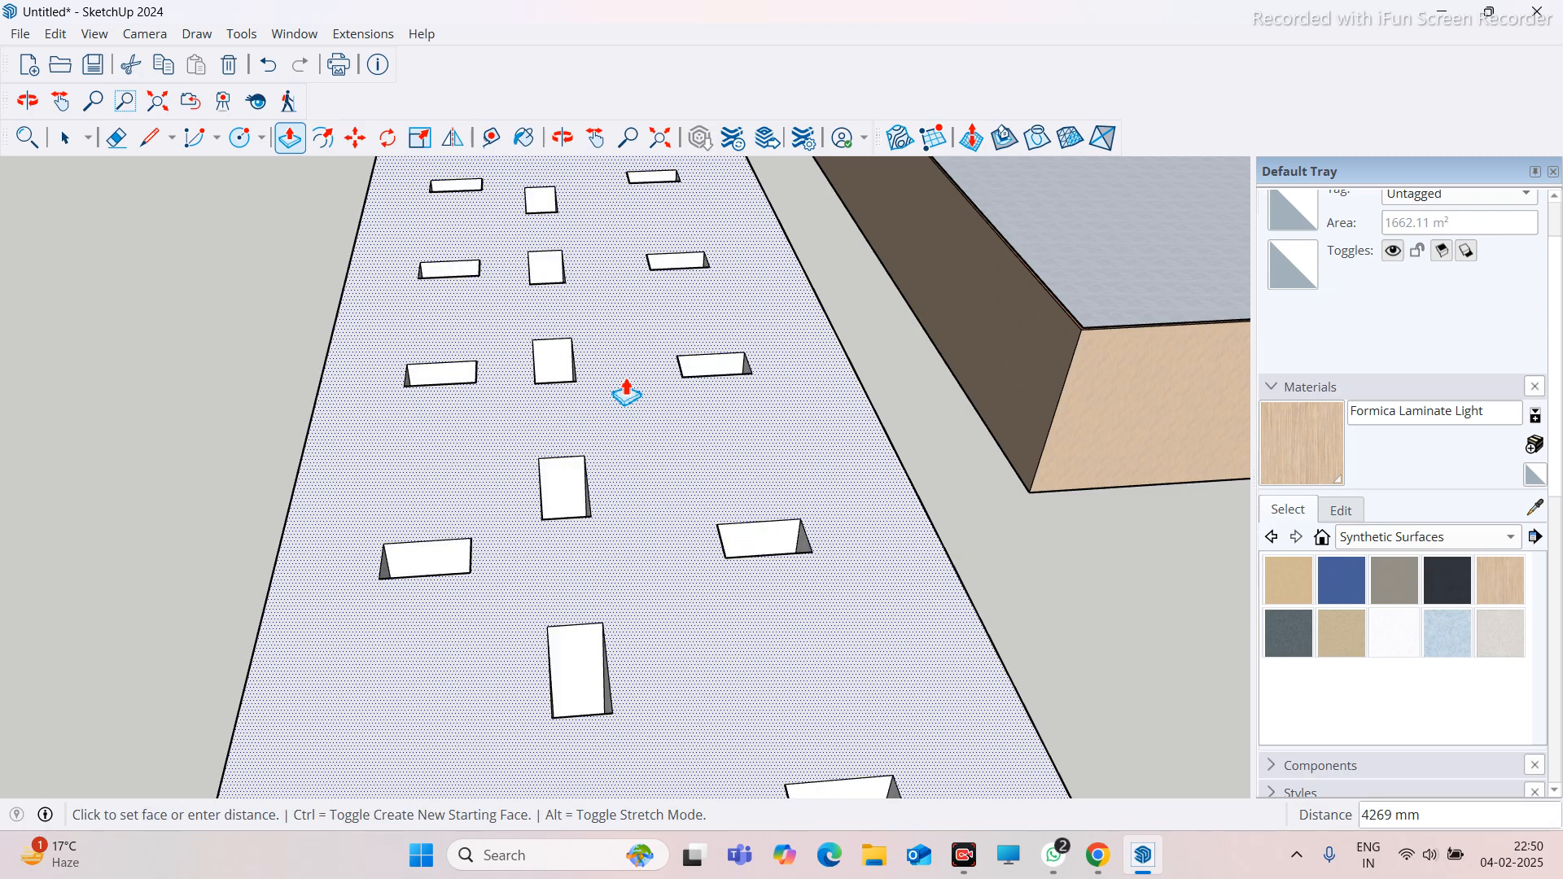
{"action": "middle_click_drag", "start_coordinate": [660, 415], "coordinate": [634, 503]}
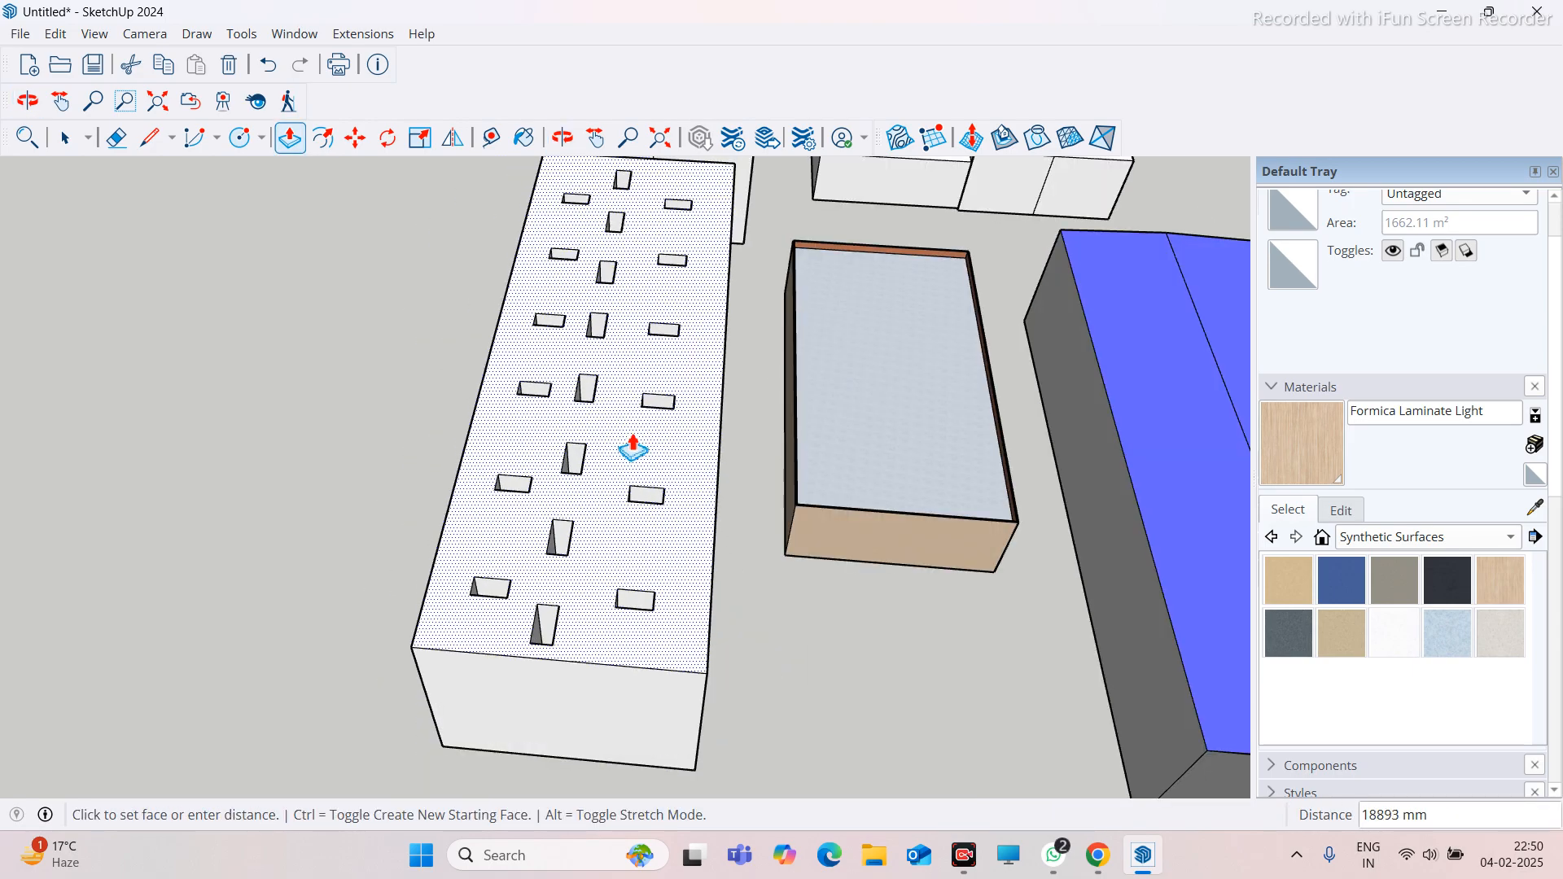
{"action": "left_click", "coordinate": [612, 456]}
{"action": "middle_click_drag", "start_coordinate": [513, 499], "coordinate": [593, 712]}
{"action": "scroll", "coordinate": [639, 714], "scroll_direction": "up", "scroll_amount": 5}
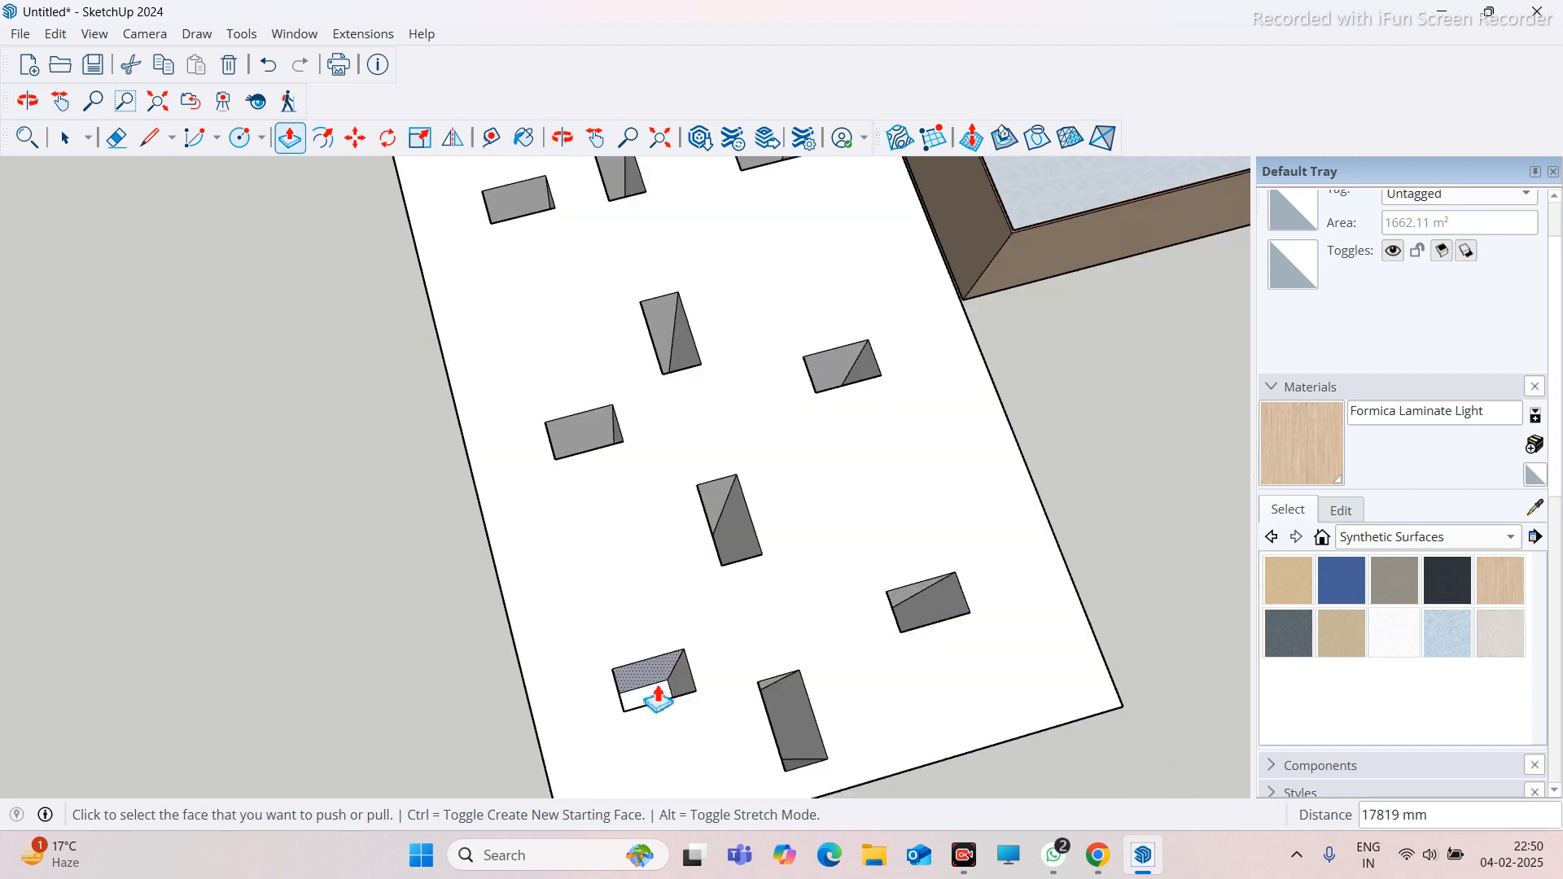
{"action": "left_click", "coordinate": [600, 634]}
{"action": "scroll", "coordinate": [581, 460], "scroll_direction": "down", "scroll_amount": 1}
{"action": "middle_click_drag", "start_coordinate": [692, 680], "coordinate": [583, 488]}
{"action": "scroll", "coordinate": [605, 535], "scroll_direction": "up", "scroll_amount": 4}
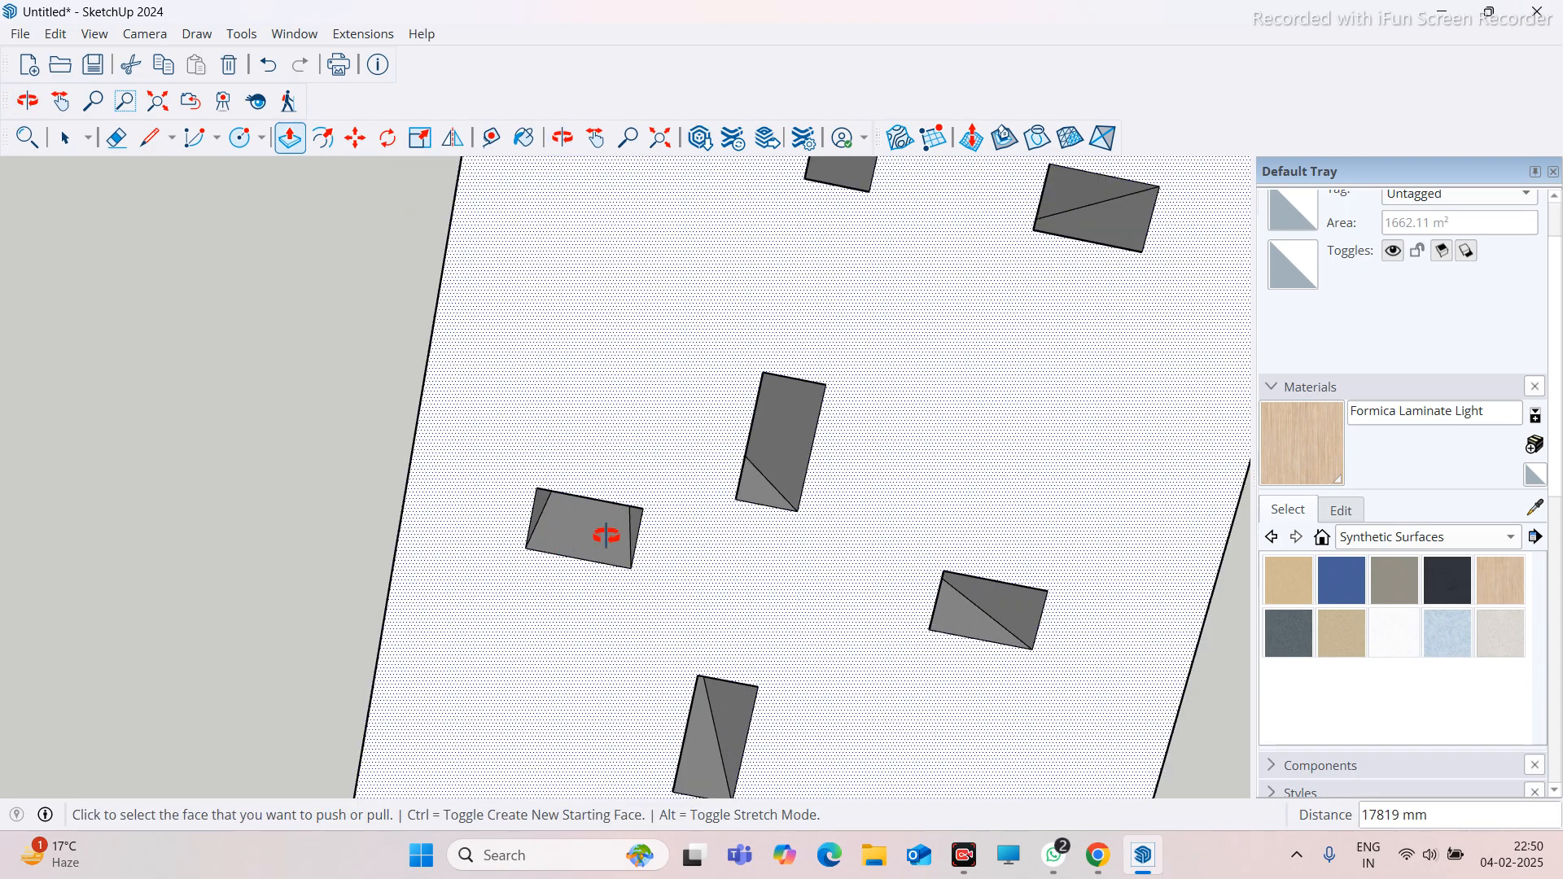
{"action": "left_click", "coordinate": [614, 480]}
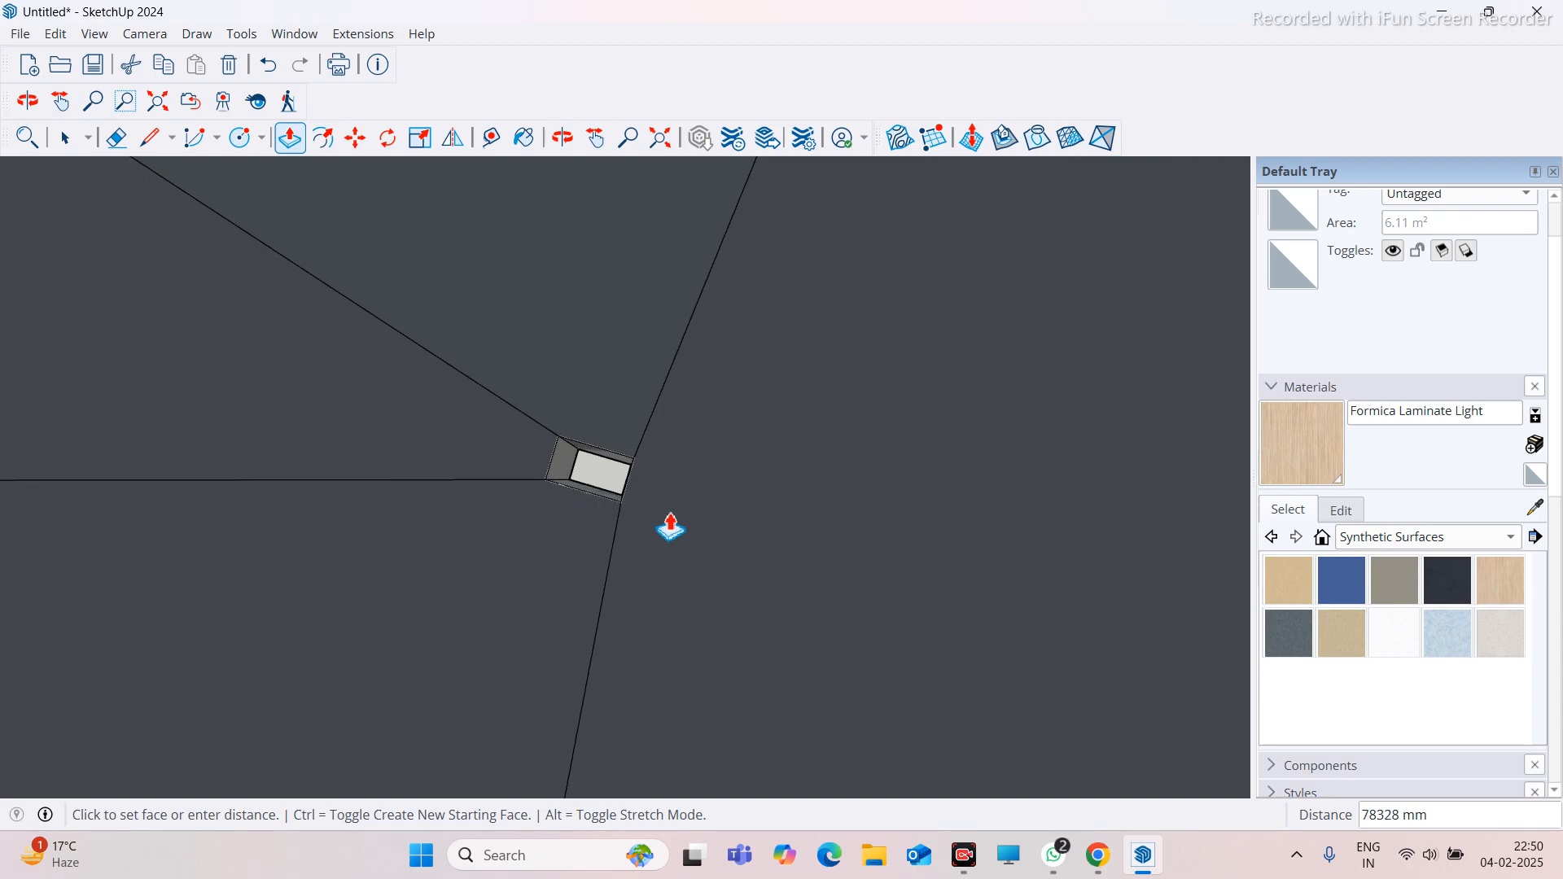
{"action": "key", "text": "Escape"}
Push/Pull the floors of the first two centre recesses and both first-row side recesses up to the block's roof surface
{"action": "middle_click_drag", "start_coordinate": [667, 527], "coordinate": [624, 649]}
{"action": "scroll", "coordinate": [624, 649], "scroll_direction": "up", "scroll_amount": 2}
{"action": "left_click", "coordinate": [646, 598]}
{"action": "left_click", "coordinate": [568, 576]}
{"action": "left_click", "coordinate": [577, 737]}
{"action": "left_click", "coordinate": [506, 721]}
{"action": "left_click", "coordinate": [725, 758]}
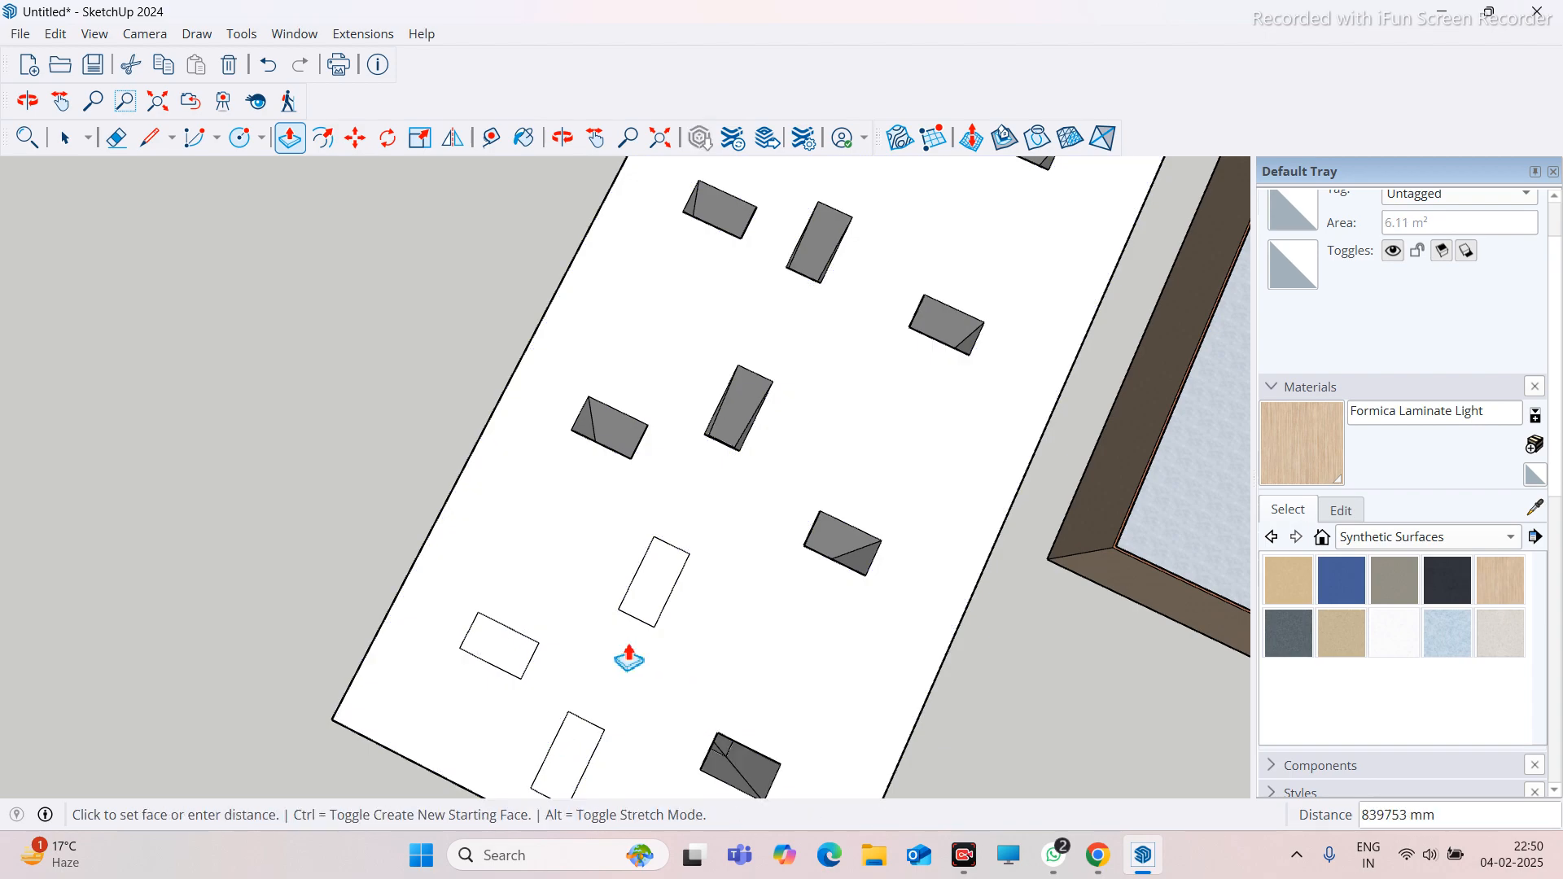
{"action": "left_click", "coordinate": [687, 664]}
Raise the floors of the second right-hand and second left-hand recesses level with the roof using Push/Pull
{"action": "scroll", "coordinate": [686, 663], "scroll_direction": "down", "scroll_amount": 3}
{"action": "middle_click_drag", "start_coordinate": [741, 588], "coordinate": [628, 646]}
{"action": "scroll", "coordinate": [699, 652], "scroll_direction": "up", "scroll_amount": 3}
{"action": "left_click", "coordinate": [641, 684]}
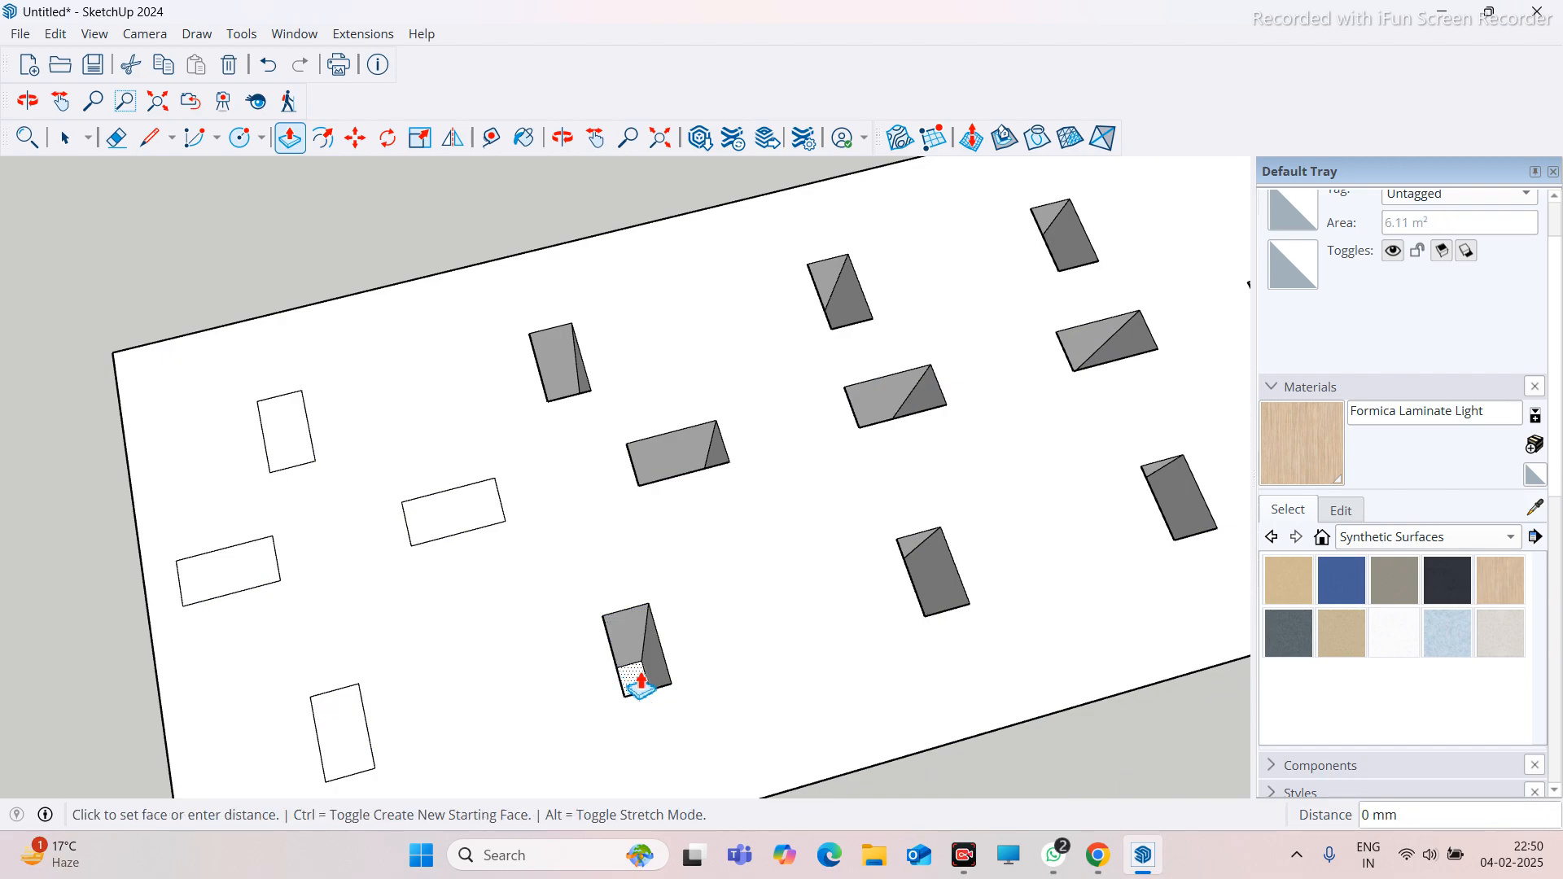
{"action": "left_click", "coordinate": [560, 647]}
{"action": "scroll", "coordinate": [540, 540], "scroll_direction": "down", "scroll_amount": 3}
{"action": "scroll", "coordinate": [558, 489], "scroll_direction": "up", "scroll_amount": 3}
{"action": "left_click", "coordinate": [548, 487]}
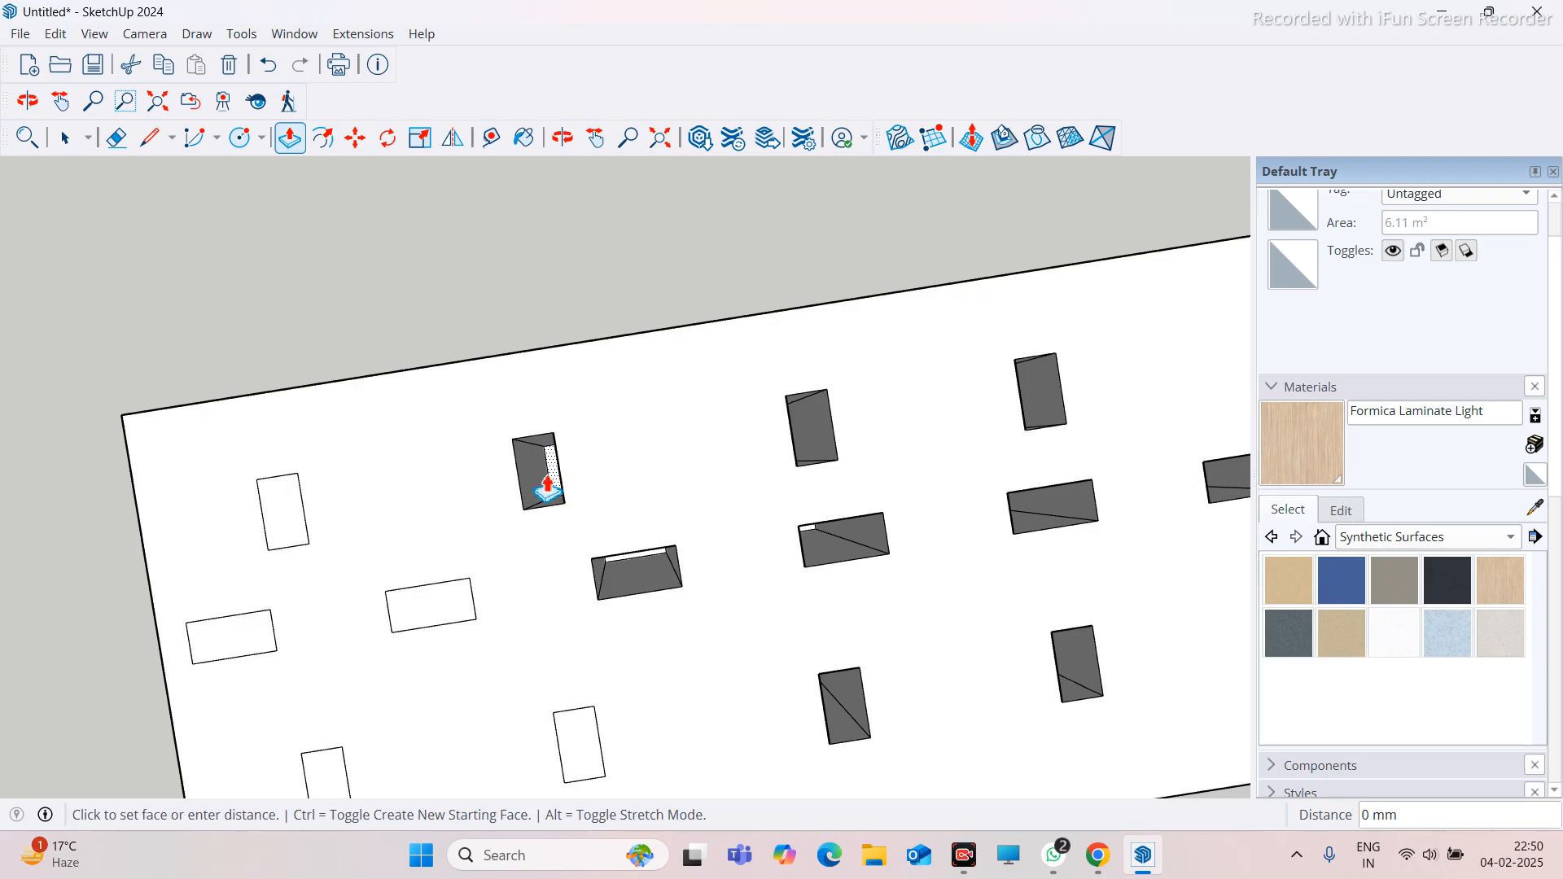
{"action": "left_click", "coordinate": [490, 472]}
Raise the floors of the third centre recess and the third right-hand recess up to the roof surface
{"action": "mouse_move", "coordinate": [658, 596]}
{"action": "middle_mouse_down"}
{"action": "mouse_move", "coordinate": [661, 544]}
{"action": "mouse_move", "coordinate": [653, 566]}
{"action": "middle_mouse_up"}
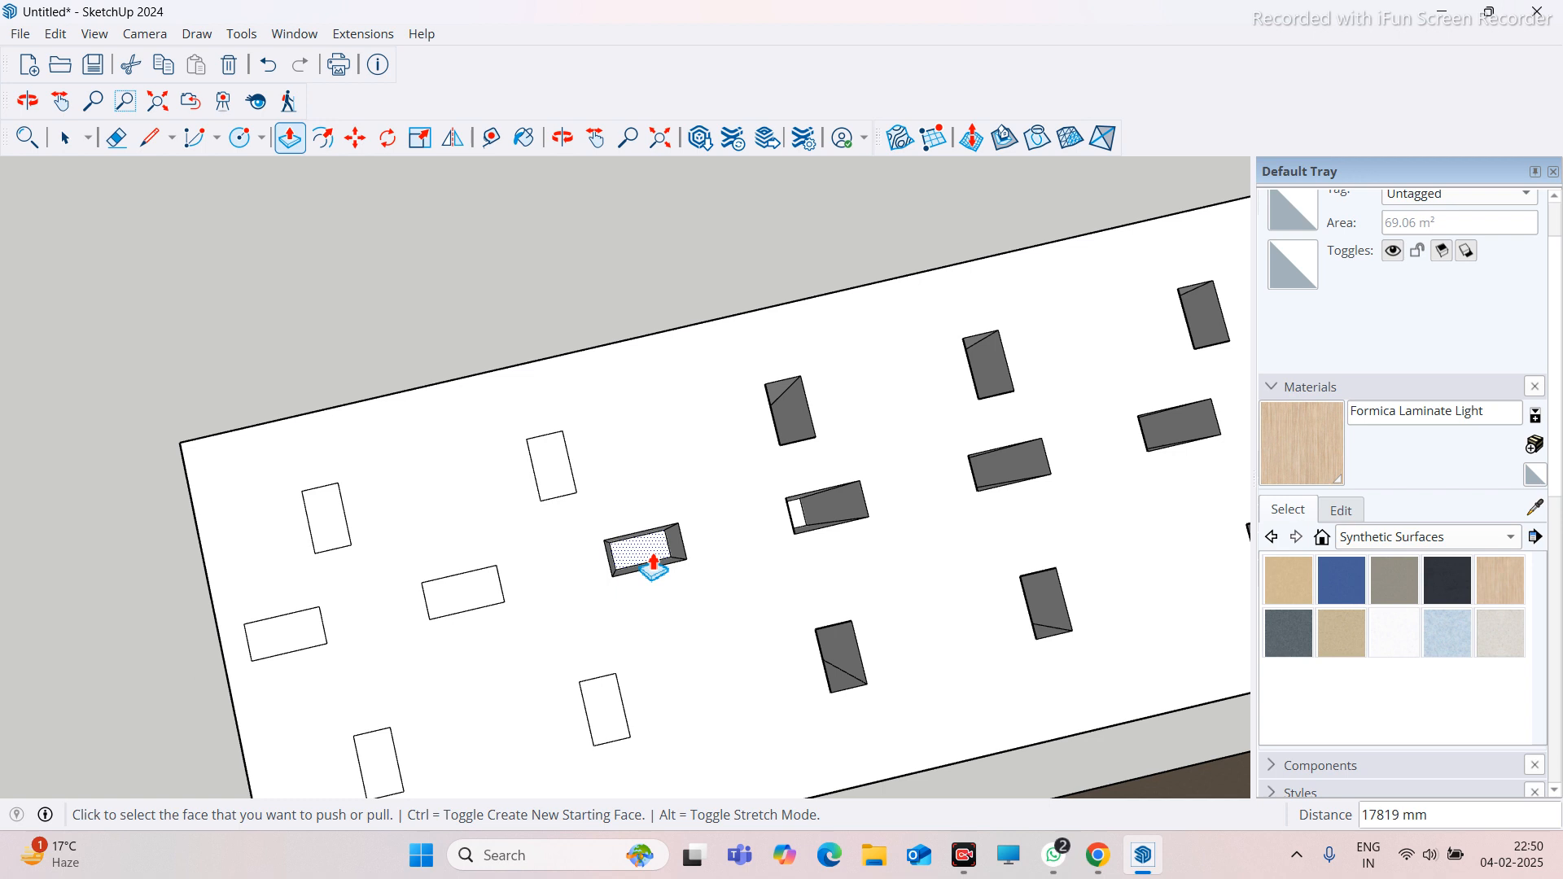
{"action": "left_click", "coordinate": [654, 566]}
{"action": "scroll", "coordinate": [654, 566], "scroll_direction": "down", "scroll_amount": 2}
{"action": "left_click", "coordinate": [744, 698]}
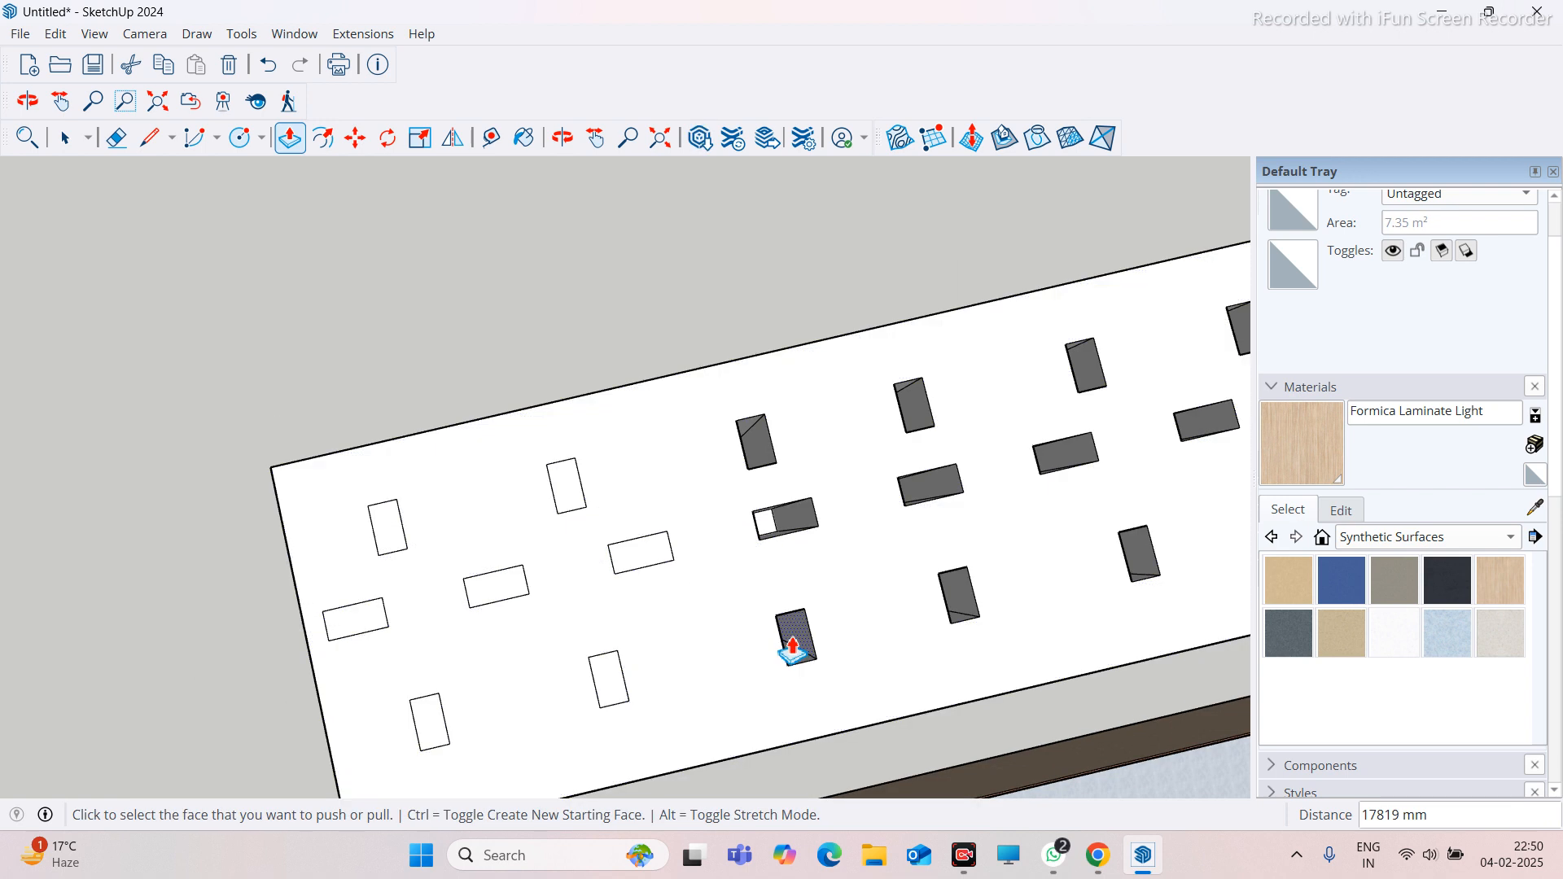
{"action": "middle_click_drag", "start_coordinate": [791, 650], "coordinate": [646, 690]}
{"action": "scroll", "coordinate": [681, 702], "scroll_direction": "up", "scroll_amount": 3}
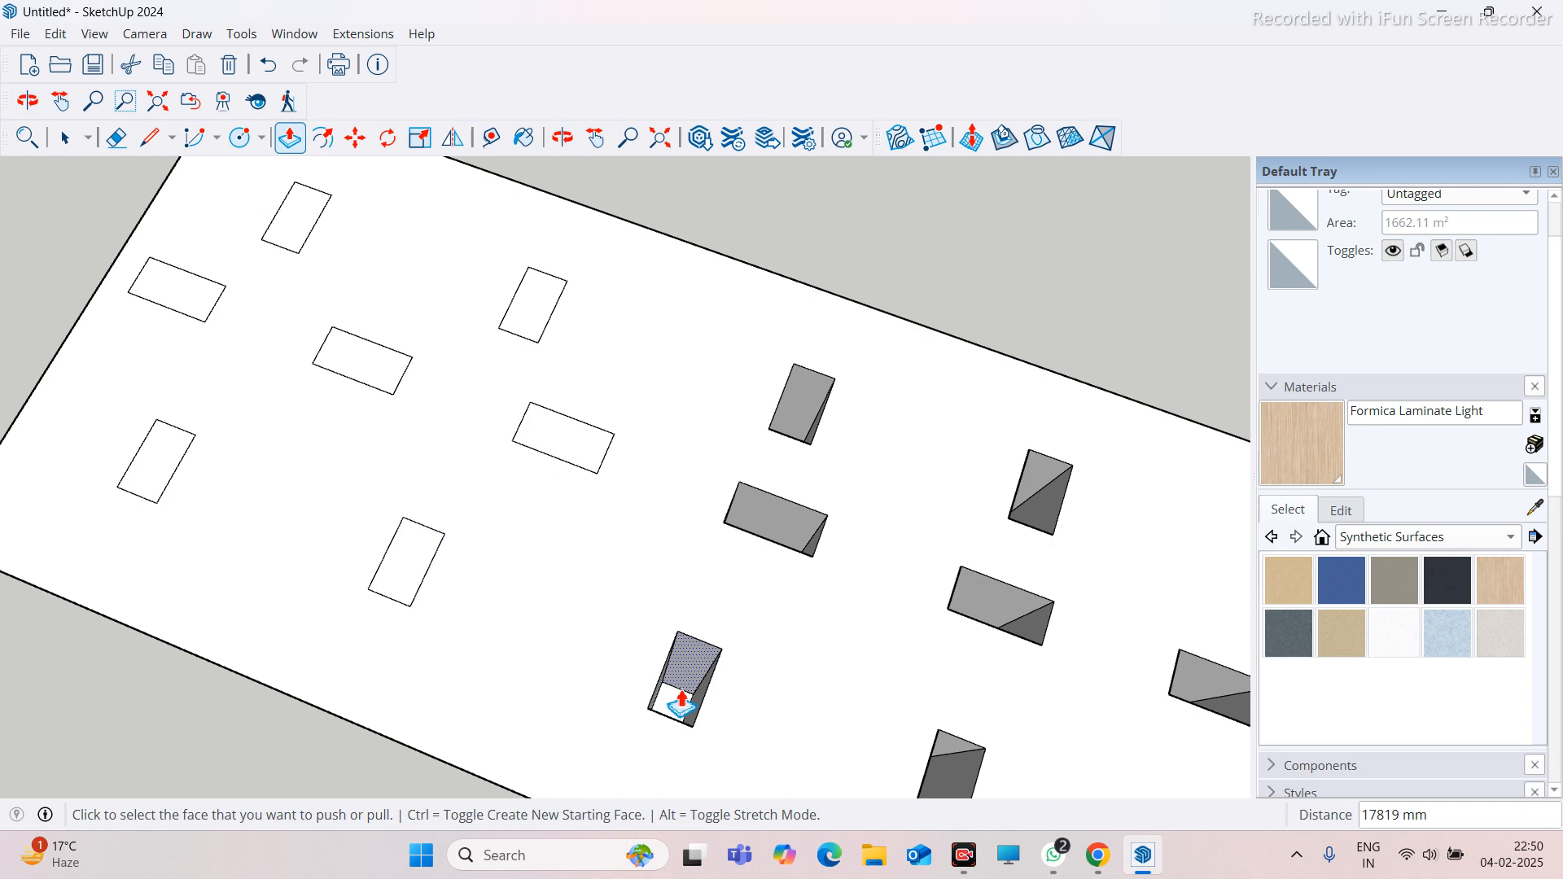
{"action": "double_click", "coordinate": [681, 702]}
{"action": "scroll", "coordinate": [553, 634], "scroll_direction": "down", "scroll_amount": 2}
{"action": "middle_click_drag", "start_coordinate": [554, 634], "coordinate": [464, 655]}
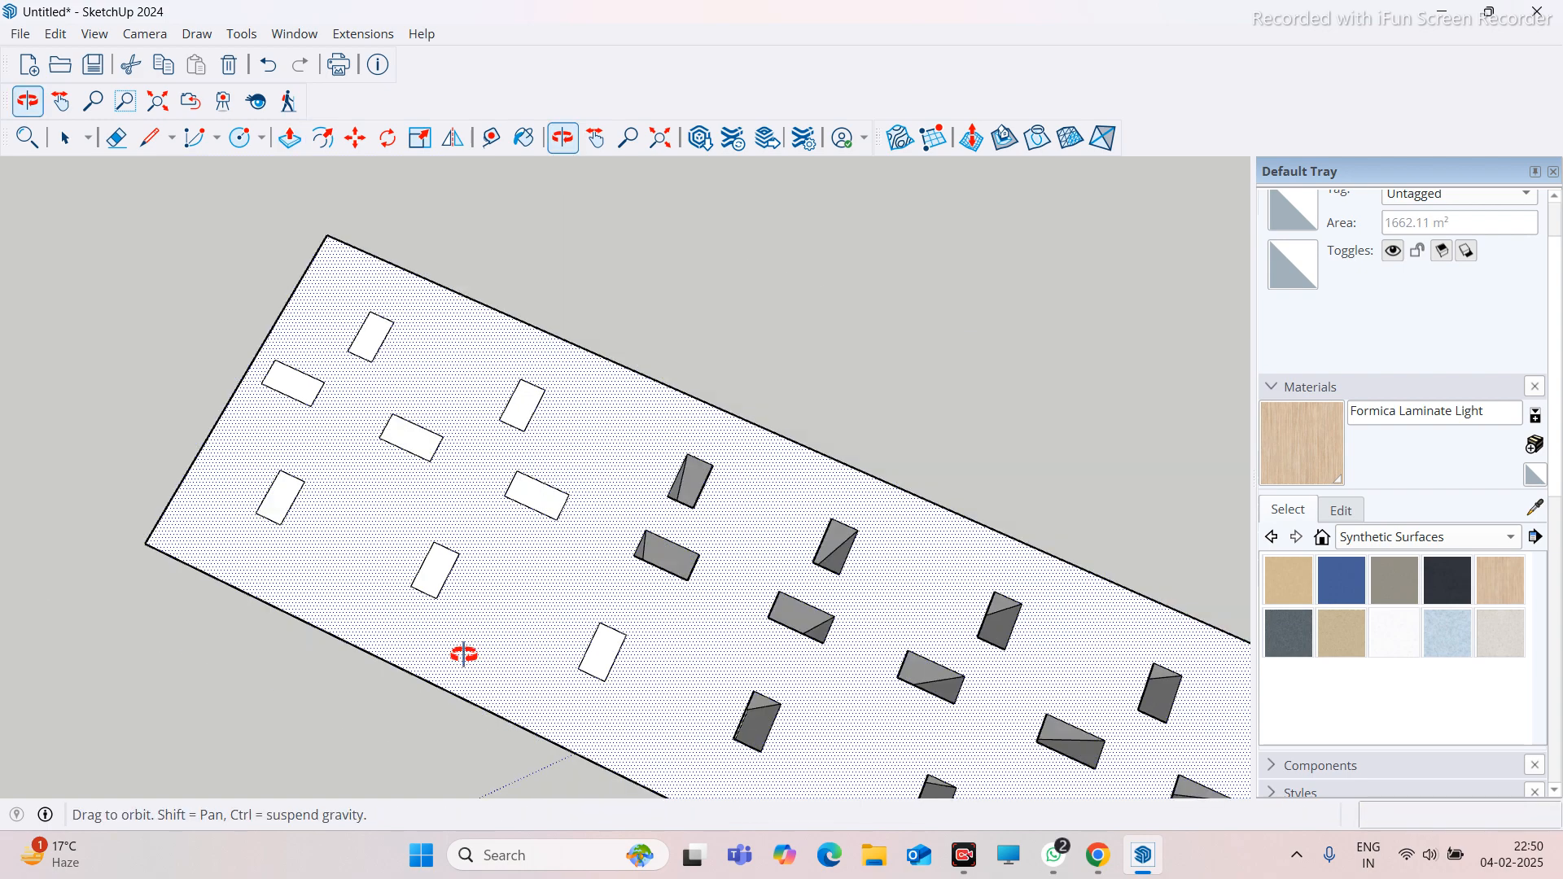
{"action": "scroll", "coordinate": [639, 598], "scroll_direction": "up", "scroll_amount": 3}
{"action": "scroll", "coordinate": [639, 599], "scroll_direction": "up", "scroll_amount": 3}
{"action": "left_click", "coordinate": [640, 601]}
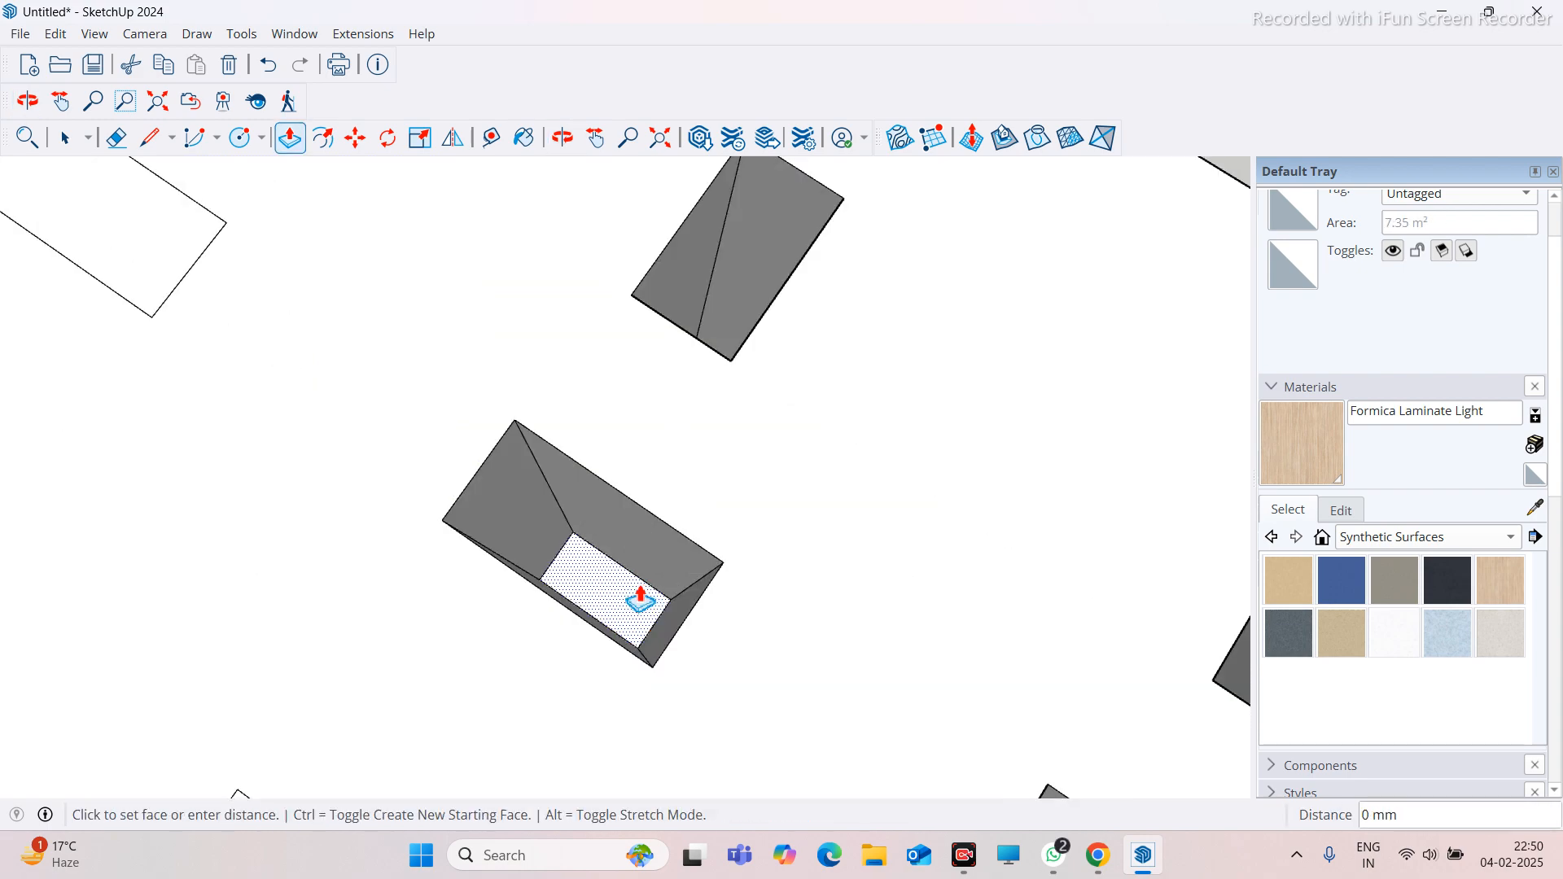
{"action": "scroll", "coordinate": [640, 601], "scroll_direction": "down", "scroll_amount": 3}
{"action": "middle_click_drag", "start_coordinate": [512, 628], "coordinate": [596, 548]}
{"action": "key", "text": "Escape"}
{"action": "scroll", "coordinate": [418, 459], "scroll_direction": "down", "scroll_amount": 2}
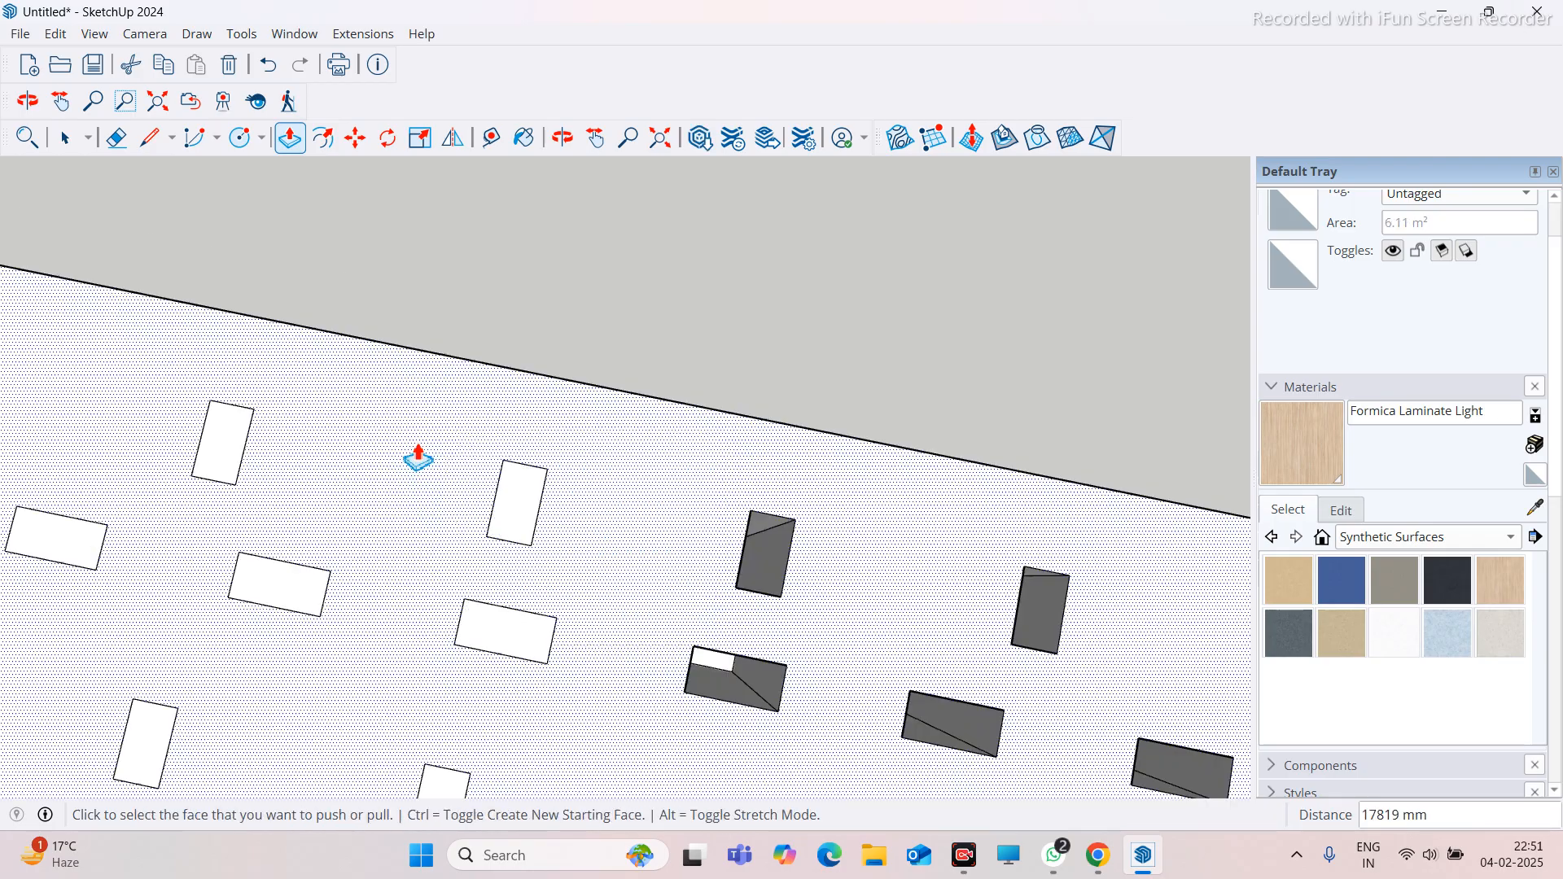
Push/Pull the floor of the third left-hand recess up to the roof surface
{"action": "scroll", "coordinate": [823, 583], "scroll_direction": "up", "scroll_amount": 5}
{"action": "left_click", "coordinate": [659, 547]}
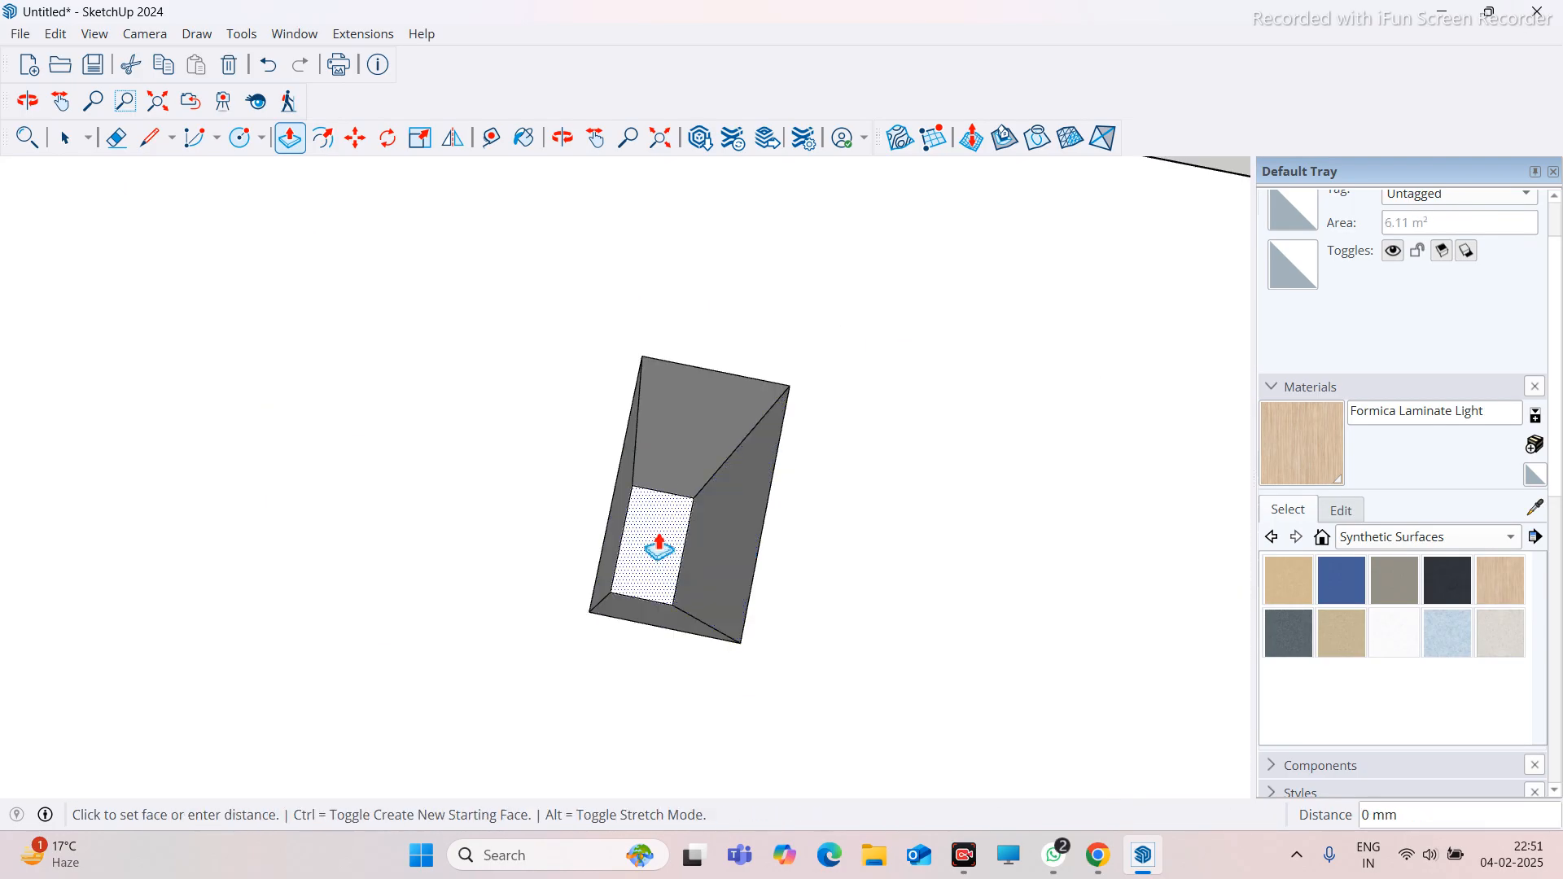
{"action": "left_click", "coordinate": [497, 528]}
Raise the floor of the fourth centre recess level with the surrounding roof
{"action": "scroll", "coordinate": [493, 528], "scroll_direction": "down", "scroll_amount": 4}
{"action": "middle_click_drag", "start_coordinate": [547, 541], "coordinate": [599, 622]}
{"action": "left_click", "coordinate": [598, 623]}
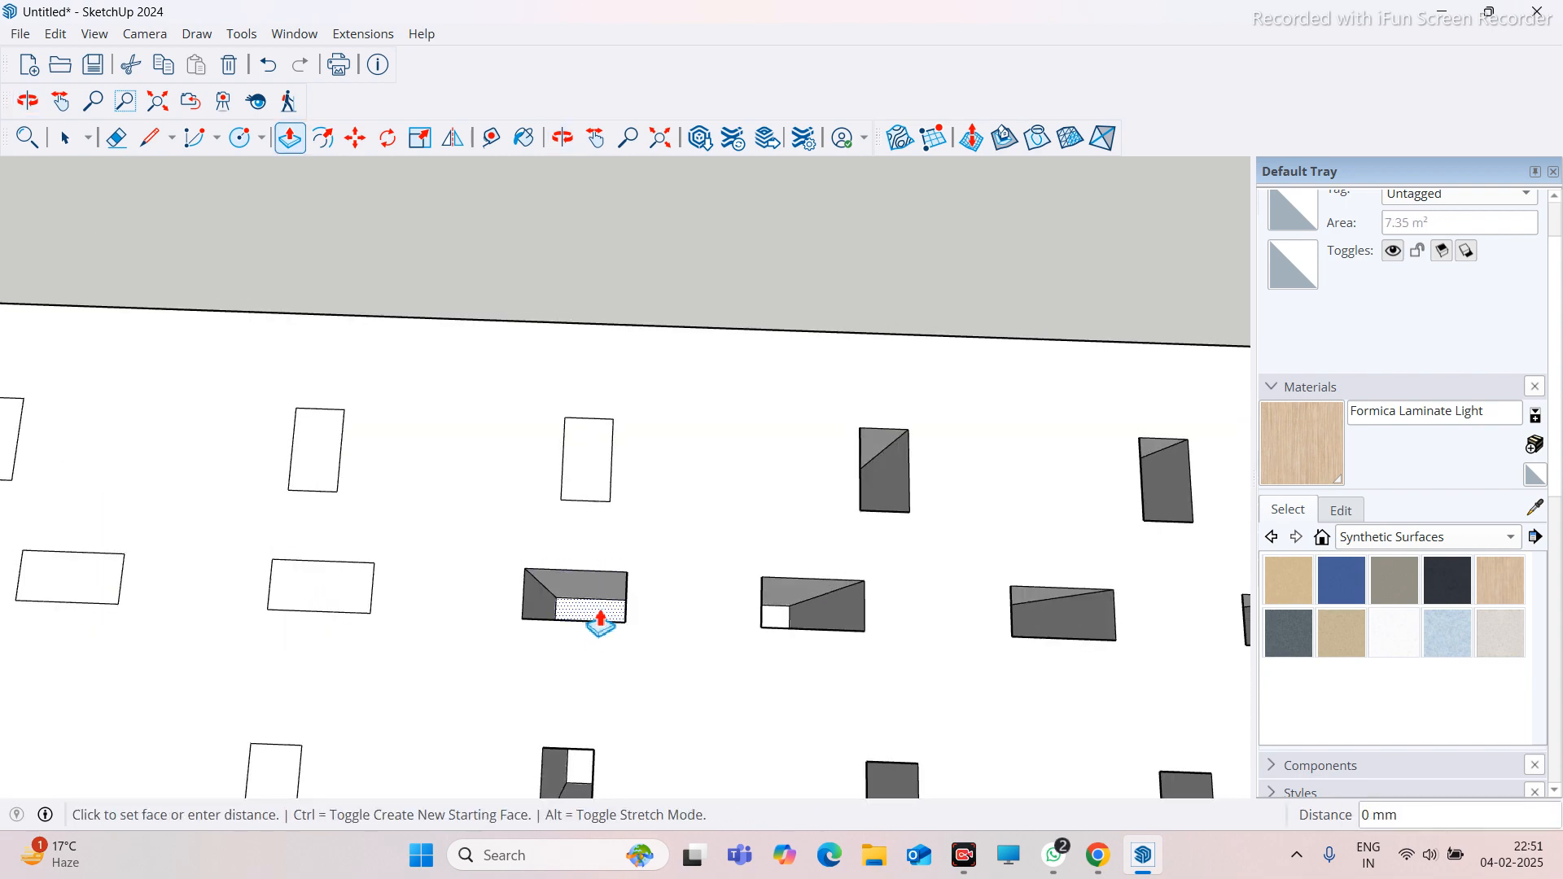
{"action": "left_click", "coordinate": [470, 612]}
{"action": "left_click", "coordinate": [536, 518]}
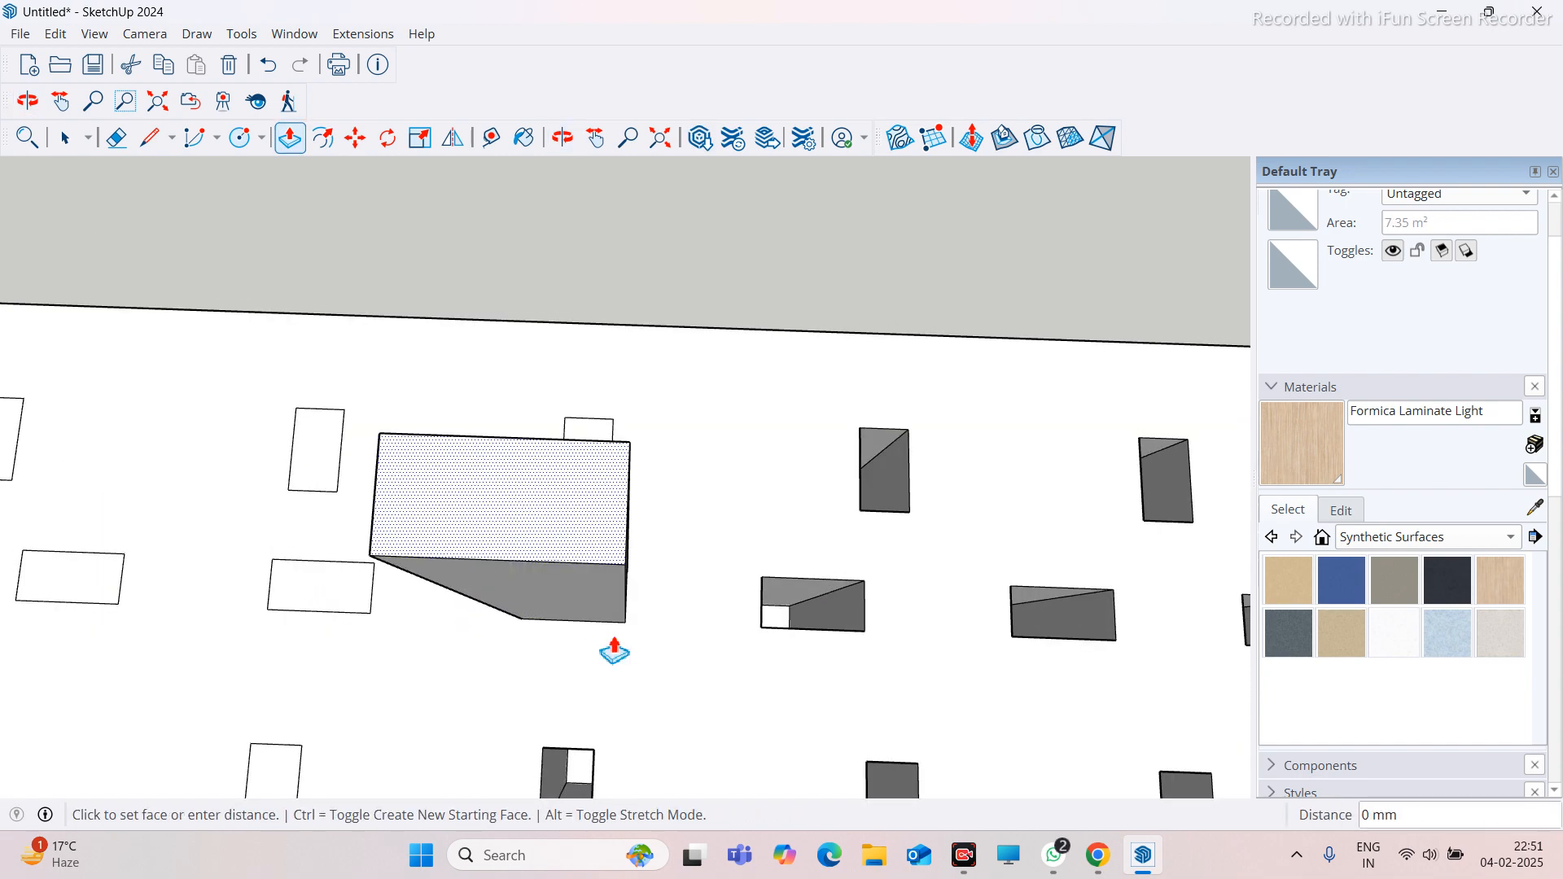
{"action": "key", "text": "Escape"}
{"action": "scroll", "coordinate": [598, 643], "scroll_direction": "down", "scroll_amount": 4}
{"action": "scroll", "coordinate": [582, 753], "scroll_direction": "up", "scroll_amount": 5}
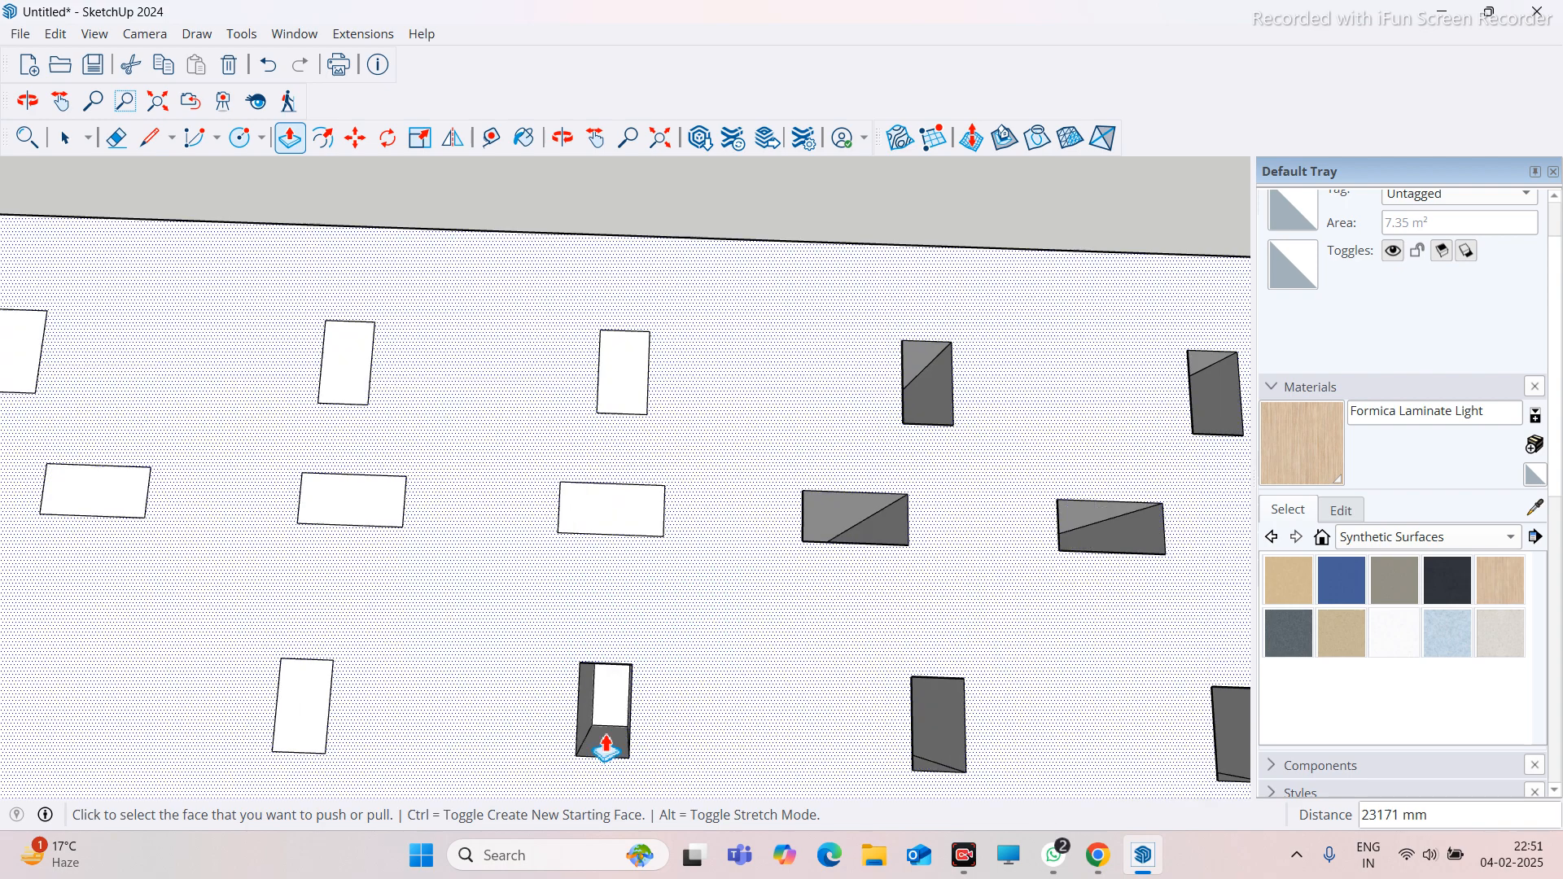
Push/Pull the recessed rectangle third from the end of the roof's lower row until it is flush with the roof
{"action": "left_click", "coordinate": [622, 707]}
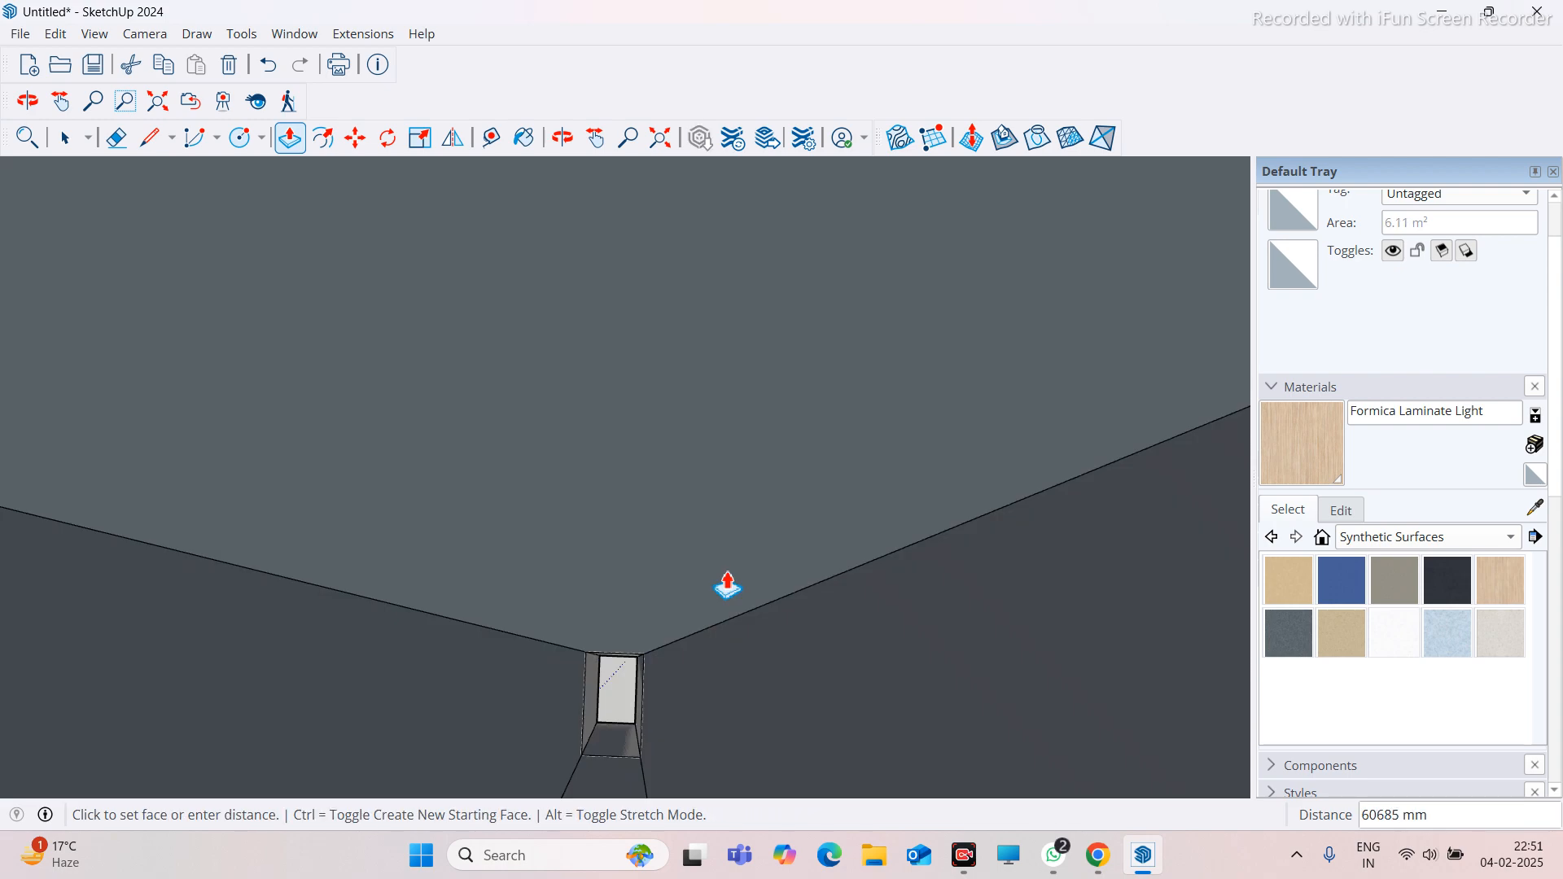
{"action": "key", "text": "Escape"}
{"action": "scroll", "coordinate": [681, 589], "scroll_direction": "down", "scroll_amount": 3}
{"action": "scroll", "coordinate": [602, 603], "scroll_direction": "up", "scroll_amount": 3}
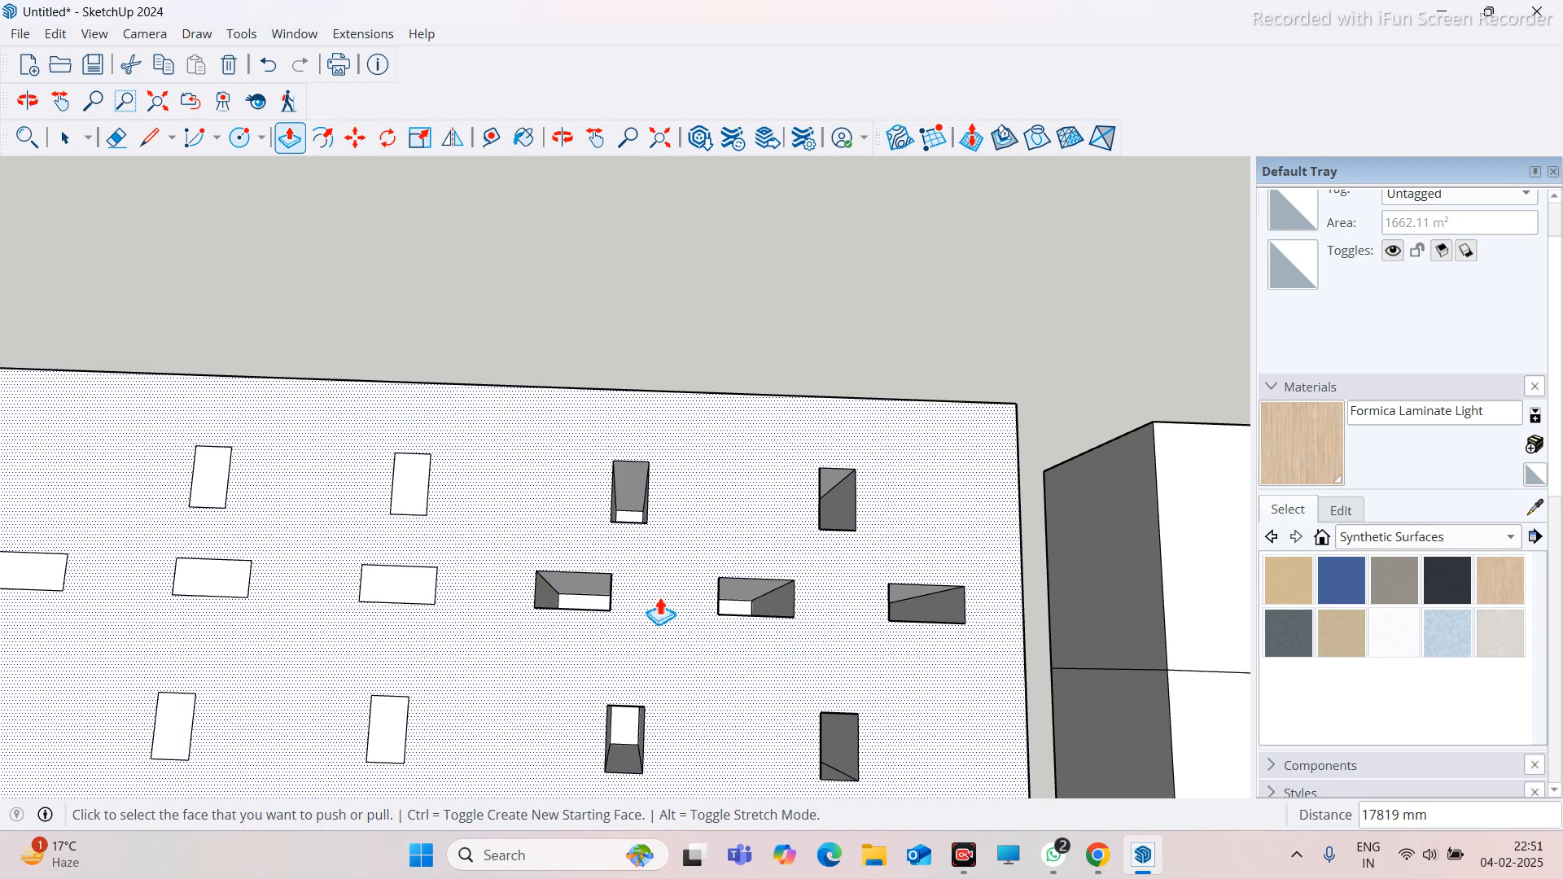
Push/Pull the recessed third-from-last middle-row rectangle and second-from-last upper-row rectangle flush with the roof surface
{"action": "scroll", "coordinate": [668, 615], "scroll_direction": "up", "scroll_amount": 4}
{"action": "left_click", "coordinate": [595, 607]}
{"action": "key", "text": "Escape"}
{"action": "scroll", "coordinate": [631, 619], "scroll_direction": "down", "scroll_amount": 3}
{"action": "scroll", "coordinate": [625, 570], "scroll_direction": "up", "scroll_amount": 1}
{"action": "left_click", "coordinate": [631, 540]}
{"action": "left_click", "coordinate": [569, 544]}
Push/Pull the recessed second-from-last rectangle of the middle row level with the roof surface
{"action": "scroll", "coordinate": [635, 604], "scroll_direction": "down", "scroll_amount": 1}
{"action": "left_click", "coordinate": [731, 621]}
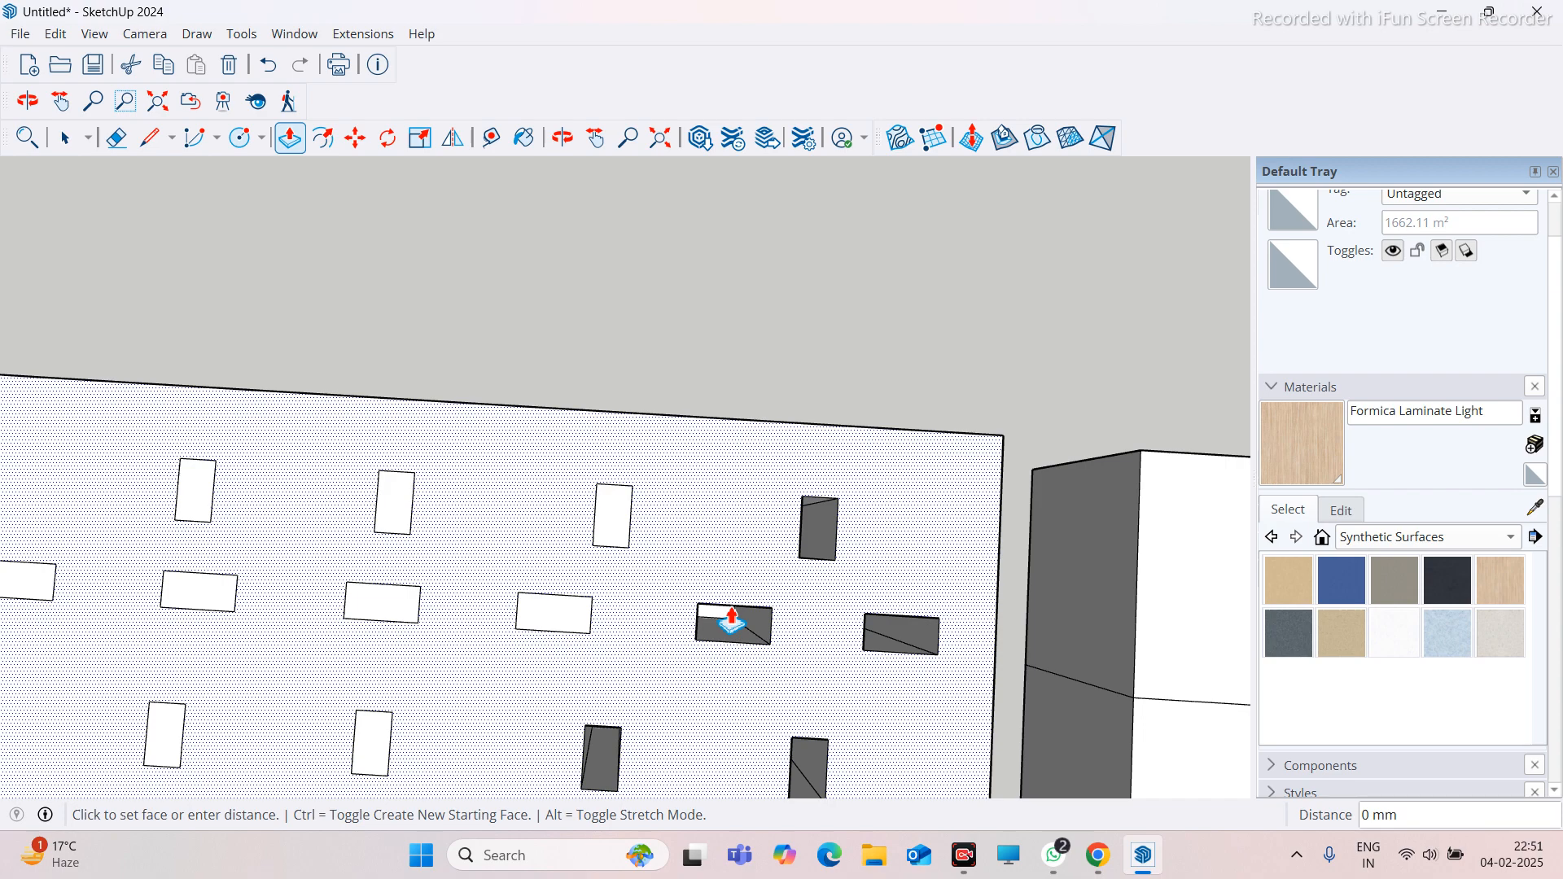
{"action": "key", "text": "Escape"}
{"action": "scroll", "coordinate": [729, 622], "scroll_direction": "down", "scroll_amount": 2}
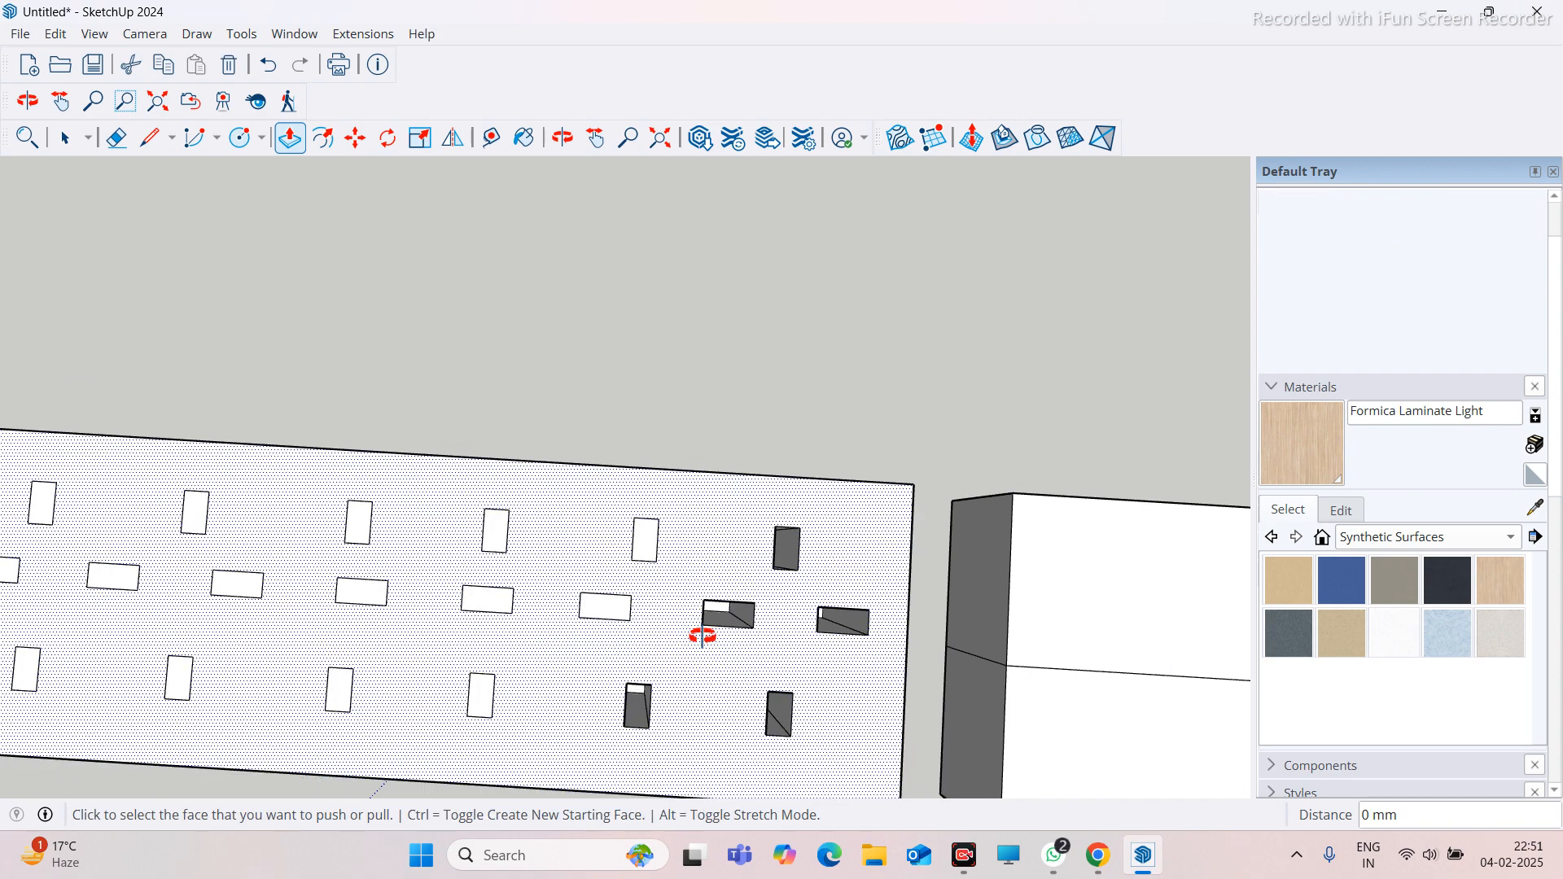
{"action": "middle_click_drag", "start_coordinate": [719, 663], "coordinate": [646, 627]}
{"action": "scroll", "coordinate": [645, 627], "scroll_direction": "up", "scroll_amount": 2}
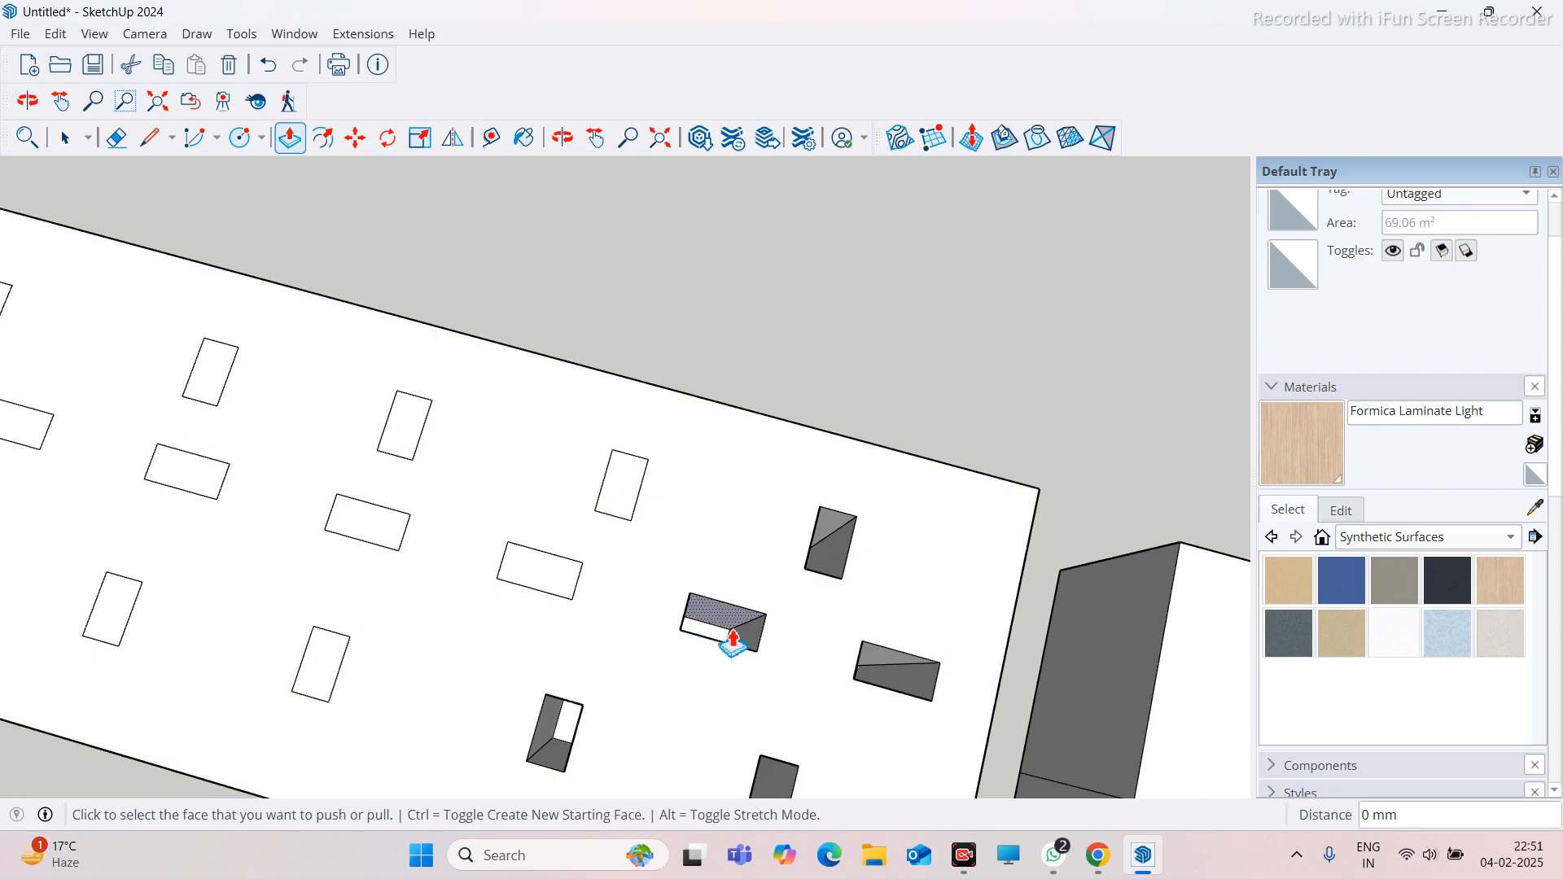
{"action": "scroll", "coordinate": [711, 639], "scroll_direction": "up", "scroll_amount": 2}
{"action": "left_click", "coordinate": [707, 639]}
{"action": "left_click", "coordinate": [612, 676]}
Bring the last two recessed rectangles of the lower row flush with the roof using Push/Pull
{"action": "scroll", "coordinate": [464, 744], "scroll_direction": "down", "scroll_amount": 3}
{"action": "middle_click_drag", "start_coordinate": [464, 743], "coordinate": [576, 716]}
{"action": "scroll", "coordinate": [628, 722], "scroll_direction": "up", "scroll_amount": 3}
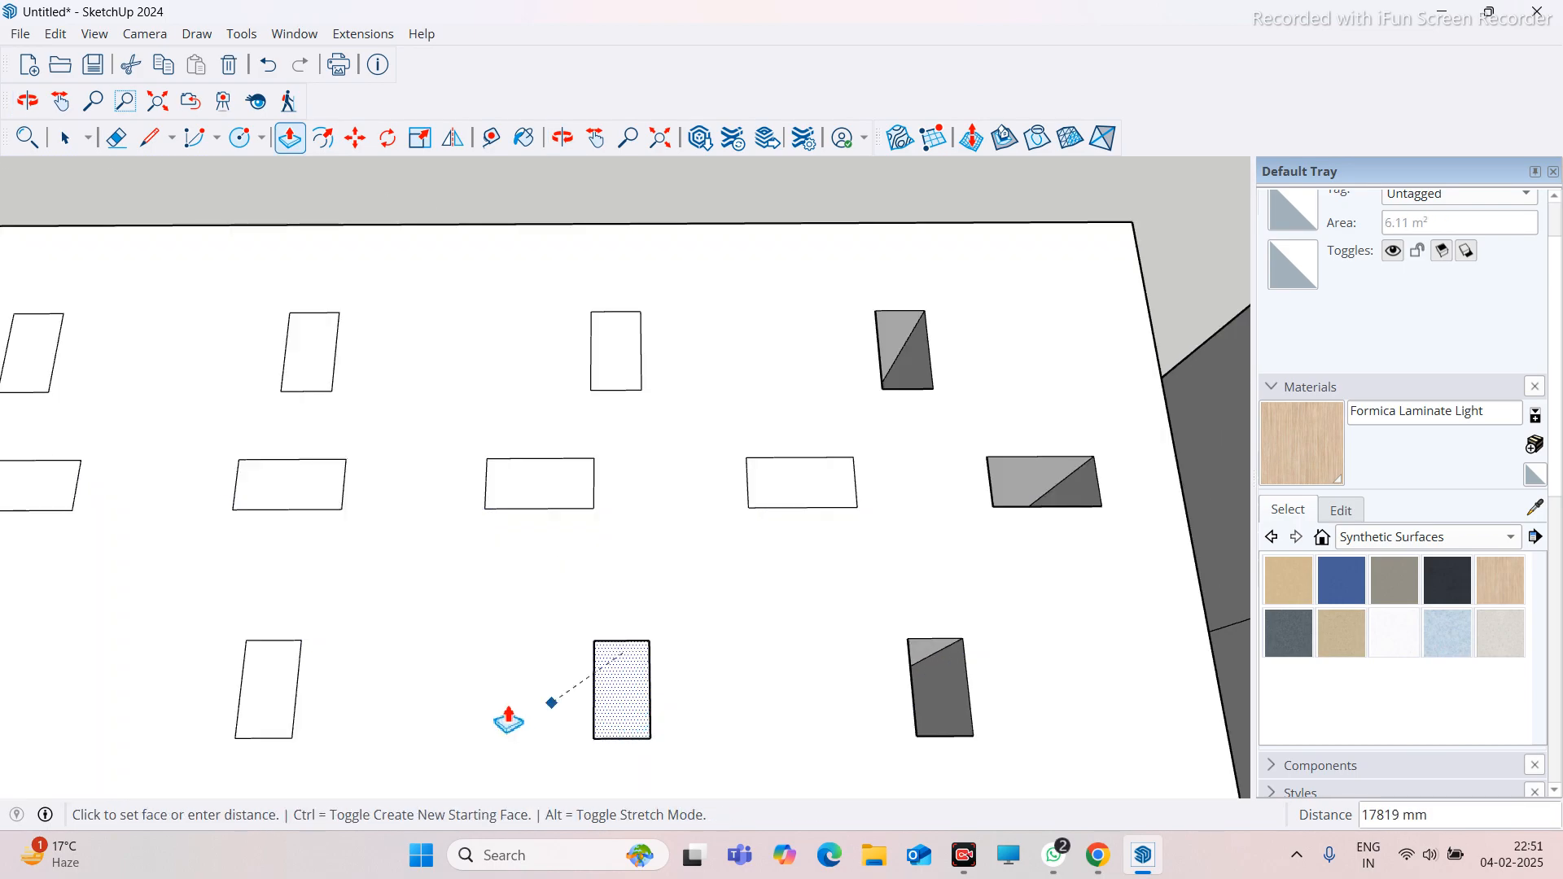
{"action": "scroll", "coordinate": [743, 733], "scroll_direction": "down", "scroll_amount": 3}
{"action": "scroll", "coordinate": [746, 731], "scroll_direction": "up", "scroll_amount": 2}
{"action": "scroll", "coordinate": [611, 715], "scroll_direction": "up", "scroll_amount": 2}
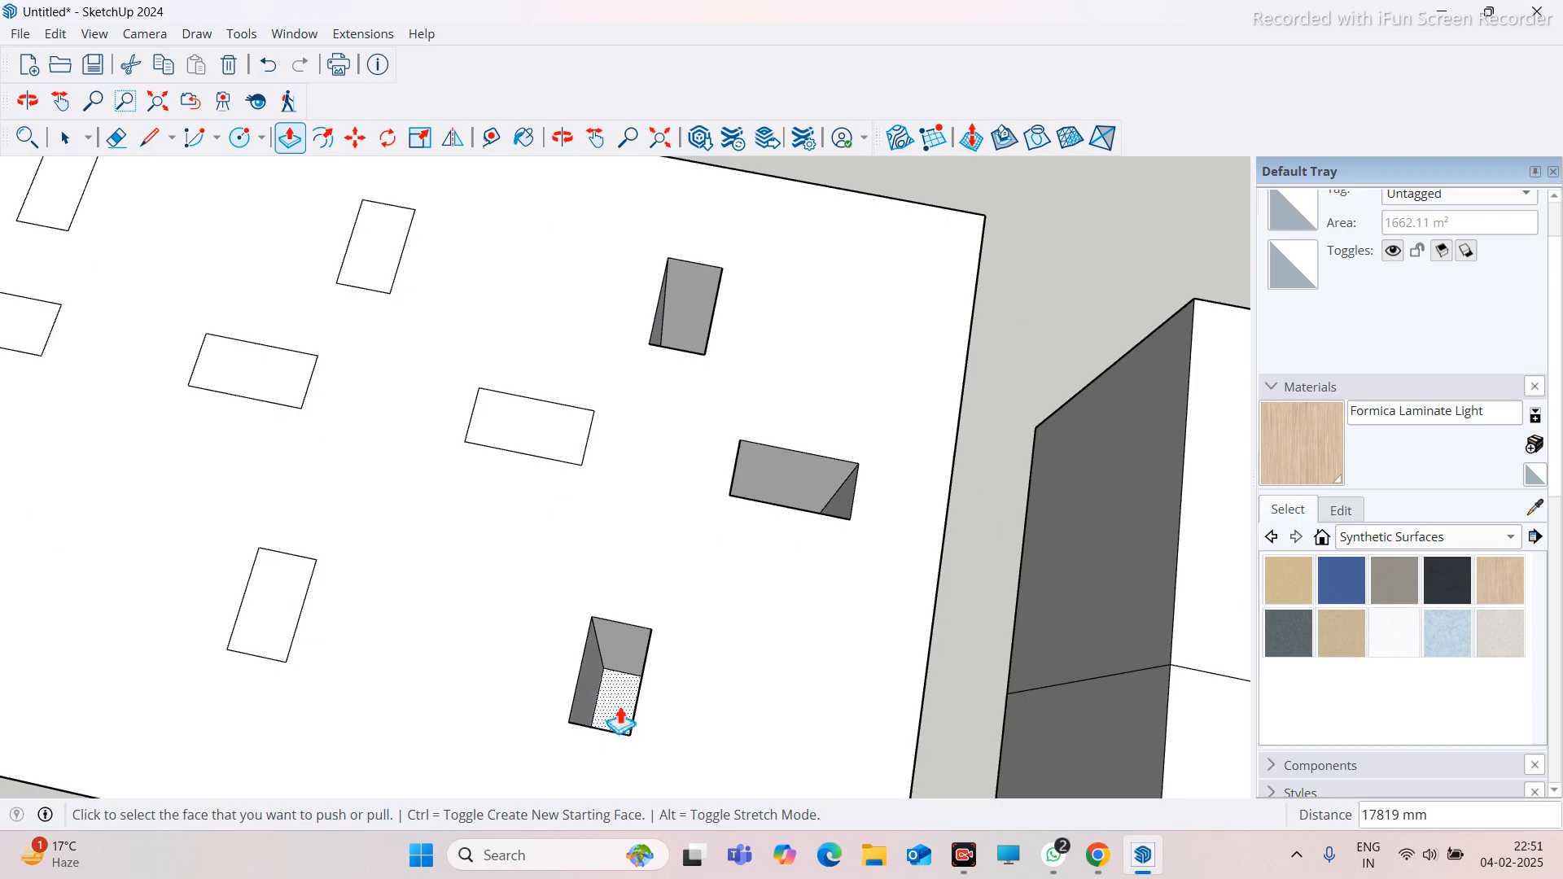
{"action": "scroll", "coordinate": [600, 716], "scroll_direction": "up", "scroll_amount": 2}
{"action": "left_click", "coordinate": [600, 716]}
{"action": "left_click", "coordinate": [385, 682]}
Push/Pull the last recessed rectangle of the middle row flush with the roof
{"action": "scroll", "coordinate": [548, 663], "scroll_direction": "down", "scroll_amount": 3}
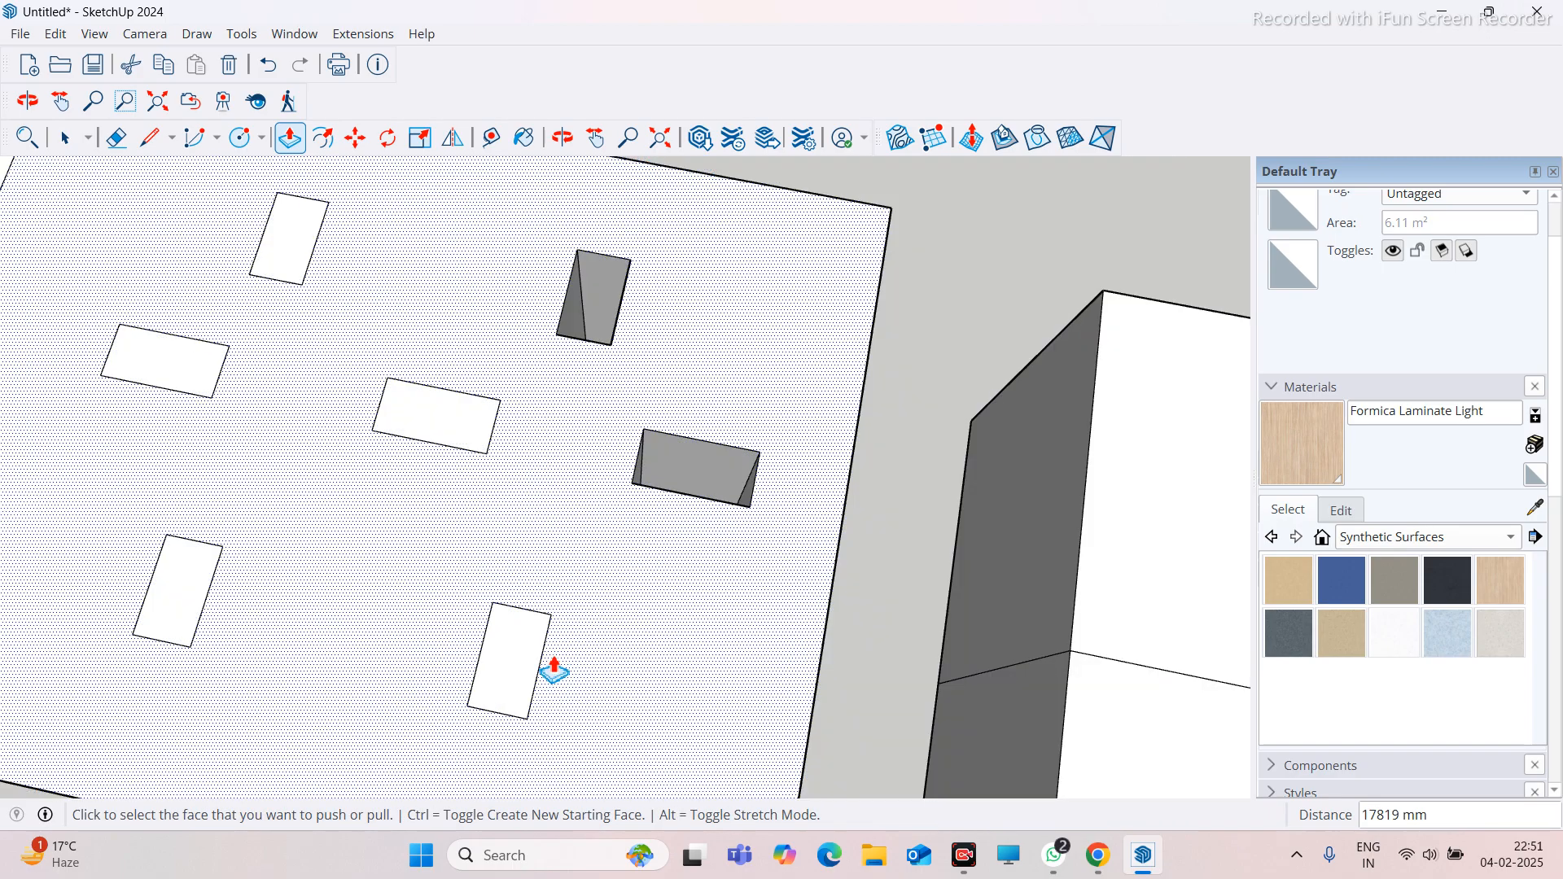
{"action": "scroll", "coordinate": [663, 576], "scroll_direction": "up", "scroll_amount": 4}
{"action": "left_click", "coordinate": [690, 544]}
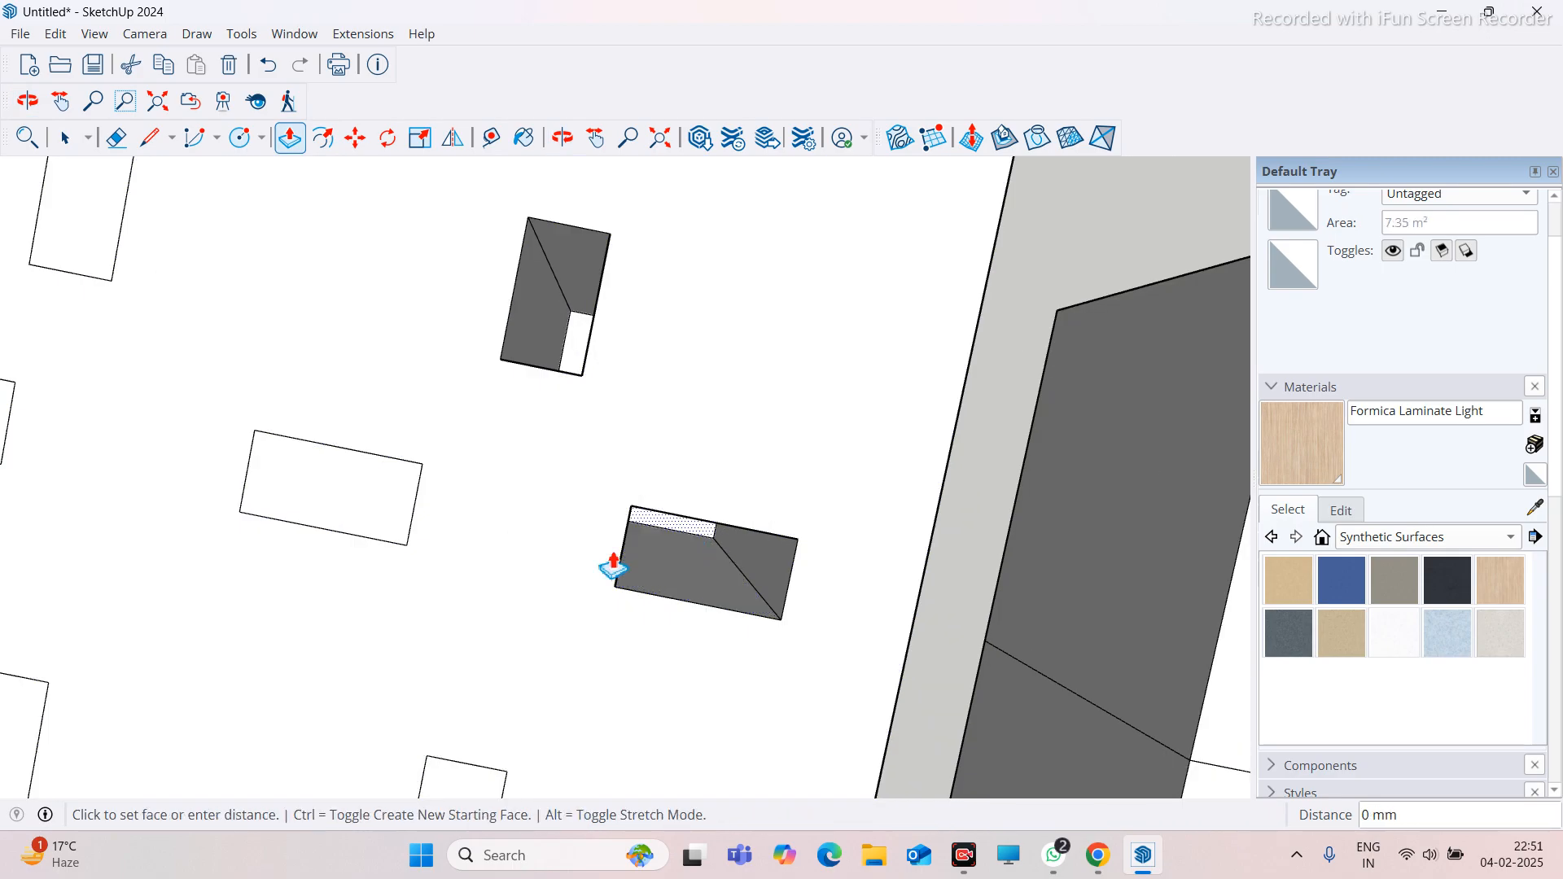
{"action": "left_click", "coordinate": [551, 604]}
Push/Pull the last recessed rectangle of the upper row until it lies level with the roof surface
{"action": "scroll", "coordinate": [559, 603], "scroll_direction": "down", "scroll_amount": 3}
{"action": "scroll", "coordinate": [630, 440], "scroll_direction": "up", "scroll_amount": 2}
{"action": "scroll", "coordinate": [630, 440], "scroll_direction": "up", "scroll_amount": 2}
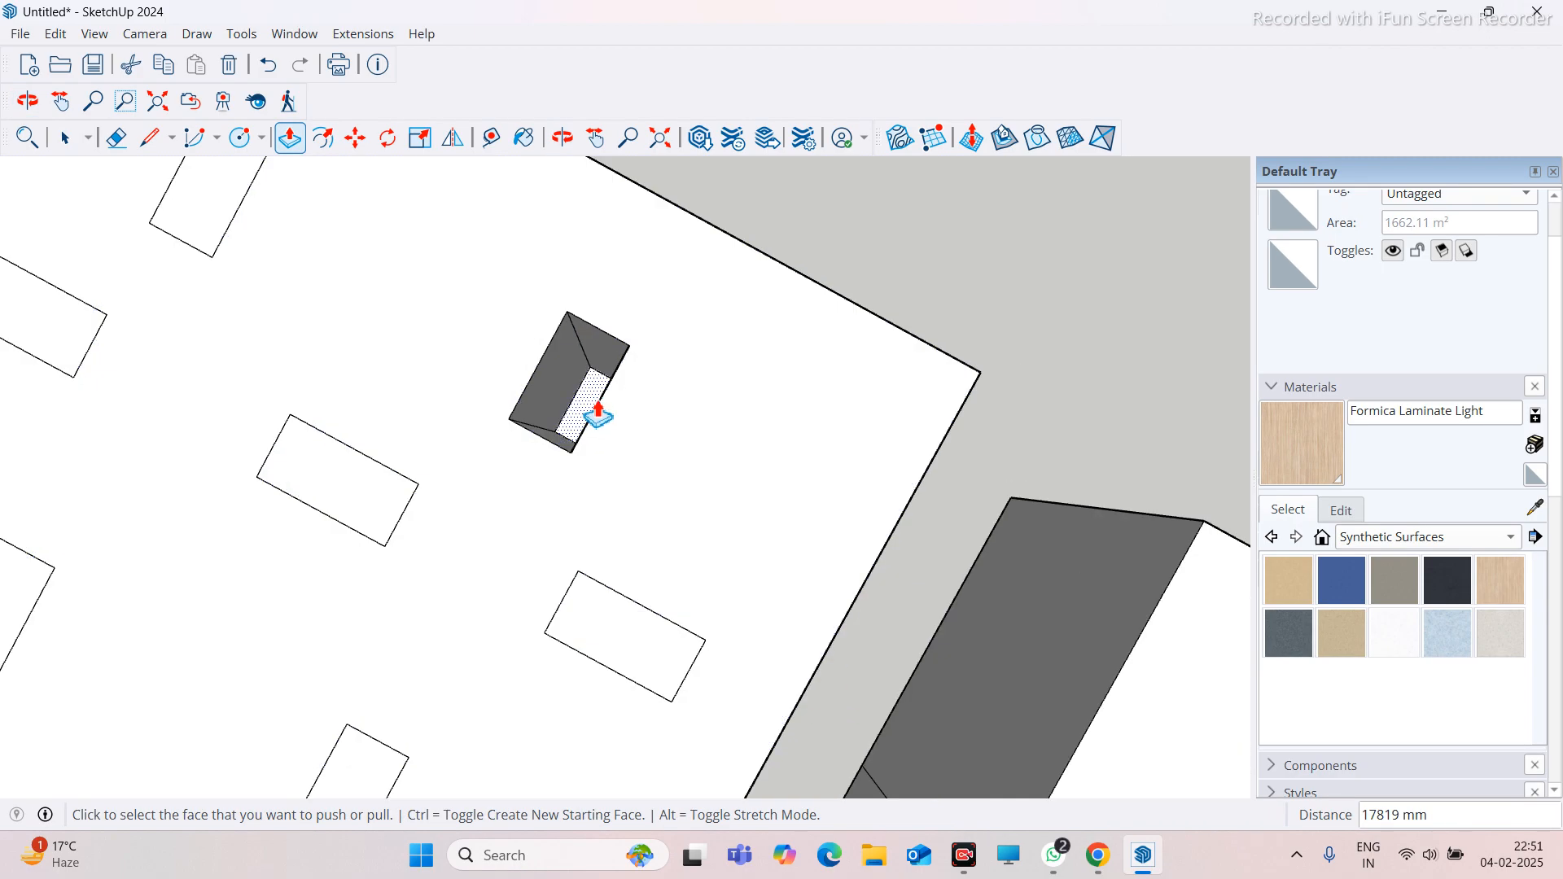
{"action": "left_click", "coordinate": [593, 412]}
{"action": "left_click", "coordinate": [480, 412]}
{"action": "left_click", "coordinate": [512, 413]}
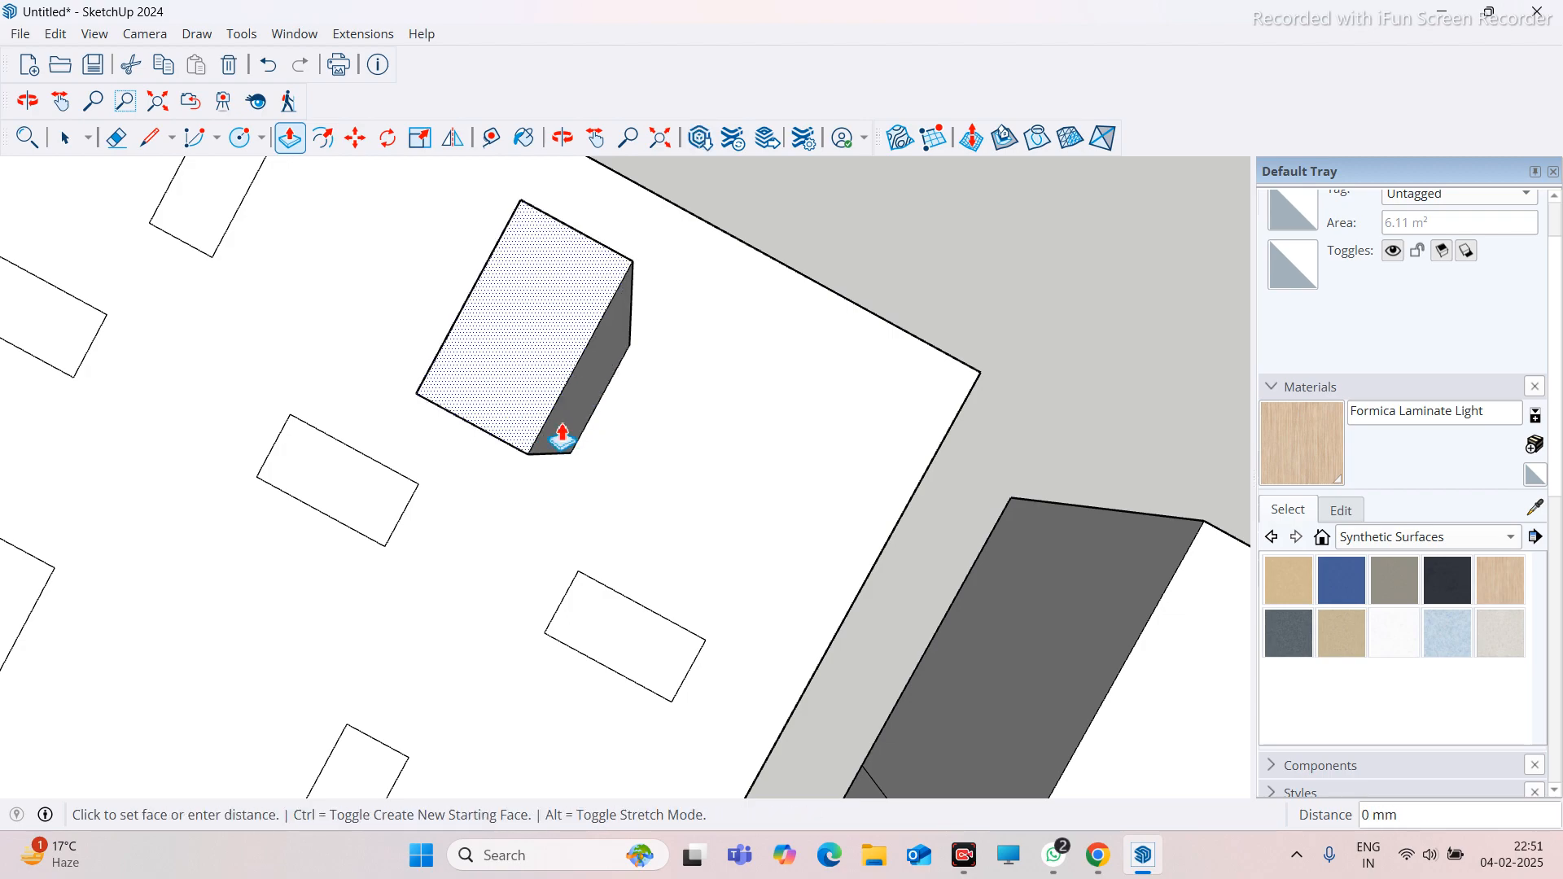
{"action": "left_click", "coordinate": [709, 498]}
Draw a vertical line about 1.9 m high at the middle of the roof's end edge and a slope line from its top to one corner
{"action": "scroll", "coordinate": [731, 497], "scroll_direction": "down", "scroll_amount": 3}
{"action": "scroll", "coordinate": [731, 497], "scroll_direction": "down", "scroll_amount": 3}
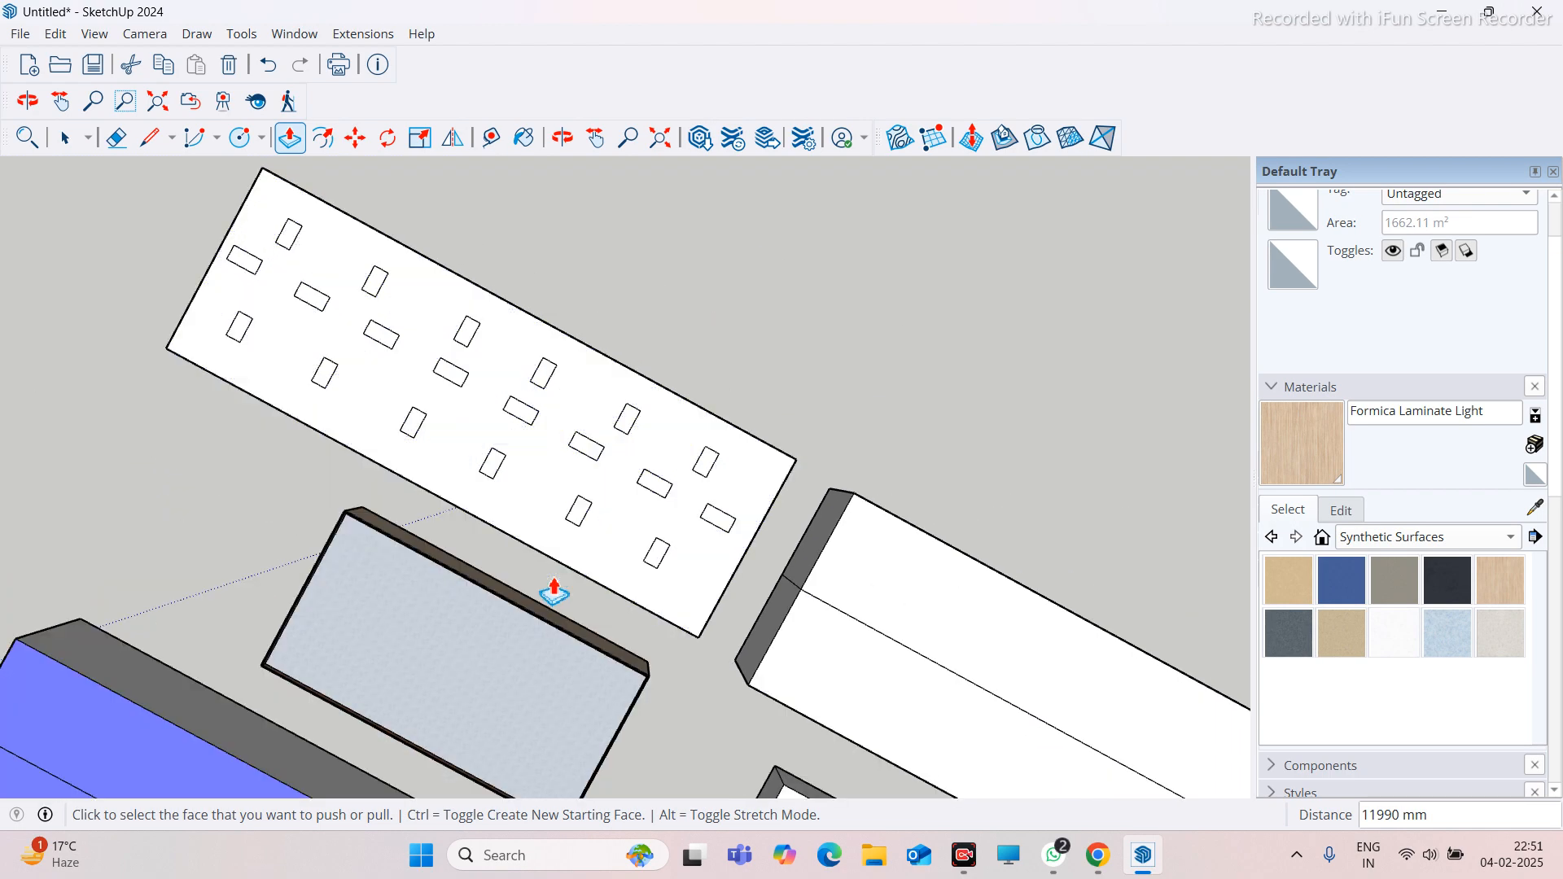
{"action": "middle_click_drag", "start_coordinate": [551, 586], "coordinate": [757, 407]}
{"action": "scroll", "coordinate": [496, 501], "scroll_direction": "up", "scroll_amount": 3}
{"action": "scroll", "coordinate": [1045, 381], "scroll_direction": "down", "scroll_amount": 1}
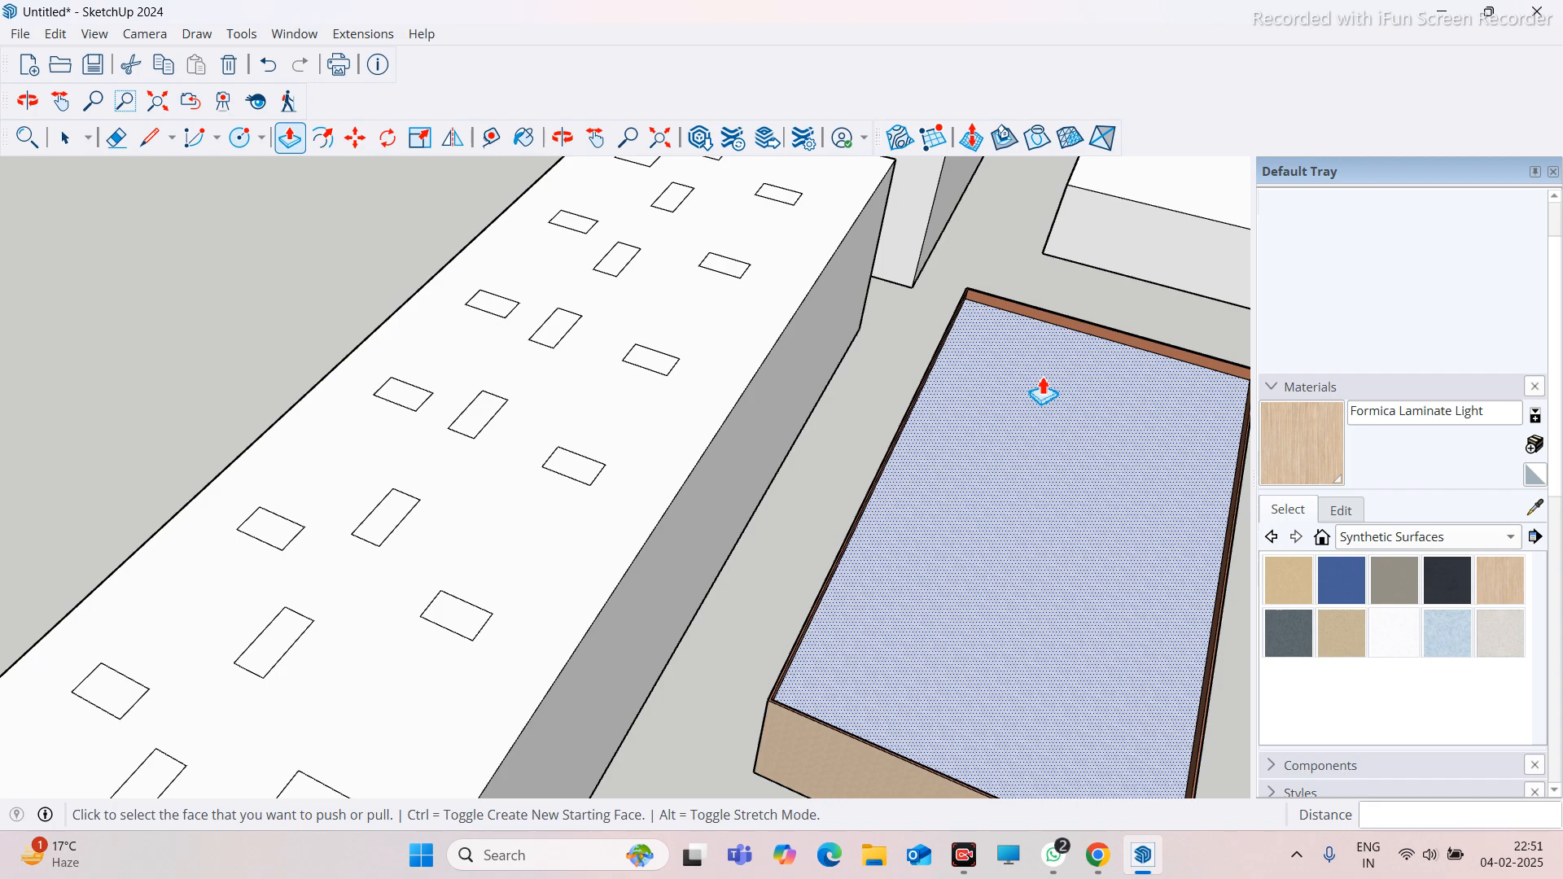
{"action": "middle_click_drag", "start_coordinate": [562, 586], "coordinate": [792, 516]}
{"action": "scroll", "coordinate": [793, 513], "scroll_direction": "up", "scroll_amount": 4}
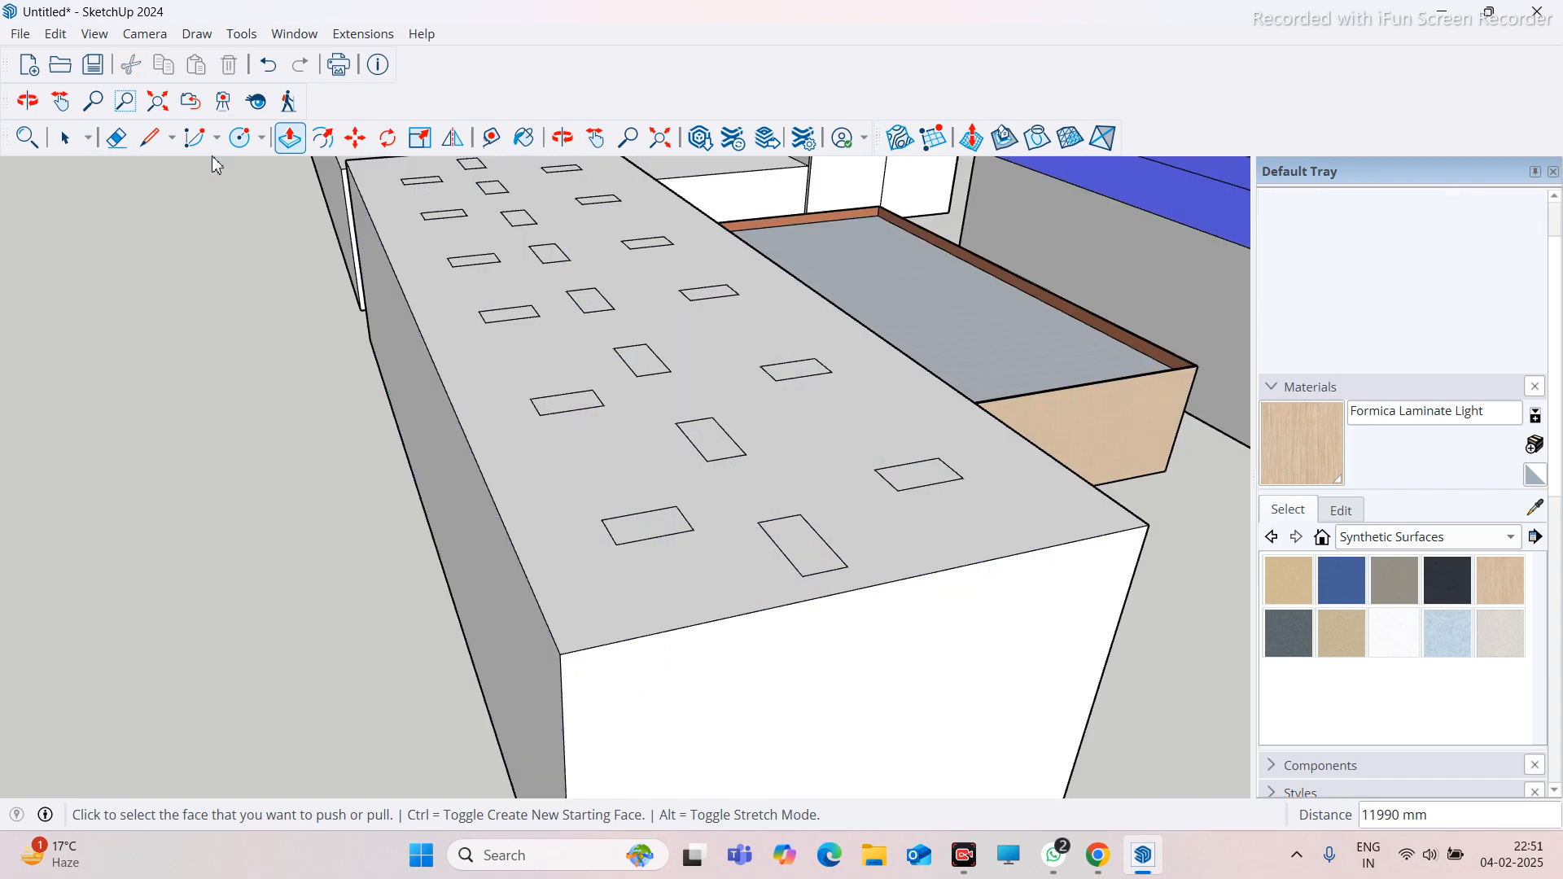
{"action": "left_click", "coordinate": [149, 137]}
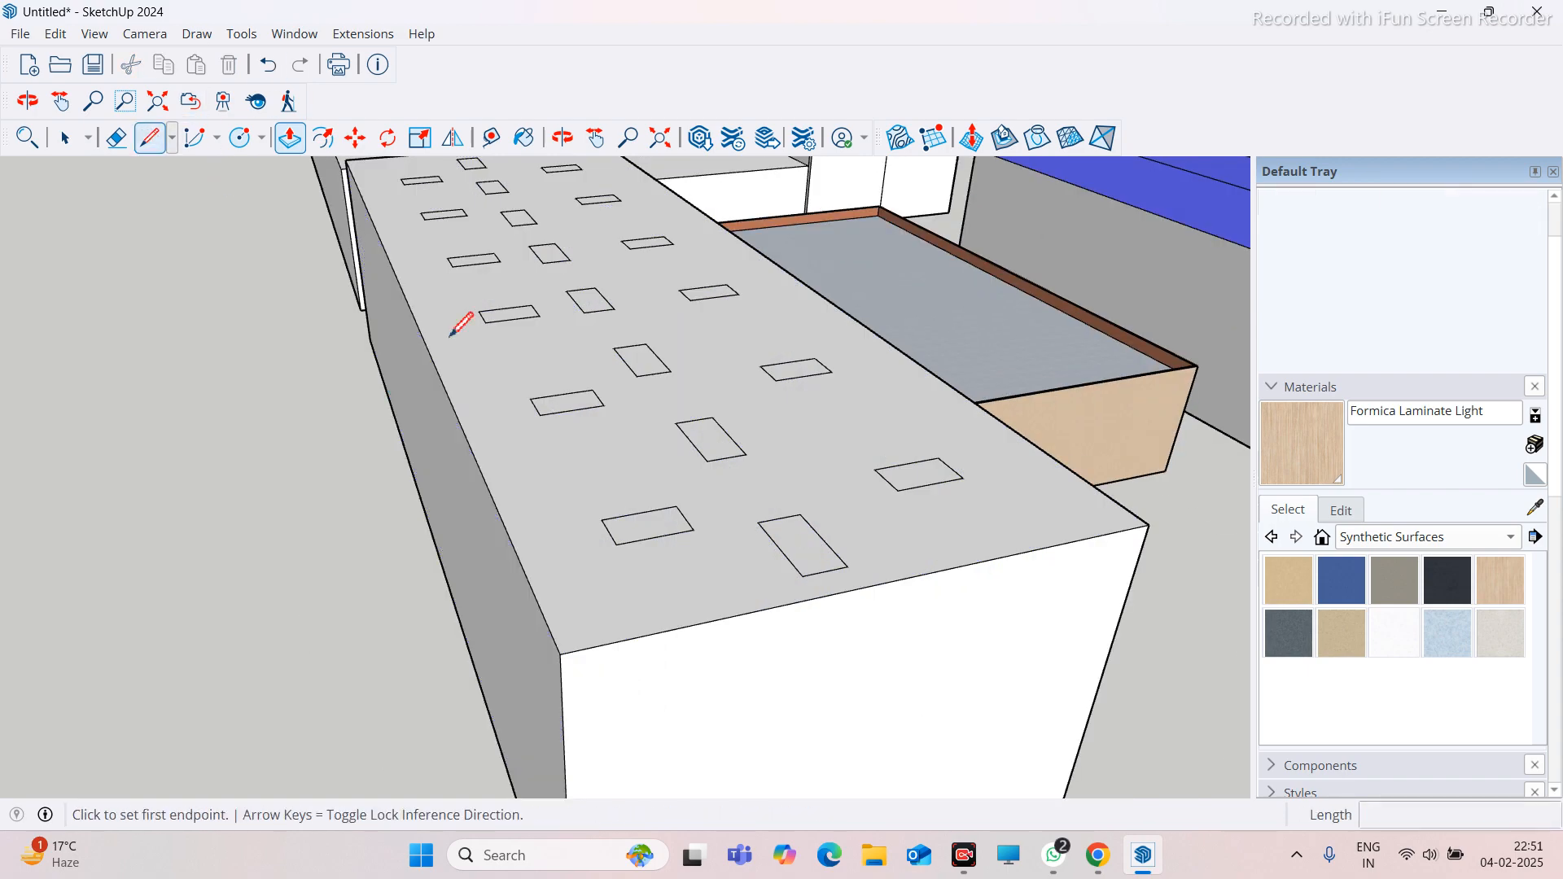
{"action": "scroll", "coordinate": [729, 489], "scroll_direction": "up", "scroll_amount": 1}
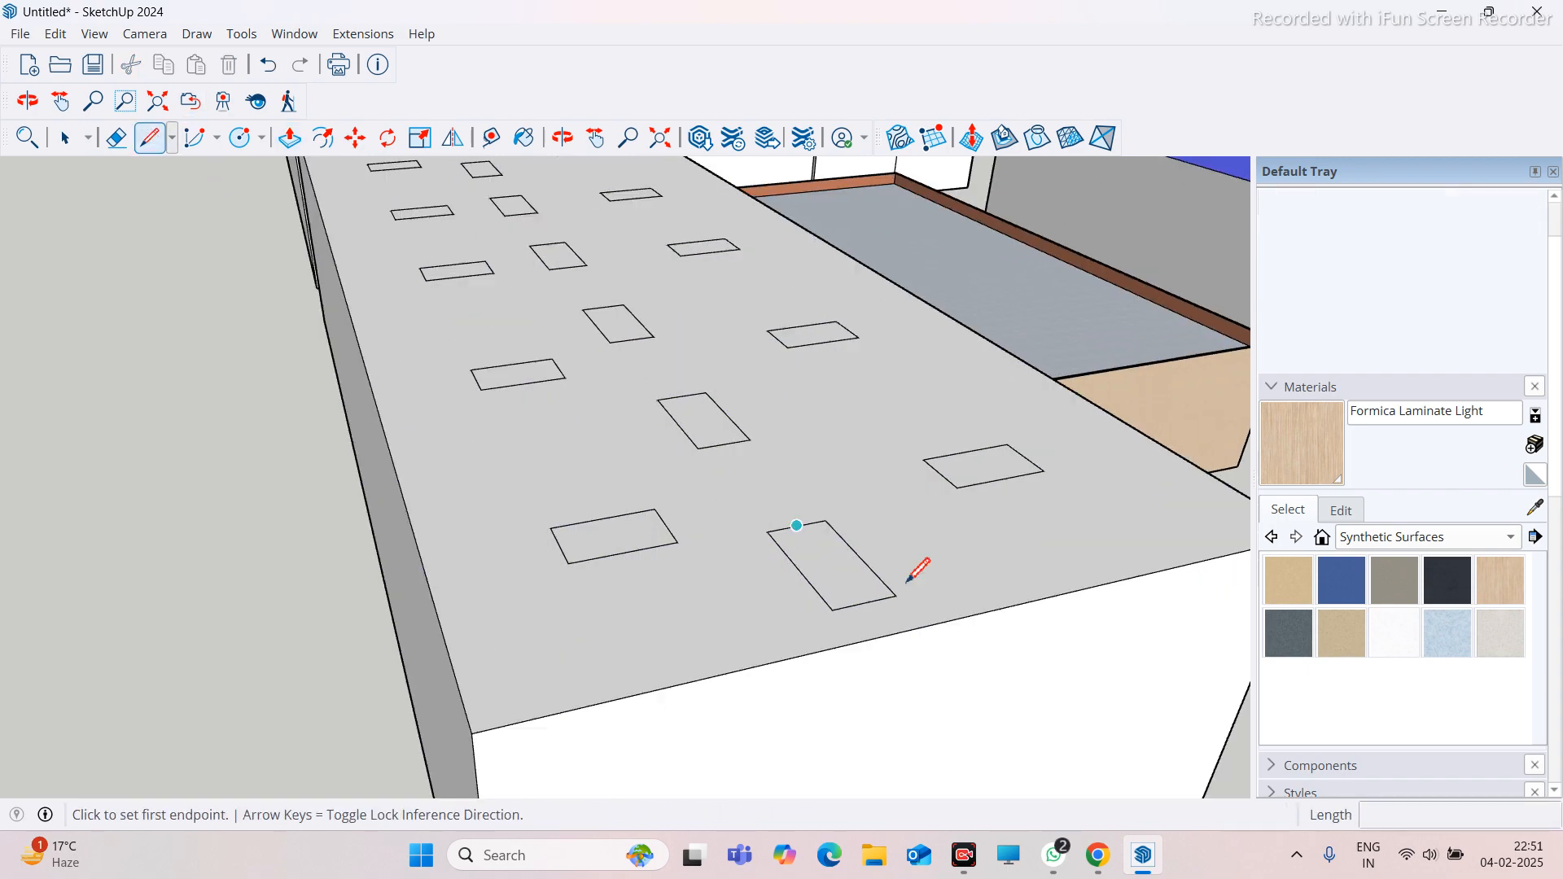
{"action": "left_click", "coordinate": [947, 621]}
{"action": "left_click", "coordinate": [952, 592]}
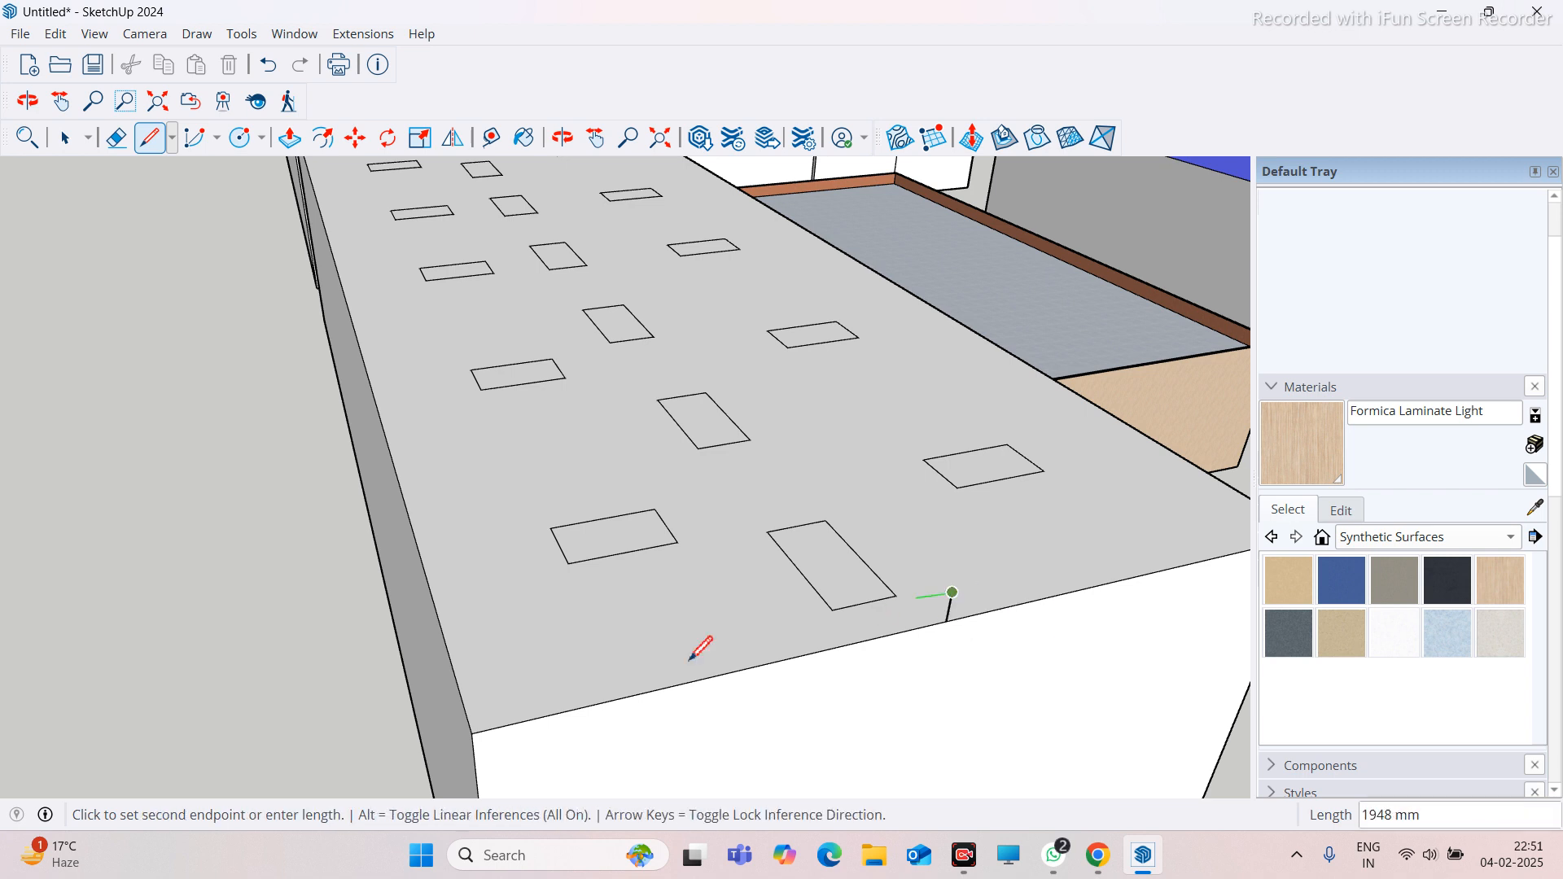
{"action": "left_click", "coordinate": [466, 711]}
Draw the second slope line from the gable peak to the opposite roof corner and erase the vertical line under the peak
{"action": "middle_click_drag", "start_coordinate": [328, 633], "coordinate": [665, 595]}
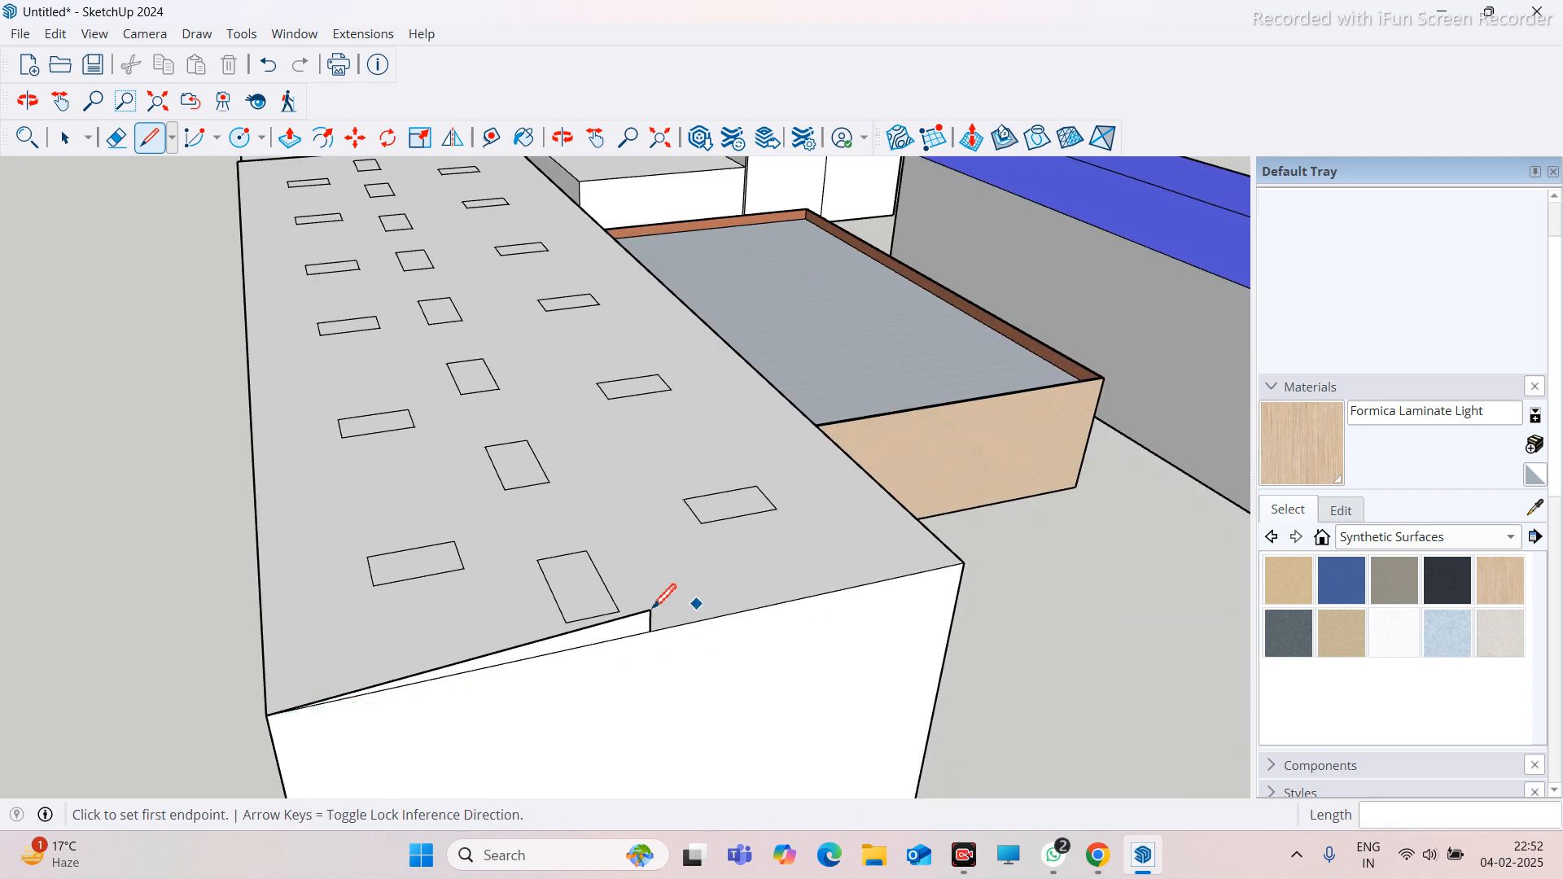
{"action": "left_click", "coordinate": [650, 609]}
{"action": "left_click", "coordinate": [964, 563]}
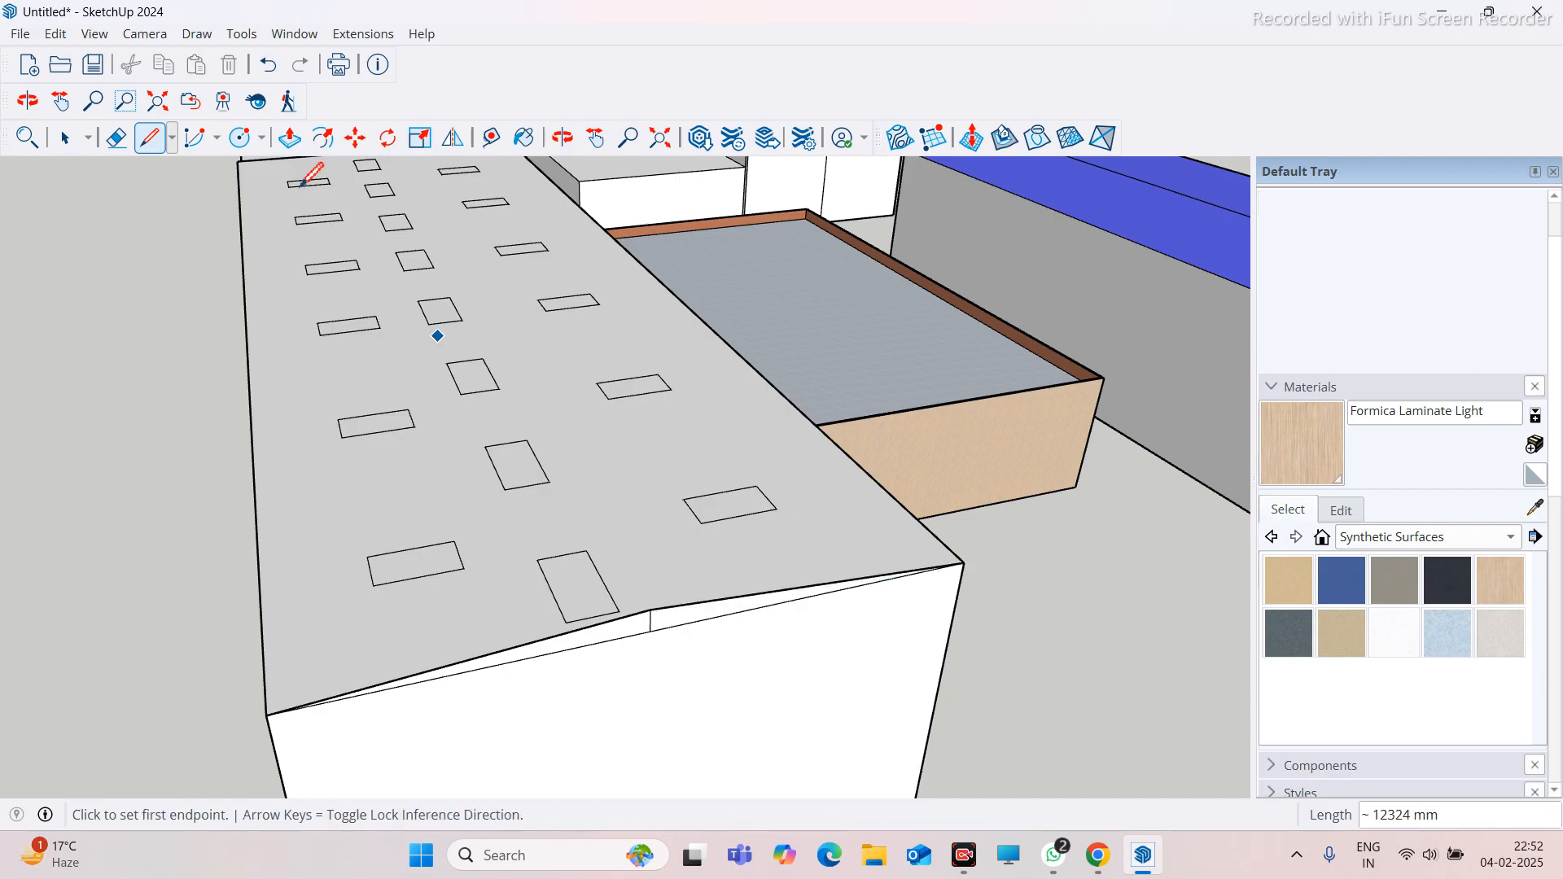
{"action": "left_click", "coordinate": [116, 137]}
{"action": "mouse_move", "coordinate": [603, 512]}
{"action": "middle_mouse_down"}
{"action": "mouse_move", "coordinate": [646, 593]}
{"action": "mouse_move", "coordinate": [654, 547]}
{"action": "middle_mouse_up"}
{"action": "scroll", "coordinate": [689, 652], "scroll_direction": "up", "scroll_amount": 2}
{"action": "left_click", "coordinate": [686, 631]}
{"action": "scroll", "coordinate": [493, 635], "scroll_direction": "down", "scroll_amount": 2}
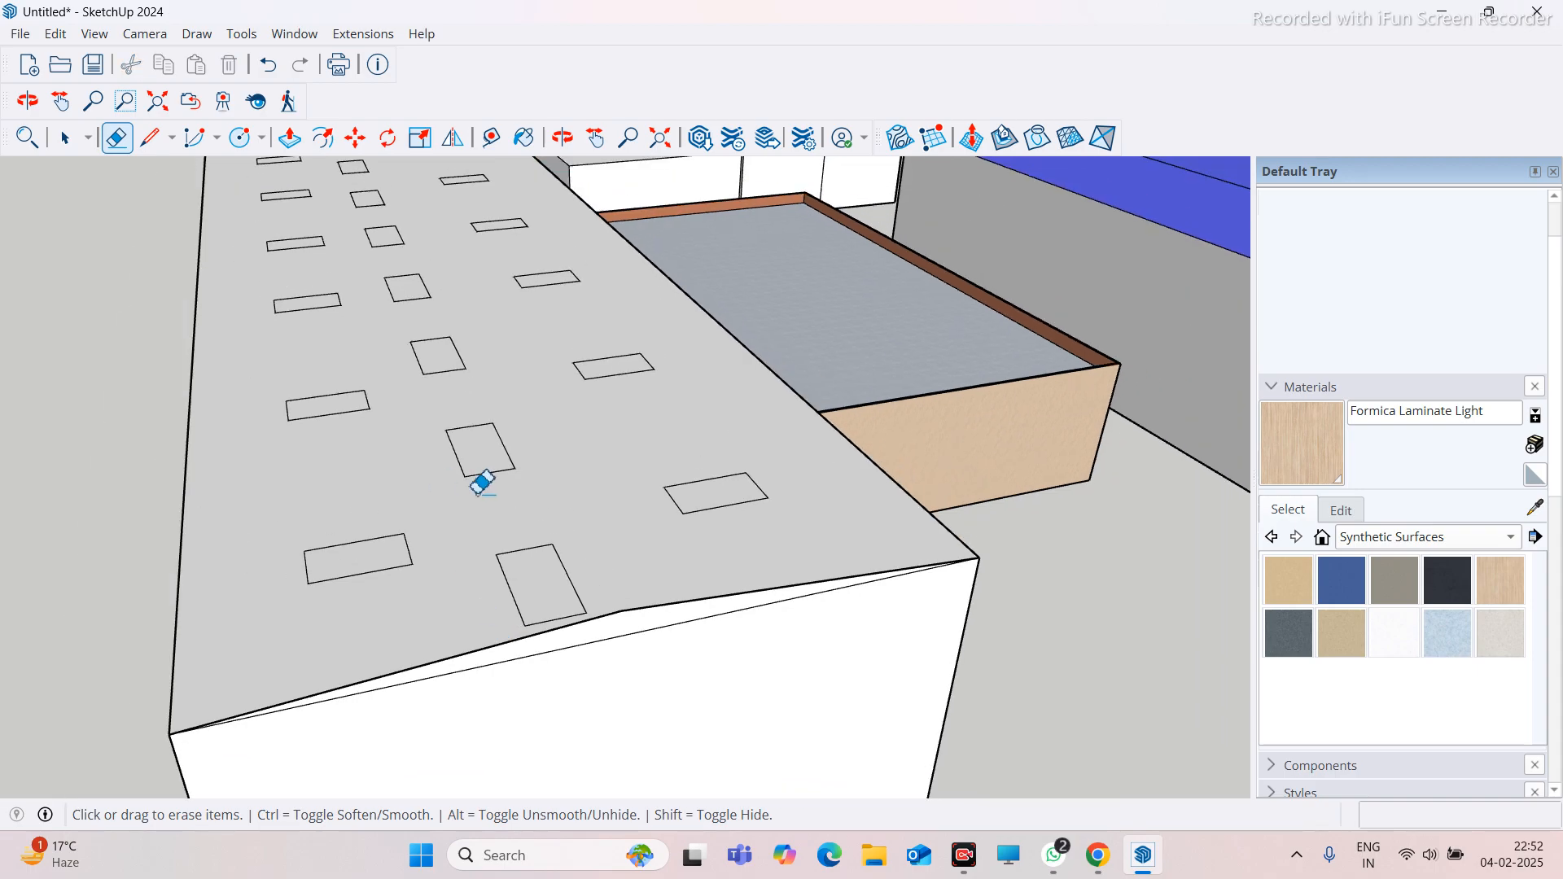
Extrude the middle-row rectangle nearest the gable end upward by 1000 mm
{"action": "left_click", "coordinate": [290, 138]}
{"action": "scroll", "coordinate": [576, 635], "scroll_direction": "up", "scroll_amount": 1}
{"action": "left_click", "coordinate": [548, 561]}
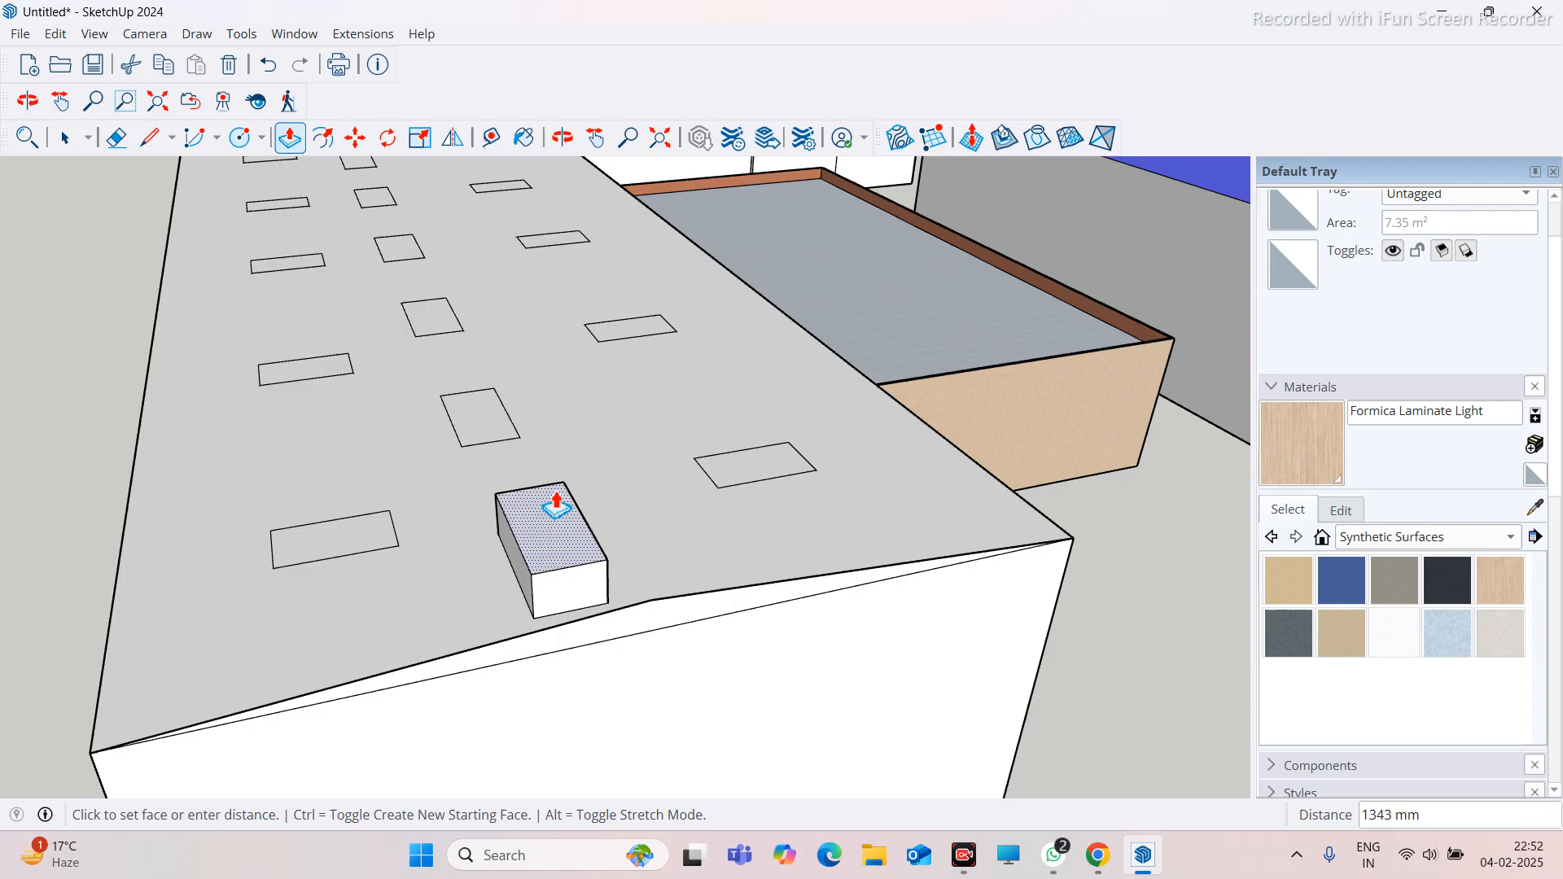
{"action": "middle_click_drag", "start_coordinate": [557, 505], "coordinate": [466, 476]}
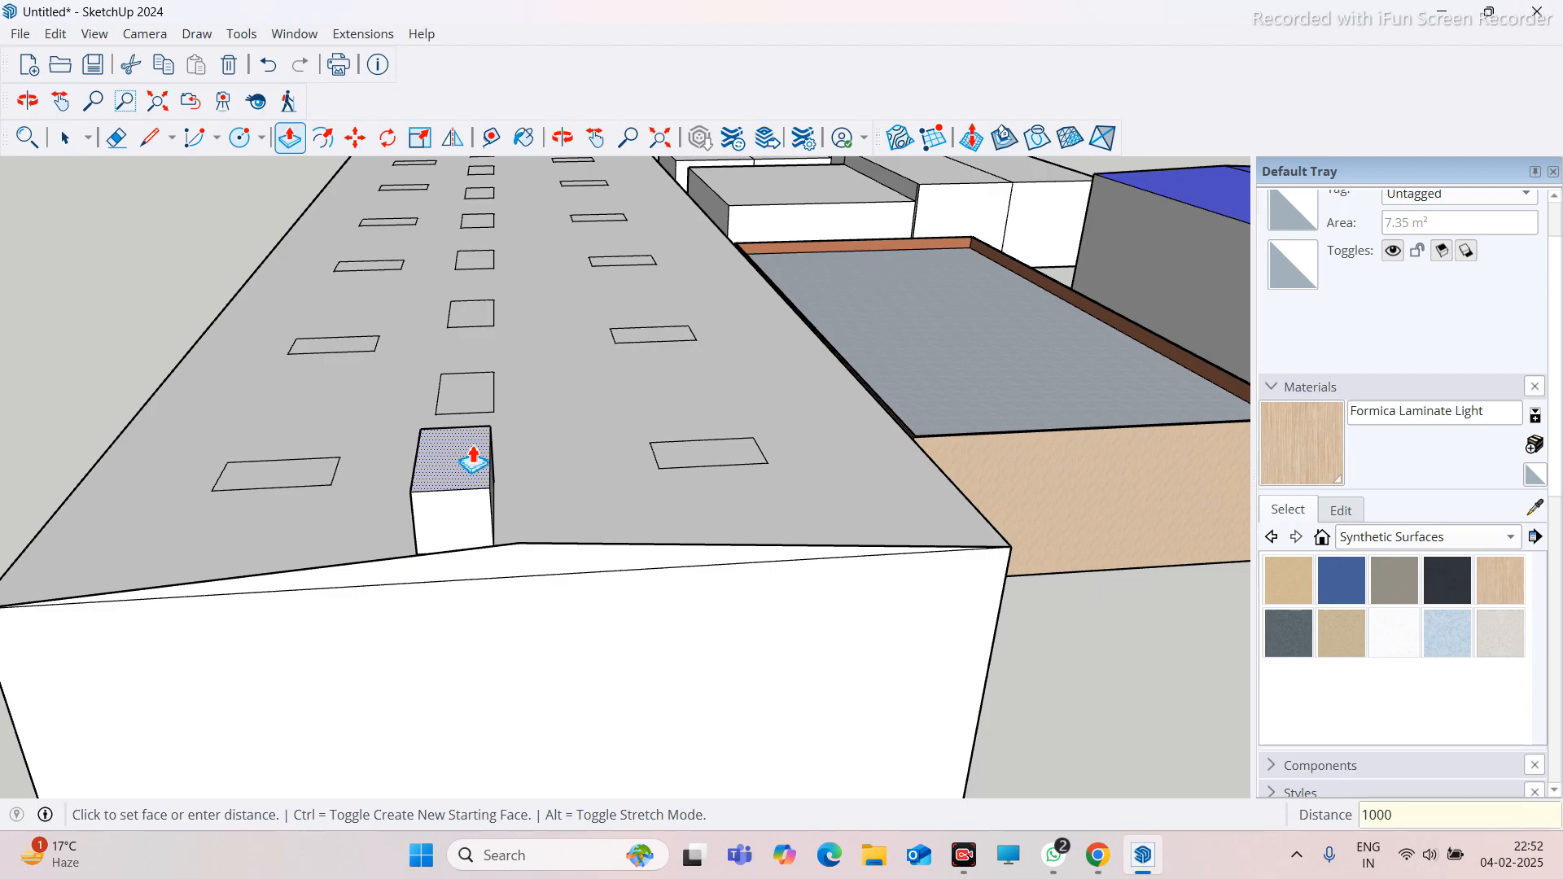
{"action": "key", "text": "Return"}
Extrude the other seven middle-row rectangles 1000 mm to match the height of the first raised box
{"action": "middle_click_drag", "start_coordinate": [477, 479], "coordinate": [609, 633]}
{"action": "left_click", "coordinate": [517, 498]}
{"action": "left_click", "coordinate": [610, 701]}
{"action": "middle_click_drag", "start_coordinate": [521, 423], "coordinate": [436, 373]}
{"action": "left_click", "coordinate": [436, 374]}
{"action": "left_click", "coordinate": [523, 509]}
{"action": "middle_click_drag", "start_coordinate": [524, 559], "coordinate": [418, 356]}
{"action": "left_click", "coordinate": [418, 356]}
{"action": "left_click", "coordinate": [478, 501]}
{"action": "middle_click_drag", "start_coordinate": [477, 506], "coordinate": [412, 359]}
{"action": "left_click", "coordinate": [412, 359]}
{"action": "left_click", "coordinate": [456, 469]}
{"action": "middle_click_drag", "start_coordinate": [456, 469], "coordinate": [374, 339]}
{"action": "left_click", "coordinate": [368, 343]}
{"action": "left_click", "coordinate": [411, 446]}
{"action": "middle_click_drag", "start_coordinate": [431, 468], "coordinate": [366, 304]}
{"action": "left_click", "coordinate": [367, 303]}
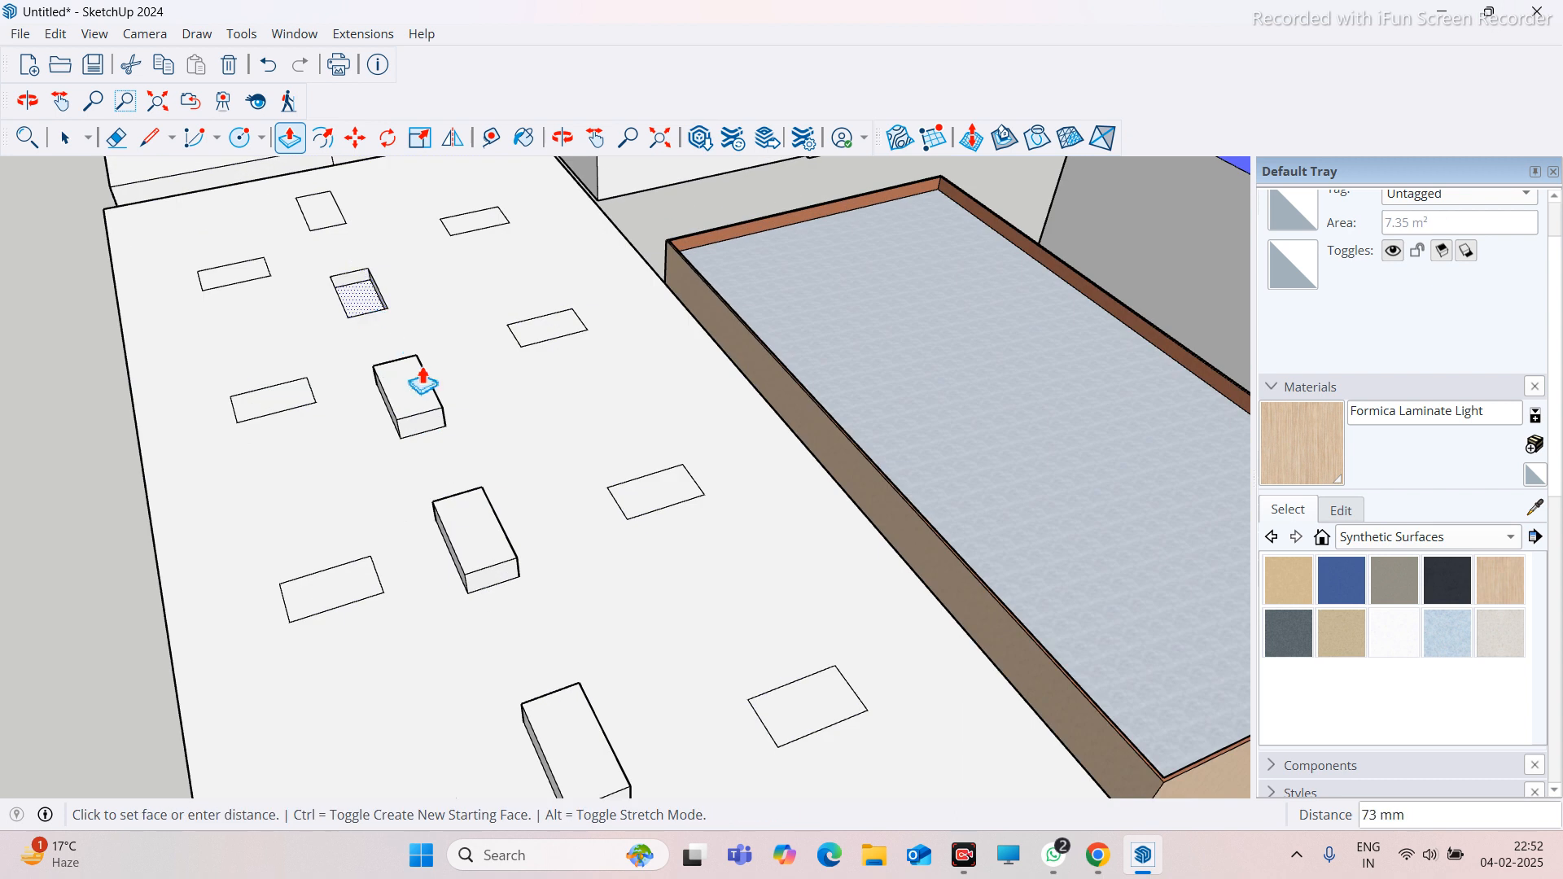
{"action": "left_click", "coordinate": [418, 377]}
{"action": "middle_click_drag", "start_coordinate": [437, 492], "coordinate": [350, 293]}
{"action": "left_click", "coordinate": [353, 293]}
{"action": "left_click", "coordinate": [399, 382]}
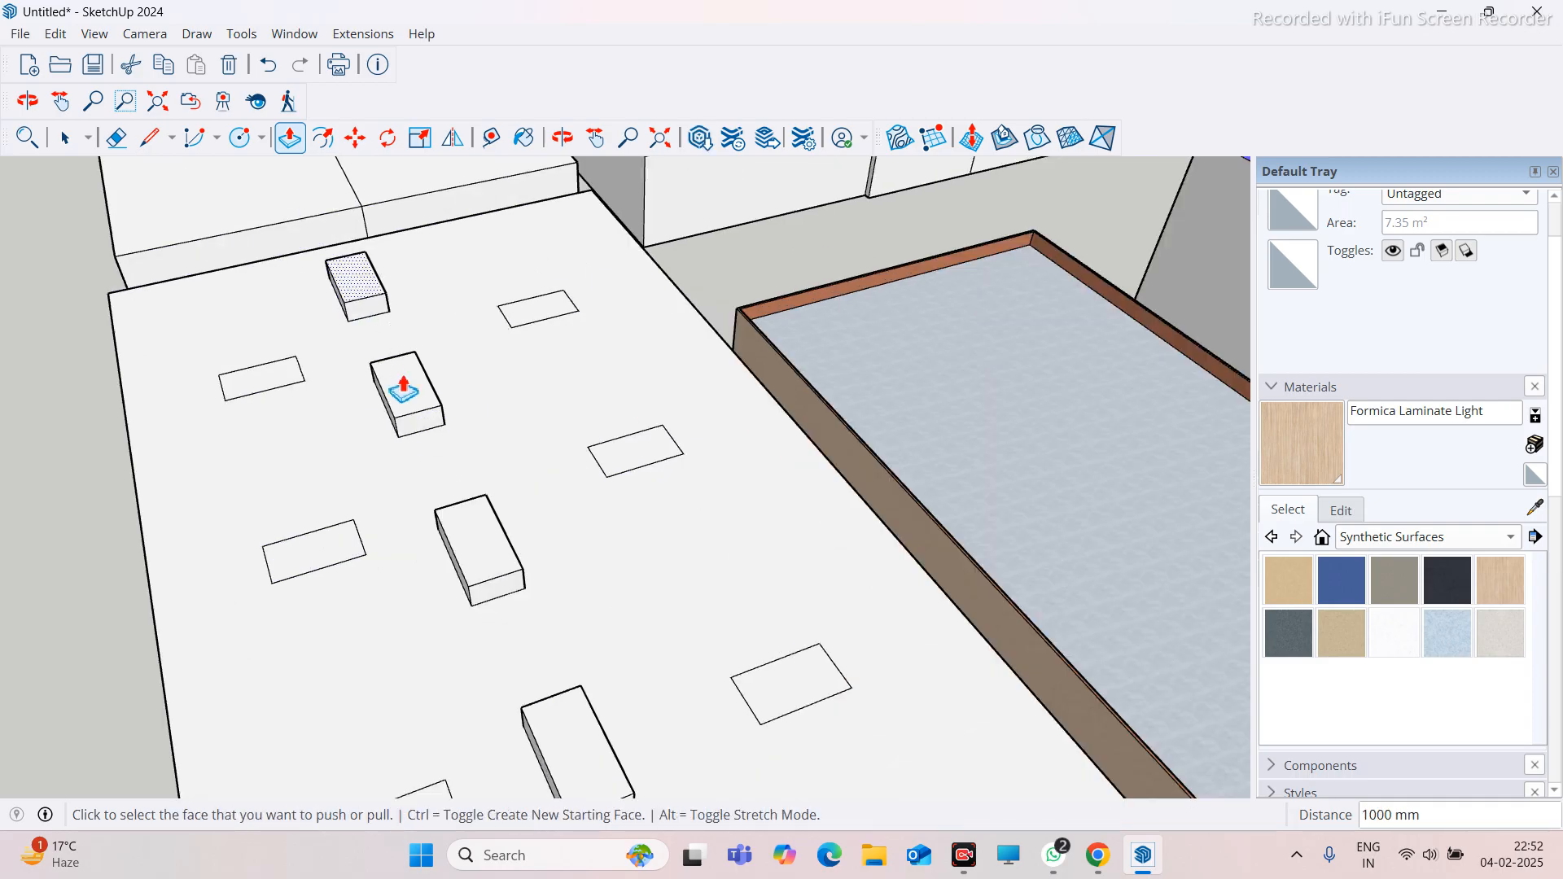
Choose Translucent Glass Tinted from the Glass and Mirrors materials and paint the first two rectangles of the row farthest from the flat-roofed building
{"action": "scroll", "coordinate": [383, 371], "scroll_direction": "down", "scroll_amount": 3}
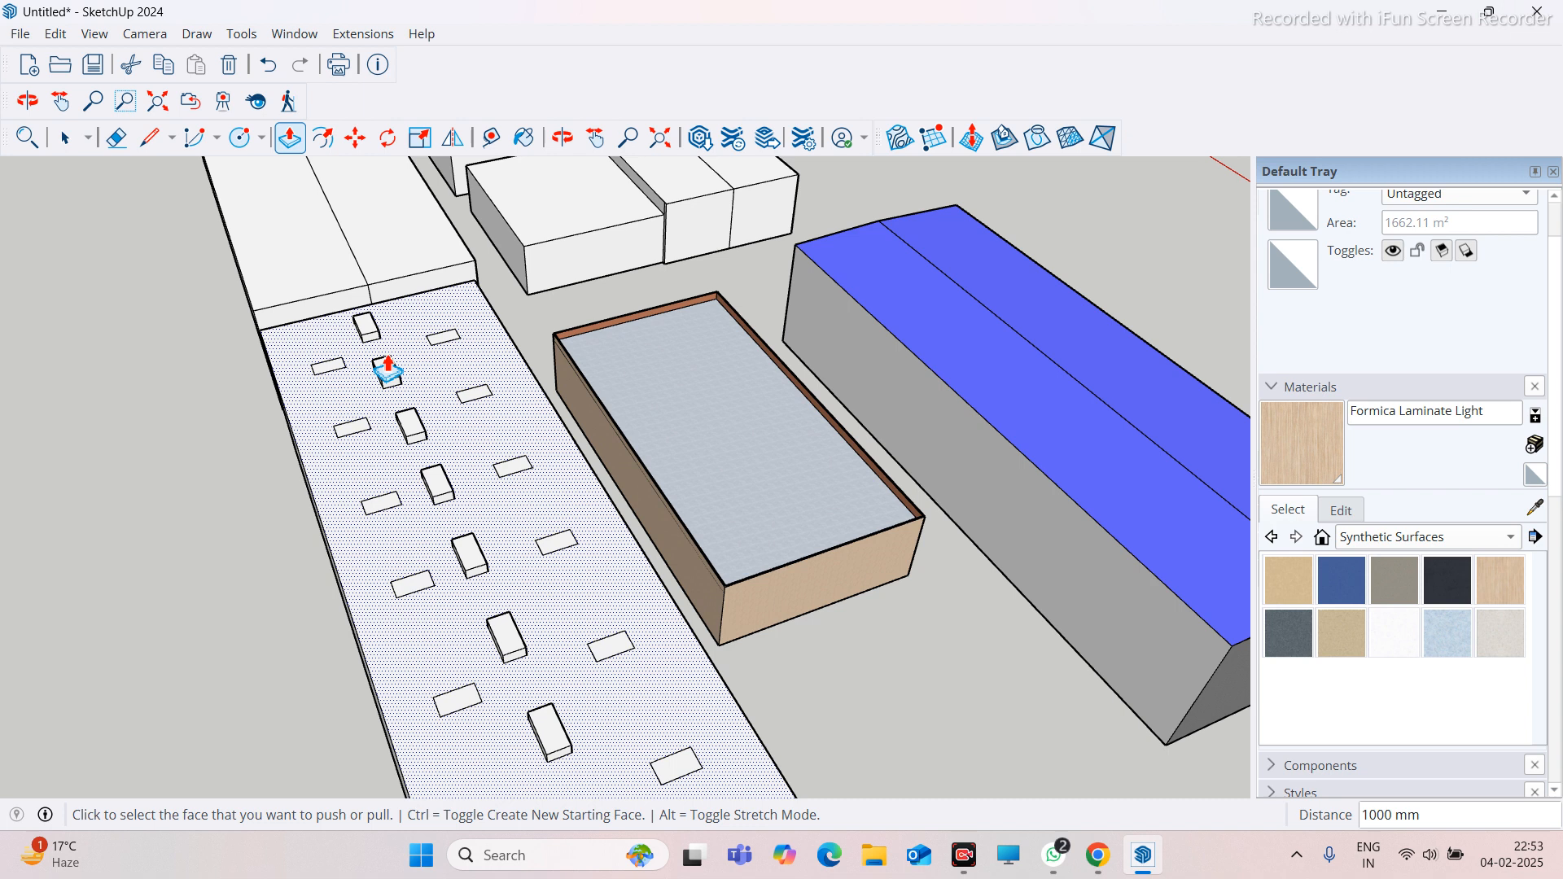
{"action": "scroll", "coordinate": [296, 505], "scroll_direction": "down", "scroll_amount": 5}
{"action": "middle_click_drag", "start_coordinate": [296, 506], "coordinate": [847, 663]}
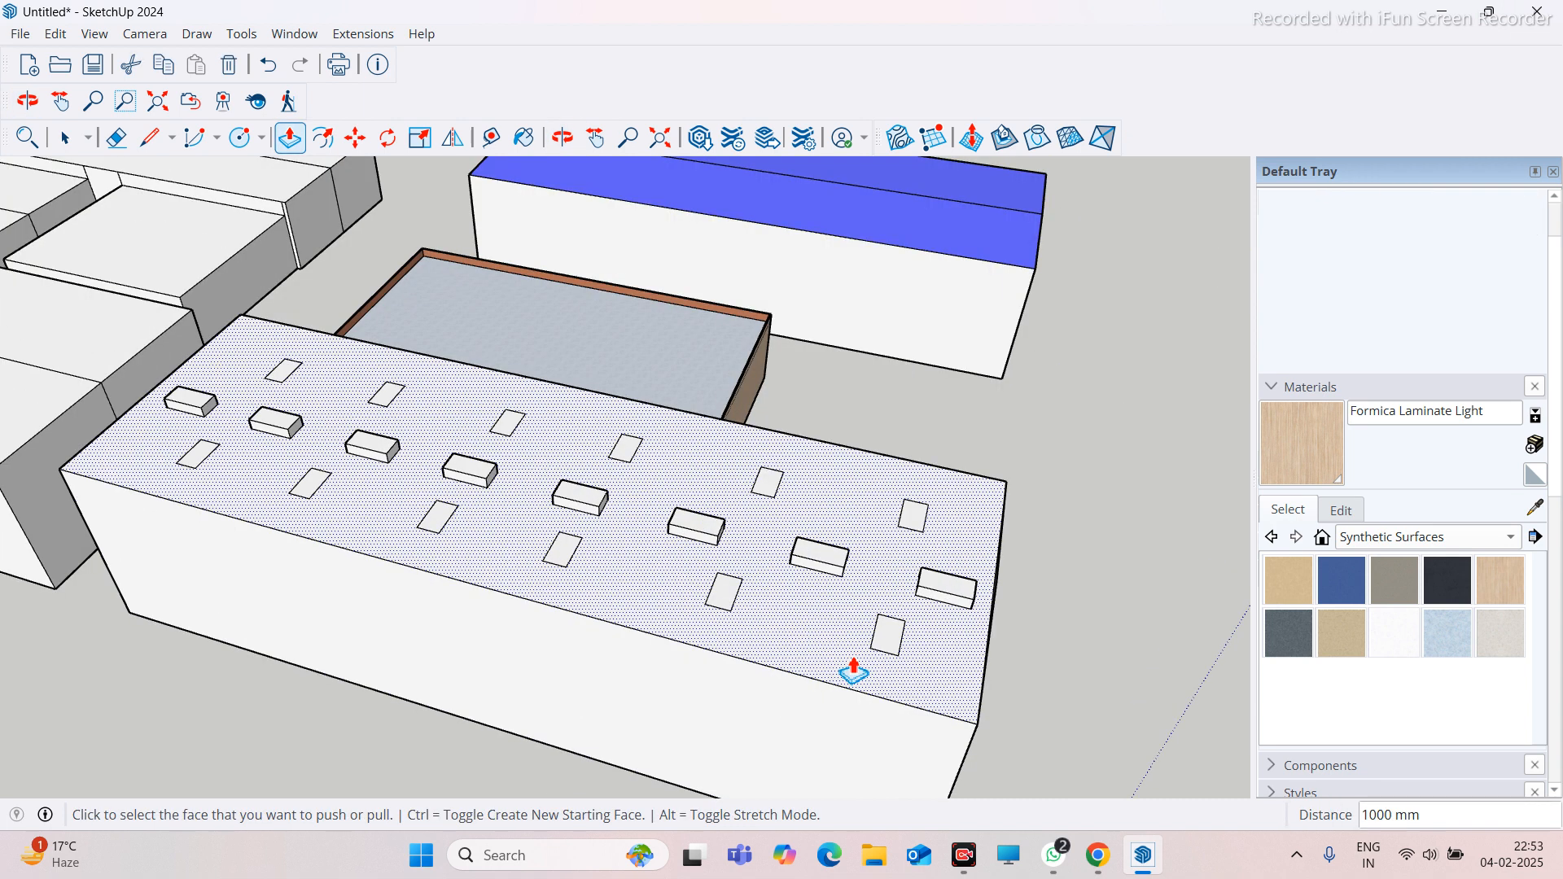
{"action": "left_click", "coordinate": [1350, 575]}
{"action": "left_click", "coordinate": [1472, 543]}
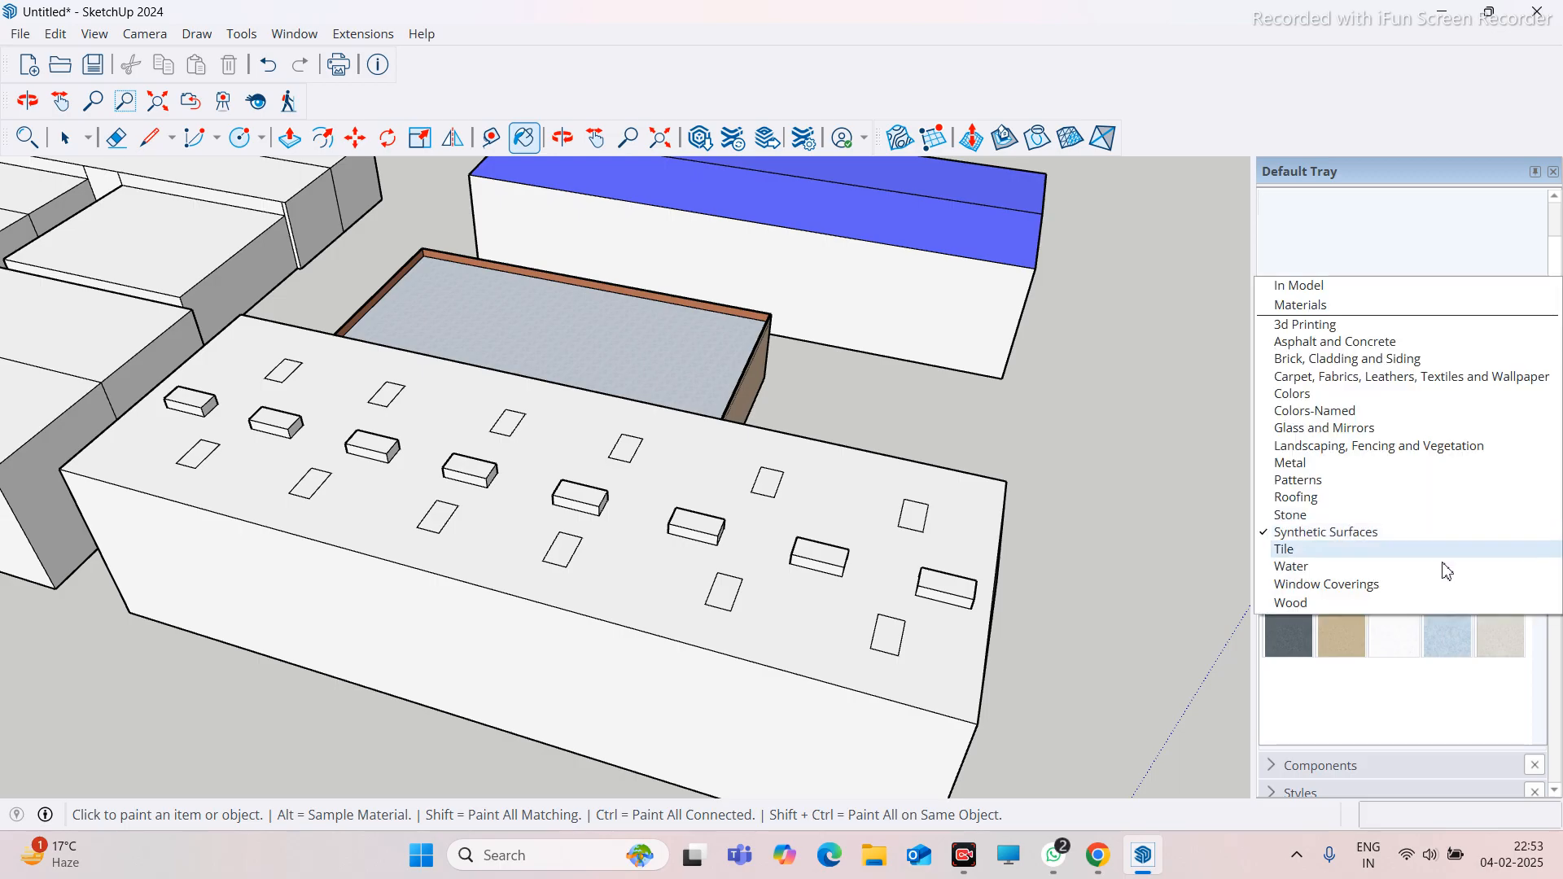
{"action": "left_click", "coordinate": [1325, 429]}
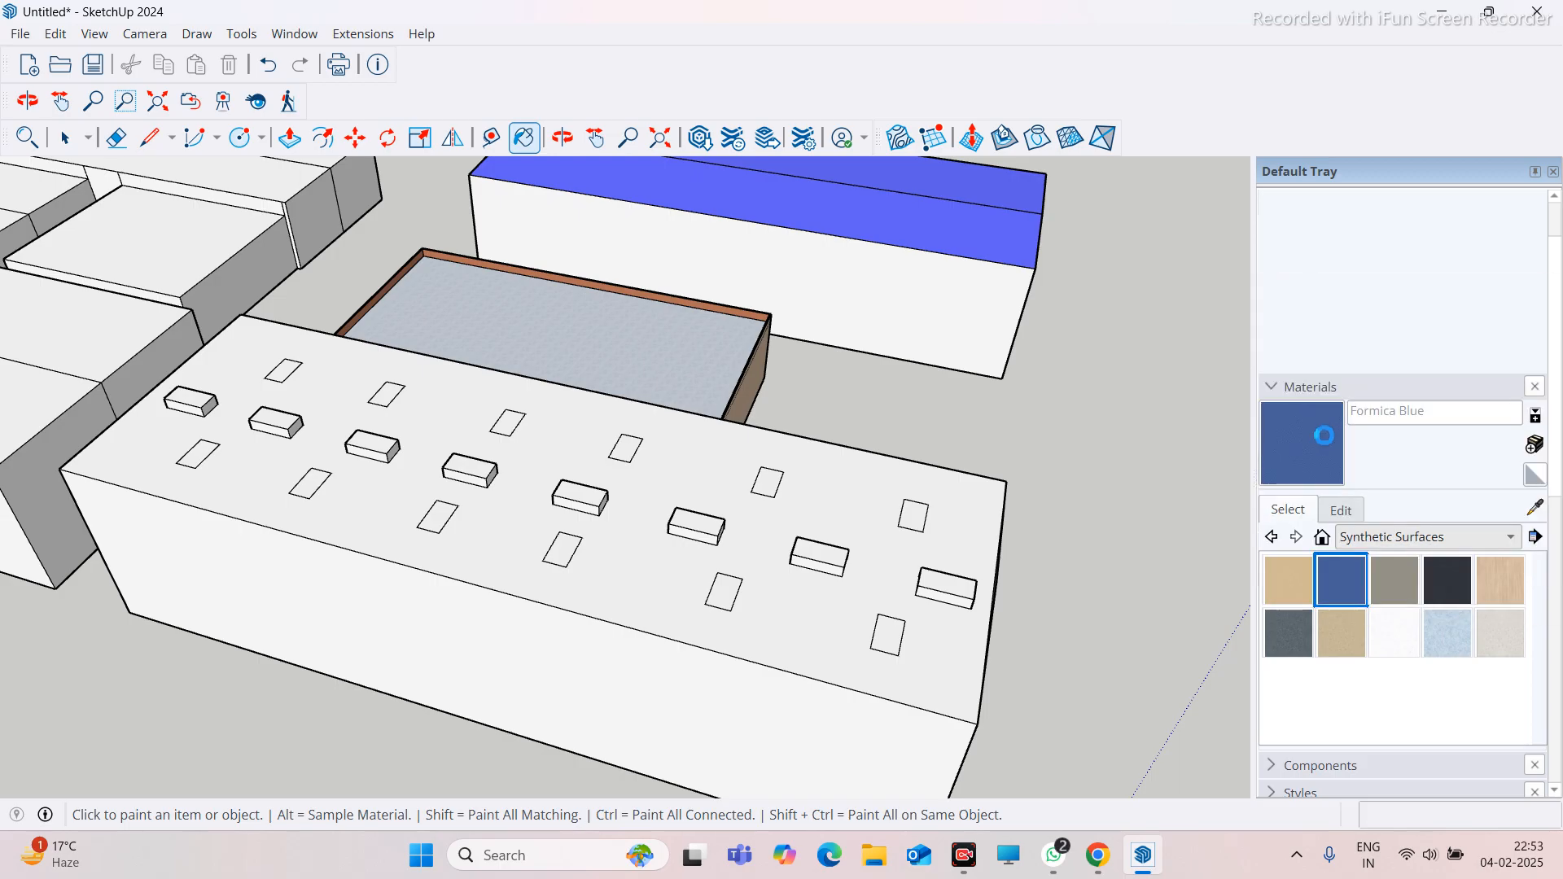
{"action": "left_click", "coordinate": [1294, 698]}
{"action": "scroll", "coordinate": [924, 639], "scroll_direction": "up", "scroll_amount": 3}
{"action": "left_click", "coordinate": [925, 639]}
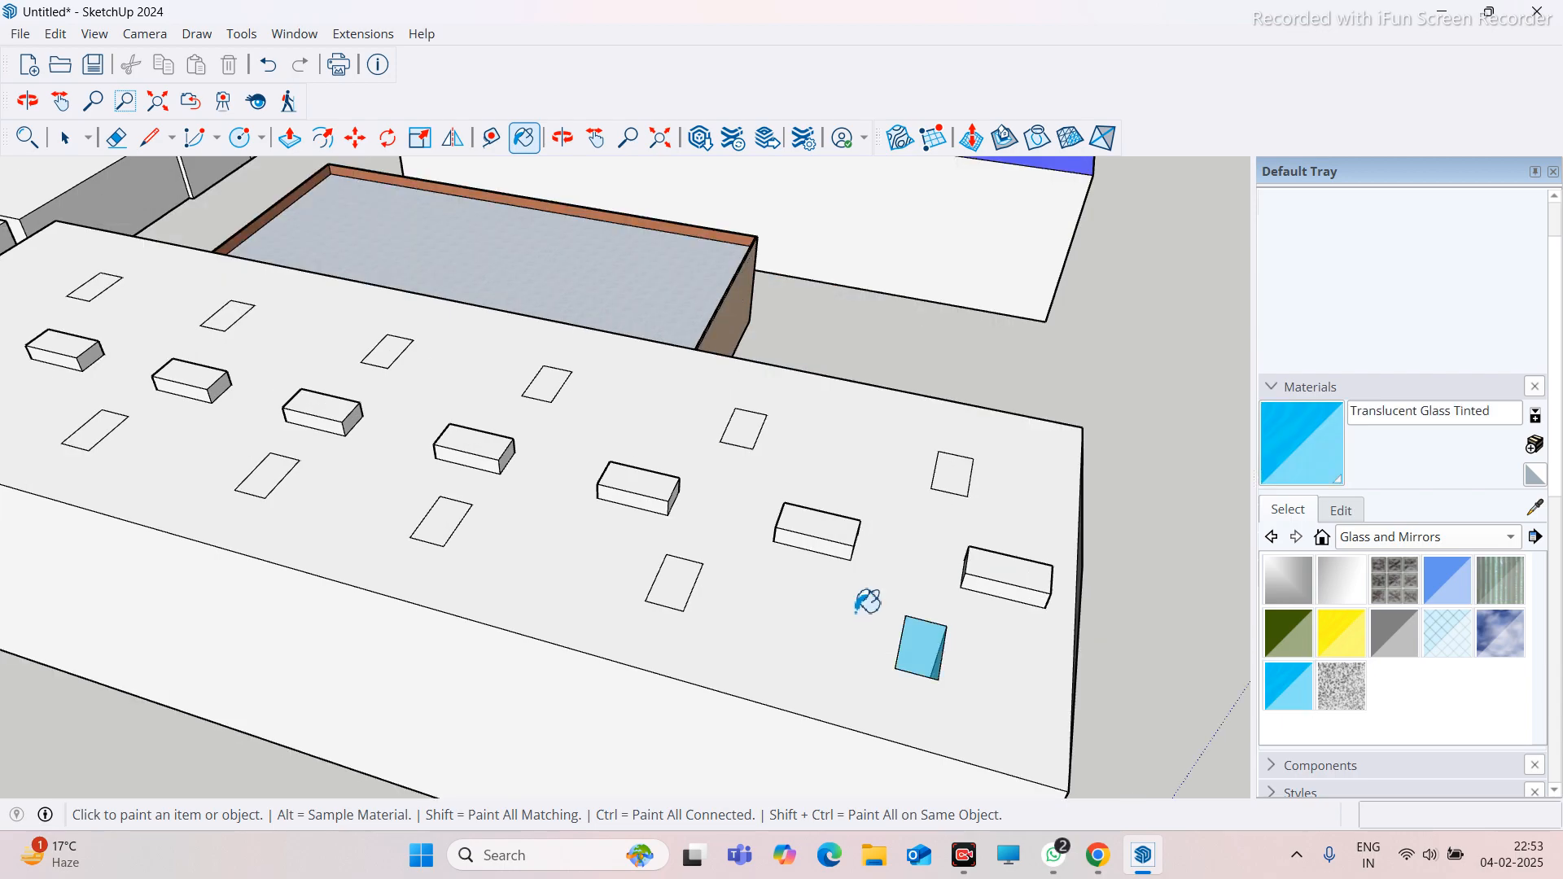
{"action": "scroll", "coordinate": [705, 576], "scroll_direction": "up", "scroll_amount": 2}
{"action": "left_click", "coordinate": [676, 583]}
Paint the remaining four rectangles of that outer row with Translucent Glass Tinted
{"action": "mouse_move", "coordinate": [675, 582]}
{"action": "middle_mouse_down"}
{"action": "mouse_move", "coordinate": [663, 736]}
{"action": "mouse_move", "coordinate": [644, 708]}
{"action": "middle_mouse_up"}
{"action": "scroll", "coordinate": [464, 569], "scroll_direction": "down", "scroll_amount": 3}
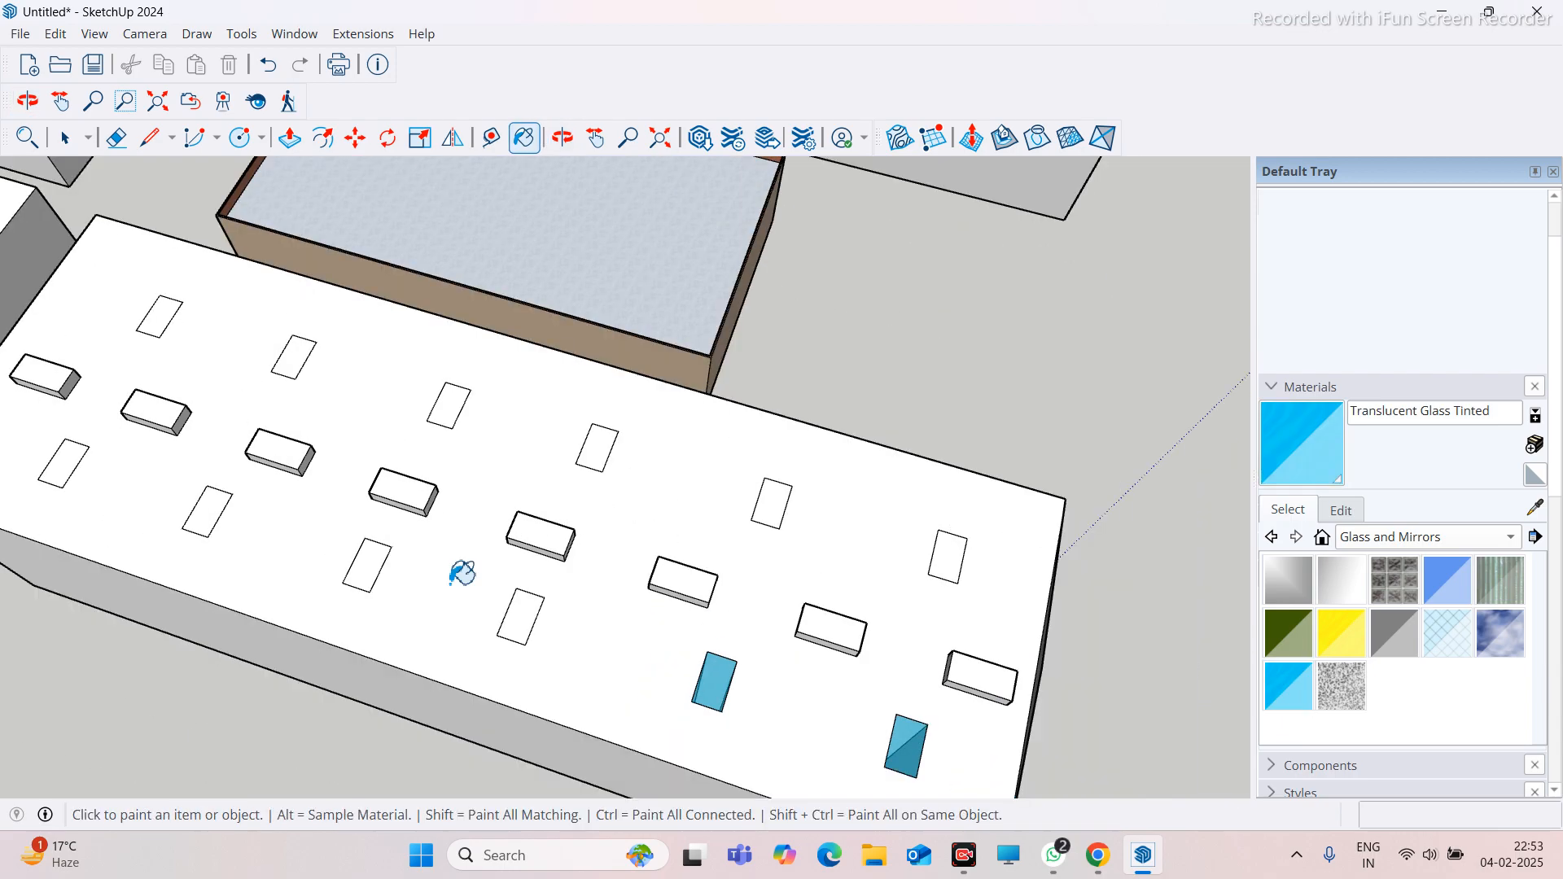
{"action": "scroll", "coordinate": [622, 635], "scroll_direction": "up", "scroll_amount": 3}
{"action": "left_click", "coordinate": [574, 633]}
{"action": "left_click", "coordinate": [330, 562]}
{"action": "scroll", "coordinate": [682, 547], "scroll_direction": "down", "scroll_amount": 3}
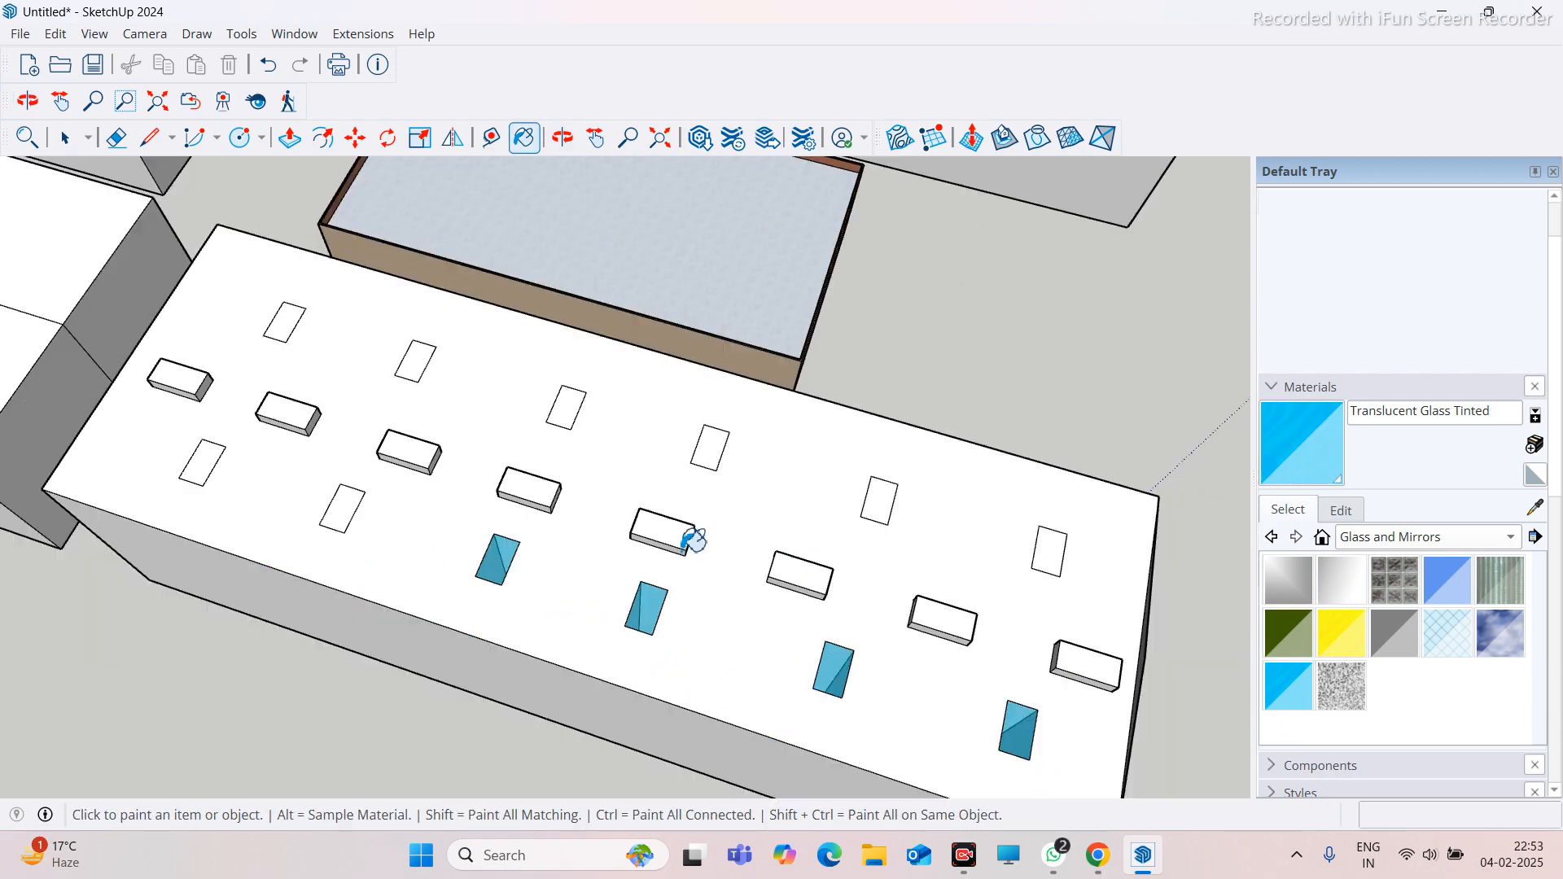
{"action": "scroll", "coordinate": [371, 501], "scroll_direction": "up", "scroll_amount": 3}
{"action": "left_click", "coordinate": [336, 507]}
{"action": "scroll", "coordinate": [848, 562], "scroll_direction": "down", "scroll_amount": 3}
{"action": "scroll", "coordinate": [290, 448], "scroll_direction": "up", "scroll_amount": 2}
{"action": "scroll", "coordinate": [457, 499], "scroll_direction": "up", "scroll_amount": 2}
{"action": "left_click", "coordinate": [452, 517]}
{"action": "scroll", "coordinate": [334, 373], "scroll_direction": "down", "scroll_amount": 2}
{"action": "scroll", "coordinate": [326, 367], "scroll_direction": "down", "scroll_amount": 3}
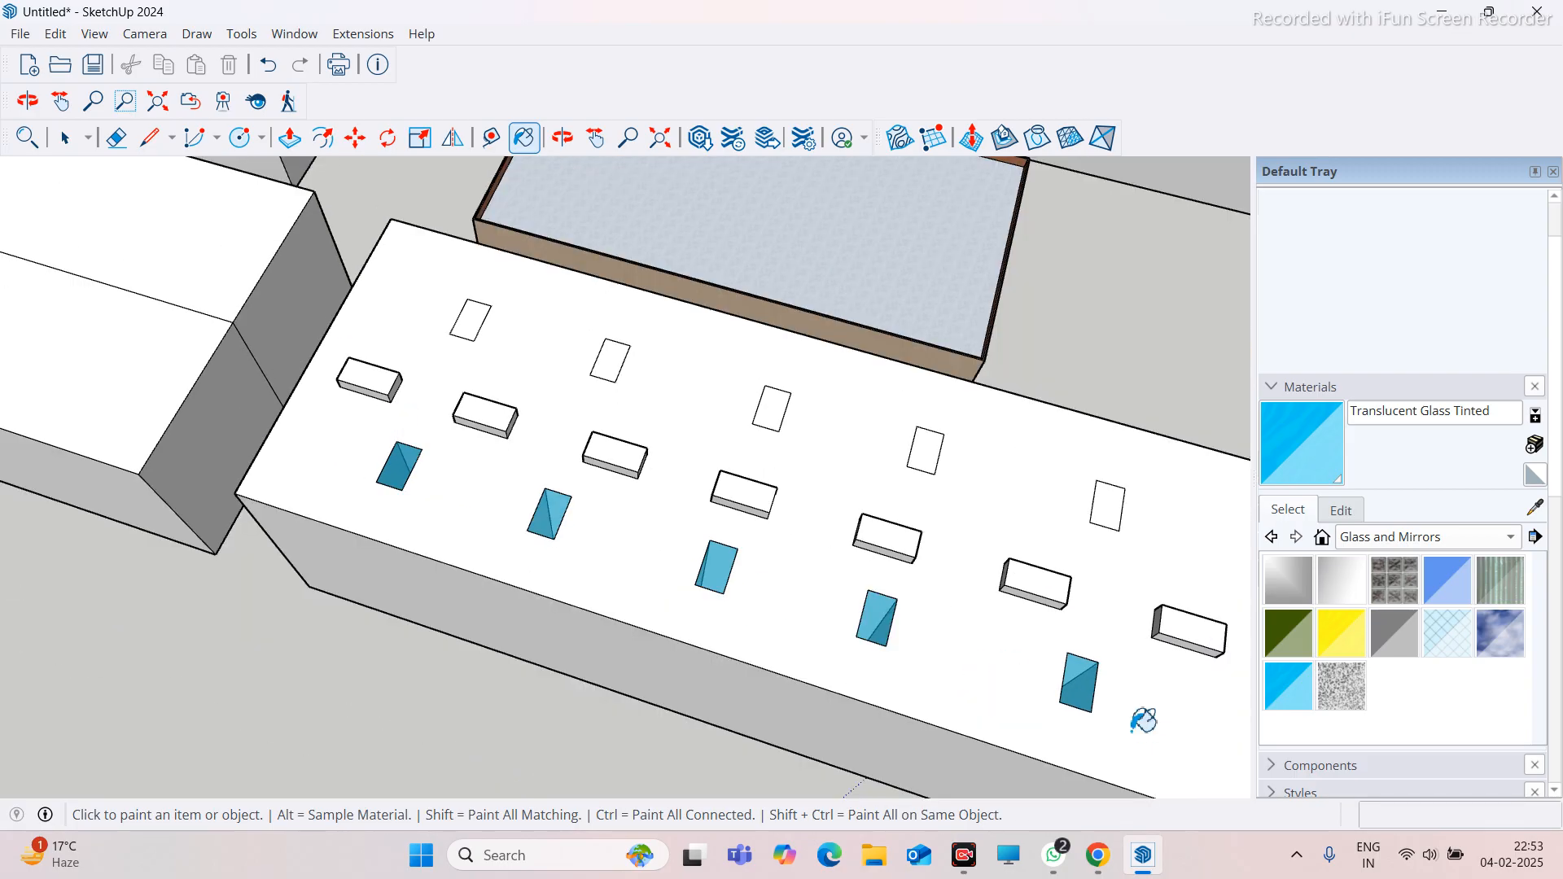
Paint all six rectangles of the outer row nearest the flat-roofed building with Translucent Glass Tinted
{"action": "scroll", "coordinate": [875, 537], "scroll_direction": "down", "scroll_amount": 2}
{"action": "scroll", "coordinate": [858, 503], "scroll_direction": "up", "scroll_amount": 3}
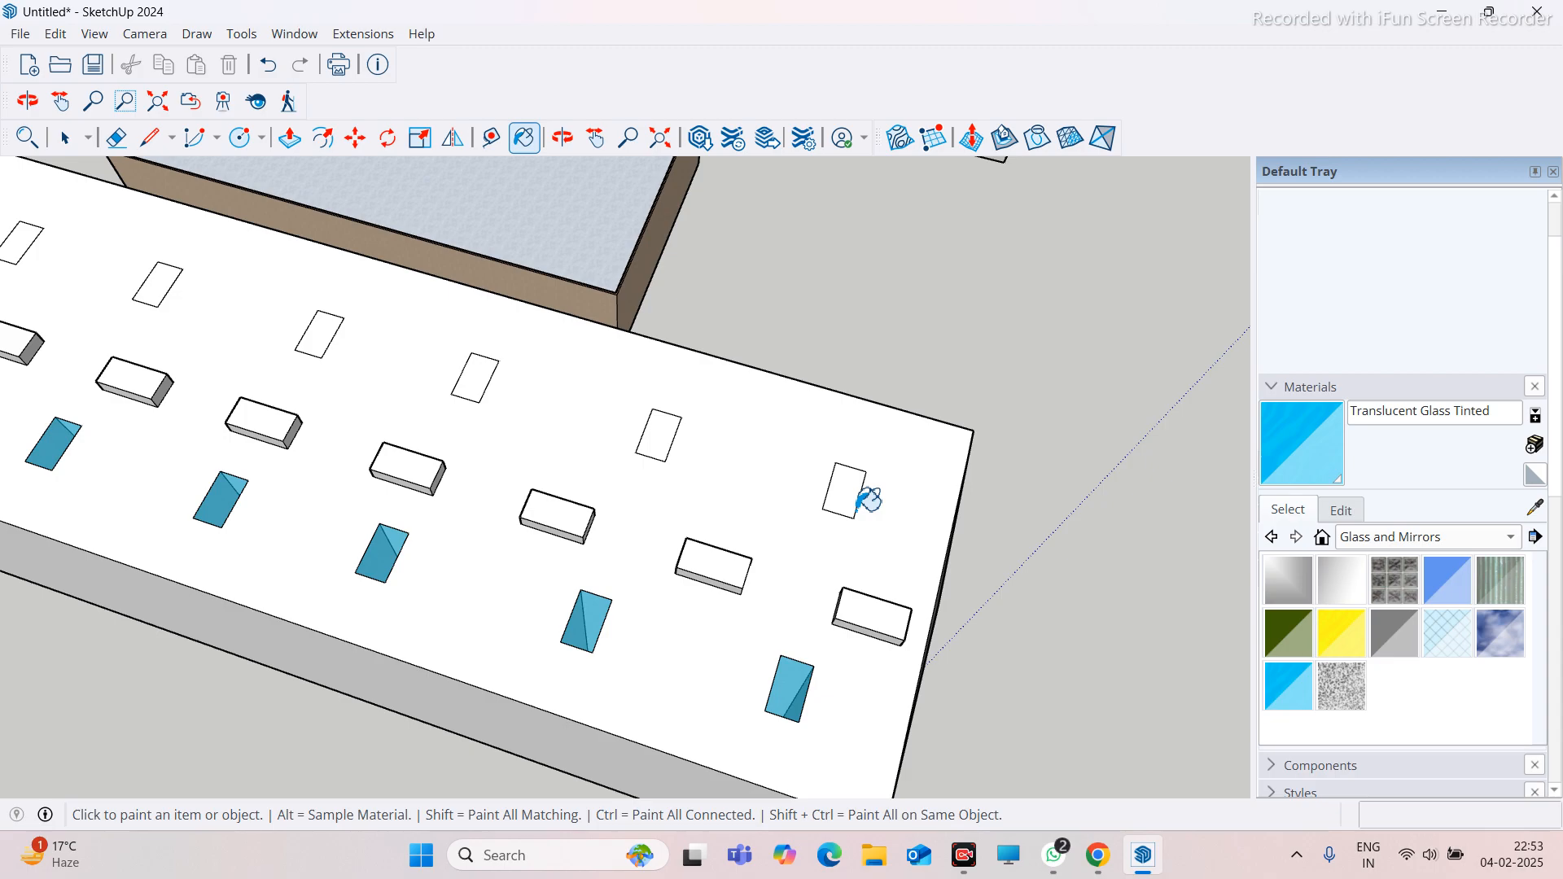
{"action": "left_click", "coordinate": [859, 506]}
{"action": "left_click", "coordinate": [476, 392]}
{"action": "scroll", "coordinate": [586, 436], "scroll_direction": "down", "scroll_amount": 3}
{"action": "scroll", "coordinate": [521, 399], "scroll_direction": "up", "scroll_amount": 3}
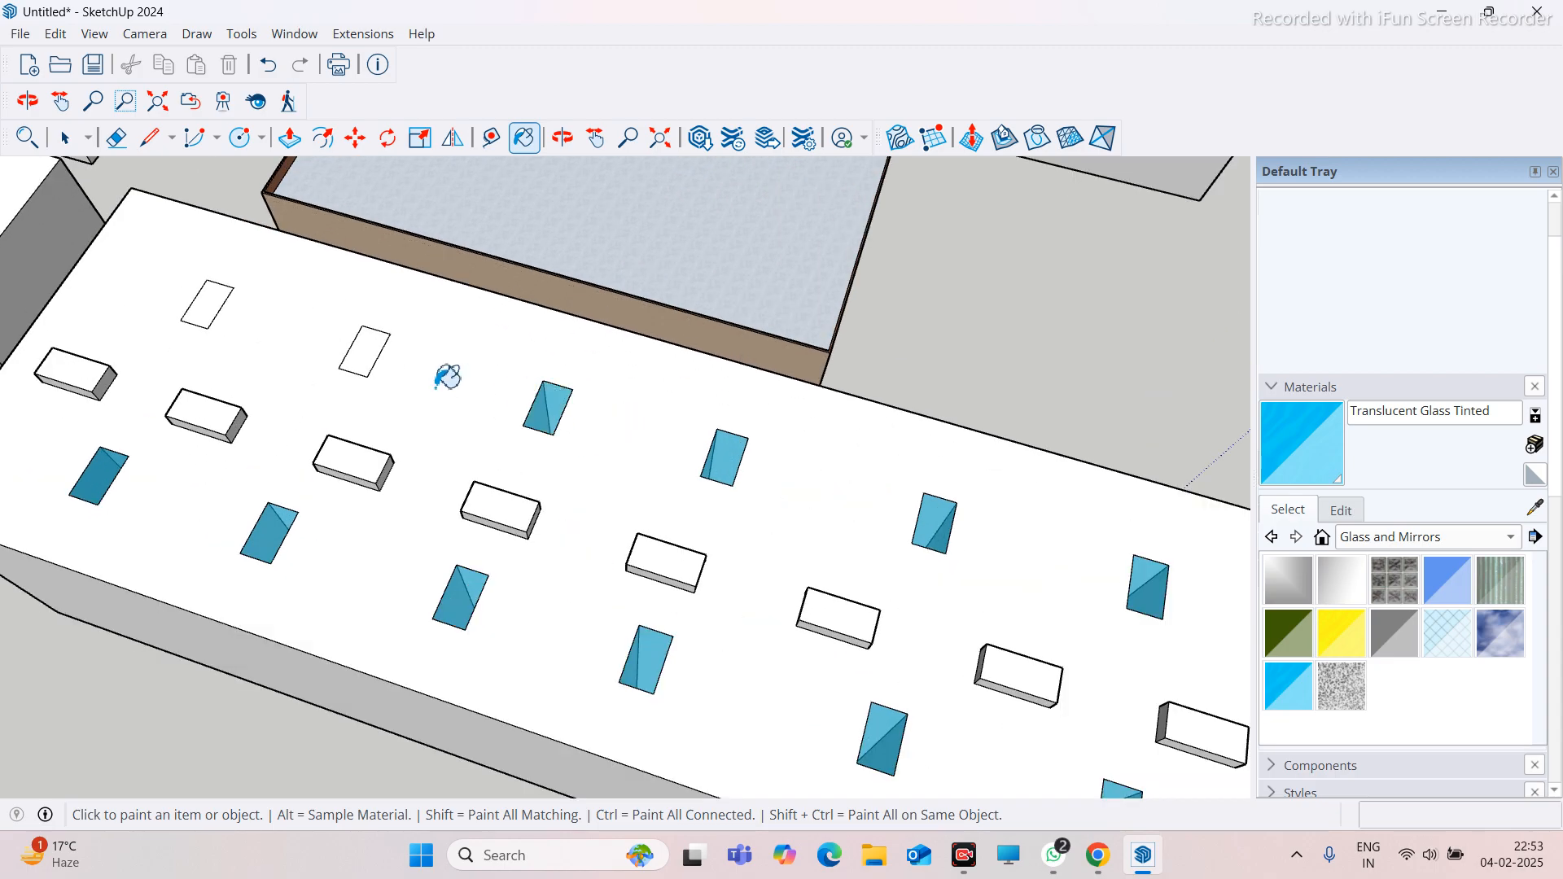
{"action": "left_click", "coordinate": [366, 350]}
{"action": "left_click", "coordinate": [205, 307]}
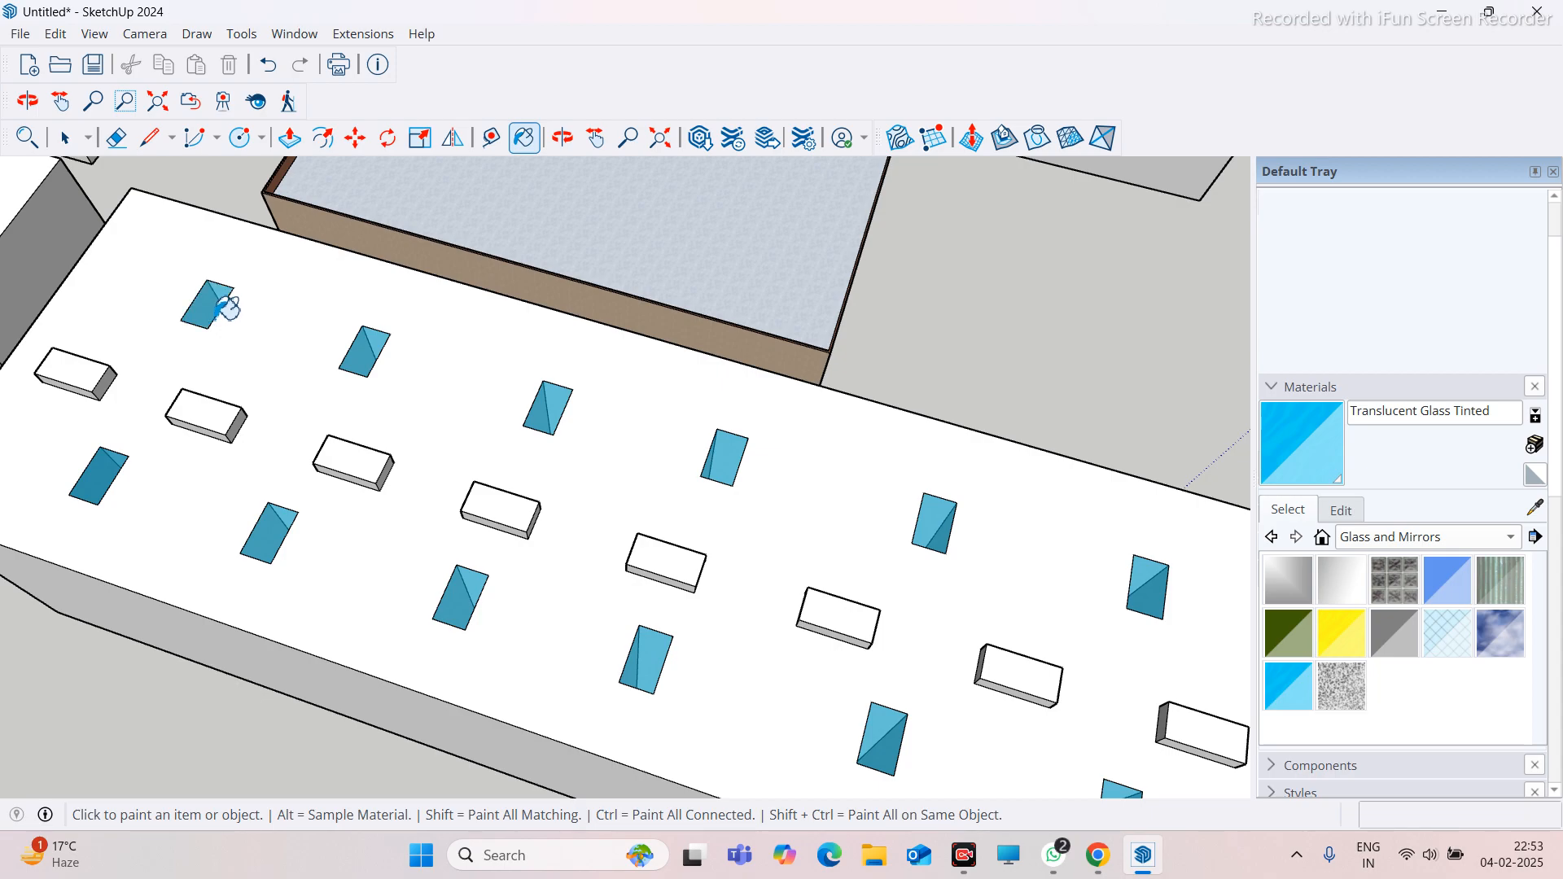
Extrude the end skylight of the row farthest from the flat-roofed building about 524 mm and raise the opposite end skylight to match
{"action": "scroll", "coordinate": [513, 447], "scroll_direction": "down", "scroll_amount": 3}
{"action": "middle_click_drag", "start_coordinate": [513, 447], "coordinate": [528, 523]}
{"action": "scroll", "coordinate": [527, 523], "scroll_direction": "up", "scroll_amount": 3}
{"action": "mouse_move", "coordinate": [567, 630]}
{"action": "middle_mouse_down"}
{"action": "mouse_move", "coordinate": [736, 588]}
{"action": "mouse_move", "coordinate": [565, 581]}
{"action": "middle_mouse_up"}
{"action": "scroll", "coordinate": [568, 579], "scroll_direction": "up", "scroll_amount": 3}
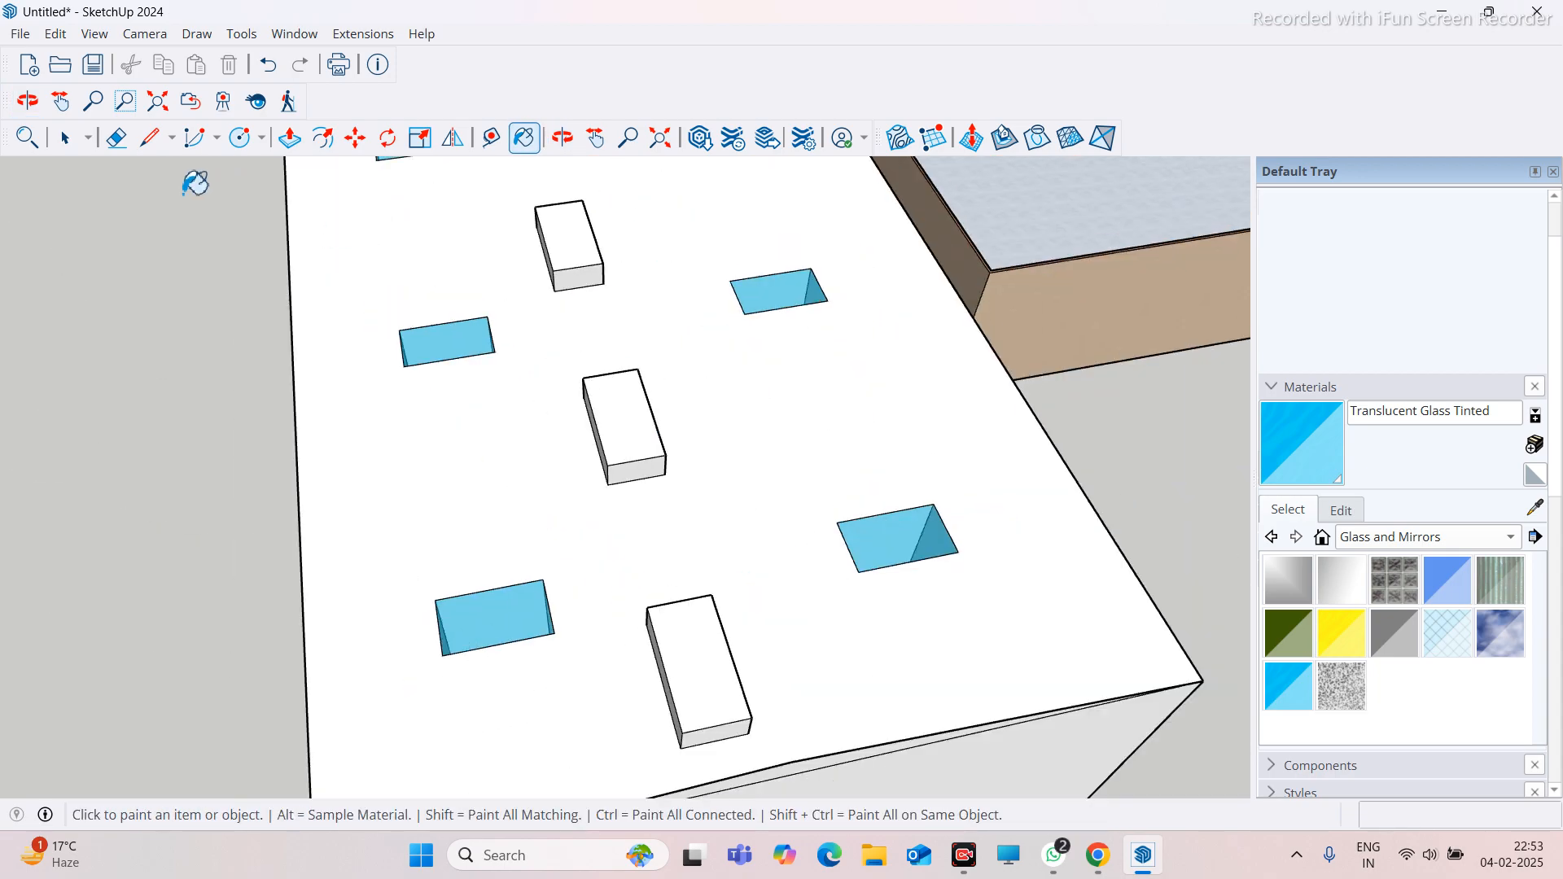
{"action": "left_click", "coordinate": [149, 138]}
{"action": "scroll", "coordinate": [761, 499], "scroll_direction": "down", "scroll_amount": 2}
{"action": "scroll", "coordinate": [548, 524], "scroll_direction": "up", "scroll_amount": 2}
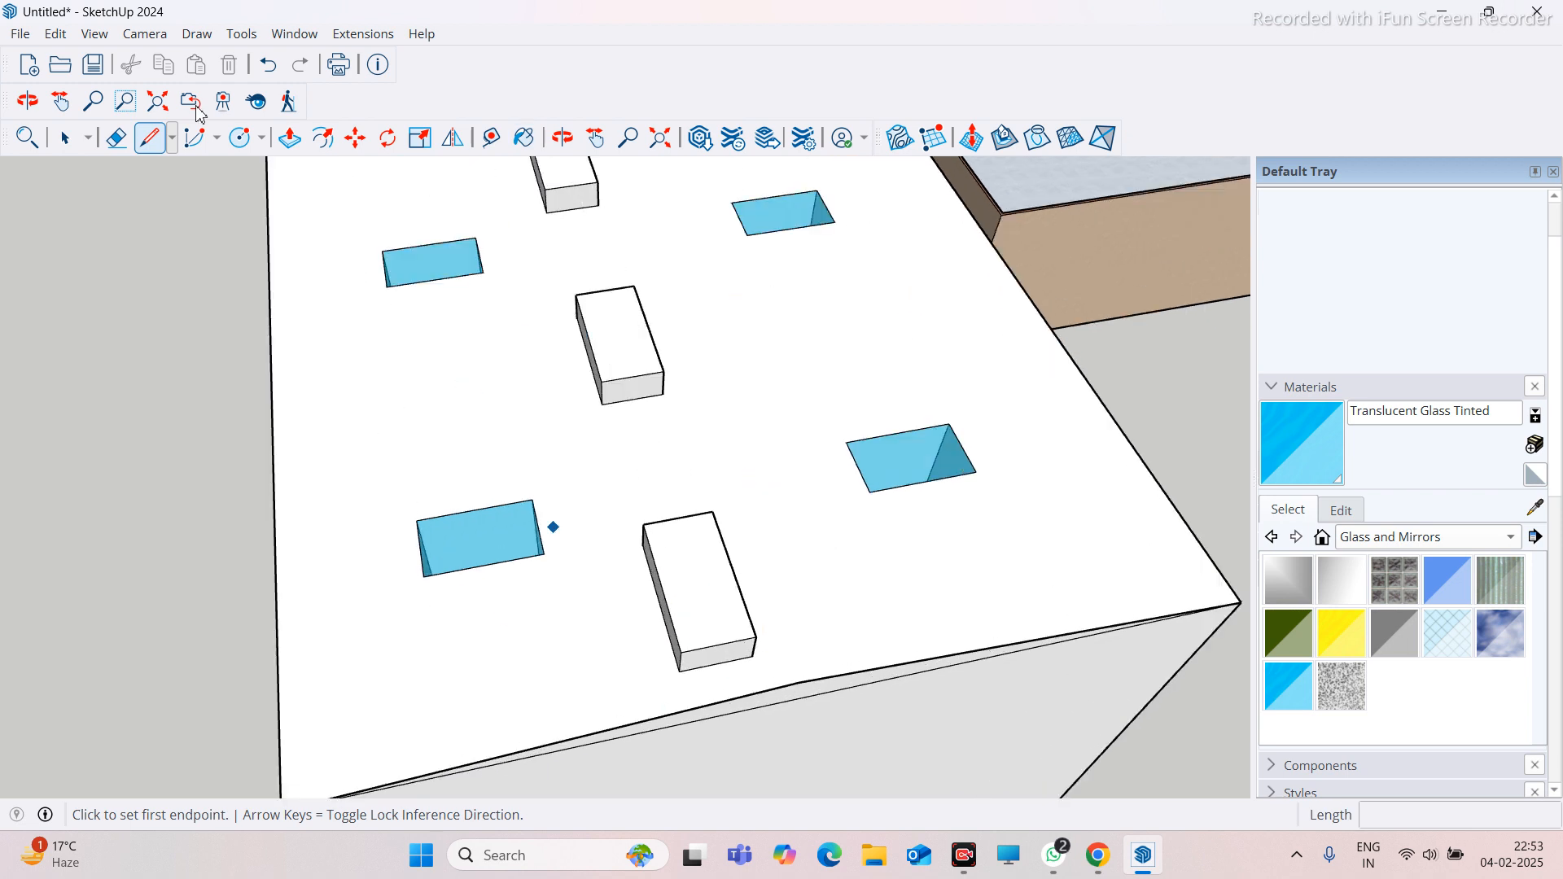
{"action": "left_click", "coordinate": [293, 144]}
{"action": "left_click", "coordinate": [475, 530]}
{"action": "left_click", "coordinate": [485, 523]}
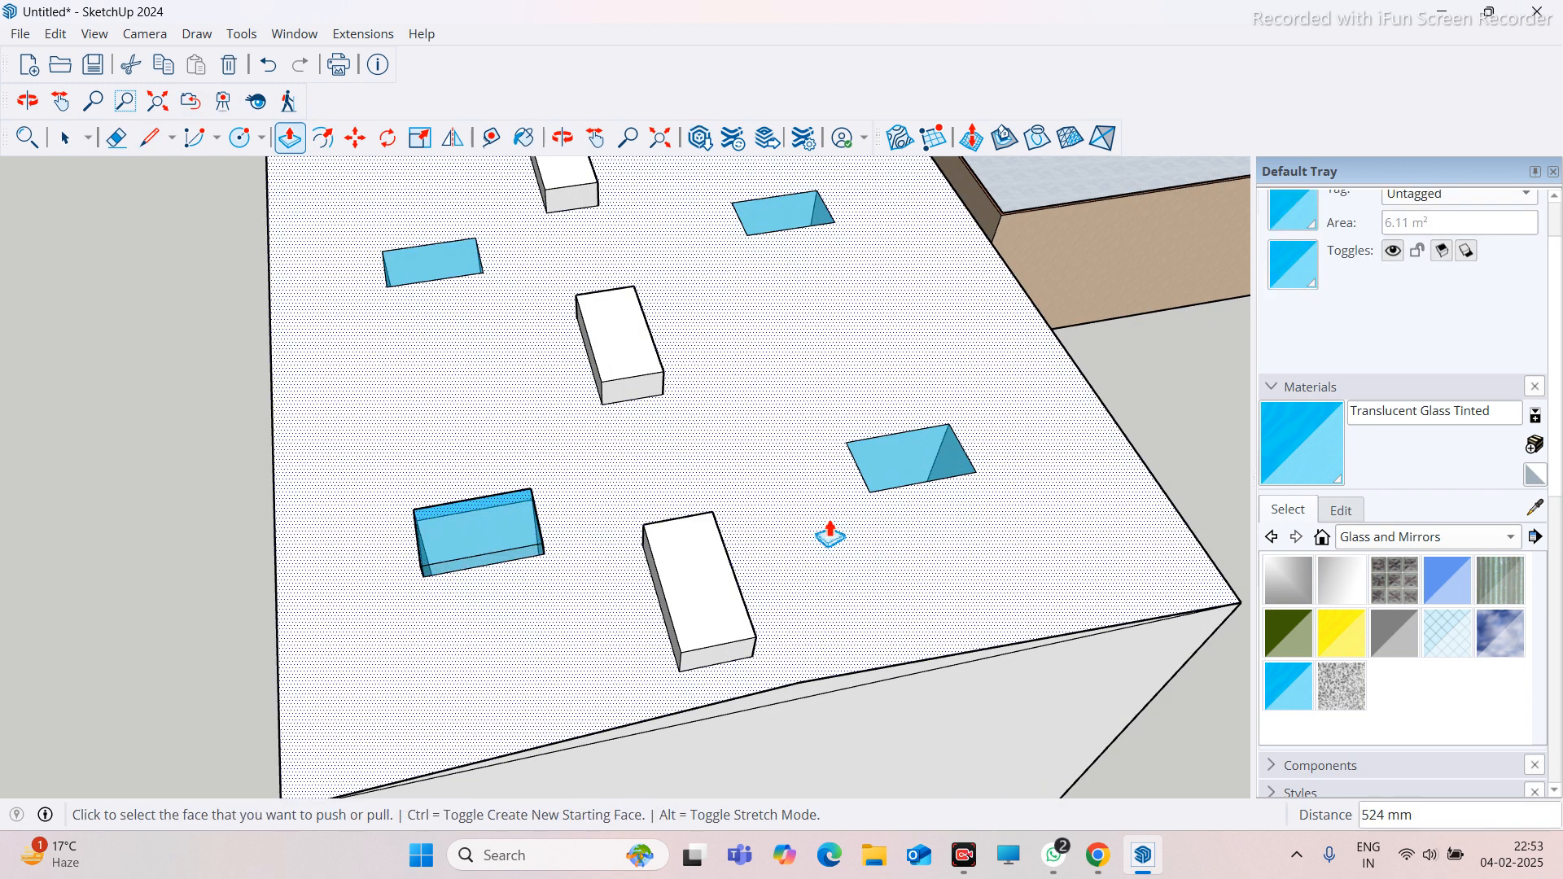
{"action": "left_click", "coordinate": [864, 470]}
{"action": "left_click", "coordinate": [499, 499]}
Extrude the second and third skylights of the row farthest from the flat-roofed building to match the first one's height
{"action": "scroll", "coordinate": [618, 456], "scroll_direction": "down", "scroll_amount": 1}
{"action": "middle_click_drag", "start_coordinate": [698, 421], "coordinate": [588, 440]}
{"action": "scroll", "coordinate": [588, 439], "scroll_direction": "up", "scroll_amount": 3}
{"action": "left_click", "coordinate": [589, 440]}
{"action": "left_click", "coordinate": [903, 674]}
{"action": "scroll", "coordinate": [820, 656], "scroll_direction": "down", "scroll_amount": 5}
{"action": "scroll", "coordinate": [539, 365], "scroll_direction": "up", "scroll_amount": 4}
{"action": "left_click", "coordinate": [562, 380]}
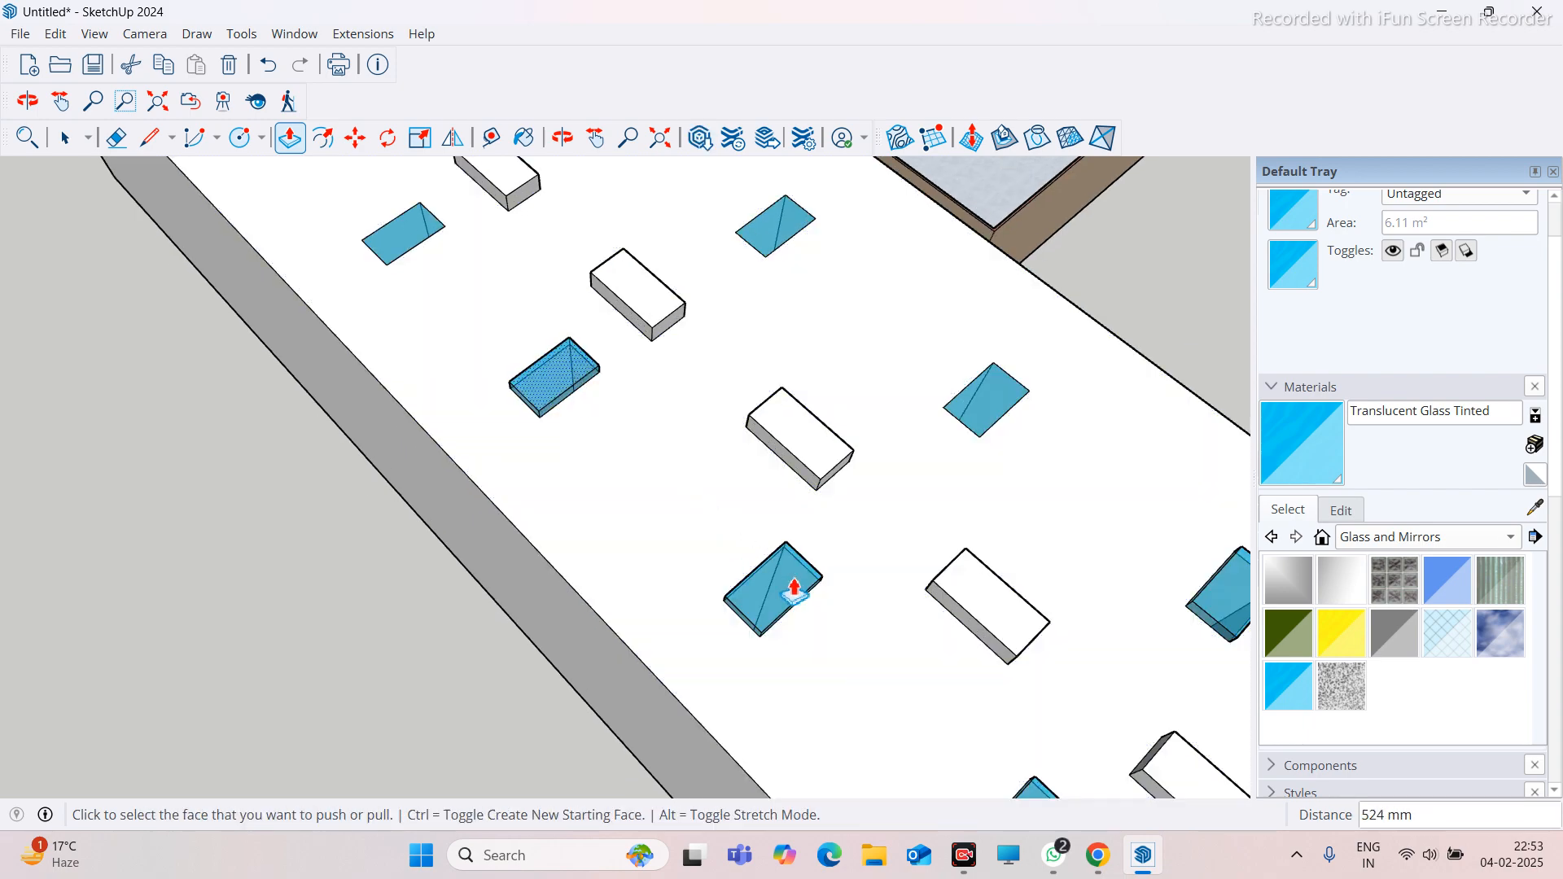
{"action": "left_click", "coordinate": [792, 583]}
Extrude the fourth and fifth skylights of that outer row to the same height as the raised ones
{"action": "scroll", "coordinate": [646, 464], "scroll_direction": "down", "scroll_amount": 4}
{"action": "scroll", "coordinate": [504, 335], "scroll_direction": "up", "scroll_amount": 3}
{"action": "left_click", "coordinate": [505, 336]}
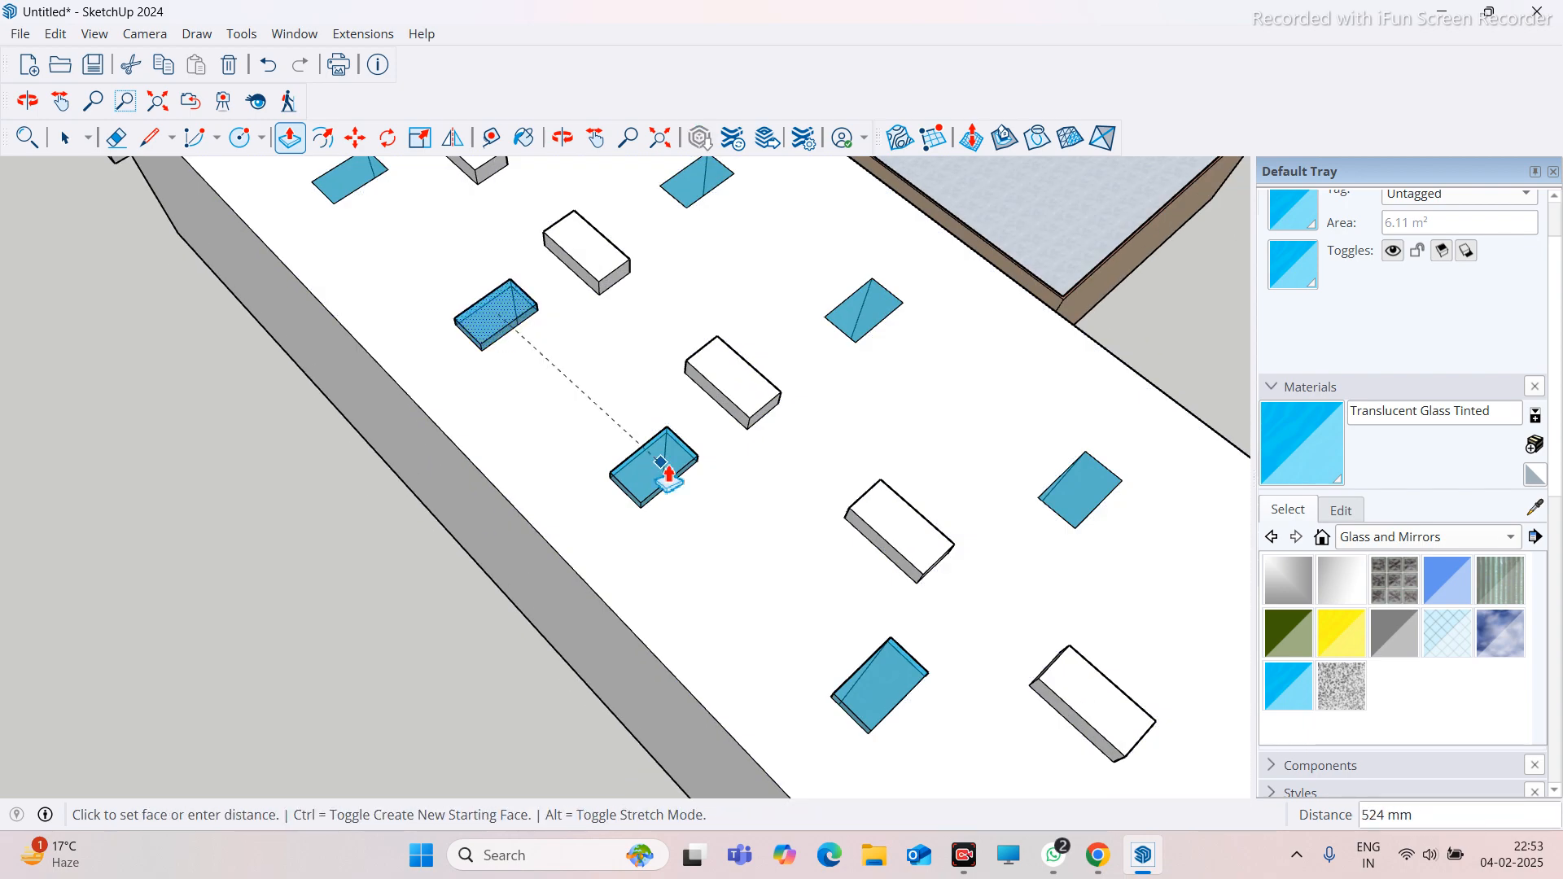
{"action": "left_click", "coordinate": [653, 466]}
{"action": "scroll", "coordinate": [750, 510], "scroll_direction": "down", "scroll_amount": 3}
{"action": "scroll", "coordinate": [447, 314], "scroll_direction": "up", "scroll_amount": 3}
{"action": "left_click", "coordinate": [519, 271]}
{"action": "left_click", "coordinate": [698, 412]}
Extrude the last flat skylight of the row farthest from the flat-roofed building to match its raised neighbour
{"action": "scroll", "coordinate": [460, 242], "scroll_direction": "down", "scroll_amount": 3}
{"action": "scroll", "coordinate": [460, 243], "scroll_direction": "up", "scroll_amount": 3}
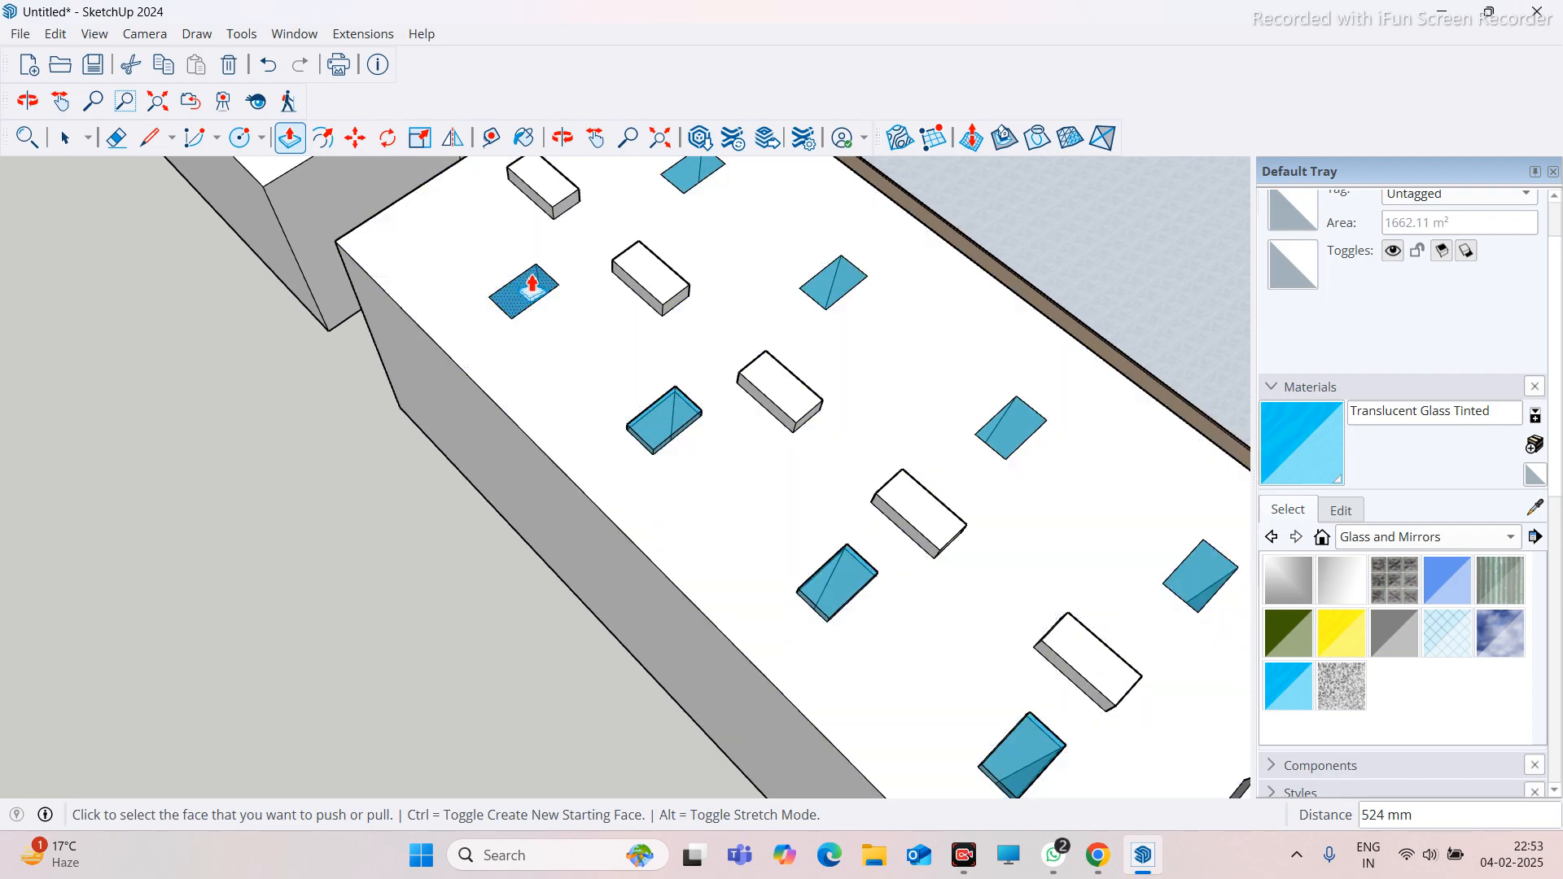
{"action": "left_click", "coordinate": [525, 284]}
{"action": "left_click", "coordinate": [647, 403]}
{"action": "scroll", "coordinate": [632, 433], "scroll_direction": "down", "scroll_amount": 4}
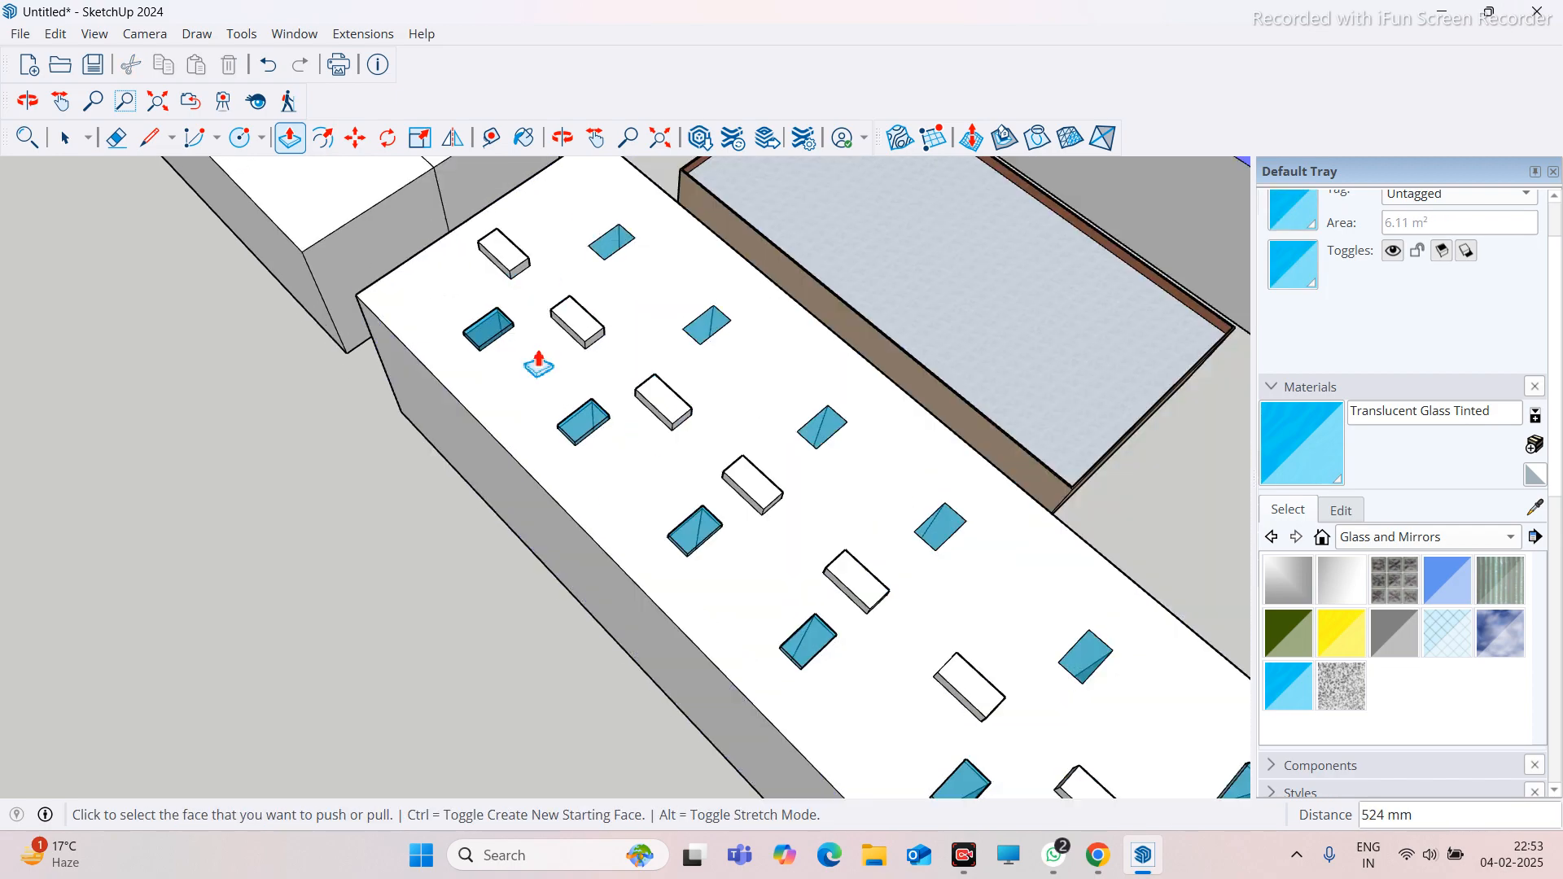
Extrude three skylights in the row nearest the flat-roofed building, starting from the far end, to match the opposite row's height
{"action": "scroll", "coordinate": [569, 286], "scroll_direction": "up", "scroll_amount": 4}
{"action": "left_click", "coordinate": [570, 291]}
{"action": "left_click", "coordinate": [412, 401]}
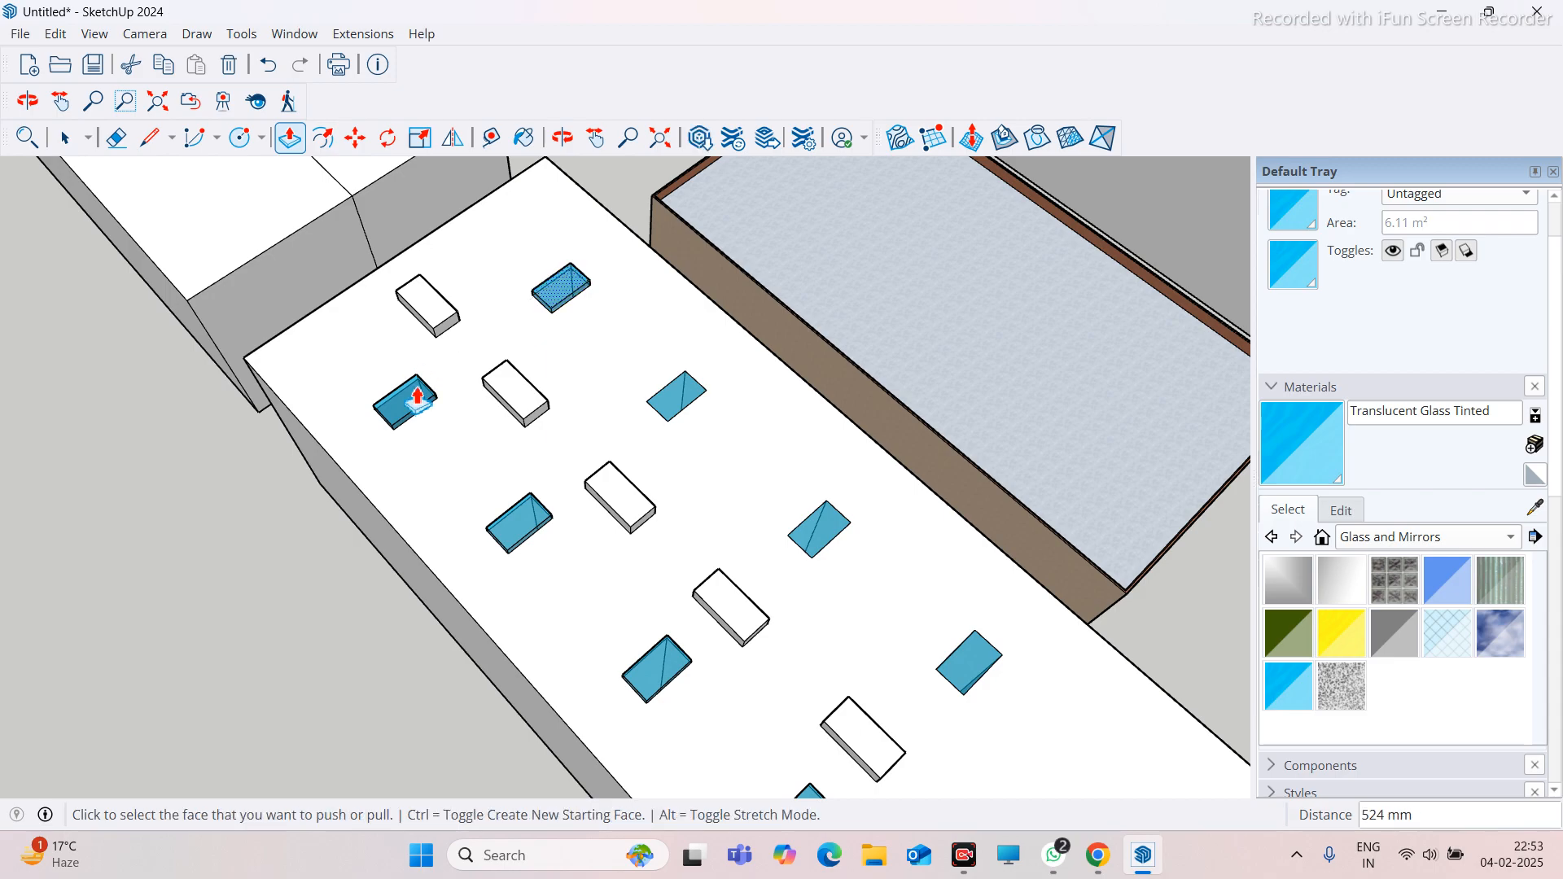
{"action": "left_click", "coordinate": [673, 407]}
{"action": "left_click", "coordinate": [524, 515]}
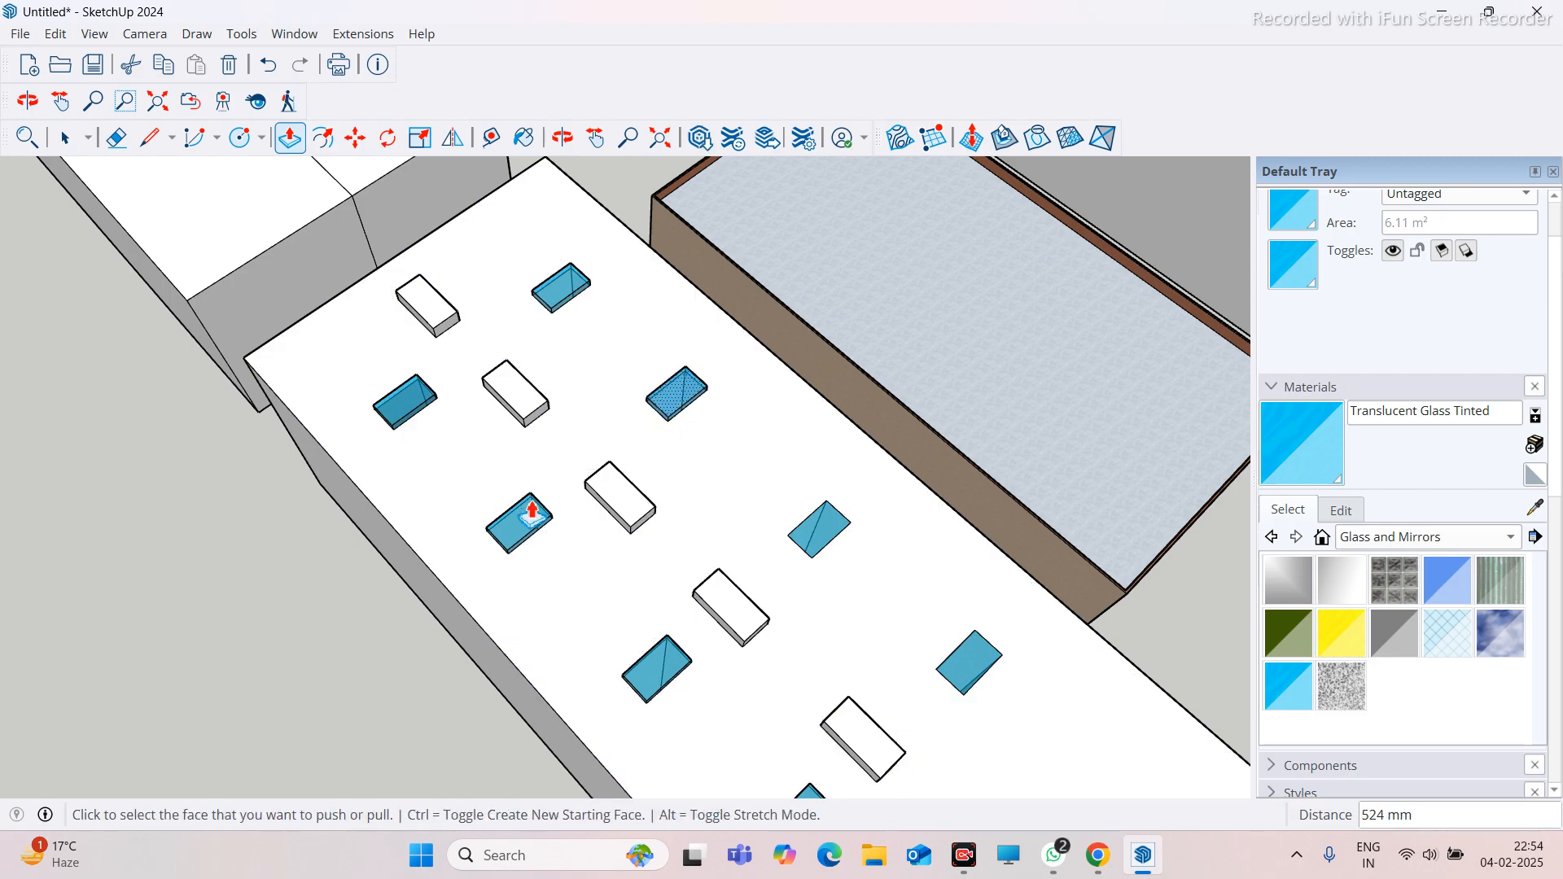
{"action": "left_click", "coordinate": [824, 528]}
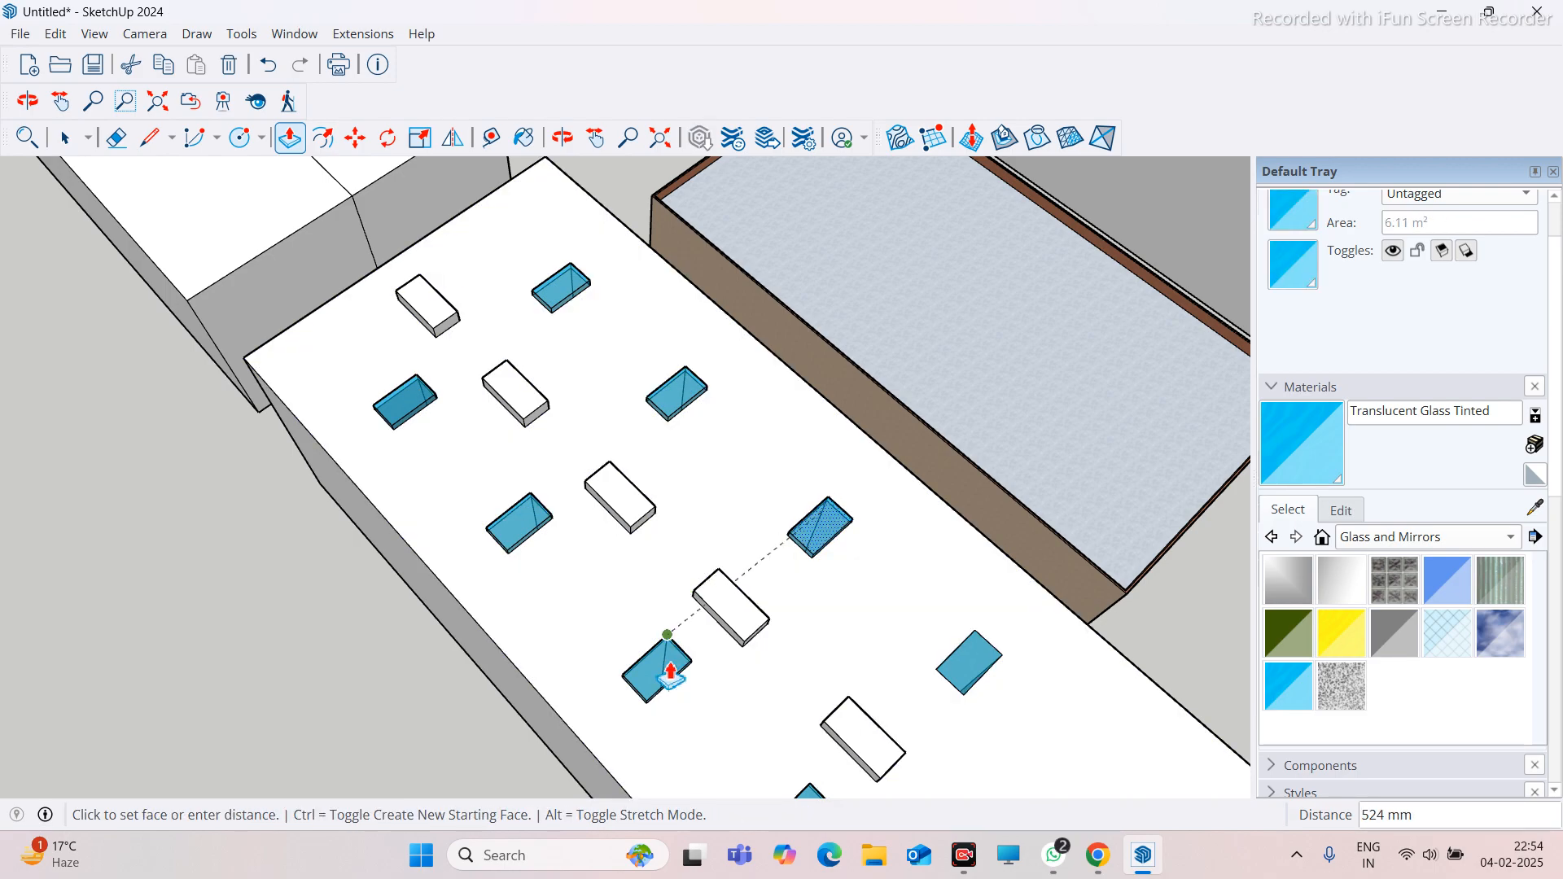
{"action": "left_click", "coordinate": [662, 657]}
Extrude the remaining two flat skylights of the row nearest the flat-roofed building to the height of the raised ones
{"action": "scroll", "coordinate": [652, 478], "scroll_direction": "down", "scroll_amount": 4}
{"action": "scroll", "coordinate": [803, 562], "scroll_direction": "up", "scroll_amount": 4}
{"action": "left_click", "coordinate": [845, 584]}
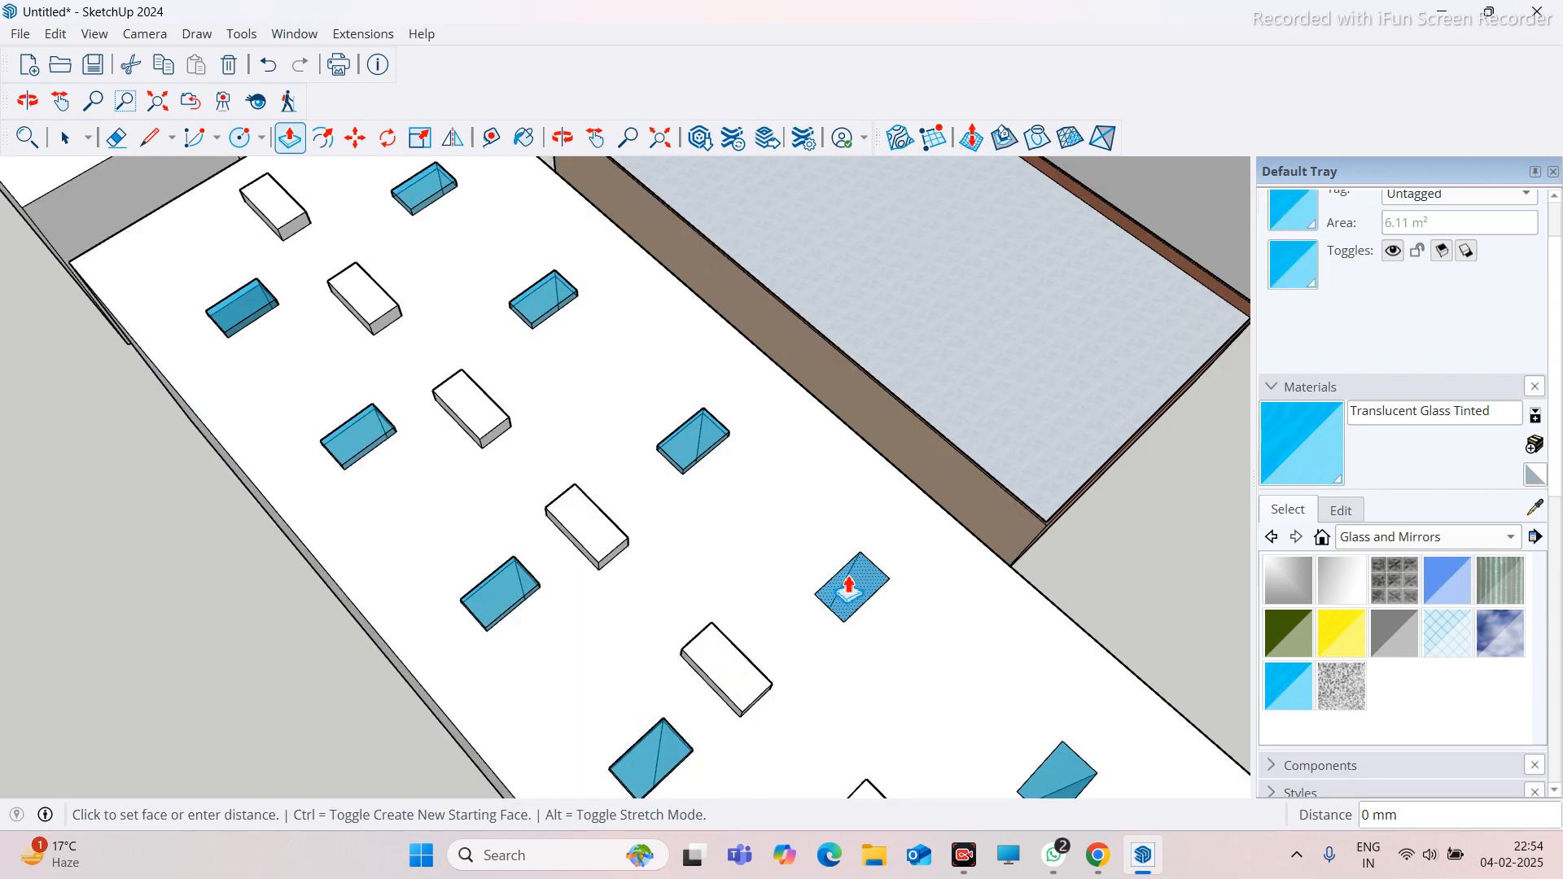
{"action": "left_click", "coordinate": [637, 637]}
{"action": "scroll", "coordinate": [637, 637], "scroll_direction": "down", "scroll_amount": 4}
{"action": "scroll", "coordinate": [733, 639], "scroll_direction": "up", "scroll_amount": 4}
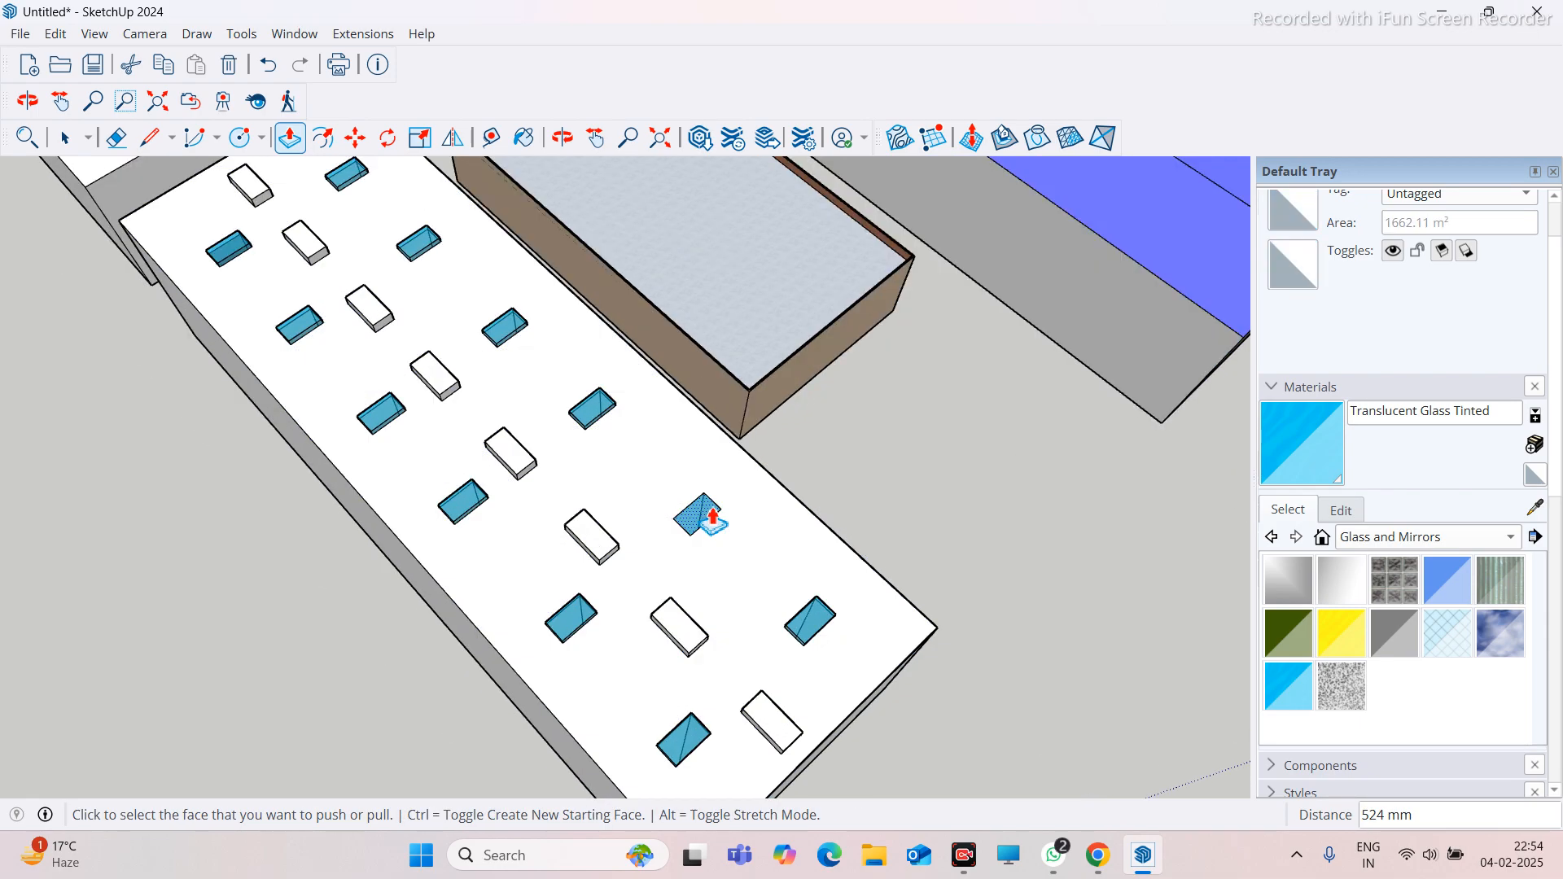
{"action": "left_click", "coordinate": [702, 511]}
{"action": "left_click", "coordinate": [602, 617]}
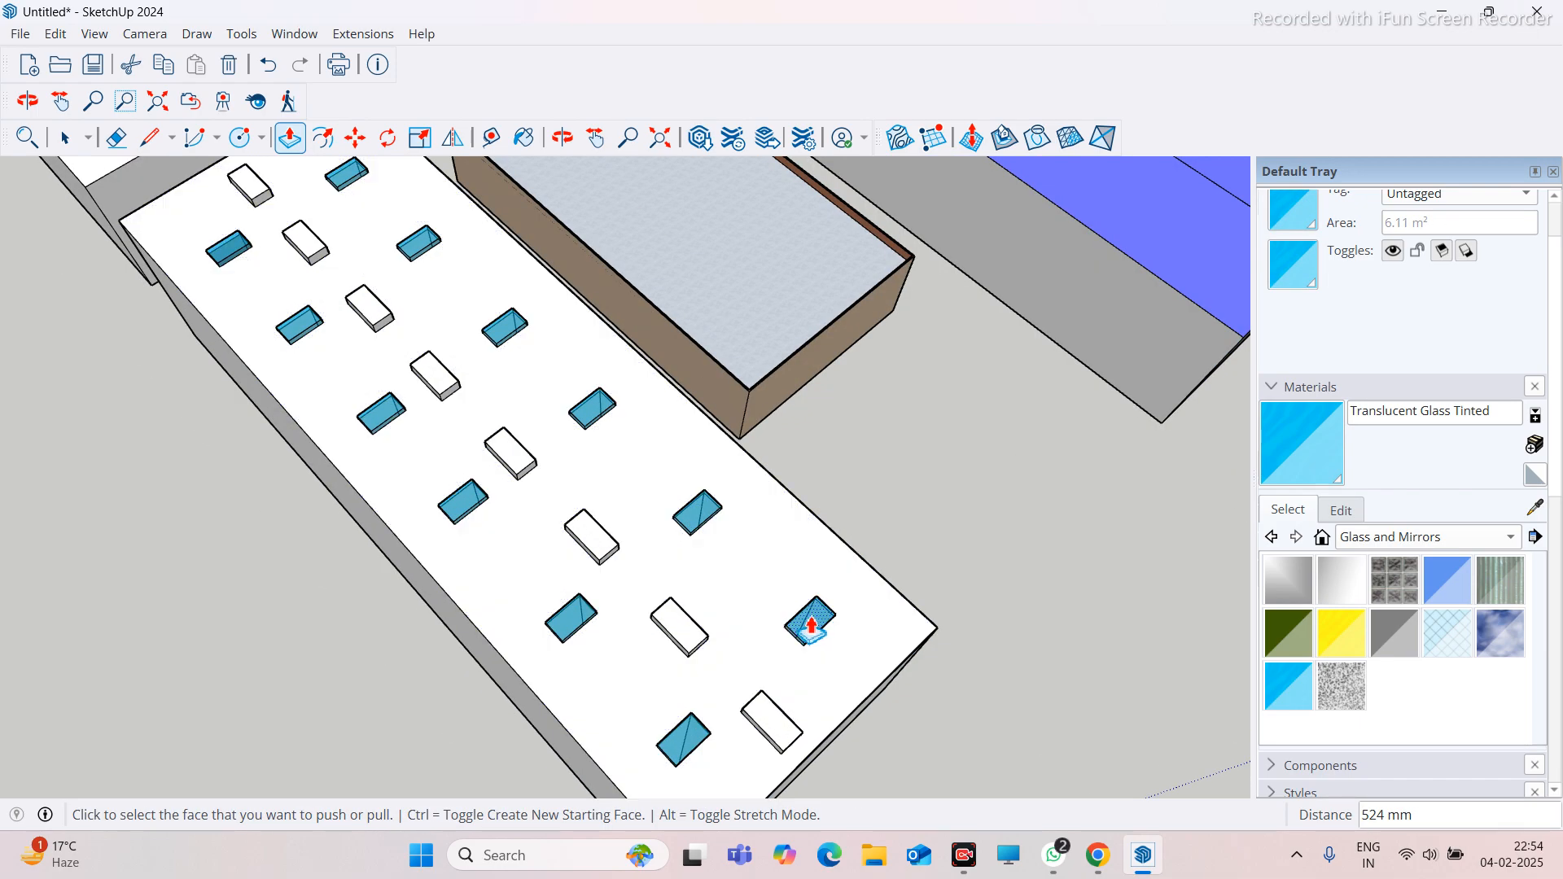
{"action": "left_click", "coordinate": [809, 621]}
{"action": "left_click", "coordinate": [774, 638]}
Extrude the thin triangular gable-end face 73000 mm along the length of the long building's roof
{"action": "middle_click_drag", "start_coordinate": [775, 638], "coordinate": [943, 457]}
{"action": "scroll", "coordinate": [888, 425], "scroll_direction": "up", "scroll_amount": 5}
{"action": "middle_click_drag", "start_coordinate": [788, 413], "coordinate": [702, 316]}
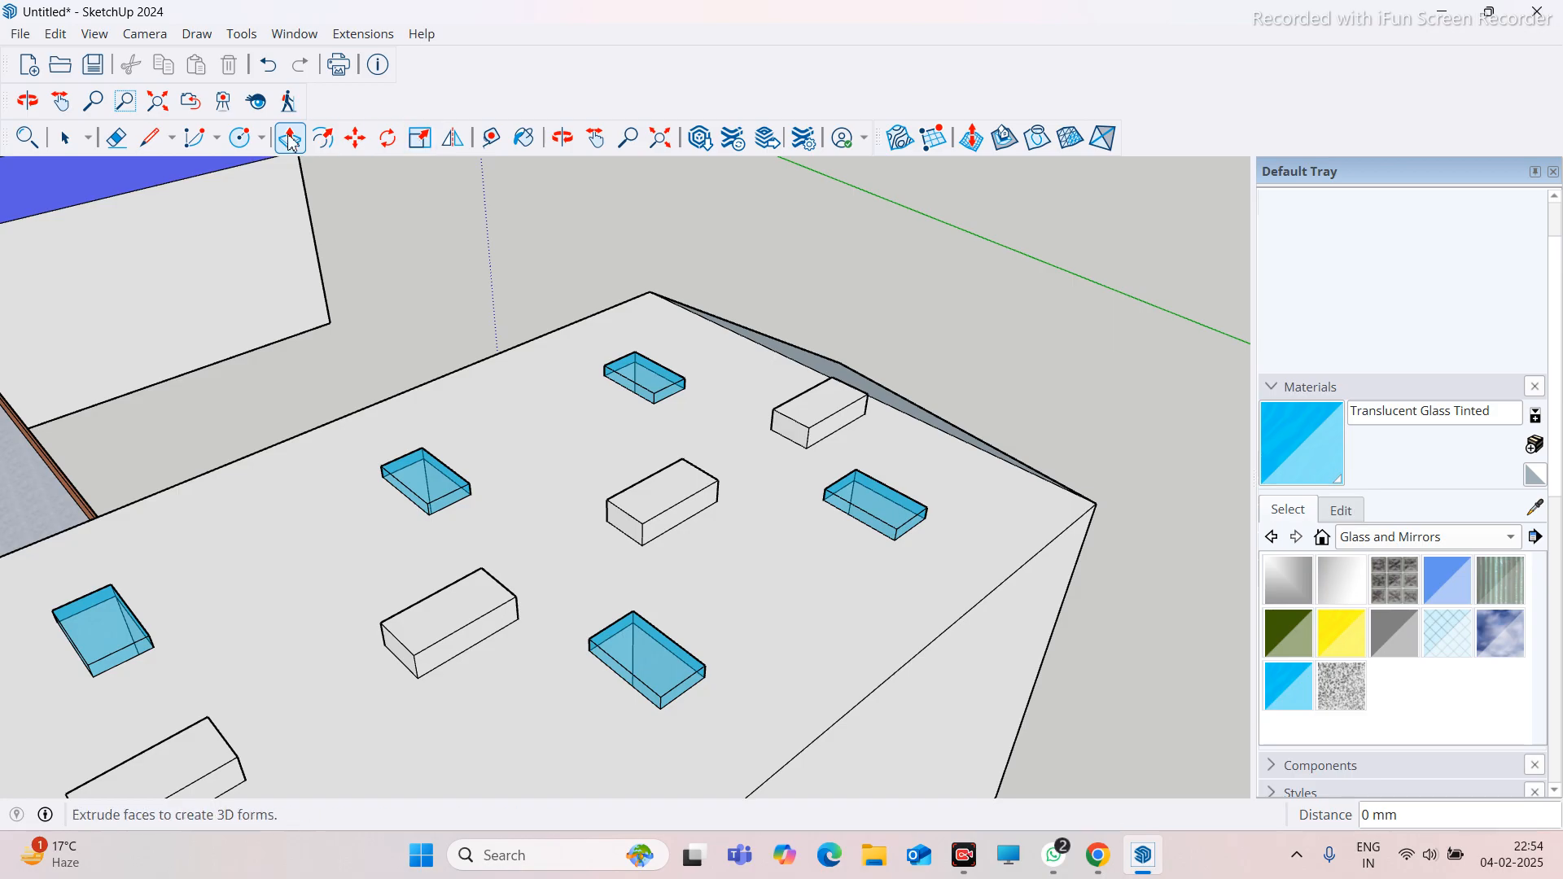
{"action": "scroll", "coordinate": [795, 359], "scroll_direction": "up", "scroll_amount": 3}
{"action": "left_click", "coordinate": [814, 363]}
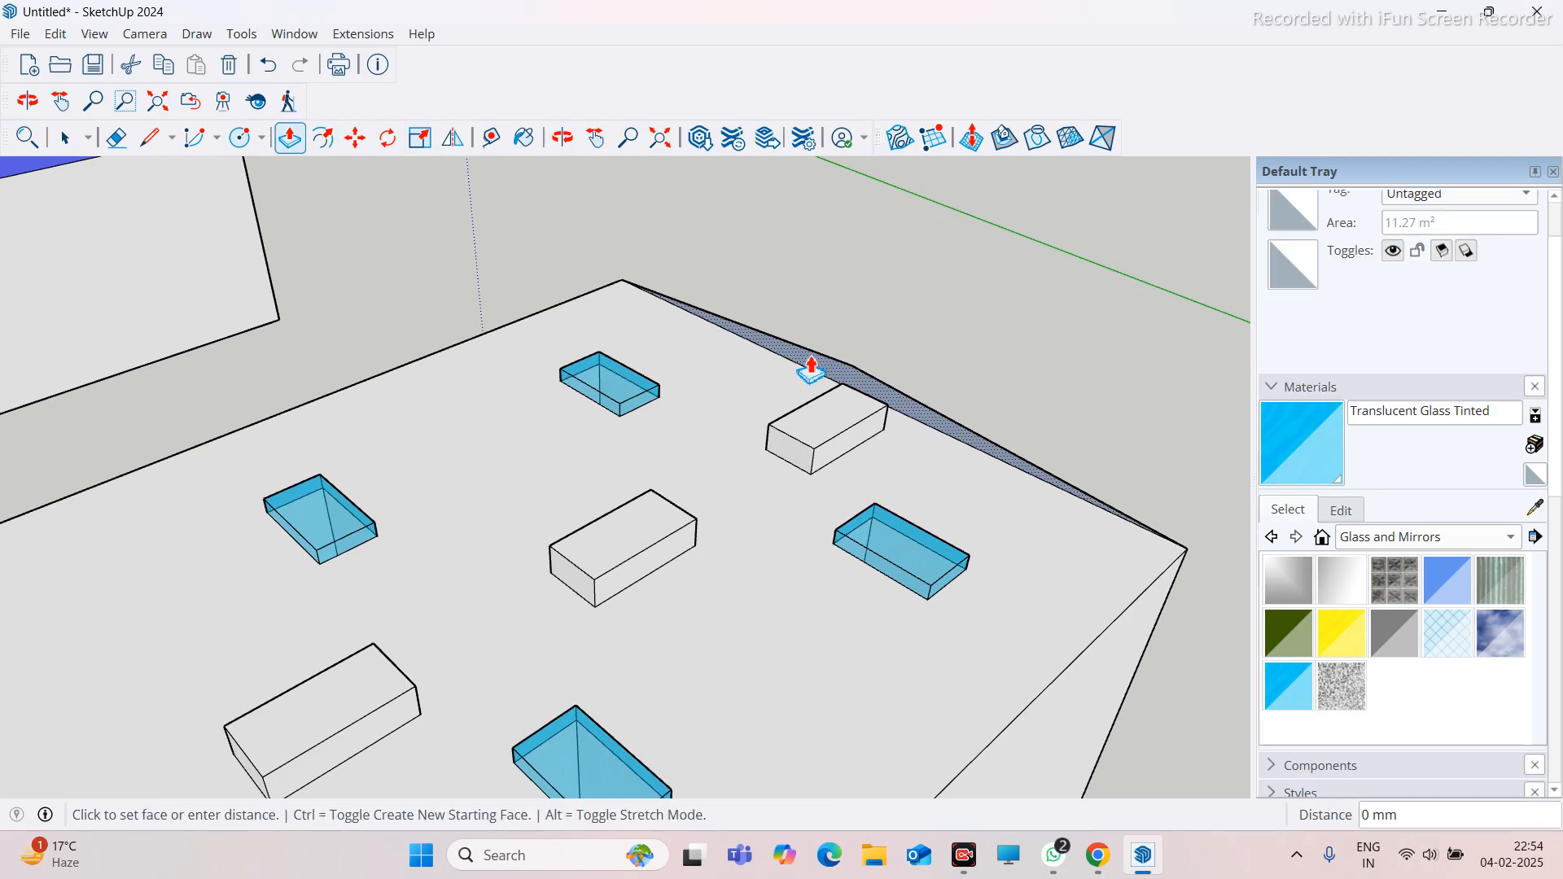
{"action": "scroll", "coordinate": [928, 428], "scroll_direction": "down", "scroll_amount": 10}
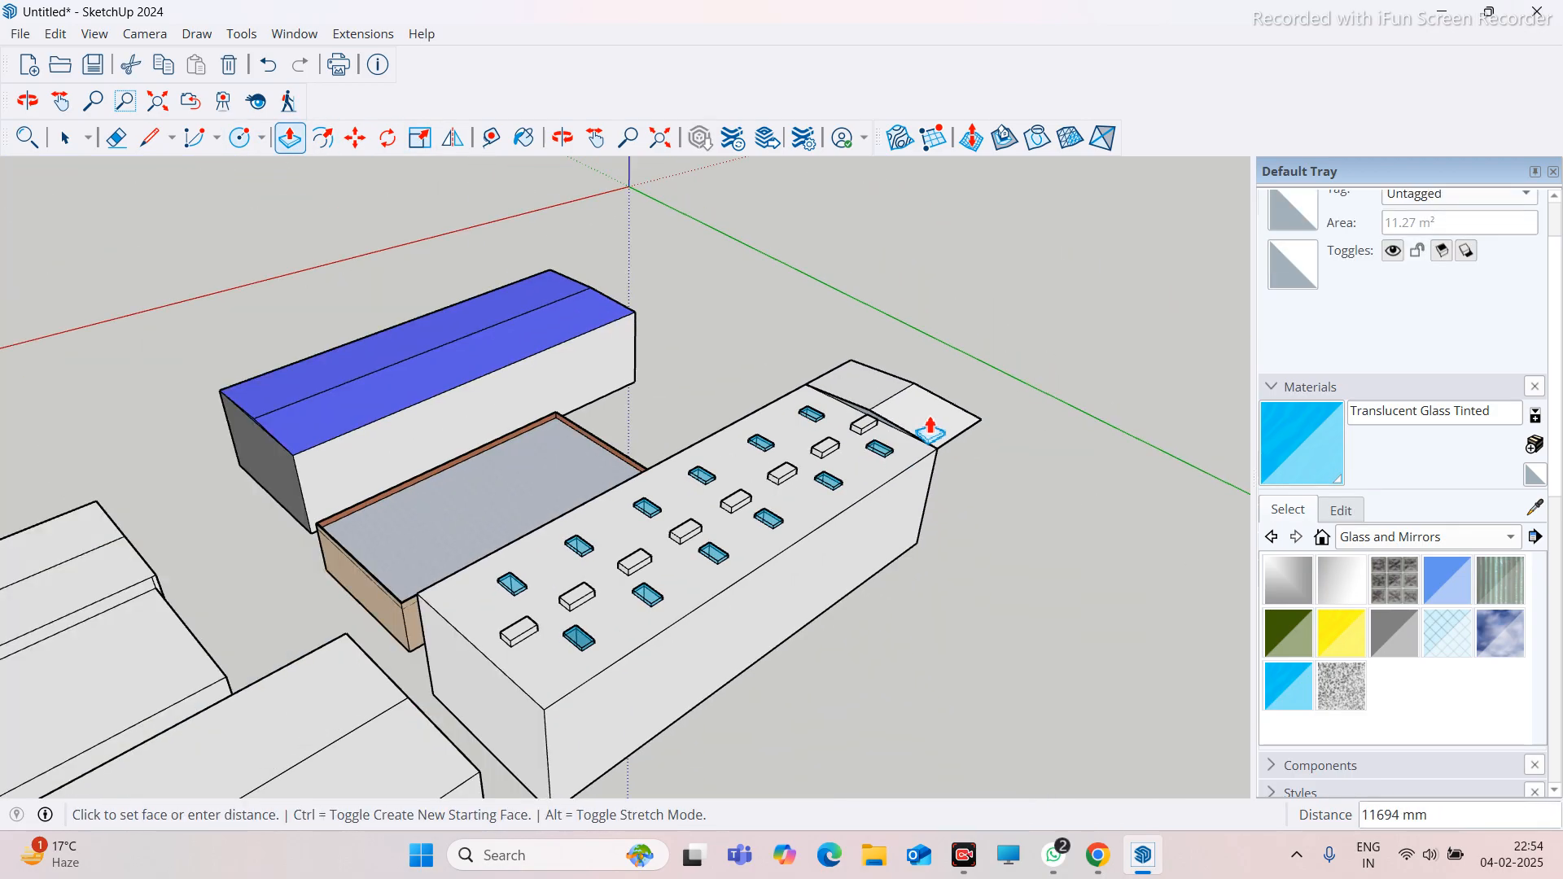
{"action": "type", "text": "73000"}
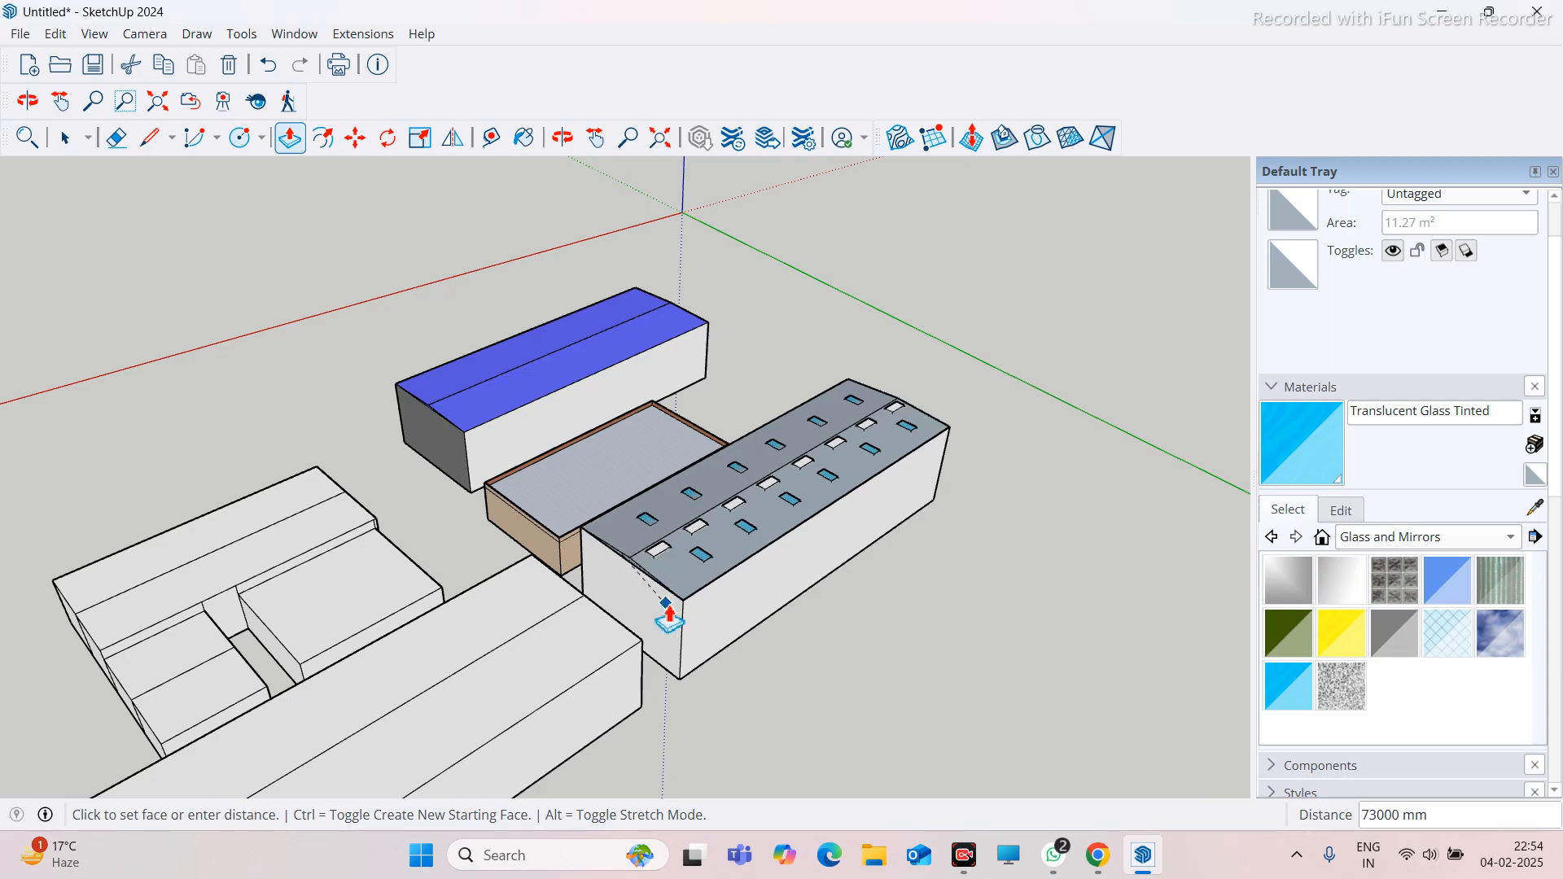
{"action": "key", "text": "Return"}
Extrude the partly sunken end skylight on the slope nearest the flat-roofed building upward by about 344 mm
{"action": "middle_click_drag", "start_coordinate": [674, 602], "coordinate": [799, 600]}
{"action": "scroll", "coordinate": [827, 509], "scroll_direction": "up", "scroll_amount": 6}
{"action": "middle_click_drag", "start_coordinate": [859, 509], "coordinate": [607, 529]}
{"action": "scroll", "coordinate": [876, 588], "scroll_direction": "up", "scroll_amount": 6}
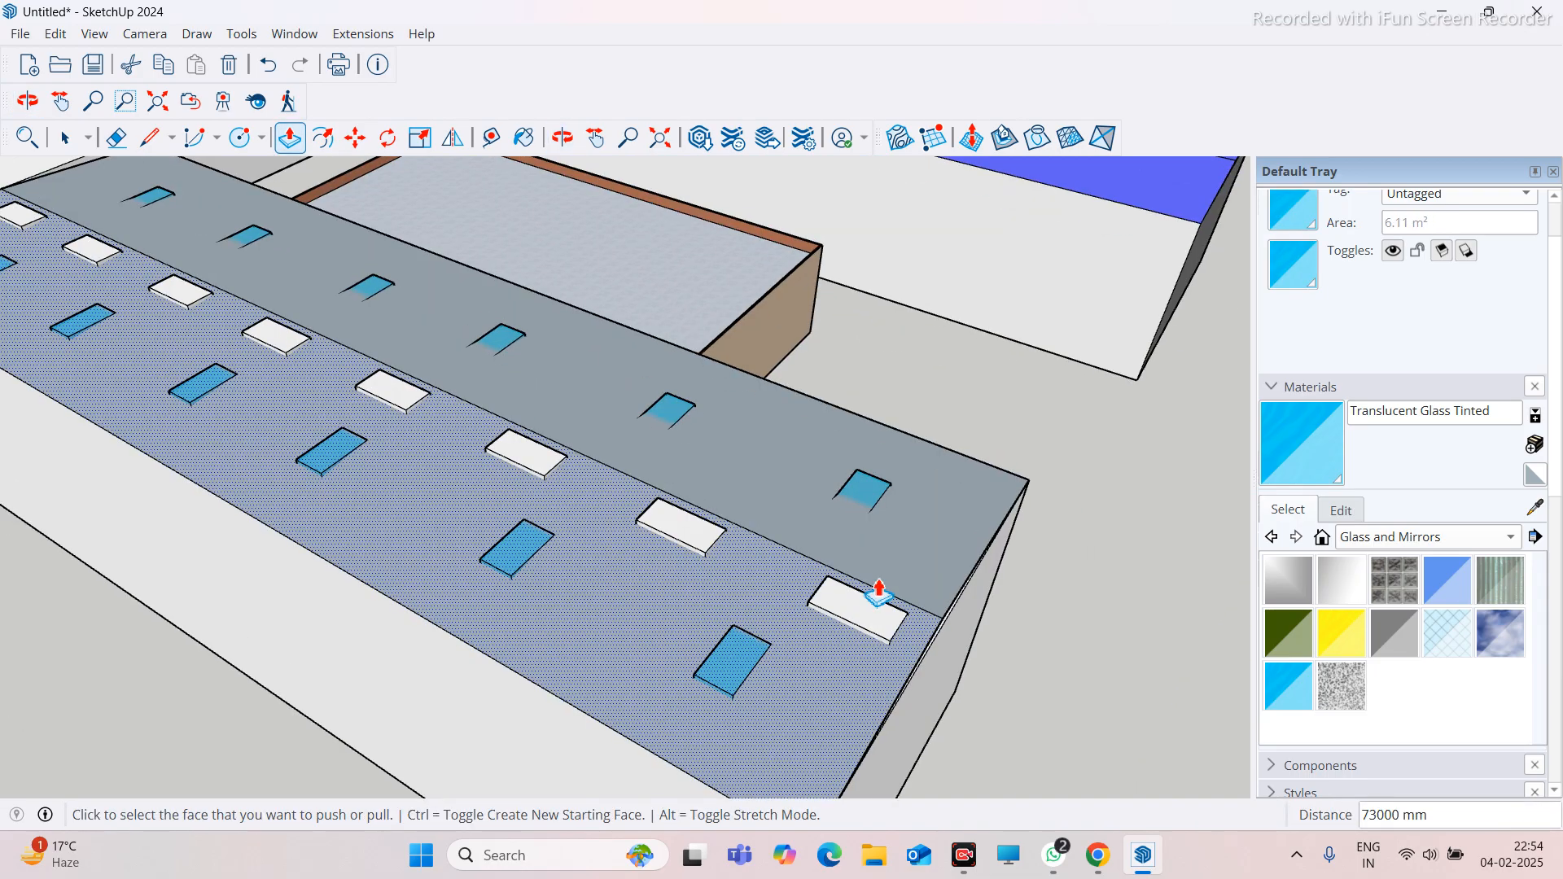
{"action": "middle_click_drag", "start_coordinate": [830, 565], "coordinate": [705, 538]}
{"action": "scroll", "coordinate": [806, 516], "scroll_direction": "down", "scroll_amount": 3}
{"action": "middle_click_drag", "start_coordinate": [834, 512], "coordinate": [1028, 587]}
{"action": "scroll", "coordinate": [768, 547], "scroll_direction": "down", "scroll_amount": 6}
{"action": "scroll", "coordinate": [488, 553], "scroll_direction": "up", "scroll_amount": 6}
{"action": "scroll", "coordinate": [1028, 586], "scroll_direction": "up", "scroll_amount": 3}
{"action": "left_click", "coordinate": [299, 142]}
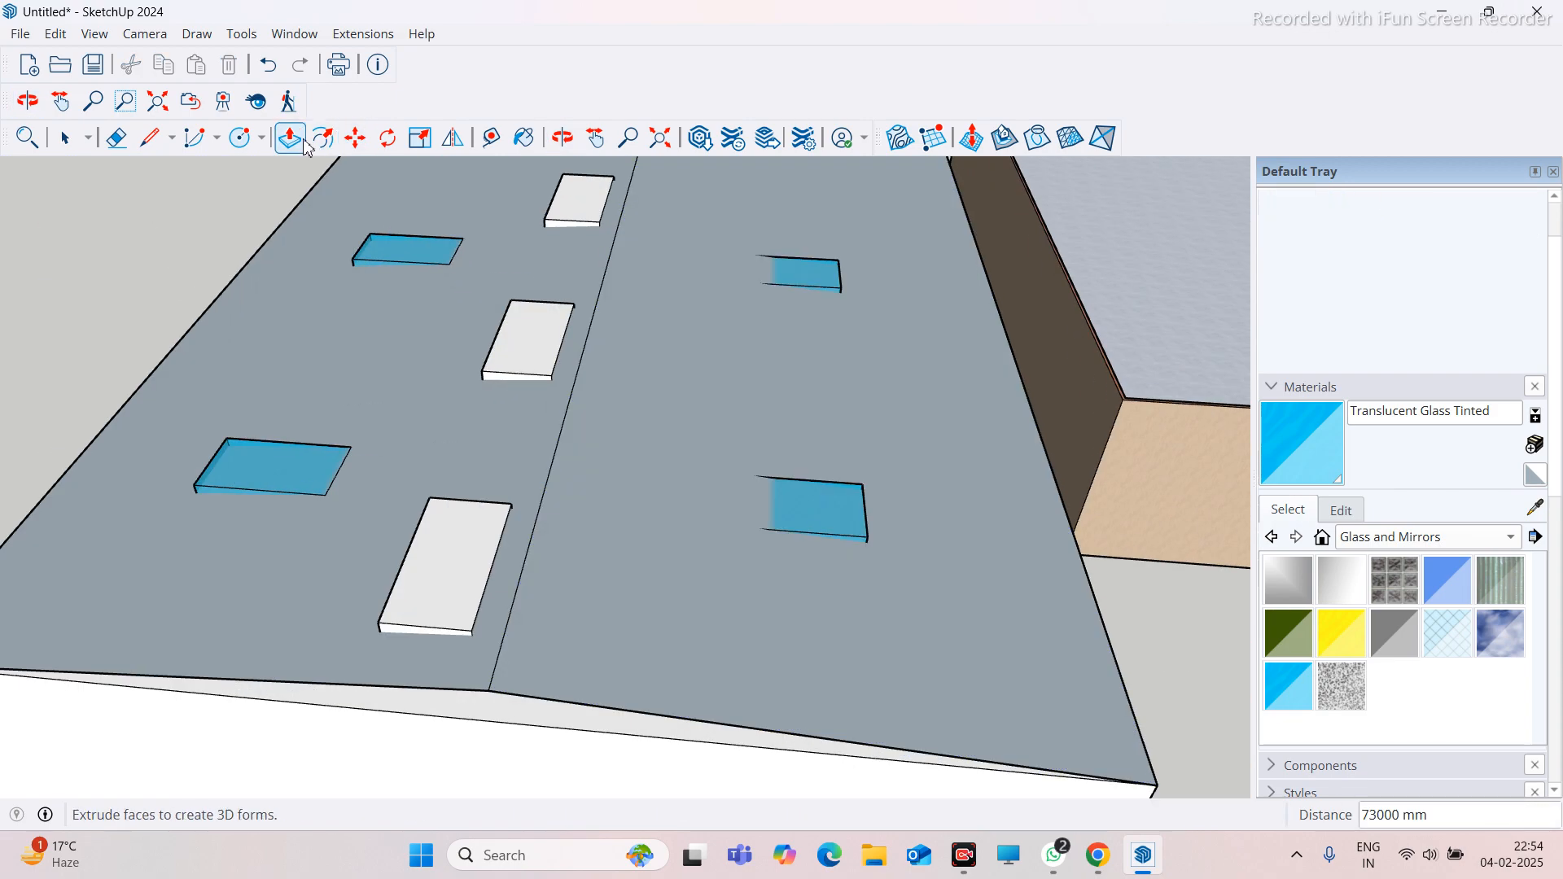
{"action": "left_click", "coordinate": [824, 509]}
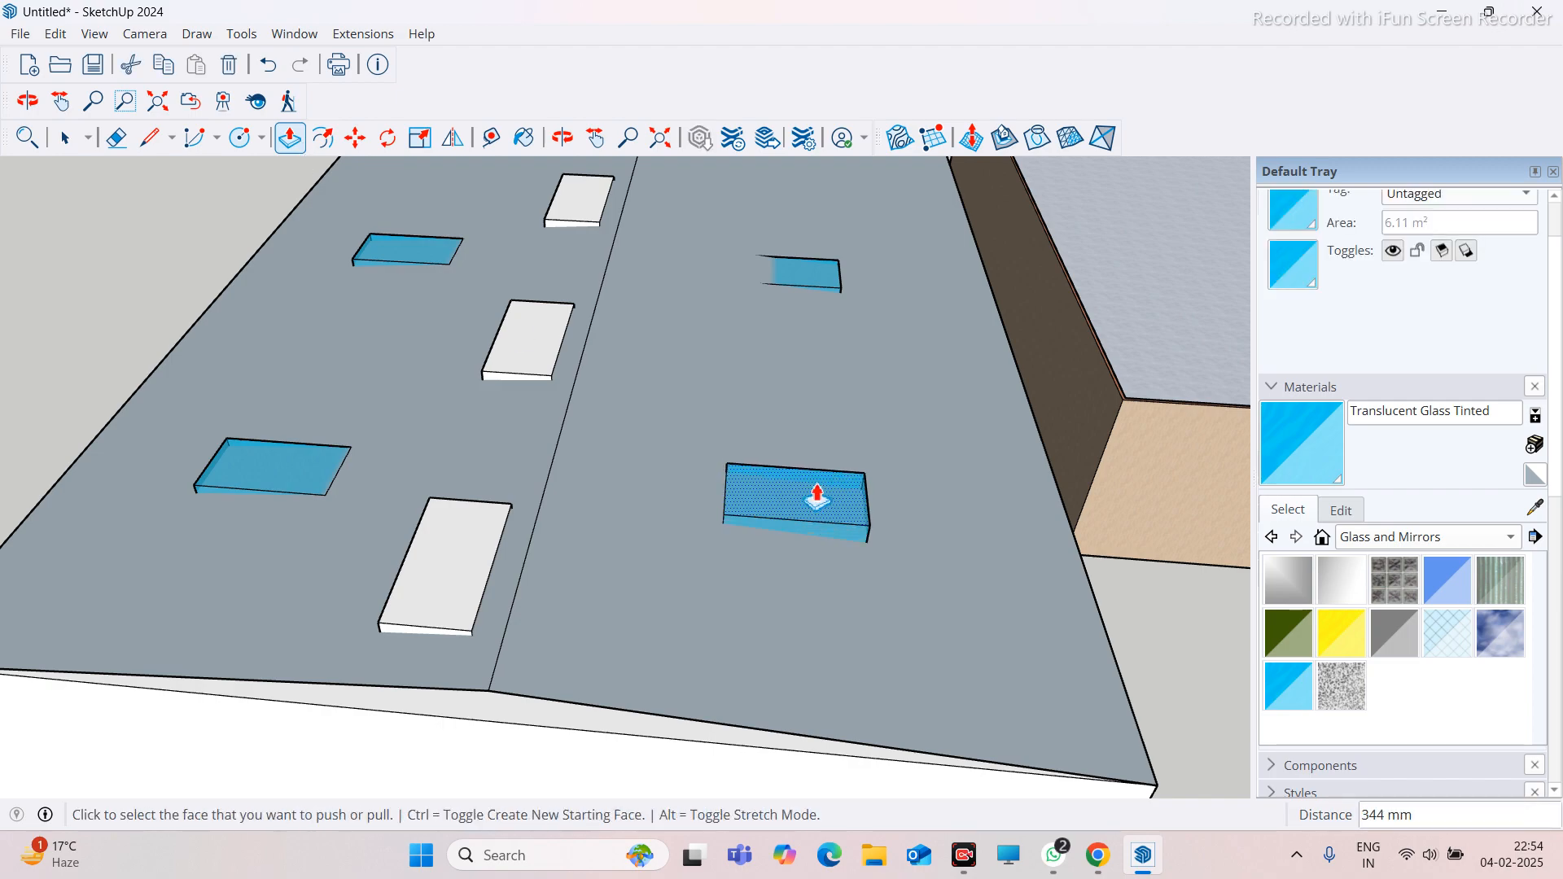
{"action": "left_click", "coordinate": [822, 499]}
Raise the second and third skylights on the slope nearest the flat-roofed building to match the end skylight
{"action": "scroll", "coordinate": [822, 499], "scroll_direction": "down", "scroll_amount": 3}
{"action": "scroll", "coordinate": [810, 376], "scroll_direction": "up", "scroll_amount": 3}
{"action": "left_click", "coordinate": [810, 376]}
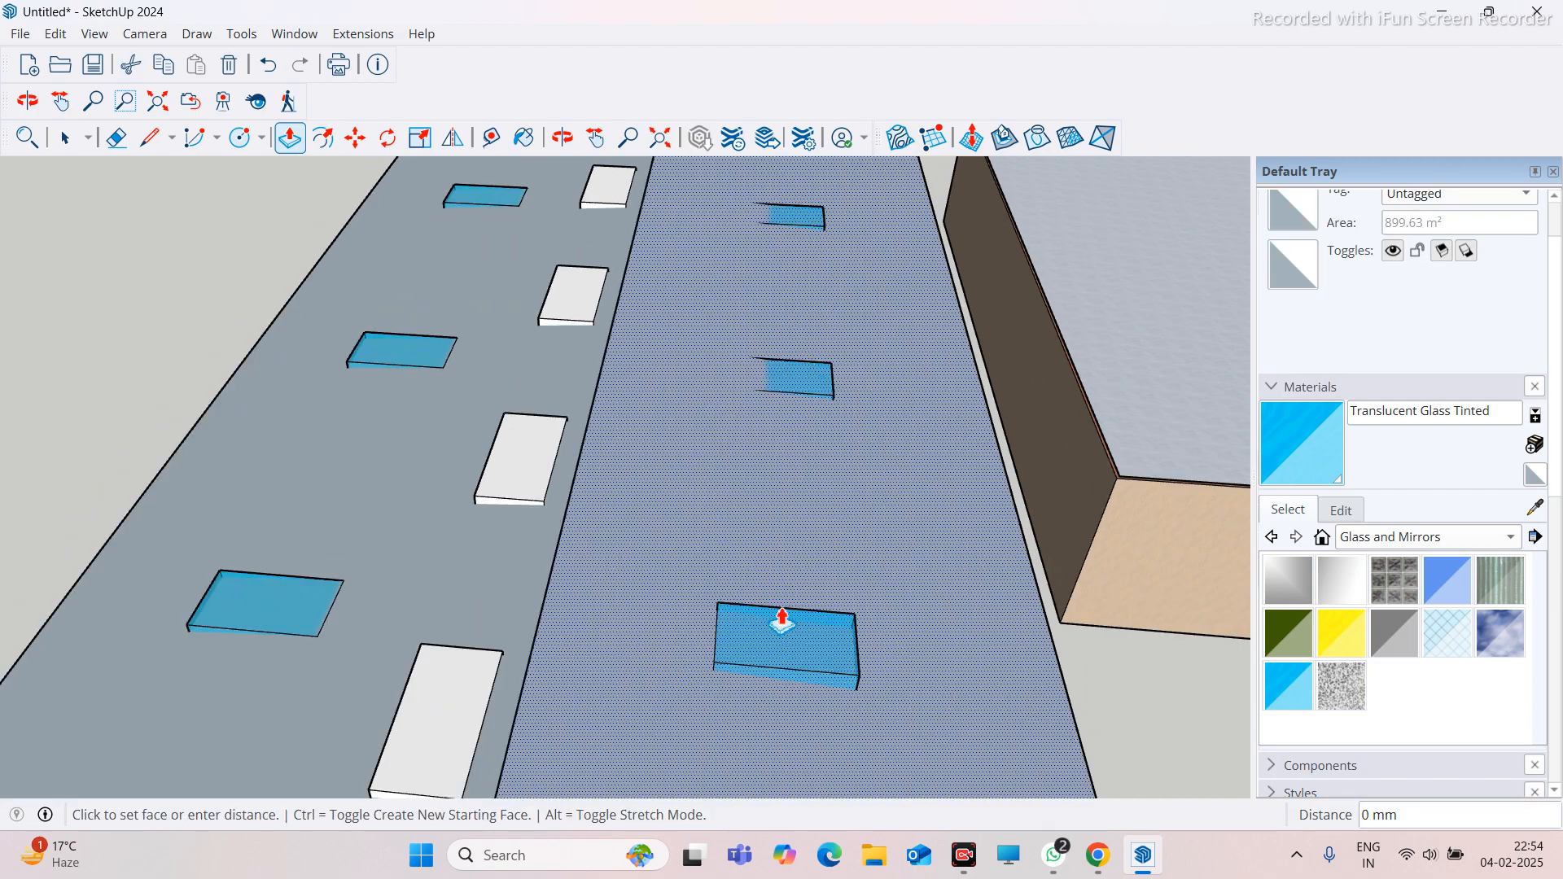
{"action": "scroll", "coordinate": [811, 403], "scroll_direction": "up", "scroll_amount": 1}
{"action": "left_click", "coordinate": [810, 394]}
{"action": "scroll", "coordinate": [789, 450], "scroll_direction": "down", "scroll_amount": 4}
{"action": "scroll", "coordinate": [802, 417], "scroll_direction": "up", "scroll_amount": 2}
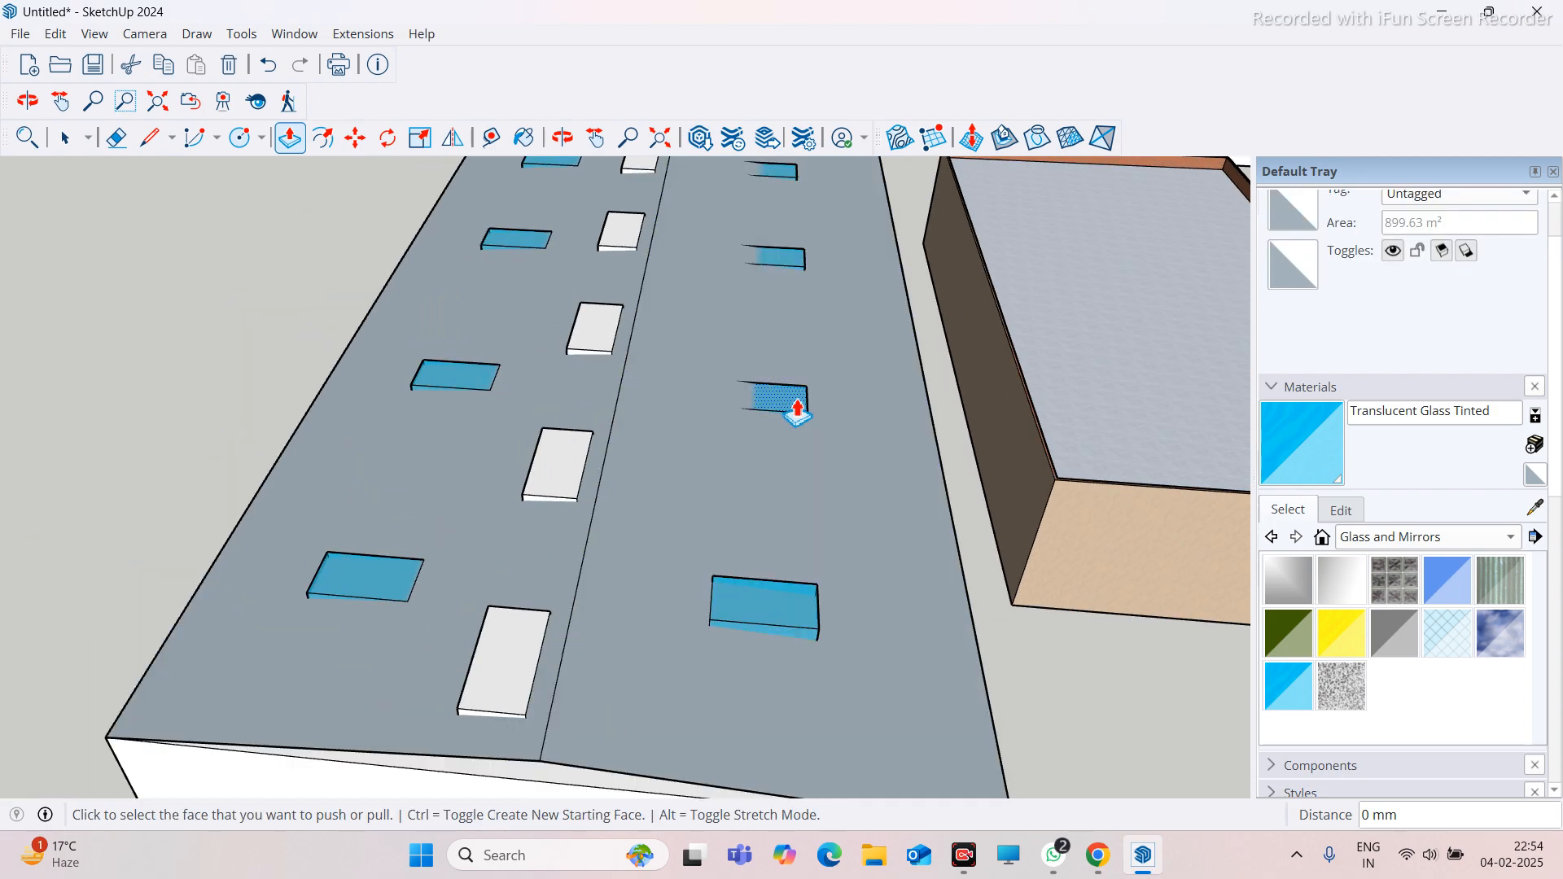
{"action": "left_click", "coordinate": [796, 410]}
{"action": "left_click", "coordinate": [796, 617]}
{"action": "scroll", "coordinate": [777, 395], "scroll_direction": "down", "scroll_amount": 2}
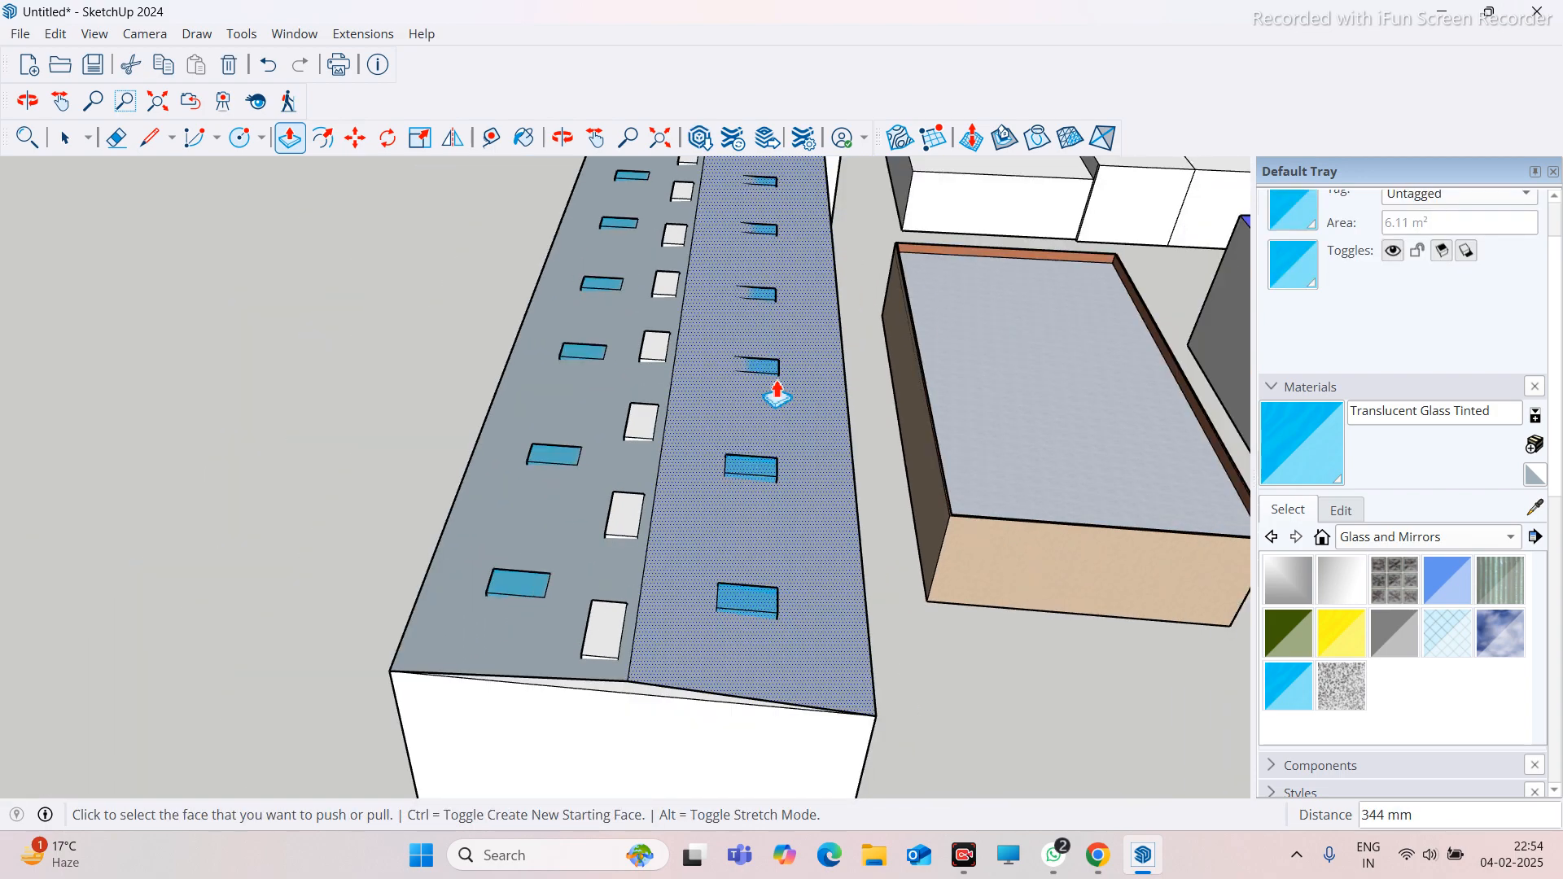
{"action": "scroll", "coordinate": [778, 395], "scroll_direction": "up", "scroll_amount": 2}
{"action": "left_click", "coordinate": [771, 493]}
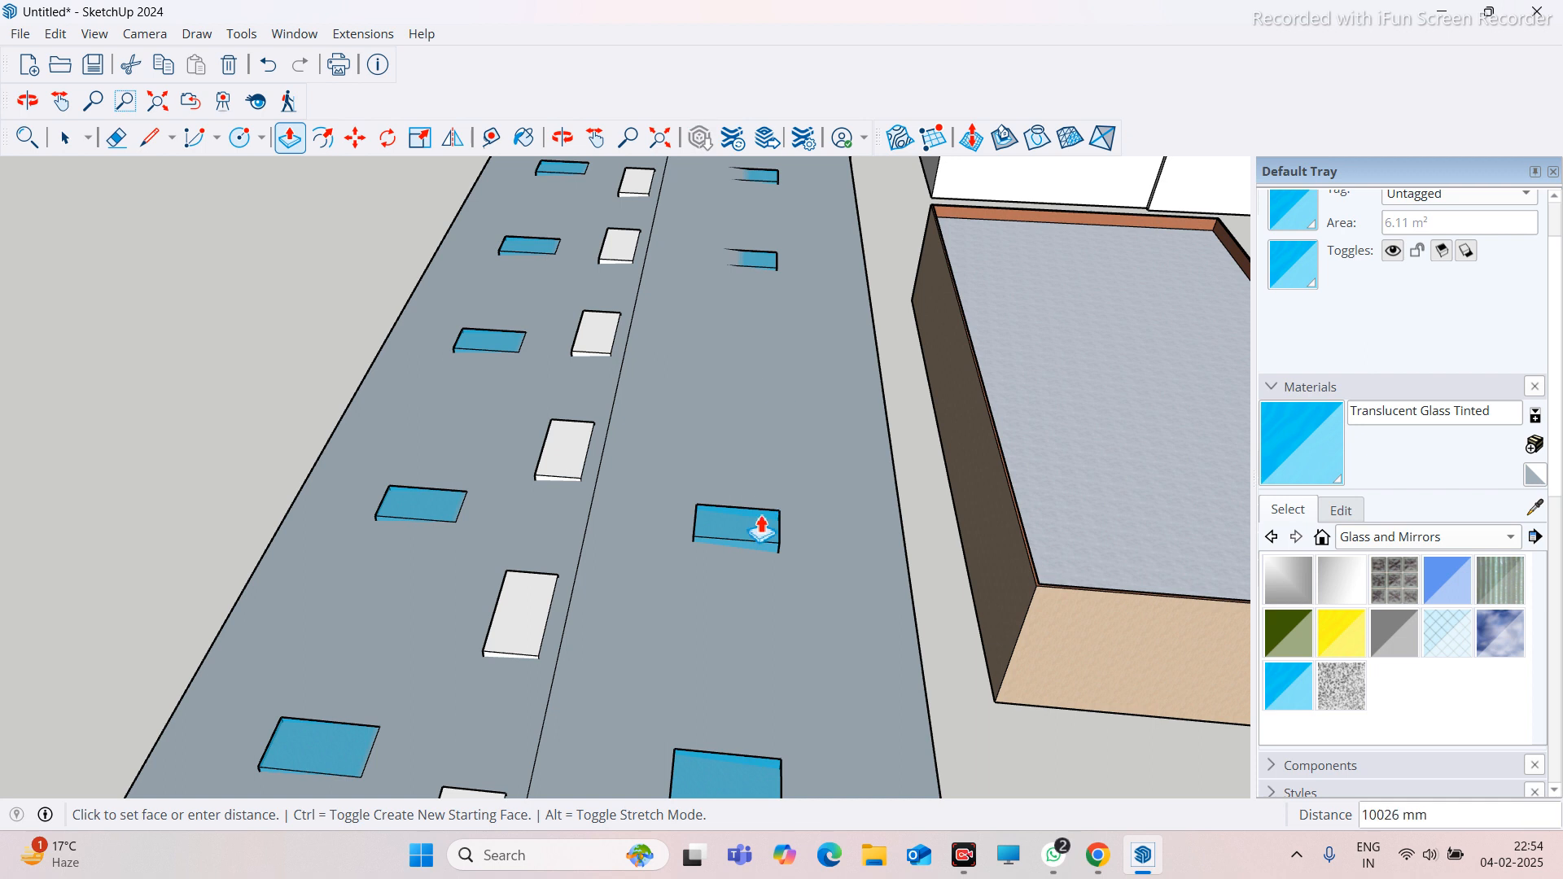
{"action": "left_click", "coordinate": [713, 527]}
Raise the fourth and fifth skylights on that slope to the height of their corrected neighbours
{"action": "scroll", "coordinate": [796, 303], "scroll_direction": "down", "scroll_amount": 2}
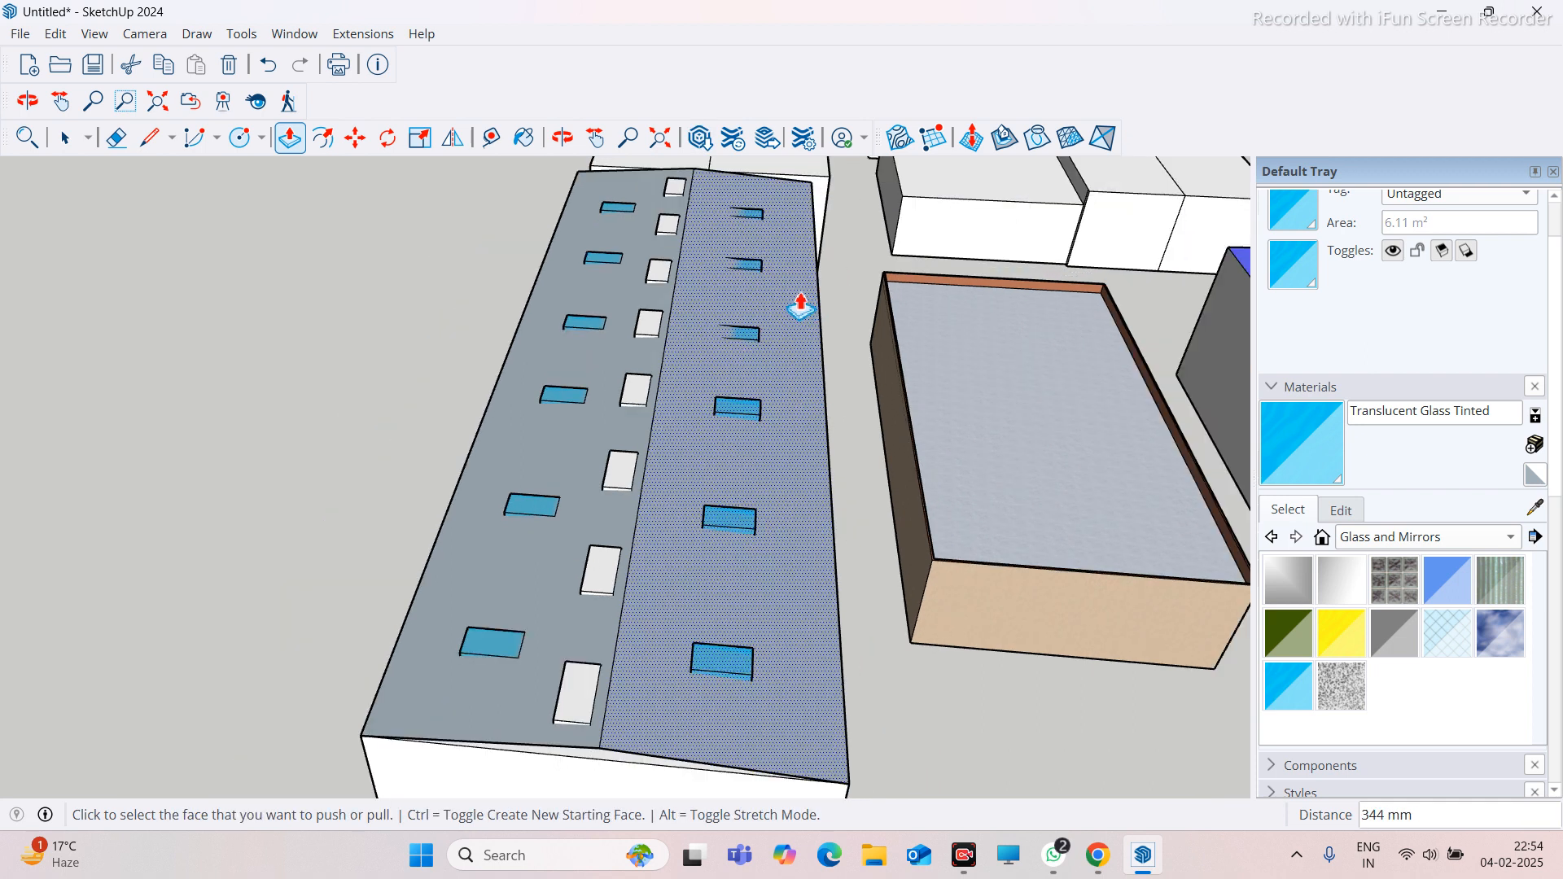
{"action": "scroll", "coordinate": [737, 356], "scroll_direction": "up", "scroll_amount": 2}
{"action": "scroll", "coordinate": [736, 356], "scroll_direction": "down", "scroll_amount": 1}
{"action": "left_click", "coordinate": [726, 381]}
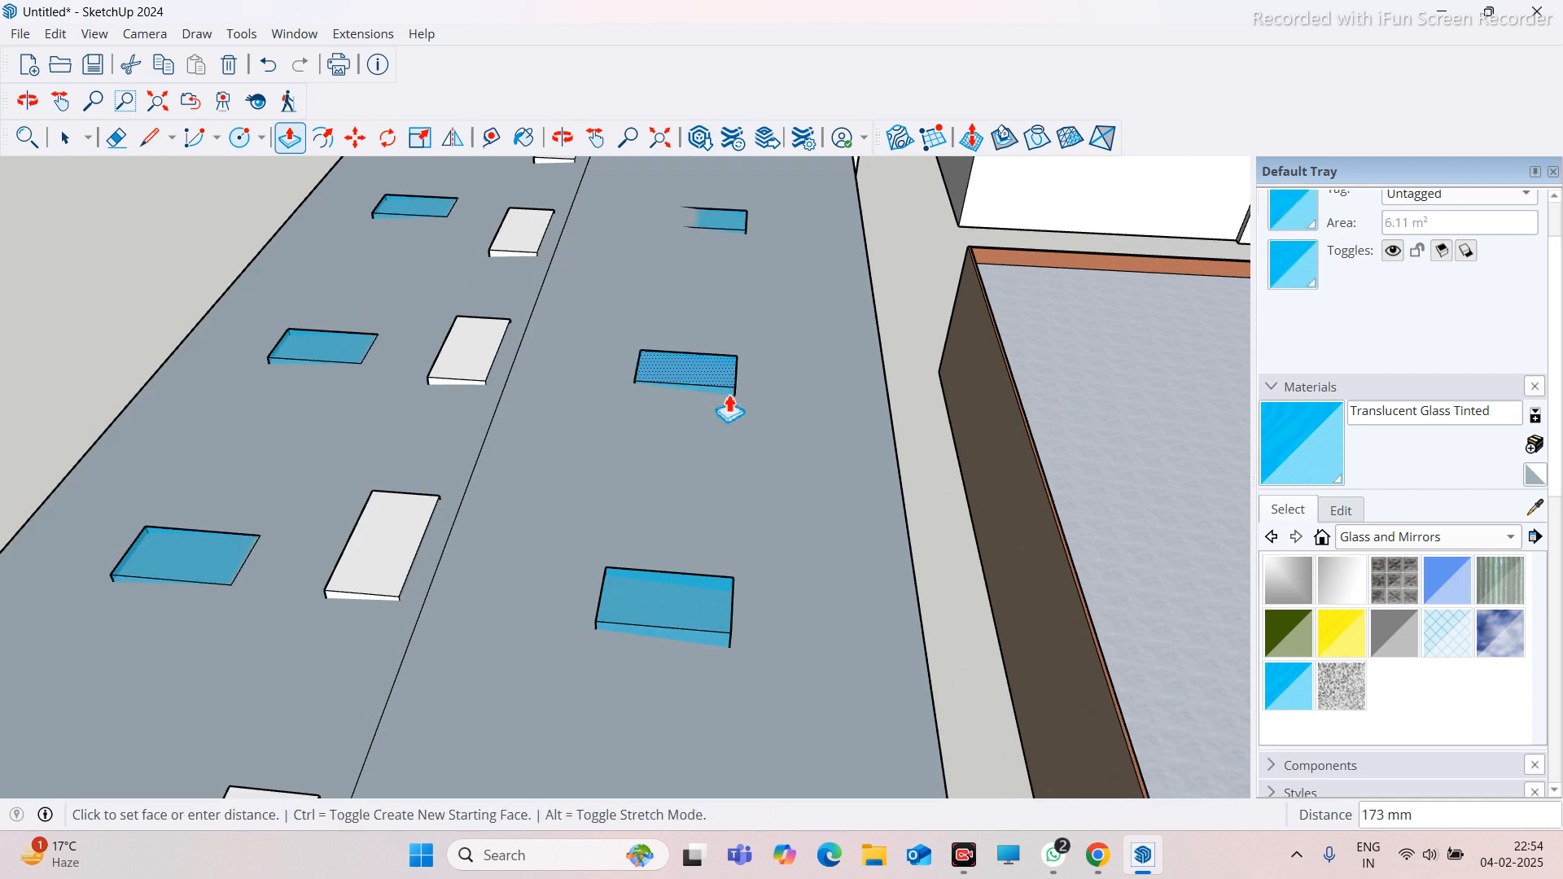
{"action": "left_click", "coordinate": [714, 601]}
{"action": "scroll", "coordinate": [754, 353], "scroll_direction": "down", "scroll_amount": 2}
{"action": "scroll", "coordinate": [701, 321], "scroll_direction": "up", "scroll_amount": 2}
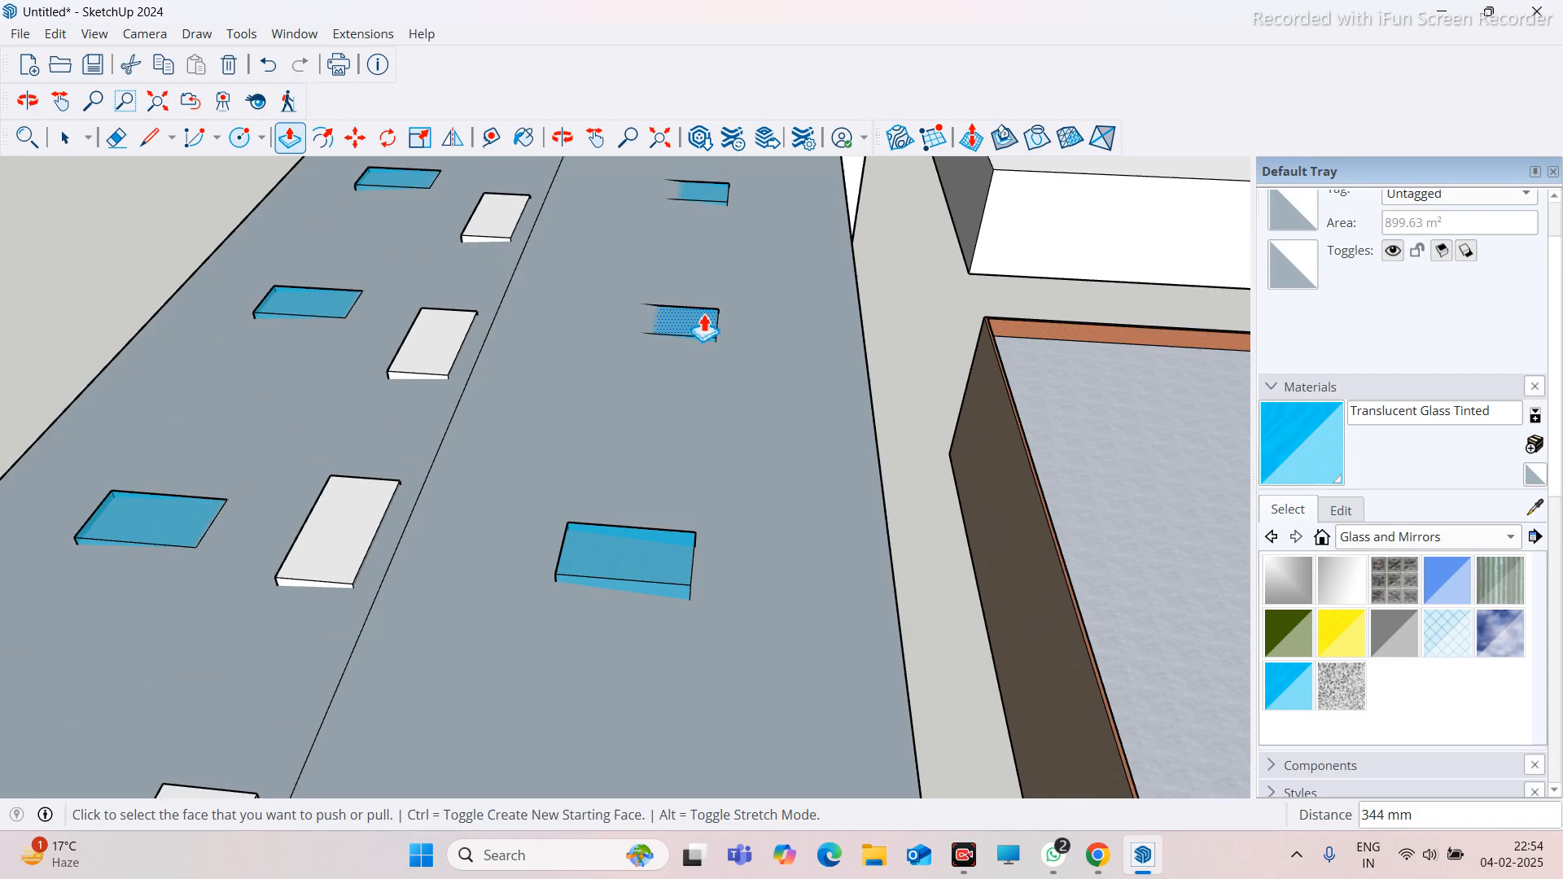
{"action": "left_click", "coordinate": [704, 329]}
{"action": "left_click", "coordinate": [648, 545]}
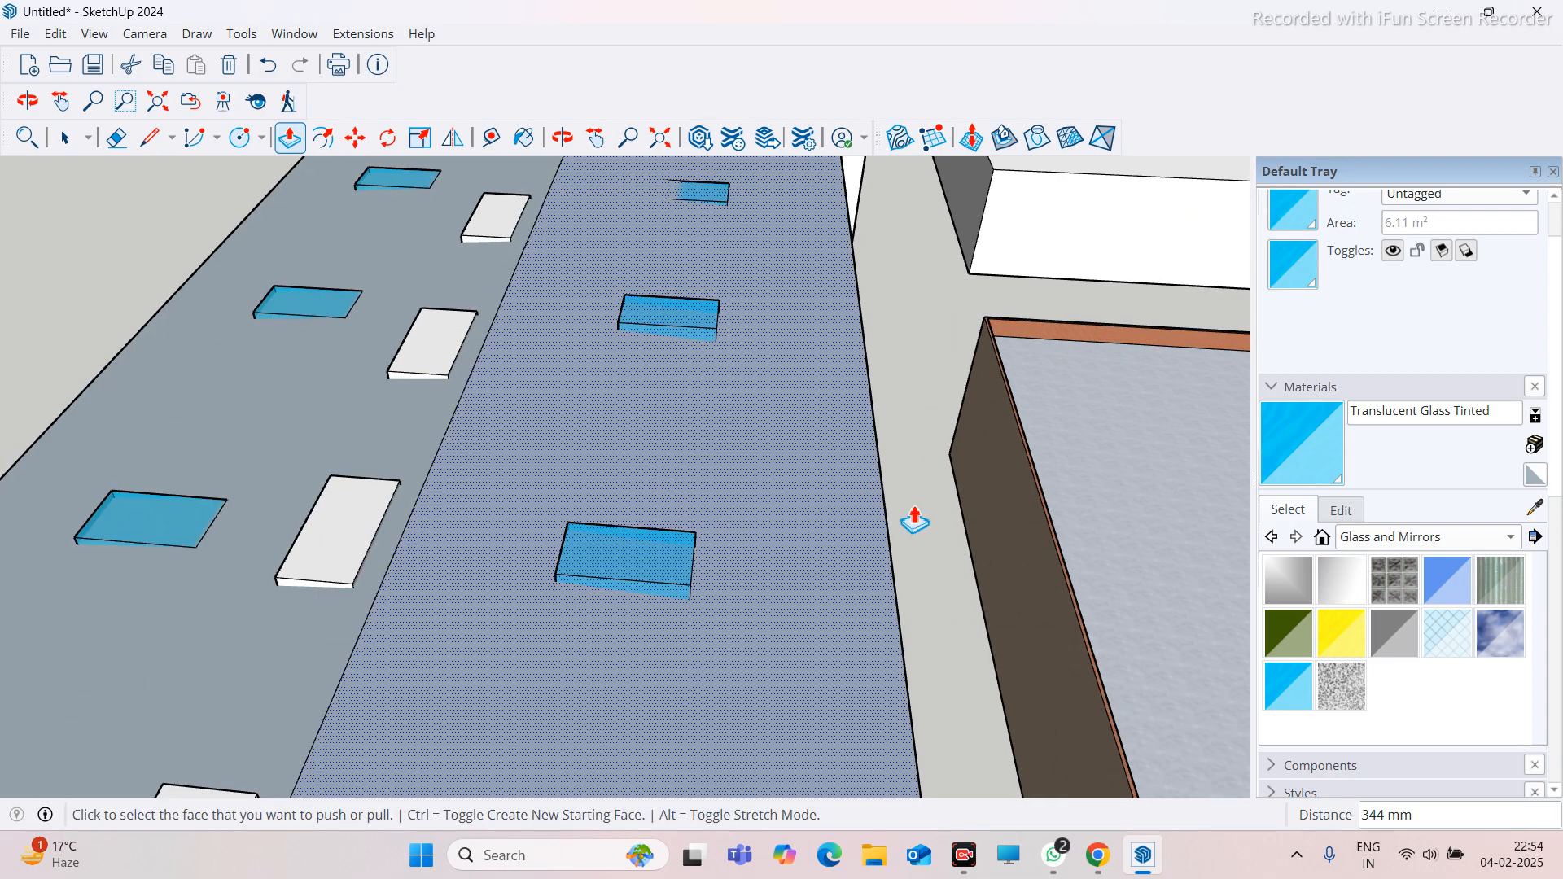
Raise the sixth, last sunken skylight on the slope nearest the flat-roofed building to match the others
{"action": "scroll", "coordinate": [812, 491], "scroll_direction": "down", "scroll_amount": 2}
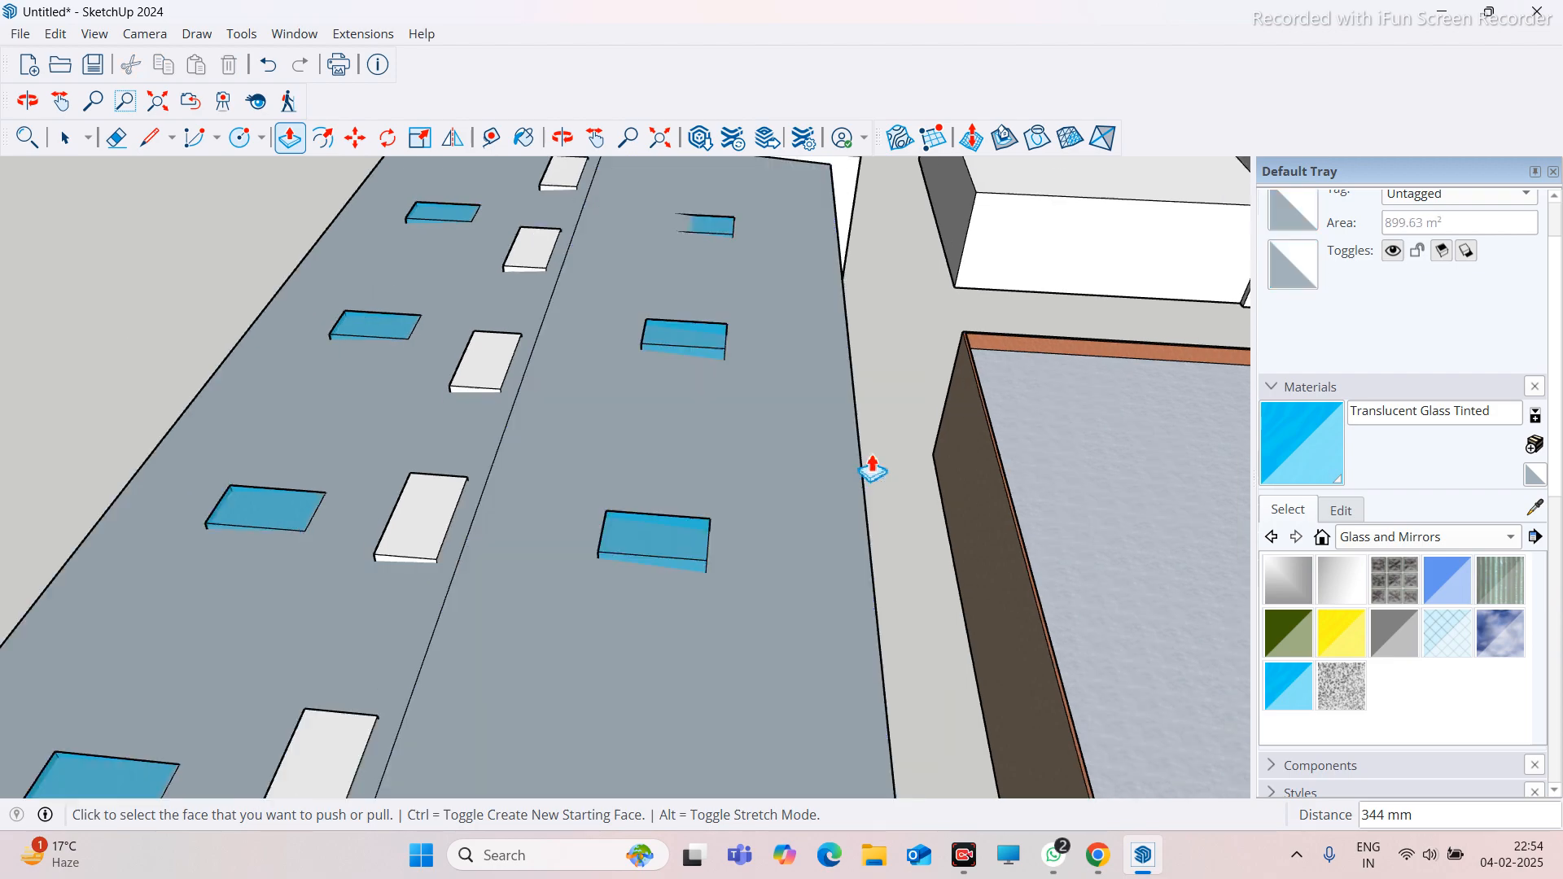
{"action": "scroll", "coordinate": [638, 388], "scroll_direction": "up", "scroll_amount": 3}
{"action": "scroll", "coordinate": [721, 281], "scroll_direction": "up", "scroll_amount": 2}
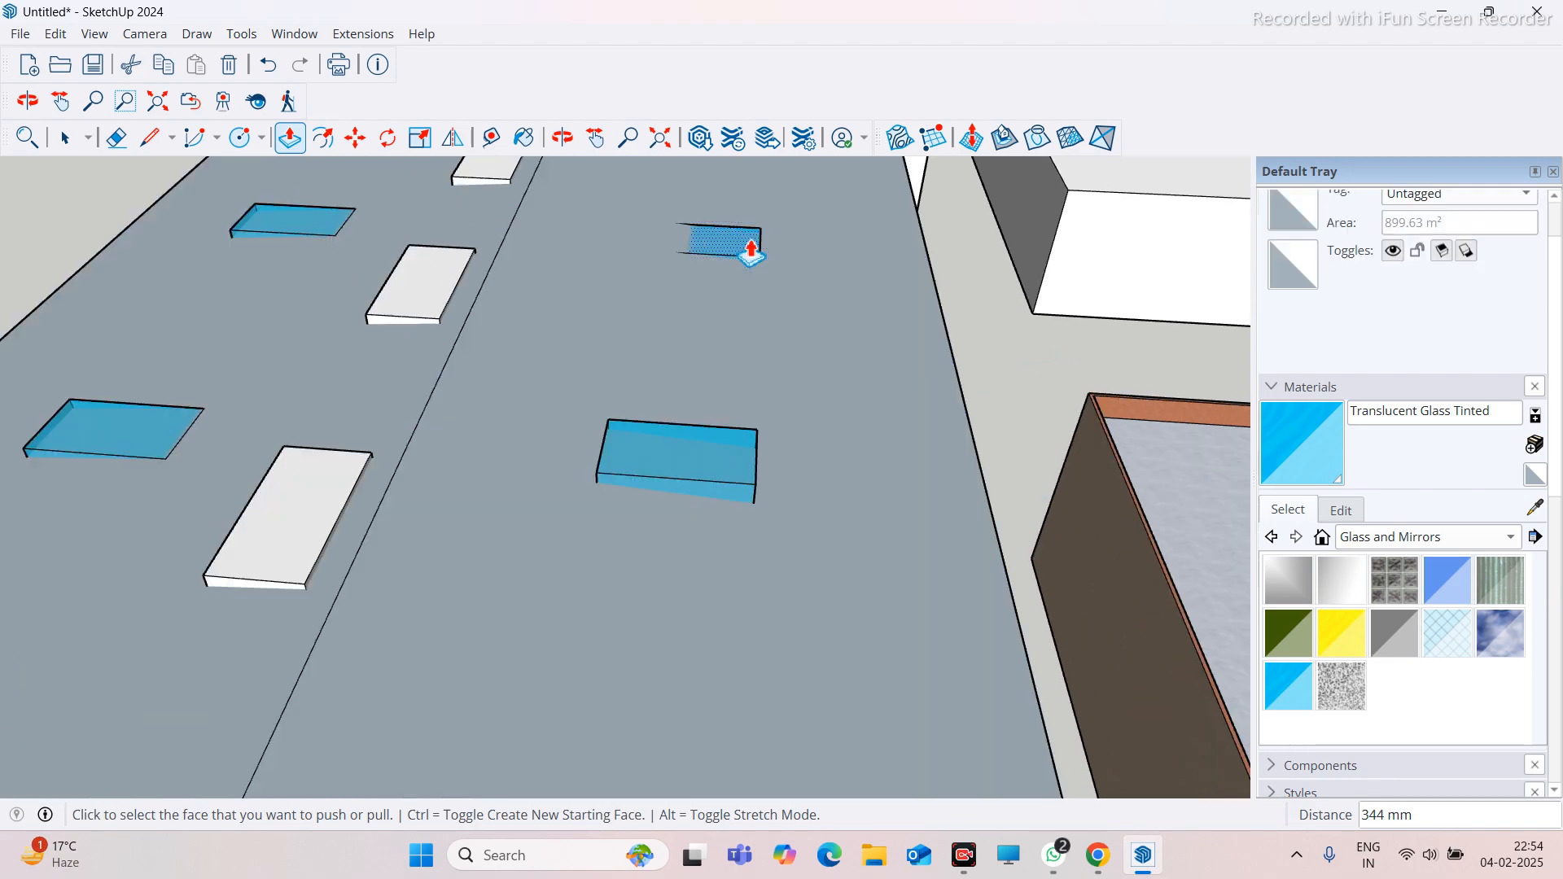
{"action": "left_click", "coordinate": [748, 253]}
{"action": "left_click", "coordinate": [746, 456]}
{"action": "scroll", "coordinate": [793, 430], "scroll_direction": "down", "scroll_amount": 3}
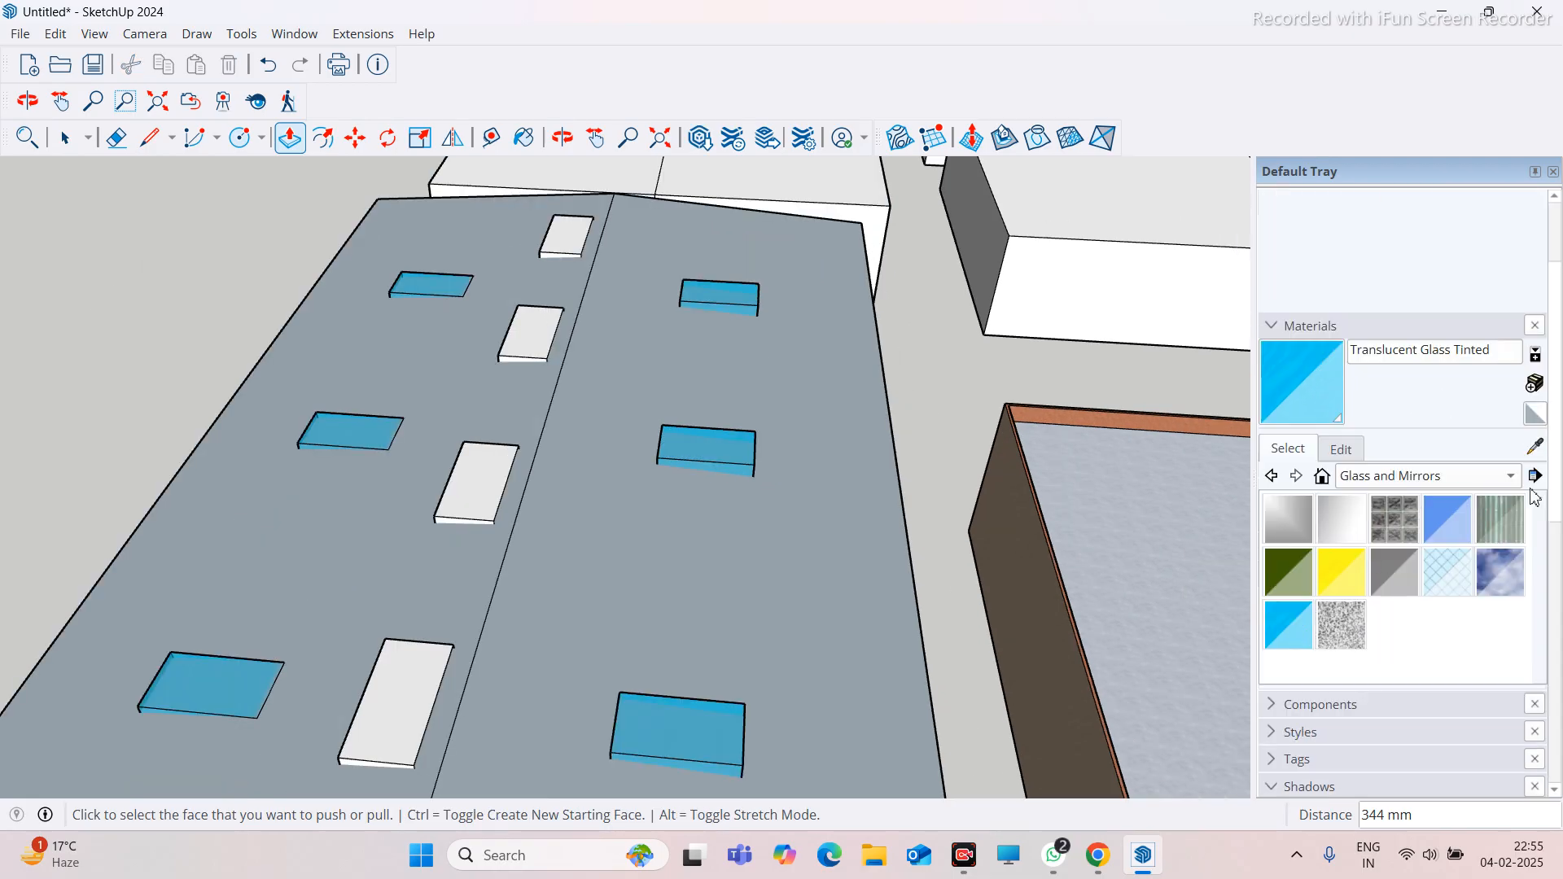
Choose Color I02 from the Colors materials and paint both slopes of the long building's roof
{"action": "left_click", "coordinate": [1510, 476]}
{"action": "left_click", "coordinate": [1376, 541]}
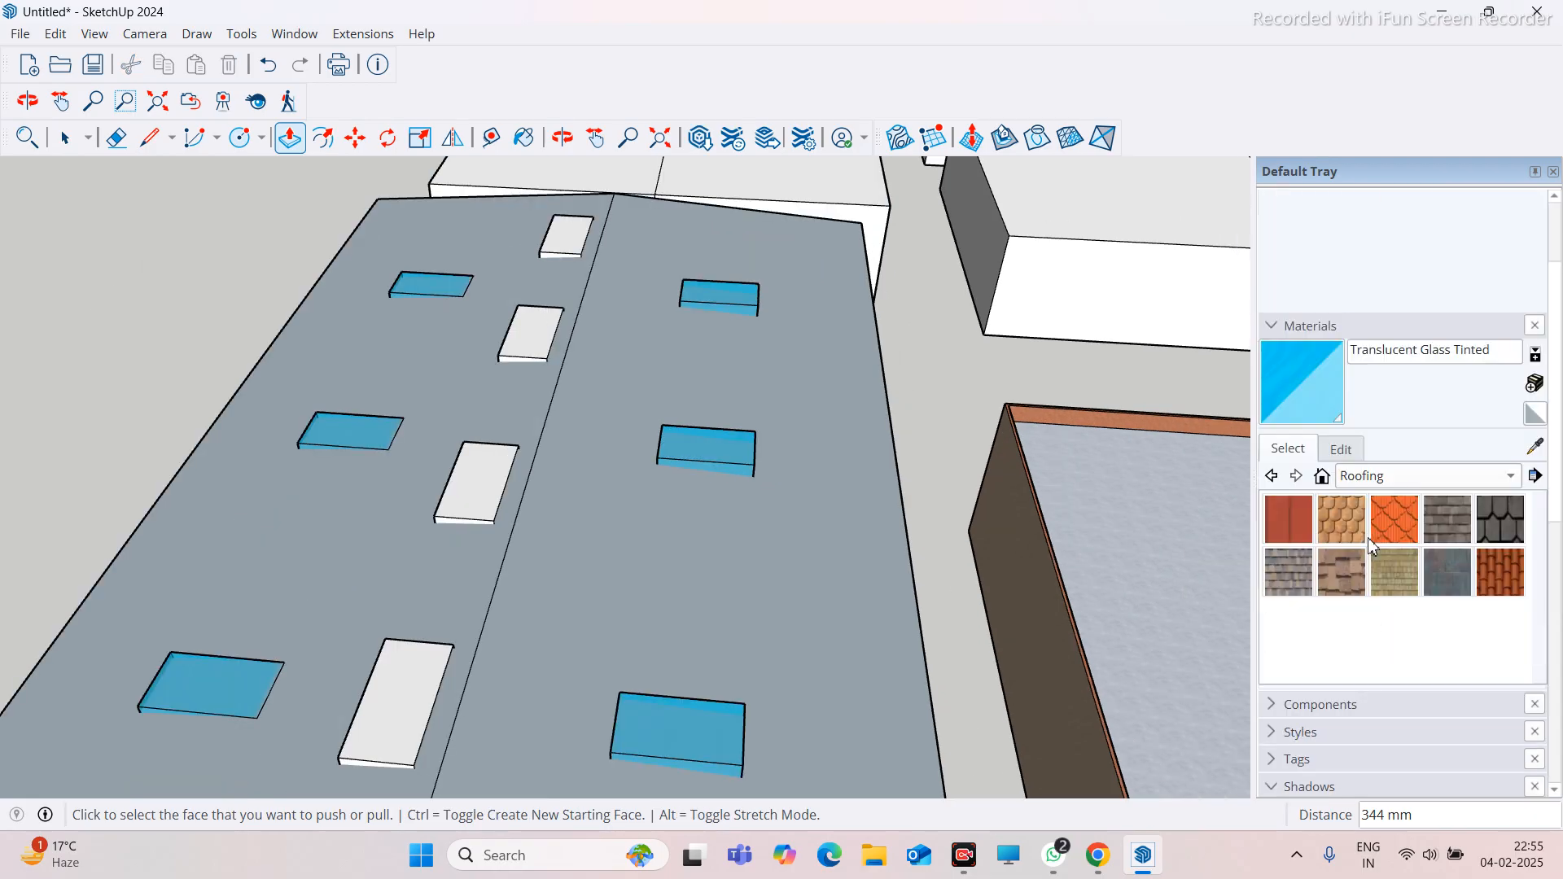
{"action": "left_click", "coordinate": [1468, 481]}
{"action": "left_click", "coordinate": [1373, 372]}
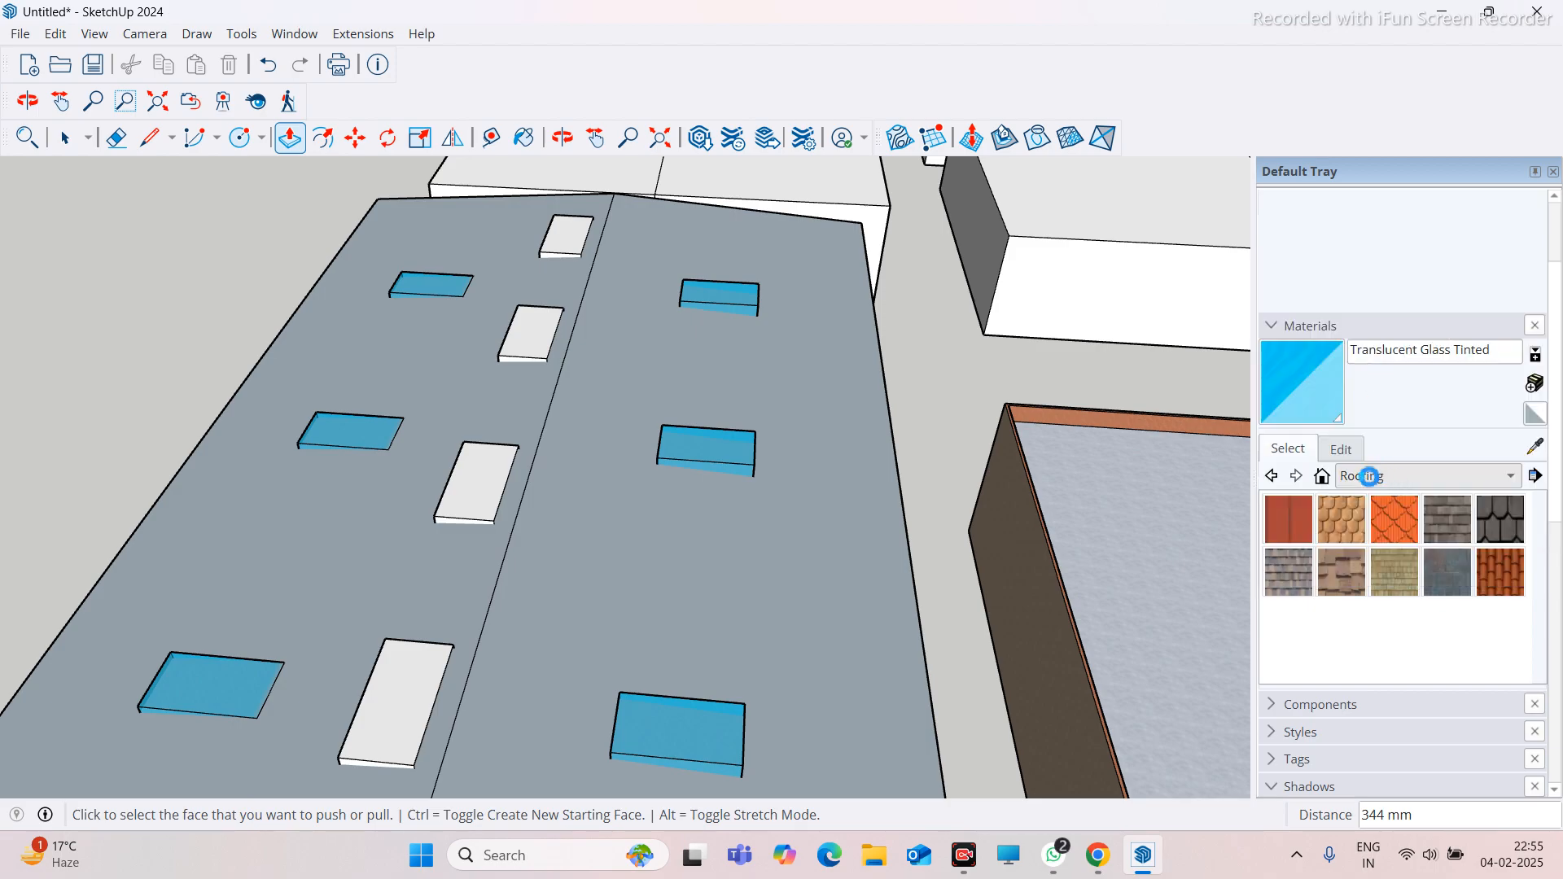
{"action": "scroll", "coordinate": [1342, 553], "scroll_direction": "down", "scroll_amount": 10}
{"action": "scroll", "coordinate": [1343, 559], "scroll_direction": "down", "scroll_amount": 1}
{"action": "left_click", "coordinate": [1288, 571]}
{"action": "left_click", "coordinate": [863, 525]}
{"action": "left_click", "coordinate": [363, 539]}
Choose Color L16 from the Colors materials and paint the tops of the four farthest roof boxes along the long building's ridge
{"action": "scroll", "coordinate": [370, 533], "scroll_direction": "down", "scroll_amount": 3}
{"action": "mouse_move", "coordinate": [377, 481]}
{"action": "middle_mouse_down"}
{"action": "mouse_move", "coordinate": [559, 481]}
{"action": "mouse_move", "coordinate": [478, 394]}
{"action": "middle_mouse_up"}
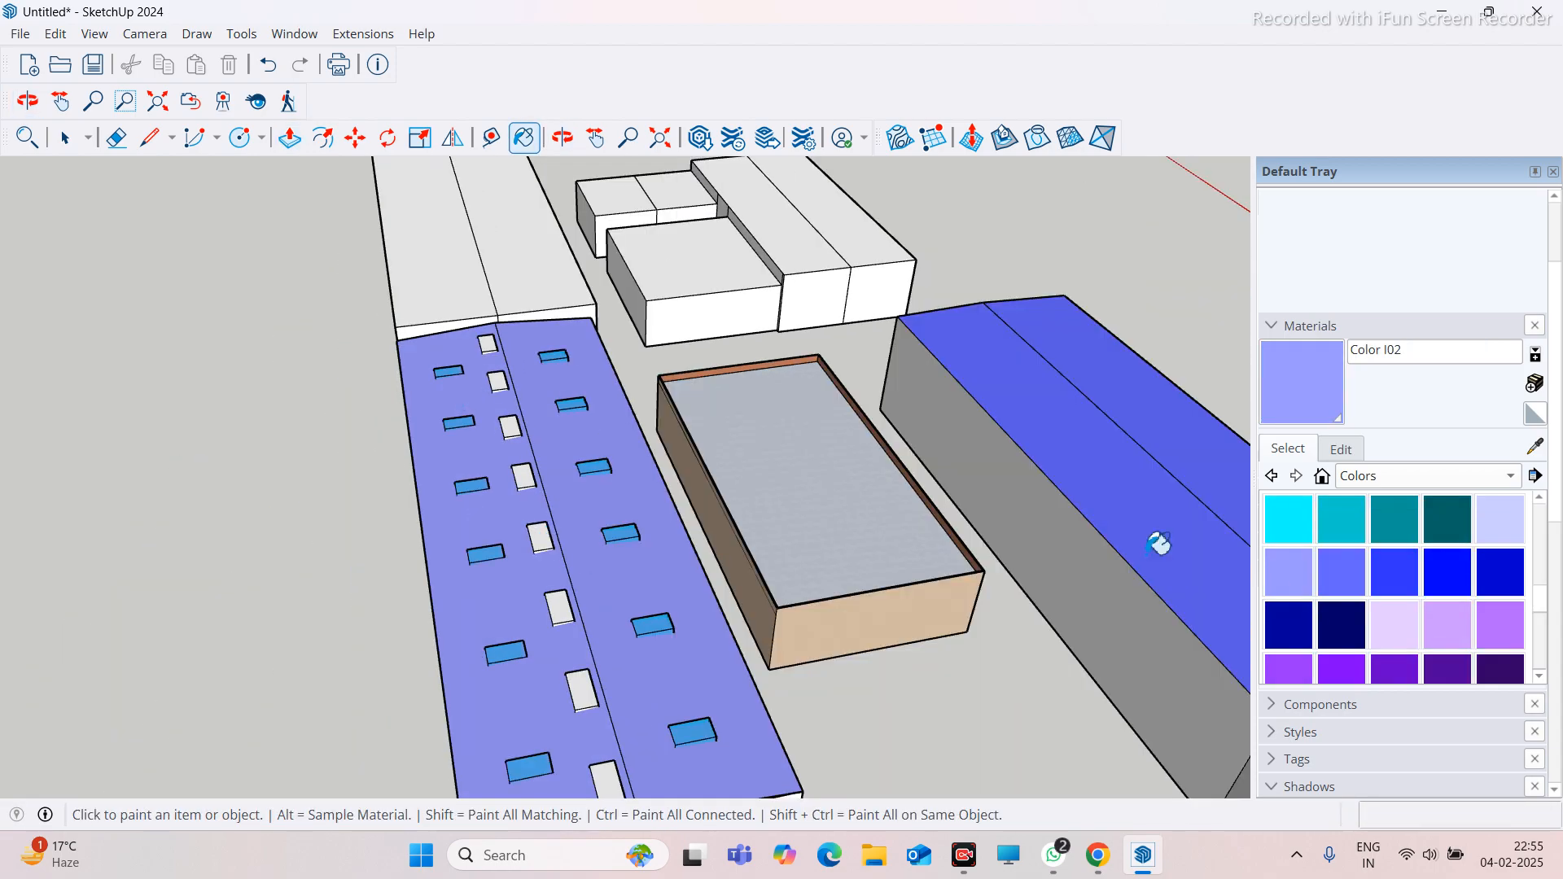
{"action": "scroll", "coordinate": [1354, 603], "scroll_direction": "down", "scroll_amount": 5}
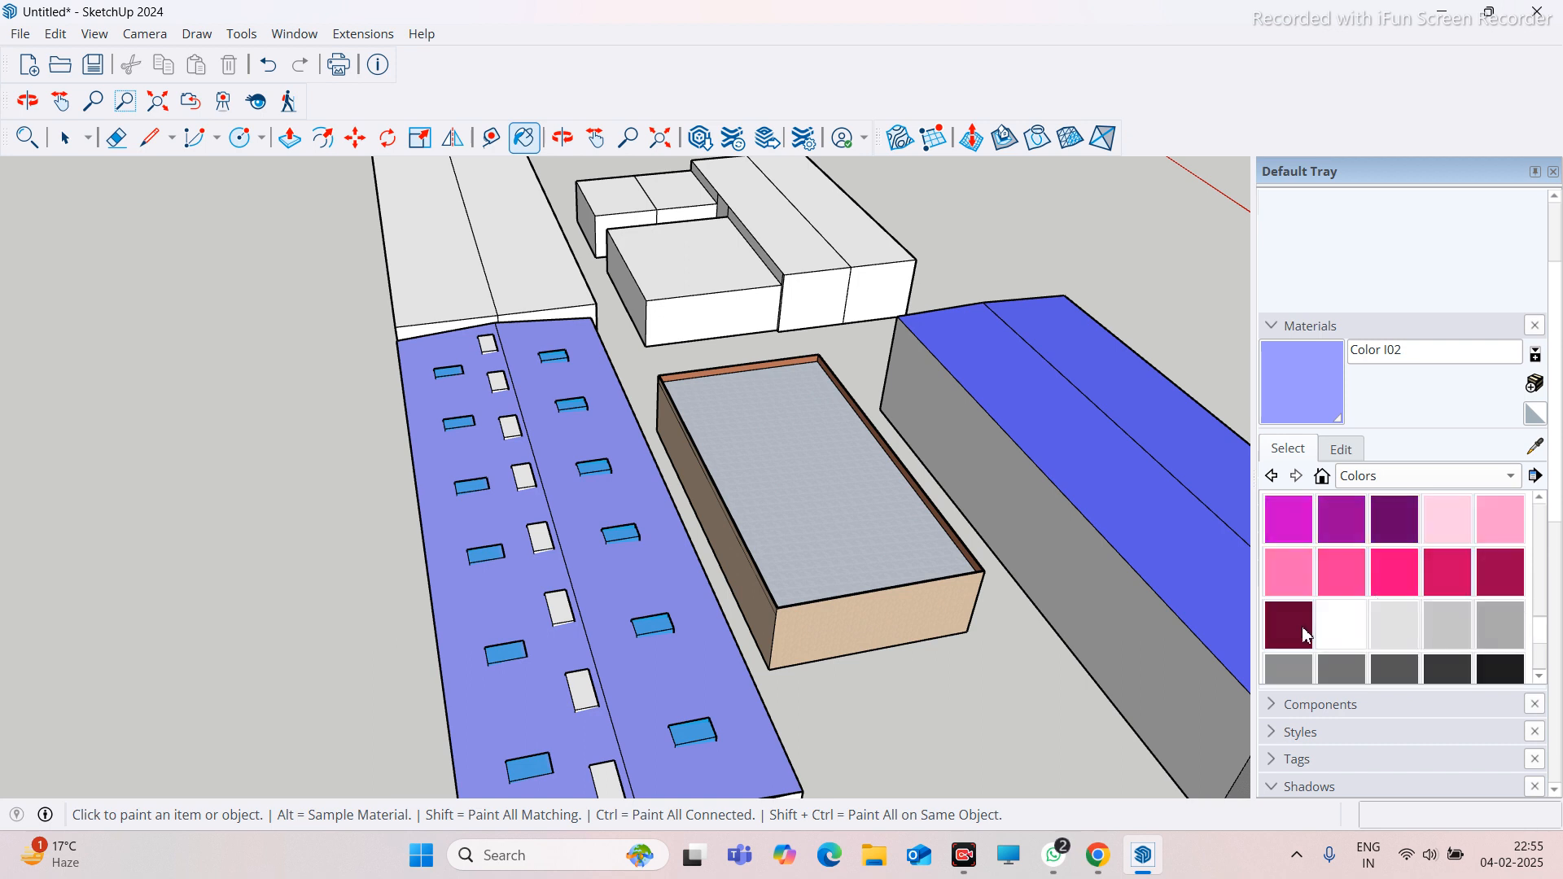
{"action": "left_click", "coordinate": [1305, 639]}
{"action": "scroll", "coordinate": [503, 384], "scroll_direction": "up", "scroll_amount": 5}
{"action": "left_click", "coordinate": [499, 326]}
{"action": "scroll", "coordinate": [510, 323], "scroll_direction": "up", "scroll_amount": 3}
{"action": "left_click", "coordinate": [524, 412]}
{"action": "left_click", "coordinate": [560, 537]}
{"action": "scroll", "coordinate": [513, 329], "scroll_direction": "down", "scroll_amount": 3}
{"action": "left_click", "coordinate": [572, 562]}
{"action": "scroll", "coordinate": [538, 401], "scroll_direction": "down", "scroll_amount": 3}
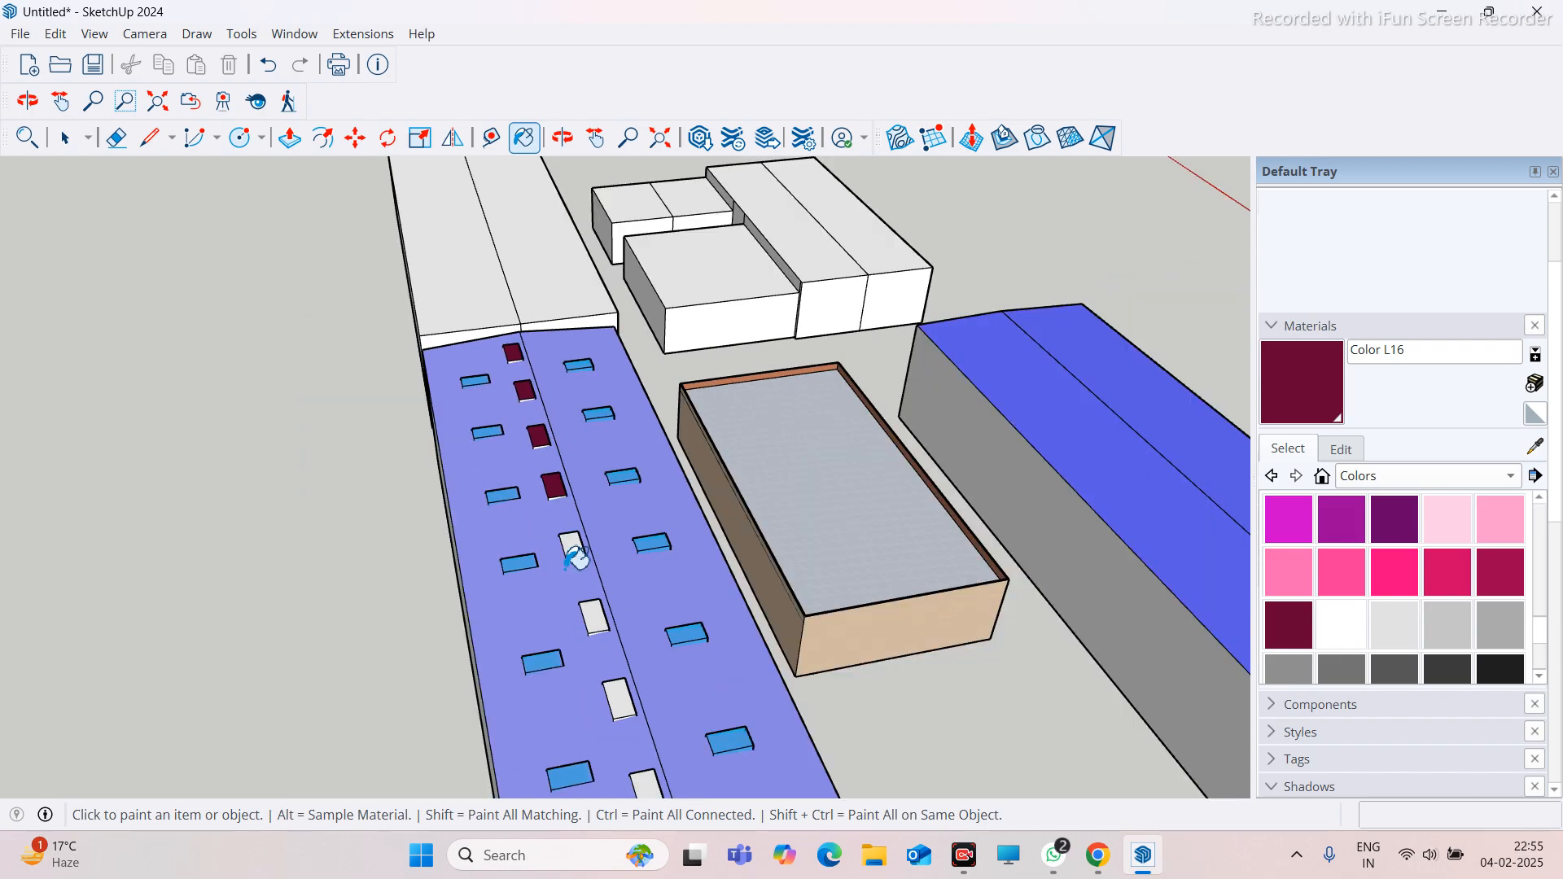
Paint the remaining four roof boxes along the long building's ridge with Color L16
{"action": "scroll", "coordinate": [569, 547], "scroll_direction": "up", "scroll_amount": 2}
{"action": "left_click", "coordinate": [573, 545]}
{"action": "scroll", "coordinate": [568, 385], "scroll_direction": "down", "scroll_amount": 2}
{"action": "left_click", "coordinate": [580, 488]}
{"action": "left_click", "coordinate": [606, 574]}
{"action": "left_click", "coordinate": [629, 694]}
{"action": "scroll", "coordinate": [524, 504], "scroll_direction": "down", "scroll_amount": 3}
{"action": "middle_click_drag", "start_coordinate": [523, 499], "coordinate": [1103, 513]}
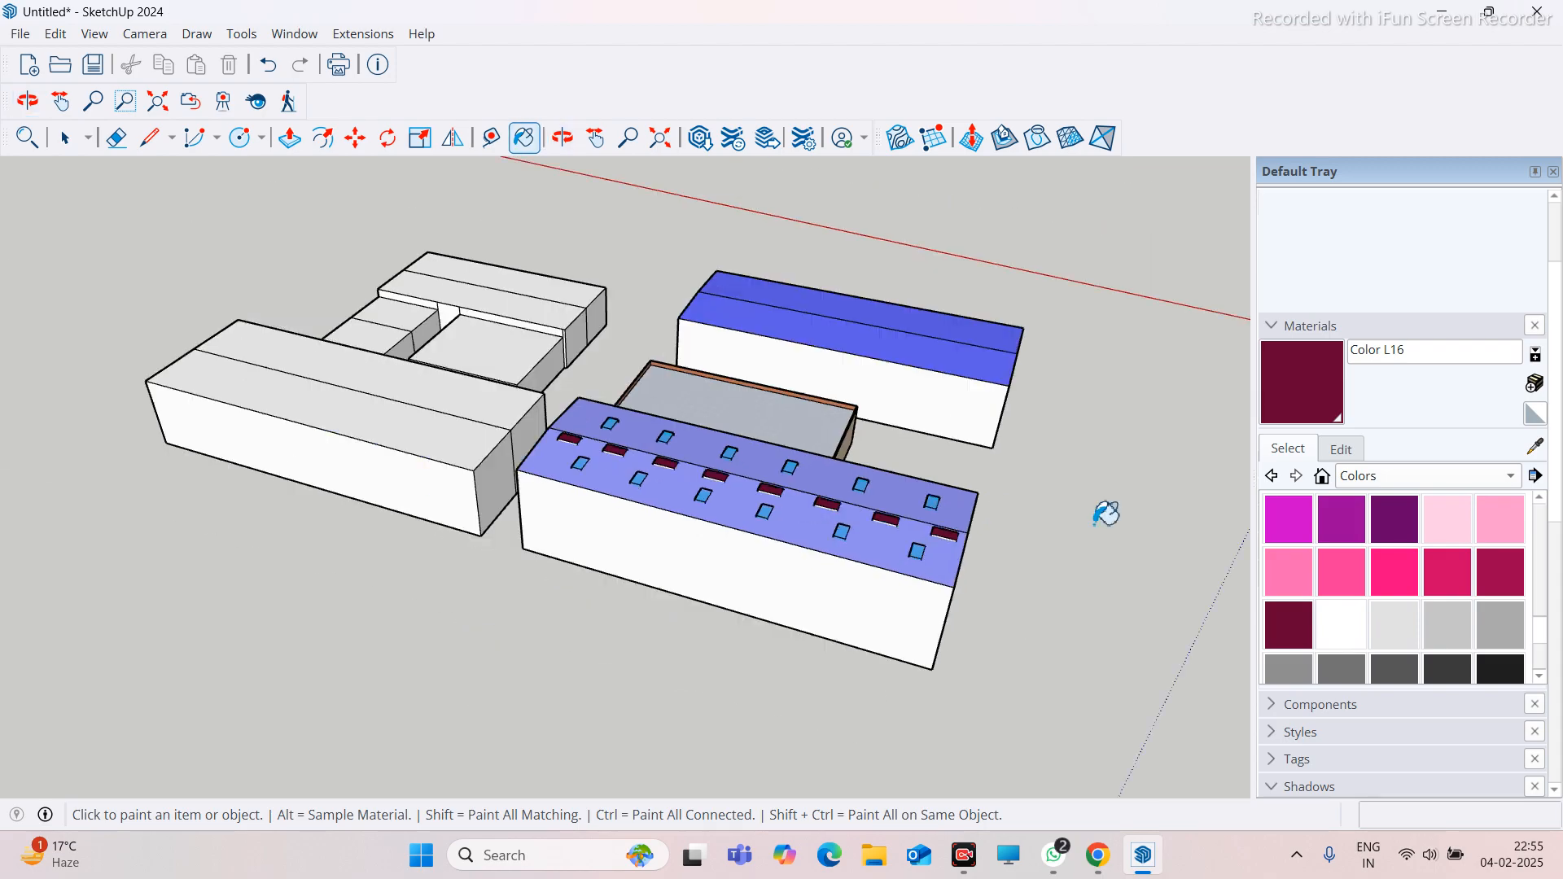
Examine the coloured roofs and the unpainted neighbouring buildings of the site model from several sides
{"action": "scroll", "coordinate": [1102, 513], "scroll_direction": "down", "scroll_amount": 1}
{"action": "scroll", "coordinate": [220, 329], "scroll_direction": "up", "scroll_amount": 3}
{"action": "middle_click_drag", "start_coordinate": [811, 426], "coordinate": [947, 415]}
{"action": "middle_click_drag", "start_coordinate": [277, 440], "coordinate": [418, 562]}
{"action": "scroll", "coordinate": [631, 453], "scroll_direction": "up", "scroll_amount": 2}
{"action": "scroll", "coordinate": [321, 471], "scroll_direction": "down", "scroll_amount": 4}
{"action": "middle_click_drag", "start_coordinate": [237, 405], "coordinate": [624, 500]}
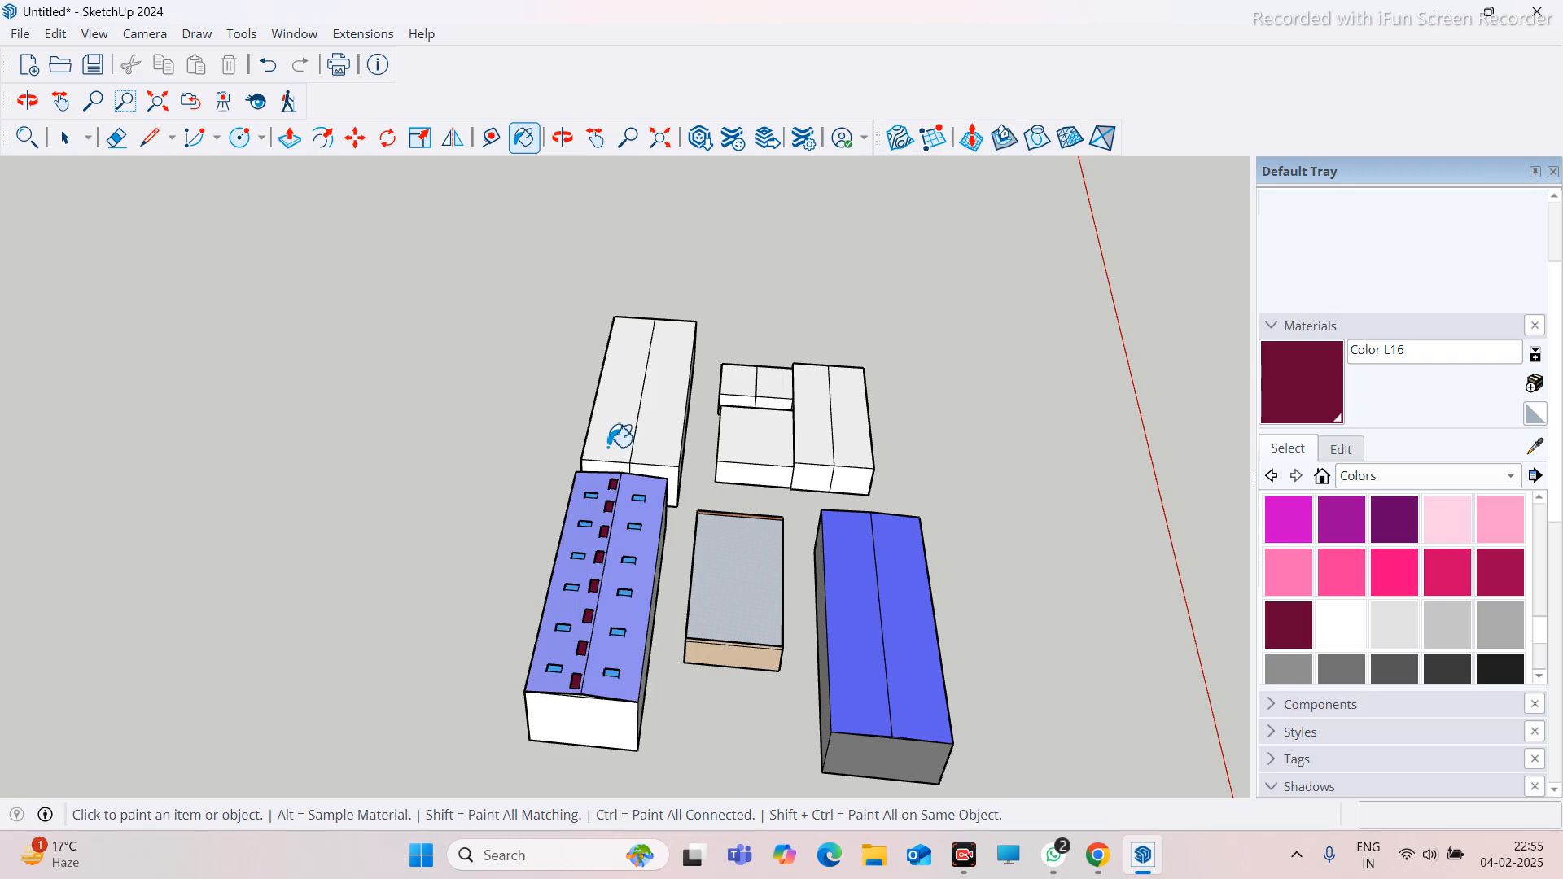
{"action": "scroll", "coordinate": [960, 663], "scroll_direction": "down", "scroll_amount": 3}
{"action": "mouse_move", "coordinate": [960, 663]}
{"action": "middle_mouse_down"}
{"action": "mouse_move", "coordinate": [674, 652]}
{"action": "mouse_move", "coordinate": [569, 726]}
{"action": "middle_mouse_up"}
{"action": "scroll", "coordinate": [570, 725], "scroll_direction": "up", "scroll_amount": 5}
{"action": "scroll", "coordinate": [457, 652], "scroll_direction": "down", "scroll_amount": 3}
{"action": "scroll", "coordinate": [520, 499], "scroll_direction": "up", "scroll_amount": 4}
{"action": "scroll", "coordinate": [290, 440], "scroll_direction": "down", "scroll_amount": 6}
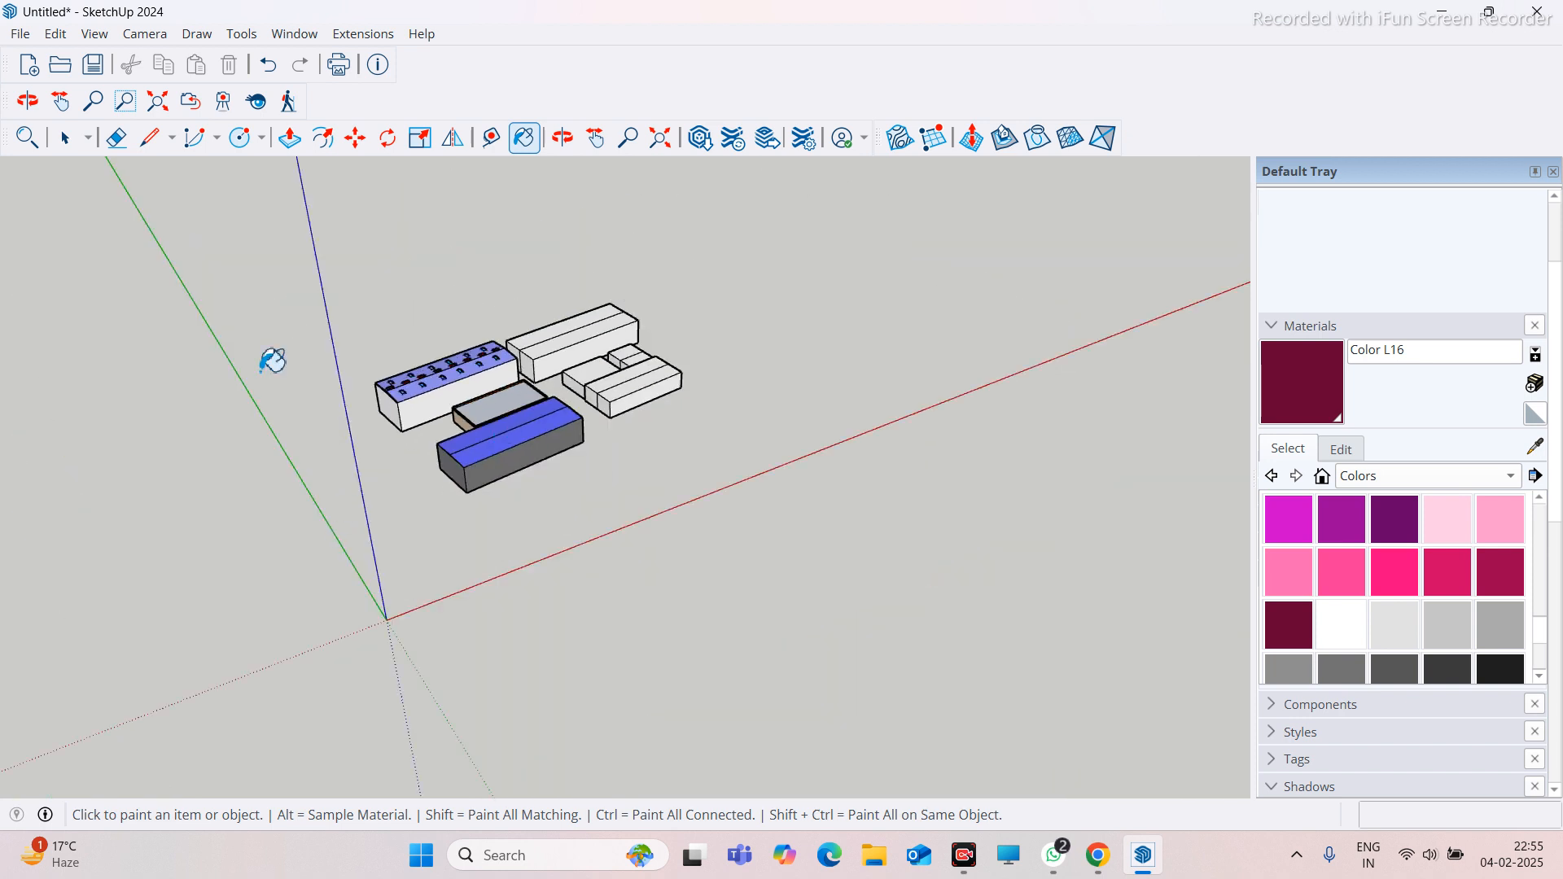
Draw a 2278 by 1134 mm rectangle with the Line tool on the open ground away from the buildings
{"action": "left_click", "coordinate": [149, 137]}
{"action": "scroll", "coordinate": [450, 685], "scroll_direction": "up", "scroll_amount": 4}
{"action": "left_click", "coordinate": [348, 479]}
{"action": "type", "text": "2278"}
{"action": "key", "text": "Return"}
{"action": "scroll", "coordinate": [330, 481], "scroll_direction": "up", "scroll_amount": 5}
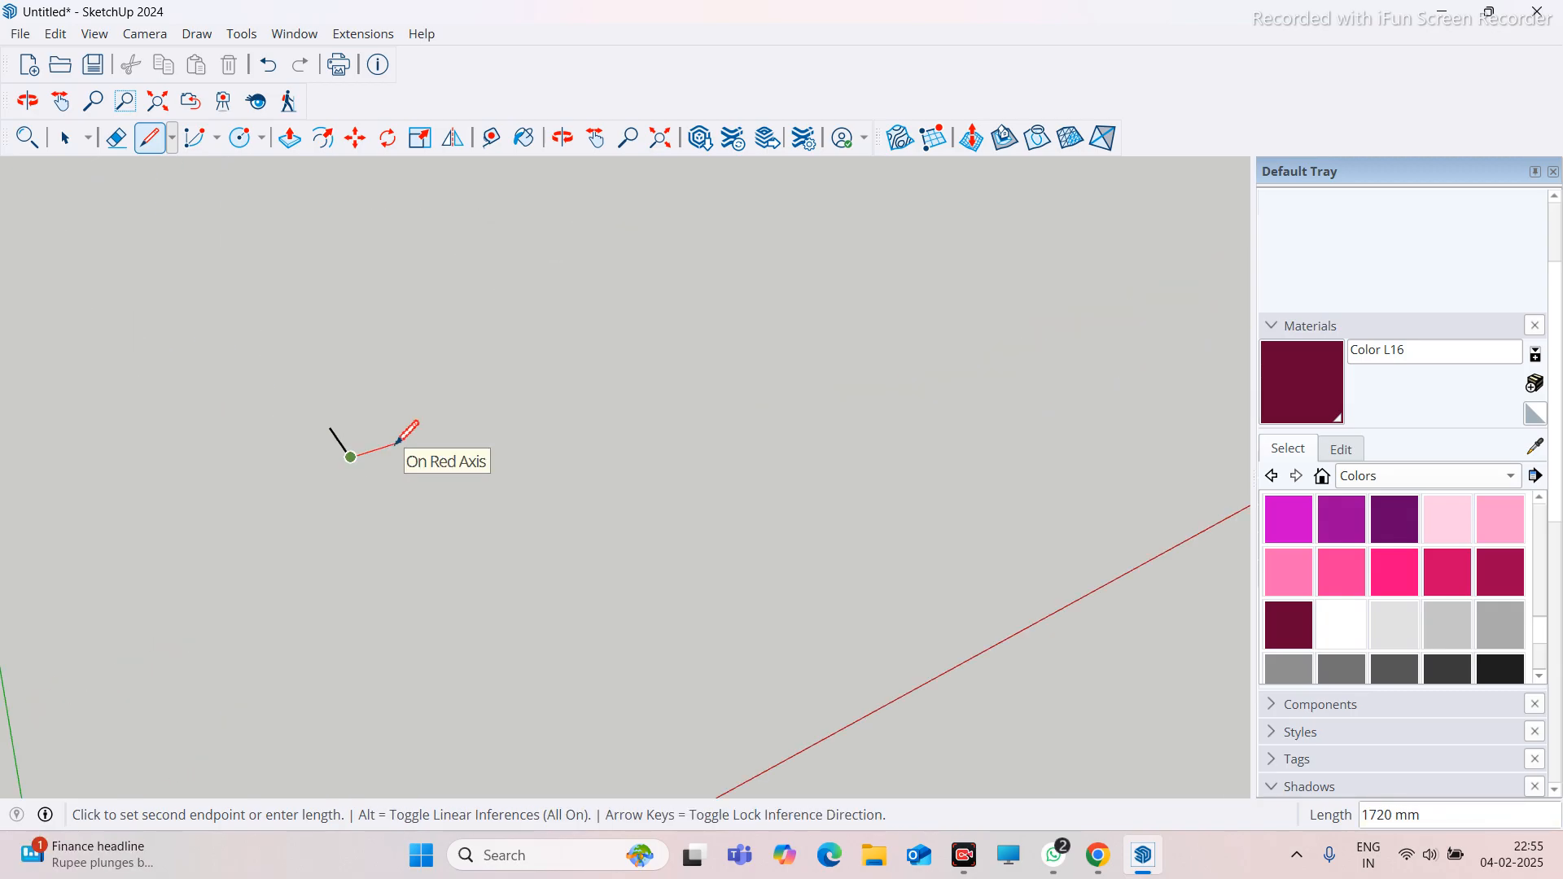
{"action": "type", "text": "11"}
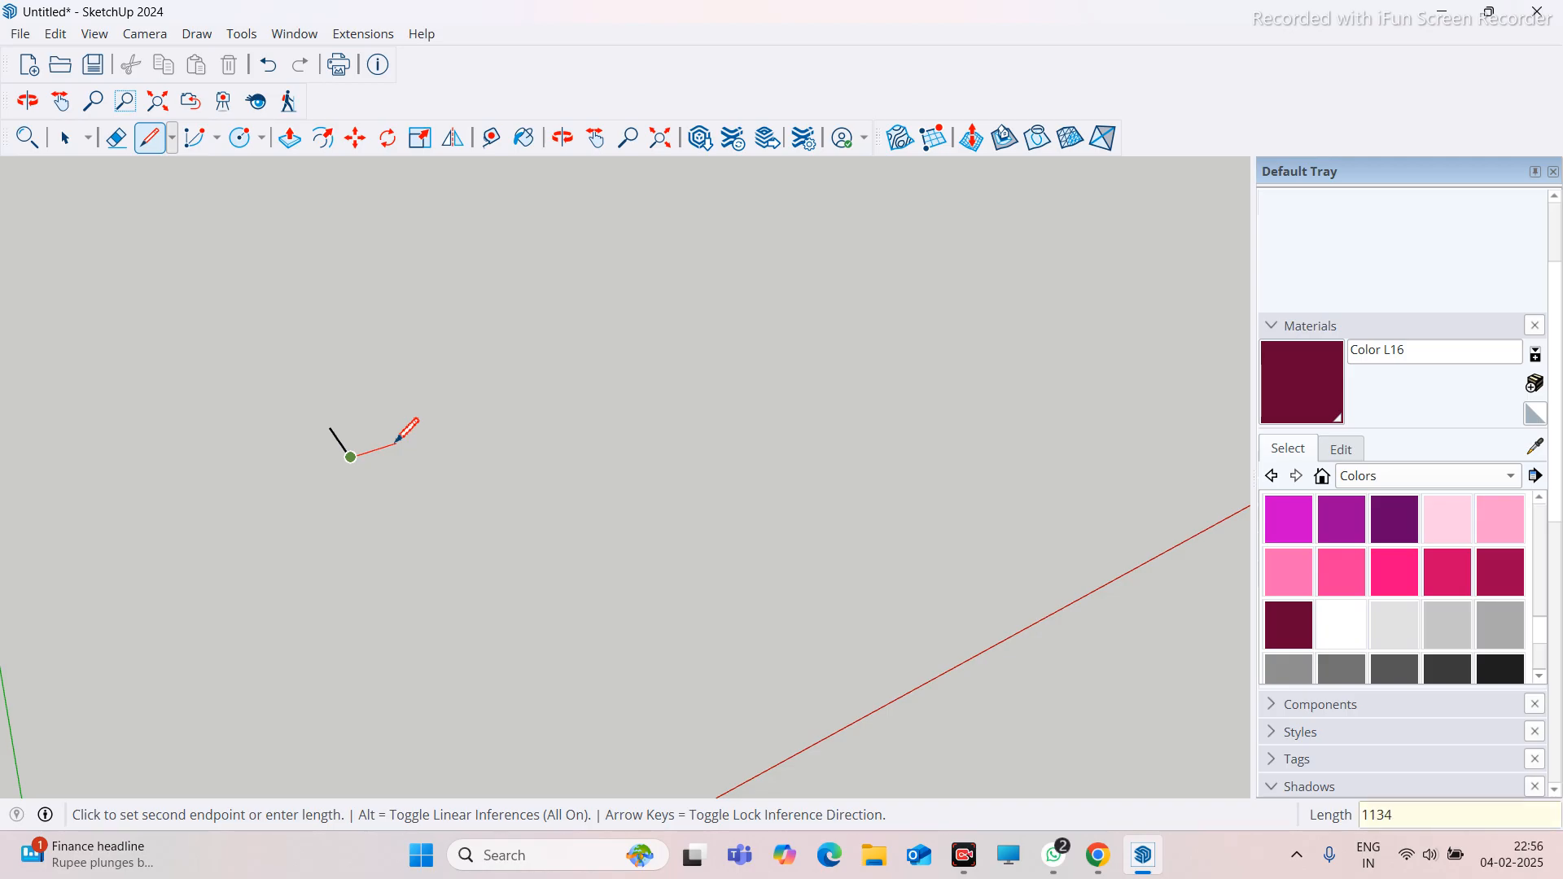
{"action": "type", "text": "34"}
{"action": "key", "text": "Return"}
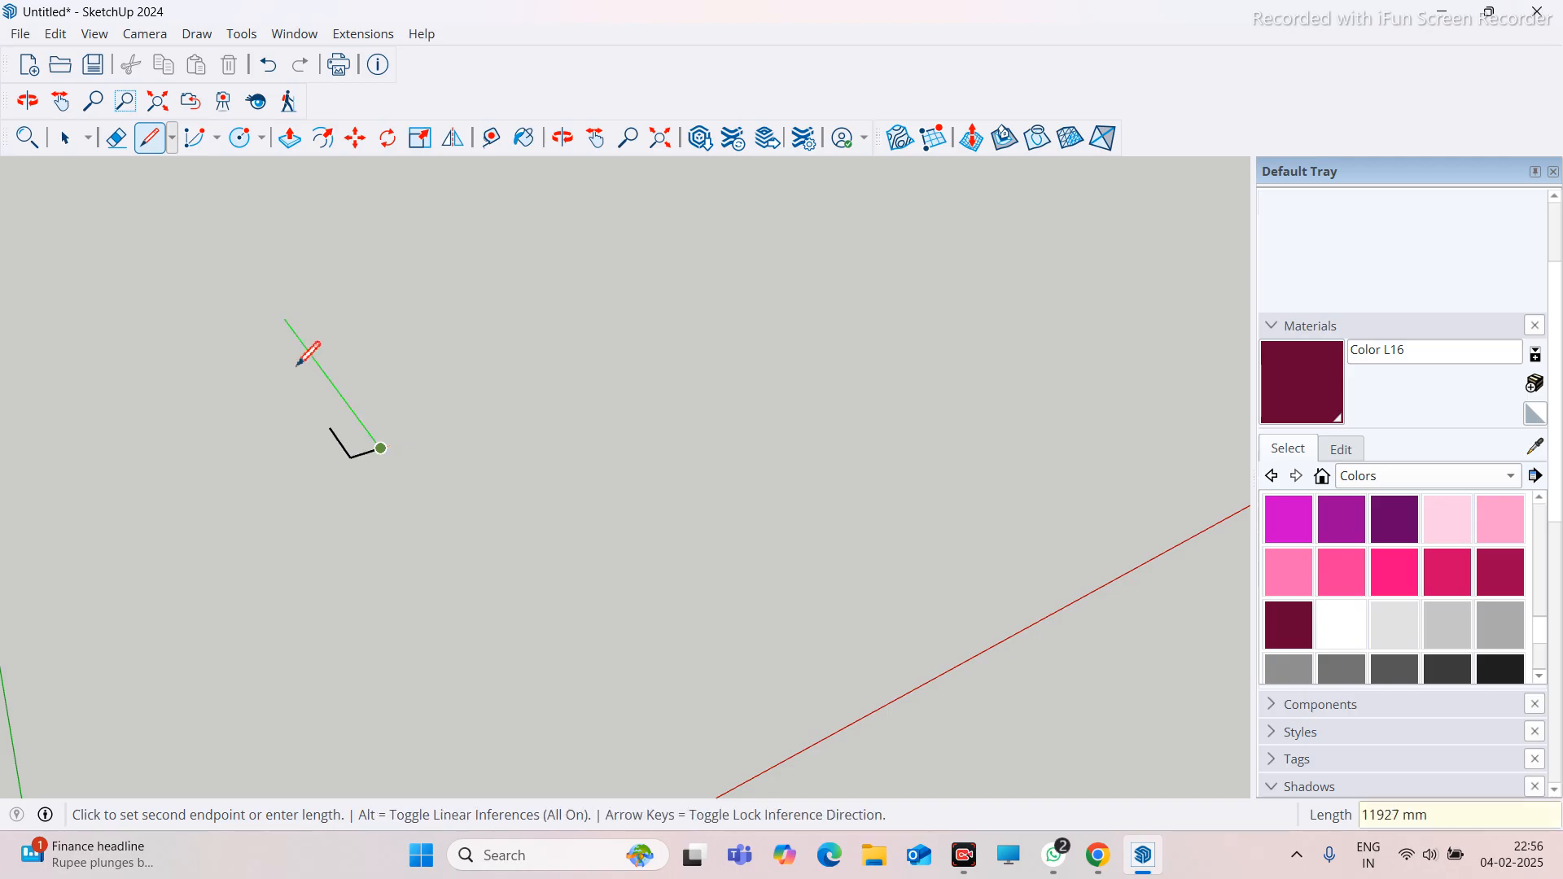
{"action": "type", "text": "2278"}
{"action": "key", "text": "Return"}
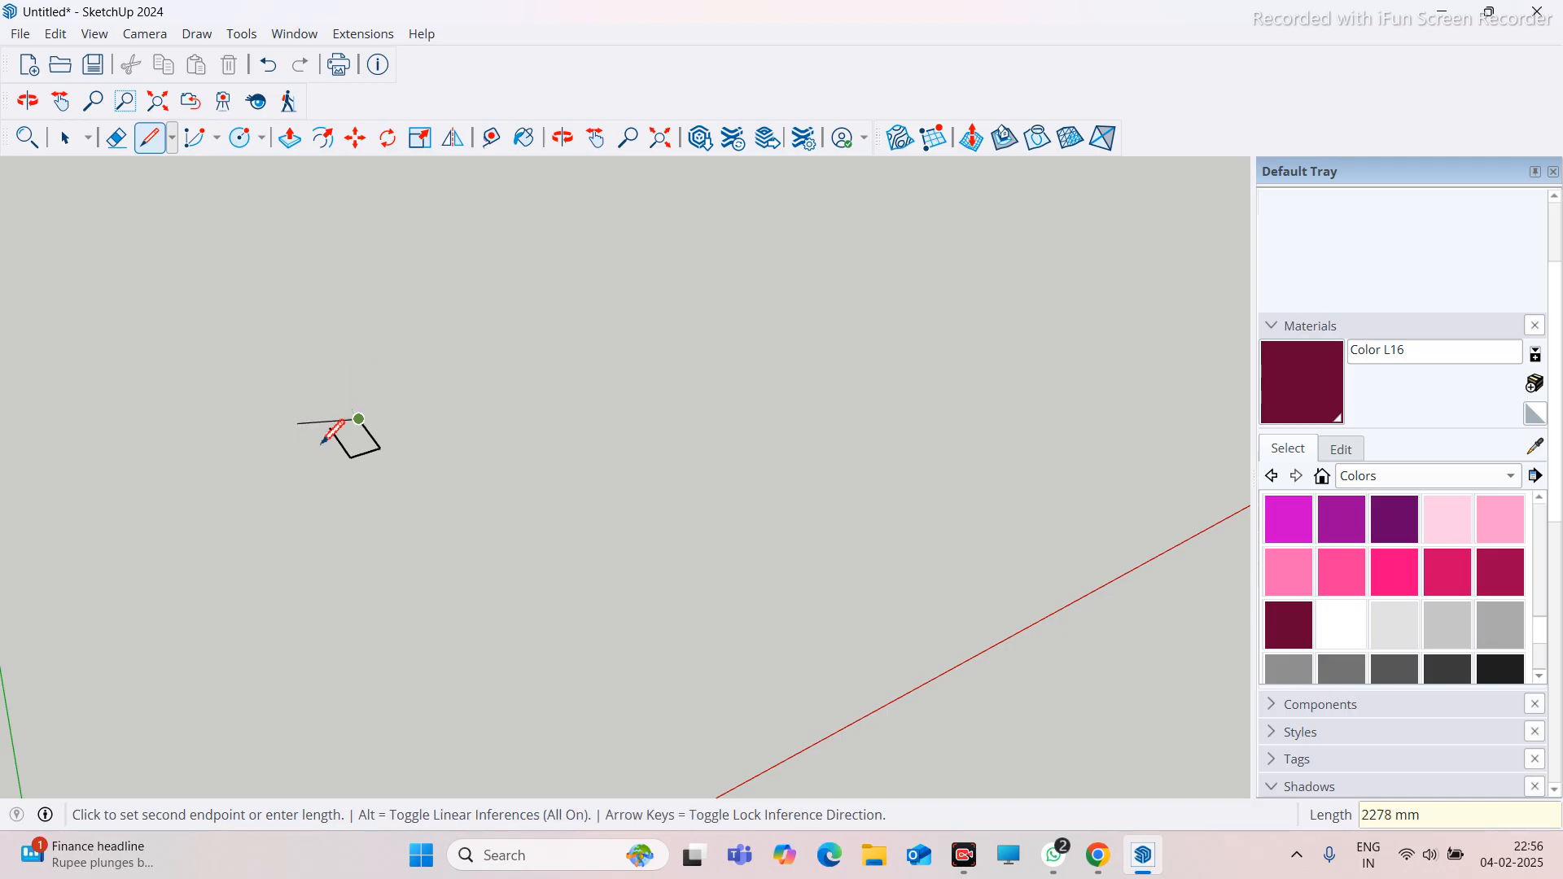
{"action": "left_click", "coordinate": [332, 429]}
{"action": "scroll", "coordinate": [317, 432], "scroll_direction": "up", "scroll_amount": 4}
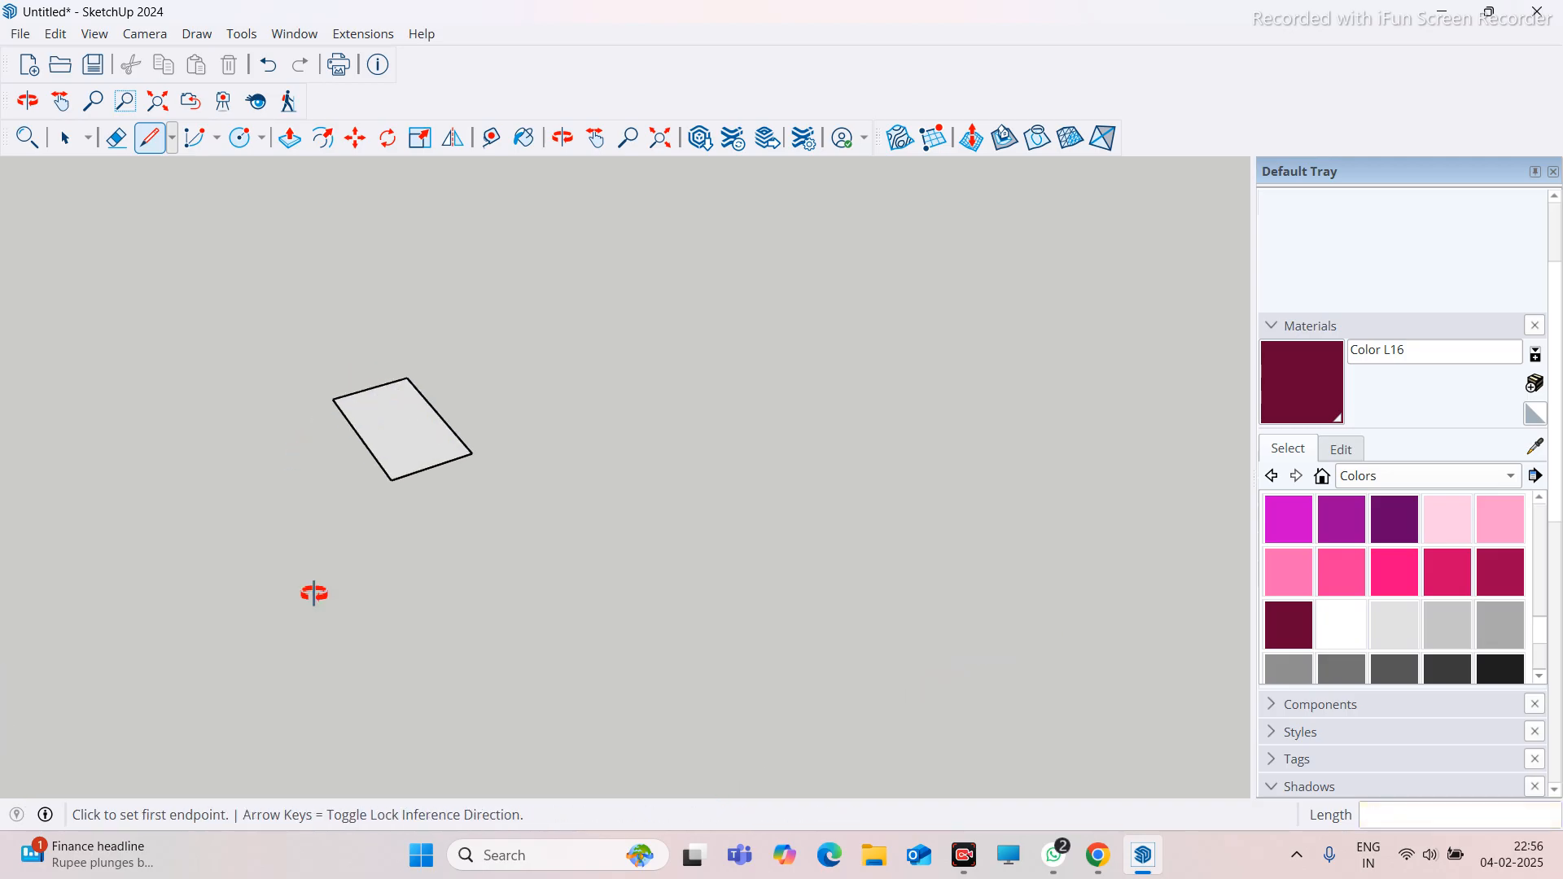
Offset the rectangle's outline 35 mm inward to form a narrow frame border
{"action": "scroll", "coordinate": [317, 228], "scroll_direction": "up", "scroll_amount": 2}
{"action": "left_click", "coordinate": [323, 138]}
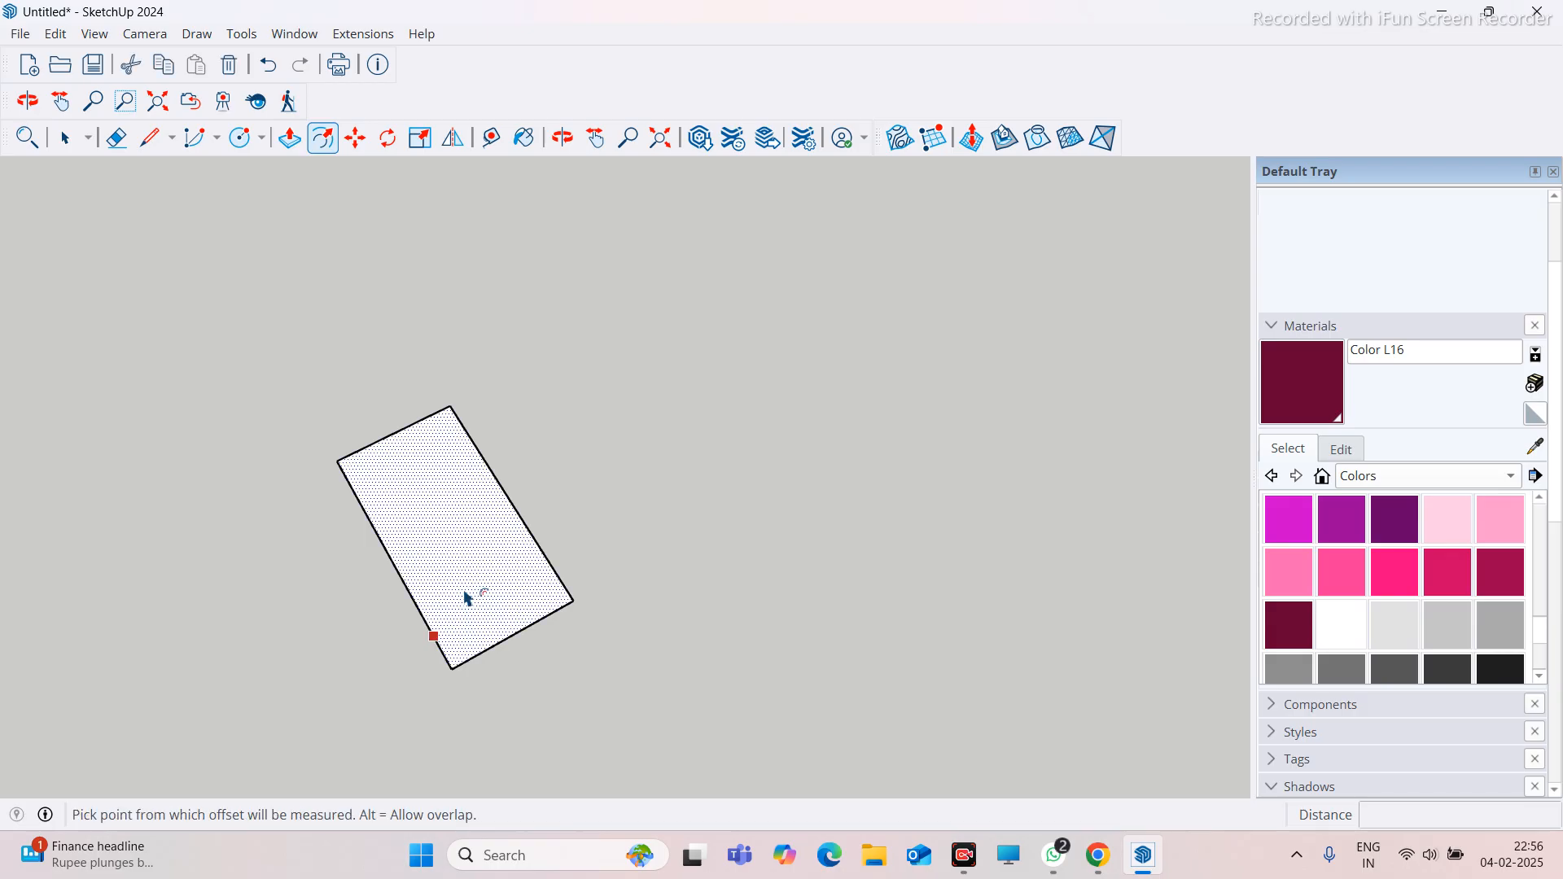
{"action": "left_click", "coordinate": [465, 593]}
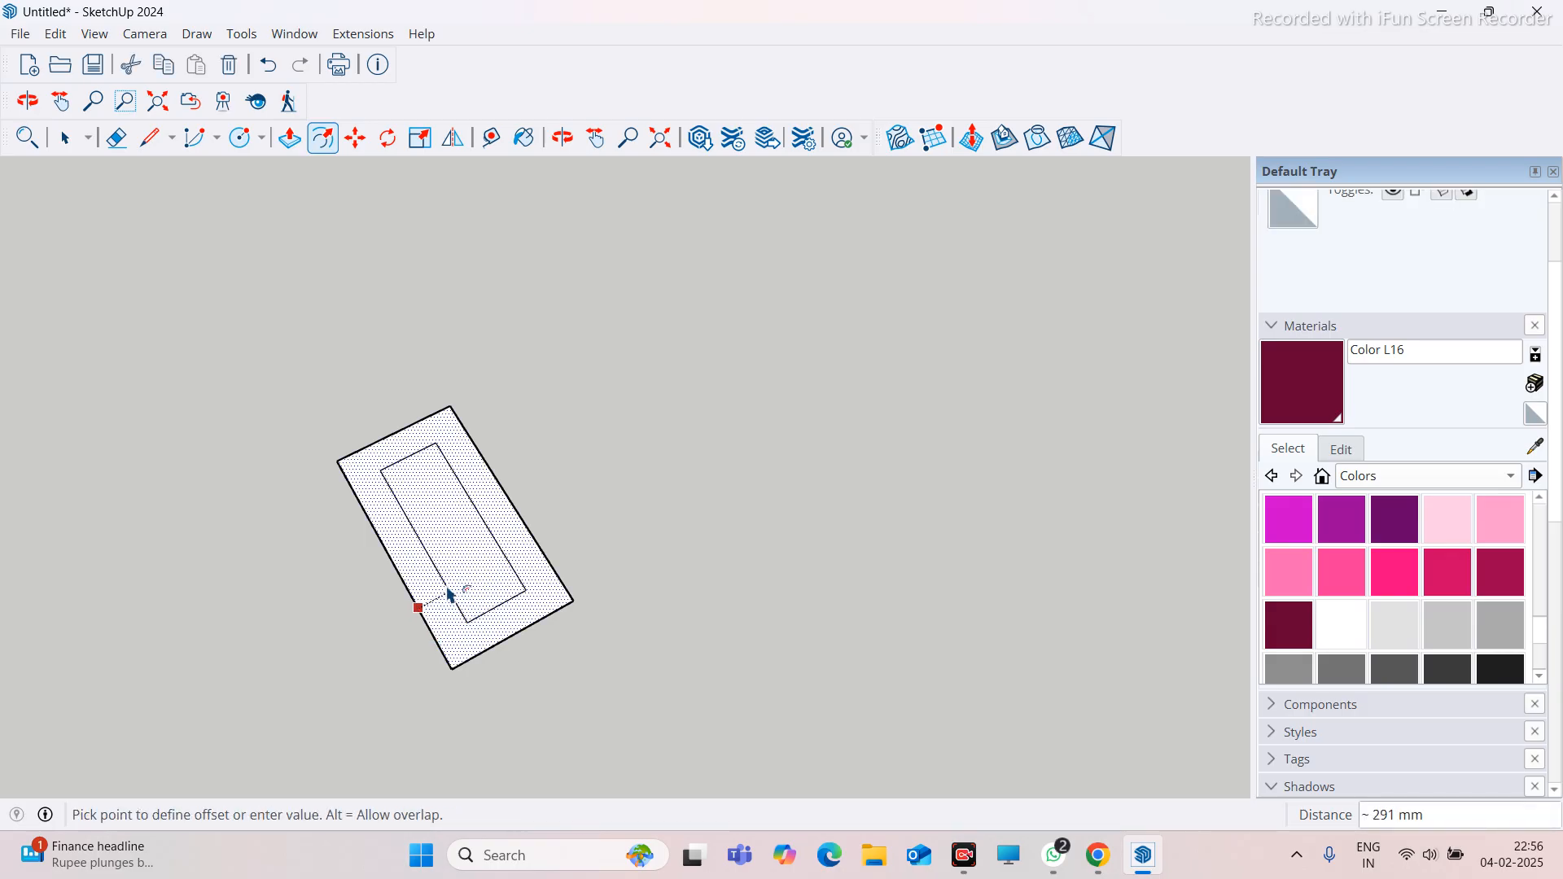
{"action": "key", "text": "Return"}
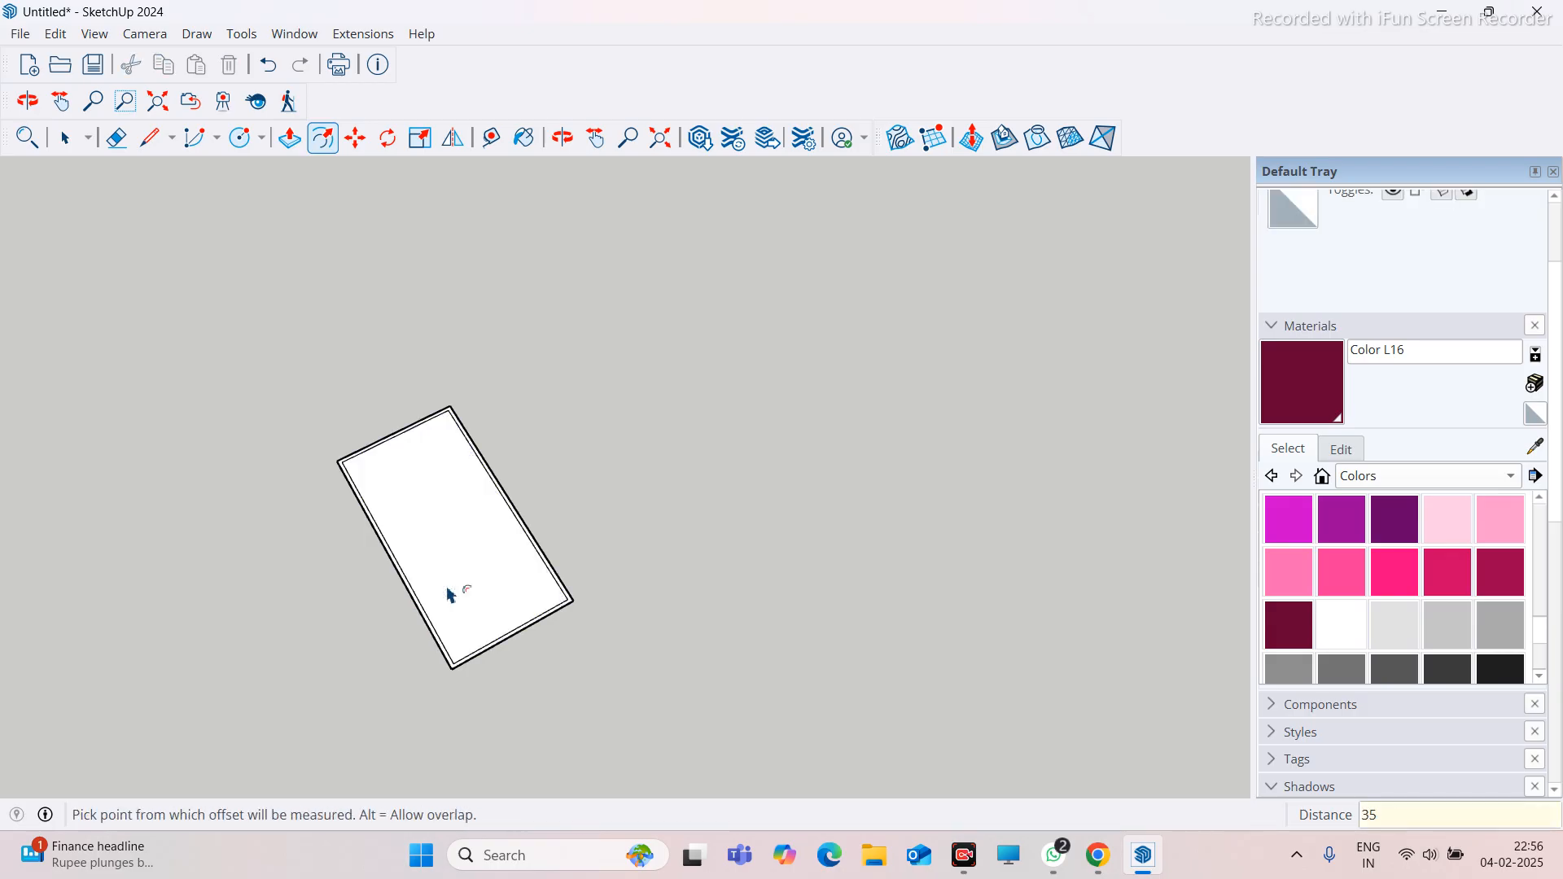
Extrude the narrow border face around the rectangle 35 mm with Push/Pull
{"action": "scroll", "coordinate": [482, 755], "scroll_direction": "up", "scroll_amount": 4}
{"action": "middle_click_drag", "start_coordinate": [348, 631], "coordinate": [363, 570]}
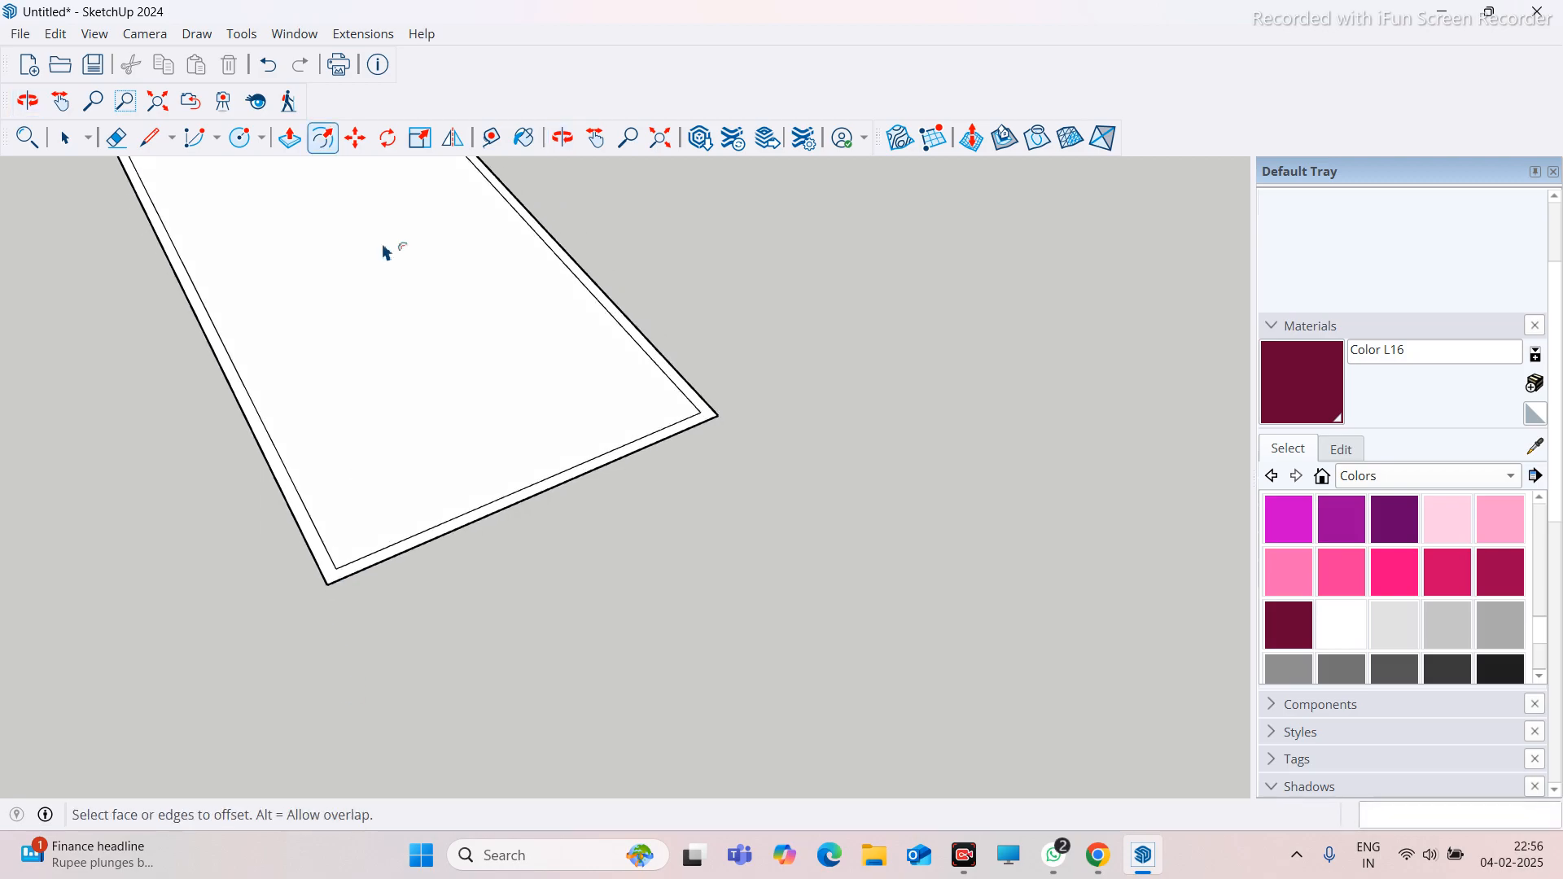
{"action": "left_click", "coordinate": [291, 138]}
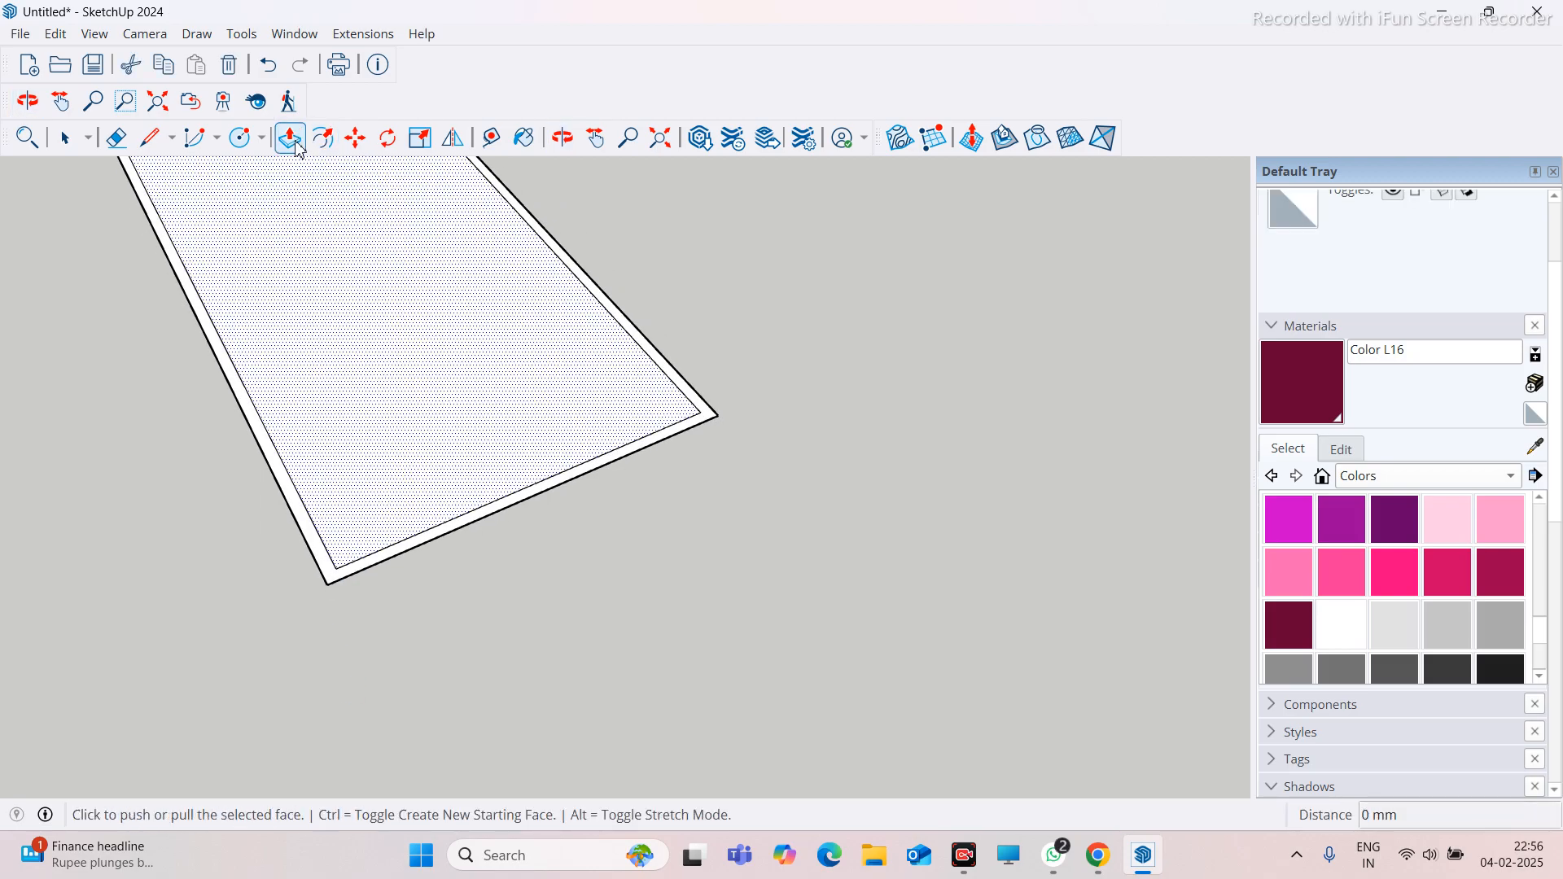
{"action": "key", "text": "space"}
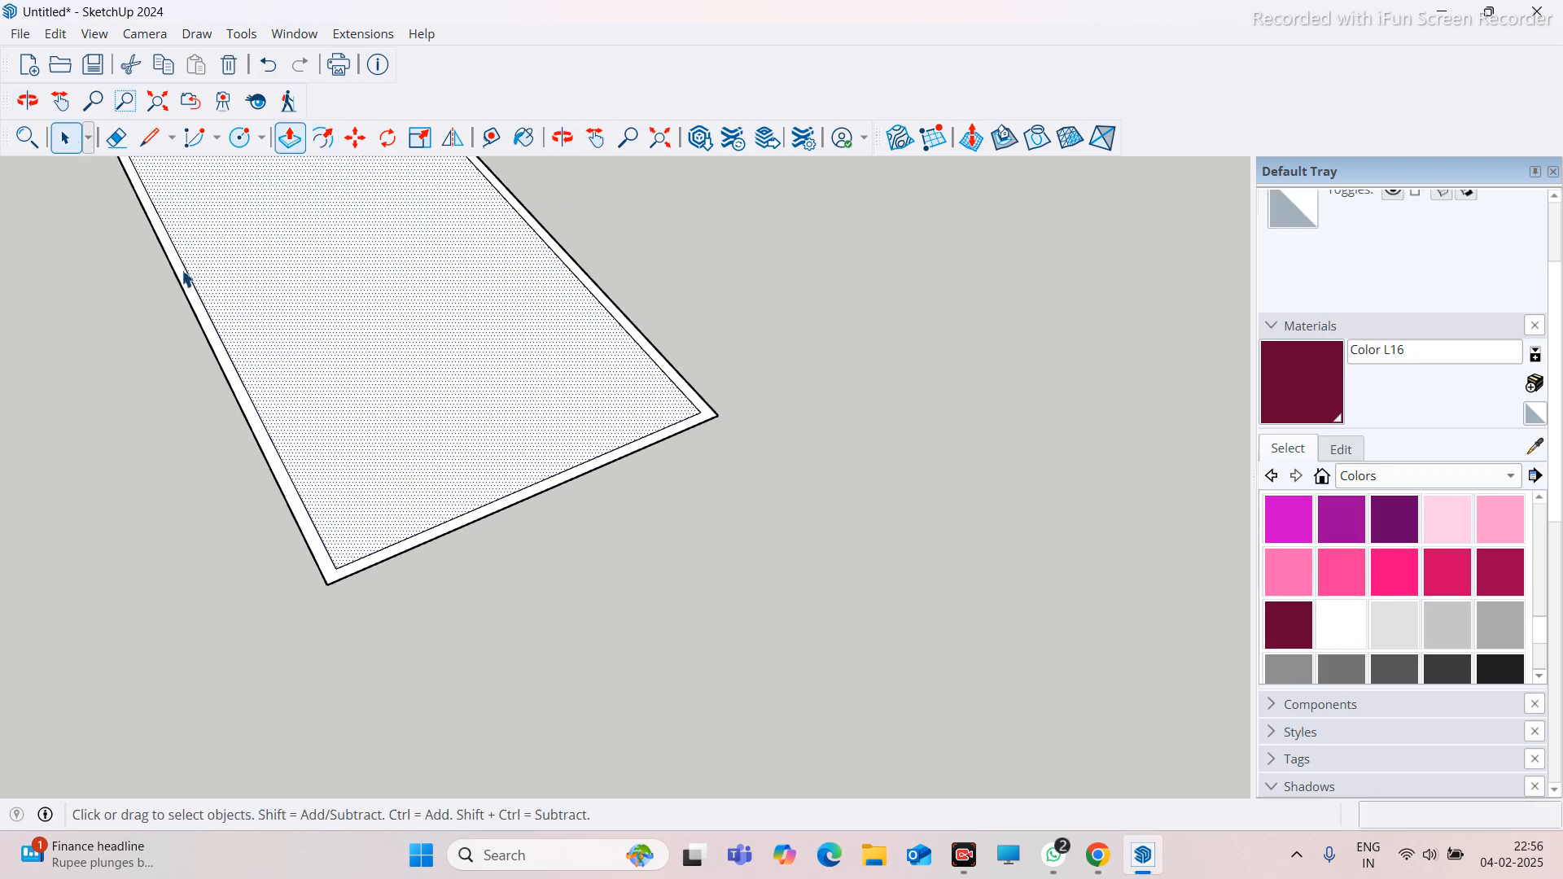
{"action": "left_click", "coordinate": [209, 334]}
{"action": "left_click", "coordinate": [290, 138]}
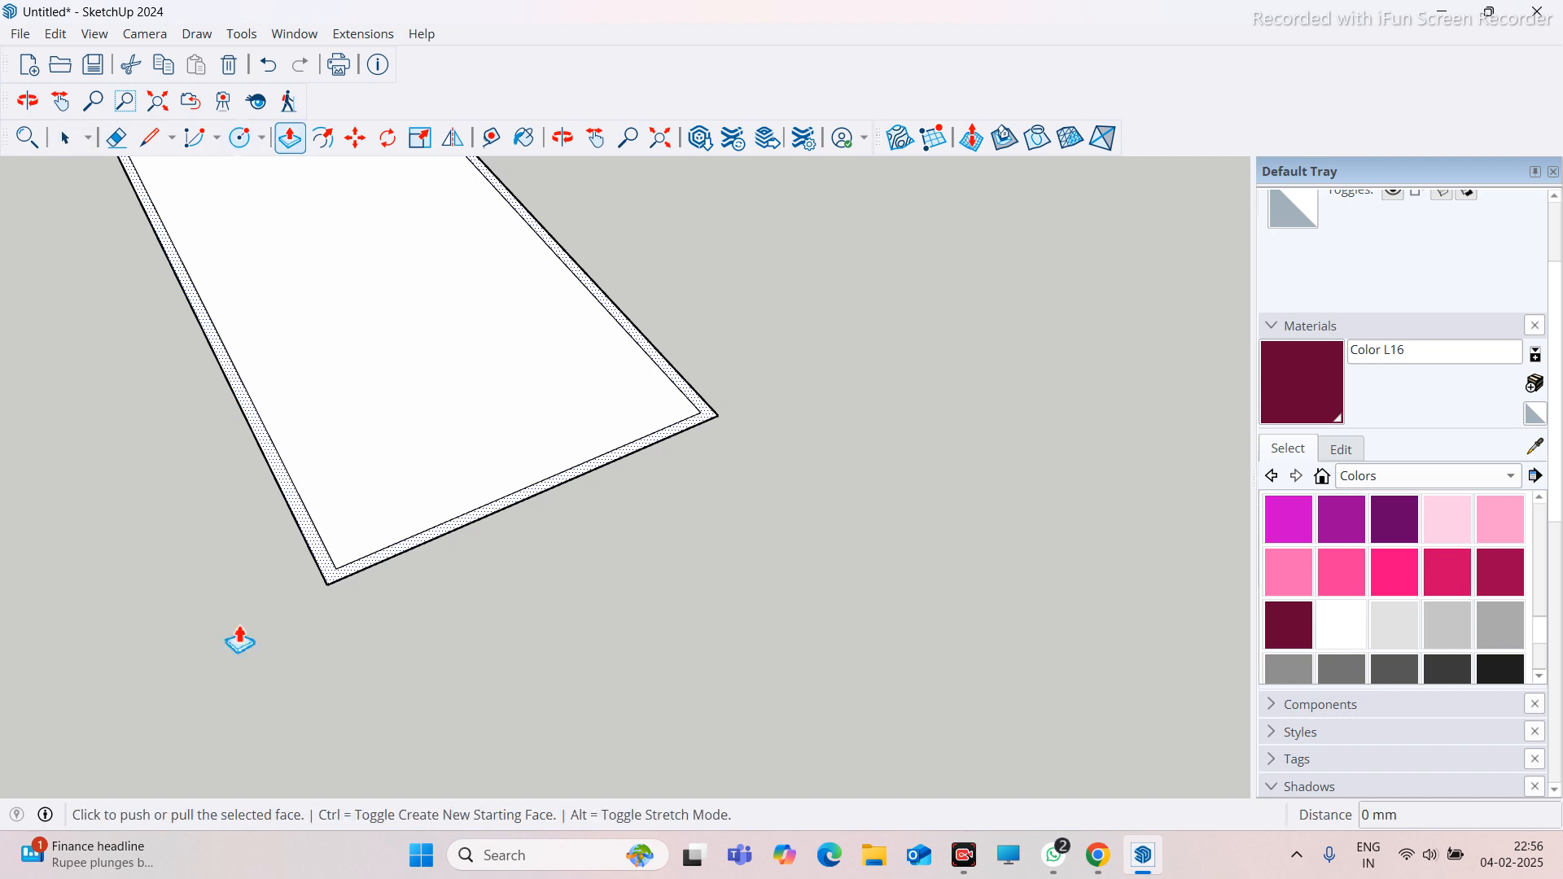
{"action": "scroll", "coordinate": [364, 569], "scroll_direction": "up", "scroll_amount": 2}
{"action": "left_click", "coordinate": [364, 572]}
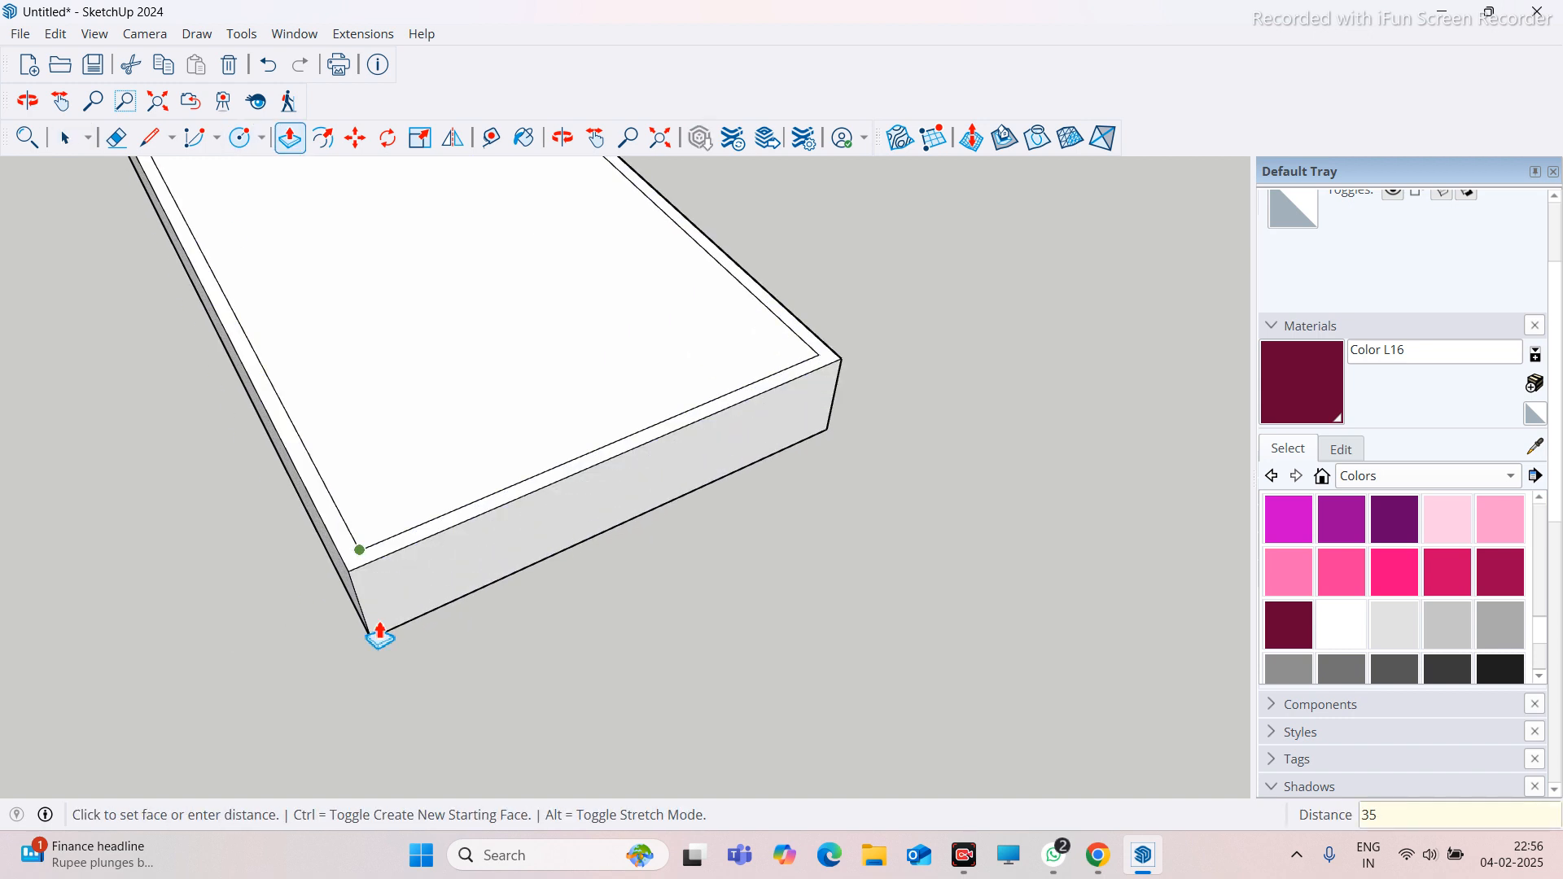
{"action": "type", "text": "35"}
{"action": "key", "text": "Return"}
{"action": "scroll", "coordinate": [534, 740], "scroll_direction": "down", "scroll_amount": 4}
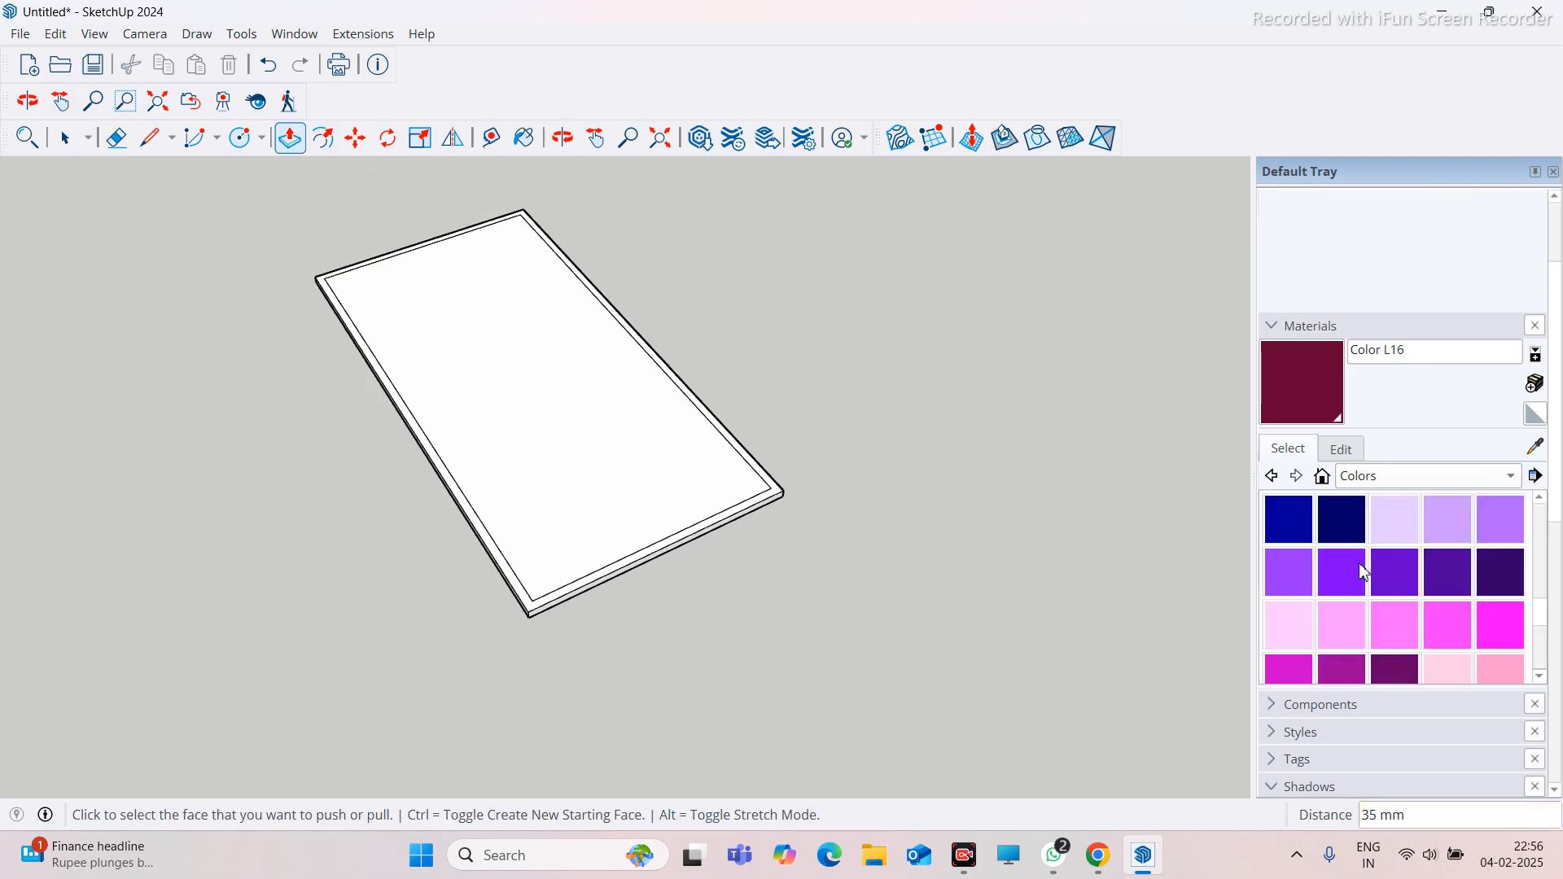
Paint the panel's inner face with the dark blue Color I07
{"action": "left_click", "coordinate": [1289, 520]}
{"action": "left_click", "coordinate": [510, 426]}
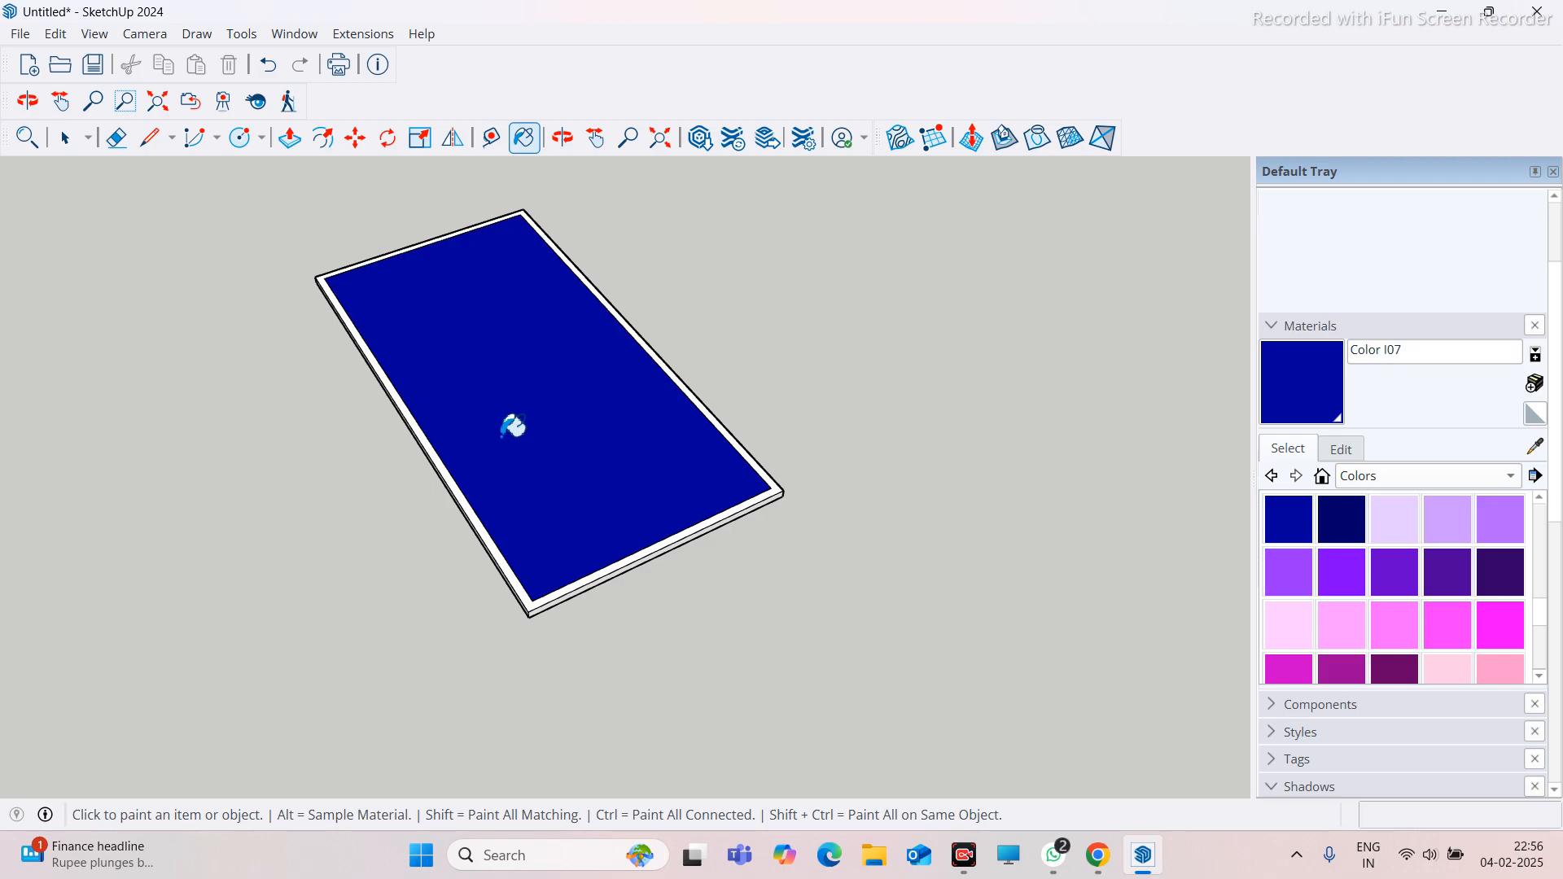
{"action": "scroll", "coordinate": [447, 521], "scroll_direction": "up", "scroll_amount": 3}
{"action": "middle_click_drag", "start_coordinate": [453, 511], "coordinate": [485, 220]}
{"action": "mouse_move", "coordinate": [656, 649]}
{"action": "middle_mouse_down"}
{"action": "mouse_move", "coordinate": [646, 593]}
{"action": "mouse_move", "coordinate": [463, 419]}
{"action": "mouse_move", "coordinate": [220, 537]}
{"action": "mouse_move", "coordinate": [512, 536]}
{"action": "middle_mouse_up"}
{"action": "mouse_move", "coordinate": [516, 461]}
{"action": "middle_mouse_down"}
{"action": "mouse_move", "coordinate": [548, 328]}
{"action": "mouse_move", "coordinate": [456, 532]}
{"action": "mouse_move", "coordinate": [729, 636]}
{"action": "middle_mouse_up"}
Select the whole framed panel and make it a group
{"action": "scroll", "coordinate": [730, 635], "scroll_direction": "down", "scroll_amount": 3}
{"action": "mouse_move", "coordinate": [537, 651]}
{"action": "middle_mouse_down"}
{"action": "mouse_move", "coordinate": [510, 739]}
{"action": "mouse_move", "coordinate": [521, 762]}
{"action": "middle_mouse_up"}
{"action": "scroll", "coordinate": [453, 566], "scroll_direction": "down", "scroll_amount": 2}
{"action": "middle_click_drag", "start_coordinate": [332, 582], "coordinate": [399, 598]}
{"action": "left_click", "coordinate": [65, 138]}
{"action": "scroll", "coordinate": [480, 519], "scroll_direction": "down", "scroll_amount": 2}
{"action": "left_click_drag", "start_coordinate": [298, 702], "coordinate": [293, 708]}
{"action": "right_click", "coordinate": [492, 486]}
{"action": "left_click", "coordinate": [629, 666]}
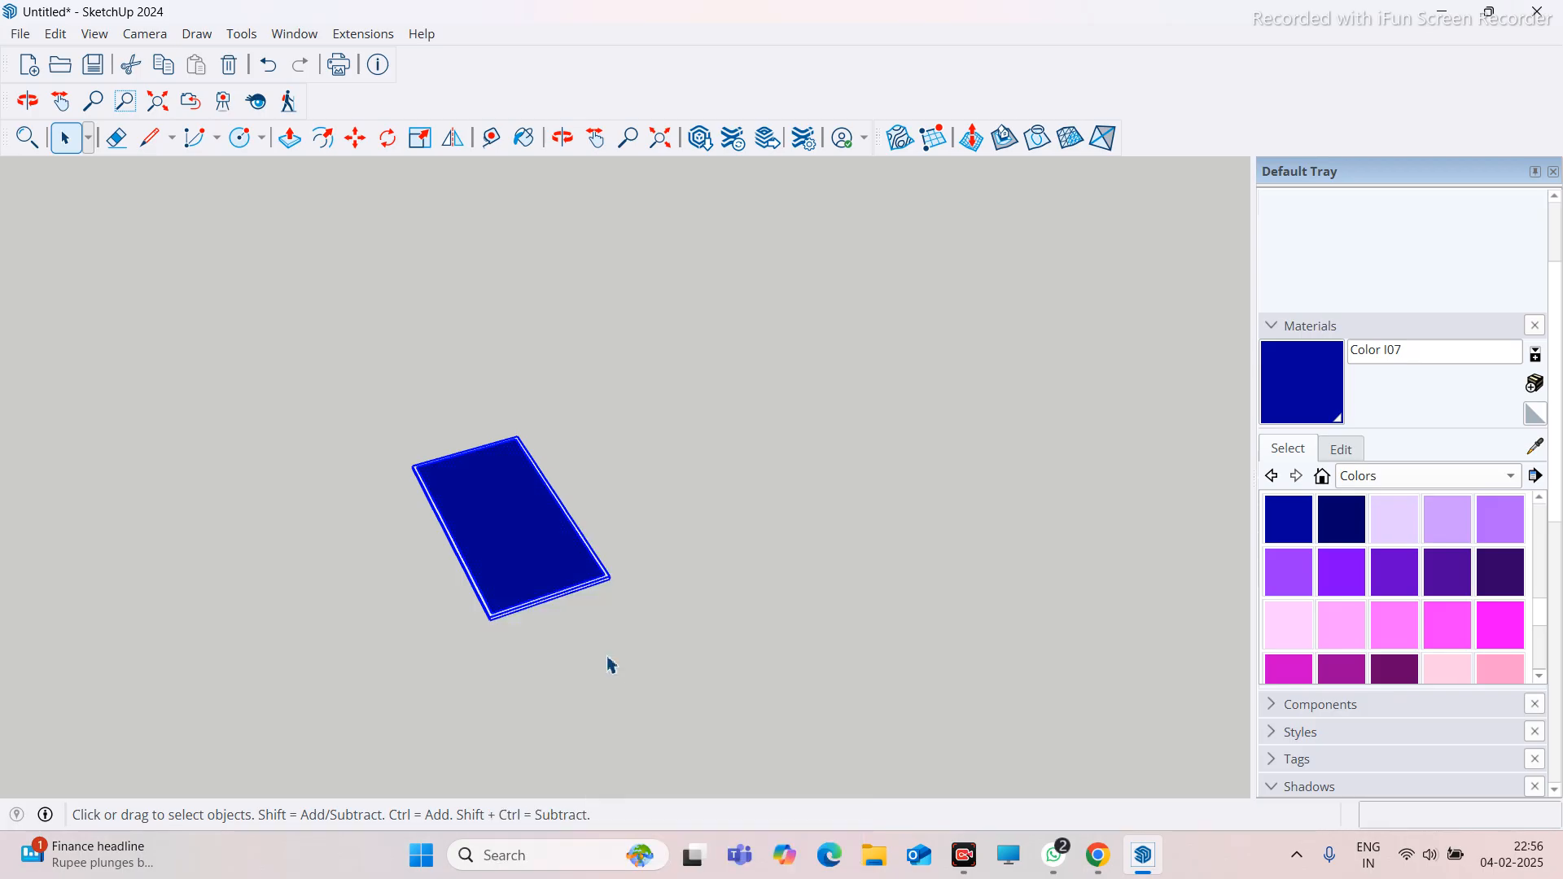
{"action": "right_click", "coordinate": [527, 501]}
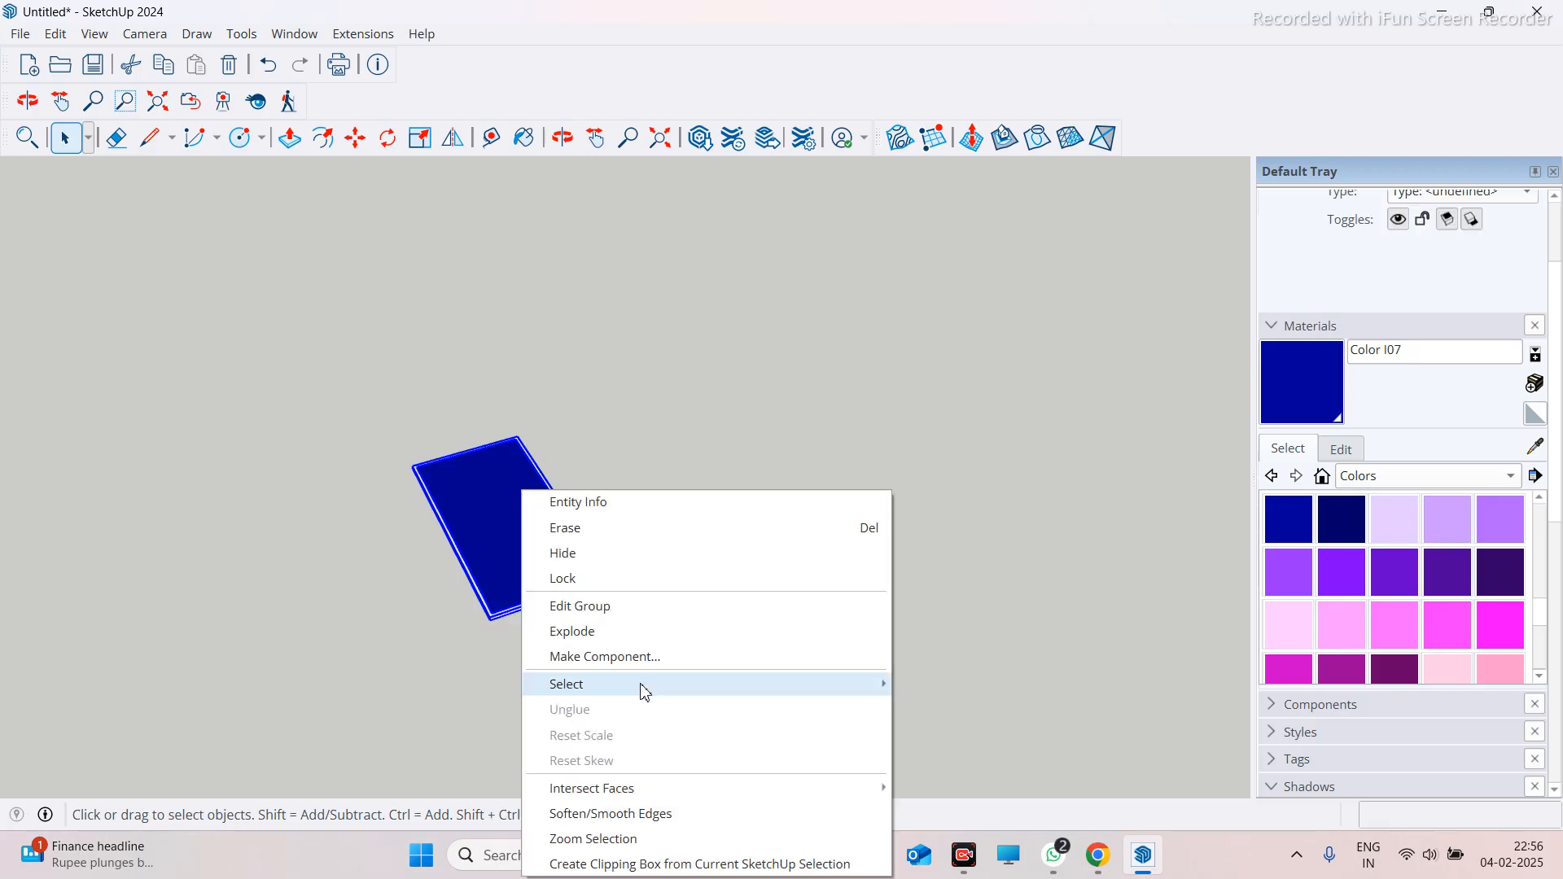
{"action": "left_click", "coordinate": [639, 630]}
{"action": "left_click", "coordinate": [486, 530]}
{"action": "right_click", "coordinate": [483, 528]}
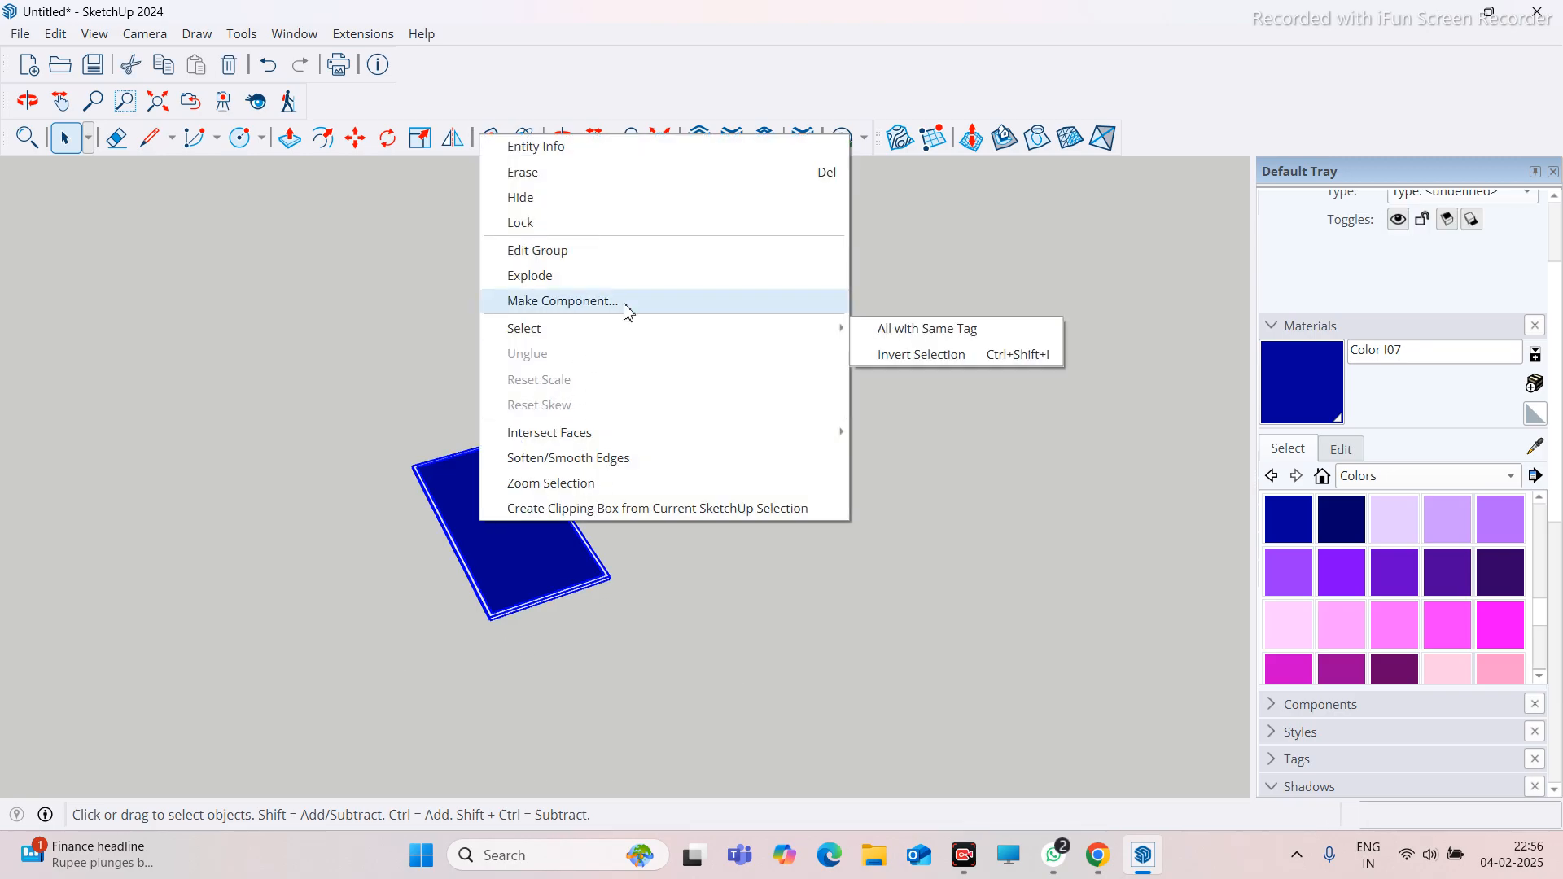
{"action": "left_click", "coordinate": [315, 524]}
{"action": "scroll", "coordinate": [423, 624], "scroll_direction": "up", "scroll_amount": 6}
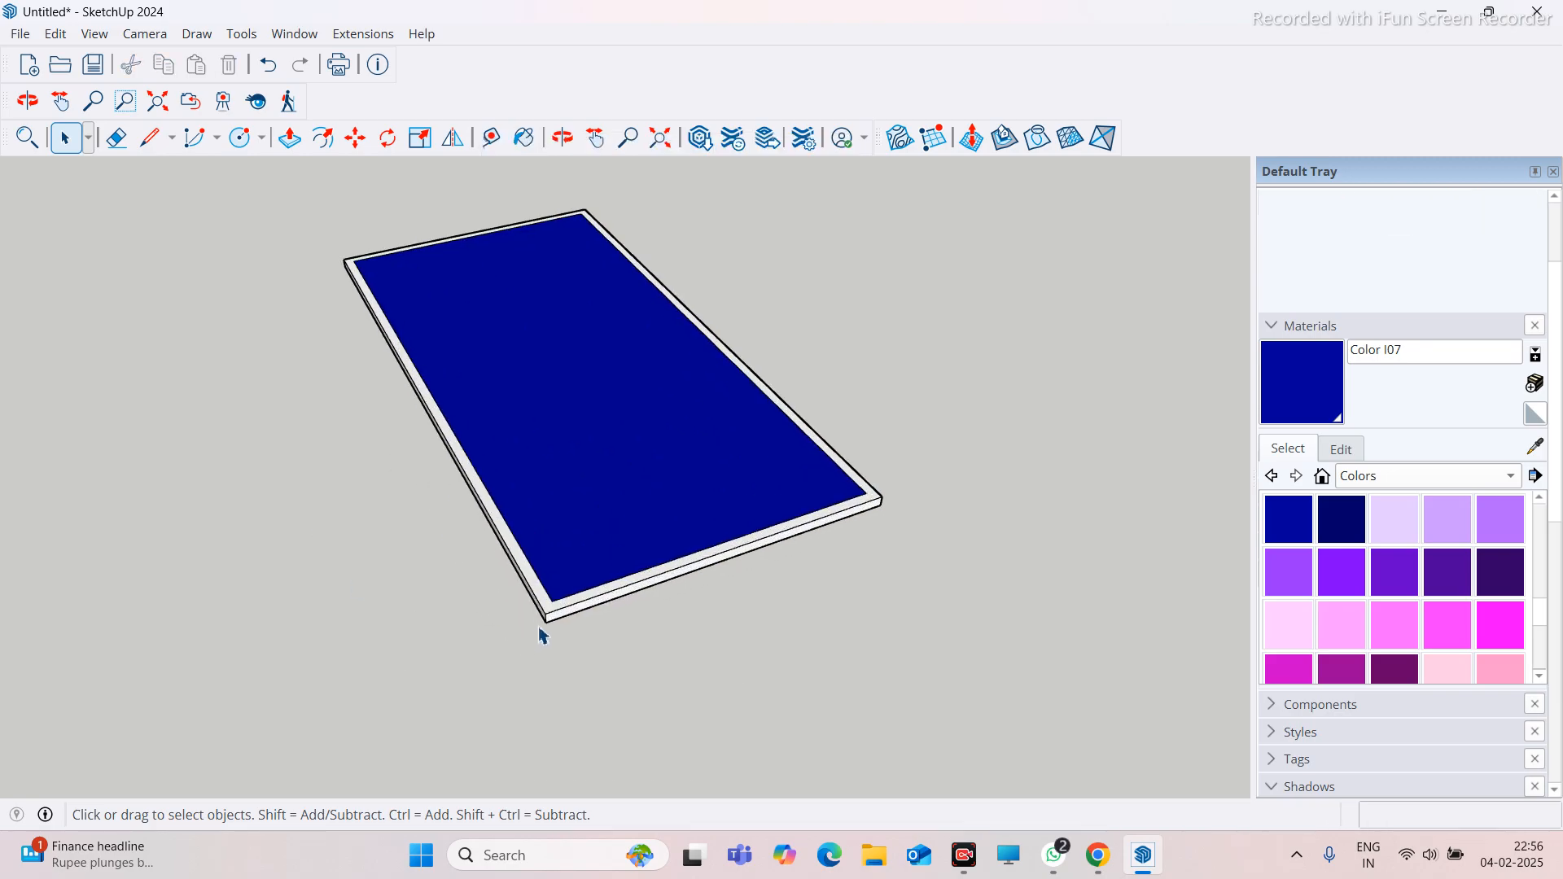
Examine the grouped panel and its frame from a low side view and from above
{"action": "triple_click", "coordinate": [586, 604]}
{"action": "scroll", "coordinate": [579, 604], "scroll_direction": "down", "scroll_amount": 5}
{"action": "middle_click_drag", "start_coordinate": [496, 610], "coordinate": [846, 515]}
{"action": "scroll", "coordinate": [554, 534], "scroll_direction": "up", "scroll_amount": 3}
{"action": "middle_click_drag", "start_coordinate": [541, 565], "coordinate": [727, 551]}
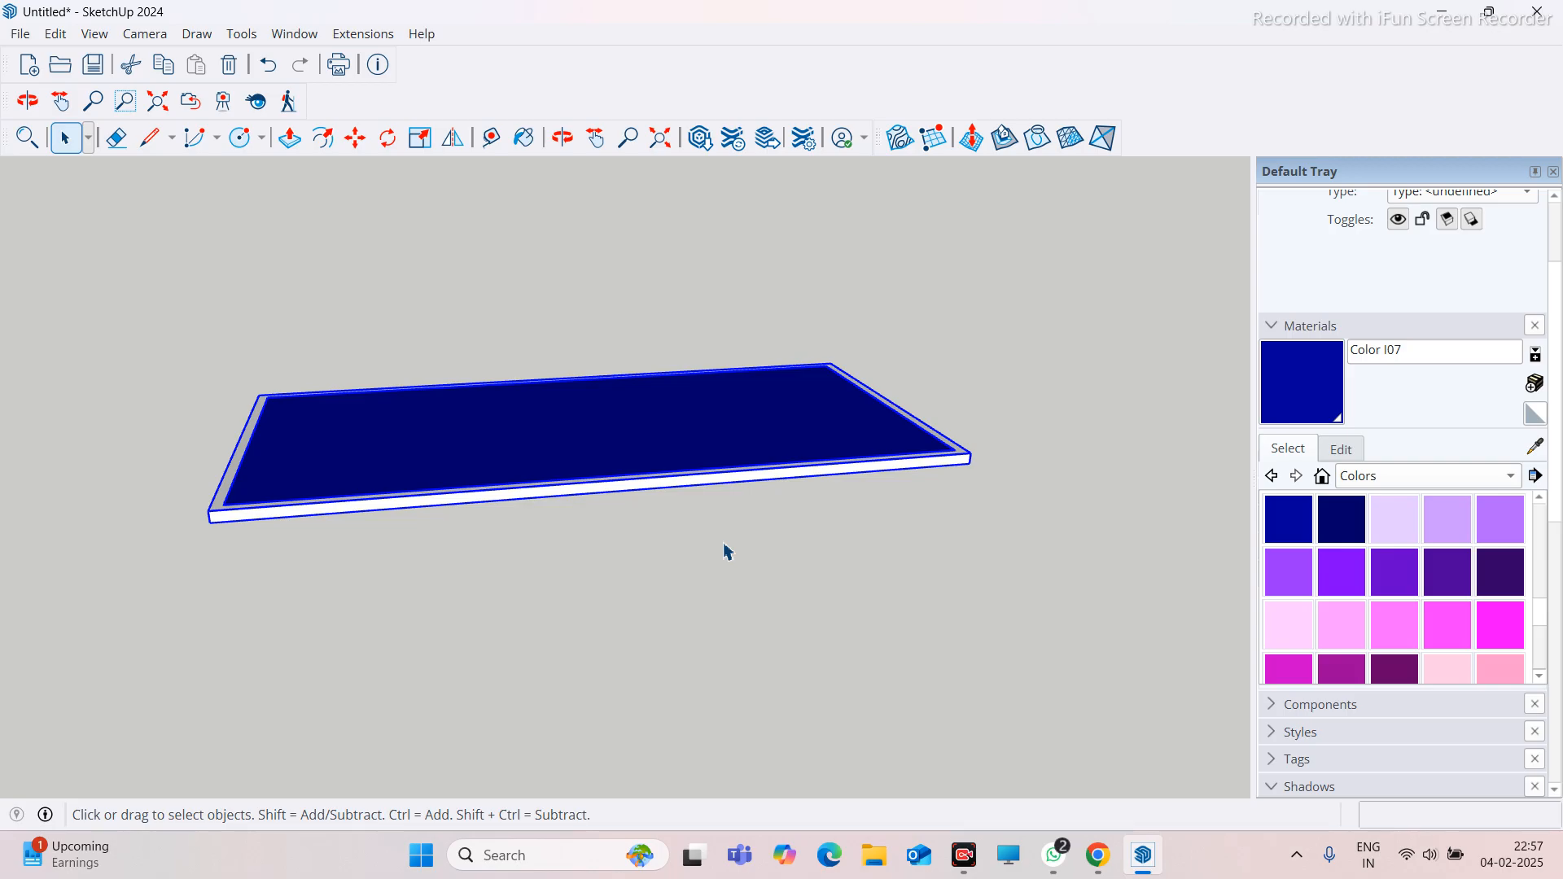
{"action": "scroll", "coordinate": [591, 573], "scroll_direction": "down", "scroll_amount": 3}
{"action": "left_click", "coordinate": [796, 604]}
{"action": "scroll", "coordinate": [796, 604], "scroll_direction": "down", "scroll_amount": 1}
{"action": "middle_click_drag", "start_coordinate": [615, 680], "coordinate": [498, 749]}
{"action": "left_click", "coordinate": [746, 541]}
{"action": "scroll", "coordinate": [726, 546], "scroll_direction": "down", "scroll_amount": 2}
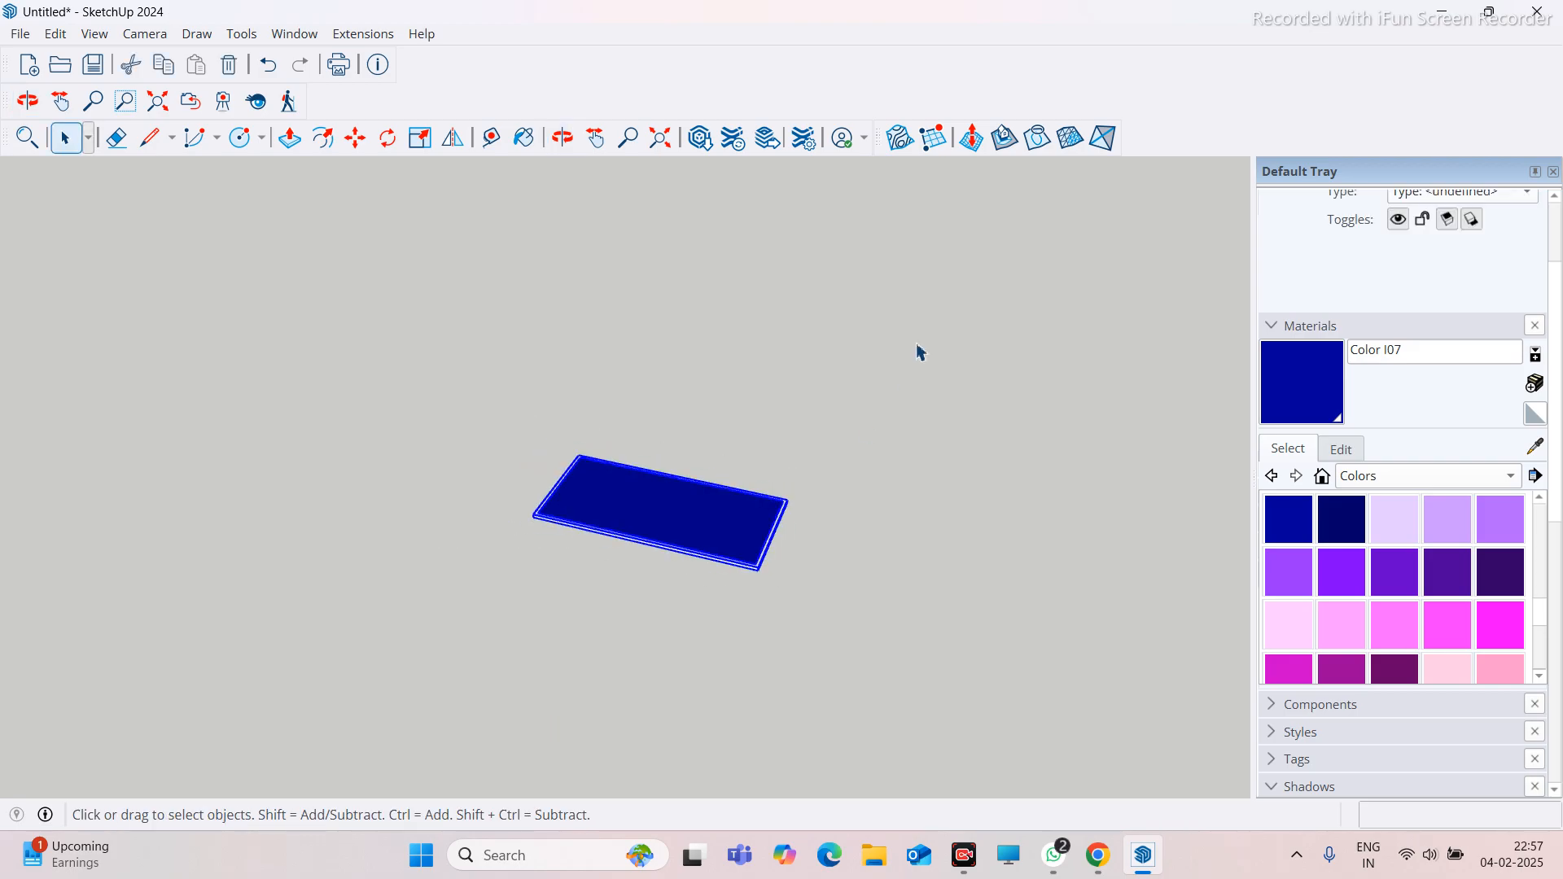
Explode the panel group, check its separate edges, and group the complete panel geometry again
{"action": "right_click", "coordinate": [720, 525]}
{"action": "left_click", "coordinate": [809, 272]}
{"action": "scroll", "coordinate": [830, 426], "scroll_direction": "up", "scroll_amount": 1}
{"action": "left_click", "coordinate": [830, 426]}
{"action": "scroll", "coordinate": [810, 525], "scroll_direction": "up", "scroll_amount": 2}
{"action": "left_click", "coordinate": [805, 539]}
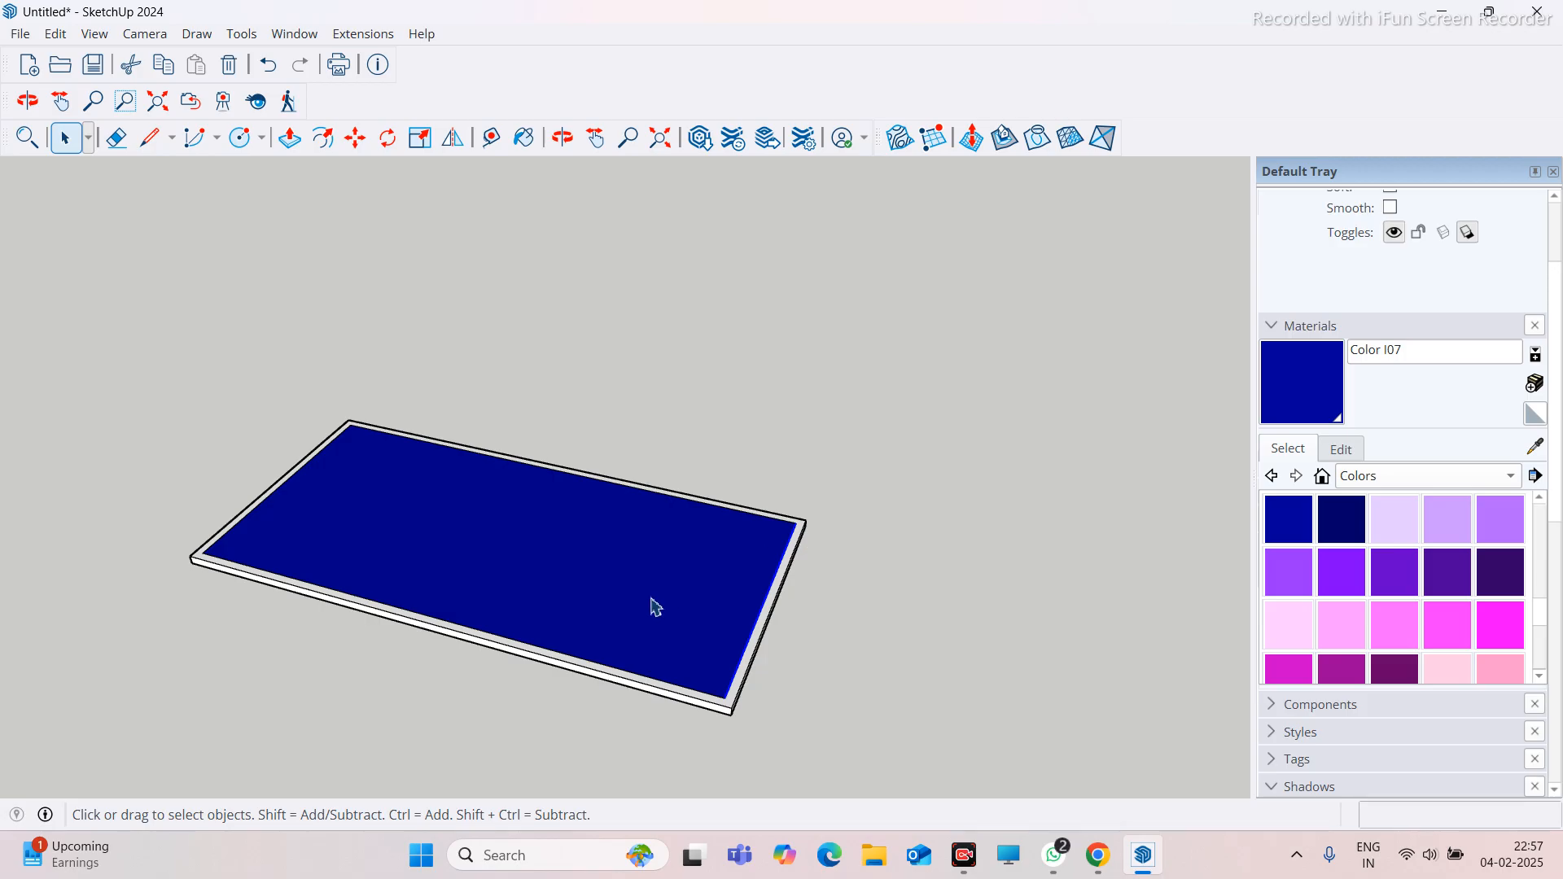
{"action": "left_click", "coordinate": [515, 661]}
{"action": "scroll", "coordinate": [515, 661], "scroll_direction": "down", "scroll_amount": 3}
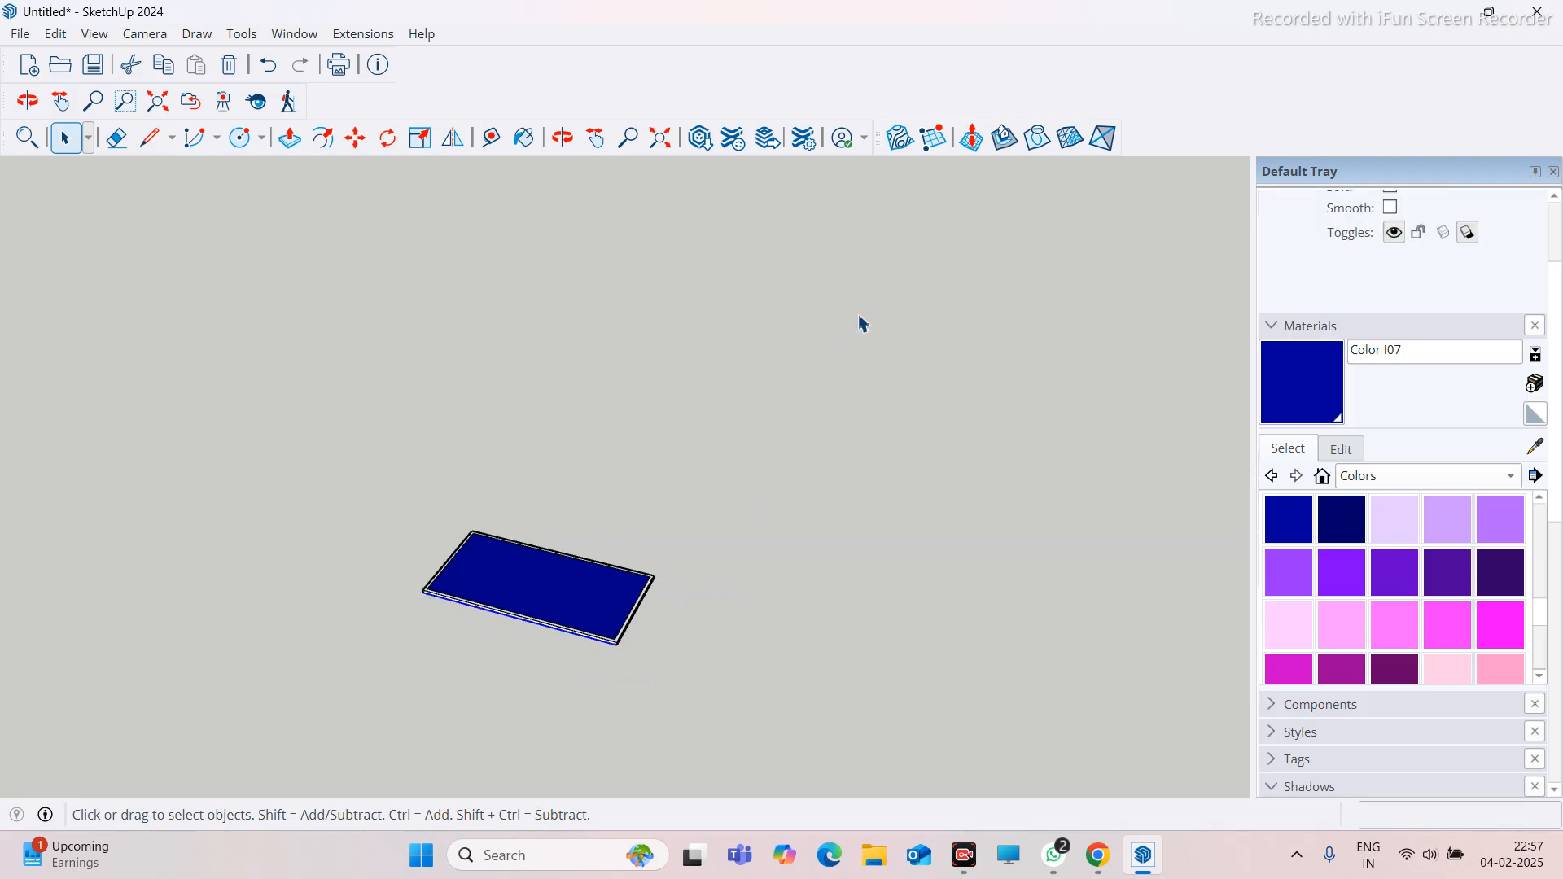
{"action": "left_click_drag", "start_coordinate": [407, 711], "coordinate": [381, 667]}
{"action": "right_click", "coordinate": [457, 567]}
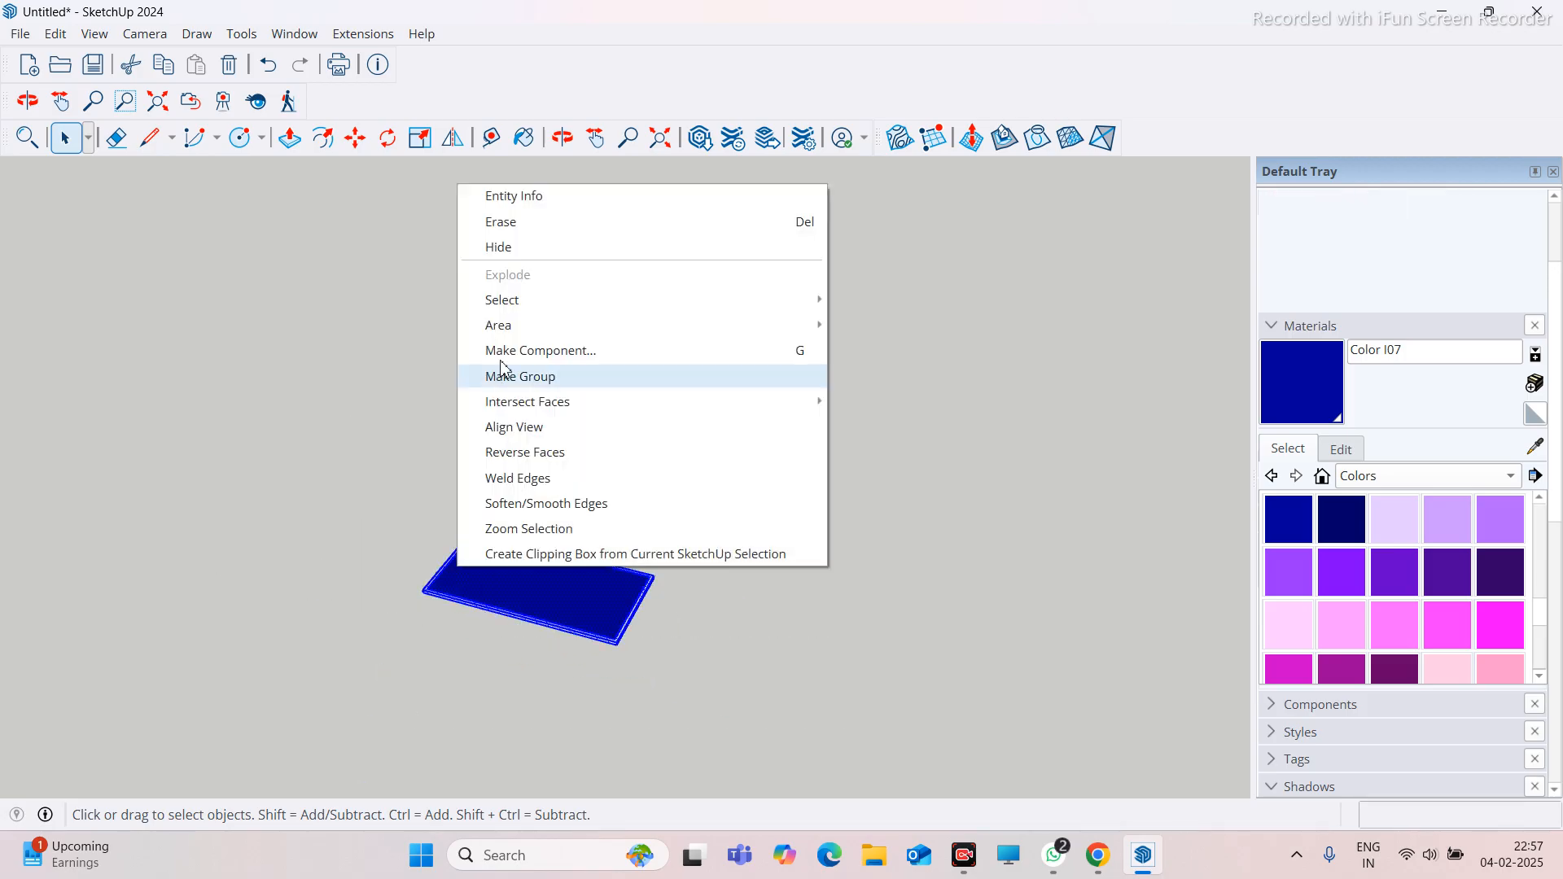
{"action": "left_click", "coordinate": [557, 383]}
{"action": "scroll", "coordinate": [667, 614], "scroll_direction": "up", "scroll_amount": 2}
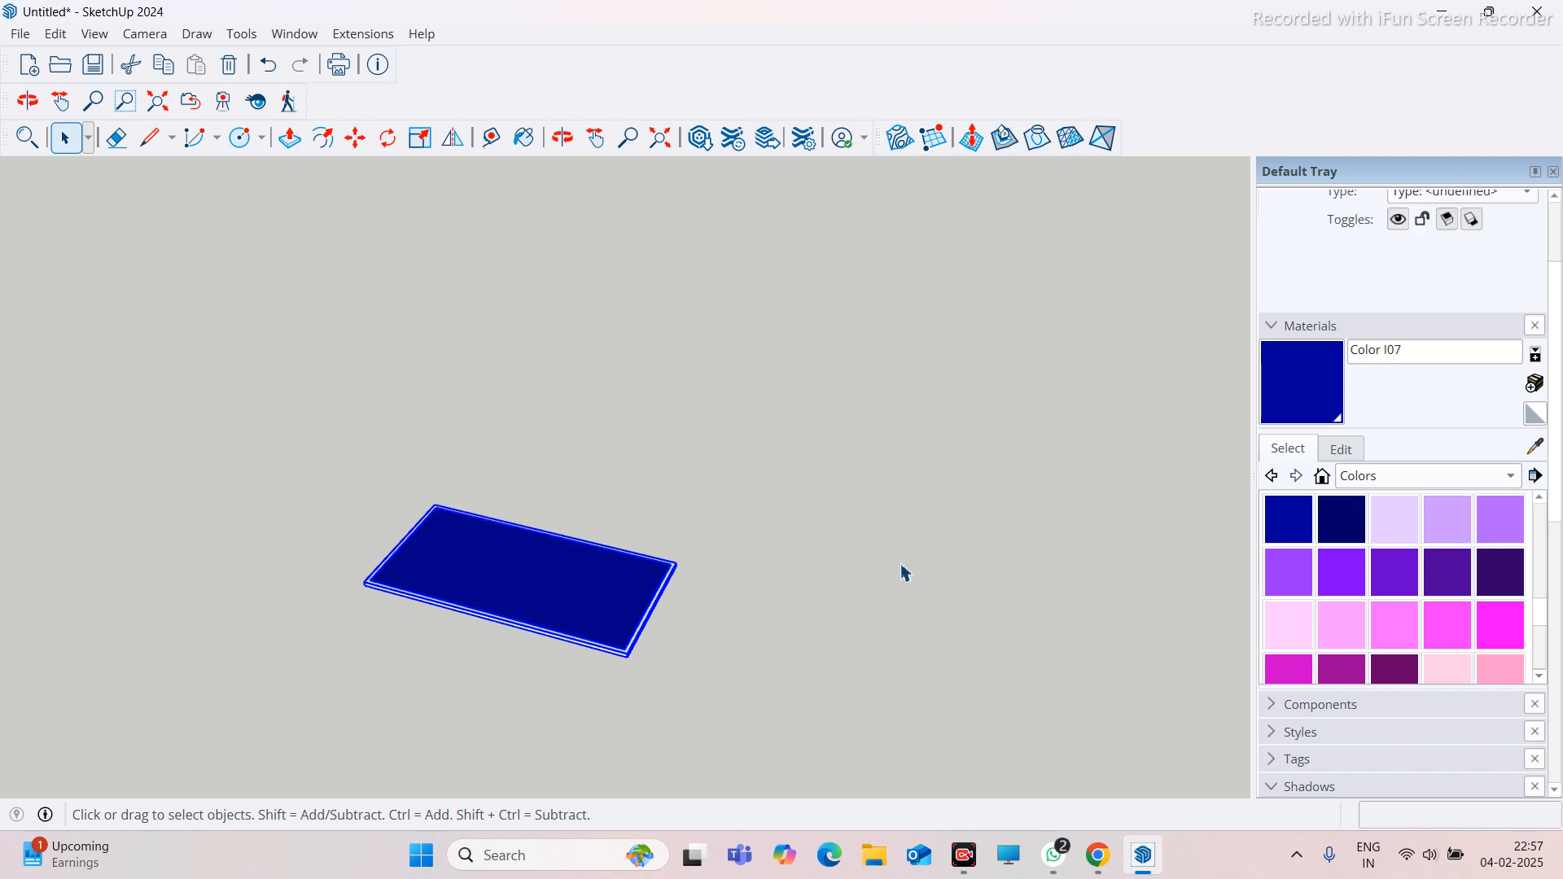
{"action": "right_click", "coordinate": [625, 616]}
{"action": "left_click", "coordinate": [529, 567]}
{"action": "scroll", "coordinate": [698, 564], "scroll_direction": "down", "scroll_amount": 2}
{"action": "left_click", "coordinate": [851, 574]}
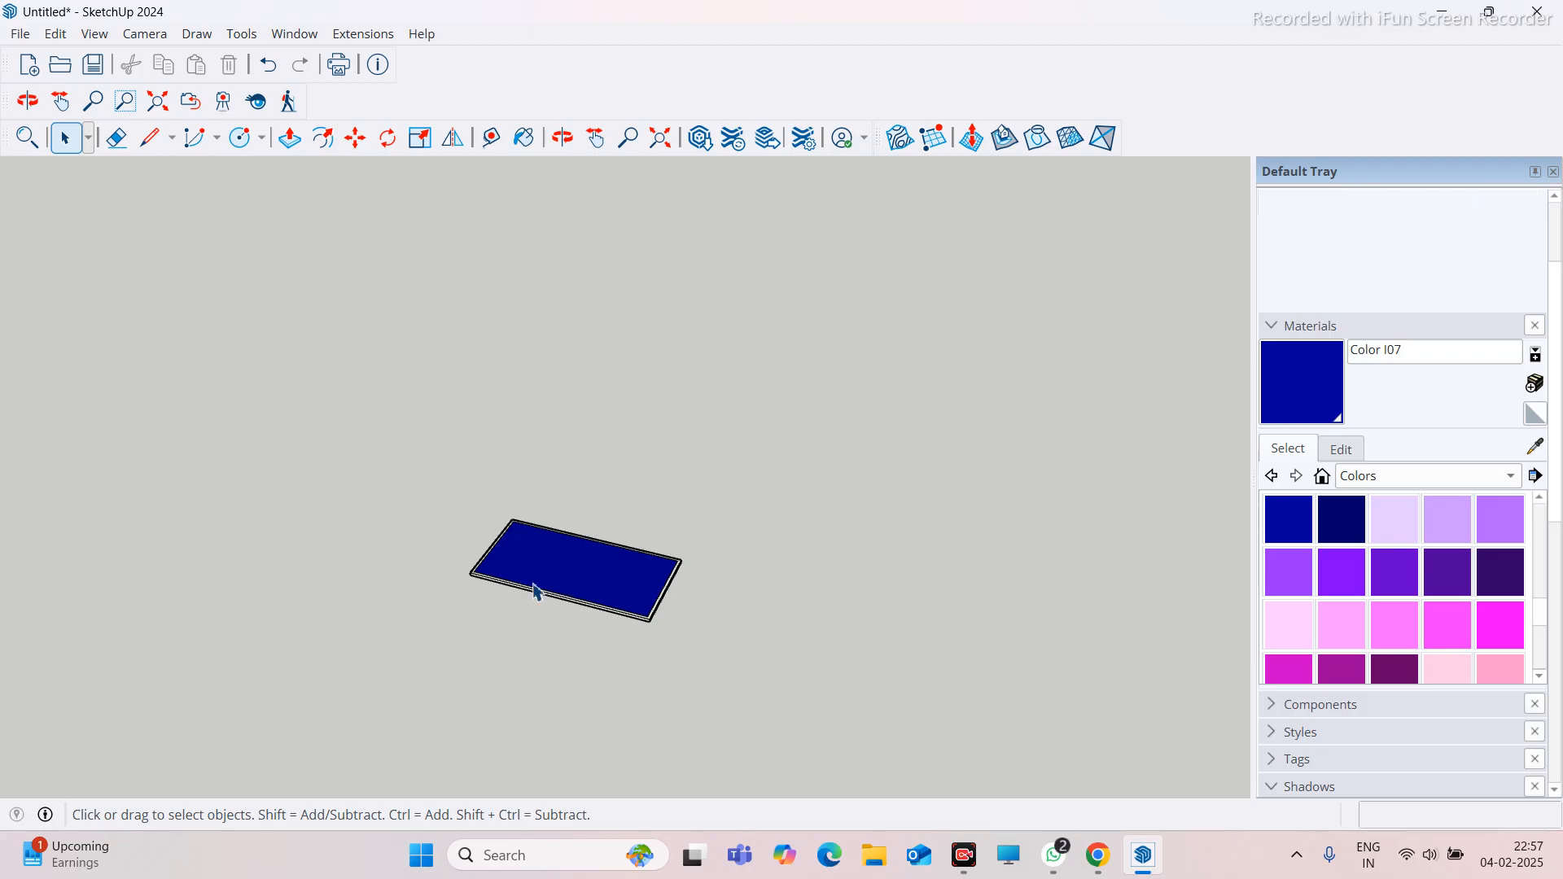
Select the framed panel group and activate the Rotate tool for it
{"action": "middle_click_drag", "start_coordinate": [537, 592], "coordinate": [673, 583]}
{"action": "scroll", "coordinate": [688, 574], "scroll_direction": "up", "scroll_amount": 1}
{"action": "left_click", "coordinate": [652, 598]}
{"action": "scroll", "coordinate": [602, 634], "scroll_direction": "up", "scroll_amount": 2}
{"action": "middle_click_drag", "start_coordinate": [591, 638], "coordinate": [574, 291]}
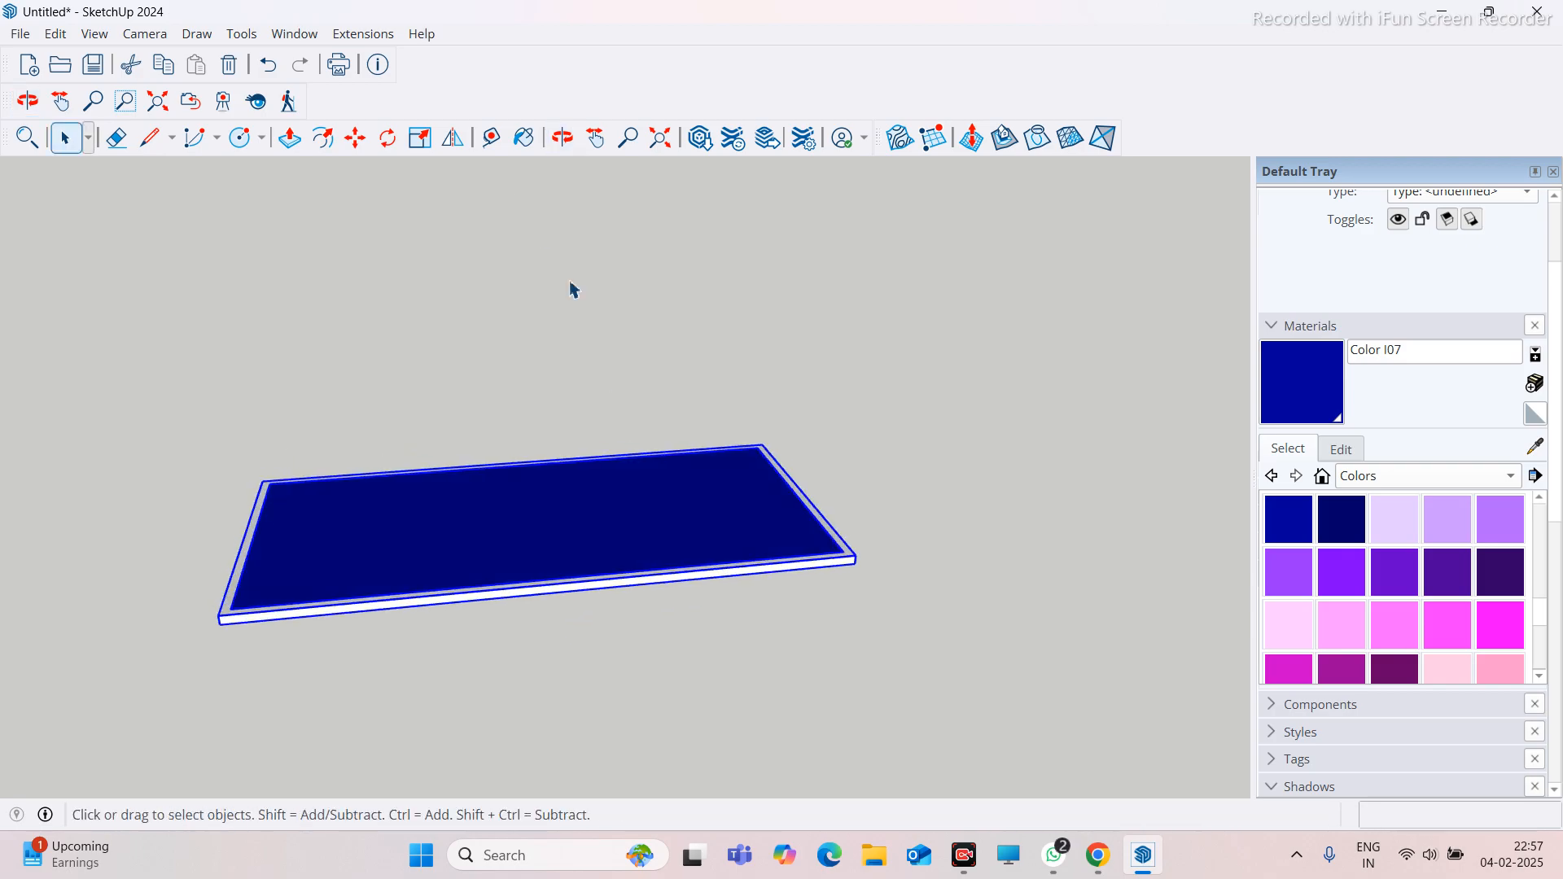
{"action": "left_click", "coordinate": [386, 141]}
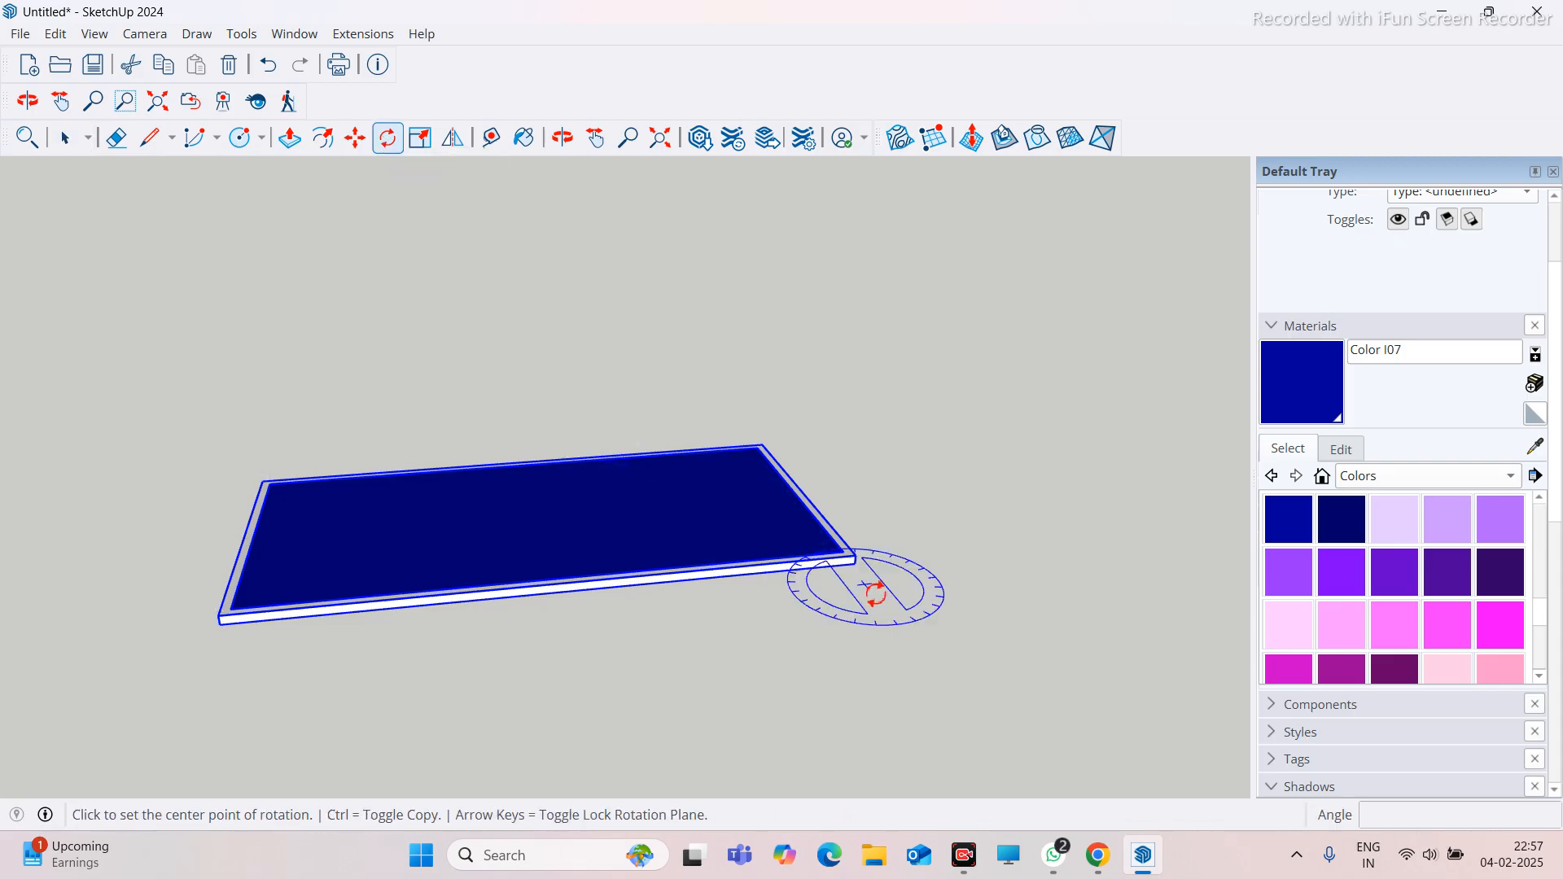
{"action": "middle_click_drag", "start_coordinate": [853, 563], "coordinate": [801, 553]}
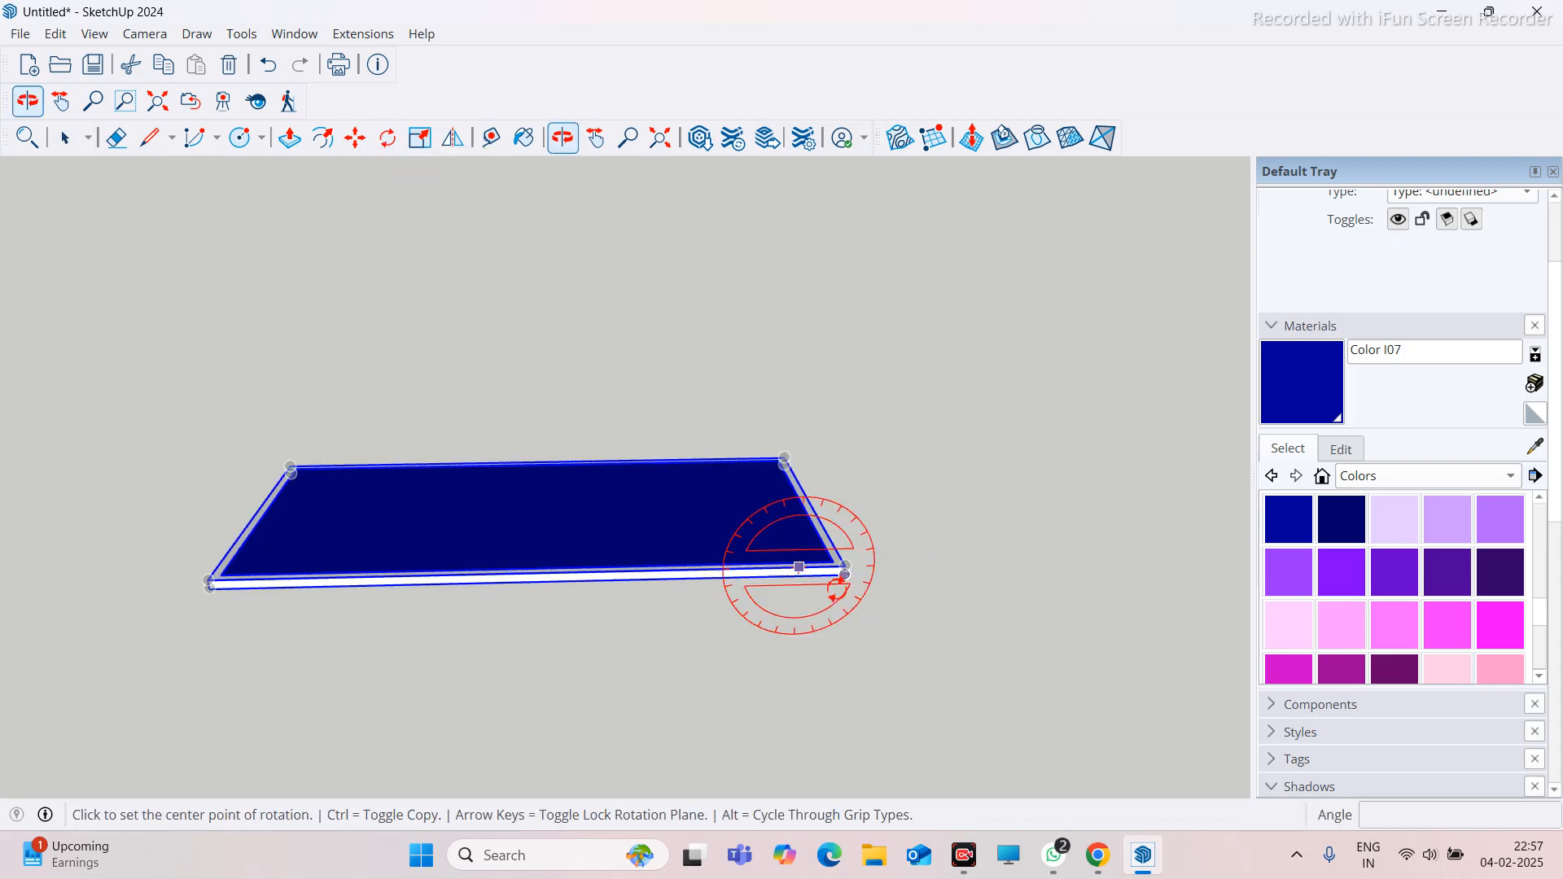
{"action": "scroll", "coordinate": [845, 572], "scroll_direction": "up", "scroll_amount": 2}
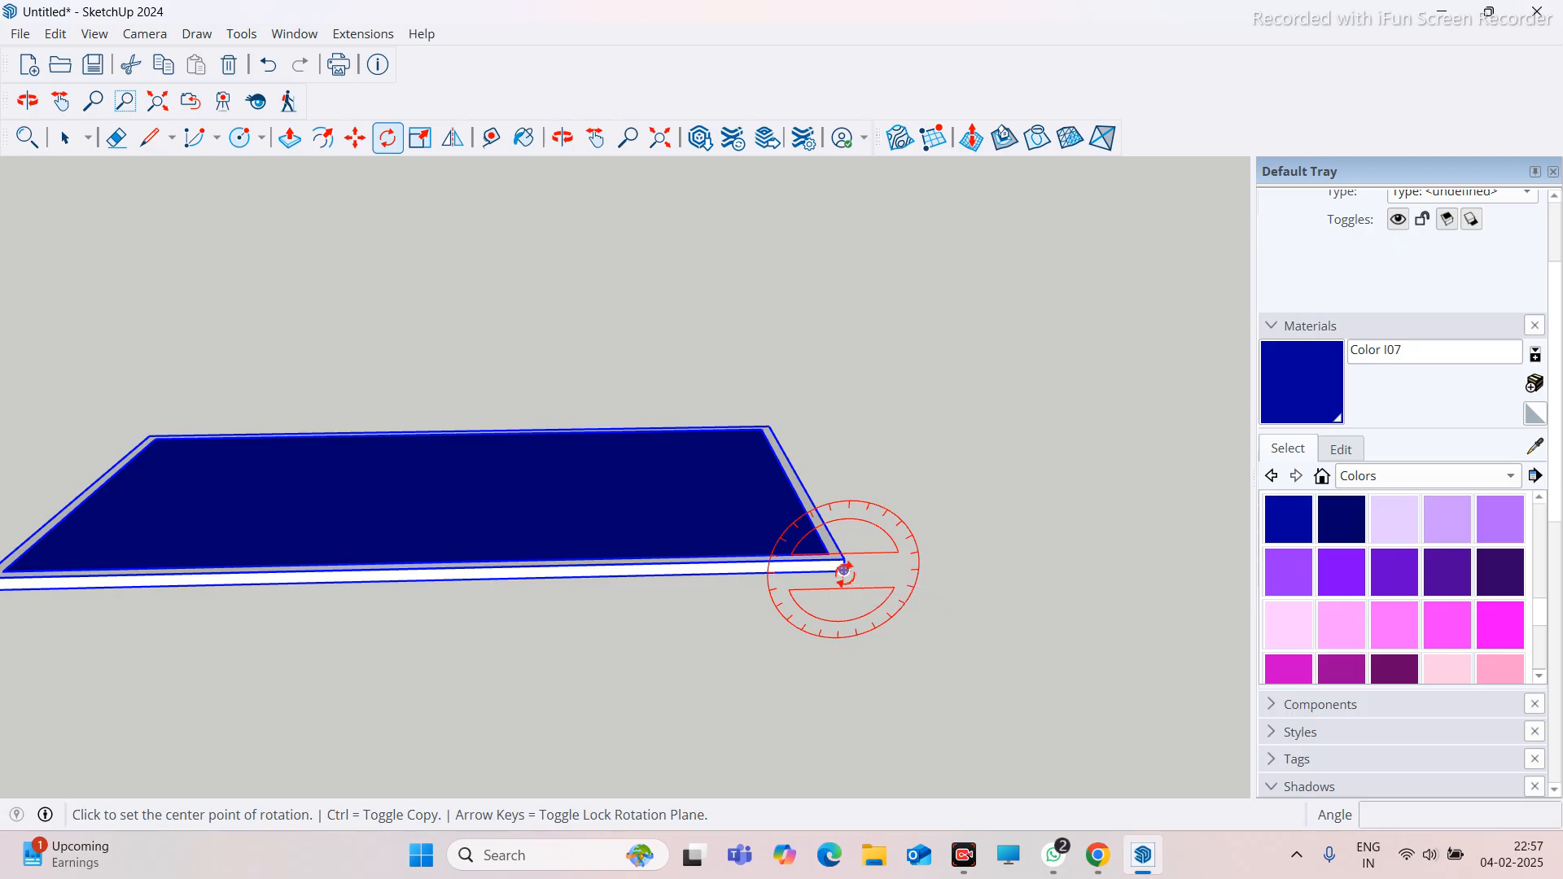
{"action": "left_click", "coordinate": [844, 572]}
{"action": "scroll", "coordinate": [844, 571], "scroll_direction": "down", "scroll_amount": 3}
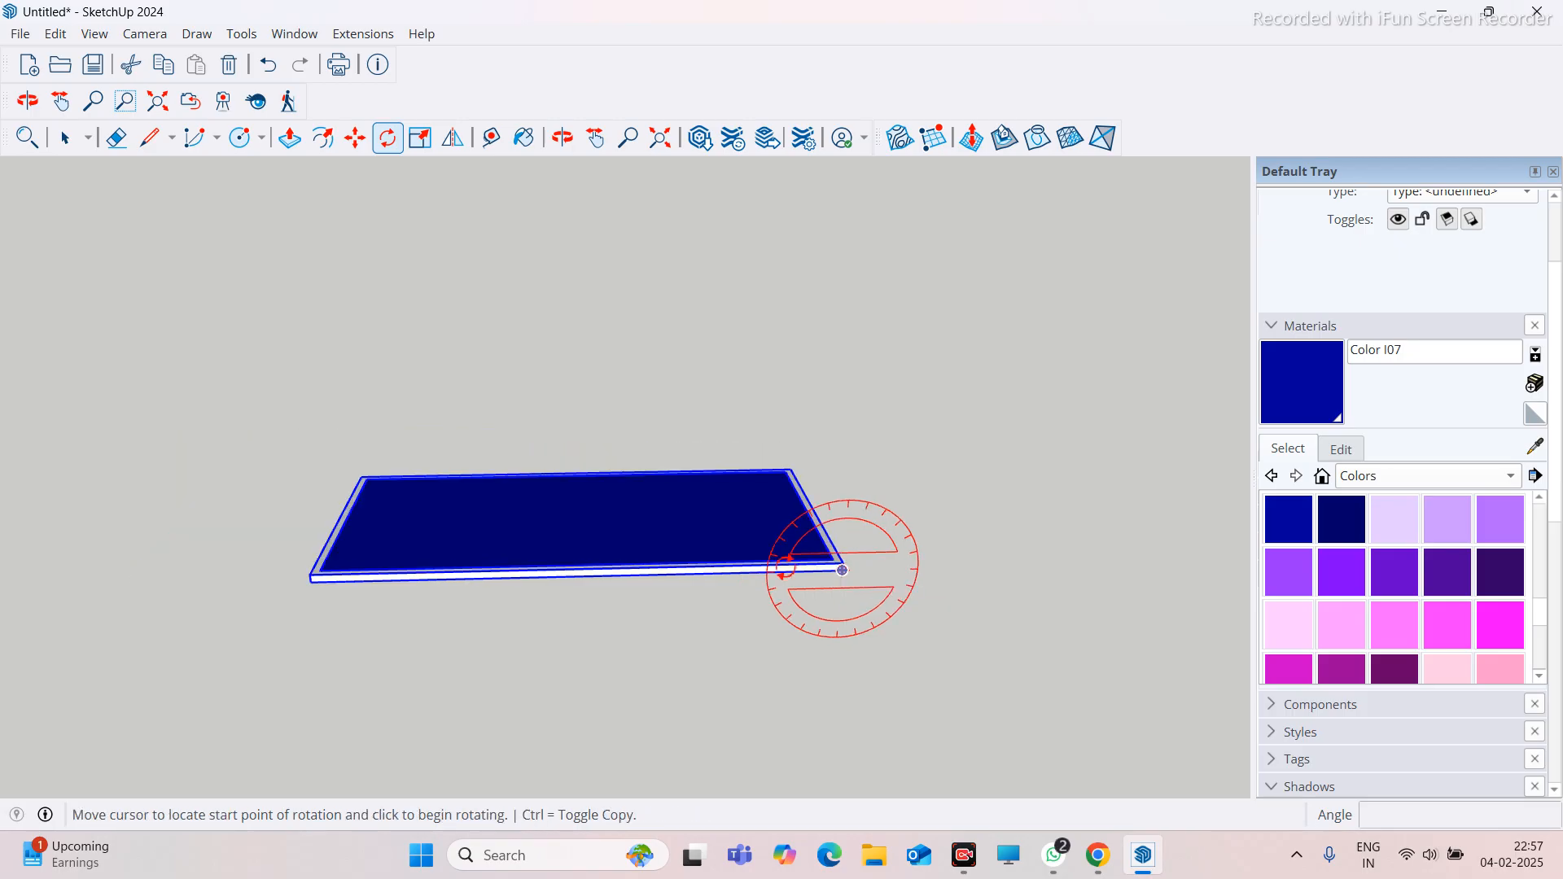
{"action": "left_click", "coordinate": [318, 580]}
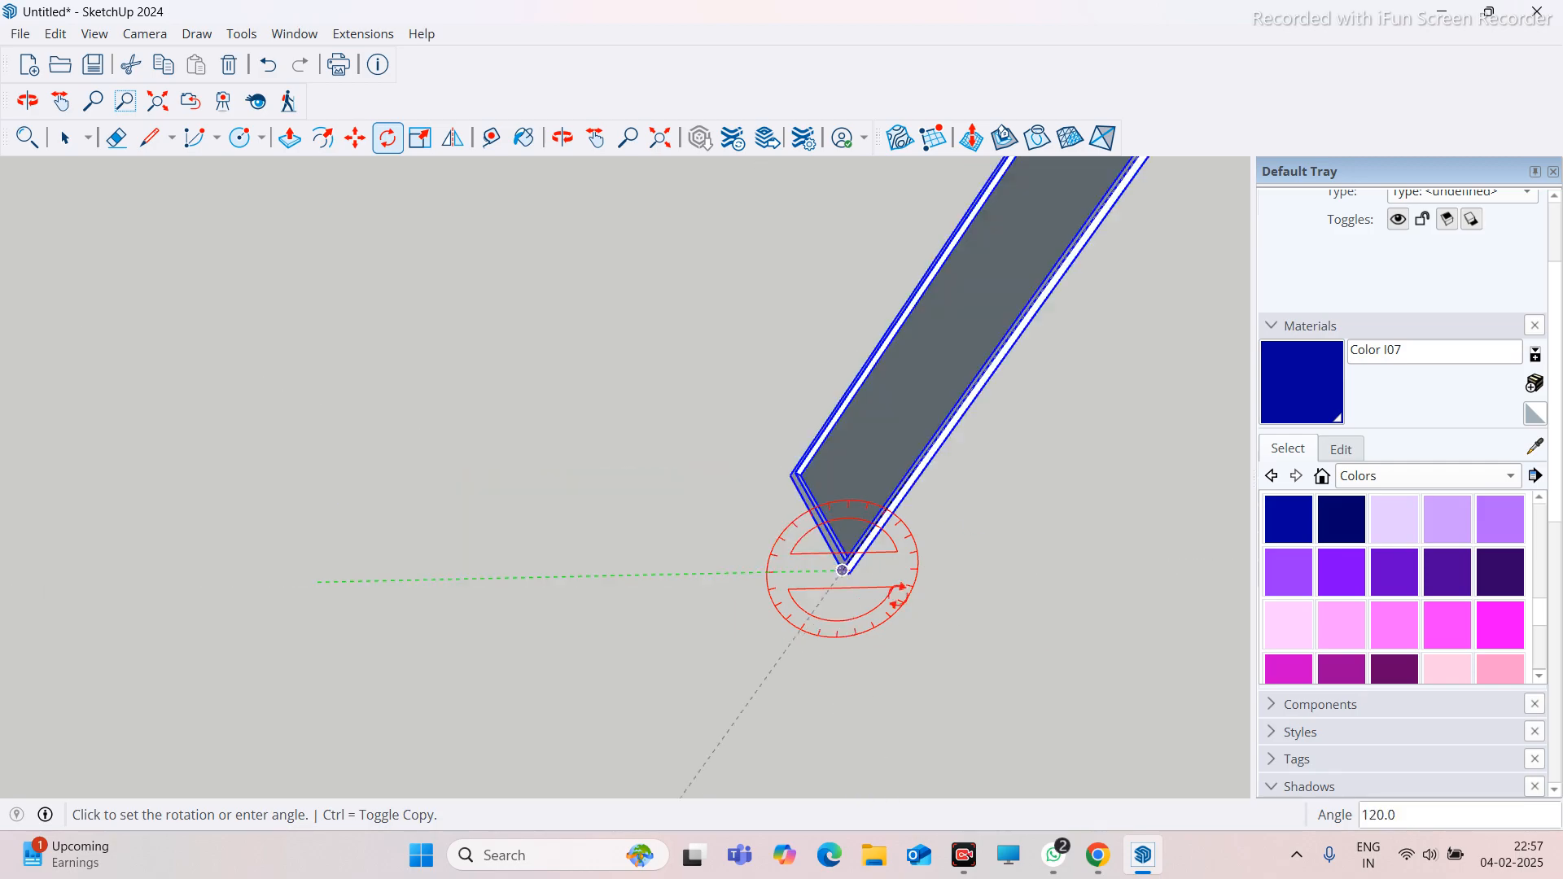
{"action": "key", "text": "Escape"}
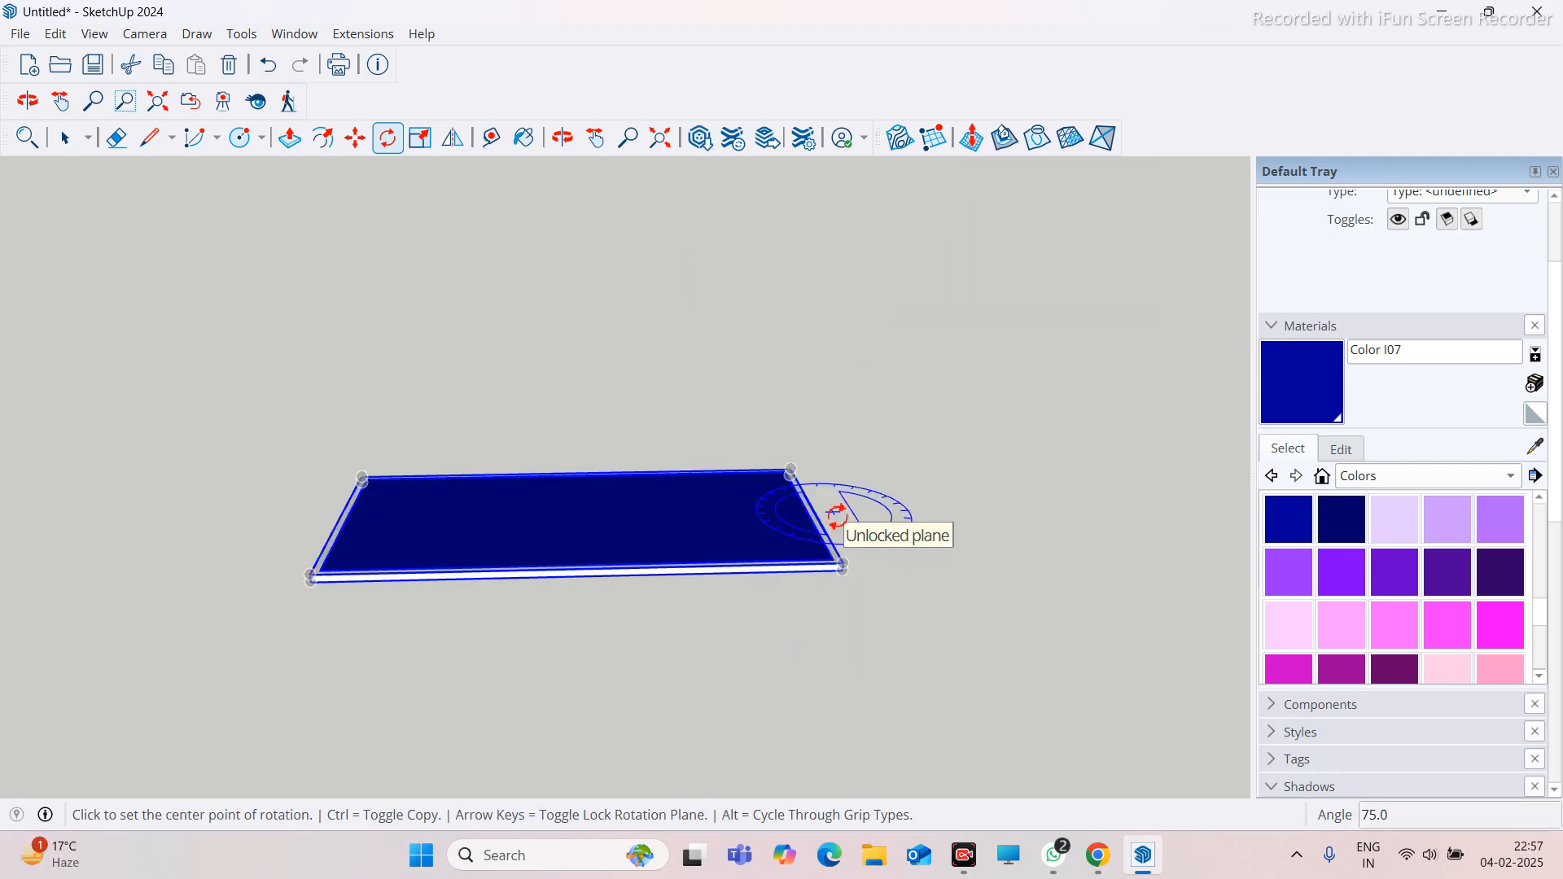
{"action": "left_click", "coordinate": [843, 569]}
{"action": "left_click", "coordinate": [311, 581]}
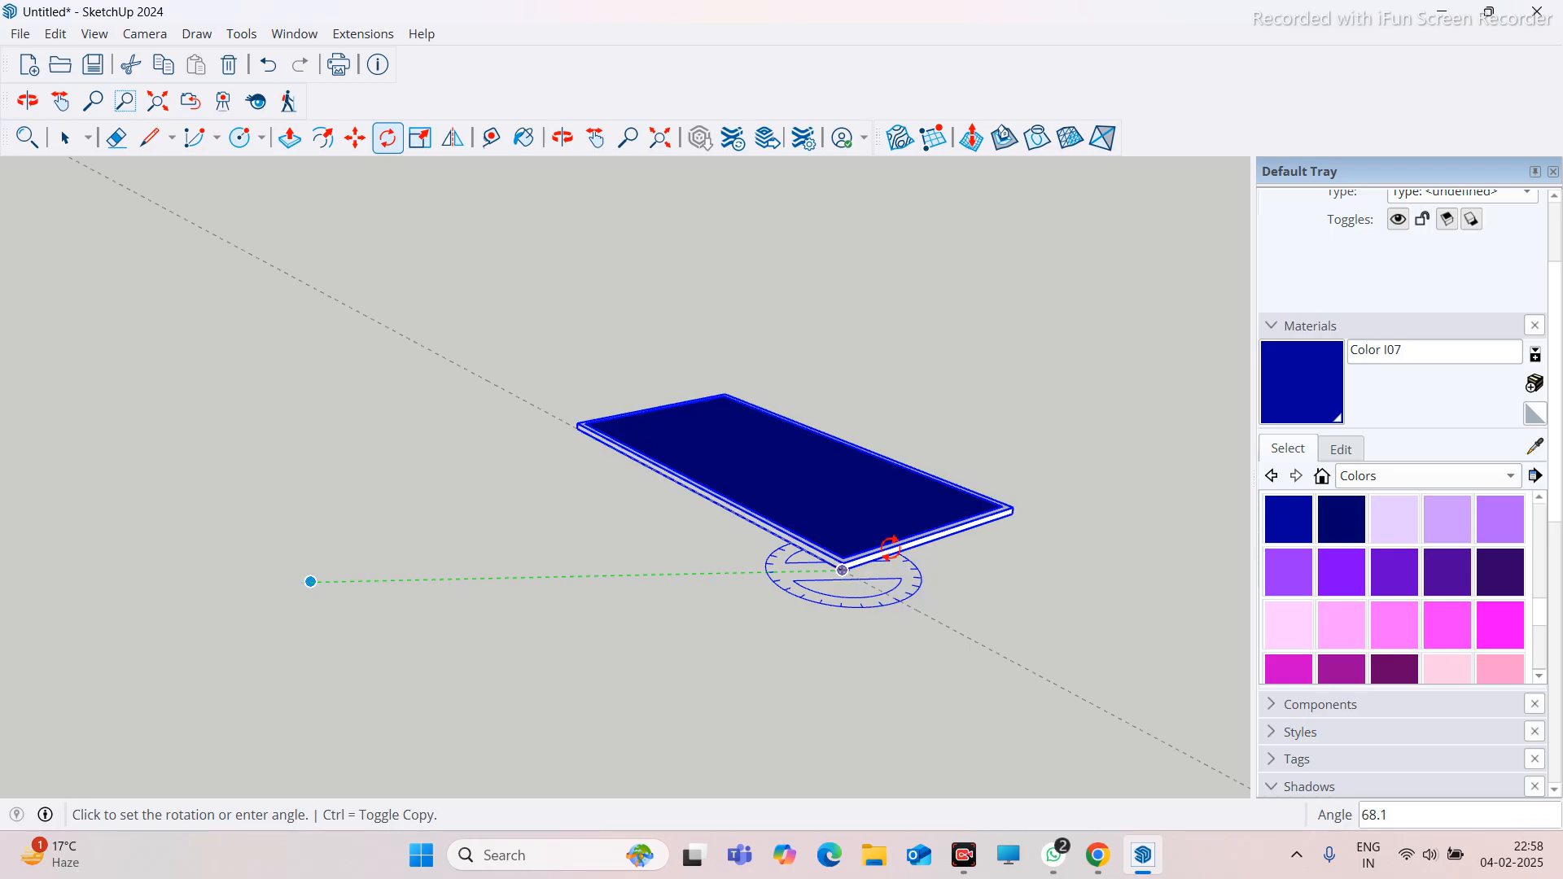
{"action": "key", "text": "Escape"}
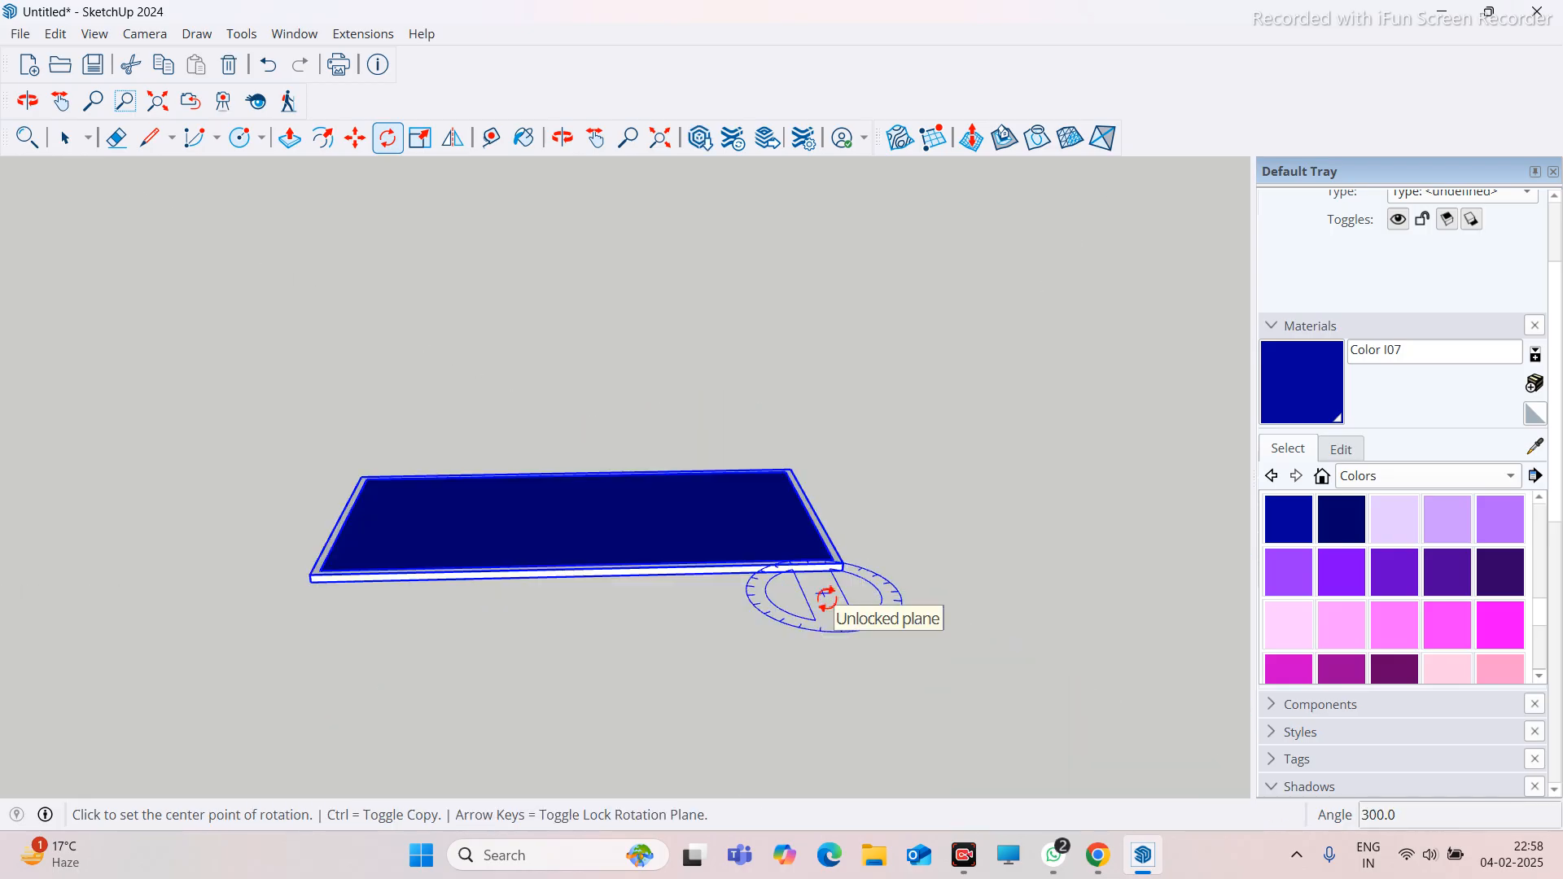
{"action": "middle_click_drag", "start_coordinate": [879, 570], "coordinate": [681, 583]}
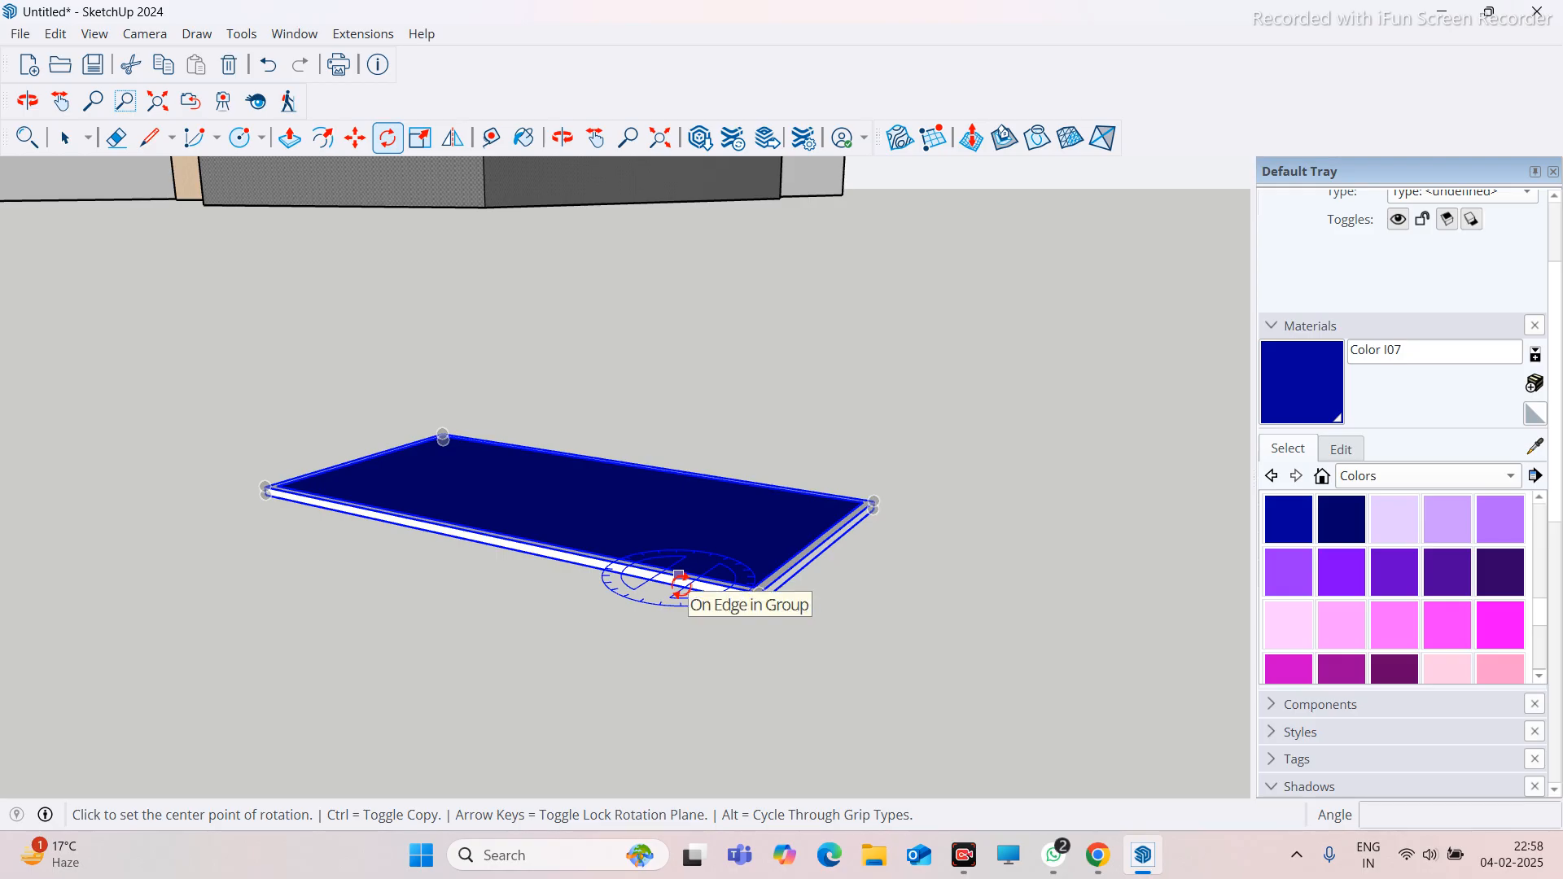
{"action": "key", "text": "Left"}
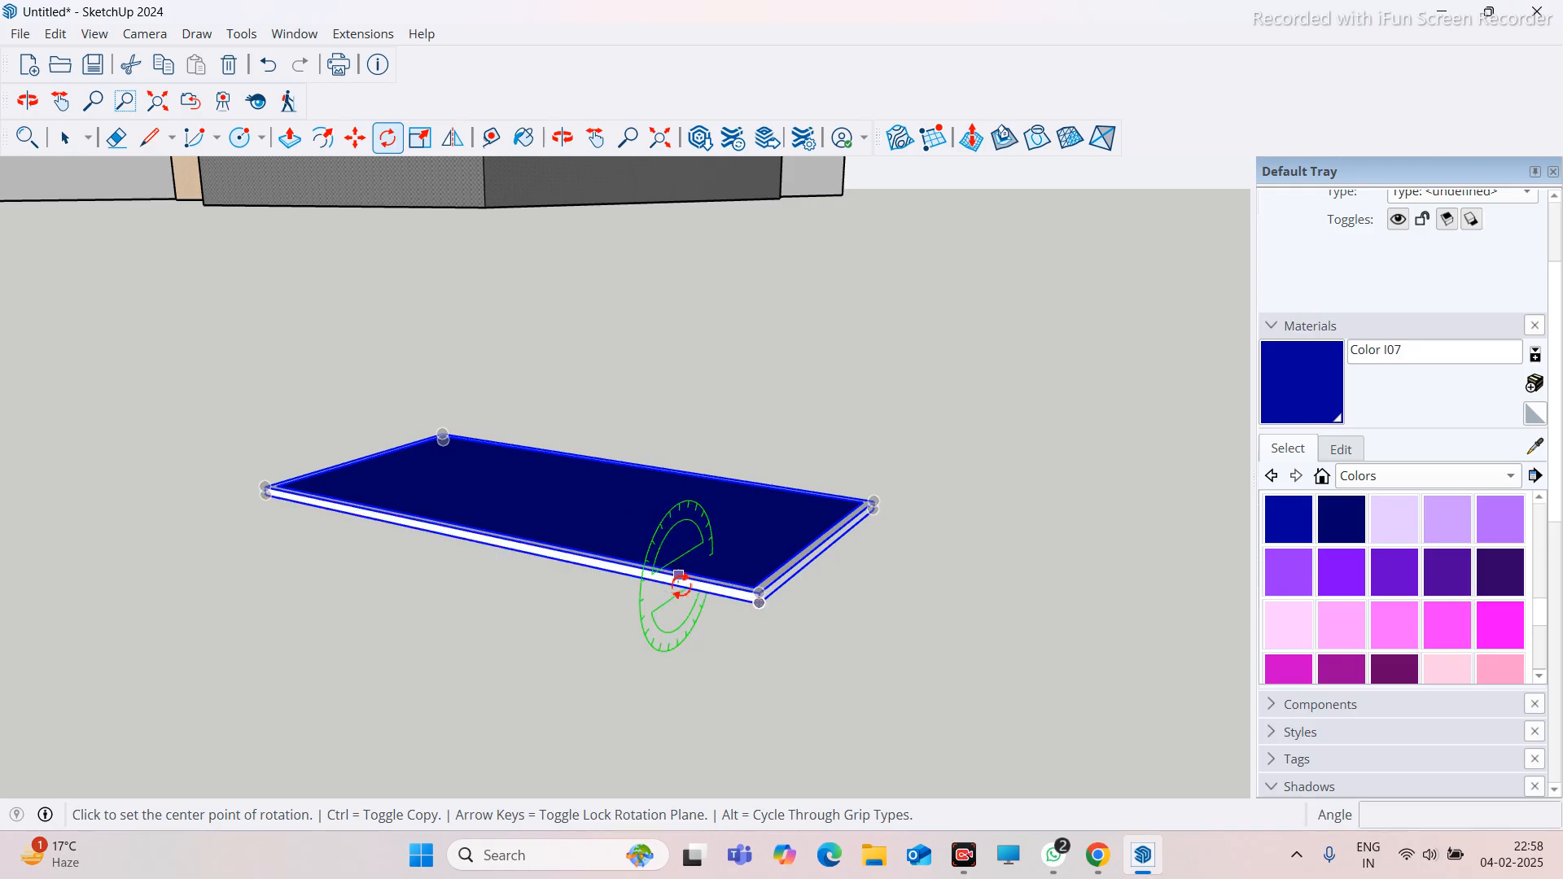
{"action": "left_click", "coordinate": [760, 603]}
{"action": "left_click", "coordinate": [861, 521]}
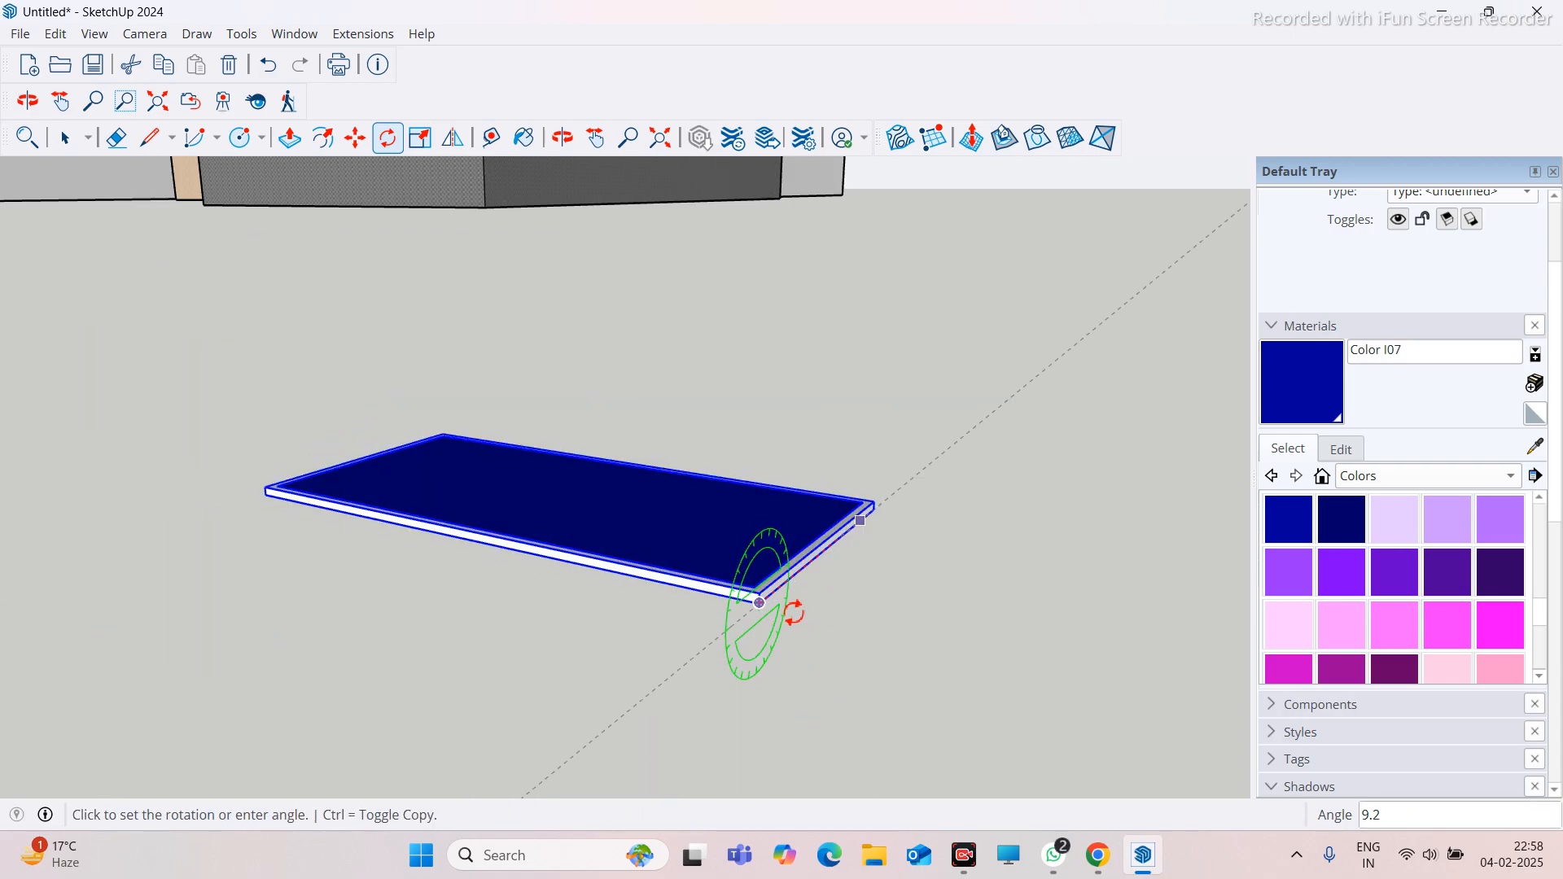
{"action": "left_click", "coordinate": [860, 531]}
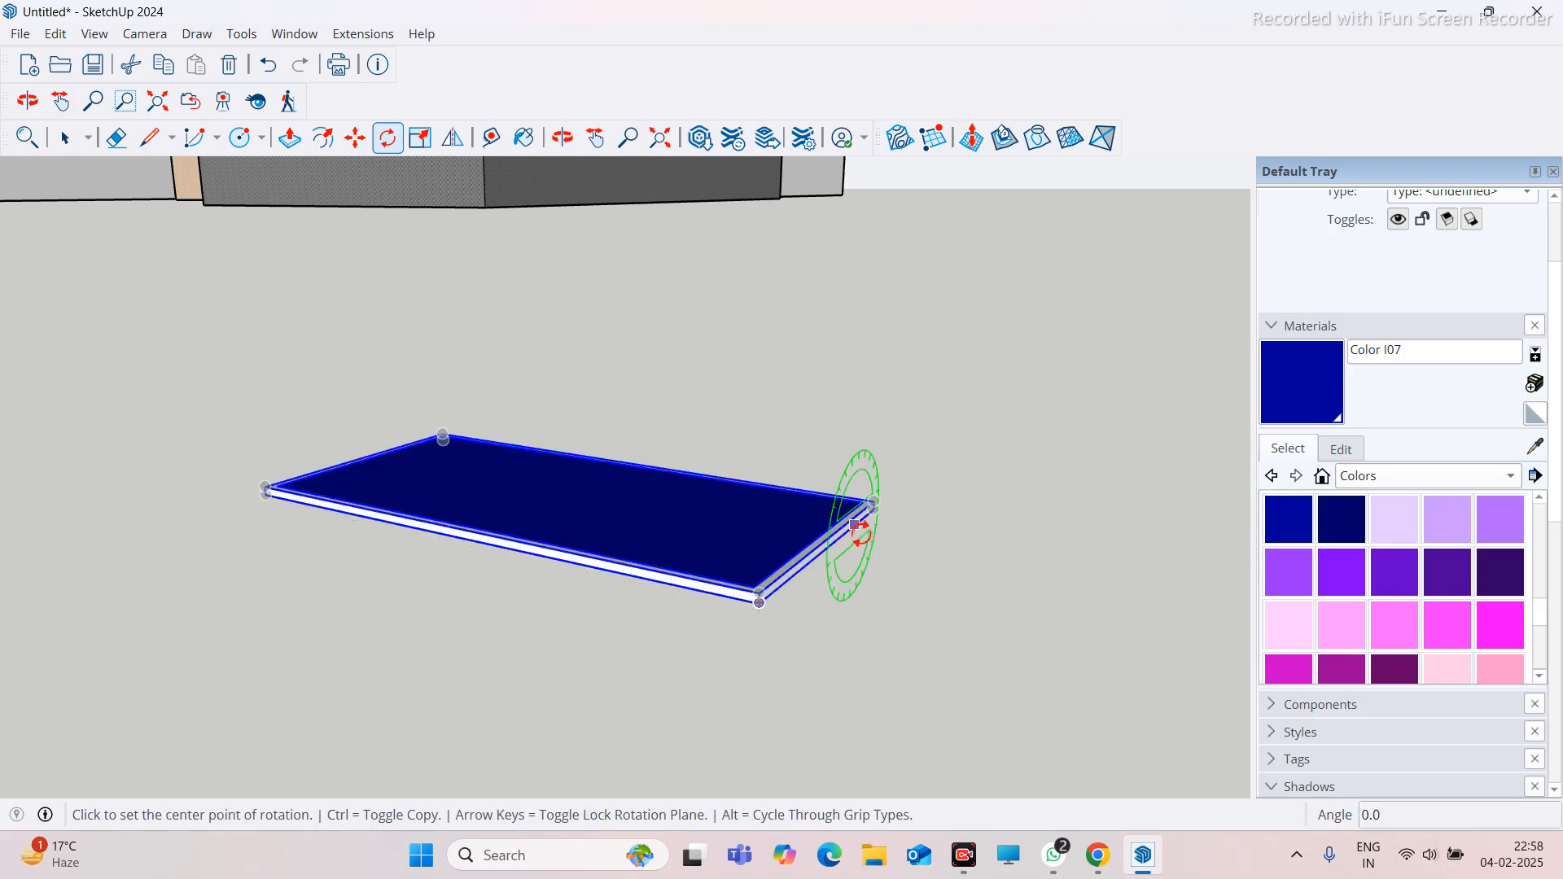
Rotate the panel by 3 degrees about the red axis at its front corner, using the long edge as reference
{"action": "middle_click_drag", "start_coordinate": [638, 505], "coordinate": [489, 493]}
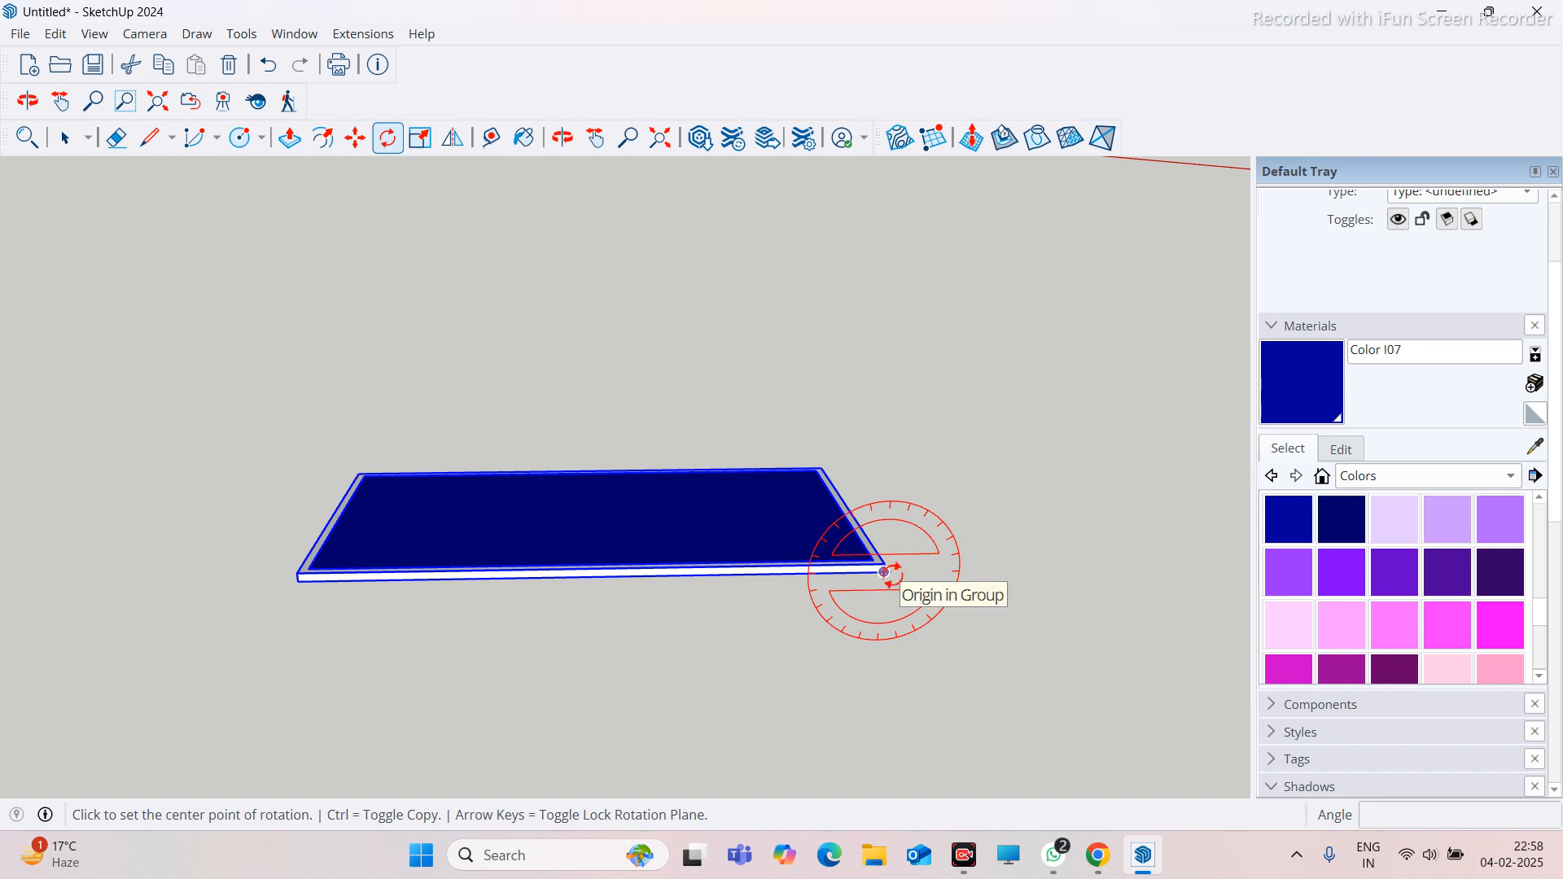
{"action": "left_click", "coordinate": [883, 571]}
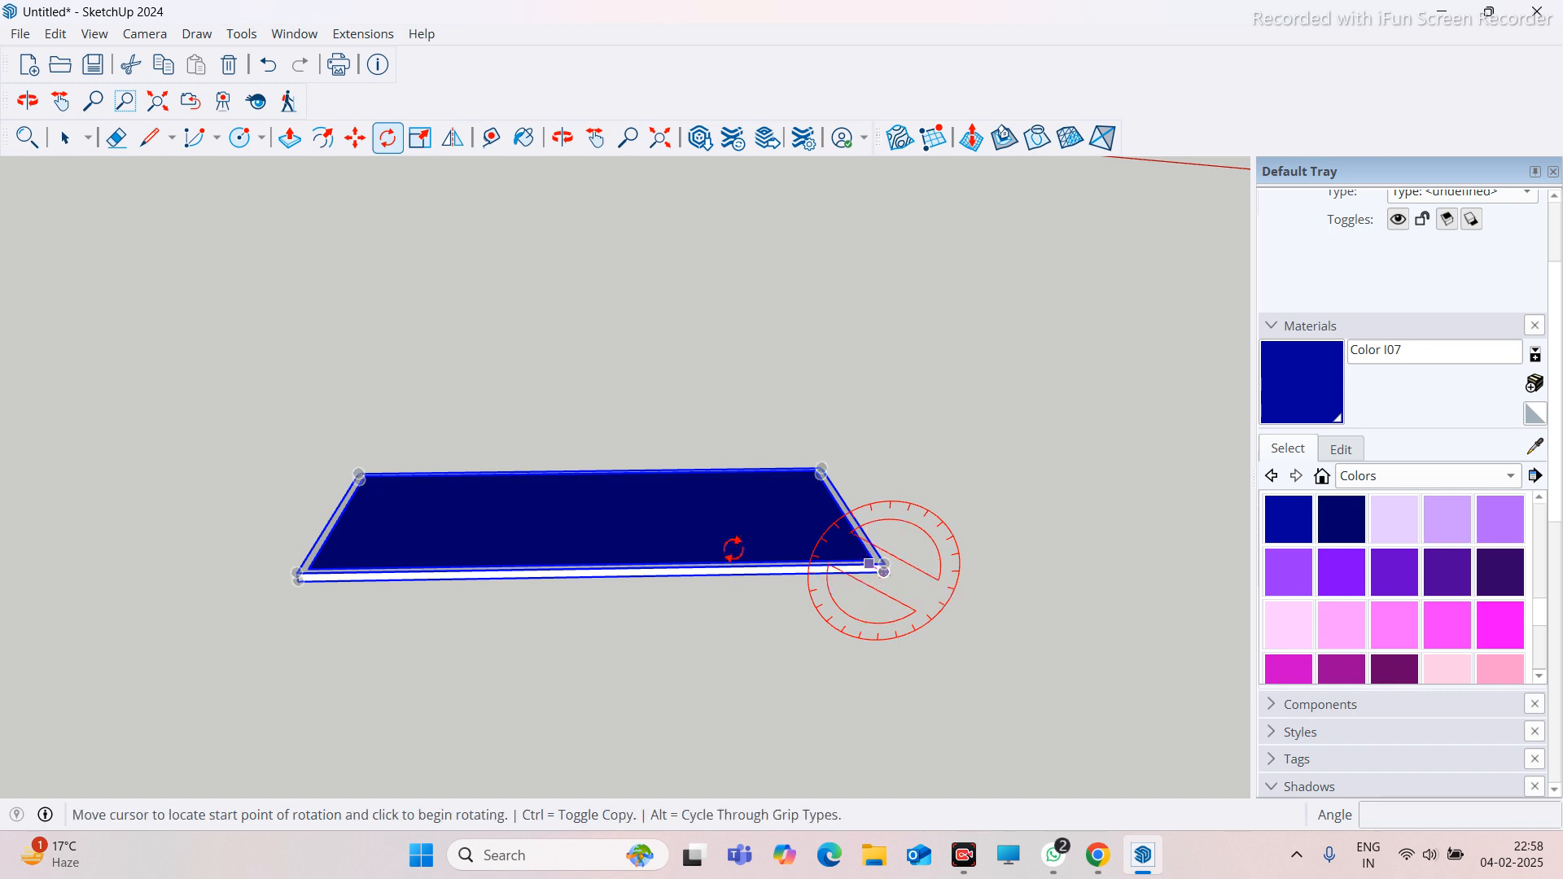
{"action": "left_click", "coordinate": [299, 580]}
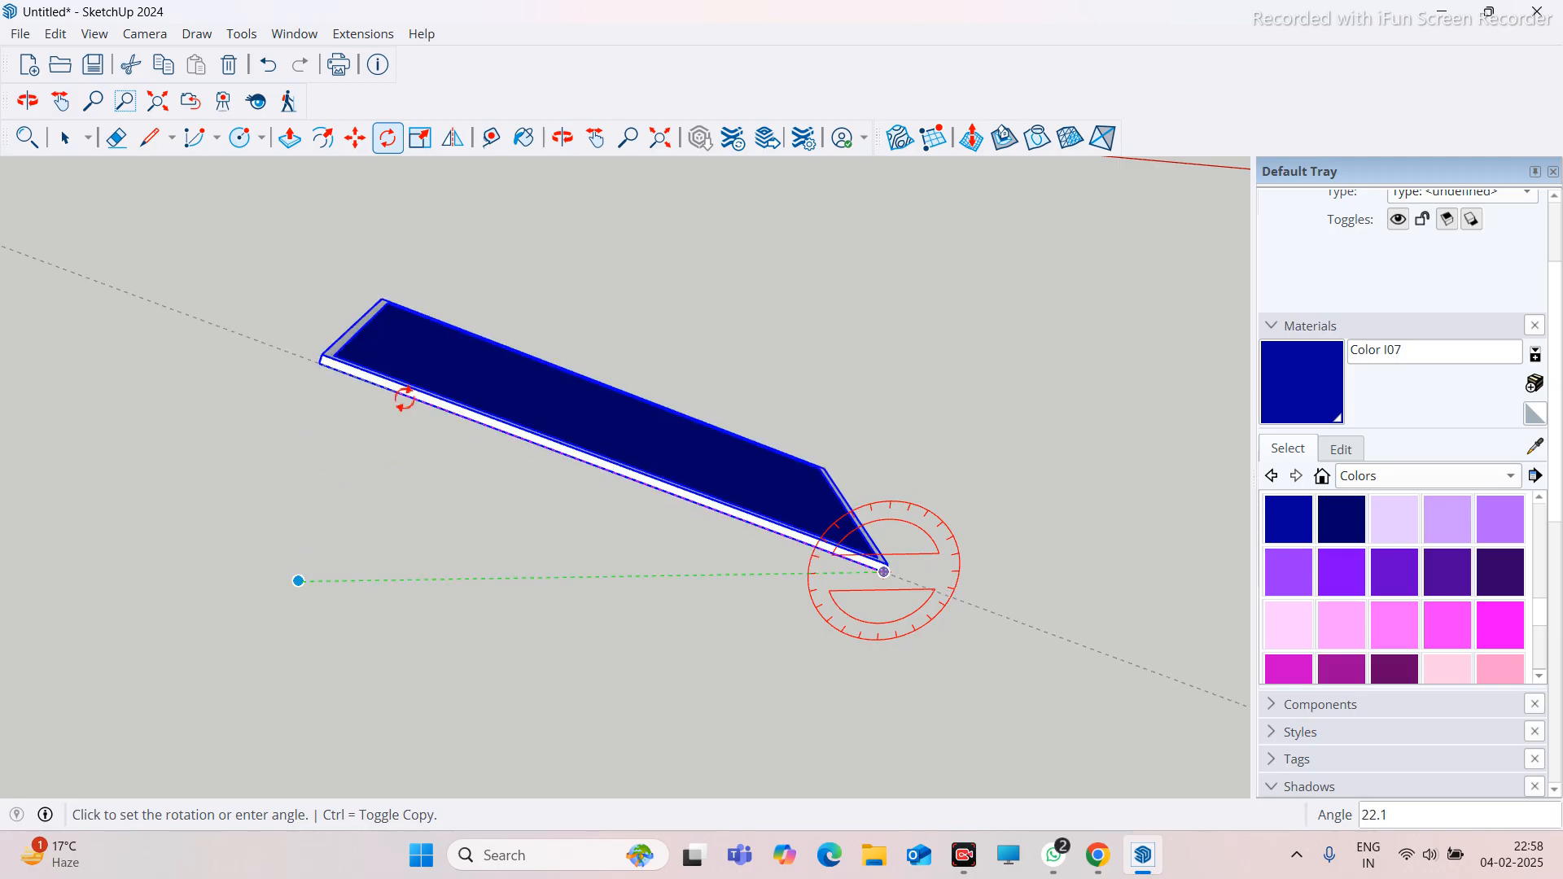
{"action": "type", "text": "3"}
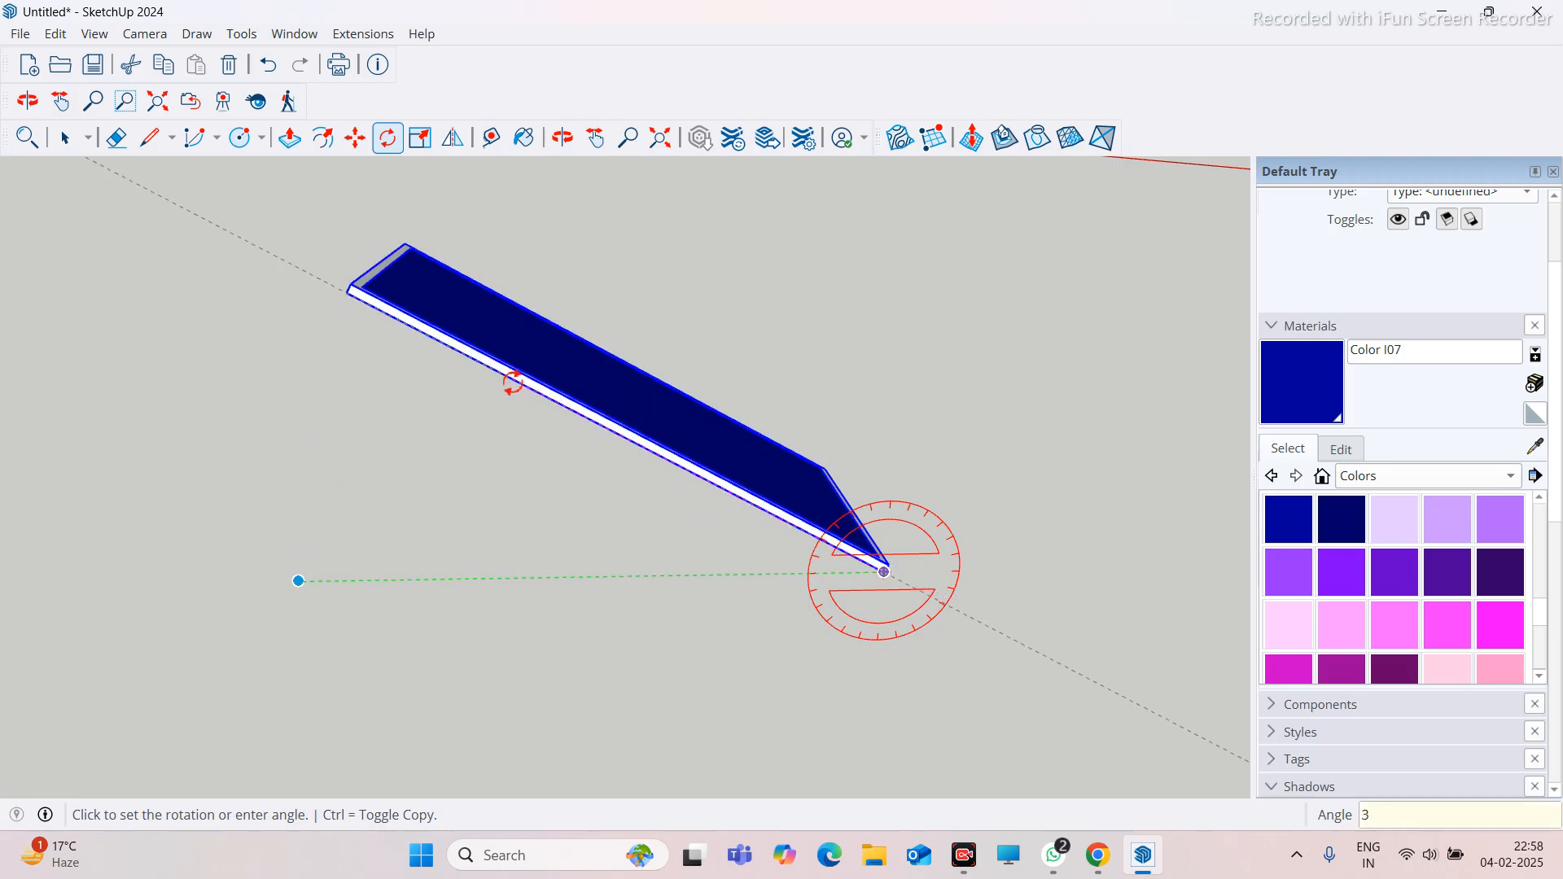
{"action": "key", "text": "Return"}
{"action": "middle_click_drag", "start_coordinate": [638, 534], "coordinate": [587, 531]}
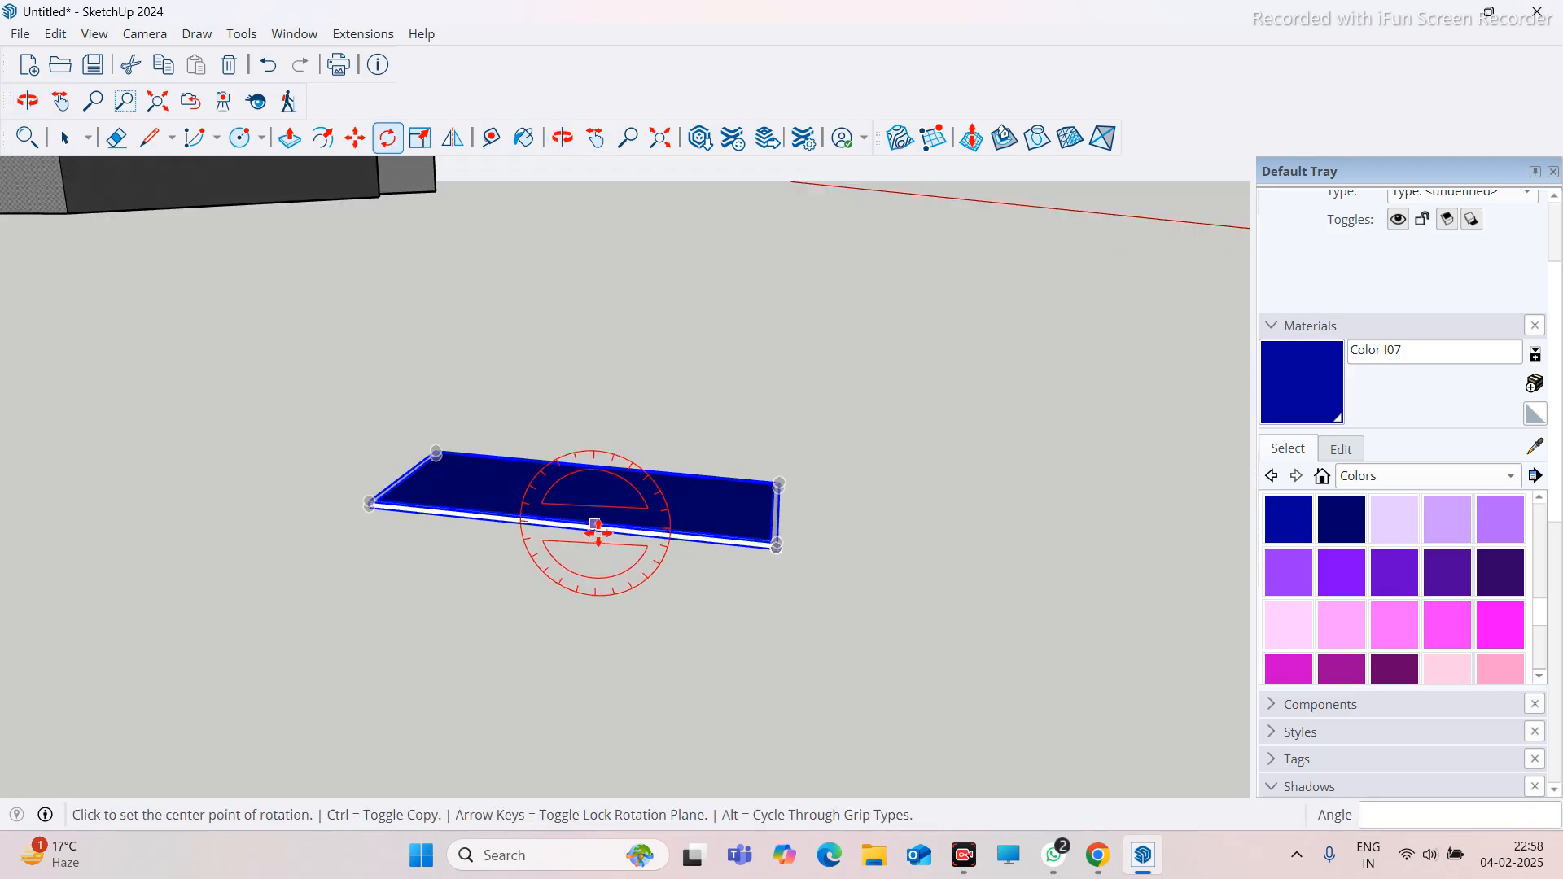
{"action": "key", "text": "m"}
{"action": "scroll", "coordinate": [757, 553], "scroll_direction": "up", "scroll_amount": 2}
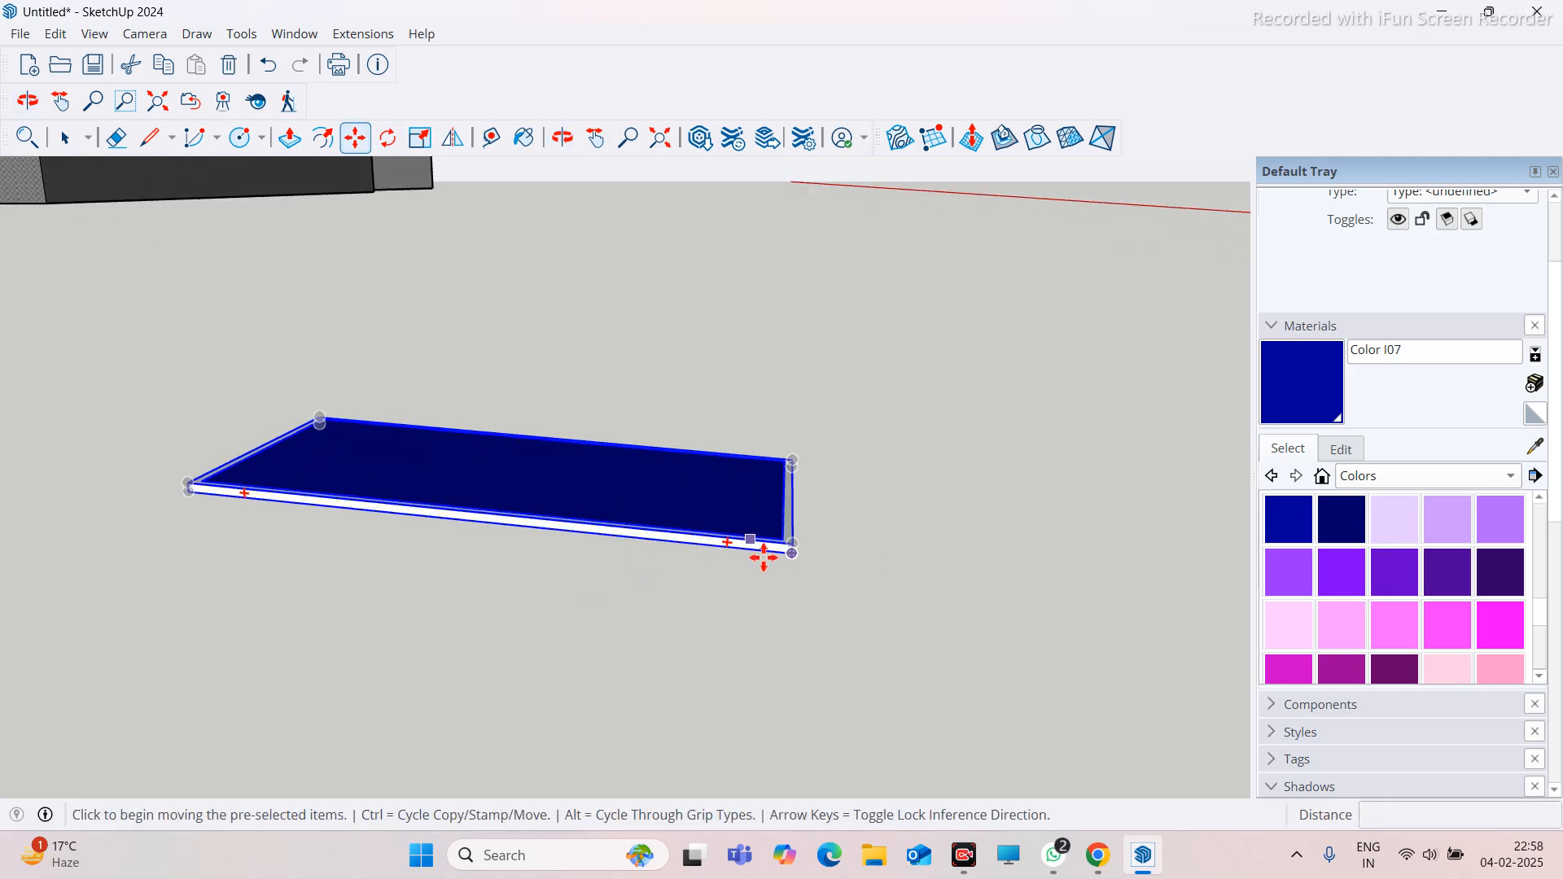
{"action": "scroll", "coordinate": [761, 544], "scroll_direction": "down", "scroll_amount": 2}
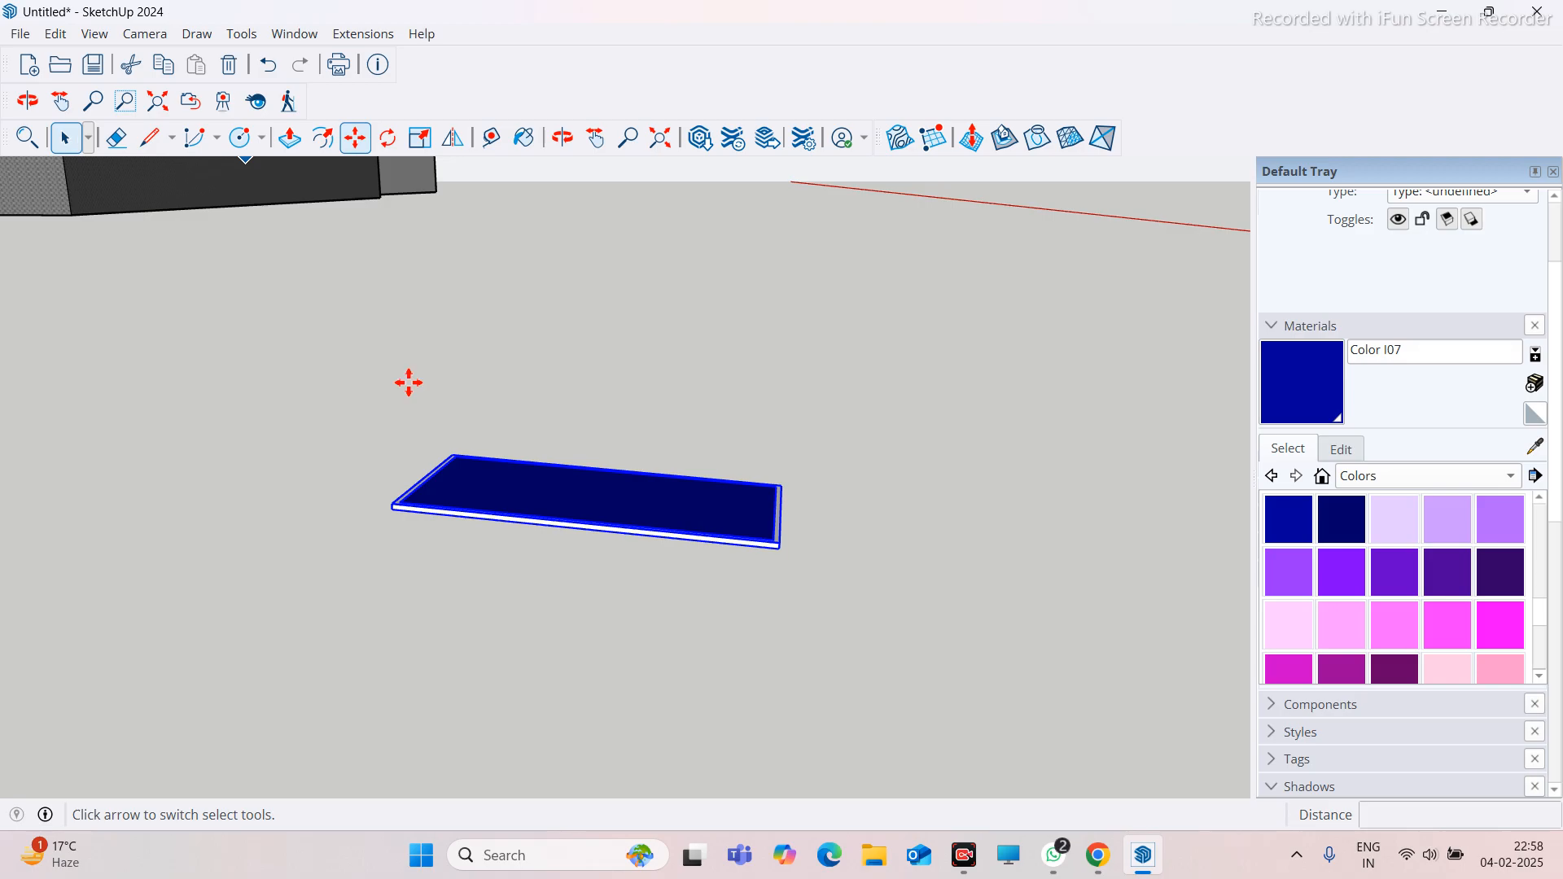
{"action": "key", "text": "space"}
{"action": "left_click", "coordinate": [754, 418]}
Select the panel group and move it by its lower corner onto the front corner of the blue roof on the grey stone building
{"action": "scroll", "coordinate": [705, 519], "scroll_direction": "up", "scroll_amount": 2}
{"action": "middle_click_drag", "start_coordinate": [741, 531], "coordinate": [682, 742]}
{"action": "left_click", "coordinate": [707, 588]}
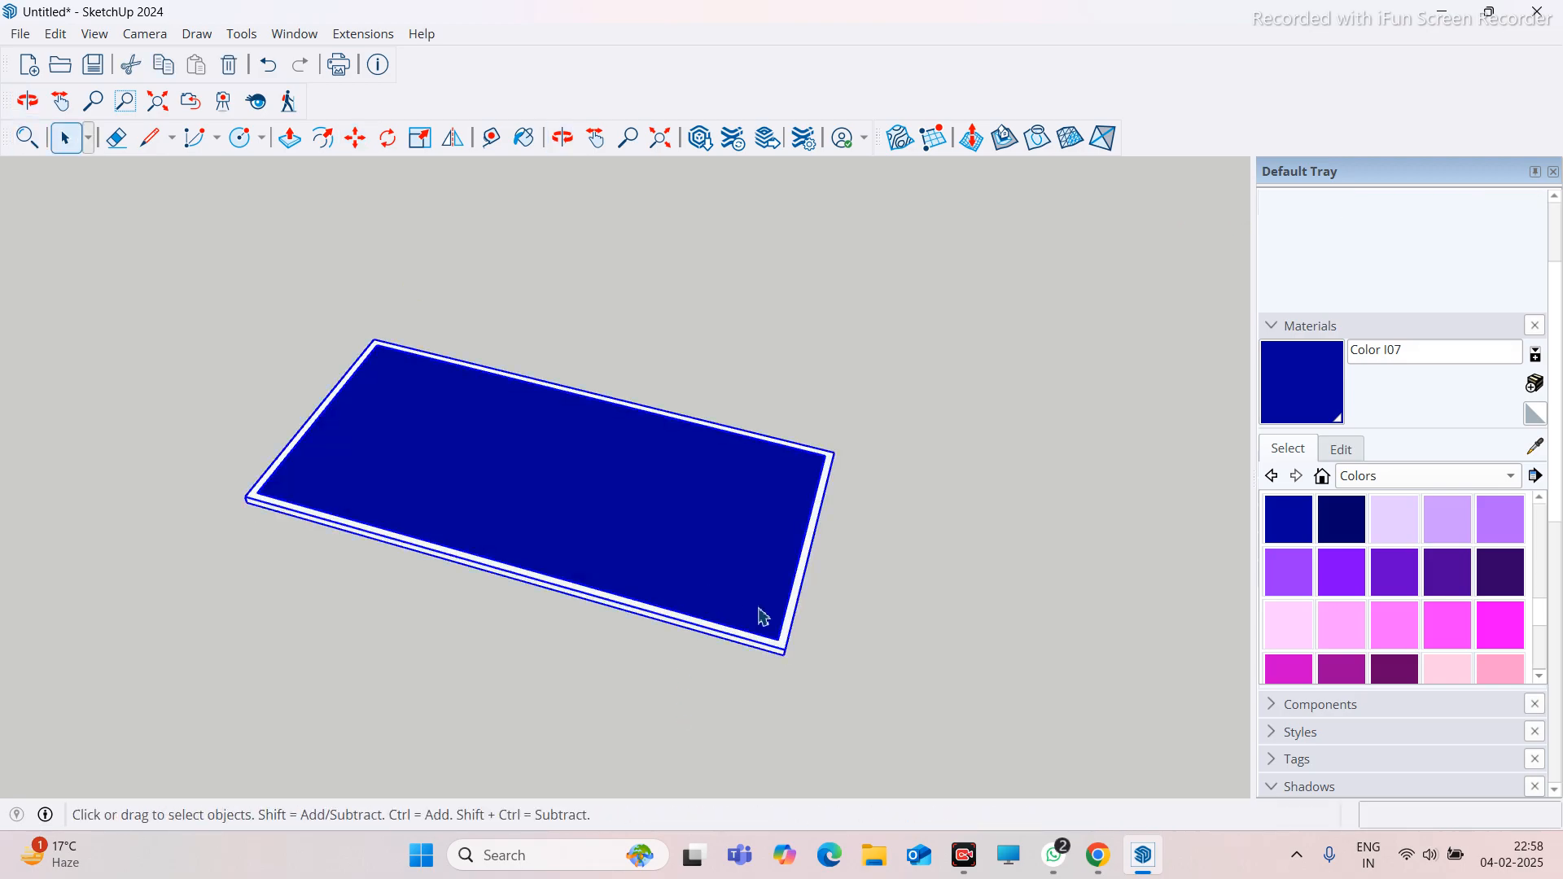
{"action": "key", "text": "m"}
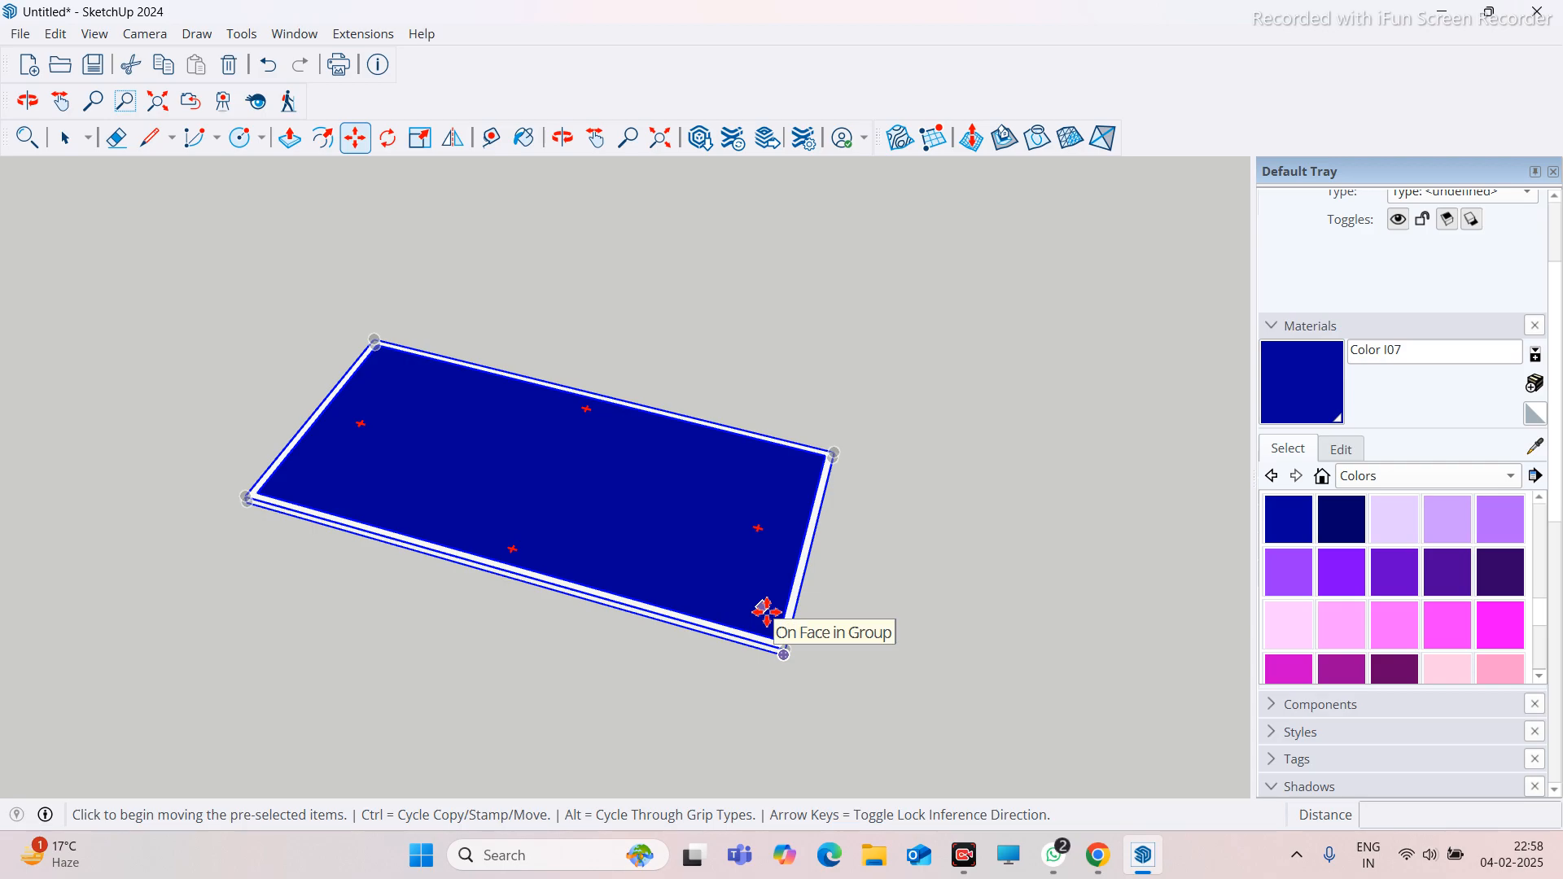
{"action": "scroll", "coordinate": [782, 722], "scroll_direction": "up", "scroll_amount": 1}
{"action": "scroll", "coordinate": [778, 688], "scroll_direction": "up", "scroll_amount": 2}
{"action": "scroll", "coordinate": [772, 635], "scroll_direction": "up", "scroll_amount": 2}
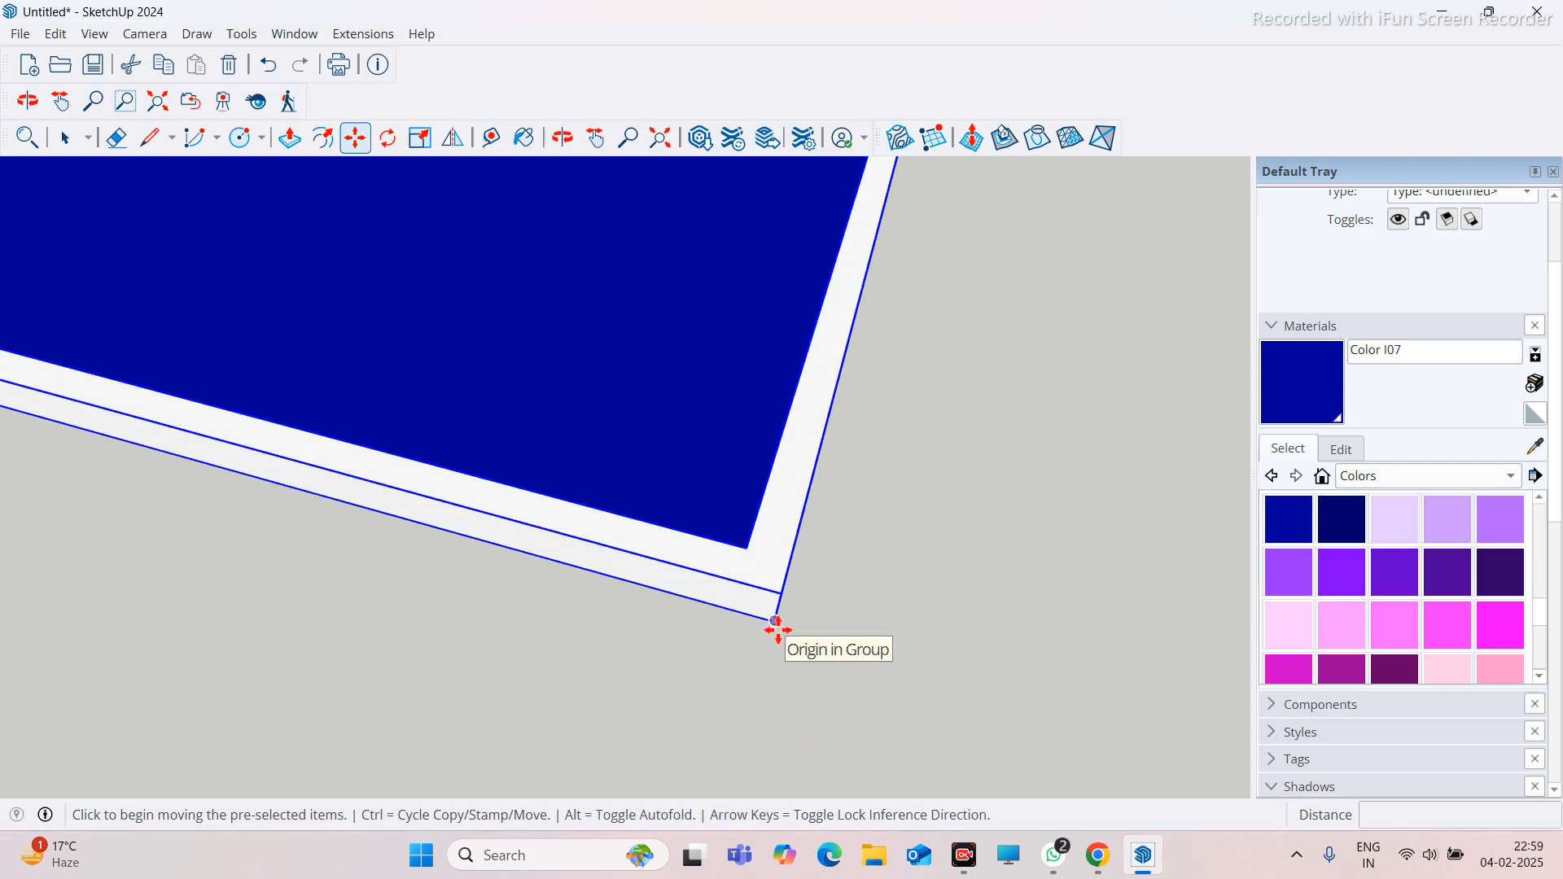
{"action": "left_click", "coordinate": [776, 629]}
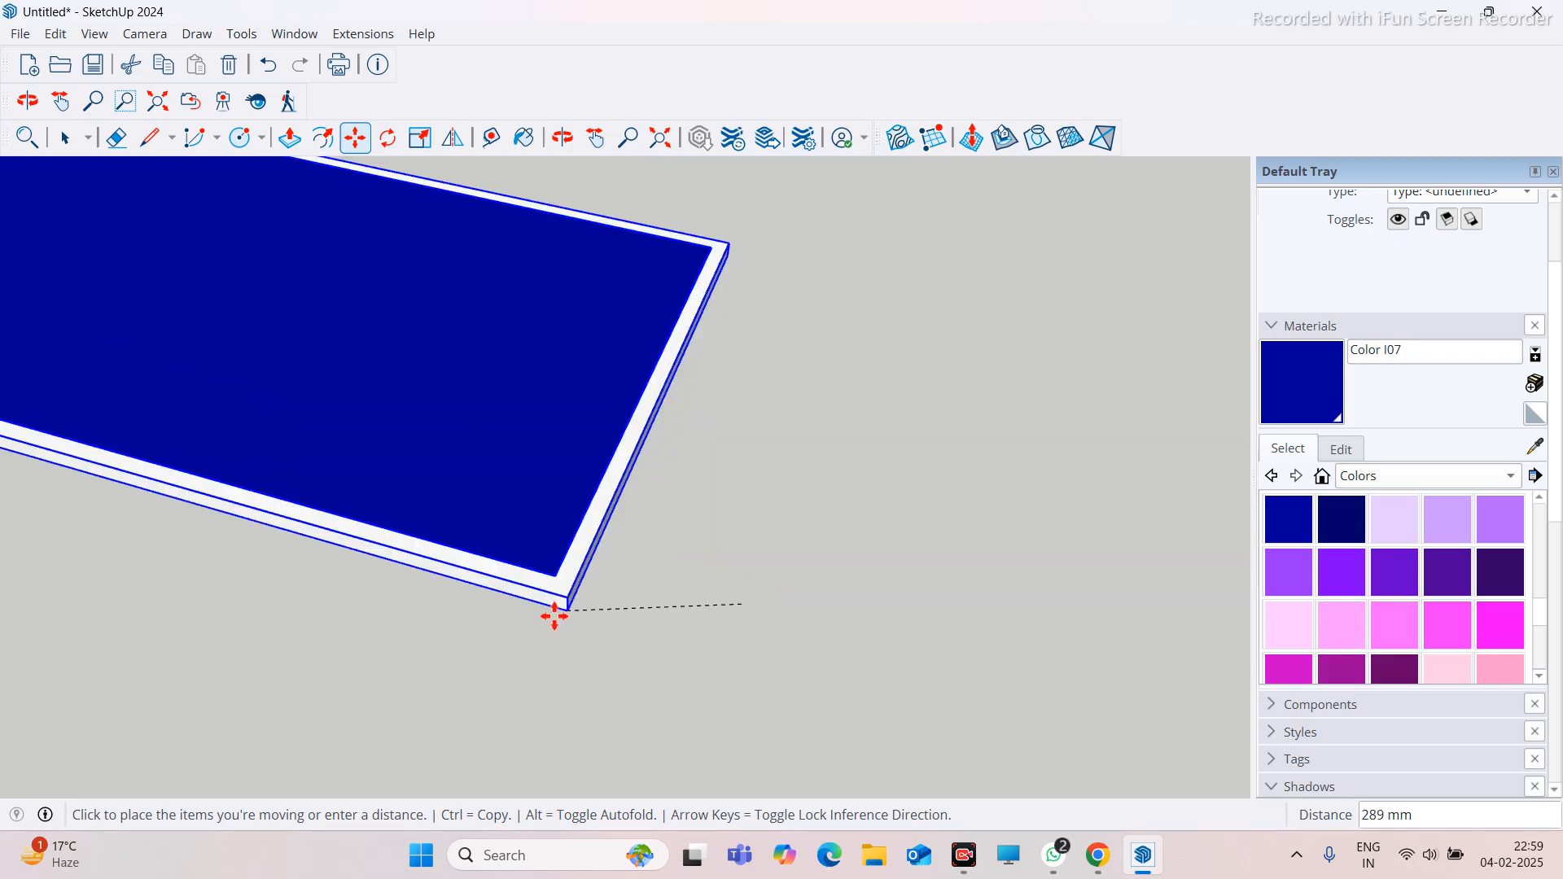
{"action": "scroll", "coordinate": [555, 616], "scroll_direction": "down", "scroll_amount": 8}
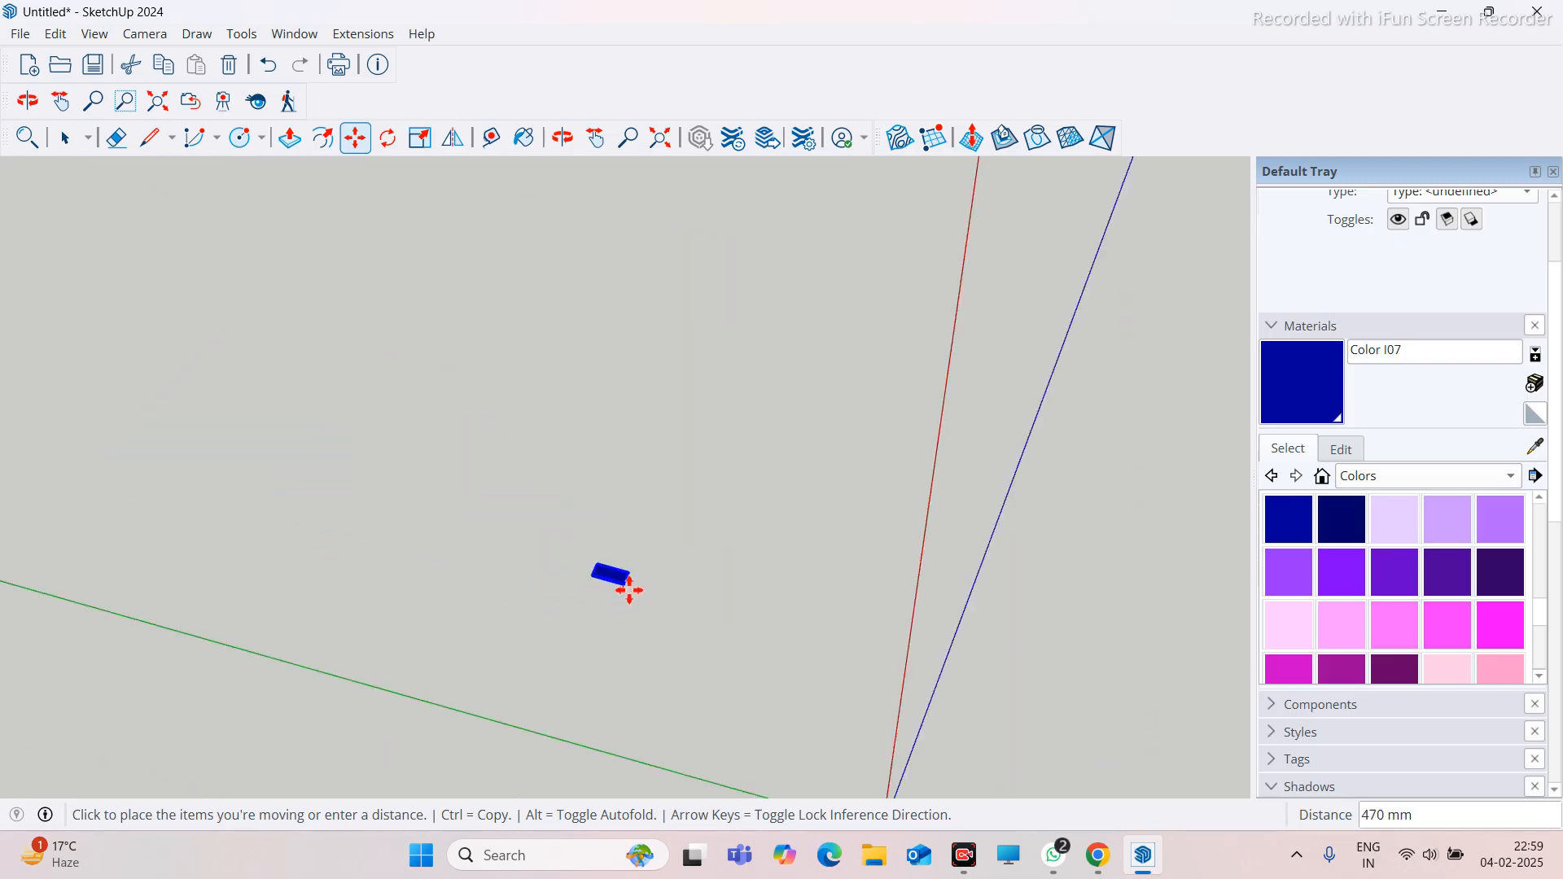
{"action": "scroll", "coordinate": [628, 586], "scroll_direction": "down", "scroll_amount": 5}
{"action": "scroll", "coordinate": [628, 586], "scroll_direction": "up", "scroll_amount": 1}
{"action": "scroll", "coordinate": [551, 307], "scroll_direction": "up", "scroll_amount": 3}
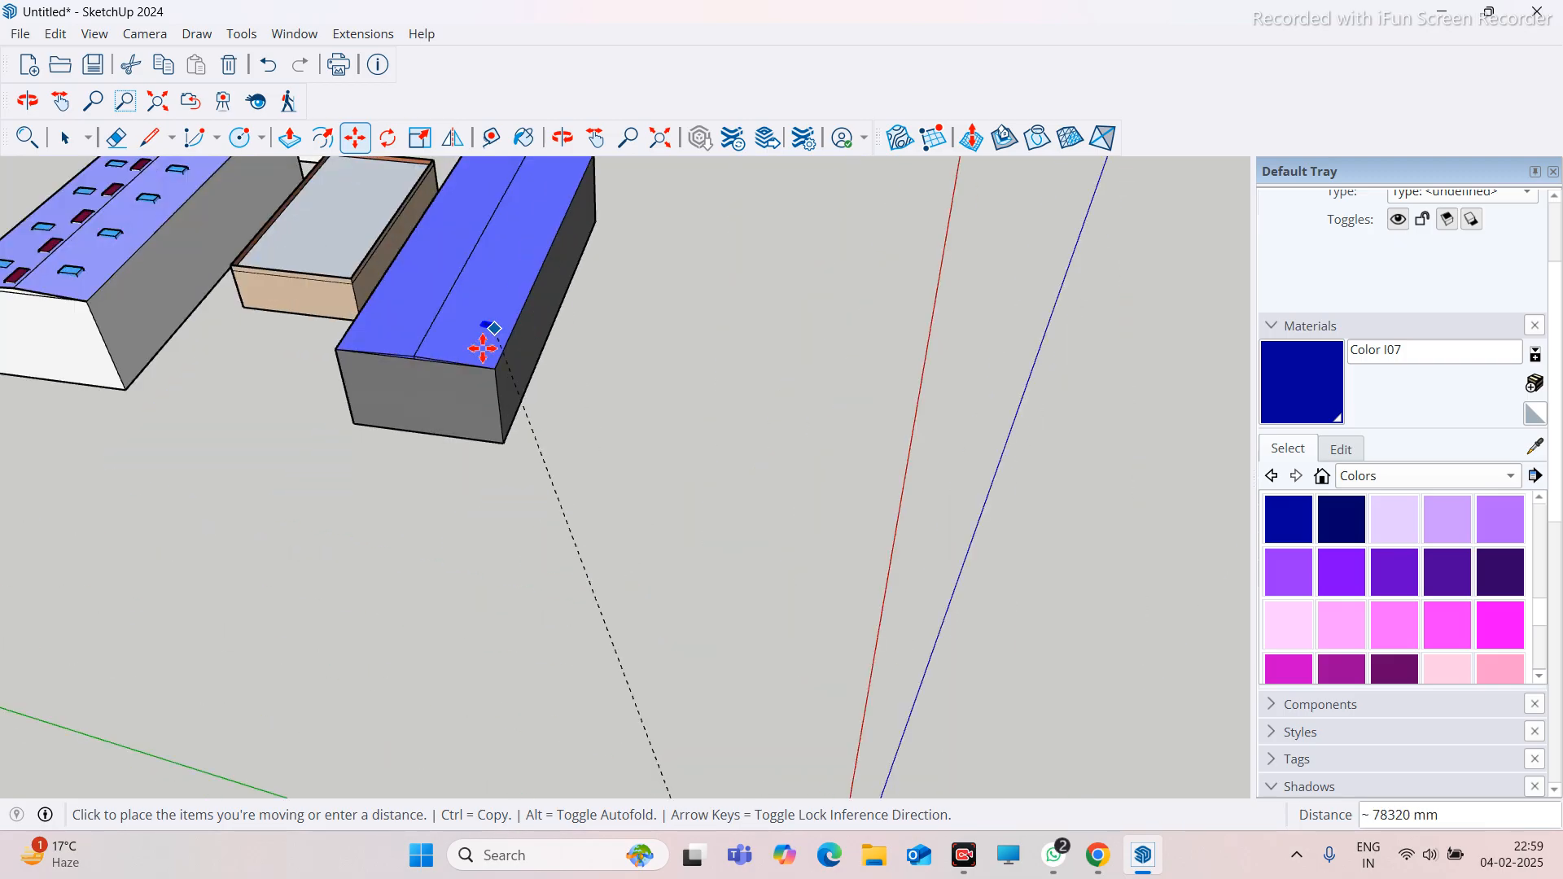
{"action": "scroll", "coordinate": [484, 349], "scroll_direction": "up", "scroll_amount": 5}
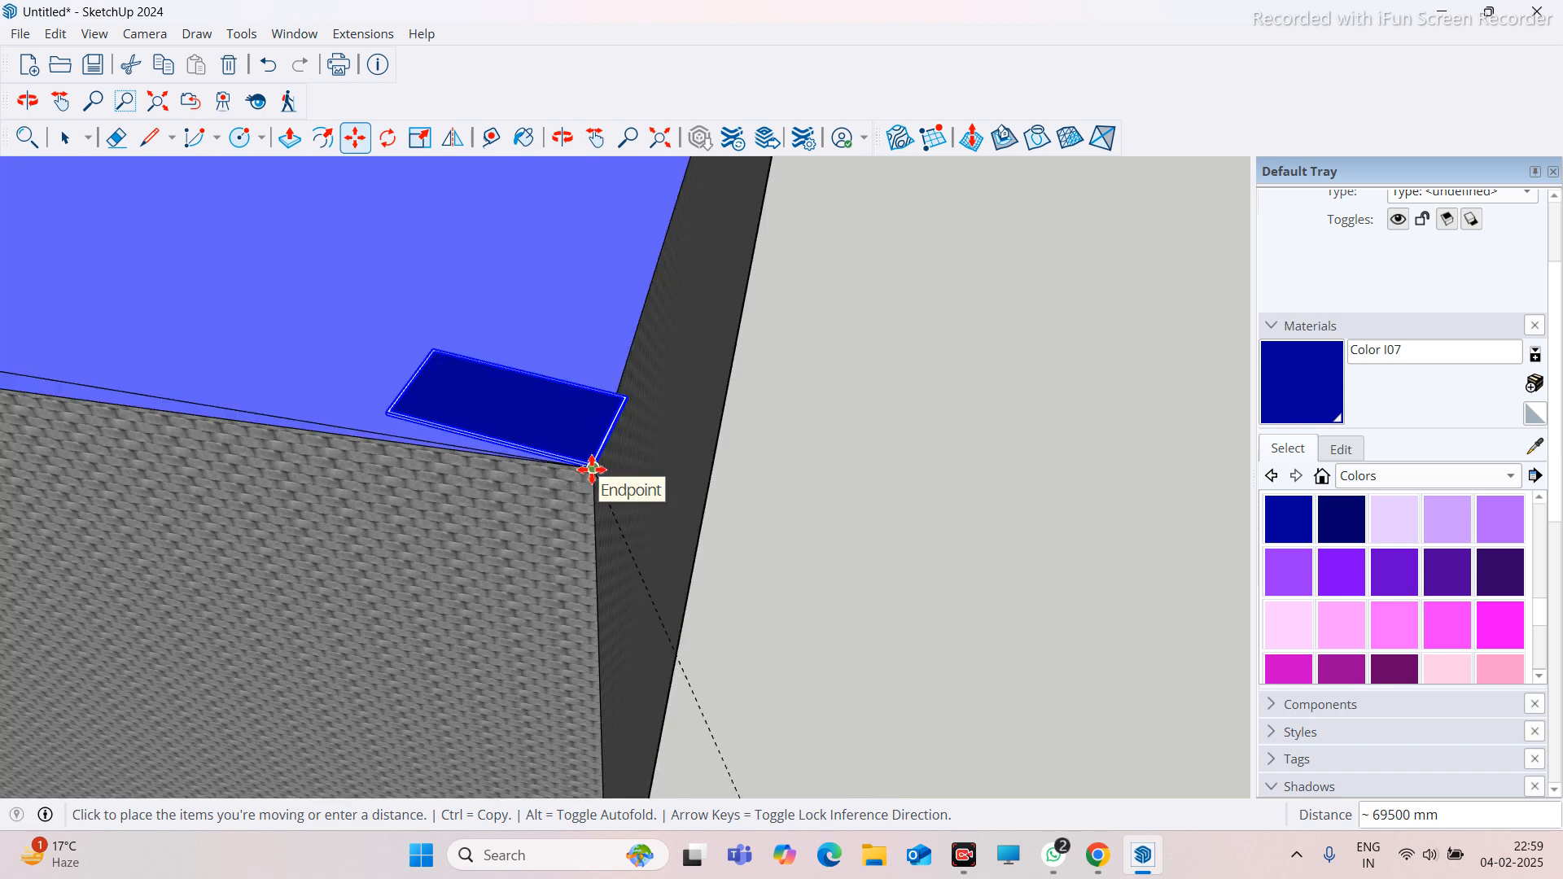
{"action": "left_click", "coordinate": [593, 470]}
Rotate the panel about the roof corner by about 6.6 degrees to align its short side with the roof's edge
{"action": "middle_click_drag", "start_coordinate": [698, 454], "coordinate": [534, 520]}
{"action": "scroll", "coordinate": [706, 502], "scroll_direction": "down", "scroll_amount": 2}
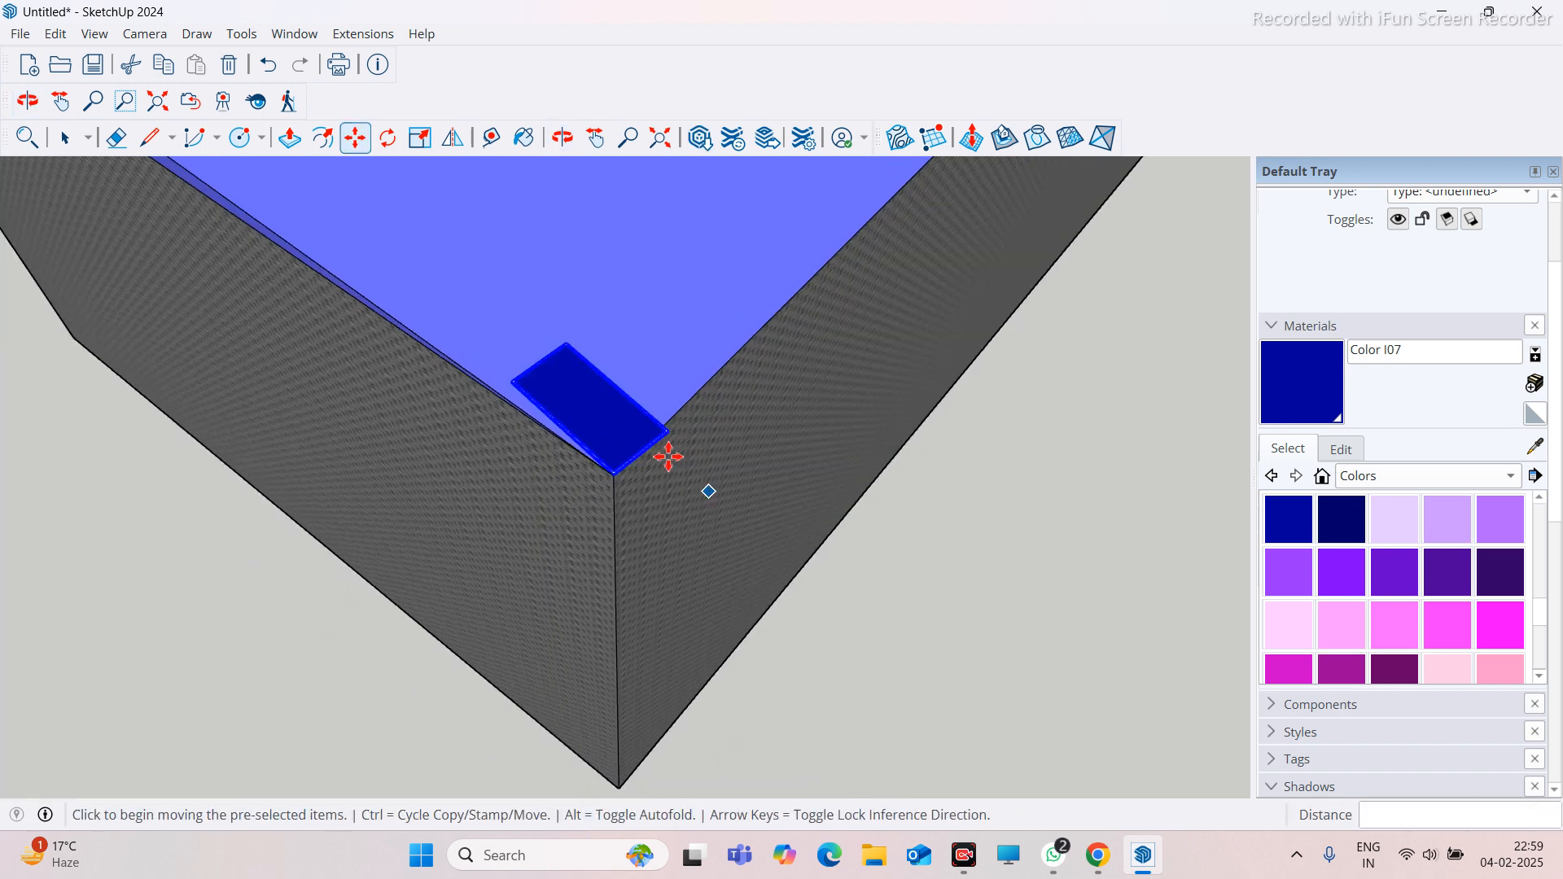
{"action": "scroll", "coordinate": [639, 405], "scroll_direction": "up", "scroll_amount": 4}
{"action": "scroll", "coordinate": [708, 384], "scroll_direction": "down", "scroll_amount": 1}
{"action": "middle_click_drag", "start_coordinate": [464, 436], "coordinate": [476, 110]}
{"action": "left_click", "coordinate": [388, 138]}
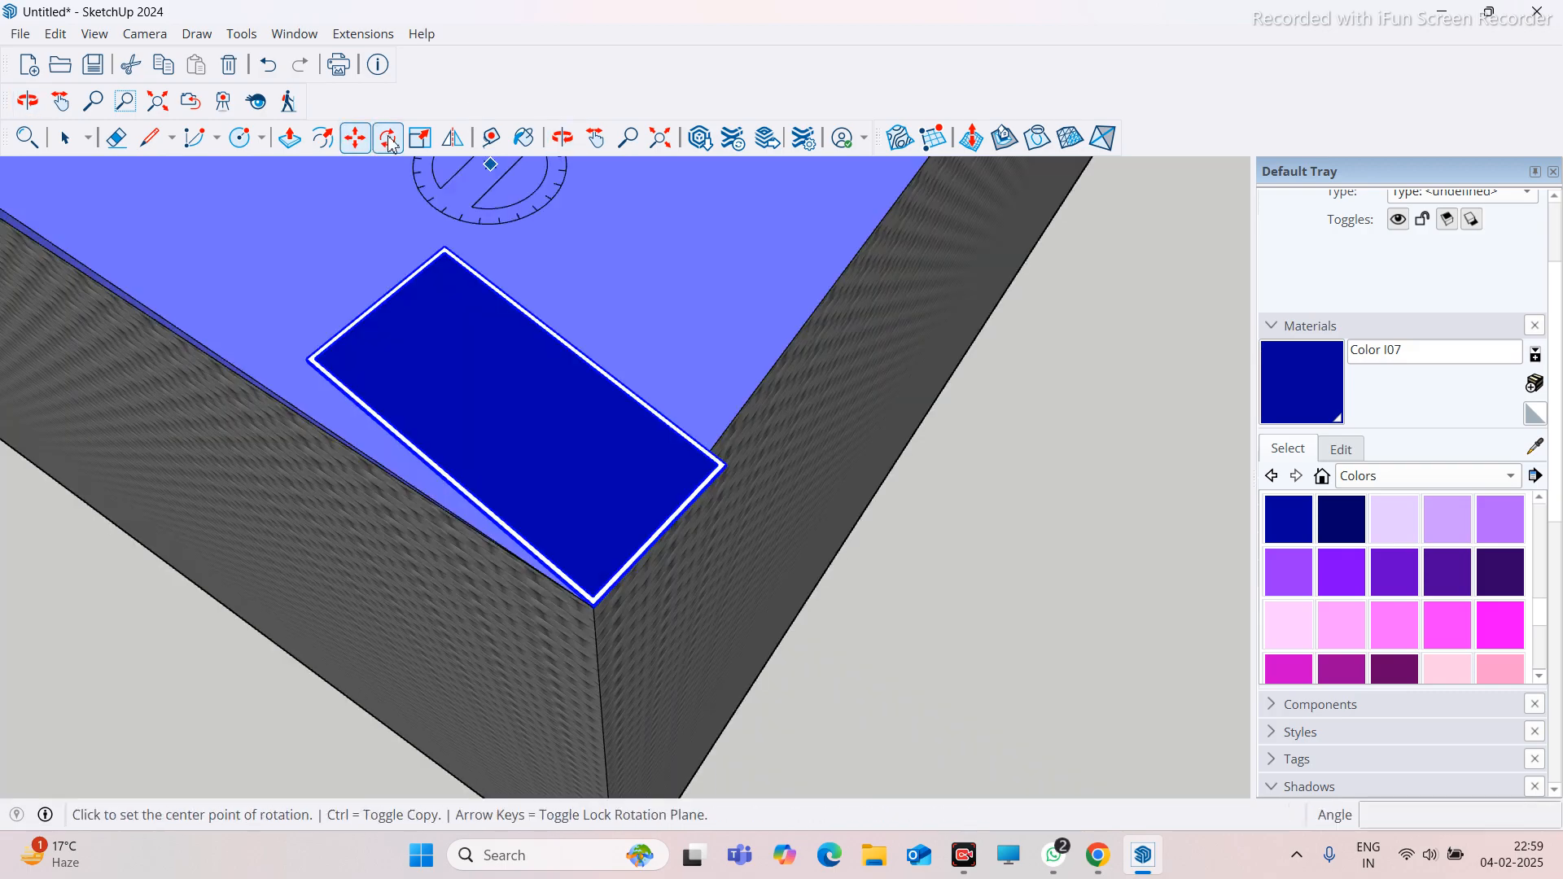
{"action": "scroll", "coordinate": [578, 590], "scroll_direction": "up", "scroll_amount": 2}
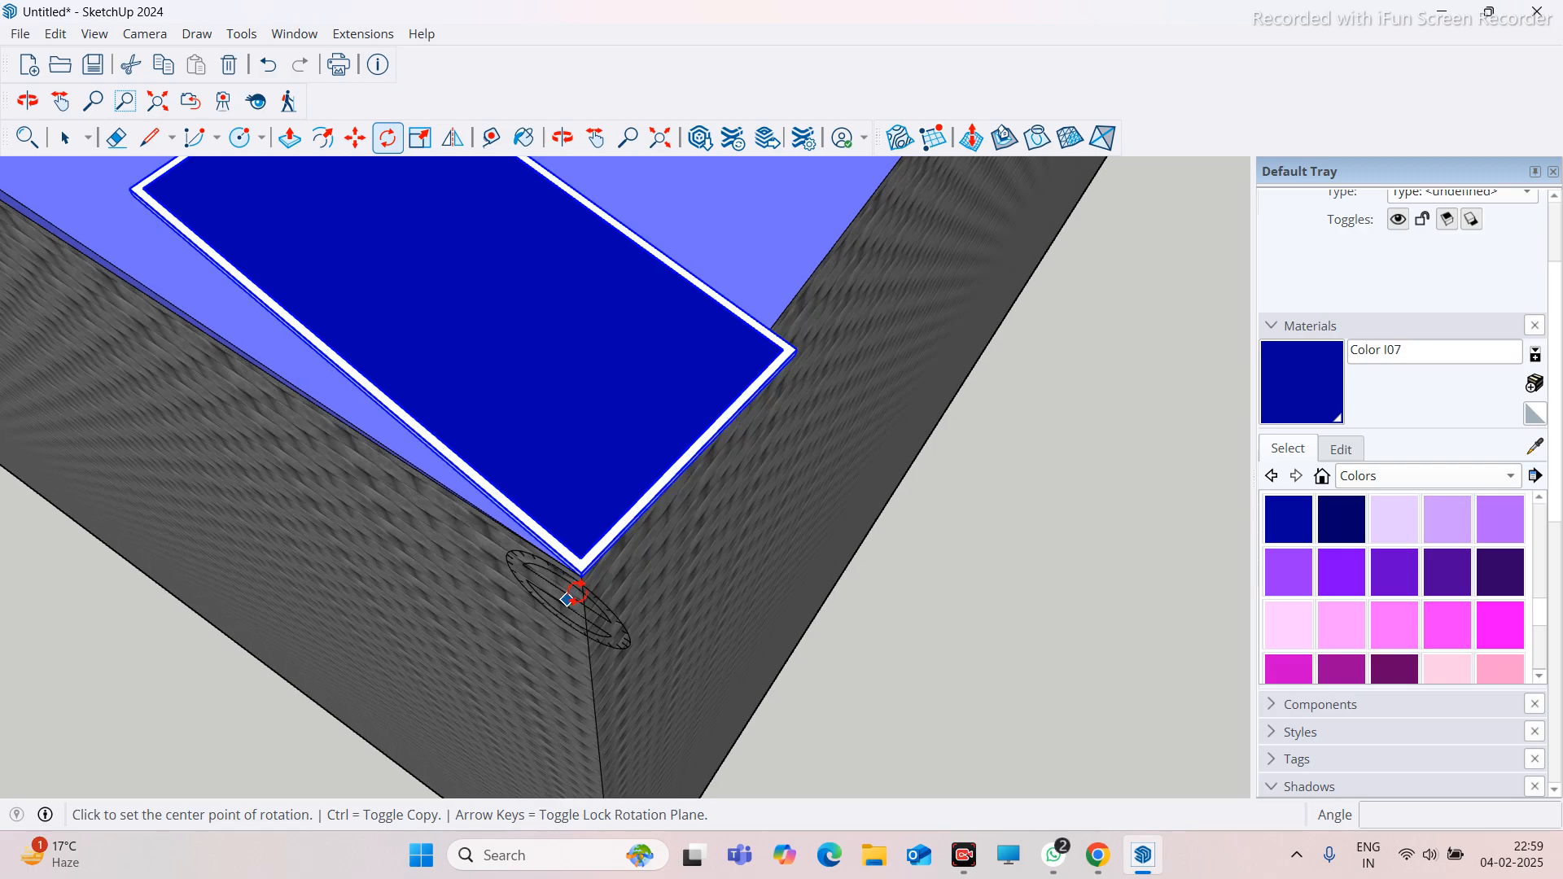
{"action": "scroll", "coordinate": [578, 574], "scroll_direction": "up", "scroll_amount": 2}
{"action": "left_click", "coordinate": [577, 563]}
{"action": "scroll", "coordinate": [839, 303], "scroll_direction": "up", "scroll_amount": 1}
{"action": "left_click", "coordinate": [839, 304]}
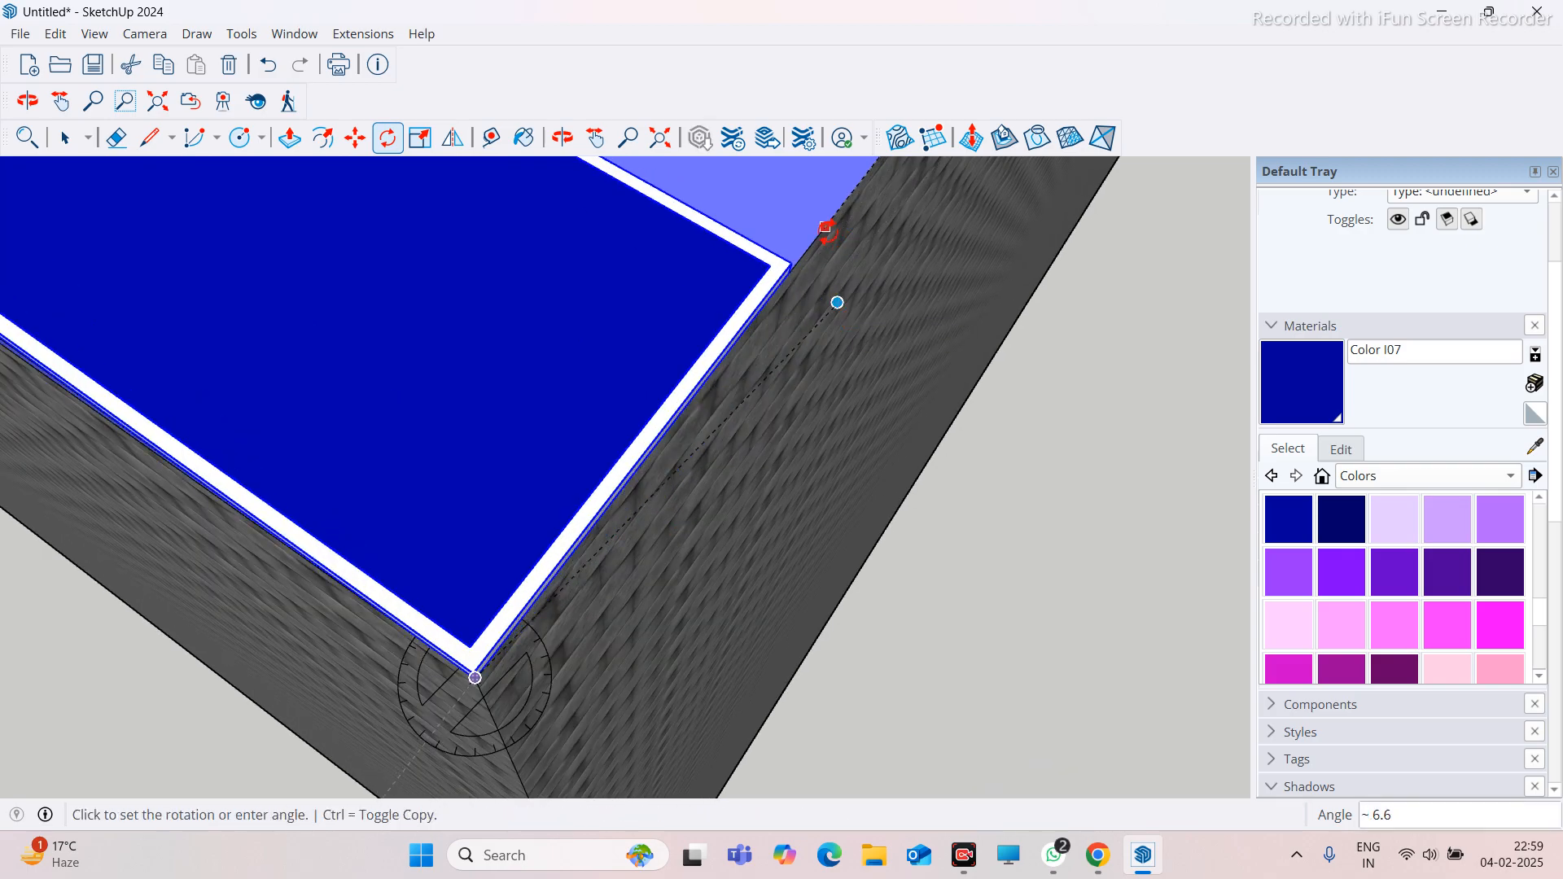
{"action": "left_click", "coordinate": [827, 231]}
{"action": "scroll", "coordinate": [655, 353], "scroll_direction": "down", "scroll_amount": 1}
{"action": "scroll", "coordinate": [523, 421], "scroll_direction": "down", "scroll_amount": 2}
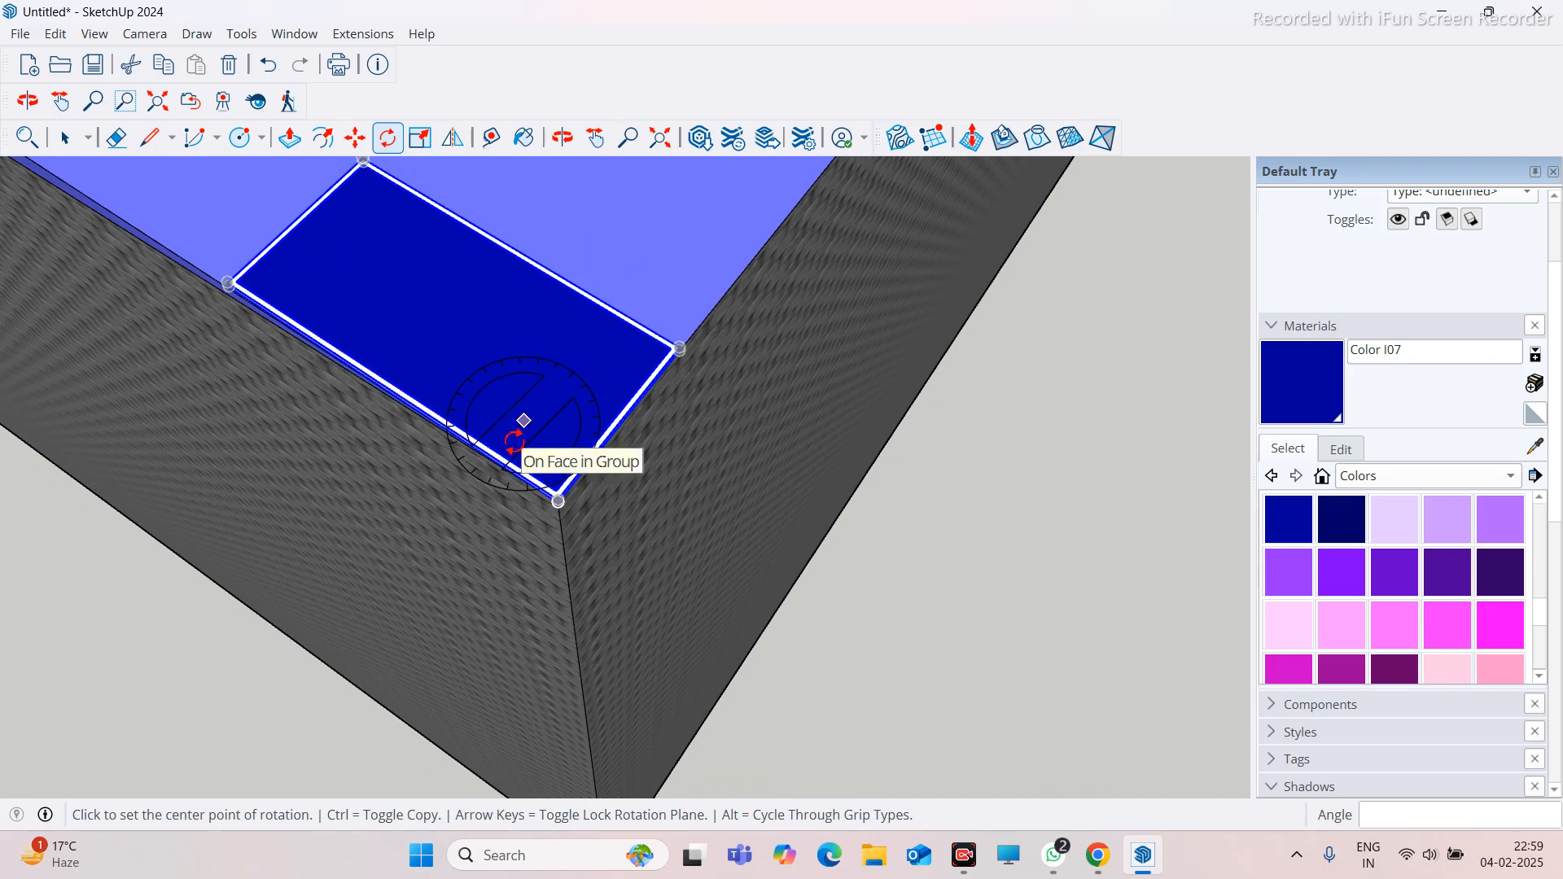
{"action": "middle_click_drag", "start_coordinate": [515, 440], "coordinate": [213, 472]}
{"action": "middle_click_drag", "start_coordinate": [313, 514], "coordinate": [419, 554]}
{"action": "scroll", "coordinate": [646, 472], "scroll_direction": "up", "scroll_amount": 3}
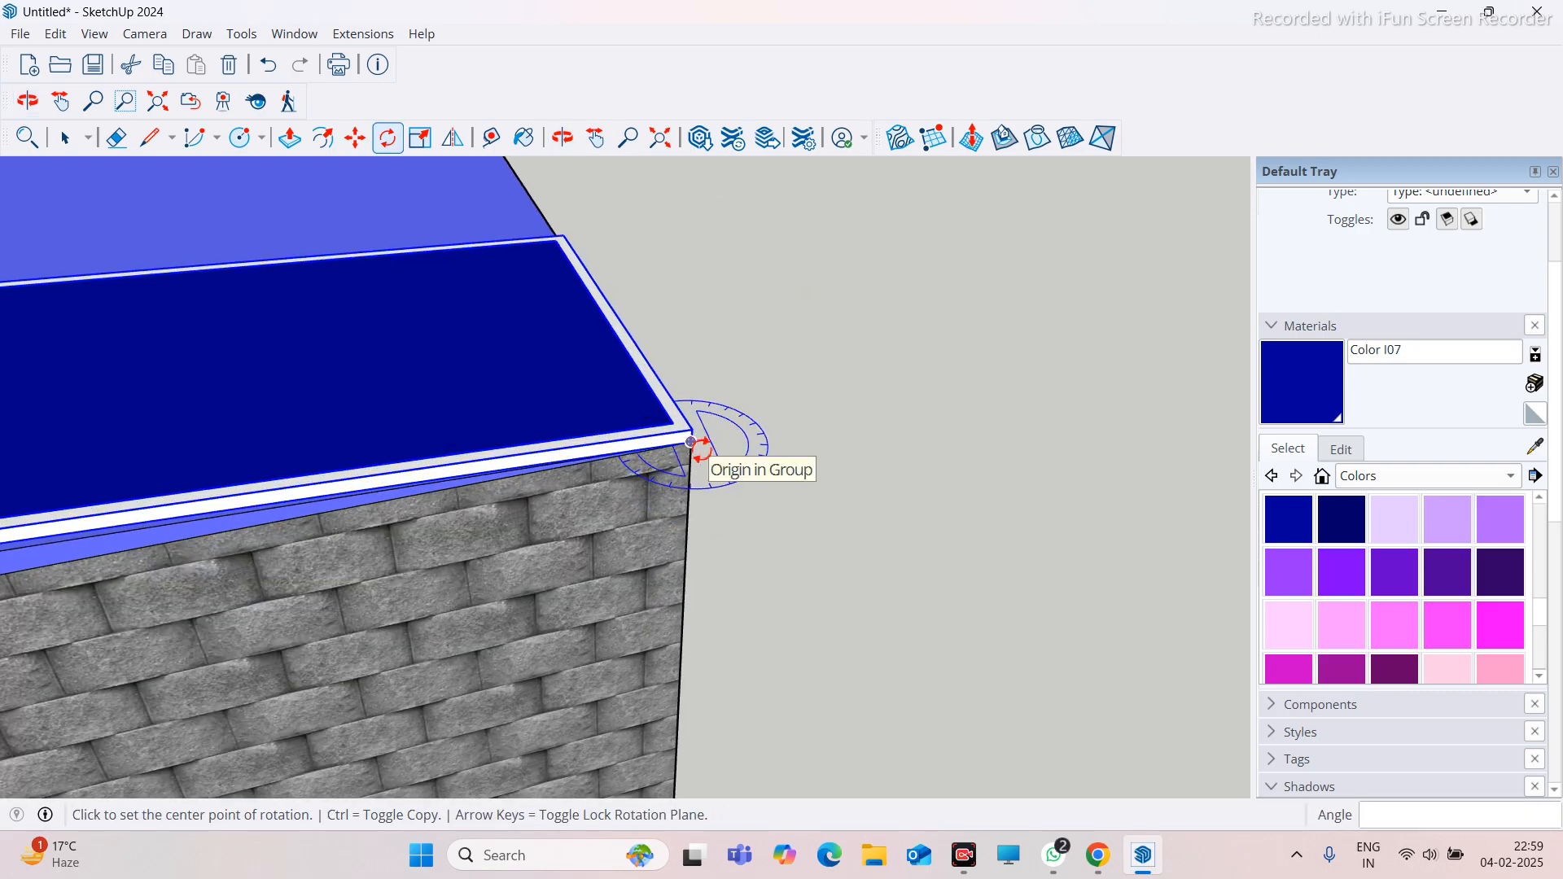
{"action": "left_click", "coordinate": [691, 442]}
{"action": "scroll", "coordinate": [681, 454], "scroll_direction": "up", "scroll_amount": 8}
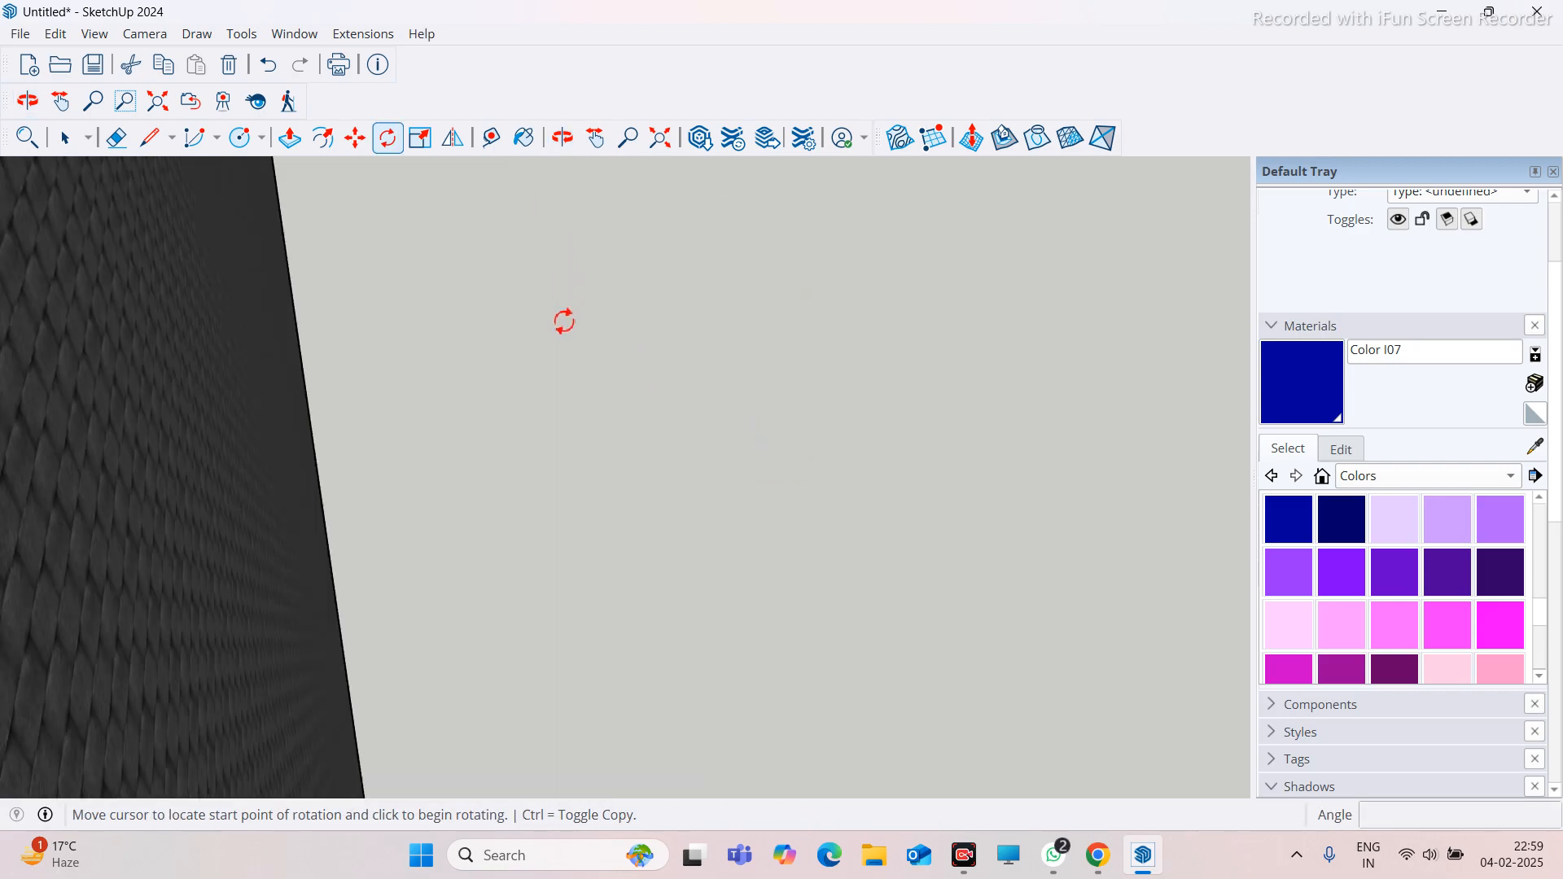
{"action": "scroll", "coordinate": [565, 322], "scroll_direction": "down", "scroll_amount": 5}
{"action": "middle_click_drag", "start_coordinate": [561, 324], "coordinate": [795, 408]}
{"action": "scroll", "coordinate": [658, 342], "scroll_direction": "up", "scroll_amount": 3}
{"action": "scroll", "coordinate": [660, 340], "scroll_direction": "up", "scroll_amount": 5}
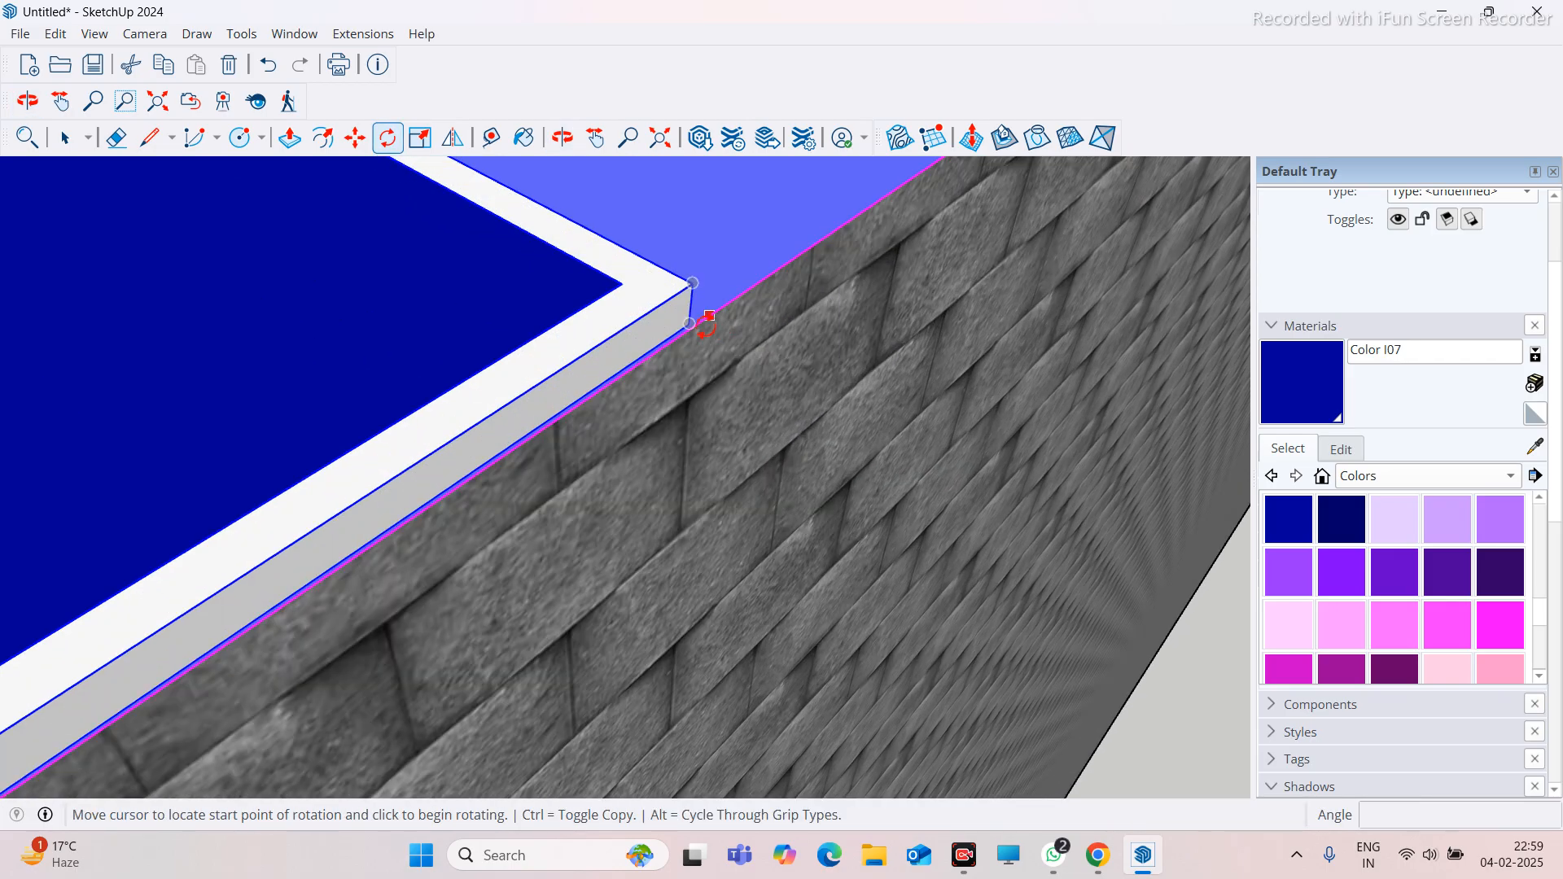
{"action": "left_click", "coordinate": [695, 326]}
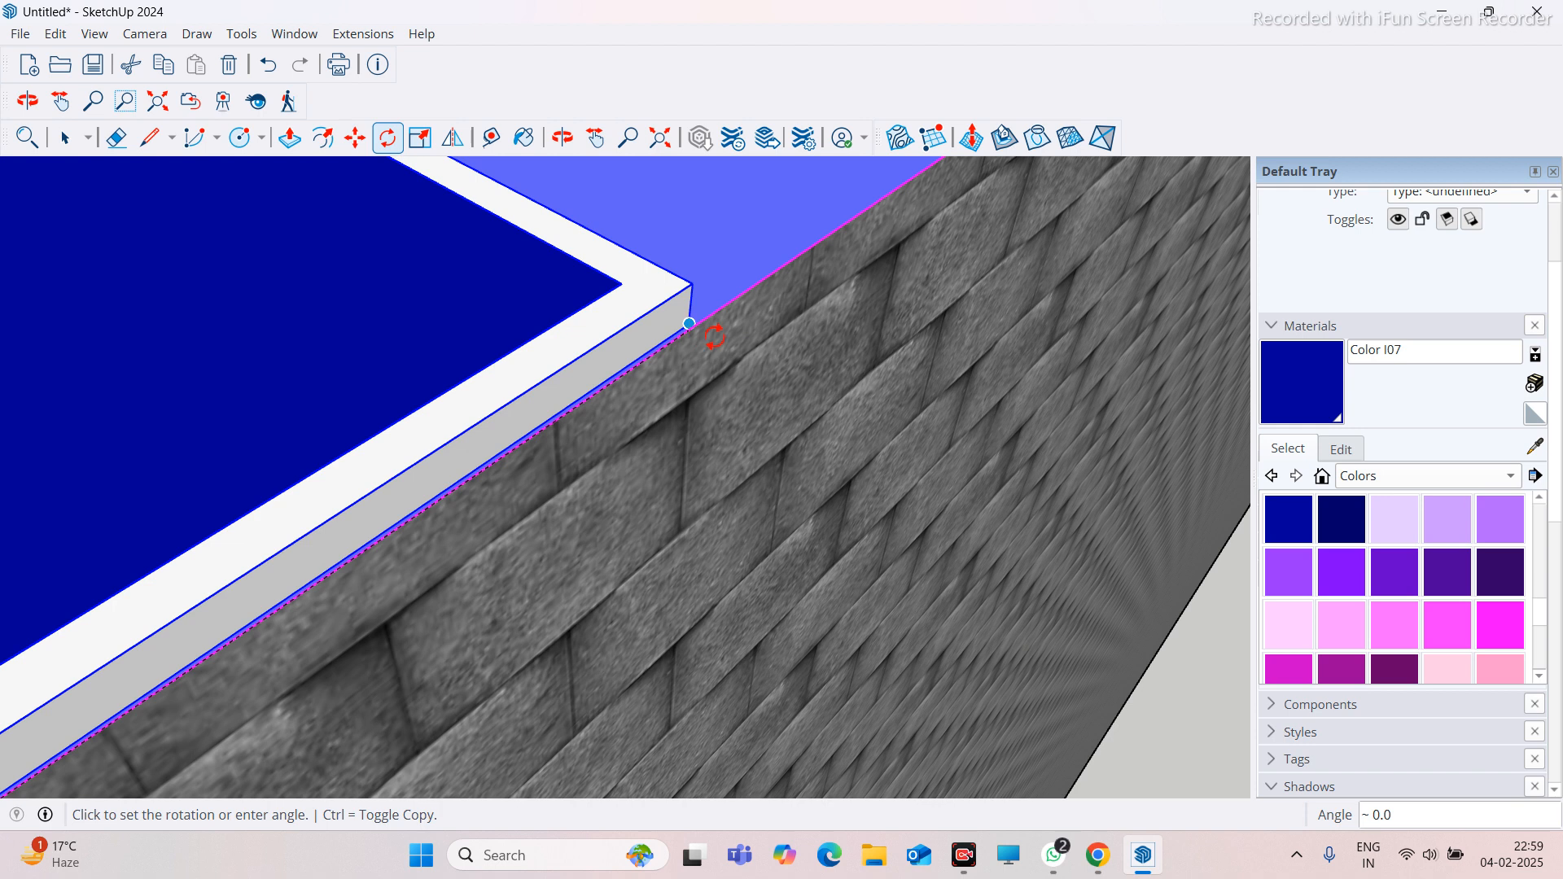
{"action": "key", "text": "Escape"}
{"action": "scroll", "coordinate": [855, 325], "scroll_direction": "down", "scroll_amount": 4}
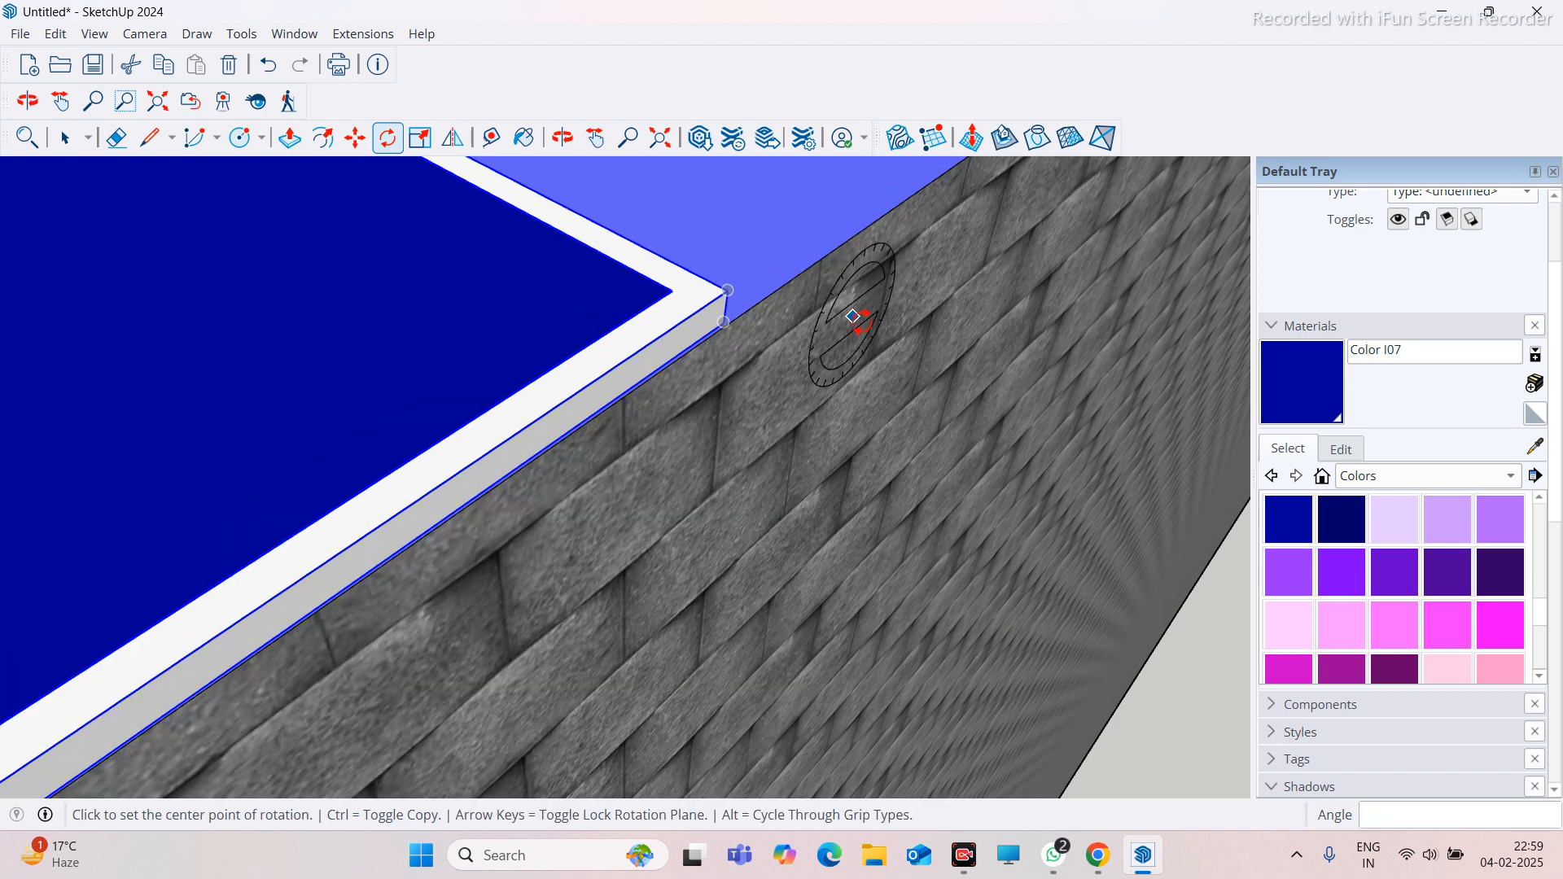
{"action": "middle_click_drag", "start_coordinate": [914, 321], "coordinate": [574, 468]}
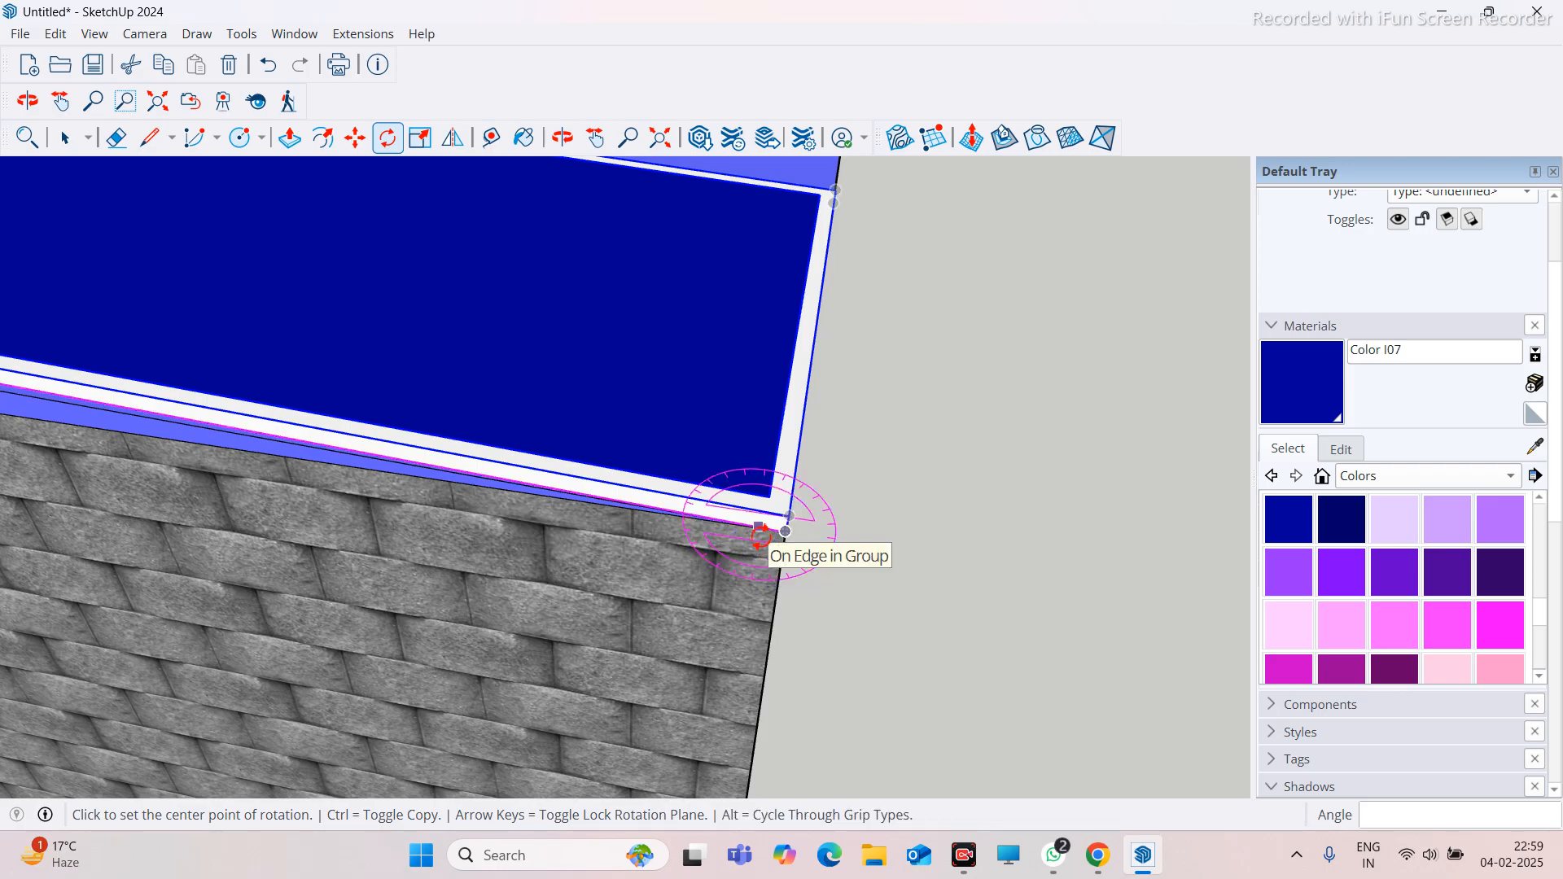
{"action": "left_click", "coordinate": [784, 532]}
{"action": "middle_click_drag", "start_coordinate": [785, 531], "coordinate": [769, 413]}
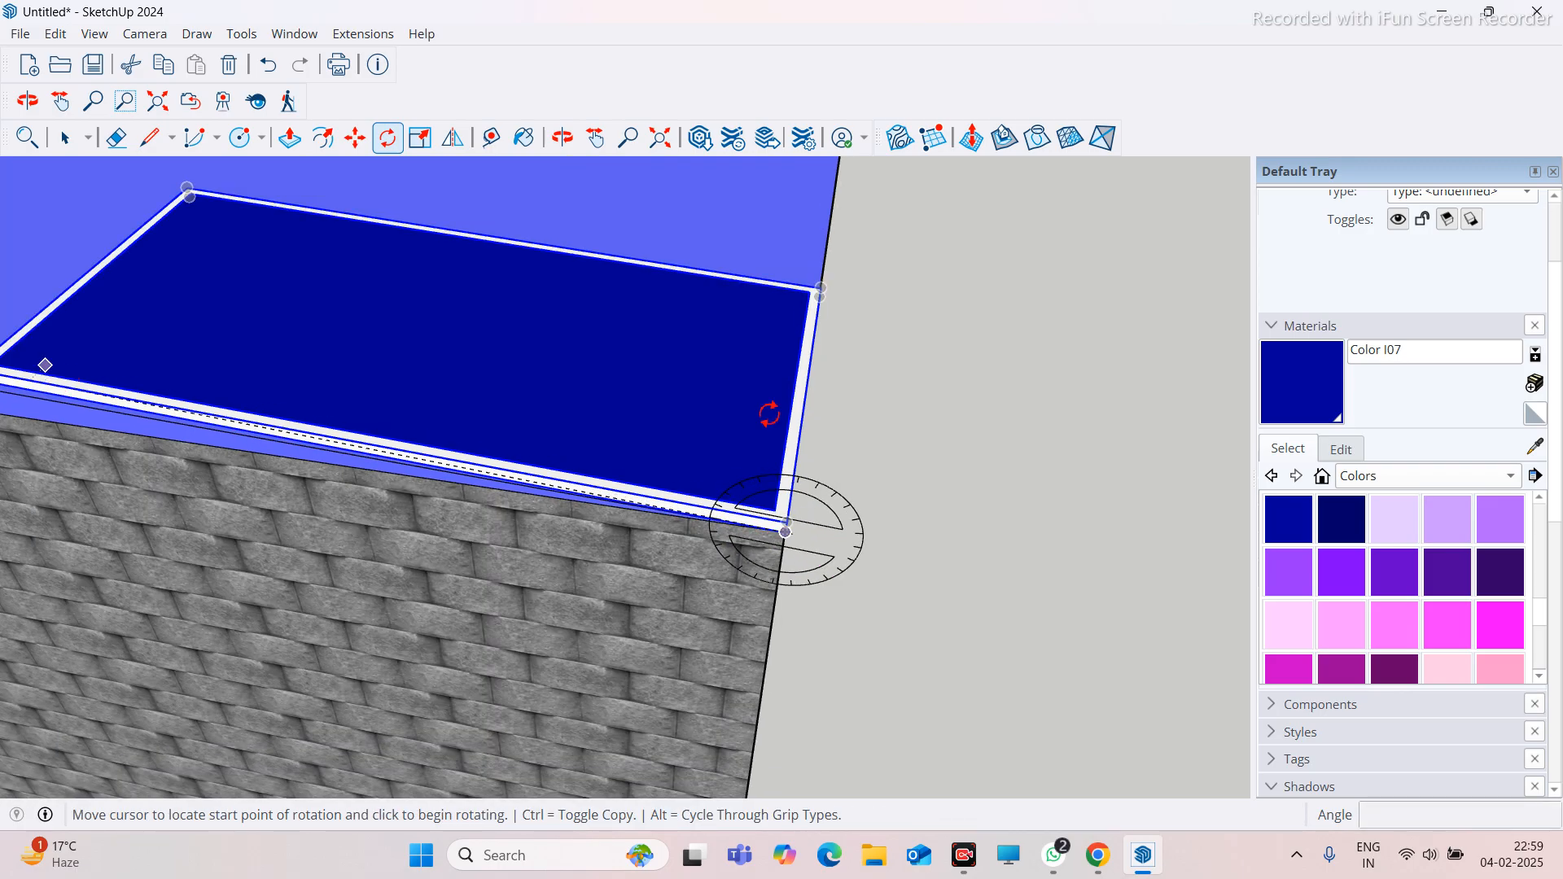
{"action": "scroll", "coordinate": [768, 413], "scroll_direction": "down", "scroll_amount": 1}
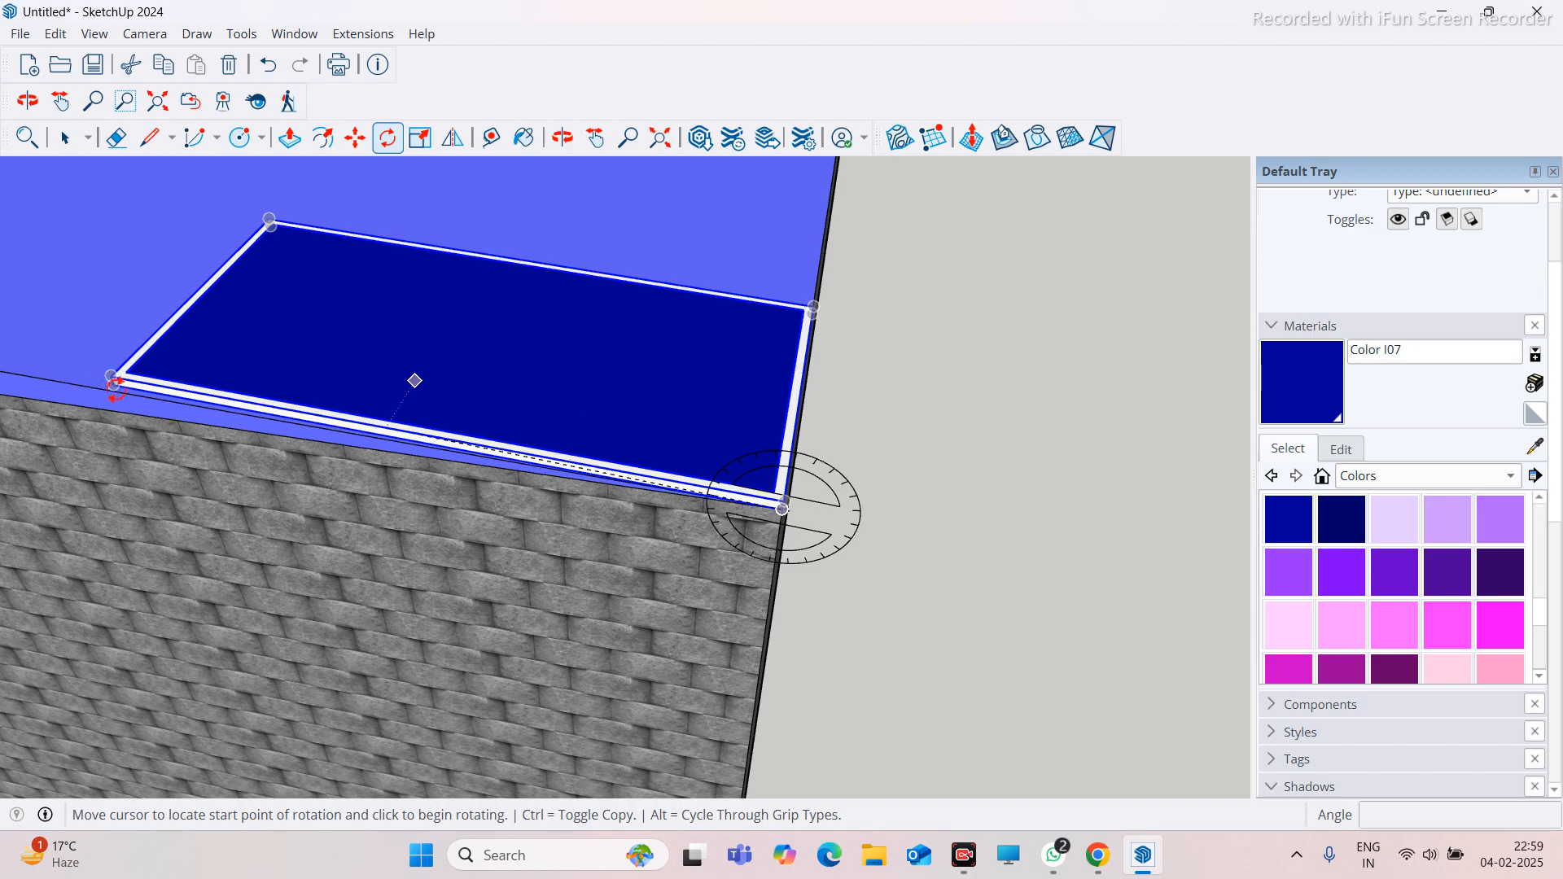
{"action": "scroll", "coordinate": [118, 382], "scroll_direction": "up", "scroll_amount": 4}
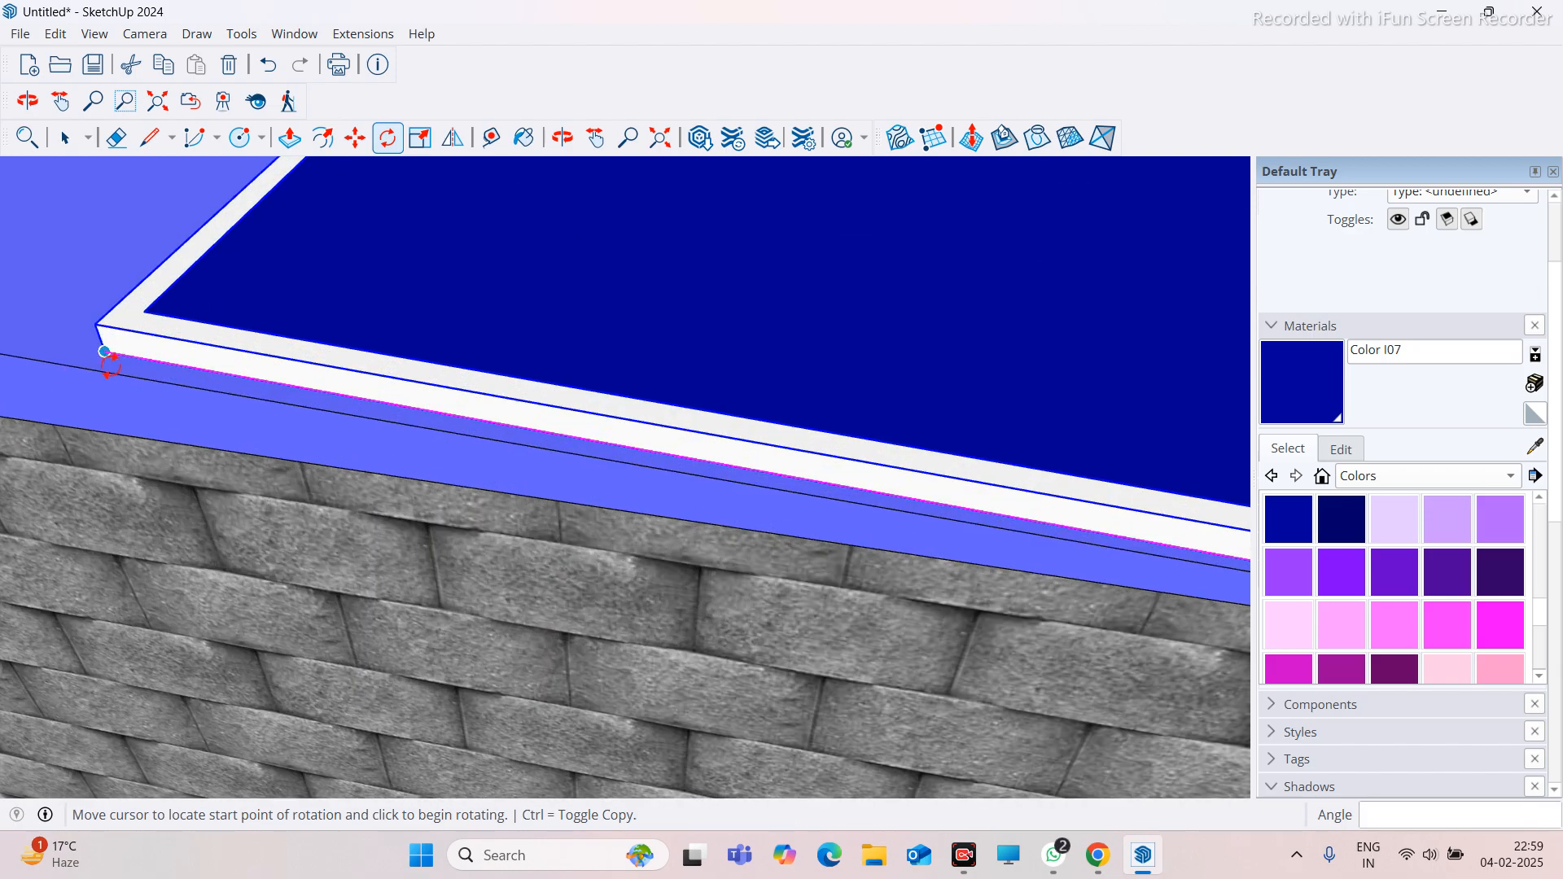
{"action": "left_click", "coordinate": [104, 352]}
{"action": "scroll", "coordinate": [102, 373], "scroll_direction": "down", "scroll_amount": 3}
{"action": "key", "text": "Escape"}
{"action": "middle_click_drag", "start_coordinate": [349, 349], "coordinate": [680, 370]}
{"action": "scroll", "coordinate": [683, 371], "scroll_direction": "down", "scroll_amount": 1}
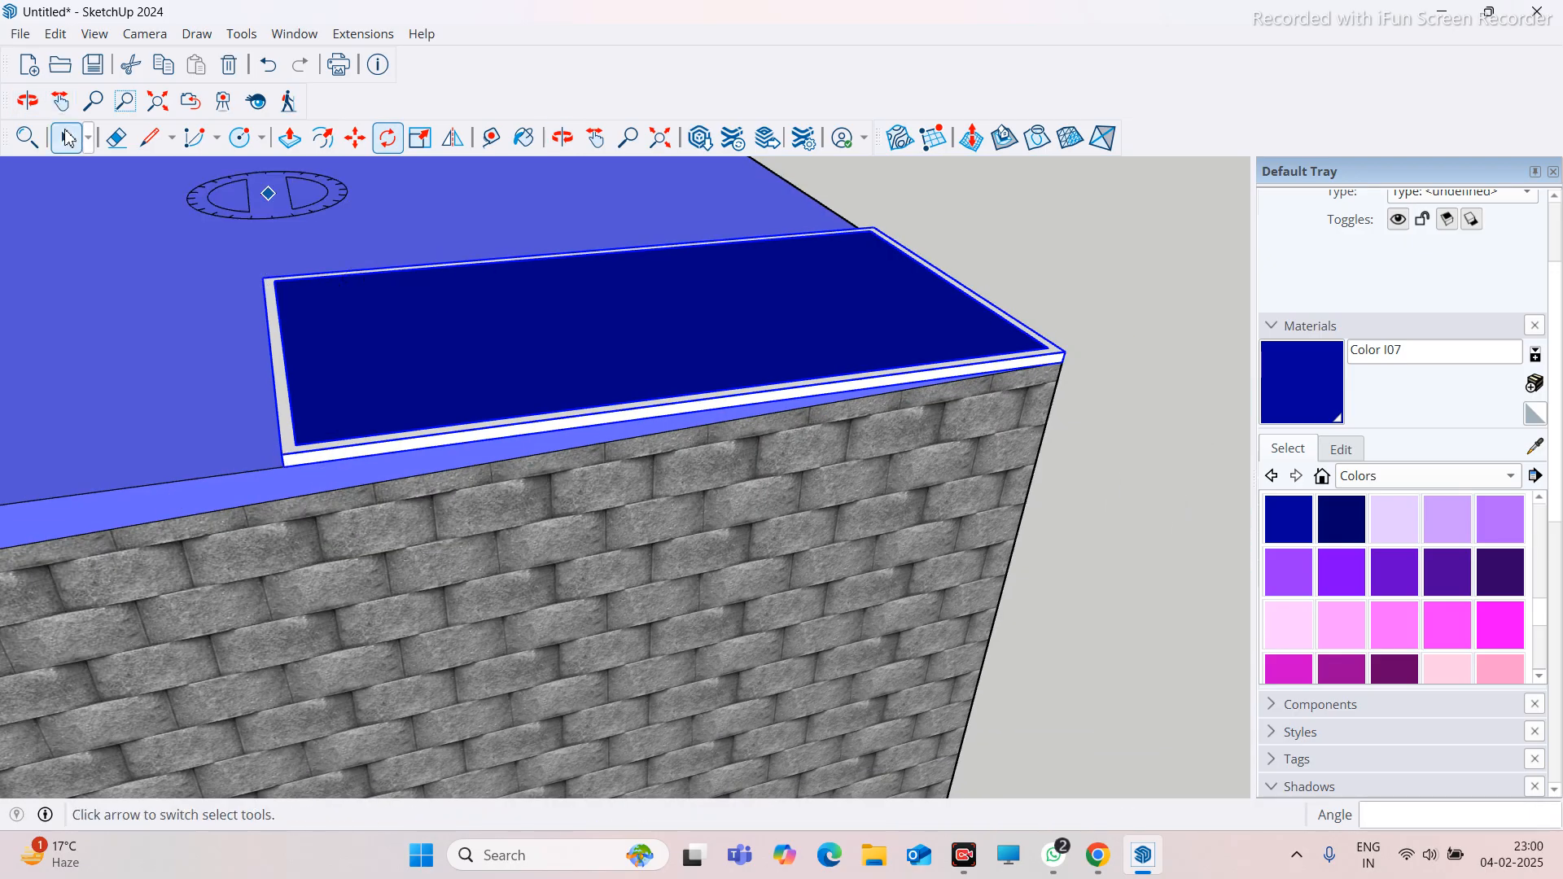
Examine from several sides how the panel's edges line up with the roof edges at the corner
{"action": "left_click", "coordinate": [65, 138]}
{"action": "scroll", "coordinate": [533, 384], "scroll_direction": "down", "scroll_amount": 3}
{"action": "left_click", "coordinate": [988, 311]}
{"action": "scroll", "coordinate": [280, 444], "scroll_direction": "up", "scroll_amount": 3}
{"action": "scroll", "coordinate": [367, 456], "scroll_direction": "up", "scroll_amount": 2}
{"action": "middle_click_drag", "start_coordinate": [384, 404], "coordinate": [802, 467]}
{"action": "scroll", "coordinate": [1039, 437], "scroll_direction": "up", "scroll_amount": 2}
{"action": "scroll", "coordinate": [951, 486], "scroll_direction": "up", "scroll_amount": 1}
{"action": "scroll", "coordinate": [951, 487], "scroll_direction": "down", "scroll_amount": 3}
{"action": "scroll", "coordinate": [766, 468], "scroll_direction": "down", "scroll_amount": 3}
{"action": "middle_click_drag", "start_coordinate": [651, 482], "coordinate": [326, 523]}
{"action": "scroll", "coordinate": [740, 534], "scroll_direction": "up", "scroll_amount": 5}
Select the panel and move it 1500 mm away from the roof corner along the roof edge parallel to its long side
{"action": "left_click", "coordinate": [731, 531]}
{"action": "scroll", "coordinate": [399, 472], "scroll_direction": "down", "scroll_amount": 3}
{"action": "middle_click_drag", "start_coordinate": [231, 464], "coordinate": [335, 464]}
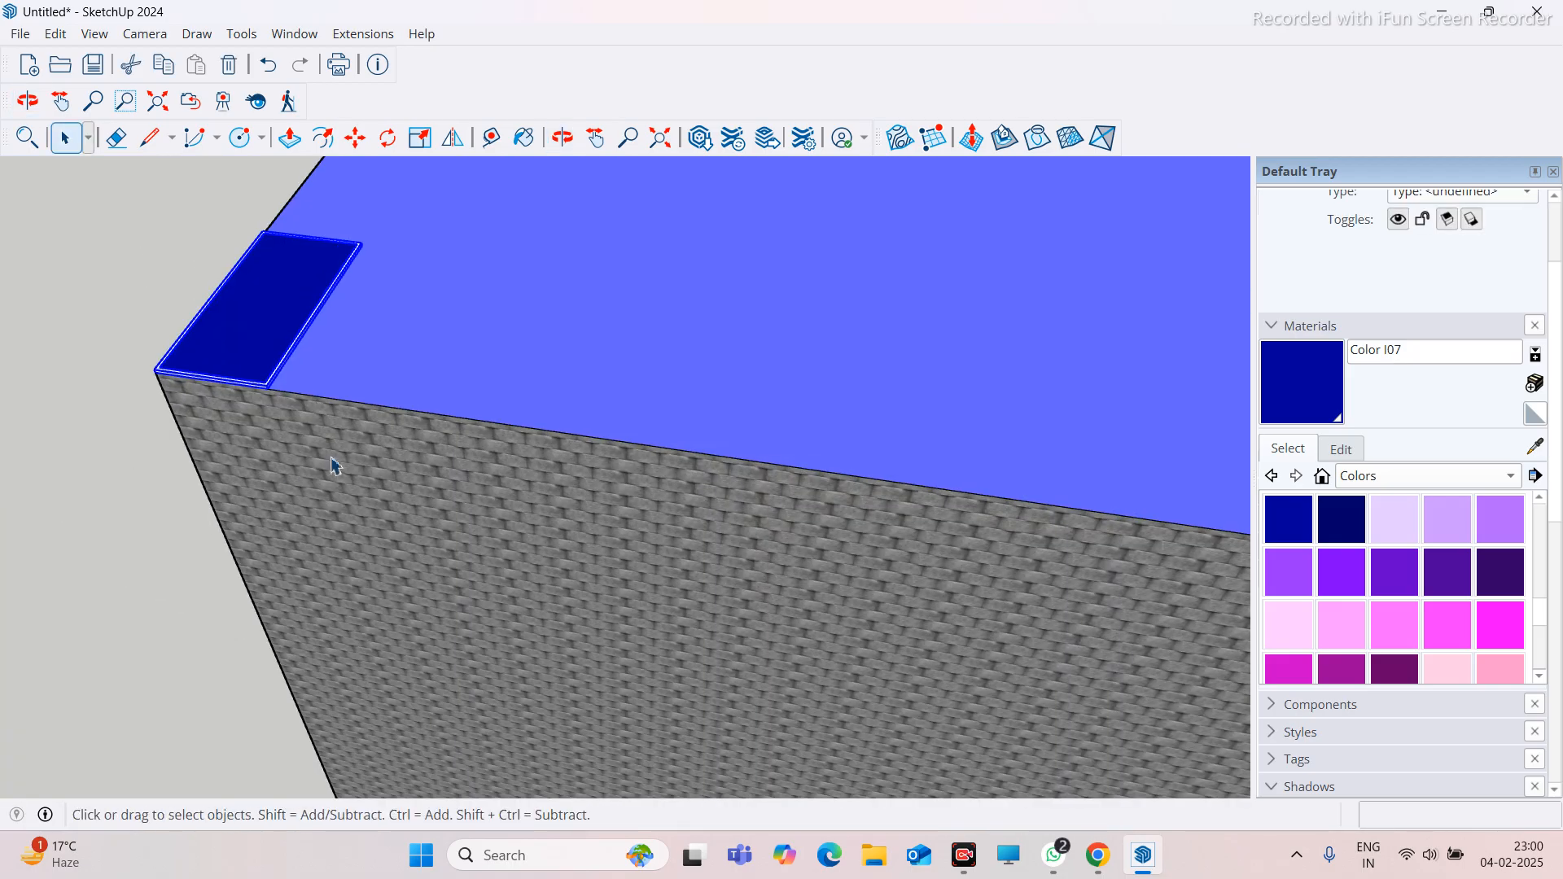
{"action": "key", "text": "m"}
{"action": "middle_click_drag", "start_coordinate": [700, 453], "coordinate": [1058, 456]}
{"action": "scroll", "coordinate": [876, 356], "scroll_direction": "down", "scroll_amount": 2}
{"action": "middle_click_drag", "start_coordinate": [653, 475], "coordinate": [716, 603]}
{"action": "scroll", "coordinate": [709, 642], "scroll_direction": "up", "scroll_amount": 1}
{"action": "scroll", "coordinate": [709, 642], "scroll_direction": "up", "scroll_amount": 2}
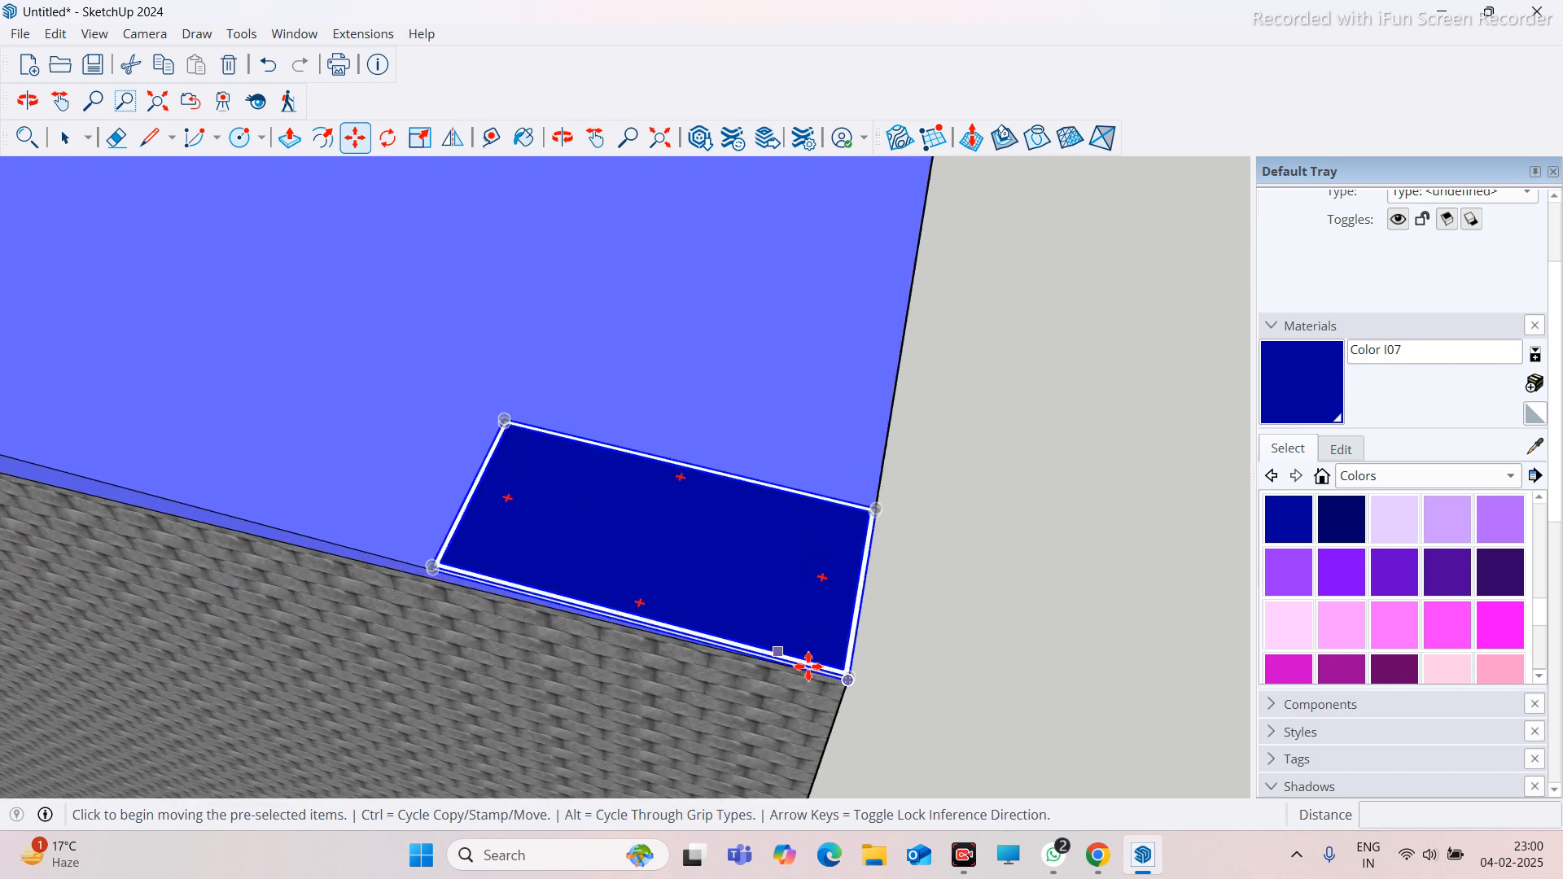
{"action": "left_click", "coordinate": [401, 561]}
{"action": "type", "text": "1500"}
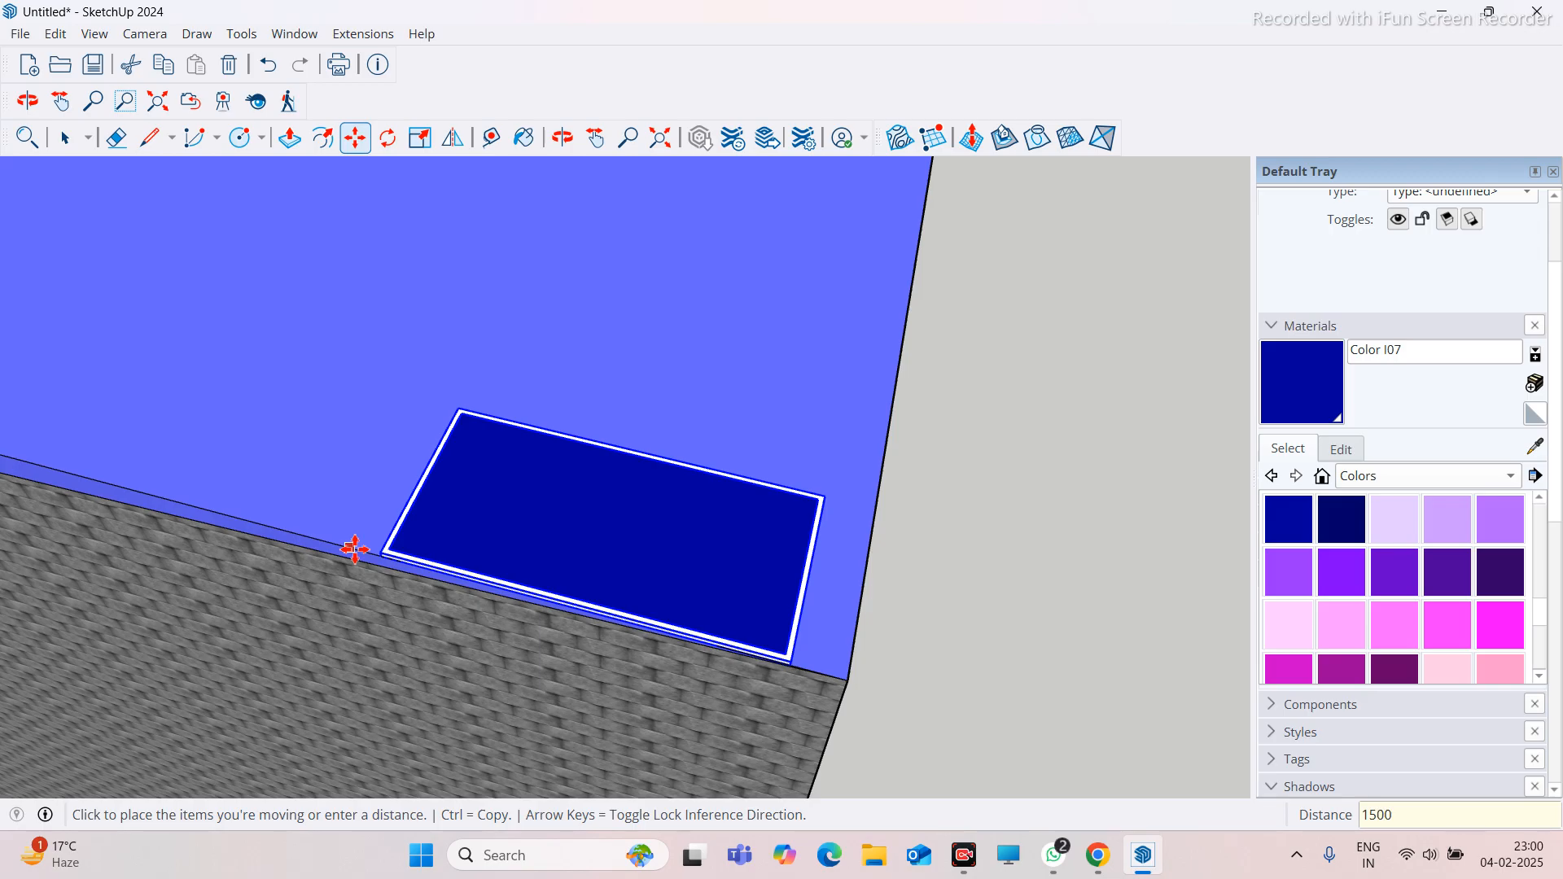
{"action": "key", "text": "Return"}
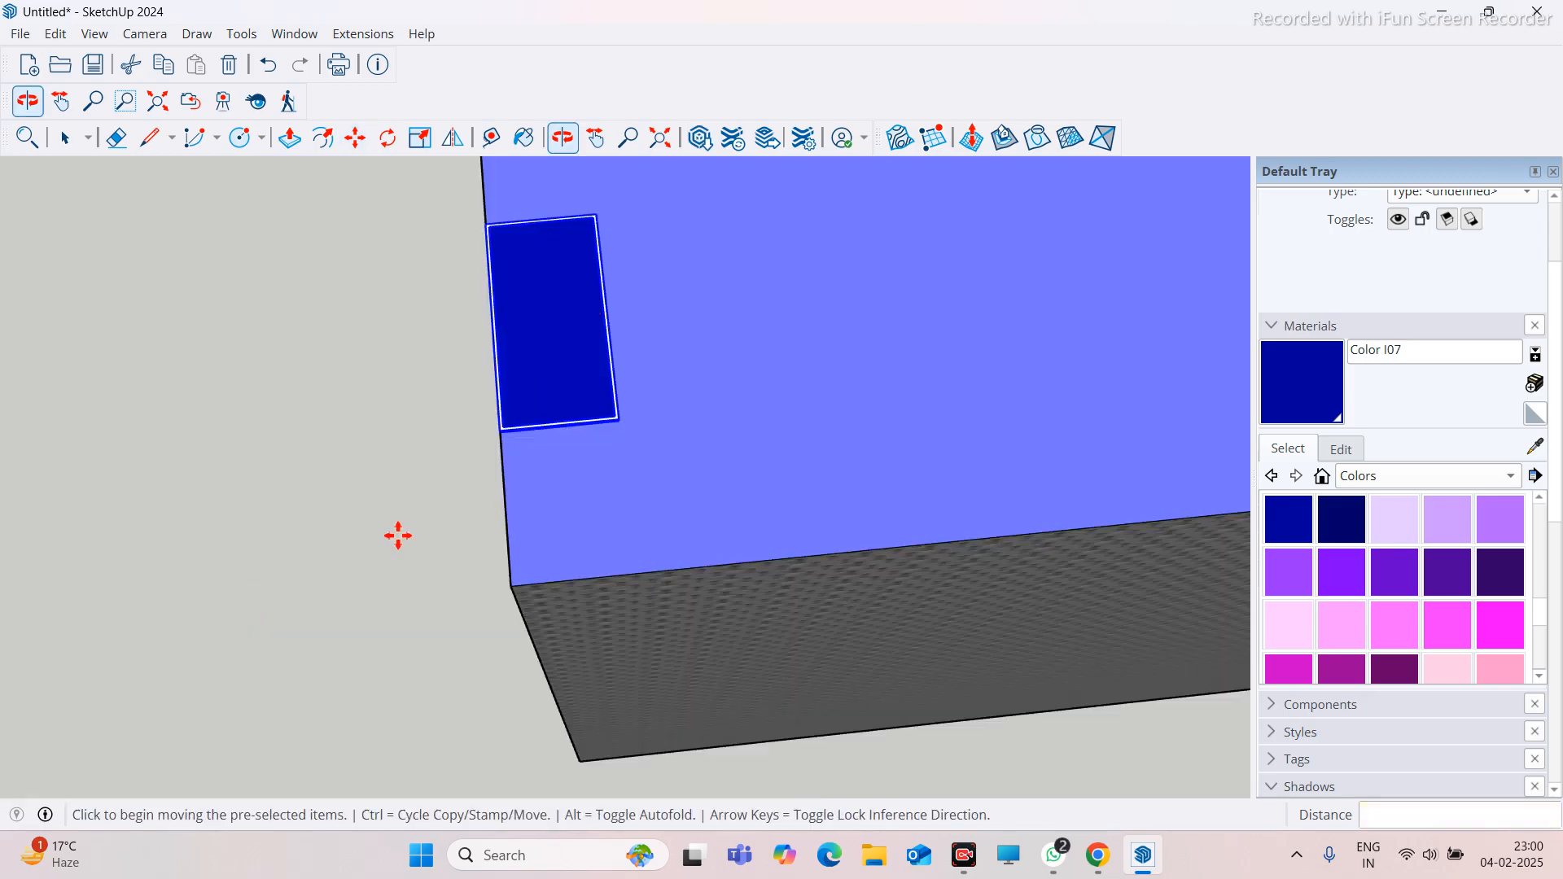
Move the panel inward from the roof edge beside its long side, parallel to the grey wall's top edge
{"action": "scroll", "coordinate": [398, 534], "scroll_direction": "down", "scroll_amount": 3}
{"action": "scroll", "coordinate": [438, 551], "scroll_direction": "up", "scroll_amount": 1}
{"action": "left_click", "coordinate": [379, 576]}
{"action": "type", "text": "1"}
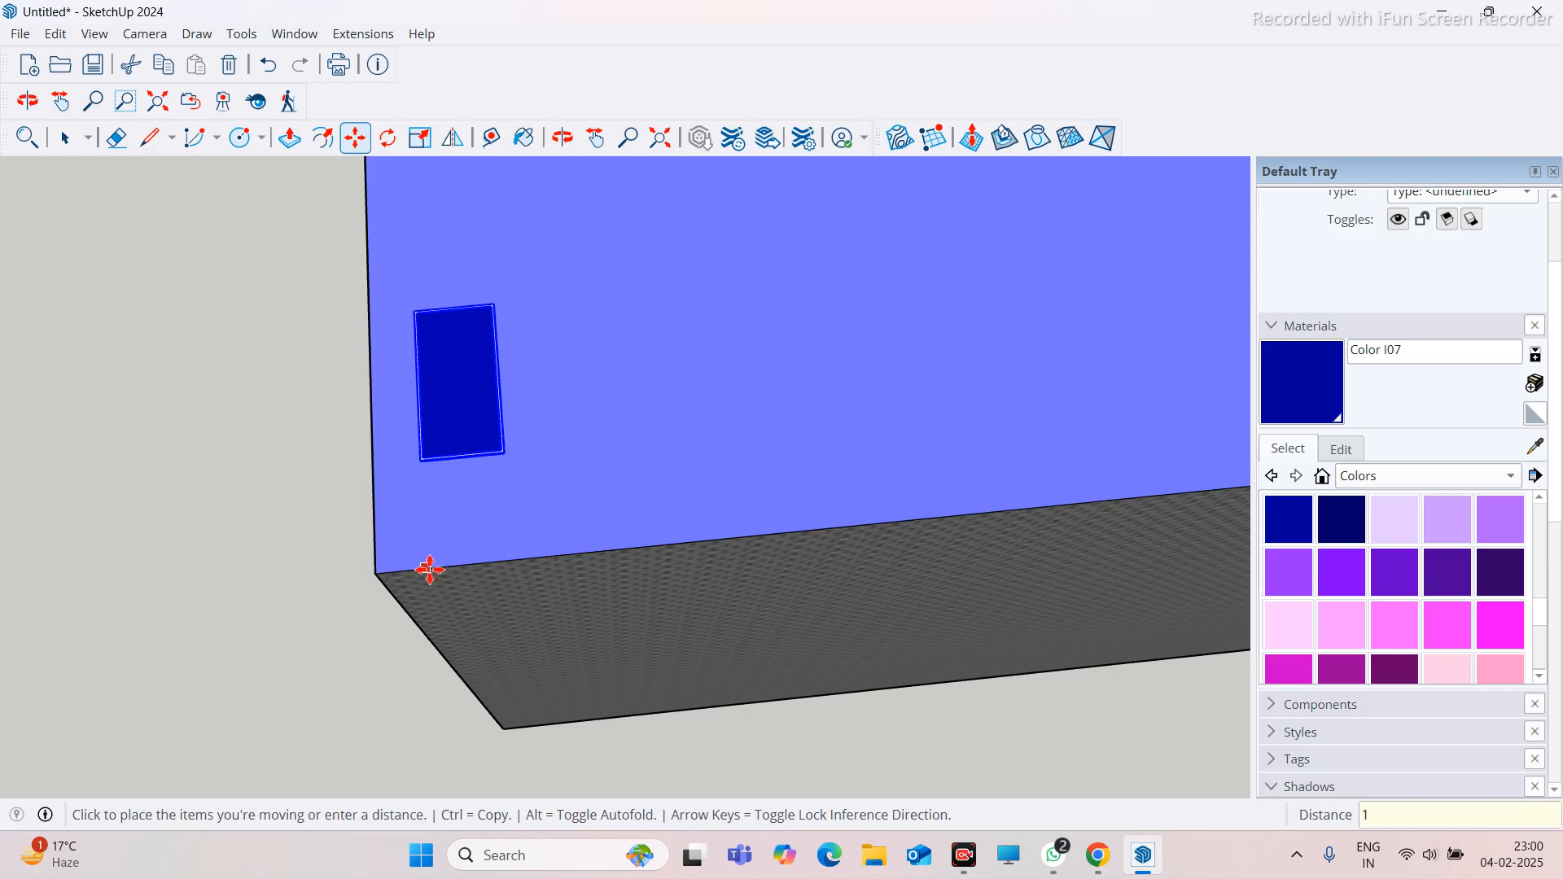
{"action": "key", "text": "Return"}
{"action": "scroll", "coordinate": [433, 569], "scroll_direction": "down", "scroll_amount": 1}
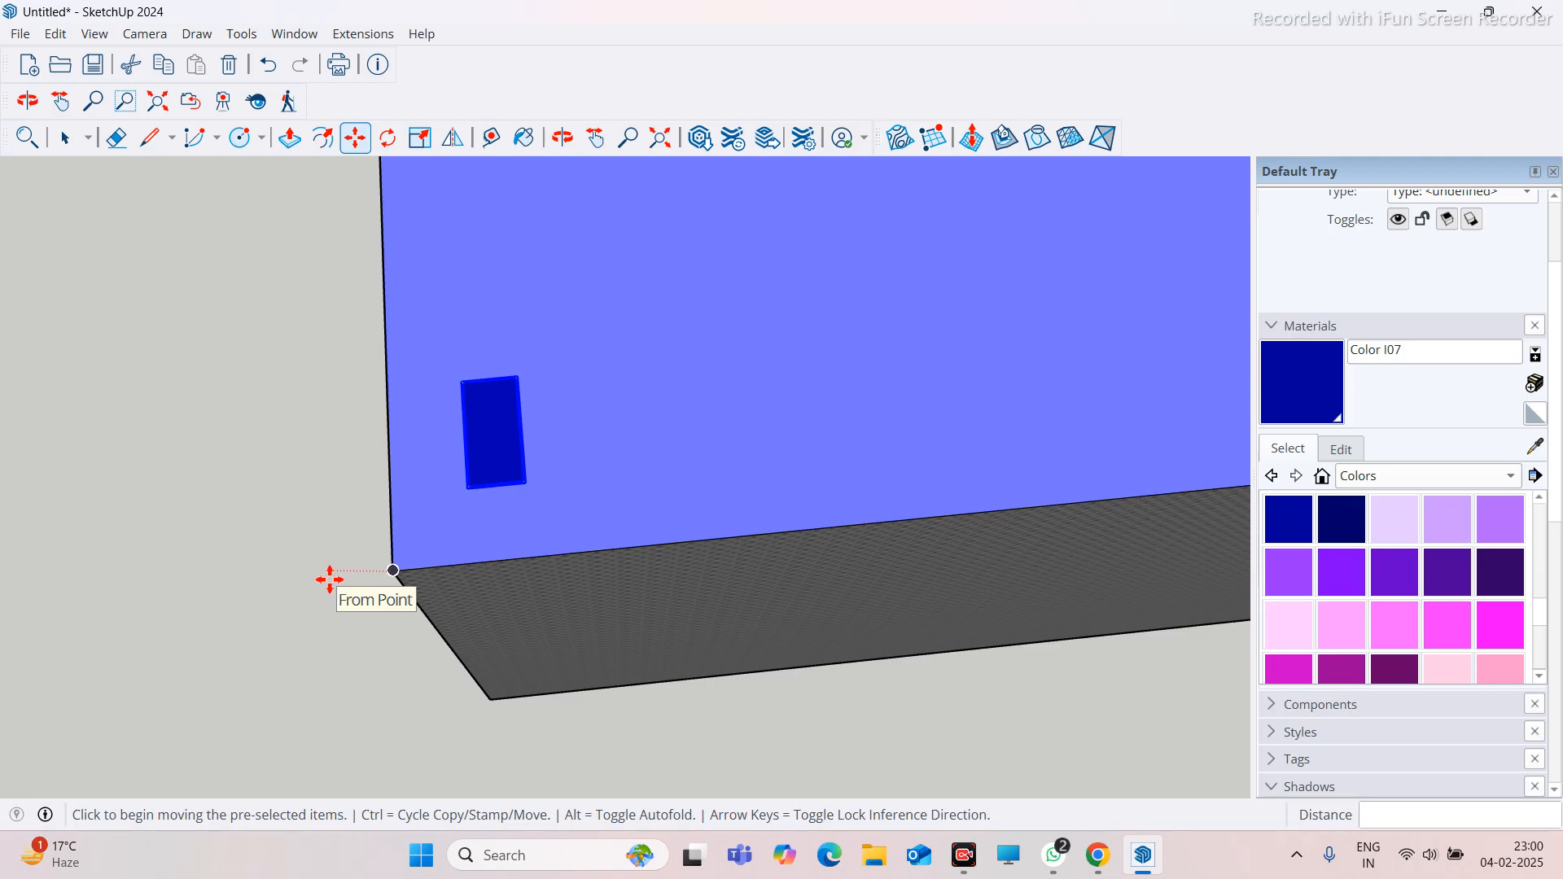
{"action": "key", "text": "ctrl"}
{"action": "scroll", "coordinate": [570, 522], "scroll_direction": "up", "scroll_amount": 2}
{"action": "mouse_move", "coordinate": [460, 507]}
{"action": "middle_mouse_down"}
{"action": "mouse_move", "coordinate": [432, 426]}
{"action": "mouse_move", "coordinate": [436, 488]}
{"action": "middle_mouse_up"}
{"action": "scroll", "coordinate": [408, 488], "scroll_direction": "up", "scroll_amount": 5}
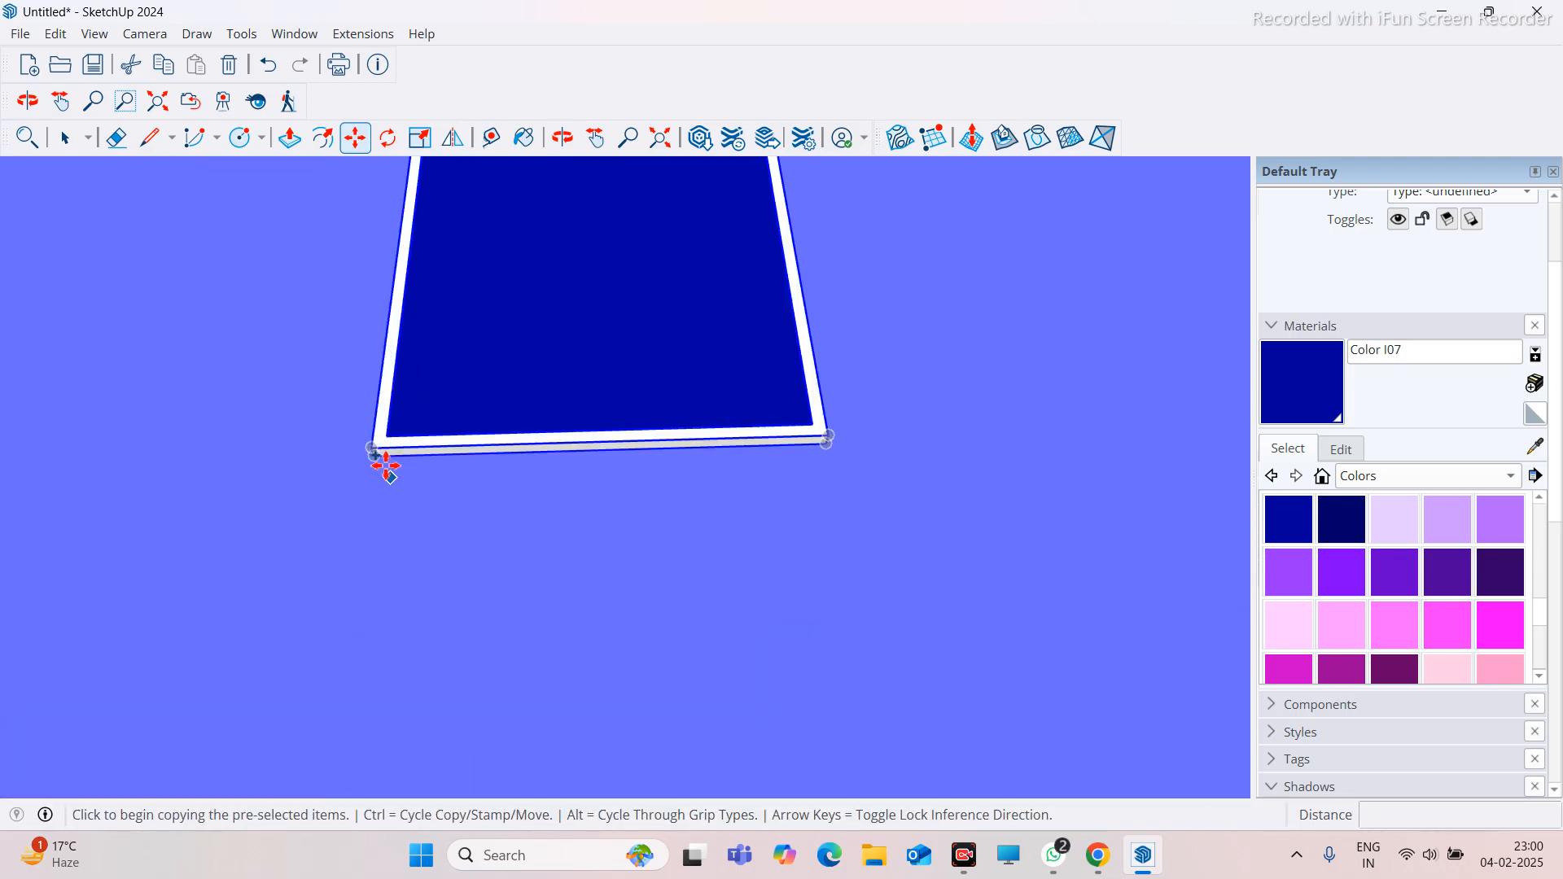
{"action": "scroll", "coordinate": [375, 448], "scroll_direction": "down", "scroll_amount": 3}
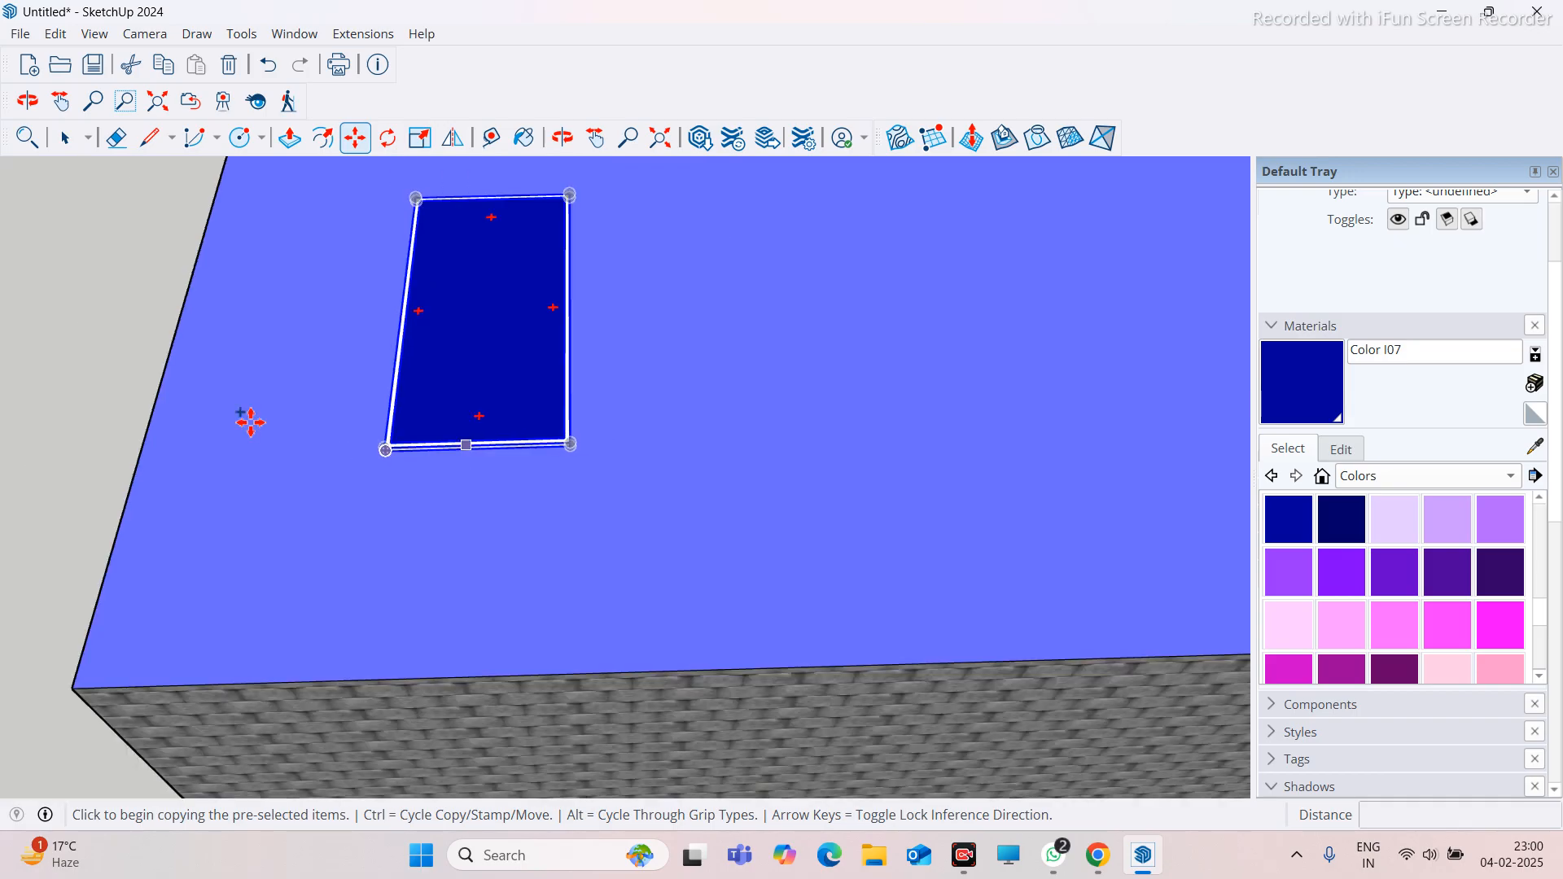
{"action": "scroll", "coordinate": [274, 422], "scroll_direction": "down", "scroll_amount": 2}
{"action": "scroll", "coordinate": [365, 419], "scroll_direction": "down", "scroll_amount": 3}
{"action": "scroll", "coordinate": [871, 384], "scroll_direction": "down", "scroll_amount": 3}
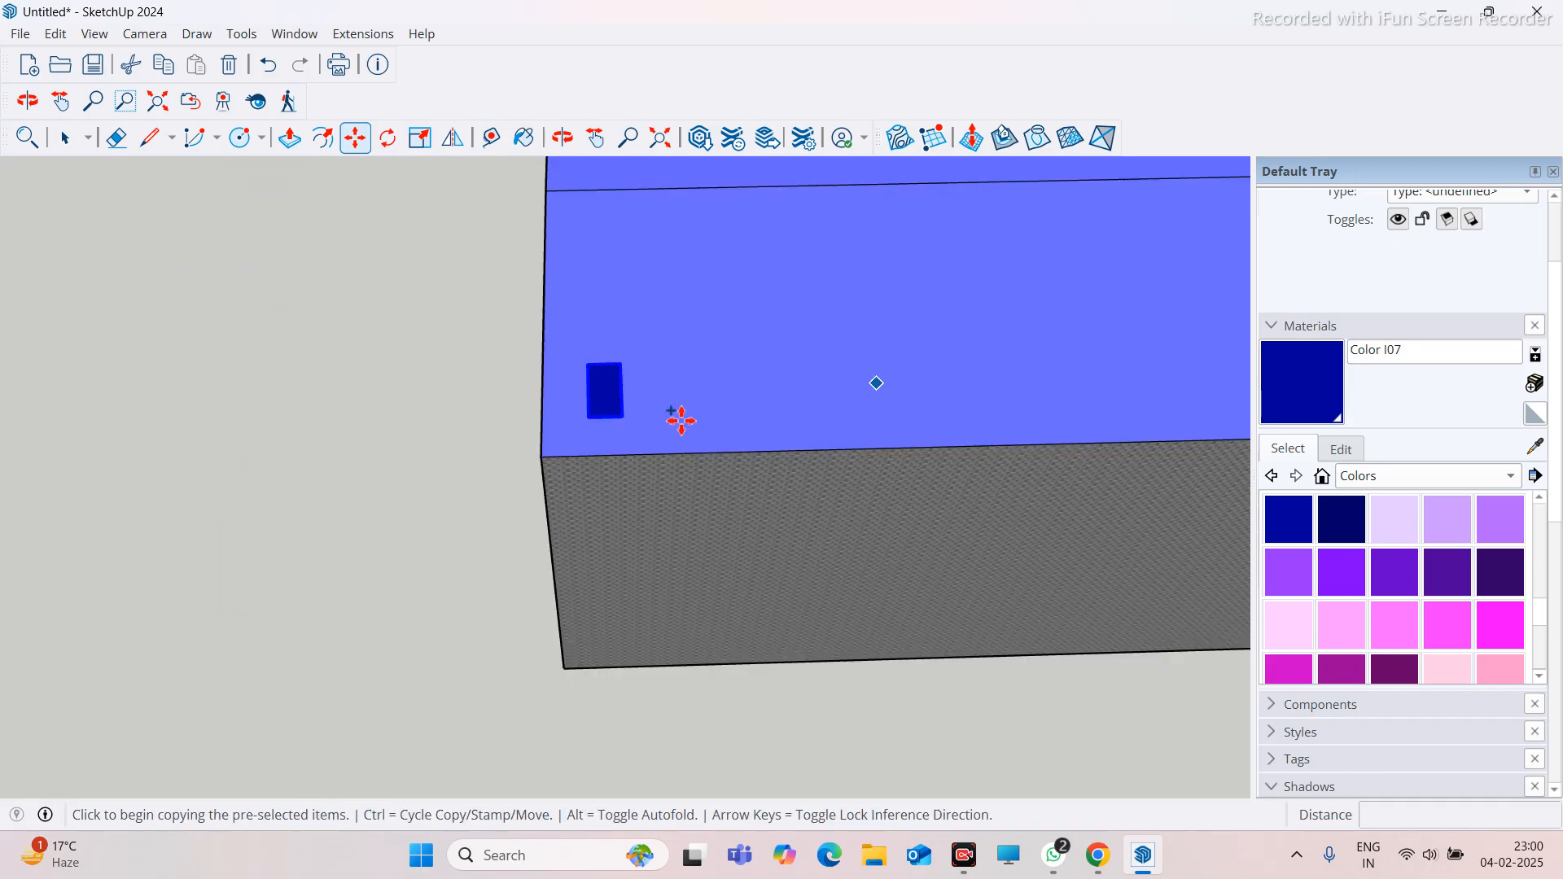
{"action": "scroll", "coordinate": [619, 431], "scroll_direction": "up", "scroll_amount": 6}
{"action": "key", "text": "space"}
{"action": "left_click", "coordinate": [177, 289]}
{"action": "left_click", "coordinate": [533, 293]}
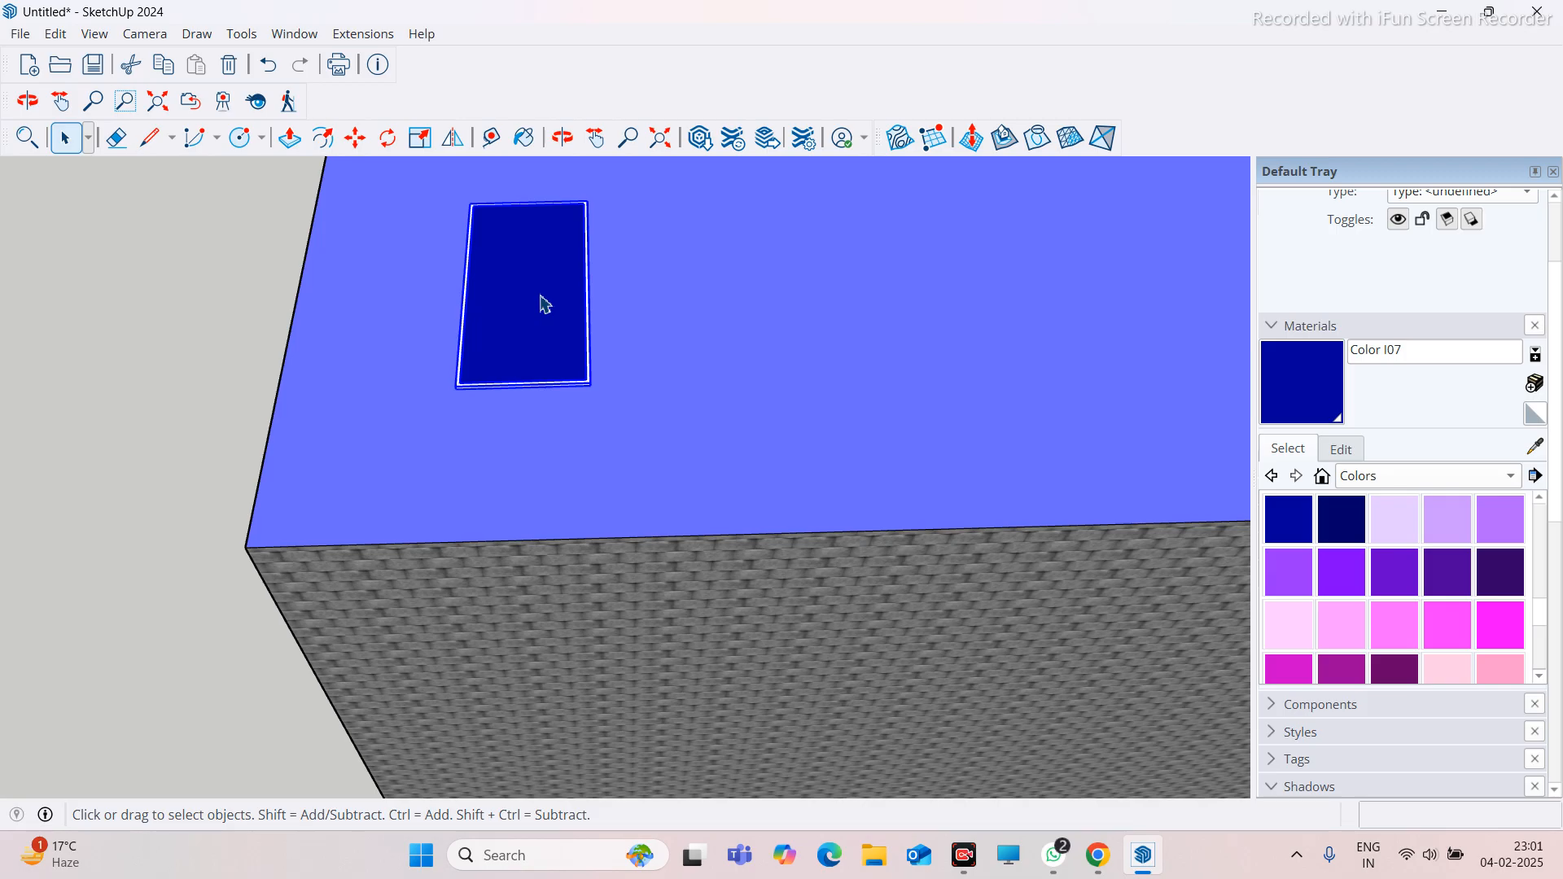
{"action": "key", "text": "m"}
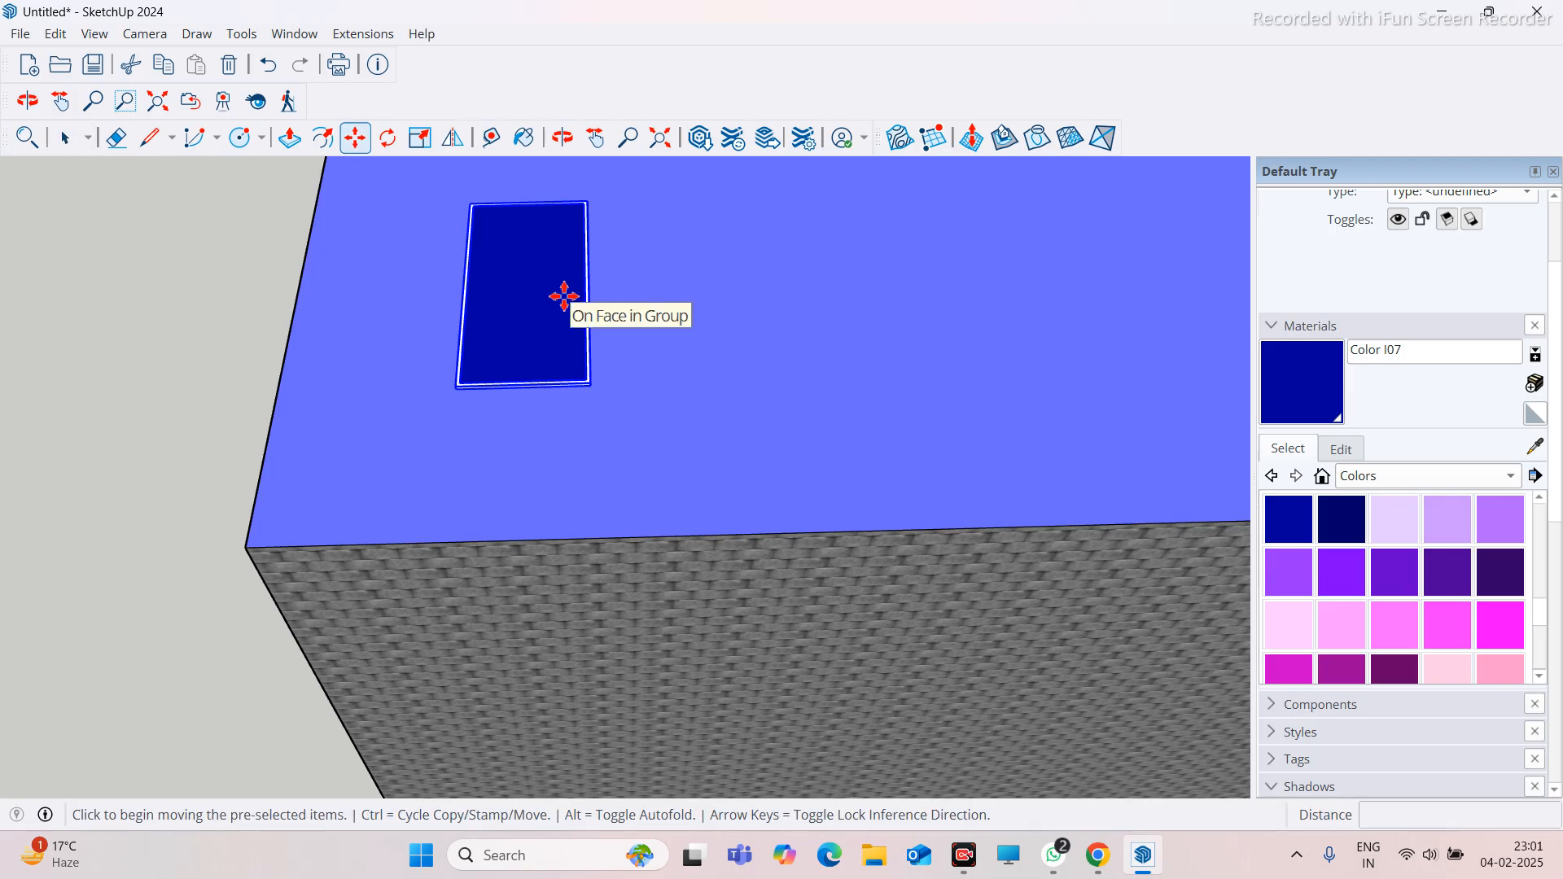
{"action": "left_click", "coordinate": [28, 100]}
{"action": "left_click", "coordinate": [65, 139]}
{"action": "middle_click_drag", "start_coordinate": [454, 373], "coordinate": [174, 331]}
{"action": "left_click", "coordinate": [174, 331]}
Copy the panel from its front corner to the other corner of its short side, placing the copy directly alongside
{"action": "scroll", "coordinate": [504, 383], "scroll_direction": "up", "scroll_amount": 5}
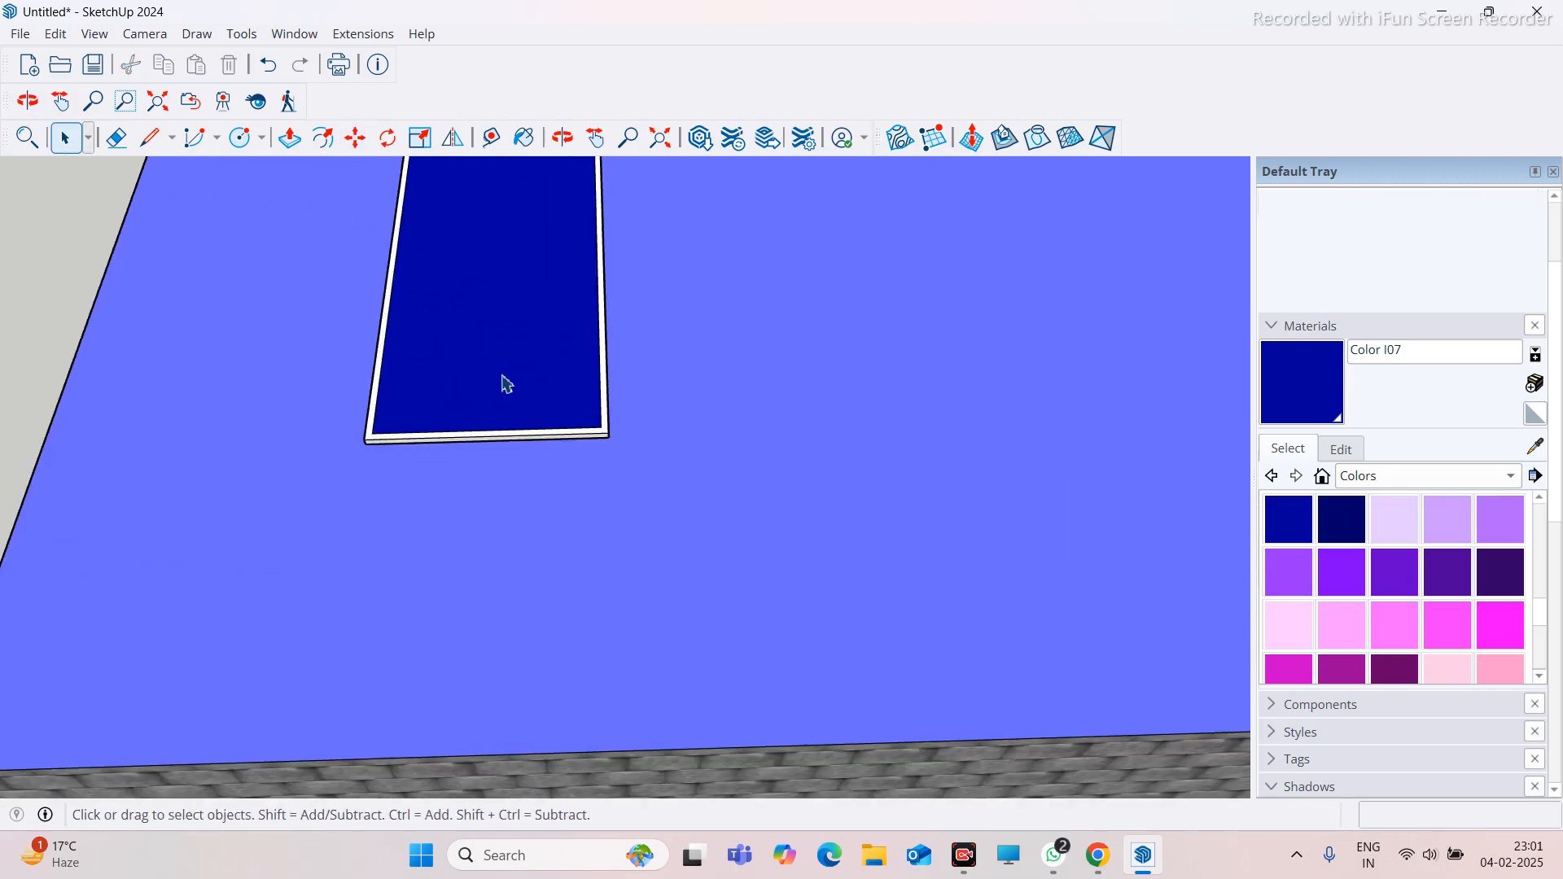
{"action": "key", "text": "m"}
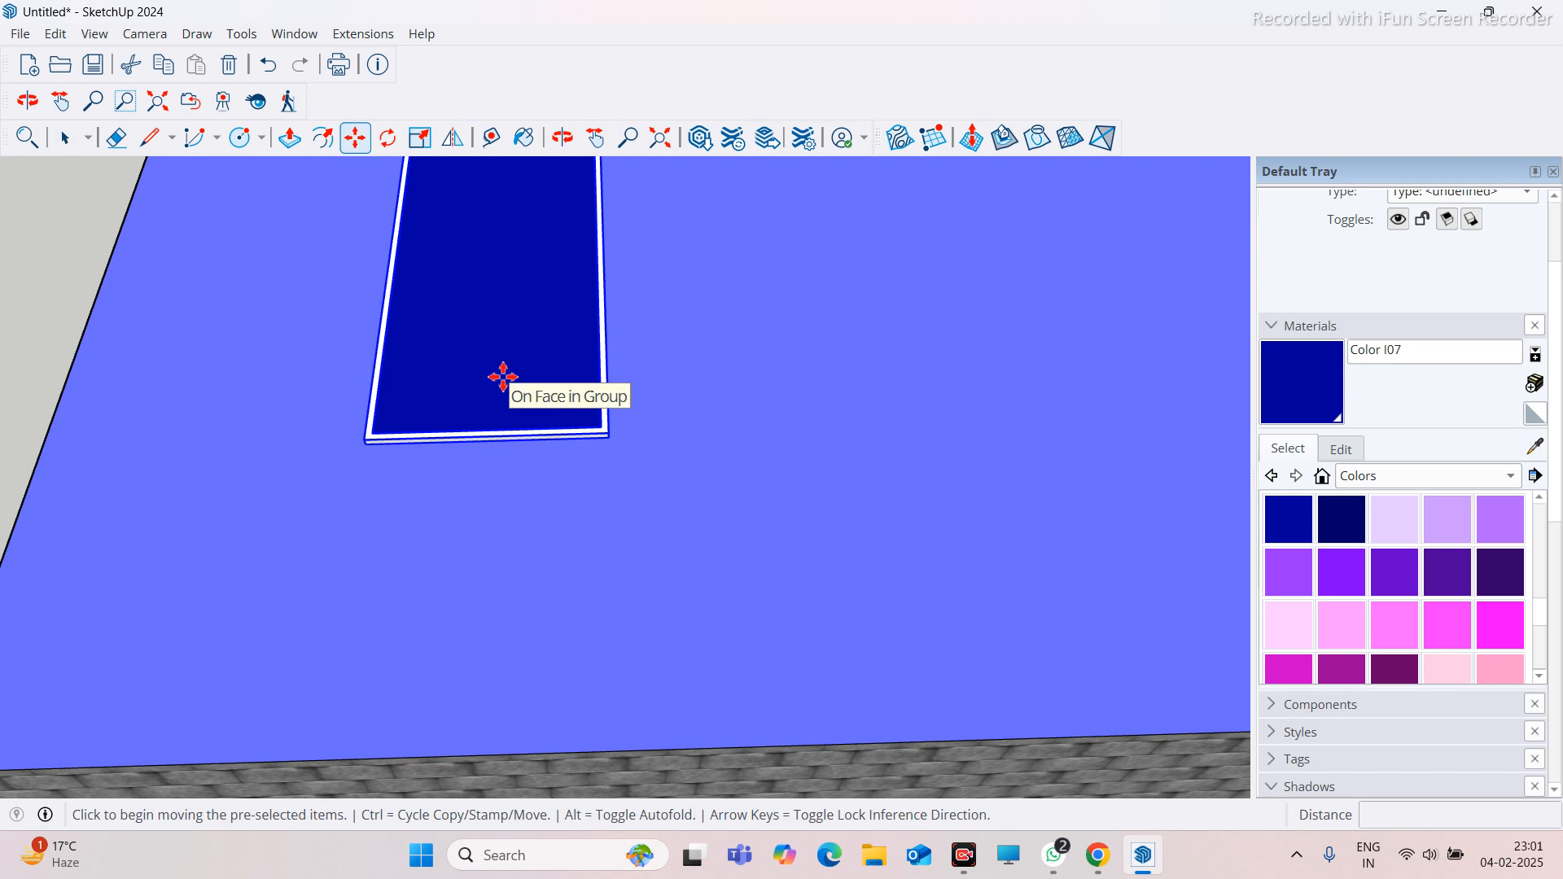
{"action": "scroll", "coordinate": [366, 439], "scroll_direction": "up", "scroll_amount": 5}
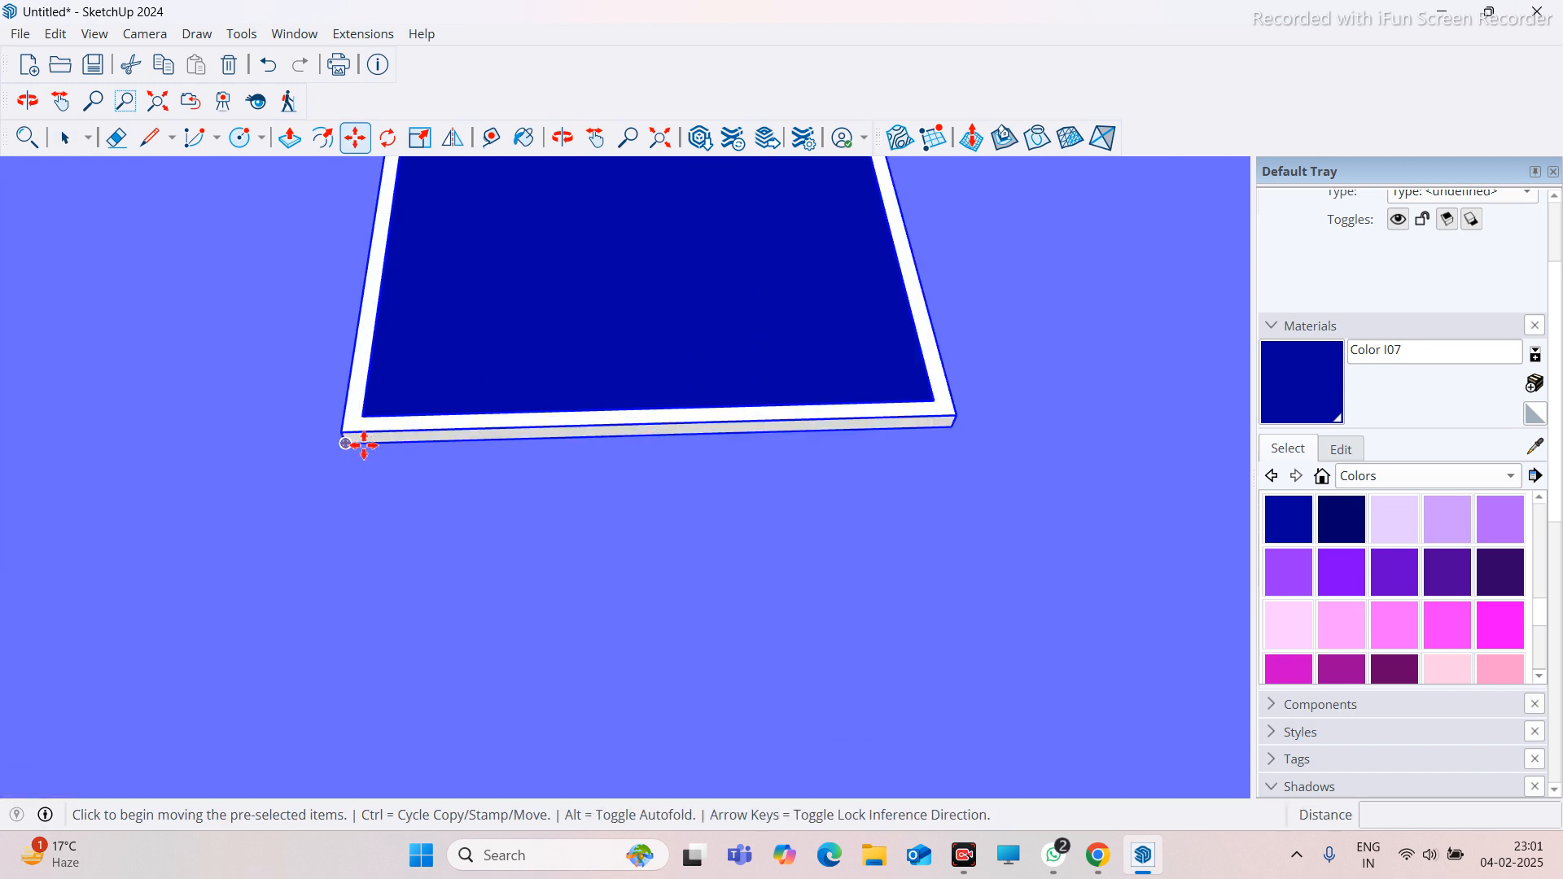
{"action": "key", "text": "ctrl"}
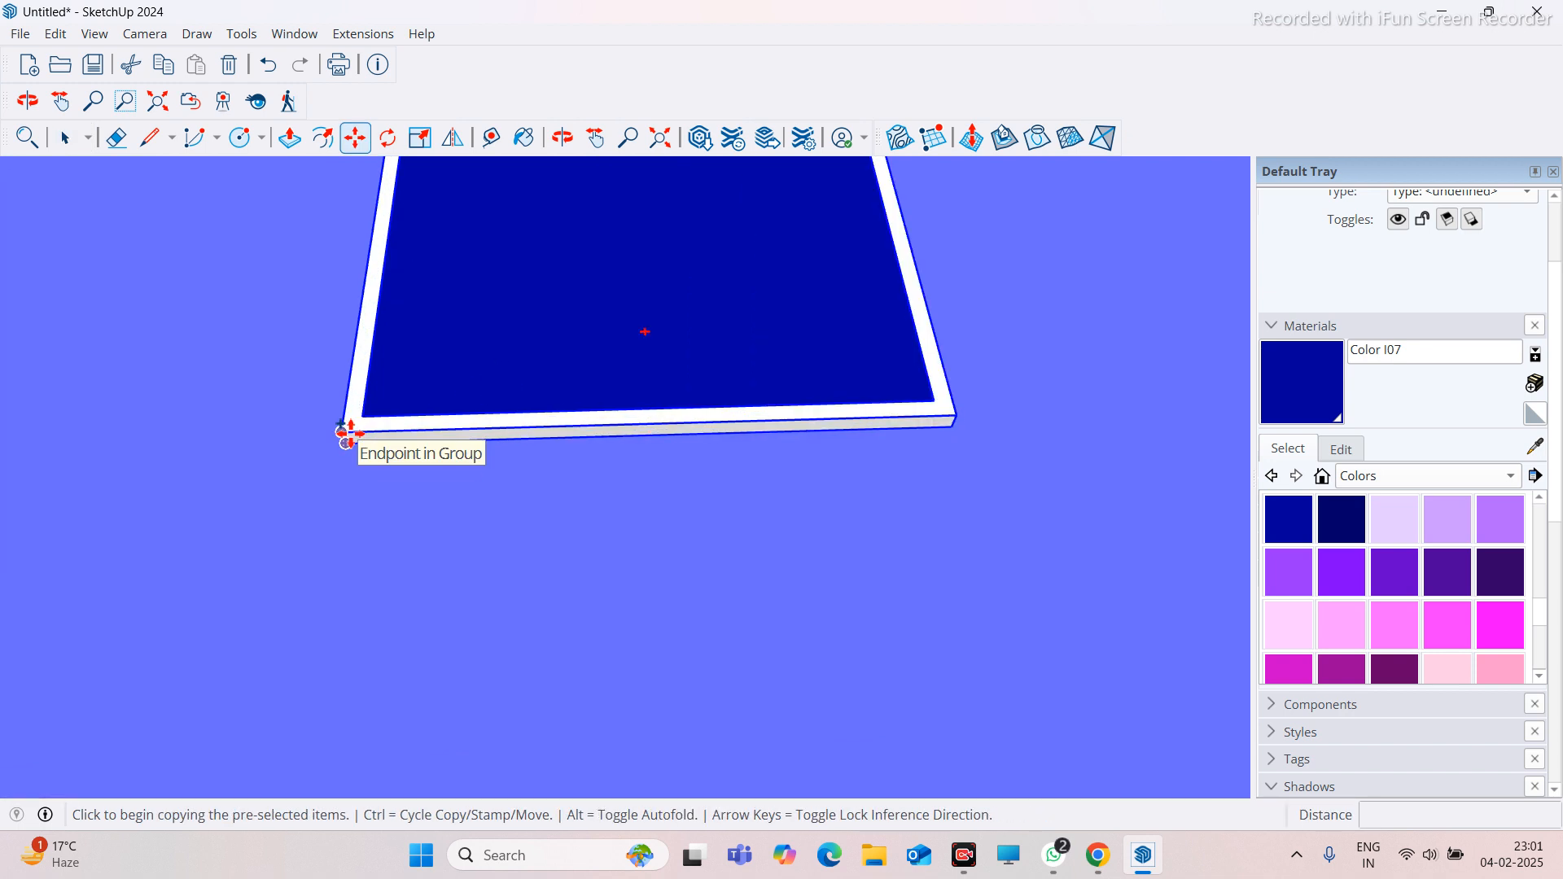
{"action": "left_click", "coordinate": [344, 431]}
{"action": "scroll", "coordinate": [777, 427], "scroll_direction": "up", "scroll_amount": 4}
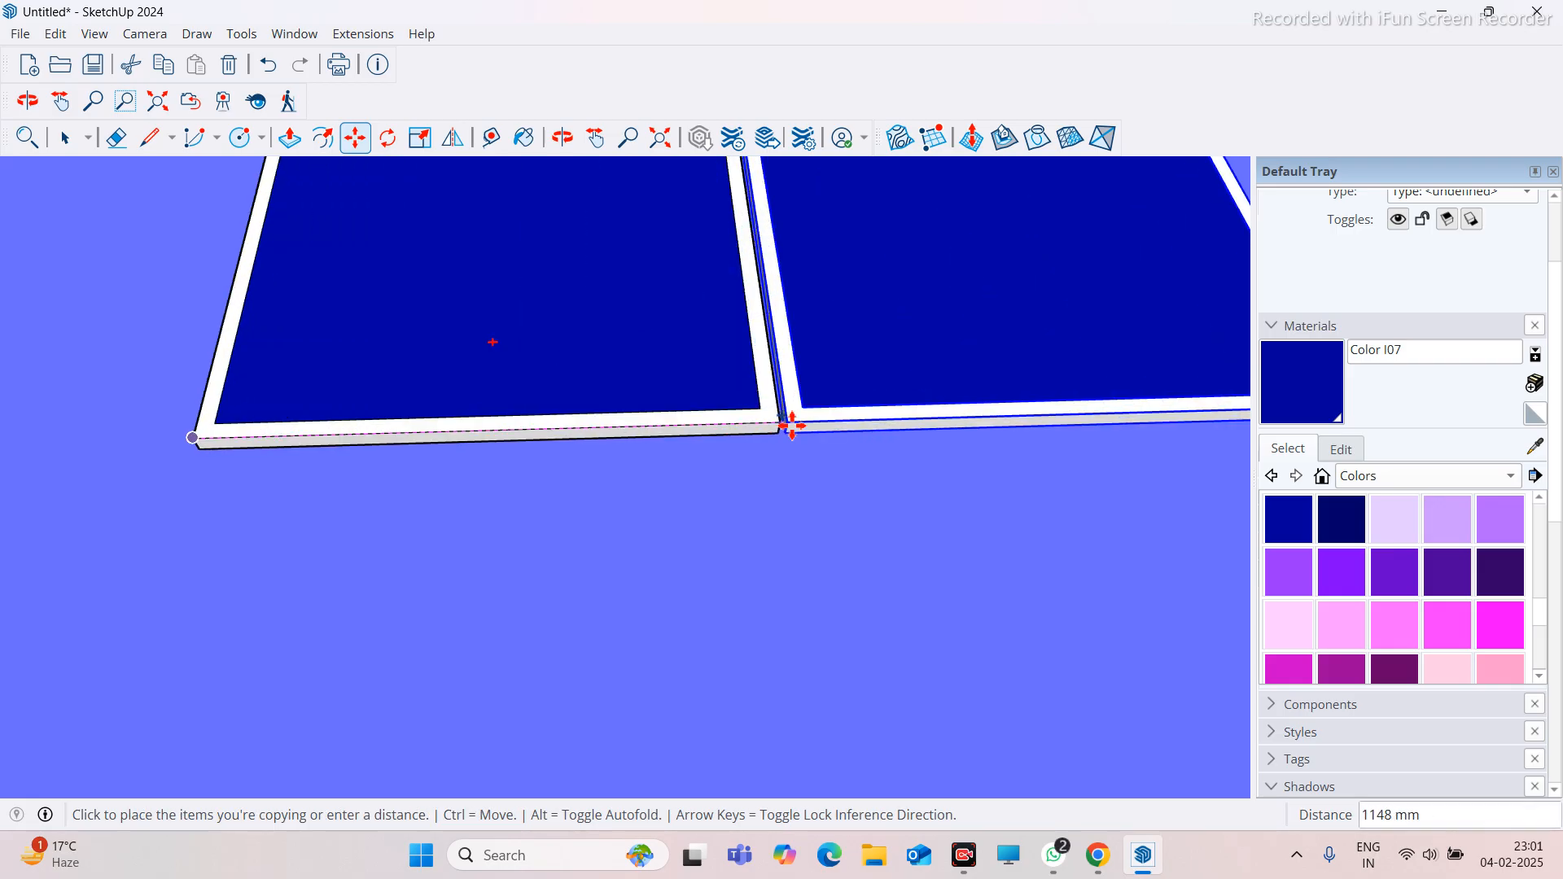
{"action": "left_click", "coordinate": [775, 427]}
{"action": "scroll", "coordinate": [456, 435], "scroll_direction": "down", "scroll_amount": 1}
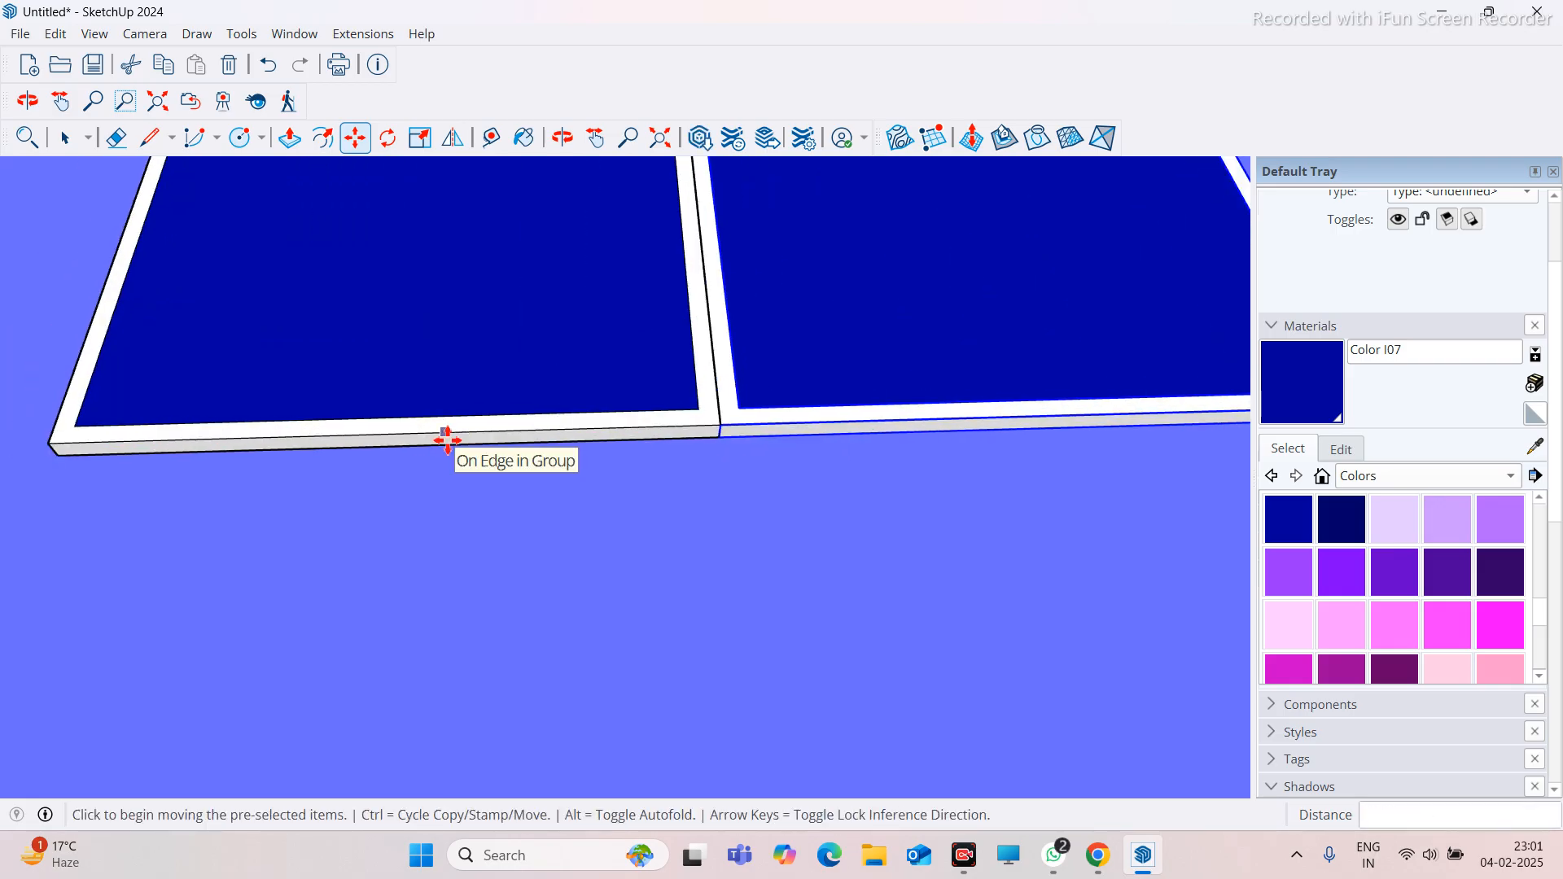
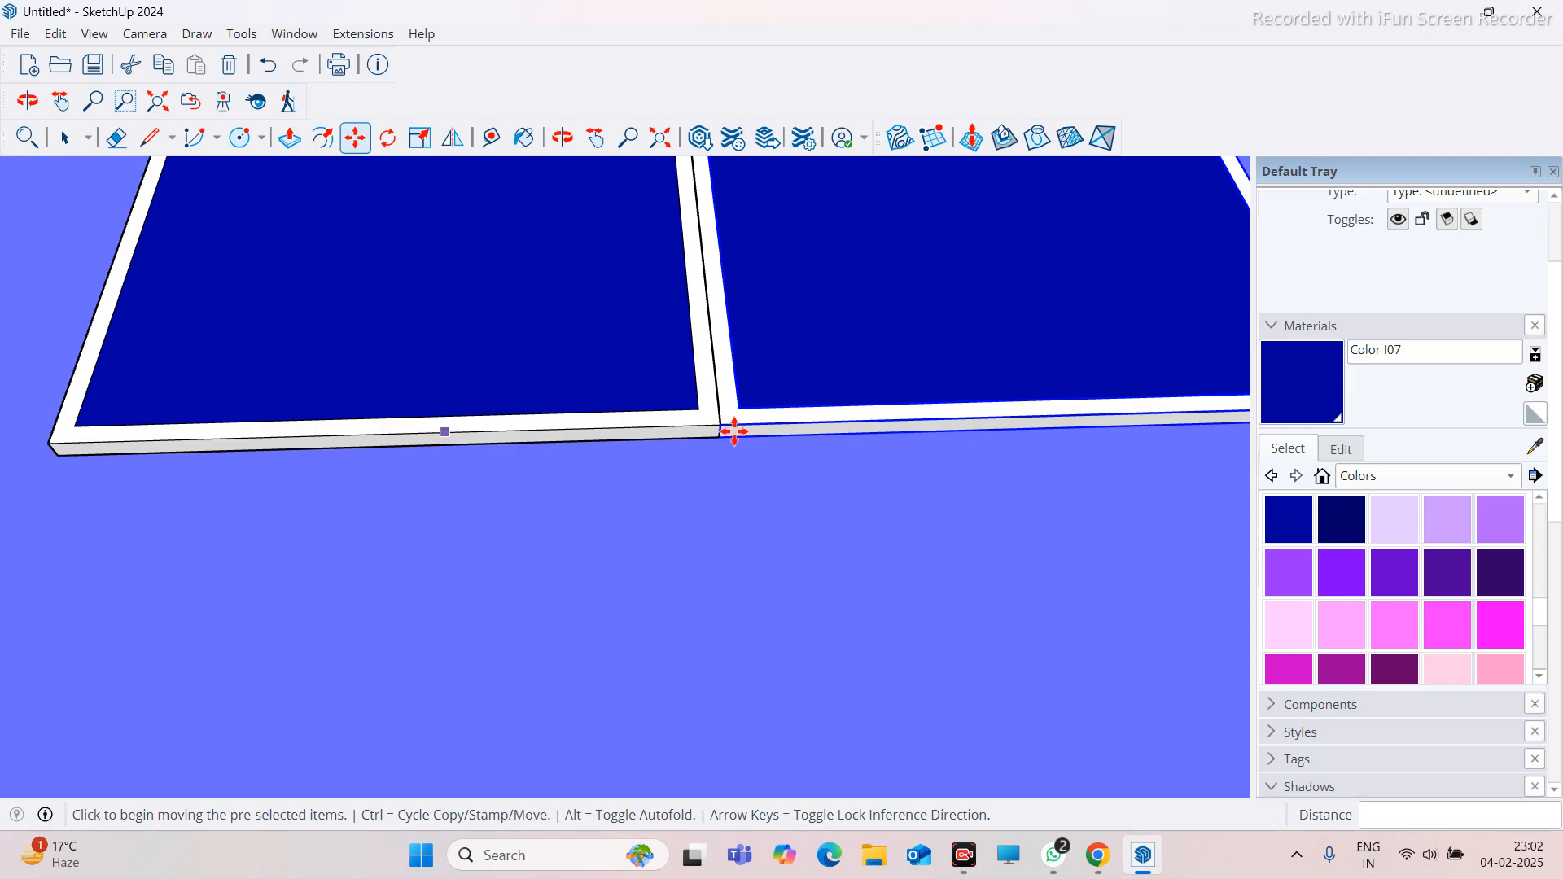
Move the copied panel 20 mm away from the original along the short side to leave a gap between them
{"action": "scroll", "coordinate": [646, 429], "scroll_direction": "down", "scroll_amount": 2}
{"action": "scroll", "coordinate": [715, 423], "scroll_direction": "up", "scroll_amount": 4}
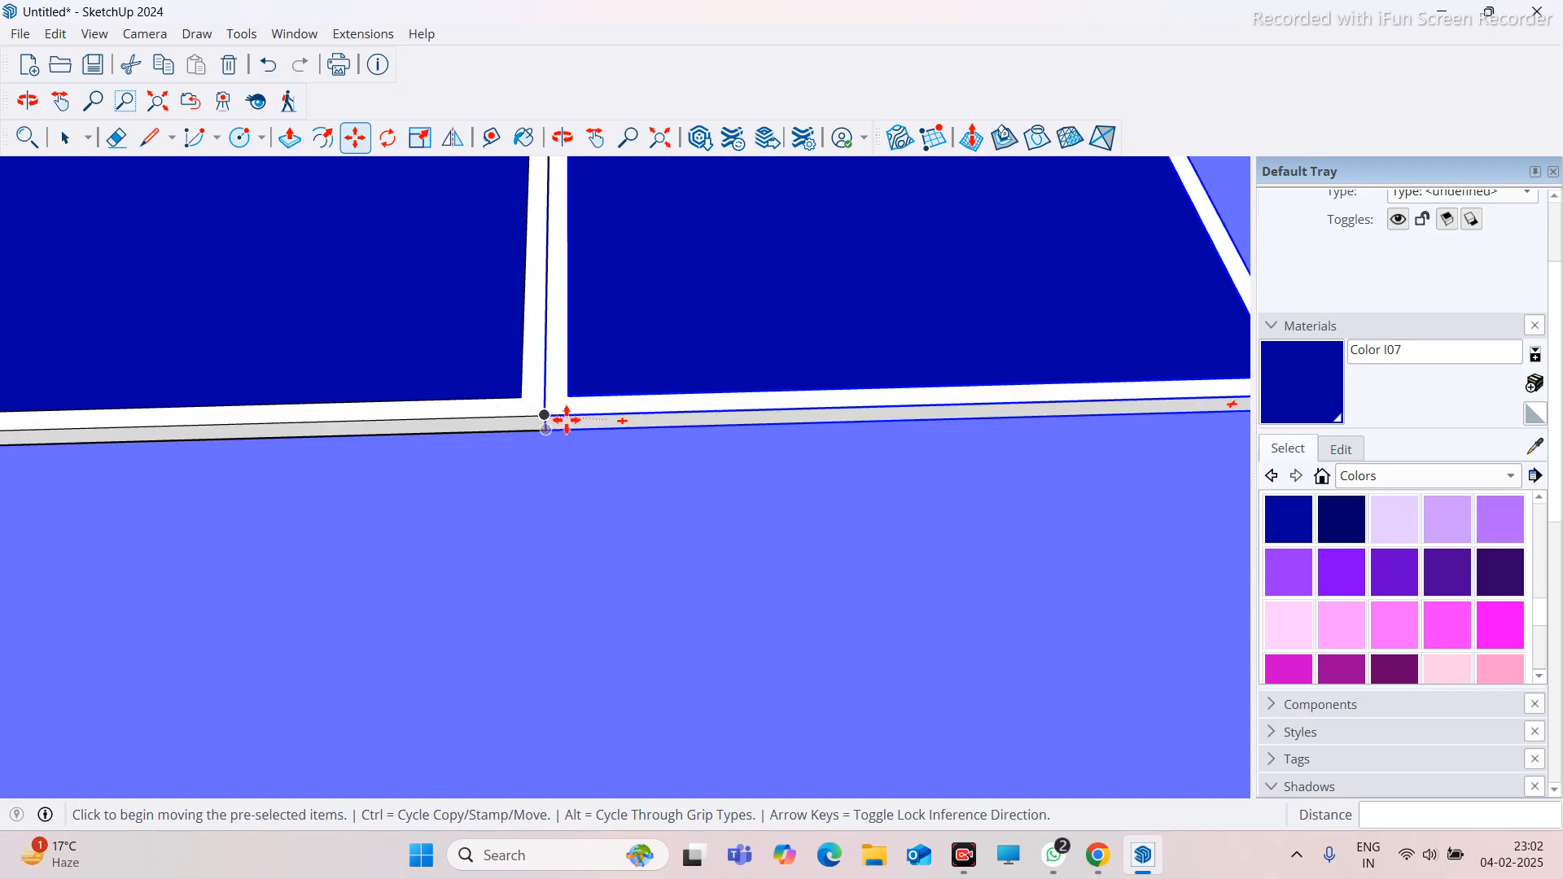
{"action": "left_click", "coordinate": [68, 138]}
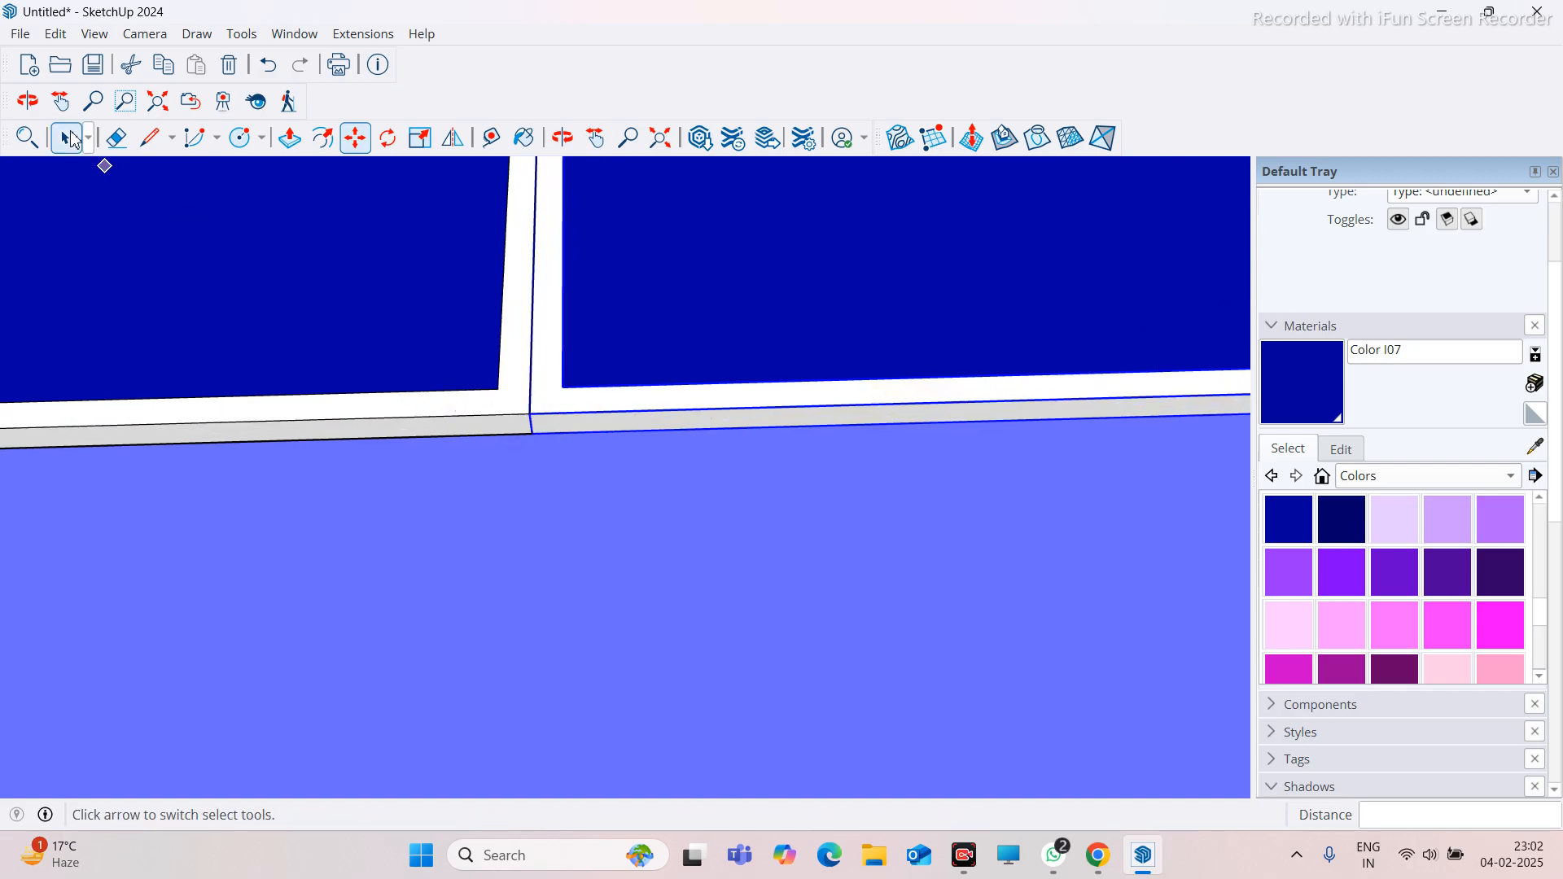
{"action": "left_click", "coordinate": [72, 139]}
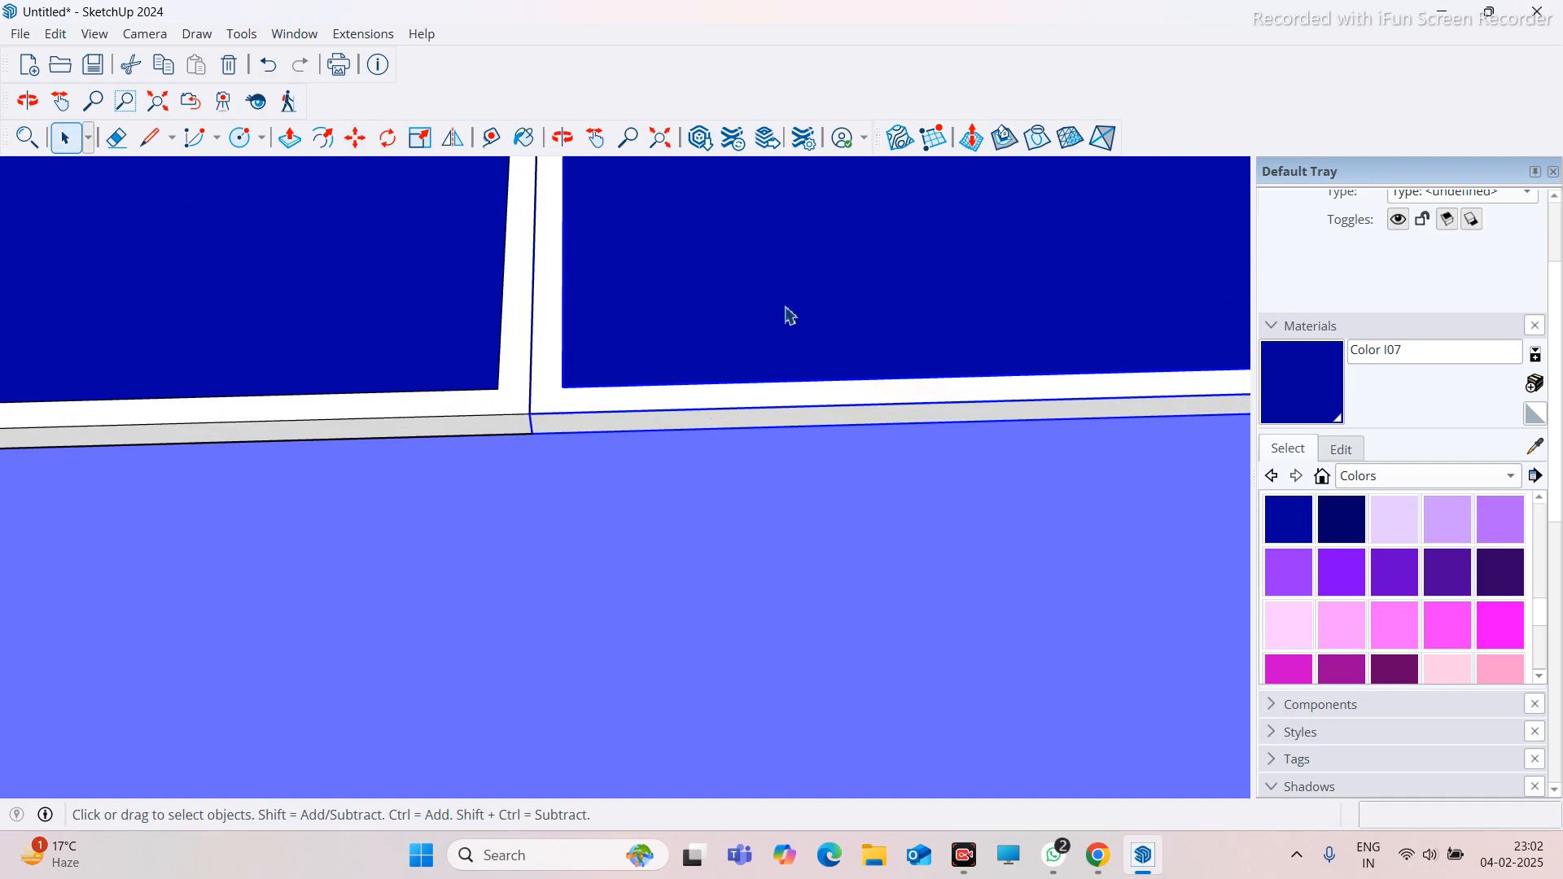
{"action": "key", "text": "m"}
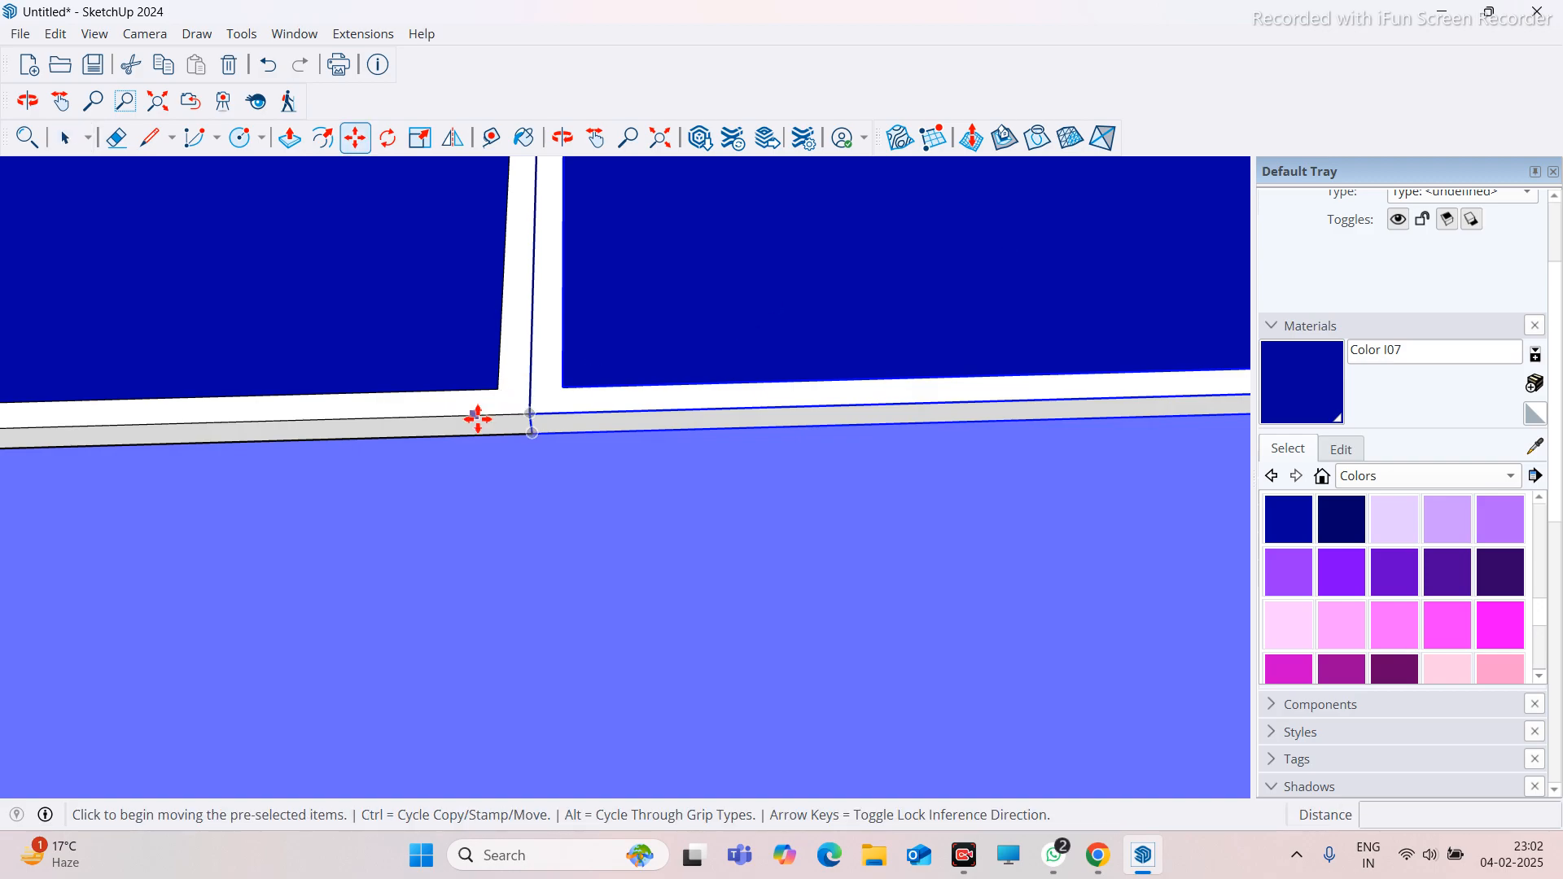
{"action": "left_click", "coordinate": [474, 416]}
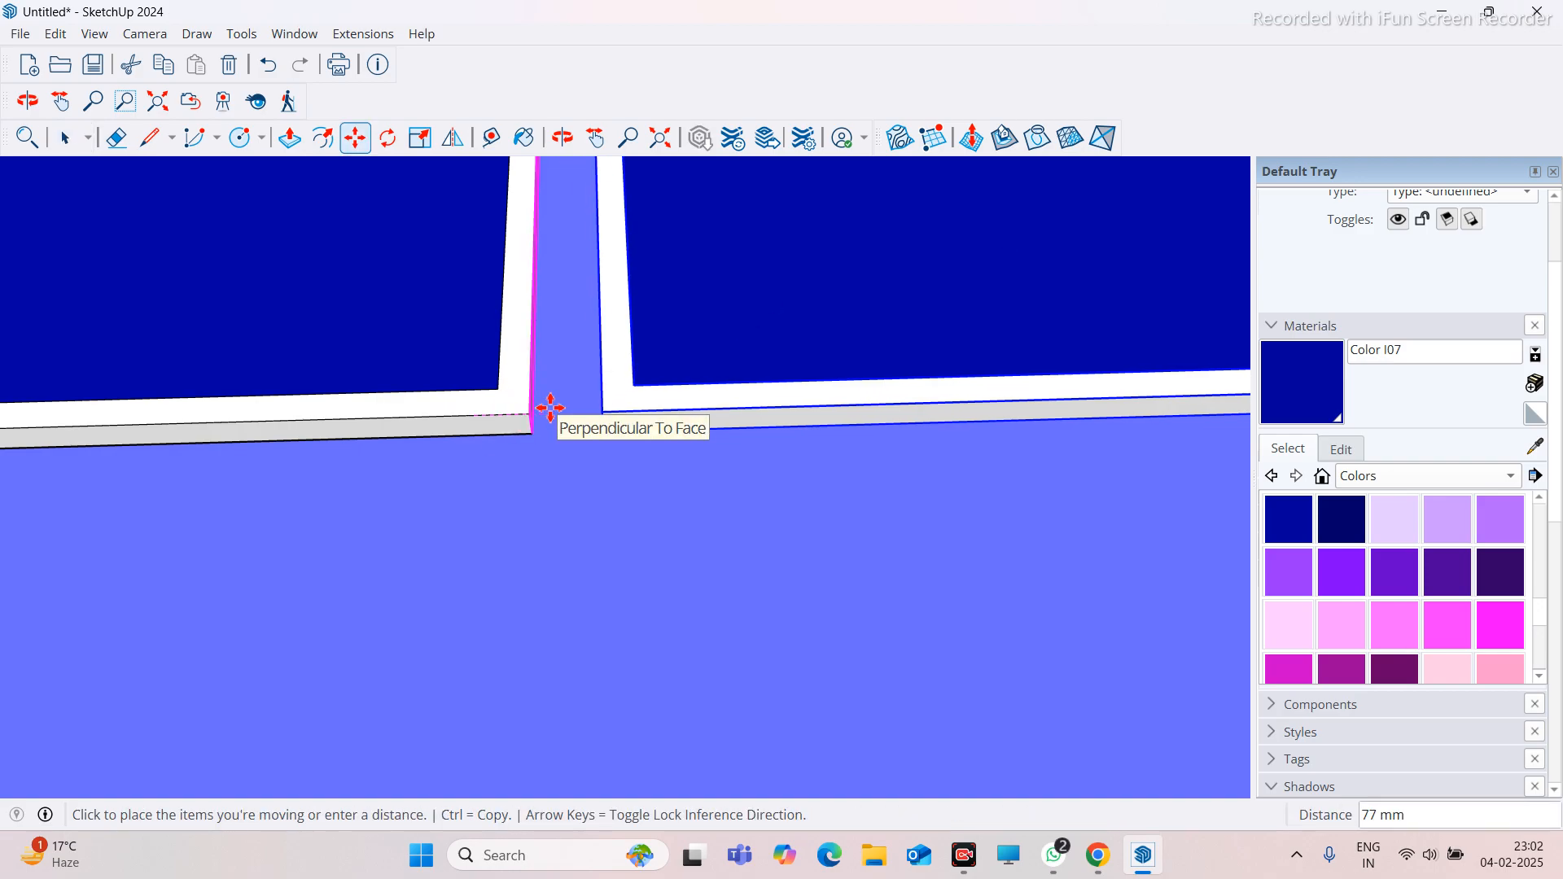
{"action": "type", "text": "20"}
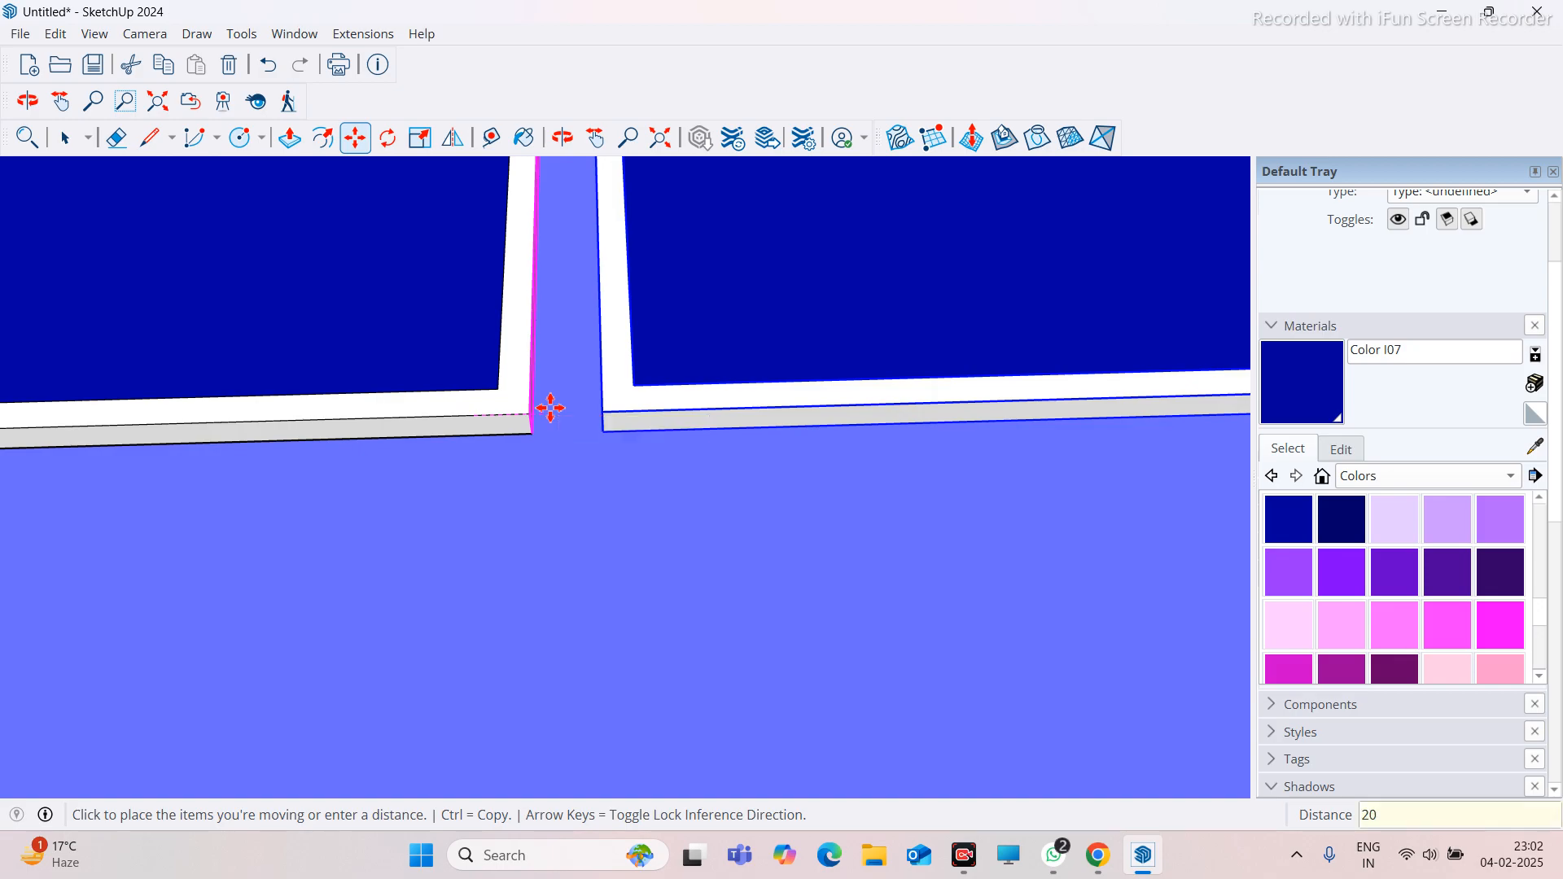
{"action": "key", "text": "Return"}
{"action": "scroll", "coordinate": [593, 551], "scroll_direction": "down", "scroll_amount": 6}
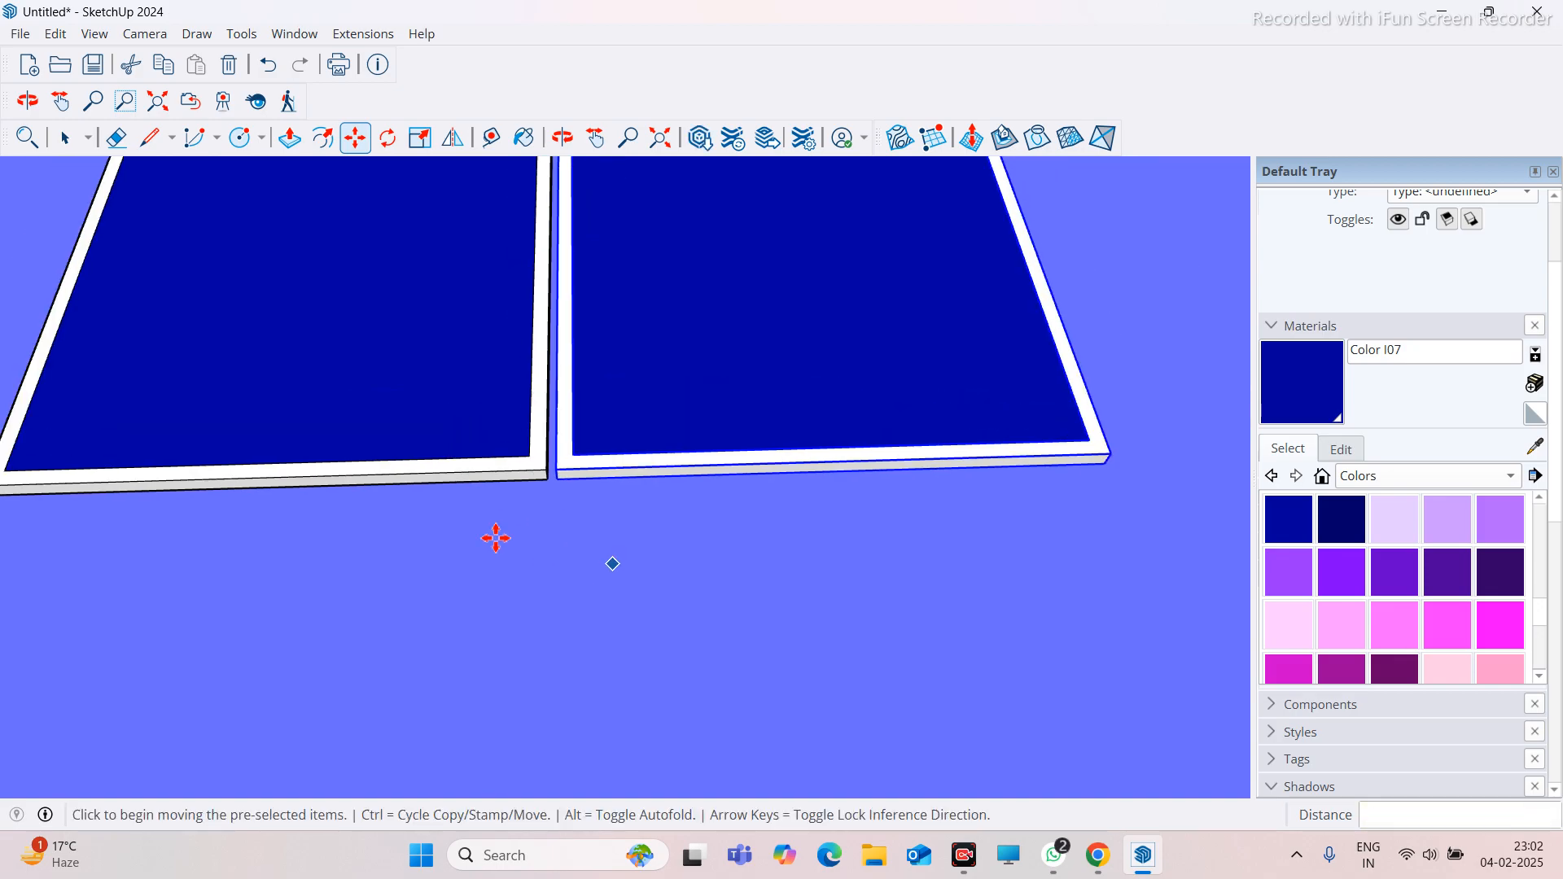
Copy the second panel 1154 mm along the row, using the matching corners of the first two panels as reference points
{"action": "scroll", "coordinate": [476, 467], "scroll_direction": "up", "scroll_amount": 3}
{"action": "middle_click_drag", "start_coordinate": [447, 478], "coordinate": [690, 549]}
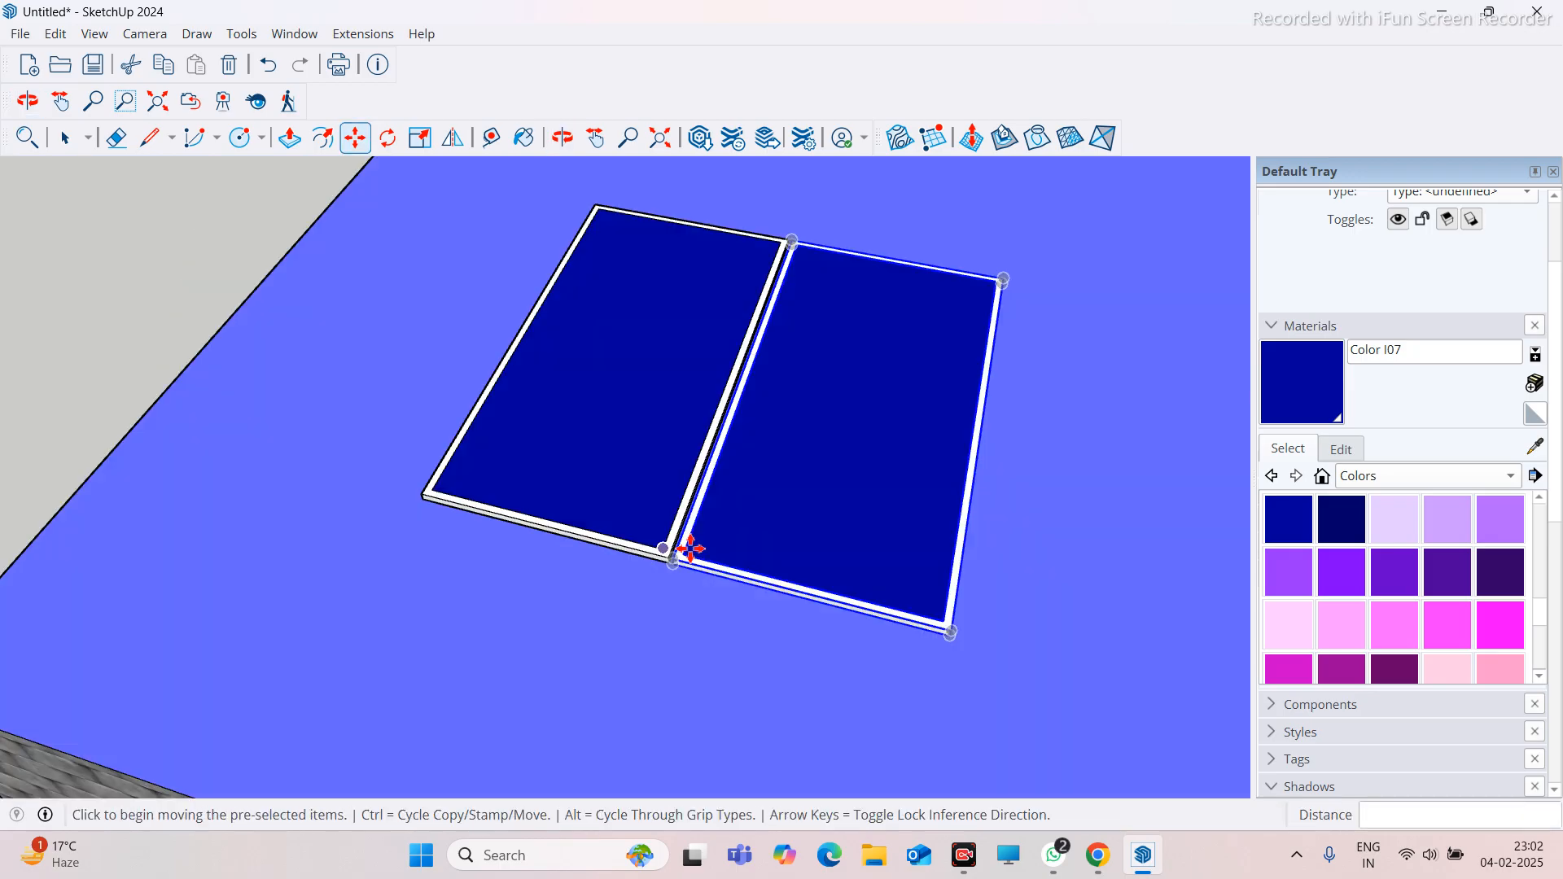
{"action": "scroll", "coordinate": [691, 549], "scroll_direction": "up", "scroll_amount": 3}
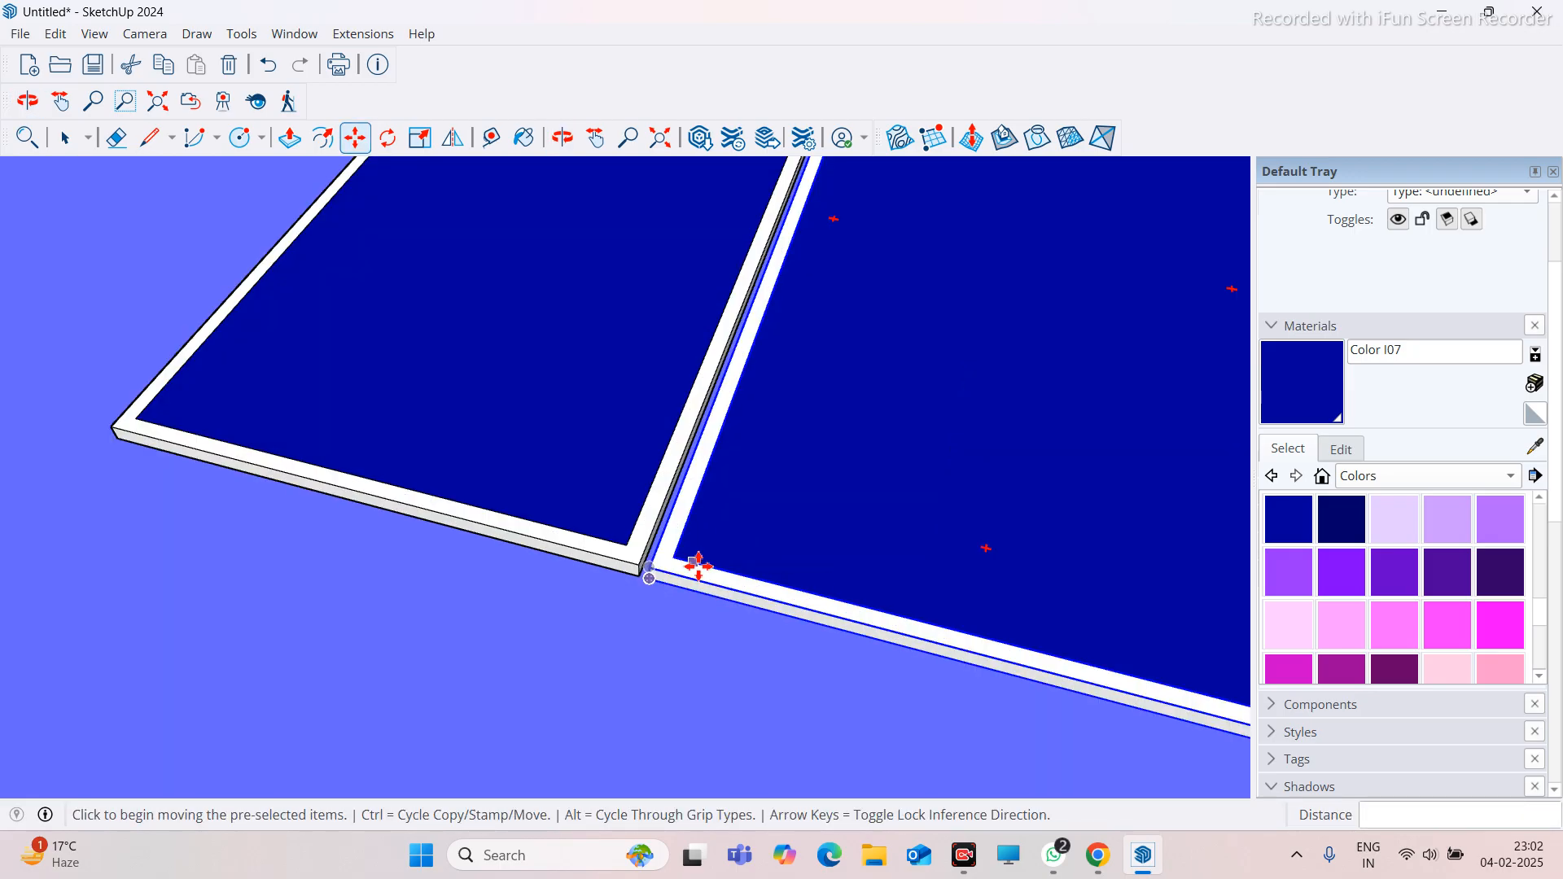
{"action": "scroll", "coordinate": [687, 632], "scroll_direction": "up", "scroll_amount": 2}
{"action": "key", "text": "ctrl"}
{"action": "scroll", "coordinate": [618, 551], "scroll_direction": "down", "scroll_amount": 3}
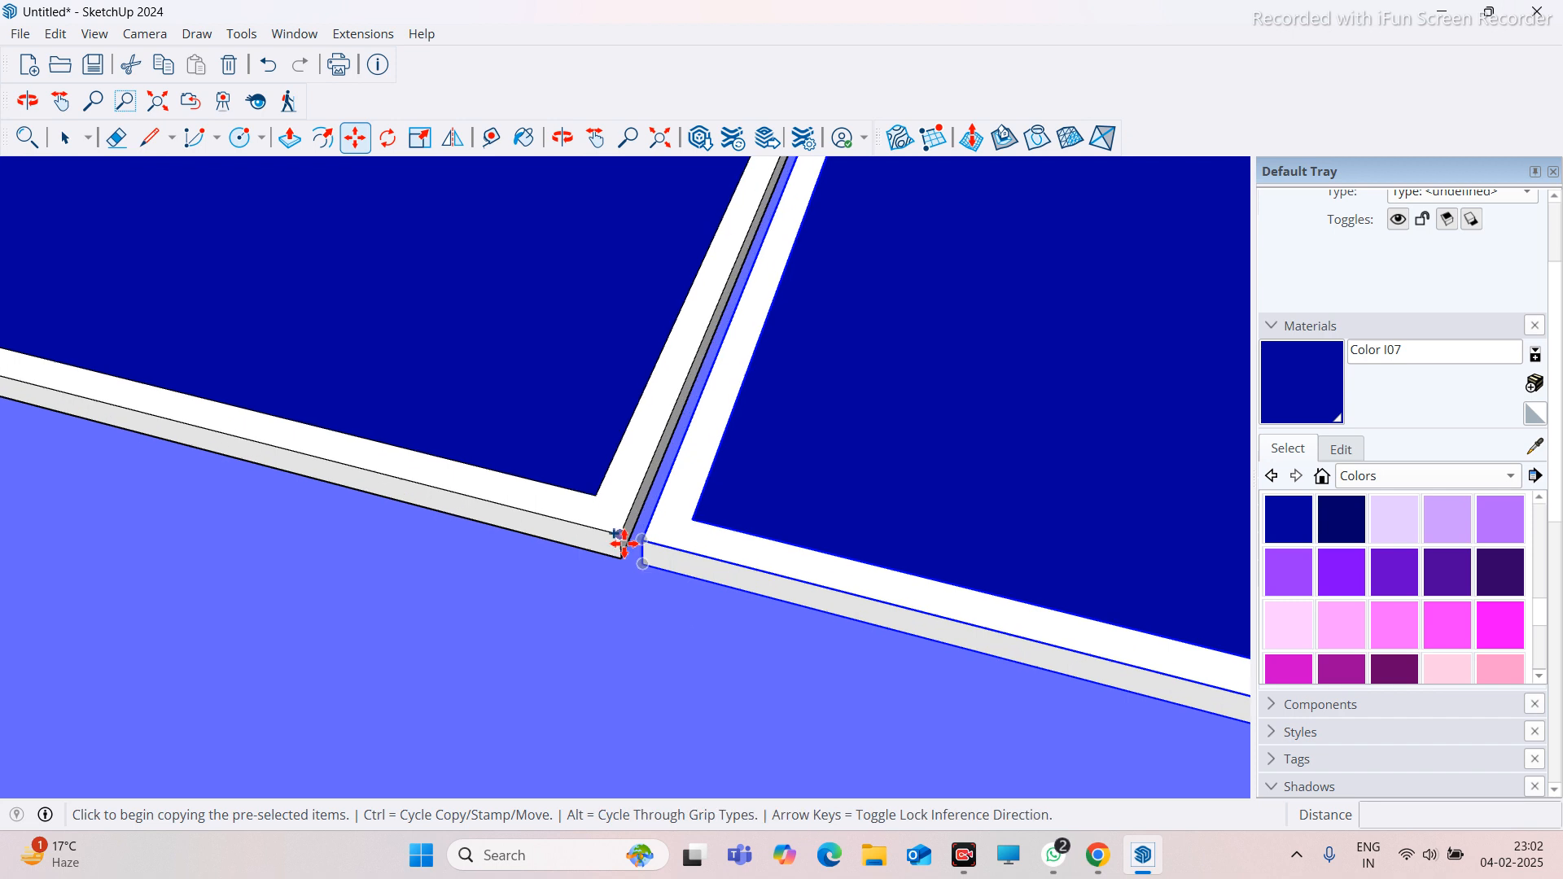
{"action": "left_click", "coordinate": [618, 550]}
{"action": "scroll", "coordinate": [429, 419], "scroll_direction": "up", "scroll_amount": 2}
{"action": "scroll", "coordinate": [407, 440], "scroll_direction": "down", "scroll_amount": 2}
{"action": "scroll", "coordinate": [1018, 603], "scroll_direction": "up", "scroll_amount": 3}
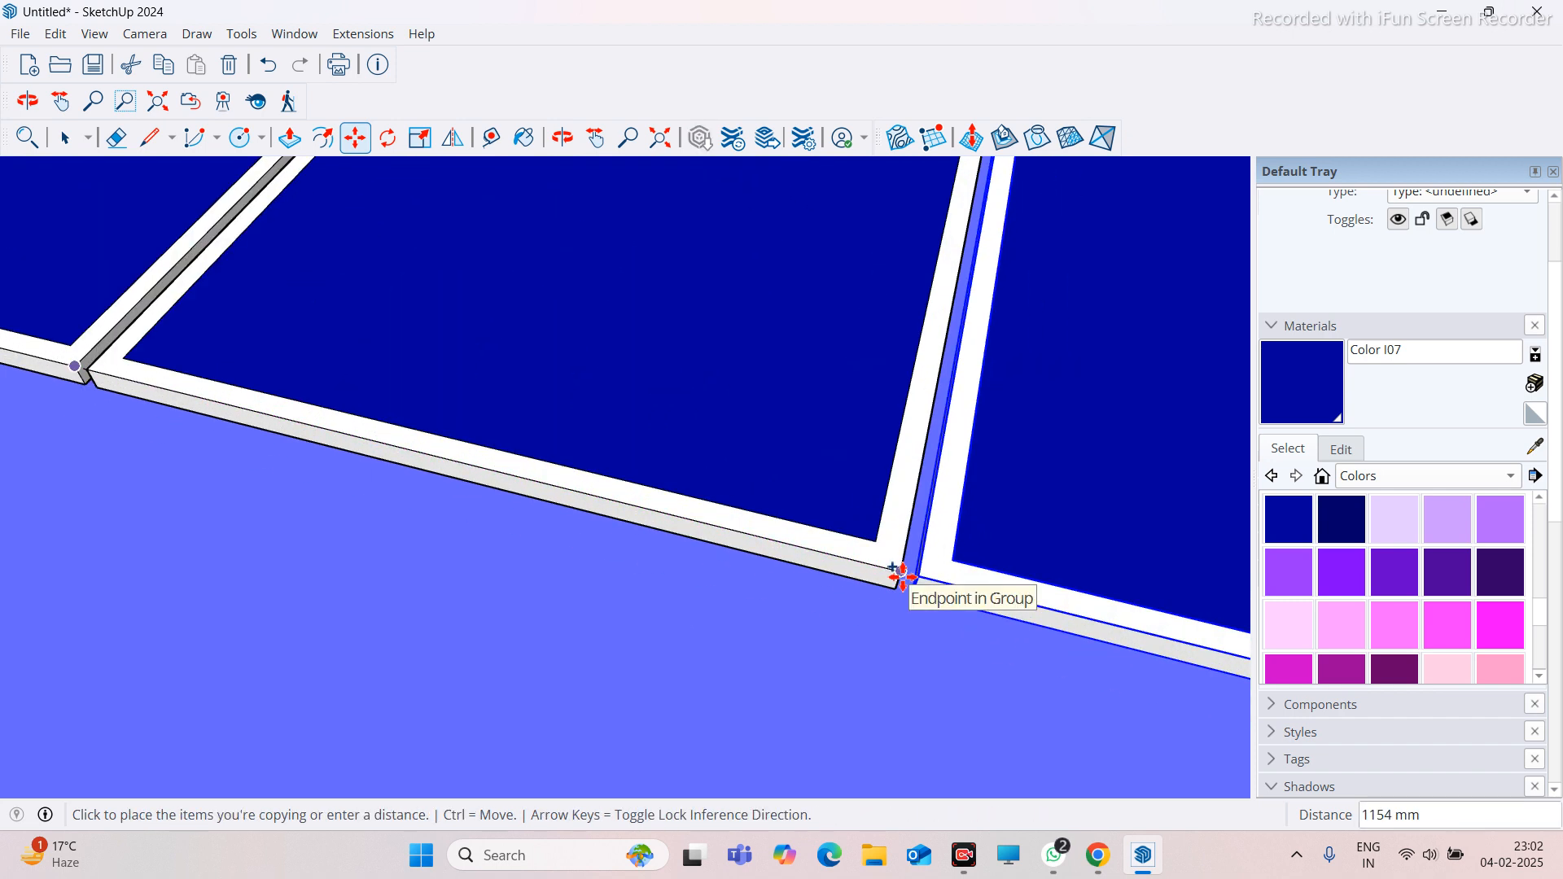
{"action": "left_click", "coordinate": [902, 578]}
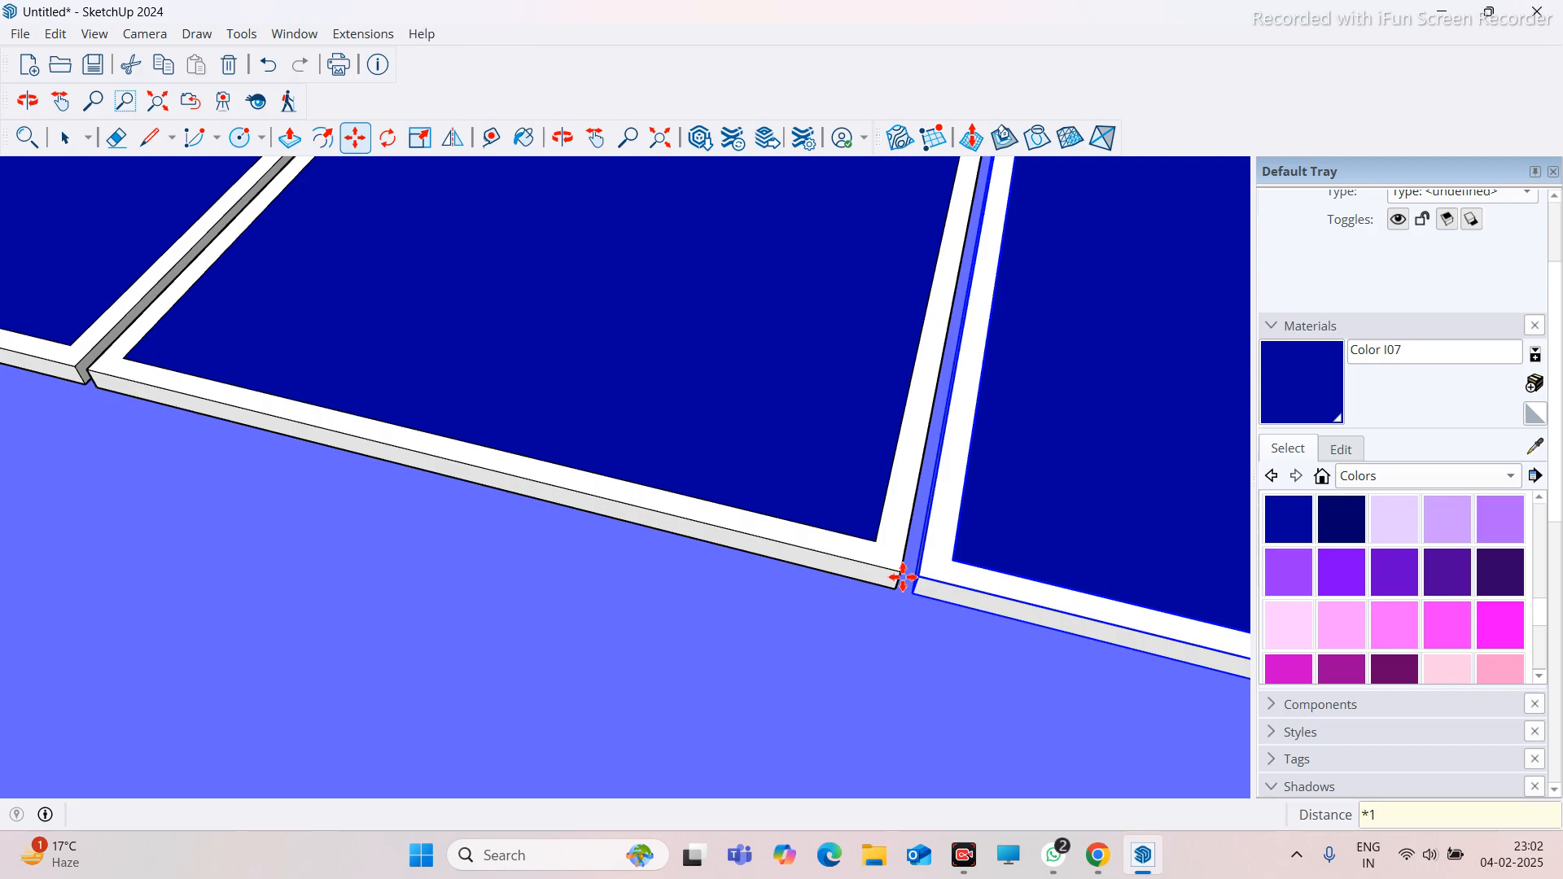
Multiply the last copy into a linear array of evenly spaced panels running the full length of the roof
{"action": "key", "text": "Return"}
{"action": "scroll", "coordinate": [635, 539], "scroll_direction": "down", "scroll_amount": 4}
{"action": "scroll", "coordinate": [561, 500], "scroll_direction": "down", "scroll_amount": 8}
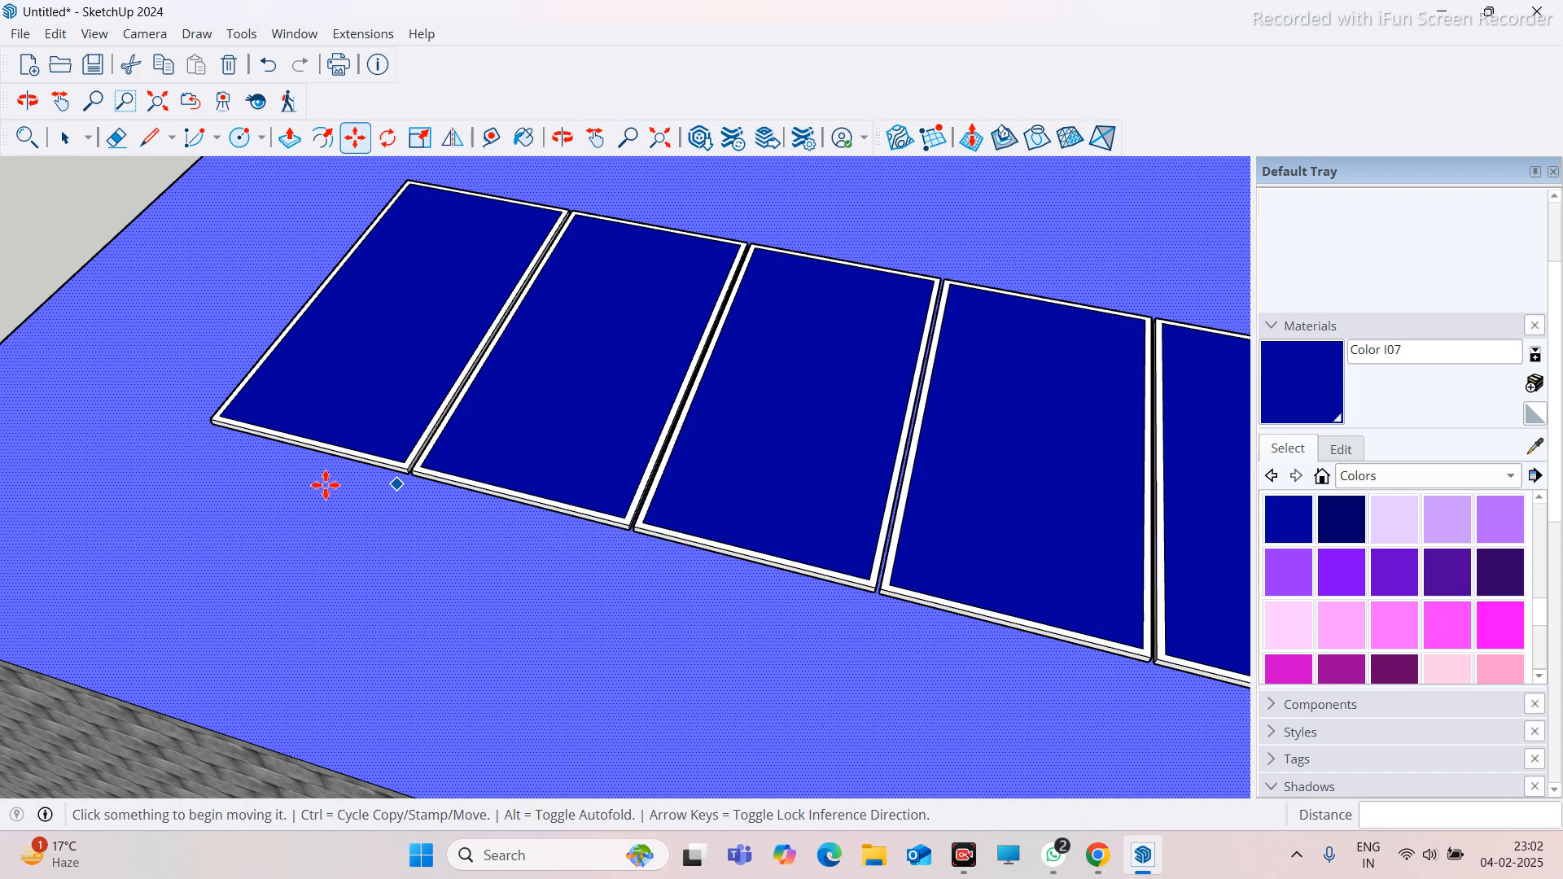
{"action": "scroll", "coordinate": [303, 453], "scroll_direction": "down", "scroll_amount": 10}
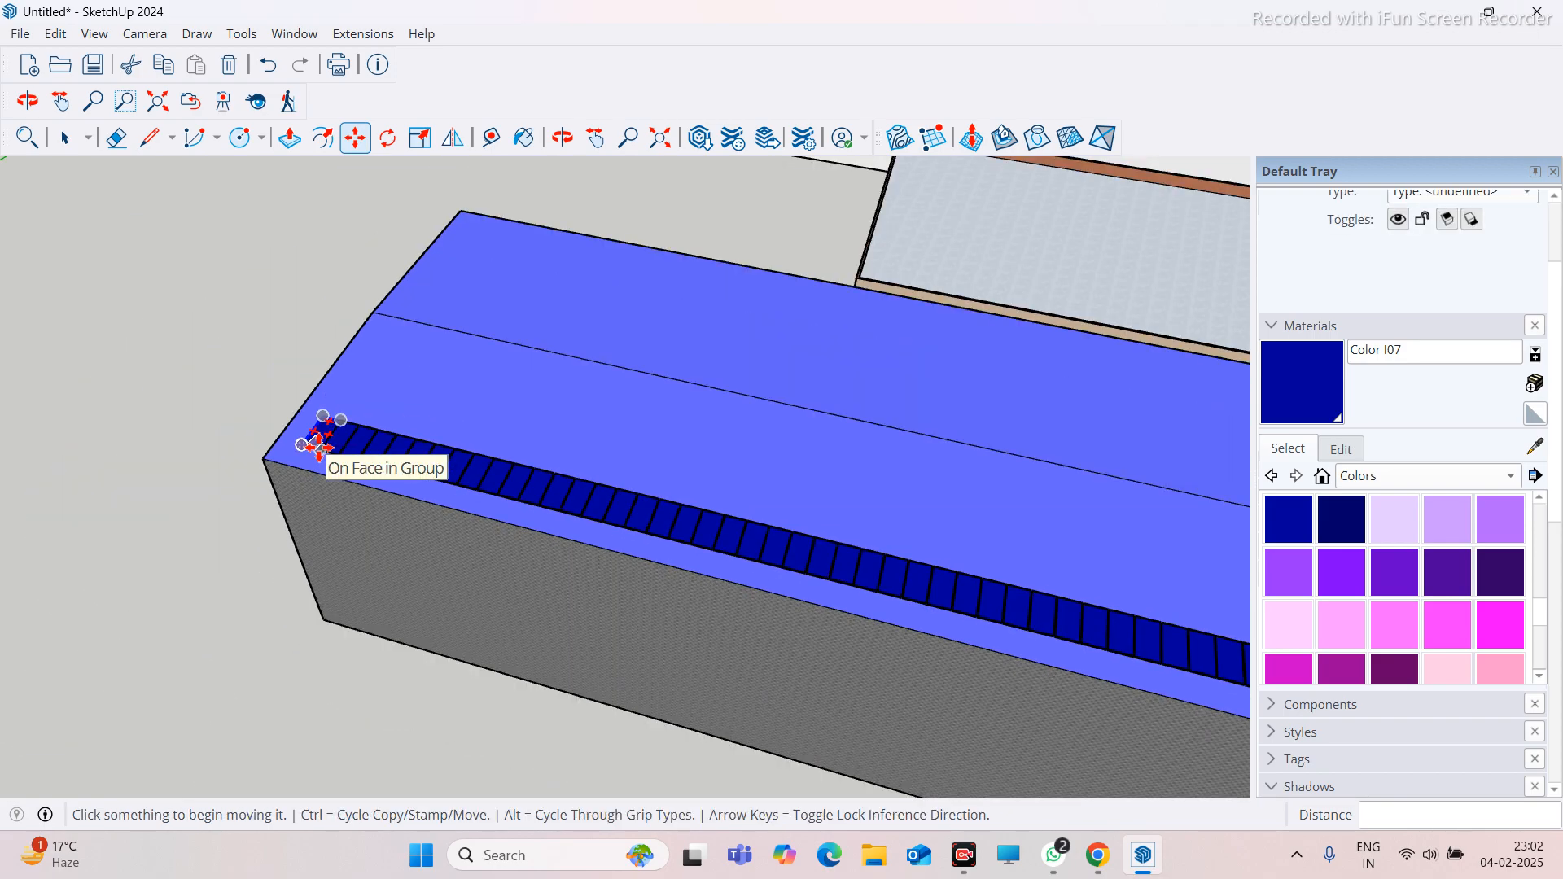
Erase the surplus panels that overhang the blue roof's end and start crossing the gap to the white building
{"action": "left_click", "coordinate": [116, 137]}
{"action": "scroll", "coordinate": [519, 548], "scroll_direction": "up", "scroll_amount": 3}
{"action": "middle_click_drag", "start_coordinate": [521, 556], "coordinate": [583, 467]}
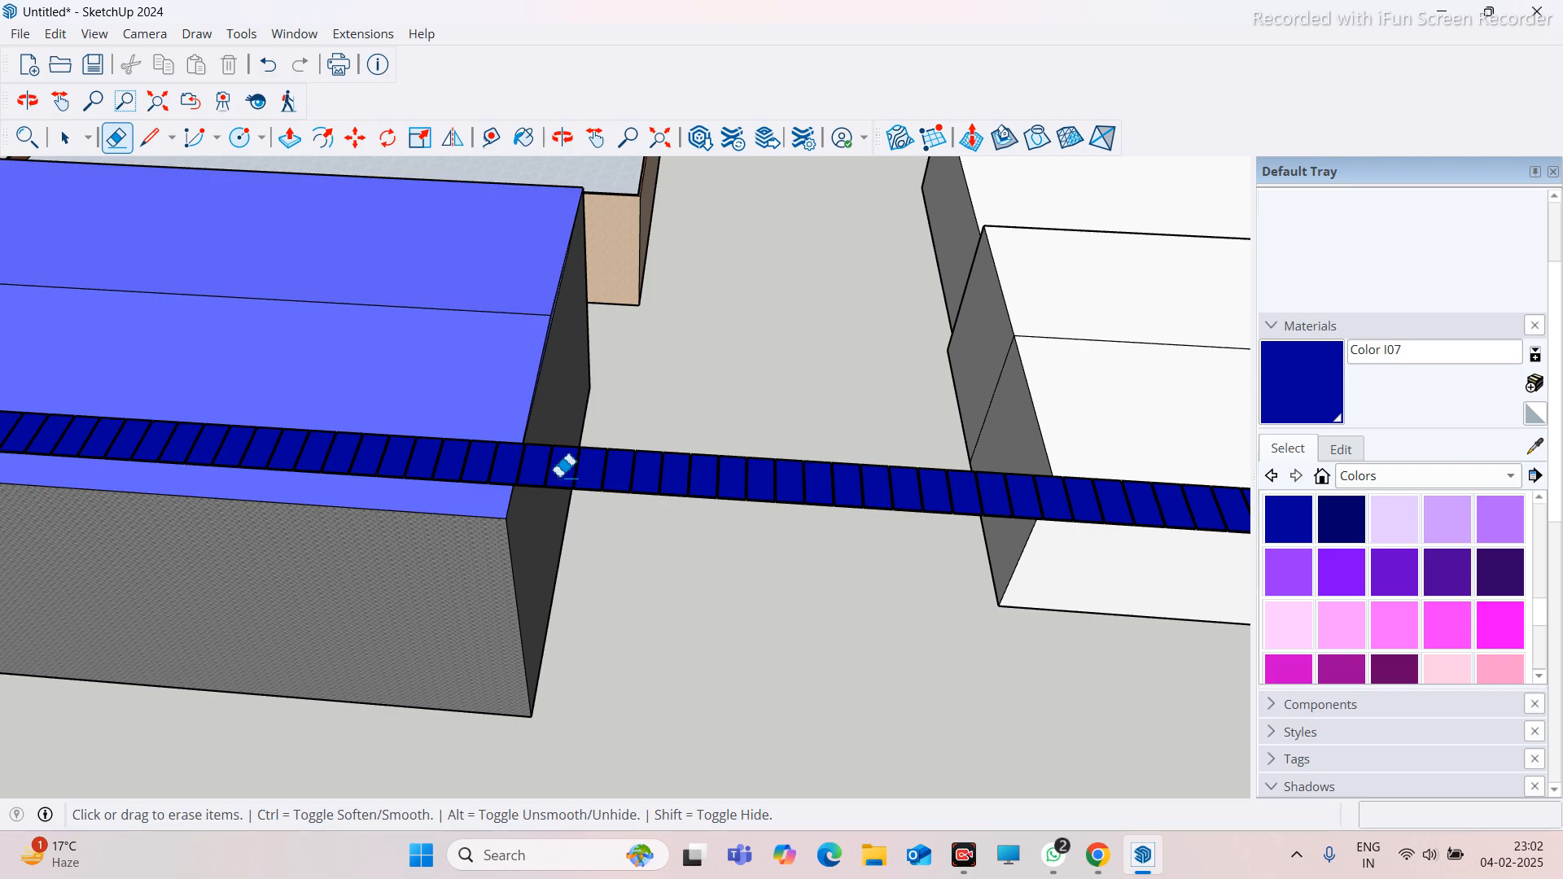
{"action": "left_click", "coordinate": [552, 463]}
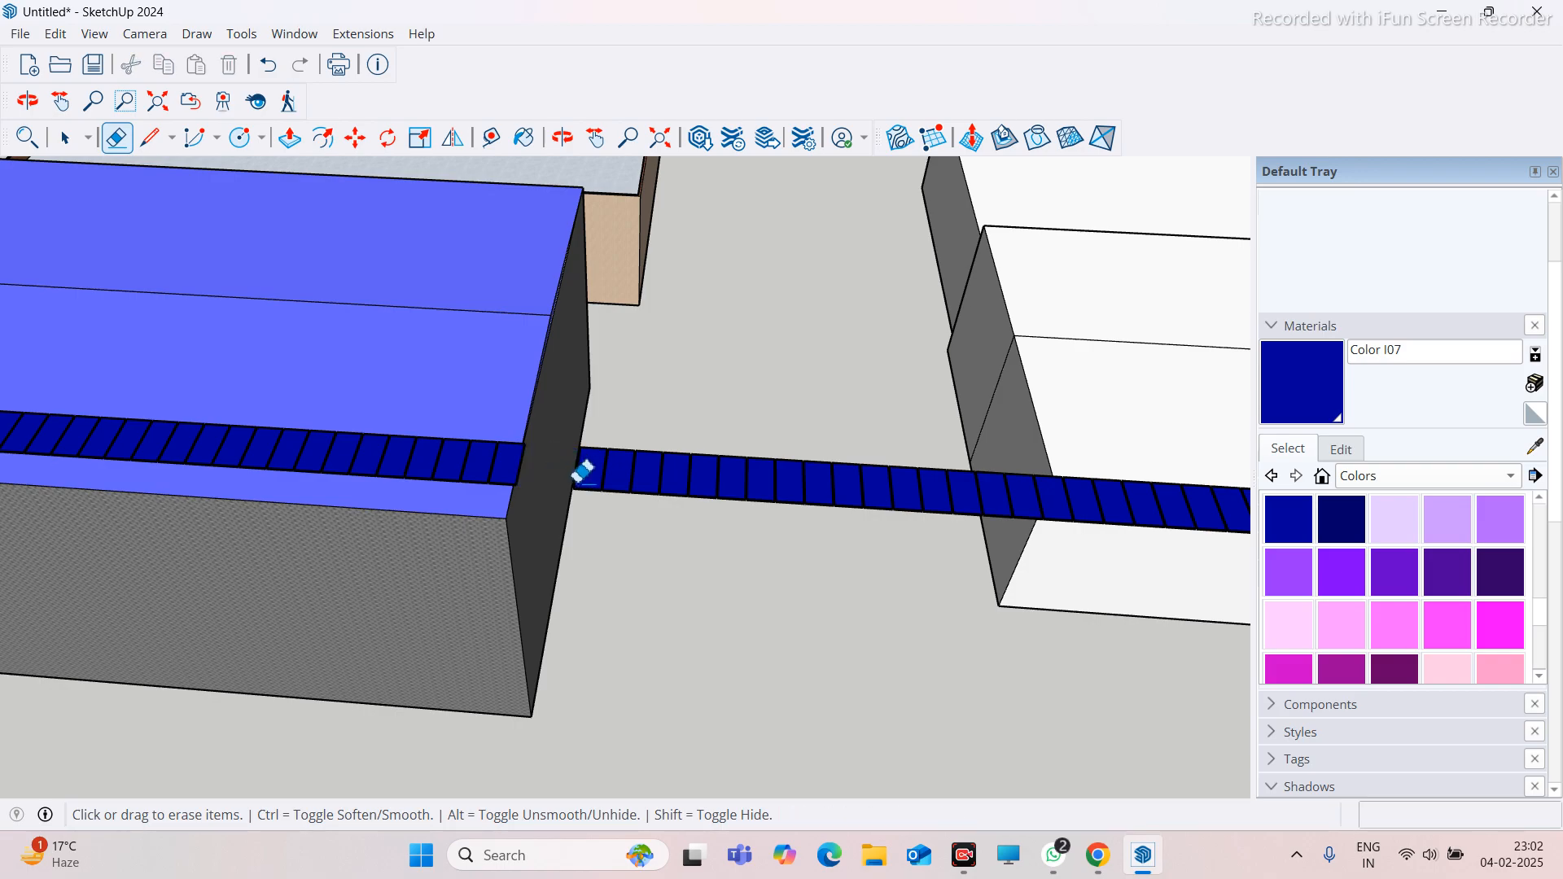
{"action": "scroll", "coordinate": [621, 462], "scroll_direction": "down", "scroll_amount": 2}
{"action": "scroll", "coordinate": [581, 466], "scroll_direction": "up", "scroll_amount": 2}
{"action": "left_click_drag", "start_coordinate": [572, 469], "coordinate": [798, 468]}
{"action": "scroll", "coordinate": [578, 530], "scroll_direction": "down", "scroll_amount": 3}
{"action": "scroll", "coordinate": [817, 515], "scroll_direction": "up", "scroll_amount": 2}
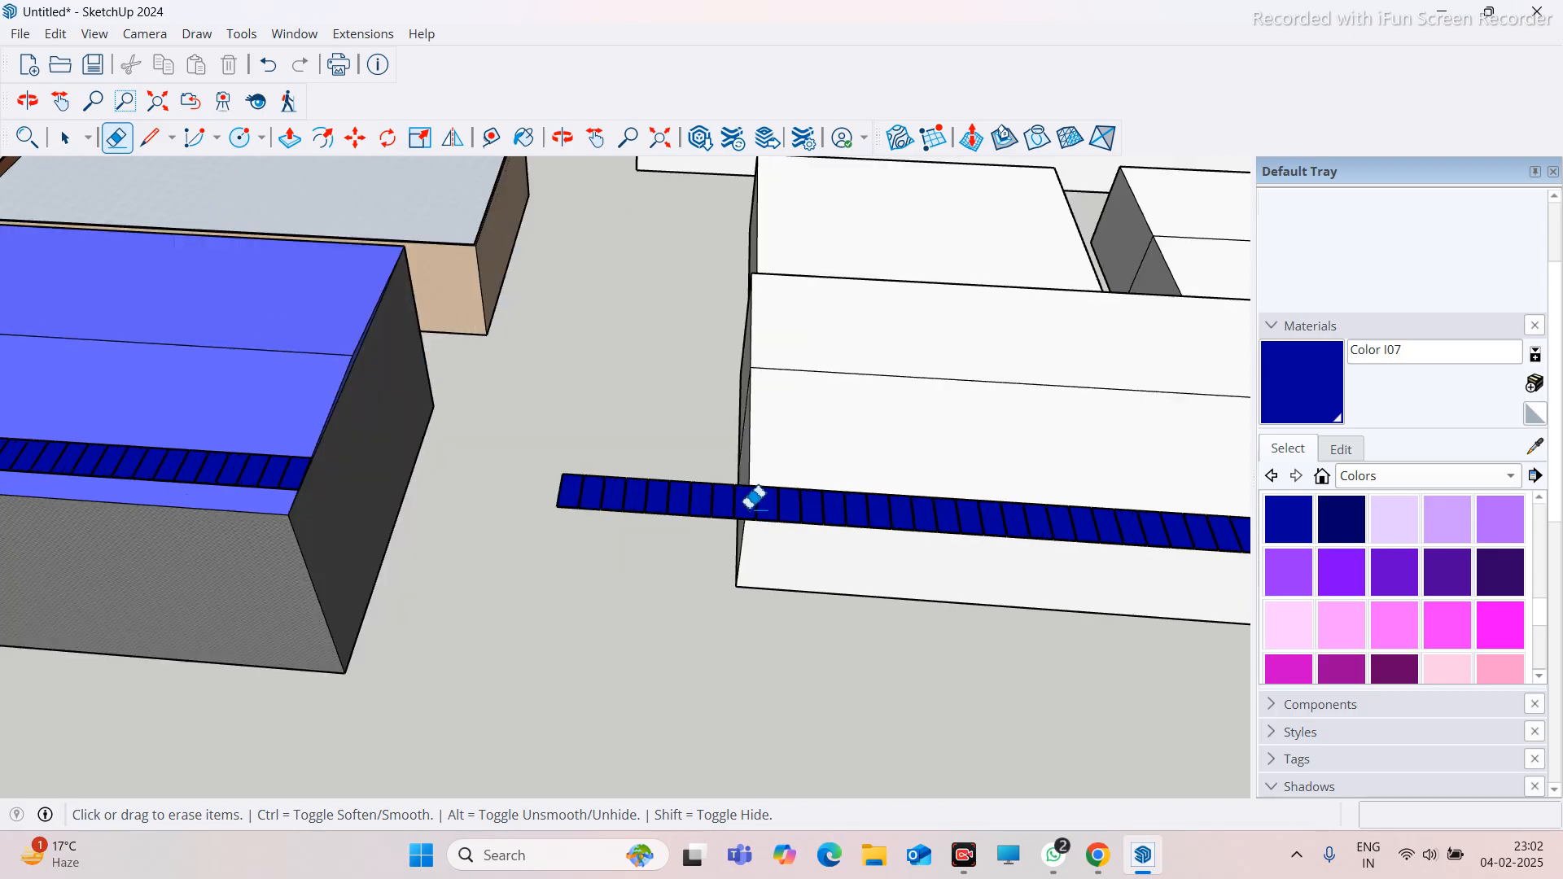
Erase the remaining surplus panels over the gap and across the neighbouring white building
{"action": "left_click_drag", "start_coordinate": [730, 502], "coordinate": [526, 503]}
{"action": "scroll", "coordinate": [838, 494], "scroll_direction": "up", "scroll_amount": 3}
{"action": "left_click_drag", "start_coordinate": [730, 510], "coordinate": [762, 530]}
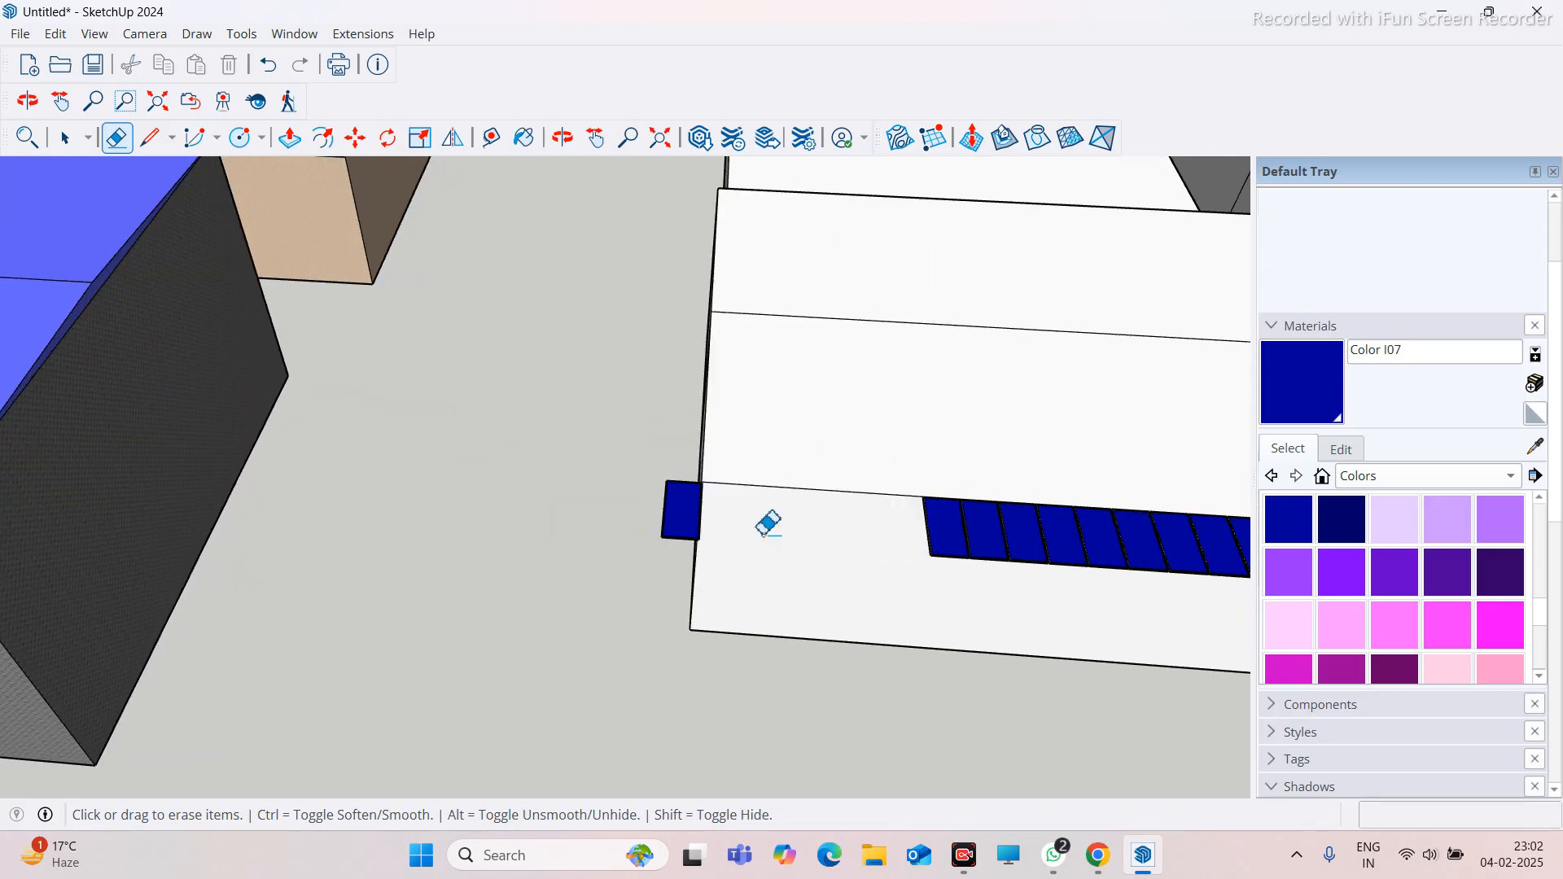
{"action": "left_click", "coordinate": [676, 516]}
{"action": "scroll", "coordinate": [635, 533], "scroll_direction": "down", "scroll_amount": 3}
{"action": "mouse_move", "coordinate": [606, 537]}
{"action": "middle_mouse_down"}
{"action": "mouse_move", "coordinate": [907, 708]}
{"action": "mouse_move", "coordinate": [886, 663]}
{"action": "mouse_move", "coordinate": [907, 698]}
{"action": "mouse_move", "coordinate": [881, 377]}
{"action": "mouse_move", "coordinate": [837, 279]}
{"action": "middle_mouse_up"}
{"action": "left_click_drag", "start_coordinate": [837, 279], "coordinate": [823, 575]}
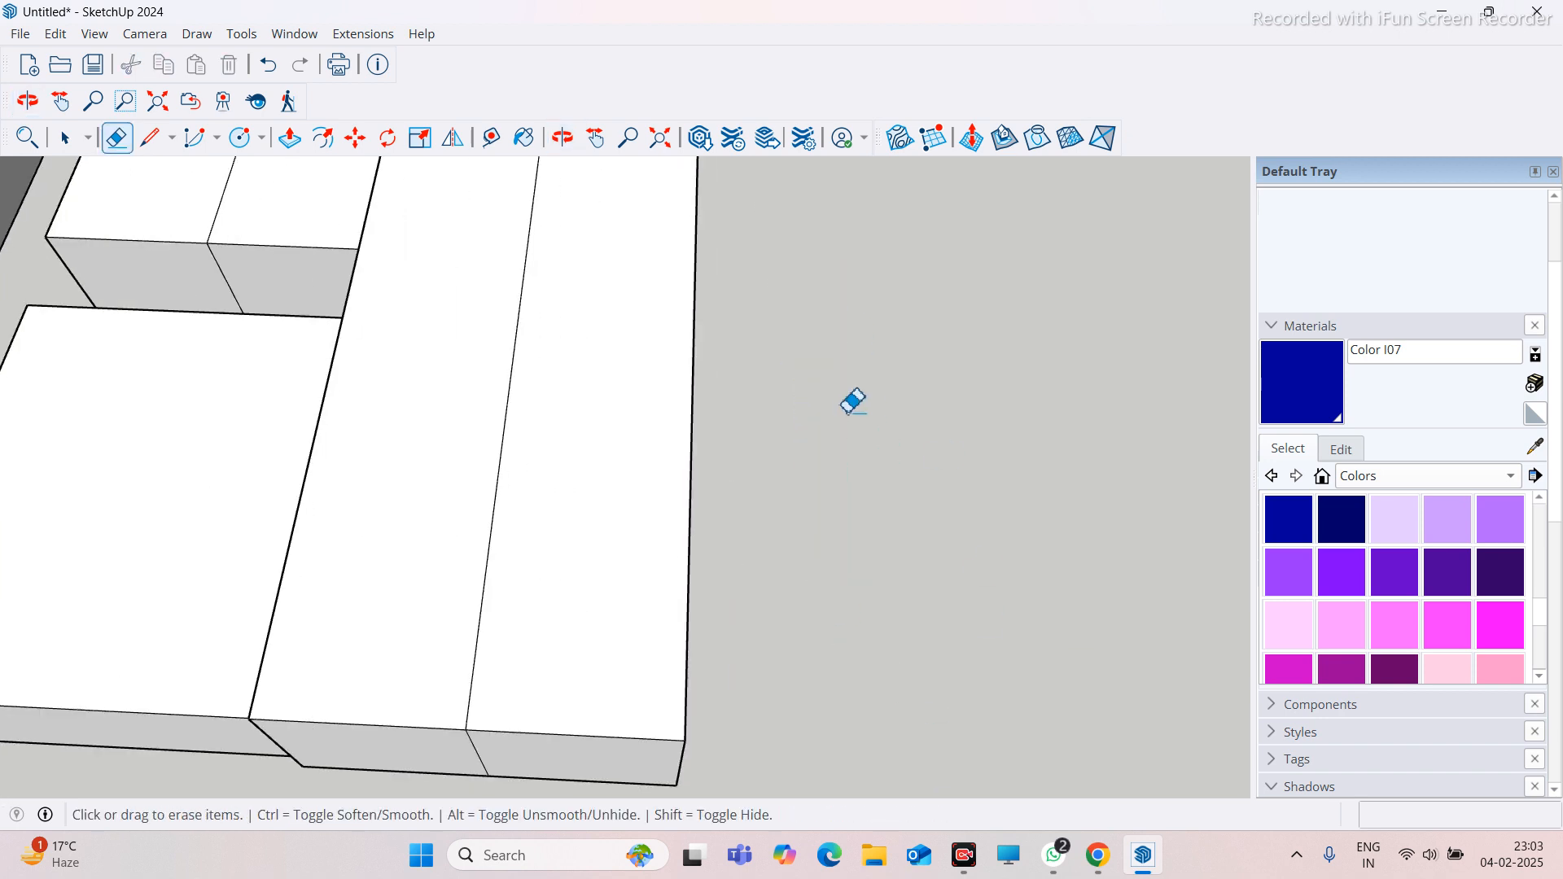
Examine how the trimmed panel row ends near the blue roof's far corner and along its full length
{"action": "scroll", "coordinate": [852, 402], "scroll_direction": "down", "scroll_amount": 3}
{"action": "middle_click_drag", "start_coordinate": [894, 412], "coordinate": [754, 551]}
{"action": "scroll", "coordinate": [754, 551], "scroll_direction": "up", "scroll_amount": 3}
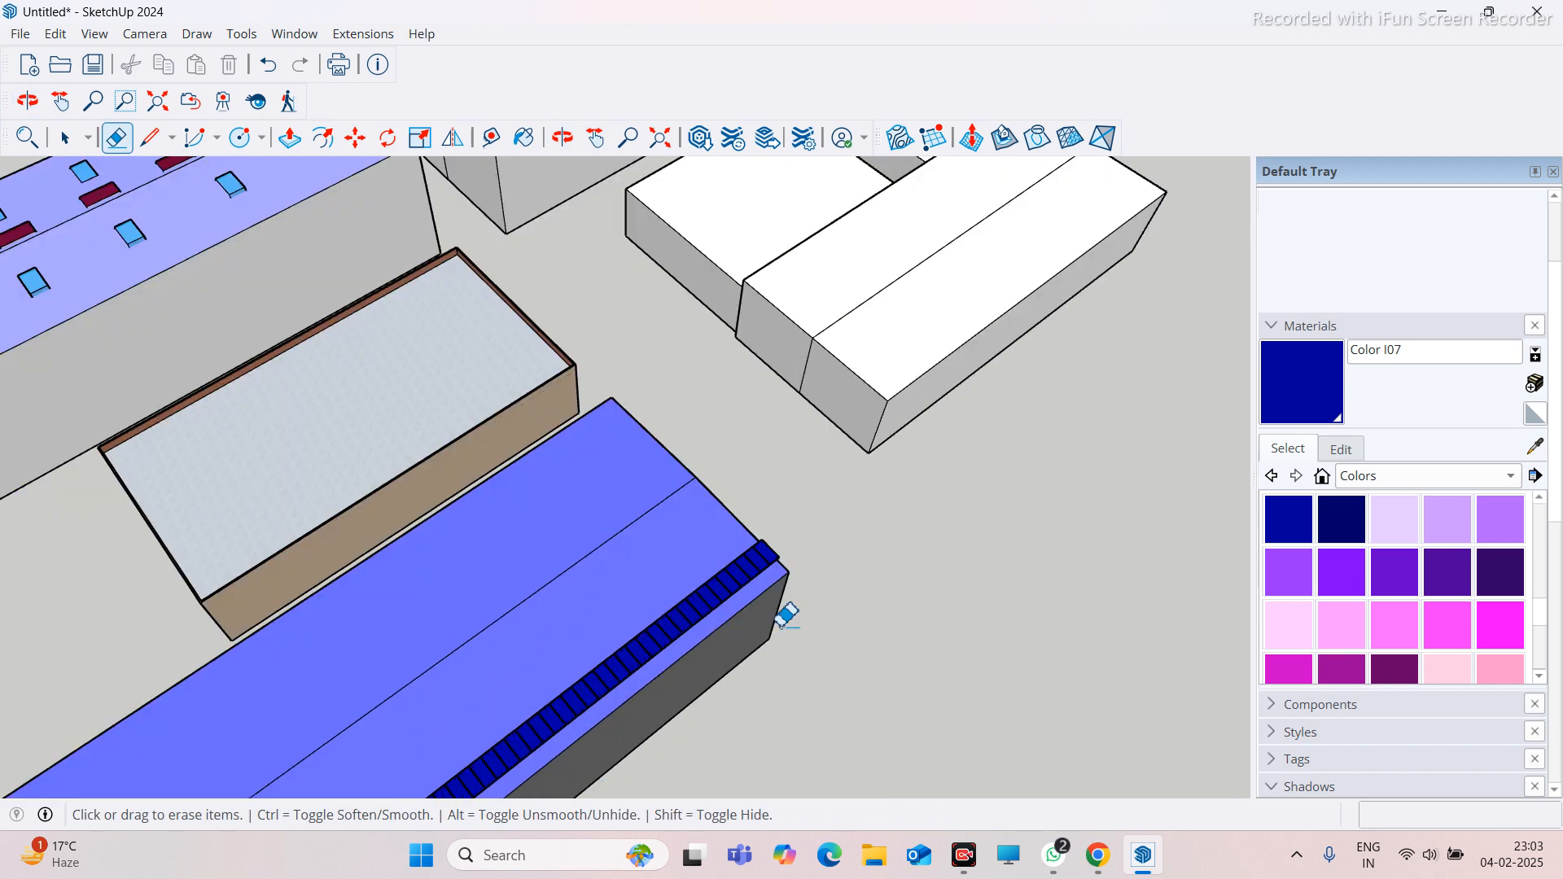
{"action": "scroll", "coordinate": [768, 530], "scroll_direction": "up", "scroll_amount": 4}
{"action": "middle_click_drag", "start_coordinate": [897, 545], "coordinate": [737, 588]}
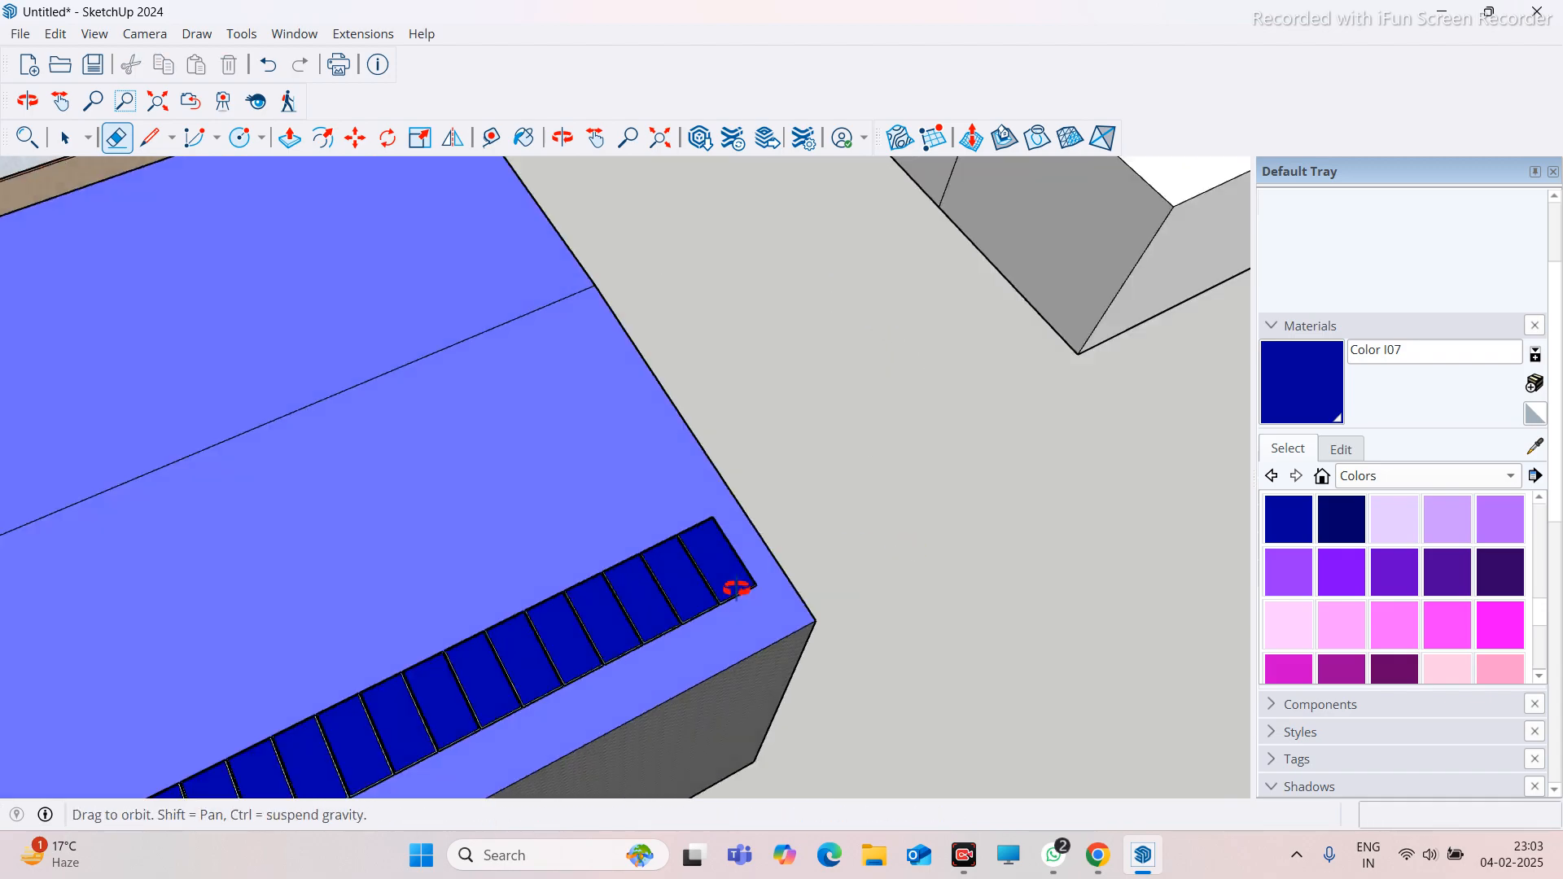
{"action": "scroll", "coordinate": [1072, 523], "scroll_direction": "down", "scroll_amount": 2}
{"action": "scroll", "coordinate": [1110, 540], "scroll_direction": "down", "scroll_amount": 2}
{"action": "scroll", "coordinate": [914, 559], "scroll_direction": "up", "scroll_amount": 3}
{"action": "scroll", "coordinate": [891, 529], "scroll_direction": "up", "scroll_amount": 2}
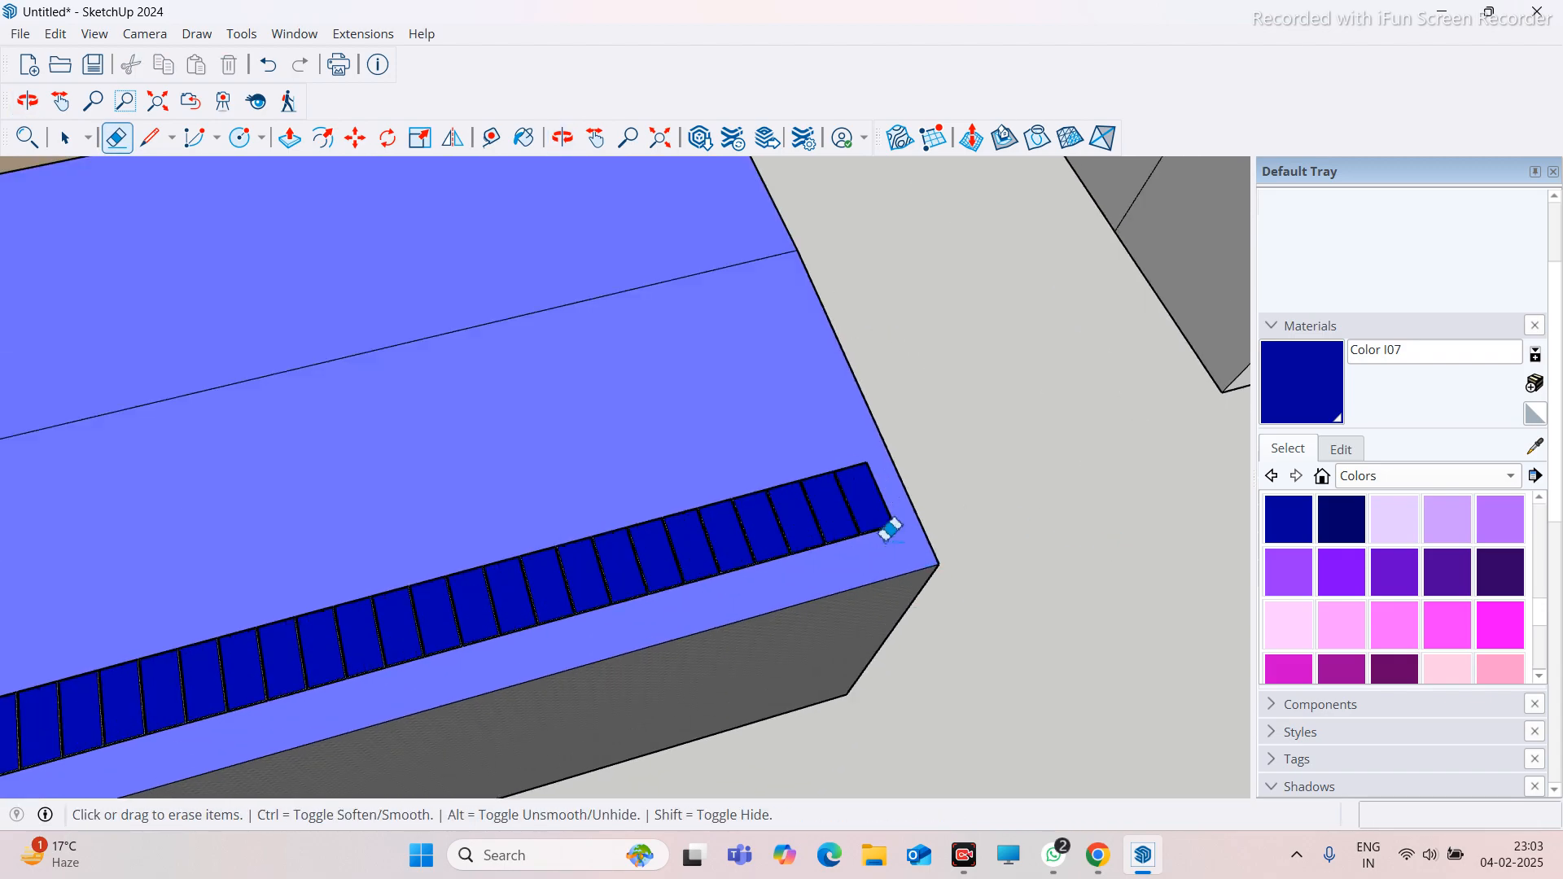
{"action": "scroll", "coordinate": [1086, 506], "scroll_direction": "down", "scroll_amount": 2}
{"action": "scroll", "coordinate": [914, 576], "scroll_direction": "down", "scroll_amount": 3}
{"action": "middle_click_drag", "start_coordinate": [914, 576], "coordinate": [502, 625]}
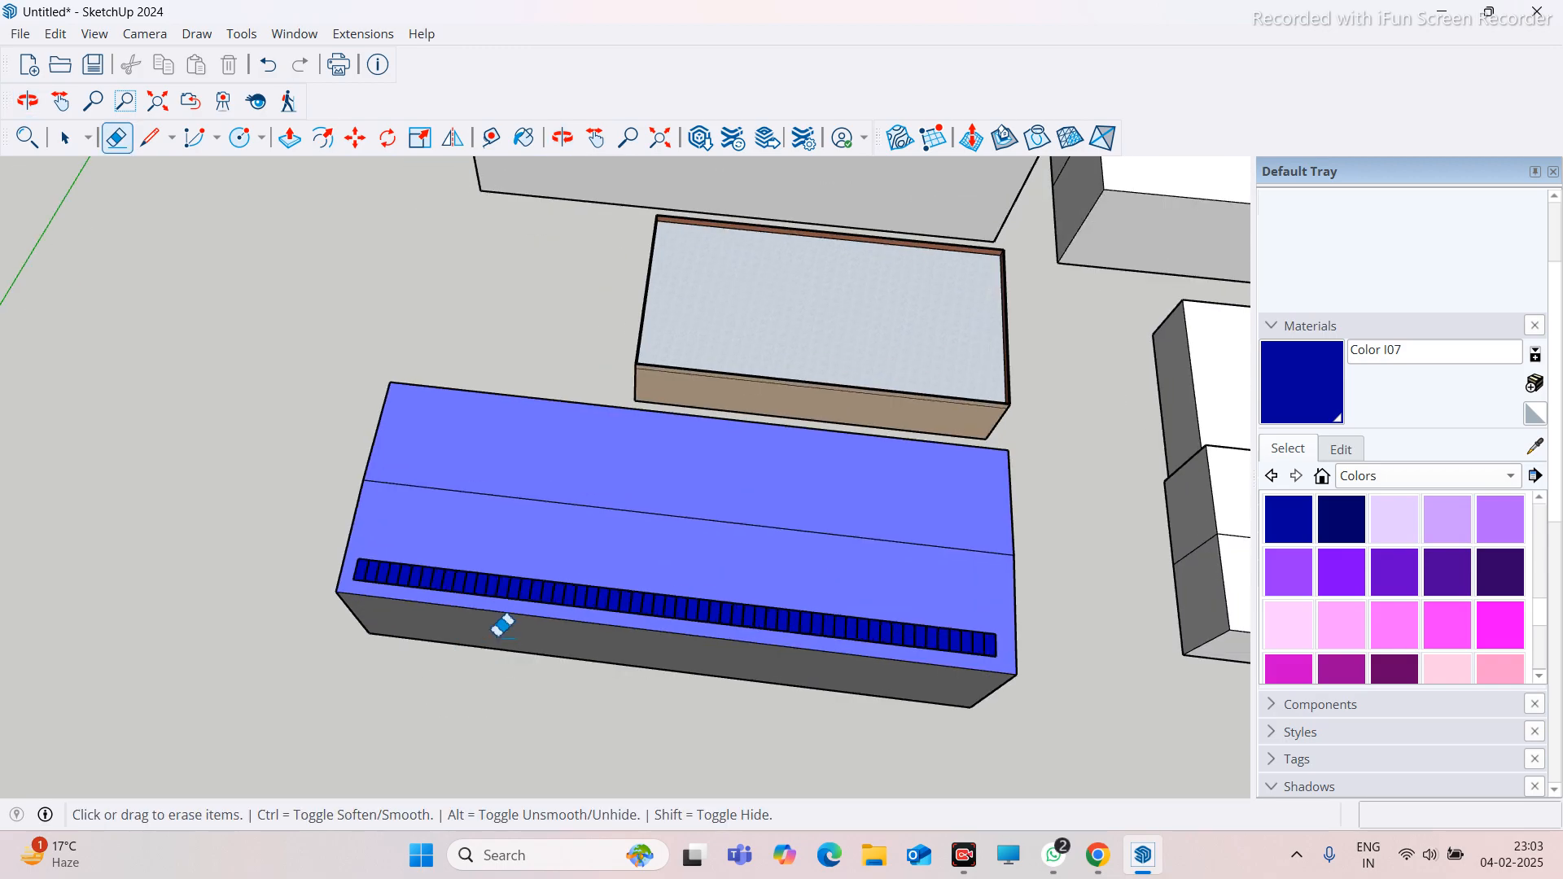
Select the first panel of the row and copy it 2278 mm along its long side toward the roof ridge
{"action": "scroll", "coordinate": [503, 626], "scroll_direction": "up", "scroll_amount": 2}
{"action": "left_click", "coordinate": [65, 139]}
{"action": "scroll", "coordinate": [226, 518], "scroll_direction": "down", "scroll_amount": 2}
{"action": "middle_click_drag", "start_coordinate": [226, 519], "coordinate": [251, 541]}
{"action": "mouse_move", "coordinate": [246, 529]}
{"action": "left_mouse_down"}
{"action": "mouse_move", "coordinate": [928, 587]}
{"action": "mouse_move", "coordinate": [1153, 698]}
{"action": "left_mouse_up"}
{"action": "left_click", "coordinate": [278, 584]}
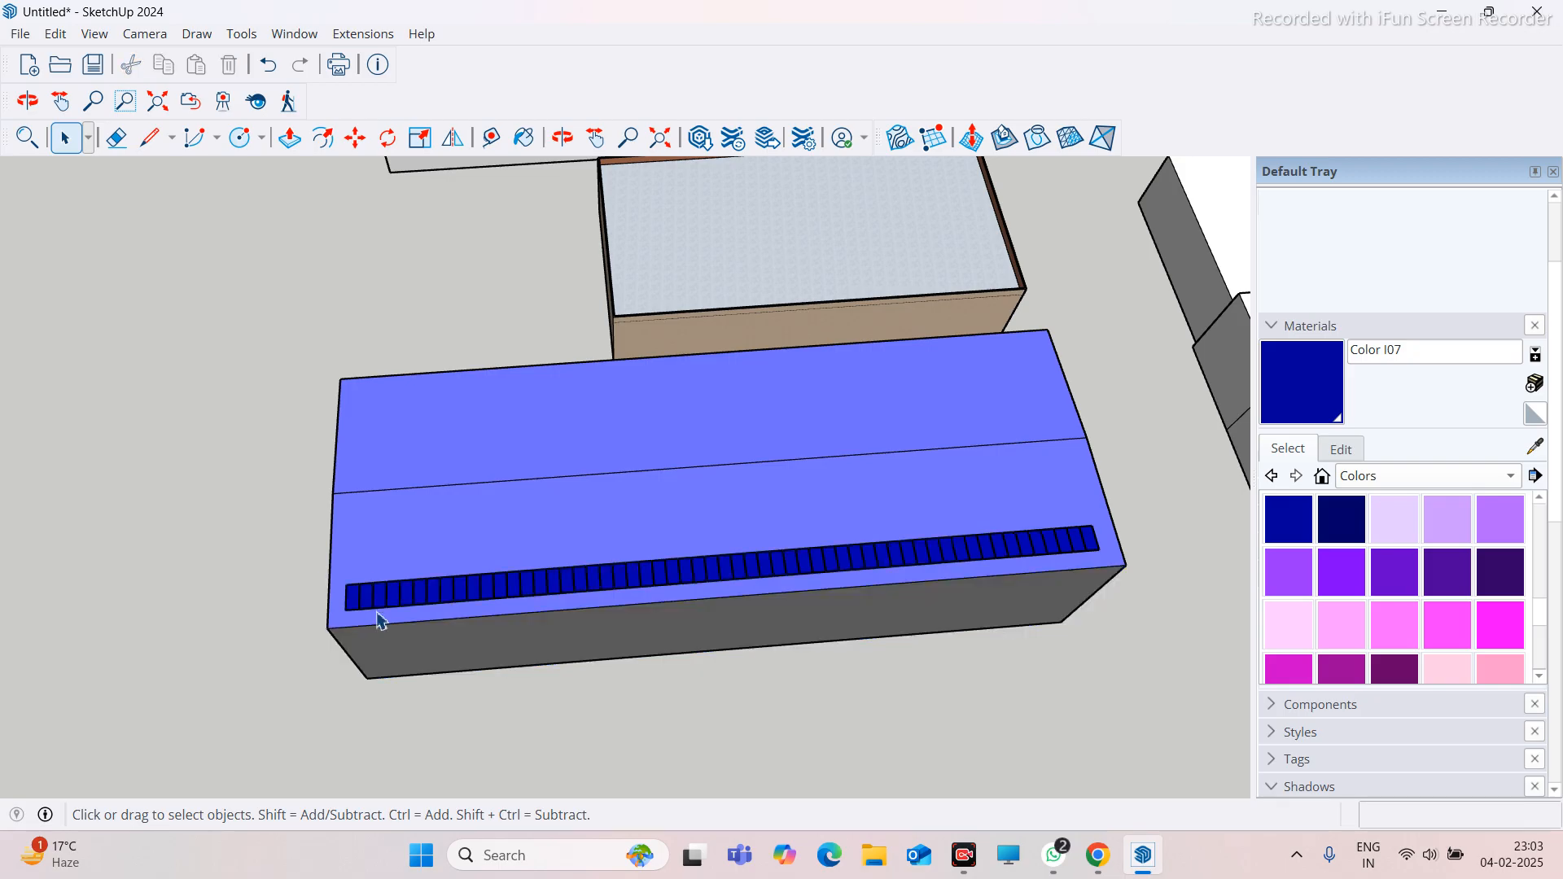
{"action": "scroll", "coordinate": [333, 612], "scroll_direction": "up", "scroll_amount": 2}
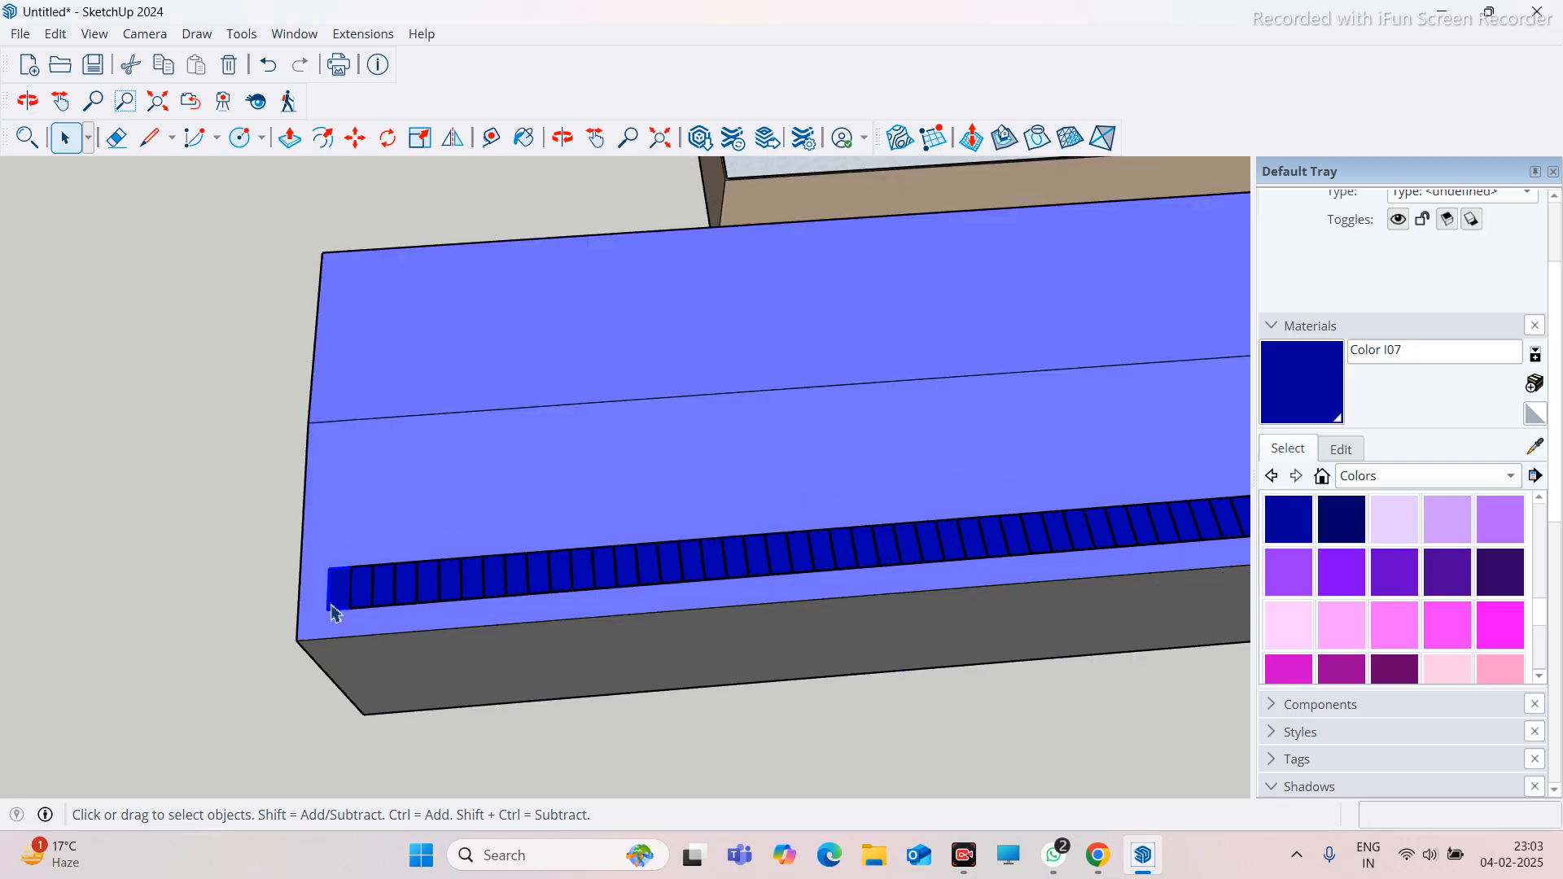
{"action": "key", "text": "m"}
{"action": "middle_click_drag", "start_coordinate": [267, 665], "coordinate": [716, 725]}
{"action": "scroll", "coordinate": [723, 711], "scroll_direction": "up", "scroll_amount": 4}
{"action": "scroll", "coordinate": [827, 607], "scroll_direction": "up", "scroll_amount": 4}
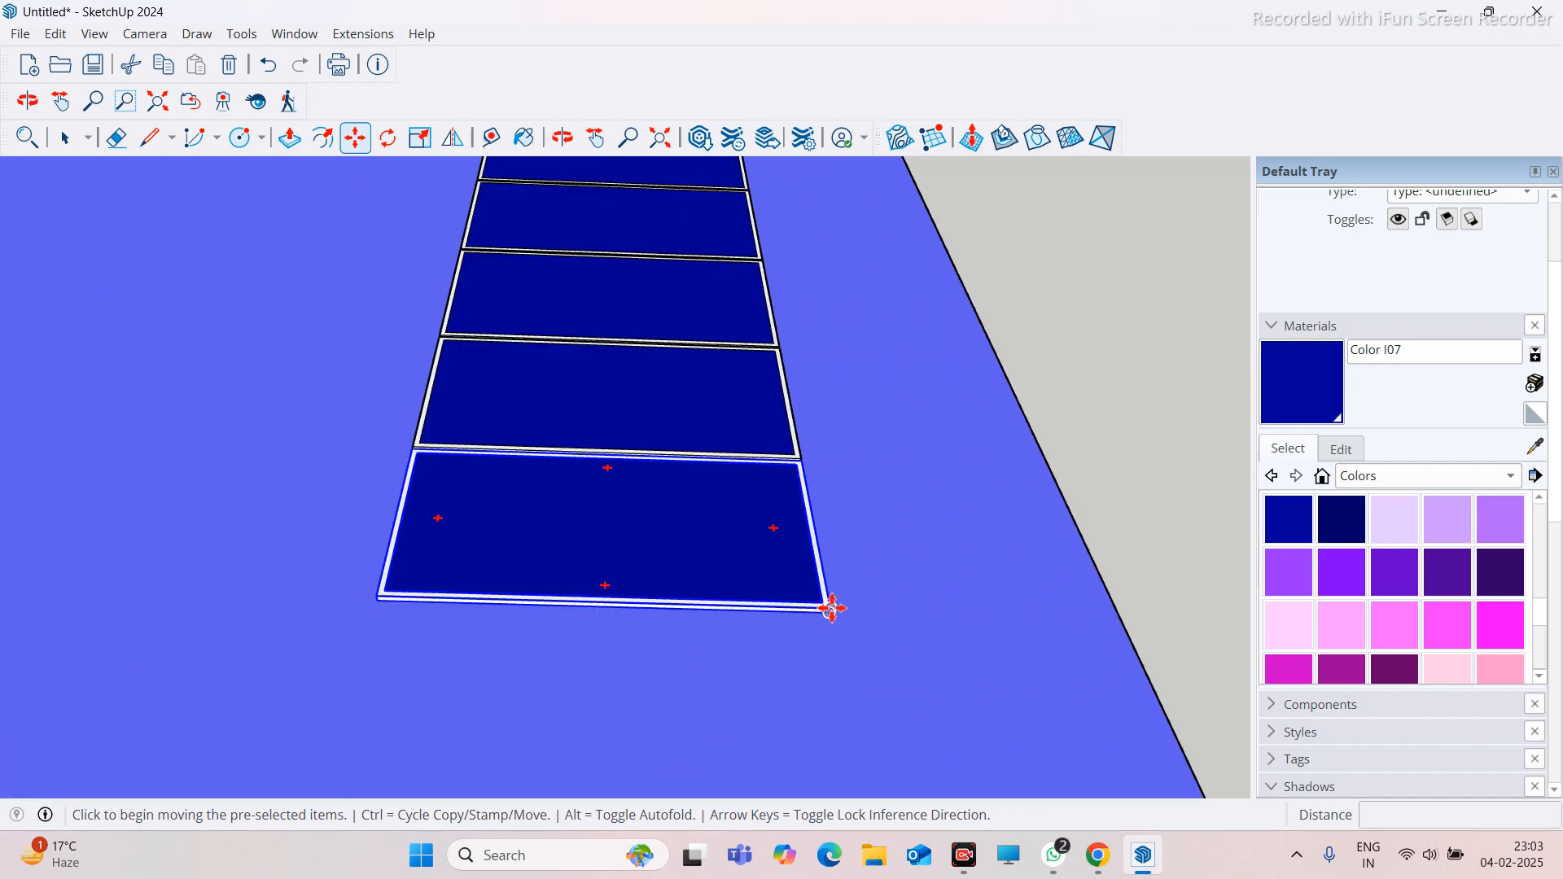
{"action": "left_click", "coordinate": [756, 609]}
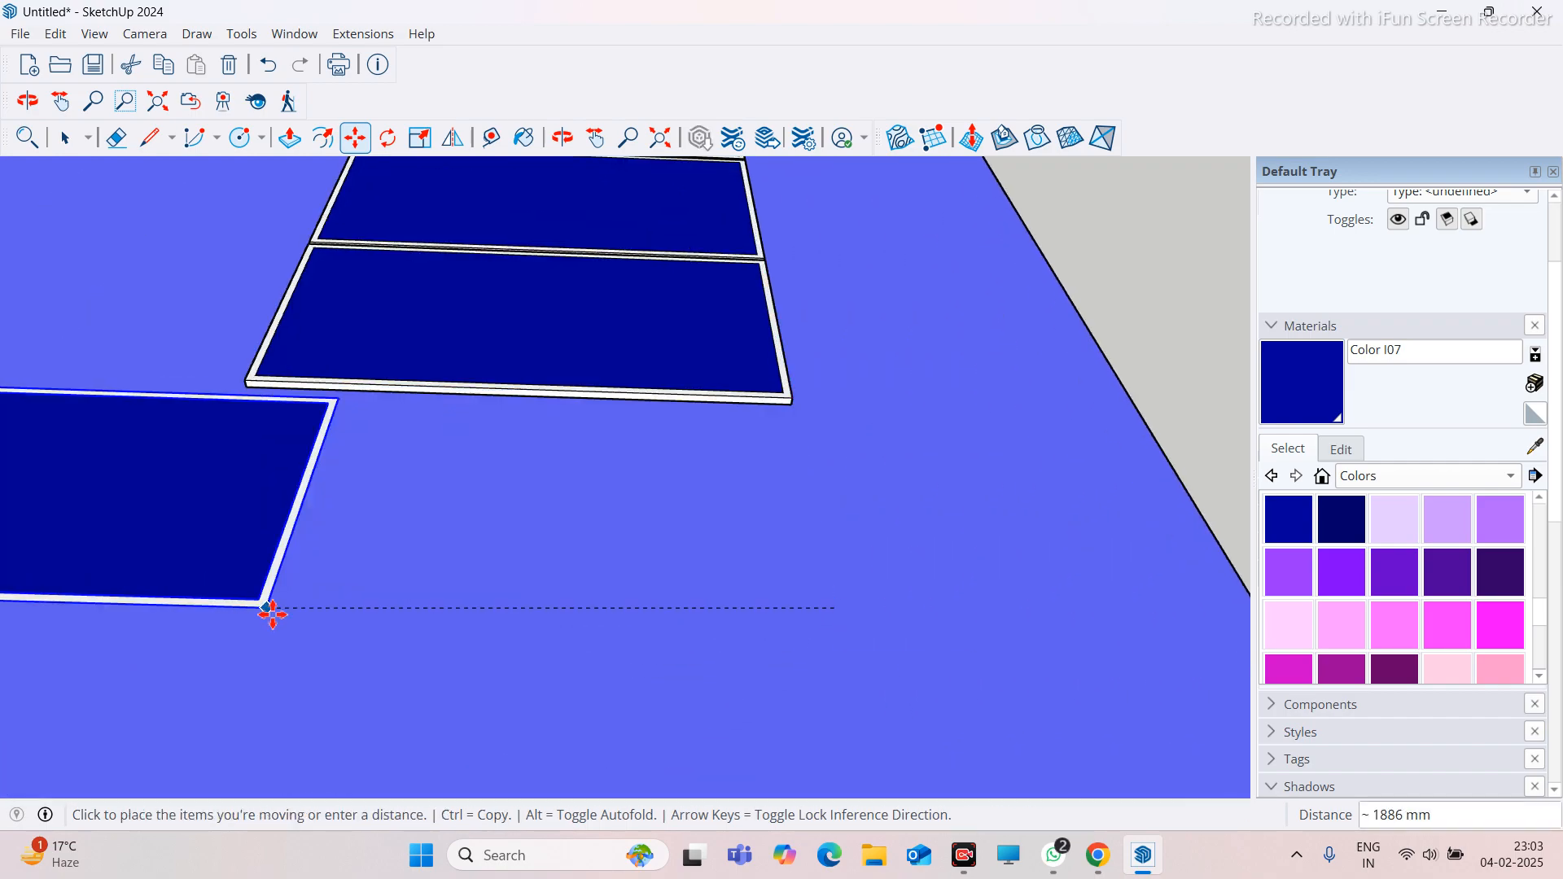
{"action": "key", "text": "ctrl"}
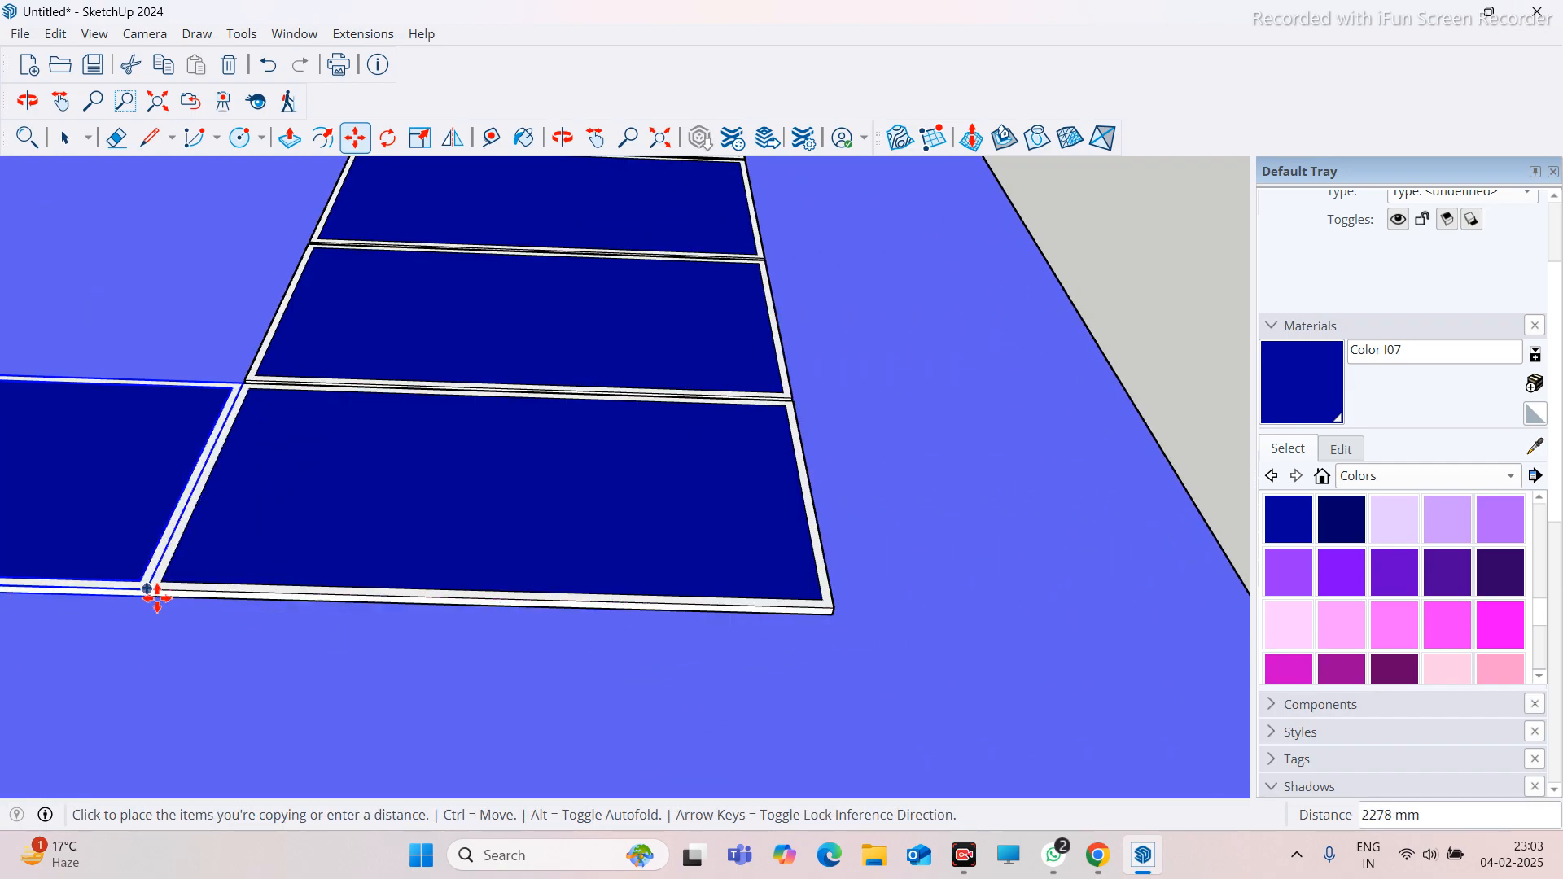
{"action": "left_click", "coordinate": [161, 598]}
Move the copied panel 20 mm away from the original along the long side to leave a gap
{"action": "scroll", "coordinate": [638, 617], "scroll_direction": "down", "scroll_amount": 3}
{"action": "scroll", "coordinate": [530, 618], "scroll_direction": "up", "scroll_amount": 5}
{"action": "left_click", "coordinate": [602, 621]}
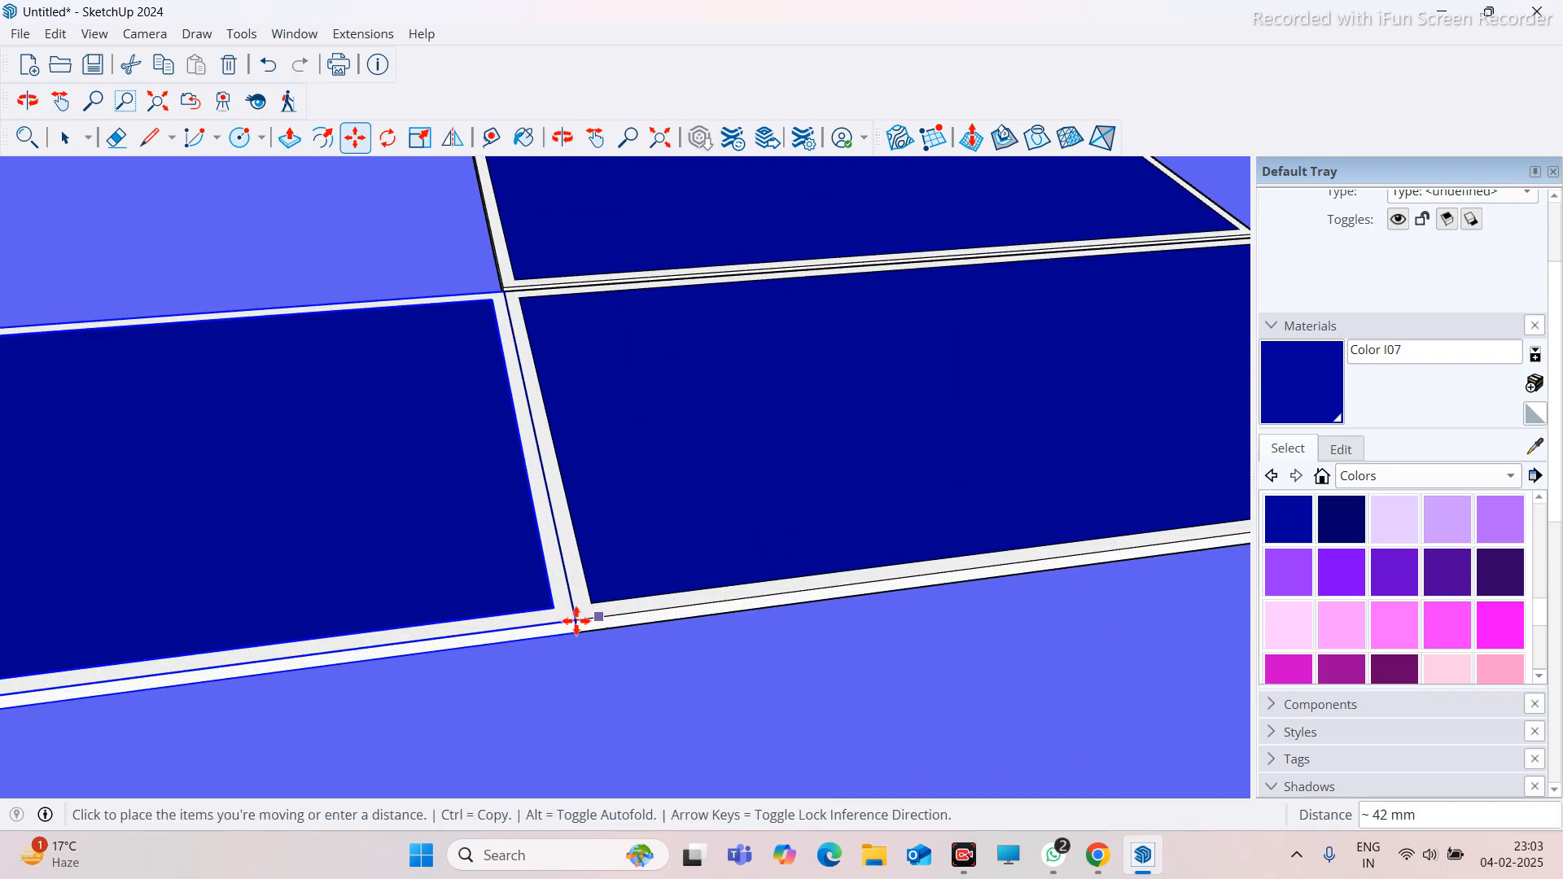
{"action": "type", "text": "20"}
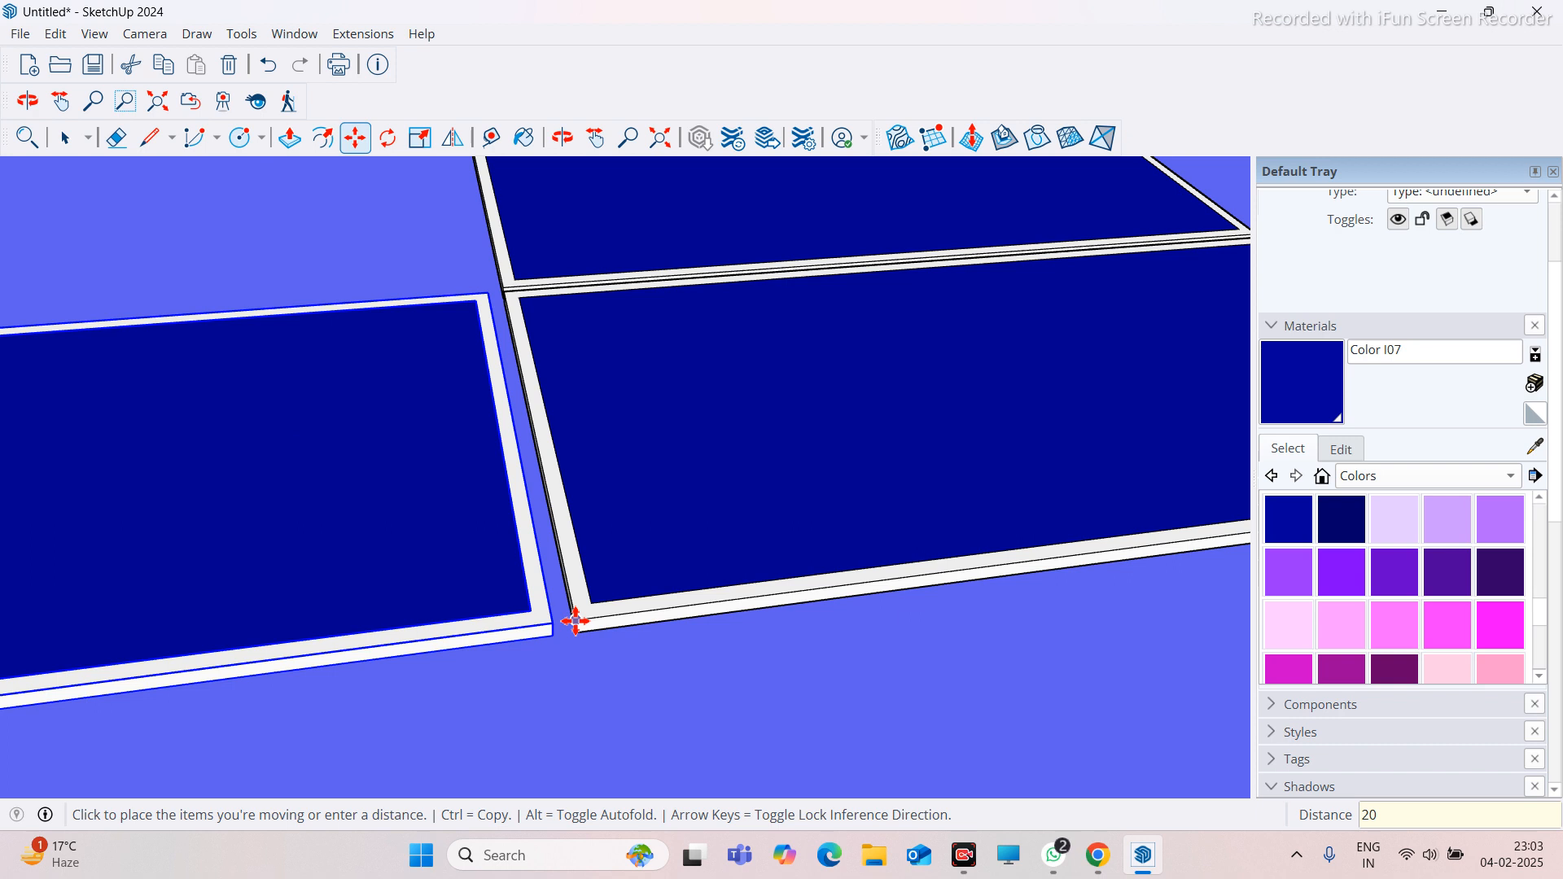
{"action": "key", "text": "Return"}
Copy the second-row panel one panel spacing along the roof, using the matching corners of adjacent first-row panels
{"action": "scroll", "coordinate": [576, 621], "scroll_direction": "down", "scroll_amount": 2}
{"action": "middle_click_drag", "start_coordinate": [540, 612], "coordinate": [60, 622]}
{"action": "key", "text": "ctrl"}
{"action": "scroll", "coordinate": [356, 362], "scroll_direction": "up", "scroll_amount": 3}
{"action": "mouse_move", "coordinate": [356, 362]}
{"action": "middle_mouse_down"}
{"action": "mouse_move", "coordinate": [492, 357]}
{"action": "mouse_move", "coordinate": [377, 352]}
{"action": "middle_mouse_up"}
{"action": "scroll", "coordinate": [314, 394], "scroll_direction": "up", "scroll_amount": 4}
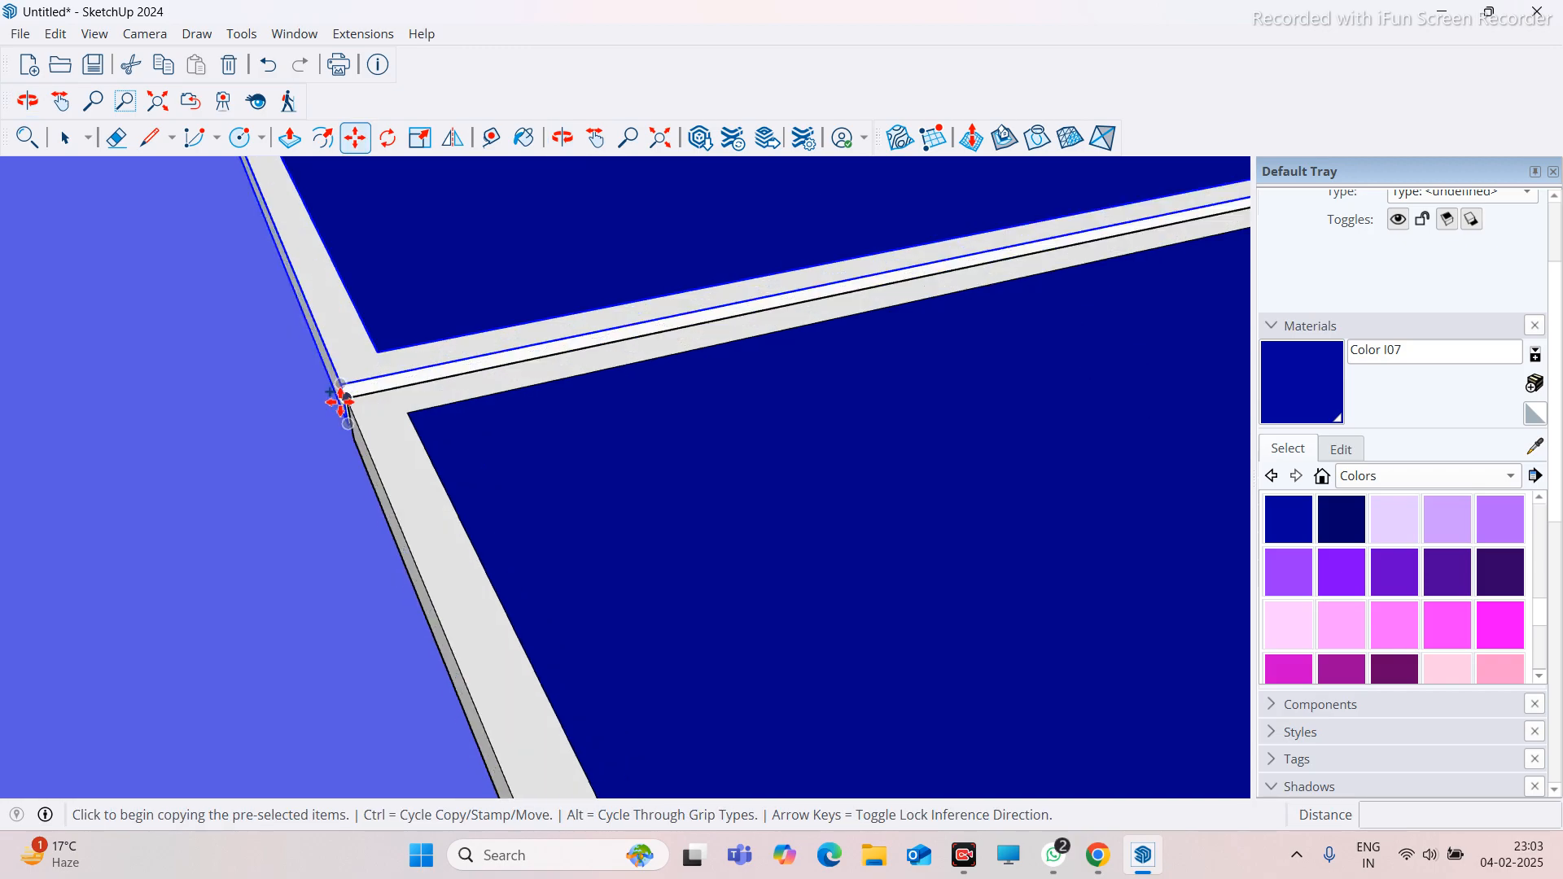
{"action": "left_click", "coordinate": [347, 405]}
{"action": "scroll", "coordinate": [181, 457], "scroll_direction": "down", "scroll_amount": 2}
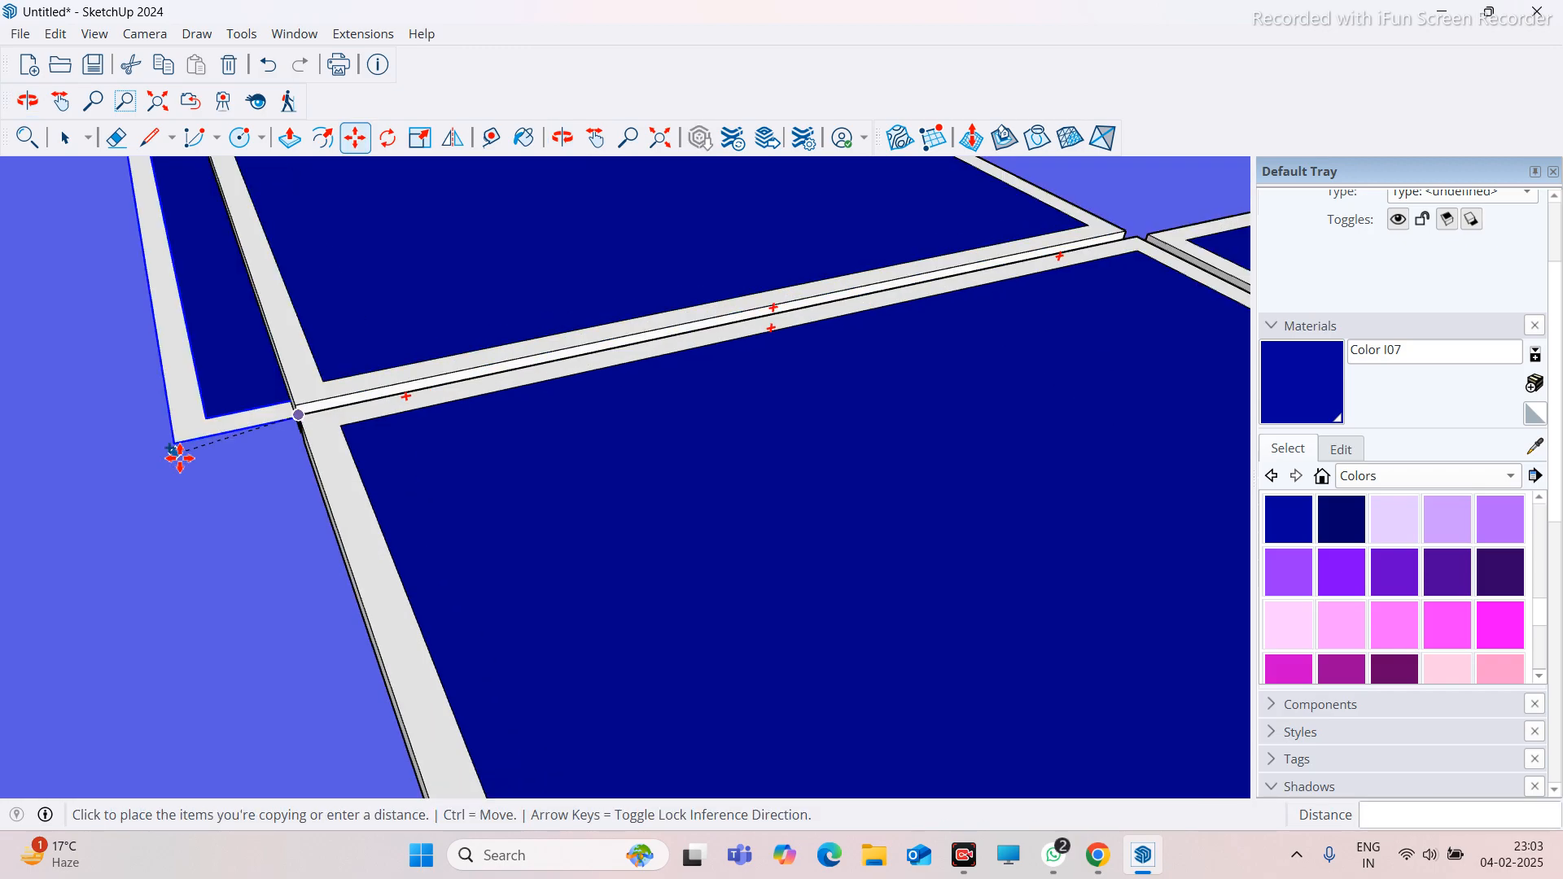
{"action": "scroll", "coordinate": [180, 458], "scroll_direction": "down", "scroll_amount": 2}
{"action": "scroll", "coordinate": [806, 327], "scroll_direction": "up", "scroll_amount": 4}
{"action": "left_click", "coordinate": [809, 320]}
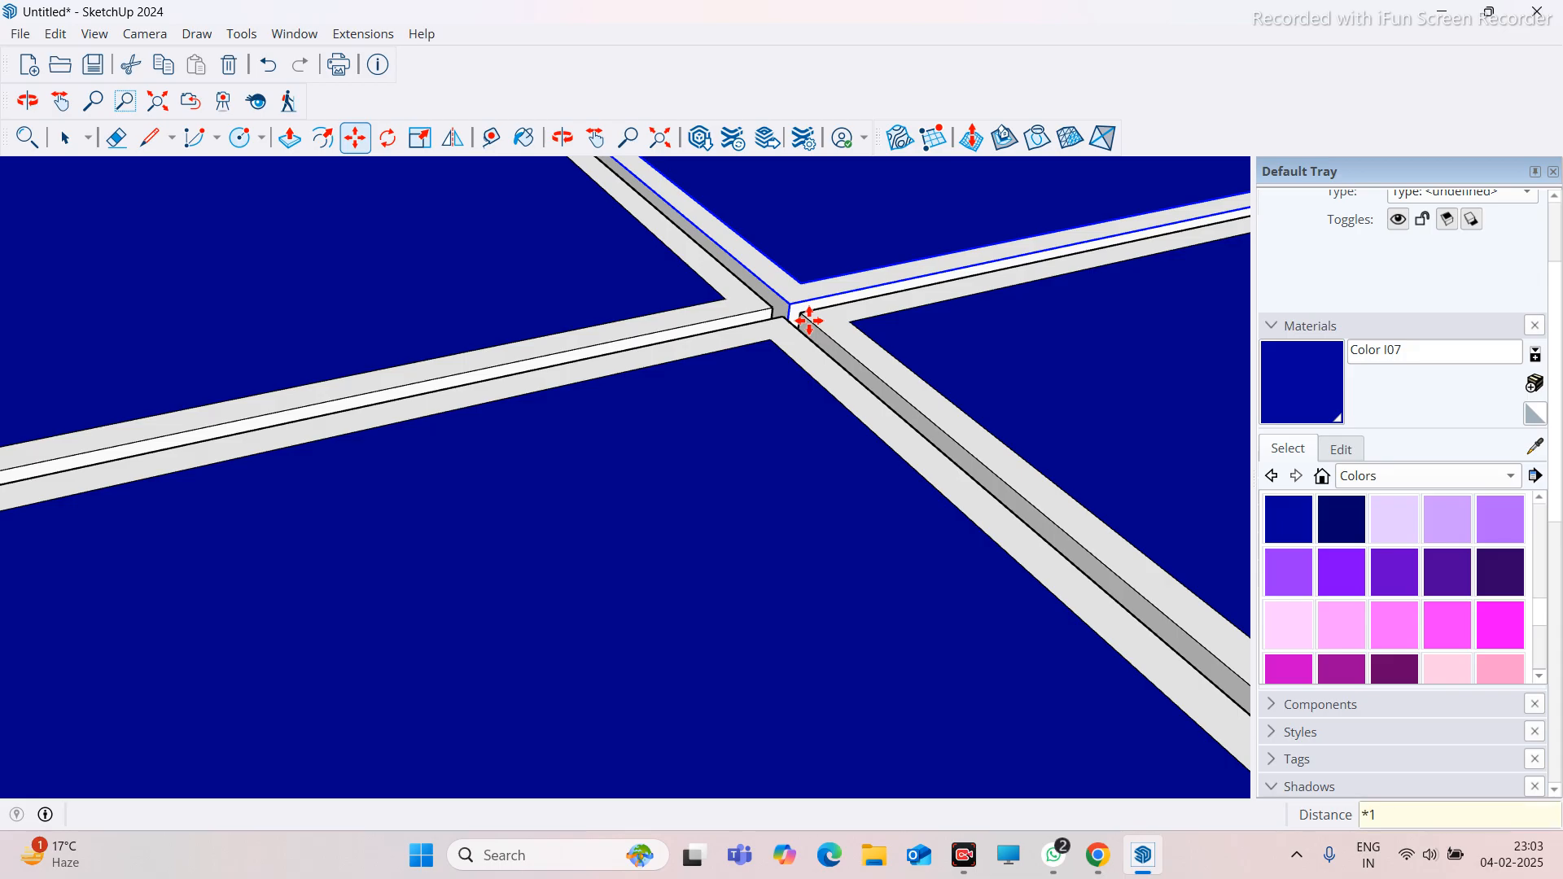
Multiply the second-row copy into a linear array with *100 along the roof
{"action": "key", "text": "Return"}
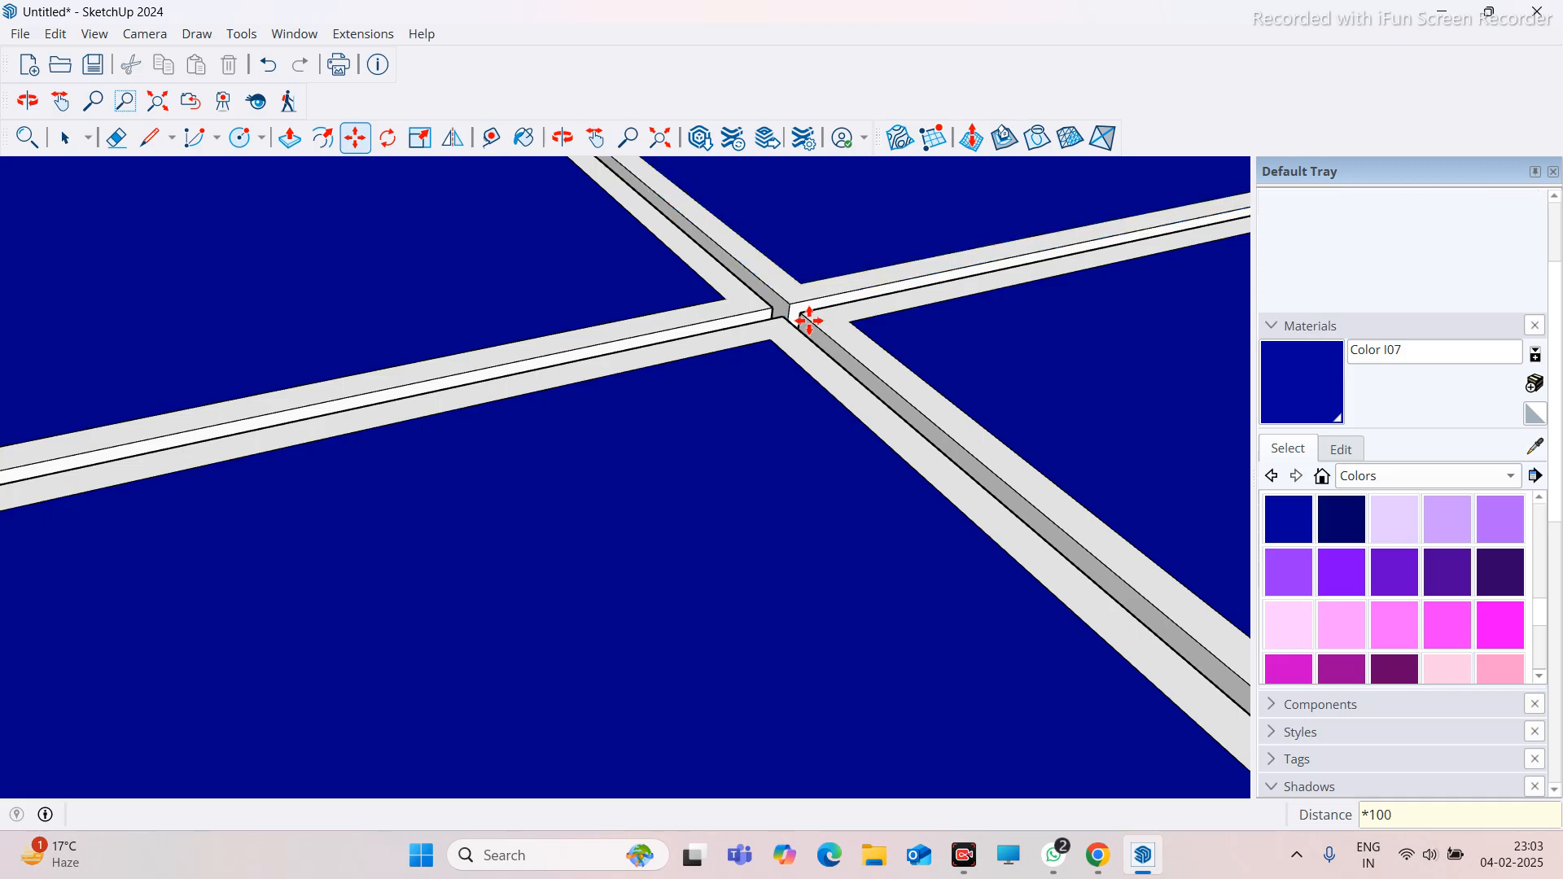
{"action": "scroll", "coordinate": [547, 415], "scroll_direction": "down", "scroll_amount": 8}
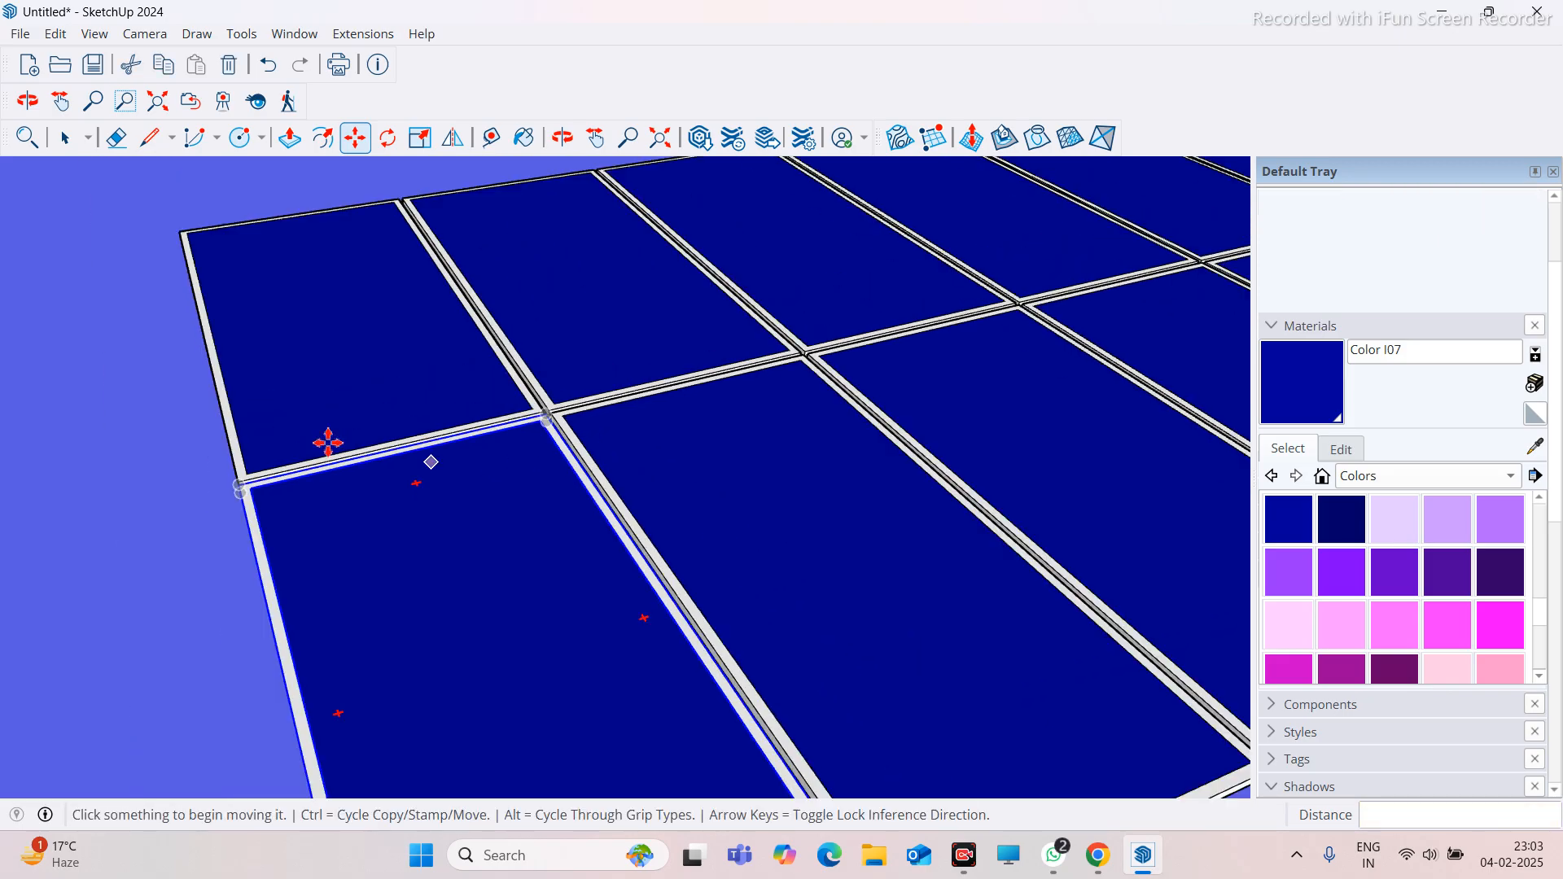
{"action": "scroll", "coordinate": [243, 438], "scroll_direction": "down", "scroll_amount": 10}
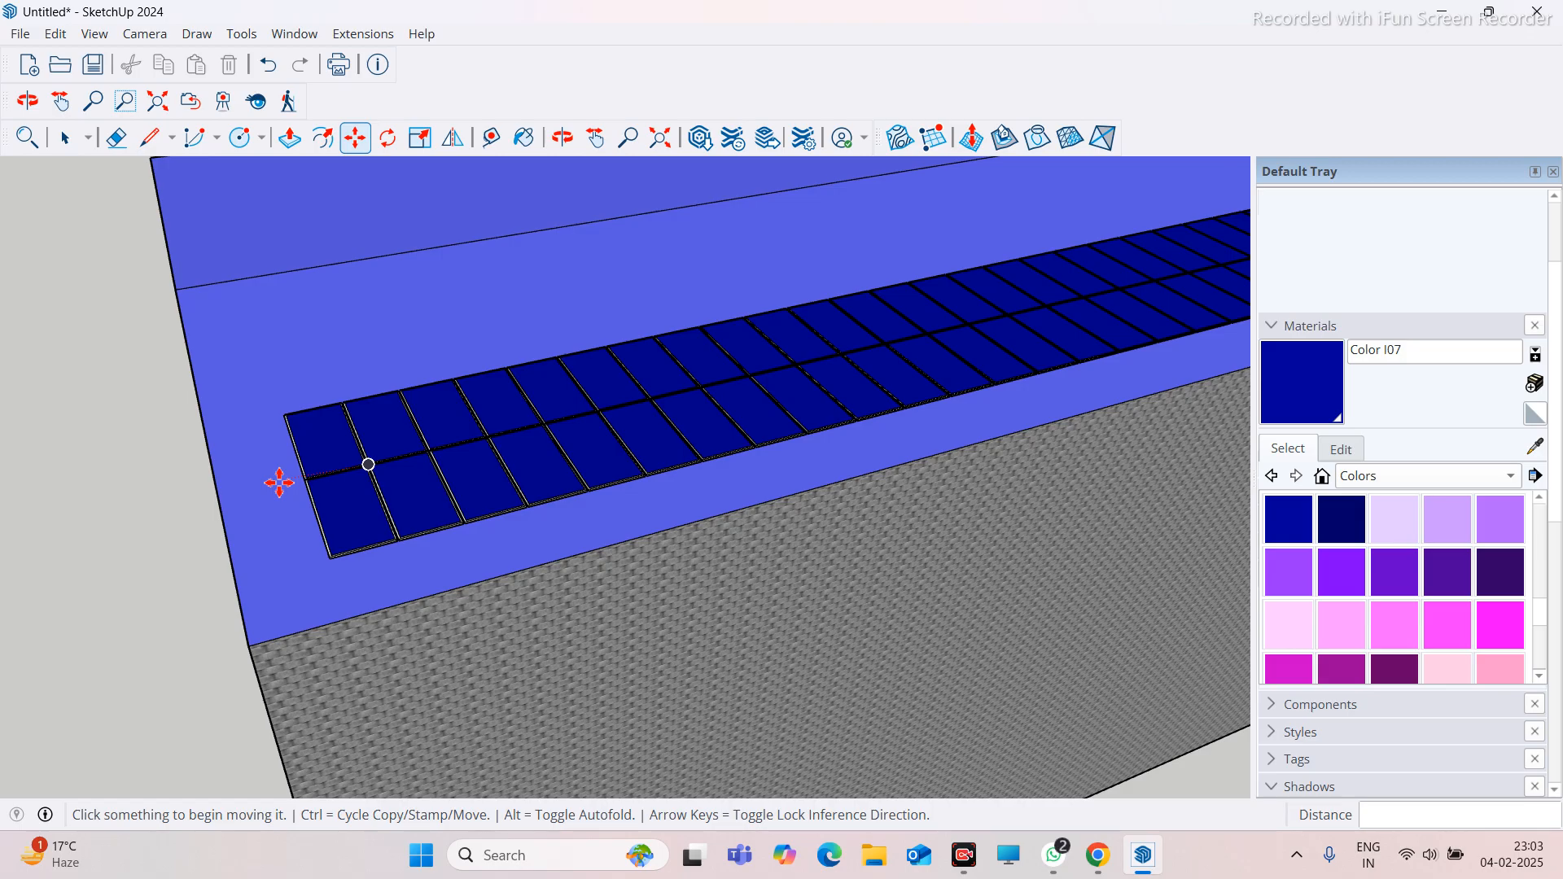
{"action": "scroll", "coordinate": [219, 482], "scroll_direction": "down", "scroll_amount": 6}
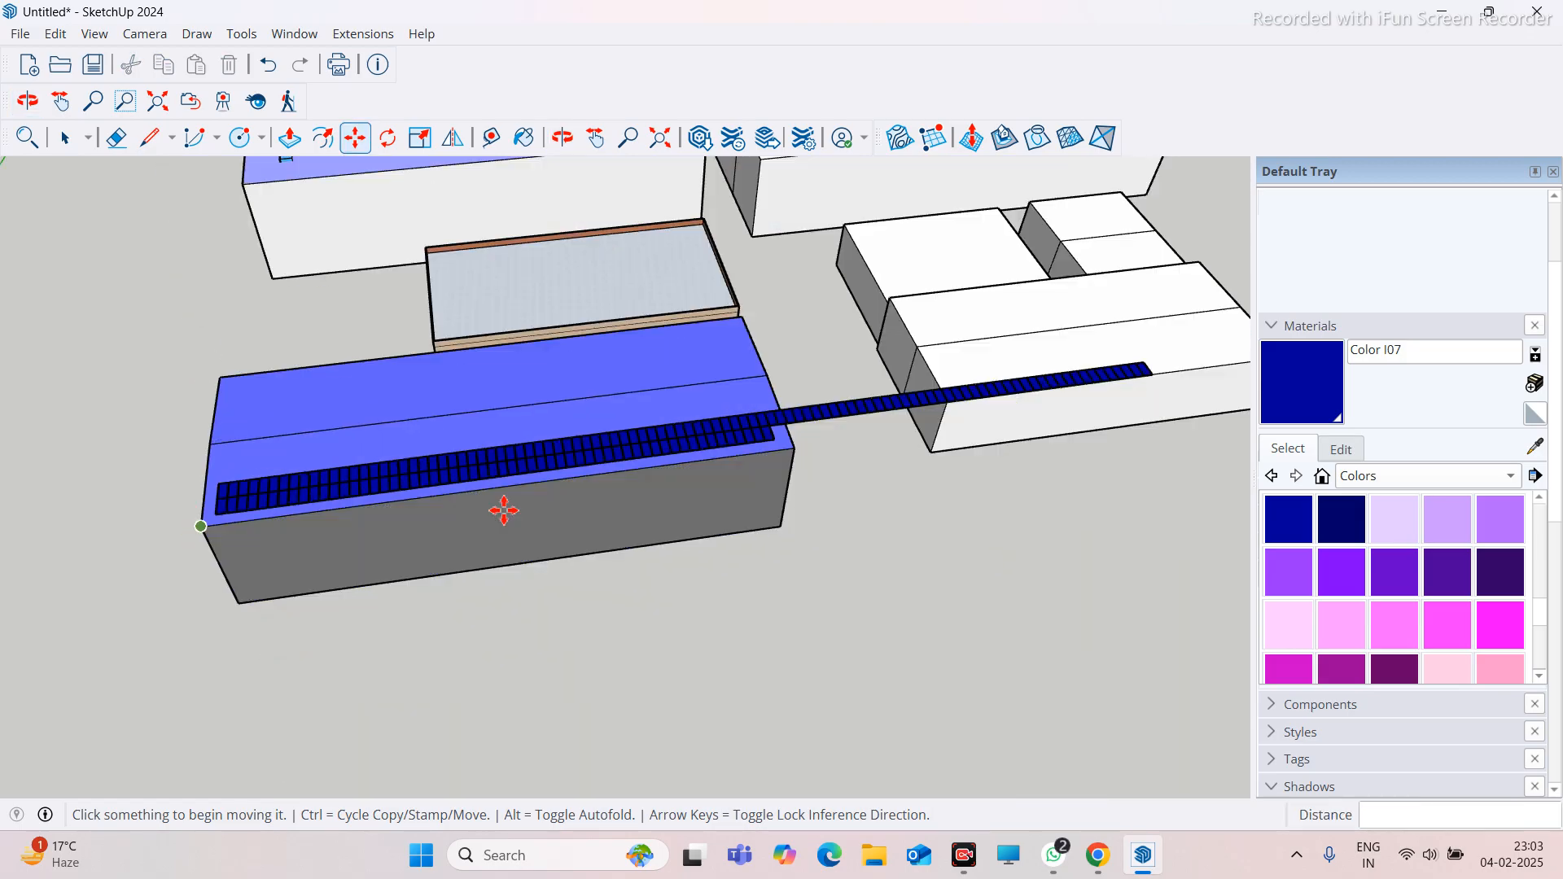
Erase the second-row panels that overhang the blue roof's end and span the gap beyond it
{"action": "scroll", "coordinate": [503, 511], "scroll_direction": "up", "scroll_amount": 3}
{"action": "left_click", "coordinate": [289, 138]}
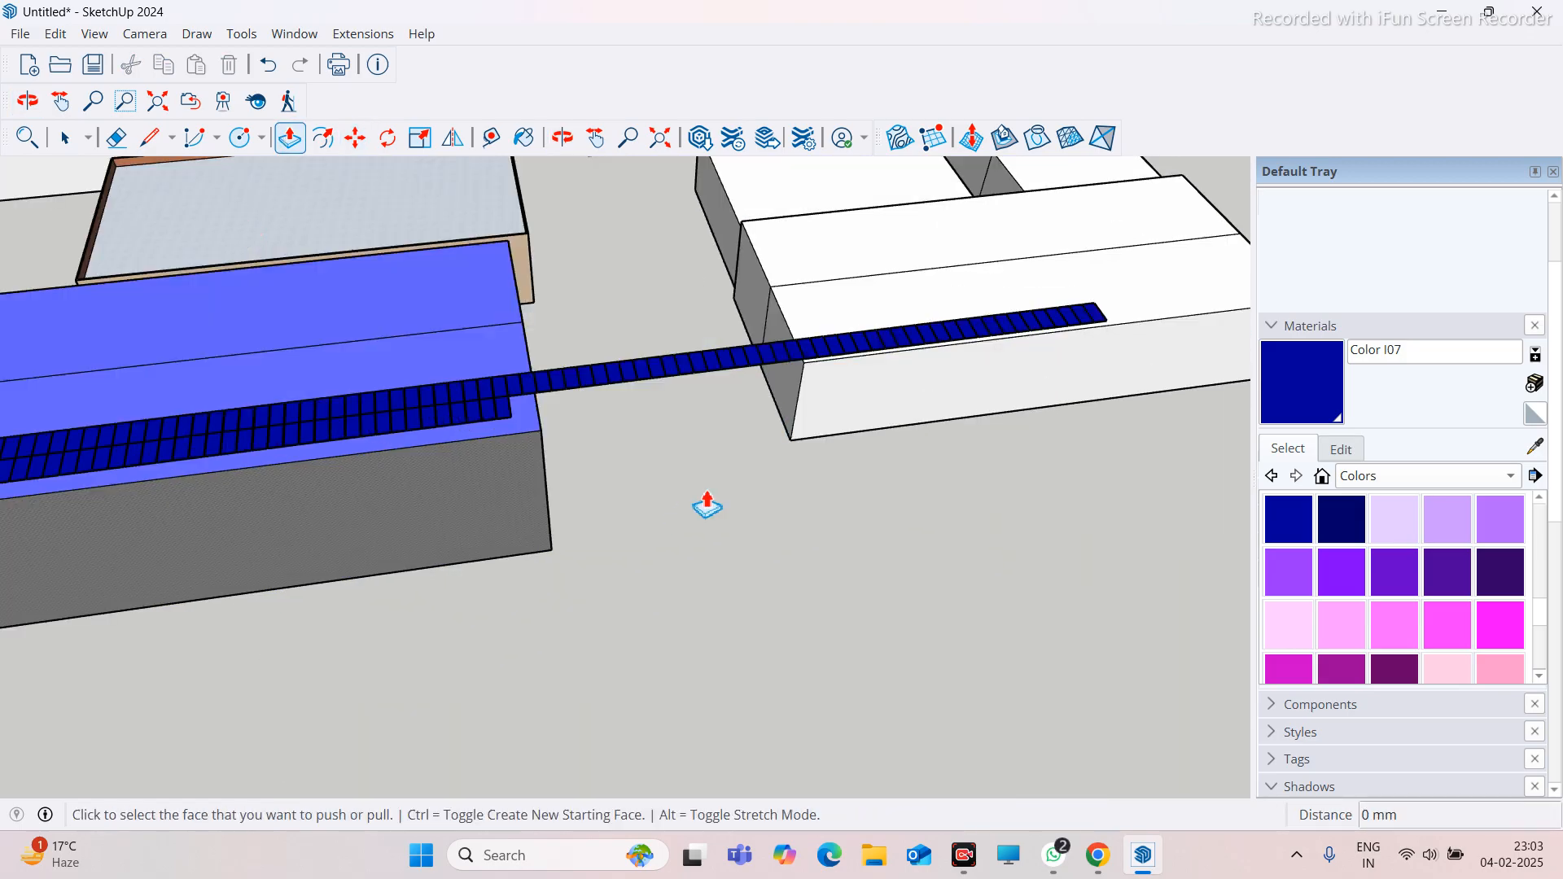
{"action": "scroll", "coordinate": [549, 389], "scroll_direction": "up", "scroll_amount": 3}
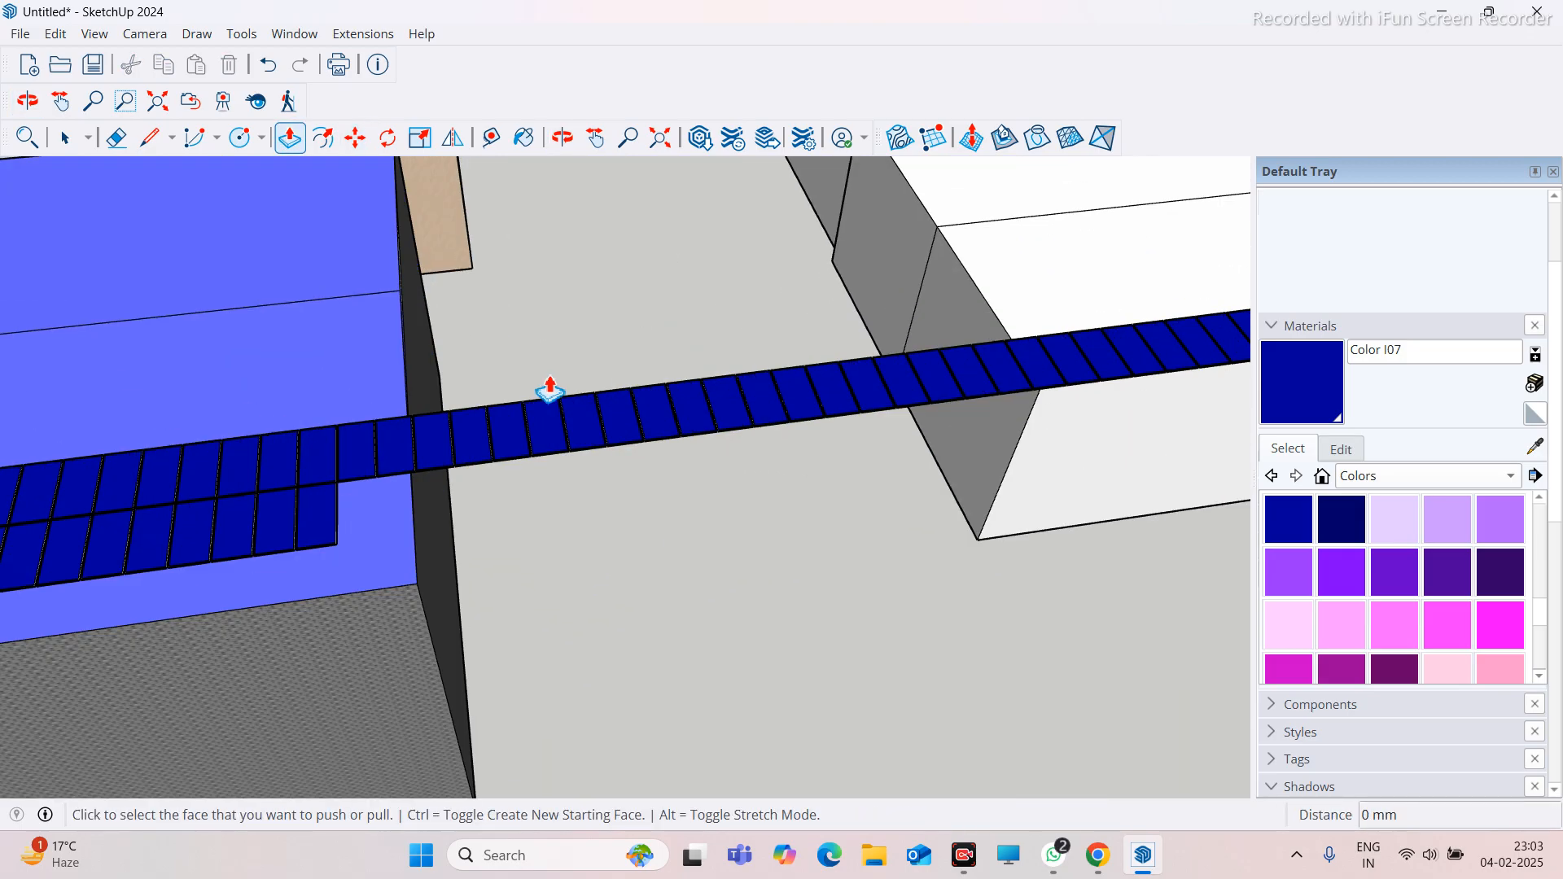
{"action": "left_click", "coordinate": [116, 137]}
{"action": "scroll", "coordinate": [420, 454], "scroll_direction": "up", "scroll_amount": 2}
{"action": "scroll", "coordinate": [420, 453], "scroll_direction": "up", "scroll_amount": 1}
{"action": "left_click", "coordinate": [279, 419]}
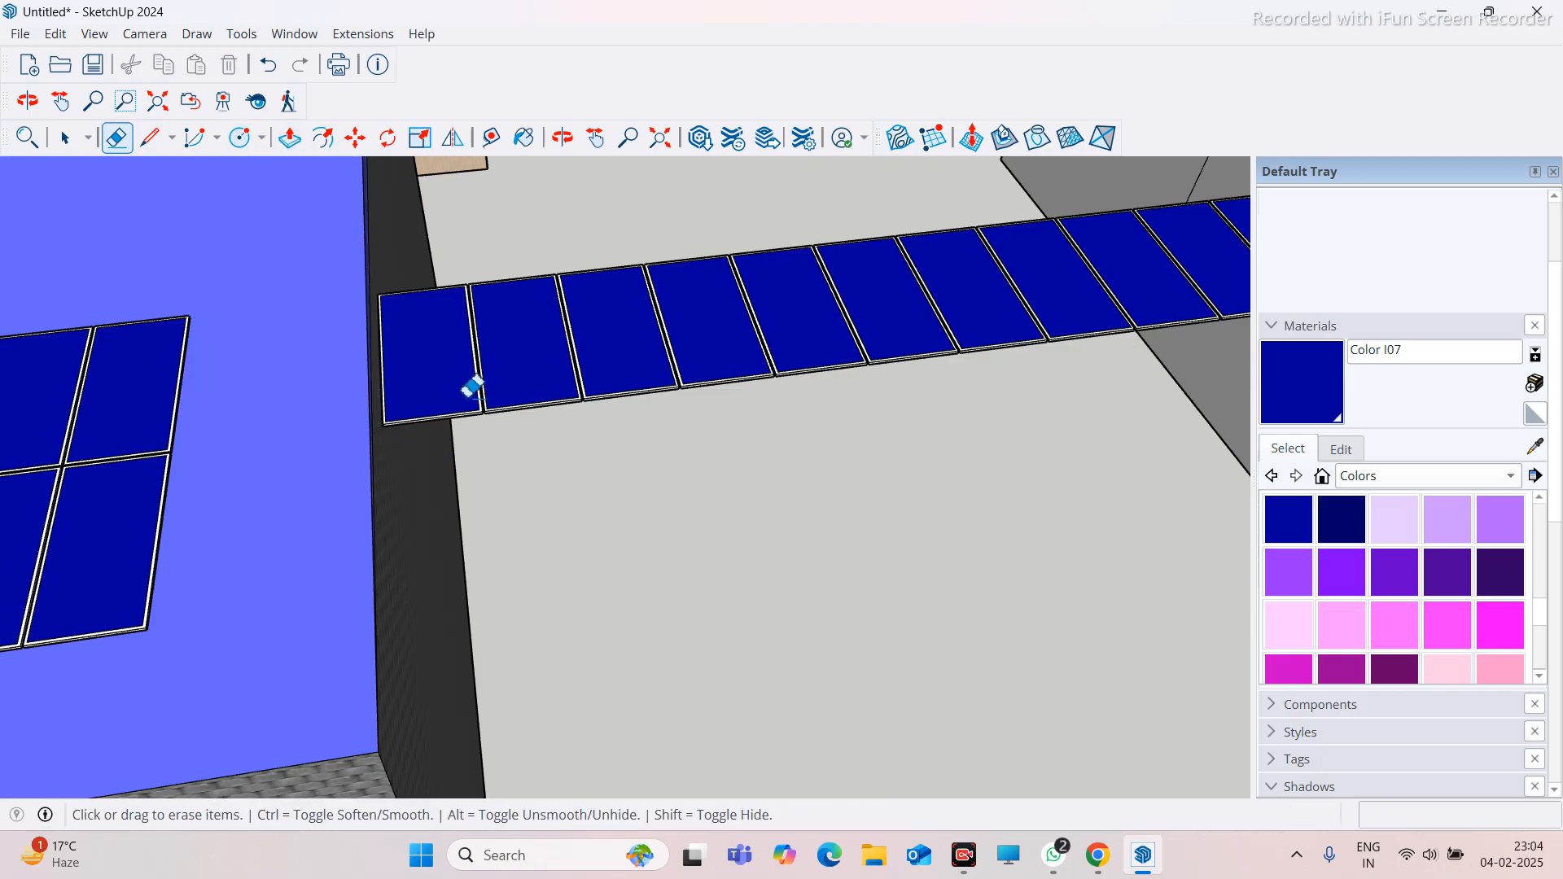
{"action": "left_click", "coordinate": [471, 384]}
{"action": "scroll", "coordinate": [569, 443], "scroll_direction": "down", "scroll_amount": 2}
{"action": "scroll", "coordinate": [632, 439], "scroll_direction": "up", "scroll_amount": 2}
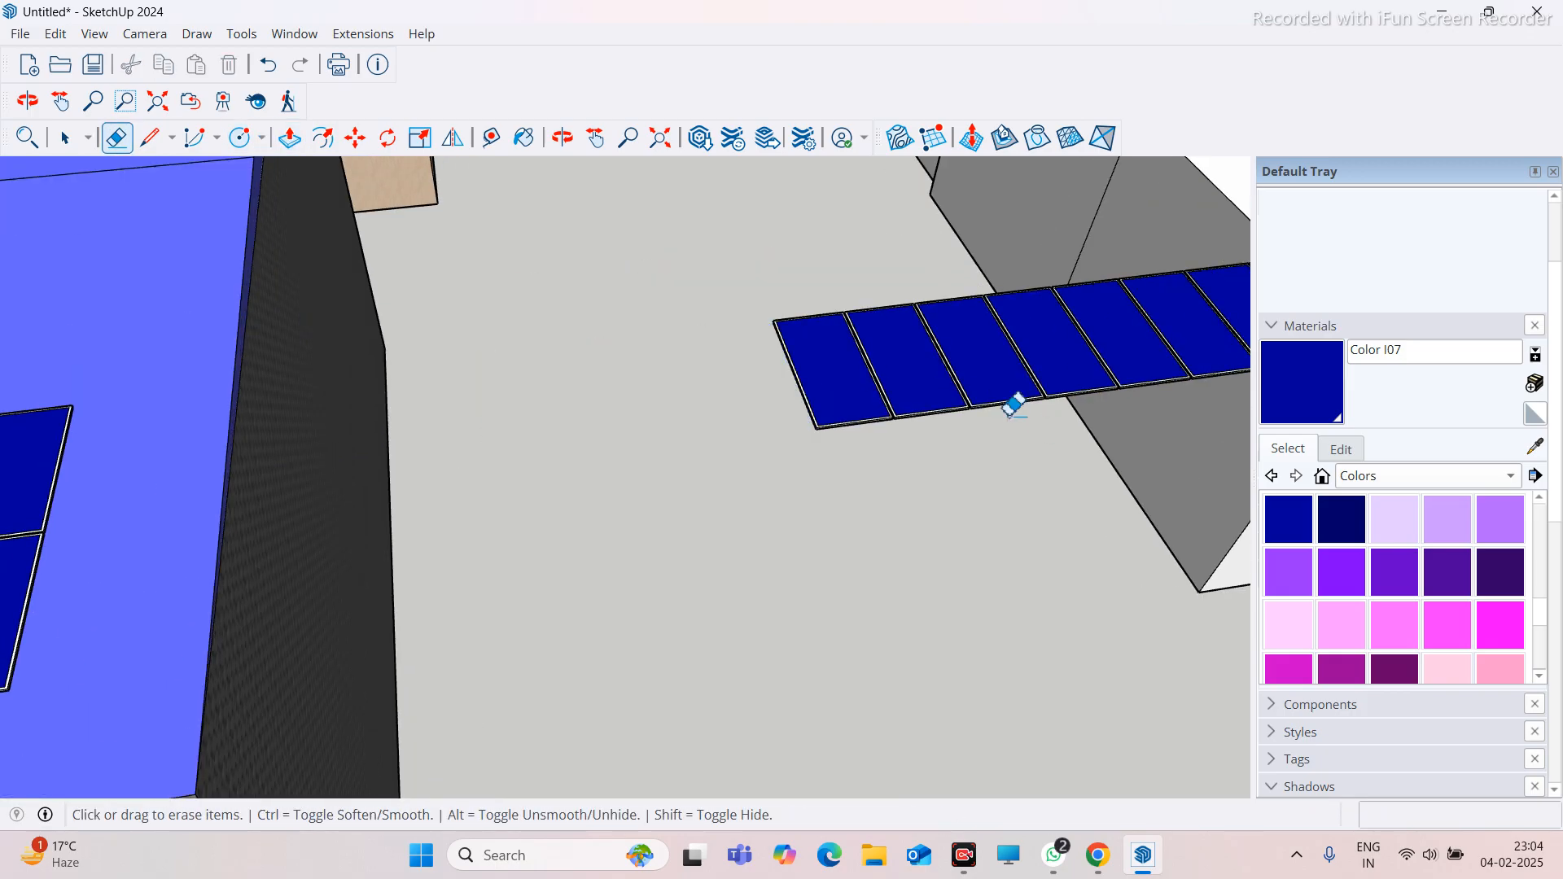
{"action": "left_click", "coordinate": [911, 408]}
{"action": "scroll", "coordinate": [824, 412], "scroll_direction": "down", "scroll_amount": 2}
{"action": "scroll", "coordinate": [733, 437], "scroll_direction": "up", "scroll_amount": 1}
{"action": "left_click", "coordinate": [733, 437]}
{"action": "scroll", "coordinate": [467, 492], "scroll_direction": "down", "scroll_amount": 4}
Erase the leftover second-row panels lying across the neighbouring white building
{"action": "scroll", "coordinate": [671, 427], "scroll_direction": "up", "scroll_amount": 2}
{"action": "middle_click_drag", "start_coordinate": [733, 493], "coordinate": [1140, 544]}
{"action": "scroll", "coordinate": [627, 479], "scroll_direction": "down", "scroll_amount": 3}
{"action": "scroll", "coordinate": [725, 304], "scroll_direction": "up", "scroll_amount": 2}
{"action": "left_click_drag", "start_coordinate": [733, 290], "coordinate": [618, 634]}
{"action": "scroll", "coordinate": [734, 513], "scroll_direction": "down", "scroll_amount": 3}
{"action": "scroll", "coordinate": [729, 517], "scroll_direction": "up", "scroll_amount": 3}
{"action": "mouse_move", "coordinate": [691, 545]}
{"action": "left_mouse_down"}
{"action": "mouse_move", "coordinate": [649, 673]}
{"action": "mouse_move", "coordinate": [686, 634]}
{"action": "left_mouse_up"}
Examine the two finished panel rows on the blue roof and the free space up to the ridge
{"action": "scroll", "coordinate": [767, 456], "scroll_direction": "down", "scroll_amount": 3}
{"action": "scroll", "coordinate": [761, 350], "scroll_direction": "down", "scroll_amount": 3}
{"action": "scroll", "coordinate": [751, 283], "scroll_direction": "down", "scroll_amount": 3}
{"action": "scroll", "coordinate": [745, 698], "scroll_direction": "up", "scroll_amount": 6}
{"action": "mouse_move", "coordinate": [407, 627]}
{"action": "middle_mouse_down"}
{"action": "mouse_move", "coordinate": [567, 426]}
{"action": "mouse_move", "coordinate": [478, 488]}
{"action": "middle_mouse_up"}
{"action": "scroll", "coordinate": [478, 488], "scroll_direction": "down", "scroll_amount": 3}
{"action": "scroll", "coordinate": [576, 457], "scroll_direction": "up", "scroll_amount": 3}
{"action": "scroll", "coordinate": [559, 506], "scroll_direction": "down", "scroll_amount": 3}
{"action": "scroll", "coordinate": [638, 446], "scroll_direction": "up", "scroll_amount": 3}
{"action": "scroll", "coordinate": [638, 446], "scroll_direction": "down", "scroll_amount": 3}
{"action": "scroll", "coordinate": [377, 354], "scroll_direction": "up", "scroll_amount": 3}
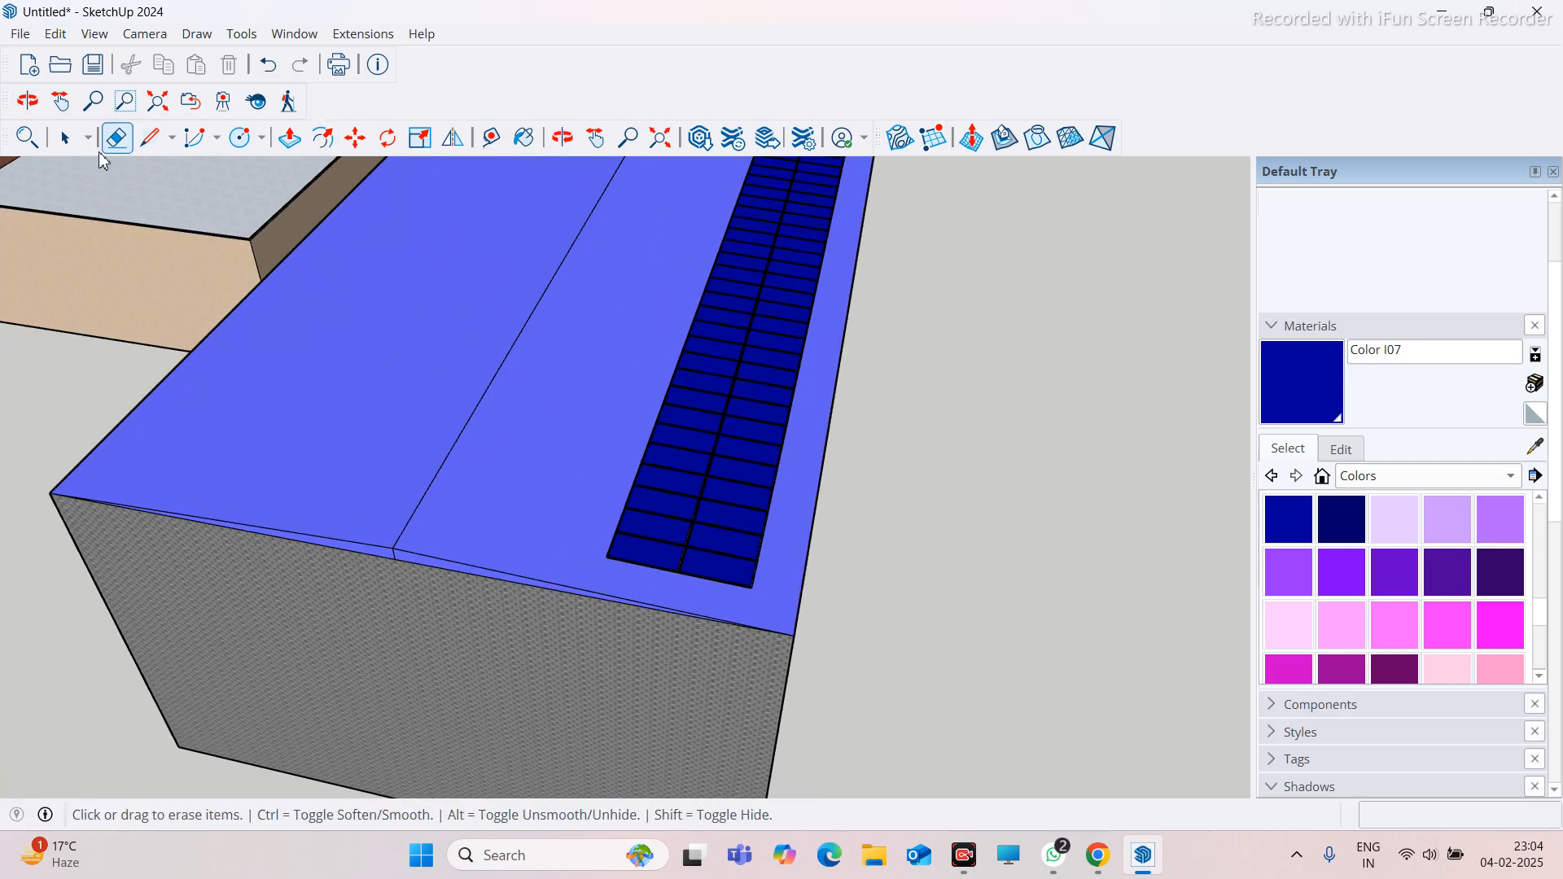
Draw a long narrow rectangle about 70450 by 359 mm on the ground along the red axis, beside the blue-roofed building
{"action": "left_click", "coordinate": [218, 140]}
{"action": "left_click", "coordinate": [262, 138]}
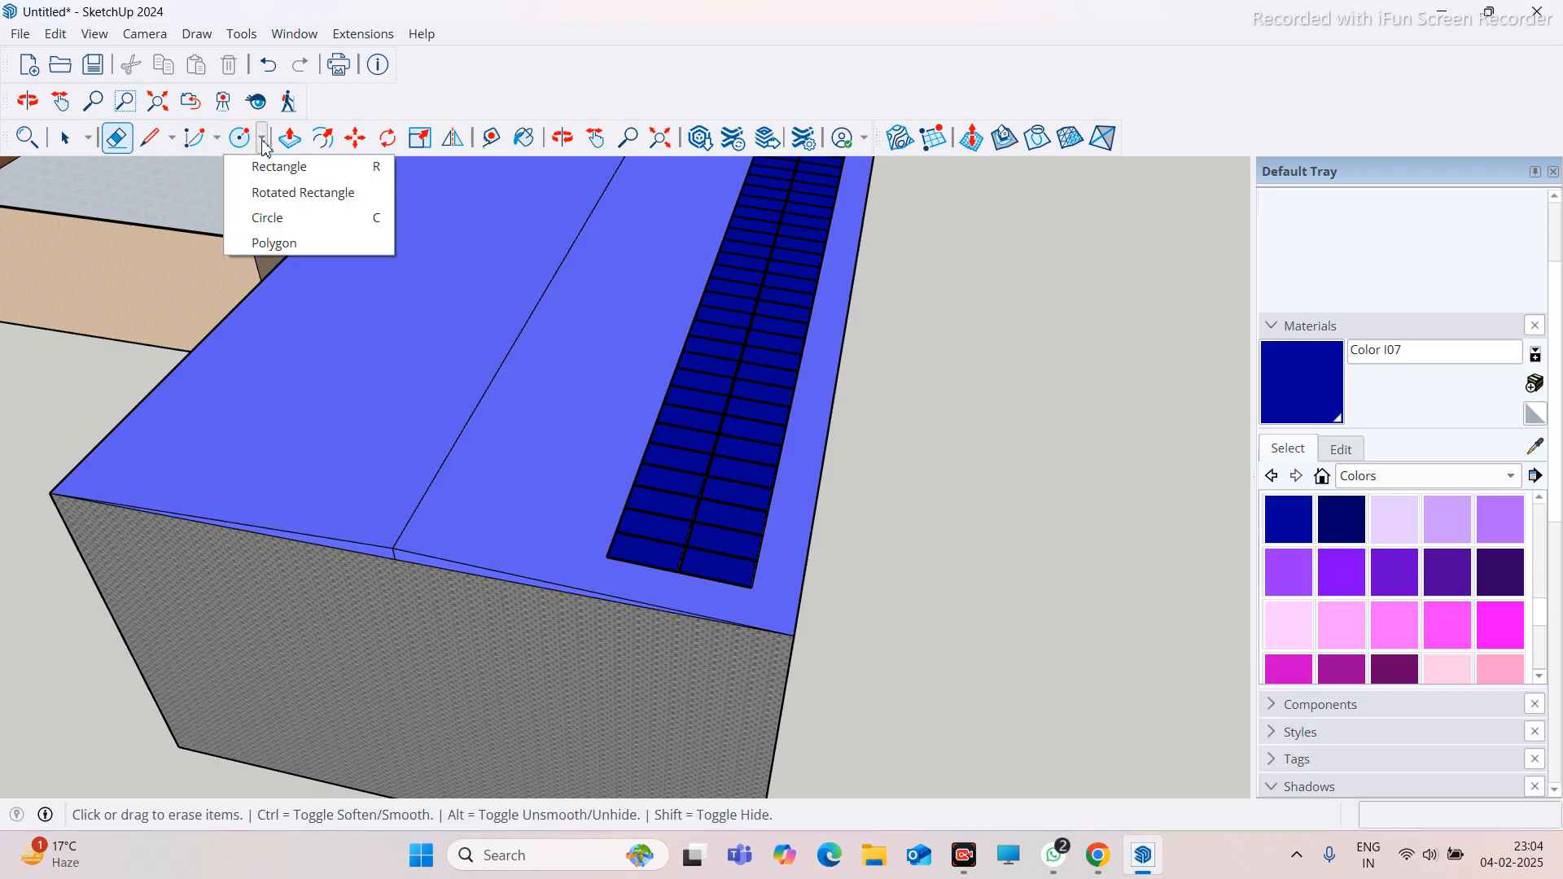
{"action": "left_click", "coordinate": [273, 166]}
{"action": "scroll", "coordinate": [403, 430], "scroll_direction": "down", "scroll_amount": 4}
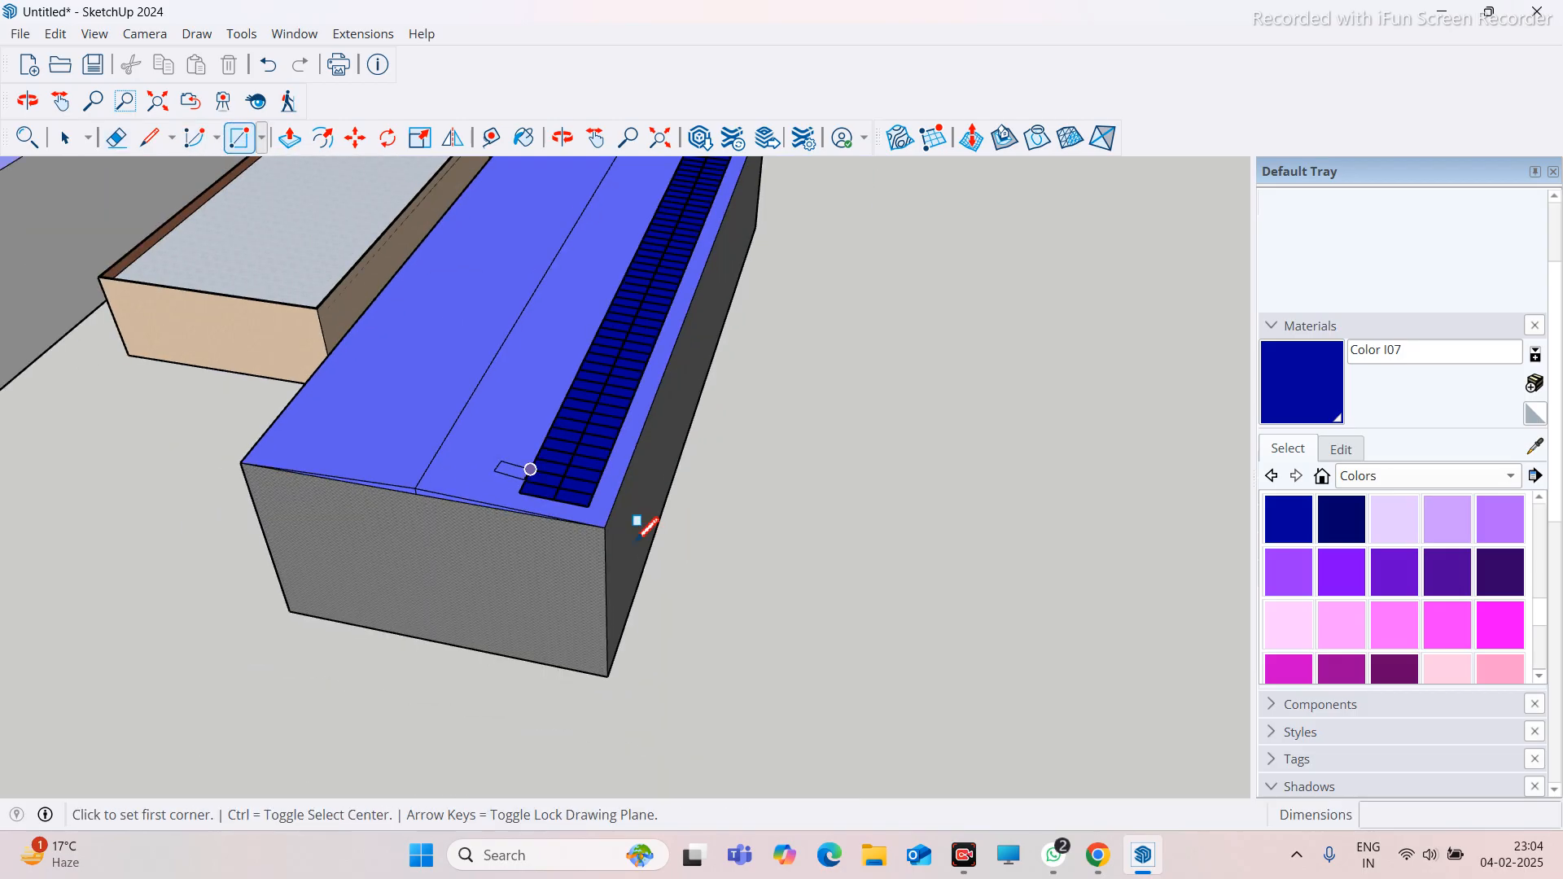
{"action": "scroll", "coordinate": [757, 626], "scroll_direction": "up", "scroll_amount": 1}
{"action": "left_click", "coordinate": [758, 625]}
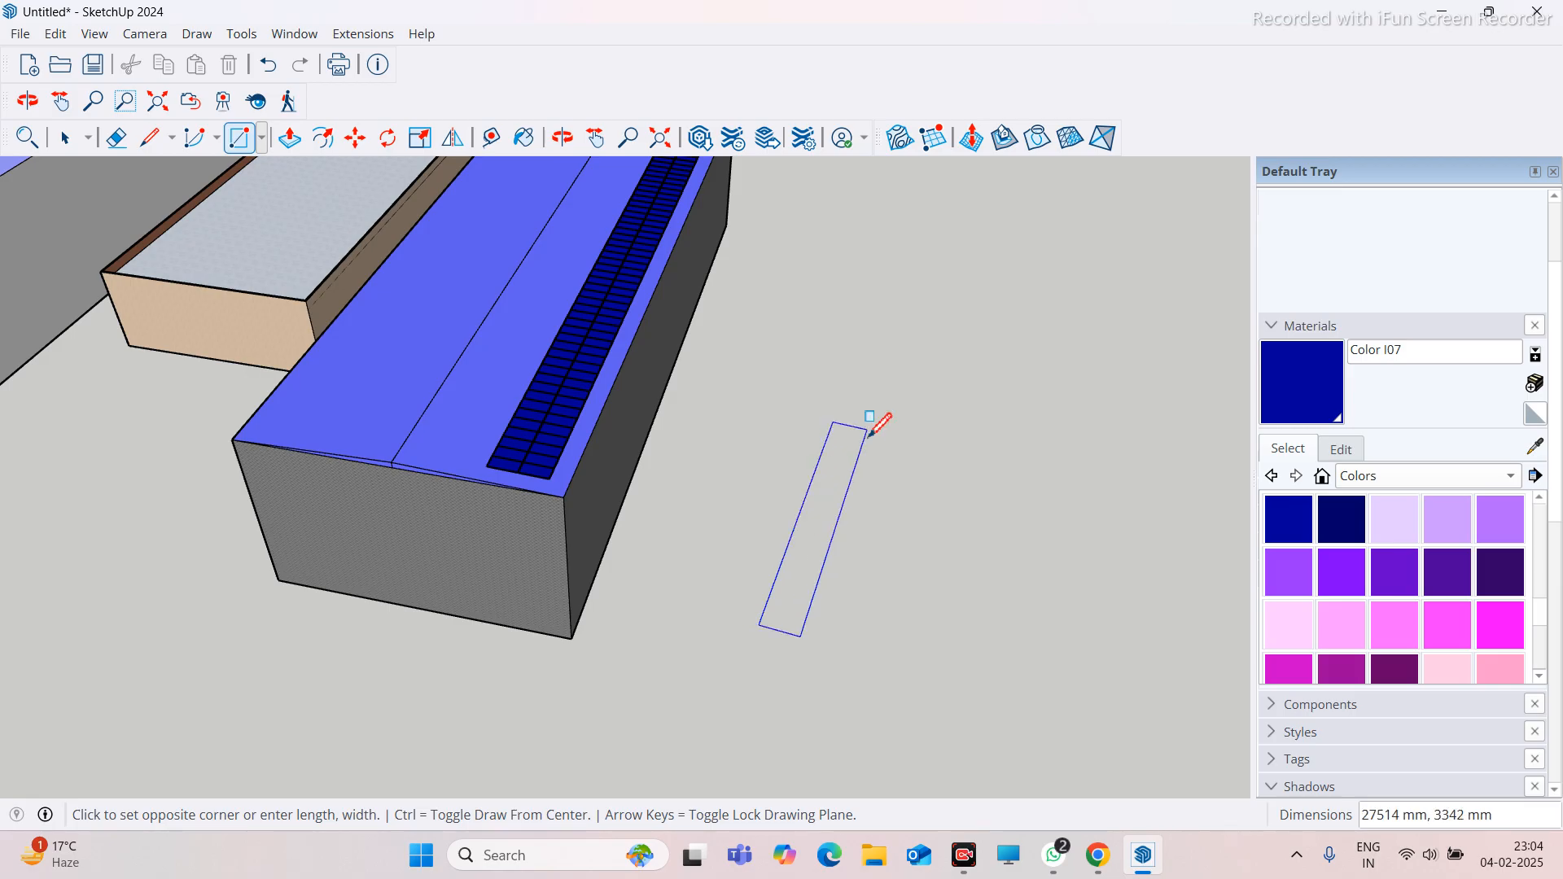
{"action": "scroll", "coordinate": [893, 334], "scroll_direction": "down", "scroll_amount": 3}
{"action": "scroll", "coordinate": [895, 360], "scroll_direction": "up", "scroll_amount": 2}
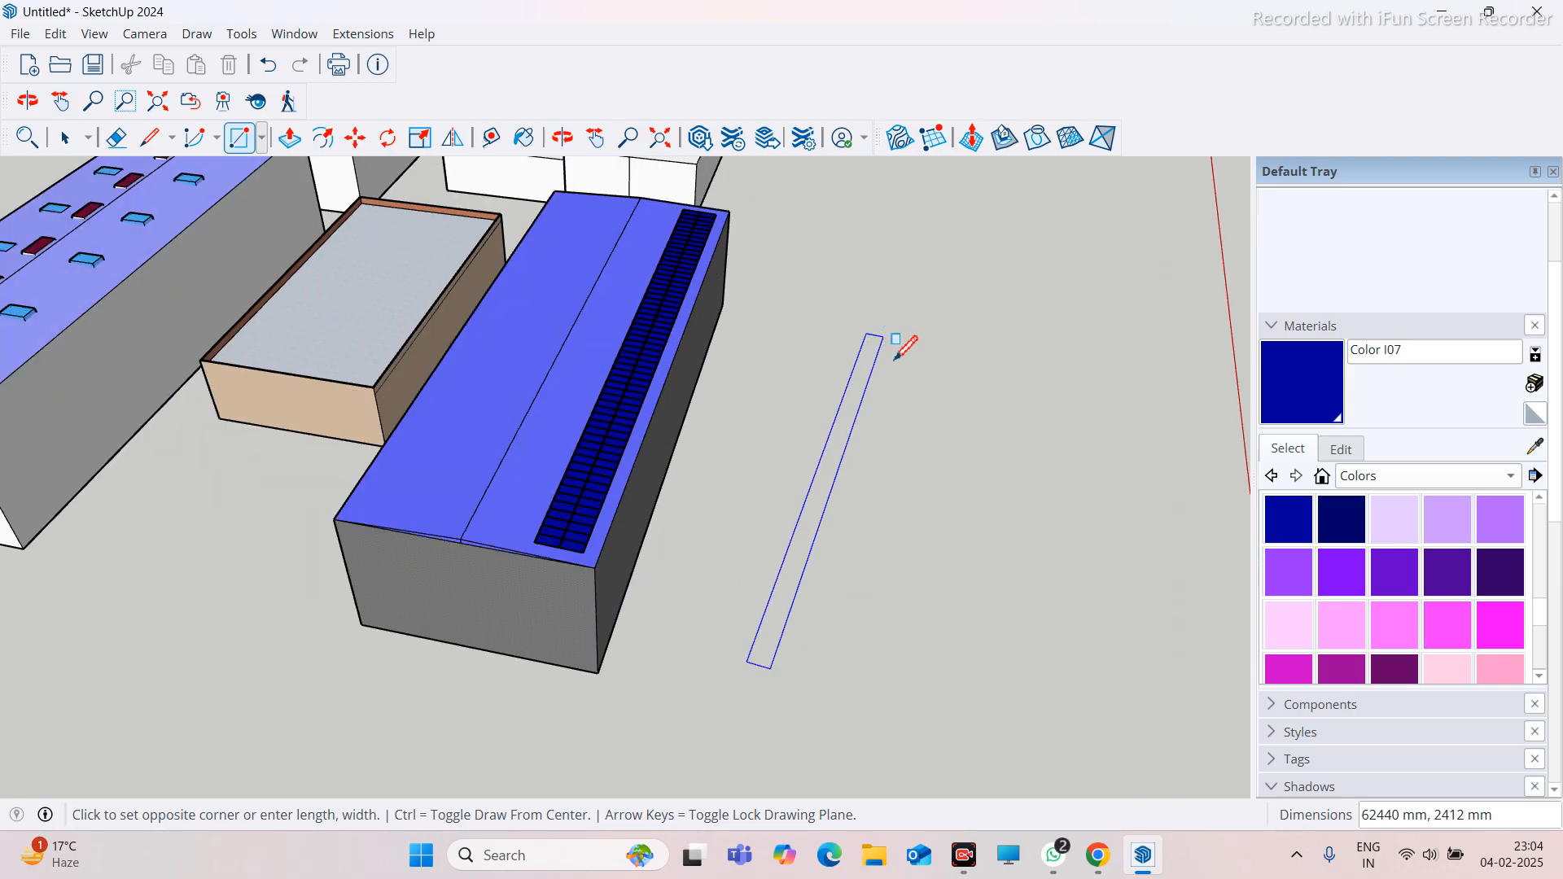
{"action": "scroll", "coordinate": [358, 461], "scroll_direction": "down", "scroll_amount": 5}
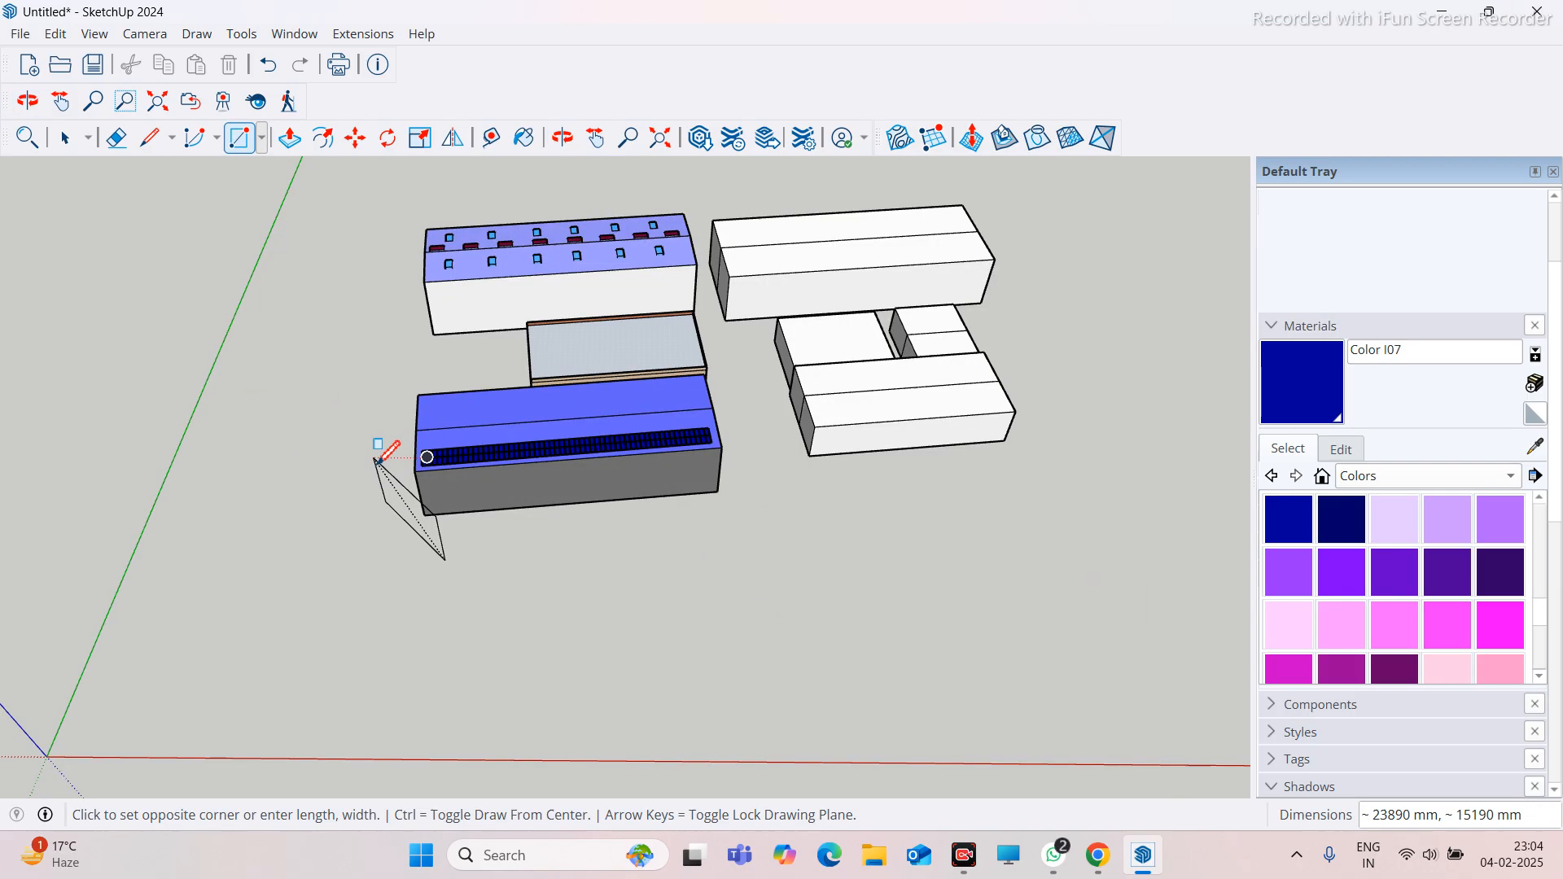
{"action": "scroll", "coordinate": [377, 461], "scroll_direction": "down", "scroll_amount": 2}
{"action": "scroll", "coordinate": [642, 529], "scroll_direction": "up", "scroll_amount": 6}
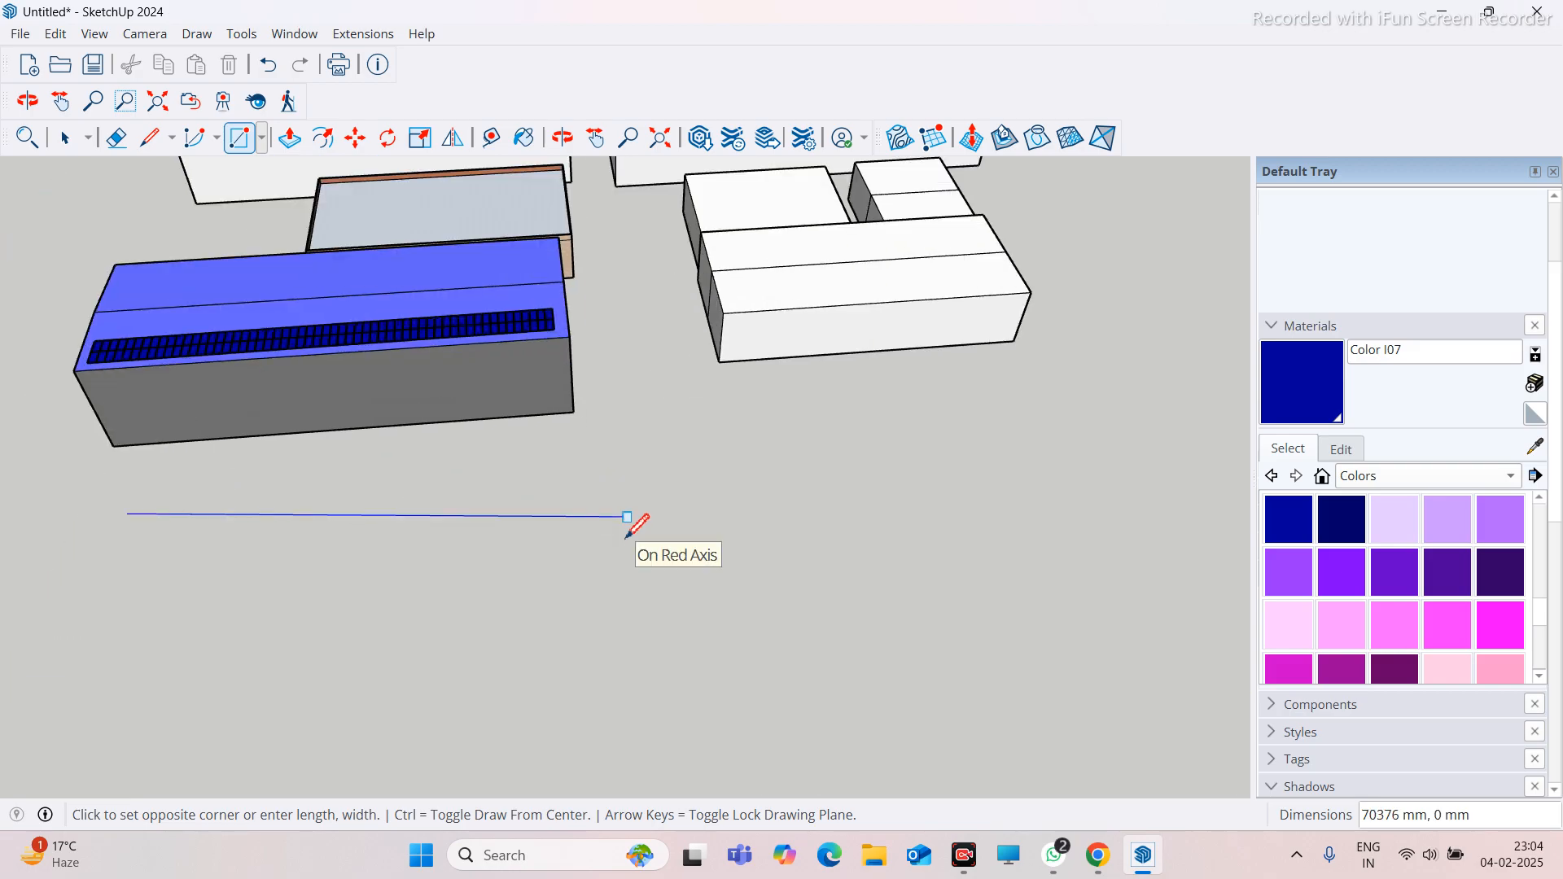
{"action": "scroll", "coordinate": [625, 524], "scroll_direction": "up", "scroll_amount": 5}
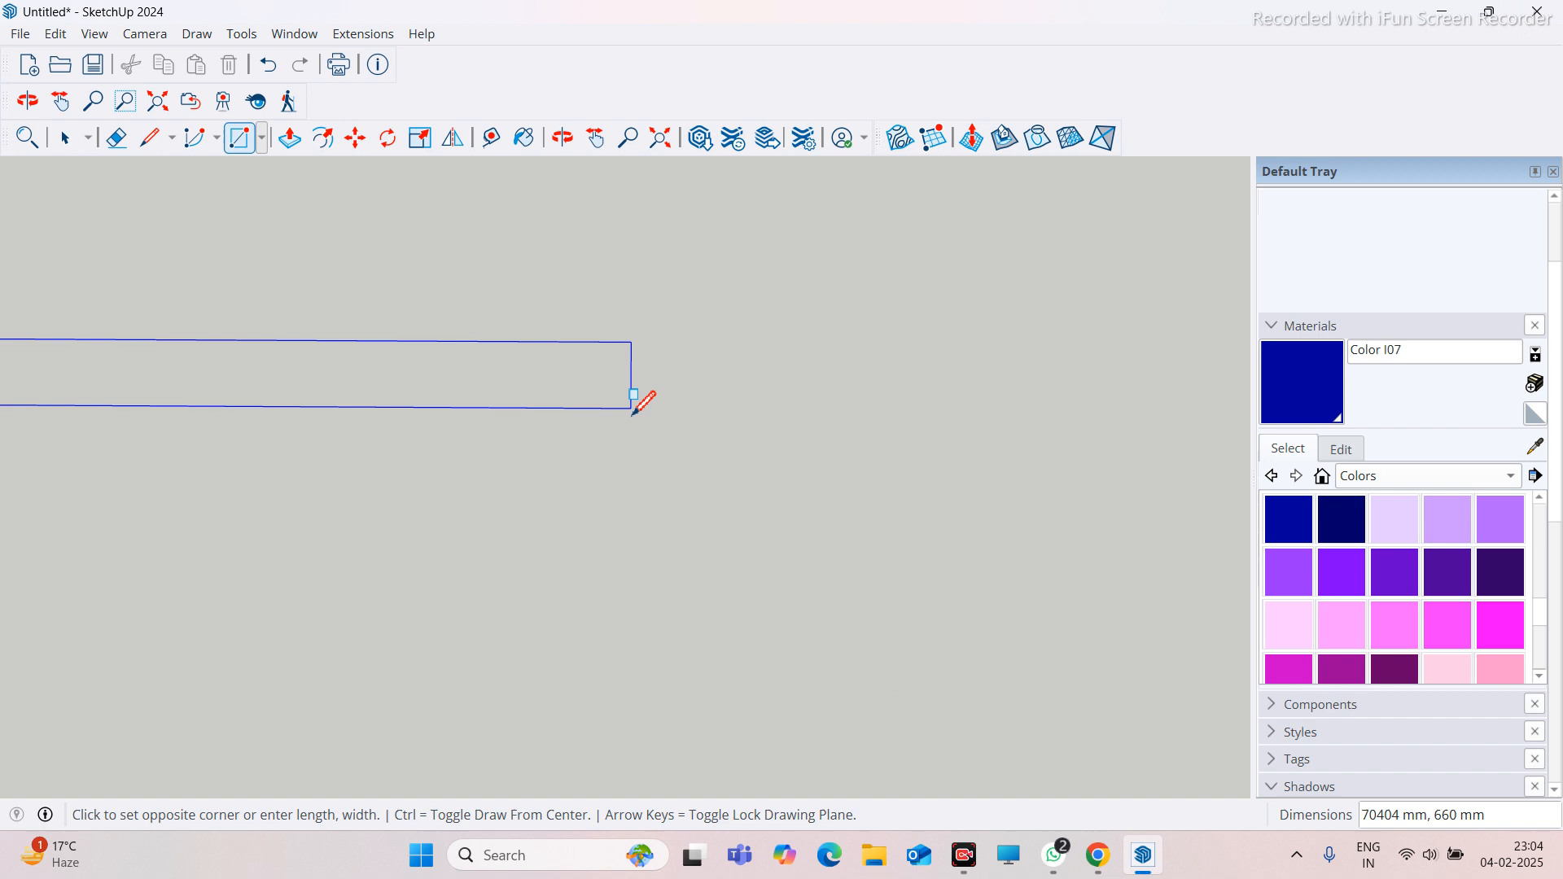
{"action": "scroll", "coordinate": [636, 401], "scroll_direction": "up", "scroll_amount": 2}
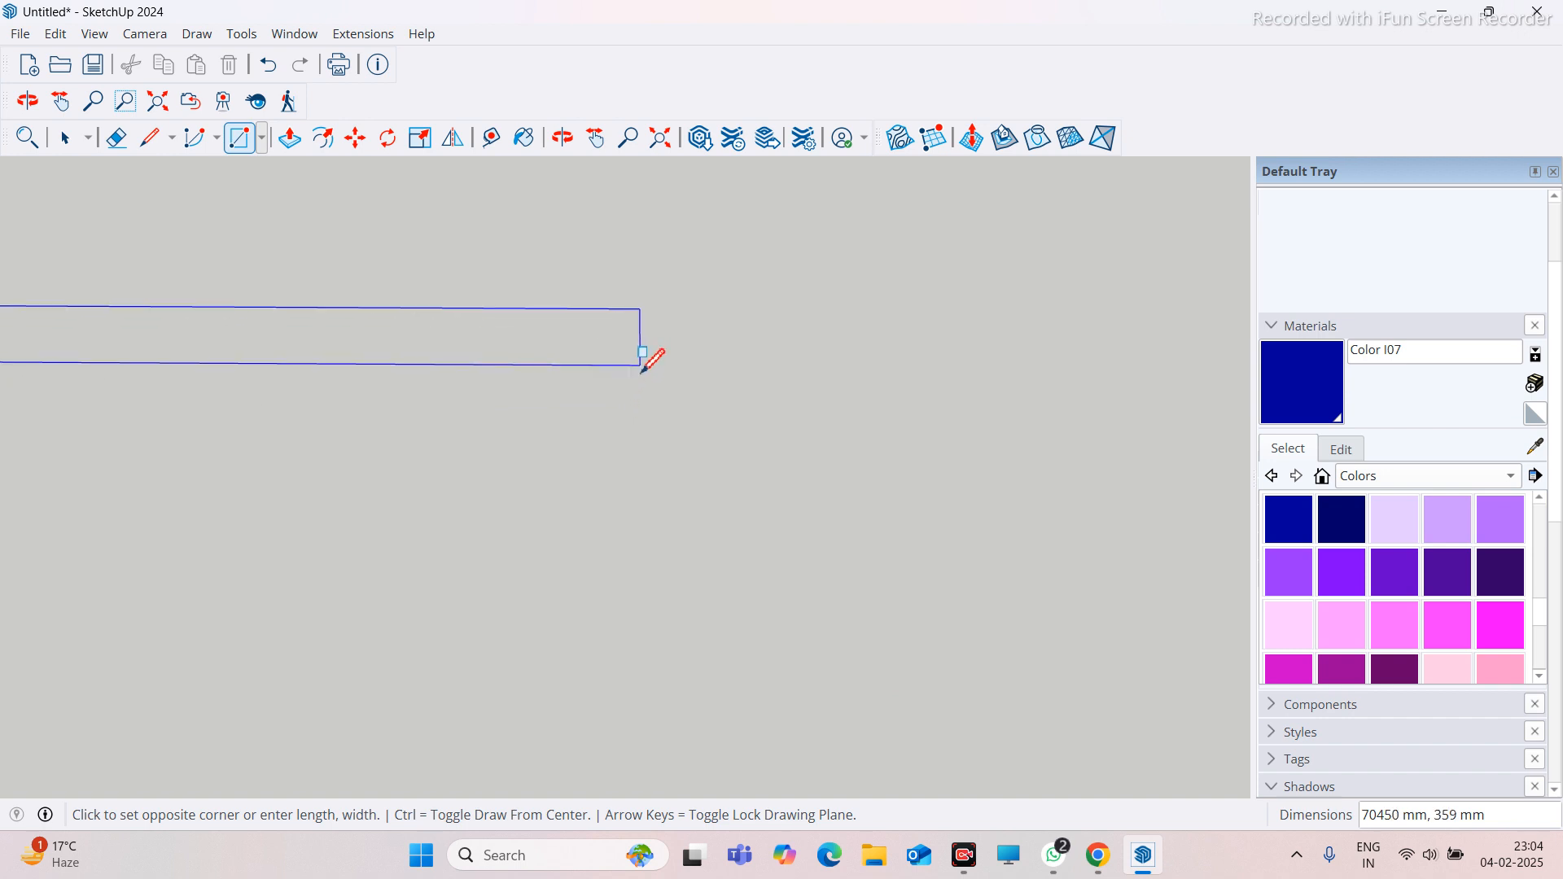
{"action": "left_click", "coordinate": [642, 353]}
Extrude the long narrow ground rectangle upward 50 mm with Push/Pull
{"action": "scroll", "coordinate": [855, 353], "scroll_direction": "down", "scroll_amount": 2}
{"action": "left_click", "coordinate": [289, 137]}
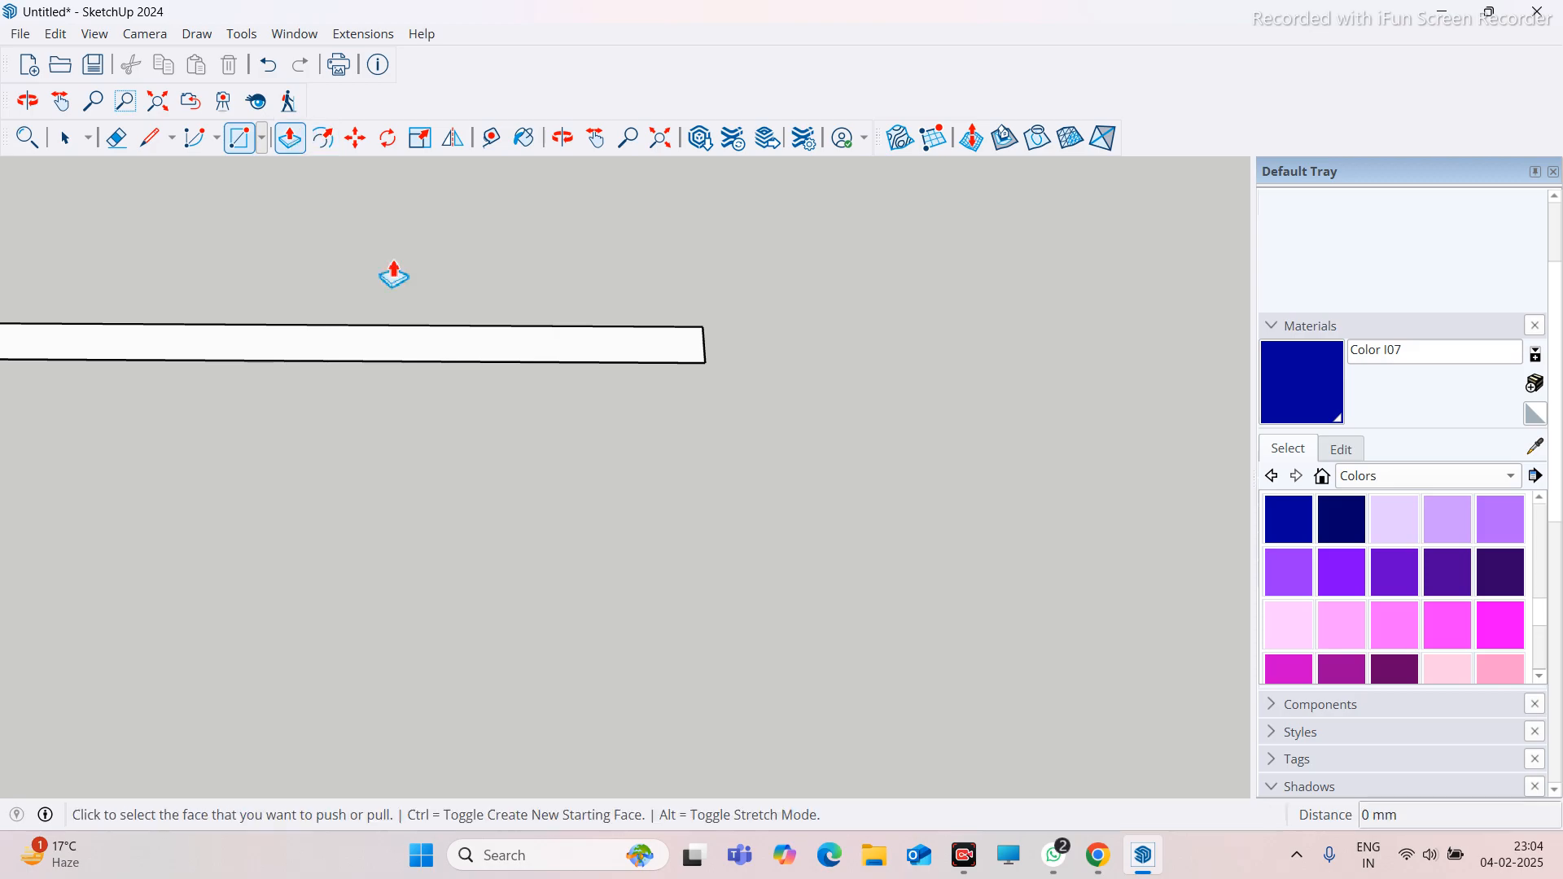
{"action": "left_click", "coordinate": [576, 352]}
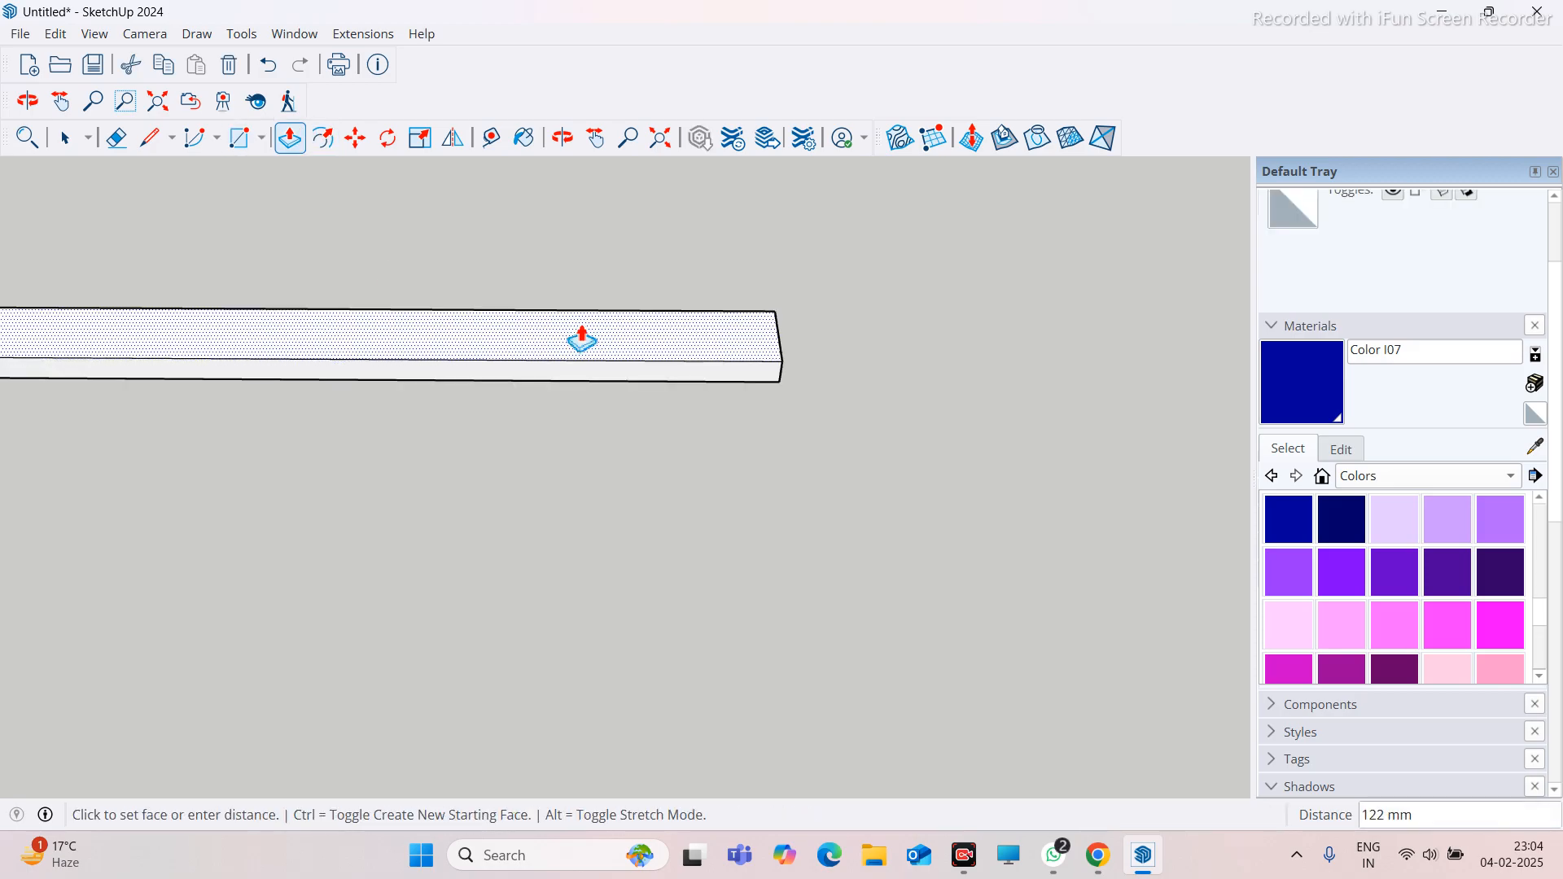
{"action": "key", "text": "Return"}
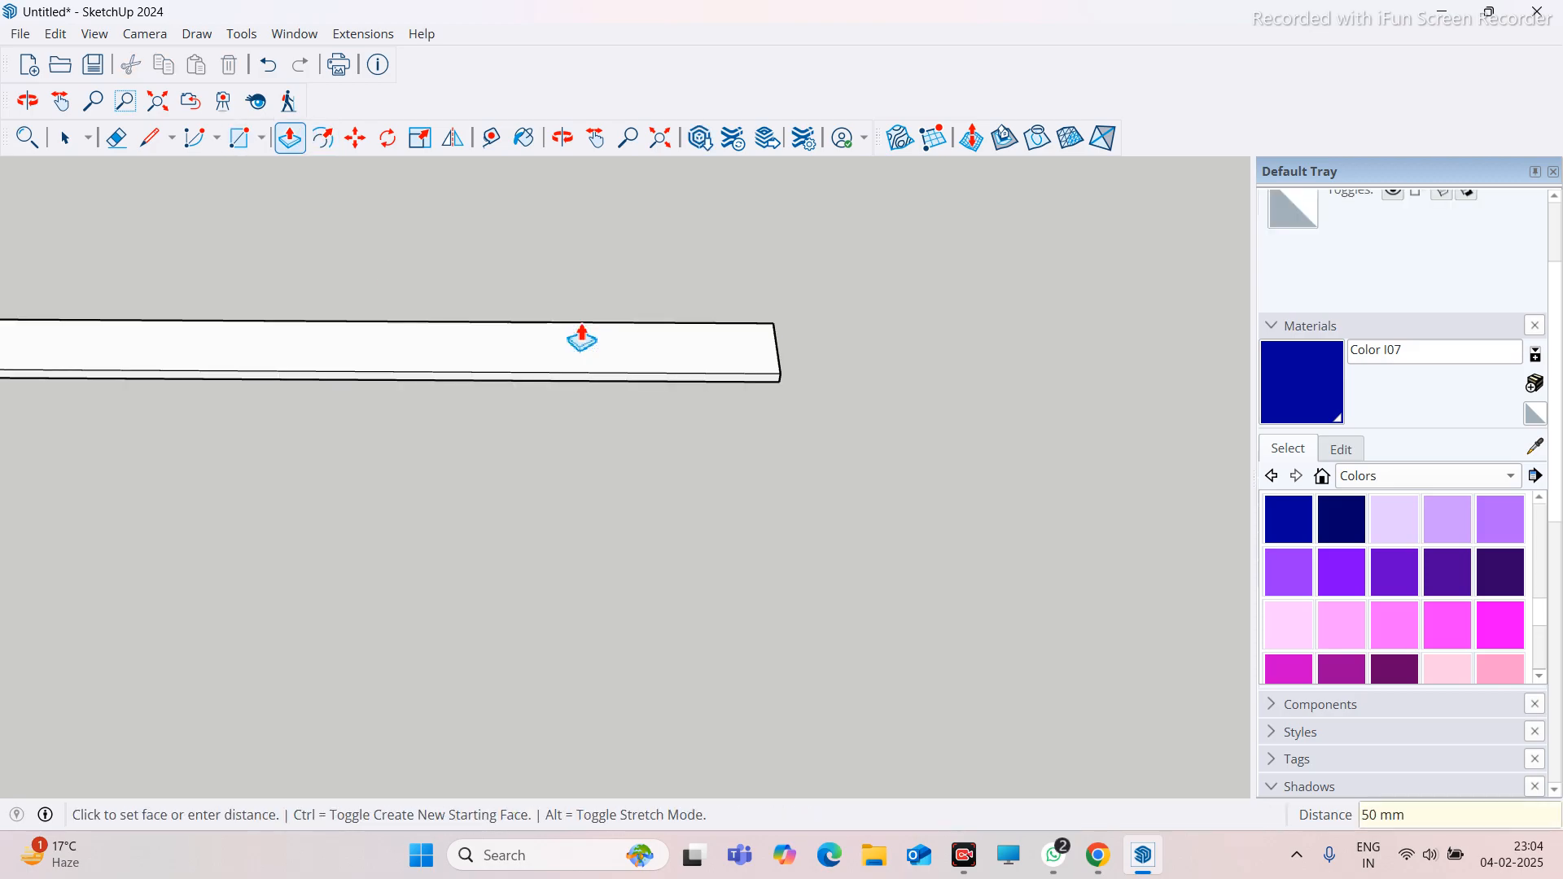
Select the whole extruded strip beside the blue-roofed building and make it a group
{"action": "scroll", "coordinate": [1425, 516], "scroll_direction": "down", "scroll_amount": 5}
{"action": "scroll", "coordinate": [1405, 534], "scroll_direction": "up", "scroll_amount": 6}
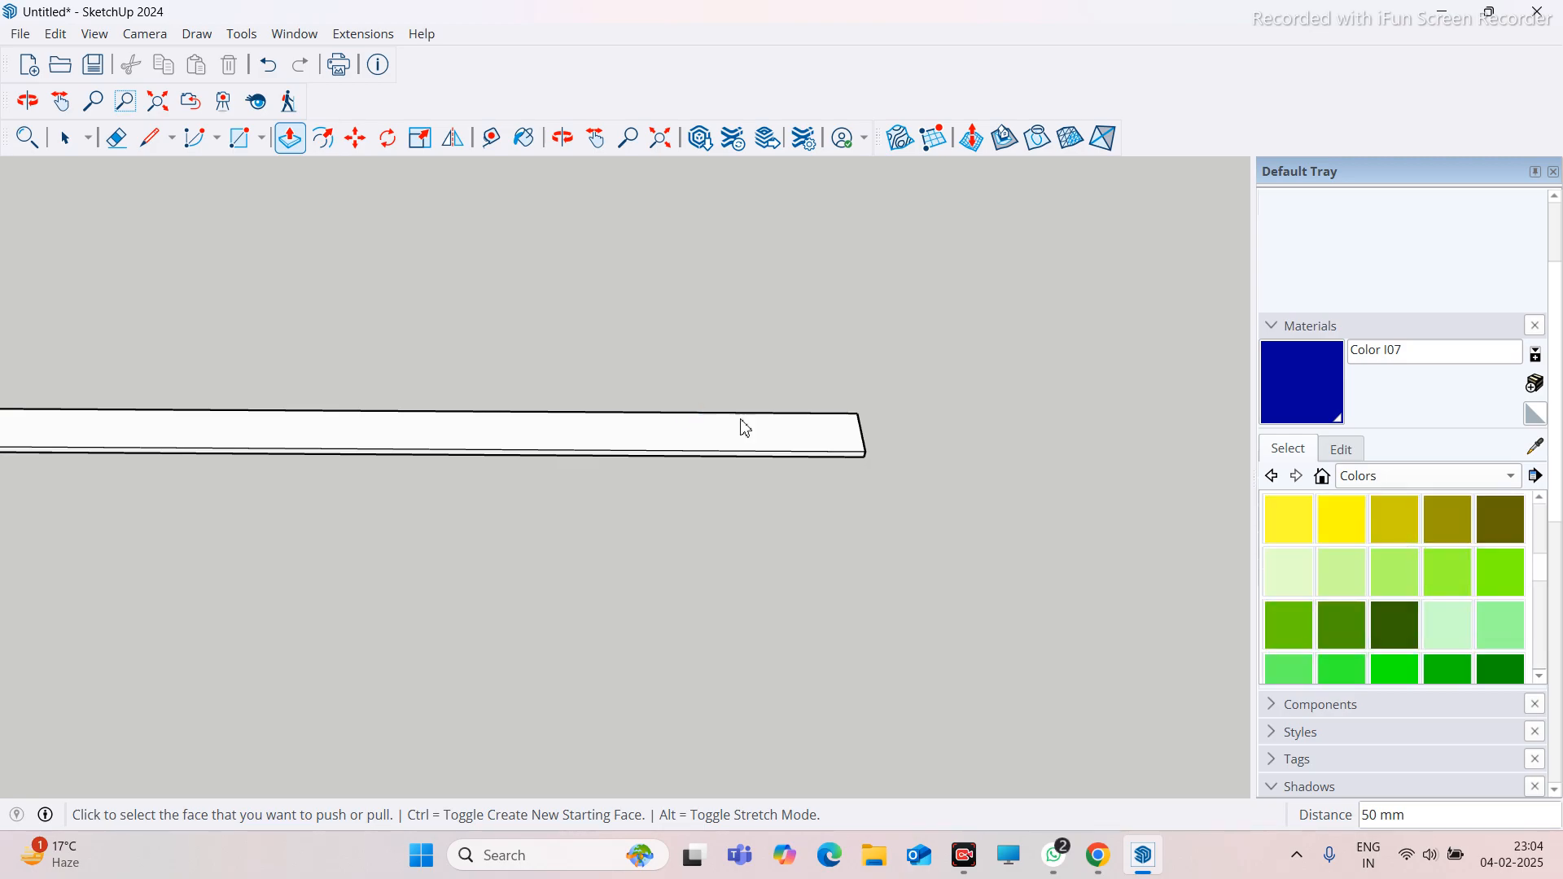
{"action": "scroll", "coordinate": [894, 454], "scroll_direction": "down", "scroll_amount": 7}
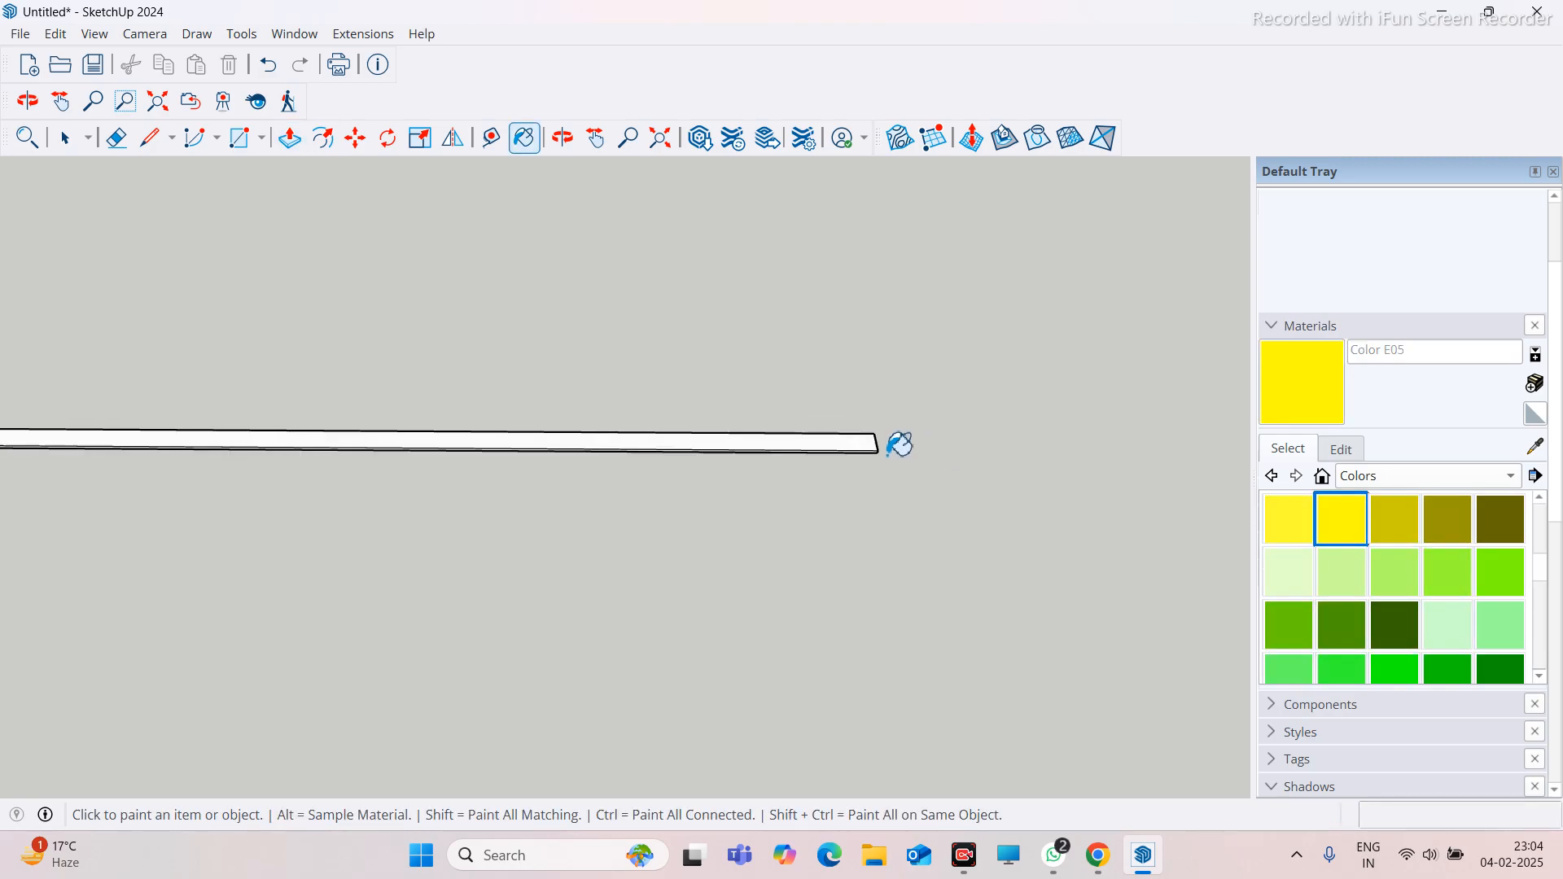
{"action": "scroll", "coordinate": [926, 455], "scroll_direction": "down", "scroll_amount": 5}
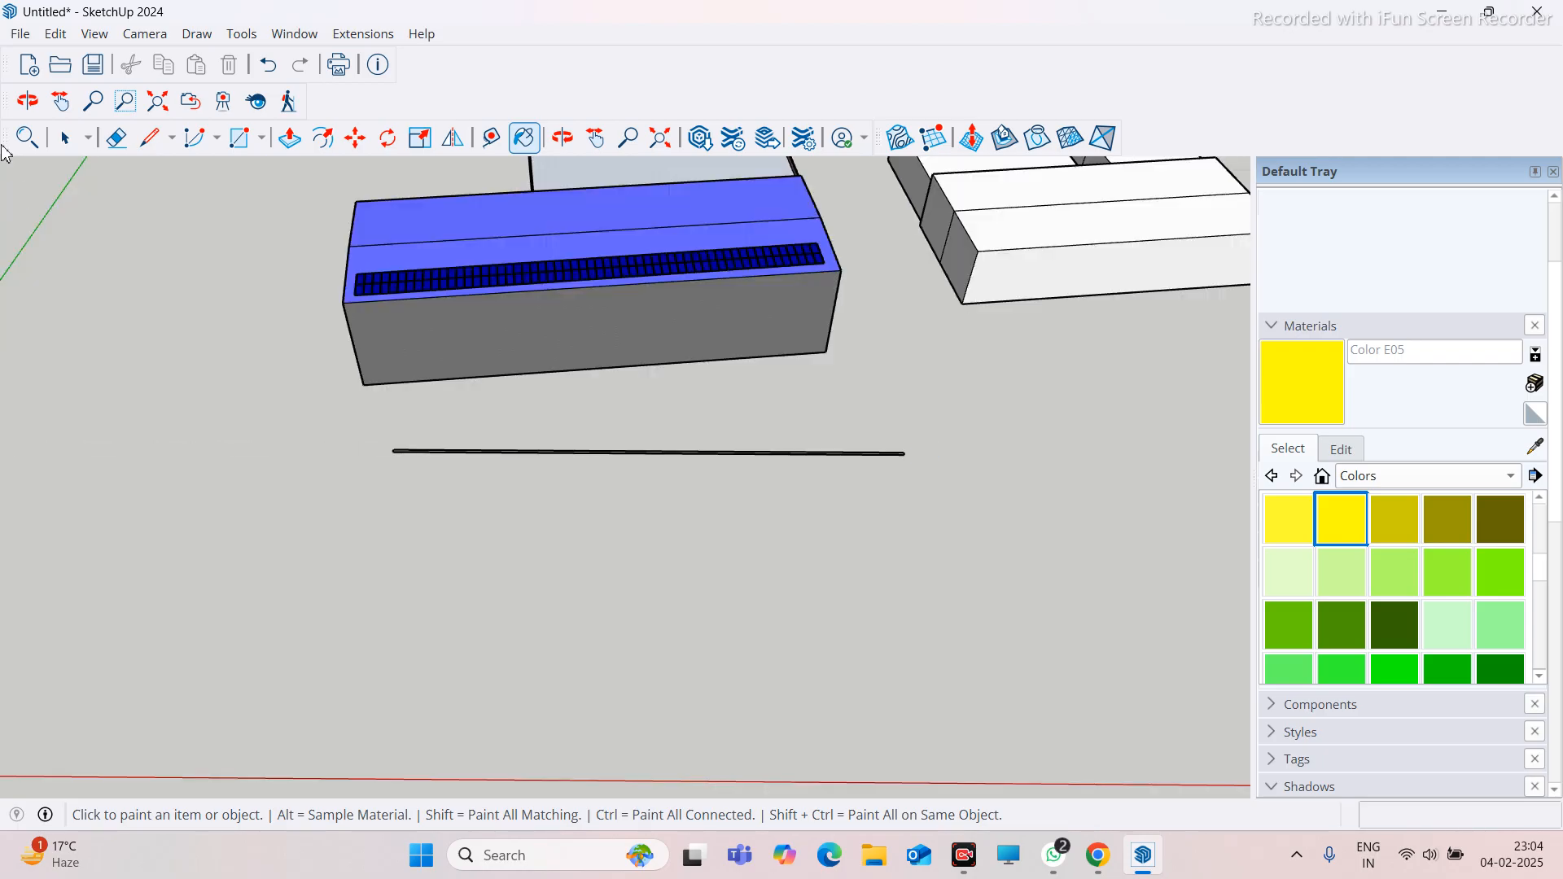
{"action": "left_click", "coordinate": [66, 138]}
{"action": "scroll", "coordinate": [460, 456], "scroll_direction": "up", "scroll_amount": 3}
{"action": "mouse_move", "coordinate": [301, 411]}
{"action": "left_mouse_down"}
{"action": "mouse_move", "coordinate": [1100, 601]}
{"action": "mouse_move", "coordinate": [649, 558]}
{"action": "left_mouse_up"}
{"action": "scroll", "coordinate": [379, 457], "scroll_direction": "down", "scroll_amount": 6}
{"action": "left_click_drag", "start_coordinate": [369, 455], "coordinate": [759, 489]}
{"action": "right_click", "coordinate": [754, 482]}
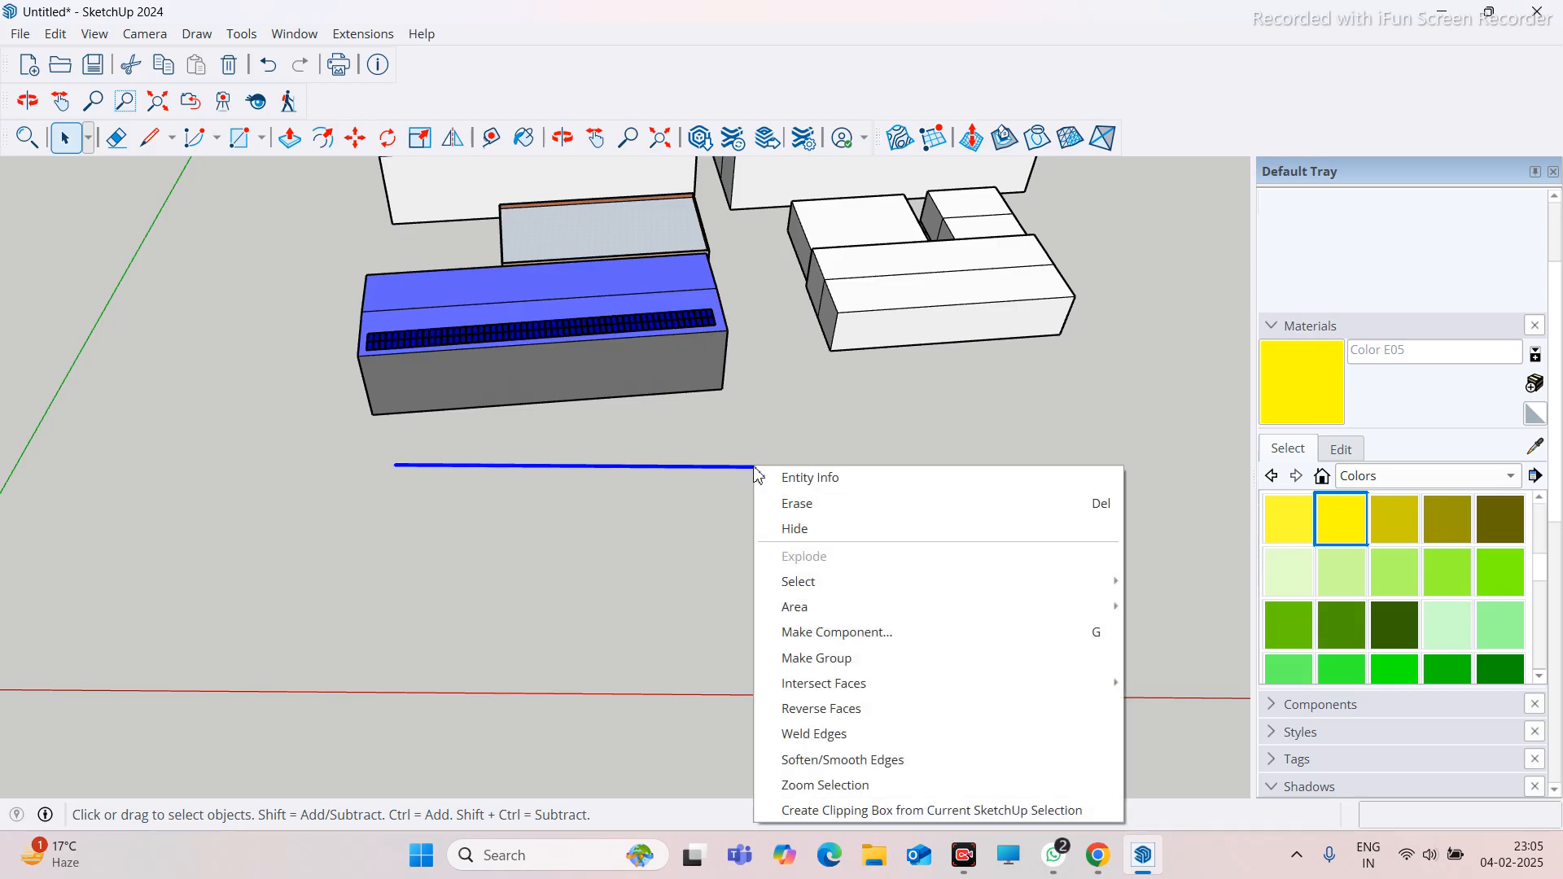
{"action": "left_click", "coordinate": [845, 652]}
Paint the grouped strip with the yellow material Color E05
{"action": "scroll", "coordinate": [761, 513], "scroll_direction": "up", "scroll_amount": 6}
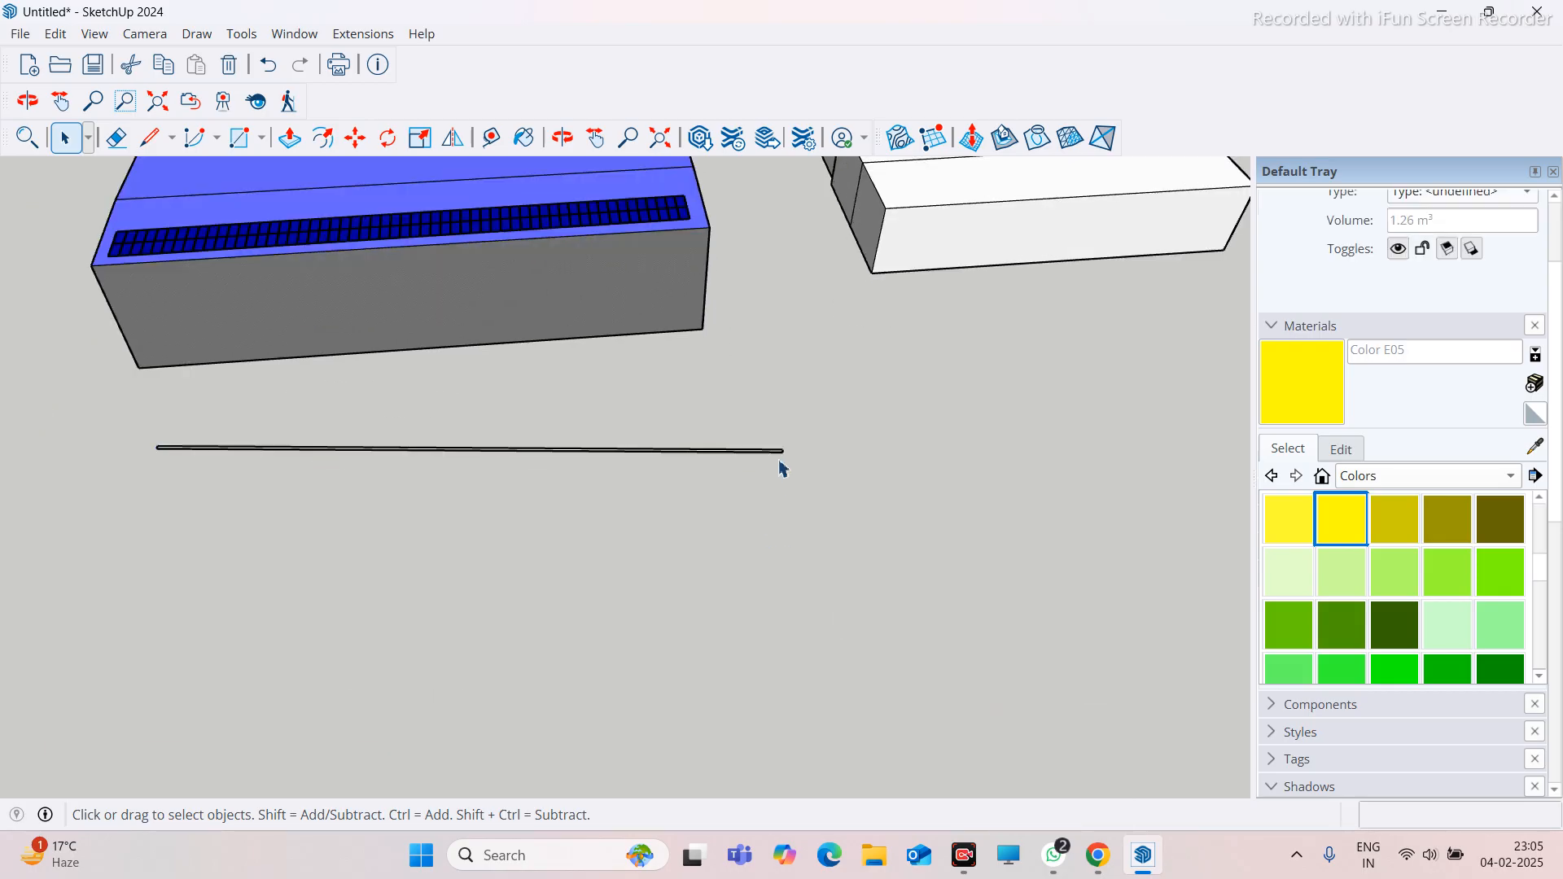
{"action": "left_click", "coordinate": [1288, 388]}
{"action": "middle_click_drag", "start_coordinate": [920, 525], "coordinate": [908, 559]}
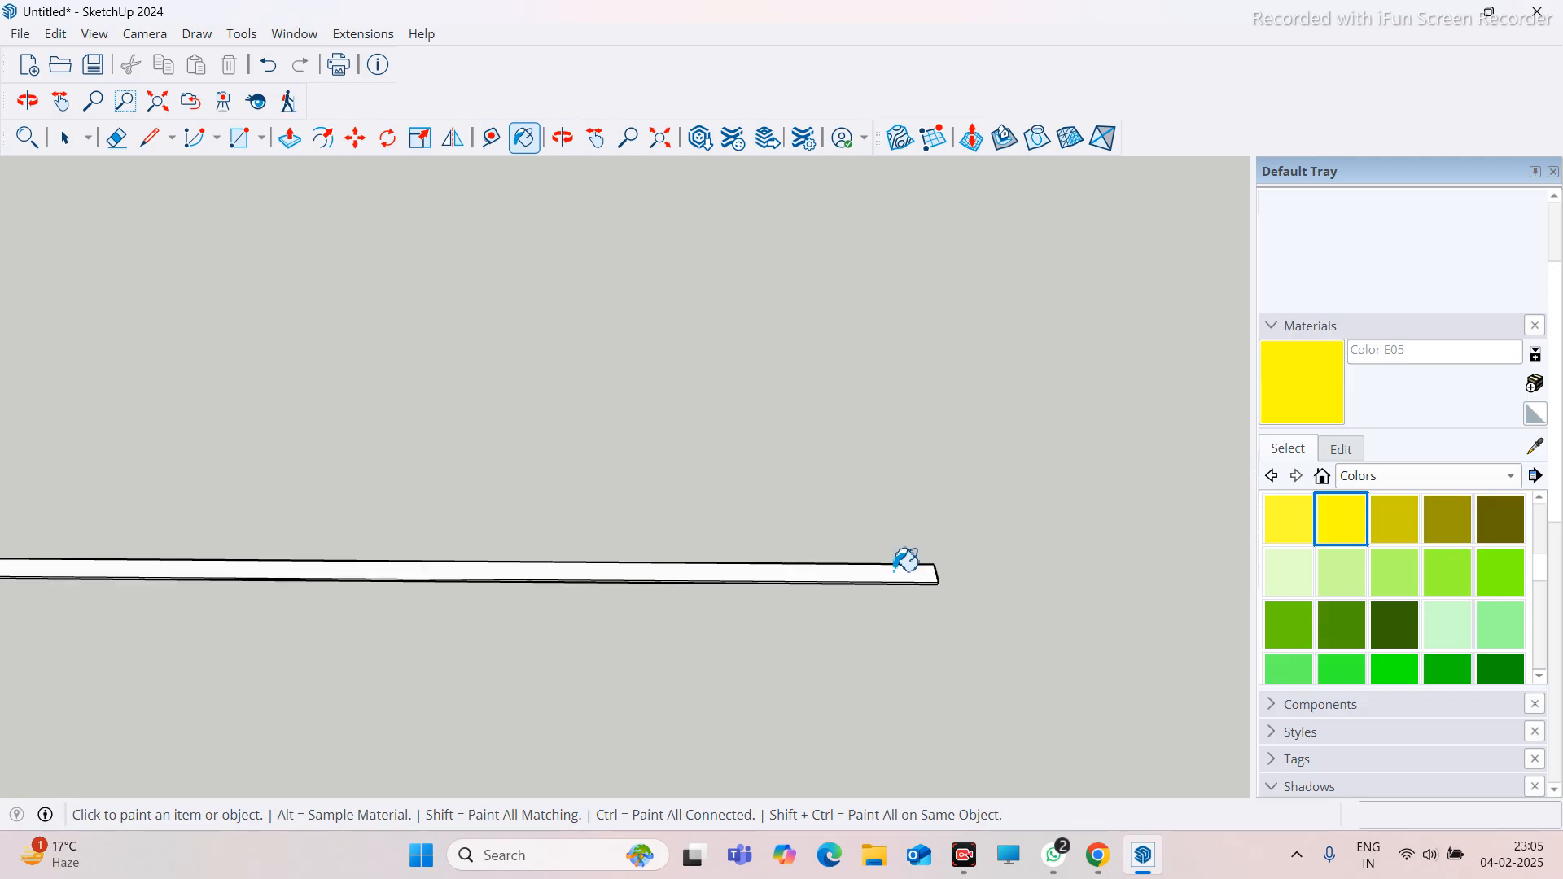
{"action": "left_click", "coordinate": [906, 560]}
Move the yellow strip by its lower end corner onto the ridge-side corner of the end panel on the blue roof
{"action": "mouse_move", "coordinate": [1002, 527]}
{"action": "middle_mouse_down"}
{"action": "mouse_move", "coordinate": [586, 551]}
{"action": "mouse_move", "coordinate": [795, 530]}
{"action": "mouse_move", "coordinate": [781, 516]}
{"action": "middle_mouse_up"}
{"action": "scroll", "coordinate": [700, 553], "scroll_direction": "up", "scroll_amount": 3}
{"action": "left_click", "coordinate": [691, 624]}
{"action": "key", "text": "m"}
{"action": "scroll", "coordinate": [741, 634], "scroll_direction": "up", "scroll_amount": 6}
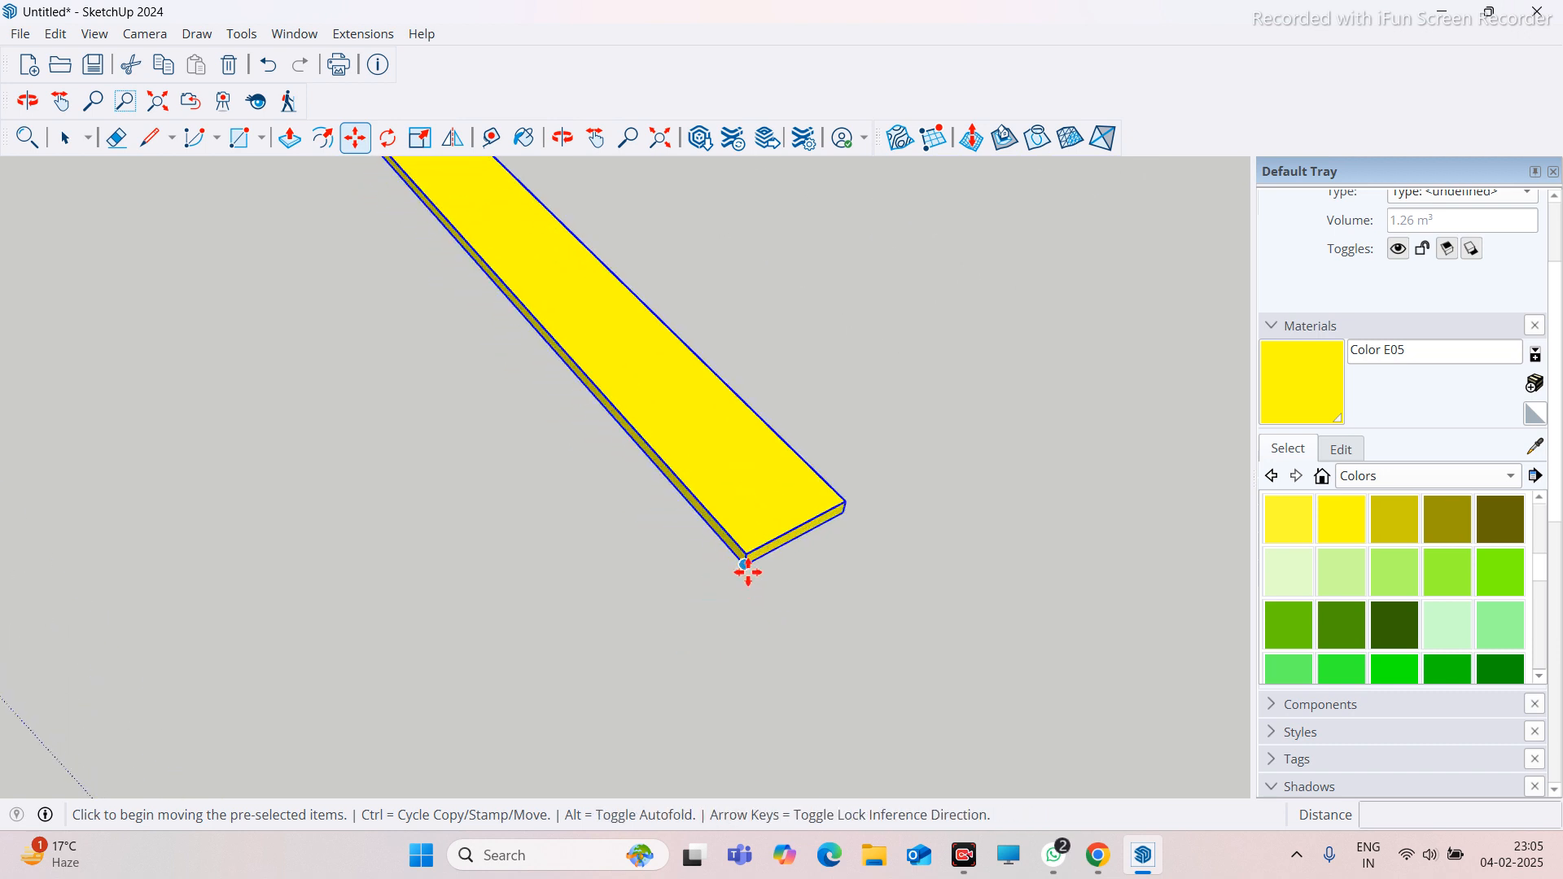
{"action": "left_click", "coordinate": [745, 564]}
{"action": "scroll", "coordinate": [391, 565], "scroll_direction": "down", "scroll_amount": 5}
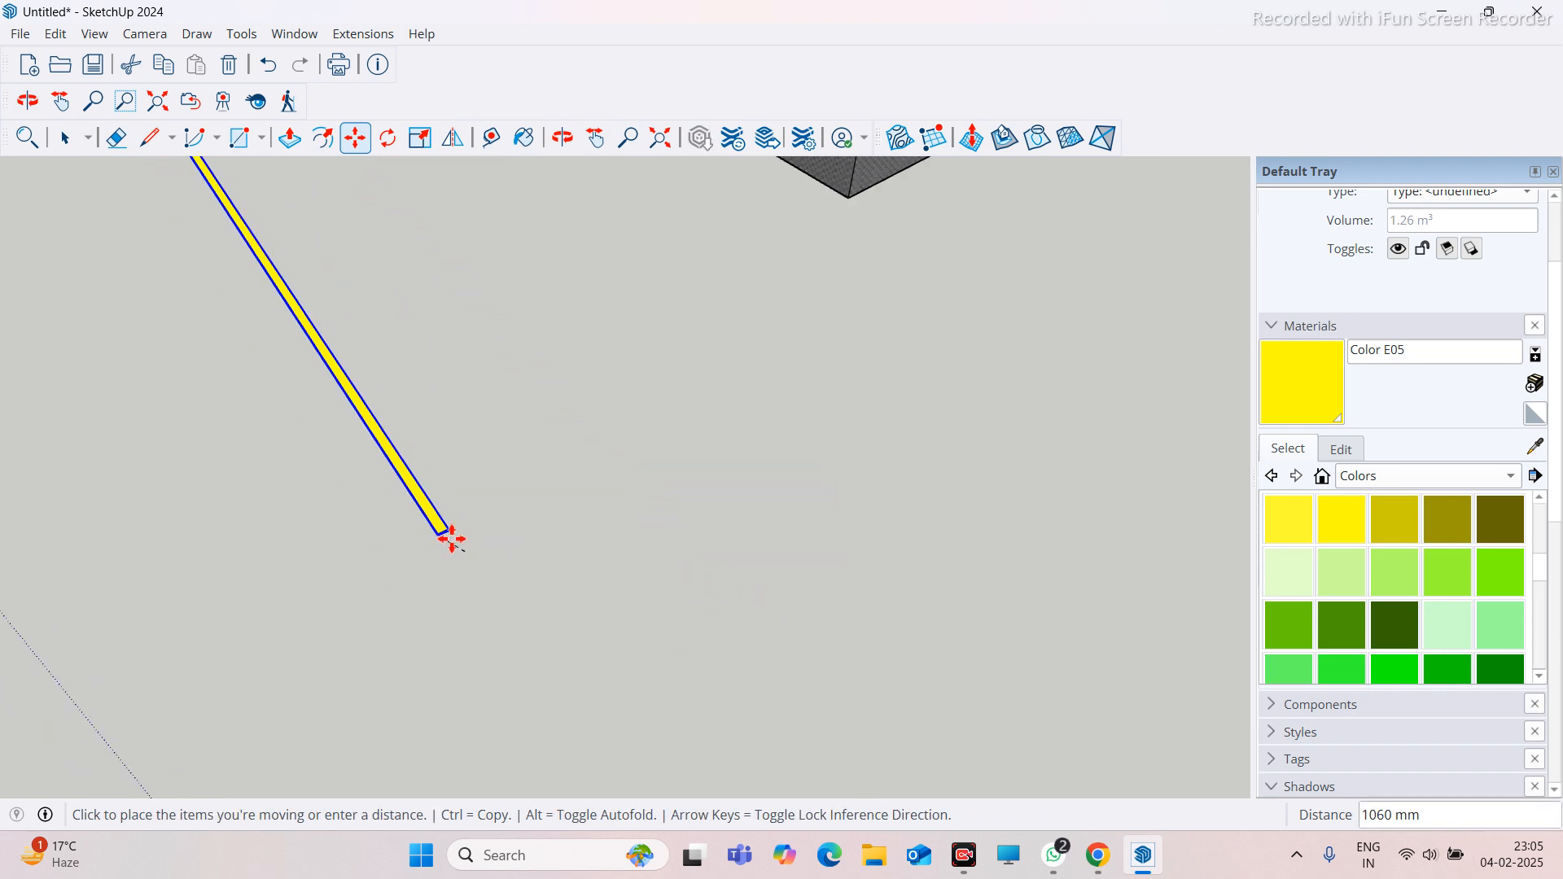
{"action": "scroll", "coordinate": [517, 531], "scroll_direction": "down", "scroll_amount": 4}
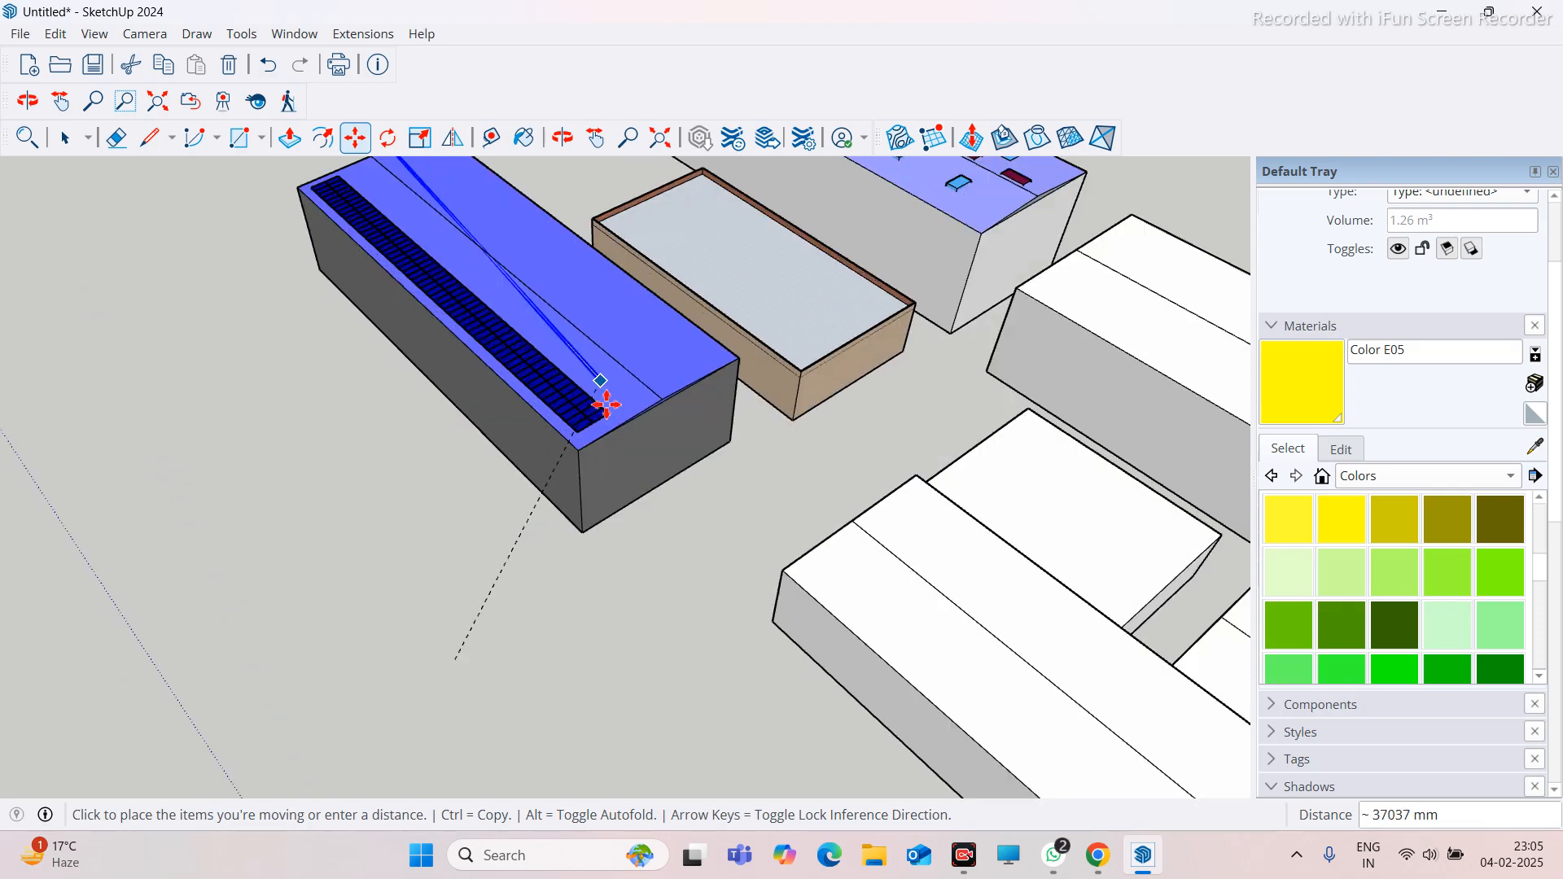
{"action": "scroll", "coordinate": [610, 409], "scroll_direction": "up", "scroll_amount": 6}
{"action": "scroll", "coordinate": [617, 433], "scroll_direction": "up", "scroll_amount": 5}
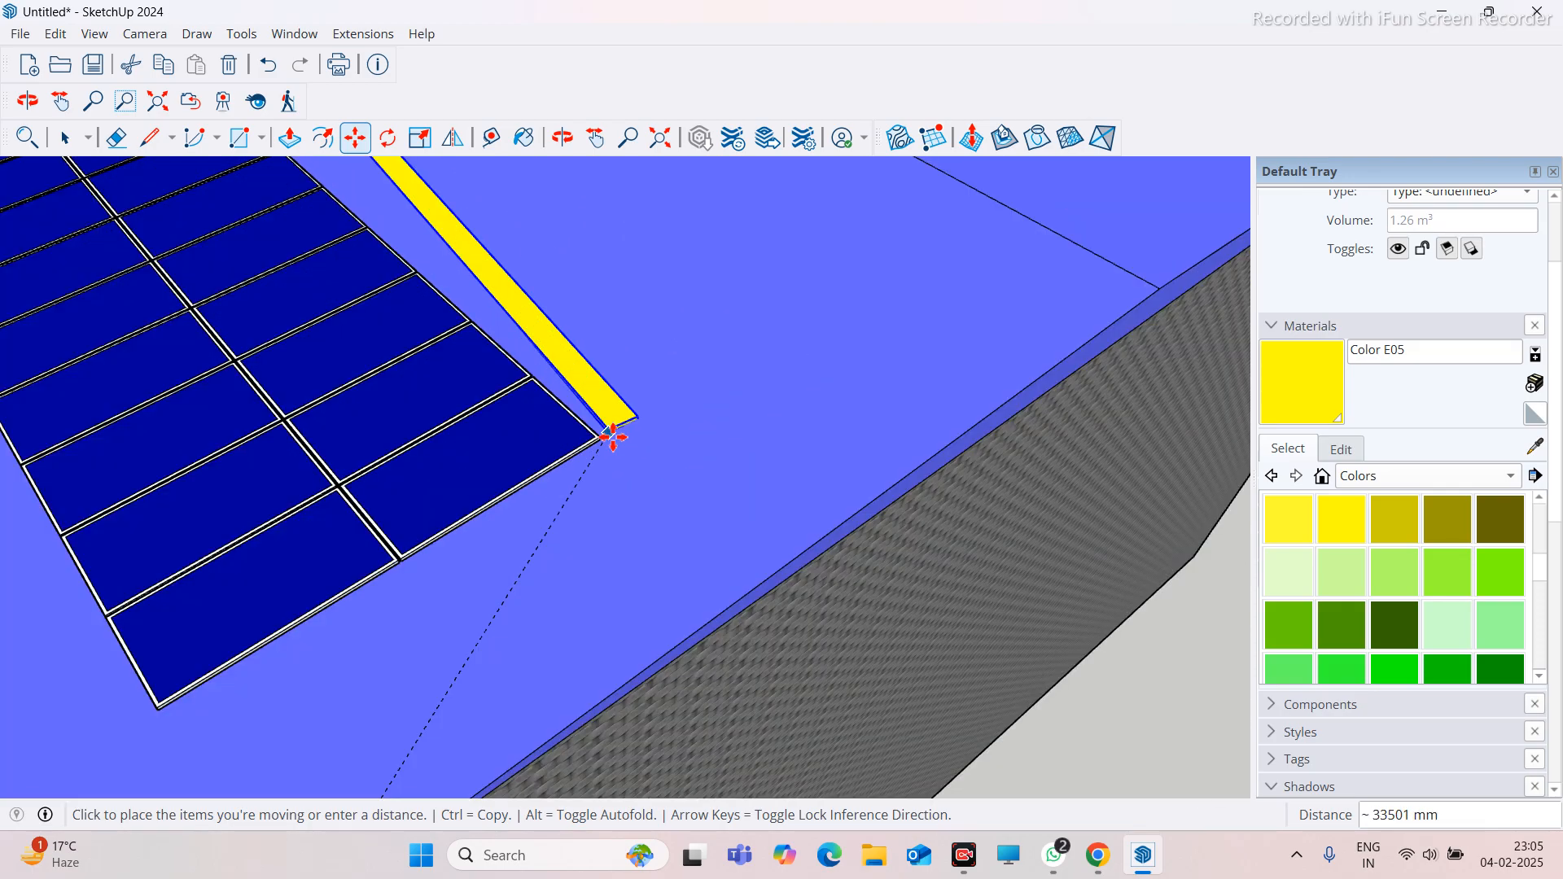
{"action": "left_click", "coordinate": [587, 451]}
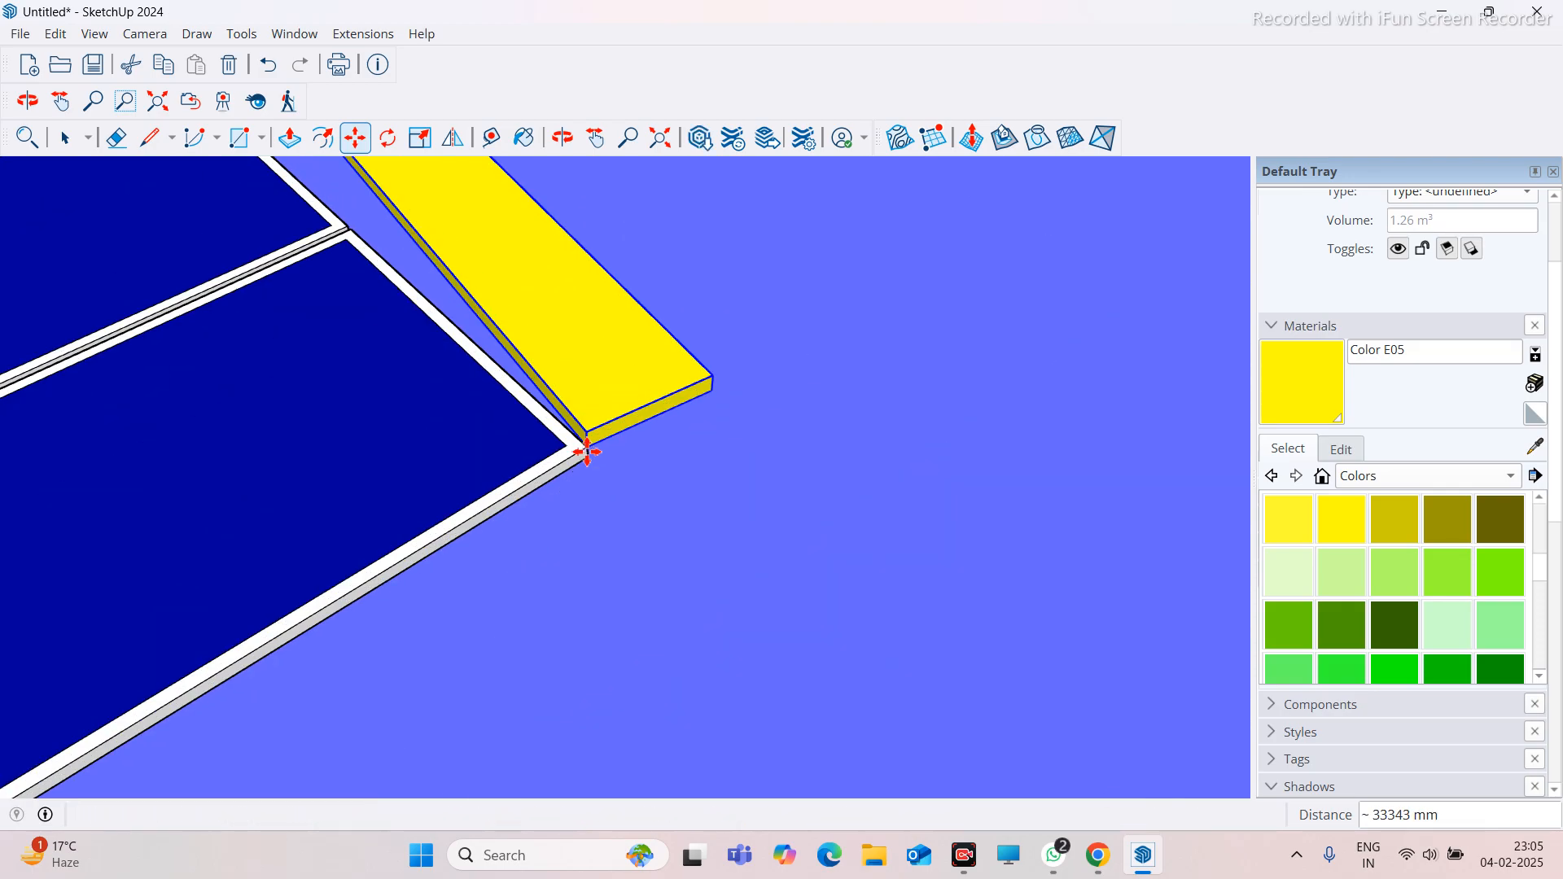
Rotate the yellow strip about 7.9° around the shared panel corner to align it with the panel row's edge
{"action": "left_click", "coordinate": [387, 138]}
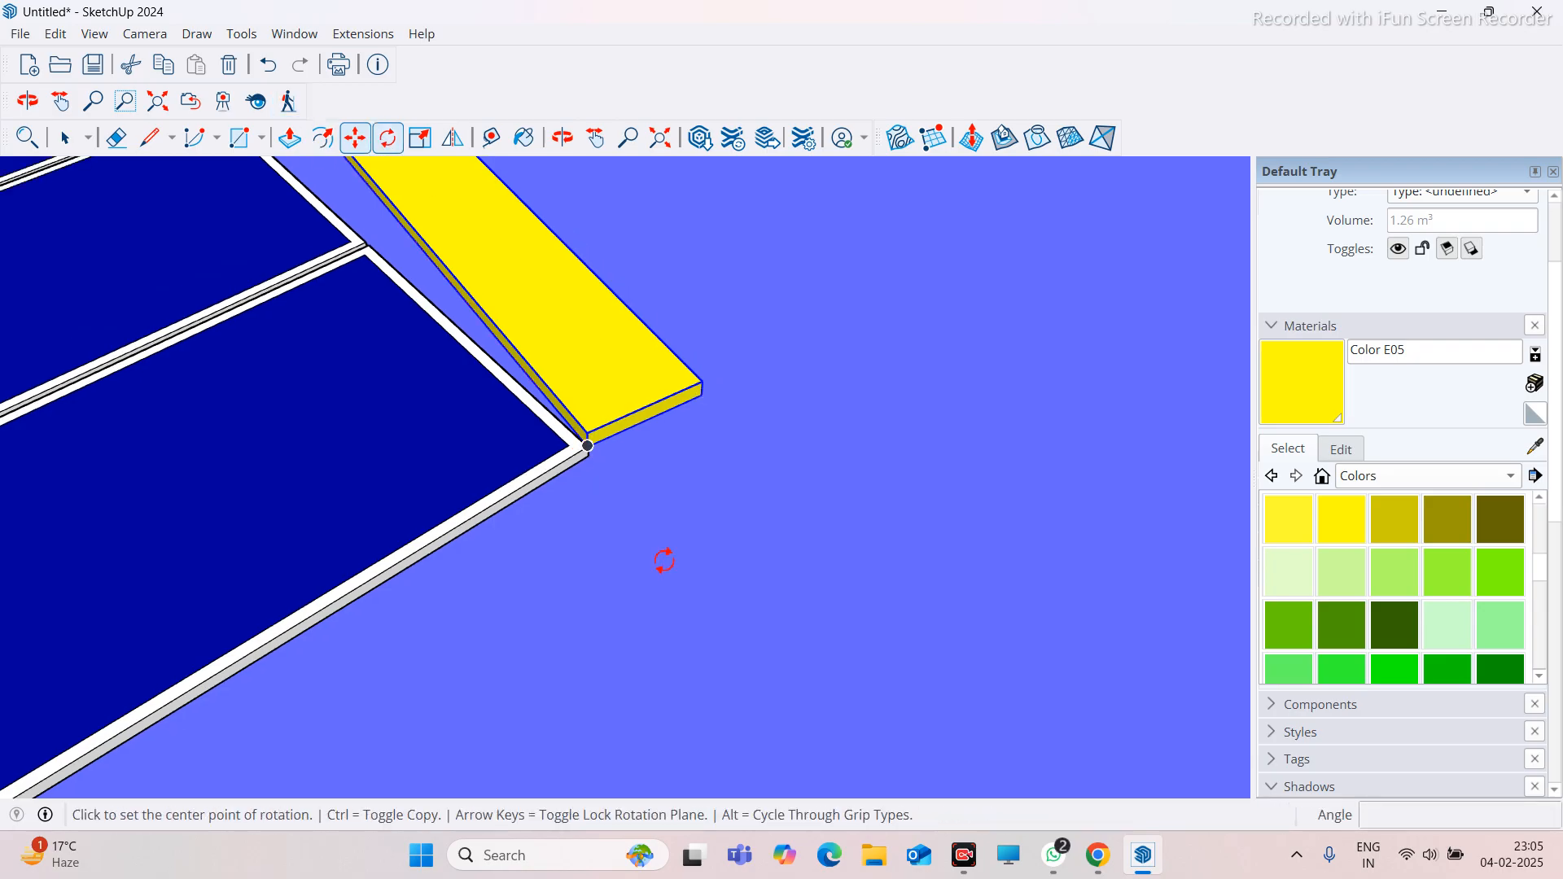
{"action": "left_click", "coordinate": [587, 445]}
{"action": "left_click", "coordinate": [574, 419]}
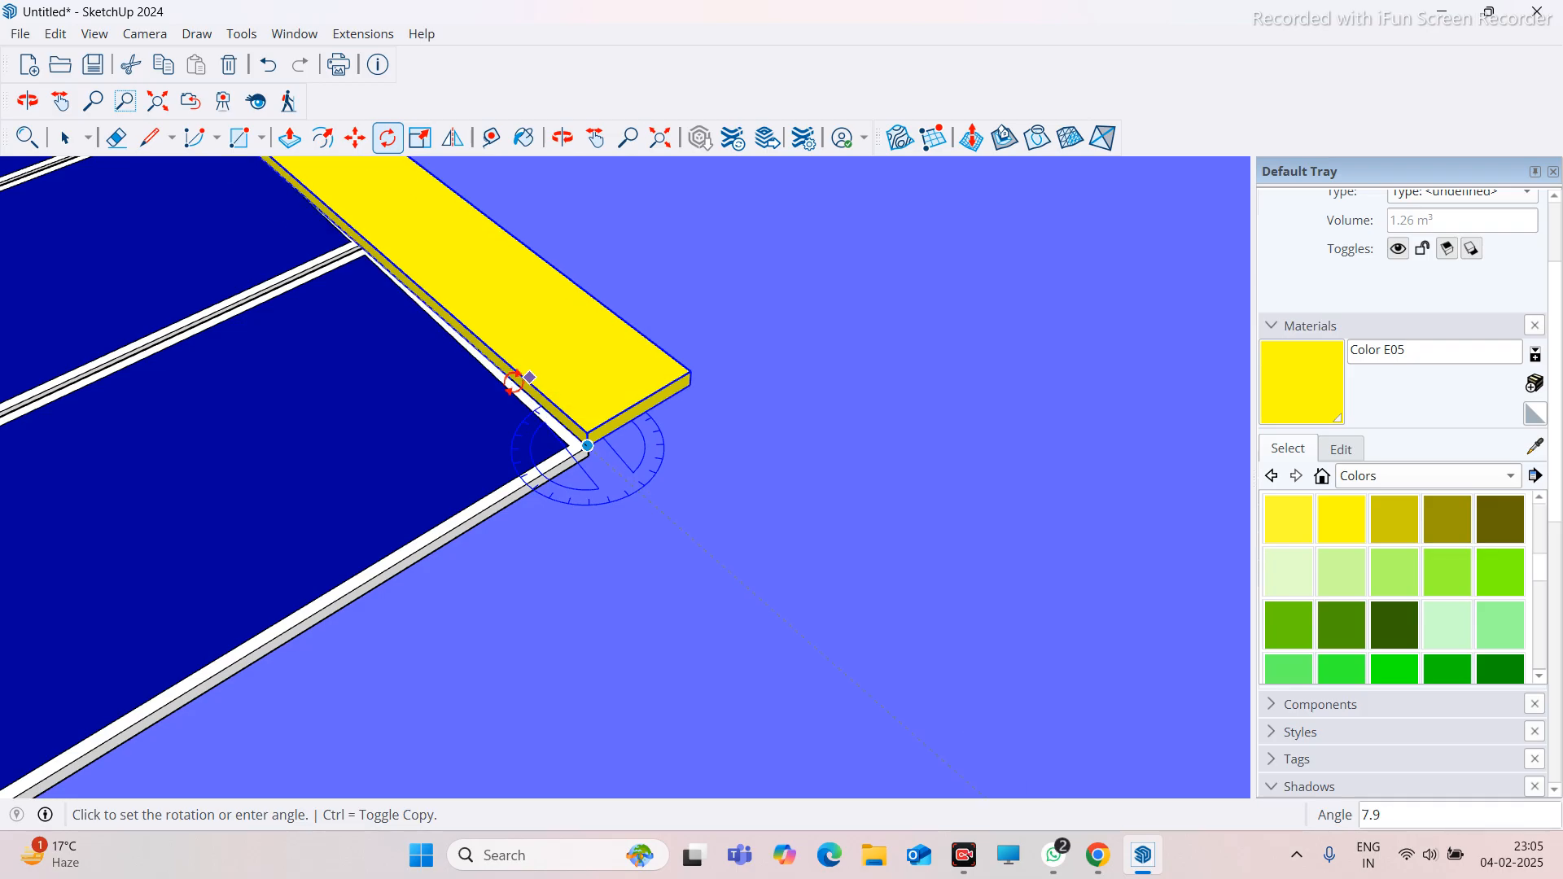
{"action": "left_click", "coordinate": [520, 376]}
Move the yellow strip 50 mm away from the panel row's edge toward the ridge
{"action": "middle_click_drag", "start_coordinate": [519, 376], "coordinate": [485, 418]}
{"action": "key", "text": "m"}
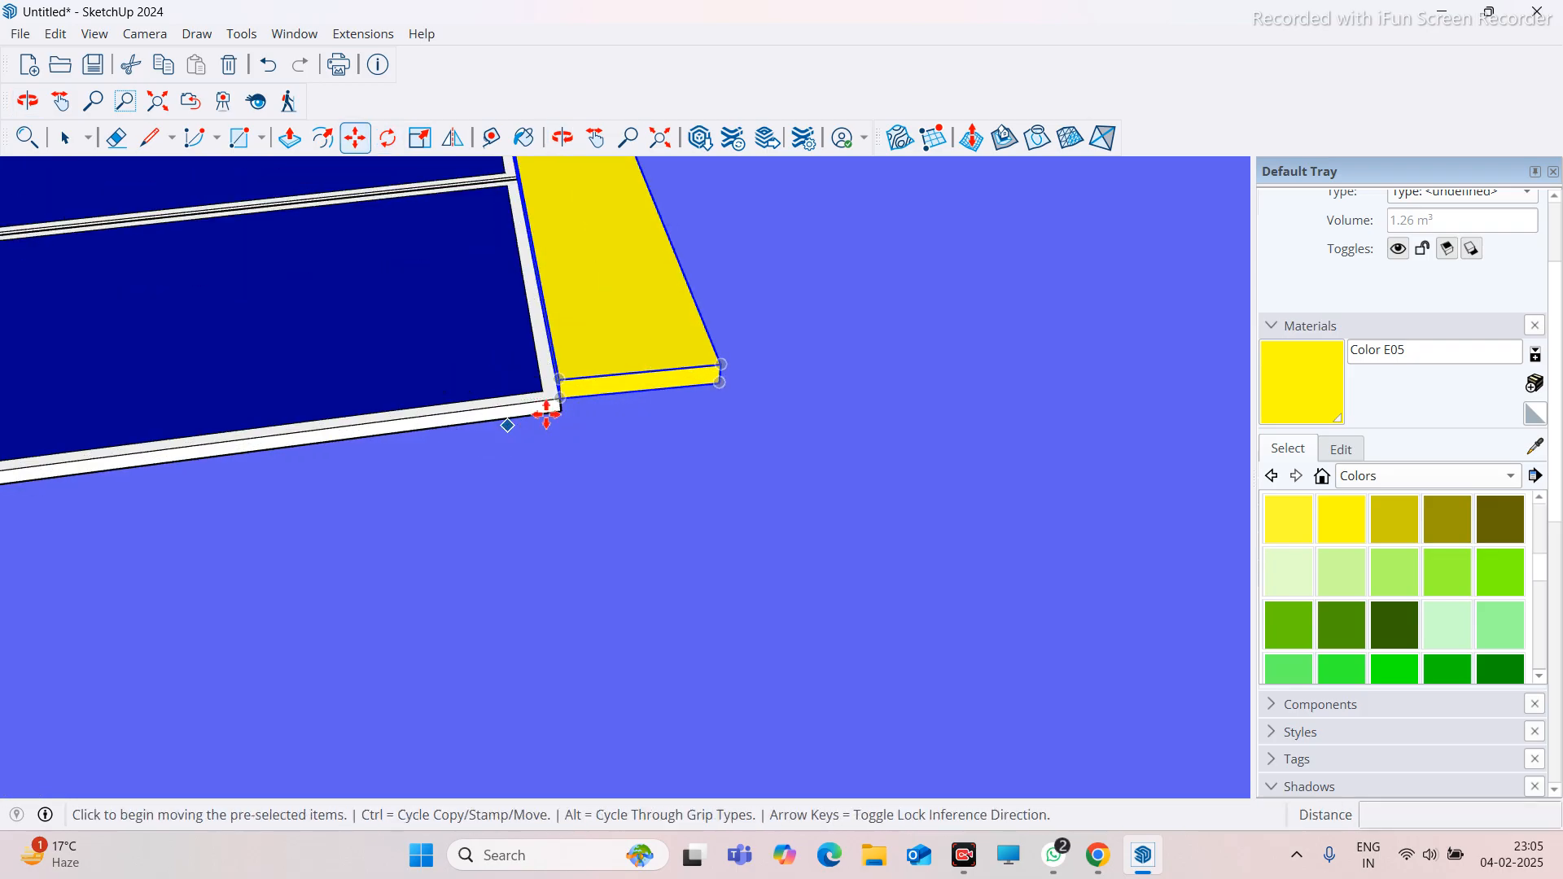
{"action": "left_click", "coordinate": [557, 415]}
{"action": "left_click", "coordinate": [570, 415]}
{"action": "left_click", "coordinate": [526, 402]}
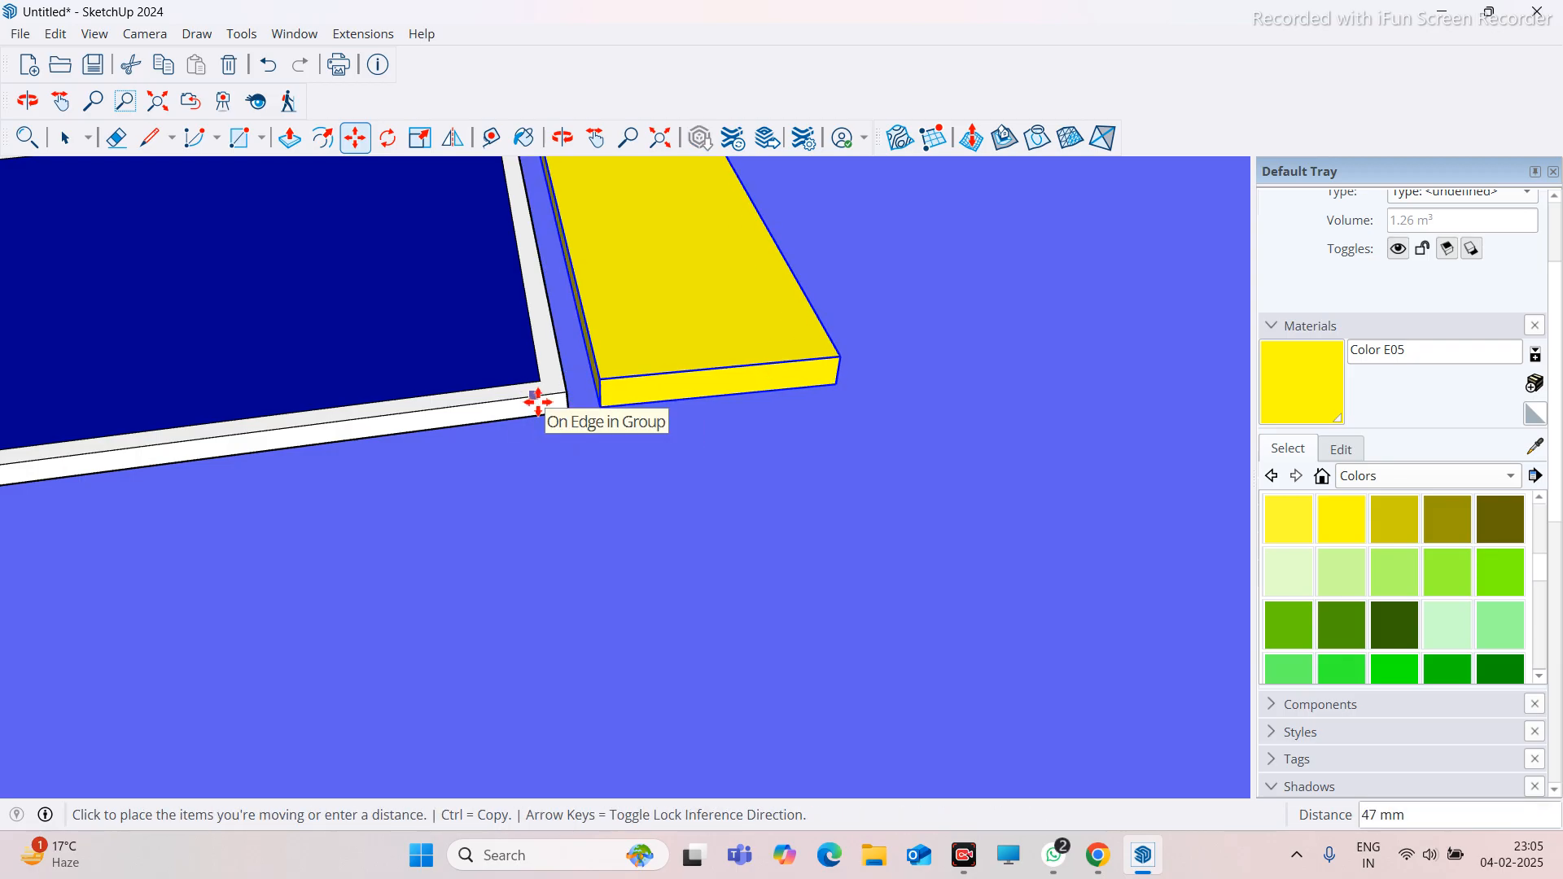
{"action": "type", "text": "50"}
{"action": "key", "text": "Return"}
Examine the yellow strip along the panel row and where its far end meets the blue roof's edge
{"action": "scroll", "coordinate": [795, 538], "scroll_direction": "down", "scroll_amount": 5}
{"action": "scroll", "coordinate": [814, 559], "scroll_direction": "down", "scroll_amount": 5}
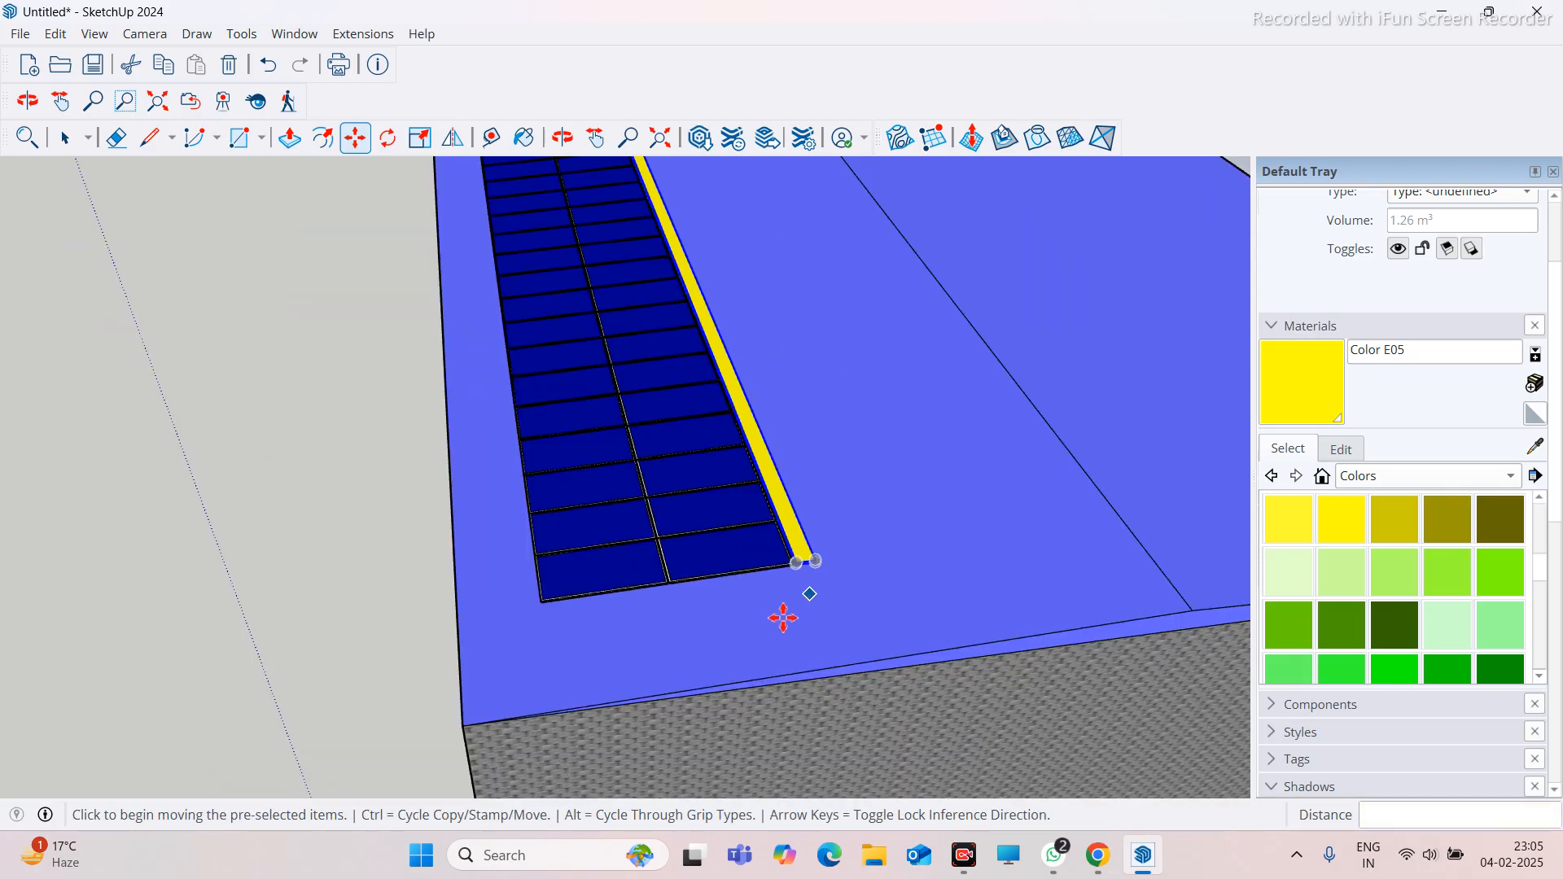
{"action": "middle_click_drag", "start_coordinate": [466, 530], "coordinate": [326, 326]}
{"action": "left_click", "coordinate": [65, 138]}
{"action": "scroll", "coordinate": [384, 198], "scroll_direction": "up", "scroll_amount": 2}
{"action": "scroll", "coordinate": [443, 332], "scroll_direction": "up", "scroll_amount": 6}
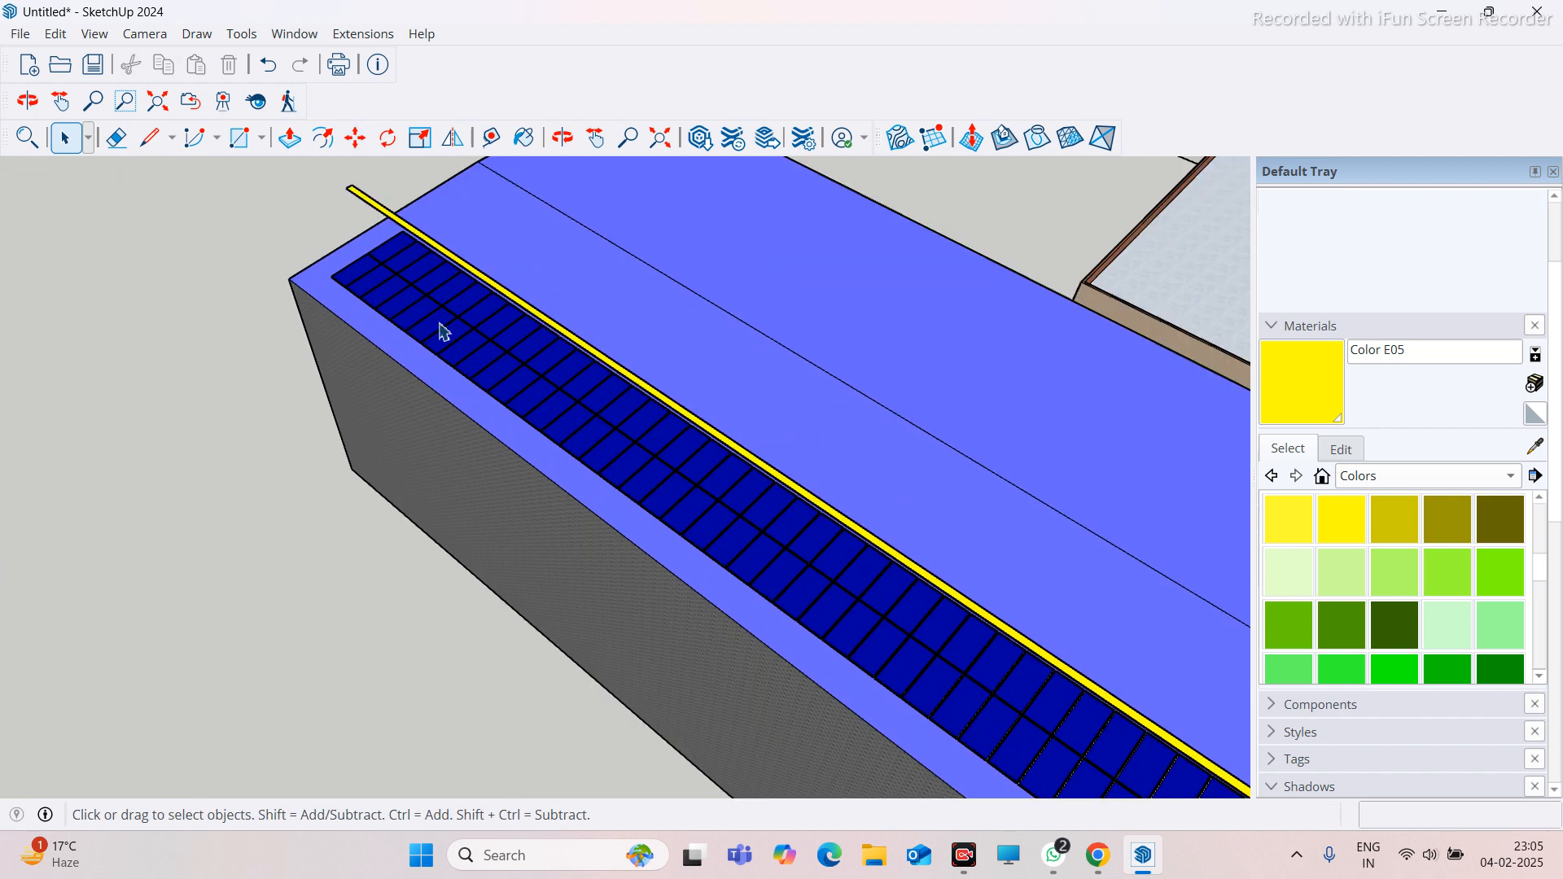
{"action": "middle_click_drag", "start_coordinate": [107, 376], "coordinate": [833, 383]}
{"action": "scroll", "coordinate": [682, 432], "scroll_direction": "down", "scroll_amount": 4}
{"action": "middle_click_drag", "start_coordinate": [486, 454], "coordinate": [439, 519]}
{"action": "scroll", "coordinate": [79, 629], "scroll_direction": "up", "scroll_amount": 5}
{"action": "scroll", "coordinate": [478, 485], "scroll_direction": "down", "scroll_amount": 5}
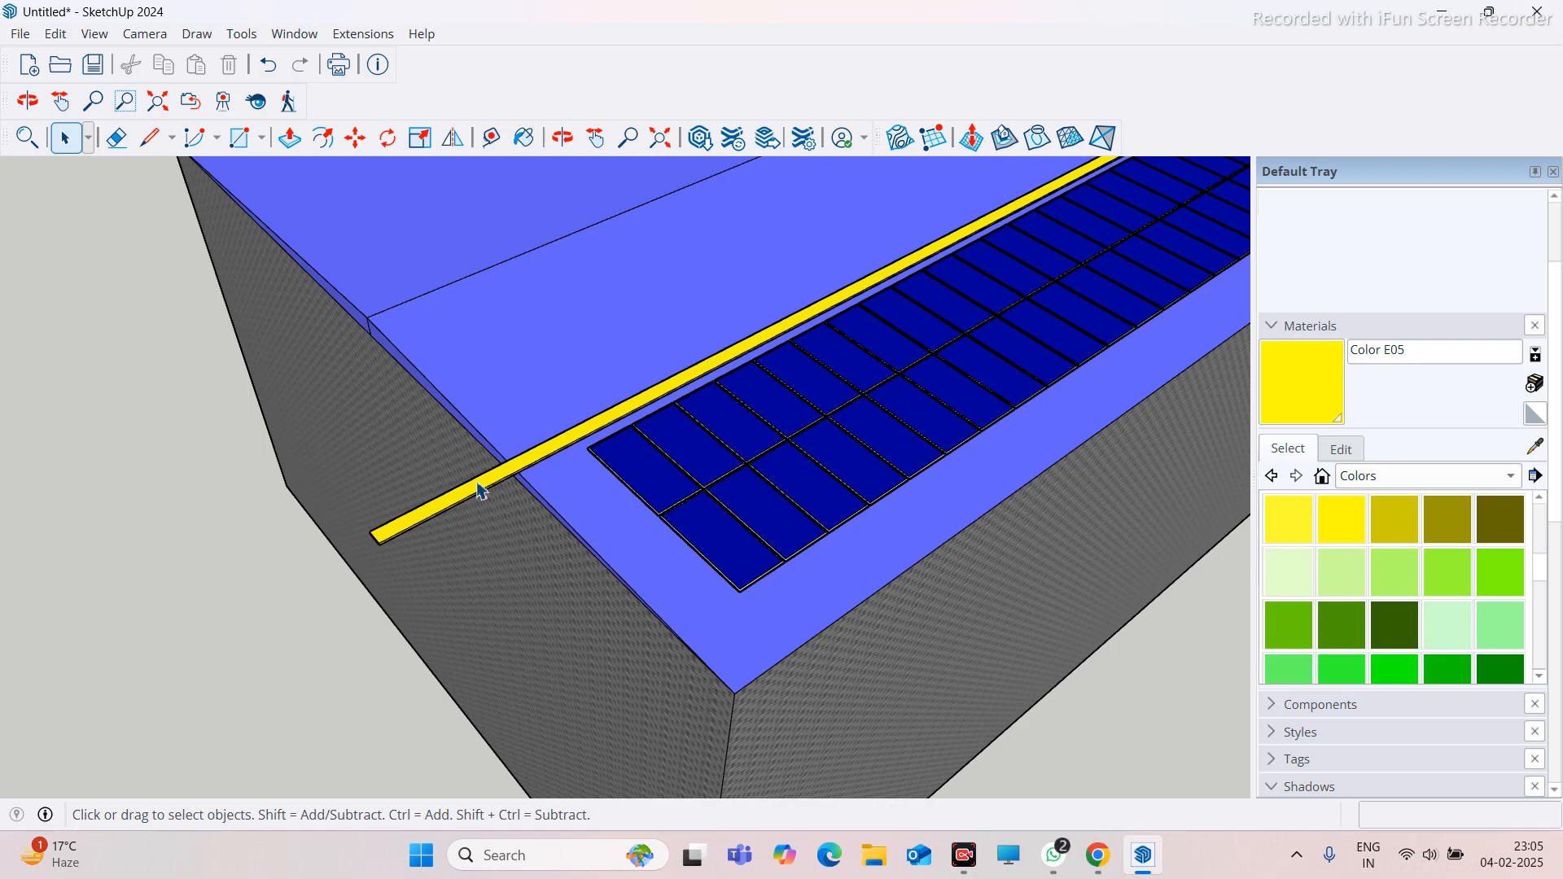
{"action": "scroll", "coordinate": [408, 527], "scroll_direction": "up", "scroll_amount": 2}
{"action": "double_click", "coordinate": [409, 527]}
{"action": "scroll", "coordinate": [409, 506], "scroll_direction": "down", "scroll_amount": 3}
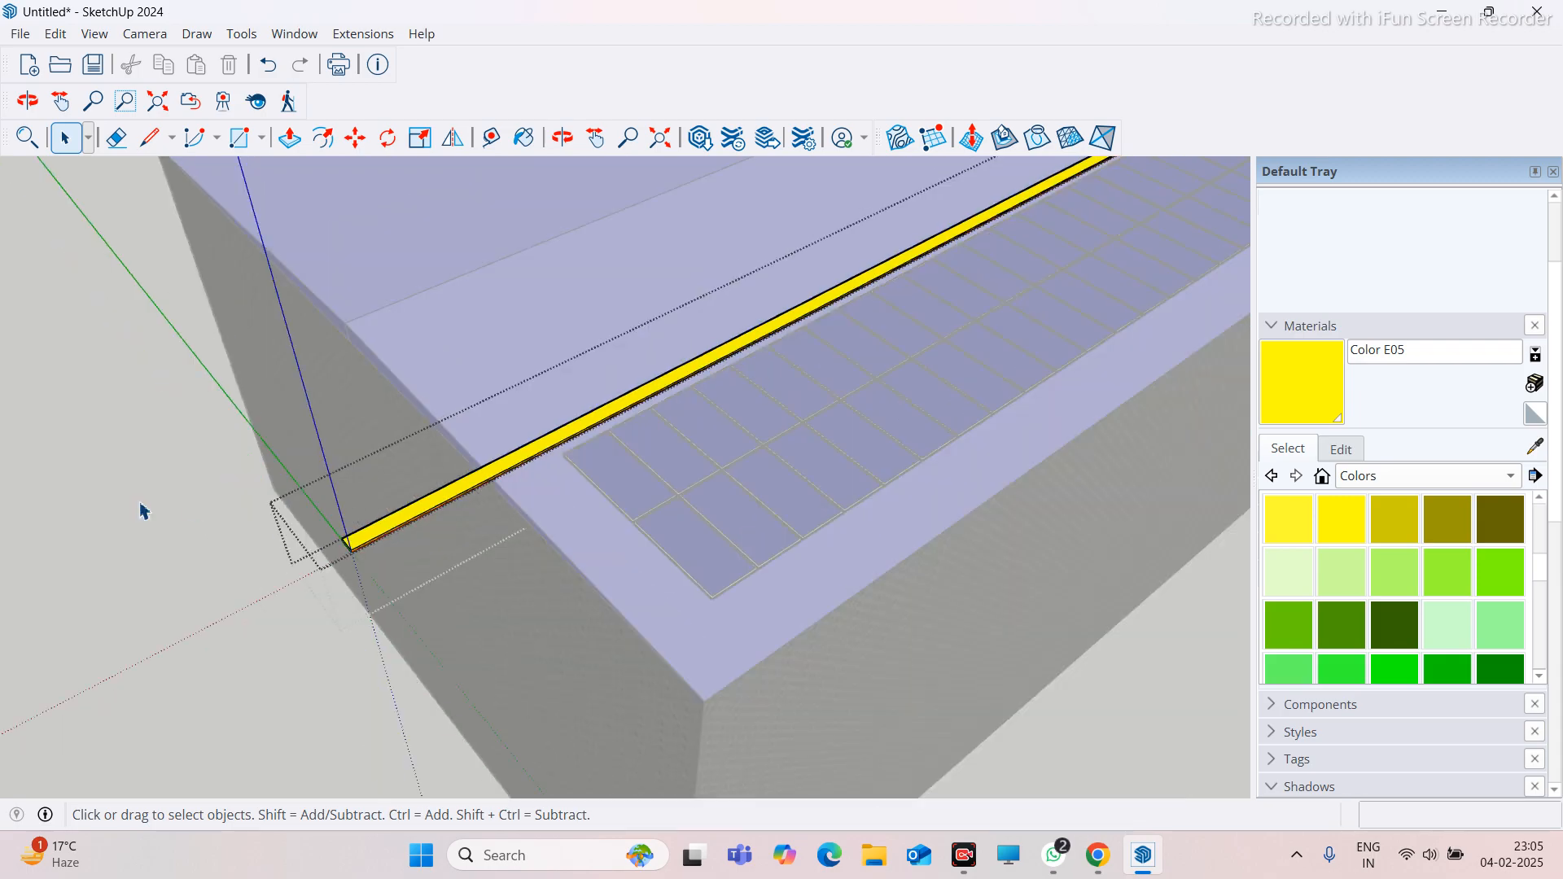
{"action": "left_click", "coordinate": [171, 525]}
{"action": "middle_click_drag", "start_coordinate": [217, 530], "coordinate": [496, 546]}
{"action": "scroll", "coordinate": [496, 547], "scroll_direction": "up", "scroll_amount": 3}
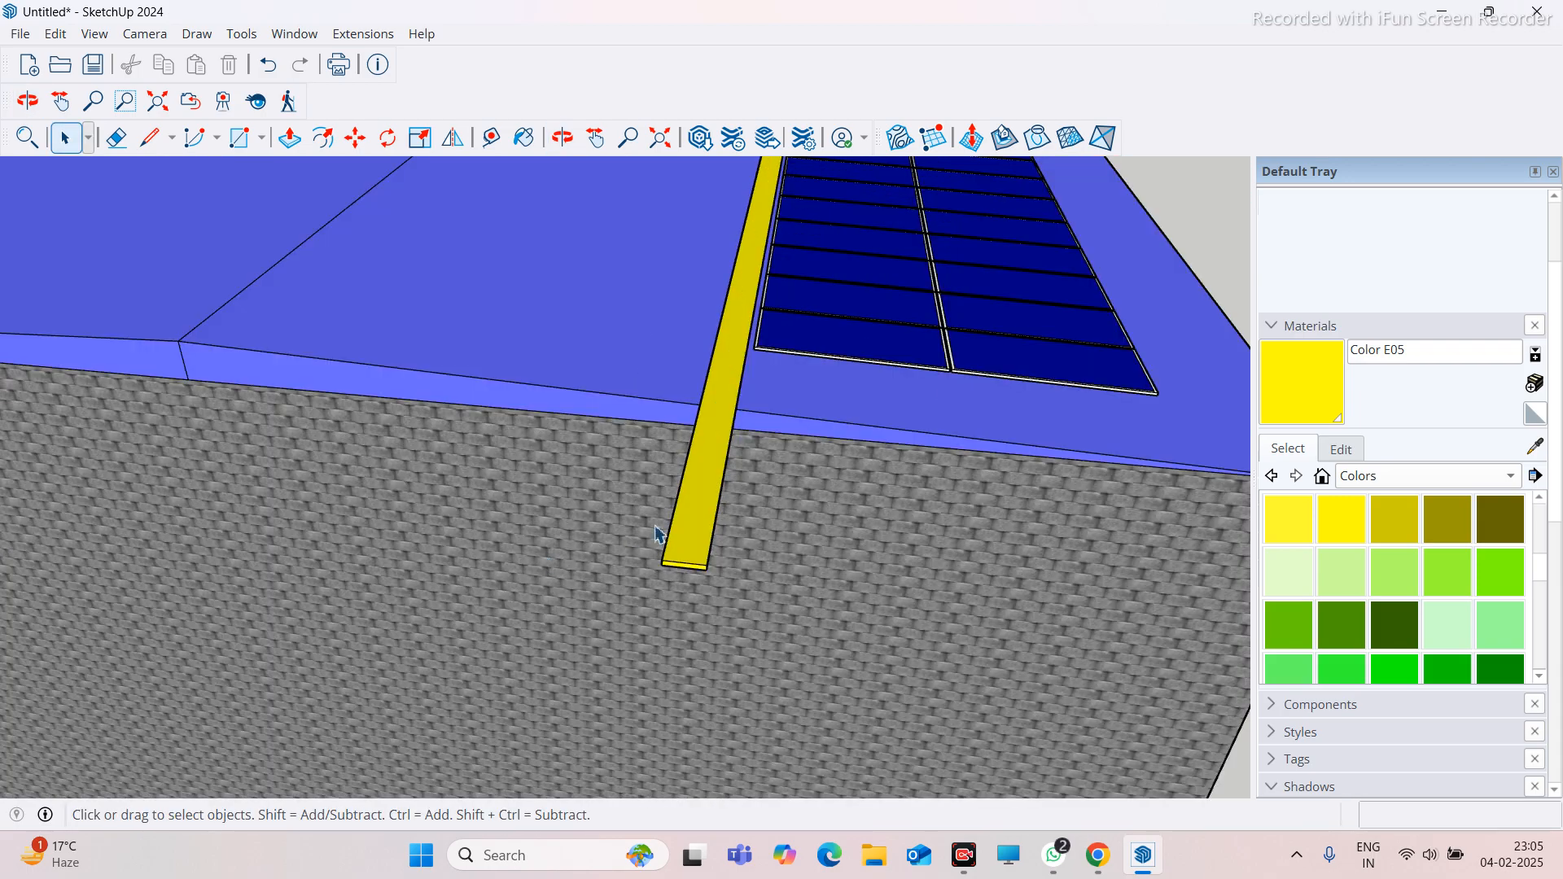
{"action": "double_click", "coordinate": [693, 544]}
{"action": "scroll", "coordinate": [691, 563], "scroll_direction": "up", "scroll_amount": 3}
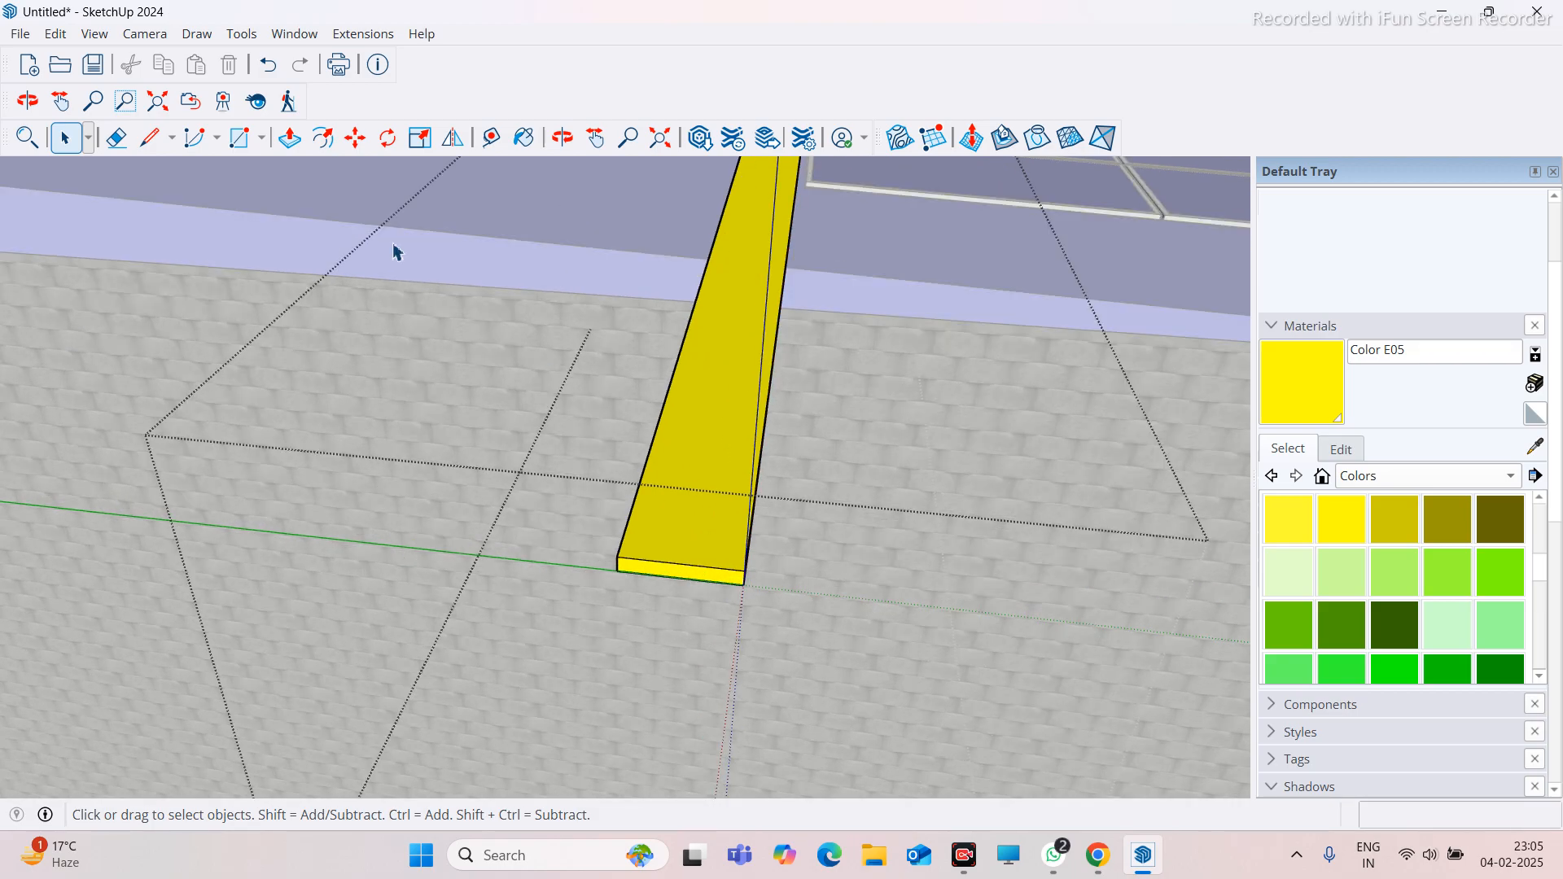
{"action": "scroll", "coordinate": [440, 383], "scroll_direction": "down", "scroll_amount": 3}
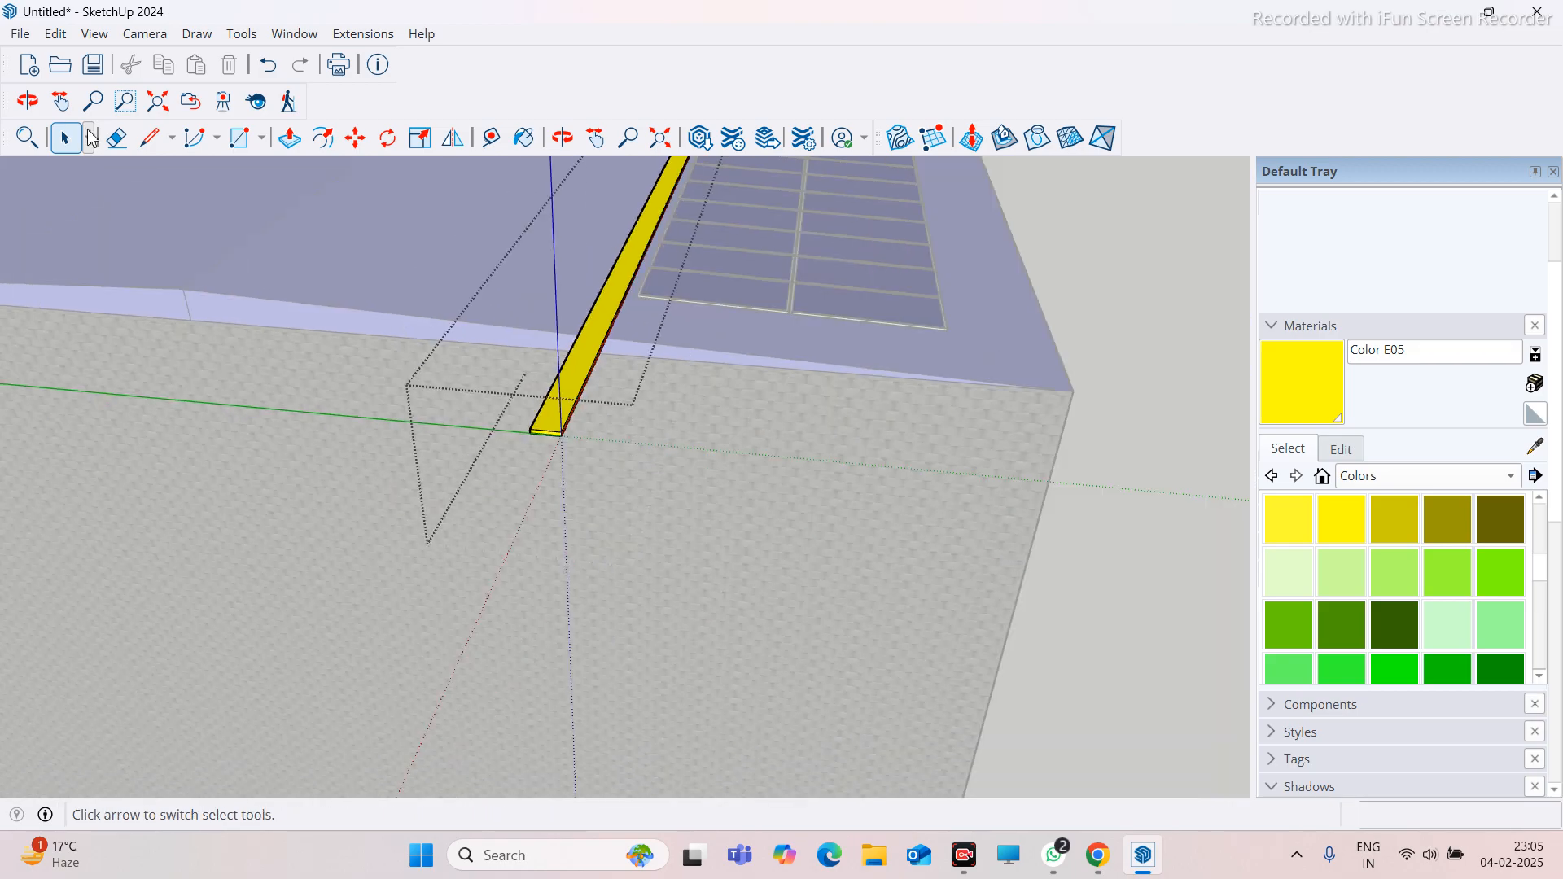
{"action": "scroll", "coordinate": [582, 449], "scroll_direction": "up", "scroll_amount": 4}
{"action": "scroll", "coordinate": [582, 448], "scroll_direction": "down", "scroll_amount": 1}
{"action": "left_click", "coordinate": [856, 475]}
Push the overhanging end of the yellow strip back 3915 mm so it stops on the blue roof beside the panel row
{"action": "scroll", "coordinate": [326, 368], "scroll_direction": "up", "scroll_amount": 4}
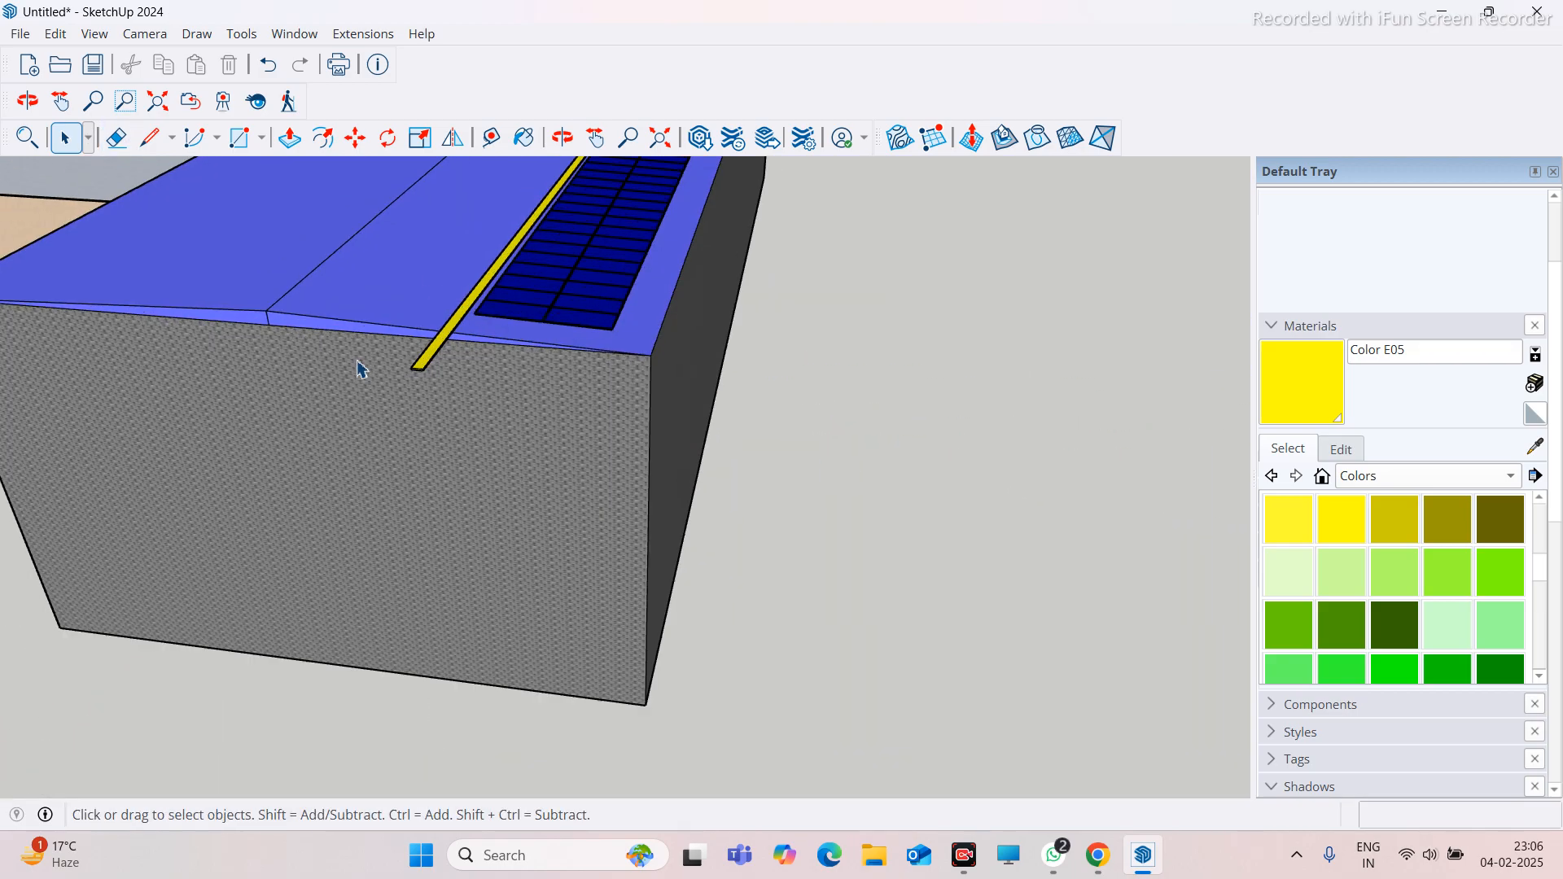
{"action": "middle_click_drag", "start_coordinate": [433, 370], "coordinate": [477, 380]}
{"action": "left_click", "coordinate": [472, 379]}
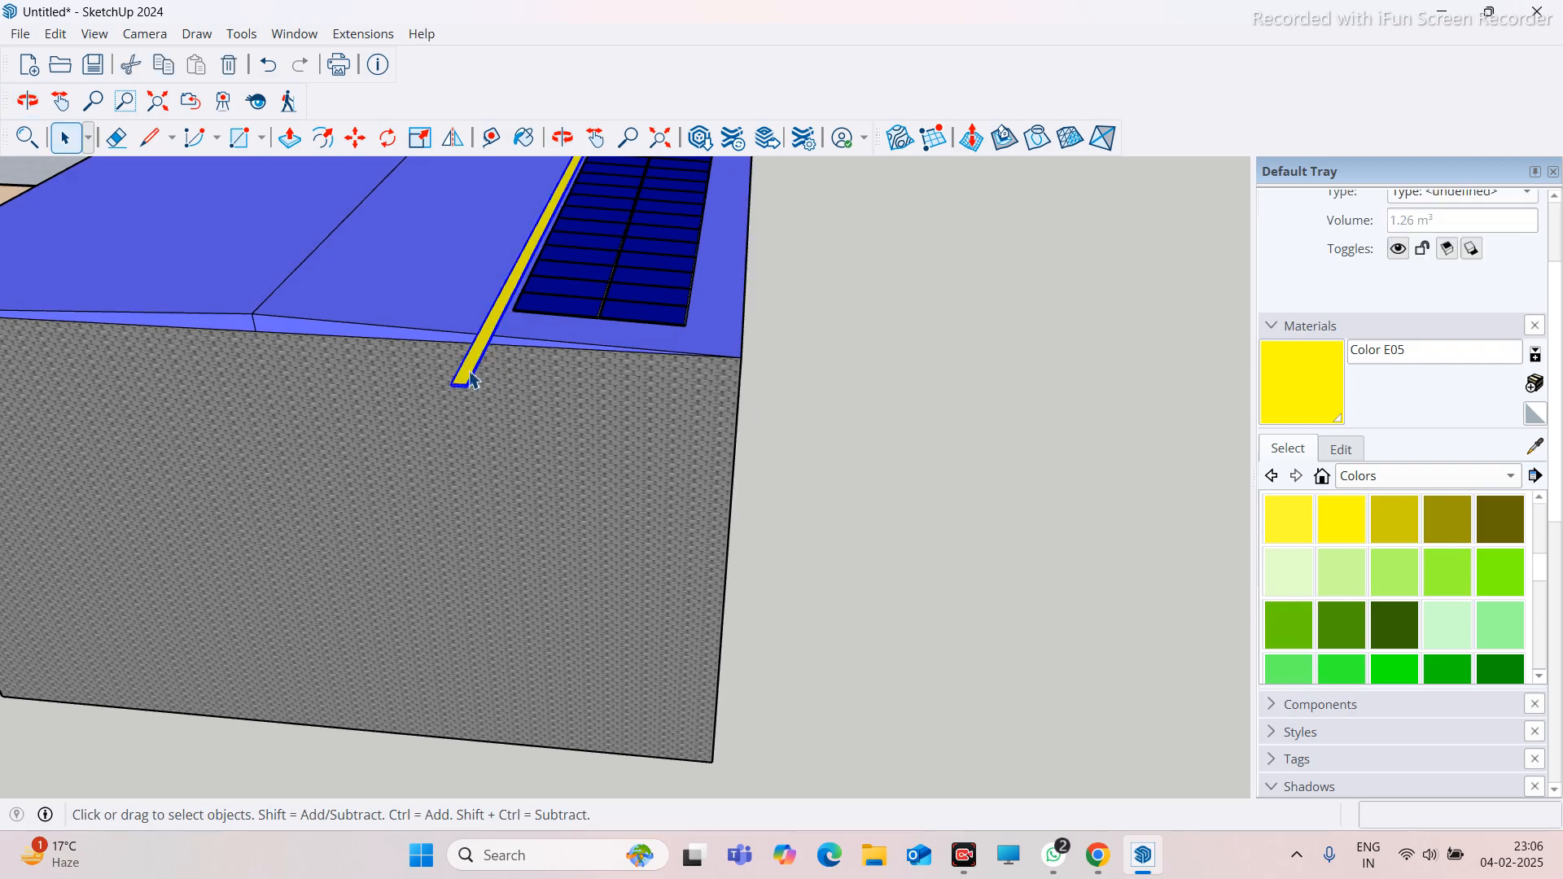
{"action": "scroll", "coordinate": [472, 380], "scroll_direction": "up", "scroll_amount": 2}
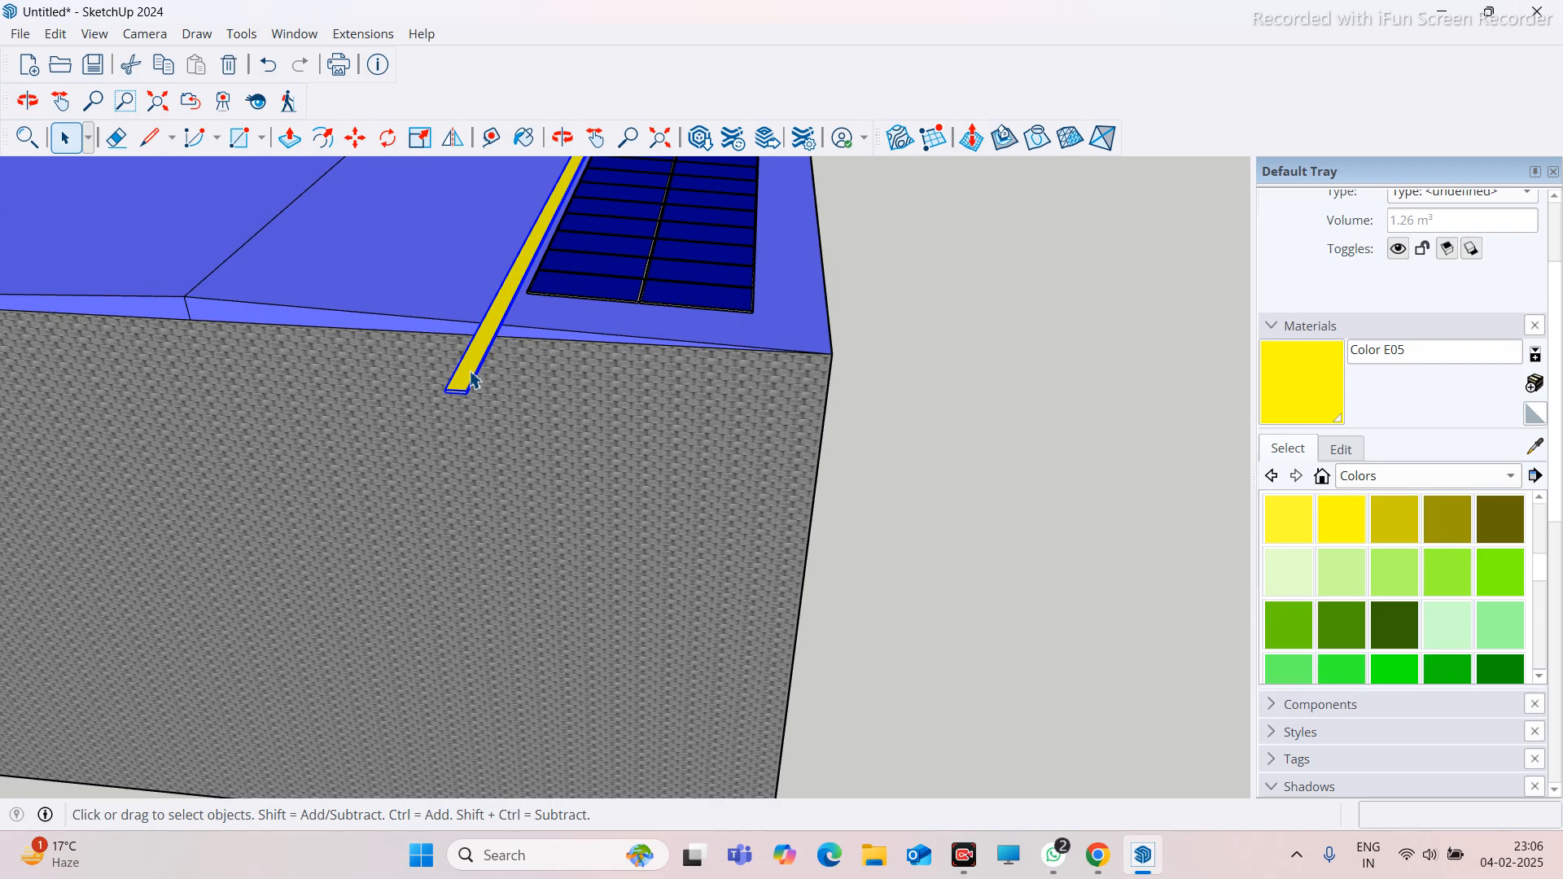
{"action": "double_click", "coordinate": [474, 379]}
{"action": "scroll", "coordinate": [456, 391], "scroll_direction": "up", "scroll_amount": 2}
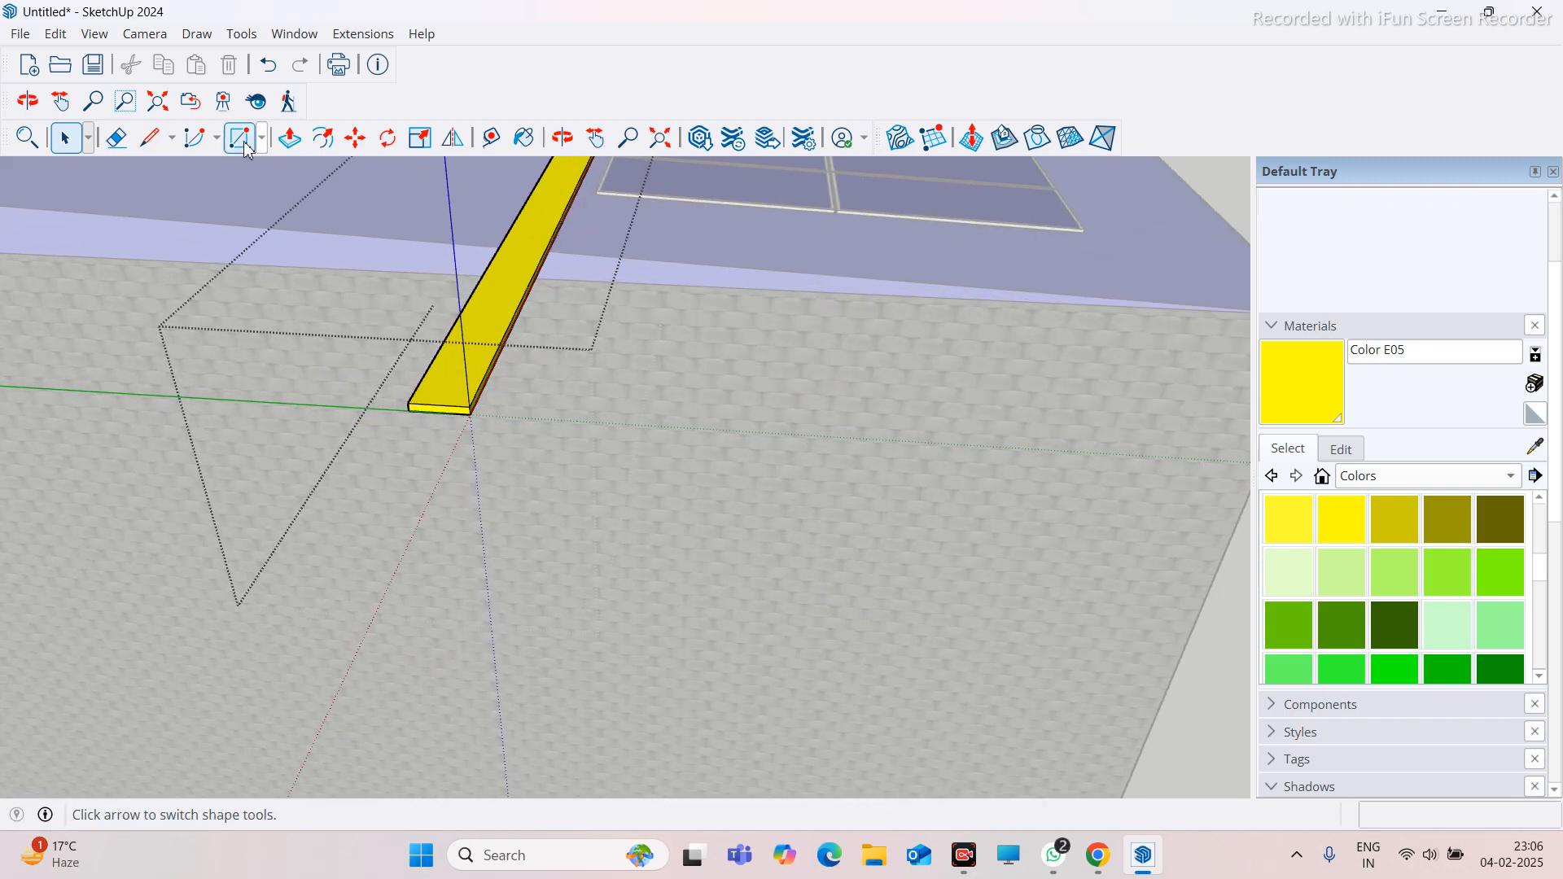
{"action": "left_click", "coordinate": [291, 139]}
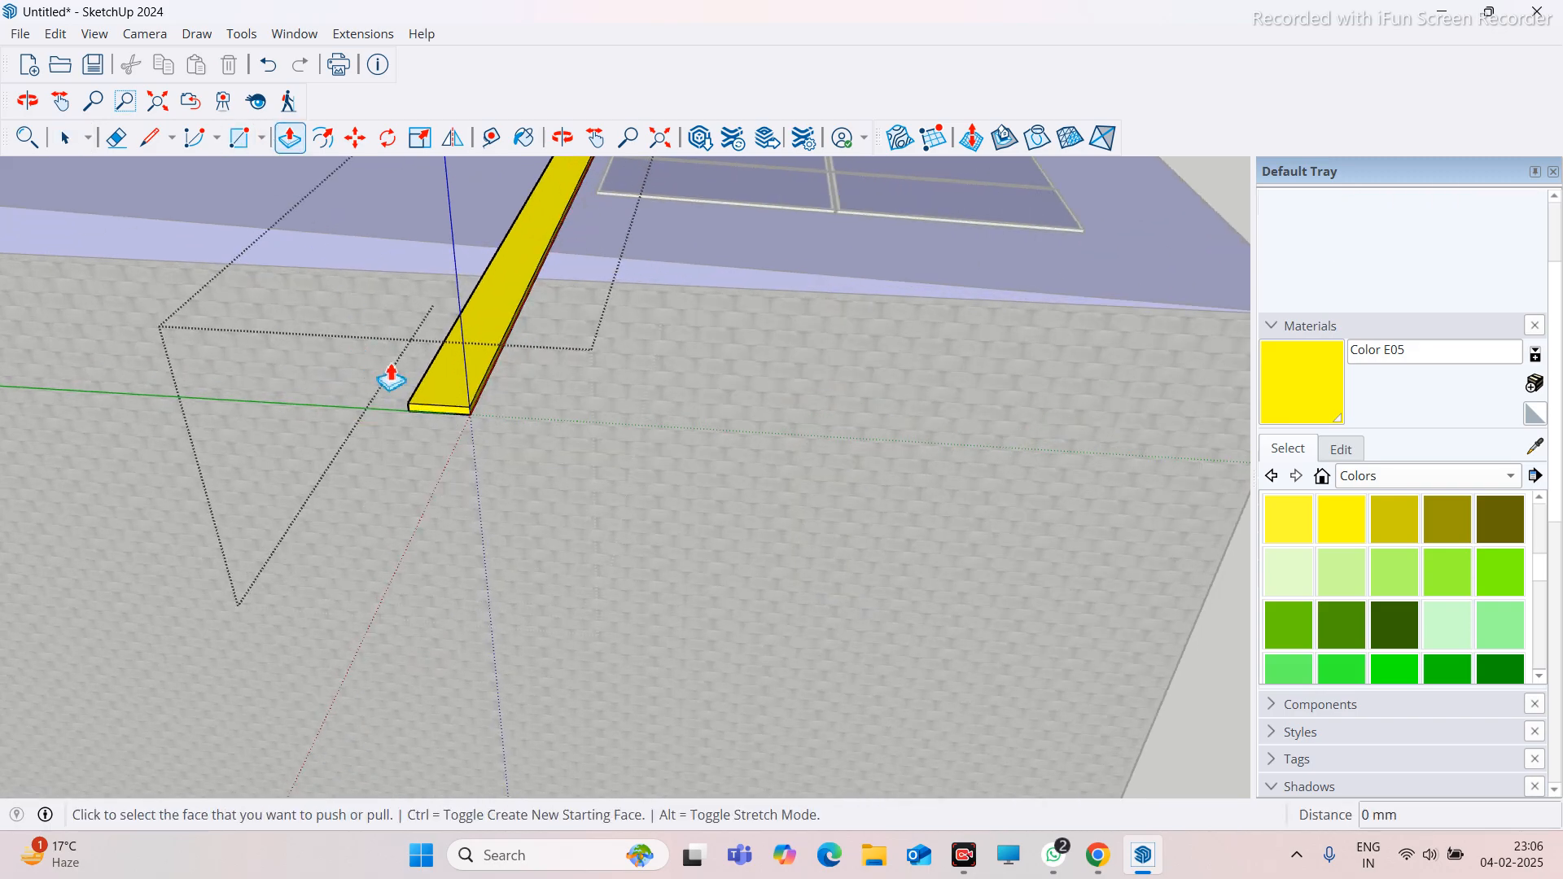
{"action": "scroll", "coordinate": [440, 411], "scroll_direction": "up", "scroll_amount": 1}
{"action": "left_click", "coordinate": [452, 427]}
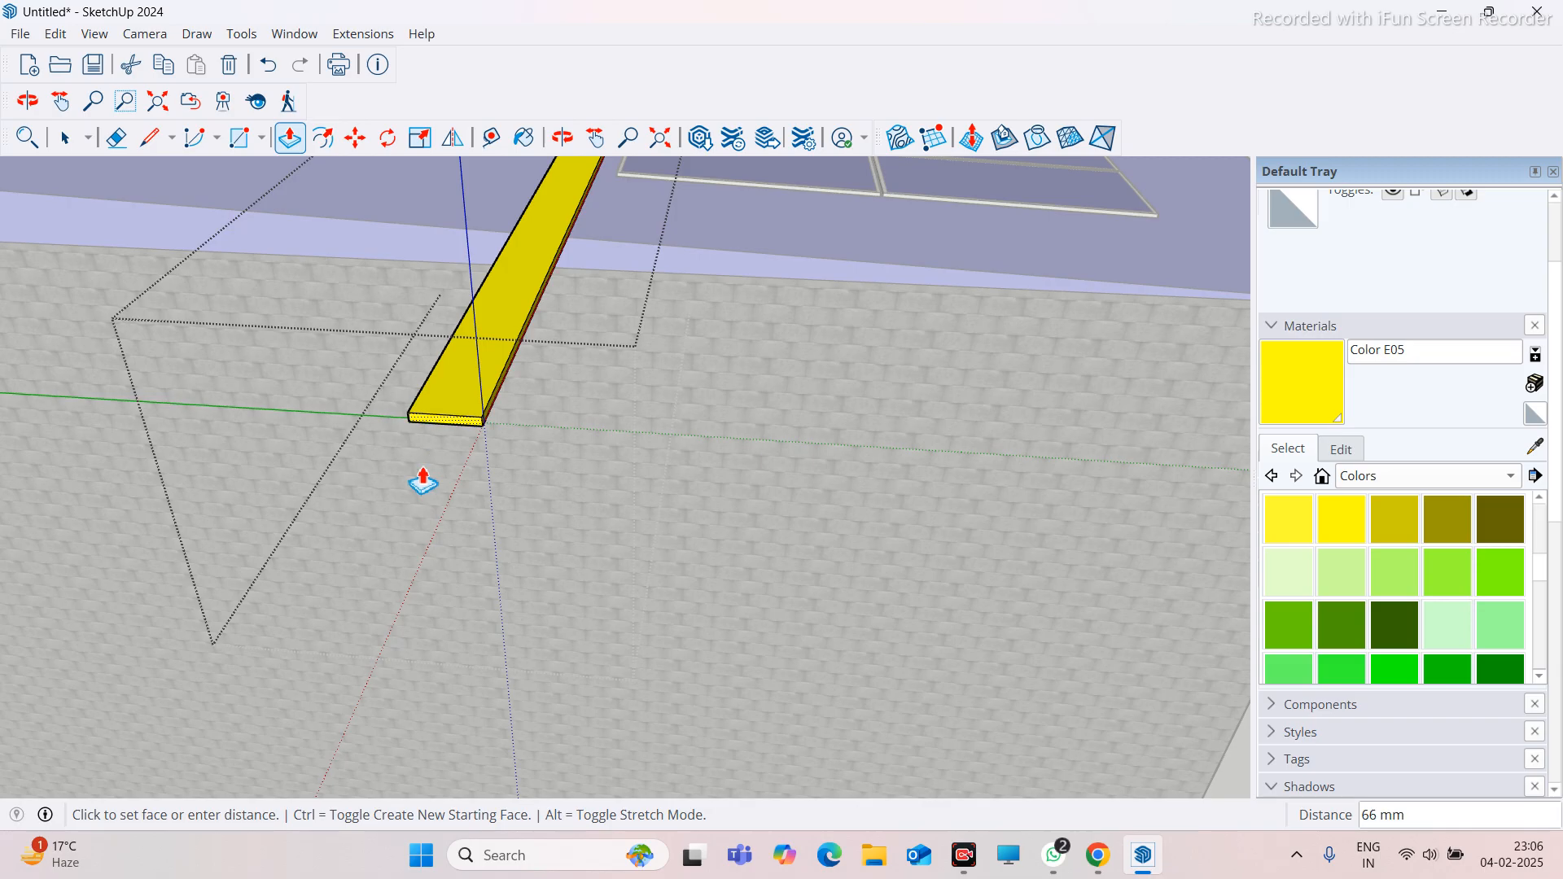
{"action": "scroll", "coordinate": [369, 551], "scroll_direction": "up", "scroll_amount": 2}
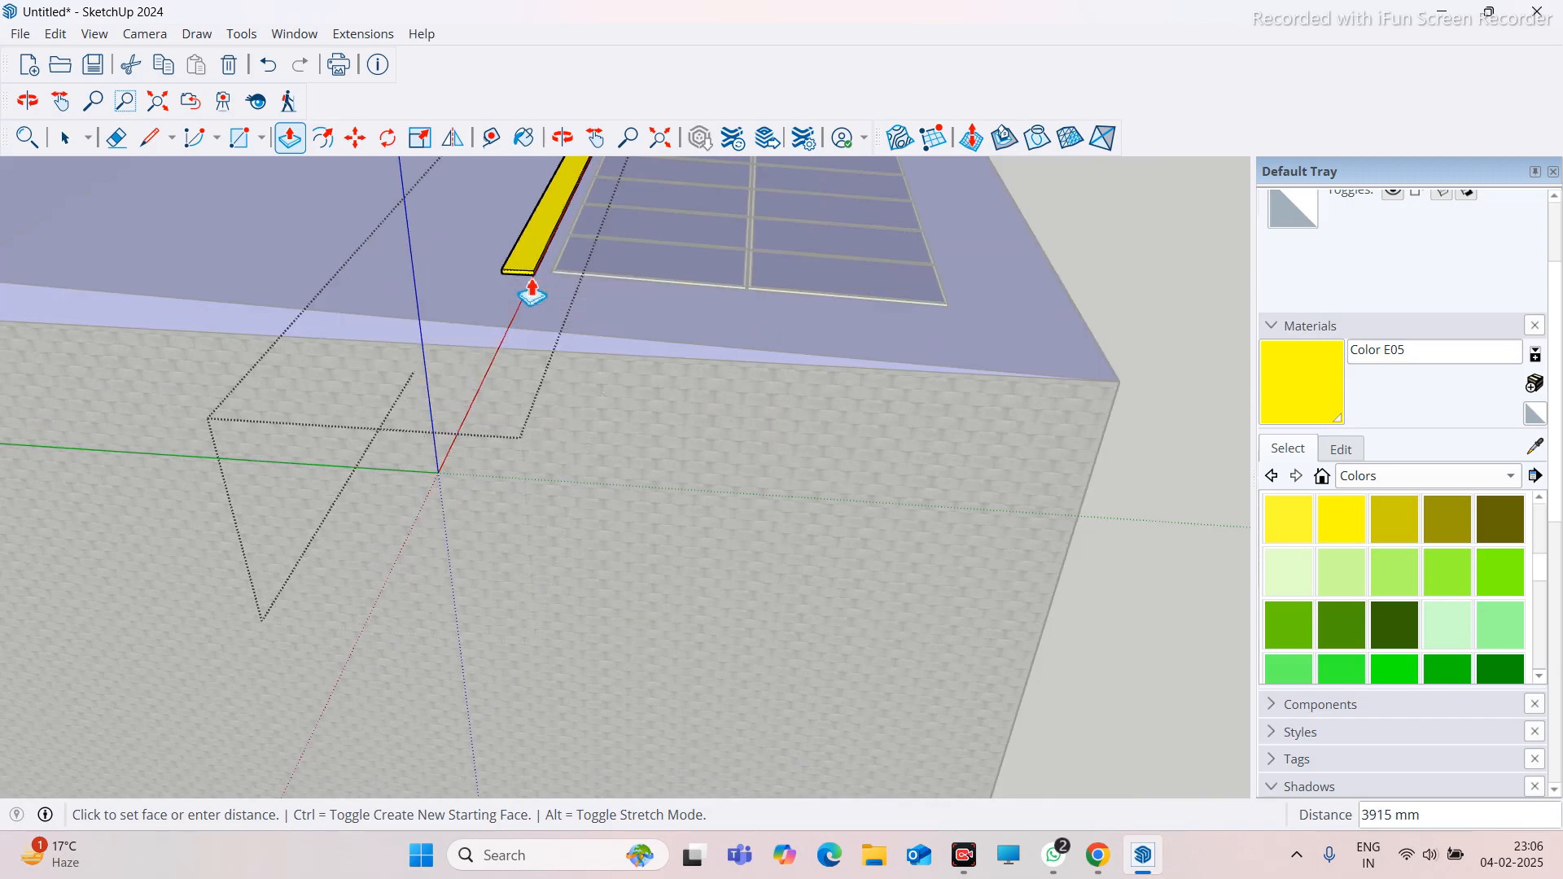
{"action": "left_click", "coordinate": [530, 291]}
{"action": "middle_click_drag", "start_coordinate": [609, 321], "coordinate": [279, 506]}
{"action": "scroll", "coordinate": [407, 466], "scroll_direction": "down", "scroll_amount": 3}
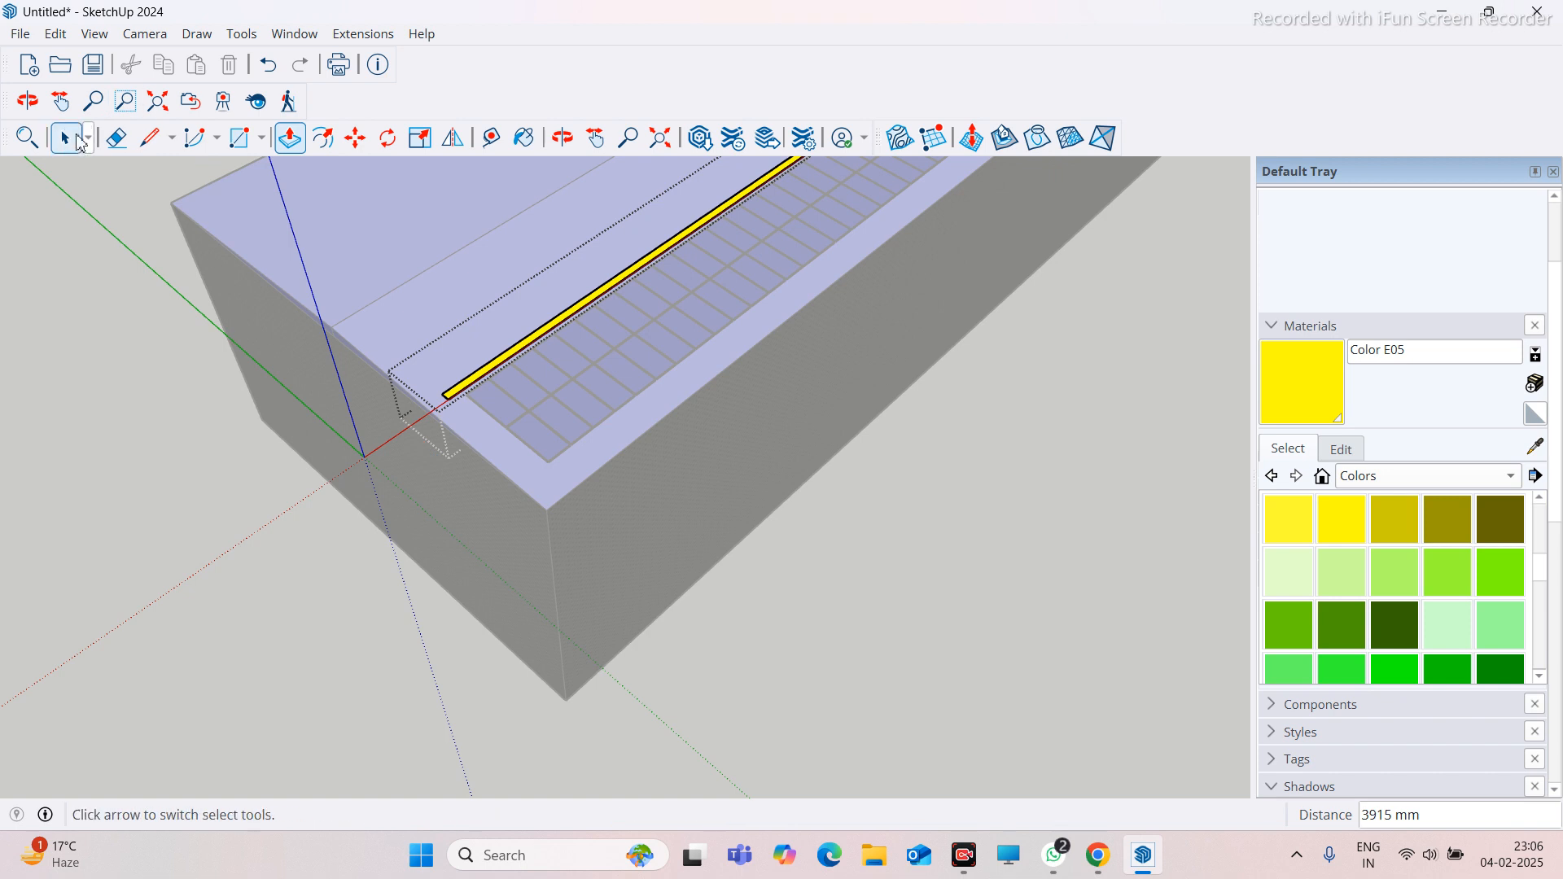
{"action": "left_click", "coordinate": [74, 148]}
{"action": "left_click", "coordinate": [114, 309]}
Copy the end pair of panels about 4576 mm toward the ridge, meeting the existing row at its ridge-side corner
{"action": "scroll", "coordinate": [118, 311], "scroll_direction": "down", "scroll_amount": 3}
{"action": "middle_click_drag", "start_coordinate": [134, 317], "coordinate": [222, 331]}
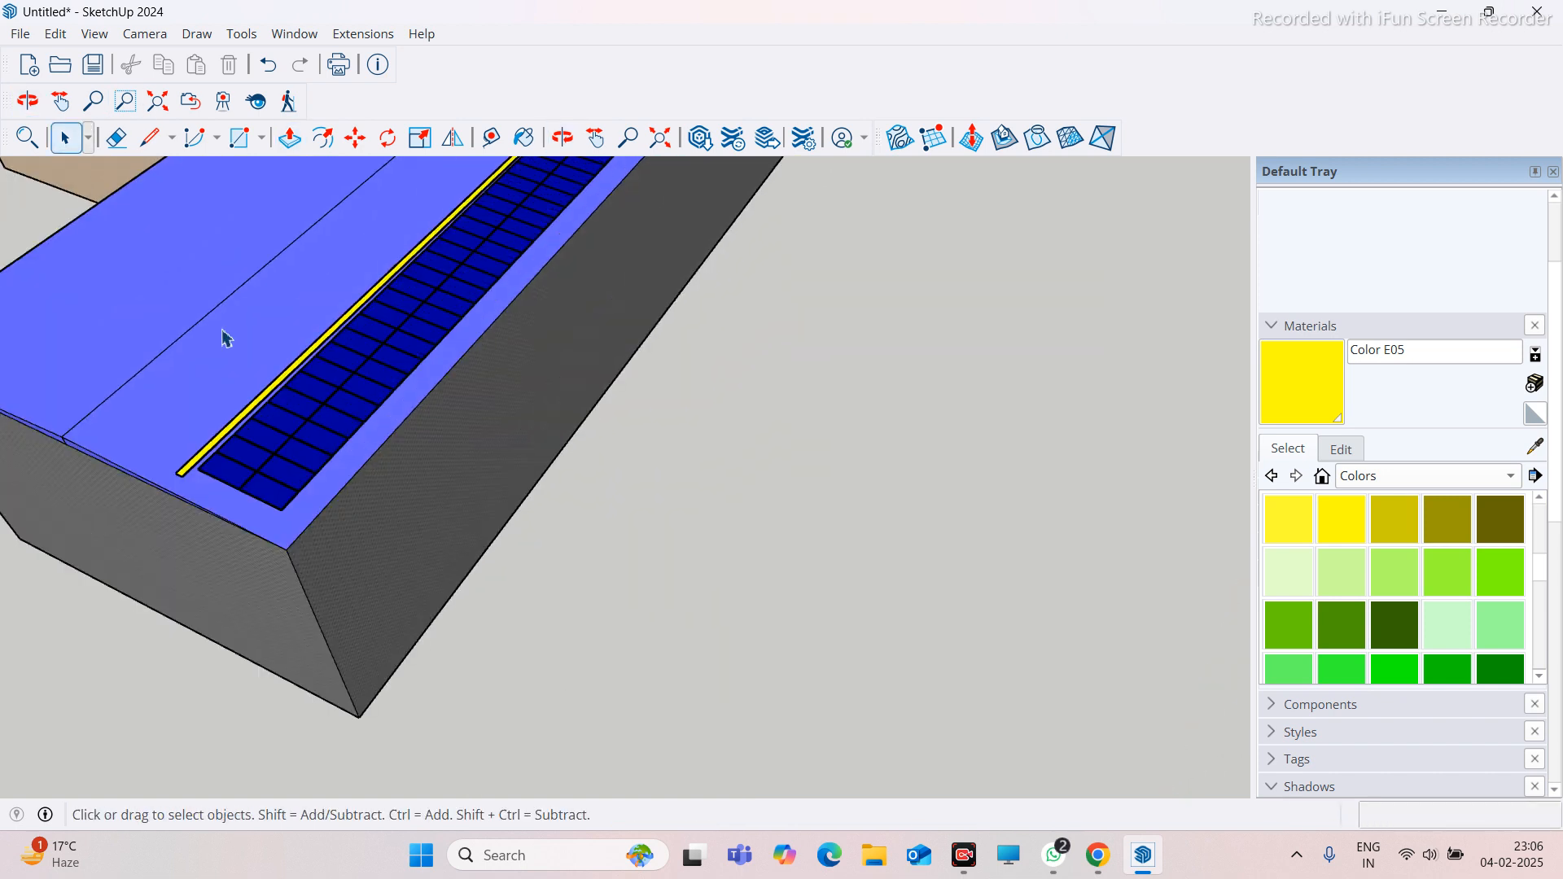
{"action": "scroll", "coordinate": [246, 454], "scroll_direction": "up", "scroll_amount": 4}
{"action": "scroll", "coordinate": [587, 453], "scroll_direction": "down", "scroll_amount": 4}
{"action": "middle_click_drag", "start_coordinate": [632, 492], "coordinate": [872, 453]}
{"action": "scroll", "coordinate": [681, 551], "scroll_direction": "down", "scroll_amount": 3}
{"action": "scroll", "coordinate": [638, 524], "scroll_direction": "up", "scroll_amount": 6}
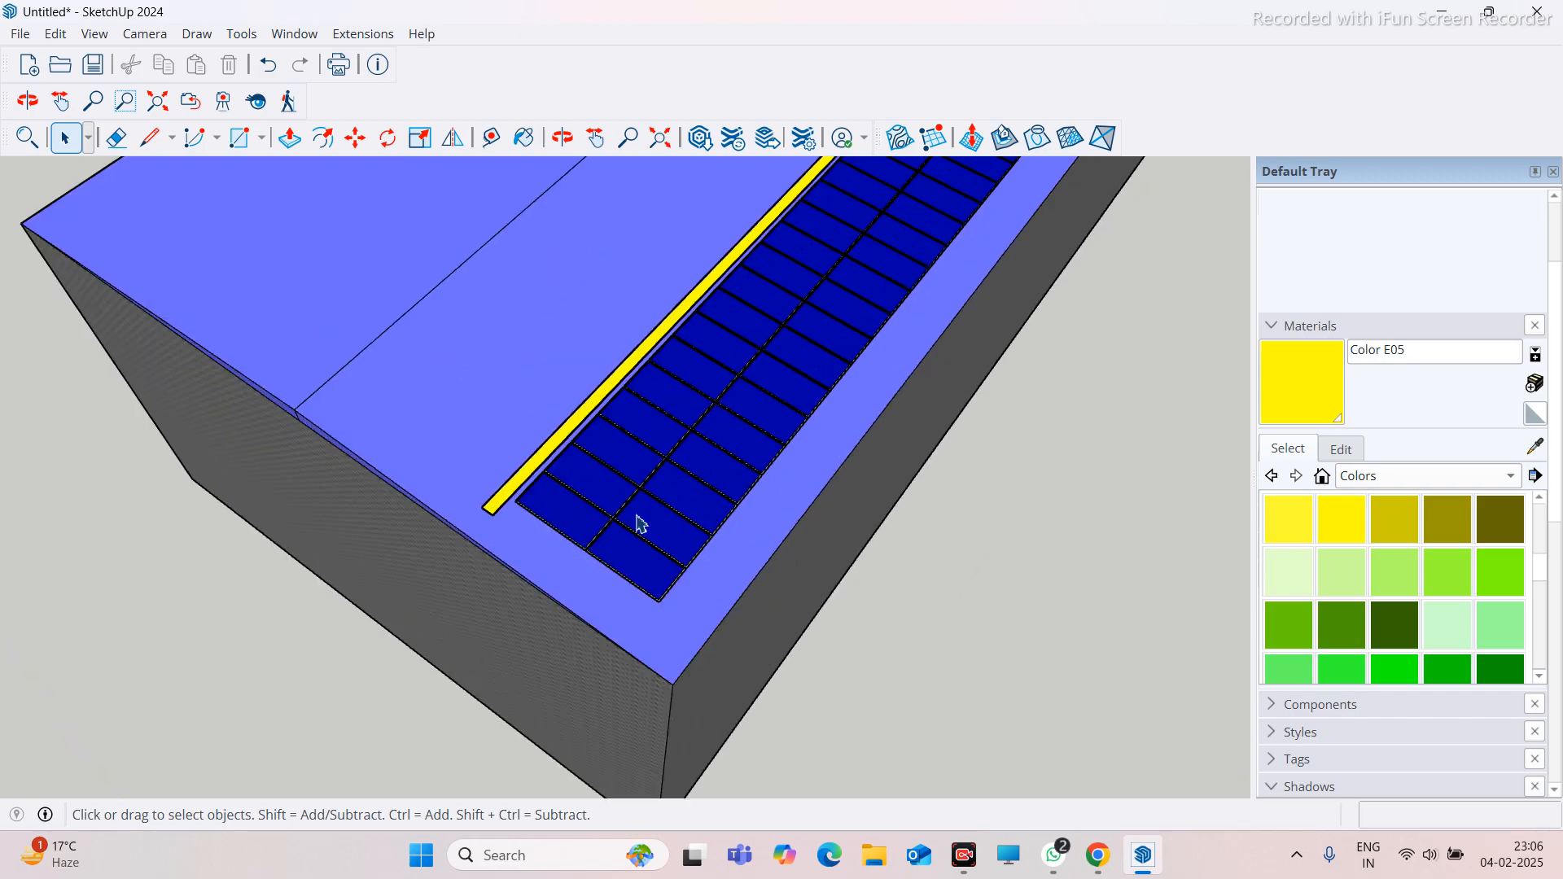
{"action": "left_click", "coordinate": [635, 569]}
{"action": "left_click", "coordinate": [554, 535], "text": "shift"}
{"action": "key", "text": "m"}
{"action": "key", "text": "ctrl"}
{"action": "middle_click_drag", "start_coordinate": [438, 583], "coordinate": [837, 540]}
{"action": "scroll", "coordinate": [841, 513], "scroll_direction": "up", "scroll_amount": 8}
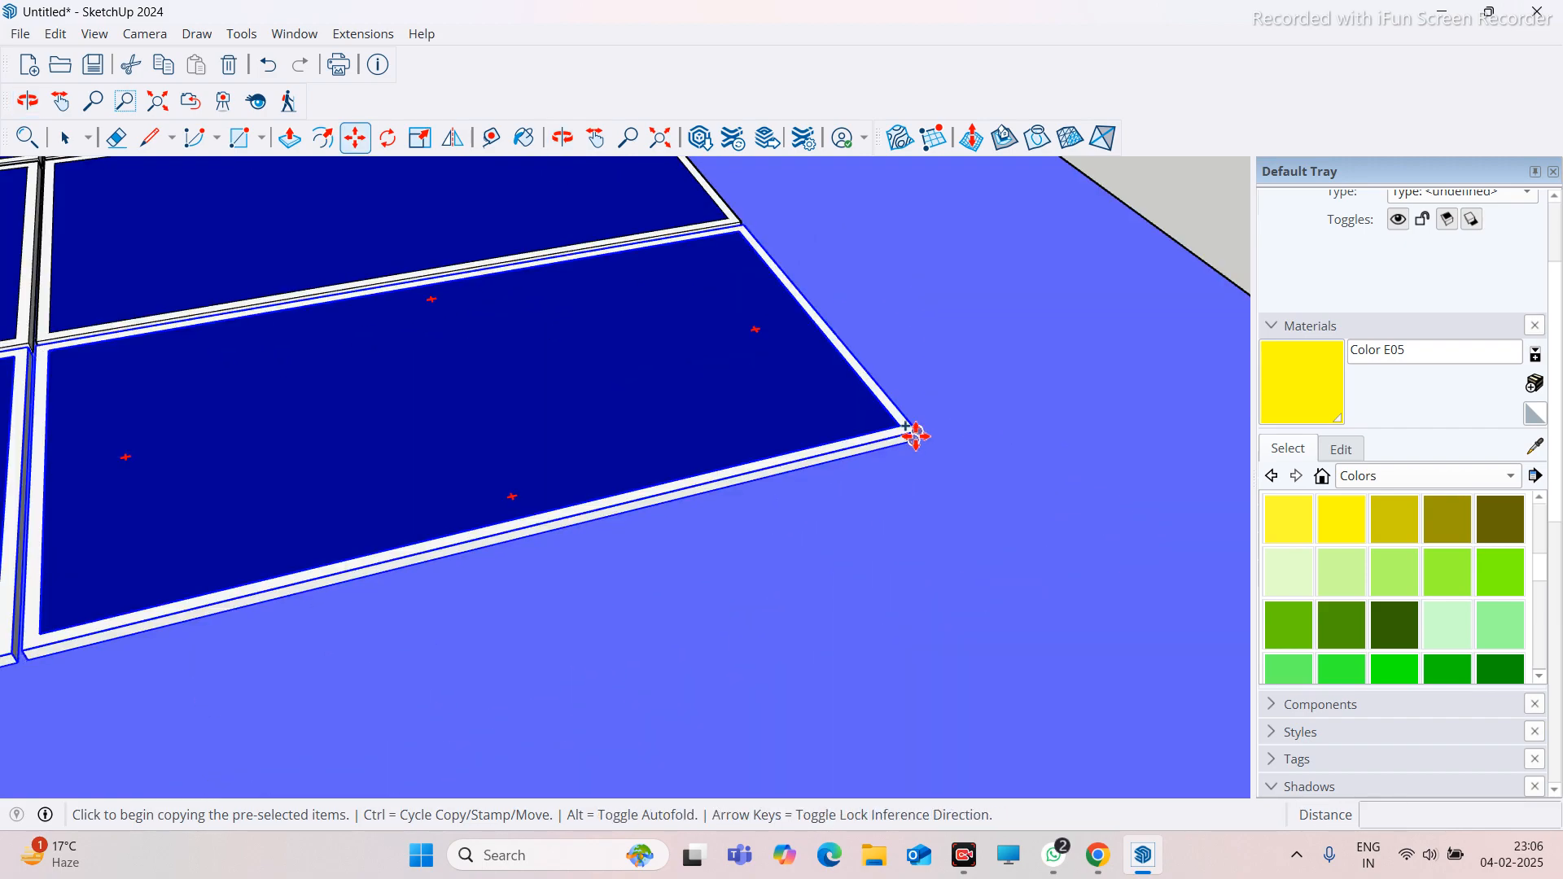
{"action": "left_click", "coordinate": [915, 436]}
{"action": "scroll", "coordinate": [915, 436], "scroll_direction": "down", "scroll_amount": 6}
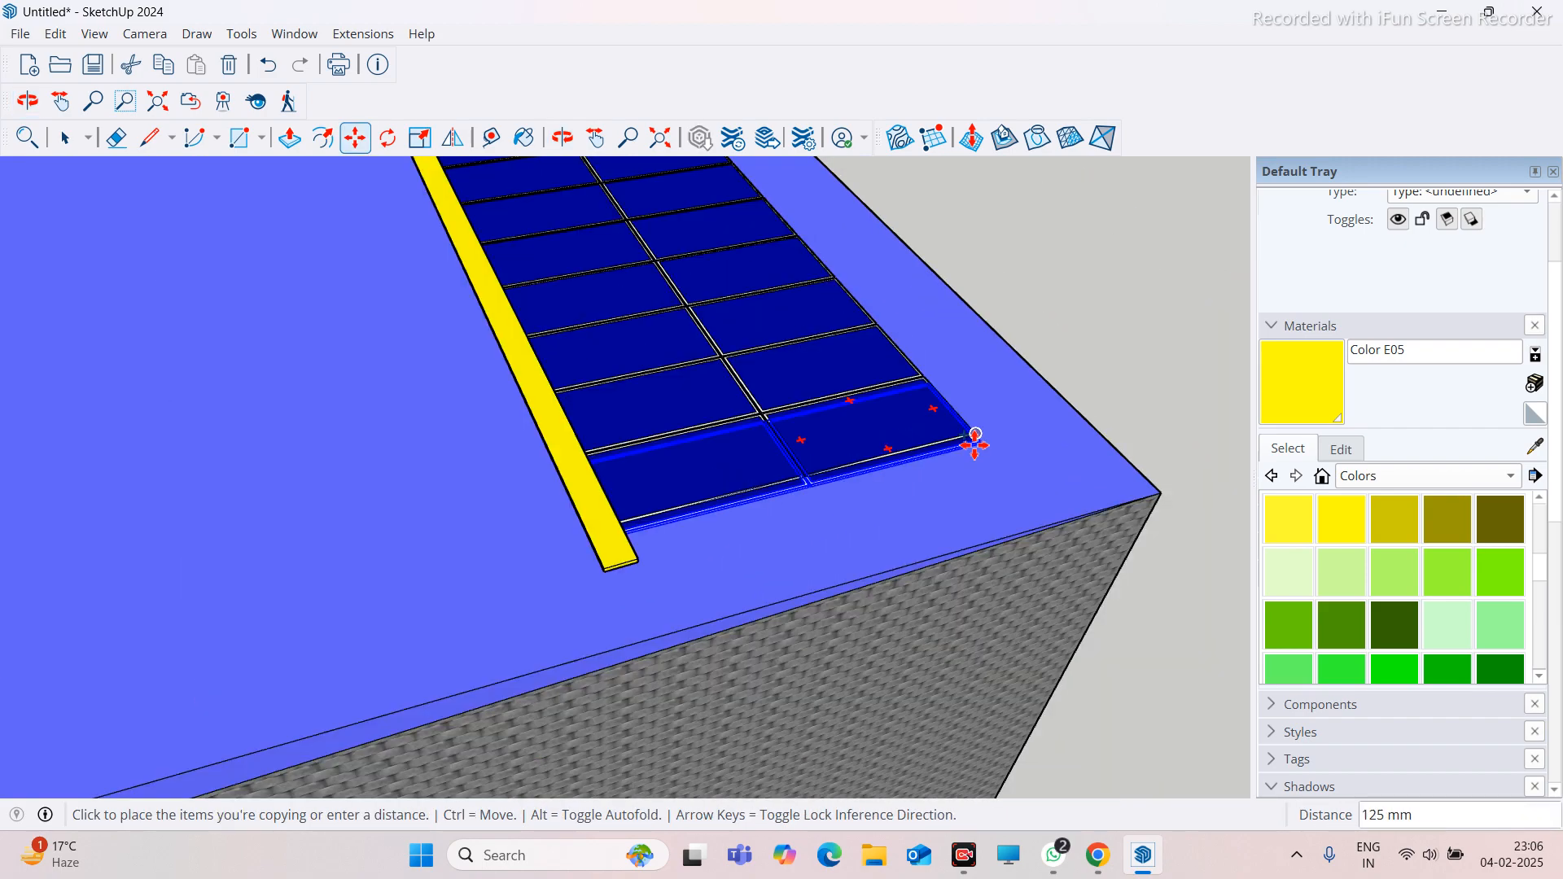
{"action": "scroll", "coordinate": [676, 509], "scroll_direction": "up", "scroll_amount": 3}
{"action": "scroll", "coordinate": [672, 513], "scroll_direction": "up", "scroll_amount": 2}
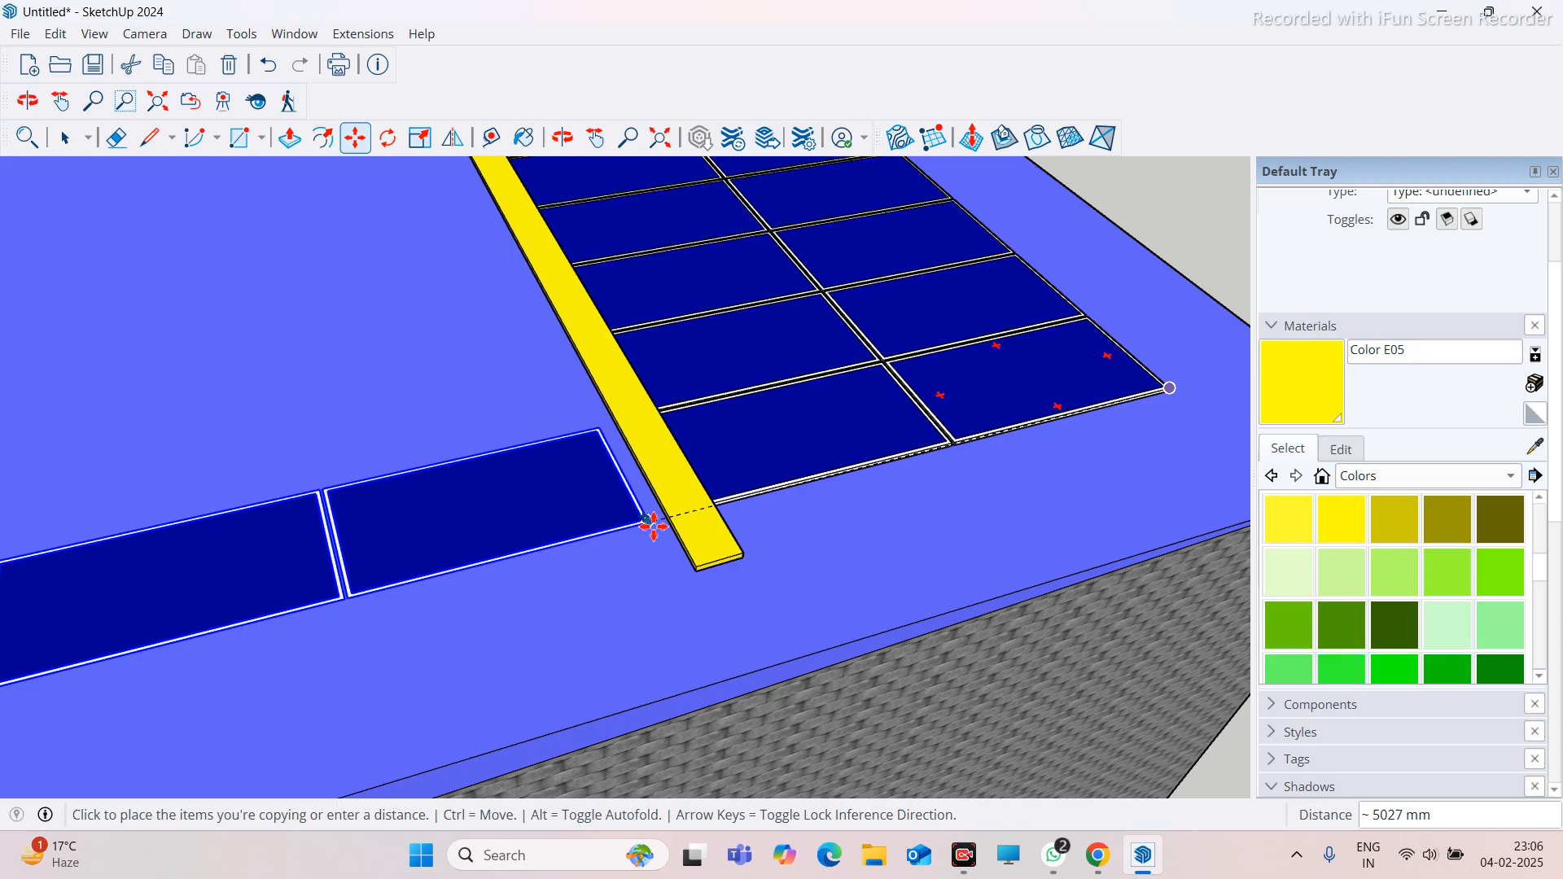
{"action": "scroll", "coordinate": [672, 513], "scroll_direction": "up", "scroll_amount": 2}
{"action": "middle_click_drag", "start_coordinate": [747, 514], "coordinate": [575, 468]}
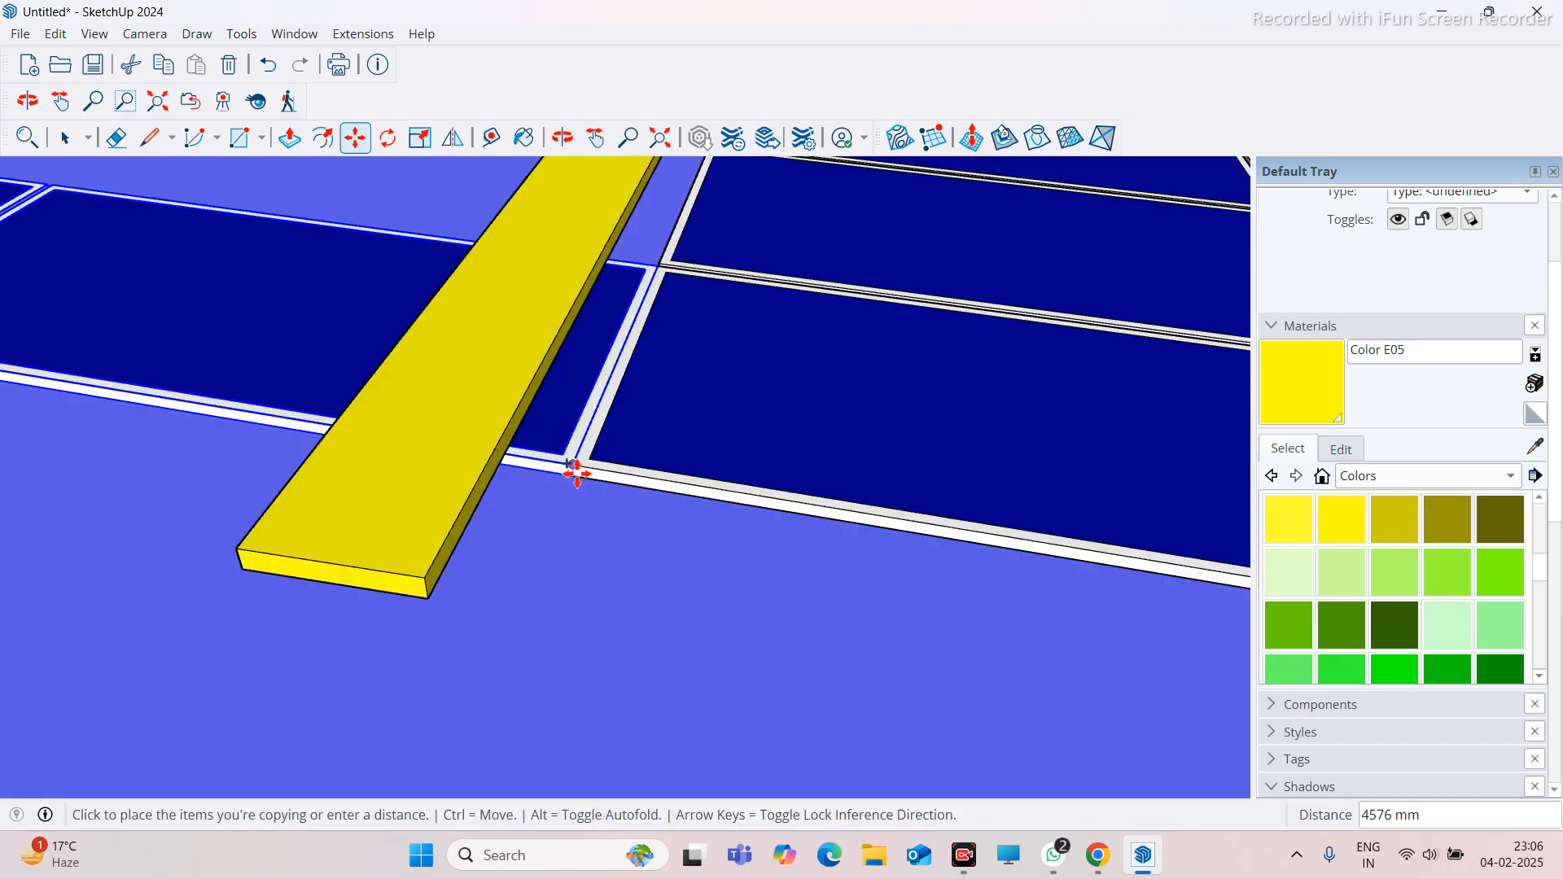
{"action": "left_click", "coordinate": [621, 475]}
Move the copied panel pair 1000 mm toward the ridge, clear of the yellow strip
{"action": "left_click", "coordinate": [635, 479]}
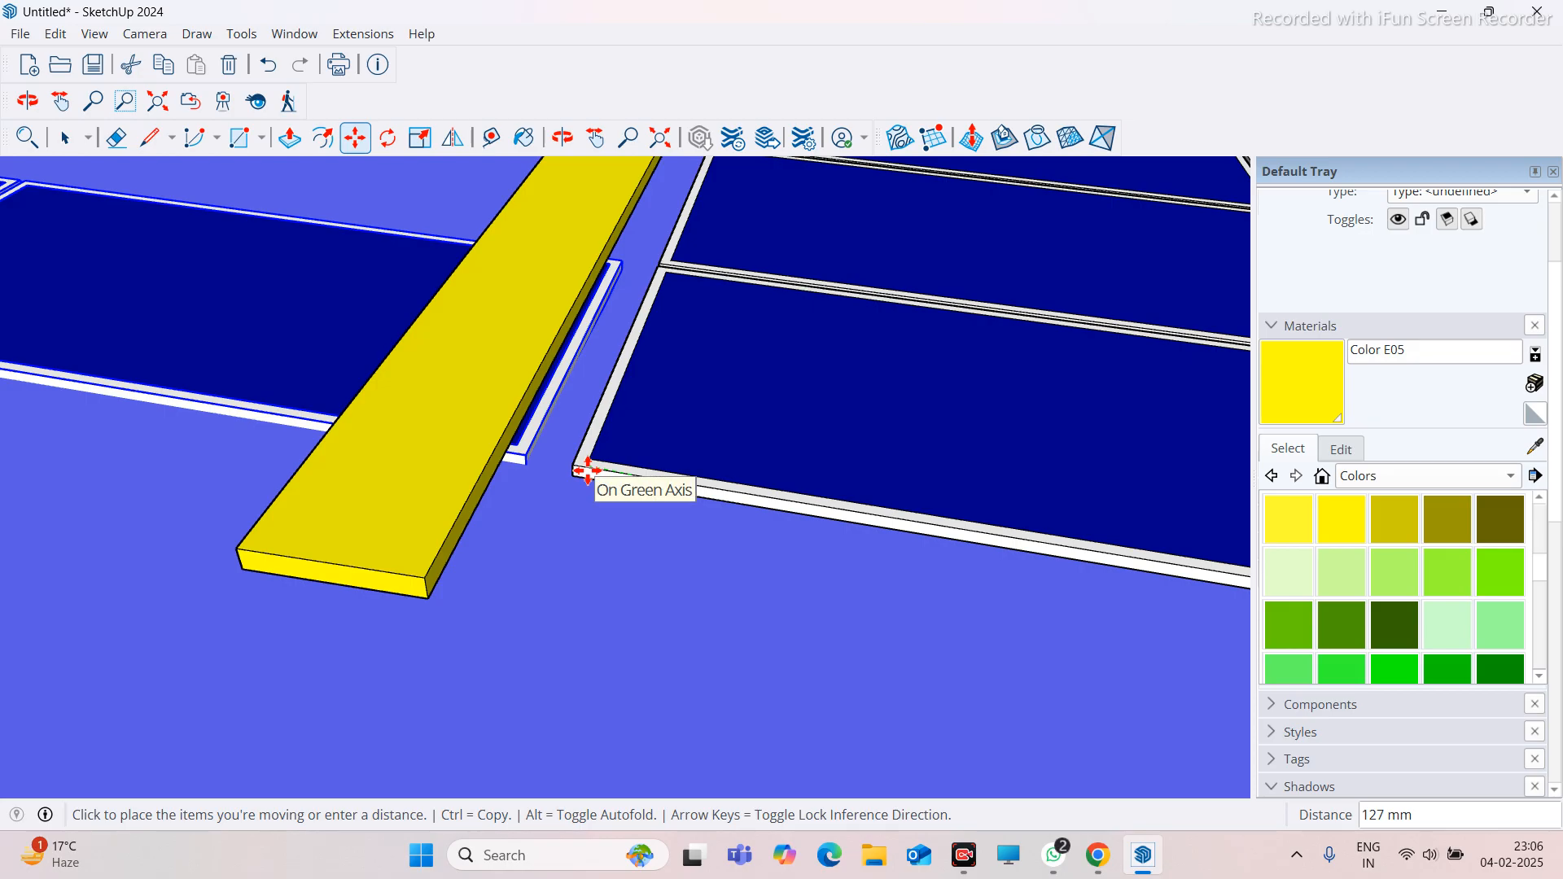
{"action": "type", "text": "1"}
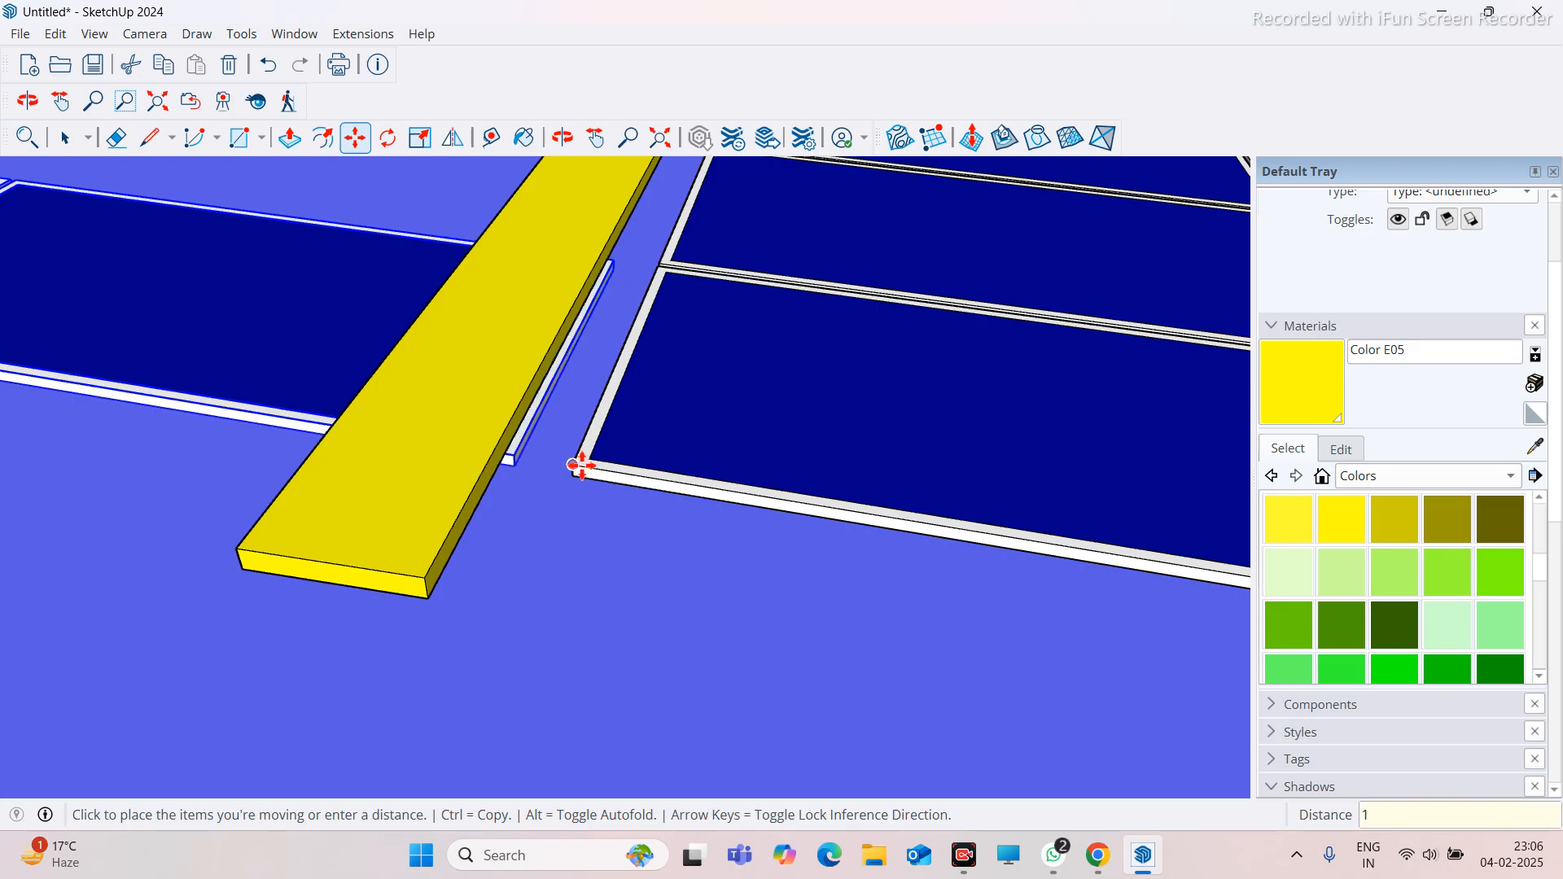
{"action": "type", "text": "000"}
{"action": "key", "text": "Return"}
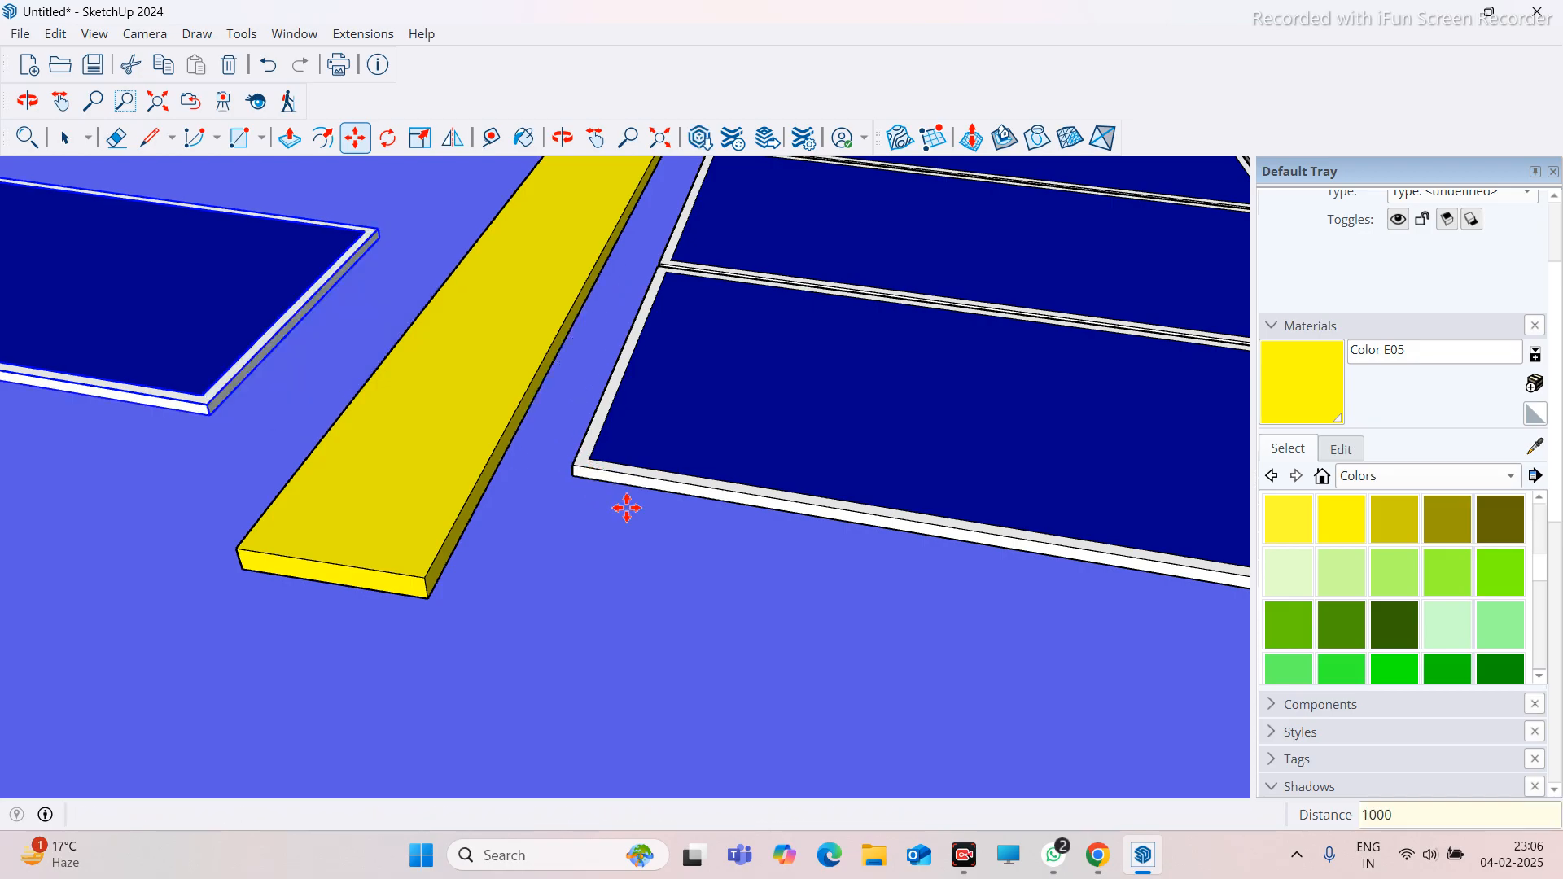
Array the copied panel pair along the blue roof with 100 copies at 1154 mm spacing
{"action": "scroll", "coordinate": [733, 505], "scroll_direction": "down", "scroll_amount": 5}
{"action": "middle_click_drag", "start_coordinate": [733, 499], "coordinate": [280, 656]}
{"action": "key", "text": "ctrl"}
{"action": "scroll", "coordinate": [444, 541], "scroll_direction": "up", "scroll_amount": 3}
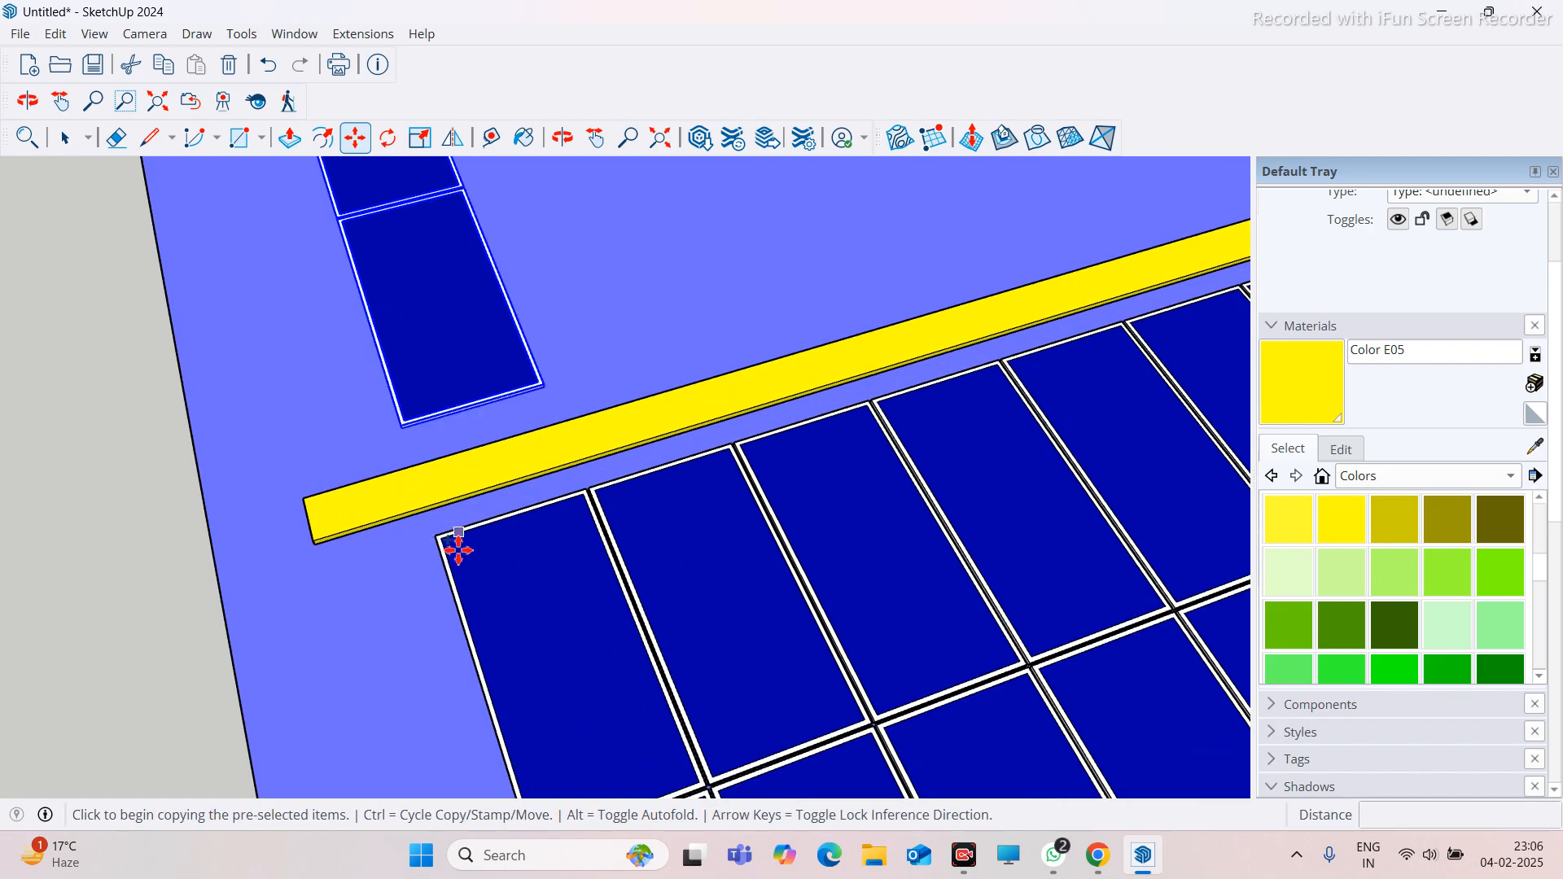
{"action": "scroll", "coordinate": [434, 537], "scroll_direction": "up", "scroll_amount": 1}
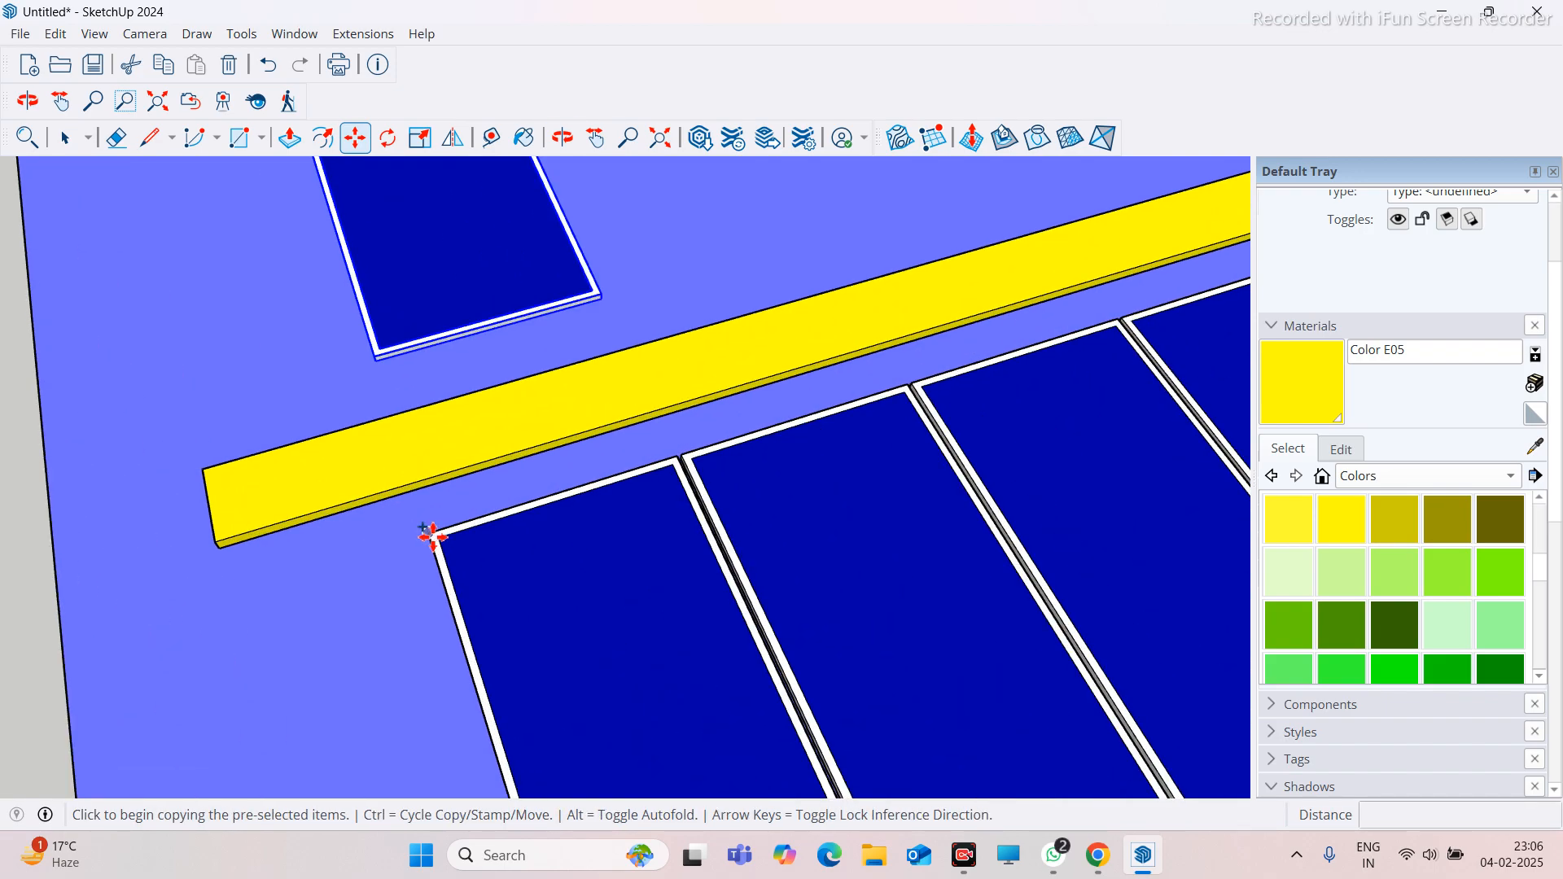
{"action": "left_click", "coordinate": [430, 535]}
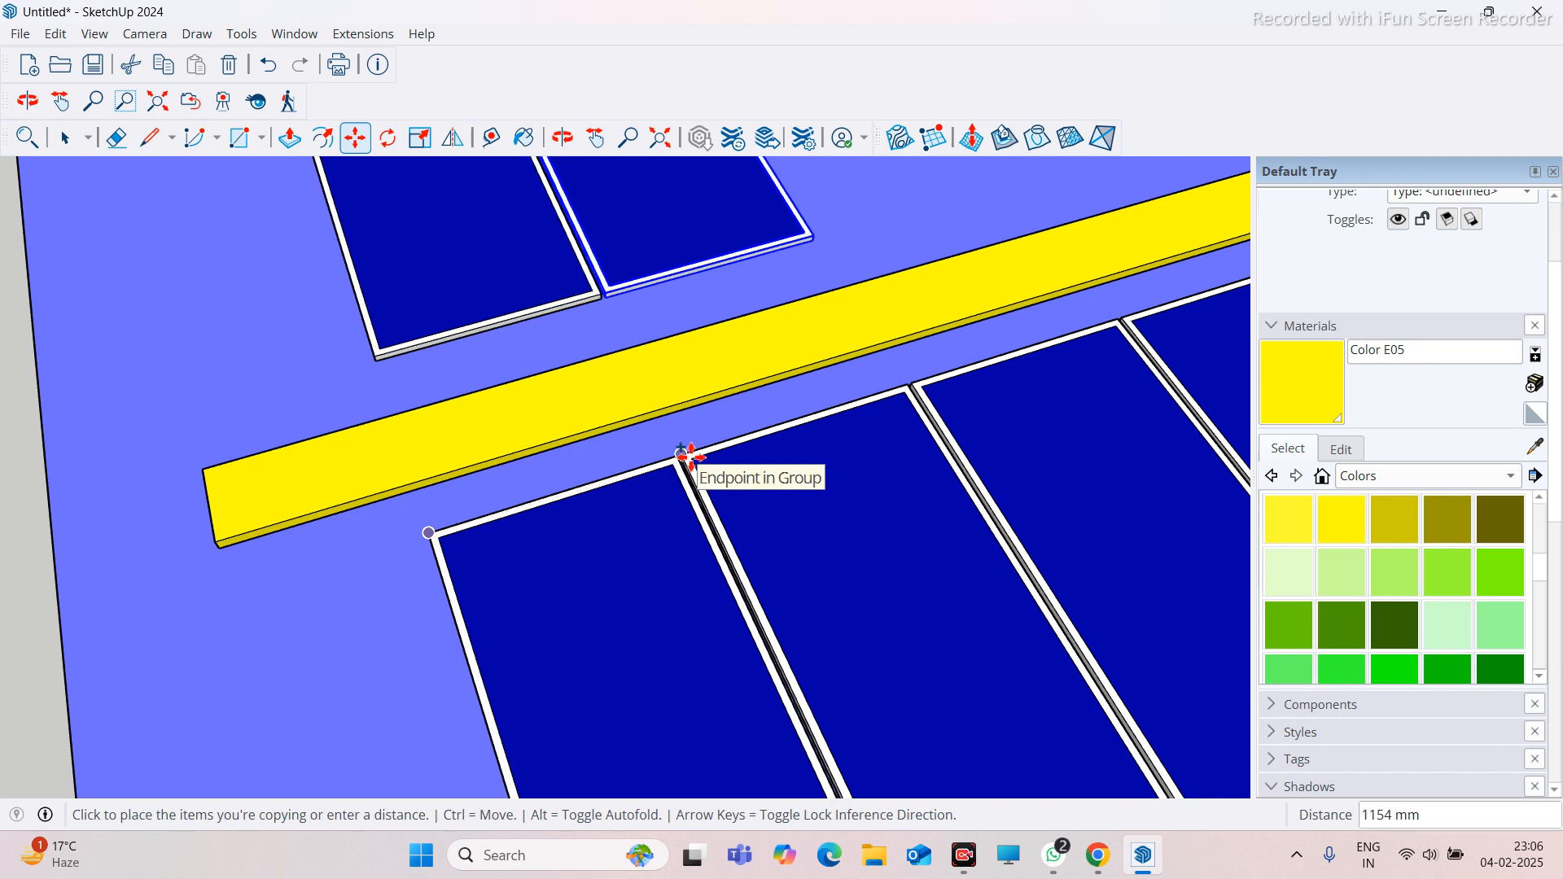
{"action": "left_click", "coordinate": [691, 457]}
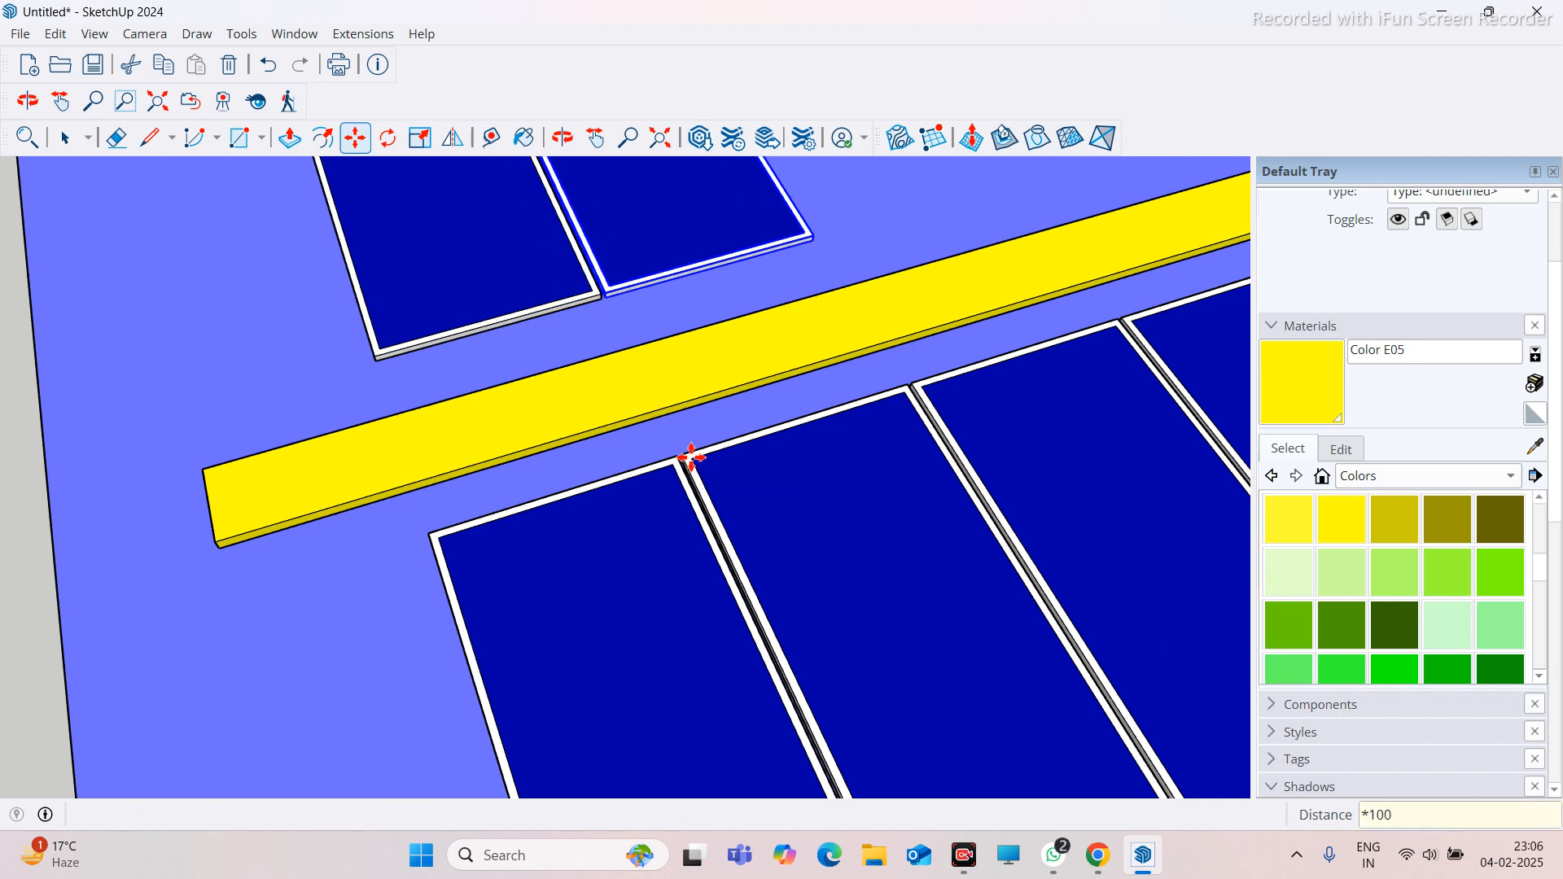
{"action": "type", "text": "*100"}
{"action": "key", "text": "Return"}
{"action": "scroll", "coordinate": [415, 583], "scroll_direction": "down", "scroll_amount": 3}
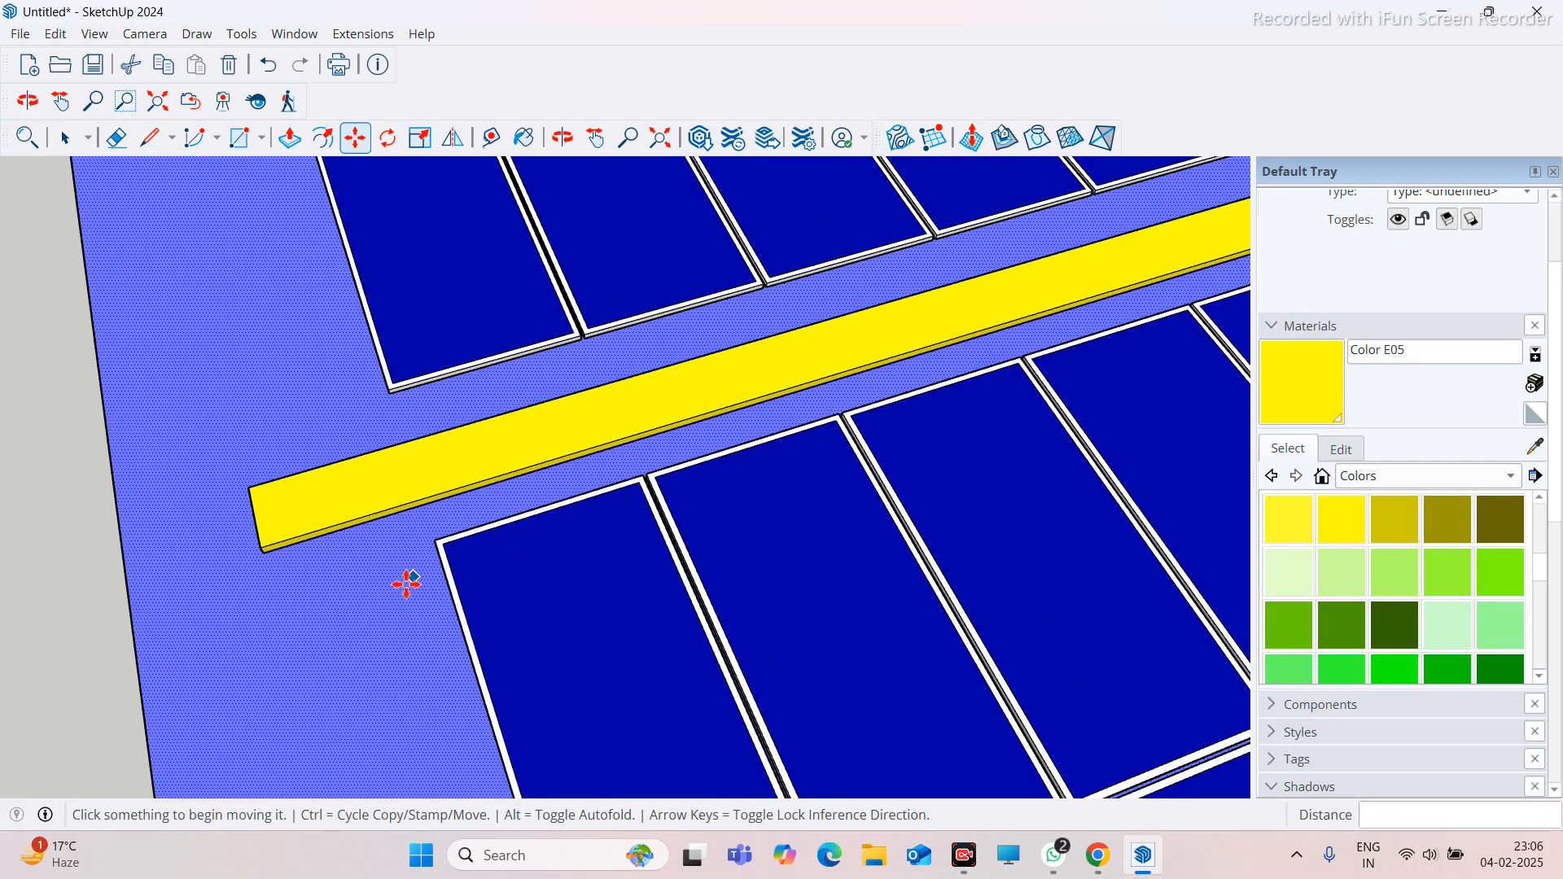
{"action": "scroll", "coordinate": [261, 556], "scroll_direction": "down", "scroll_amount": 3}
{"action": "scroll", "coordinate": [244, 542], "scroll_direction": "down", "scroll_amount": 8}
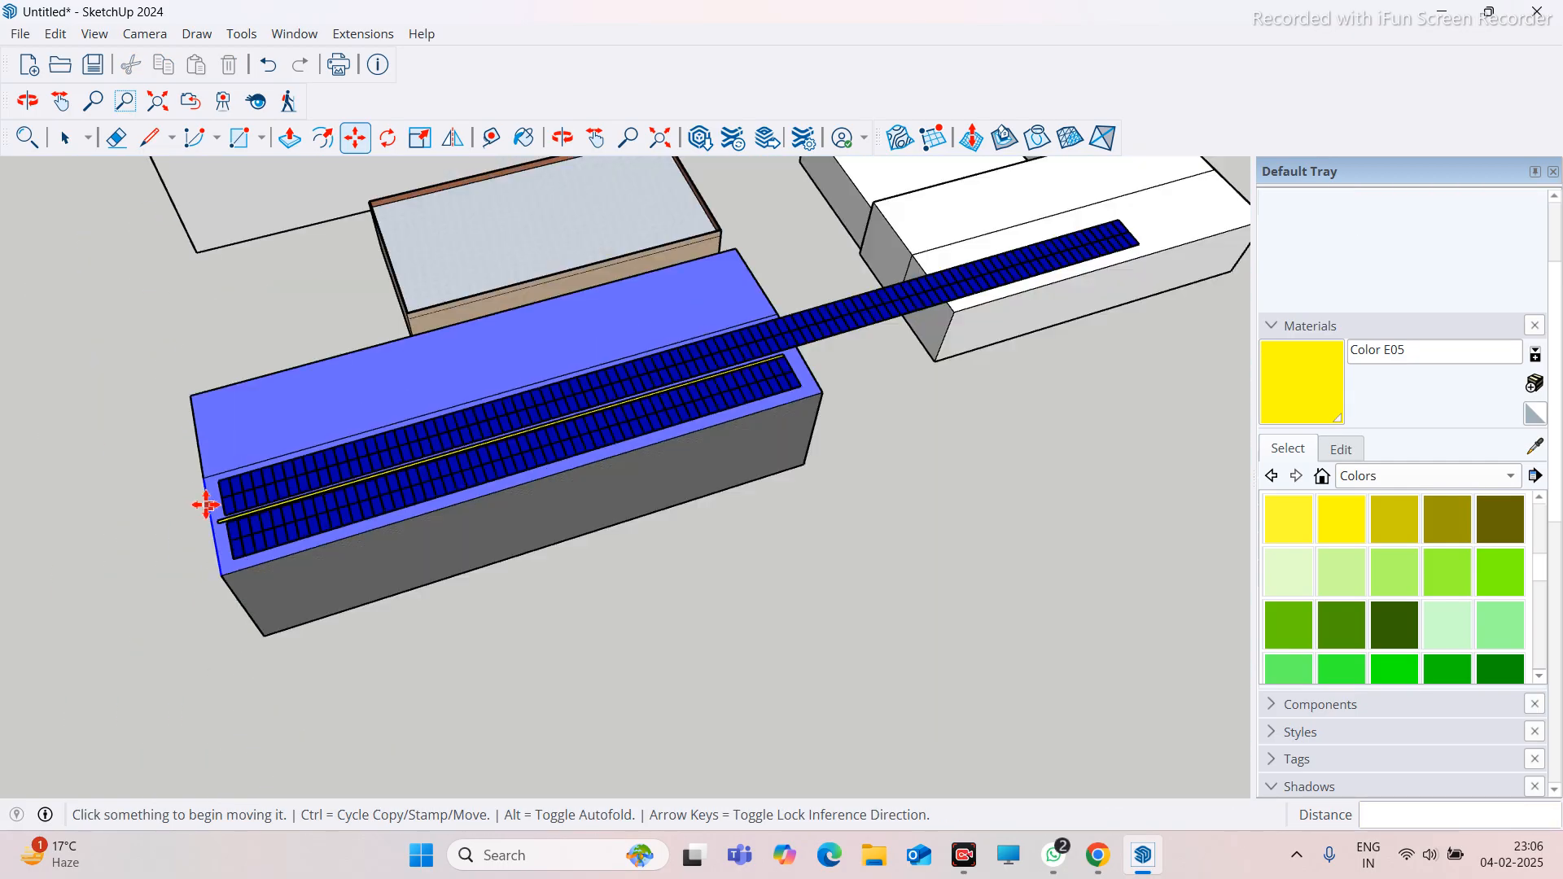
Erase the surplus panels of the new row at and beyond the blue roof's far end
{"action": "left_click", "coordinate": [117, 138]}
{"action": "scroll", "coordinate": [862, 377], "scroll_direction": "up", "scroll_amount": 3}
{"action": "scroll", "coordinate": [725, 513], "scroll_direction": "up", "scroll_amount": 3}
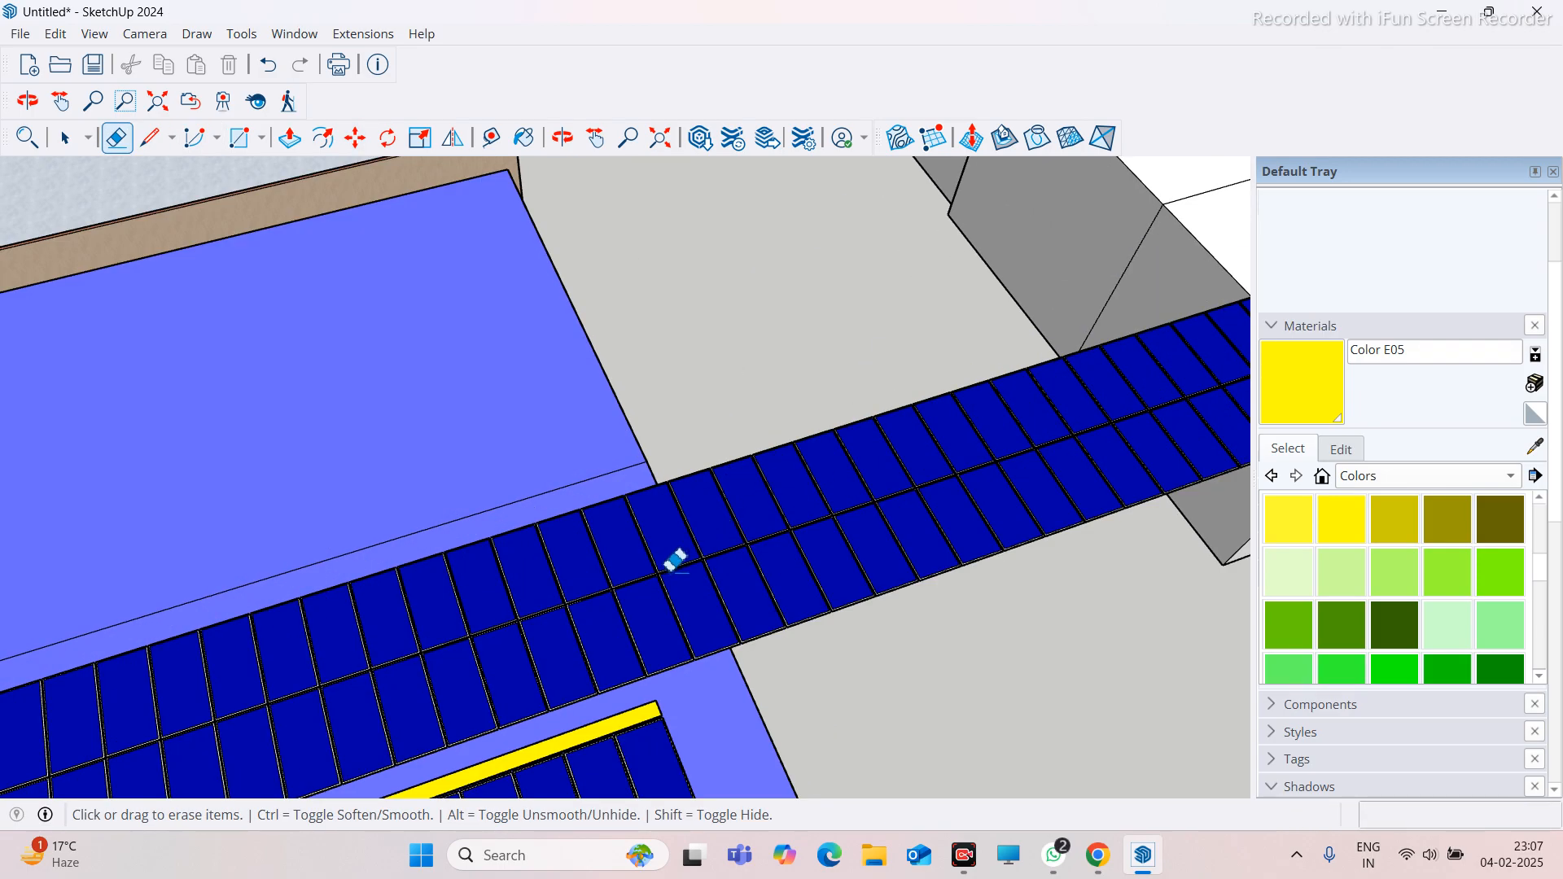
{"action": "left_click", "coordinate": [647, 580]}
{"action": "middle_click_drag", "start_coordinate": [622, 489], "coordinate": [708, 506]}
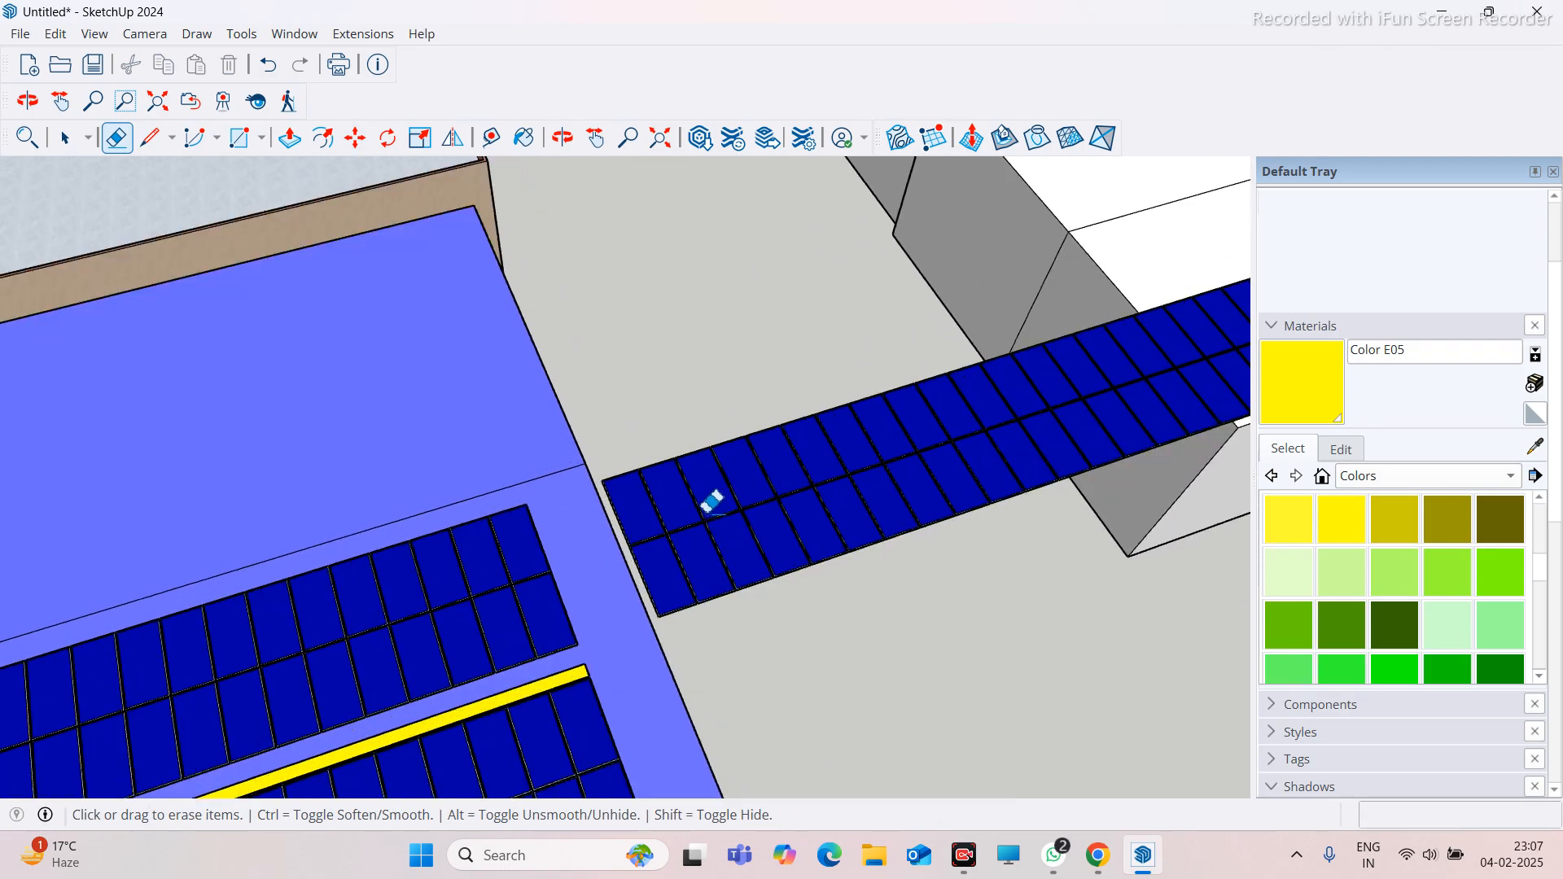
{"action": "mouse_move", "coordinate": [664, 517]}
{"action": "left_mouse_down"}
{"action": "mouse_move", "coordinate": [960, 437]}
{"action": "mouse_move", "coordinate": [775, 544]}
{"action": "mouse_move", "coordinate": [687, 541]}
{"action": "mouse_move", "coordinate": [872, 441]}
{"action": "left_mouse_up"}
{"action": "scroll", "coordinate": [622, 464], "scroll_direction": "down", "scroll_amount": 5}
{"action": "middle_click_drag", "start_coordinate": [621, 464], "coordinate": [912, 432]}
{"action": "scroll", "coordinate": [621, 403], "scroll_direction": "down", "scroll_amount": 3}
{"action": "middle_click_drag", "start_coordinate": [621, 403], "coordinate": [981, 346]}
{"action": "scroll", "coordinate": [712, 325], "scroll_direction": "down", "scroll_amount": 3}
{"action": "scroll", "coordinate": [790, 269], "scroll_direction": "up", "scroll_amount": 5}
{"action": "mouse_move", "coordinate": [371, 246]}
{"action": "middle_mouse_down"}
{"action": "mouse_move", "coordinate": [506, 265]}
{"action": "mouse_move", "coordinate": [752, 222]}
{"action": "middle_mouse_up"}
{"action": "scroll", "coordinate": [752, 221], "scroll_direction": "up", "scroll_amount": 3}
{"action": "mouse_move", "coordinate": [237, 289]}
{"action": "left_mouse_down"}
{"action": "mouse_move", "coordinate": [656, 462]}
{"action": "mouse_move", "coordinate": [534, 443]}
{"action": "mouse_move", "coordinate": [440, 399]}
{"action": "left_mouse_up"}
{"action": "mouse_move", "coordinate": [224, 334]}
{"action": "left_mouse_down"}
{"action": "mouse_move", "coordinate": [583, 450]}
{"action": "mouse_move", "coordinate": [652, 509]}
{"action": "mouse_move", "coordinate": [677, 475]}
{"action": "left_mouse_up"}
{"action": "mouse_move", "coordinate": [443, 339]}
{"action": "middle_mouse_down"}
{"action": "mouse_move", "coordinate": [845, 415]}
{"action": "mouse_move", "coordinate": [866, 317]}
{"action": "mouse_move", "coordinate": [838, 363]}
{"action": "mouse_move", "coordinate": [834, 247]}
{"action": "mouse_move", "coordinate": [965, 403]}
{"action": "mouse_move", "coordinate": [669, 314]}
{"action": "middle_mouse_up"}
{"action": "scroll", "coordinate": [669, 314], "scroll_direction": "down", "scroll_amount": 5}
Copy the corner panel of the lower row about 85807 mm away to the open area near the model origin
{"action": "left_click", "coordinate": [62, 145]}
{"action": "scroll", "coordinate": [568, 478], "scroll_direction": "up", "scroll_amount": 5}
{"action": "left_click", "coordinate": [574, 525]}
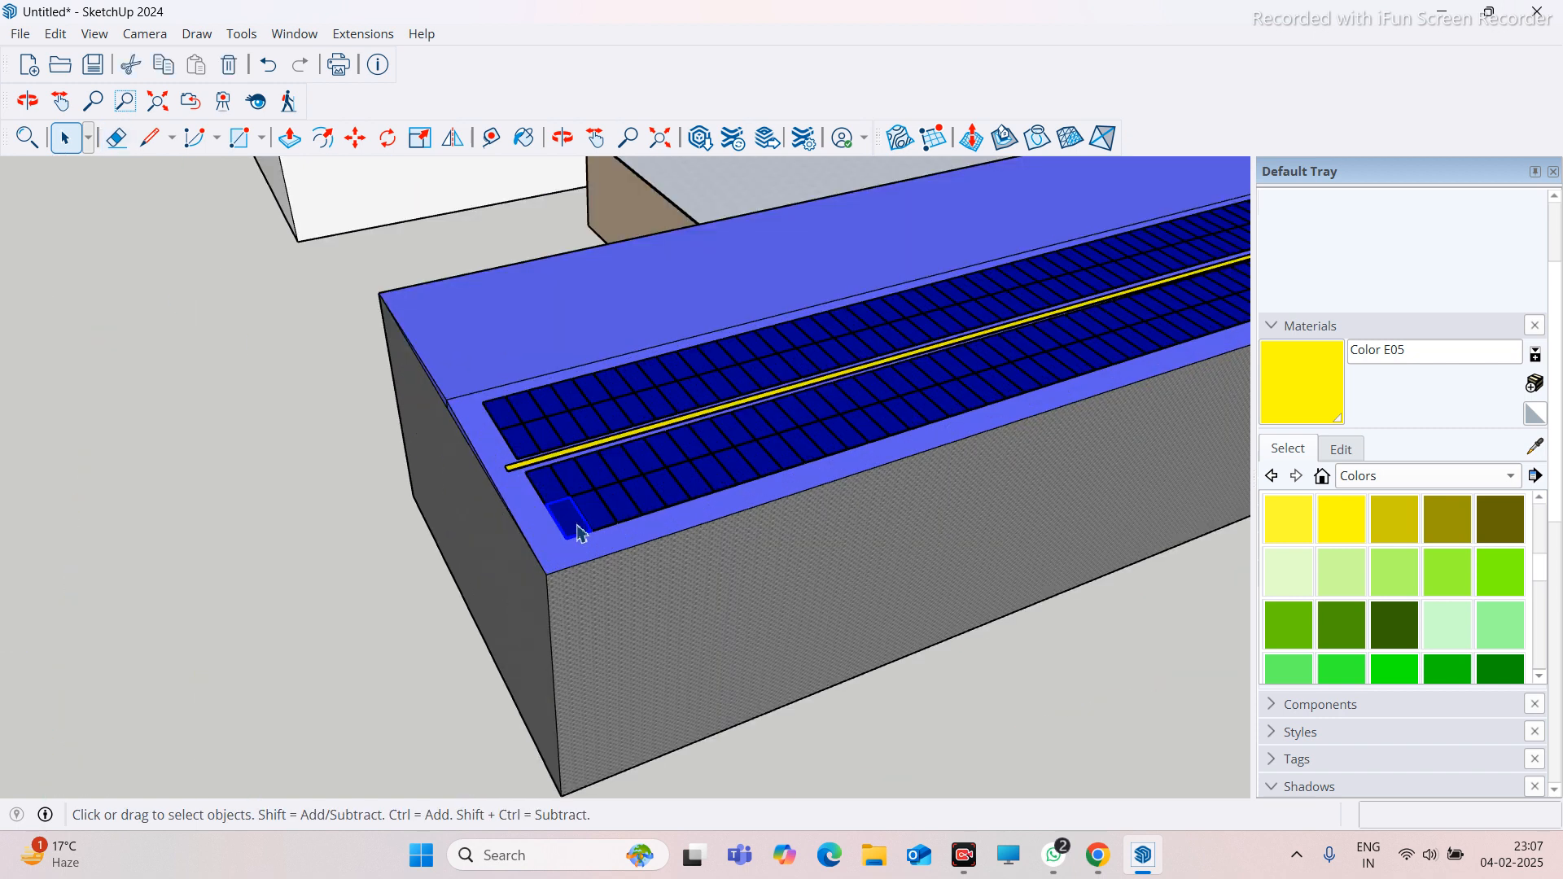
{"action": "key", "text": "m"}
{"action": "key", "text": "ctrl"}
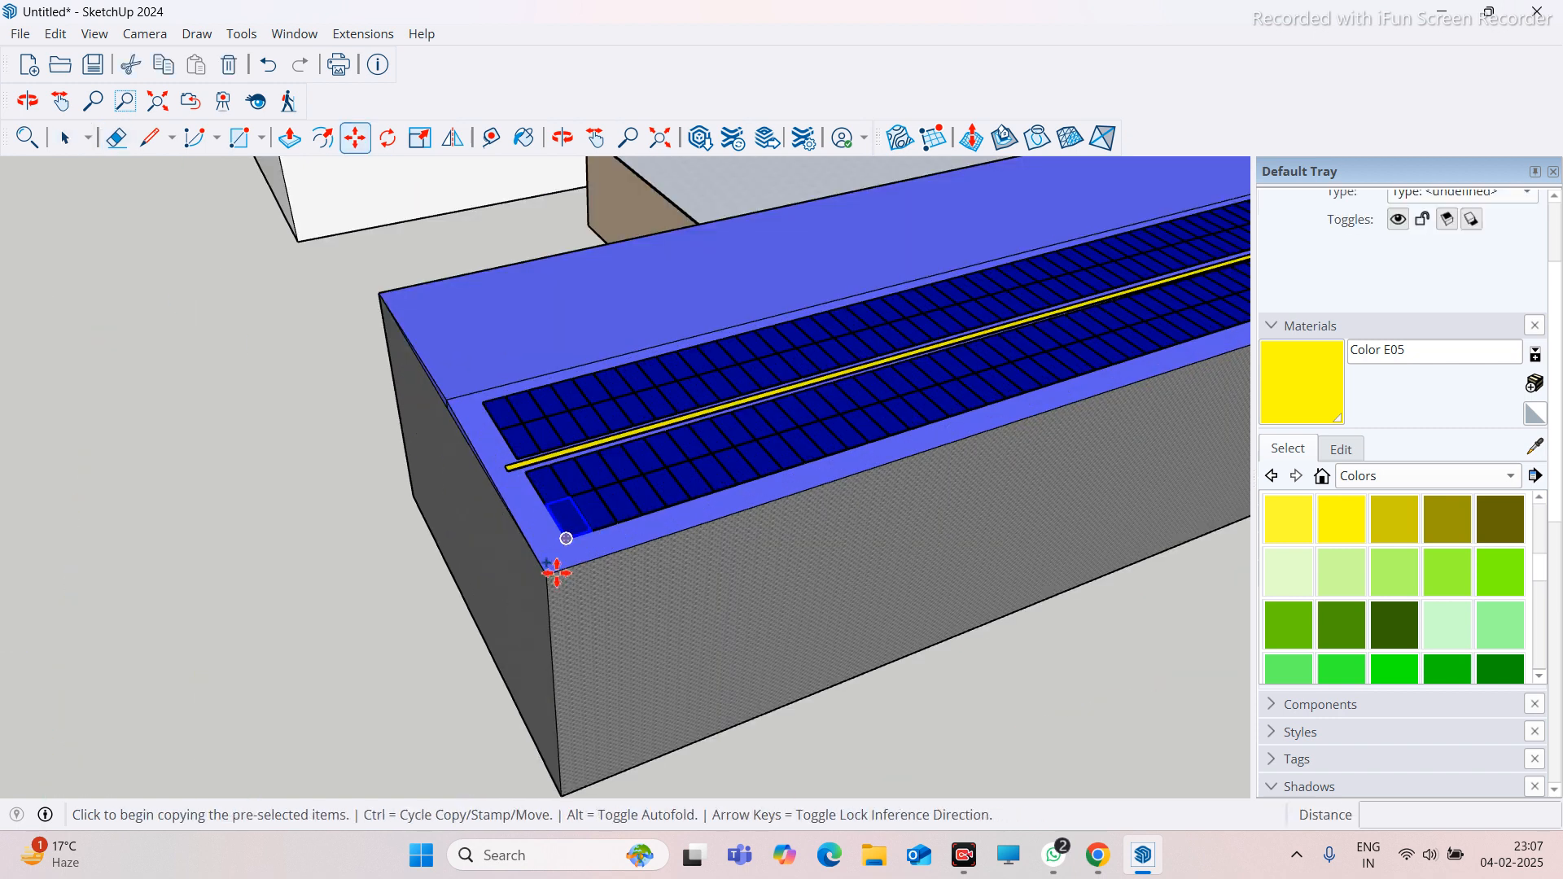
{"action": "left_click", "coordinate": [556, 574]}
{"action": "scroll", "coordinate": [679, 348], "scroll_direction": "down", "scroll_amount": 3}
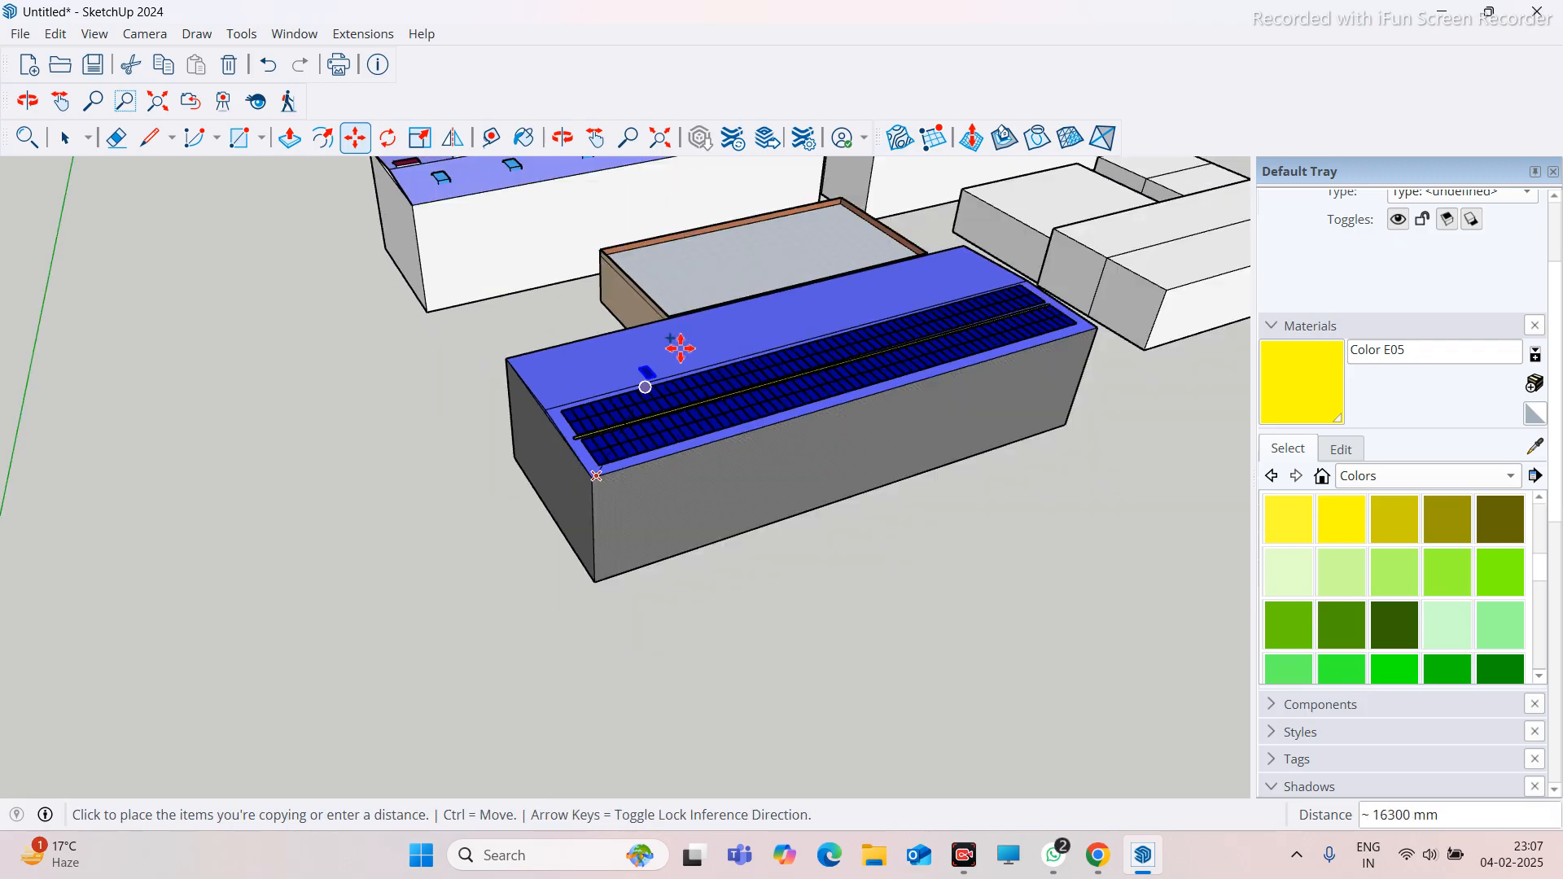
{"action": "scroll", "coordinate": [488, 618], "scroll_direction": "down", "scroll_amount": 3}
{"action": "scroll", "coordinate": [506, 646], "scroll_direction": "up", "scroll_amount": 4}
{"action": "left_click", "coordinate": [506, 648]}
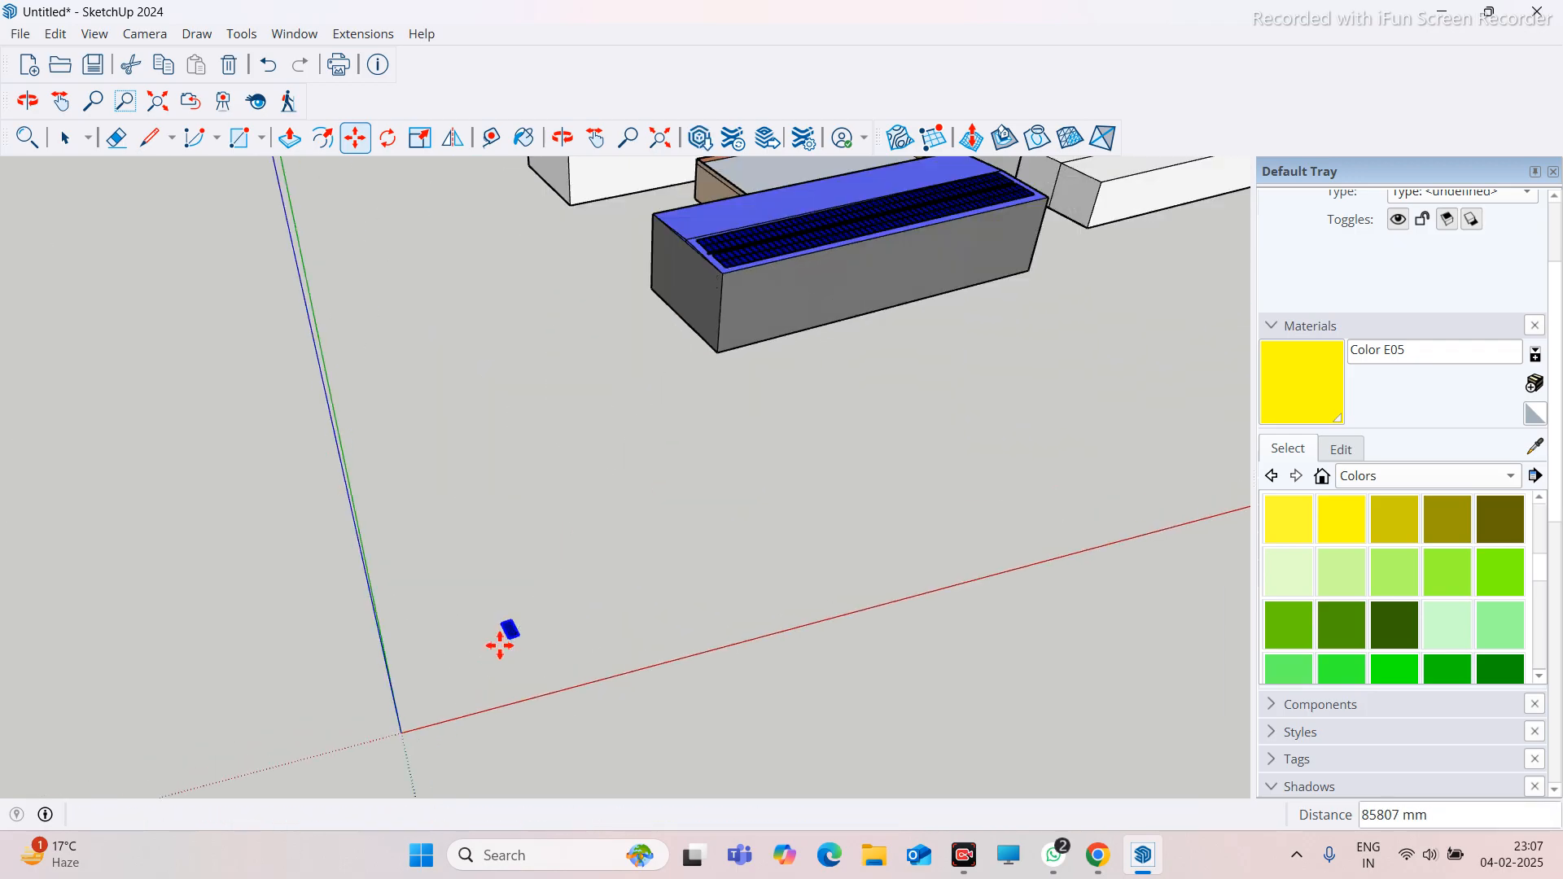
{"action": "scroll", "coordinate": [525, 658], "scroll_direction": "up", "scroll_amount": 4}
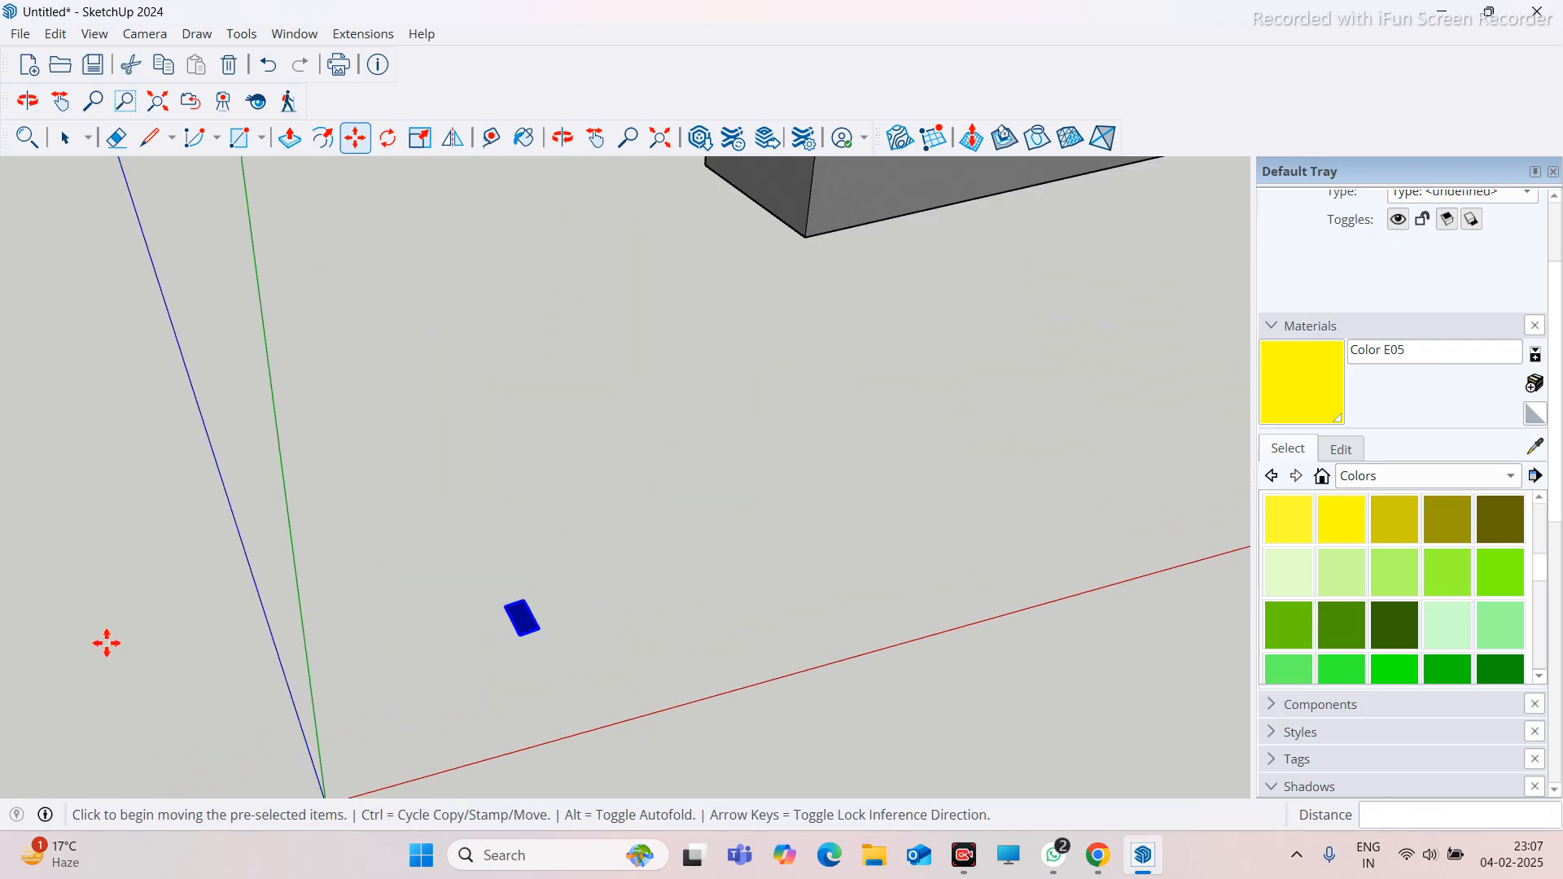
{"action": "scroll", "coordinate": [529, 722], "scroll_direction": "up", "scroll_amount": 3}
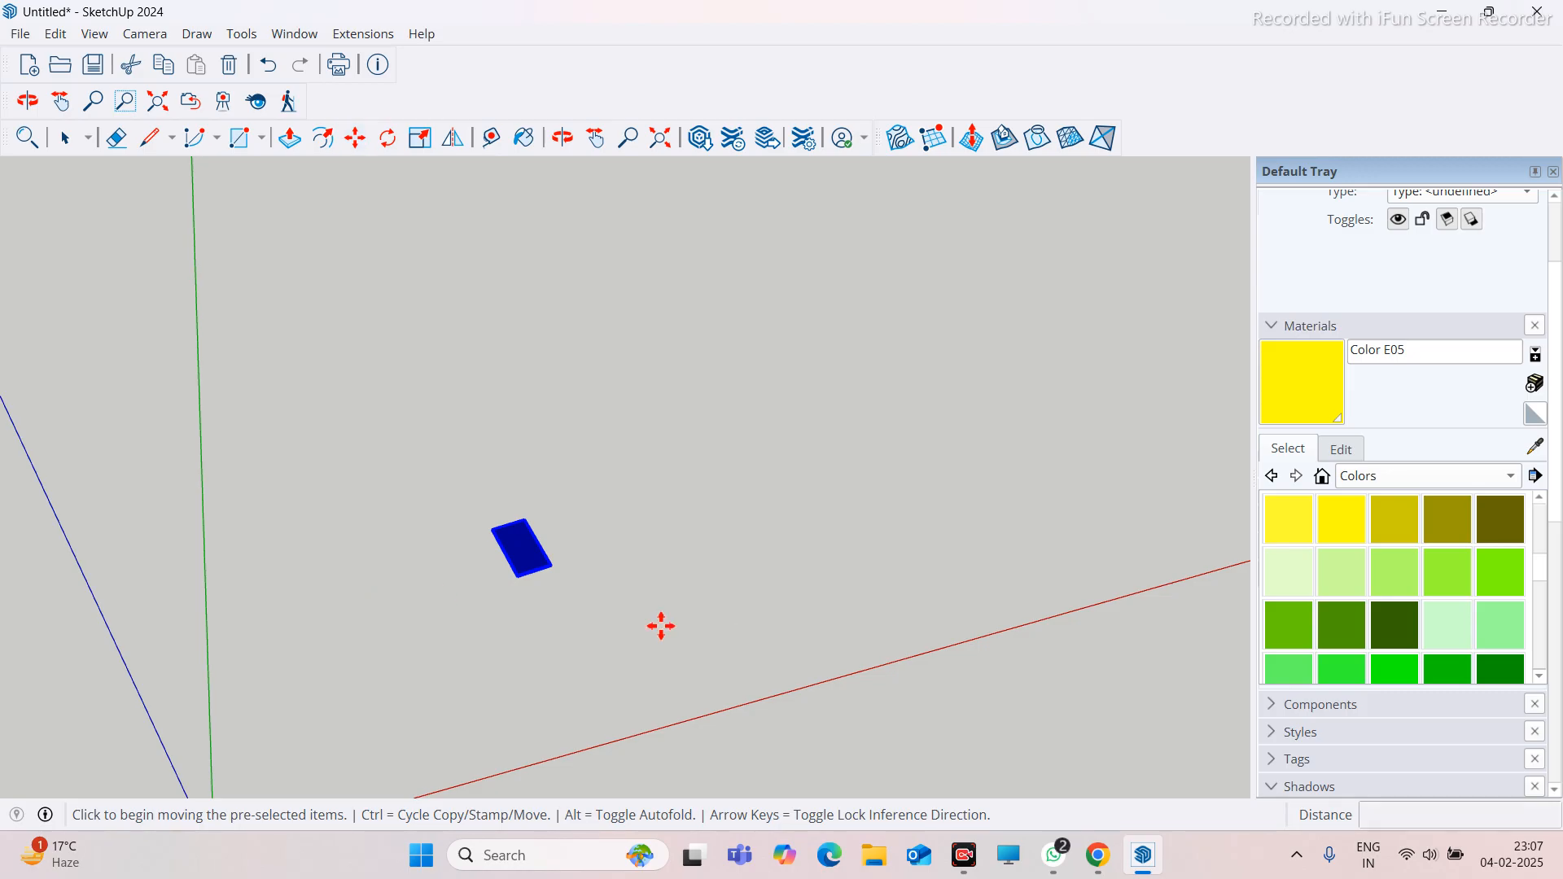
Copy the separate panel 1176 mm sideways and repeat it as a row of 50 copies
{"action": "key", "text": "ctrl"}
{"action": "scroll", "coordinate": [544, 576], "scroll_direction": "up", "scroll_amount": 5}
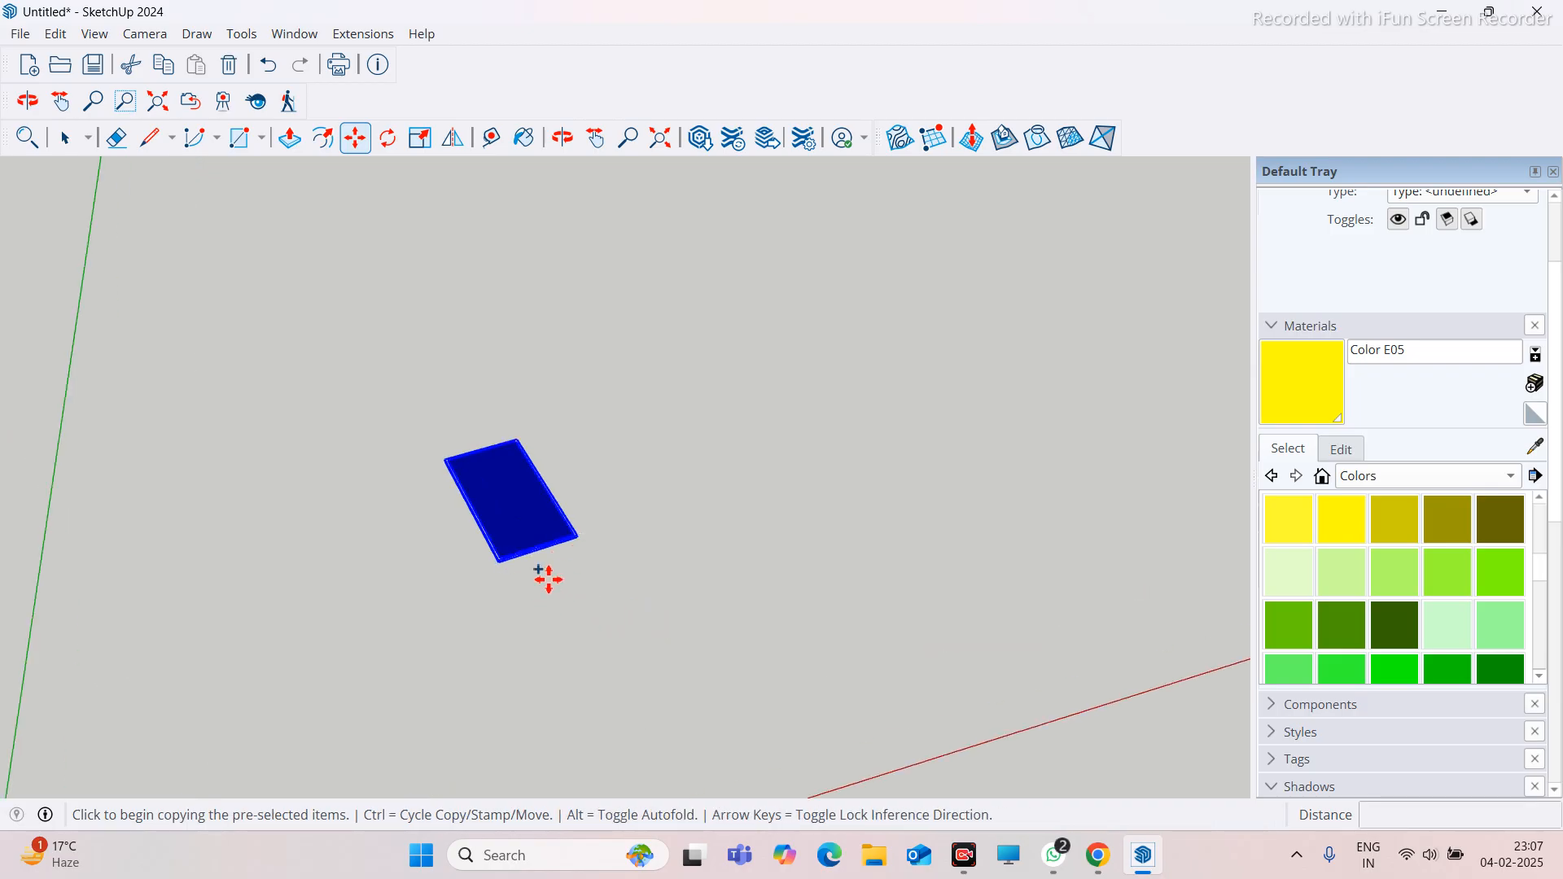
{"action": "scroll", "coordinate": [461, 566], "scroll_direction": "down", "scroll_amount": 10}
{"action": "scroll", "coordinate": [452, 564], "scroll_direction": "up", "scroll_amount": 6}
{"action": "left_click", "coordinate": [439, 572]}
{"action": "scroll", "coordinate": [486, 557], "scroll_direction": "down", "scroll_amount": 2}
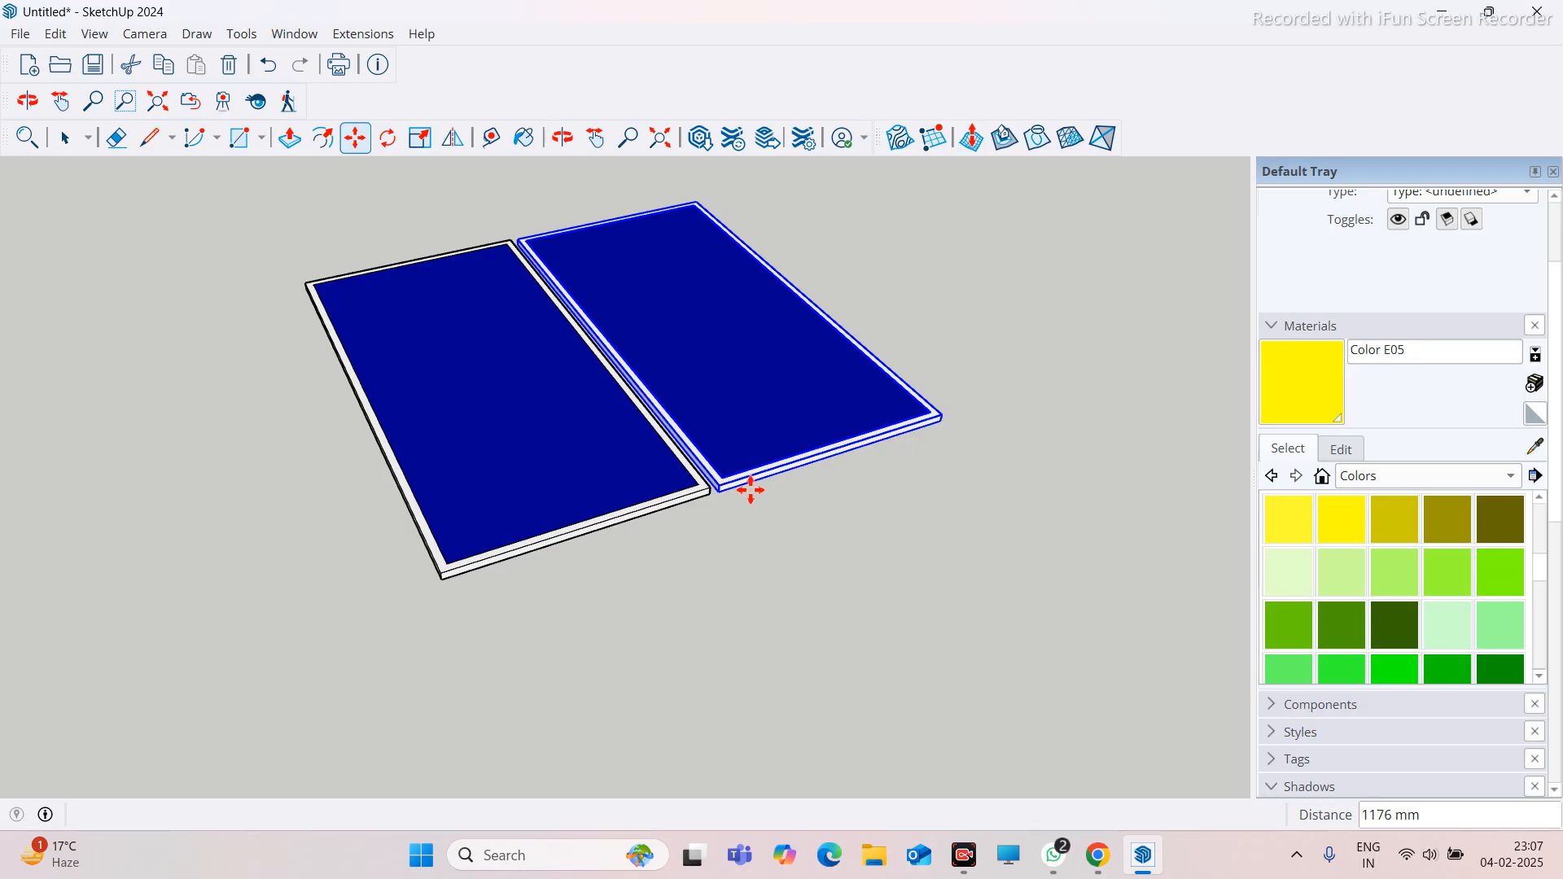
{"action": "left_click", "coordinate": [743, 488]}
{"action": "scroll", "coordinate": [629, 557], "scroll_direction": "down", "scroll_amount": 4}
{"action": "middle_click_drag", "start_coordinate": [624, 554], "coordinate": [521, 489]}
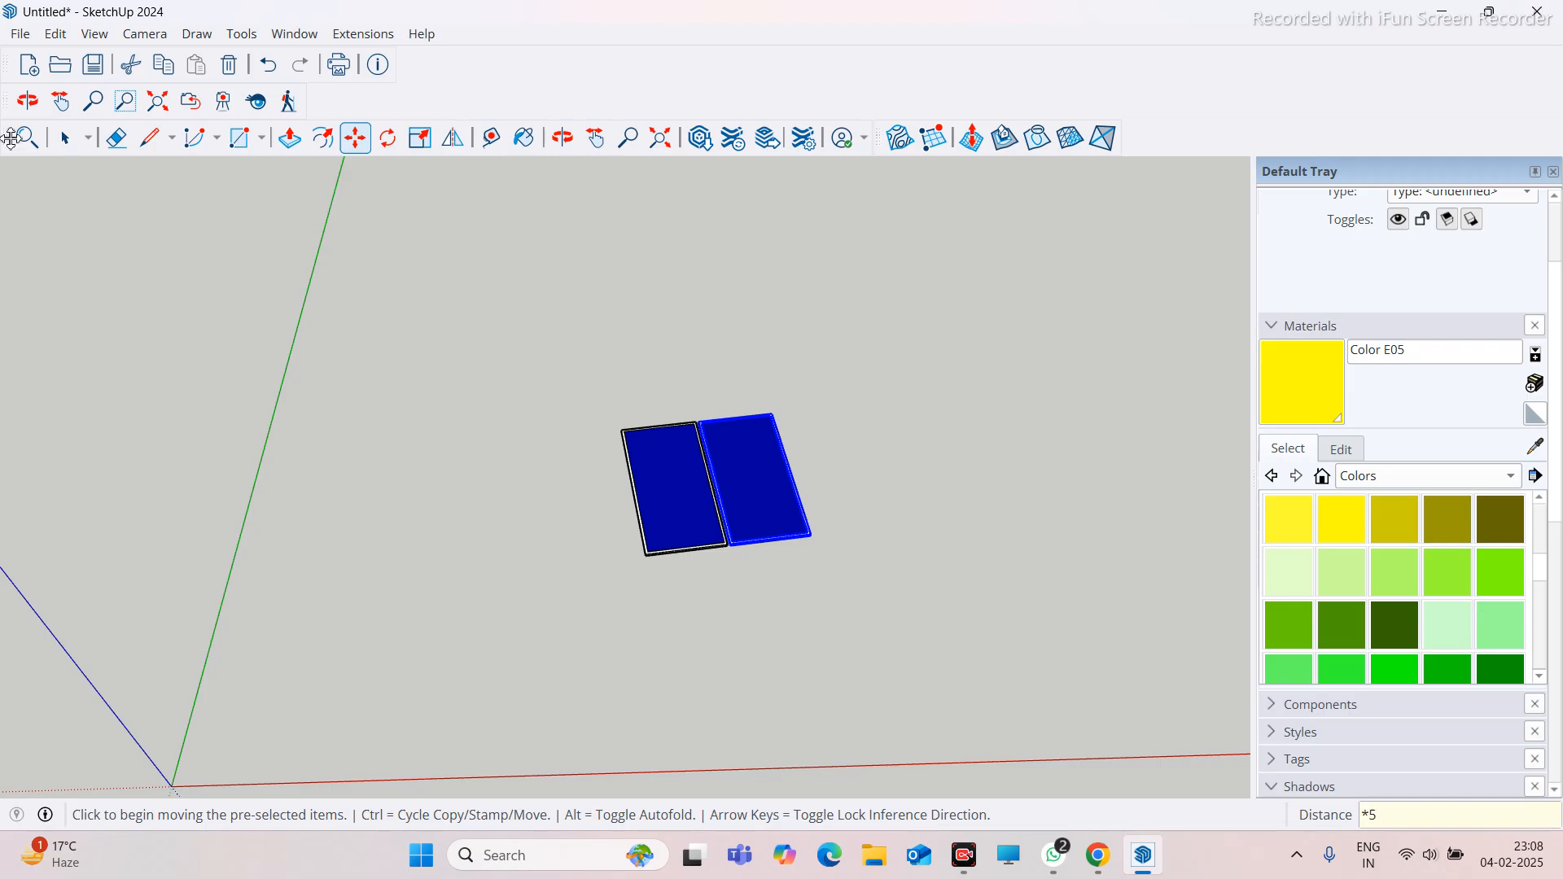
{"action": "key", "text": "Return"}
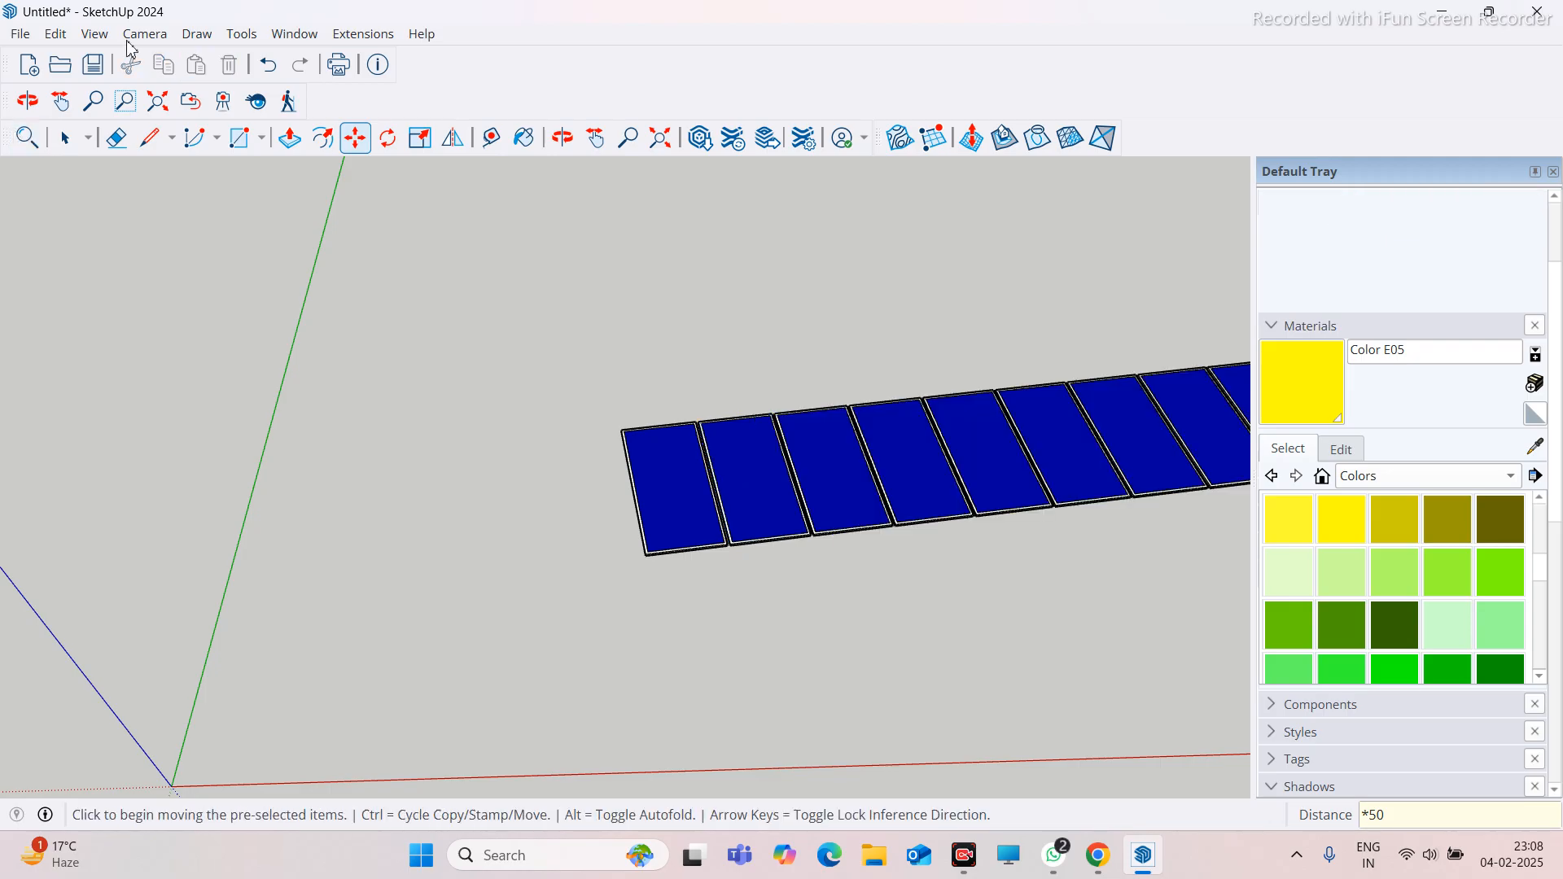
Delete the separate row of copied panels lying in the open area near the model origin
{"action": "scroll", "coordinate": [283, 384], "scroll_direction": "down", "scroll_amount": 5}
{"action": "scroll", "coordinate": [471, 516], "scroll_direction": "down", "scroll_amount": 3}
{"action": "middle_click_drag", "start_coordinate": [472, 516], "coordinate": [723, 534]}
{"action": "scroll", "coordinate": [460, 594], "scroll_direction": "up", "scroll_amount": 4}
{"action": "scroll", "coordinate": [460, 594], "scroll_direction": "down", "scroll_amount": 2}
{"action": "middle_click_drag", "start_coordinate": [460, 595], "coordinate": [287, 449]}
{"action": "left_click", "coordinate": [69, 143]}
{"action": "scroll", "coordinate": [316, 492], "scroll_direction": "down", "scroll_amount": 4}
{"action": "left_click_drag", "start_coordinate": [279, 391], "coordinate": [840, 511]}
{"action": "key", "text": "Delete"}
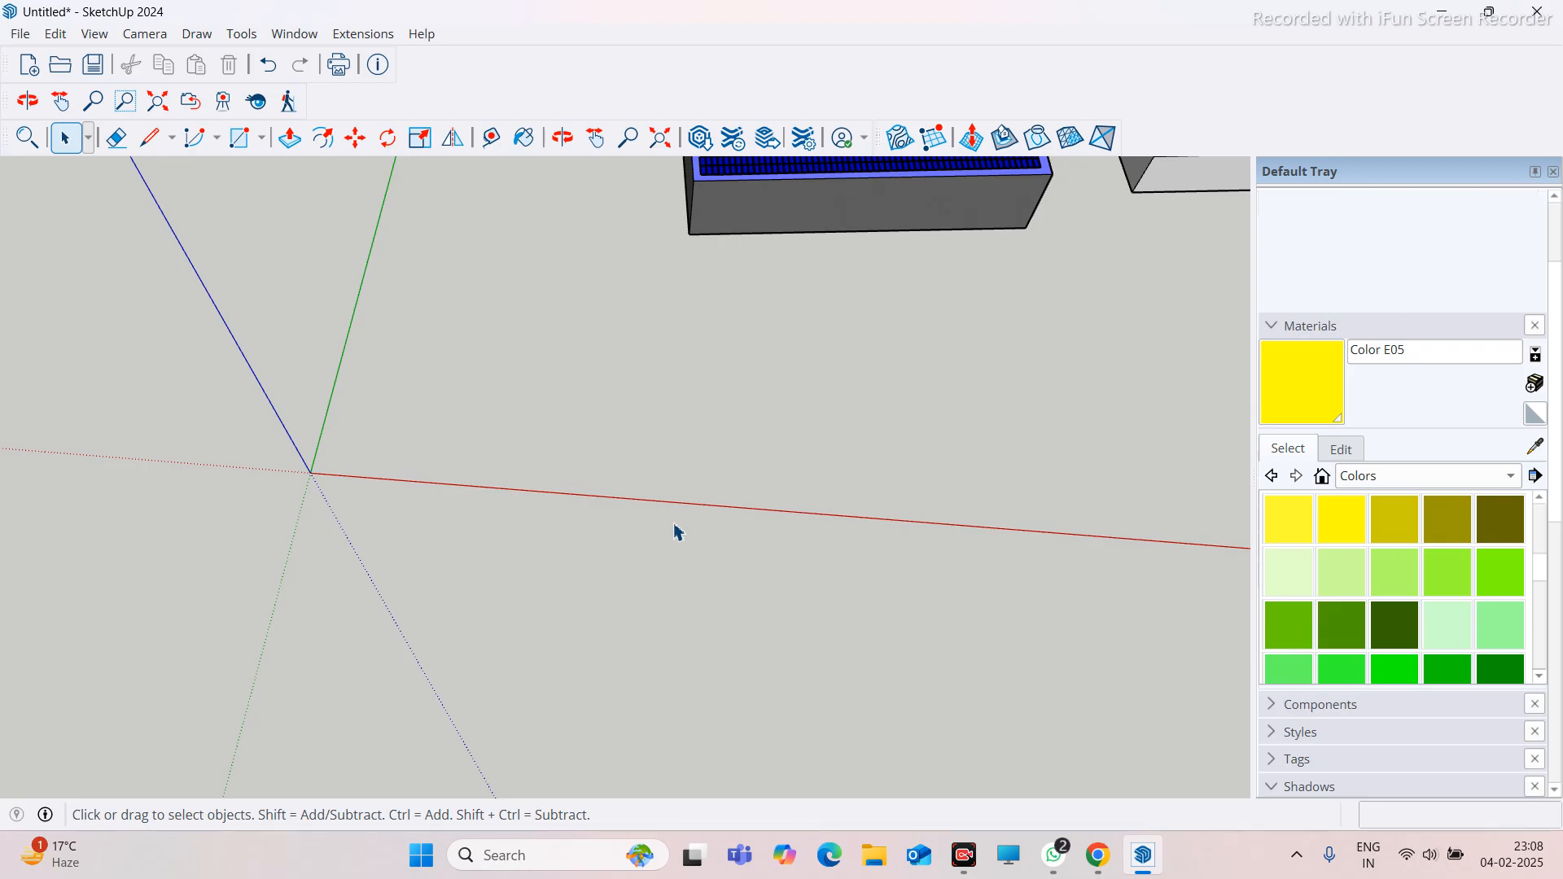
Examine the panel rows and the yellow strip on the blue roof from several angles and up close
{"action": "scroll", "coordinate": [554, 562], "scroll_direction": "down", "scroll_amount": 4}
{"action": "scroll", "coordinate": [643, 350], "scroll_direction": "up", "scroll_amount": 7}
{"action": "middle_click_drag", "start_coordinate": [485, 371], "coordinate": [640, 478]}
{"action": "scroll", "coordinate": [594, 401], "scroll_direction": "down", "scroll_amount": 3}
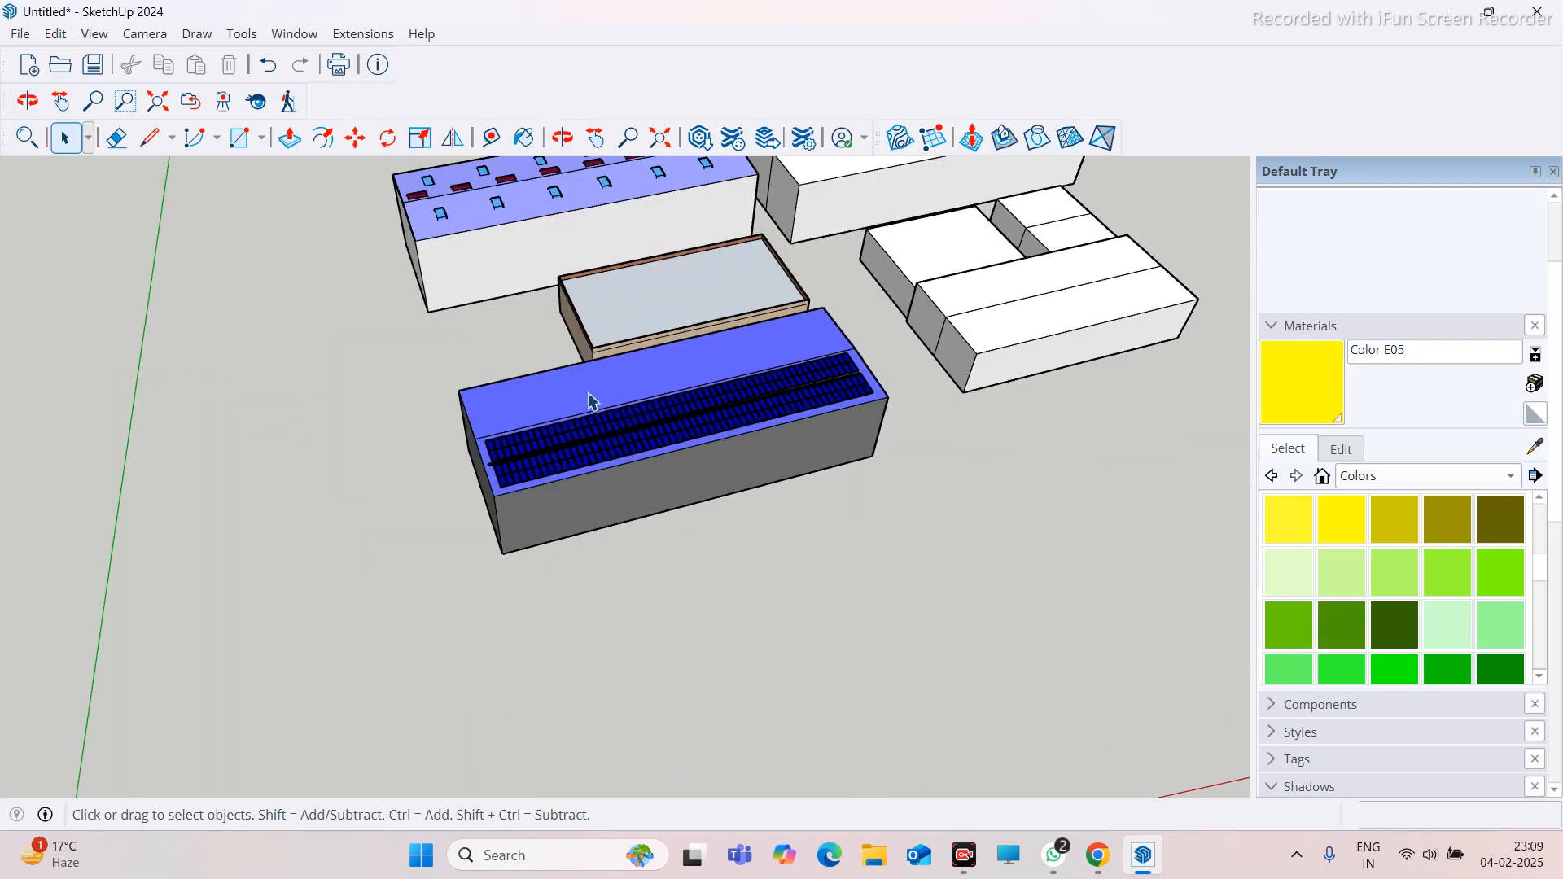
{"action": "scroll", "coordinate": [592, 401], "scroll_direction": "up", "scroll_amount": 4}
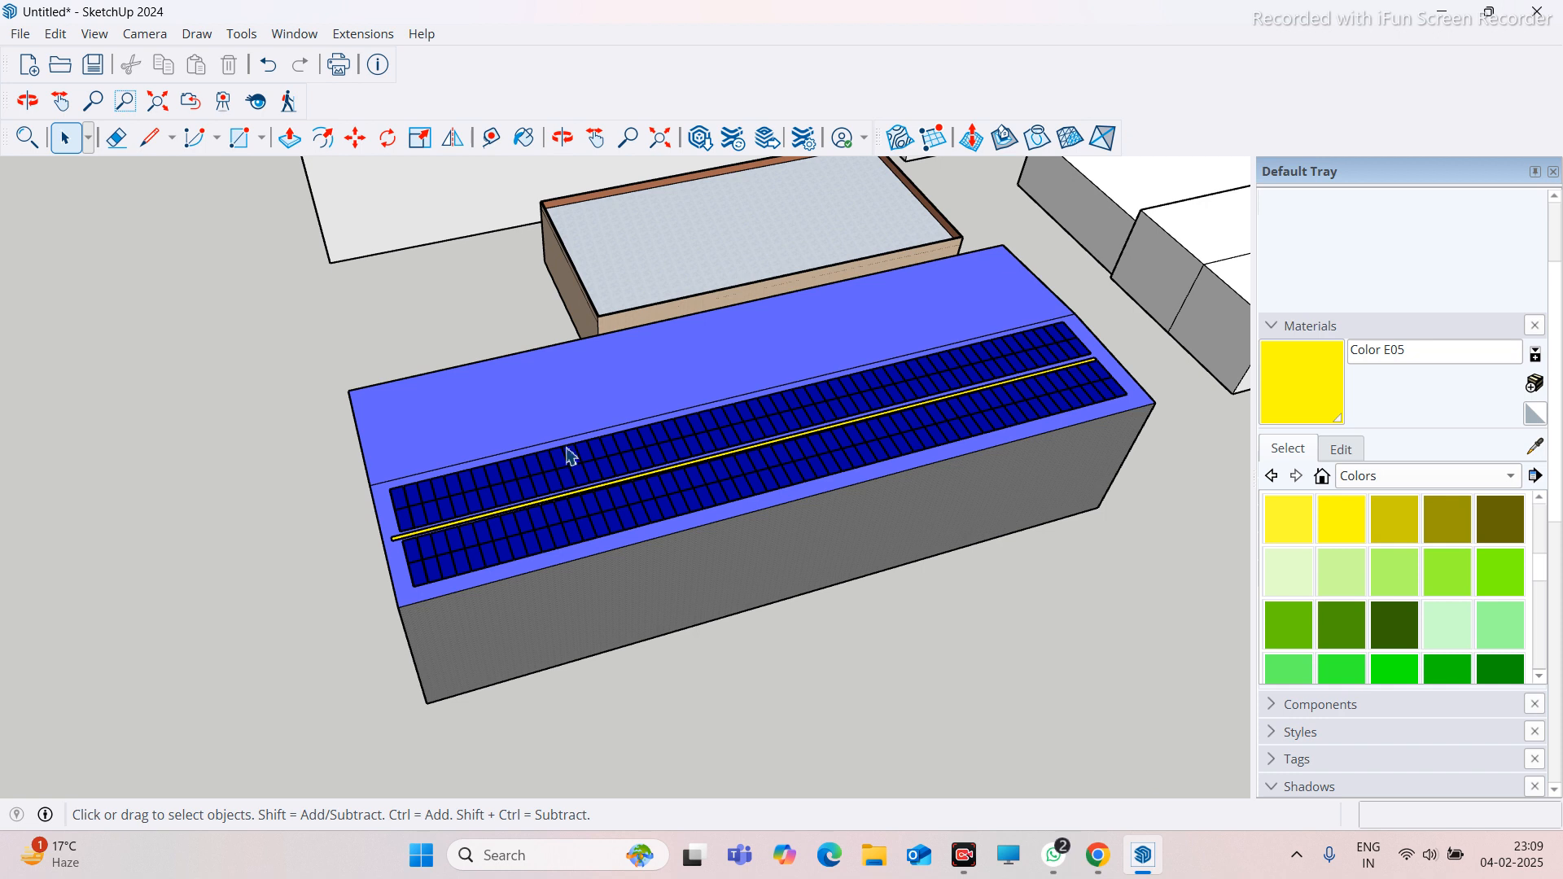
{"action": "scroll", "coordinate": [570, 454], "scroll_direction": "down", "scroll_amount": 3}
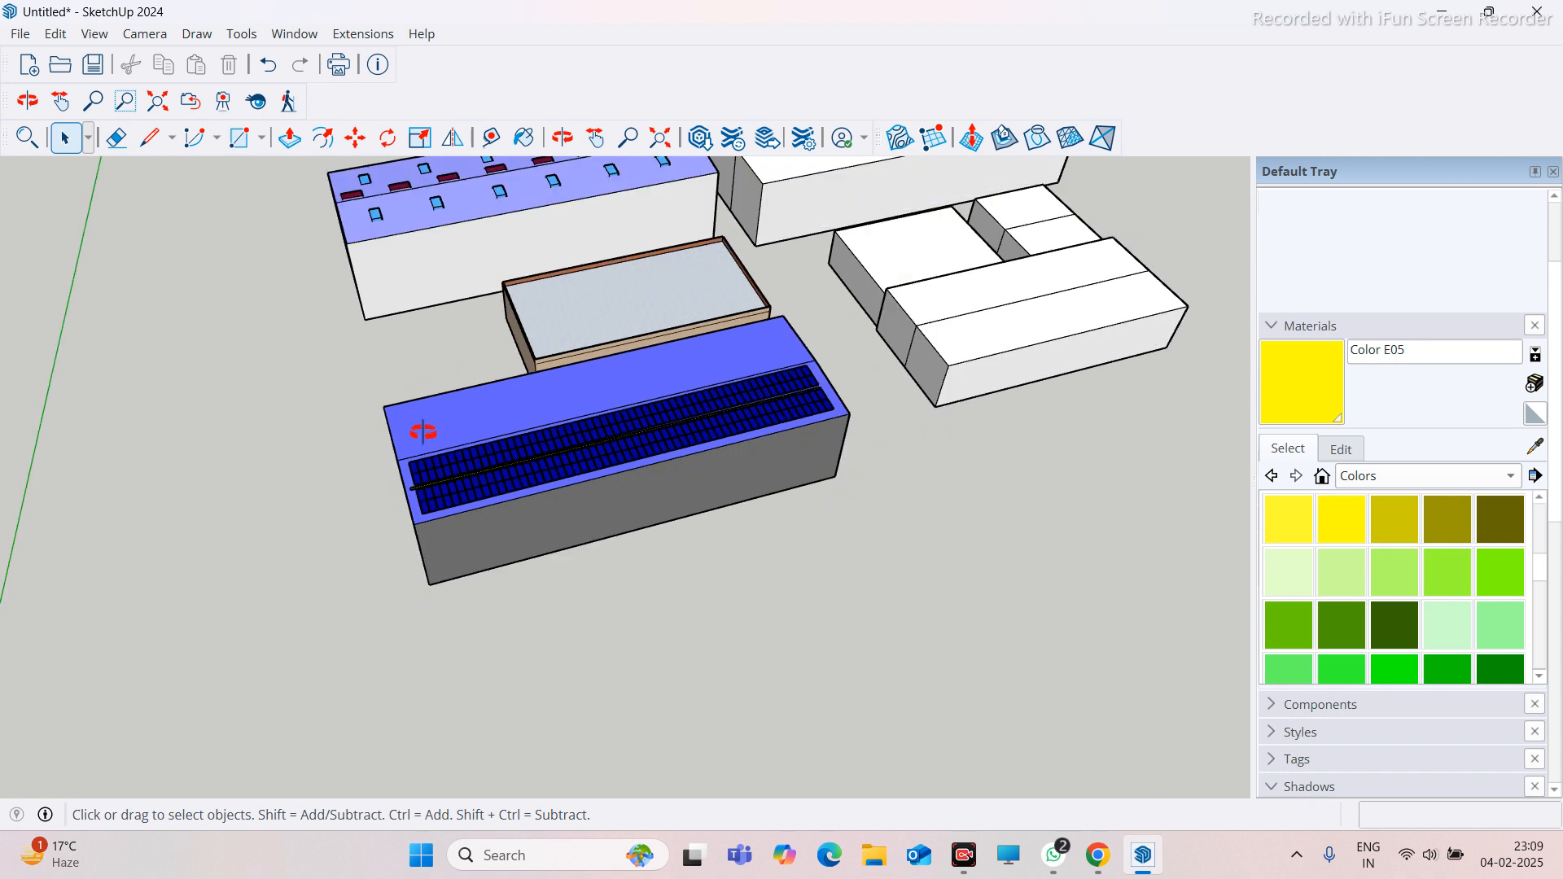
{"action": "scroll", "coordinate": [521, 448], "scroll_direction": "up", "scroll_amount": 4}
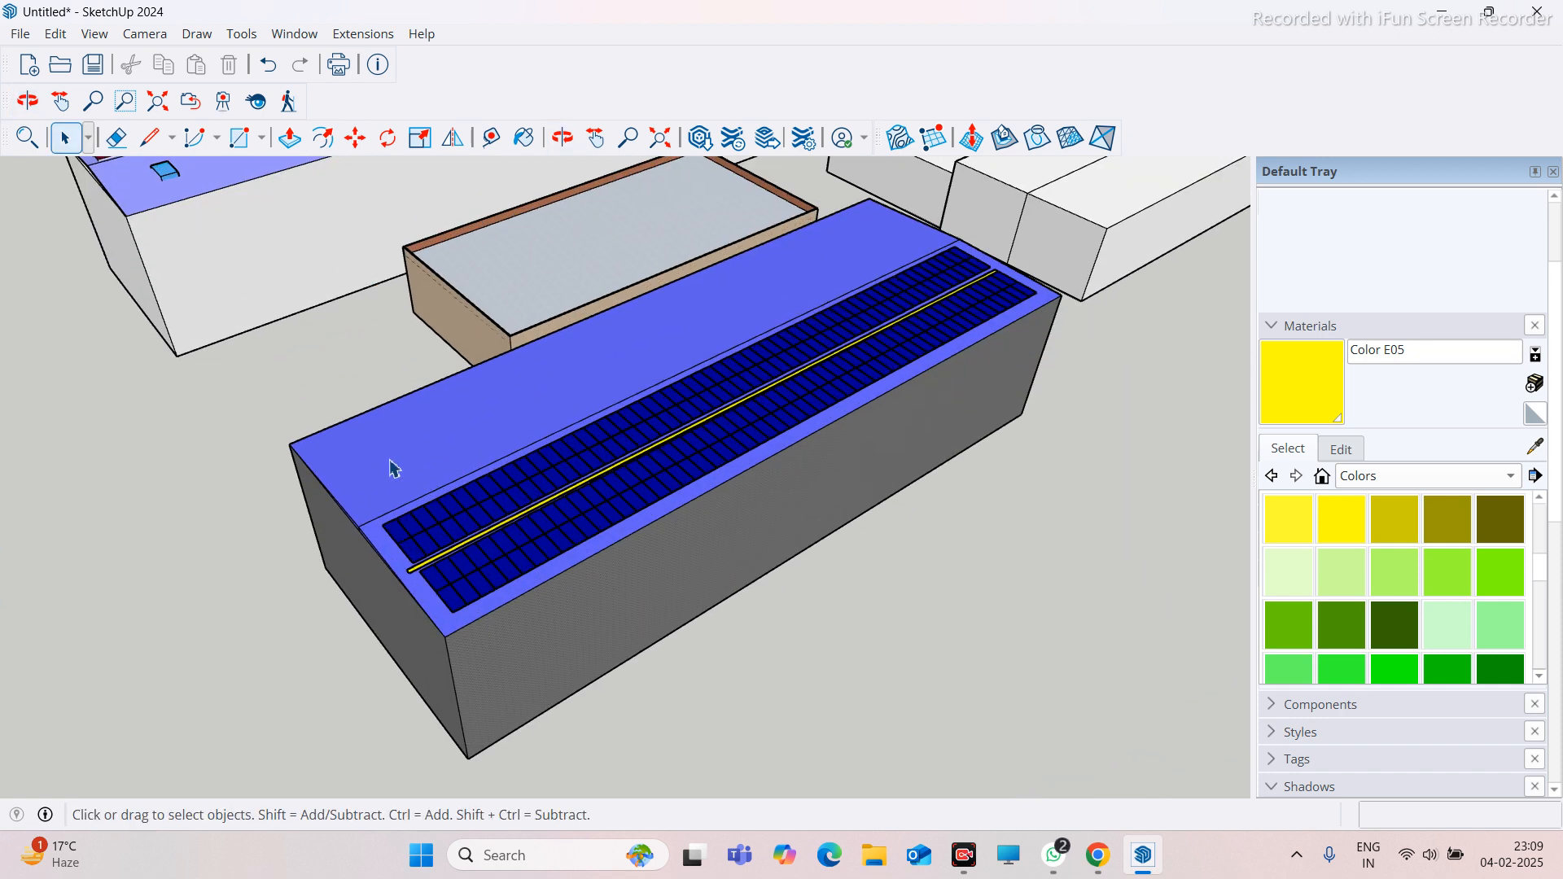
{"action": "middle_click_drag", "start_coordinate": [545, 481], "coordinate": [391, 538]}
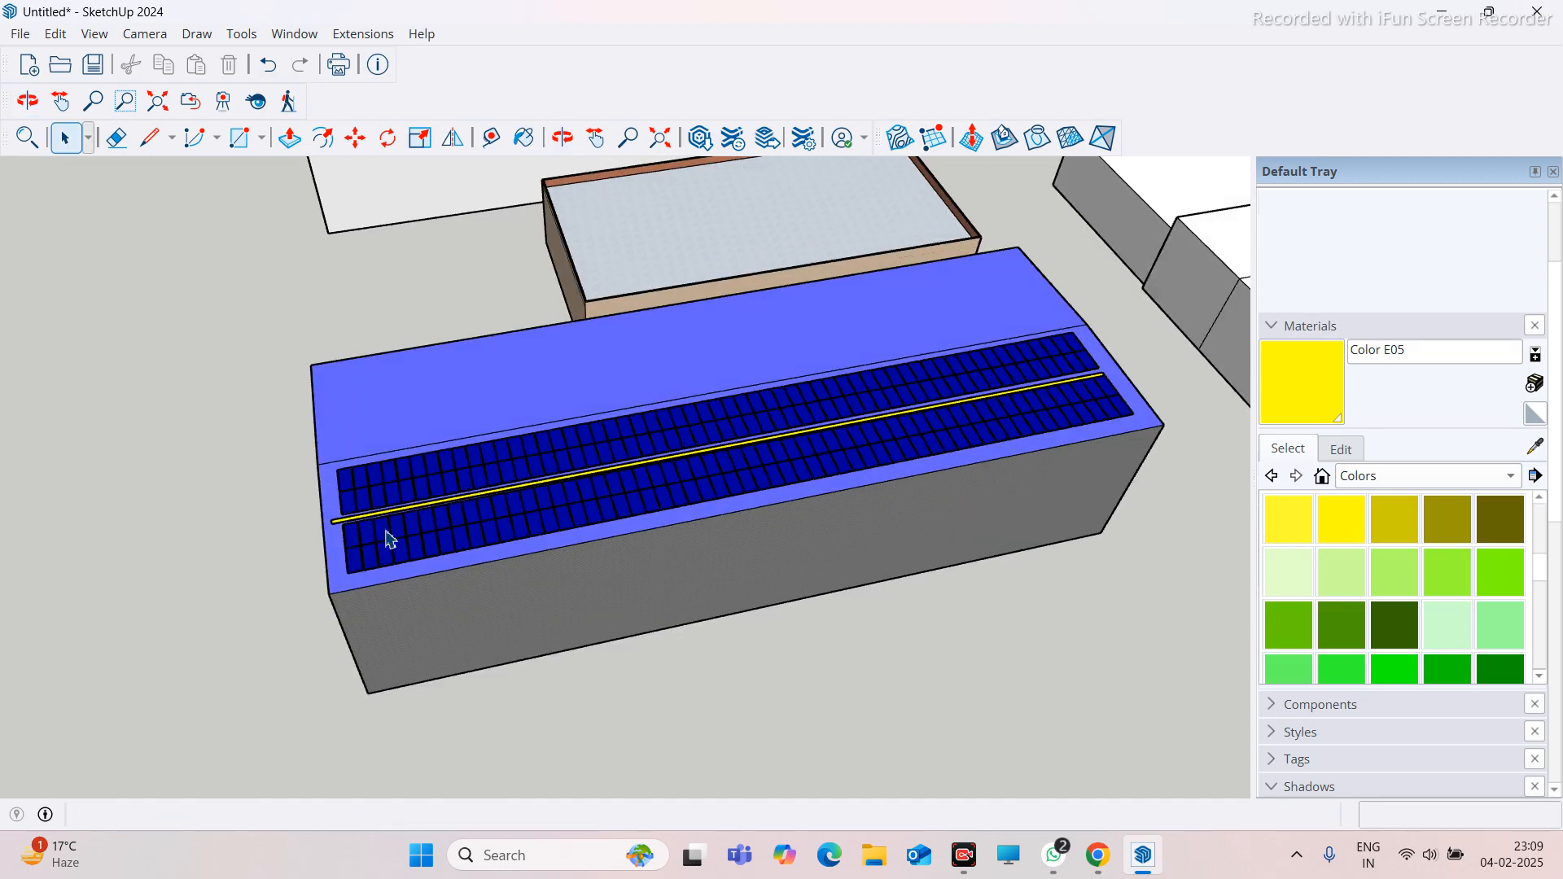
{"action": "scroll", "coordinate": [401, 534], "scroll_direction": "up", "scroll_amount": 3}
{"action": "scroll", "coordinate": [306, 528], "scroll_direction": "up", "scroll_amount": 2}
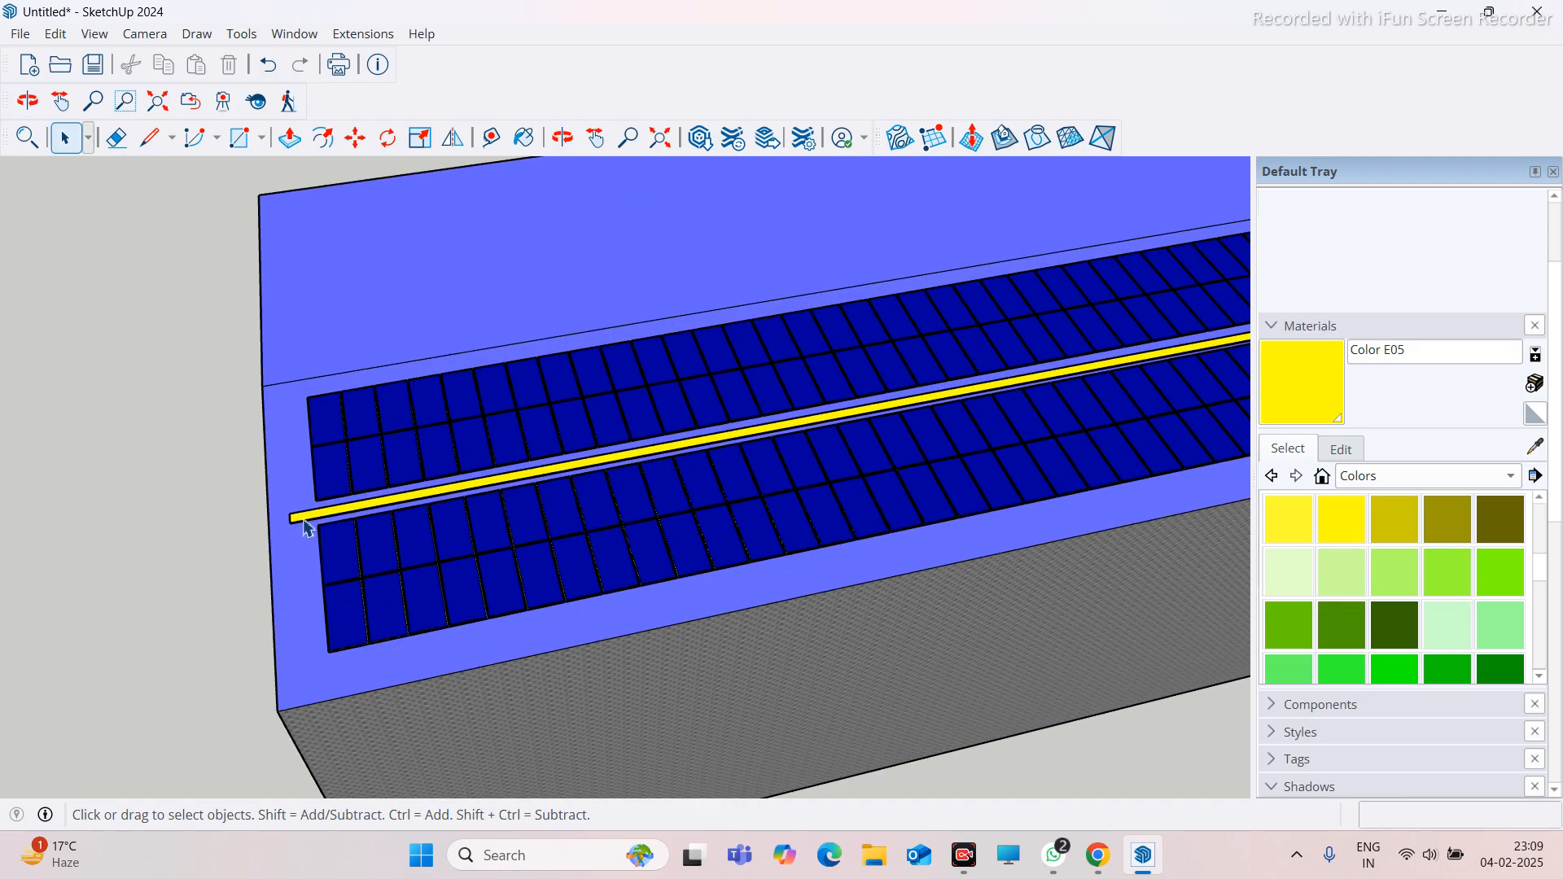
{"action": "mouse_move", "coordinate": [1006, 861]}
{"action": "mouse_move", "coordinate": [1098, 854]}
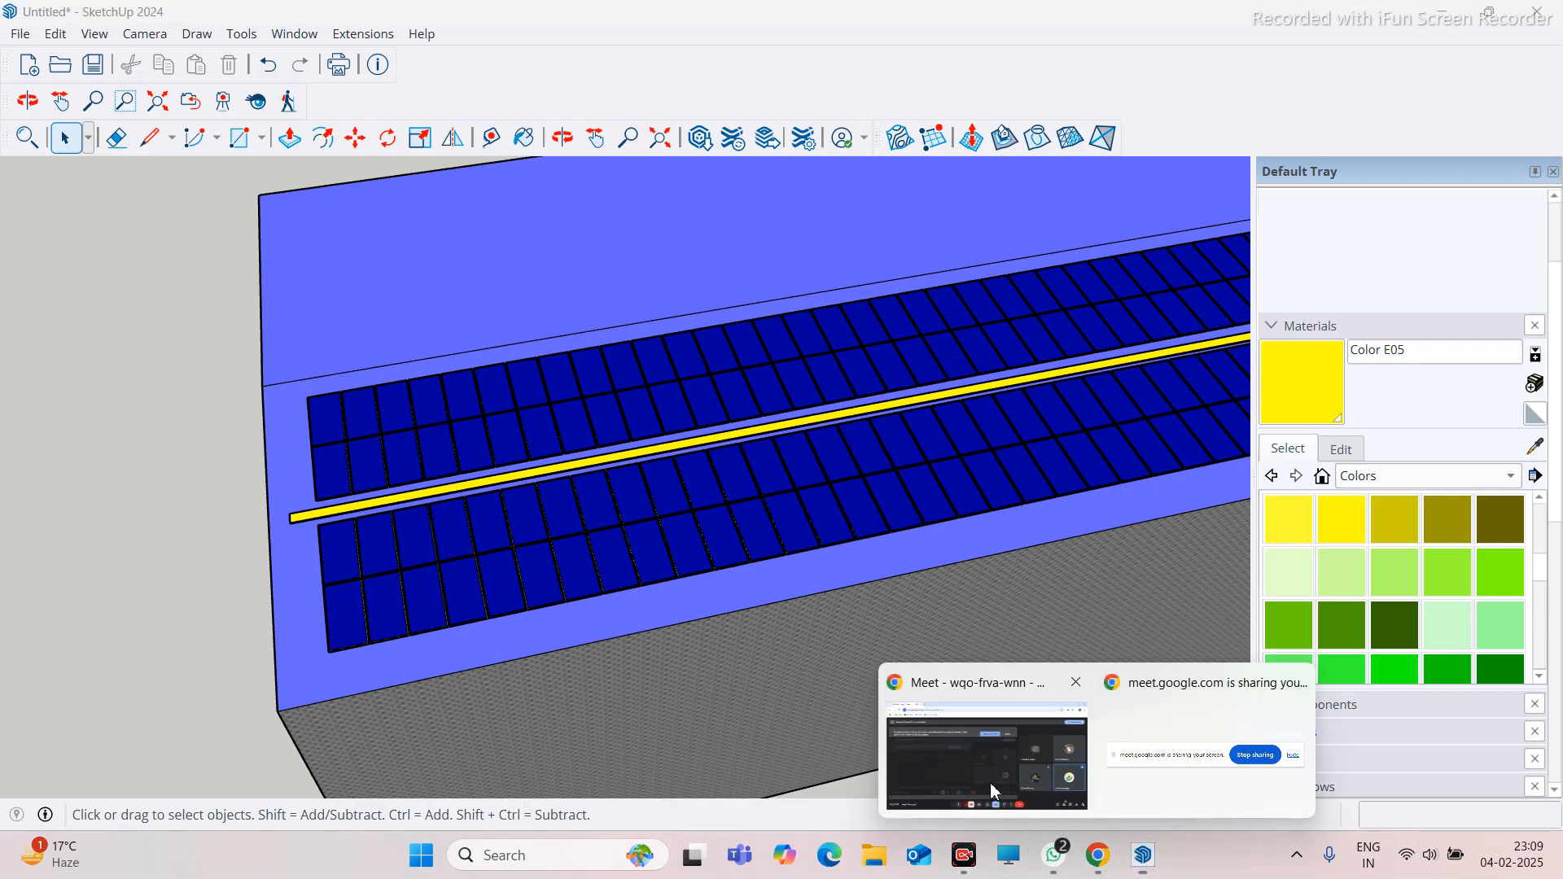
{"action": "left_click", "coordinate": [990, 784]}
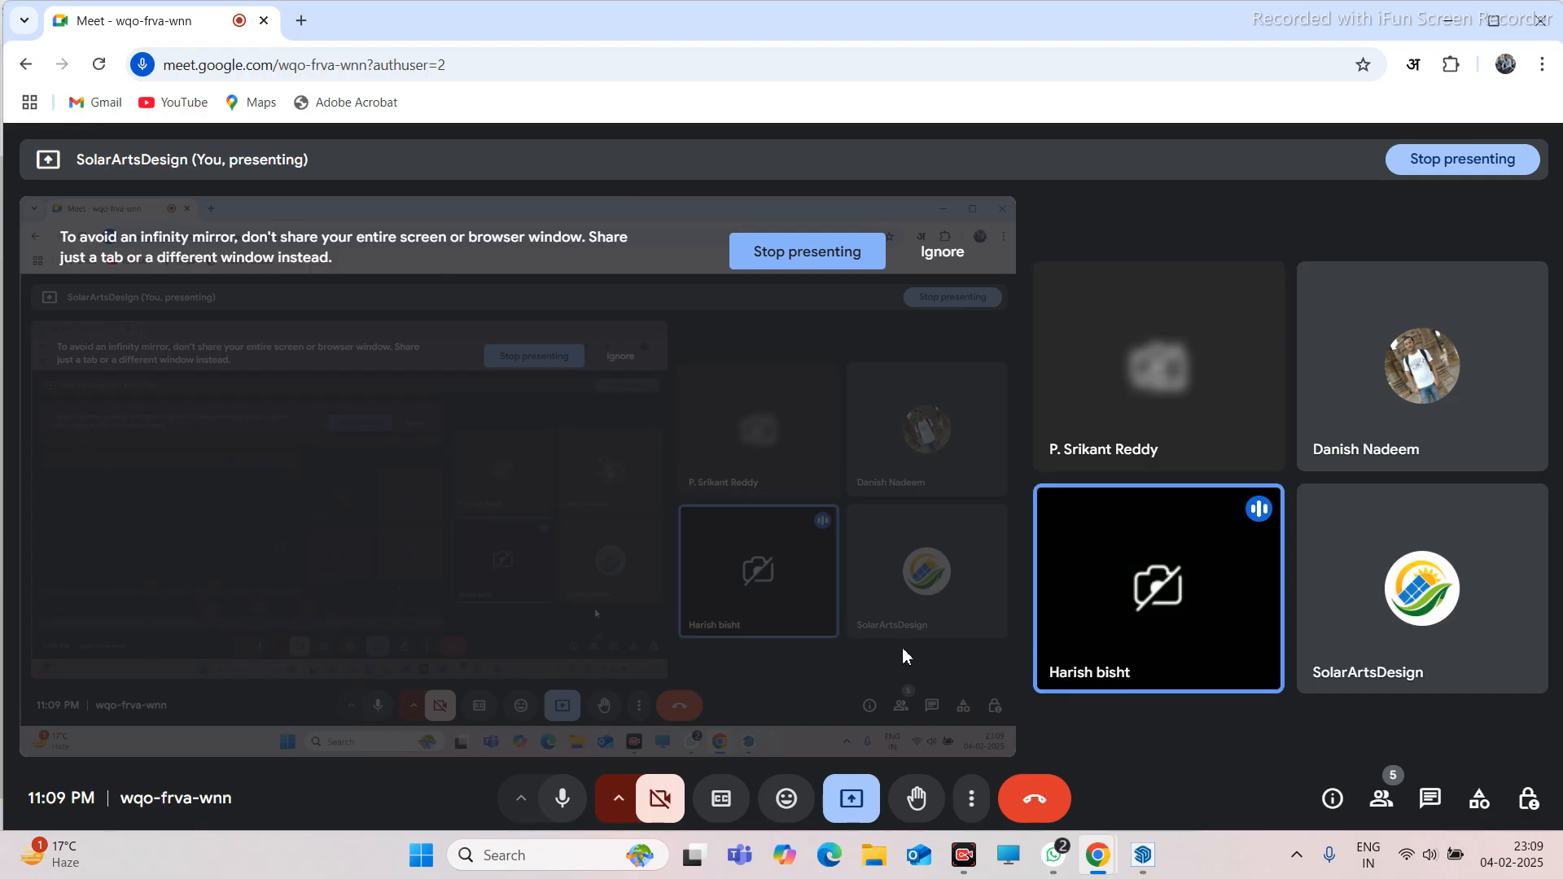
{"action": "left_click", "coordinate": [1143, 855]}
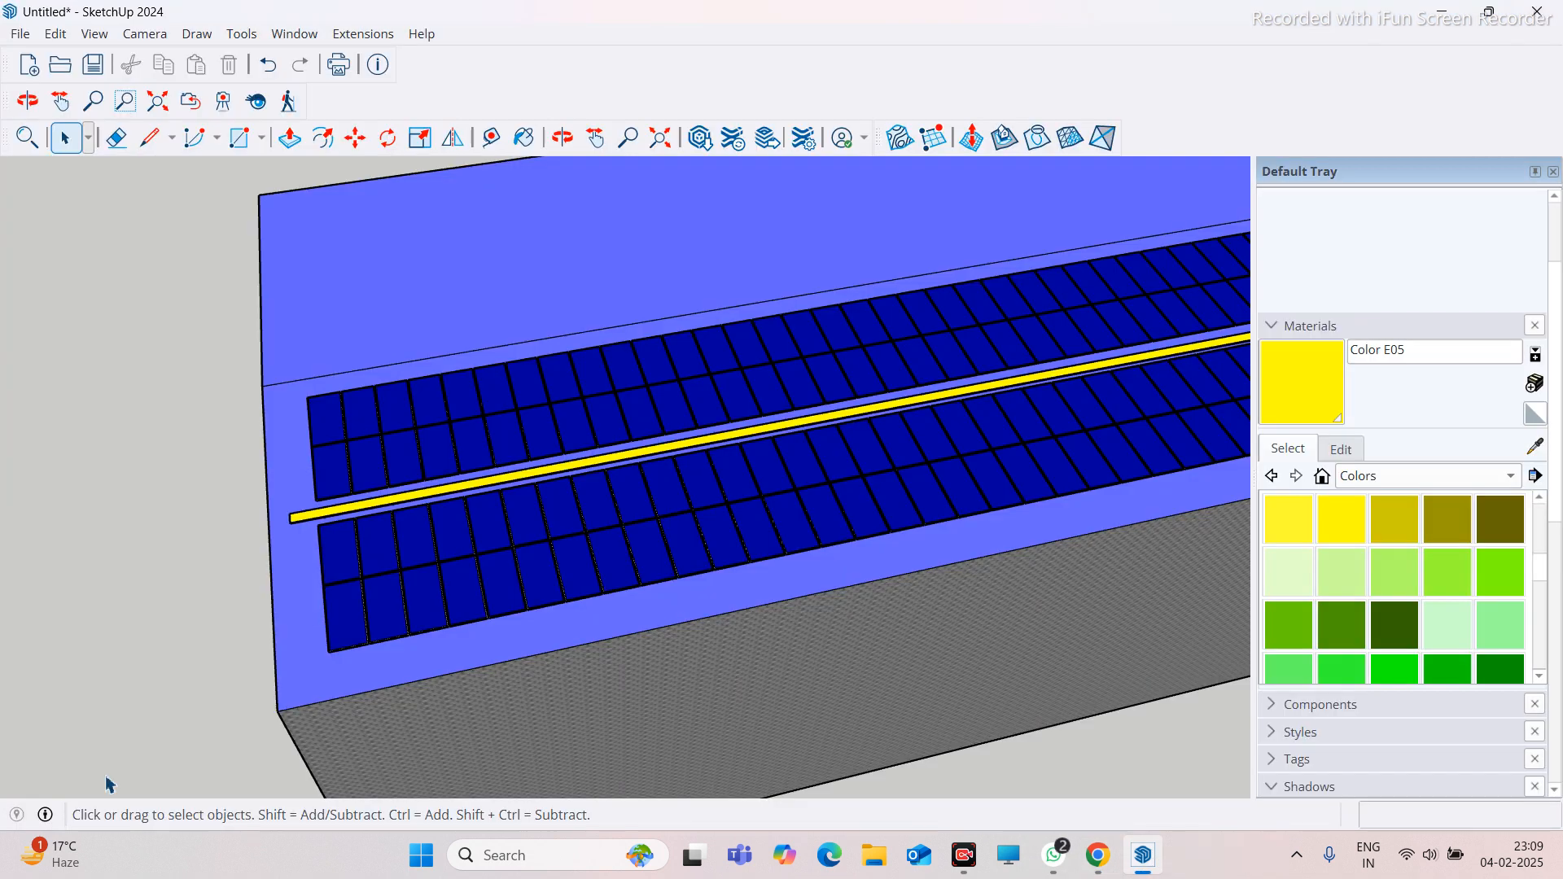
Review the latitude and longitude in the model's manual geo-location settings, leaving the values as they are
{"action": "left_click", "coordinate": [47, 816]}
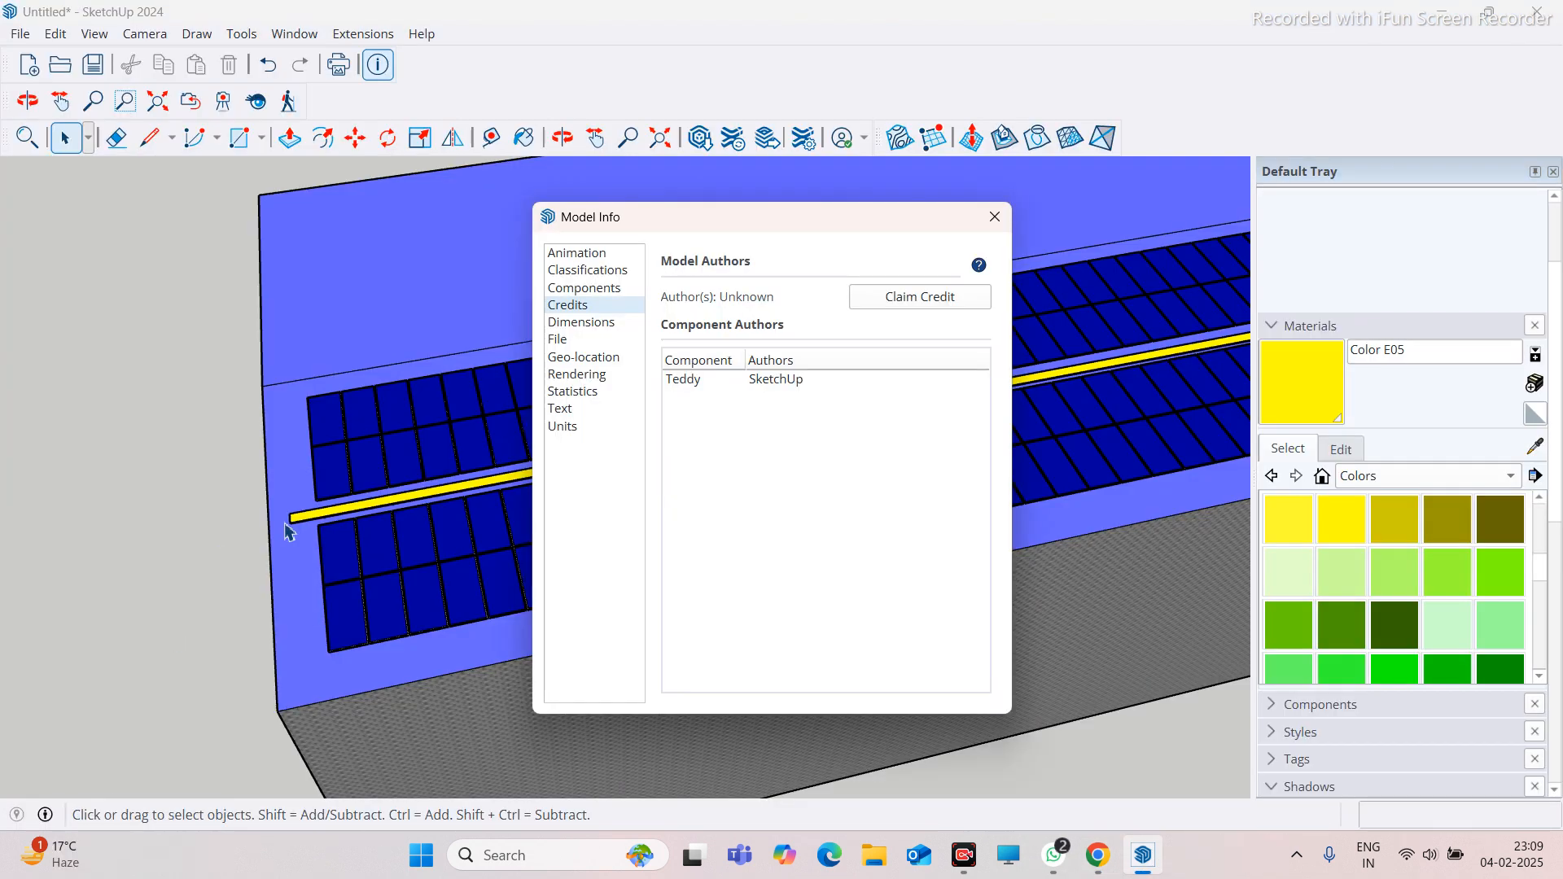
{"action": "left_click", "coordinate": [598, 359]}
{"action": "left_click", "coordinate": [890, 527]}
{"action": "left_click", "coordinate": [808, 461]}
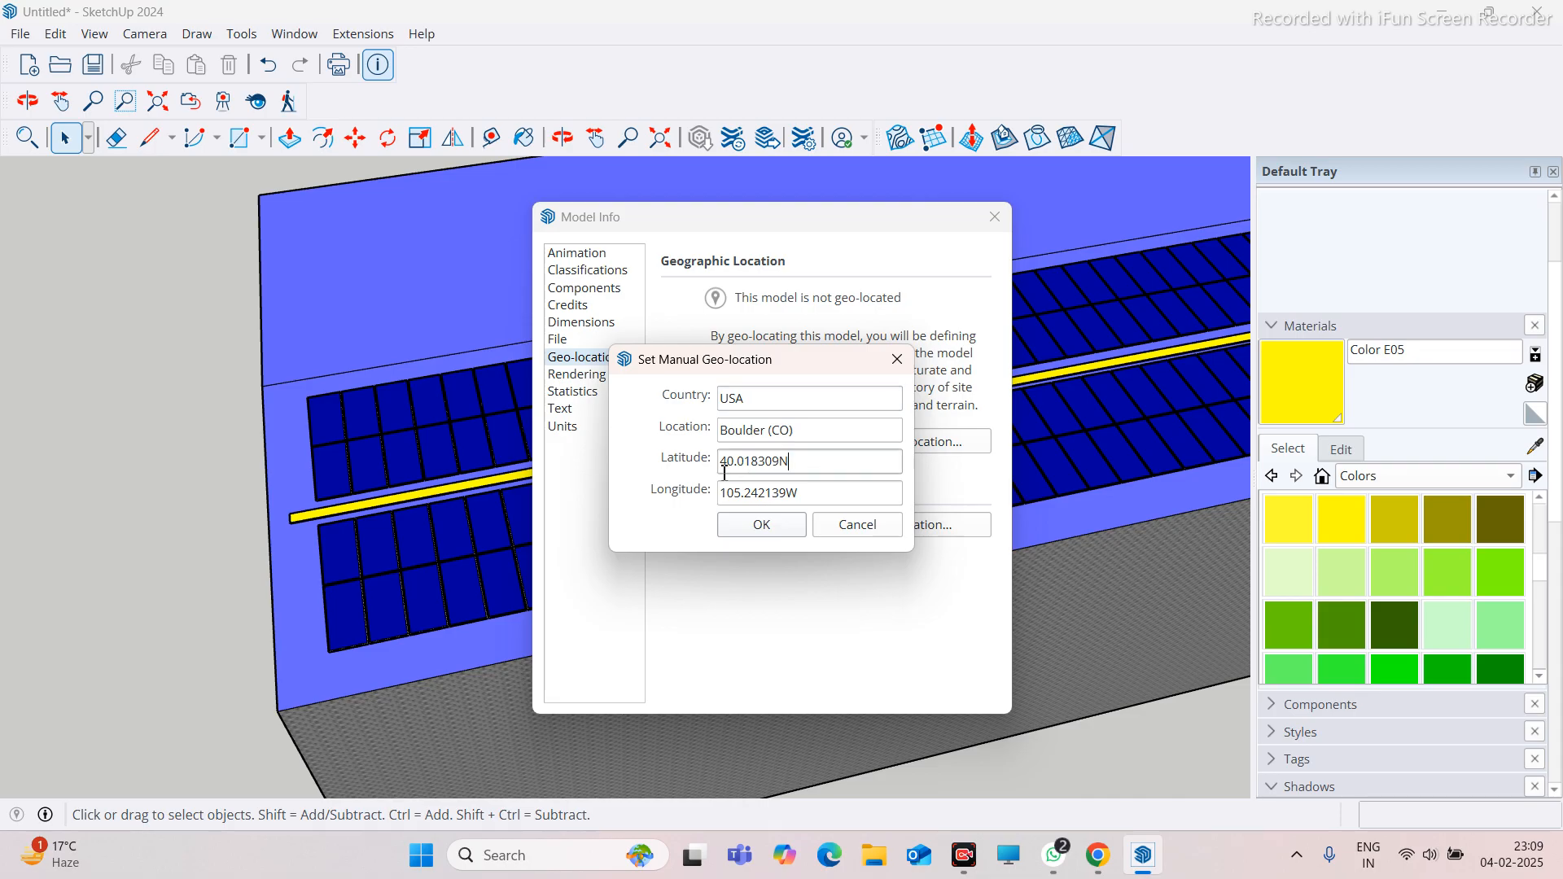
{"action": "double_click", "coordinate": [806, 491]}
{"action": "left_click", "coordinate": [782, 528]}
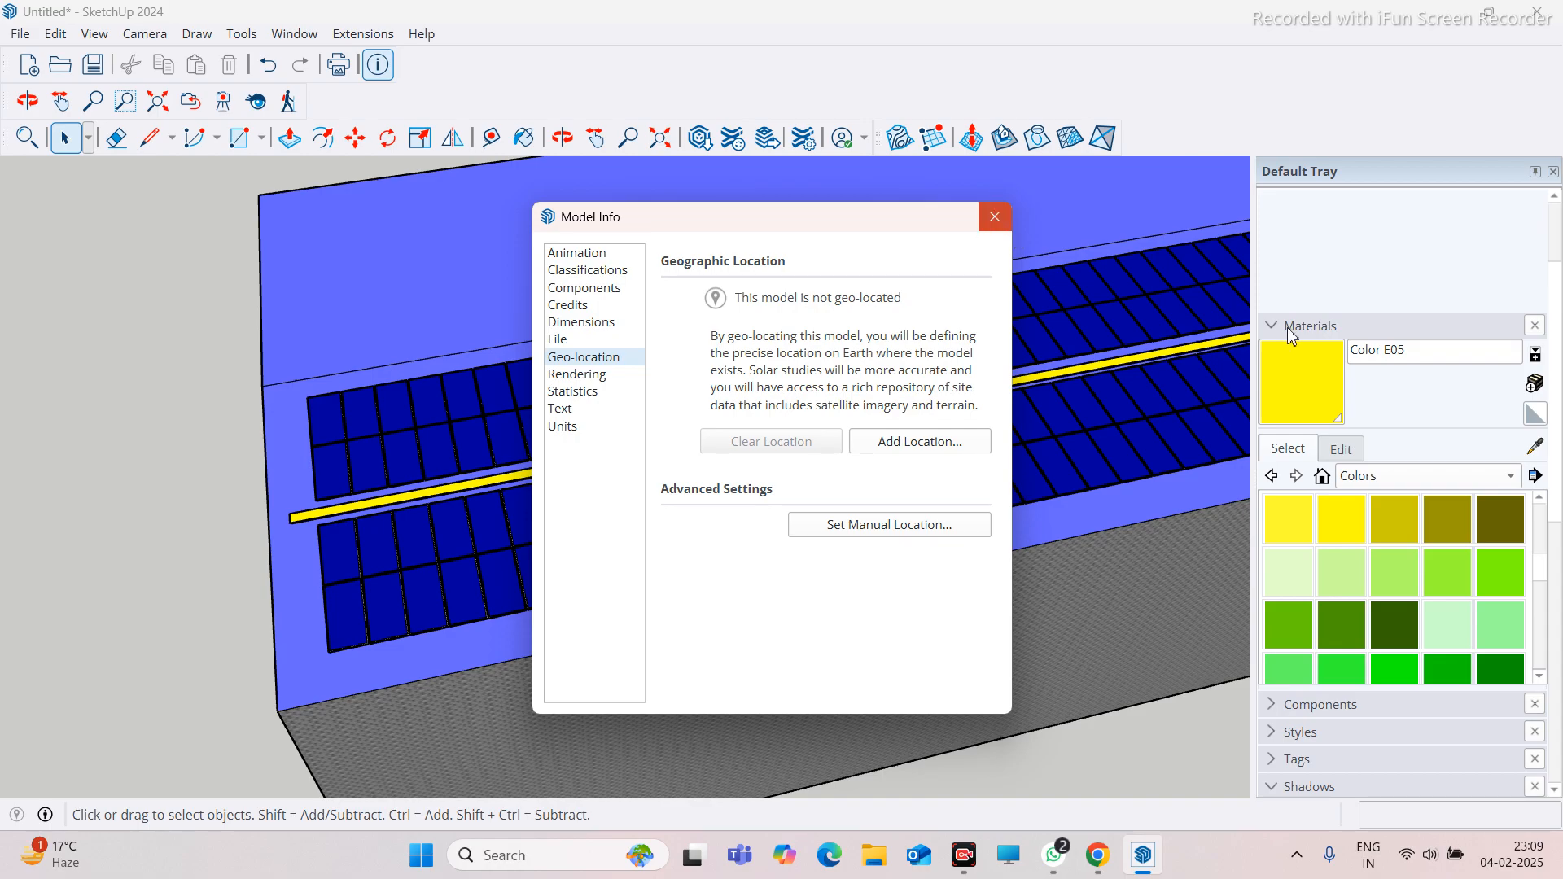
{"action": "left_click", "coordinate": [995, 217]}
Turn on shadow display for the model and set the shadow time to 11:44
{"action": "scroll", "coordinate": [1396, 484], "scroll_direction": "down", "scroll_amount": 5}
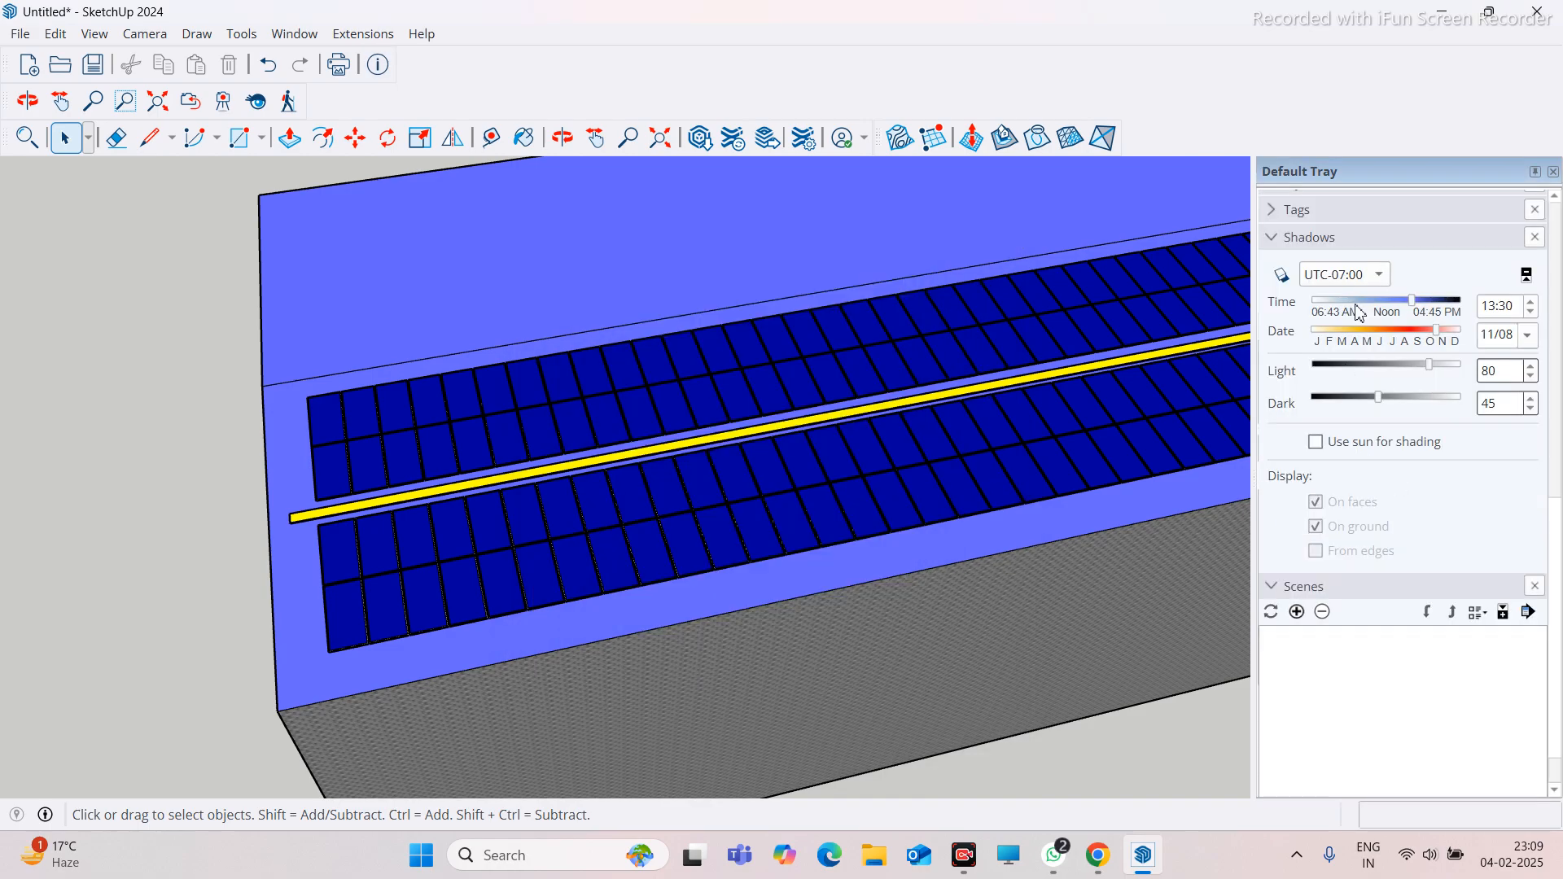
{"action": "left_click", "coordinate": [1282, 275]}
{"action": "middle_click_drag", "start_coordinate": [586, 387], "coordinate": [577, 440]}
{"action": "scroll", "coordinate": [579, 440], "scroll_direction": "down", "scroll_amount": 2}
{"action": "scroll", "coordinate": [651, 279], "scroll_direction": "up", "scroll_amount": 1}
{"action": "left_click_drag", "start_coordinate": [1332, 308], "coordinate": [1402, 306]}
{"action": "scroll", "coordinate": [628, 464], "scroll_direction": "down", "scroll_amount": 4}
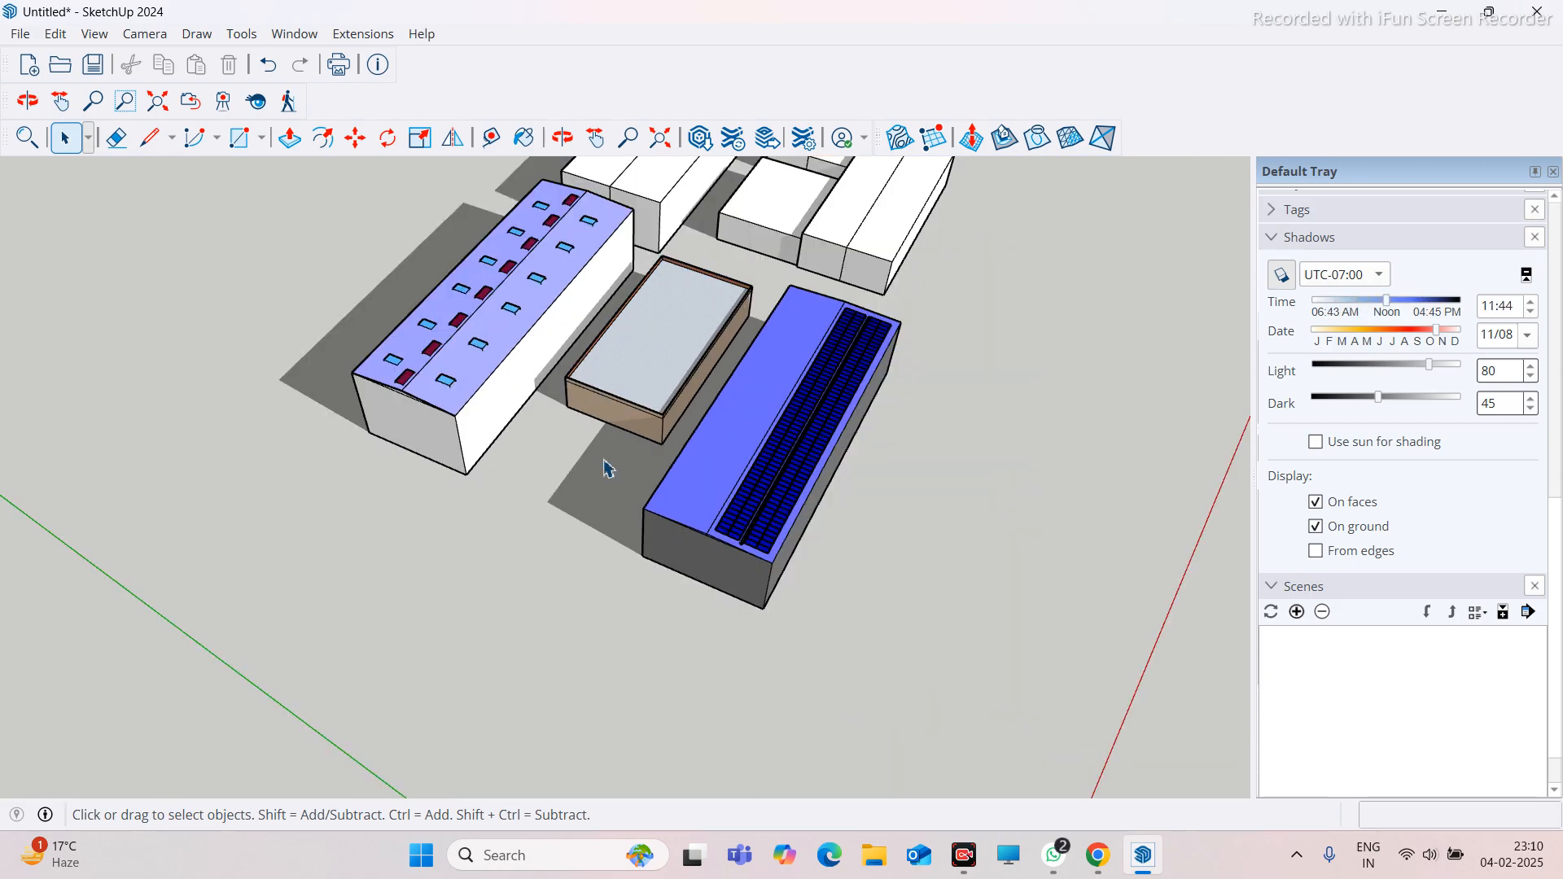
Set the shadow time to 13:49
{"action": "scroll", "coordinate": [607, 469], "scroll_direction": "down", "scroll_amount": 2}
{"action": "scroll", "coordinate": [577, 285], "scroll_direction": "up", "scroll_amount": 2}
{"action": "left_click_drag", "start_coordinate": [1348, 307], "coordinate": [1416, 301]}
Examine from several angles how the buildings' shadows fall around the panelled blue roof and its neighbours
{"action": "scroll", "coordinate": [810, 413], "scroll_direction": "down", "scroll_amount": 3}
{"action": "middle_click_drag", "start_coordinate": [811, 413], "coordinate": [820, 498]}
{"action": "scroll", "coordinate": [821, 498], "scroll_direction": "up", "scroll_amount": 3}
{"action": "scroll", "coordinate": [637, 477], "scroll_direction": "up", "scroll_amount": 3}
{"action": "scroll", "coordinate": [487, 273], "scroll_direction": "down", "scroll_amount": 2}
{"action": "mouse_move", "coordinate": [486, 273]}
{"action": "middle_mouse_down"}
{"action": "mouse_move", "coordinate": [591, 303]}
{"action": "mouse_move", "coordinate": [682, 359]}
{"action": "mouse_move", "coordinate": [683, 287]}
{"action": "middle_mouse_up"}
{"action": "scroll", "coordinate": [683, 359], "scroll_direction": "down", "scroll_amount": 3}
{"action": "scroll", "coordinate": [600, 427], "scroll_direction": "up", "scroll_amount": 4}
{"action": "middle_click_drag", "start_coordinate": [513, 418], "coordinate": [686, 509]}
{"action": "scroll", "coordinate": [686, 509], "scroll_direction": "up", "scroll_amount": 3}
{"action": "scroll", "coordinate": [764, 443], "scroll_direction": "down", "scroll_amount": 5}
{"action": "middle_click_drag", "start_coordinate": [764, 443], "coordinate": [325, 424]}
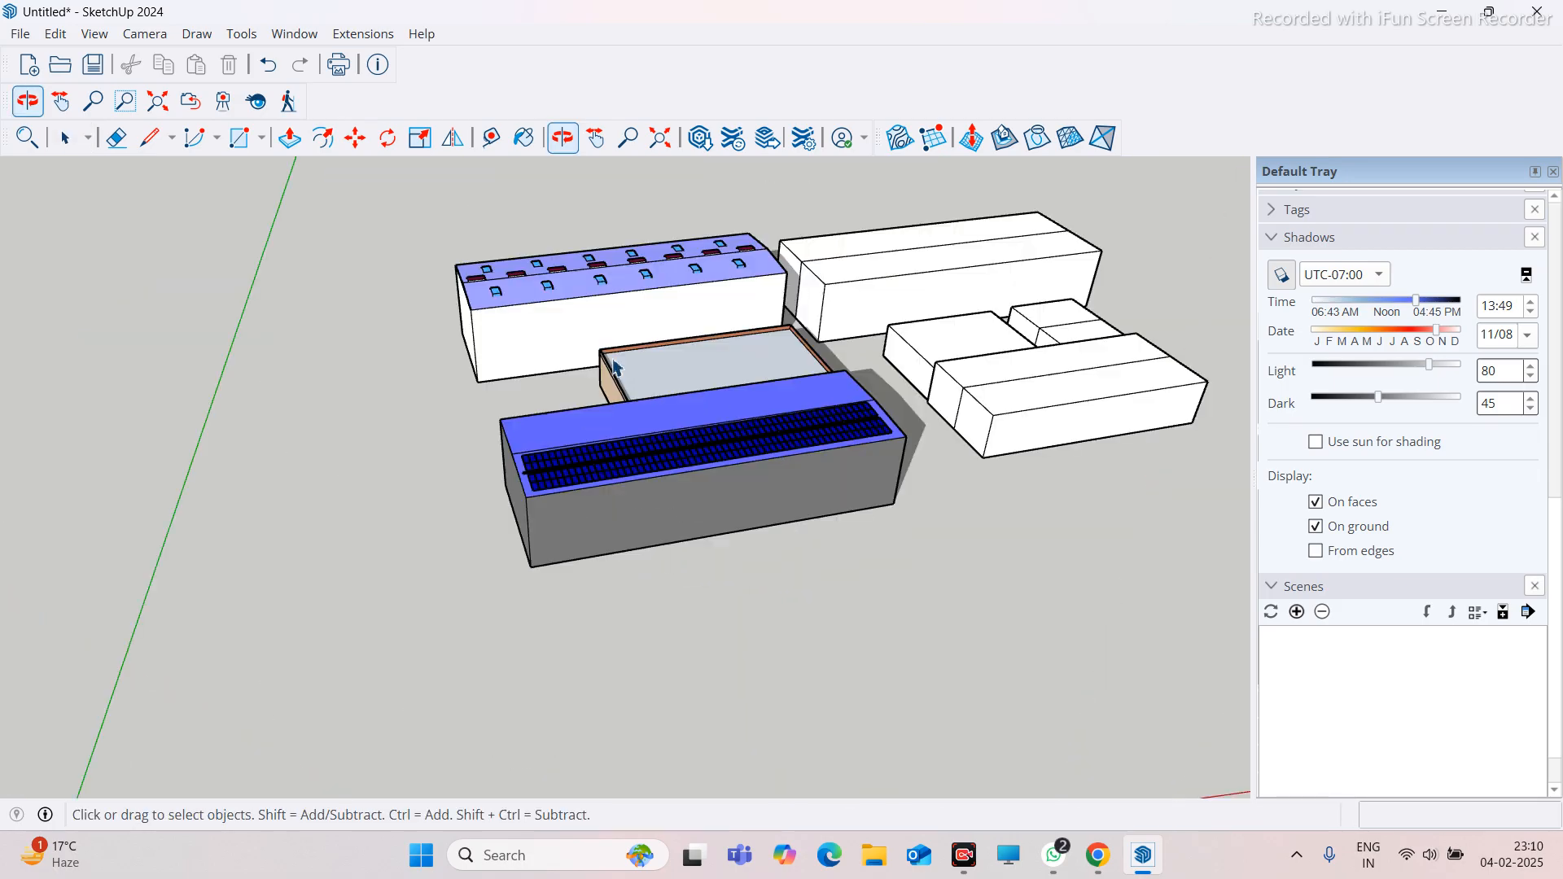
{"action": "scroll", "coordinate": [606, 355], "scroll_direction": "up", "scroll_amount": 4}
{"action": "scroll", "coordinate": [259, 361], "scroll_direction": "down", "scroll_amount": 3}
{"action": "middle_click_drag", "start_coordinate": [541, 513], "coordinate": [692, 582]}
{"action": "scroll", "coordinate": [383, 414], "scroll_direction": "down", "scroll_amount": 2}
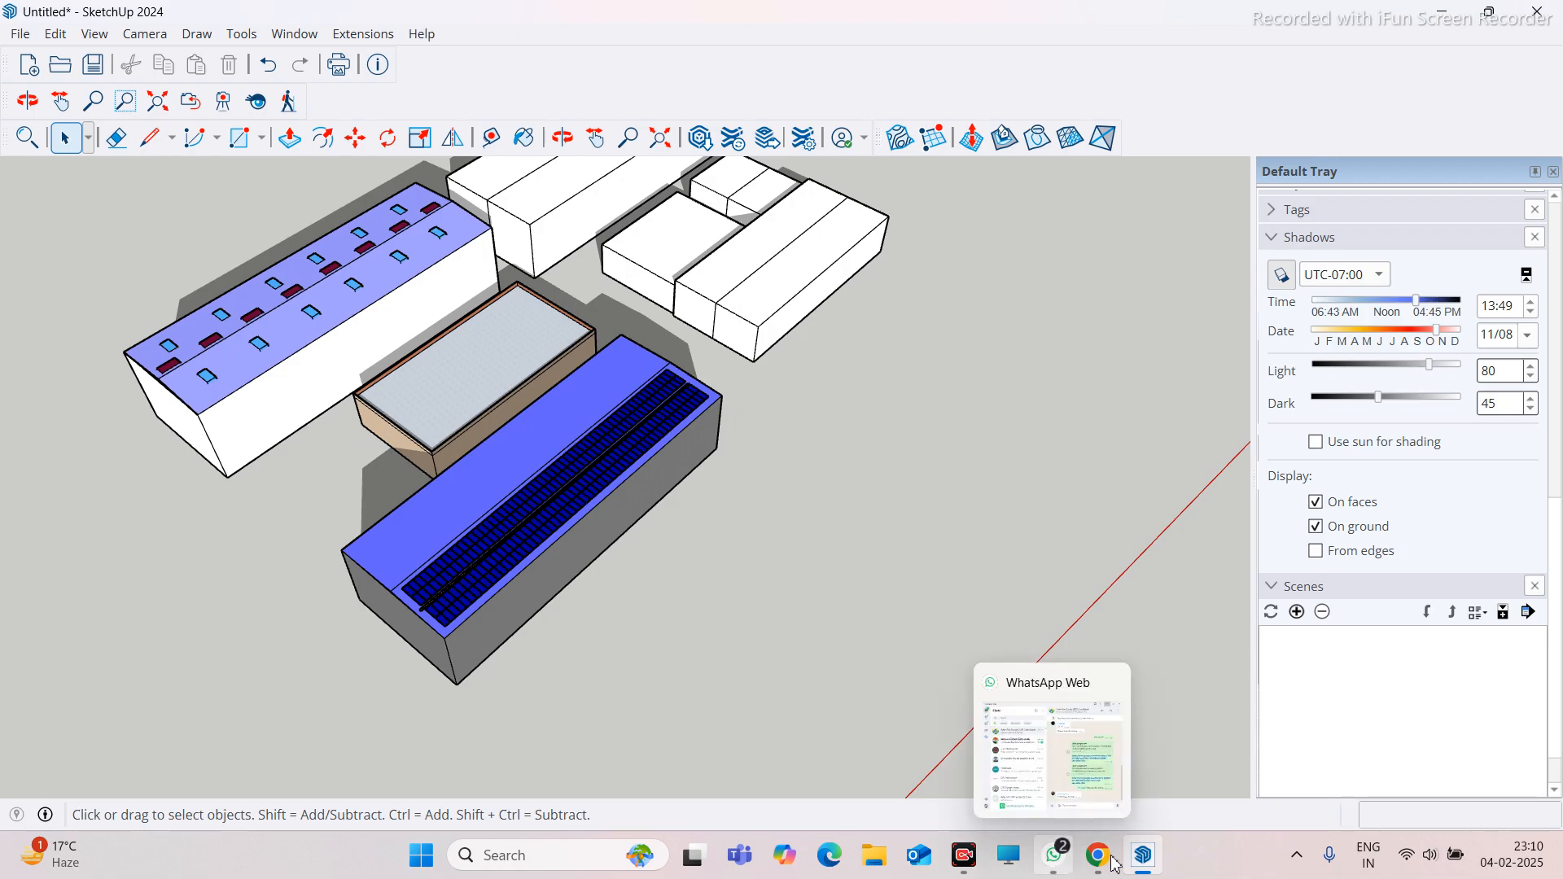
{"action": "mouse_move", "coordinate": [1098, 856]}
{"action": "left_click", "coordinate": [1047, 761]}
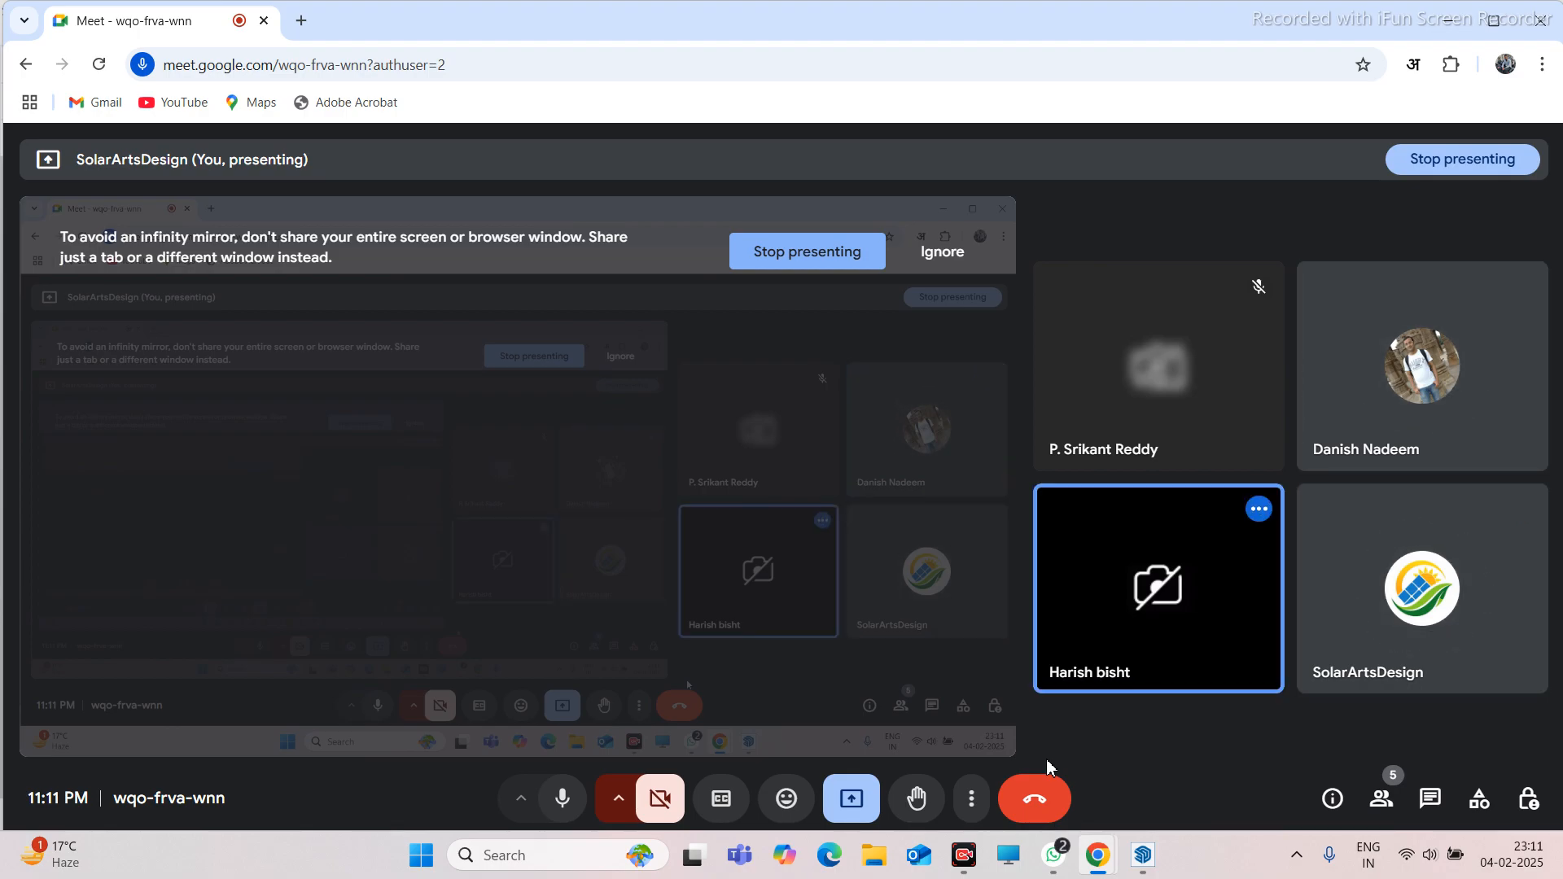
{"action": "mouse_move", "coordinate": [966, 847]}
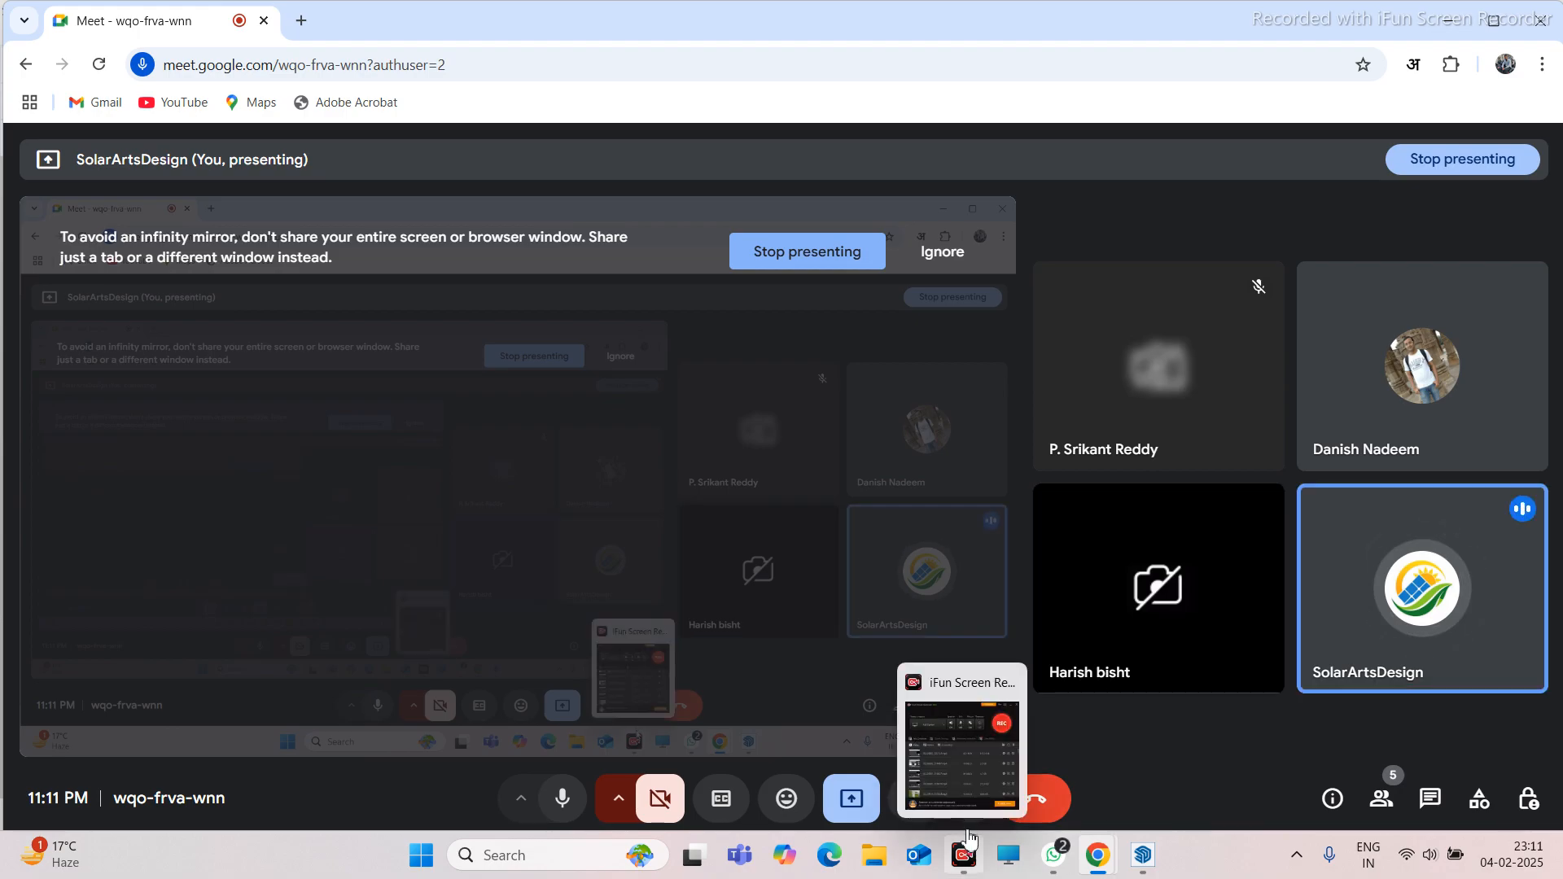
{"action": "left_click", "coordinate": [968, 846]}
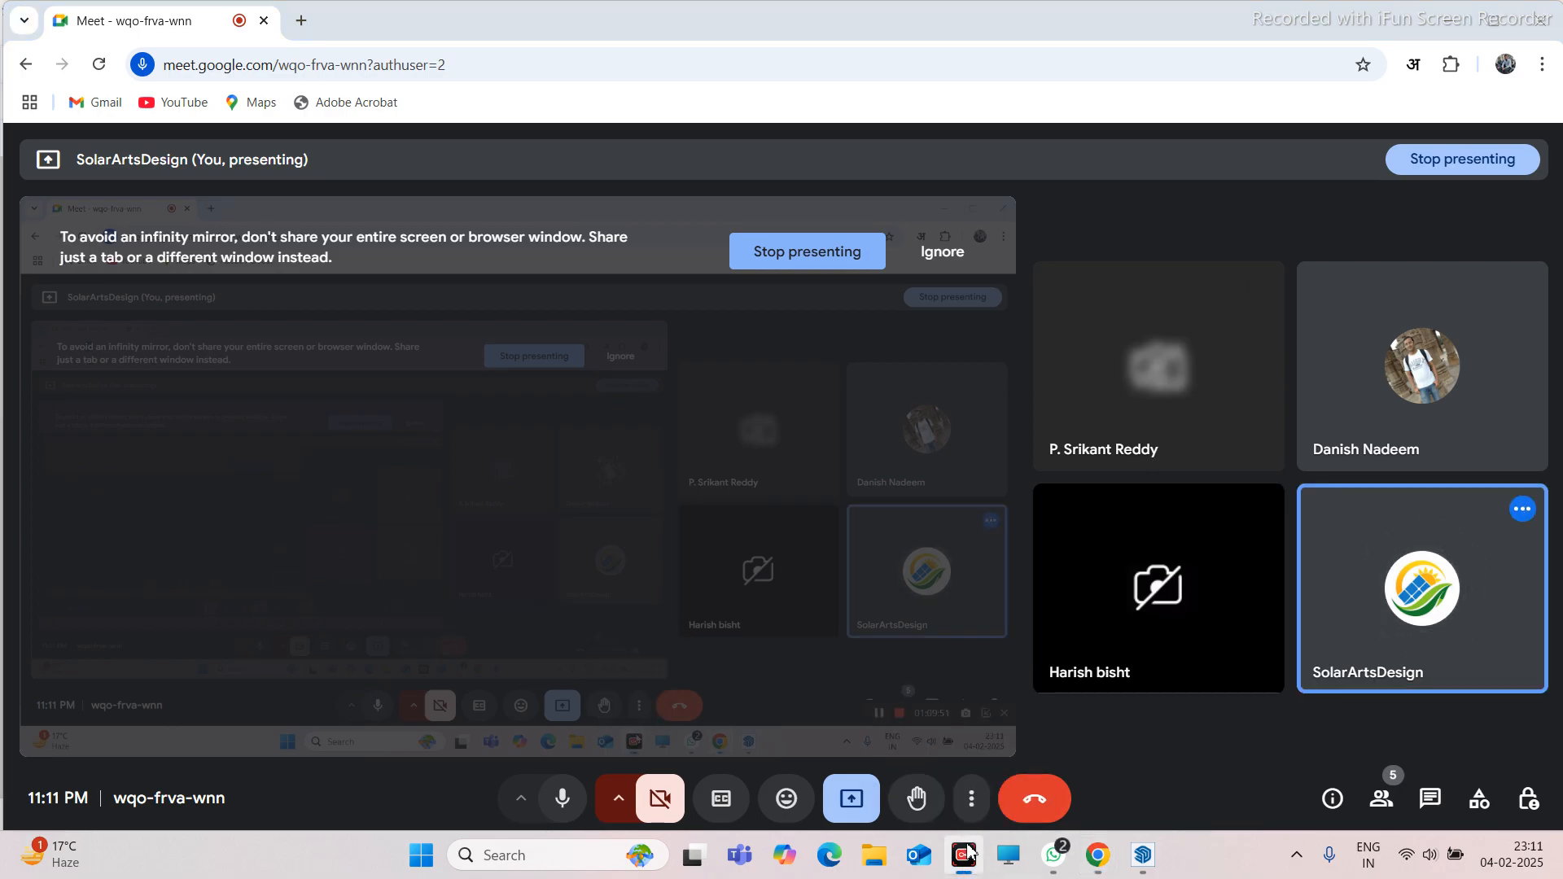